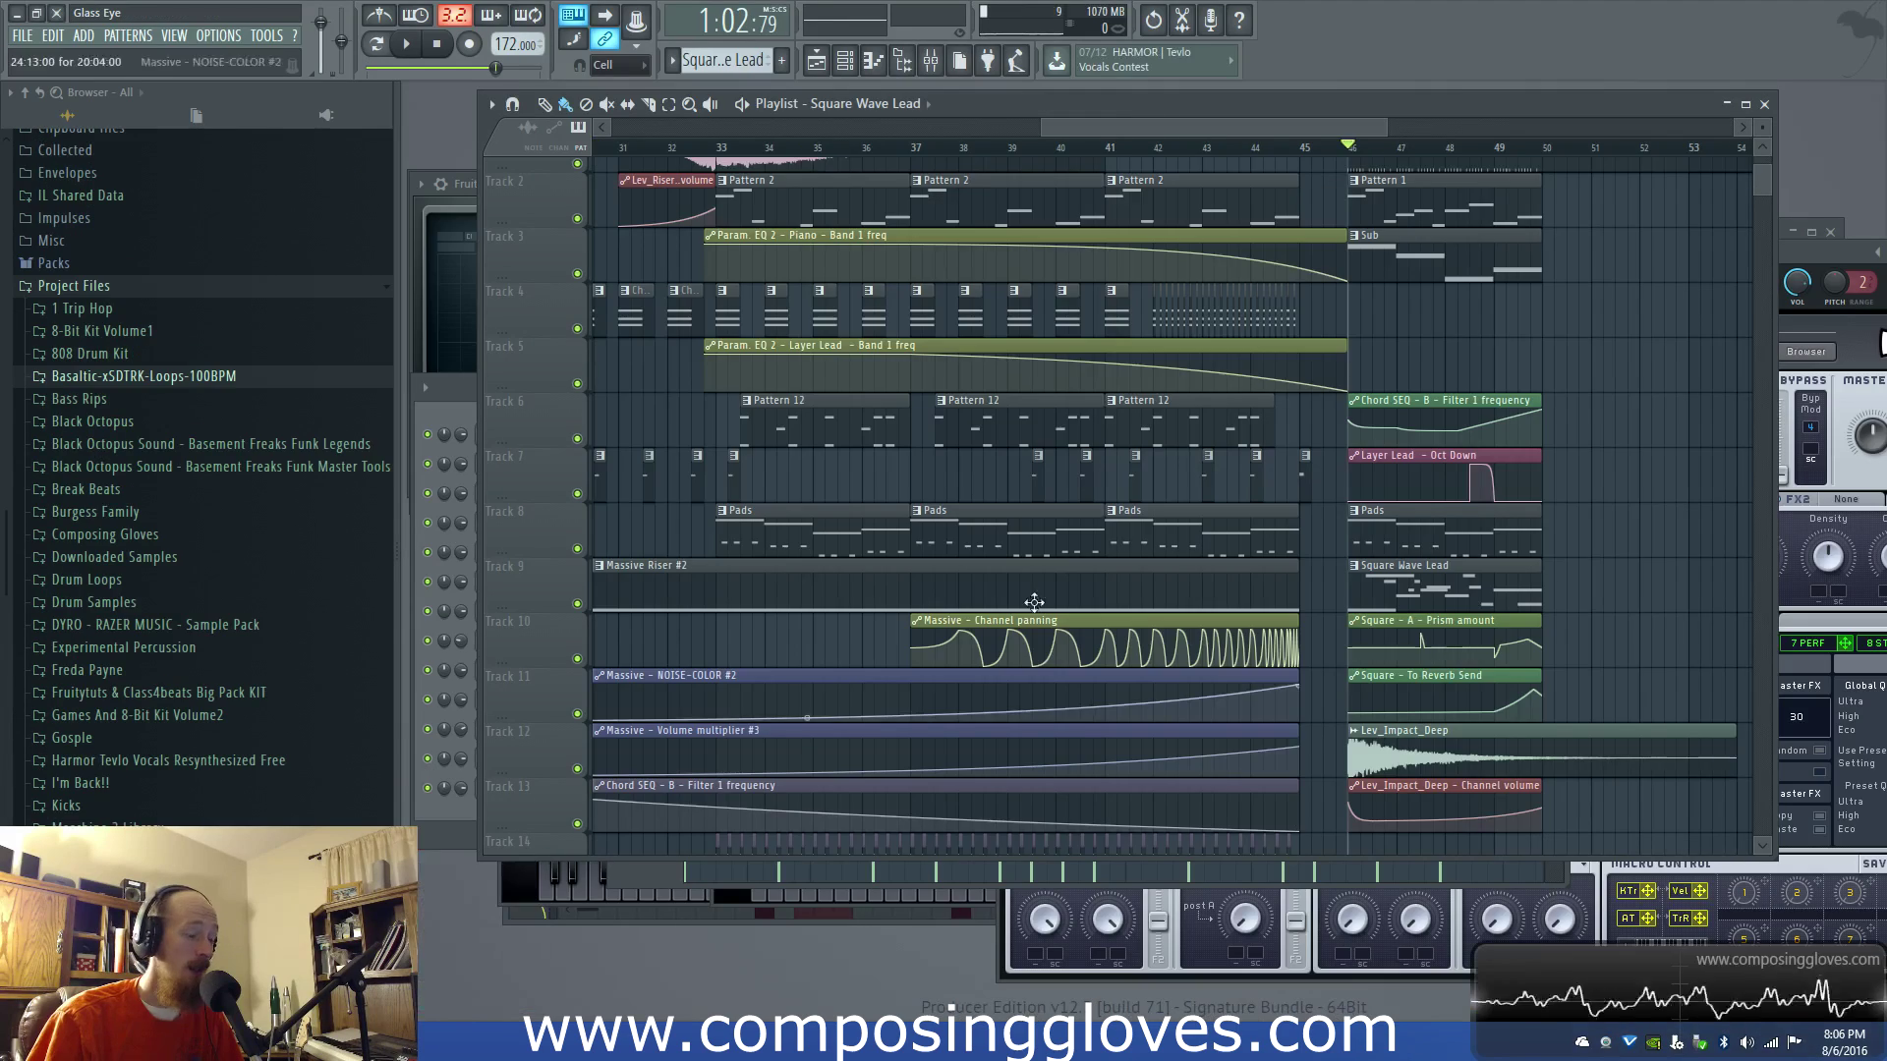
Step: Select the Chord SEQ #3 and Chord SEQ #4 clips on Track 4
scroll(1077, 138, left, 3)
scroll(1204, 305, up, 1)
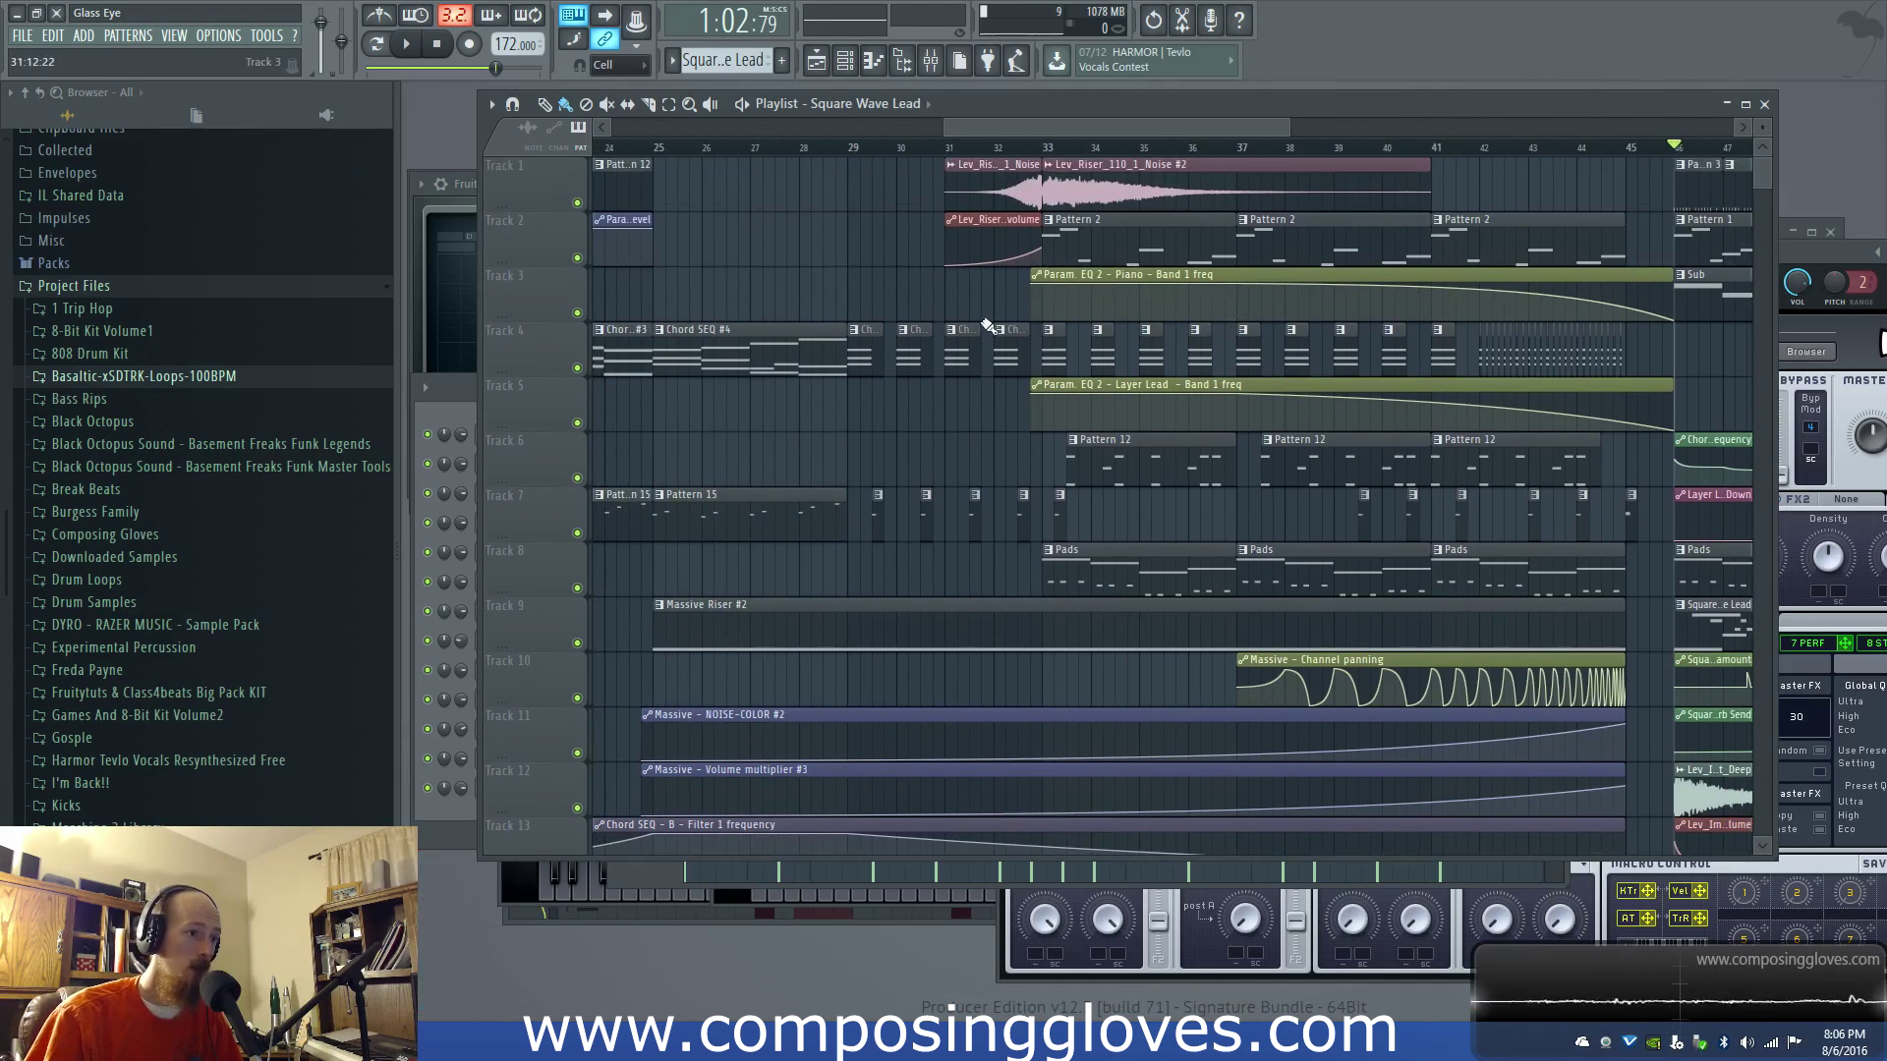
scroll(1278, 275, down, 5)
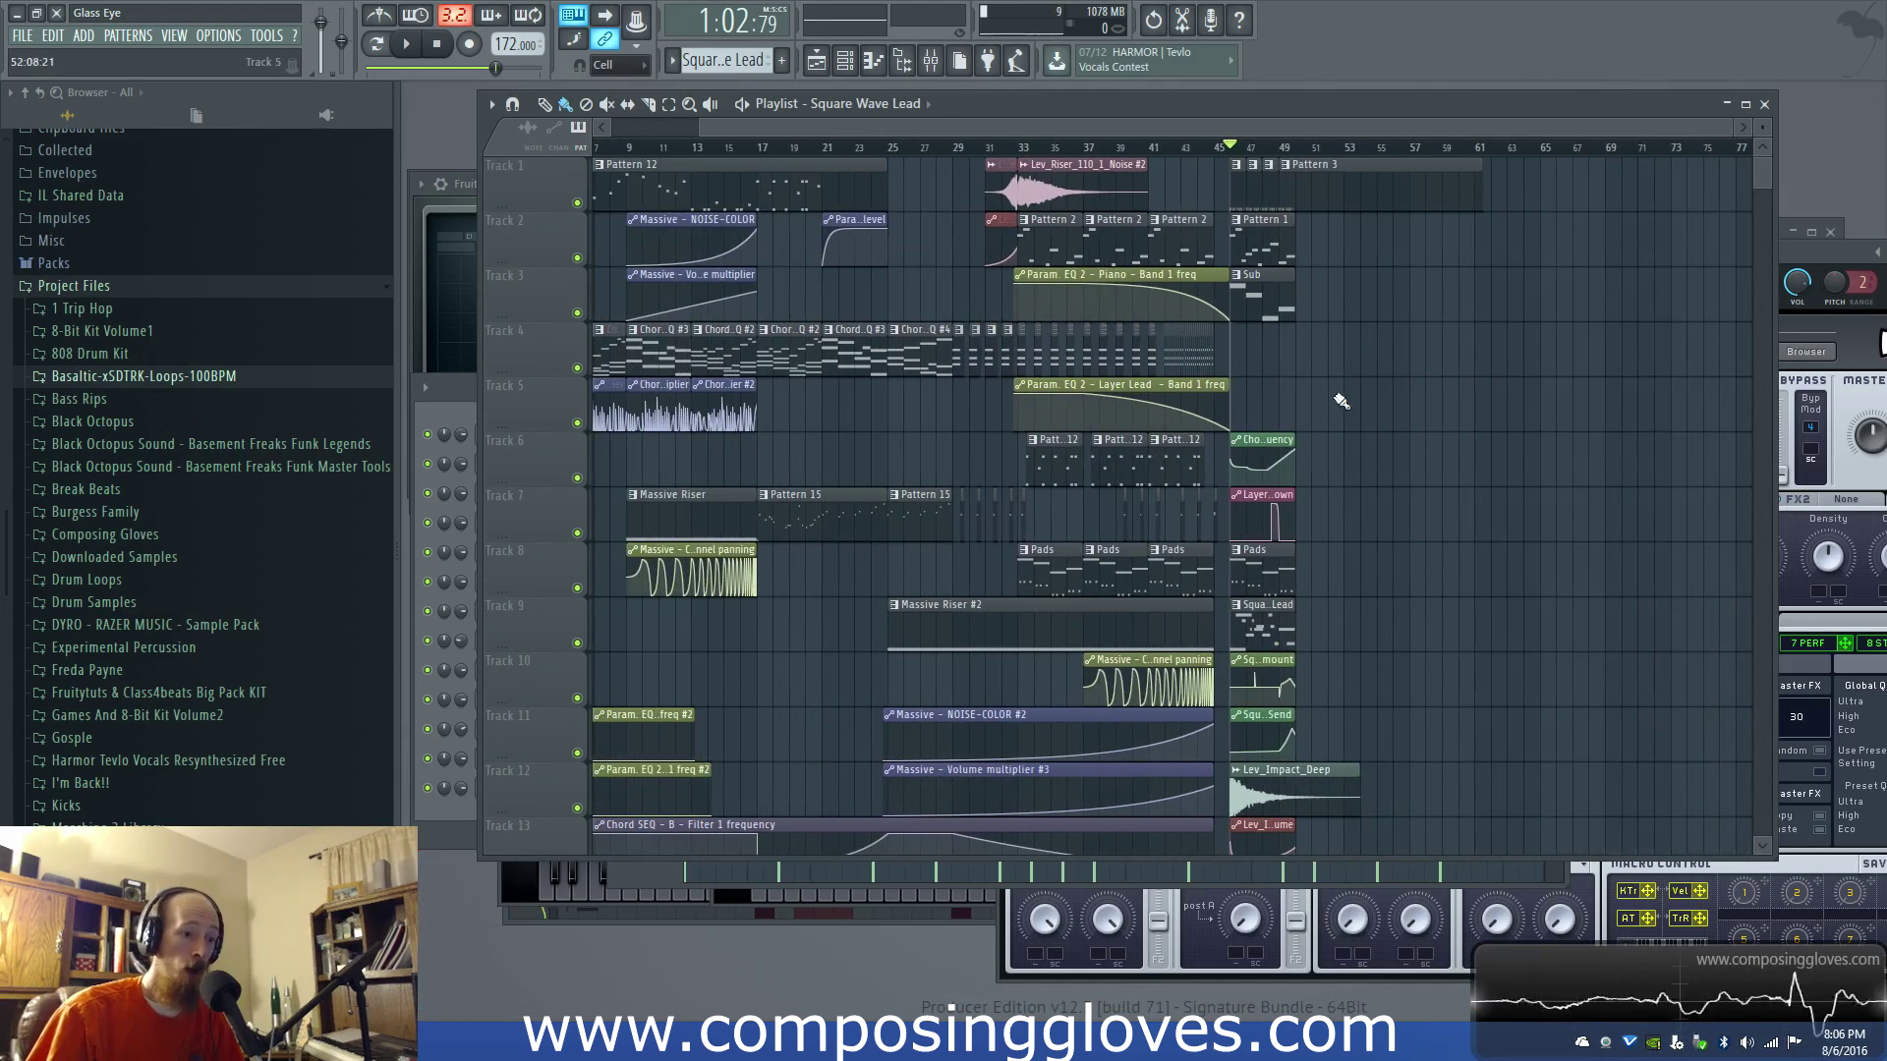
scroll(1353, 364, up, 5)
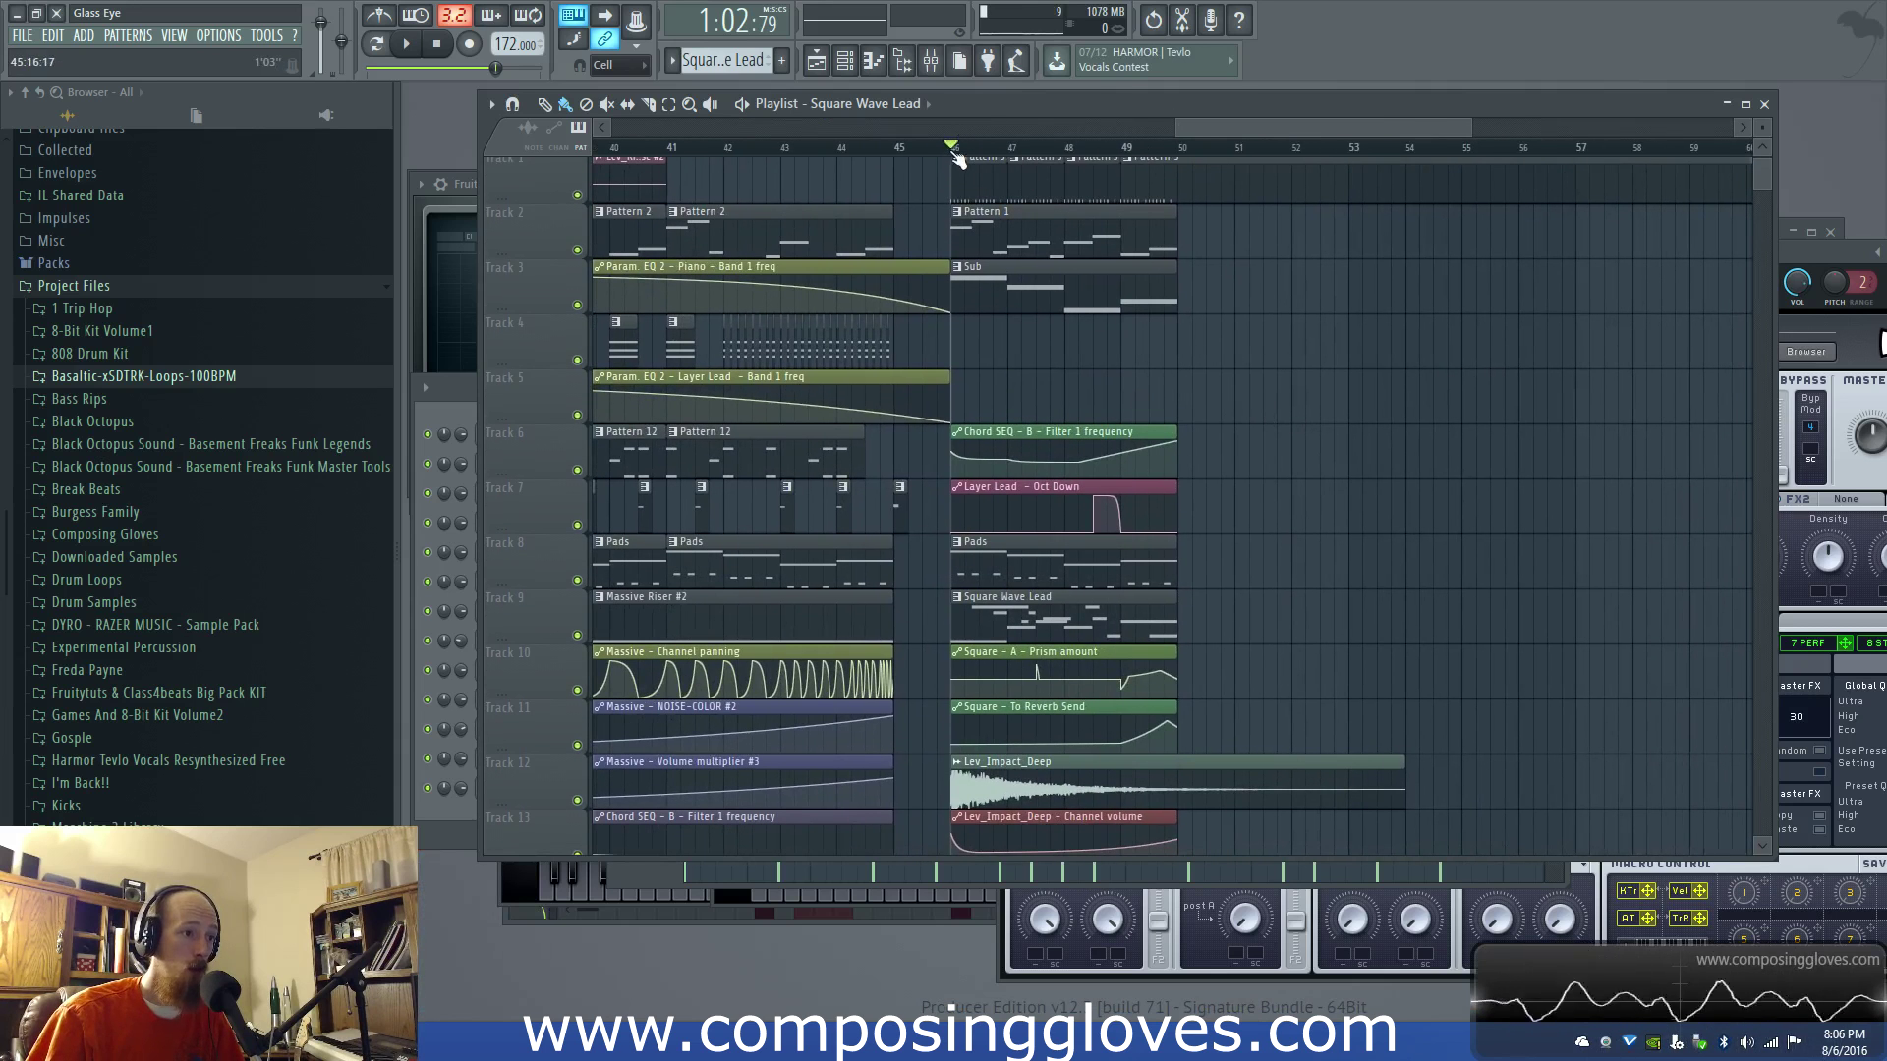
scroll(926, 382, down, 4)
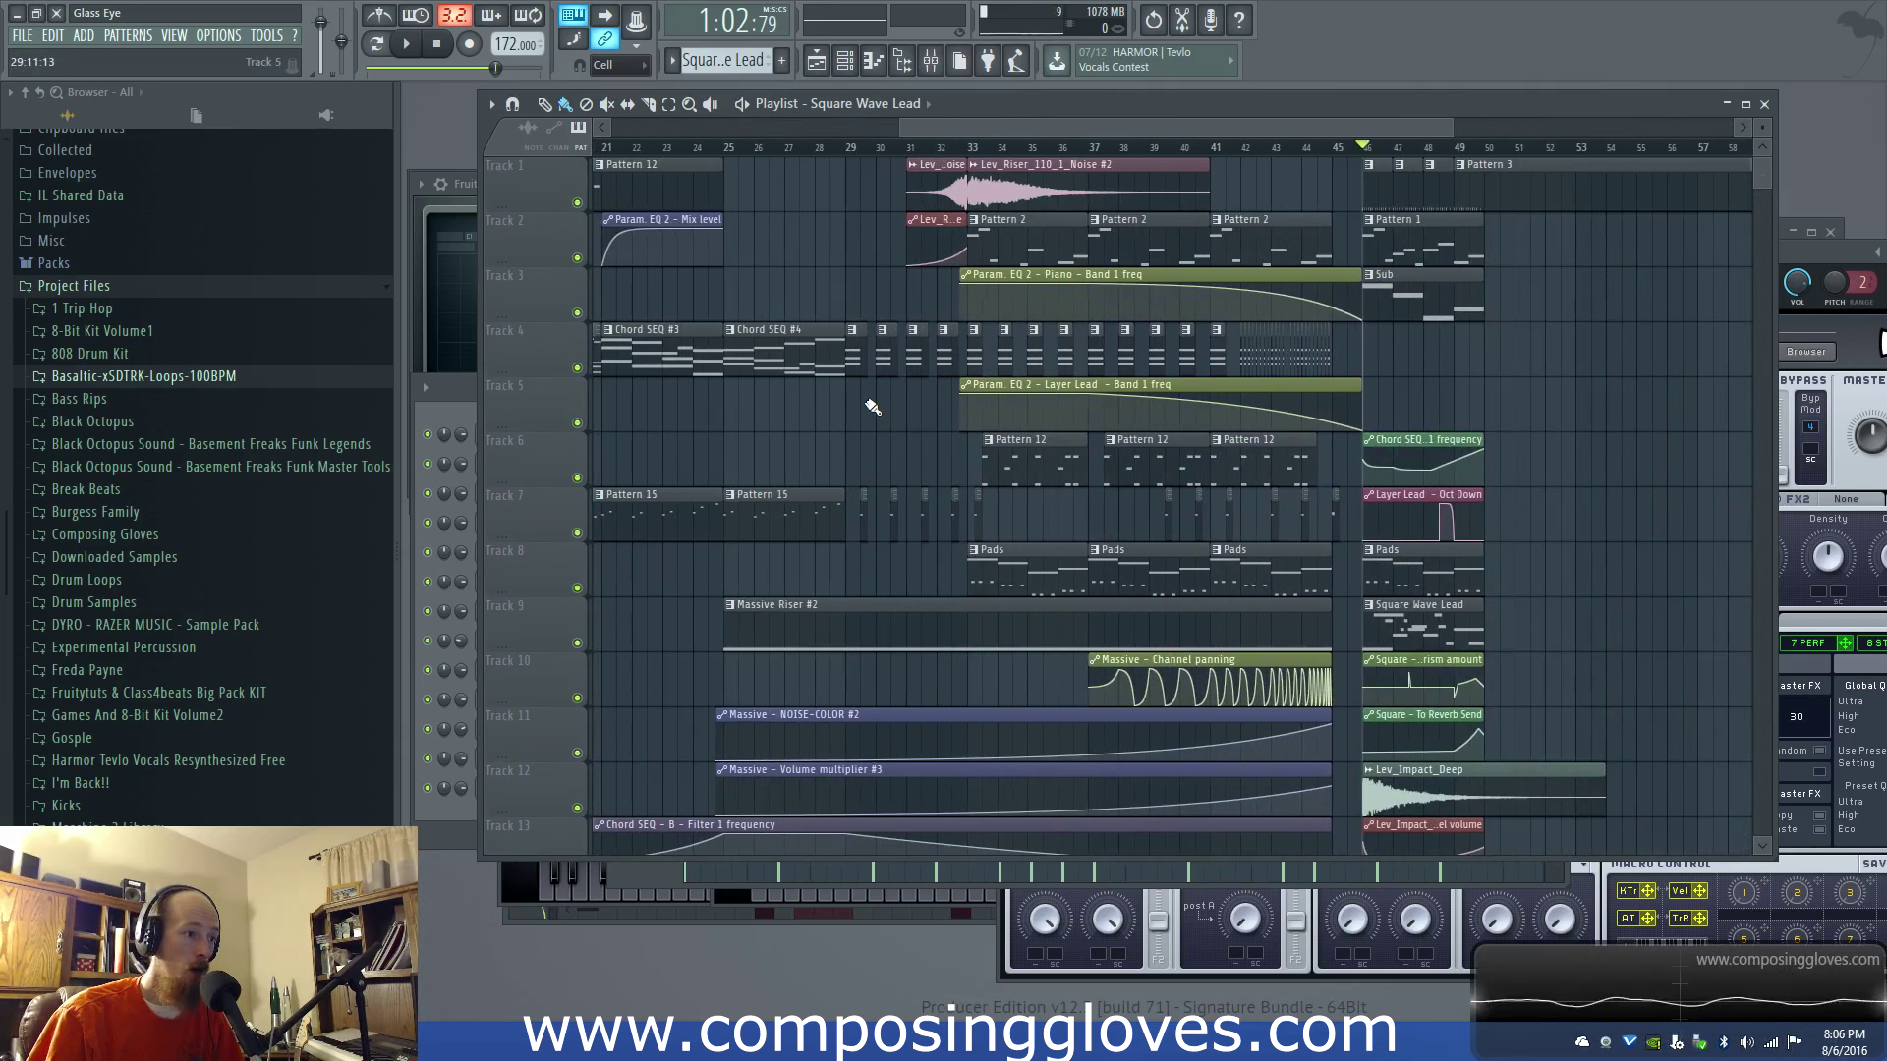
drag(742, 325, 968, 521)
drag(808, 269, 958, 423)
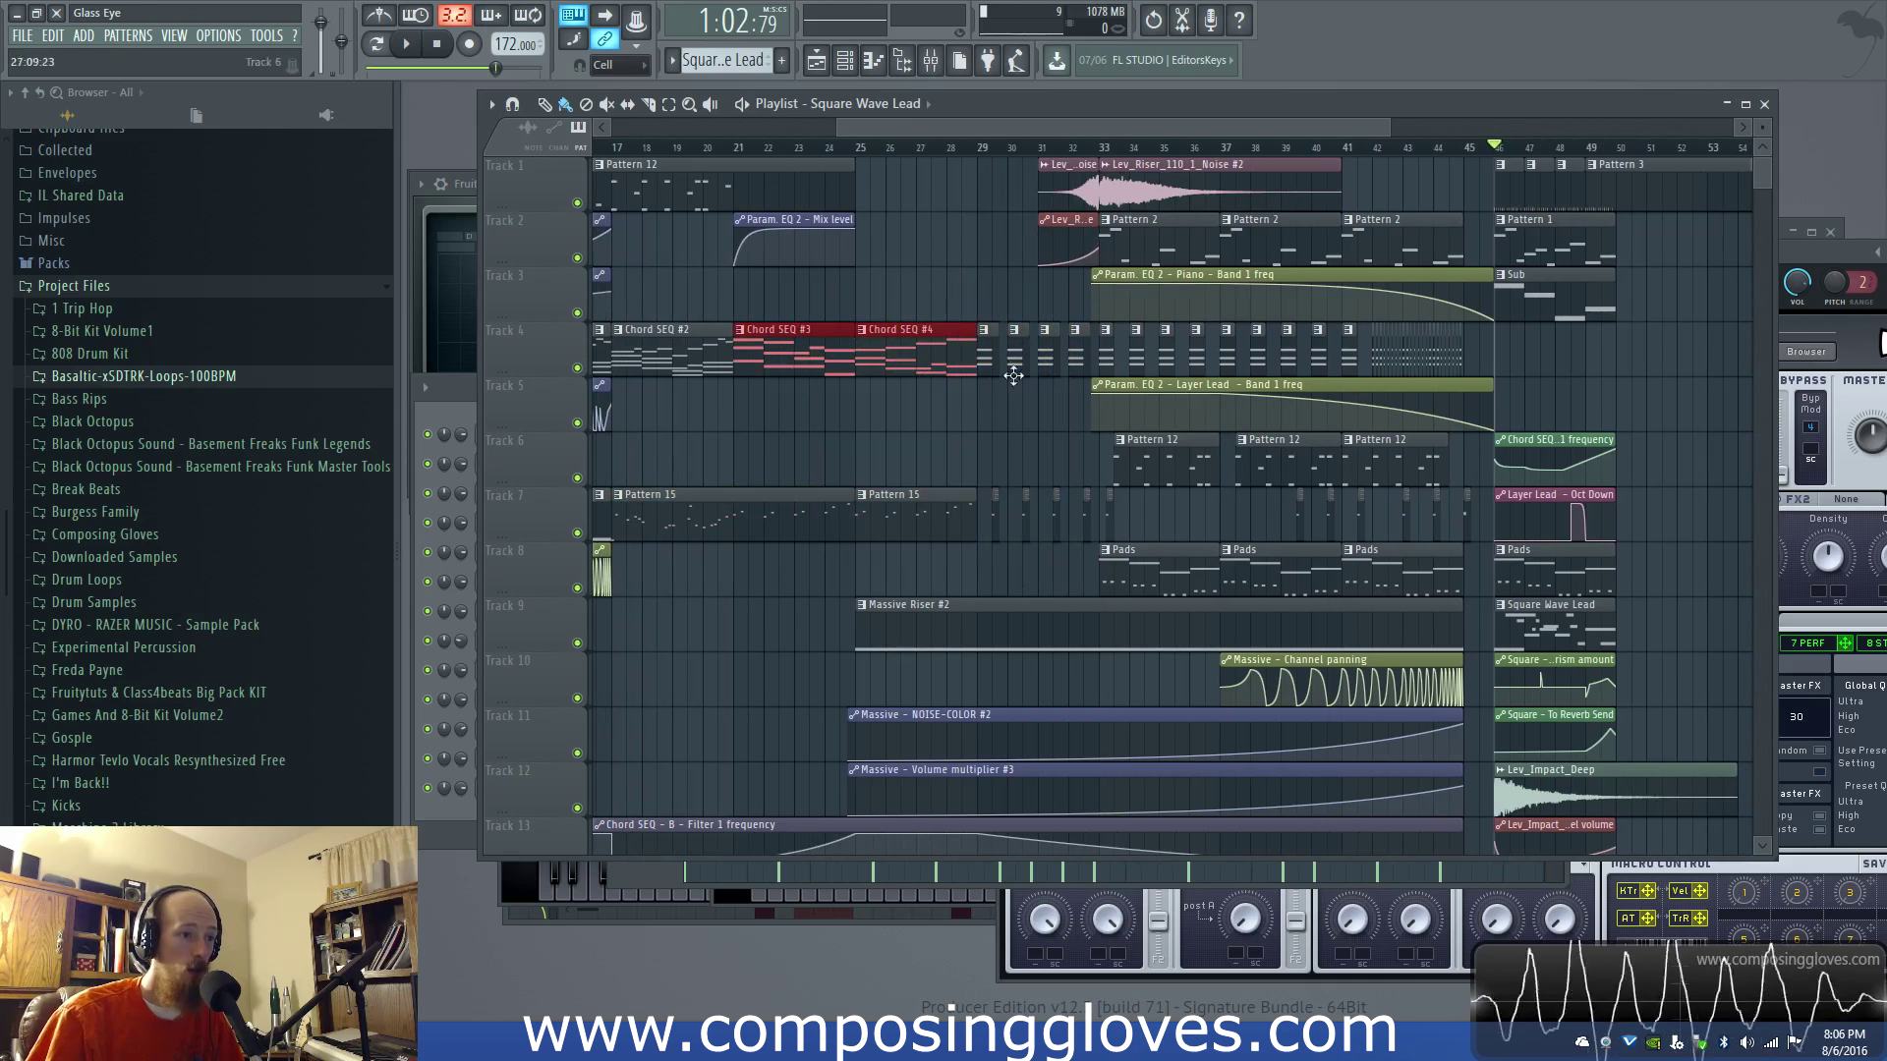
scroll(1051, 353, down, 4)
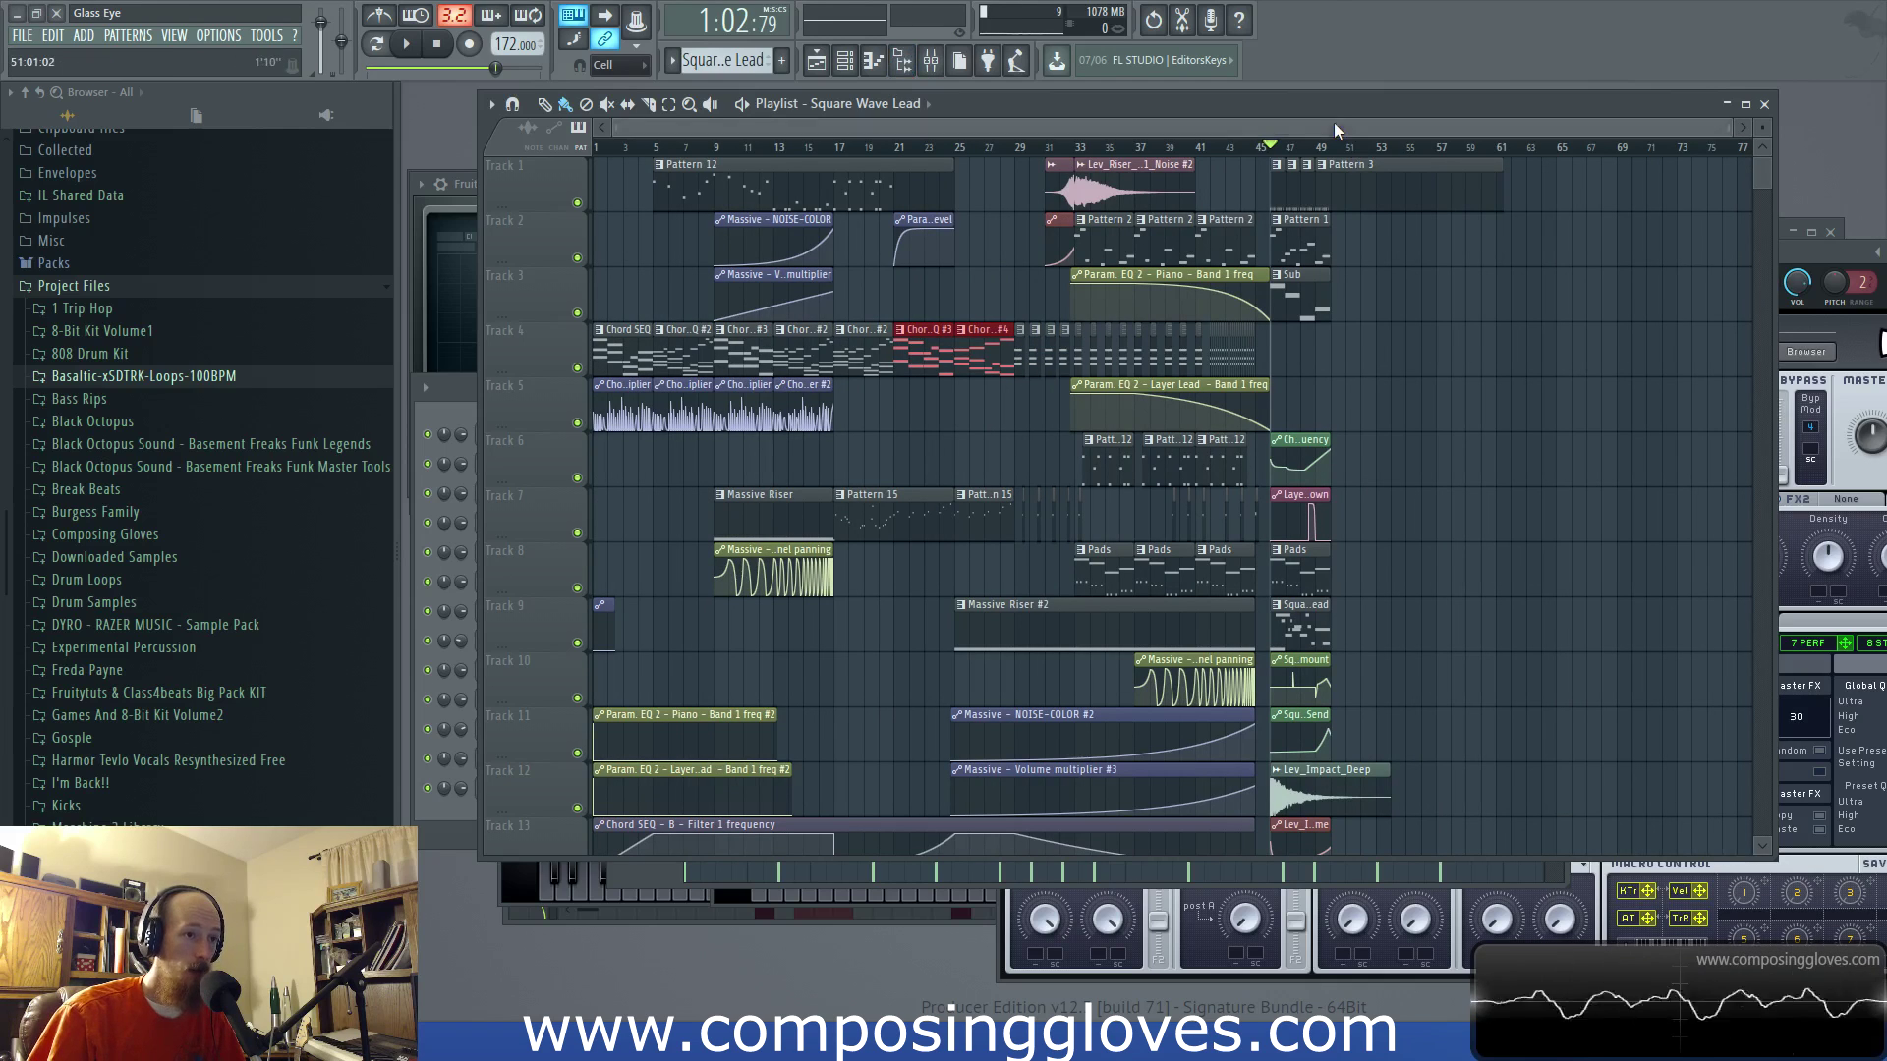
Step: Select the time range from bar 1 to bar 46 across all tracks of the arrangement
scroll(825, 269, up, 6)
drag(825, 267, 1774, 352)
scroll(1110, 247, down, 5)
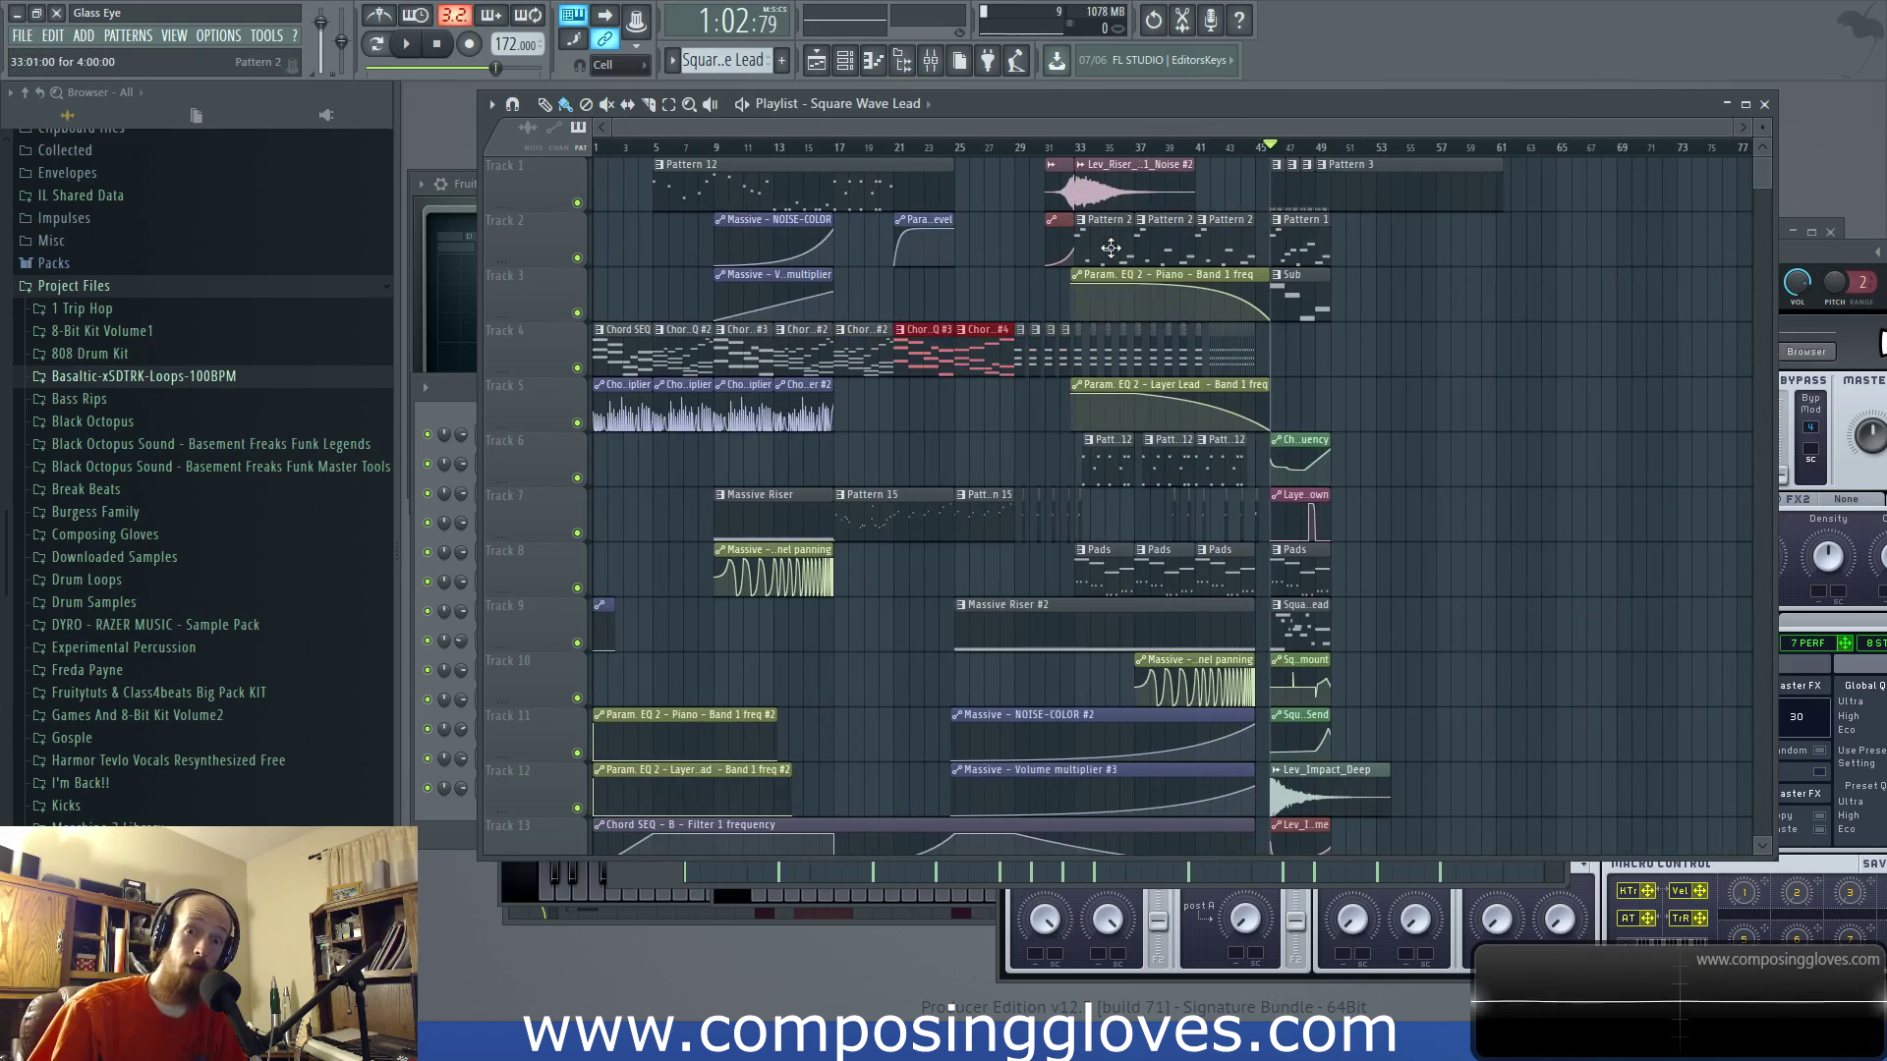
drag(595, 148, 1273, 192)
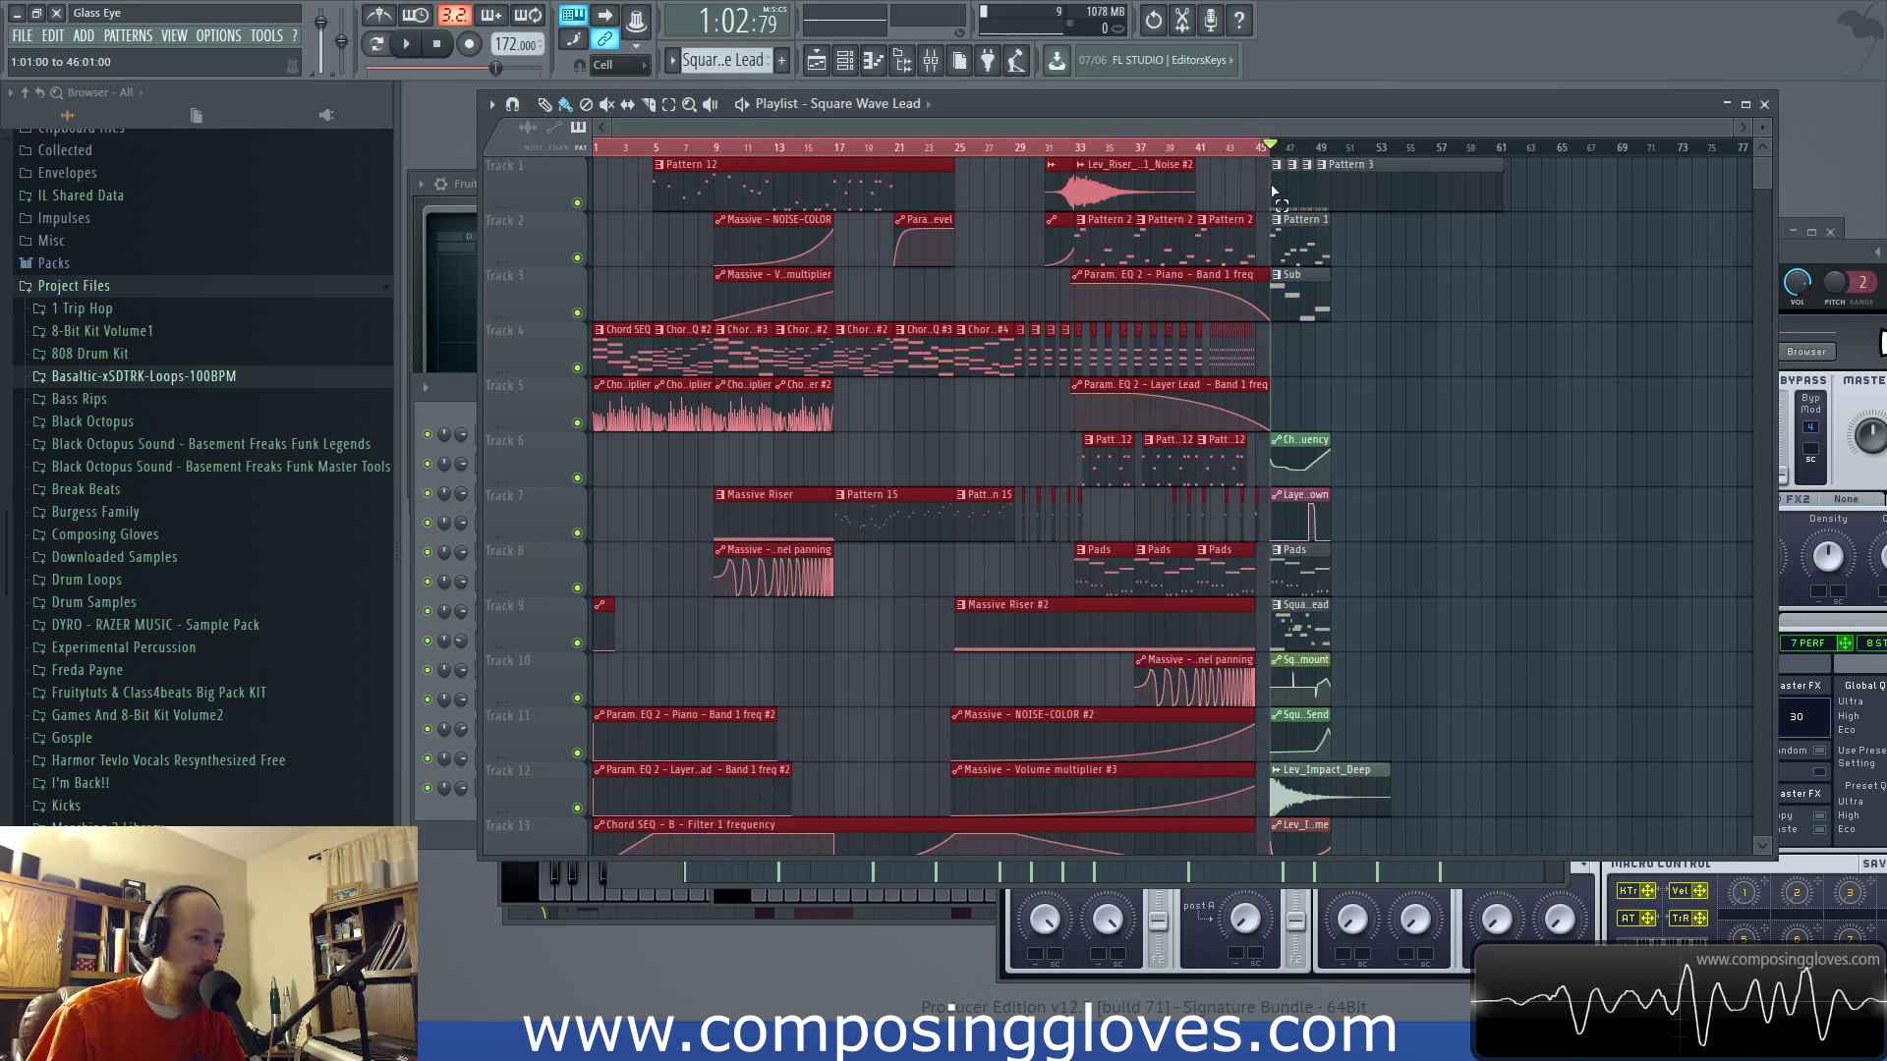
scroll(884, 367, up, 7)
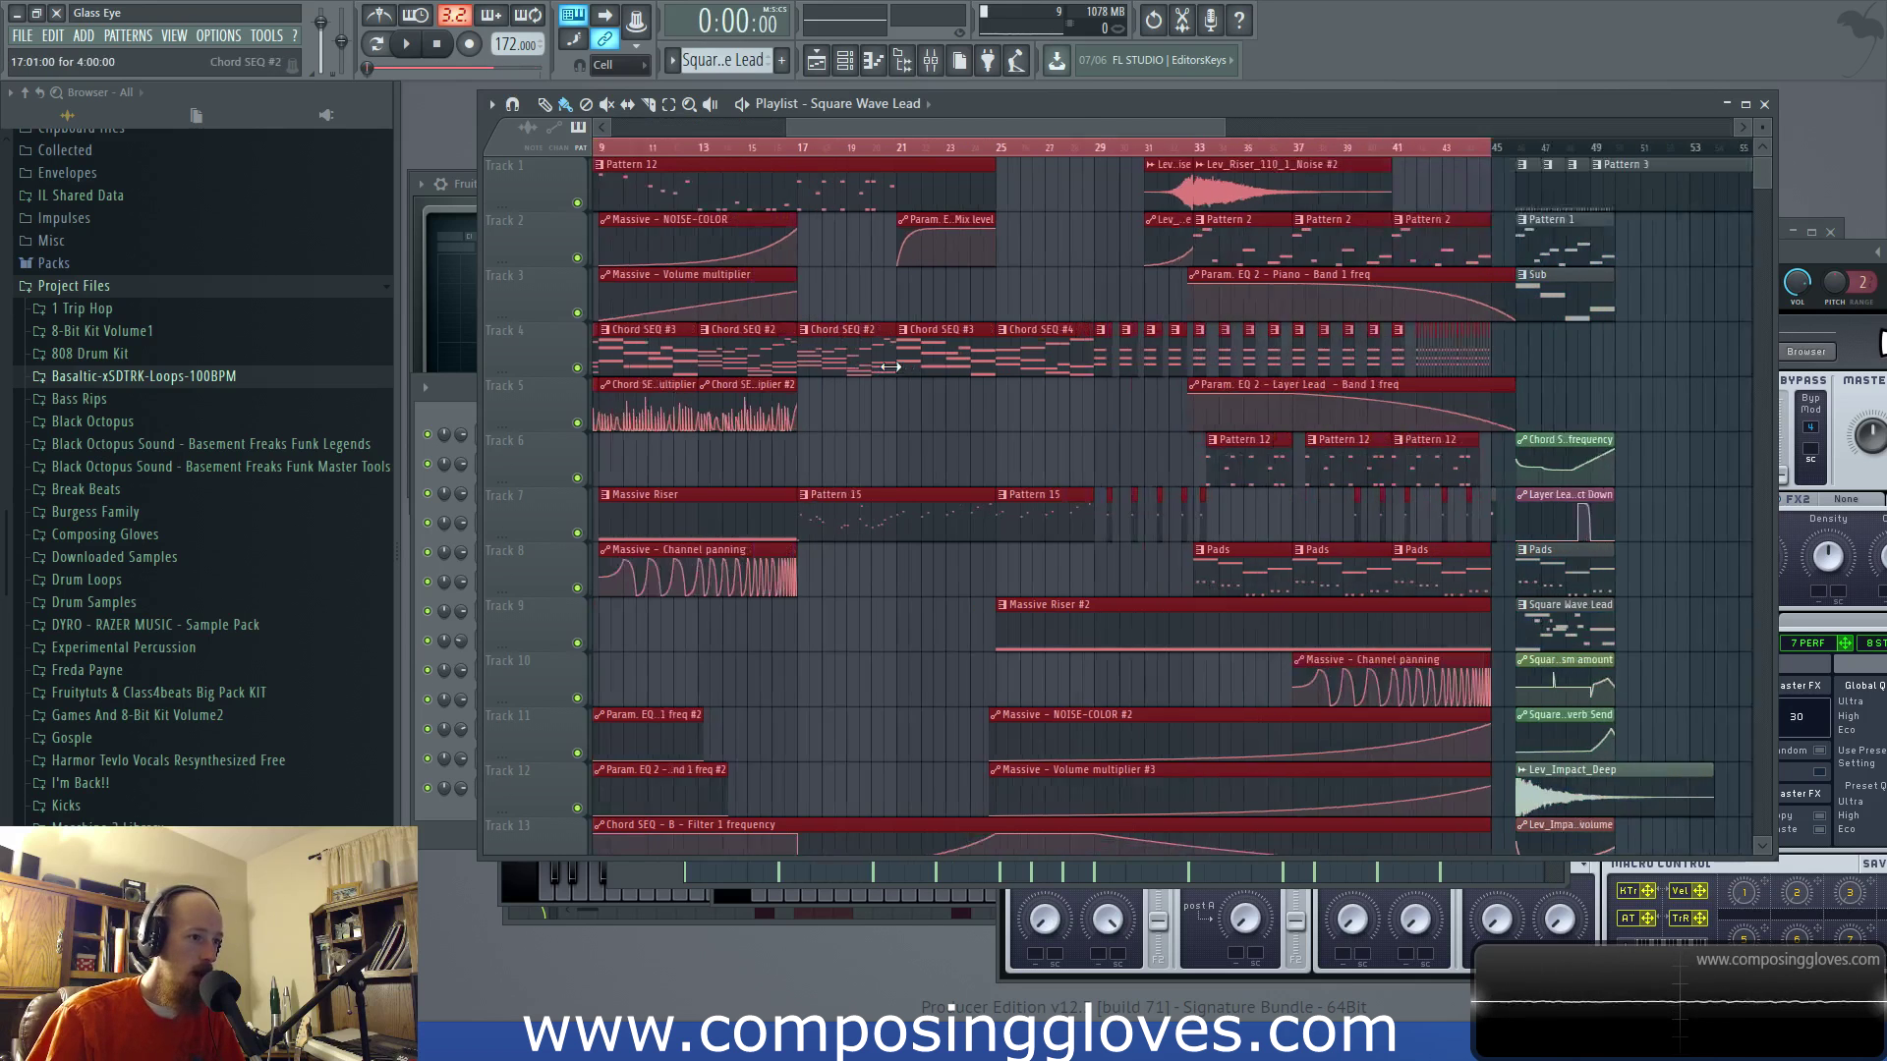
Step: Select the Track 4 Chord SEQ #2, #3 and #4 clips from bar 17, then mark out the empty stretch below on Track 6
drag(834, 366, 1352, 373)
scroll(934, 448, down, 5)
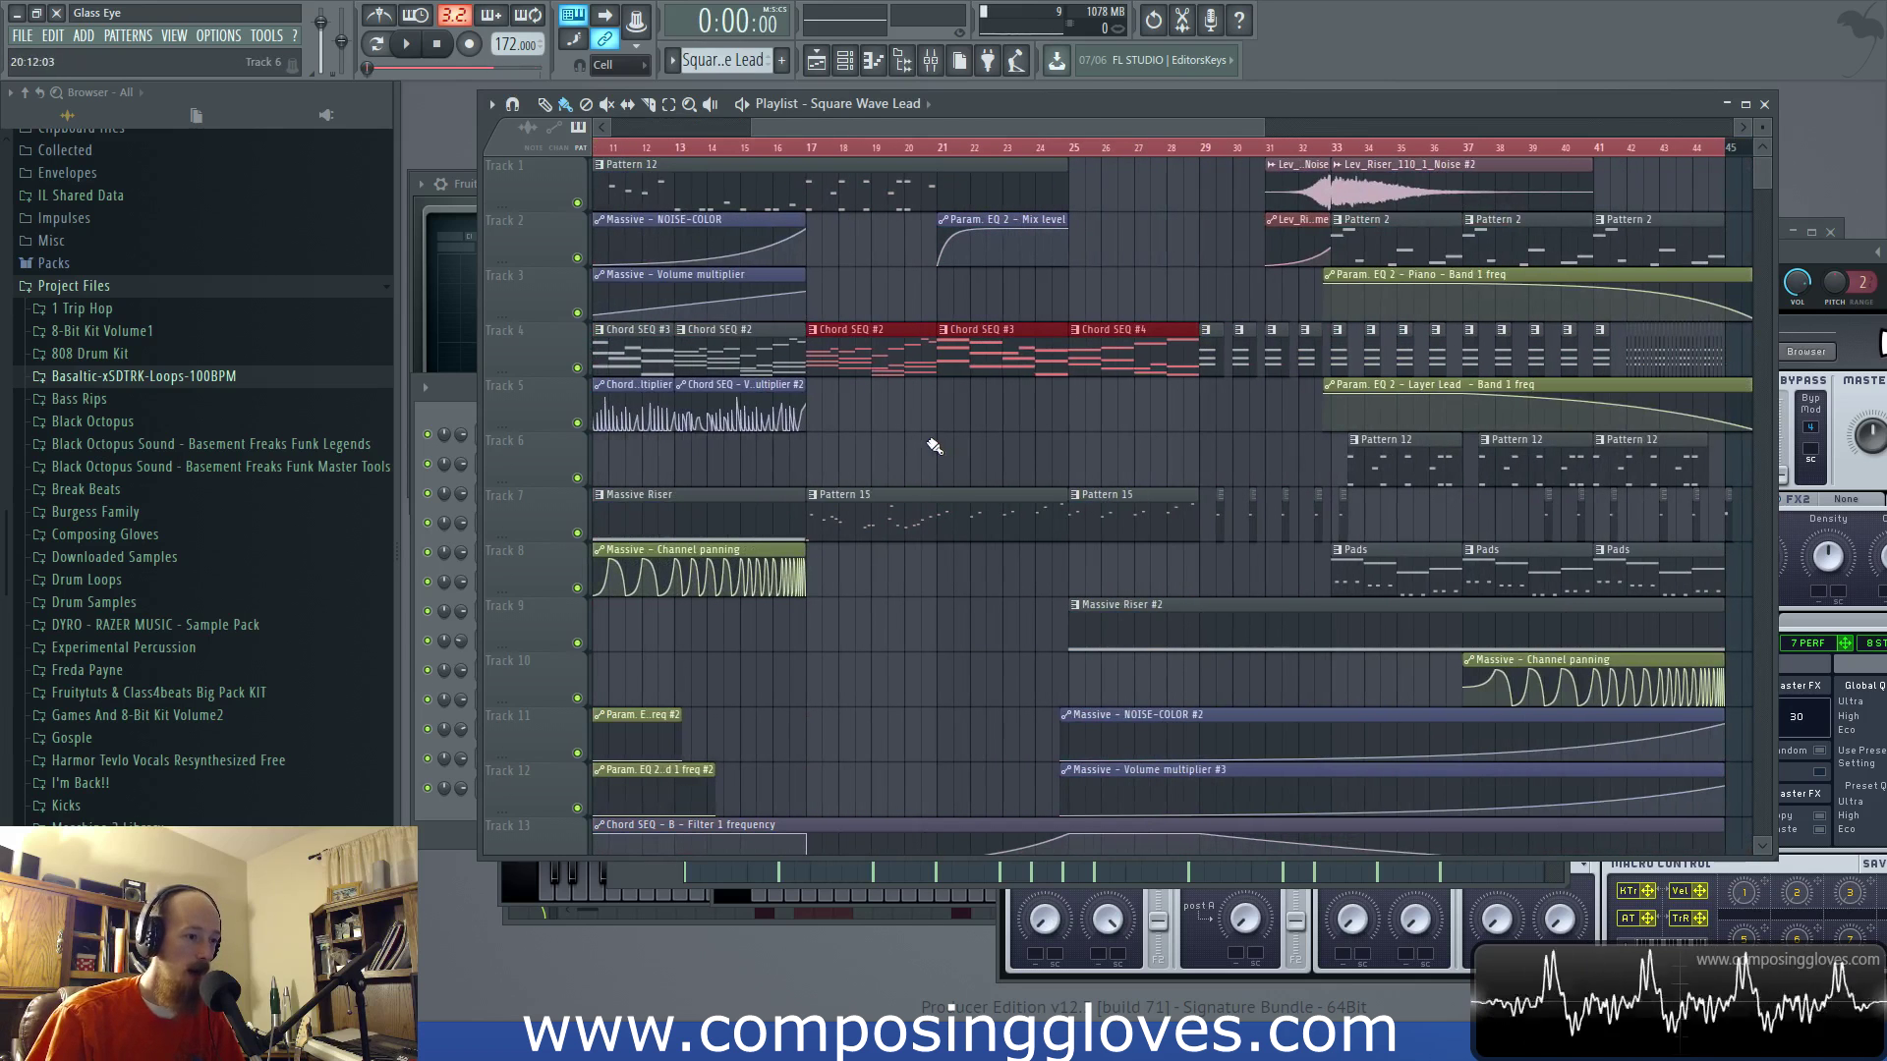
drag(813, 469, 1162, 462)
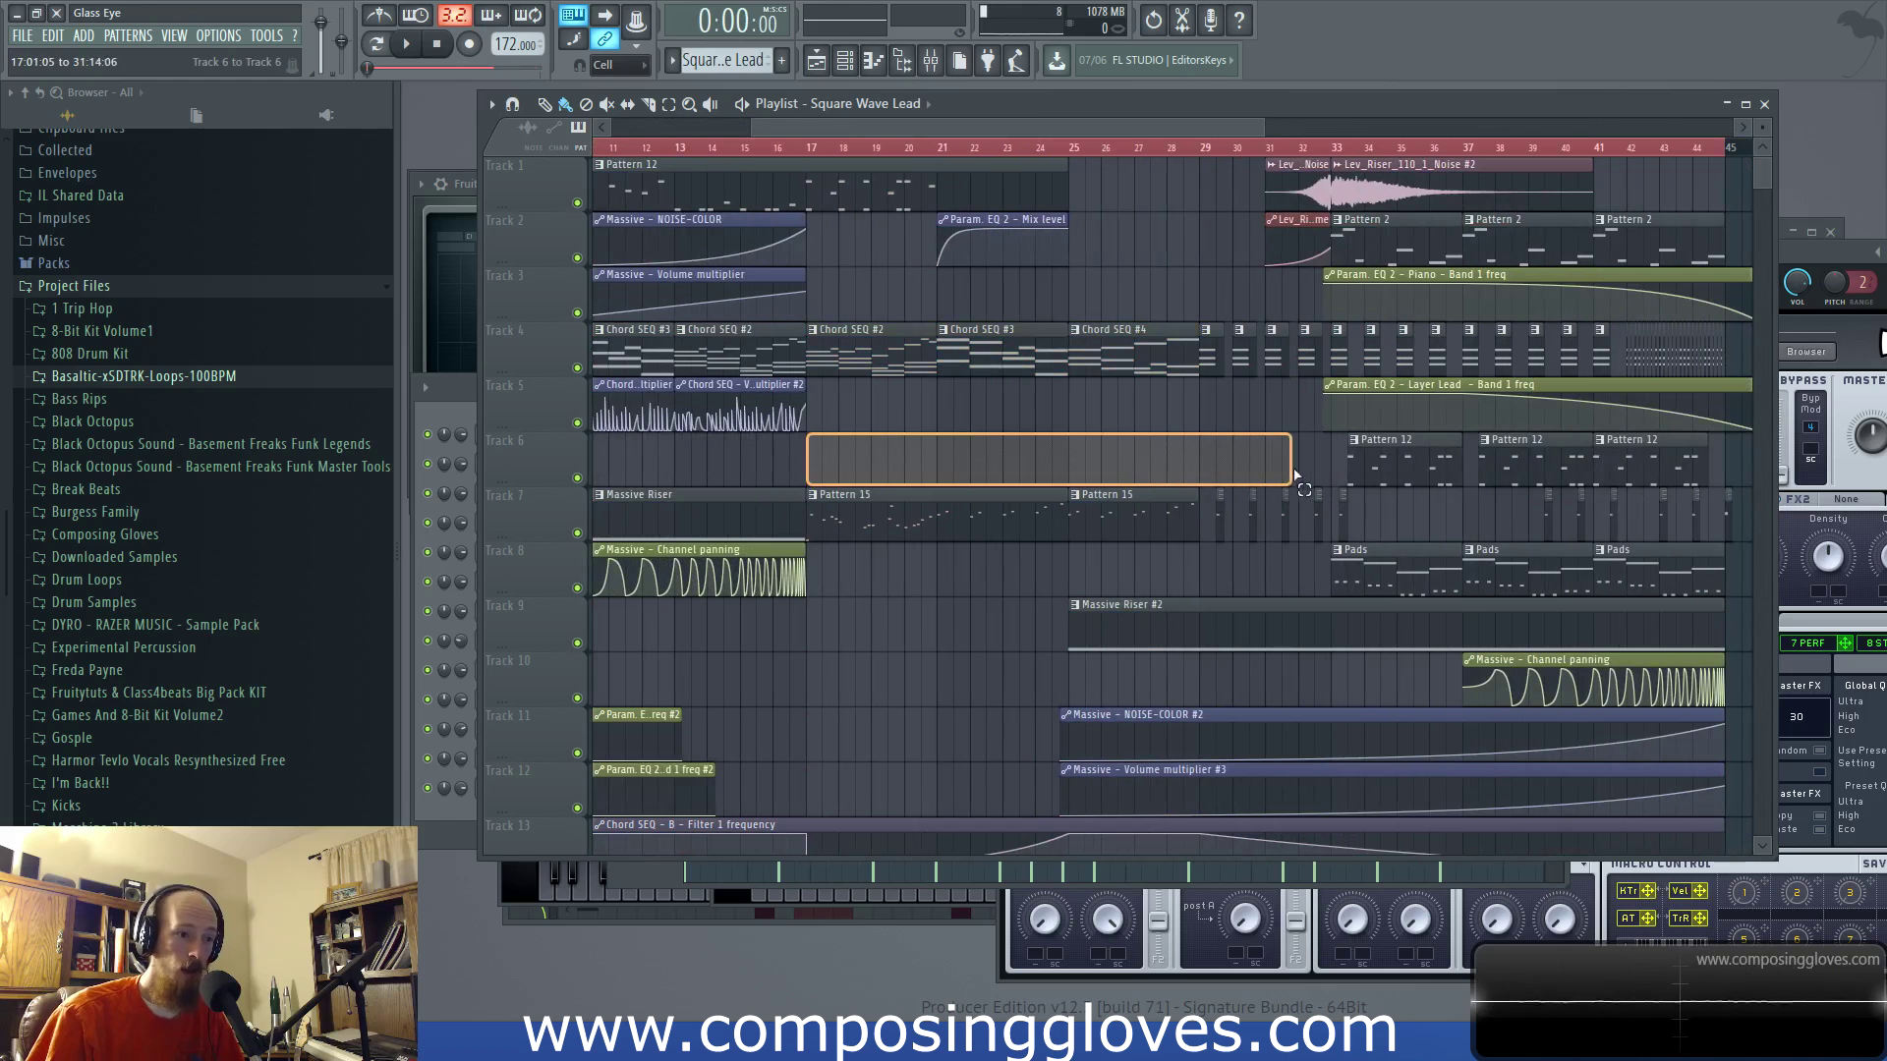
drag(1339, 475, 1345, 473)
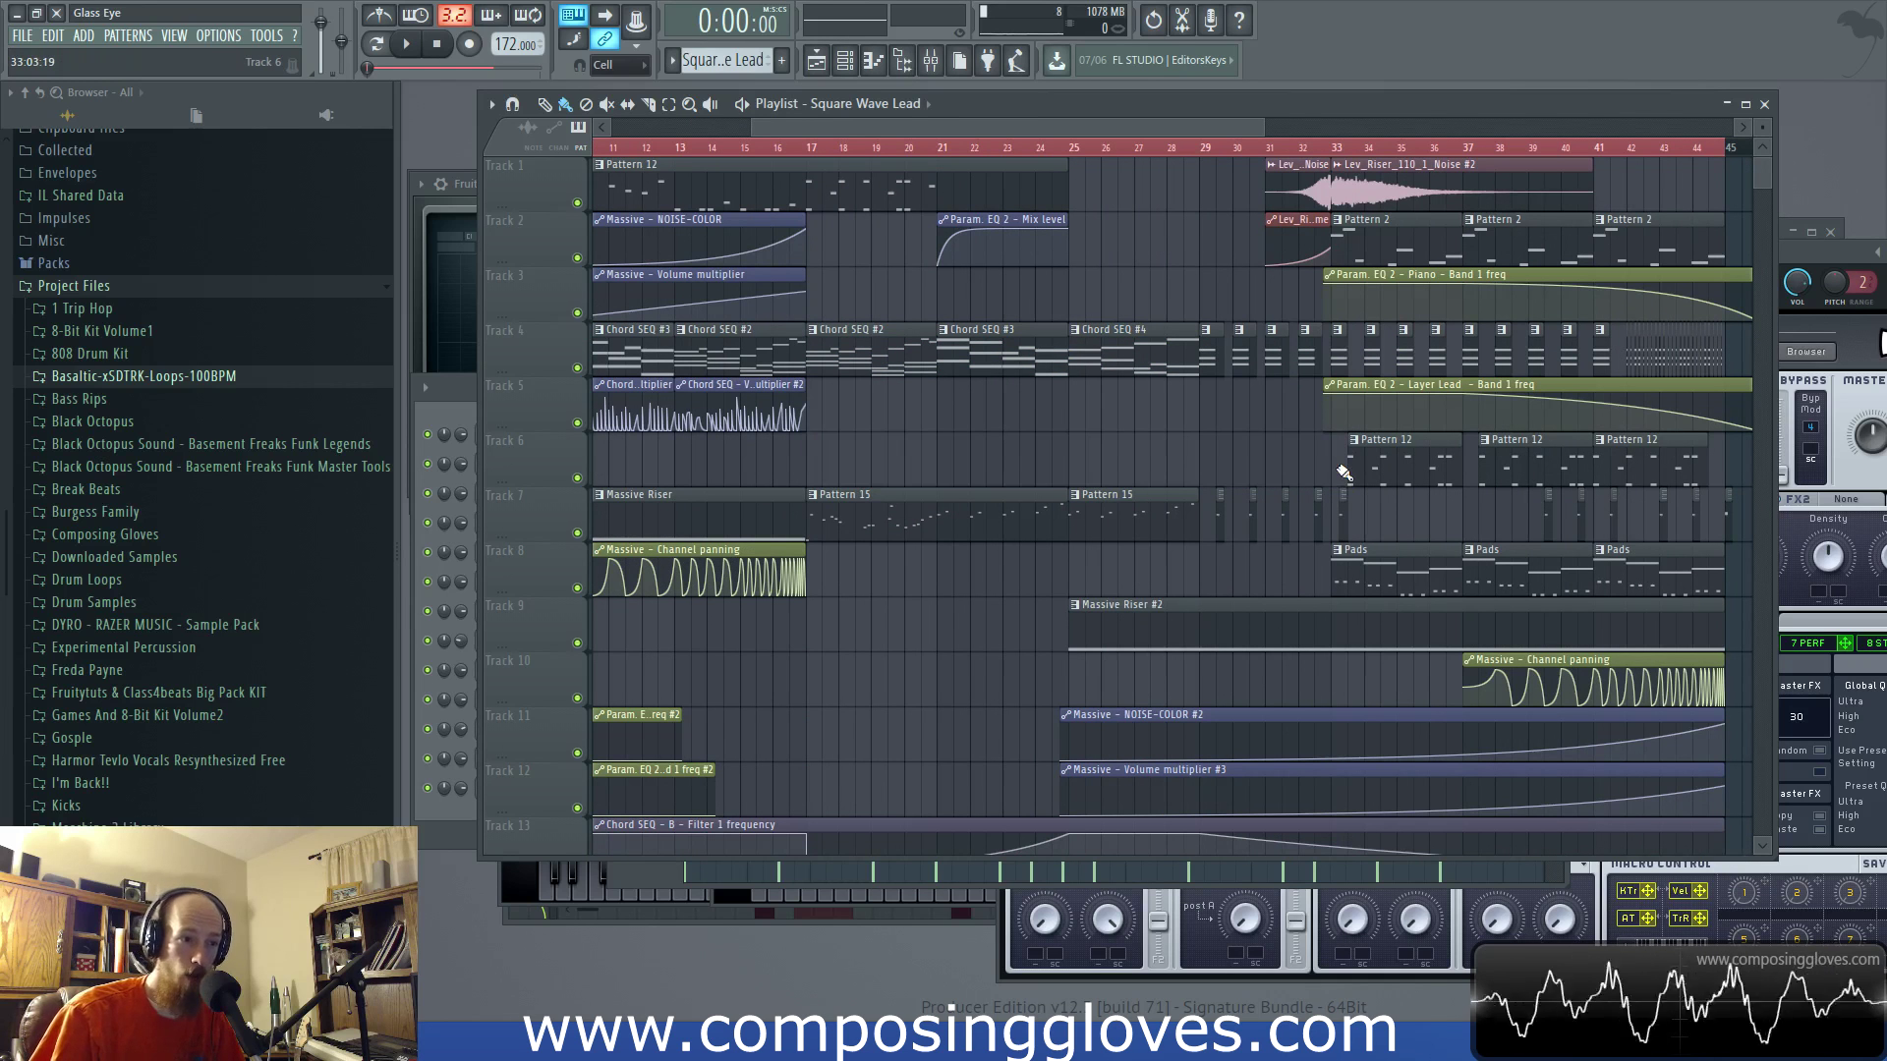
Step: Select the time range from bar 46 to bar 54 across all tracks
scroll(1309, 469, down, 5)
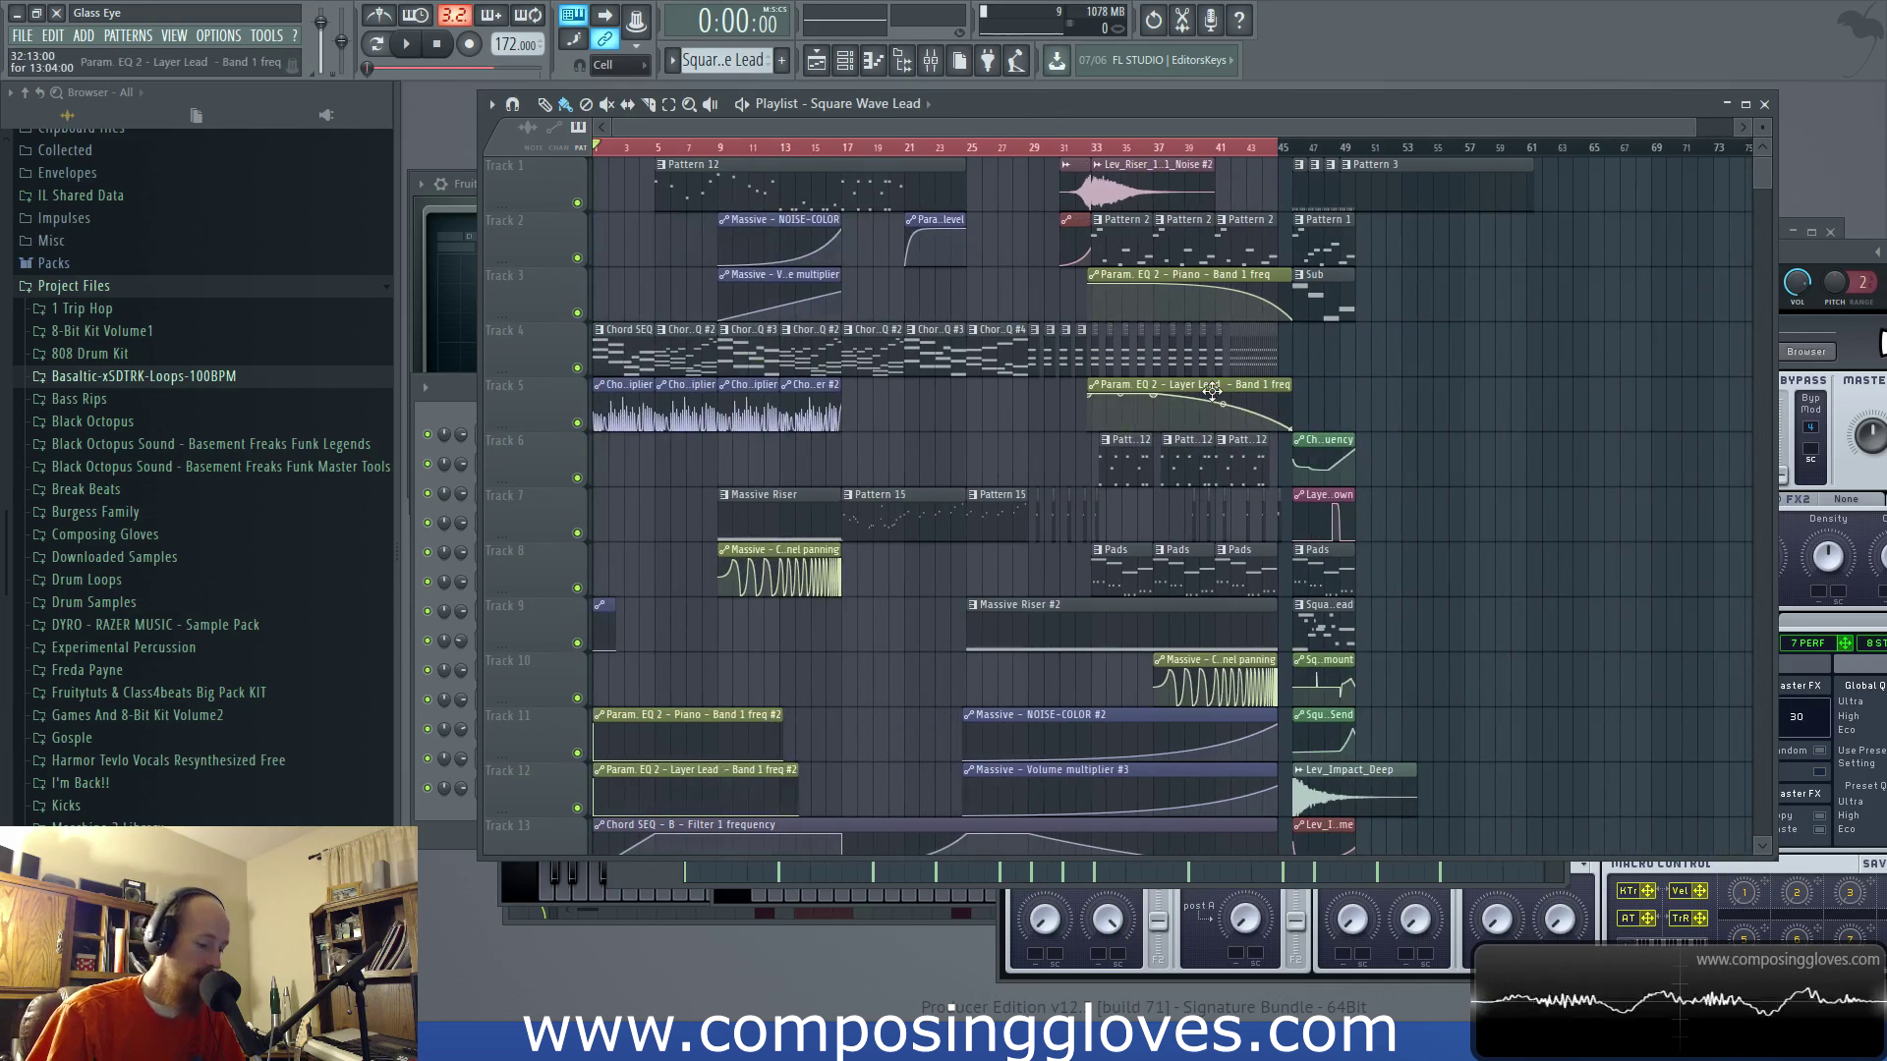
scroll(1137, 154, up, 5)
drag(1137, 152, 1710, 182)
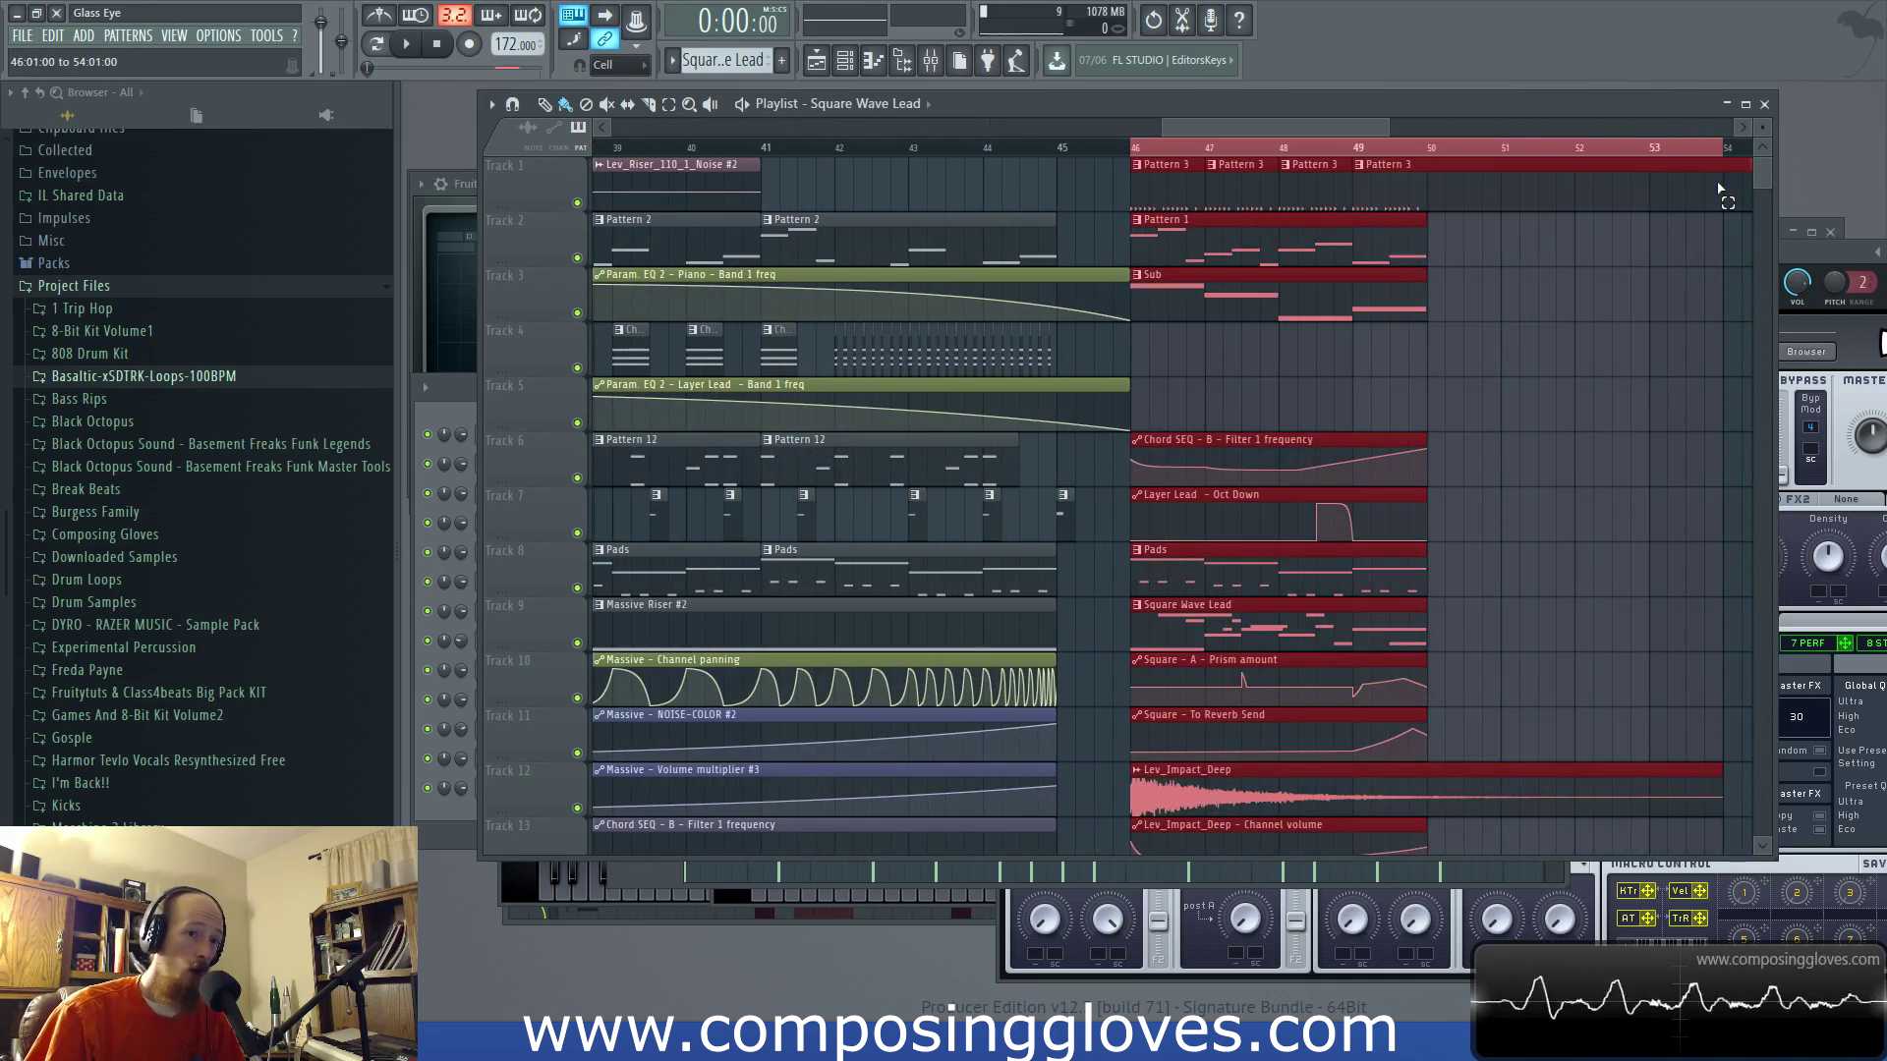
click(1518, 203)
Step: Follow the song's playback through the playlist from the riser section to the final Pattern 5 clips, examining the expanded arrangement
scroll(1518, 203, down, 5)
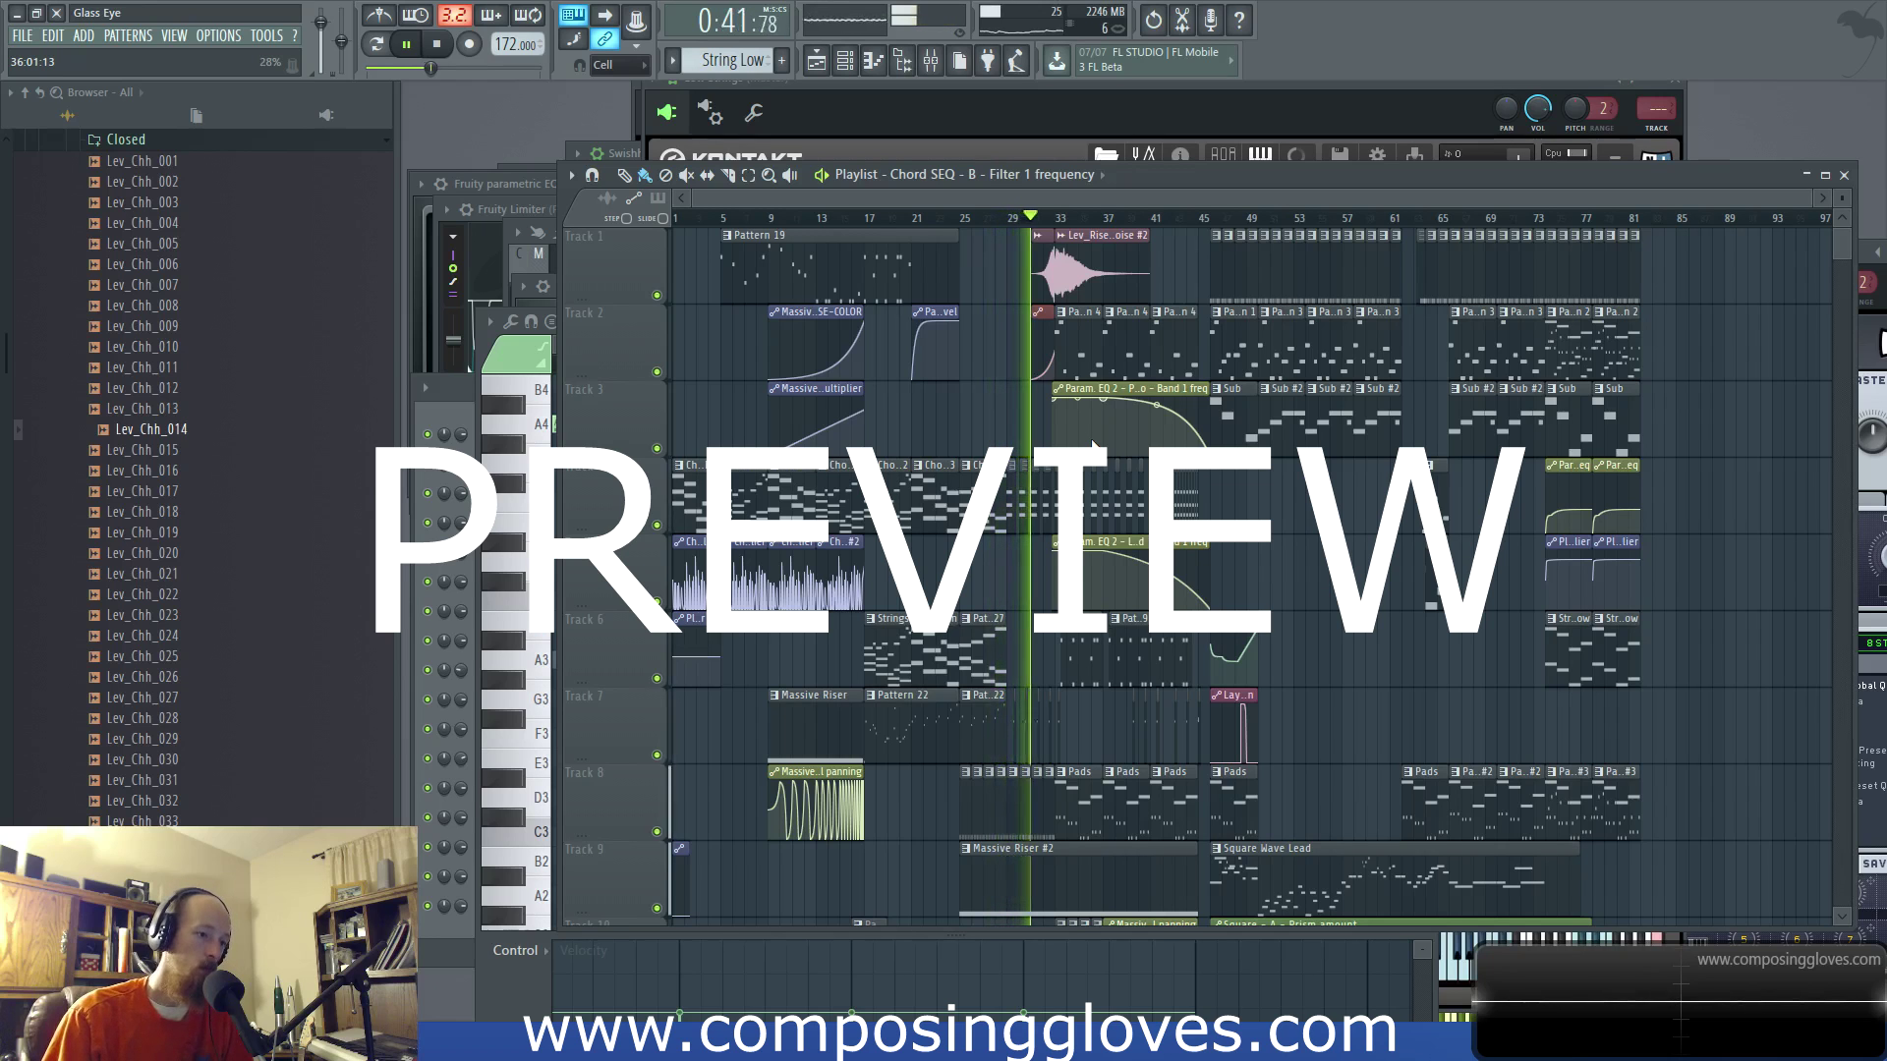
scroll(1094, 445, up, 1)
scroll(1094, 446, up, 2)
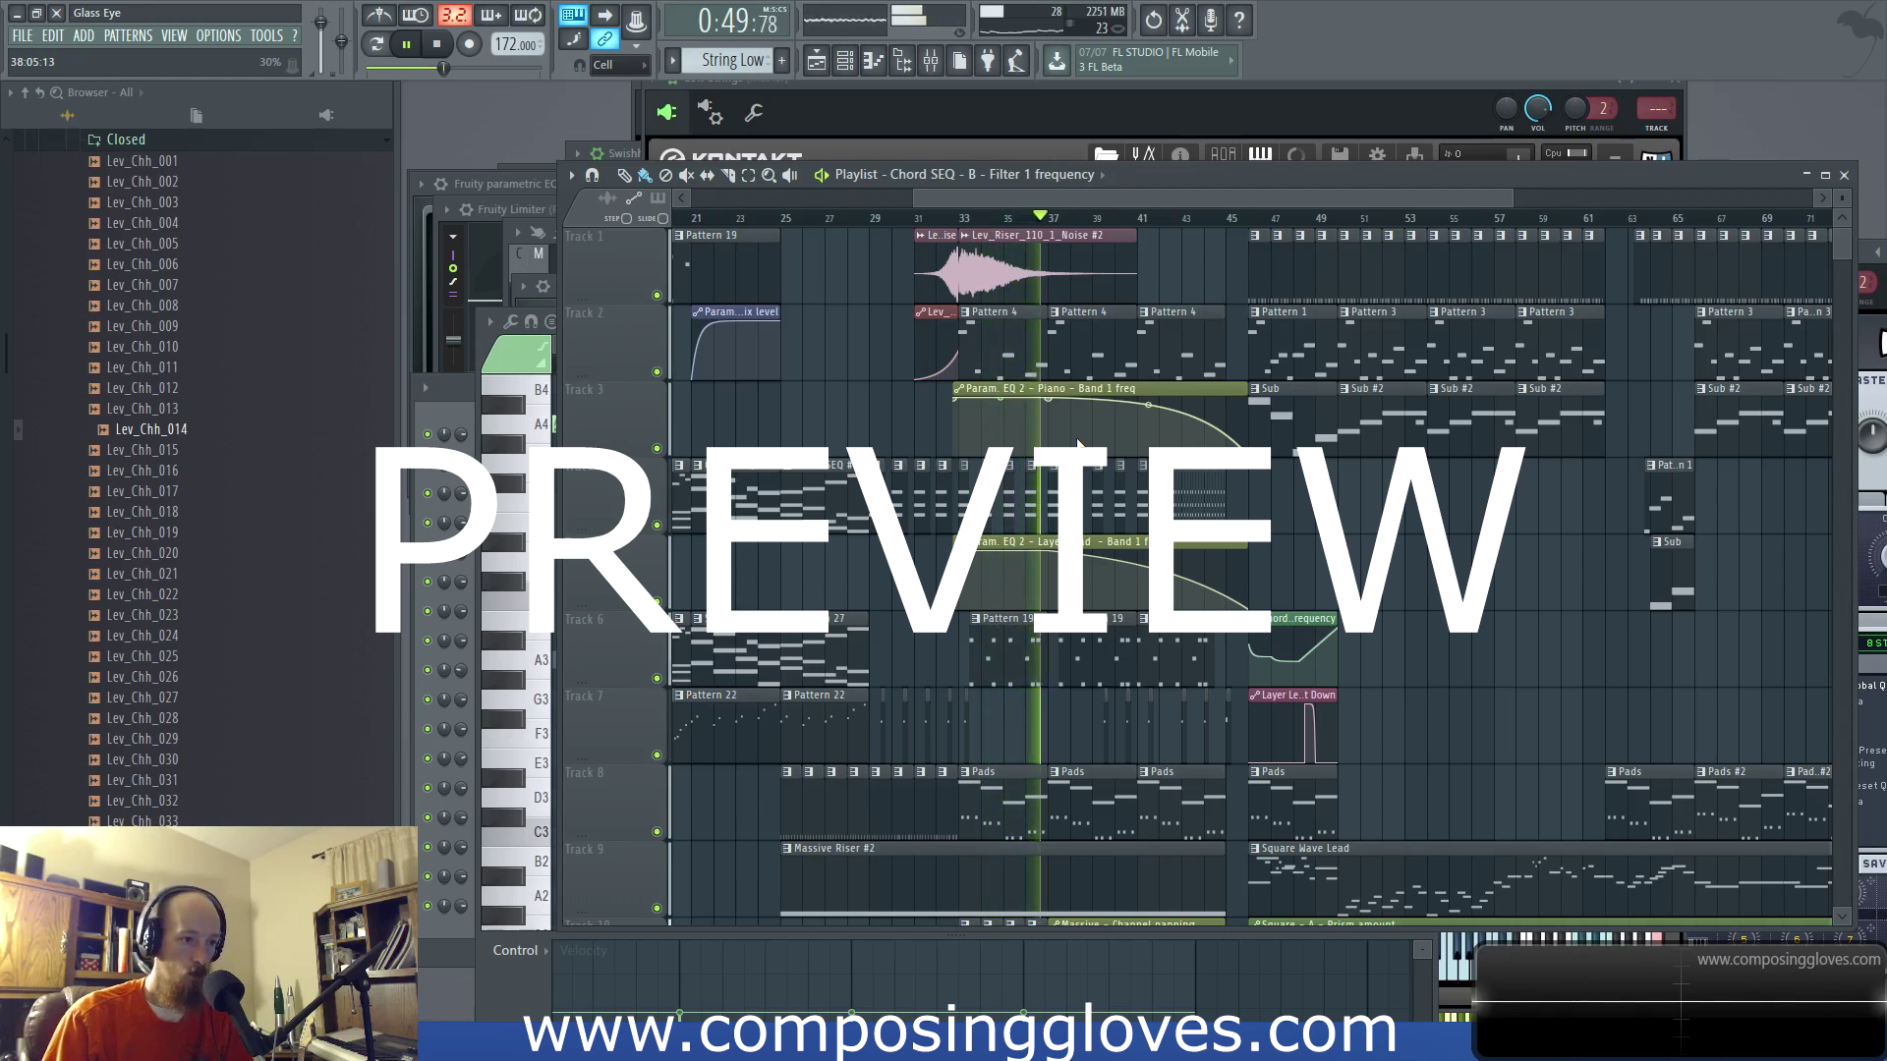
drag(1370, 408, 1223, 437)
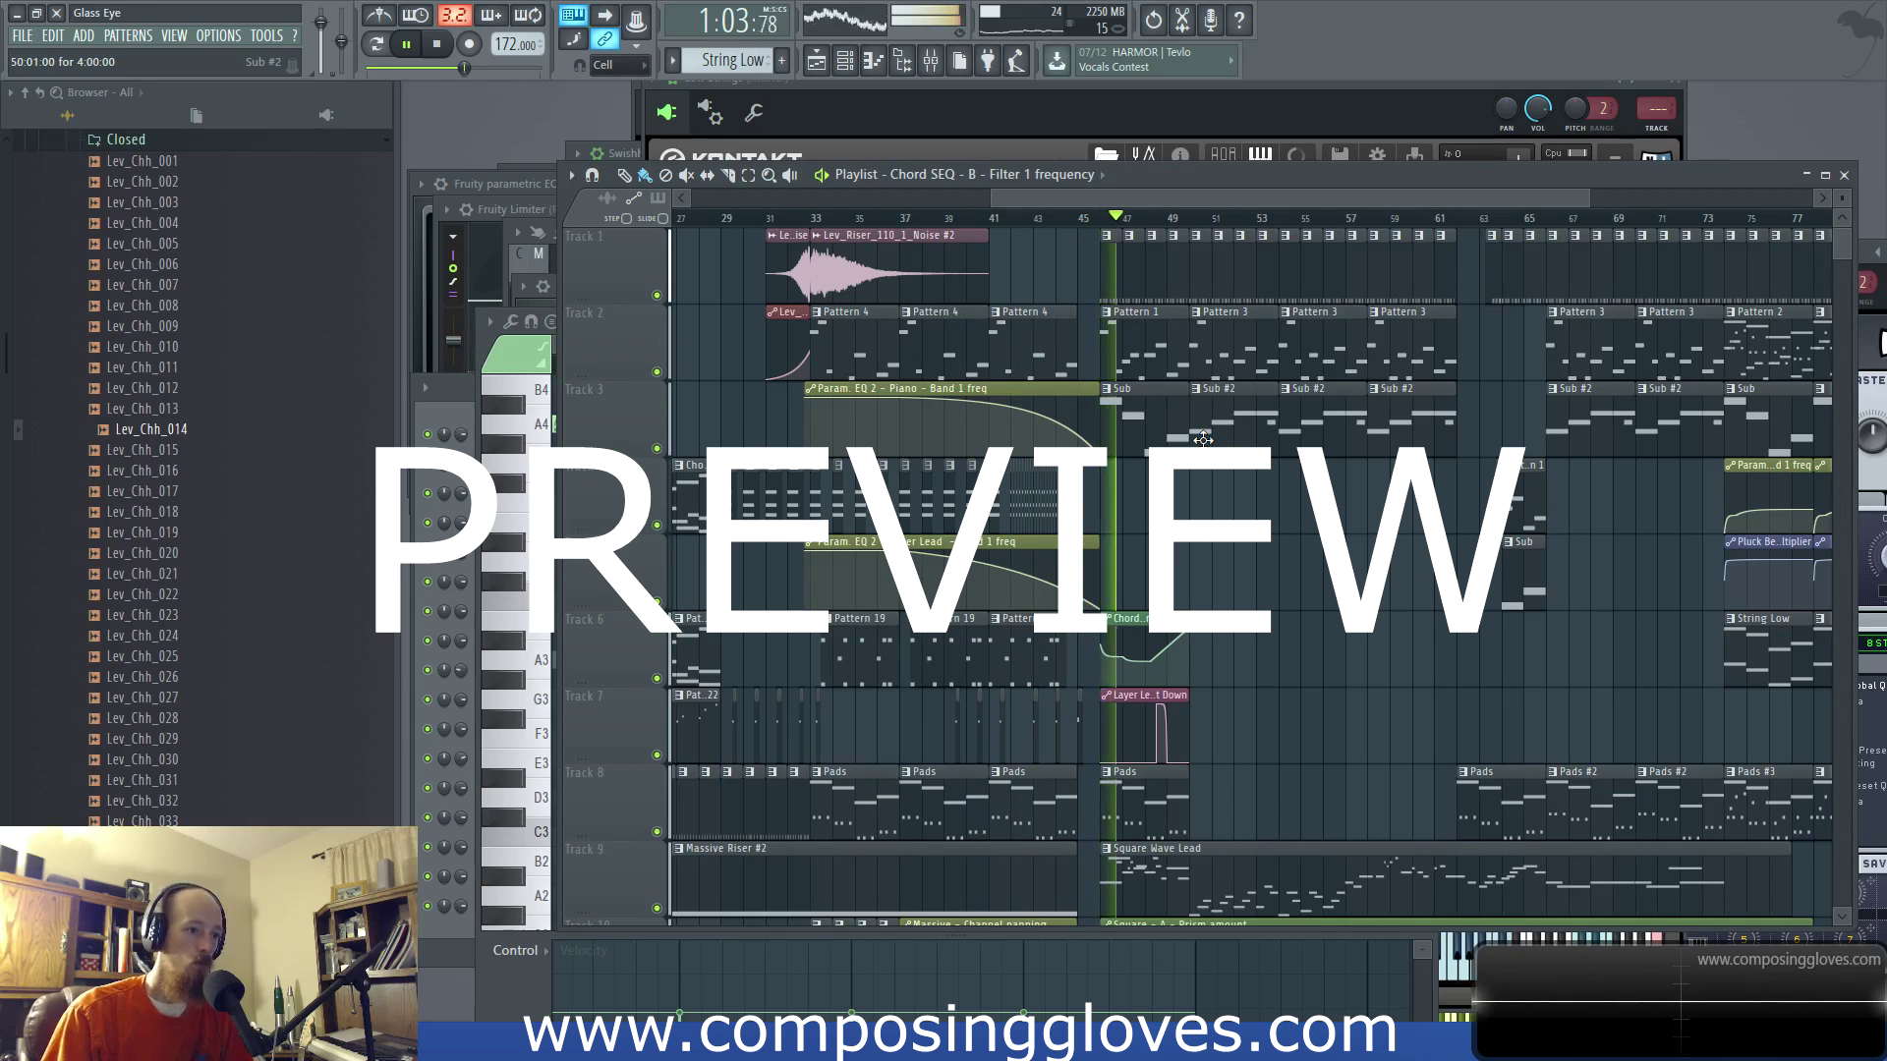
scroll(1203, 440, up, 3)
drag(1203, 438, 1047, 458)
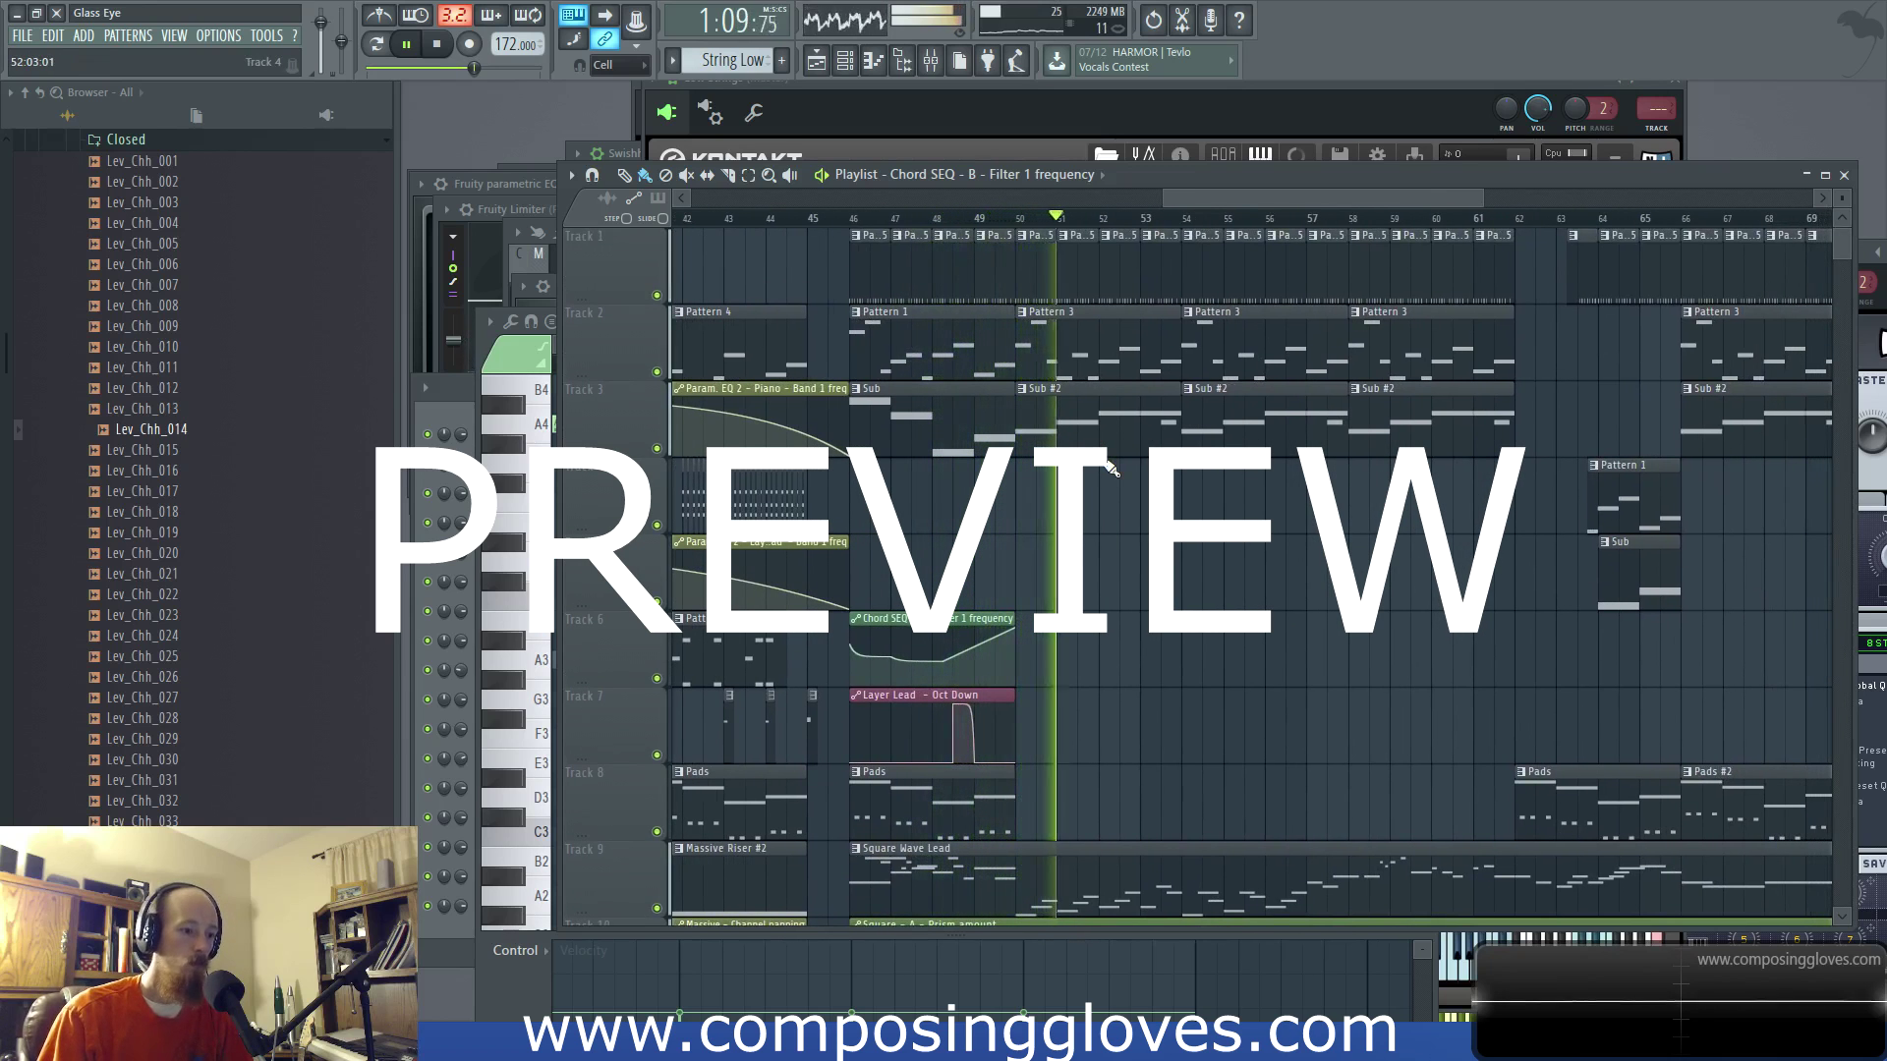
drag(1290, 514, 1151, 554)
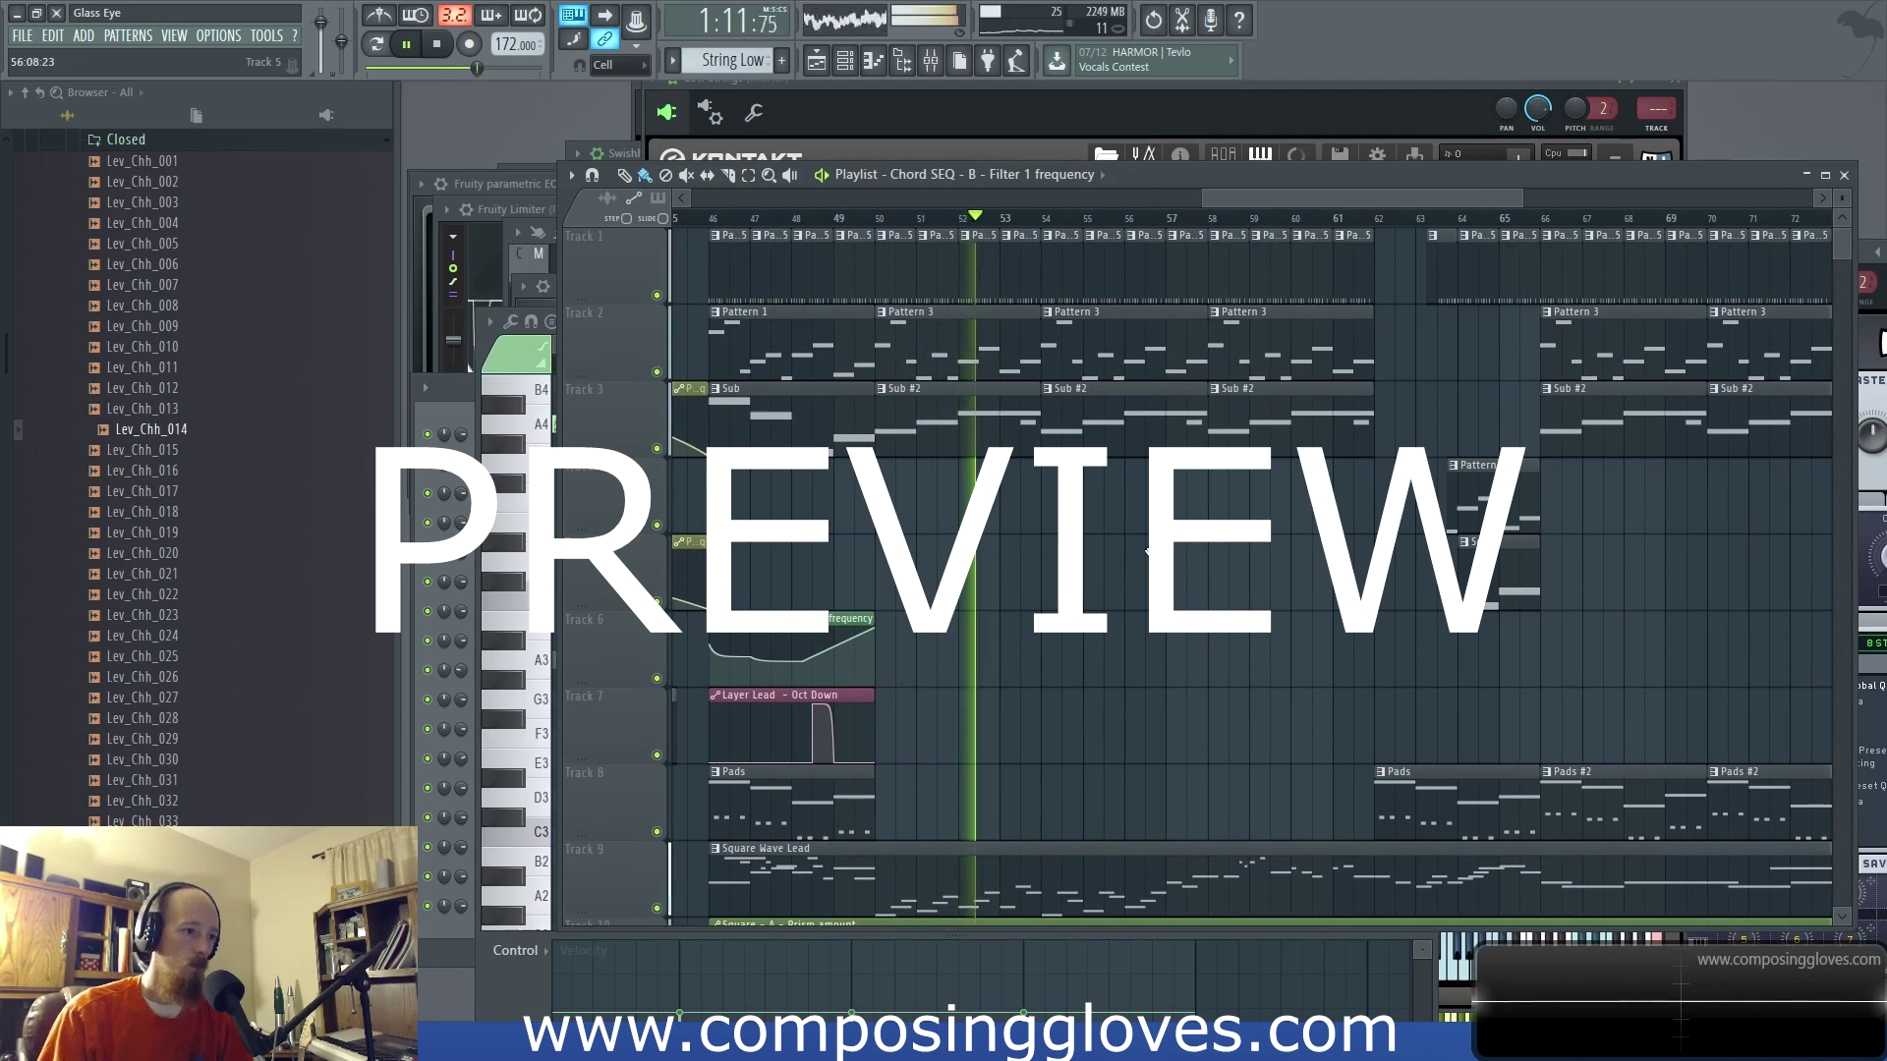
drag(1252, 558, 1145, 580)
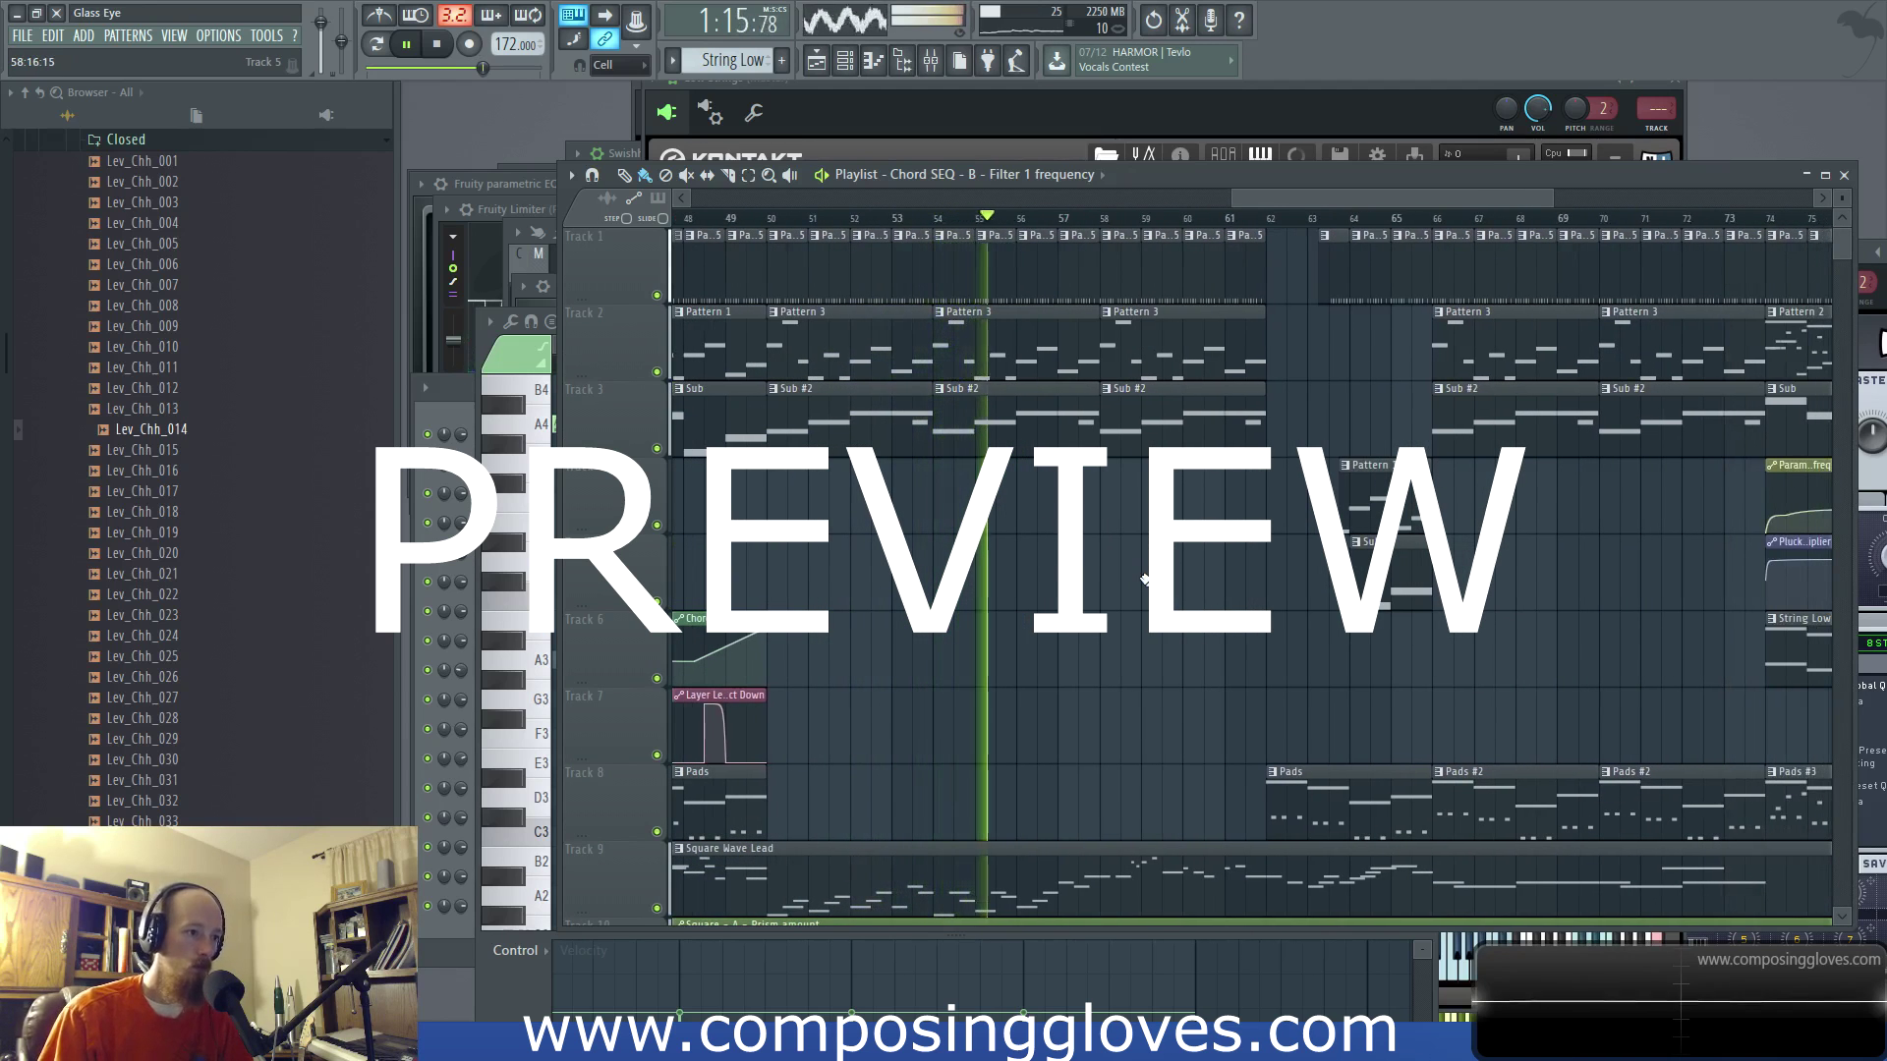
drag(1138, 574, 1084, 572)
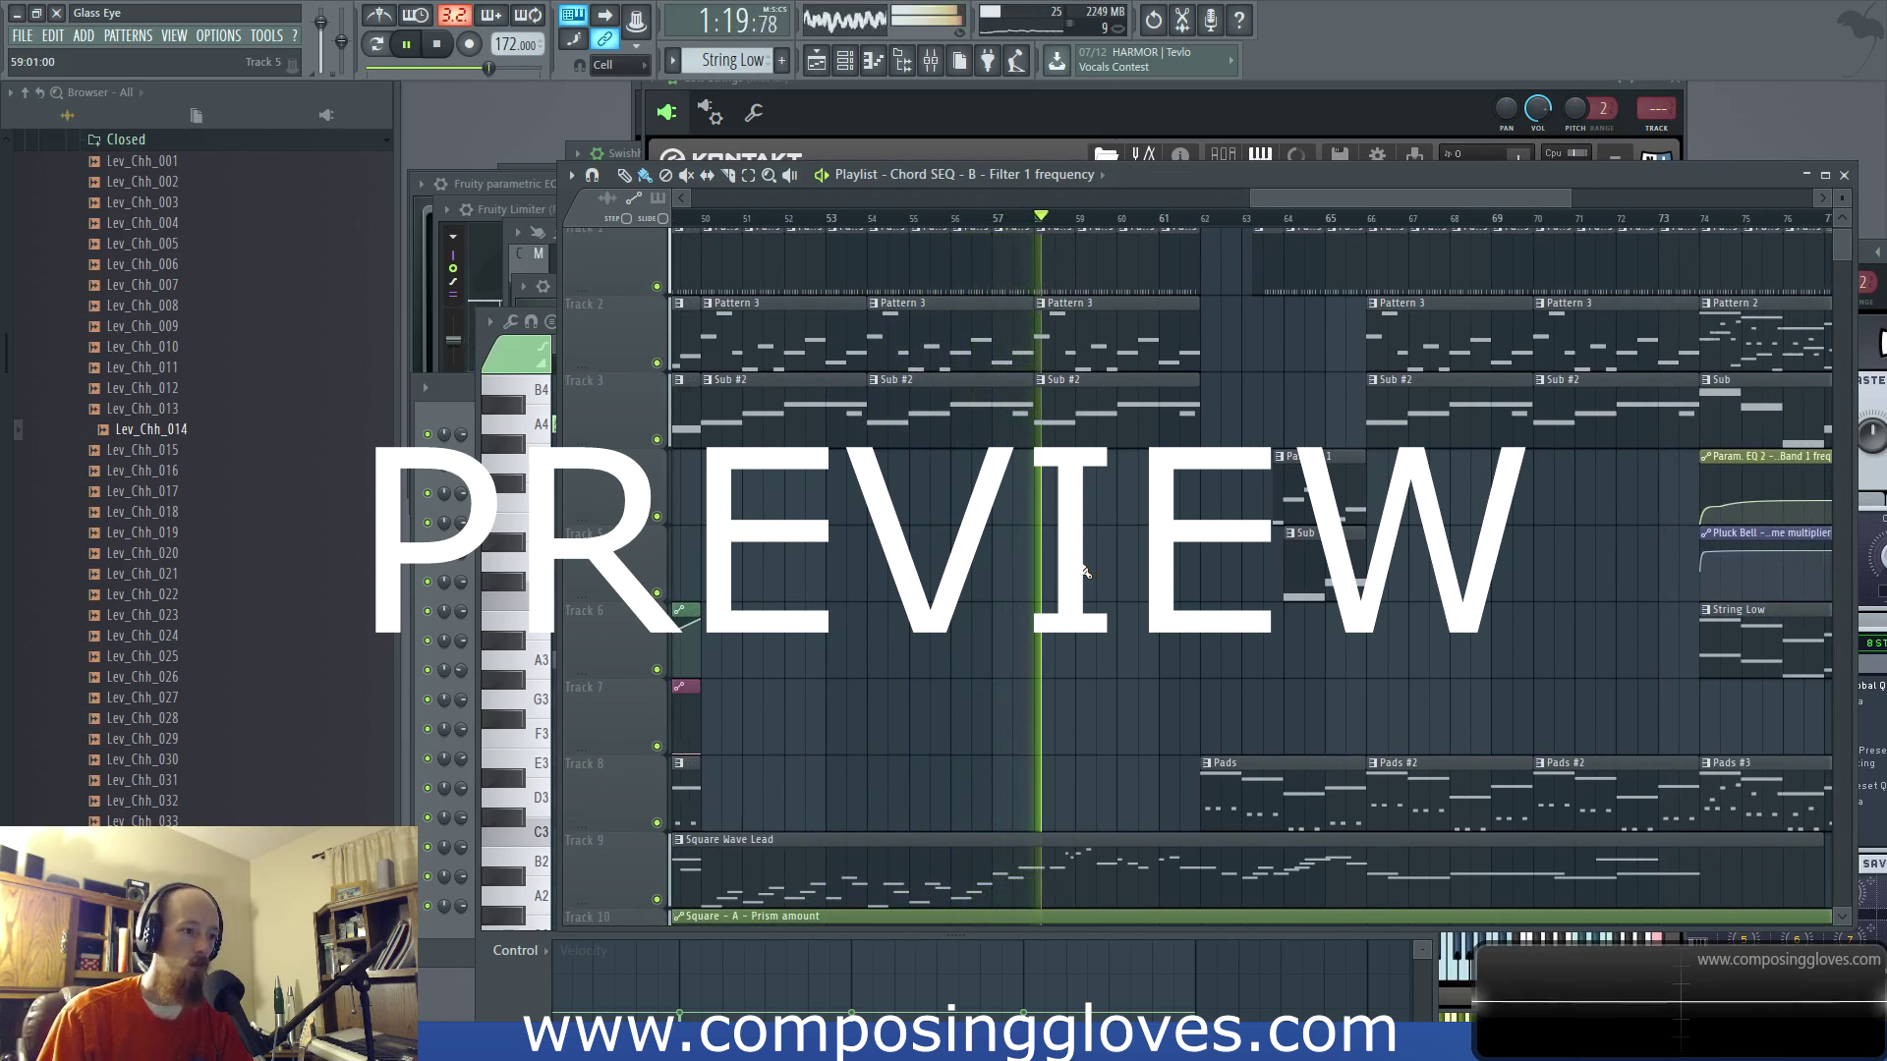
drag(1084, 572, 1030, 577)
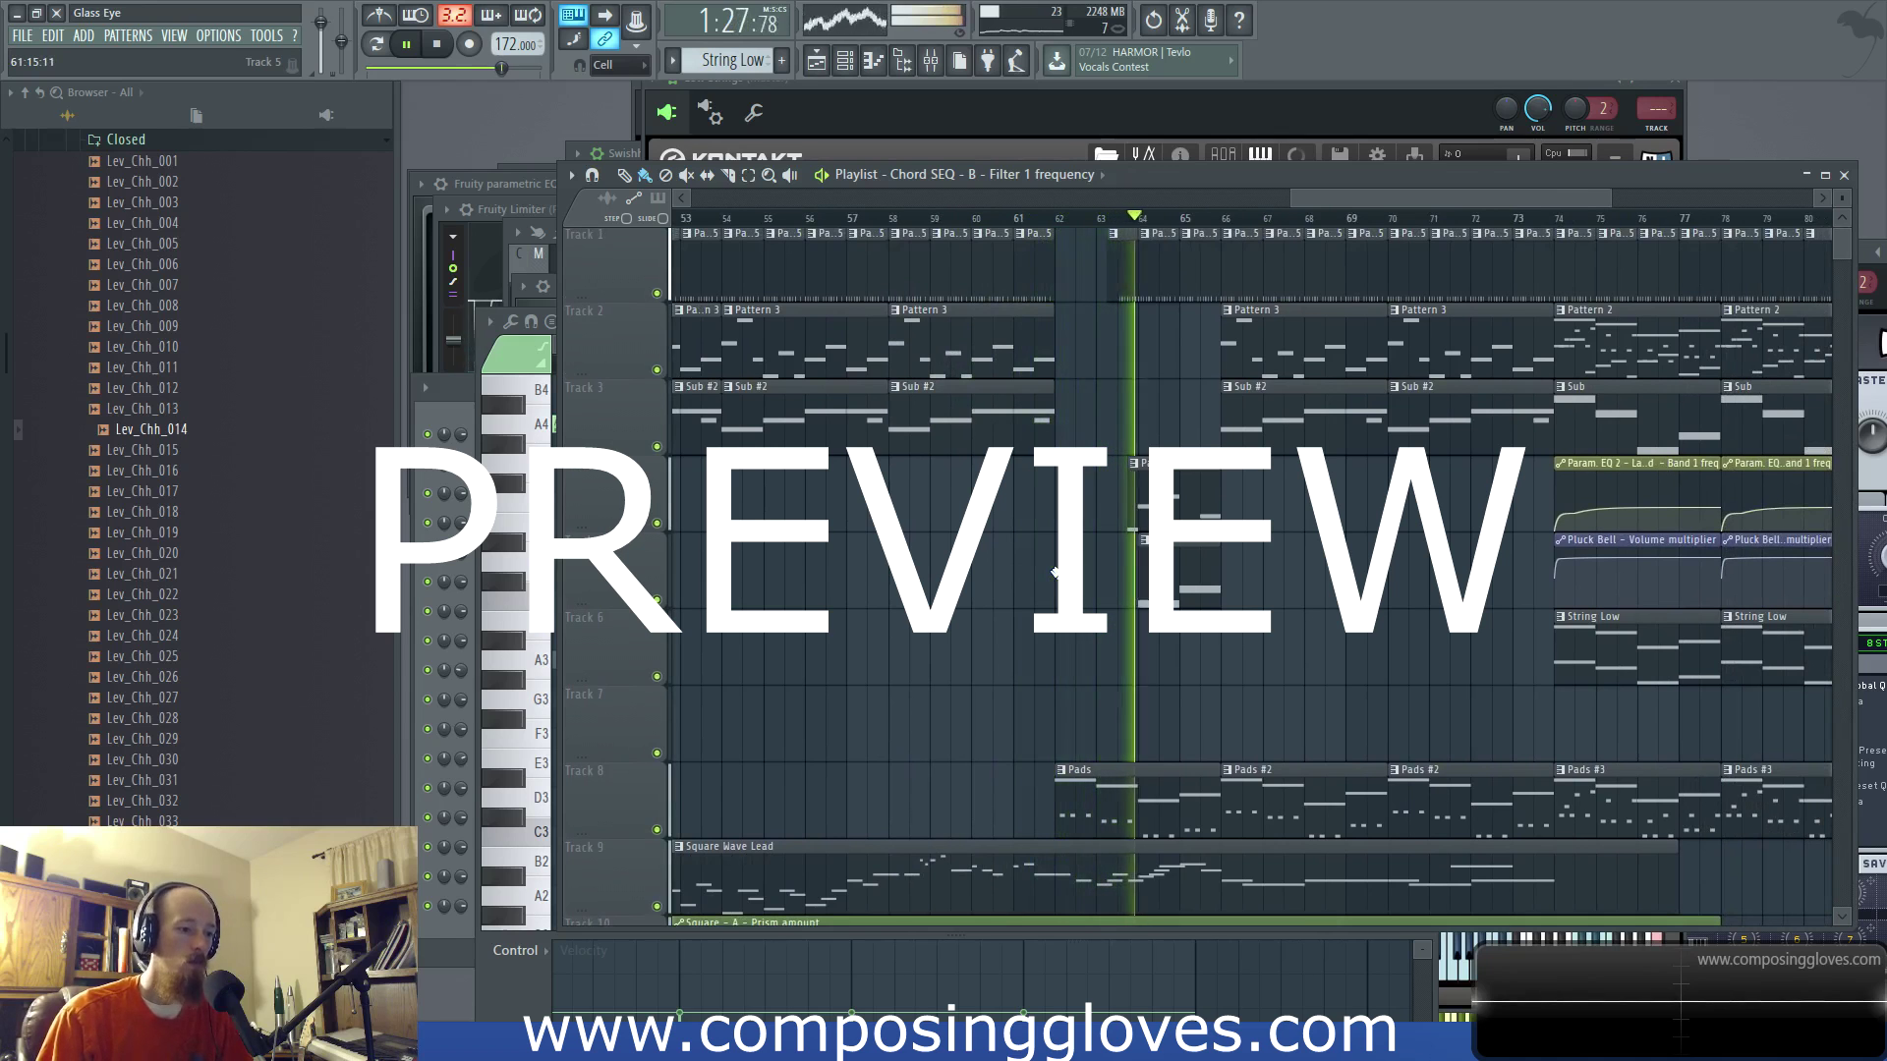
drag(1250, 592, 1045, 574)
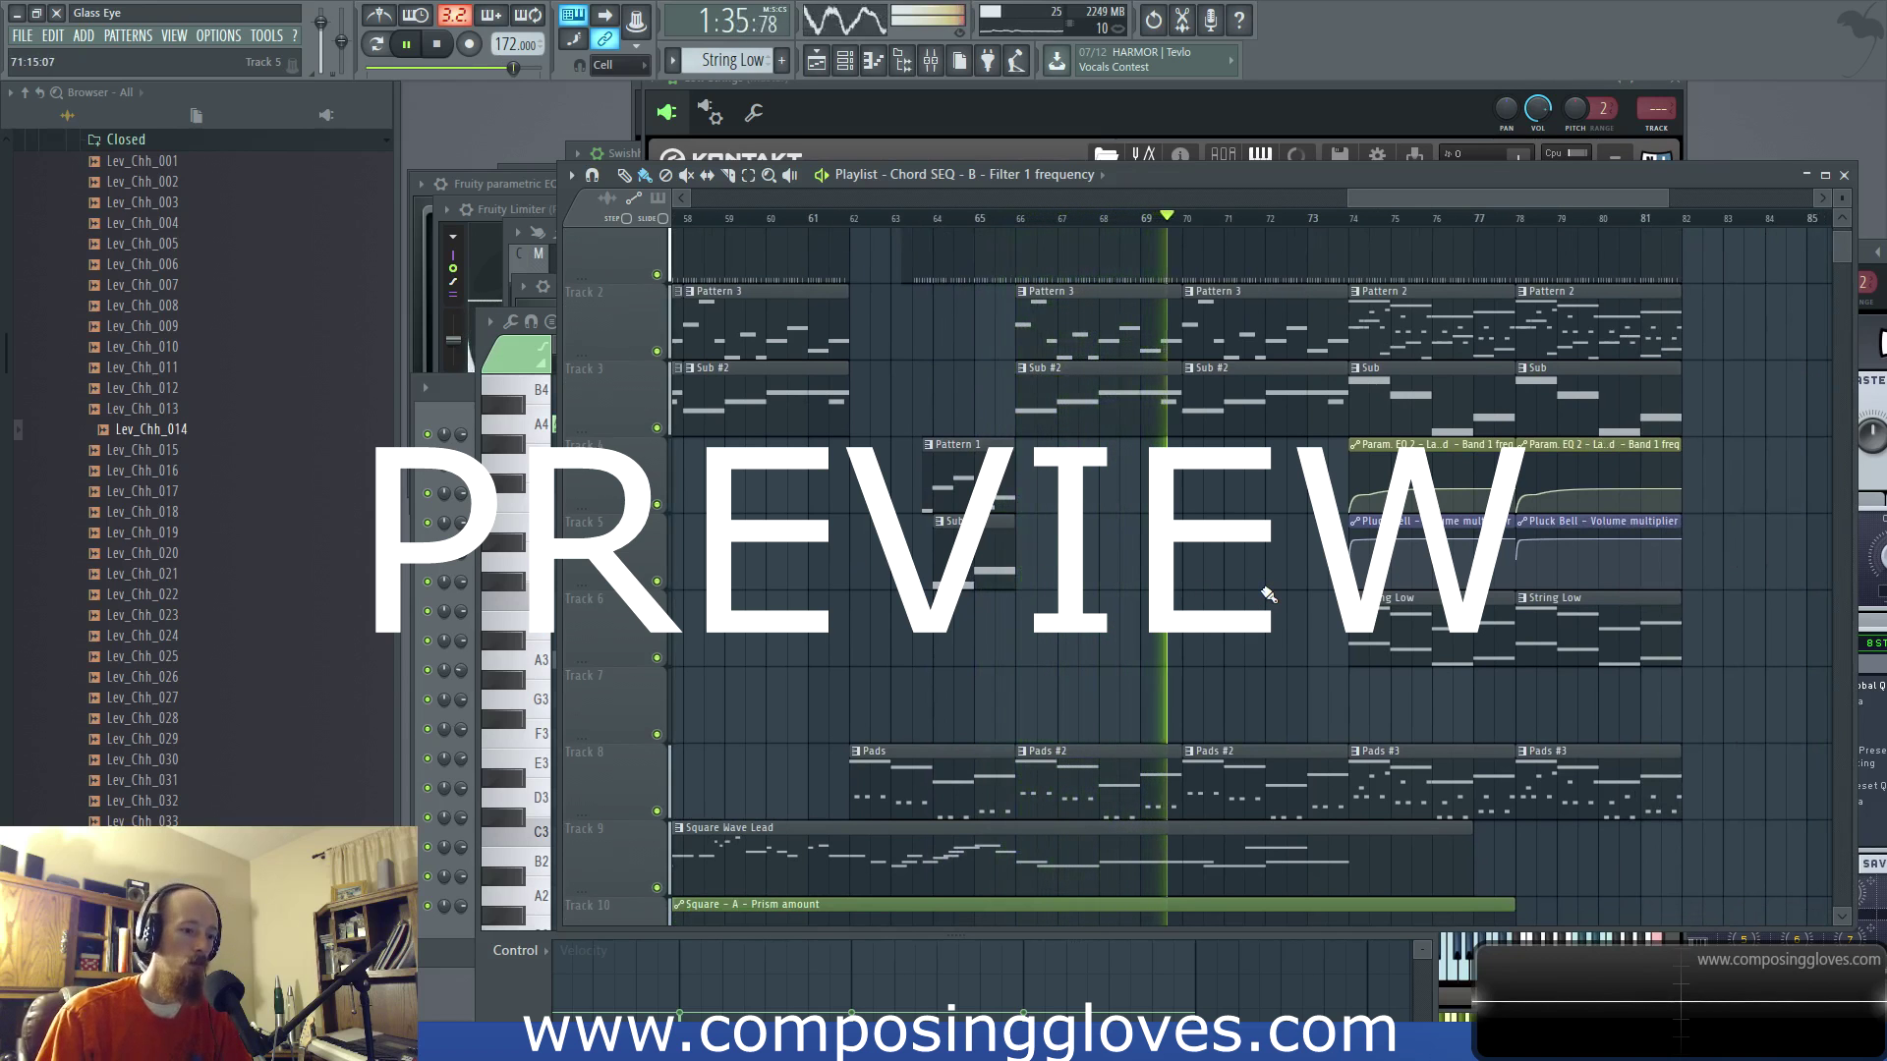
drag(1268, 595, 1029, 612)
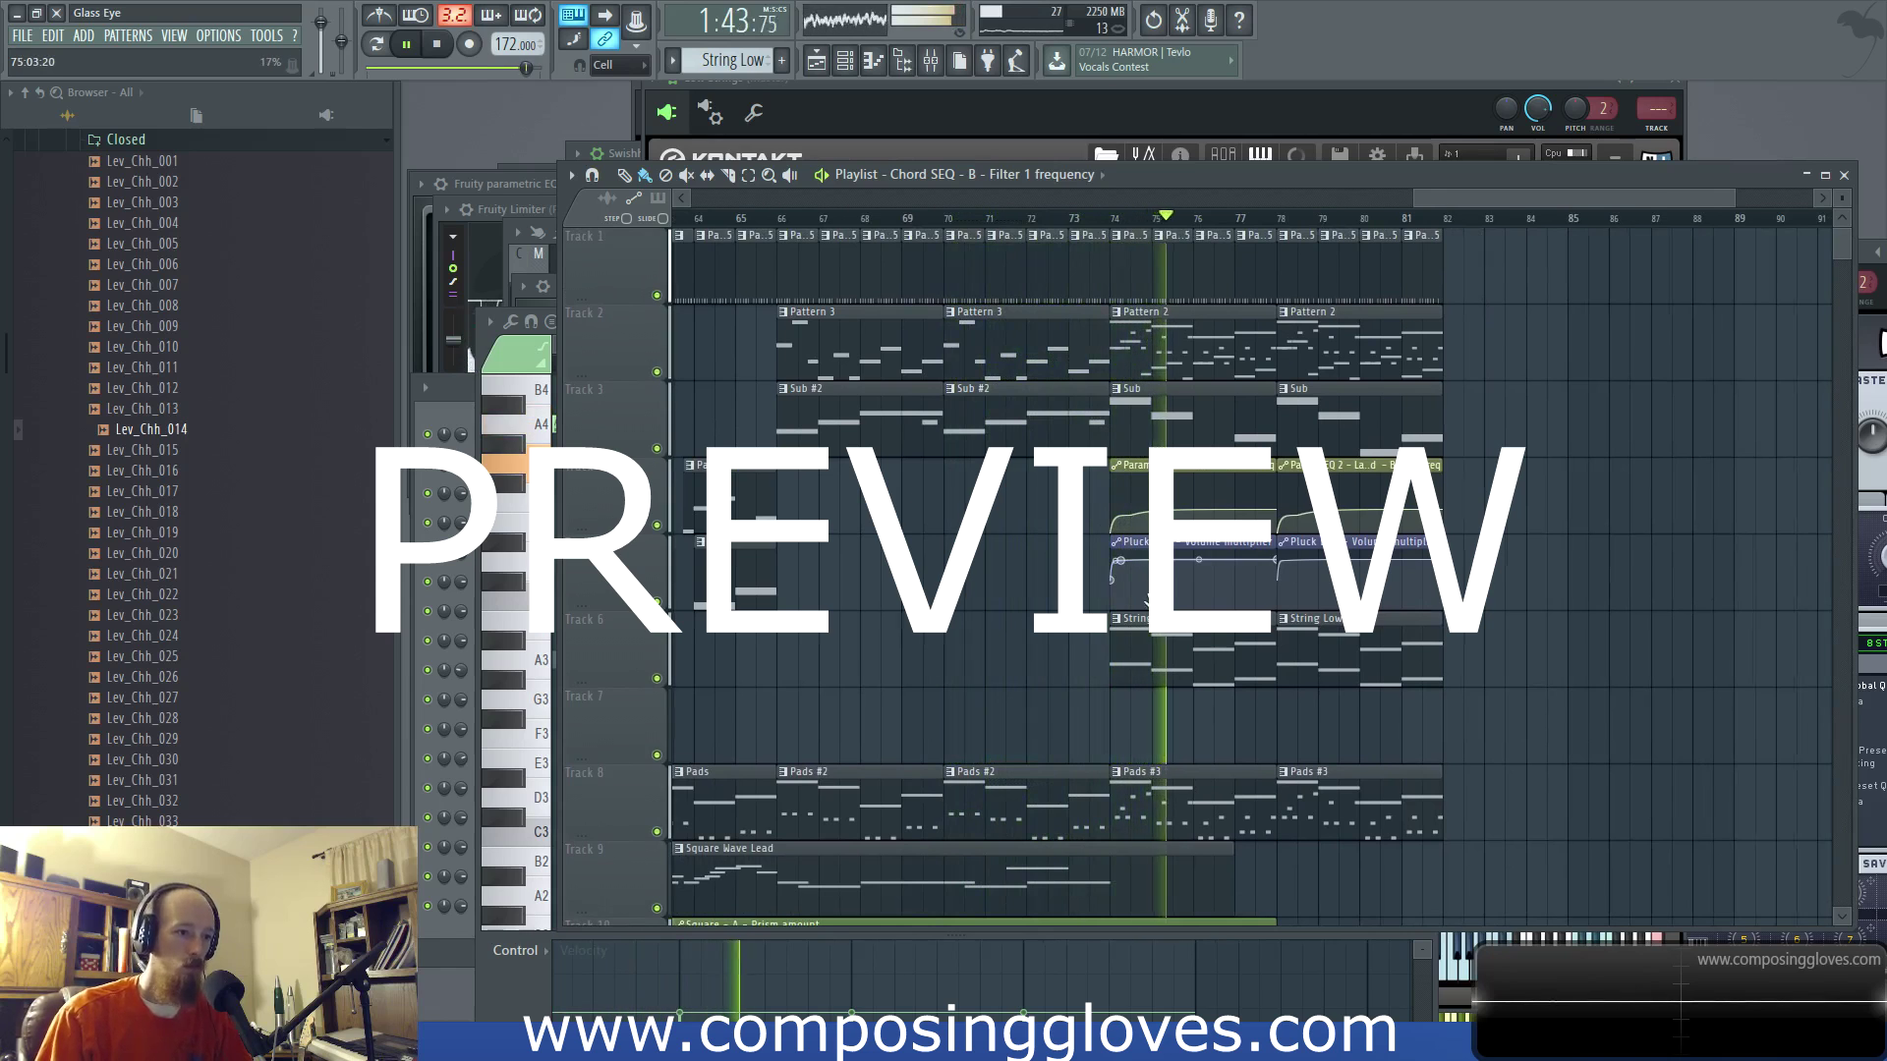
scroll(1125, 611, right, 3)
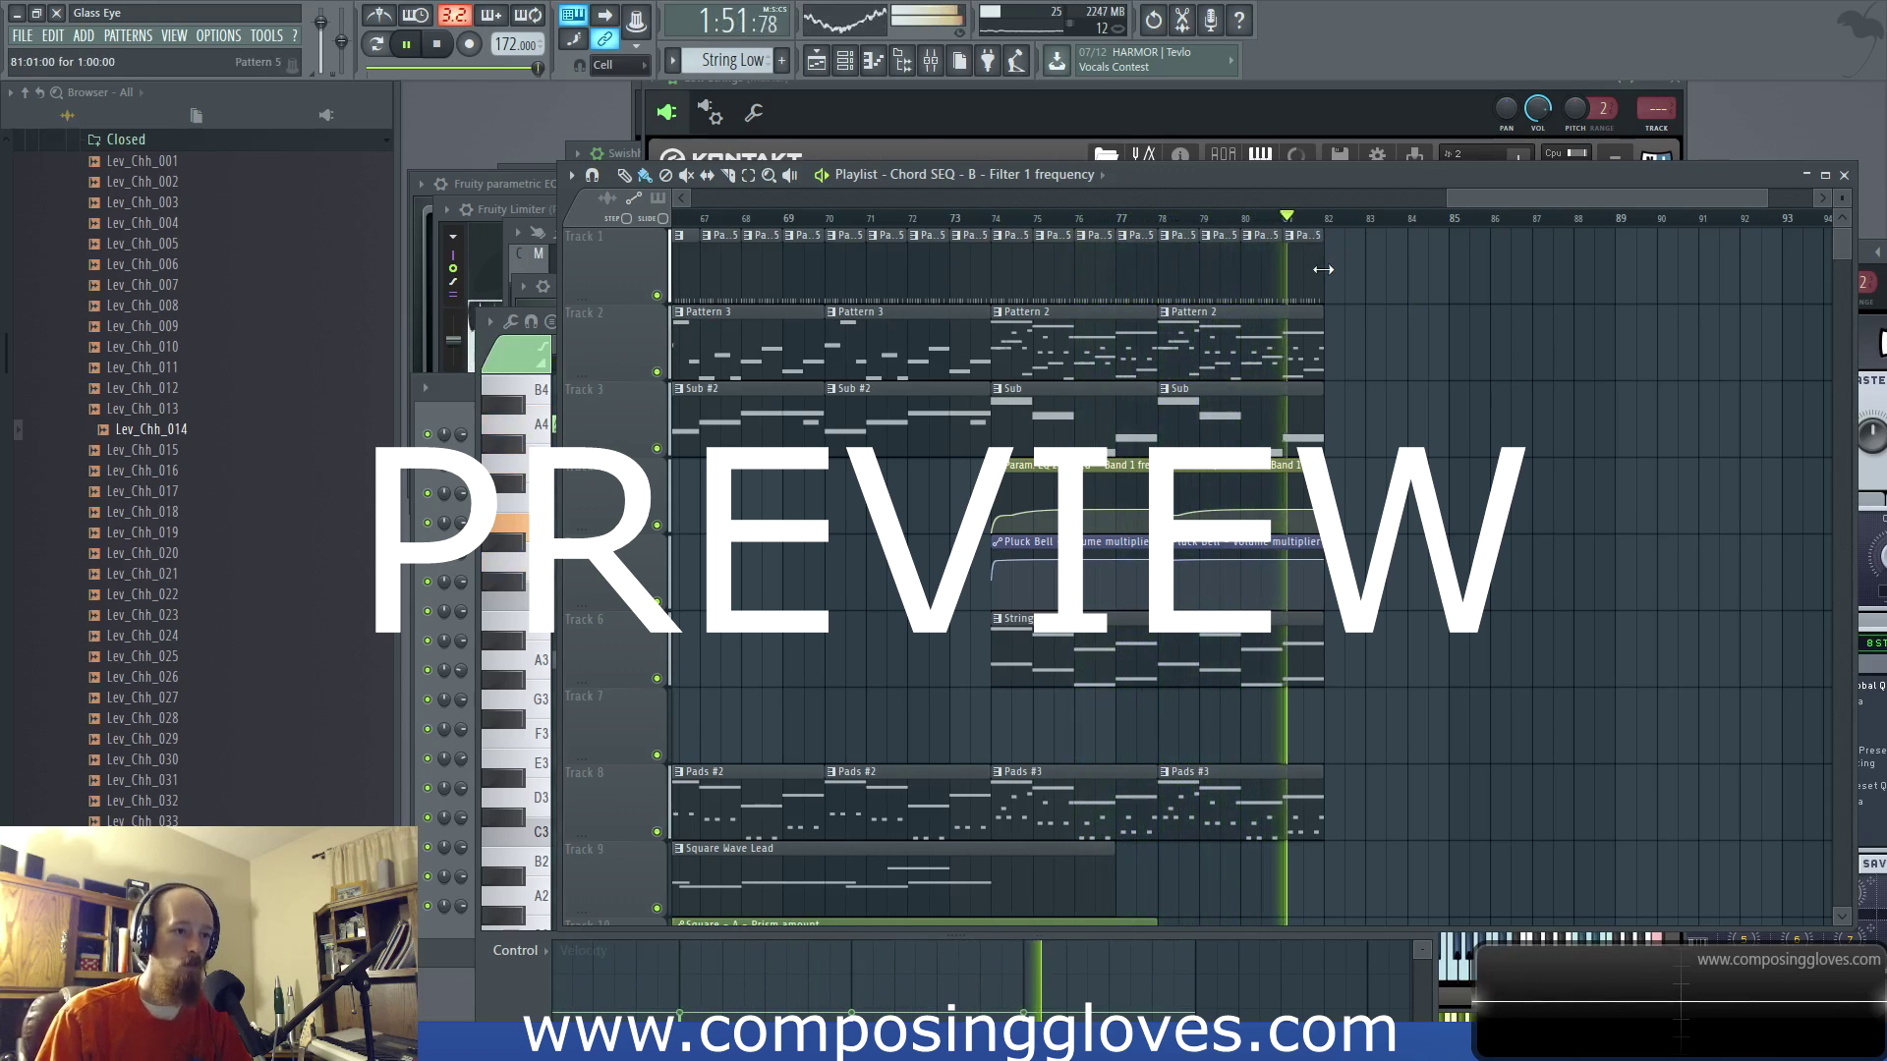
Step: Extend the last Pattern 5 clip on Track 1 to about bar 86 and stop playback
drag(1315, 252, 1491, 294)
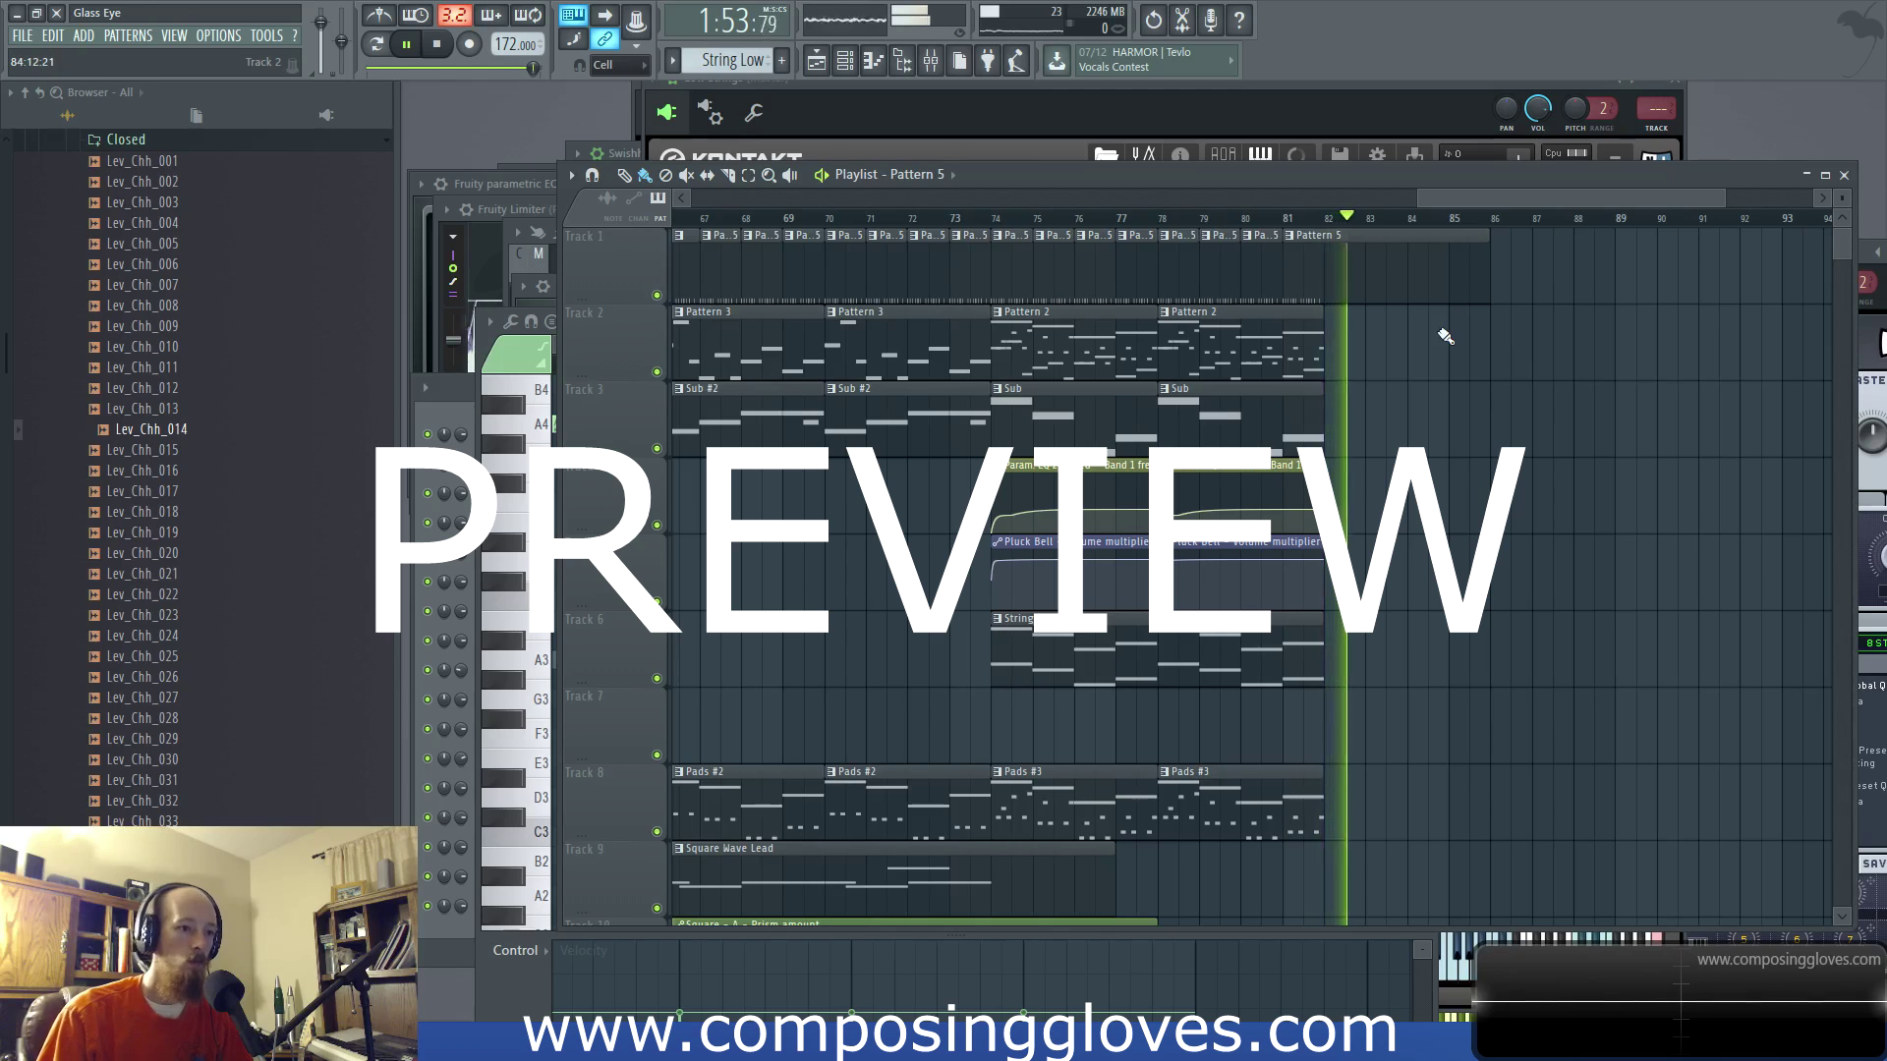
click(447, 52)
Step: Select the Square Wave Lead clip on Track 9
scroll(1137, 351, down, 3)
scroll(1137, 351, down, 4)
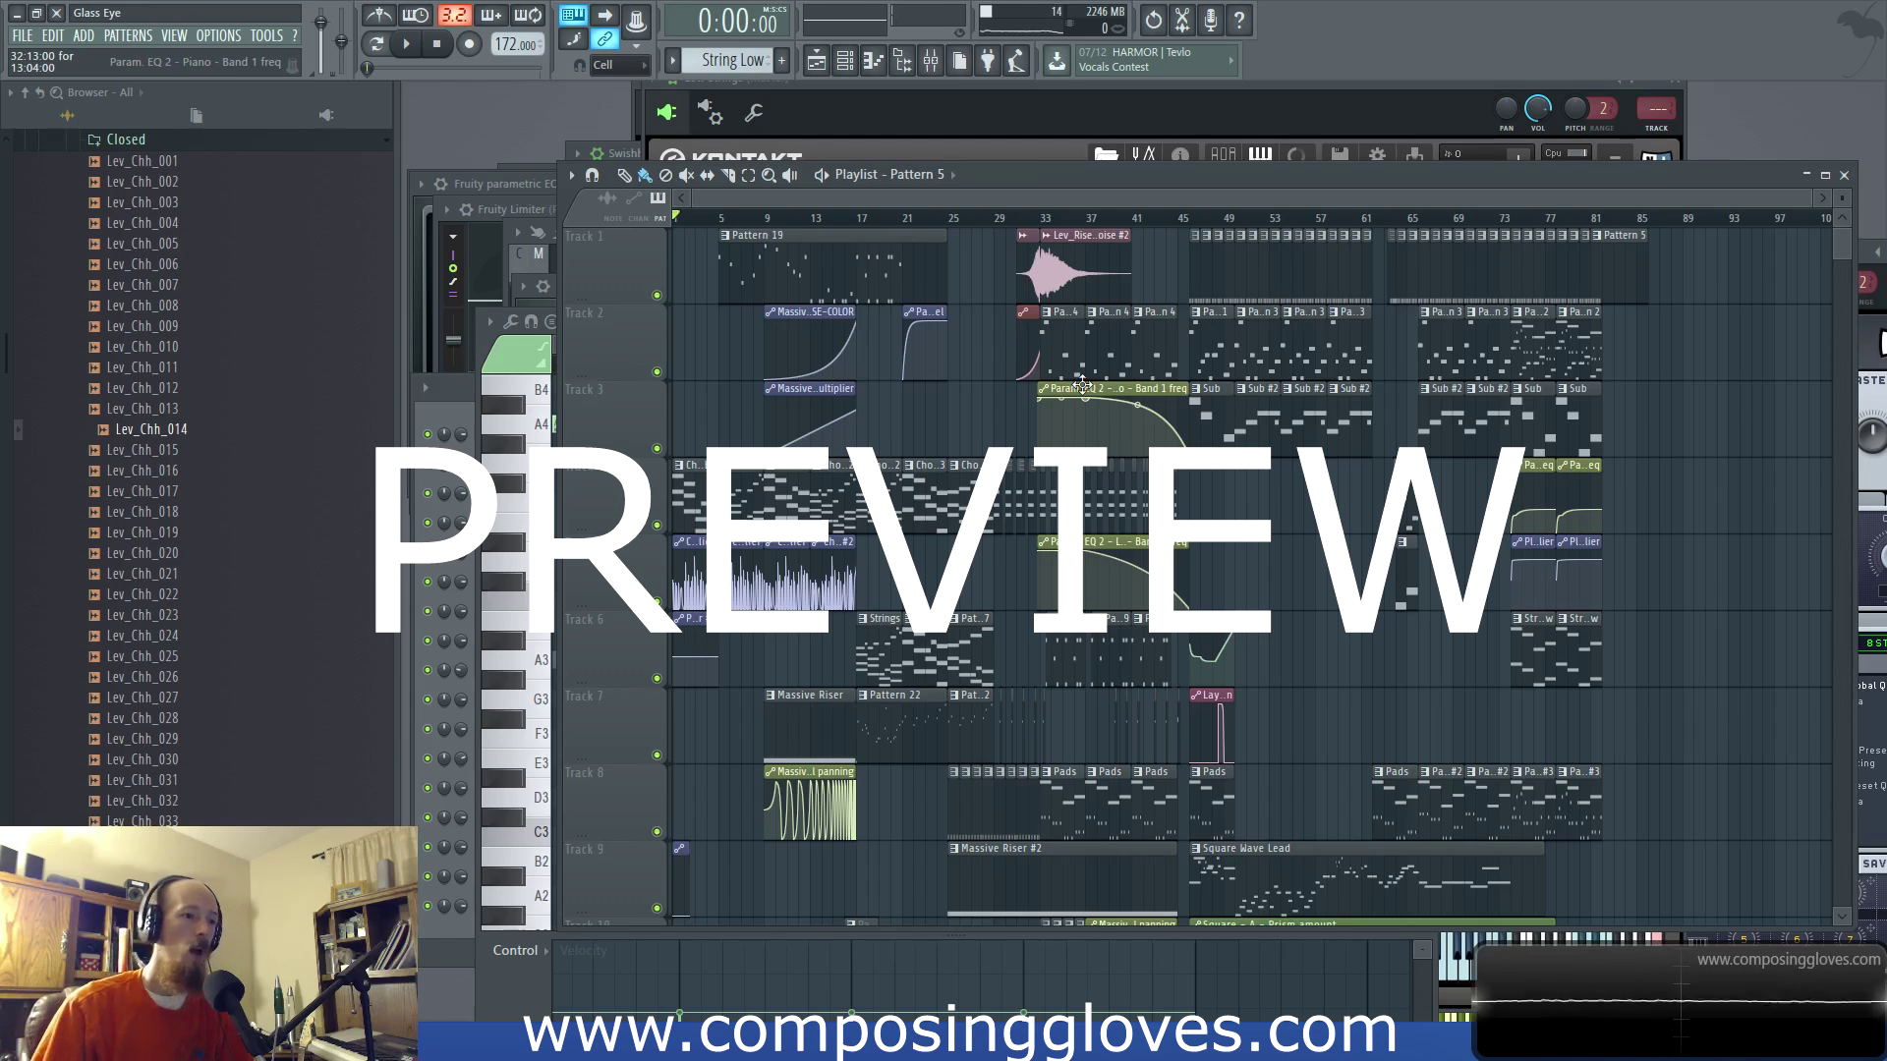
scroll(1366, 511, up, 4)
scroll(1310, 573, down, 4)
scroll(1029, 582, down, 2)
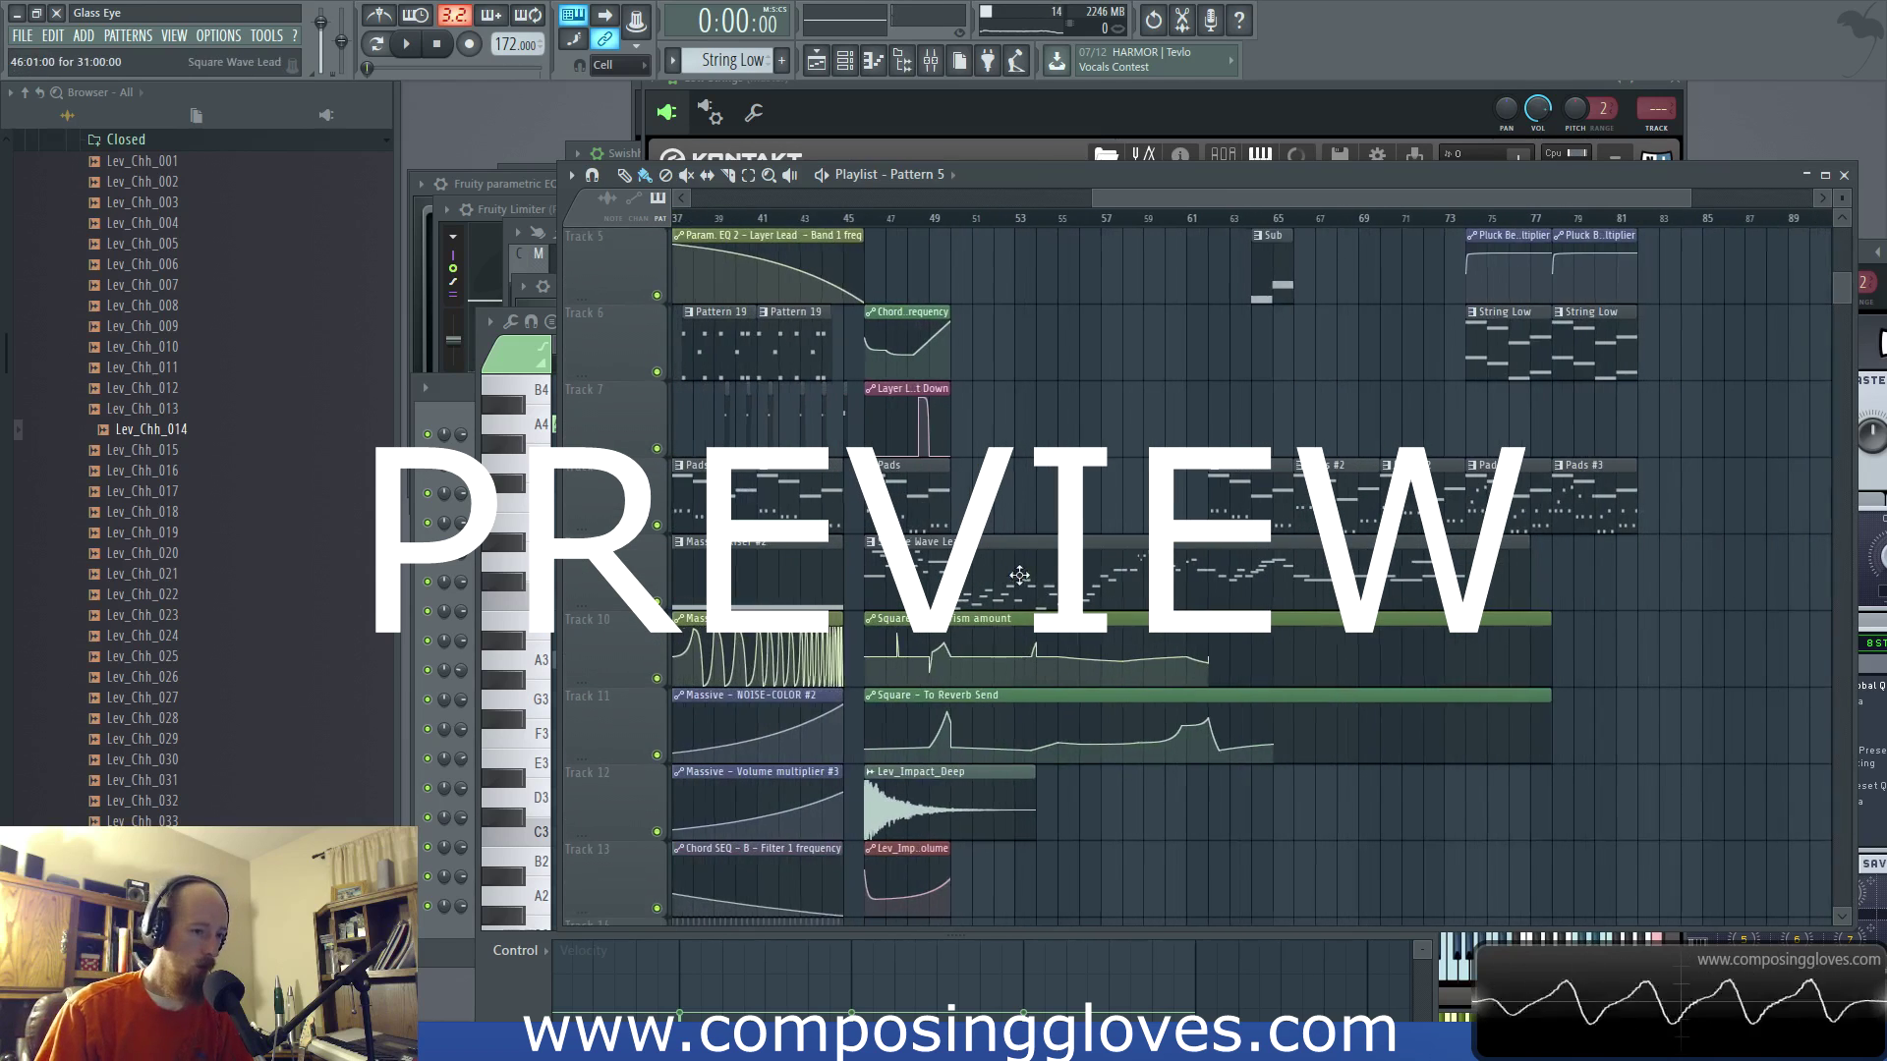
ctrl+click(1427, 579)
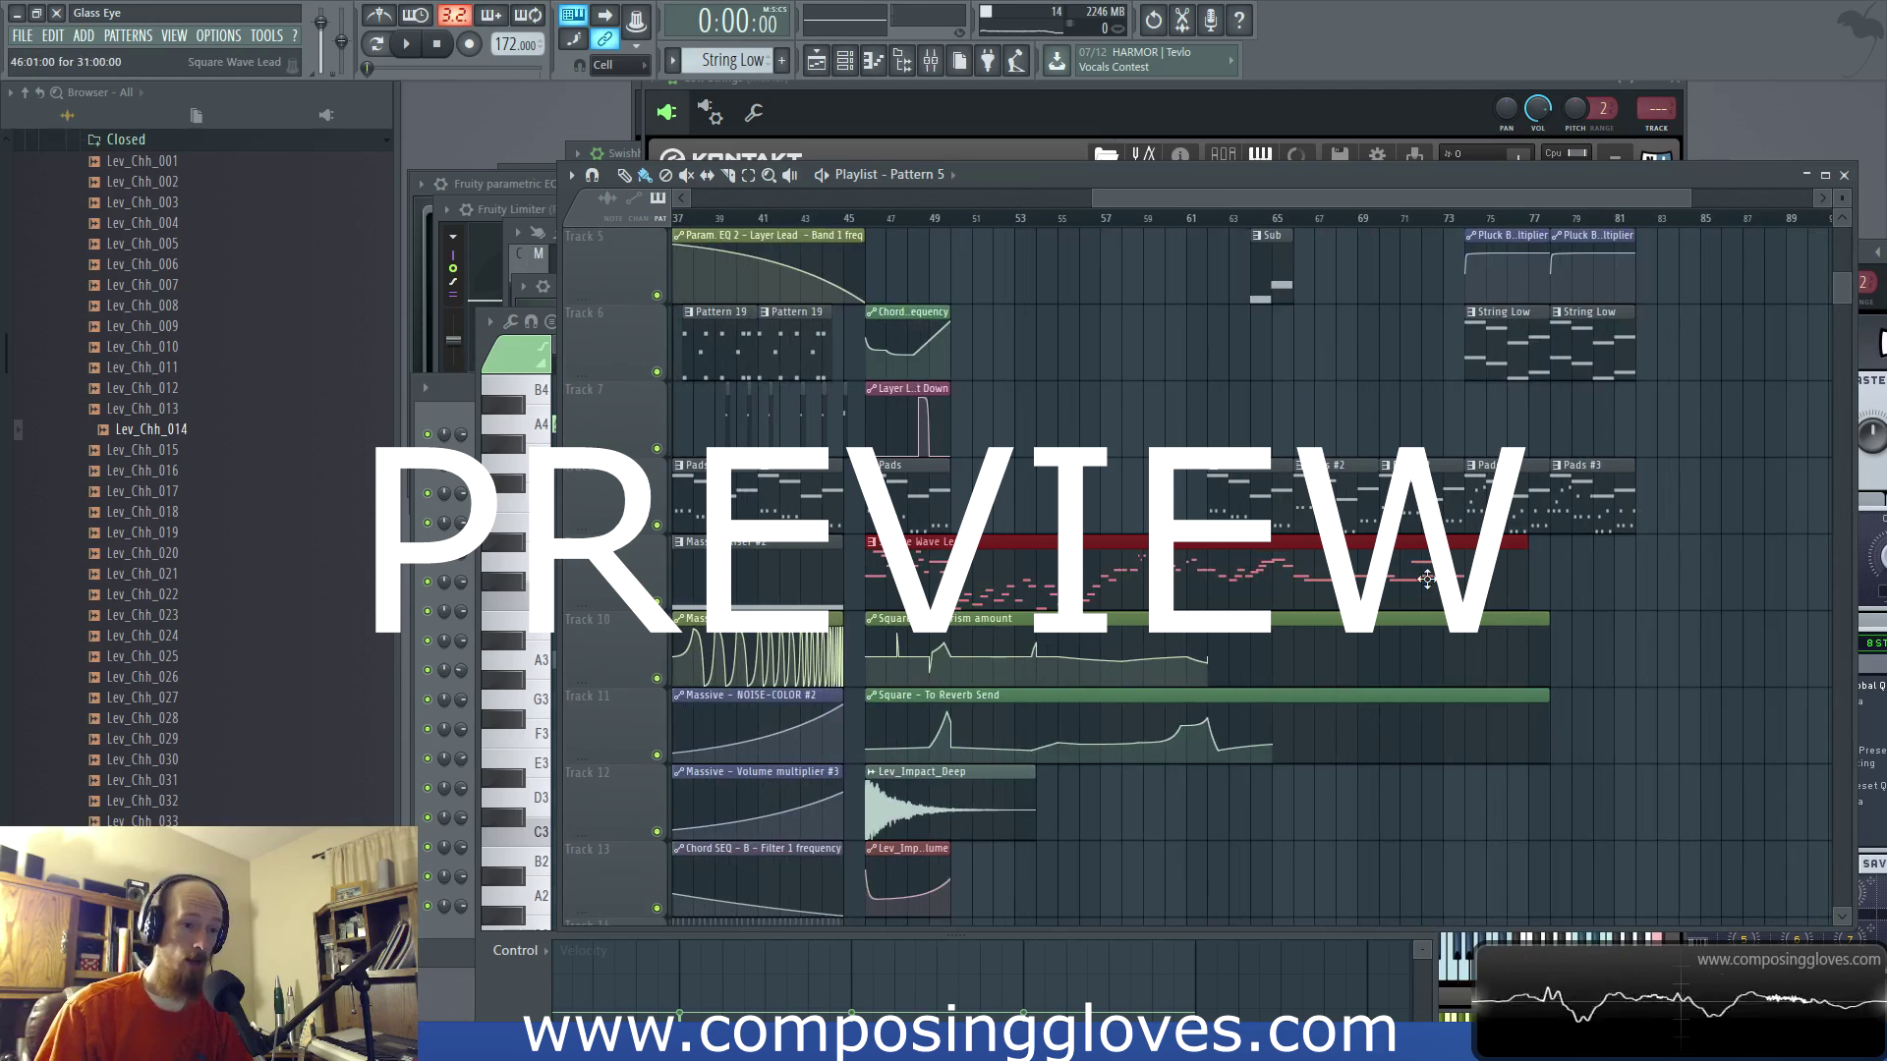
Step: Select the closing clips from bar 74 to bar 82 on Tracks 2 to 8, including Pattern 2, Sub, String Low and Pads #3
scroll(1090, 564, up, 3)
drag(1670, 231, 1430, 700)
scroll(1110, 678, up, 3)
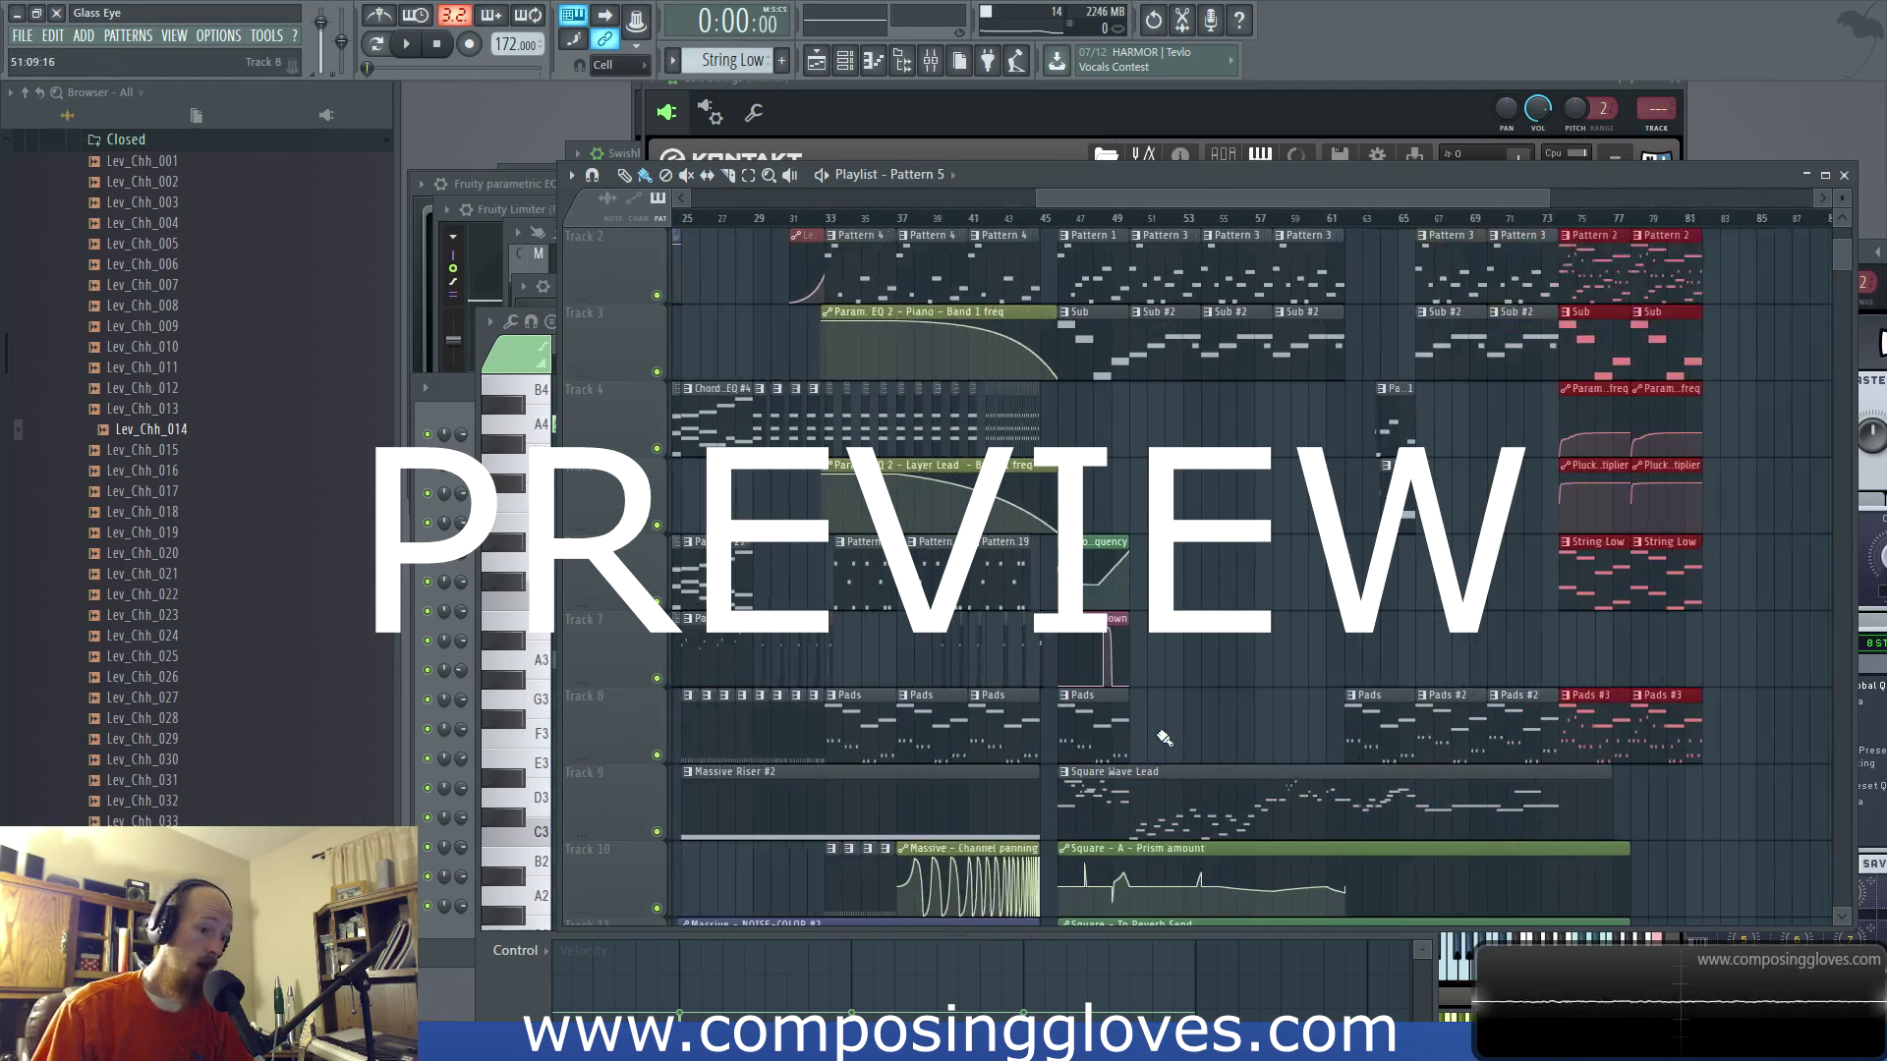
Step: Select only the Square Wave Lead clip again and examine its melody along bars 46 to 77
drag(1023, 801, 1715, 816)
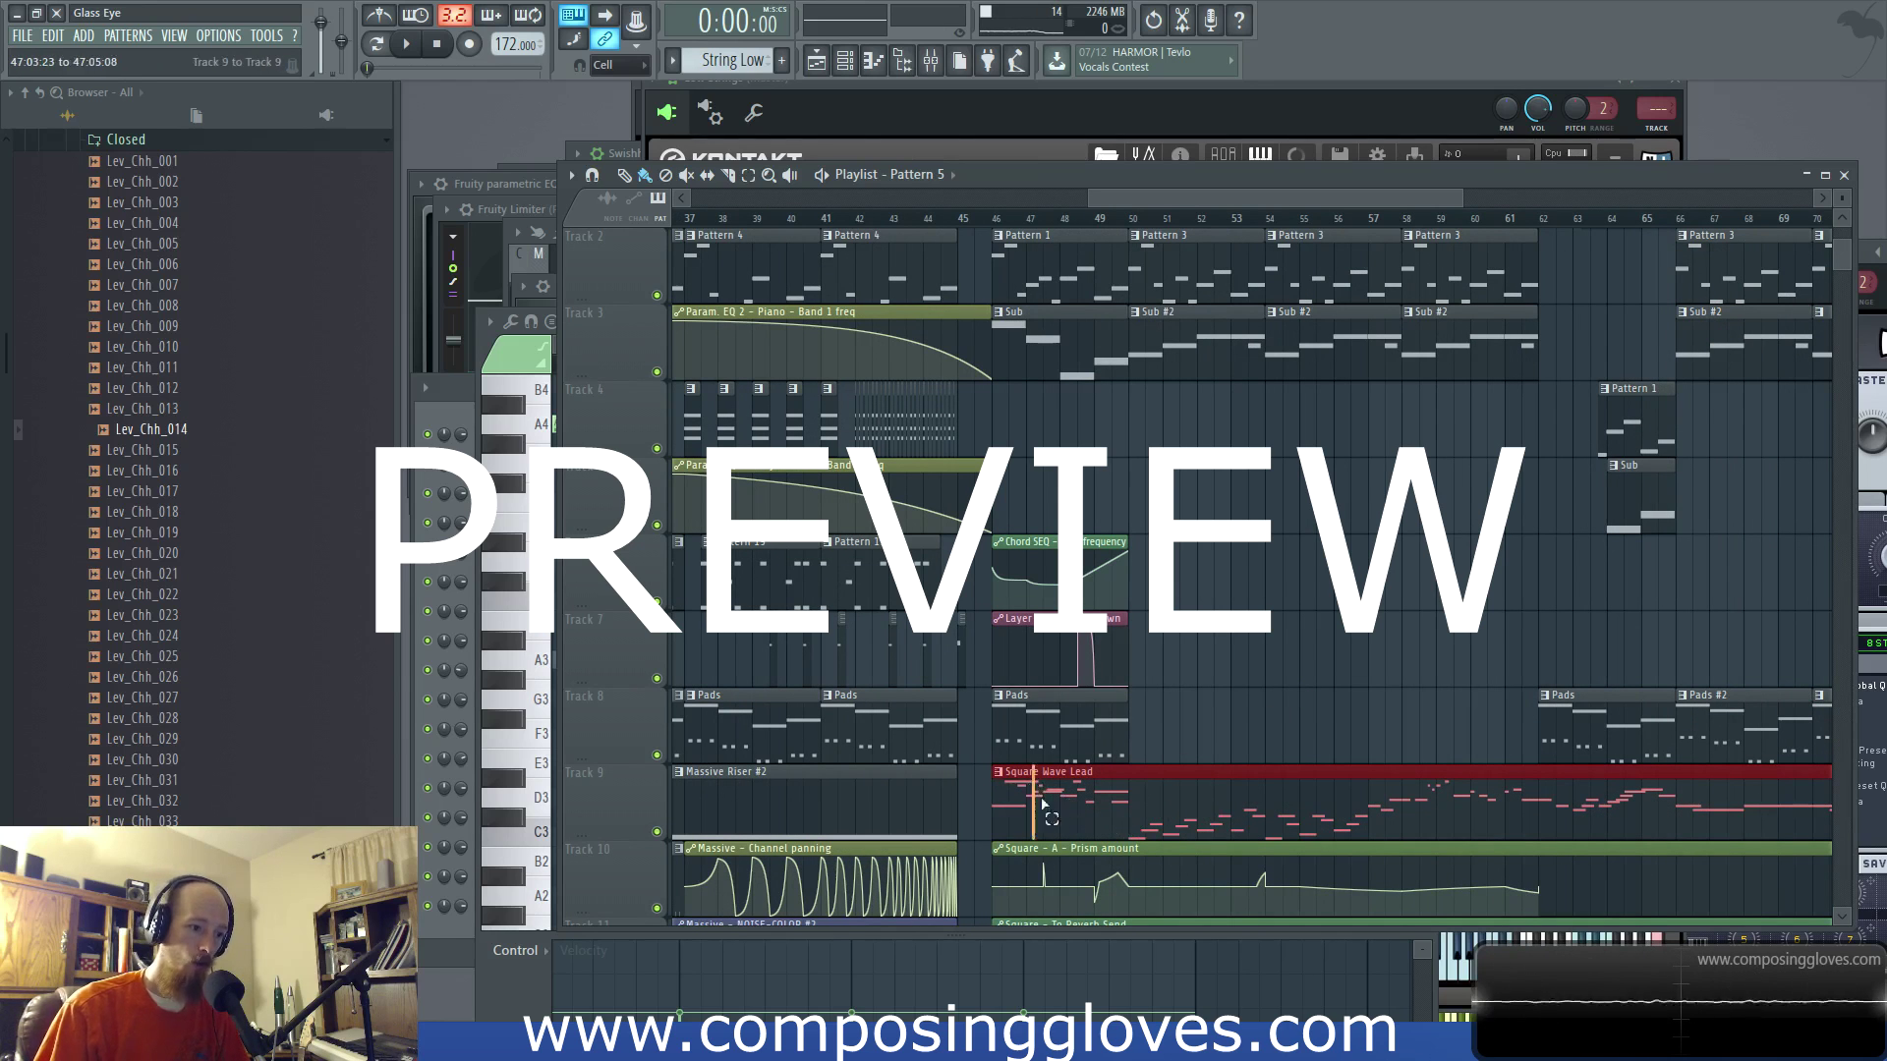
drag(1194, 816, 1356, 814)
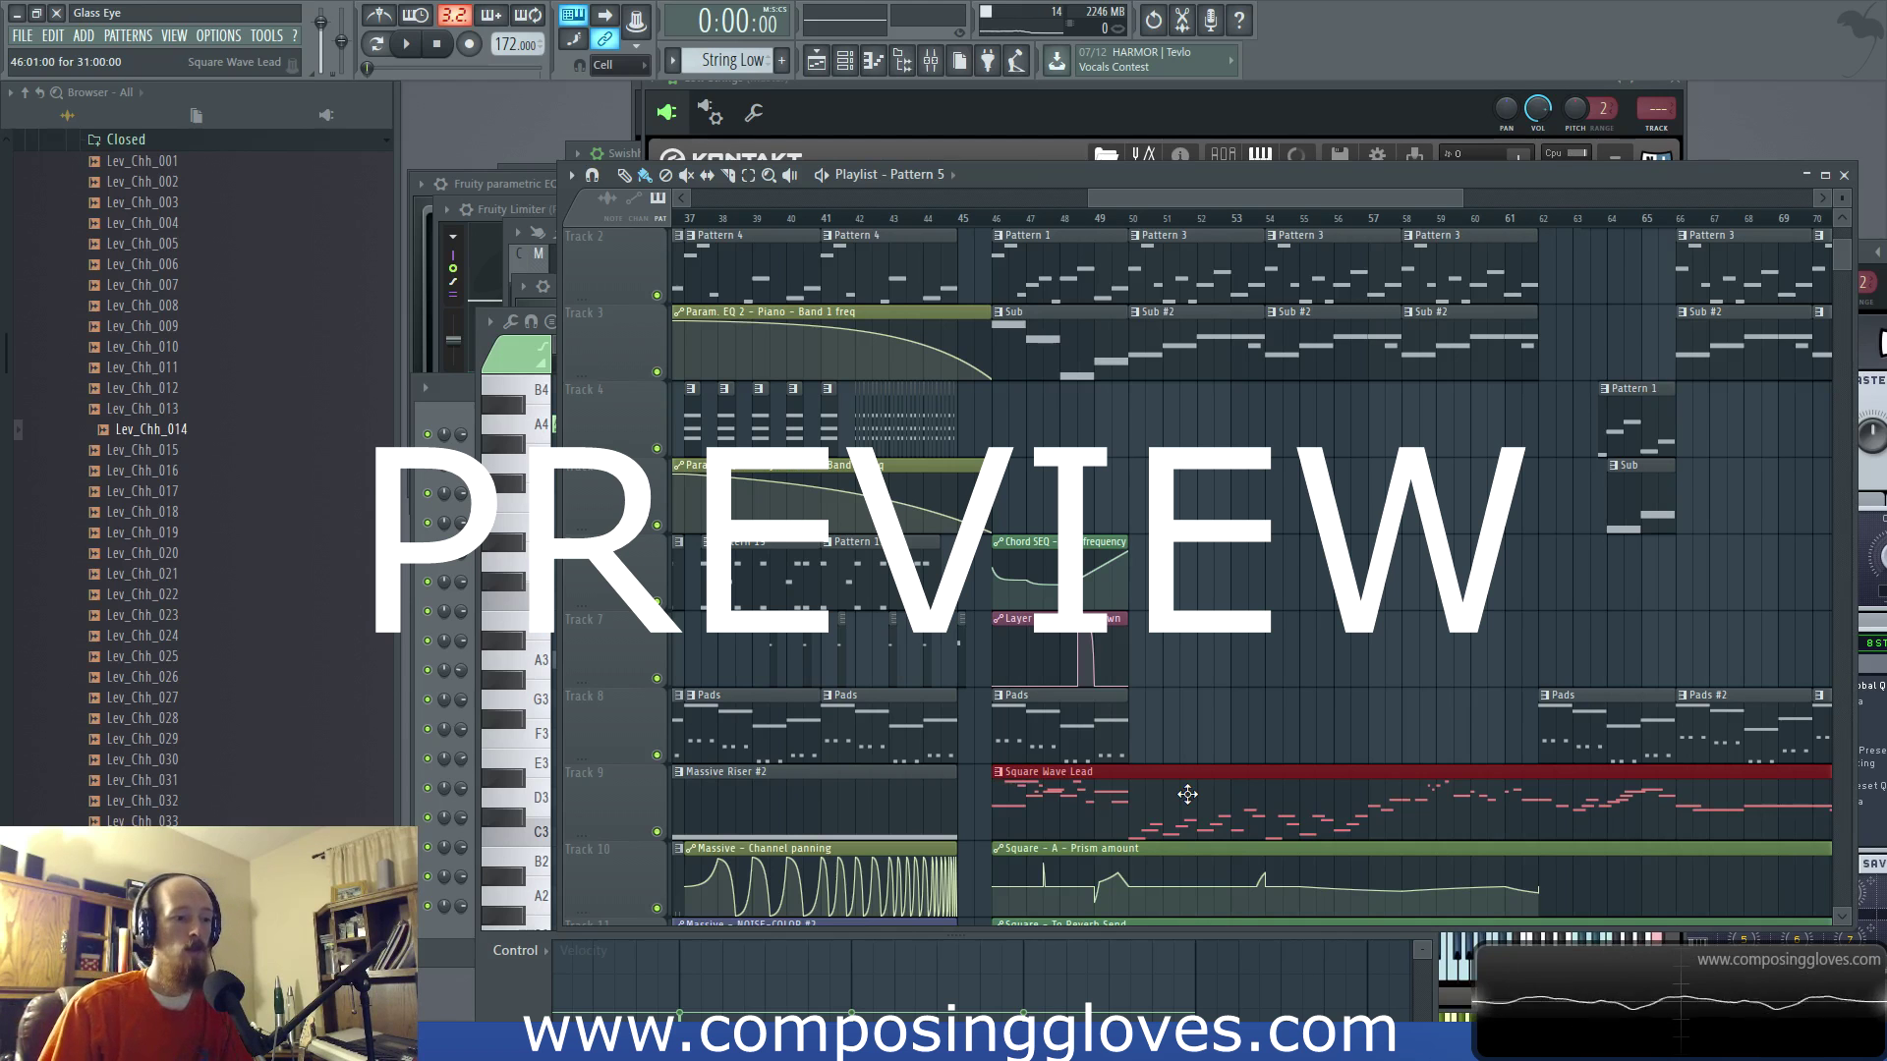
drag(1253, 801, 1087, 808)
drag(1209, 682, 1120, 629)
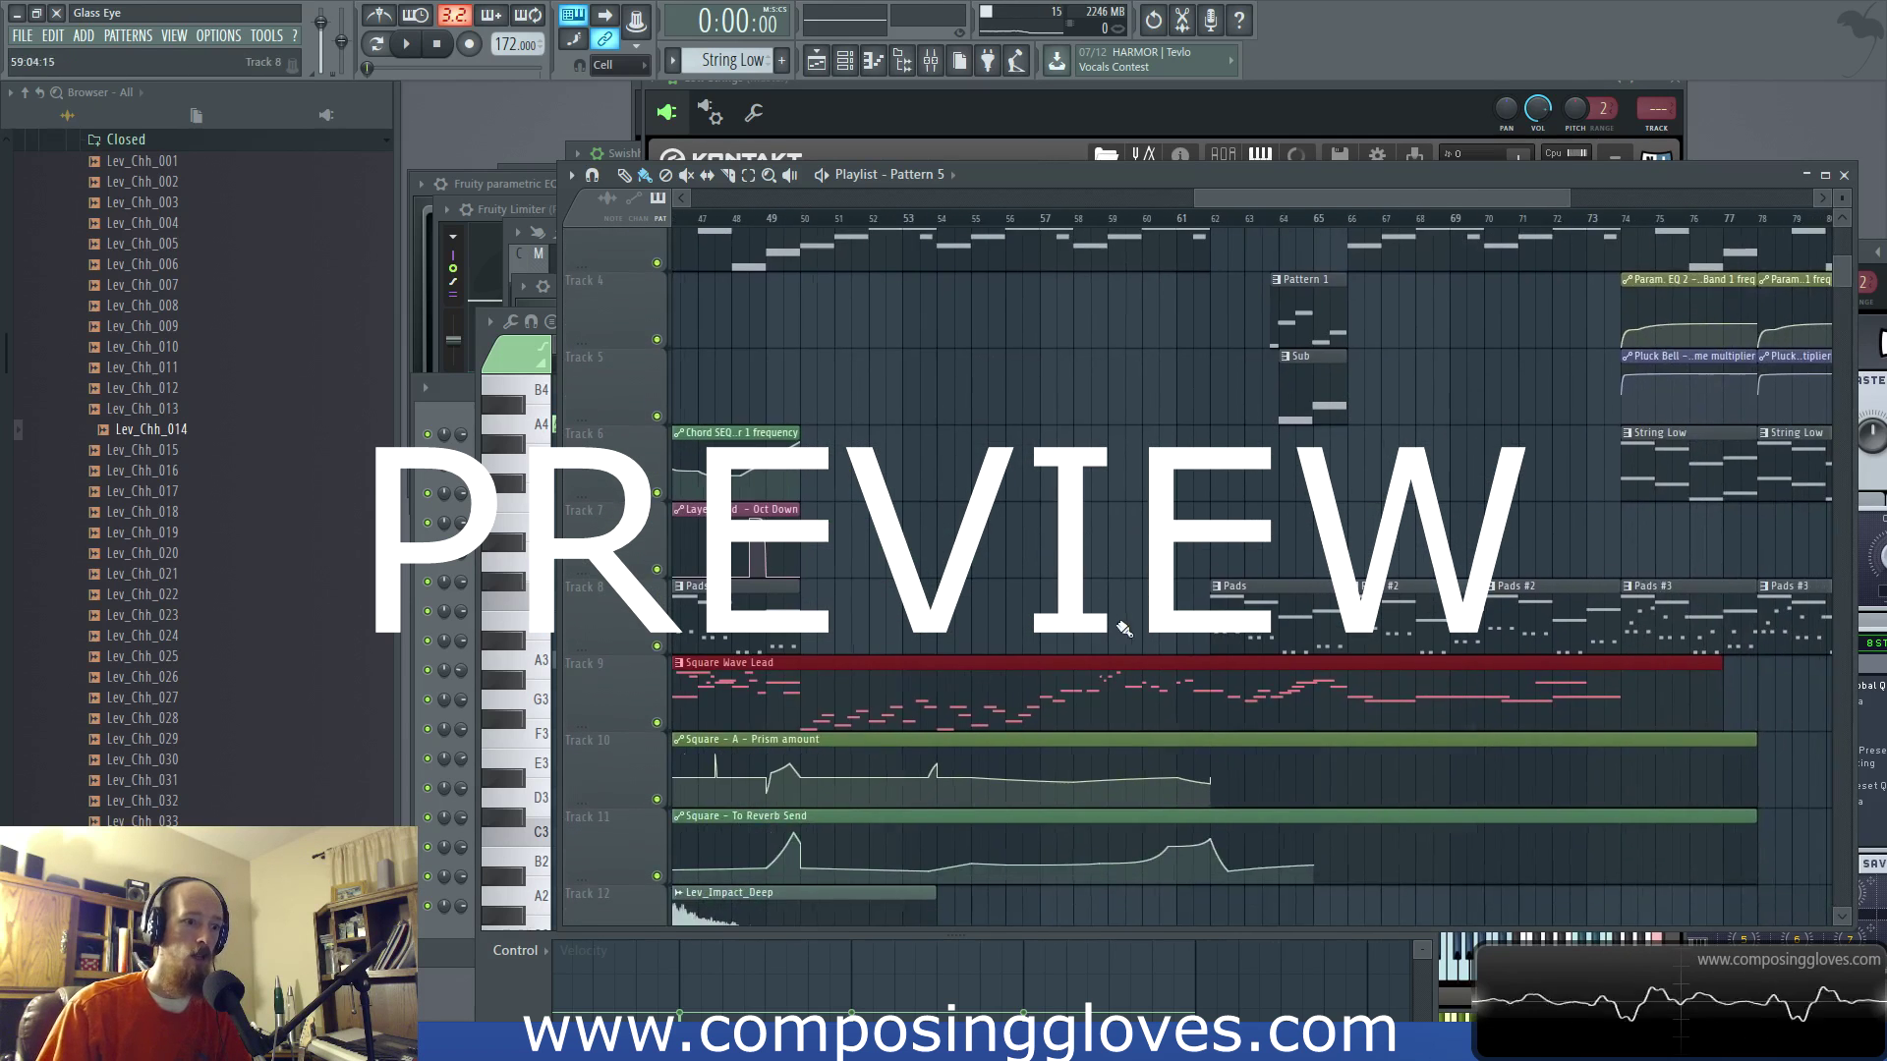
Step: Select the Square Wave Lead clip together with its Prism amount and To Reverb Send automation clips
scroll(1121, 589, up, 3)
drag(994, 577, 868, 603)
scroll(998, 586, down, 3)
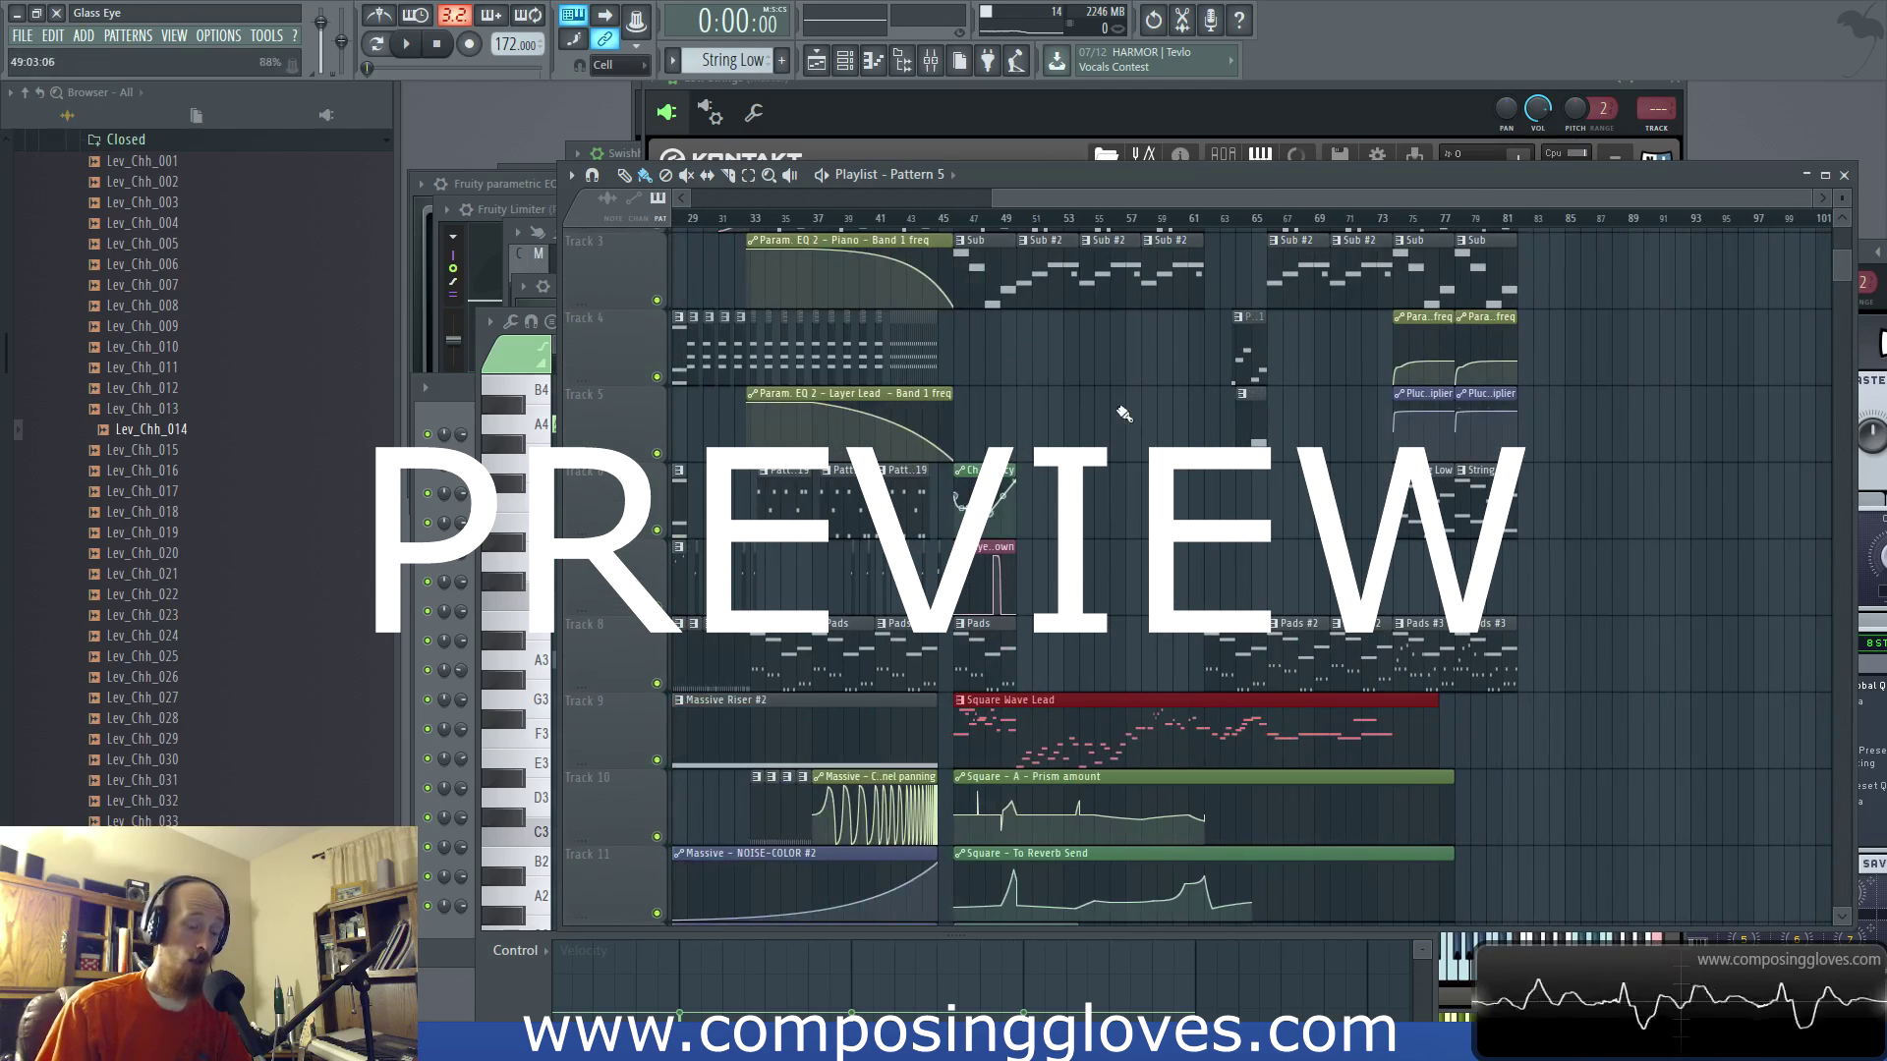
scroll(1121, 698, down, 4)
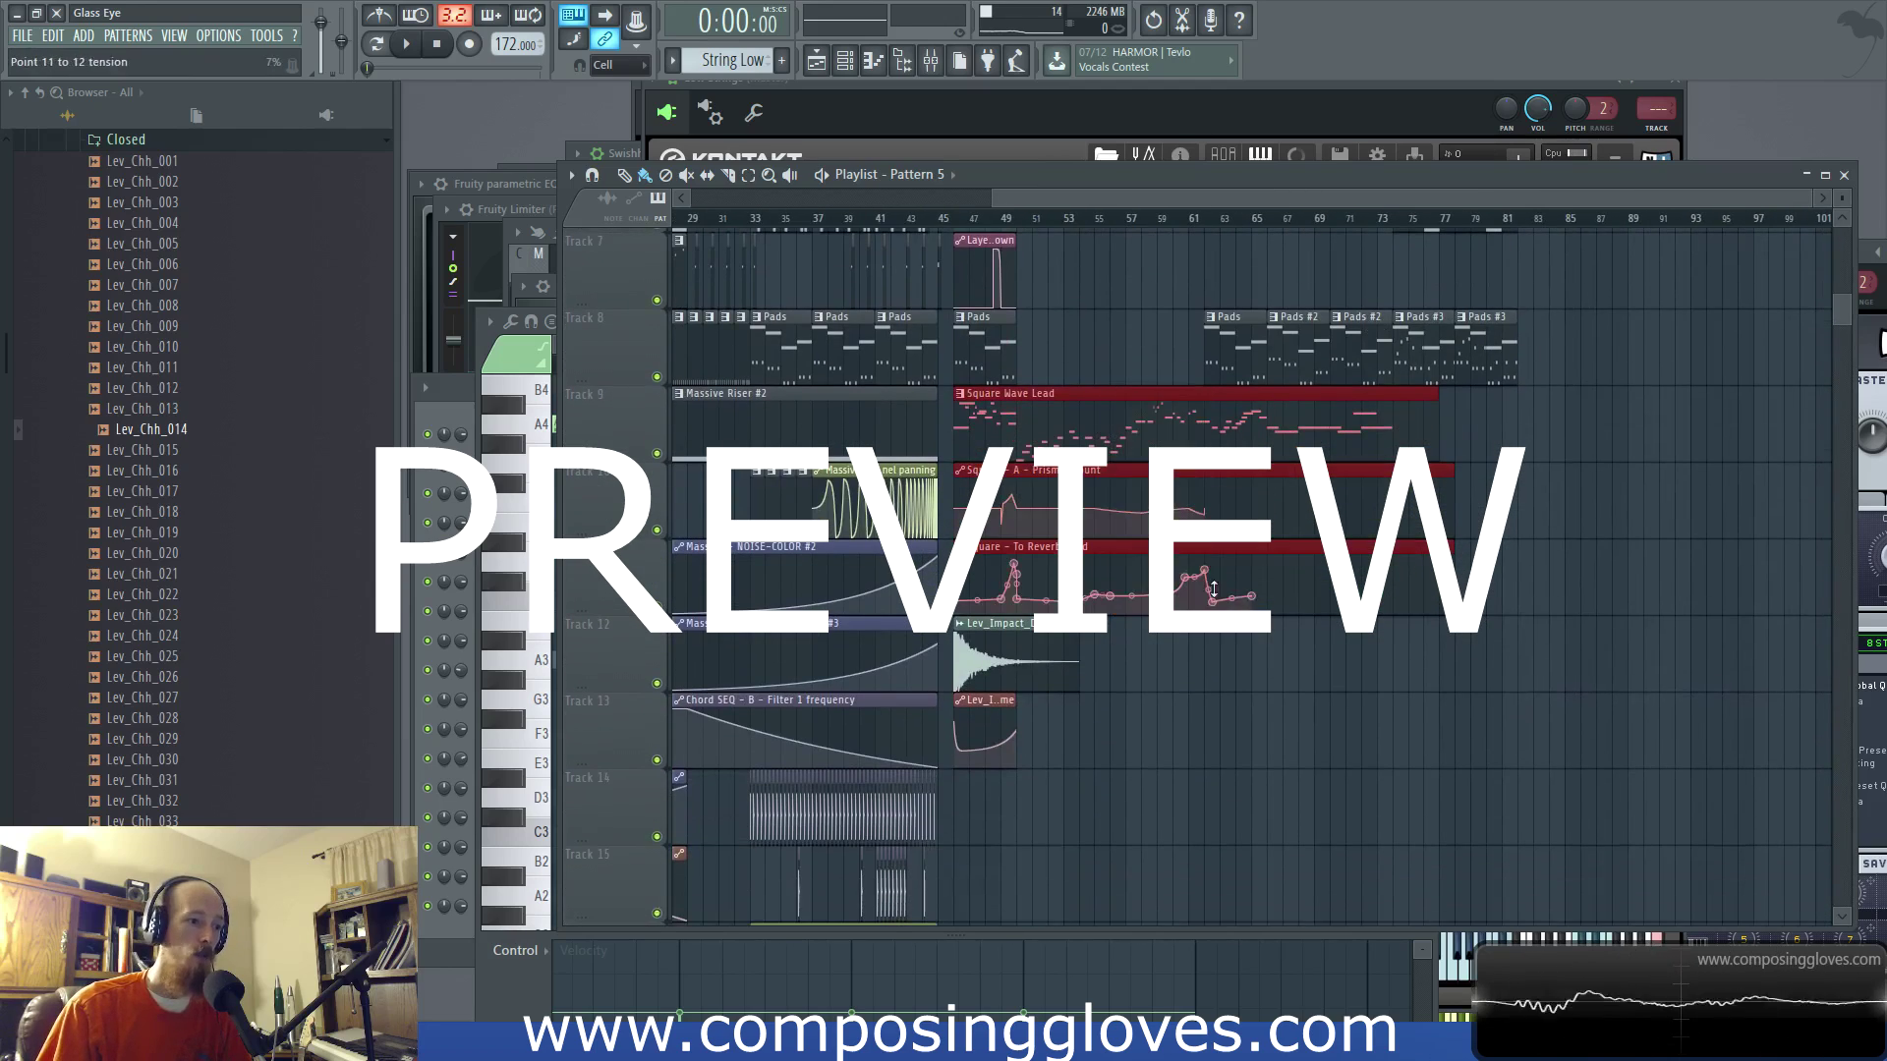
Step: Examine the arrangement's first 43 bars, including the Strings, String Fun and Pattern 27 clips on Track 6 and Pattern 22 on Track 7
drag(1215, 596, 1217, 597)
scroll(1133, 417, up, 6)
scroll(1039, 572, up, 3)
drag(1072, 524, 1142, 511)
drag(1219, 614, 1207, 464)
drag(842, 577, 1213, 615)
drag(756, 615, 1326, 642)
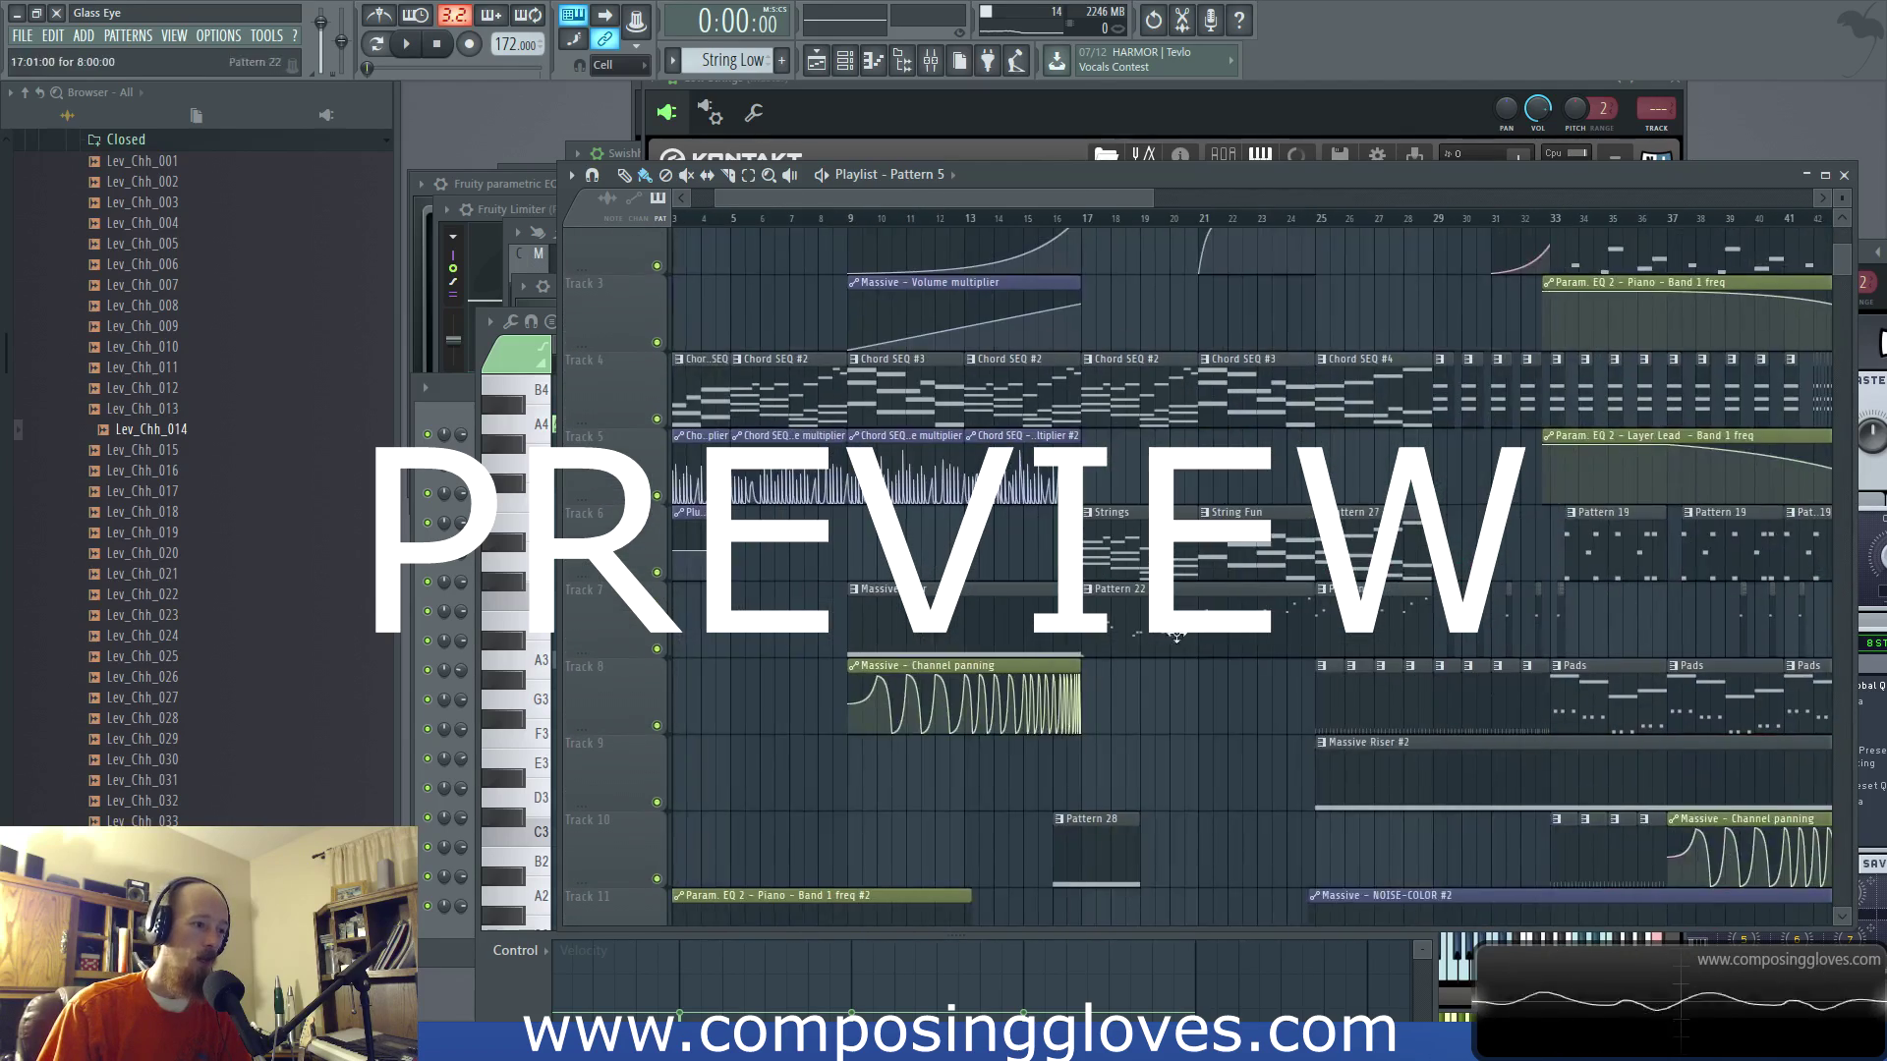
drag(1136, 566, 1165, 468)
scroll(1340, 674, down, 3)
scroll(1326, 673, up, 8)
scroll(1326, 673, down, 4)
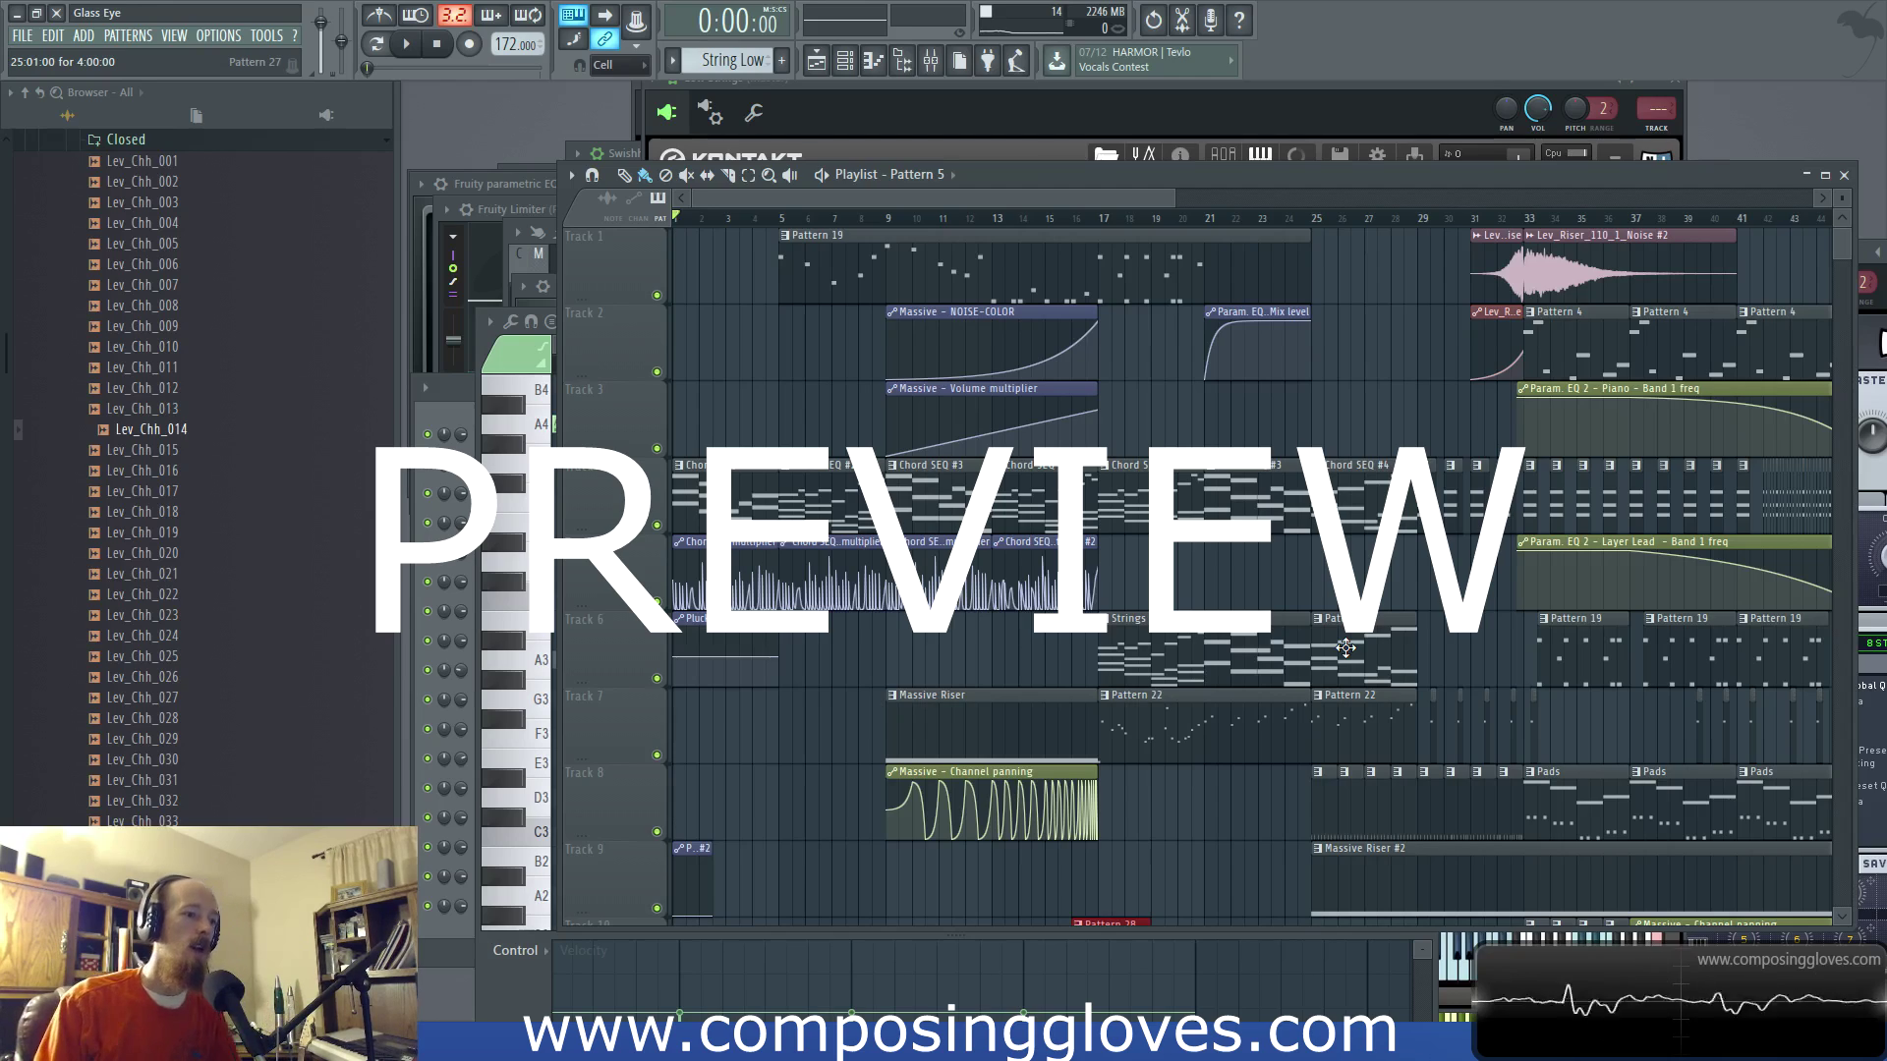
Step: Examine the build-up from bar 17, including Pattern 28, the Pattern 29 clips, Massive Riser #2 and the Love Philter cutoff automations
scroll(1266, 609, down, 3)
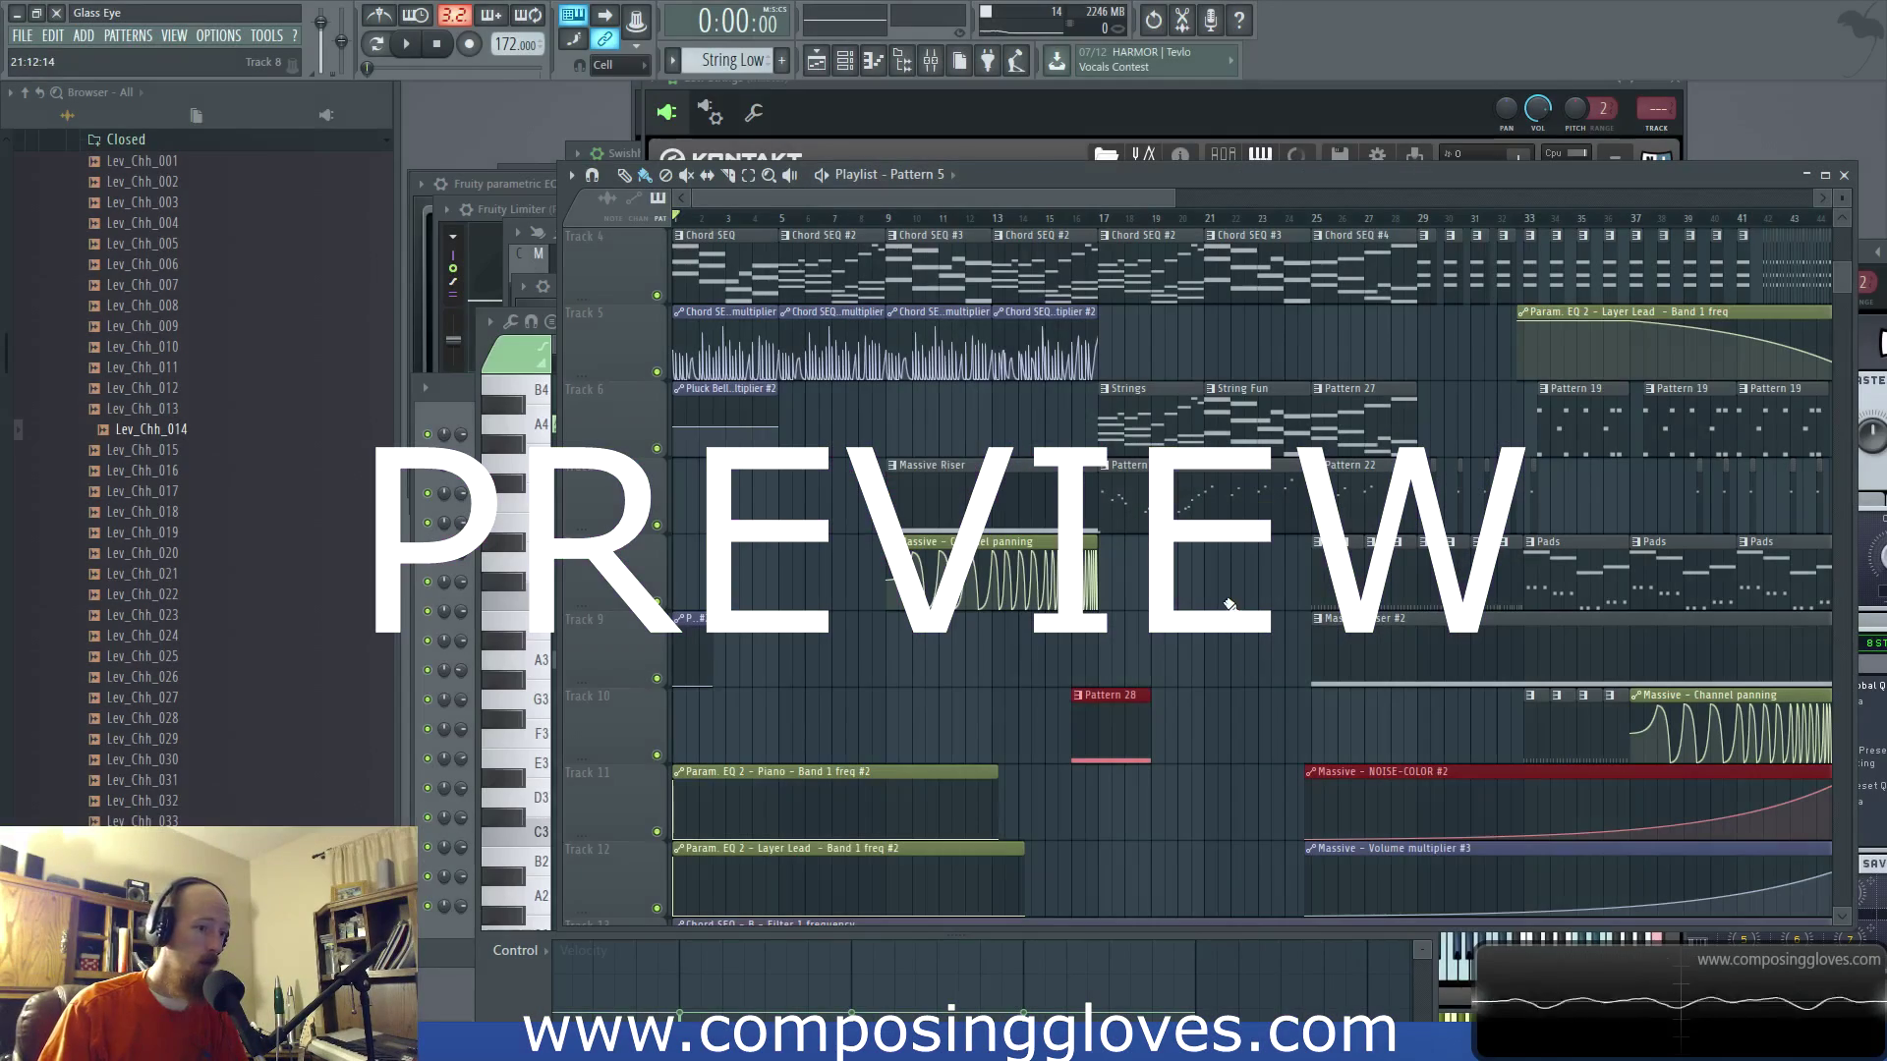
ctrl+scroll(1209, 565, up, 4)
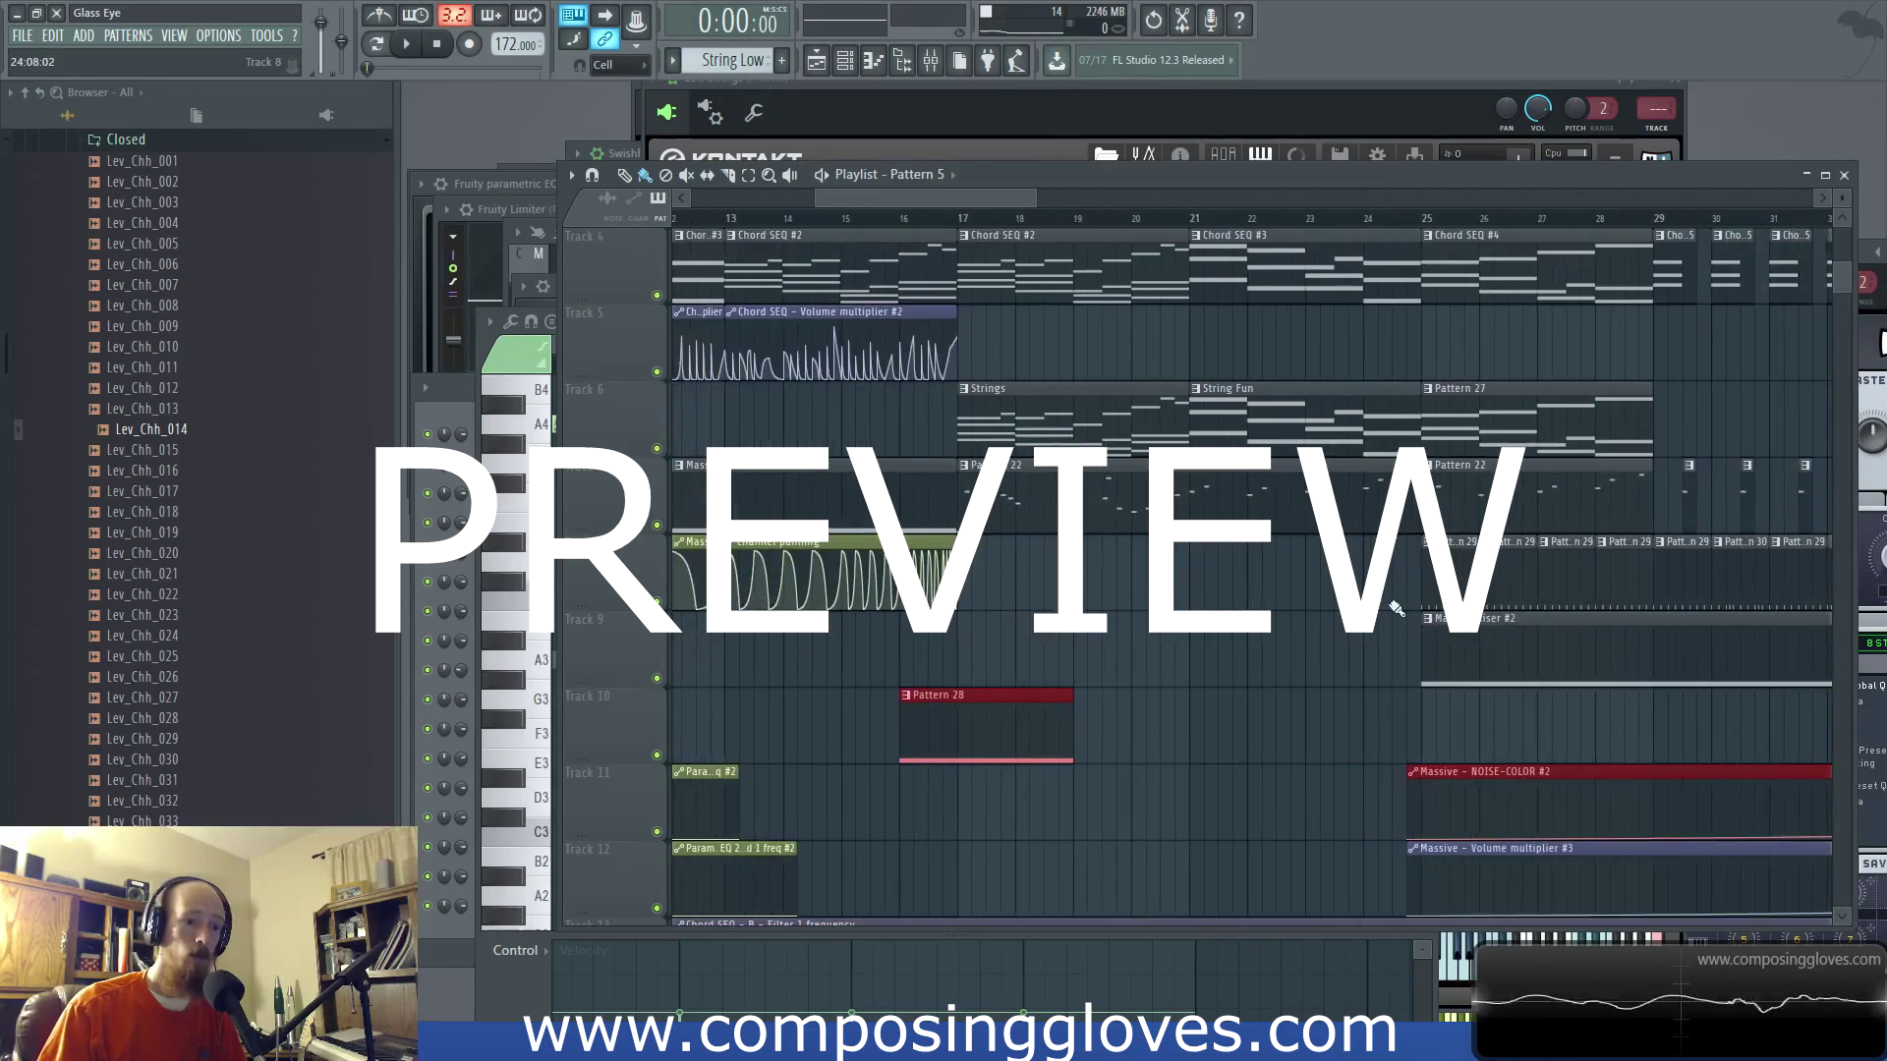
ctrl+scroll(1209, 565, down, 4)
scroll(1268, 555, up, 3)
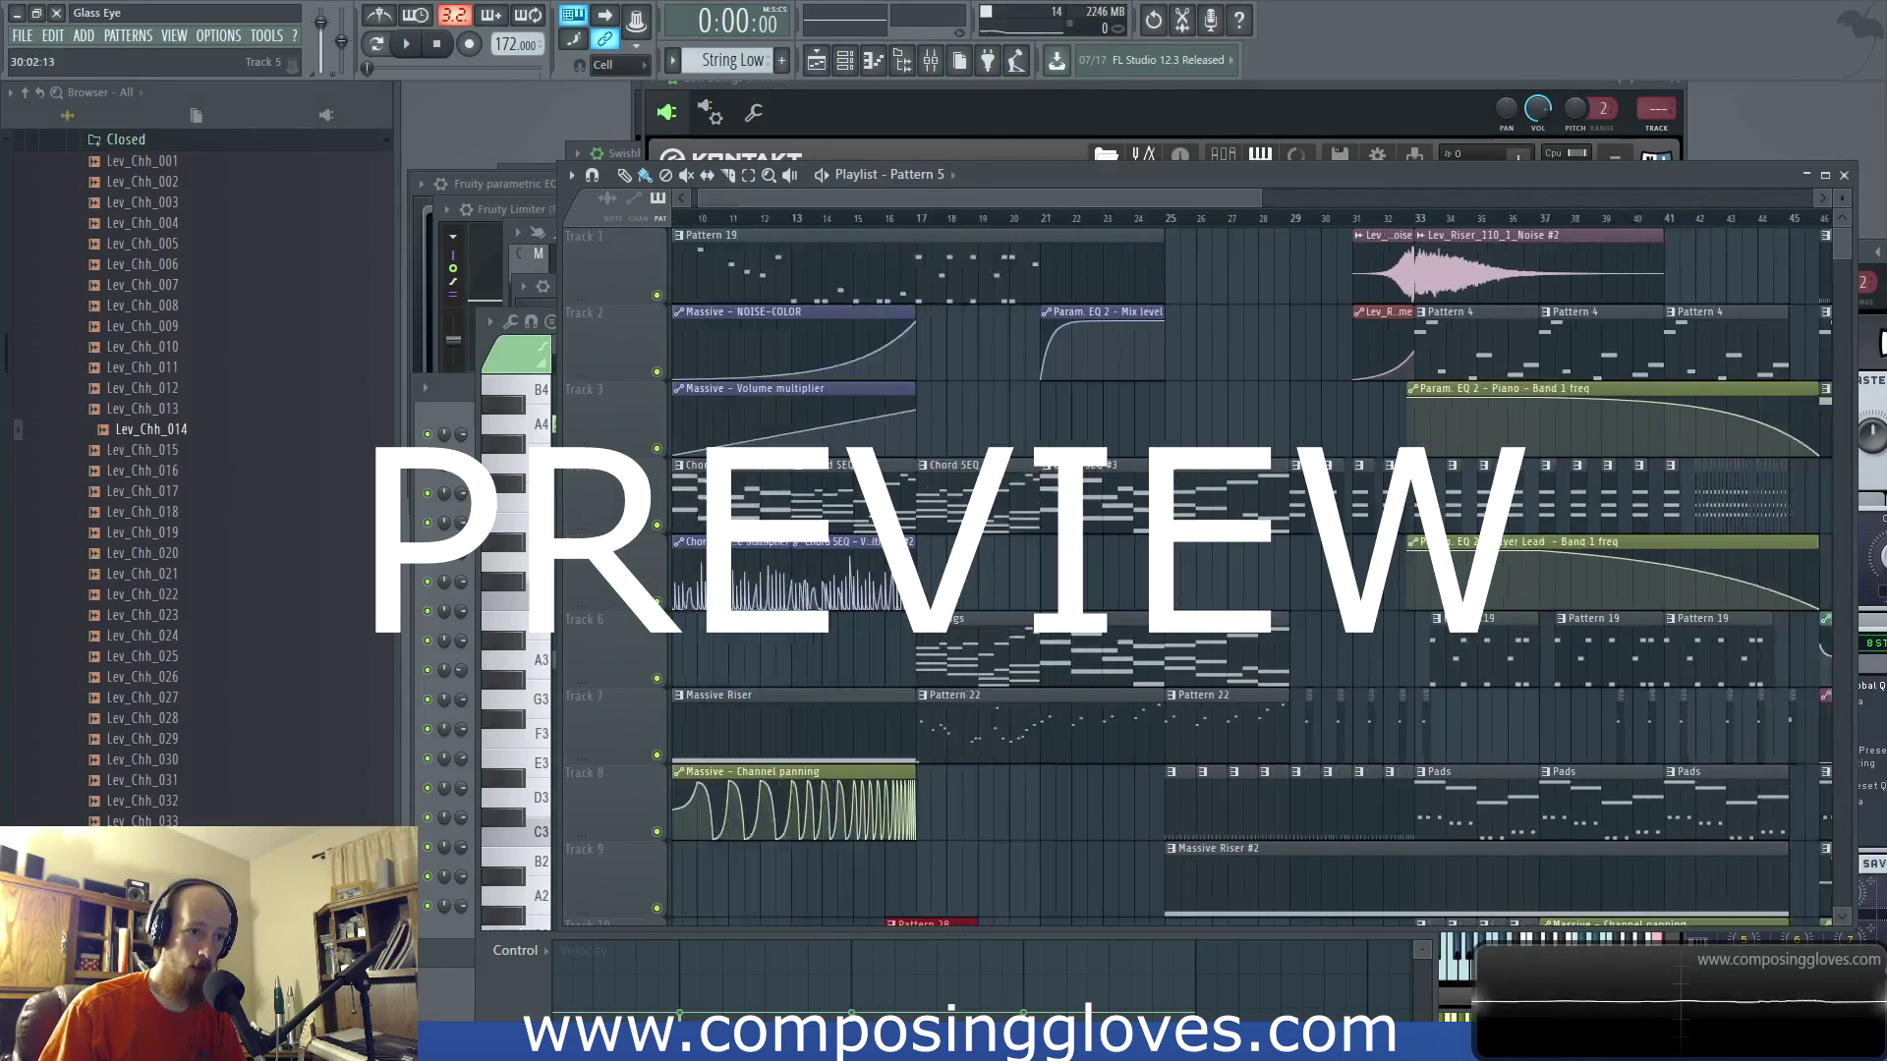
ctrl+scroll(1317, 541, down, 2)
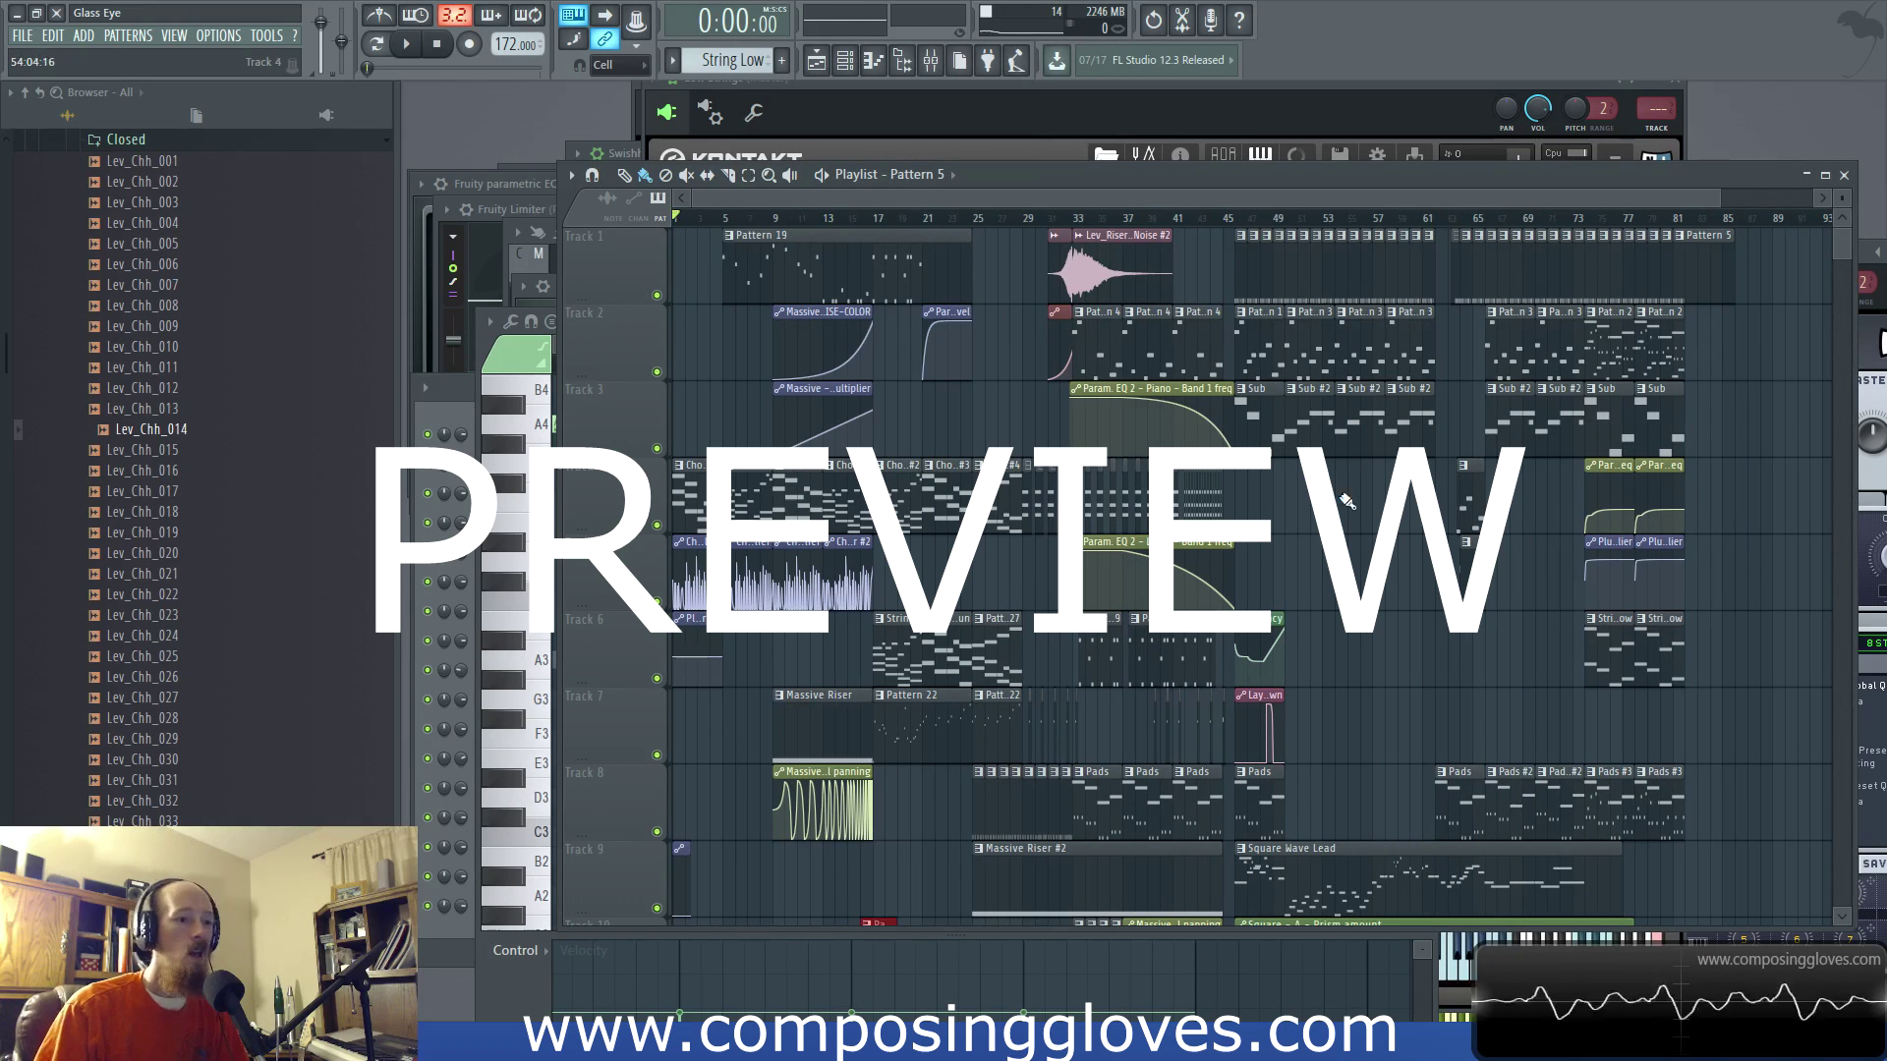
ctrl+scroll(993, 609, up, 4)
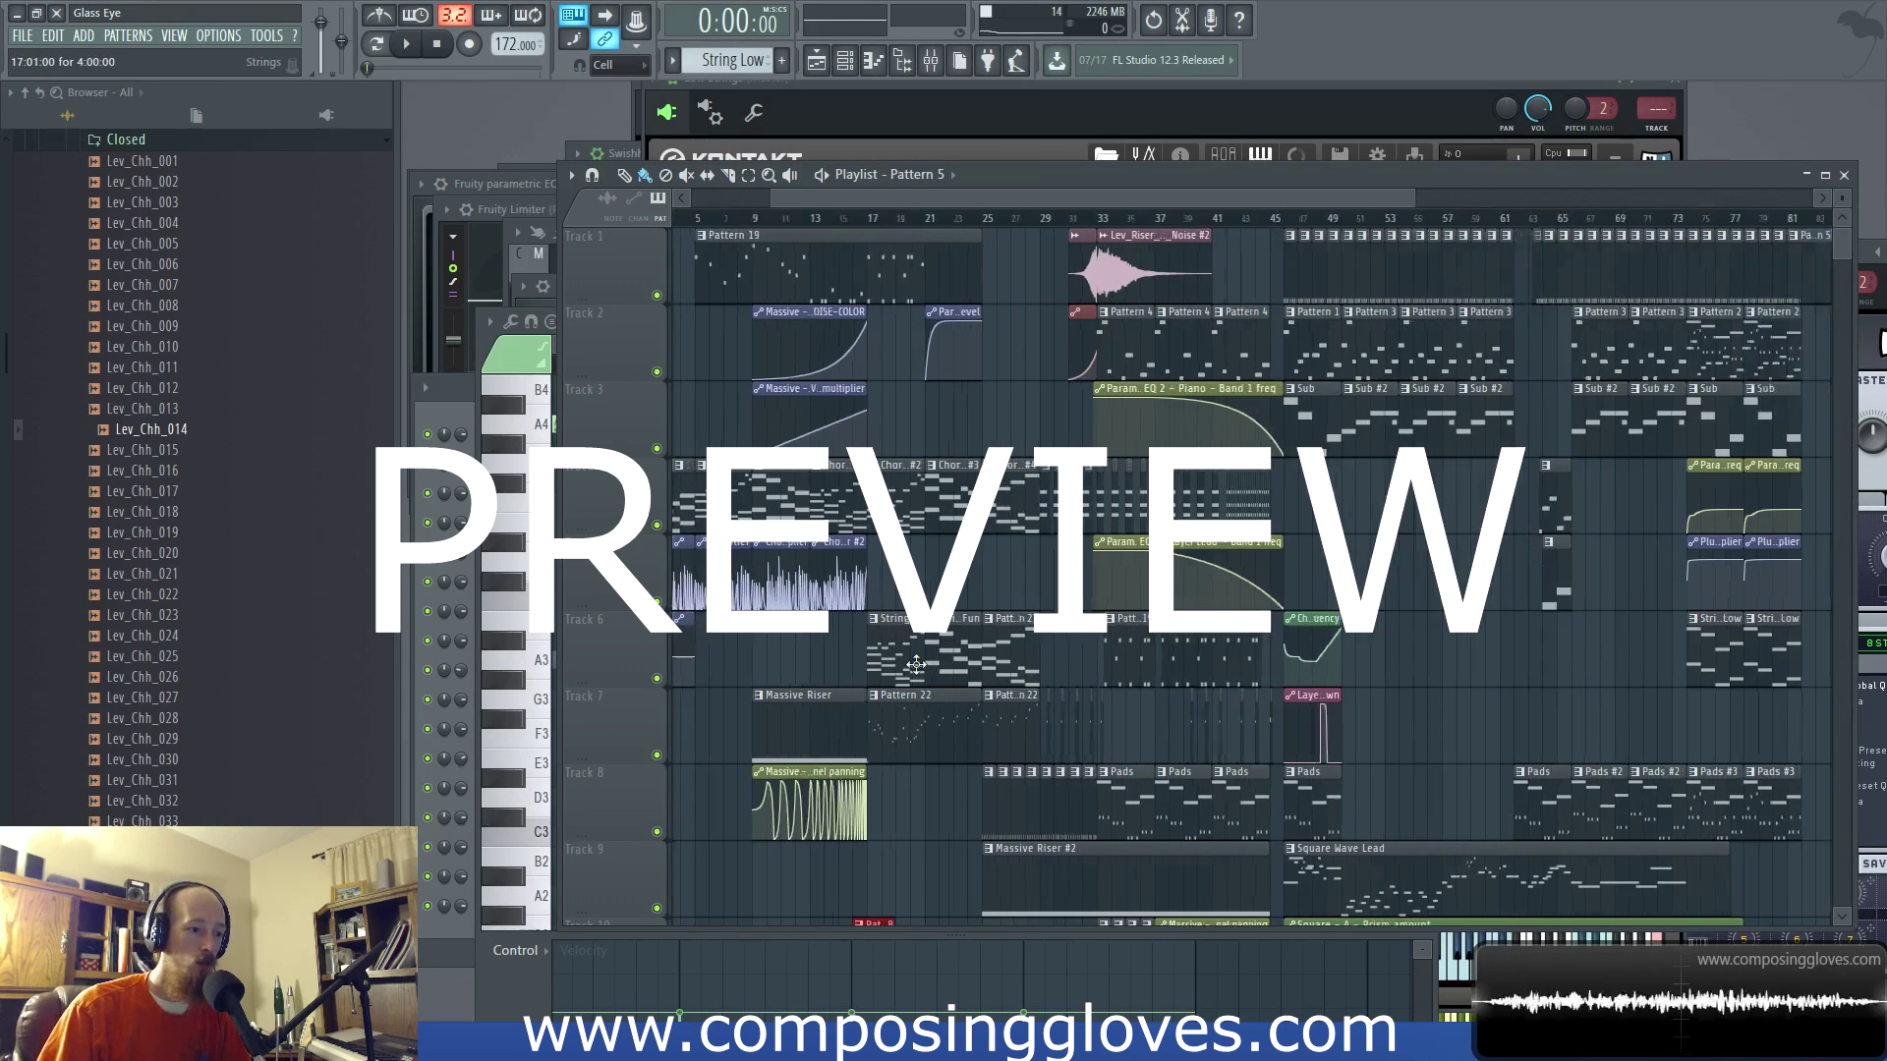
scroll(993, 609, down, 2)
scroll(993, 610, down, 3)
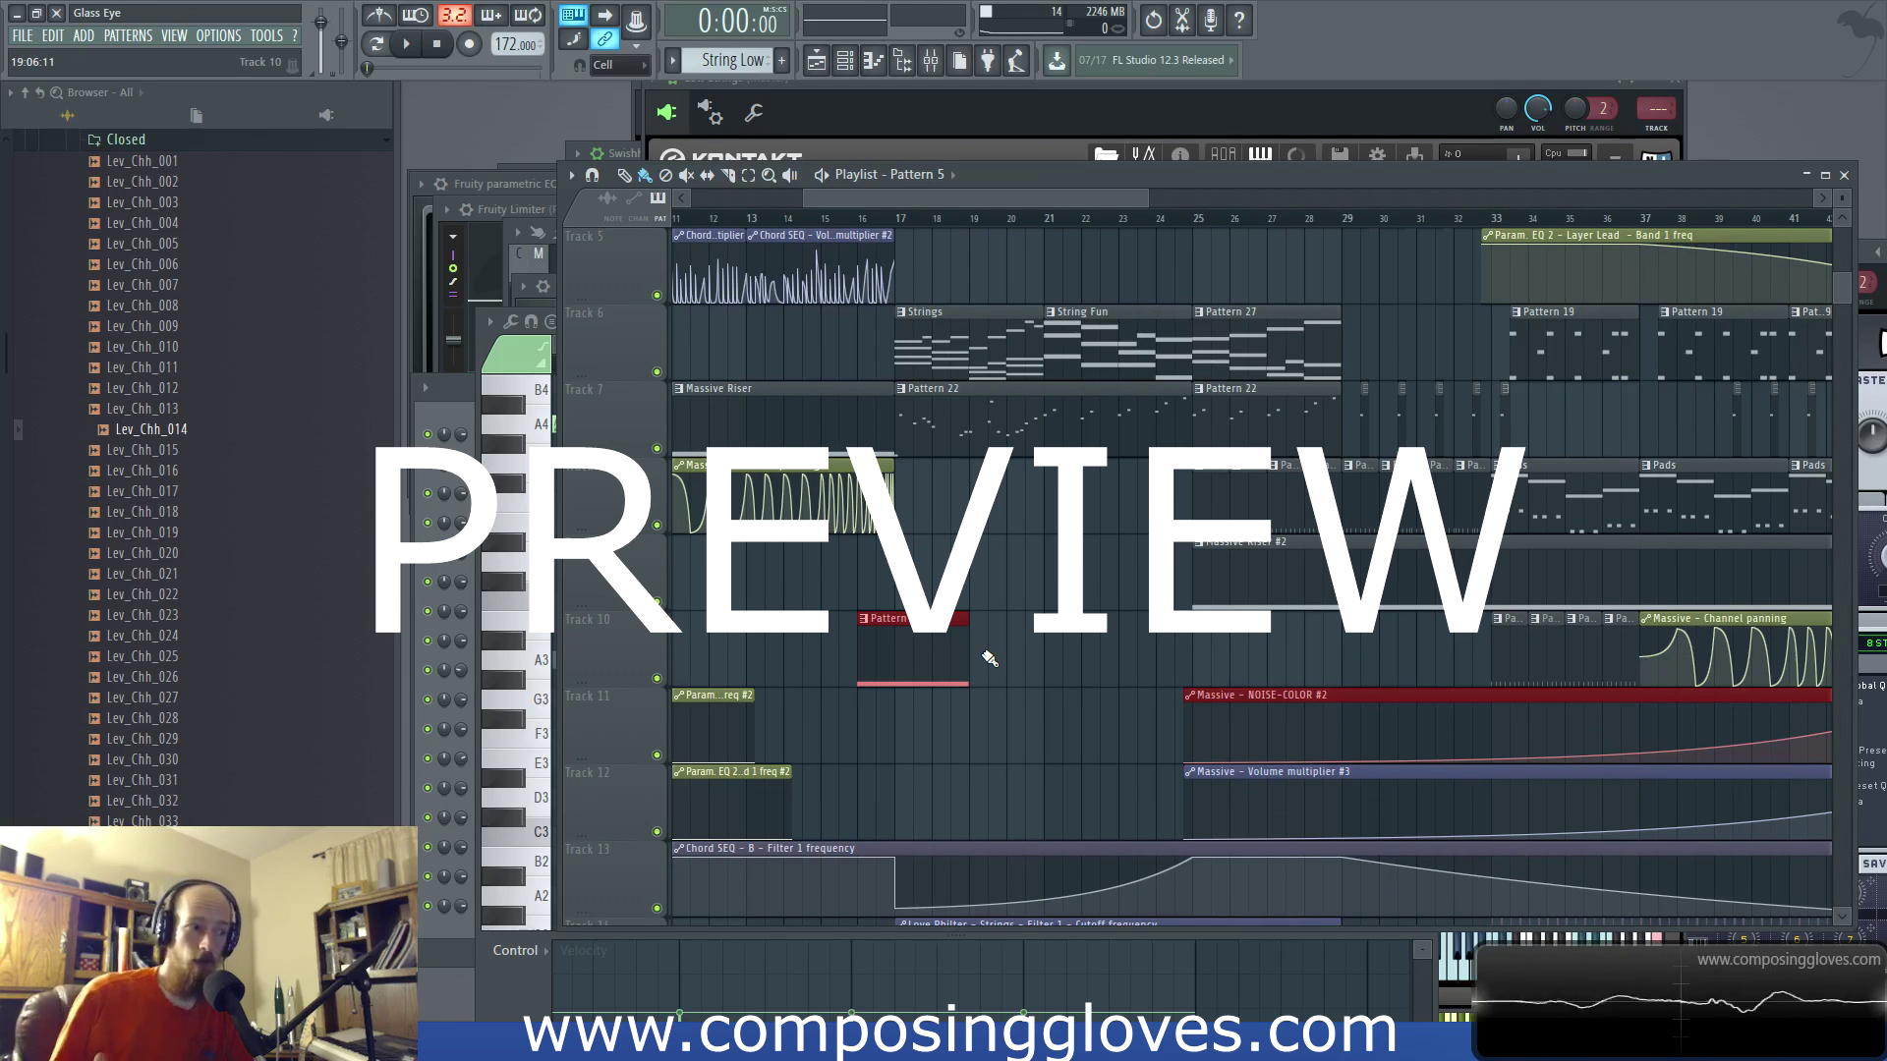
scroll(989, 659, up, 3)
ctrl+scroll(1217, 763, up, 2)
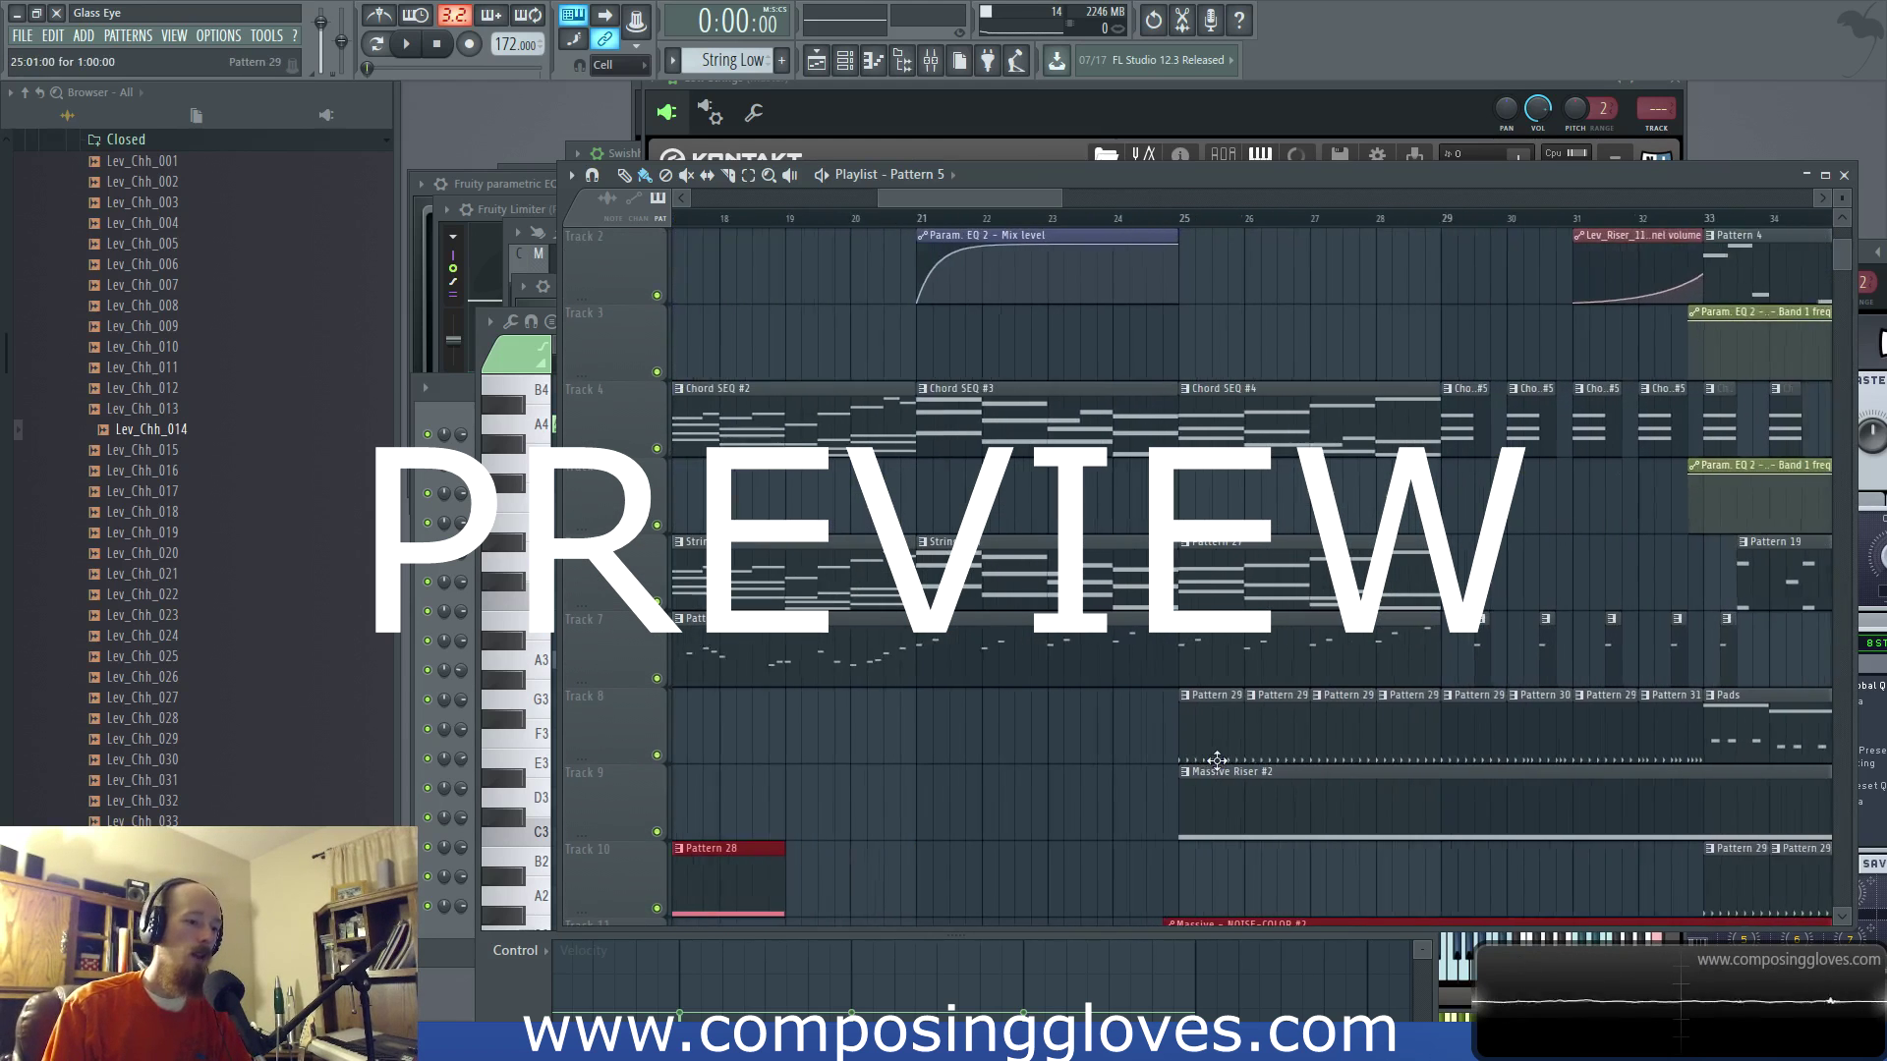
scroll(1171, 653, down, 3)
ctrl+scroll(894, 674, down, 3)
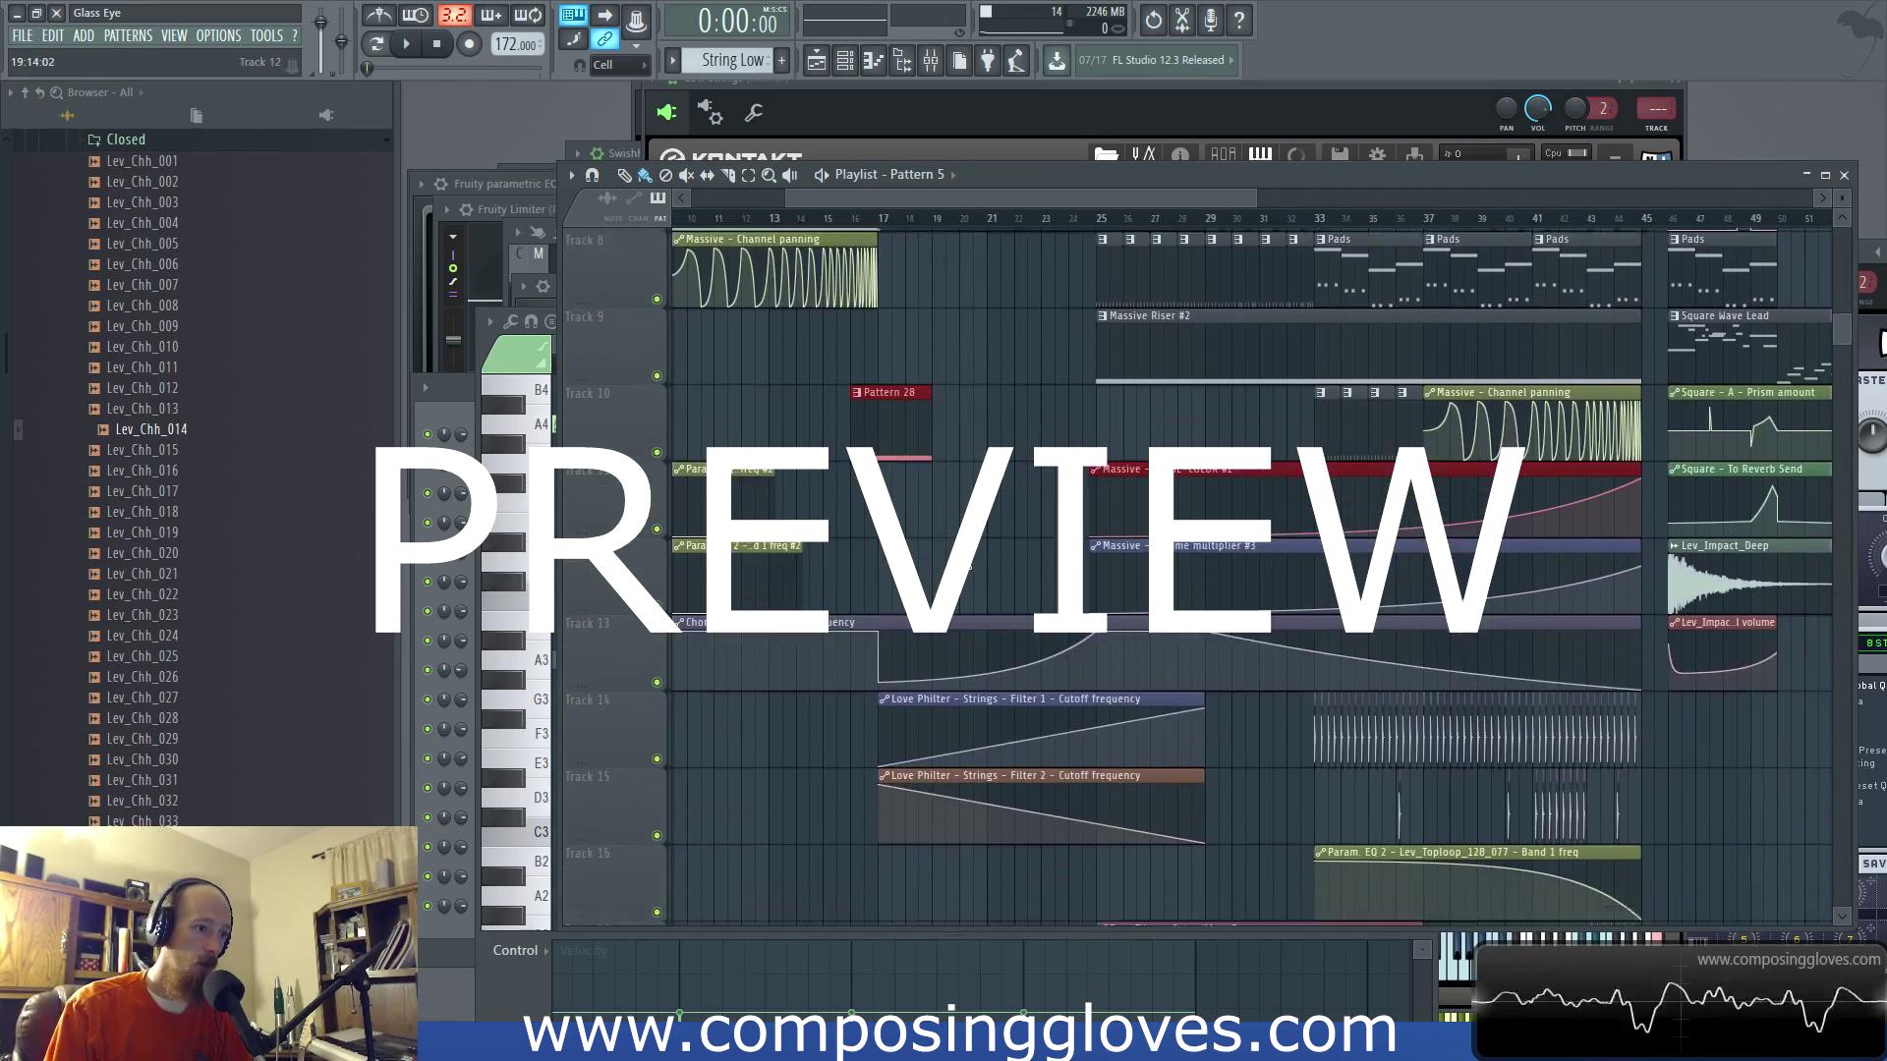
scroll(983, 572, up, 2)
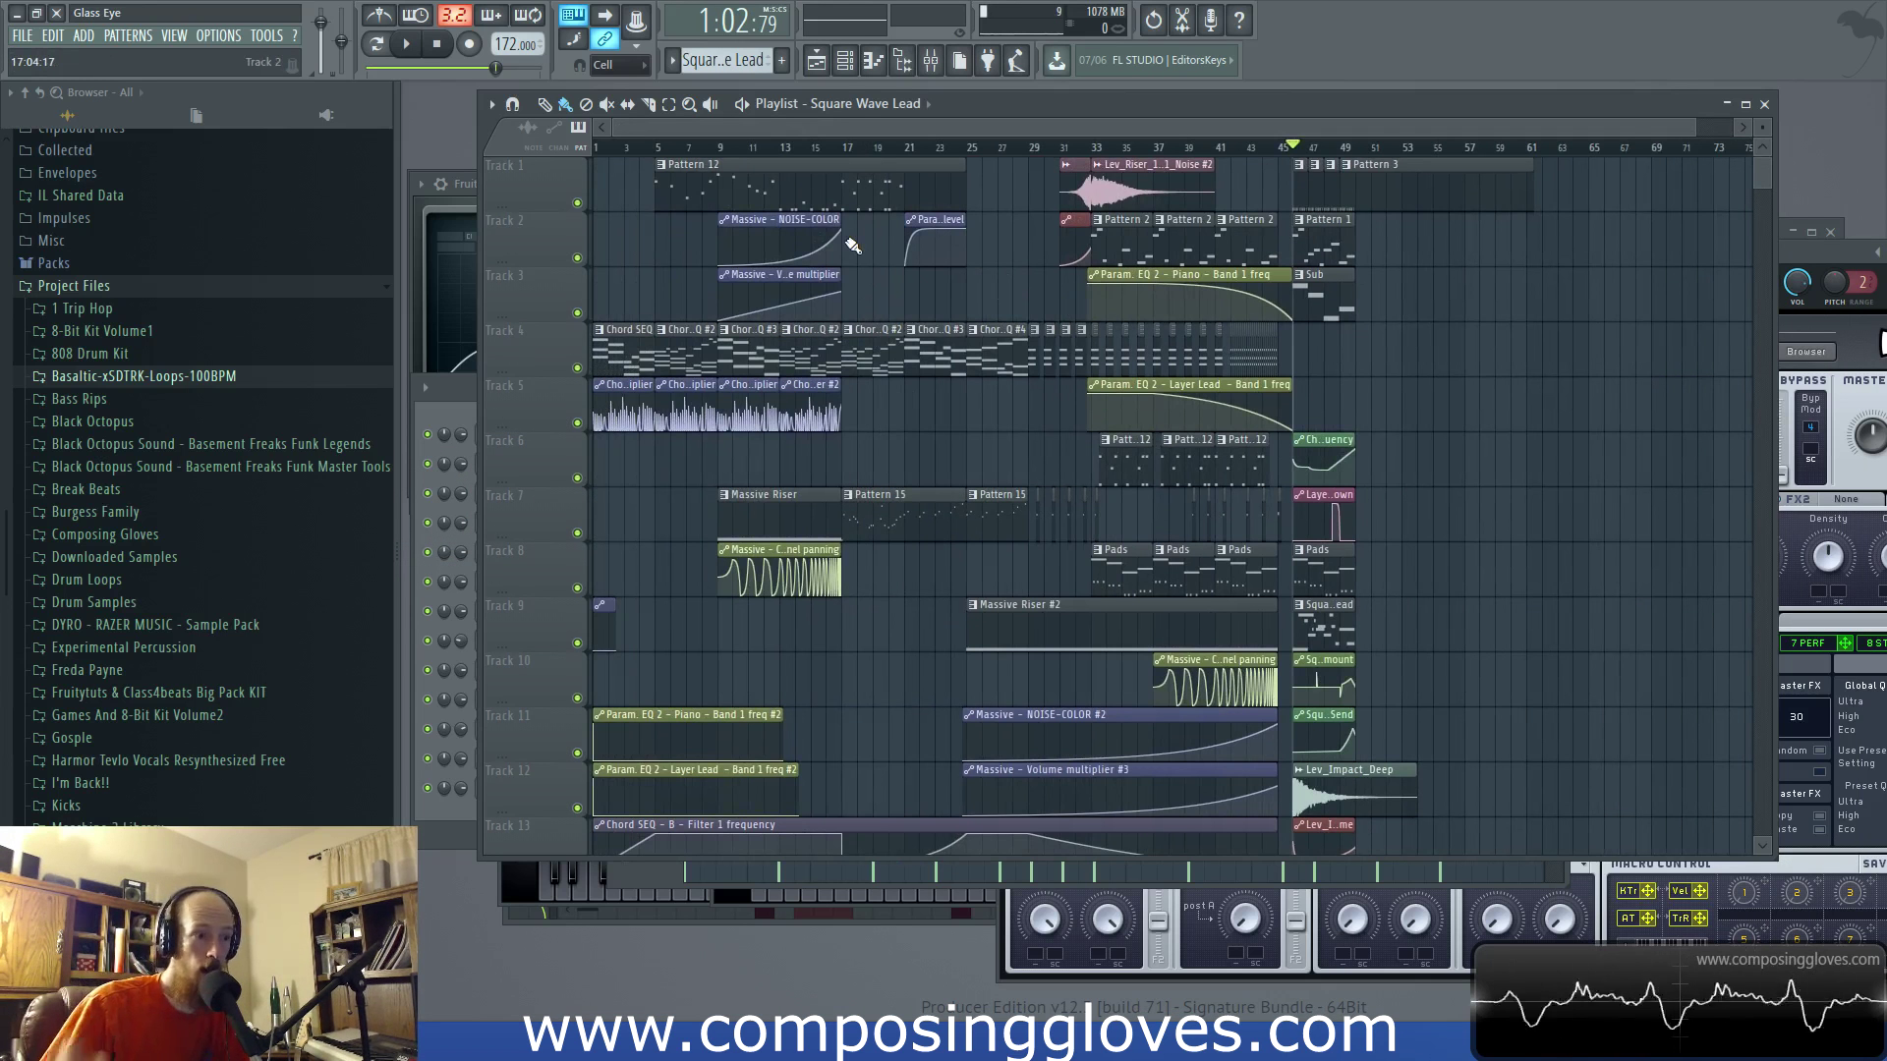
Step: Set the song position to bar 17 and preview the arrangement from there
click(840, 150)
click(851, 151)
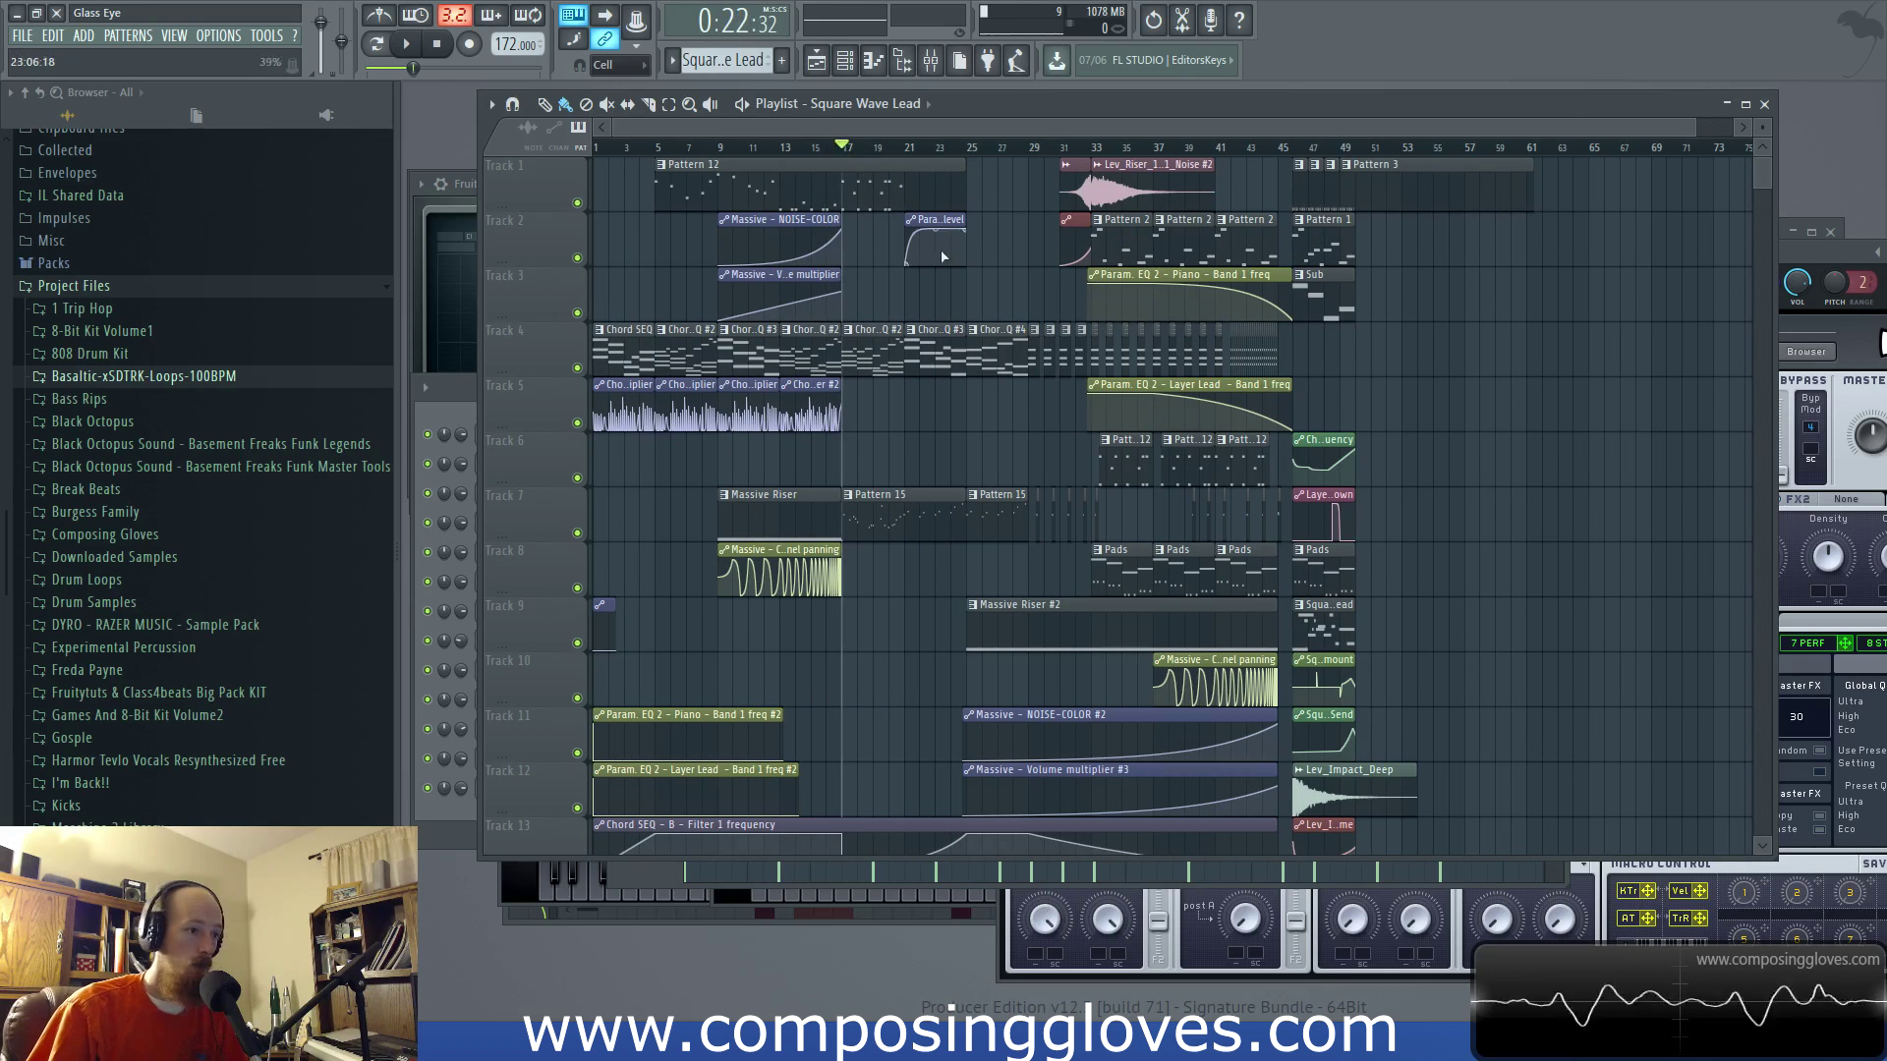
scroll(978, 326, up, 5)
drag(991, 299, 1097, 280)
key(space)
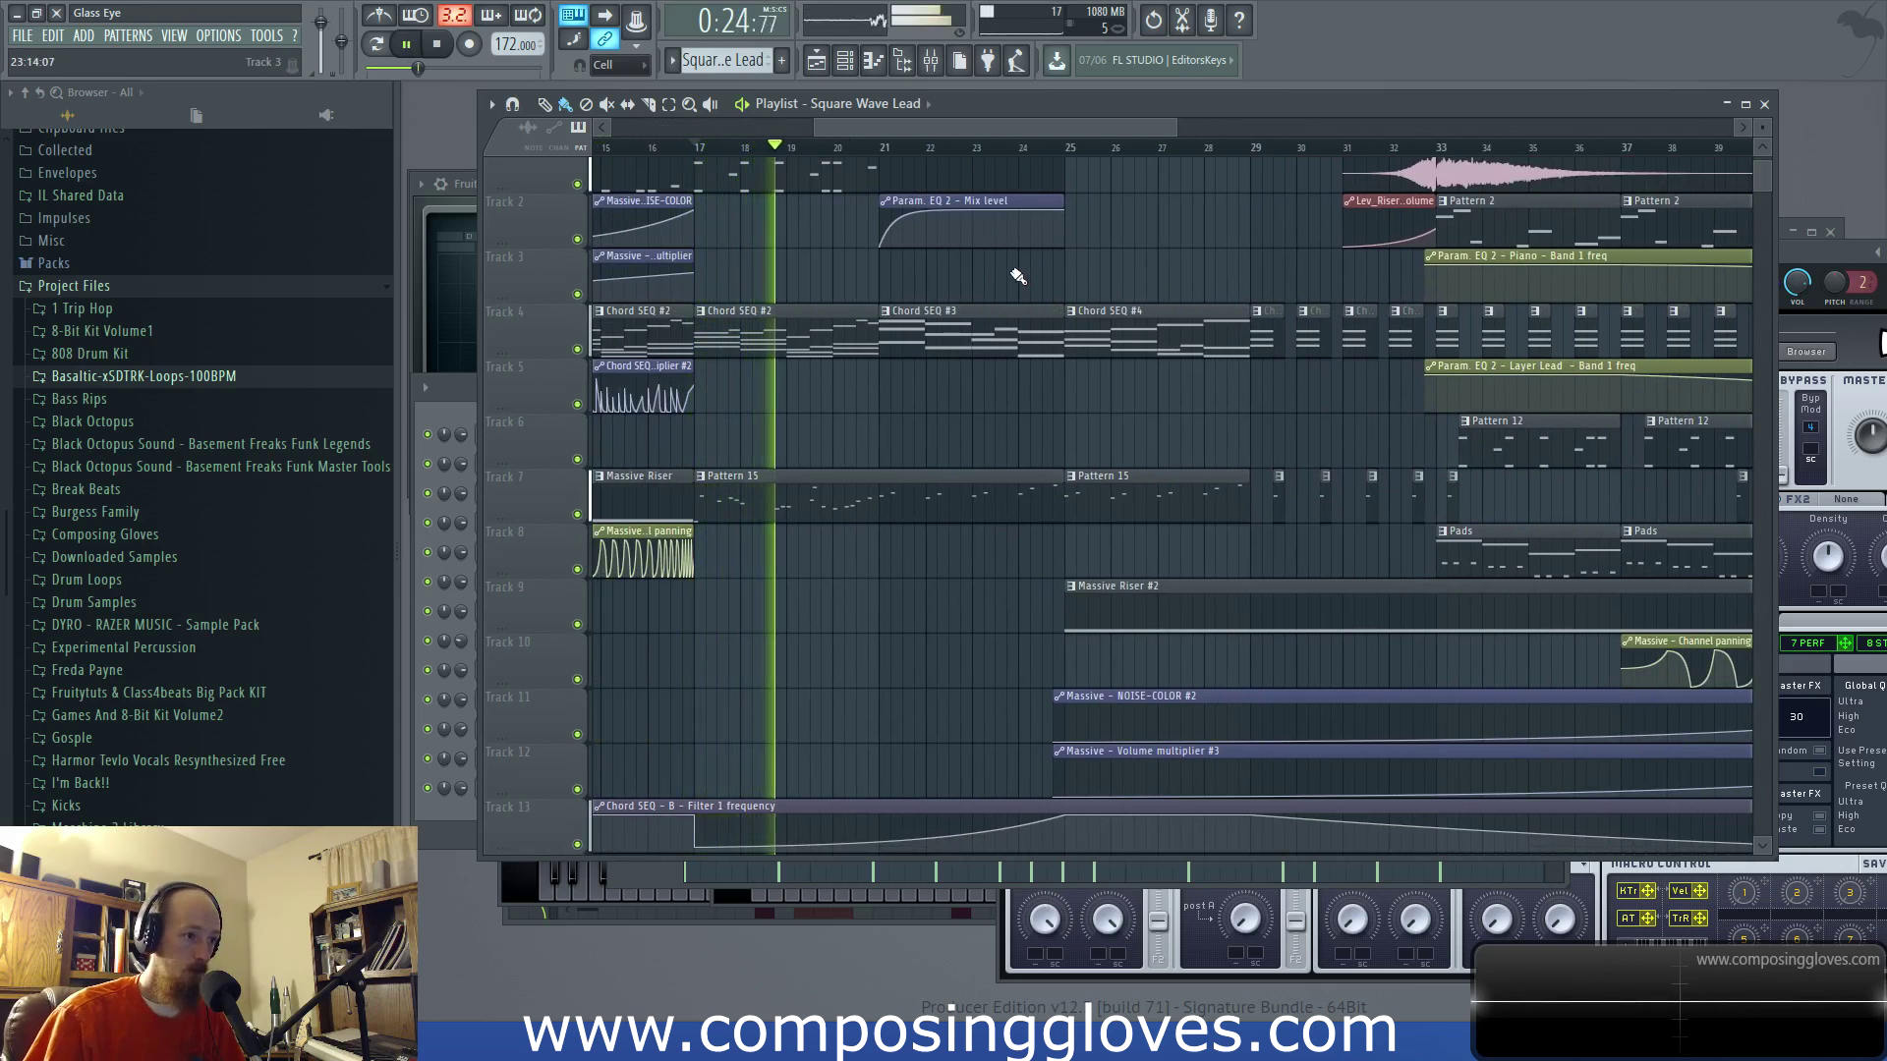
key(space)
scroll(1081, 324, left, 3)
scroll(1277, 389, down, 4)
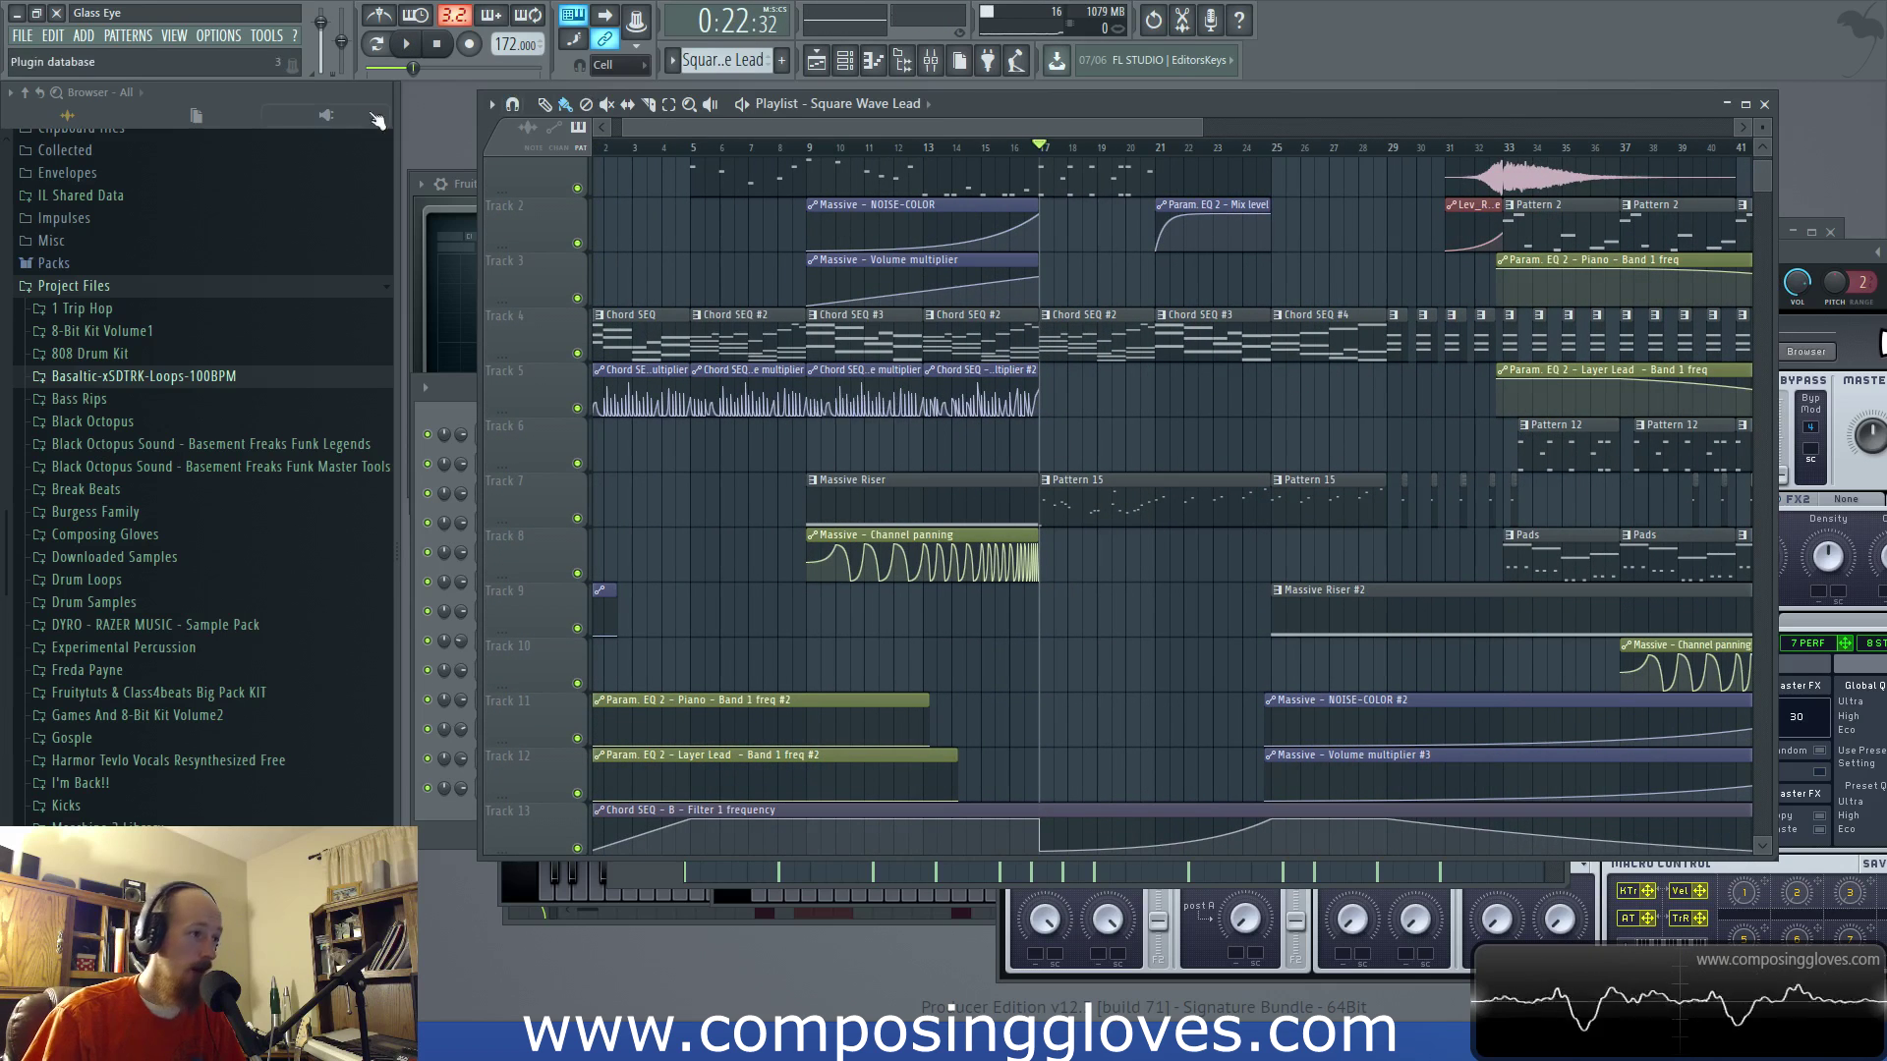
Step: Make Chord SEQ #2 the active pattern and copy the notes of its Chord SEQ channel
key(F6)
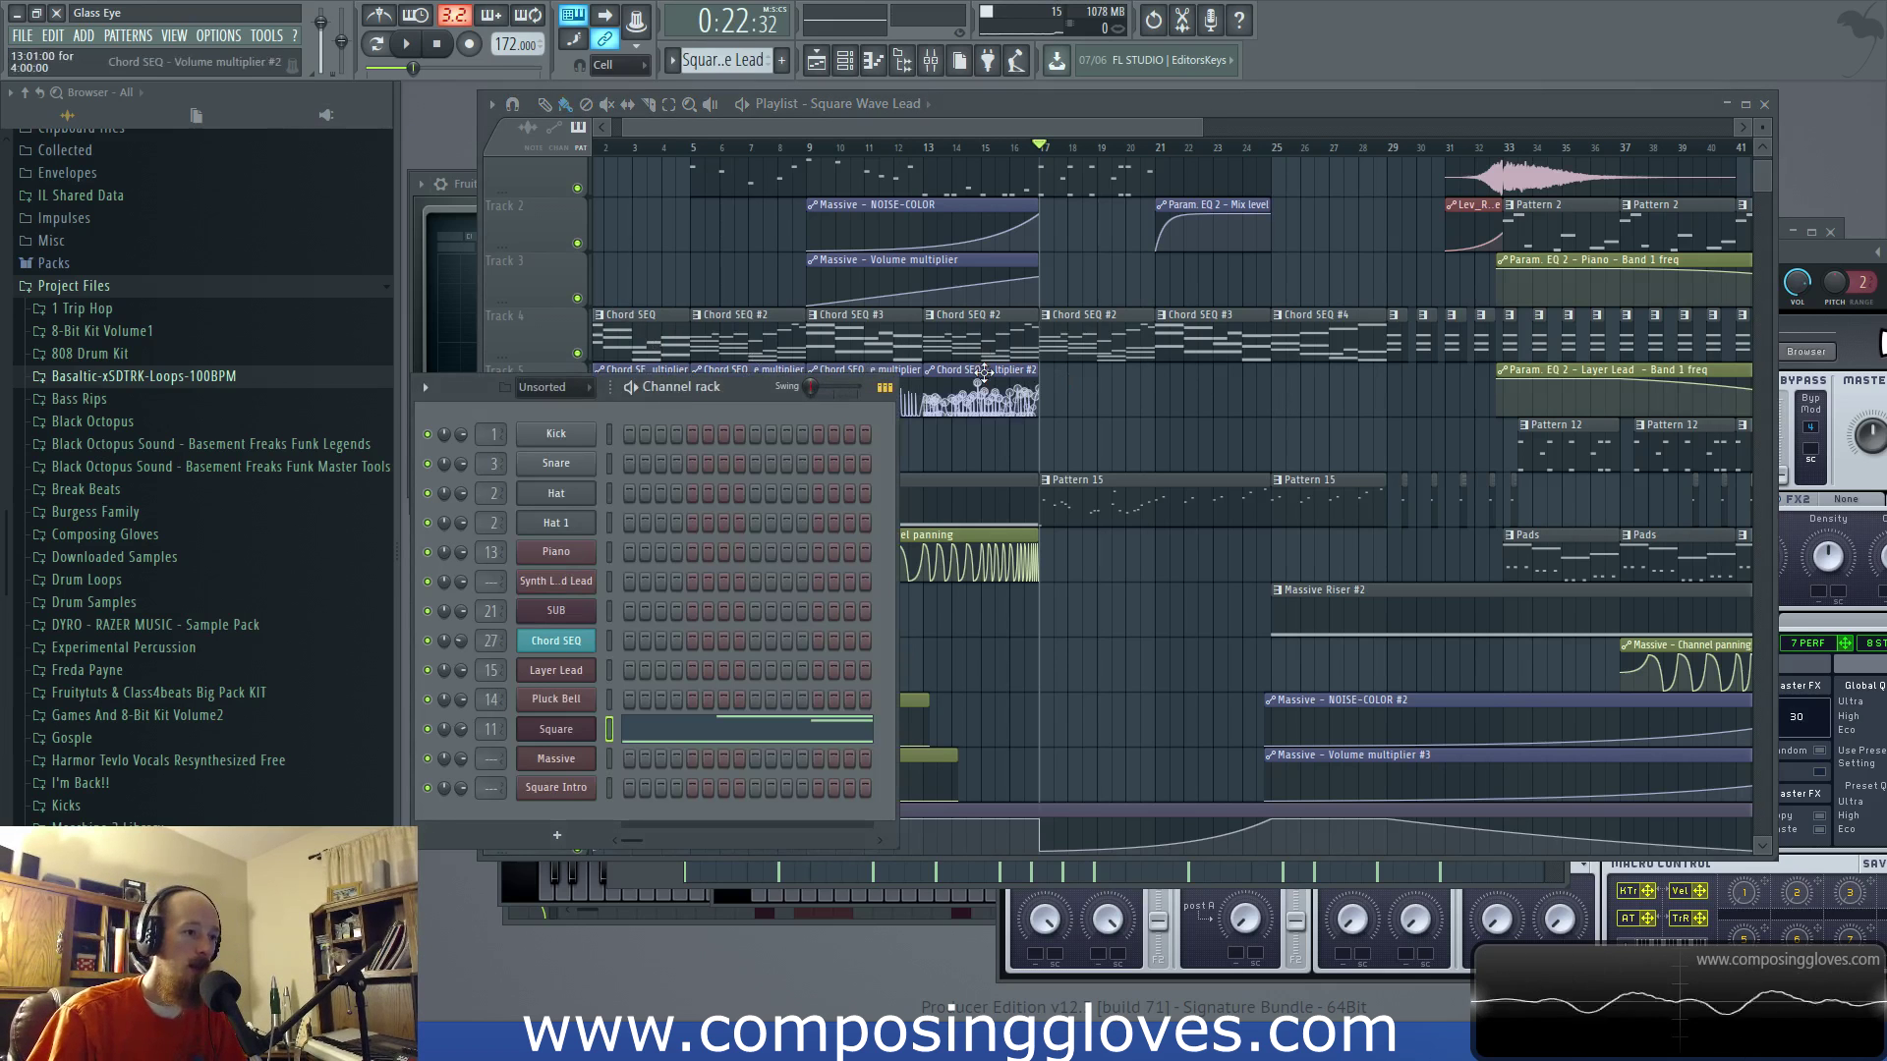
click(1100, 328)
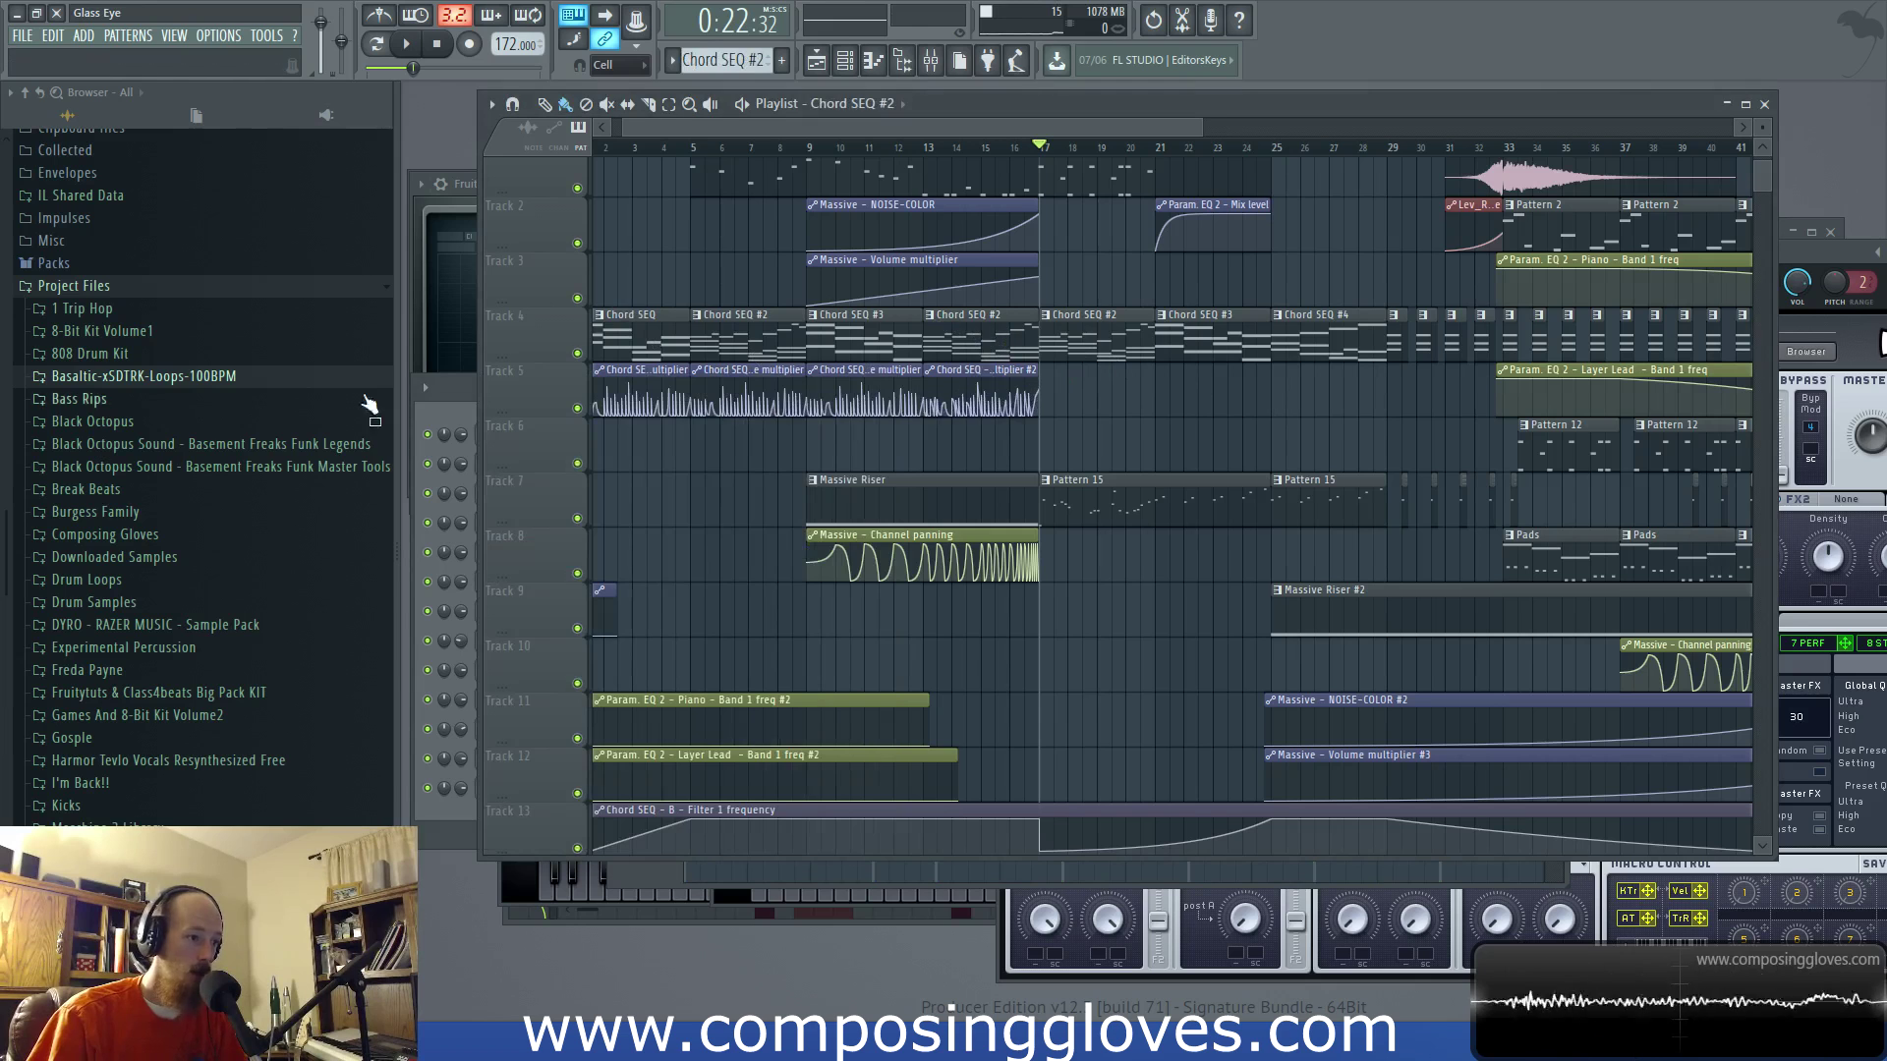
click(447, 389)
right_click(584, 639)
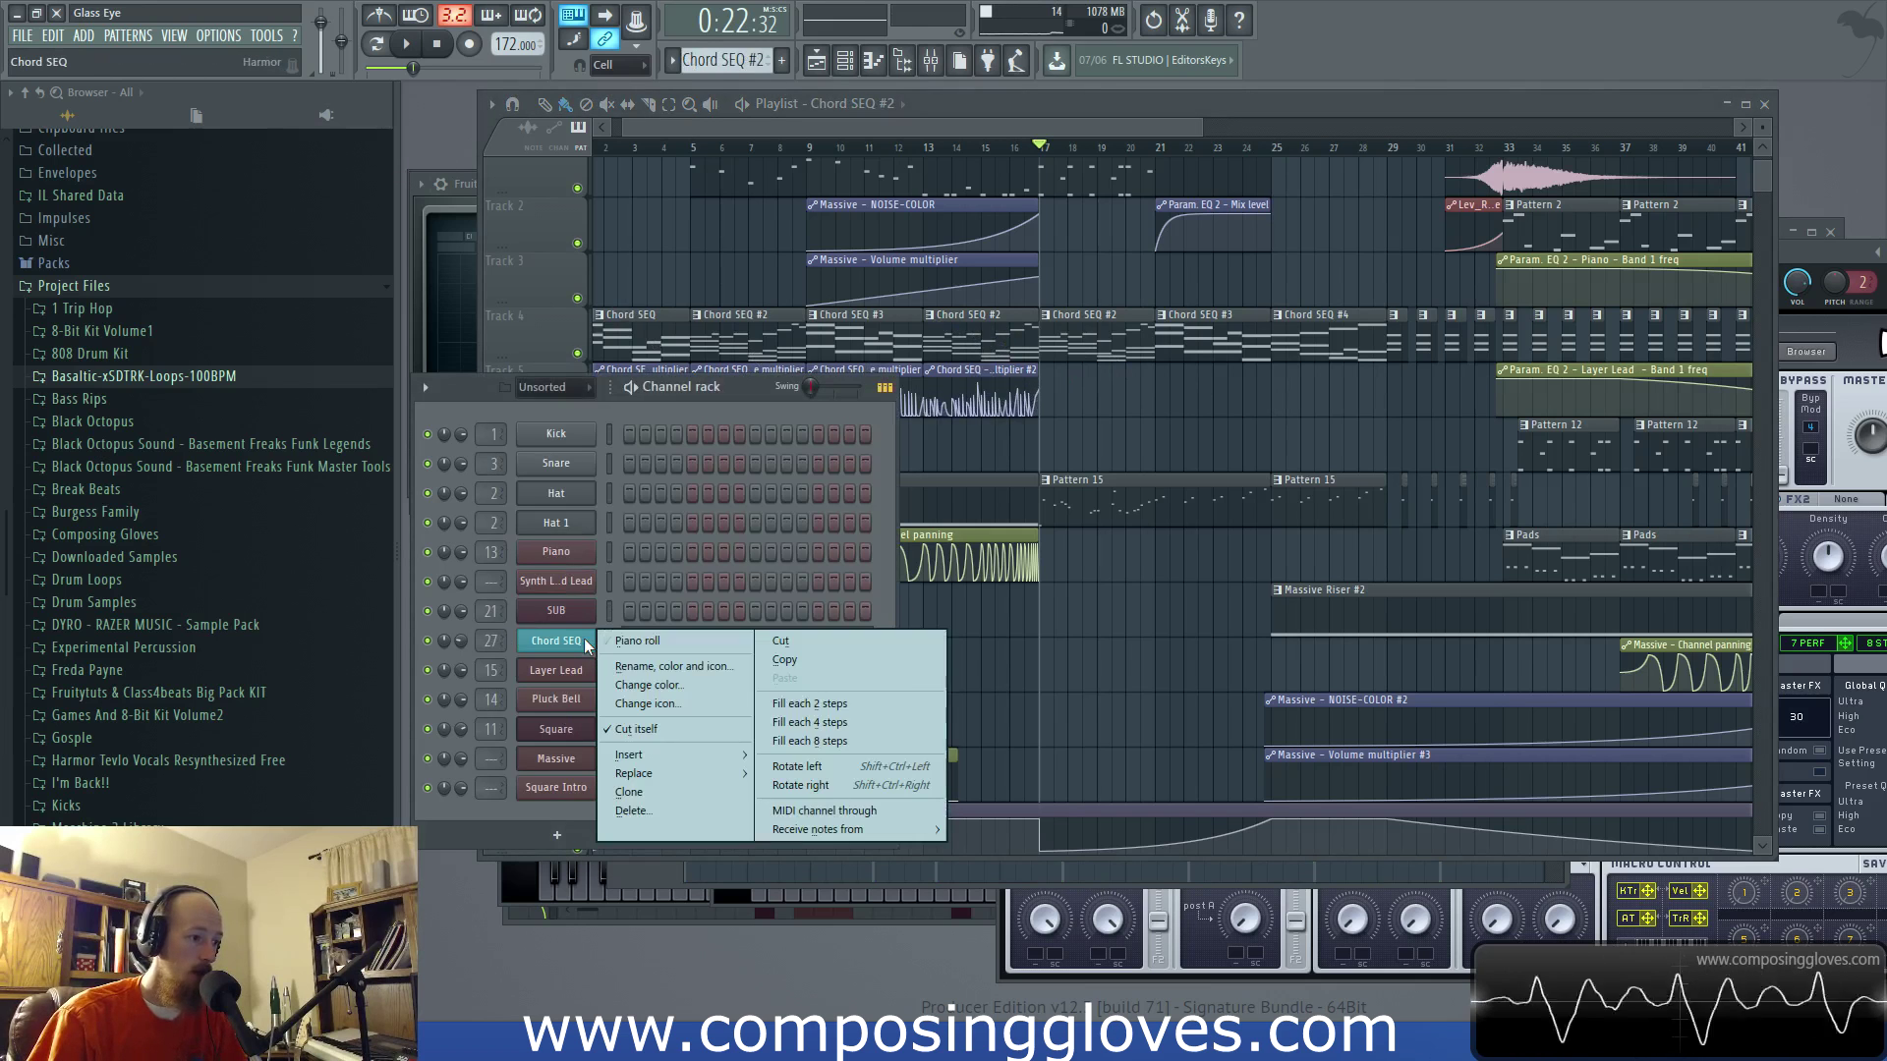
click(887, 663)
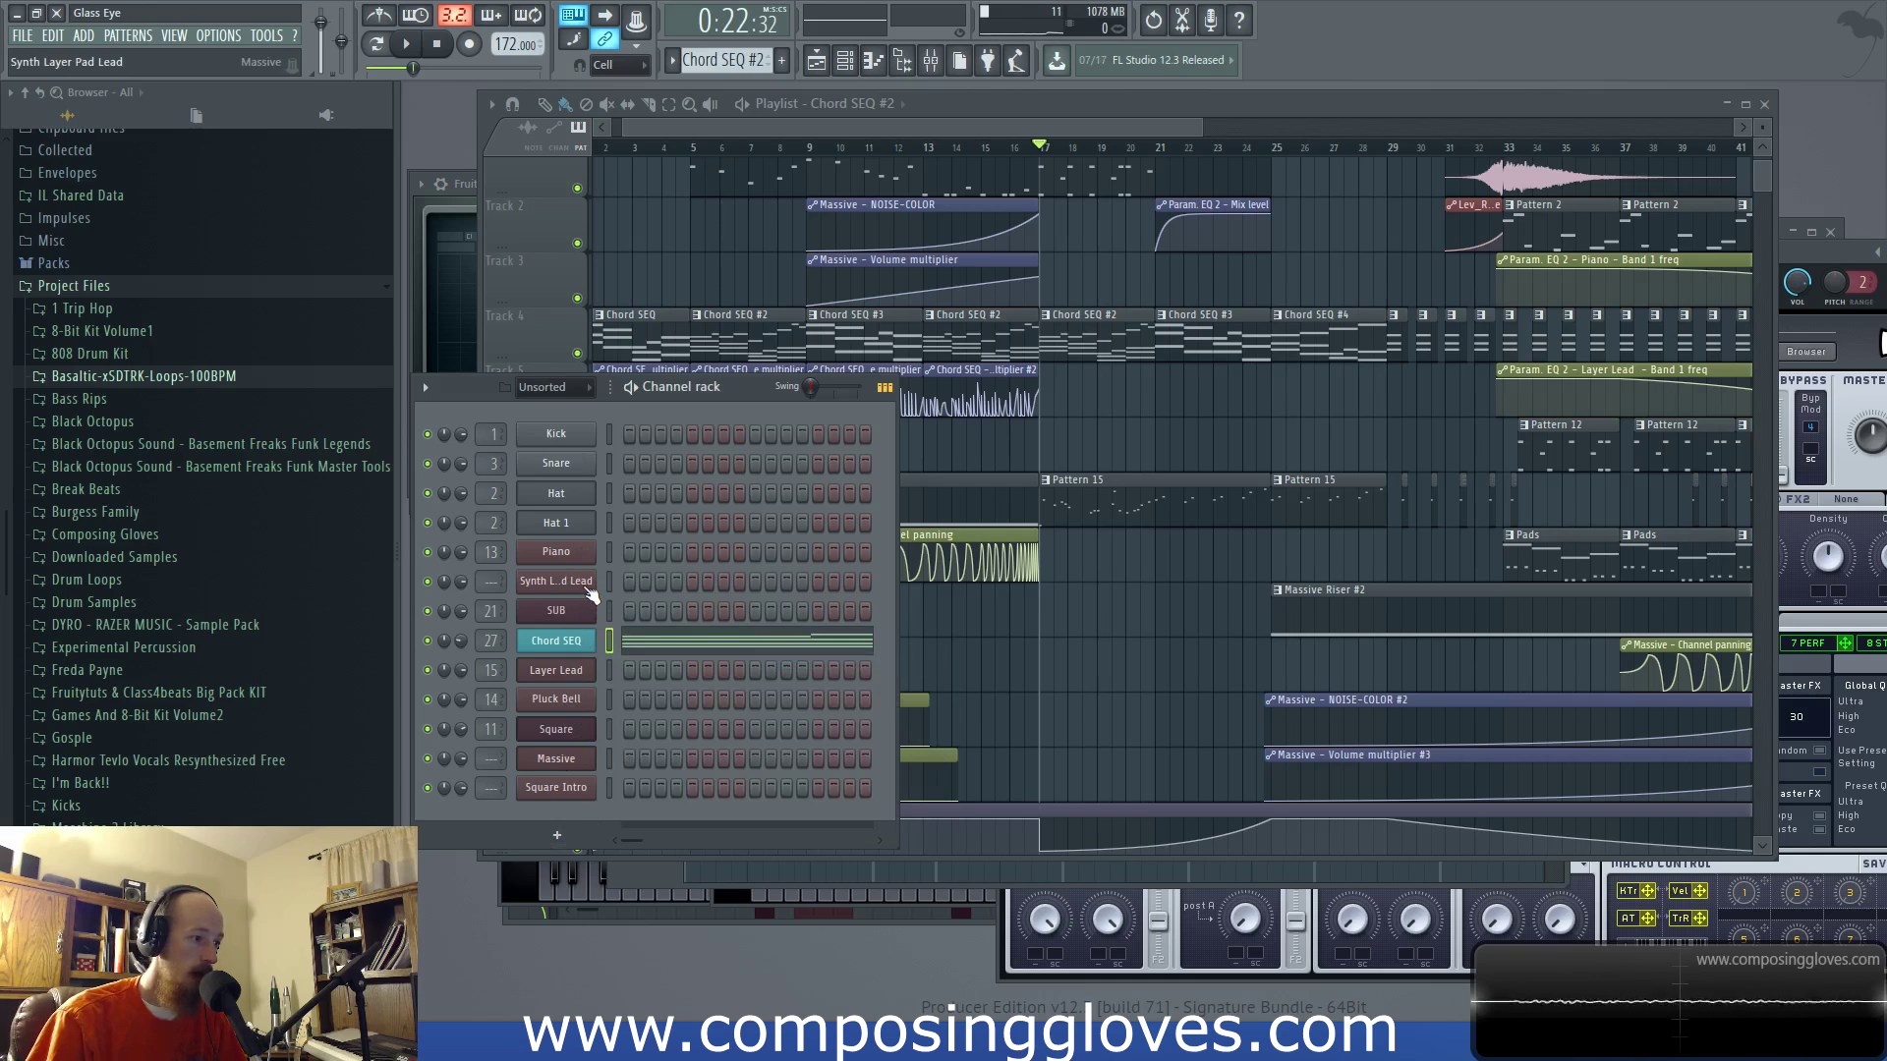
Step: Add a Kontakt 5 channel and load Sections 1 and 2 Violas Performance from the Session Strings Pro library
click(556, 836)
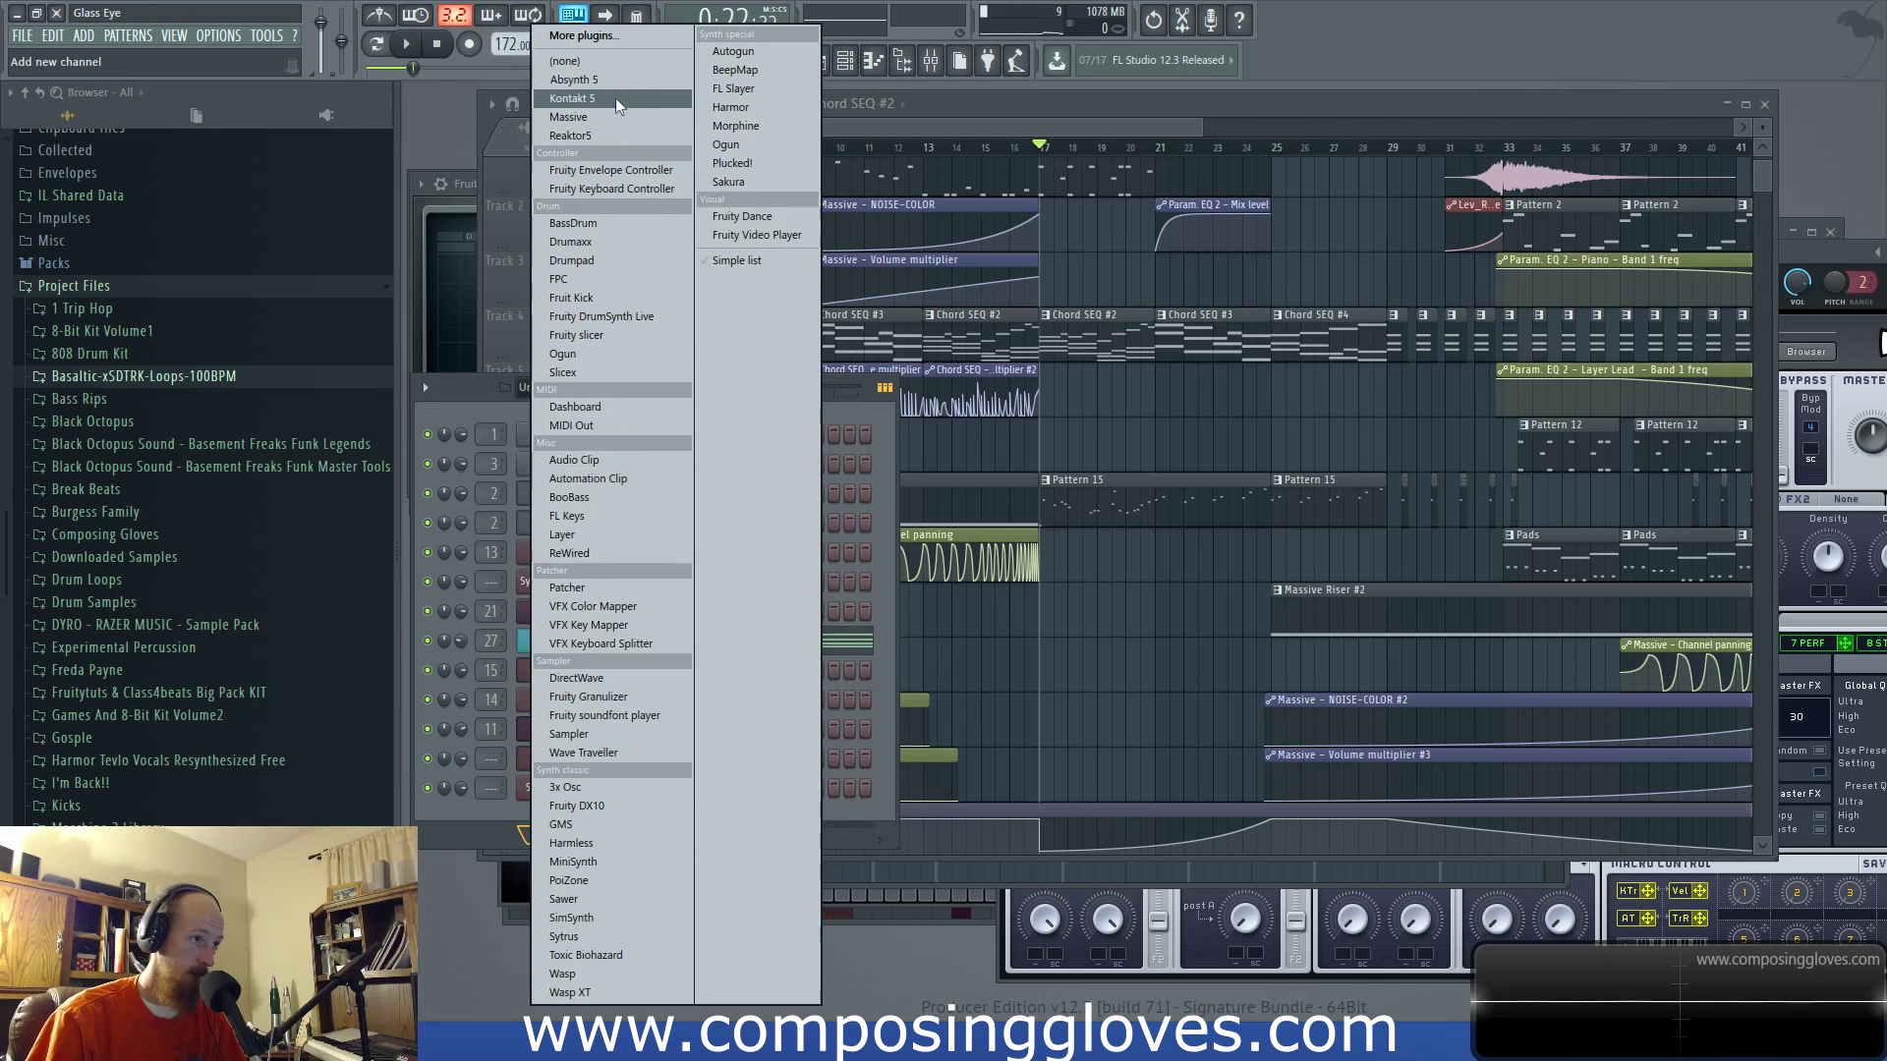
click(582, 98)
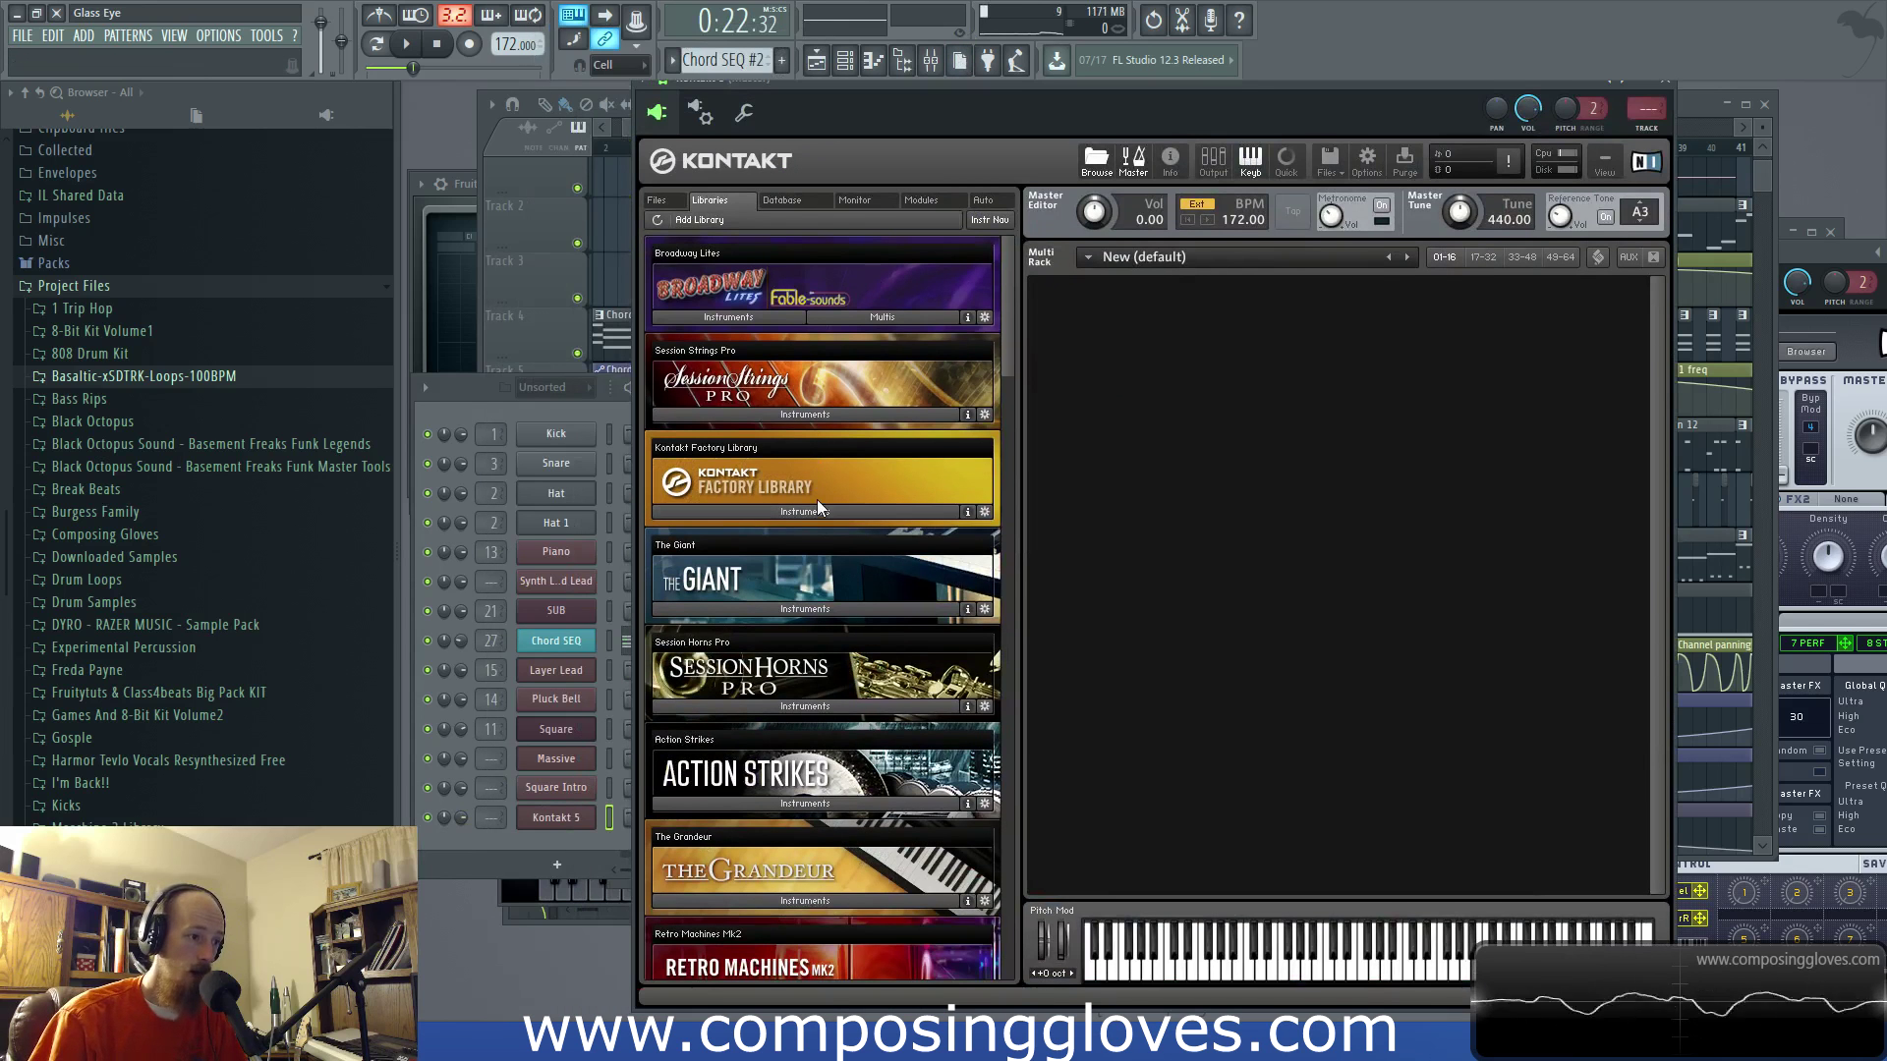
click(796, 417)
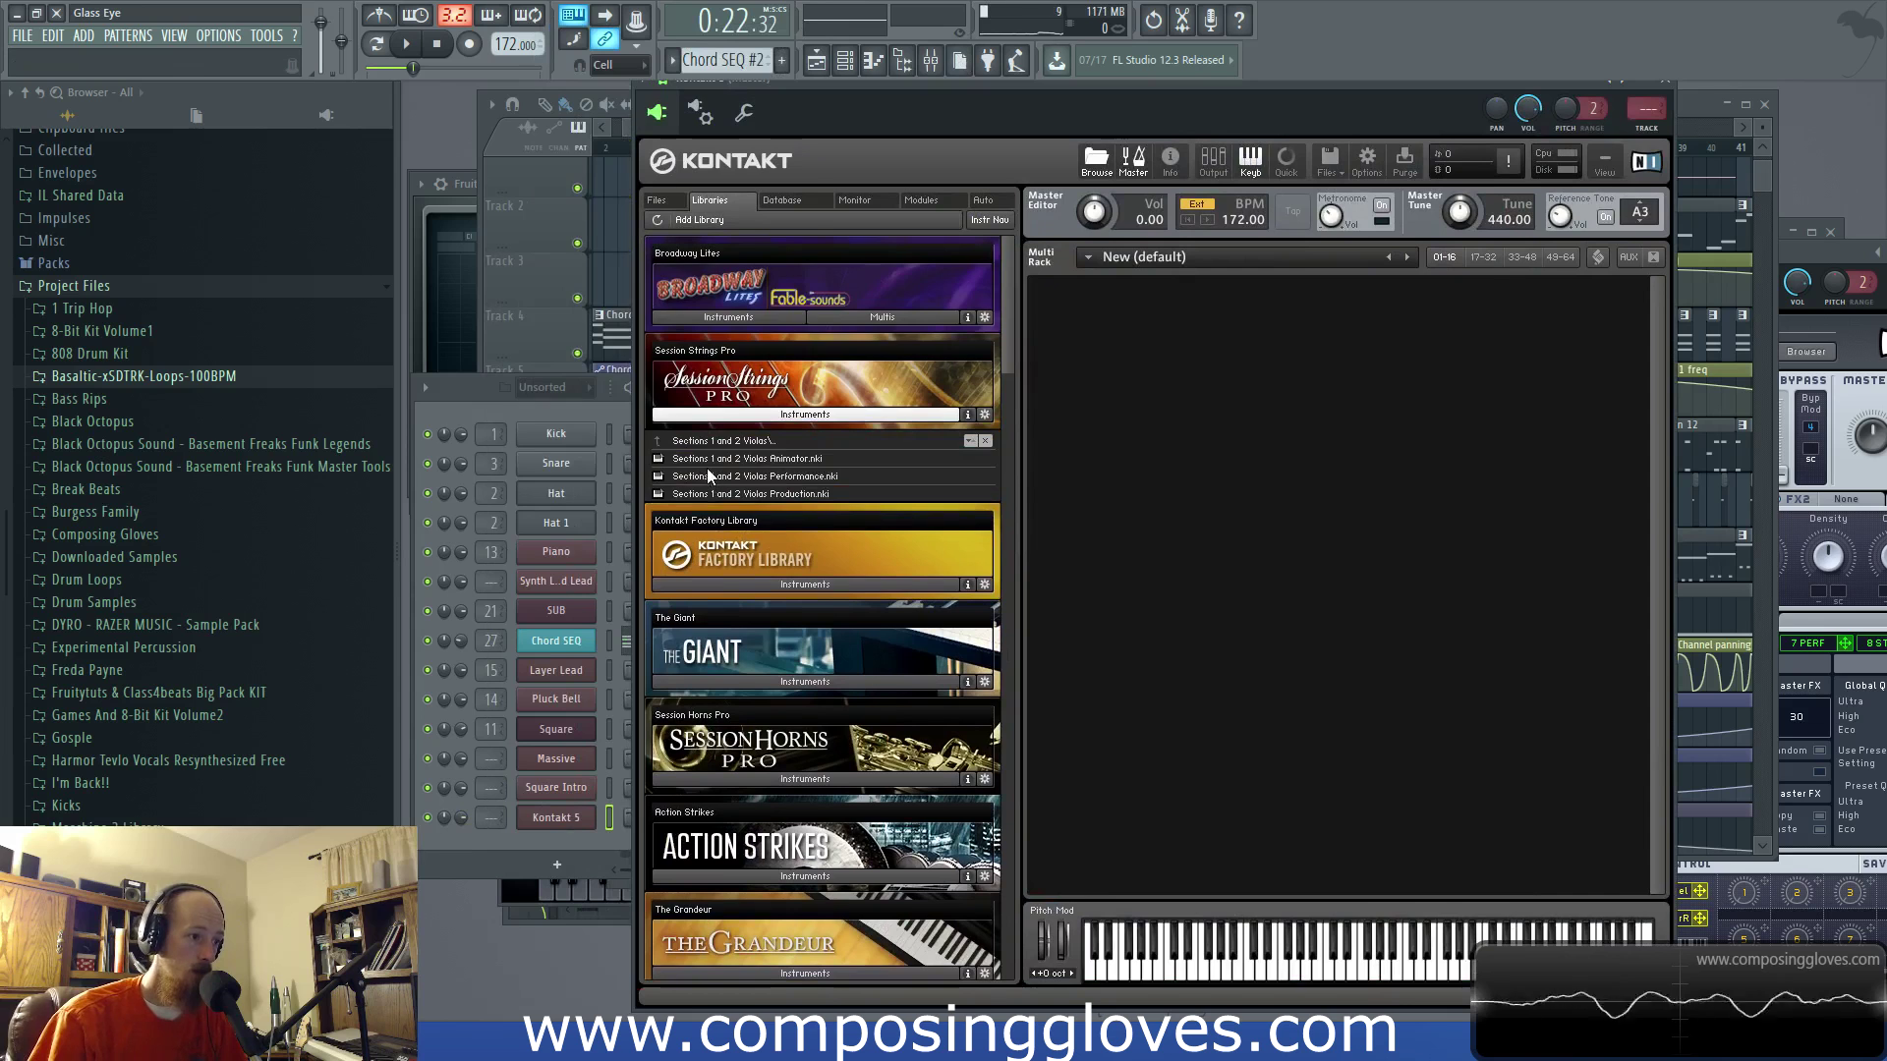
double_click(707, 475)
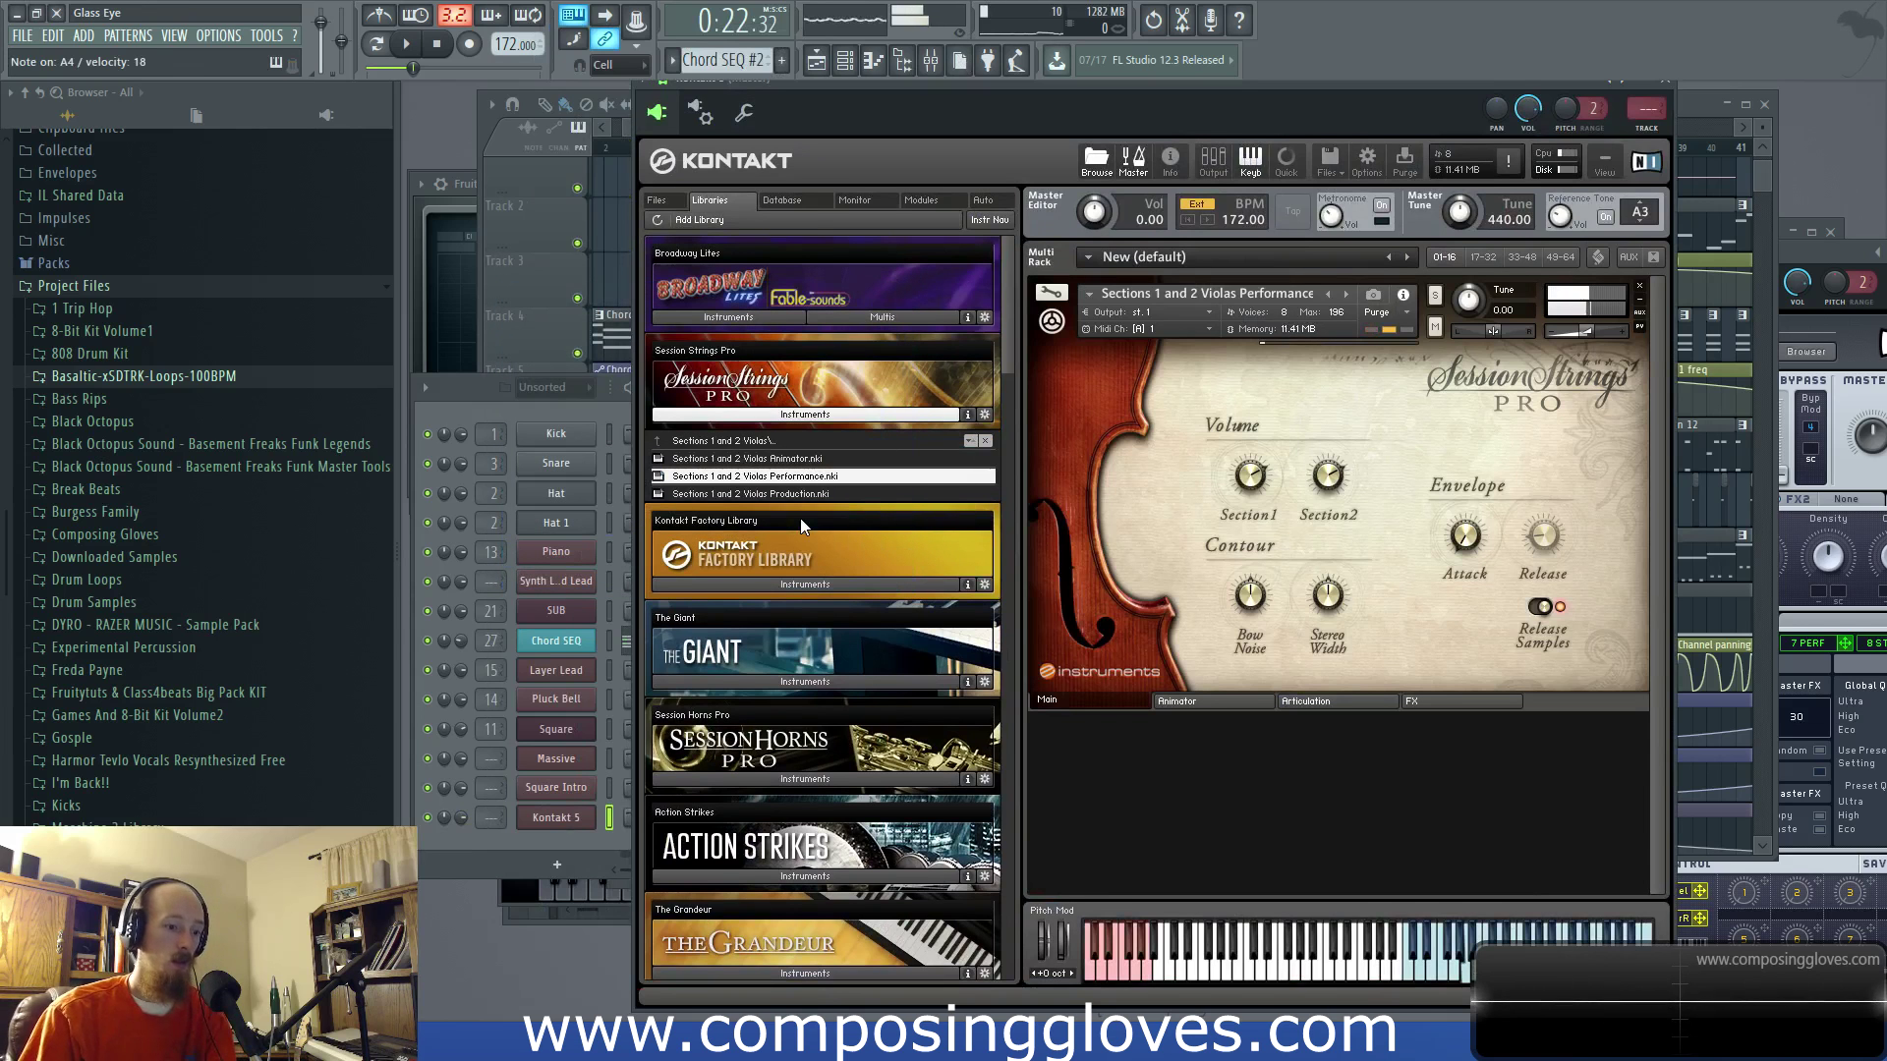
Step: Rename the Kontakt 5 channel as Strings
right_click(567, 822)
click(563, 825)
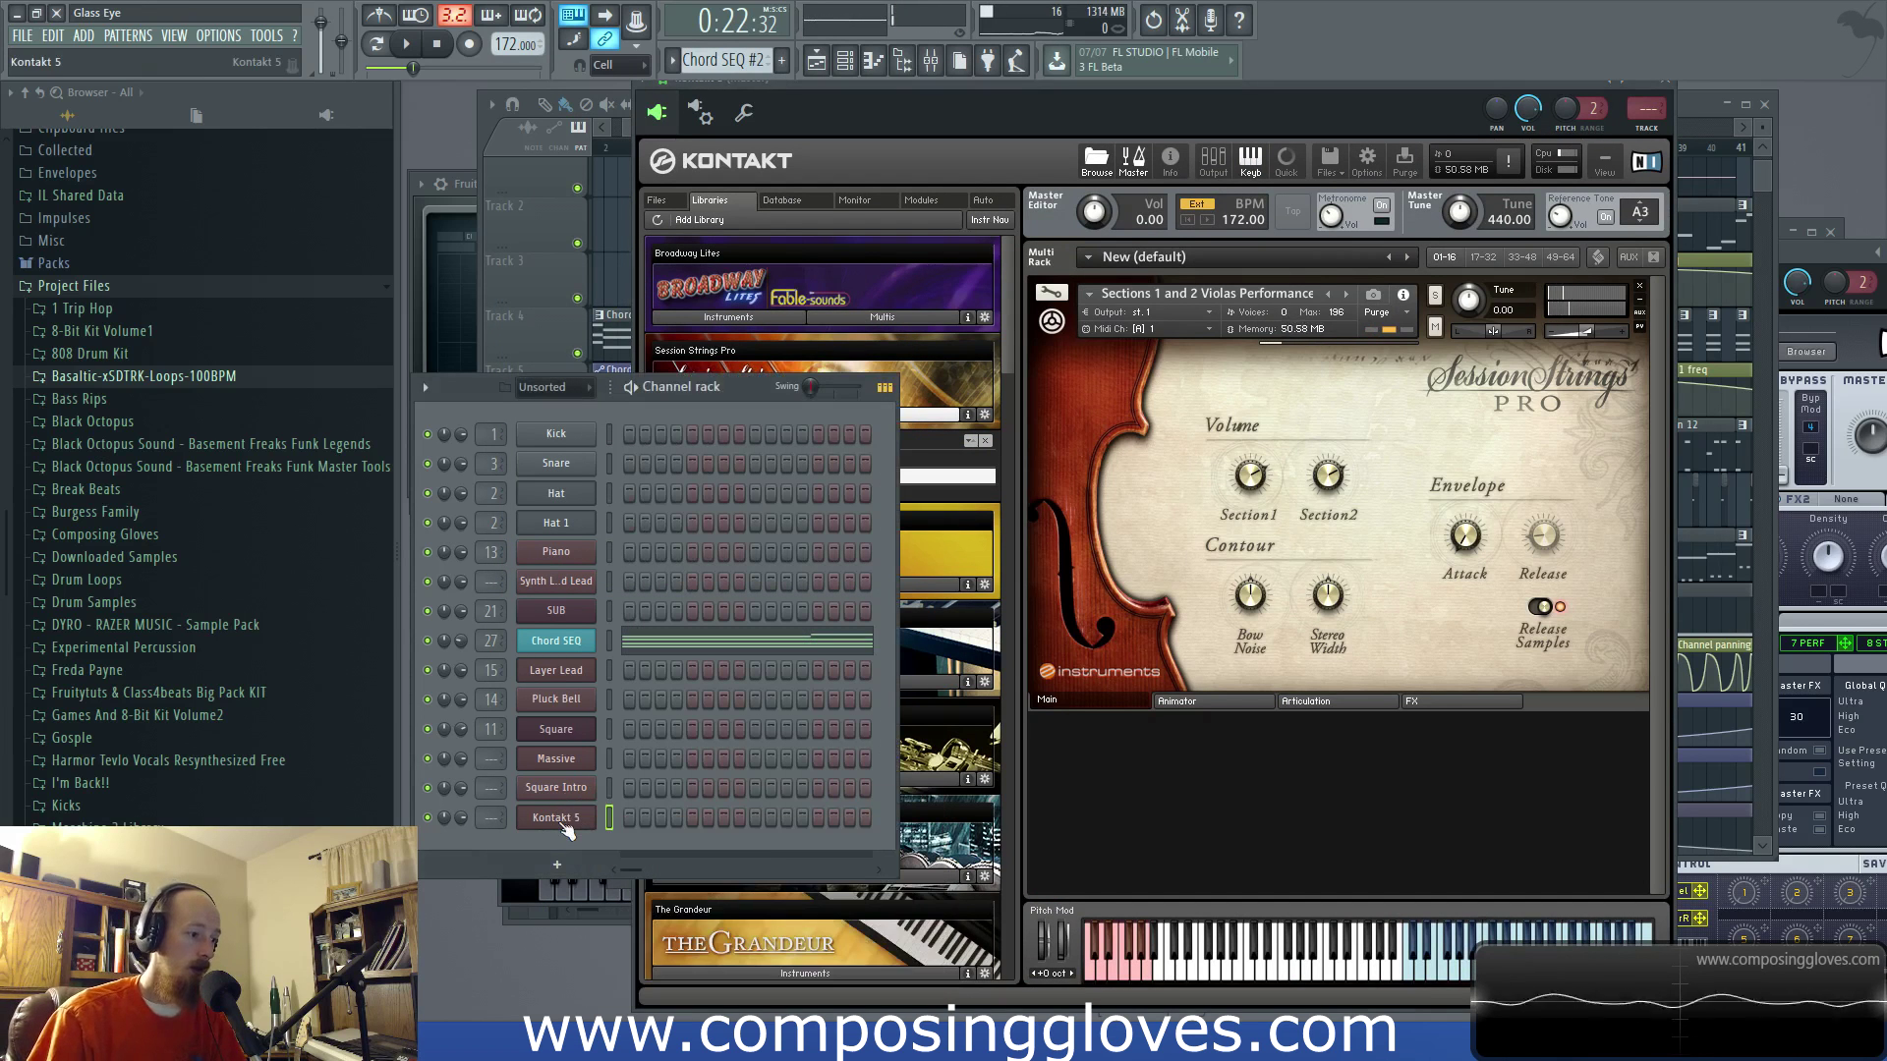
text(Strings)
key(Return)
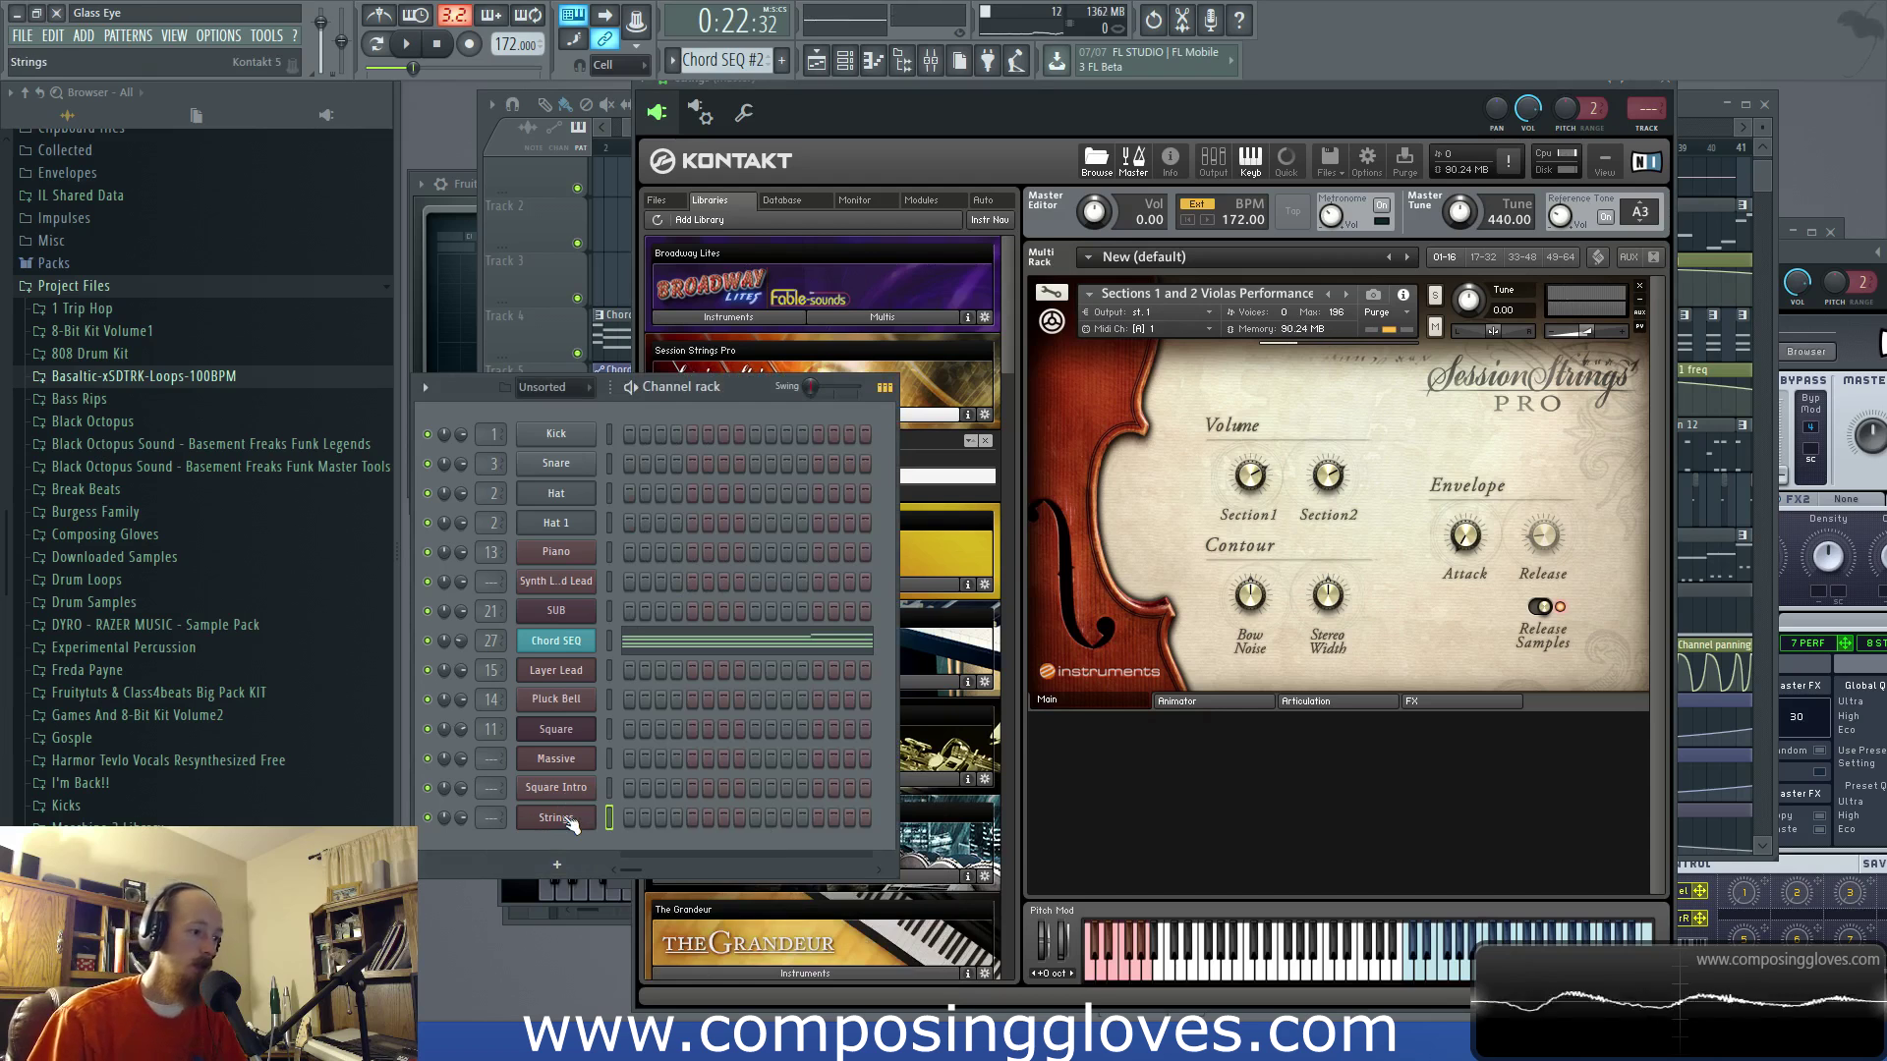
Step: Paste the copied chord notes into the Strings channel of Chord SEQ #2 and cut them out again
right_click(564, 817)
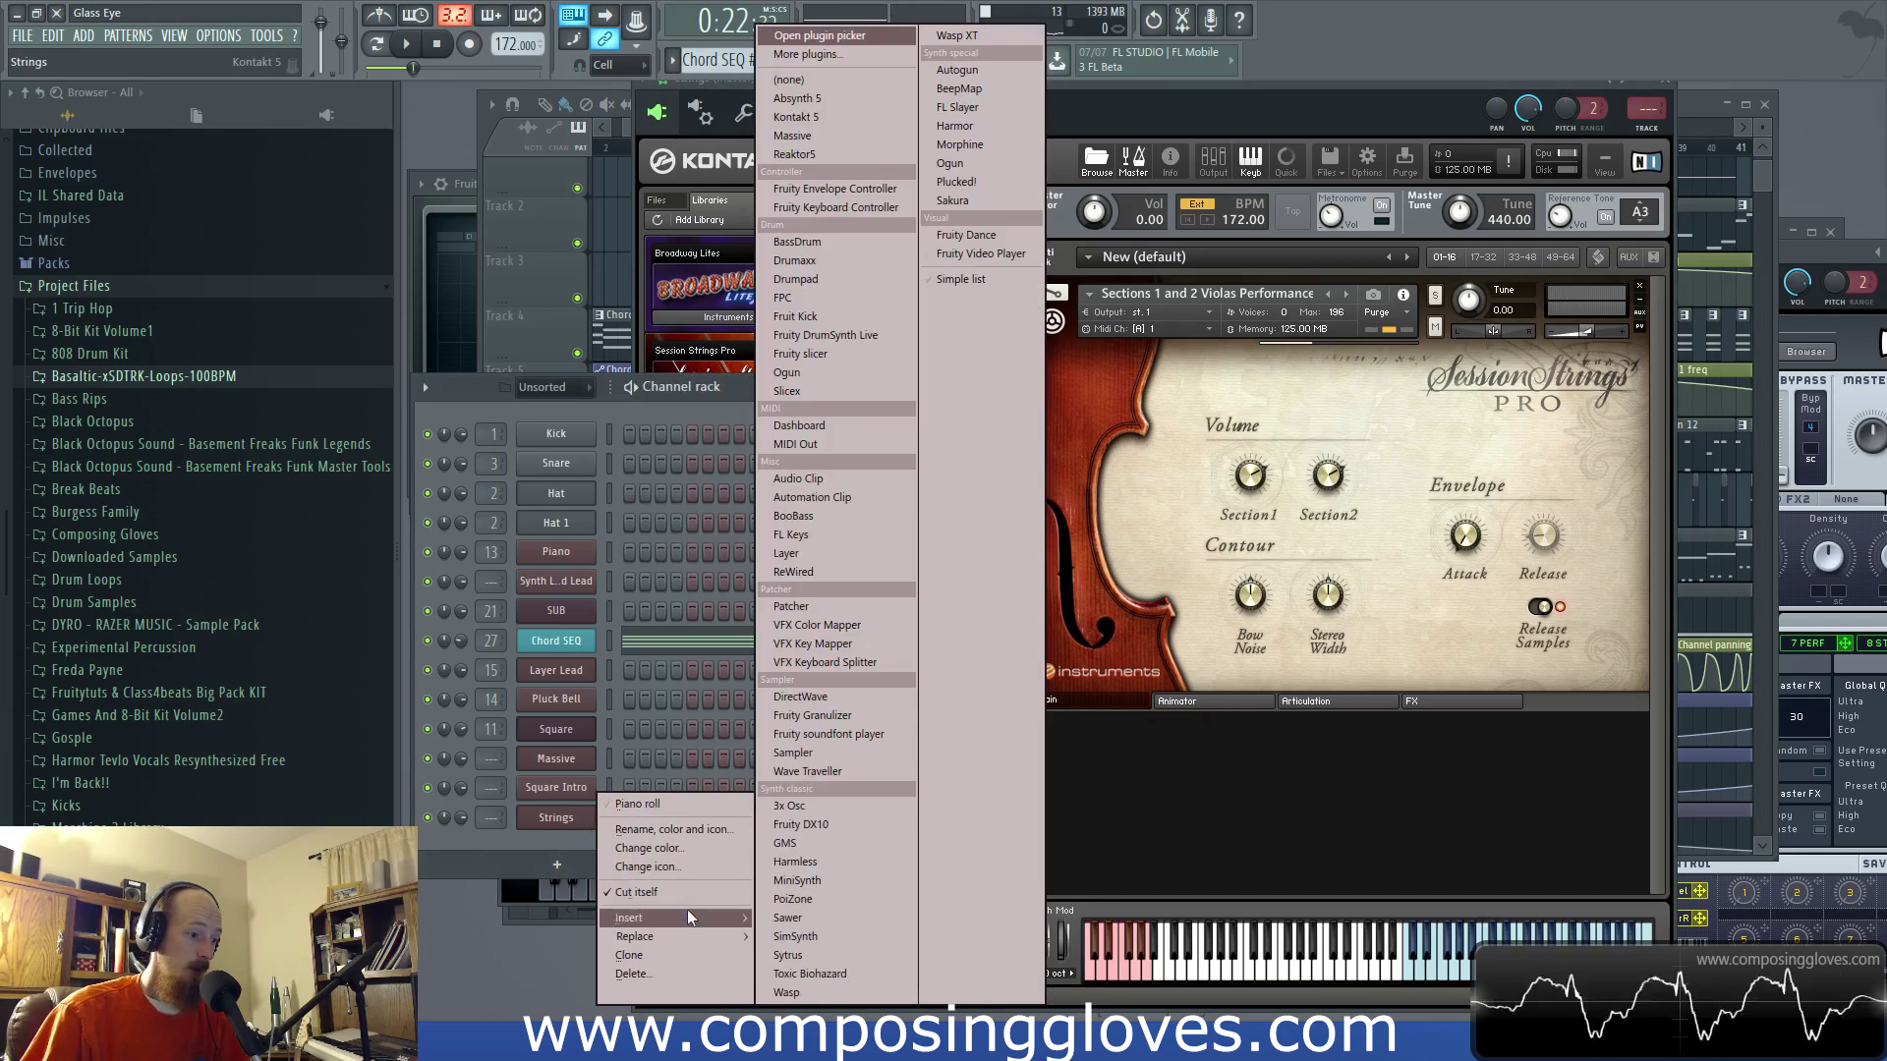
click(822, 841)
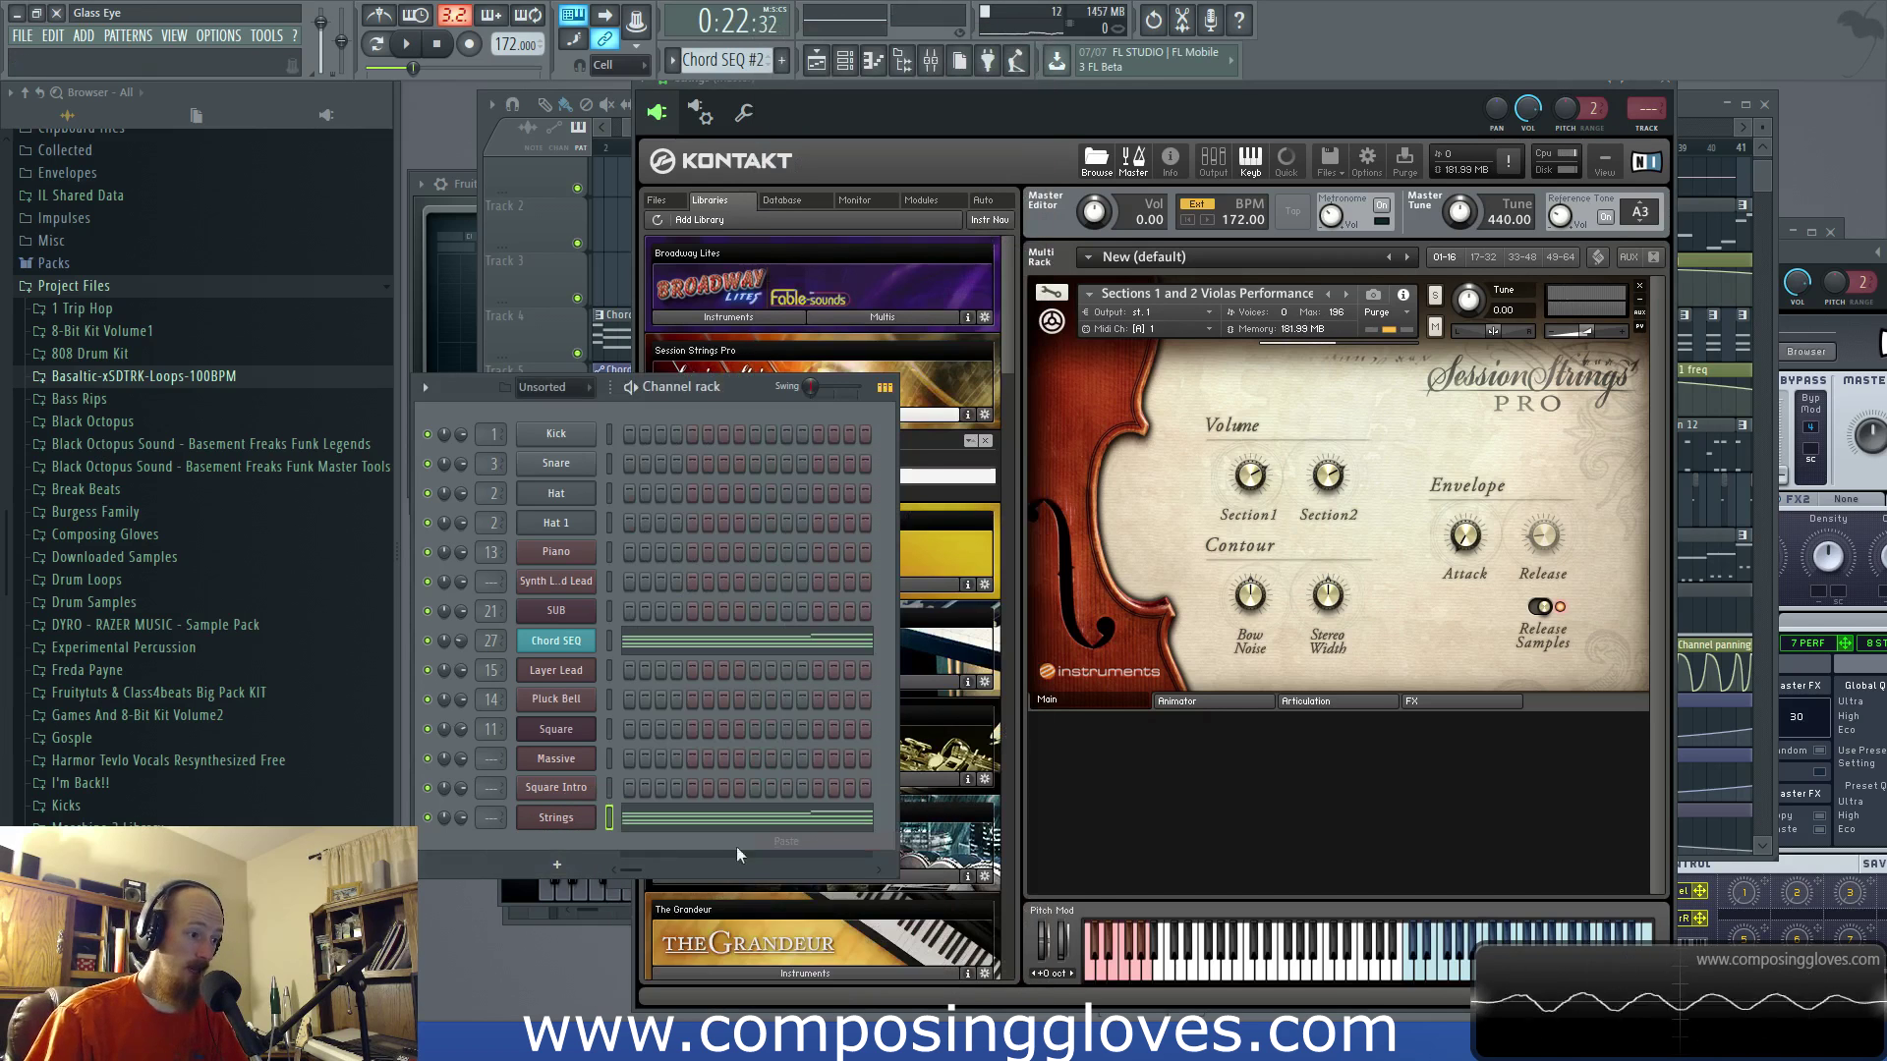
right_click(565, 823)
click(766, 804)
Step: Create a new pattern named Strings and paste the copied chord notes into its Strings channel
click(781, 60)
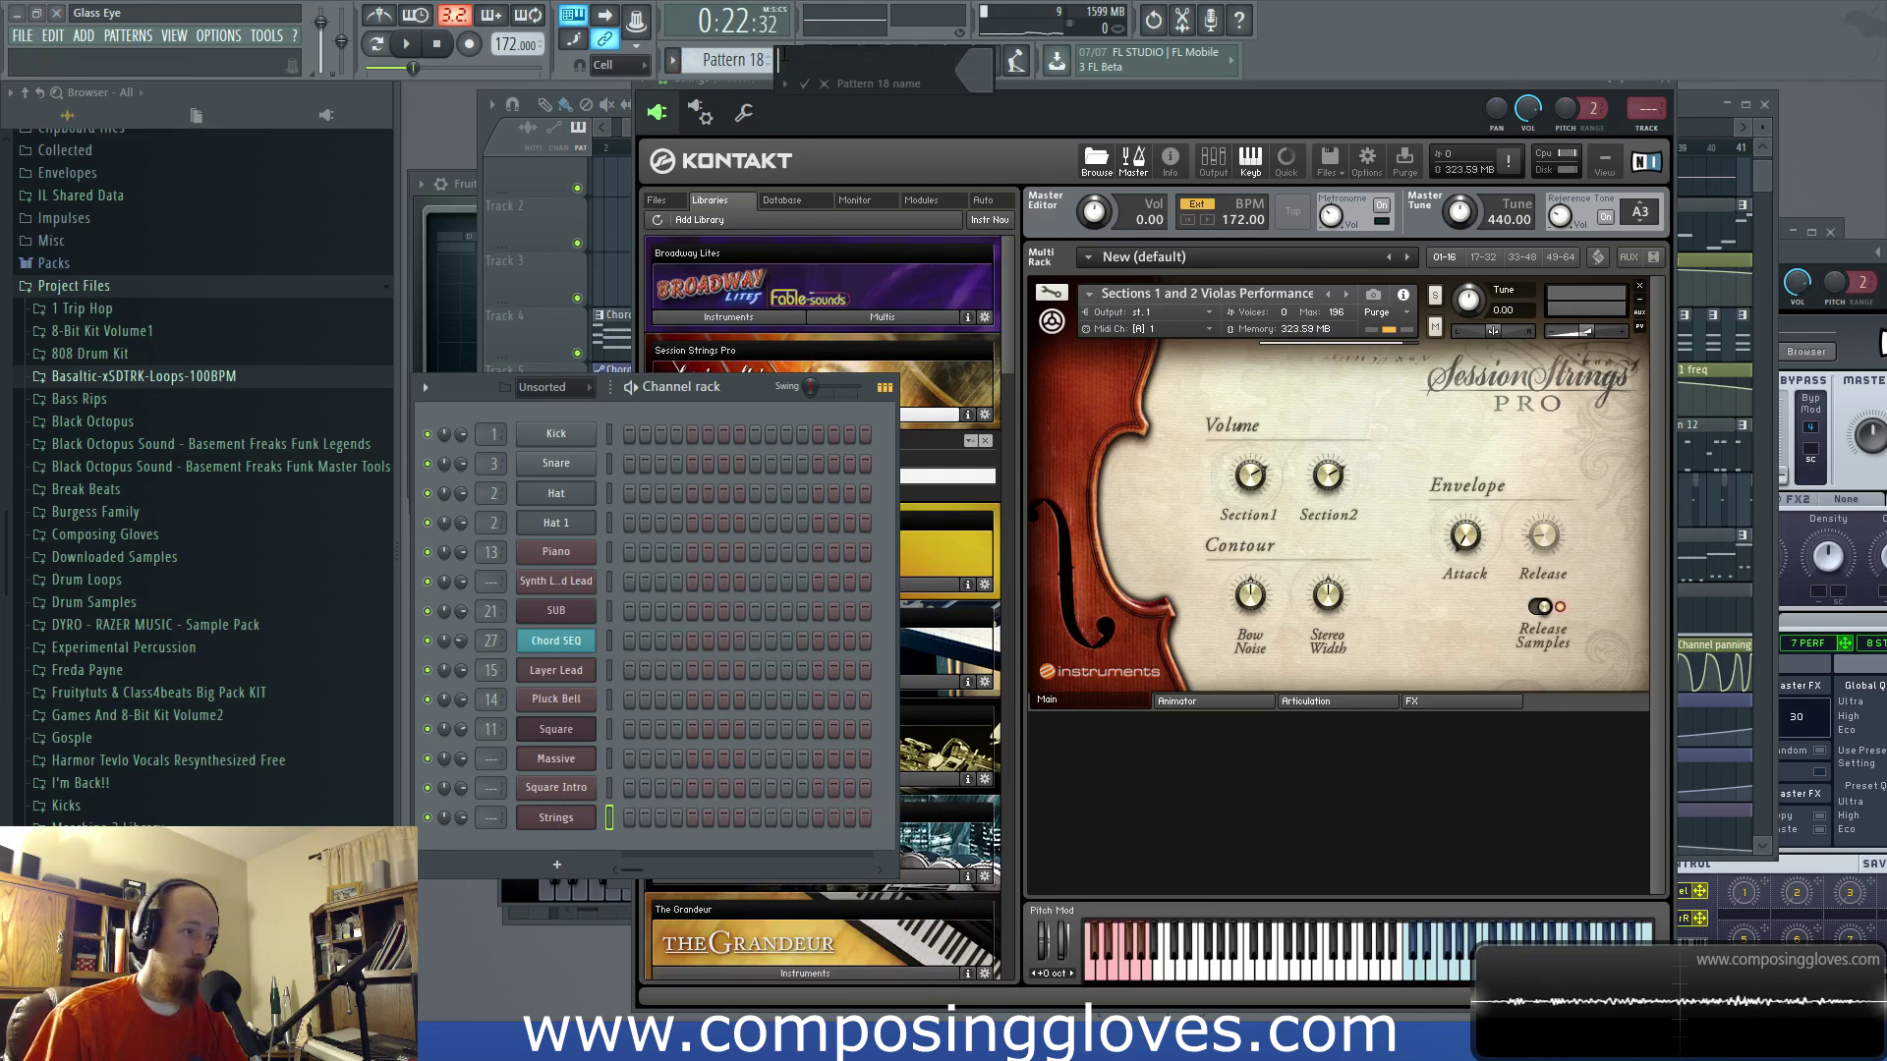
text(Strings)
key(Return)
right_click(580, 828)
click(767, 843)
Step: Preview the Strings pattern while viewing its notes in the piano roll, and return to the playlist
click(406, 43)
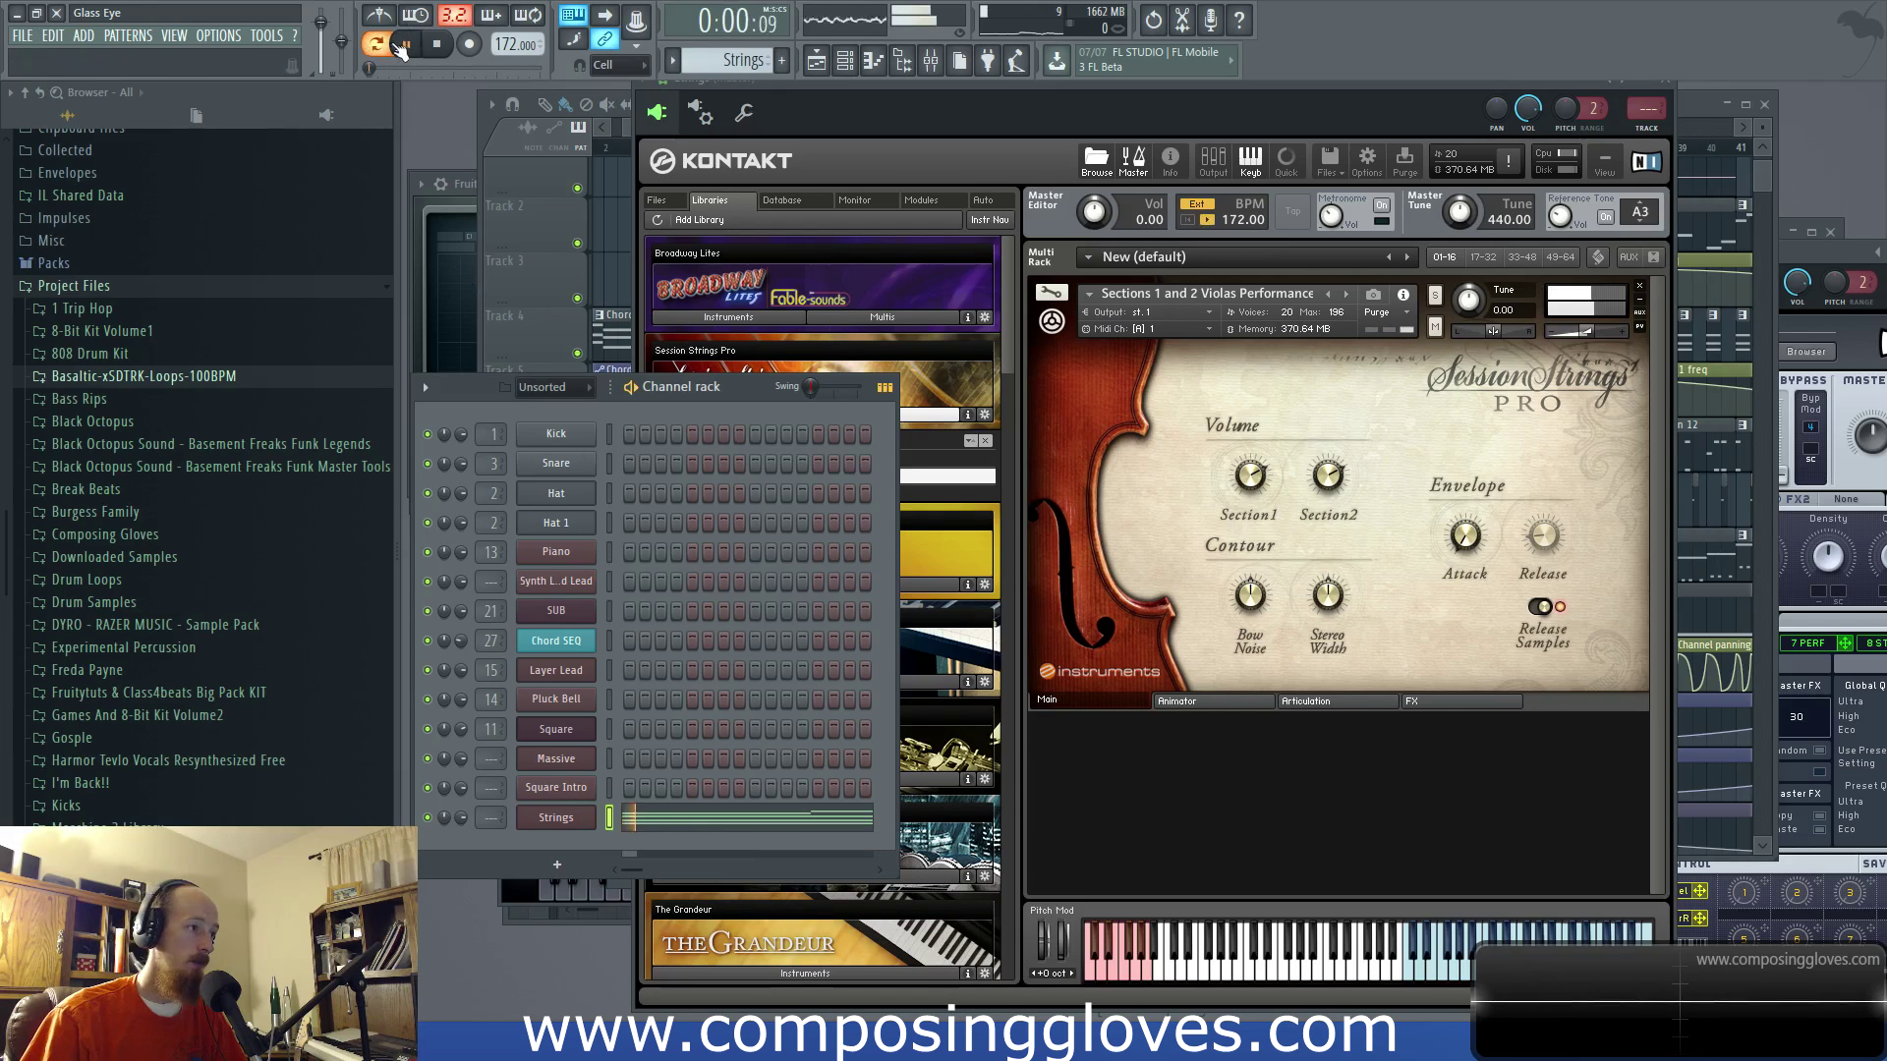
click(756, 817)
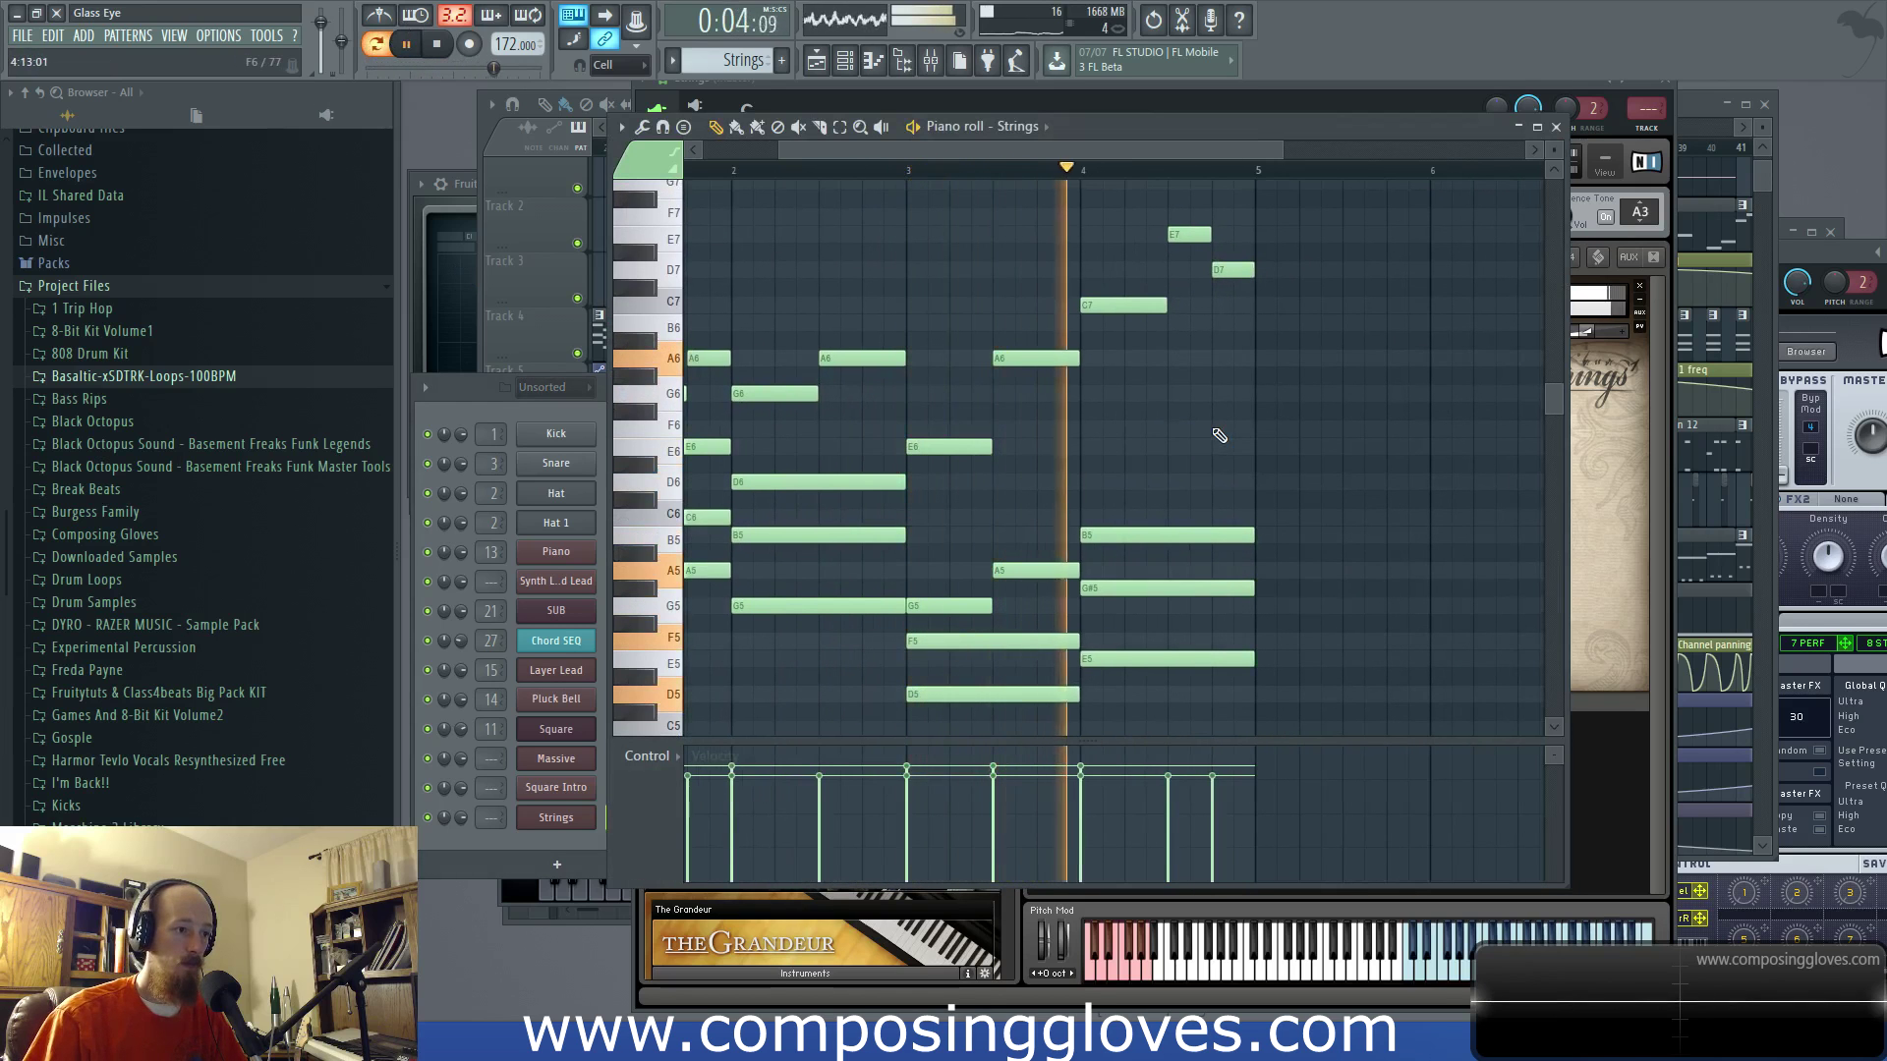
key(space)
key(F5)
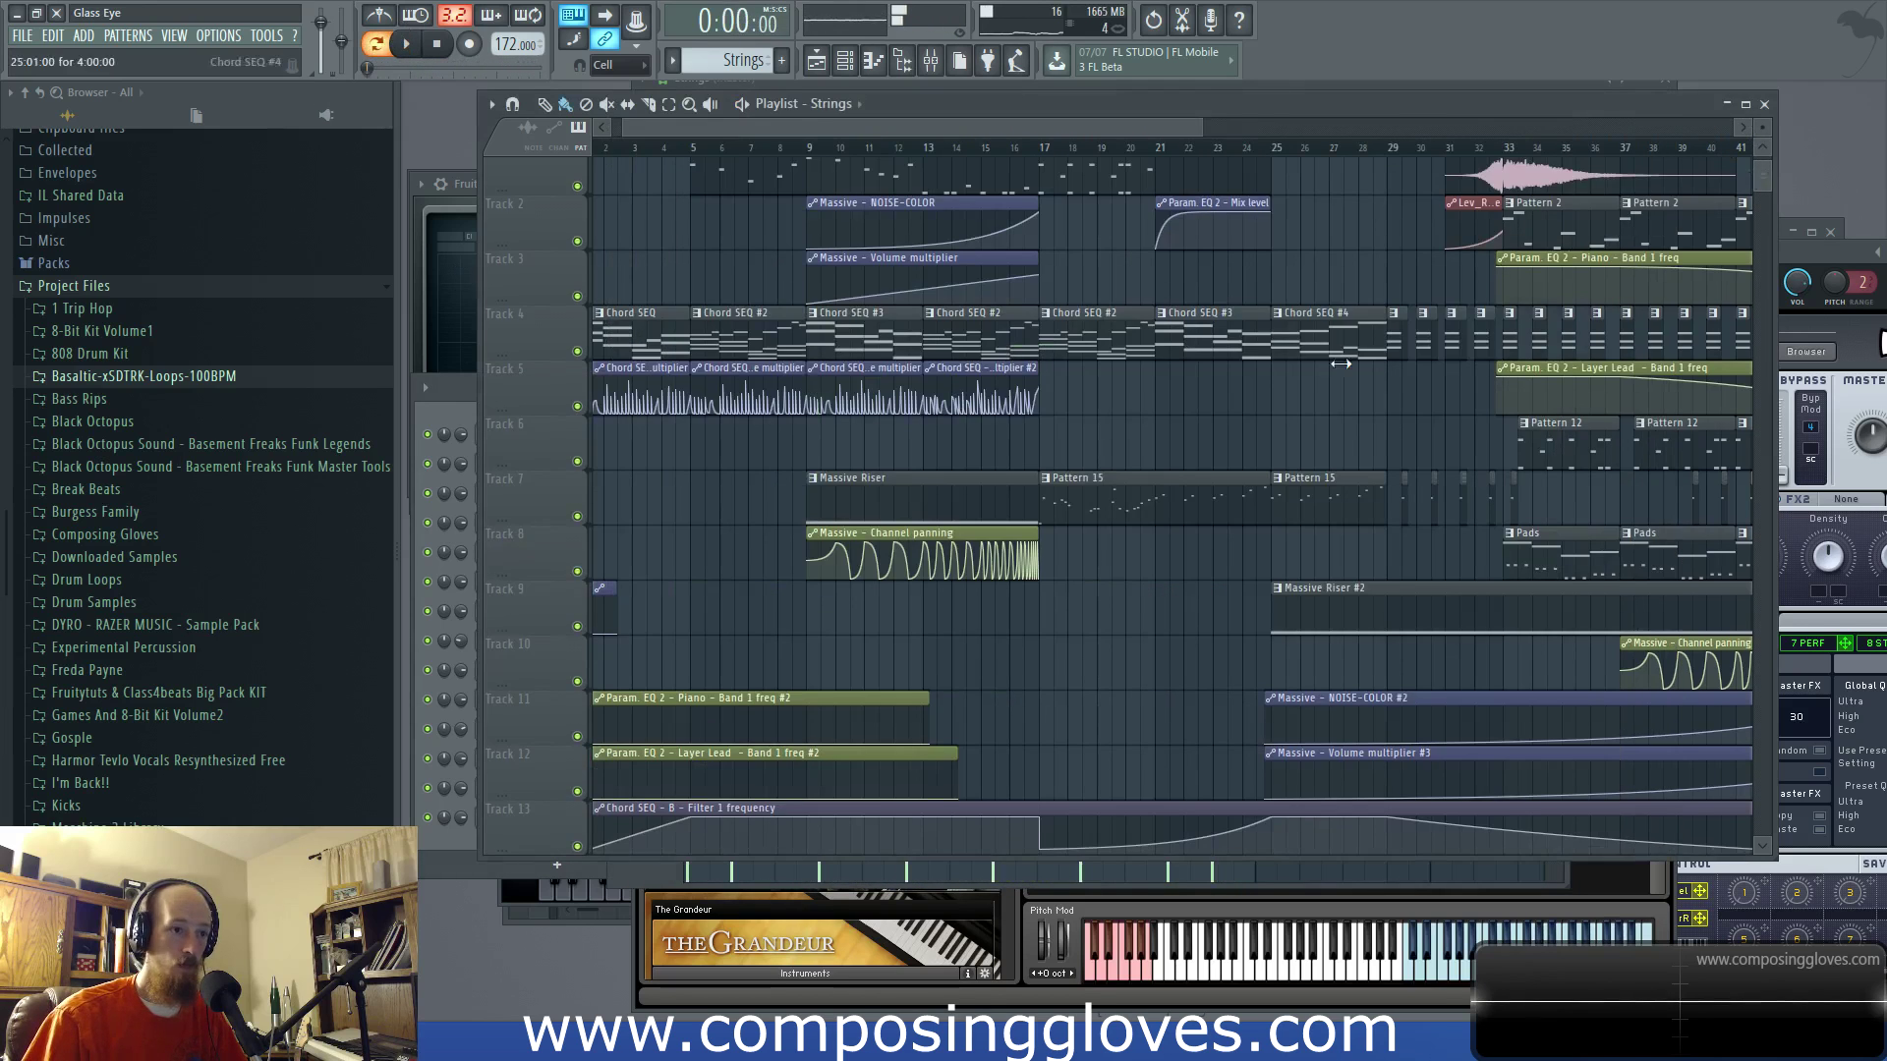
Step: Transpose all notes of the Strings pattern down one octave and preview the result
click(449, 868)
click(672, 822)
scroll(780, 621, down, 3)
key(ctrl+a)
key(ctrl+Down)
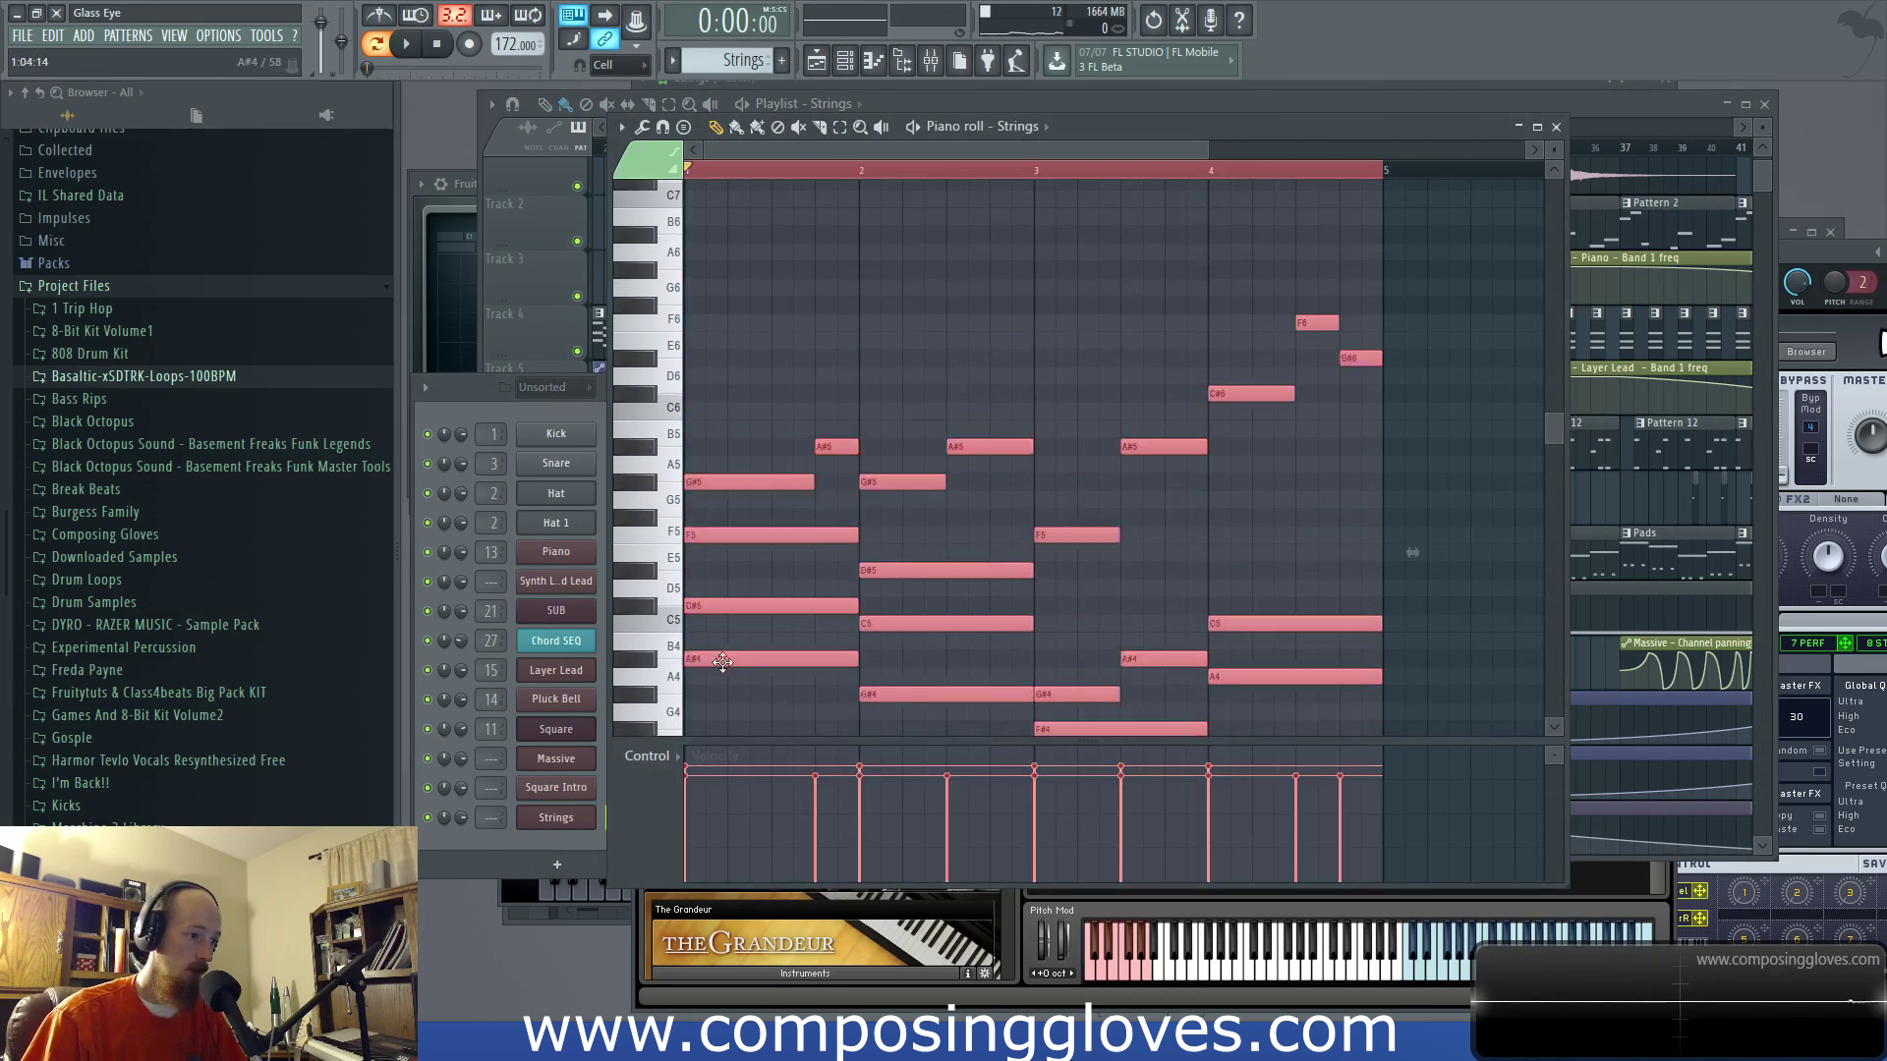
key(space)
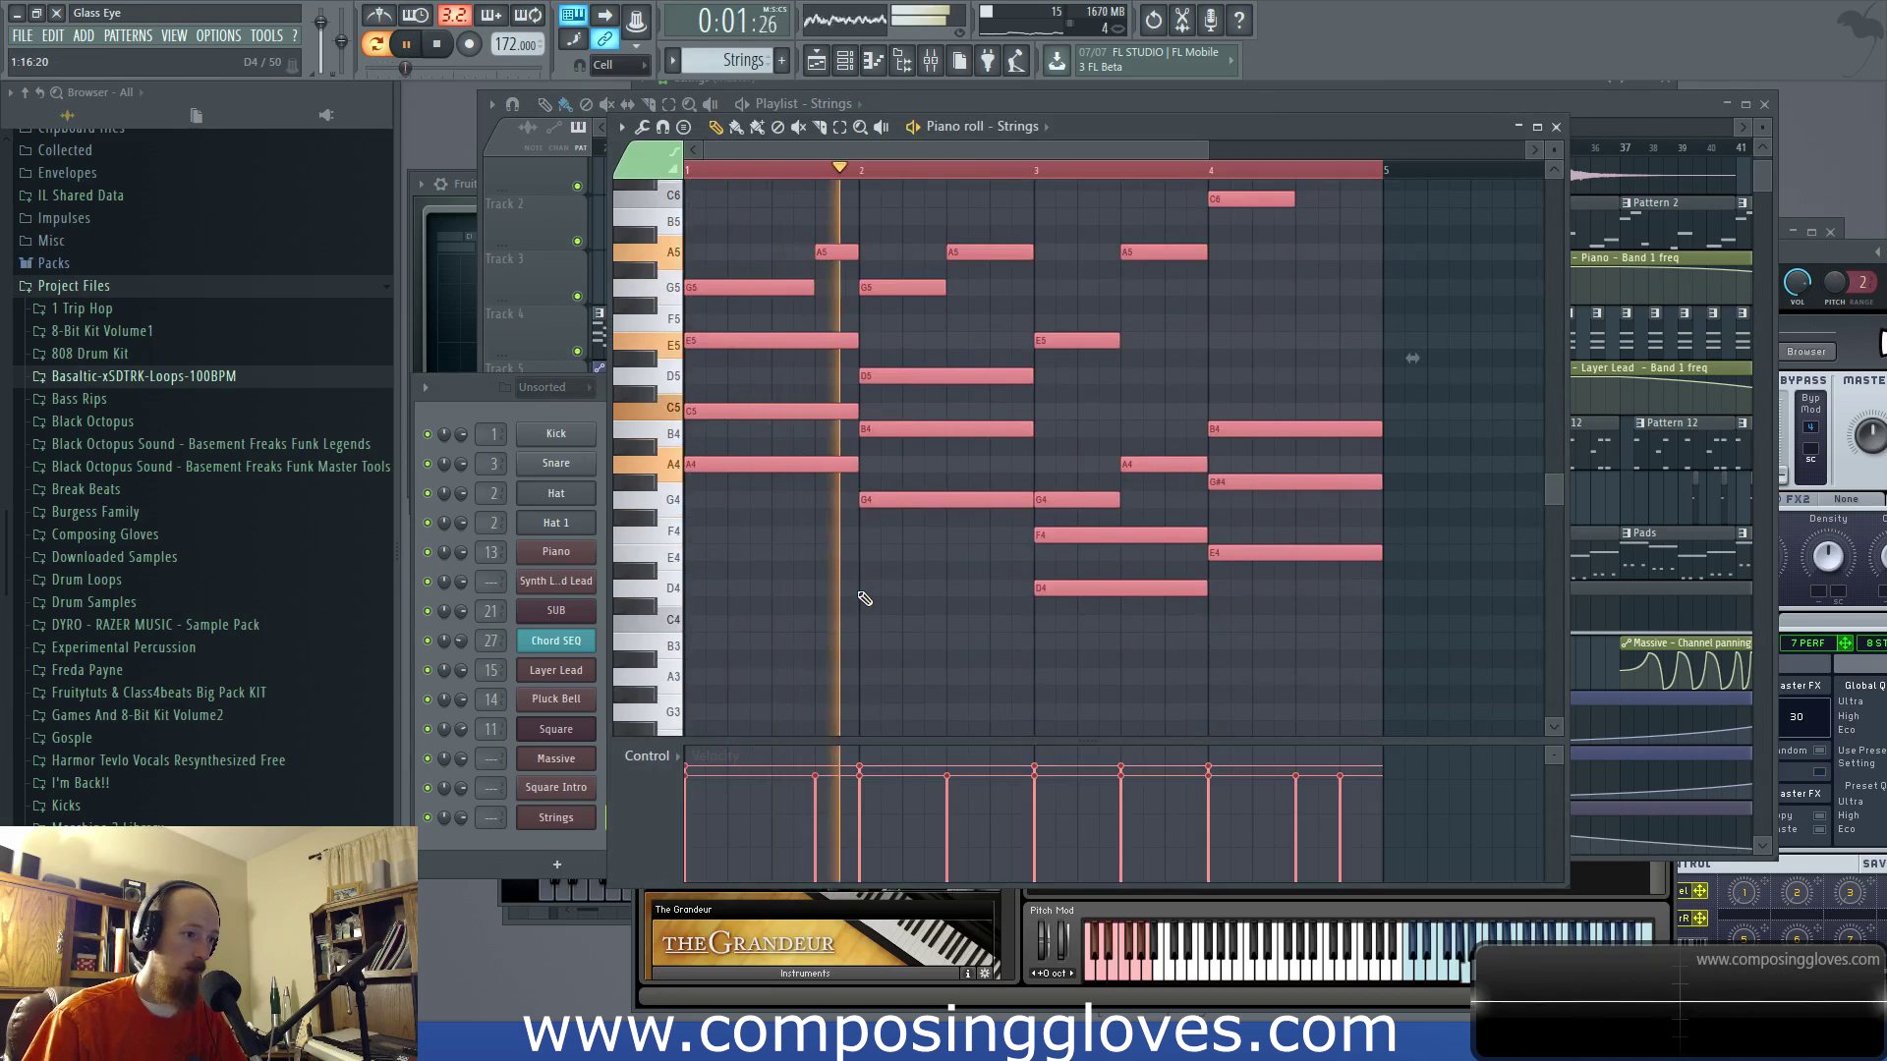
key(space)
Step: Place the Strings pattern on Track 6 of the playlist at bar 17
key(F5)
click(1065, 449)
scroll(1022, 449, up, 5)
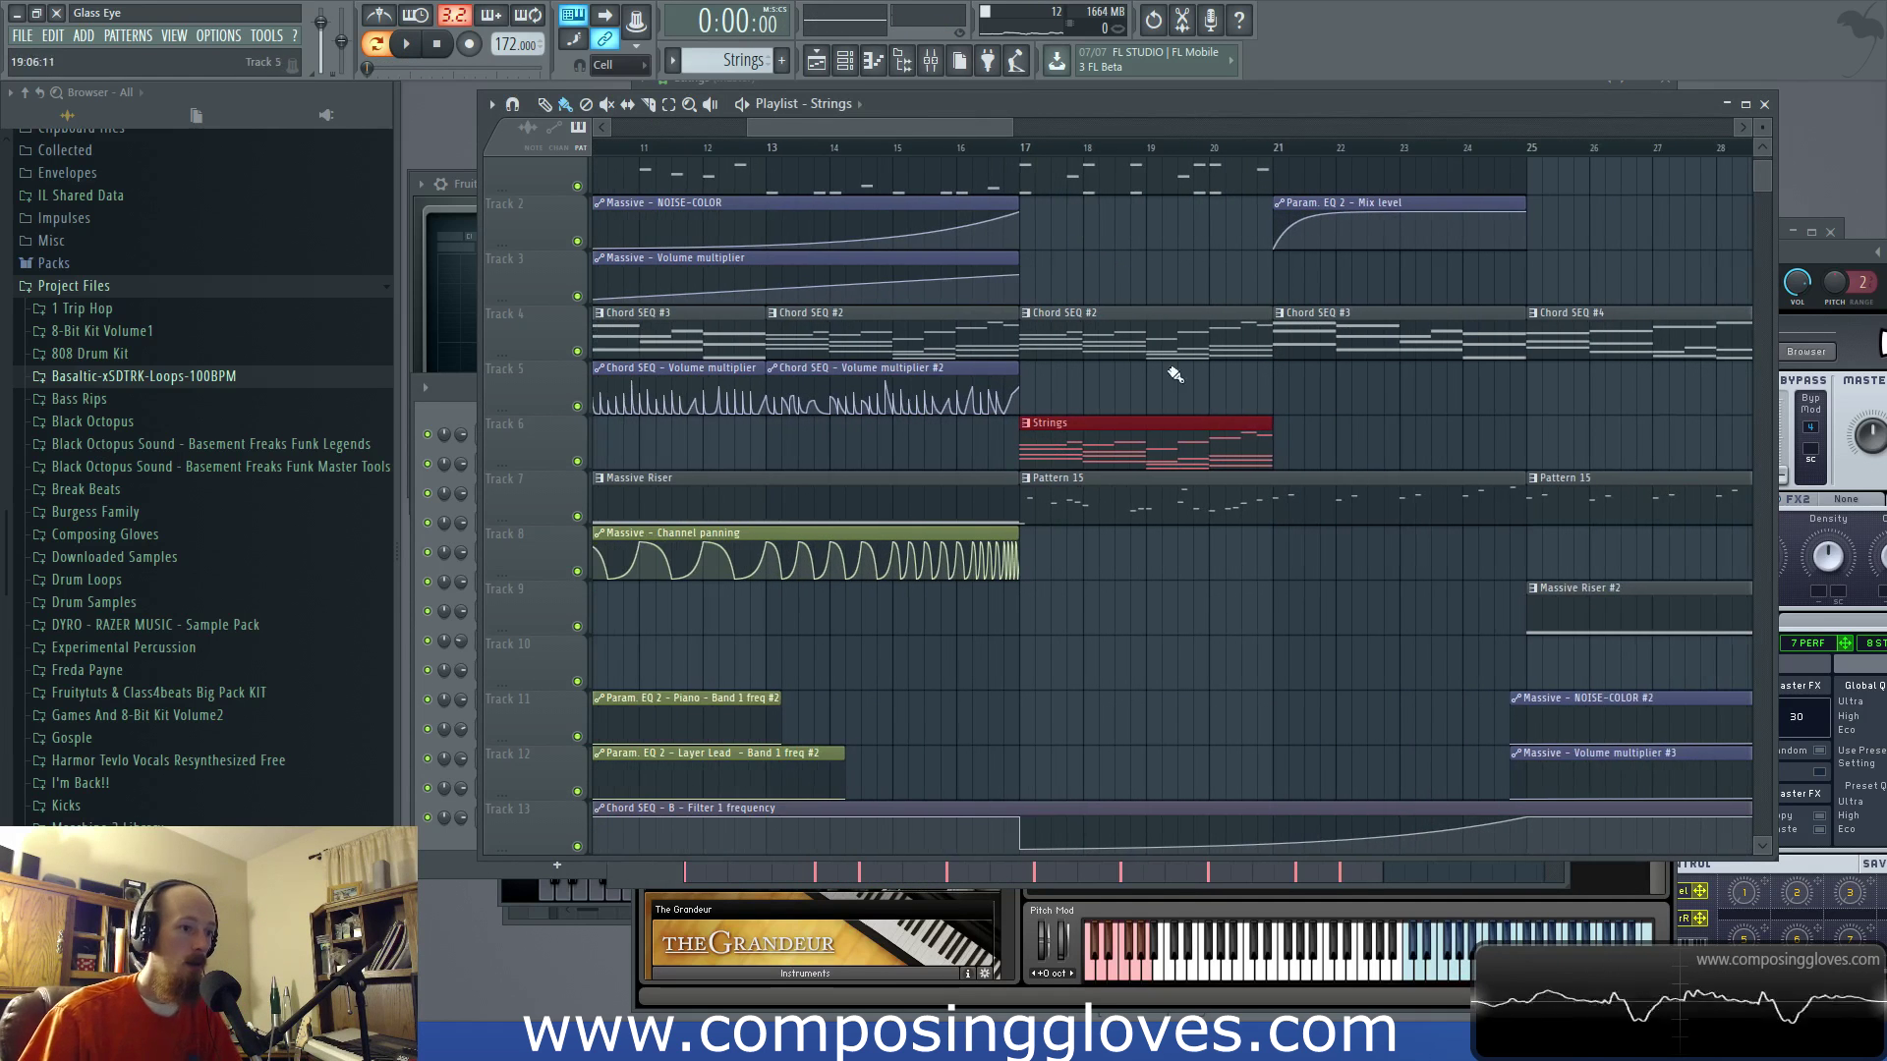
Step: Select the playlist time range from bar 17 to bar 29
scroll(1018, 451, down, 1)
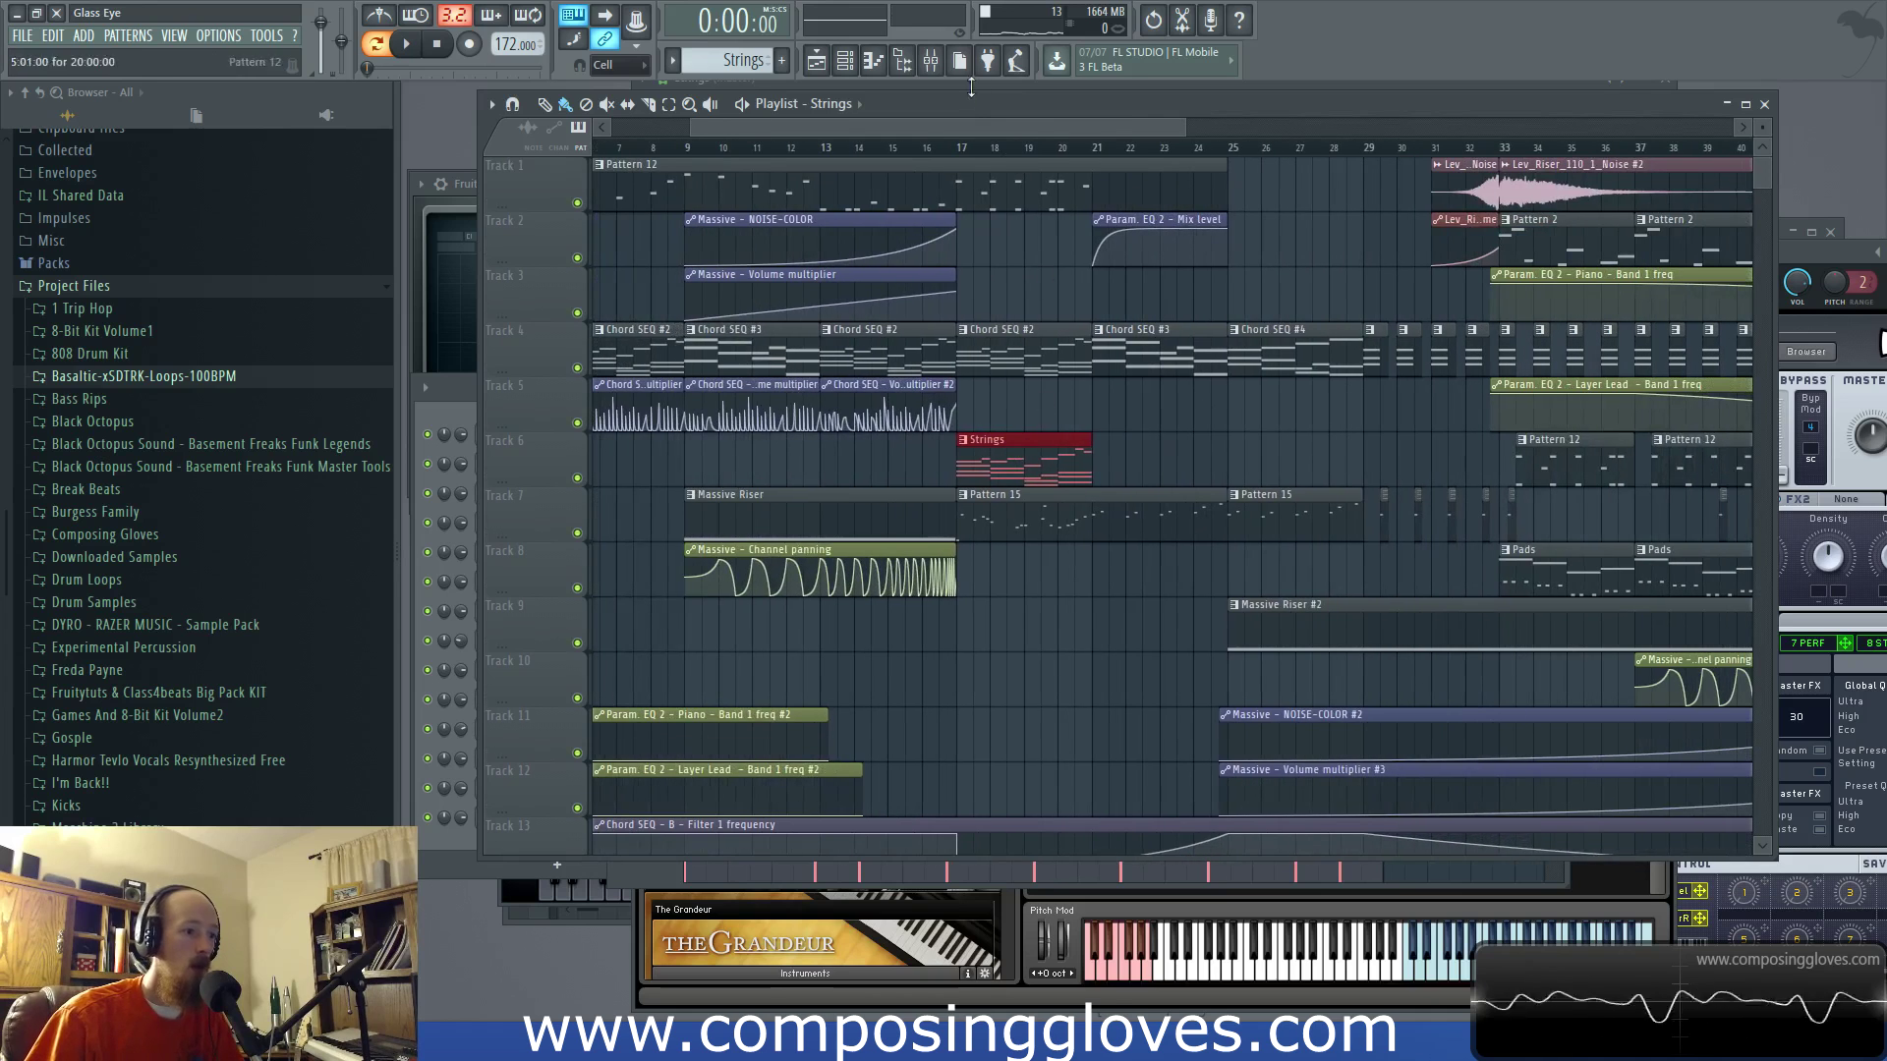
drag(958, 183, 1365, 185)
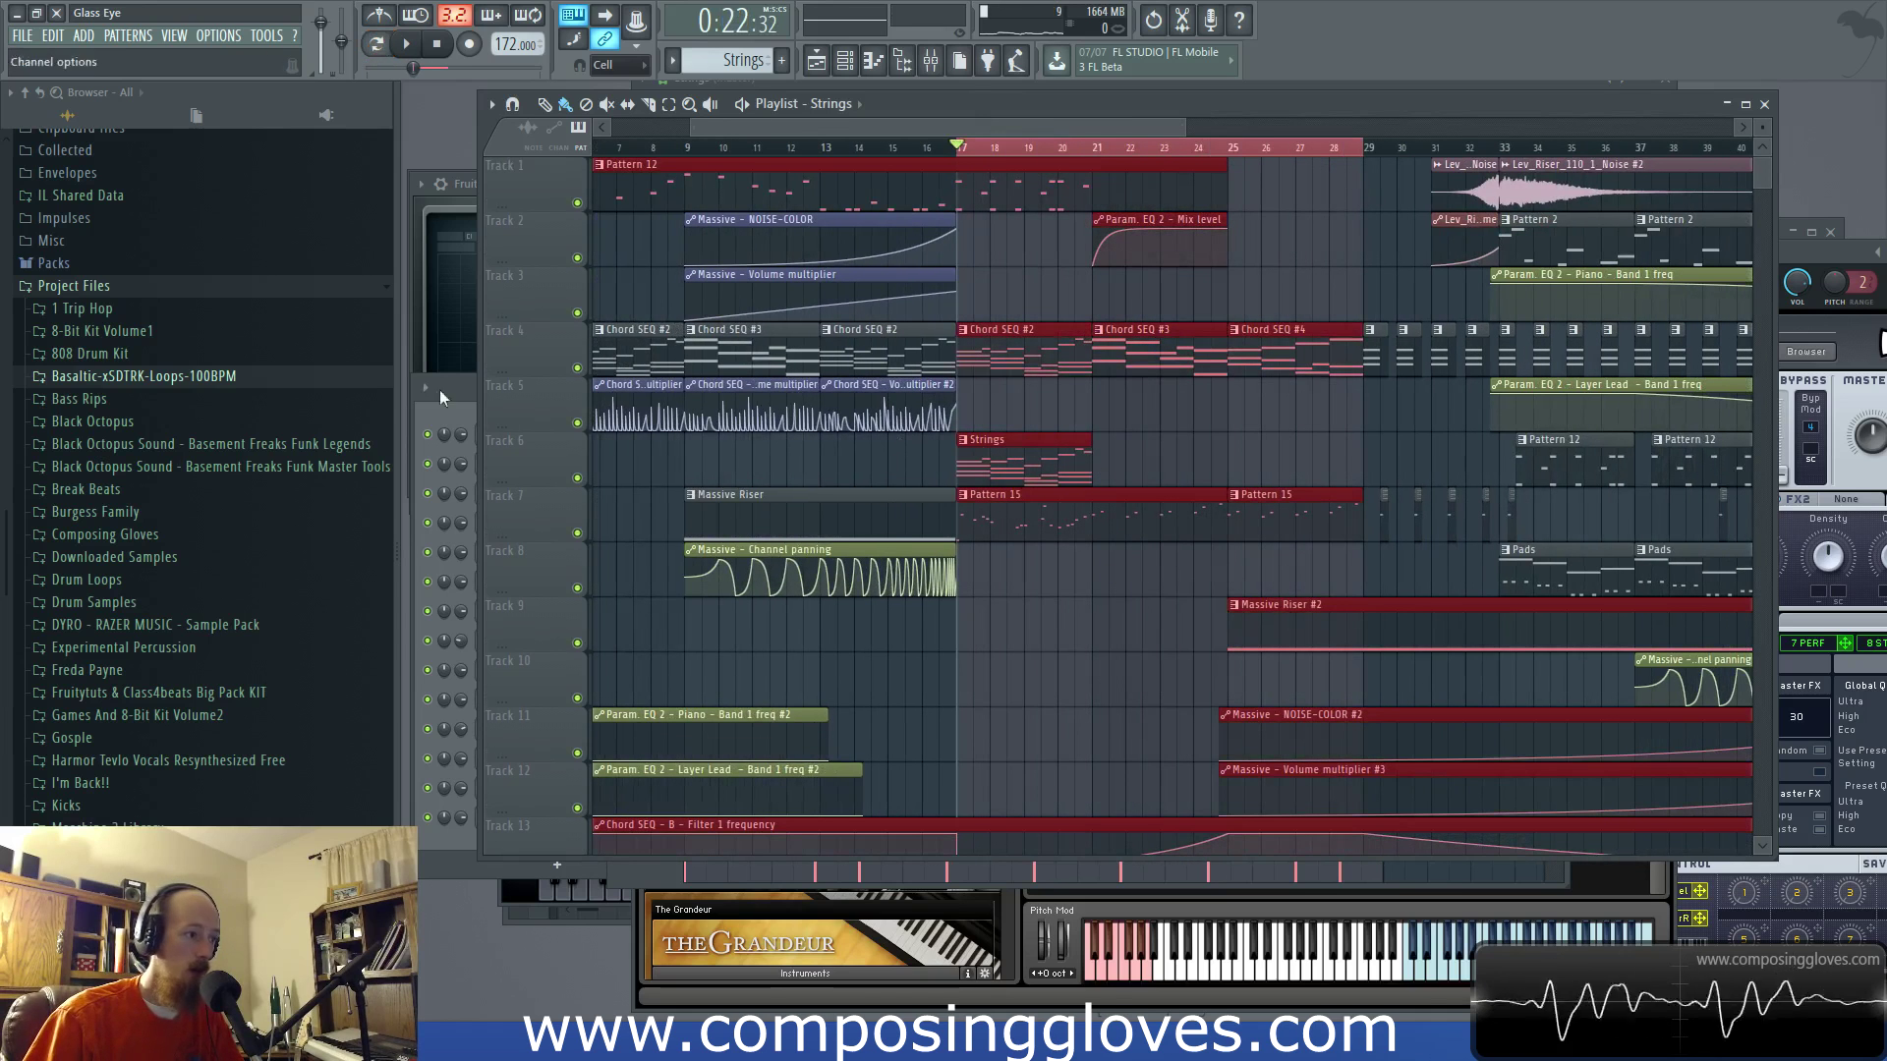
Step: Open the Strings Kontakt channel and assign it to mixer track 17
click(444, 184)
click(556, 817)
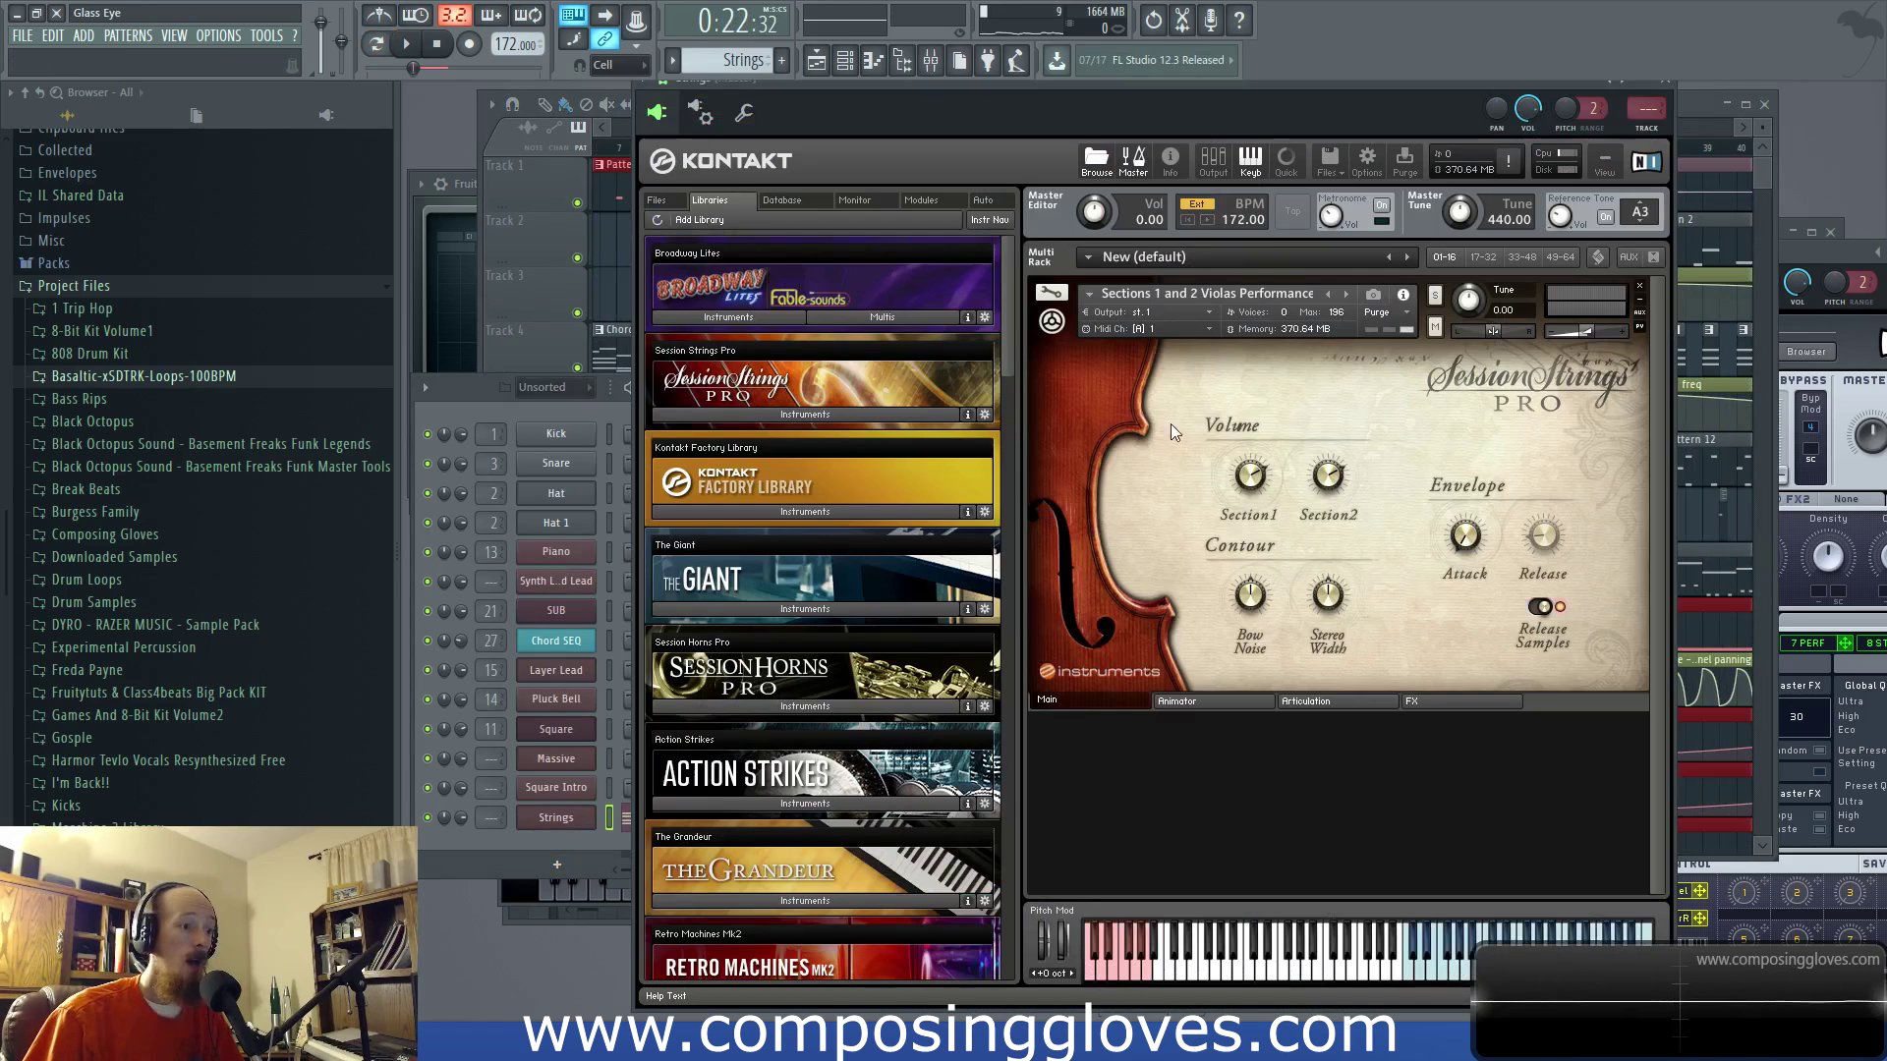
key(F9)
drag(627, 362, 886, 381)
Step: Load Fruity Love Philter into the first effect slot of the Strings mixer track
click(1710, 300)
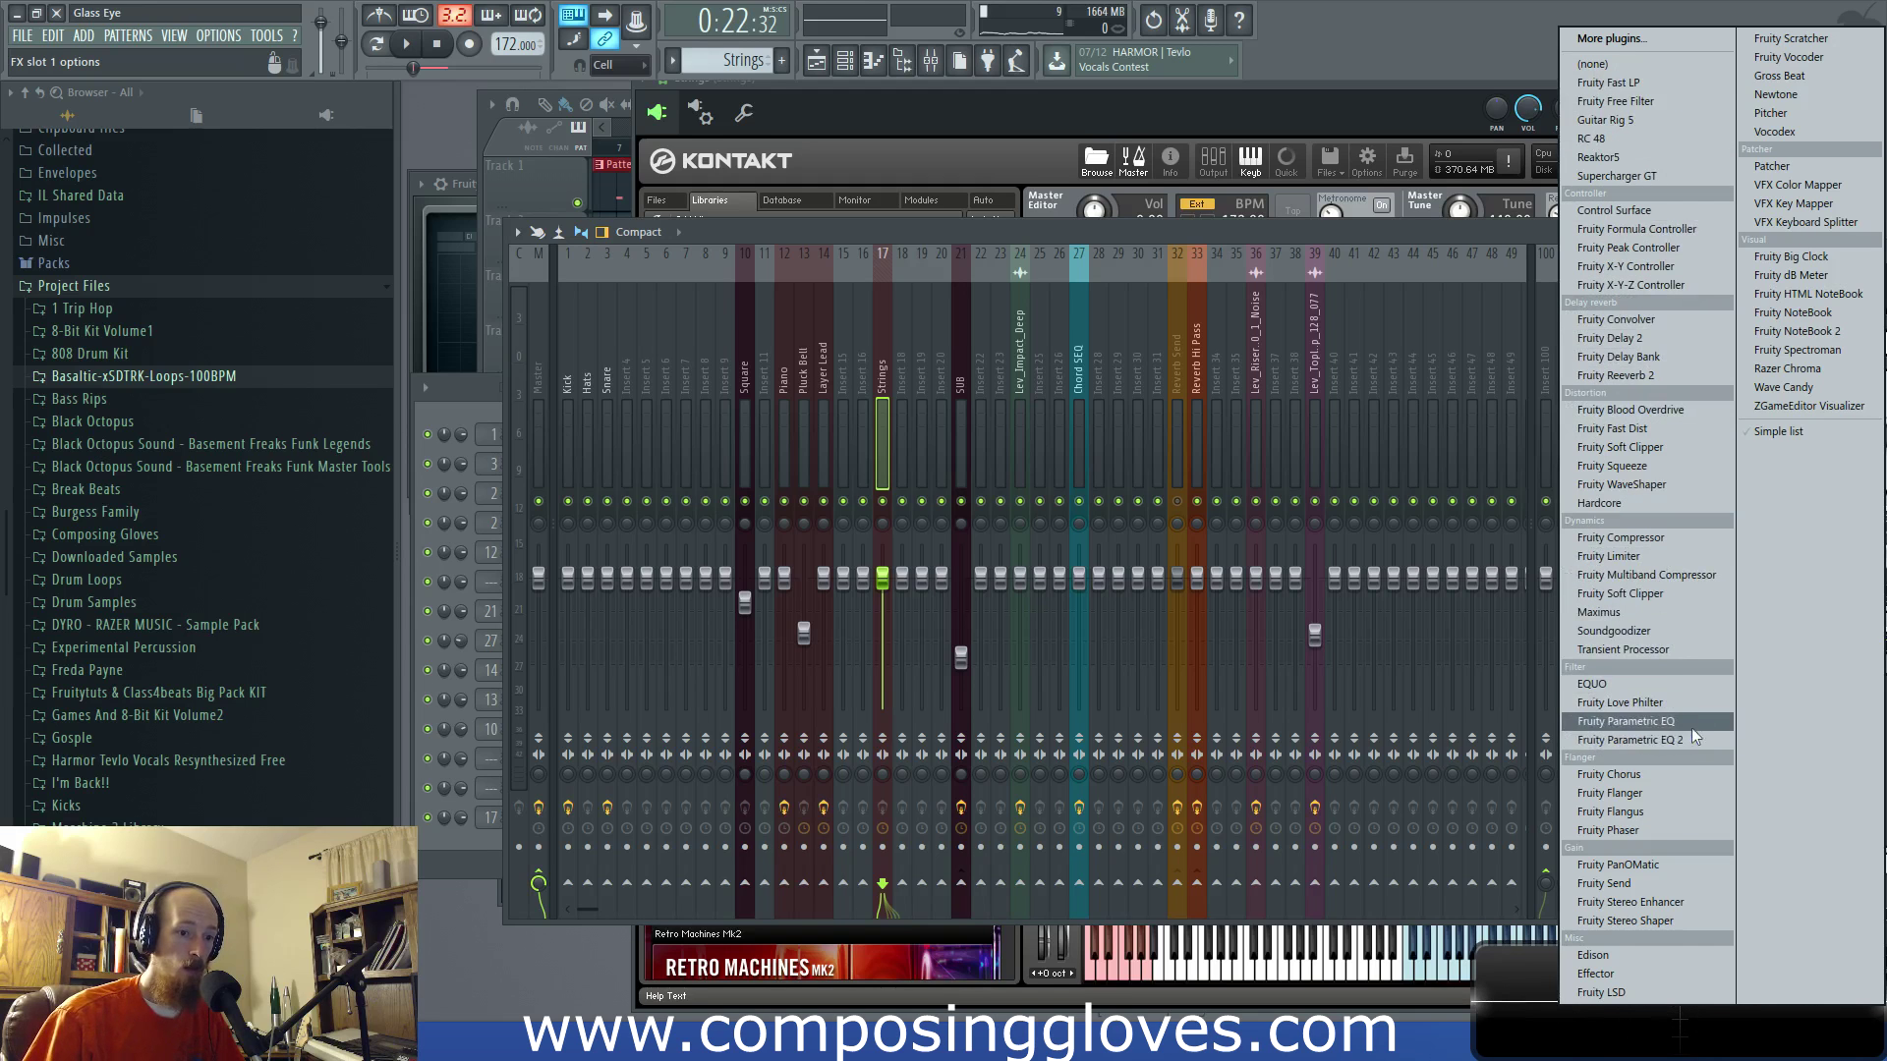
click(1690, 702)
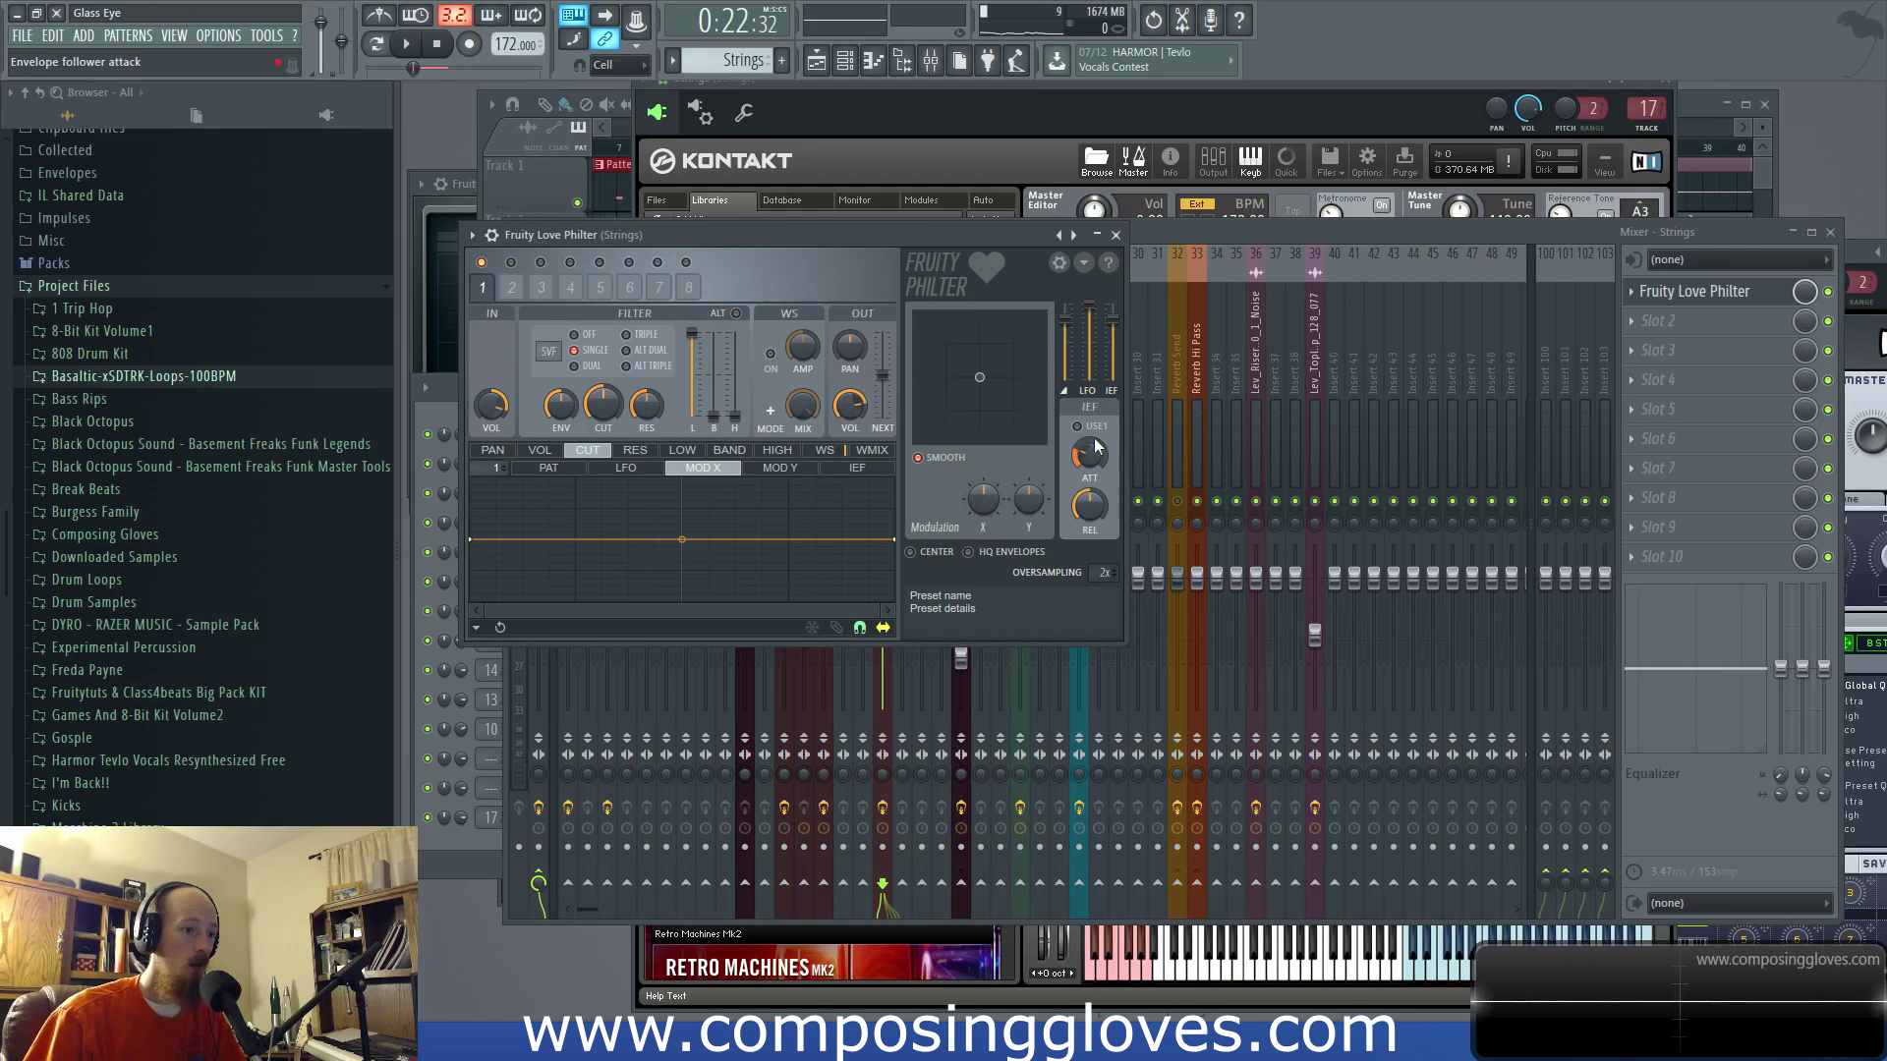
click(1643, 312)
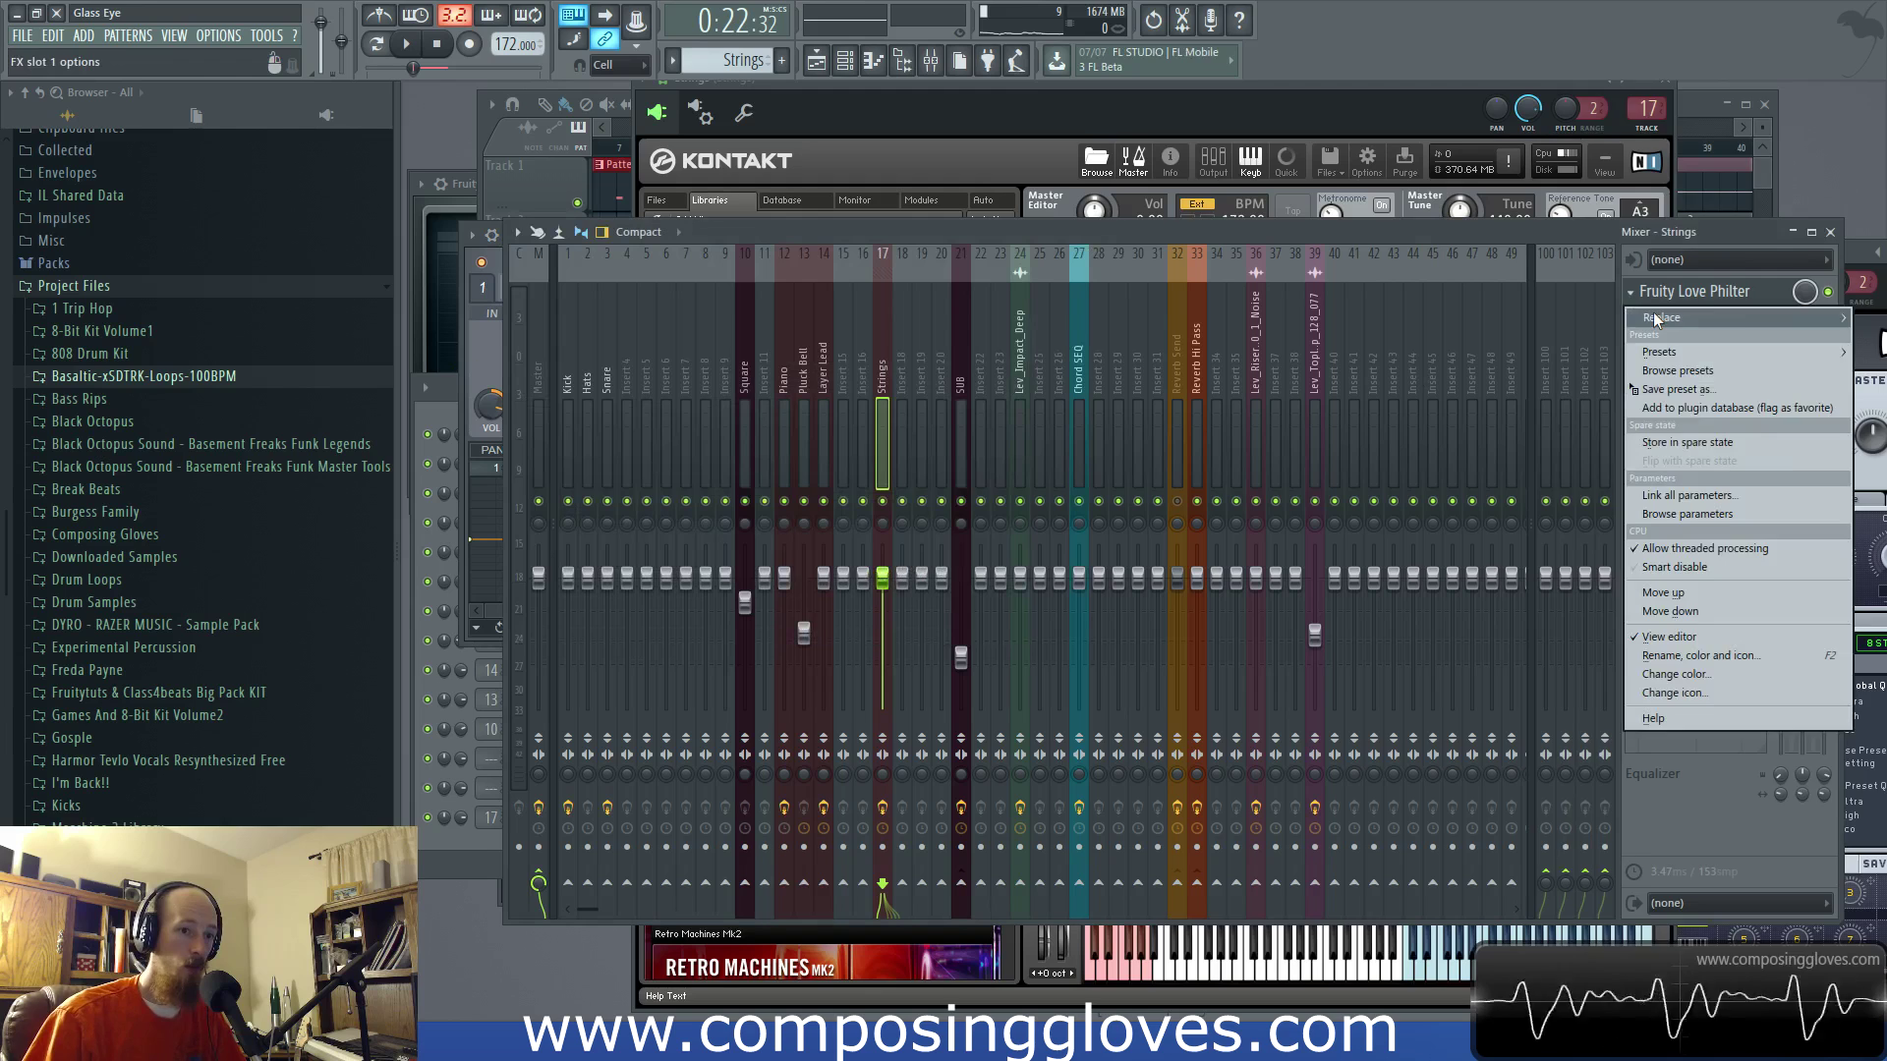
mouse_move(1671, 174)
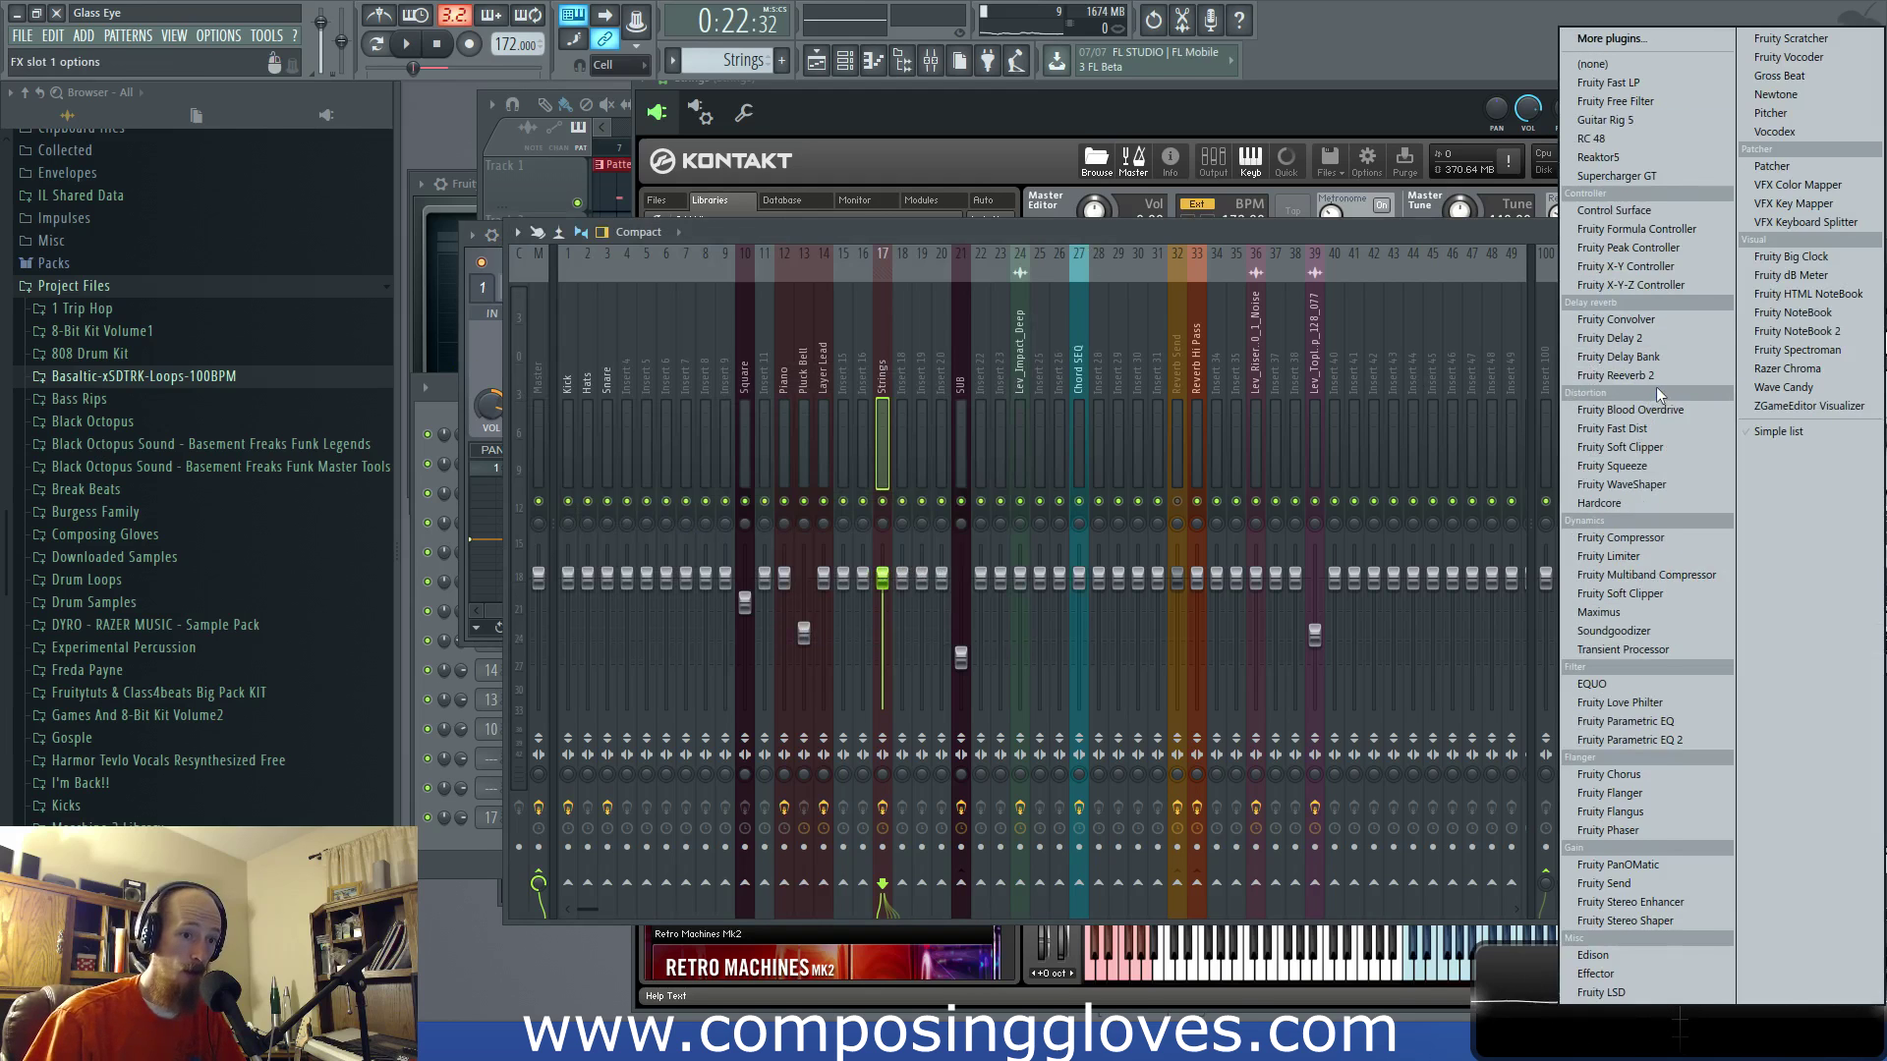
click(1667, 700)
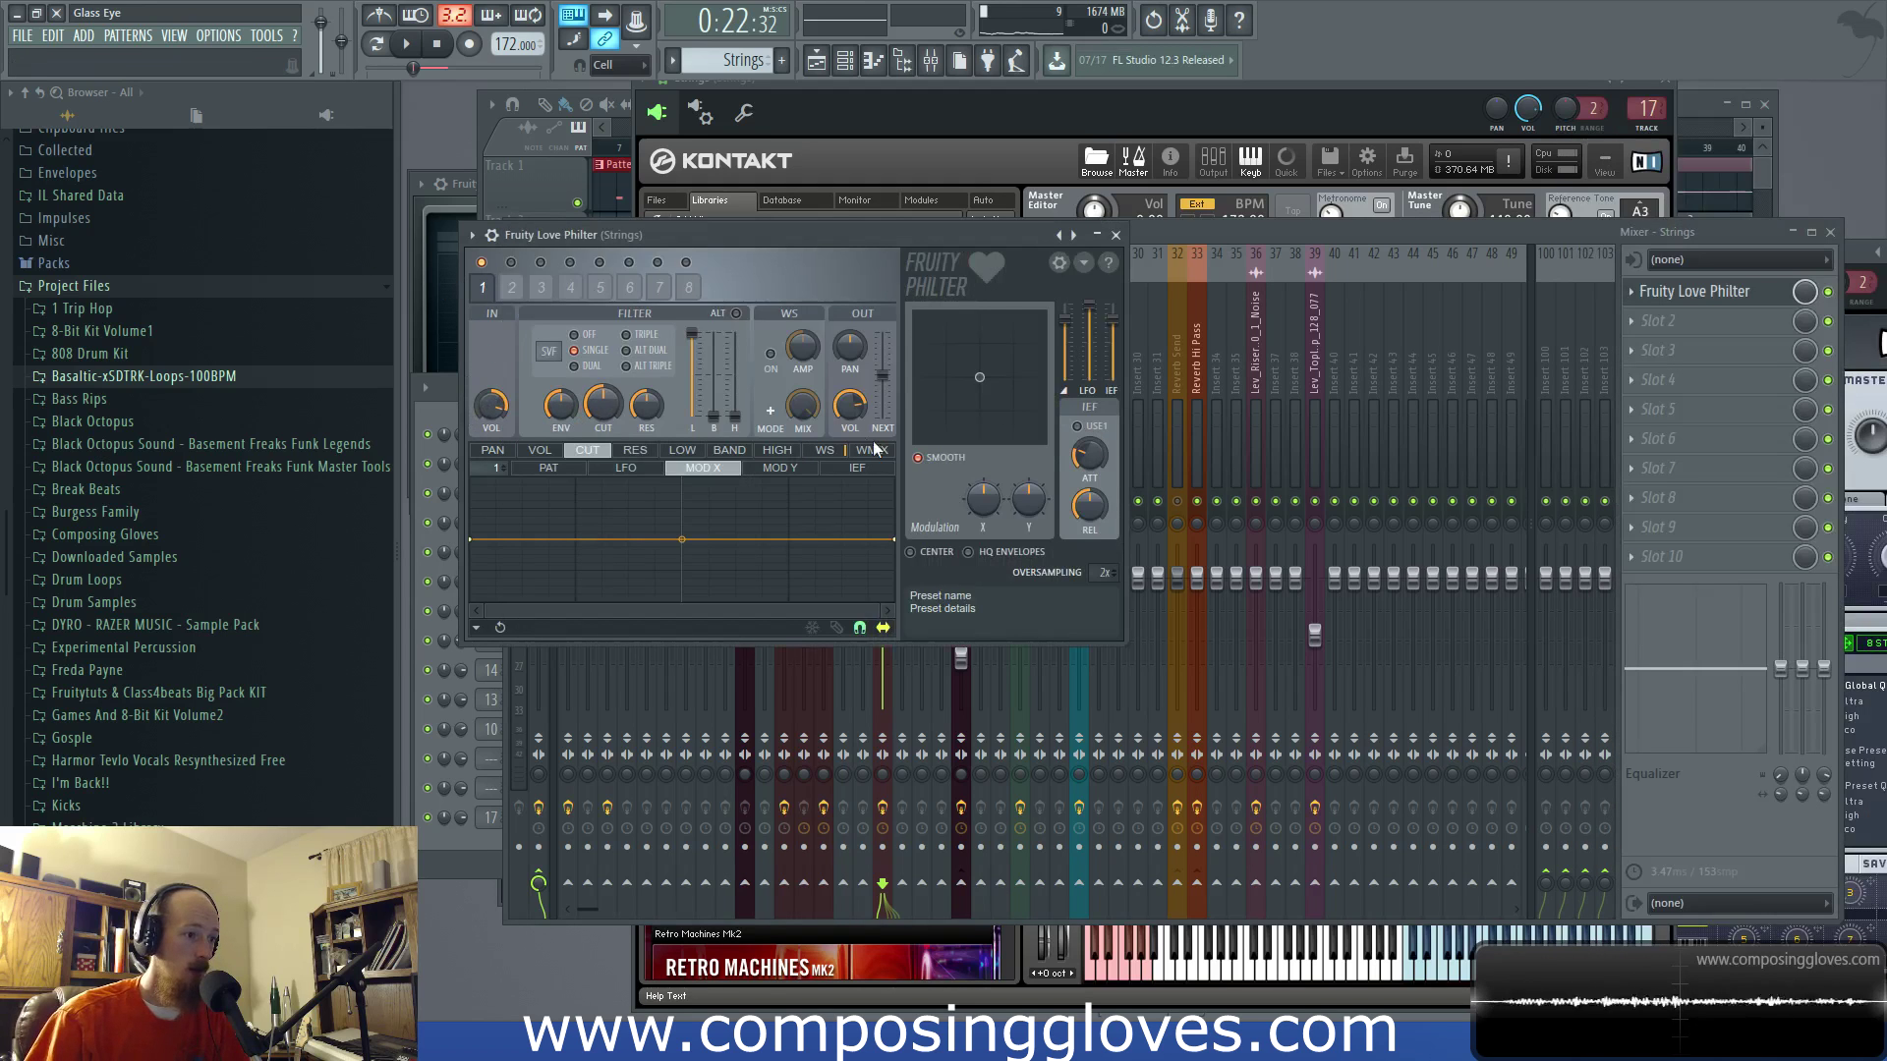
Step: Set filter 1 of Fruity Love Philter to Lime low pass and turn its cutoff fully down, previewing playback
click(550, 354)
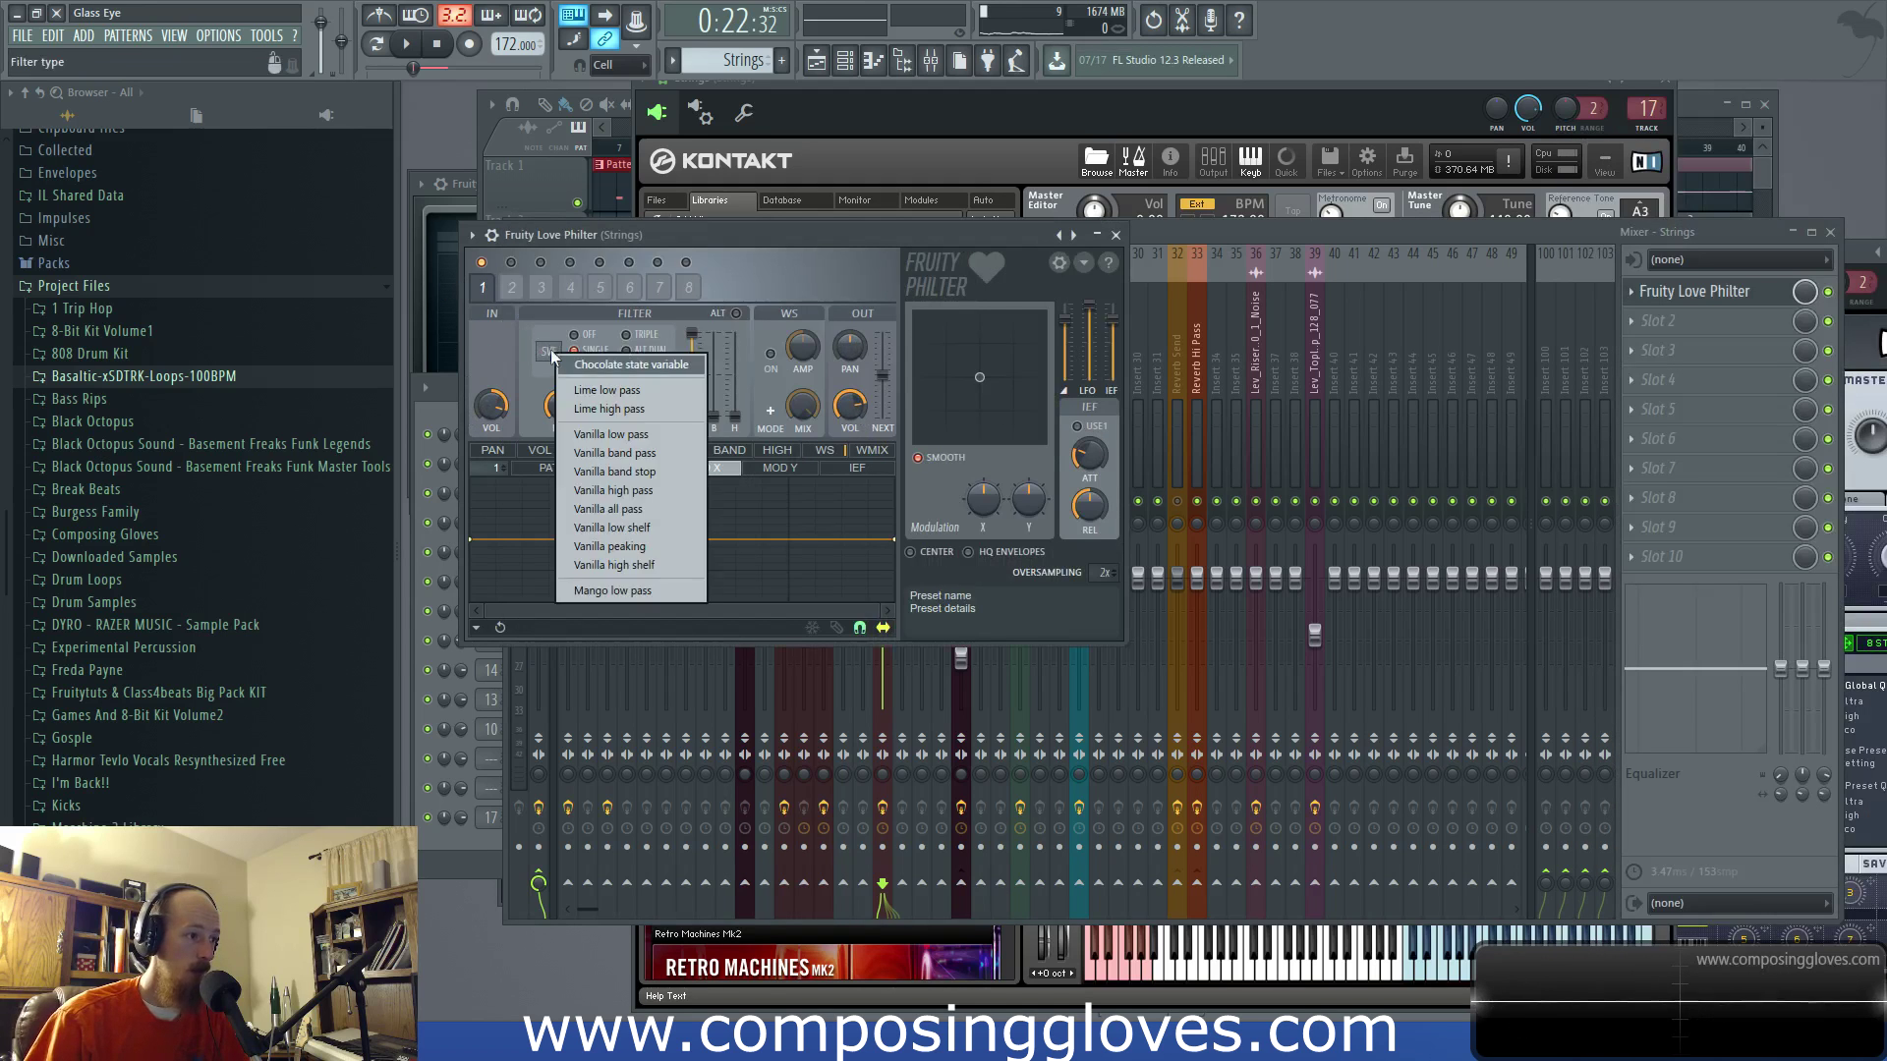
click(659, 392)
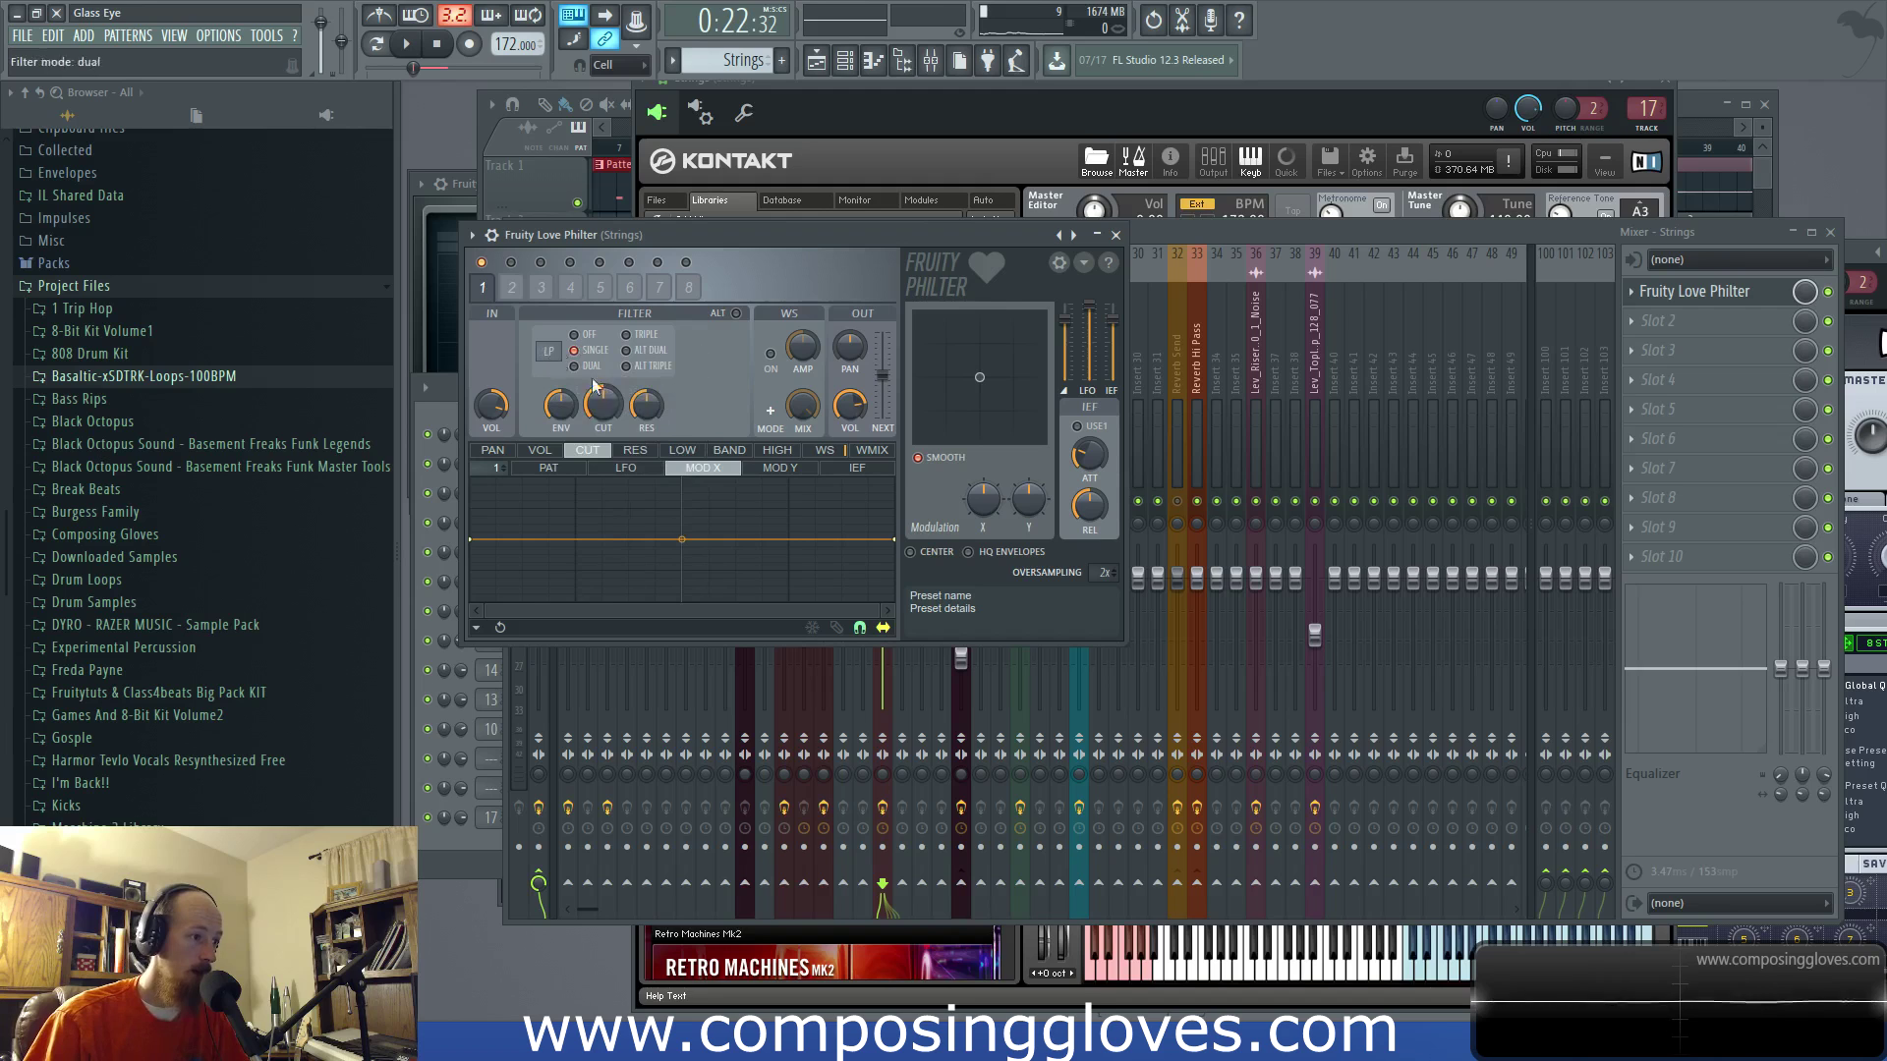
key(space)
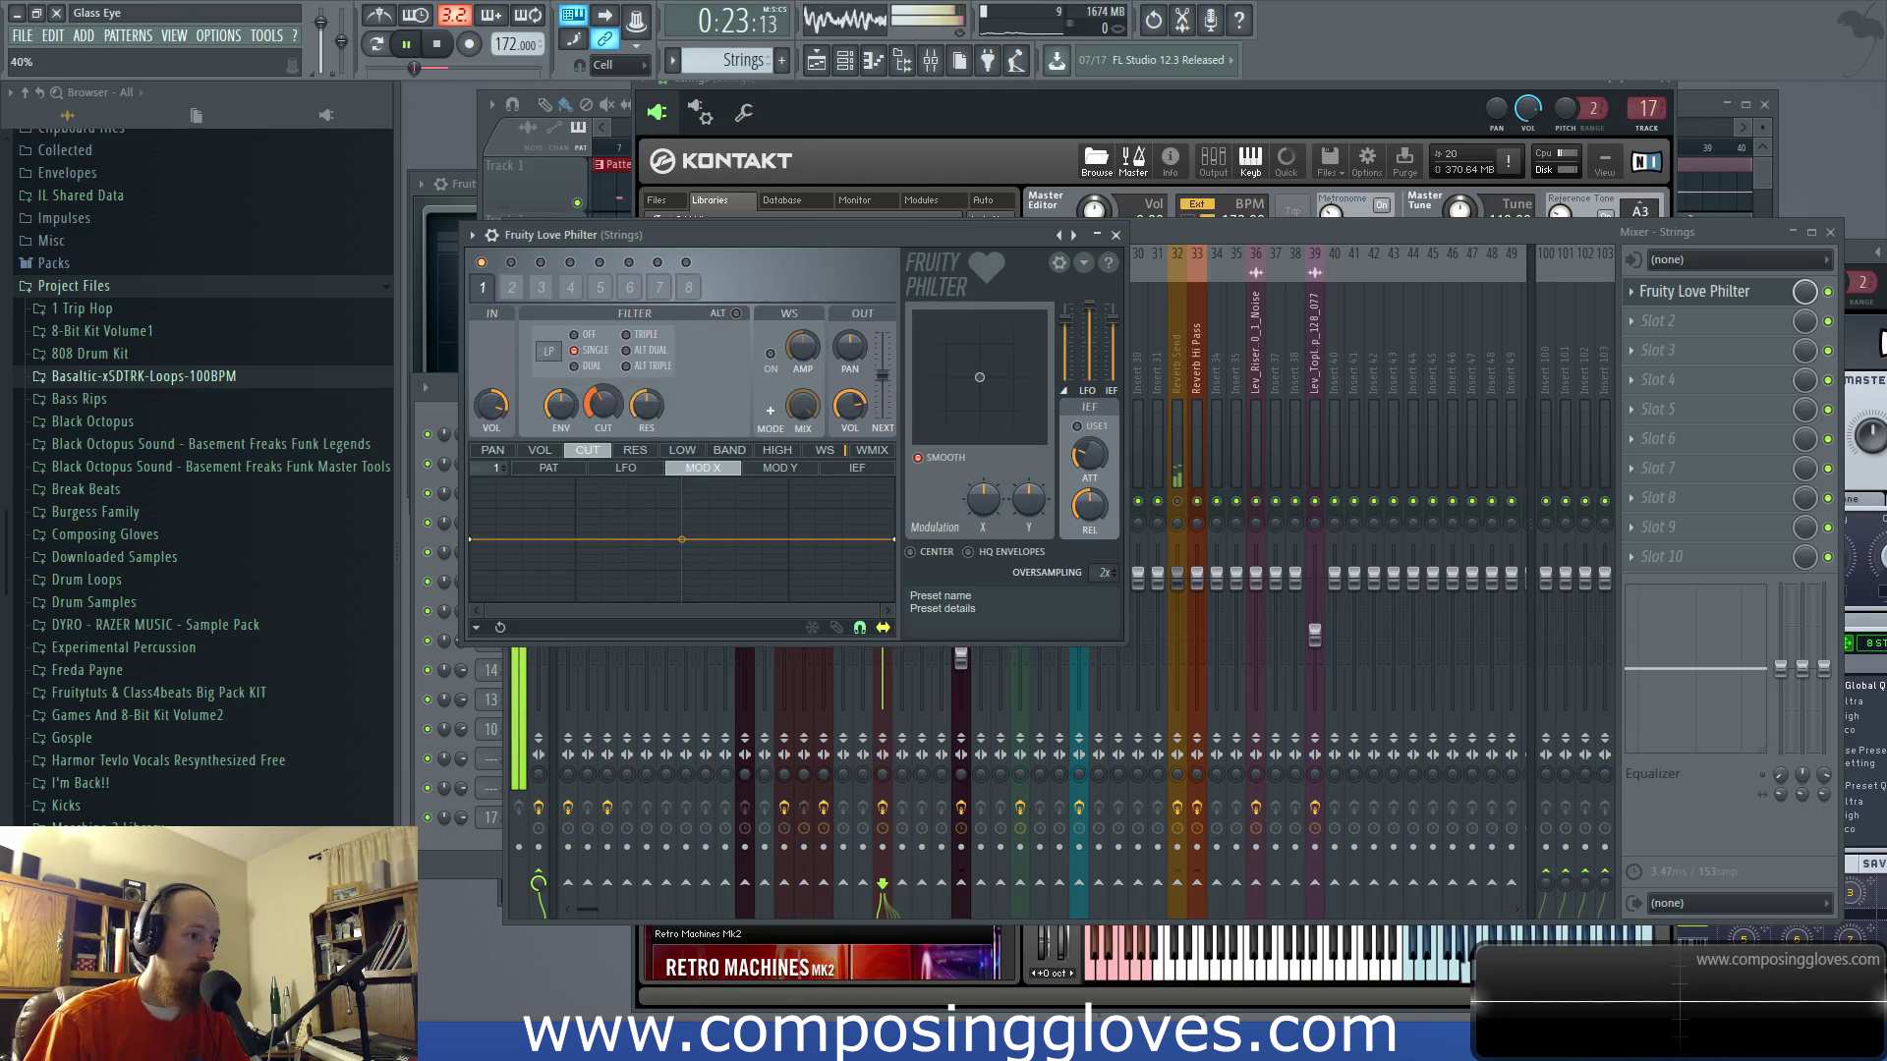
key(space)
drag(604, 414, 610, 411)
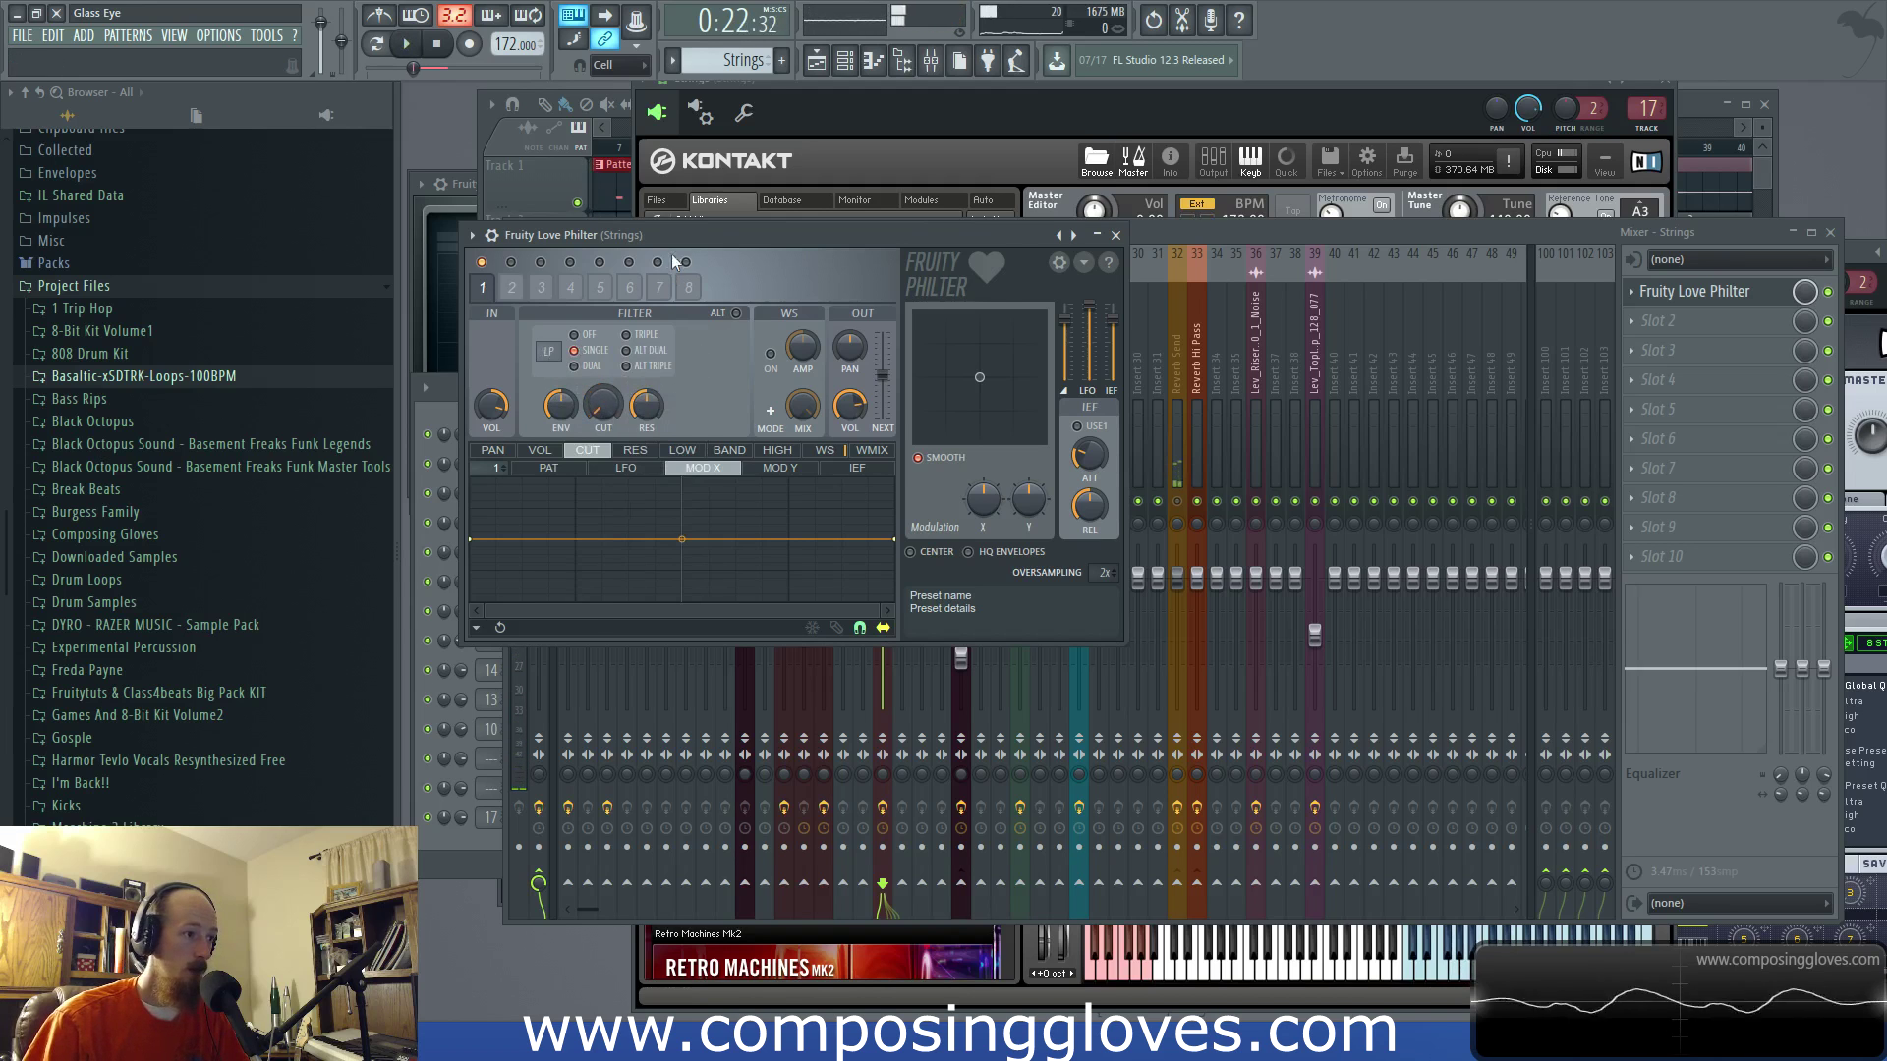
drag(698, 236, 804, 239)
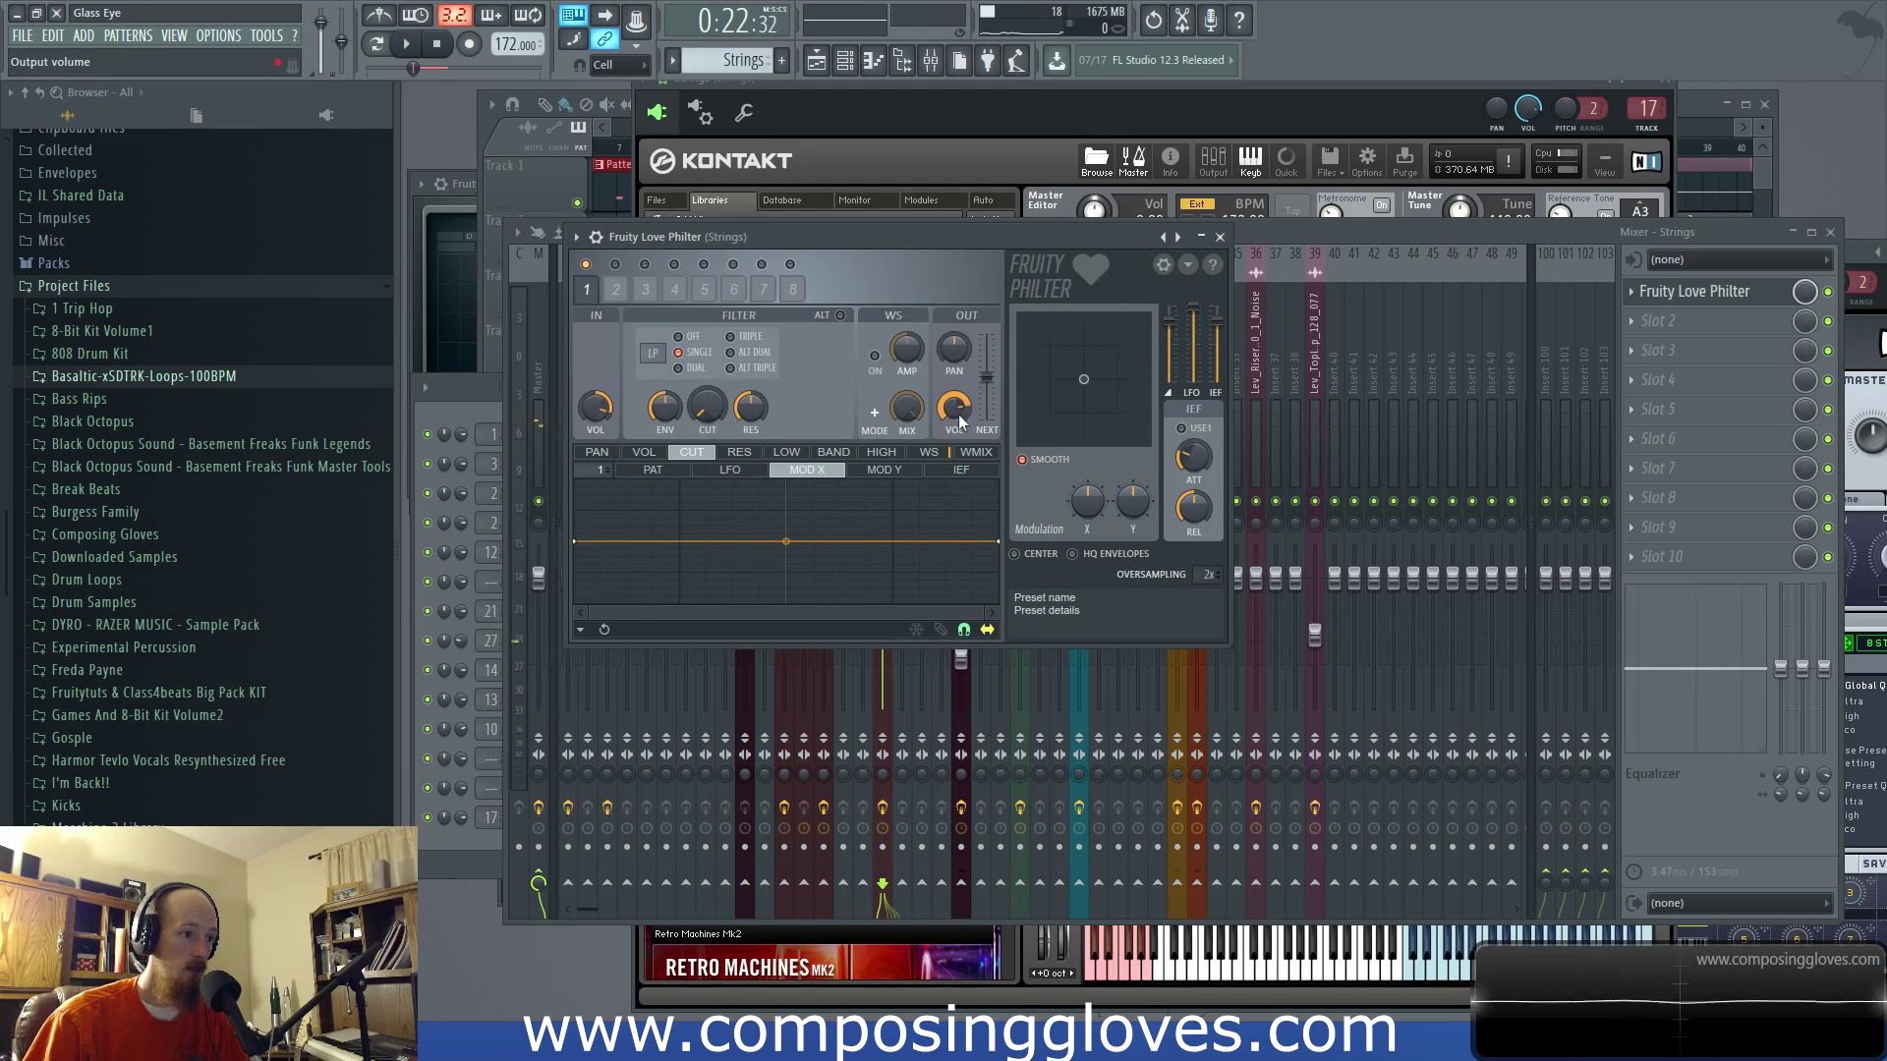
Step: Enable filter 2 in Fruity Love Philter and set its type to Lime high pass
click(615, 265)
click(616, 291)
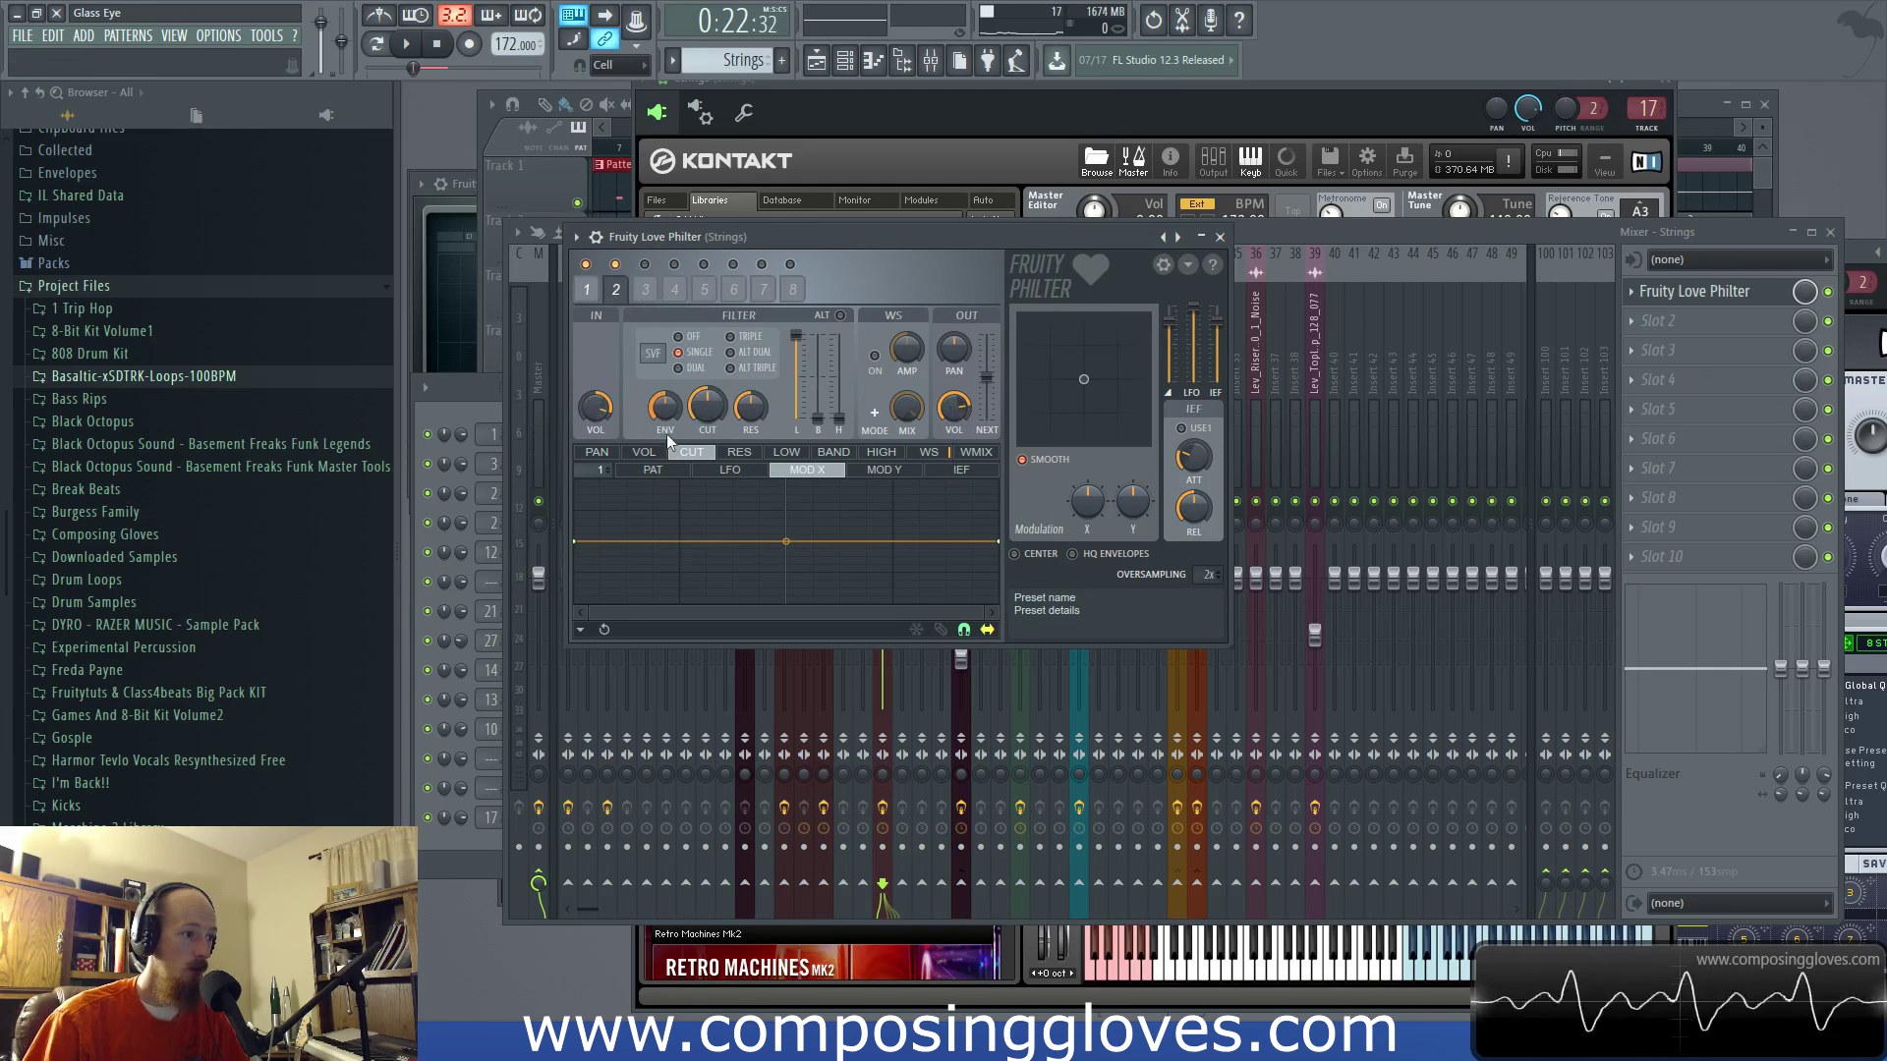
click(652, 352)
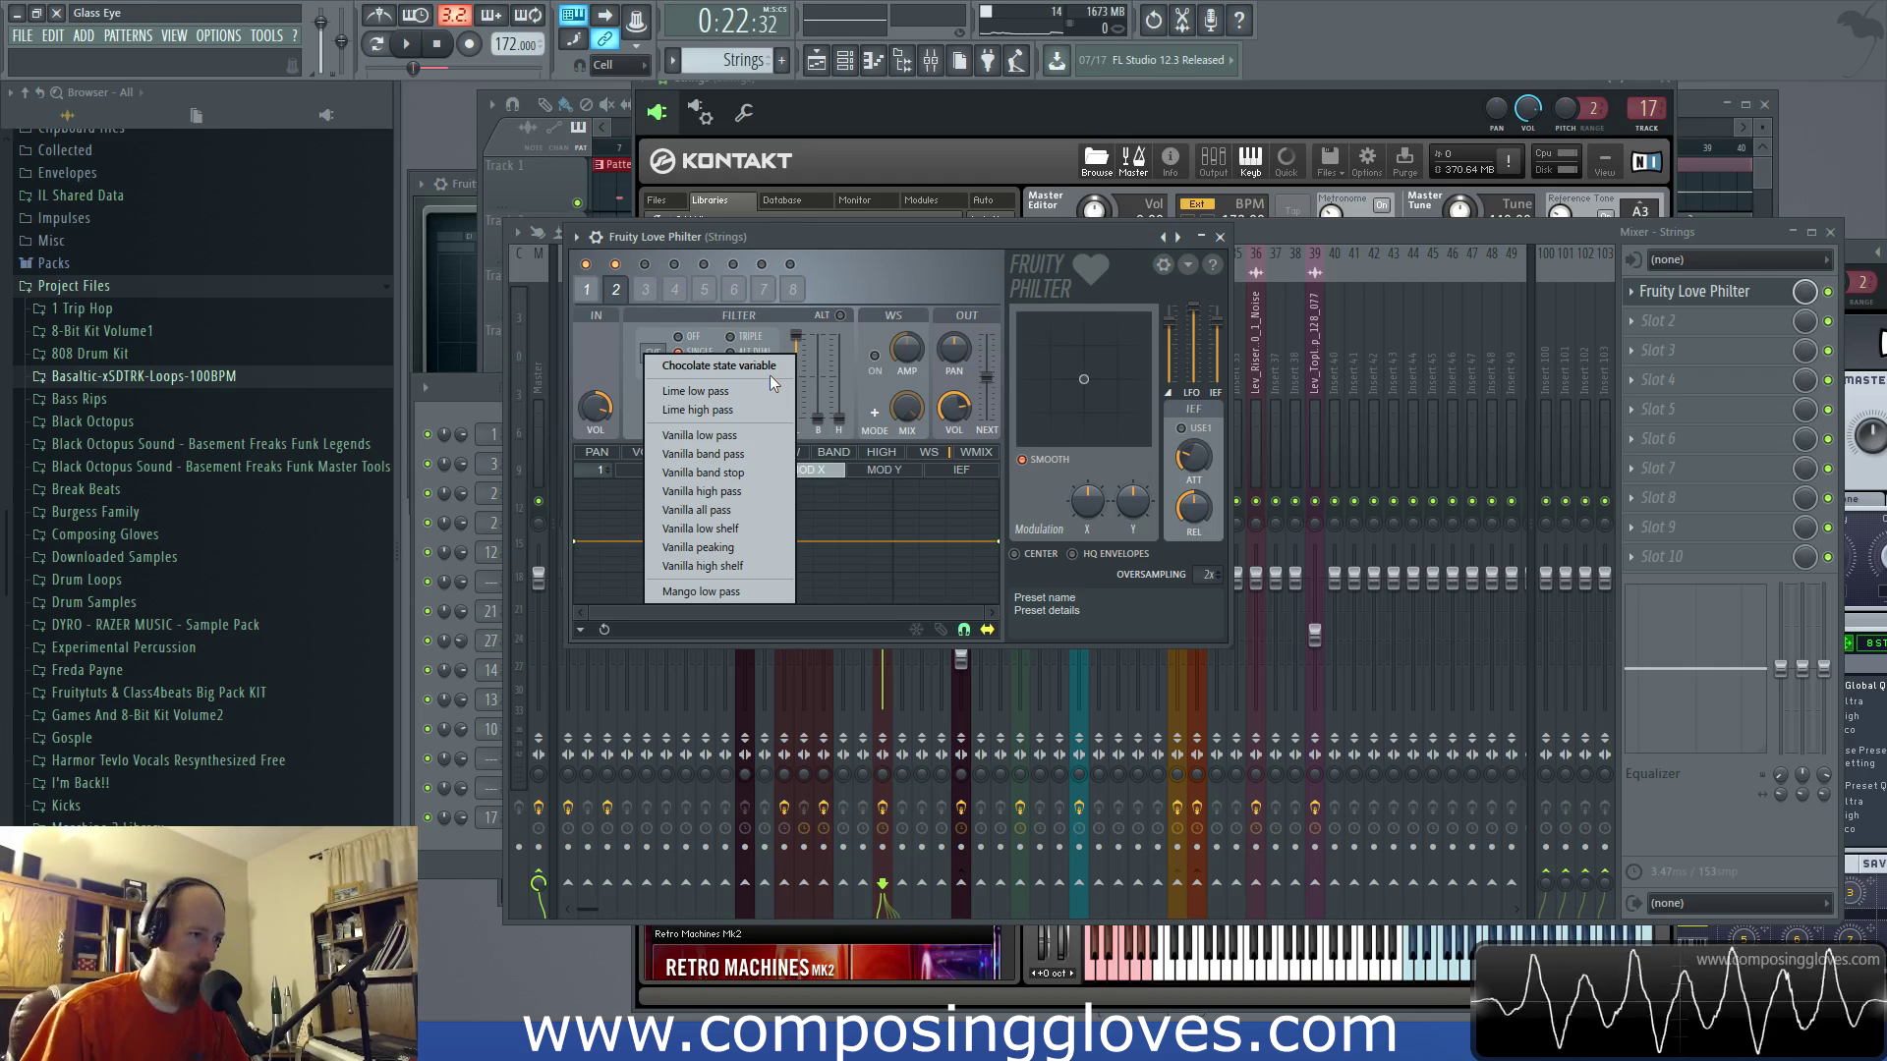
click(1090, 270)
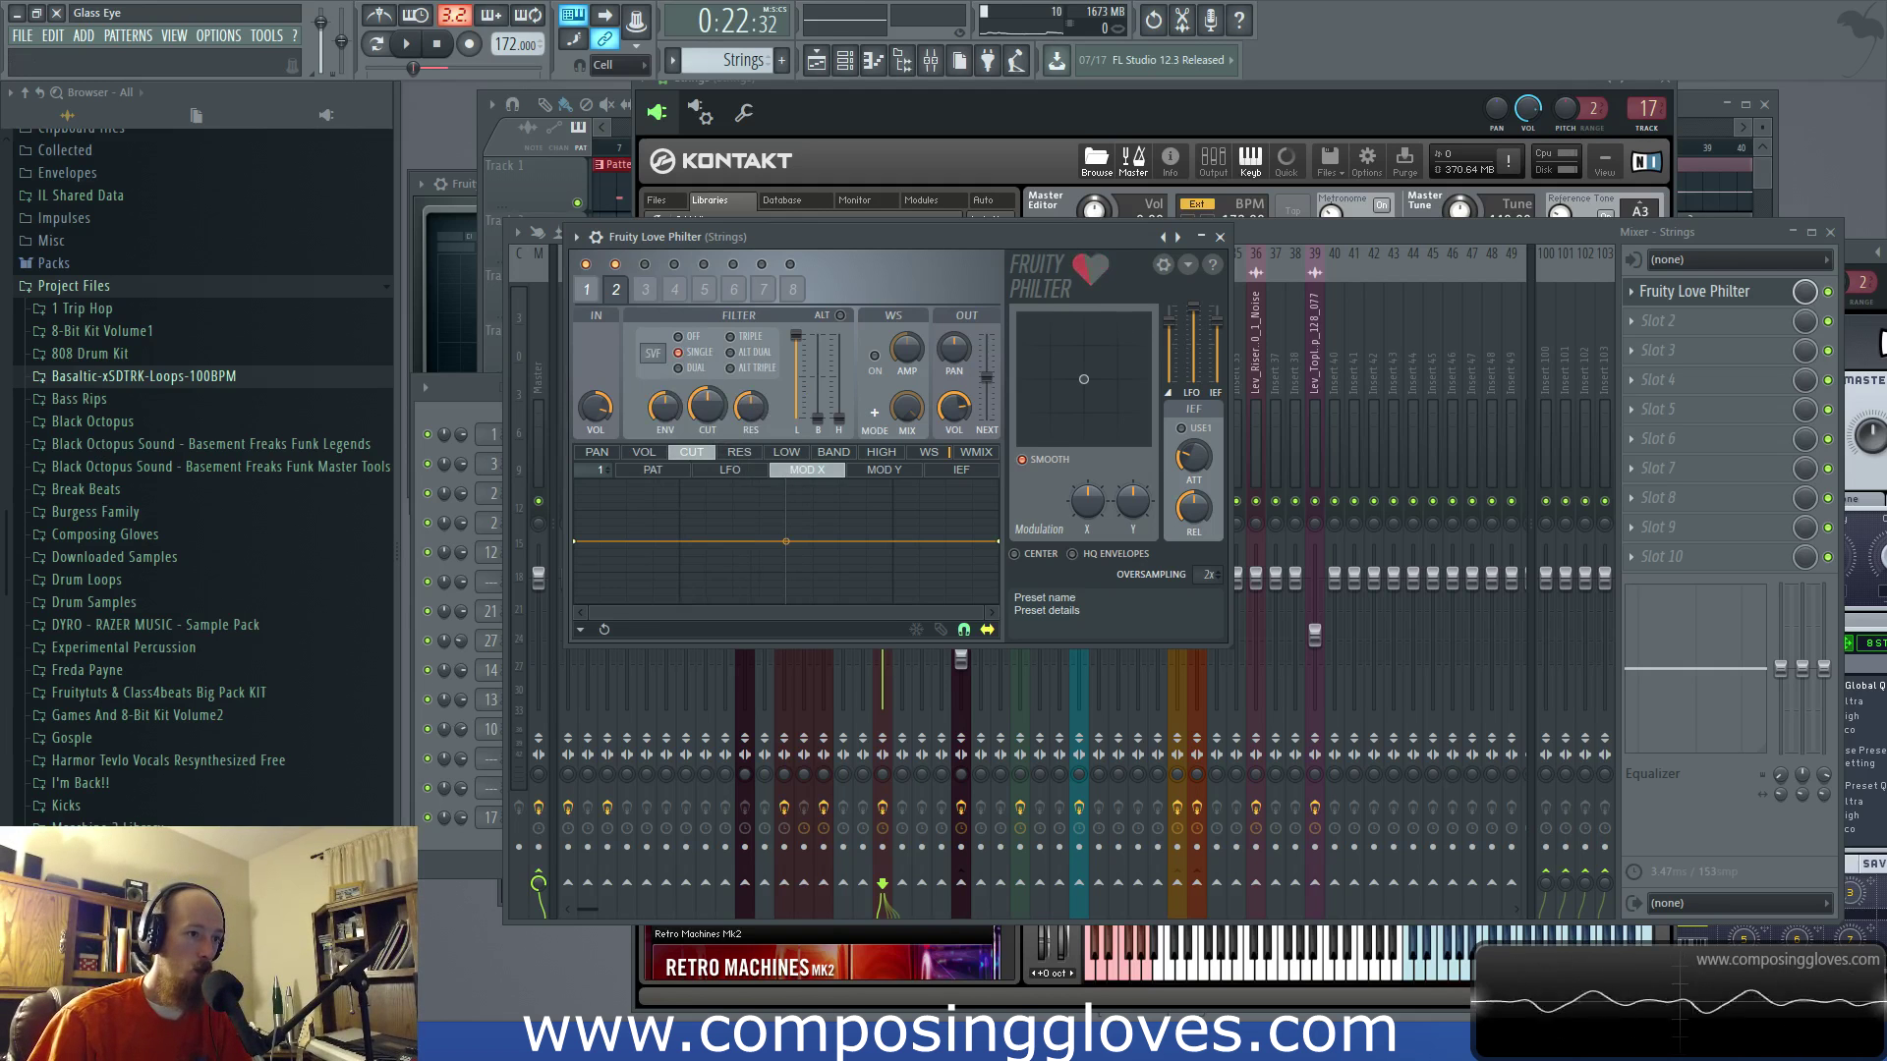
click(652, 353)
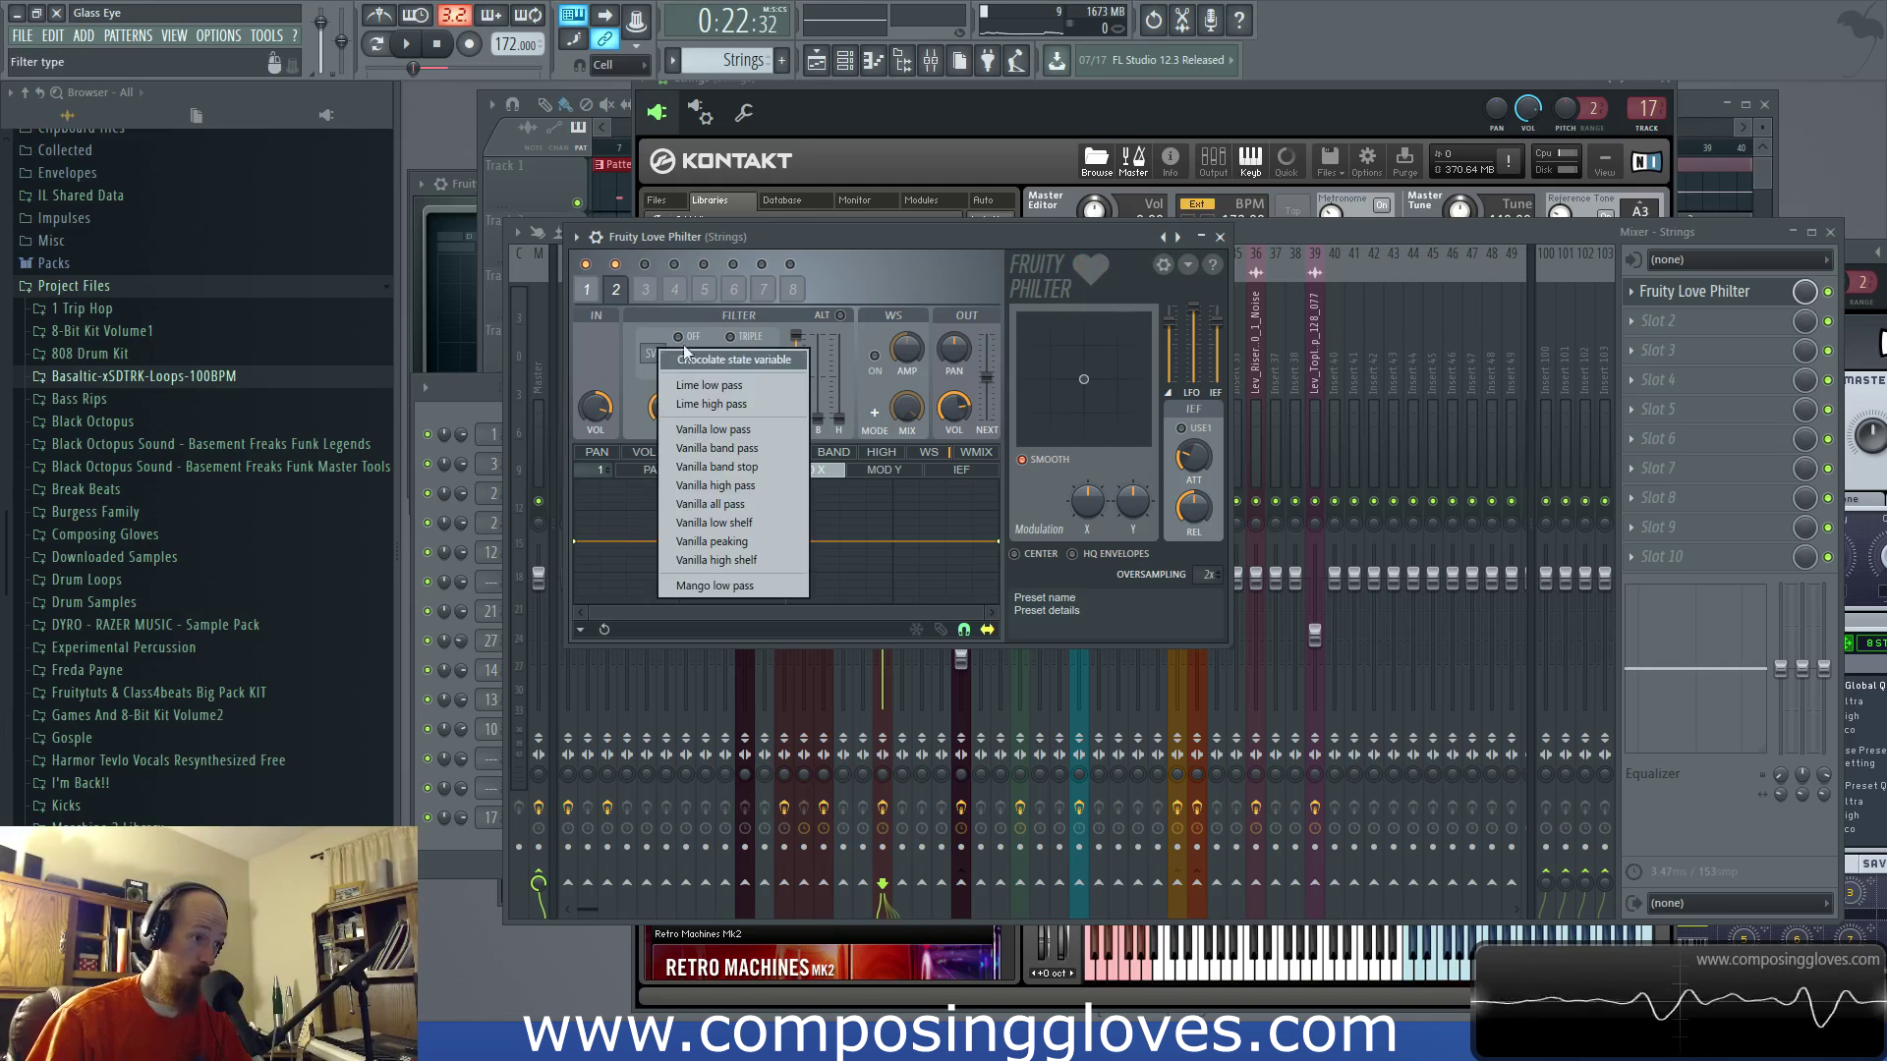
click(711, 404)
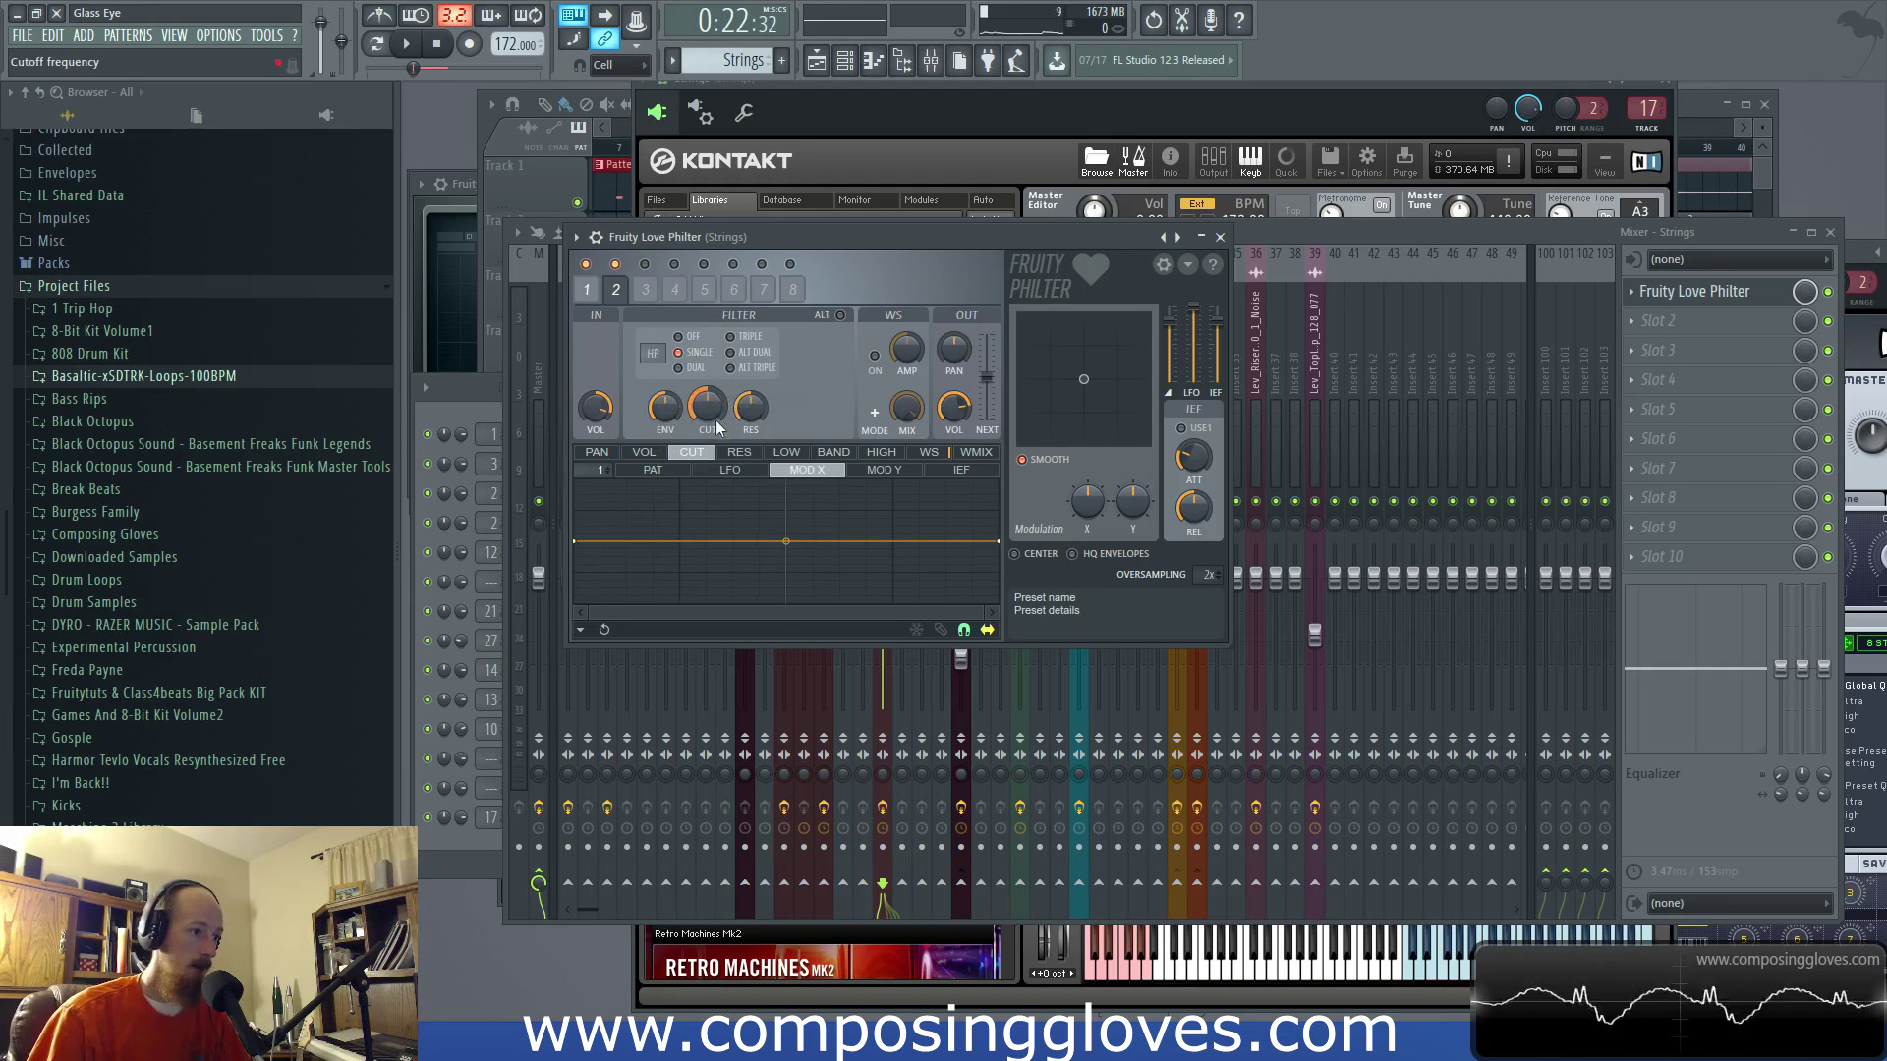
Step: Compare the two filter units, and set filter 2's cutoff to 100% while previewing playback
click(589, 289)
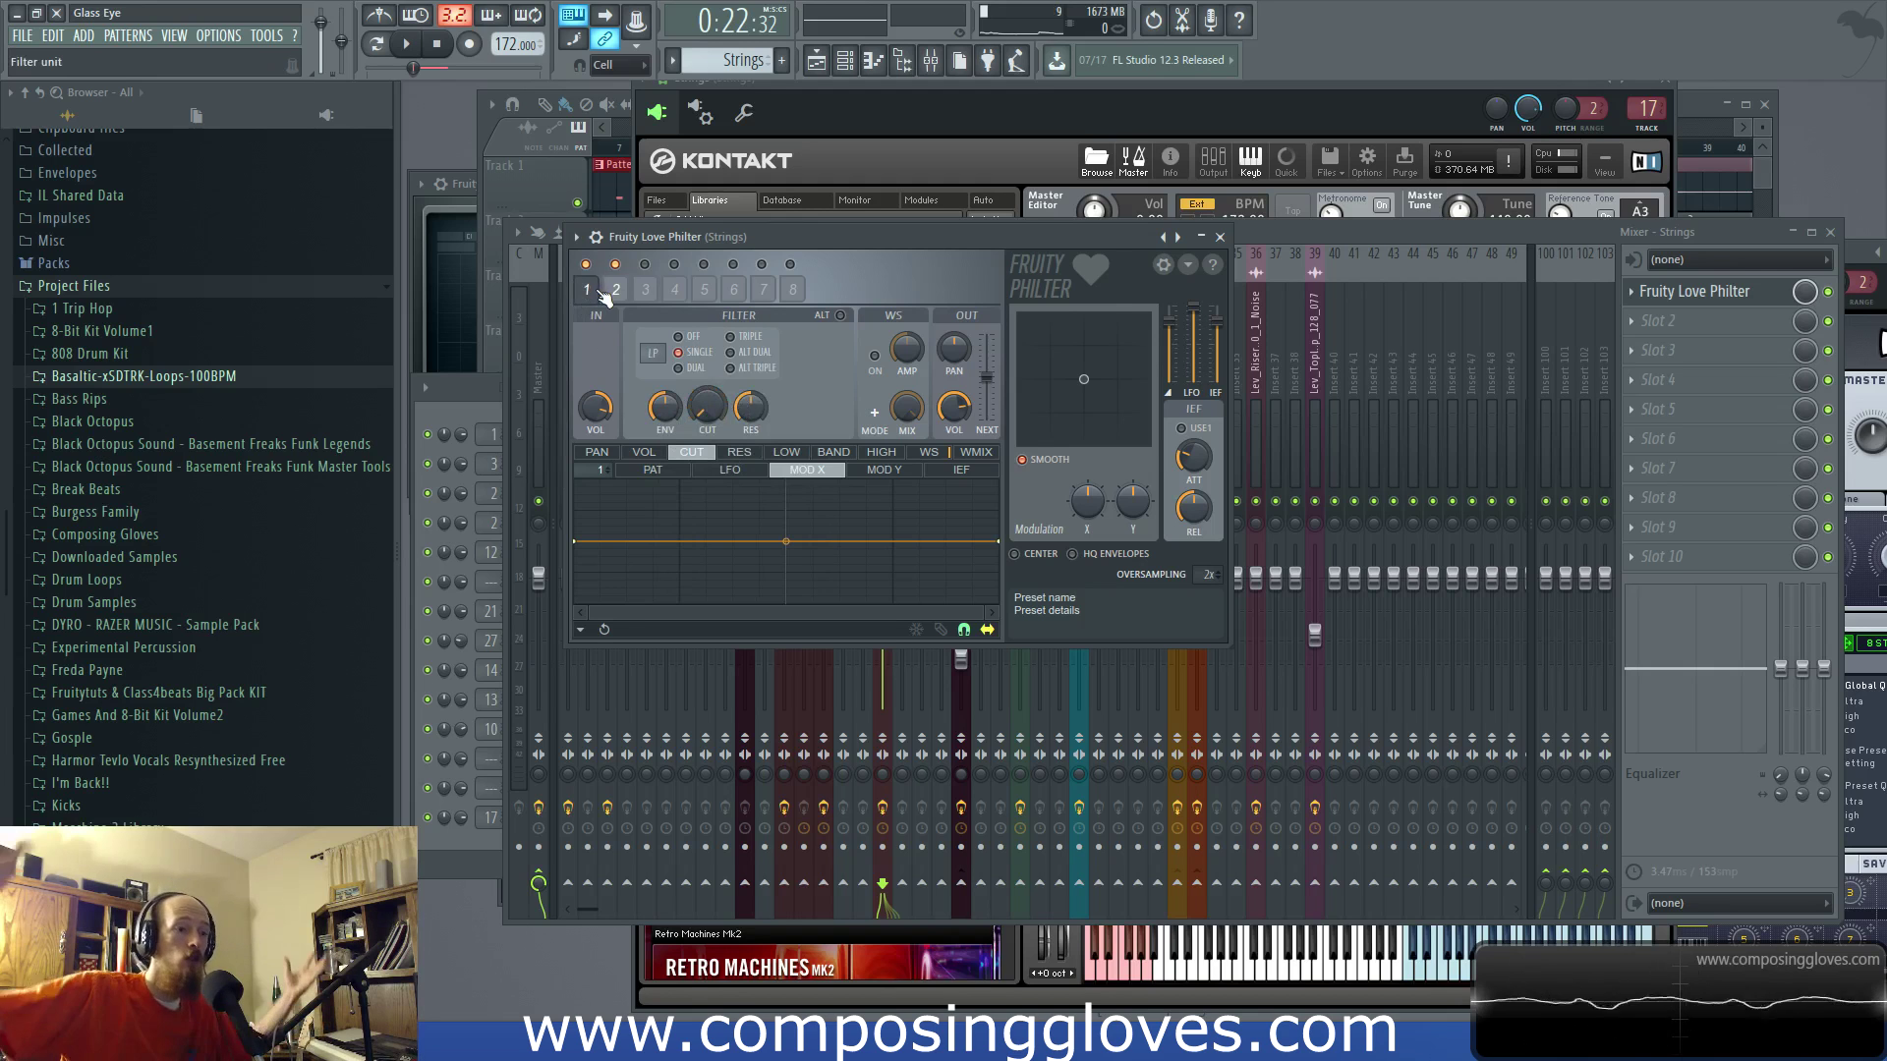
click(617, 288)
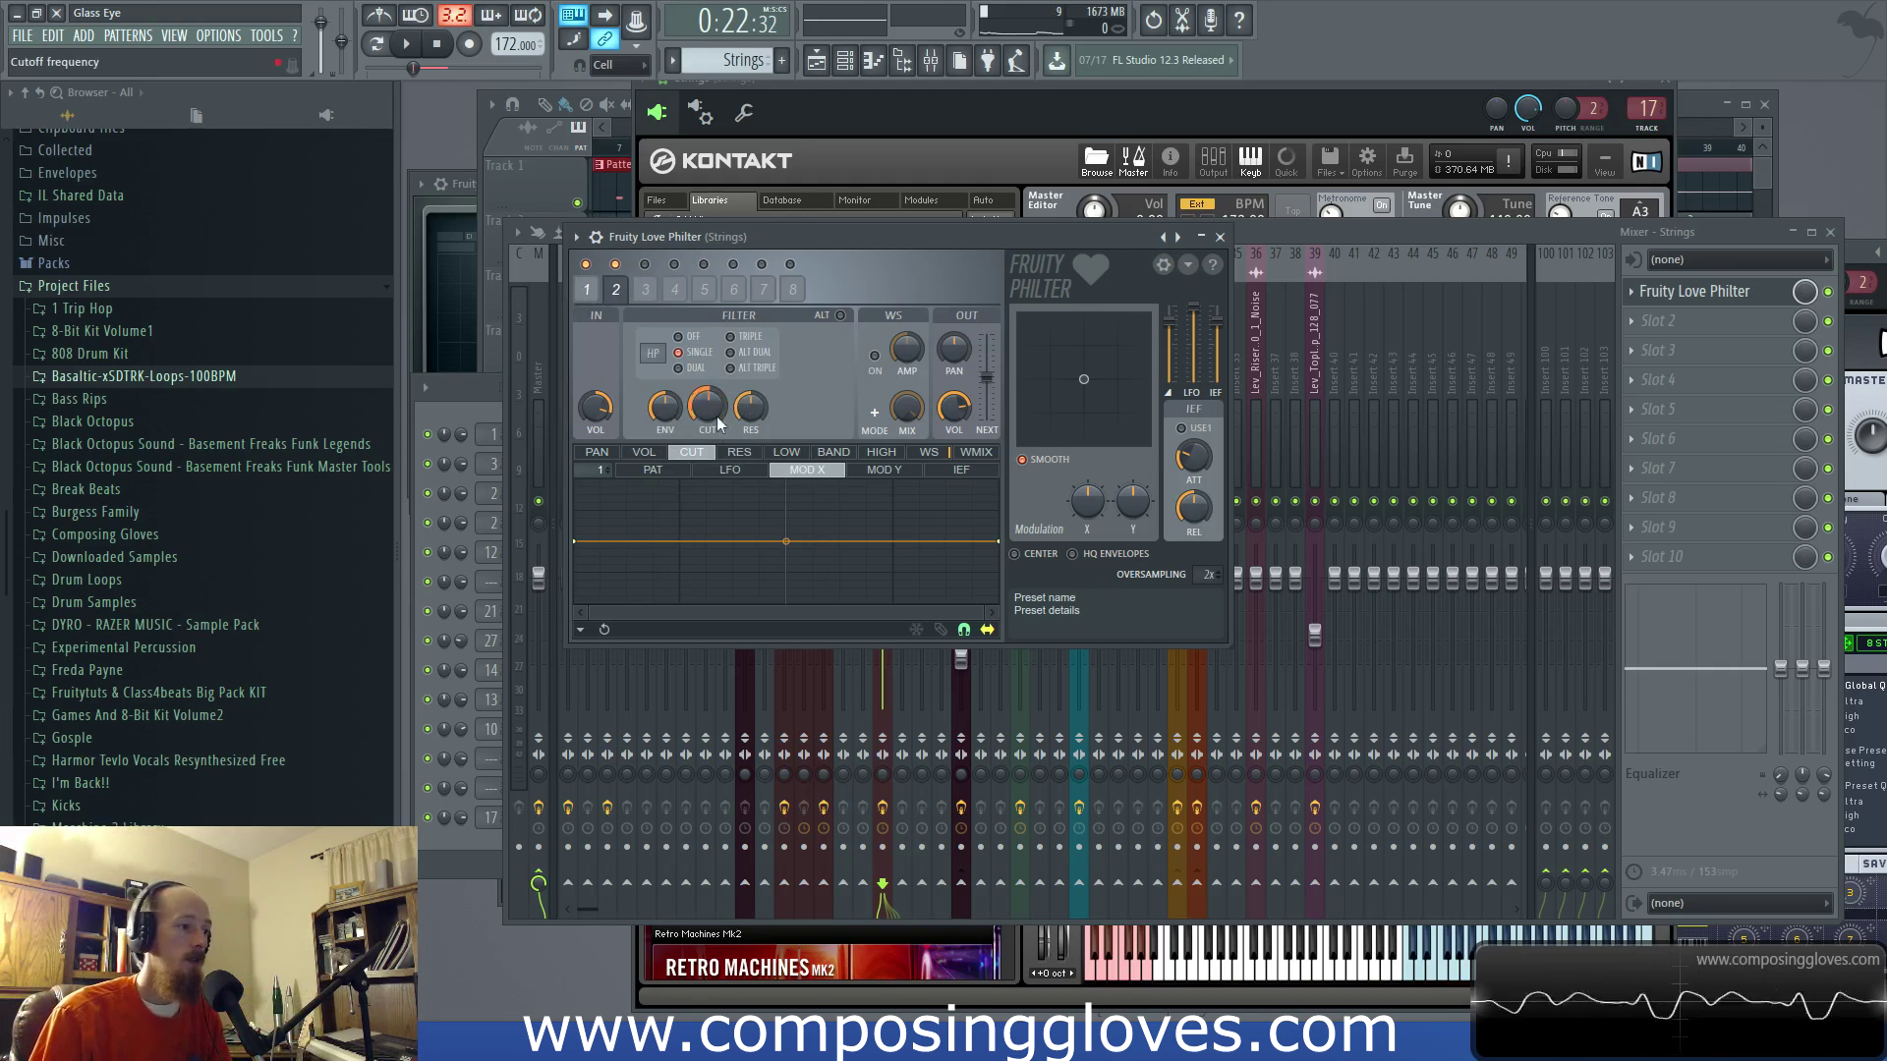
key(space)
key(space)
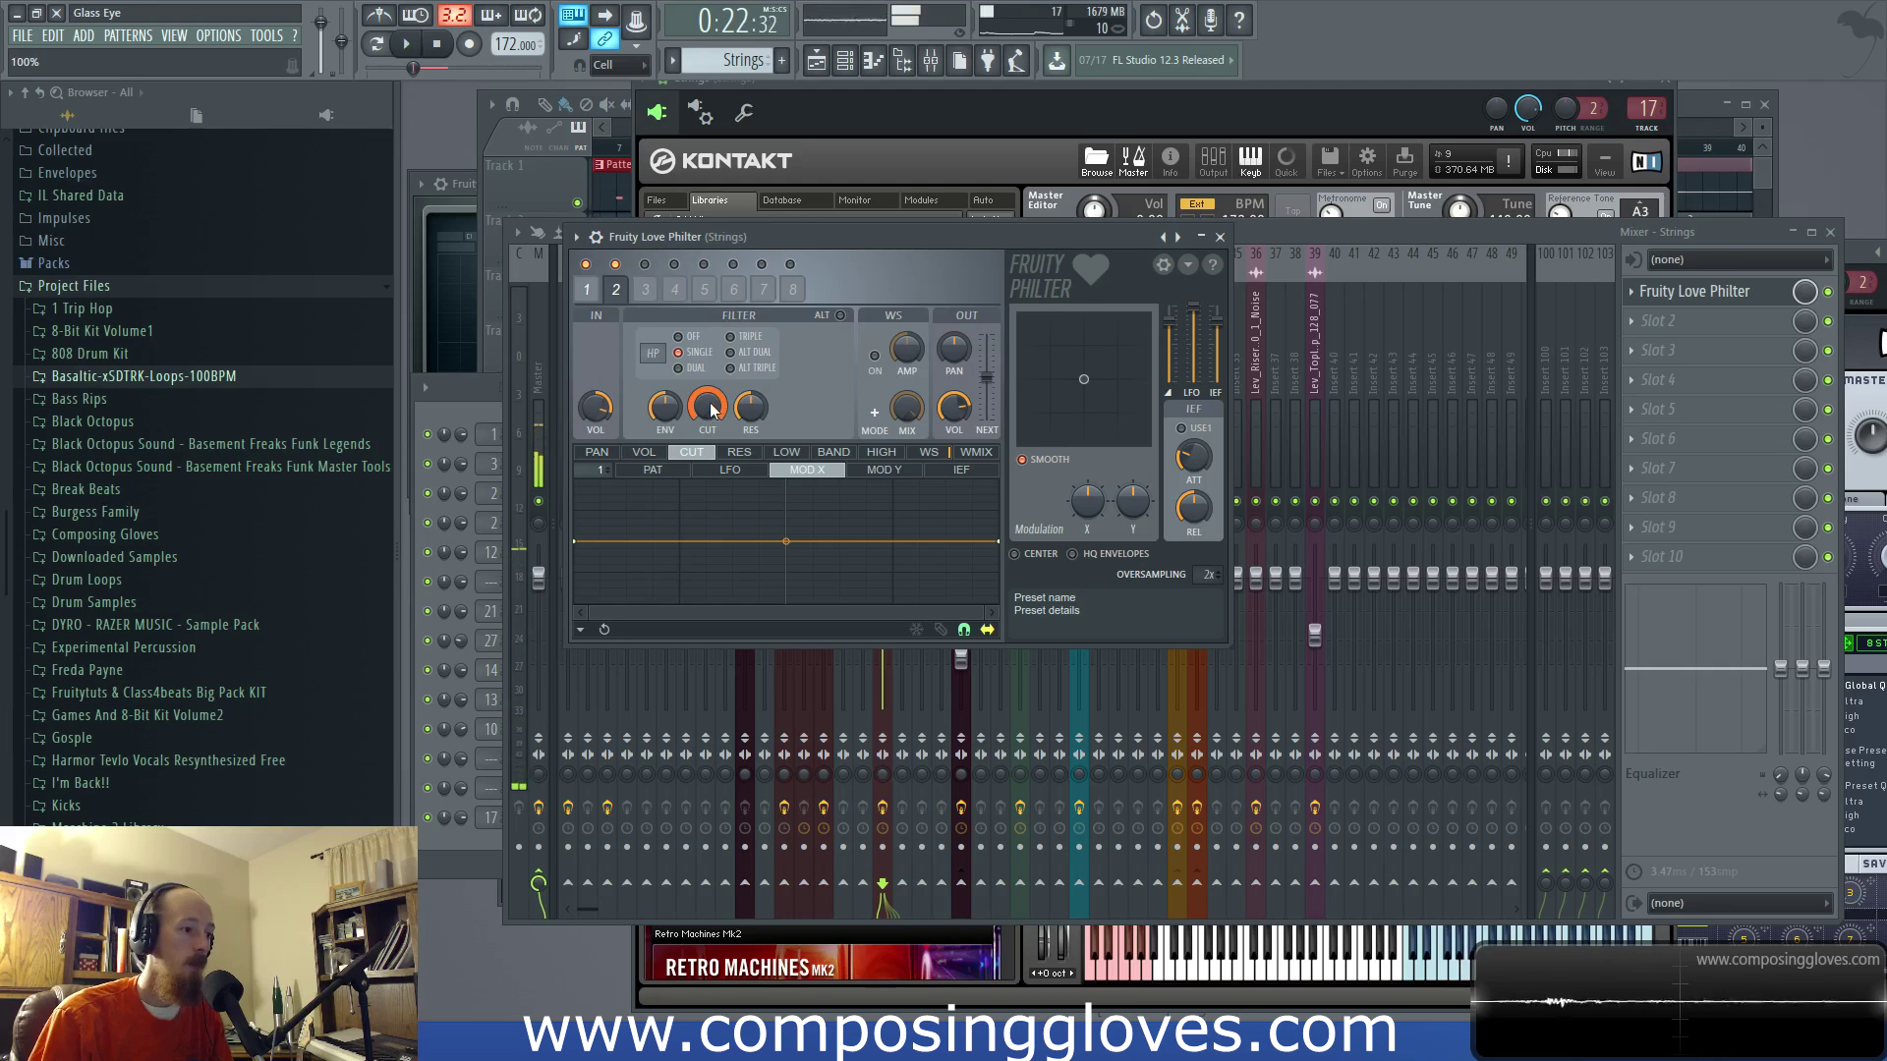
Step: Create automation clips for the cutoff frequency of filter 2 and of filter 1 in the Strings Love Philter
click(1718, 154)
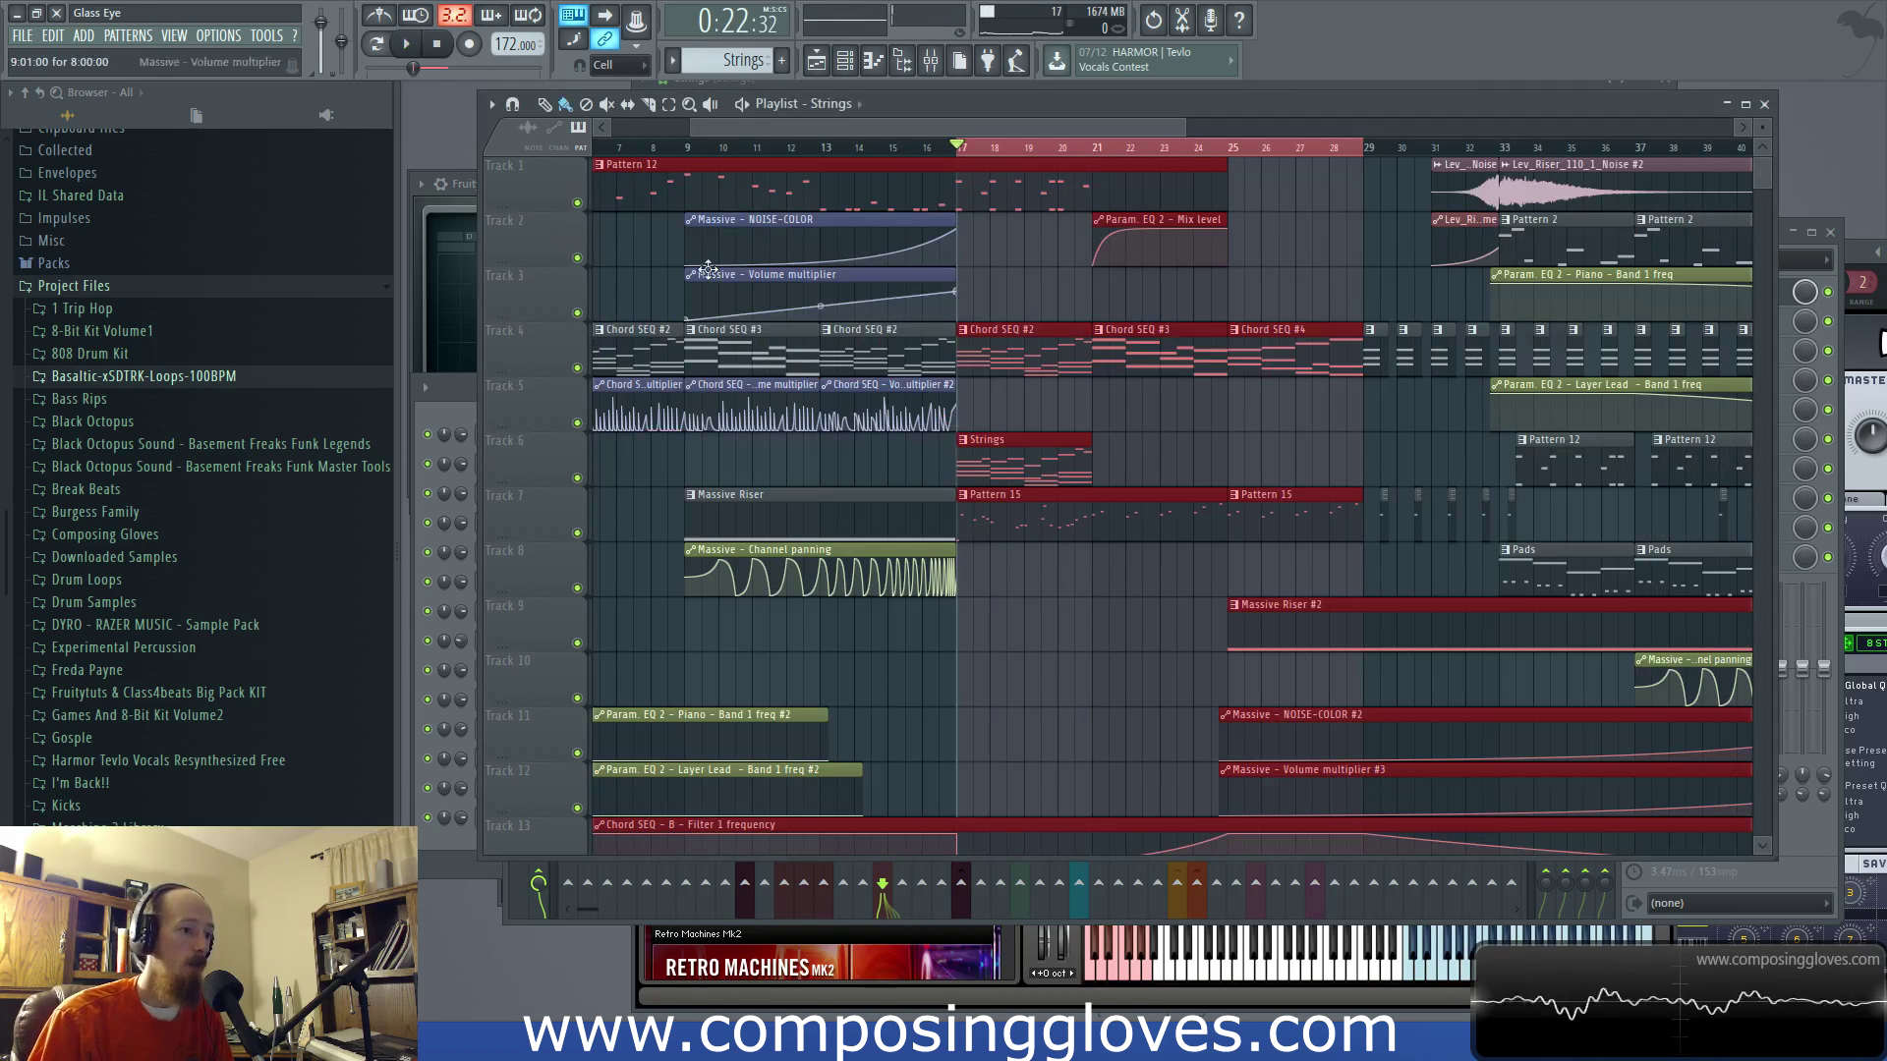
key(F6)
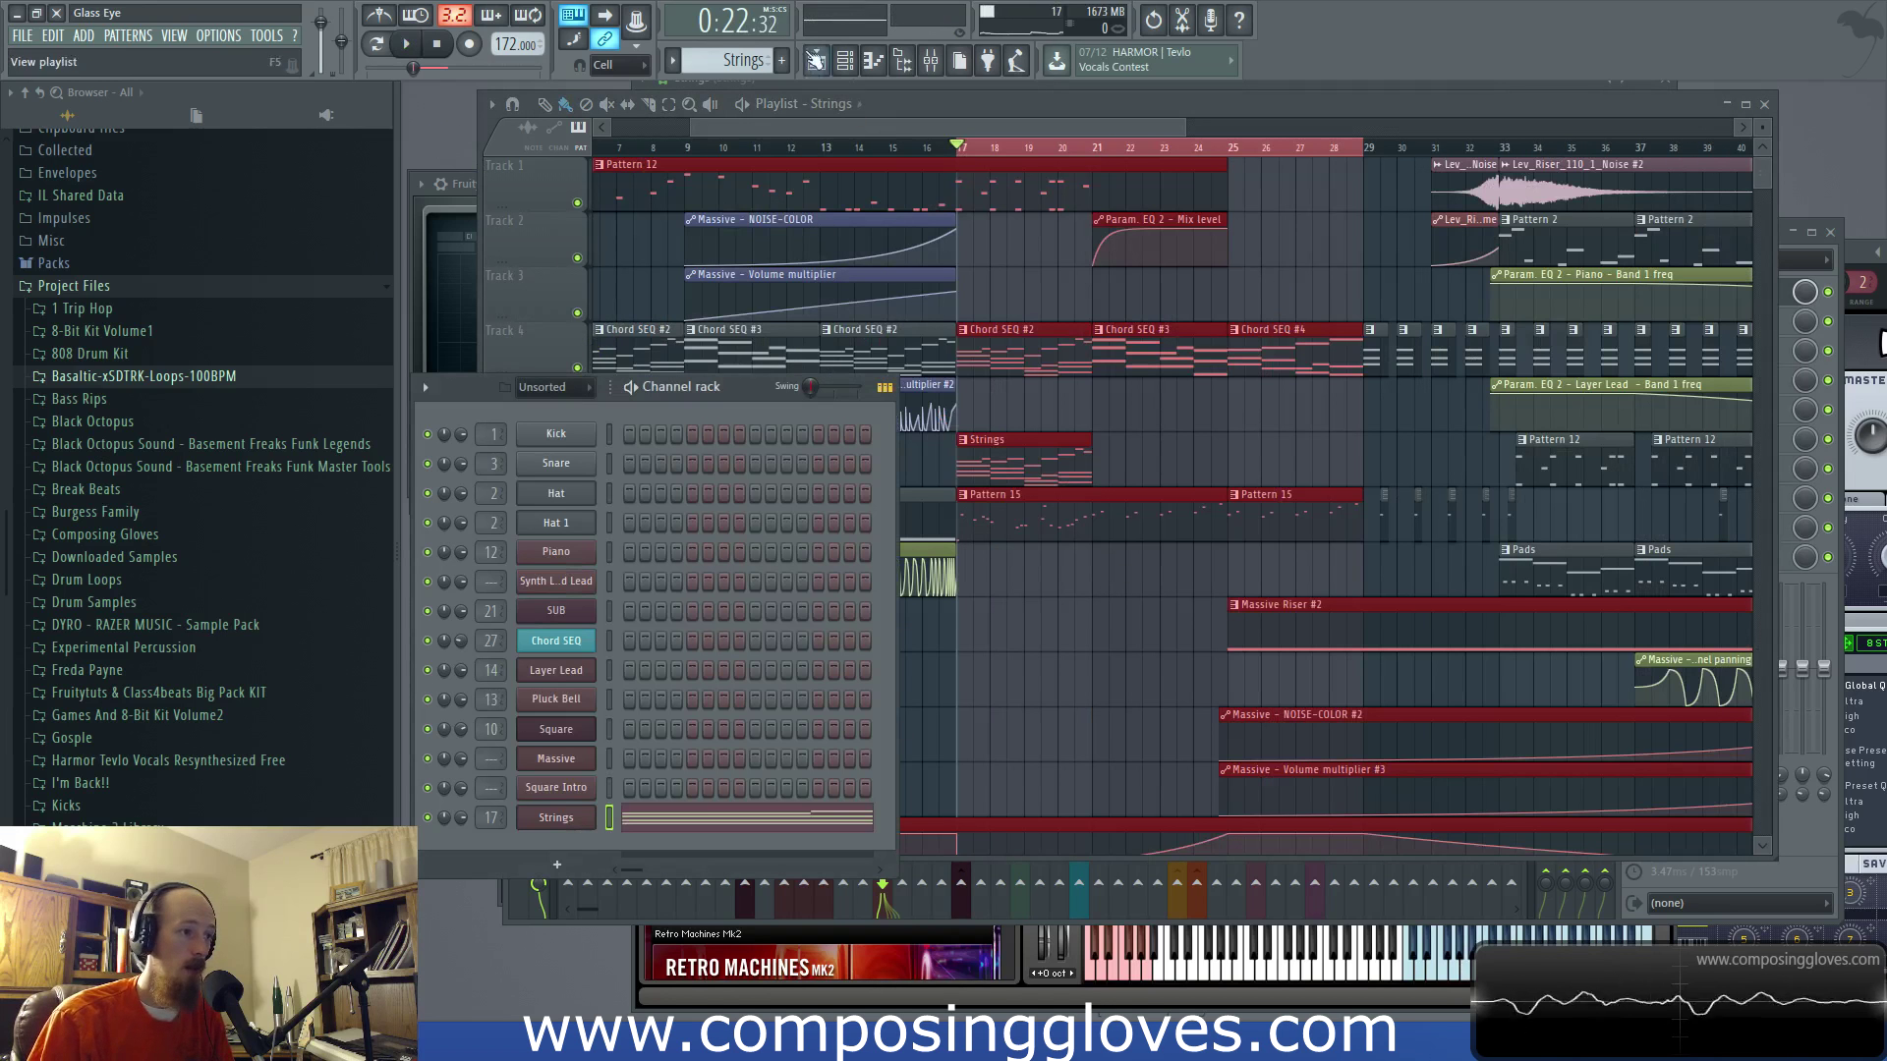
click(930, 59)
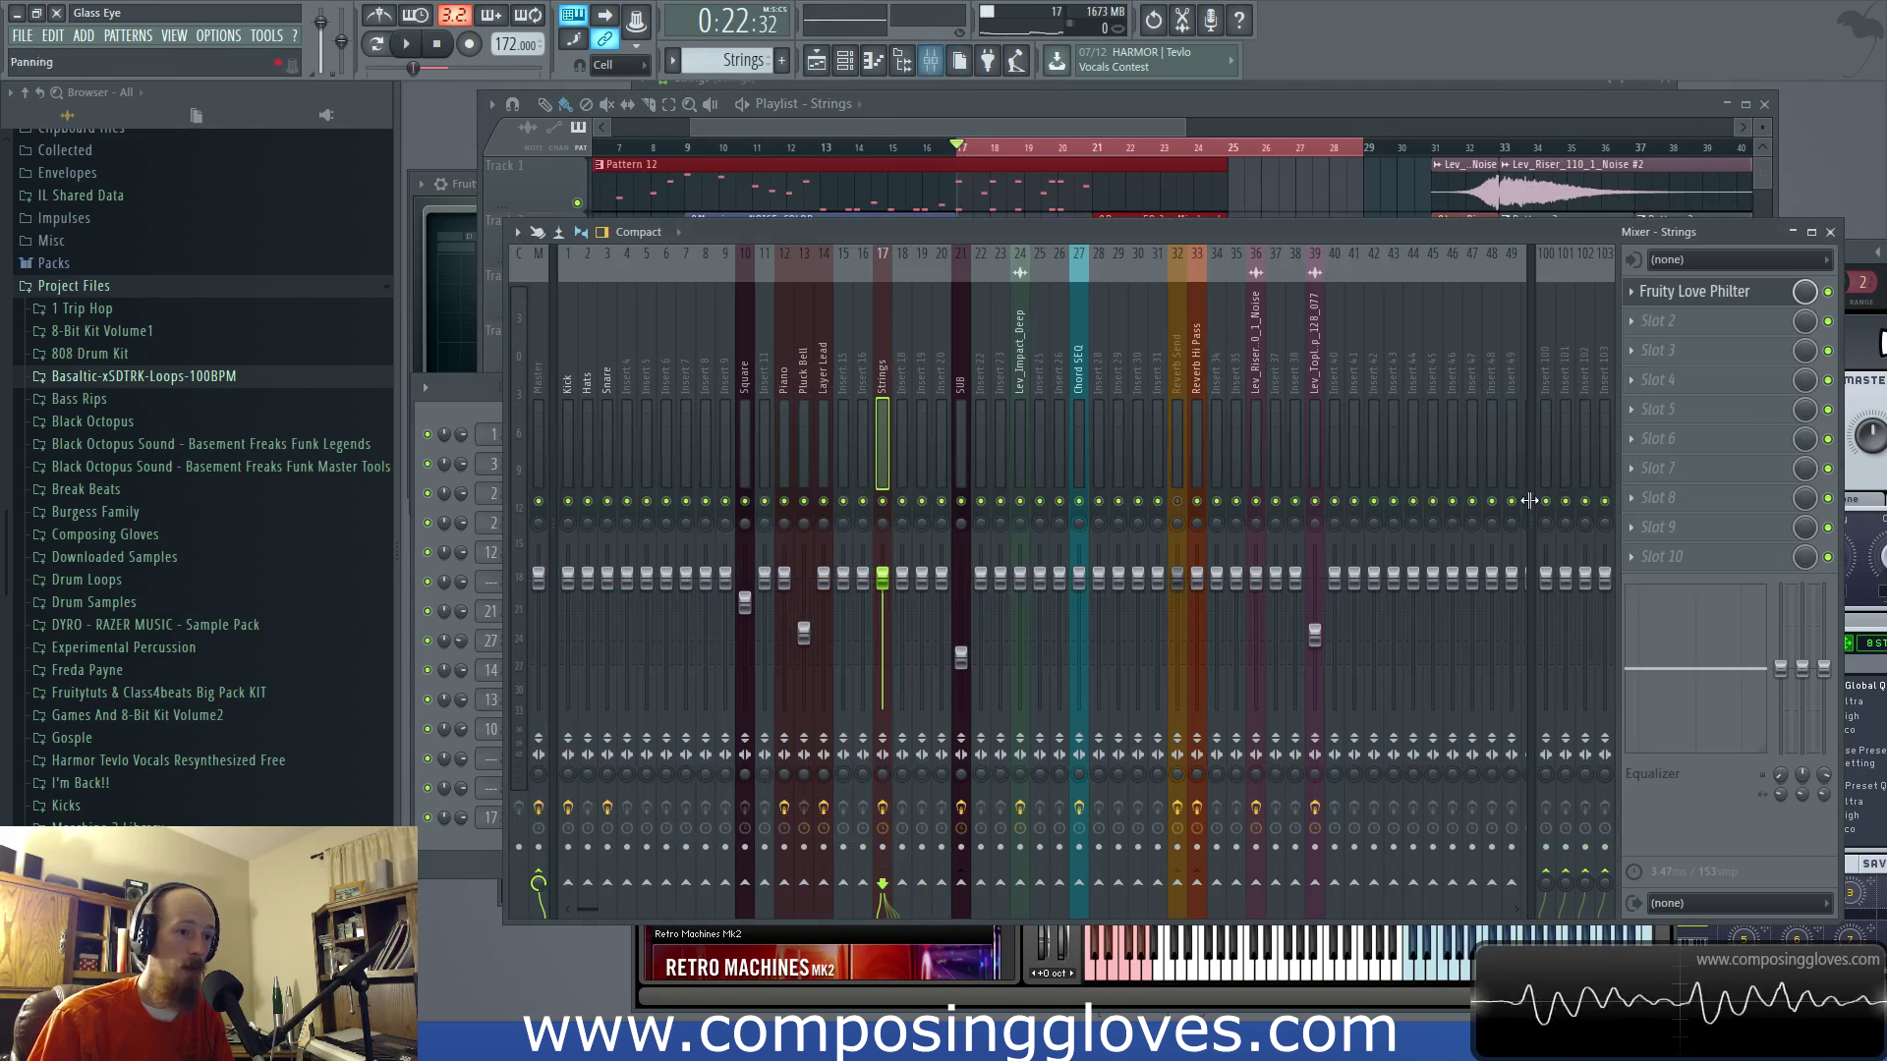
click(1744, 295)
right_click(711, 408)
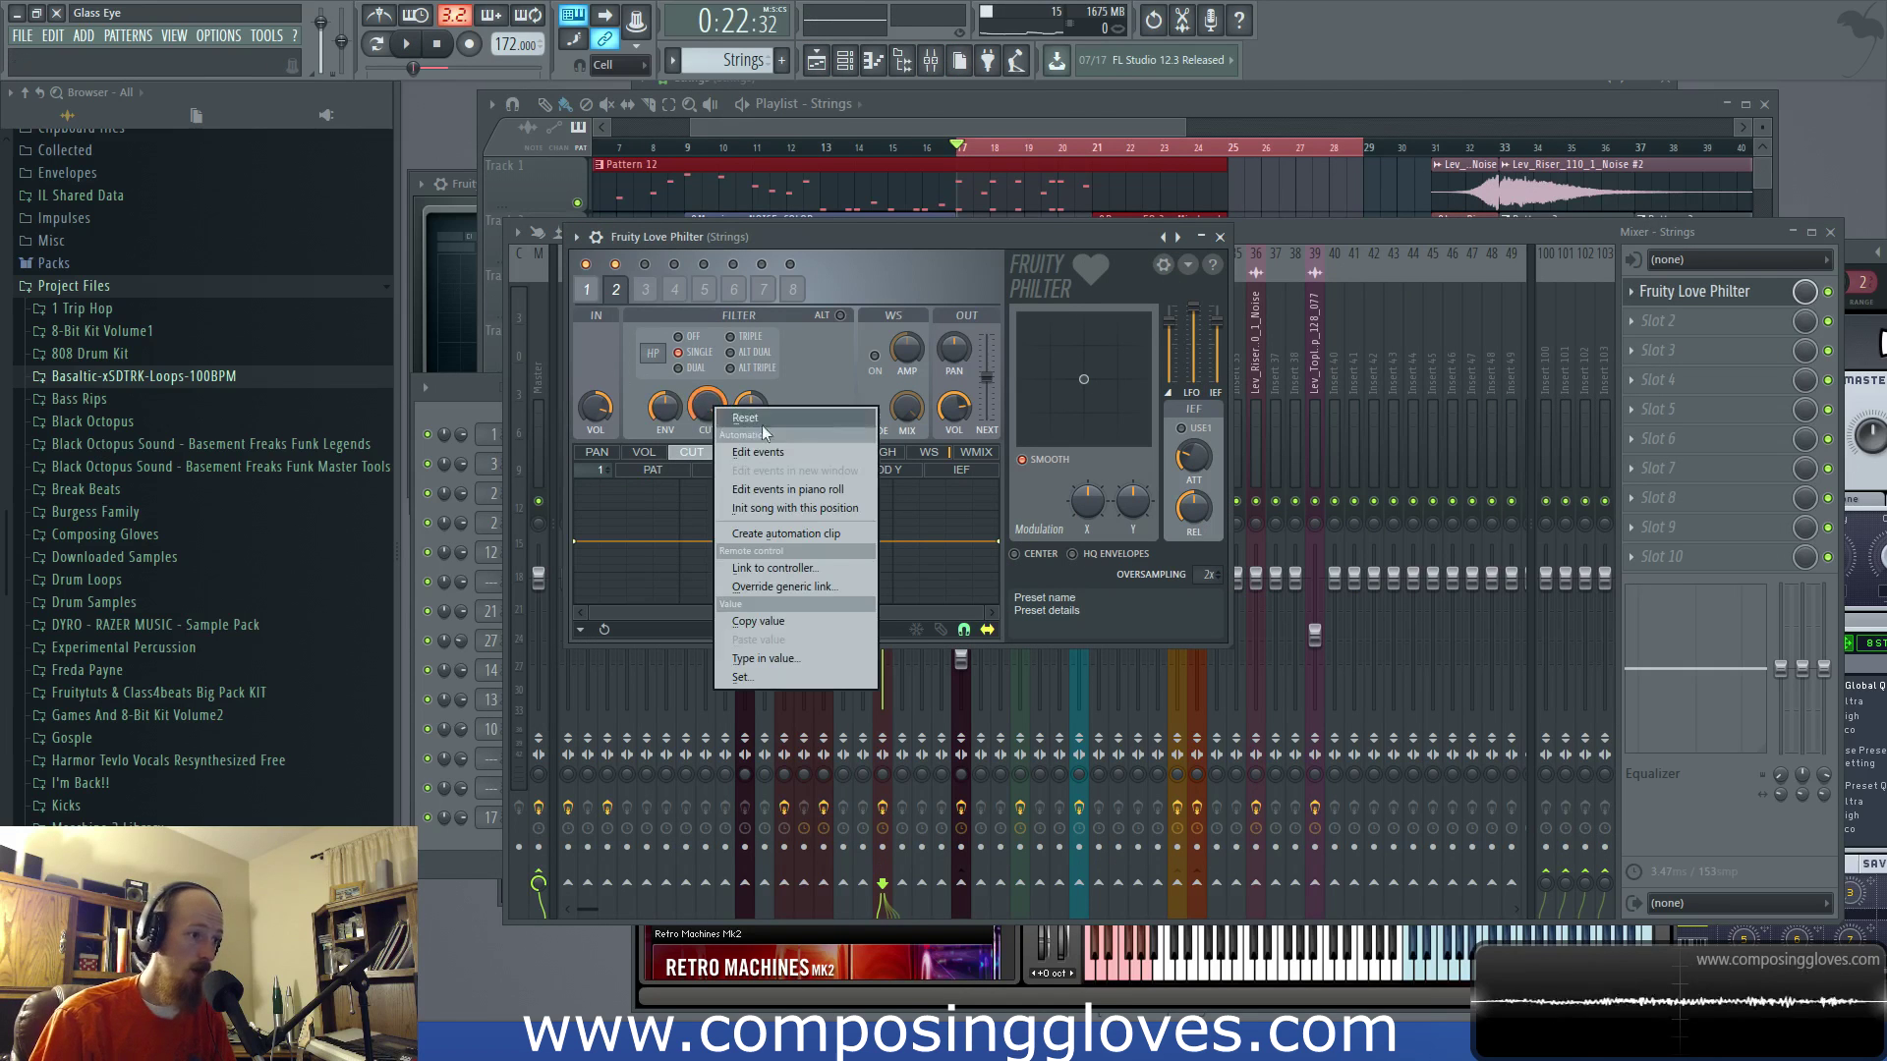
click(842, 536)
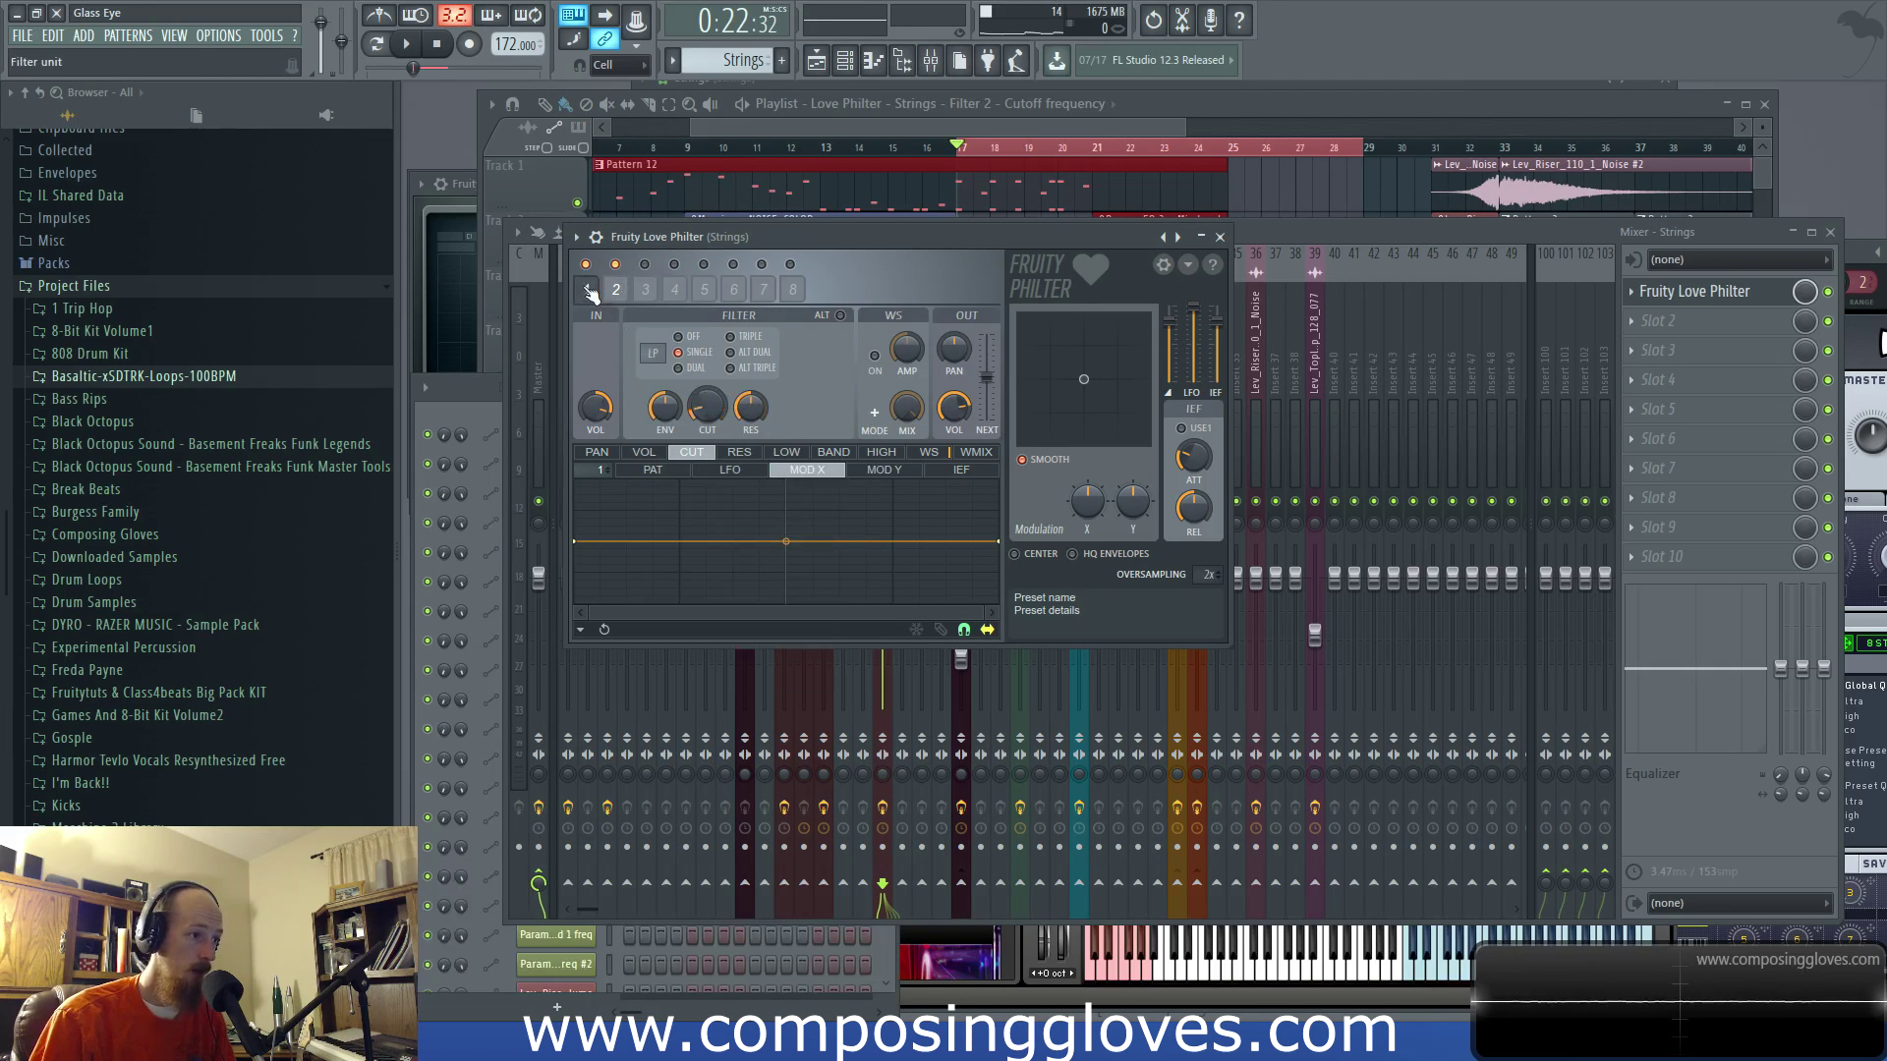
right_click(707, 411)
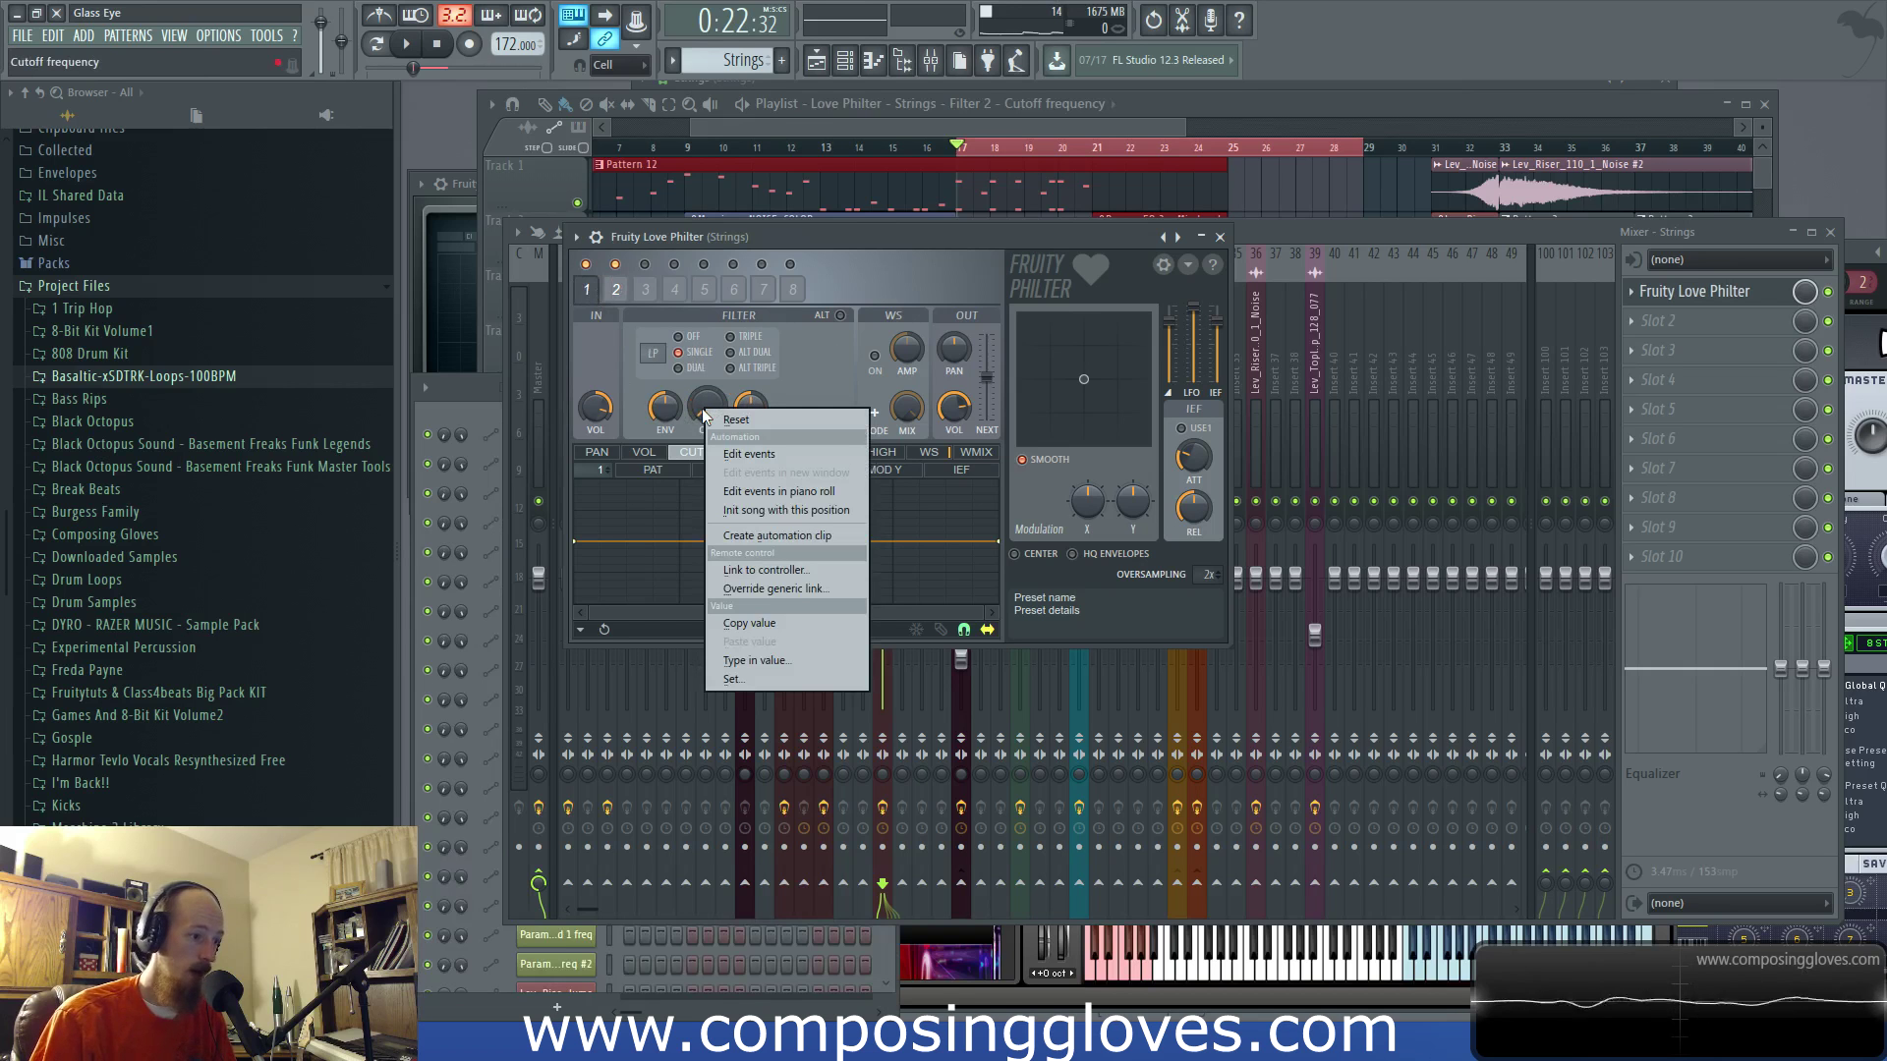
click(777, 535)
Step: Move the Filter 2 cutoff clip to Track 15, and shape the Filter 2 automation as a falling ramp and Filter 1 as a rising ramp
click(1169, 110)
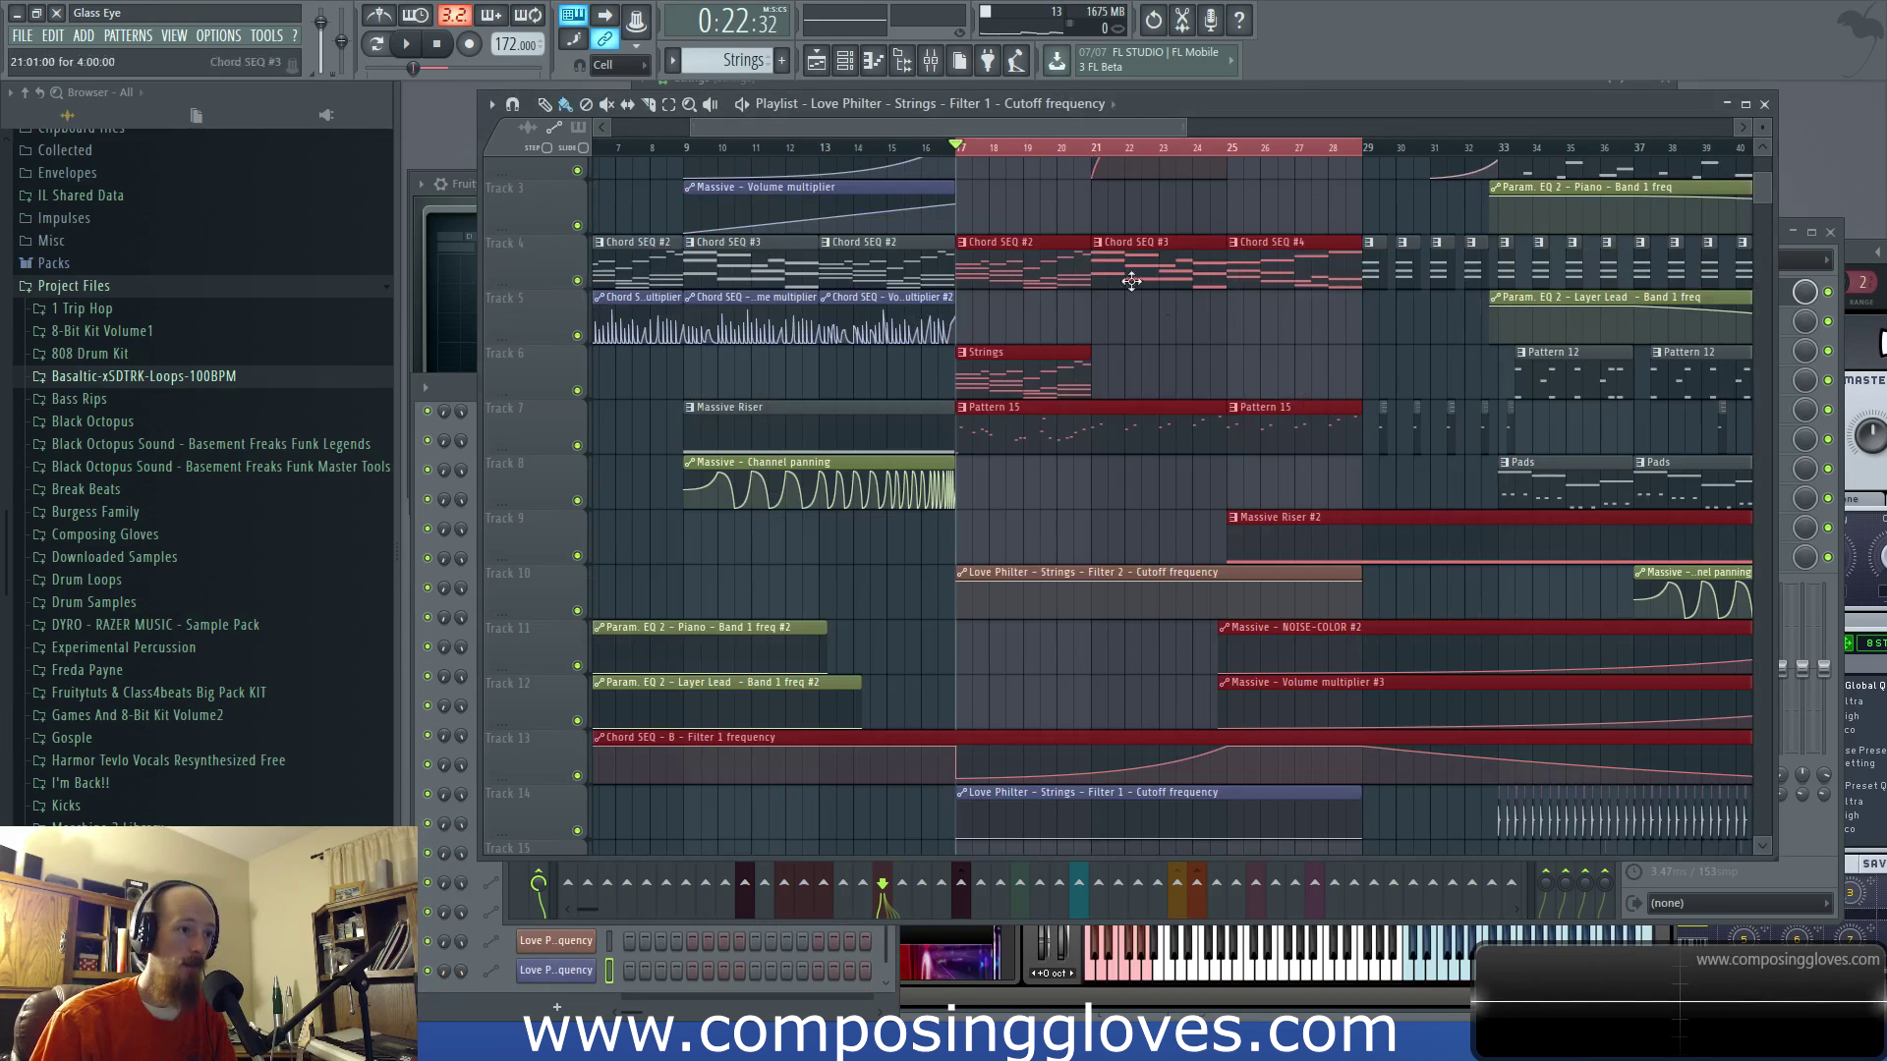
scroll(1116, 668, up, 2)
scroll(1116, 666, down, 2)
mouse_move(1074, 594)
mouse_down()
mouse_move(1087, 645)
mouse_move(1067, 663)
mouse_move(1089, 568)
mouse_up()
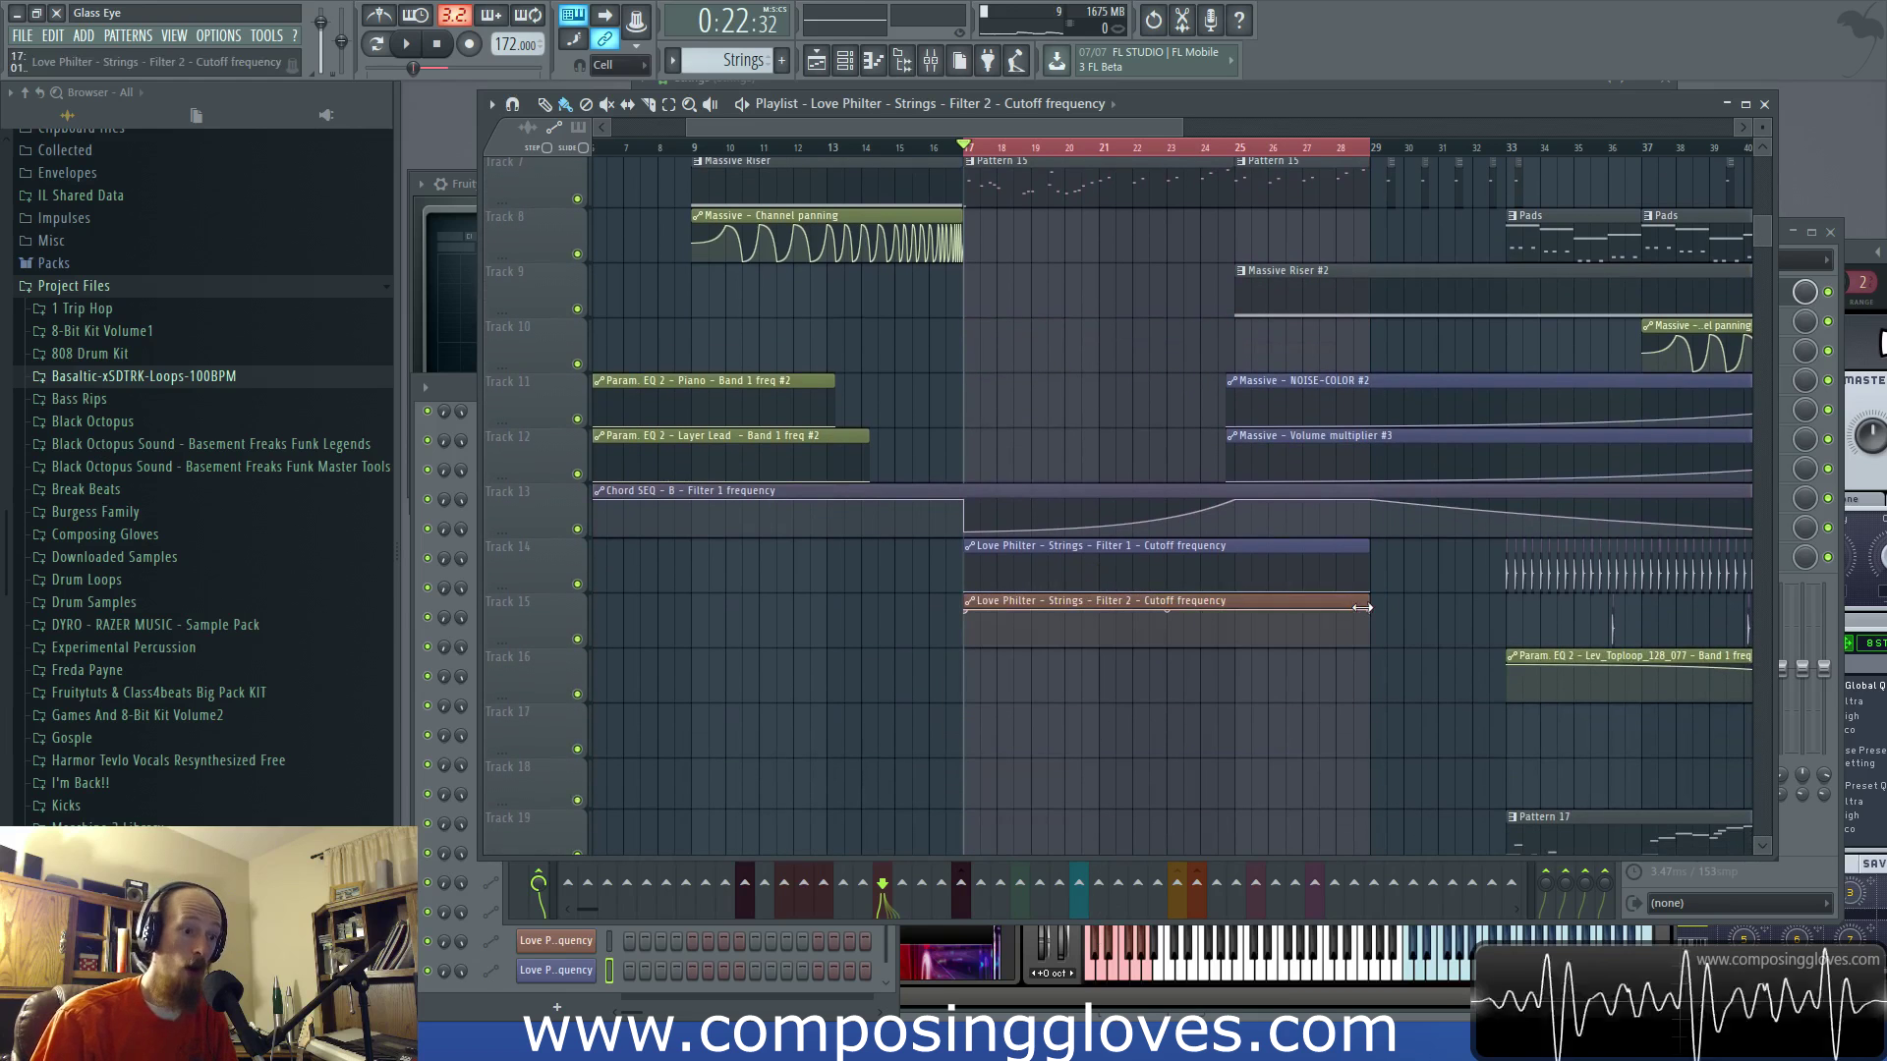
drag(1374, 612, 1374, 543)
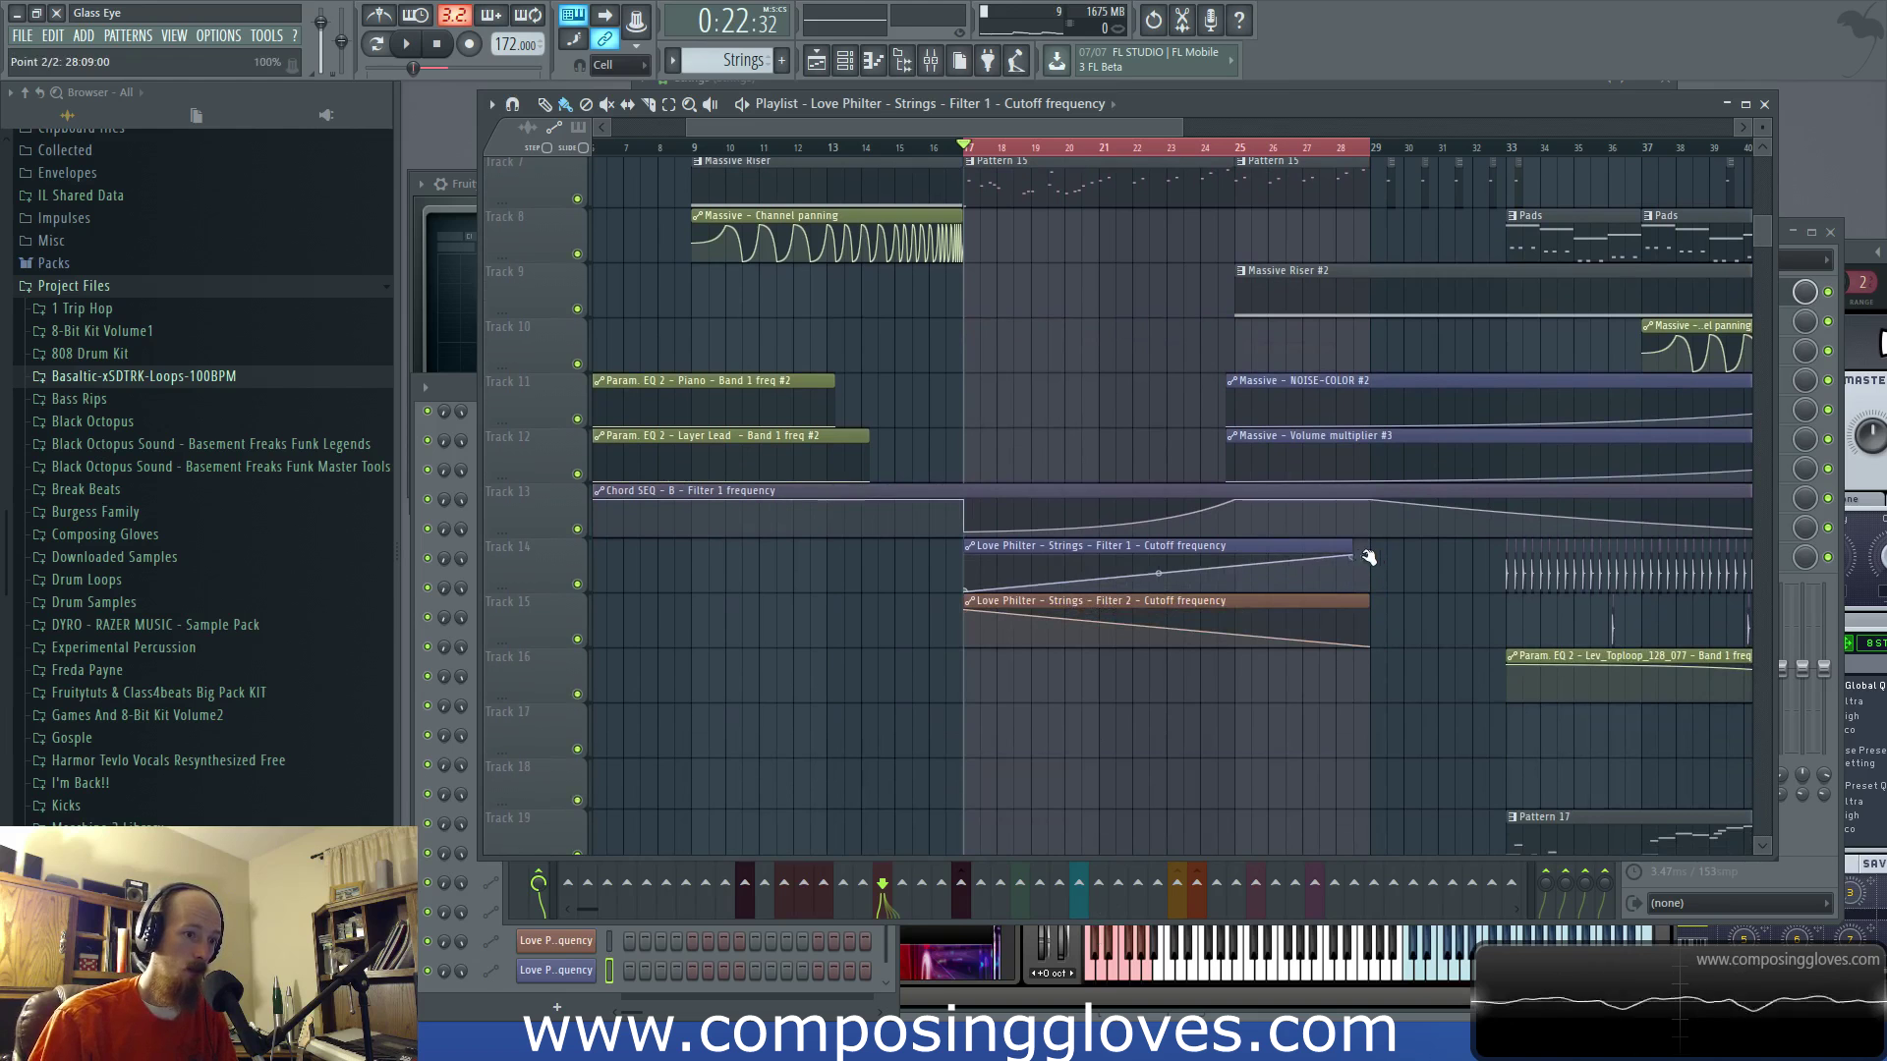
Step: Select the Chord SEQ #3 pattern at bar 21 and copy the notes of its Chord SEQ channel
scroll(1170, 423, up, 5)
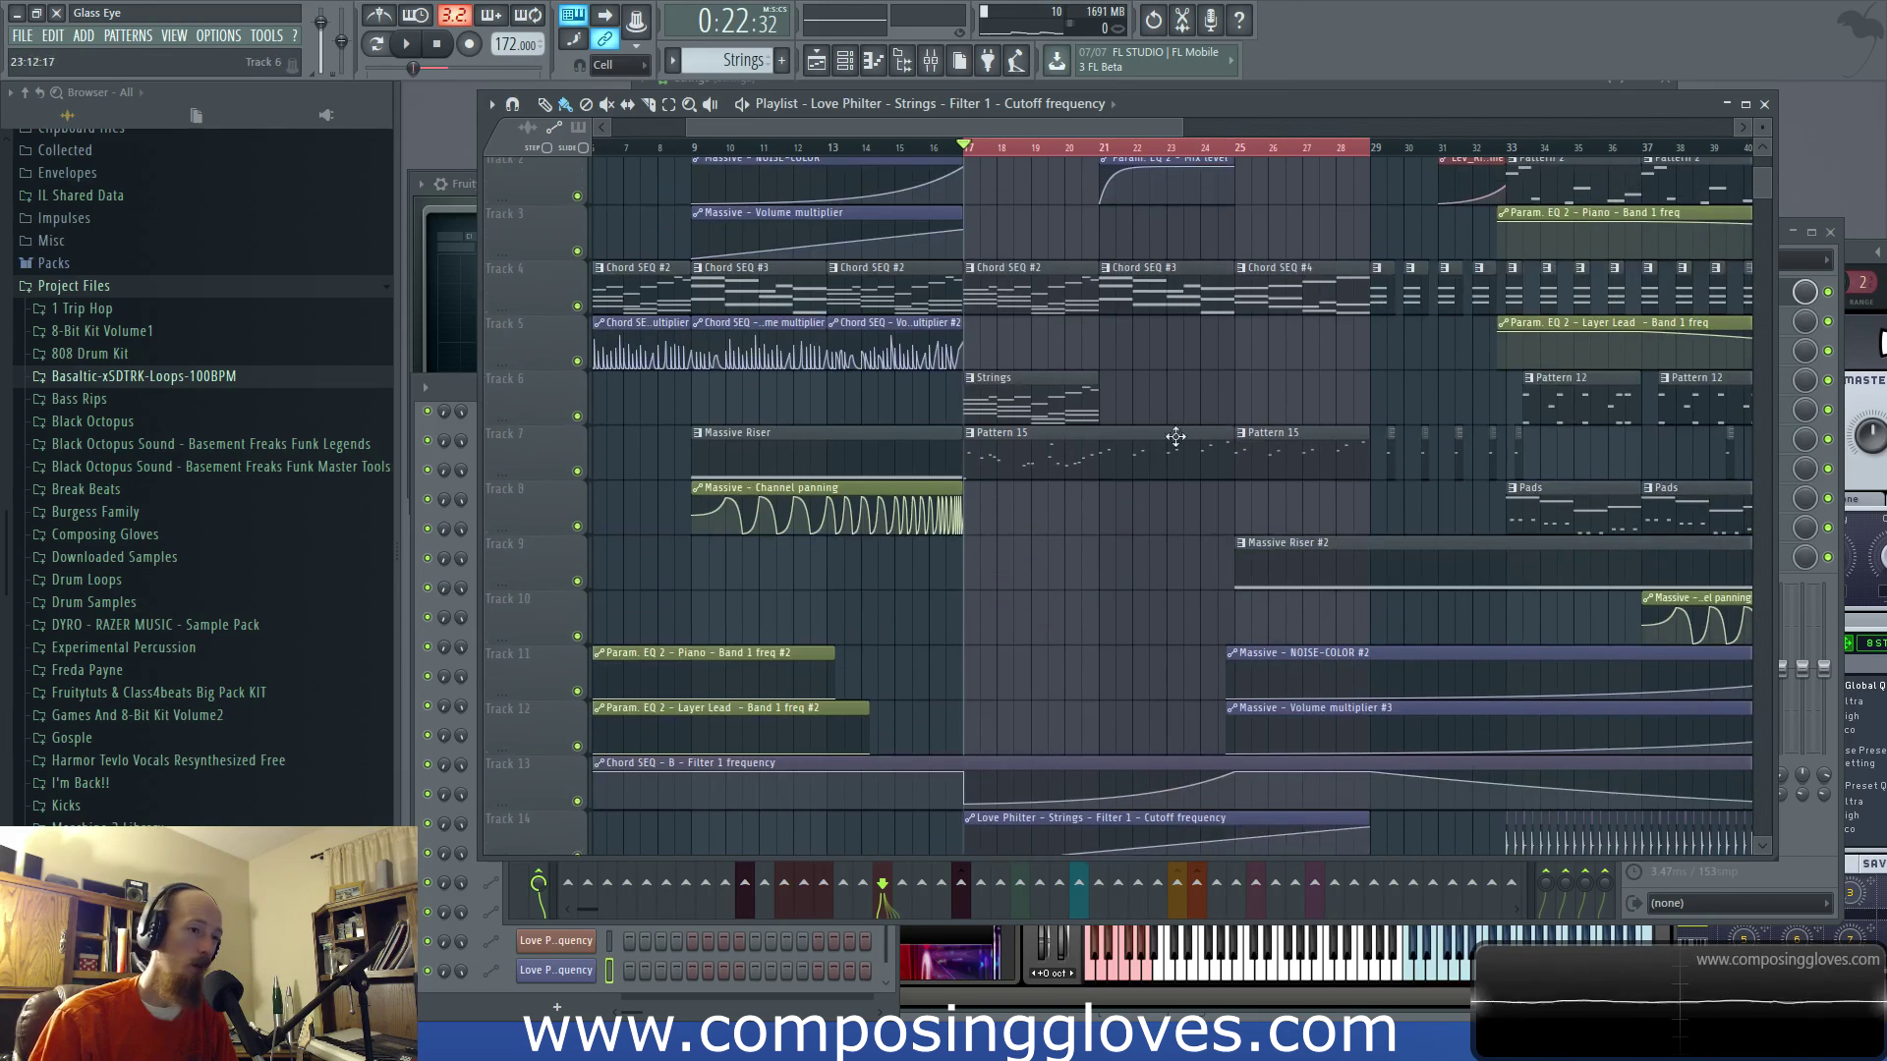
click(1178, 295)
key(F6)
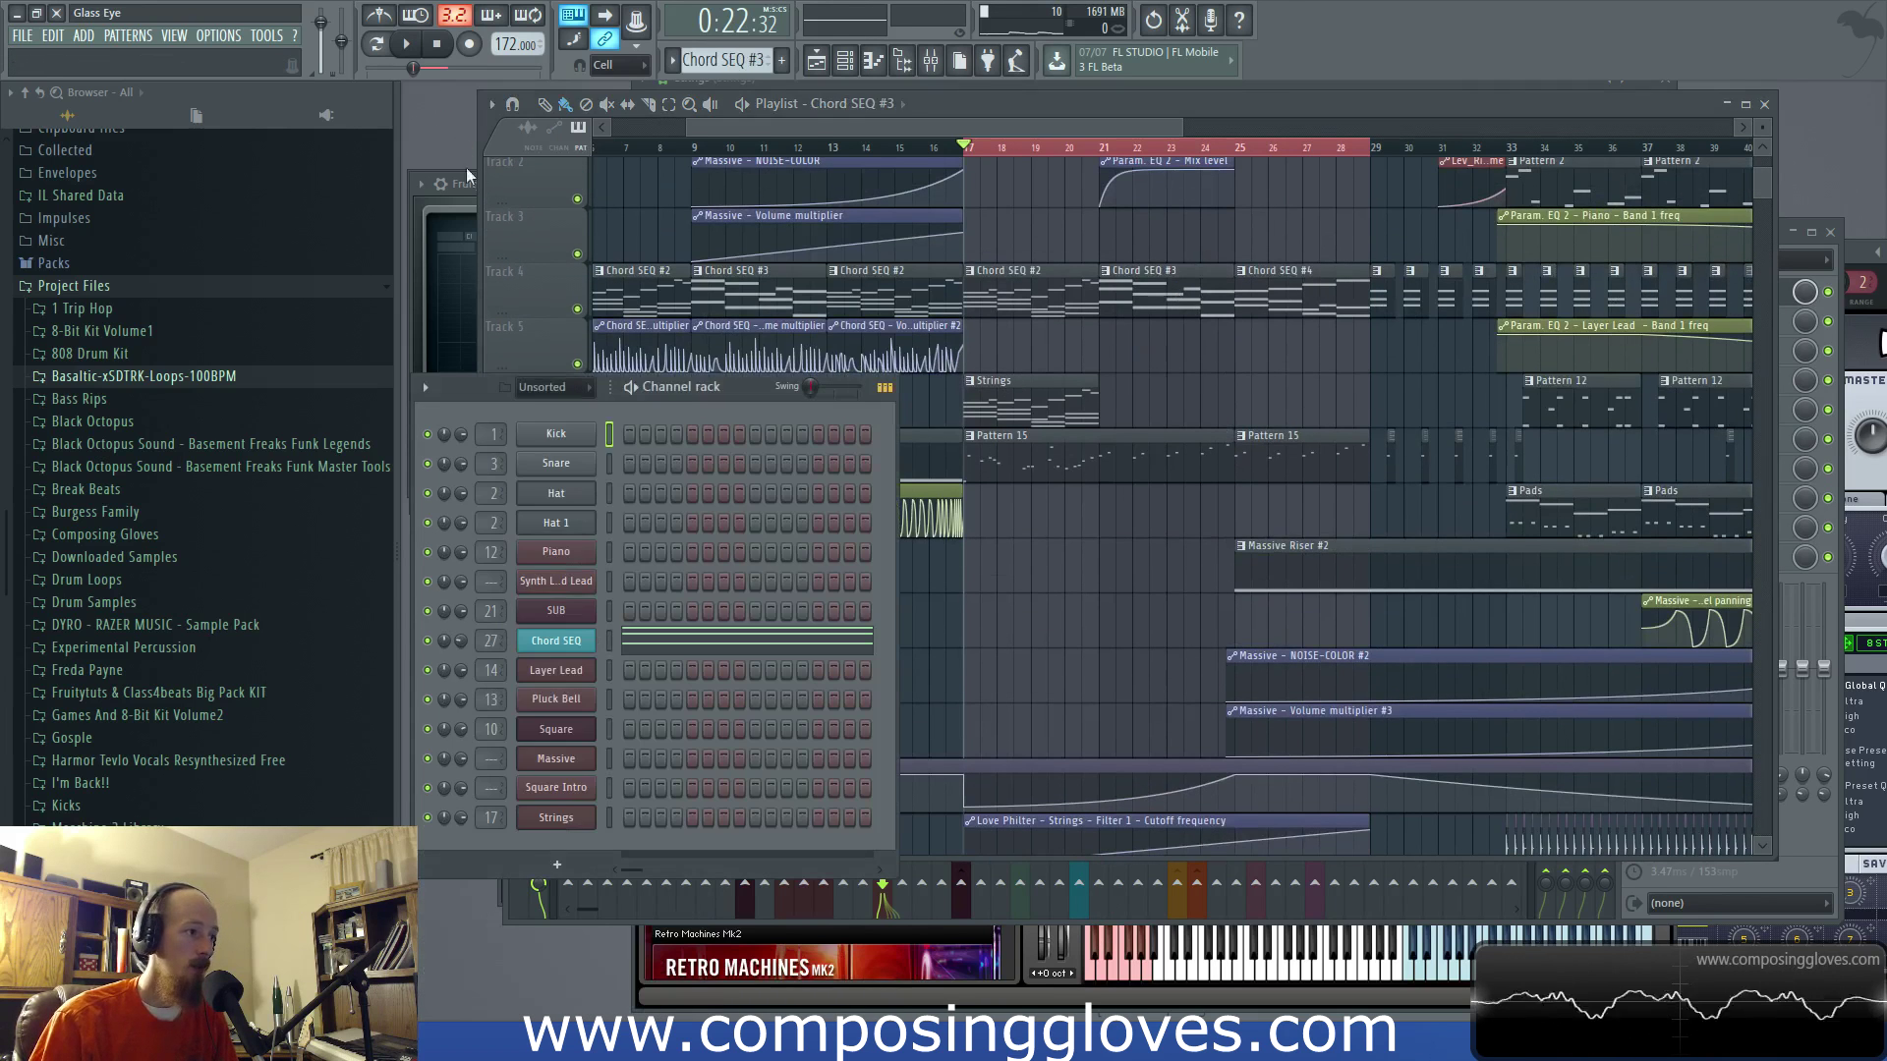
right_click(567, 653)
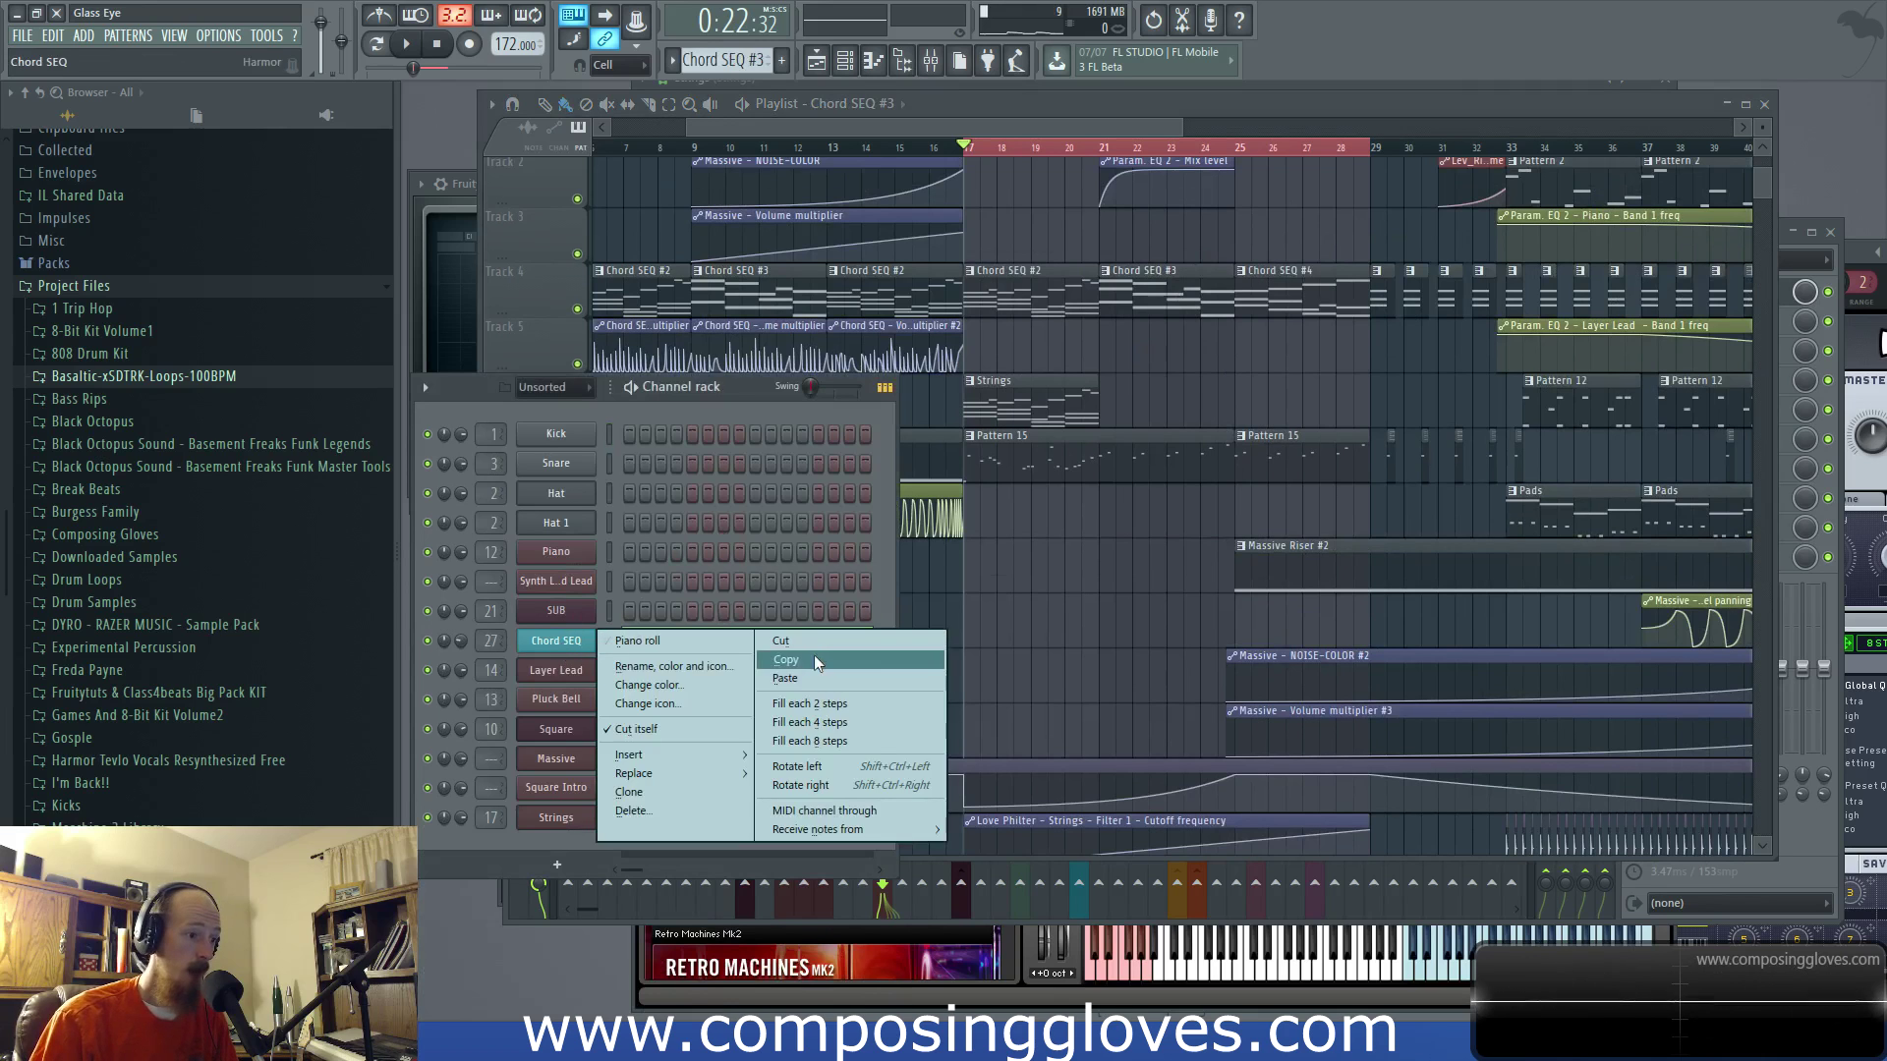
click(814, 654)
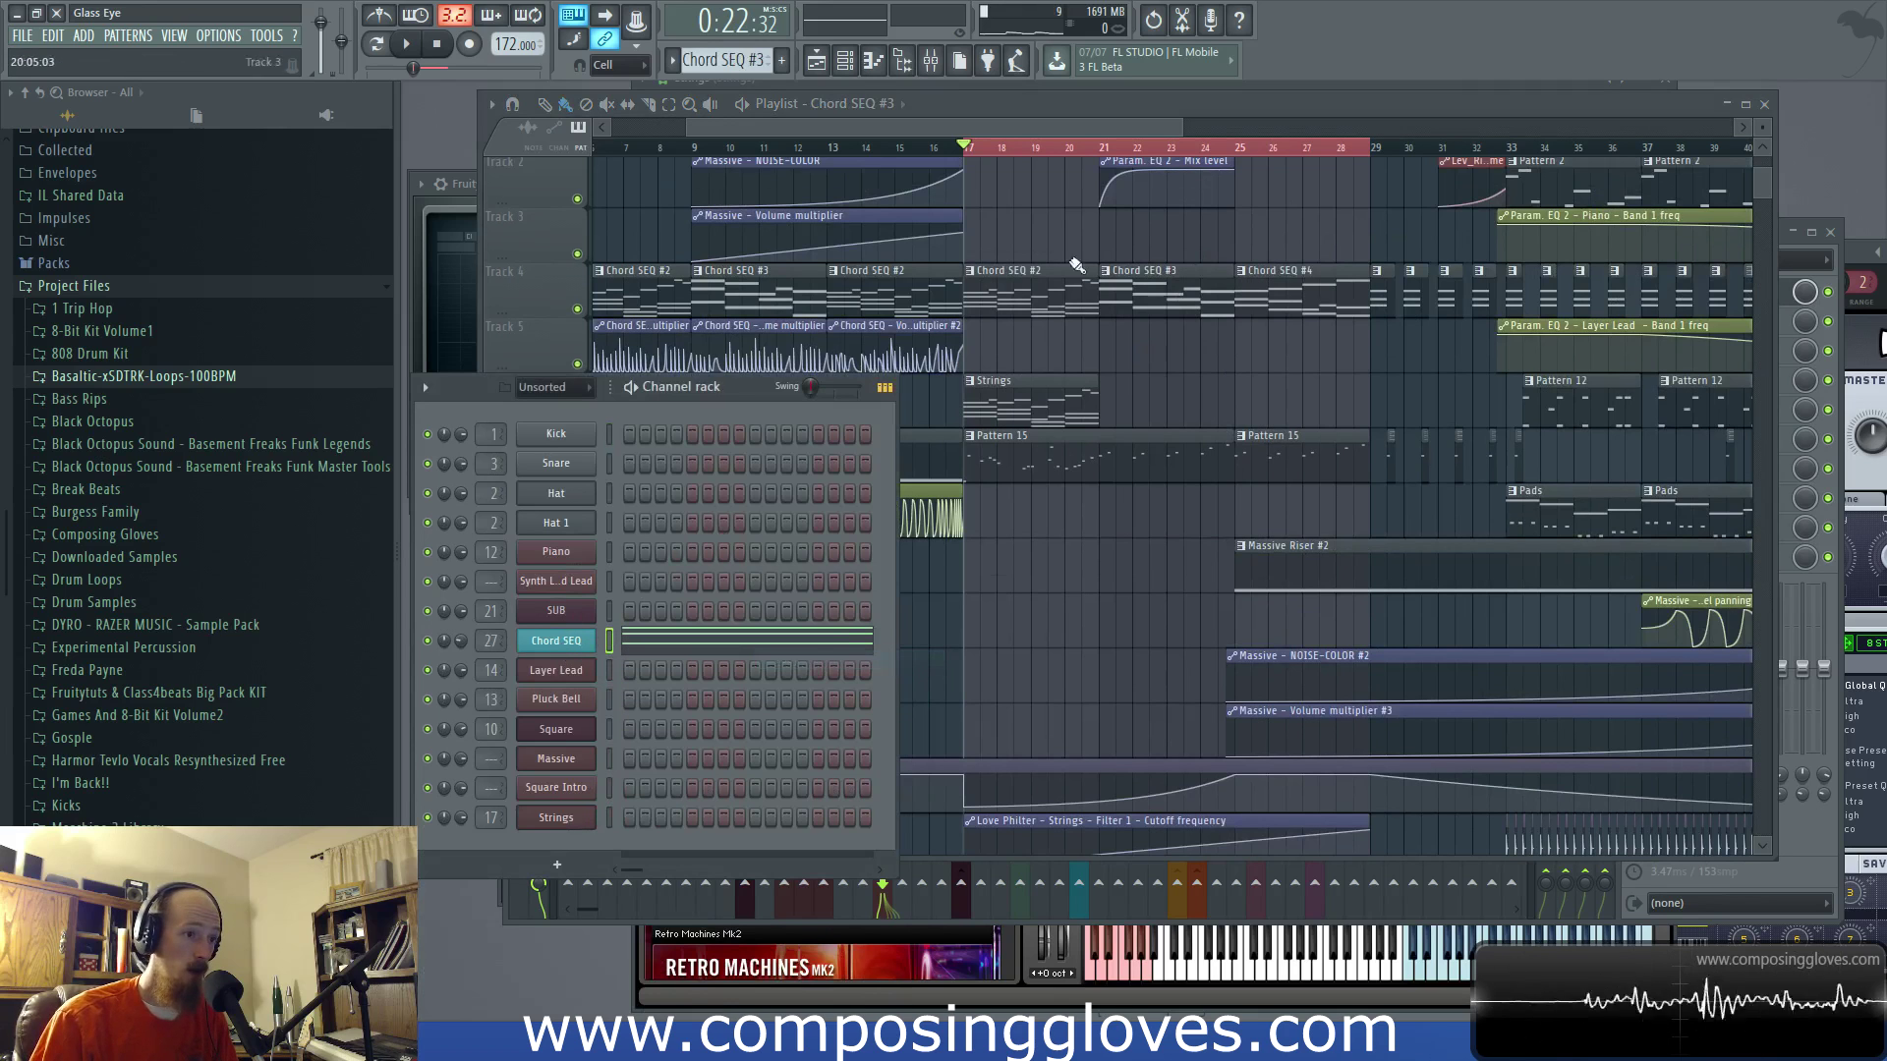
Step: Create a new pattern named "String Fun"
click(781, 60)
text(String )
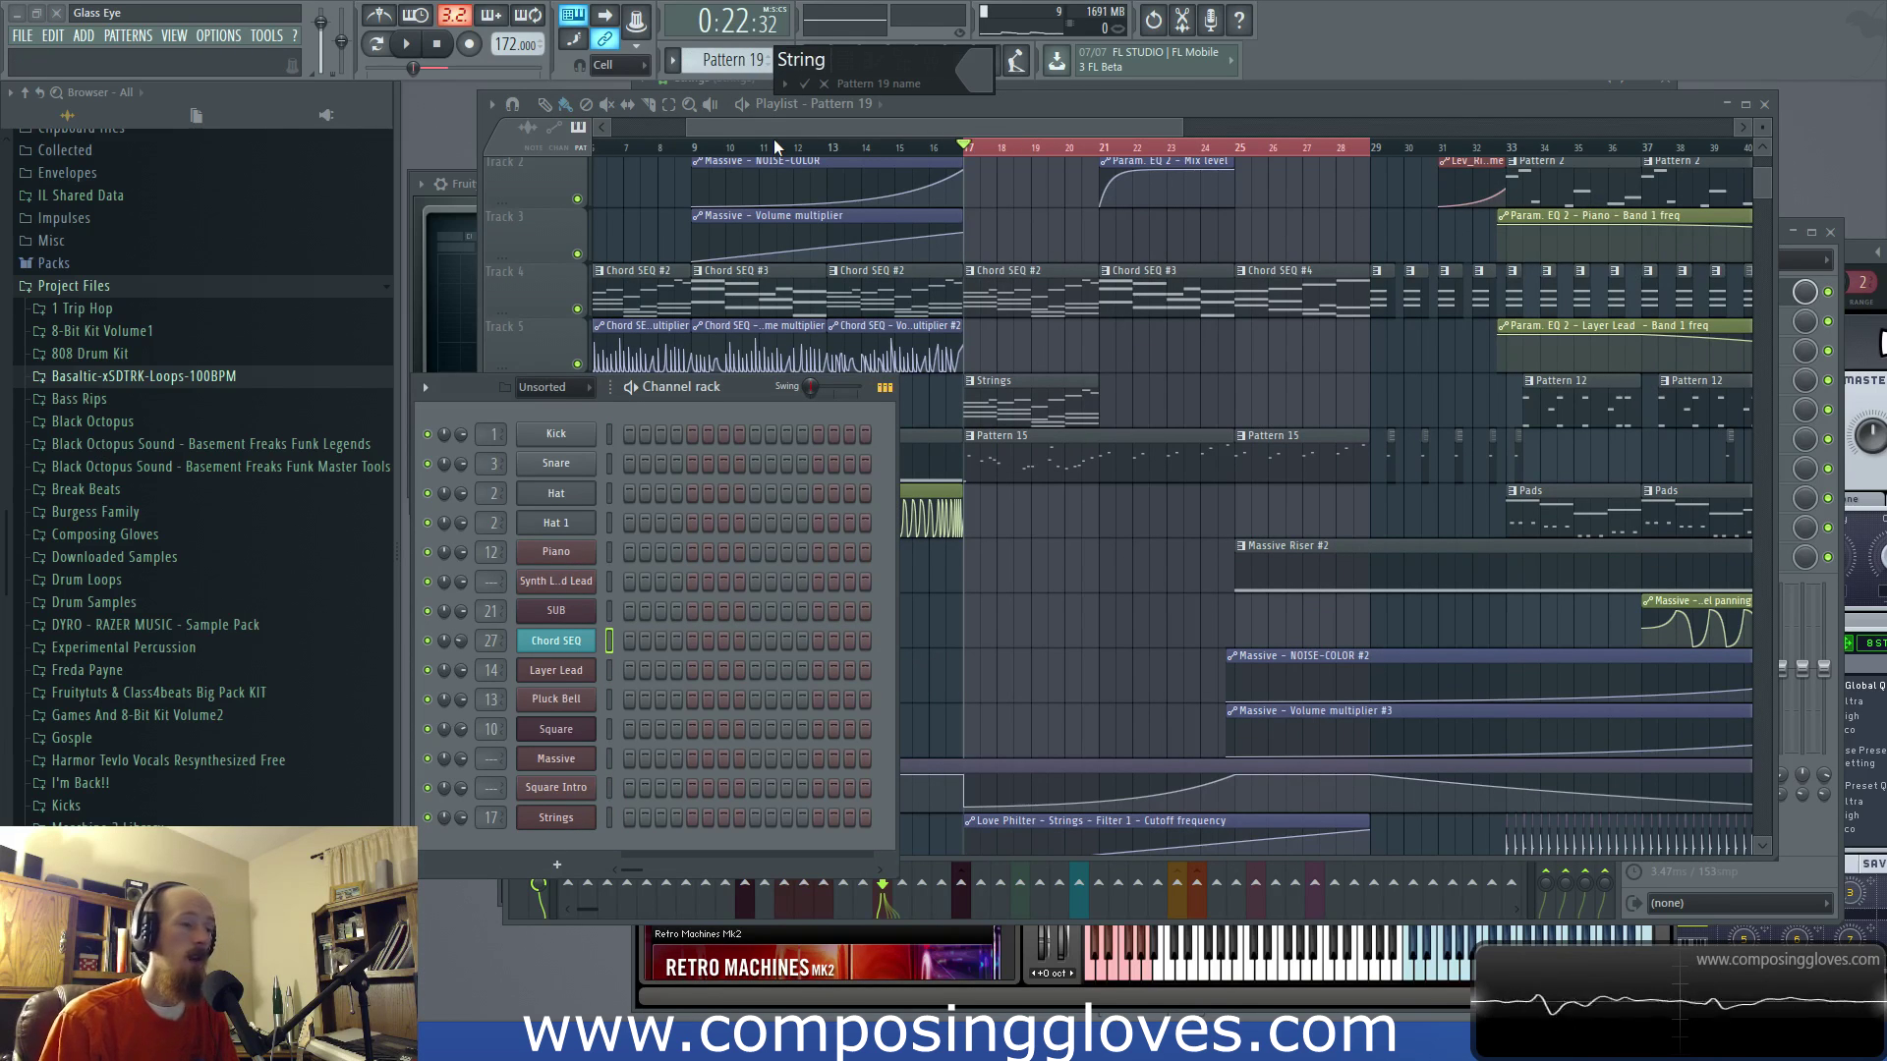
text(Fun)
key(Return)
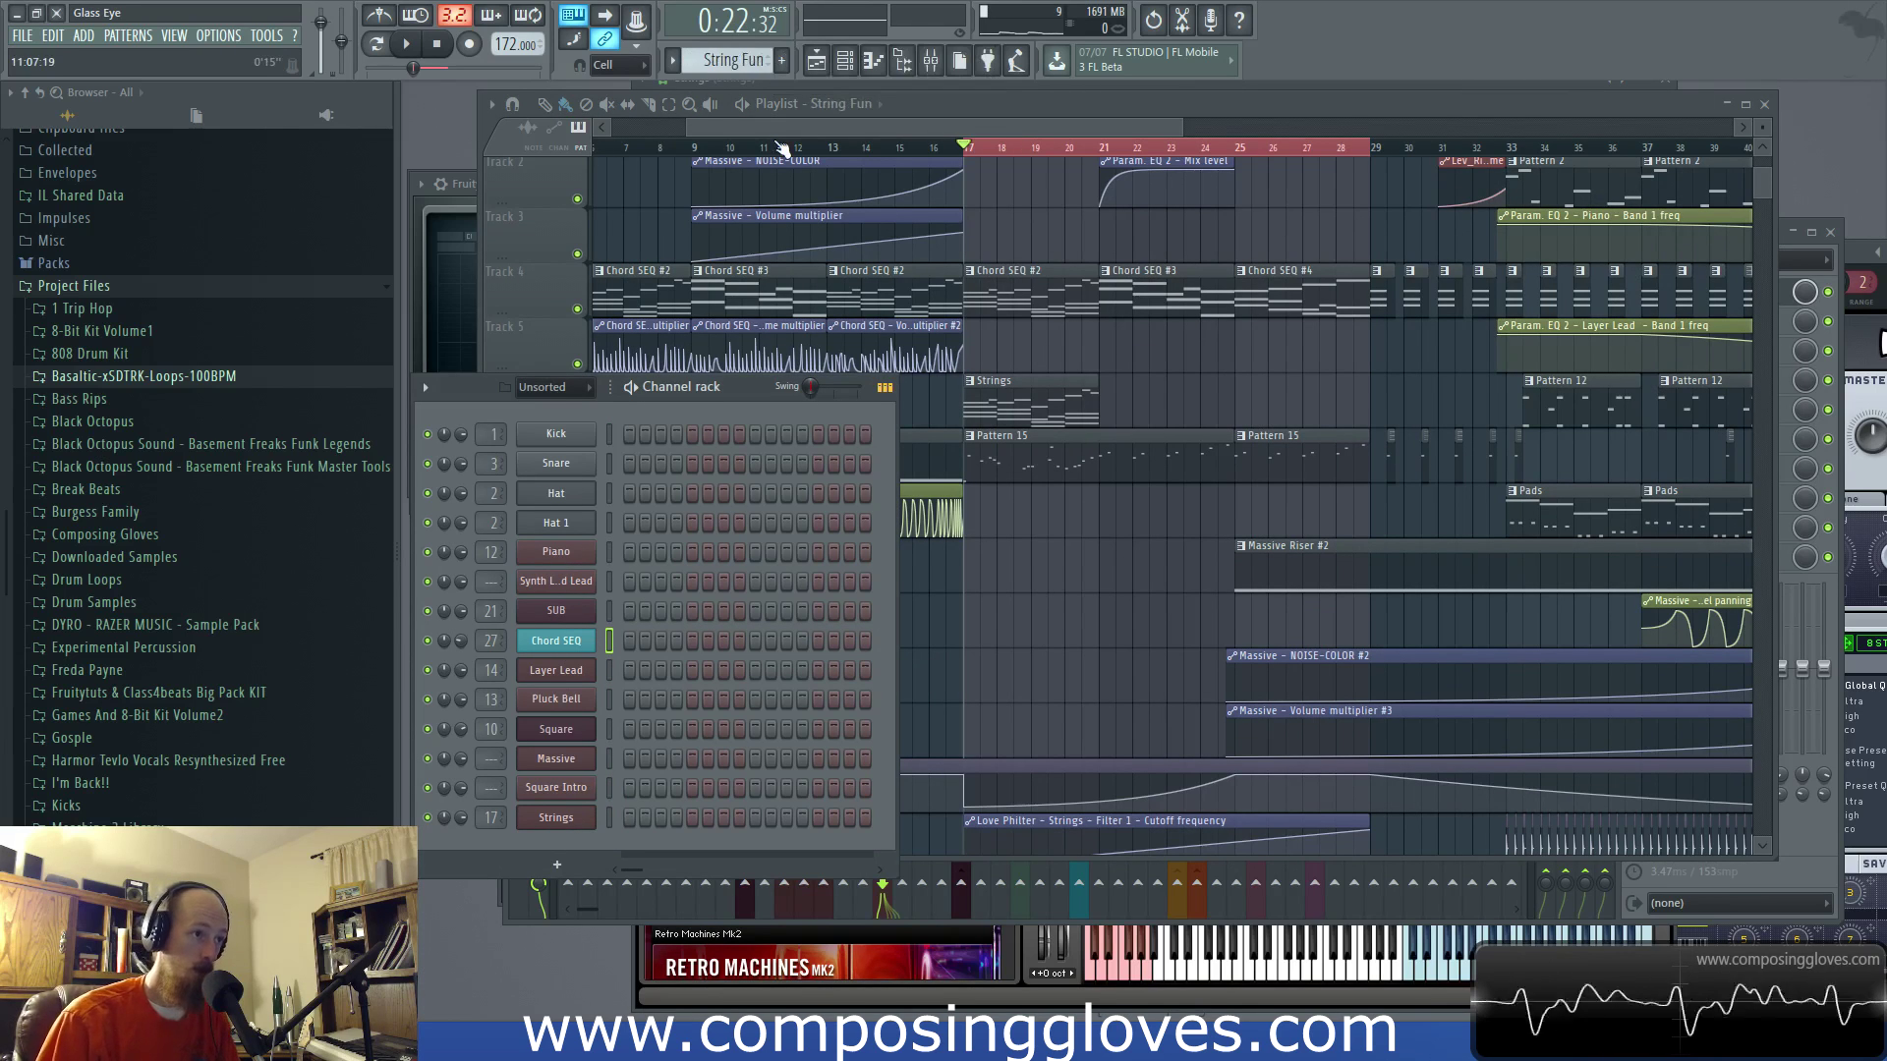
Step: Paste the copied notes into the Strings channel of String Fun and place the pattern on Track 6 at bar 21
right_click(540, 828)
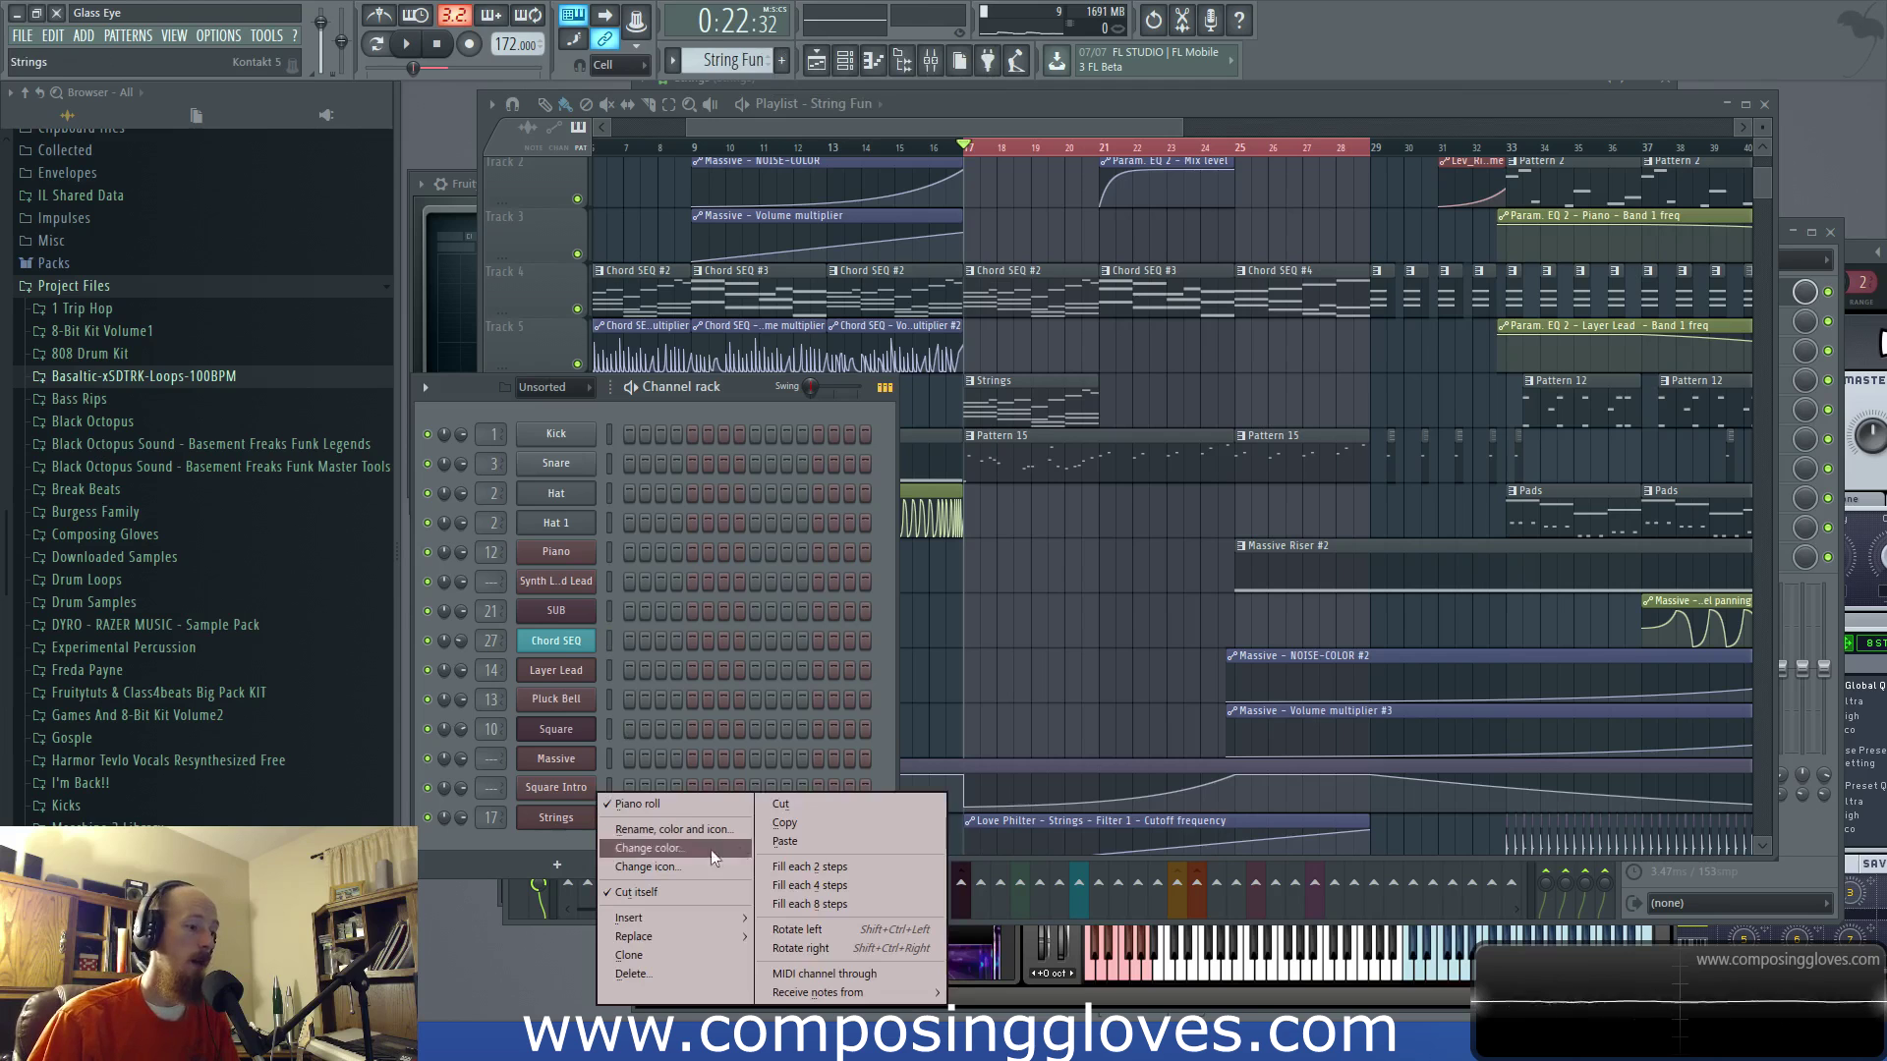
click(833, 847)
click(1121, 421)
drag(1174, 405, 1156, 407)
Step: Select the Chord SEQ #4 pattern at bar 25 and copy the notes of its Chord SEQ channel
double_click(1329, 295)
click(556, 639)
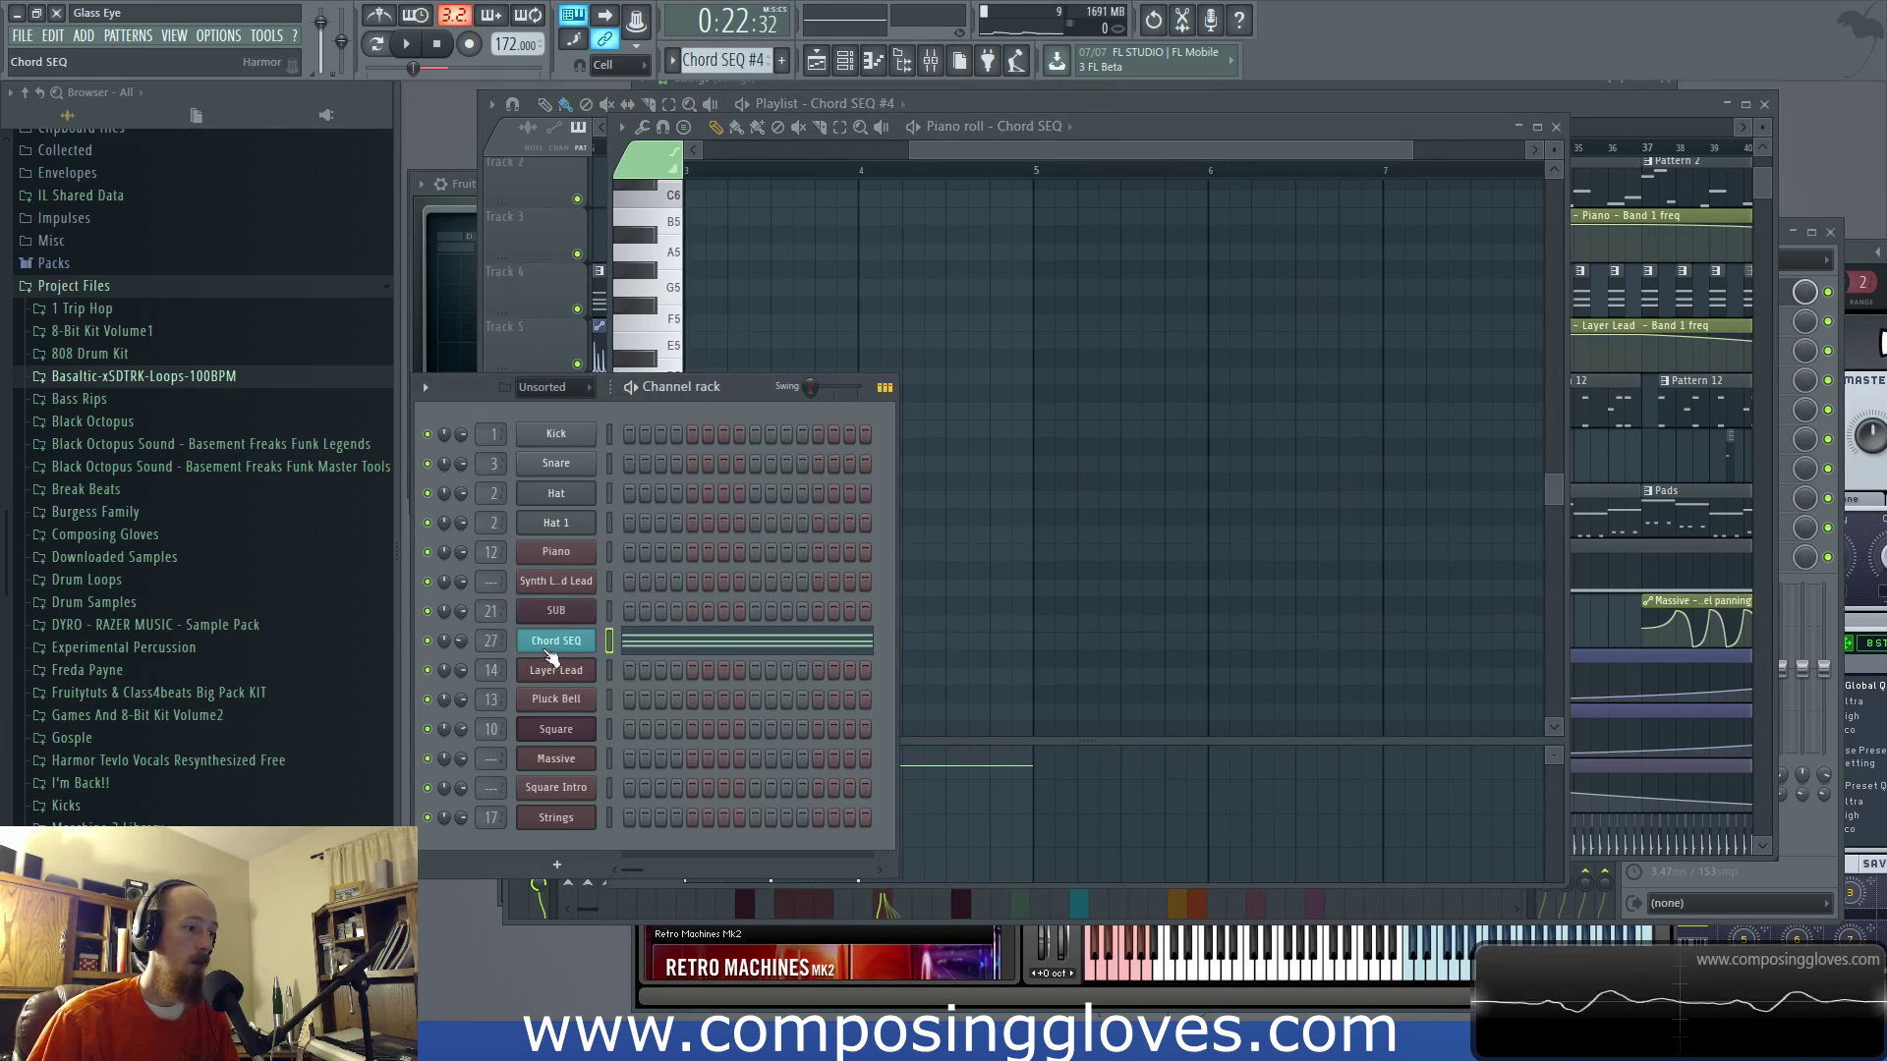
right_click(587, 639)
click(806, 662)
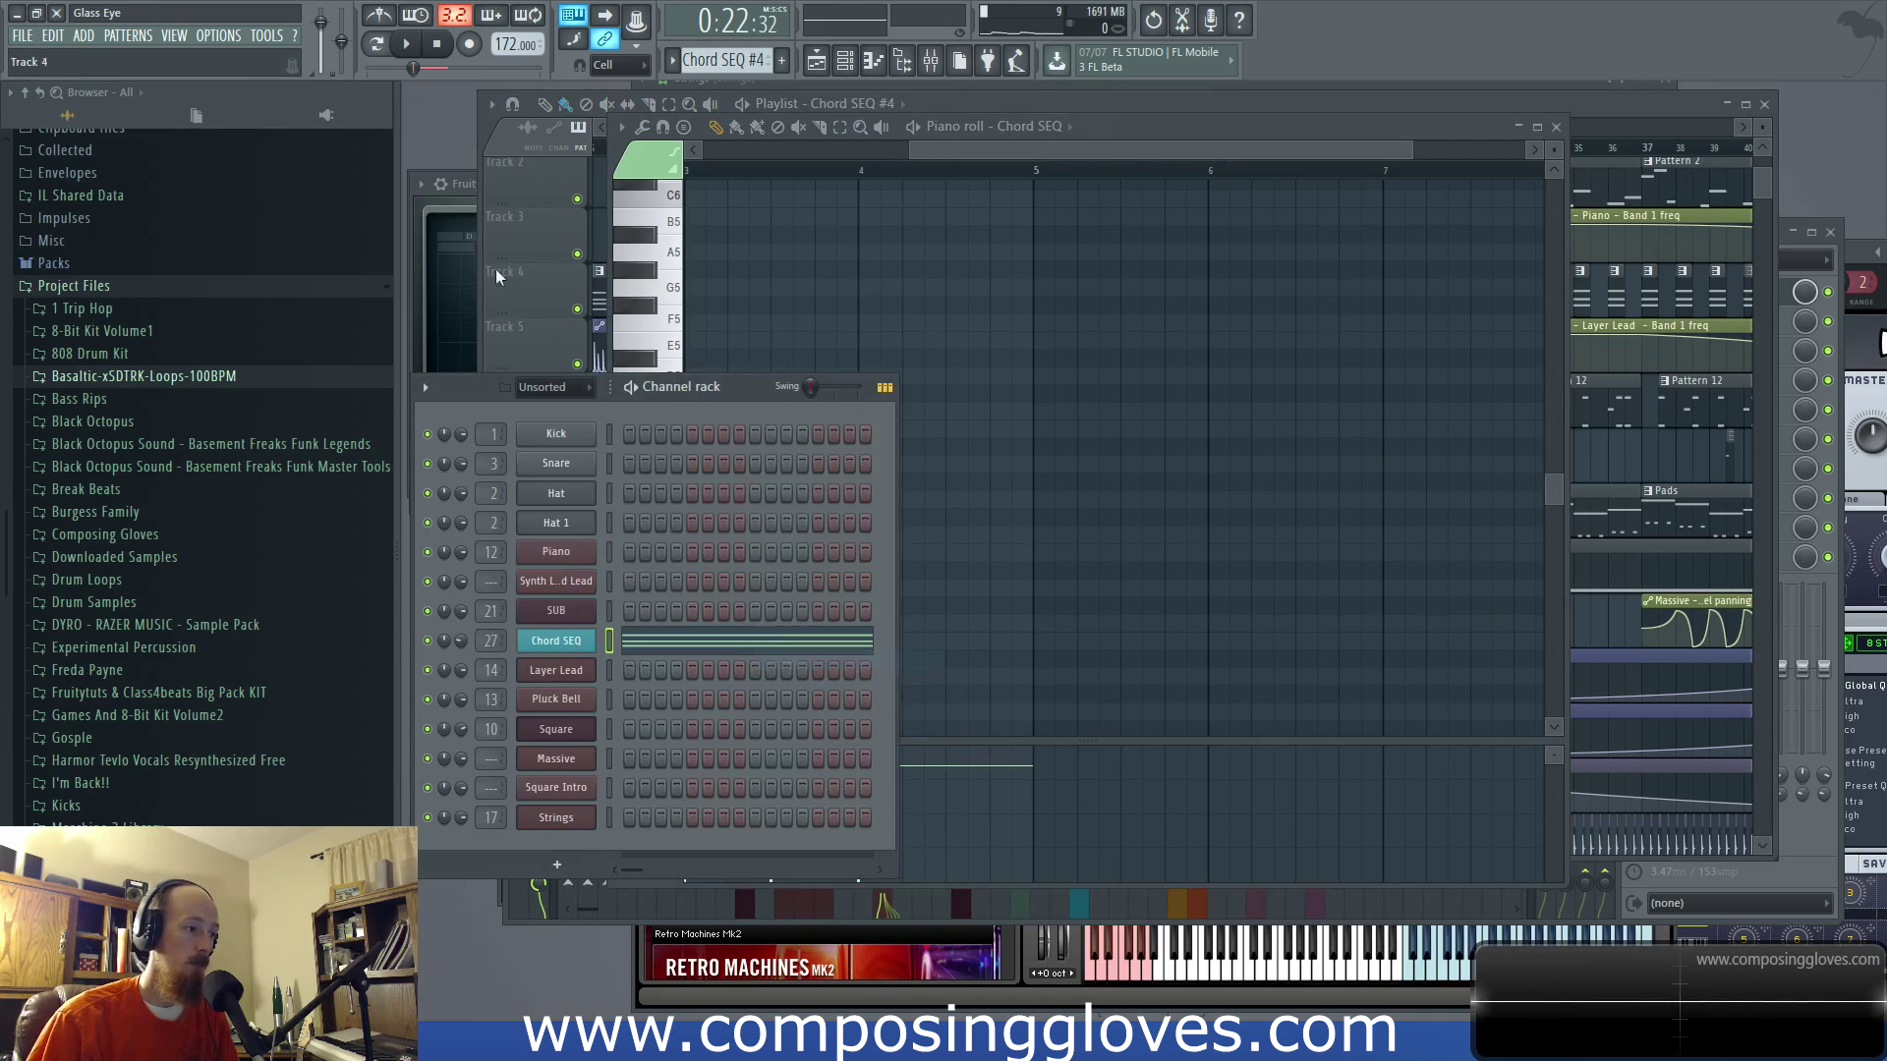
Step: Create a new pattern, paste the copied notes into its Strings channel, and transpose them down one octave
key(F5)
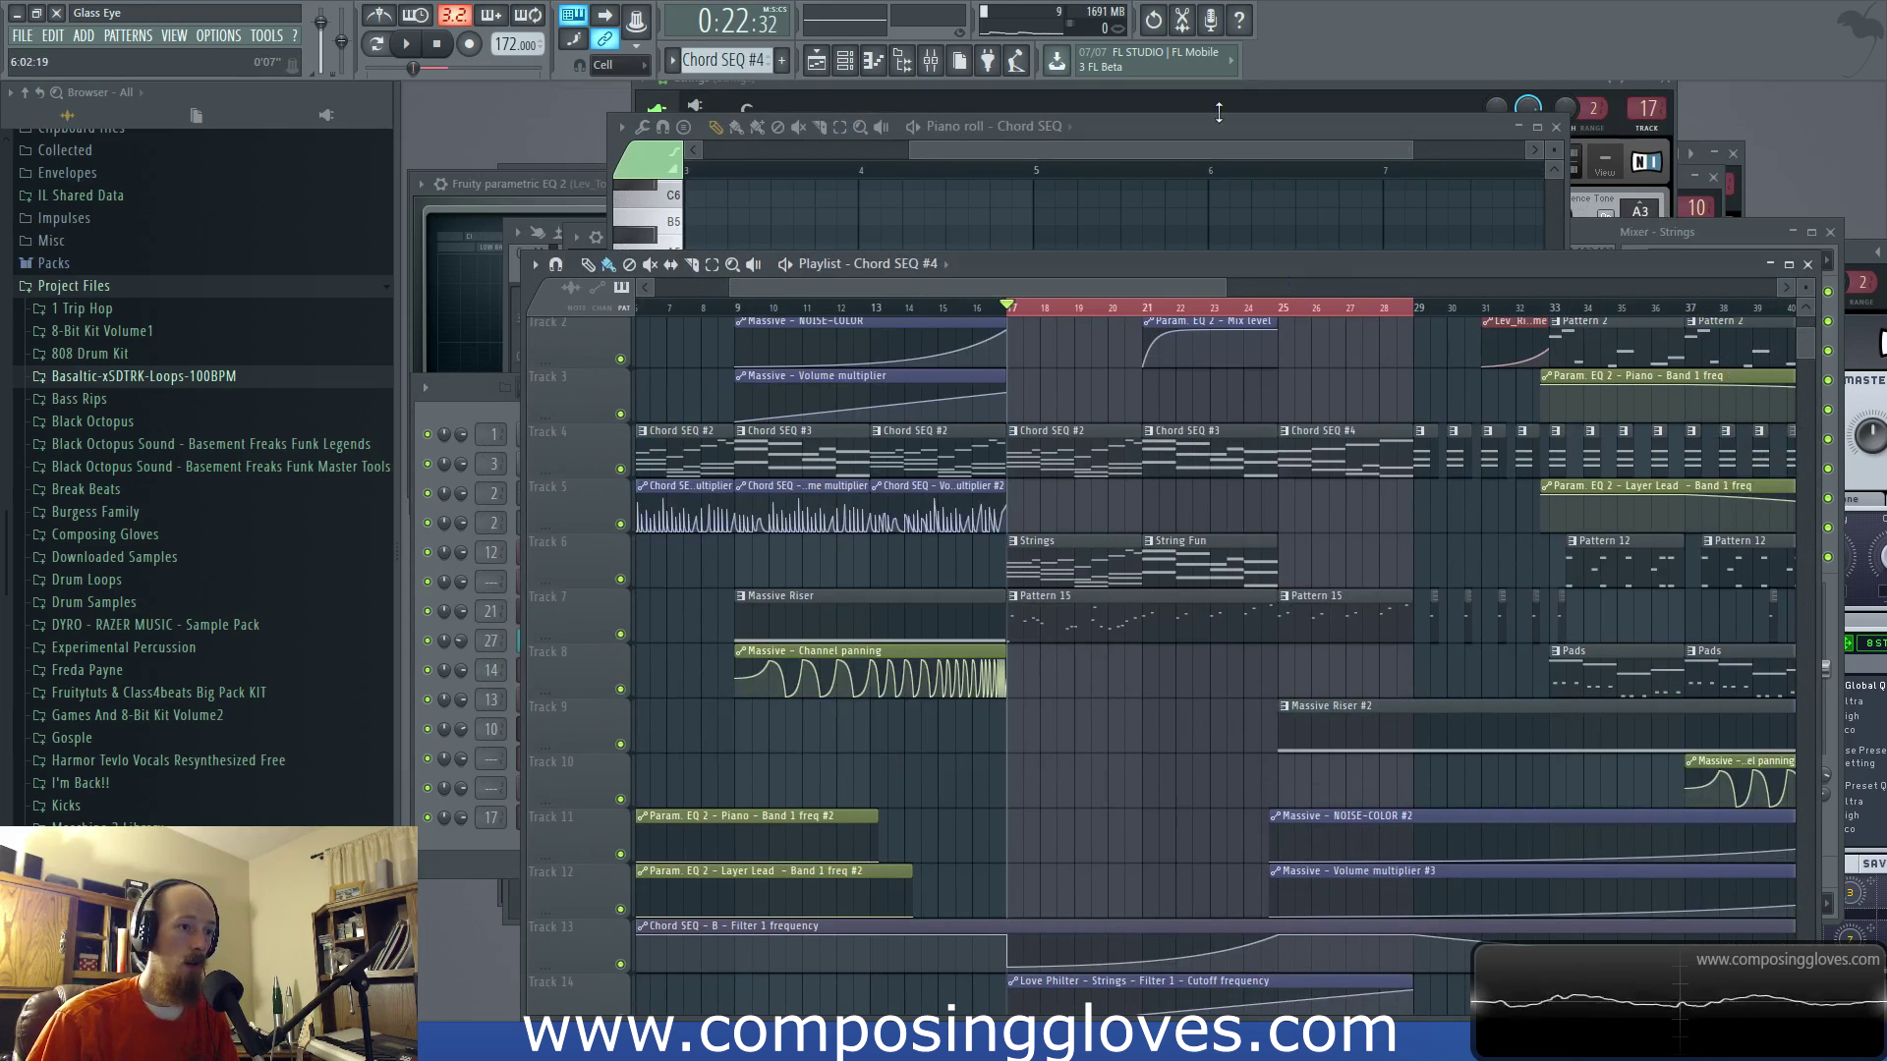
key(F6)
click(781, 60)
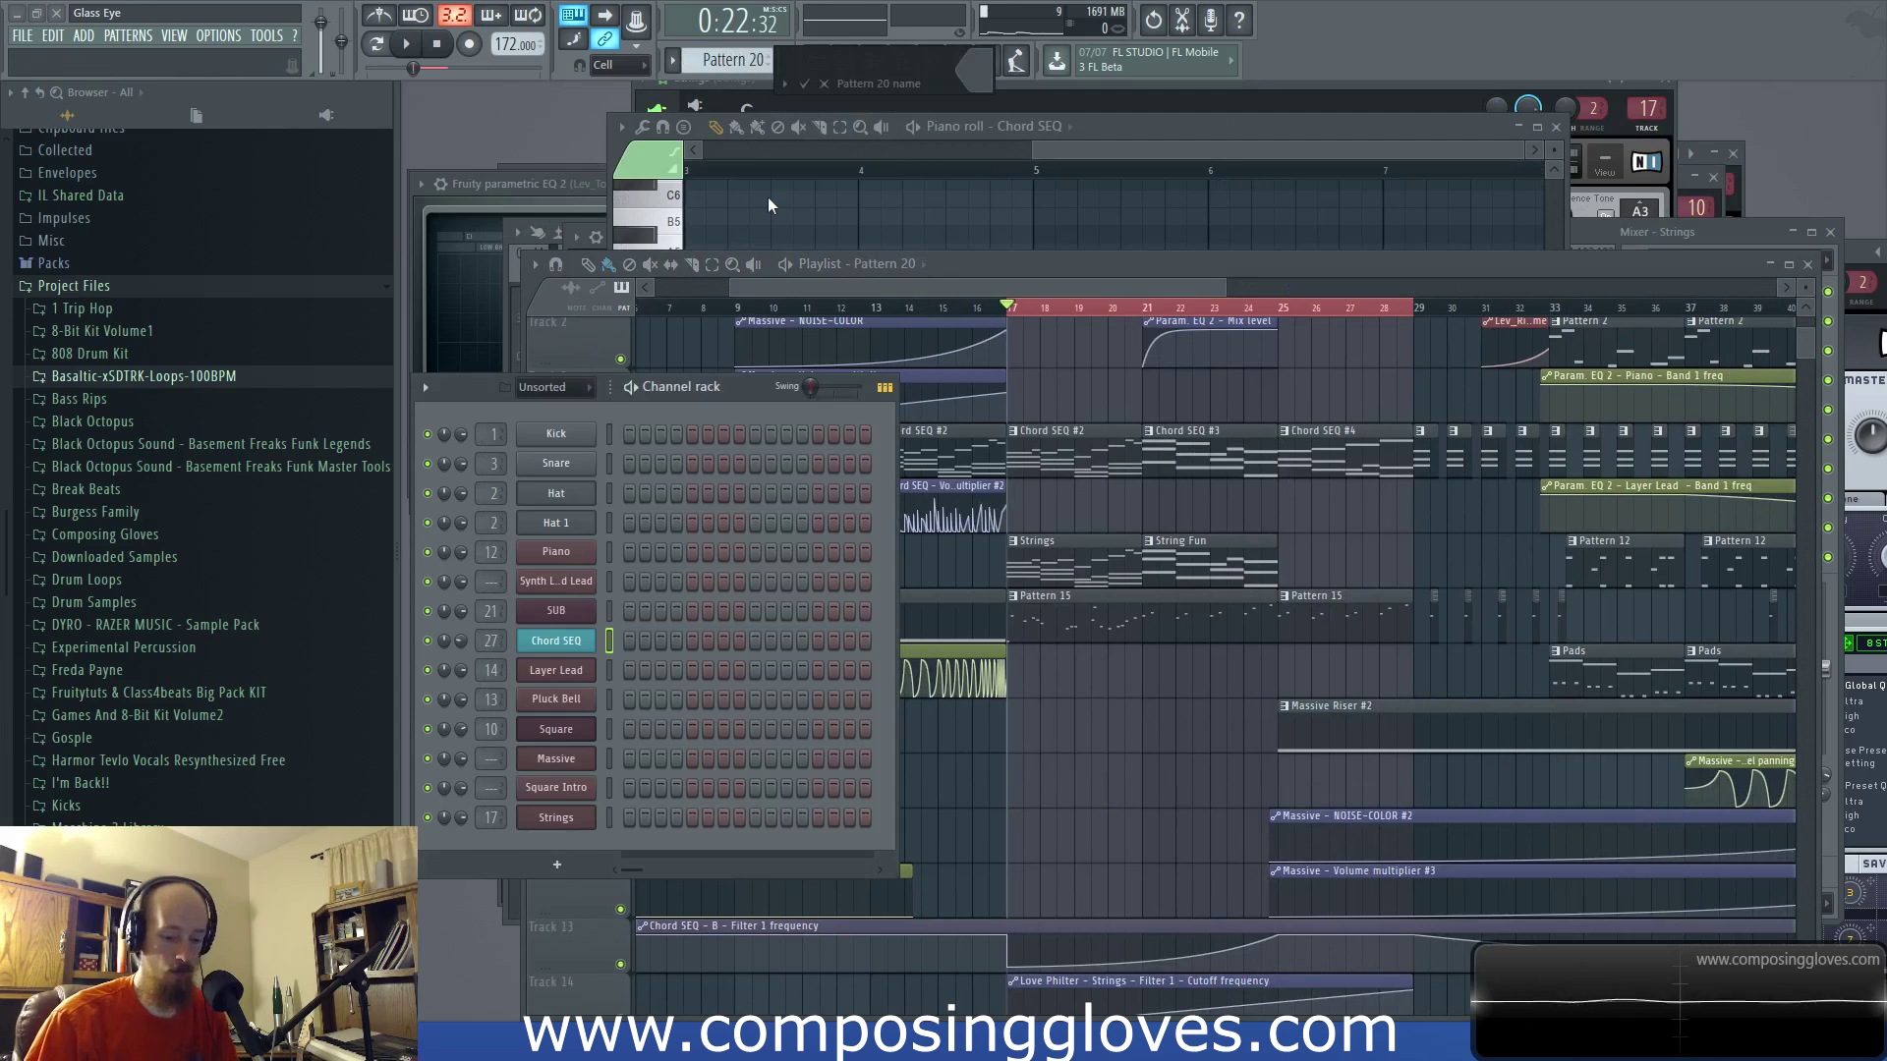
right_click(575, 818)
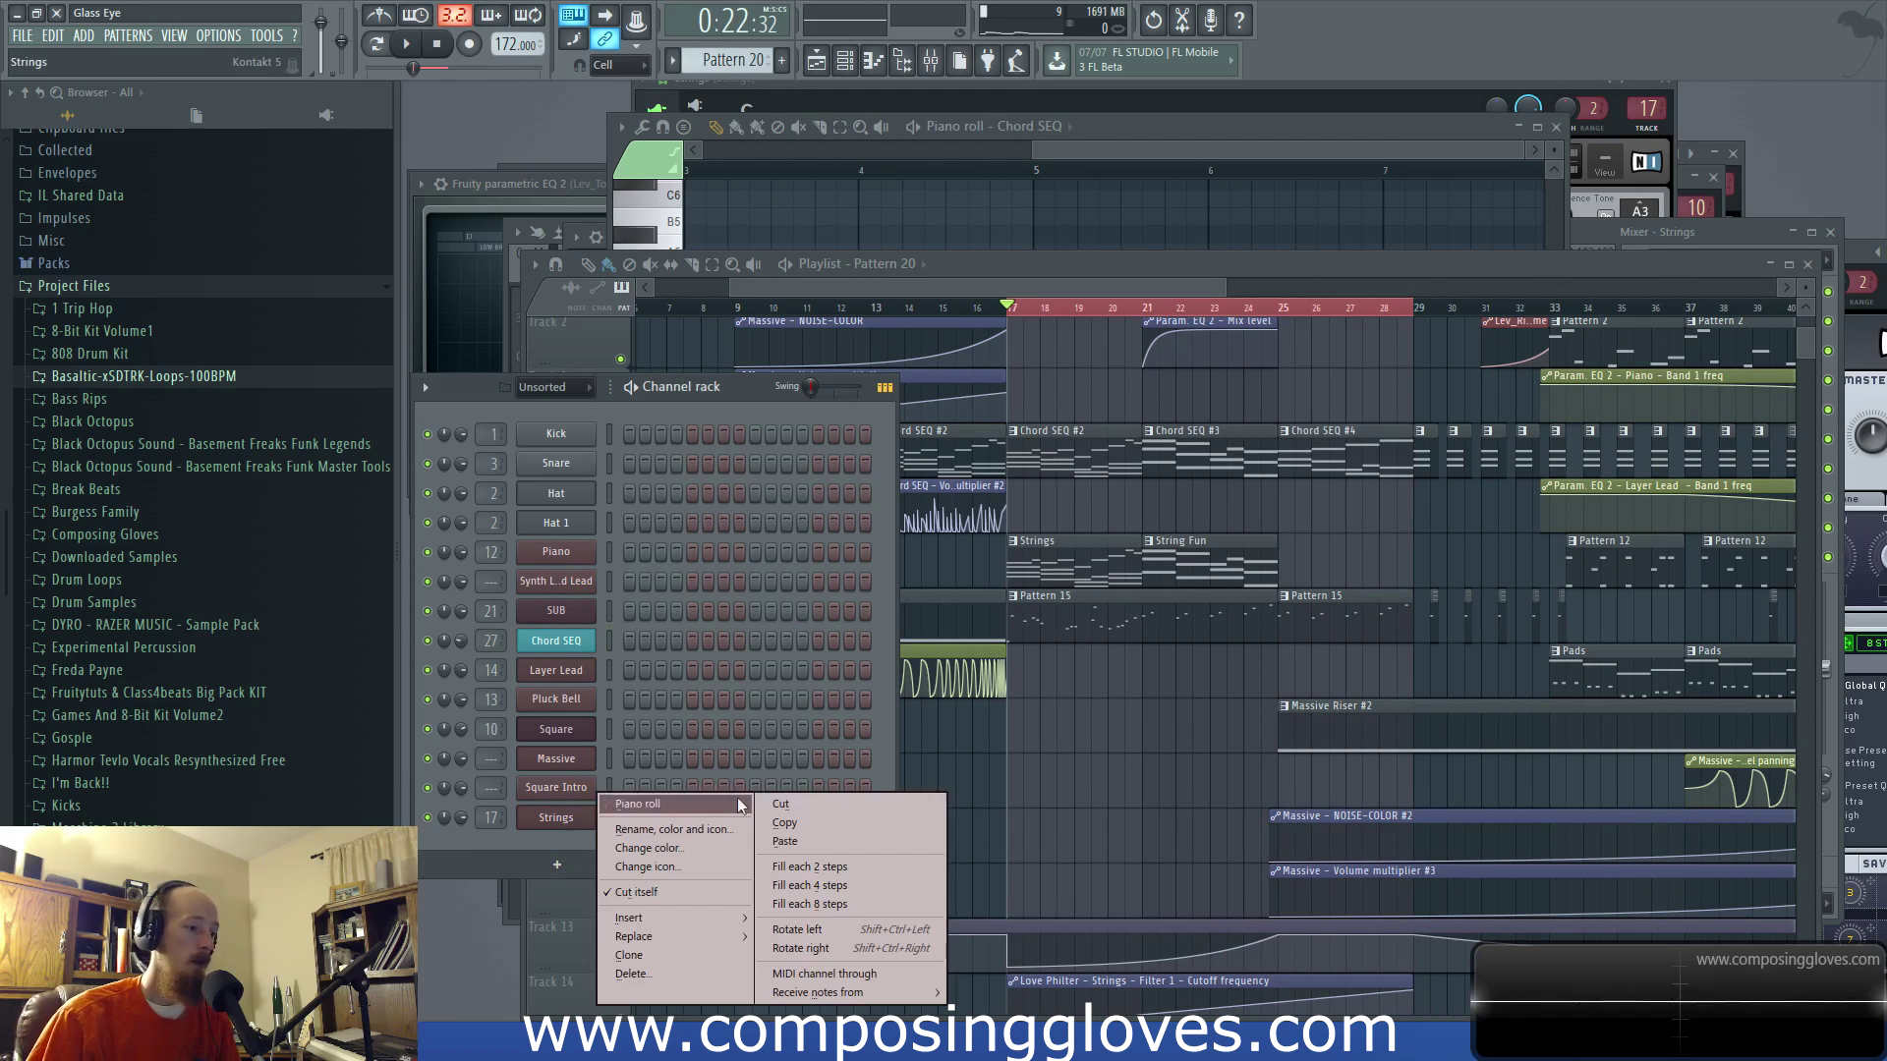
click(811, 842)
right_click(578, 823)
click(688, 799)
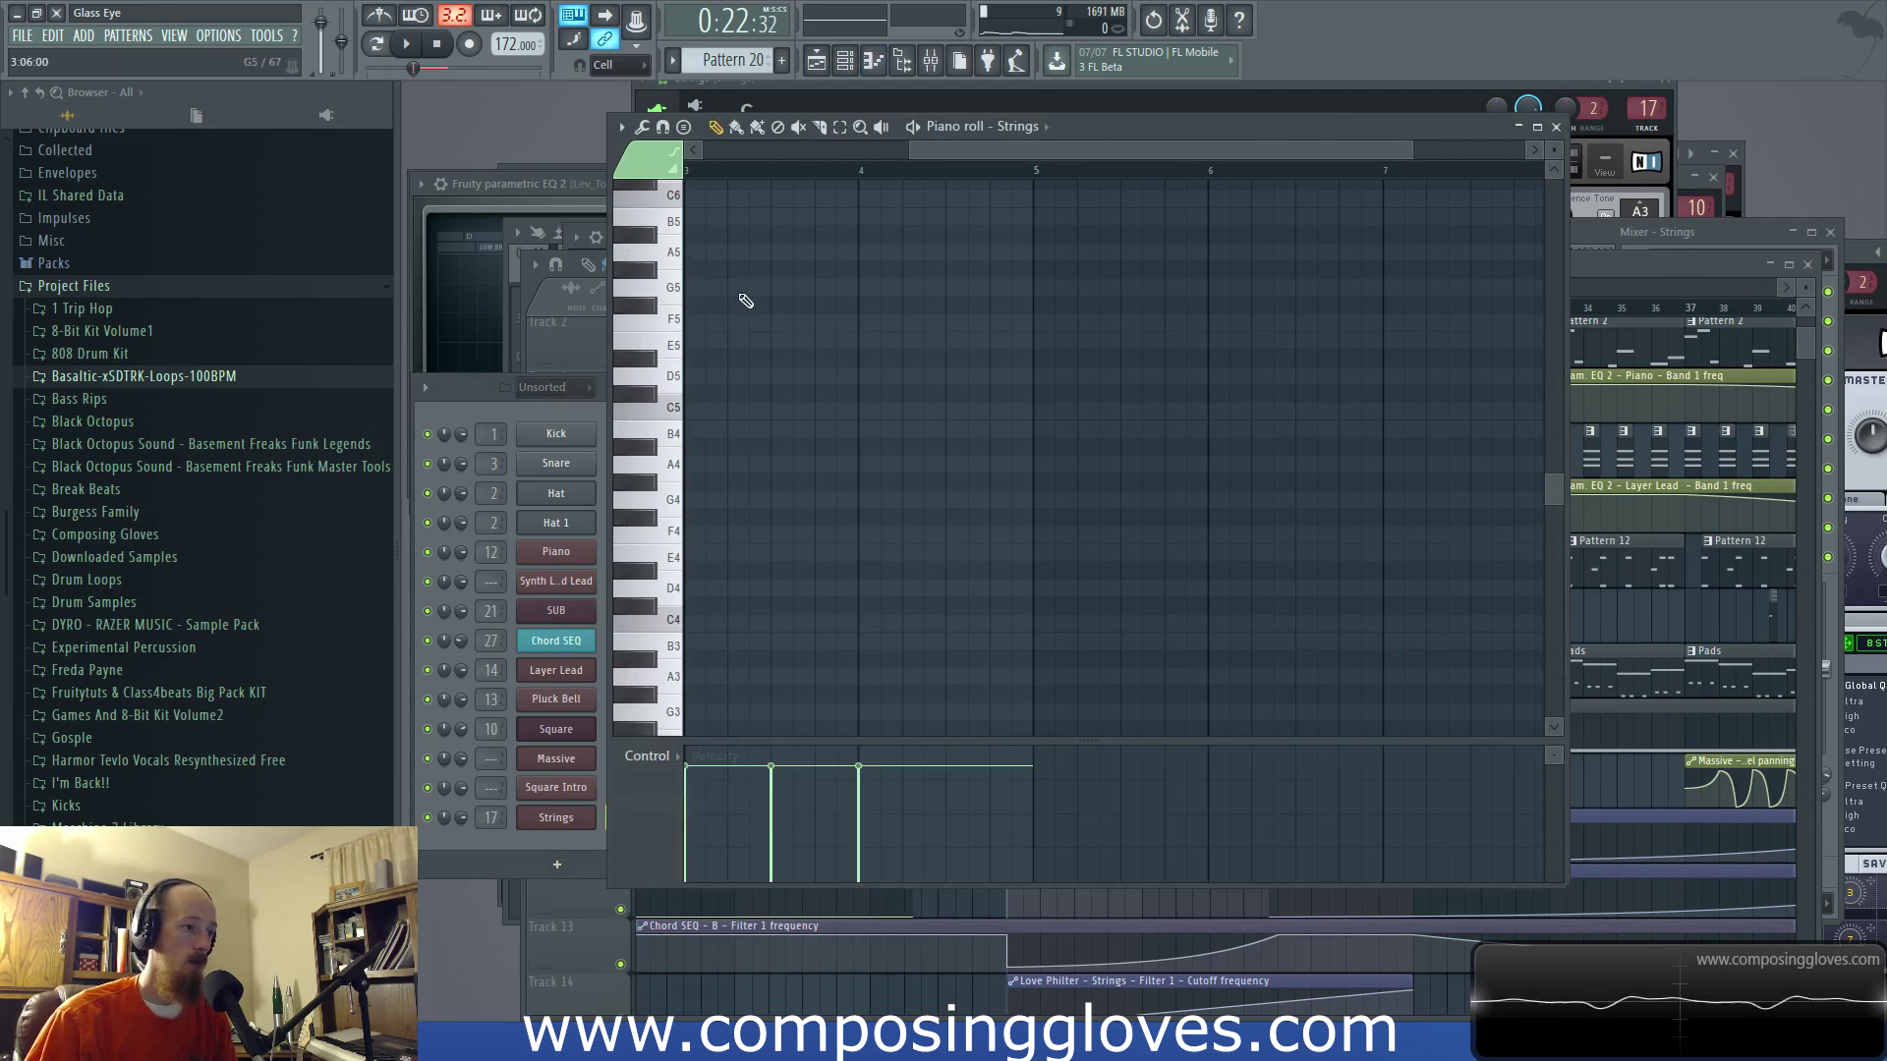
drag(748, 421, 716, 639)
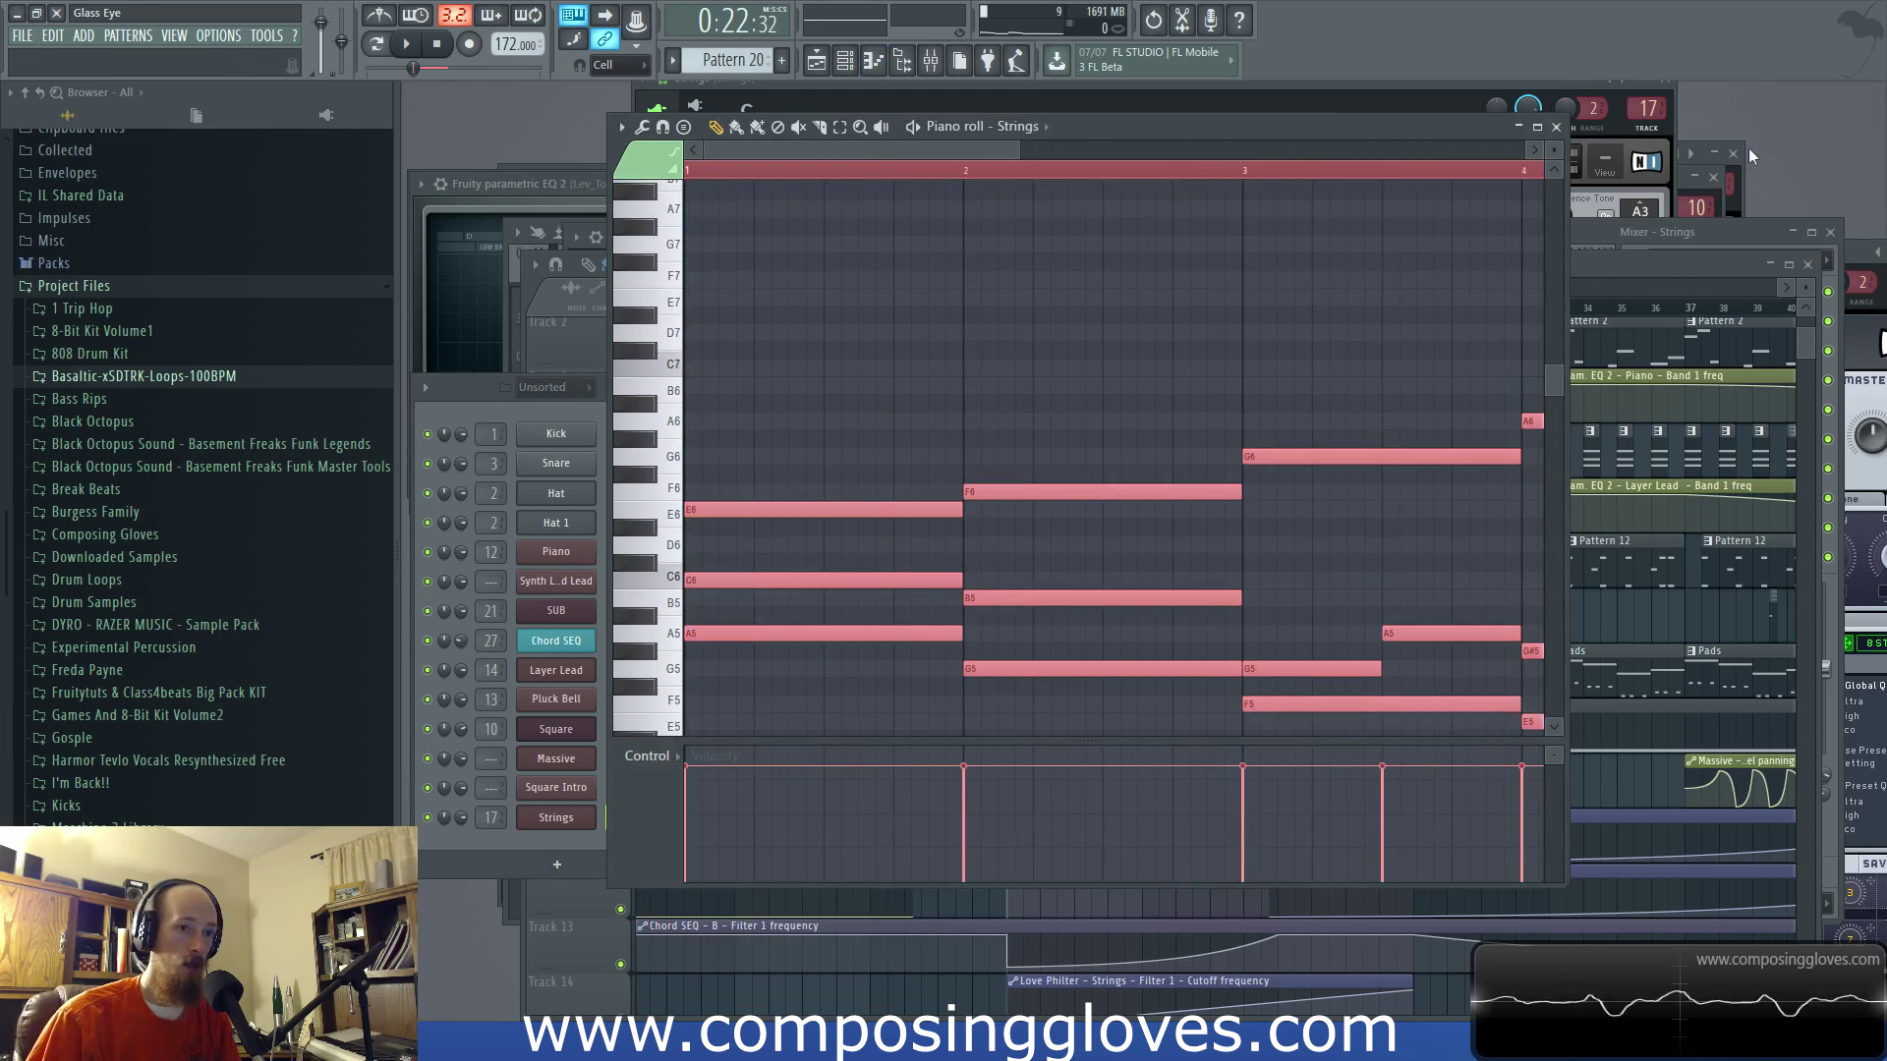
Step: Place the new strings pattern, Pattern 20, on Track 6 of the playlist at bar 25
key(F6)
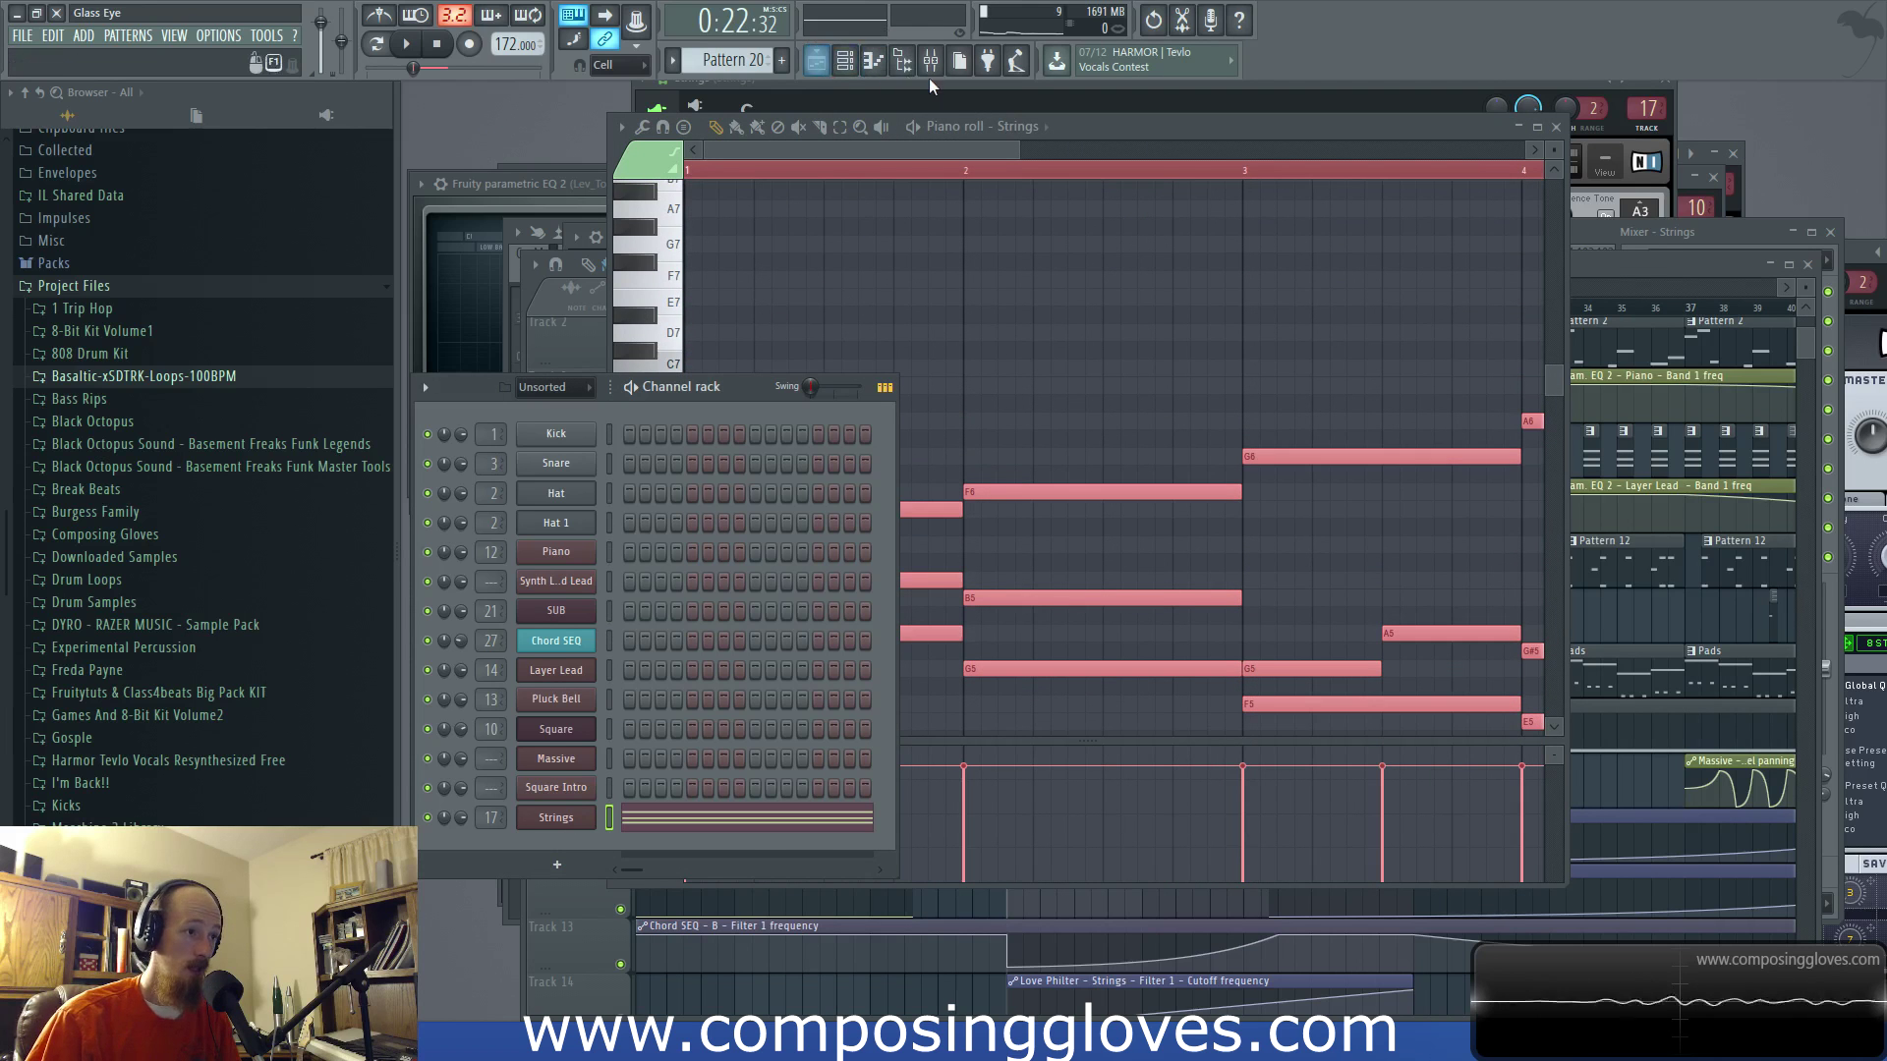
click(929, 63)
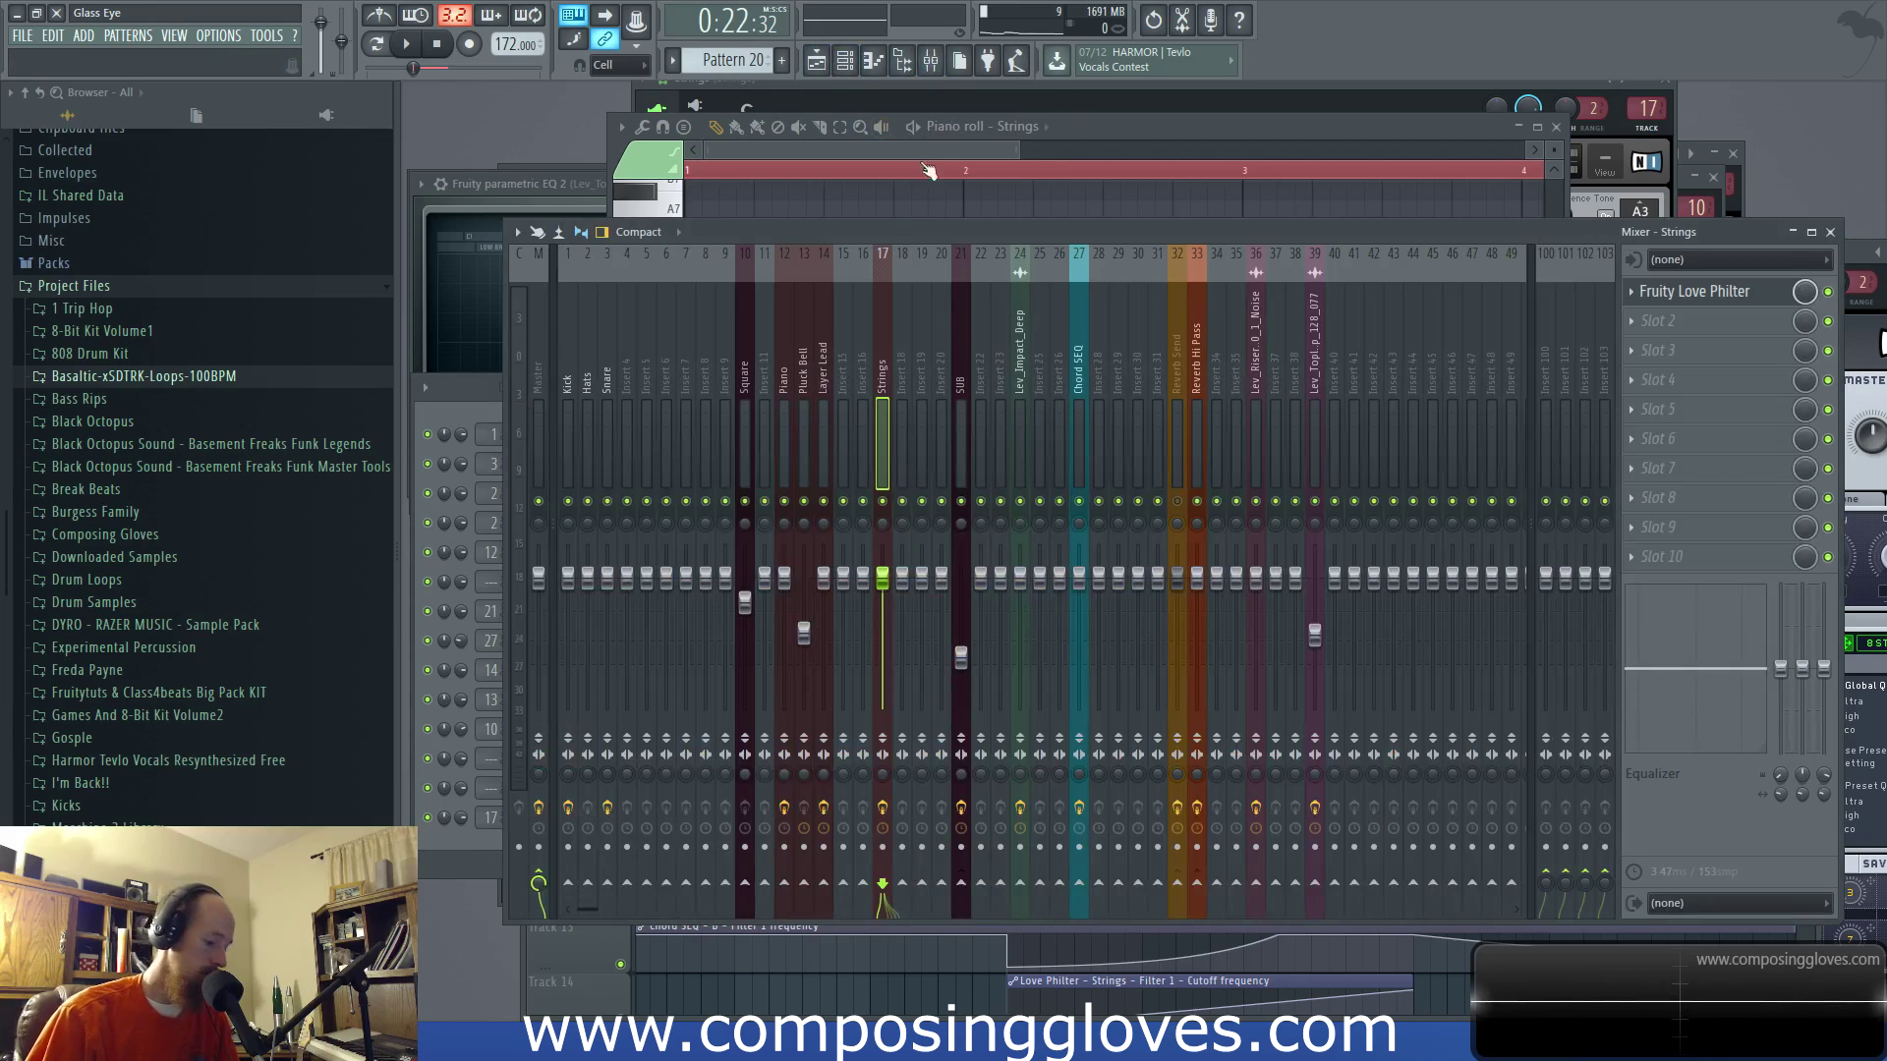
key(F9)
key(F10)
key(F10)
key(F8)
key(F8)
key(F7)
key(F7)
key(F7)
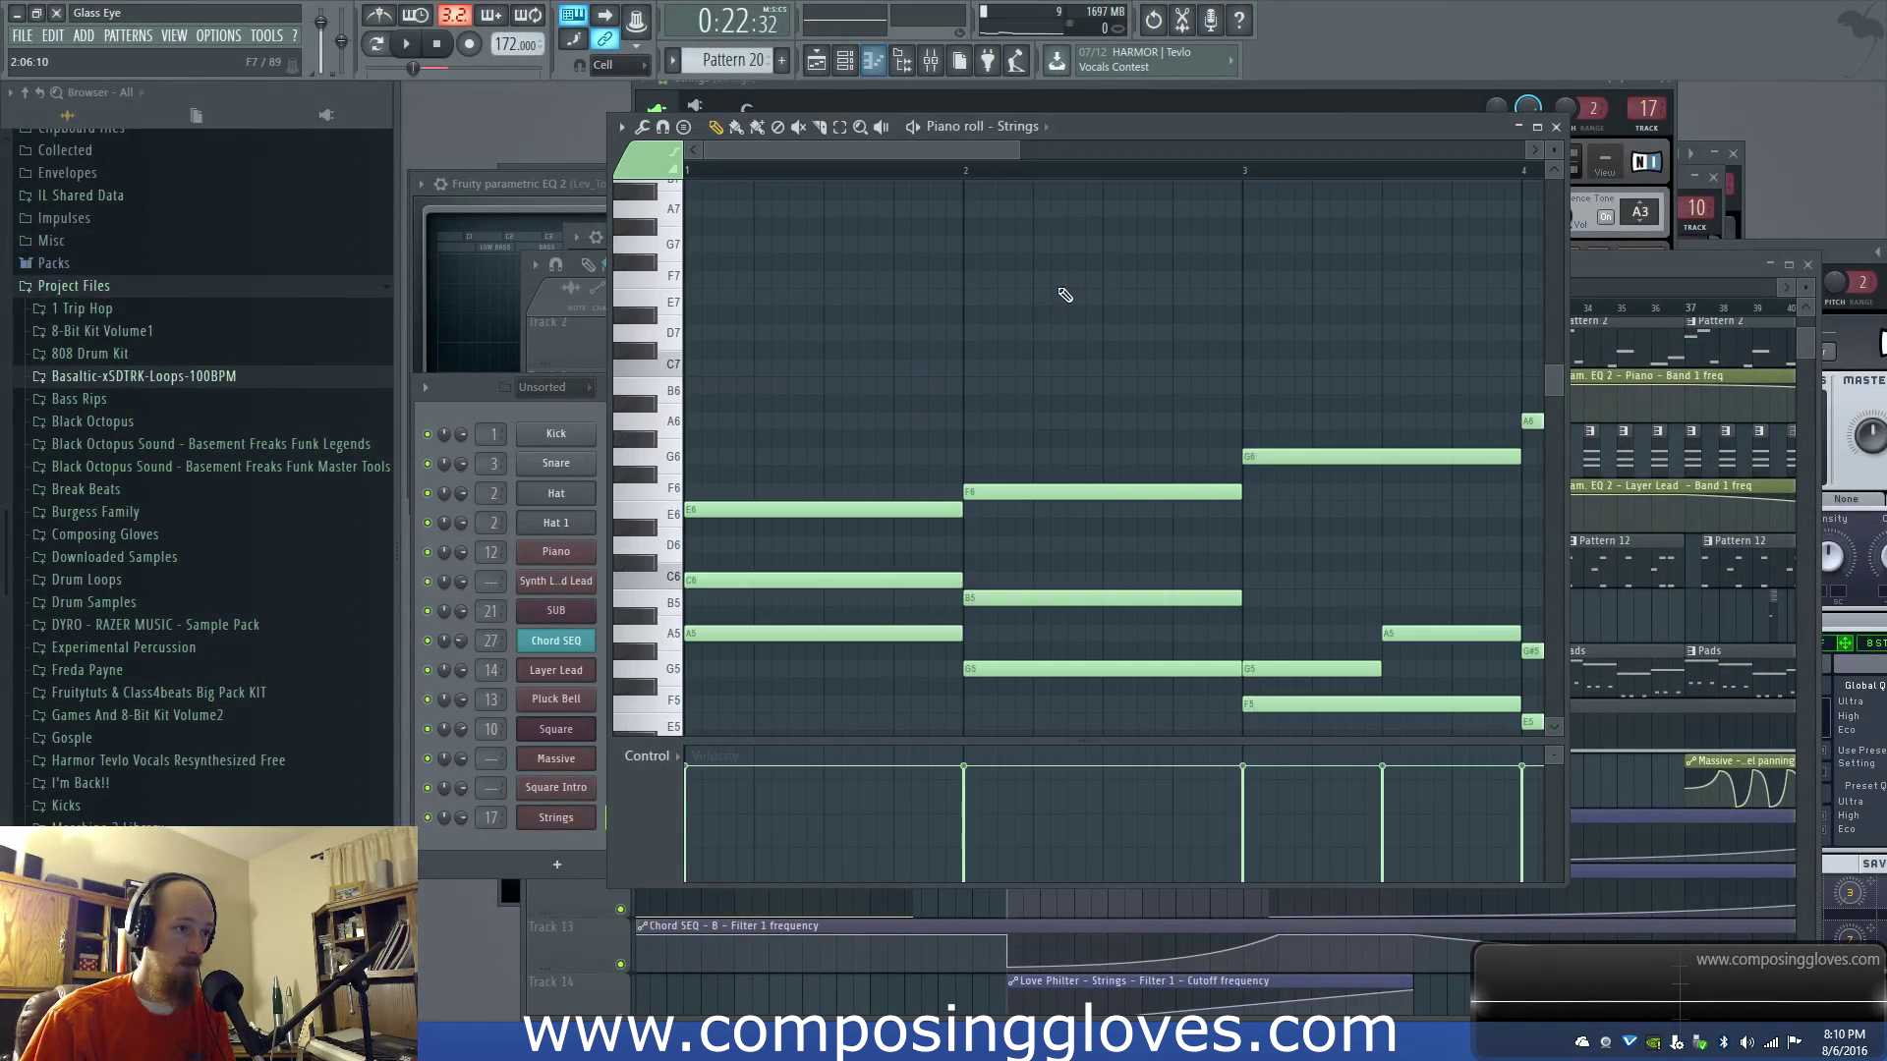
key(F7)
drag(1071, 267, 1101, 197)
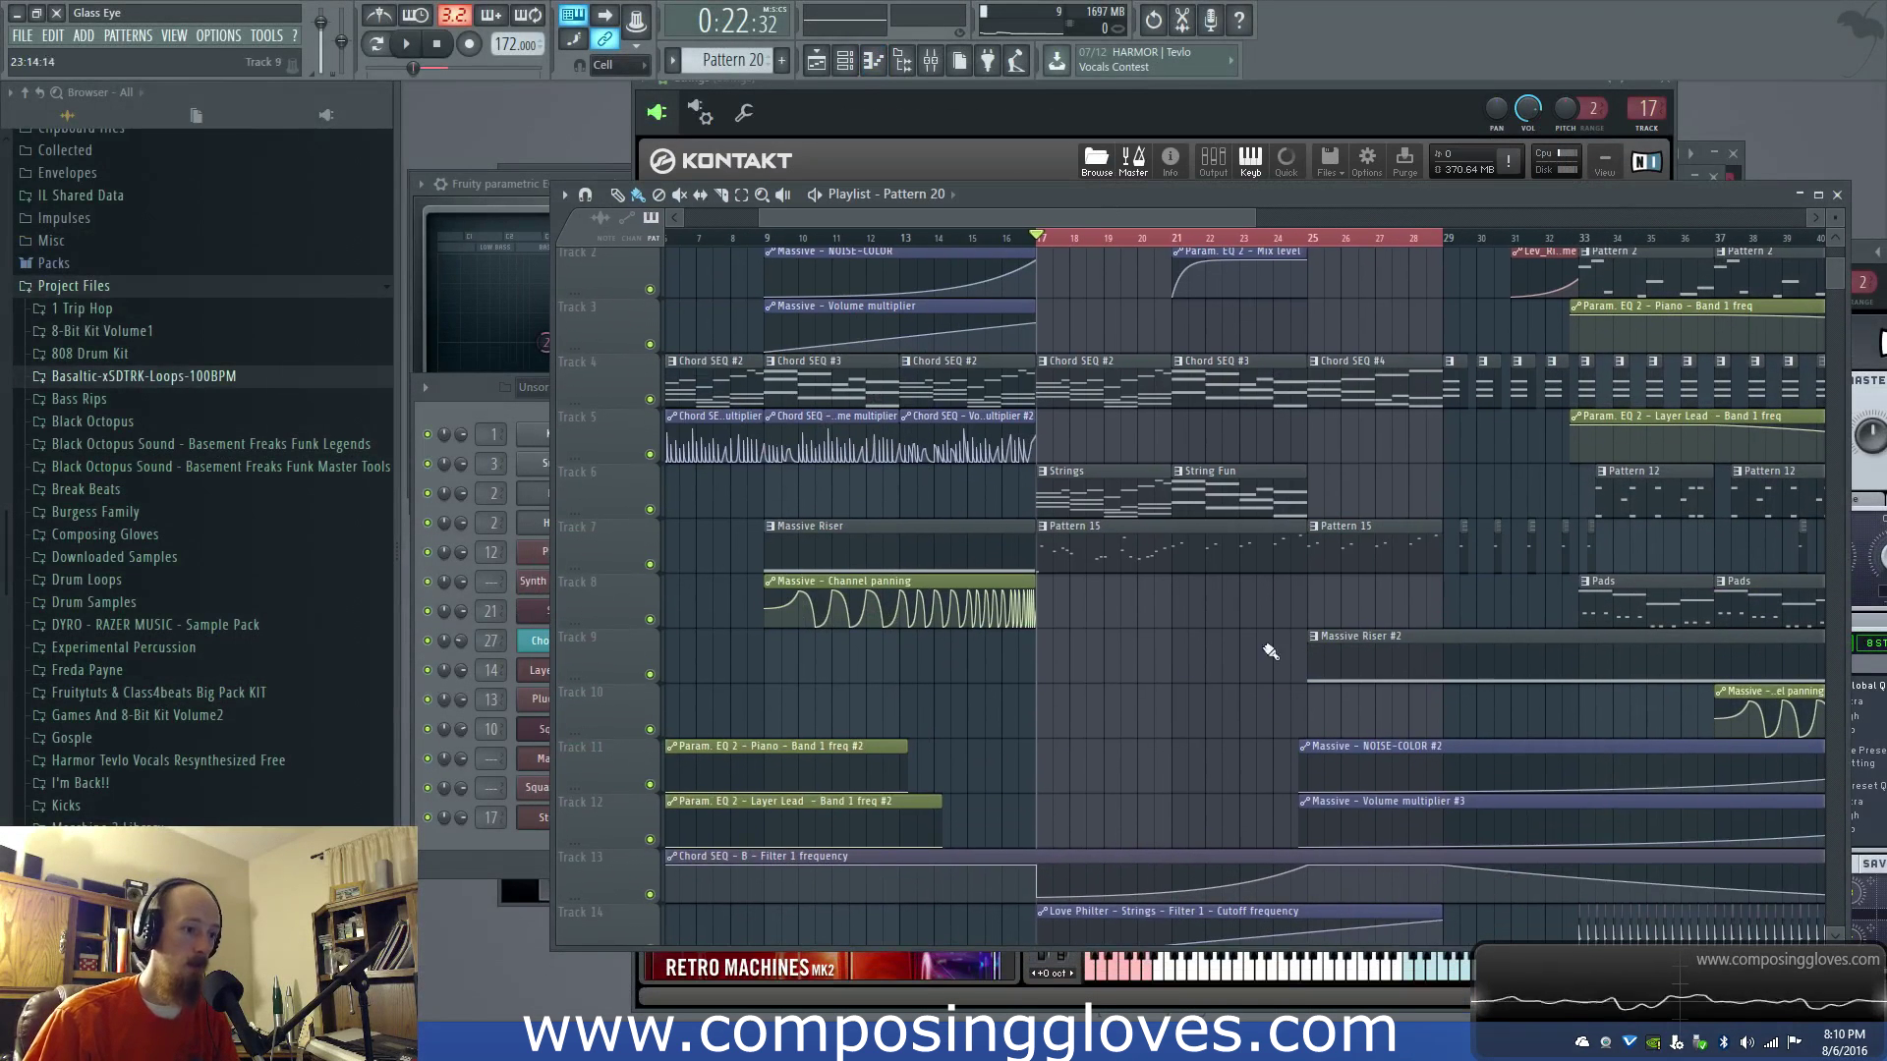
click(1327, 494)
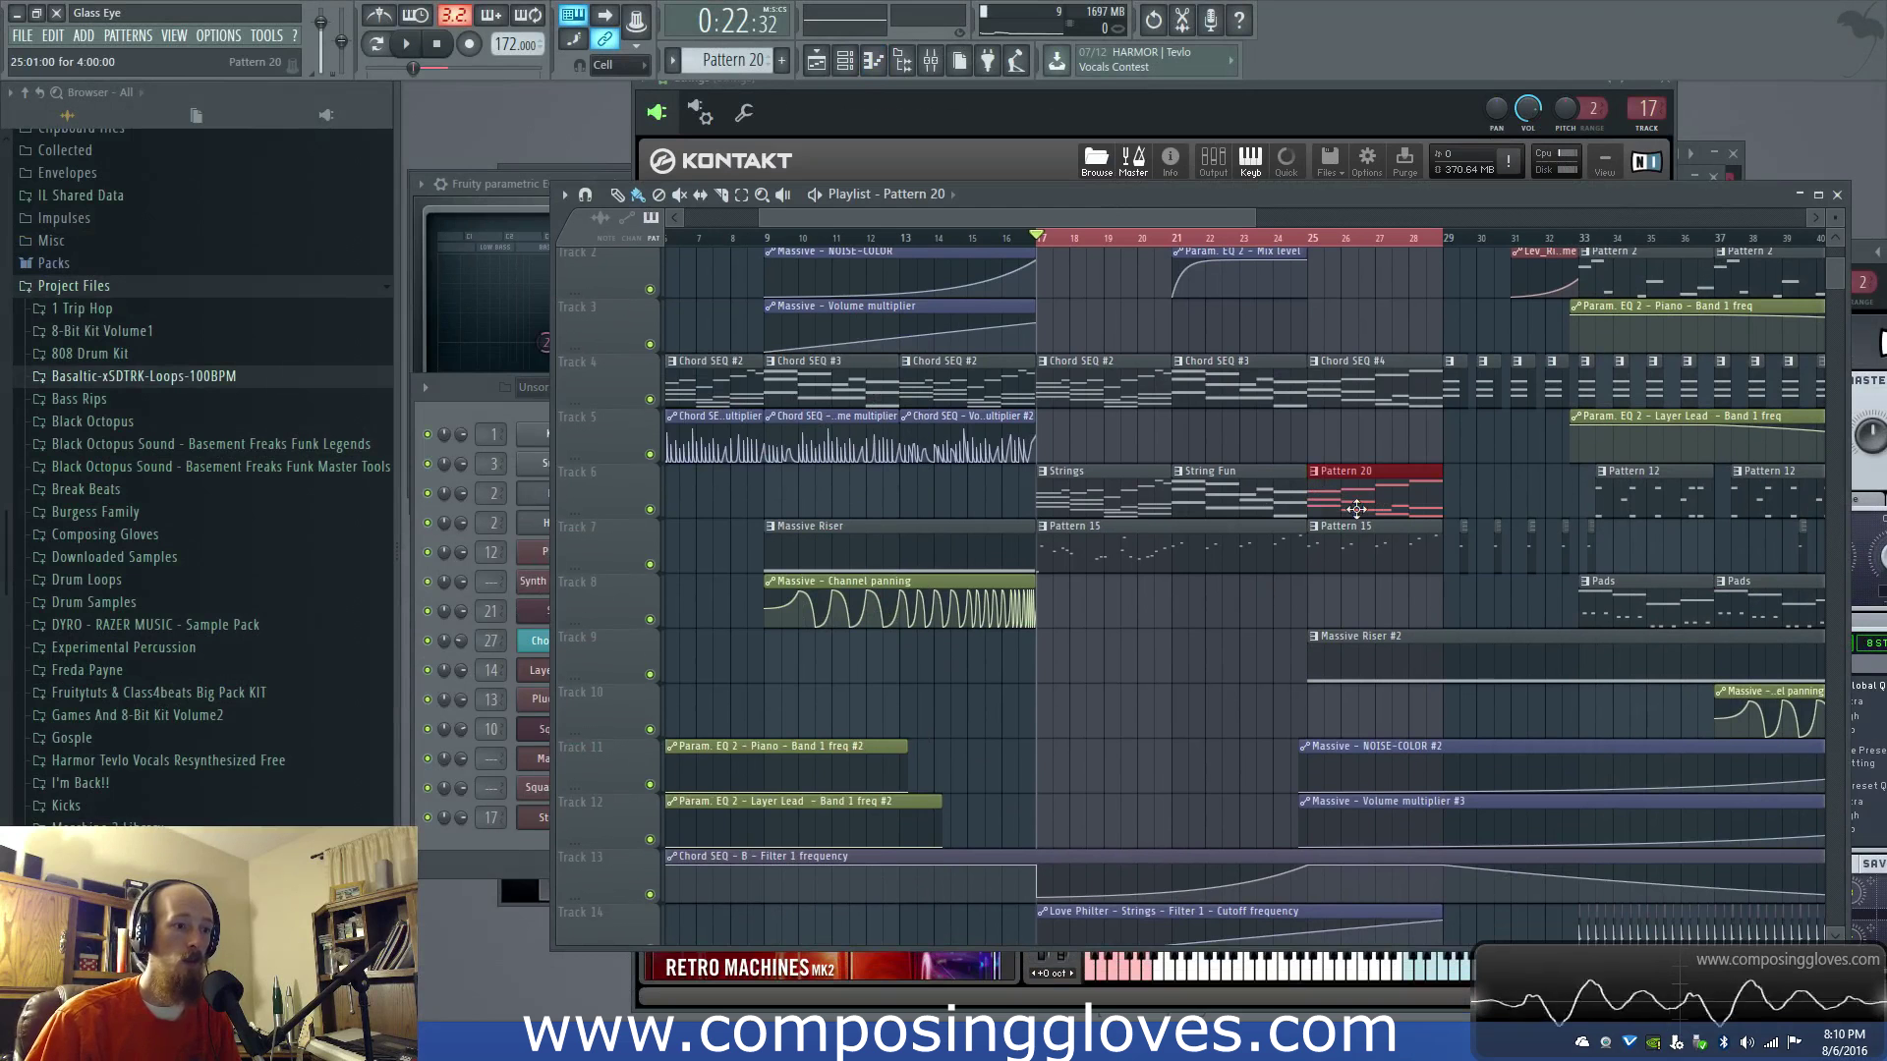
Step: Transpose all Strings notes in the String Fun pattern down one octave and return to the playlist
double_click(1225, 492)
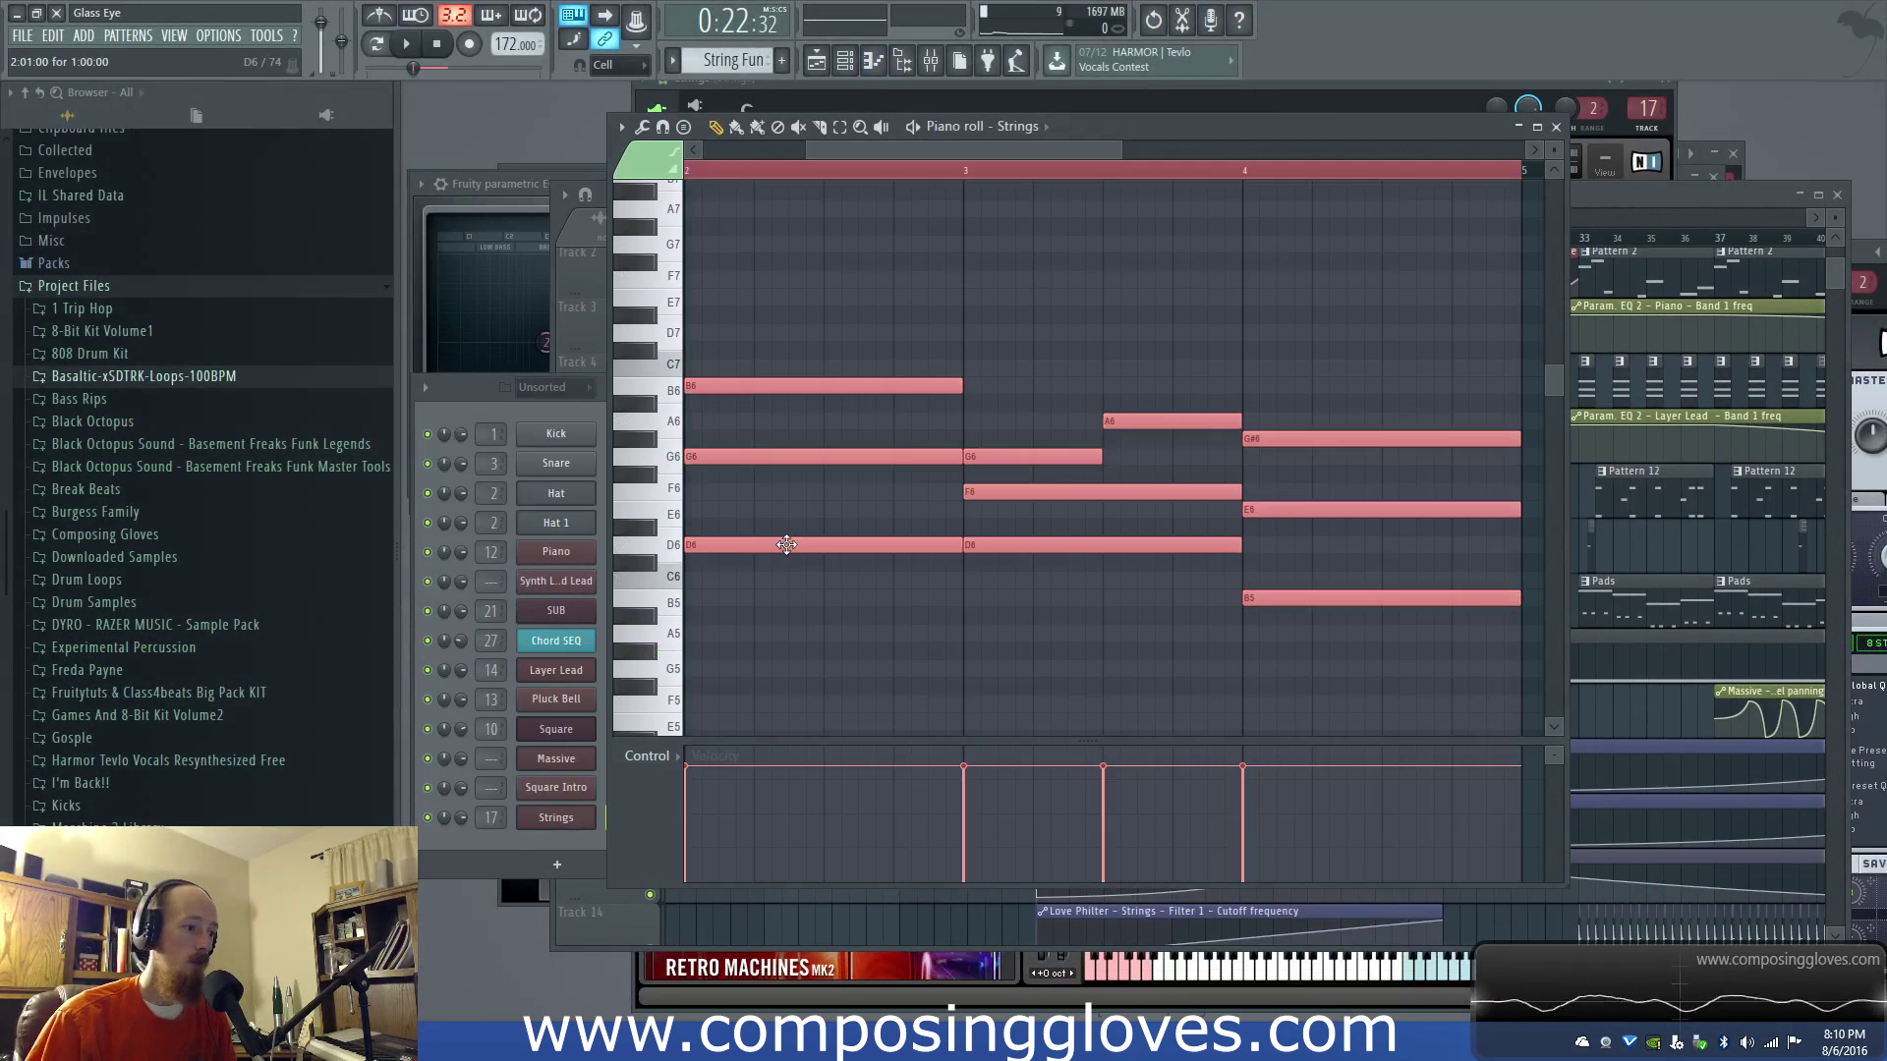
drag(770, 548, 755, 699)
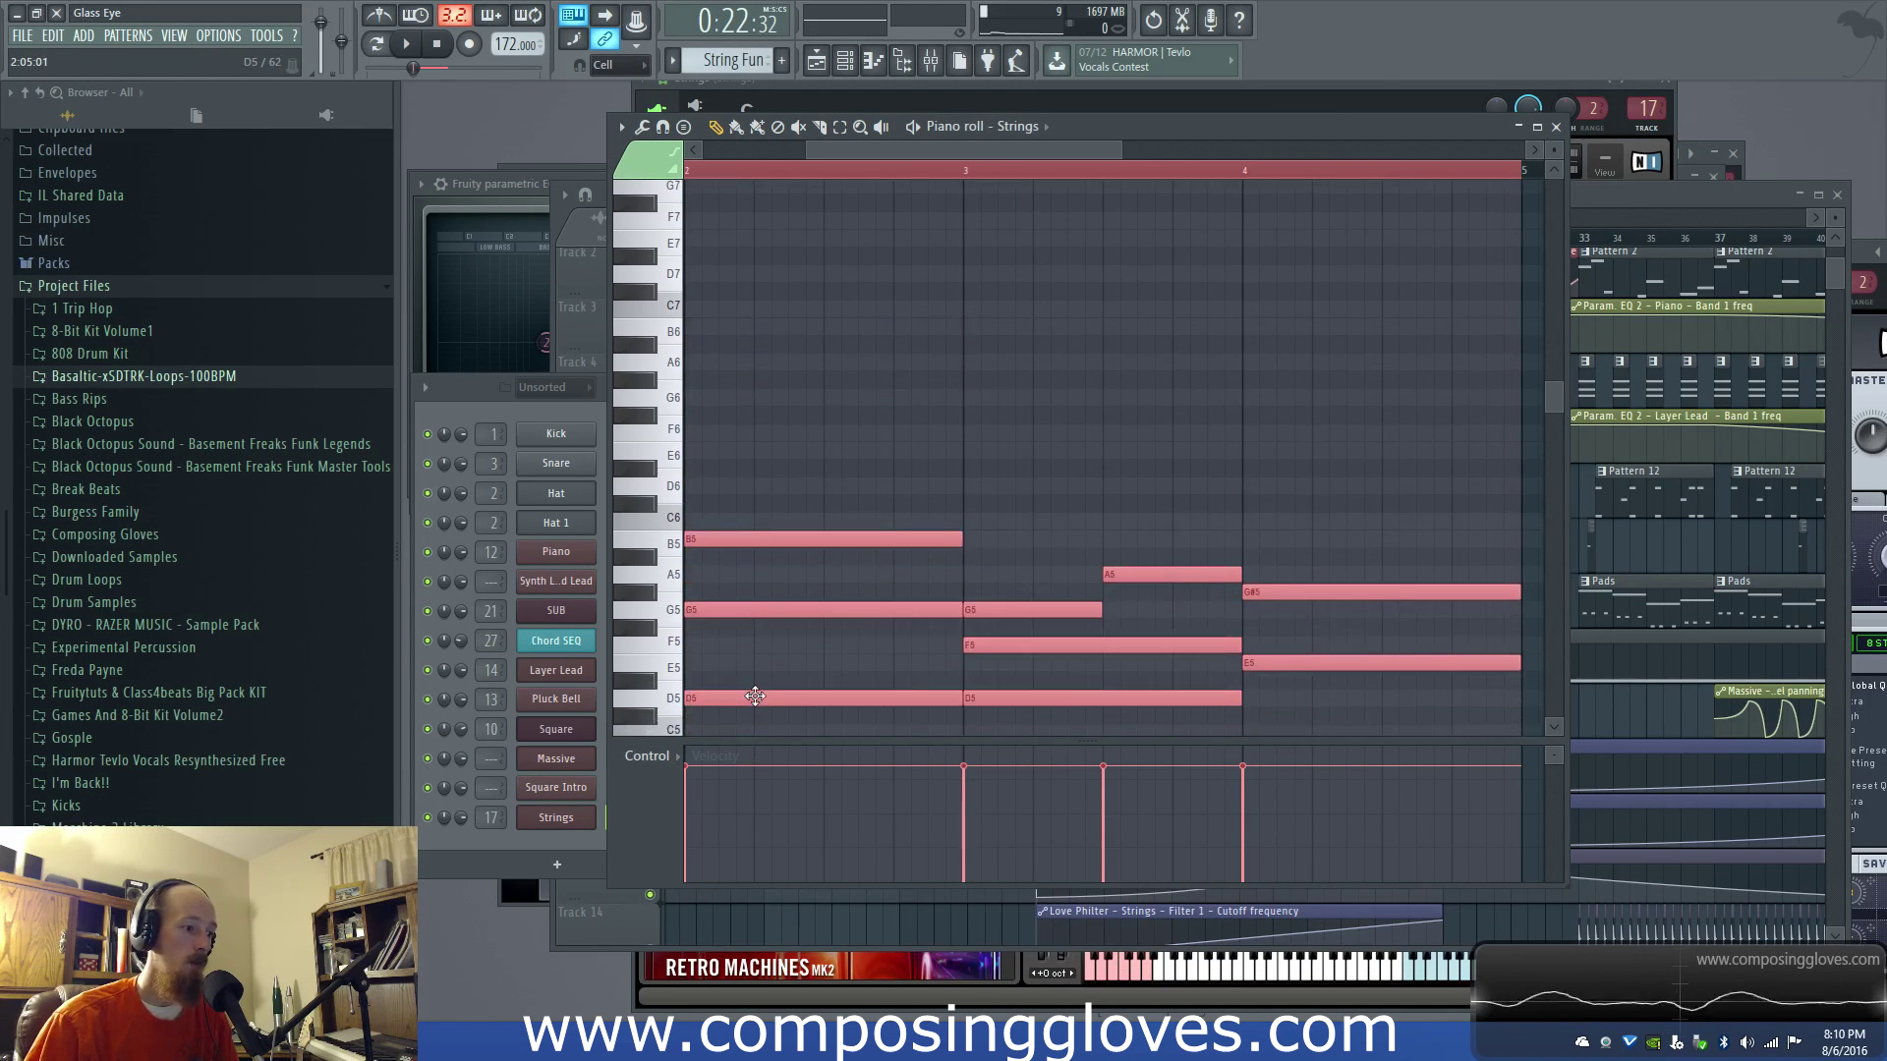
drag(1626, 194, 1598, 200)
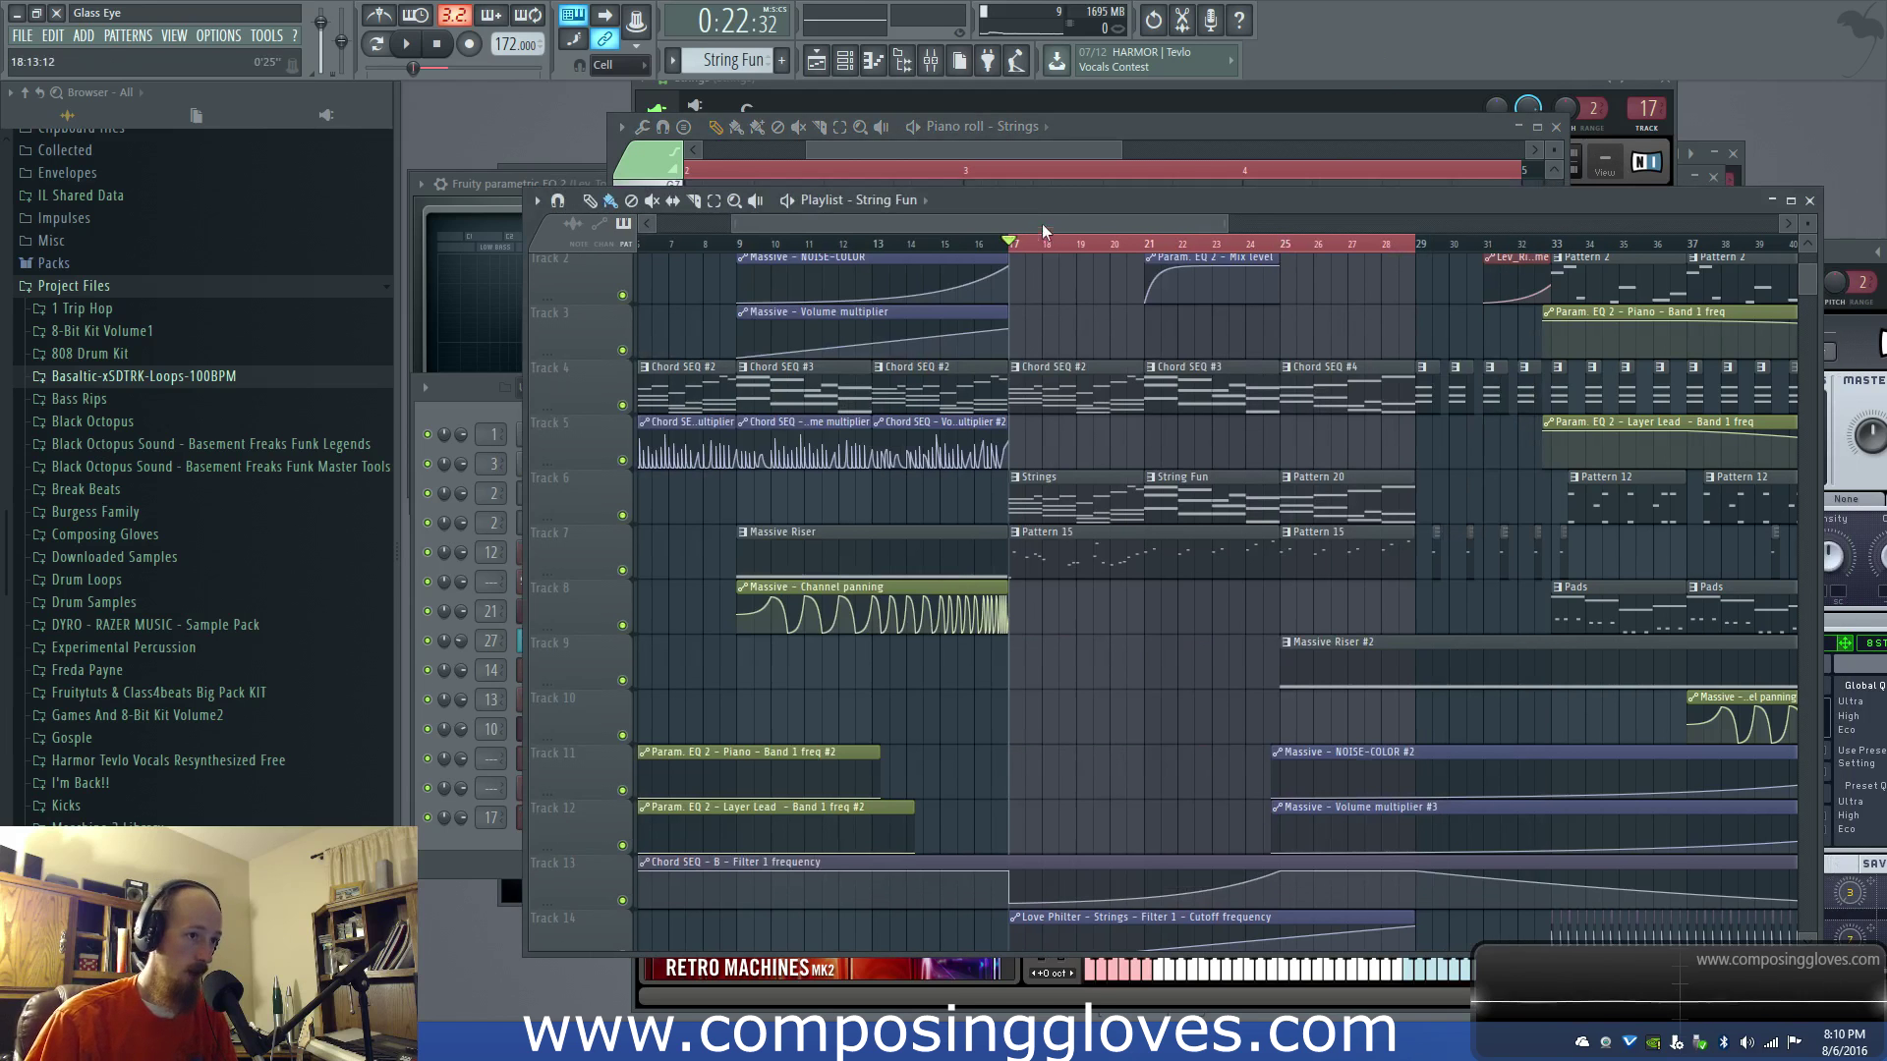
Step: Play the section from bar 17 and lower the Strings mixer track's volume to about -8.8 dB
key(space)
scroll(1125, 440, up, 2)
drag(1265, 487, 1132, 406)
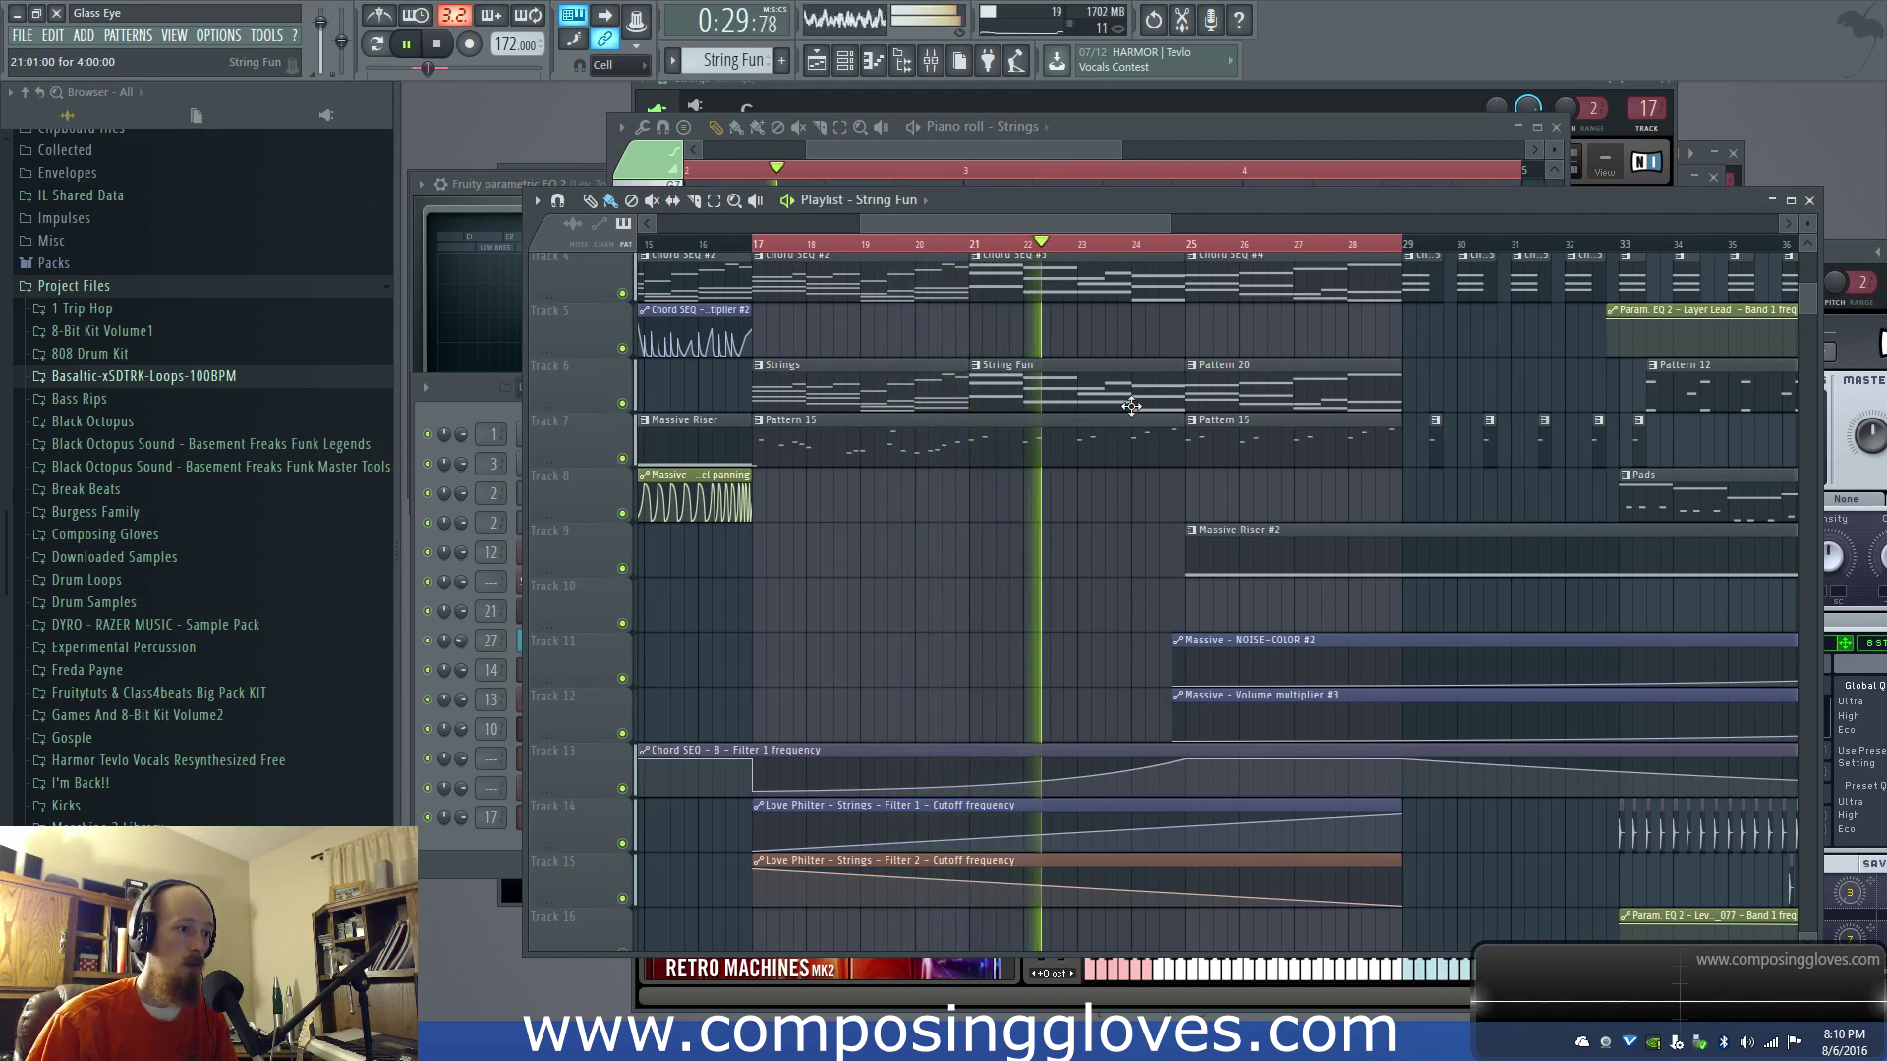
key(F9)
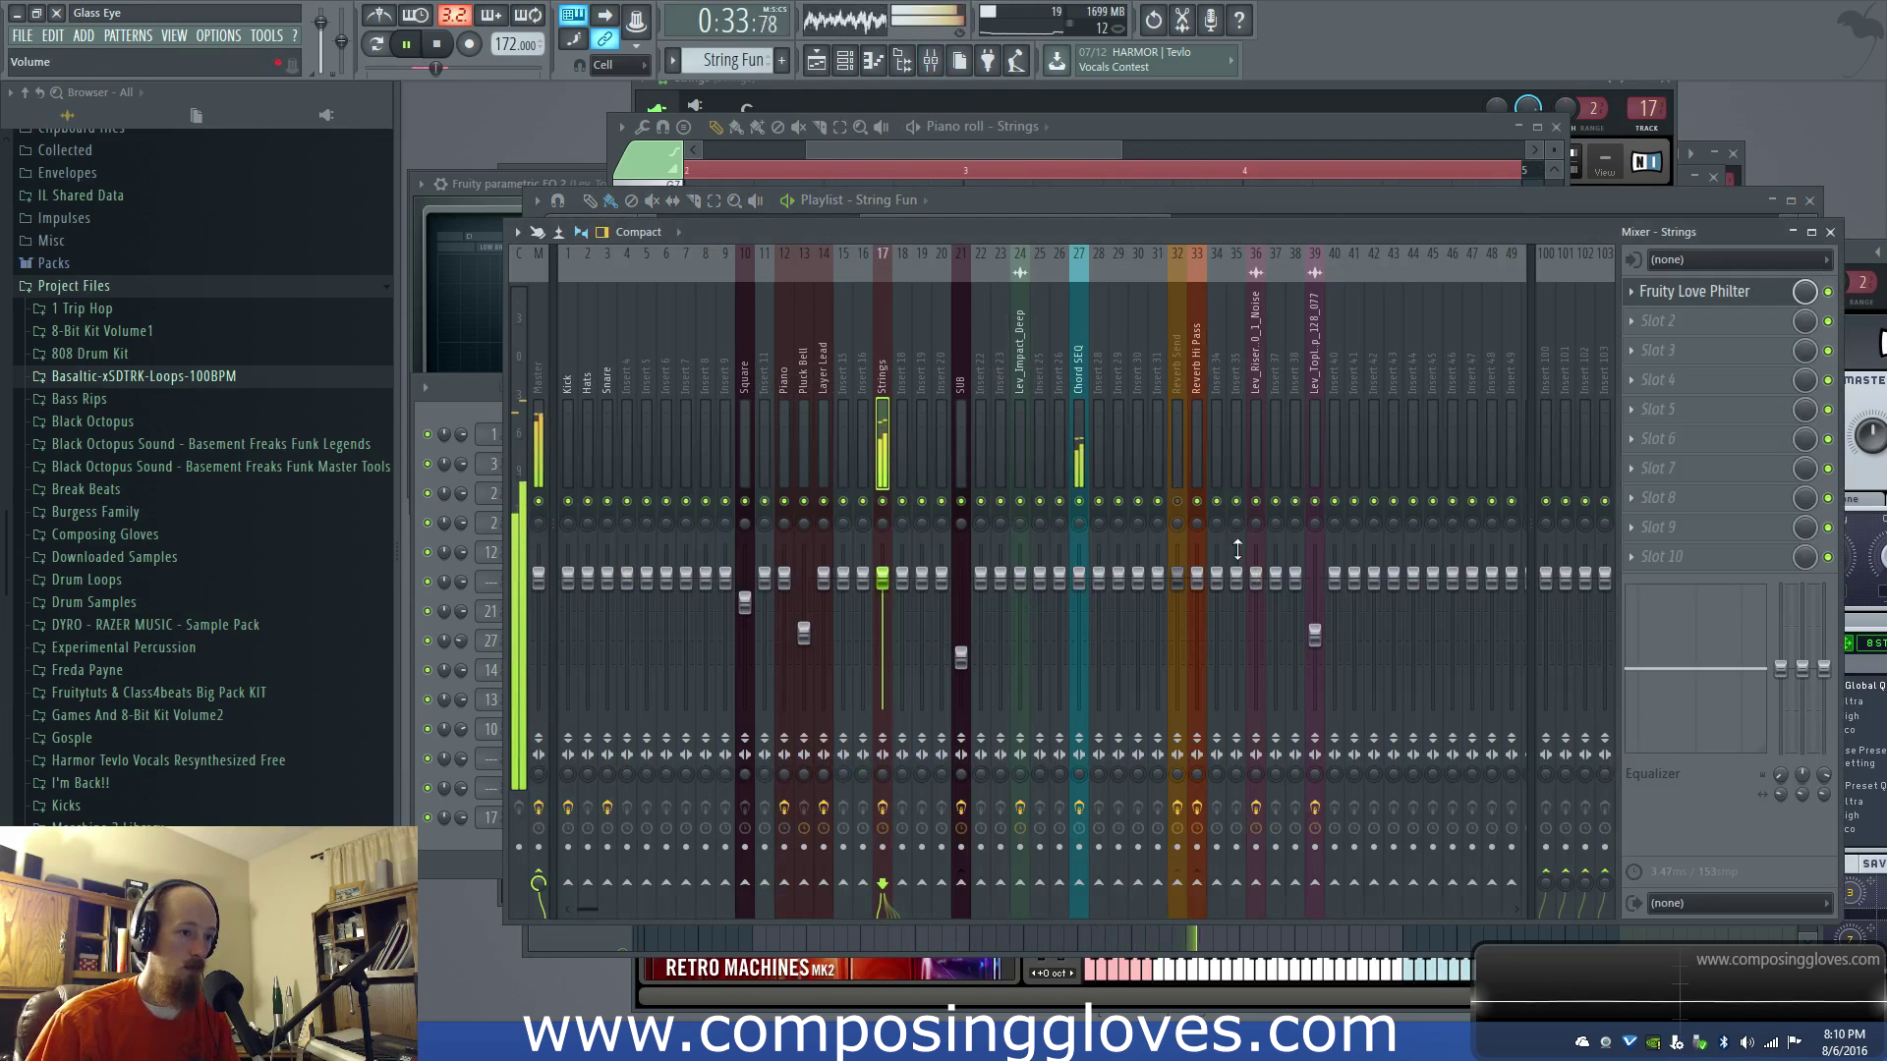
mouse_move(888, 596)
mouse_down()
mouse_move(887, 637)
mouse_move(883, 622)
mouse_up()
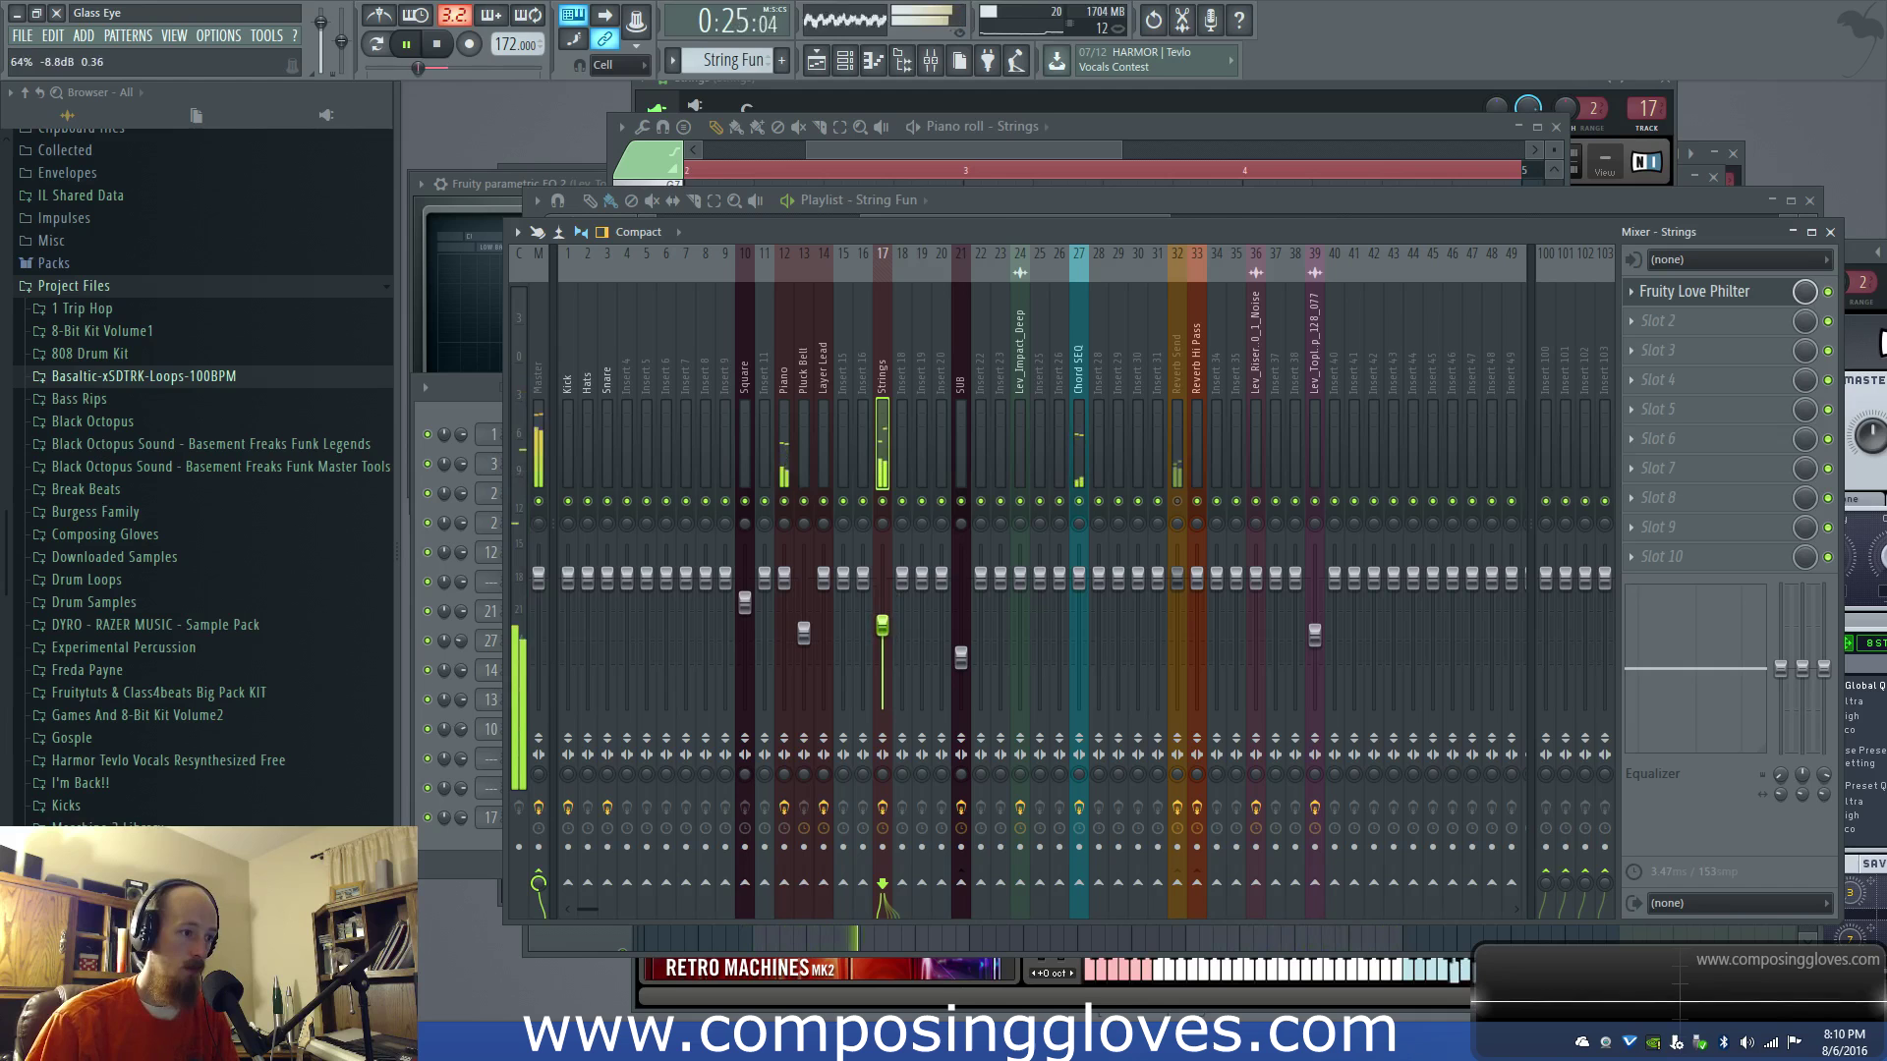
key(space)
Step: Add Fruity Reeverb 2 to slot 5 of the Strings mixer track and lower the track's volume to about -13.5 dB during playback
click(1658, 409)
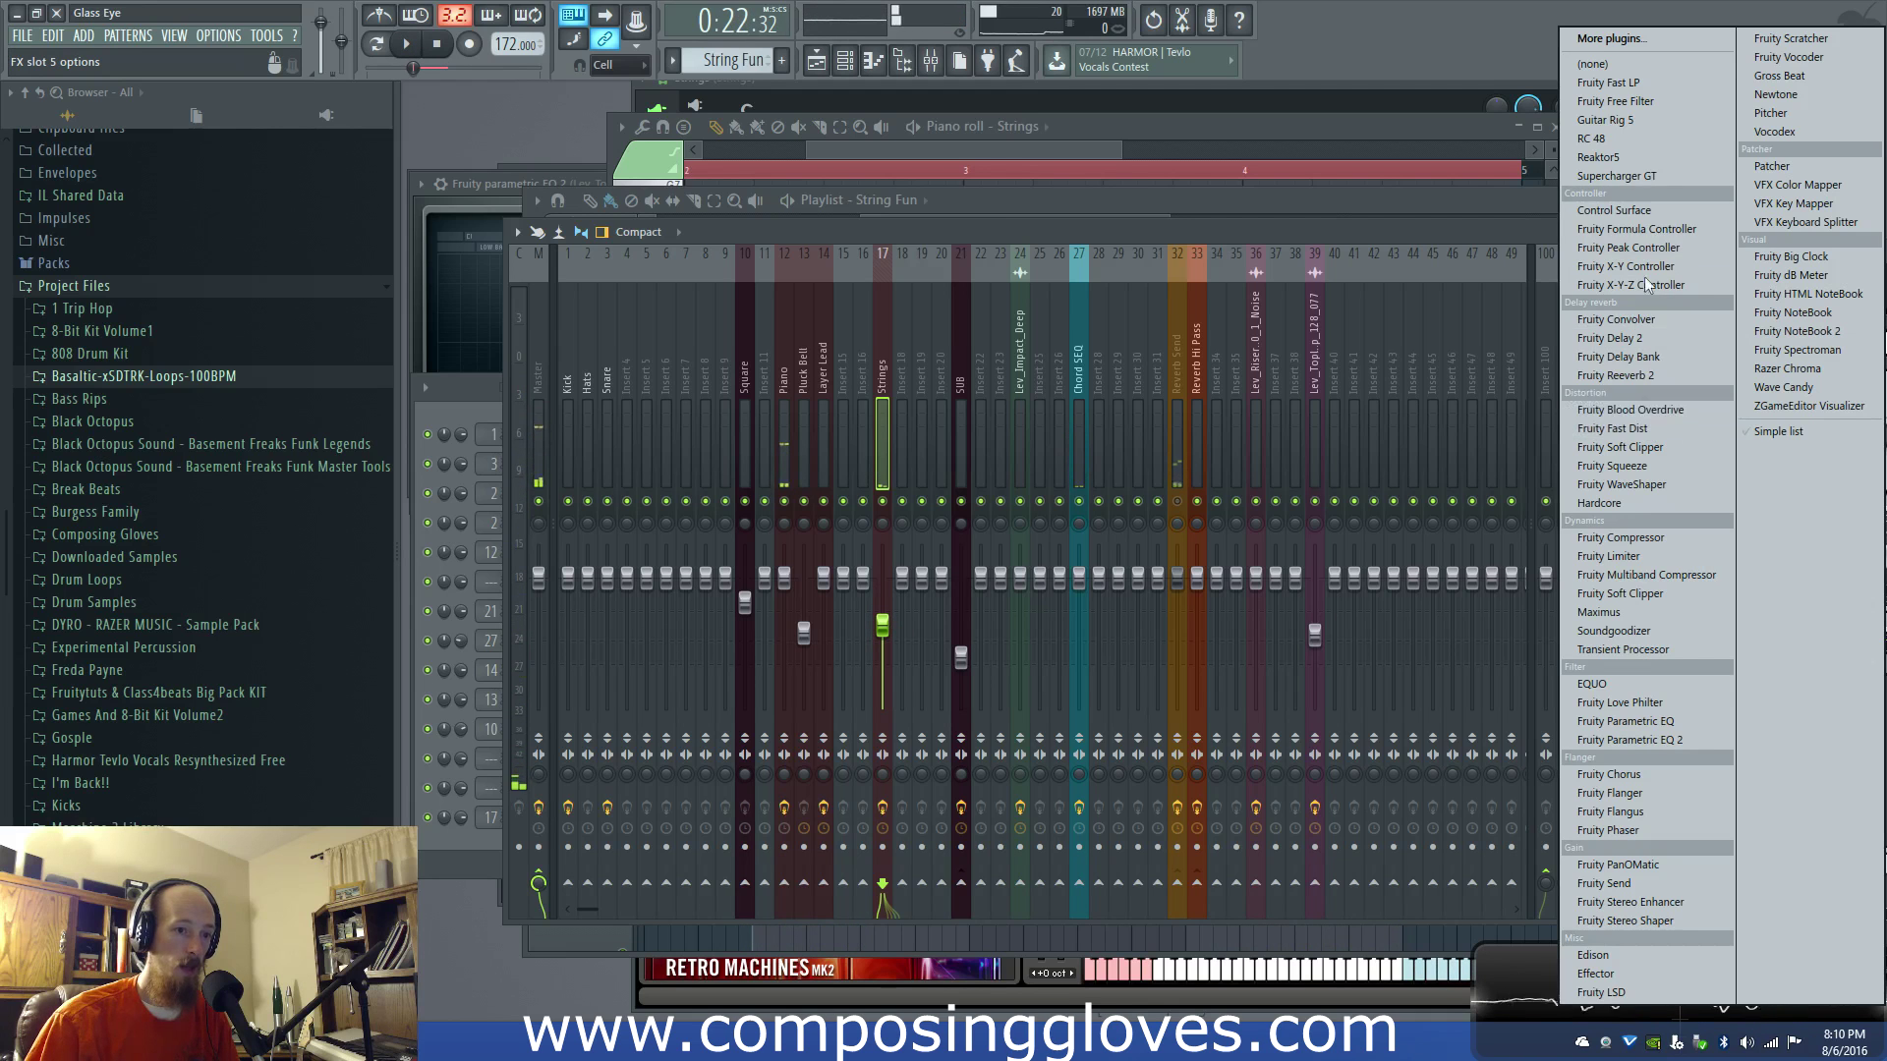
click(1665, 374)
key(space)
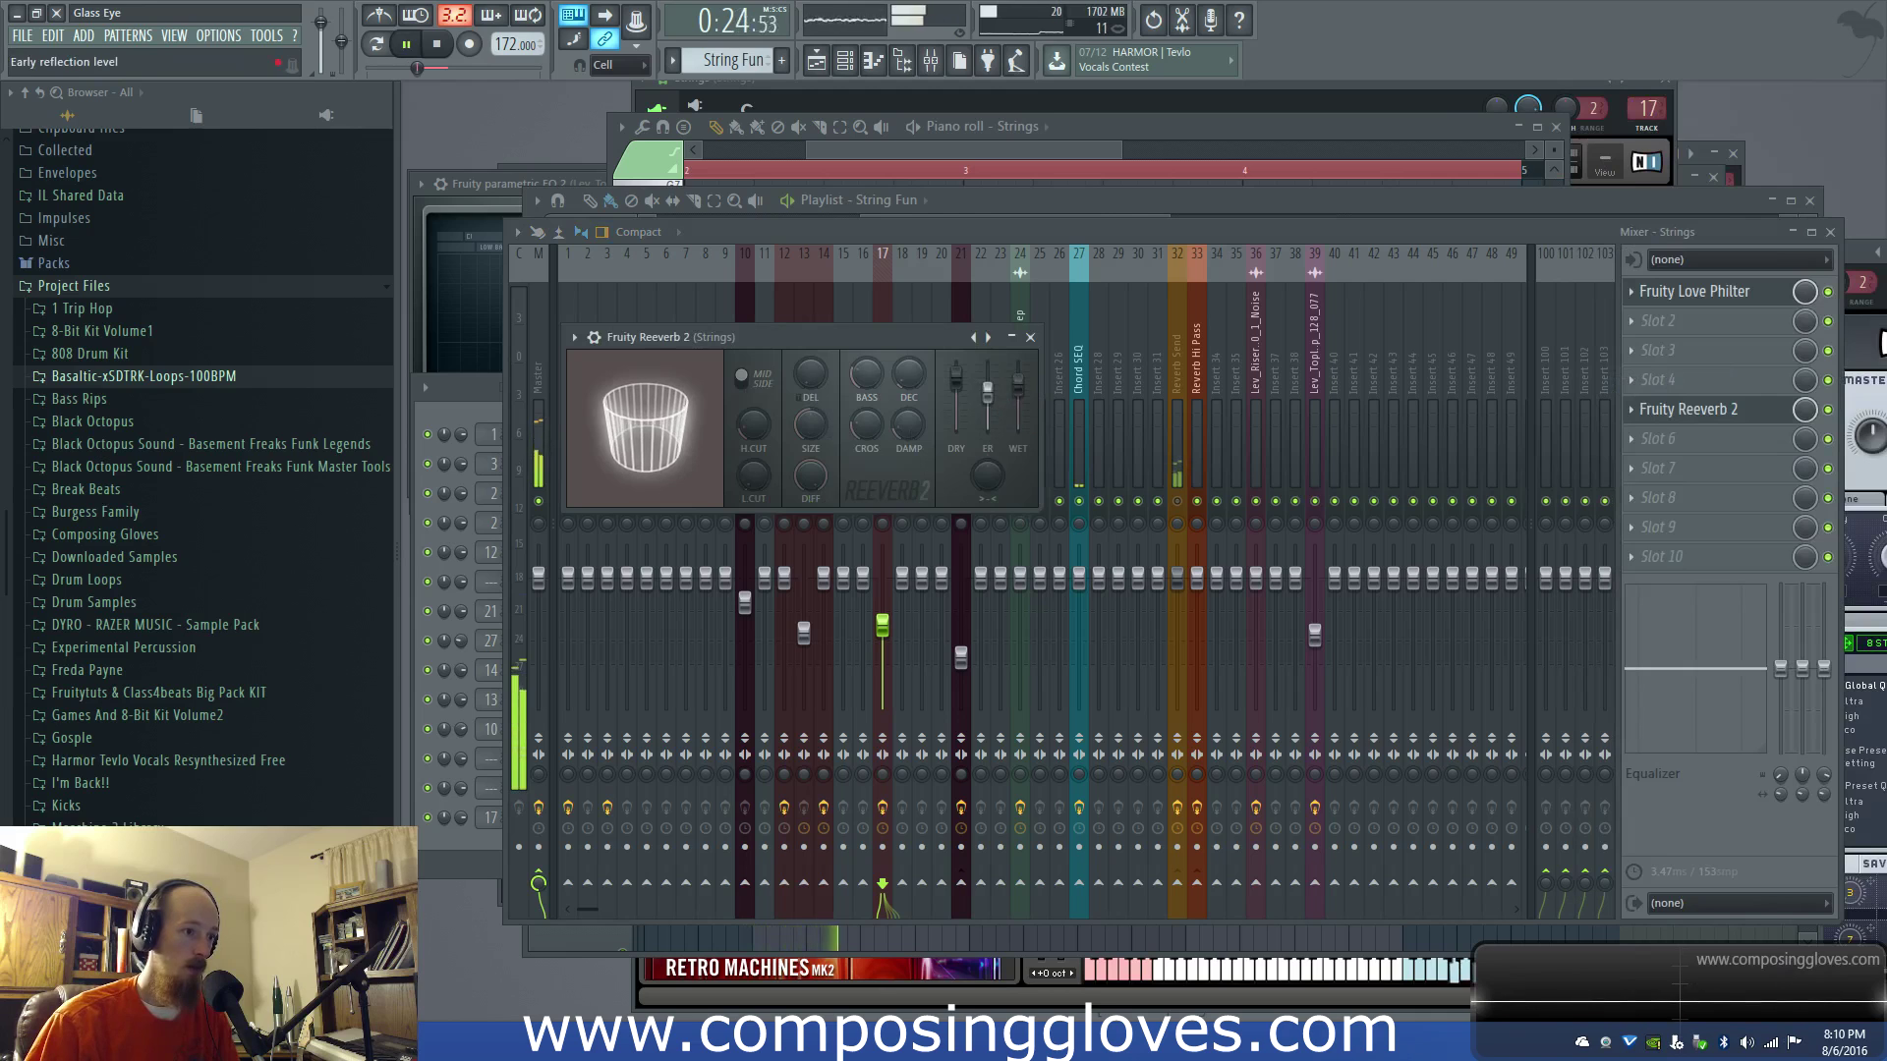
drag(894, 639, 893, 648)
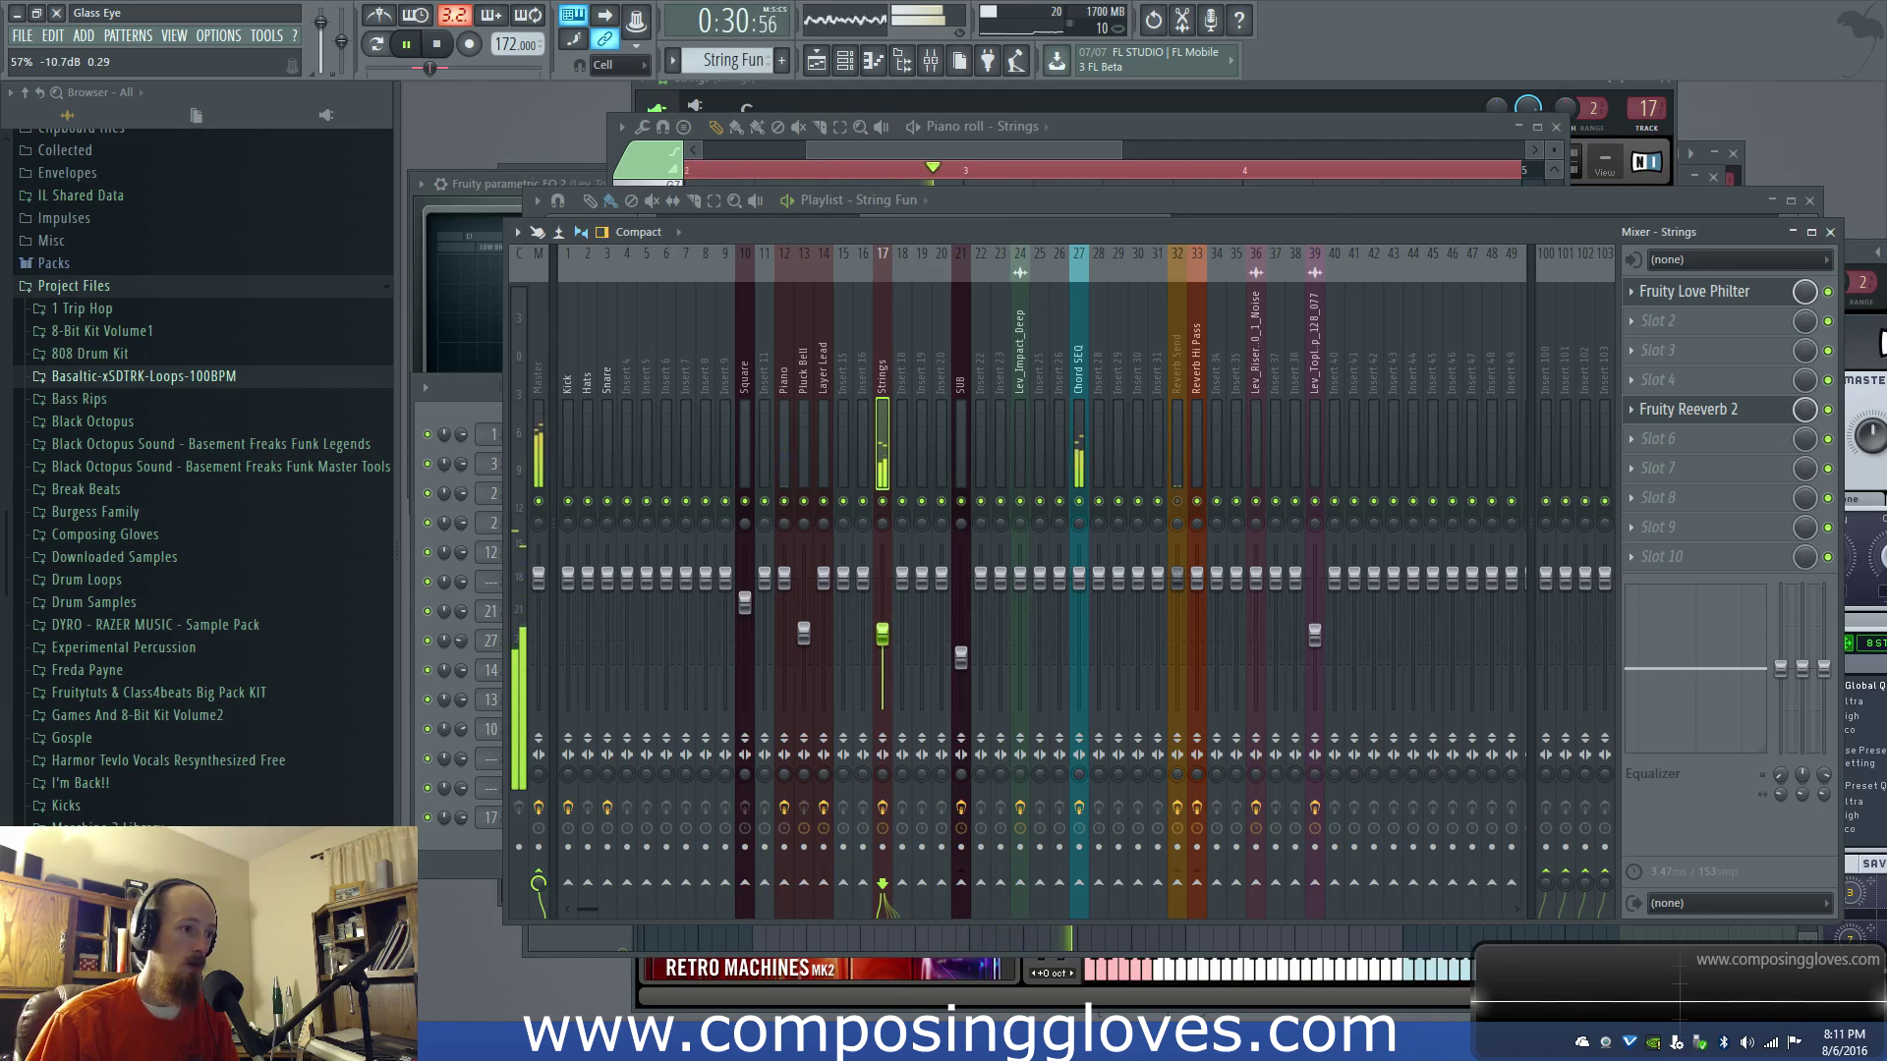
drag(890, 642, 890, 653)
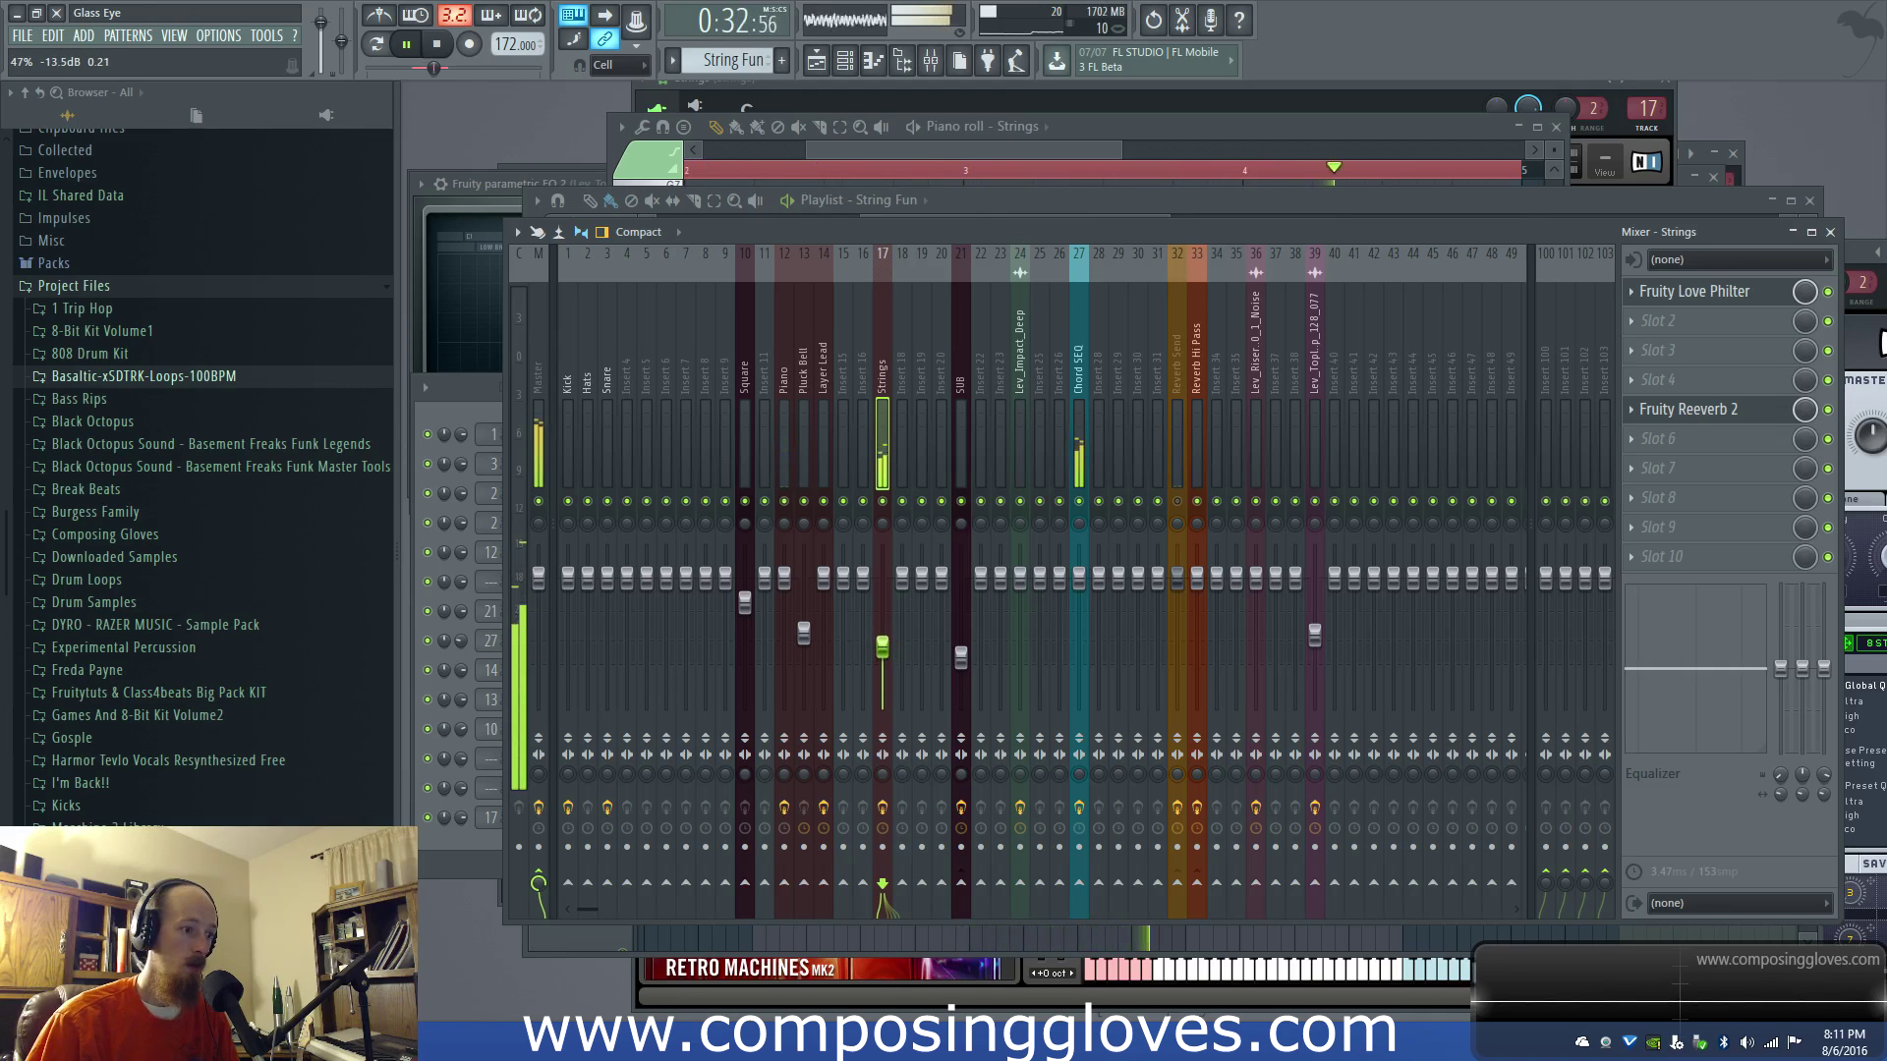
key(space)
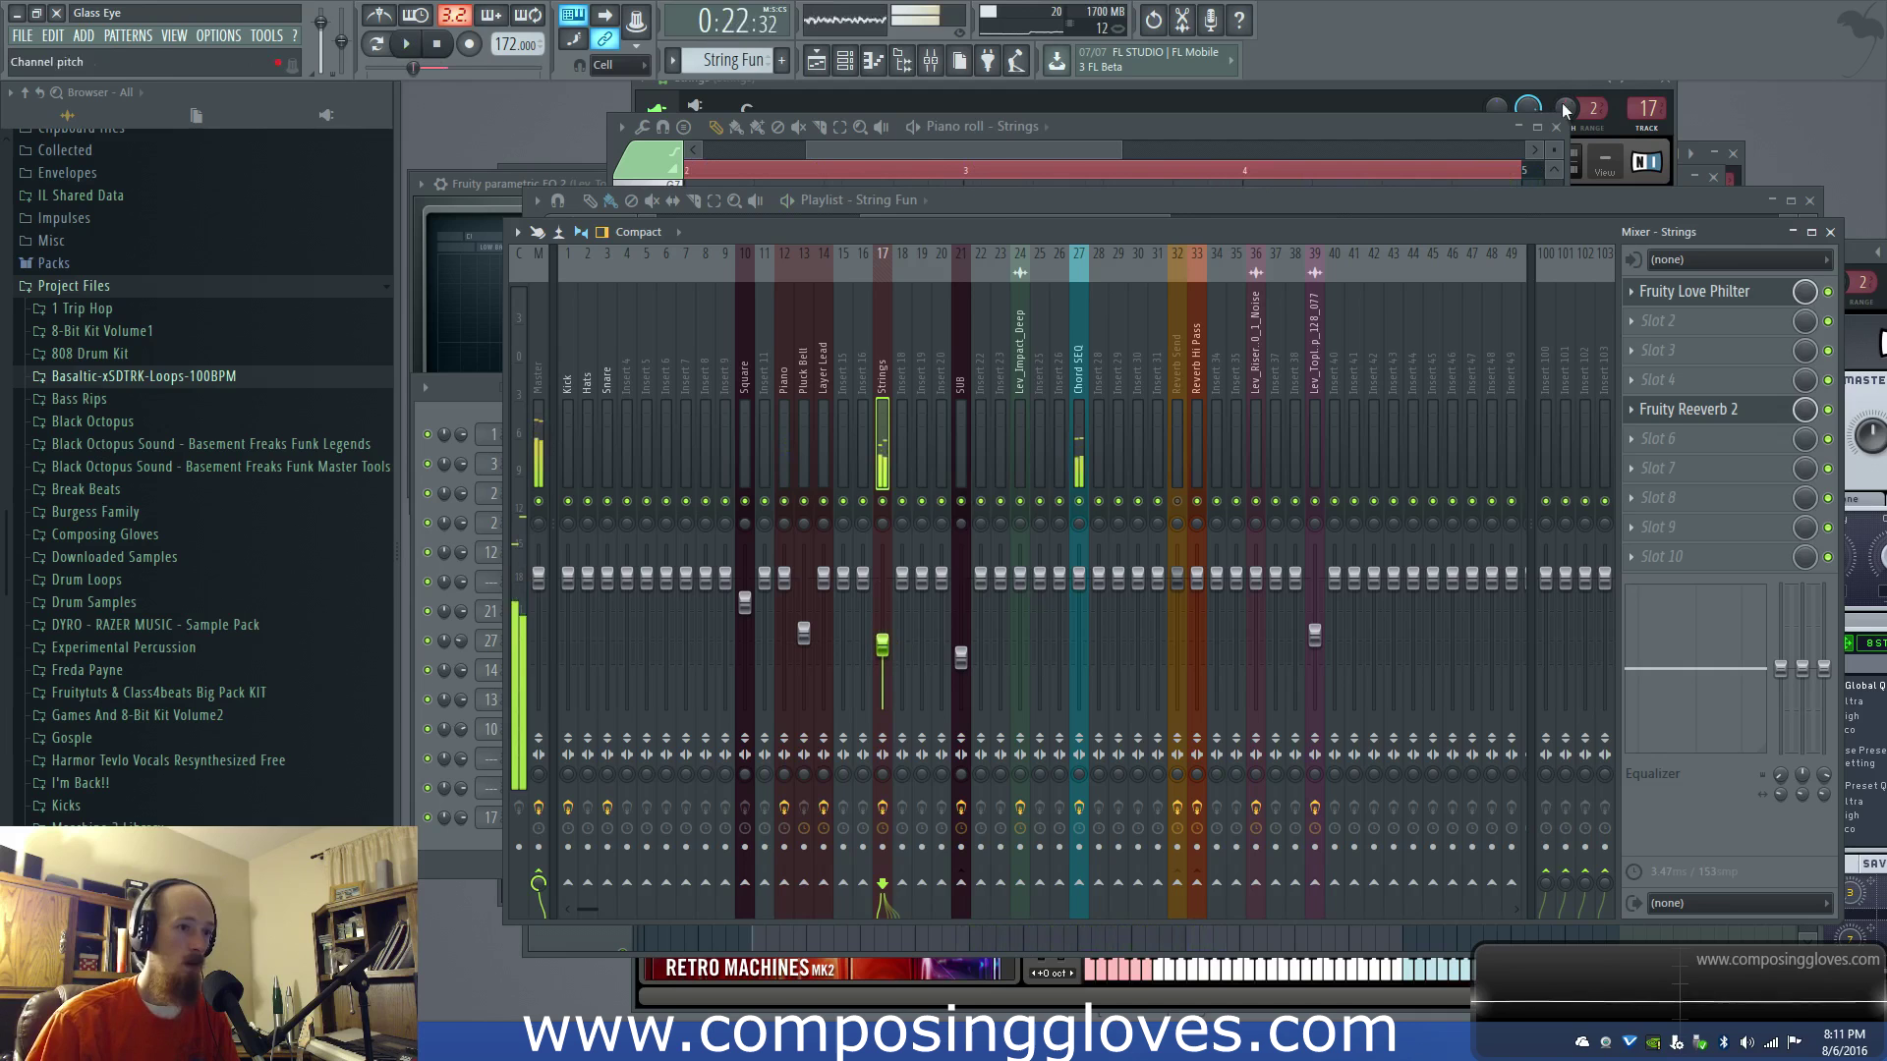
Step: Add a new Kontakt 5 instrument channel to the project
click(1683, 203)
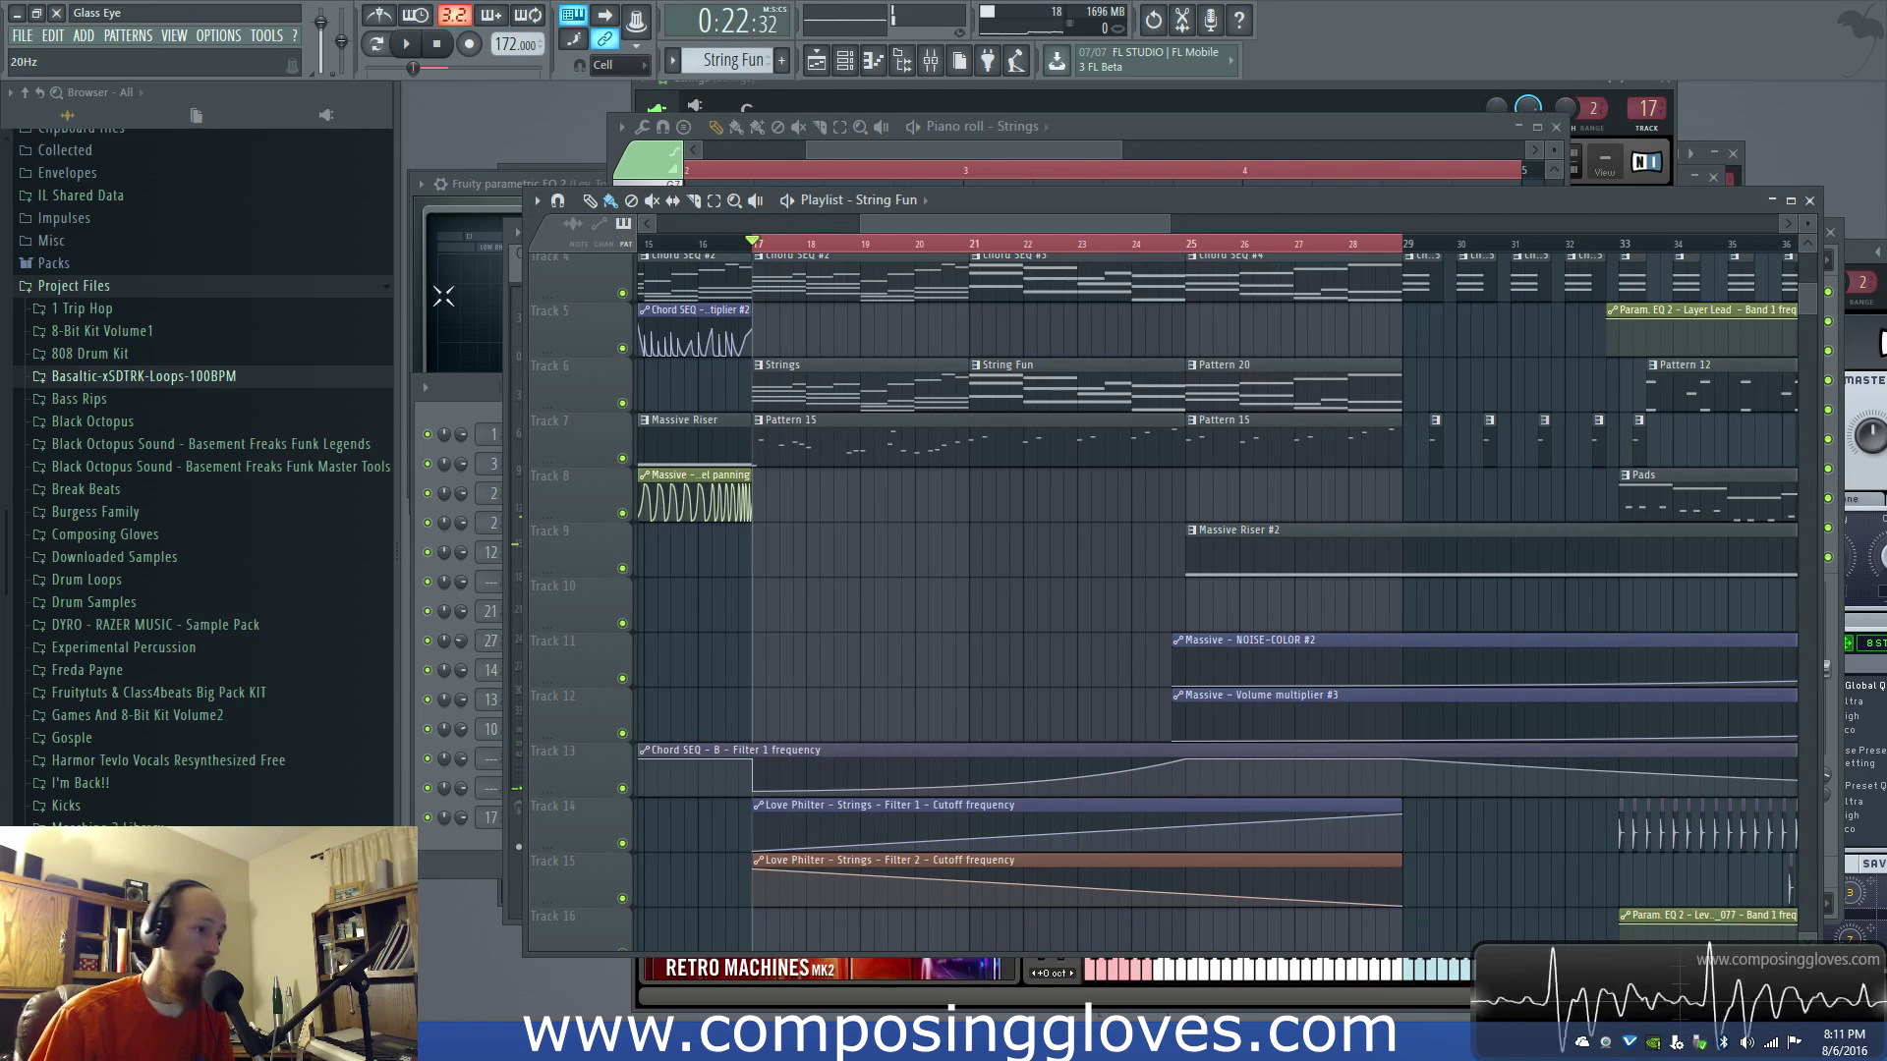
click(470, 388)
click(557, 864)
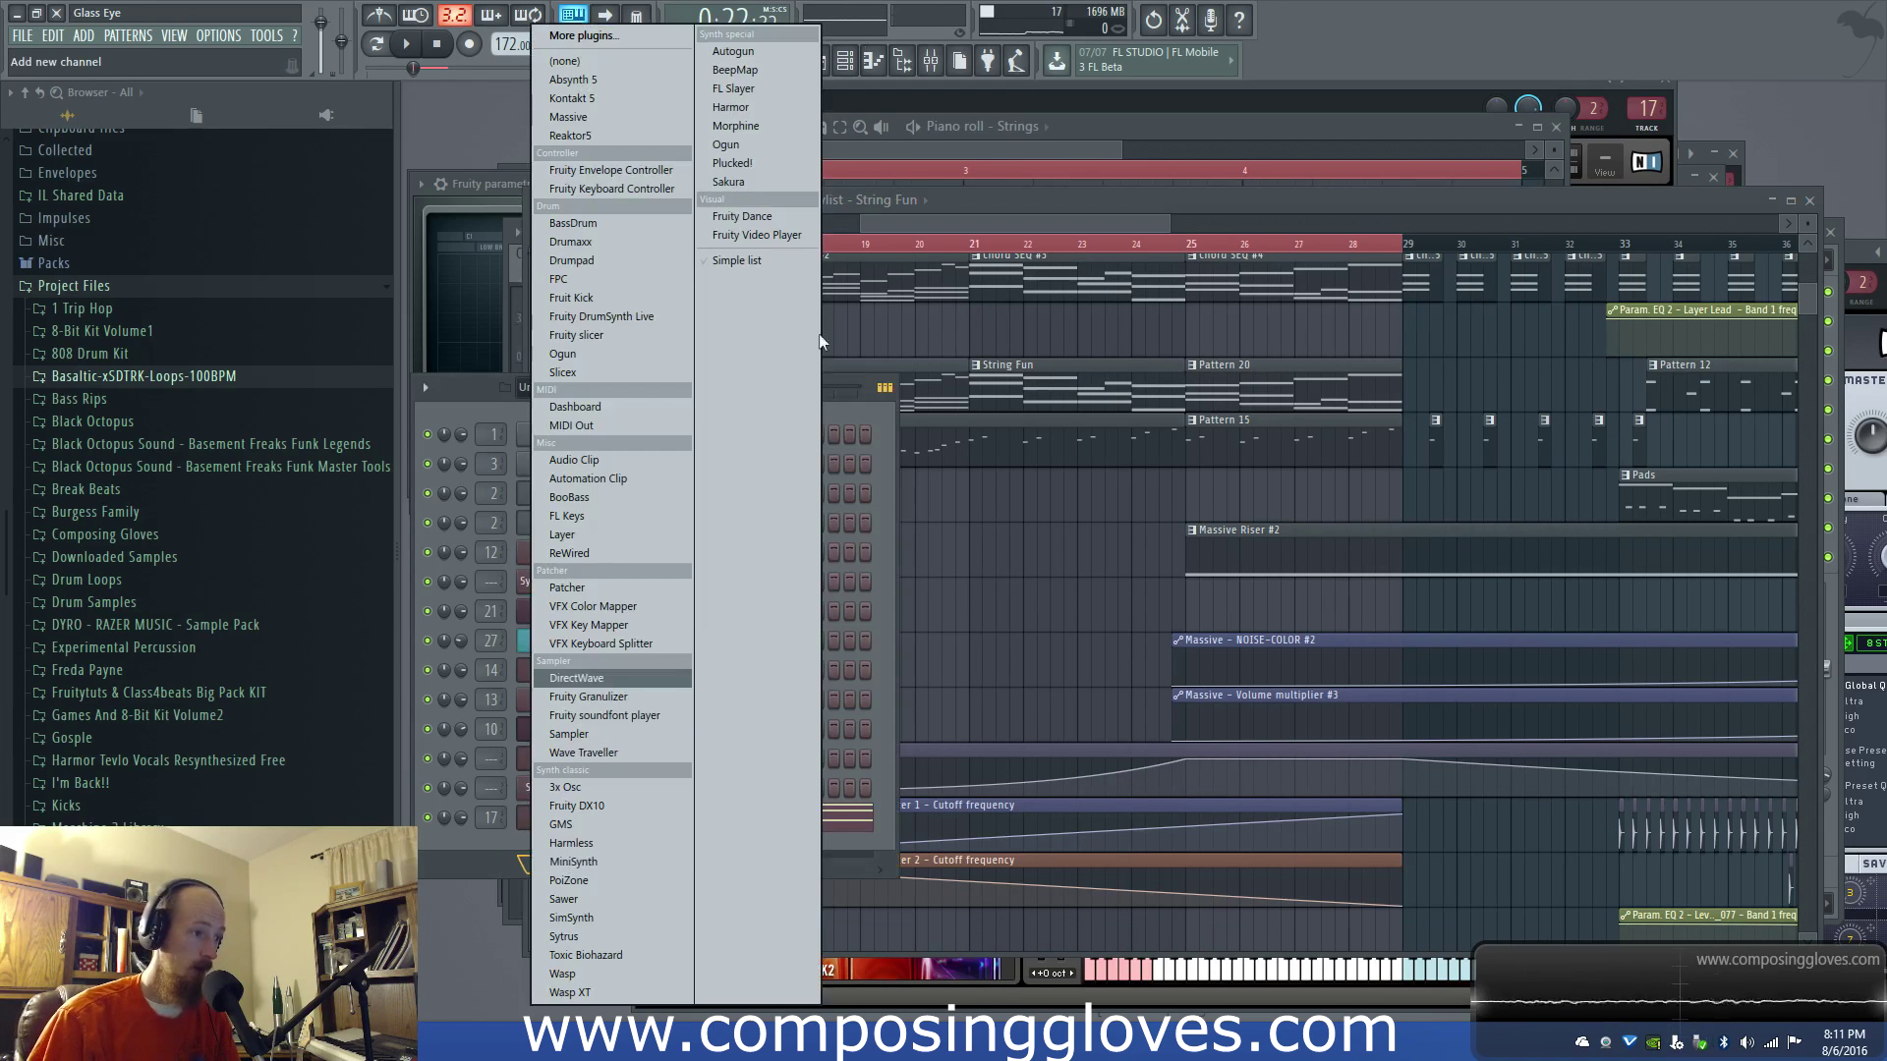
click(627, 96)
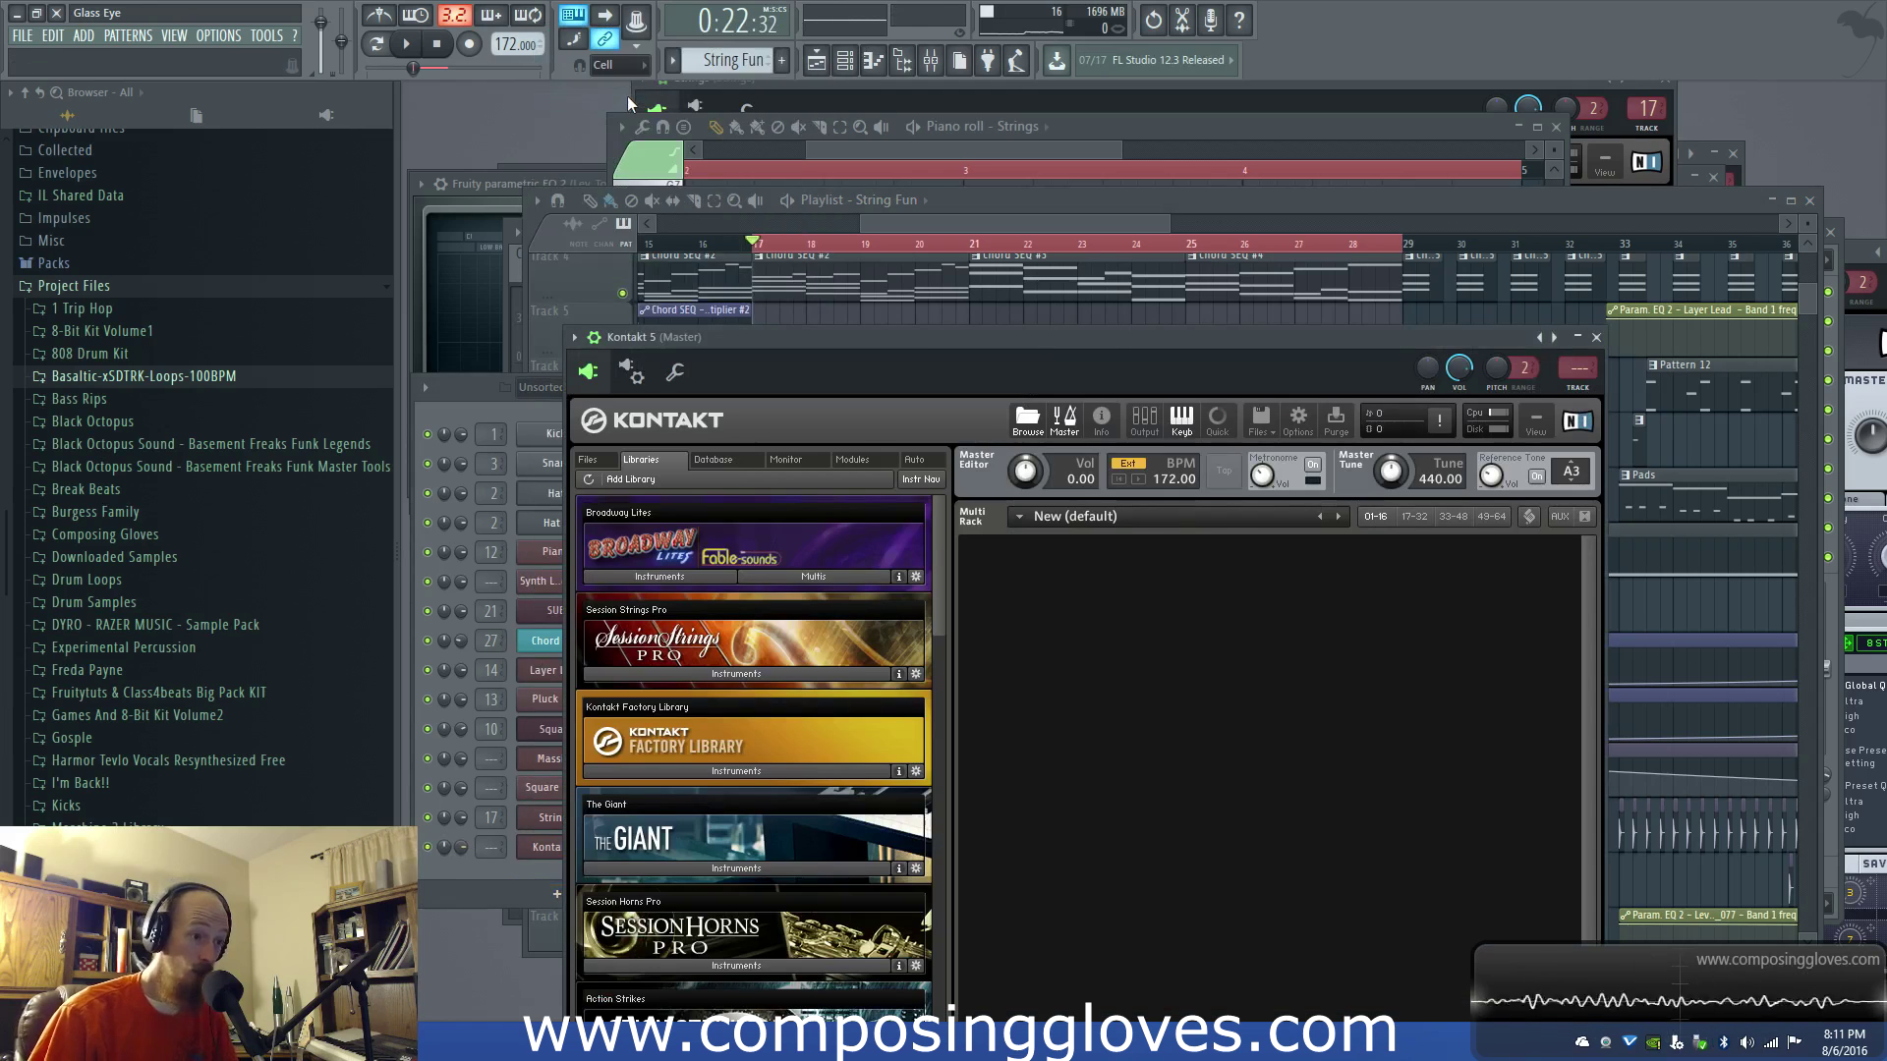
drag(1305, 337, 1300, 188)
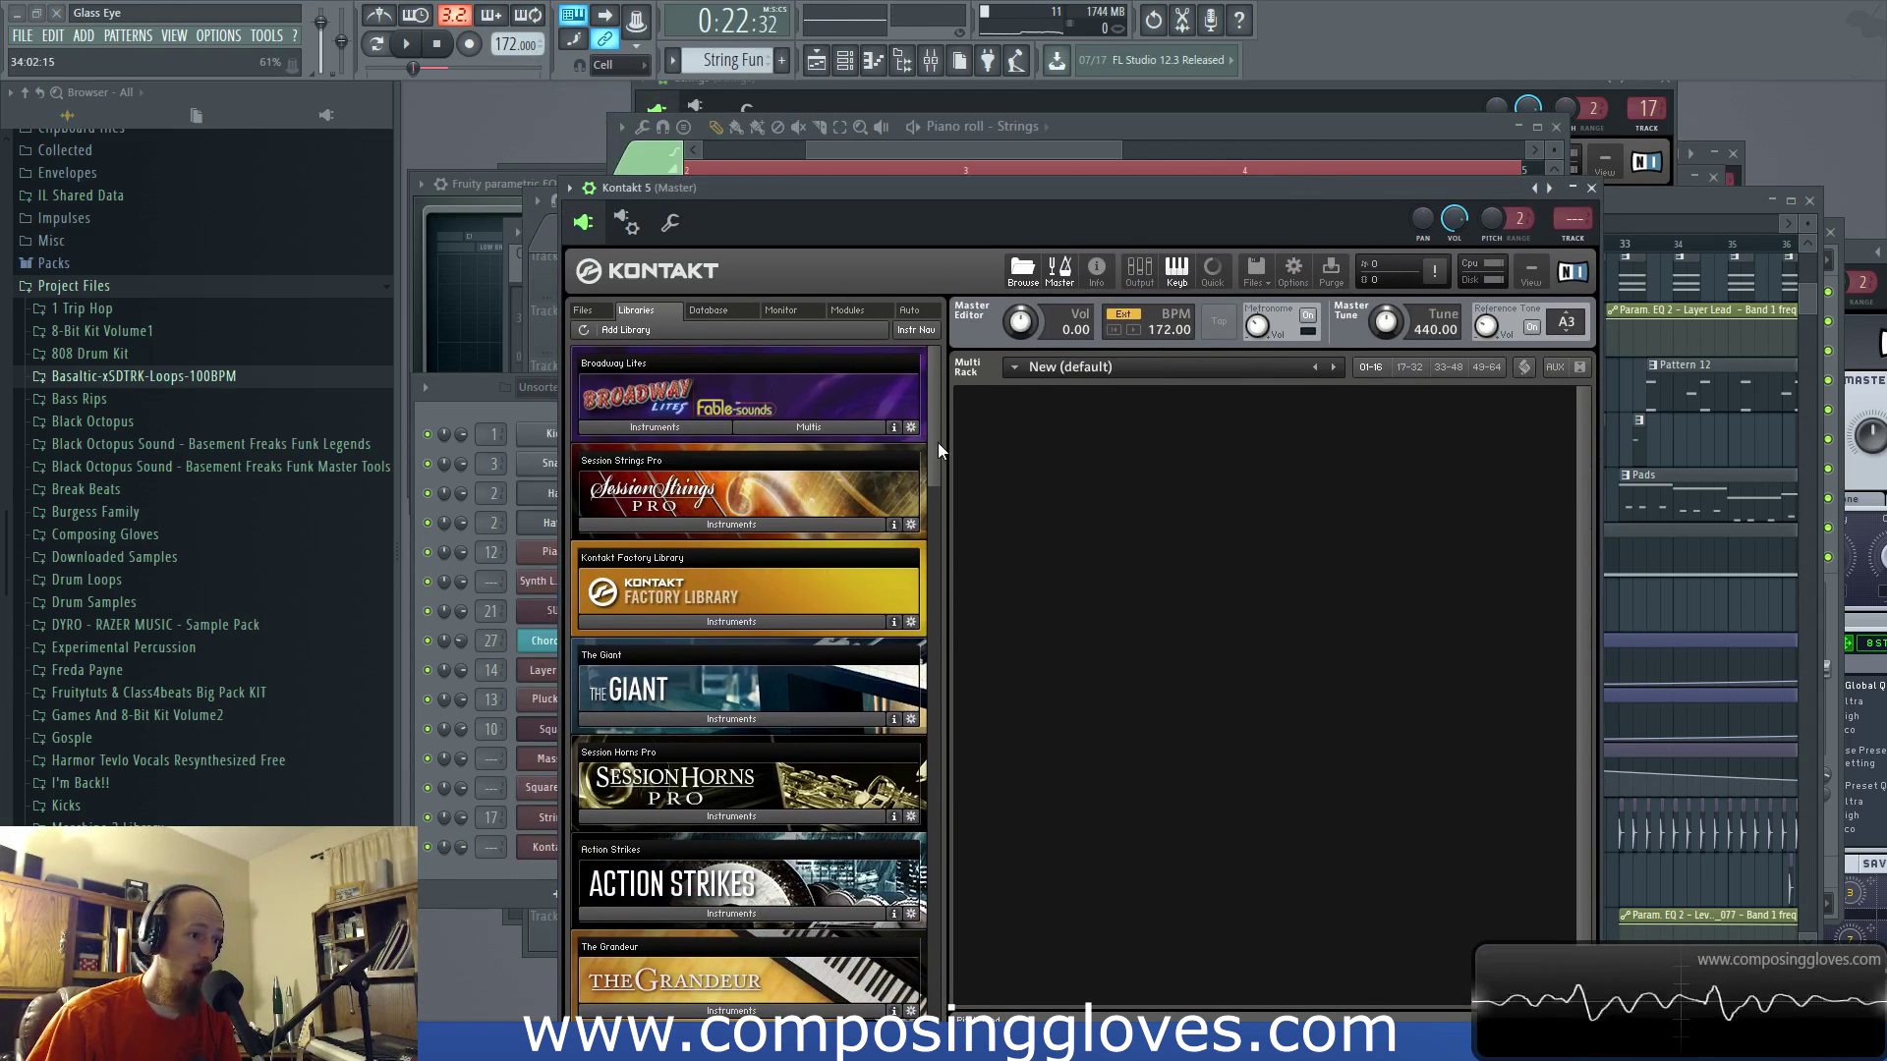
Step: Load the High Swoosh 3 instrument from the Swooshes folder of the Rise & Hit library into Kontakt
drag(937, 442, 917, 575)
scroll(625, 686, down, 1)
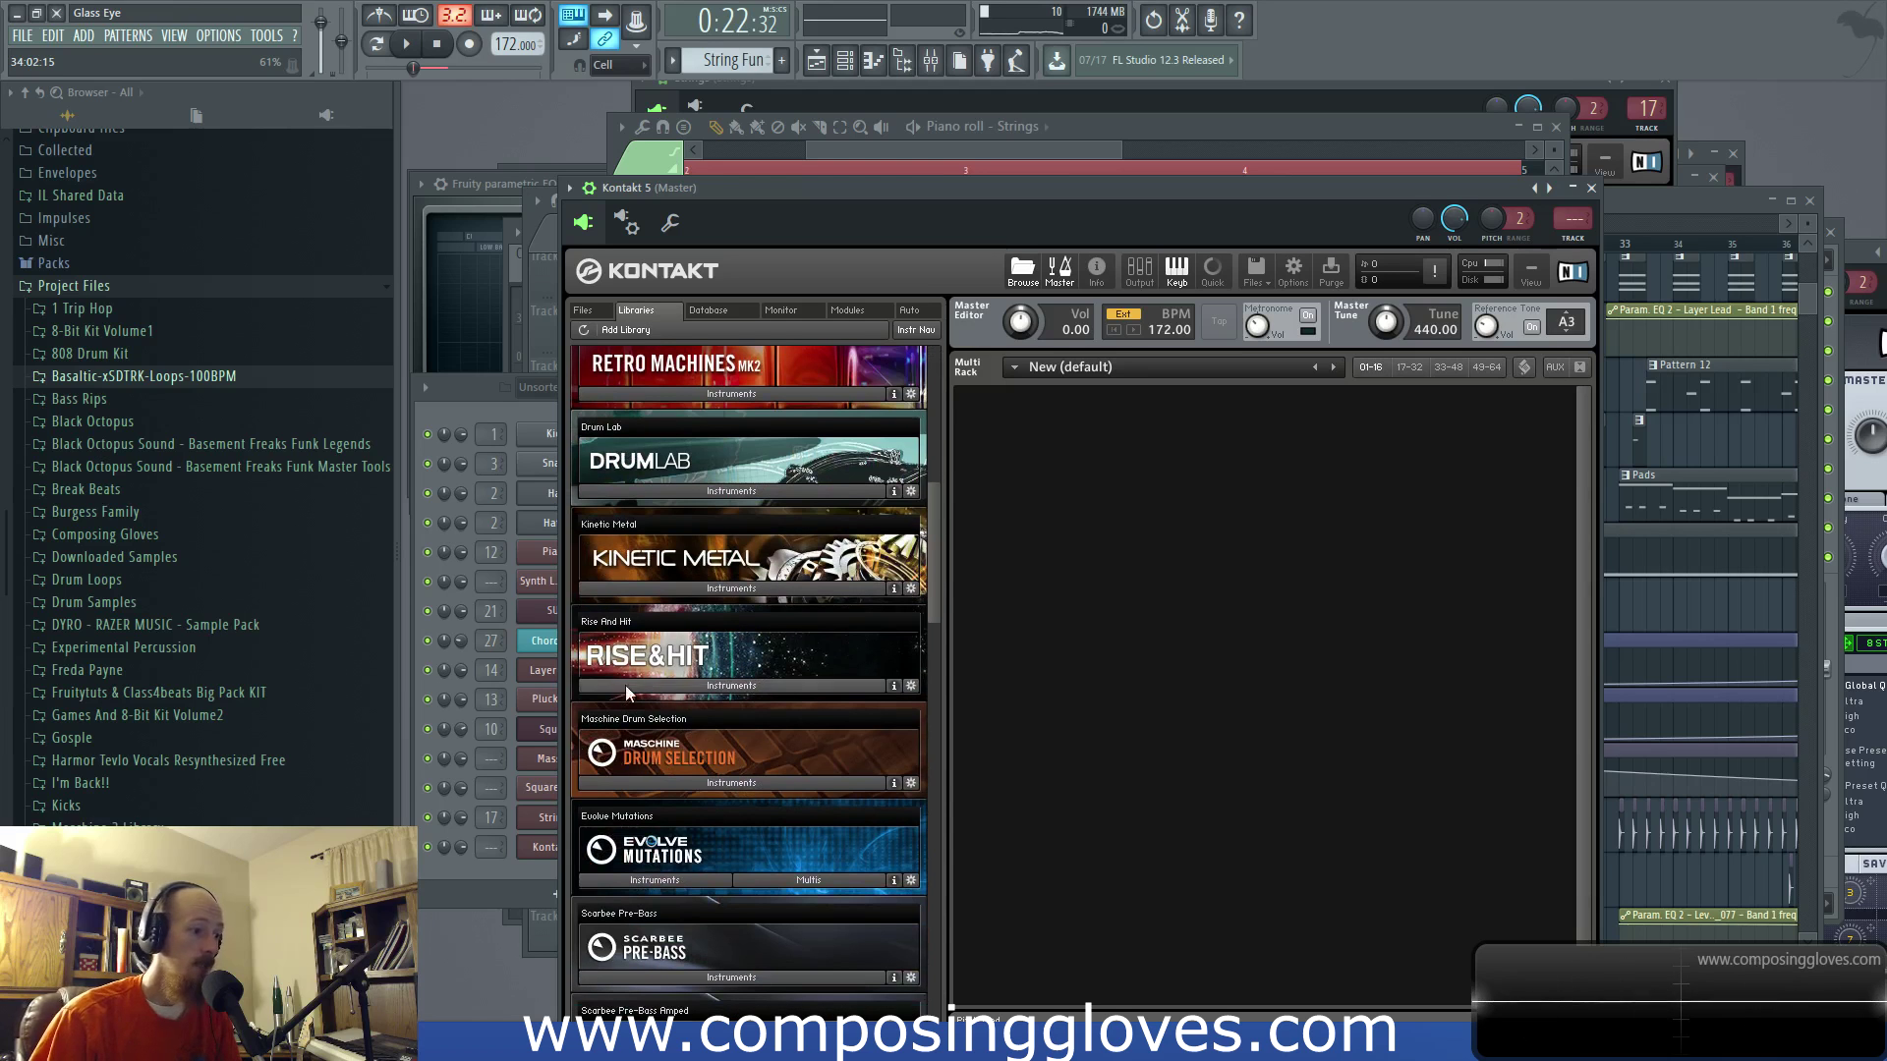
click(768, 685)
scroll(770, 682, down, 2)
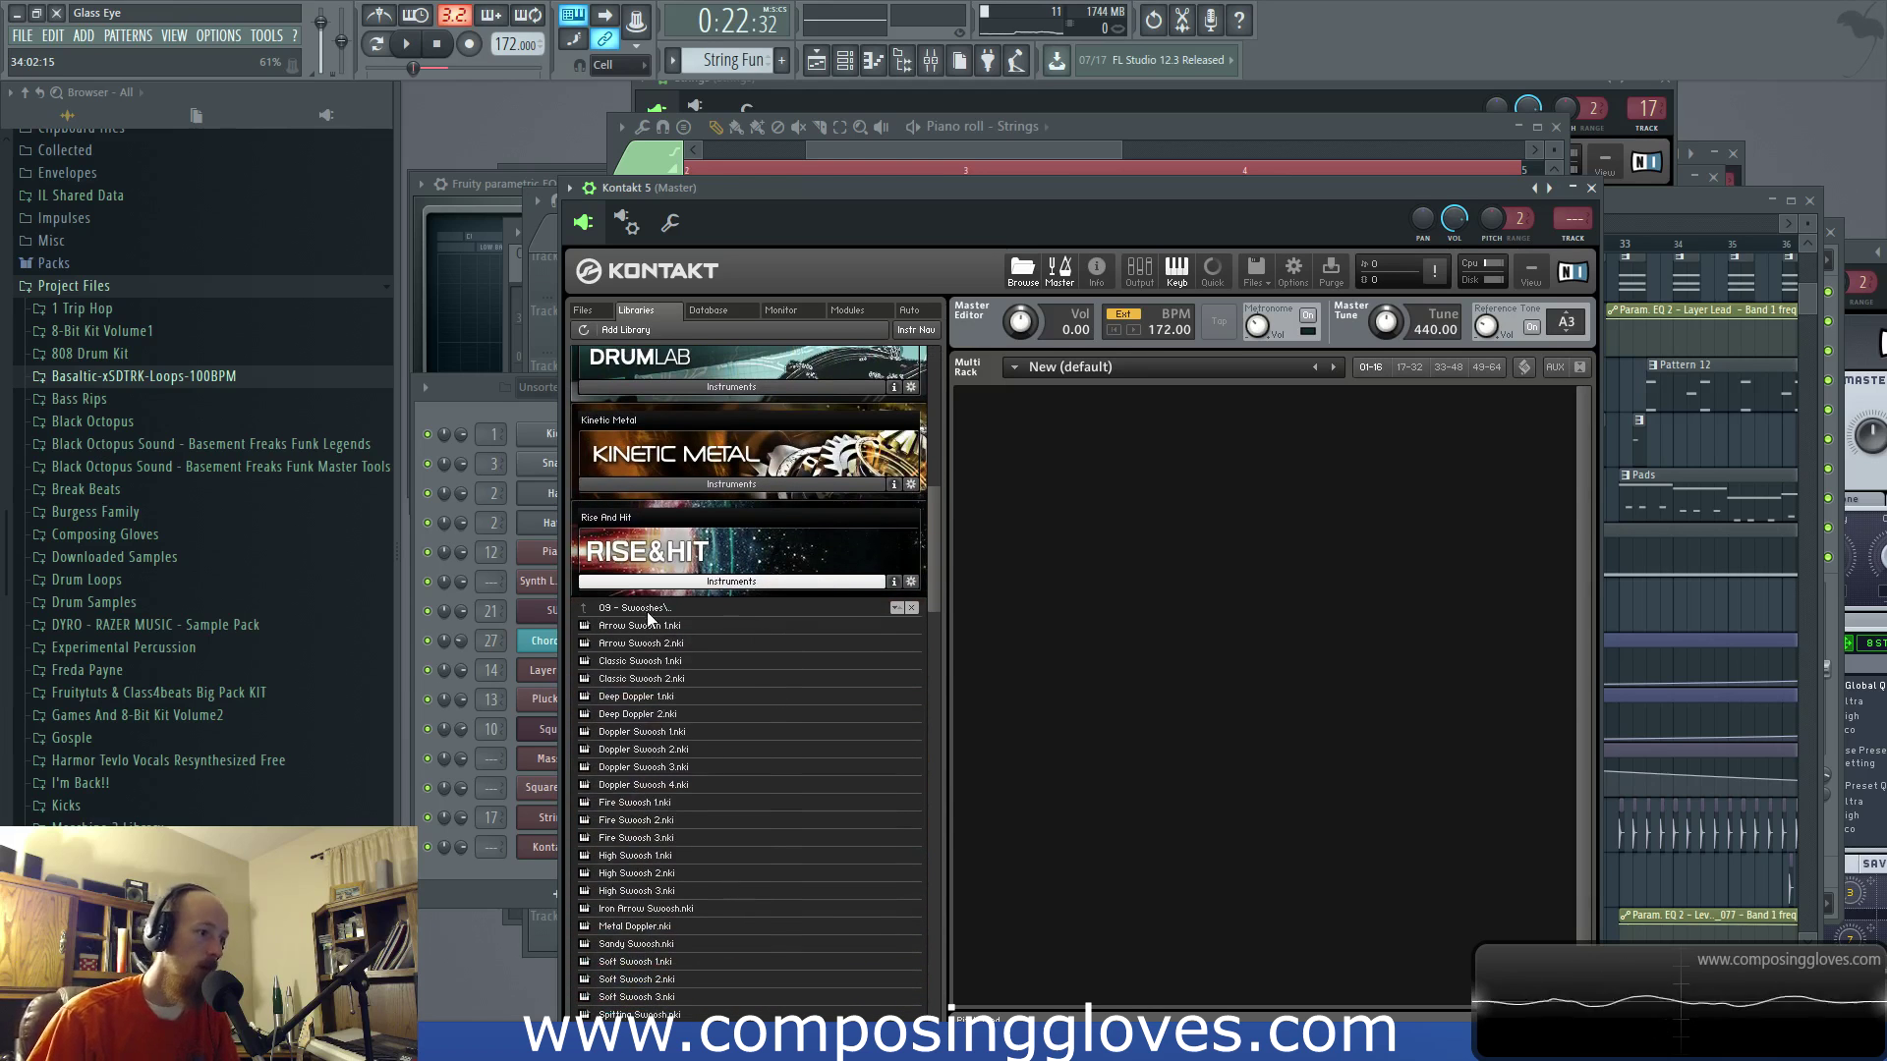
scroll(610, 718, down, 1)
double_click(637, 842)
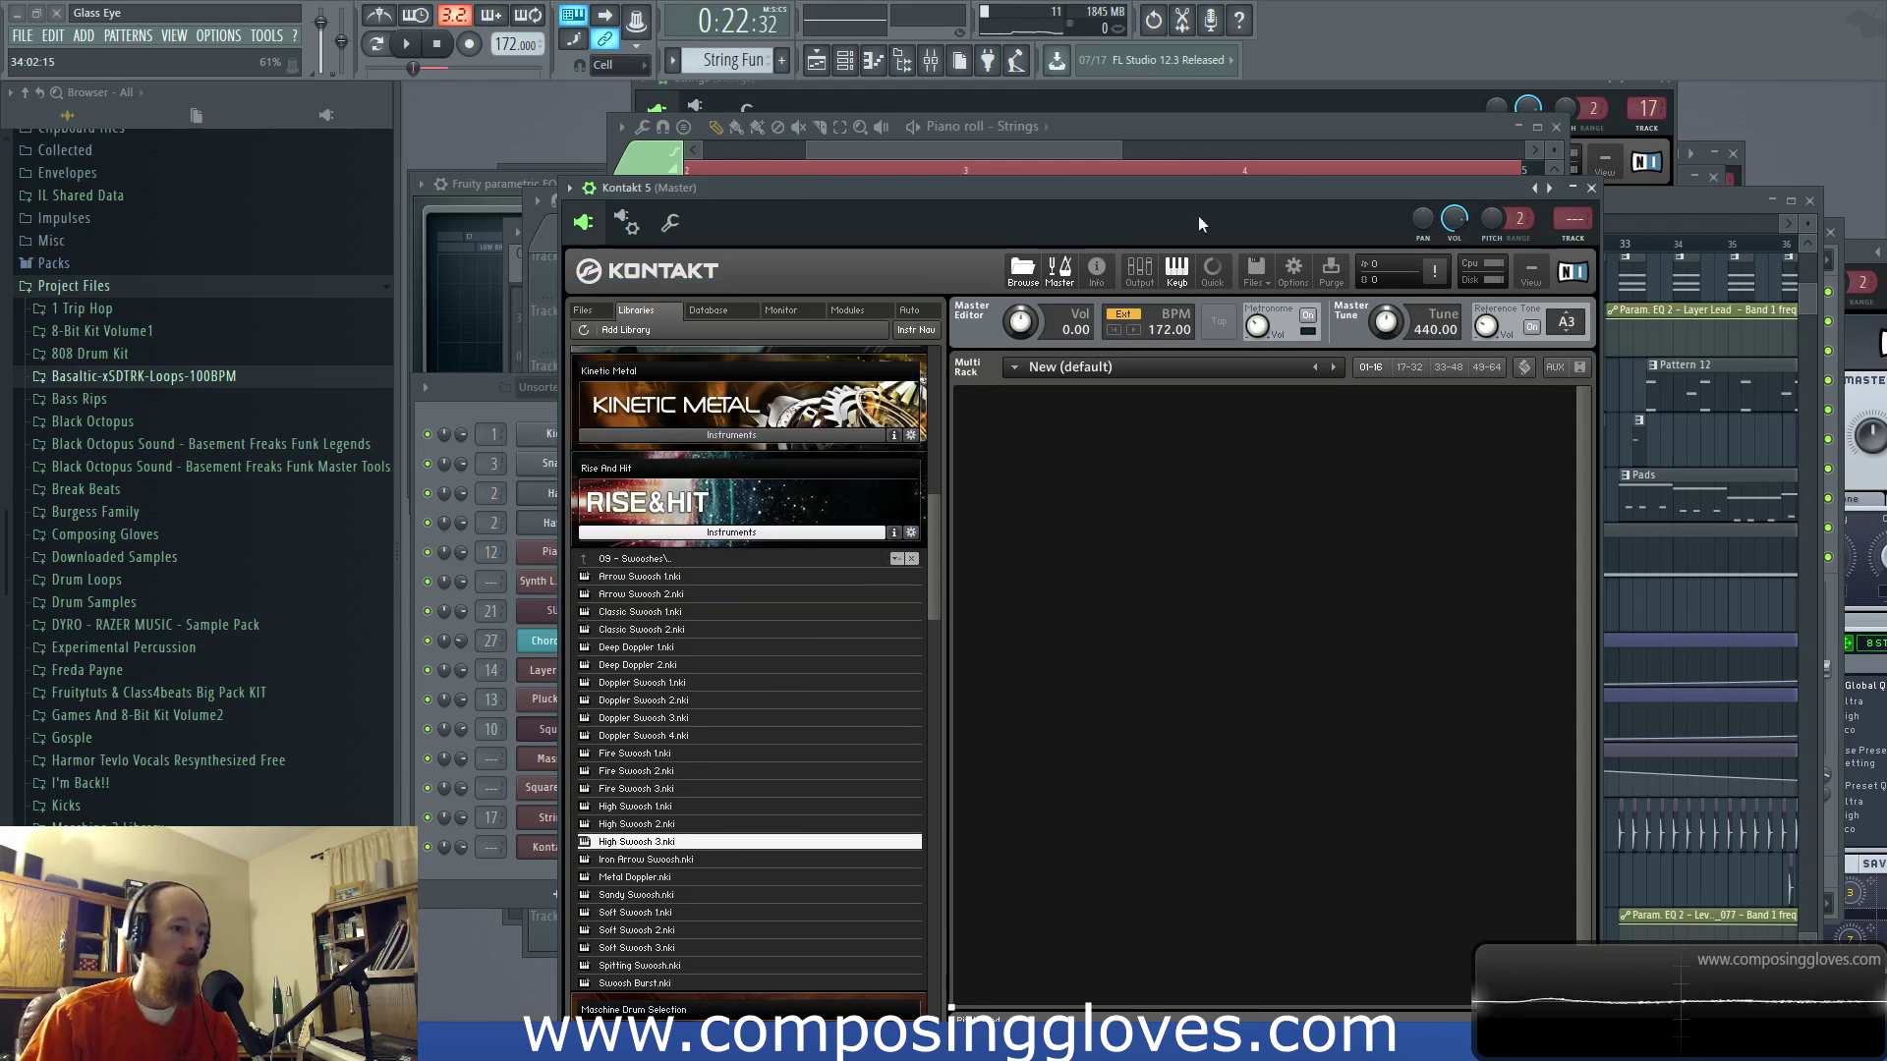
drag(1206, 197, 1213, 161)
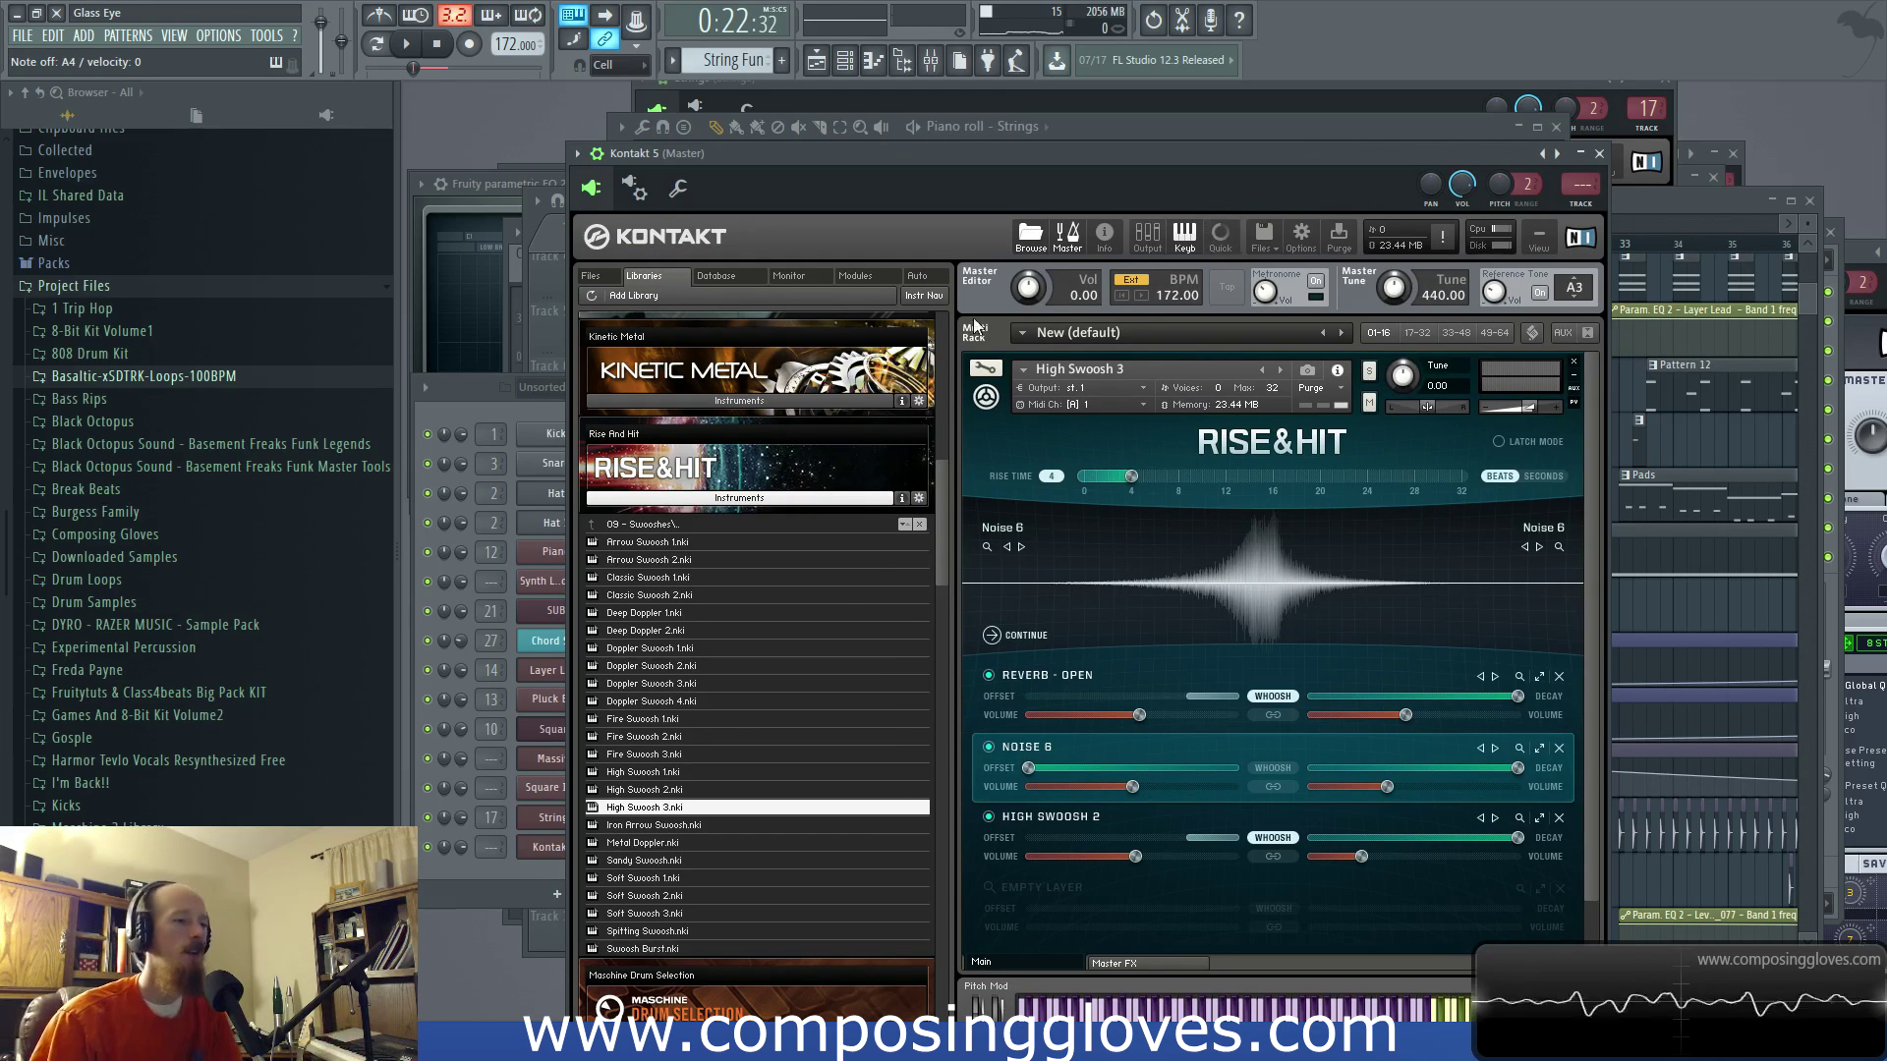
Step: Rename the new Kontakt 5 channel as "Swishhy Toshi"
click(521, 879)
key(F2)
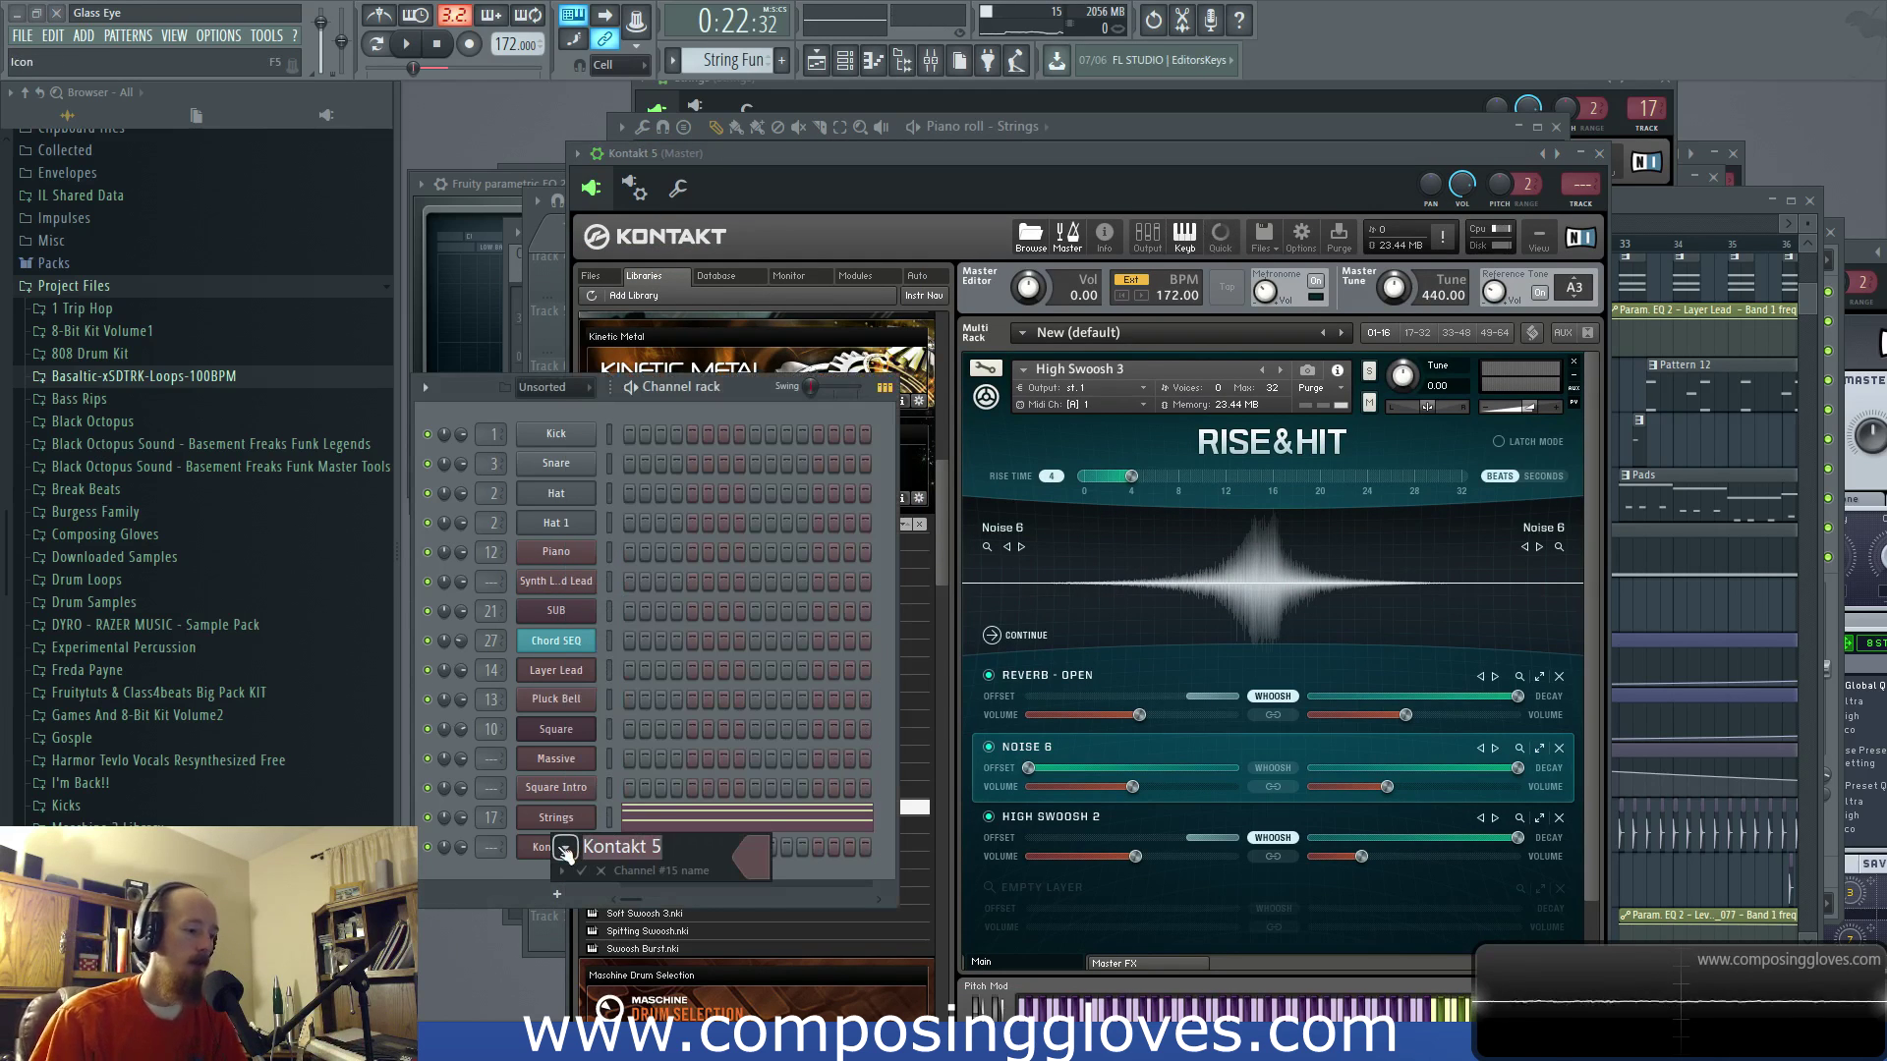
text(Swishhy)
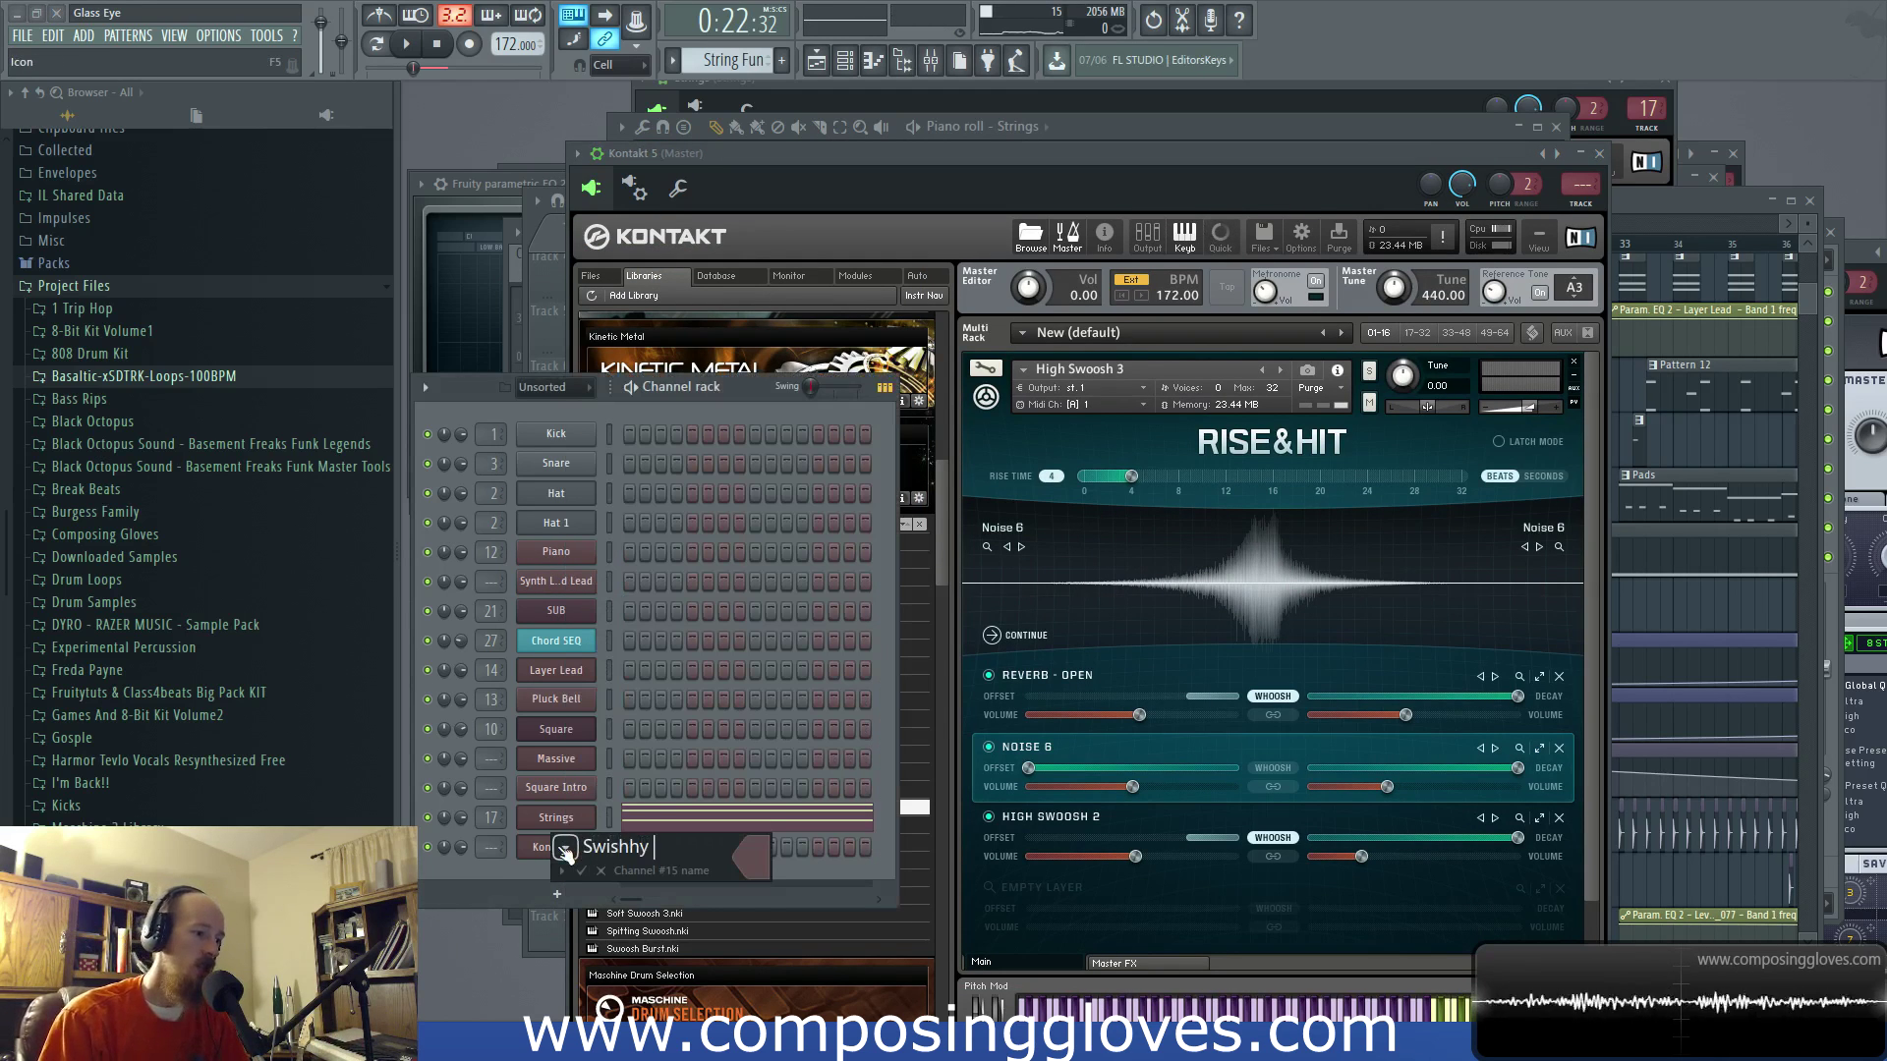
text( Toshi)
key(Return)
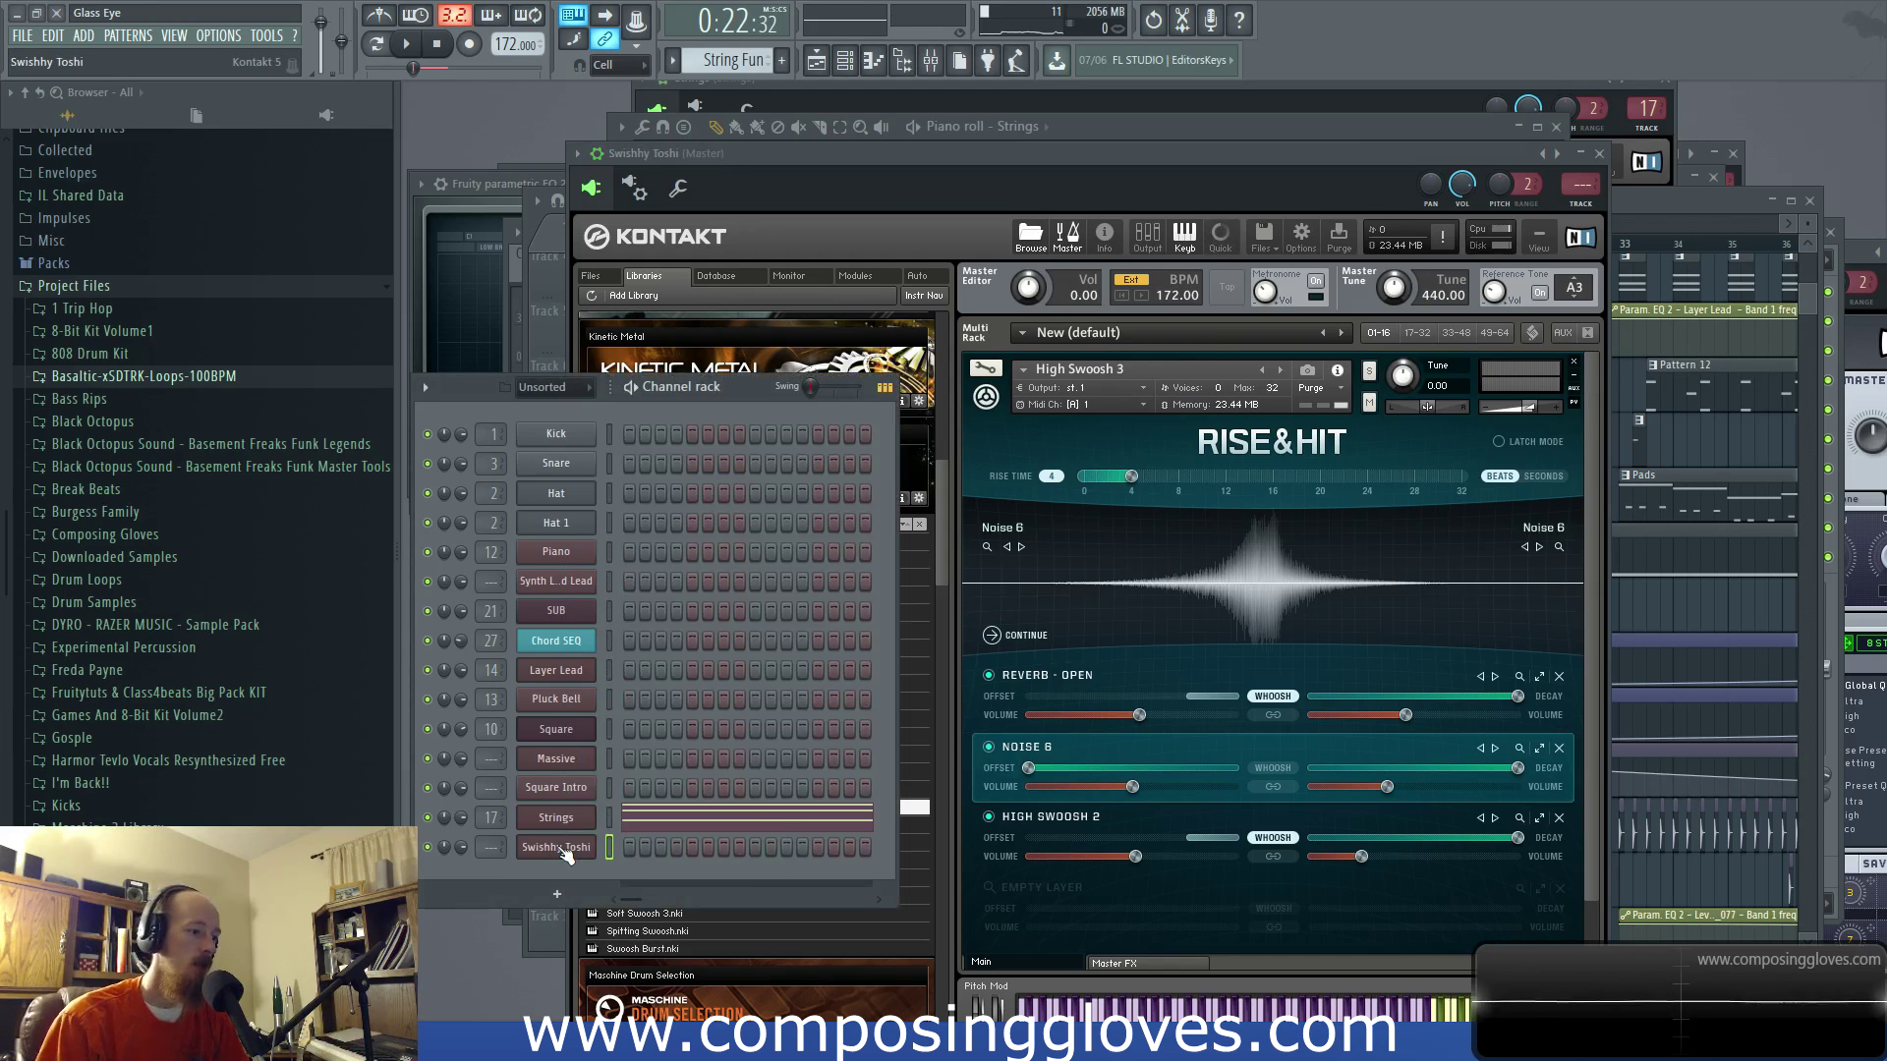
Step: Create Pattern 21 and draw a B5 note a little over two bars long for the Swishhy Toshi channel
click(781, 60)
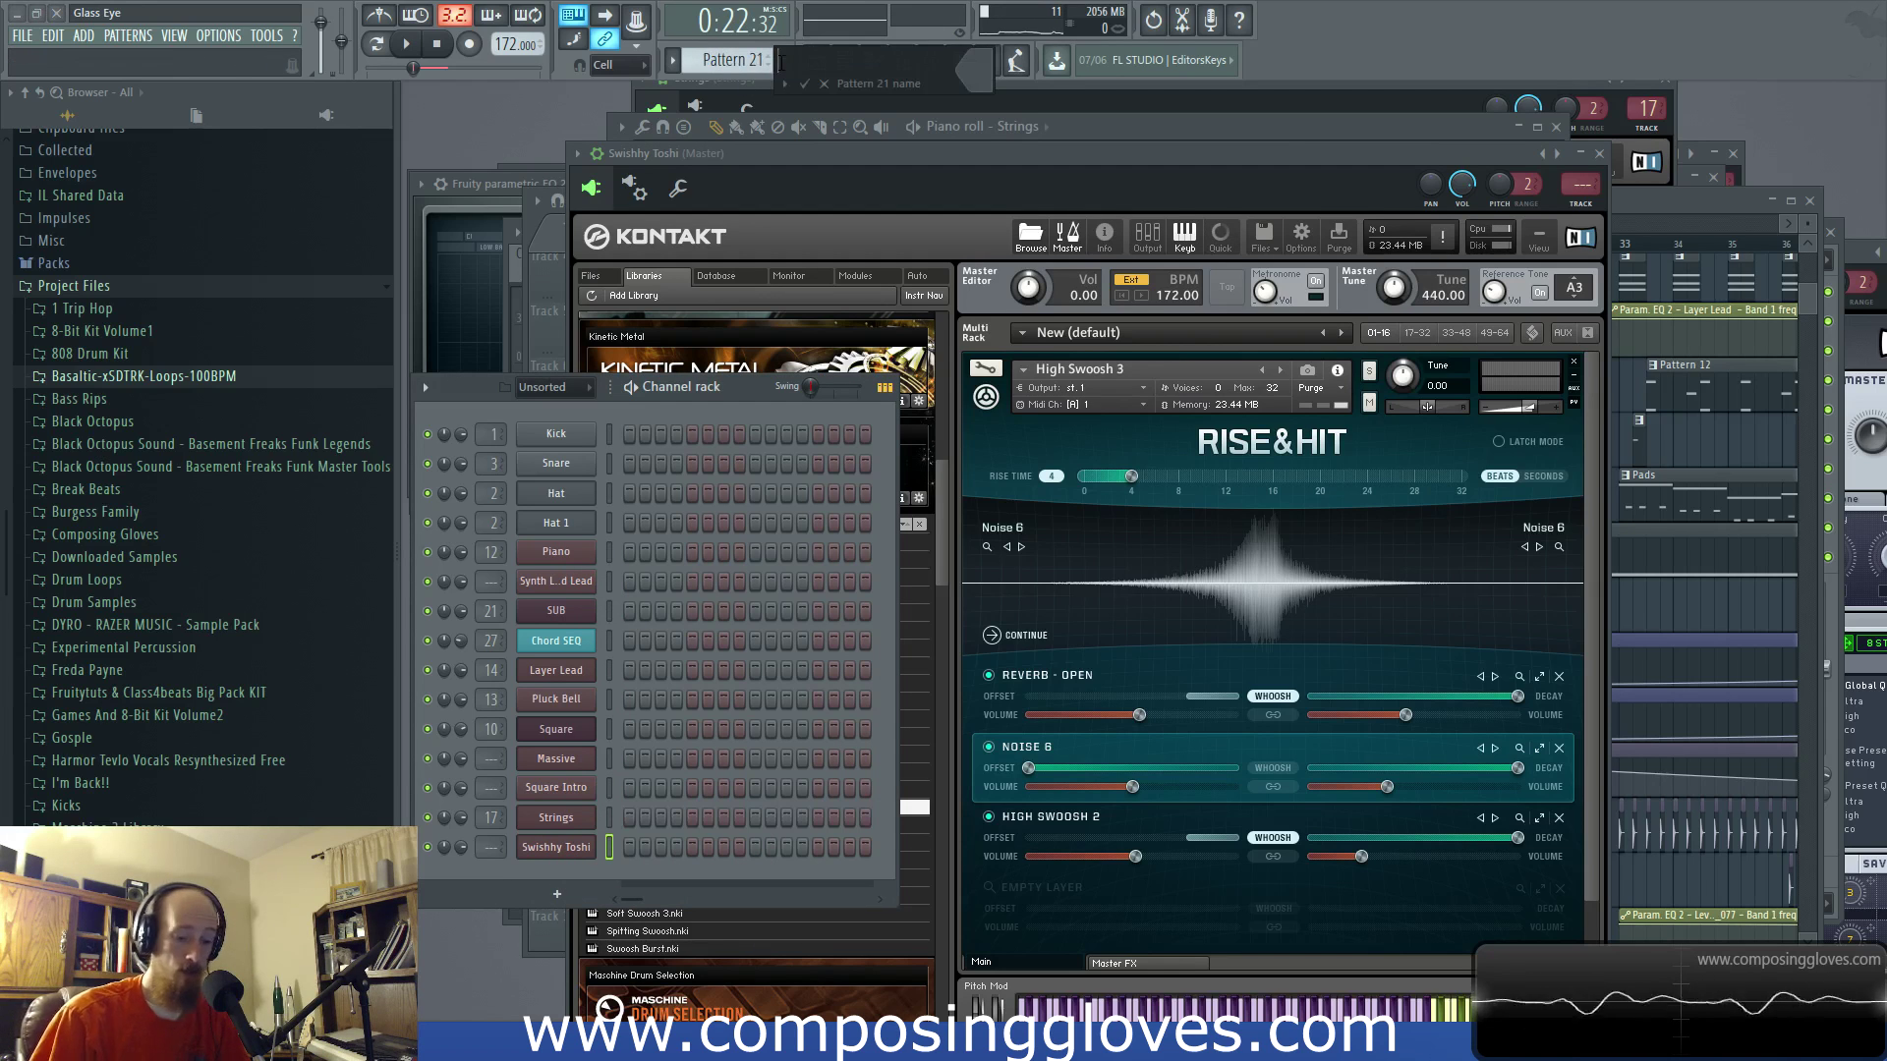
right_click(563, 851)
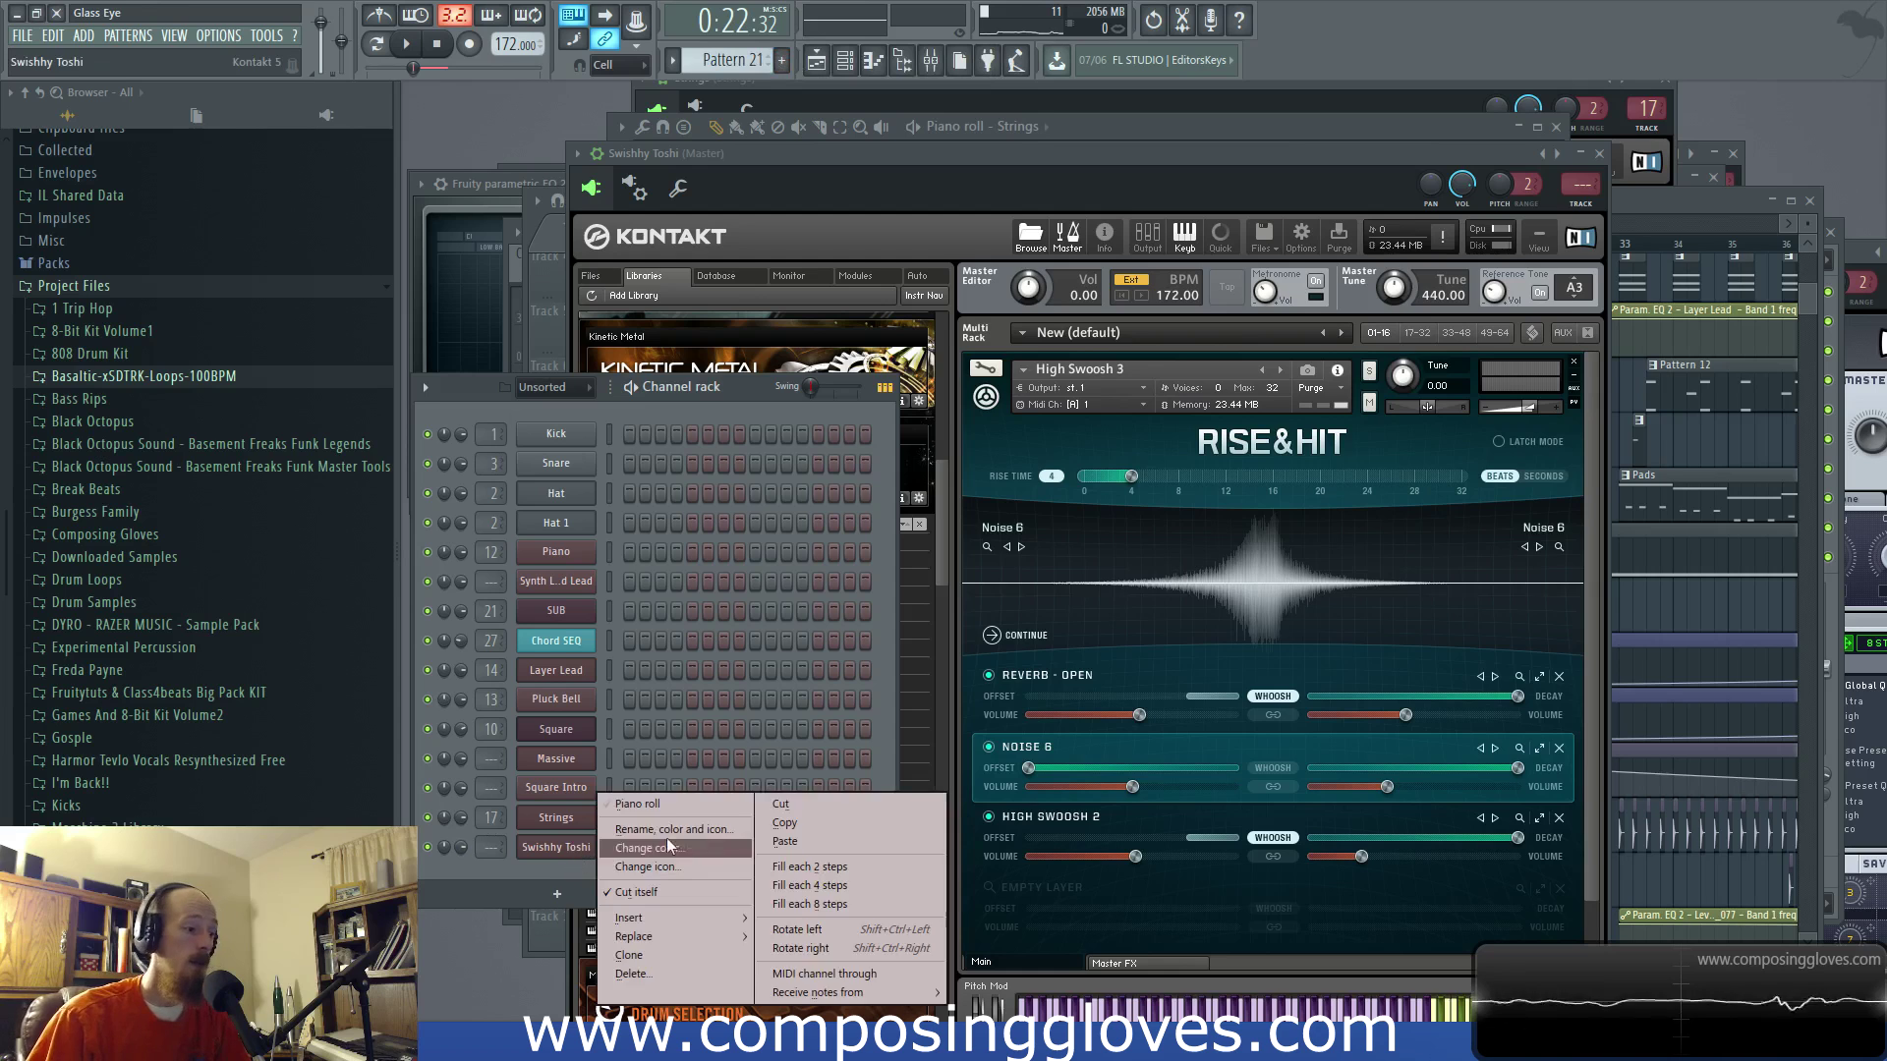
click(648, 806)
scroll(765, 523, up, 2)
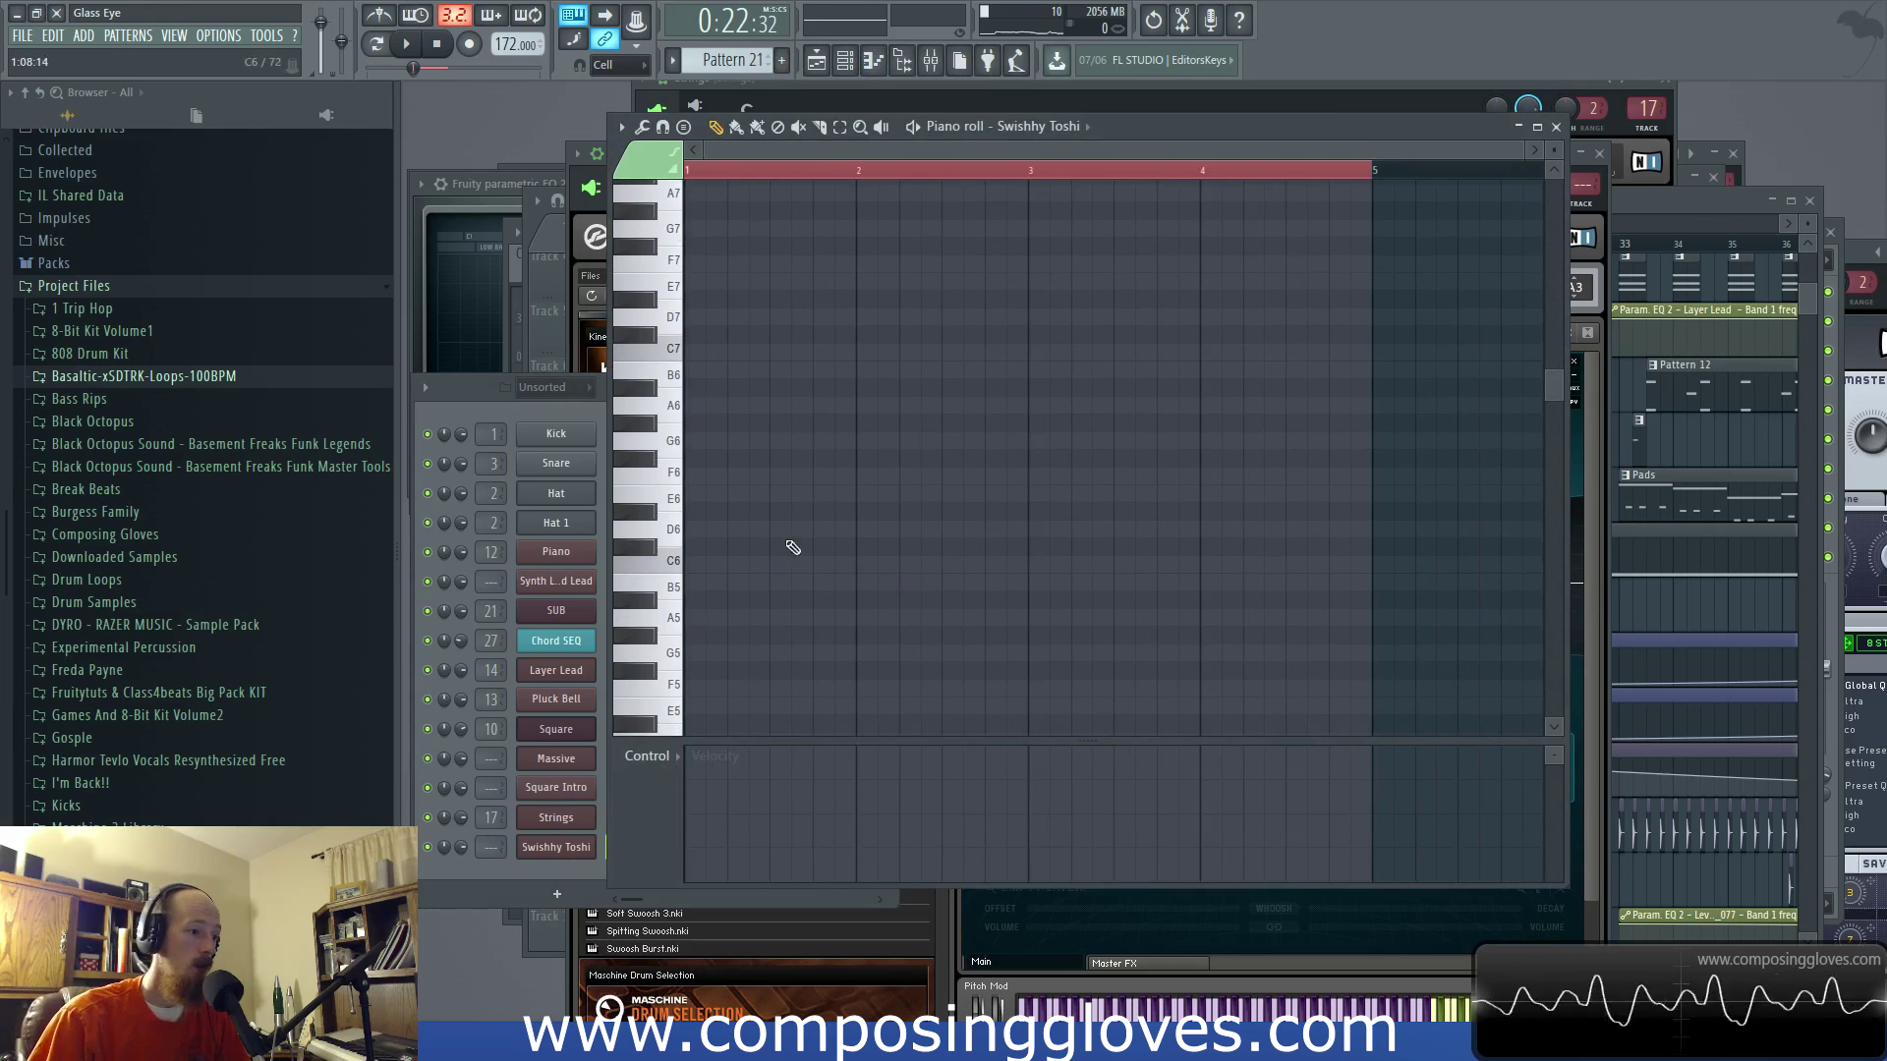
click(694, 583)
drag(700, 582, 1069, 582)
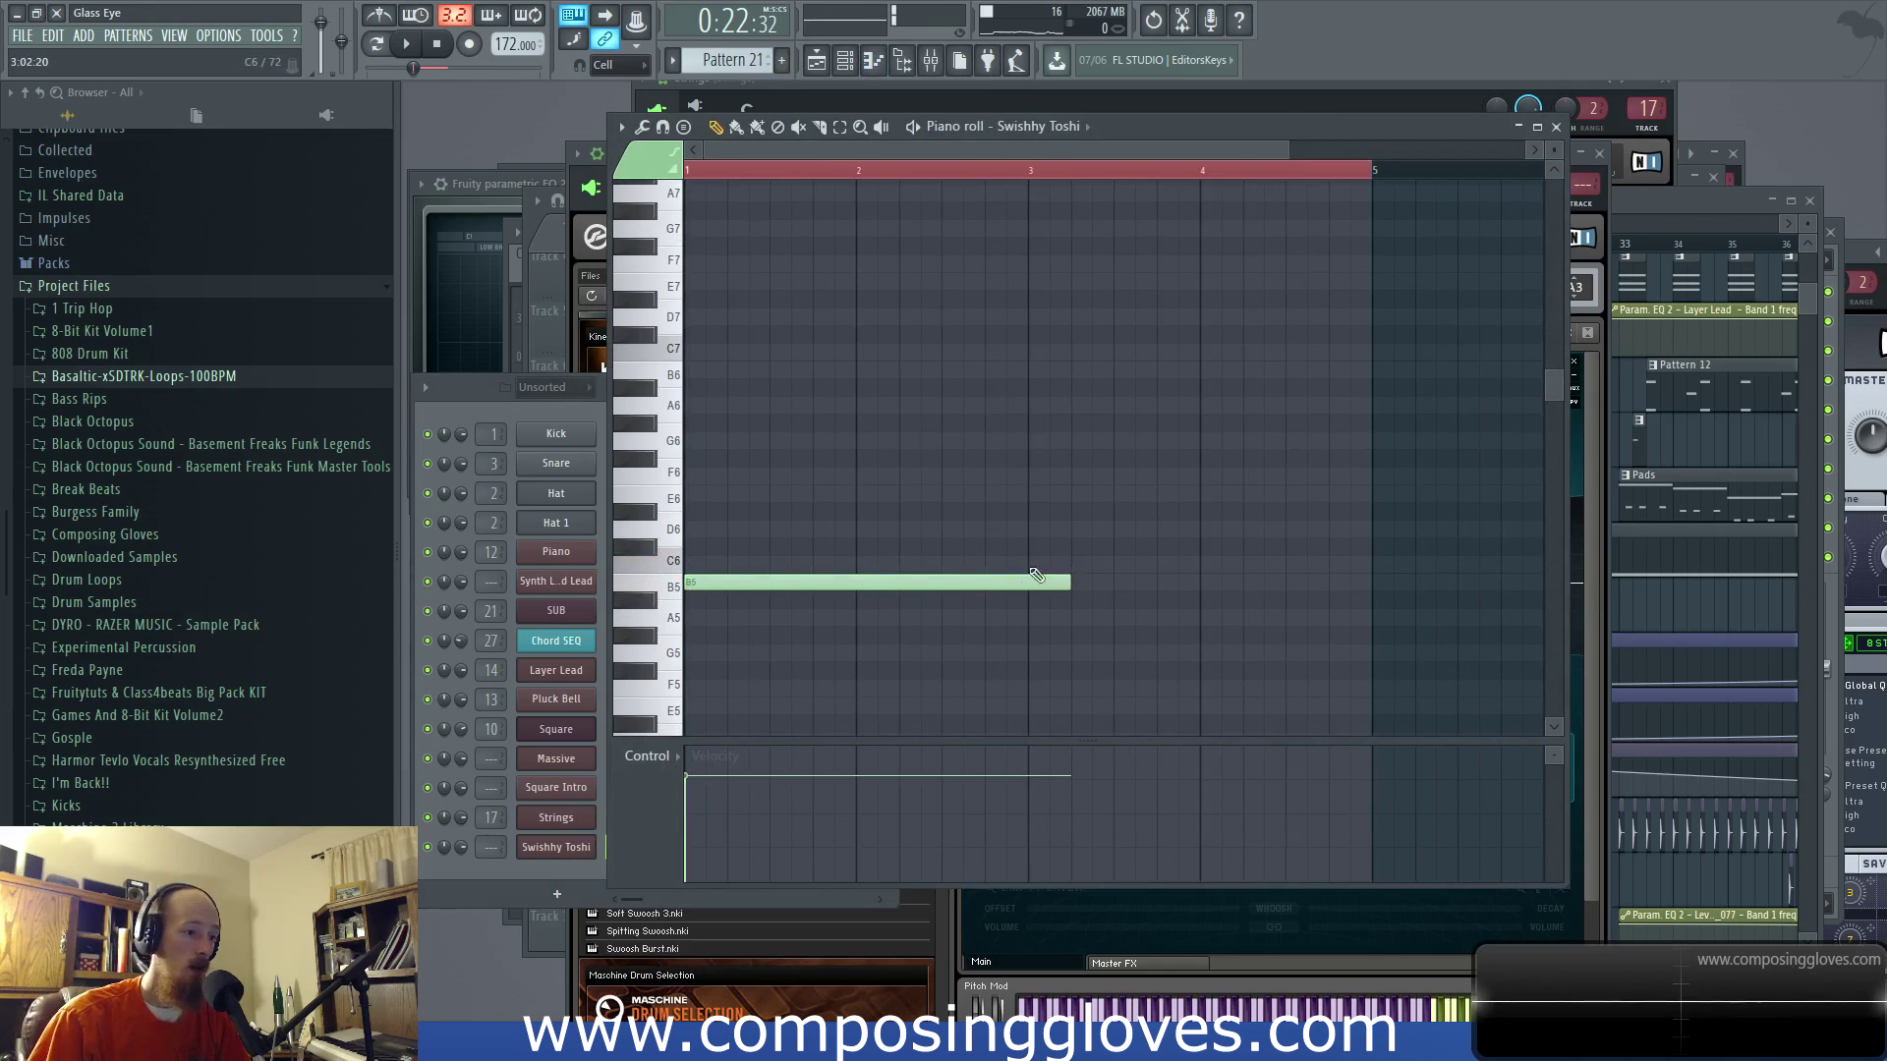
Step: Lower the Swishhy Toshi note to C5, spanning three bars from the start of the pattern, and remove the stray extra note
scroll(939, 559, down, 4)
drag(883, 493, 841, 694)
click(834, 674)
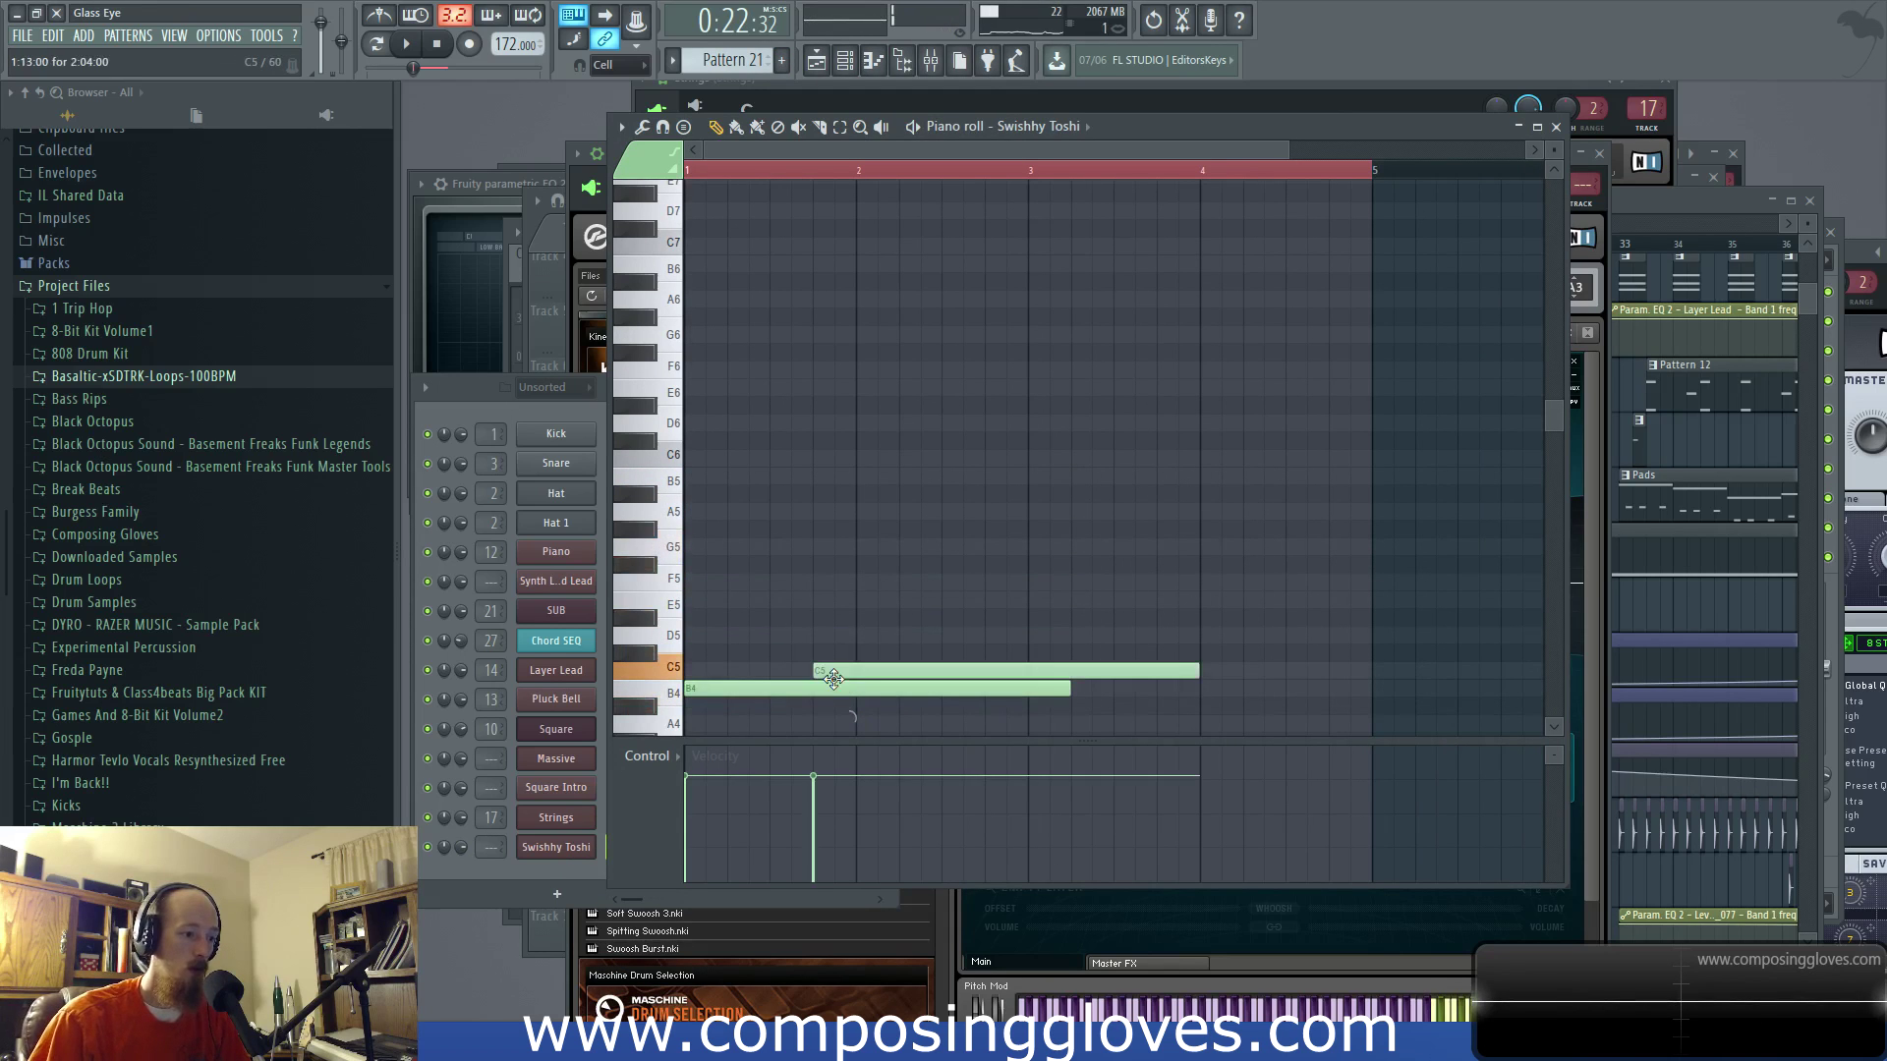
right_click(833, 672)
drag(833, 689, 826, 671)
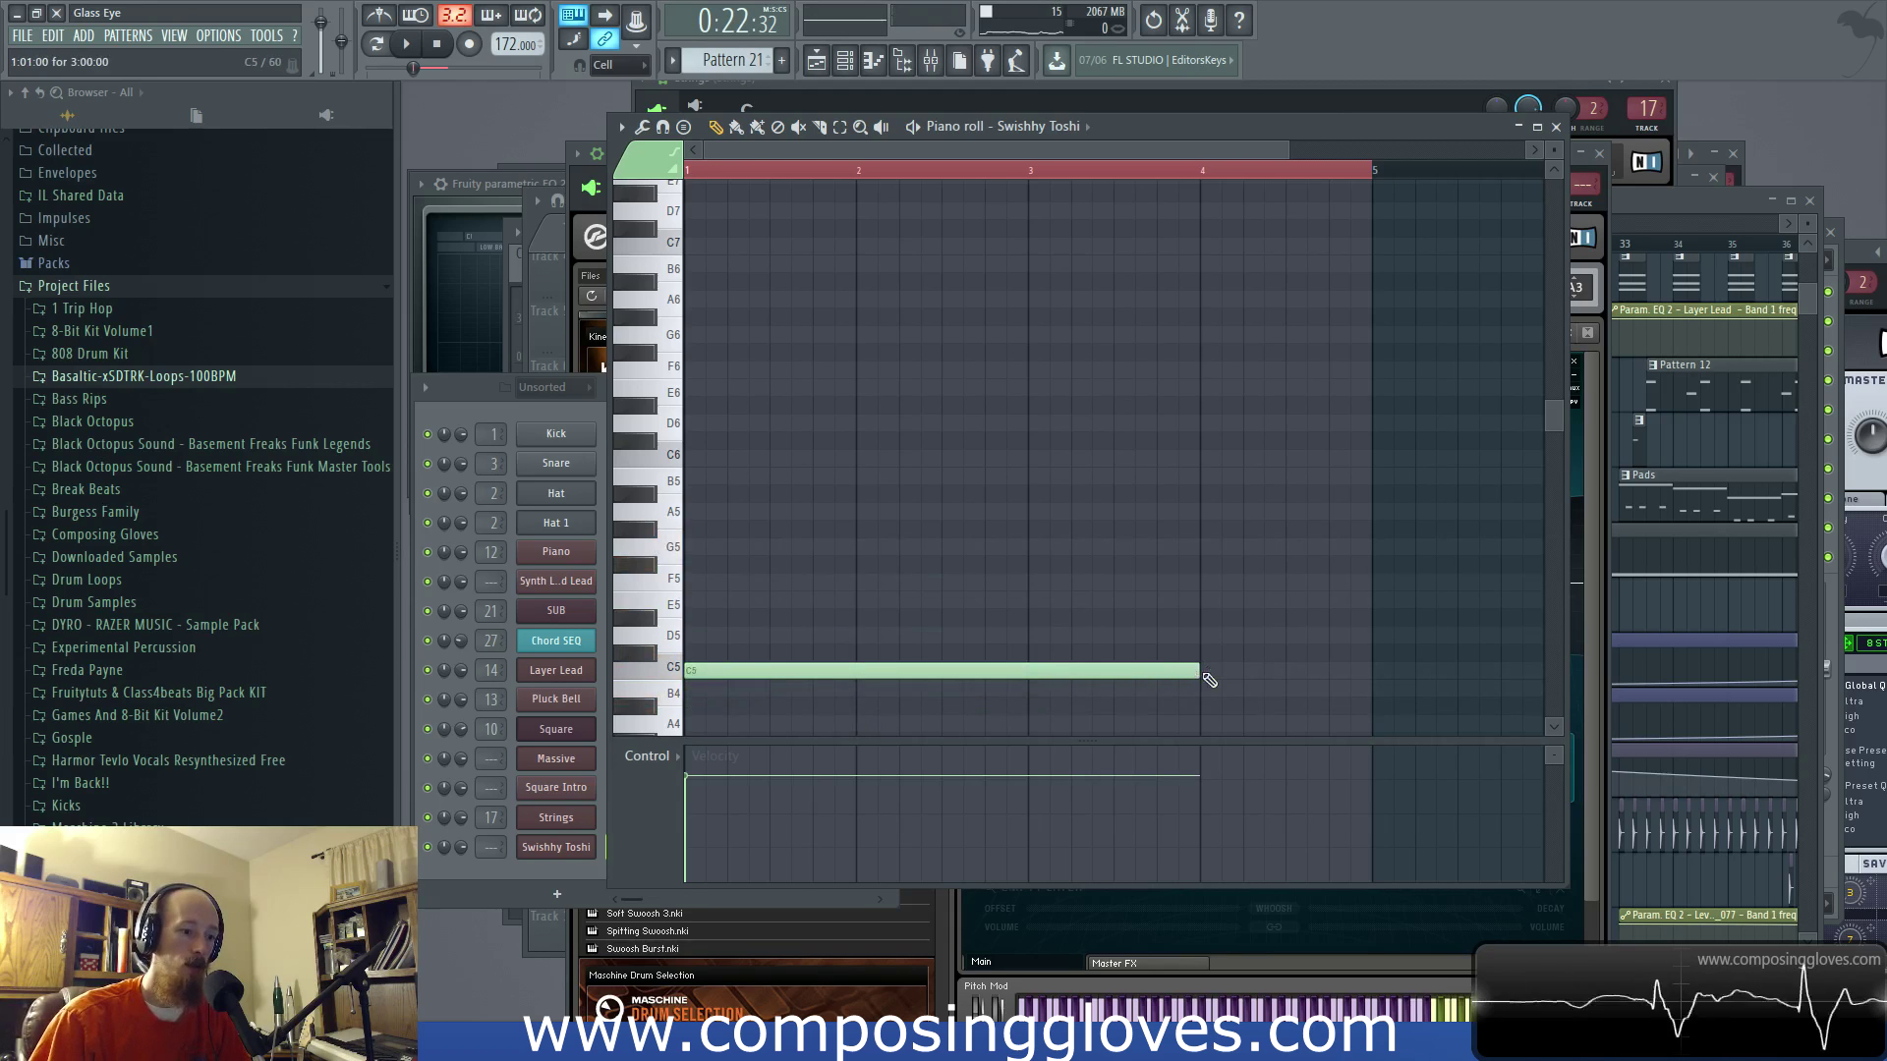
Step: Place a Pattern 21 clip in the playlist on Track 10, starting at bar 16
key(F5)
drag(1171, 491, 1128, 507)
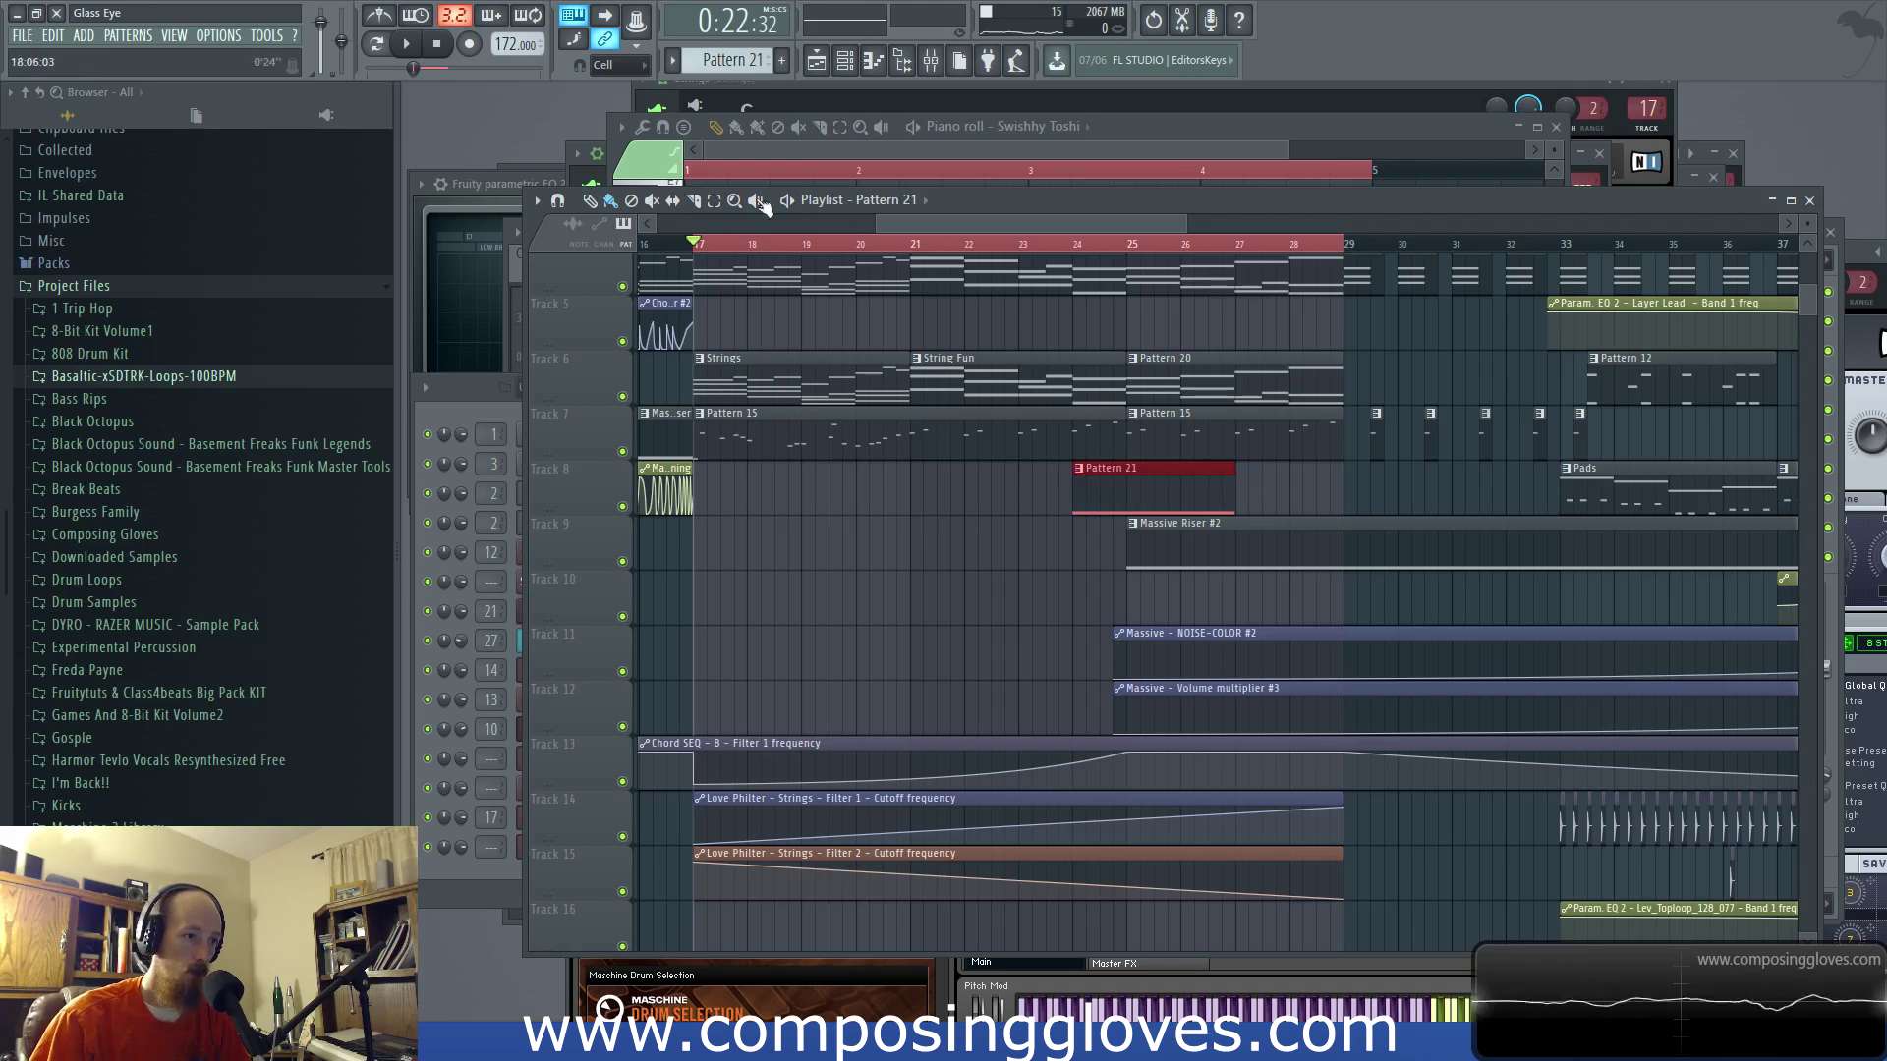
key(F5)
key(F5)
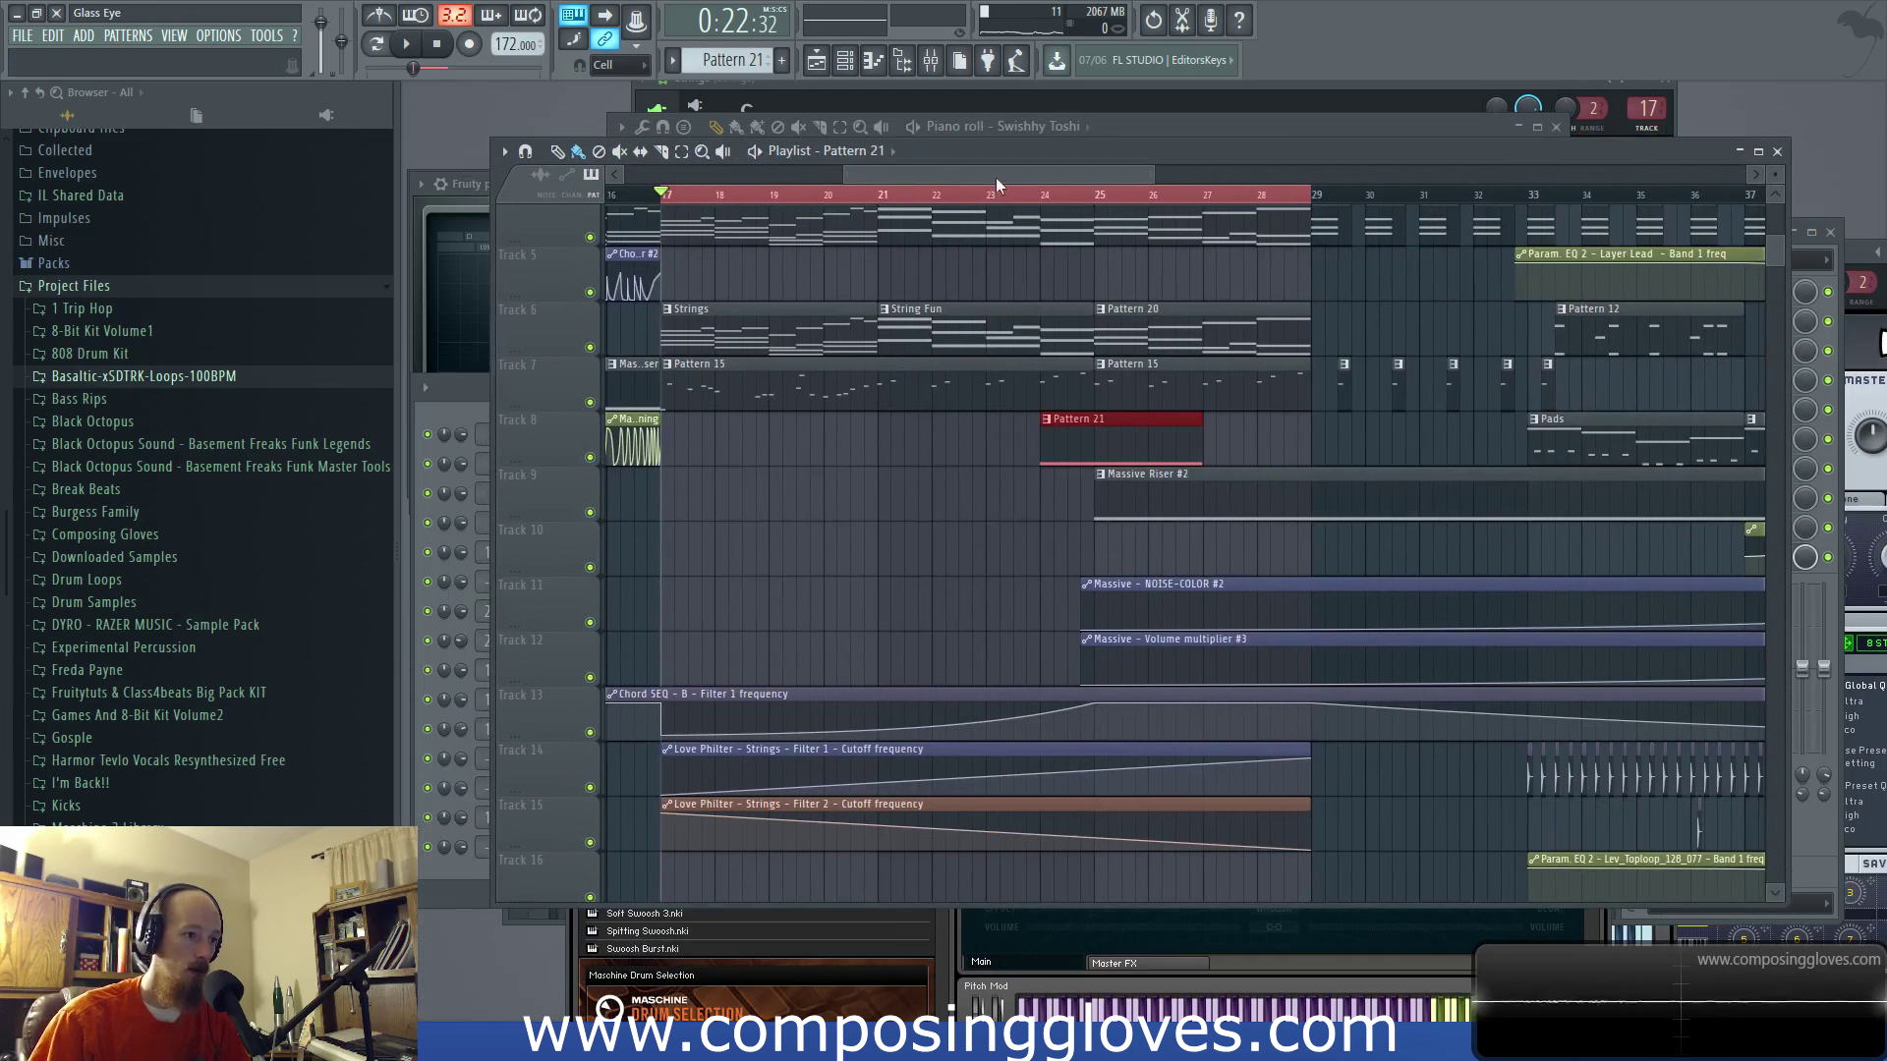
drag(1047, 395, 813, 570)
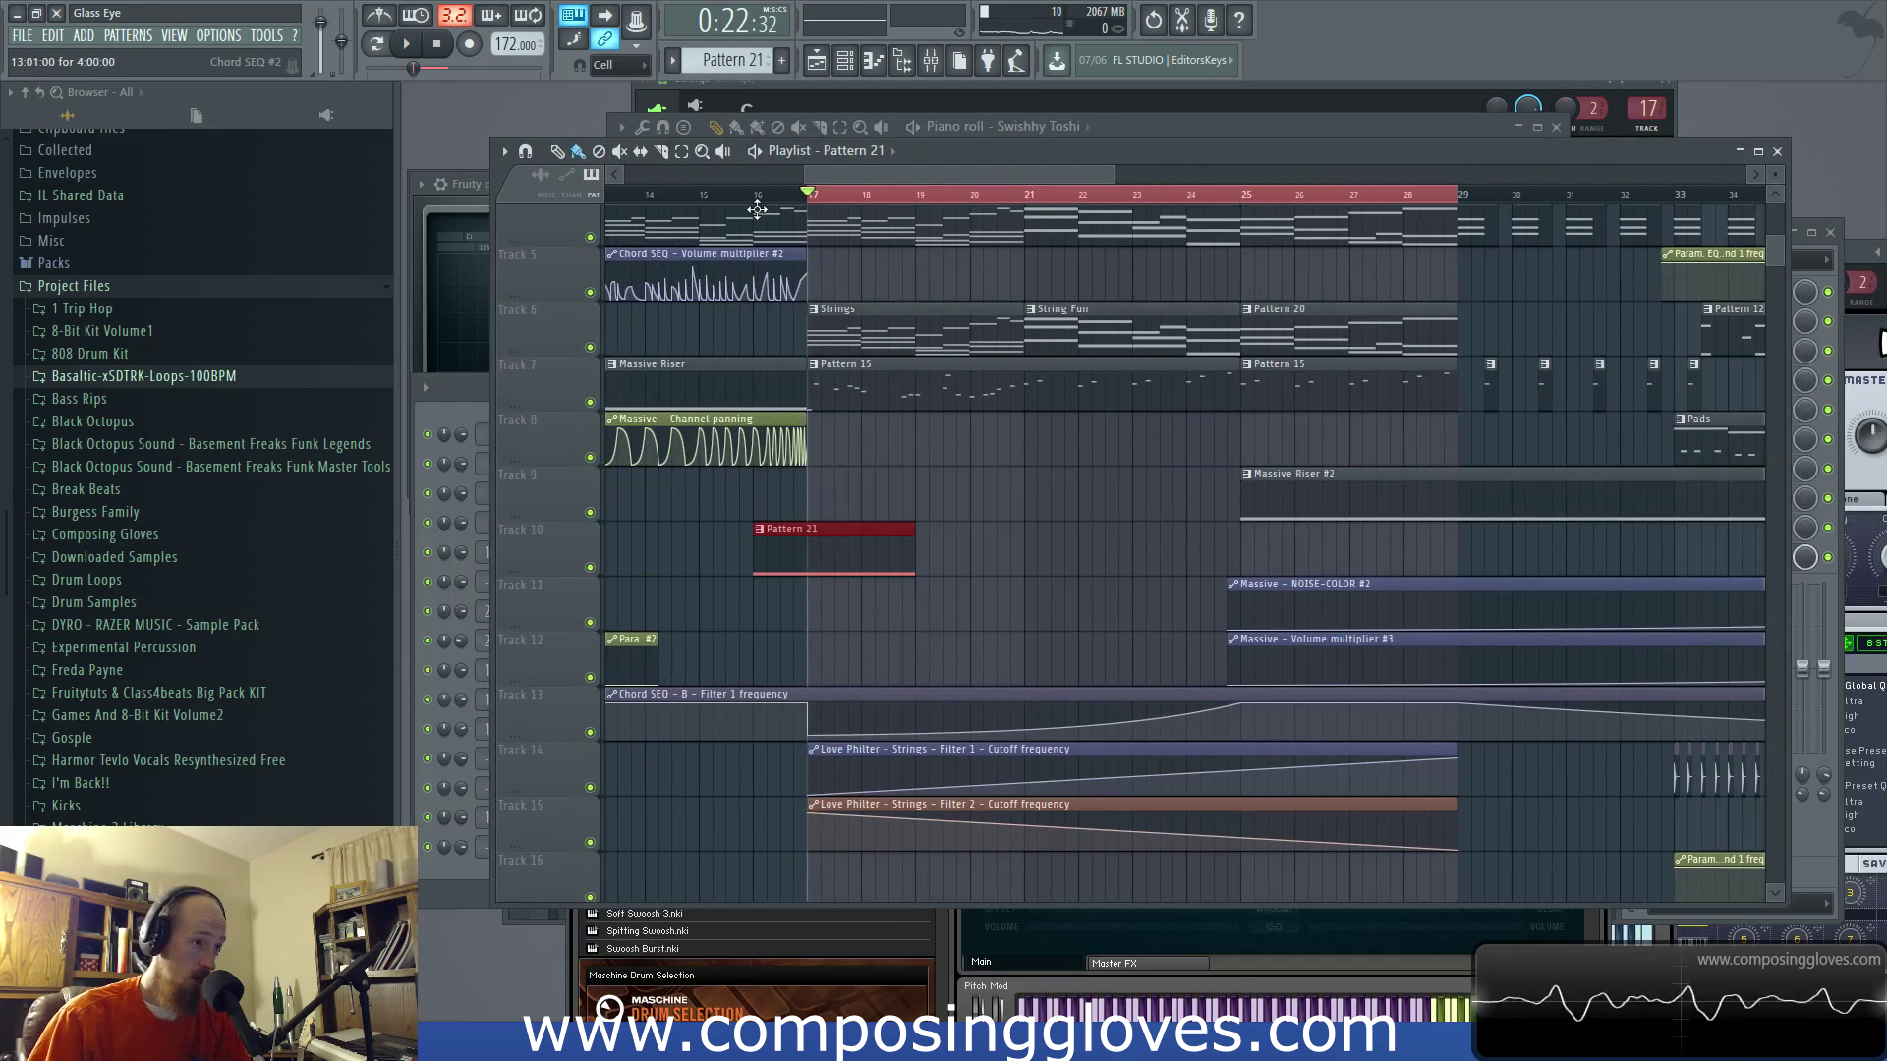
Step: Select bars 16 to 19 in the playlist and play the loop to hear the swoosh
drag(766, 203, 906, 232)
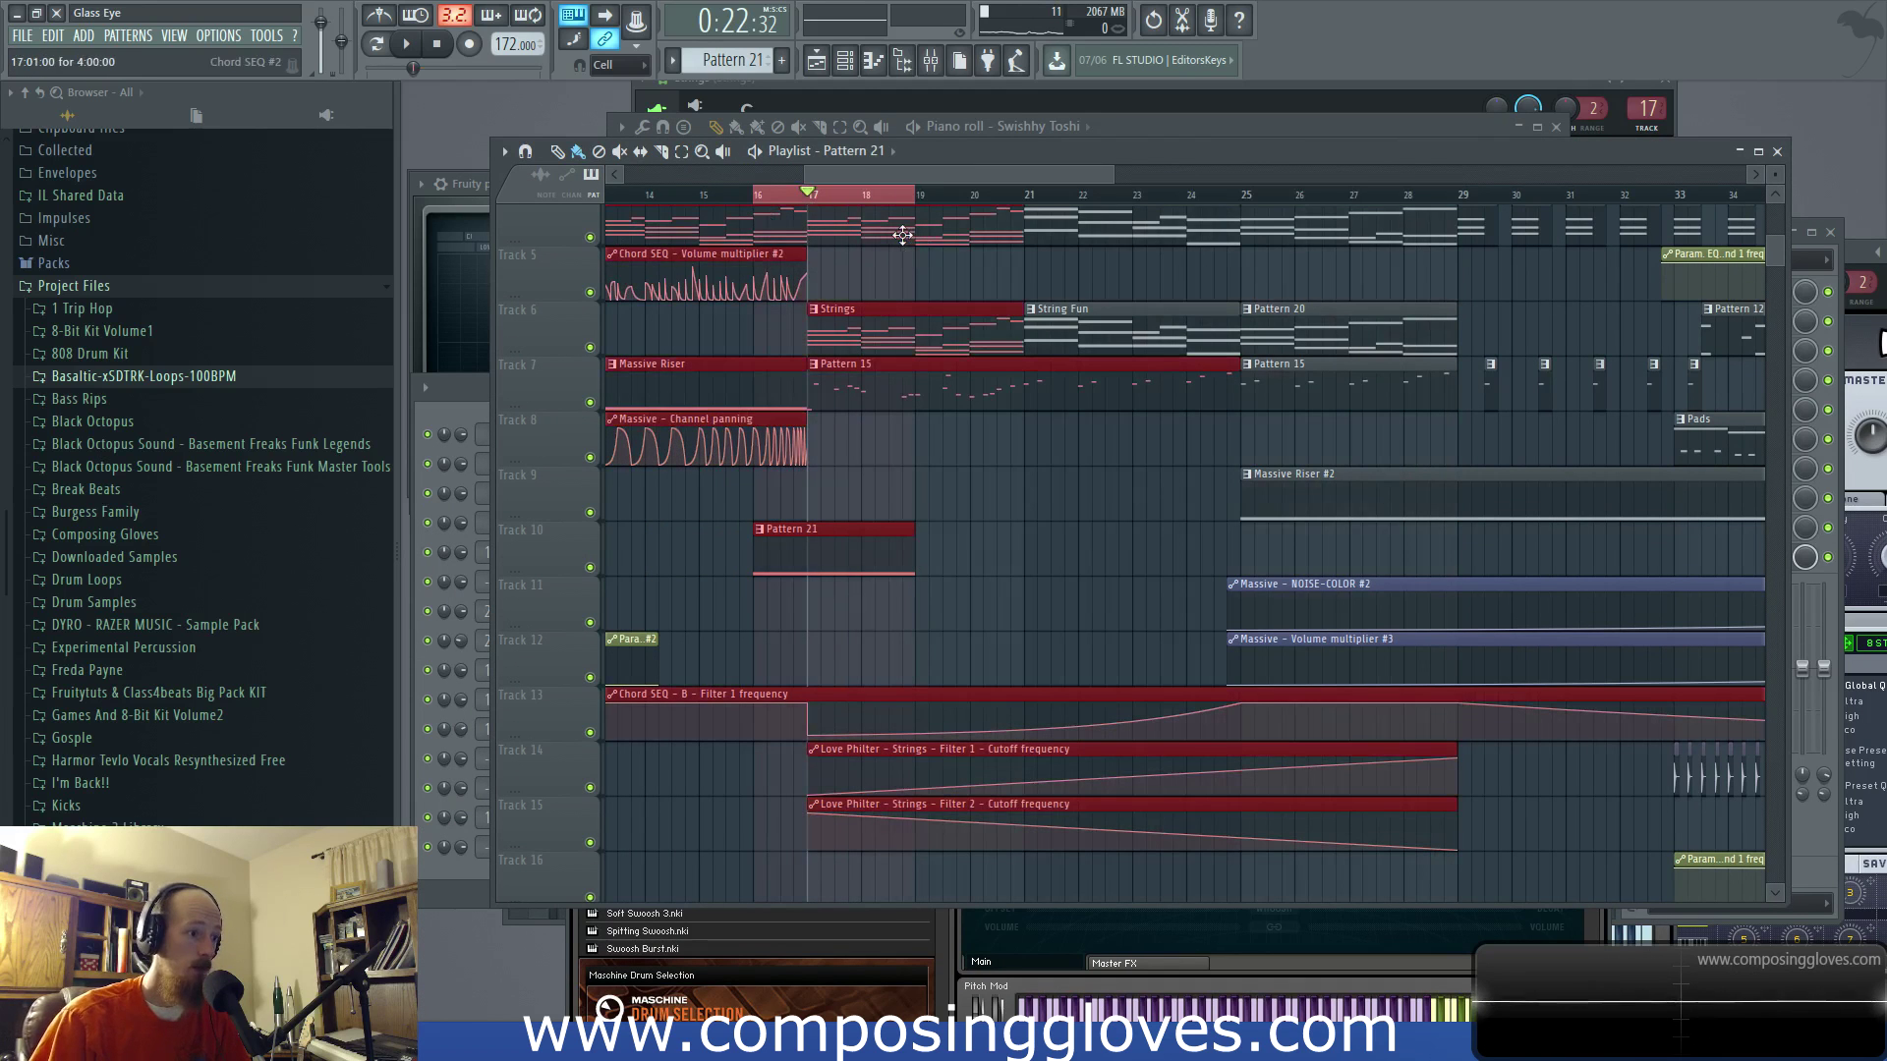
key(space)
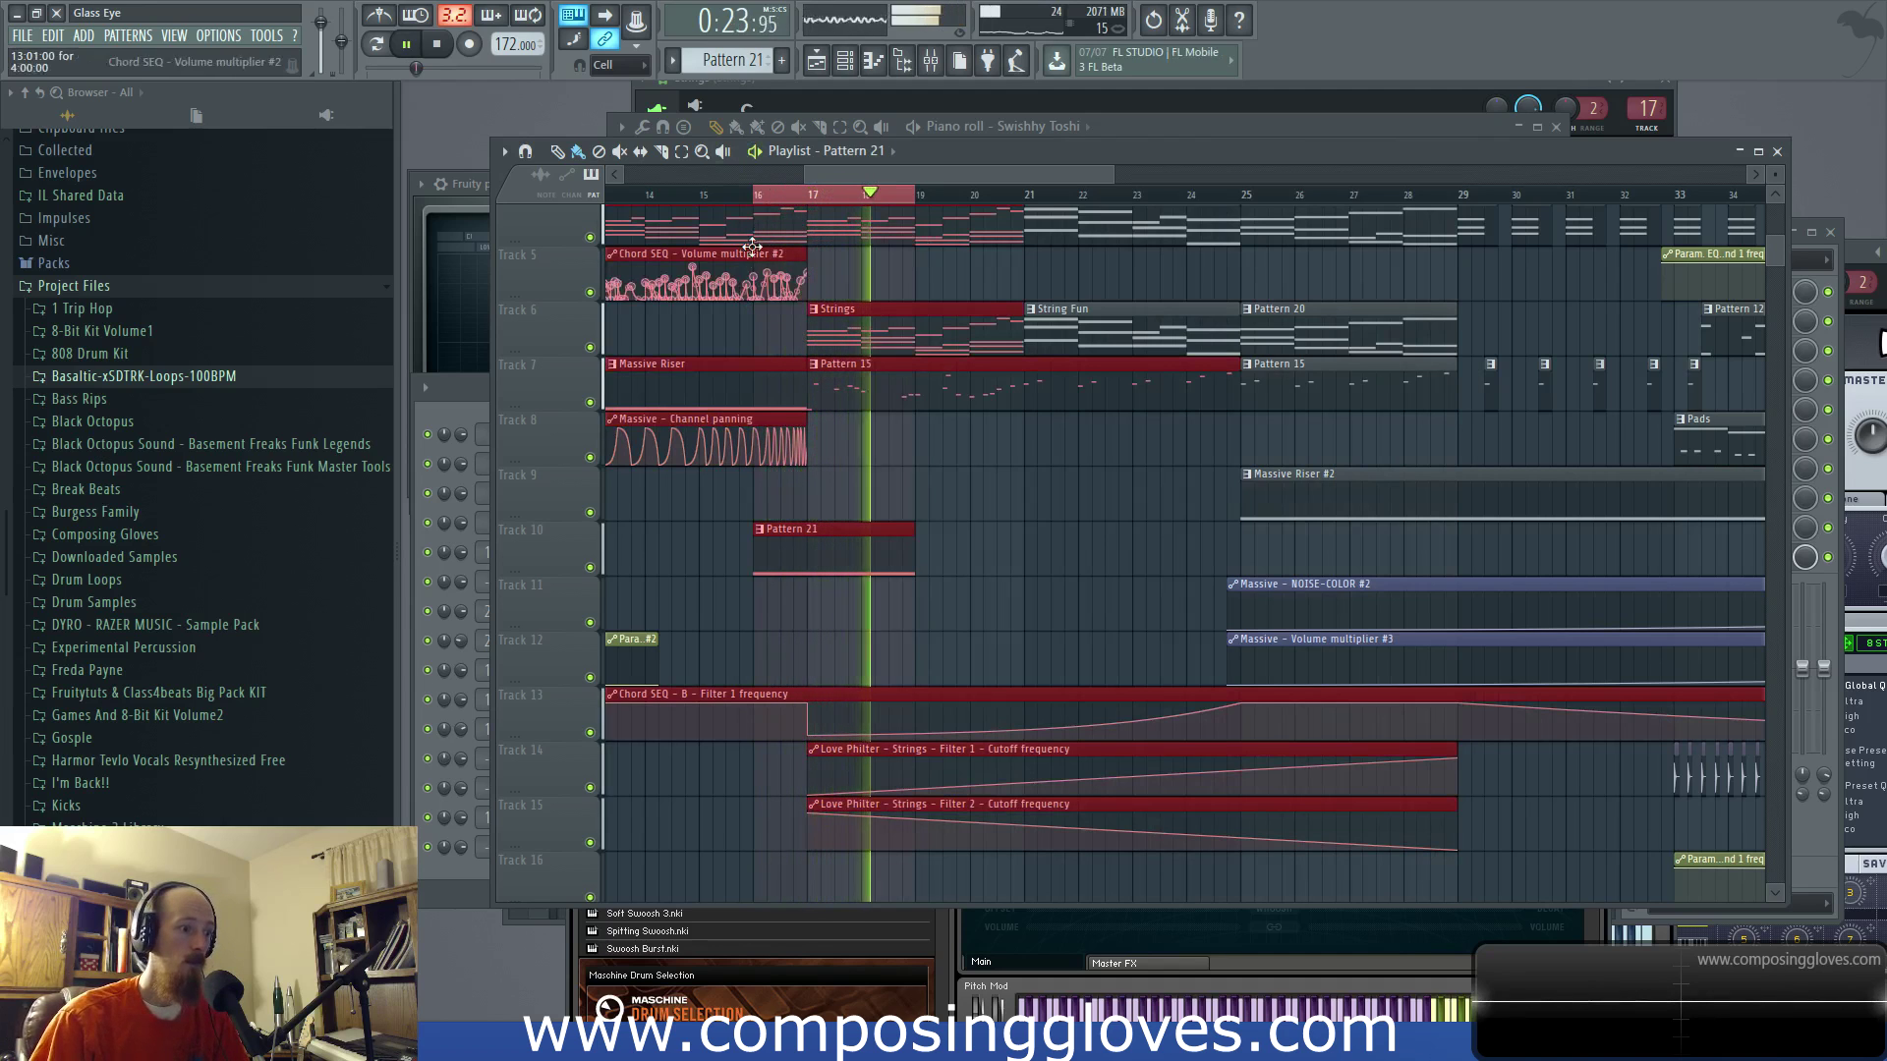
key(space)
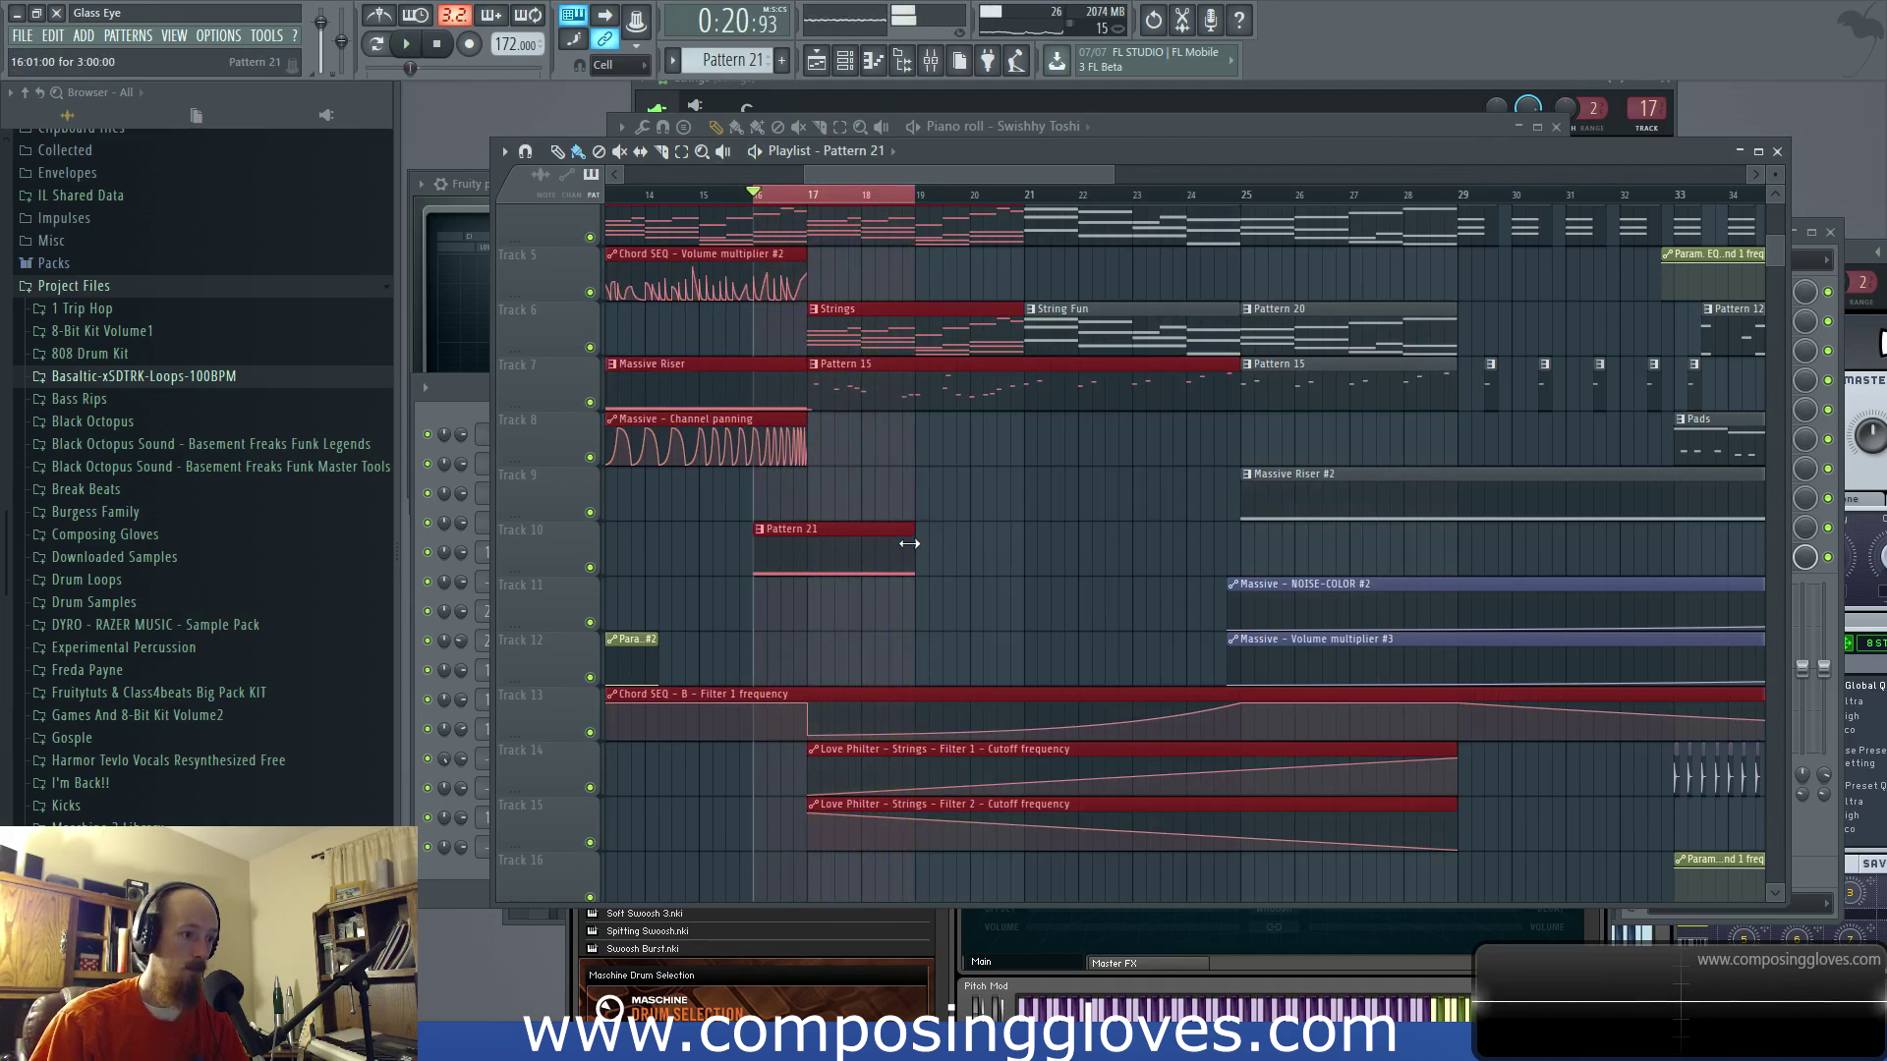
Step: Assign the Swishhy Toshi channel to mixer track 29, route it to Reverb Send, and play the loop
key(F6)
click(540, 847)
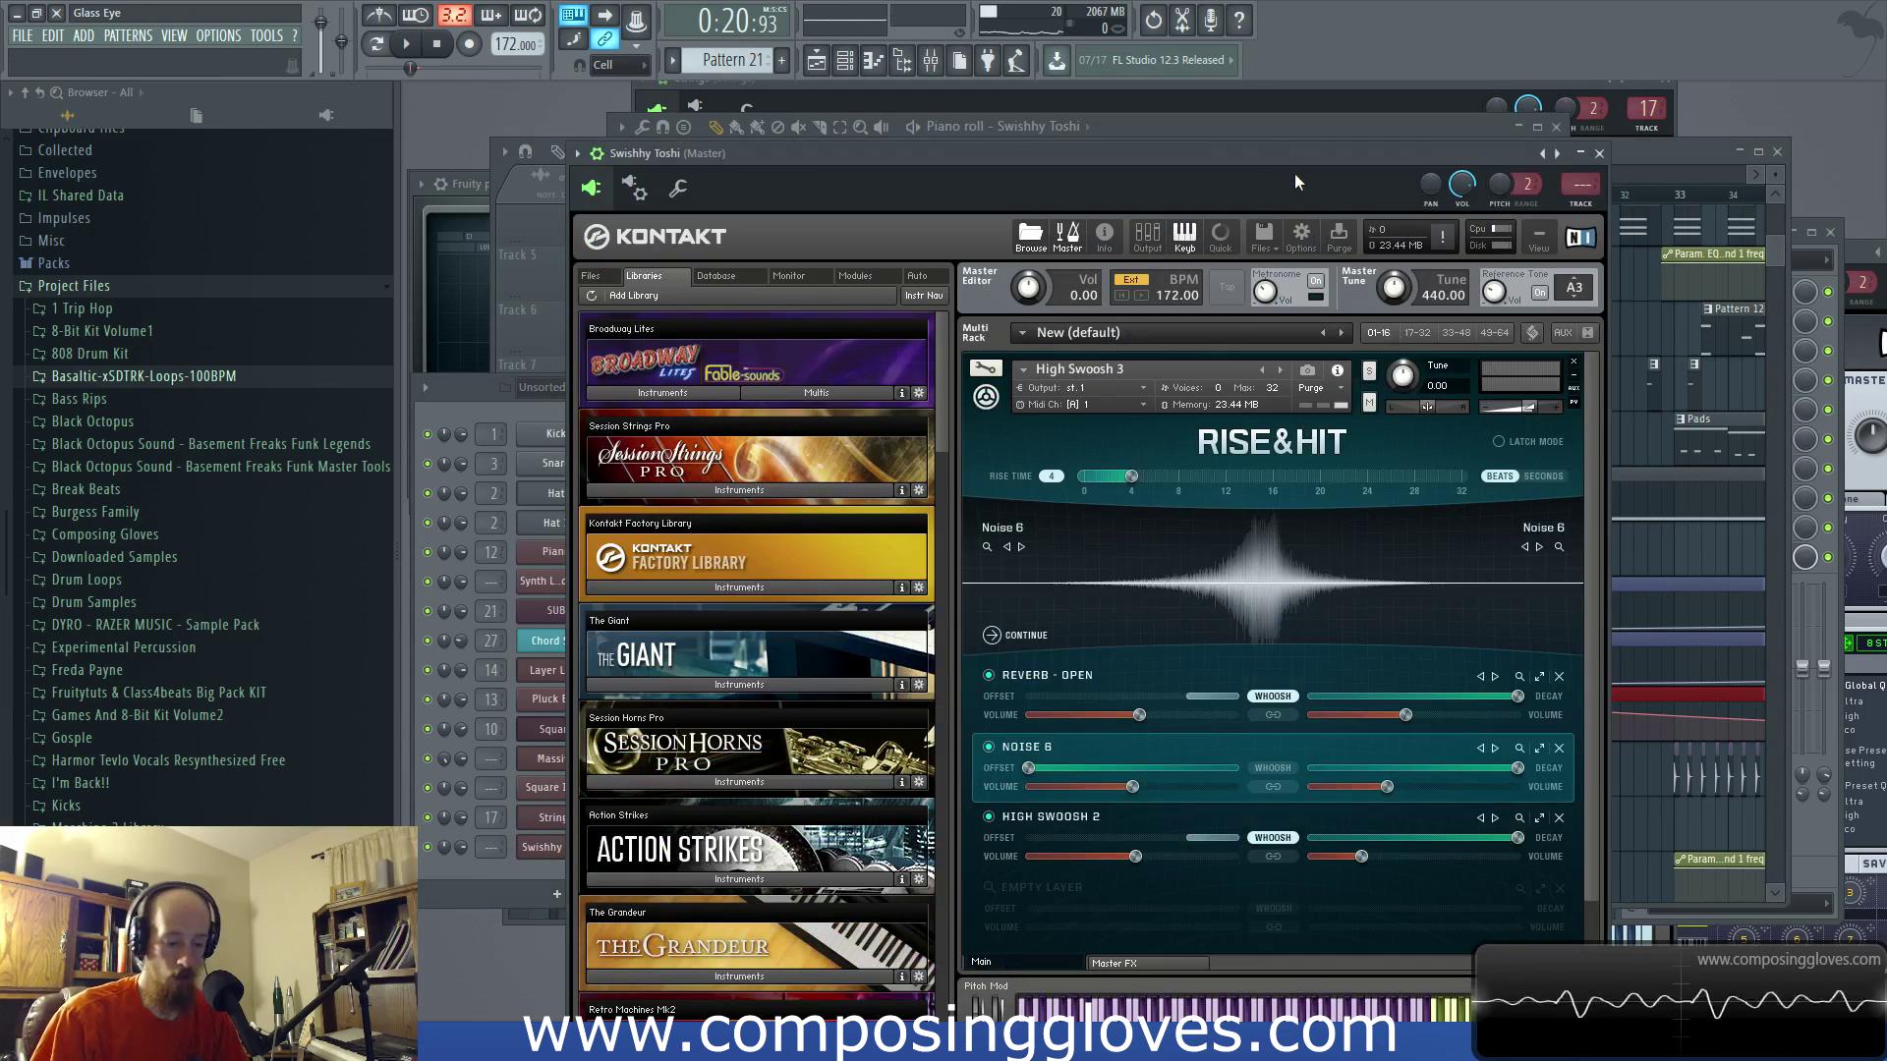
key(F9)
drag(626, 365, 1121, 372)
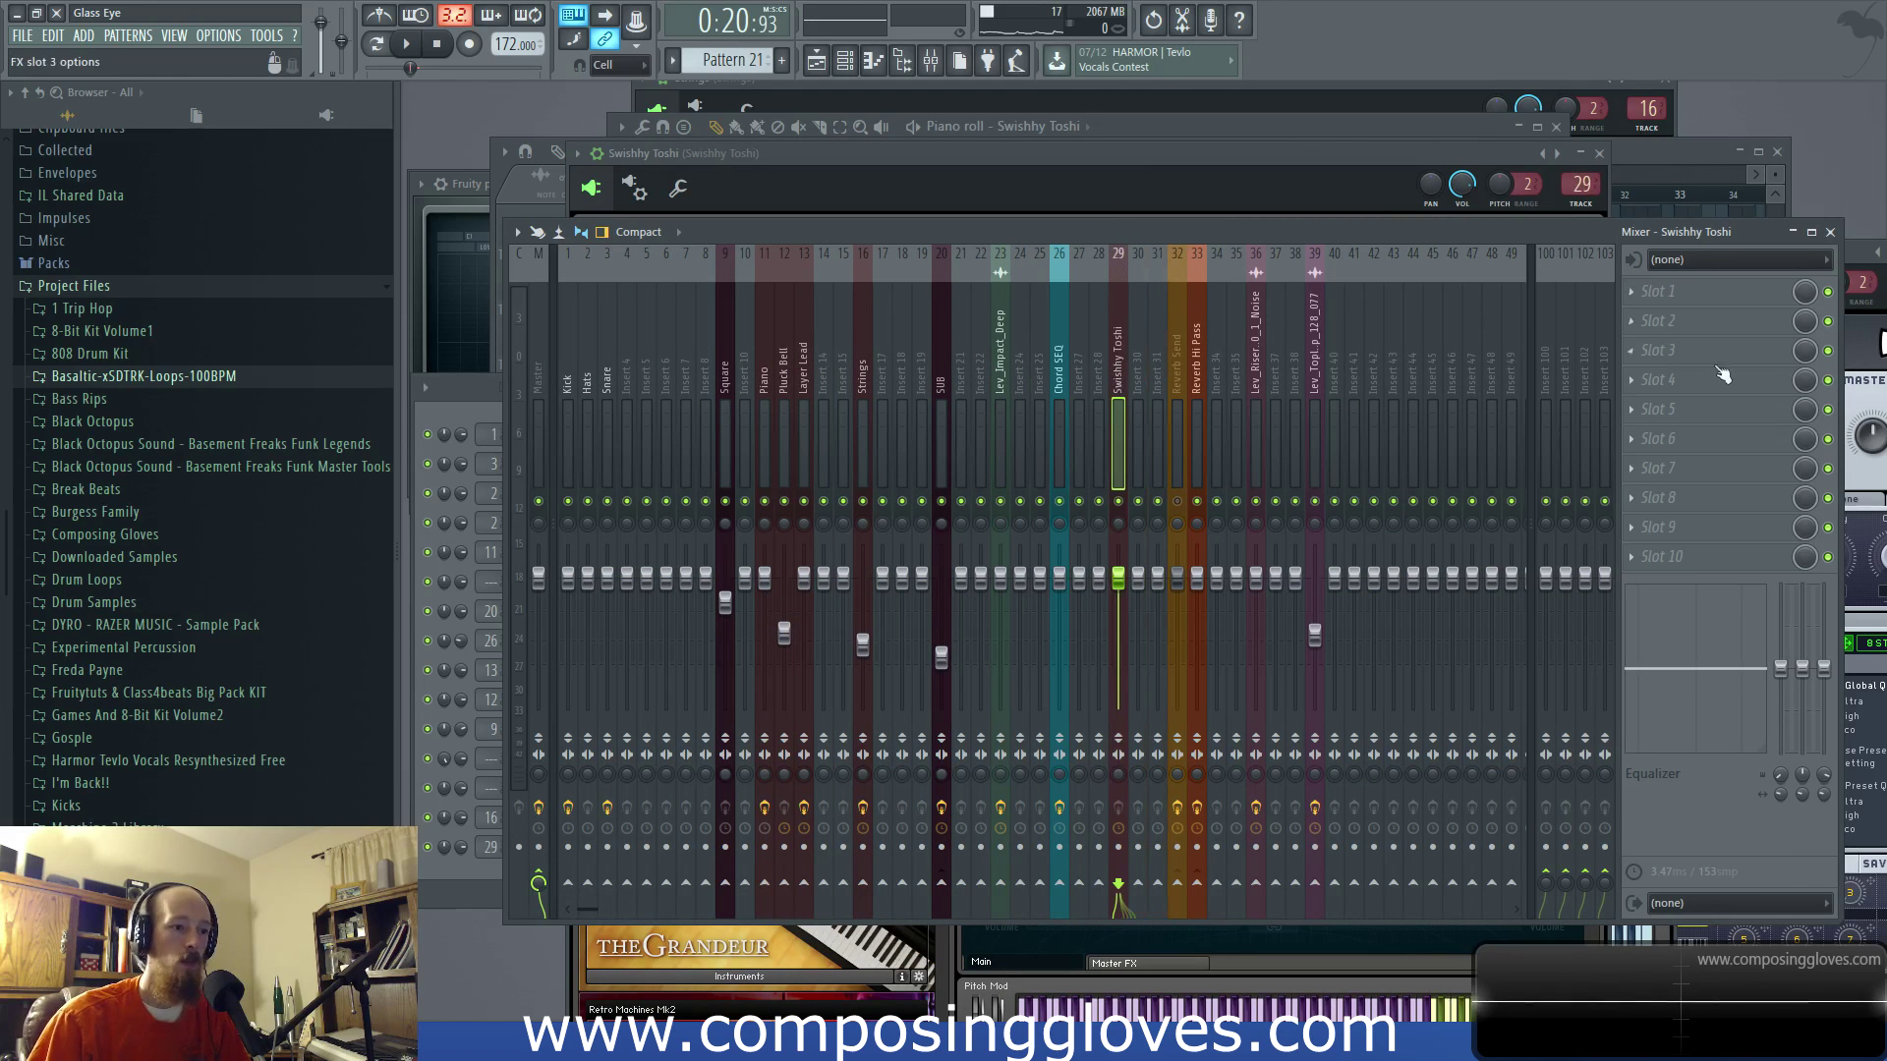
click(1177, 884)
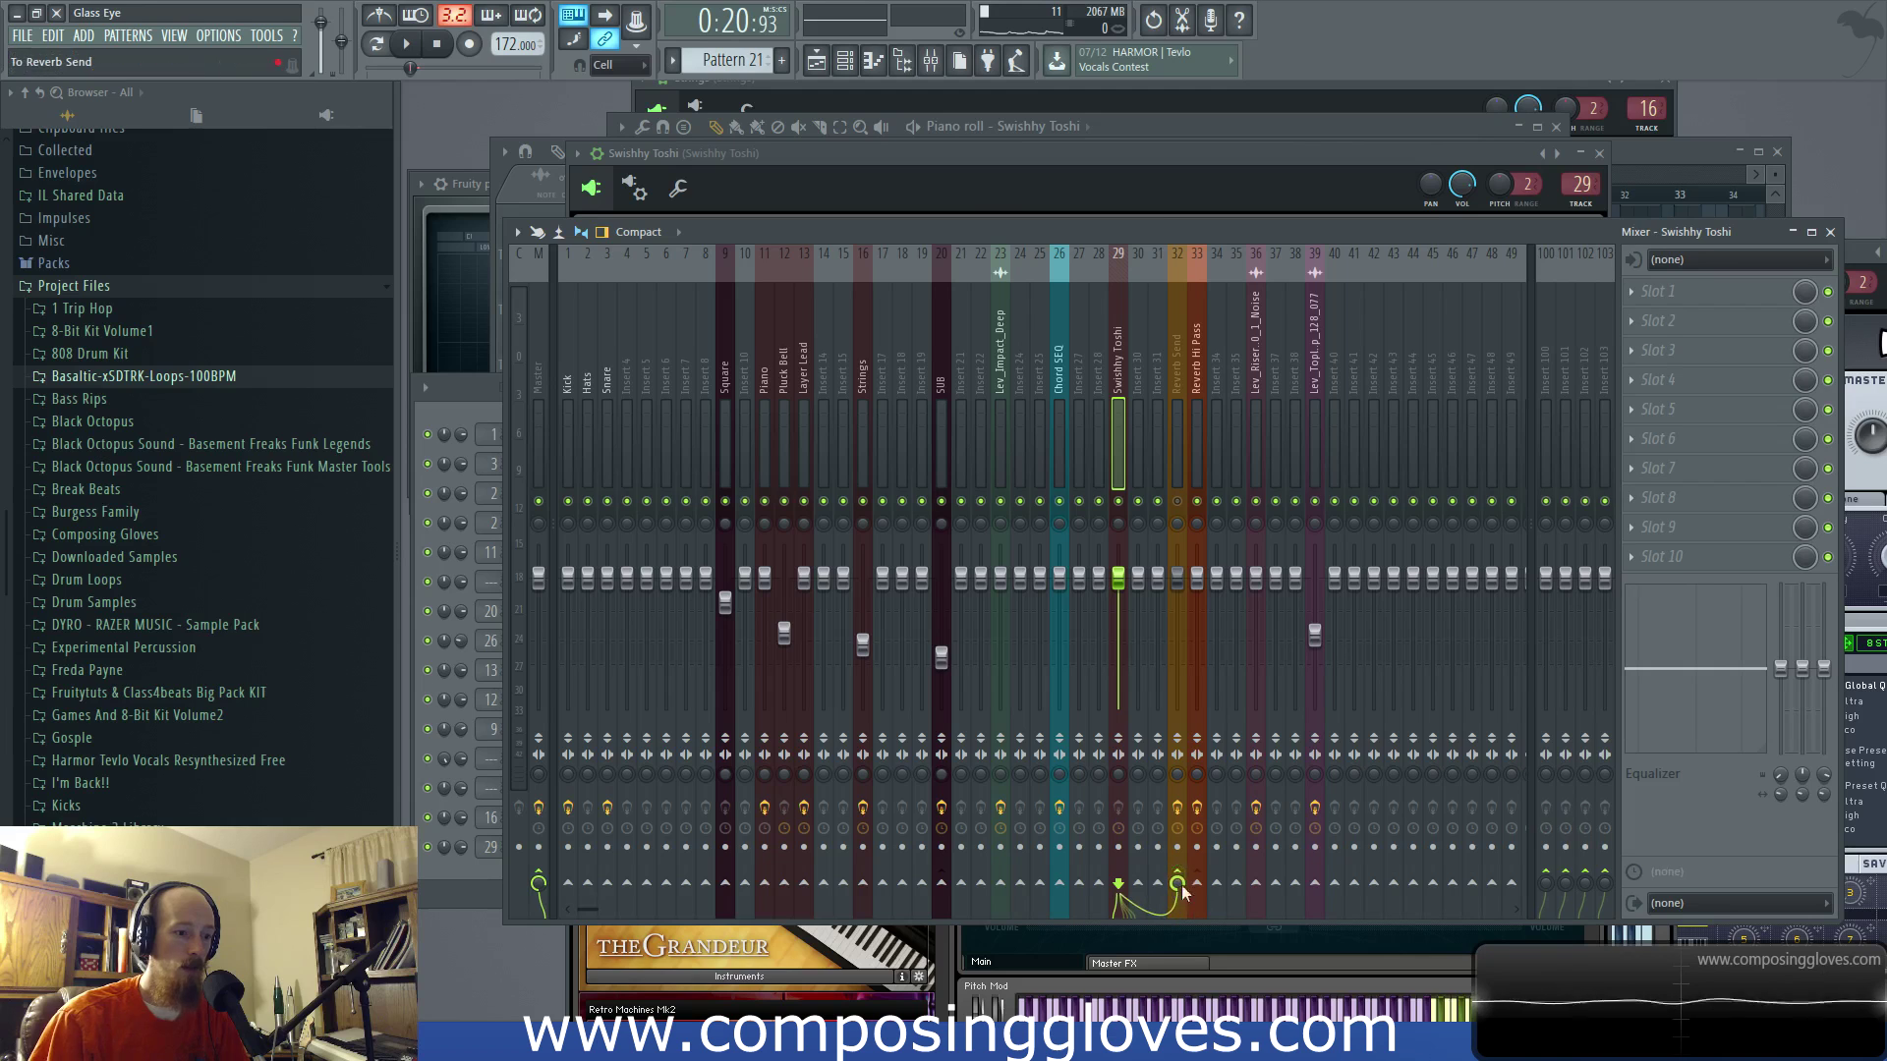
key(space)
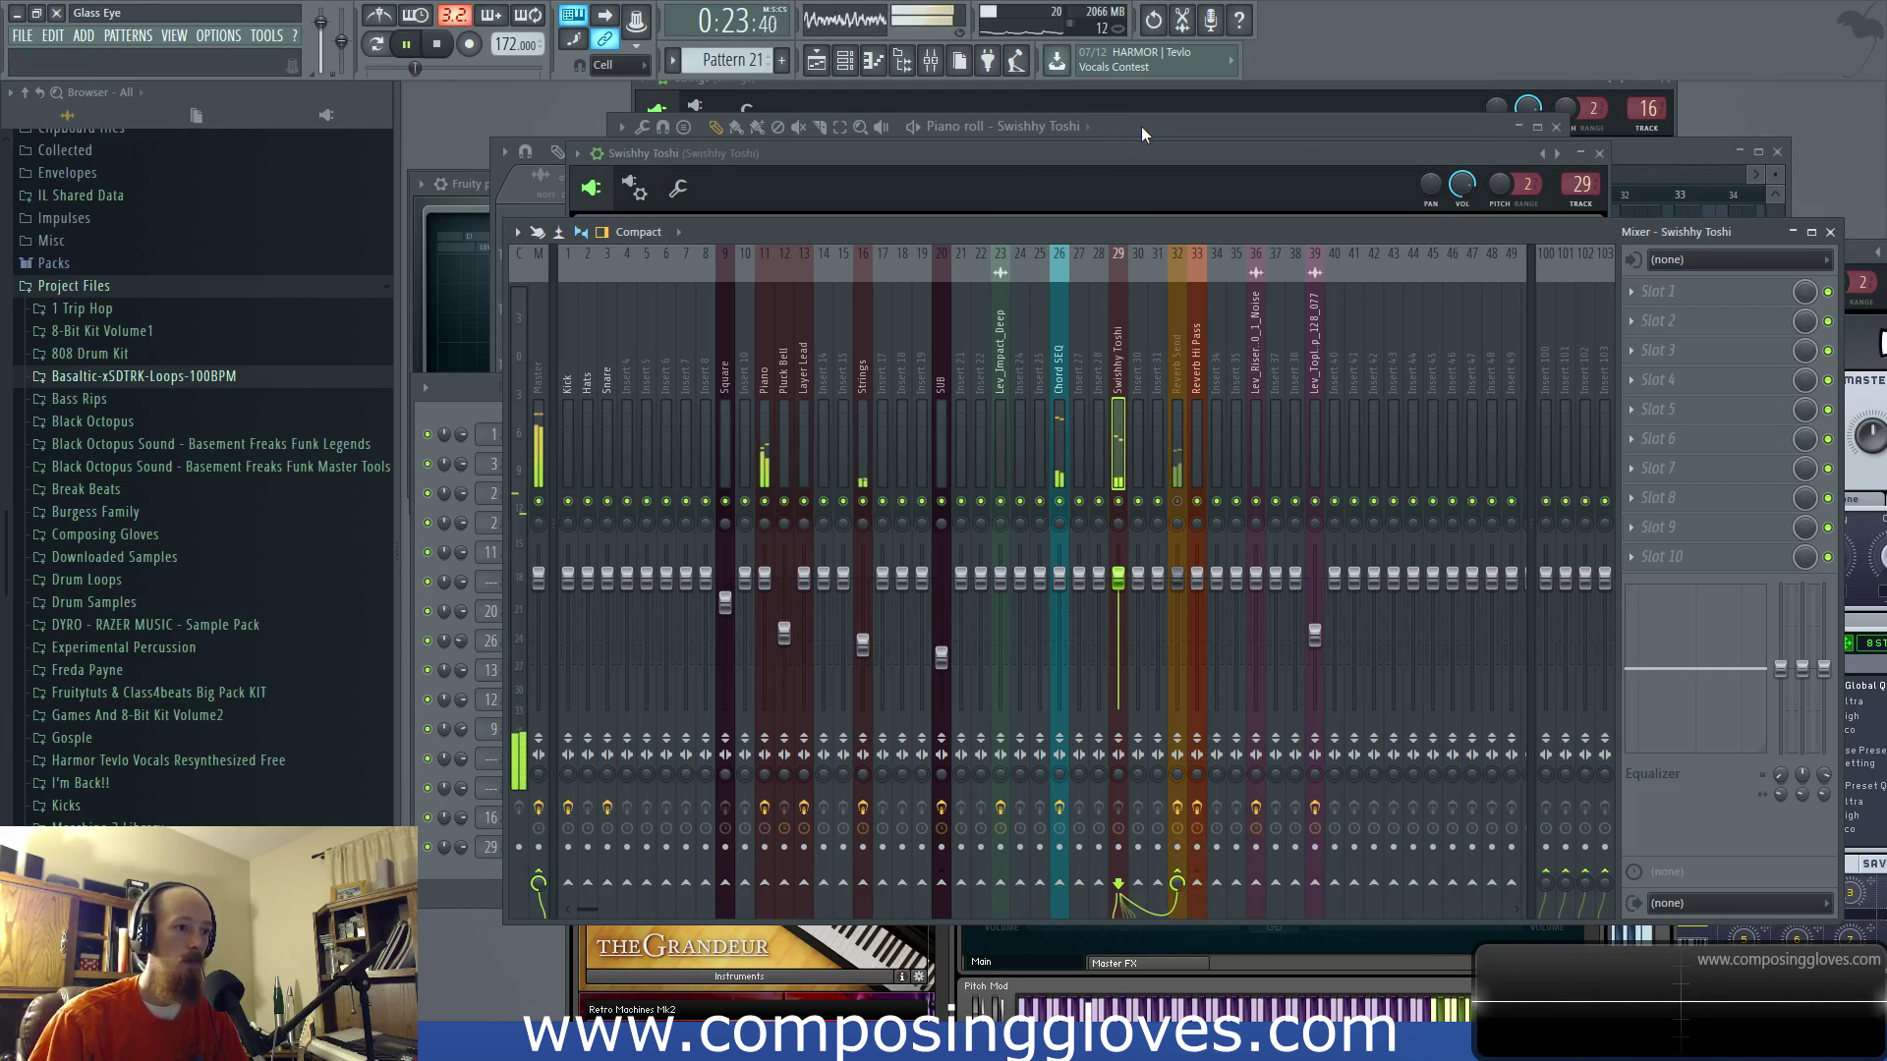
key(space)
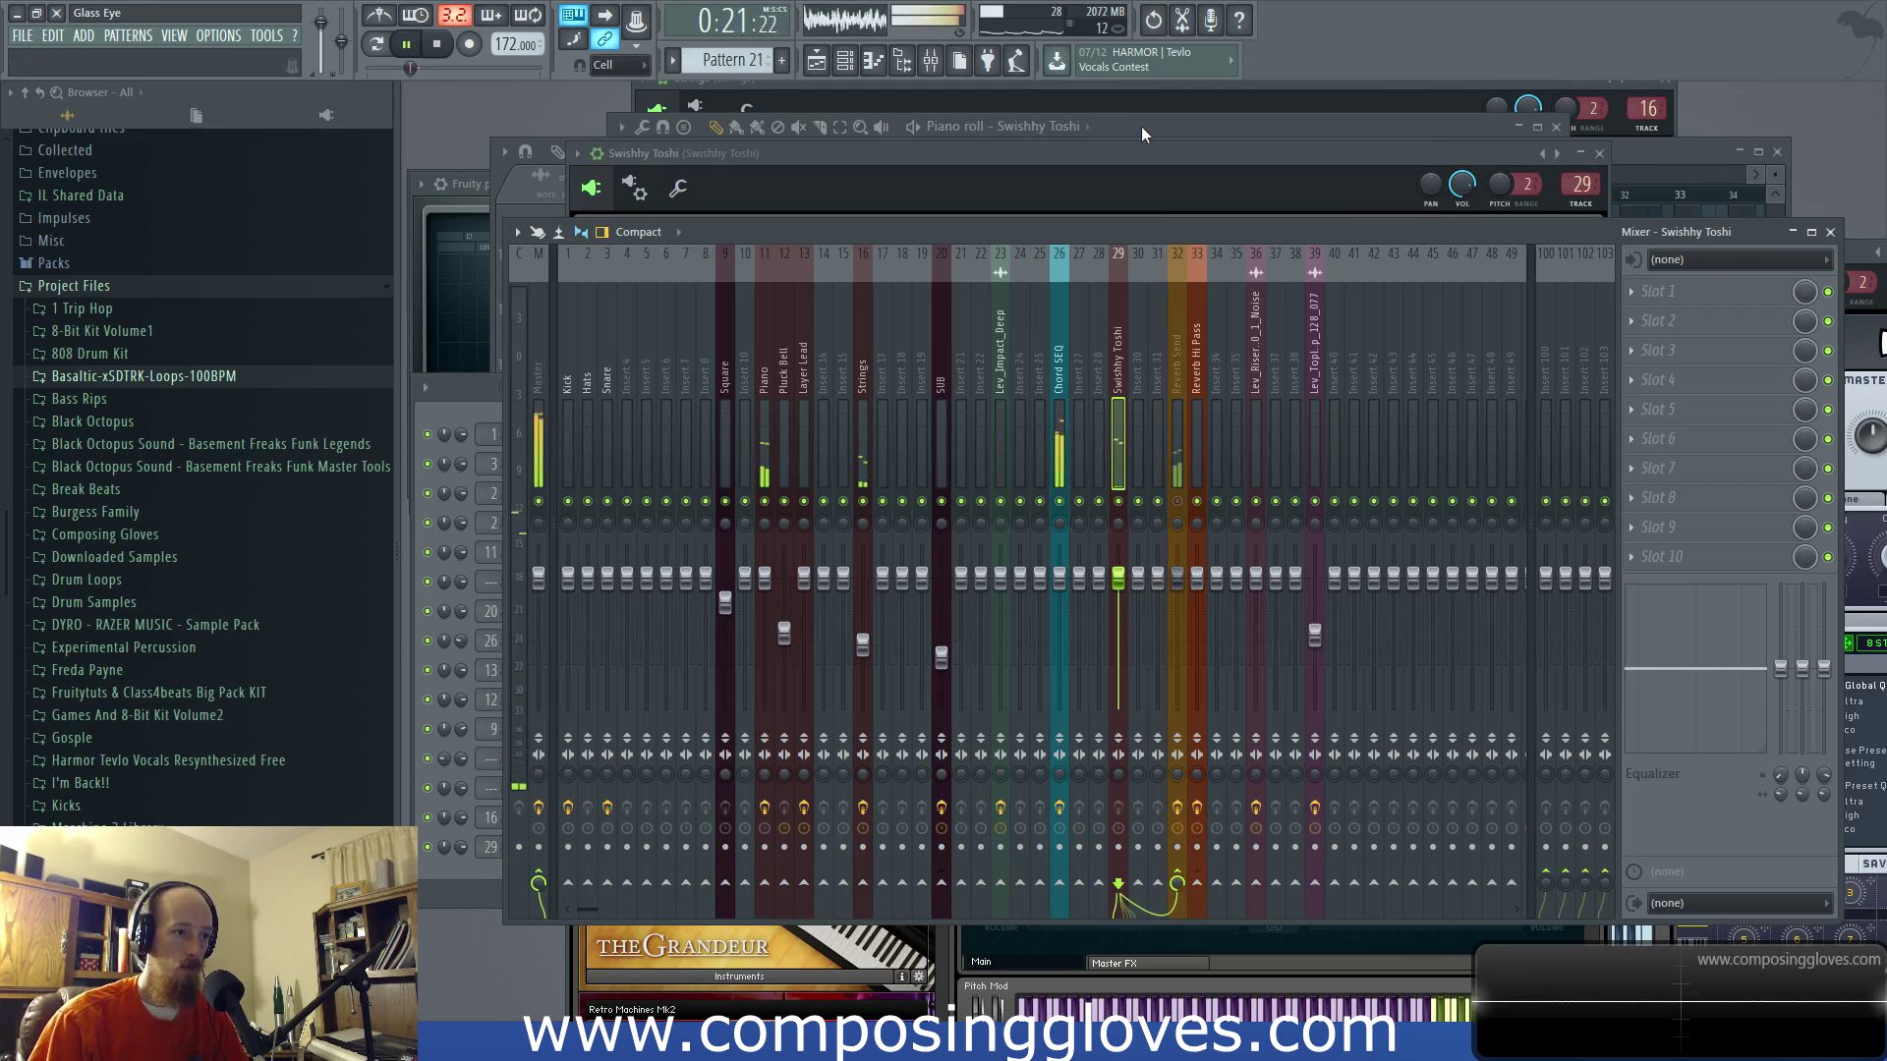
Step: Audition the Iron Arrow Swoosh and Metal Doppler instruments in the Swishhy Toshi Kontakt
click(1141, 125)
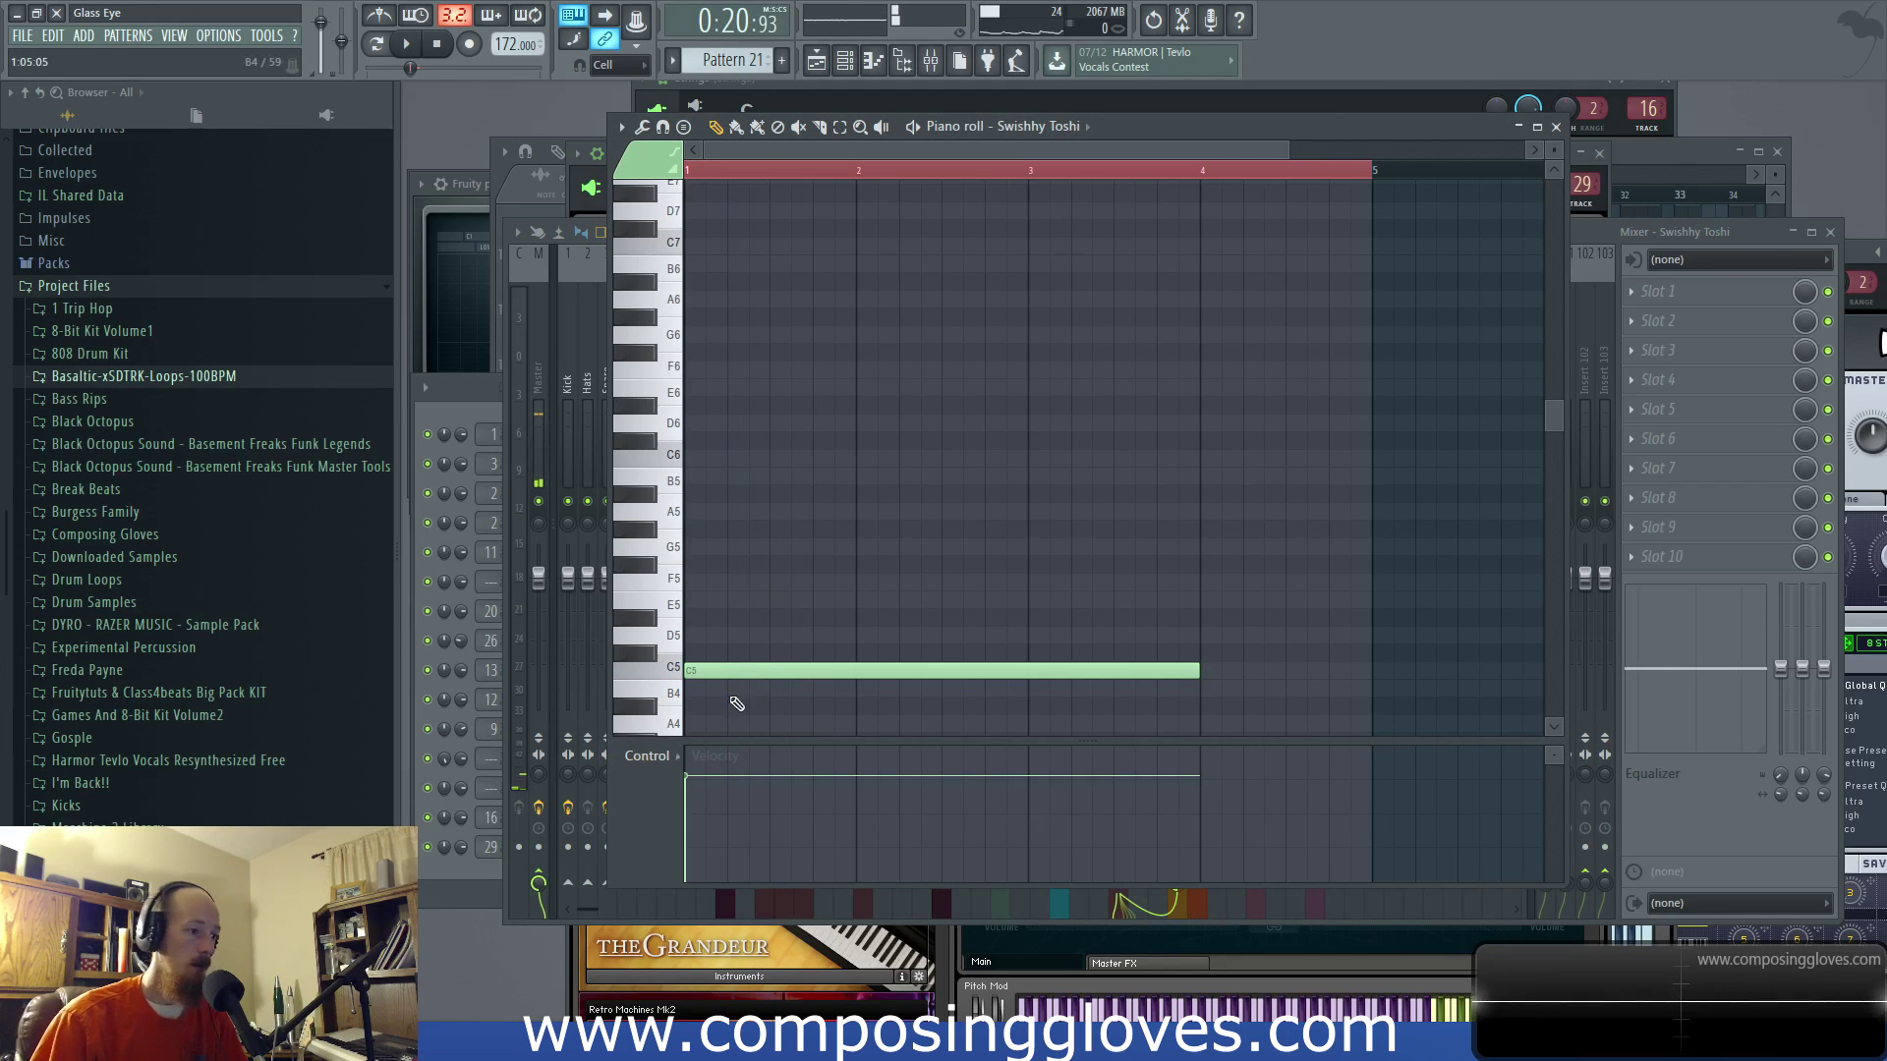
key(F6)
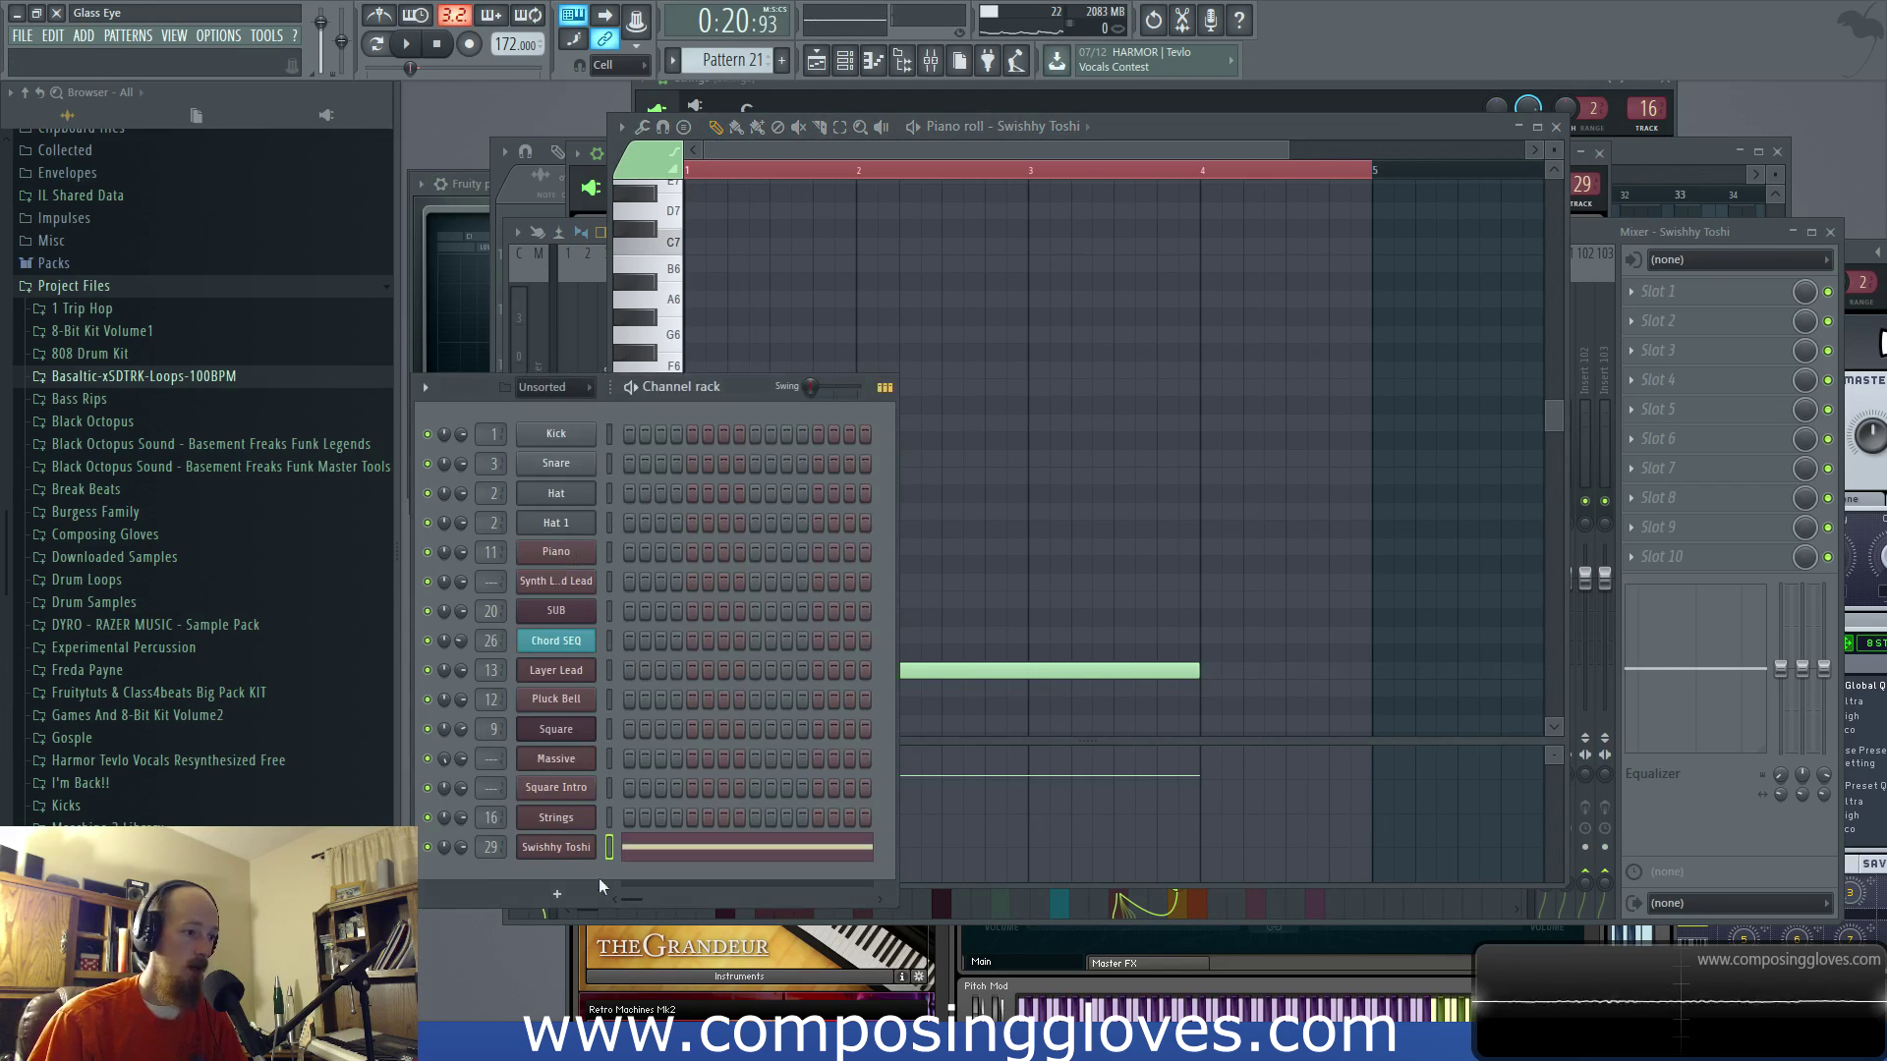
click(540, 847)
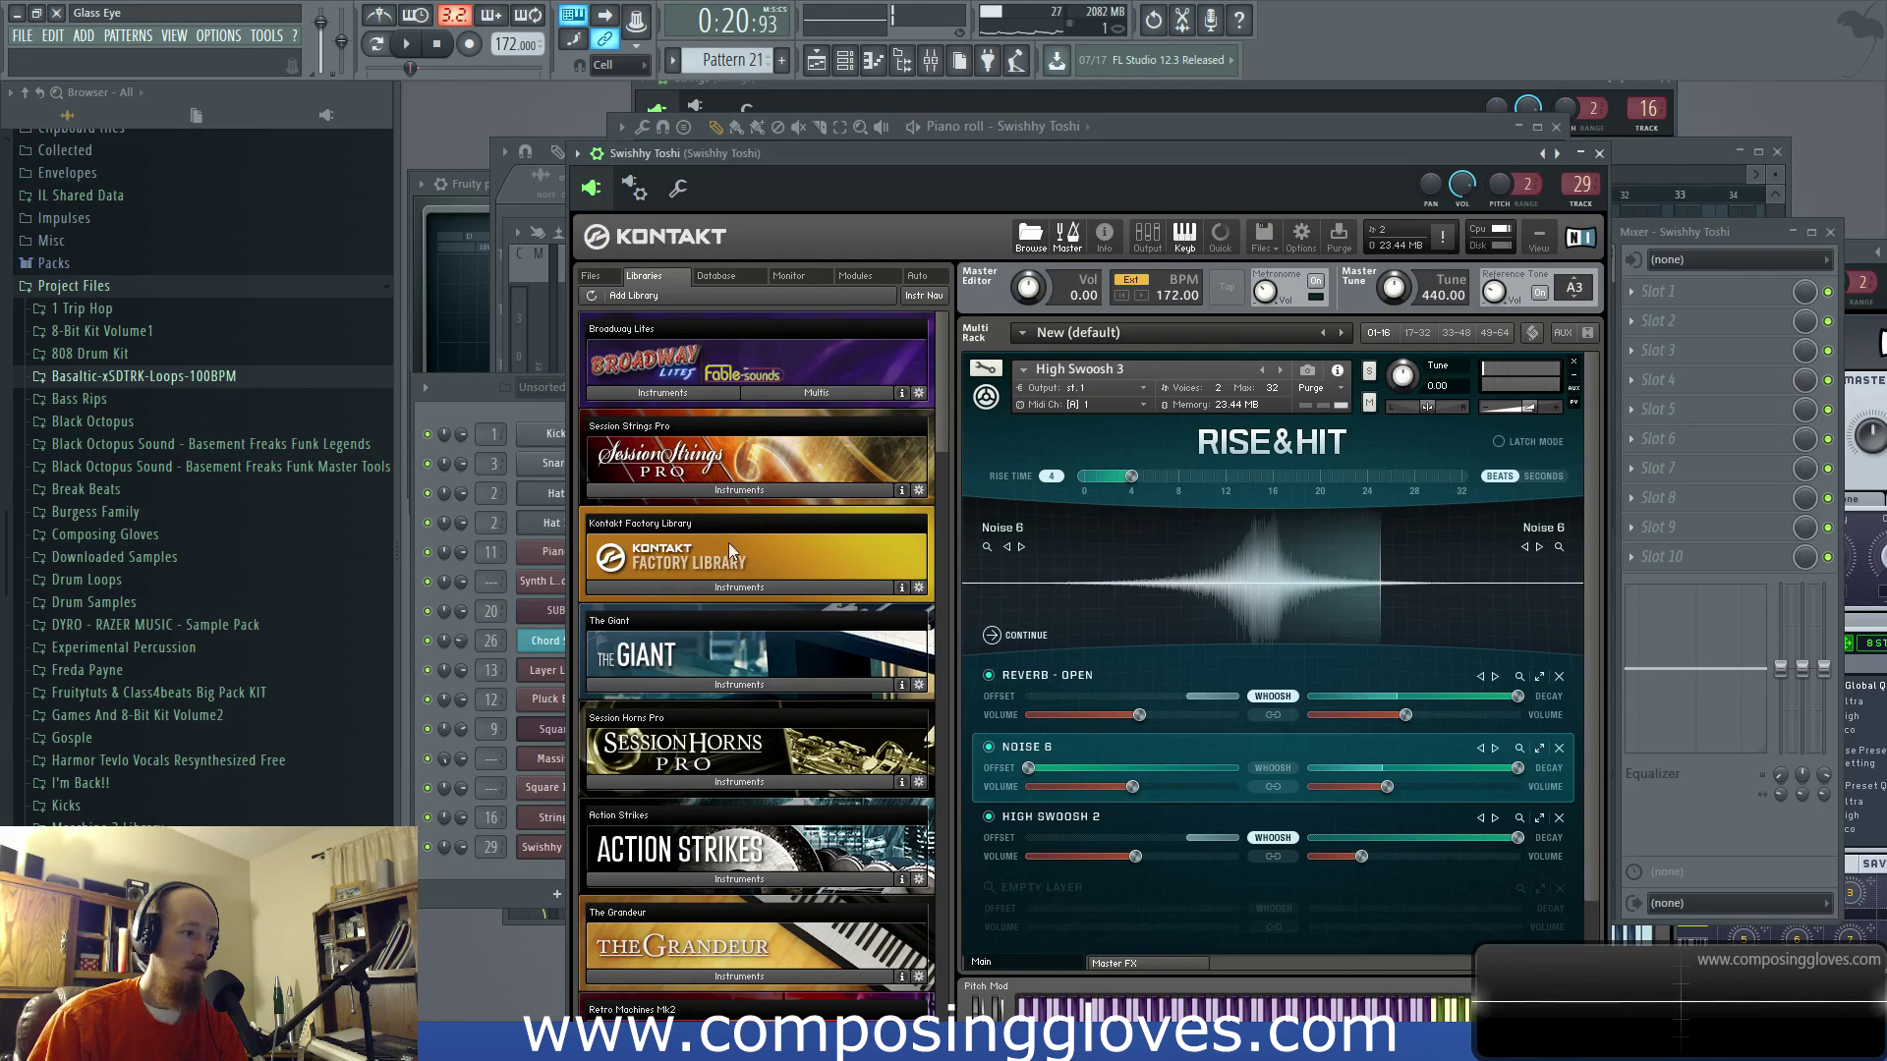
scroll(817, 566, down, 3)
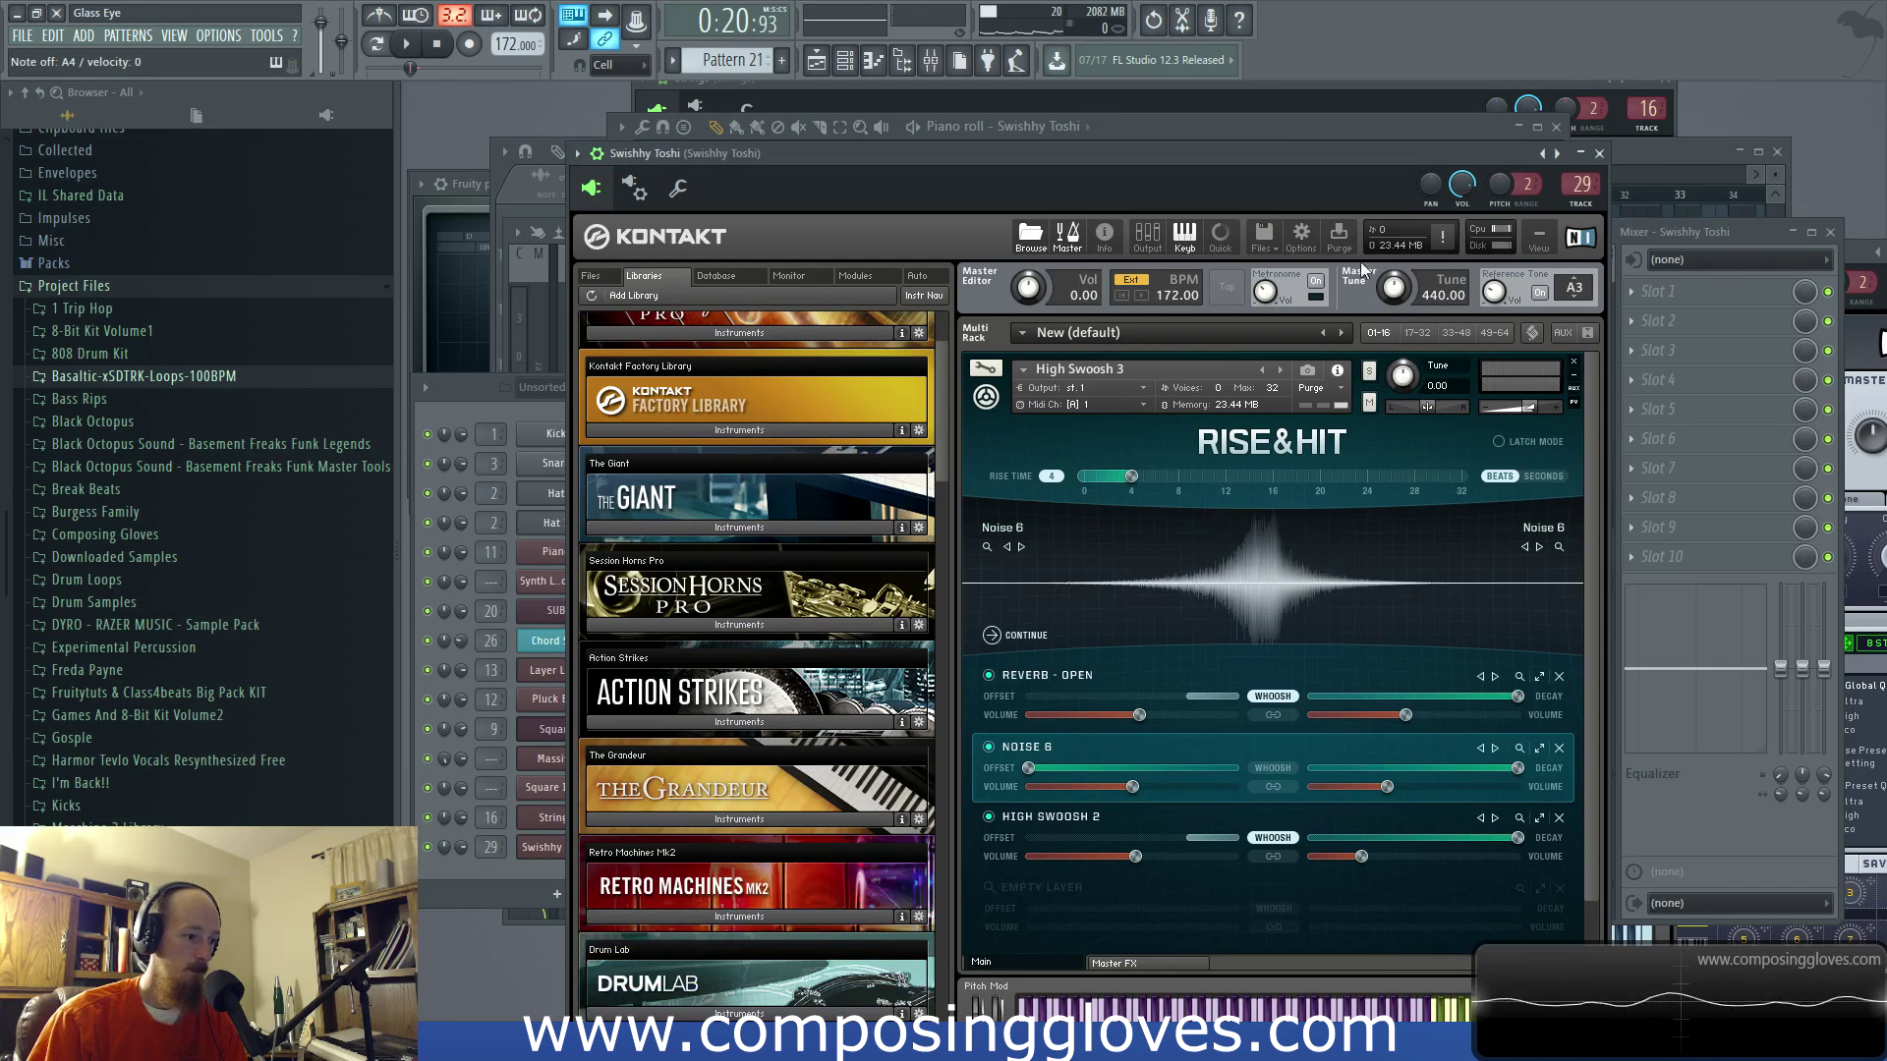
click(1281, 372)
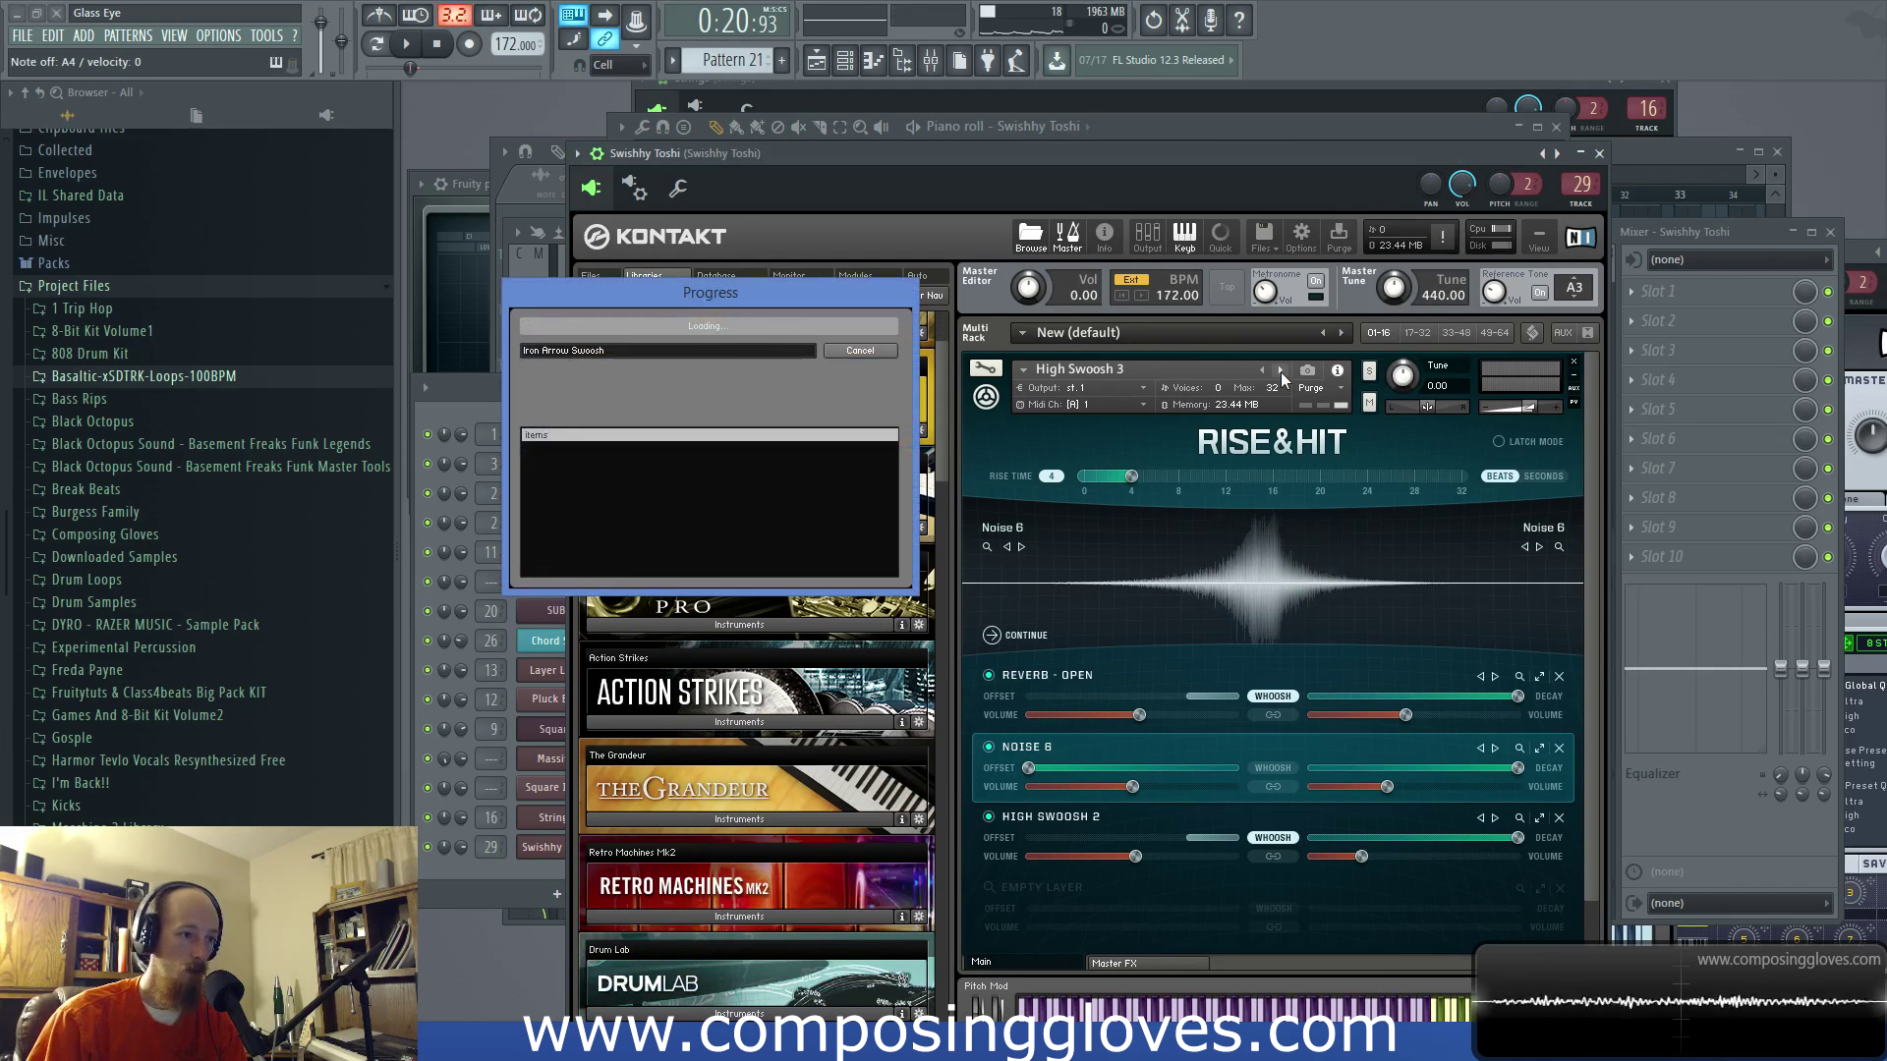
click(1281, 372)
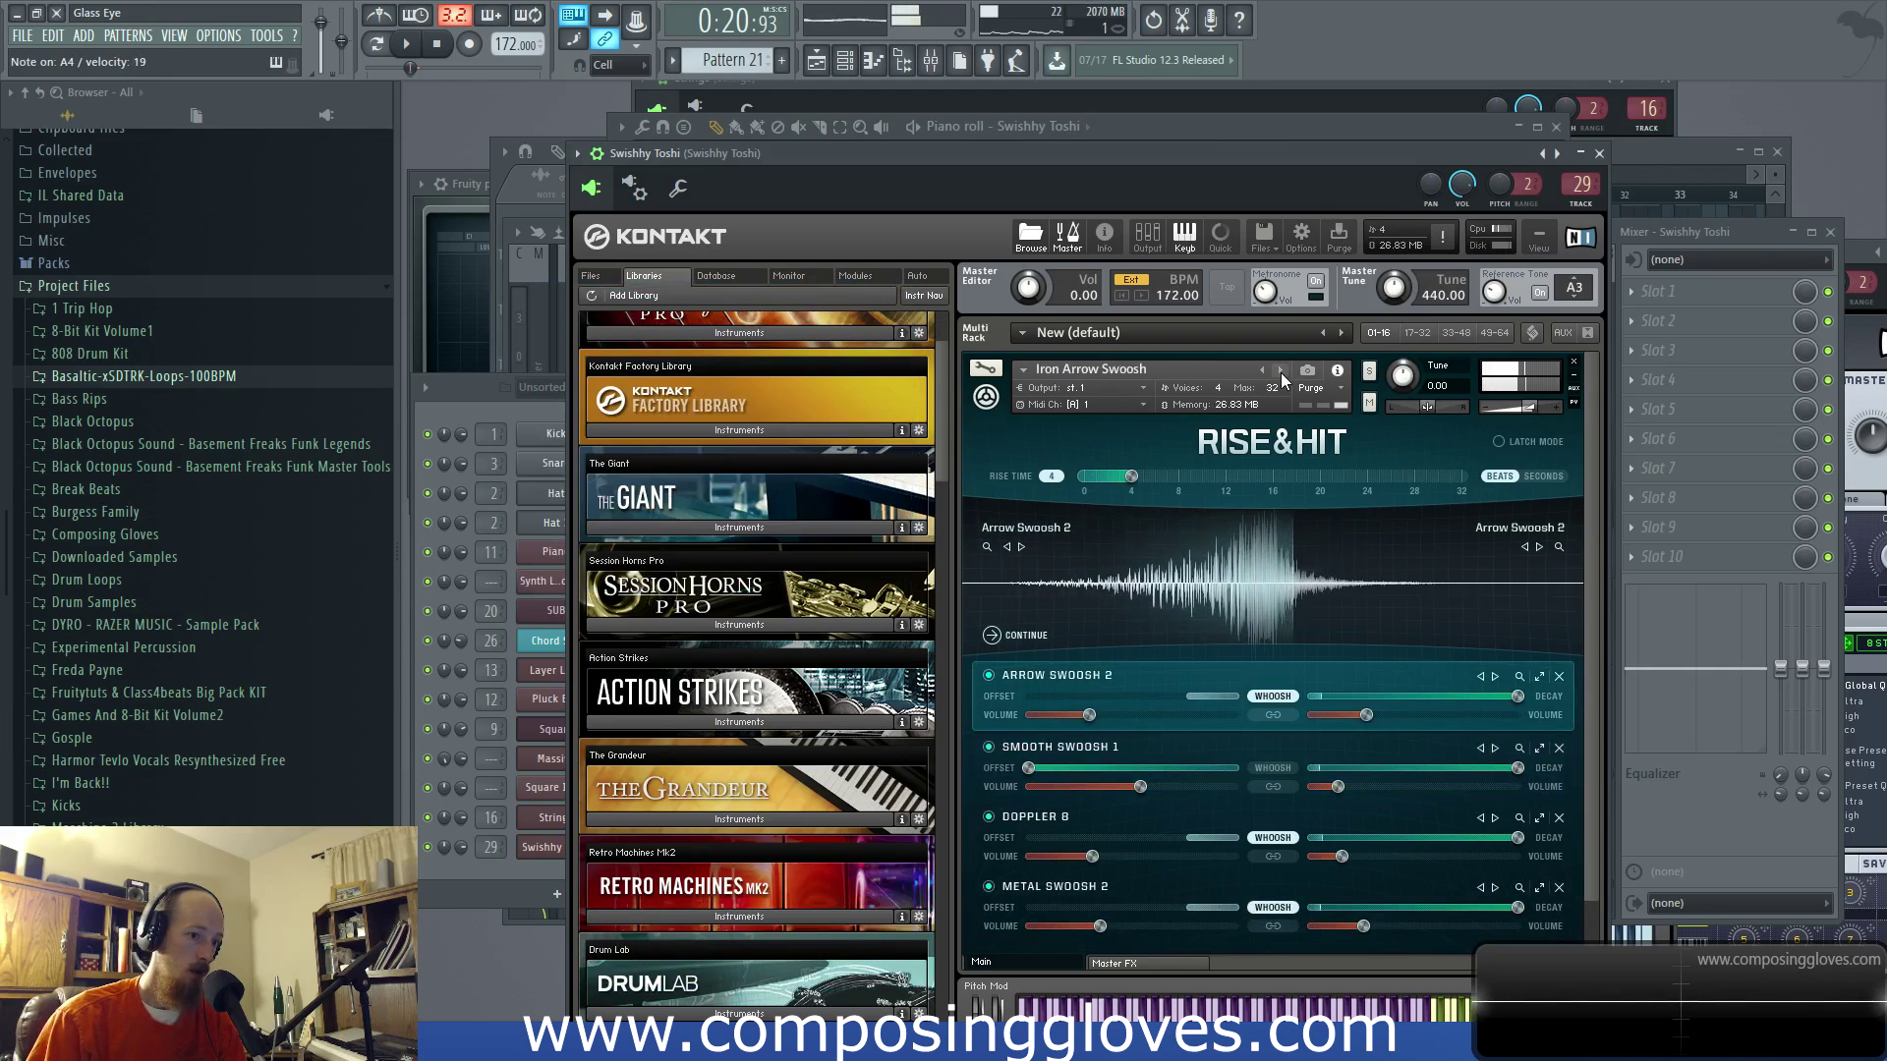
click(1281, 373)
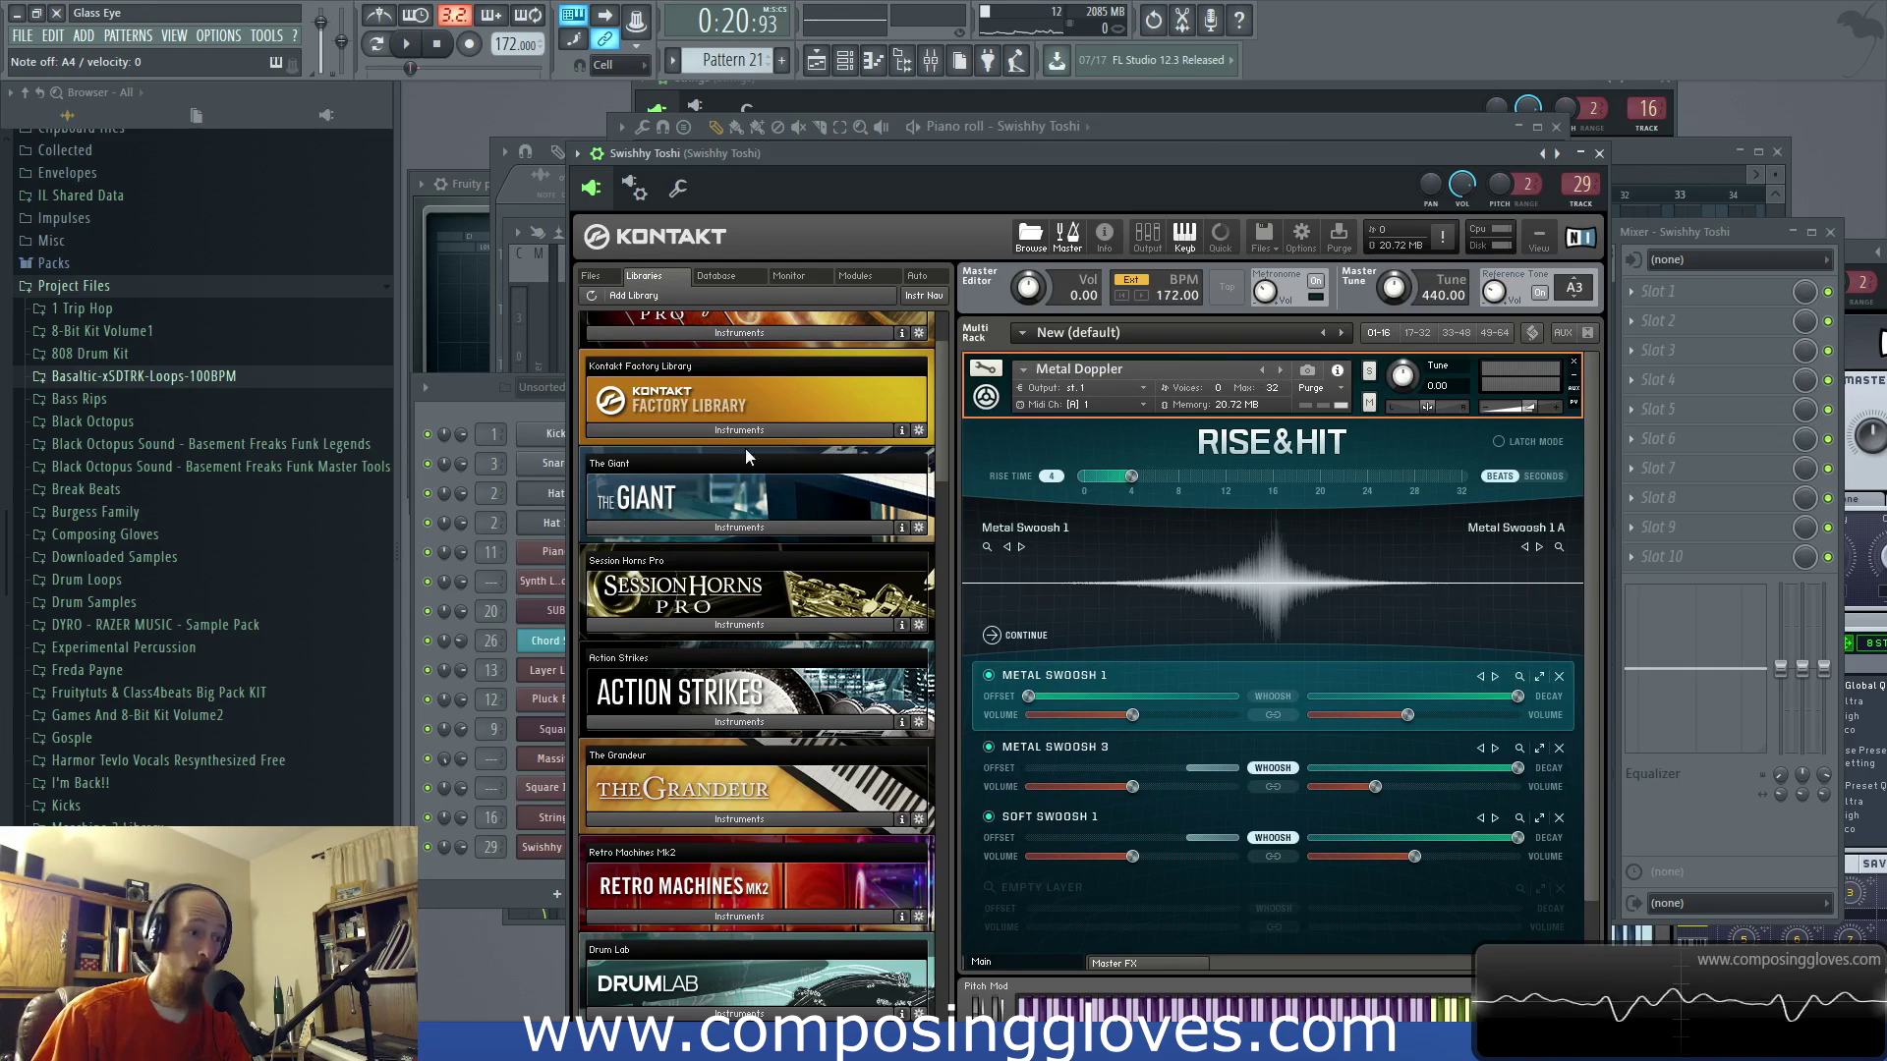
Step: Audition Fire Swoosh 1 from the Rise & Hit Swooshes folder, and replace it with High Swoosh 2
scroll(804, 542, down, 5)
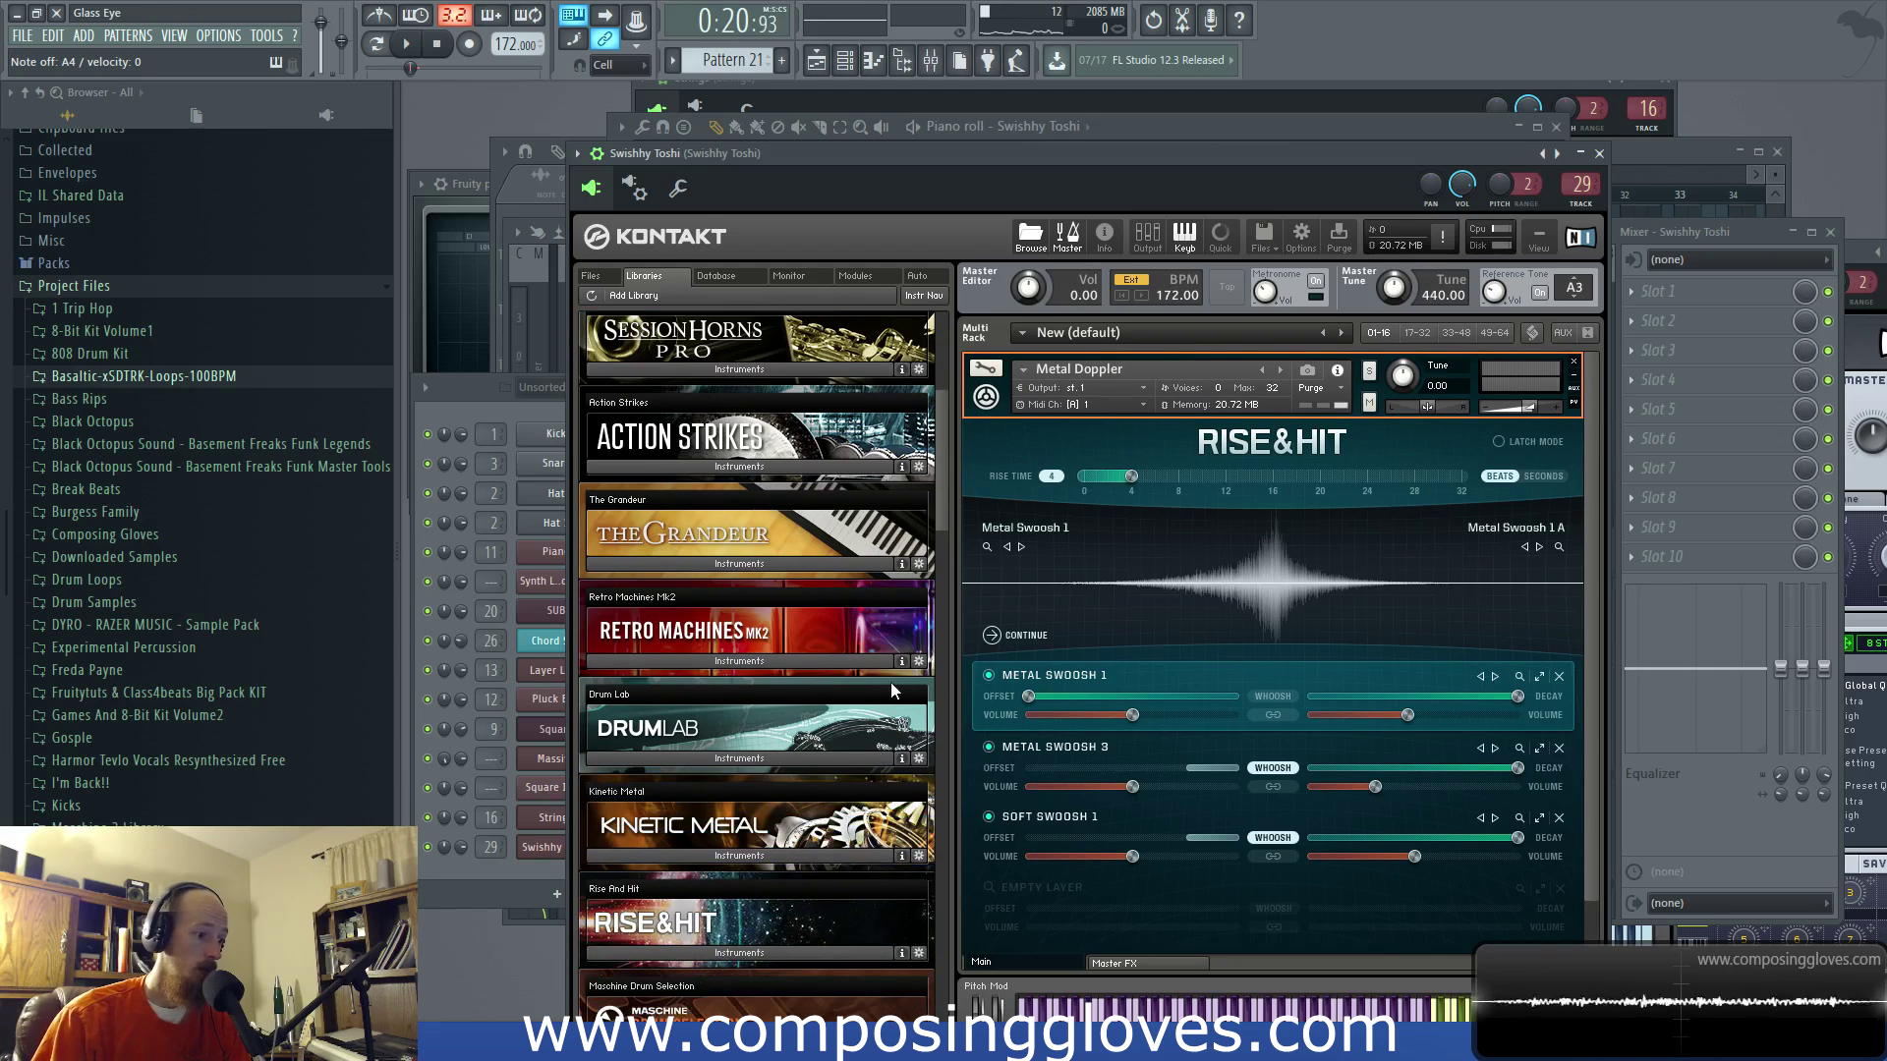
click(786, 953)
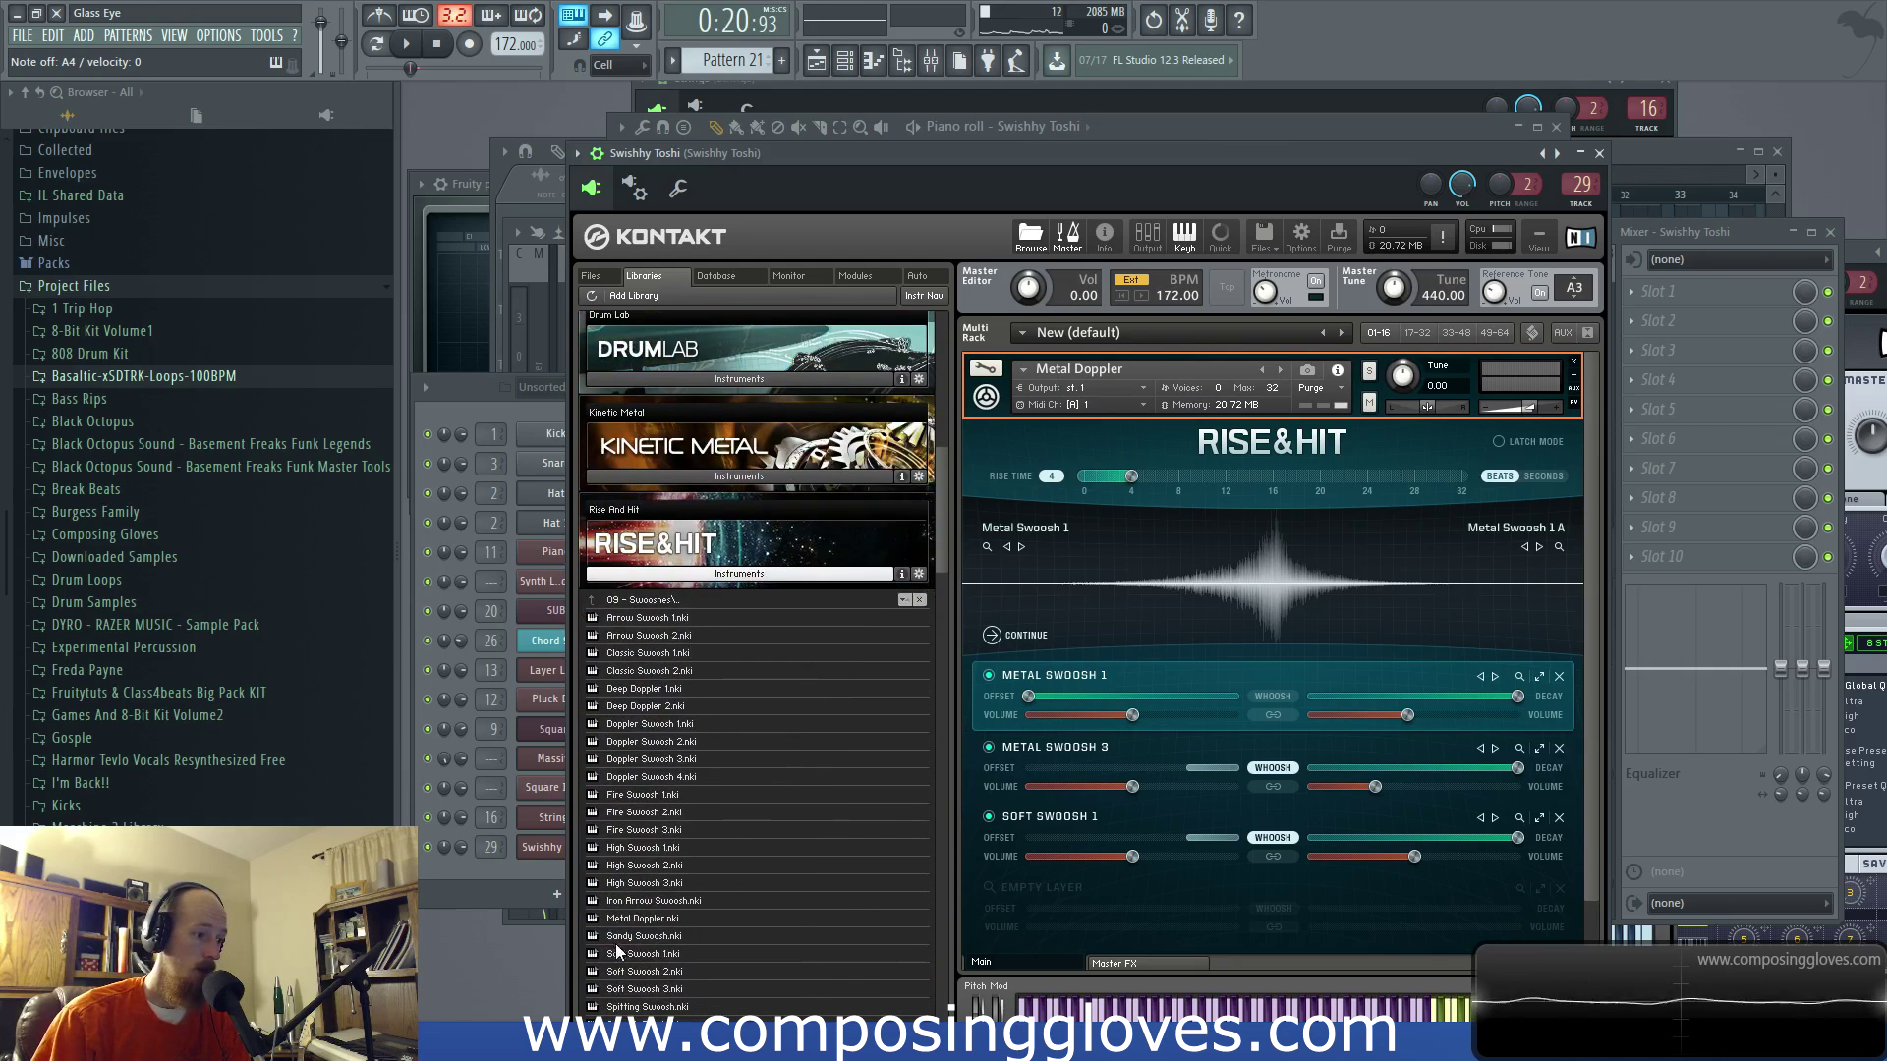
click(613, 882)
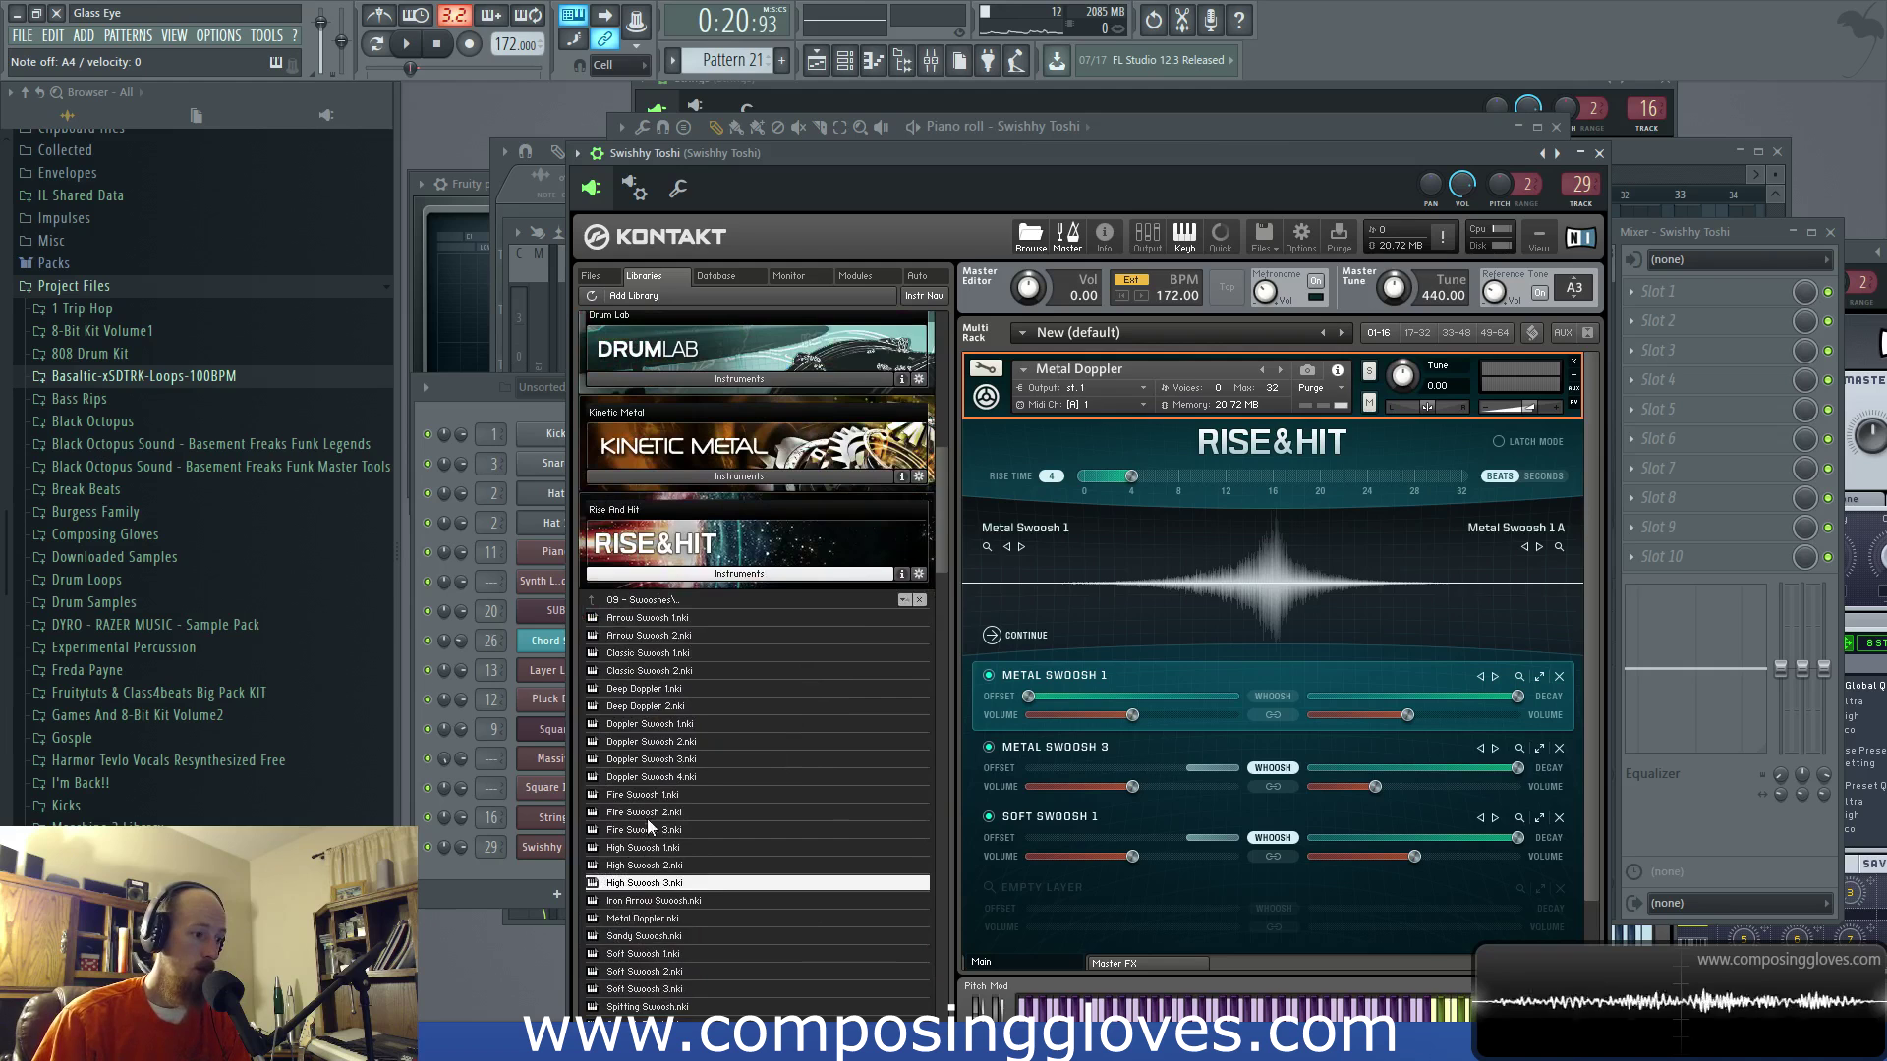
drag(646, 800, 1257, 627)
drag(1260, 539, 1260, 539)
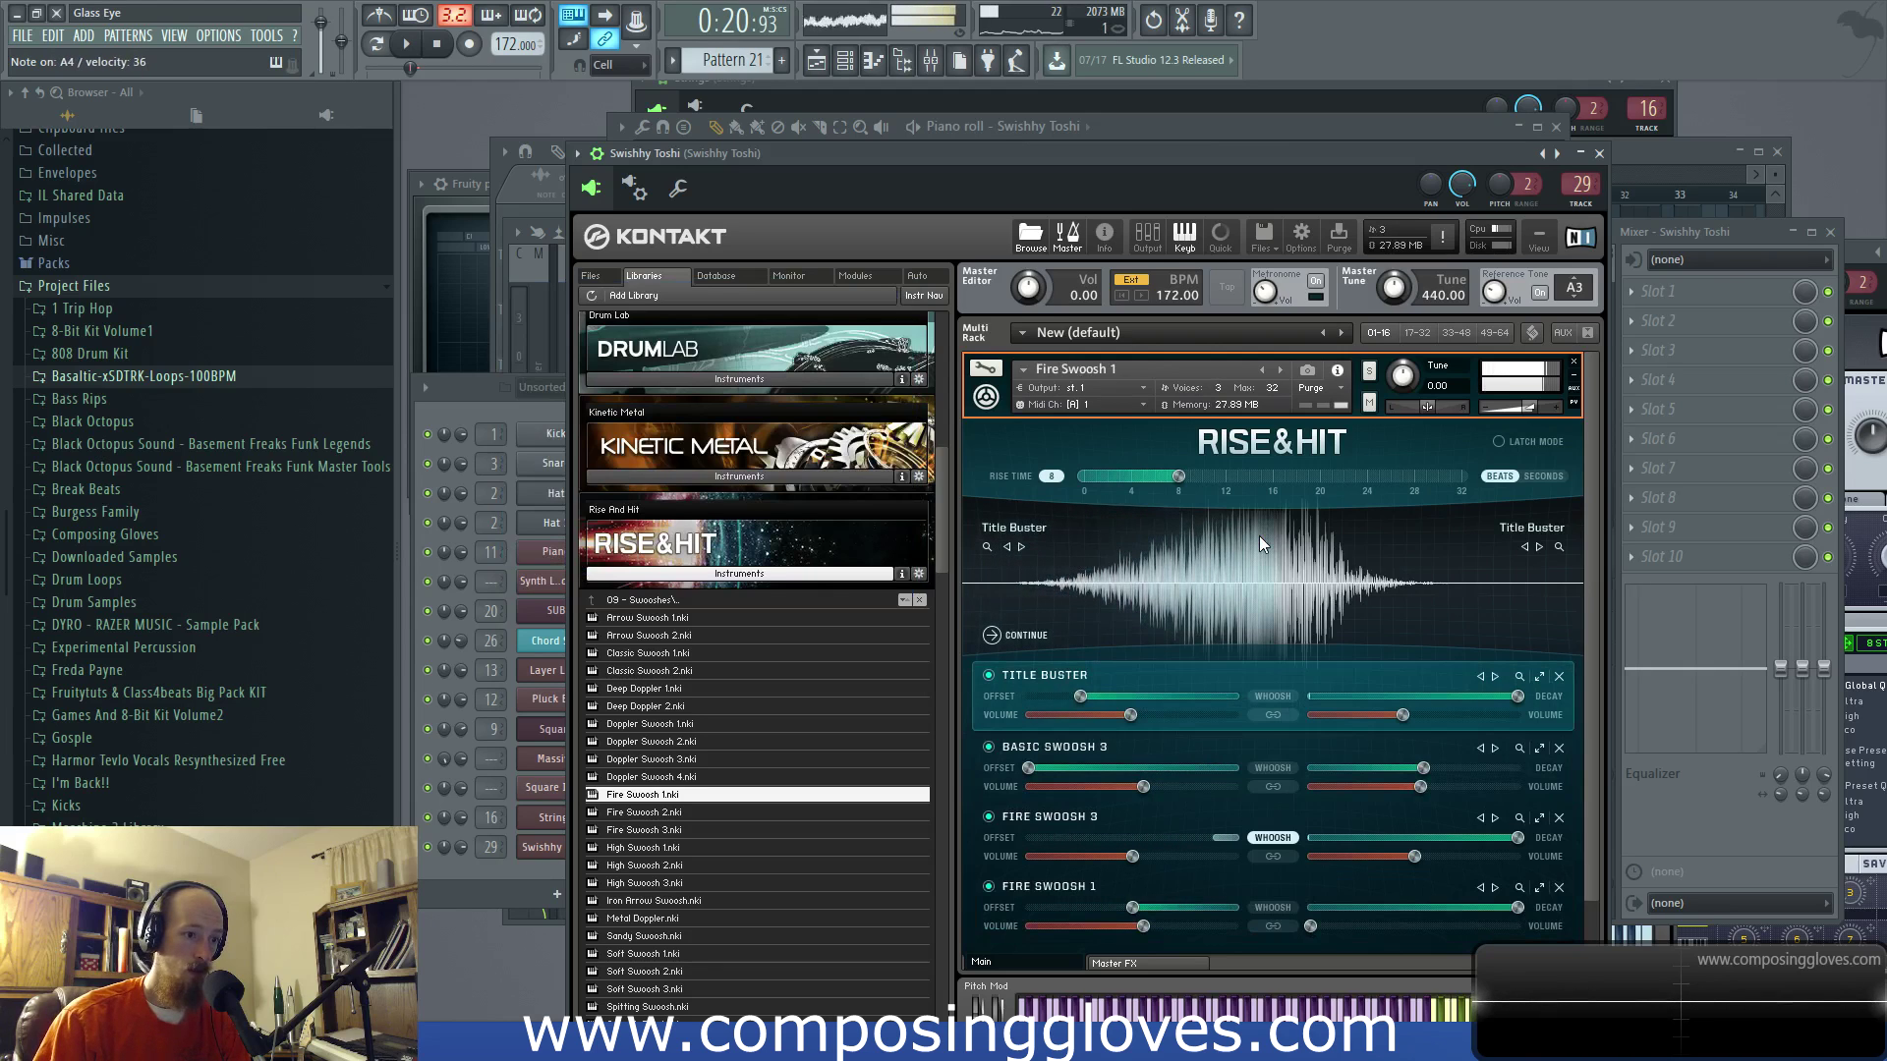
scroll(685, 773, down, 1)
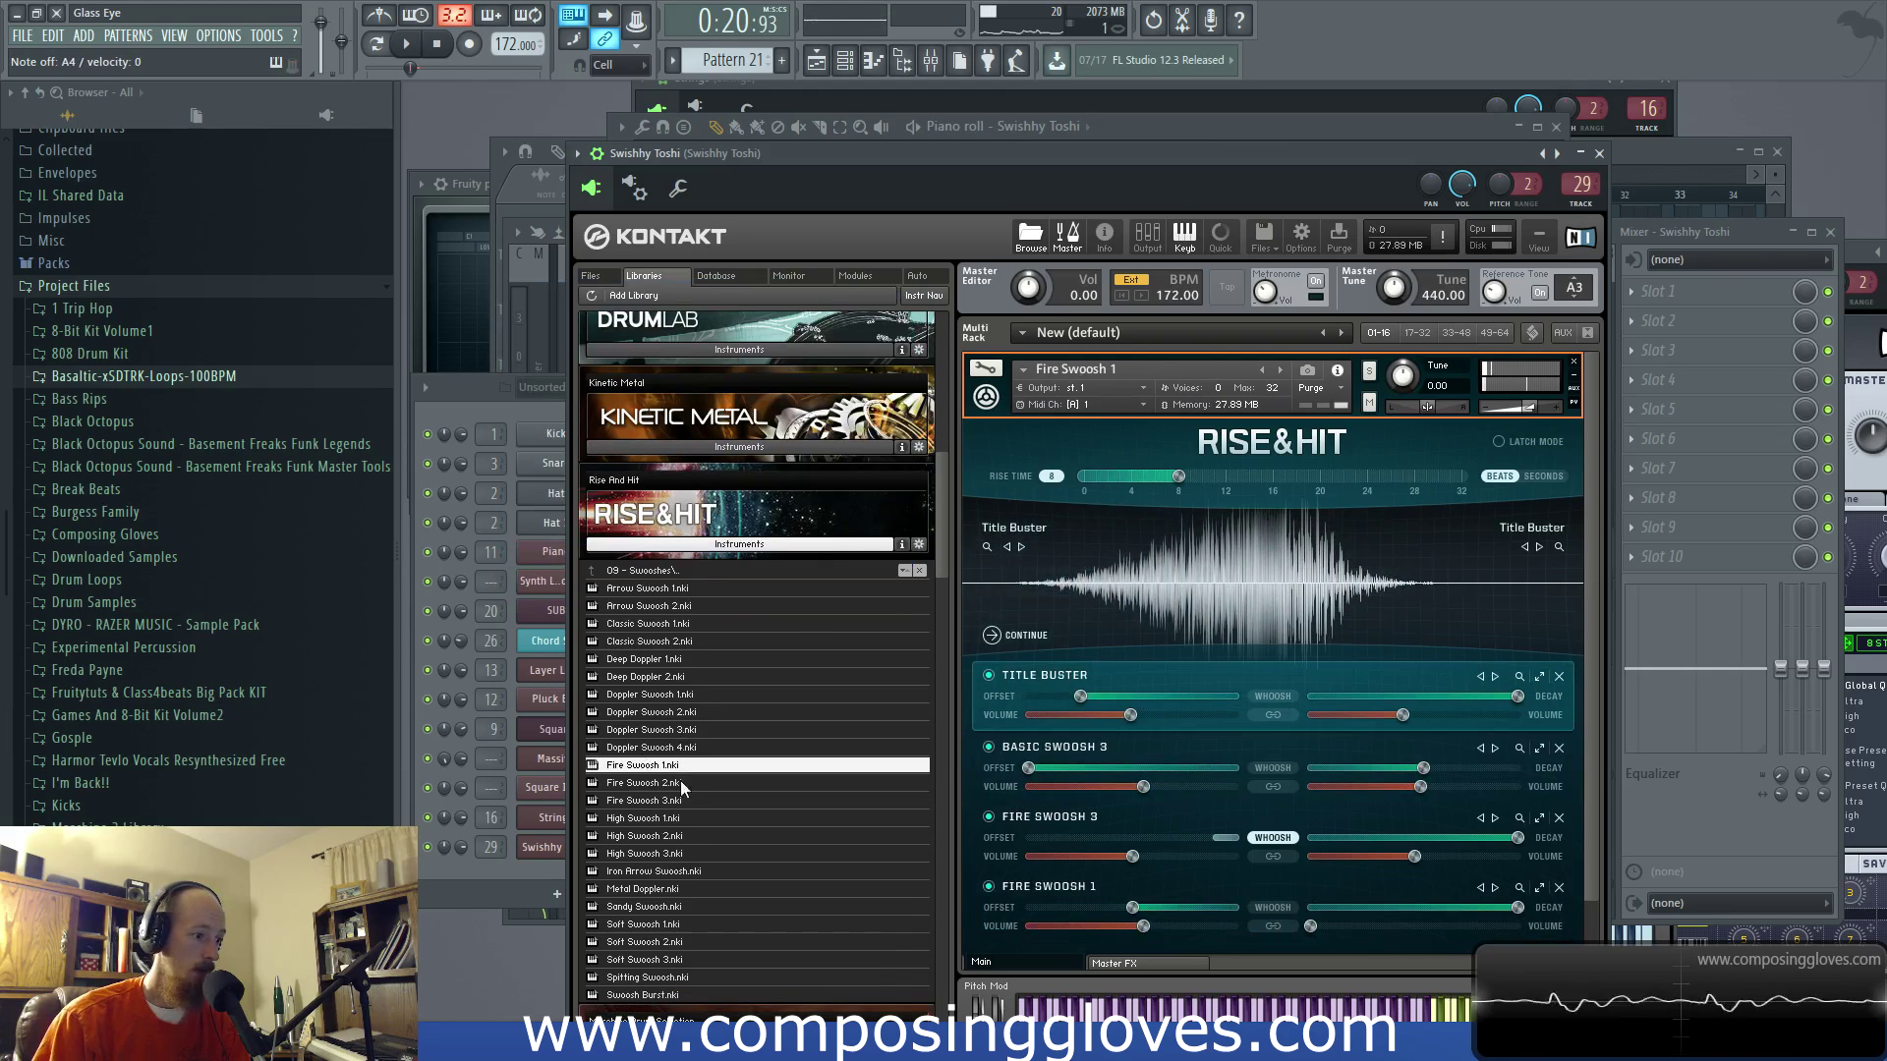
click(650, 837)
drag(1303, 570, 1303, 570)
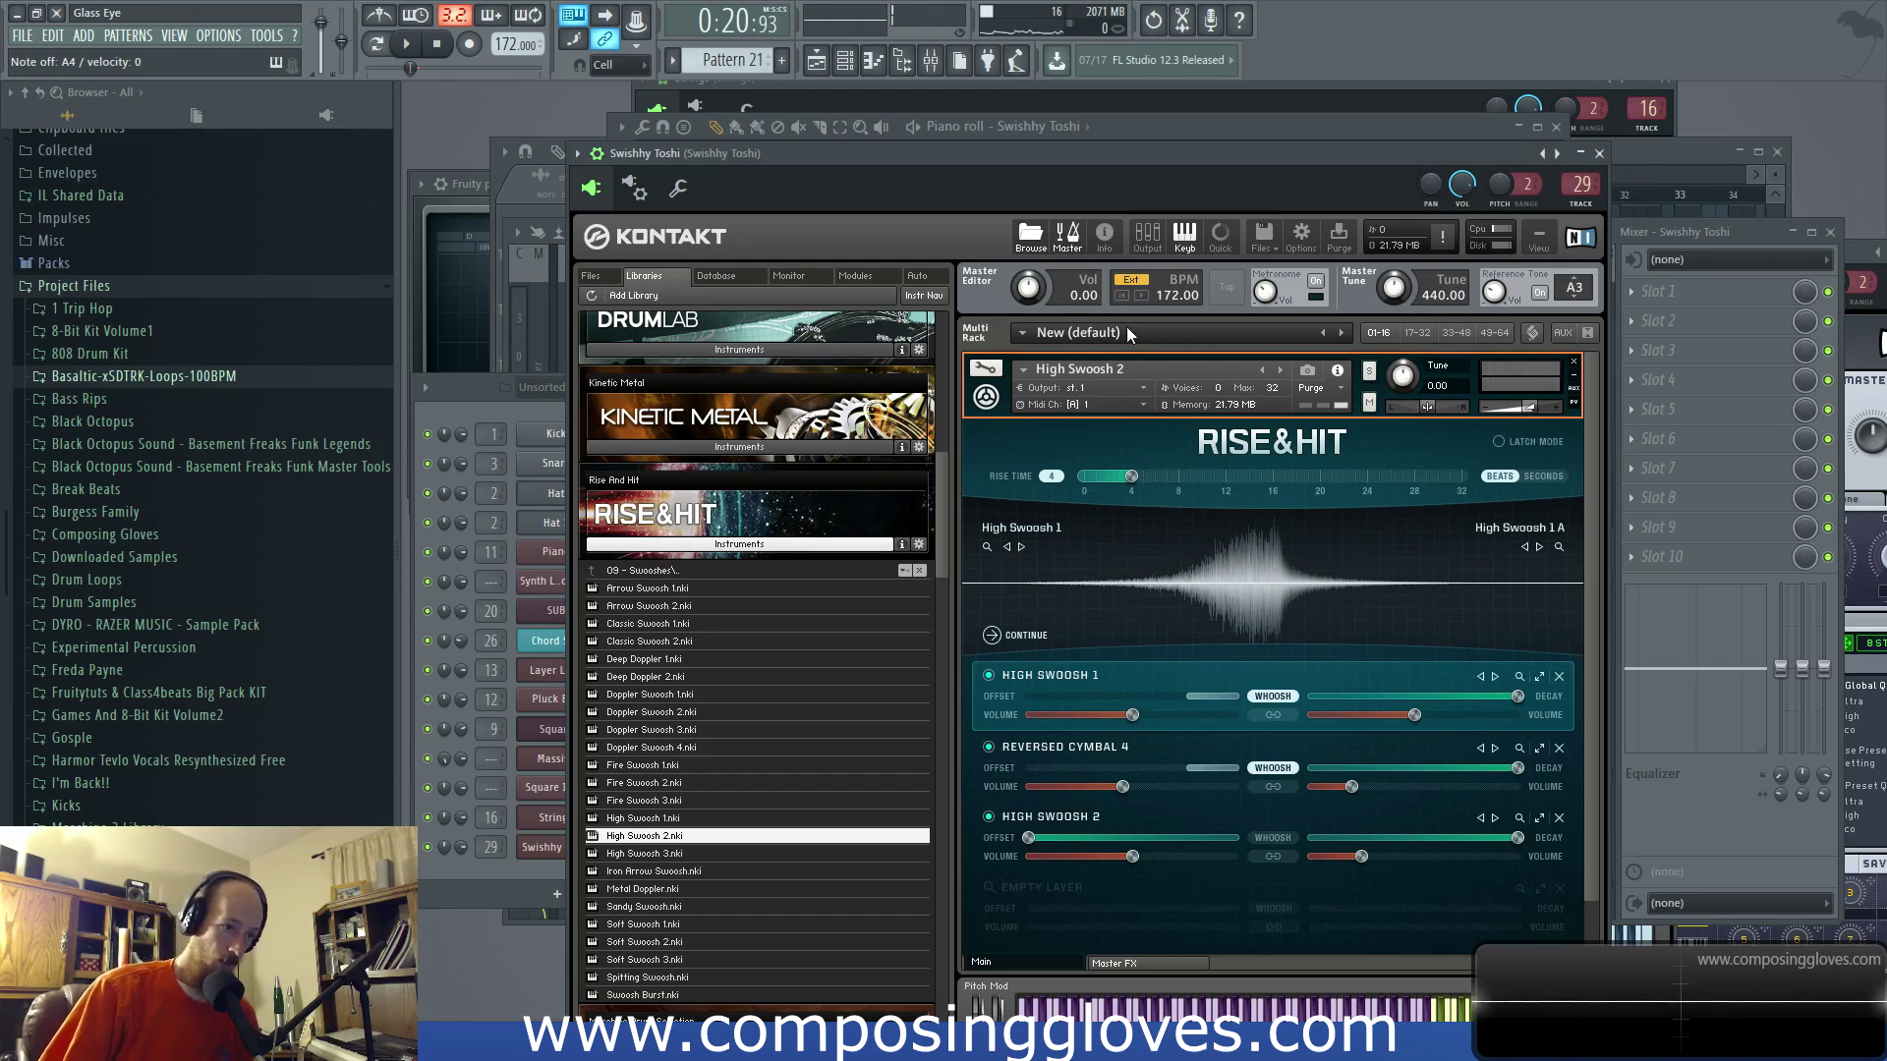
Step: Play the bar 16 to 19 loop with the new swoosh sound and bring the playlist forward
click(1201, 130)
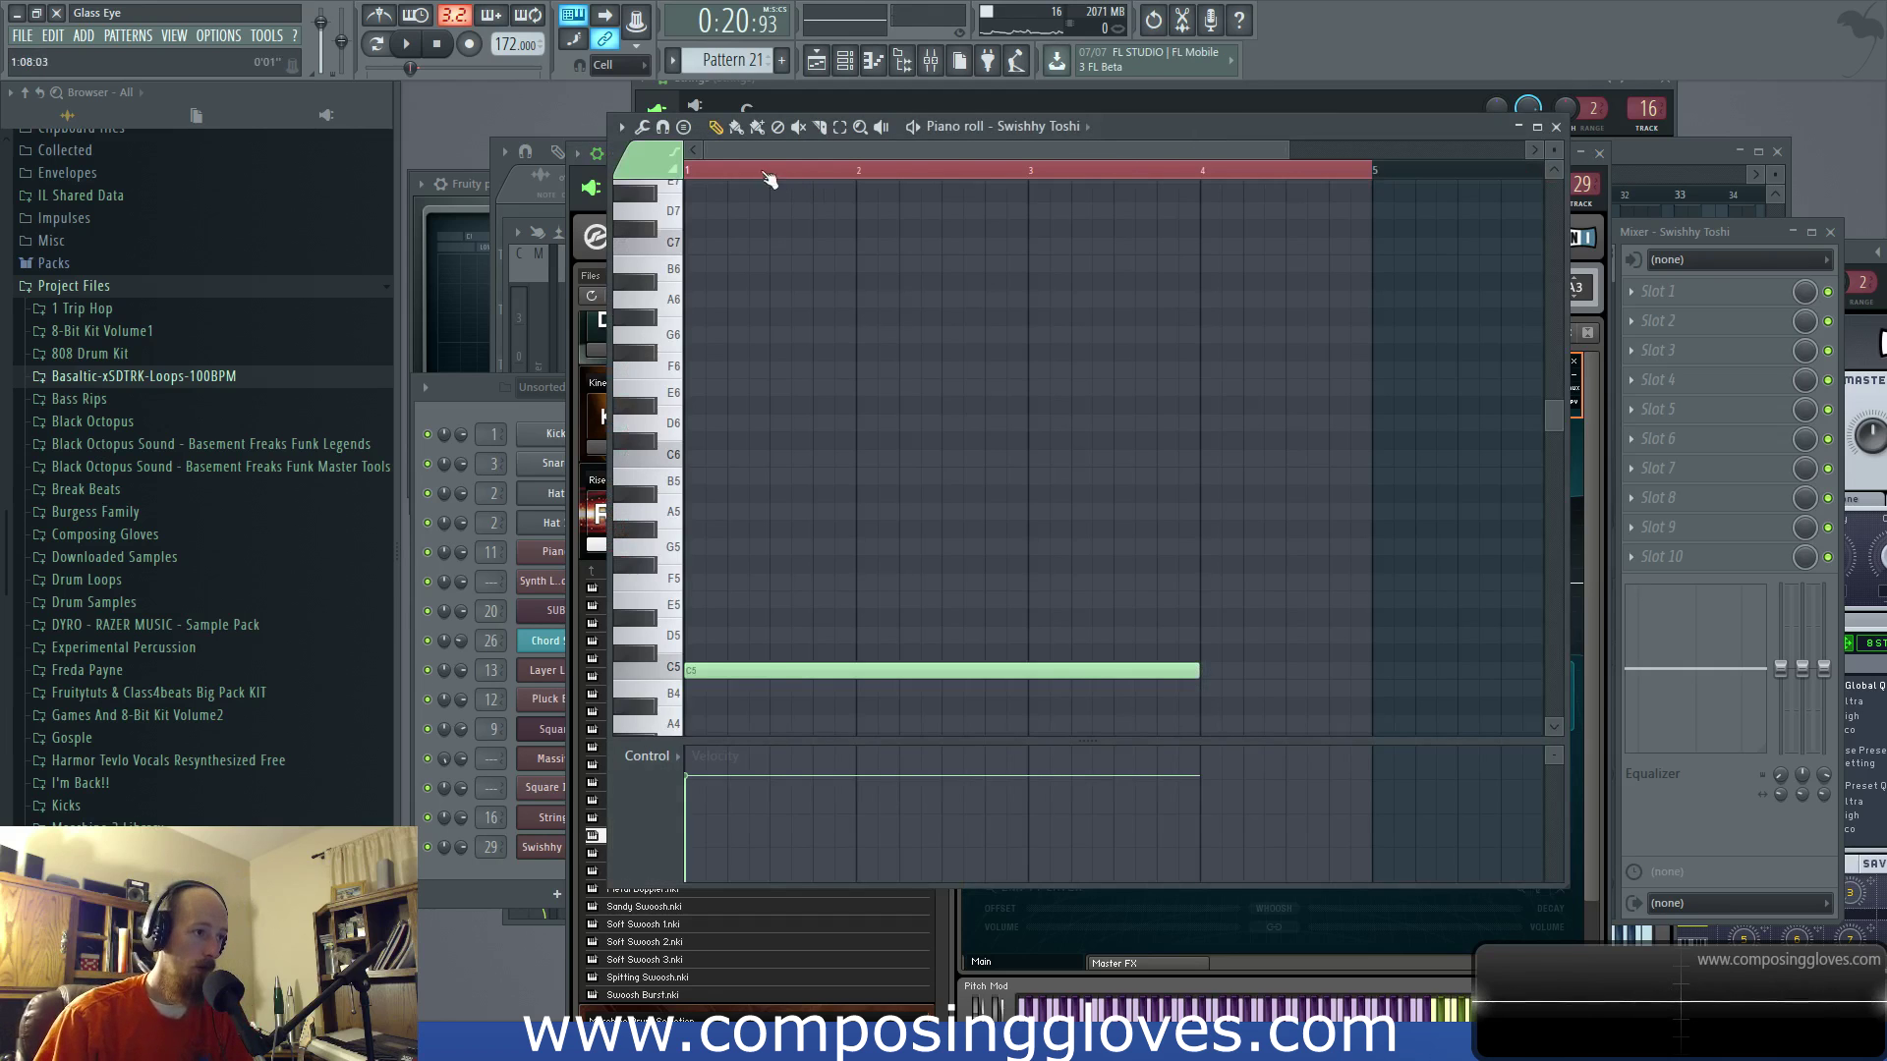
key(space)
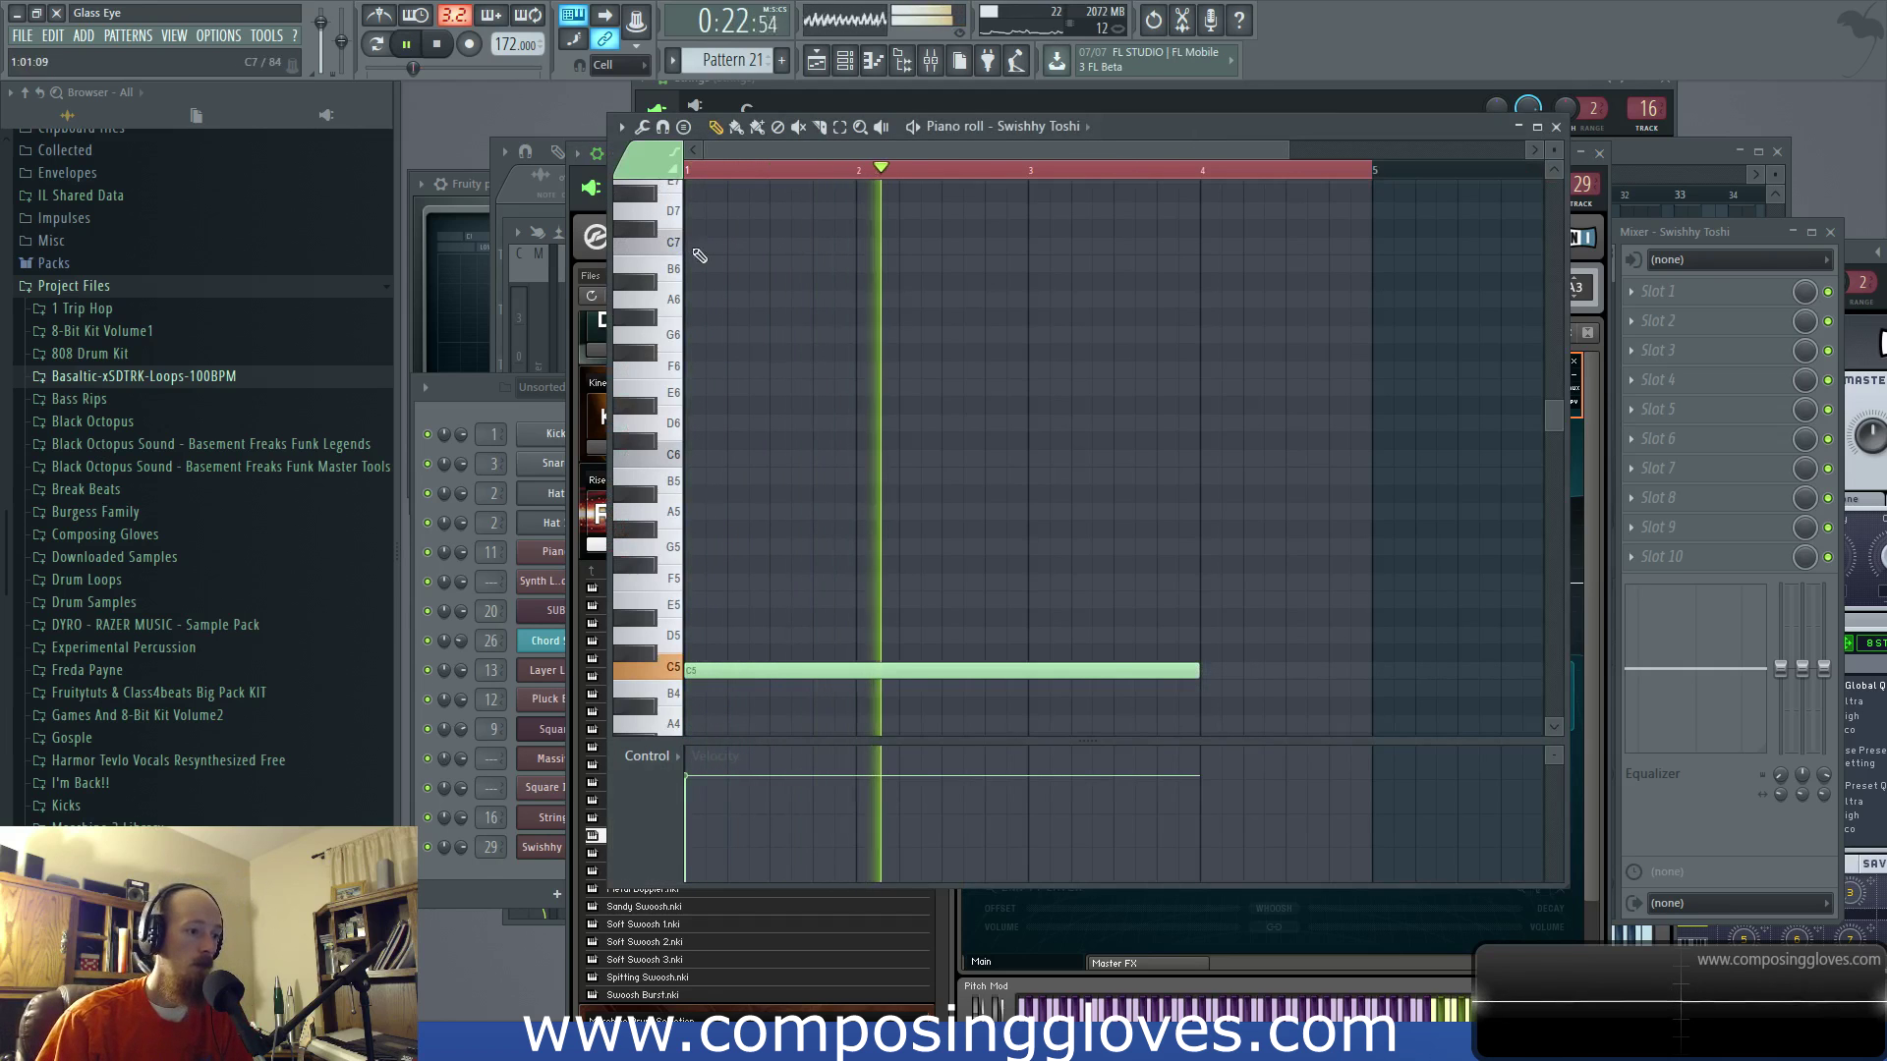
drag(1447, 132, 1315, 327)
click(1776, 169)
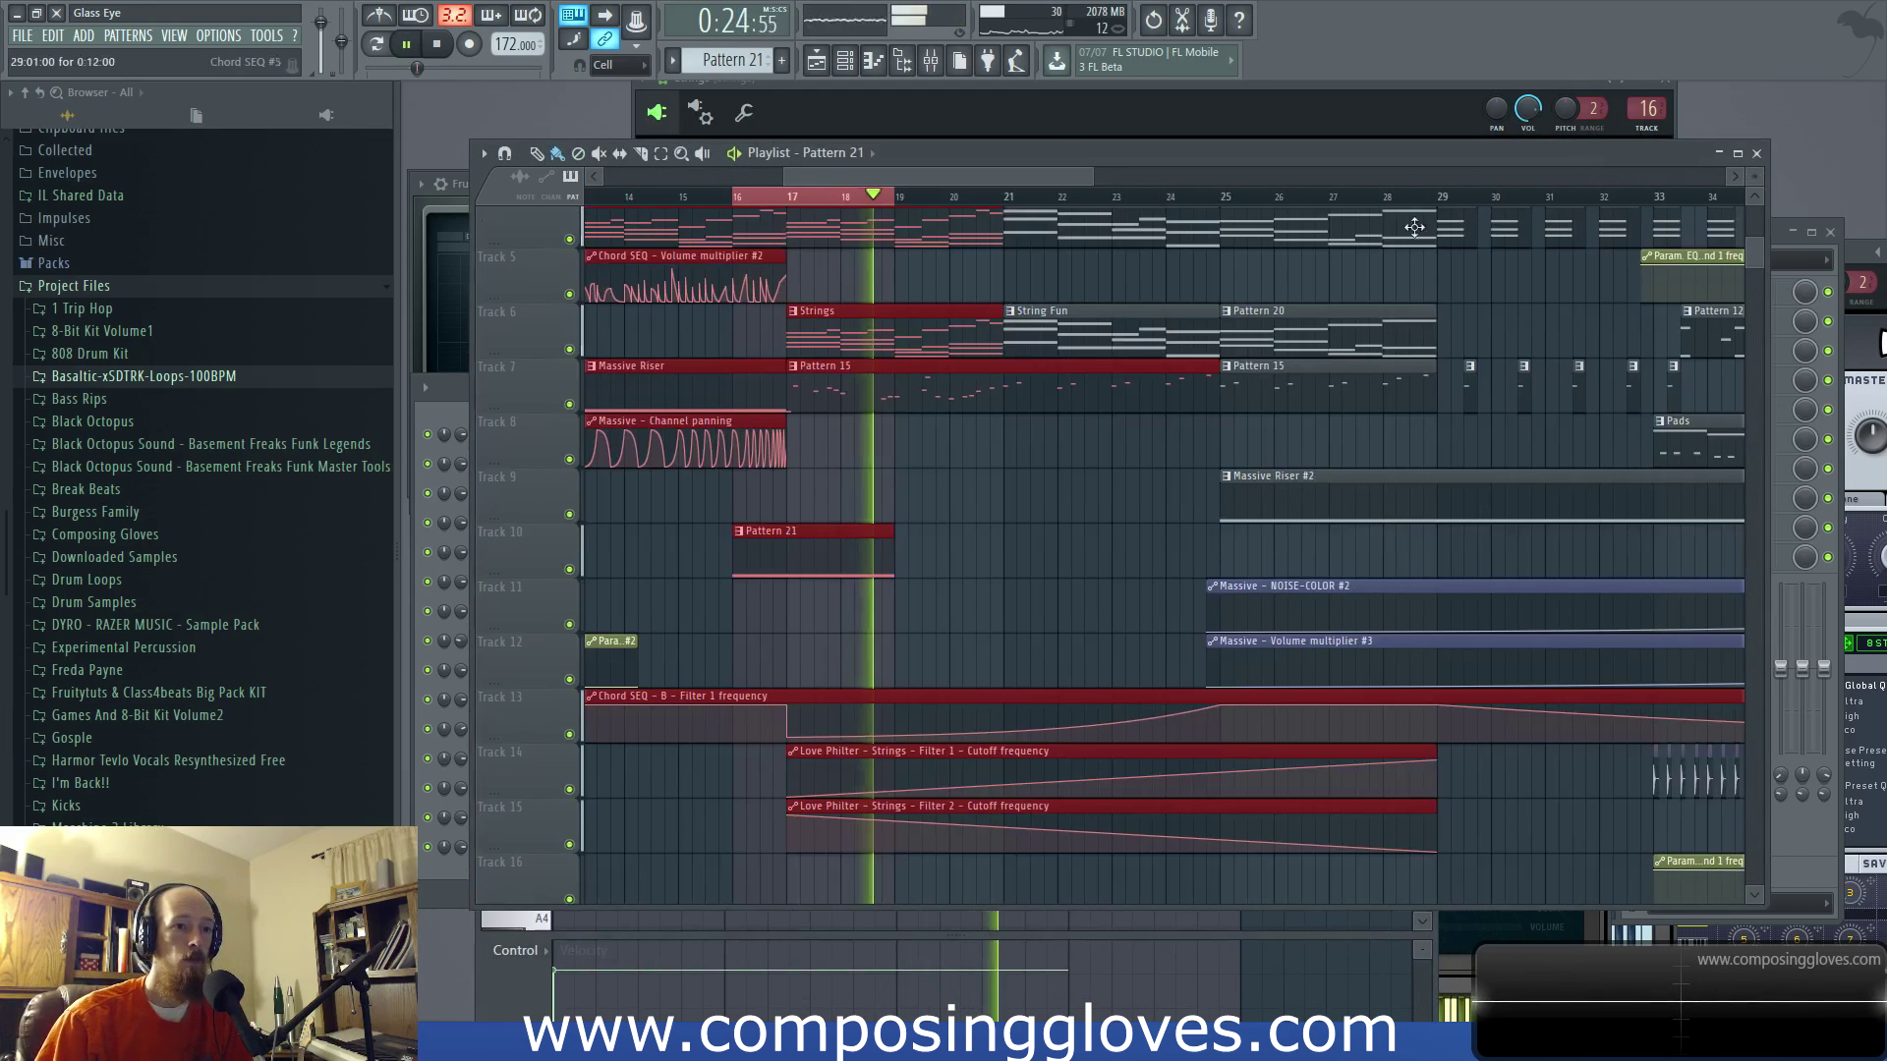
key(space)
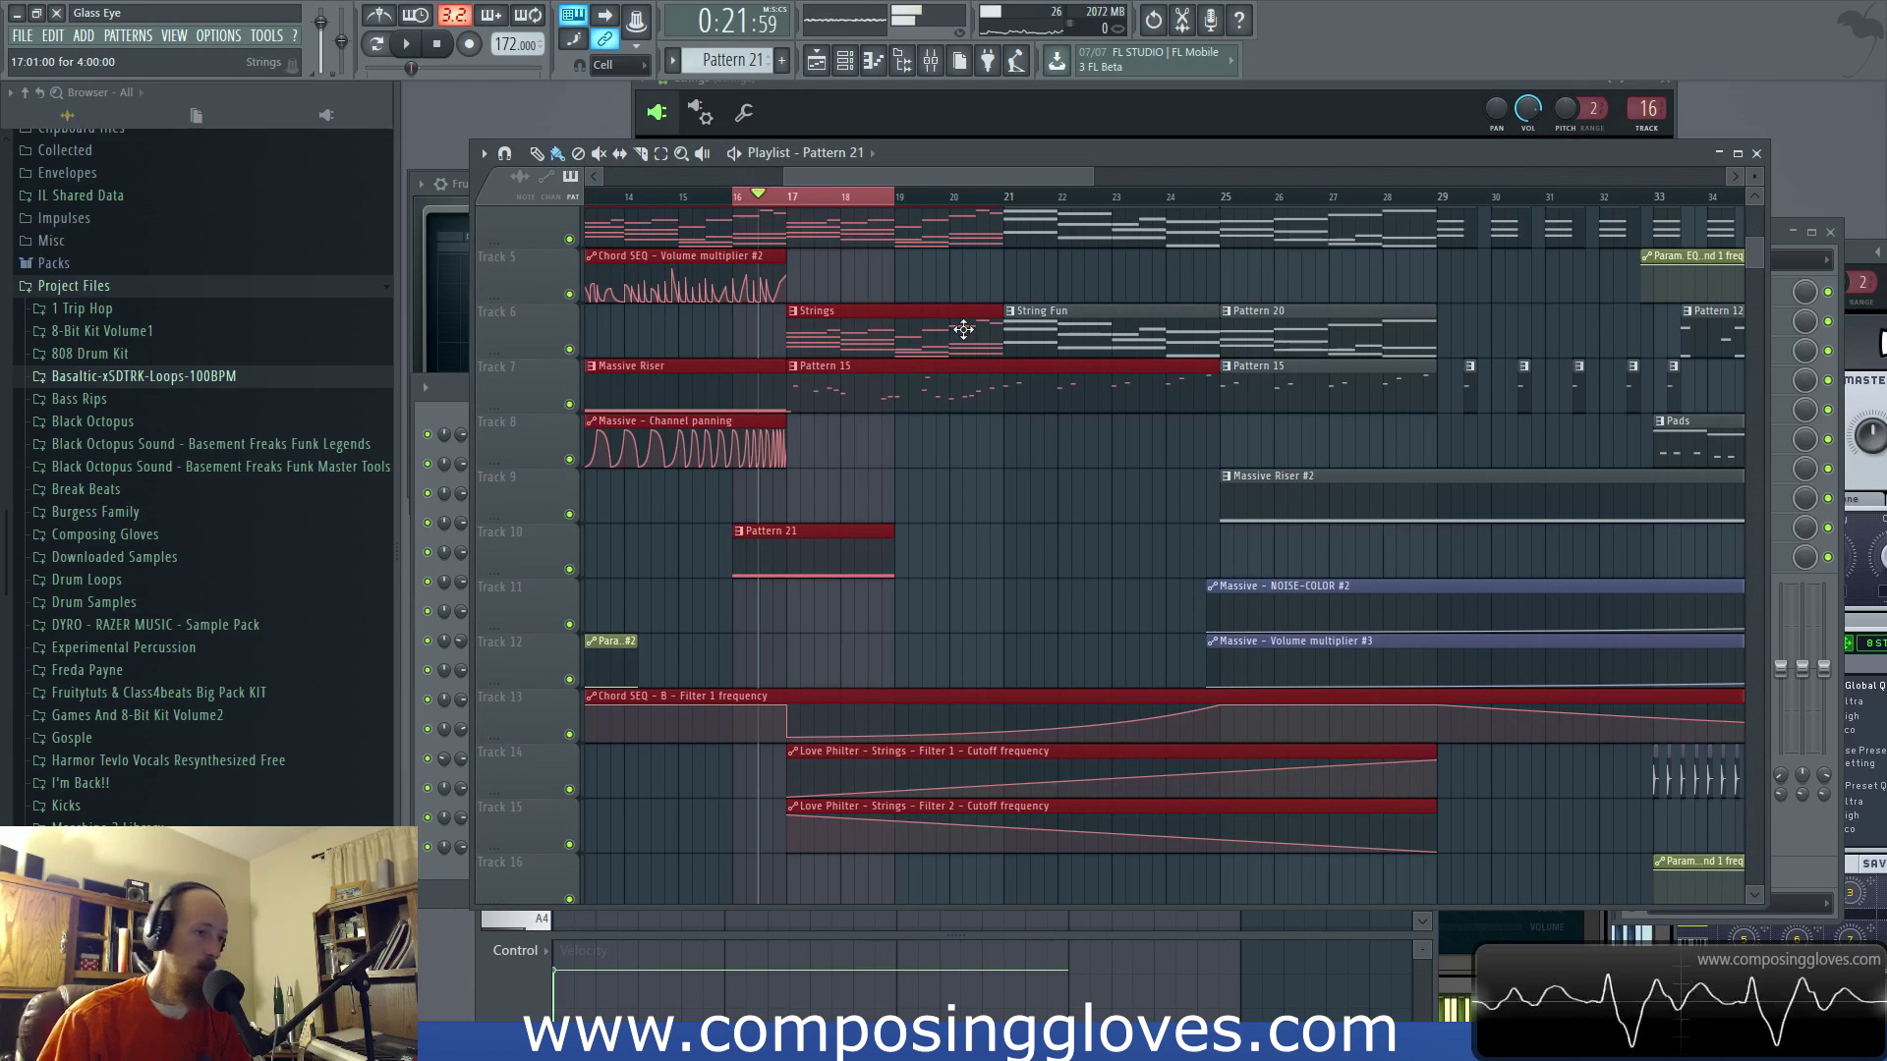
Step: Clear the playlist's time selection and play the arrangement from bar 17
scroll(963, 329, up, 4)
scroll(917, 383, down, 3)
scroll(917, 383, down, 1)
drag(801, 202, 865, 200)
key(space)
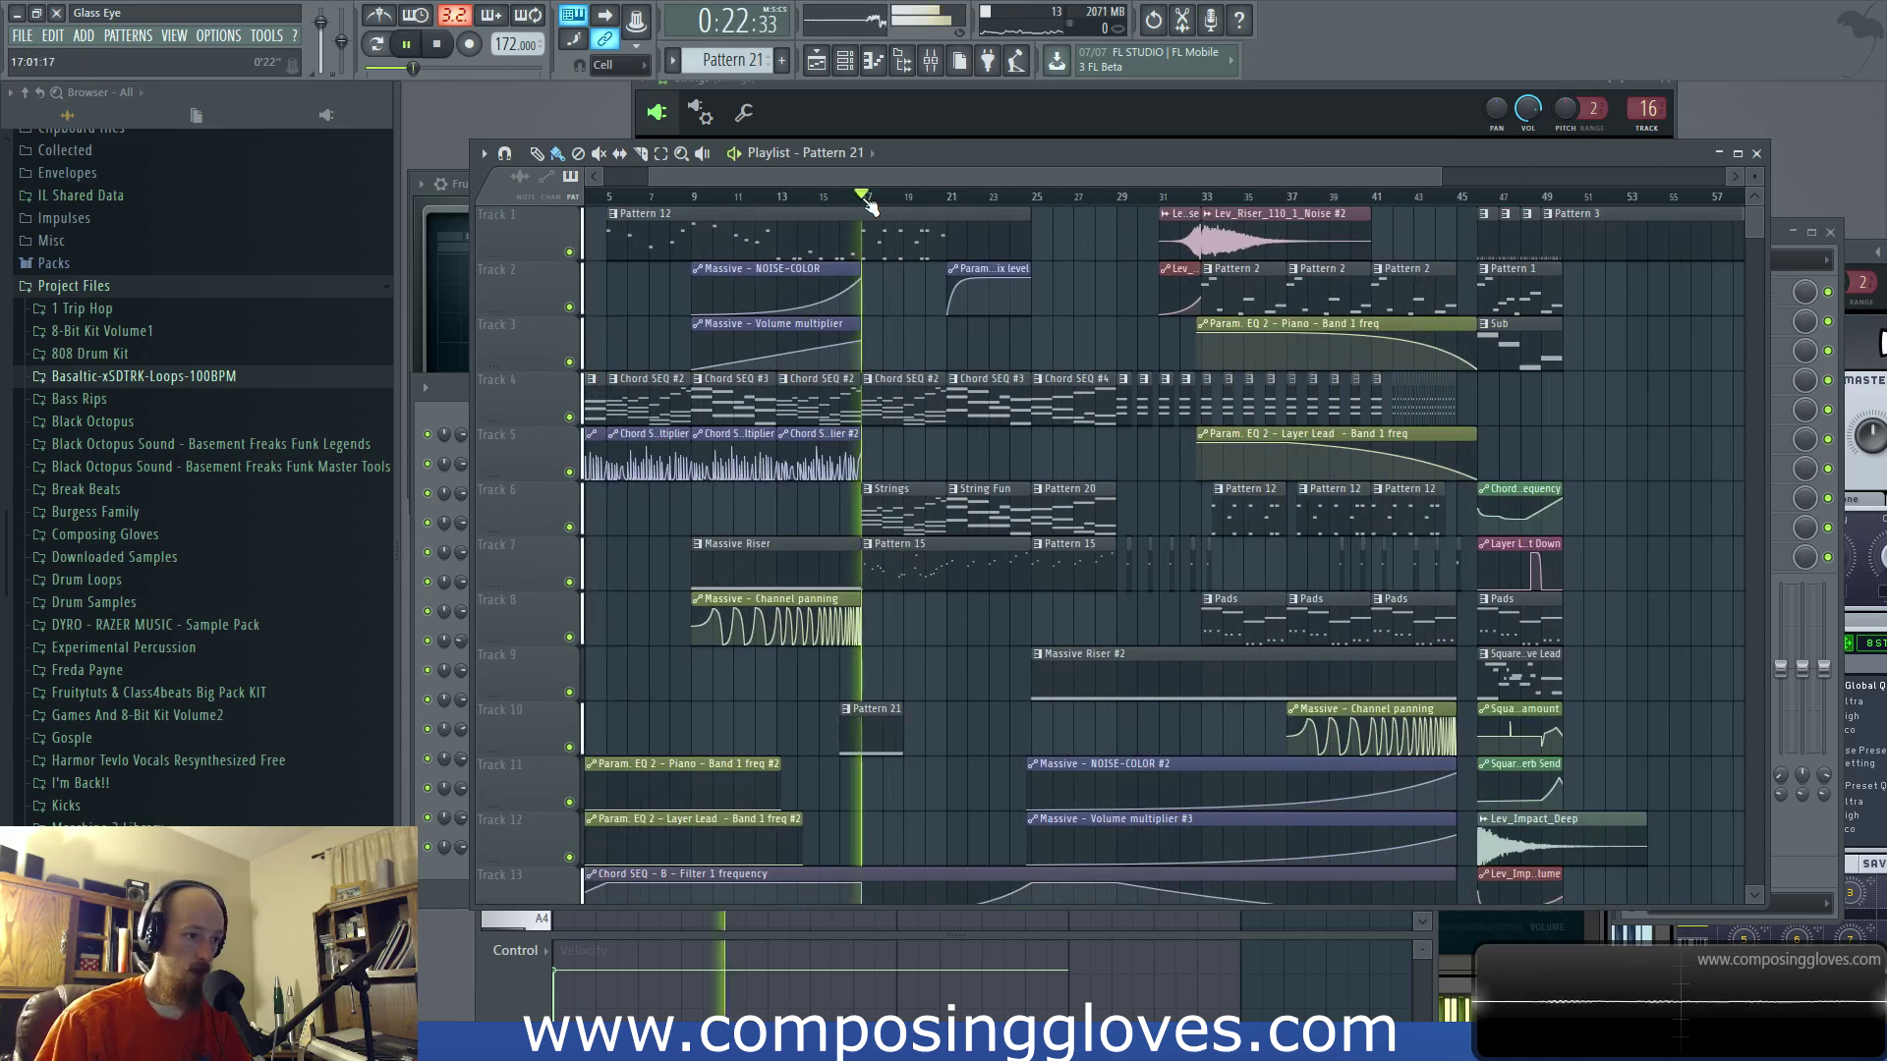
Step: Listen to the arrangement from bar 17, stop it, then select bars 25 to 29 and play that section
scroll(1004, 470, up, 3)
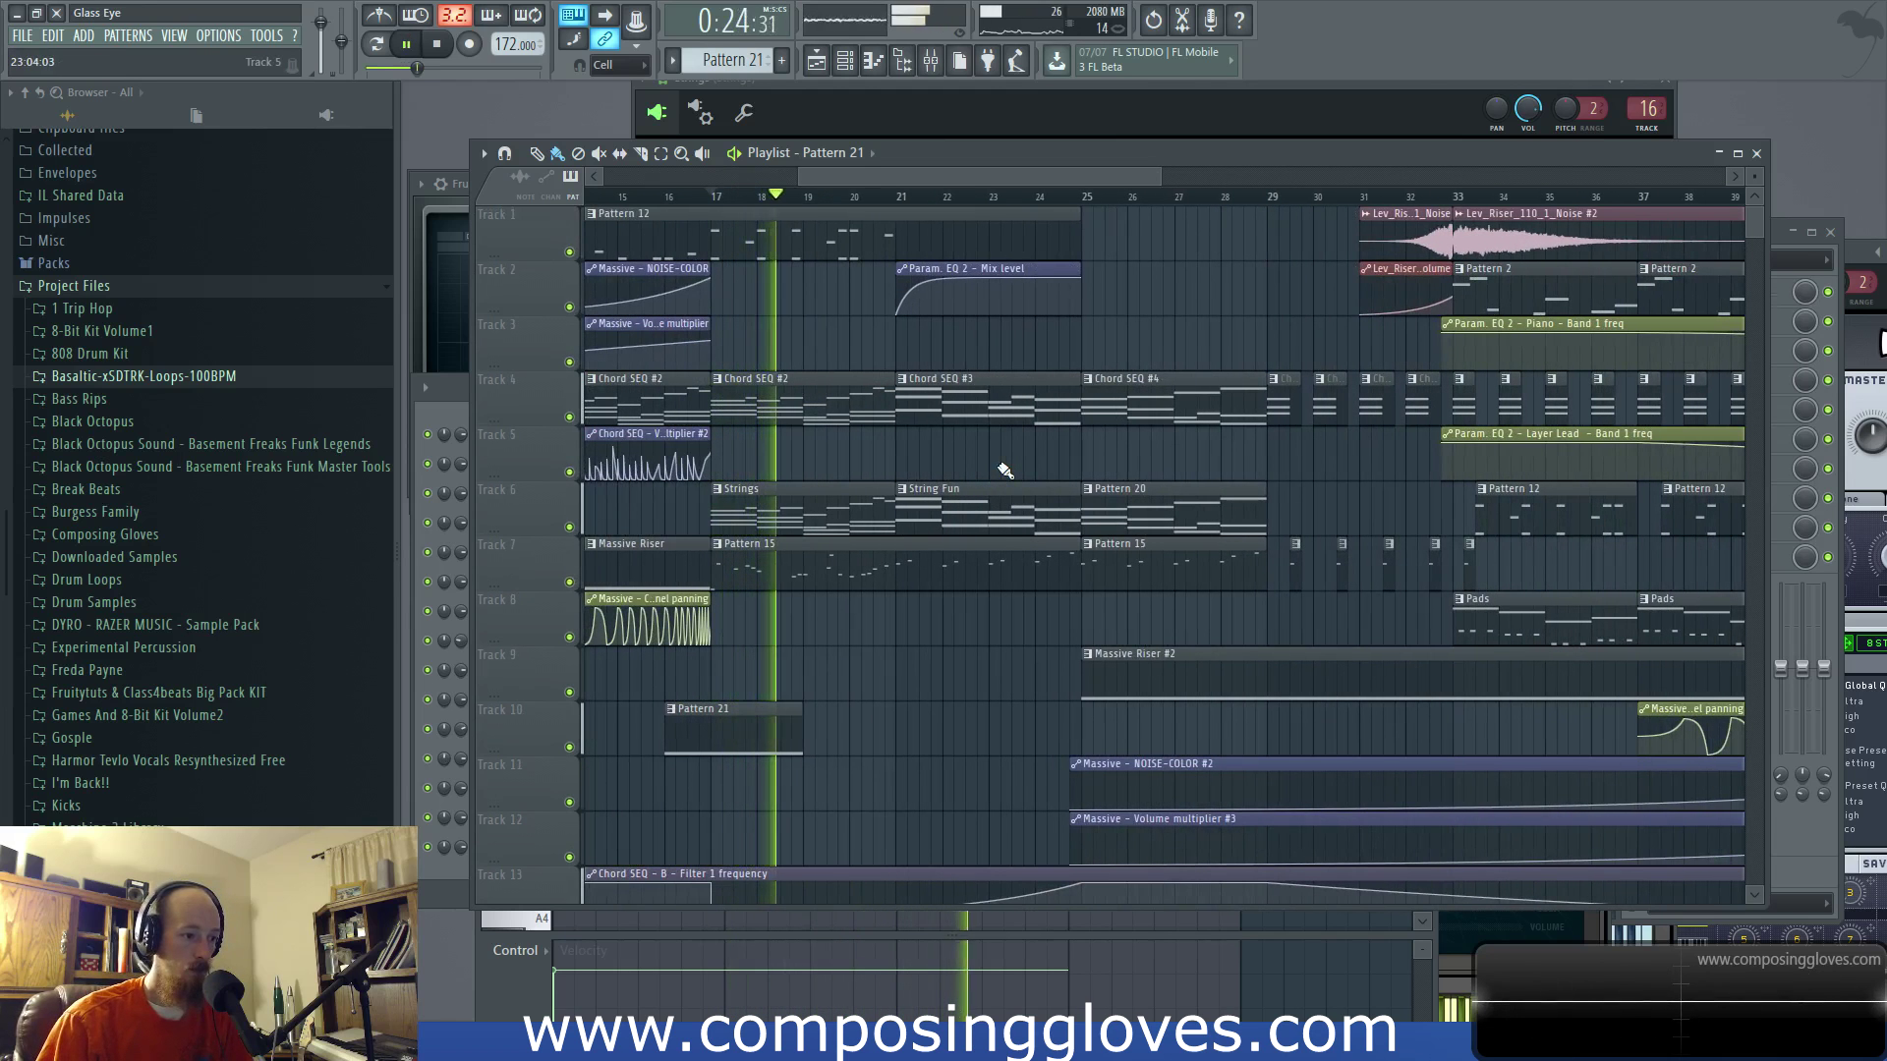
drag(1005, 471, 969, 415)
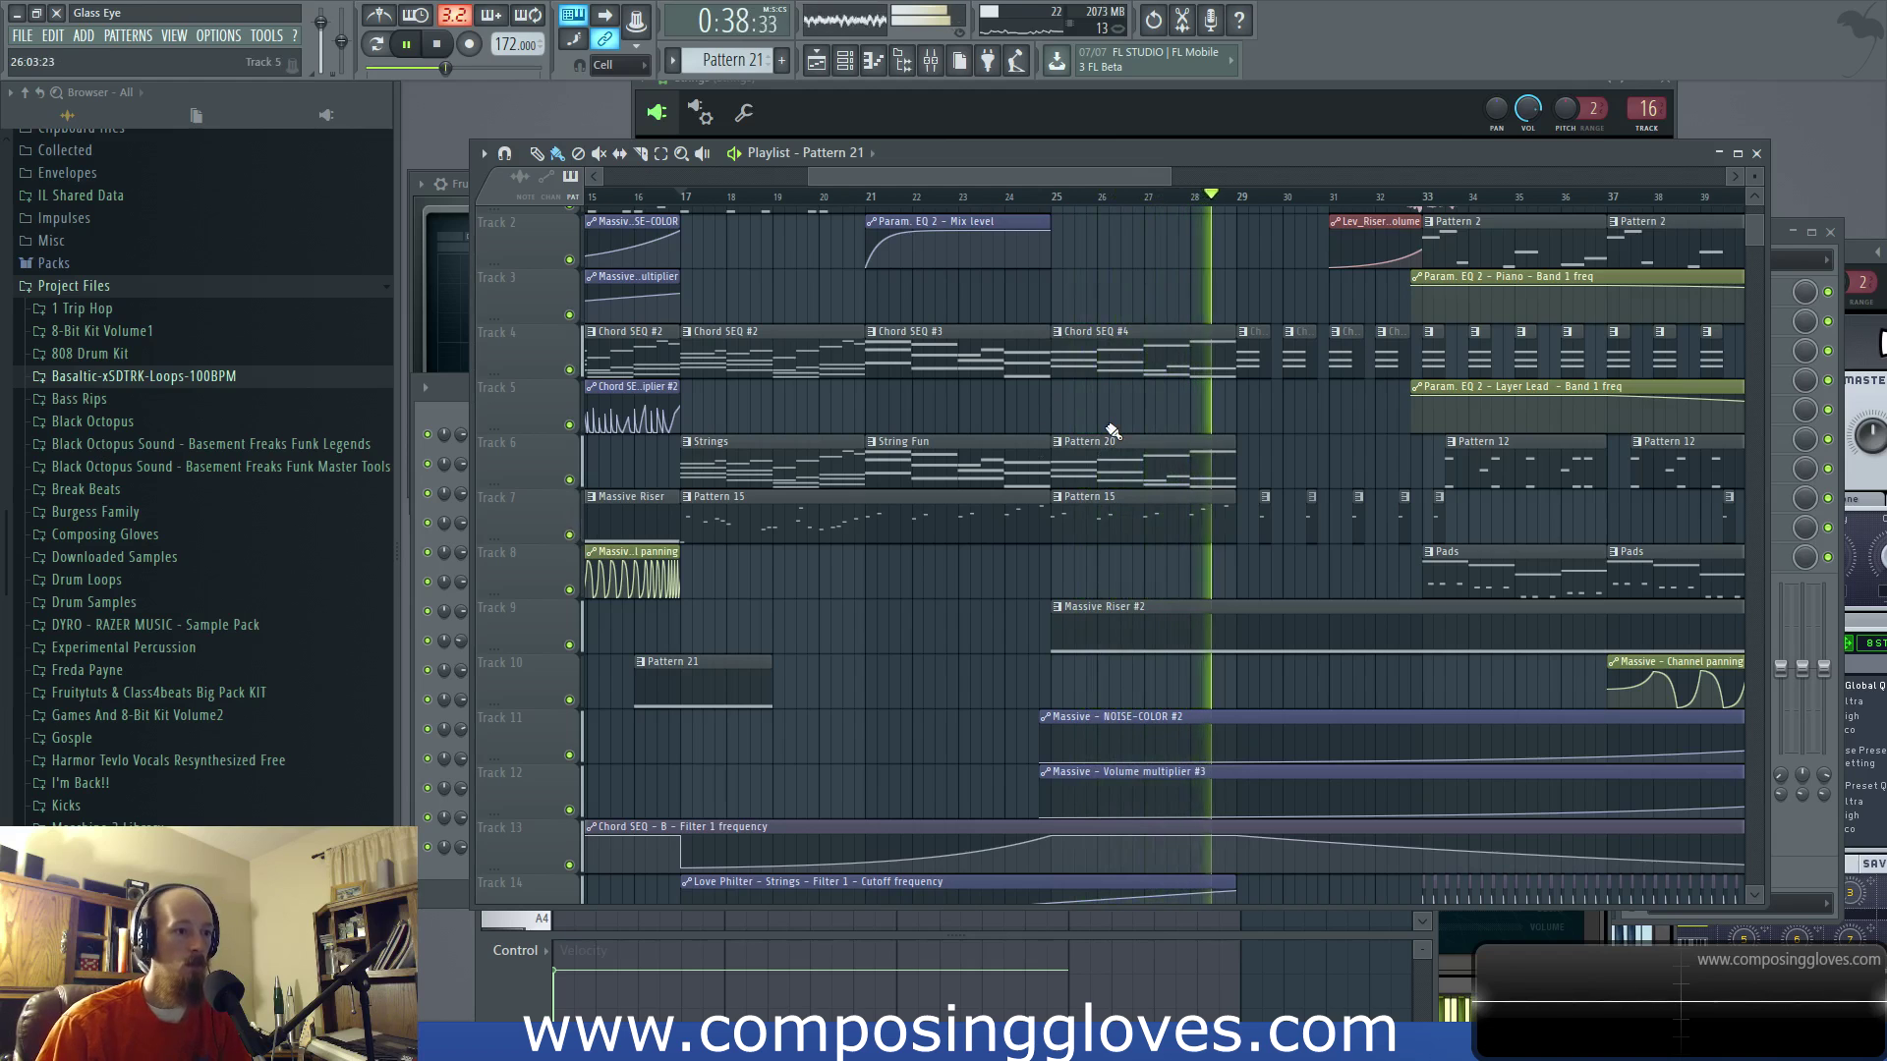
key(space)
drag(1054, 197, 1242, 210)
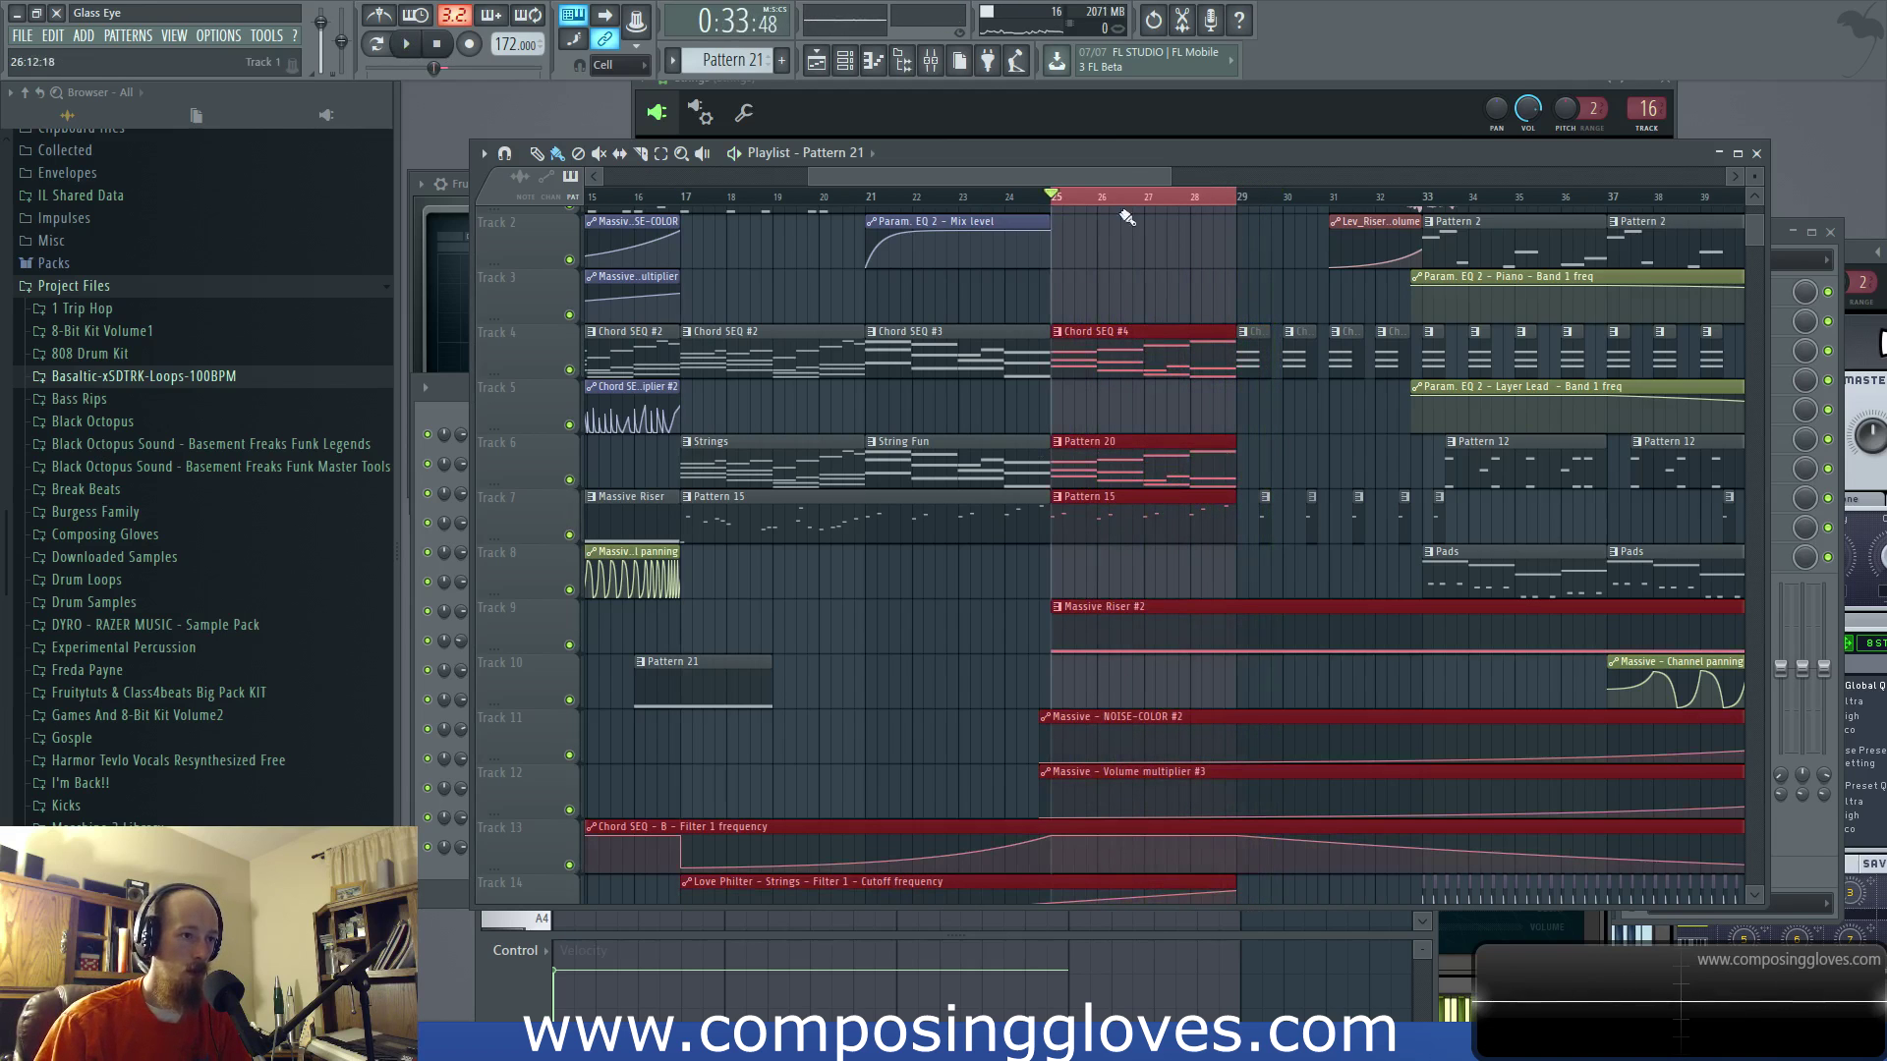
key(space)
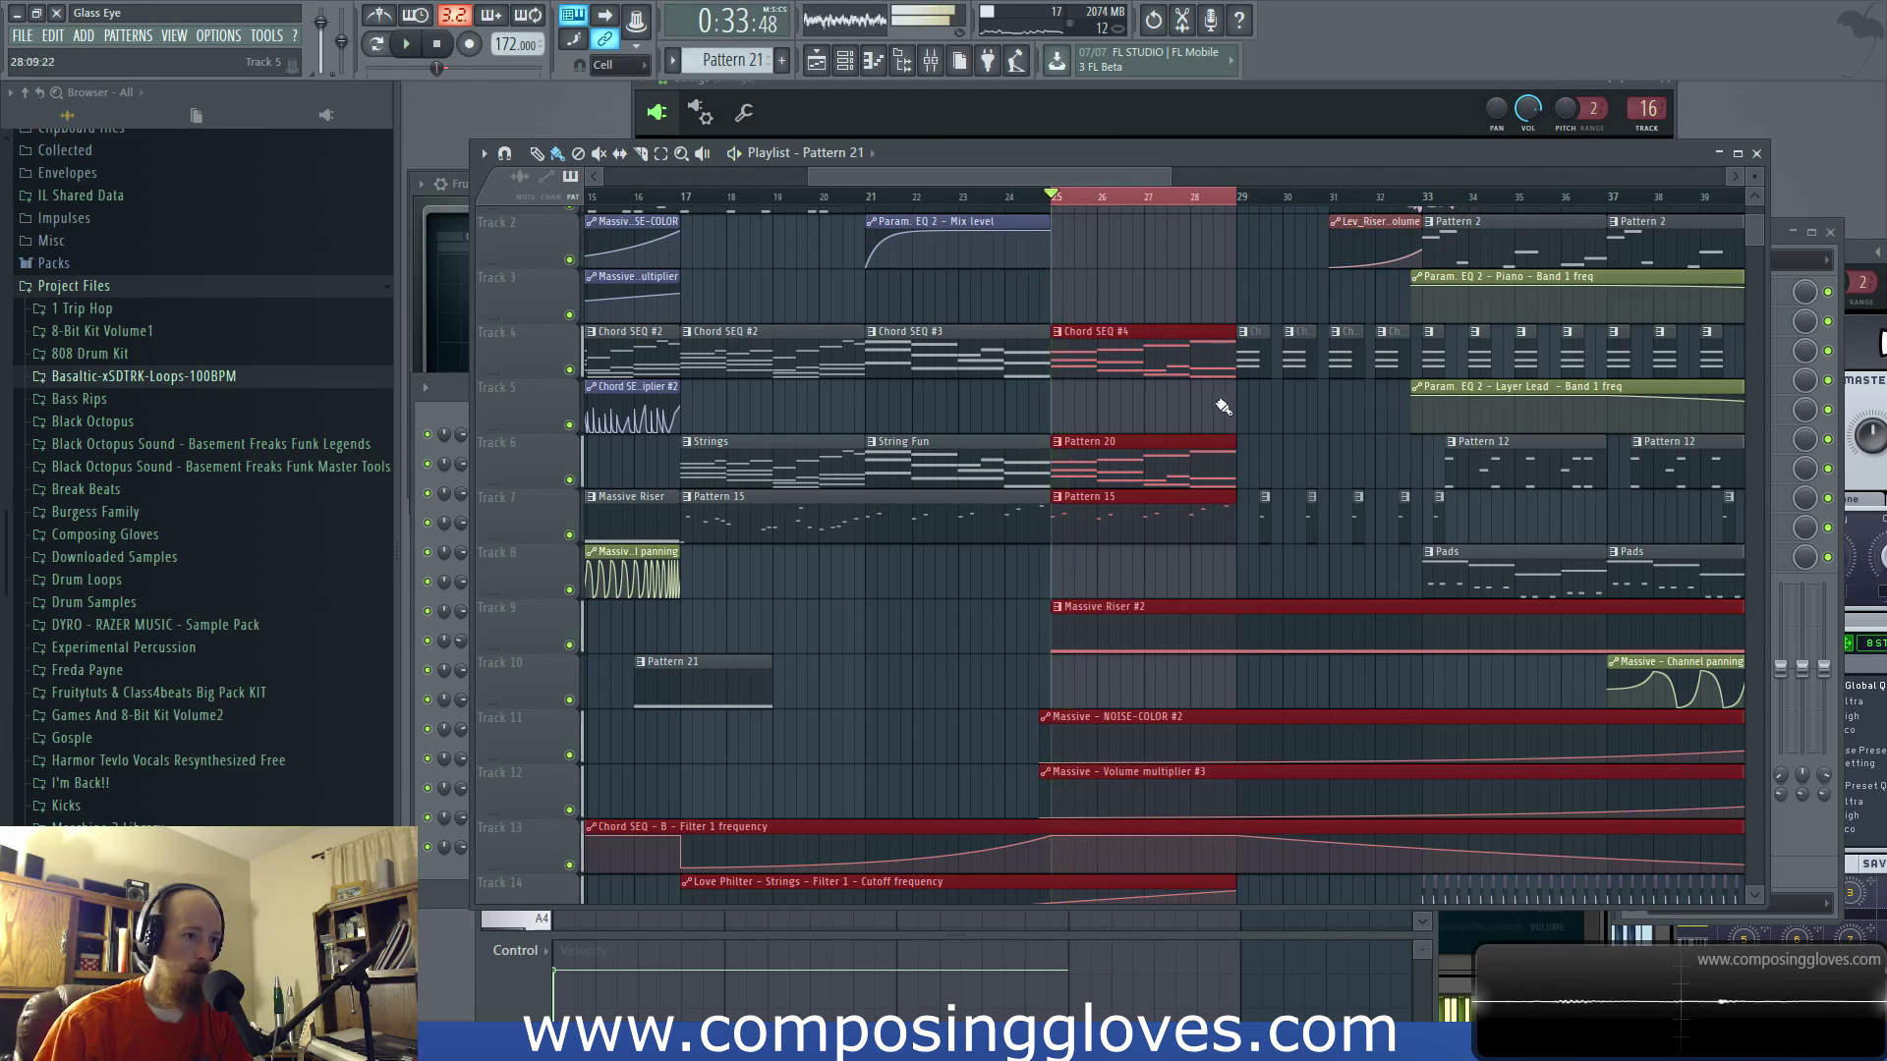
scroll(1373, 433, up, 2)
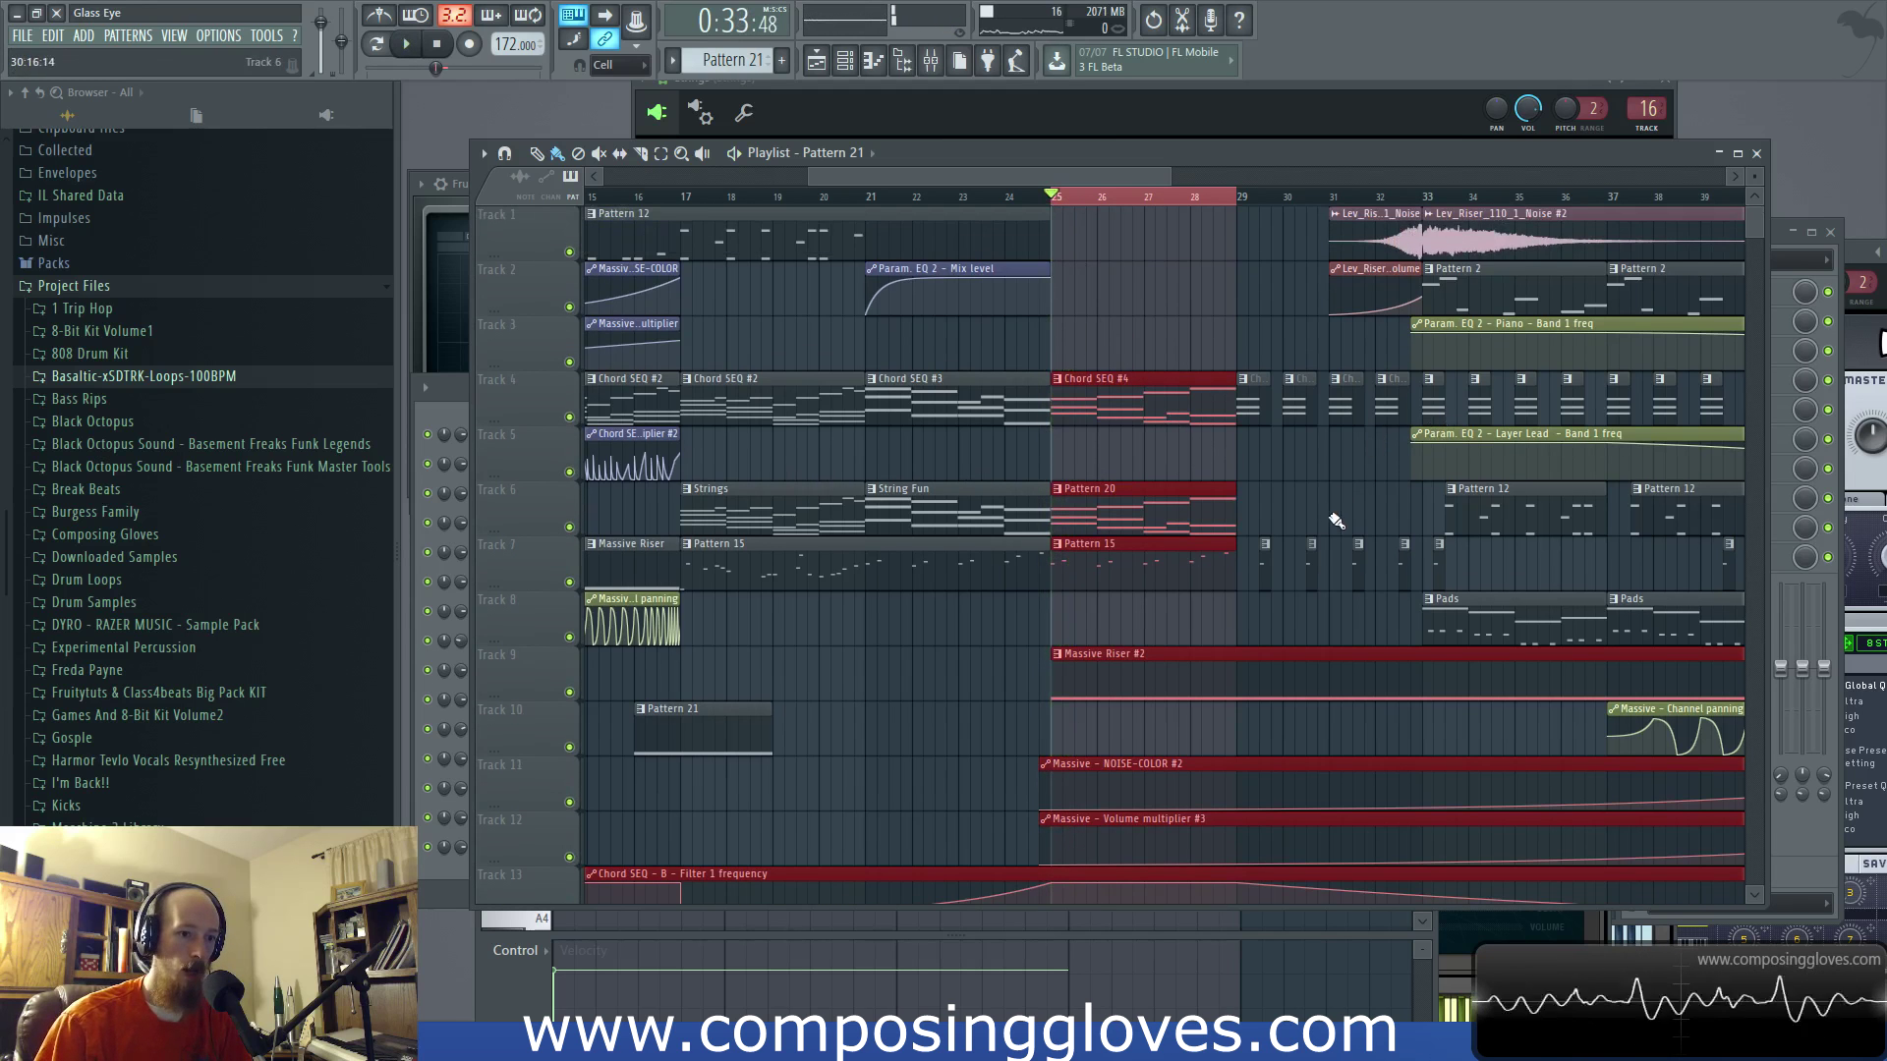
Step: Look through the Project Files sample folders, including Basaltic-xSDTRK-Loops-100BPM and Drum Loops, for drum sounds
scroll(1336, 522, up, 2)
scroll(1219, 474, down, 2)
scroll(1113, 468, down, 1)
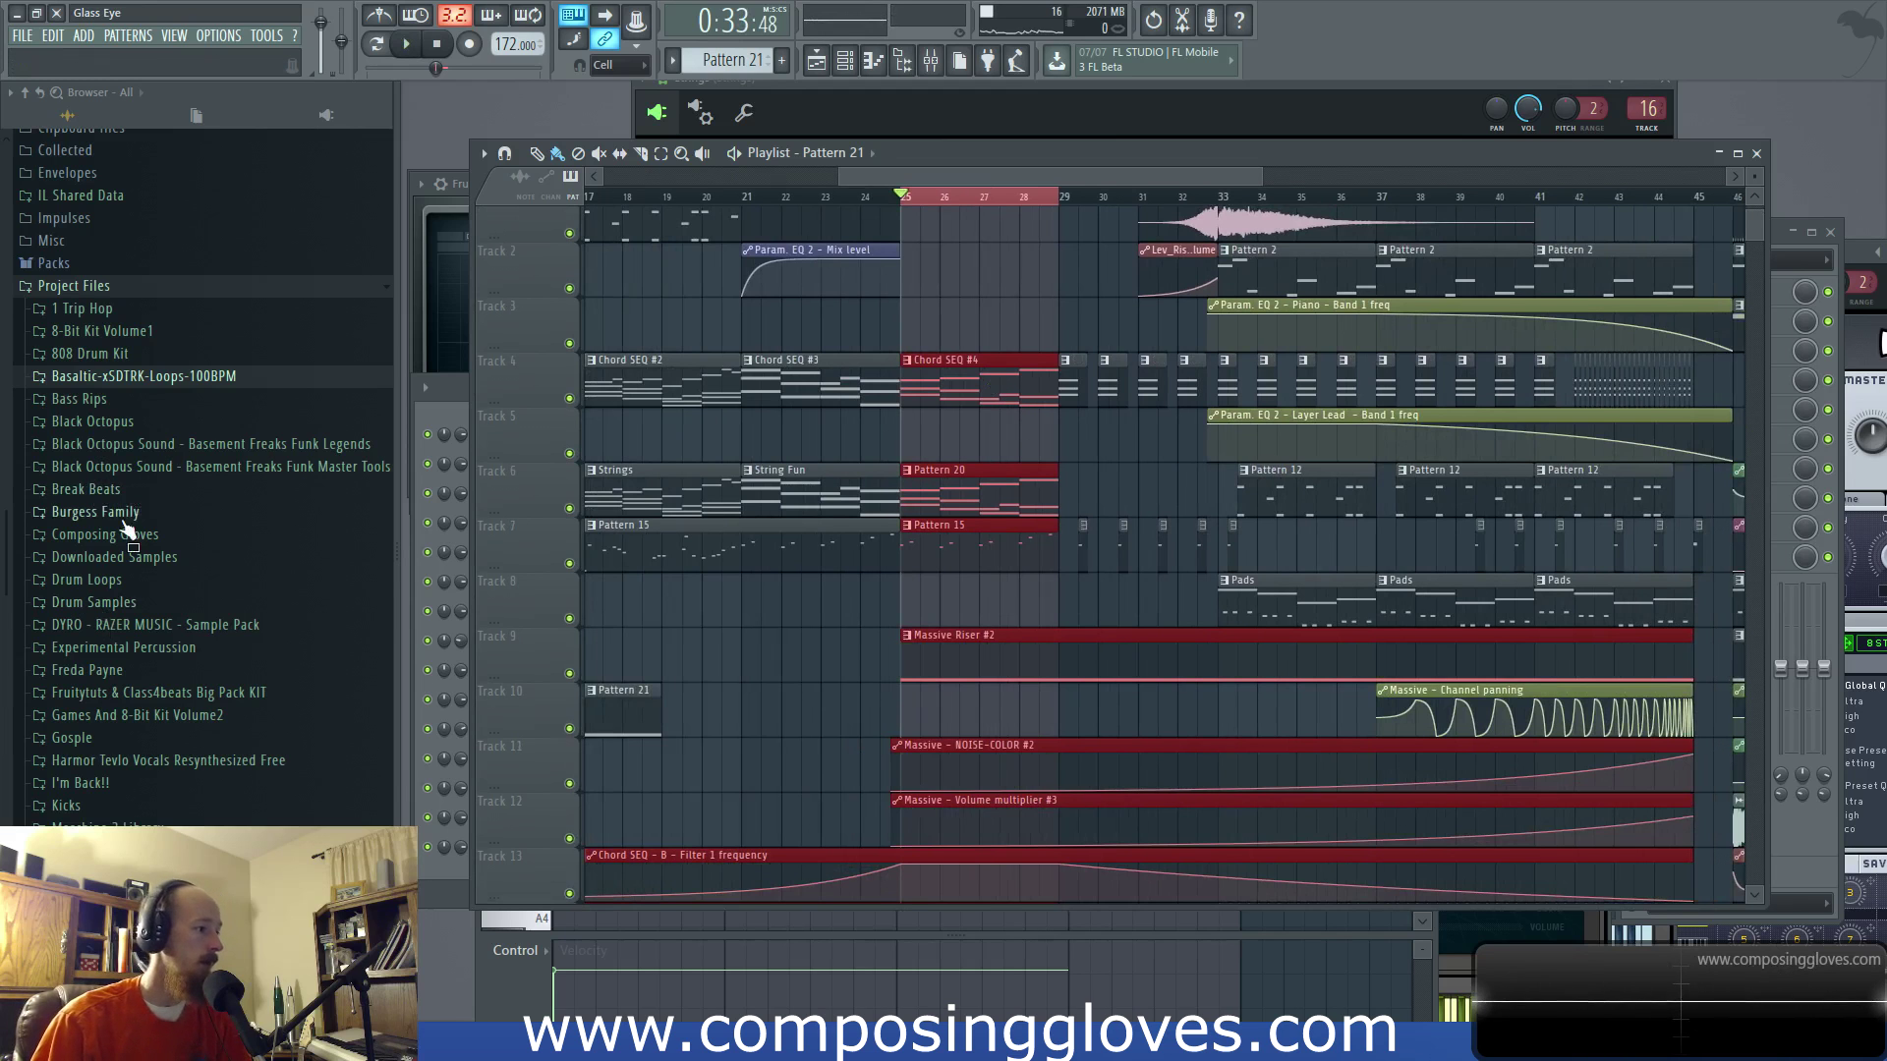
click(113, 378)
click(122, 381)
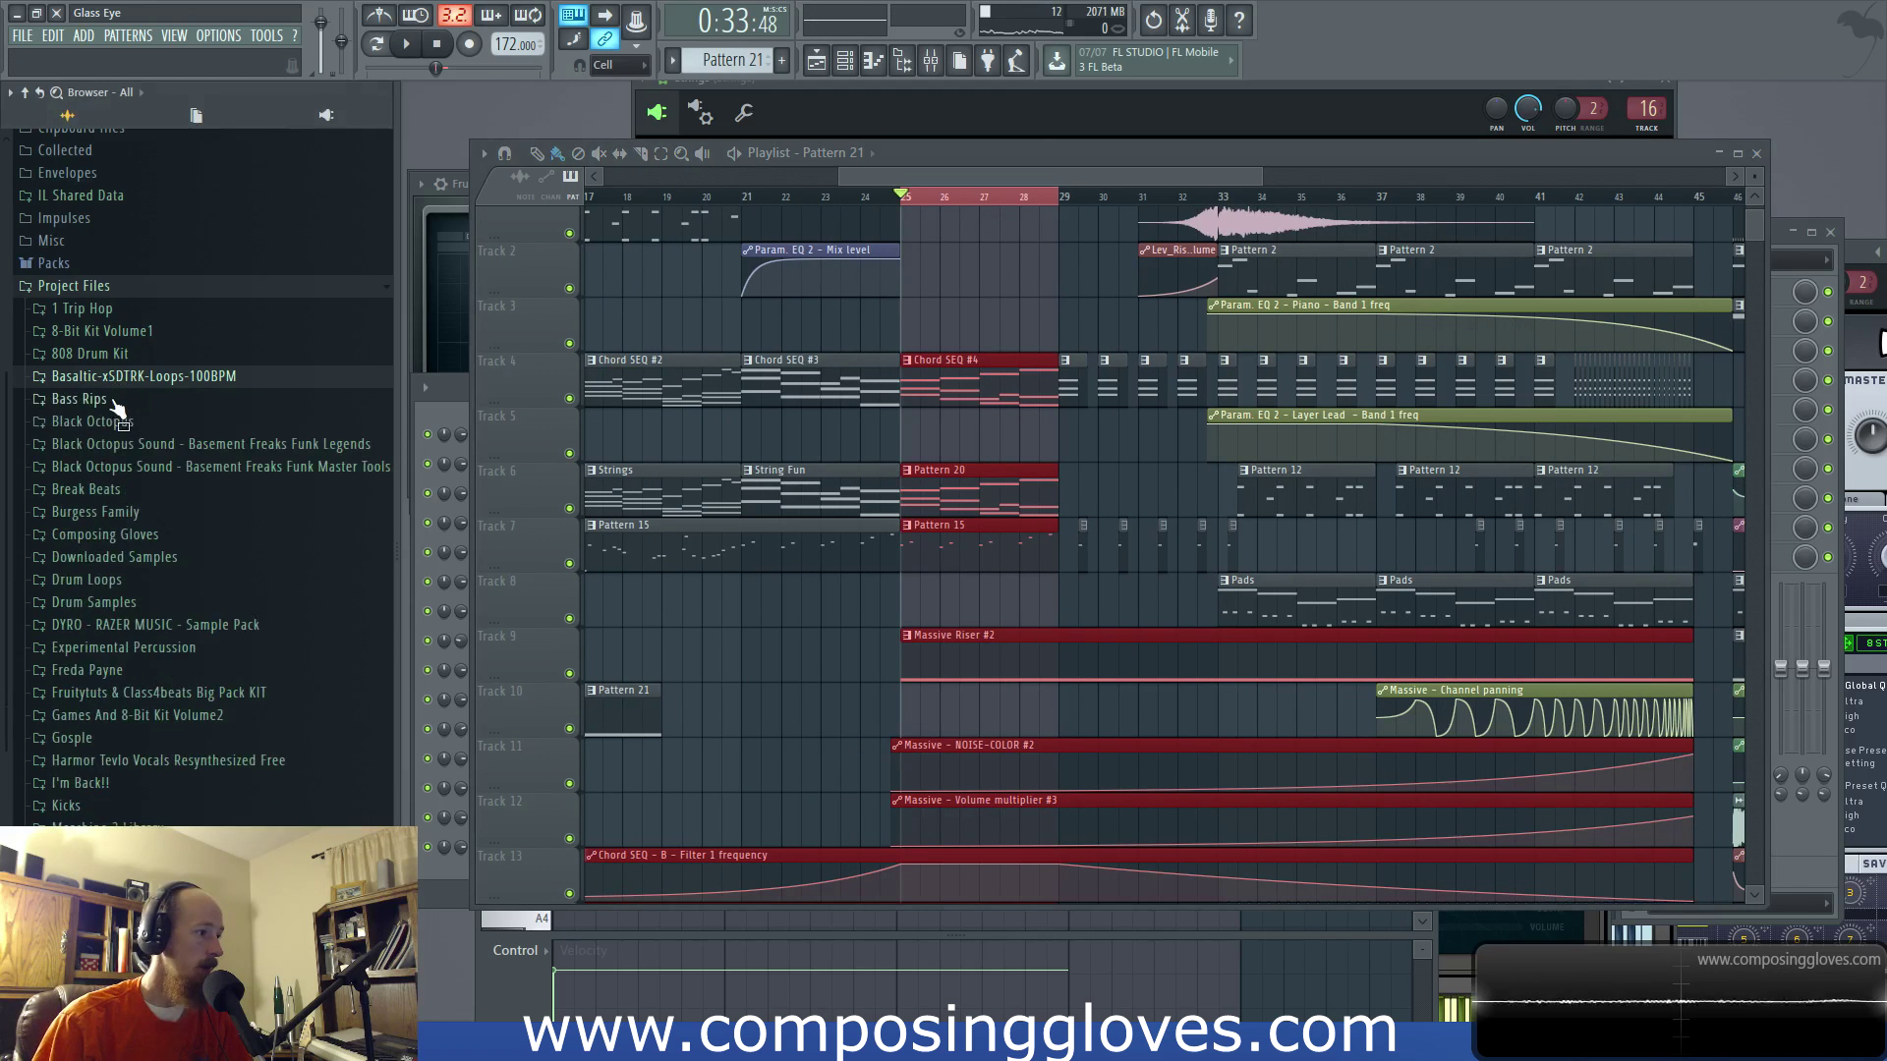
scroll(147, 471, down, 3)
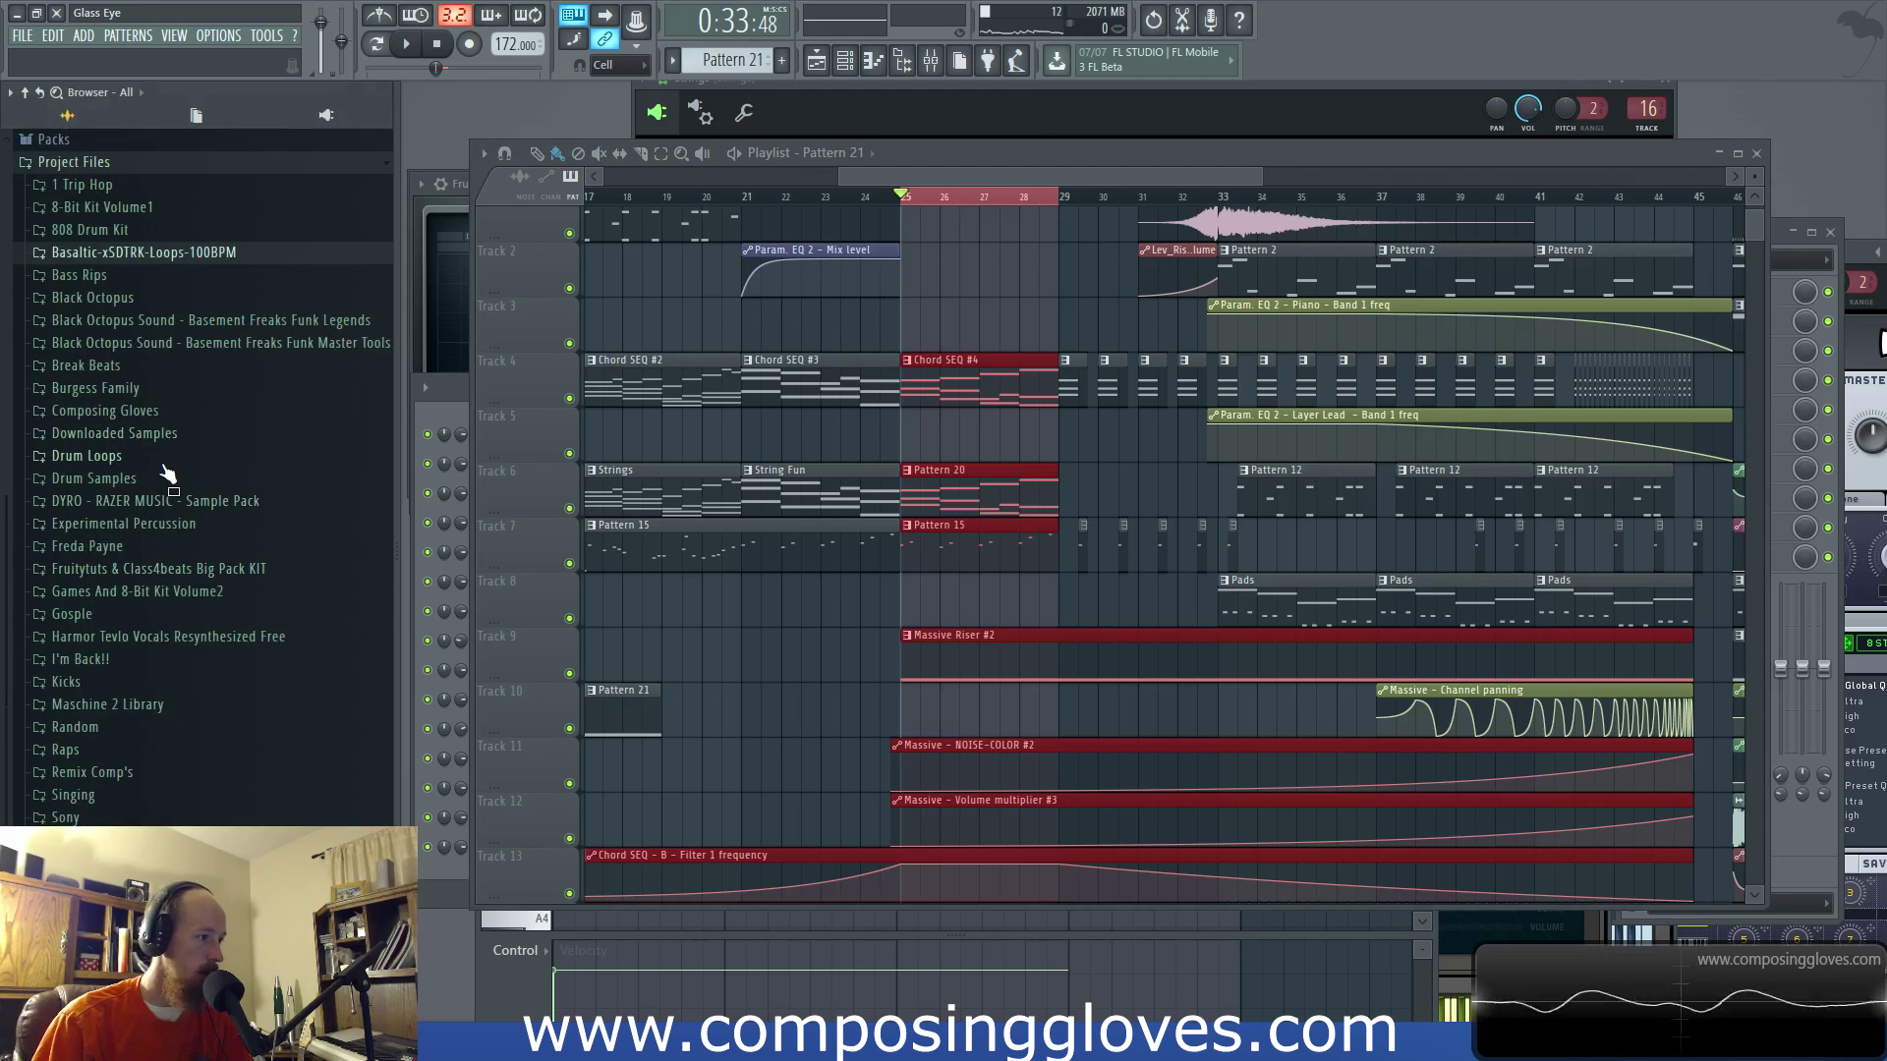
click(164, 466)
click(155, 467)
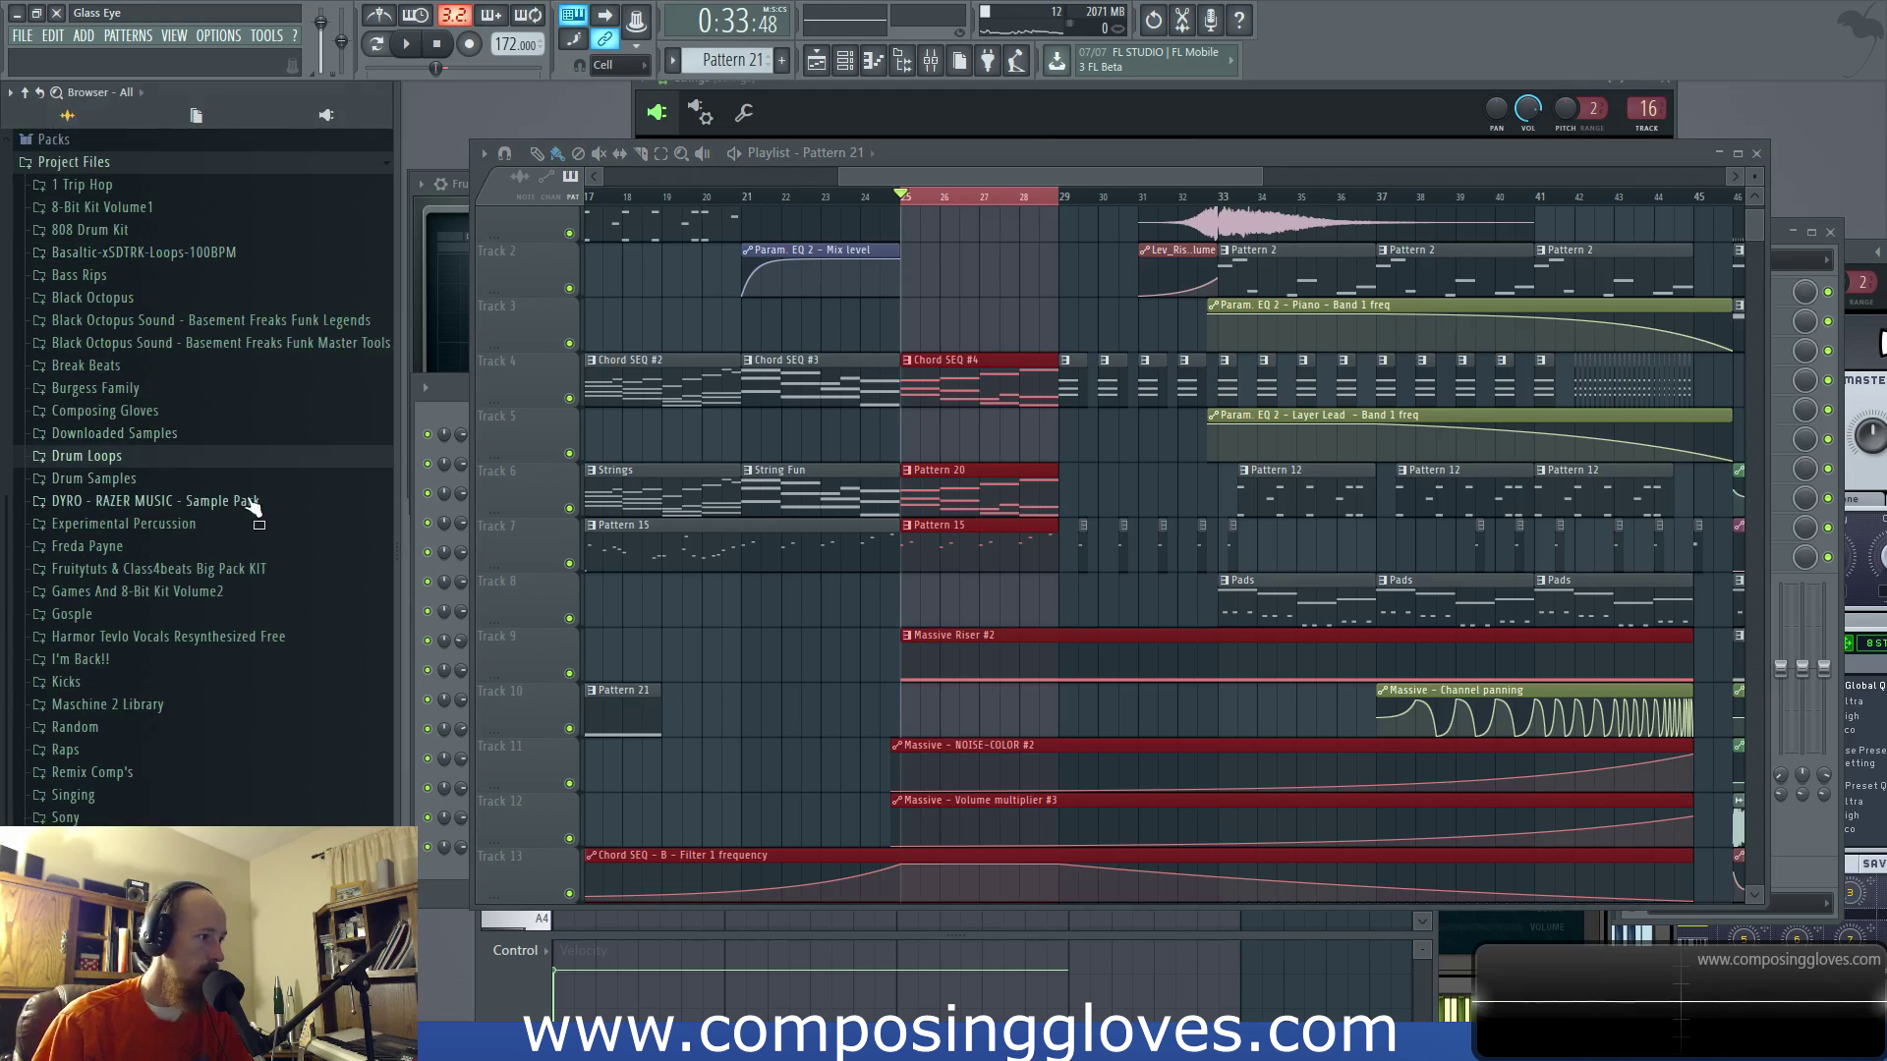
scroll(245, 498, down, 3)
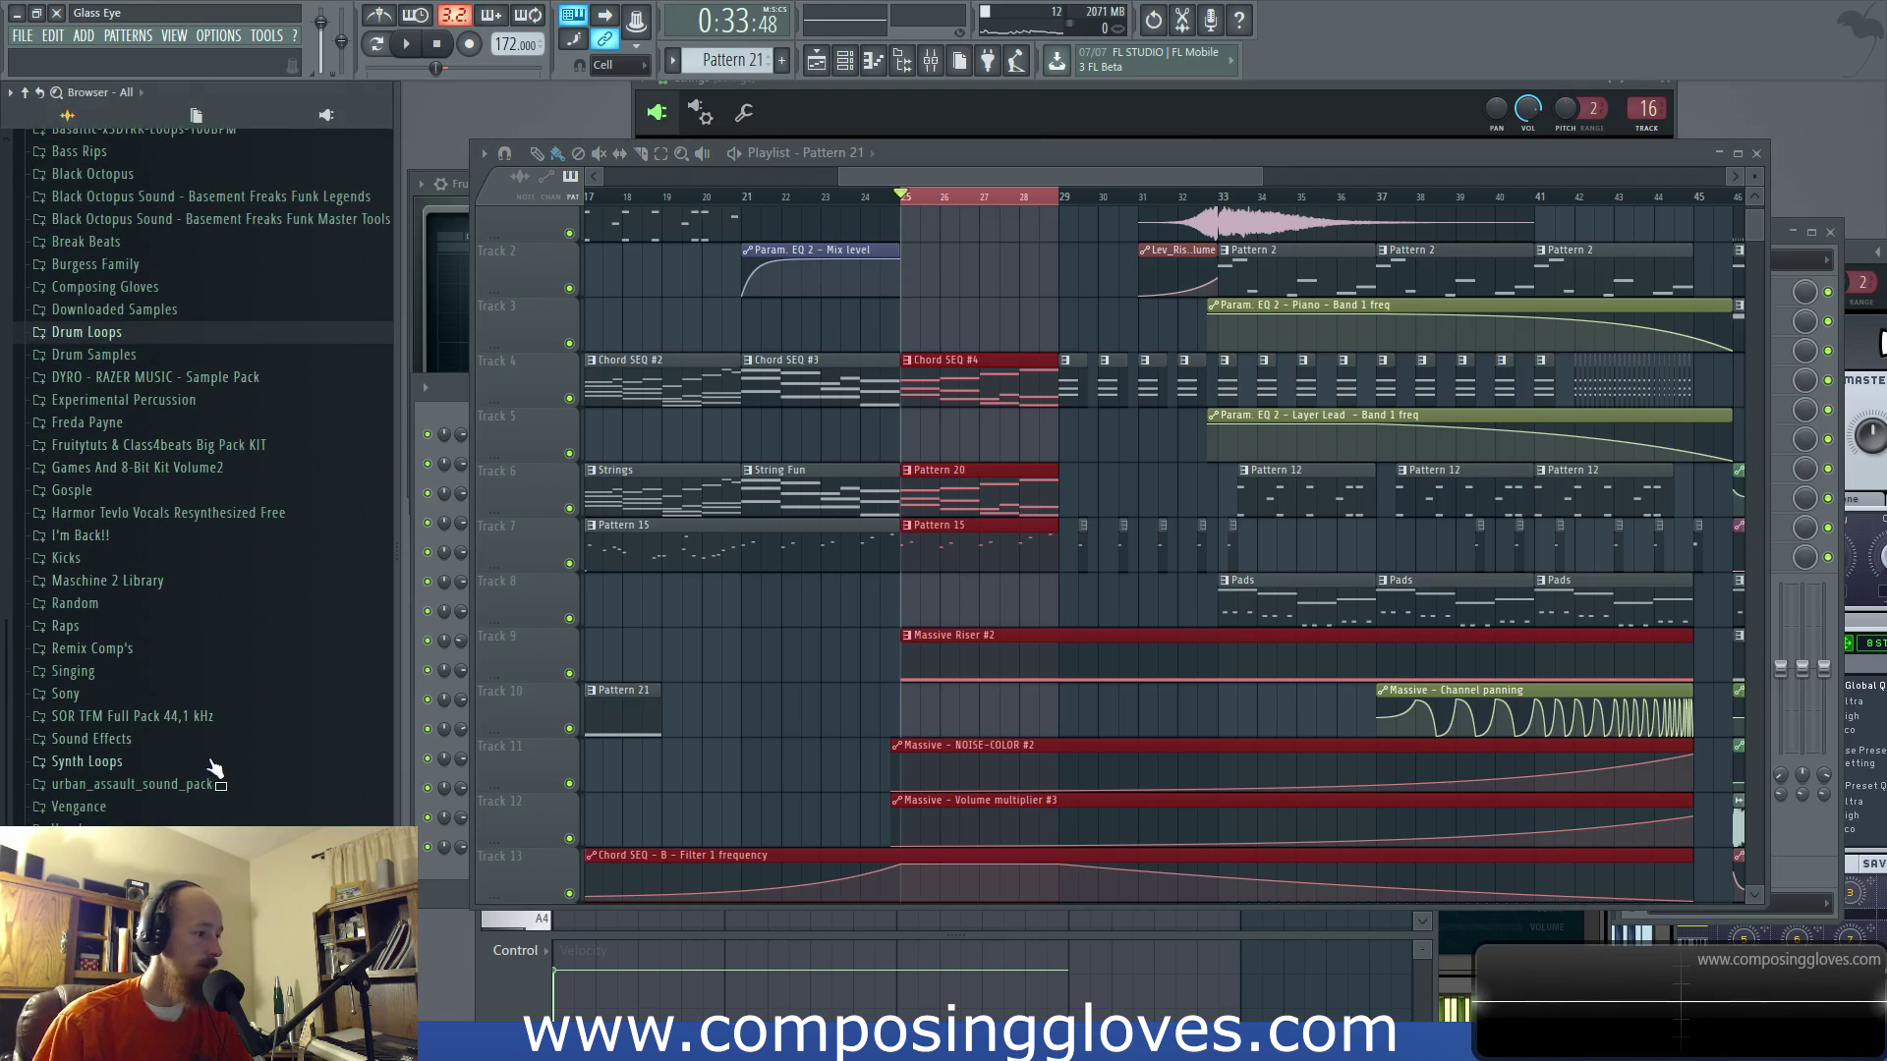
scroll(162, 464, up, 6)
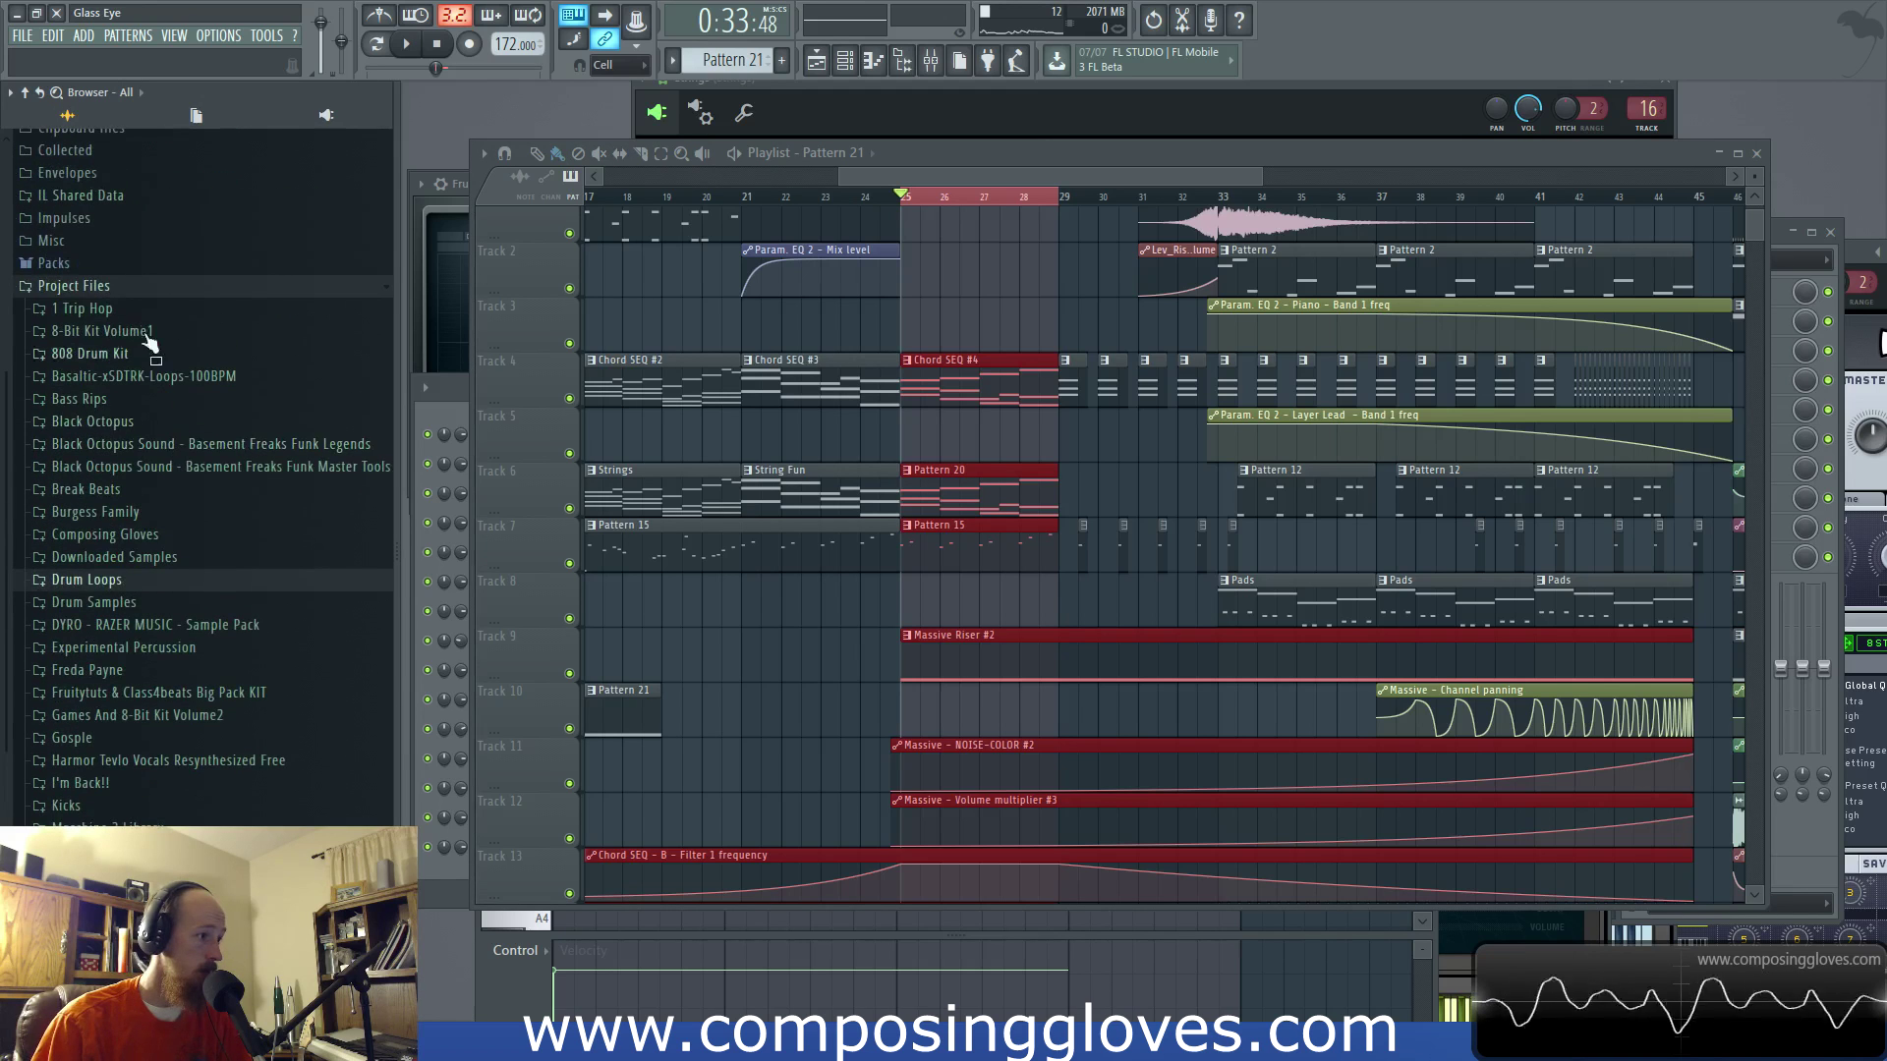
Step: Open the closed hi-hat folder of Black Octopus Sound - Leviathan and audition Lev_Chh_014
click(183, 425)
click(177, 444)
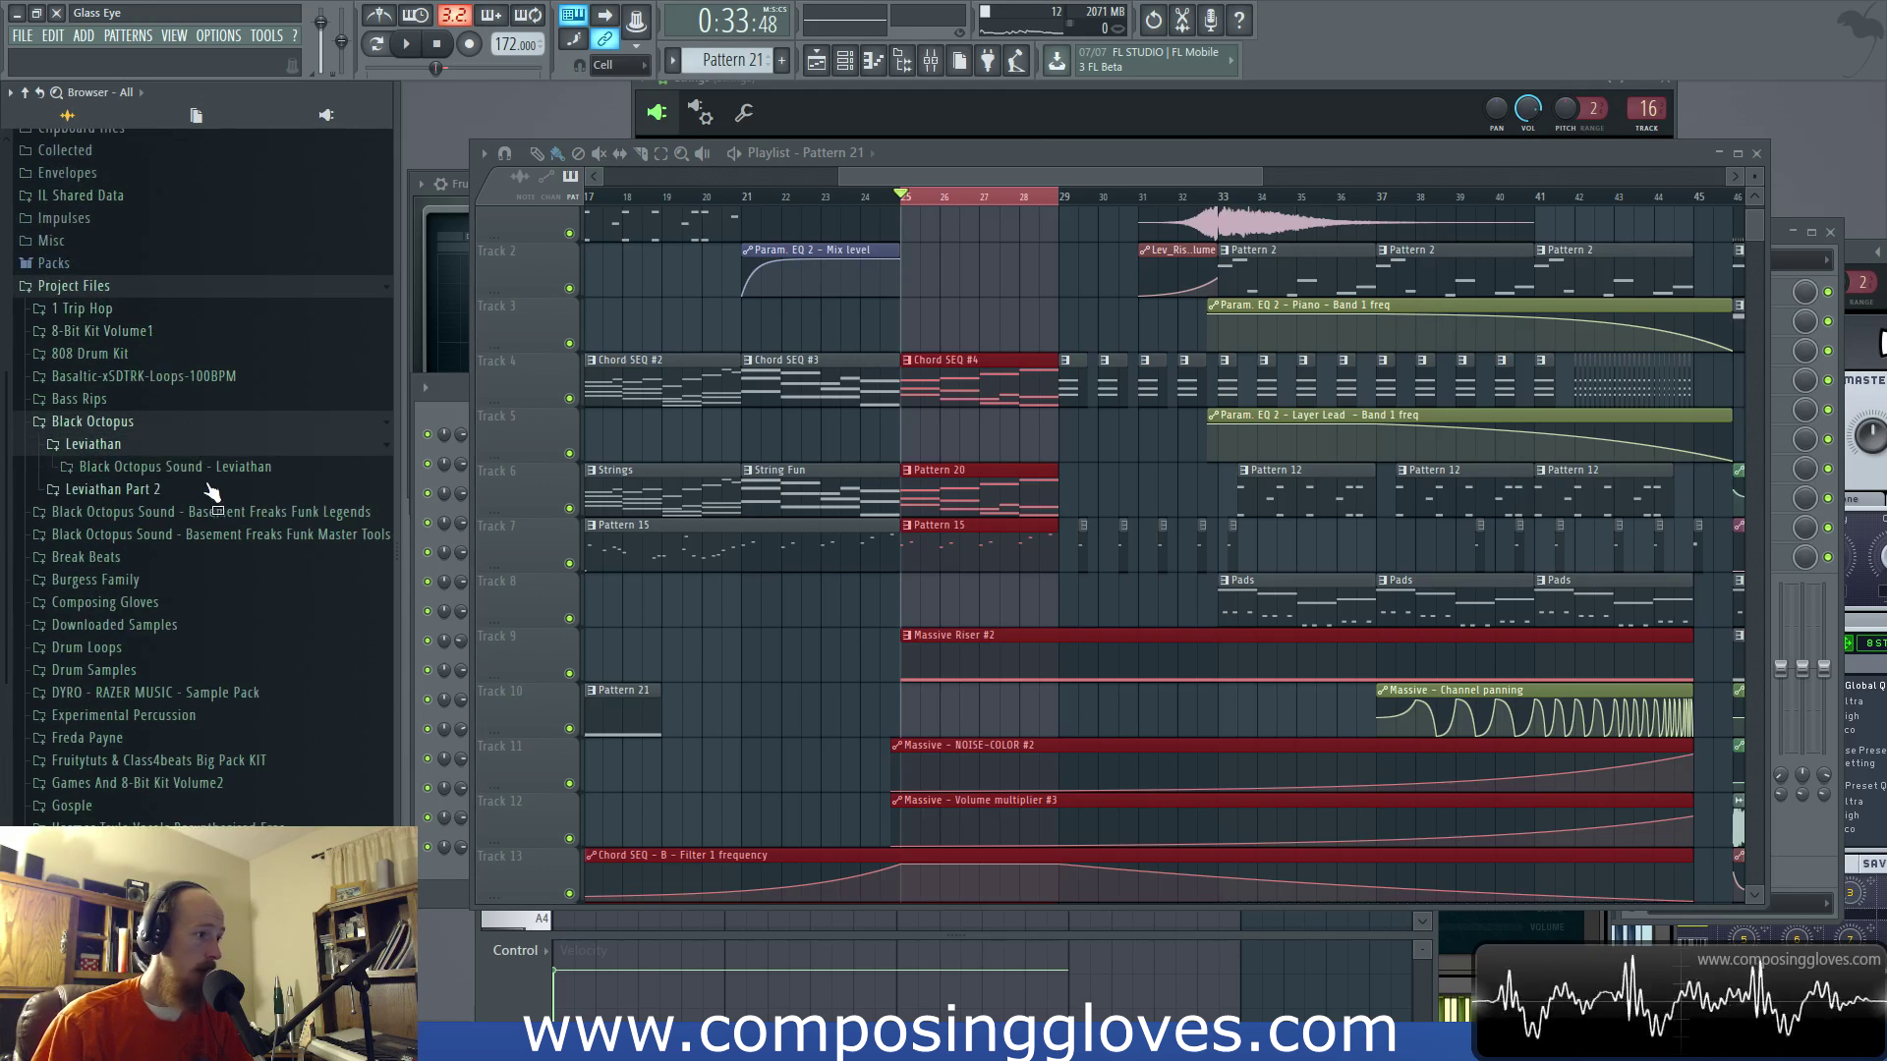
click(218, 468)
scroll(248, 496, down, 3)
click(220, 397)
scroll(218, 401, down, 3)
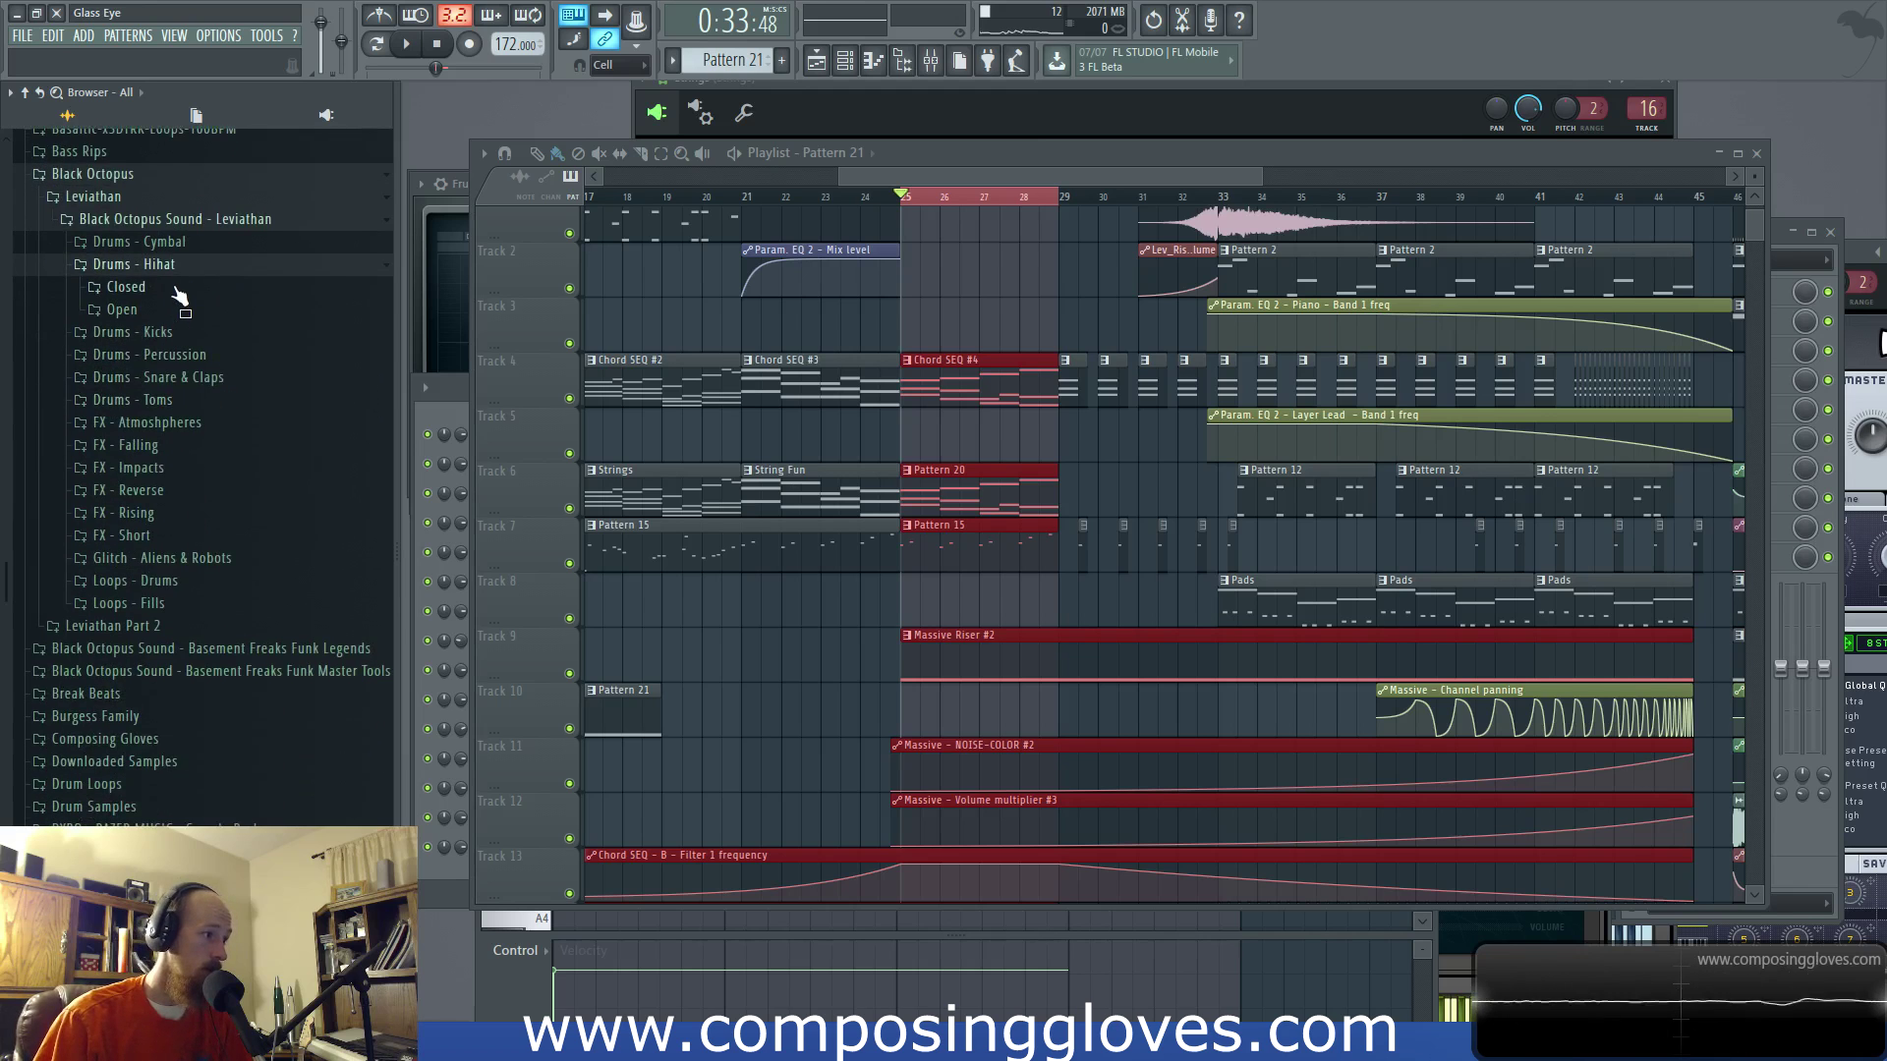
click(177, 291)
click(216, 431)
Step: Switch to the empty Pattern 22, add Lev_Chh_014 as a new channel below Hat 1, and name it Intro HAt
key(F6)
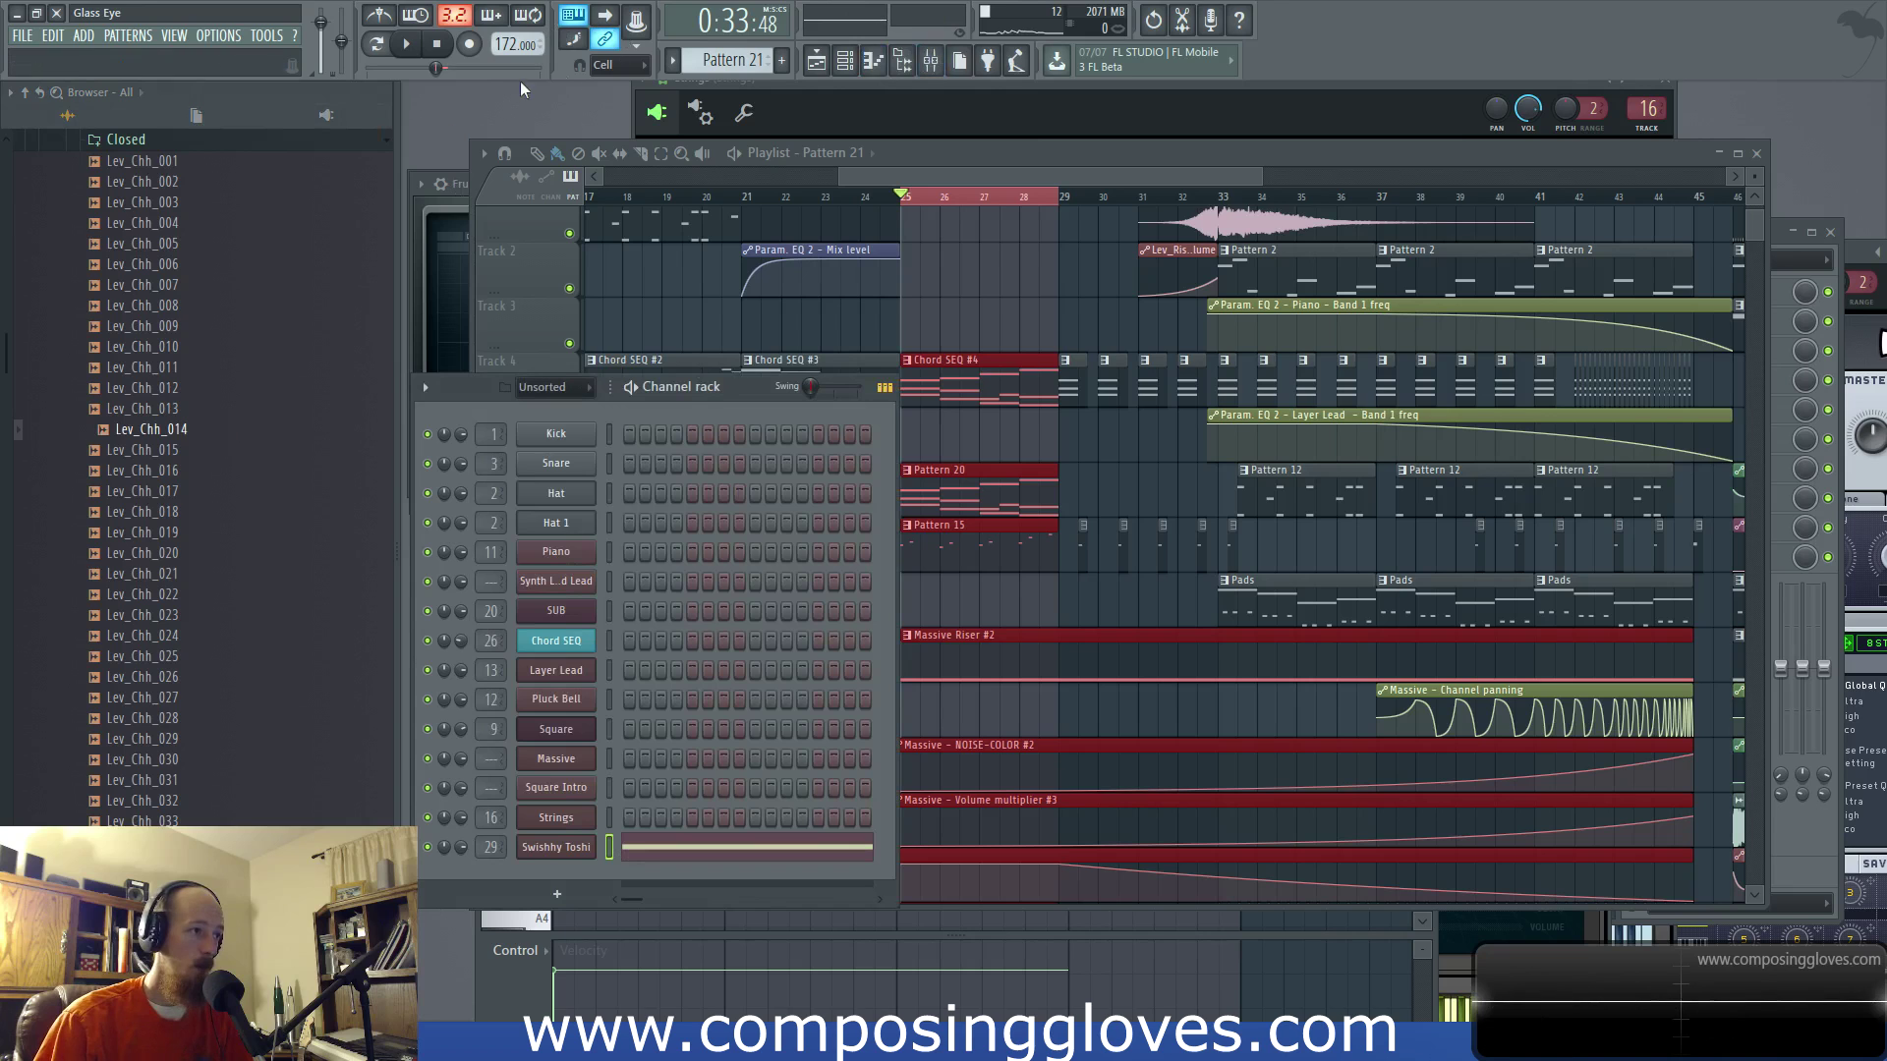
click(781, 60)
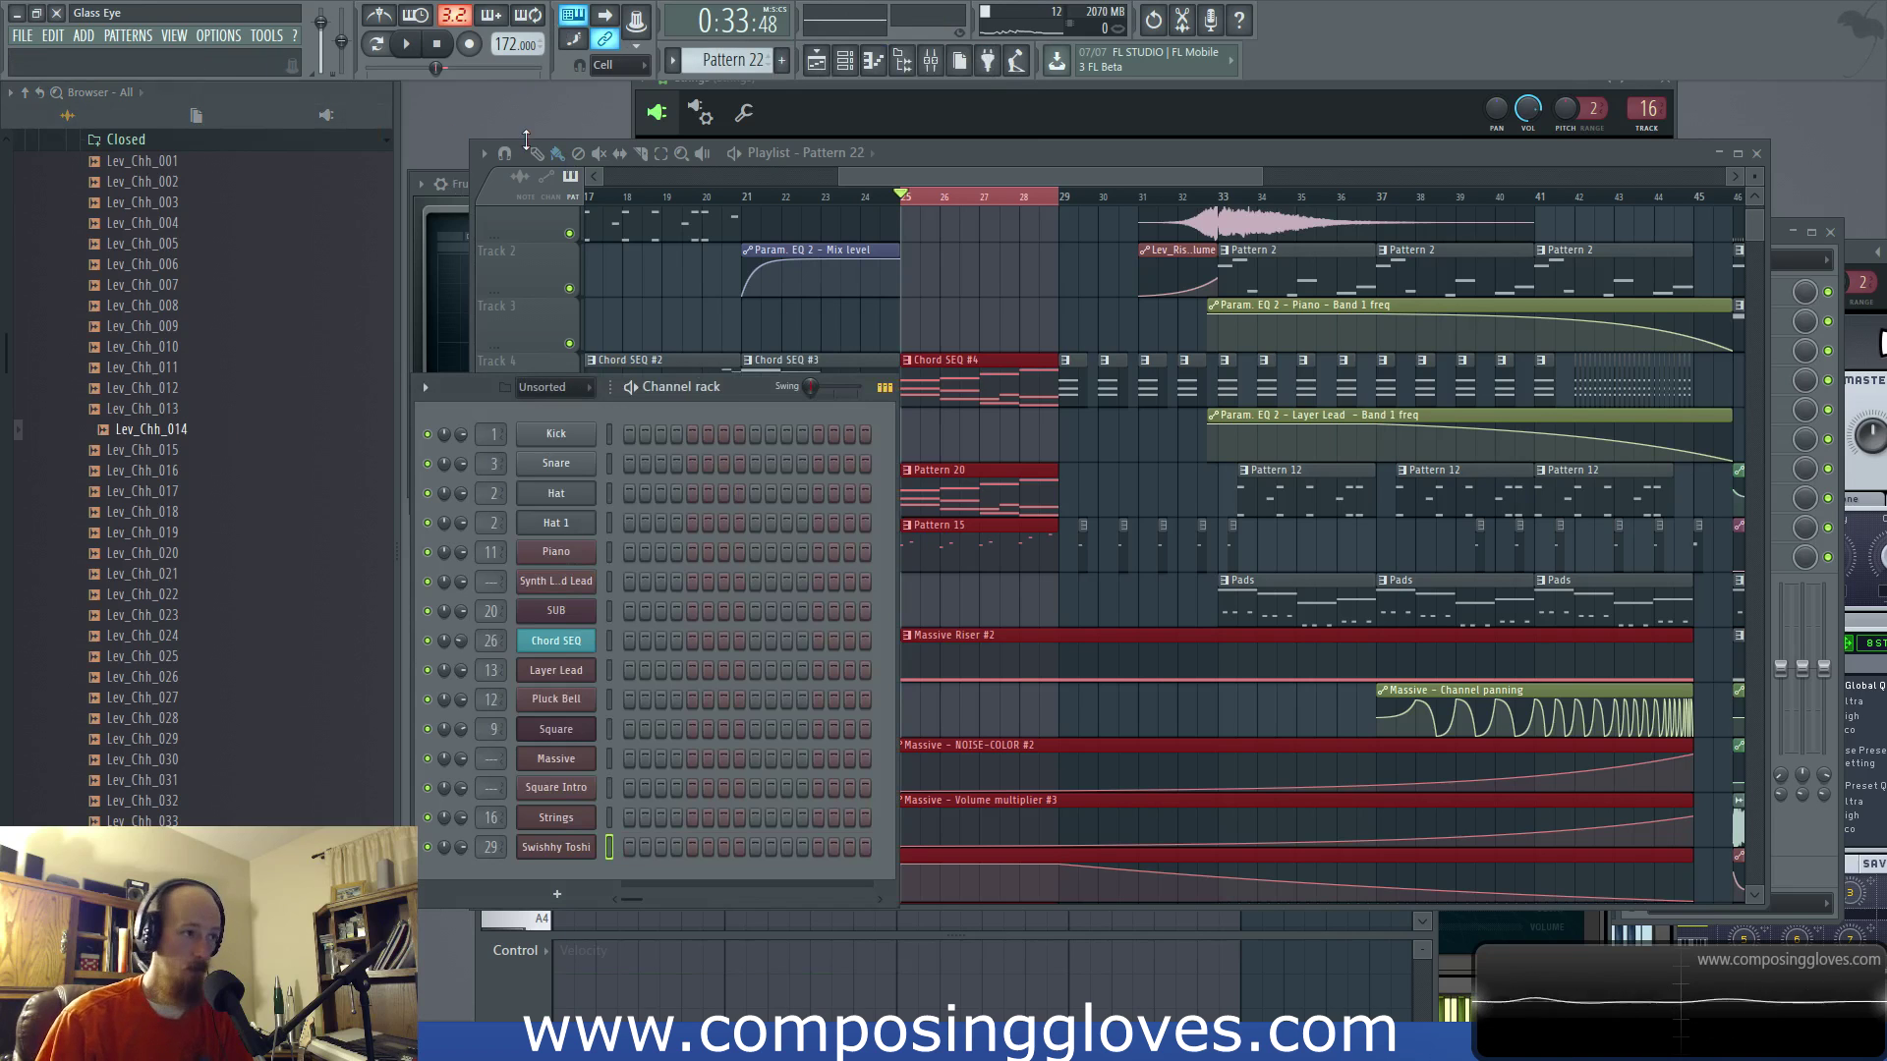
drag(137, 442, 562, 540)
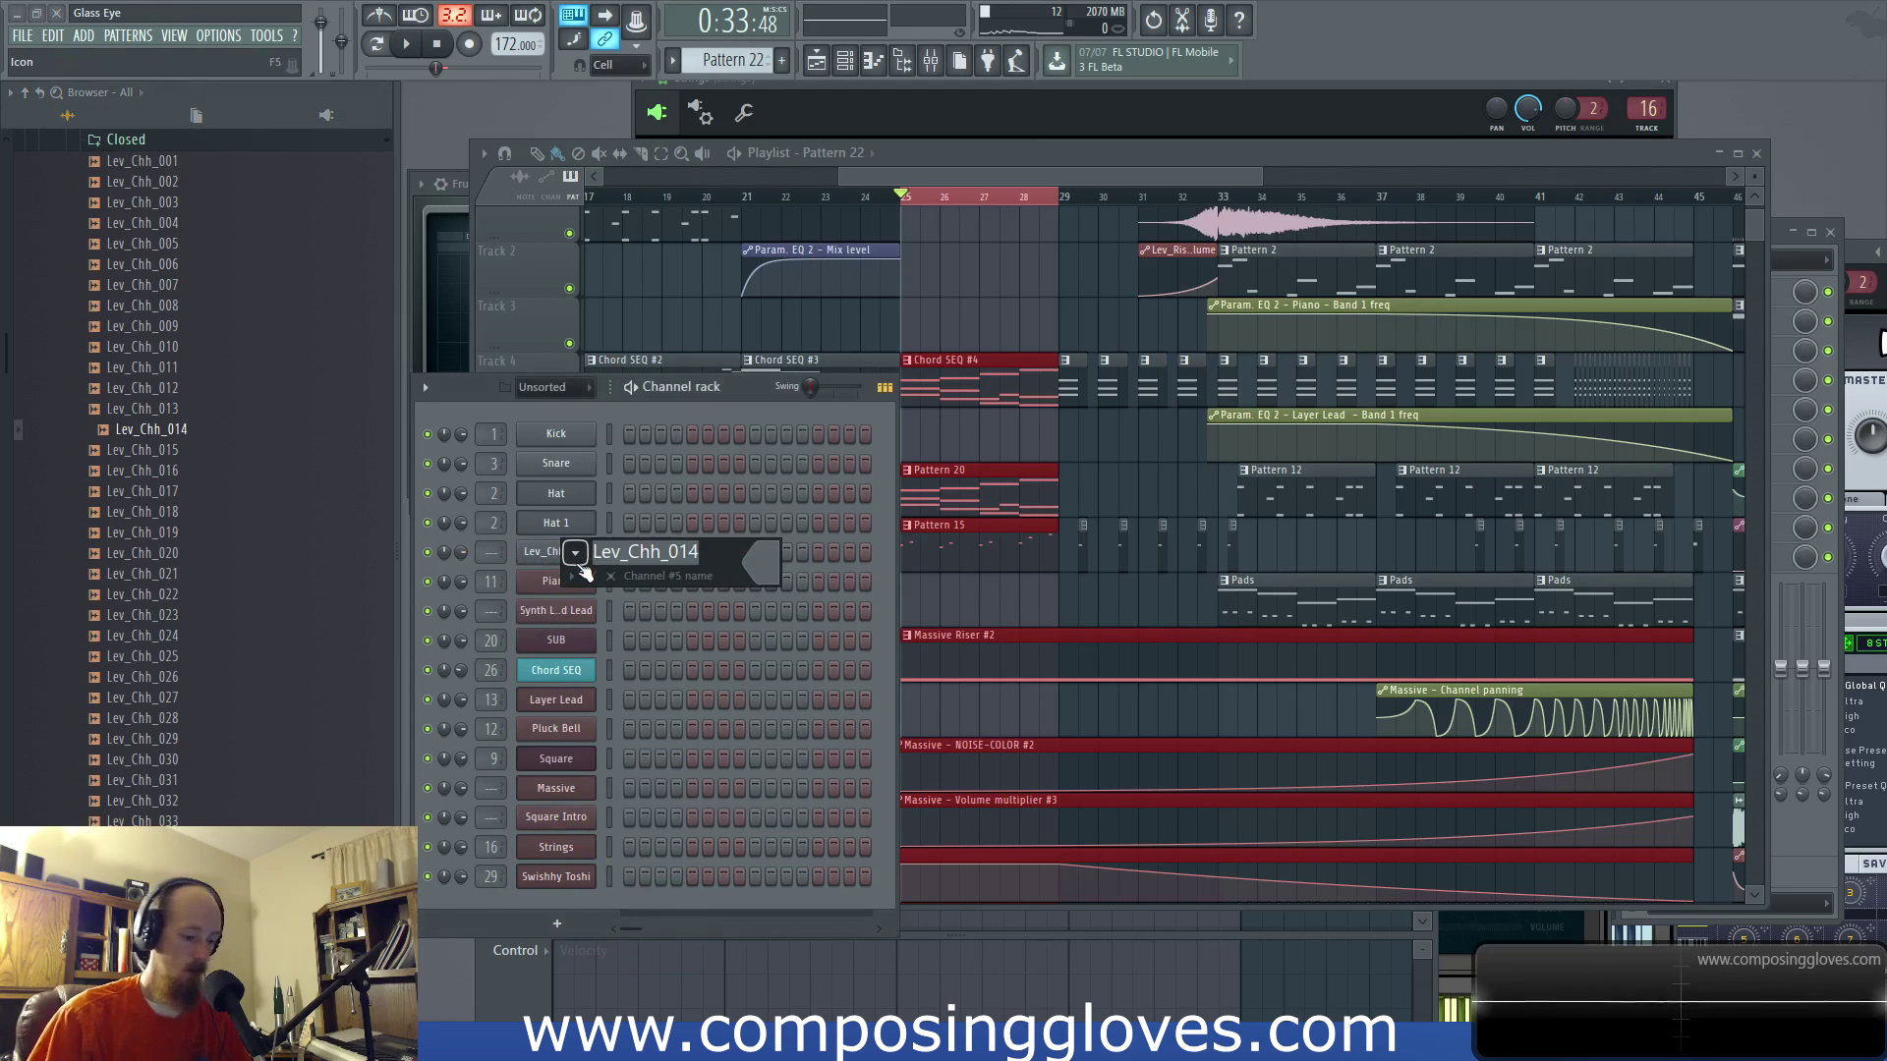
text(Intro HAt)
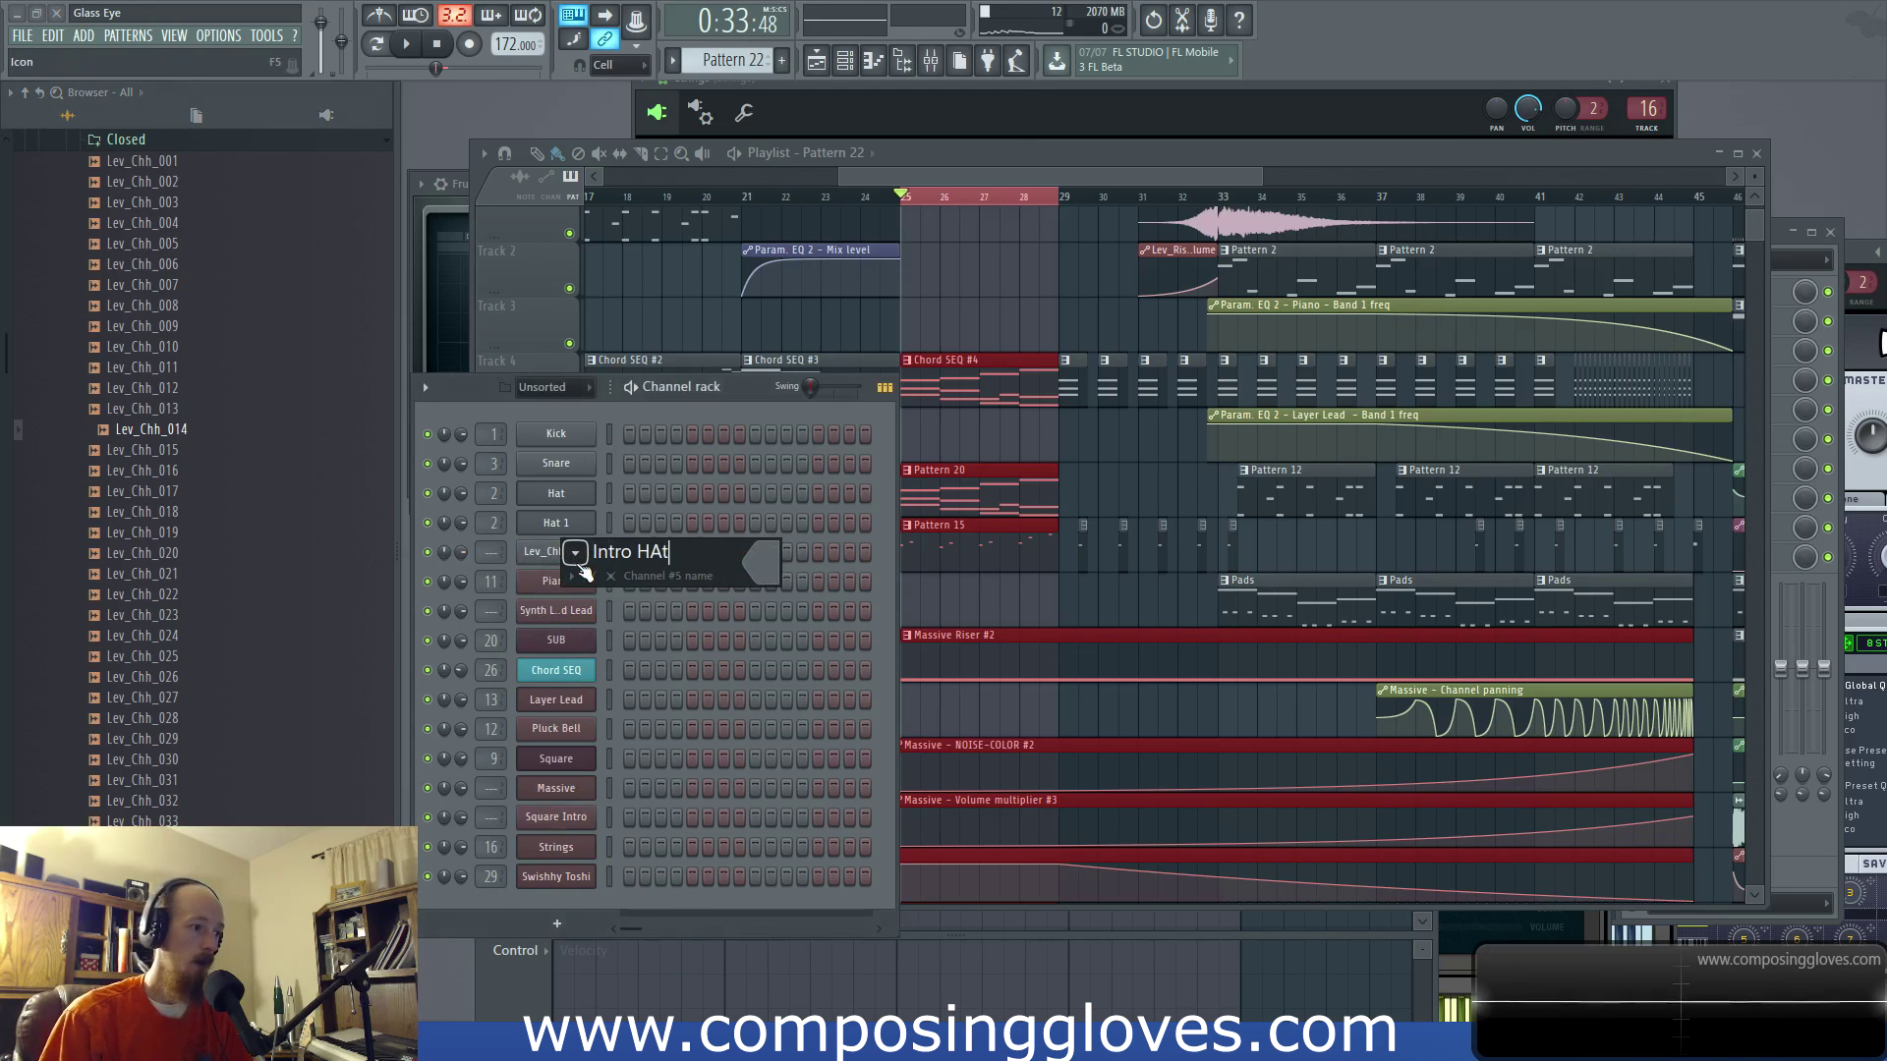
key(Return)
Step: In pattern playback mode, program Intro HAt hits on every second step of Pattern 22 and play the pattern
click(371, 46)
click(630, 553)
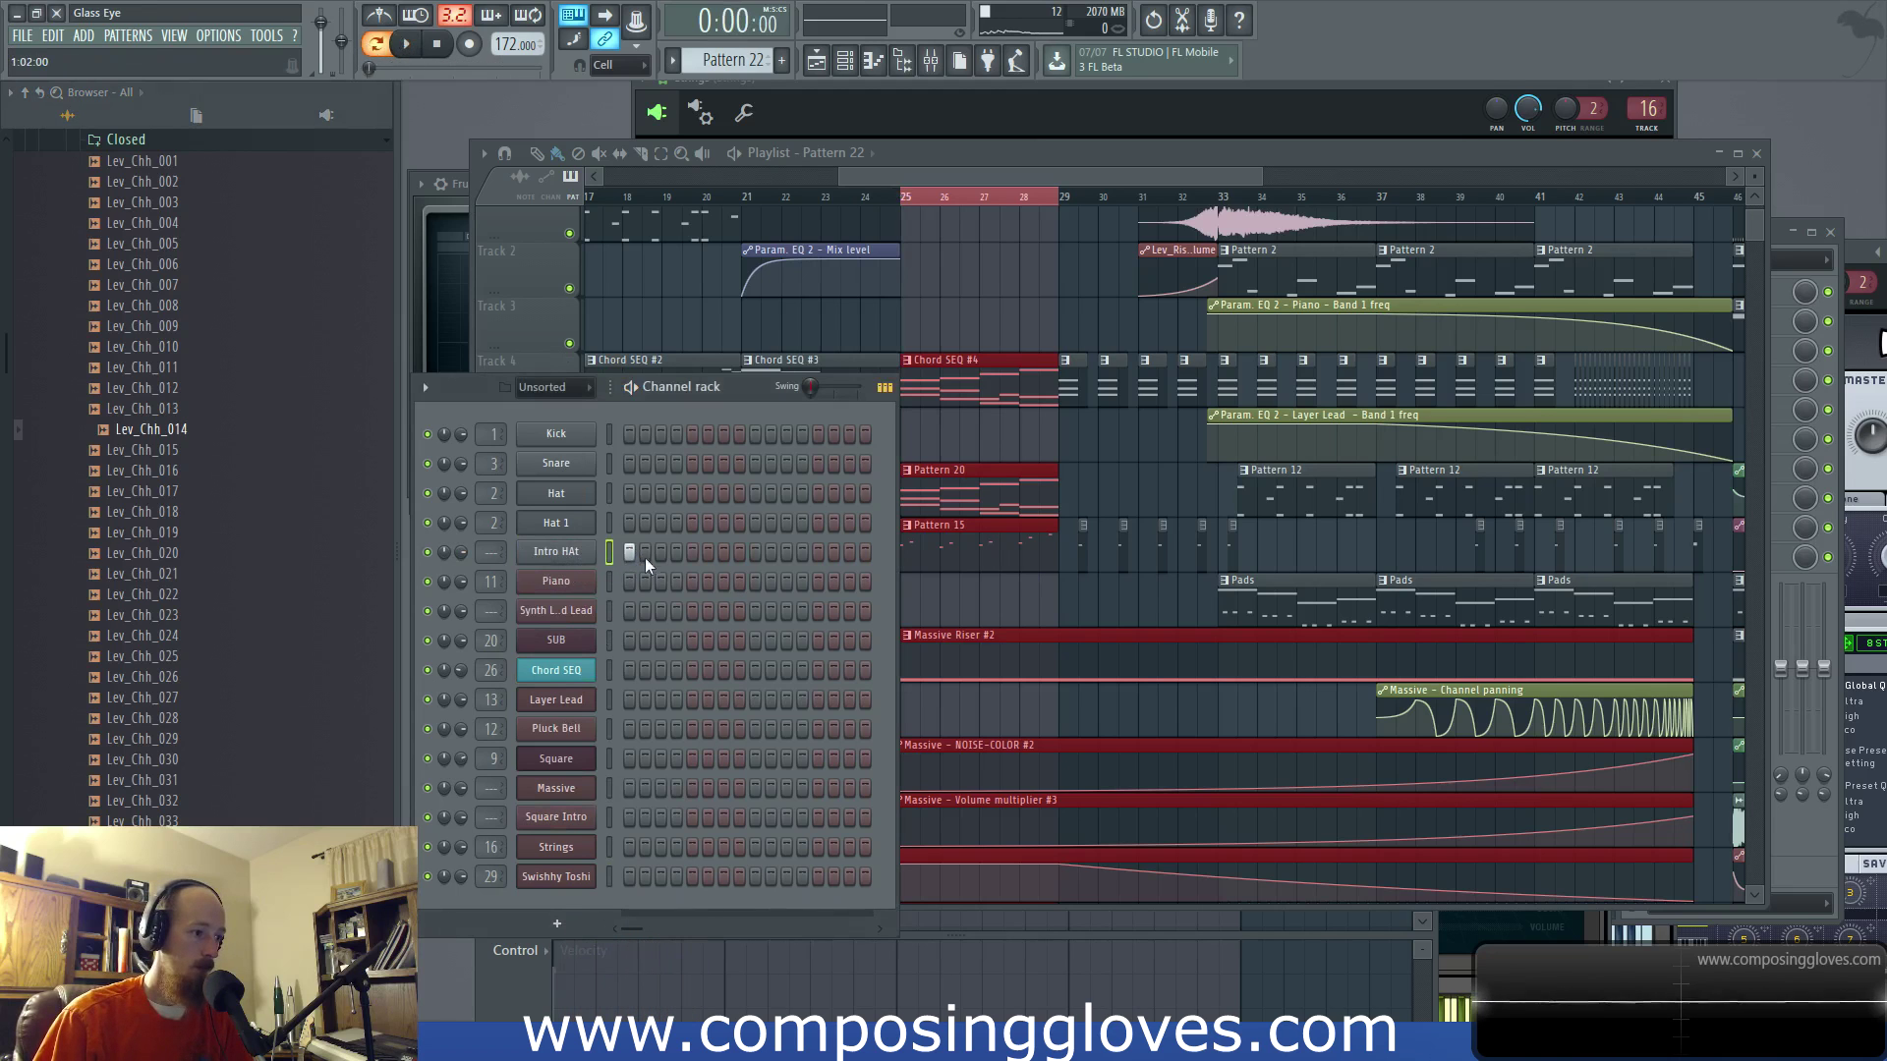
click(754, 552)
click(769, 552)
click(786, 552)
click(818, 552)
click(849, 552)
click(864, 552)
key(space)
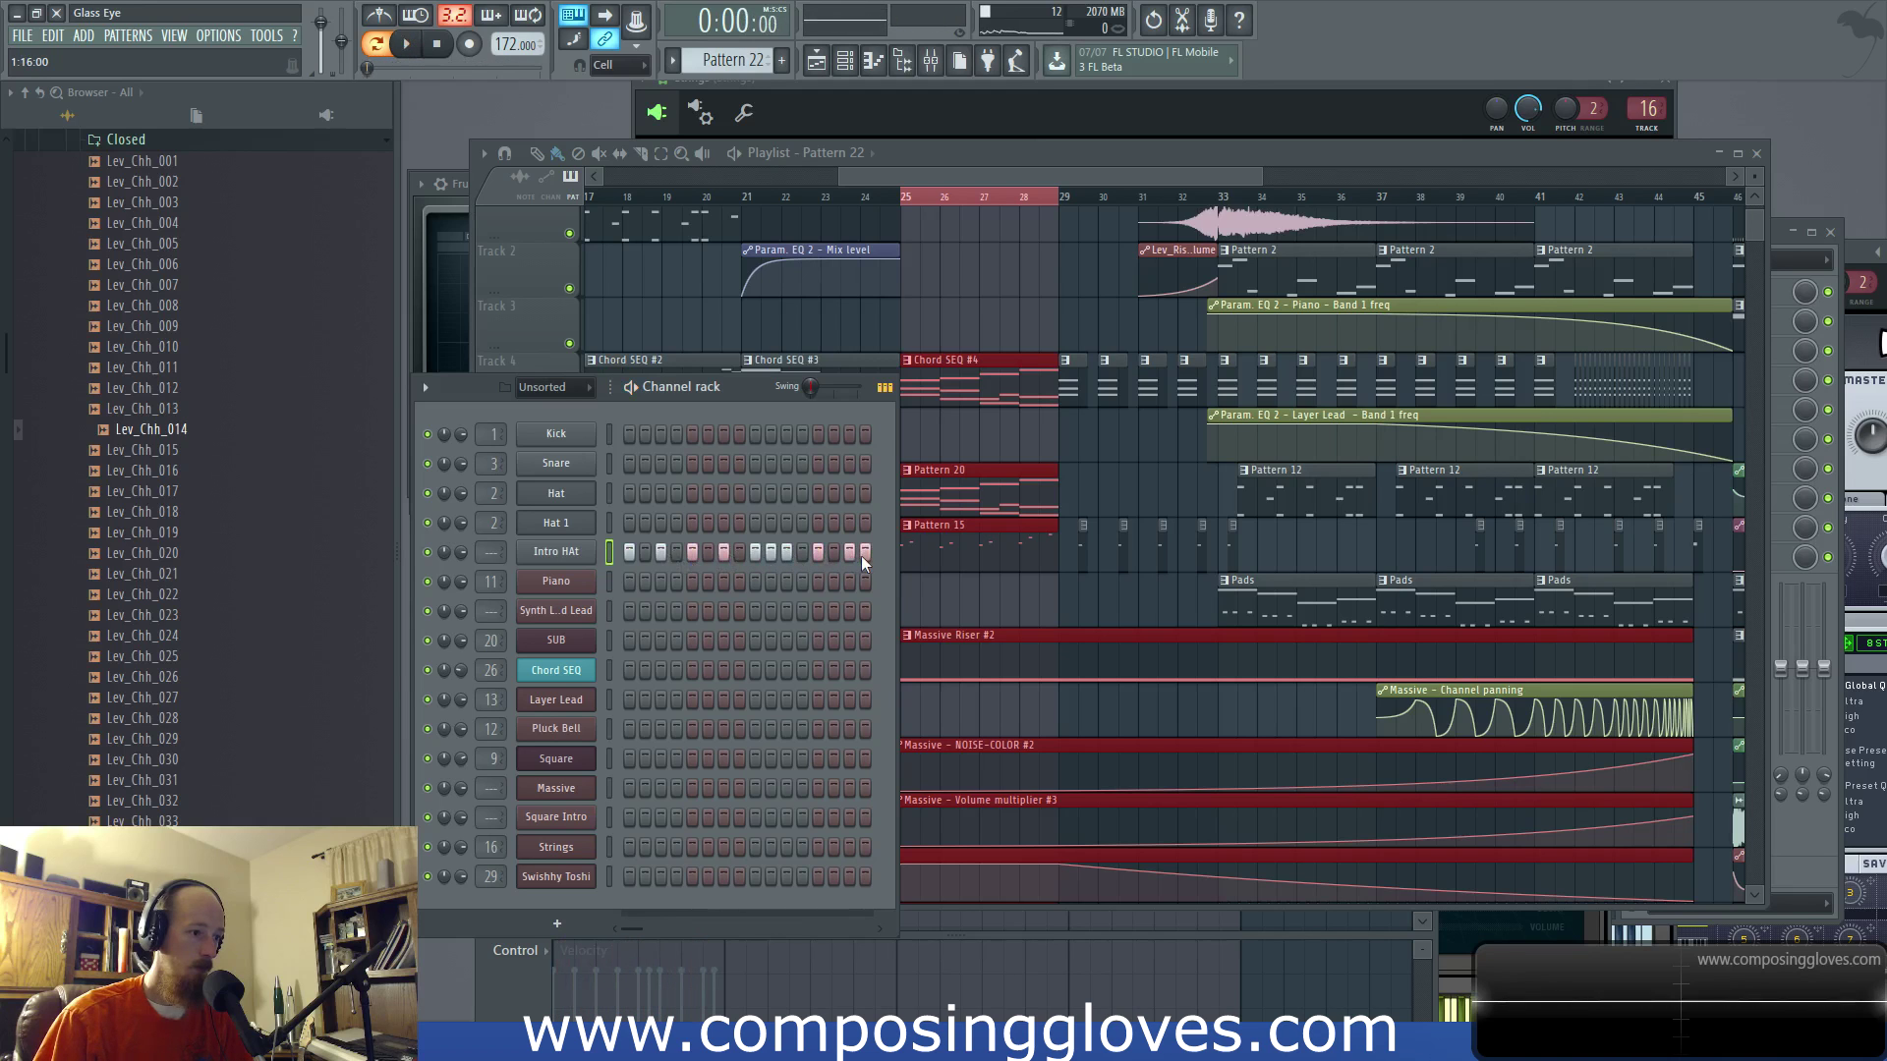
key(space)
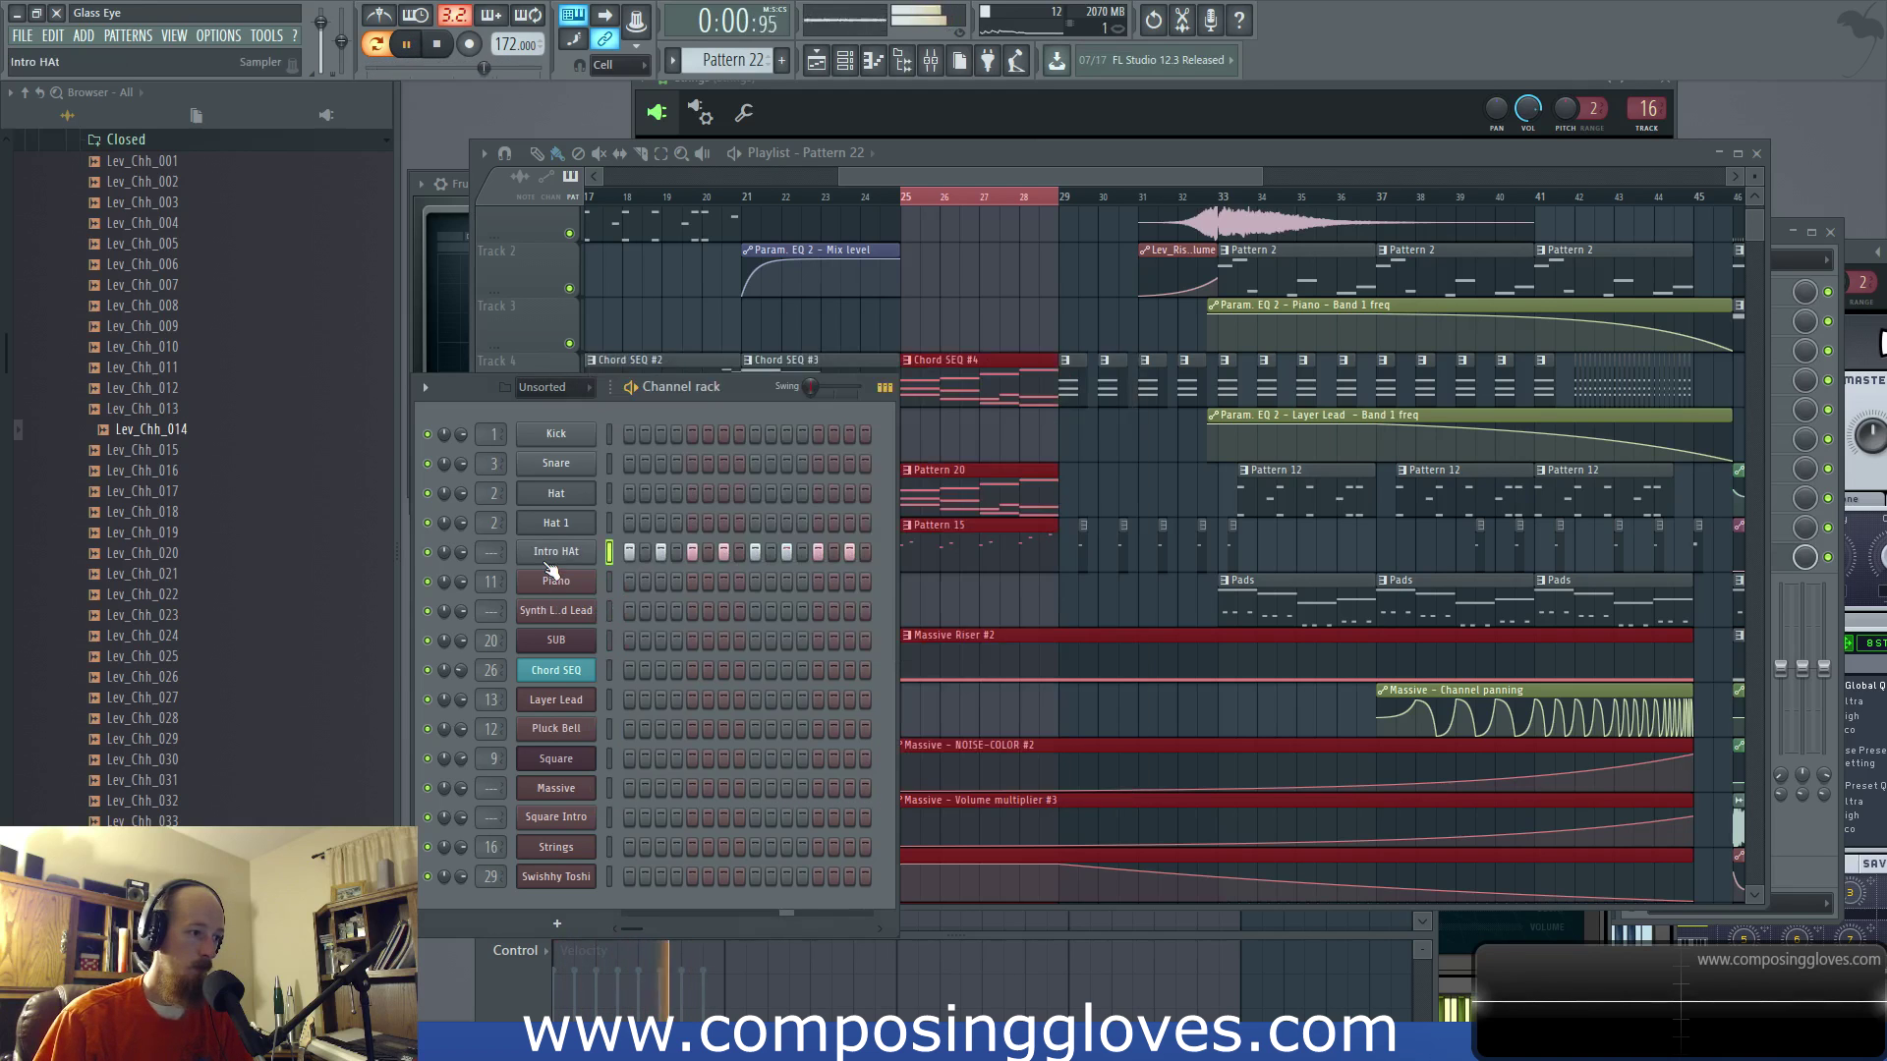
Step: Adjust the Intro HAt sample's fade-out and pogo effects, and route the channel to mixer track 4
click(556, 552)
drag(931, 629, 991, 645)
key(space)
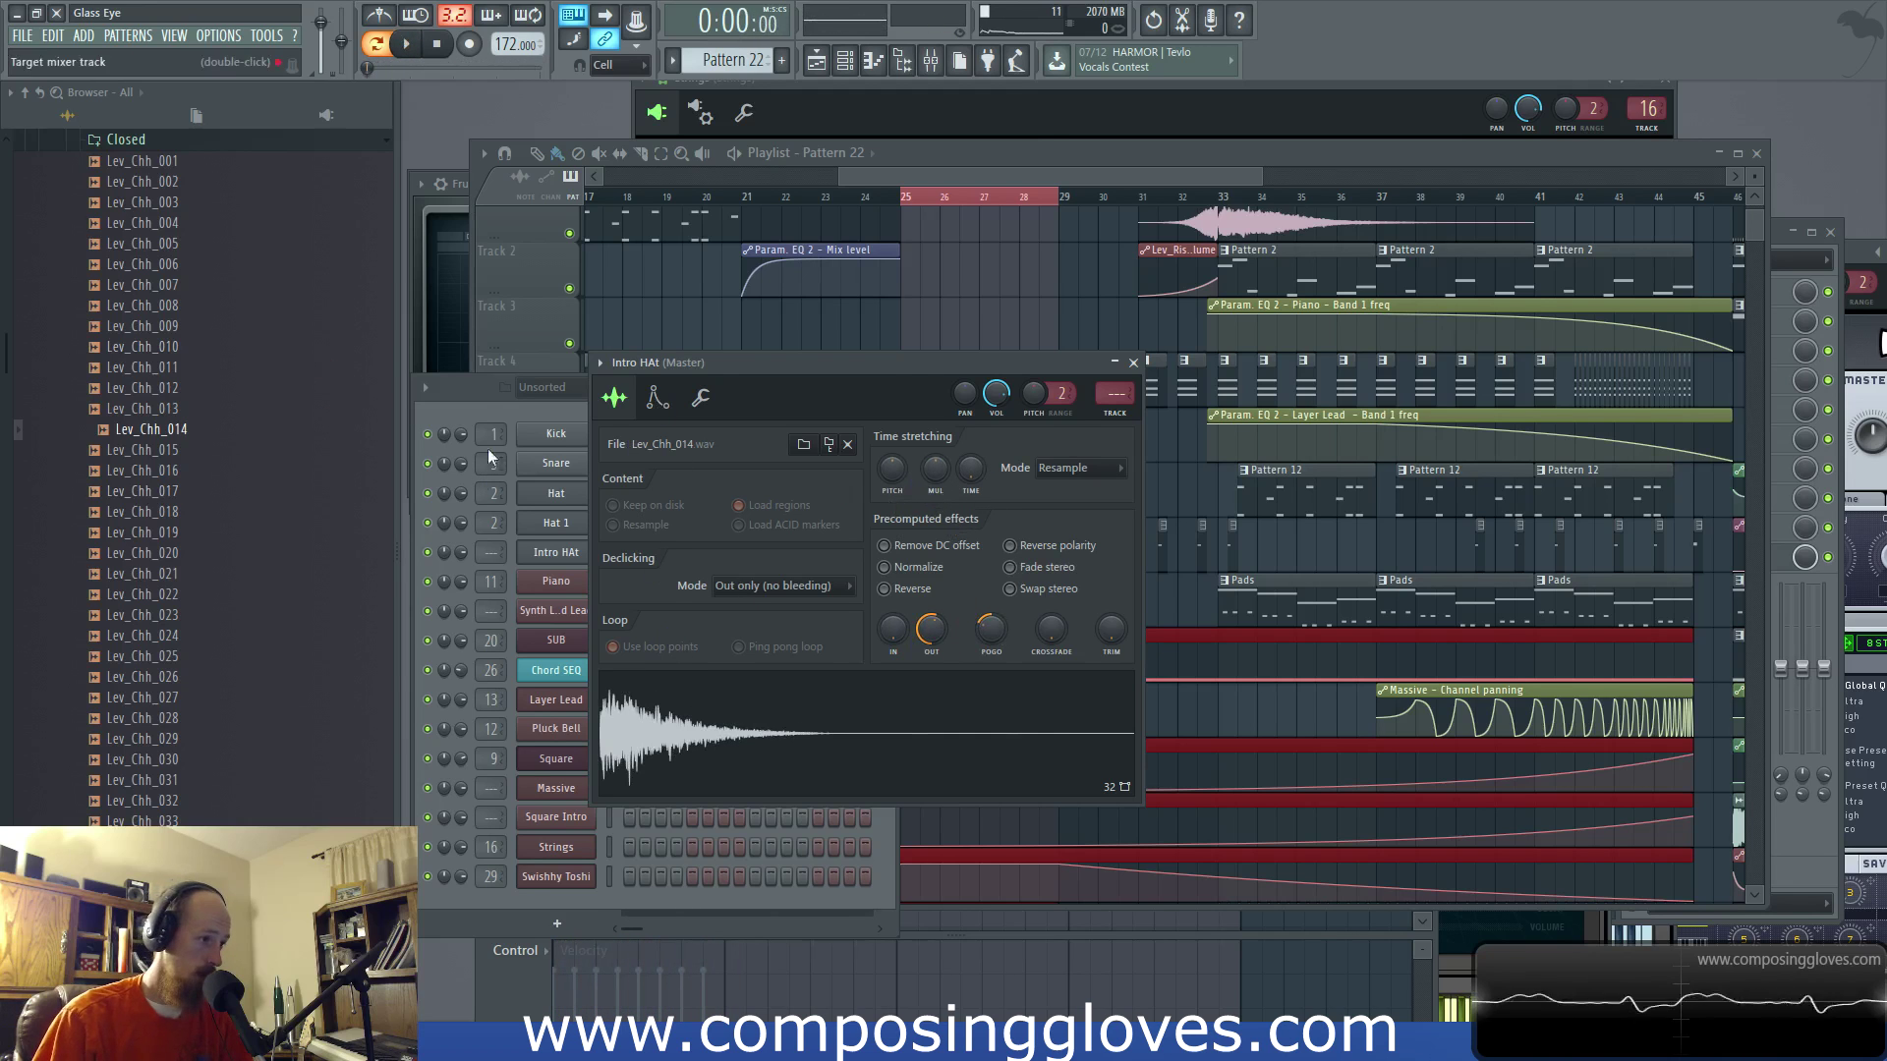
click(481, 405)
click(558, 555)
click(558, 555)
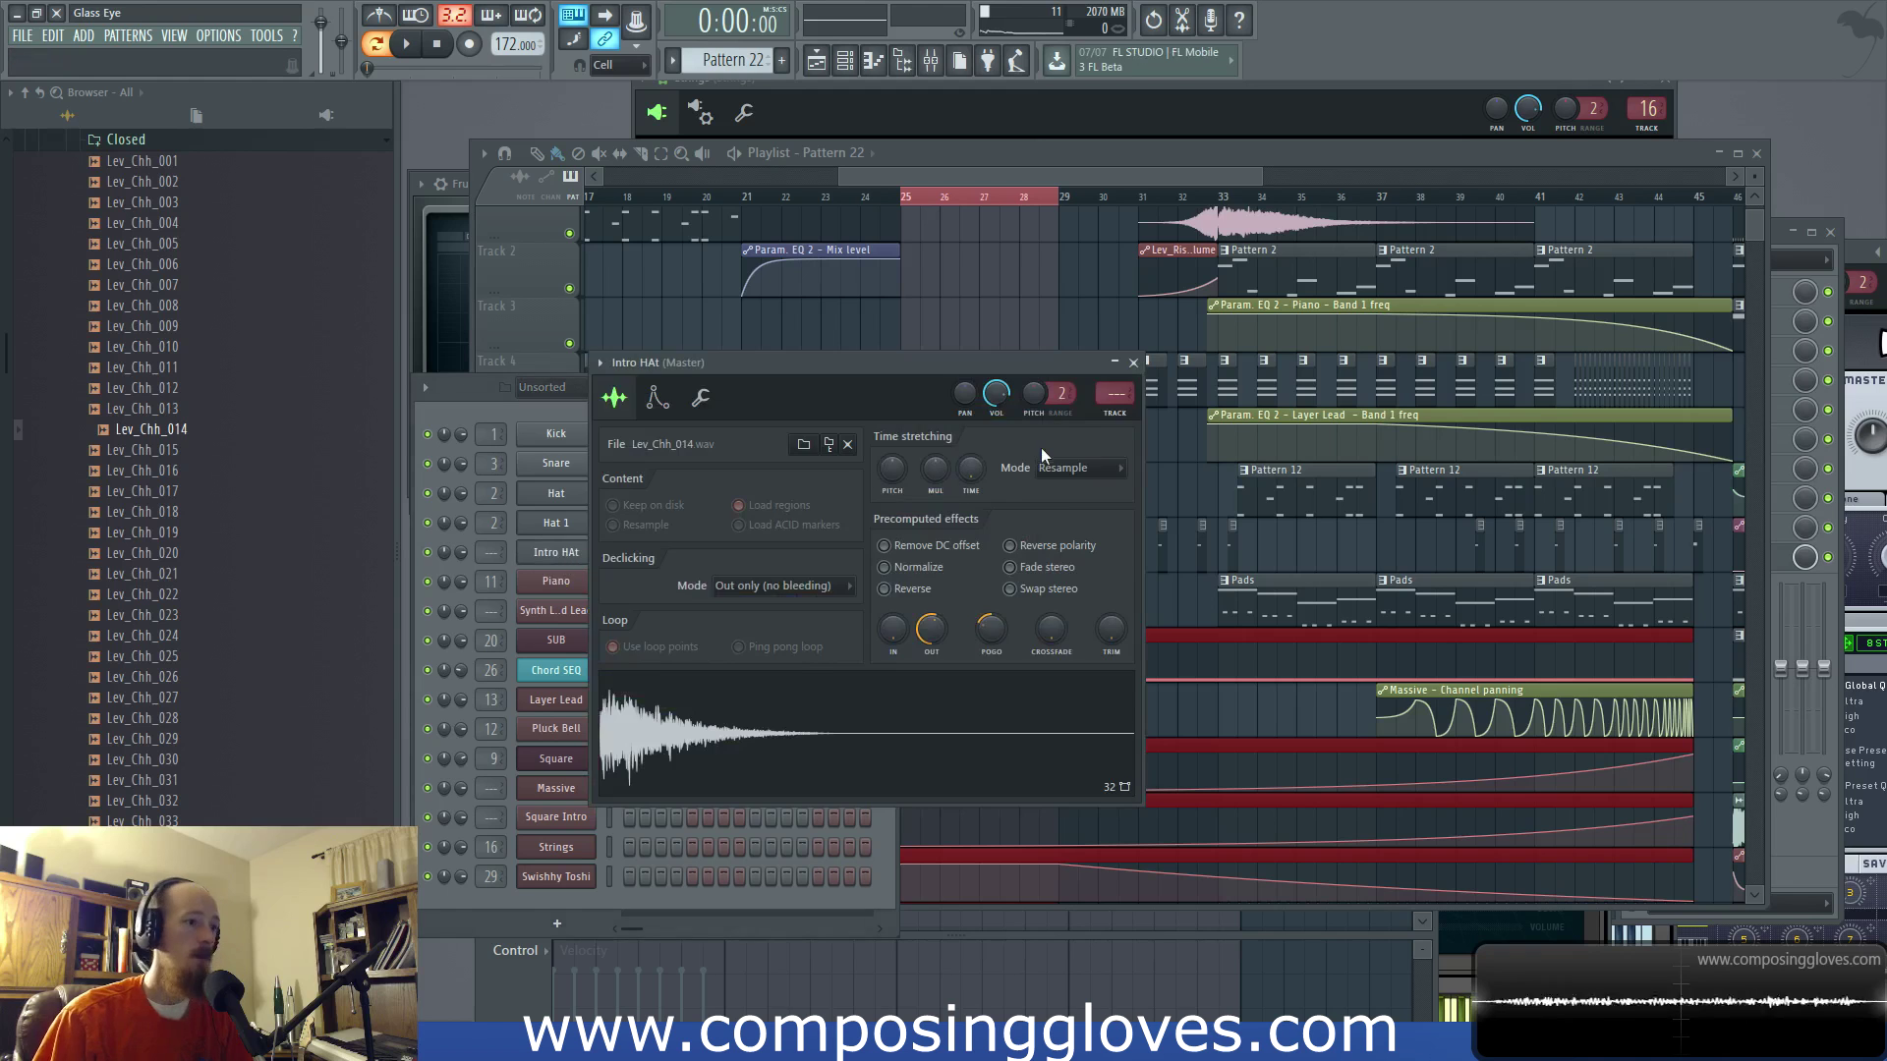
Step: Load Fruity Free Filter into the first effect slot of the Intro HAt mixer track
key(F9)
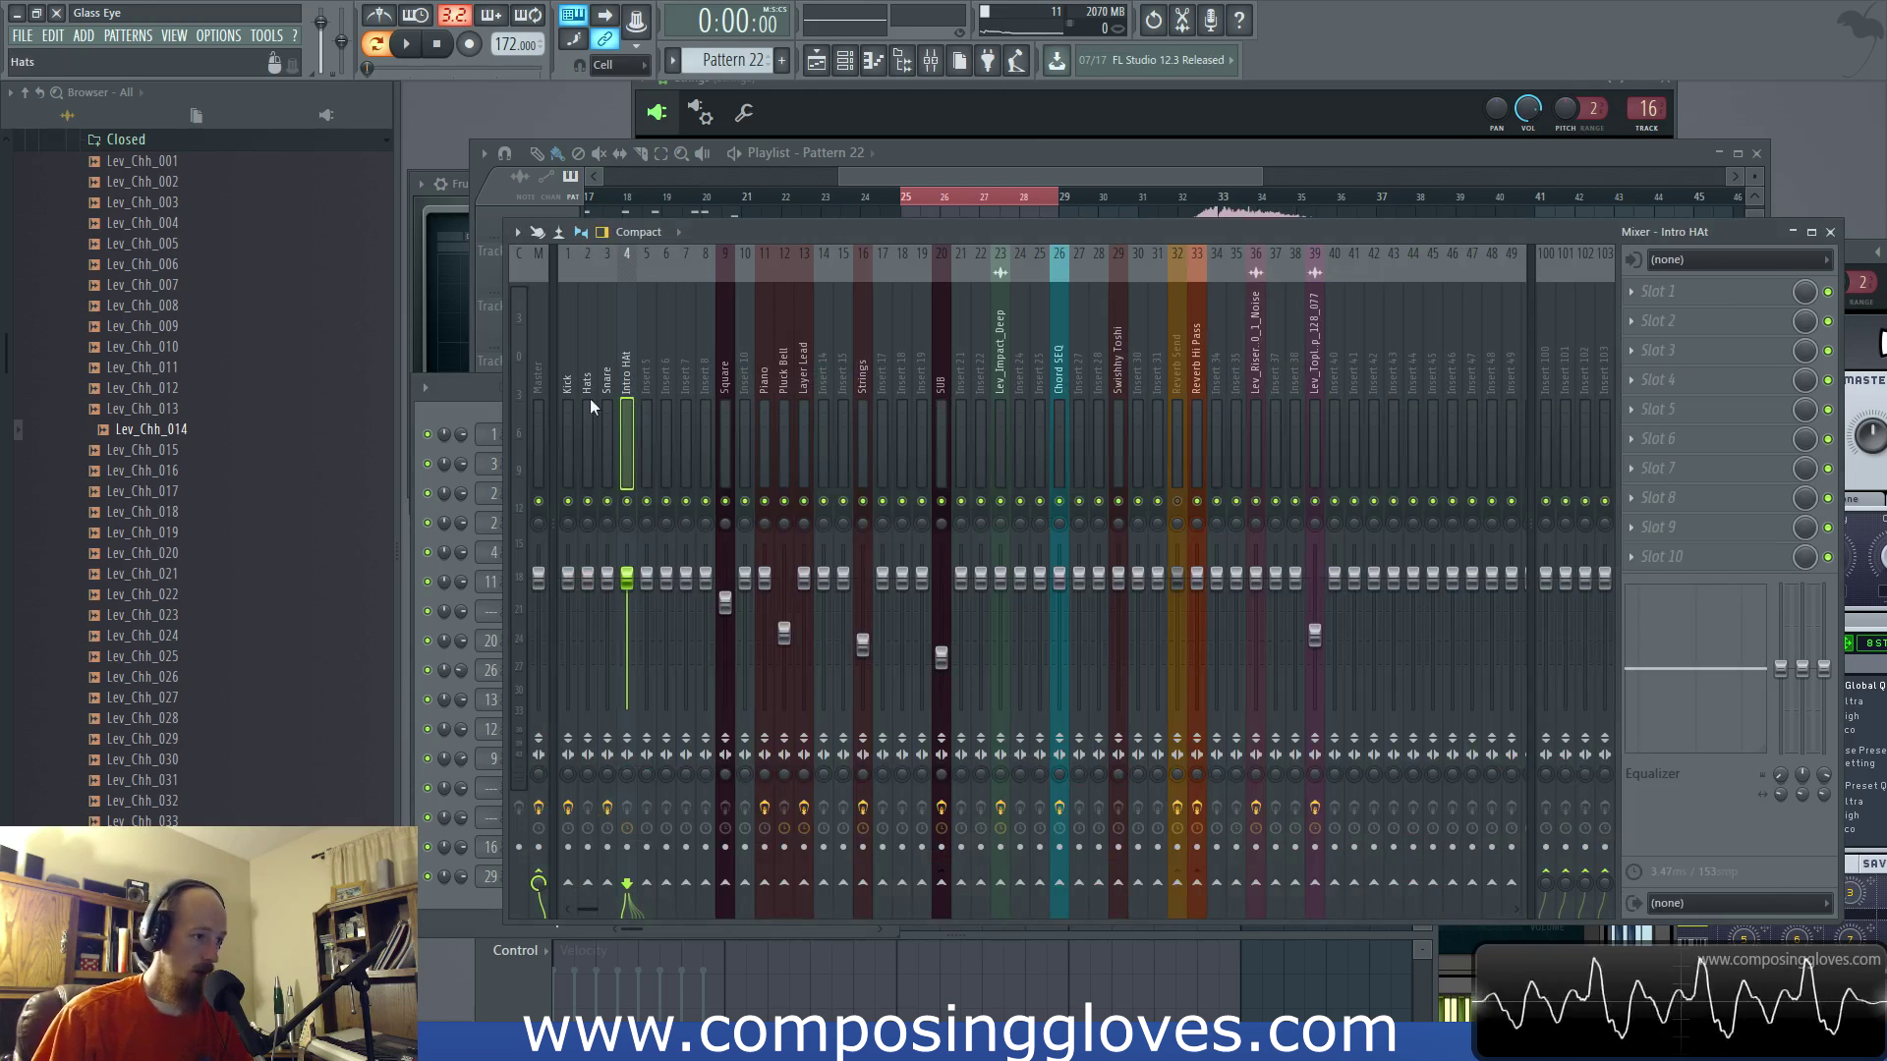
click(1671, 315)
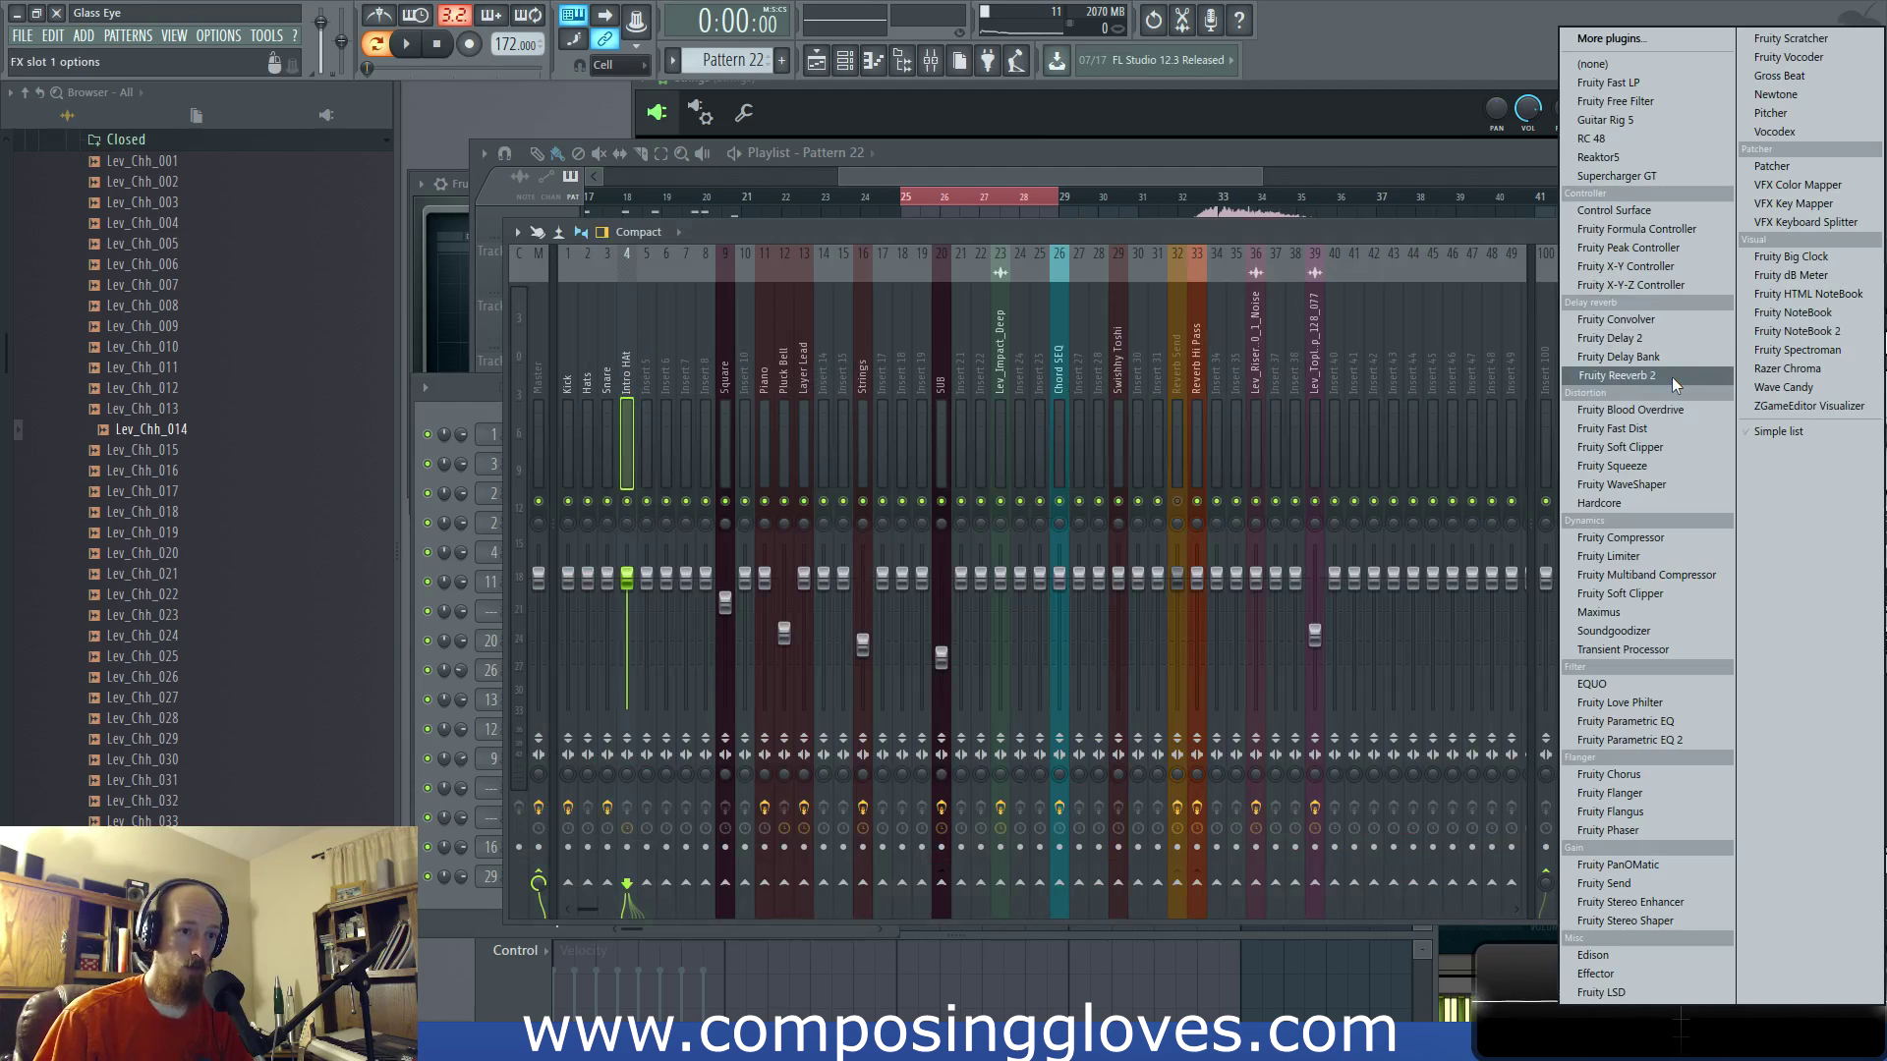
click(755, 234)
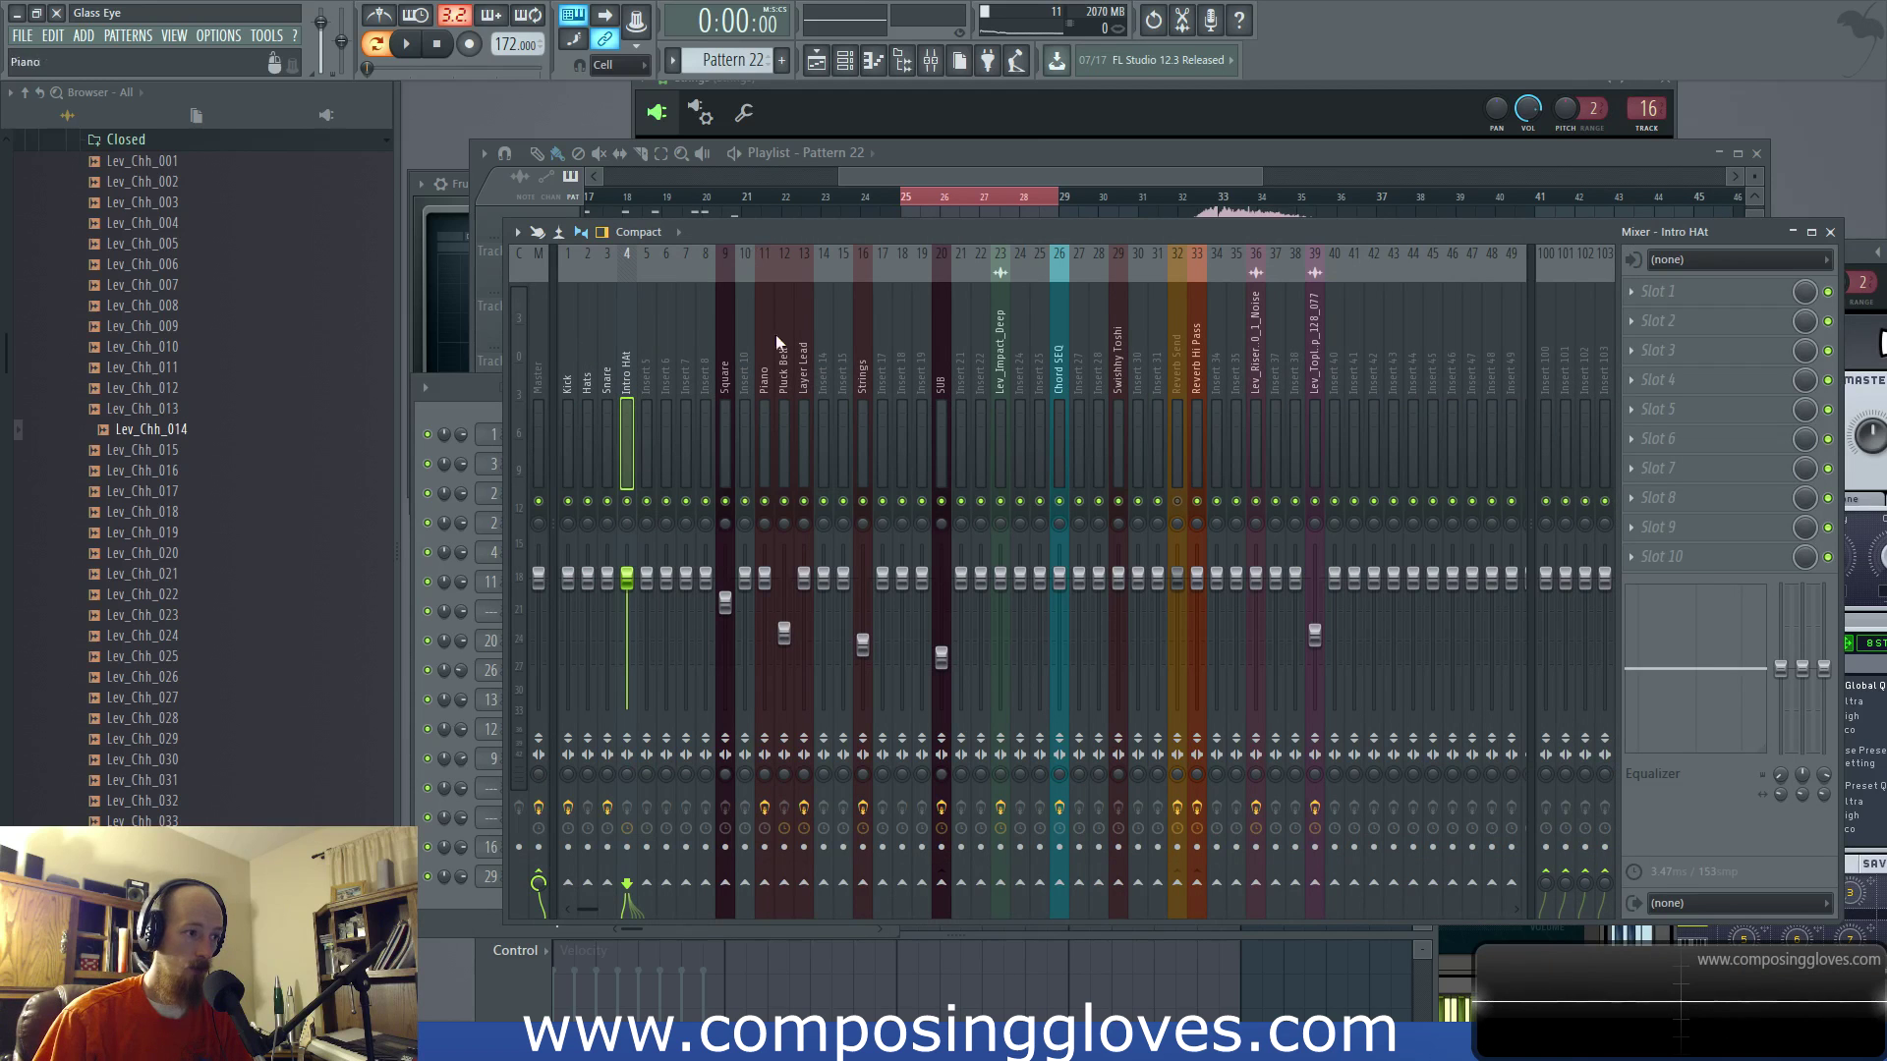
click(1671, 324)
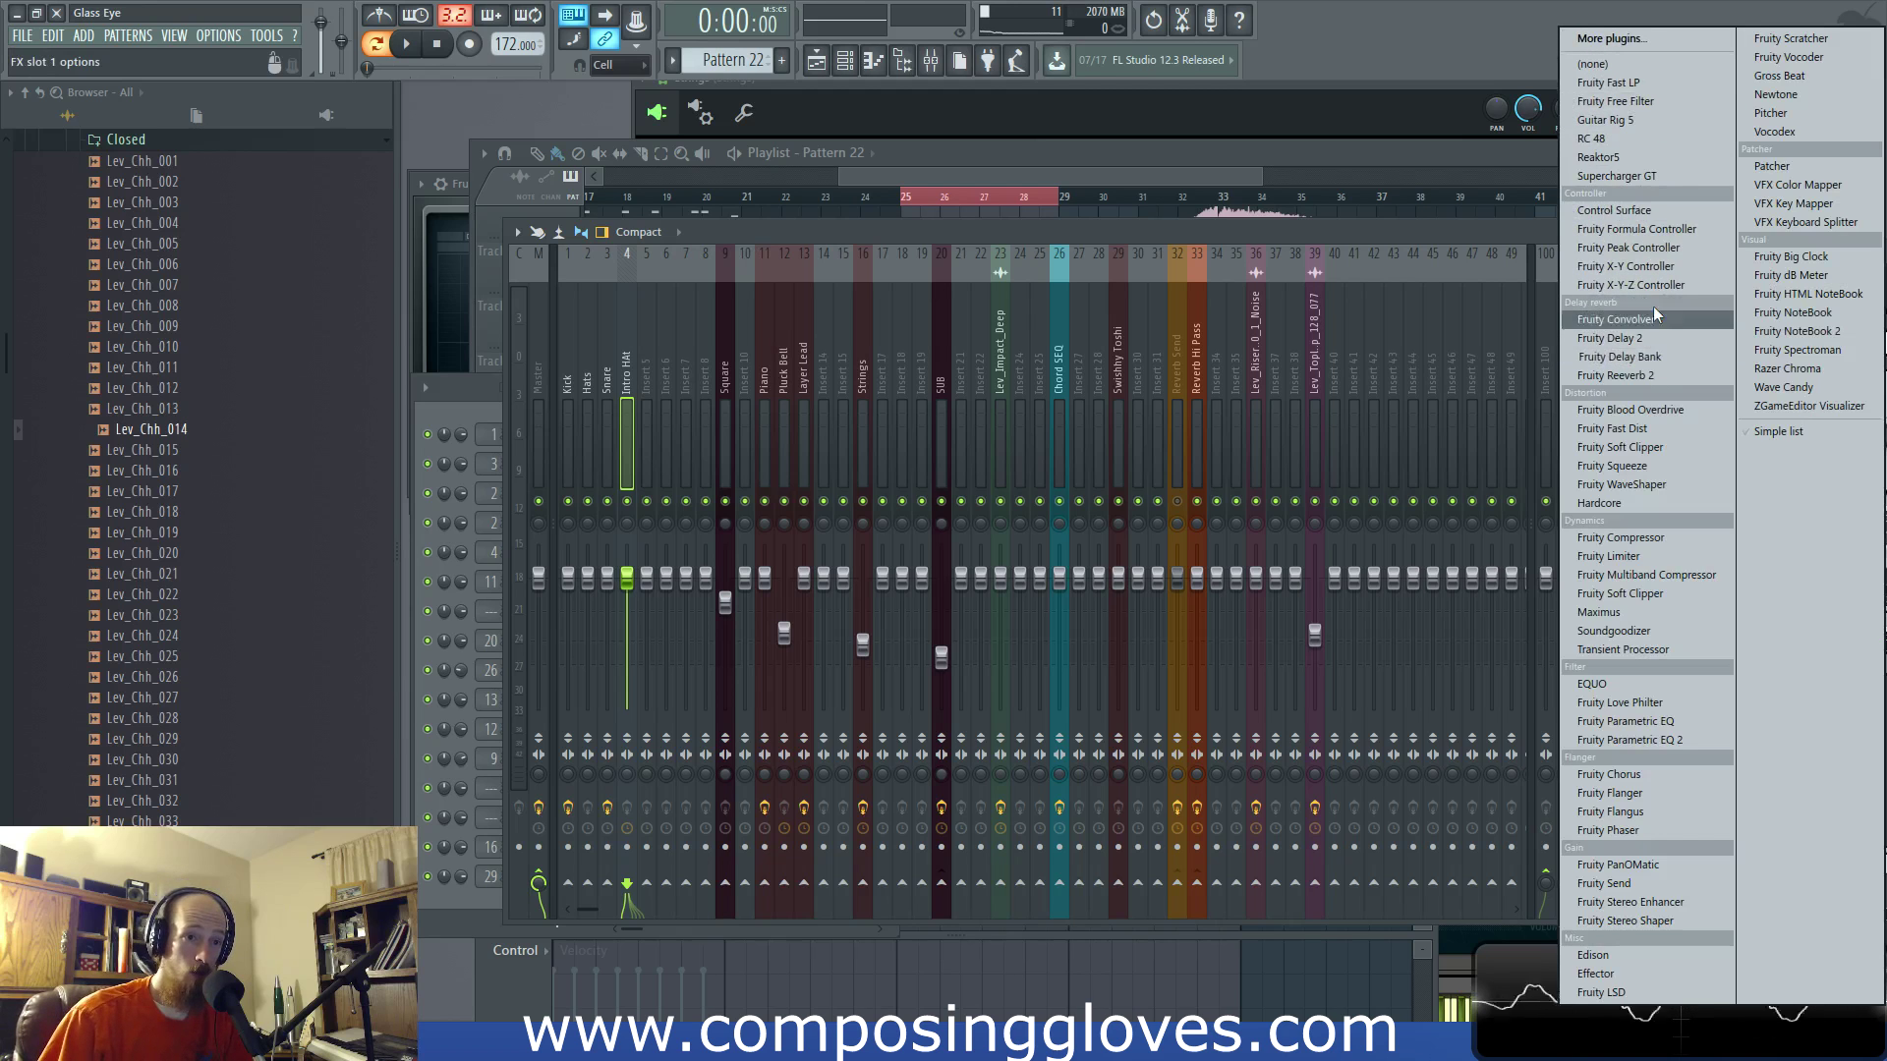
click(1708, 102)
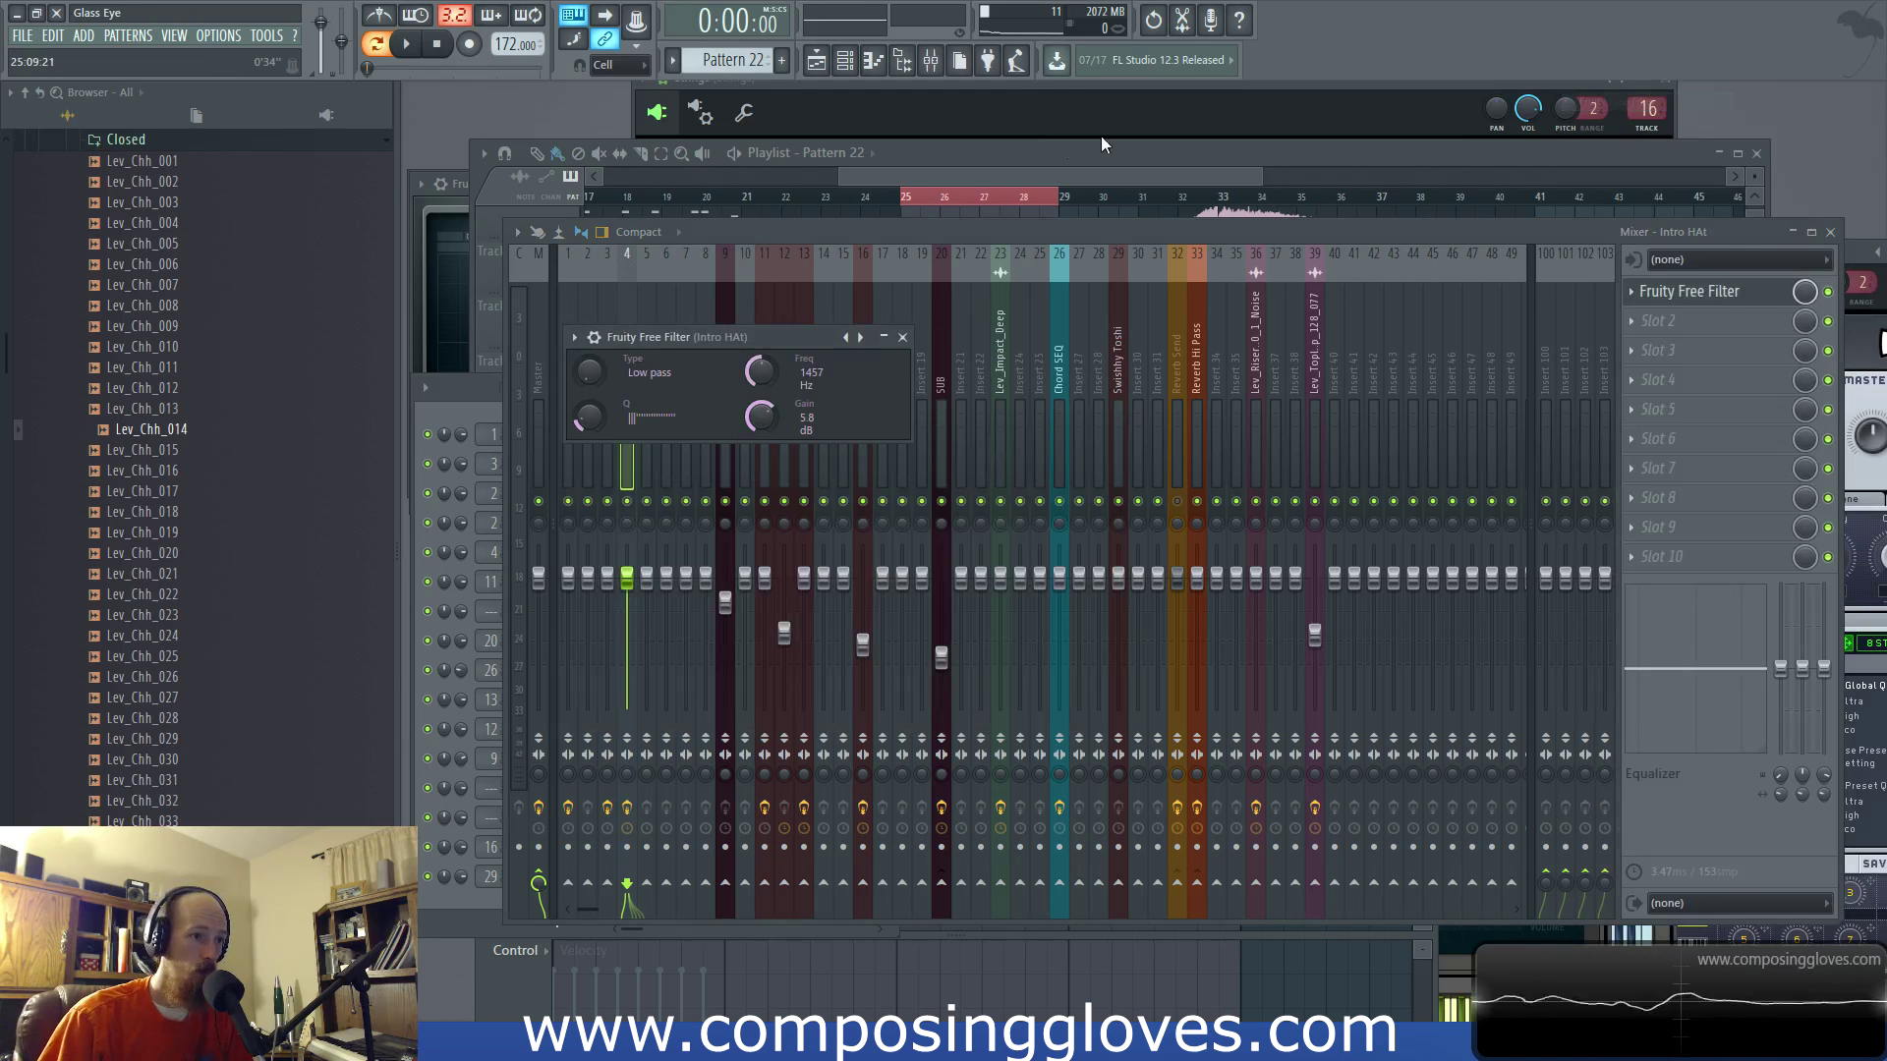
Step: Fill playlist Track 8 with repeated Pattern 22 clips from bar 25 to bar 33
click(1311, 164)
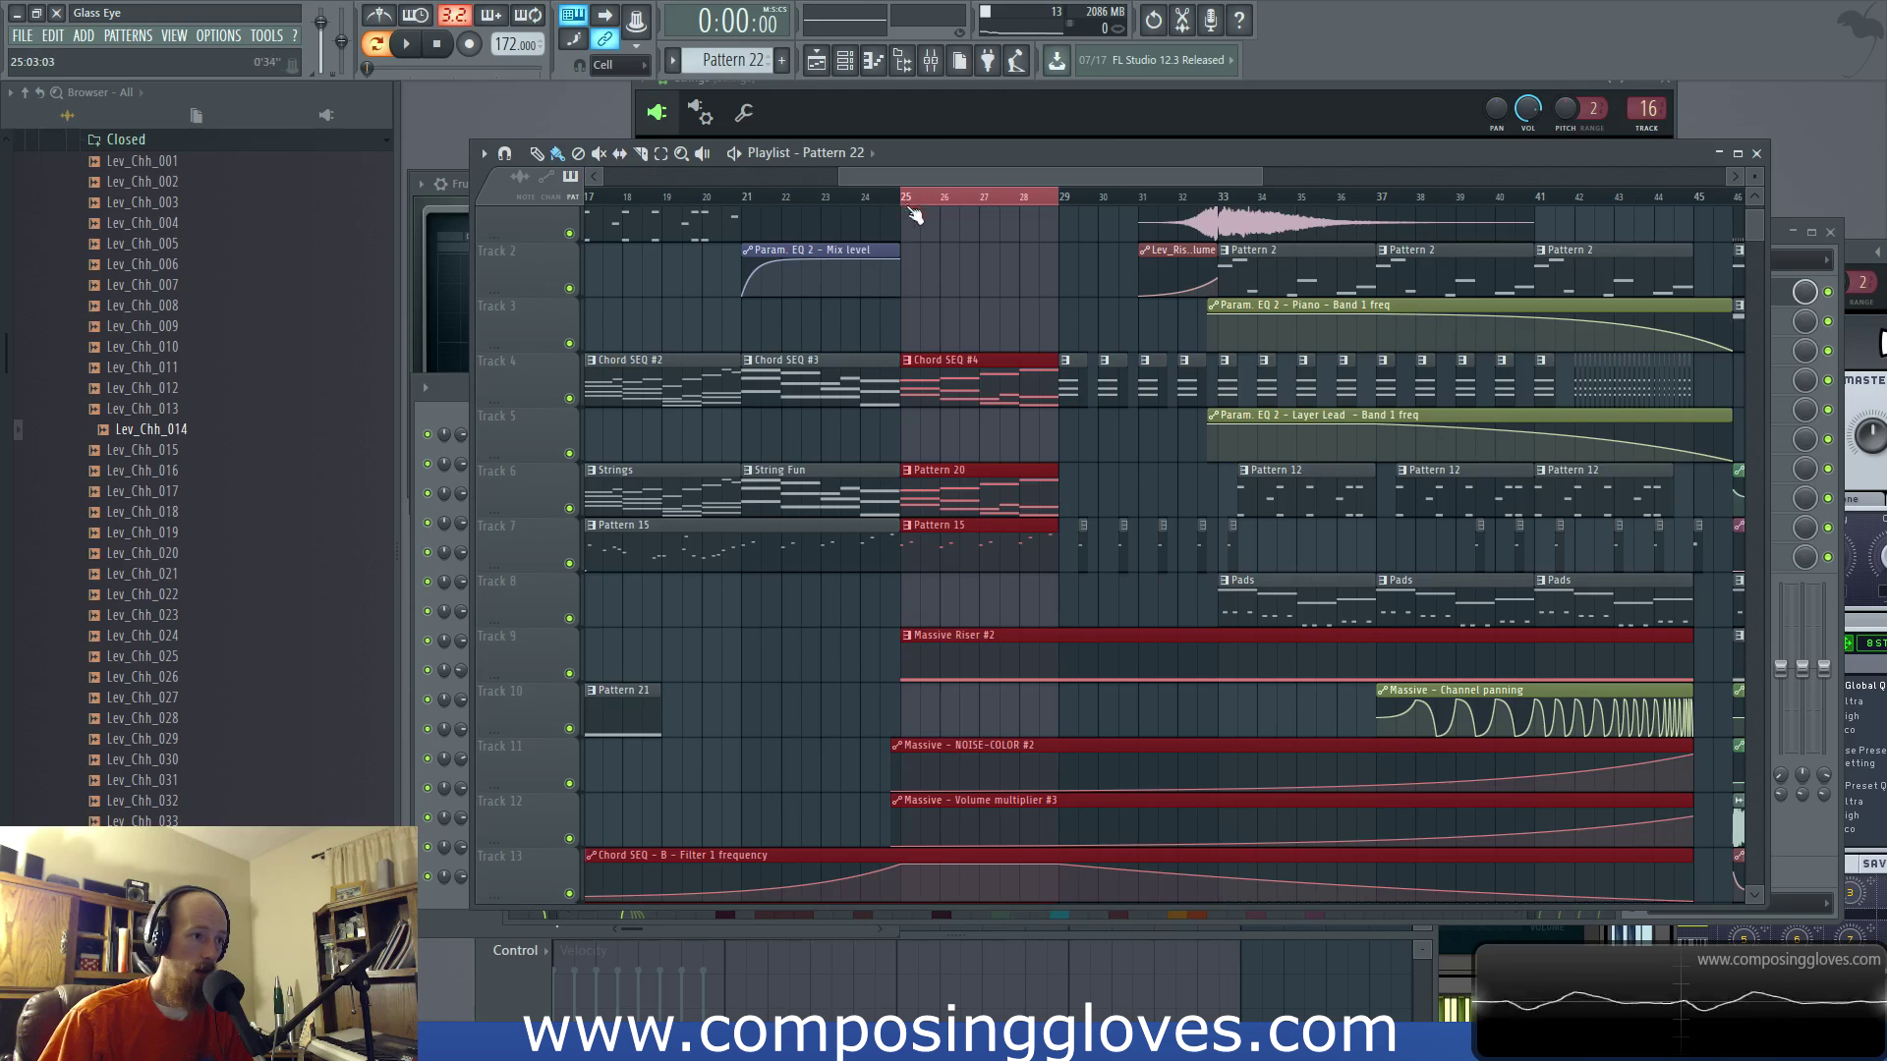
click(917, 609)
drag(948, 613, 1203, 619)
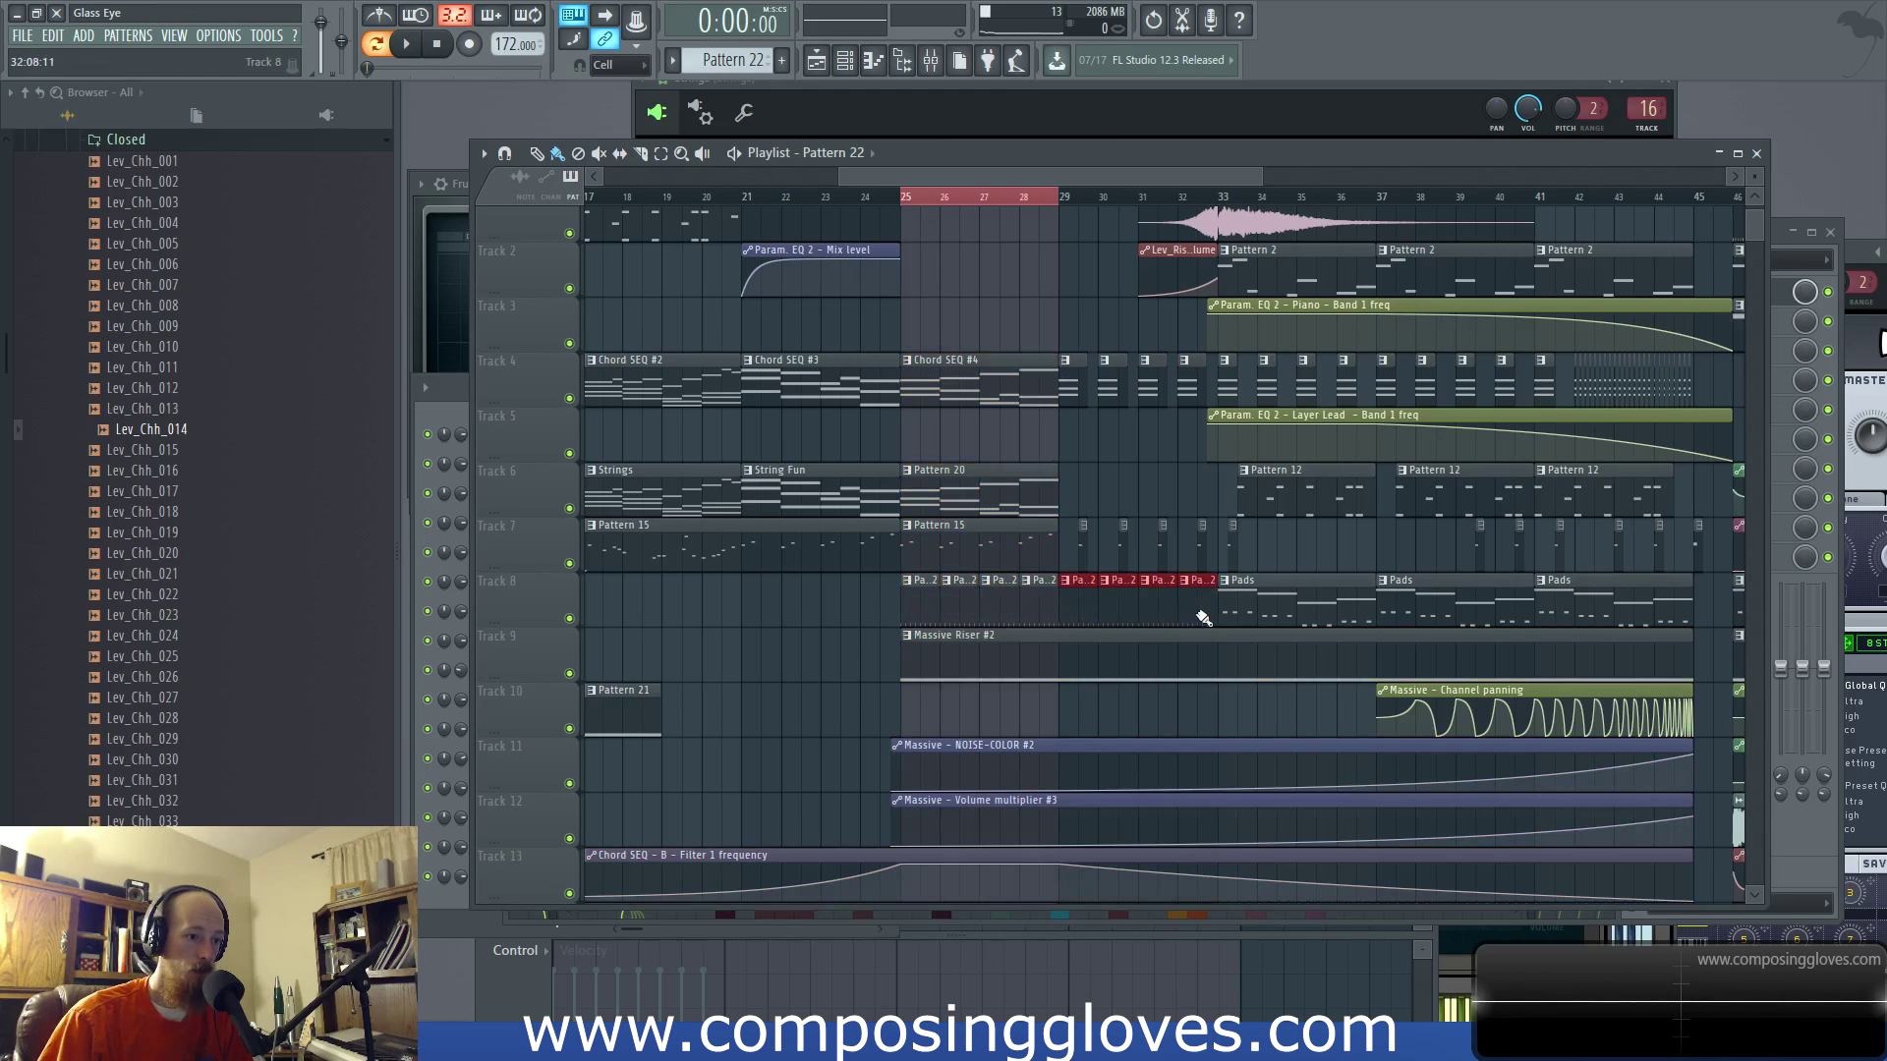
Step: Select bars 25 to 33 in song mode and create an automation clip for the Intro HAt Free Filter's frequency over that range
drag(1221, 204, 909, 240)
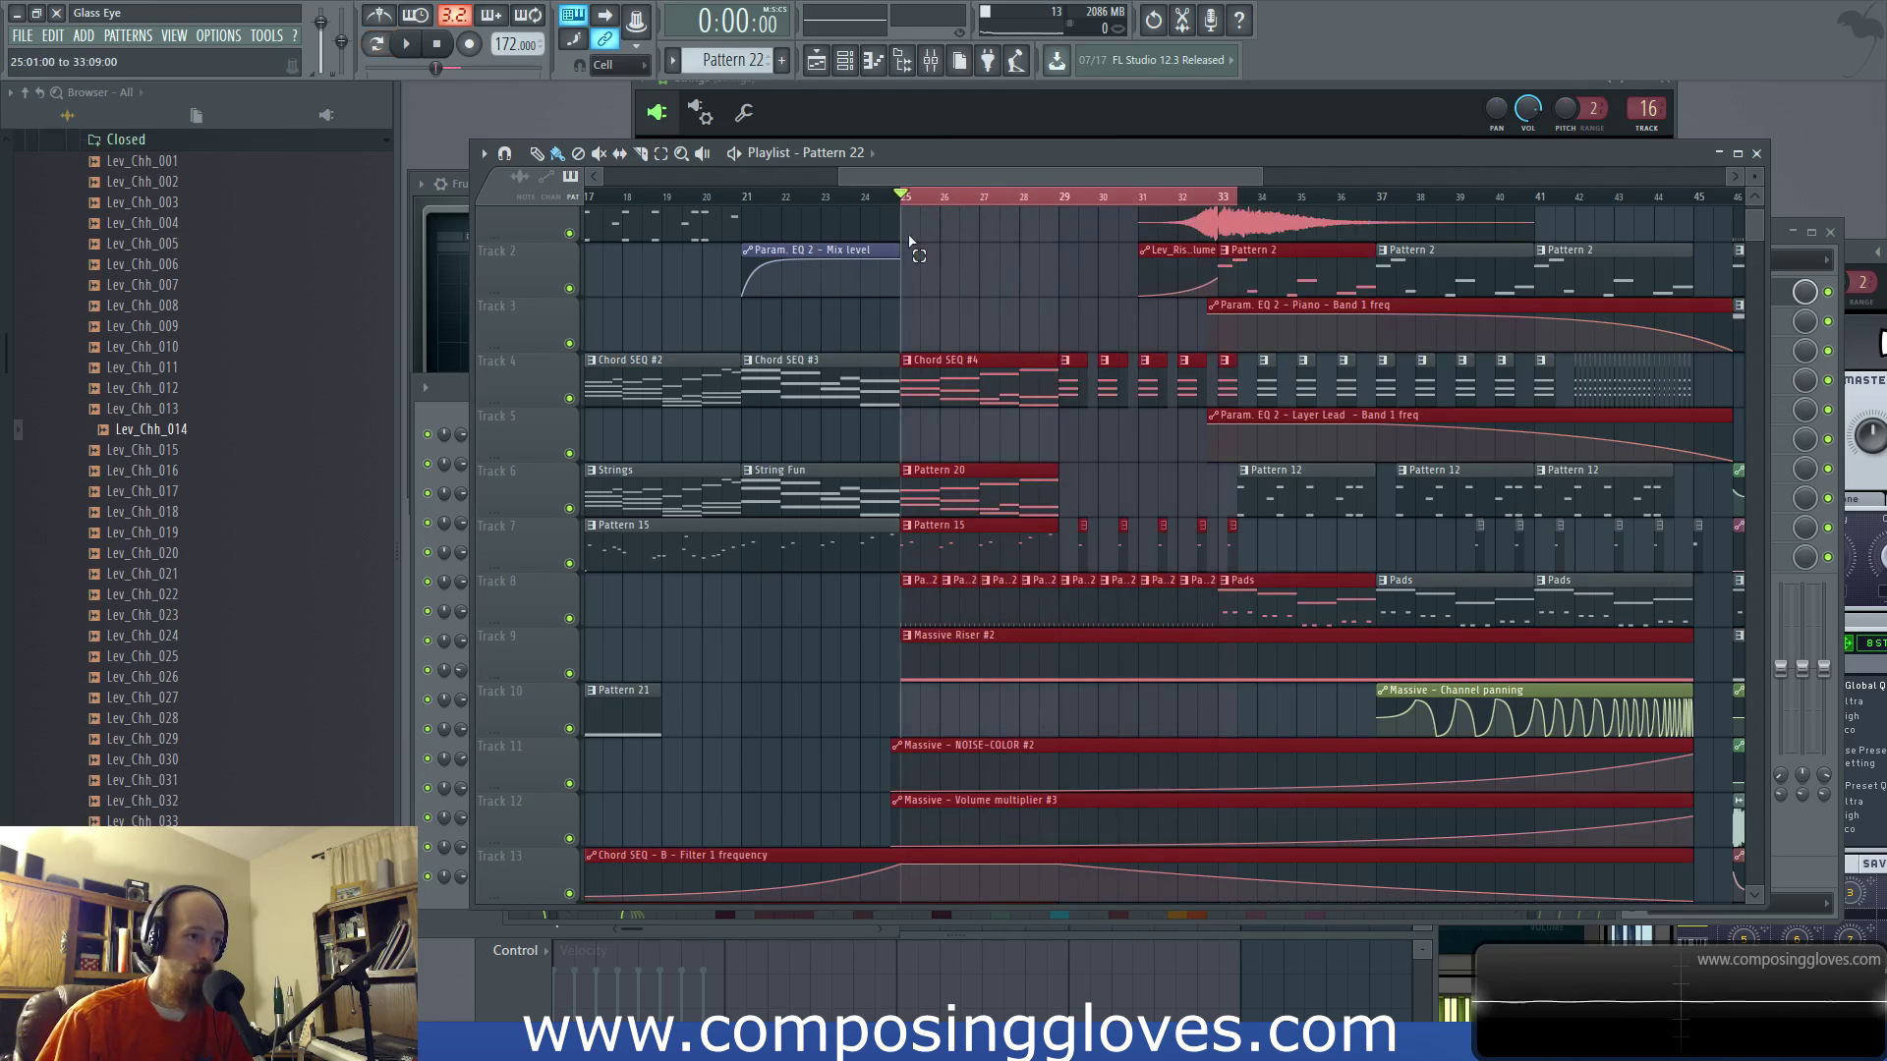
drag(1223, 205, 919, 228)
ctrl+click(1215, 203)
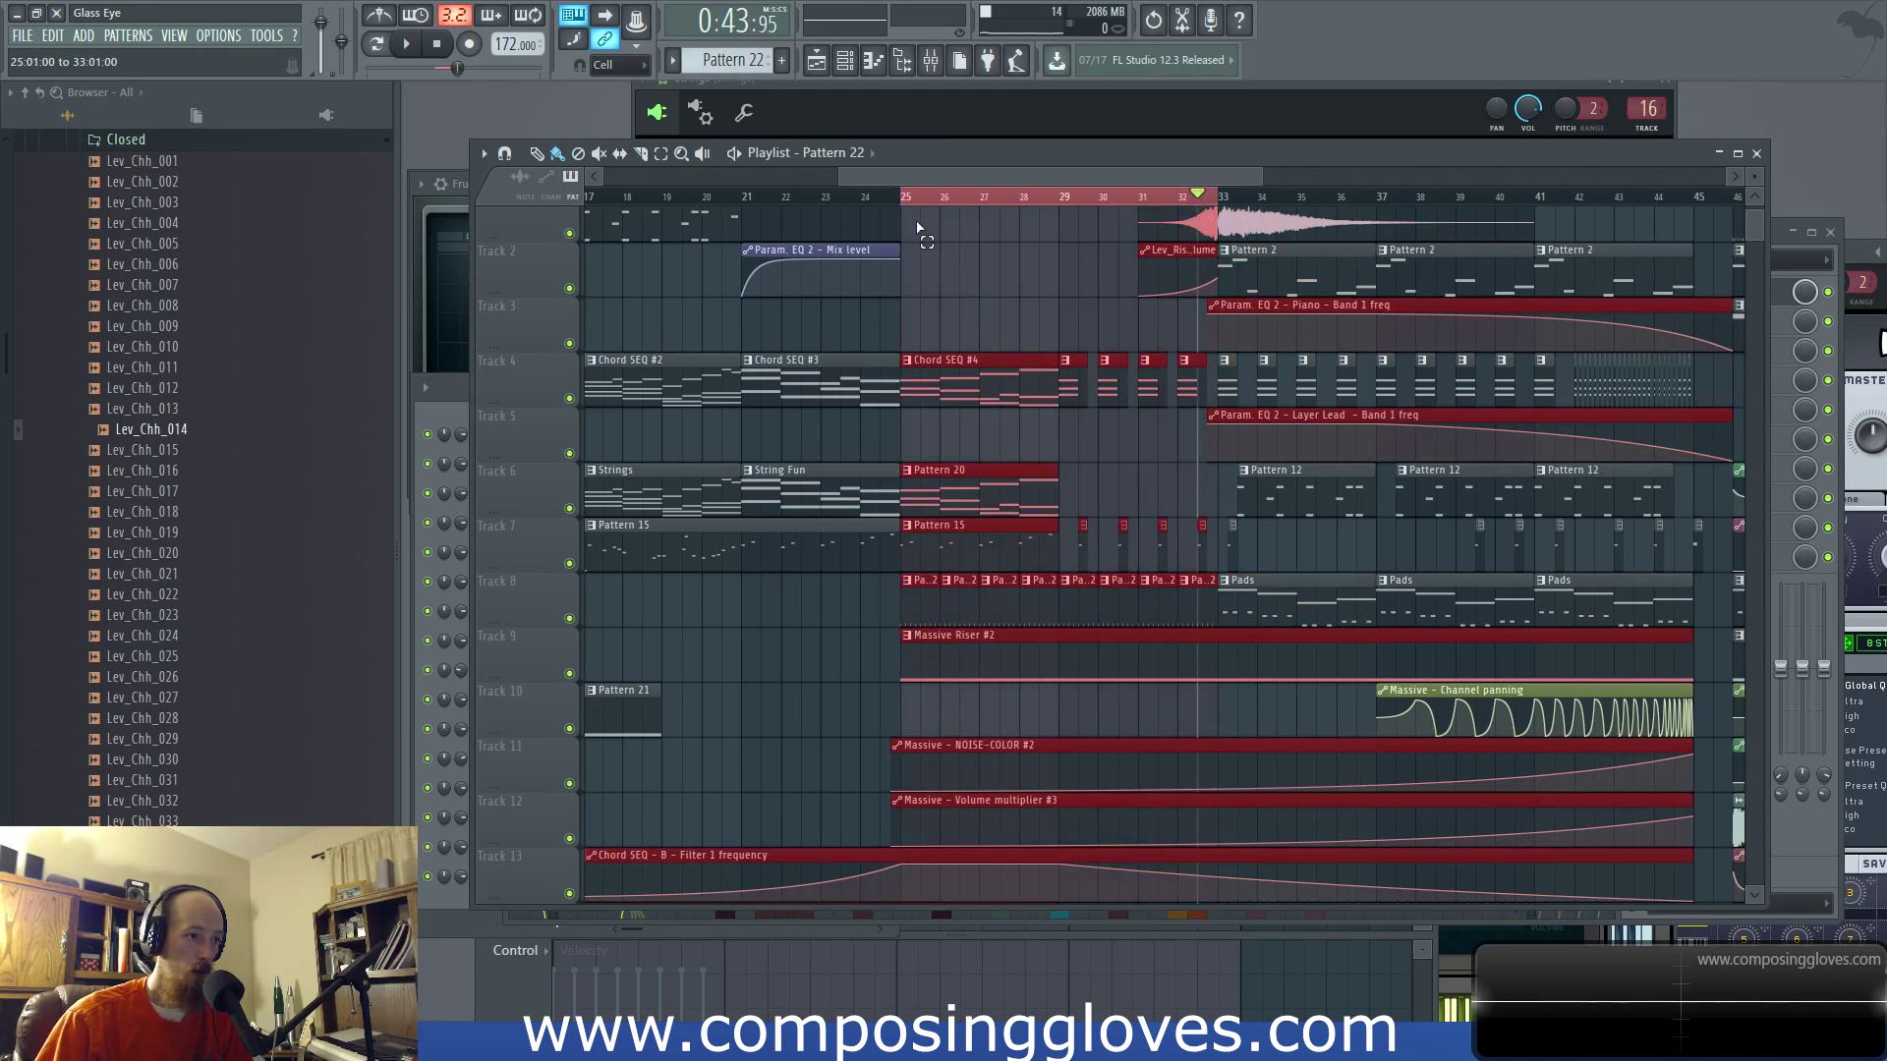
key(F6)
click(931, 63)
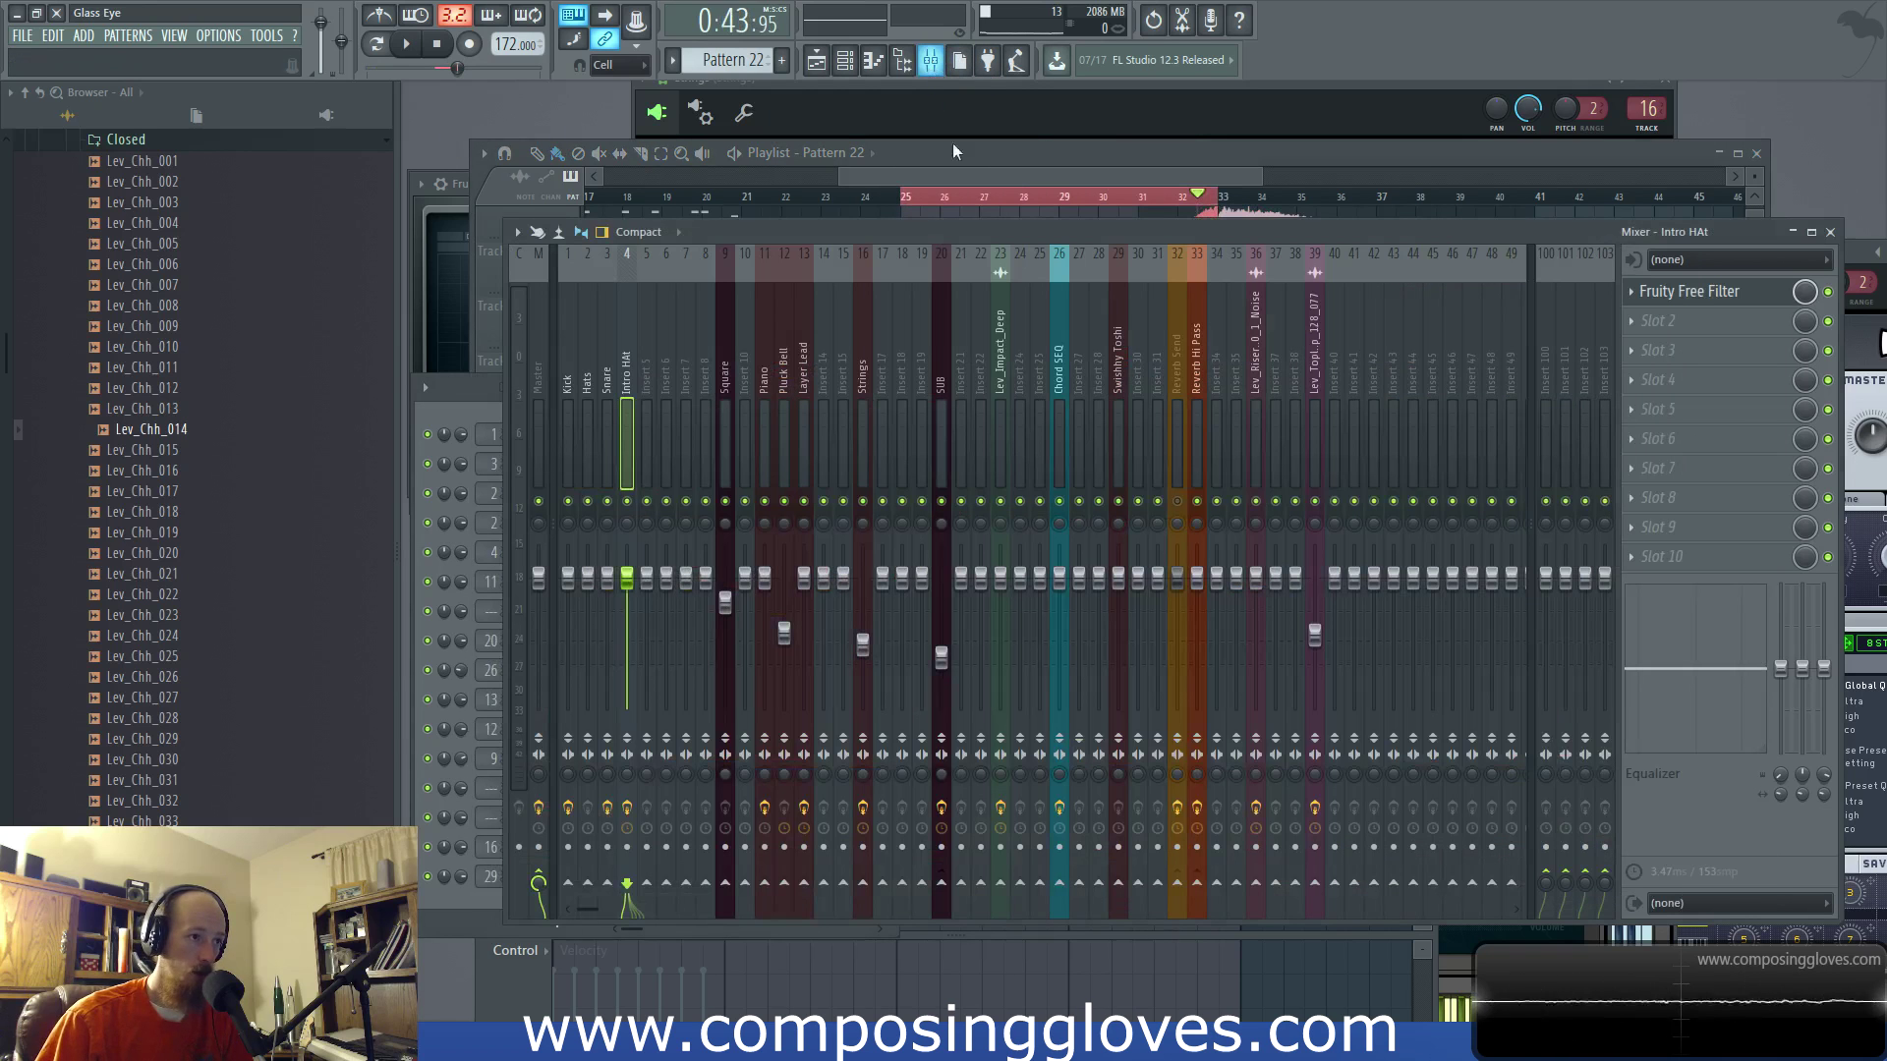
click(1688, 292)
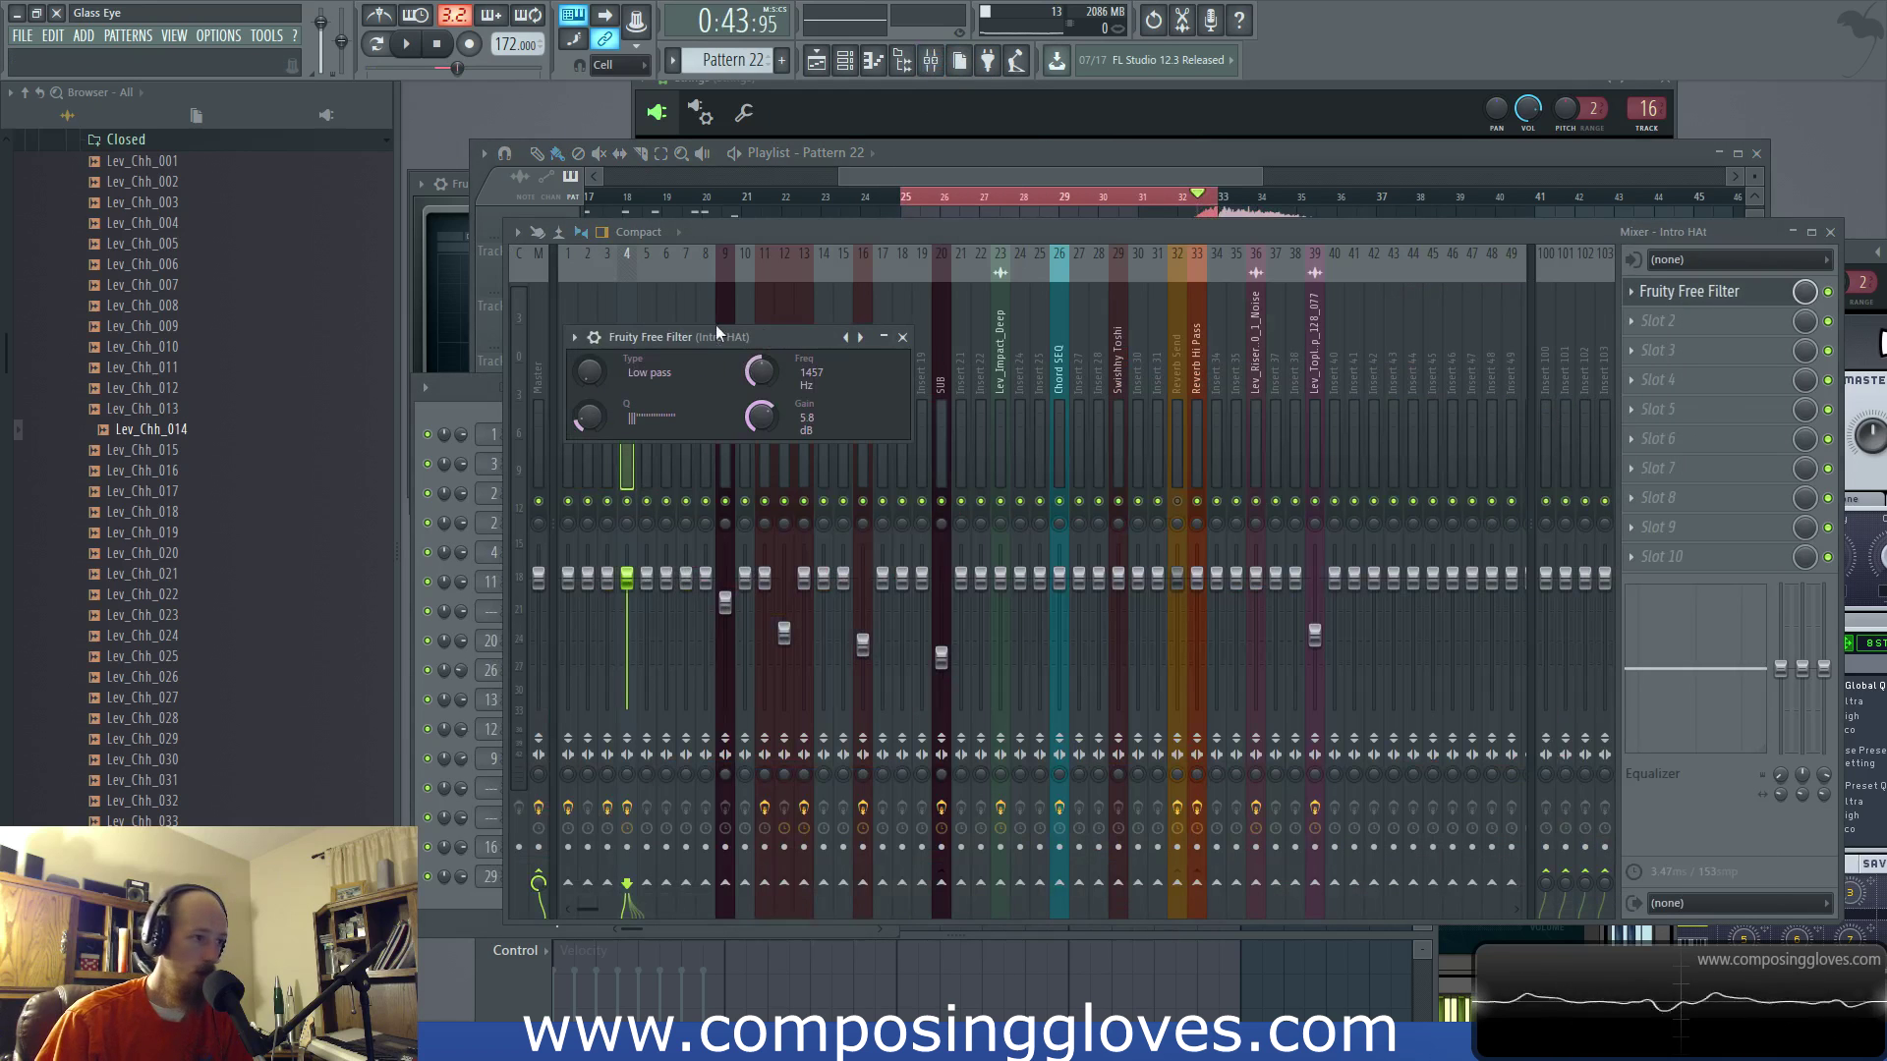
right_click(759, 382)
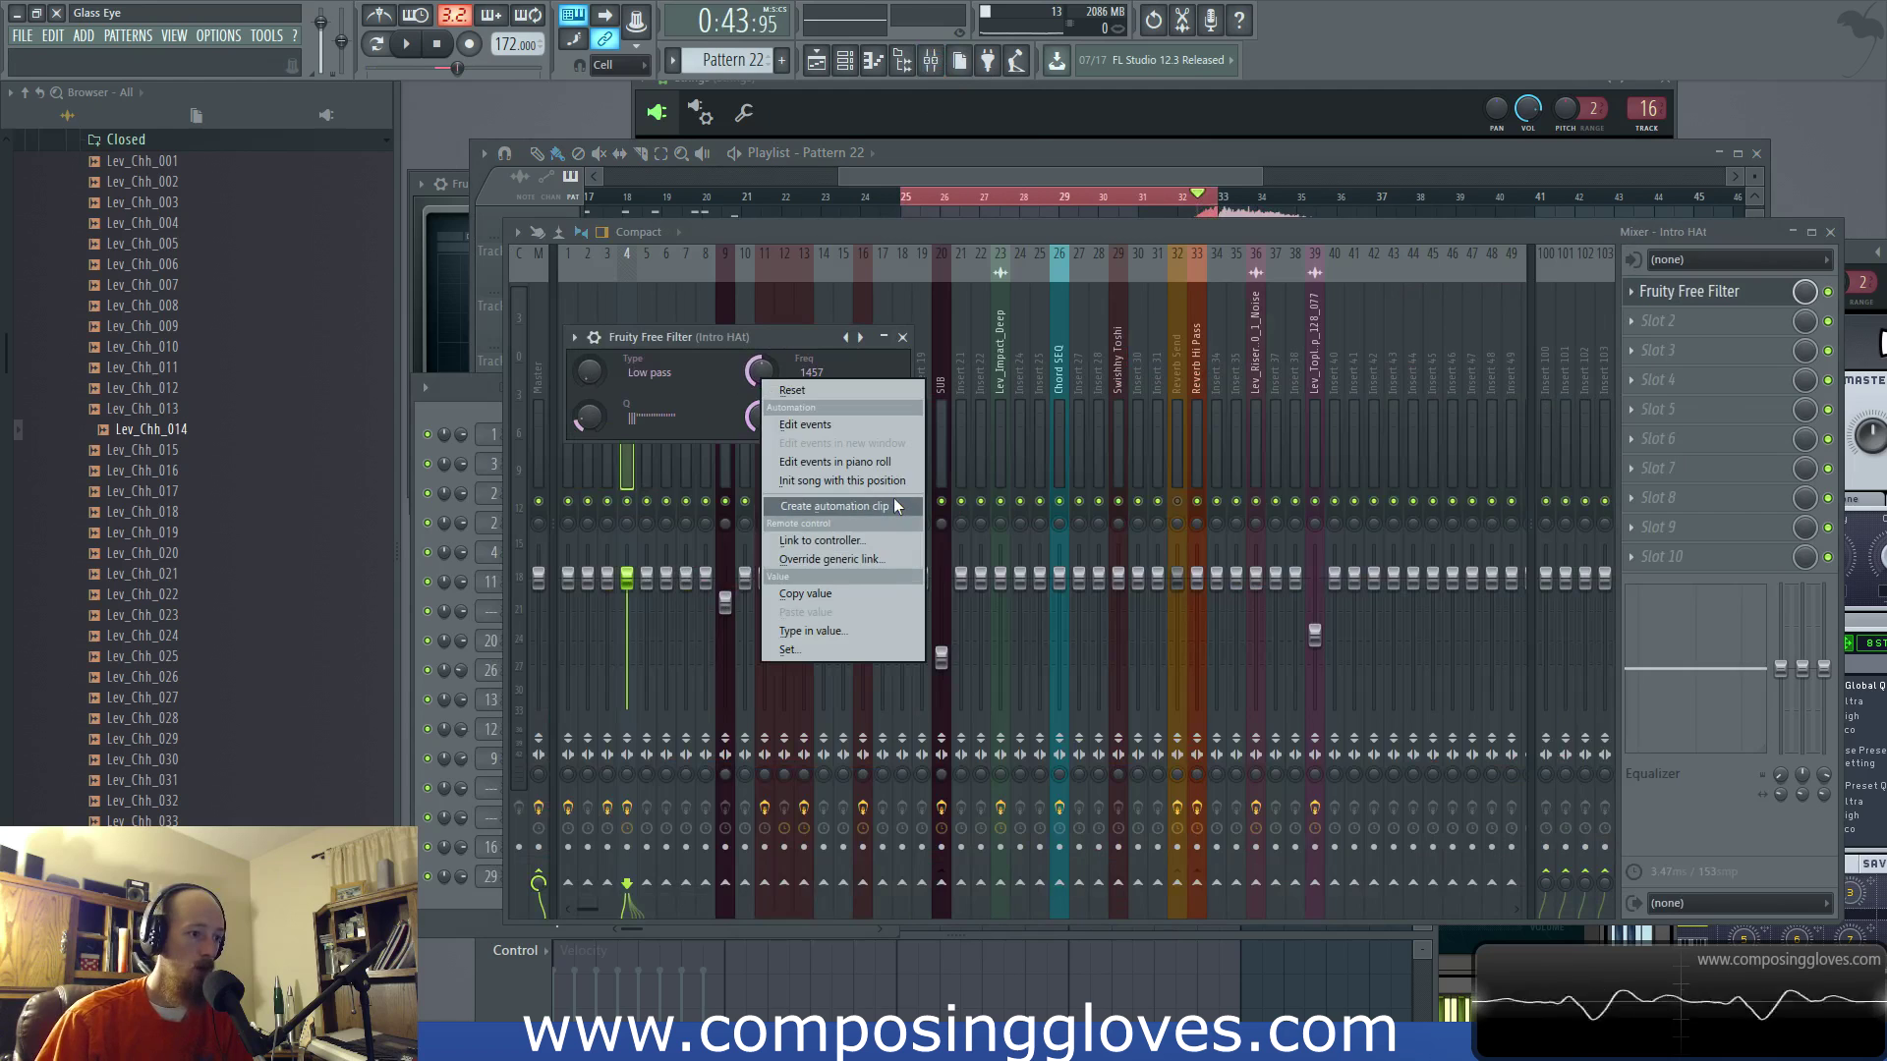
click(835, 506)
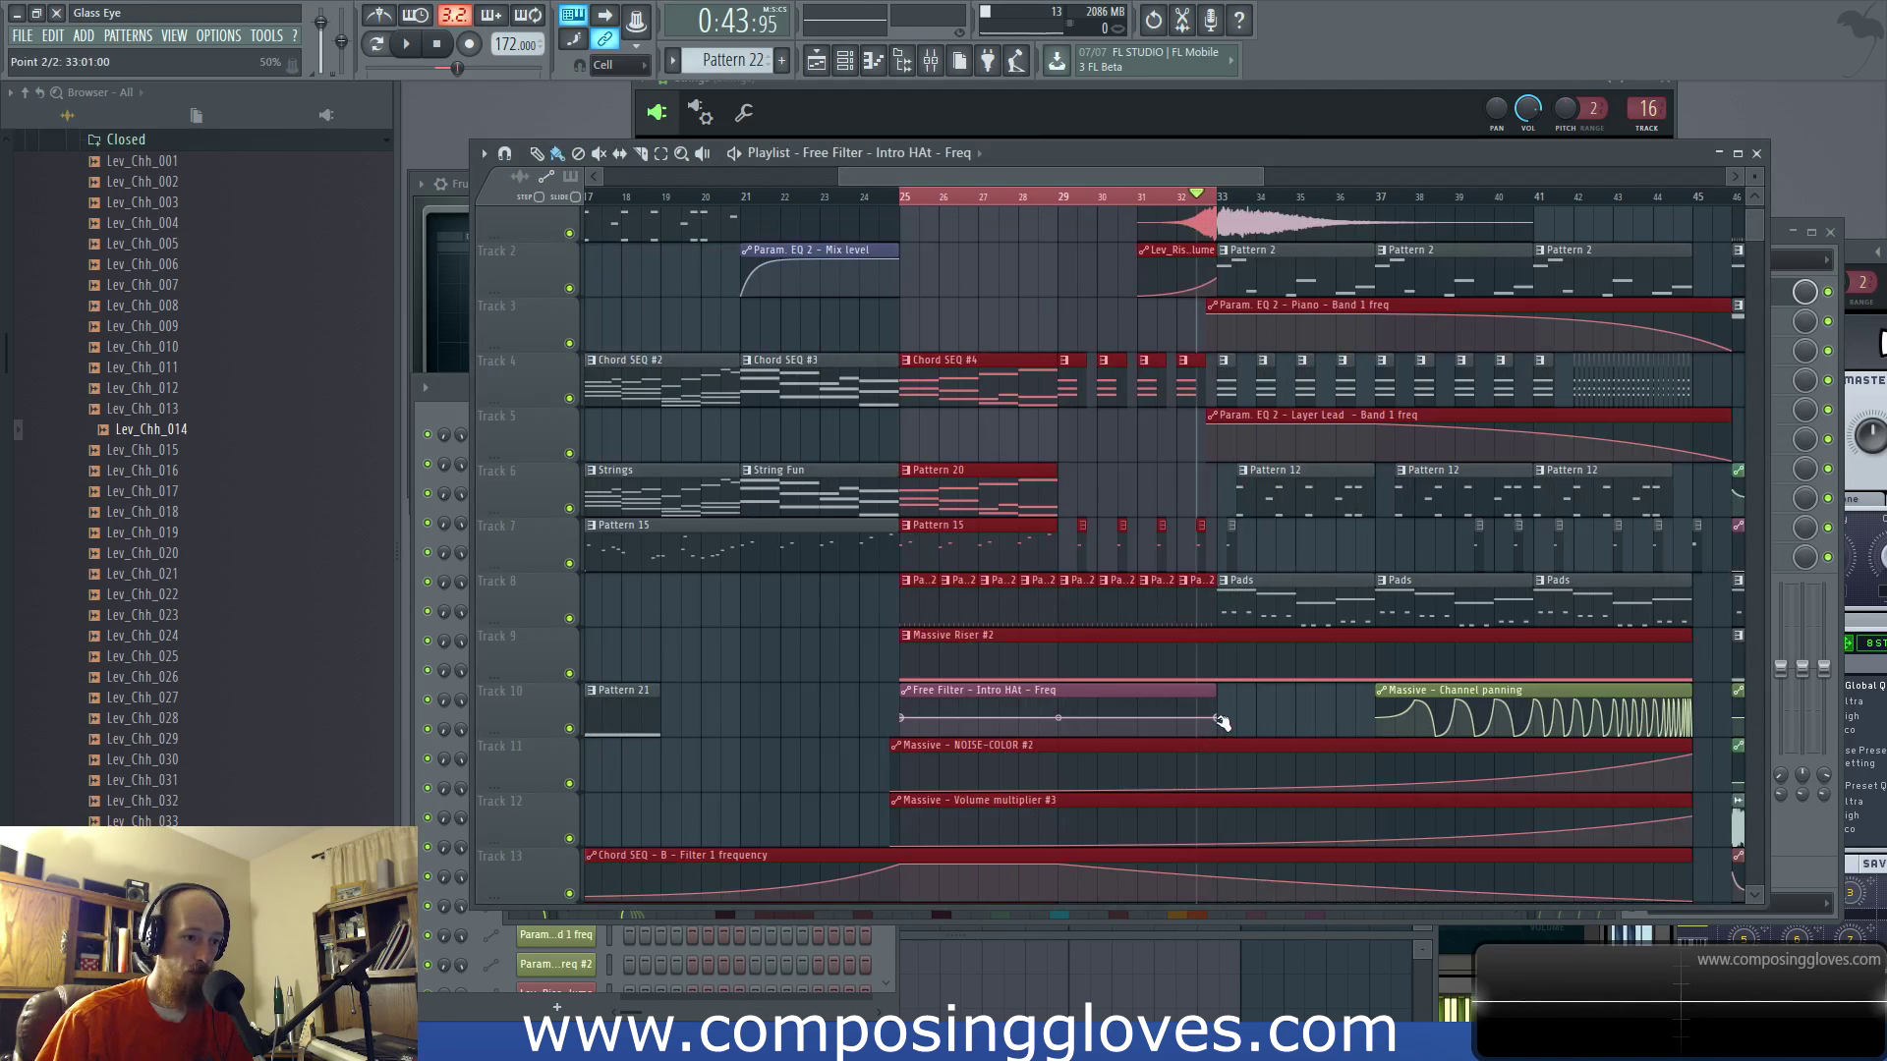
Step: Raise the end point of the Intro HAt Free Filter frequency automation at bar 33 and play back the sweep
drag(1220, 720, 1221, 702)
key(space)
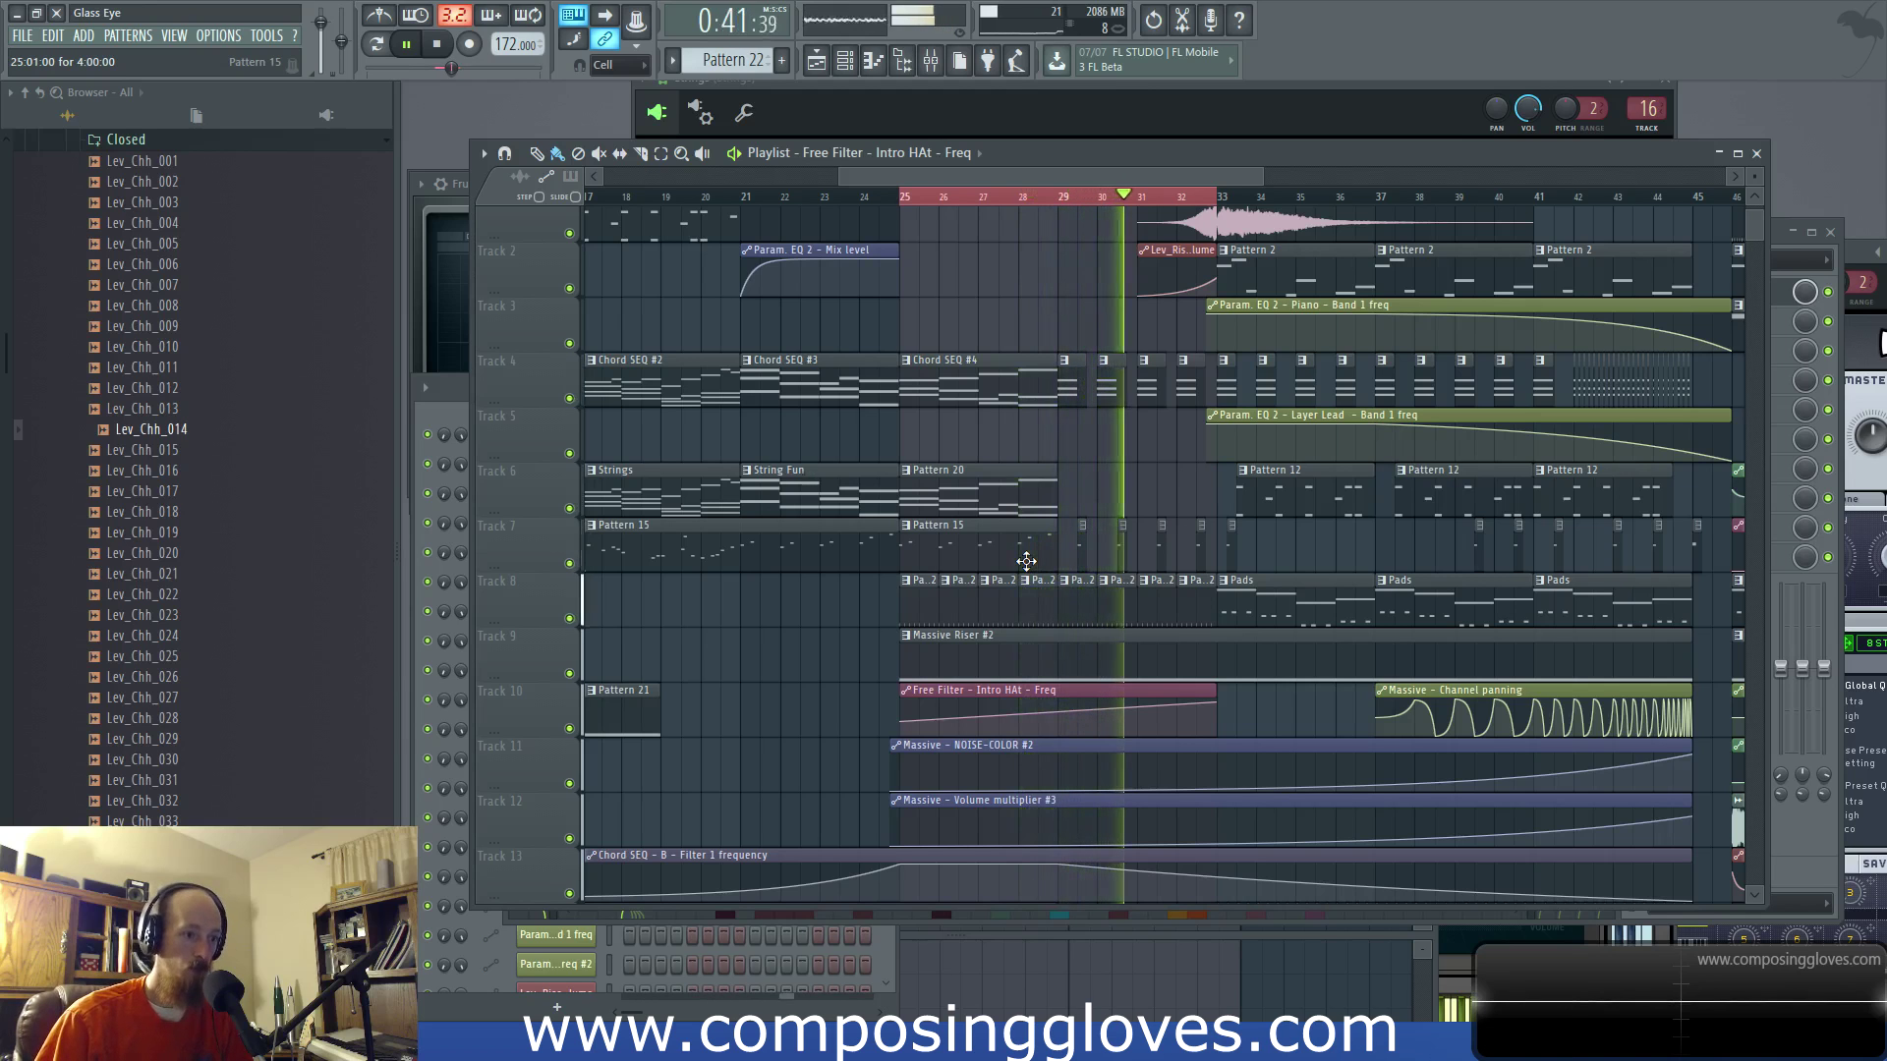
key(ctrl+d)
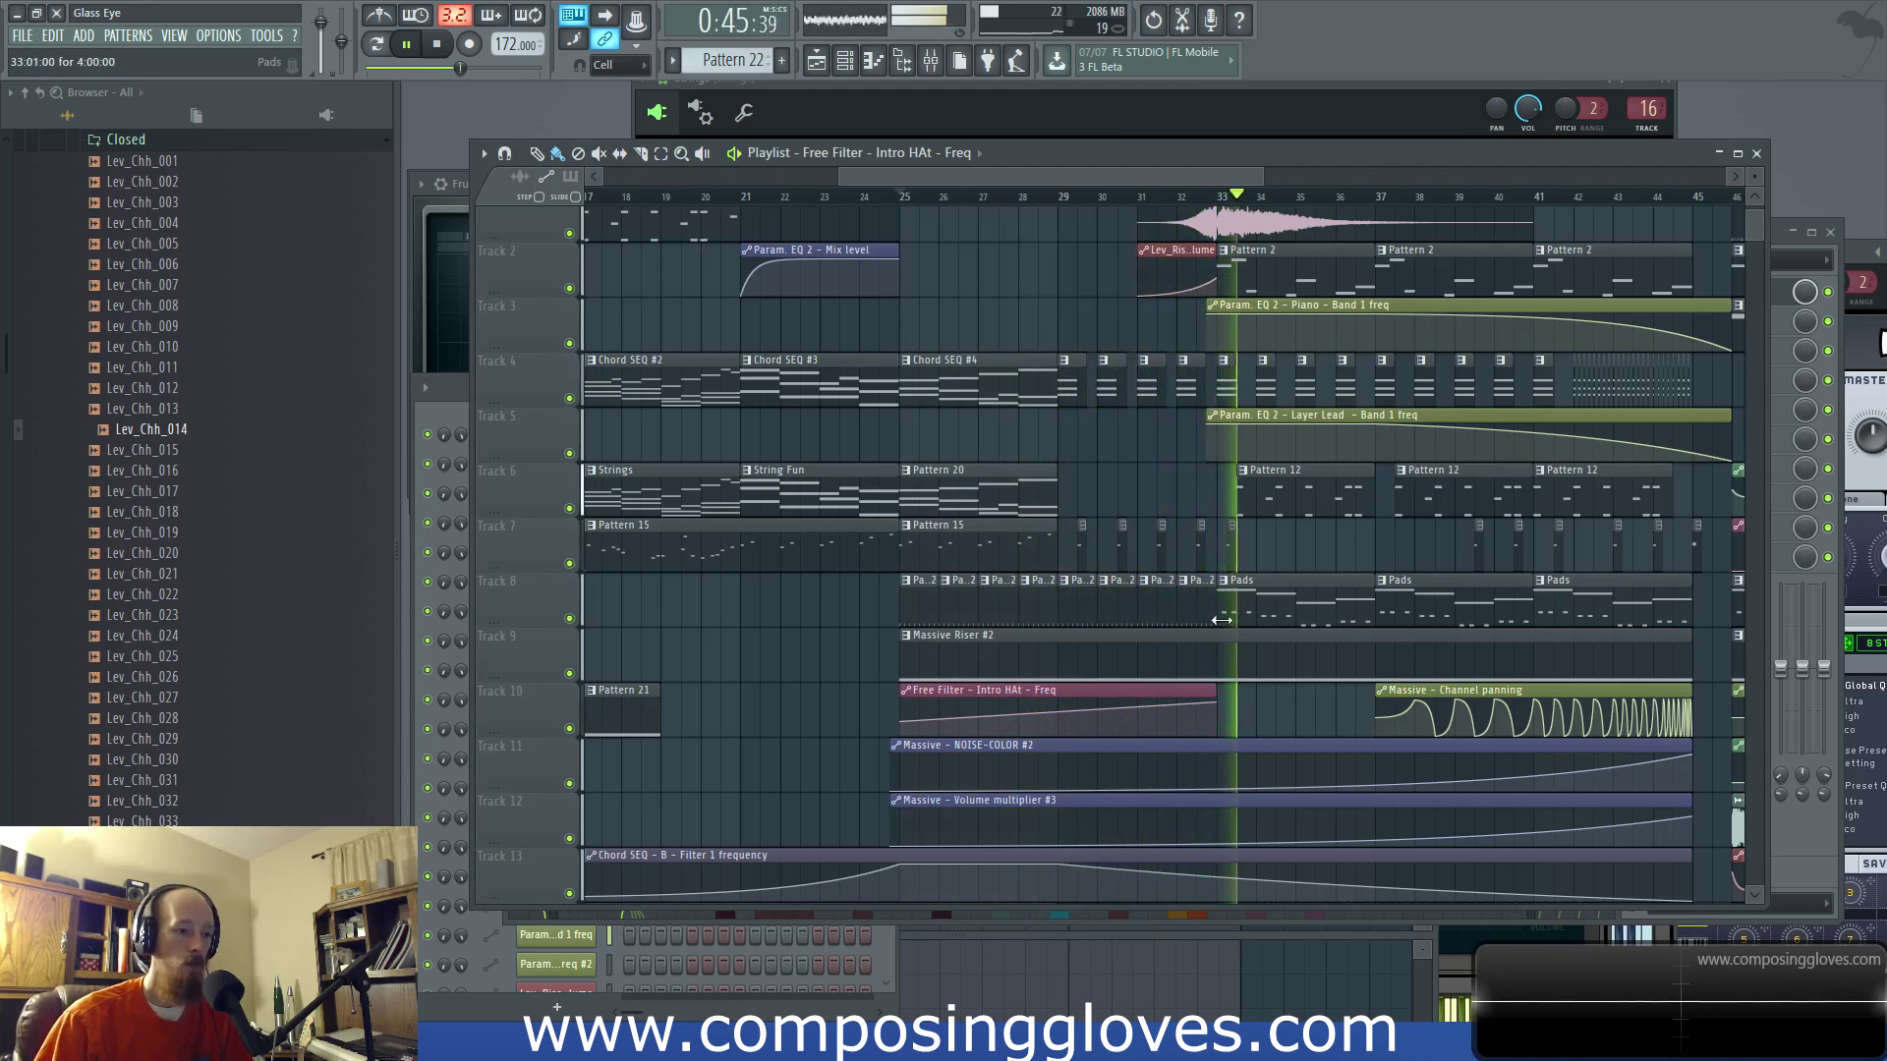
key(space)
Step: Add a peak midway through bar 28 and a dip late in bar 29 to the Intro HAt filter frequency automation
drag(912, 602, 1207, 621)
ctrl+click(1078, 621)
scroll(950, 599, up, 3)
key(space)
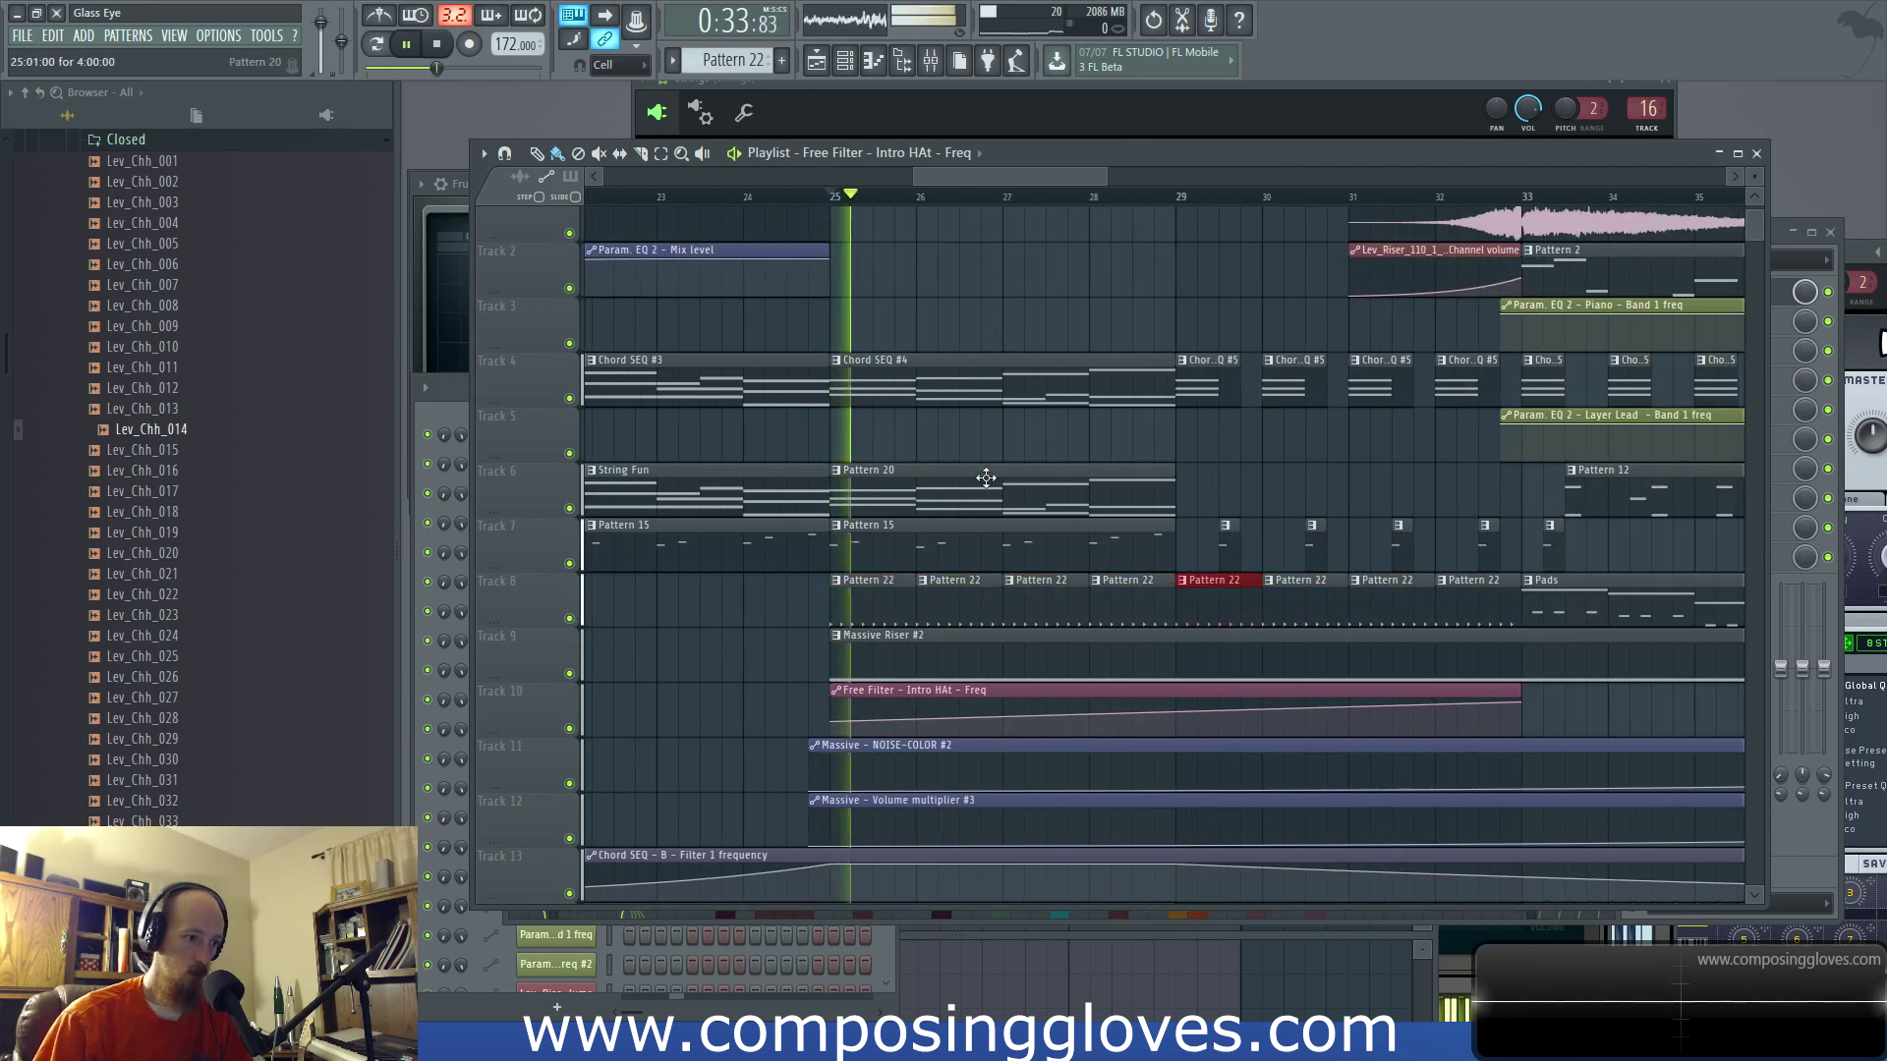
right_click(1132, 705)
right_click(1241, 724)
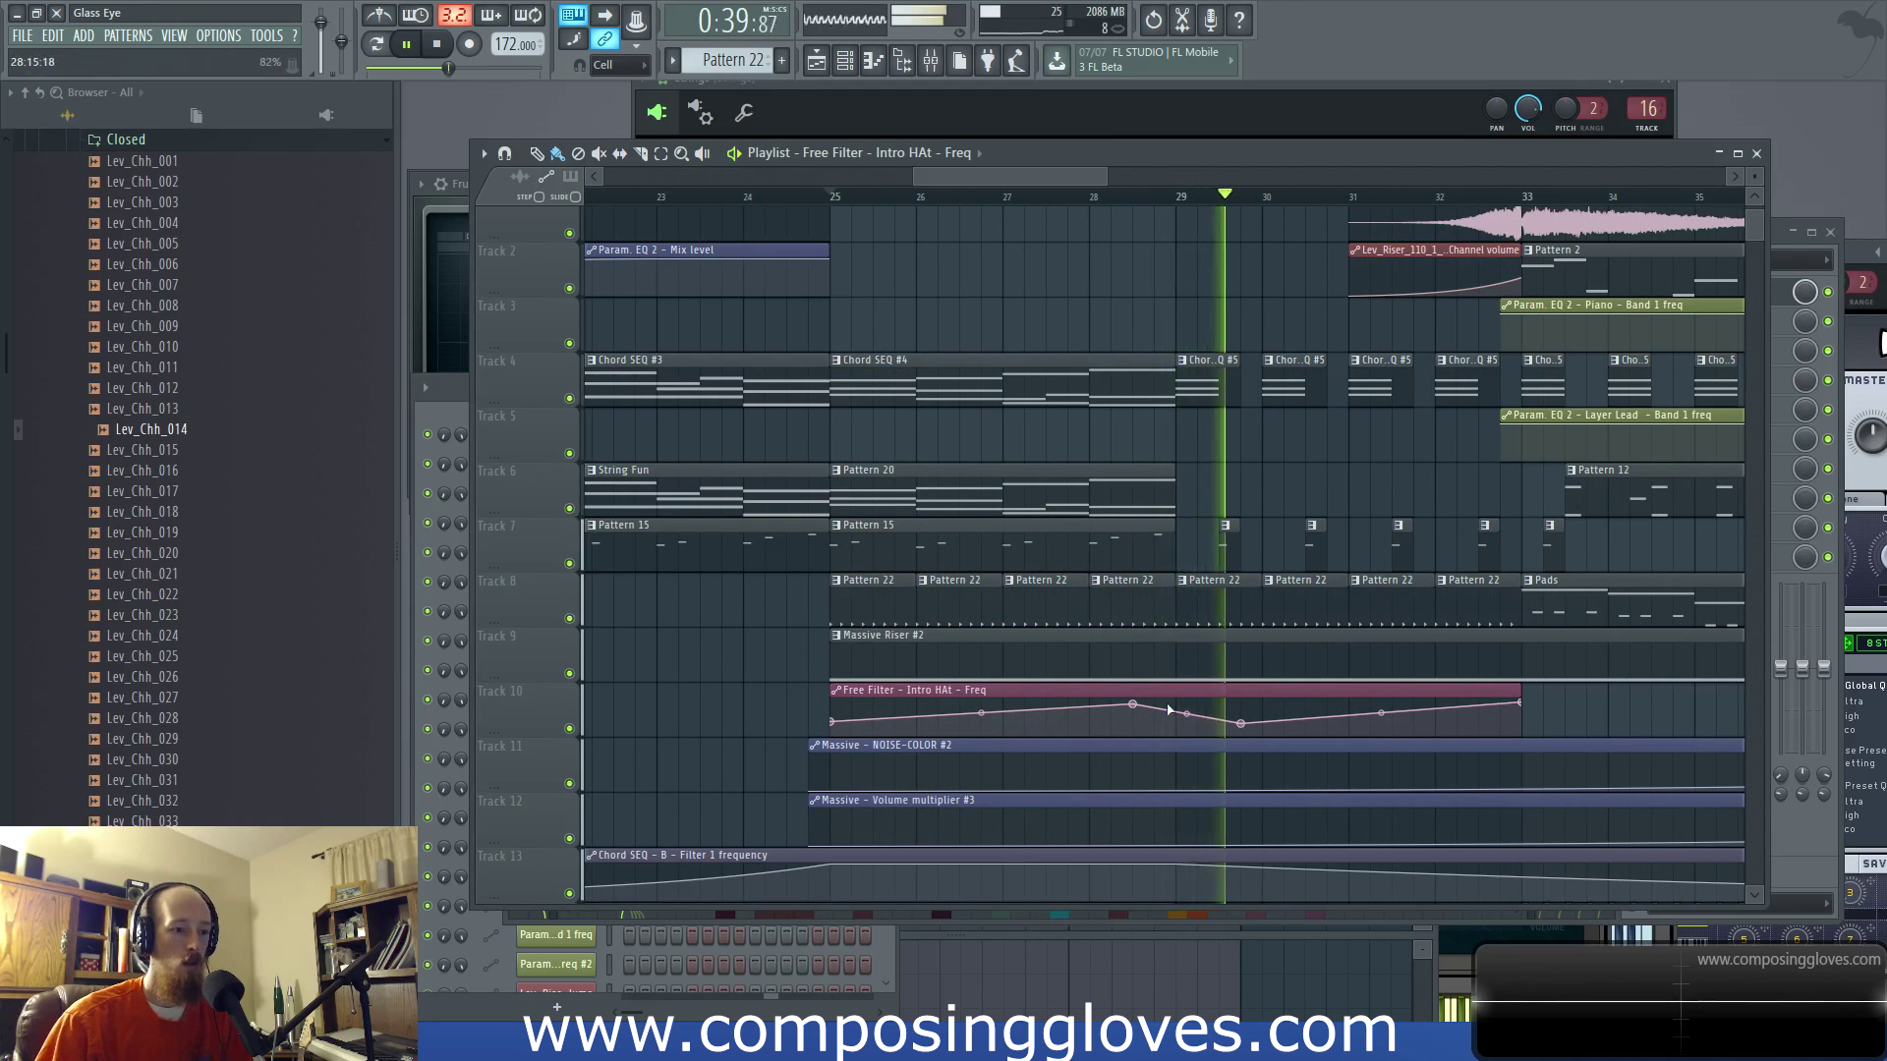
key(space)
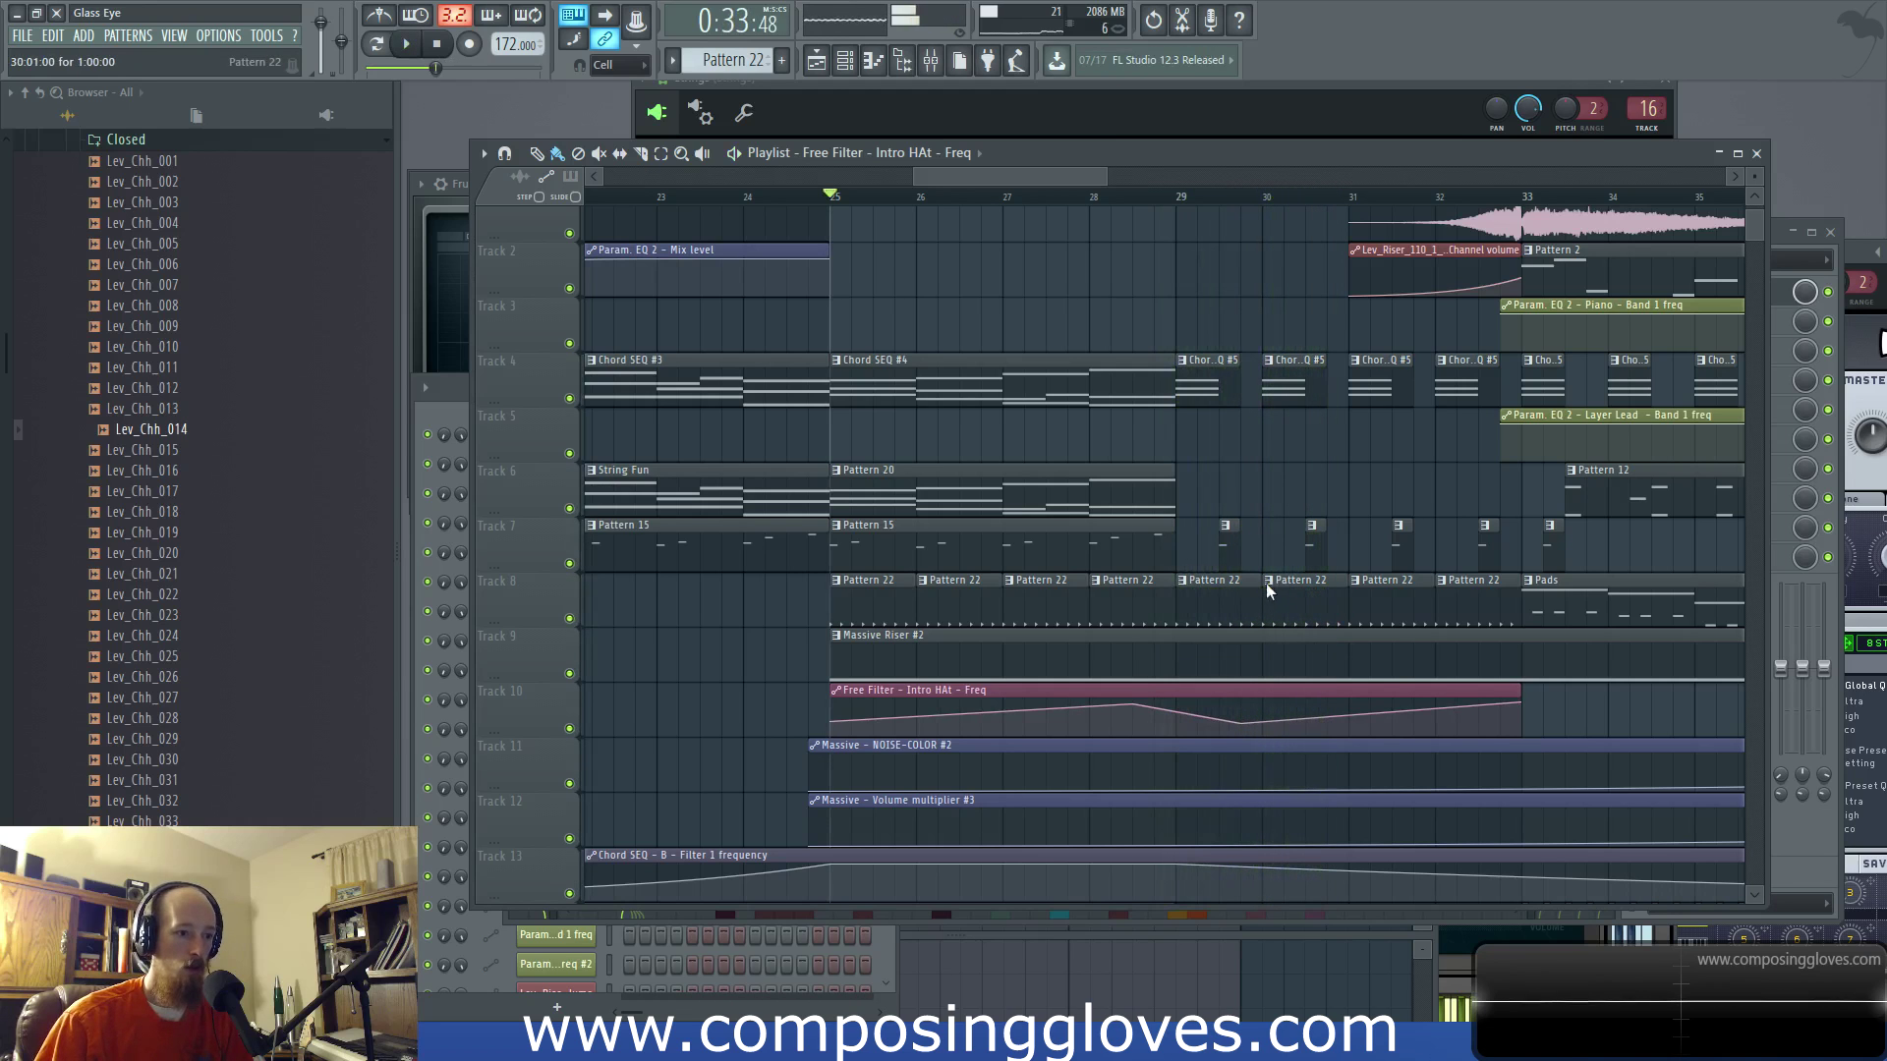
Step: Make the Pattern 22 clip at bar 30 unique, add an Intro HAt hit on step 14, and audition the variation
click(1270, 581)
click(1307, 704)
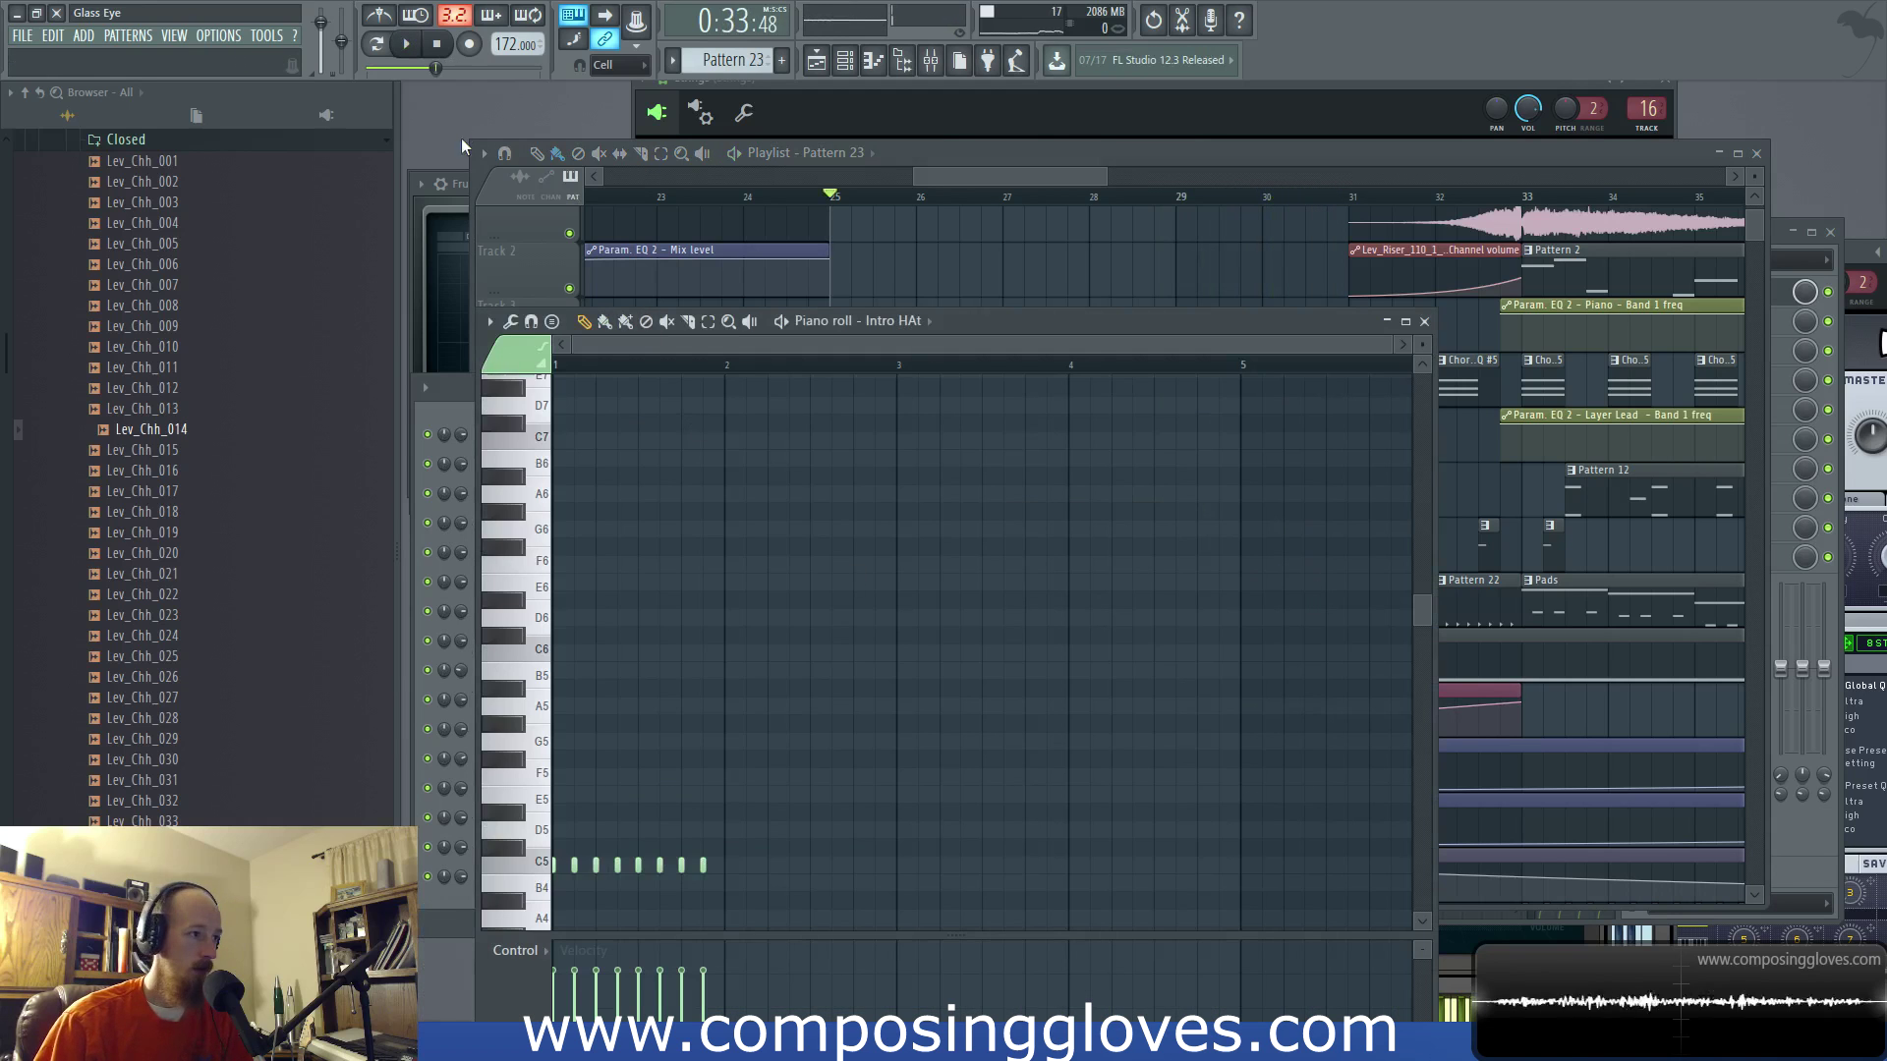
key(F6)
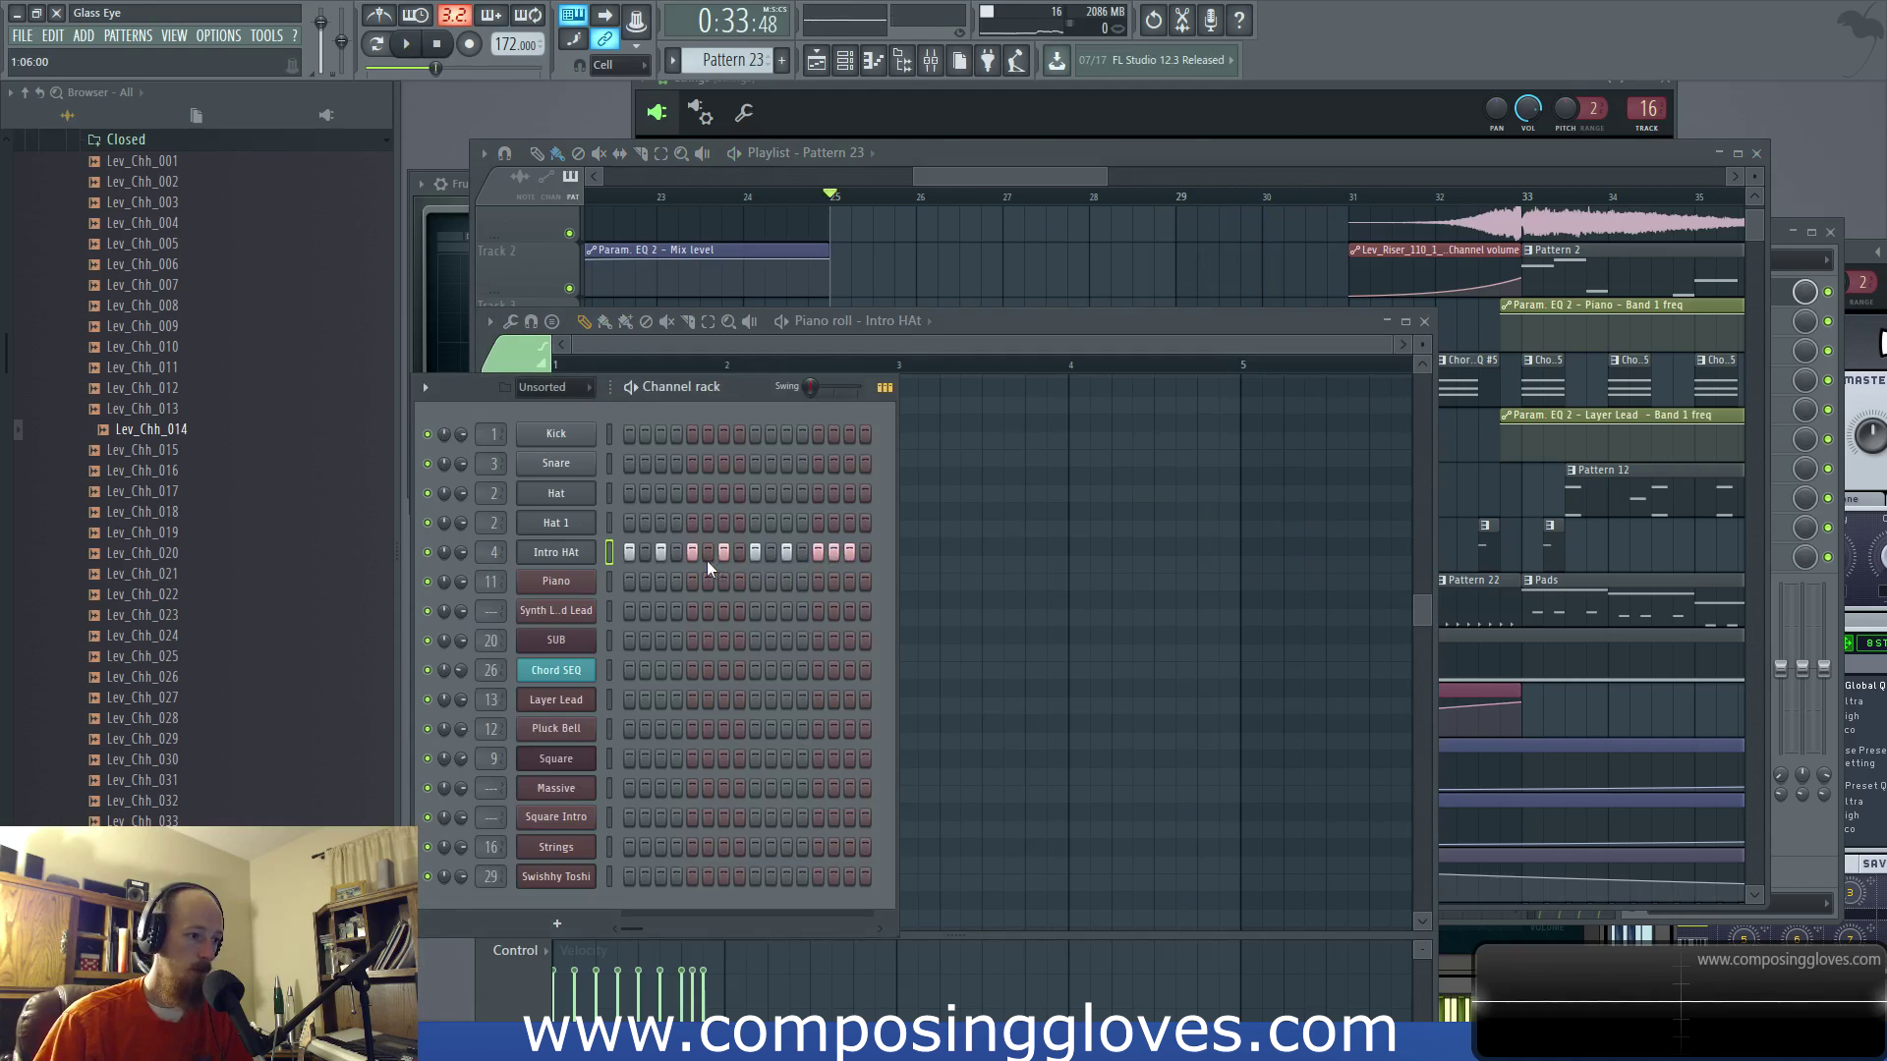
click(983, 178)
click(1174, 200)
drag(1269, 470, 1128, 506)
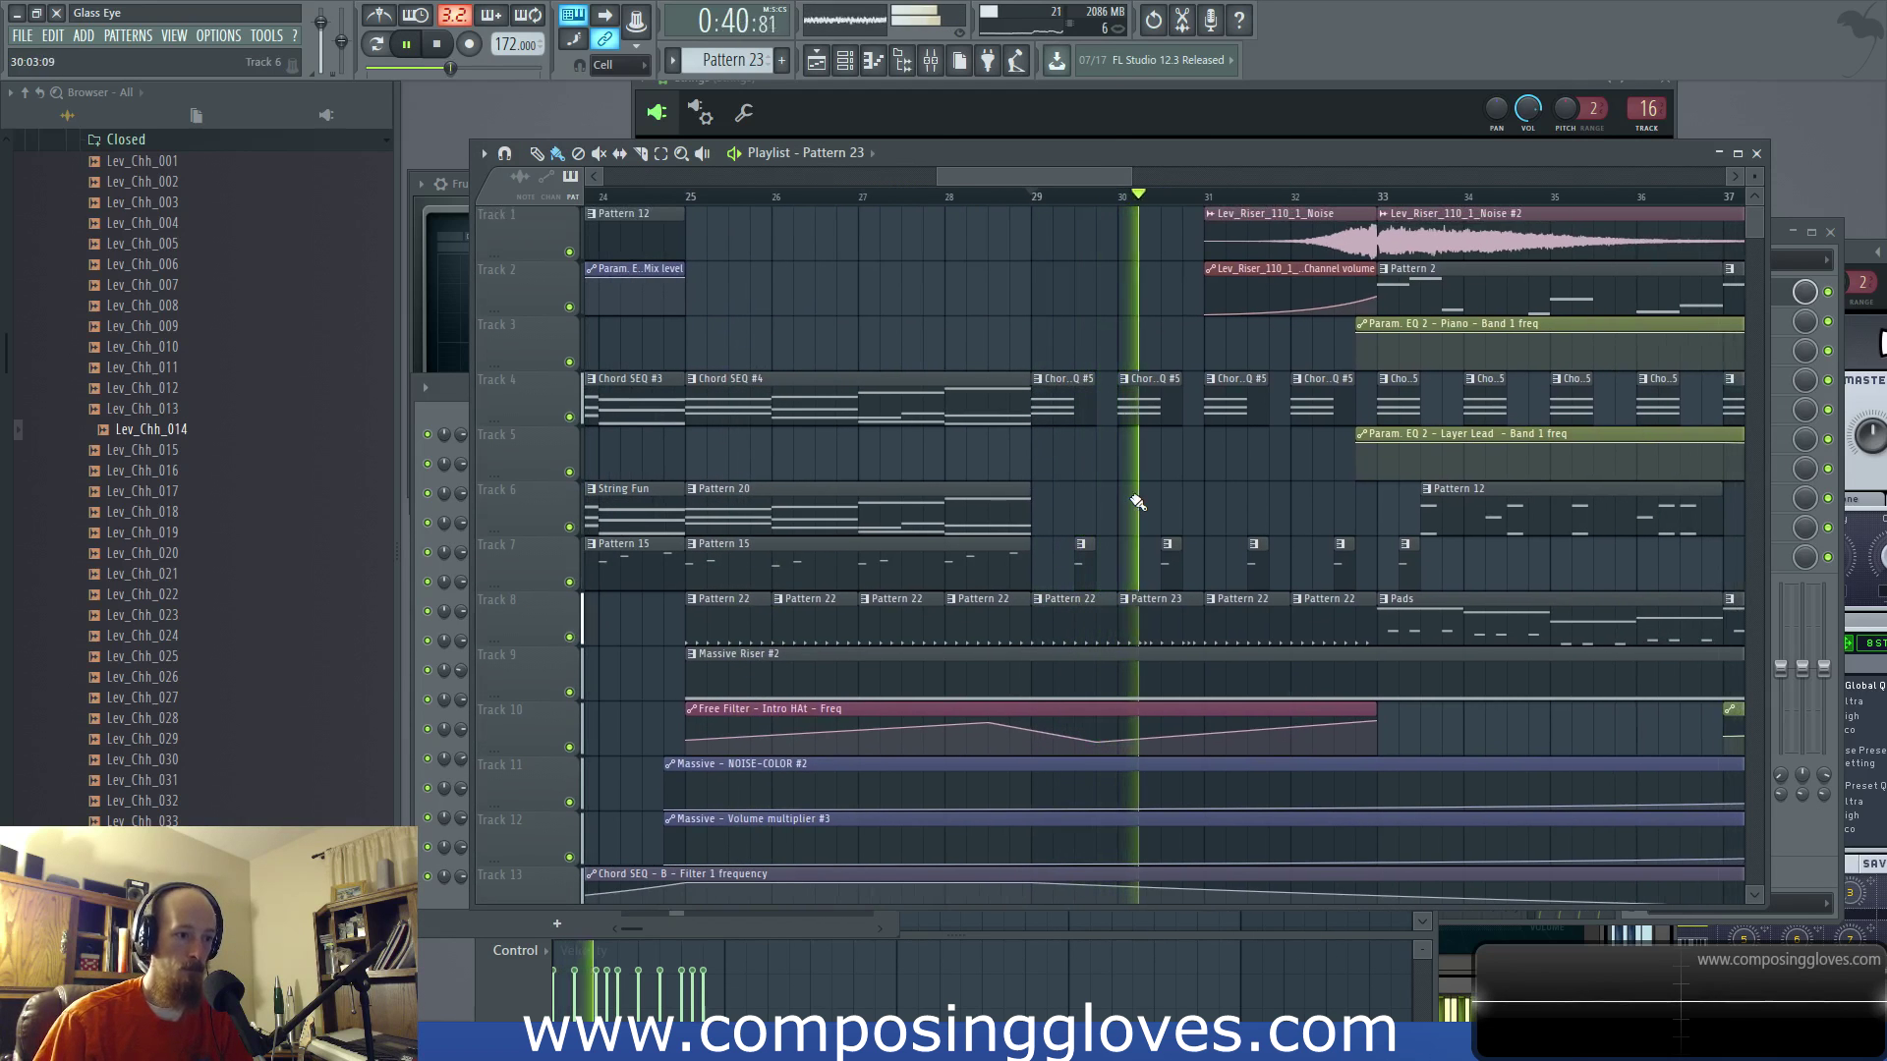
key(space)
Step: Replace the Track 8 clip at bar 32 with Pattern 23 and play the section from bar 29
right_click(1310, 619)
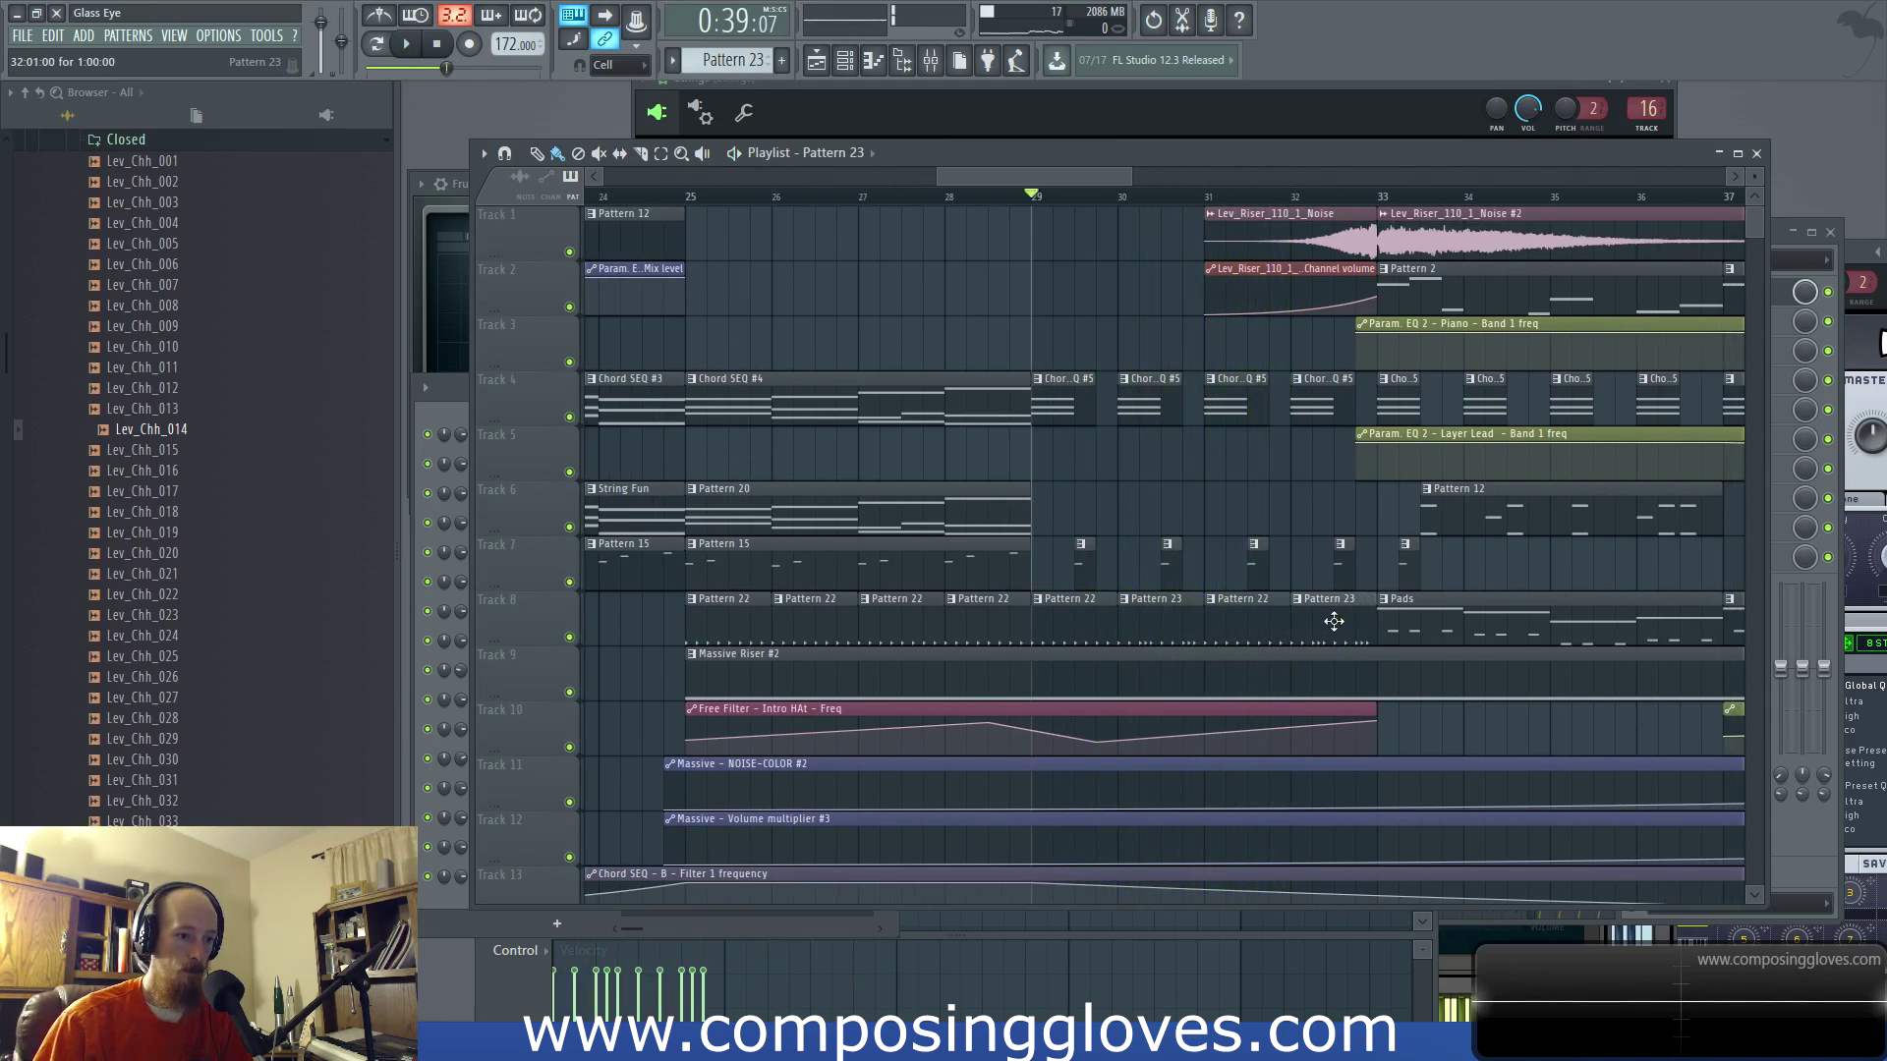
key(space)
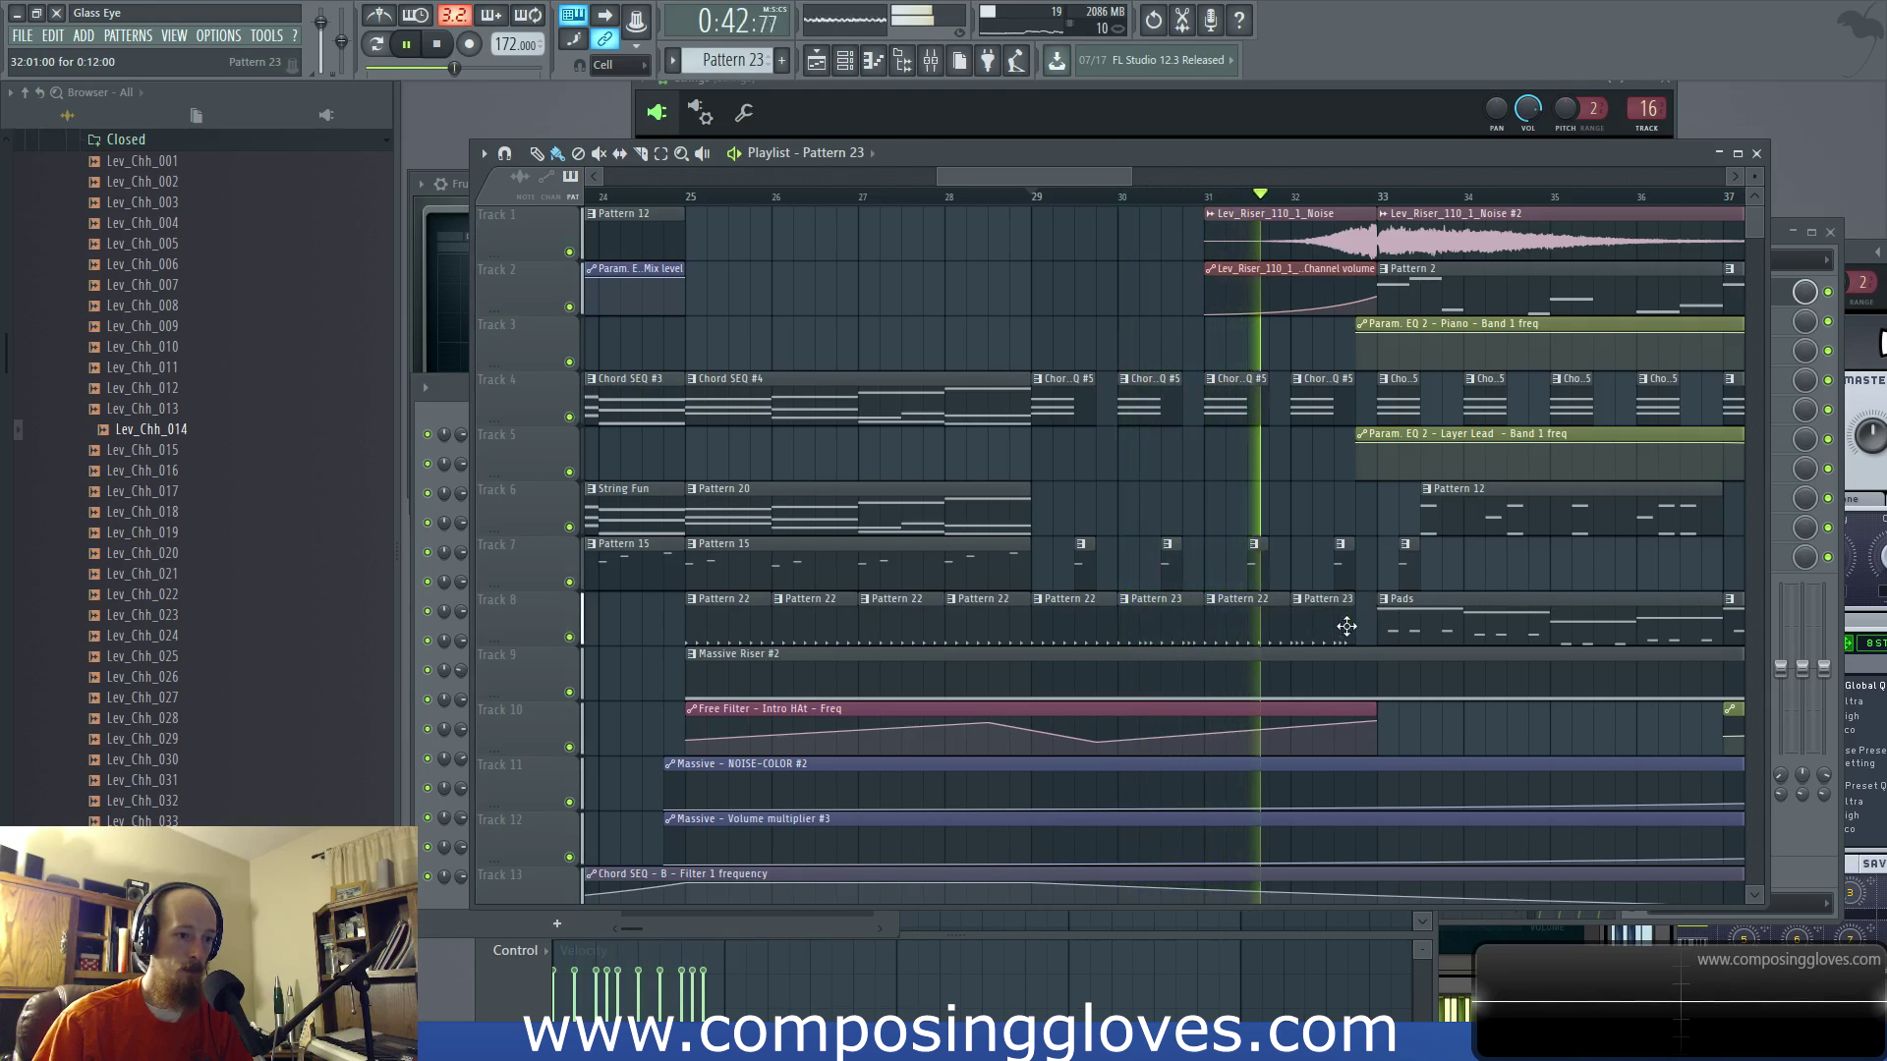
key(space)
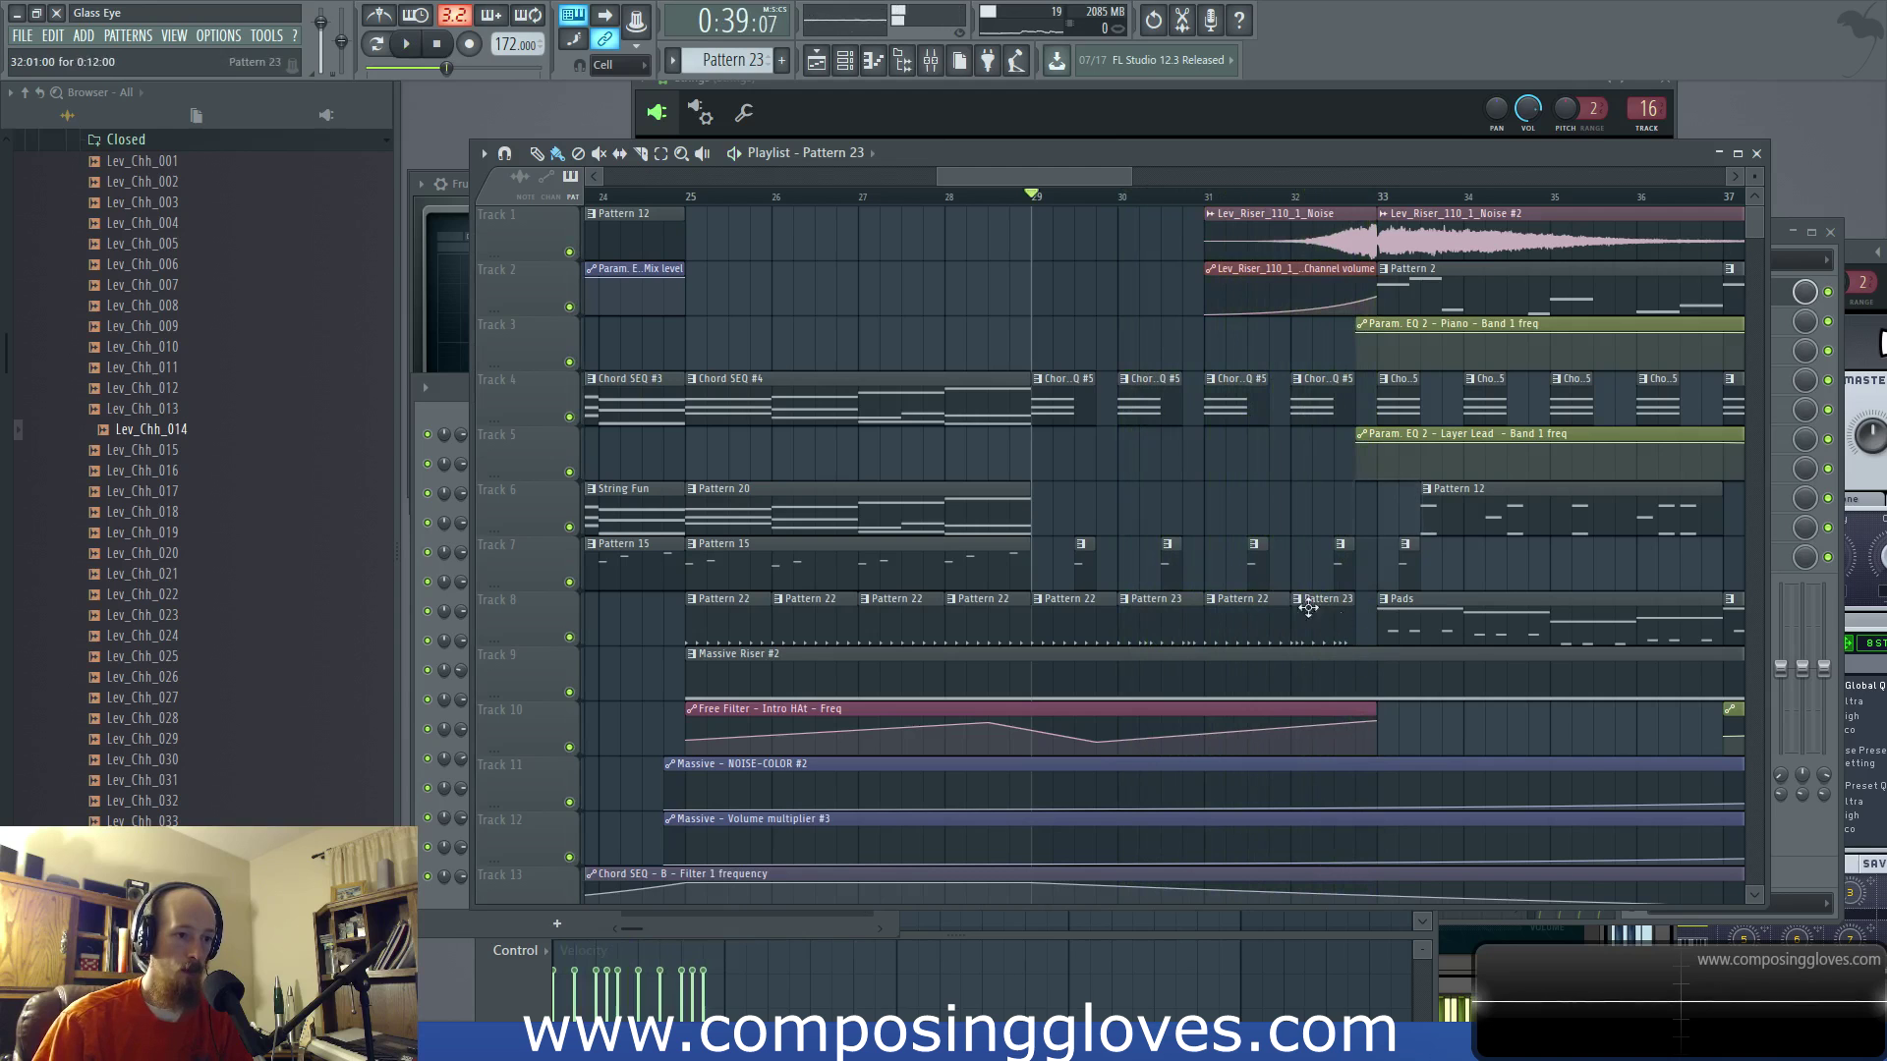
Step: Make the Track 8 clip at bar 32 unique, add Intro HAt hits on steps 2, 10 and 16, and audition it
click(1297, 602)
click(1374, 724)
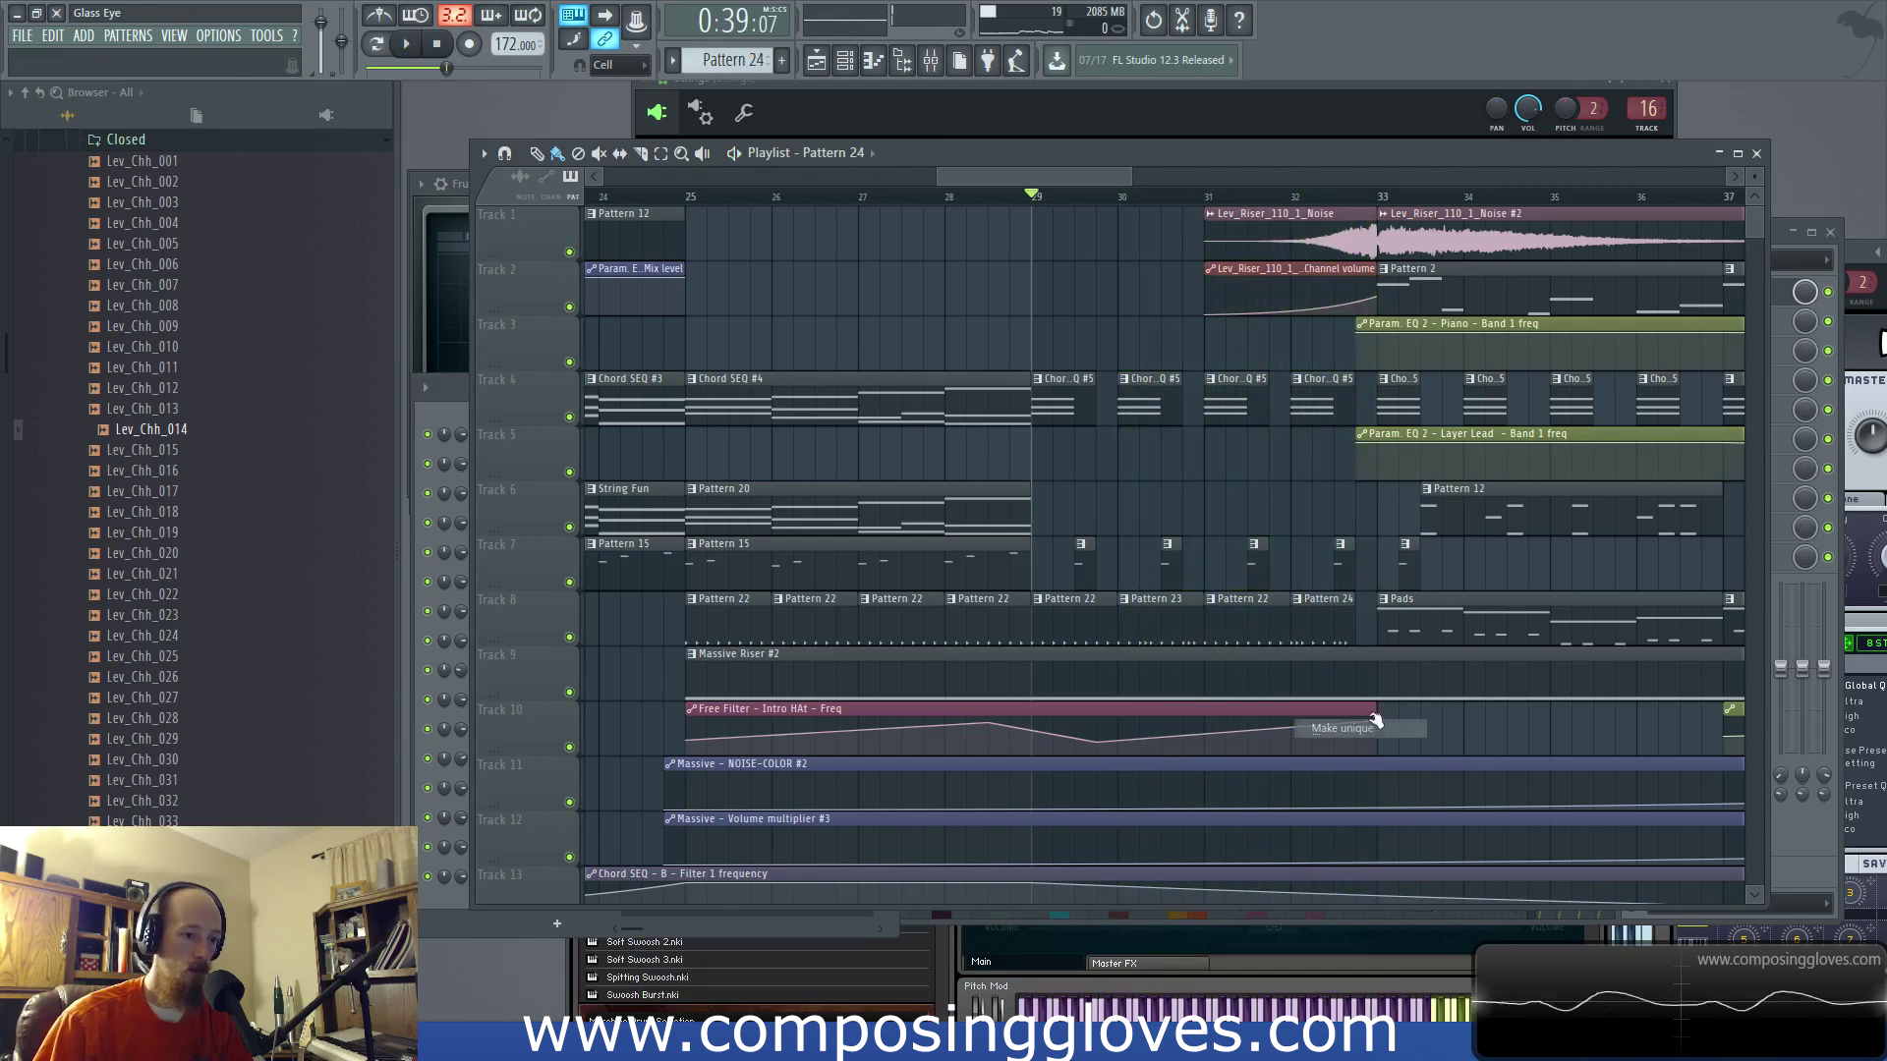
double_click(1340, 633)
key(F6)
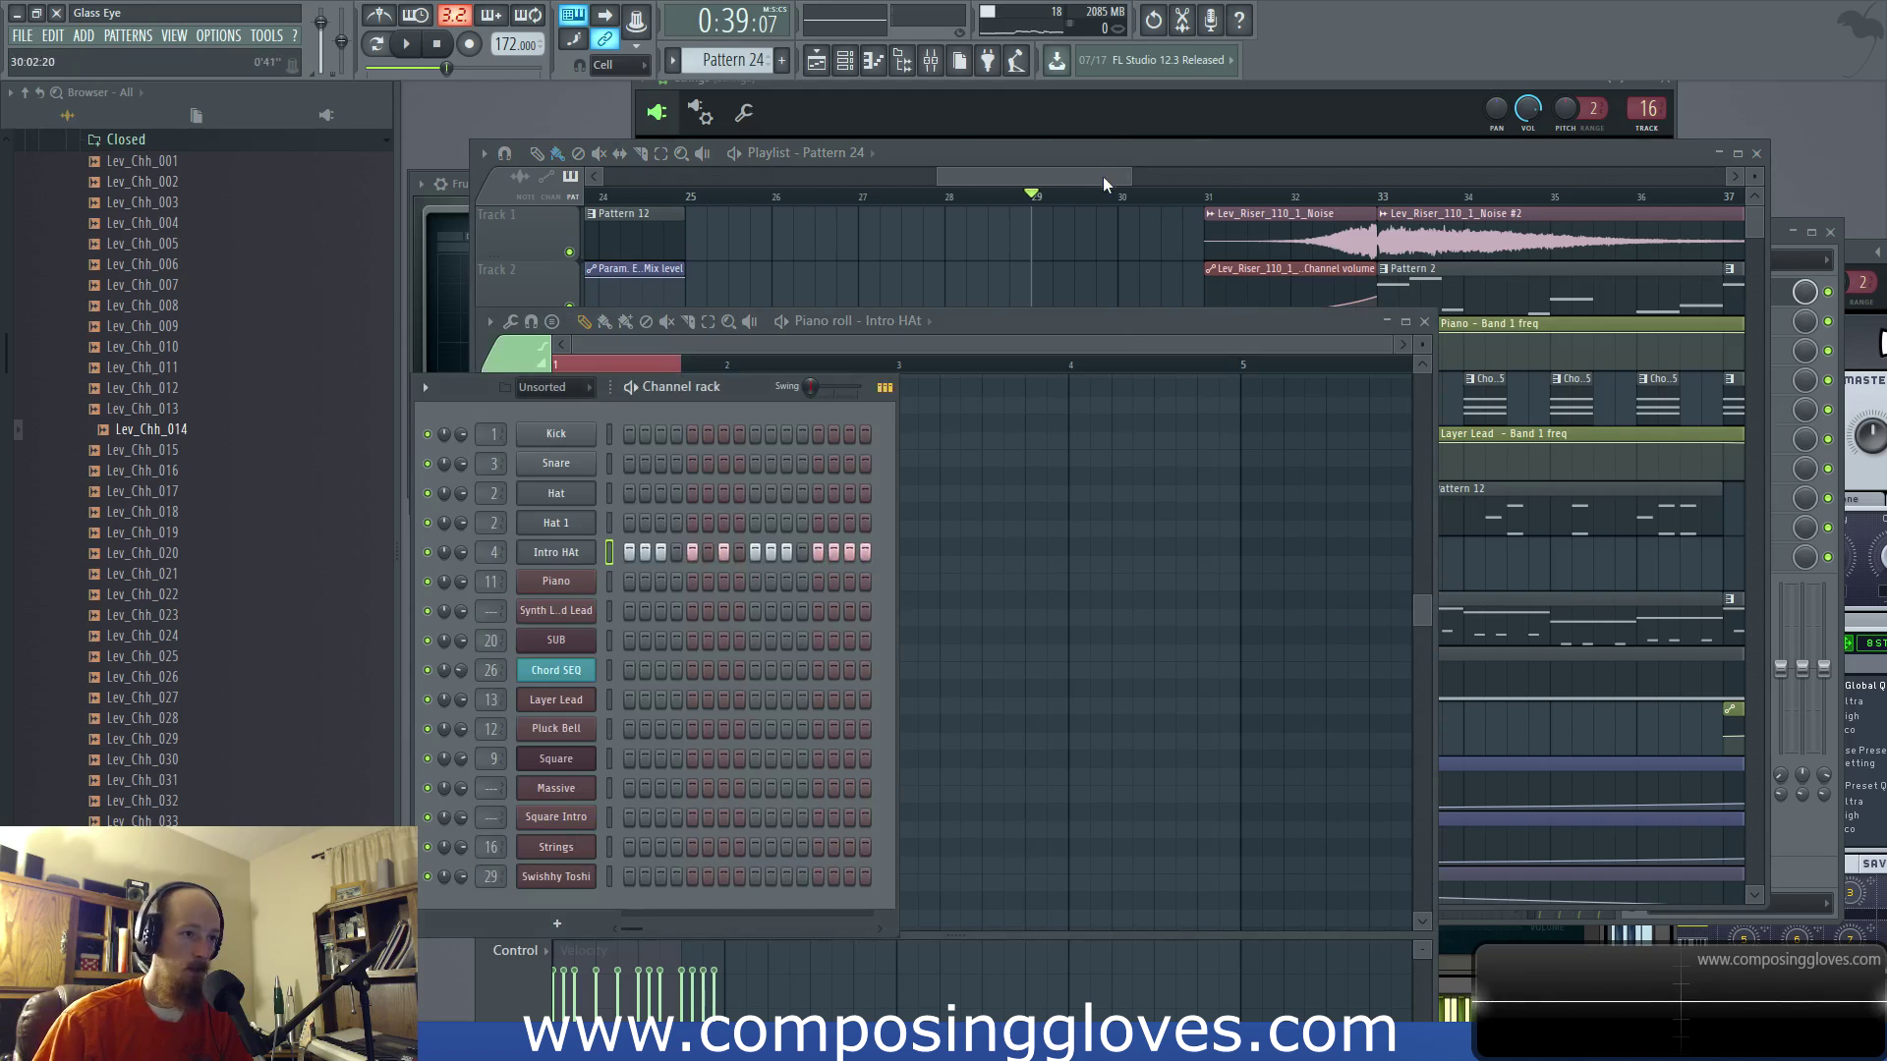
drag(1103, 175, 1113, 176)
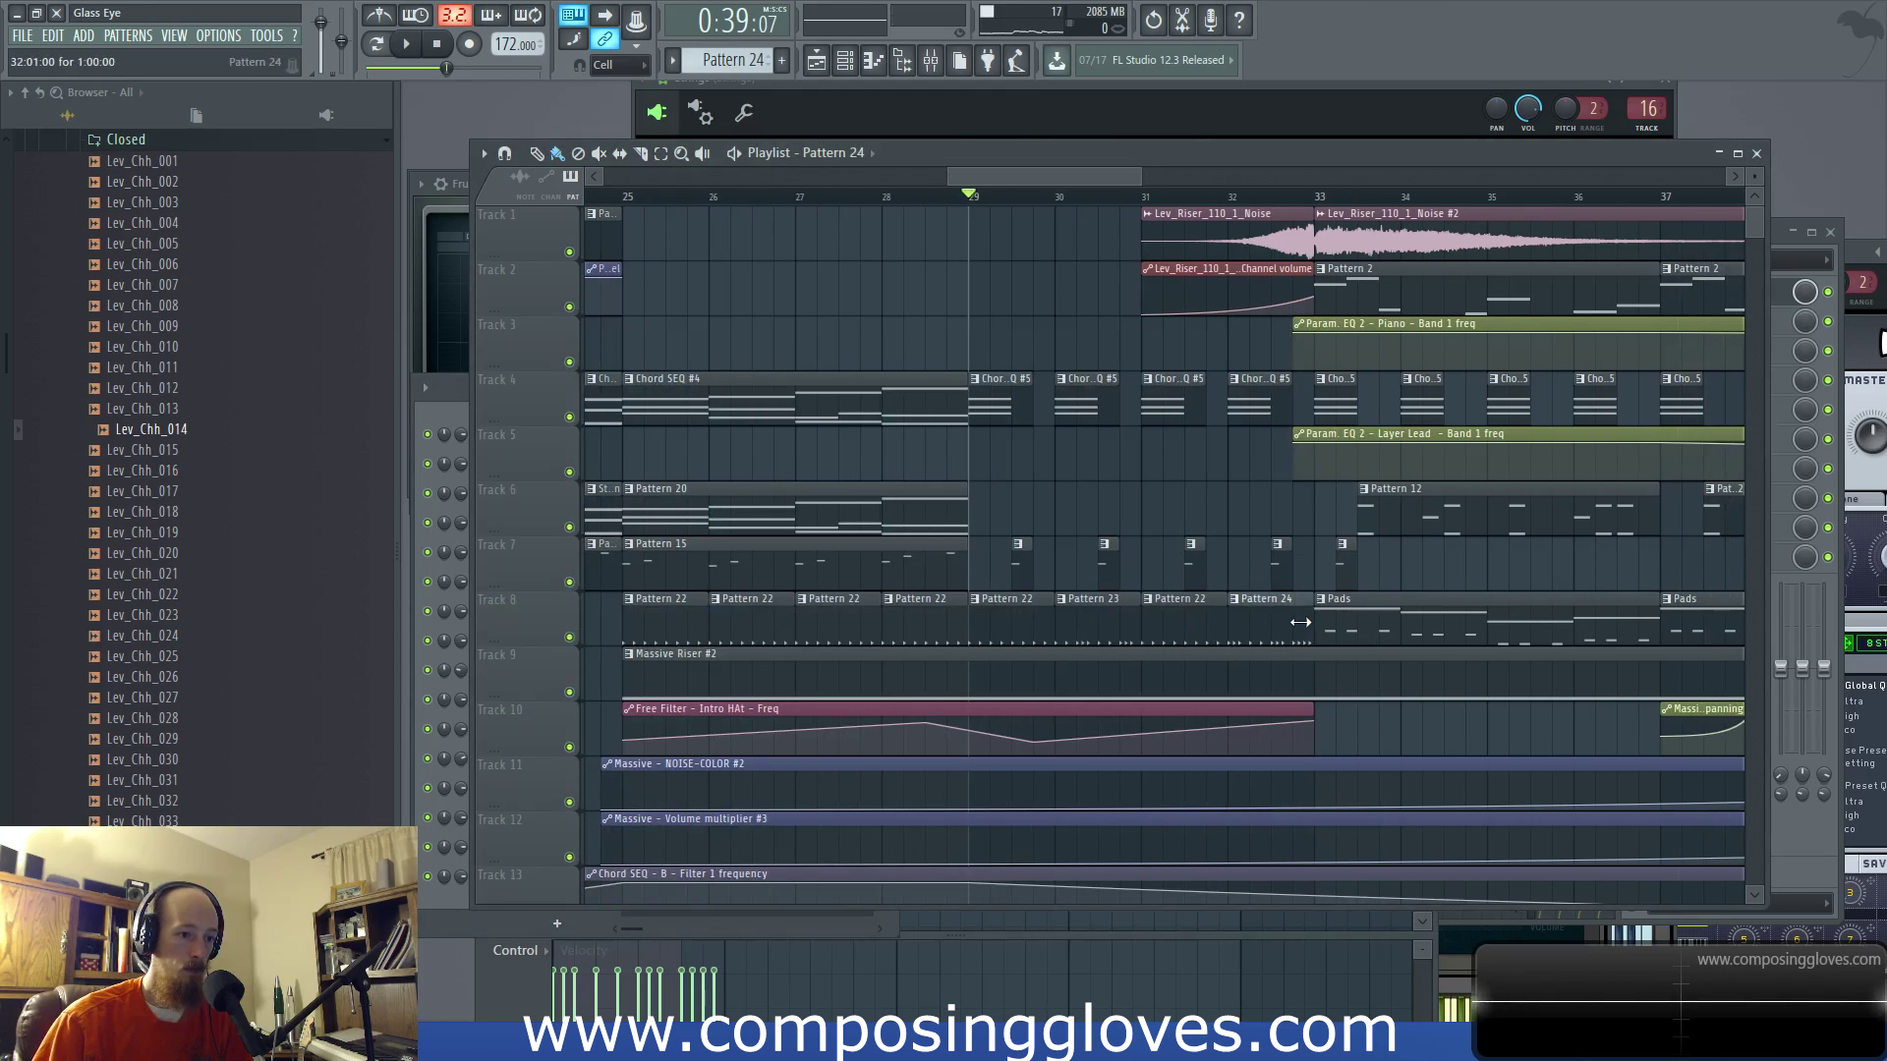
key(space)
scroll(1282, 585, up, 2)
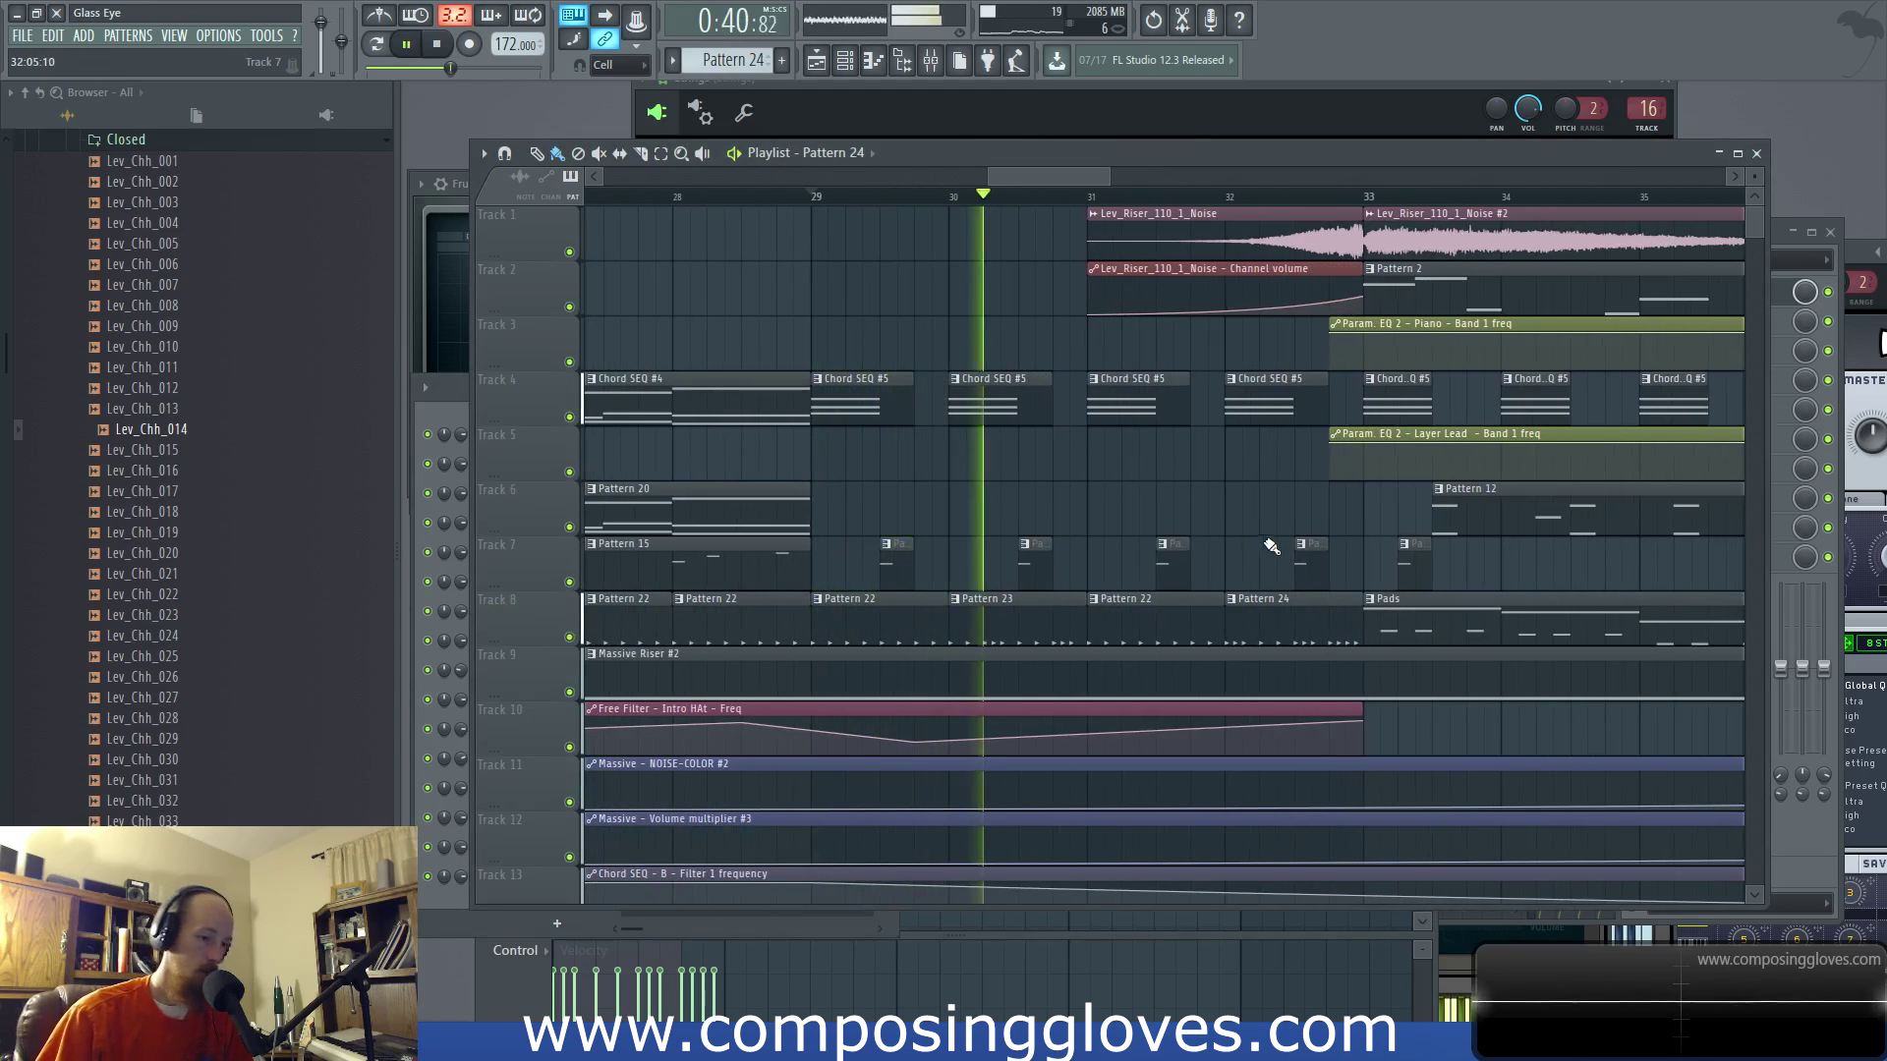
Step: Fine-tune the Intro HAt filter automation's end point at bar 33 and play through the transition
scroll(1271, 547, down, 1)
click(1254, 714)
right_click(1254, 714)
drag(1250, 715, 1250, 710)
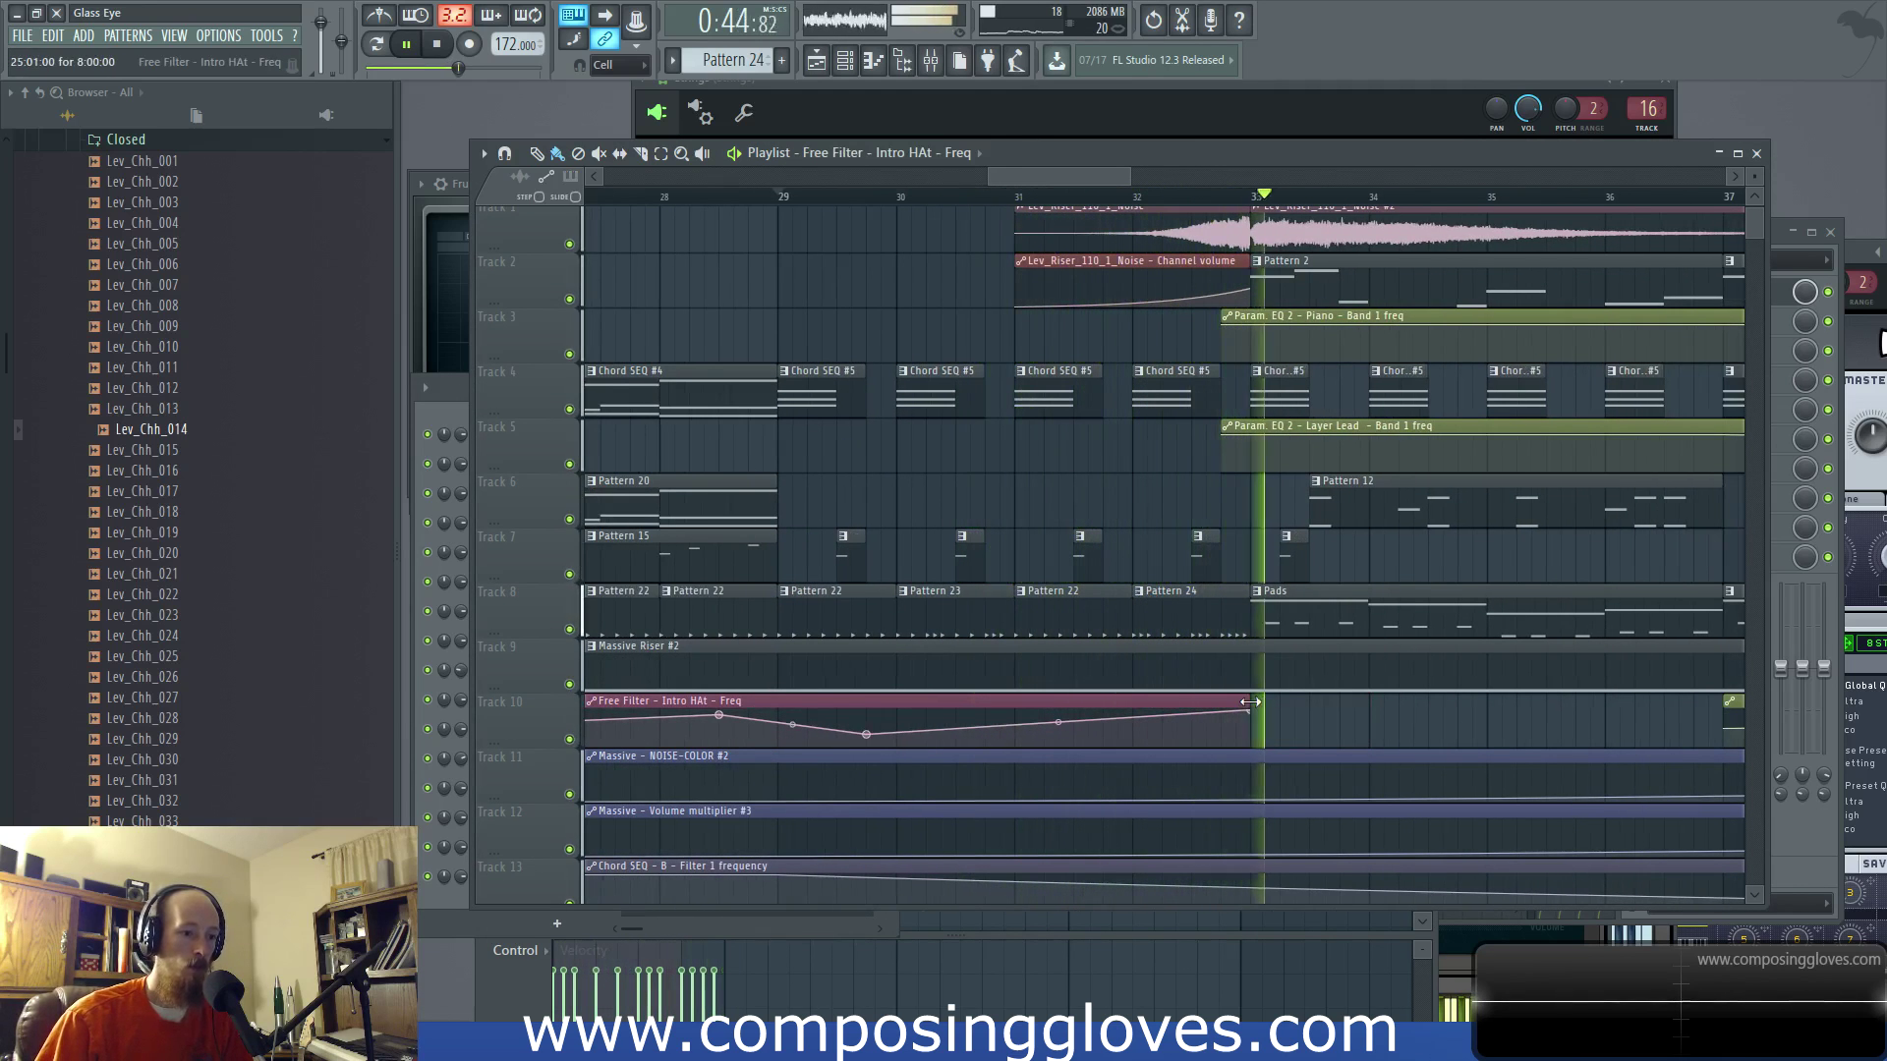
scroll(1145, 556, down, 3)
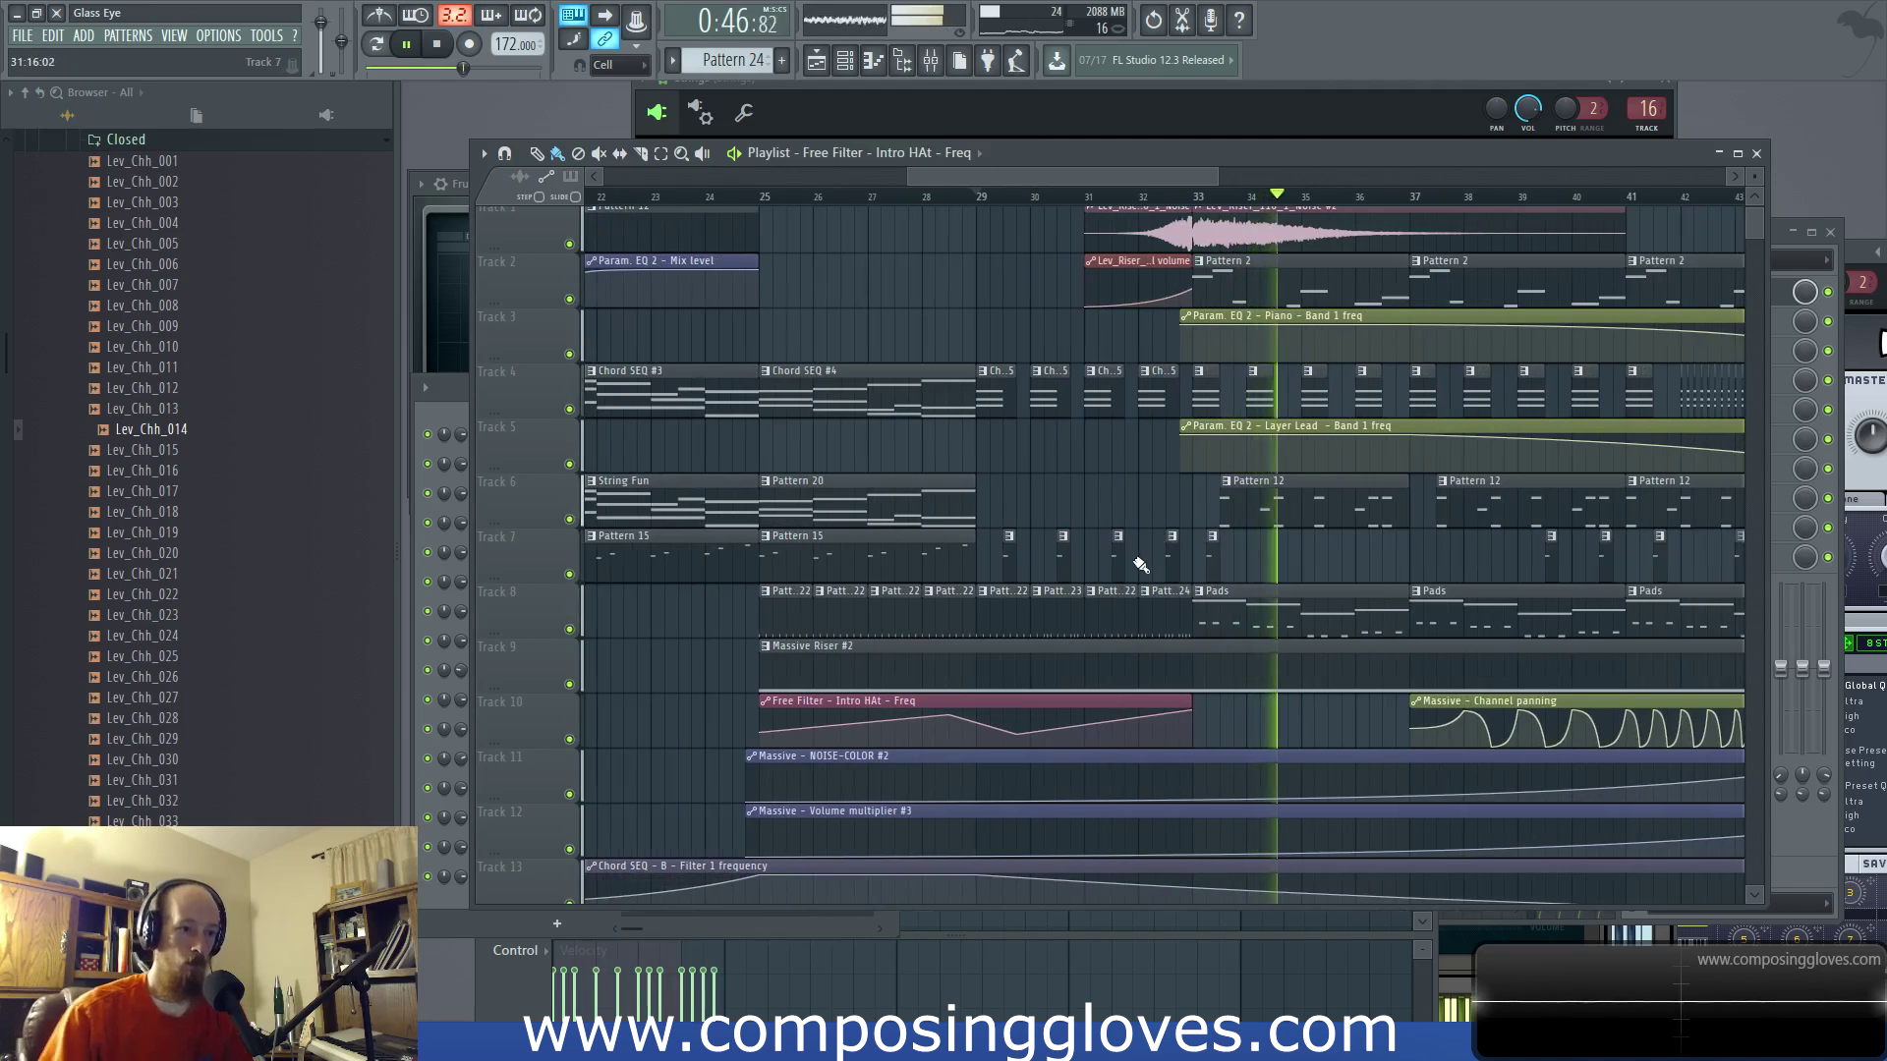
scroll(1256, 538, down, 1)
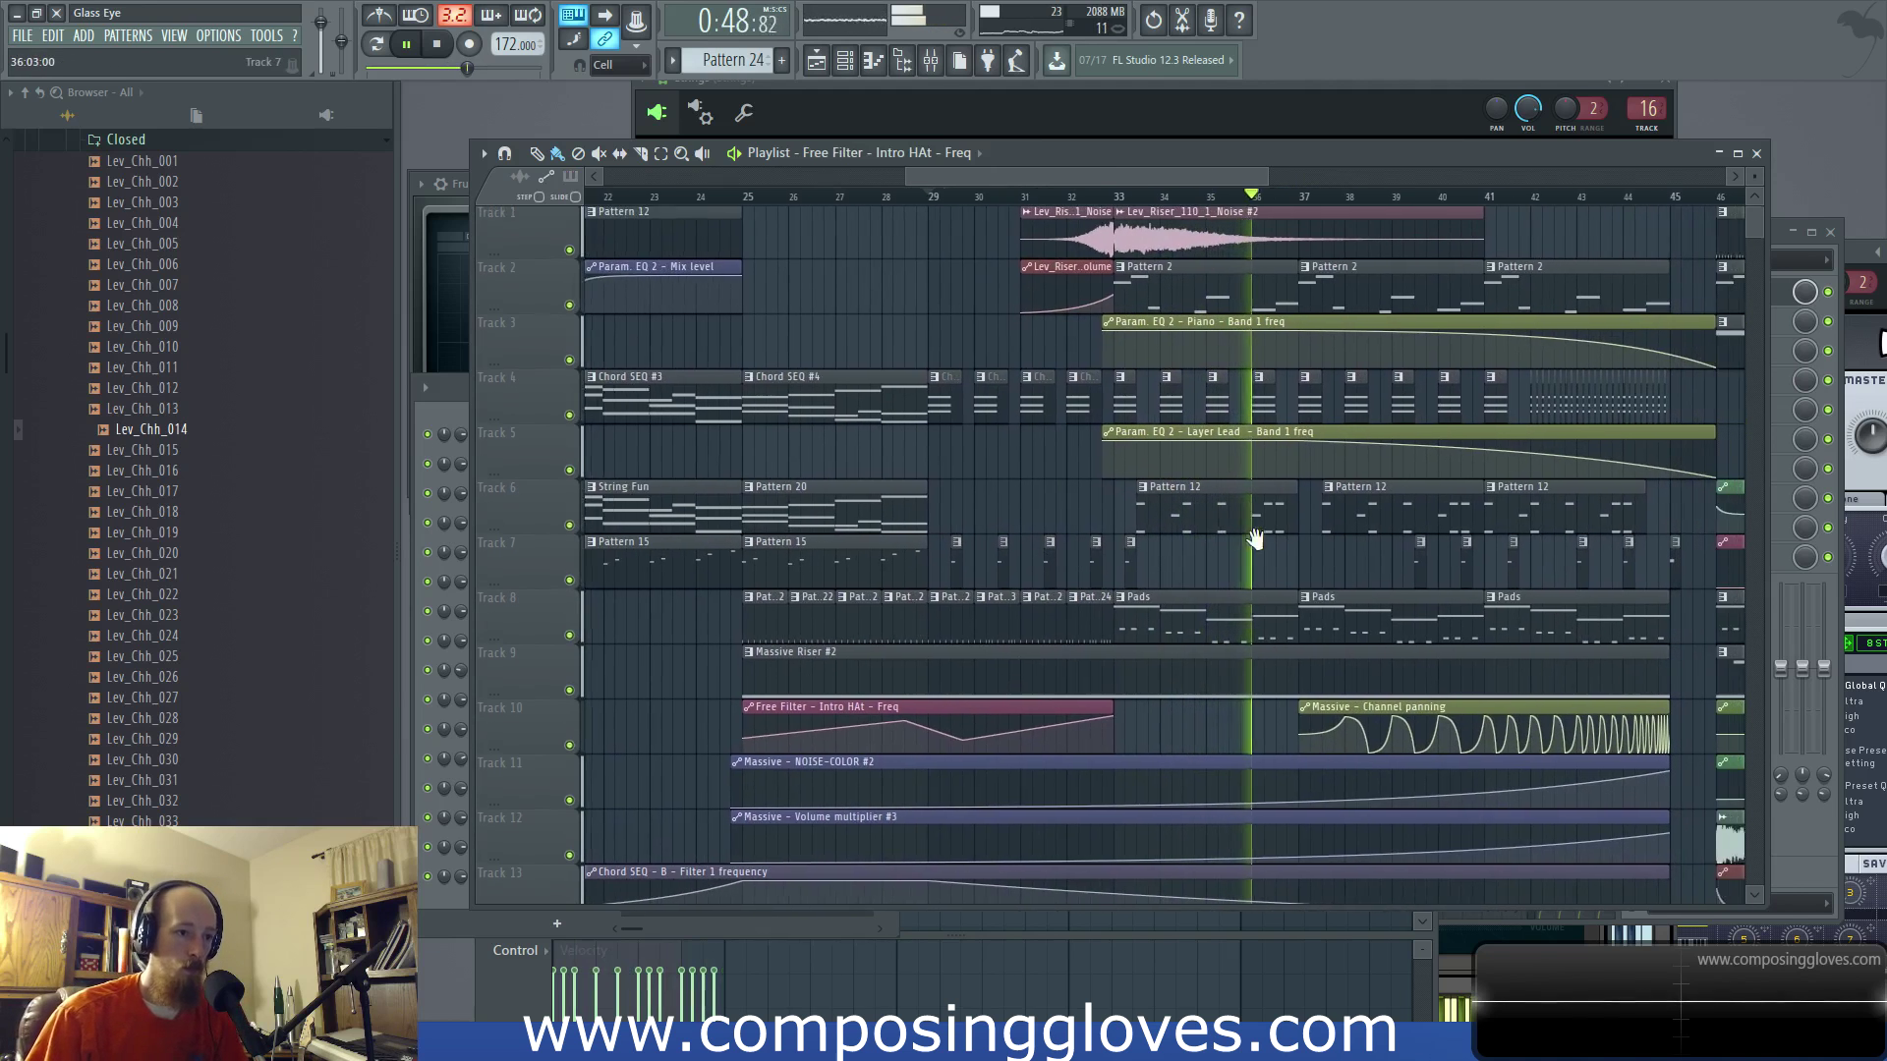
key(space)
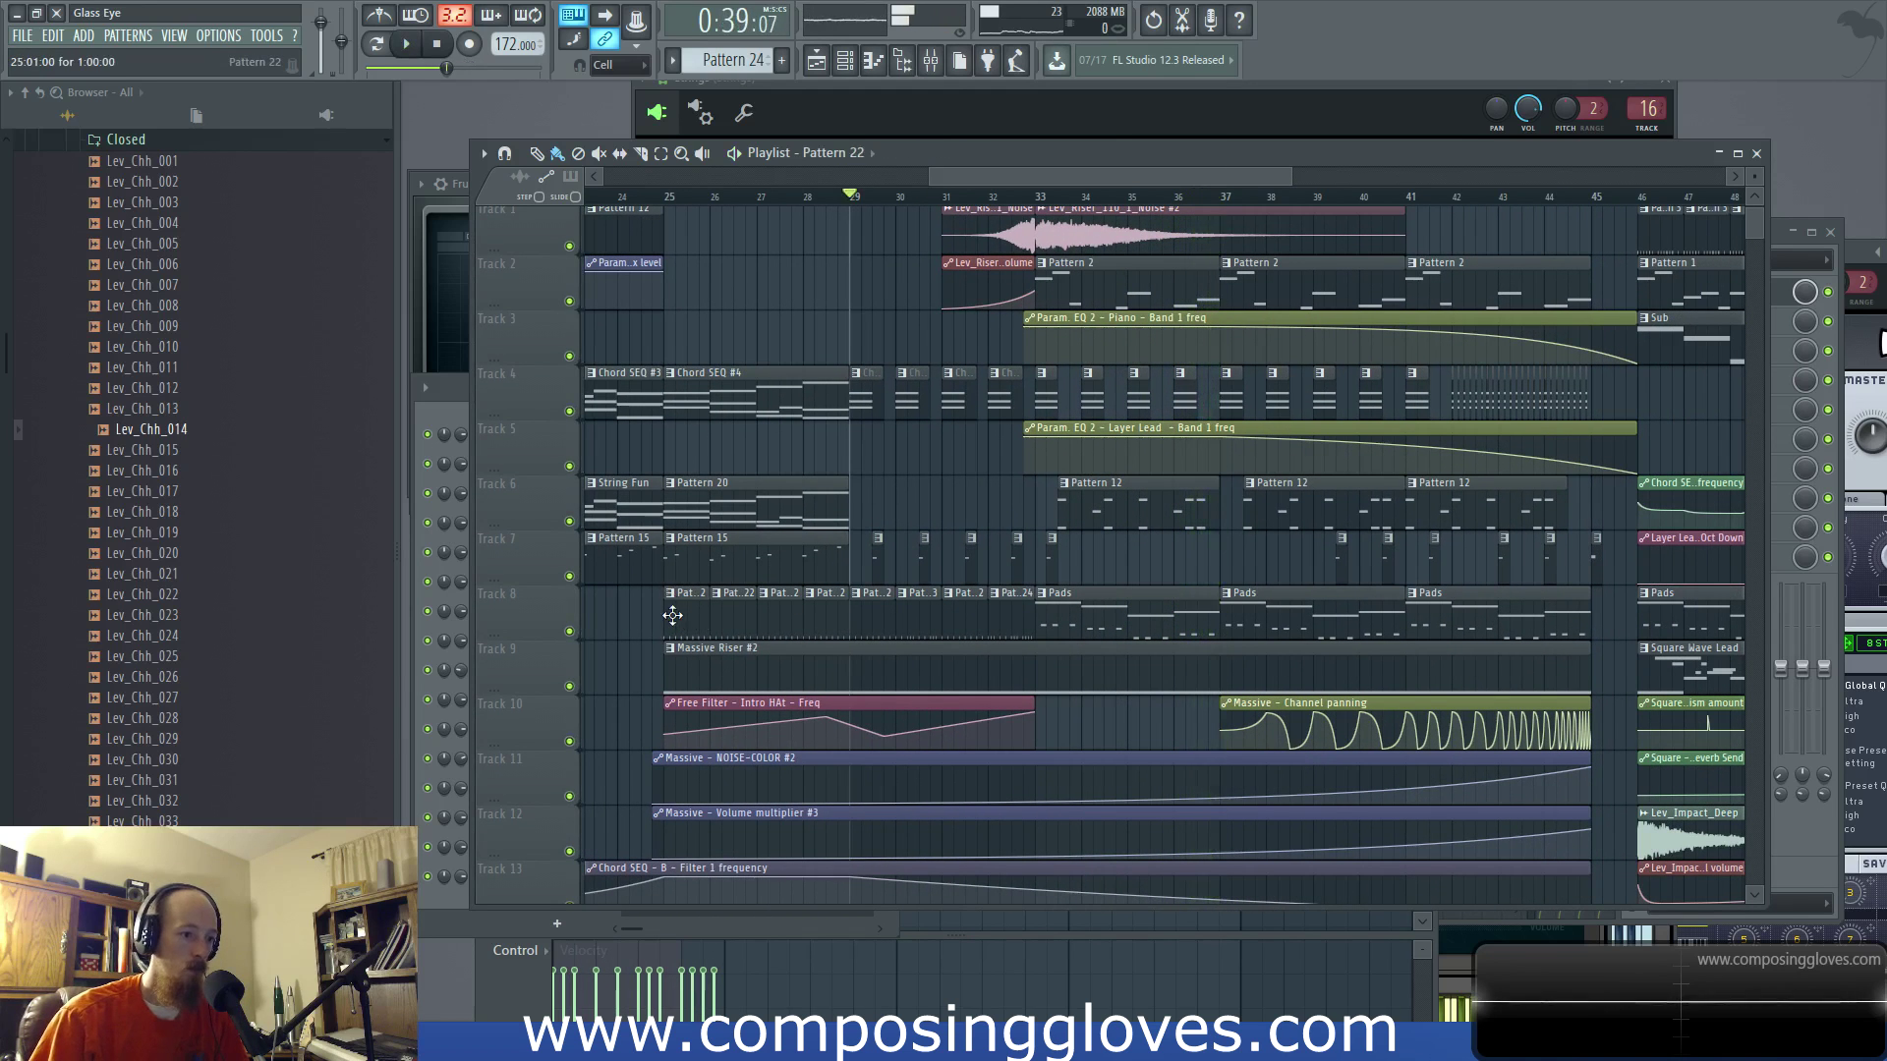
Step: Place Pattern 22 clips on Track 10 from bar 33 and extend the Intro HAt filter automation to bar 37 with lower points
scroll(1096, 843, down, 5)
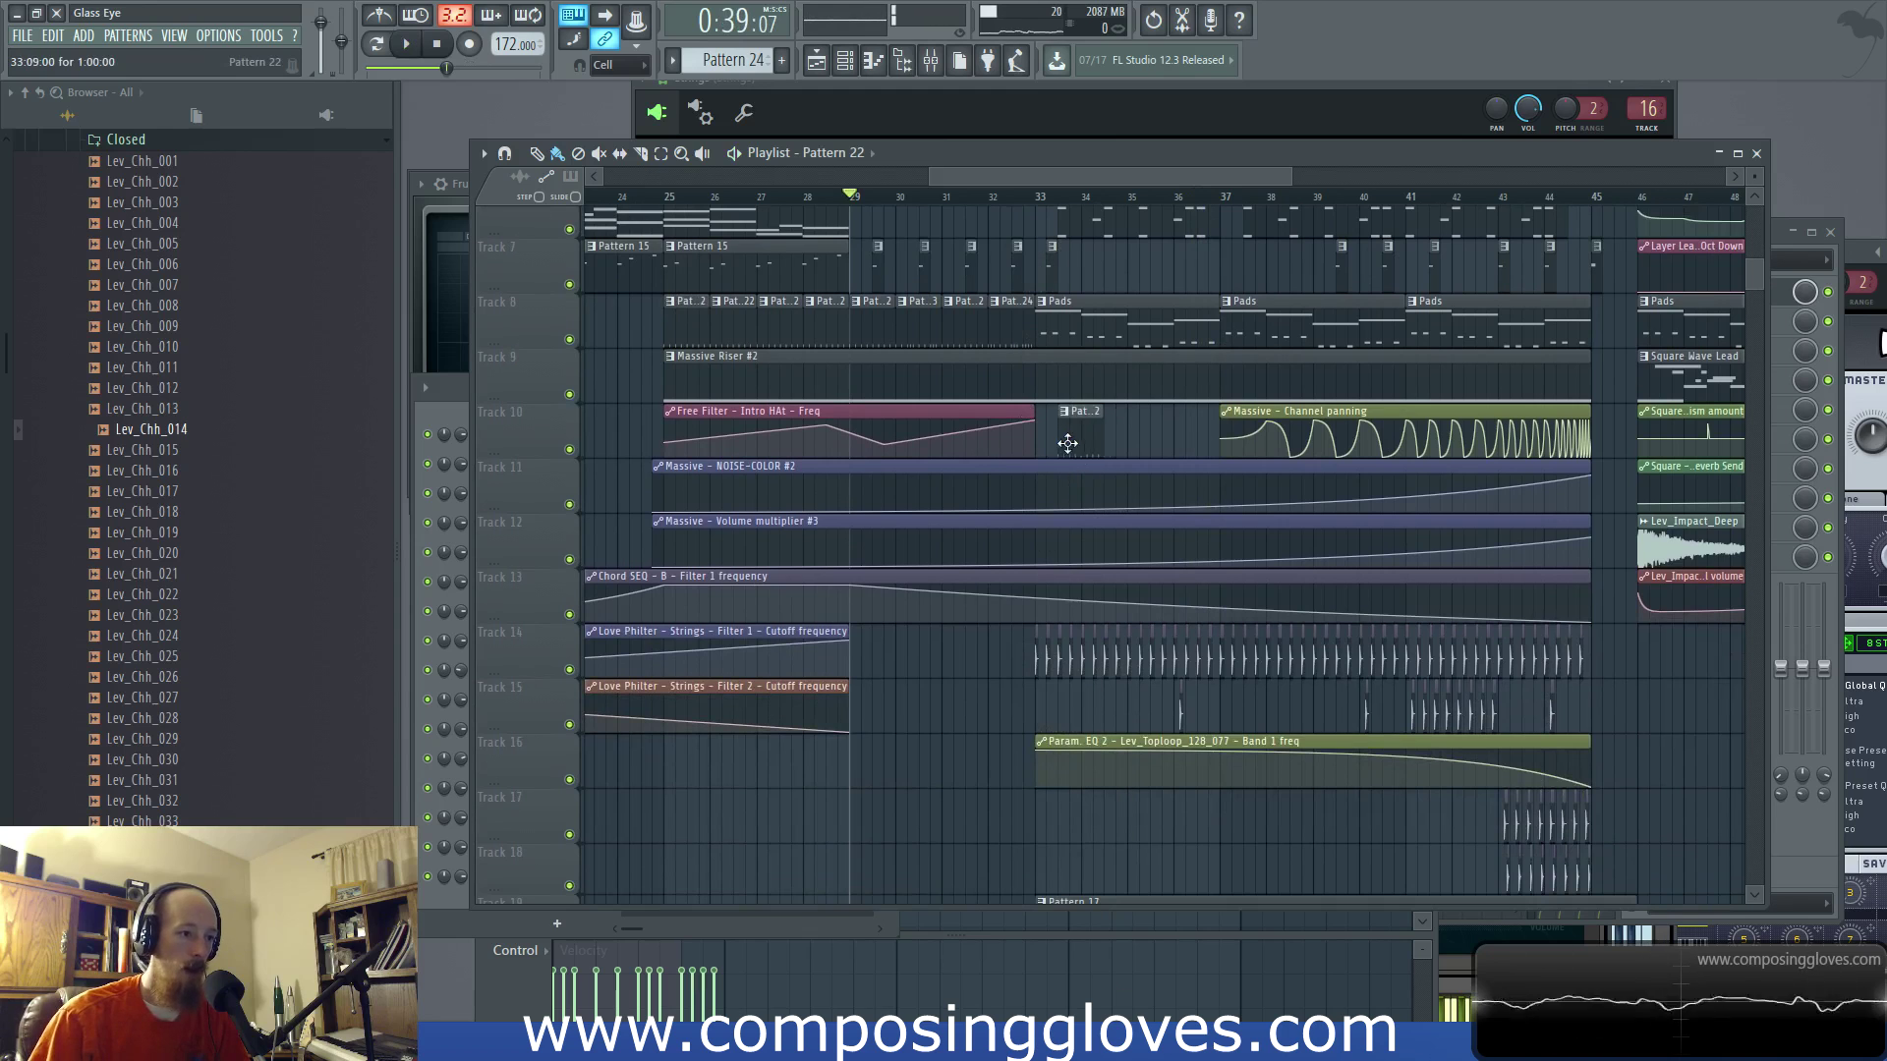
drag(1029, 411, 1204, 426)
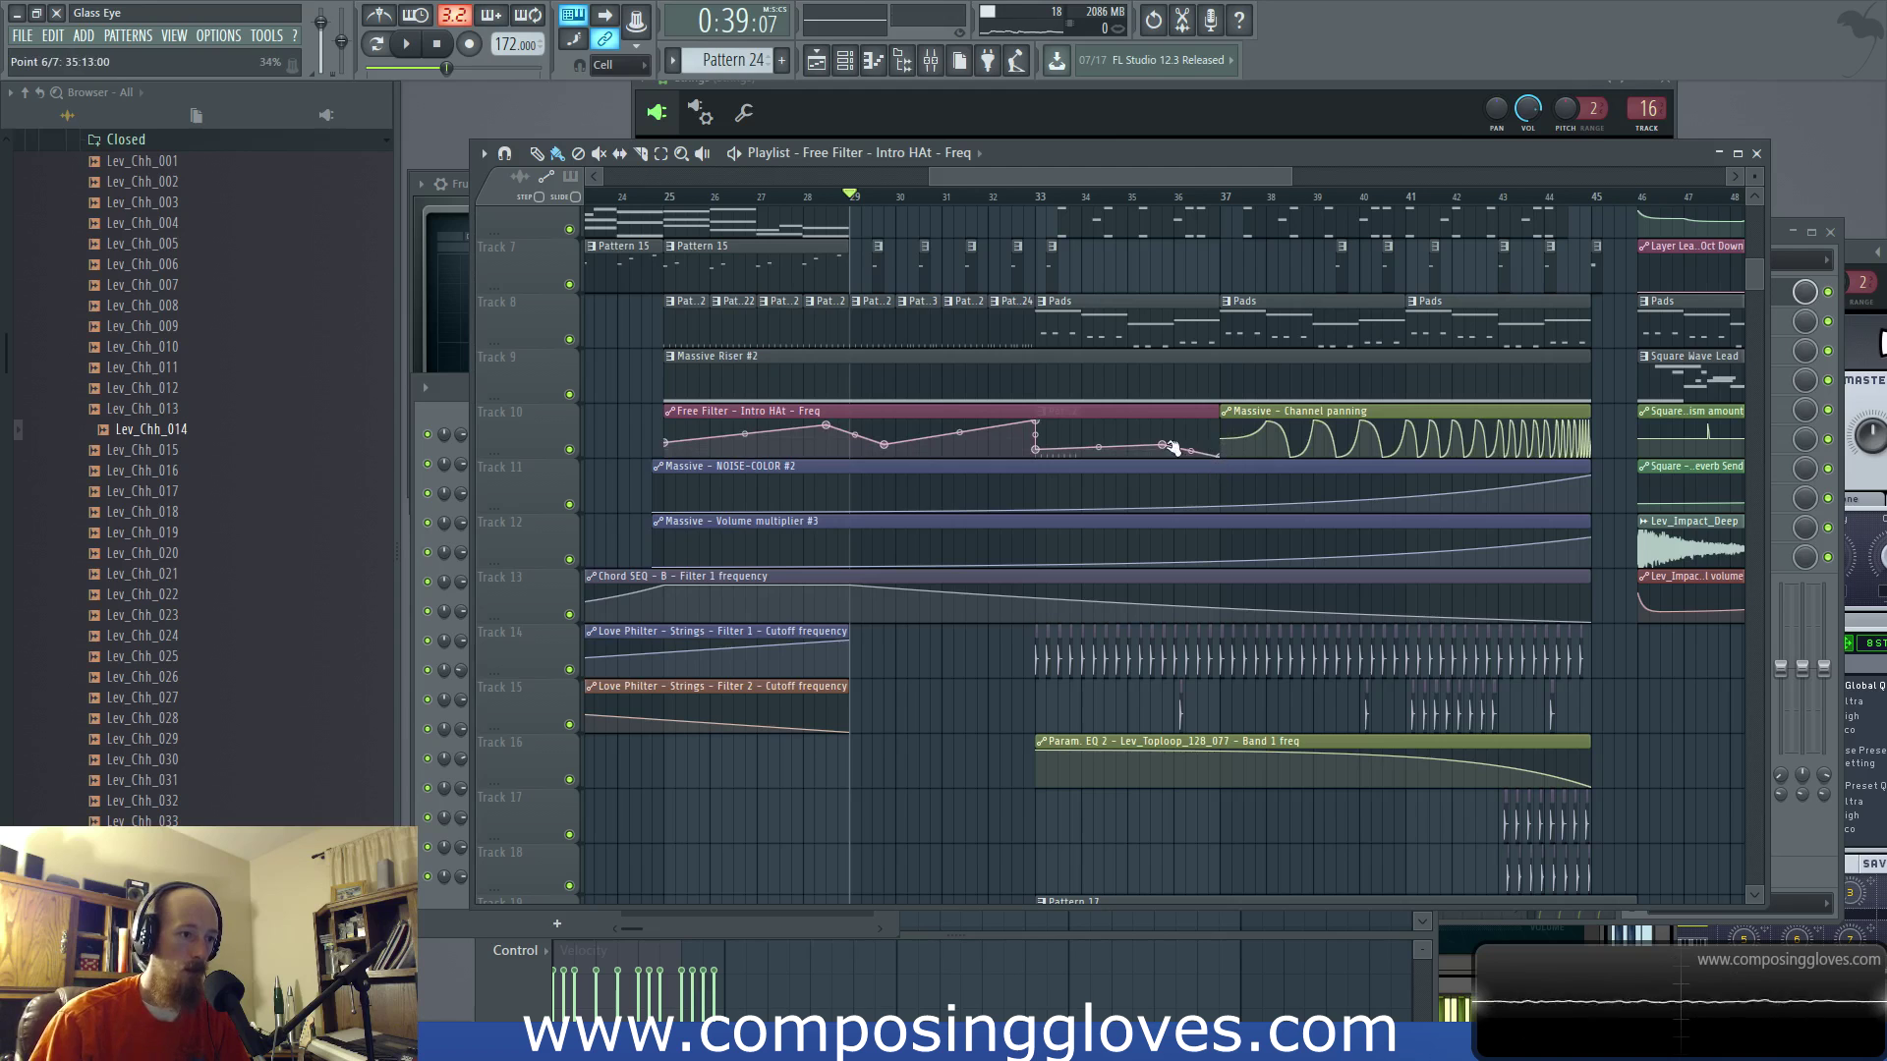
key(space)
scroll(1086, 413, up, 2)
key(F6)
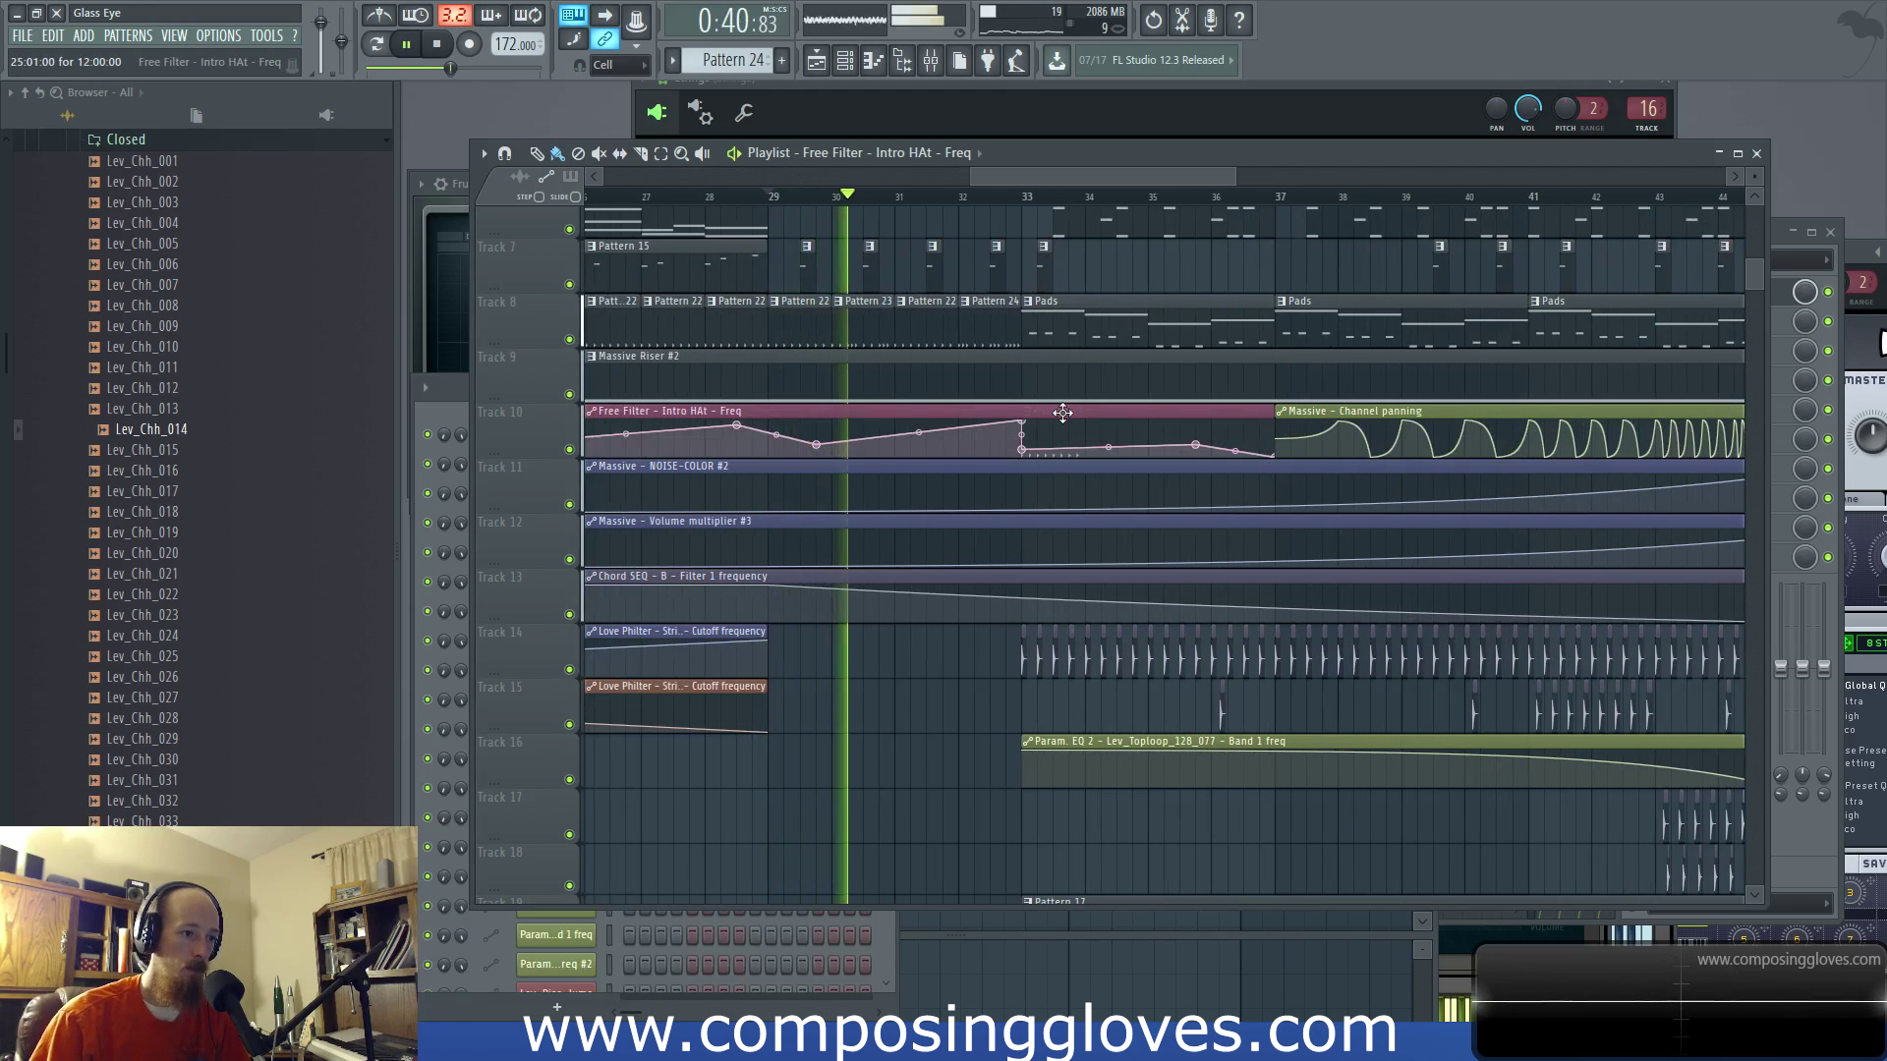
Step: Move the Free Filter - Intro HAt automation clip from Track 10 to Track 17 and play the section from bar 29
key(ctrl+z)
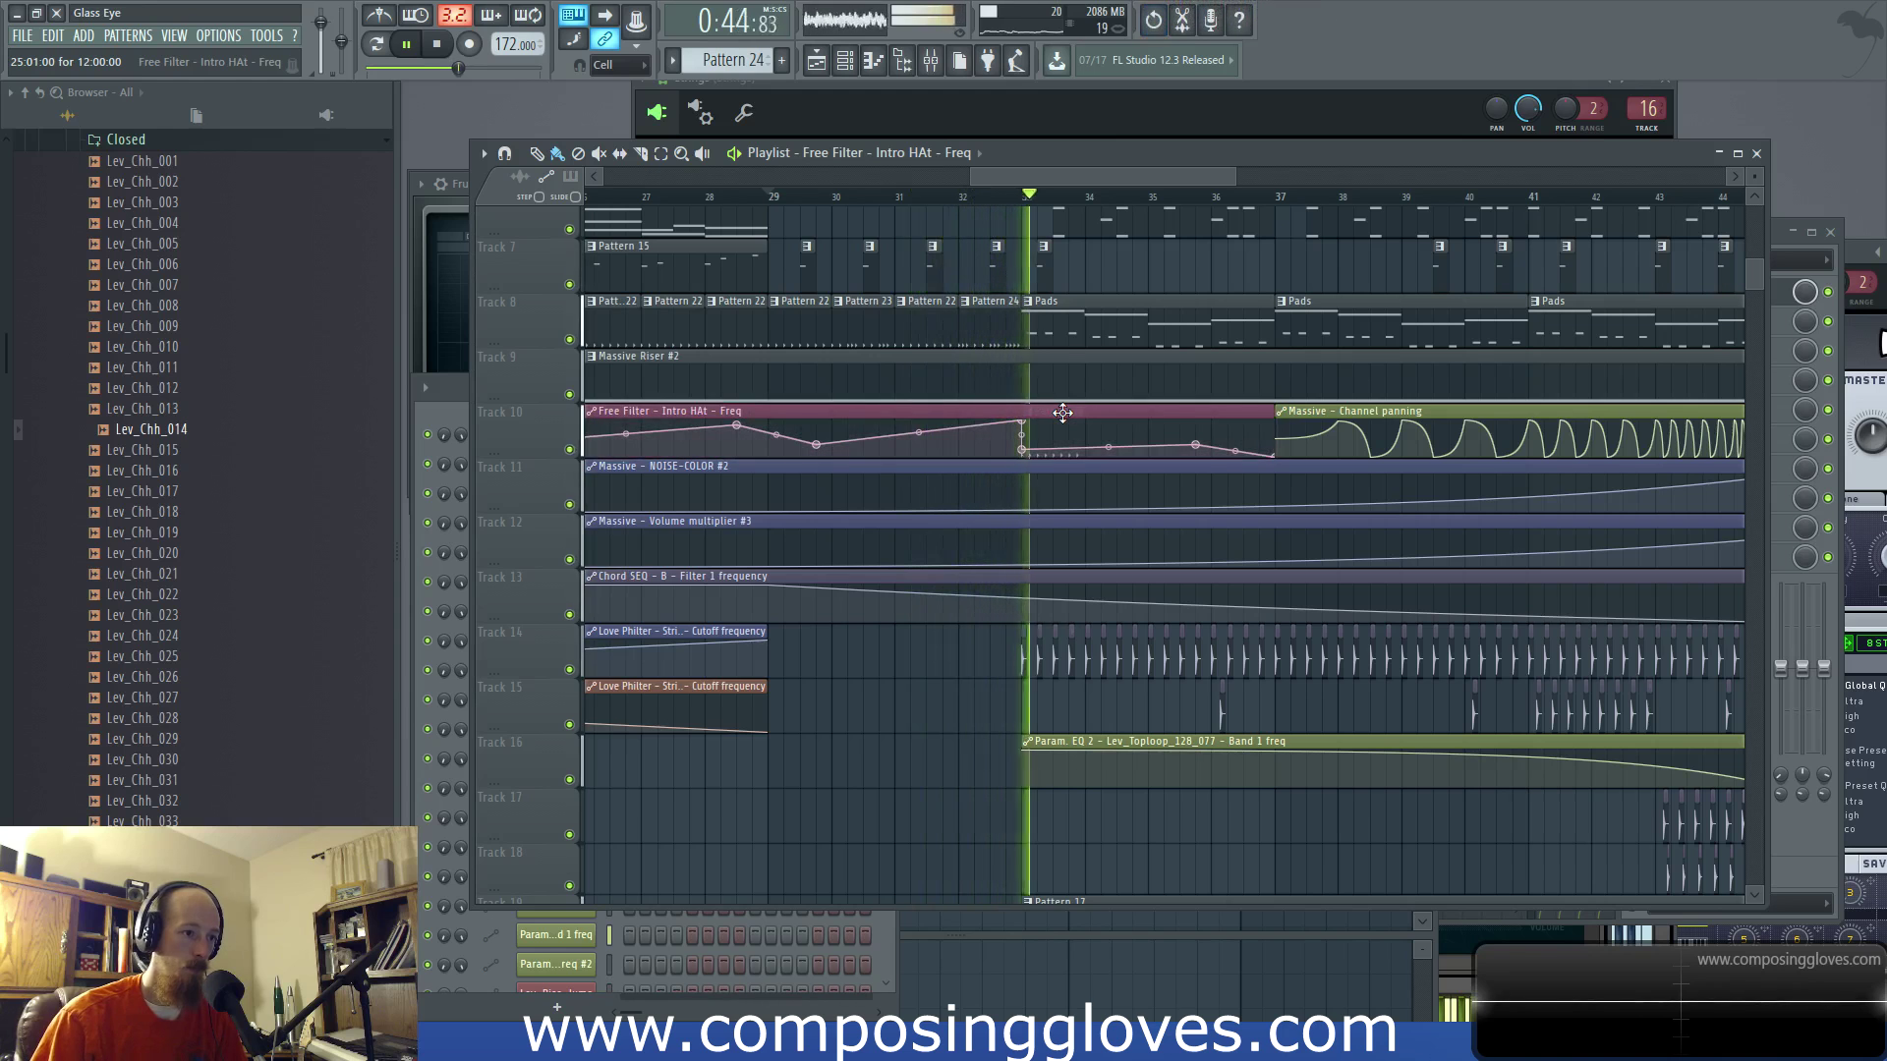
drag(1063, 413, 1106, 796)
key(space)
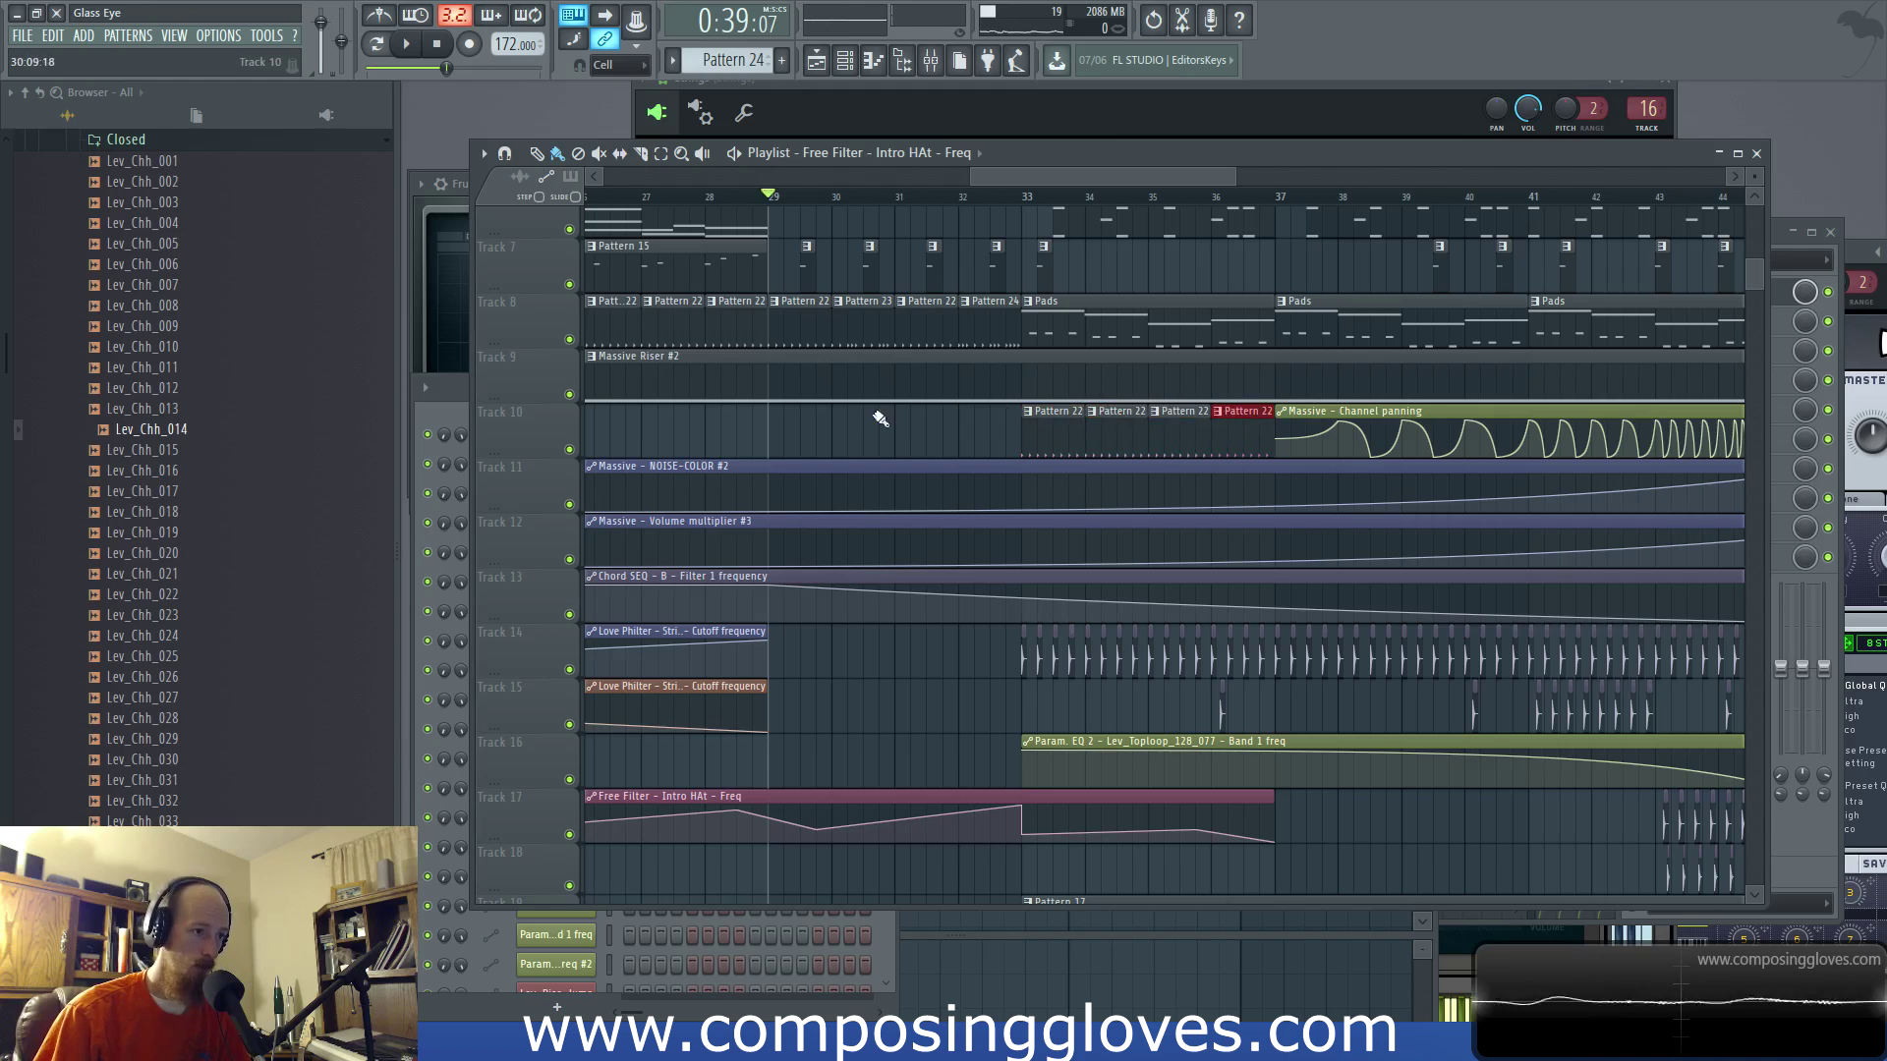
key(space)
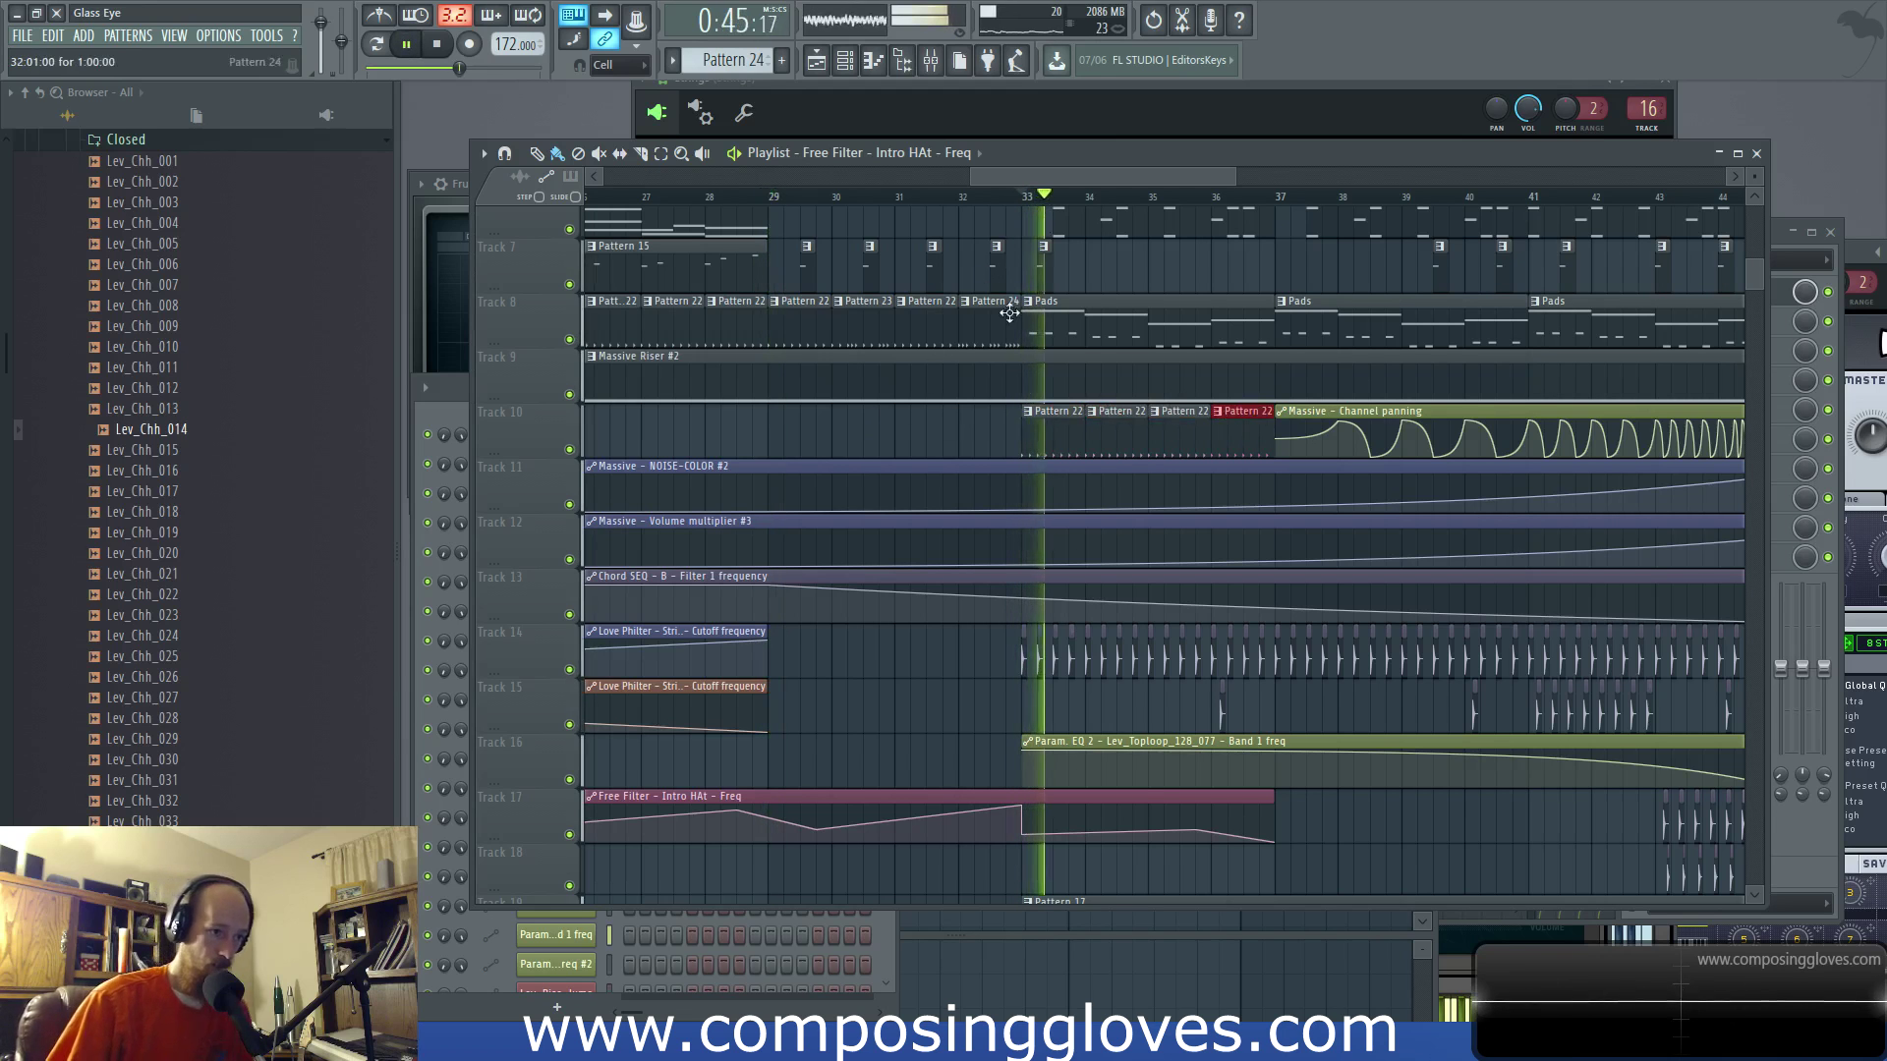
Step: Delete the automation point near the end of bar 35 so the Intro HAt filter declines evenly from bar 33 to 37
right_click(1195, 830)
click(1243, 690)
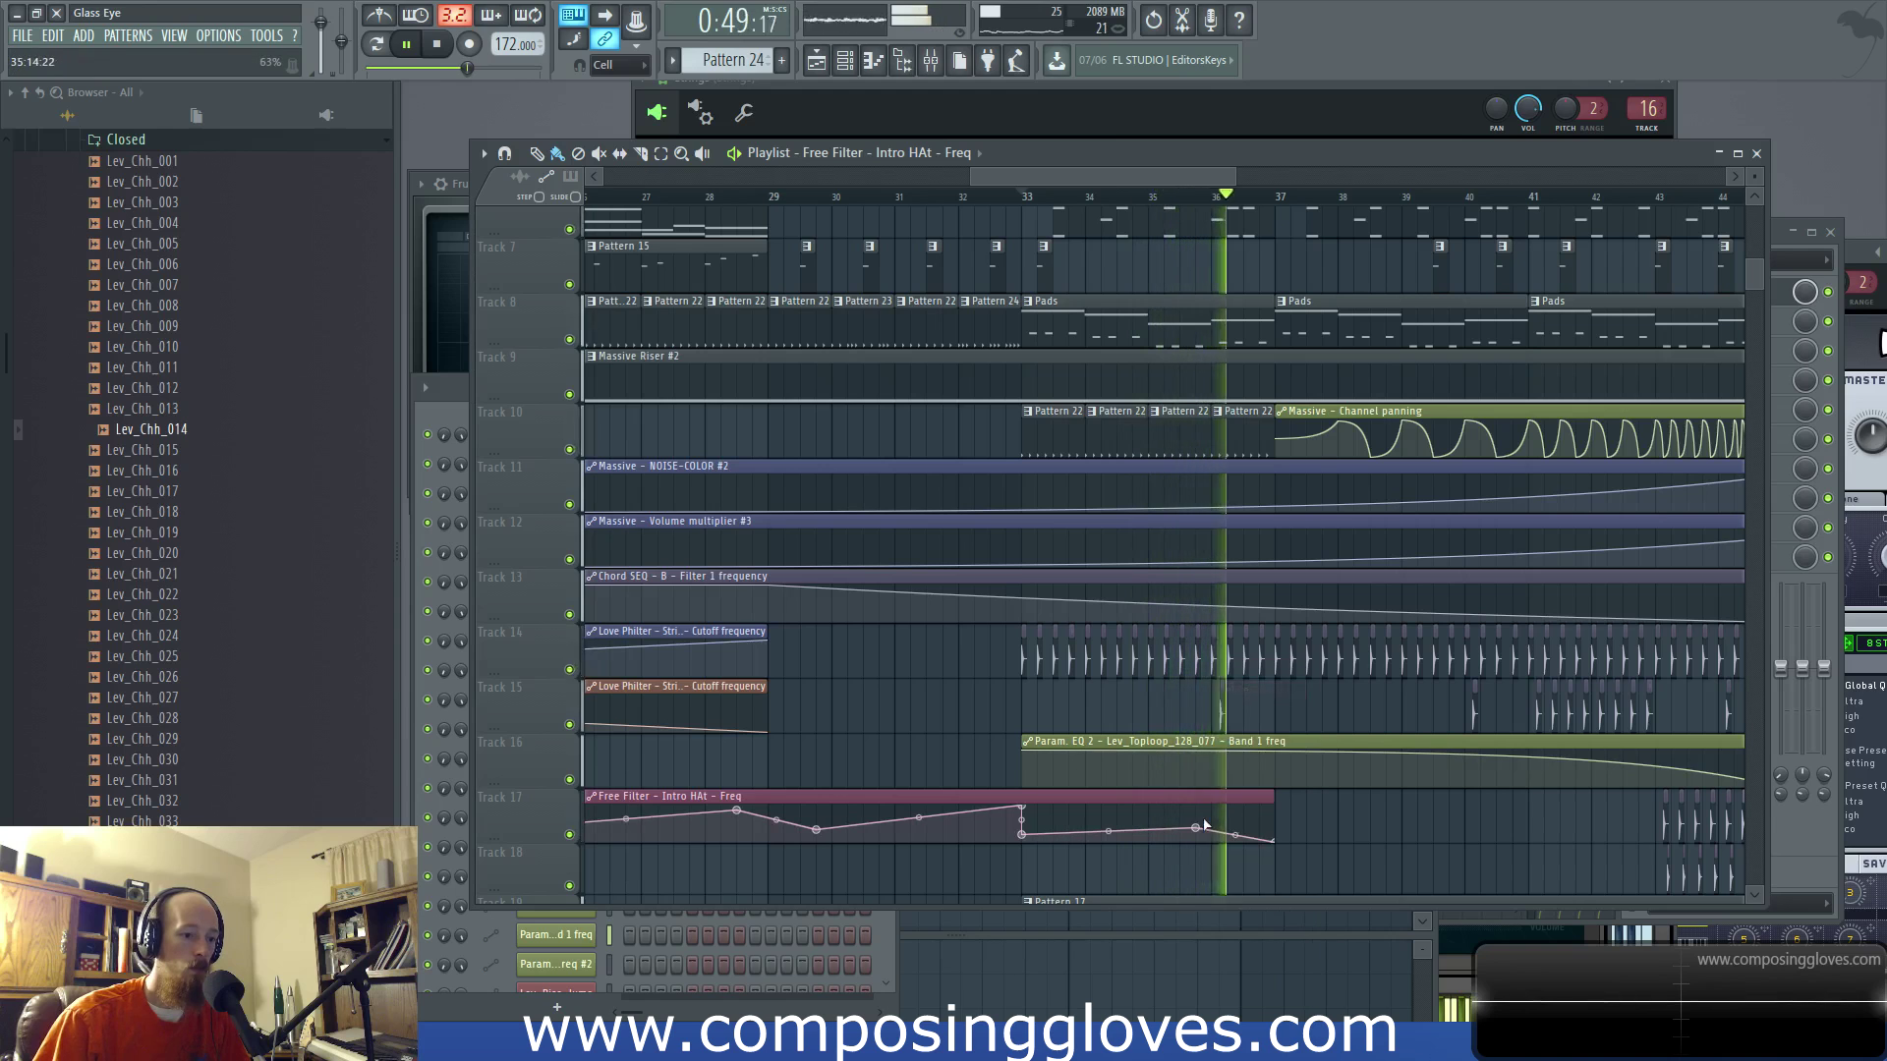
right_click(1197, 826)
click(1253, 690)
key(space)
key(space)
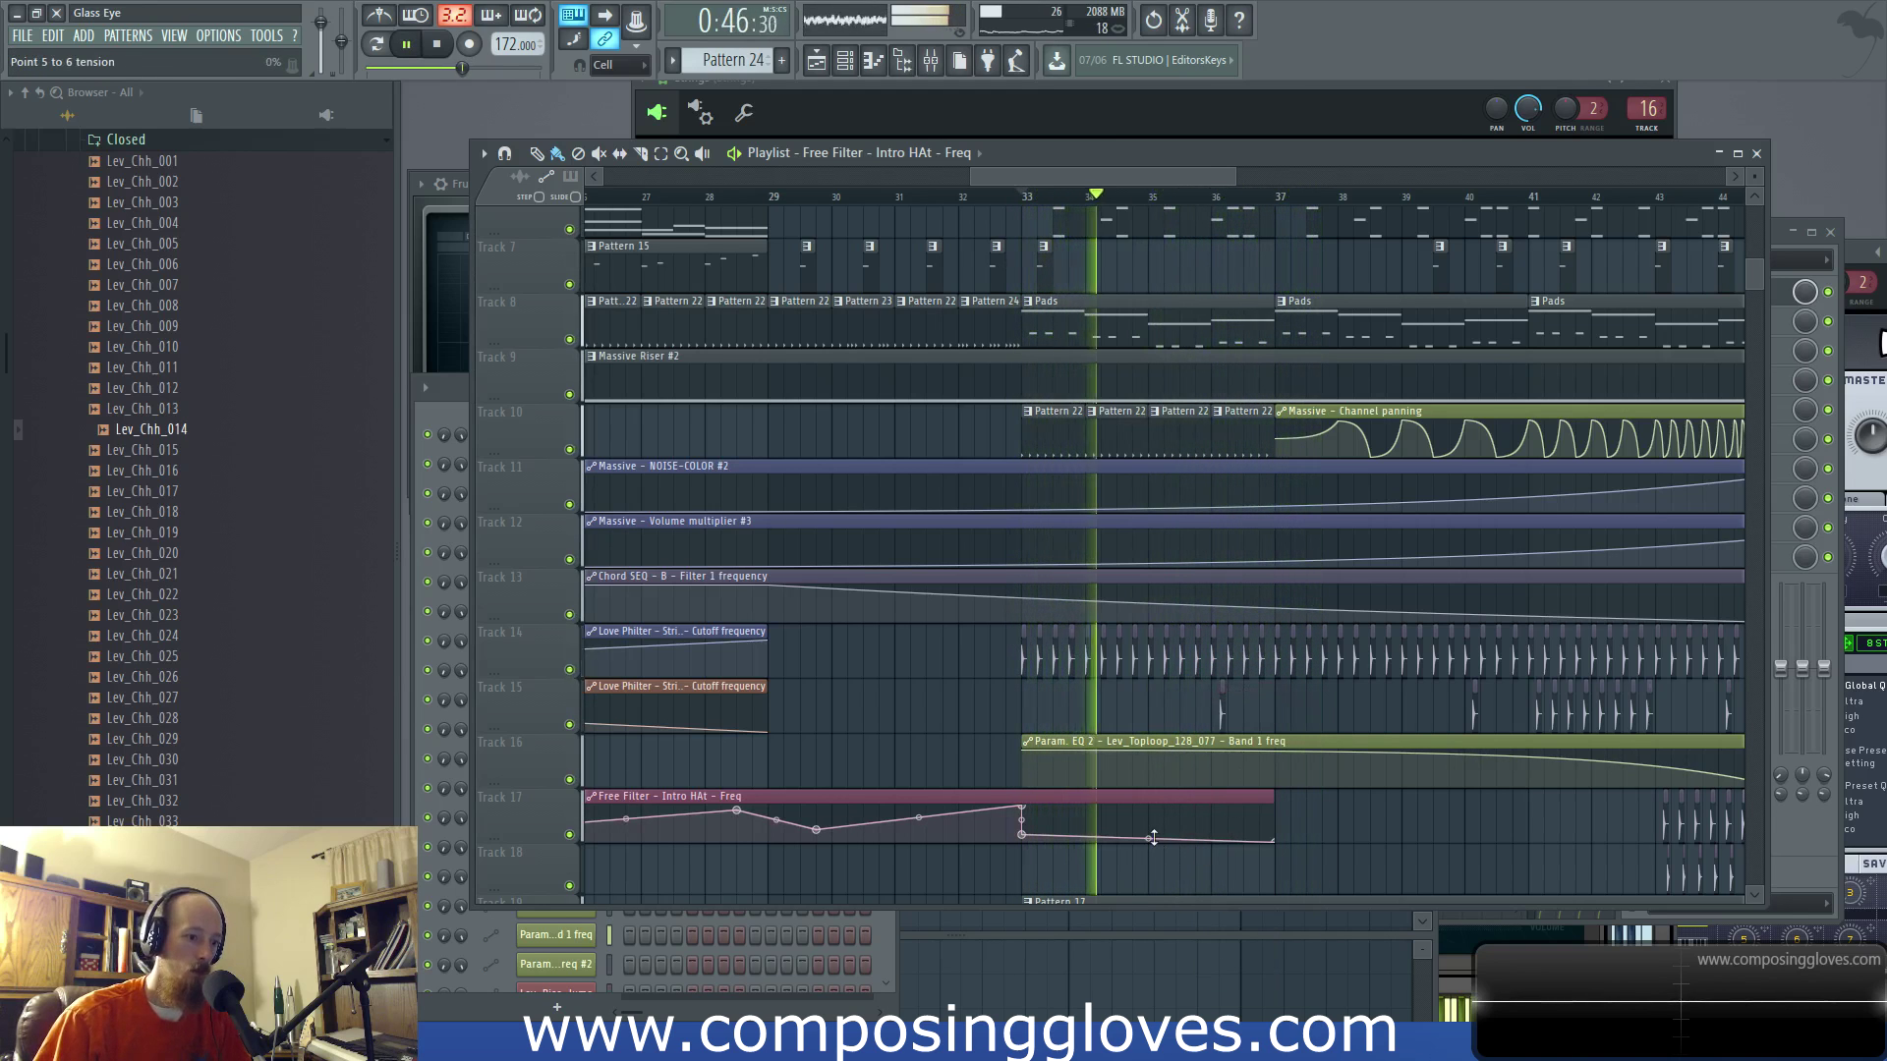
scroll(918, 450, up, 2)
key(space)
Step: Send the Intro HAt mixer track to the Reverb Hi Pass track and restart playback from bar 29
click(930, 60)
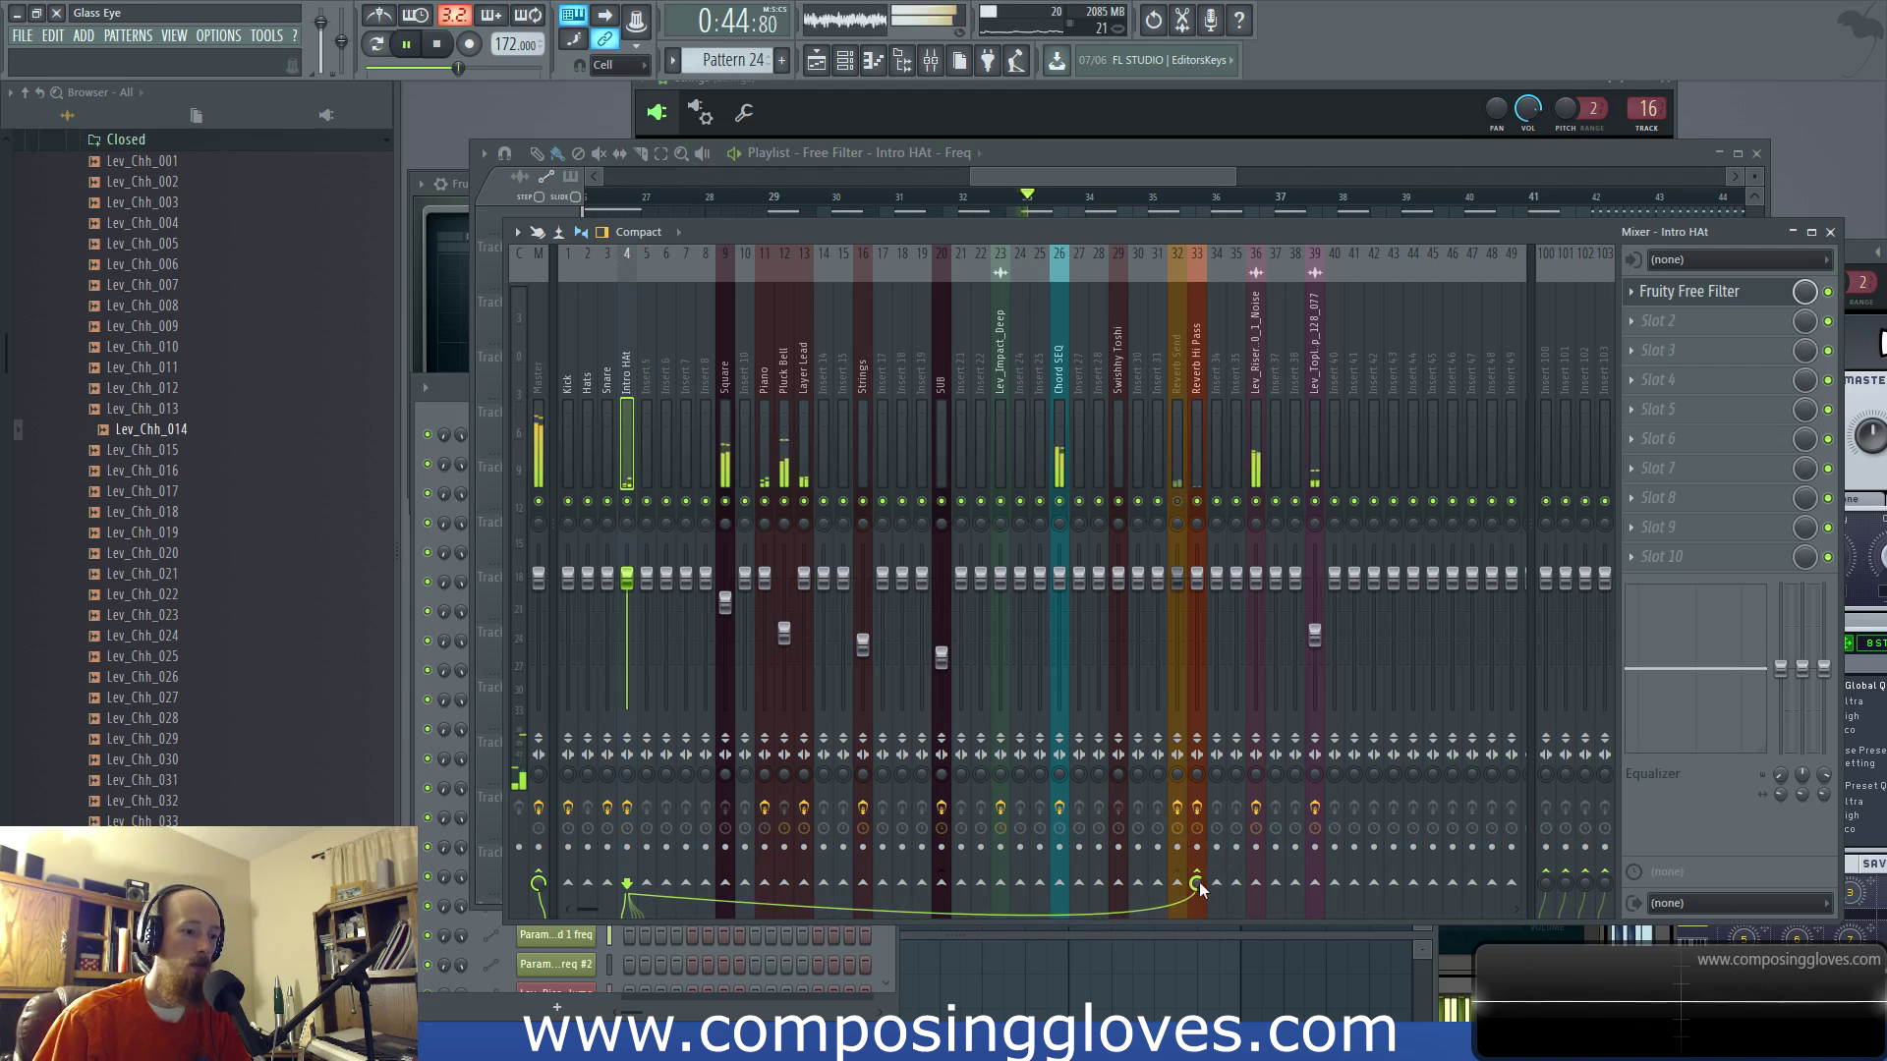
click(1052, 173)
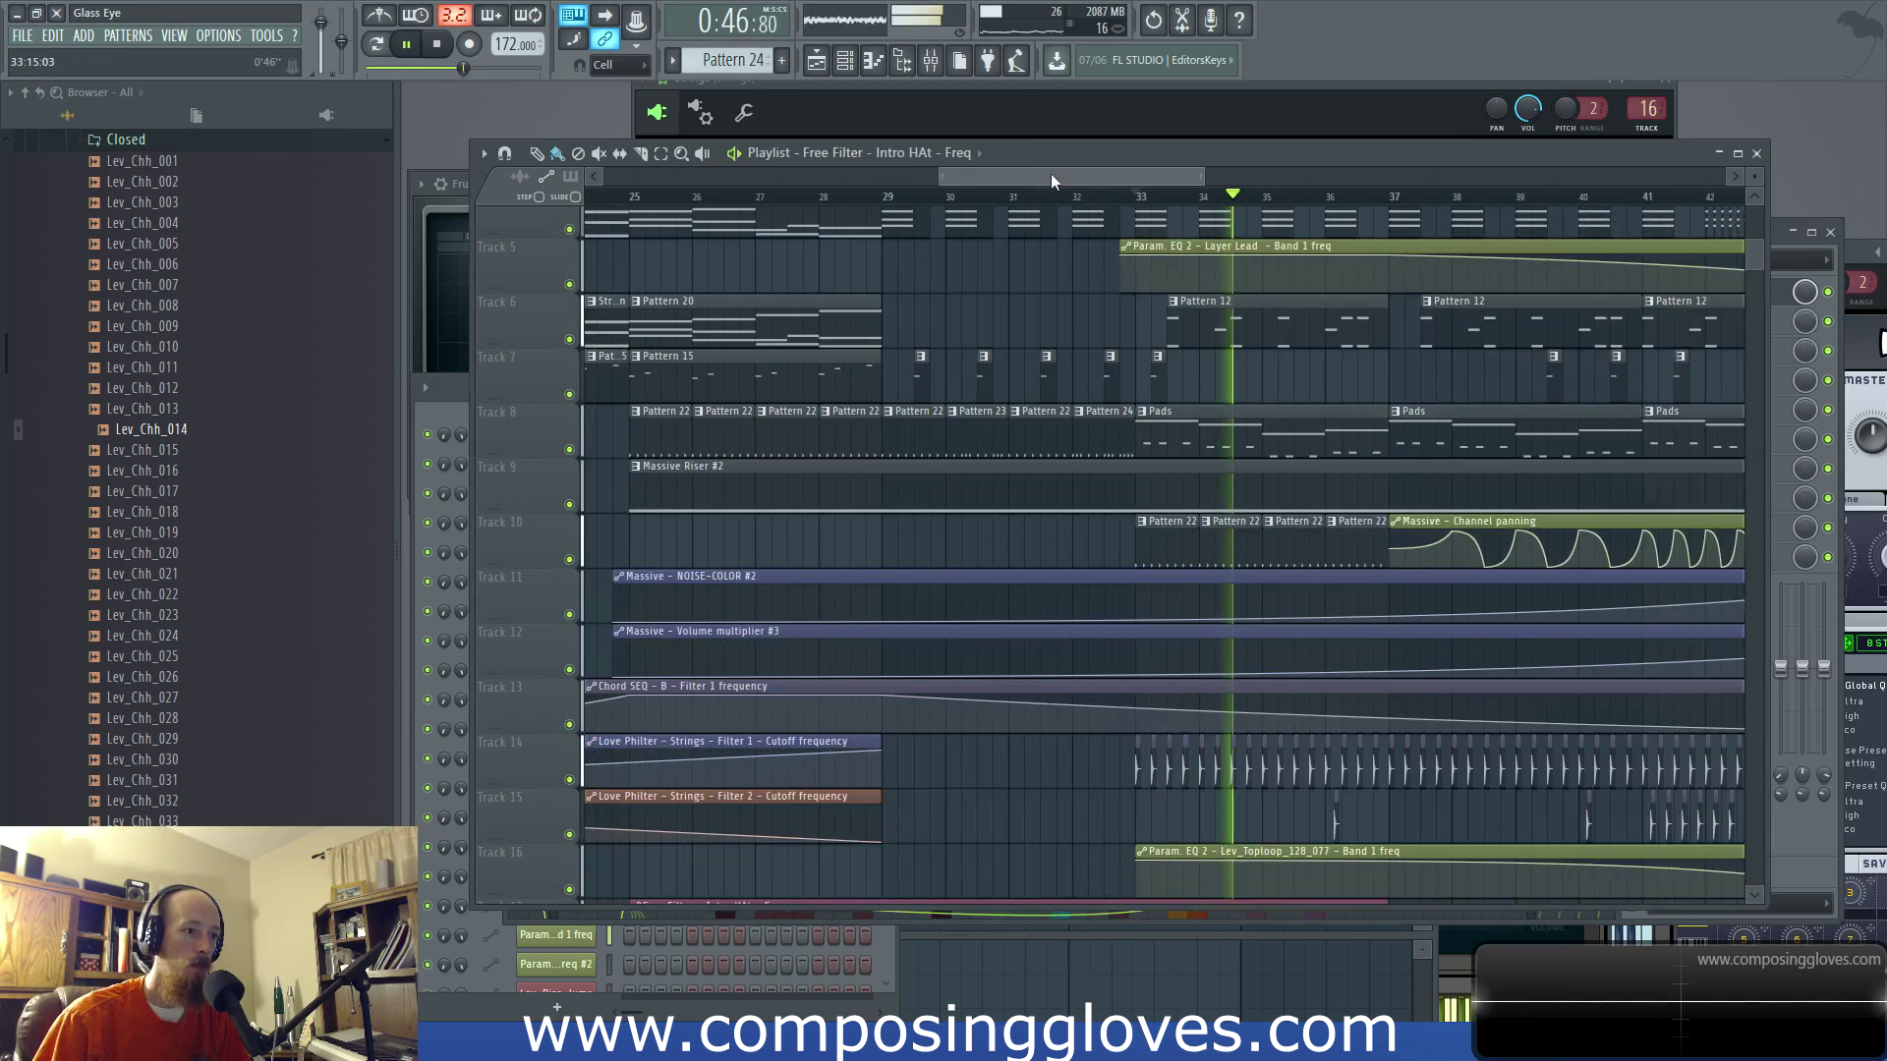
click(902, 197)
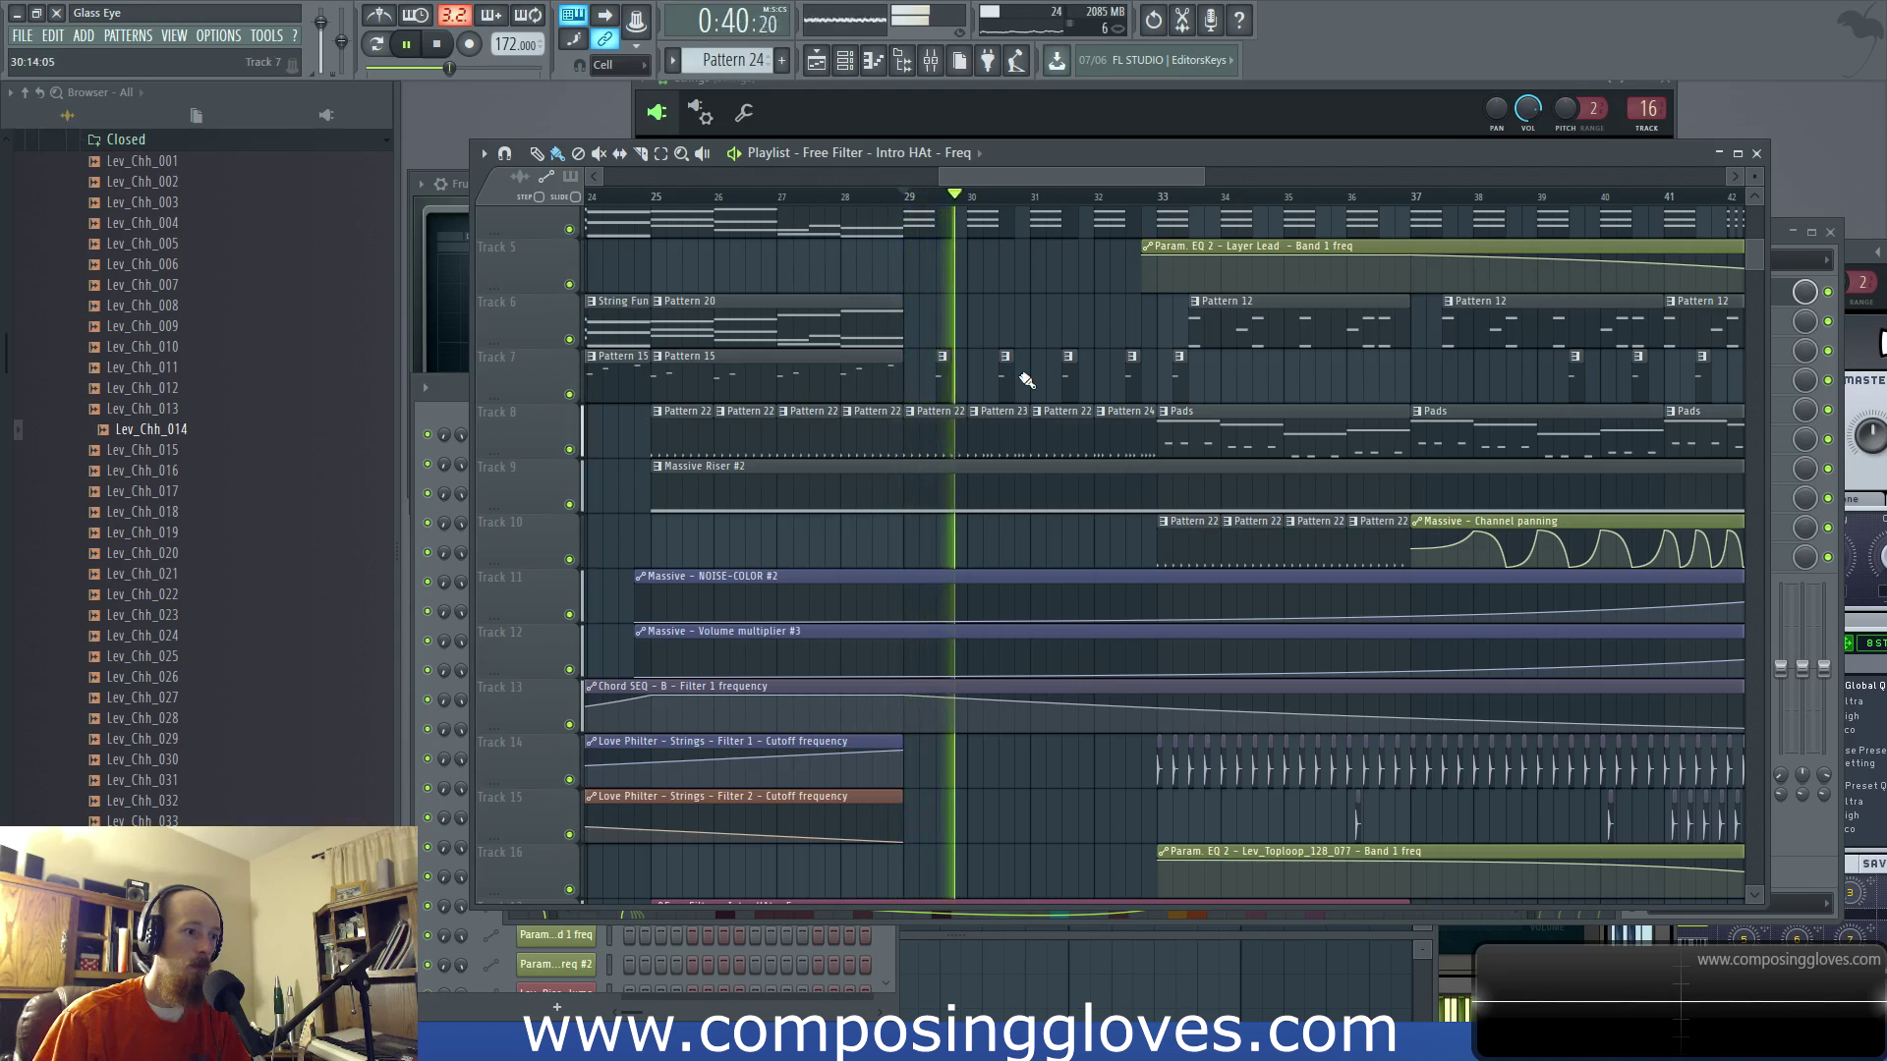
Step: Listen through the arrangement from bar 29 past bar 41 and review the tracks up to the next section
scroll(1027, 379, down, 3)
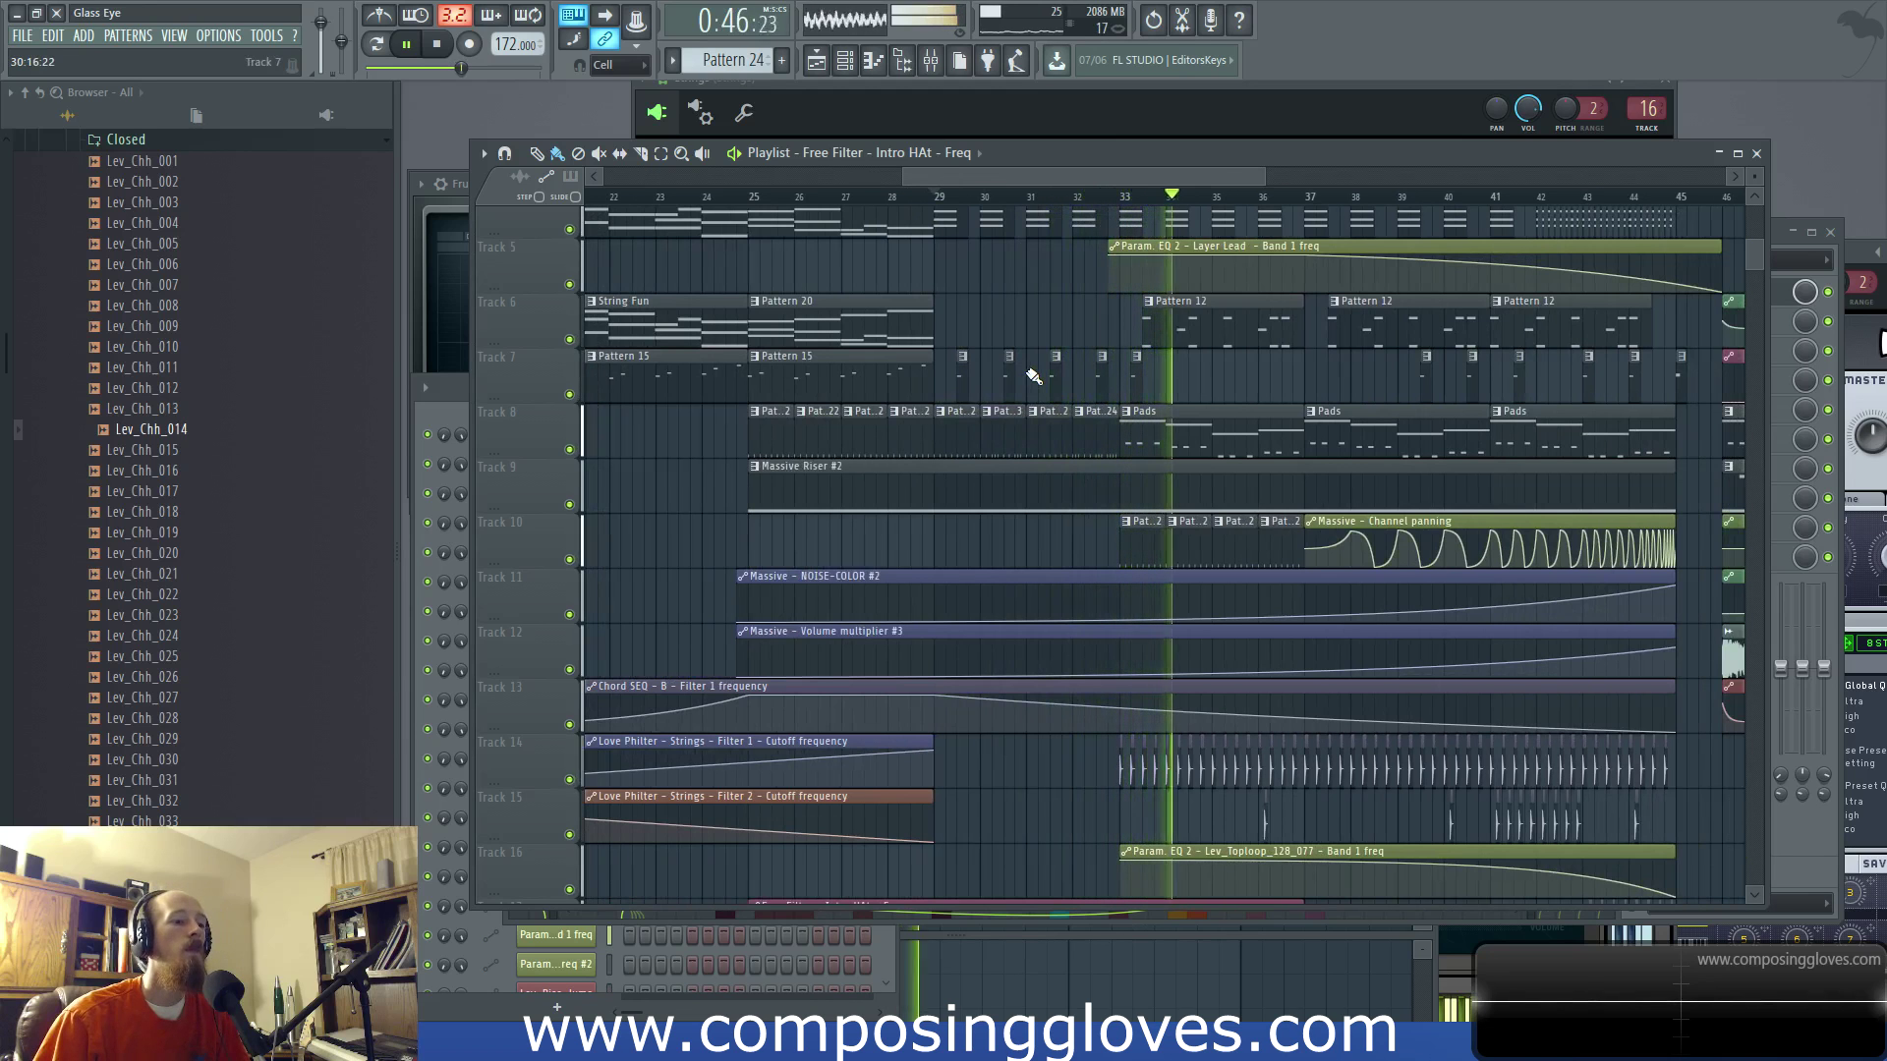
scroll(1108, 462, up, 3)
scroll(1130, 458, up, 4)
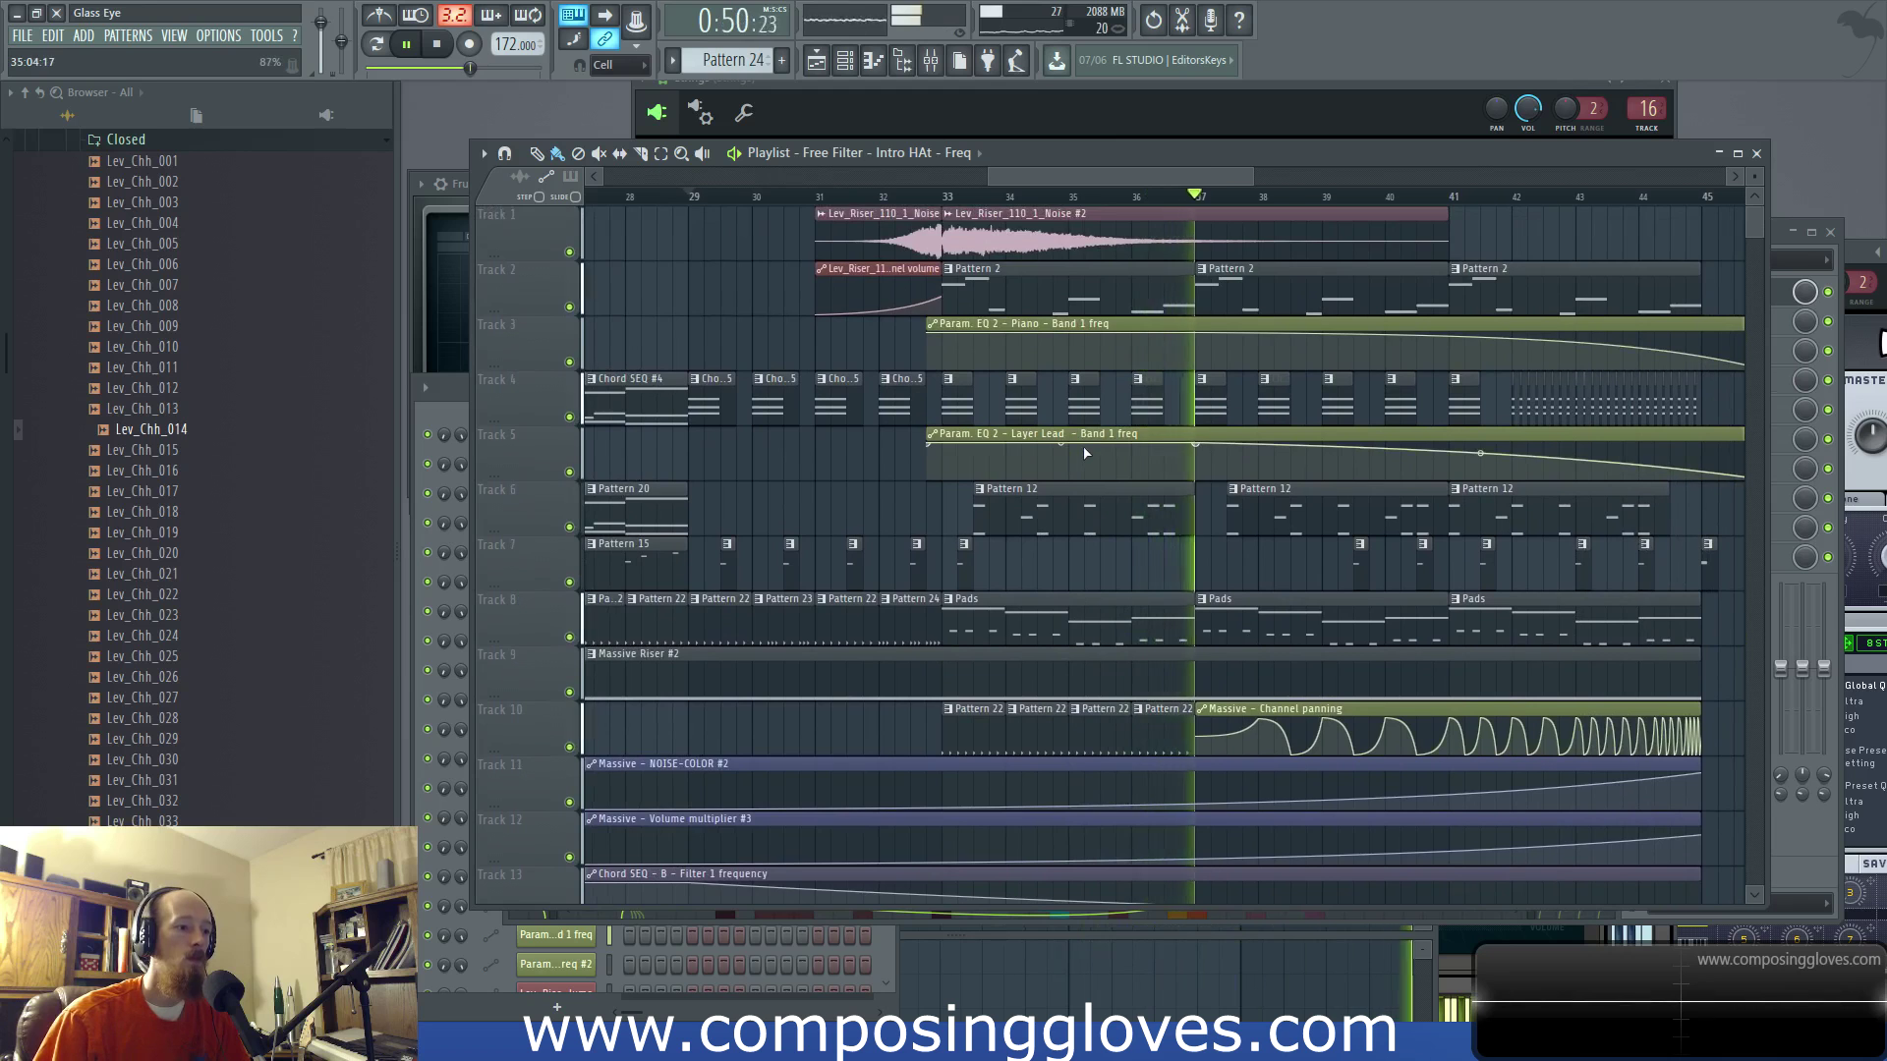
scroll(1081, 452, down, 3)
scroll(1277, 403, down, 4)
scroll(1281, 399, right, 4)
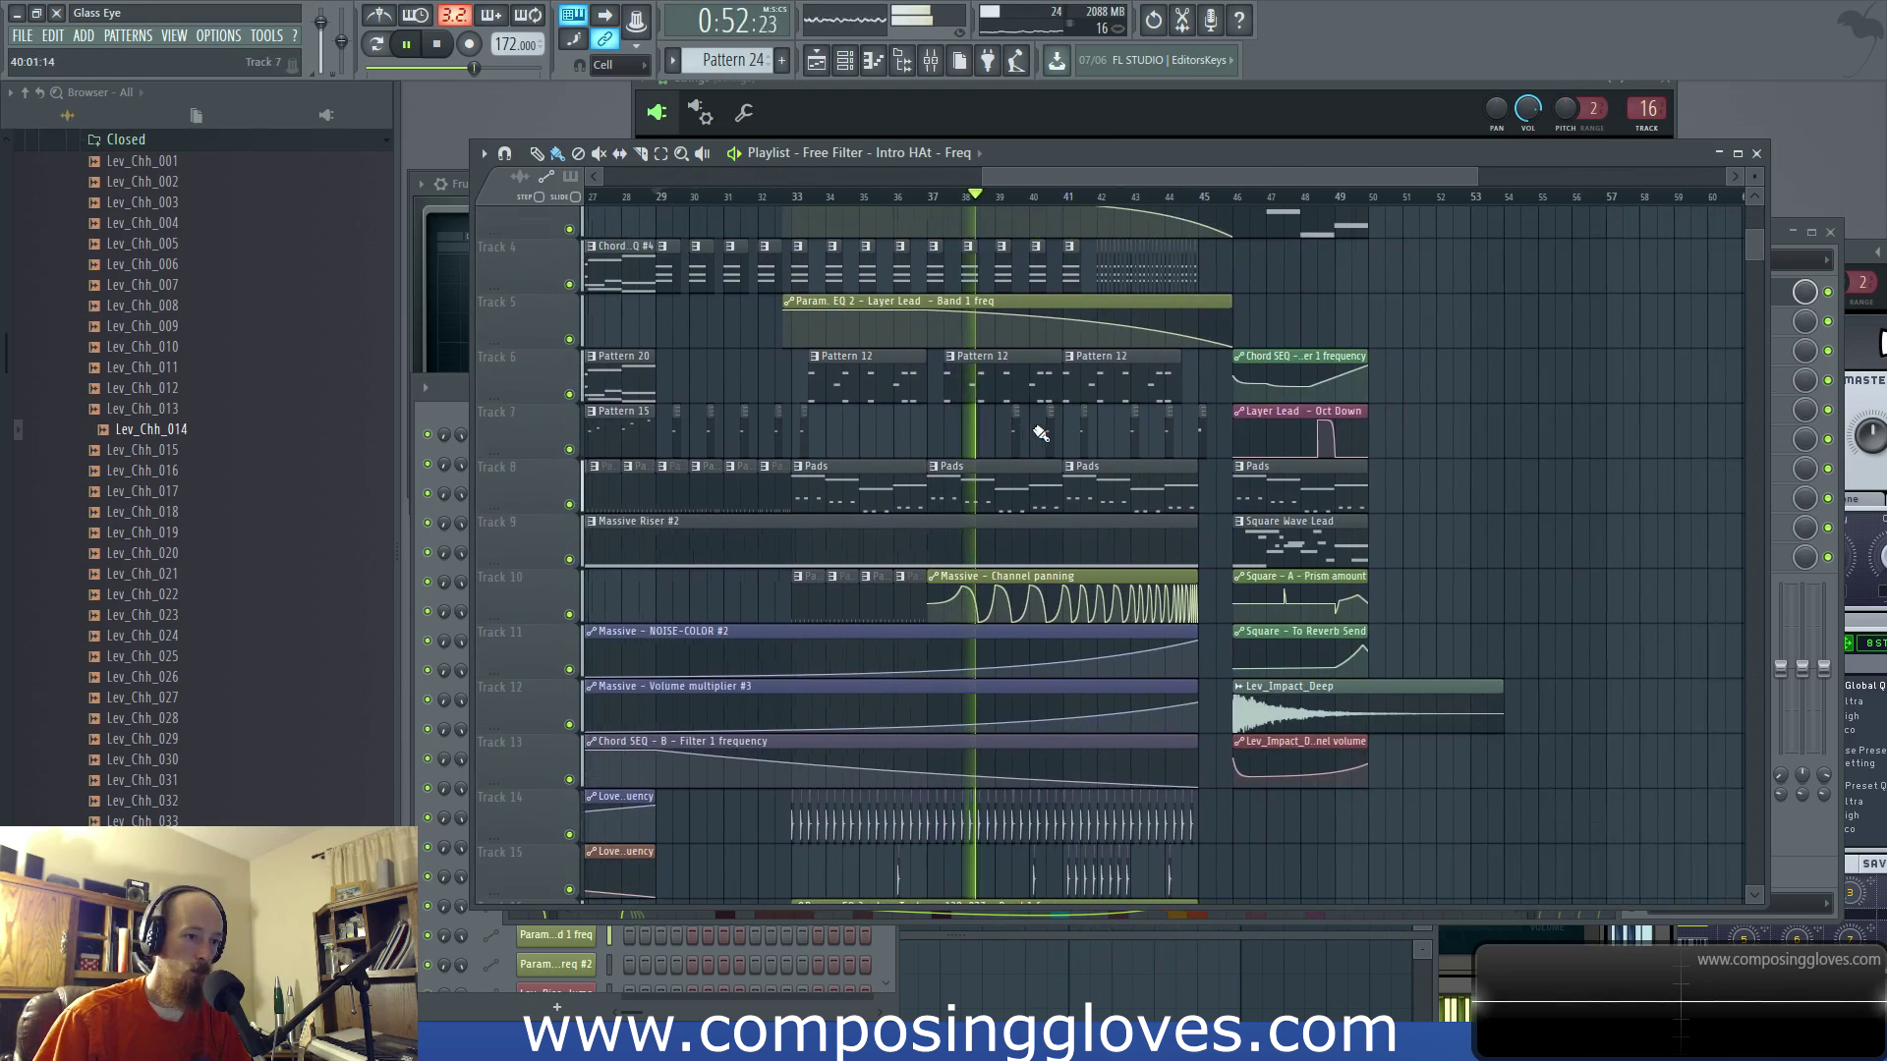
scroll(1131, 432, up, 4)
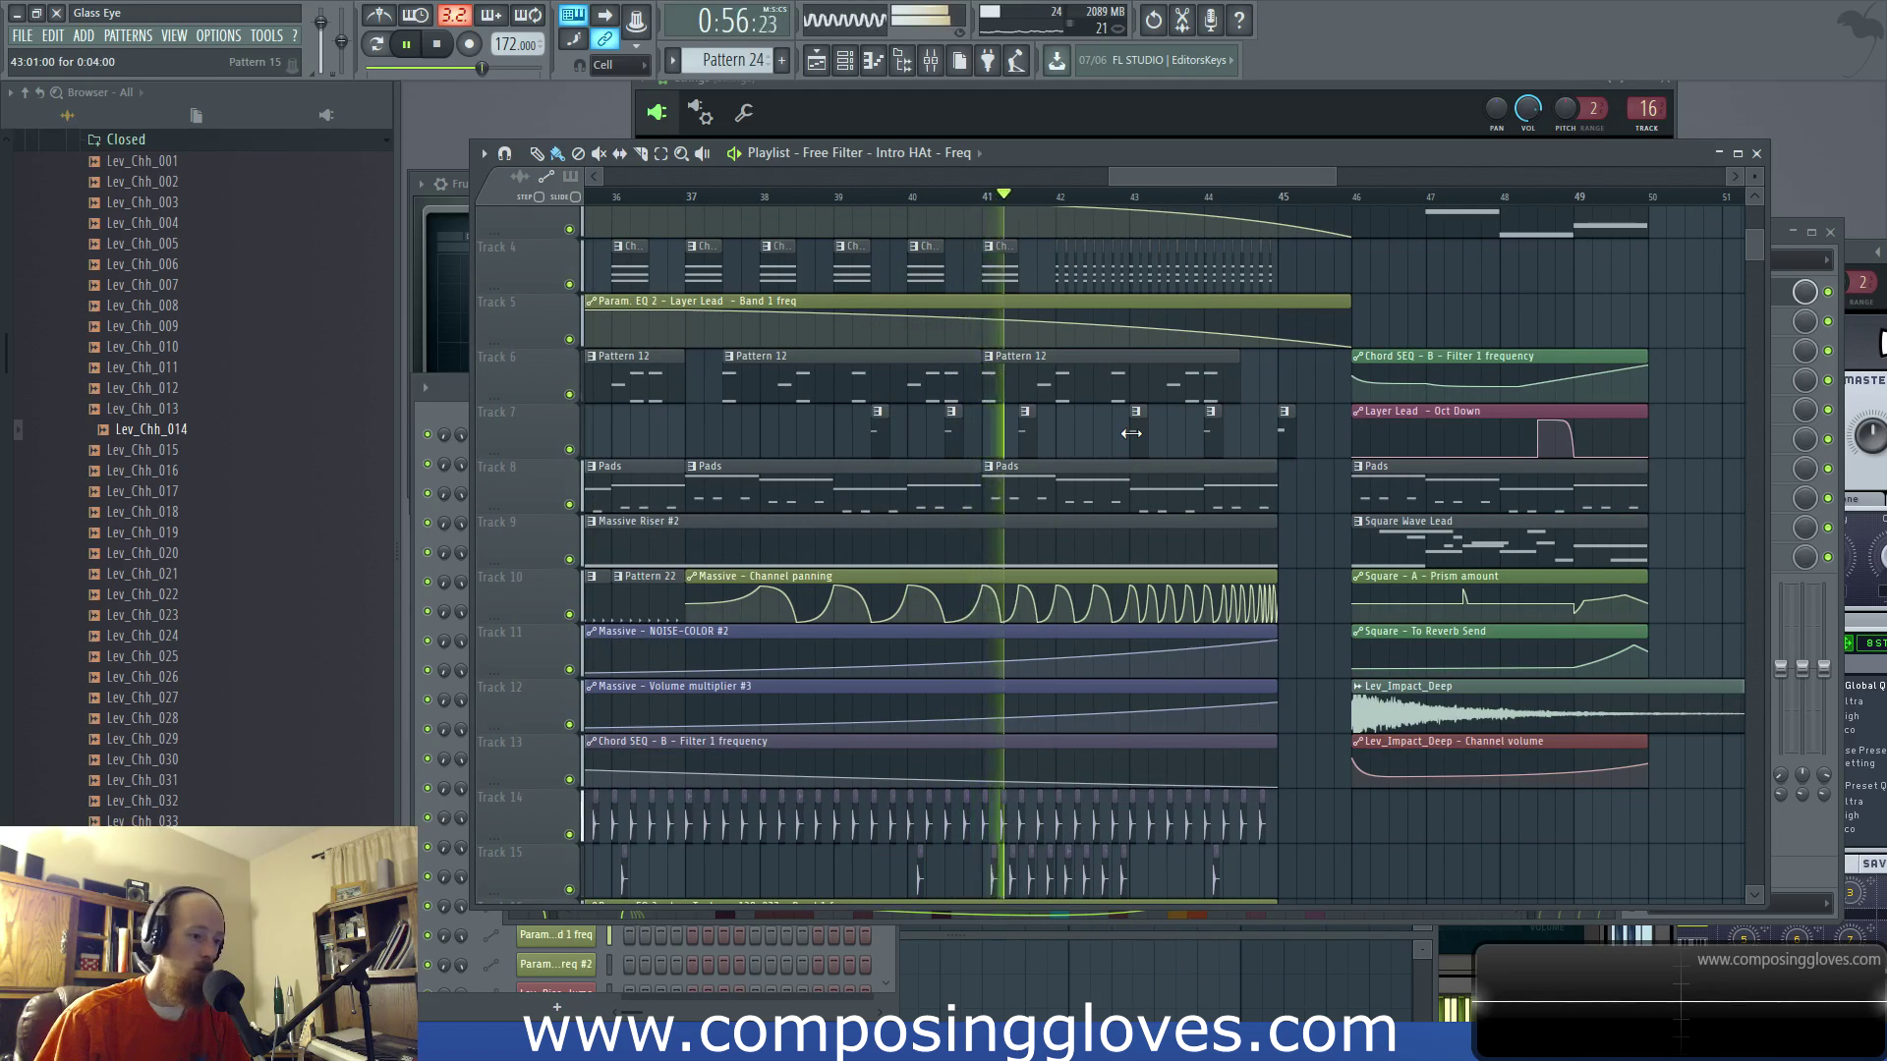
scroll(902, 462, down, 5)
key(space)
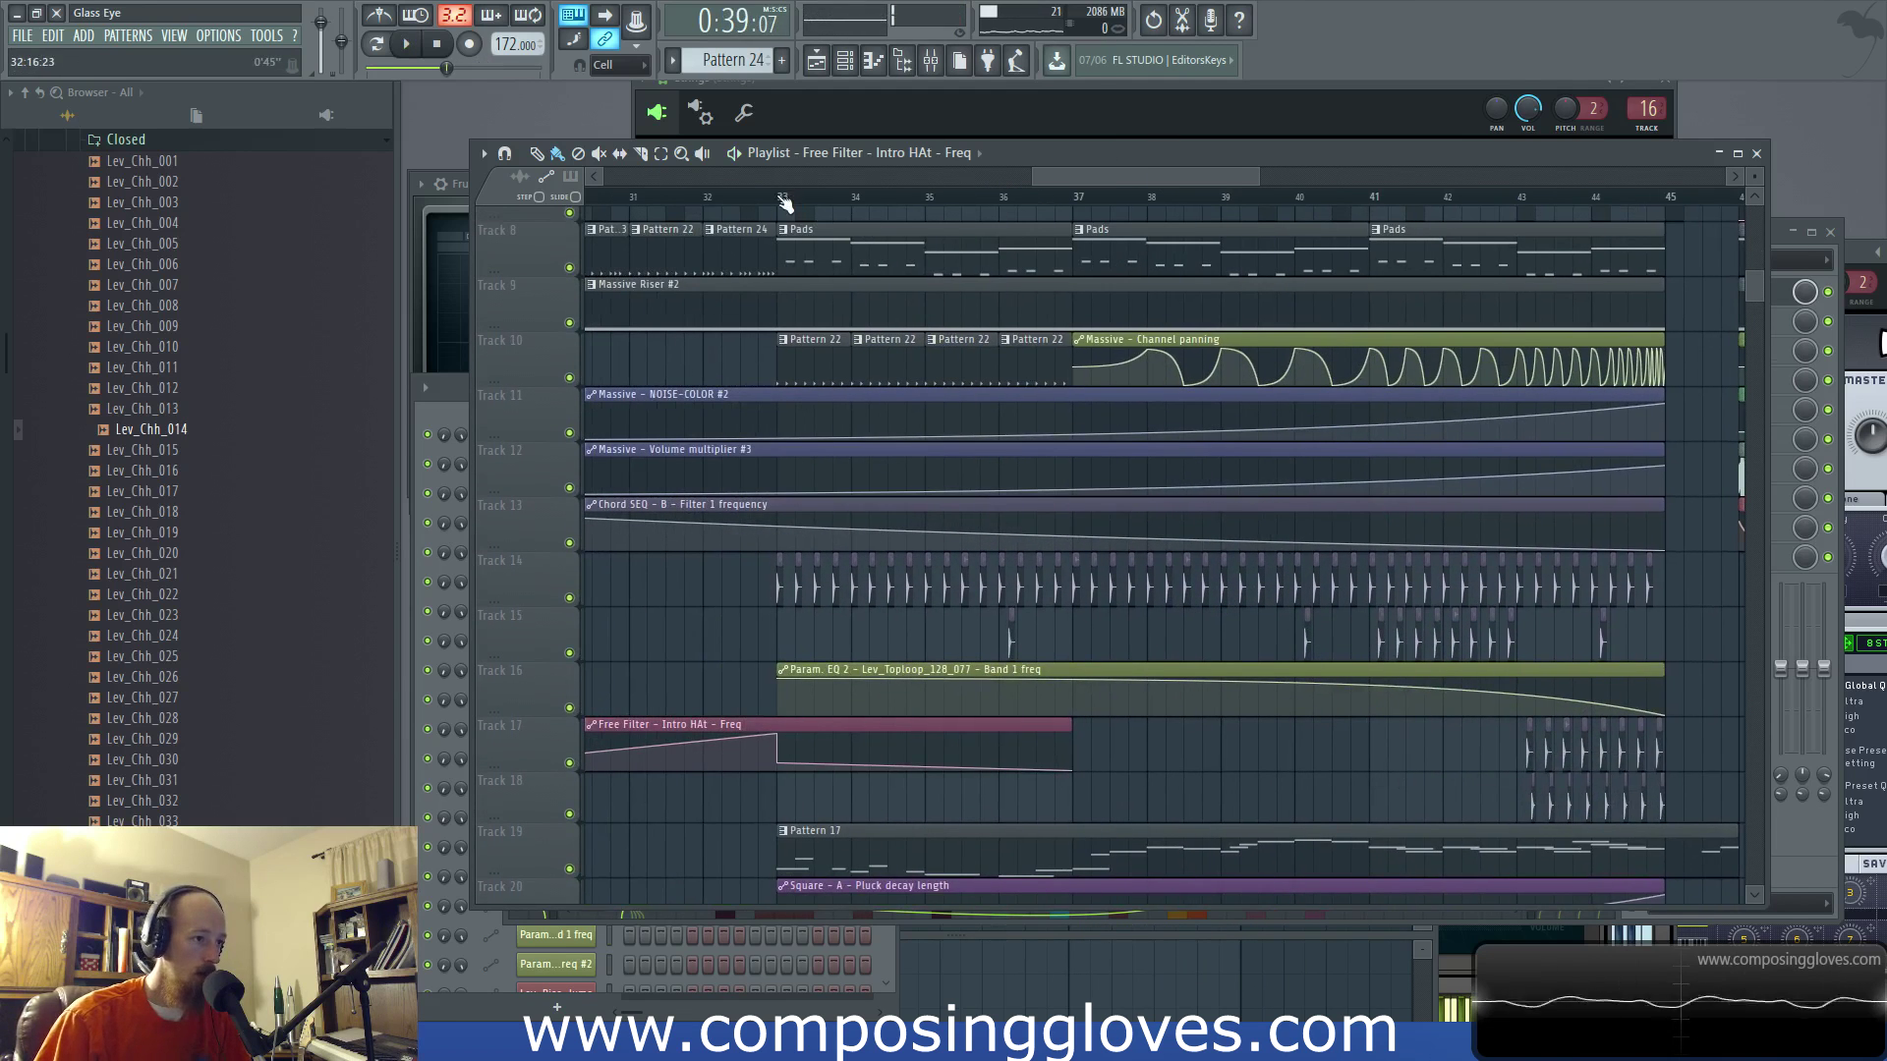
Step: Select bars 33 to 45 and inspect the Lev_Toploop_128_077 channel's sample settings and its mixer track's Fruity parametric EQ 2
drag(784, 203, 1541, 197)
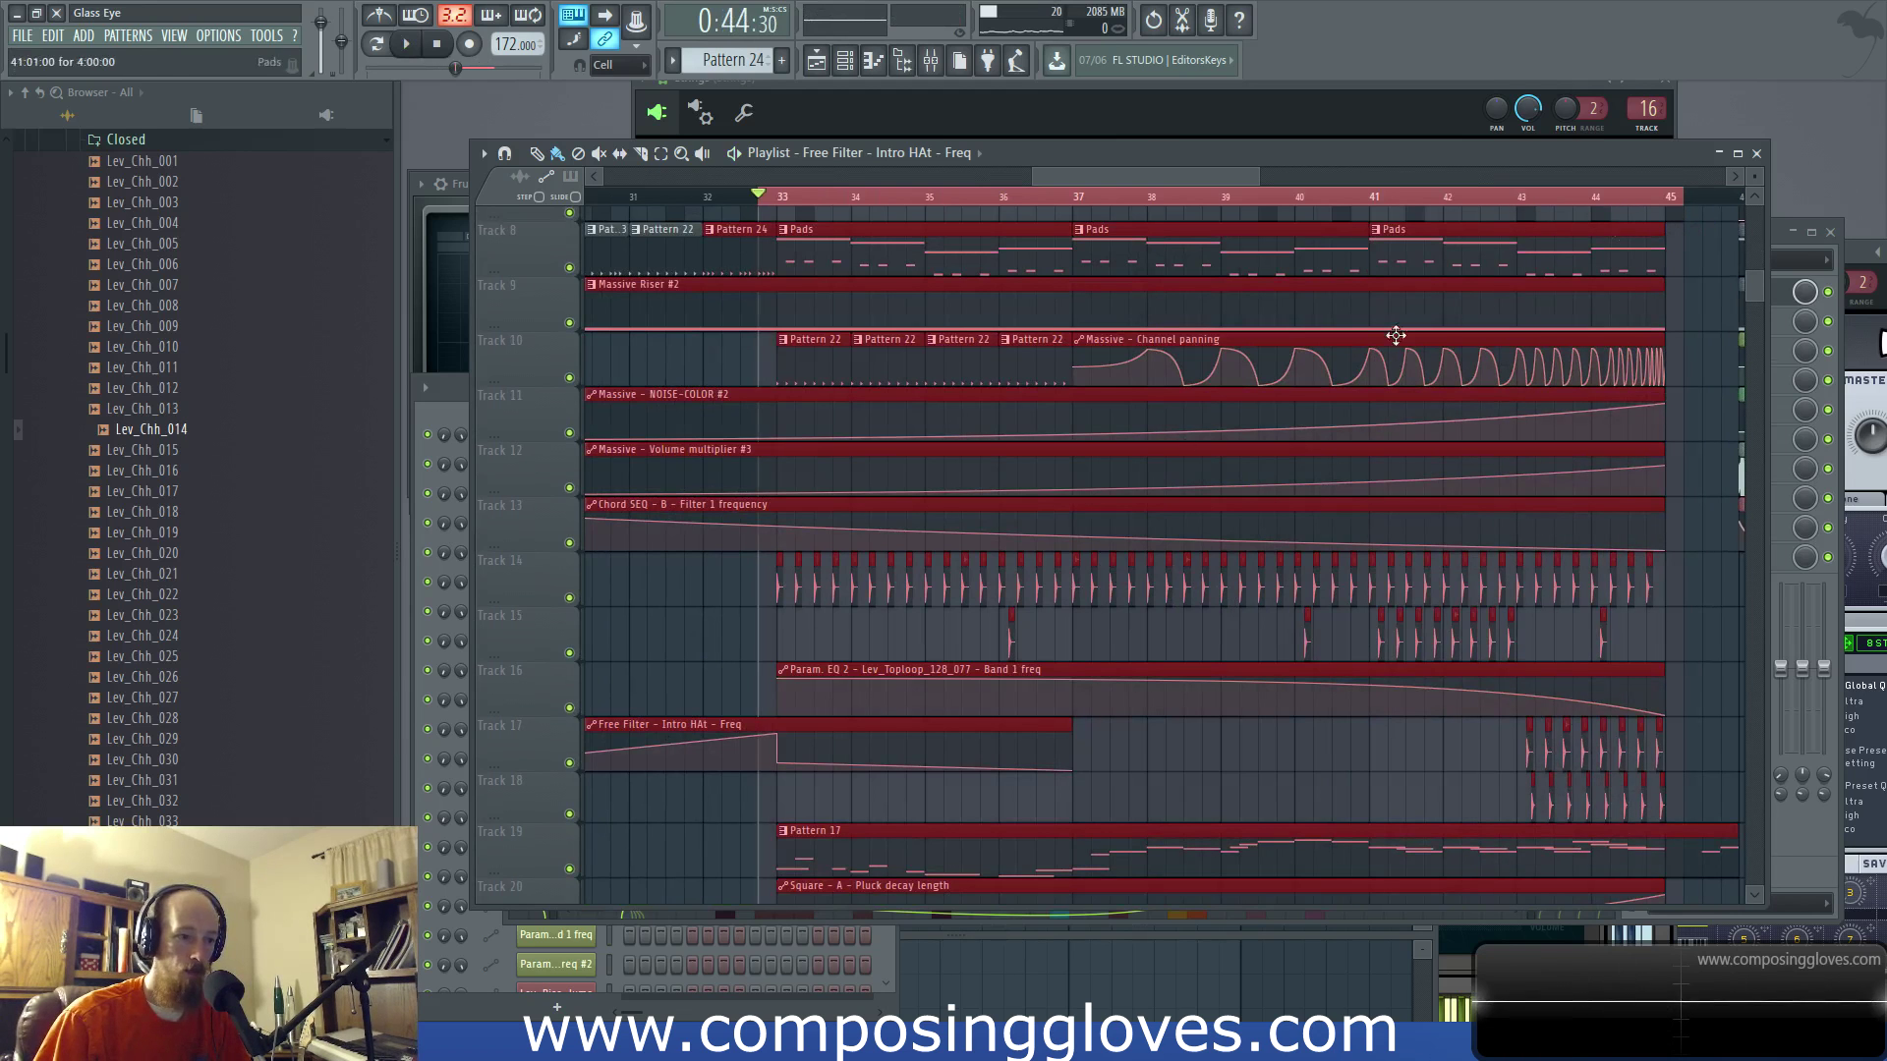
double_click(782, 593)
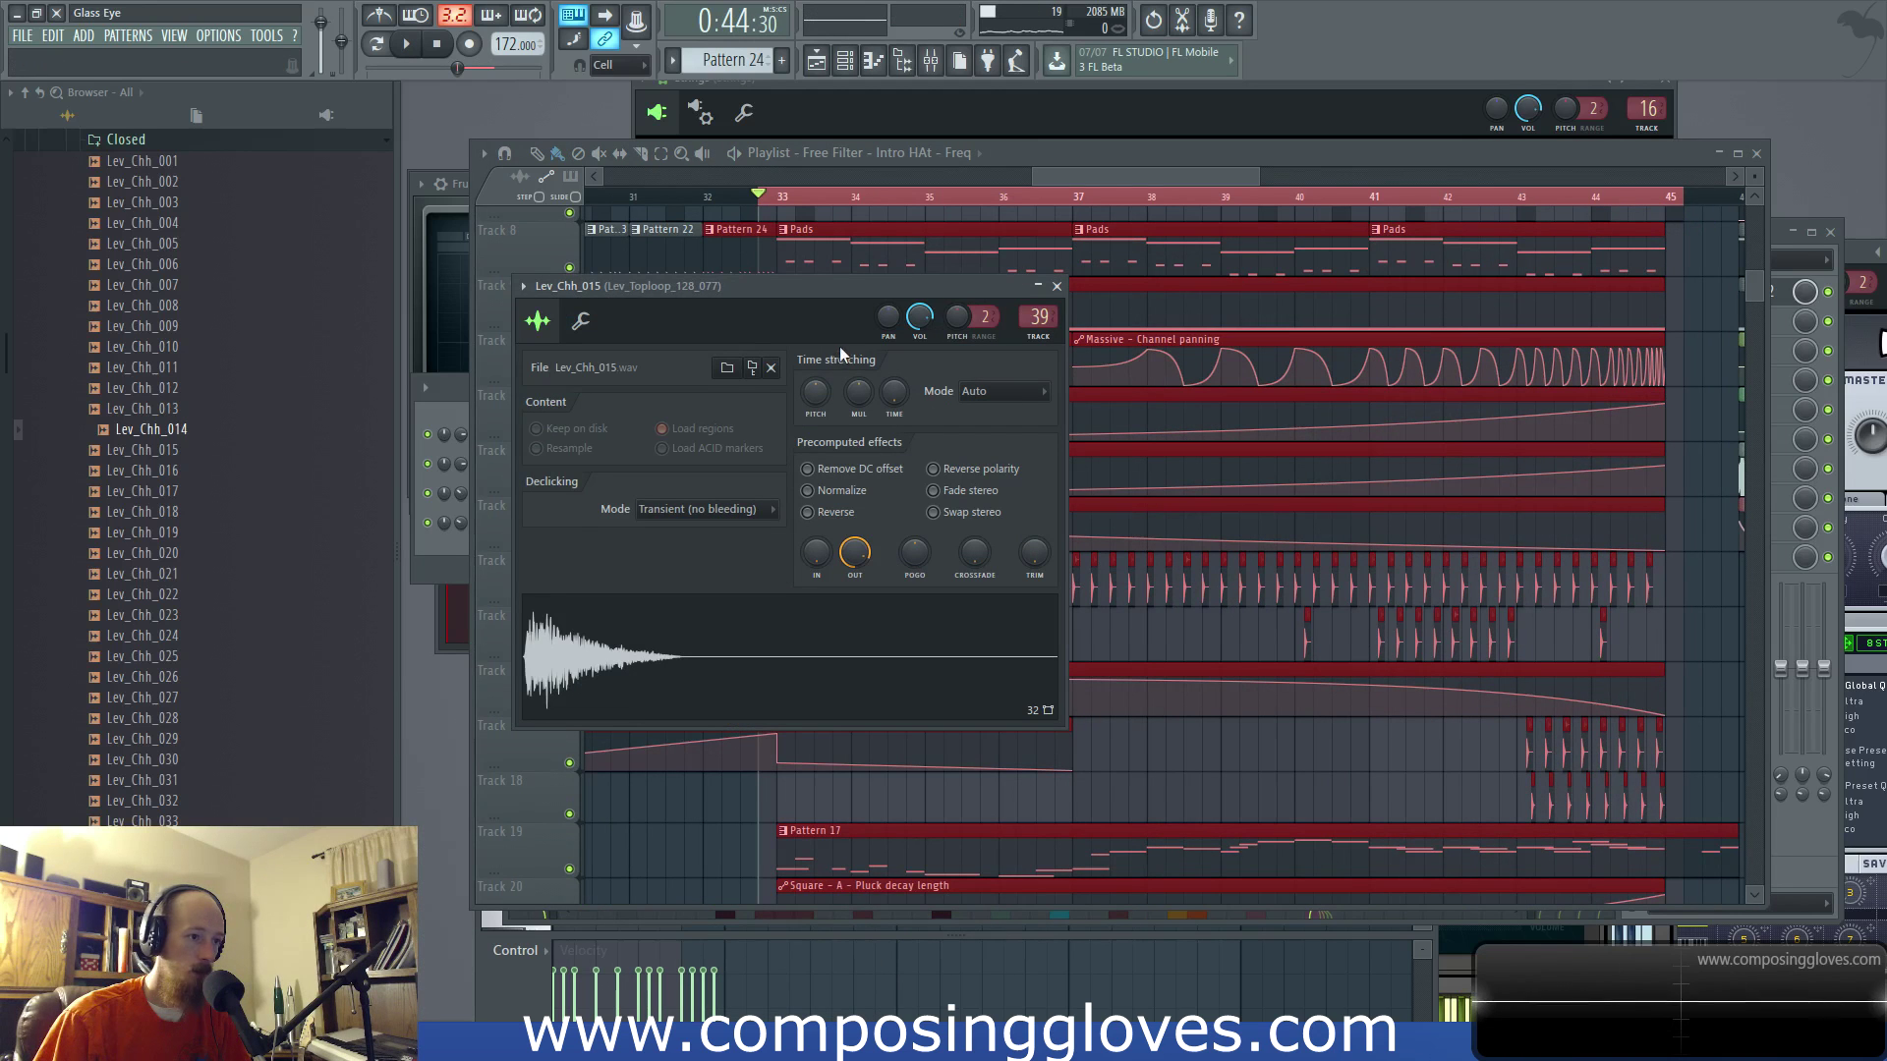
drag(779, 204, 1667, 252)
click(934, 68)
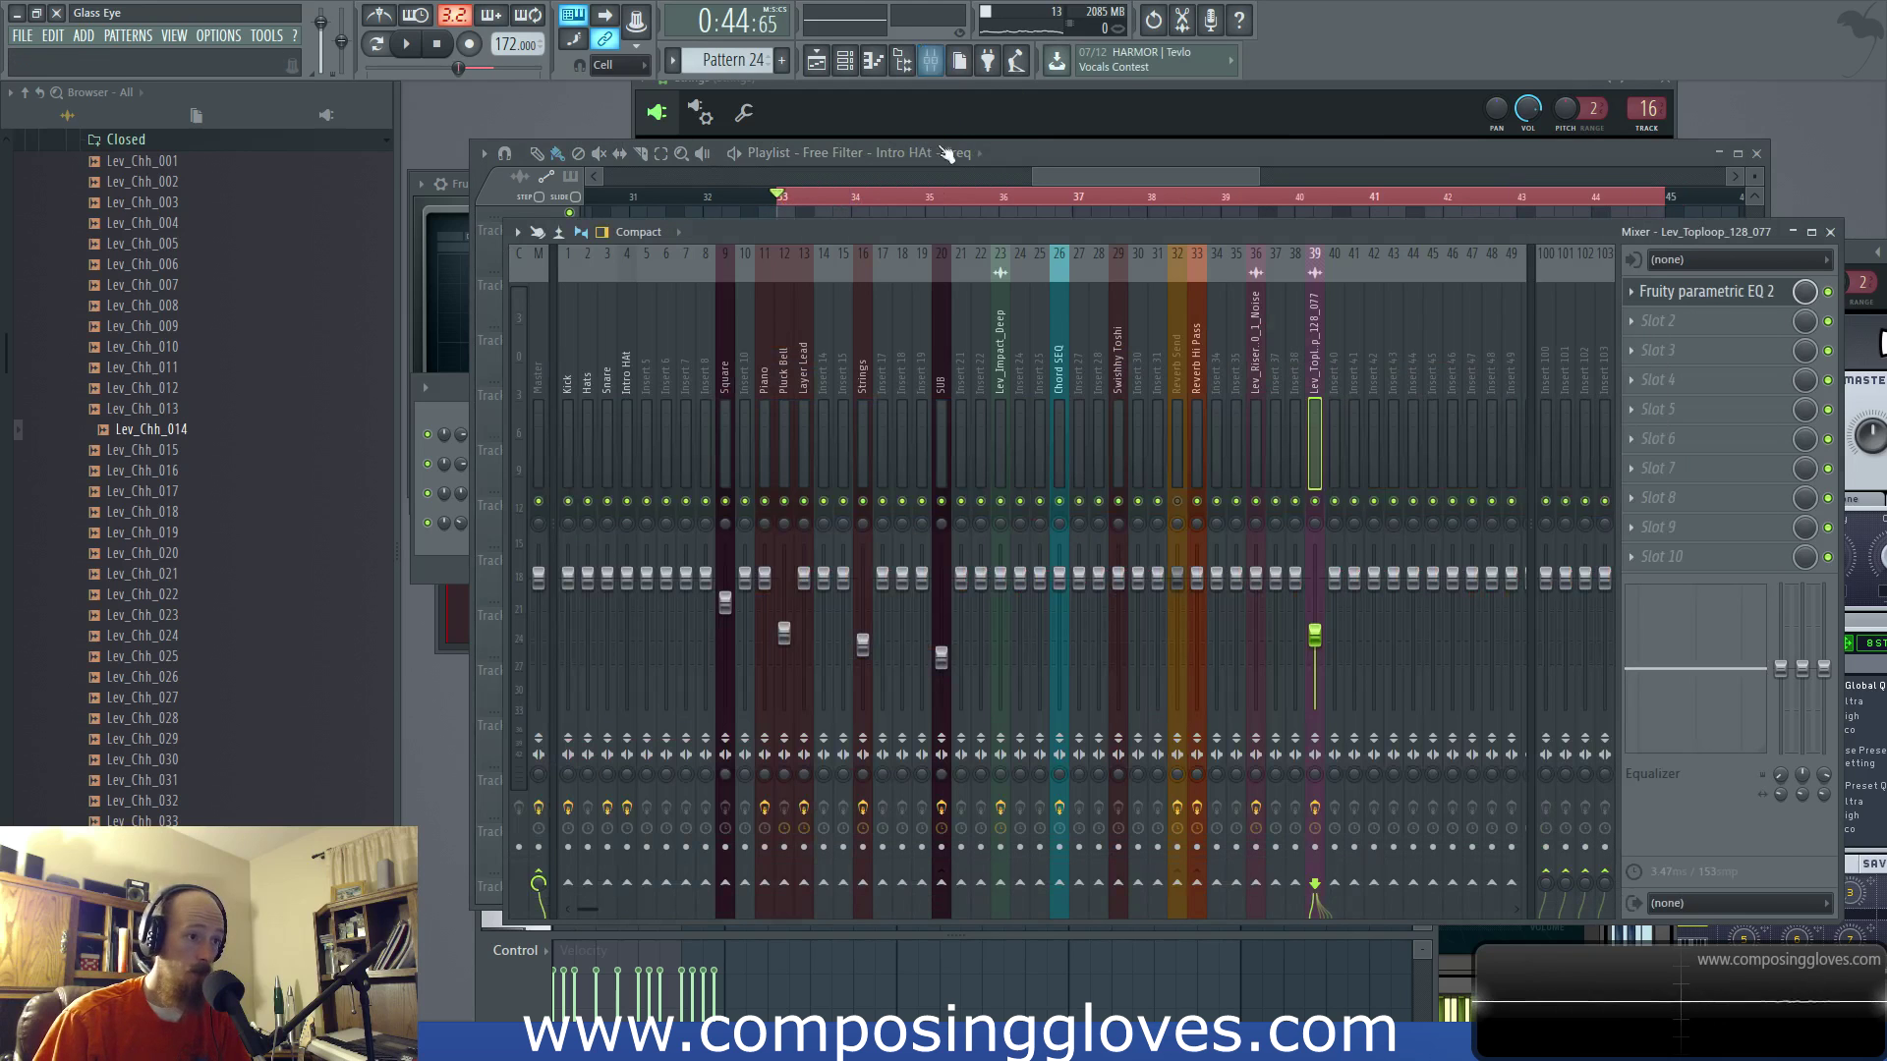
click(1729, 292)
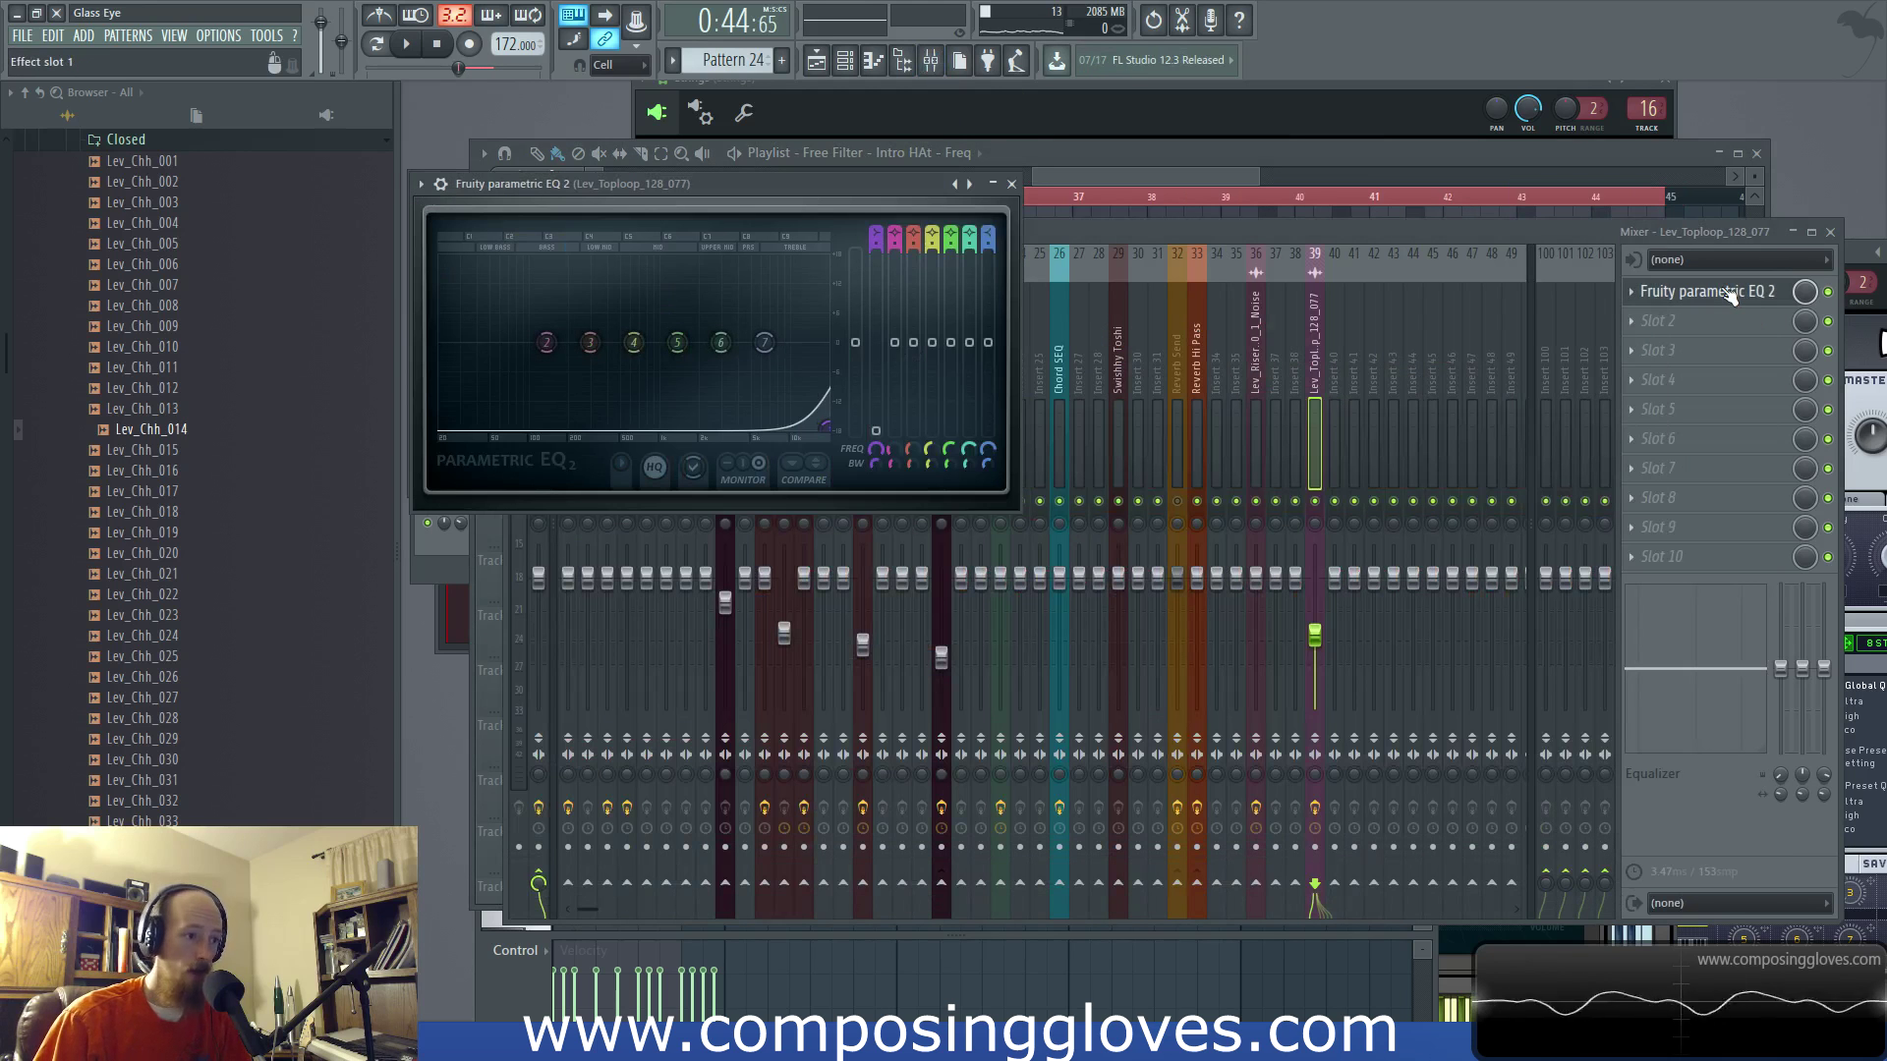
click(1241, 175)
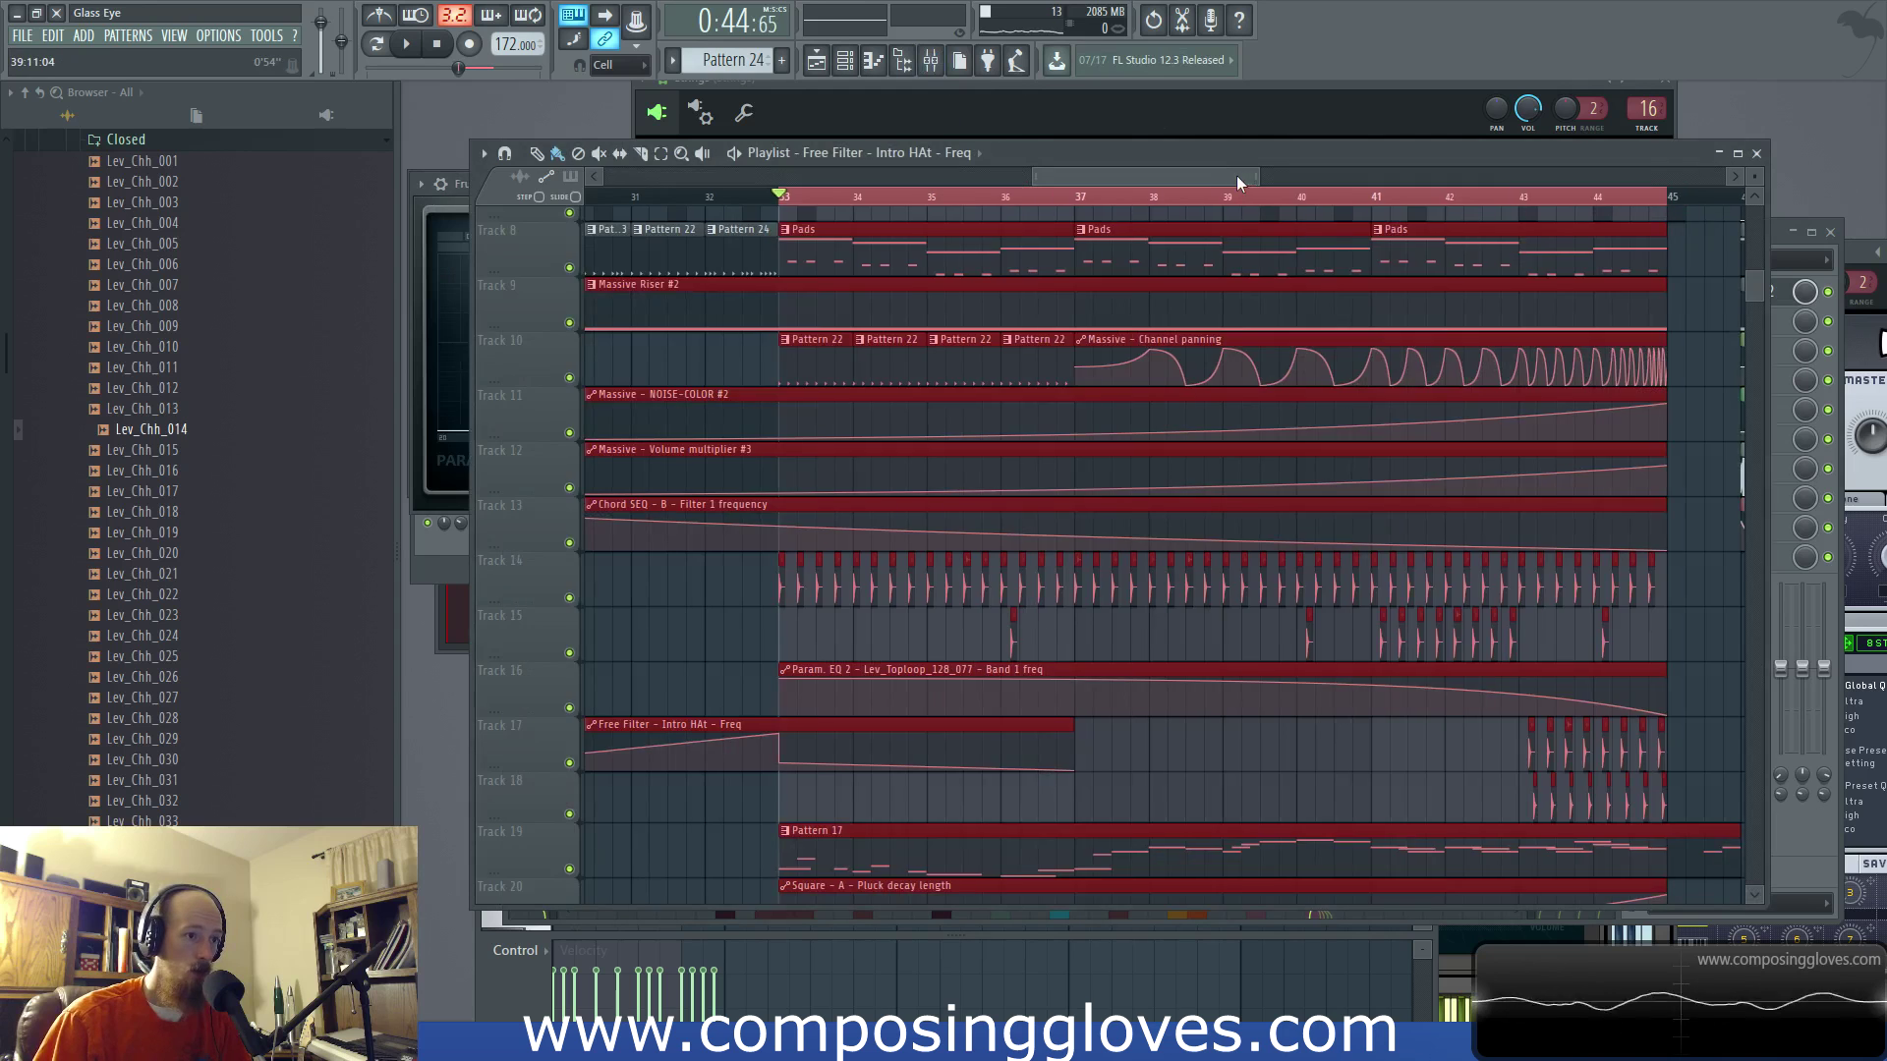
Step: Play the selected section of the arrangement from bar 33
key(space)
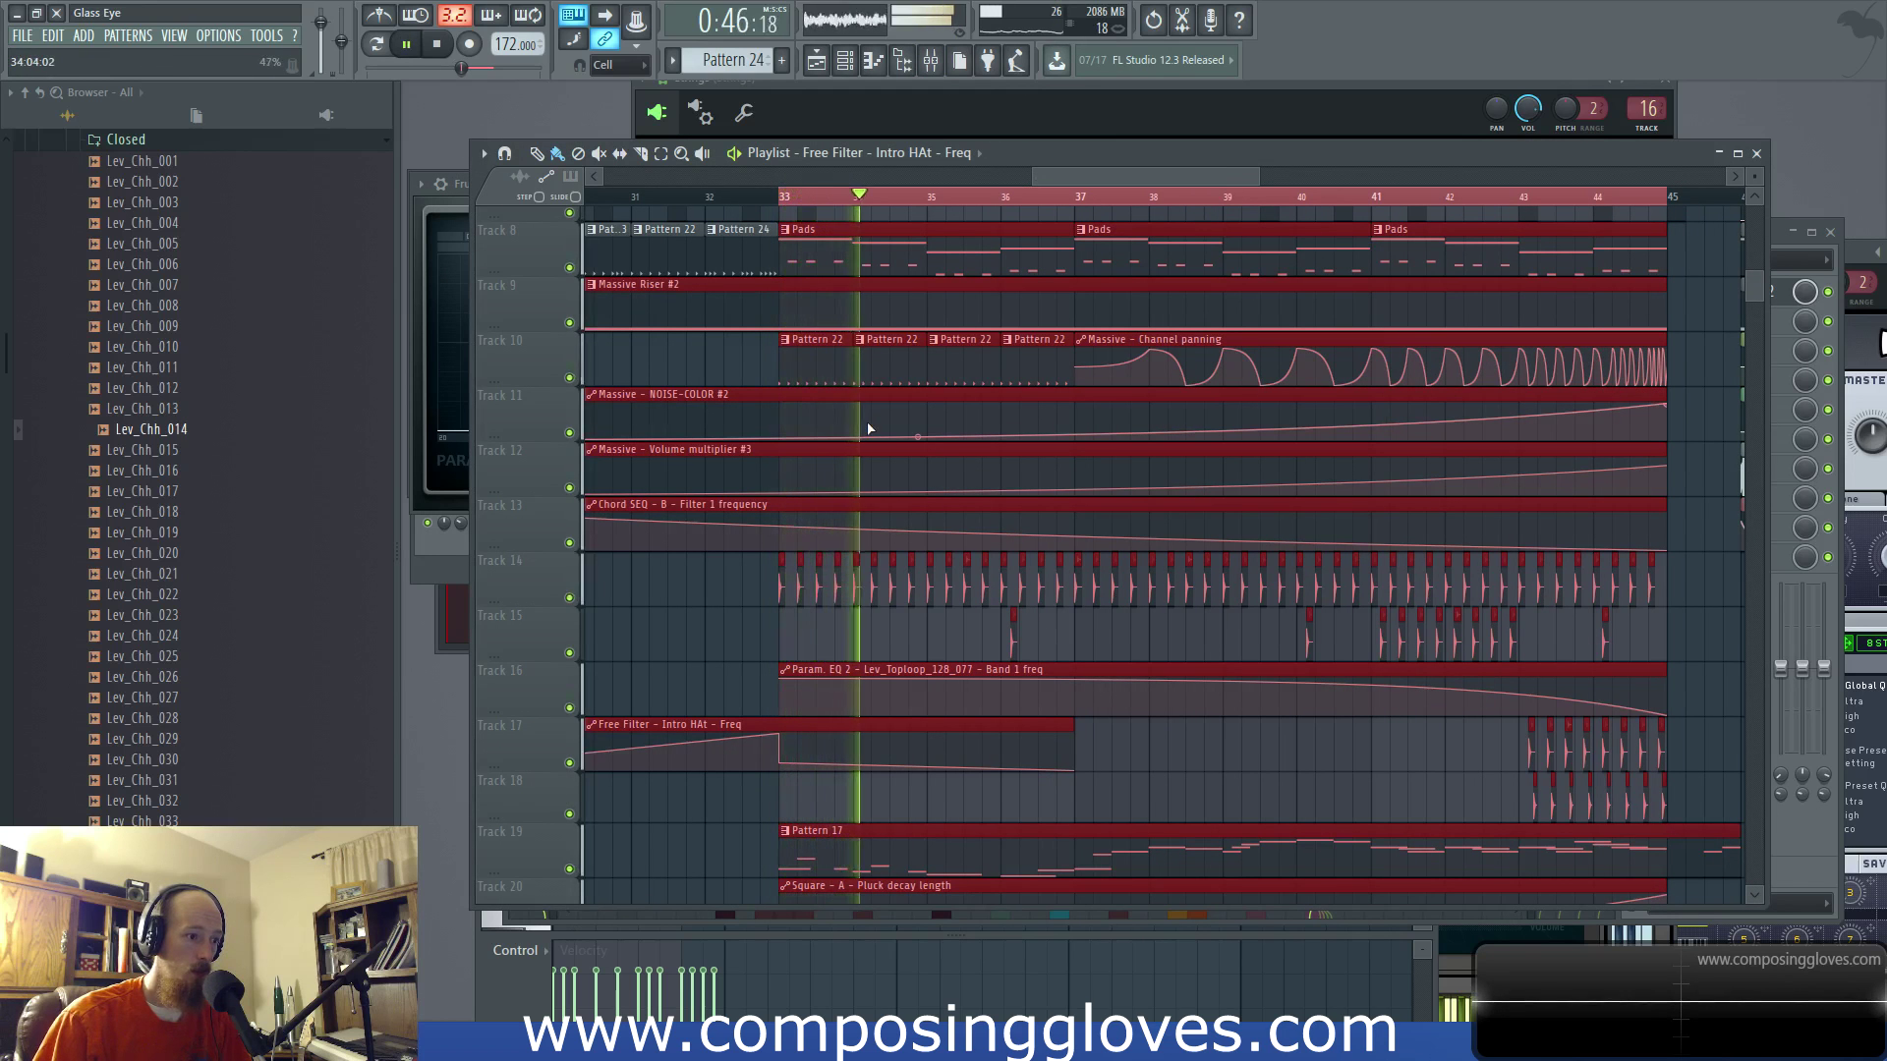
key(space)
scroll(1023, 439, down, 3)
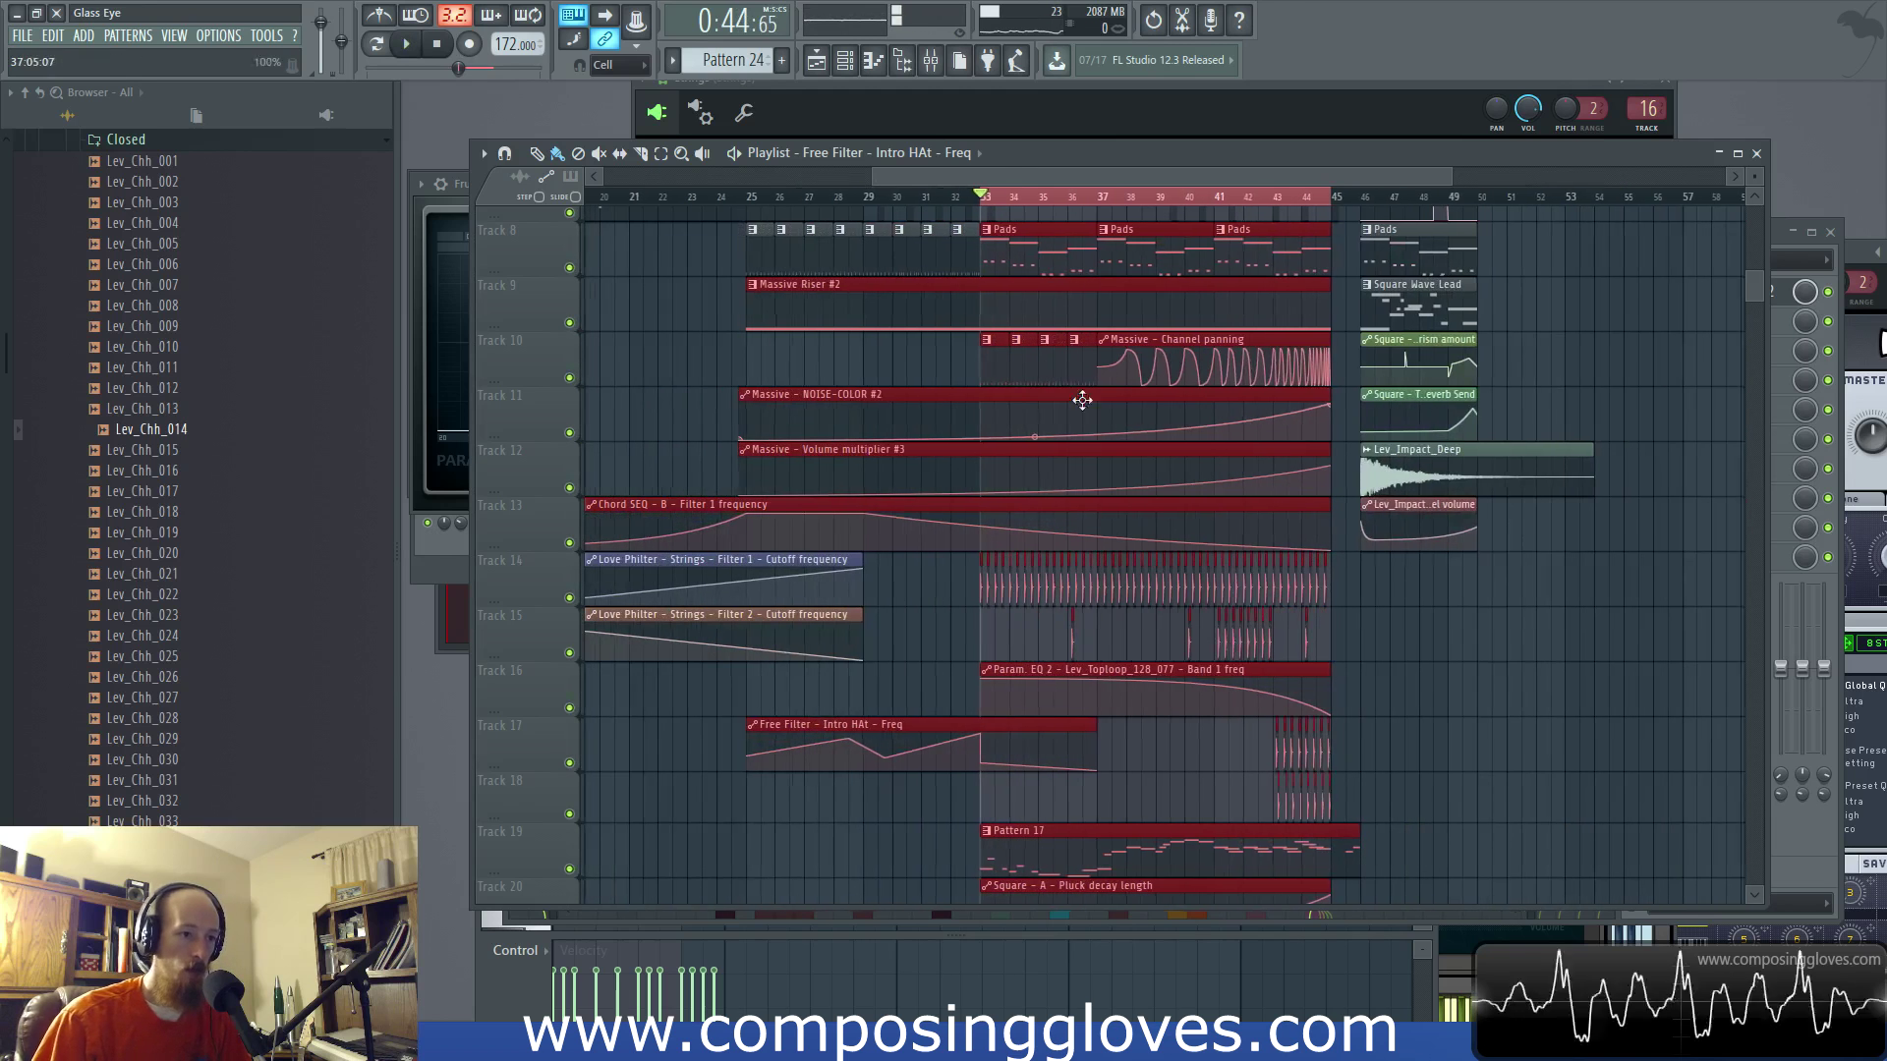
Step: Clear the time selection and listen from about bar 43 through the transition into the section at bar 46
right_click(1309, 199)
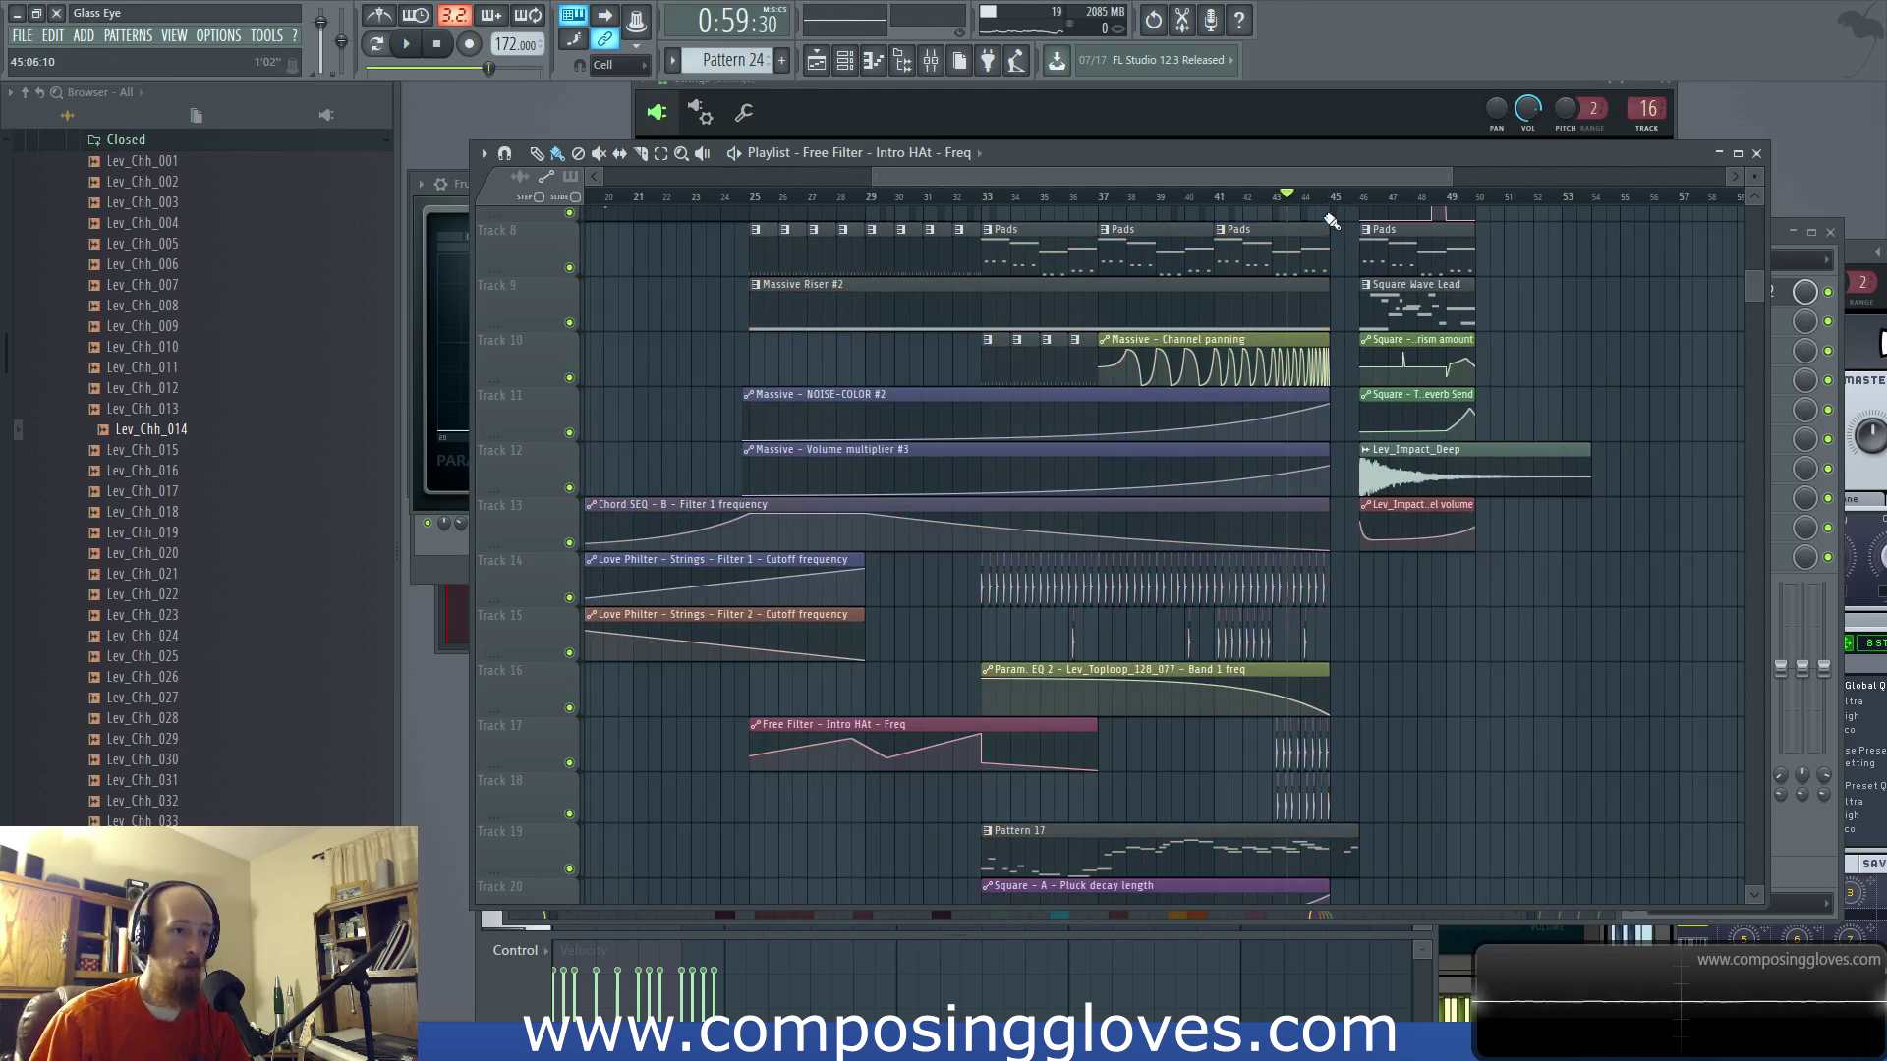
key(space)
scroll(1329, 236, up, 4)
scroll(1320, 280, up, 3)
scroll(1320, 280, up, 3)
drag(1187, 342, 943, 374)
scroll(1225, 383, up, 3)
drag(1248, 388, 1154, 412)
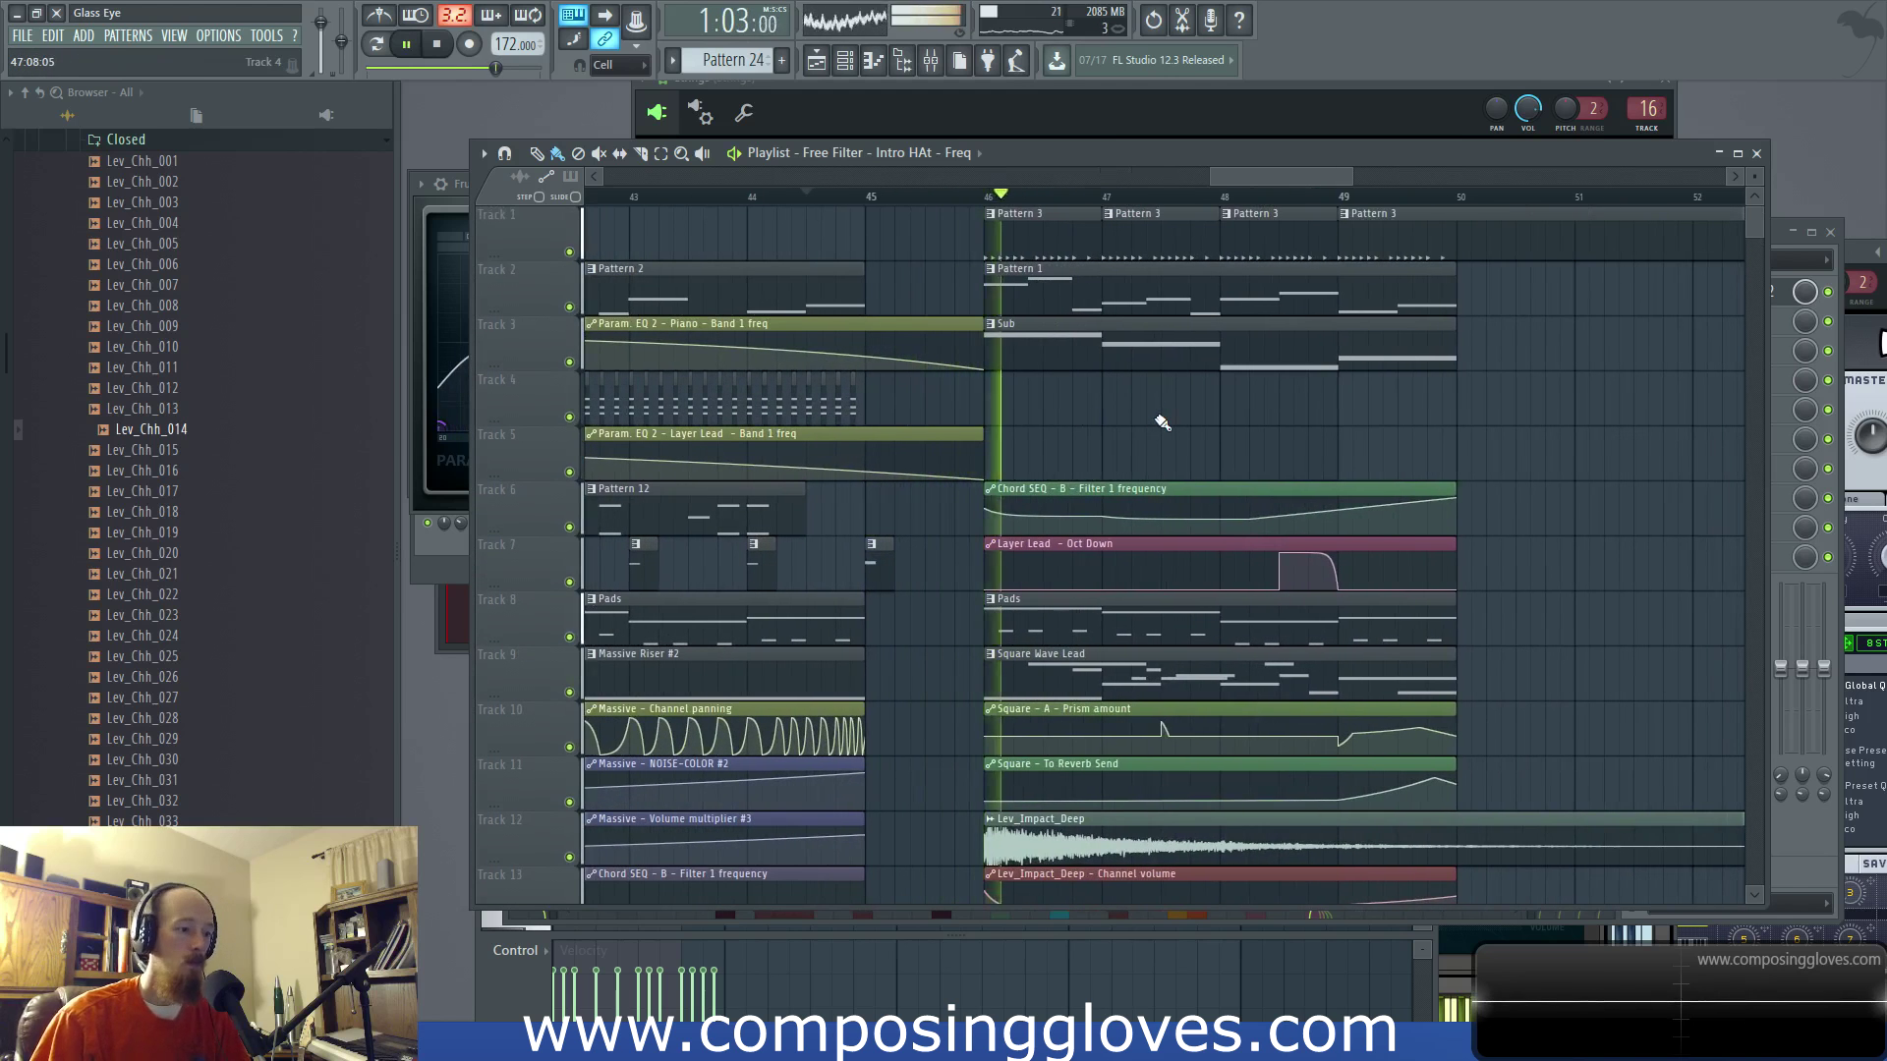
scroll(1022, 412, down, 3)
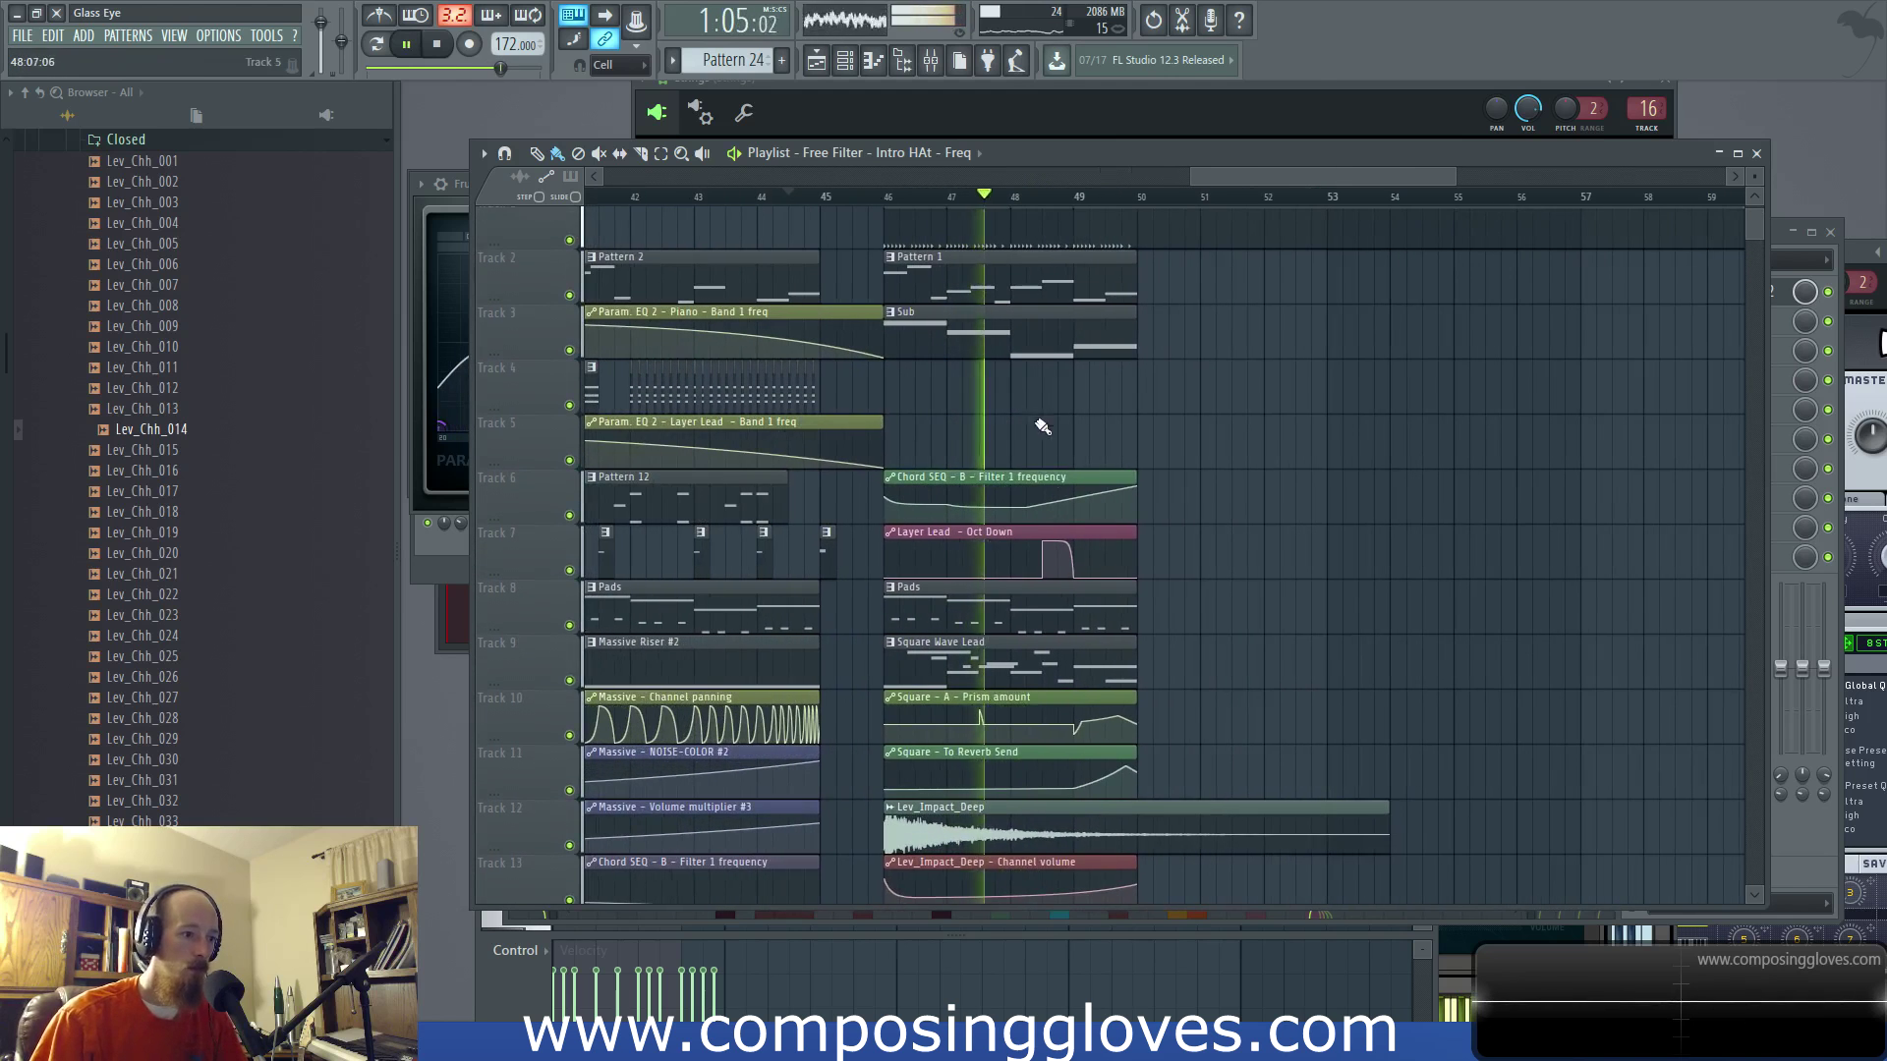
Step: Extend the Square Wave Lead clip on Track 9 to the start of bar 54 and stop playback
drag(1136, 668, 1391, 684)
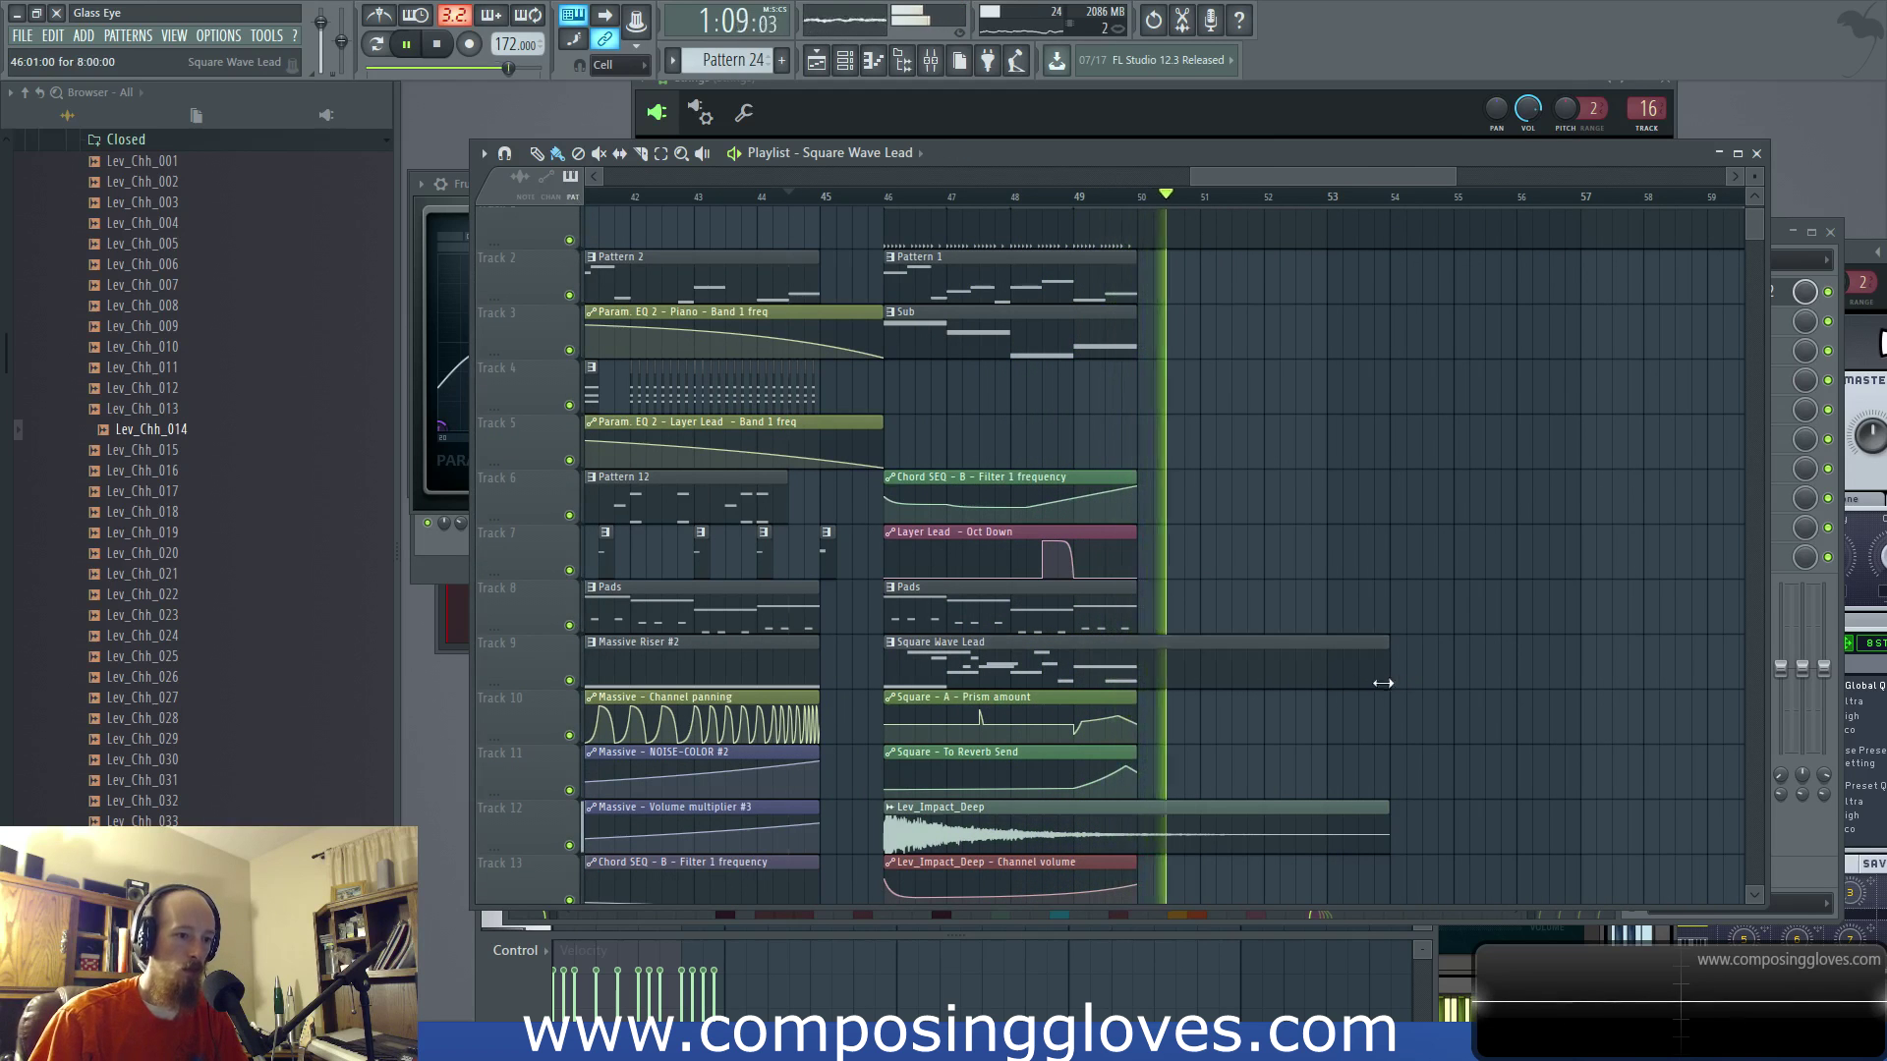
key(space)
Step: Duplicate the four Pattern 3 clips onto bars 50 to 53, removing the Pattern 1 and Sub copies, and audition from bar 49
scroll(1391, 684, up, 1)
scroll(1415, 266, down, 3)
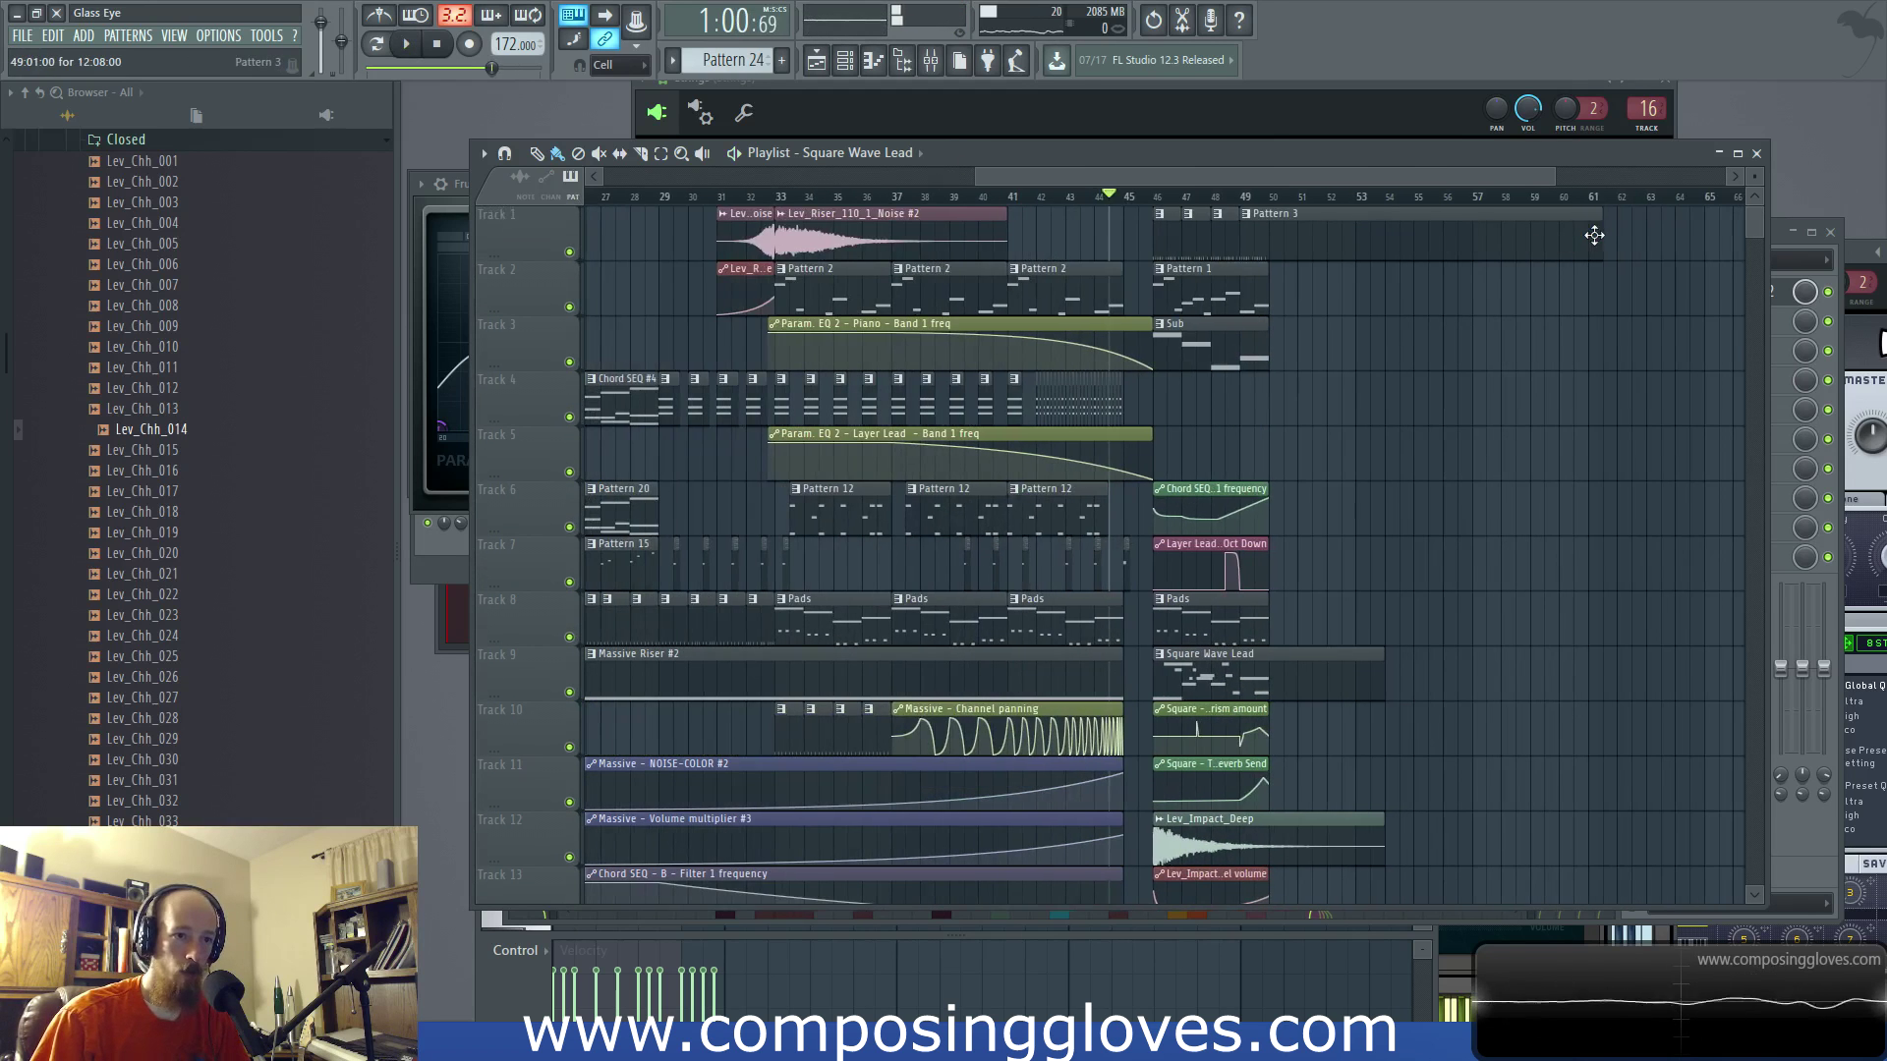
drag(1496, 243, 1157, 372)
key(ctrl+b)
drag(1298, 350, 1314, 351)
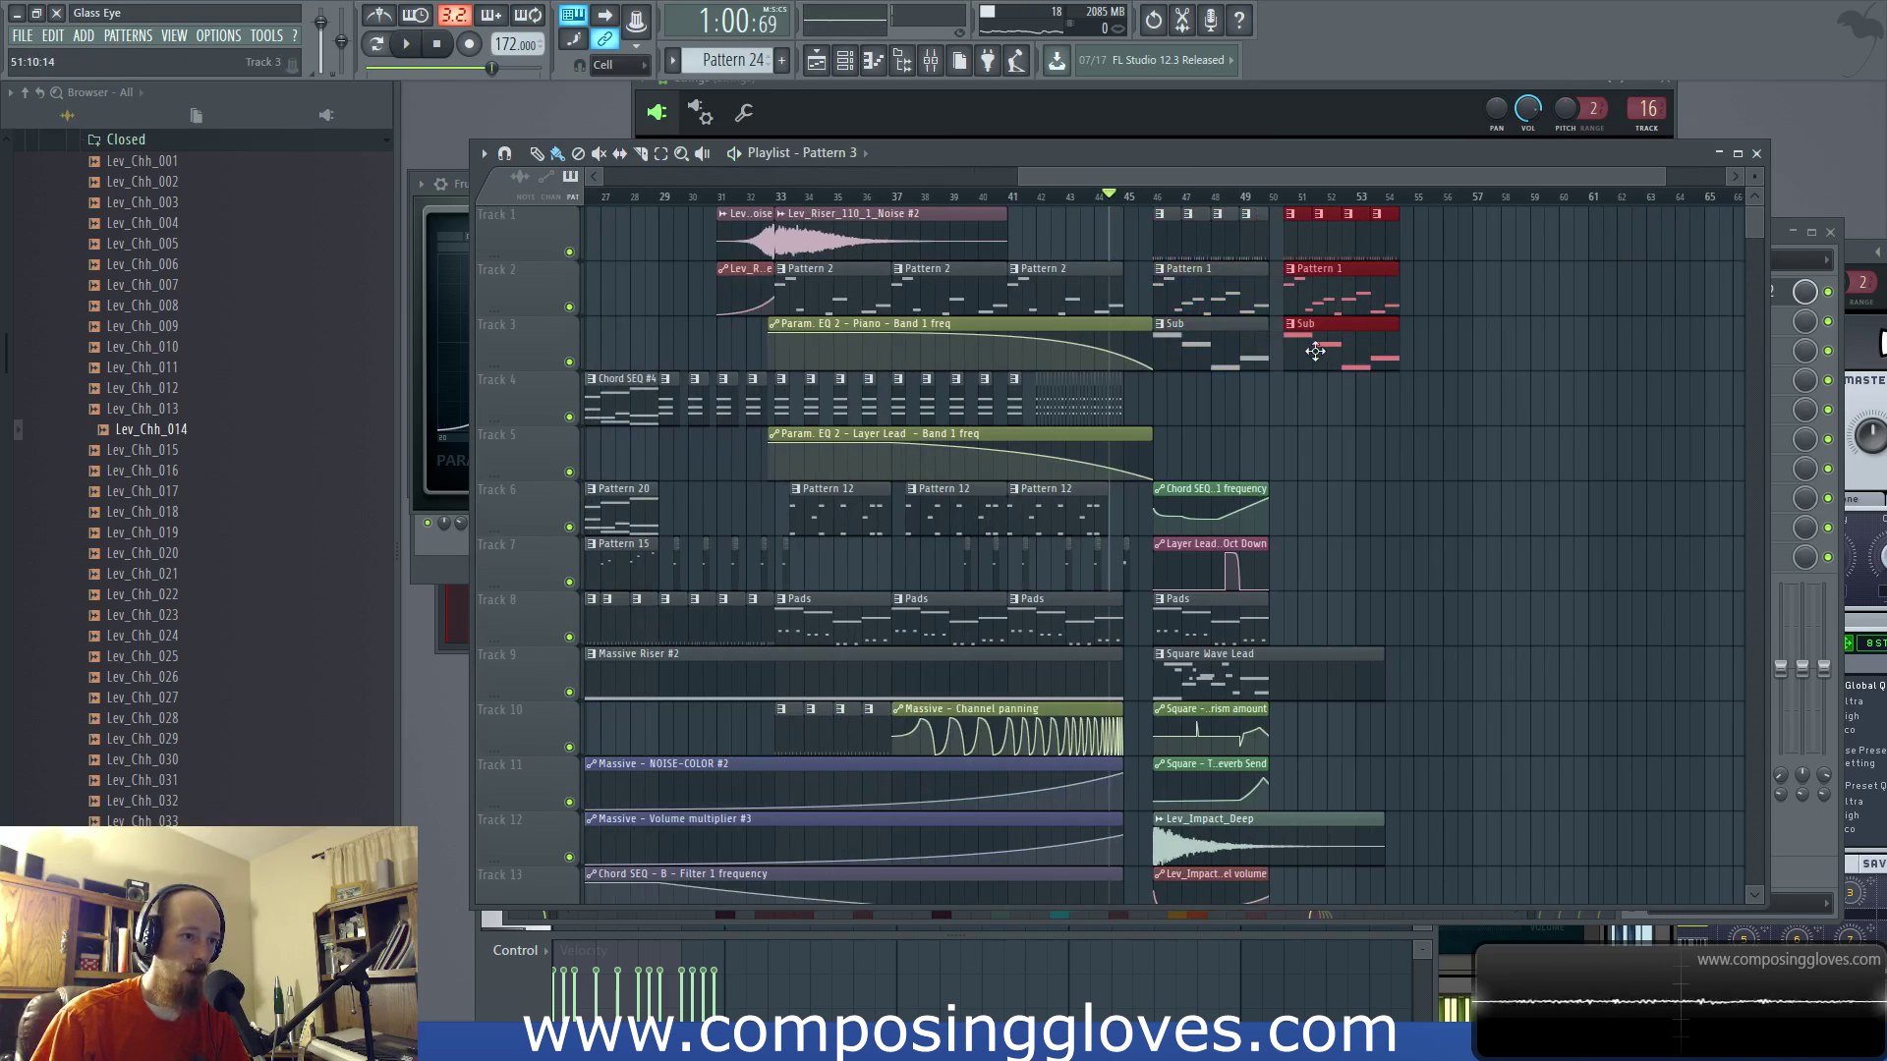
scroll(1312, 396, up, 3)
right_click(1361, 300)
right_click(1346, 351)
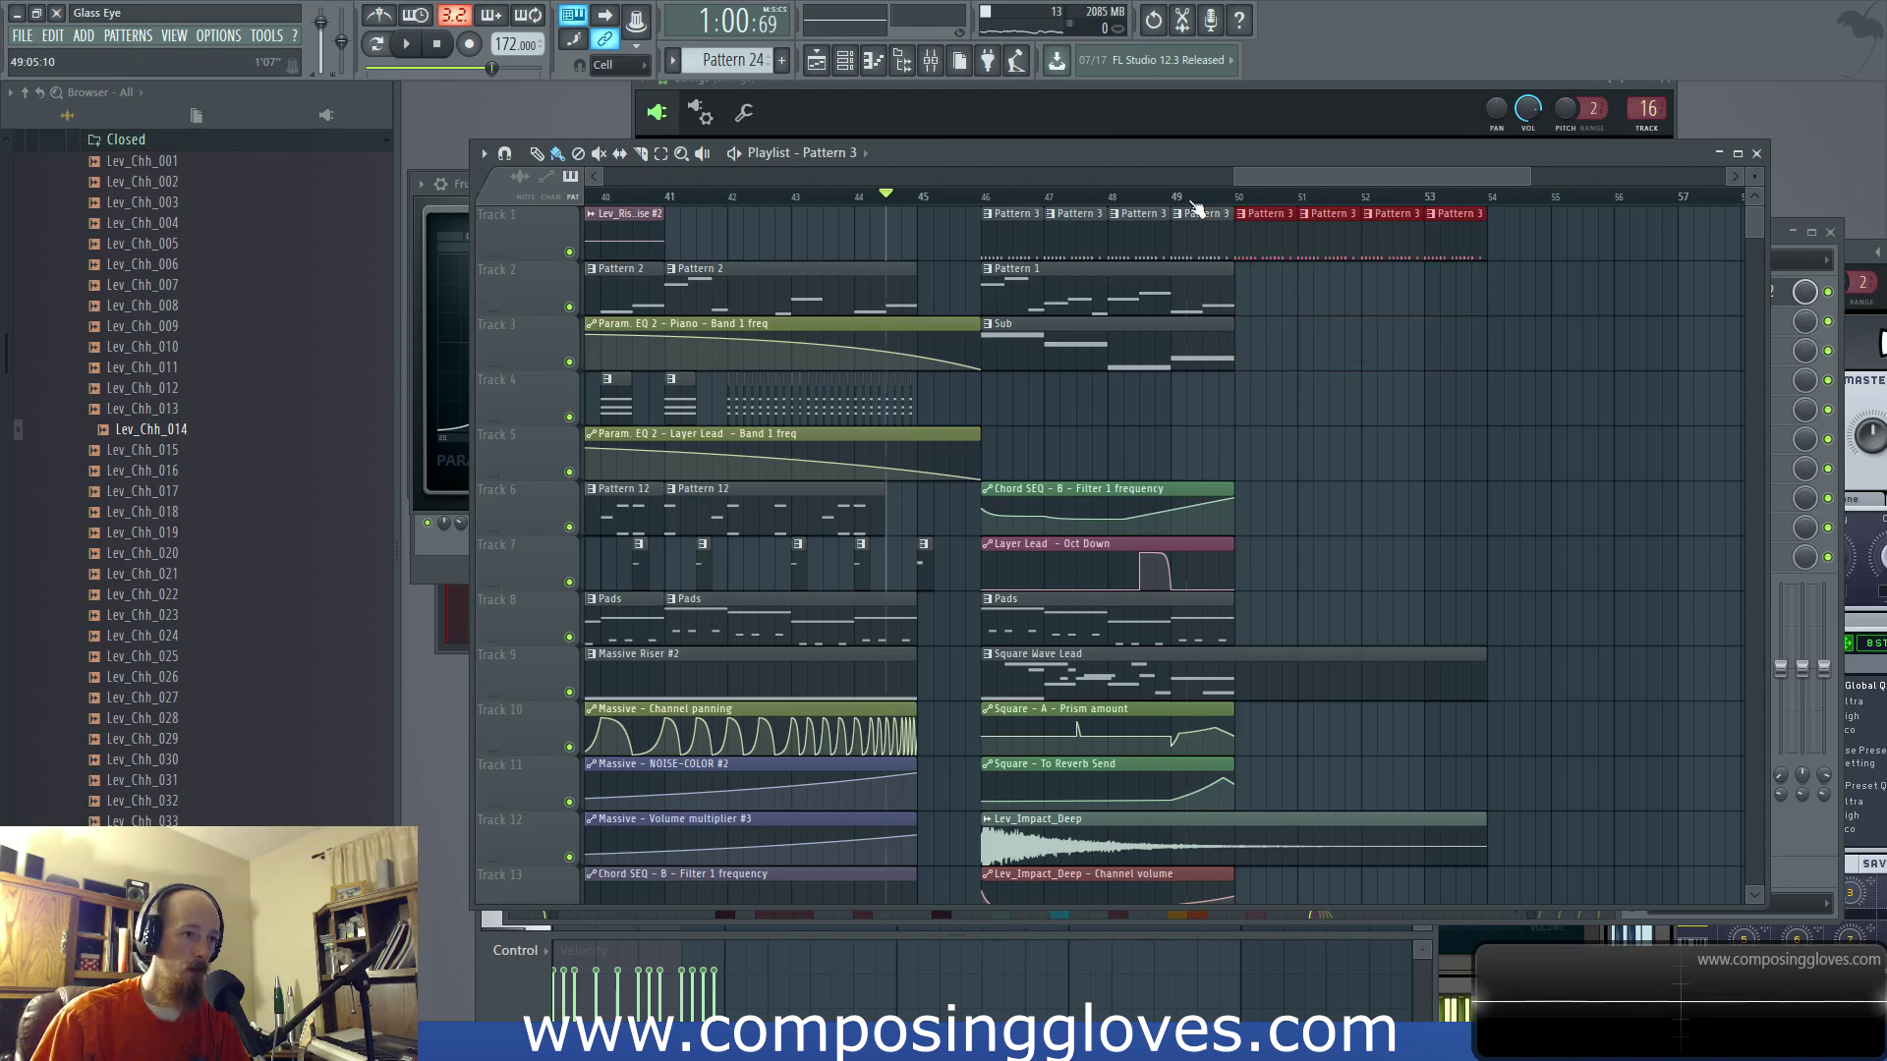
key(space)
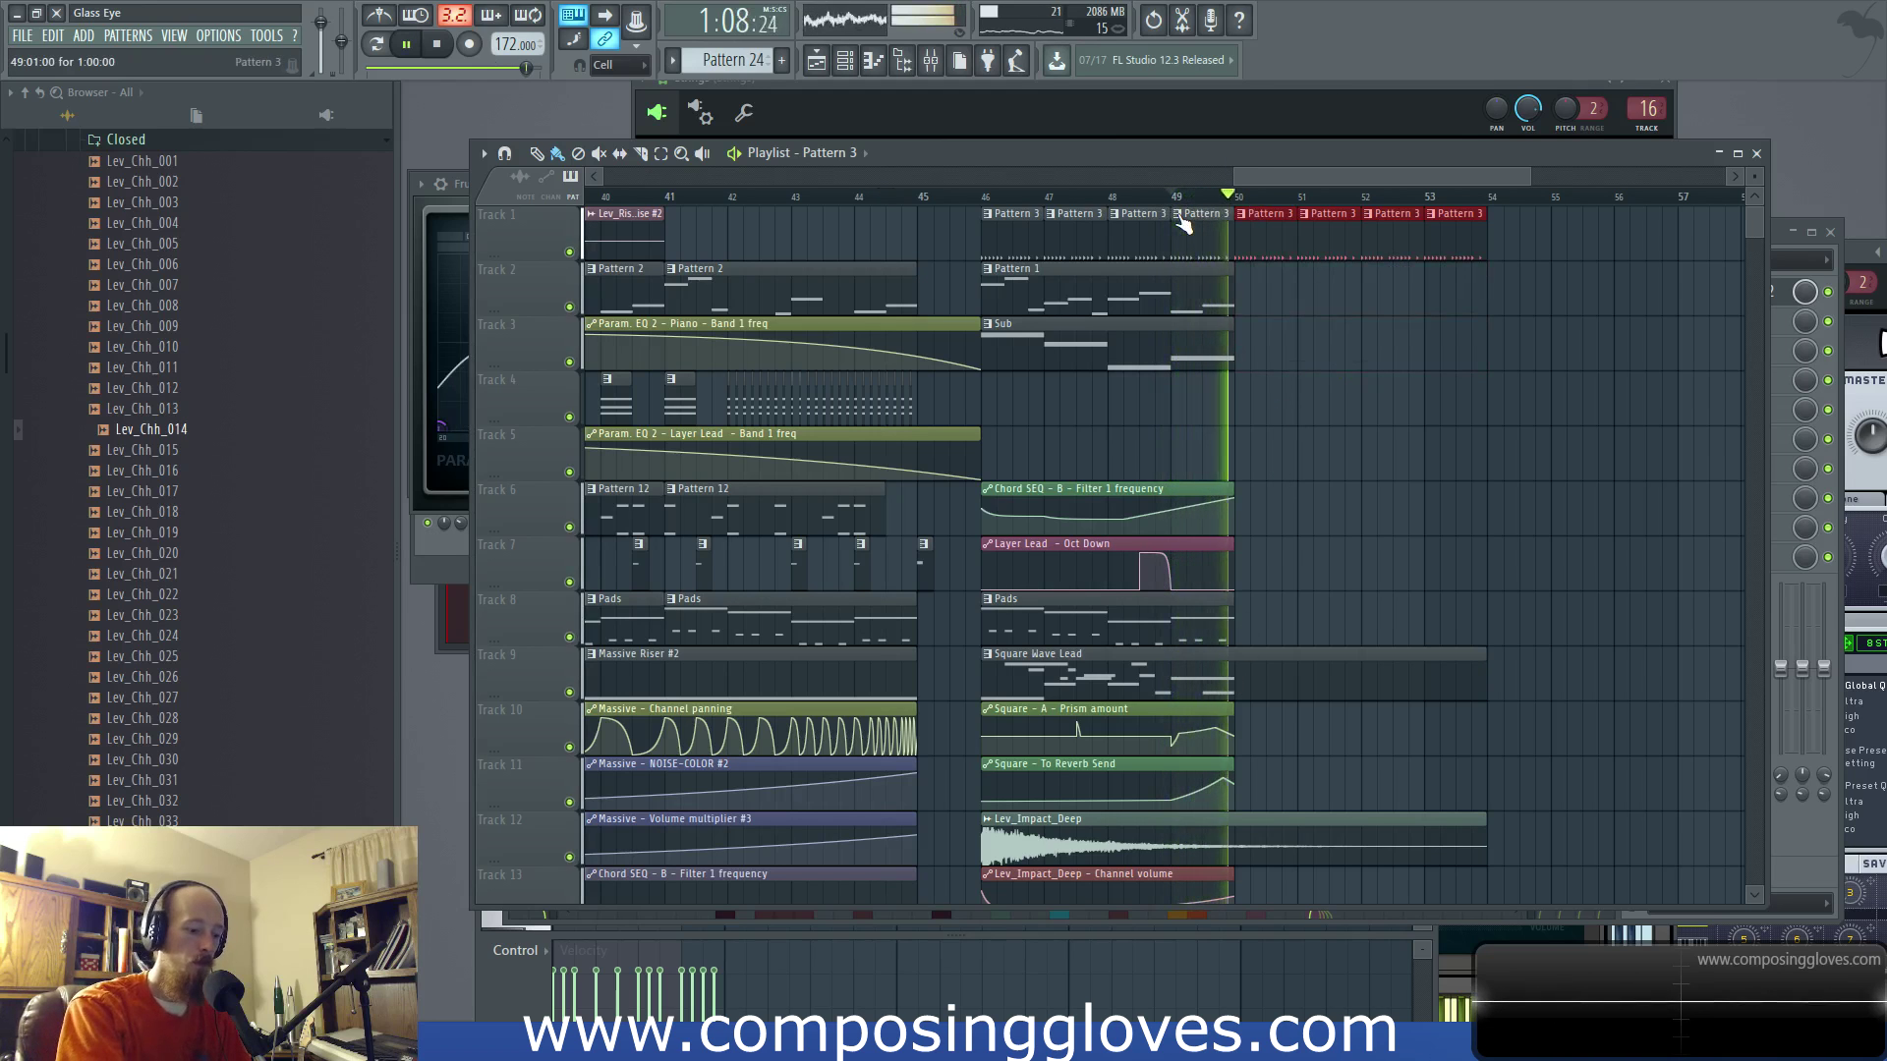
key(space)
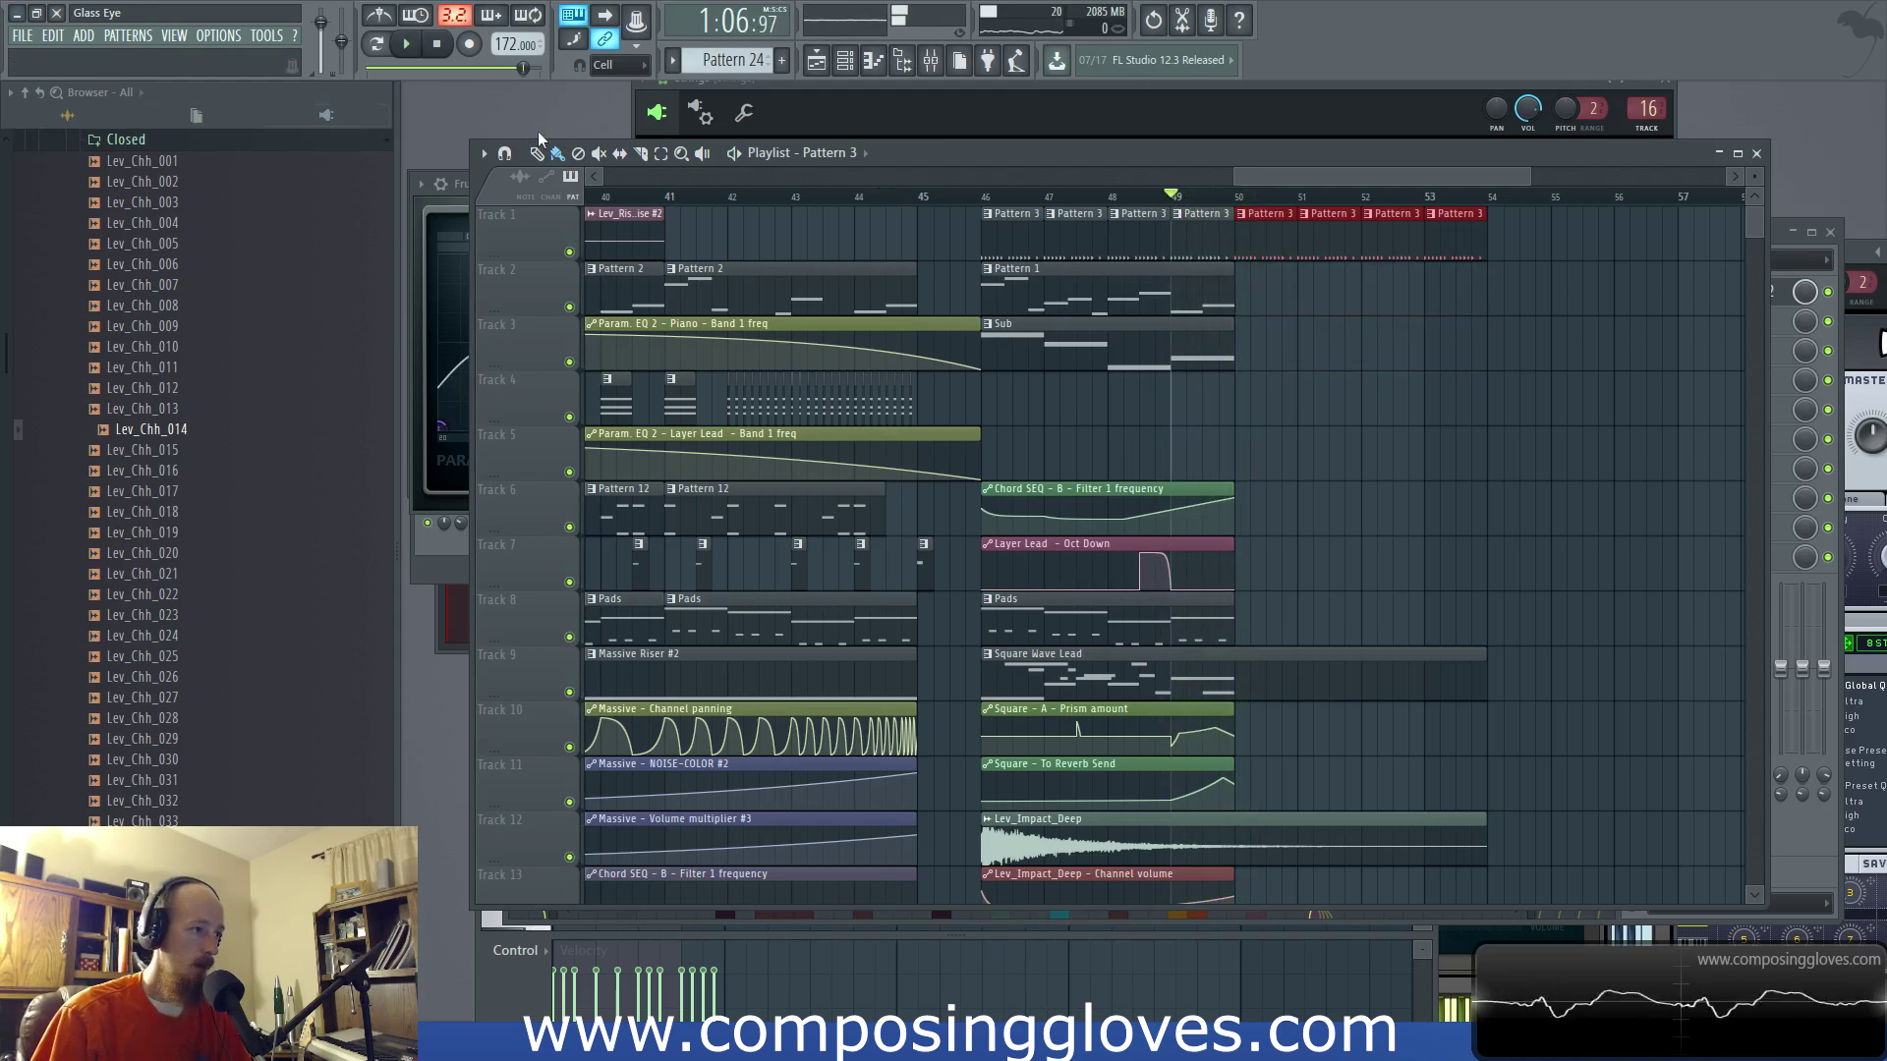
Step: Create a new empty pattern with its default name and open the Square channel's synth
key(F6)
click(574, 470)
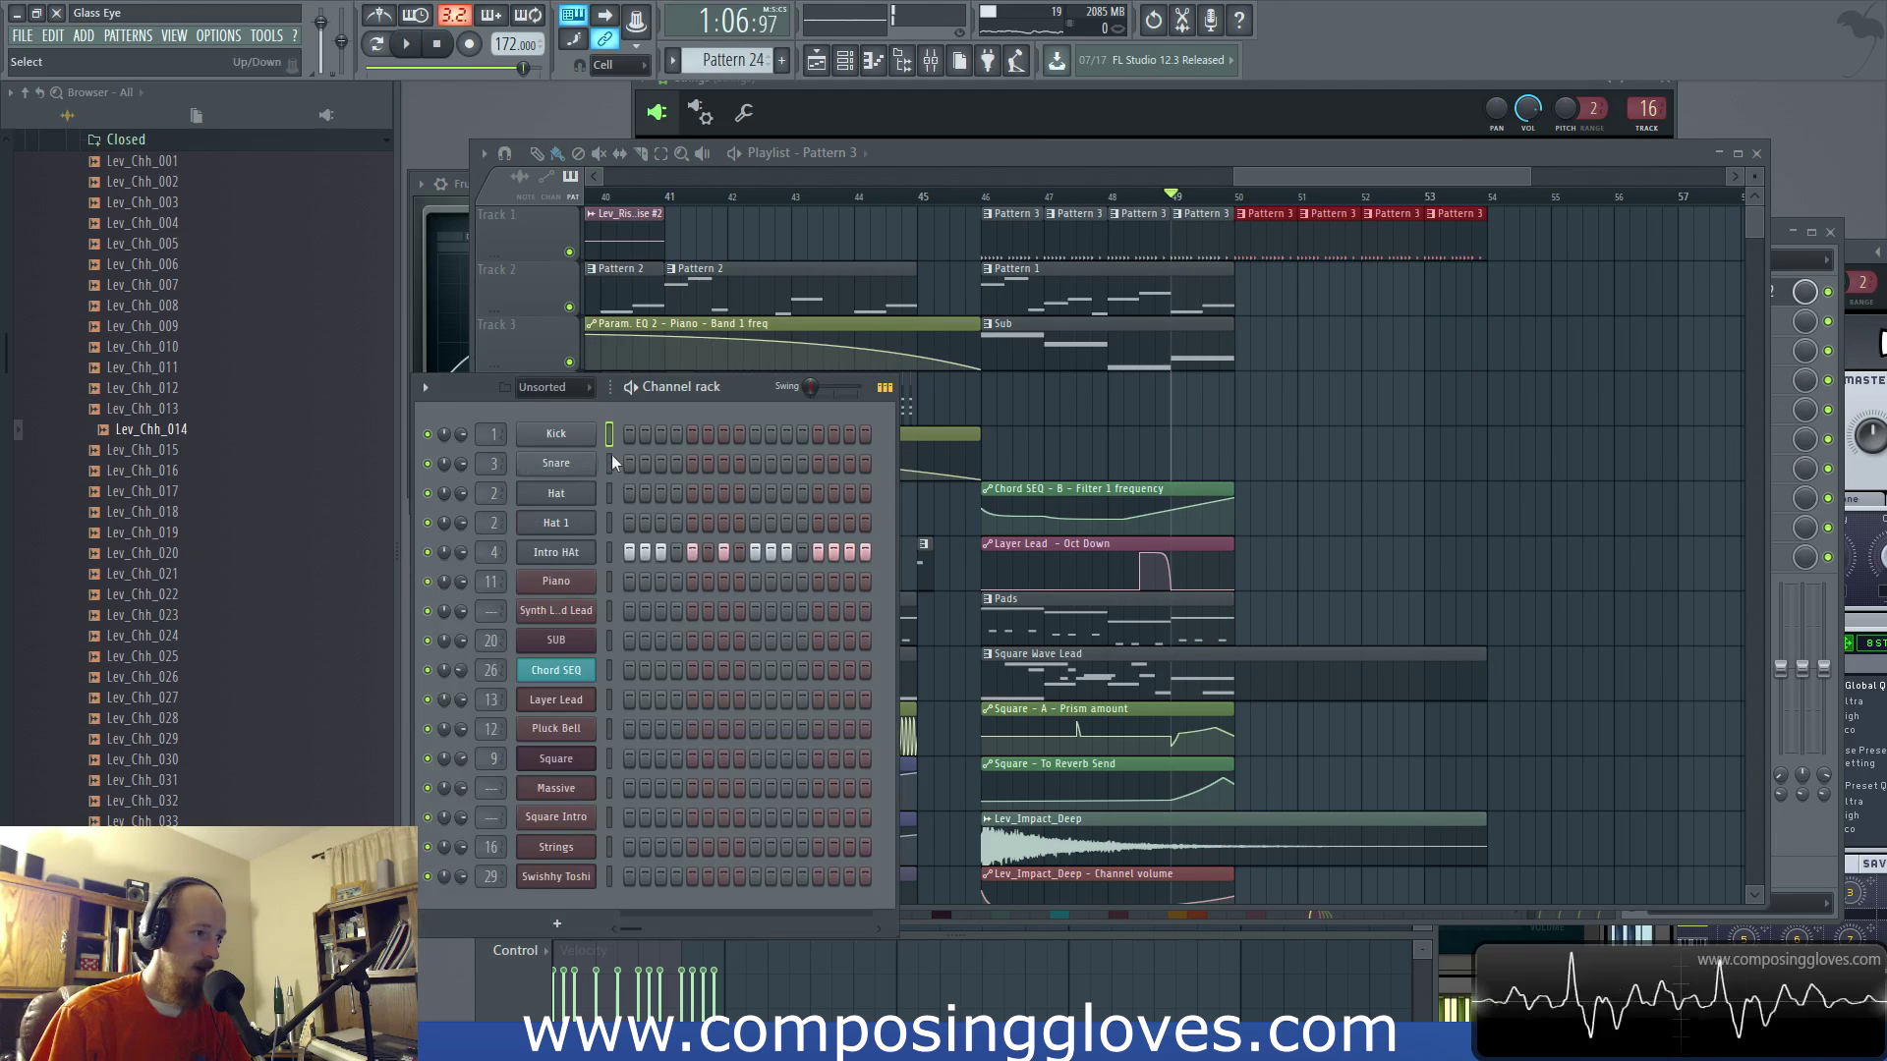
click(786, 65)
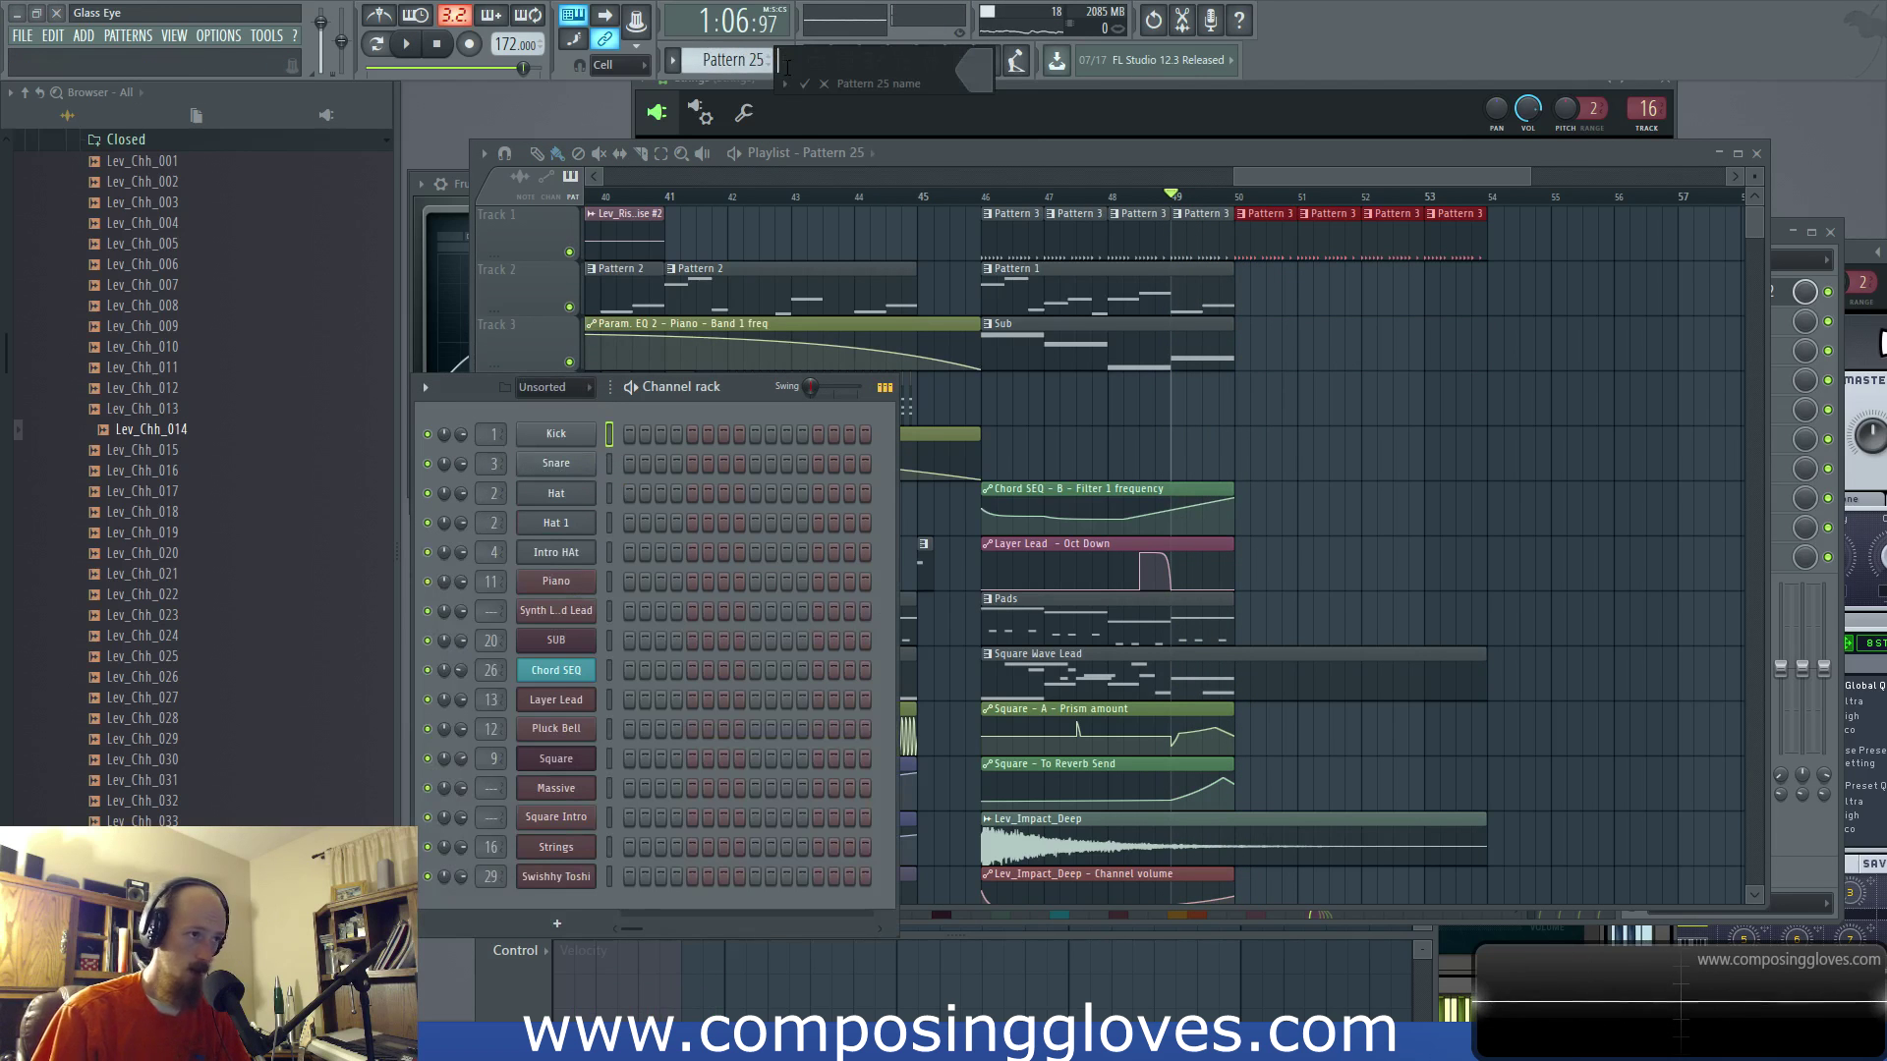
key(Return)
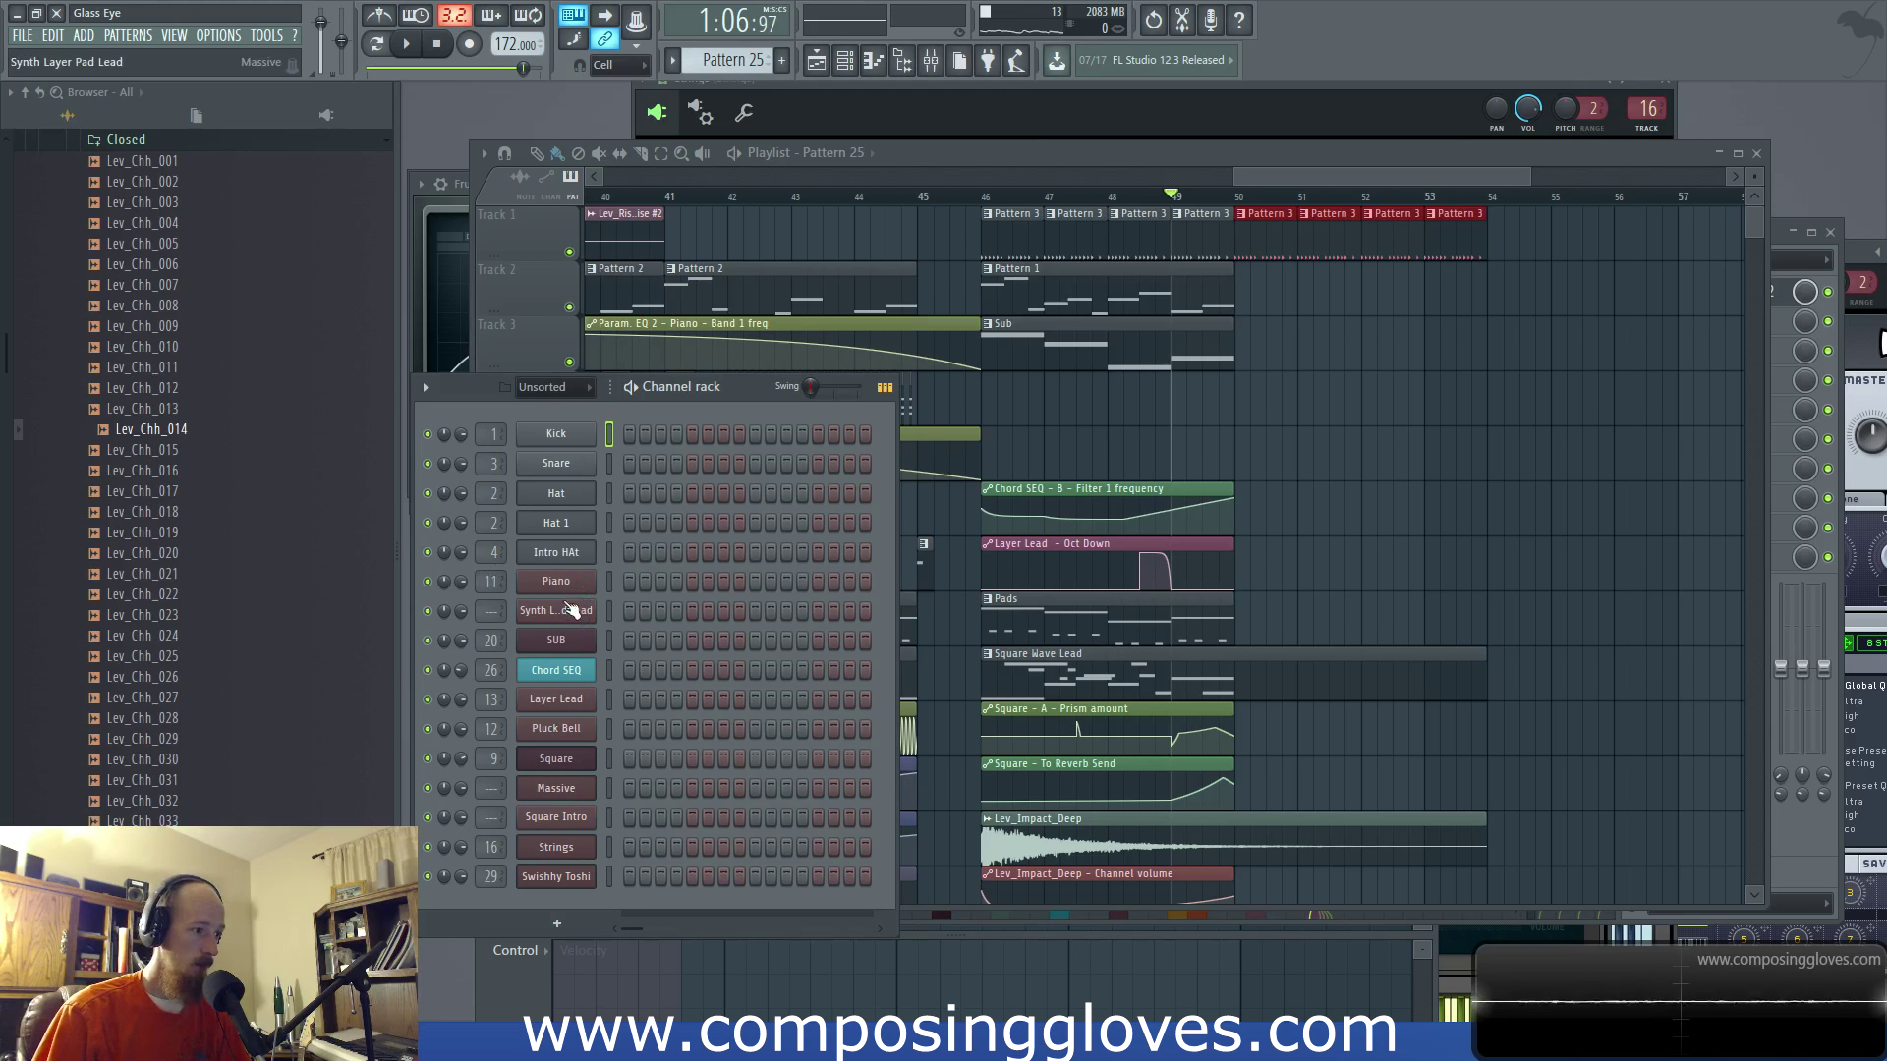
click(582, 761)
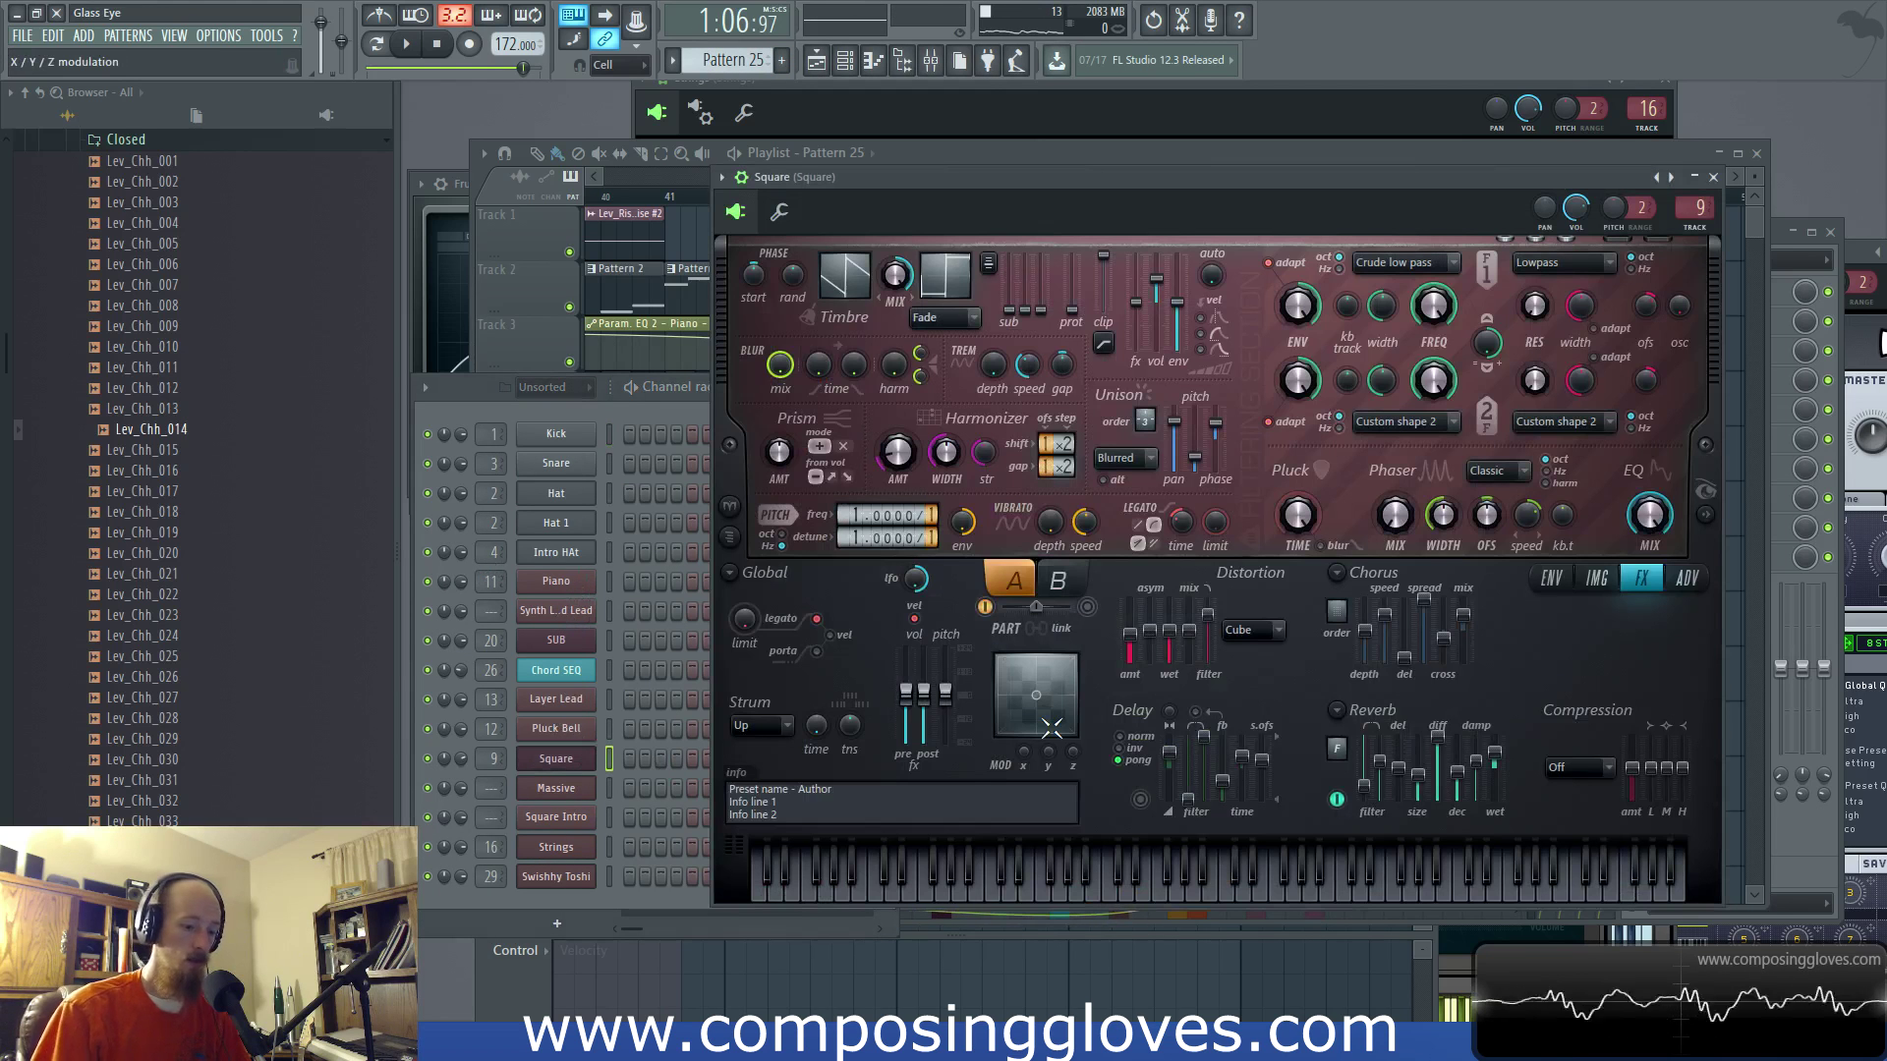
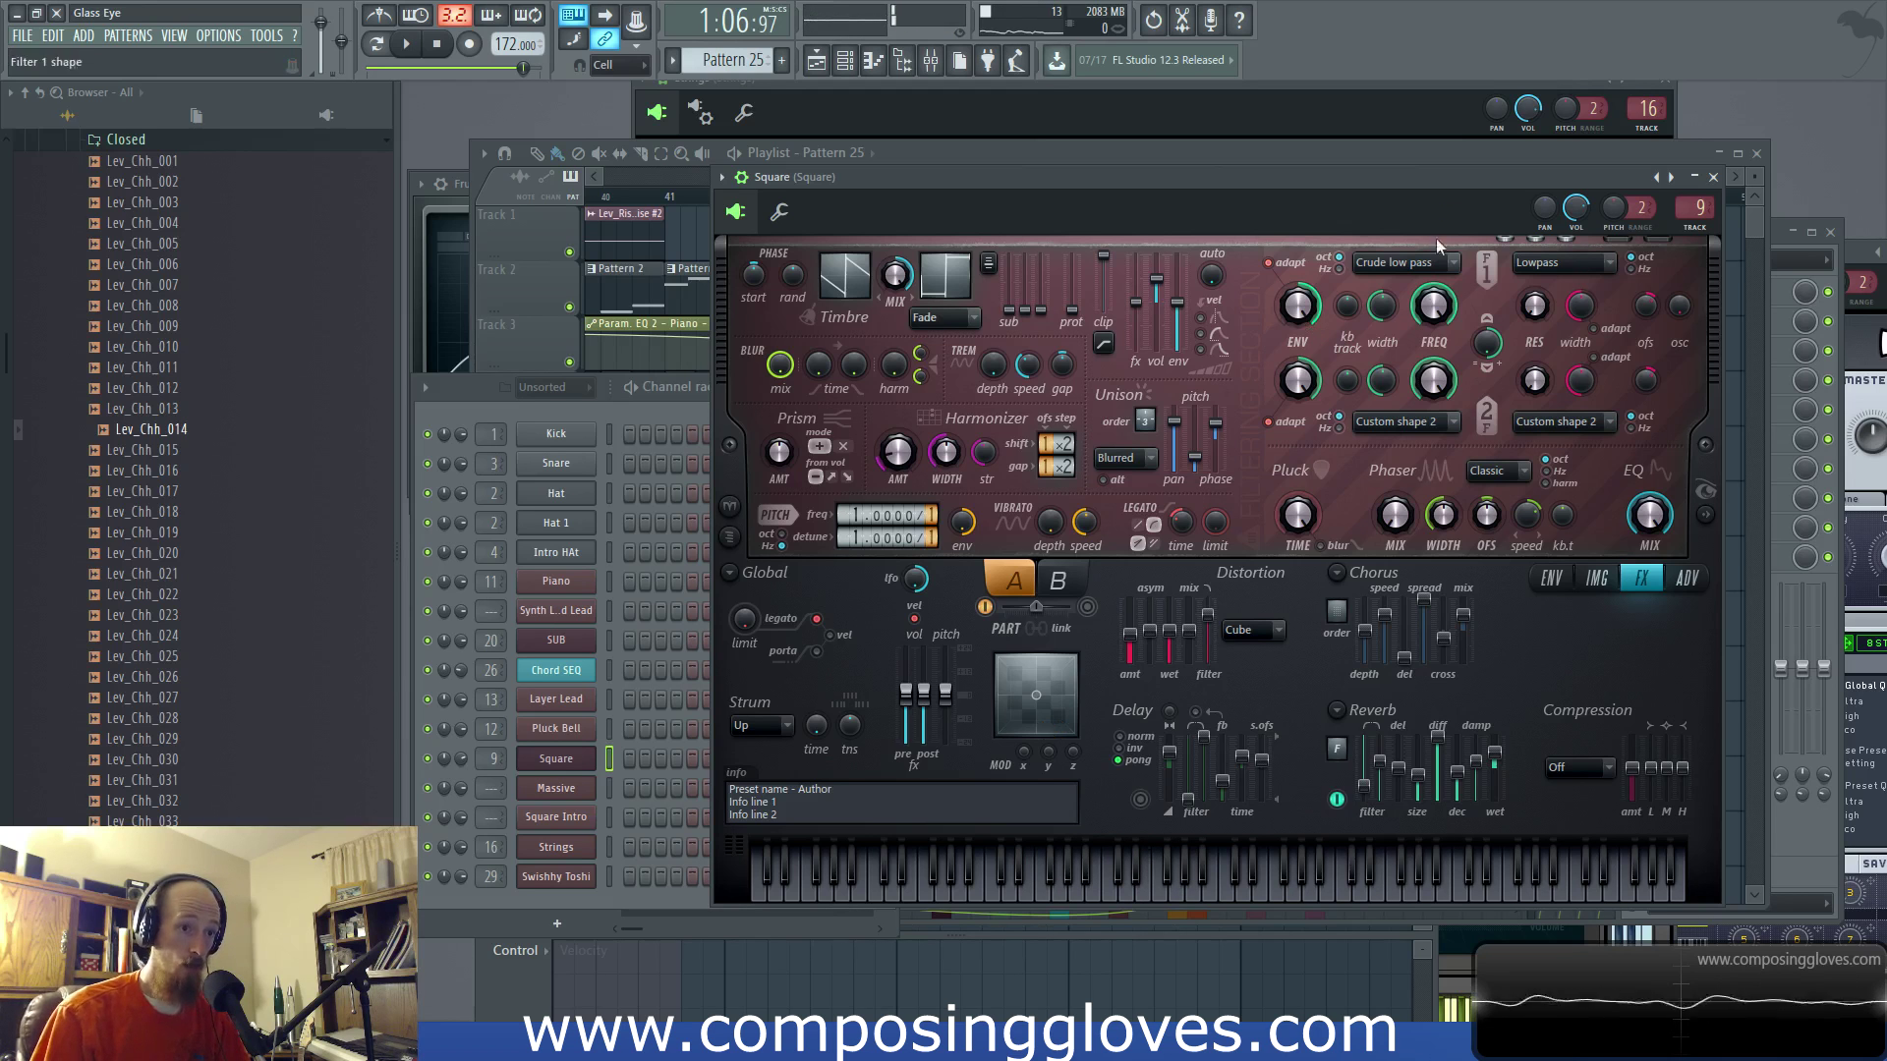
Step: Open the Square Wave Lead pattern in the piano roll and listen to its existing melody up to bar 5
click(1453, 149)
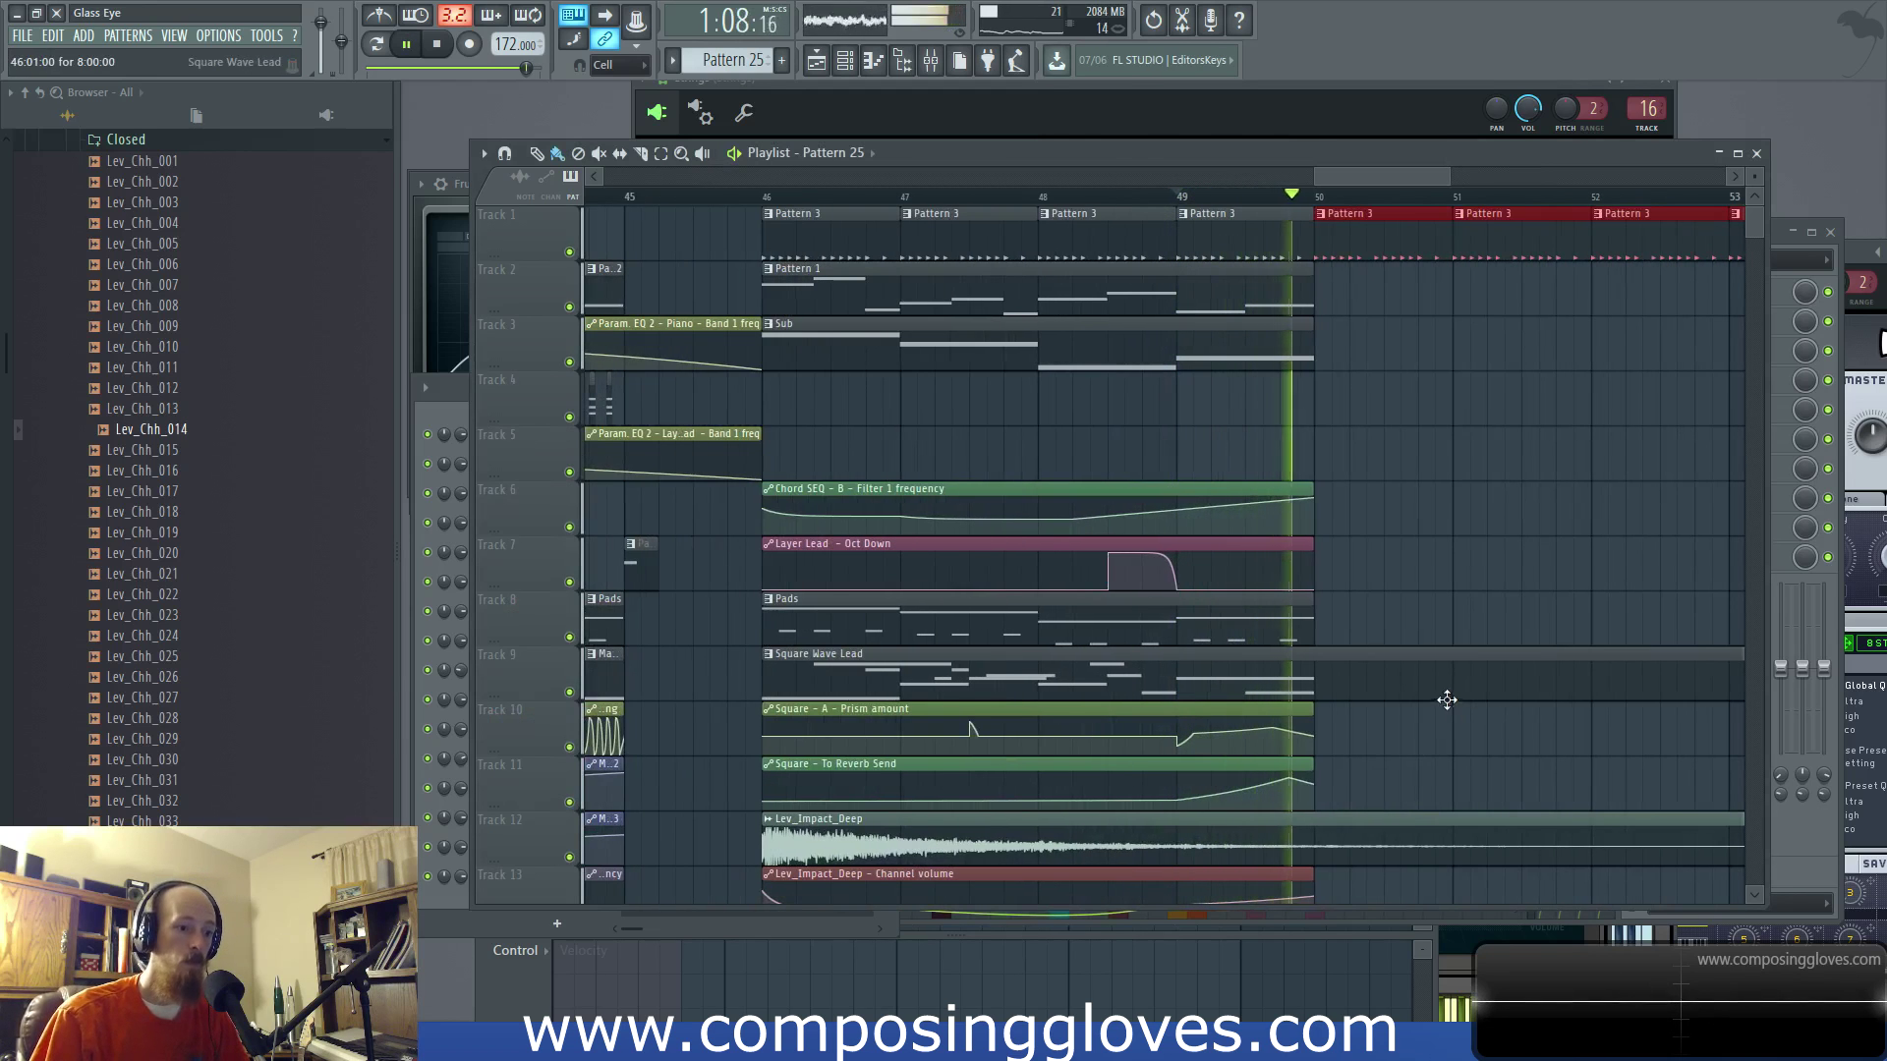
double_click(1444, 688)
key(space)
drag(763, 625, 768, 757)
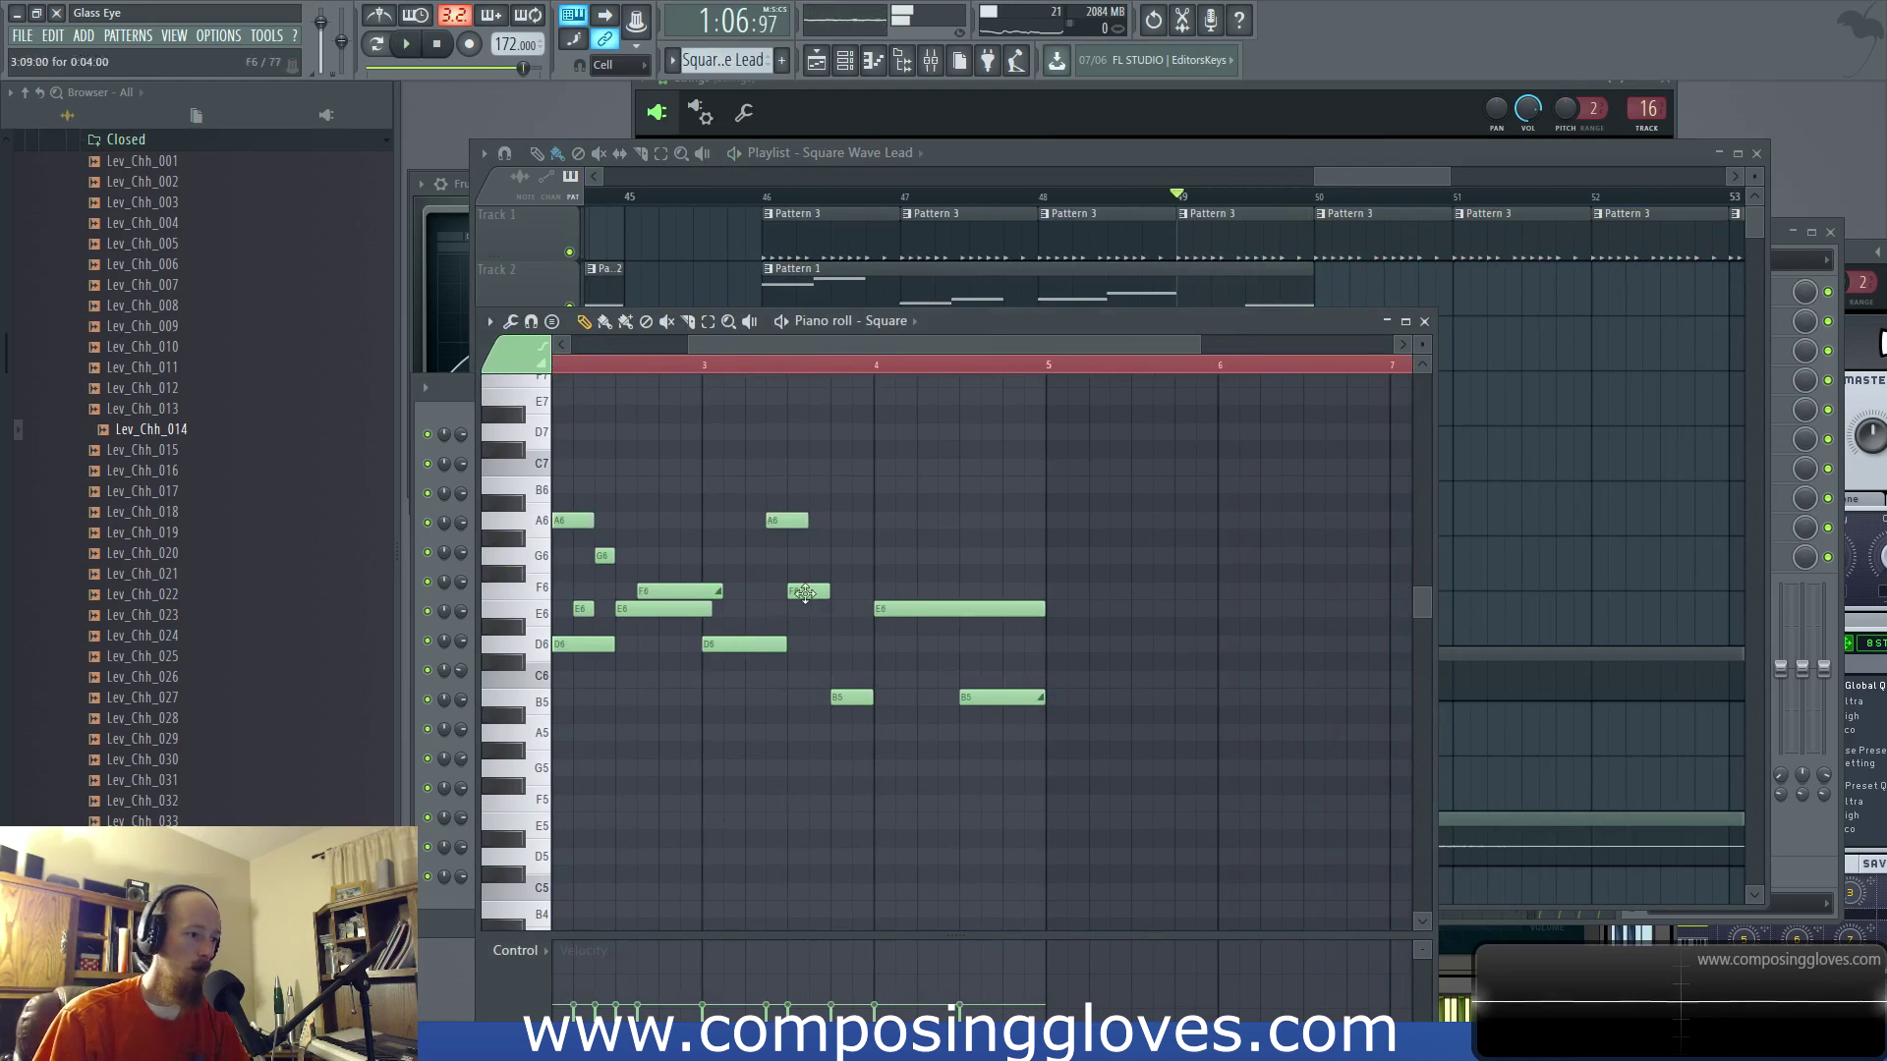
scroll(645, 380, left, 3)
key(space)
drag(1071, 756, 994, 728)
scroll(994, 728, down, 2)
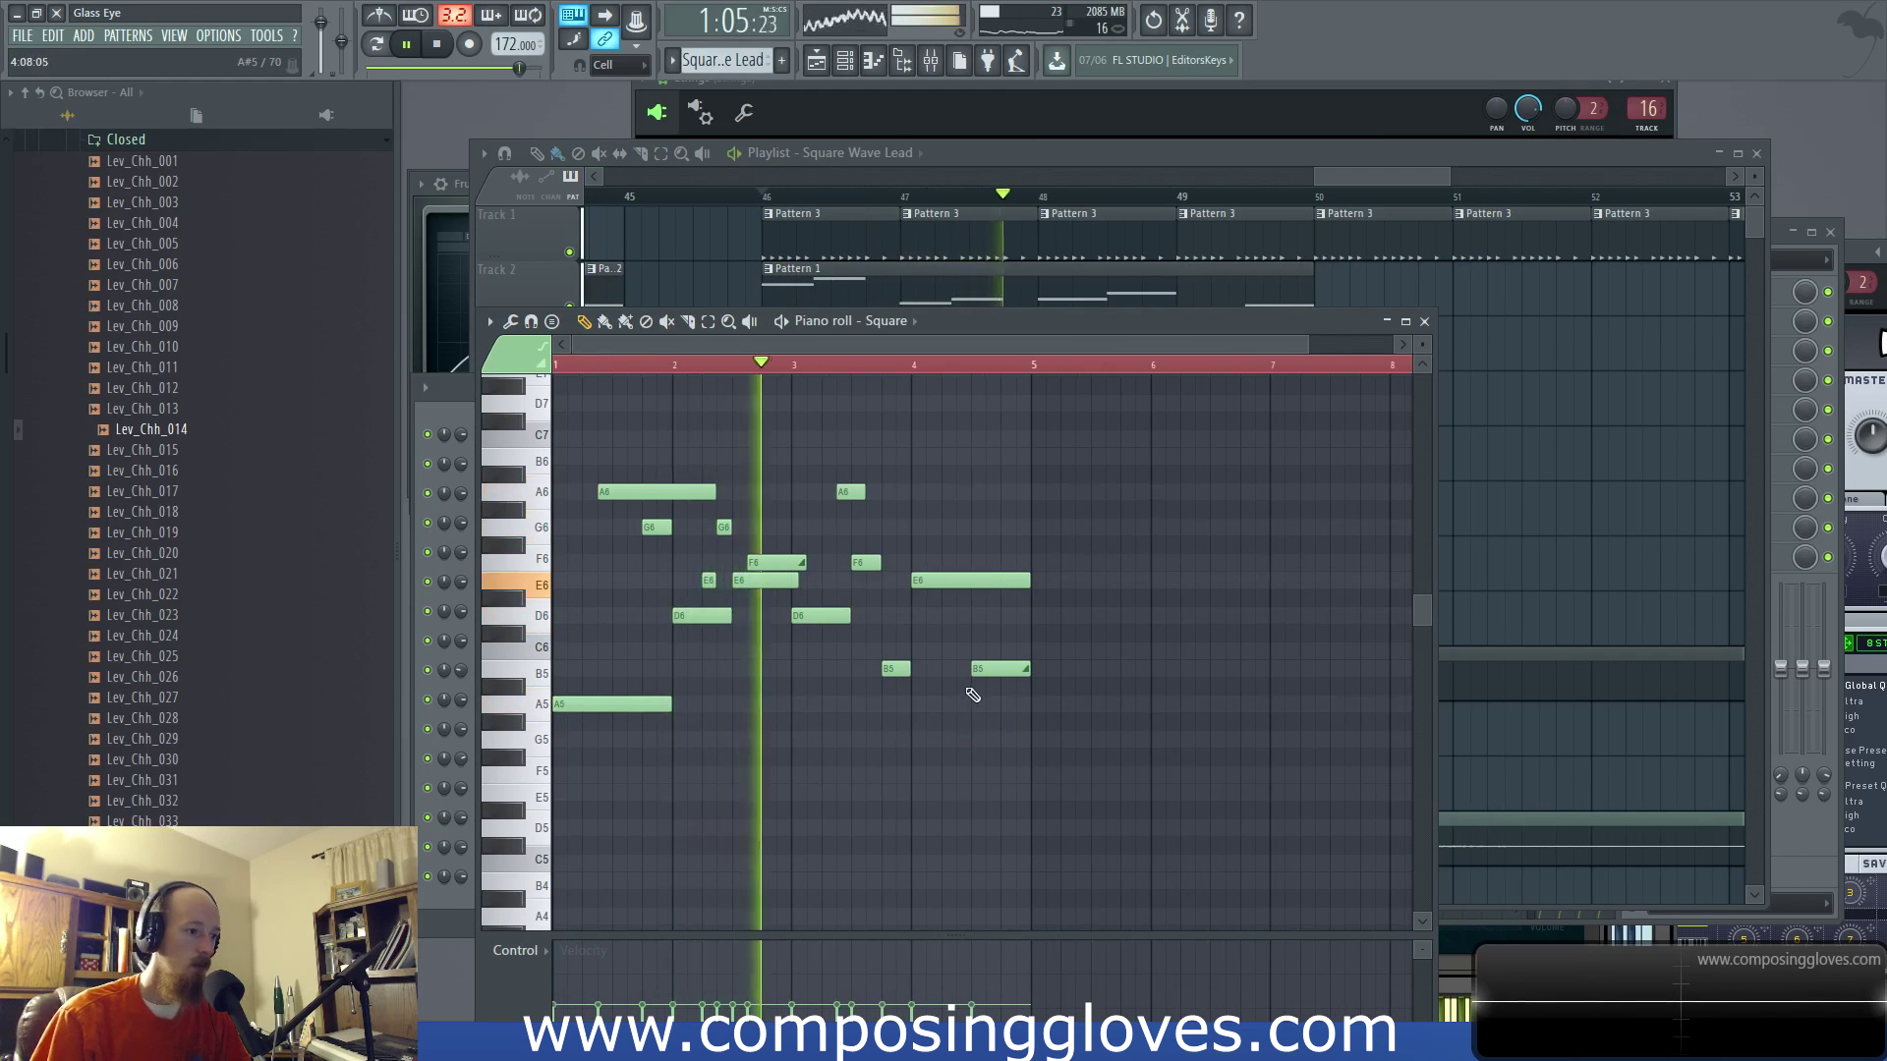
scroll(1081, 739, up, 2)
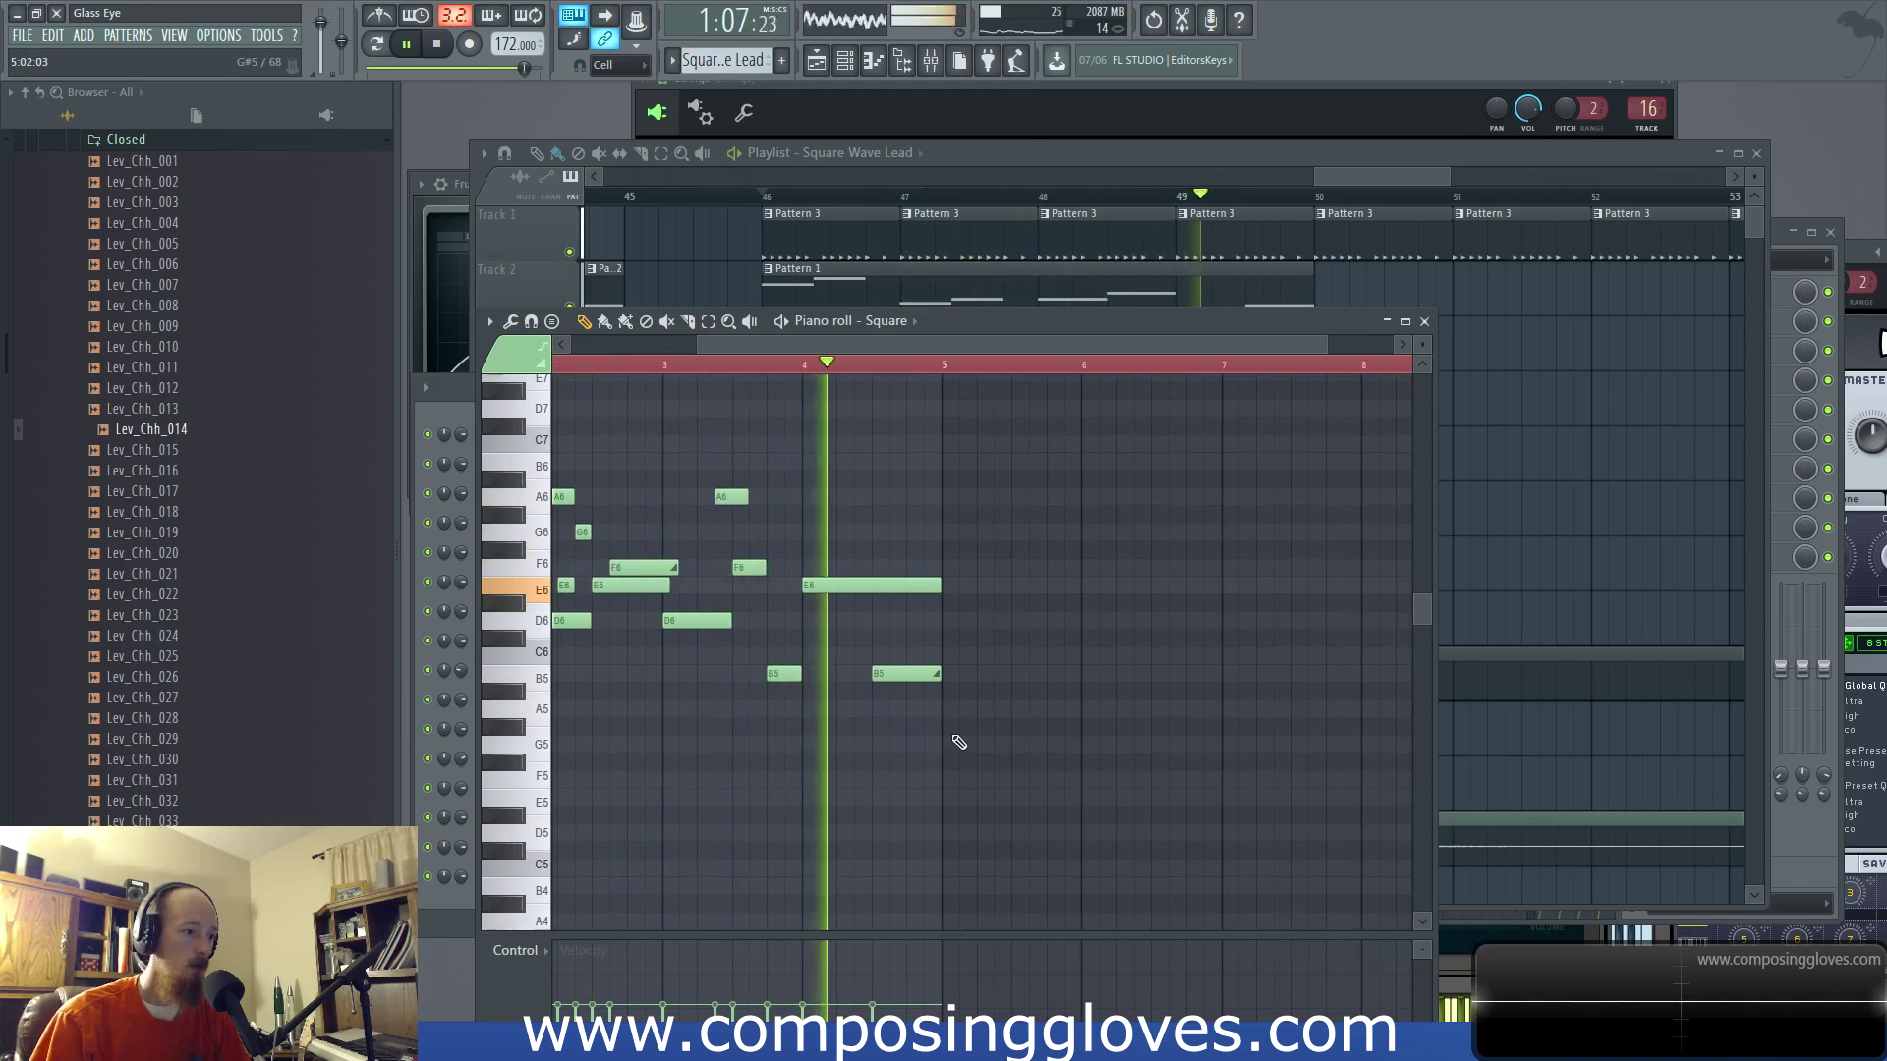
Step: Add a half-bar F5 note at the start of bar 5 in the Square Wave Lead pattern and audition it
key(space)
click(952, 779)
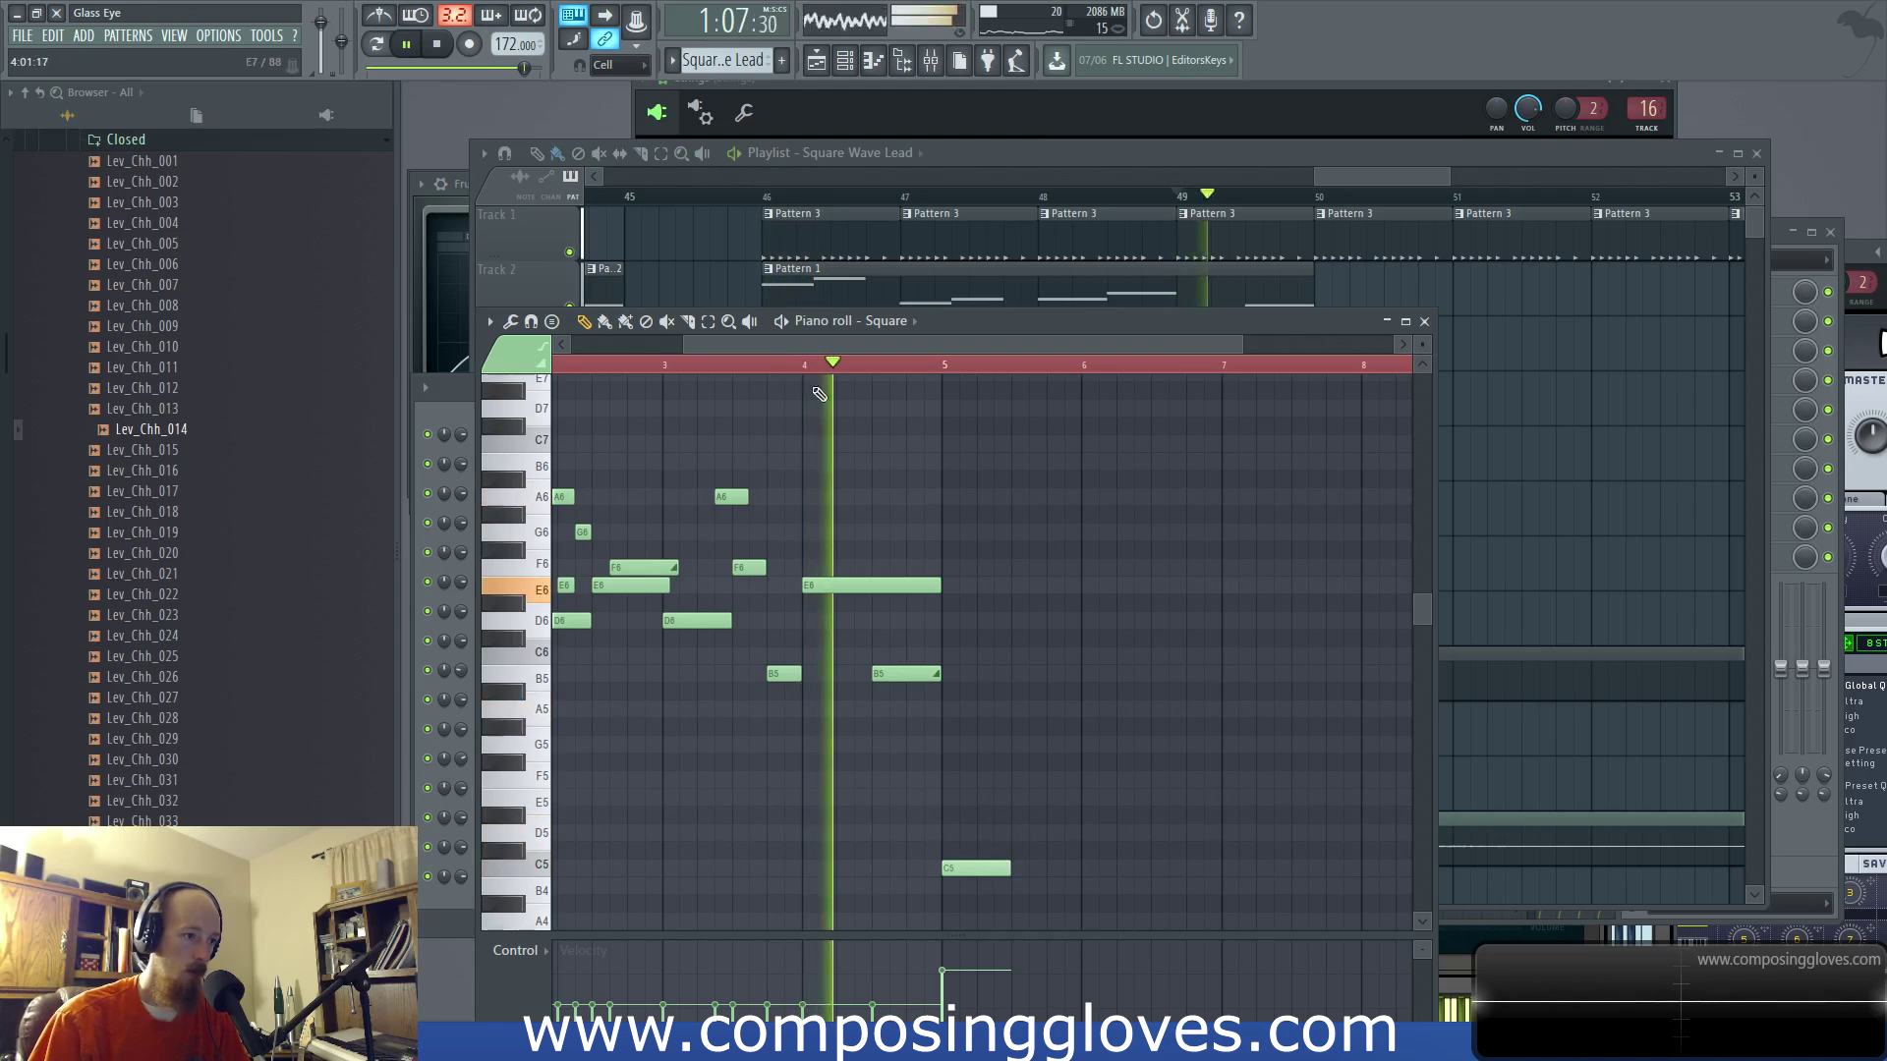
key(space)
drag(995, 886, 986, 760)
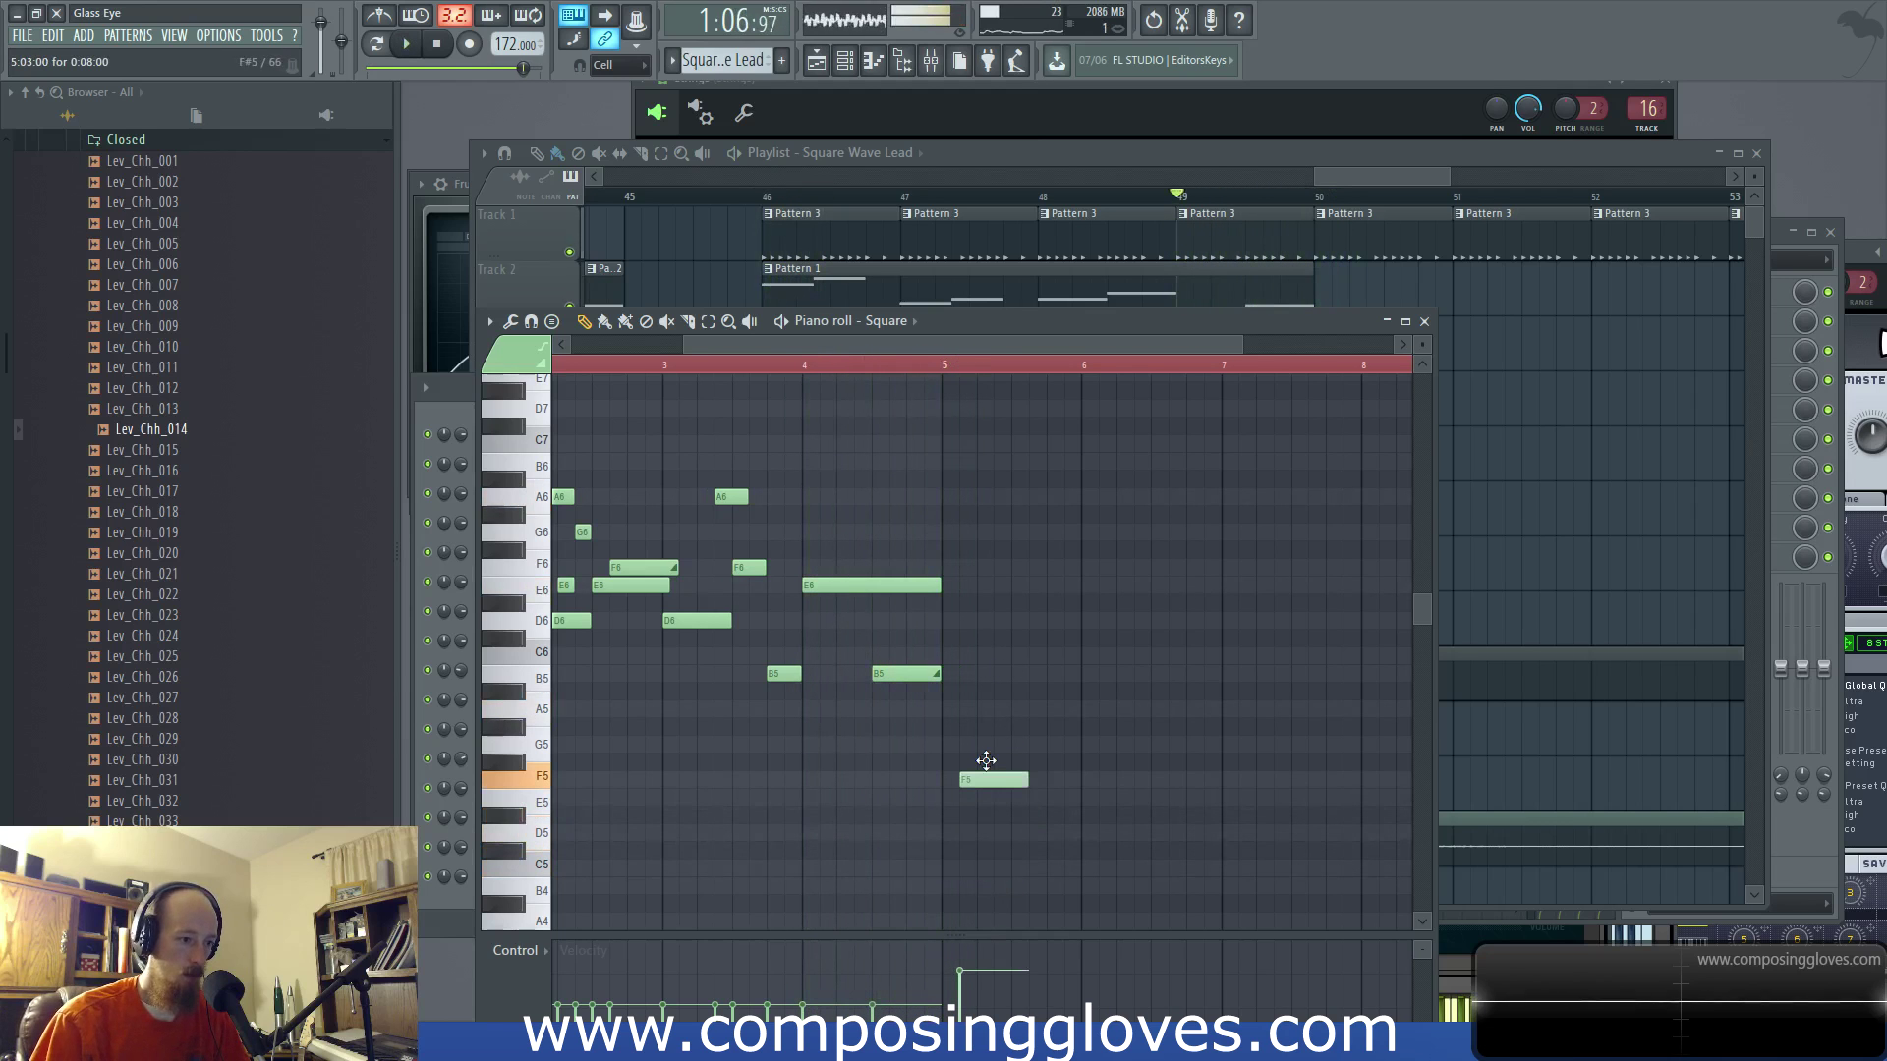
key(space)
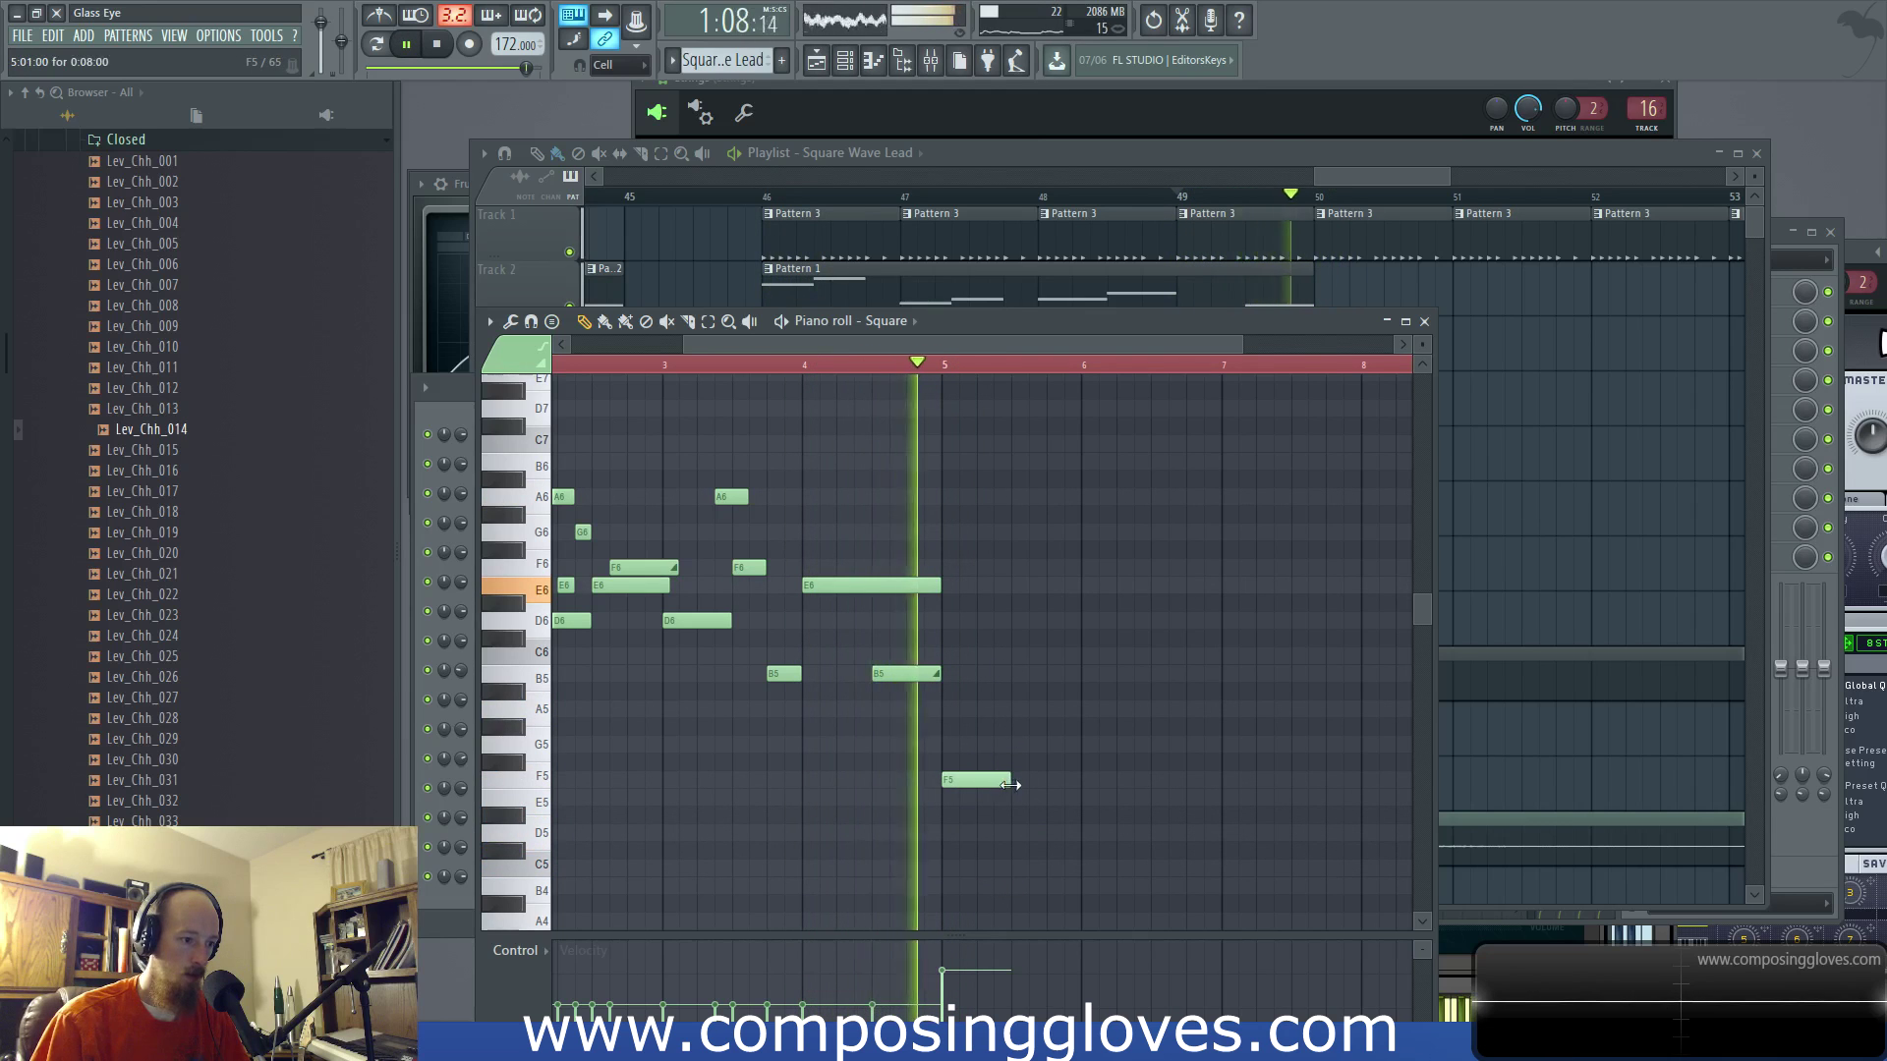
Step: Try the square lead's bar 5 note at E5 against playback and delete it
key(space)
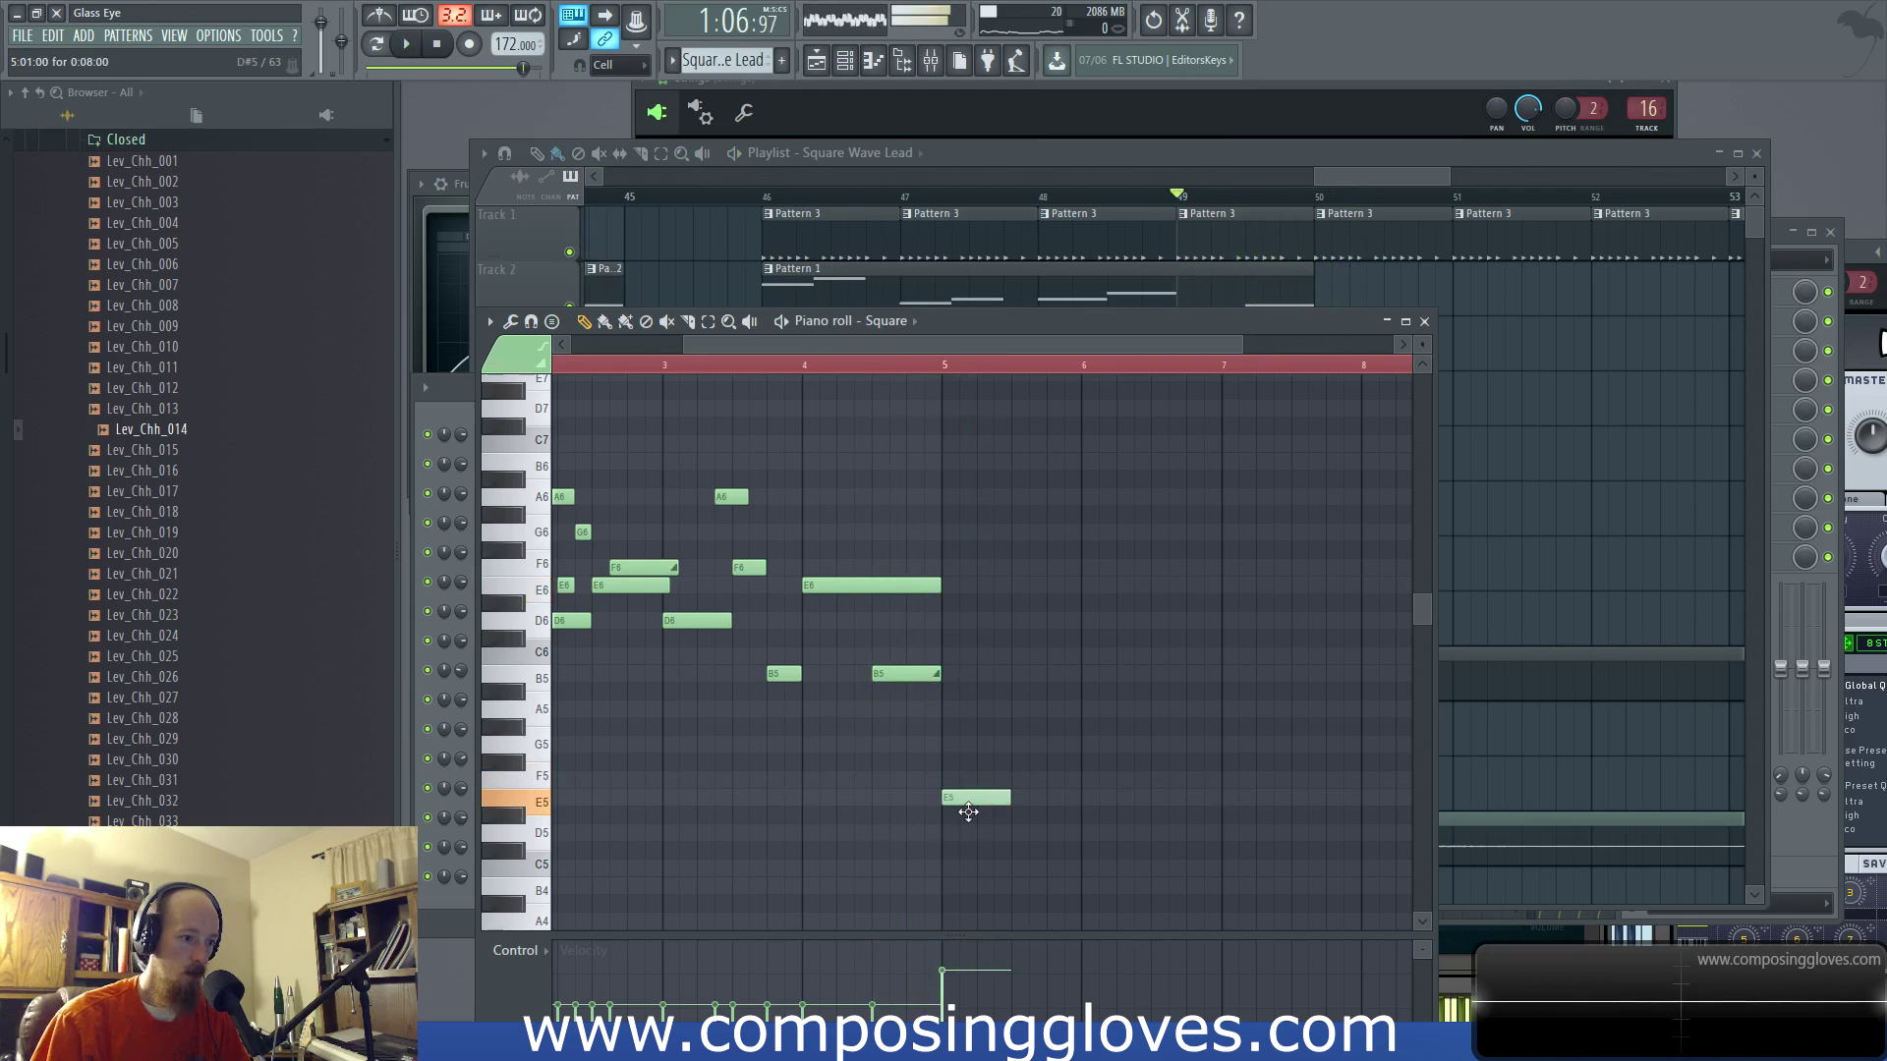
key(space)
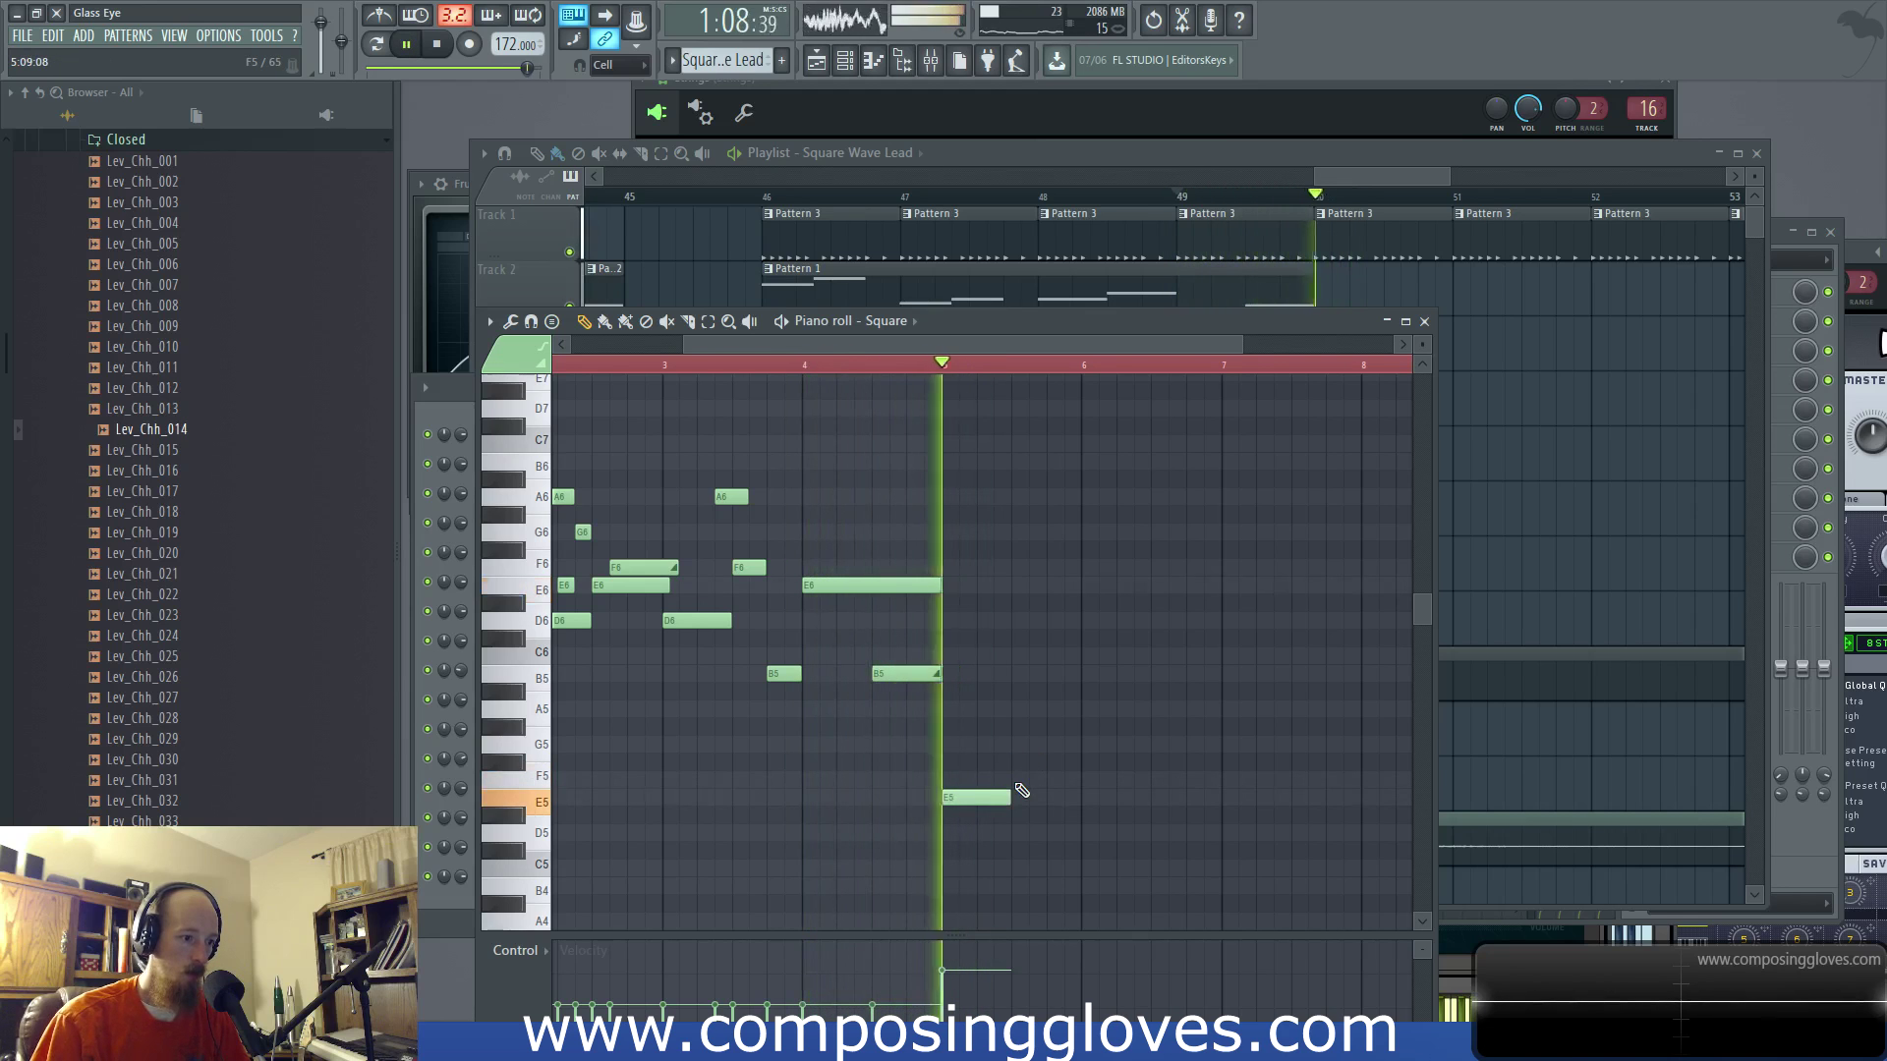
key(space)
right_click(993, 797)
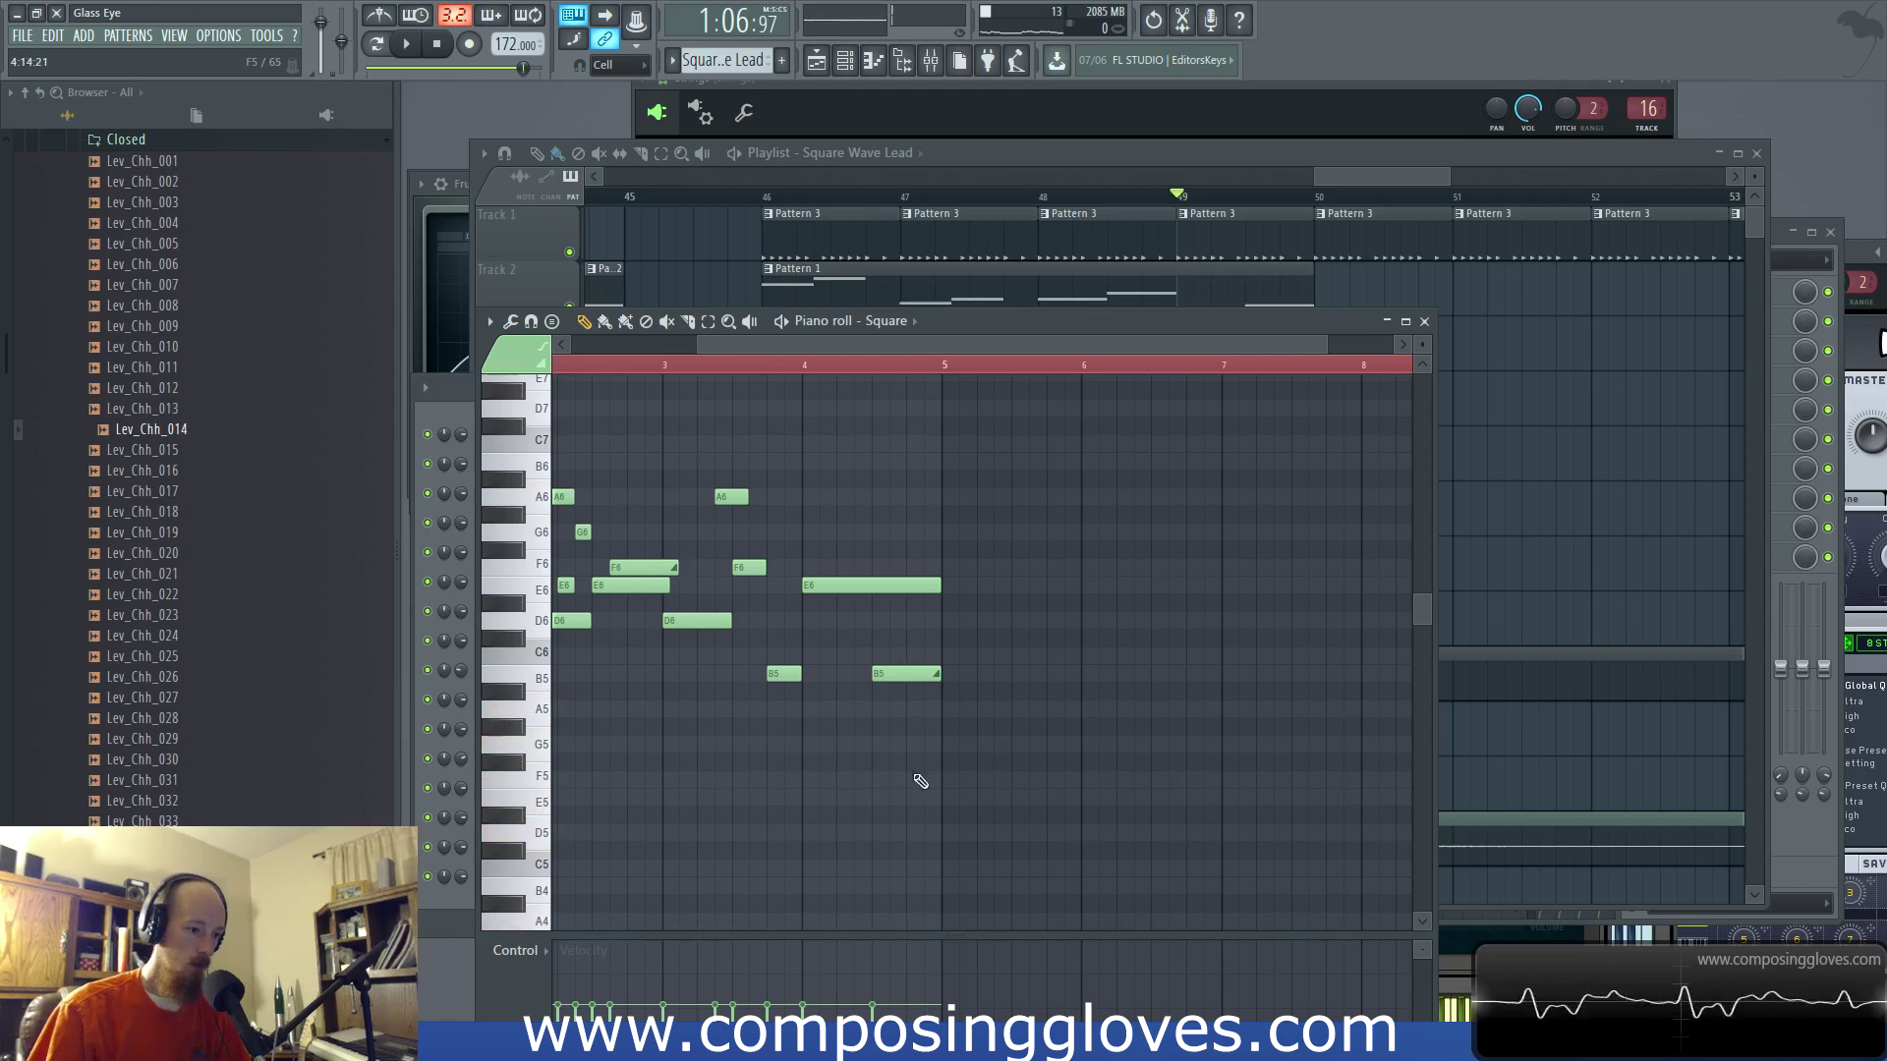
Step: Place an F4 note at the start of bar 5, add A4 and C5 notes after it, and play the phrase
click(947, 781)
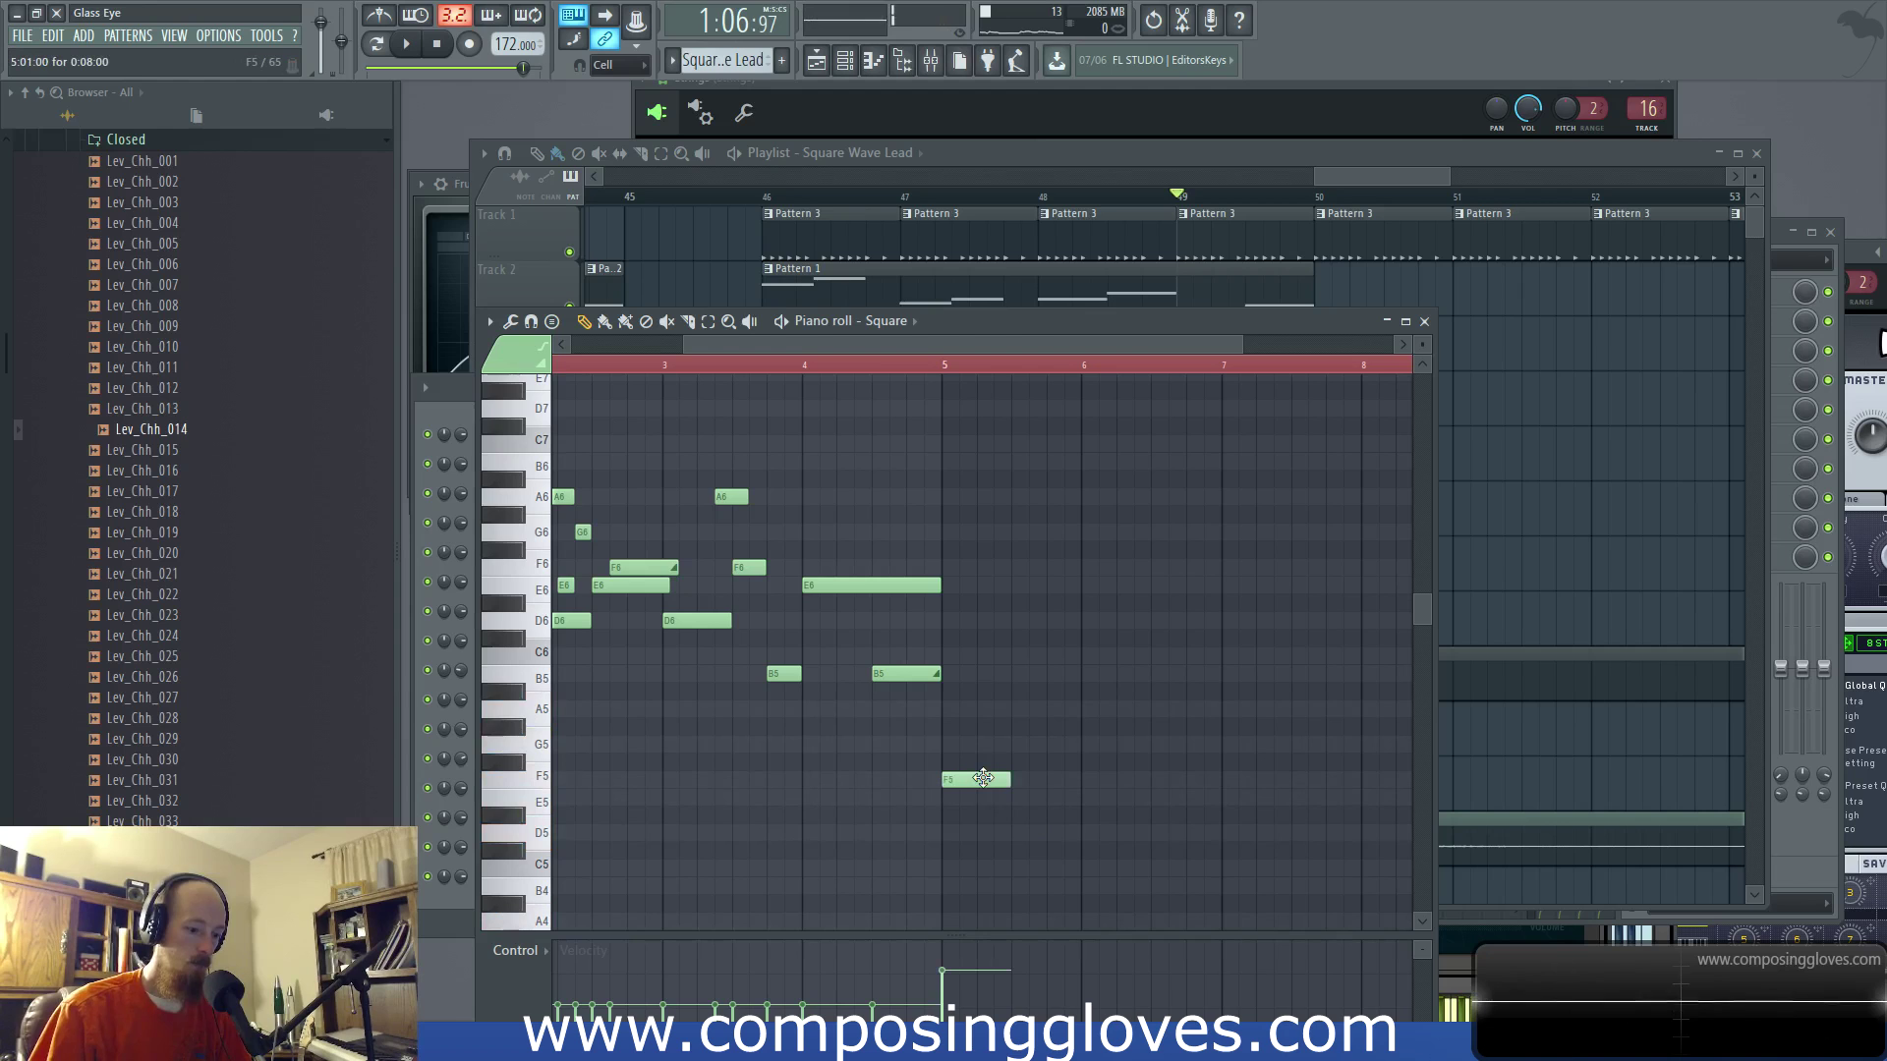
scroll(1045, 765, down, 6)
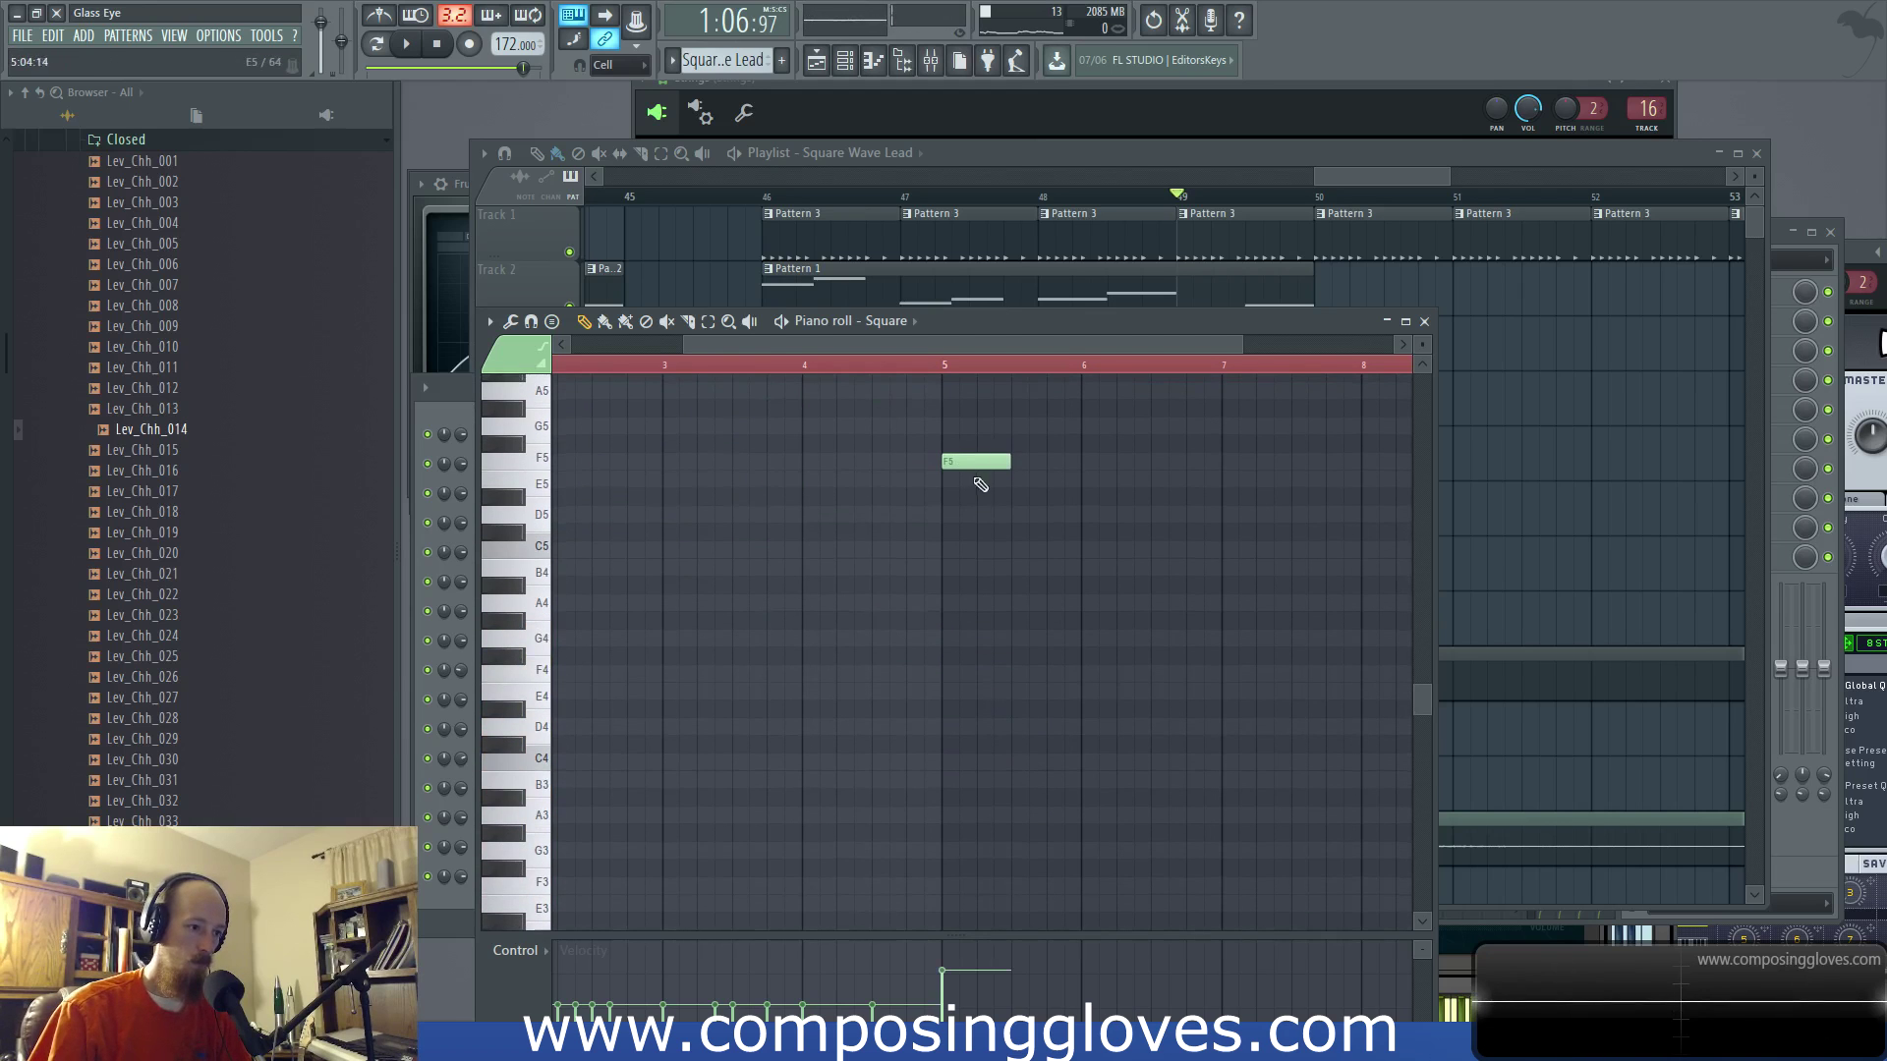
drag(980, 588, 981, 694)
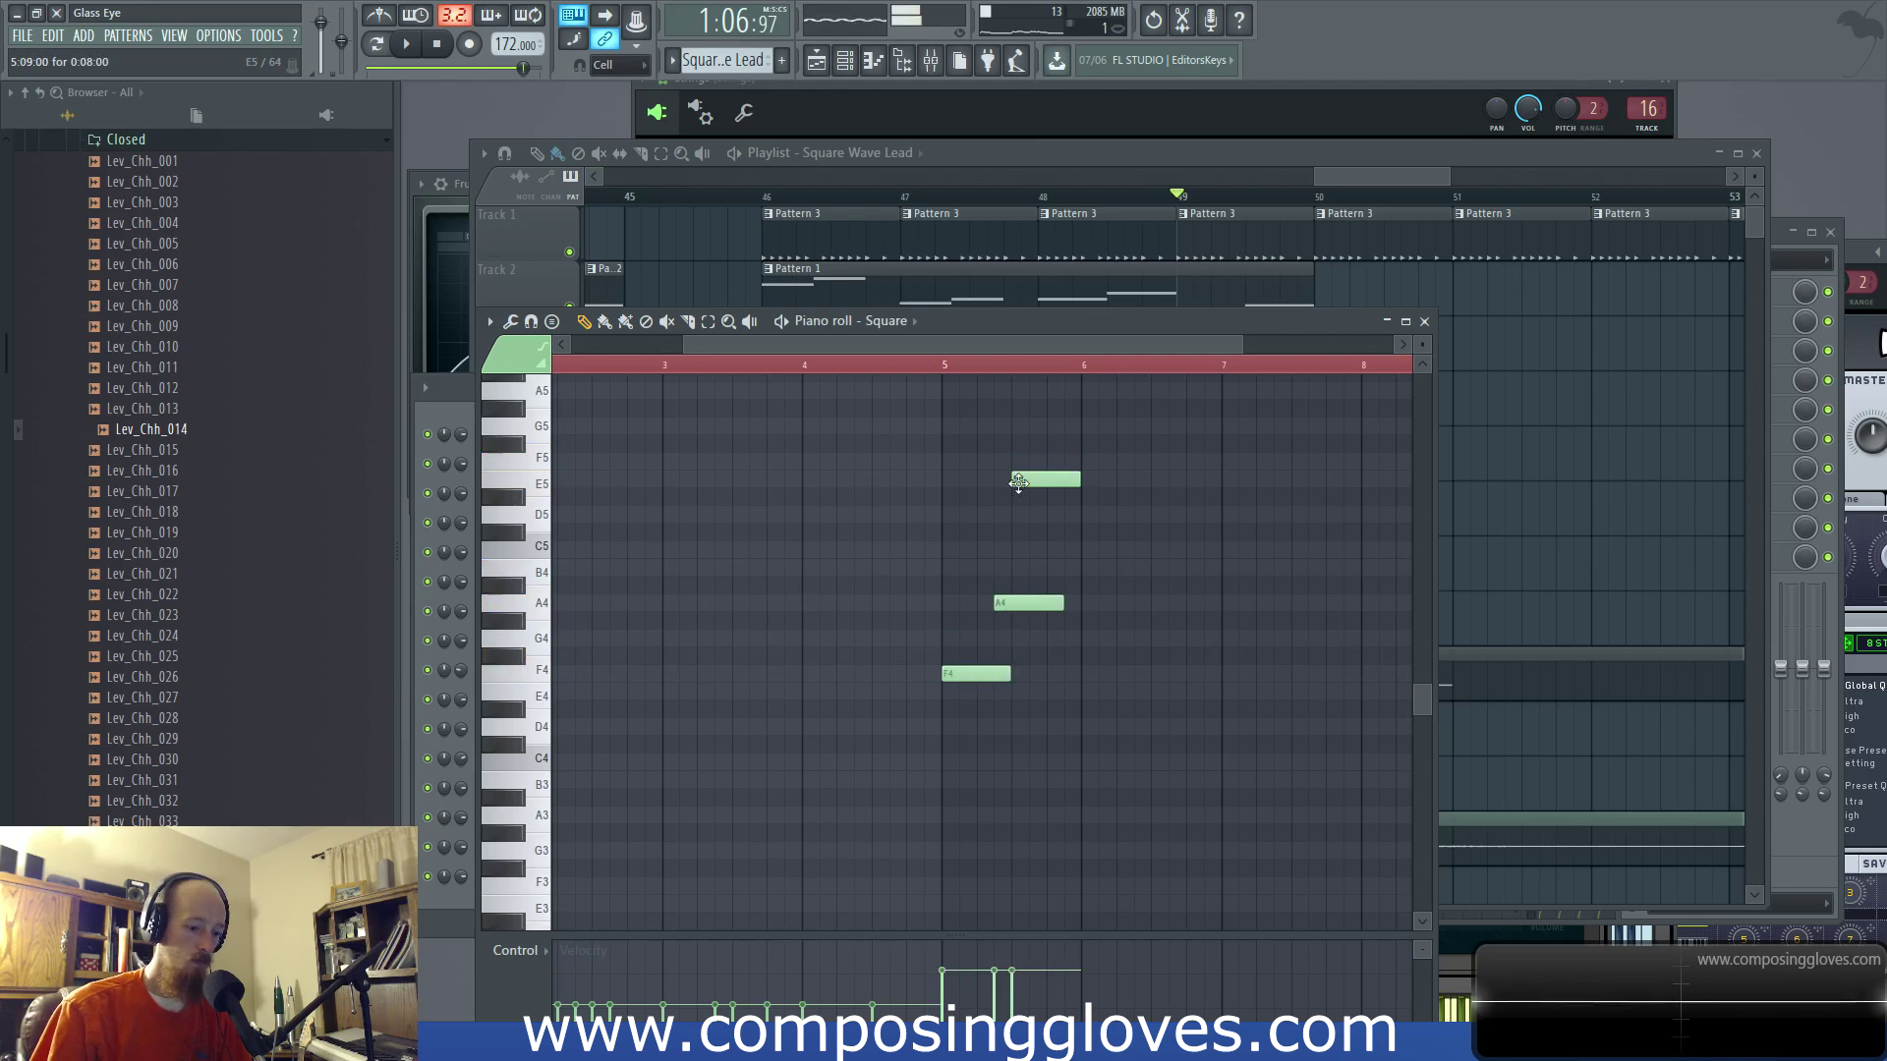
key(space)
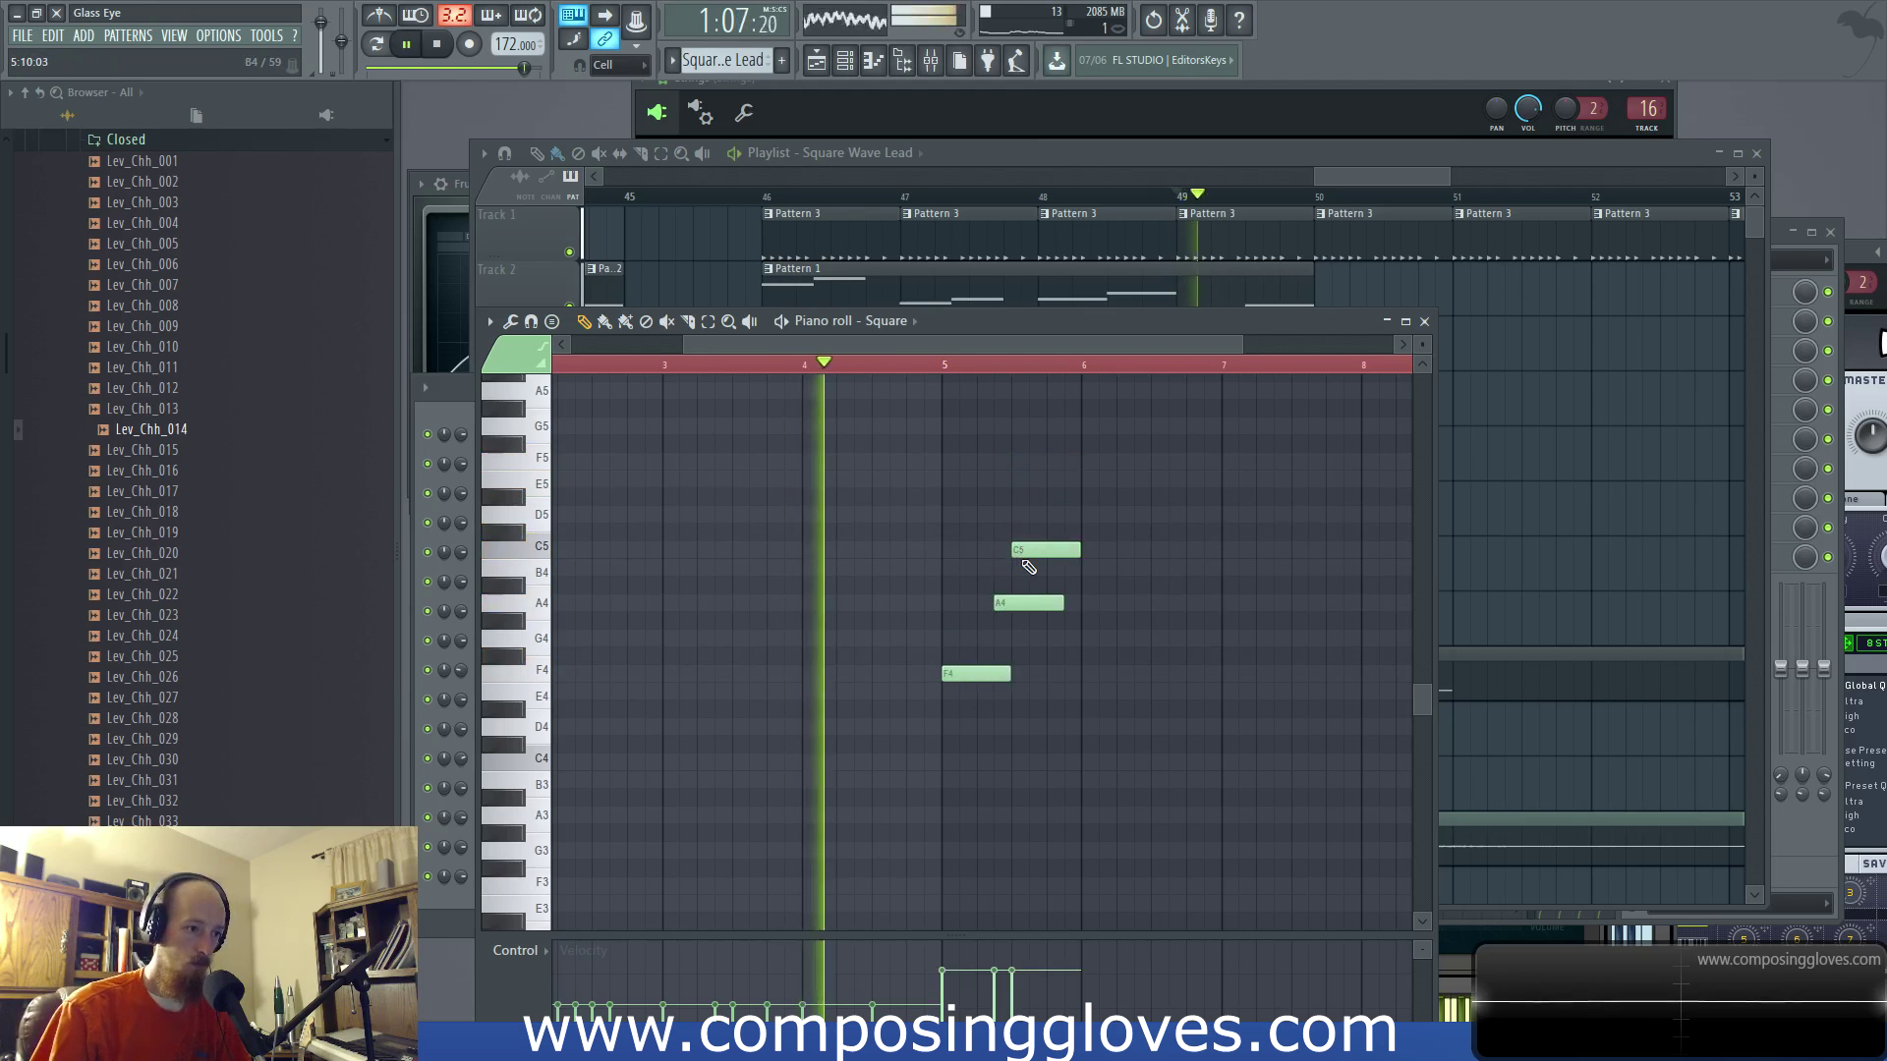
scroll(968, 541, up, 2)
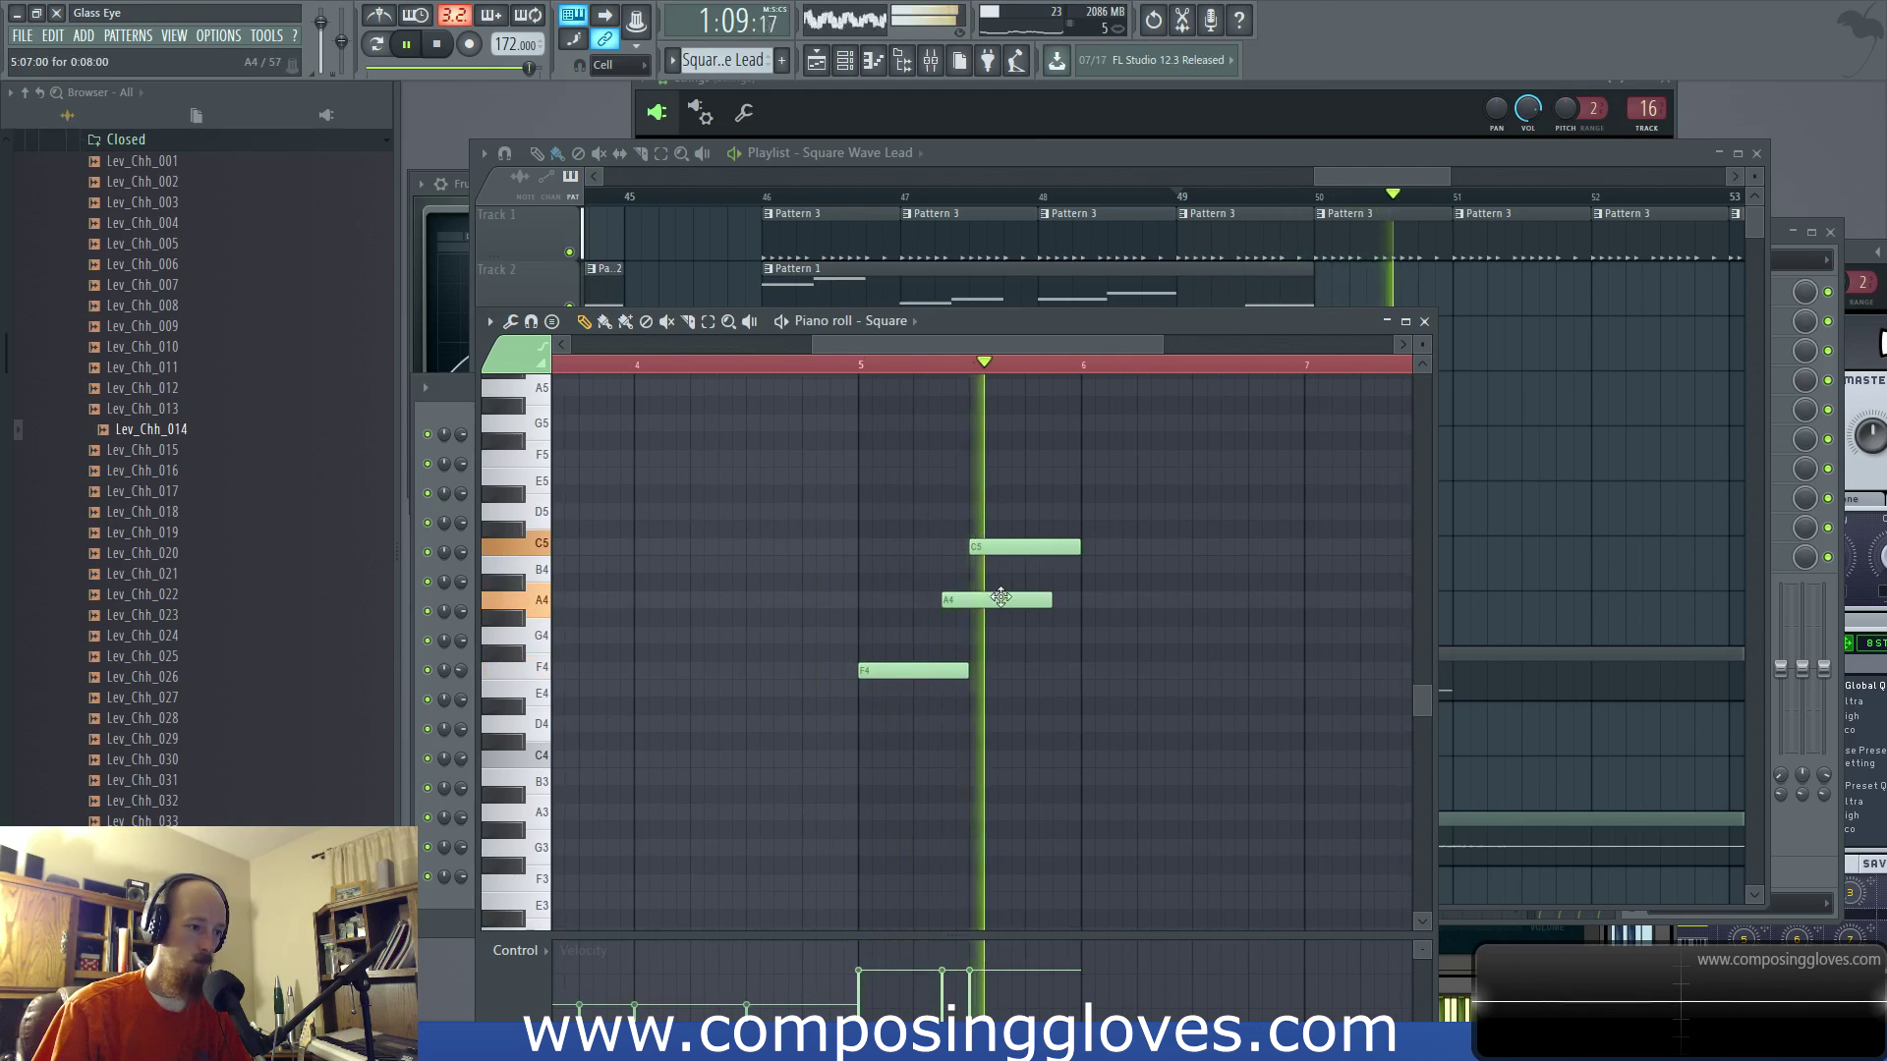
key(space)
Step: Try earlier start positions for the A4 and C5 notes in bar 5, listening to the timing
drag(945, 607, 918, 608)
key(space)
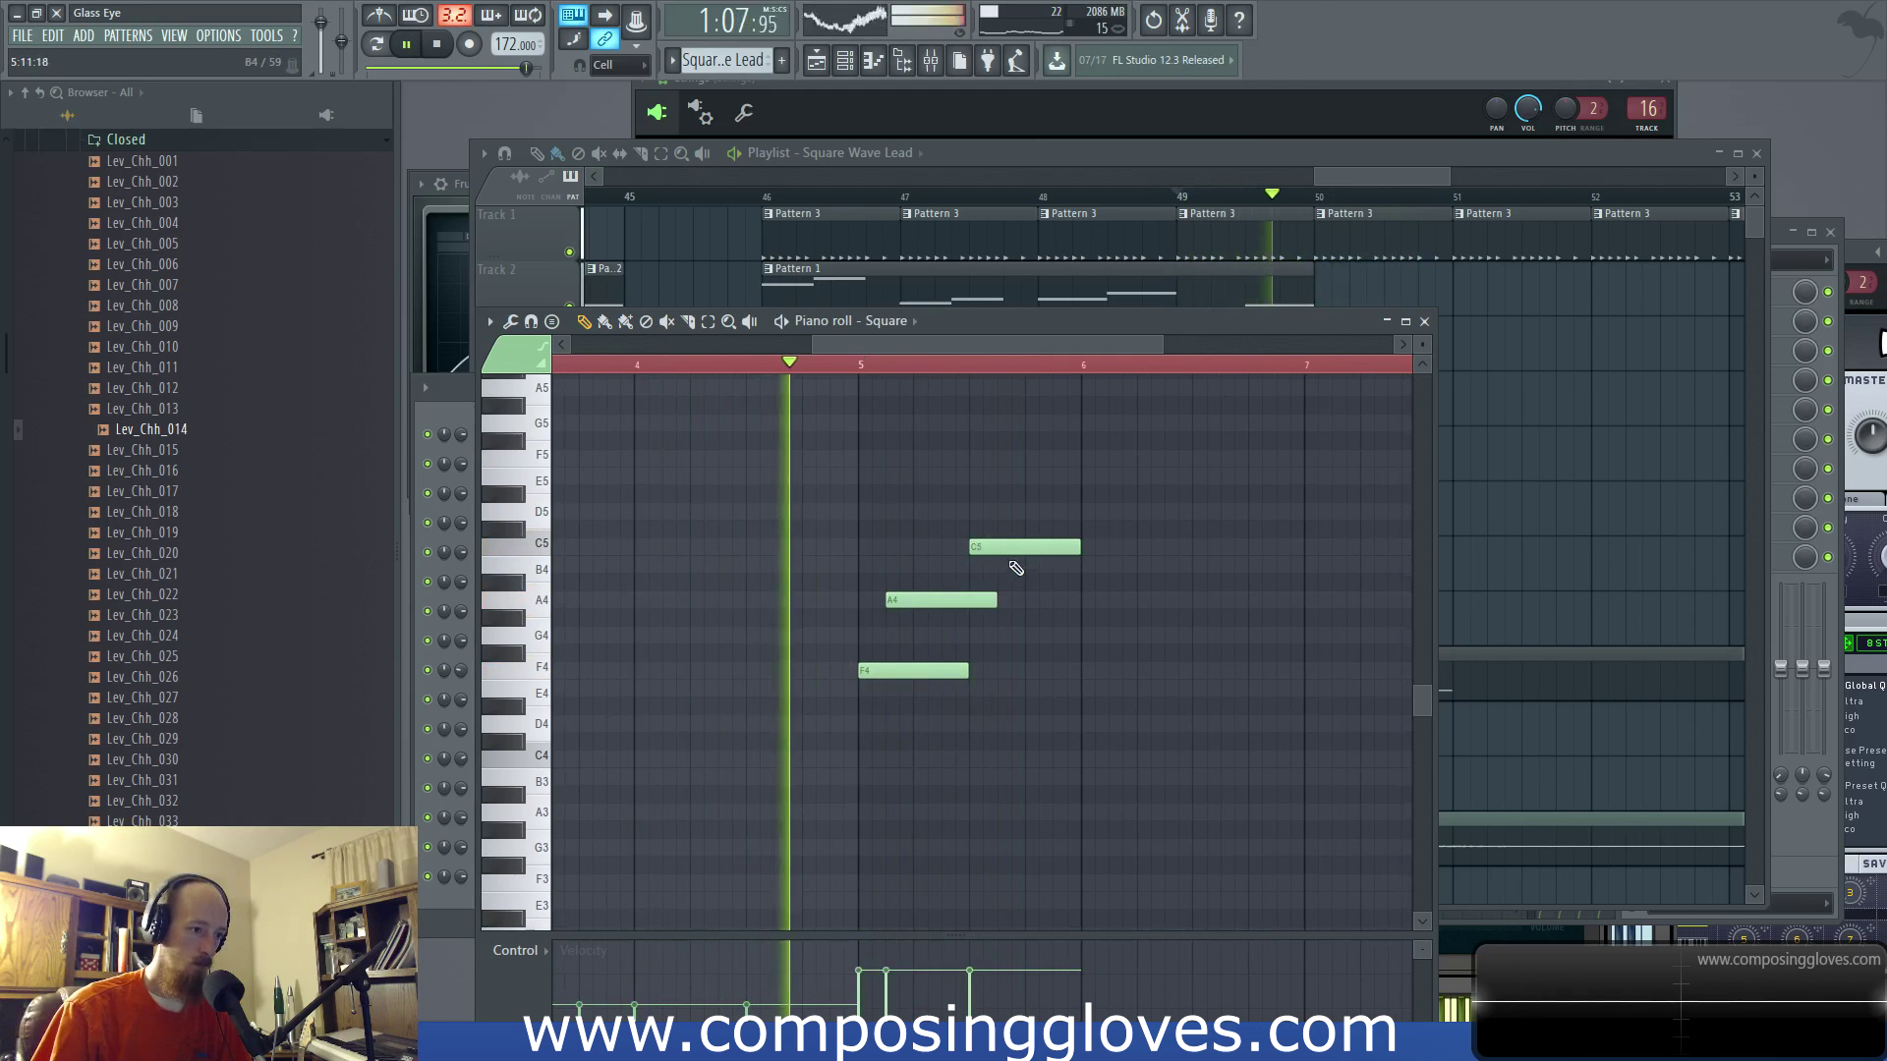
drag(1006, 552, 978, 555)
key(space)
key(ctrl+z)
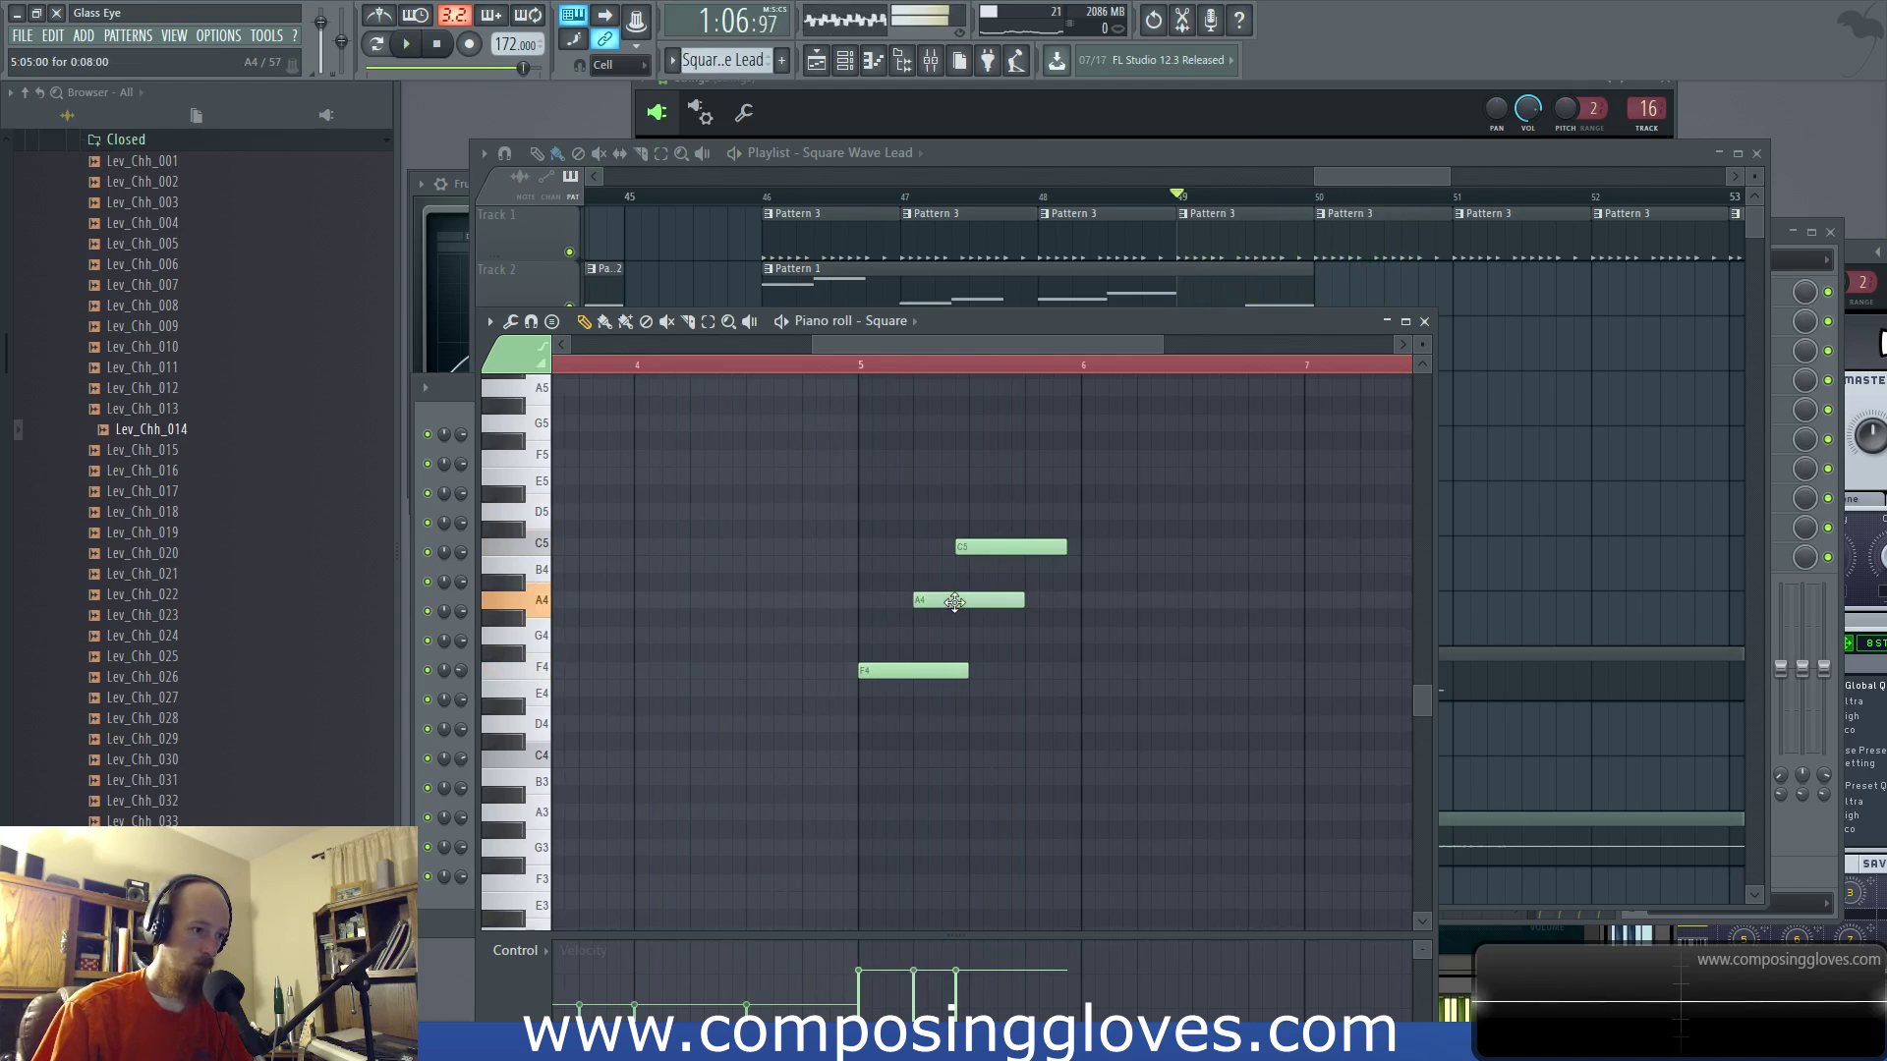
key(space)
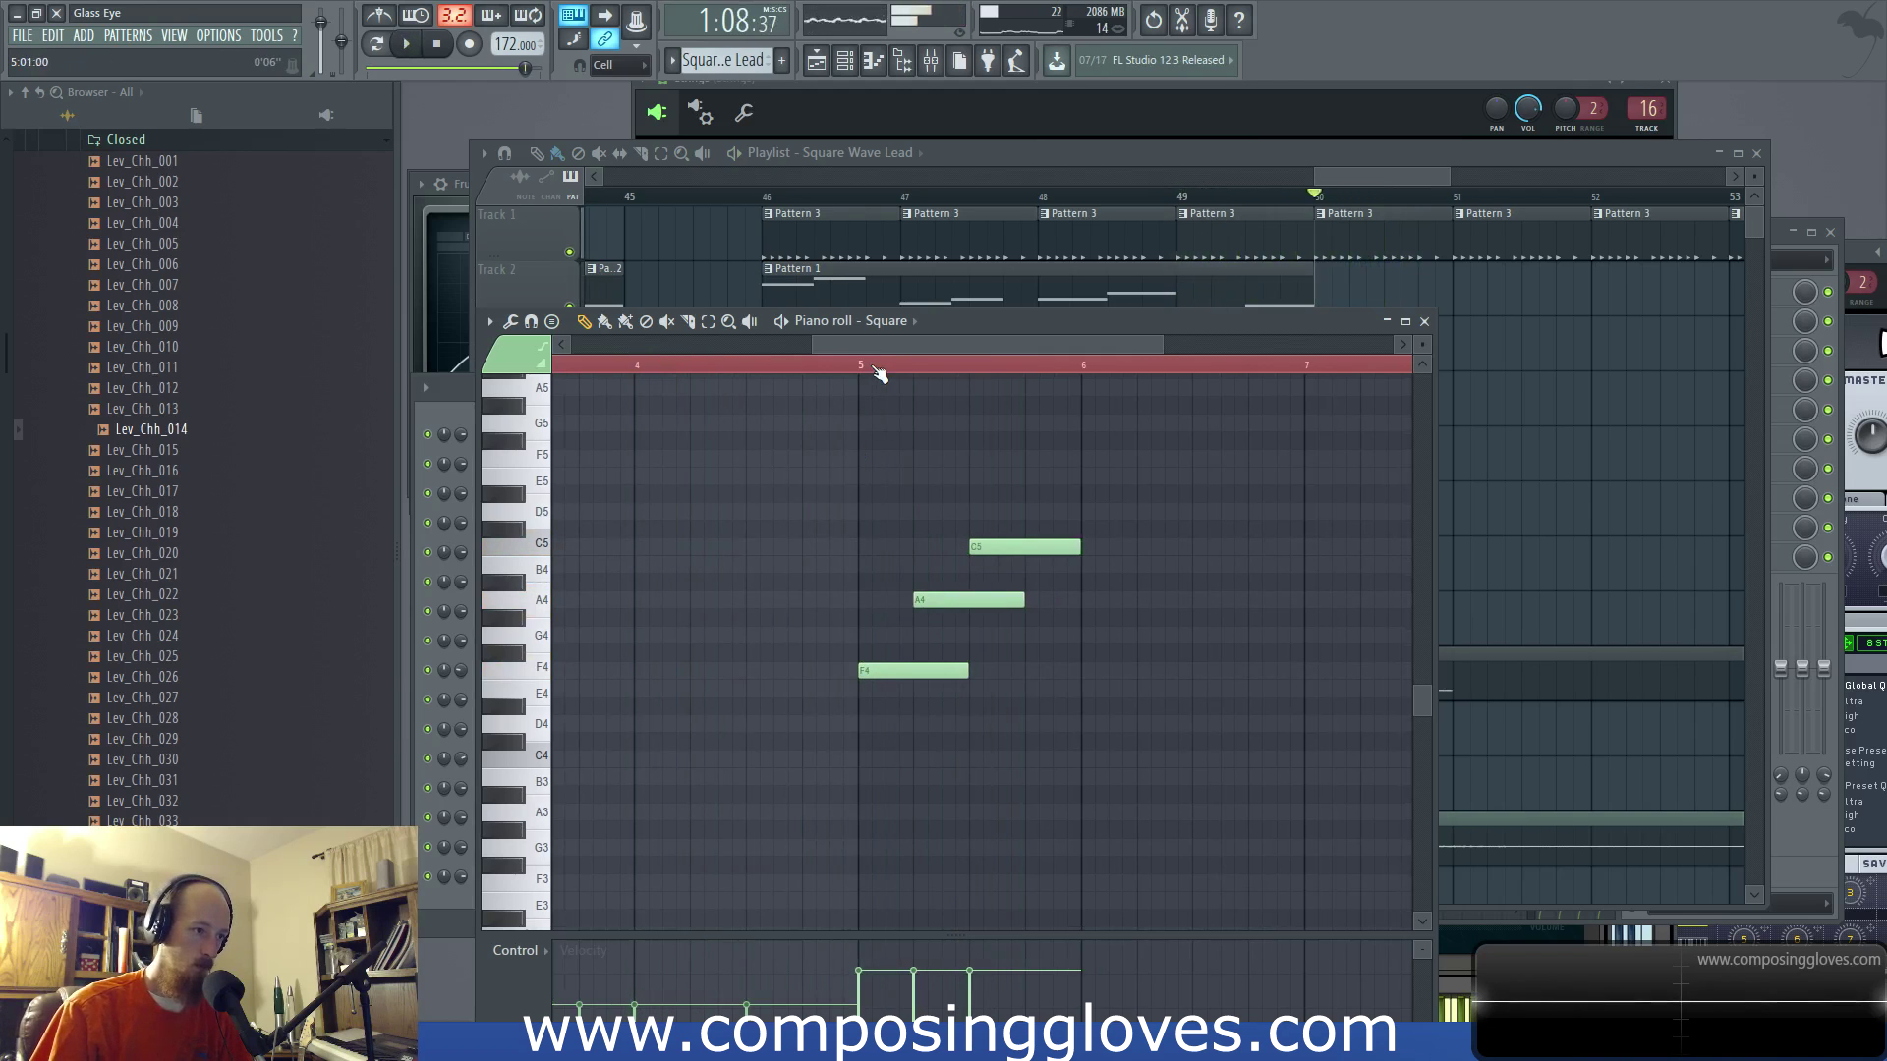
Step: Move bar 5's A4 note to start on step 7 and its C5 note on step 11, checking with playback
drag(955, 598, 969, 598)
key(space)
key(space)
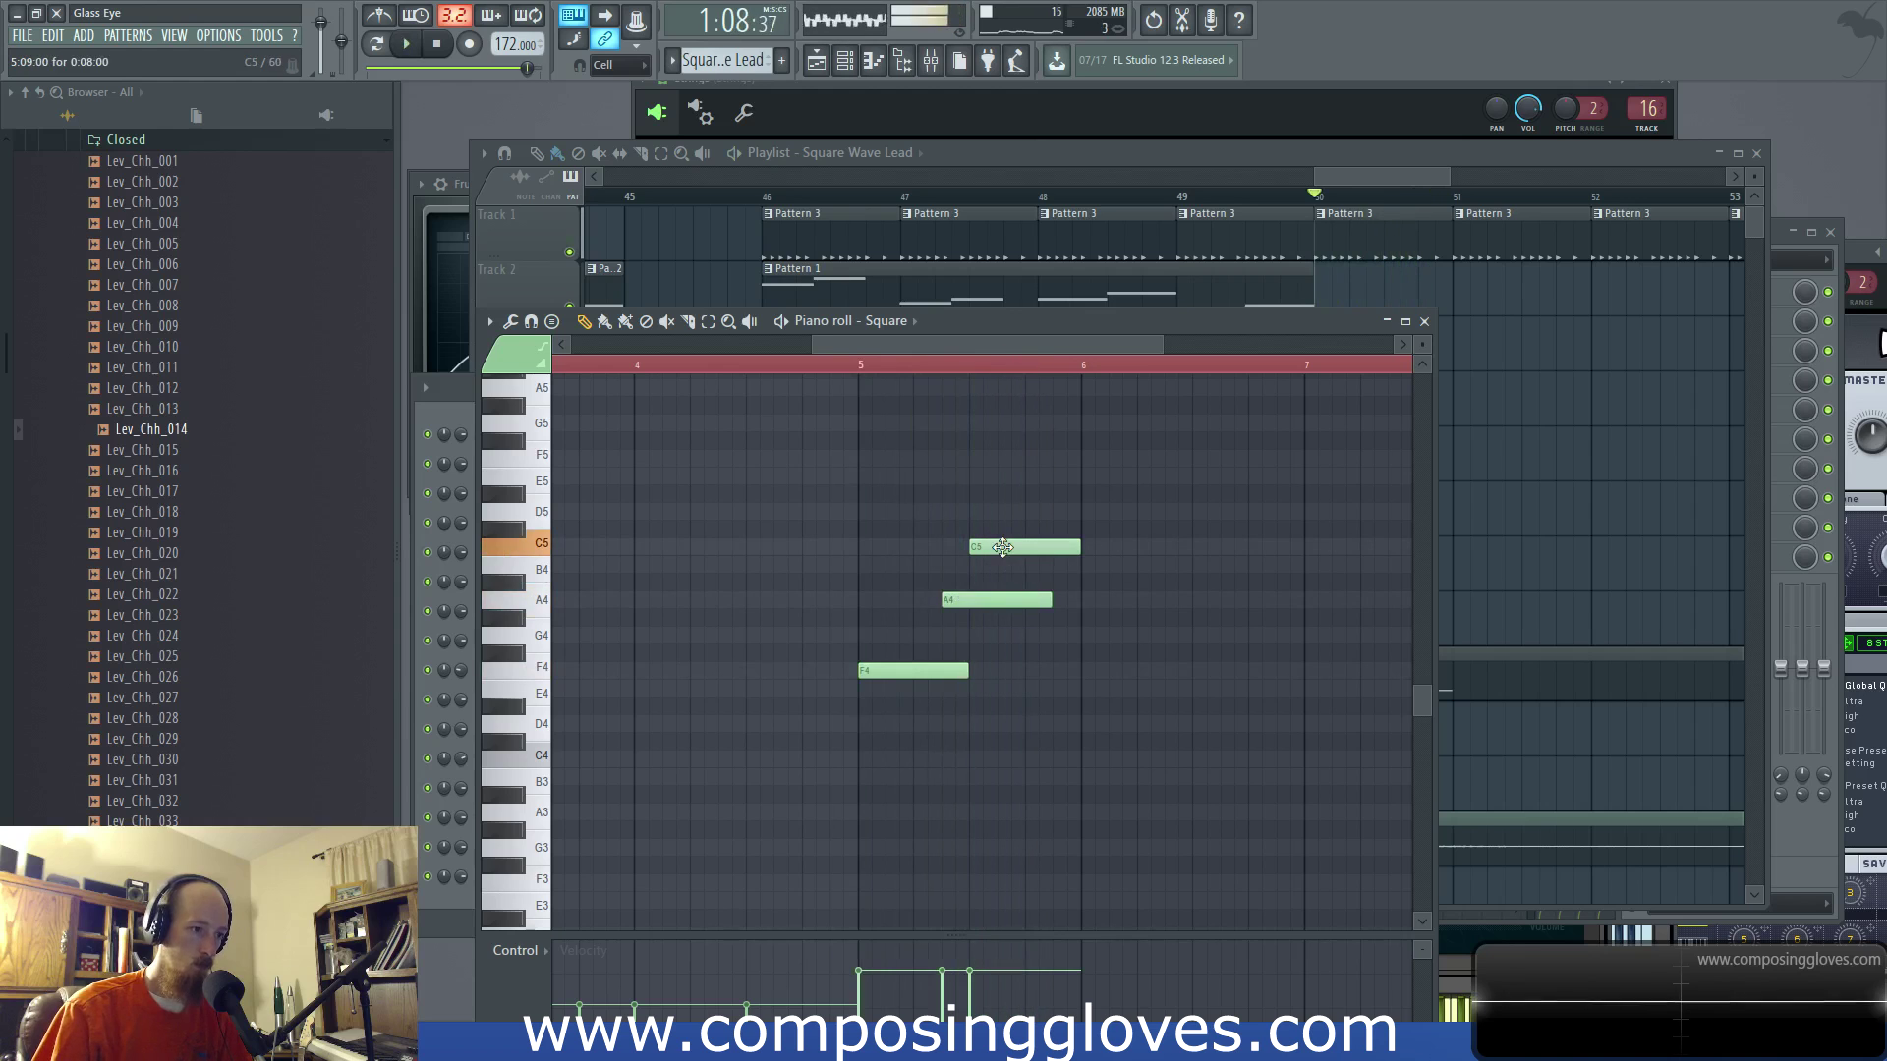
drag(1016, 547, 1031, 547)
key(space)
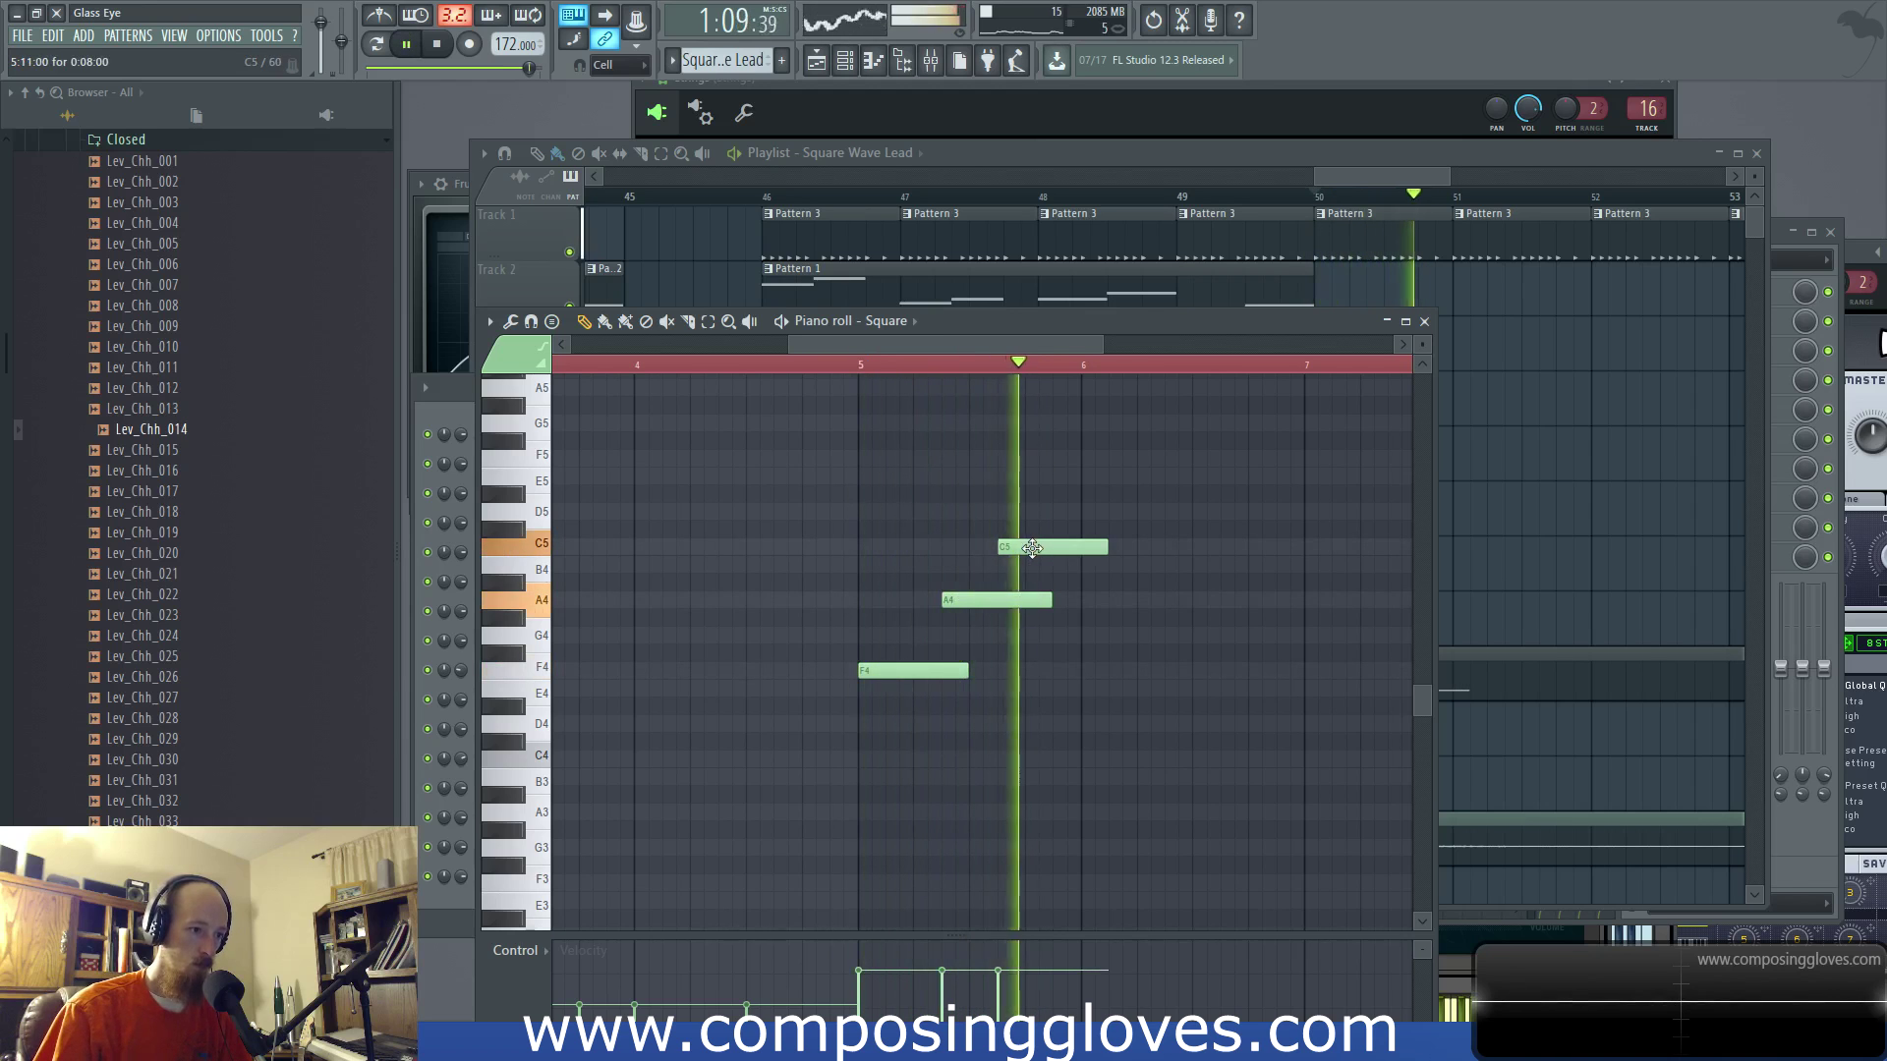
key(space)
Step: Add G4, B4 and D5 notes on steps 1, 7 and 11 of bar 6, and shorten bar 5's C5 note to end at bar 6
drag(1094, 570, 1092, 648)
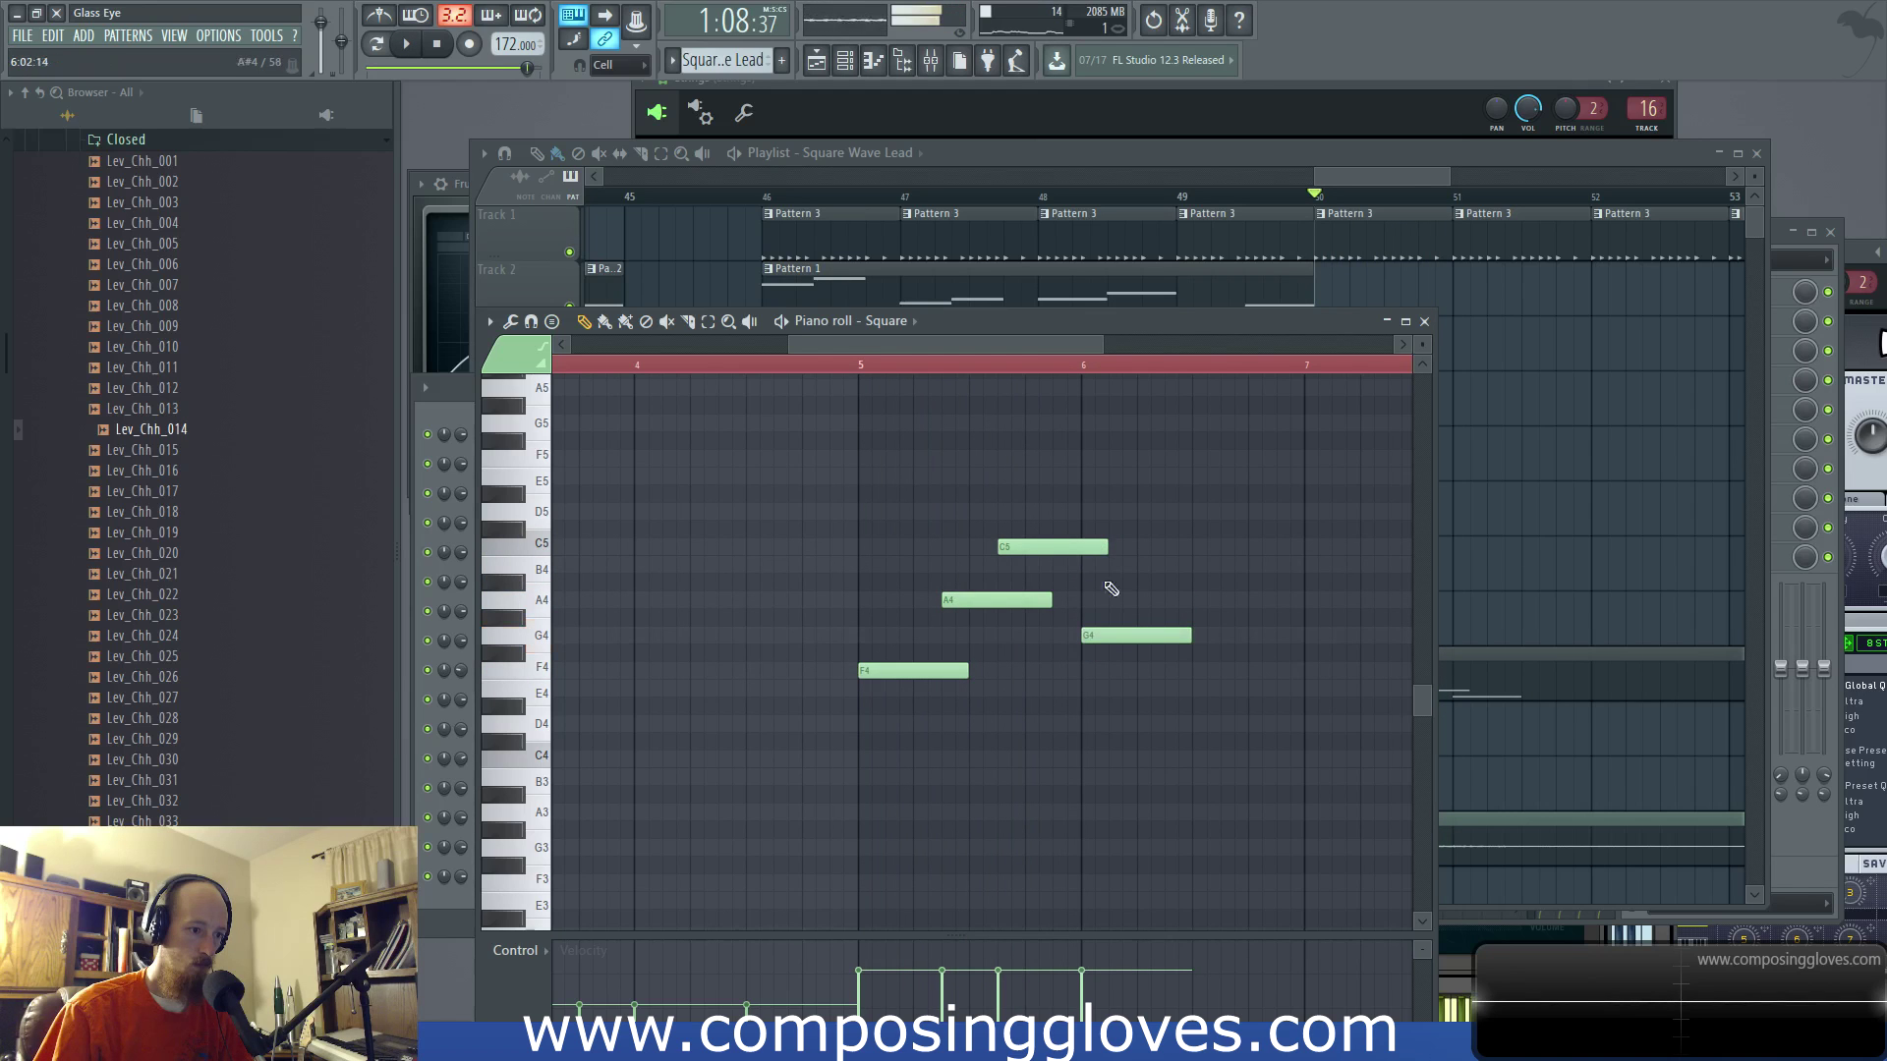
scroll(1134, 563, down, 2)
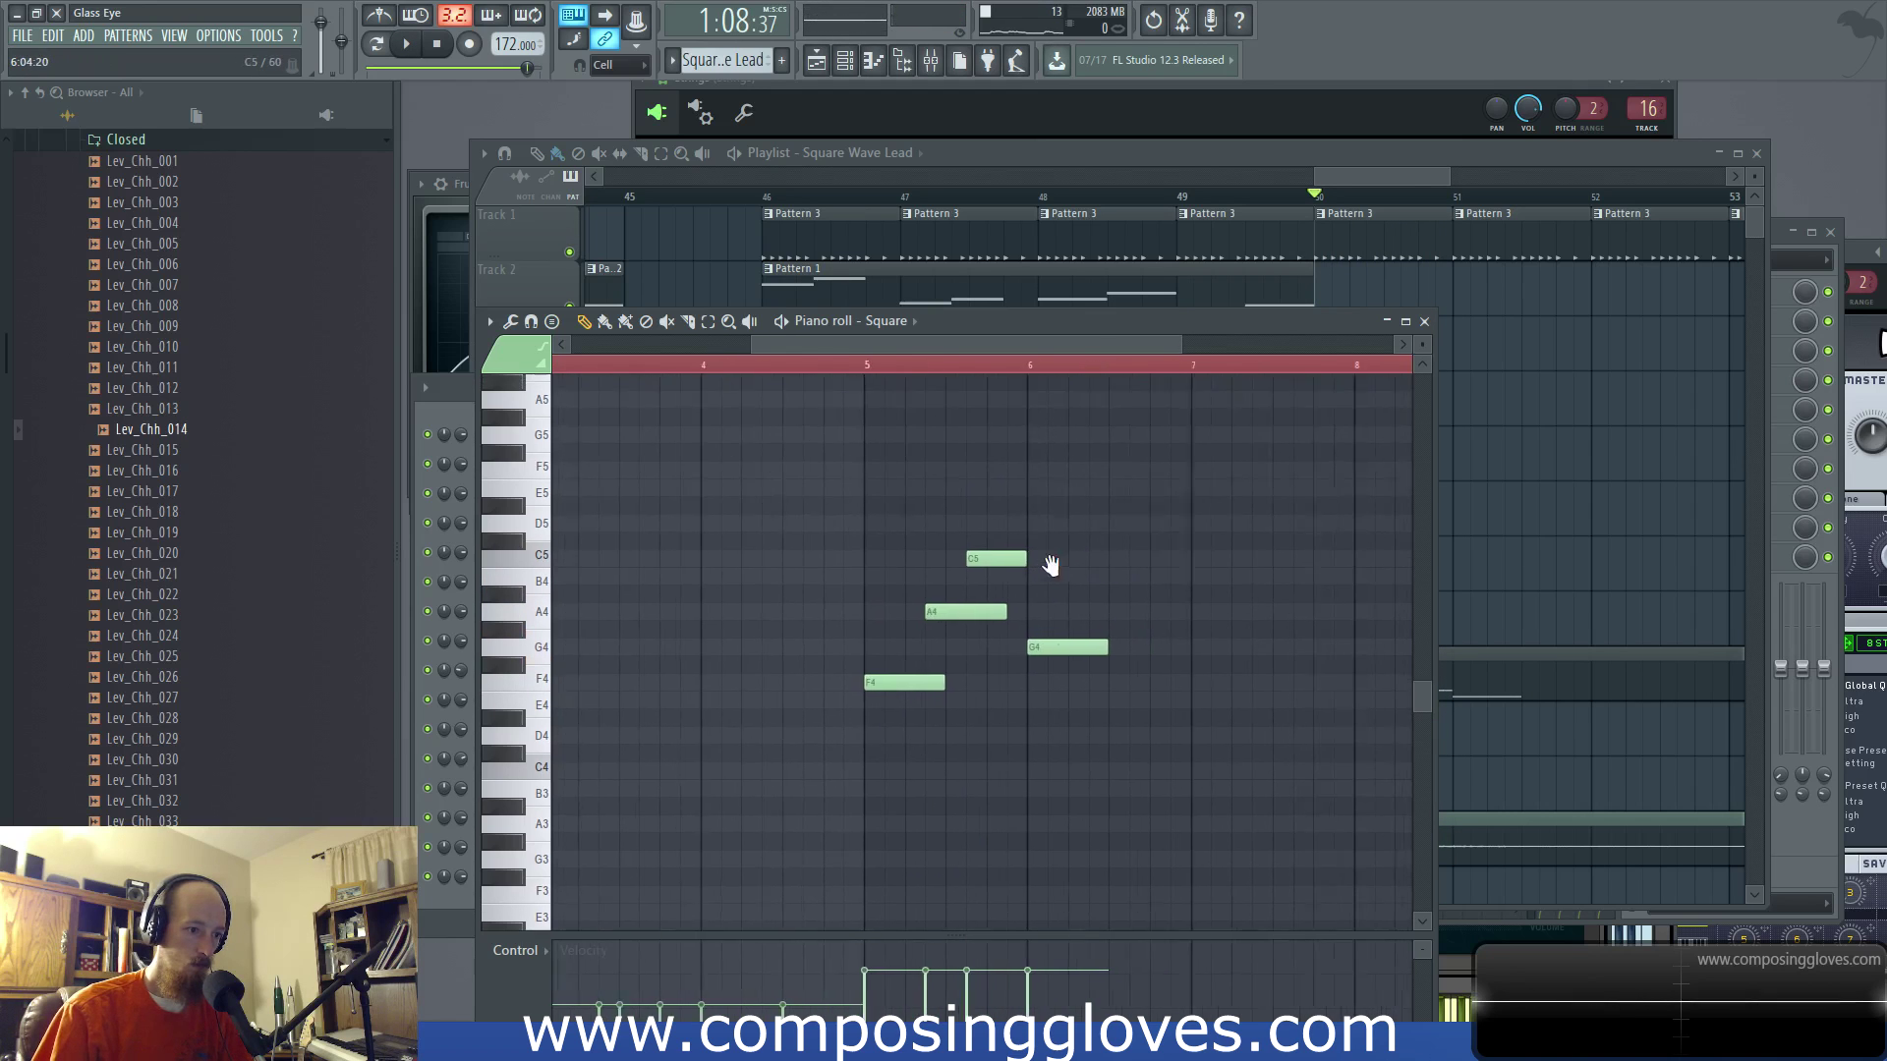
click(1049, 578)
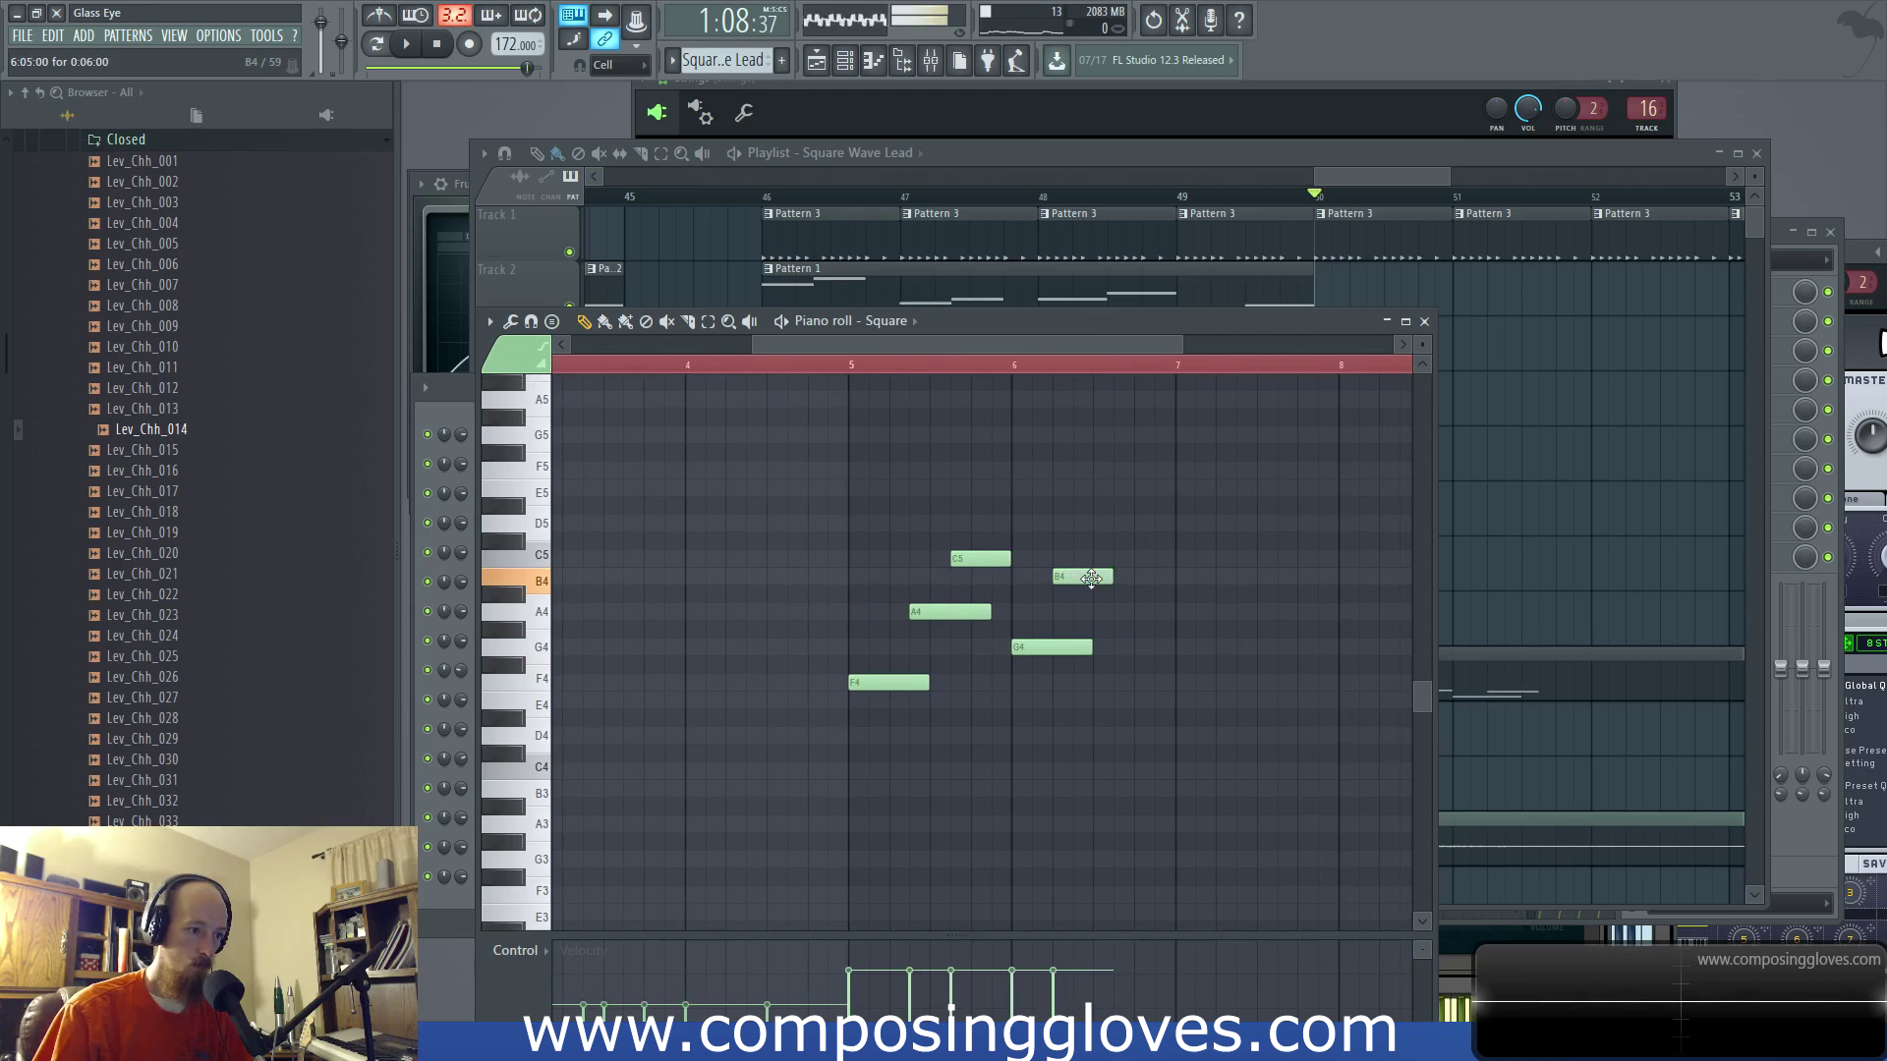
key(space)
drag(1153, 522, 997, 561)
key(space)
key(space)
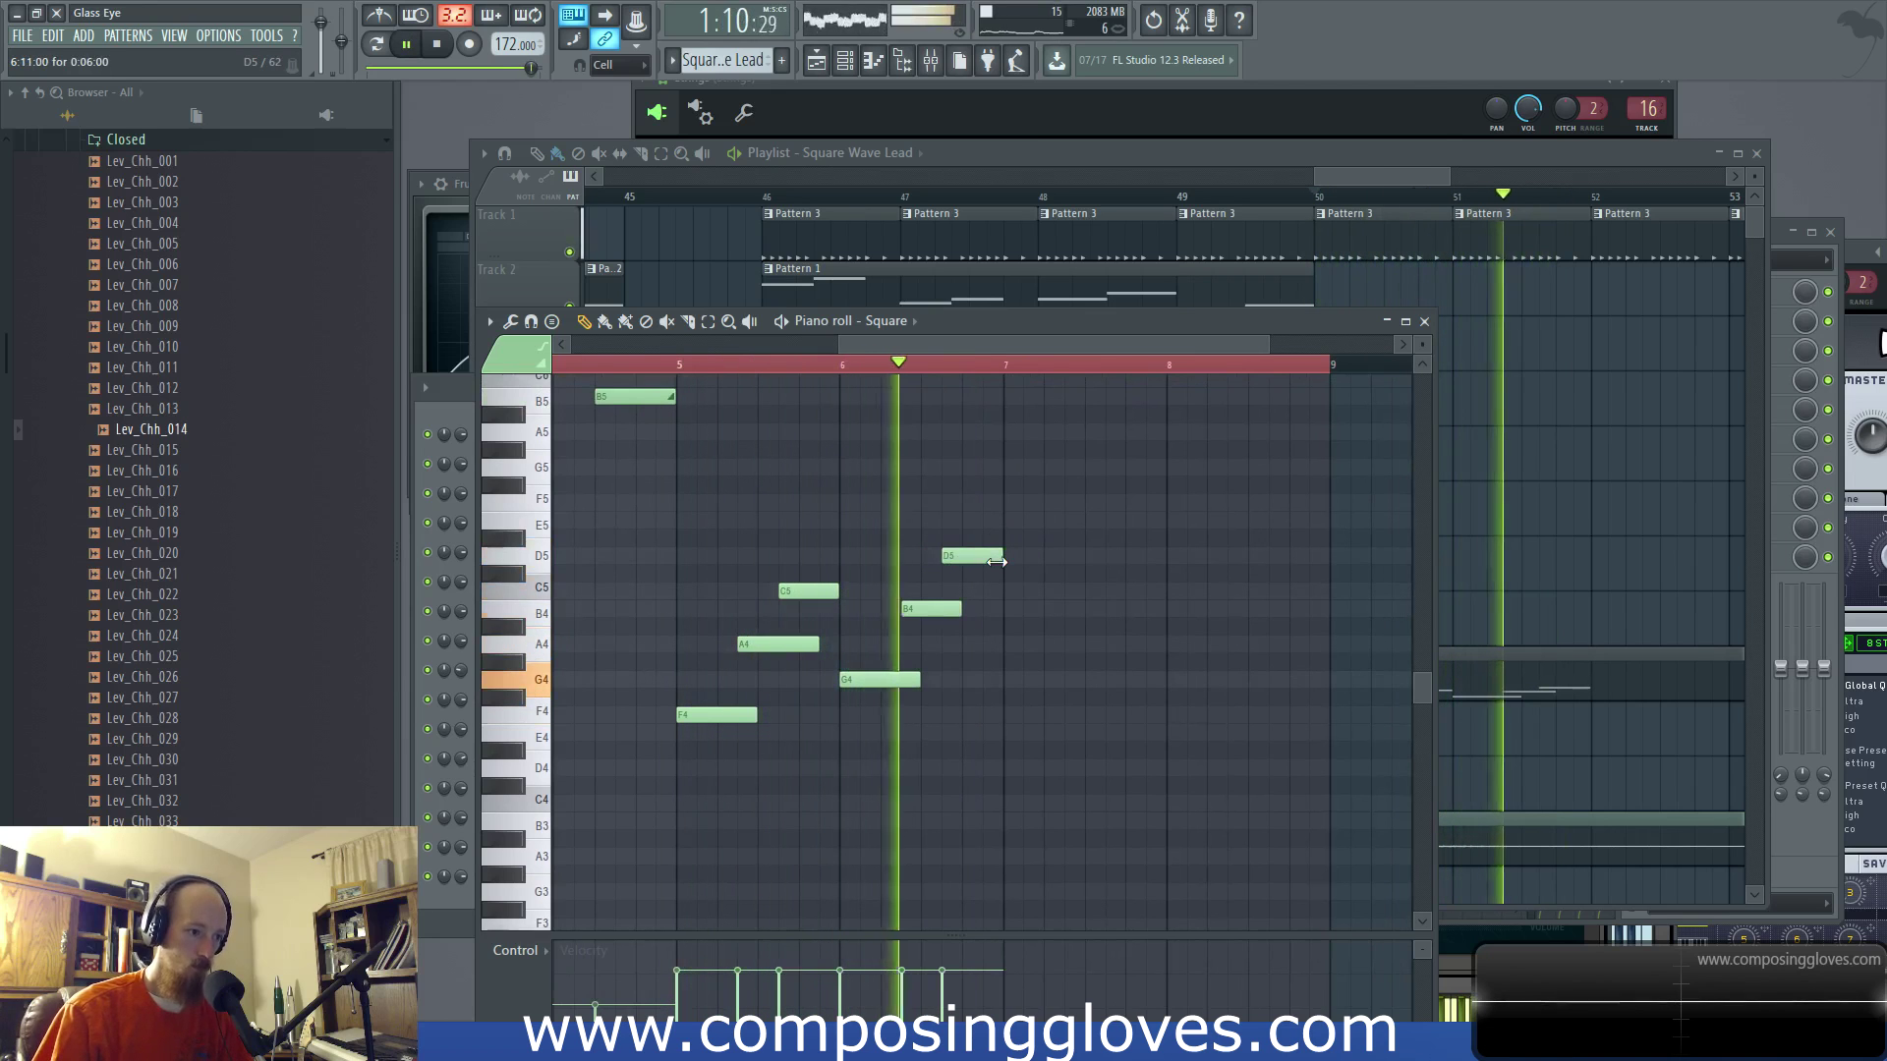
key(space)
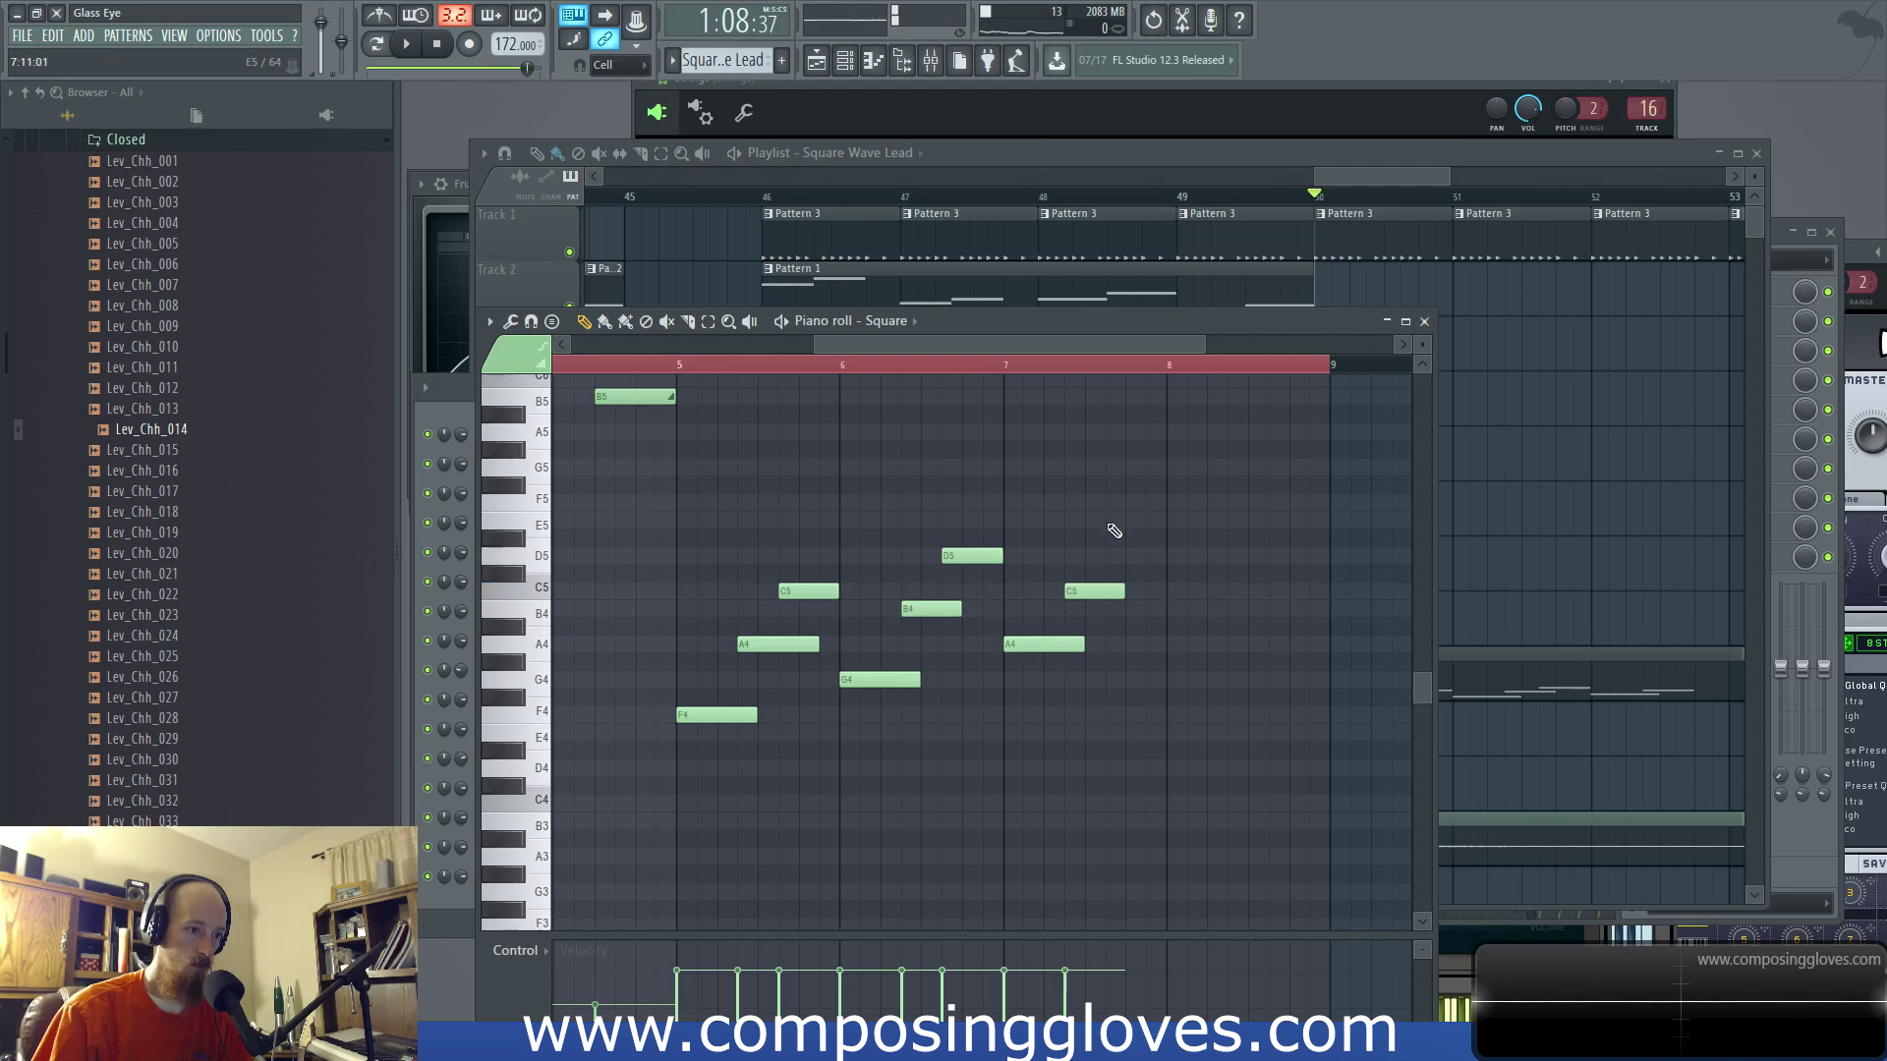
Step: Continue the arpeggio with A4, C5 and E5 notes in bar 7 and A4, G5 and E5 notes in bar 8, then play it
key(space)
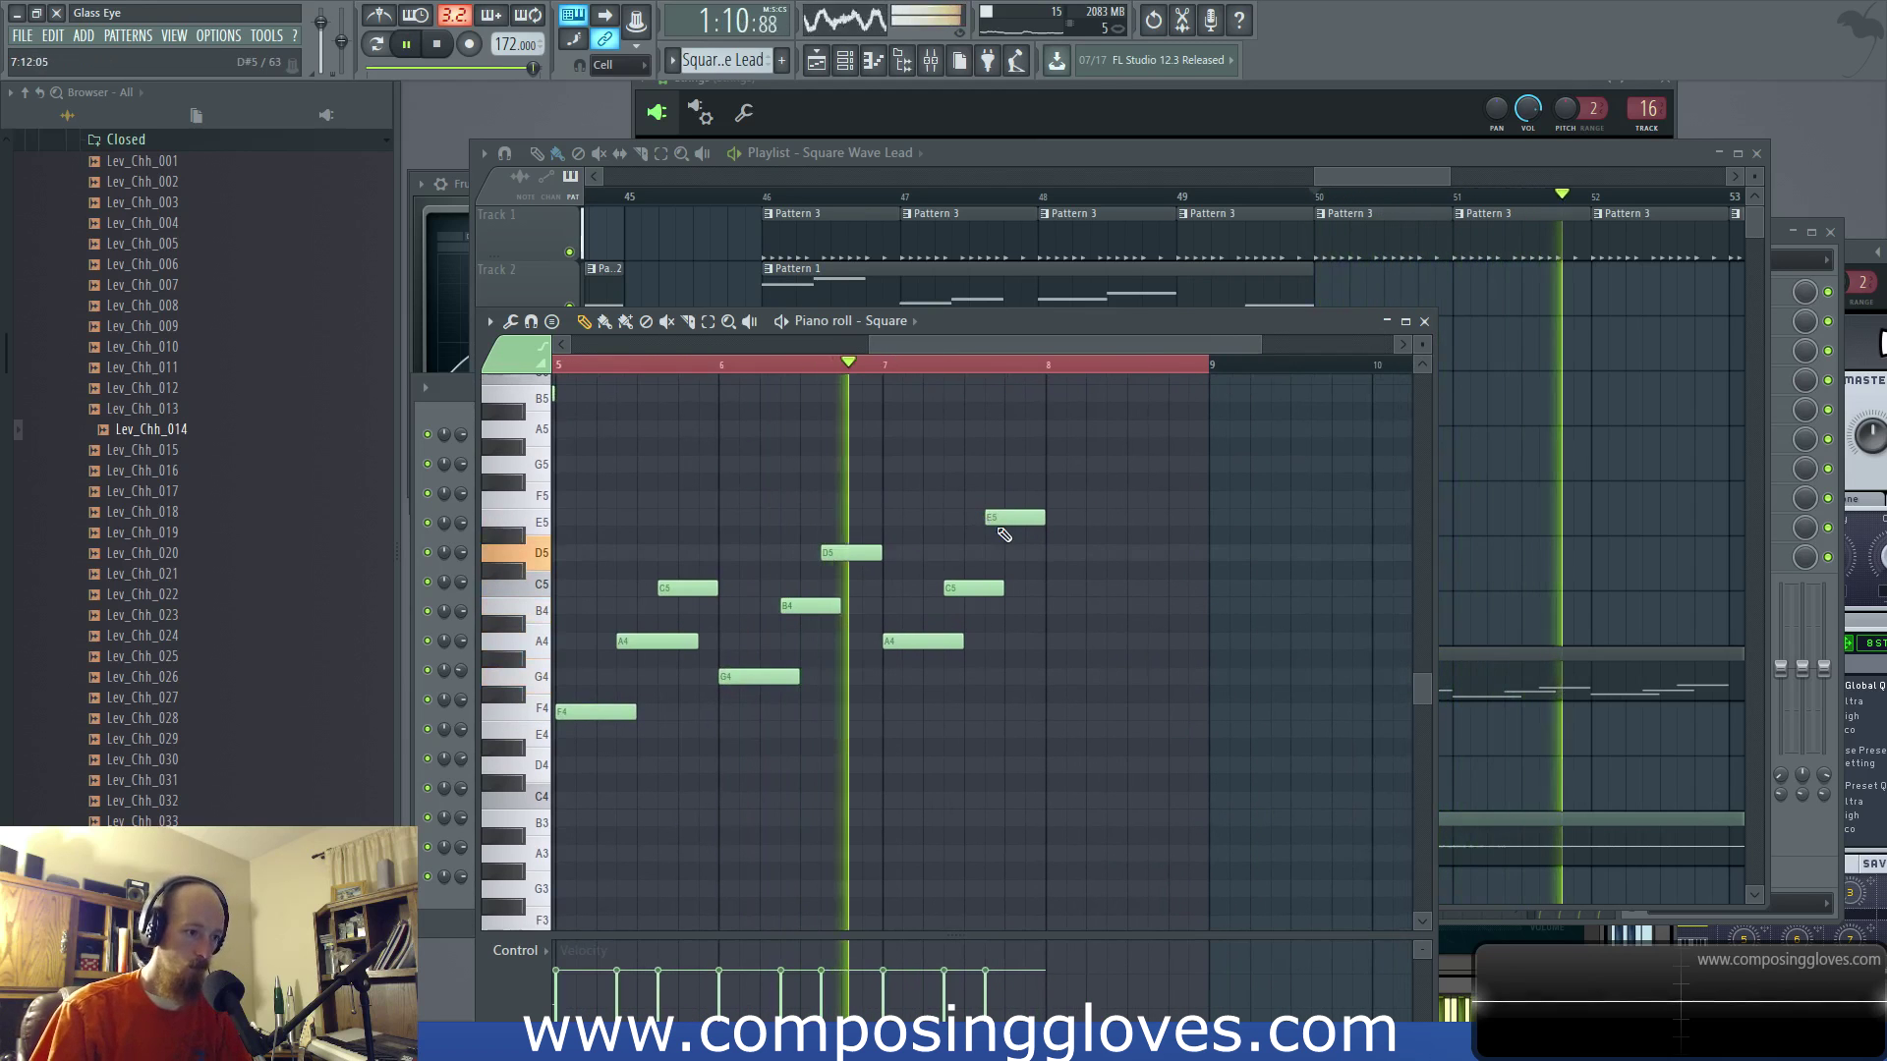
key(space)
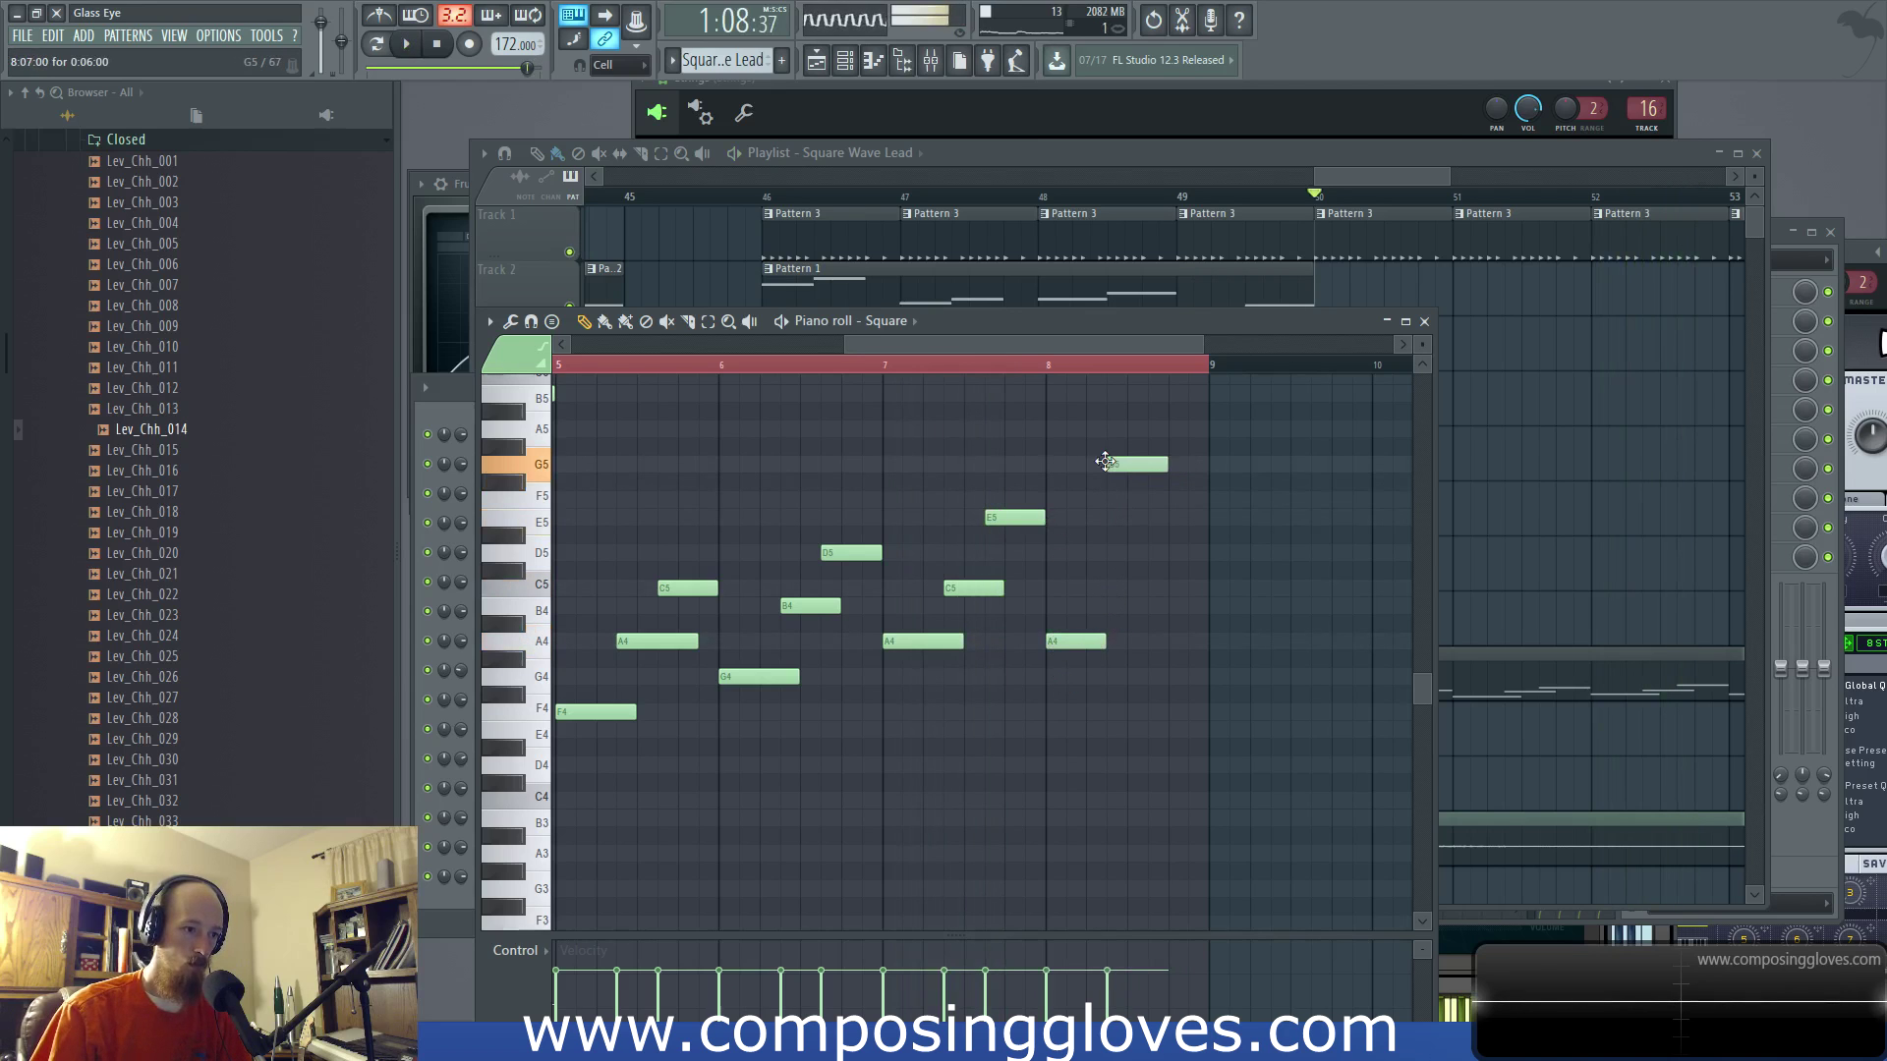
key(space)
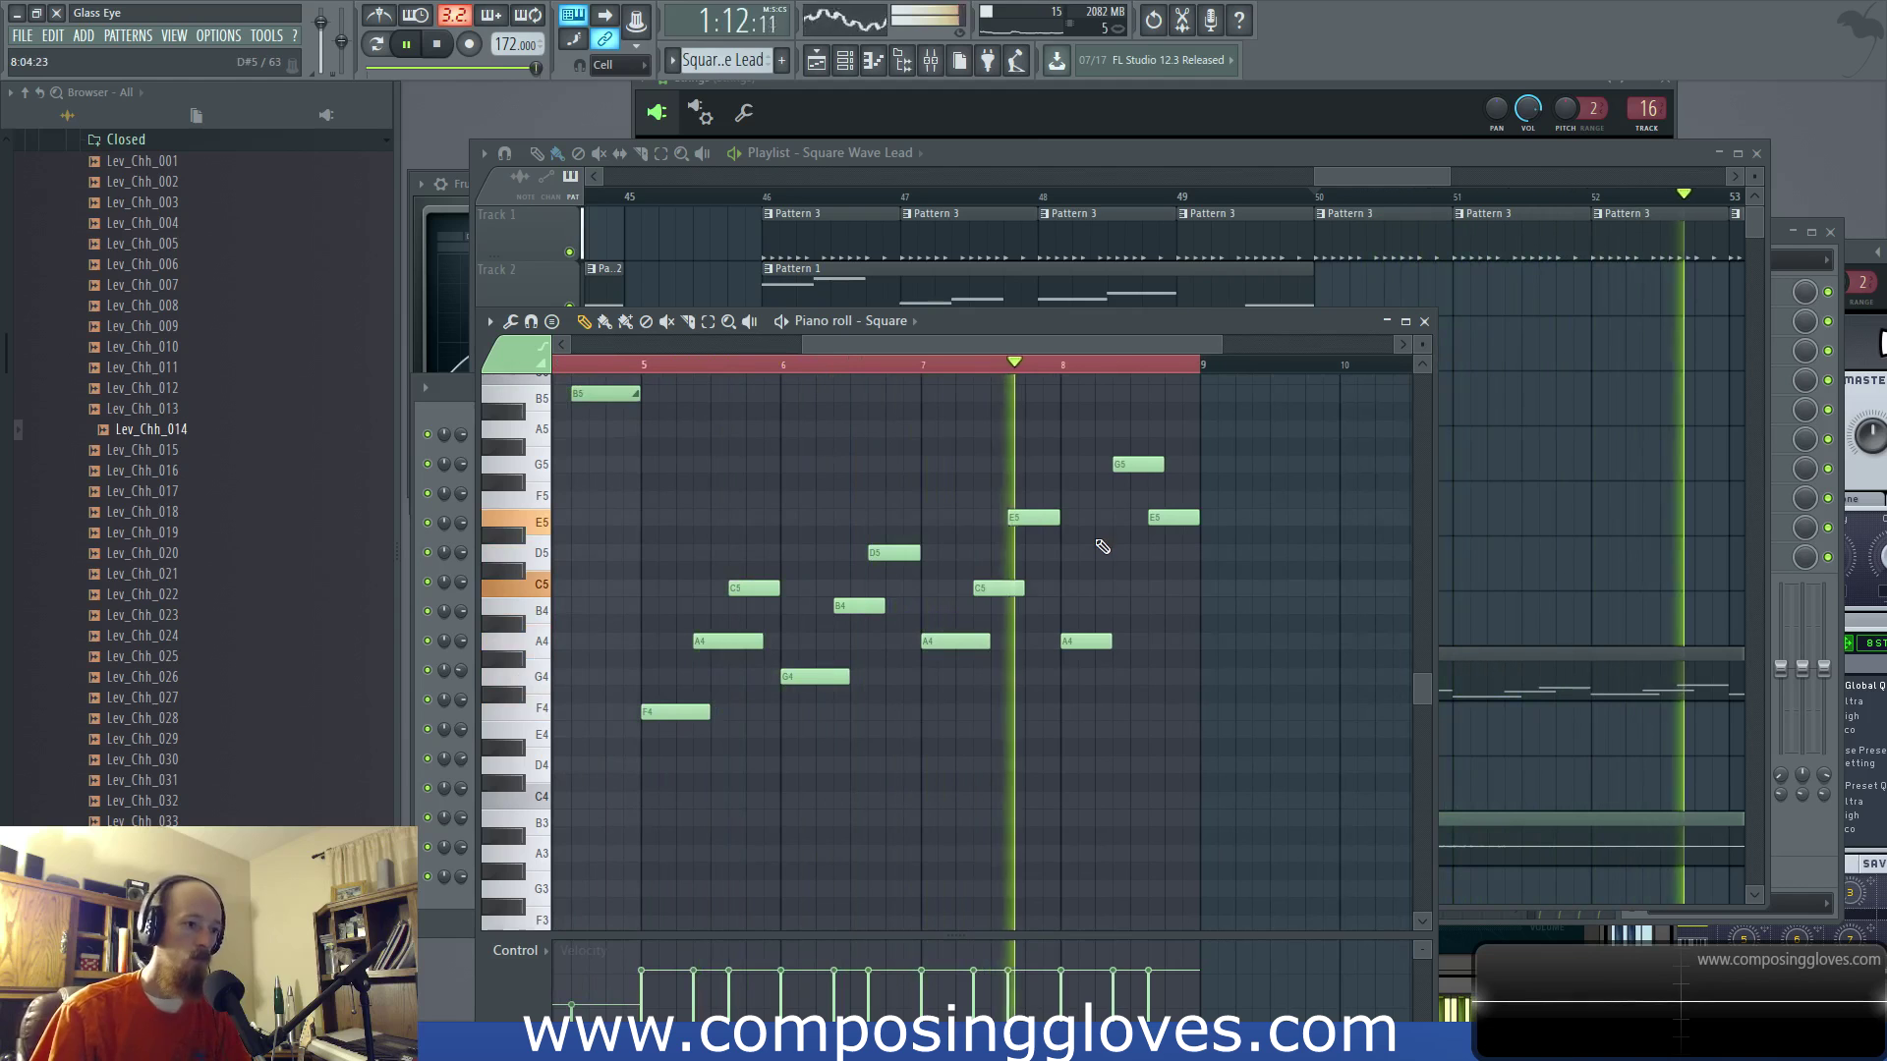
key(space)
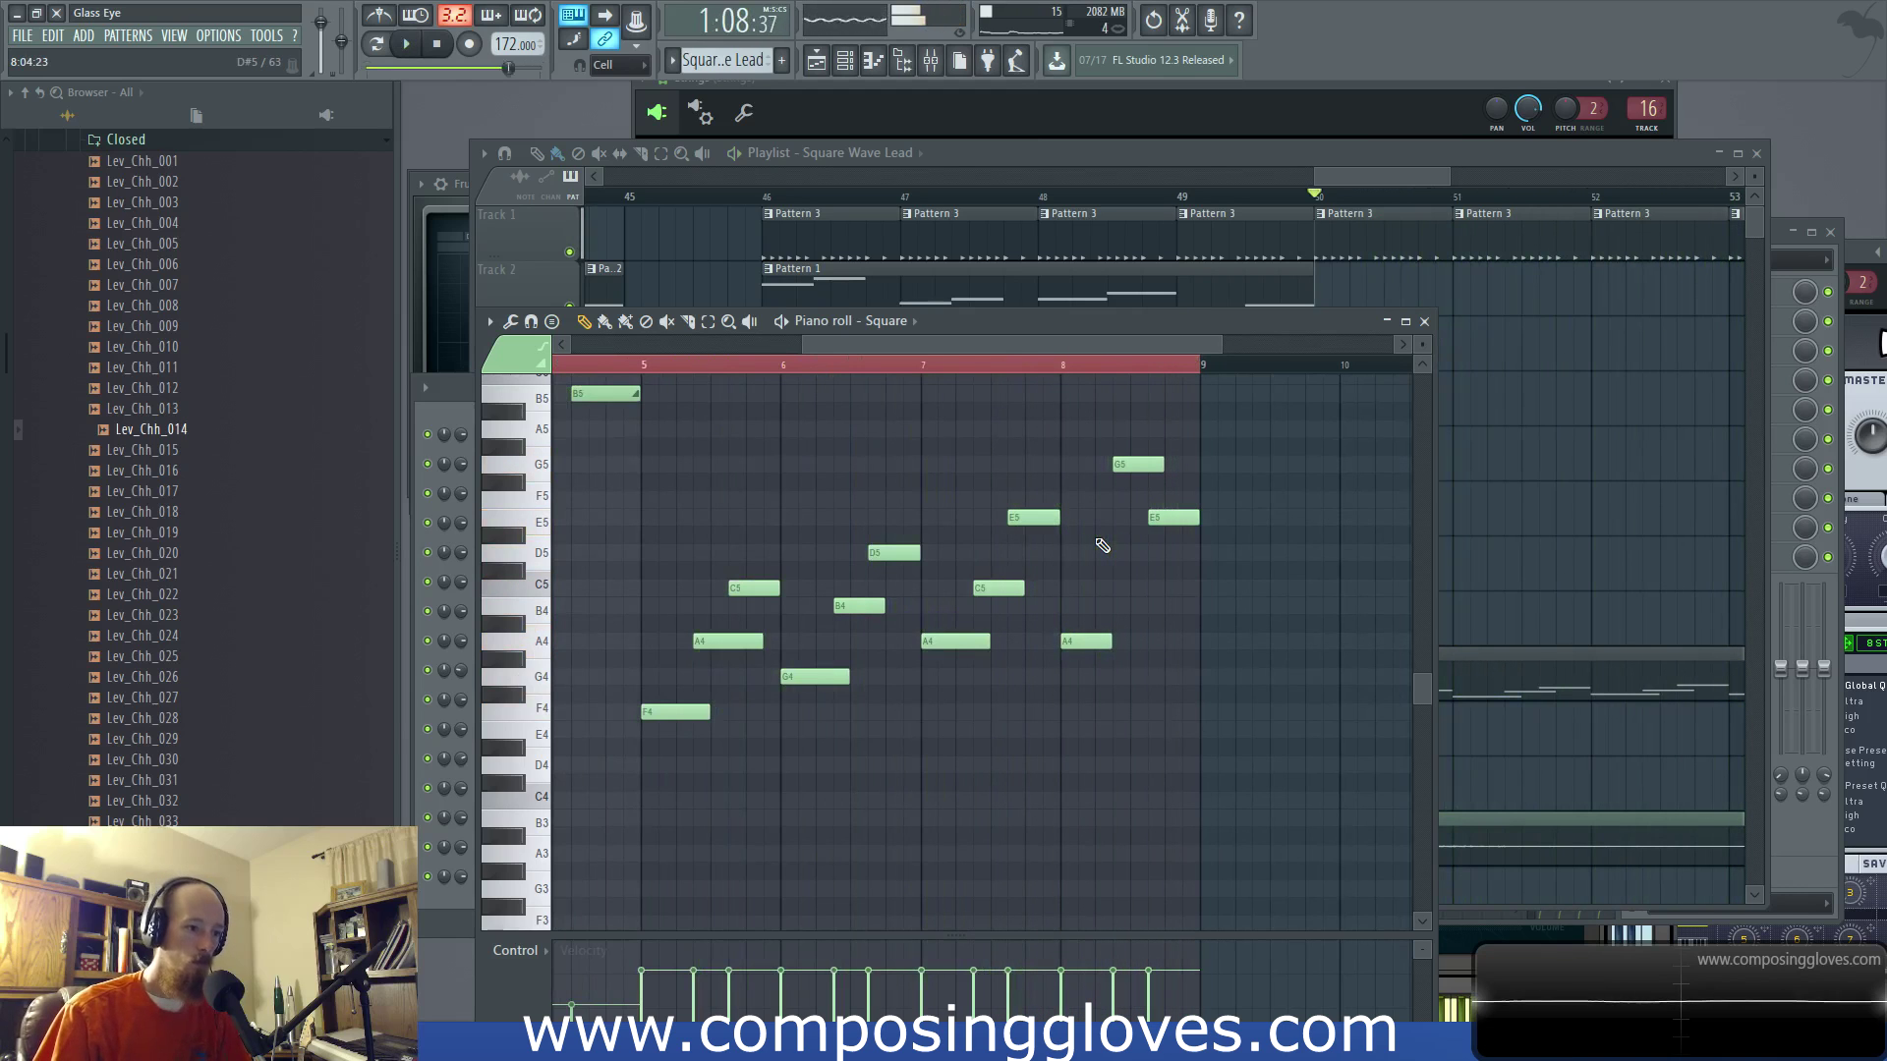
Step: Copy the arpeggio notes of bars 5 to 8 so the duplicate starts at bar 9, and play the phrase
drag(663, 456, 1384, 748)
drag(661, 714, 1221, 714)
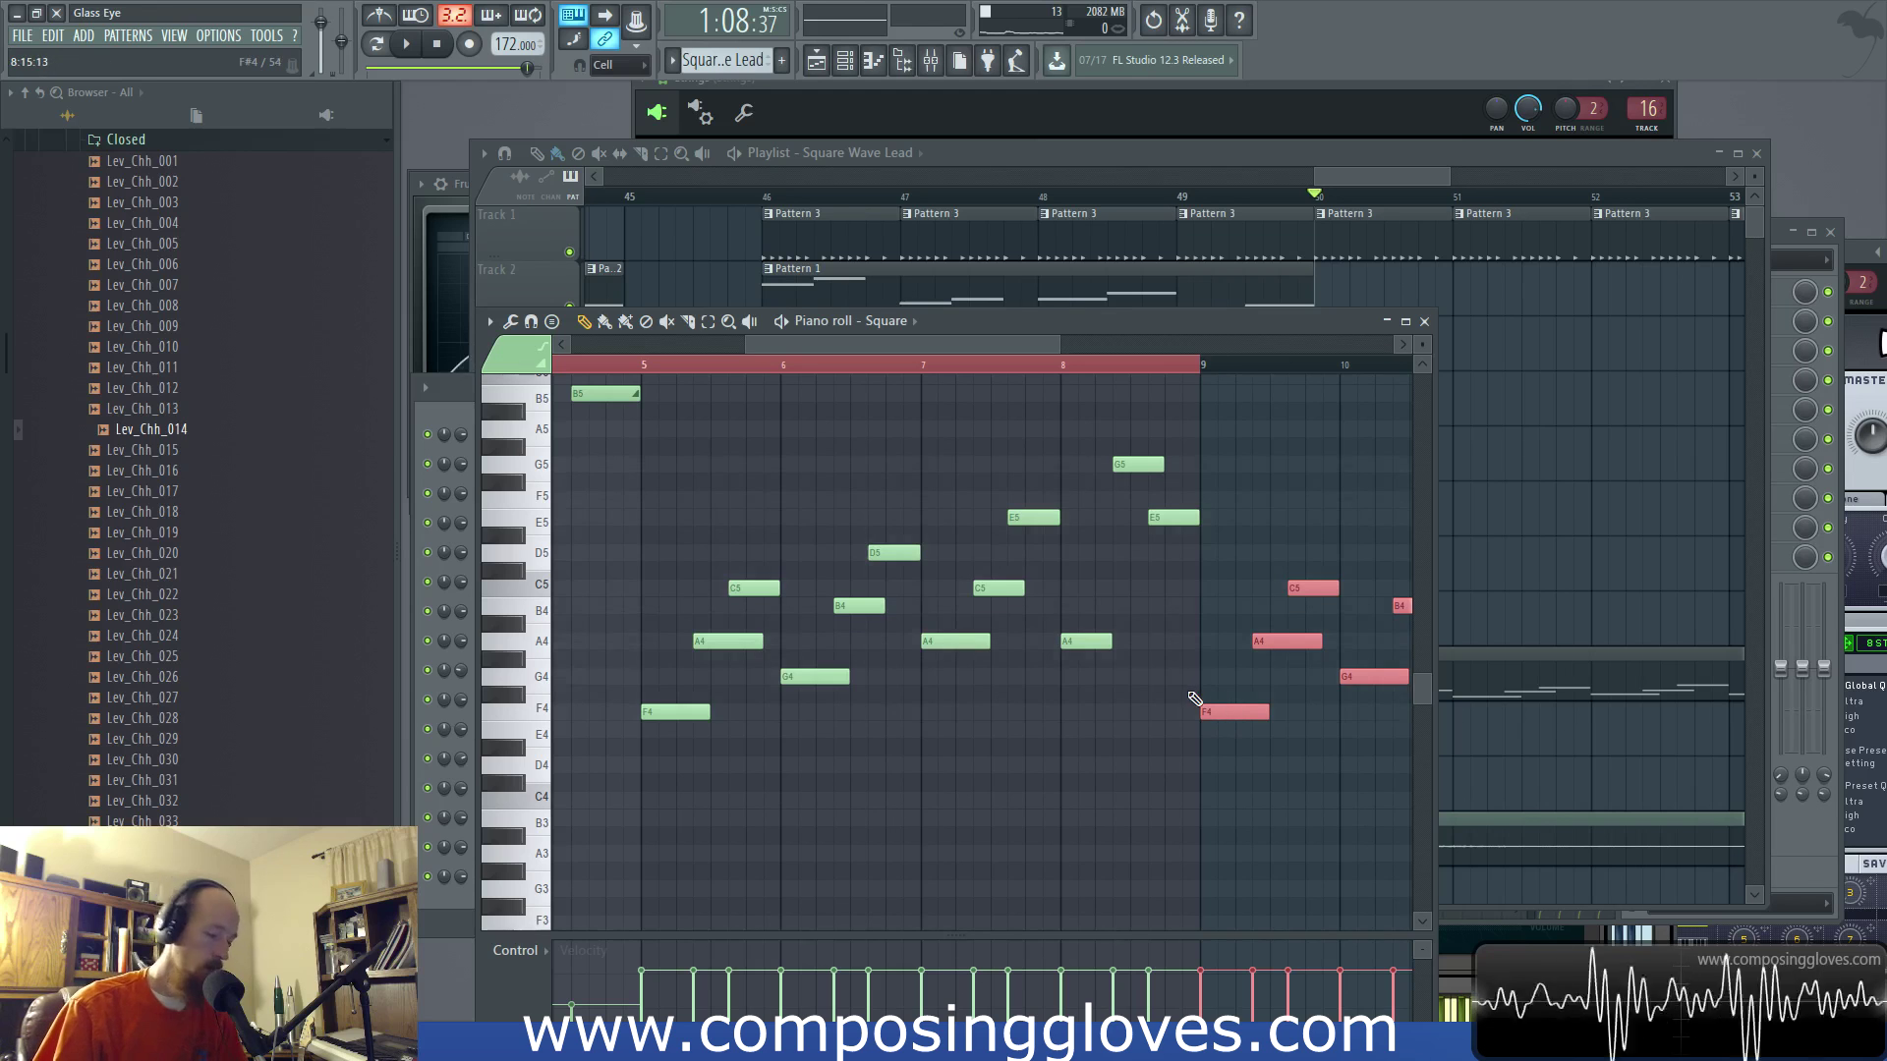
scroll(1087, 590, down, 2)
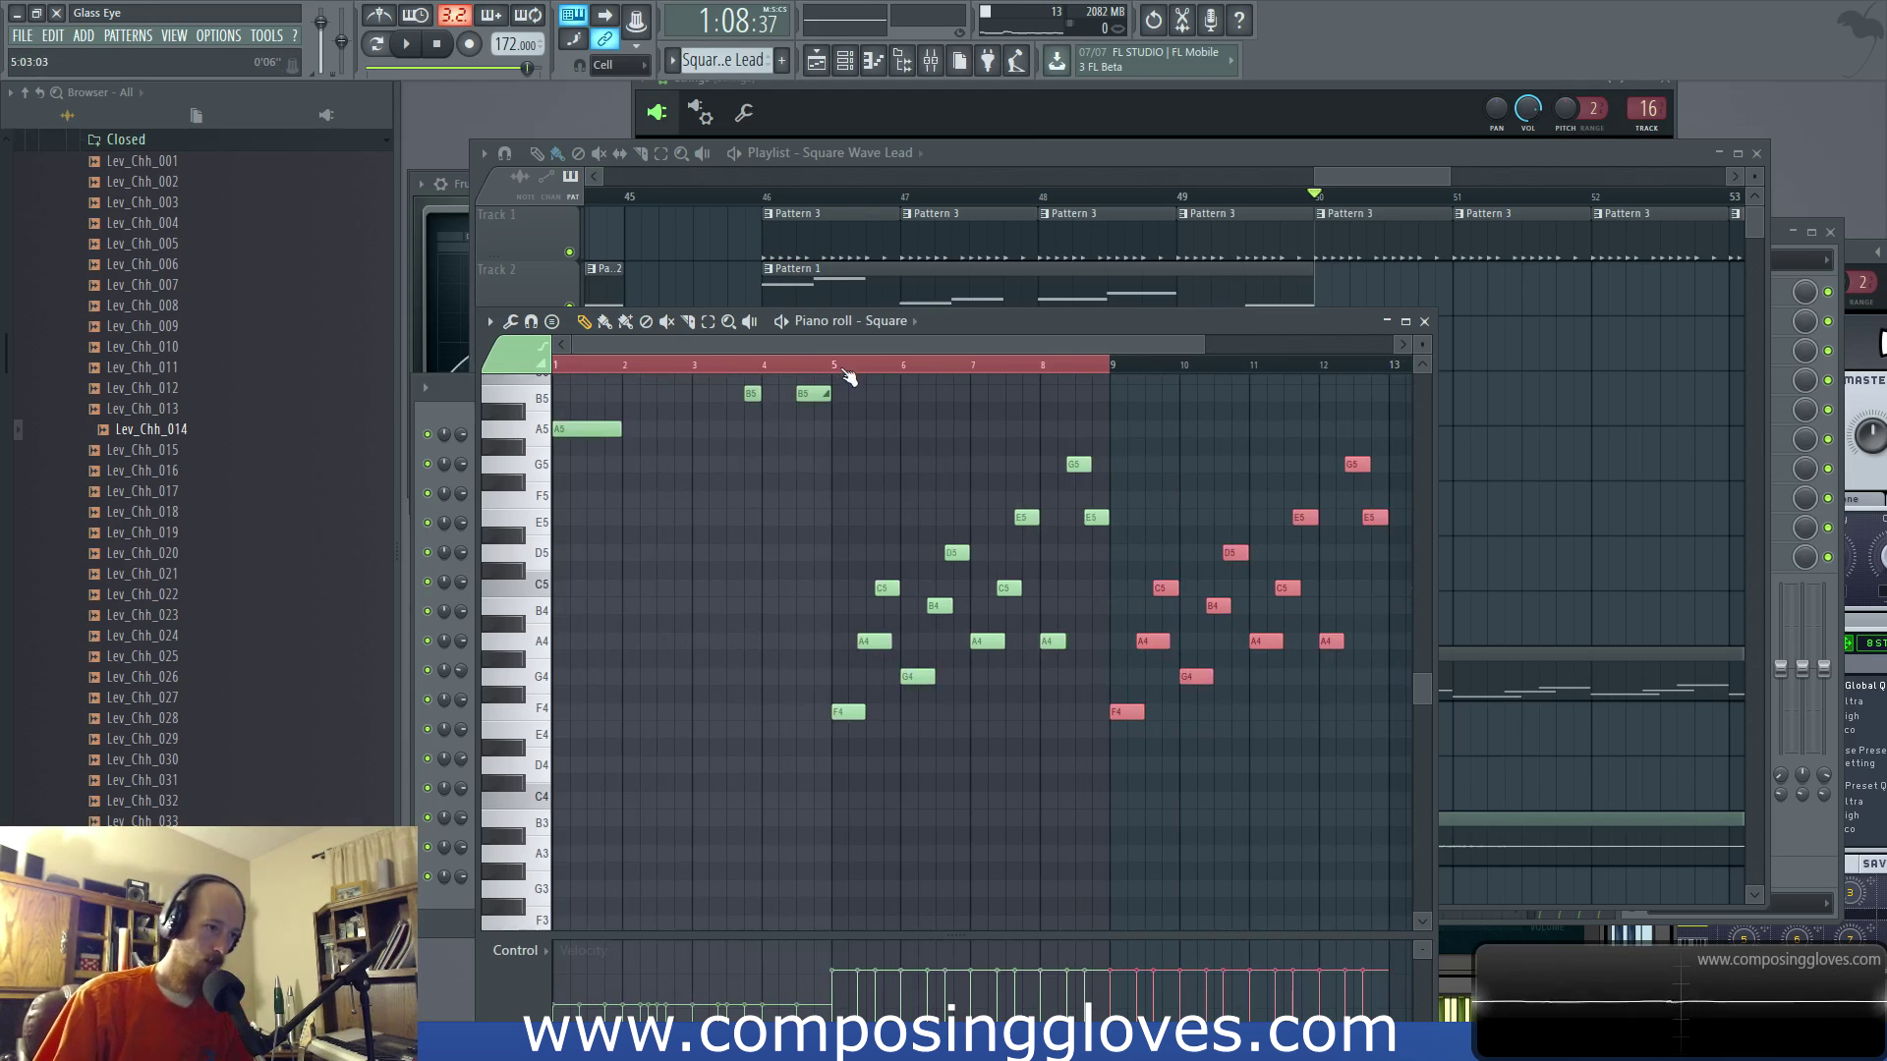
key(space)
scroll(990, 661, up, 2)
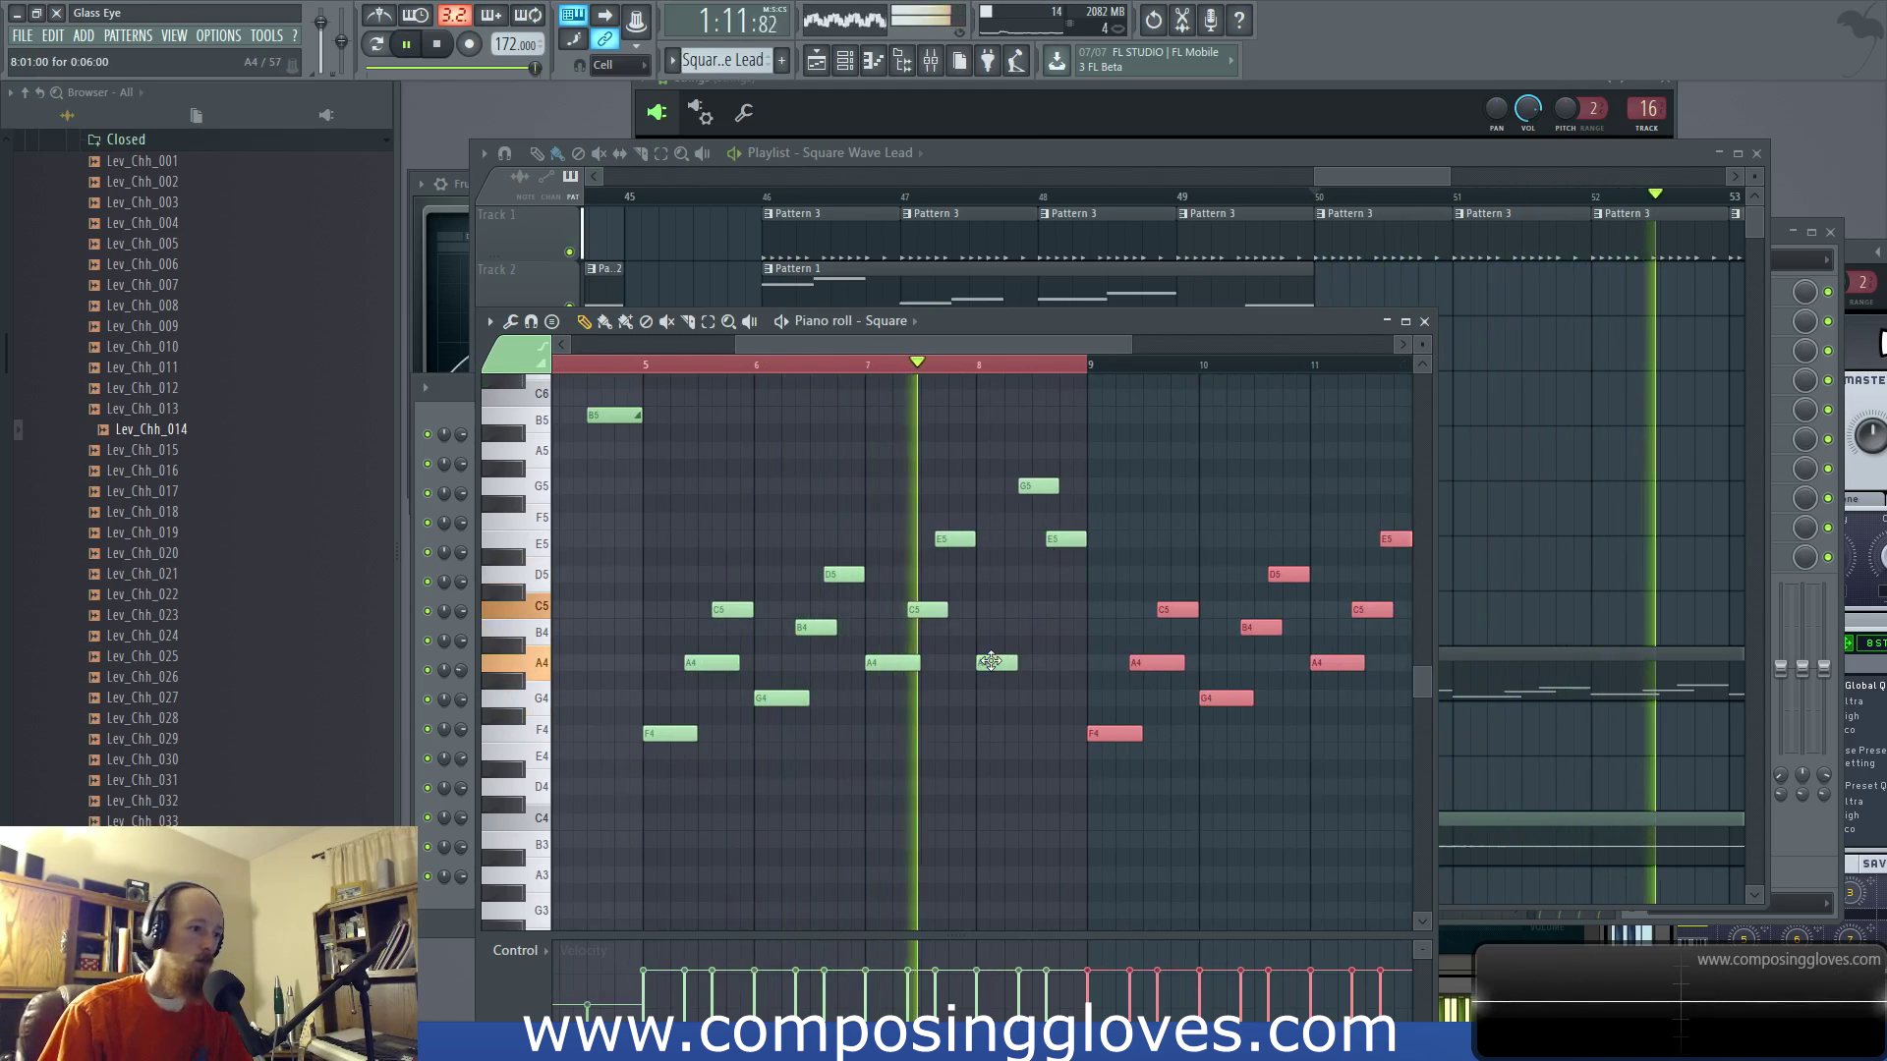
drag(1209, 632, 1032, 604)
key(space)
Step: Select the time range from bar 9 to bar 13 and set the playback position to bar 9
drag(905, 364, 1268, 429)
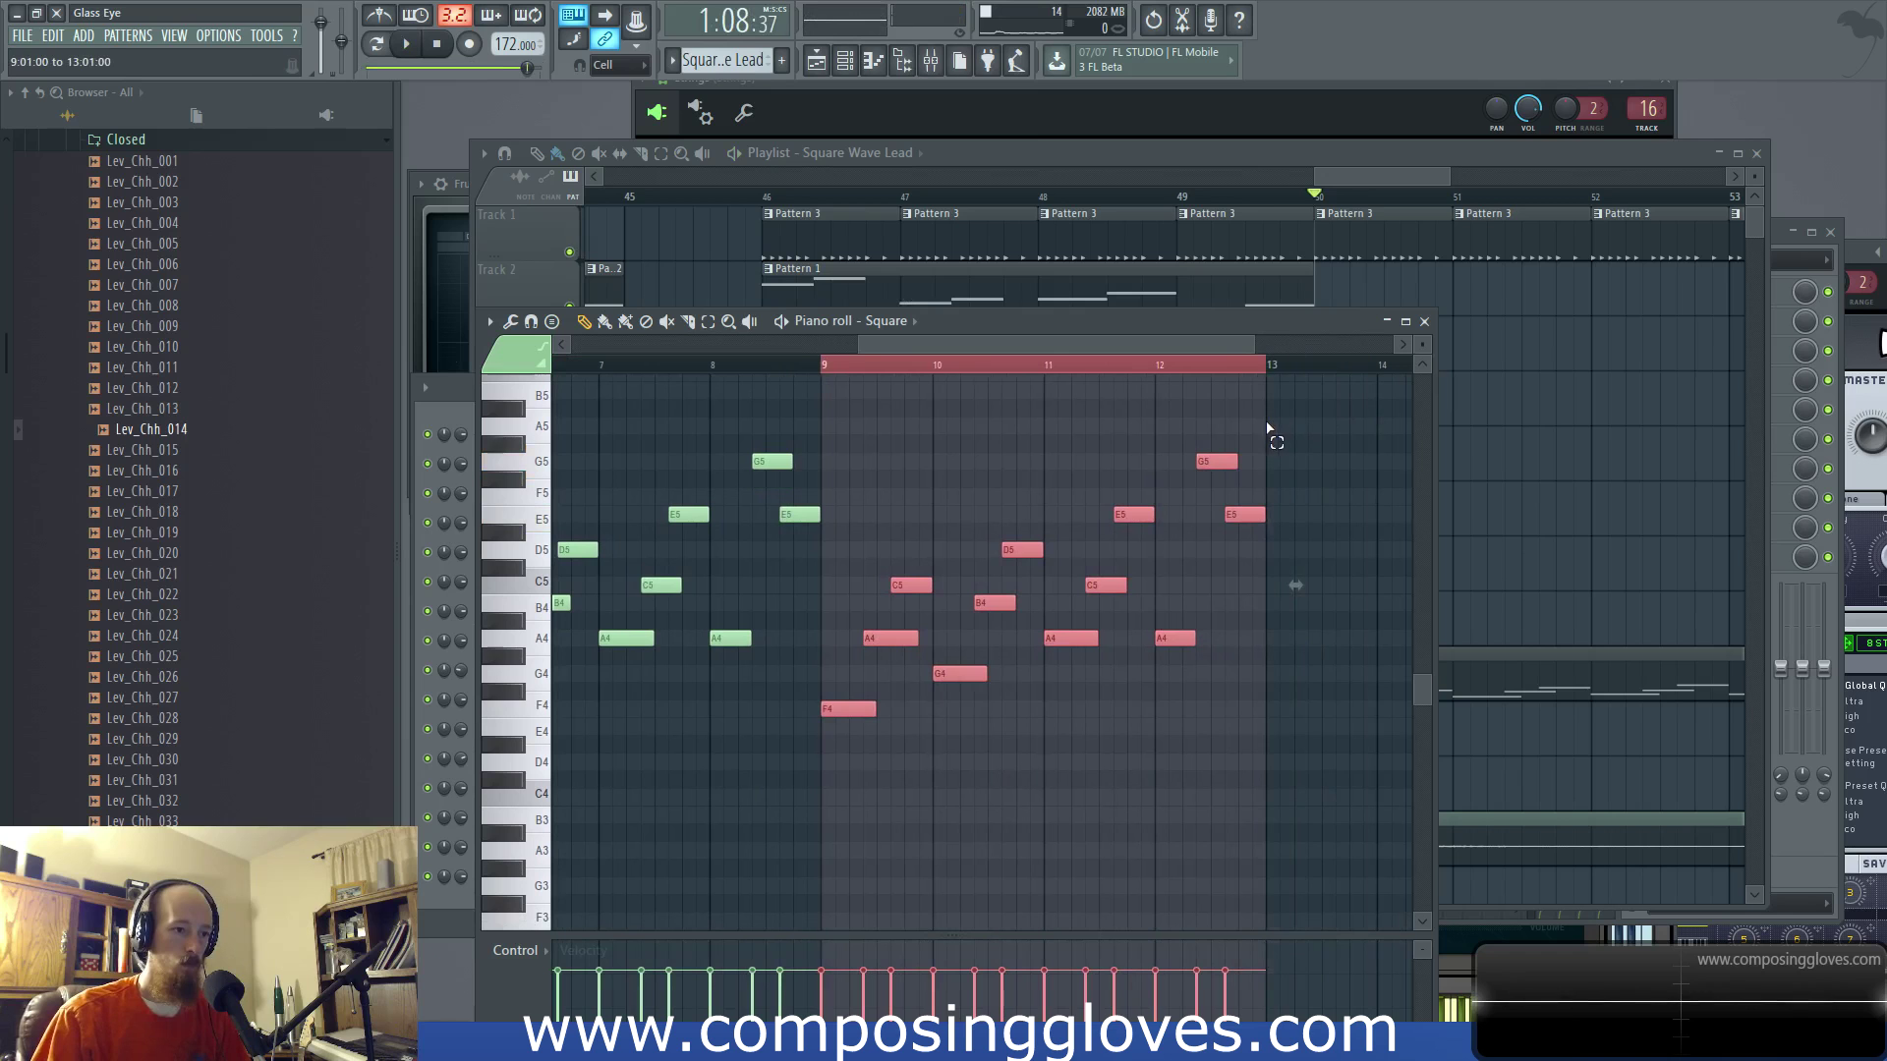
scroll(1032, 471, down, 2)
click(901, 365)
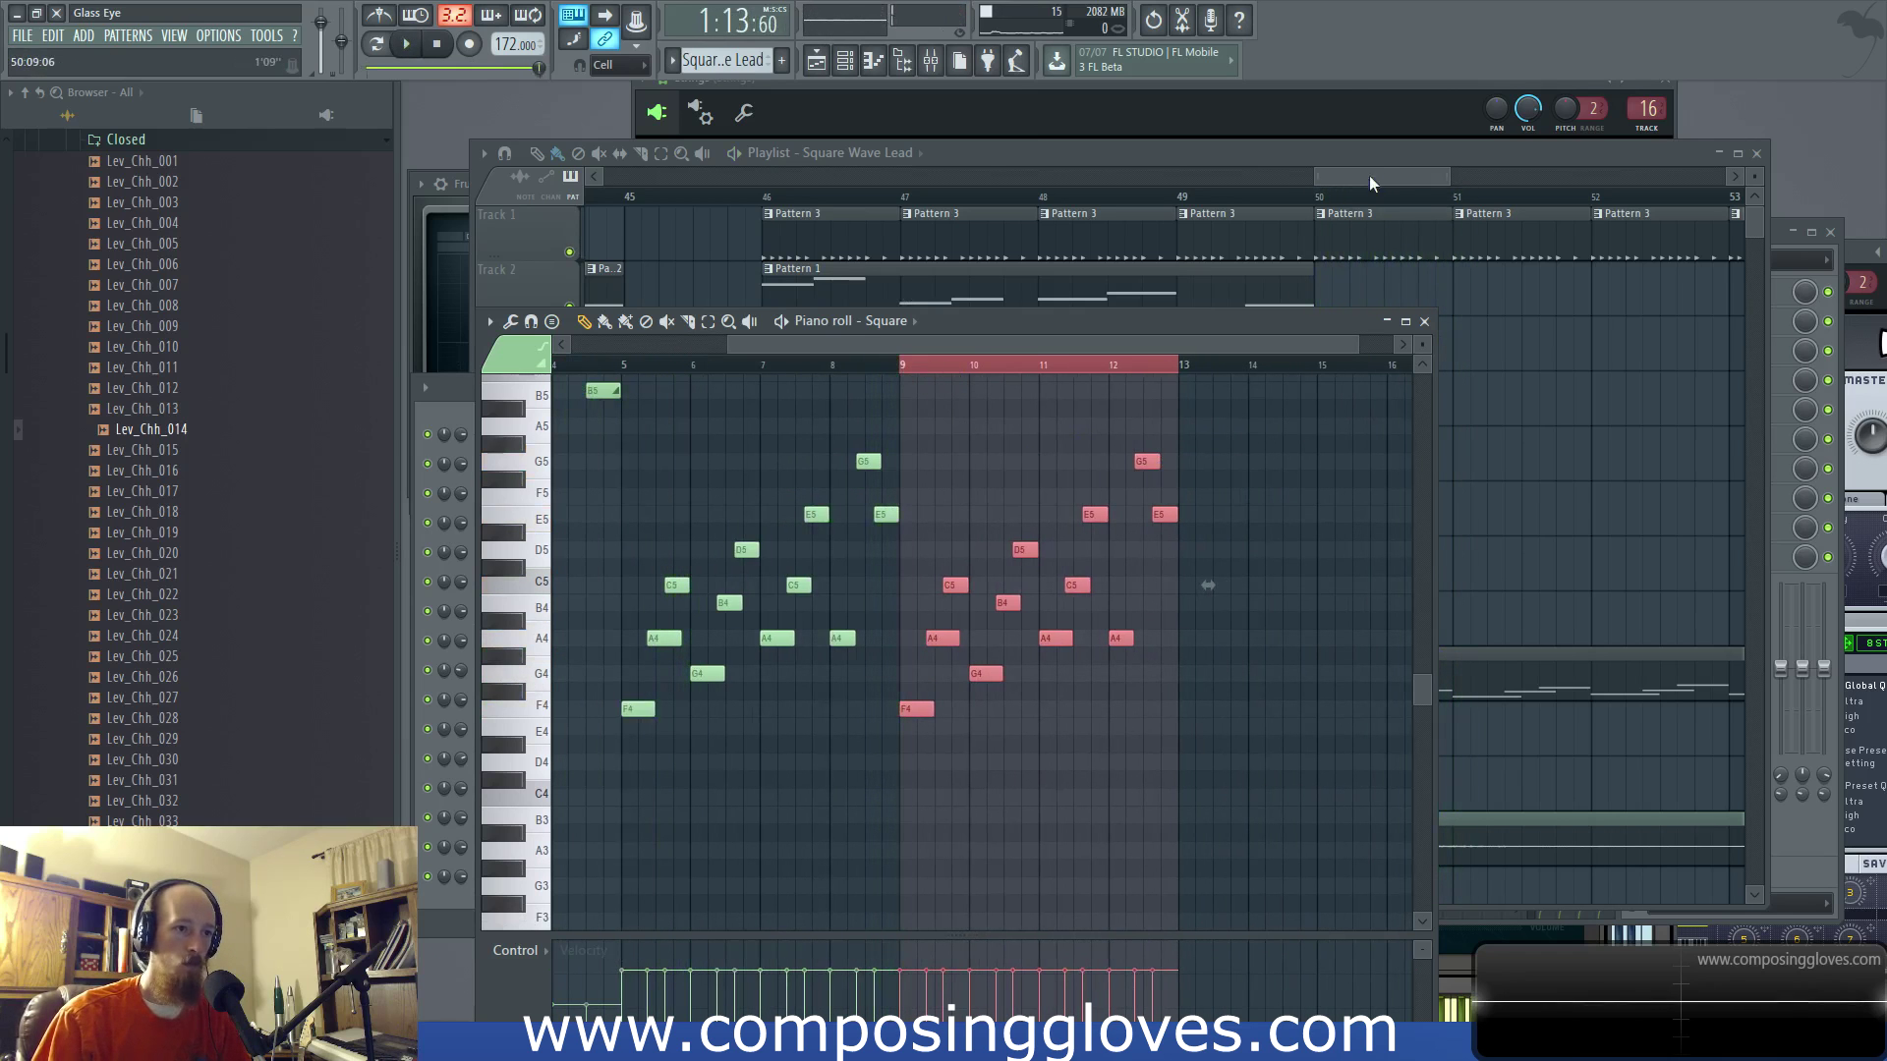
Step: Extend the Square Wave Lead clip in the playlist to end at bar 59
click(1370, 179)
scroll(1341, 421, down, 3)
drag(1303, 652, 1613, 666)
Step: Duplicate the Pattern 3 clips on Track 1 across bars 54 to 57 and play the arrangement from bar 50
scroll(1199, 358, up, 2)
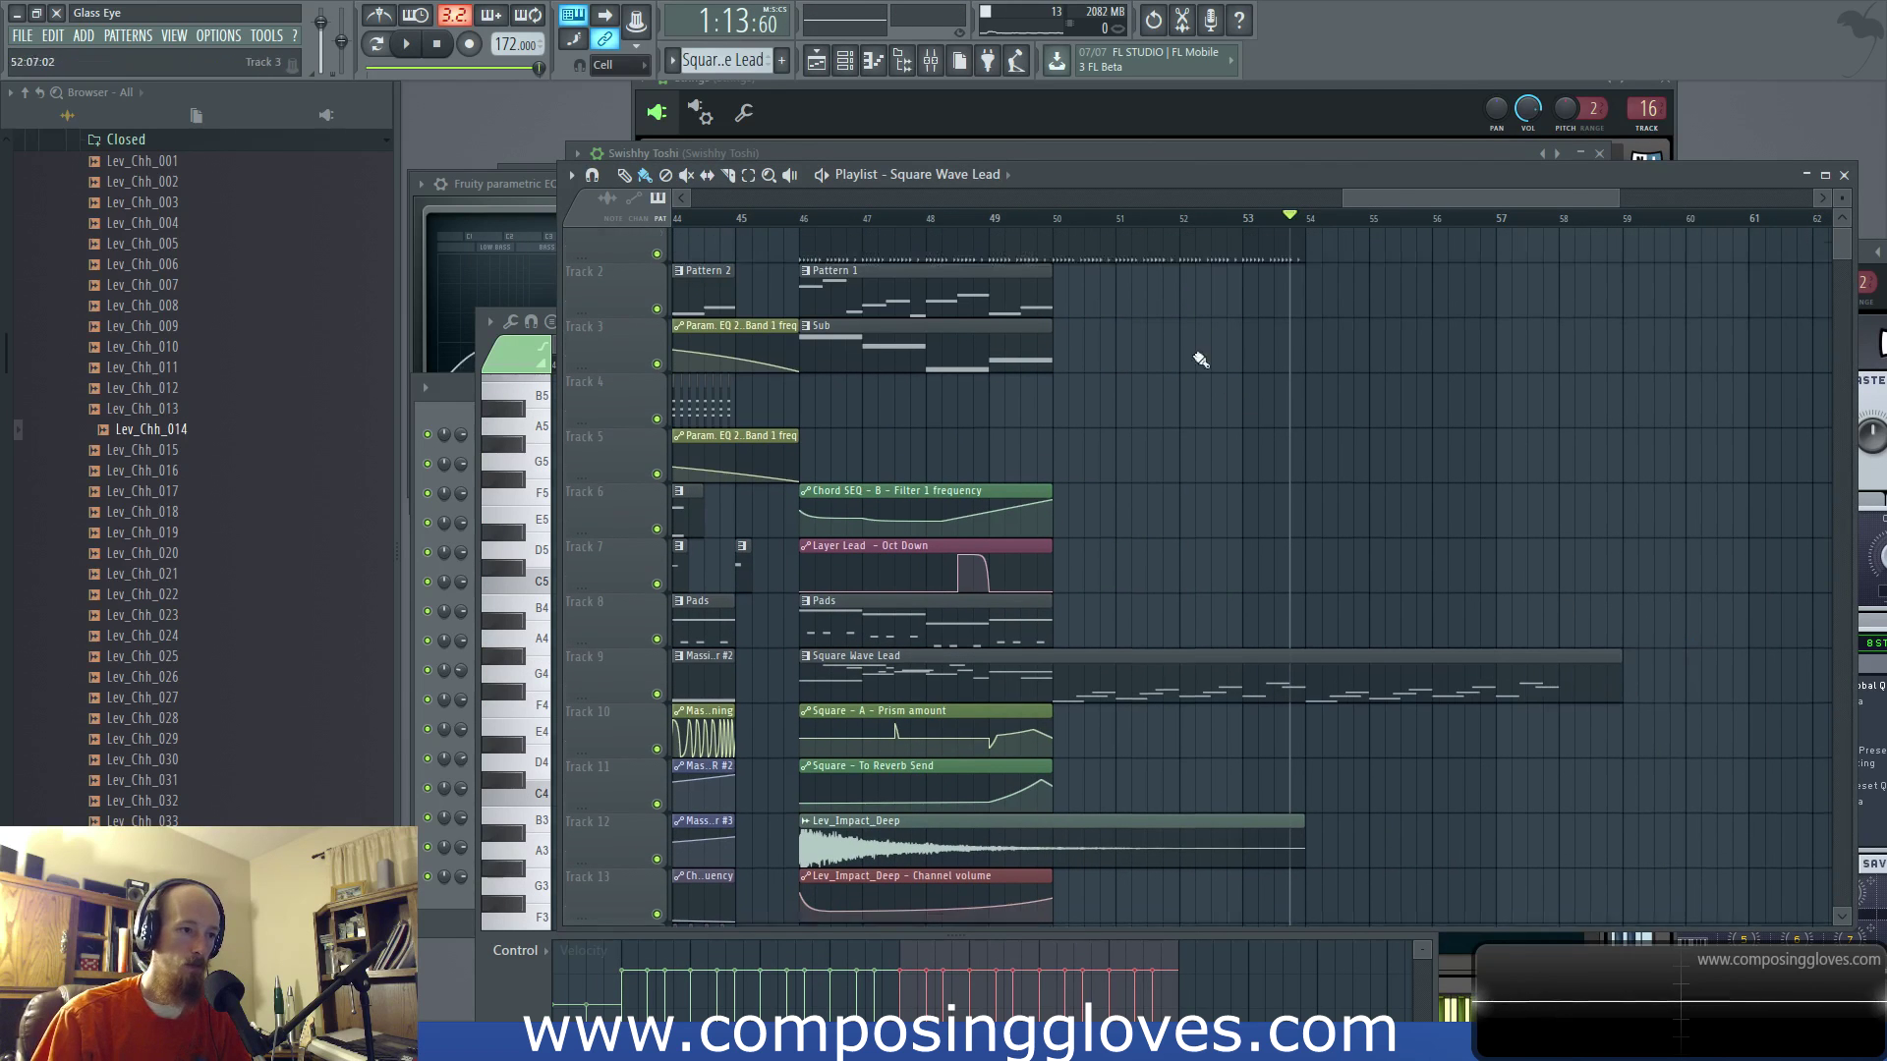
key(ctrl+b)
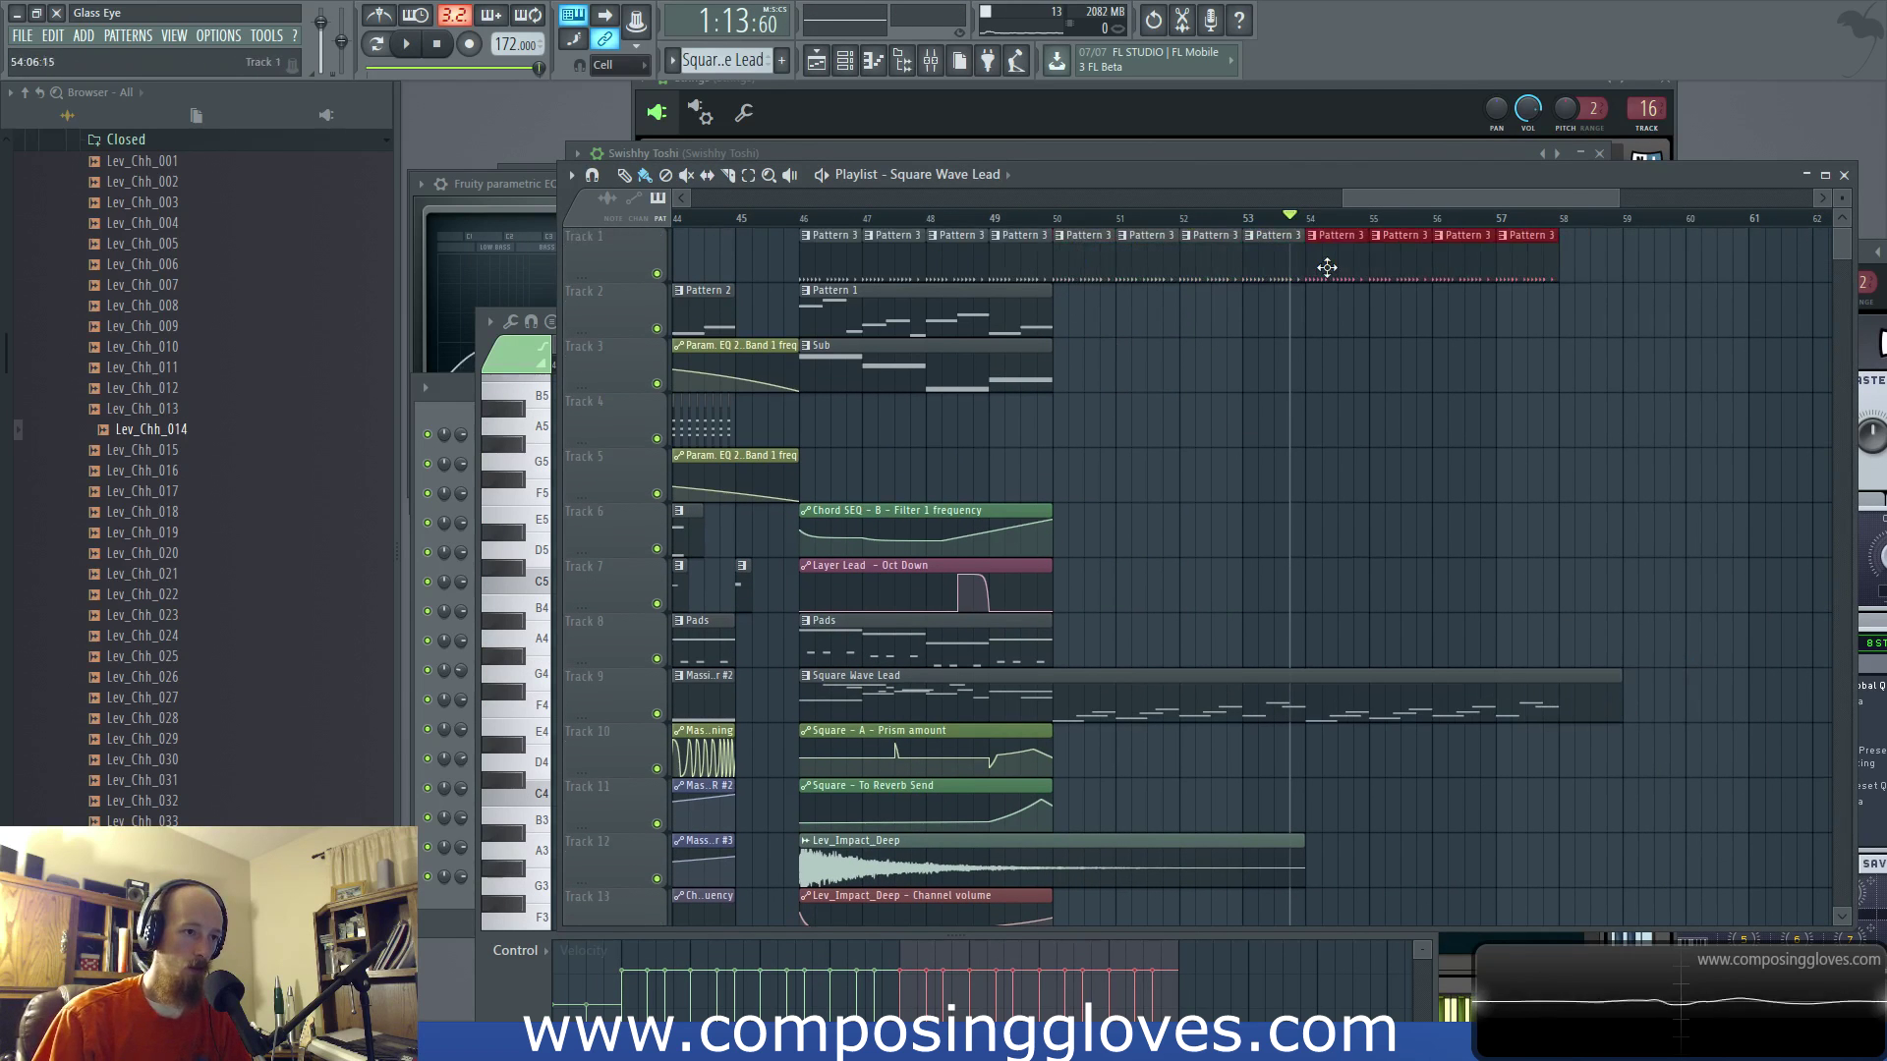
key(space)
drag(1335, 265, 1348, 270)
click(1058, 219)
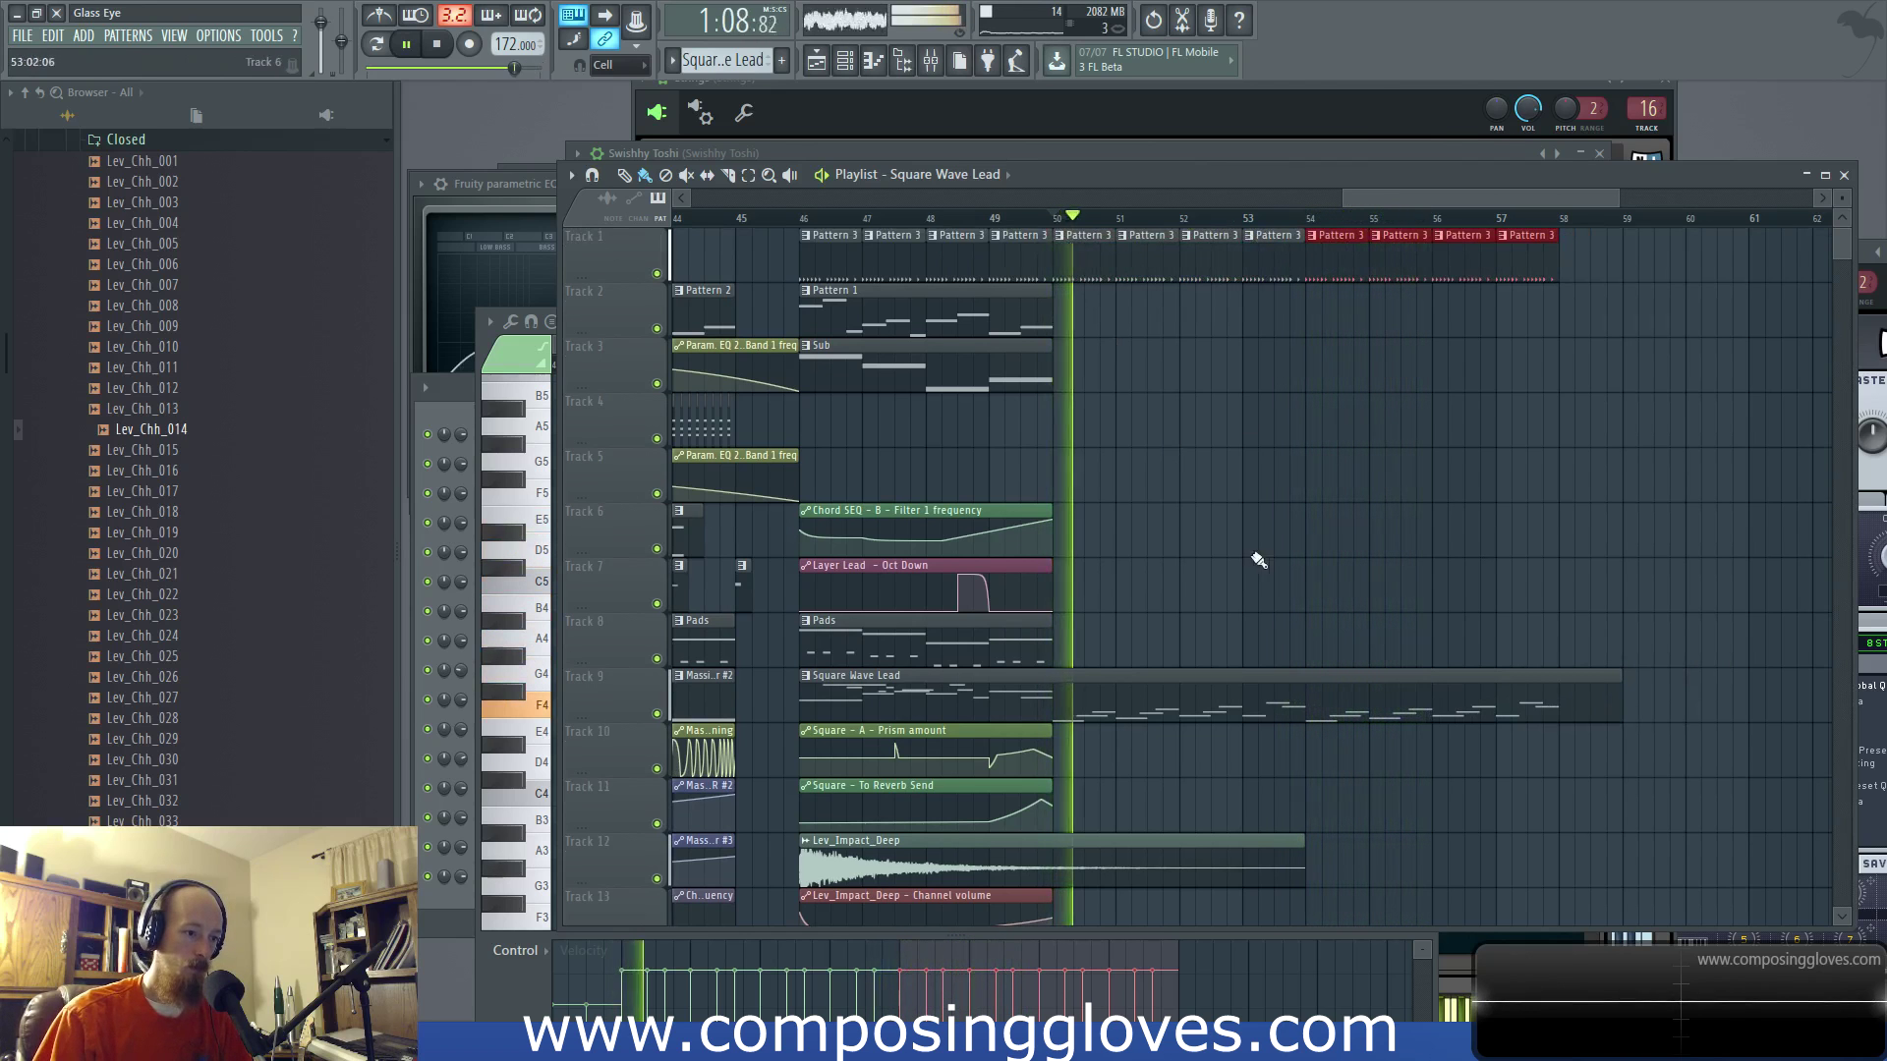
Step: Open the Square Wave Lead clip's notes and raise the A4 note in bar 9 to E5
scroll(1253, 556, up, 2)
double_click(1377, 715)
drag(897, 681, 1016, 702)
scroll(1013, 719, down, 1)
scroll(1007, 719, up, 2)
drag(1013, 752, 1014, 768)
key(space)
click(1033, 754)
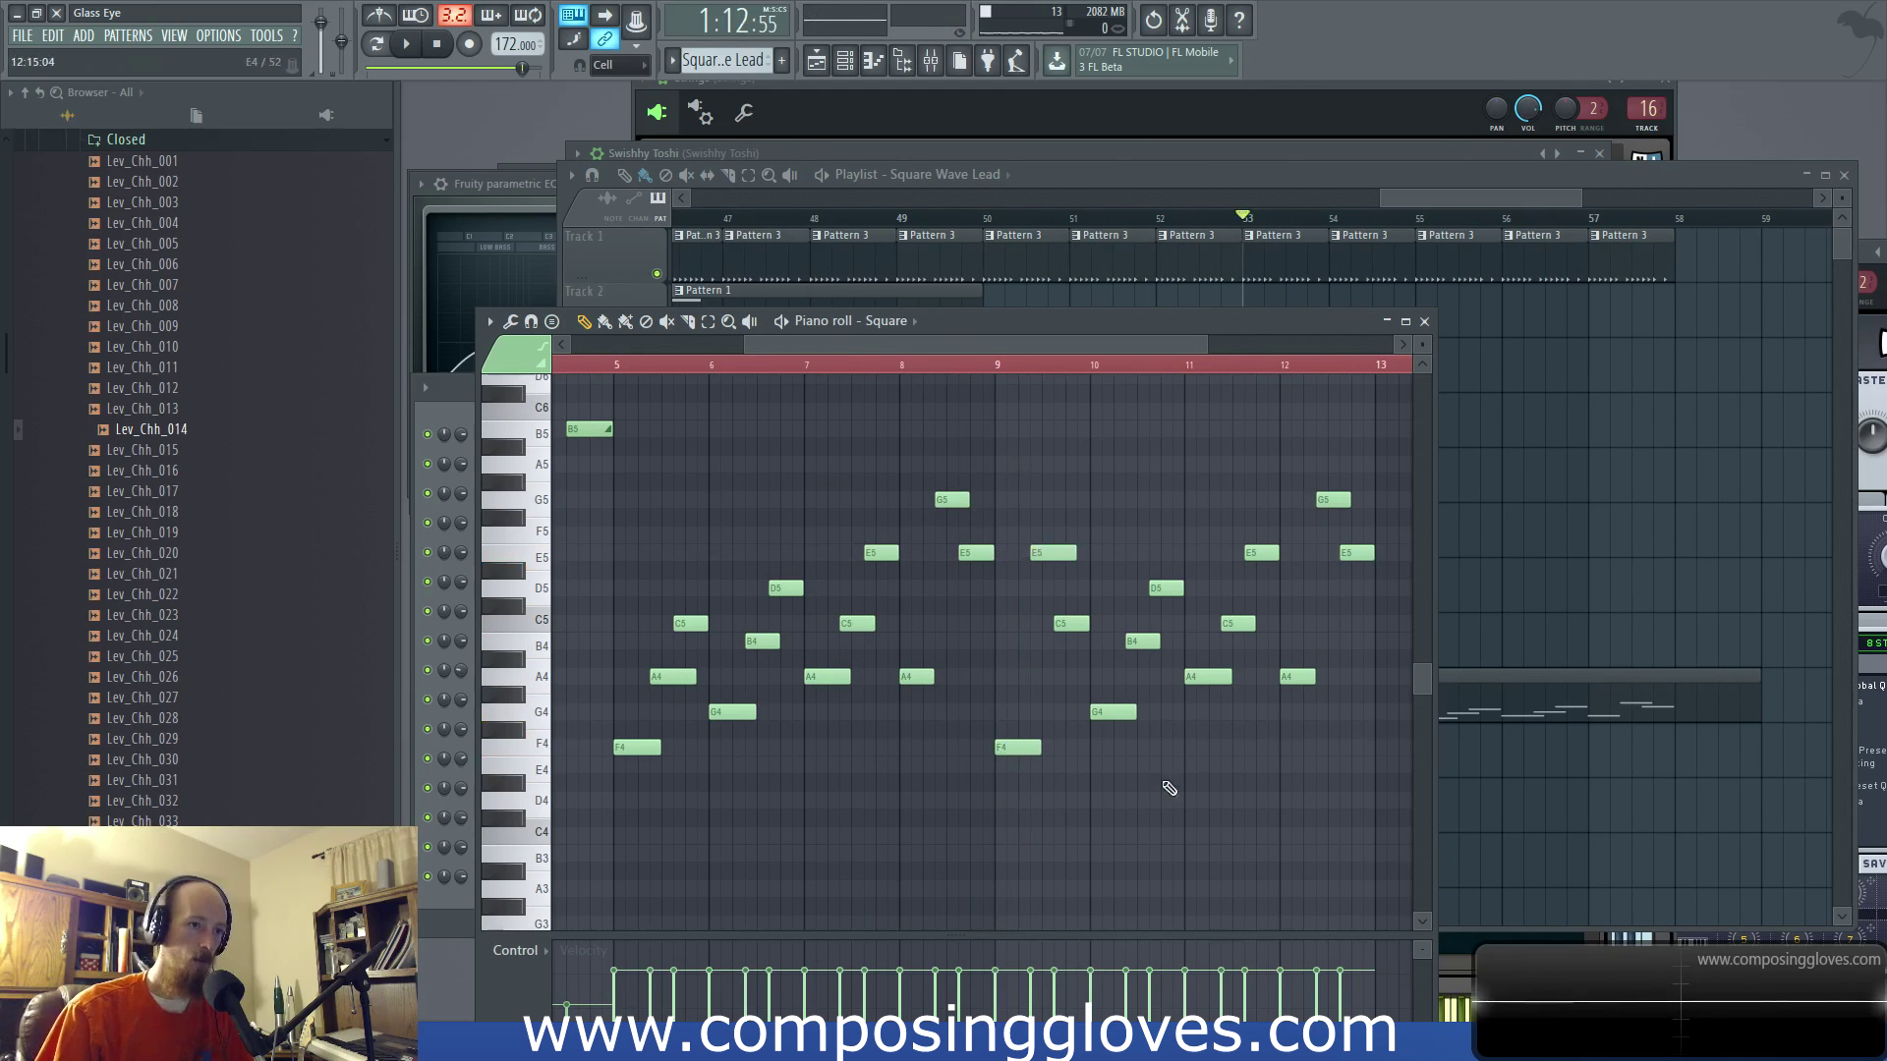
Step: Play from bar 8, raise the B4 note in bar 10 to E5, and play the passage again
scroll(1029, 617, right, 1)
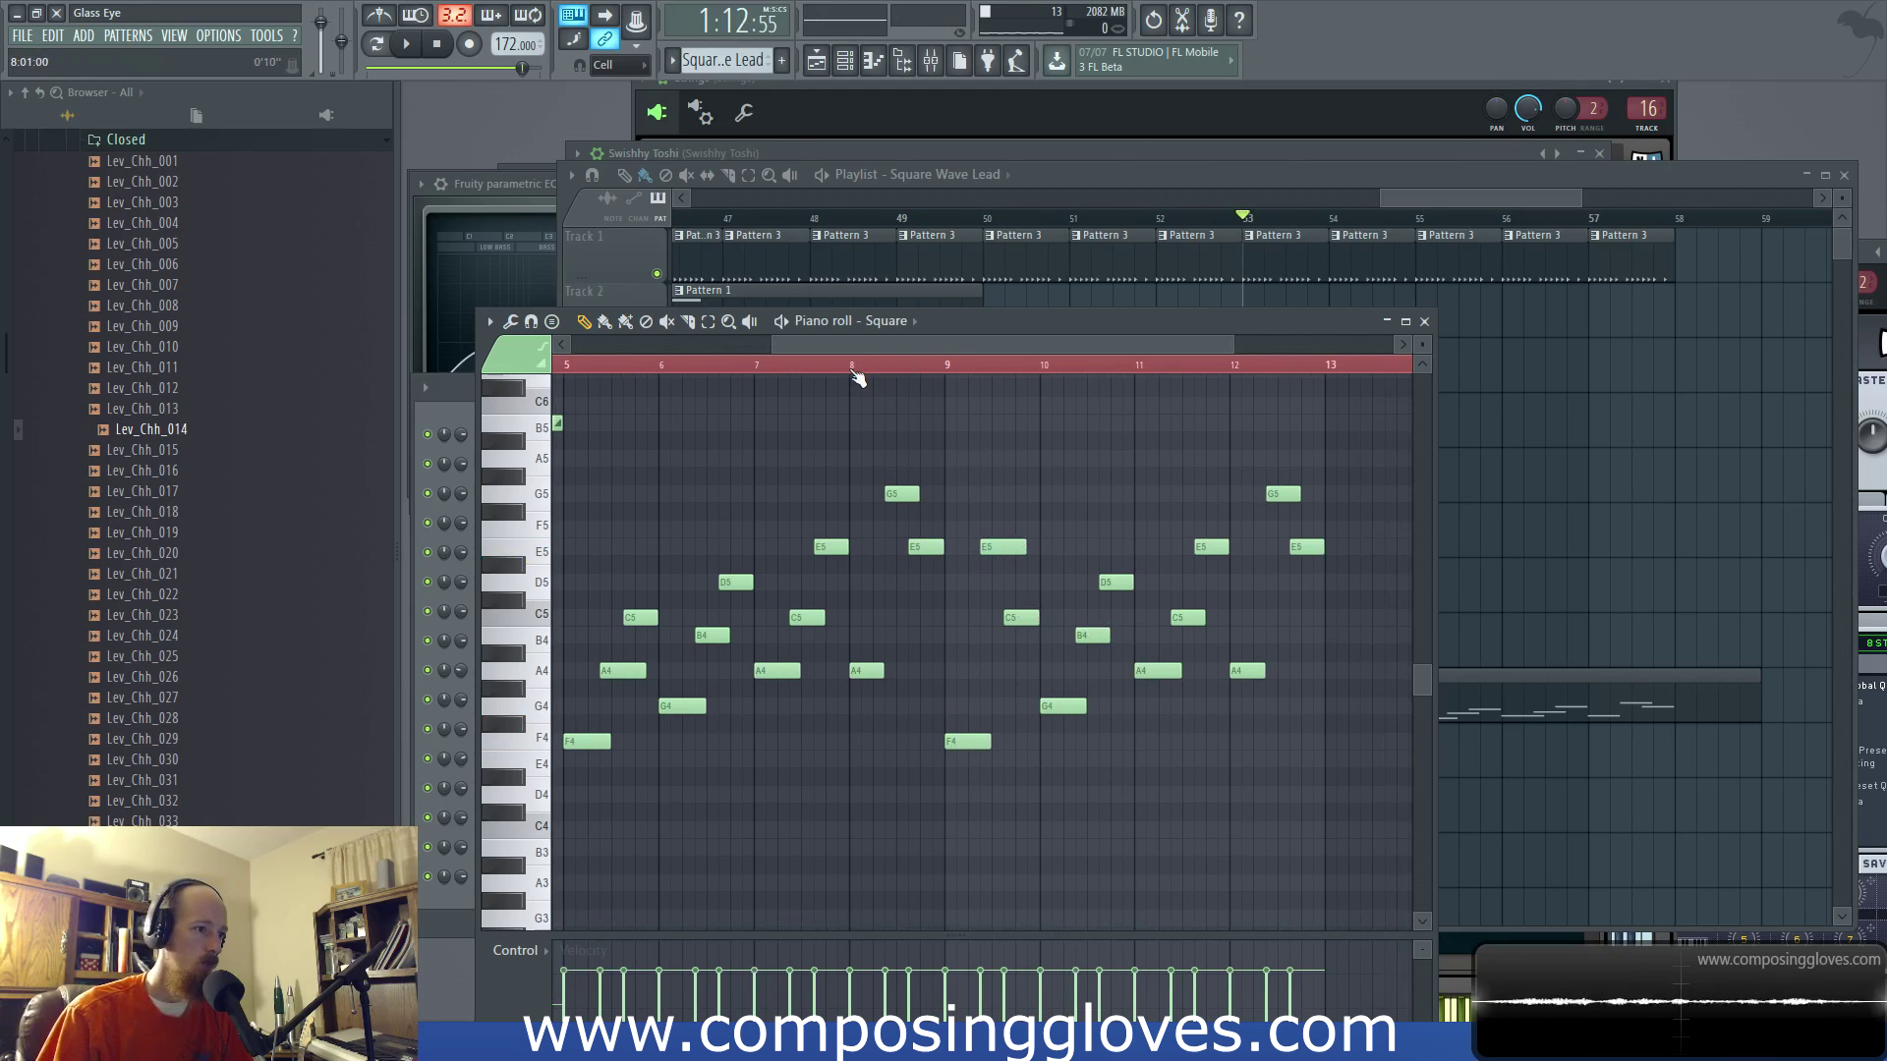
key(space)
scroll(1043, 575, right, 1)
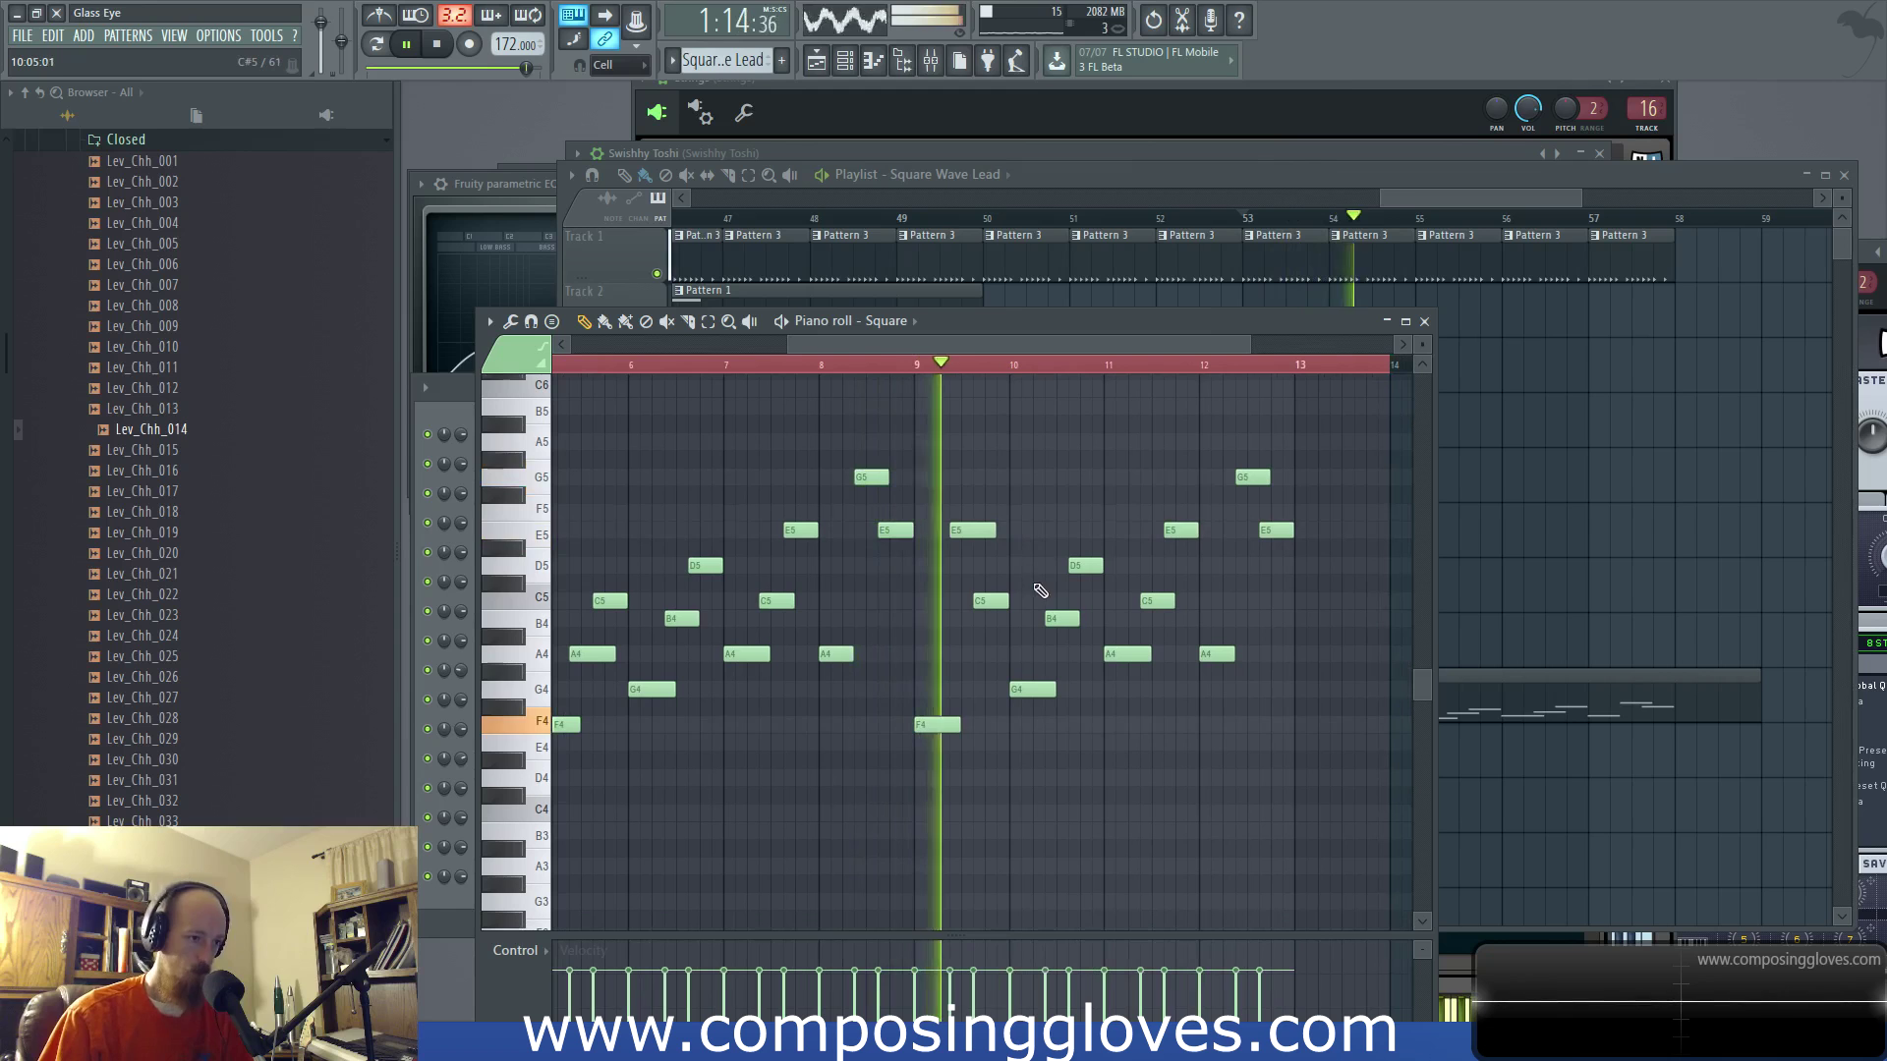
key(space)
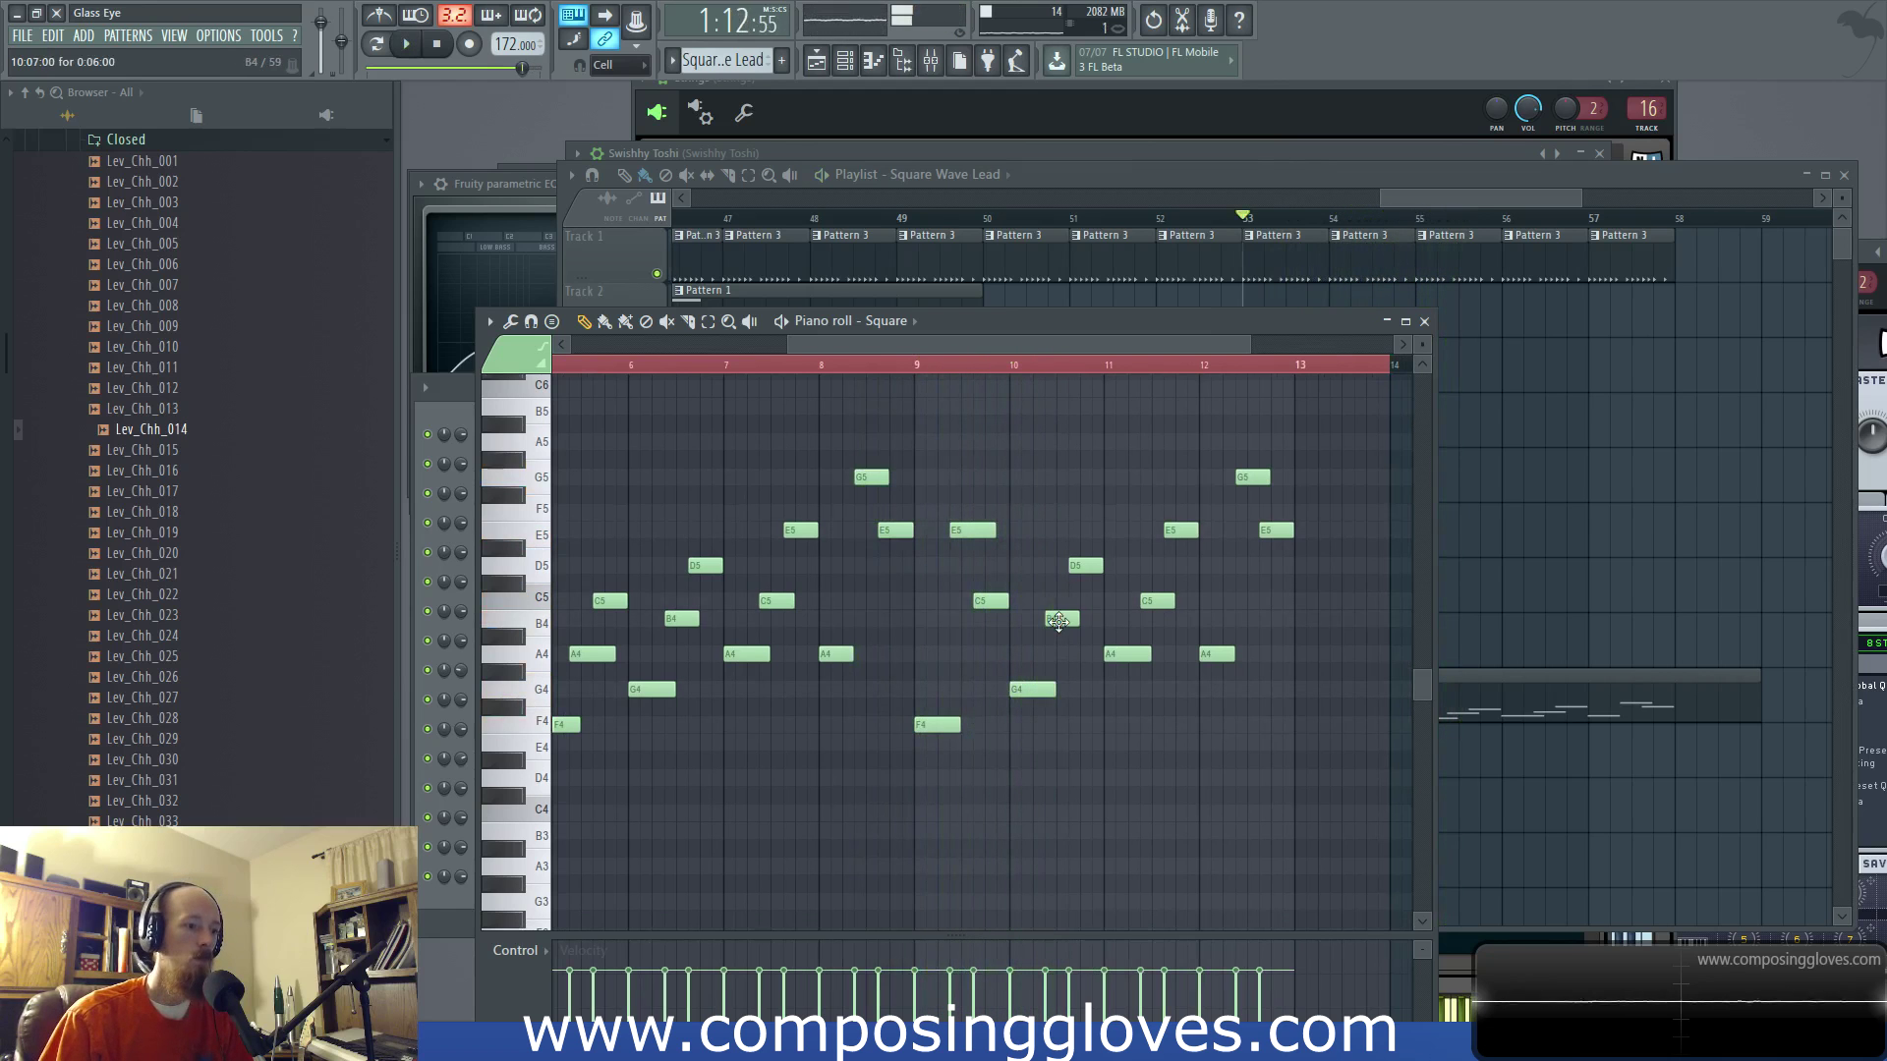
drag(1057, 534, 1058, 530)
key(space)
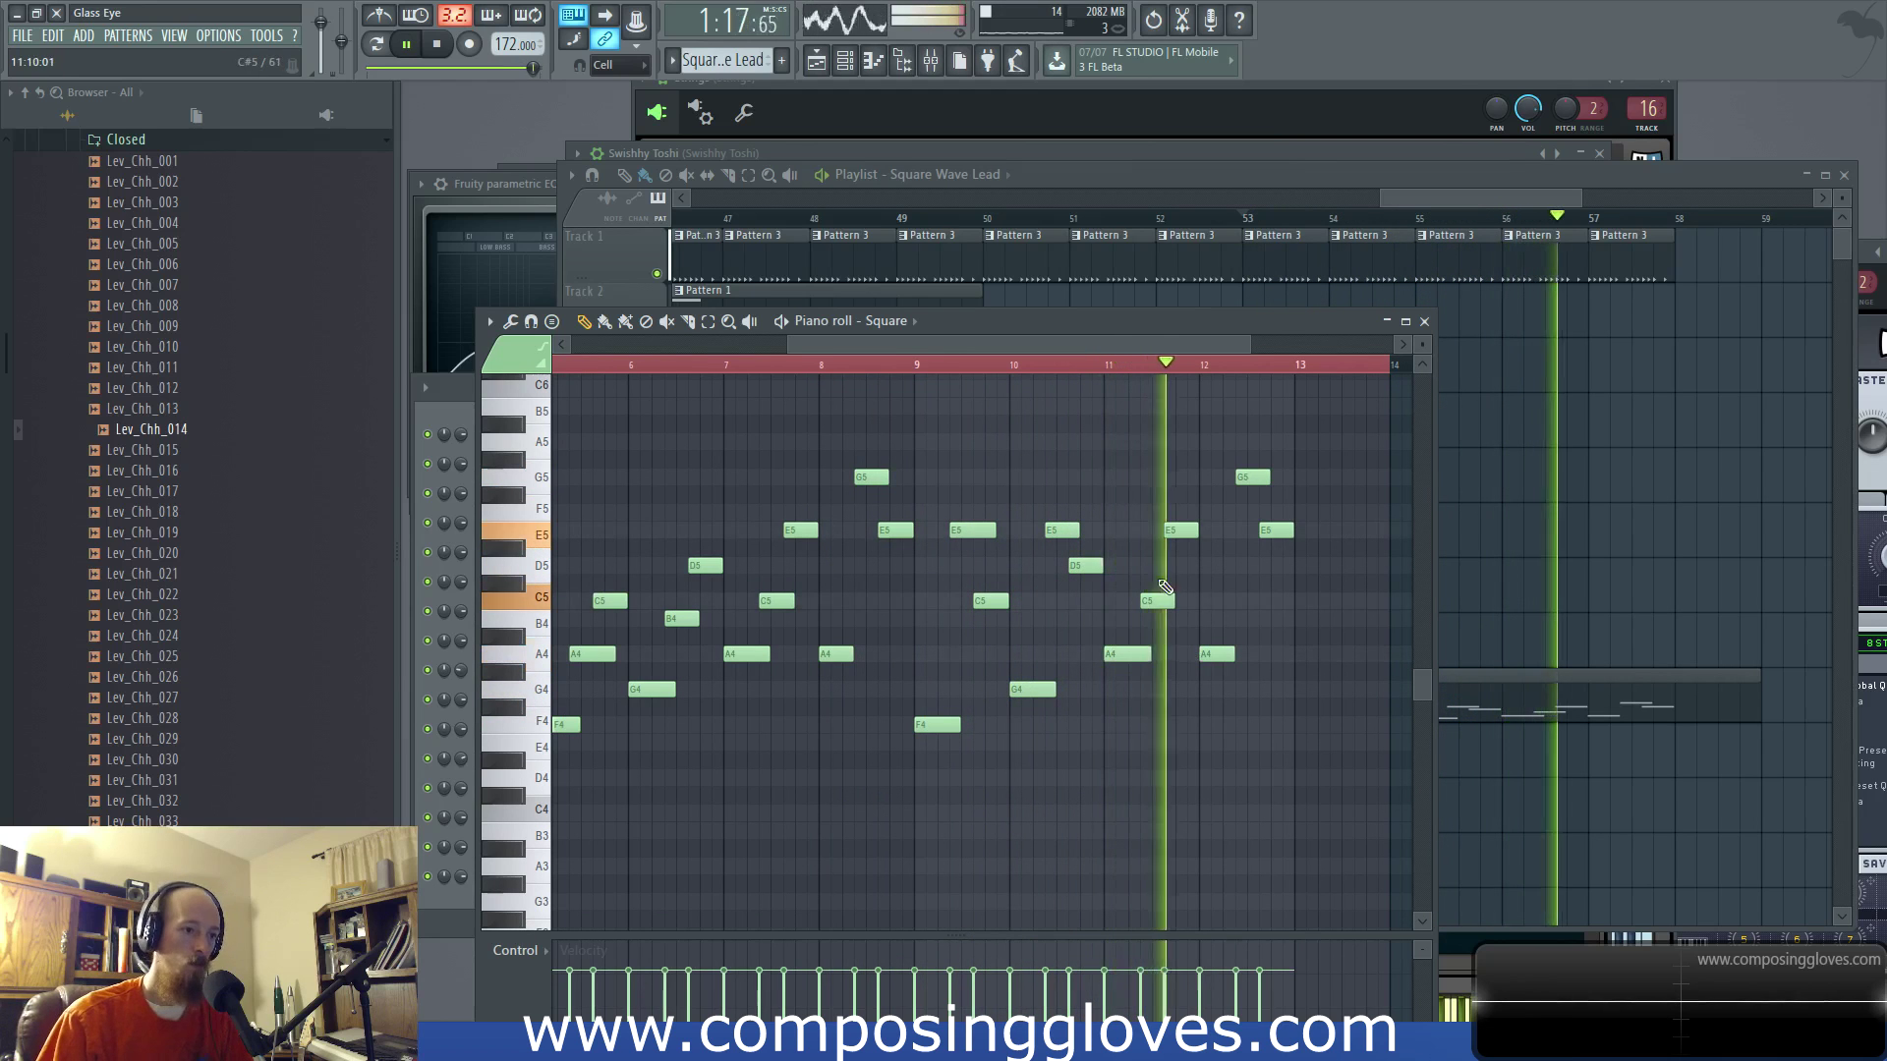
Step: Raise bar 12's A4 note to A5 and its last E5 note to C6, and play the passage again
key(space)
key(space)
drag(1275, 529, 1276, 389)
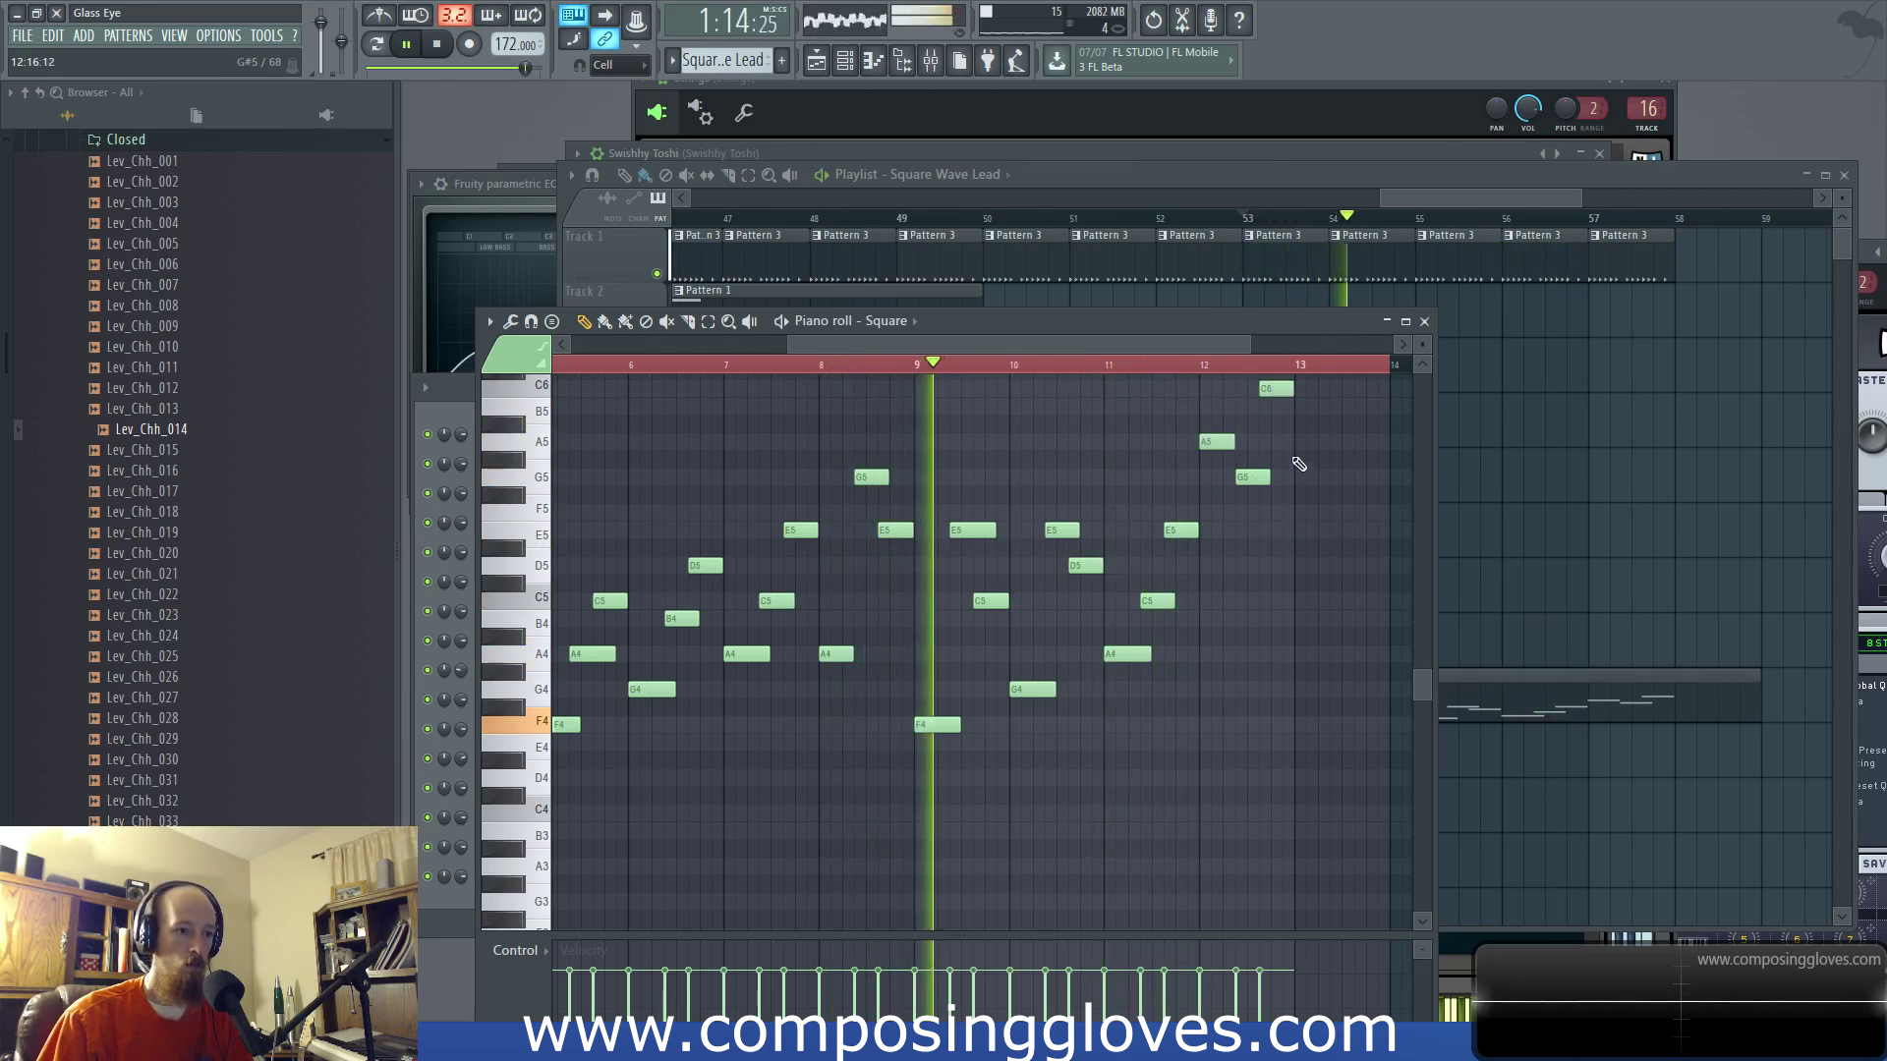
scroll(923, 545, up, 3)
ctrl+scroll(929, 545, down, 1)
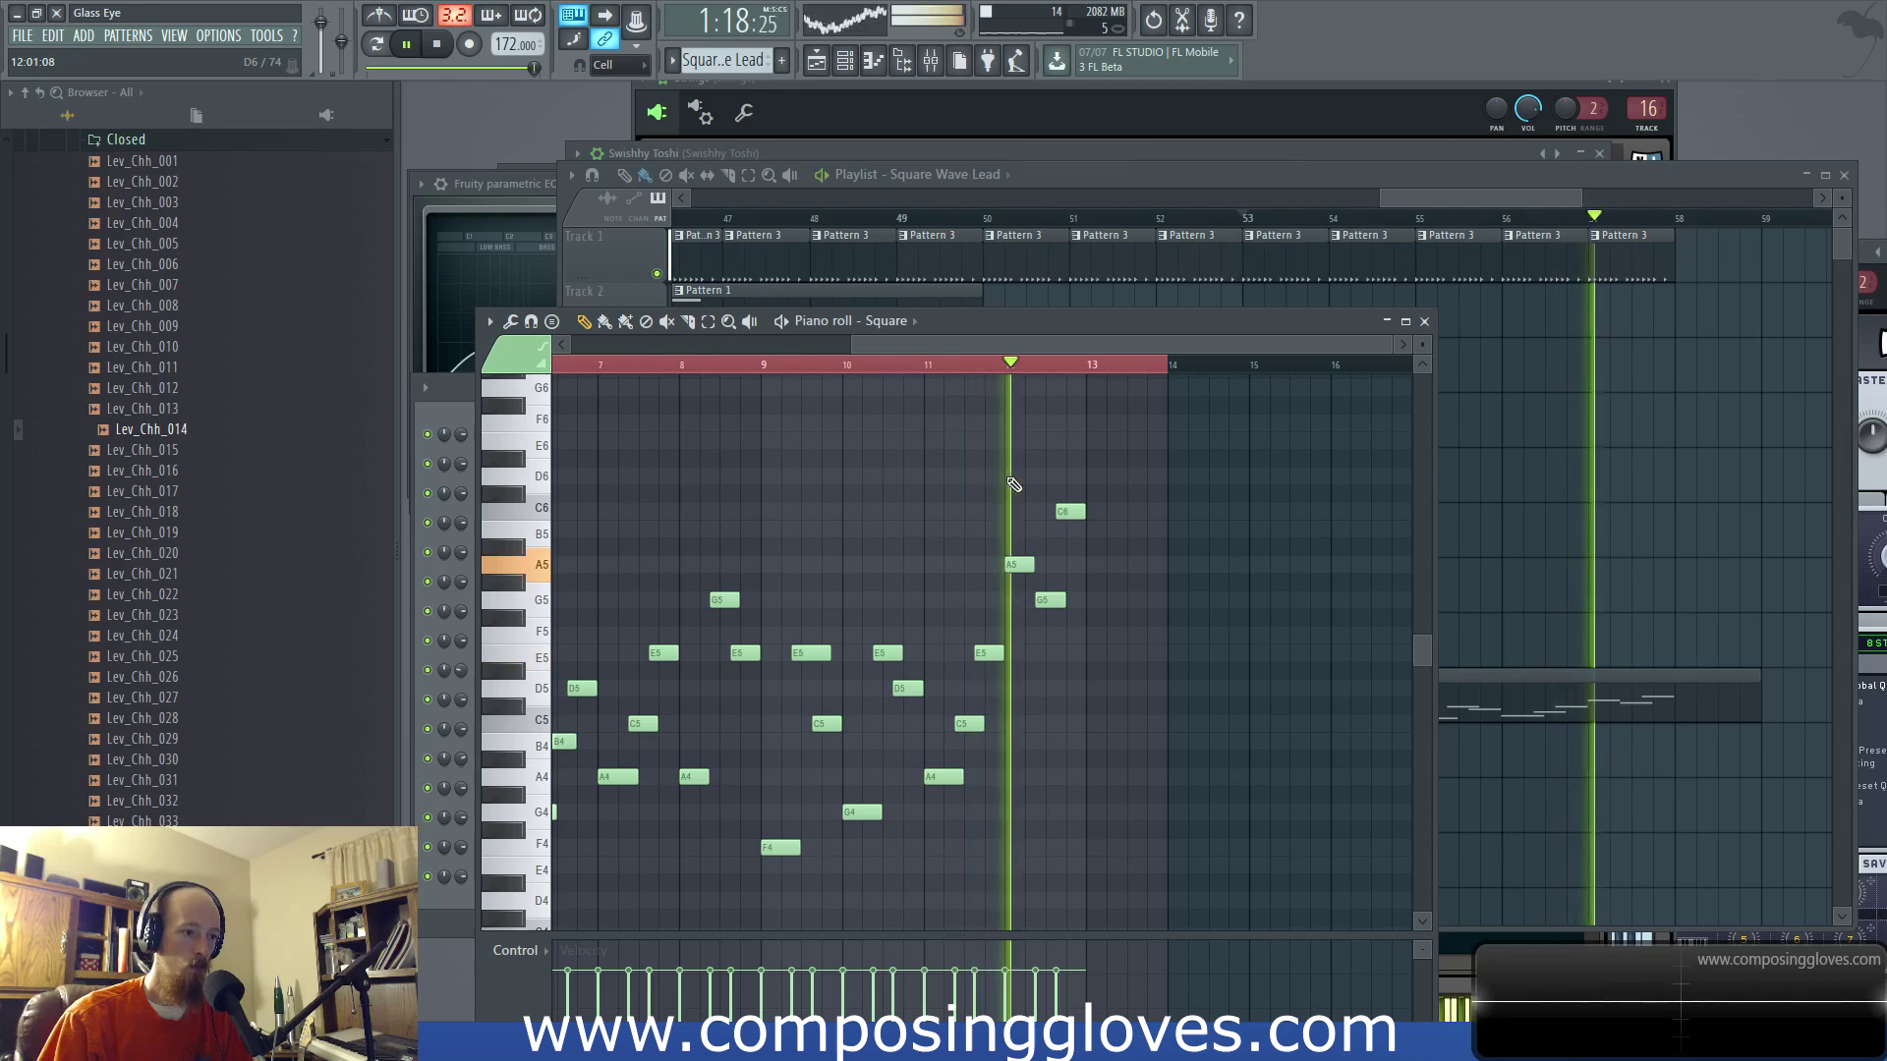
key(space)
Step: Play the playlist arrangement from bar 46 through the extended Square Wave Lead section
click(1437, 189)
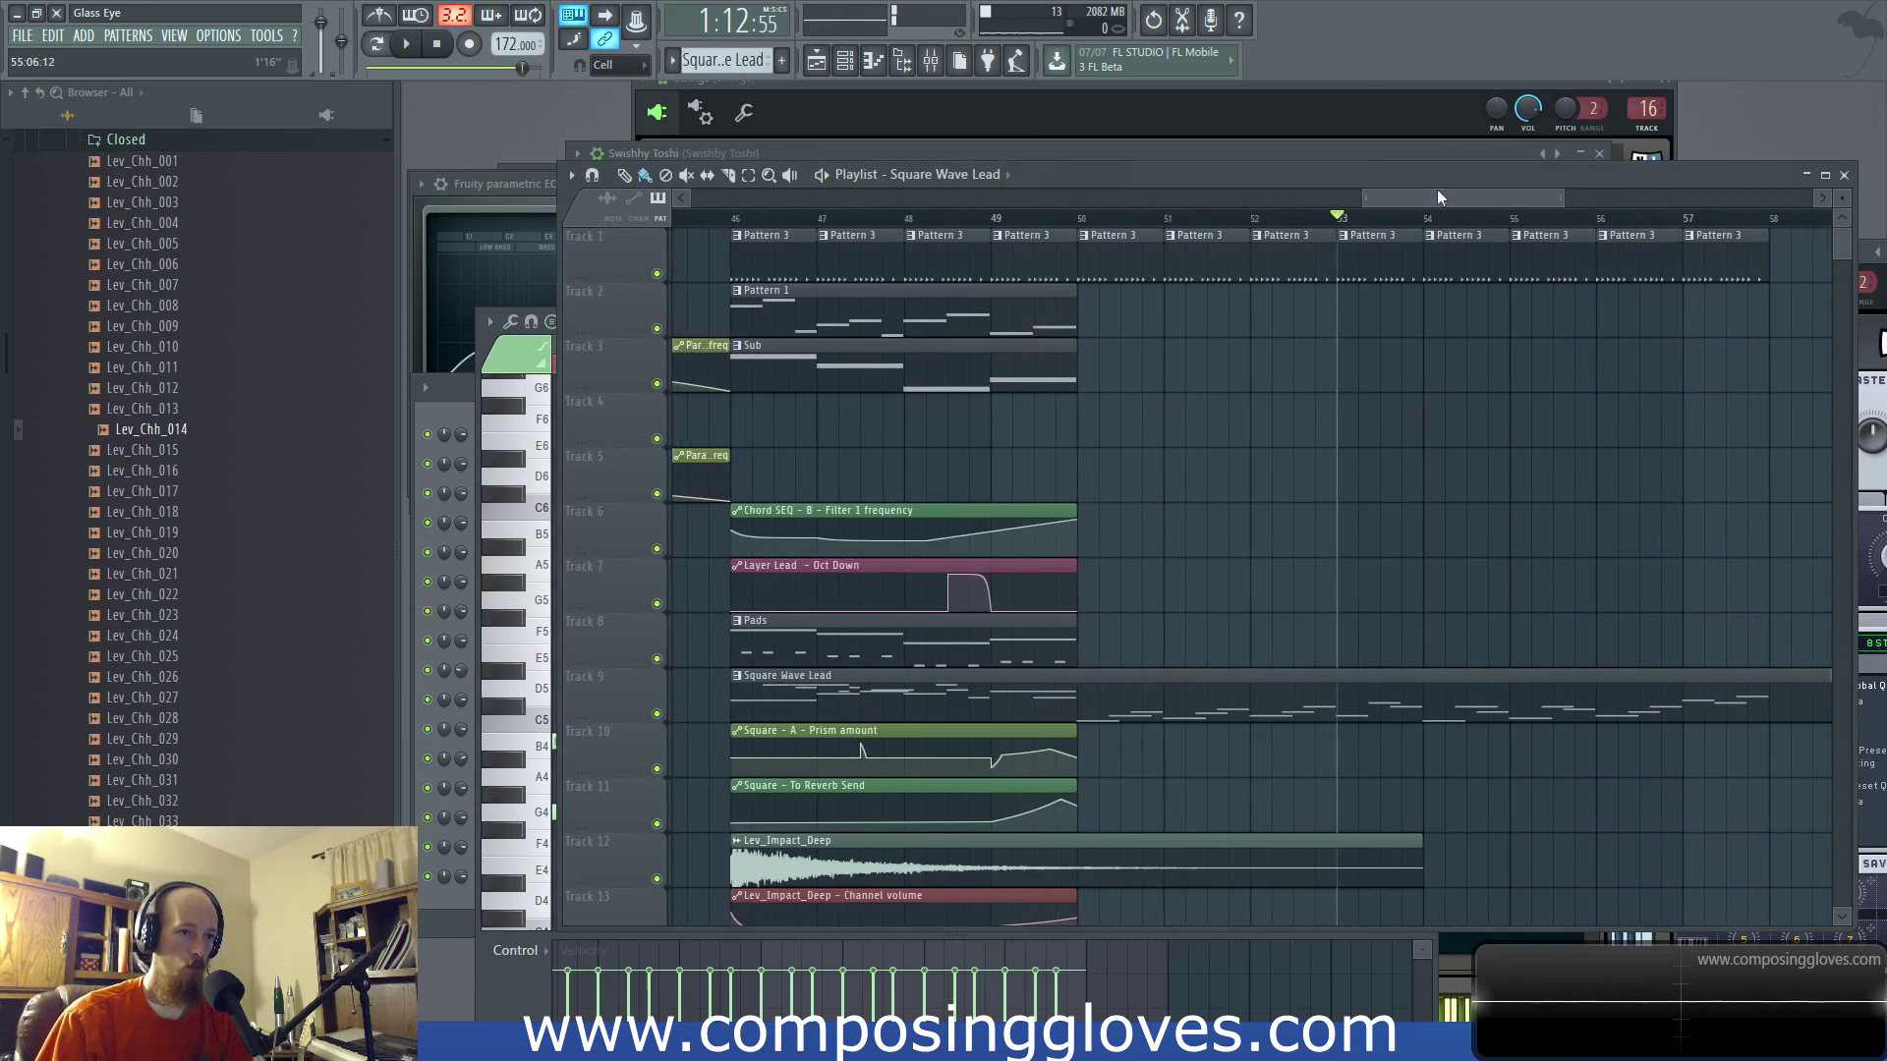
scroll(1437, 197, down, 3)
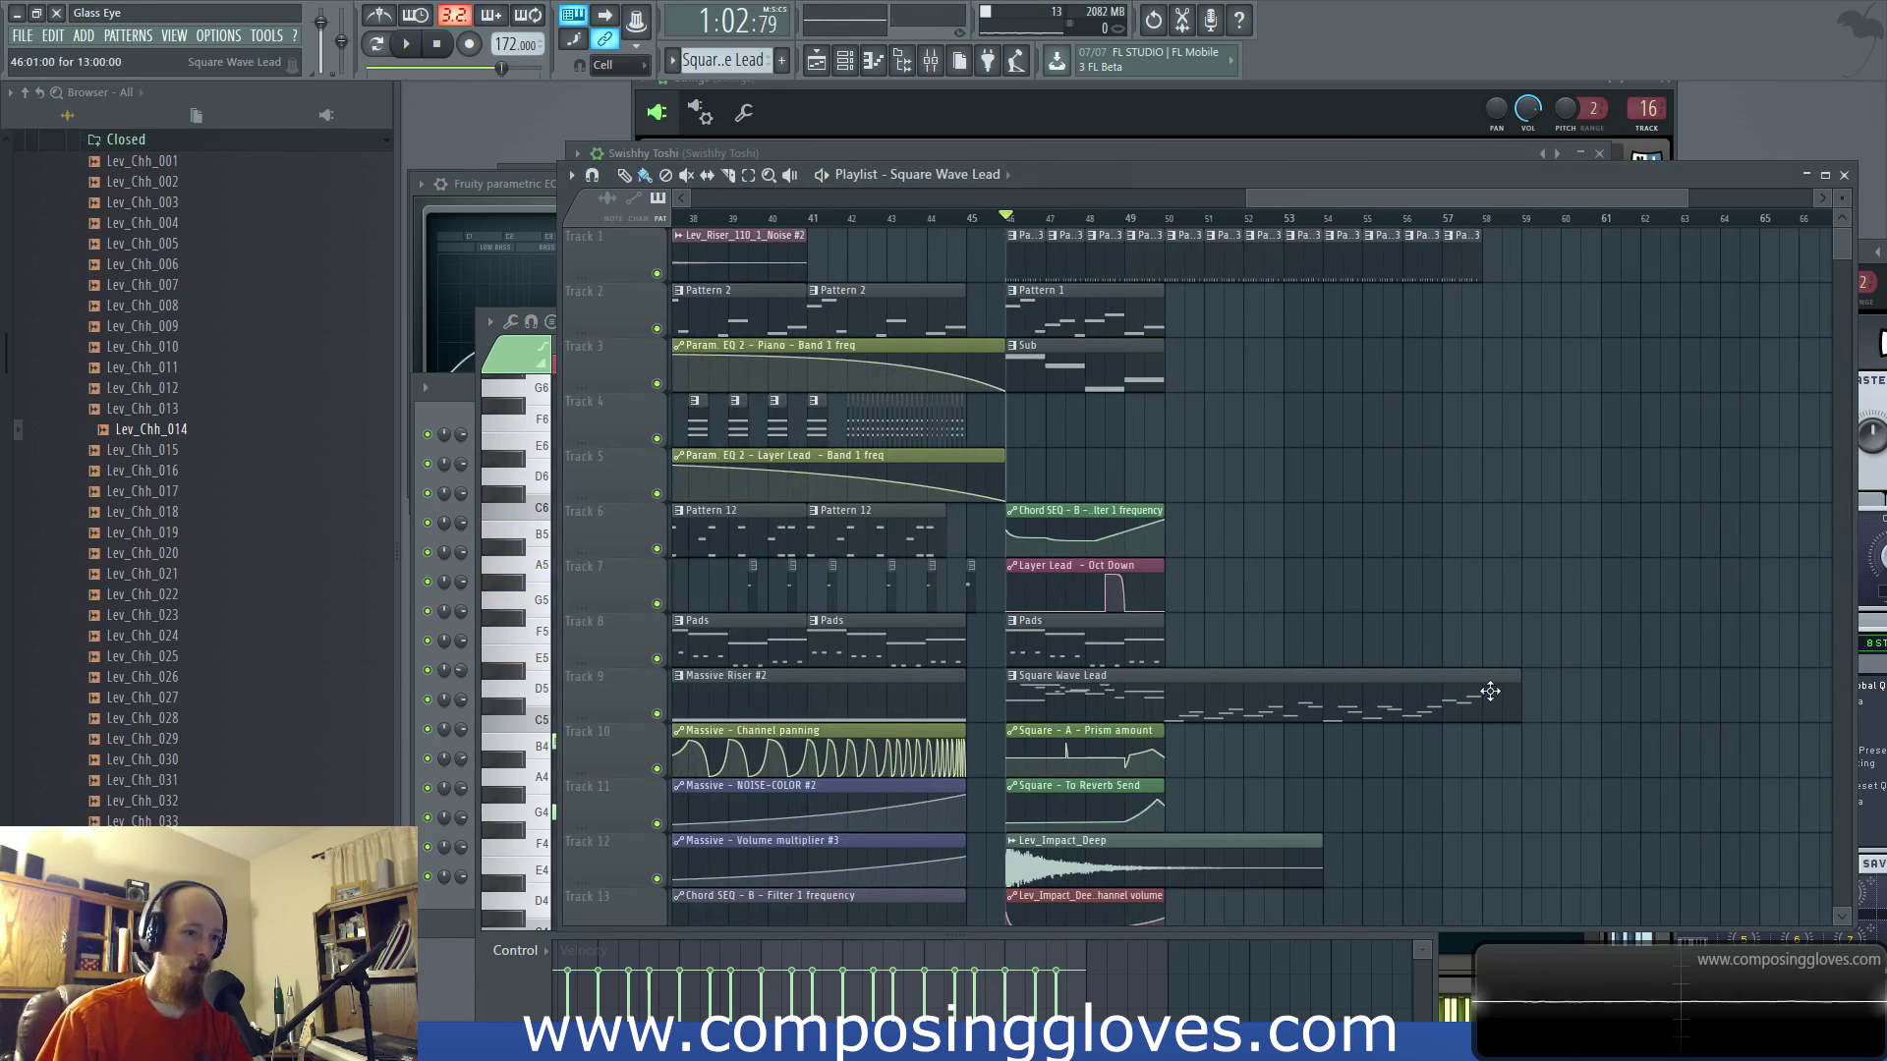
scroll(1494, 688, up, 3)
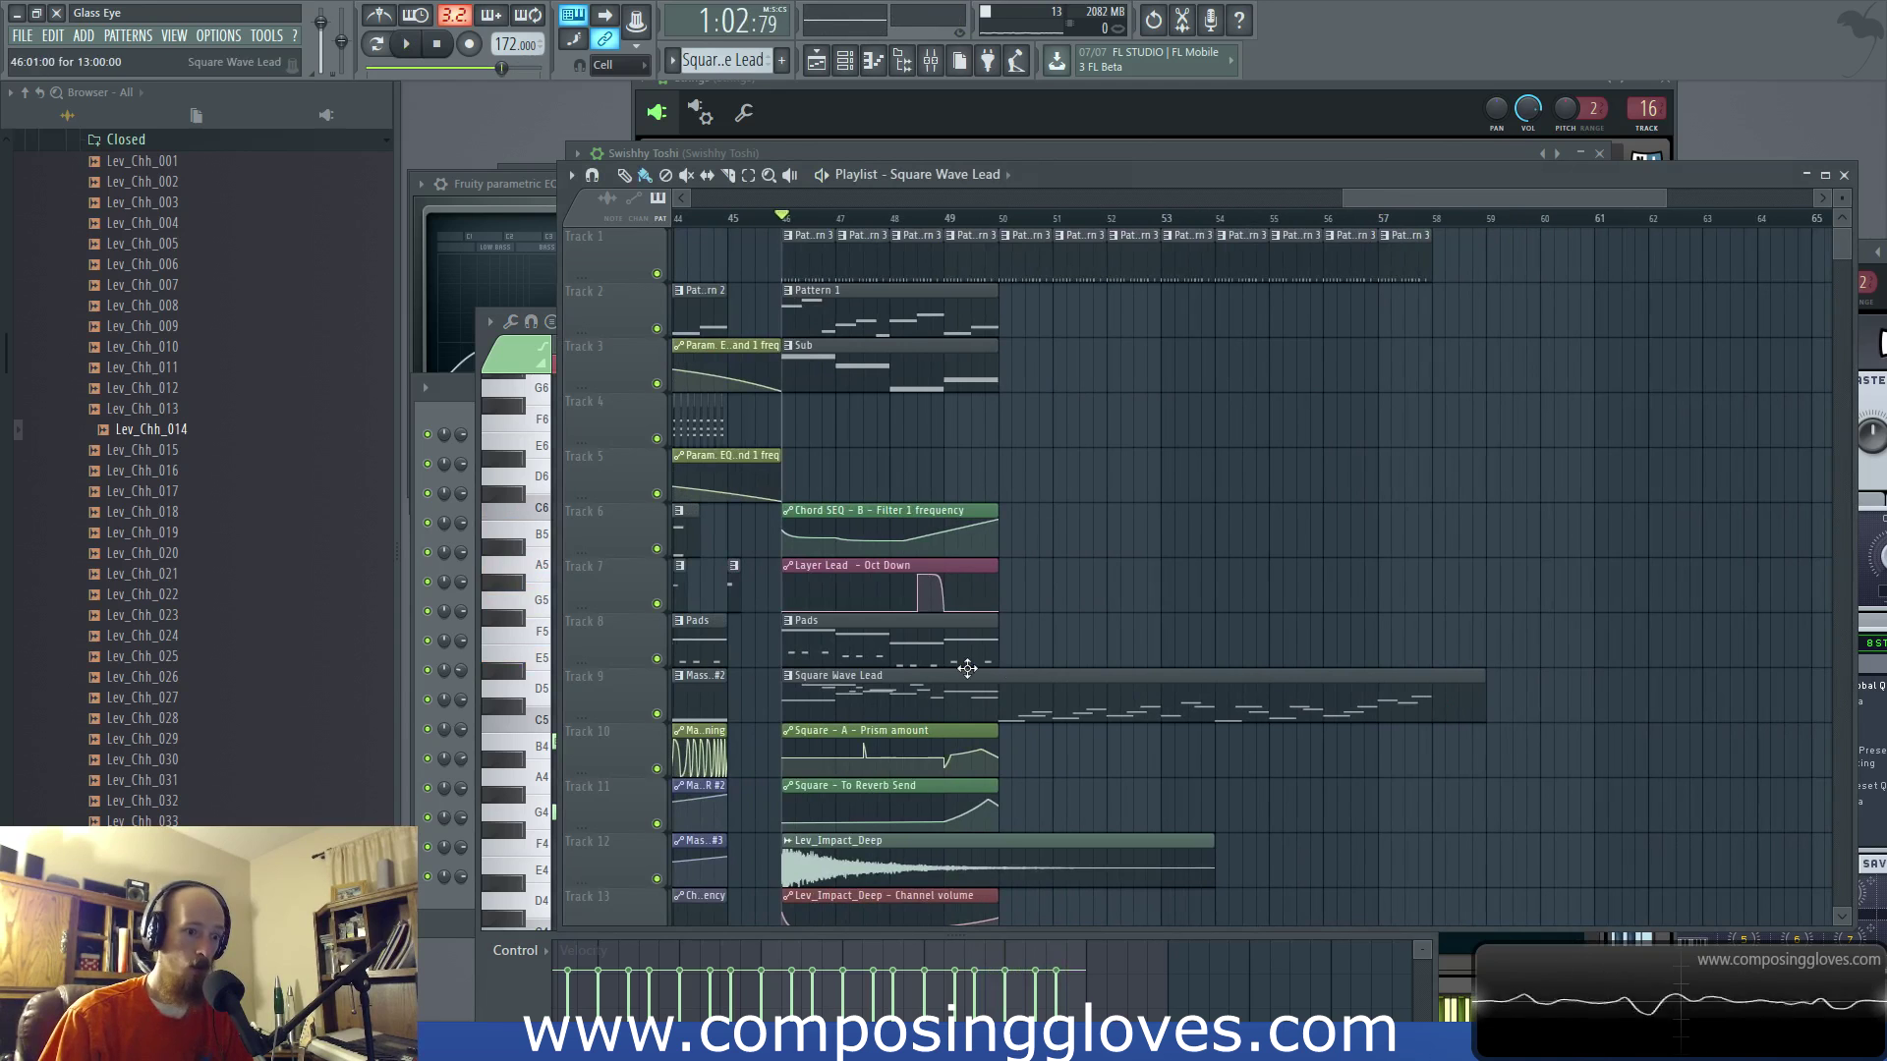
scroll(995, 496, down, 2)
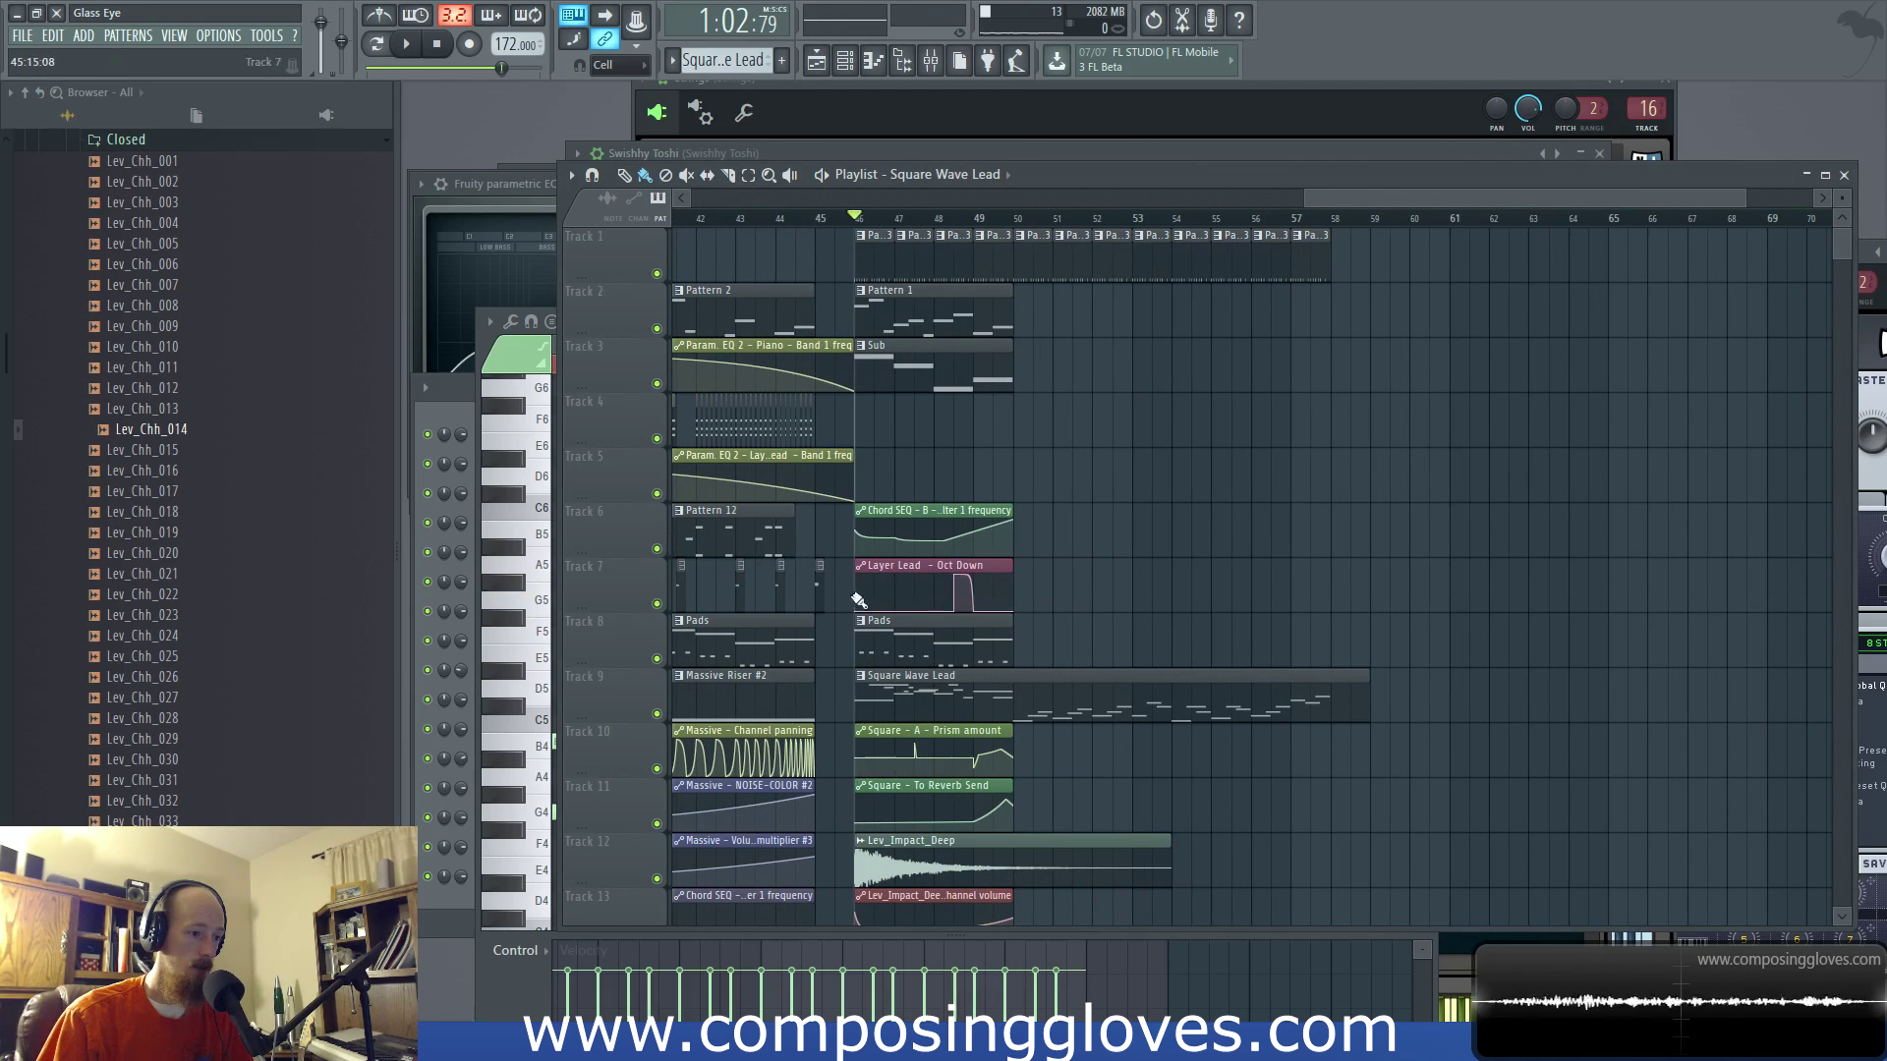
key(space)
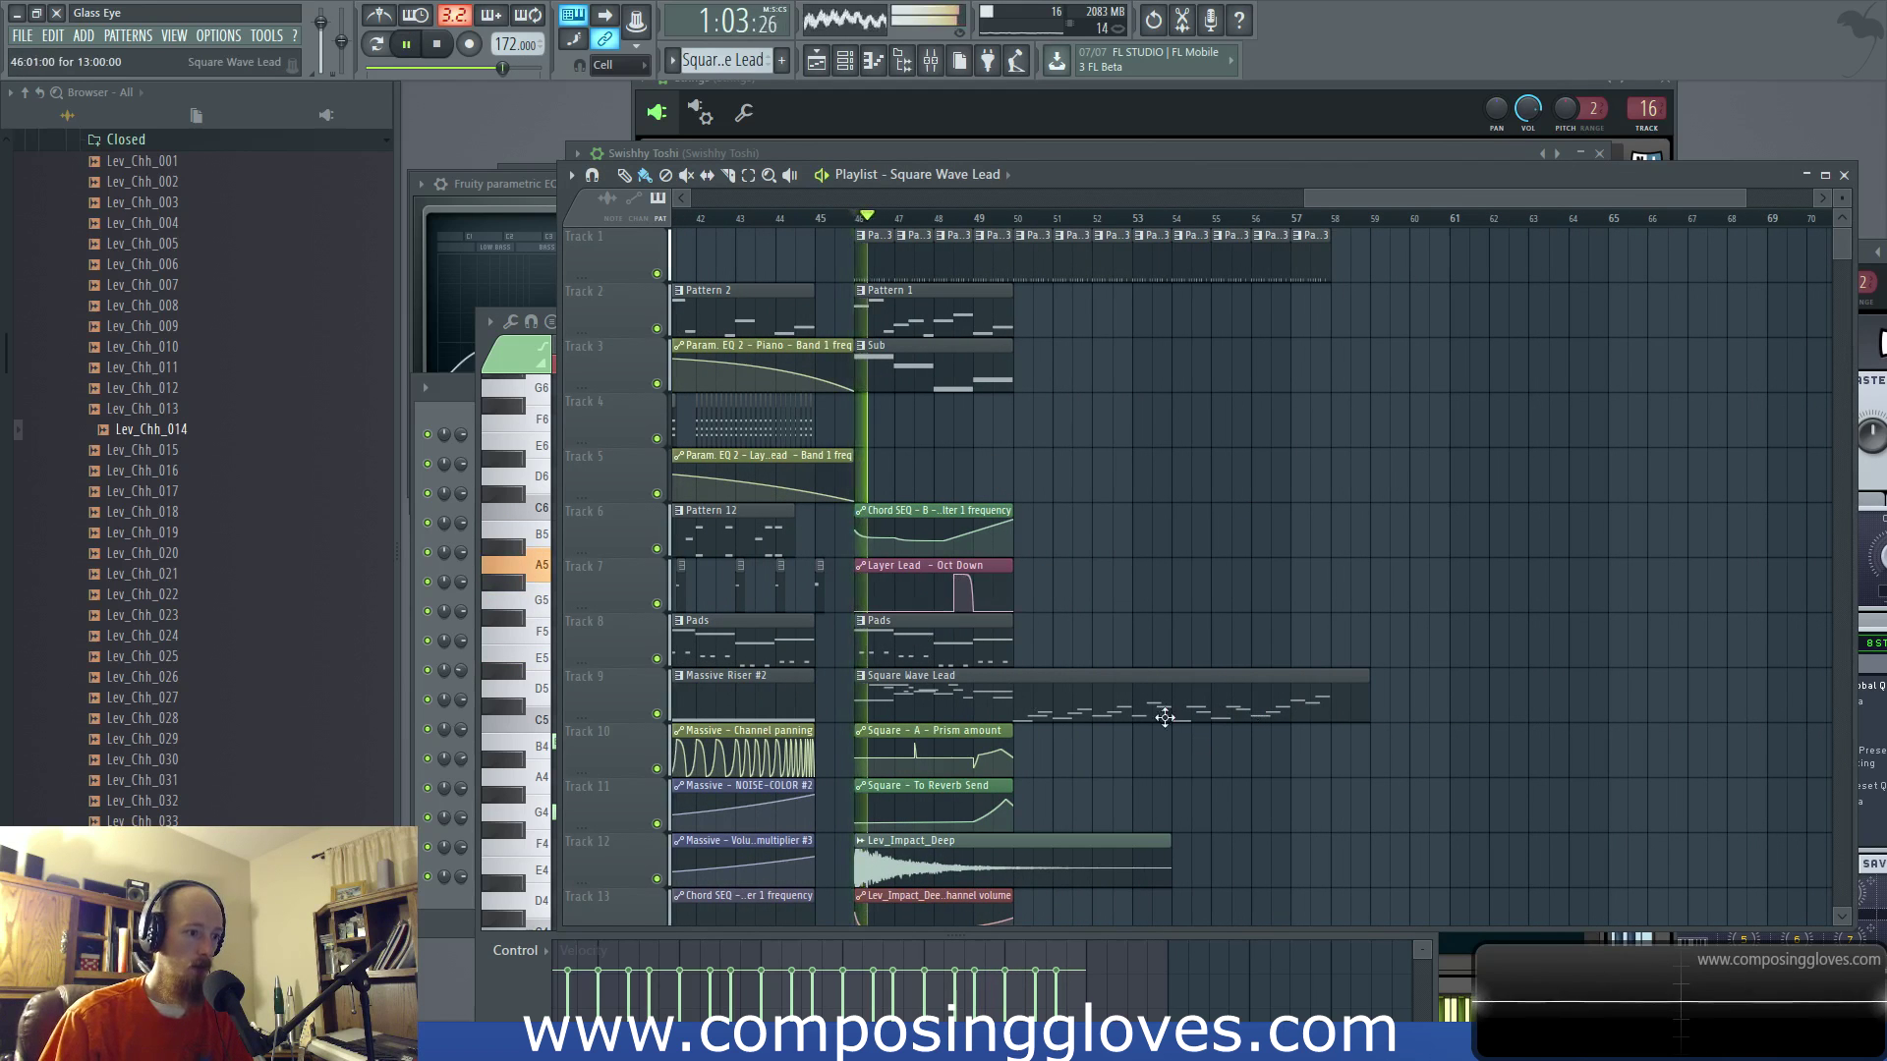
scroll(1087, 662, up, 2)
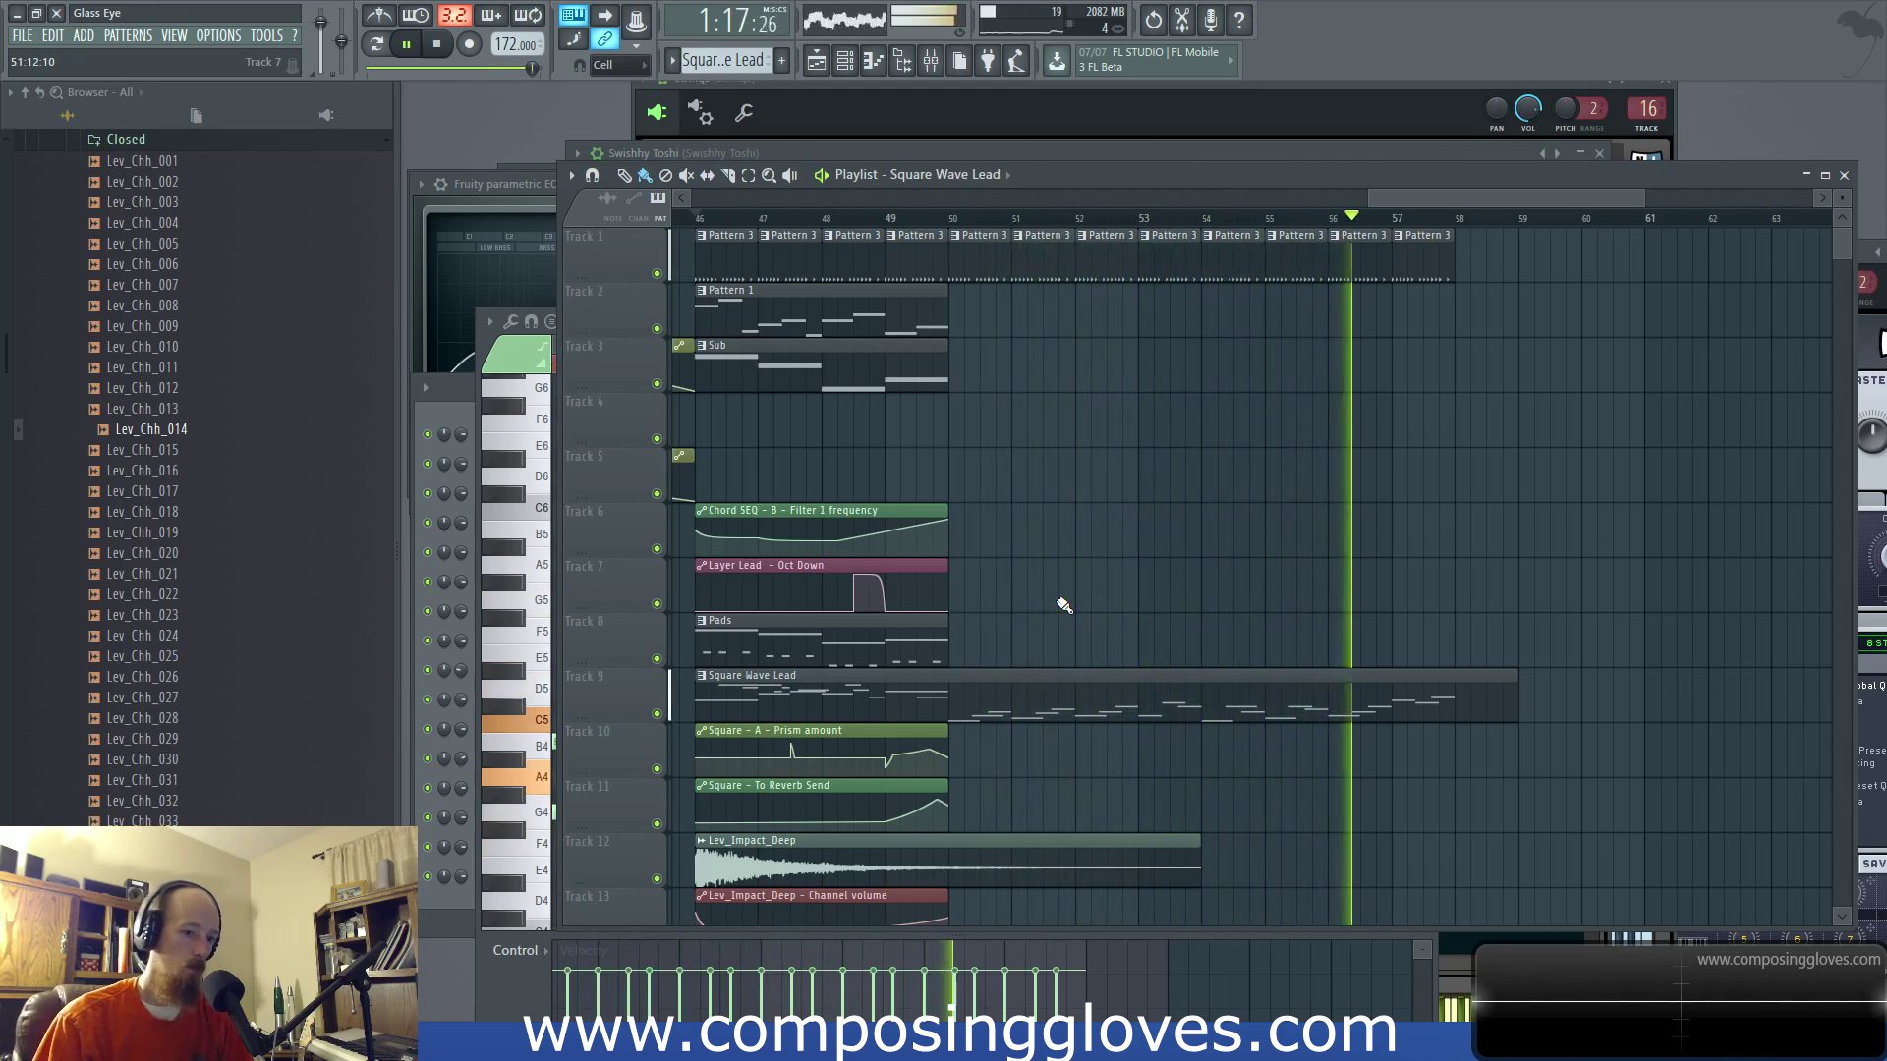
key(space)
Step: Copy the Pattern 1 clip to bar 50 on Track 2 and make the copy a unique pattern
drag(806, 304, 1059, 350)
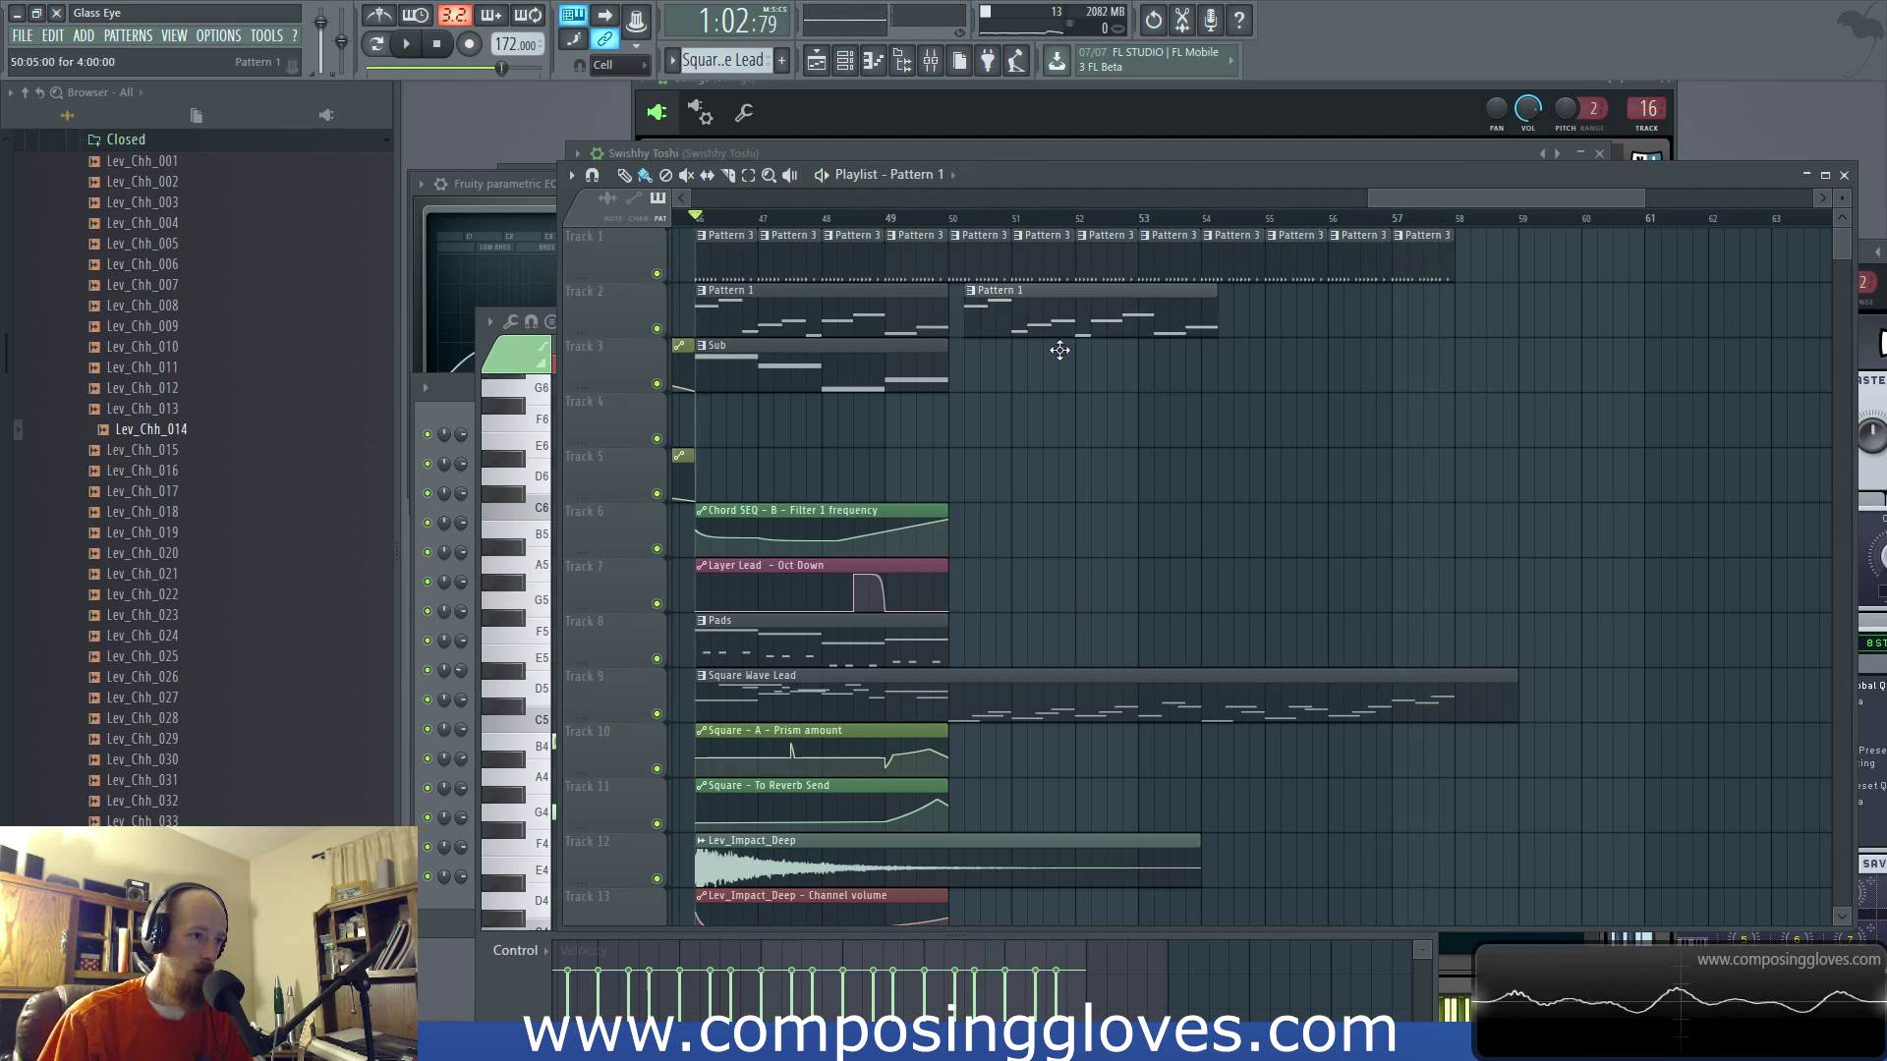
double_click(1015, 689)
drag(1017, 692, 1356, 686)
scroll(1039, 817, down, 1)
drag(786, 847, 996, 760)
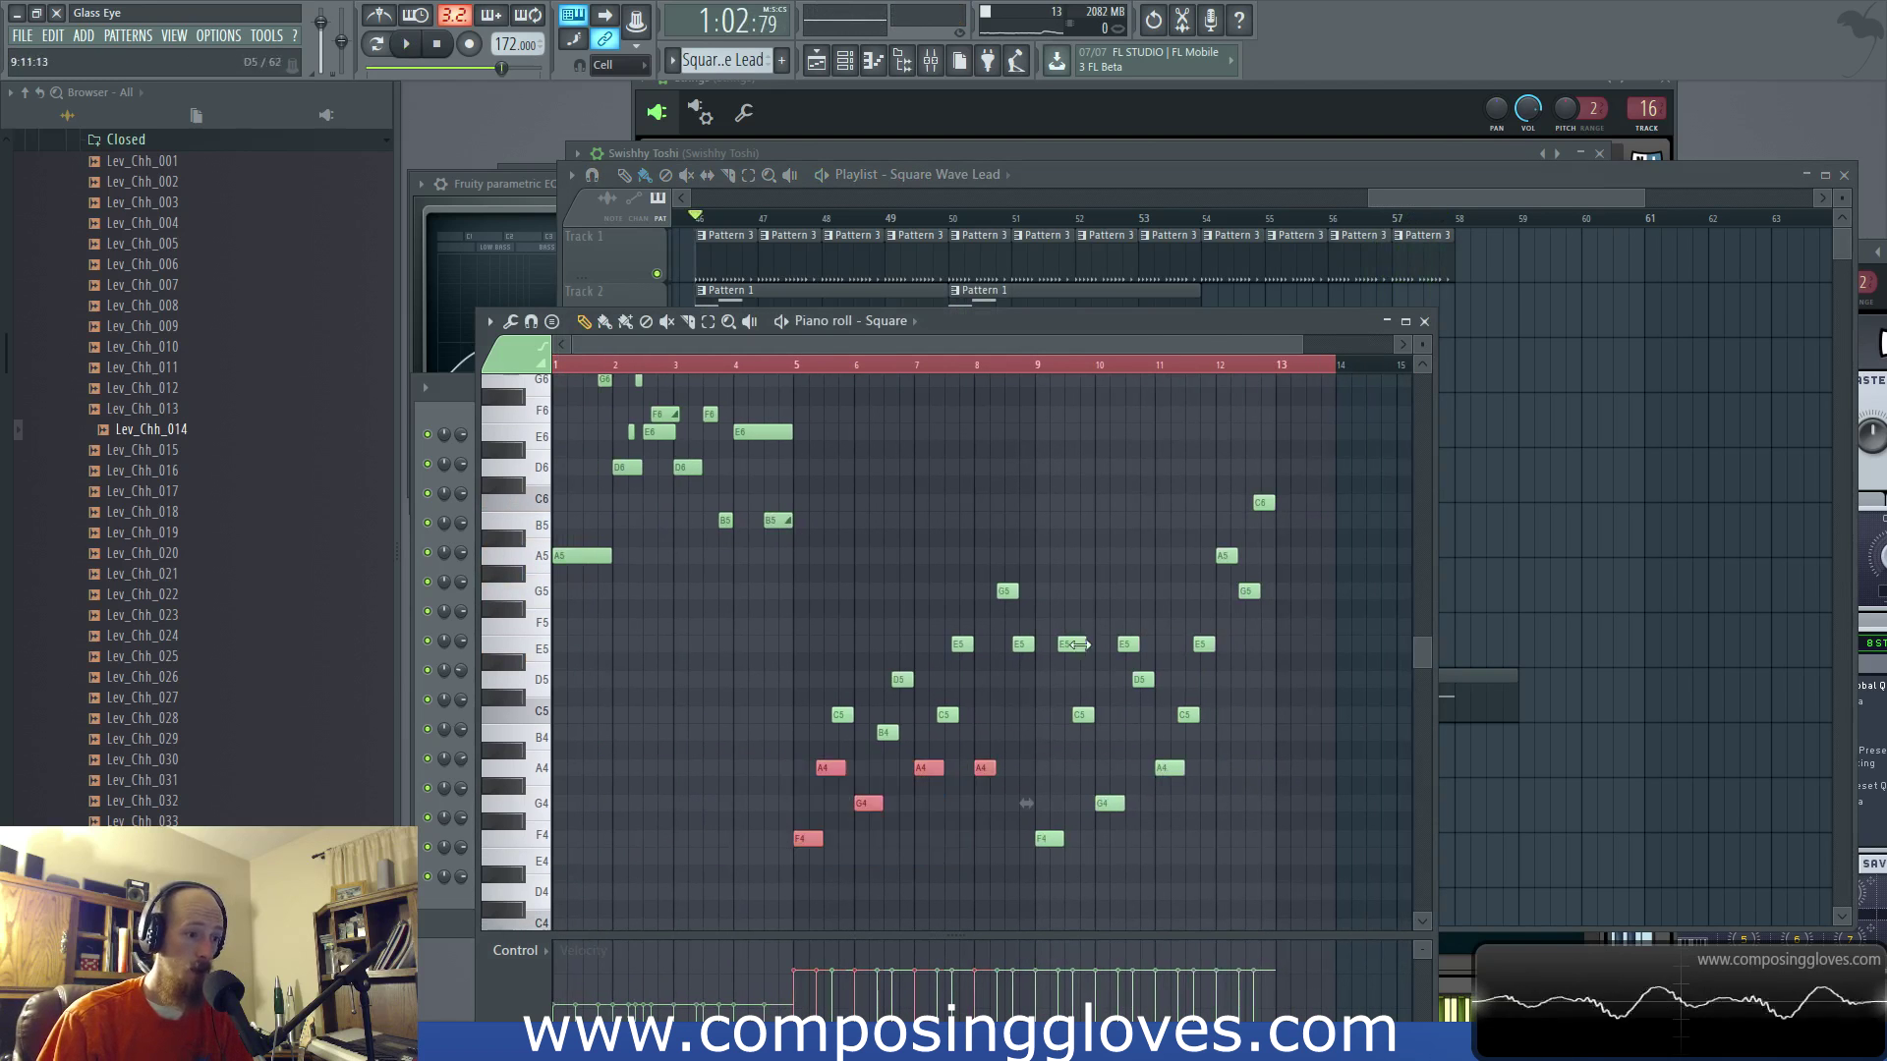
key(Escape)
right_click(967, 297)
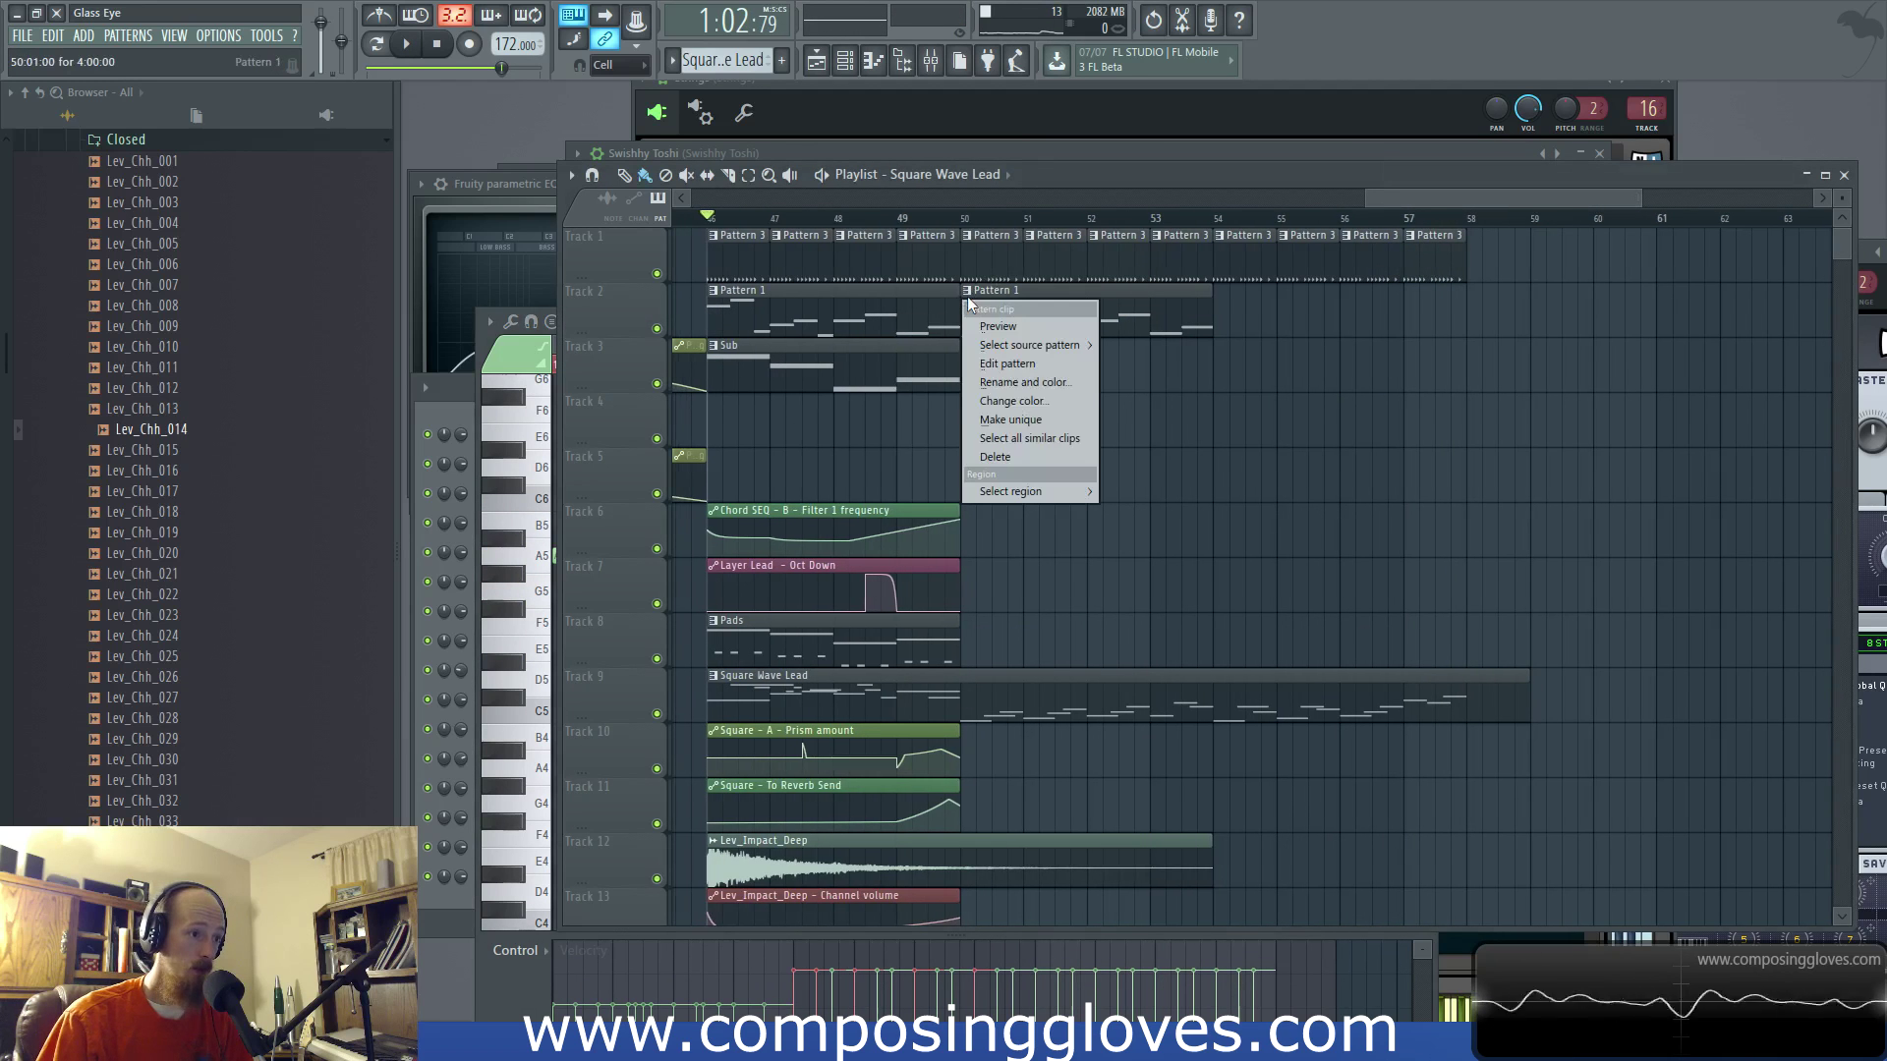
click(1010, 419)
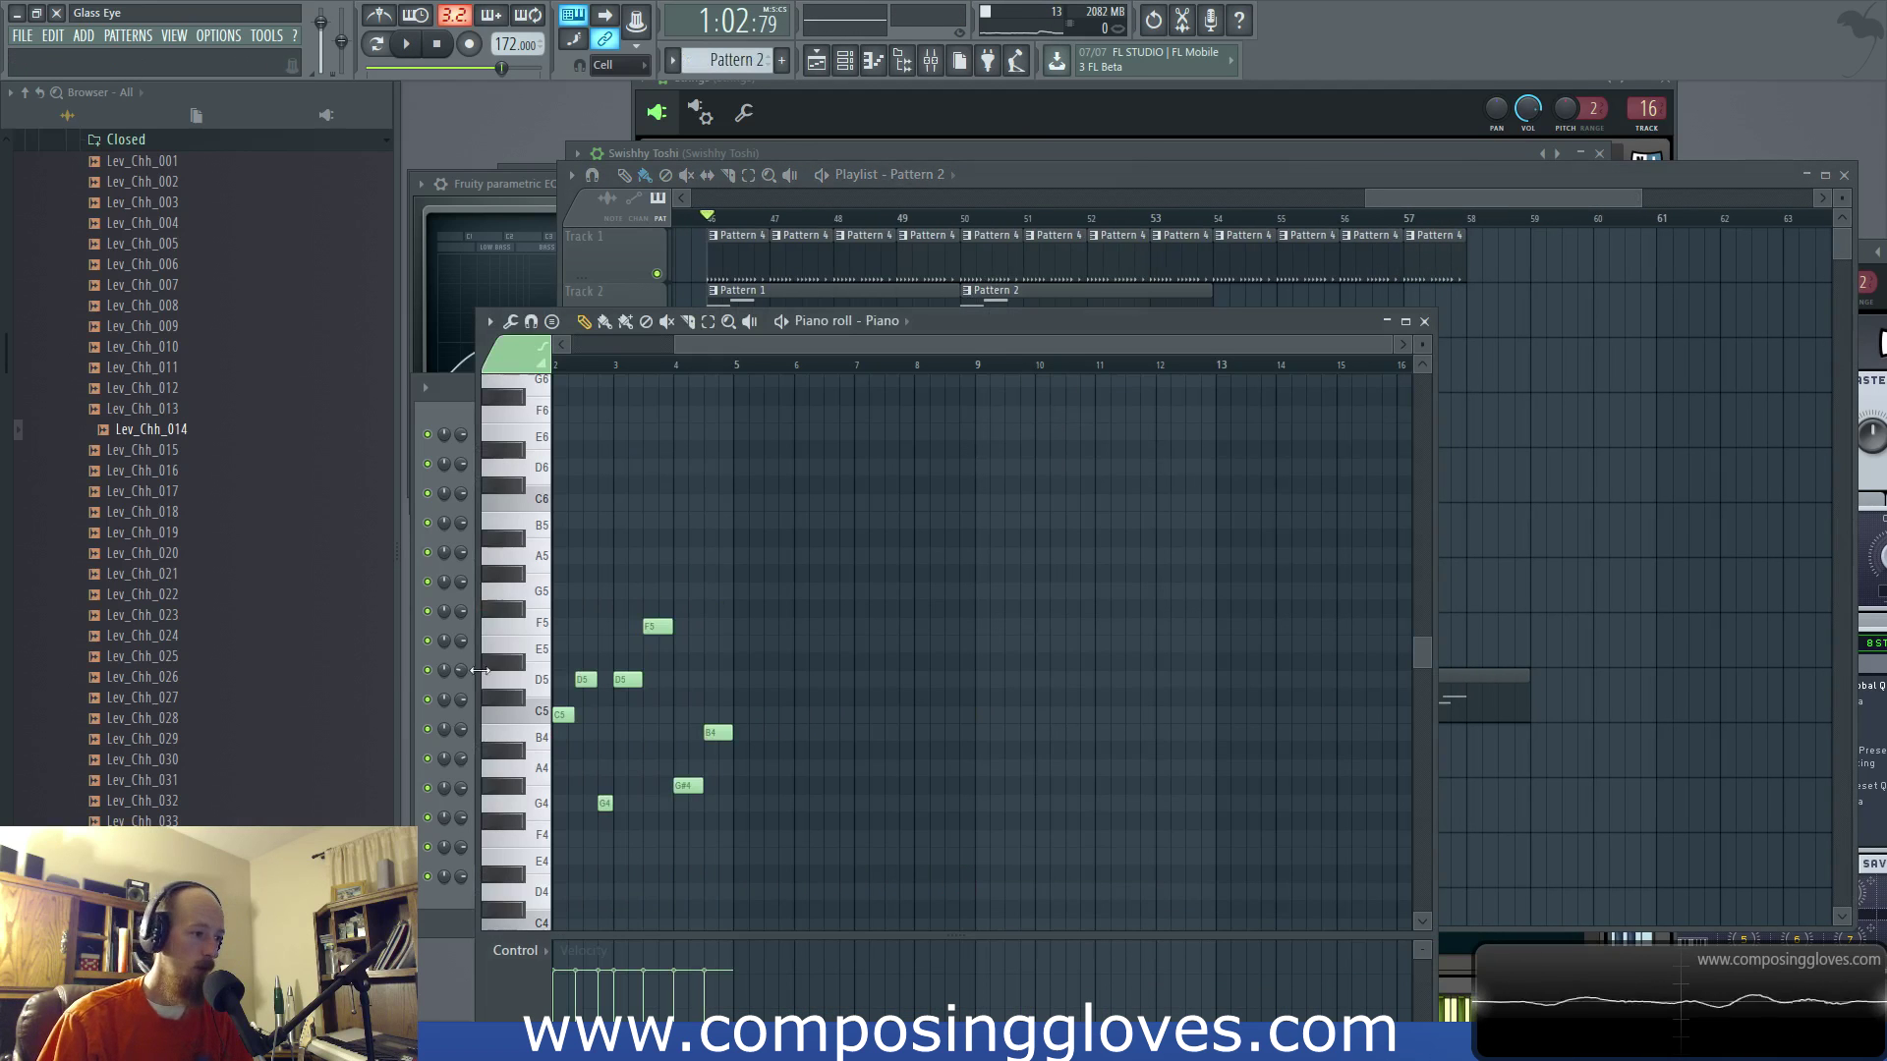
Step: In Pattern 2's Piano notes, move bar 1's first note to F5 and last to C5, and bar 2's first note to G4
drag(1152, 499, 1215, 442)
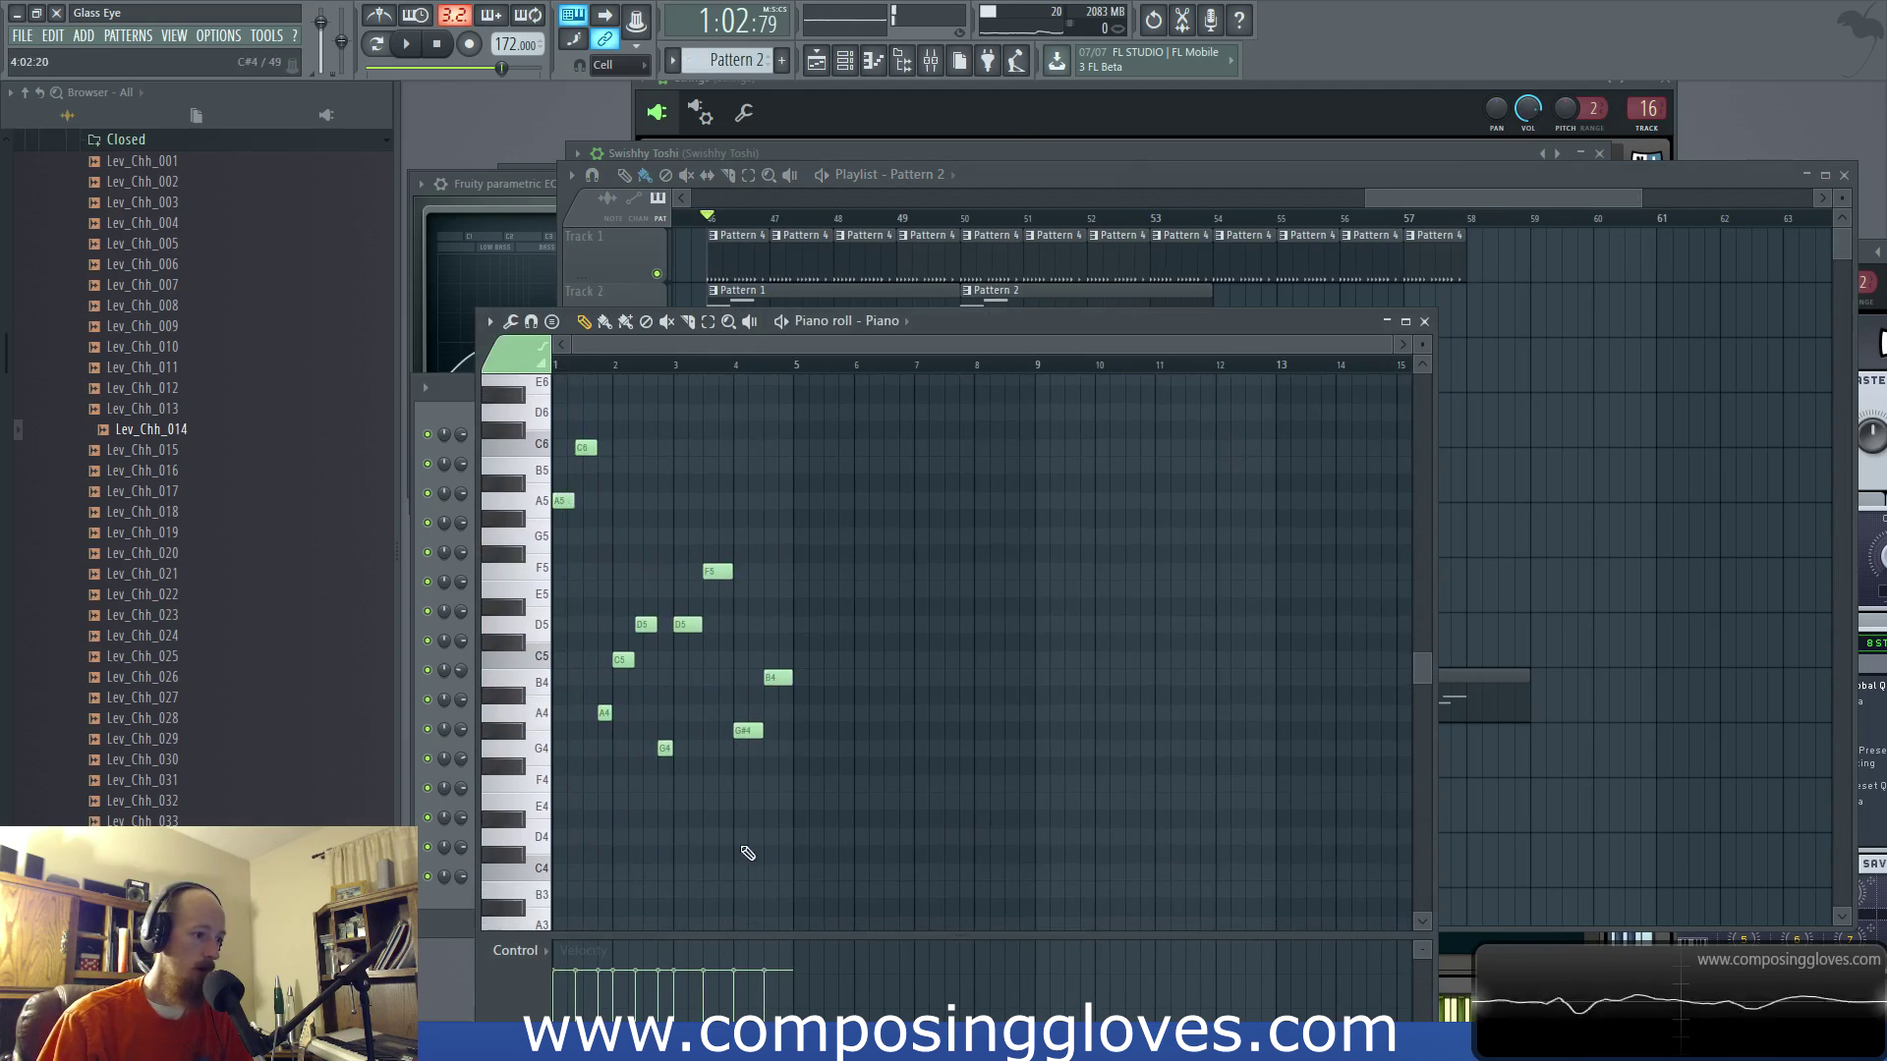
drag(1254, 741, 1264, 816)
drag(867, 662, 862, 668)
scroll(863, 668, up, 3)
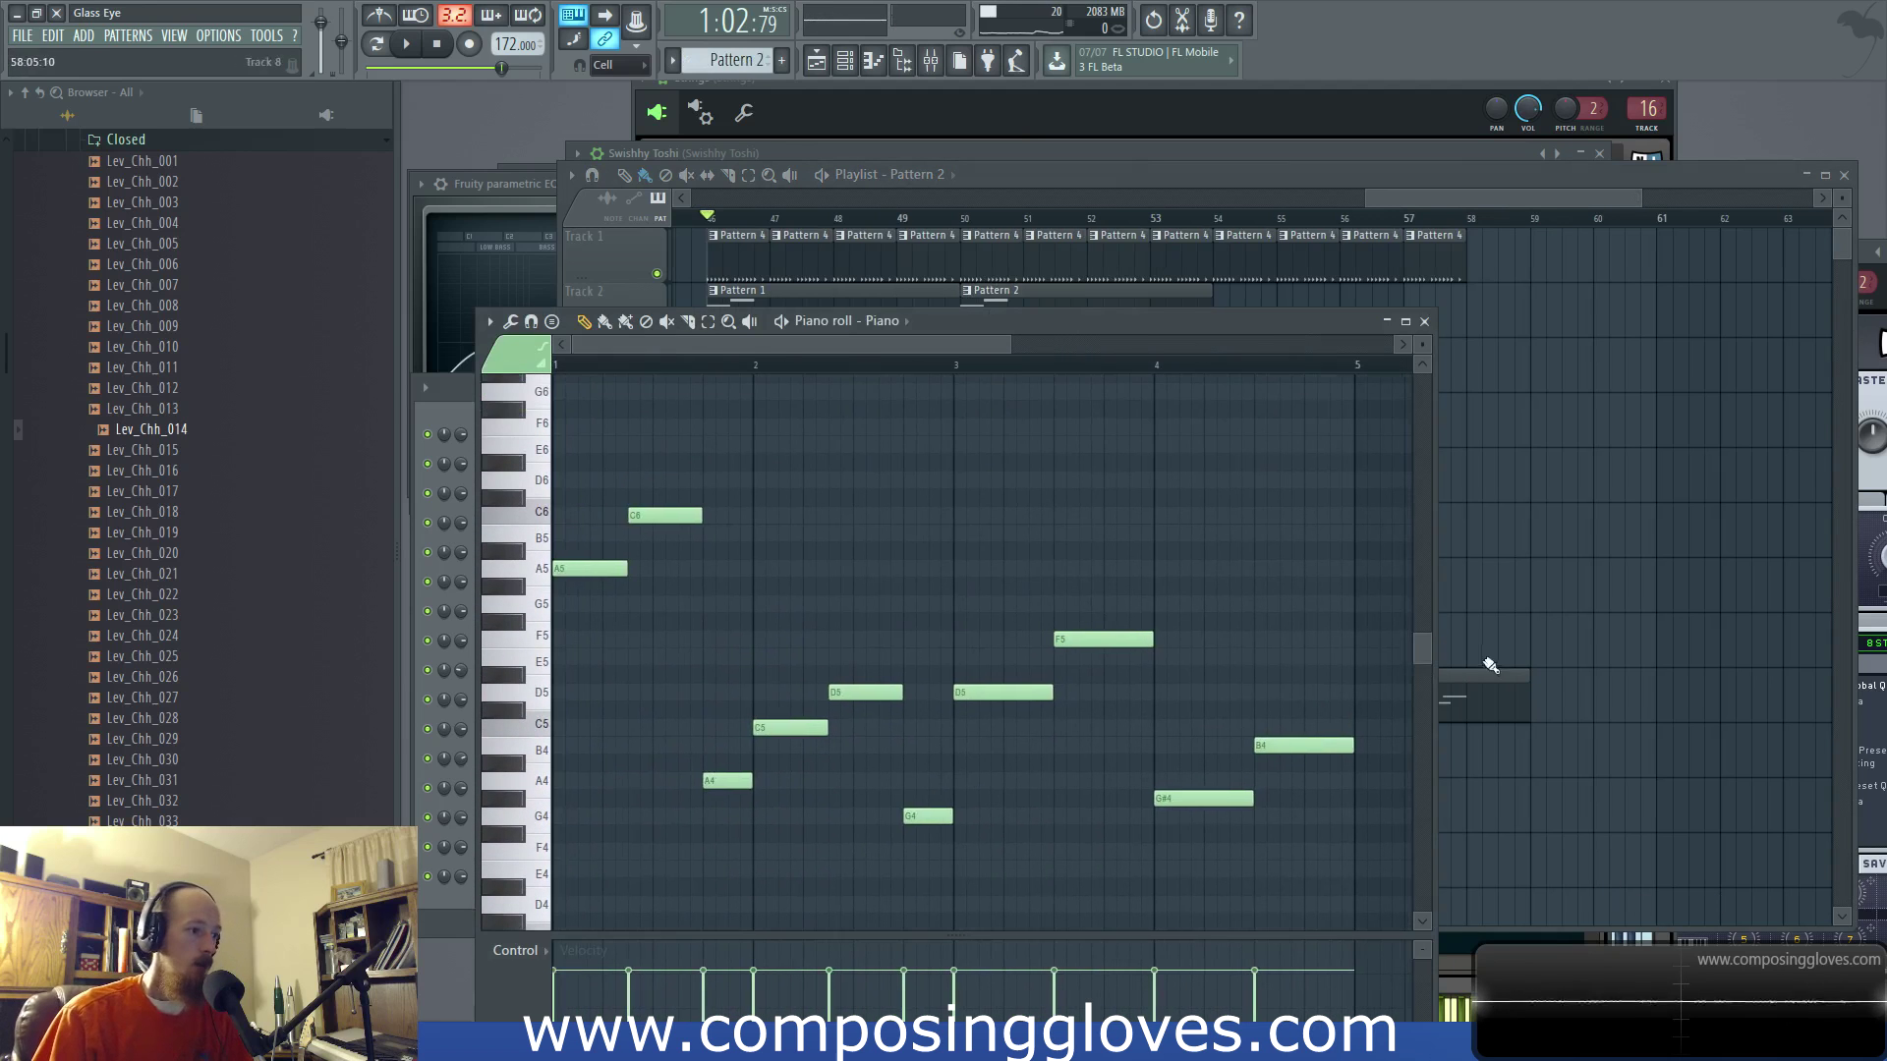
drag(570, 637, 571, 630)
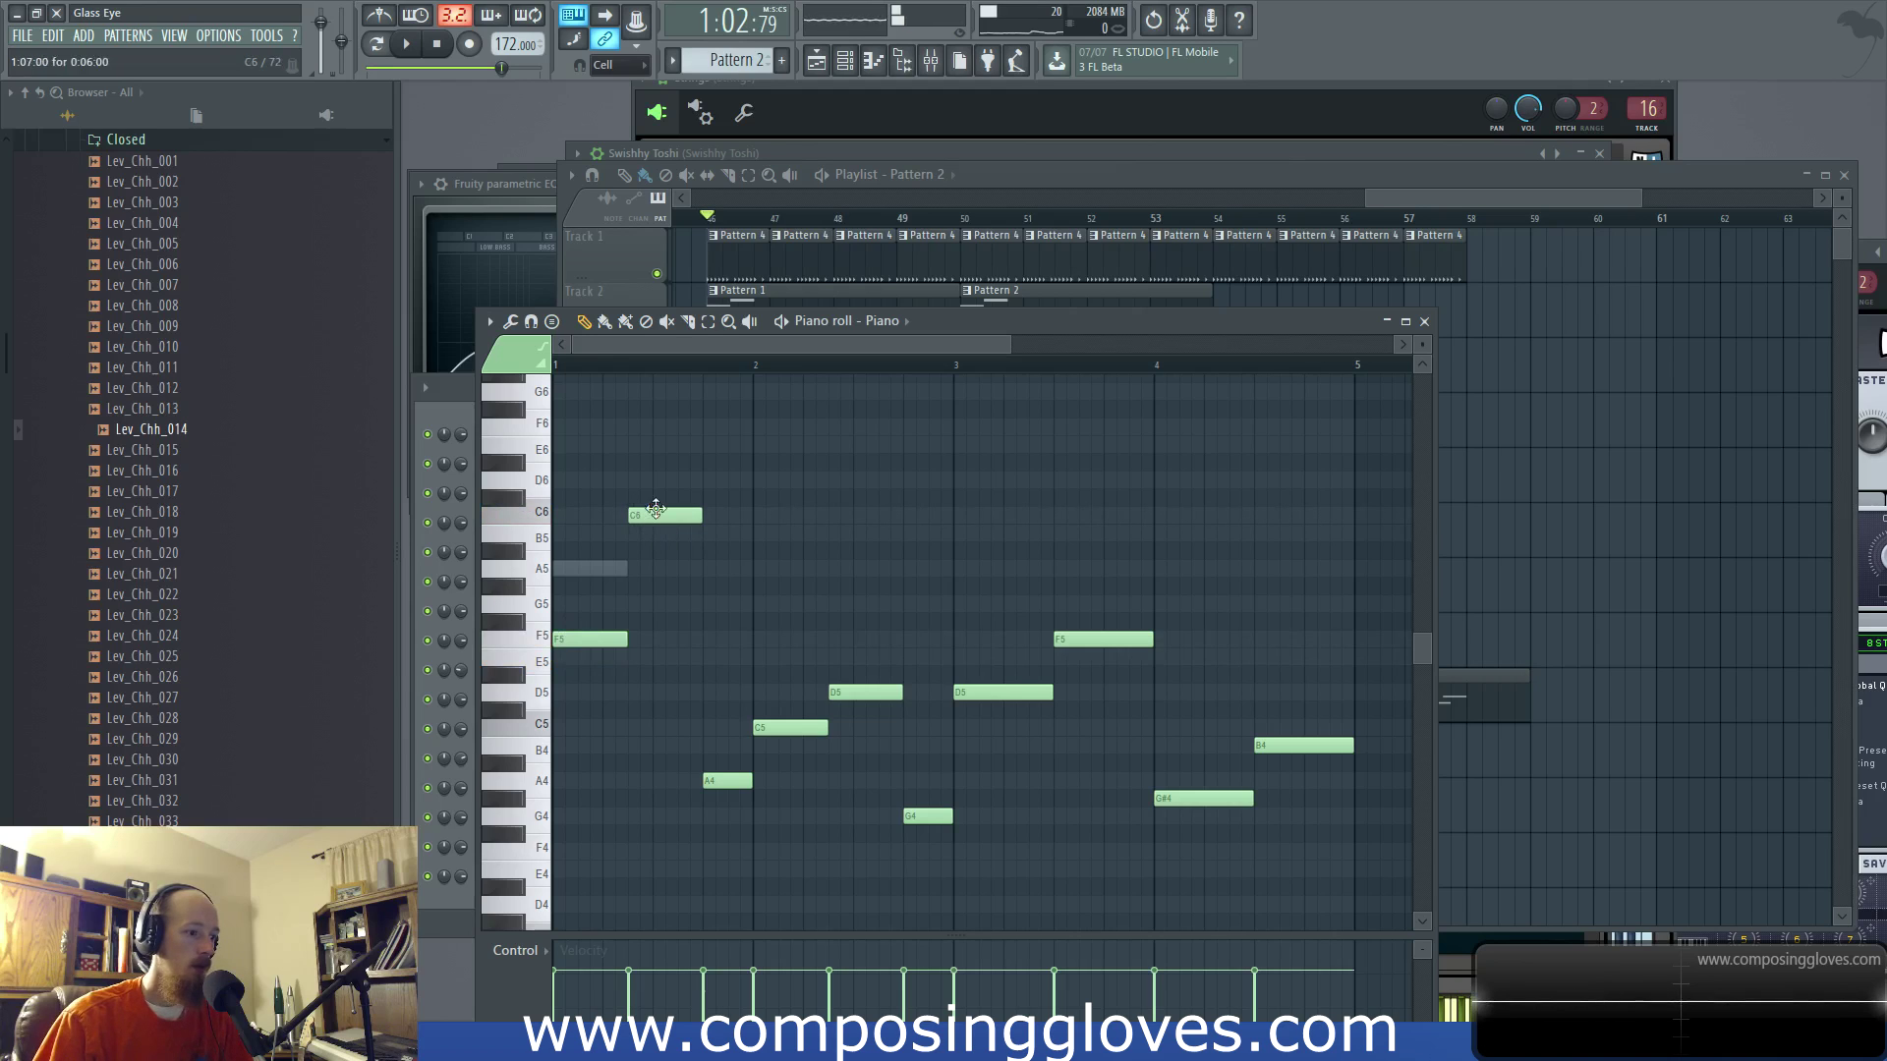
drag(722, 784, 720, 825)
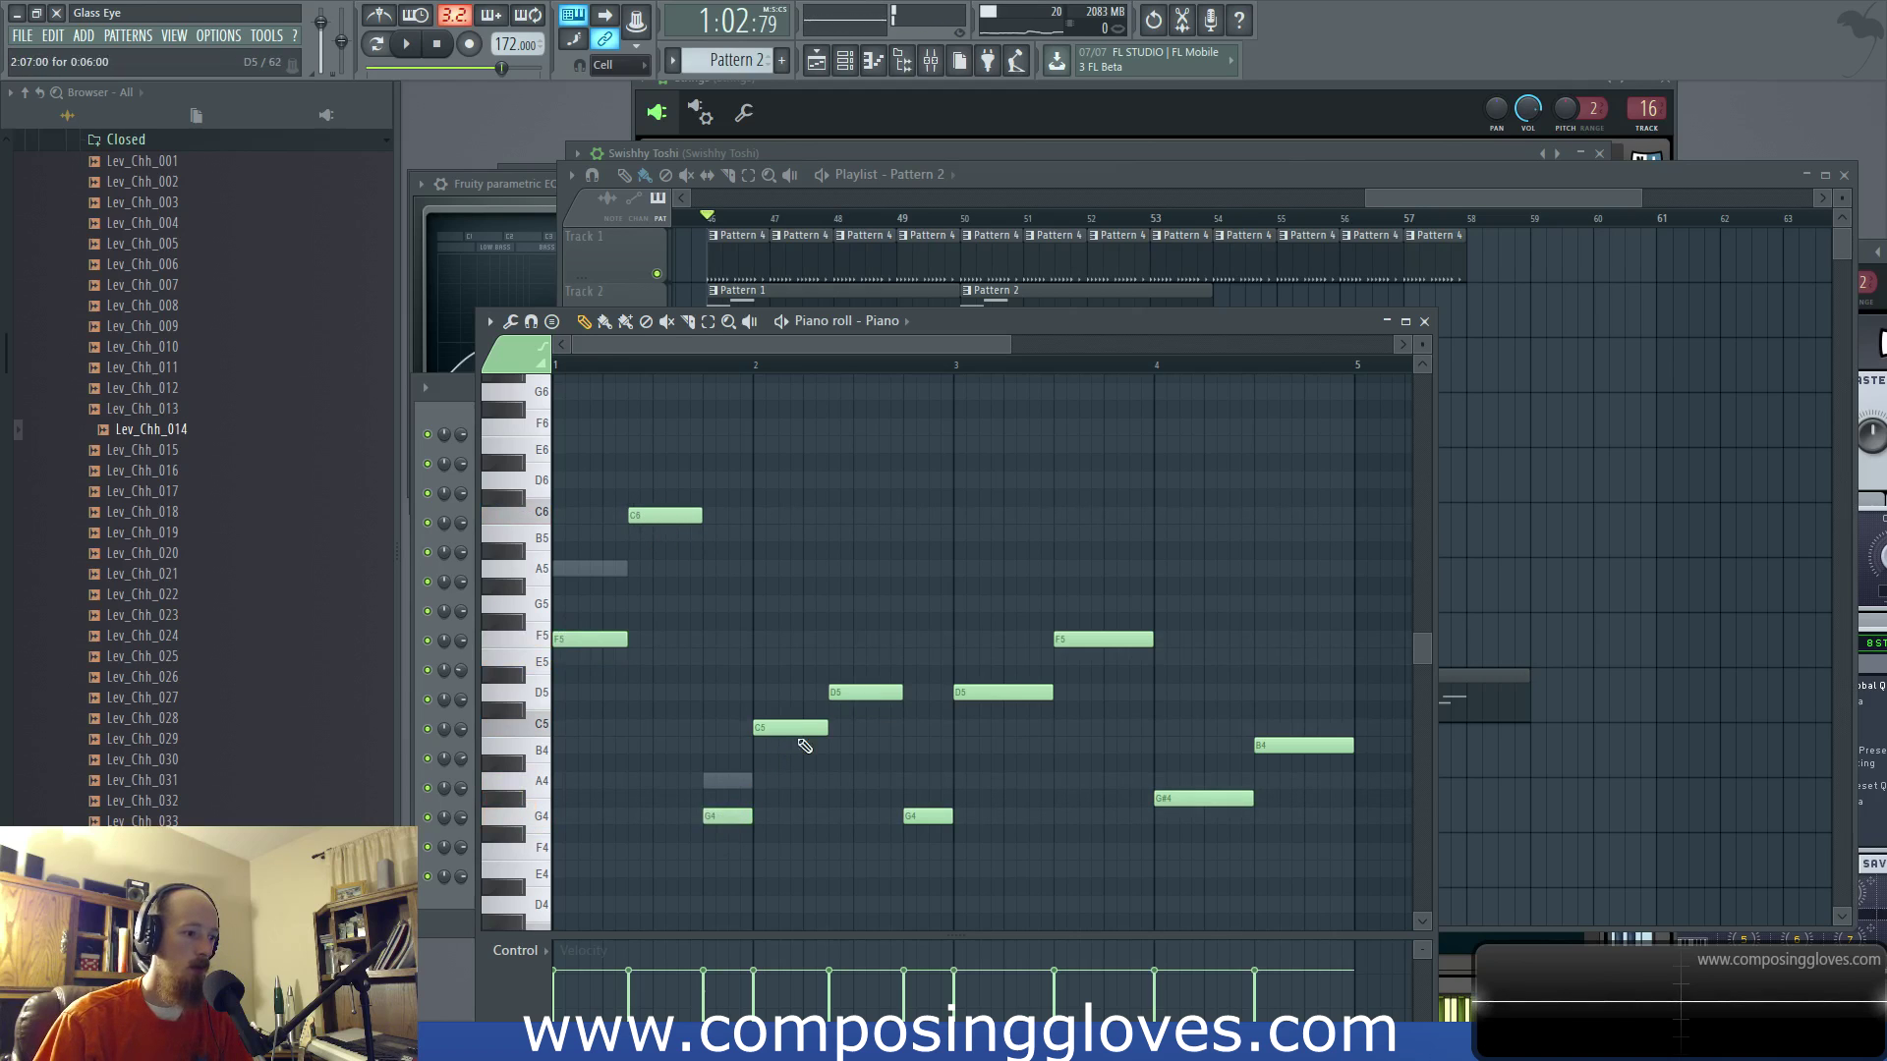
drag(727, 816, 722, 727)
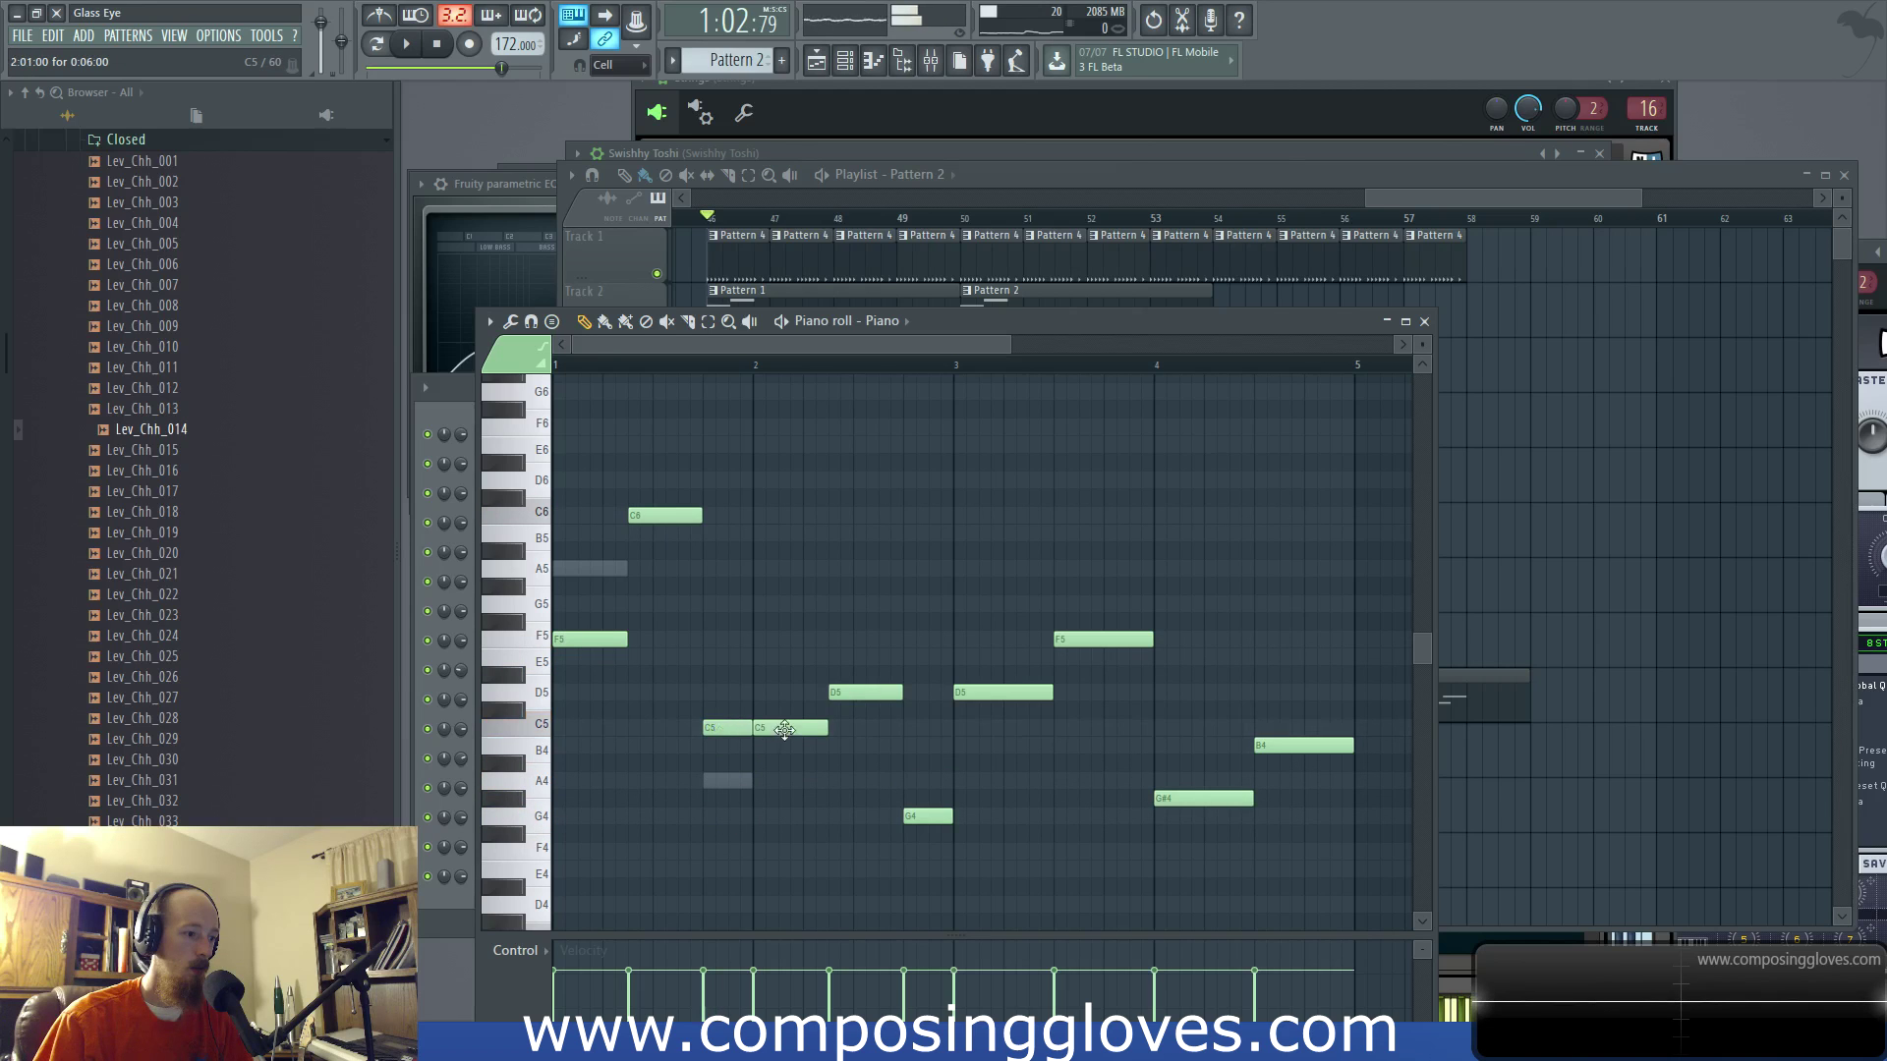
mouse_move(796, 778)
mouse_down()
mouse_move(789, 837)
mouse_move(792, 814)
mouse_up()
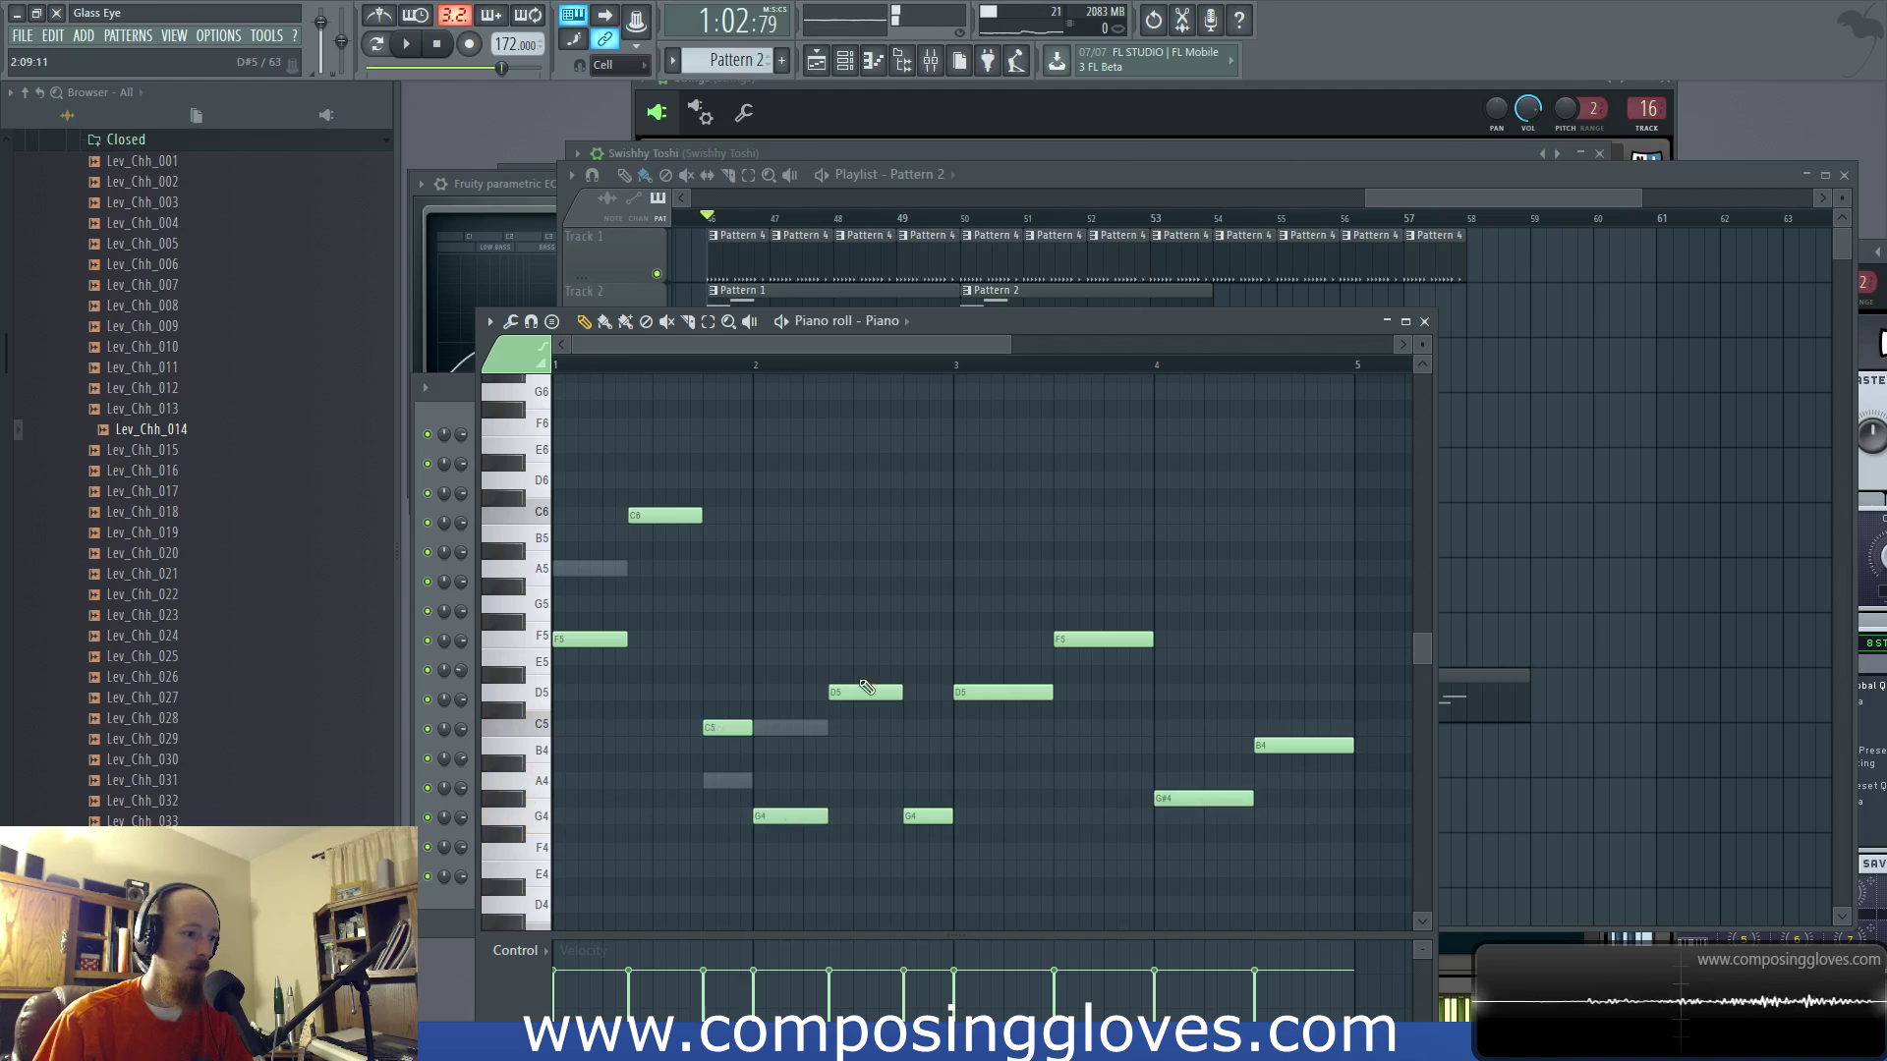
Step: Change the Piano notes in bar 3 to C5 and E5, and those in bar 4 to A4 and C5
drag(989, 693, 989, 735)
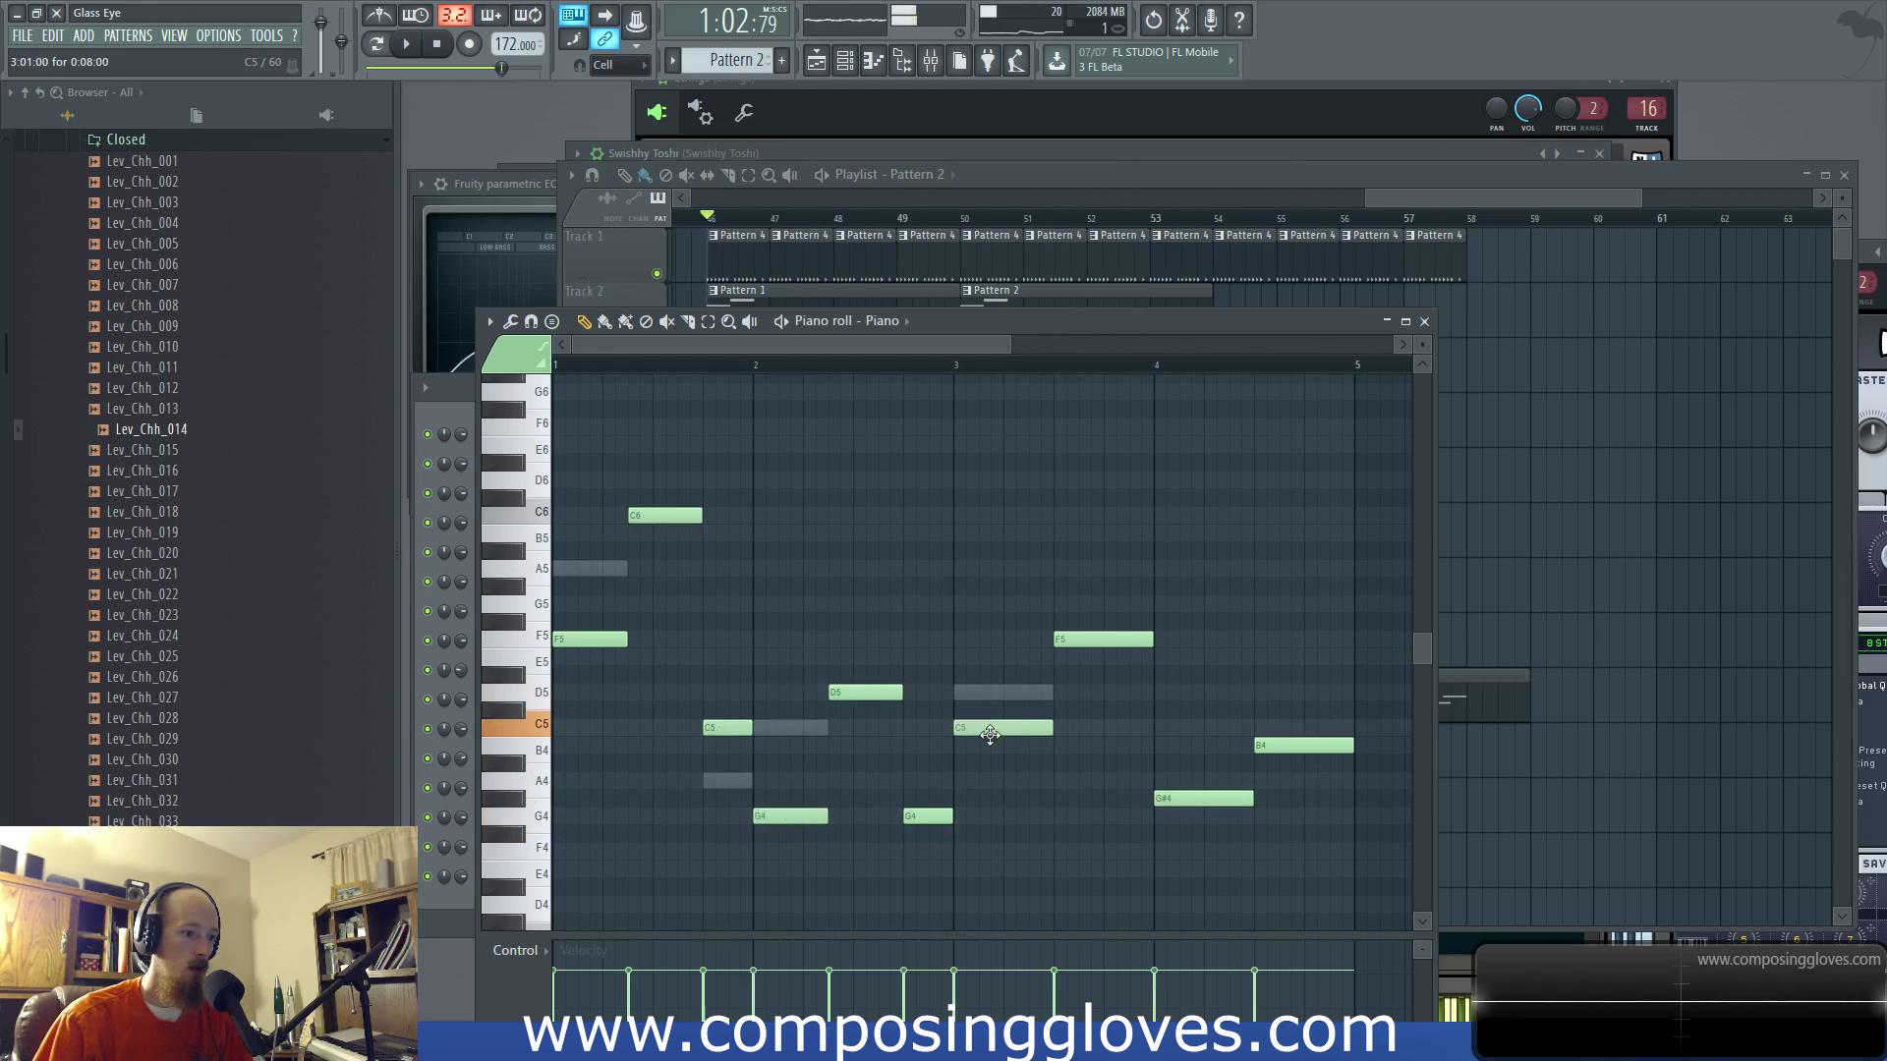
drag(1071, 652, 1071, 659)
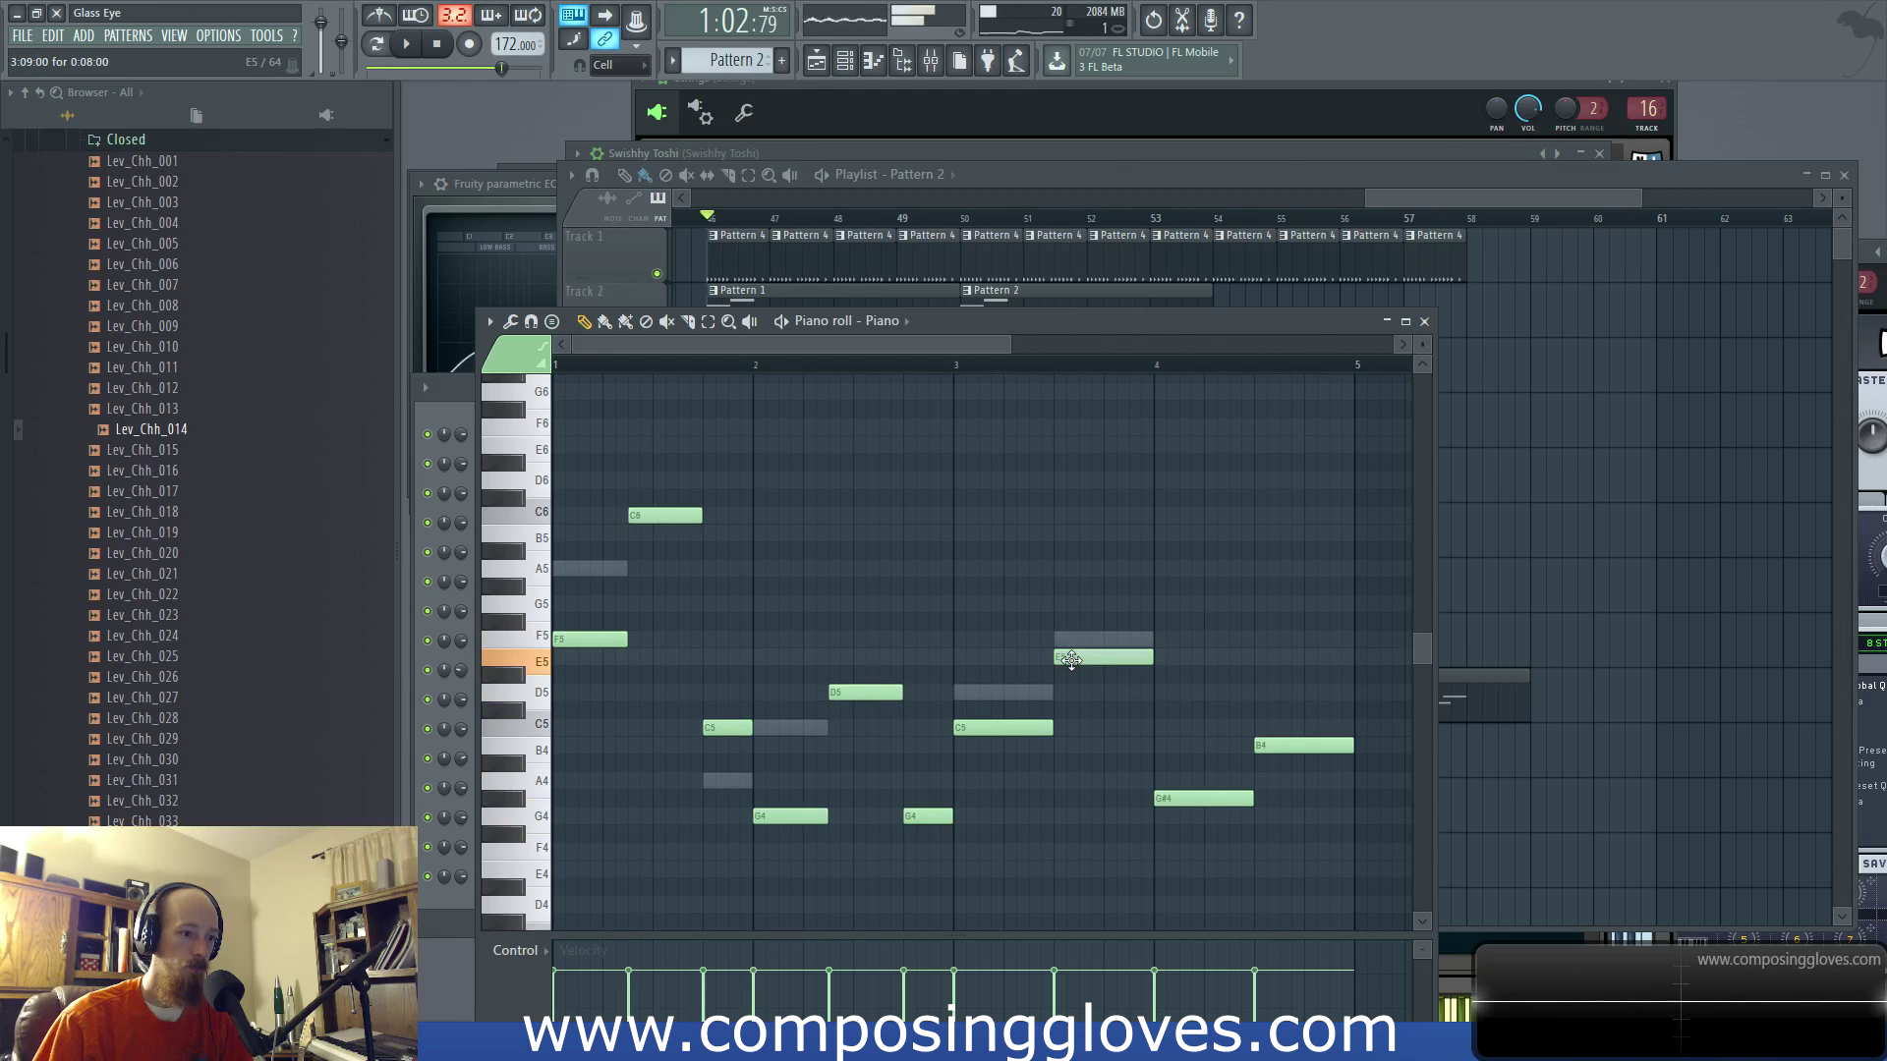
drag(1207, 798, 1228, 775)
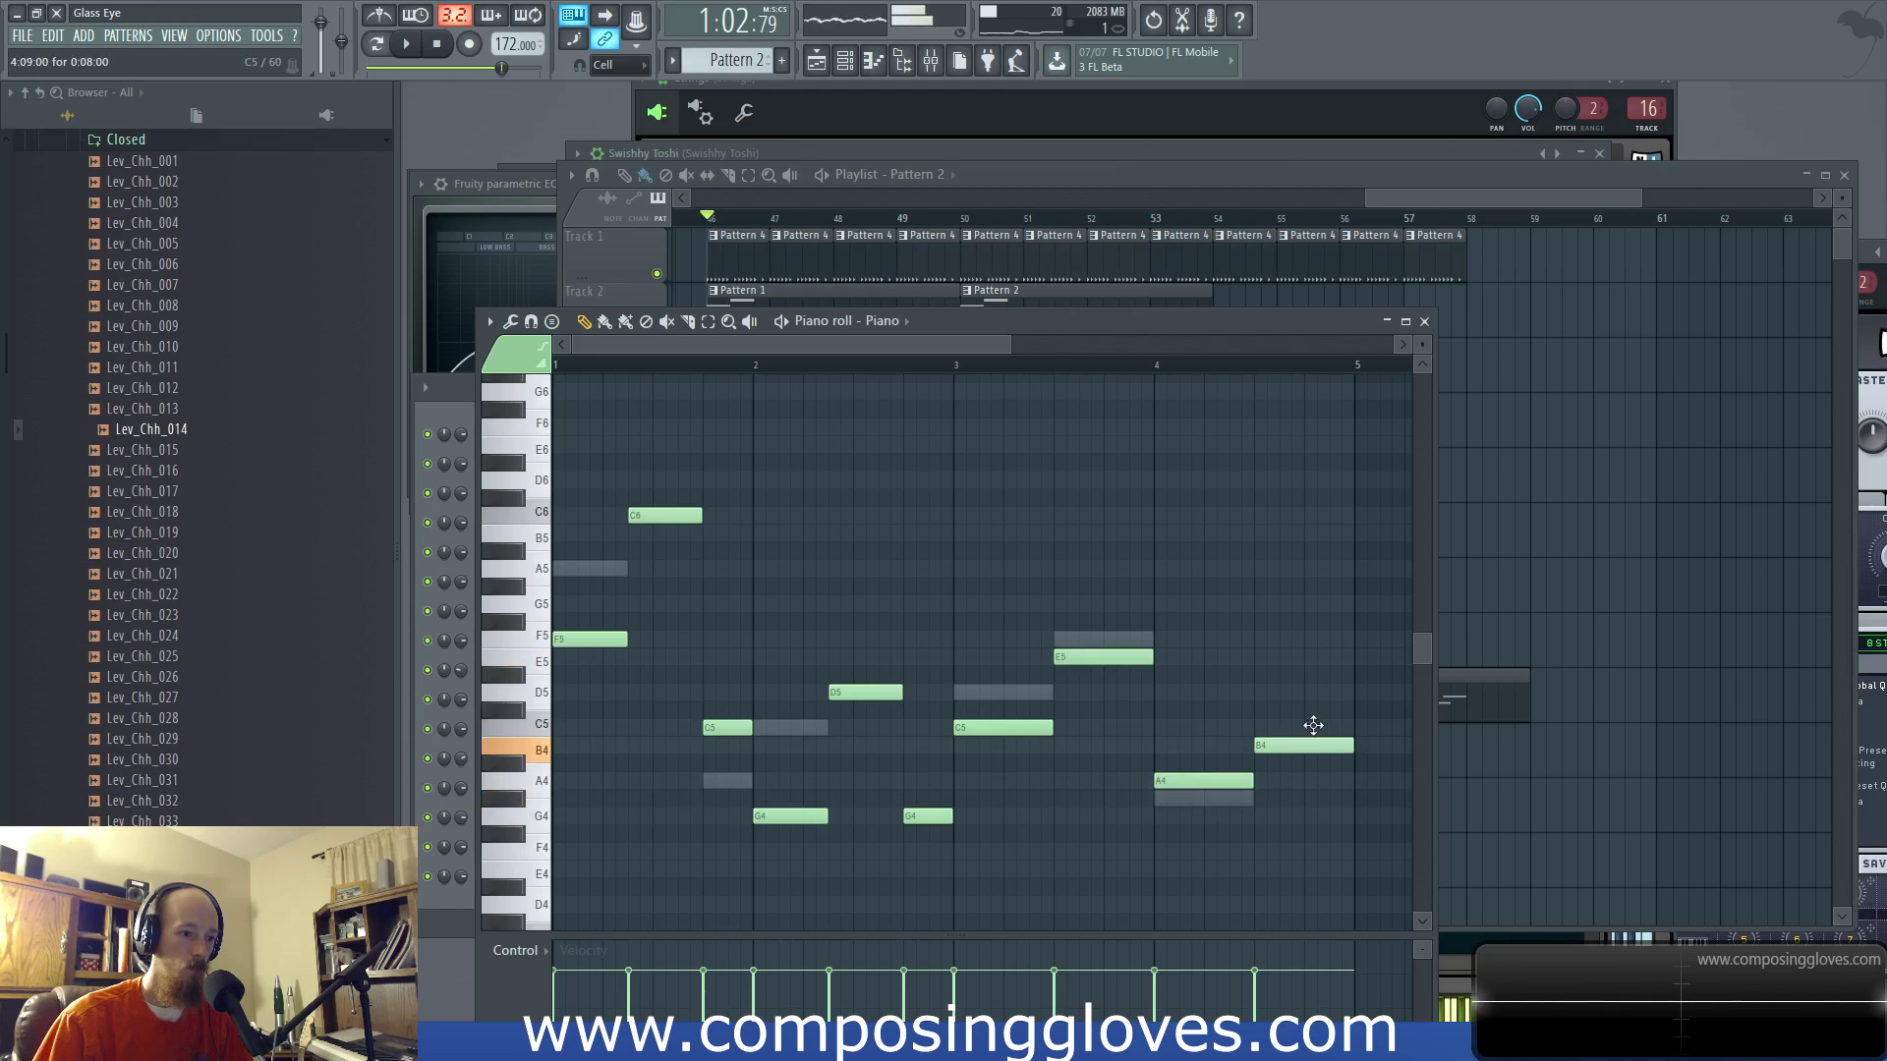
drag(1313, 725, 1311, 728)
Step: Try matching the Synth Layer Pad Lead to the Piano part by lowering its first note to F5
double_click(580, 573)
drag(580, 573, 591, 655)
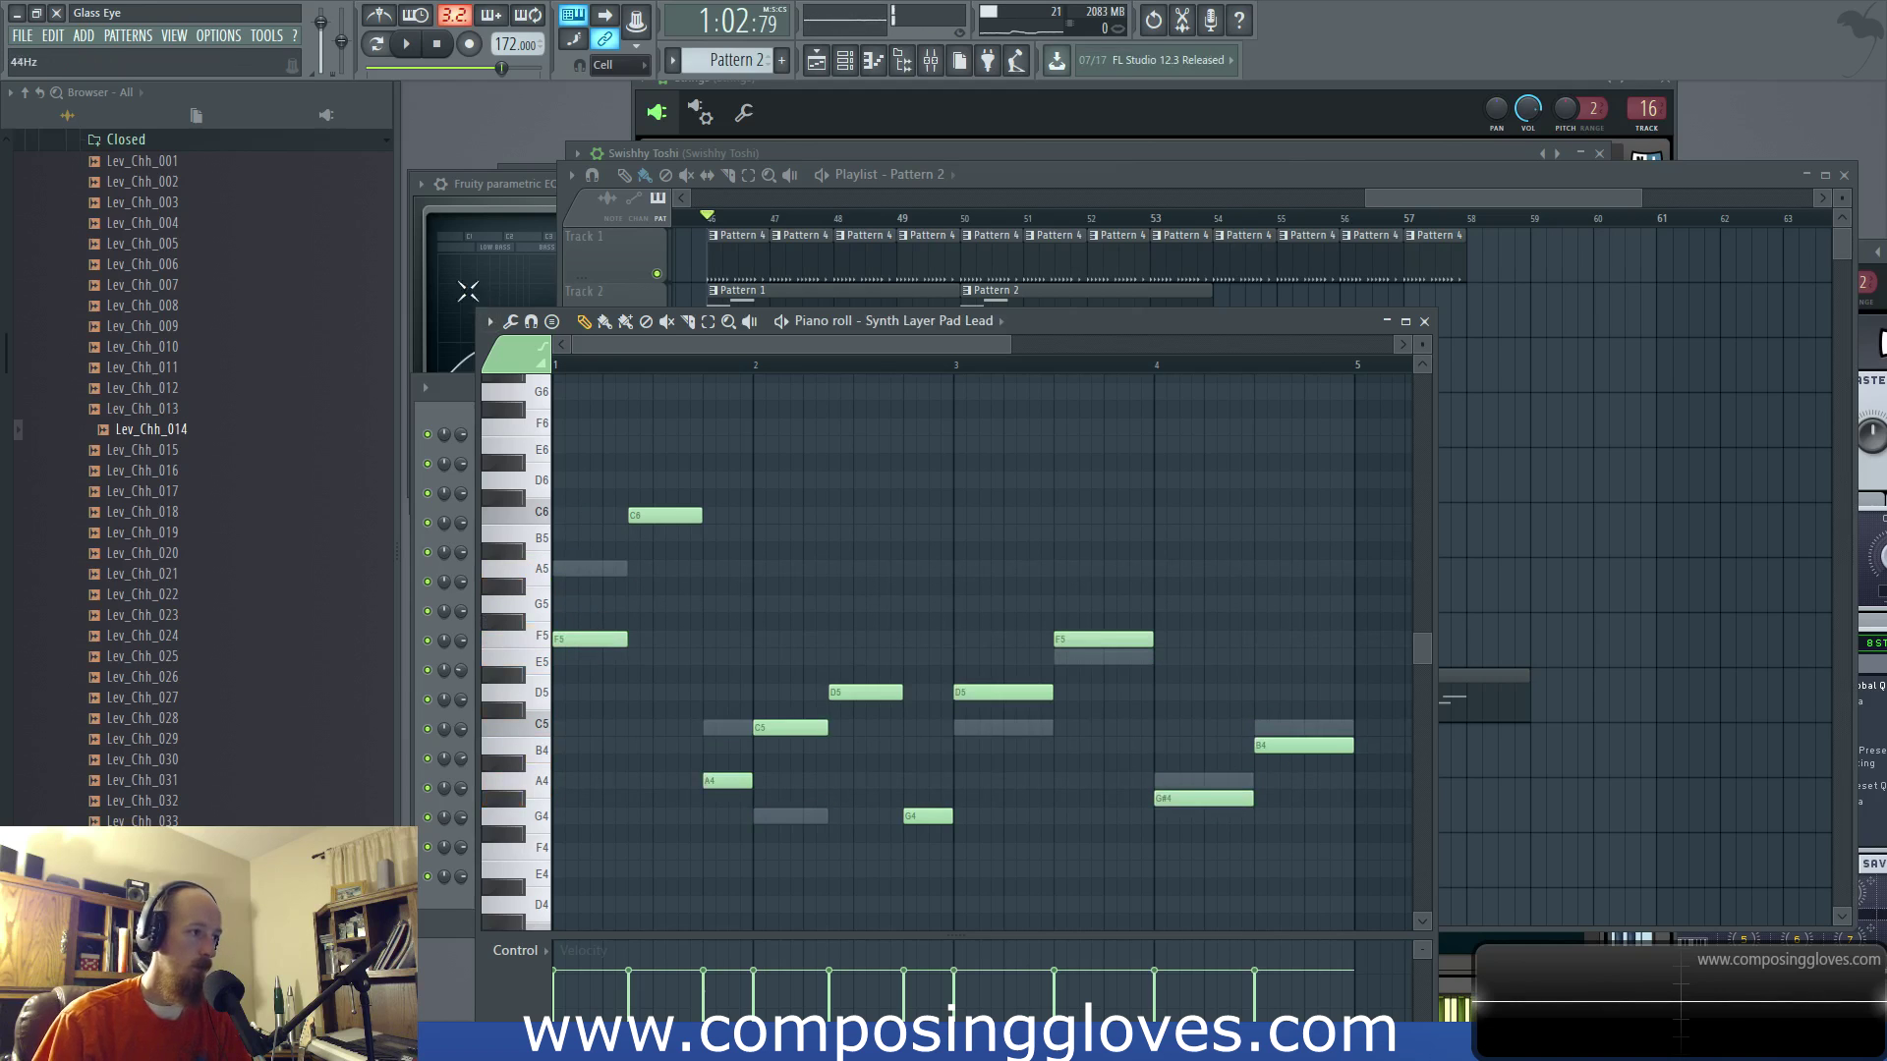
key(F6)
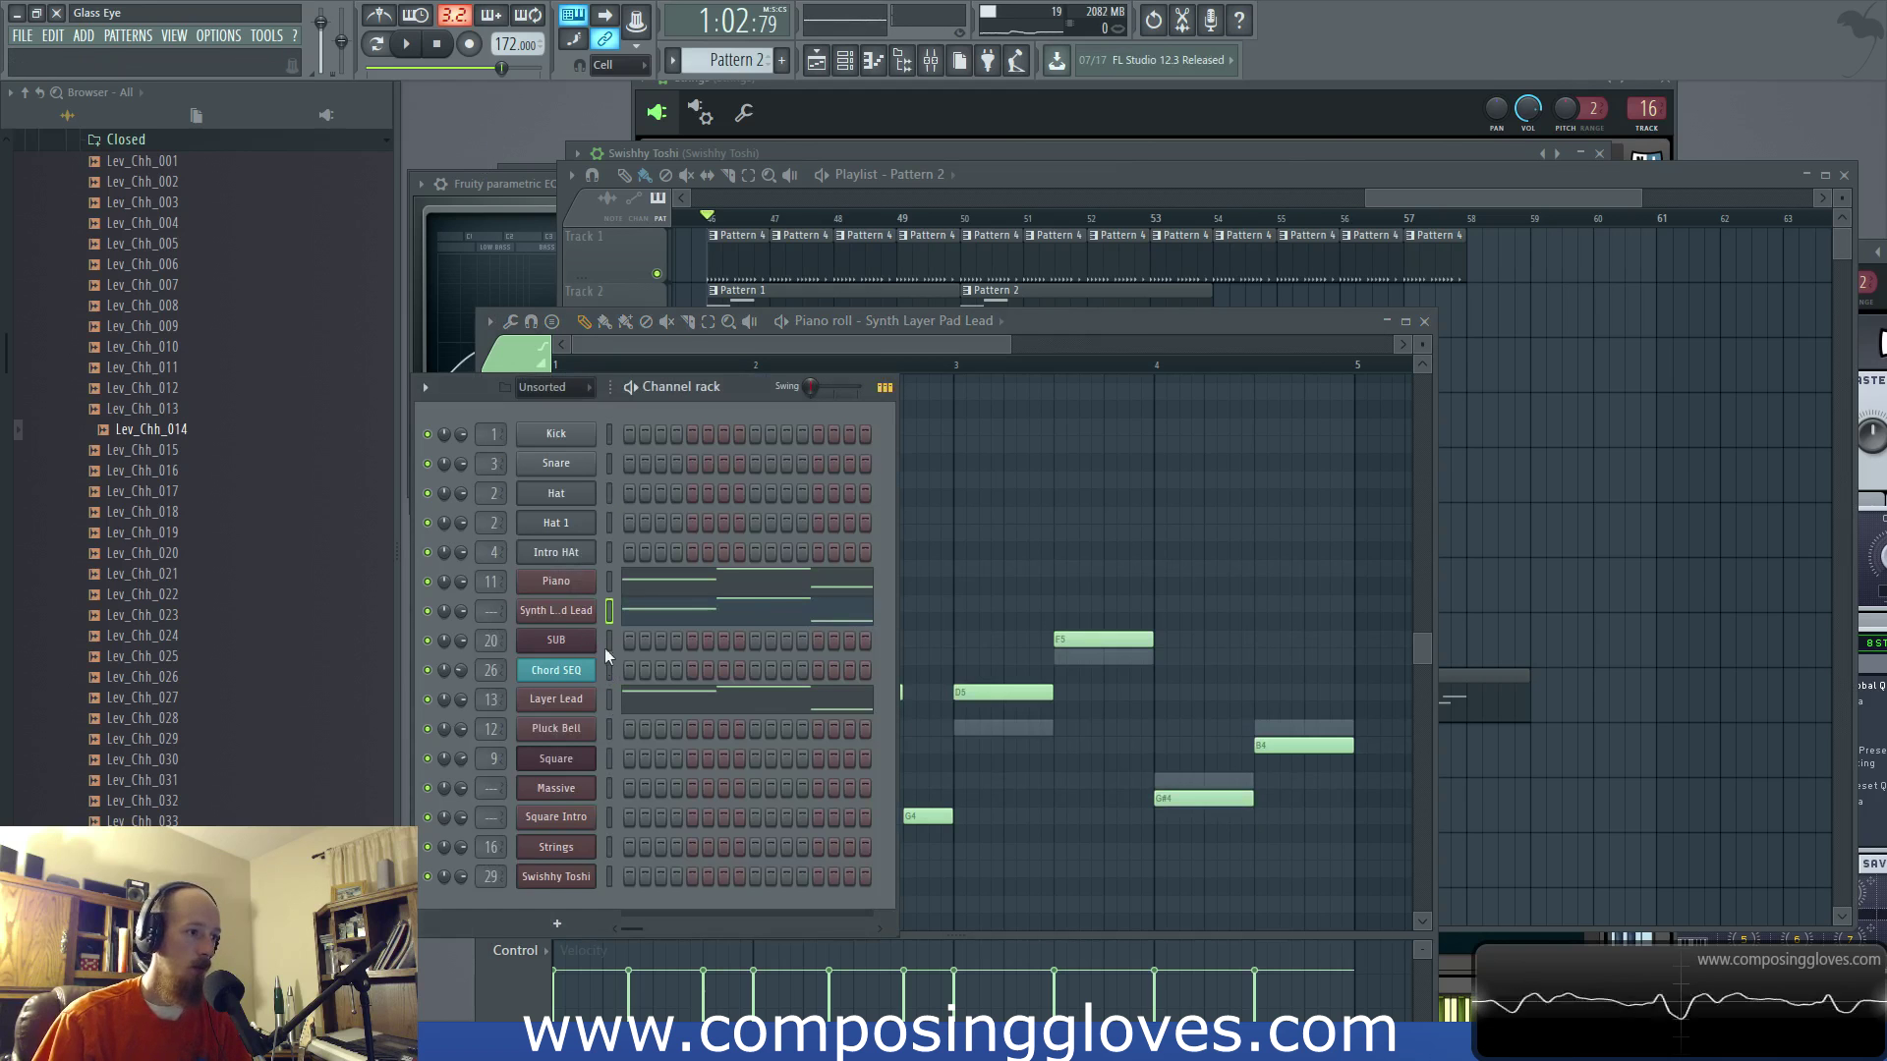
click(1429, 202)
scroll(931, 452, up, 2)
scroll(931, 452, left, 3)
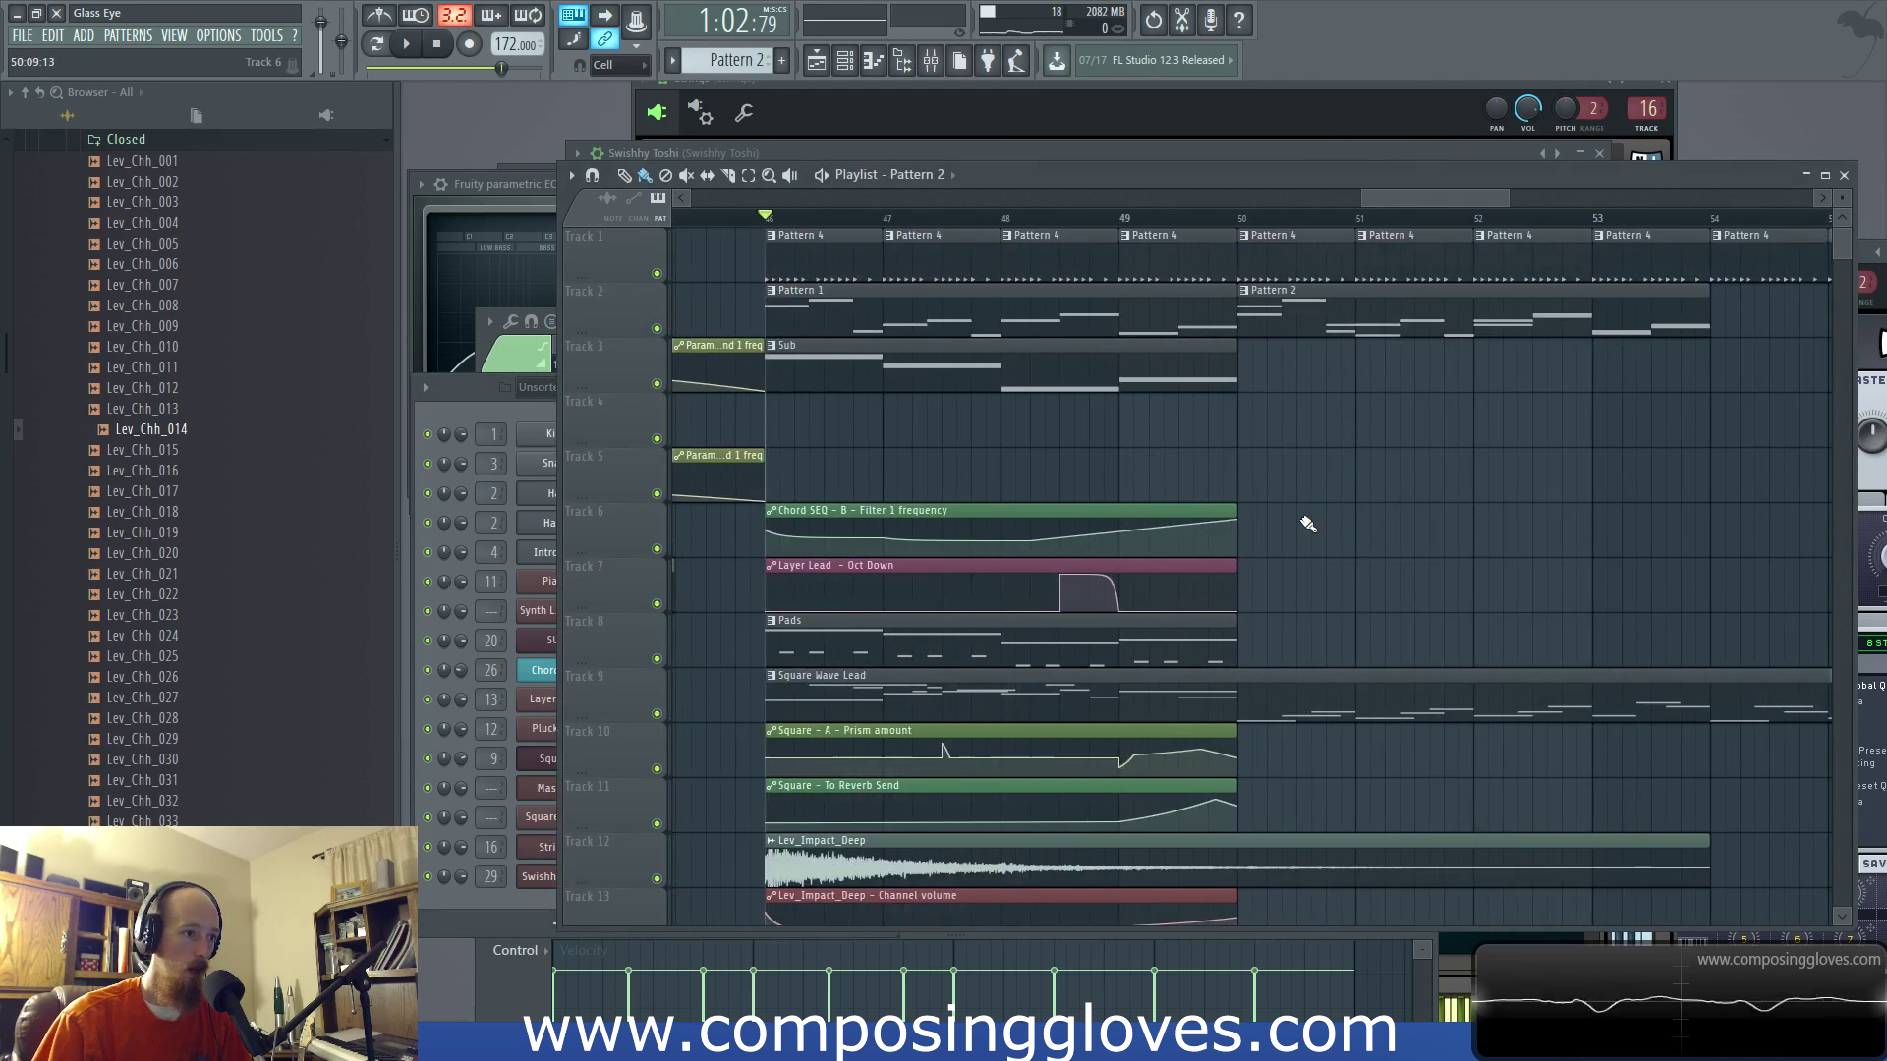
scroll(1274, 364, right, 1)
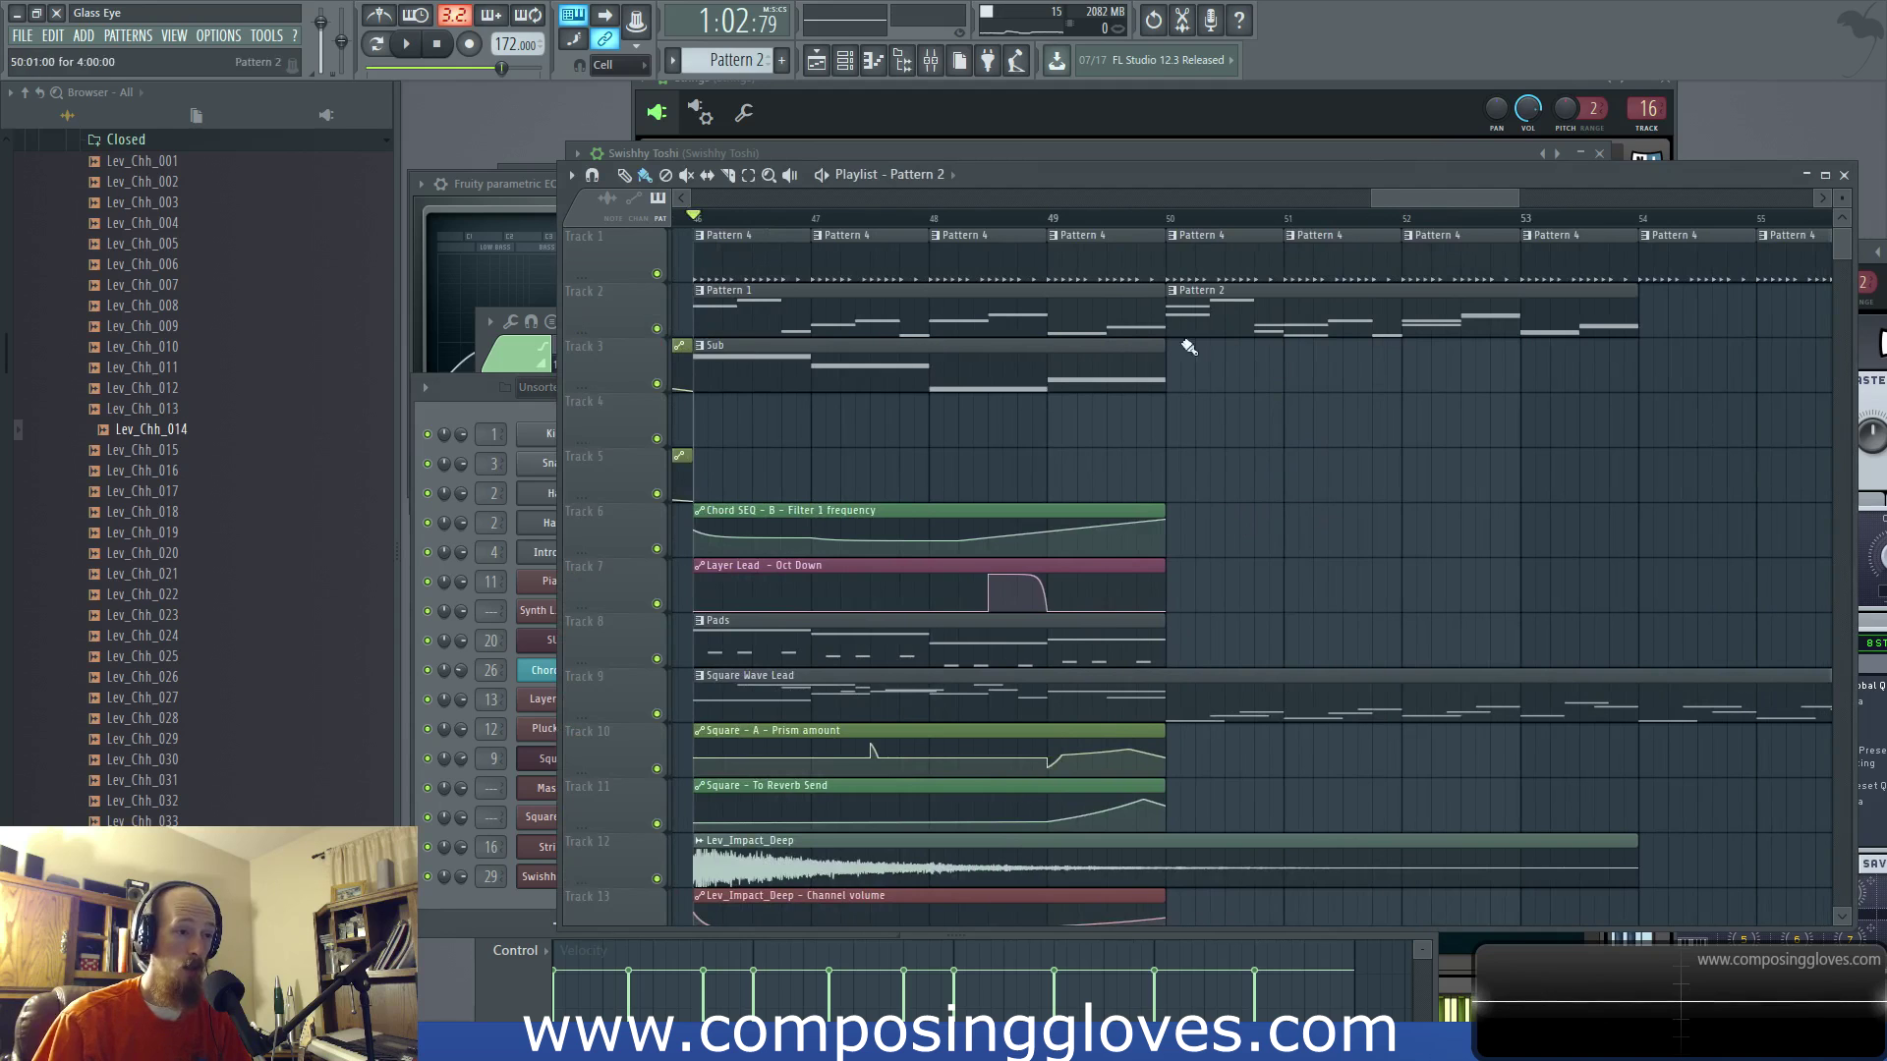
Step: Copy the Piano channel's notes into the Synth Layer Pad Lead and Layer Lead channels, and play Pattern 2
click(480, 458)
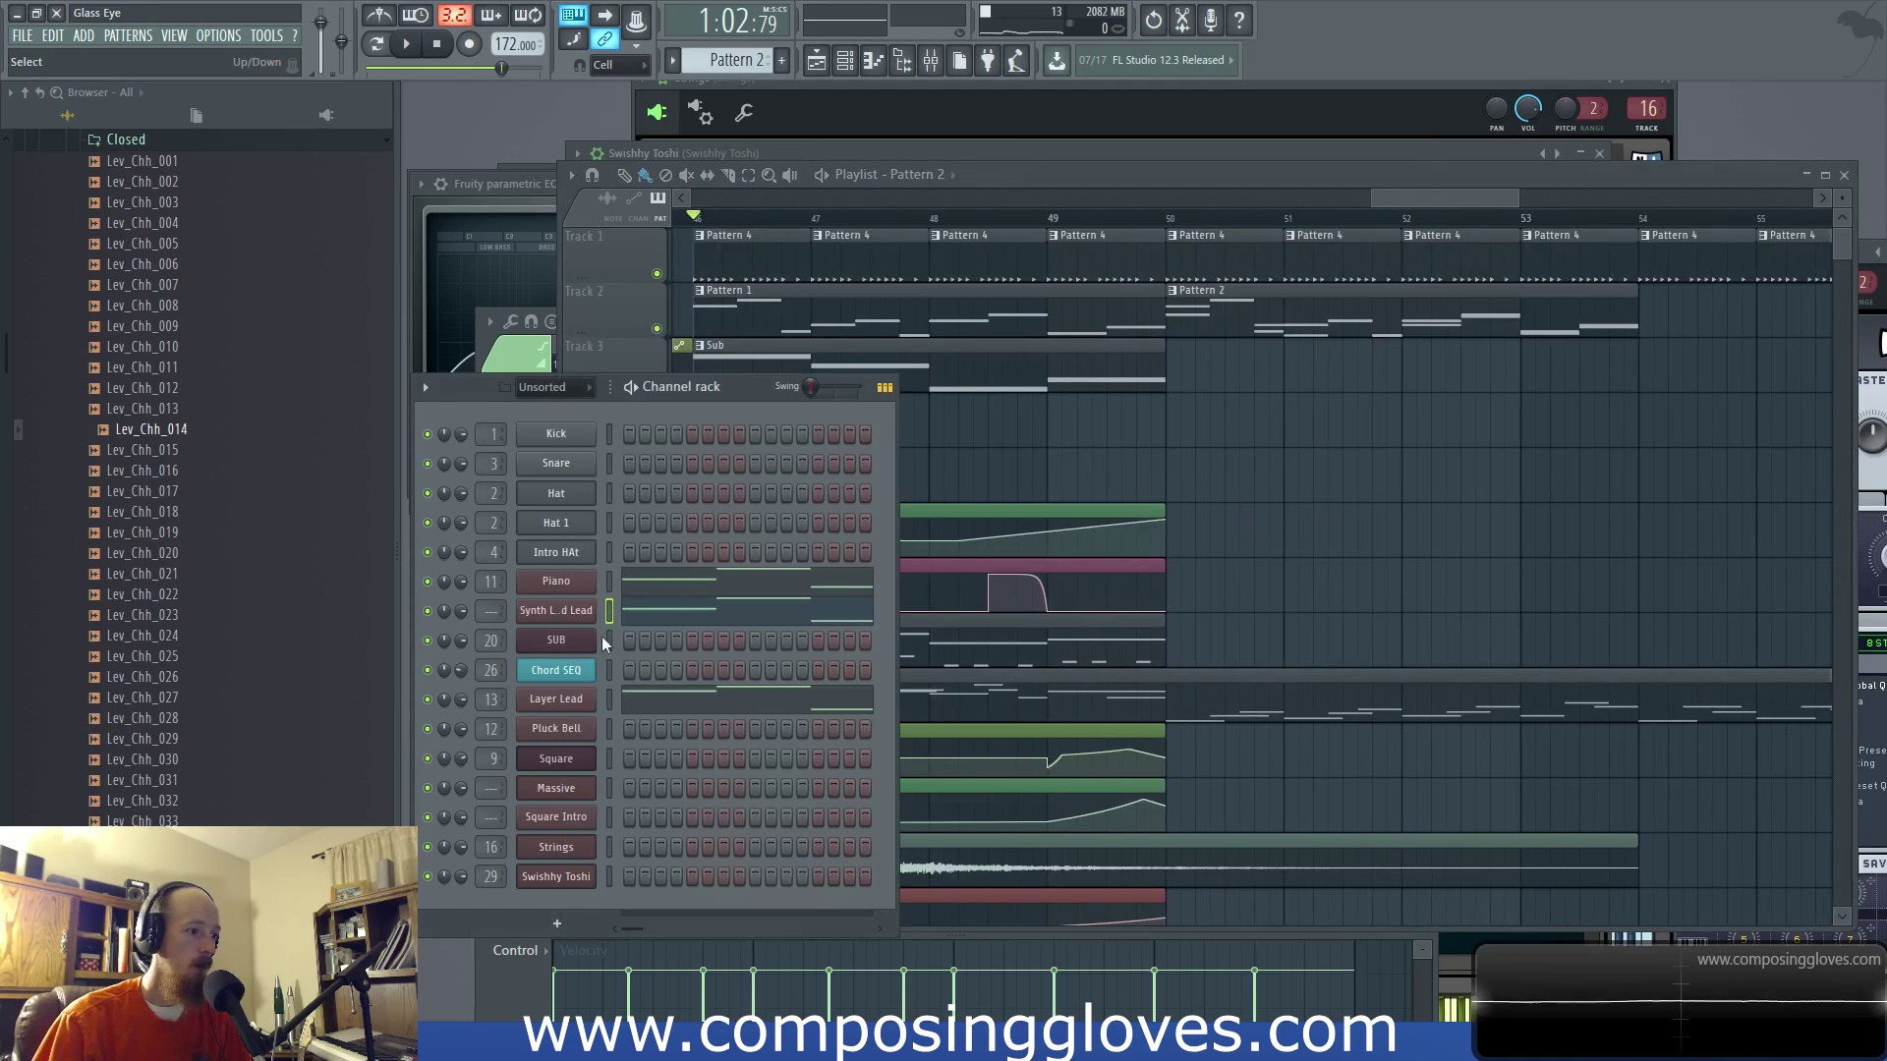
right_click(572, 585)
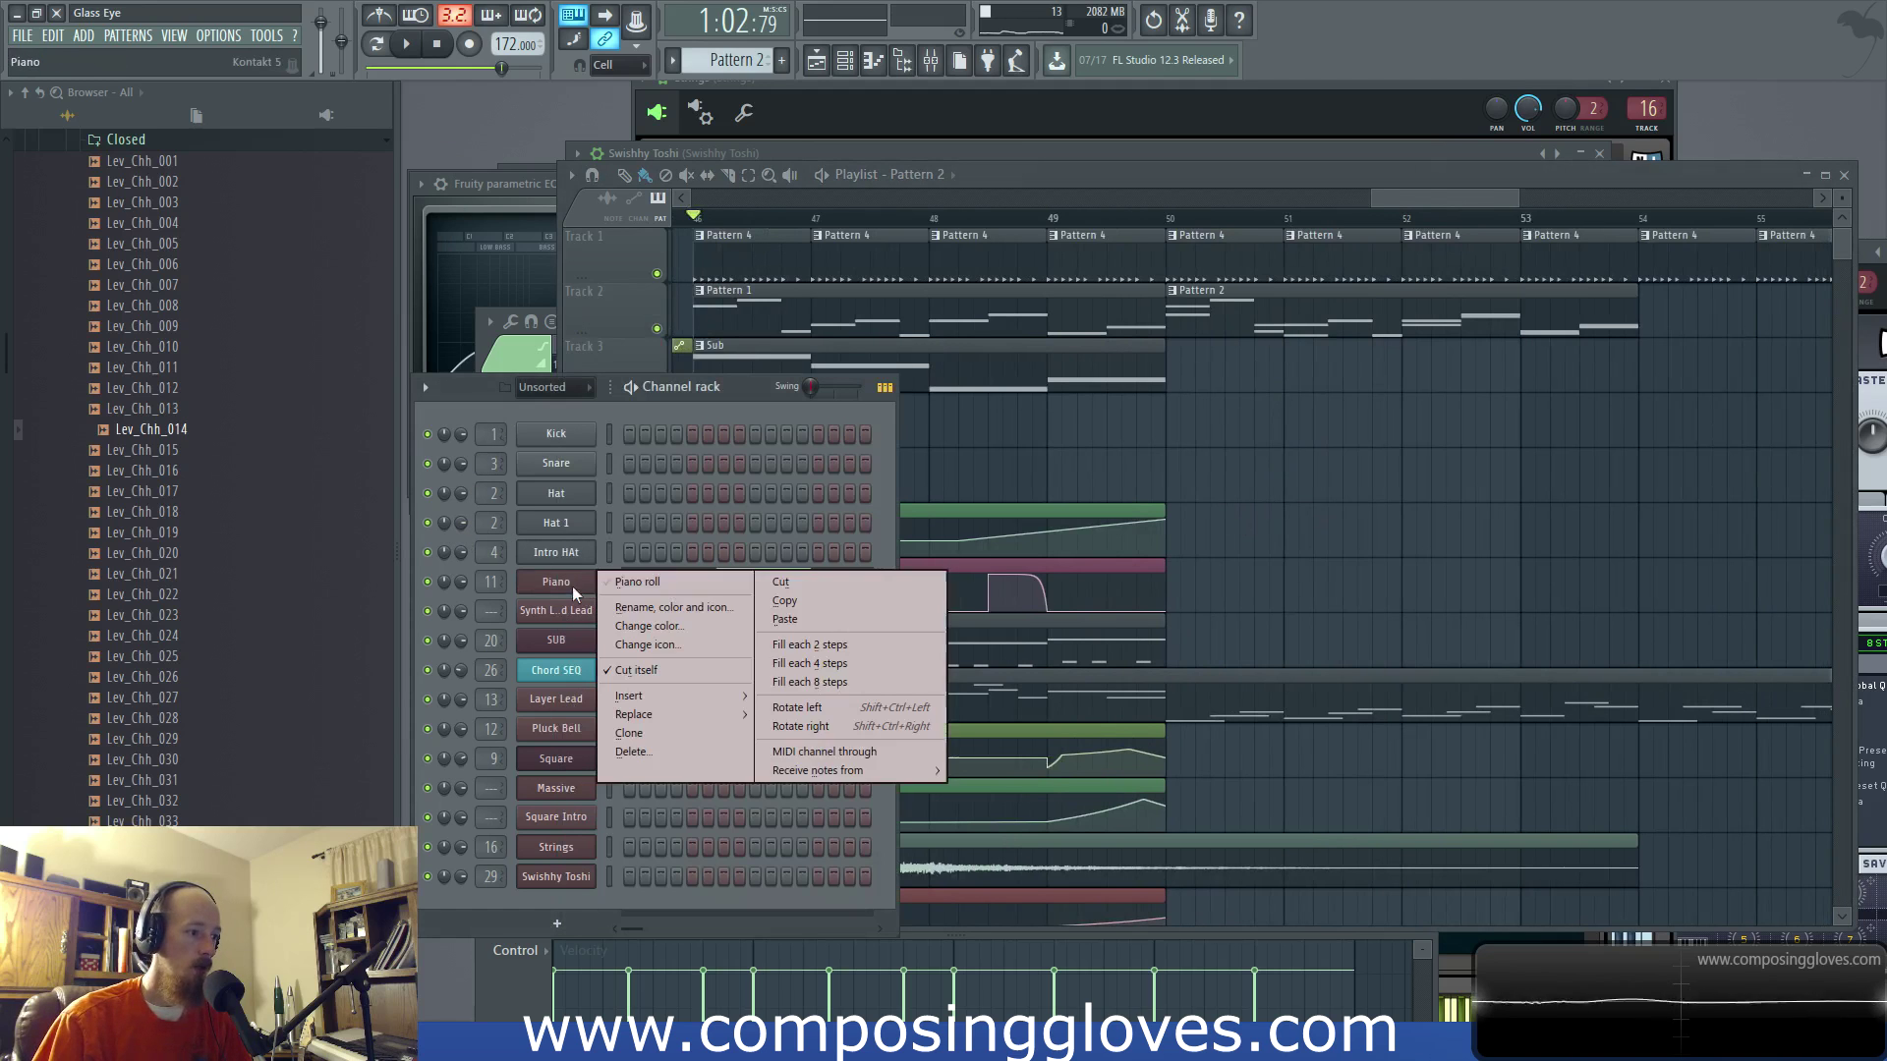
key(Escape)
right_click(574, 611)
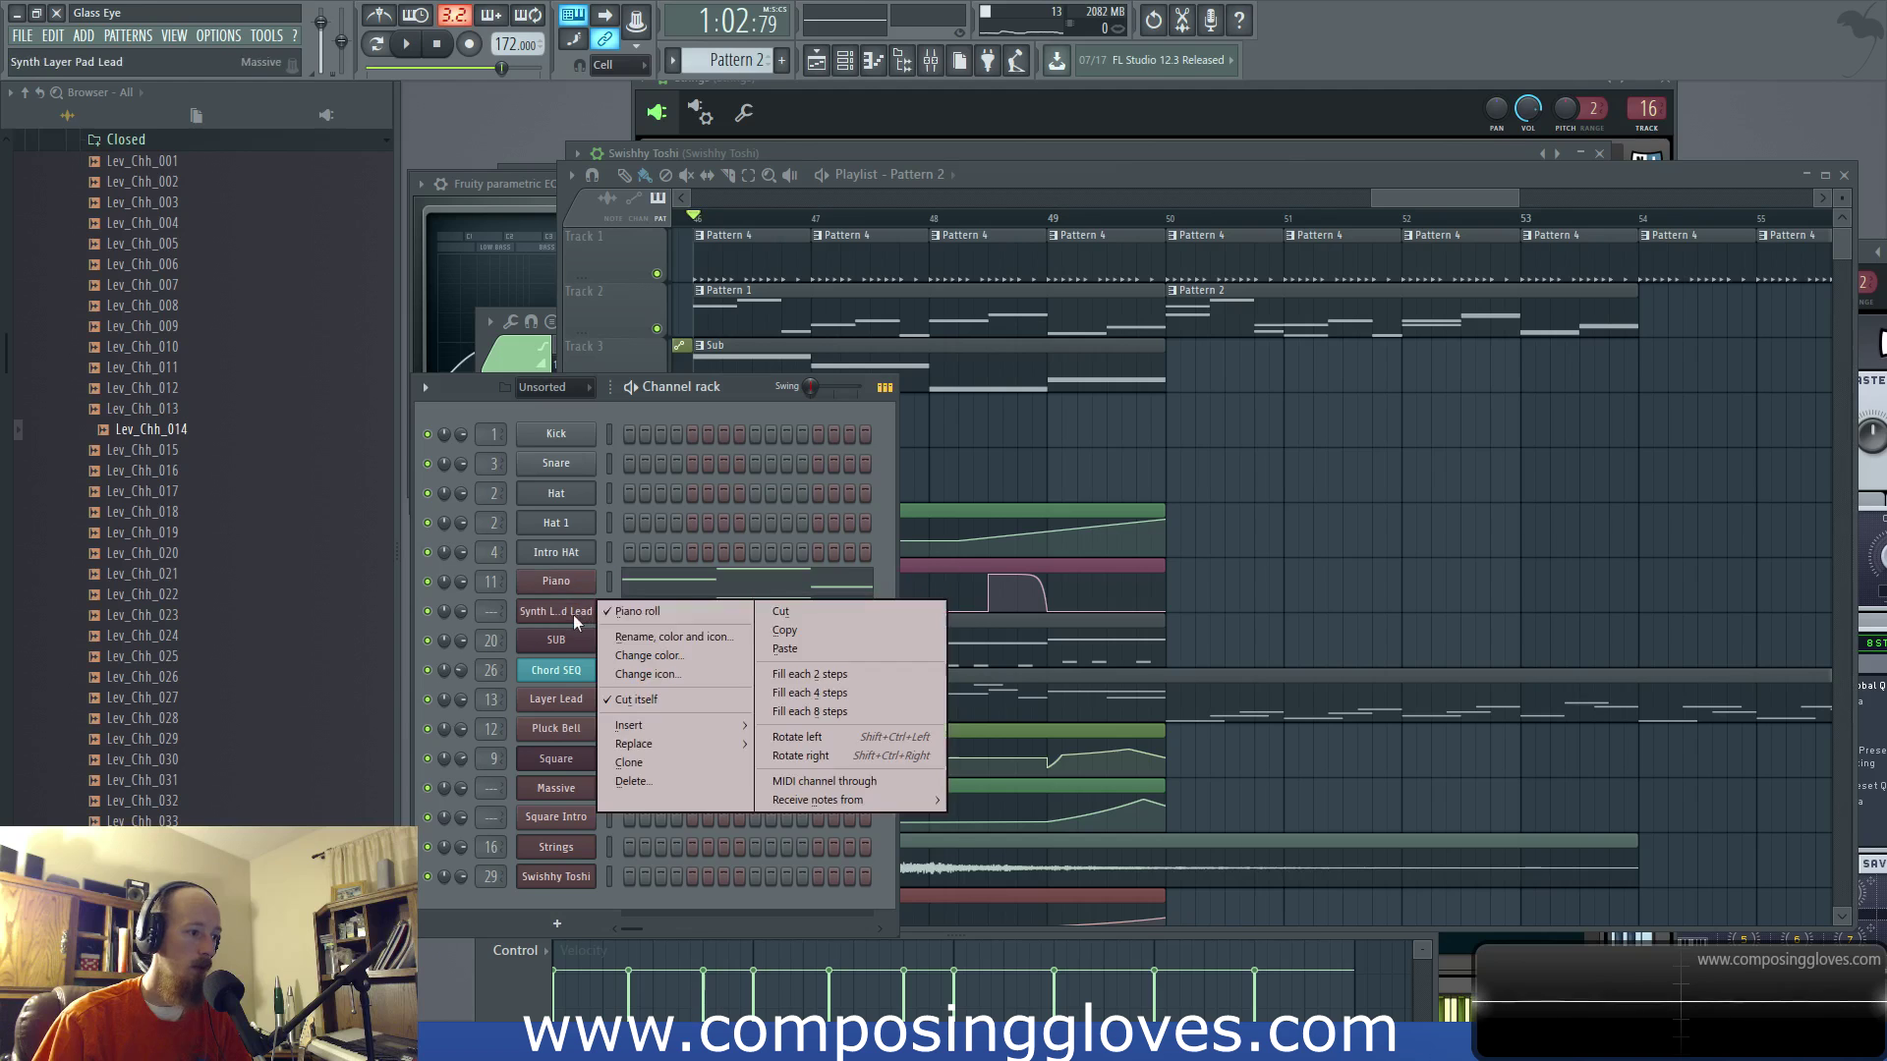
click(817, 645)
right_click(568, 698)
click(822, 741)
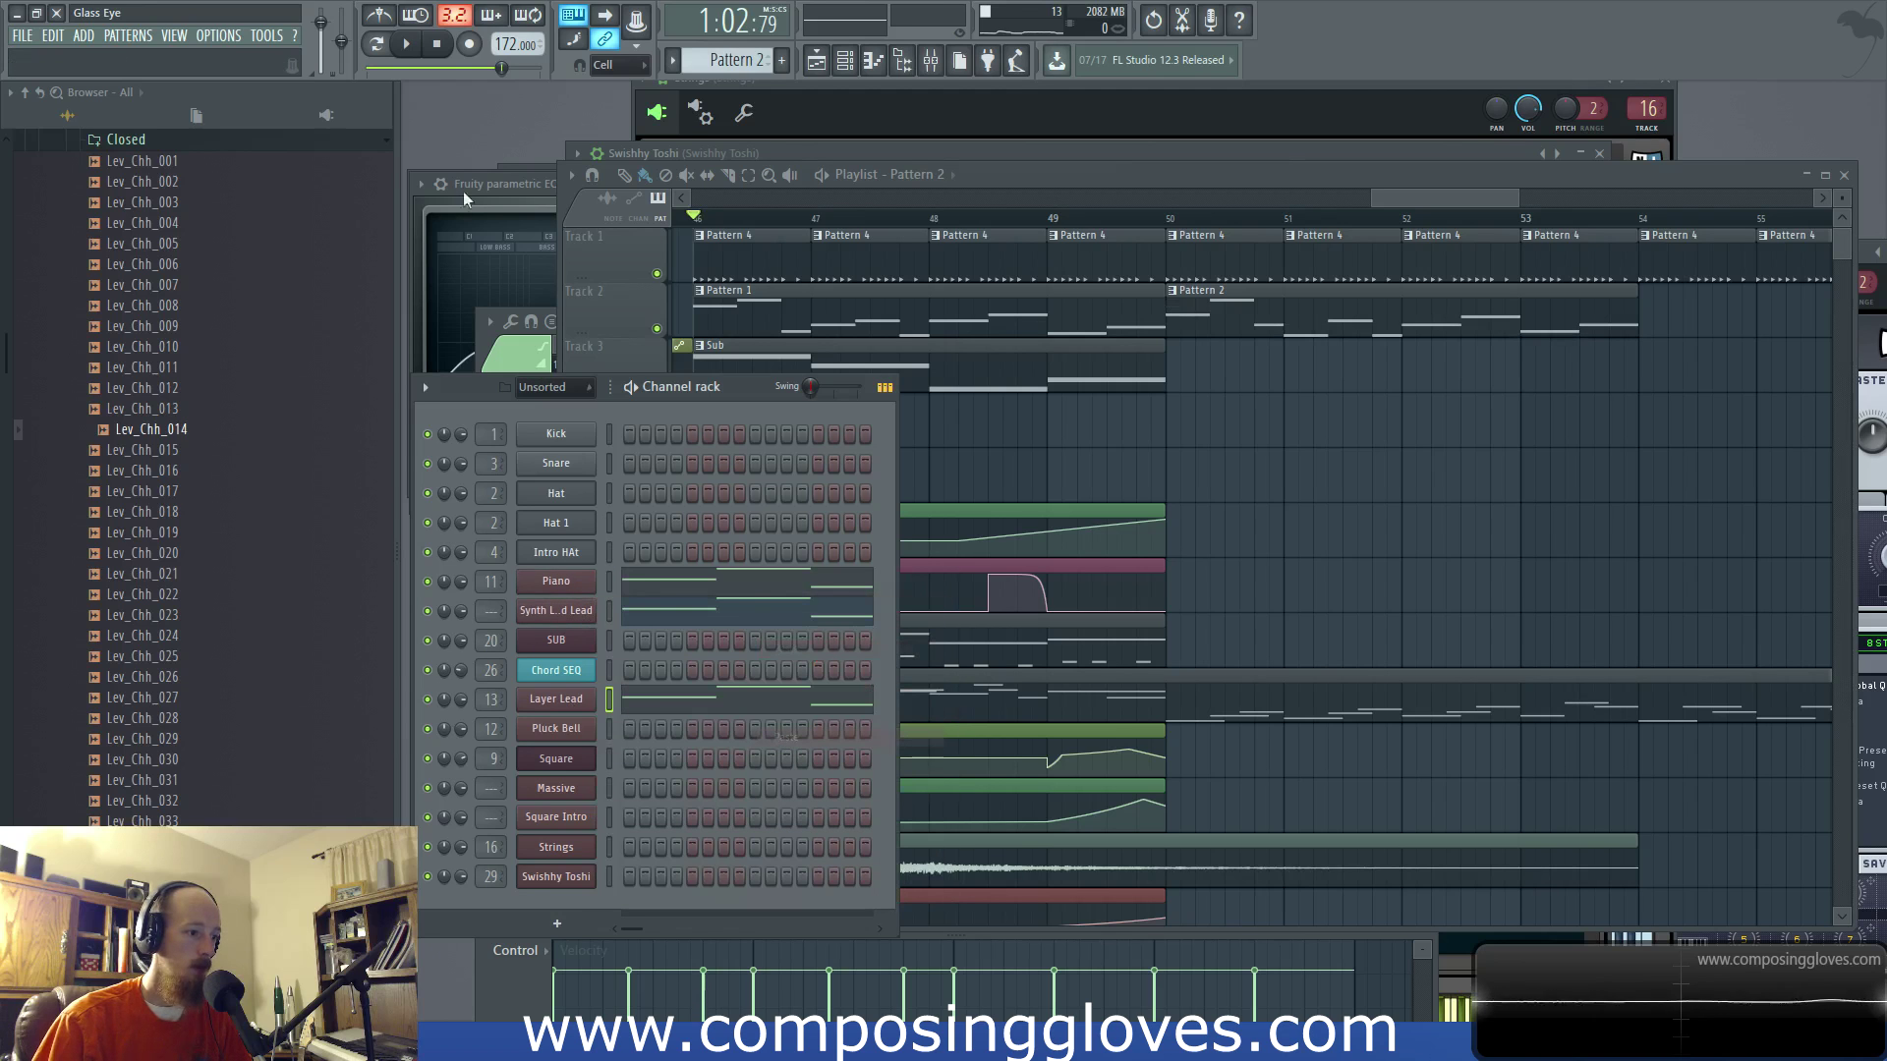
key(space)
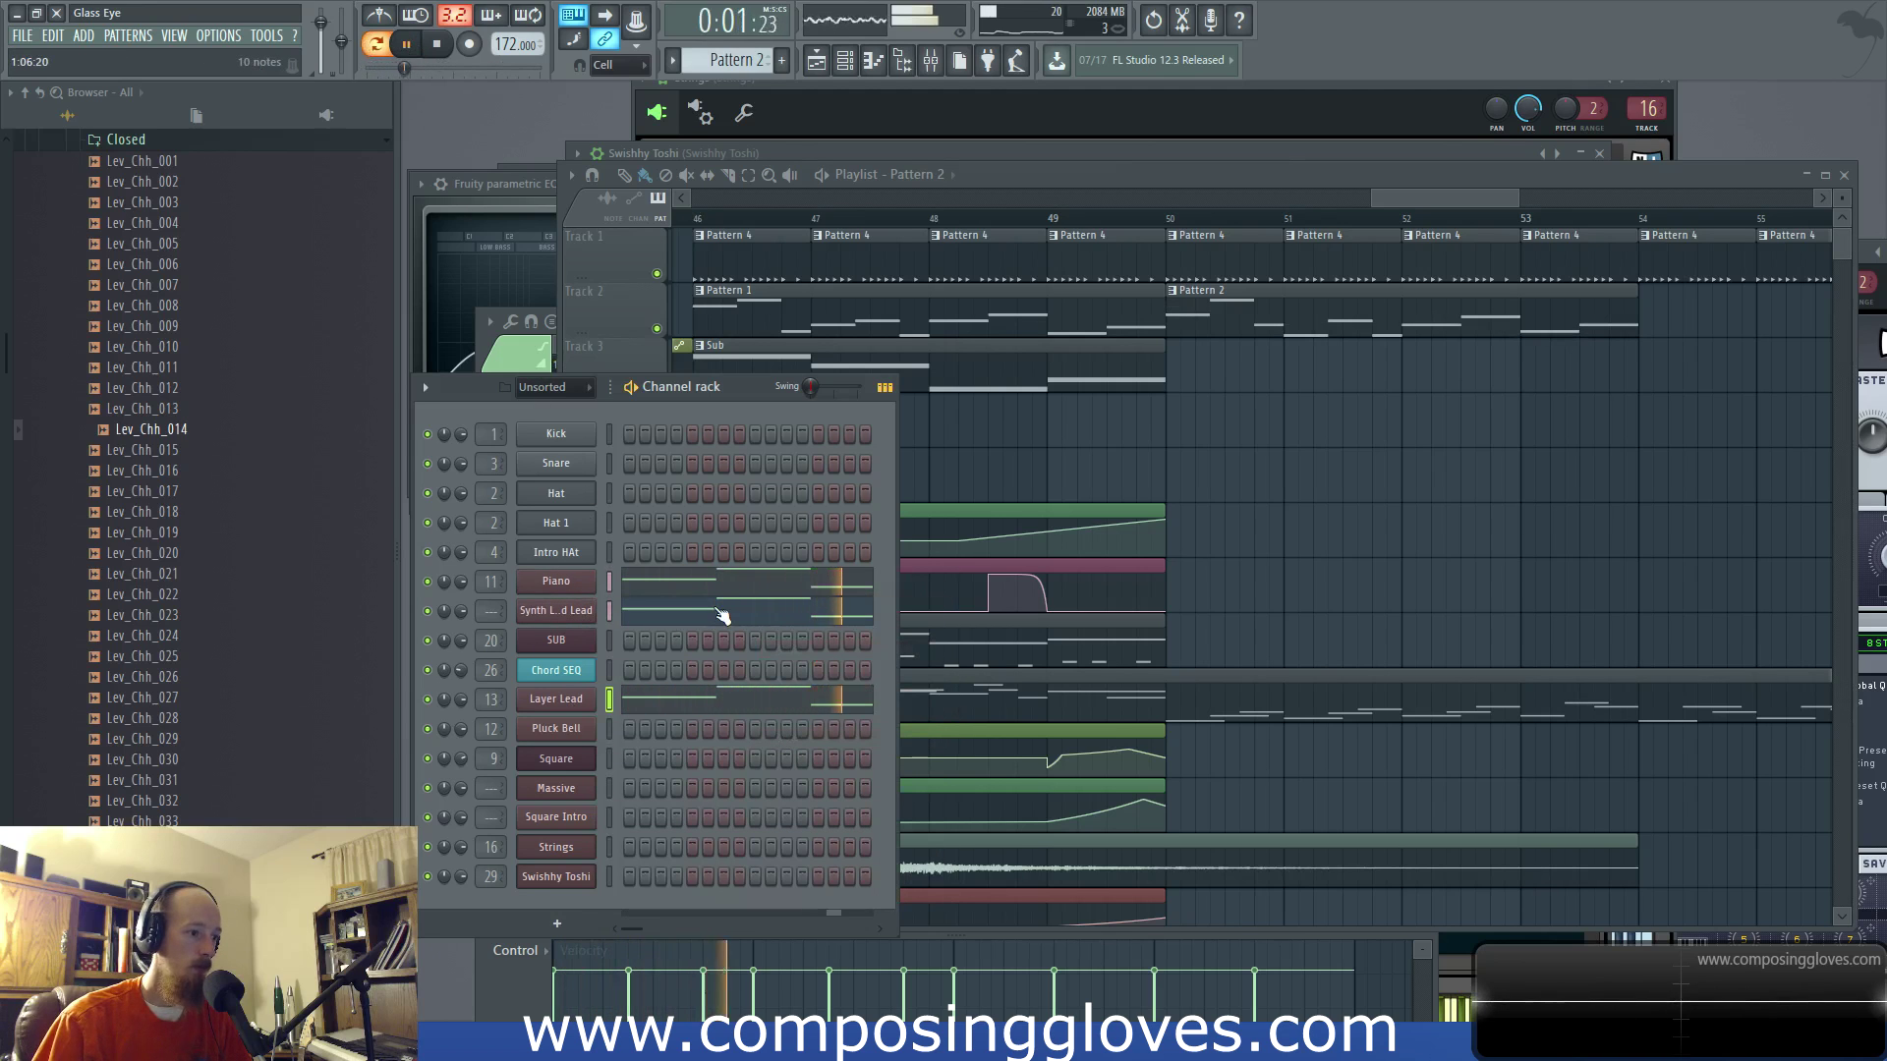
Step: Copy the Sub clip to bar 50 on Track 3 and make the copy a unique pattern
drag(1419, 196, 1404, 196)
drag(954, 367, 1330, 350)
right_click(1290, 350)
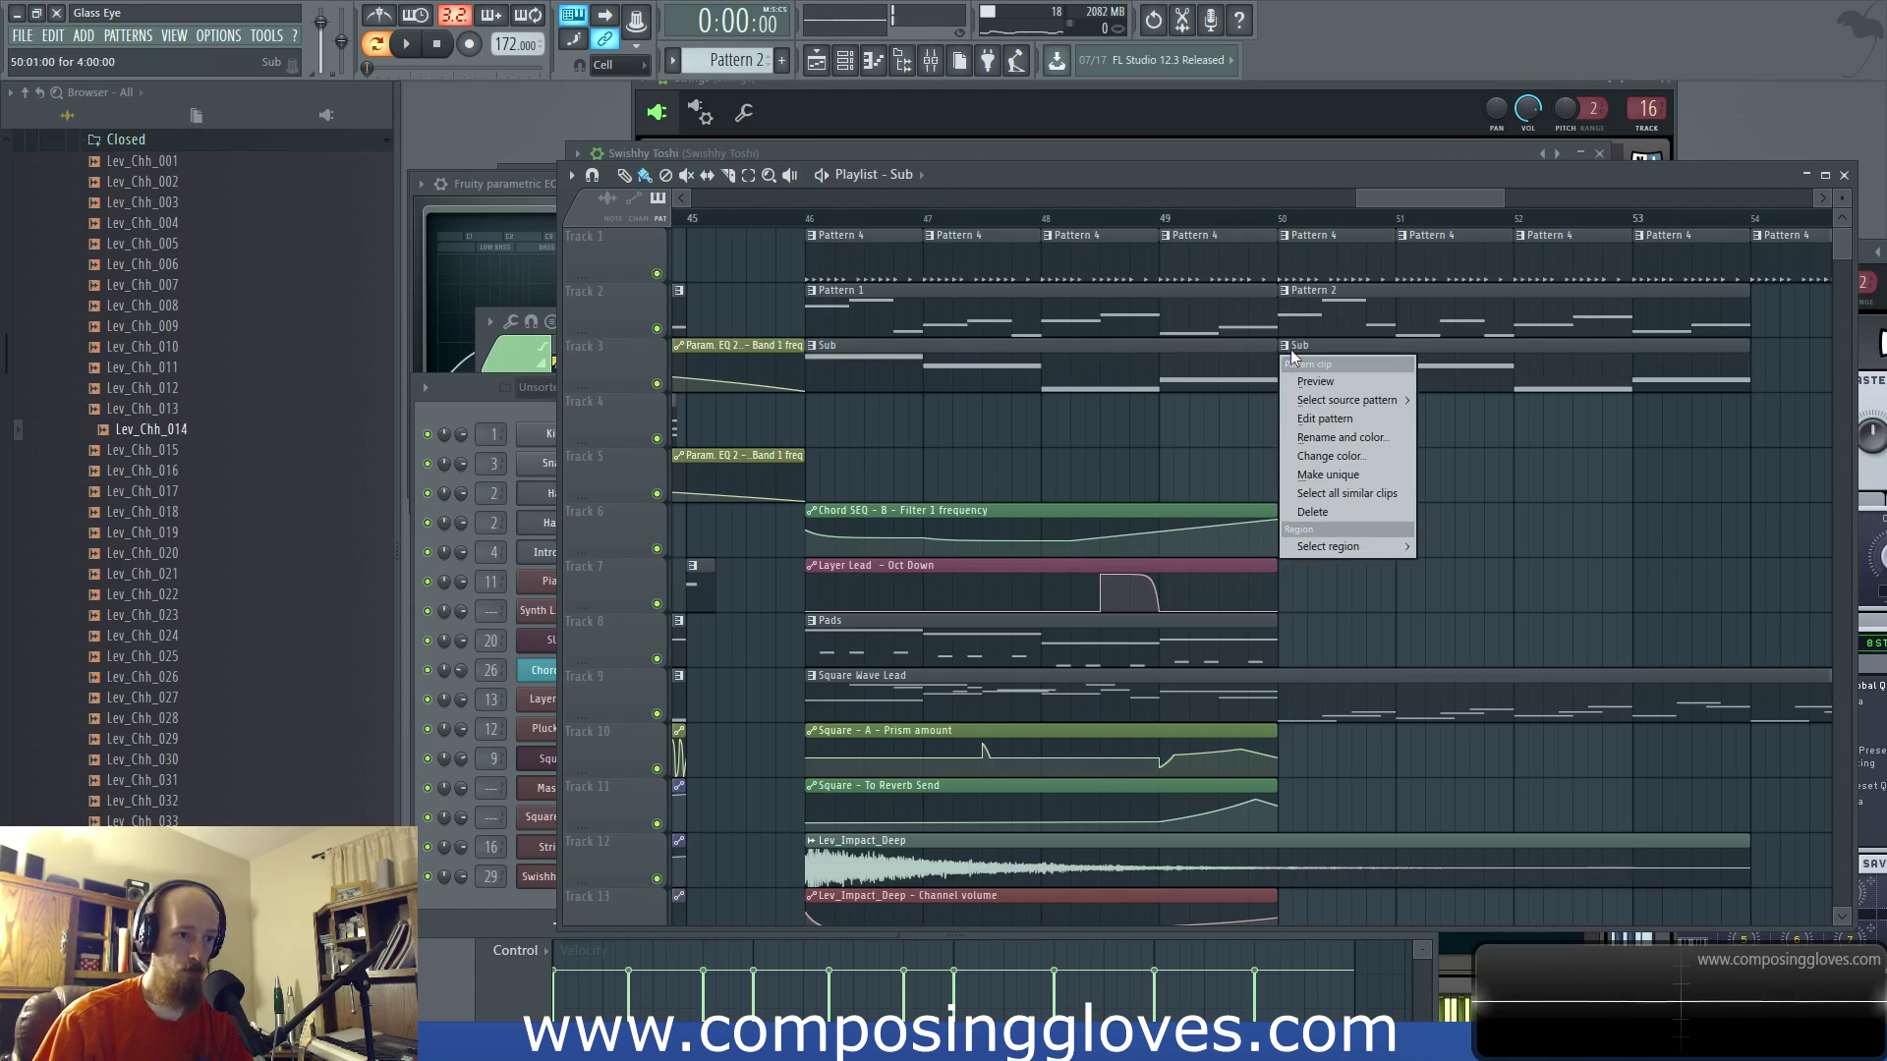
click(1328, 474)
Step: Open the copied Sub clip's notes and set bar 1 to F2 and bars 3 and 4 to A2
double_click(1406, 363)
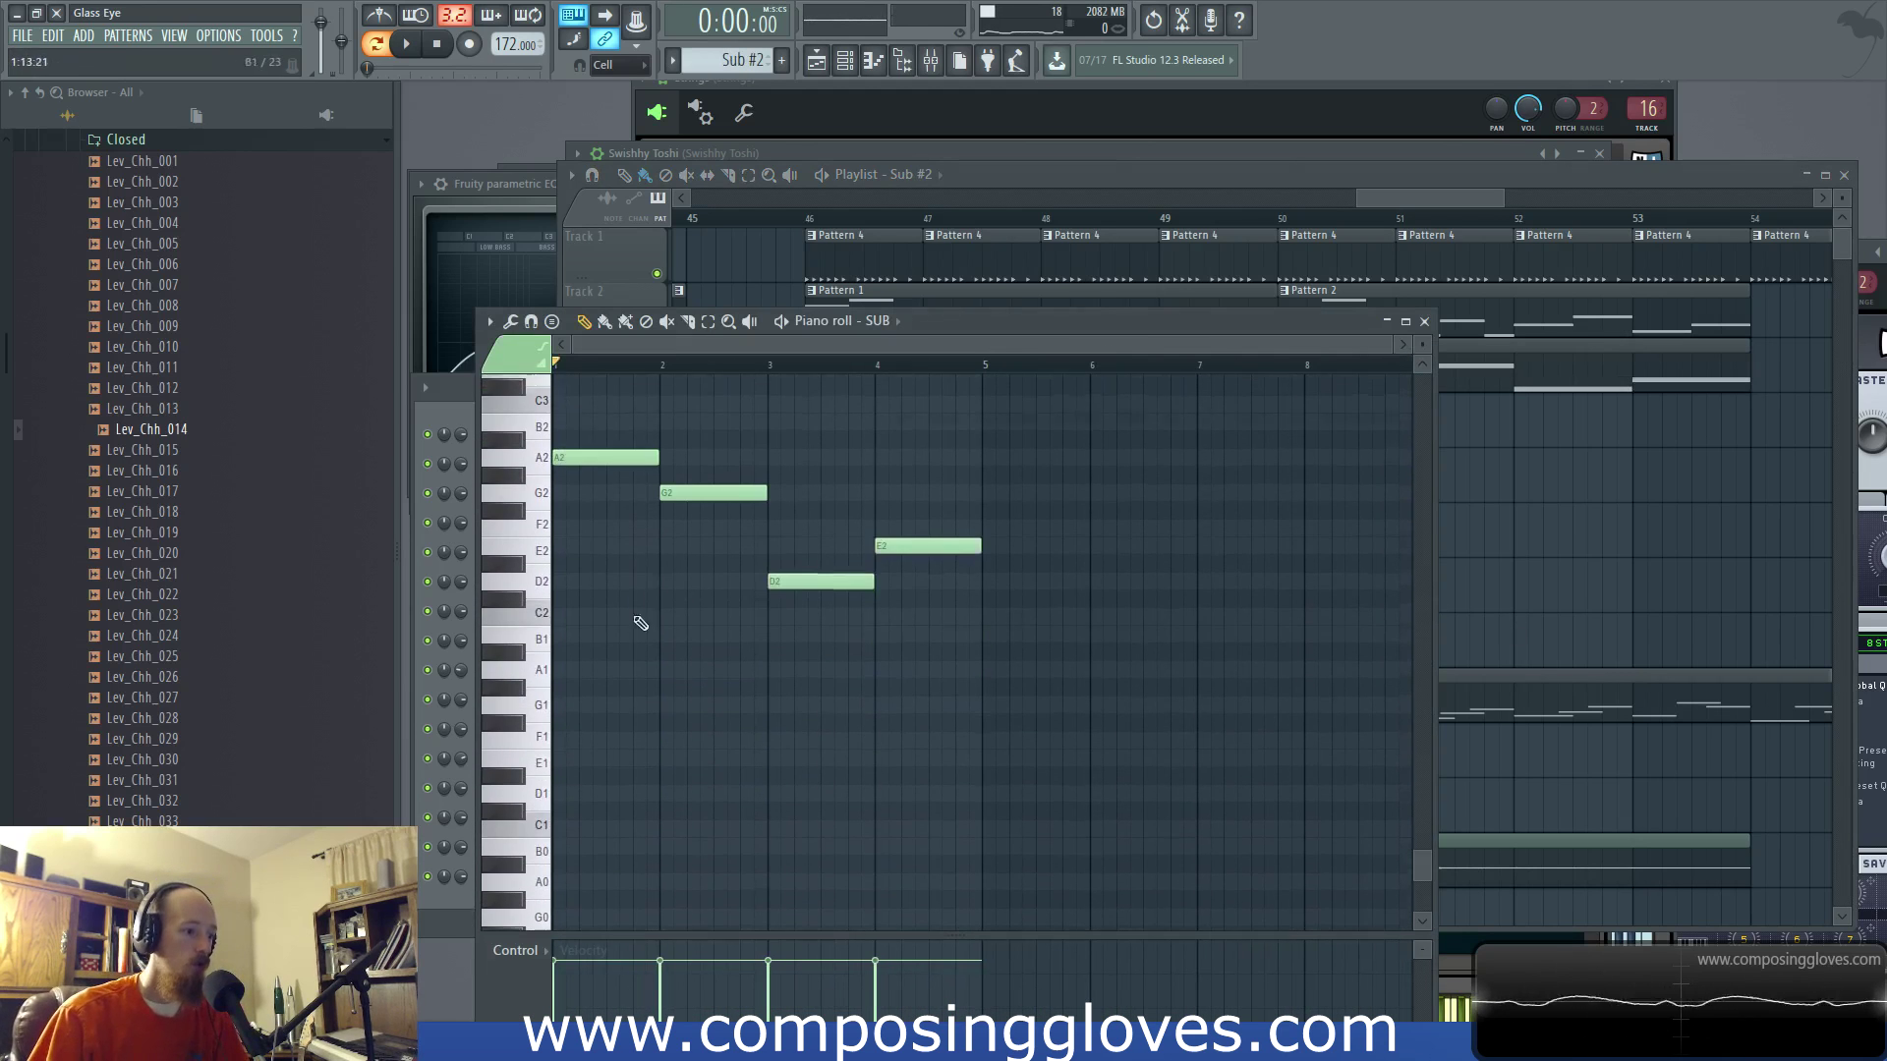
drag(608, 439, 608, 512)
drag(789, 562, 787, 439)
drag(880, 529, 894, 452)
Step: Add a G2 slide note halfway through bar 4, shorten it to end within the bar, and play the Sub pattern
double_click(943, 478)
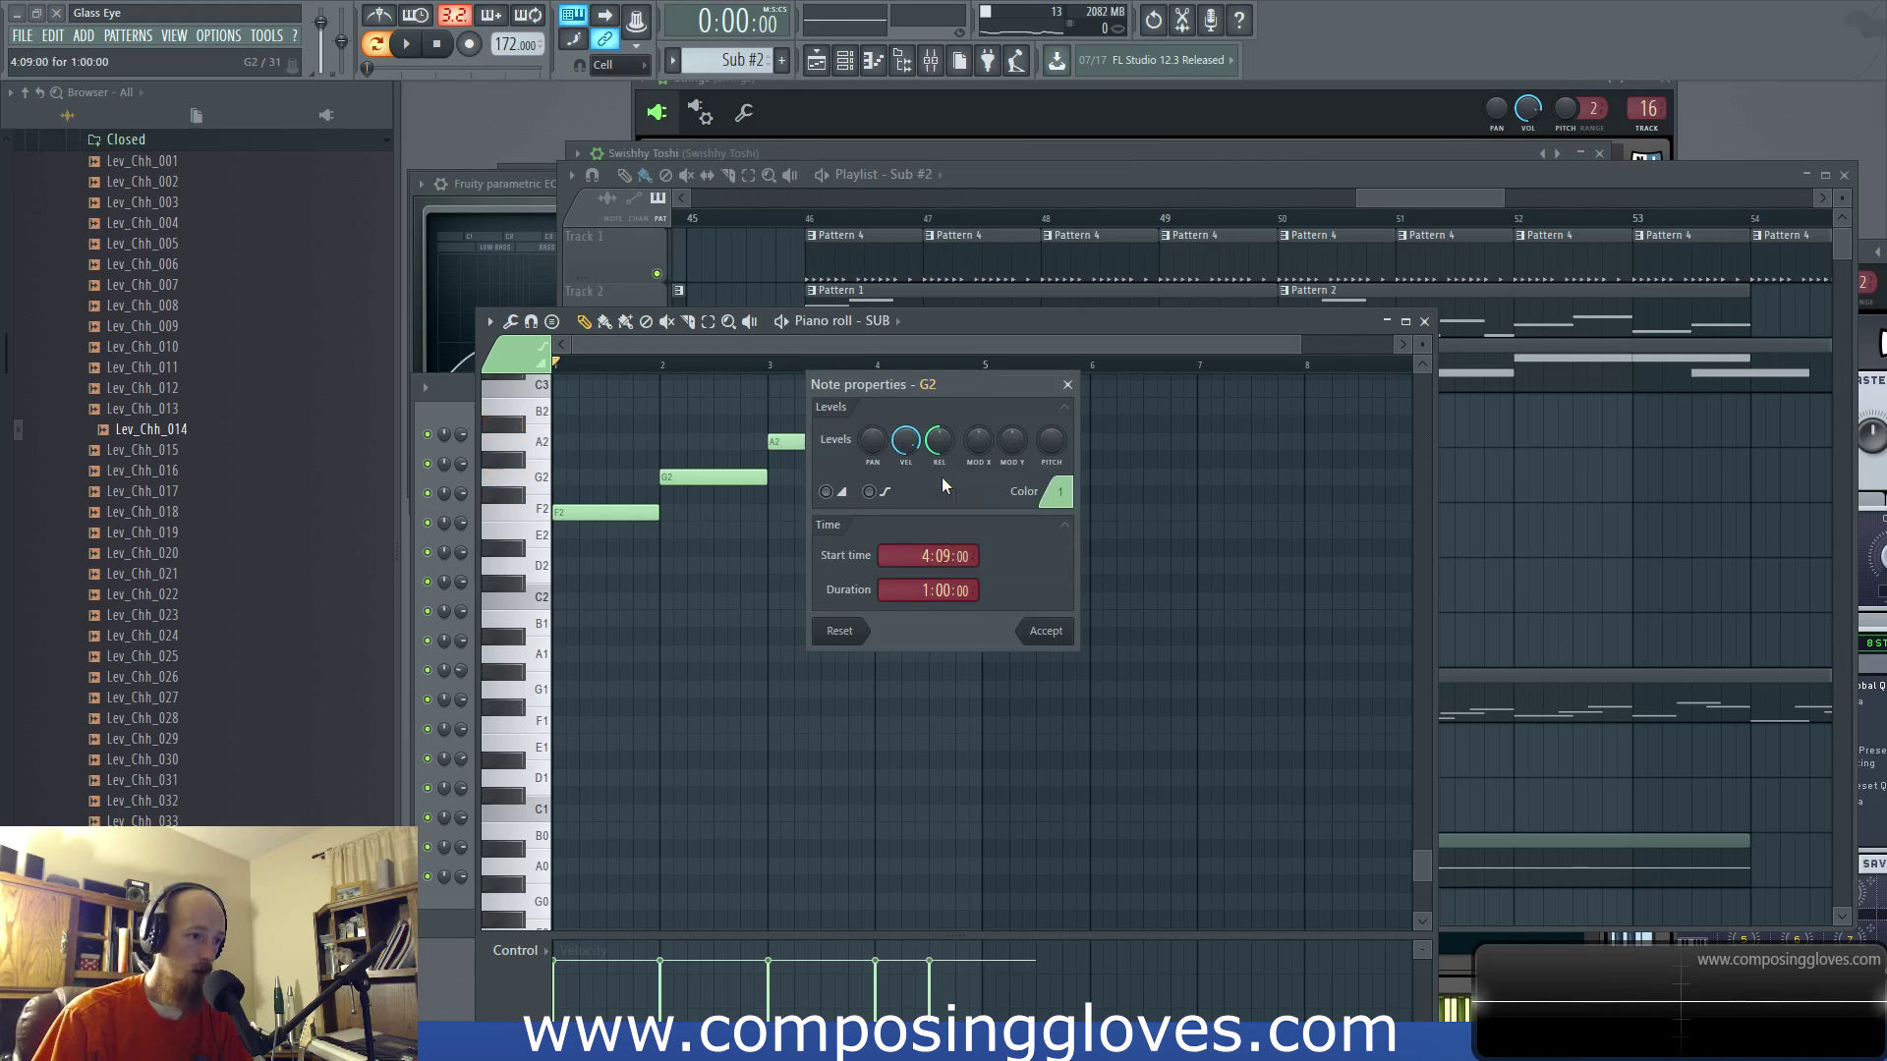
click(1071, 387)
click(960, 460)
right_click(959, 461)
right_click(944, 478)
click(933, 482)
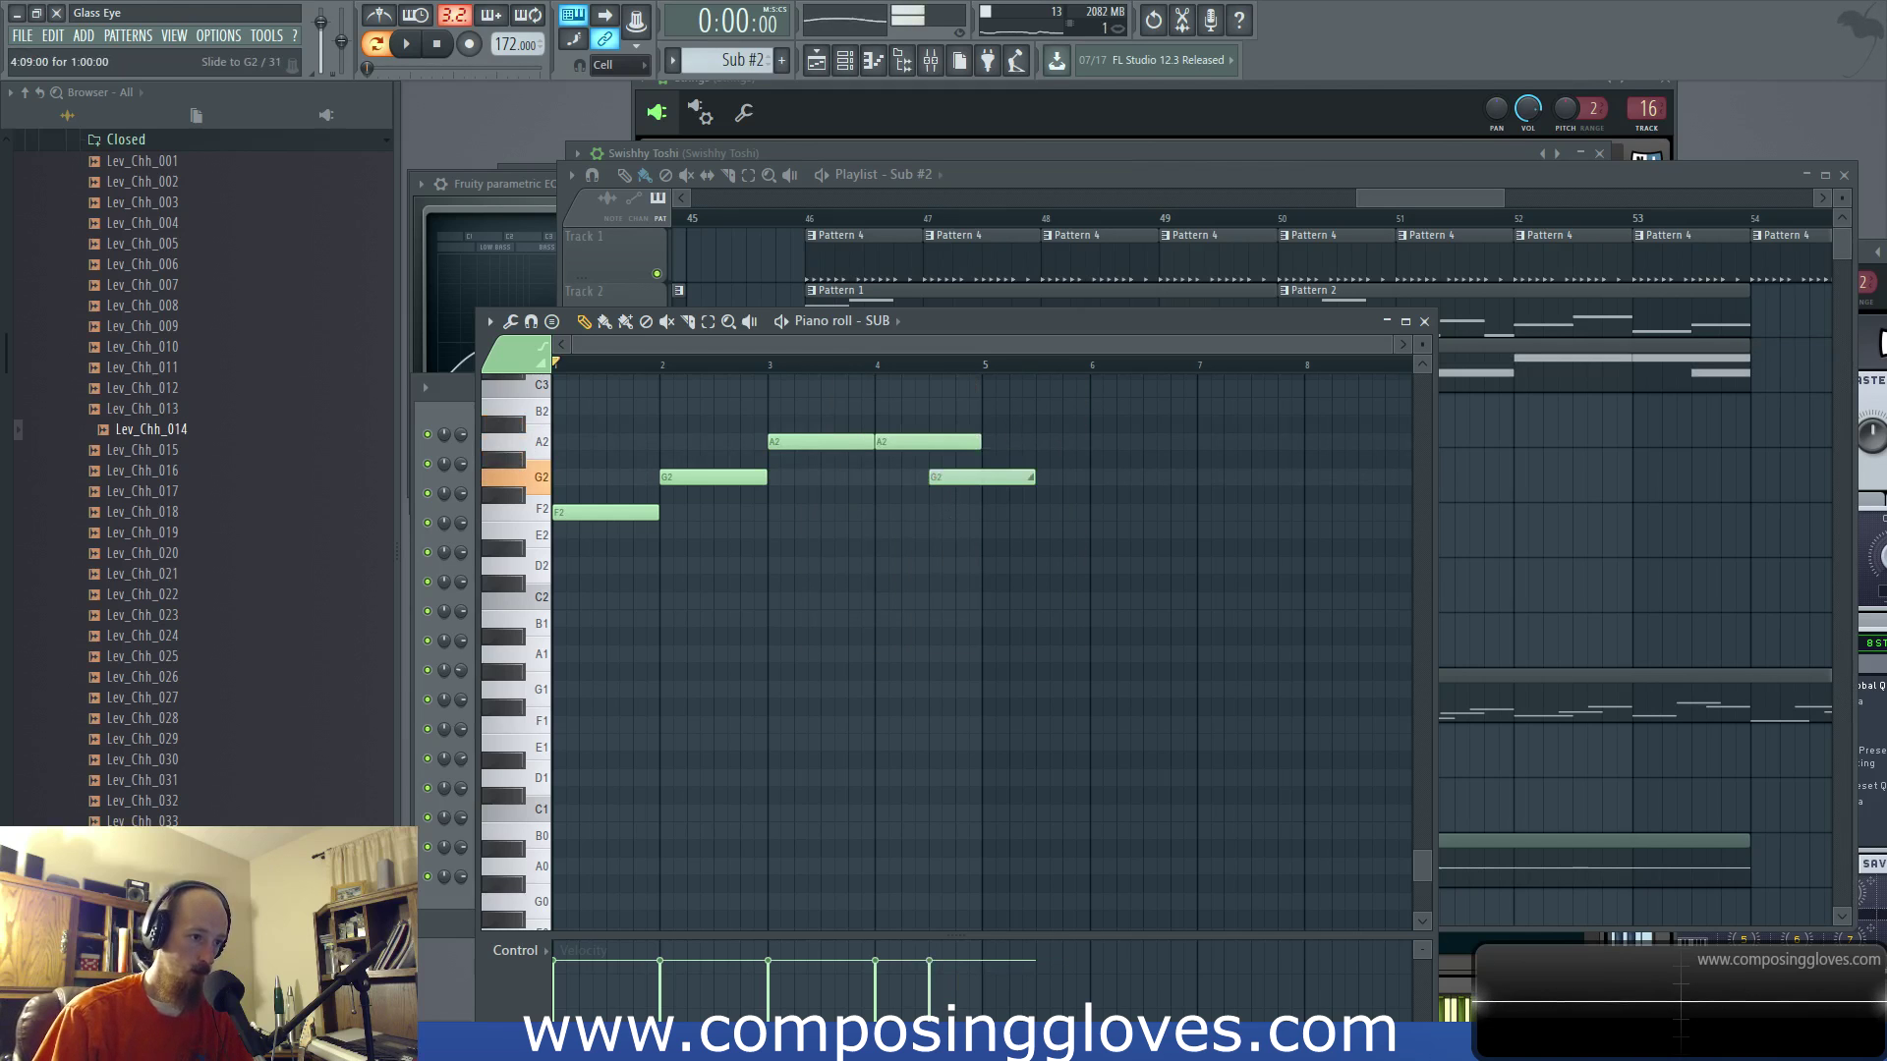
key(space)
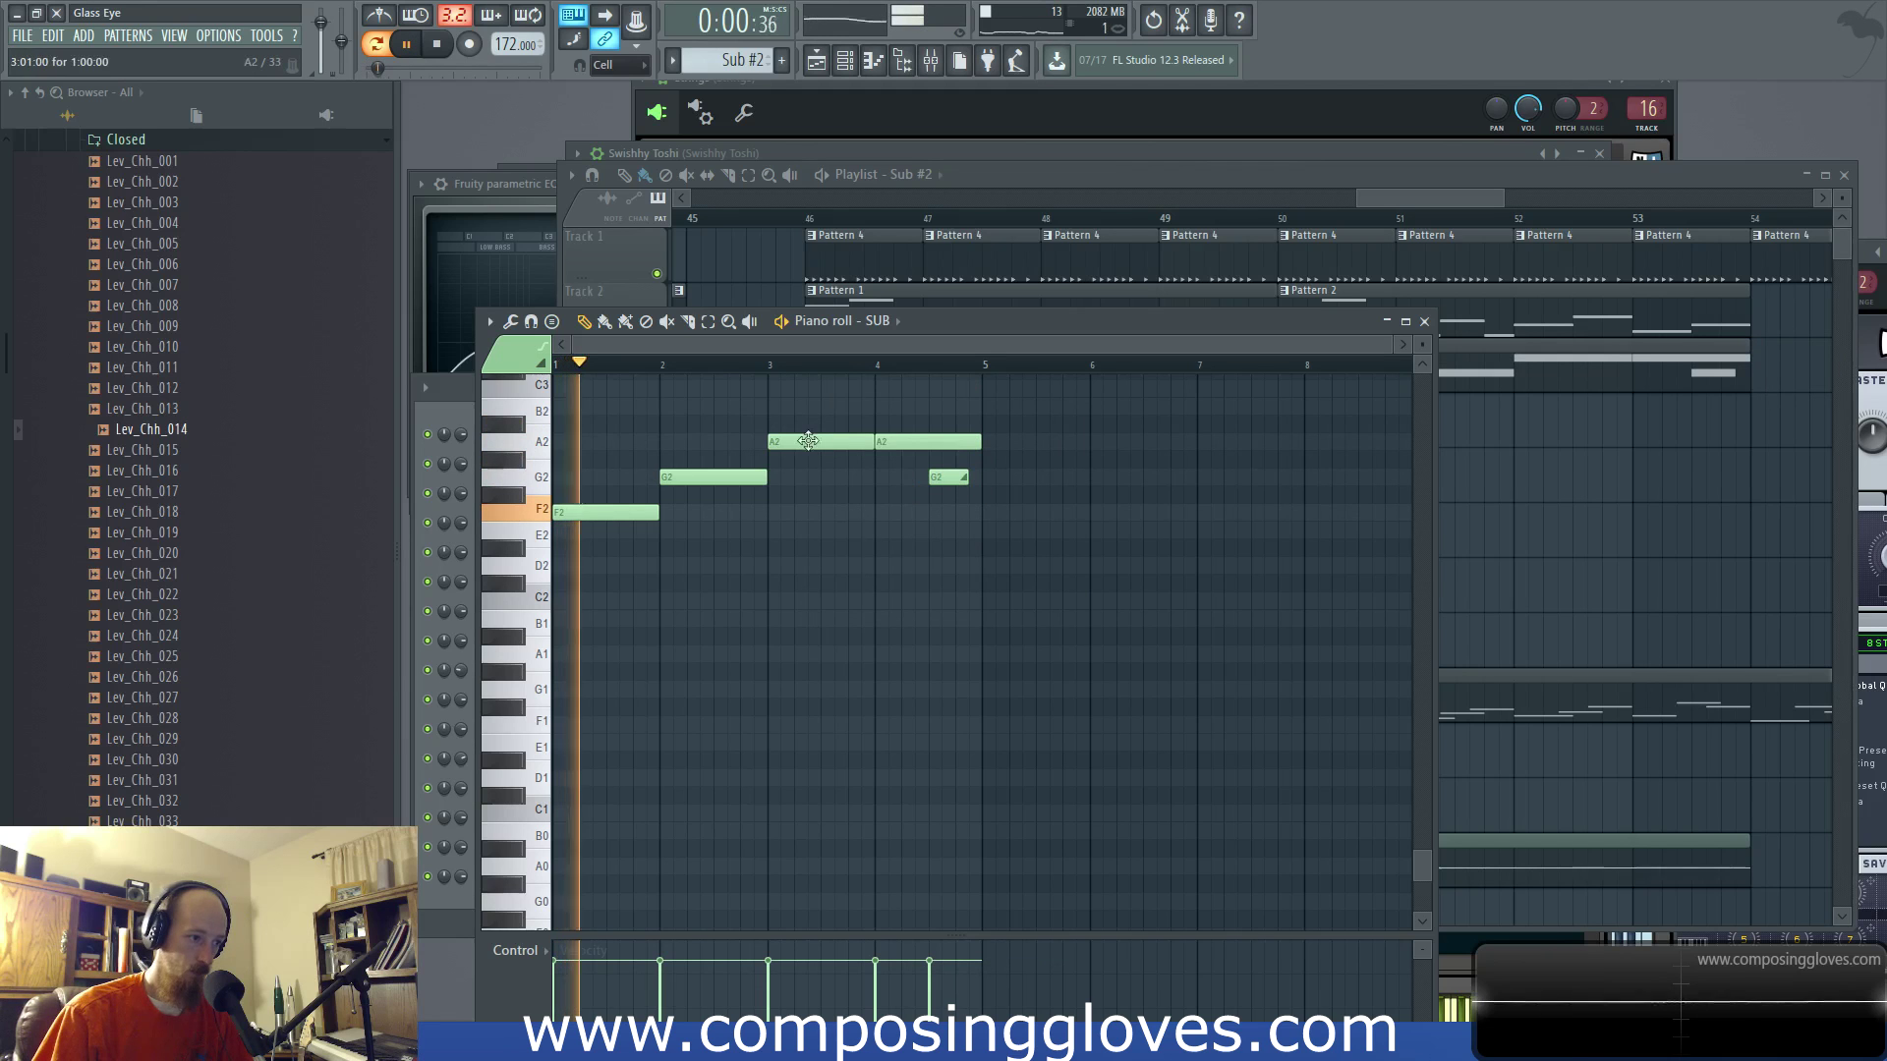
Step: Play the end of the Sub pattern, and copy the Pattern 2 and Sub #2 clips to bar 54 in the playlist
click(870, 366)
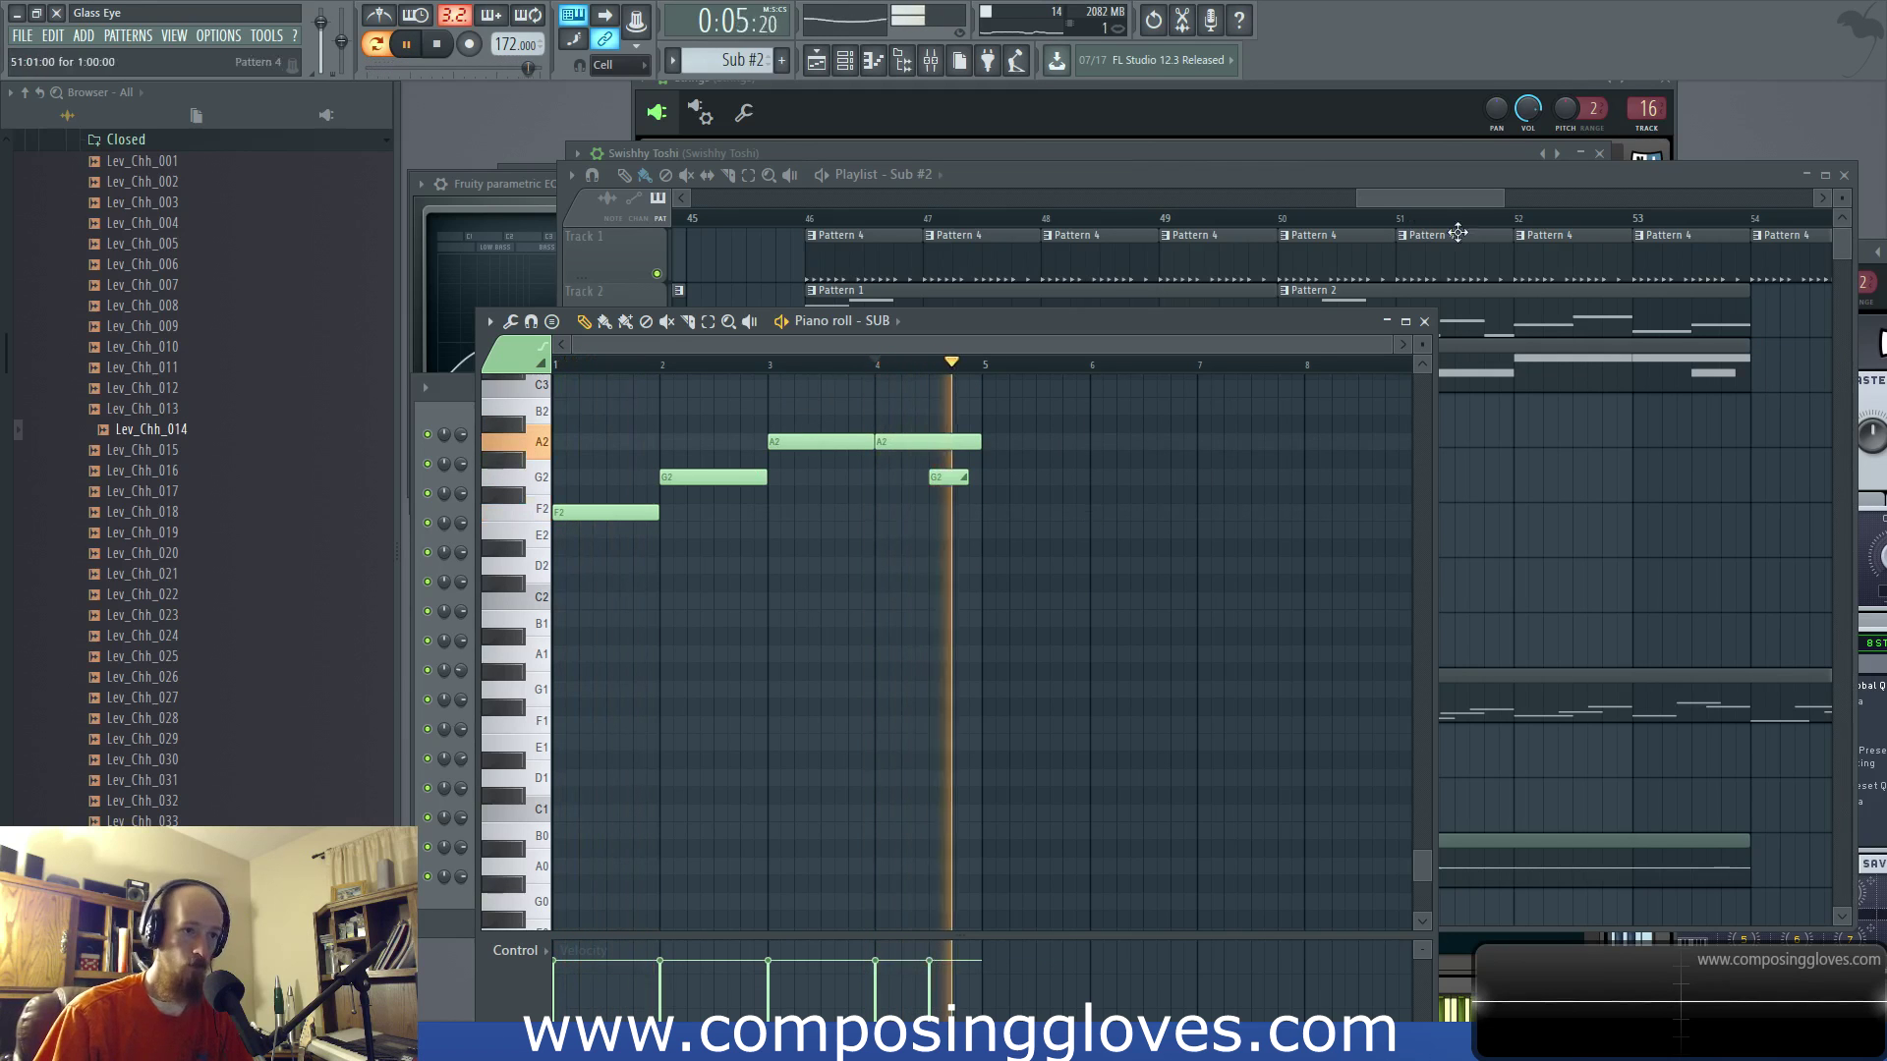
key(space)
click(1437, 199)
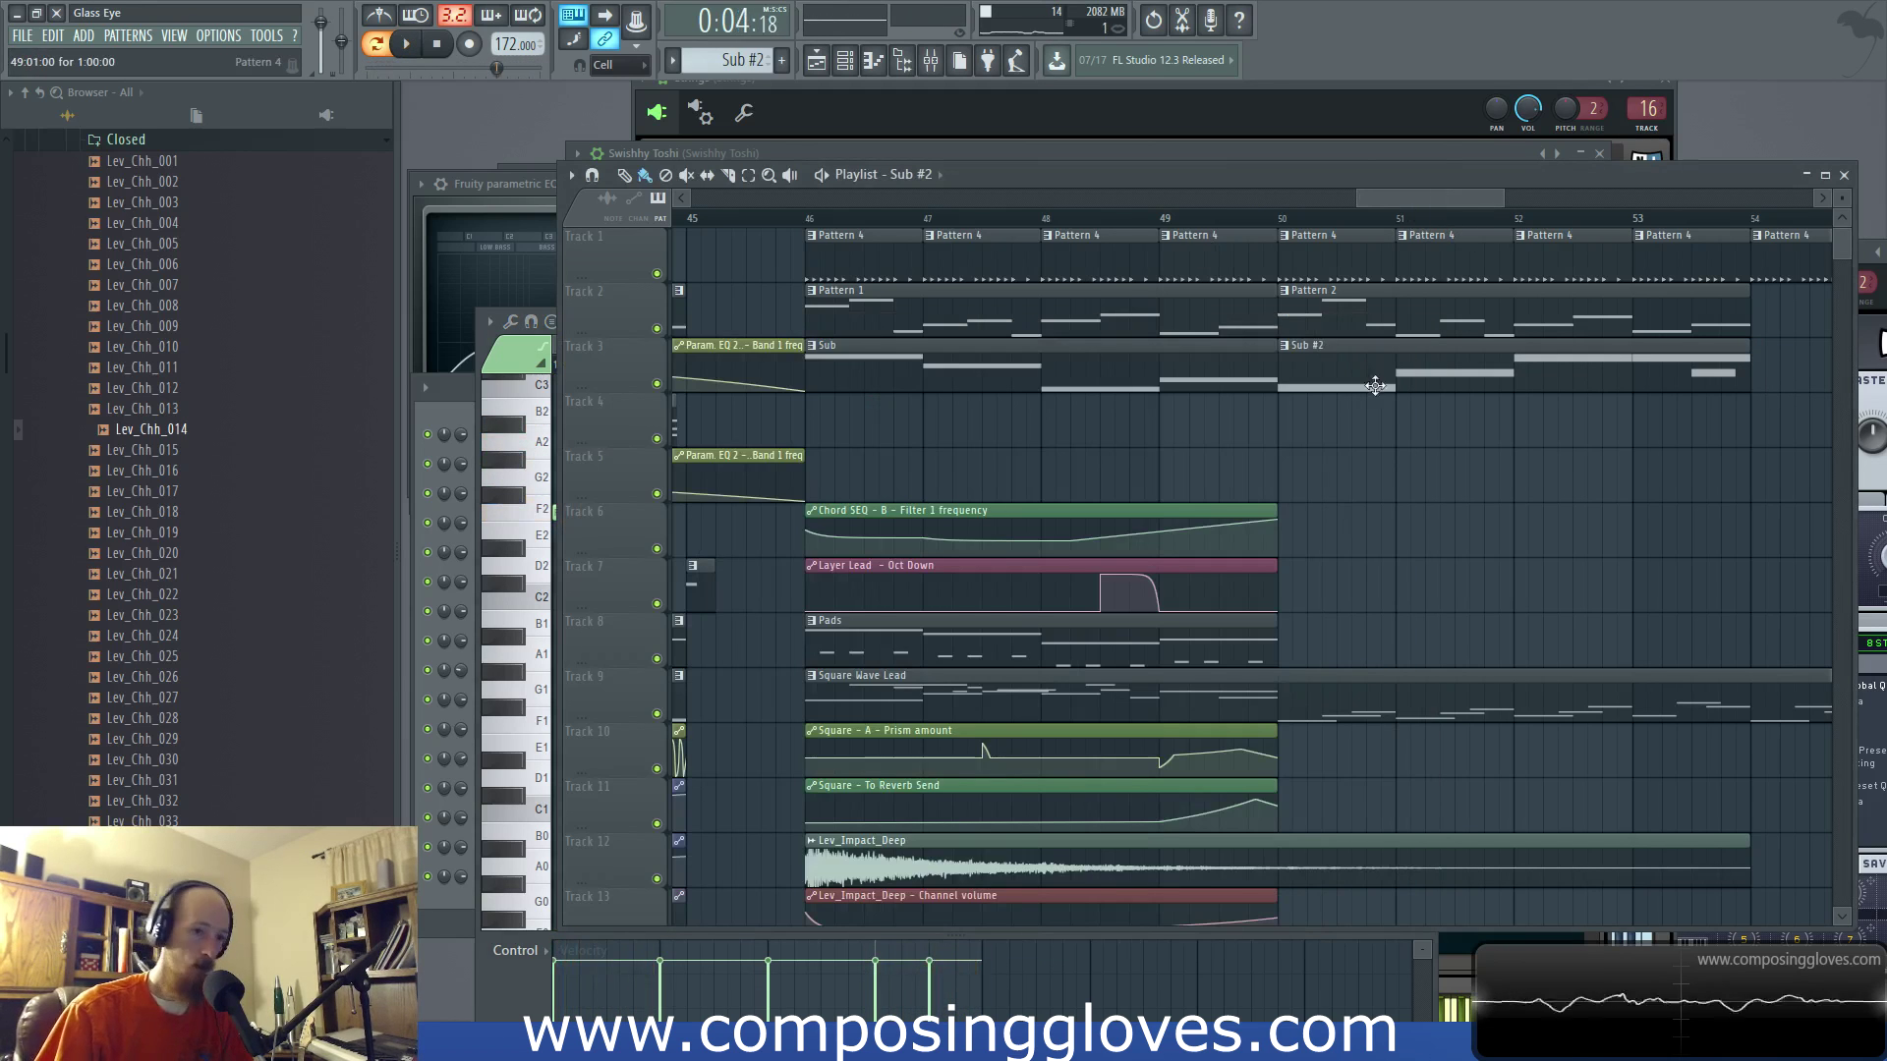
scroll(1367, 344, down, 3)
drag(1419, 324, 1621, 325)
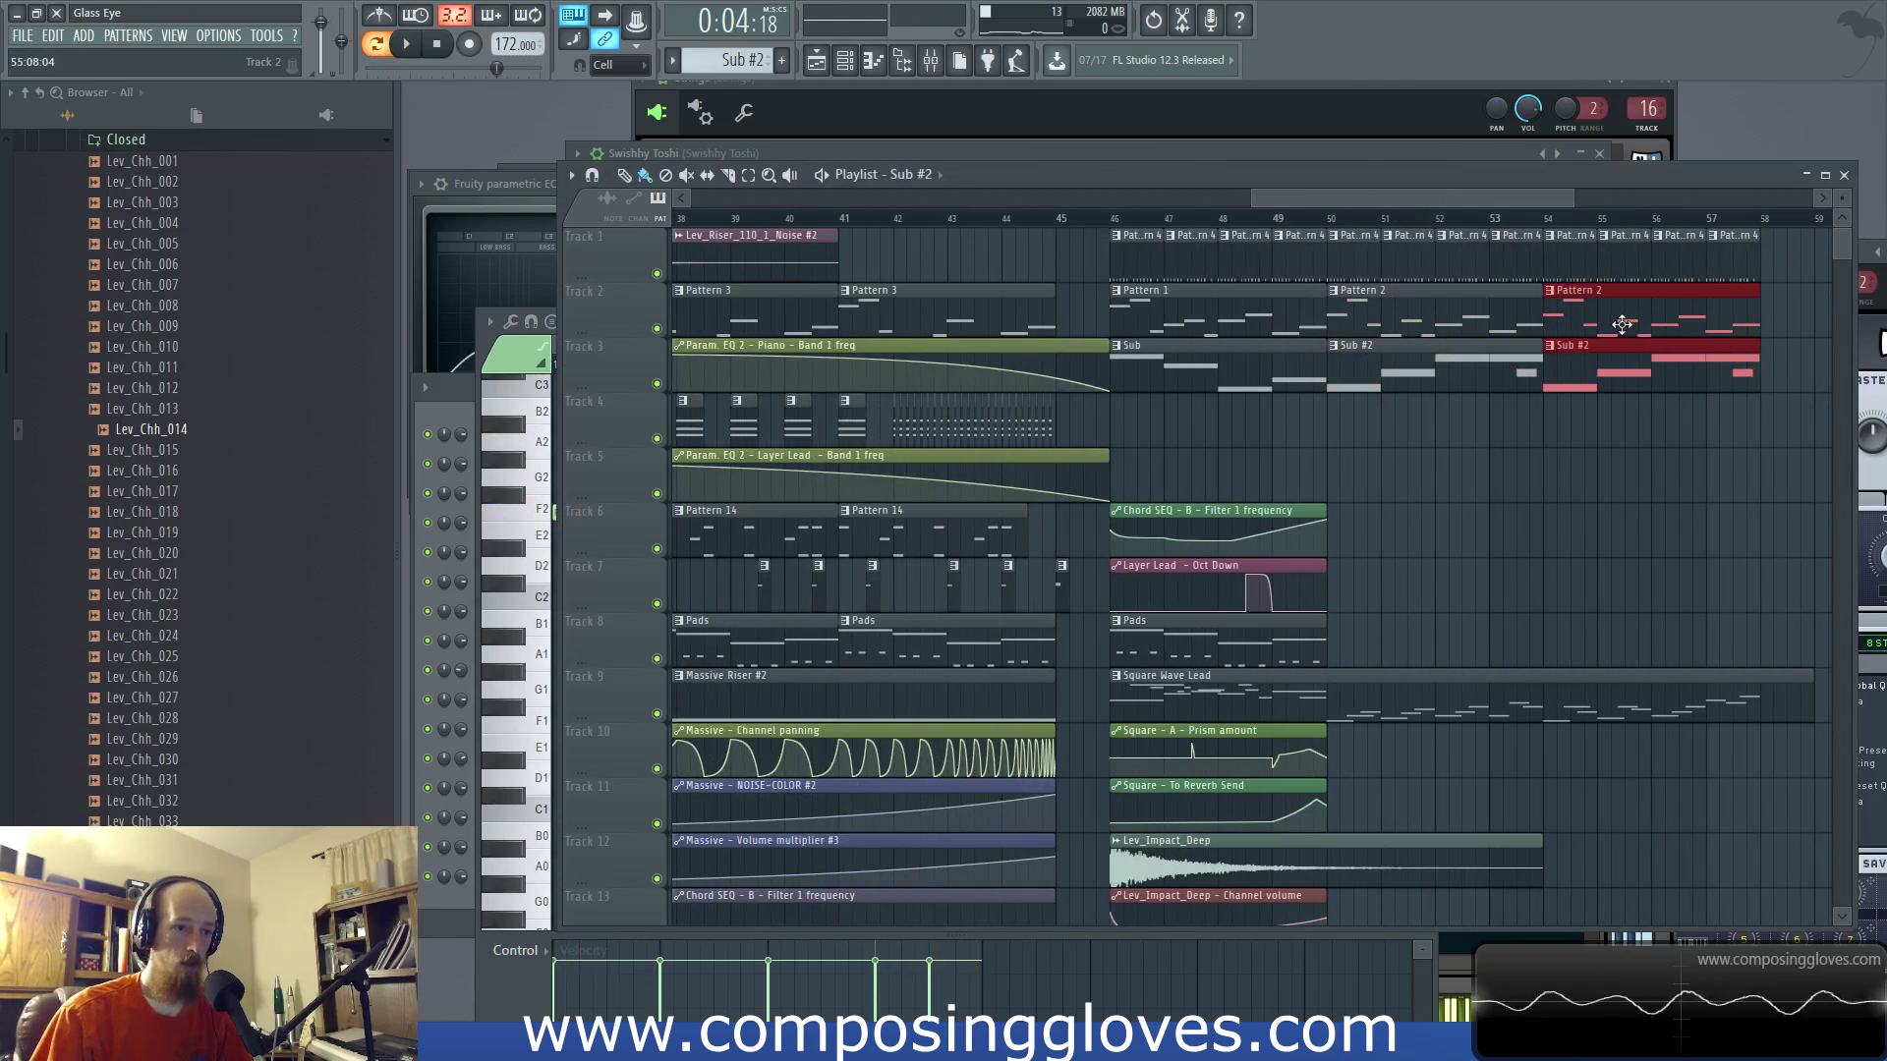
Step: Play the arrangement from bar 46 through the copied clips to hear how the layered section works
drag(1136, 236, 1117, 224)
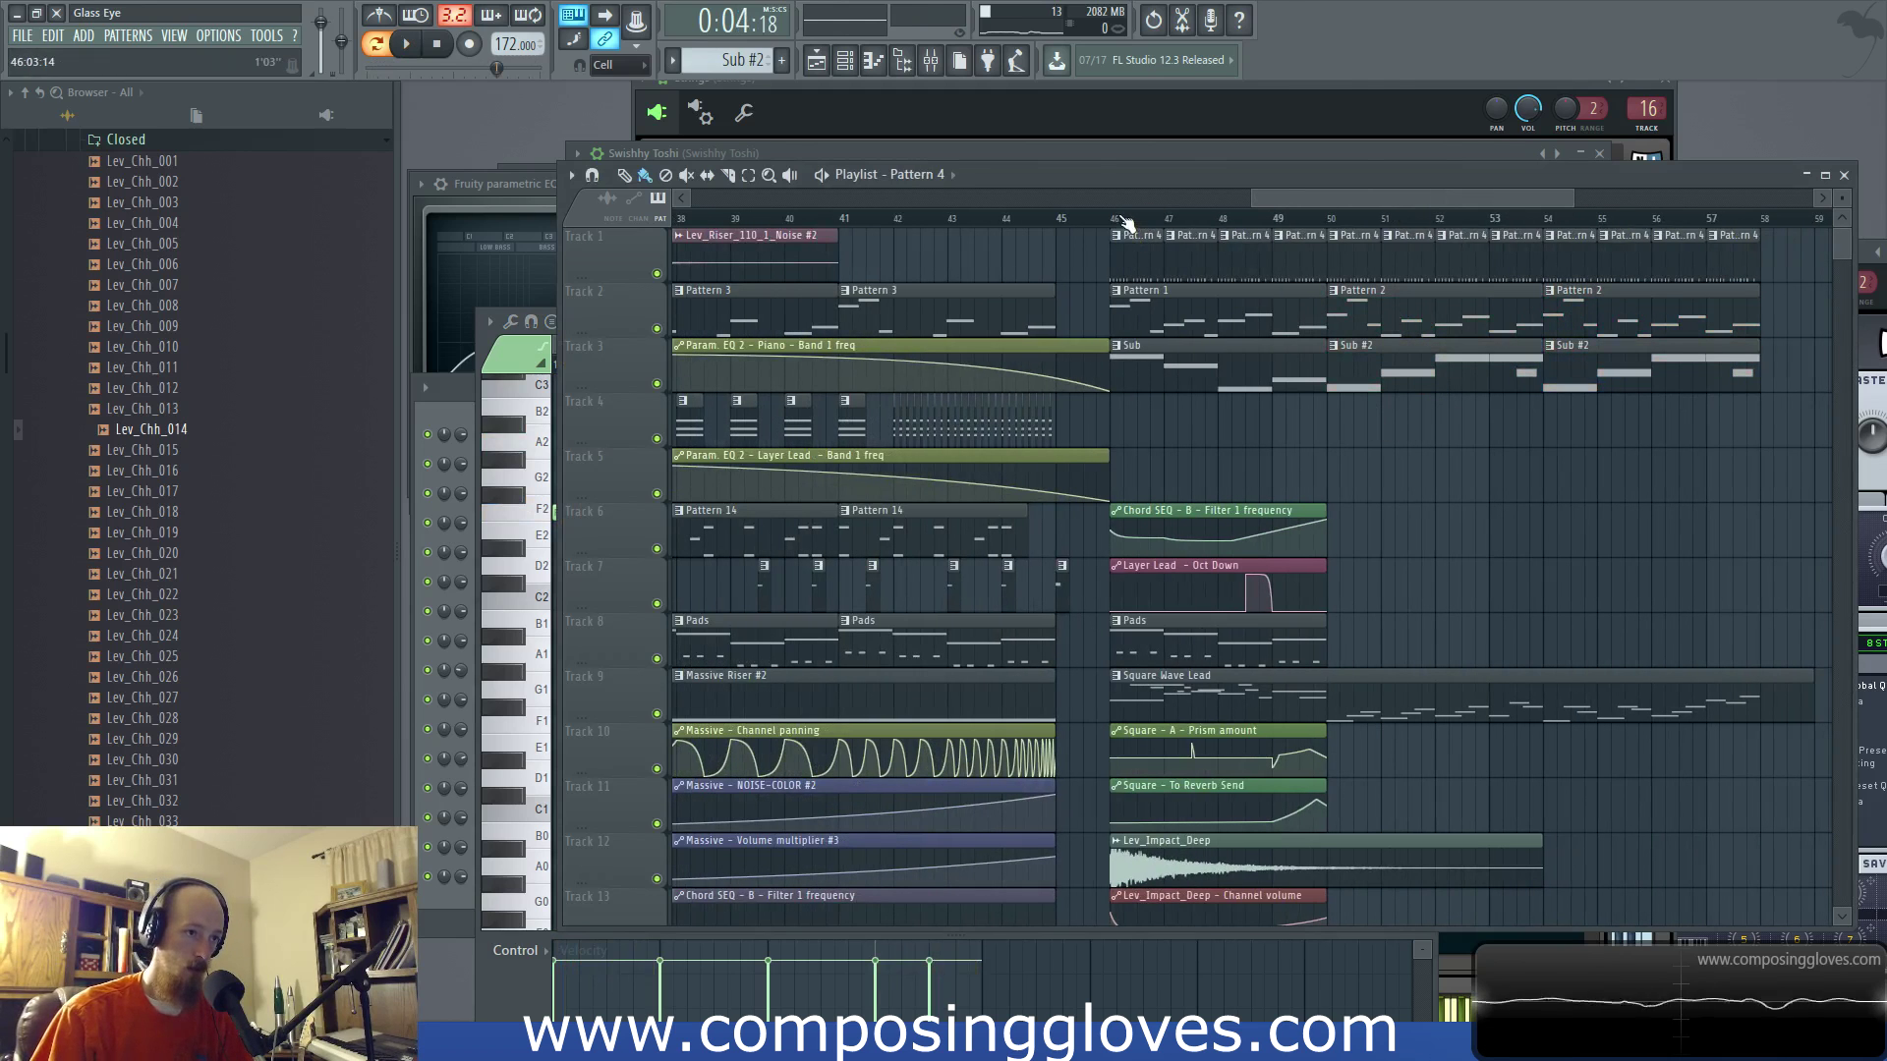
click(1125, 224)
key(space)
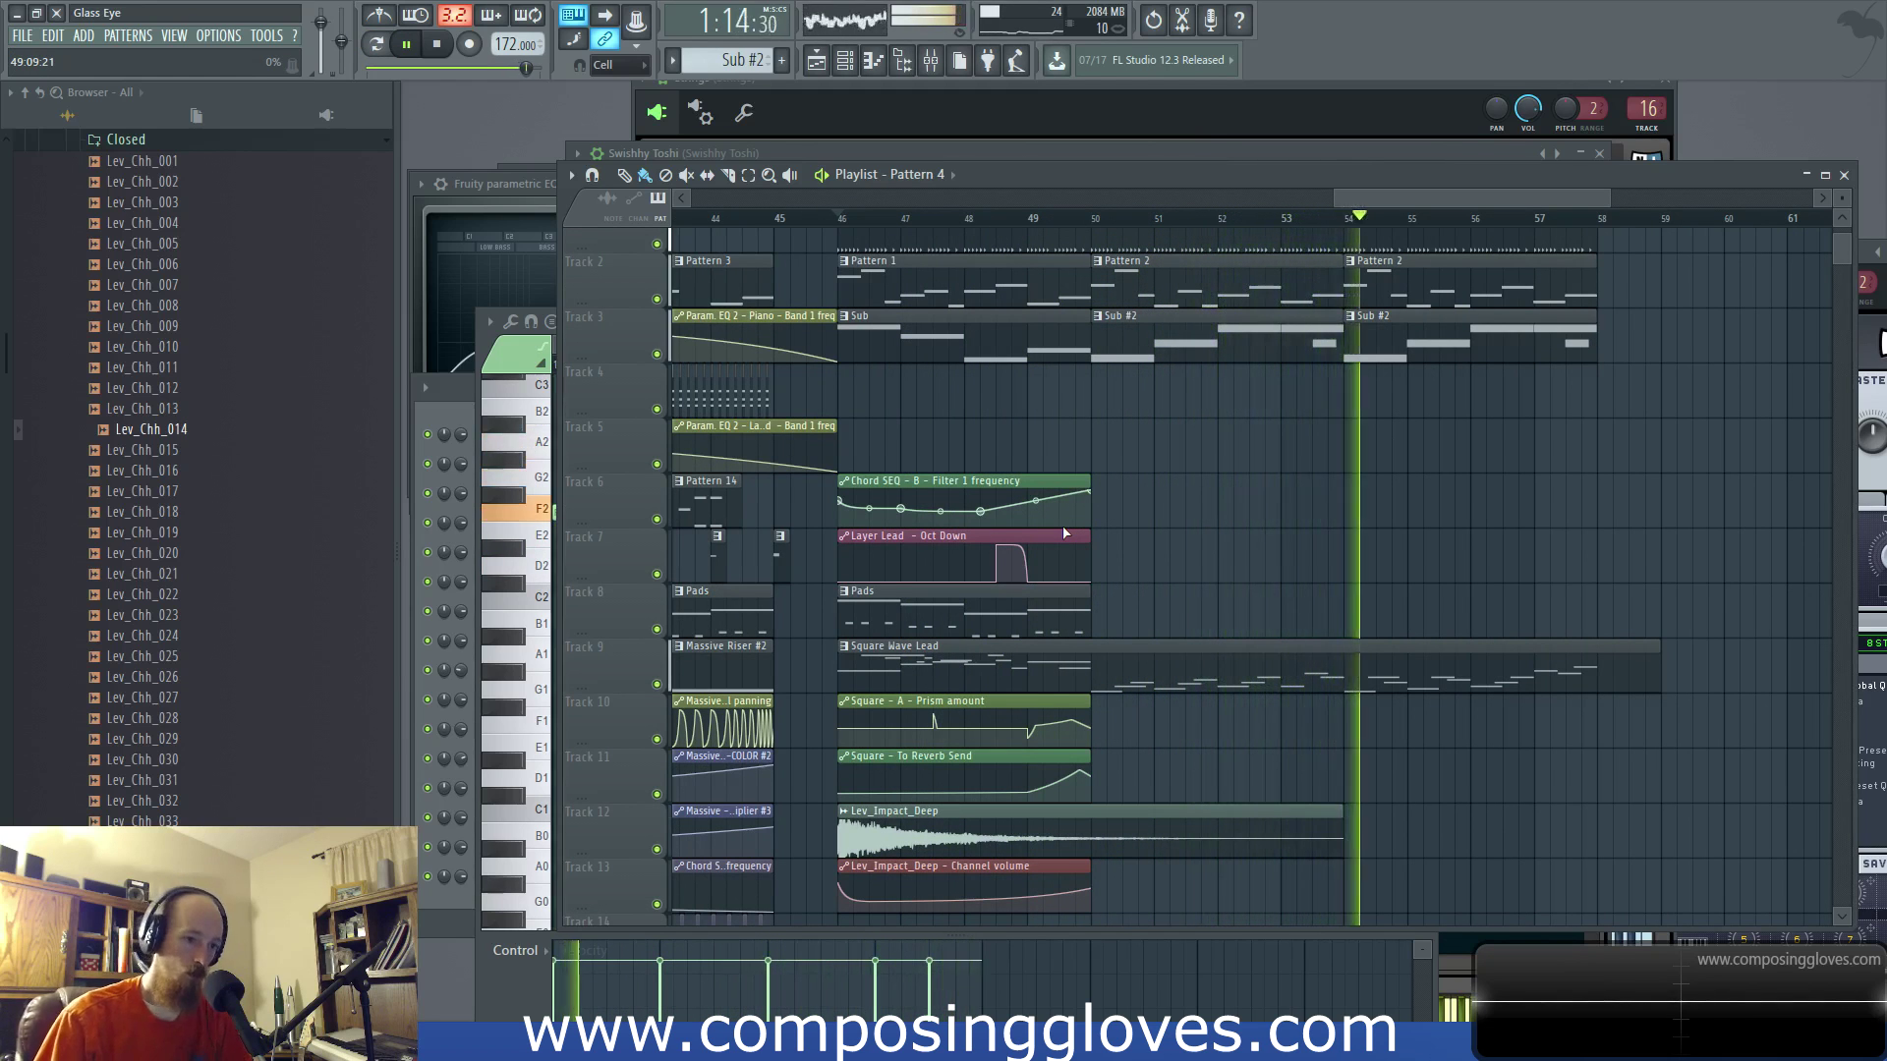
scroll(1255, 551, down, 1)
scroll(1278, 546, down, 2)
drag(1342, 521, 1176, 539)
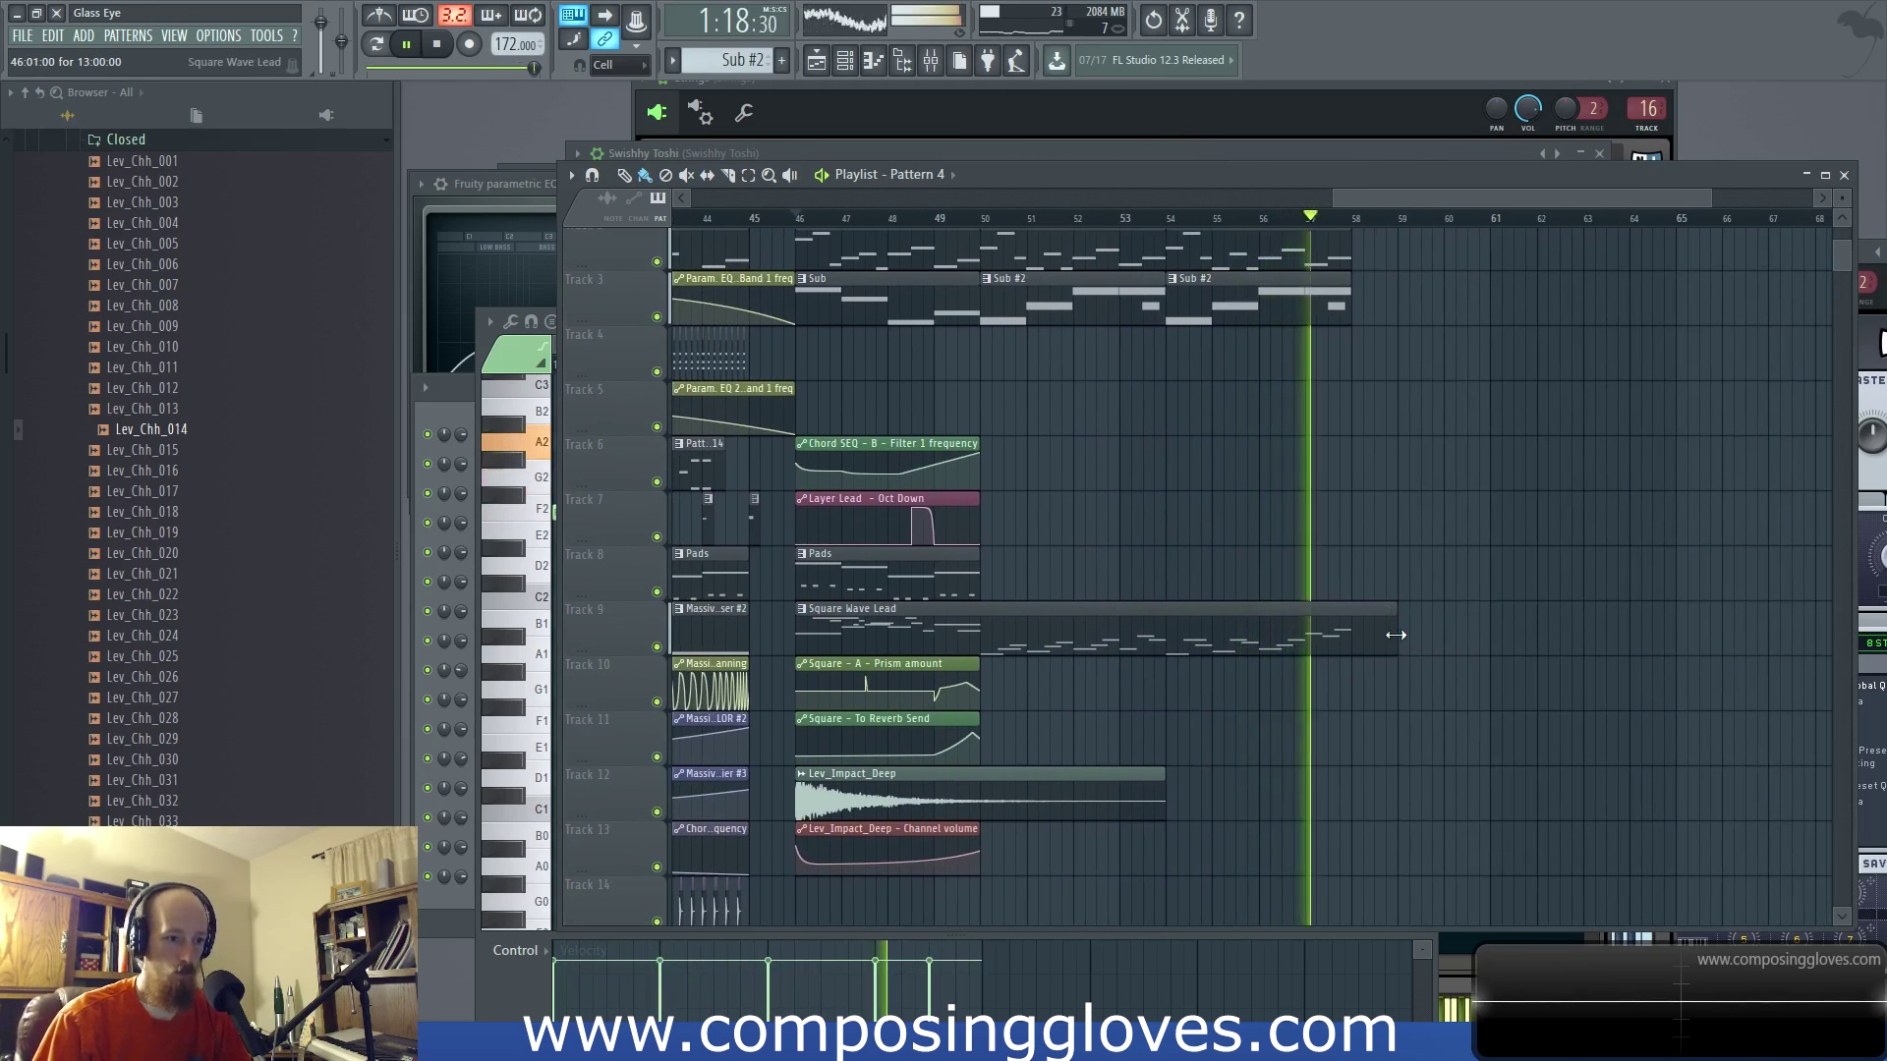
key(space)
Step: Extend the Square Wave Lead clip on Track 9 past bar 64
drag(1396, 635, 1554, 640)
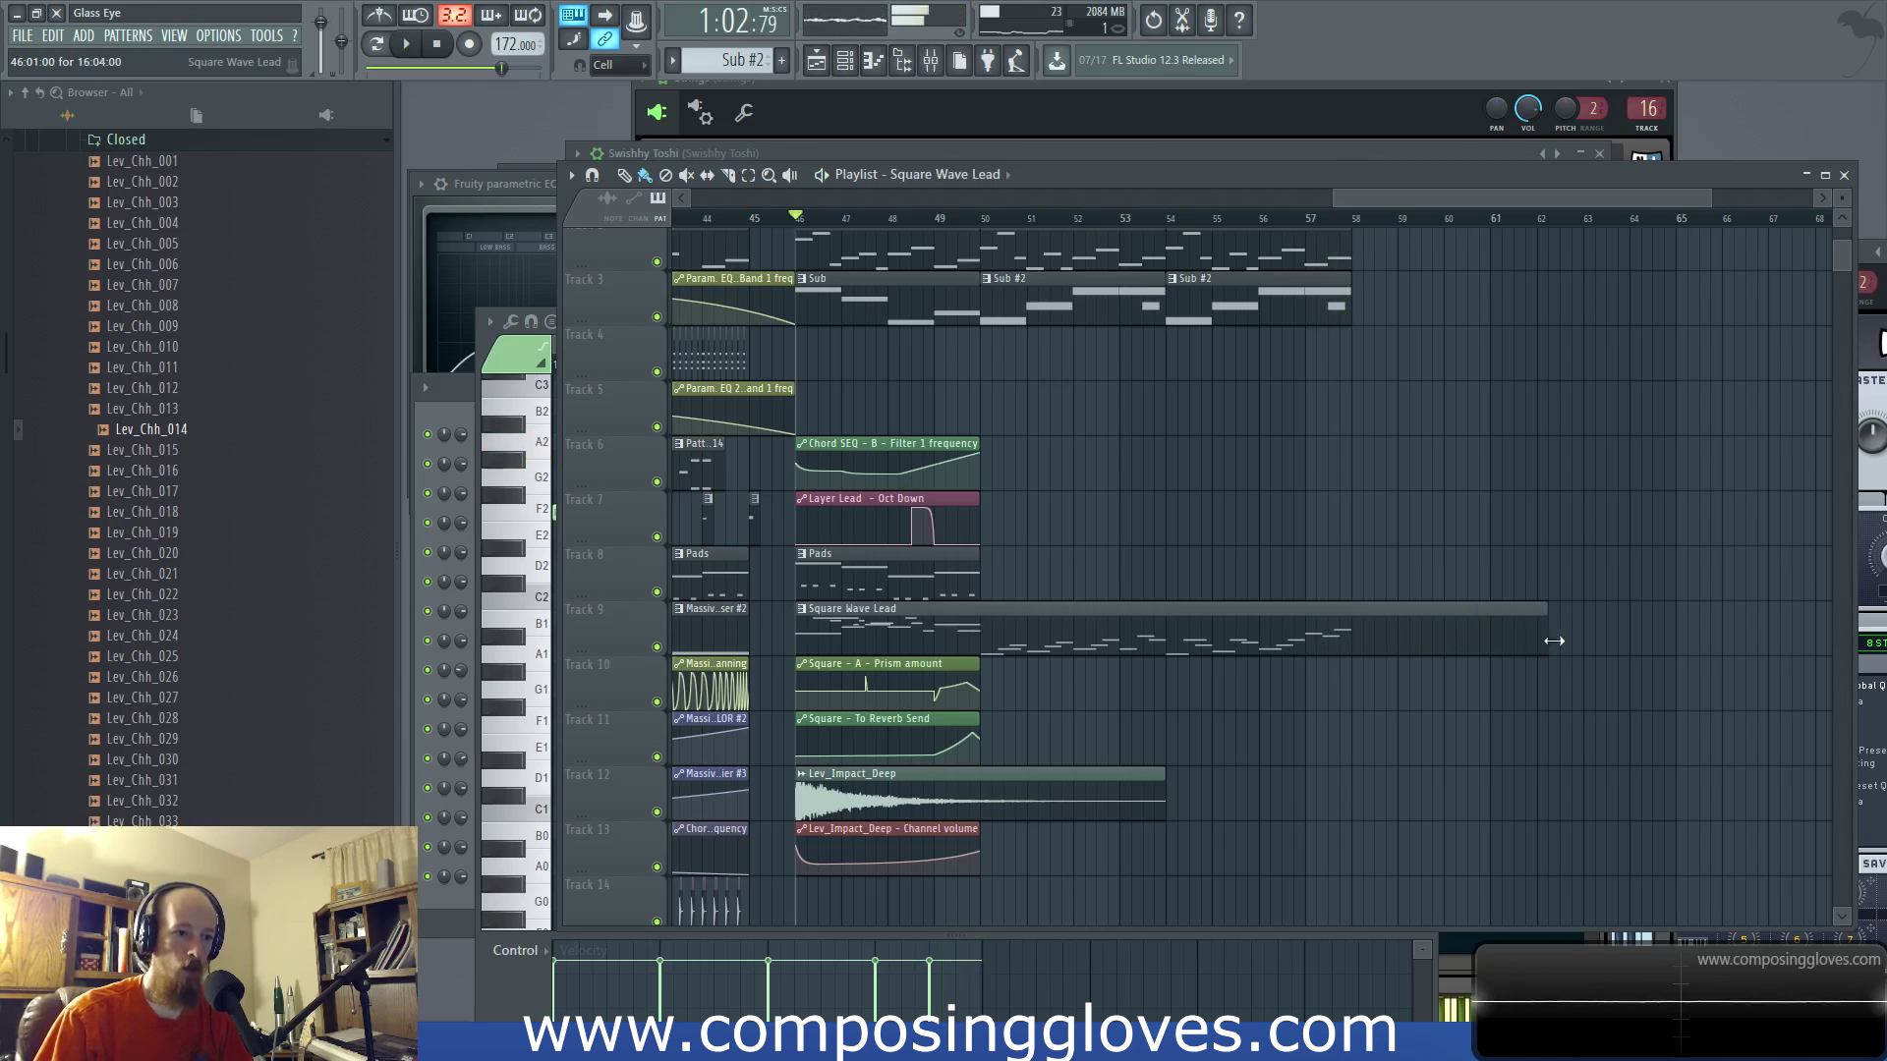
drag(1675, 641, 1662, 642)
scroll(963, 658, down, 2)
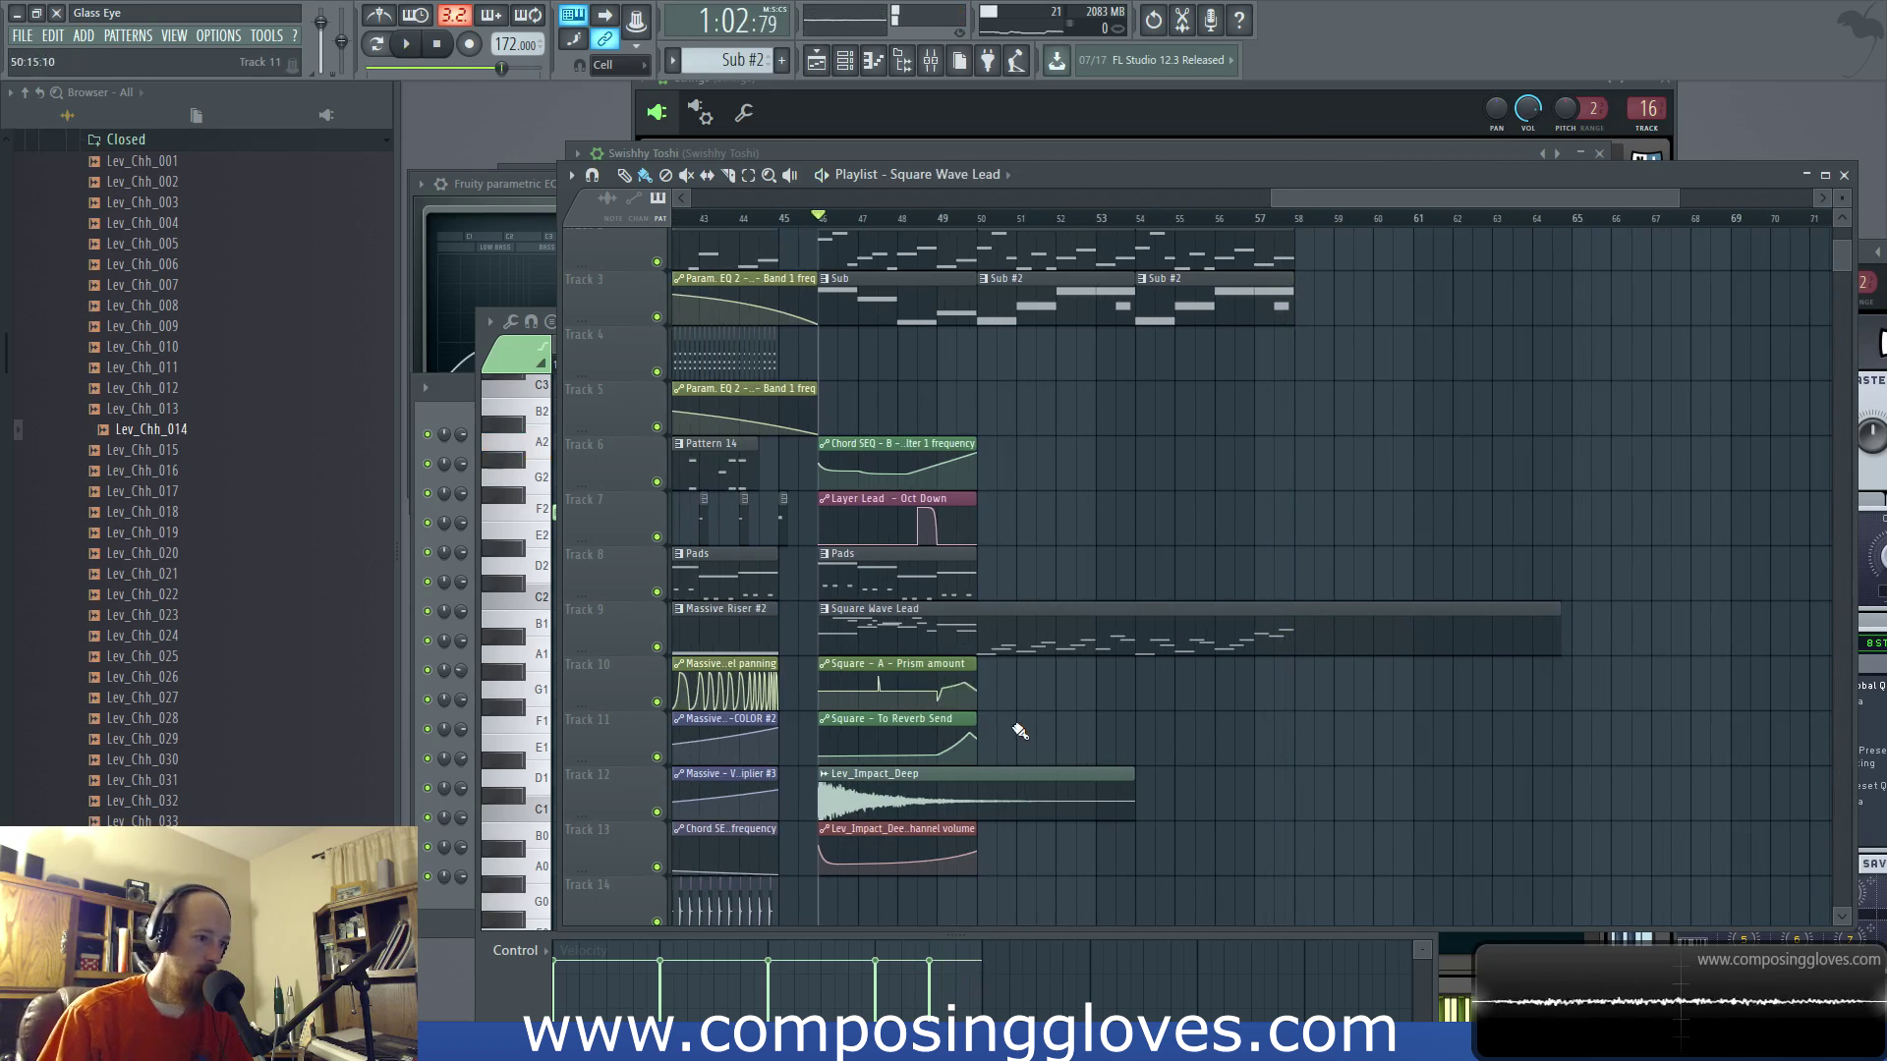
Step: Copy the four Pattern 4 clips at bars 54 to 57 on Track 1 to bar 58
double_click(1081, 647)
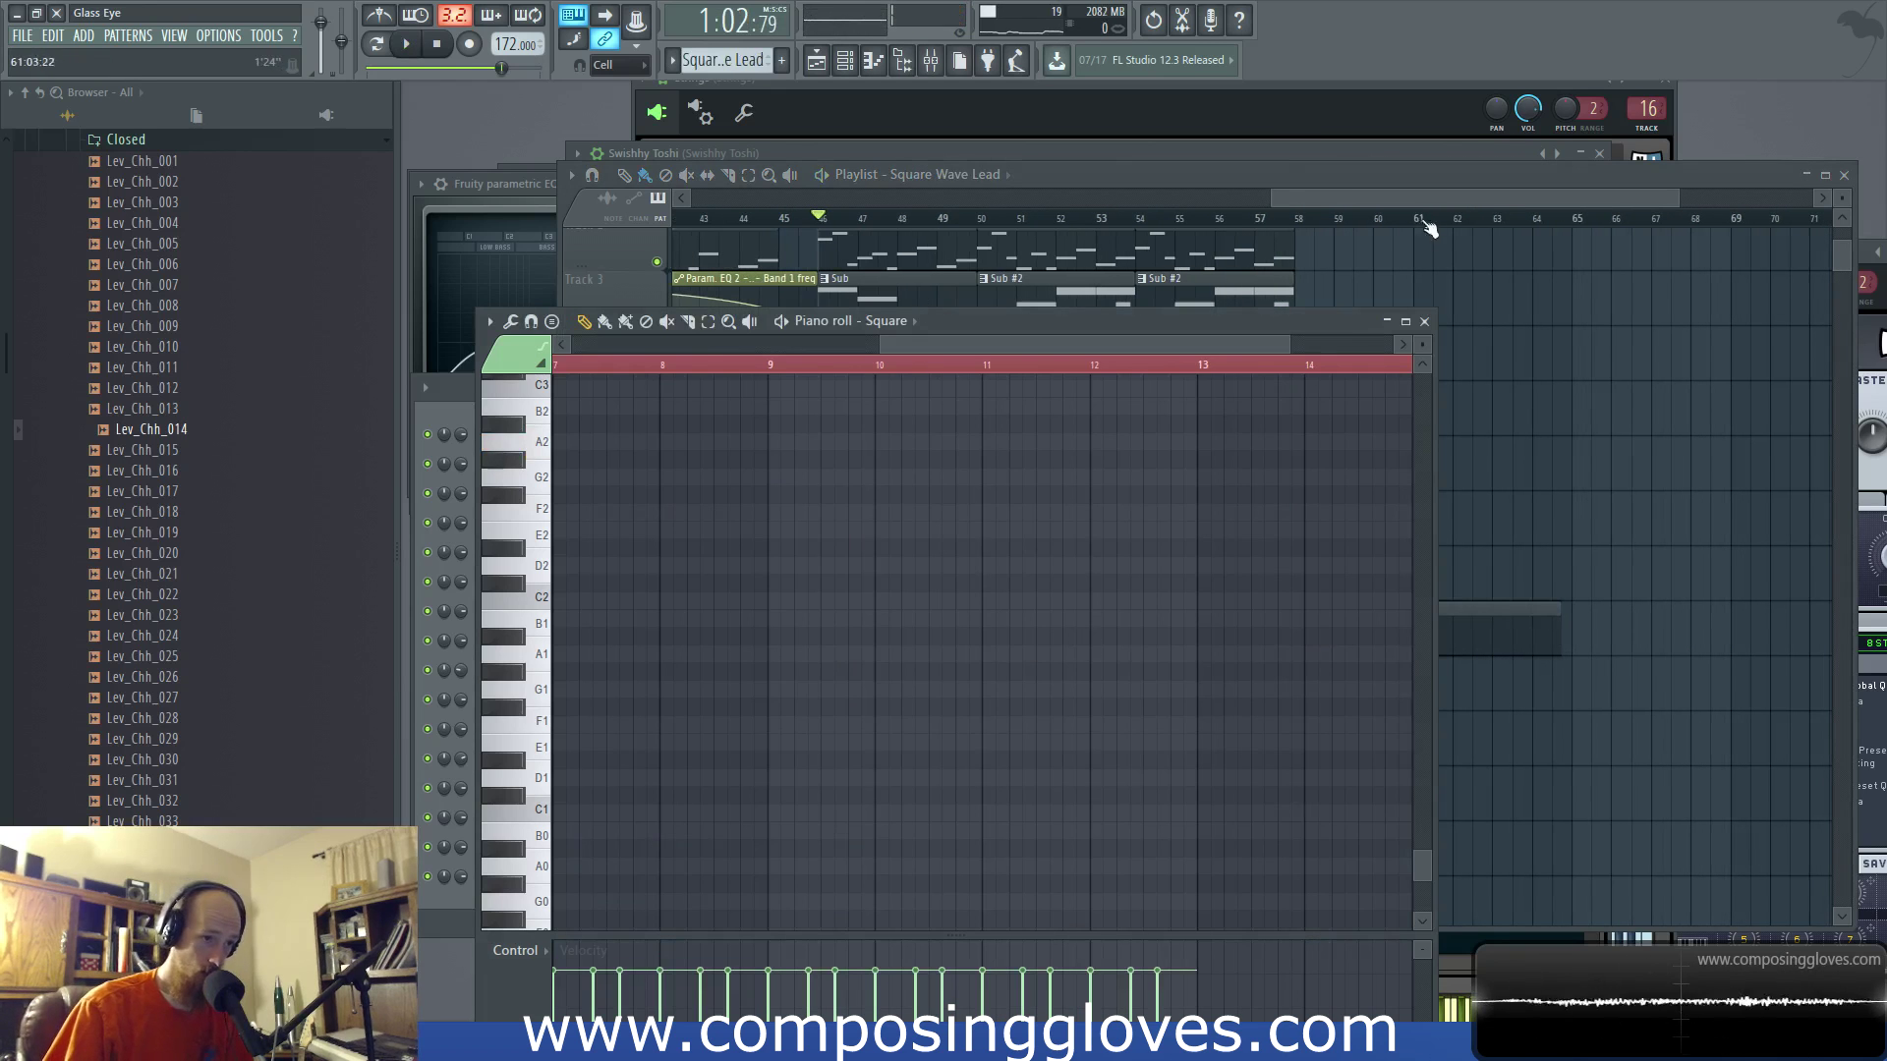
key(F5)
scroll(1078, 427, up, 2)
drag(1126, 256, 1347, 270)
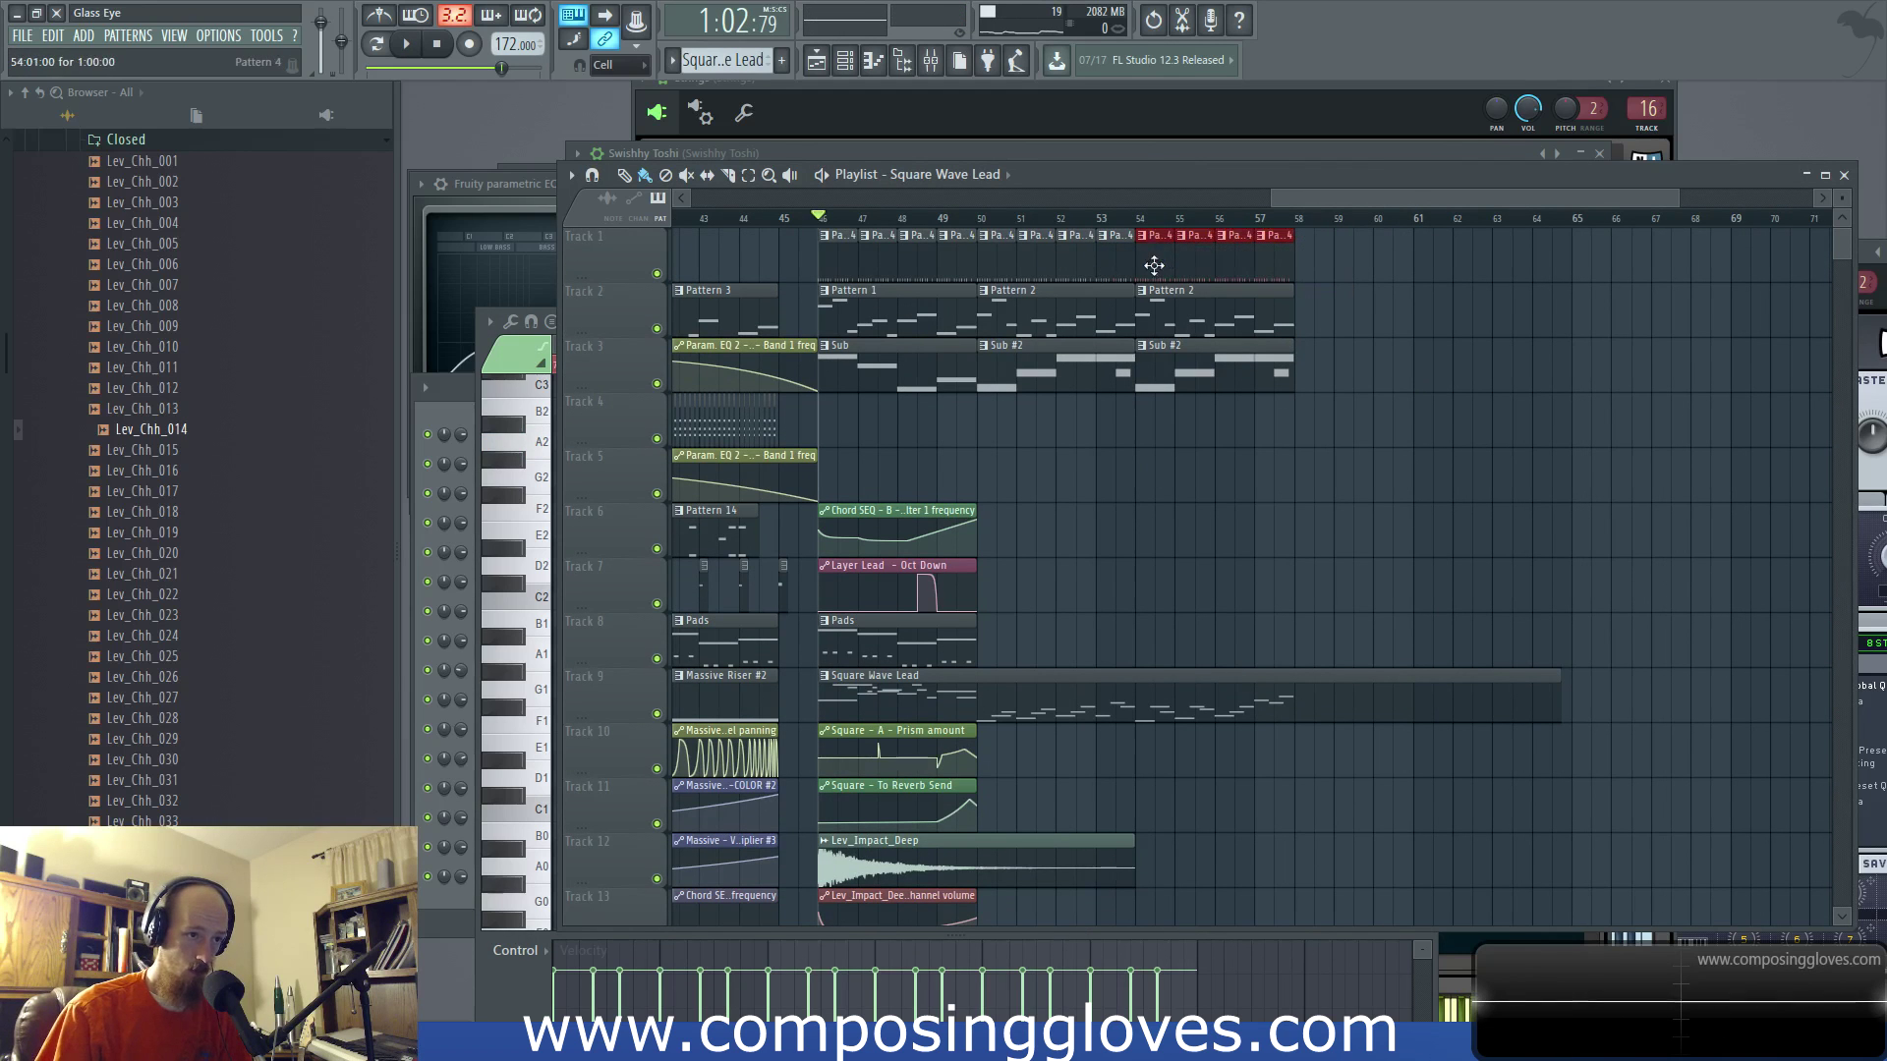
shift+drag(1153, 265, 1334, 266)
scroll(1356, 371, up, 4)
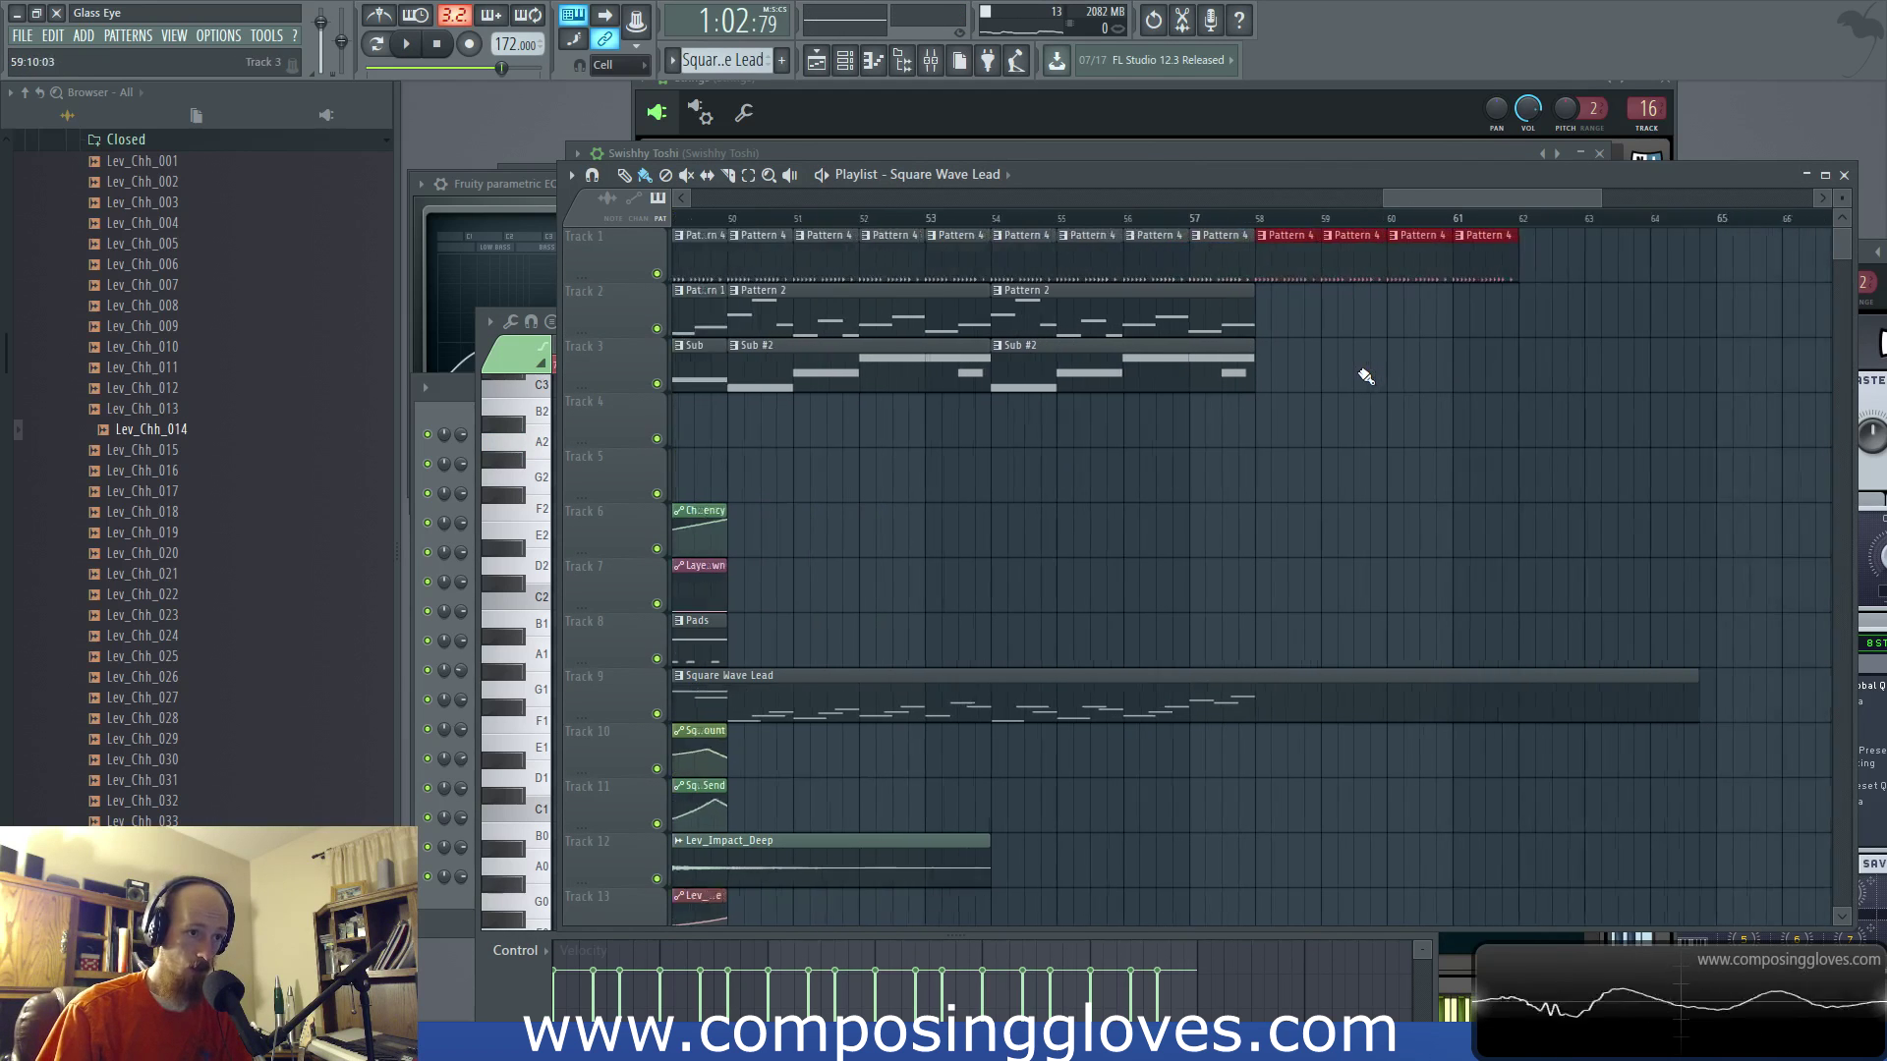
scroll(1081, 443, down, 5)
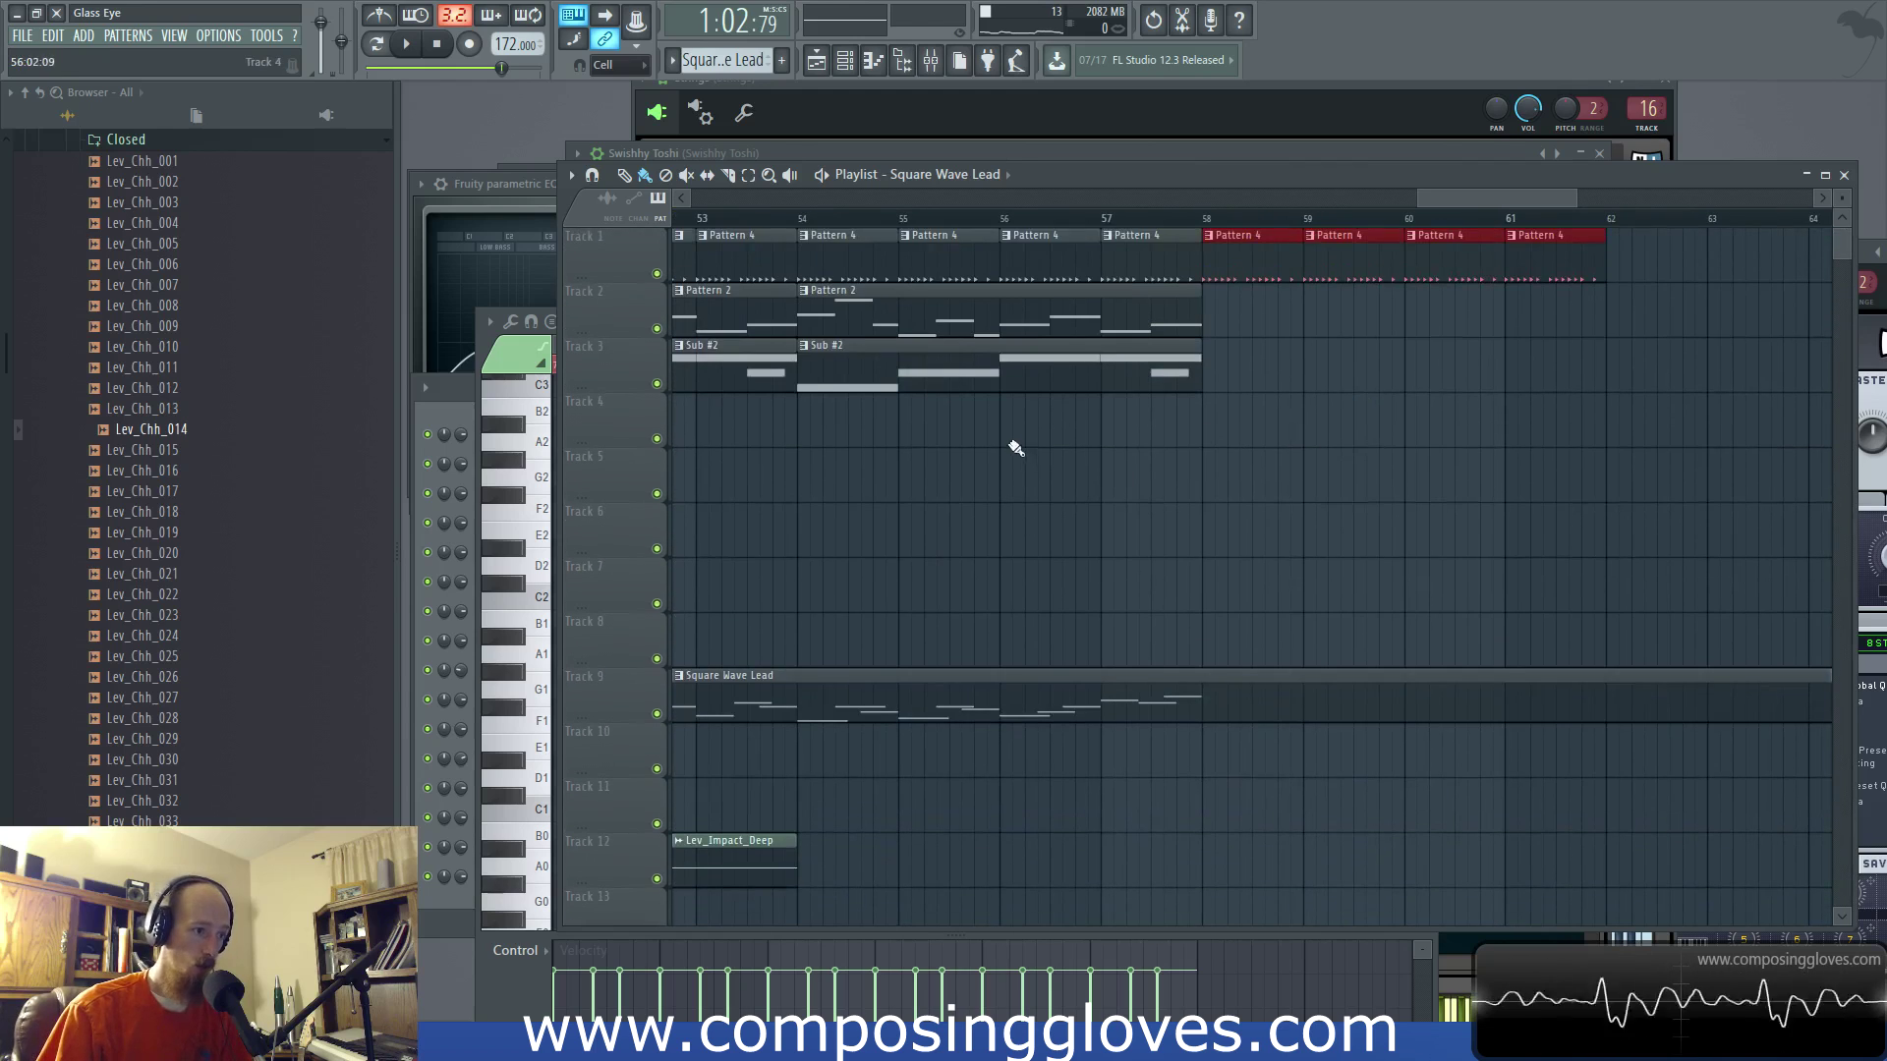
scroll(1110, 489, down, 4)
scroll(1140, 467, up, 4)
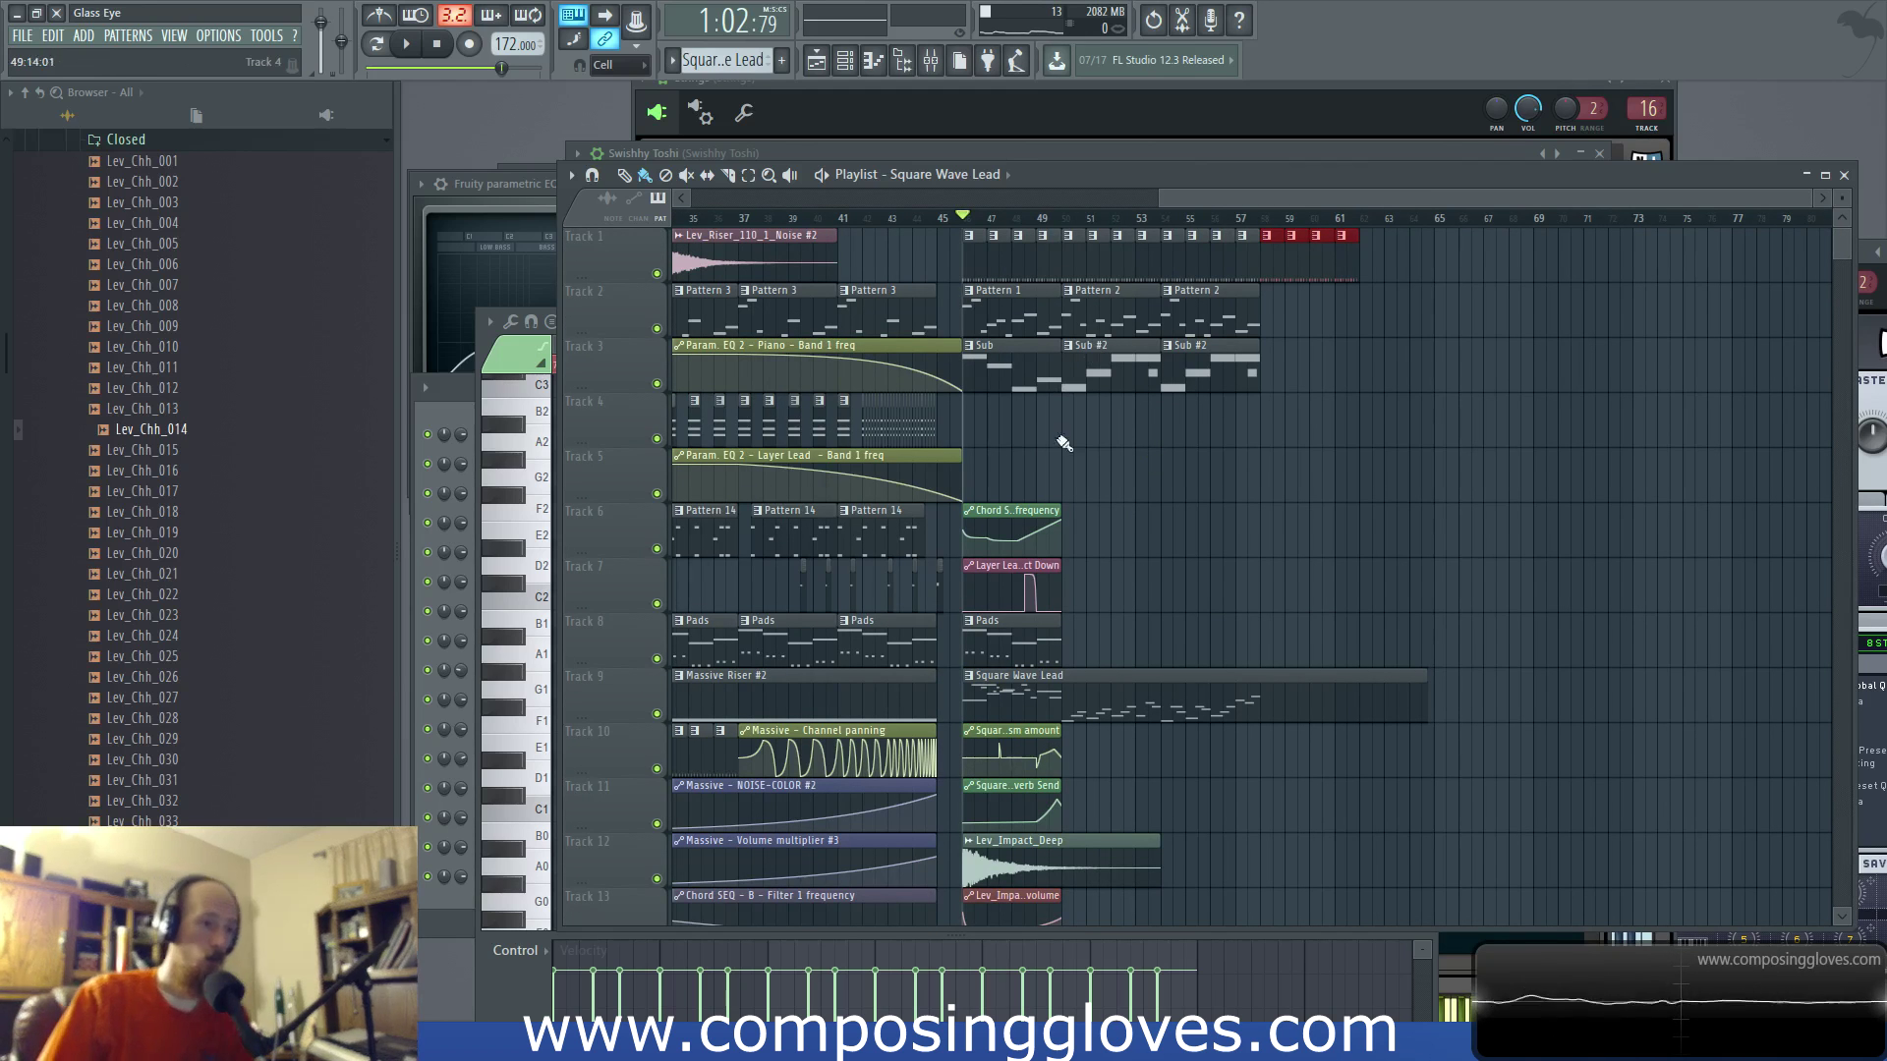
scroll(1084, 545, down, 1)
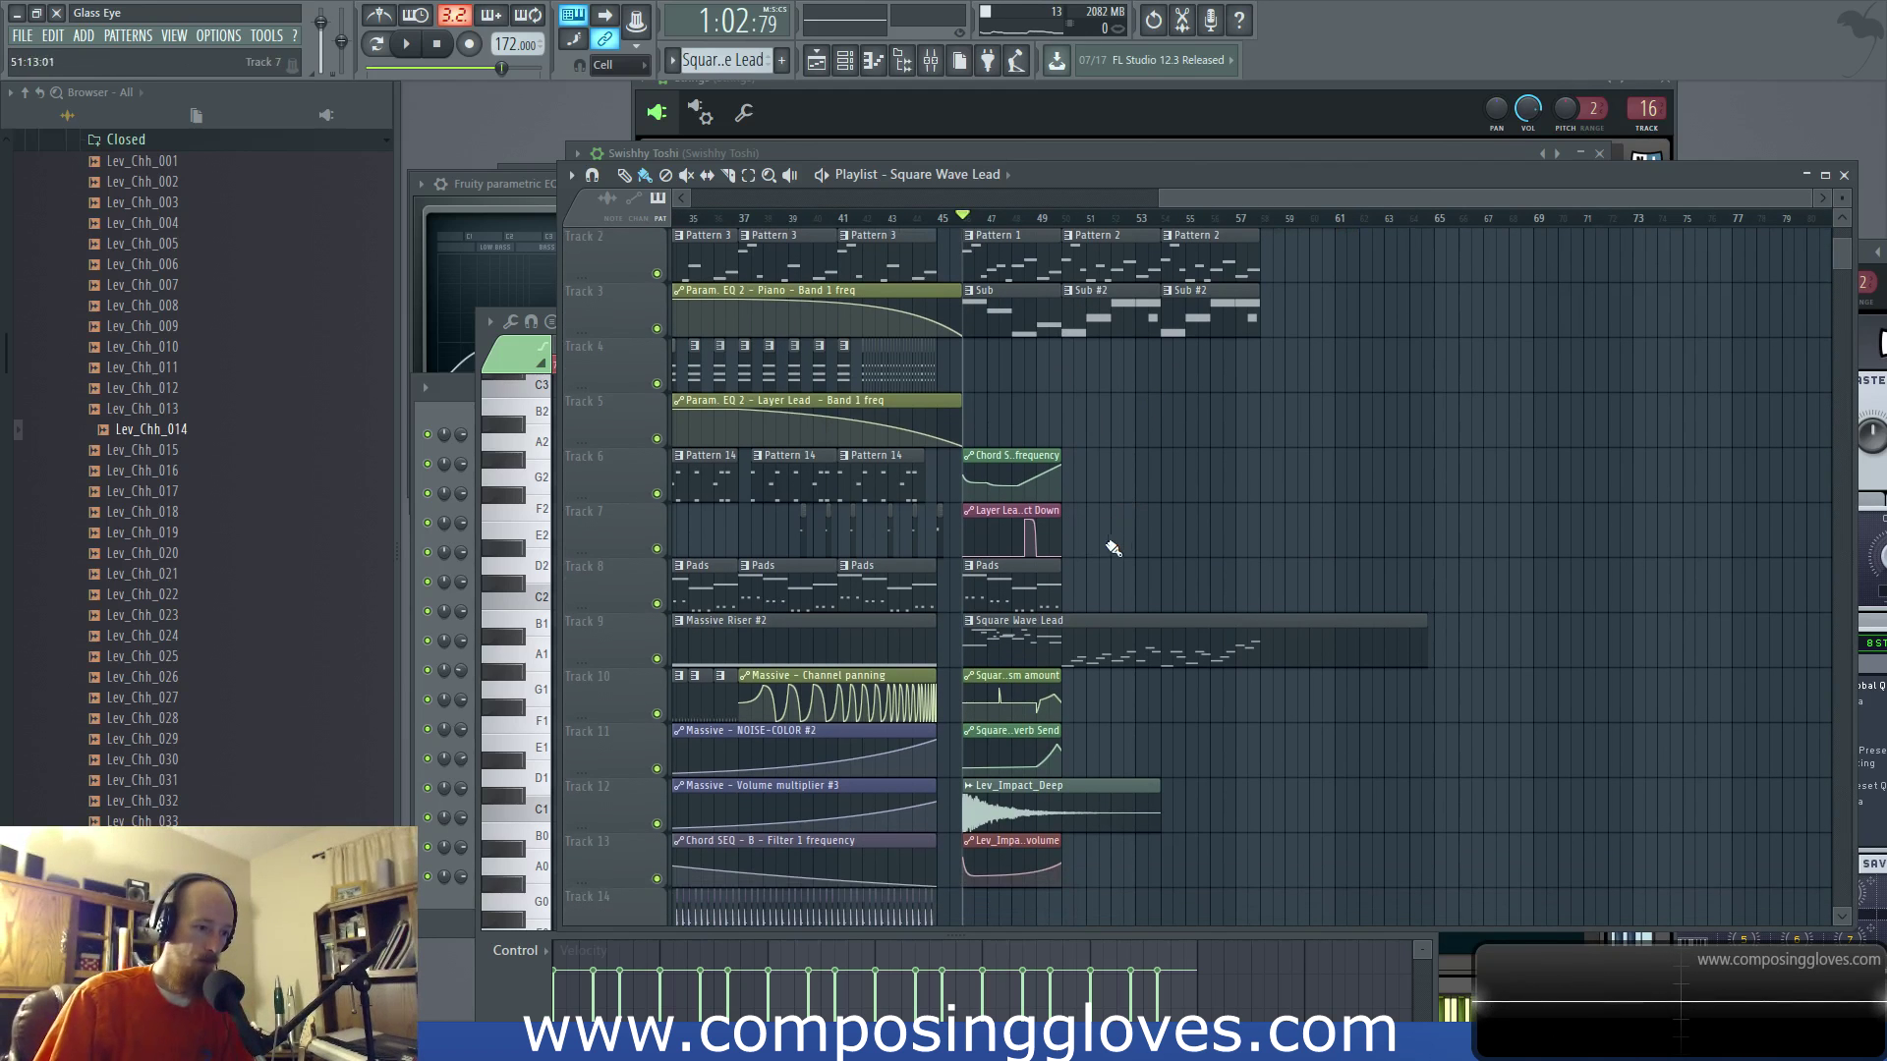
scroll(1111, 550, up, 2)
Step: Open the Square Wave Lead clip's notes and play them from bar 1 through the end of the arpeggio
double_click(1218, 658)
drag(1029, 344, 740, 346)
scroll(742, 586, up, 3)
scroll(769, 589, up, 6)
scroll(767, 587, down, 4)
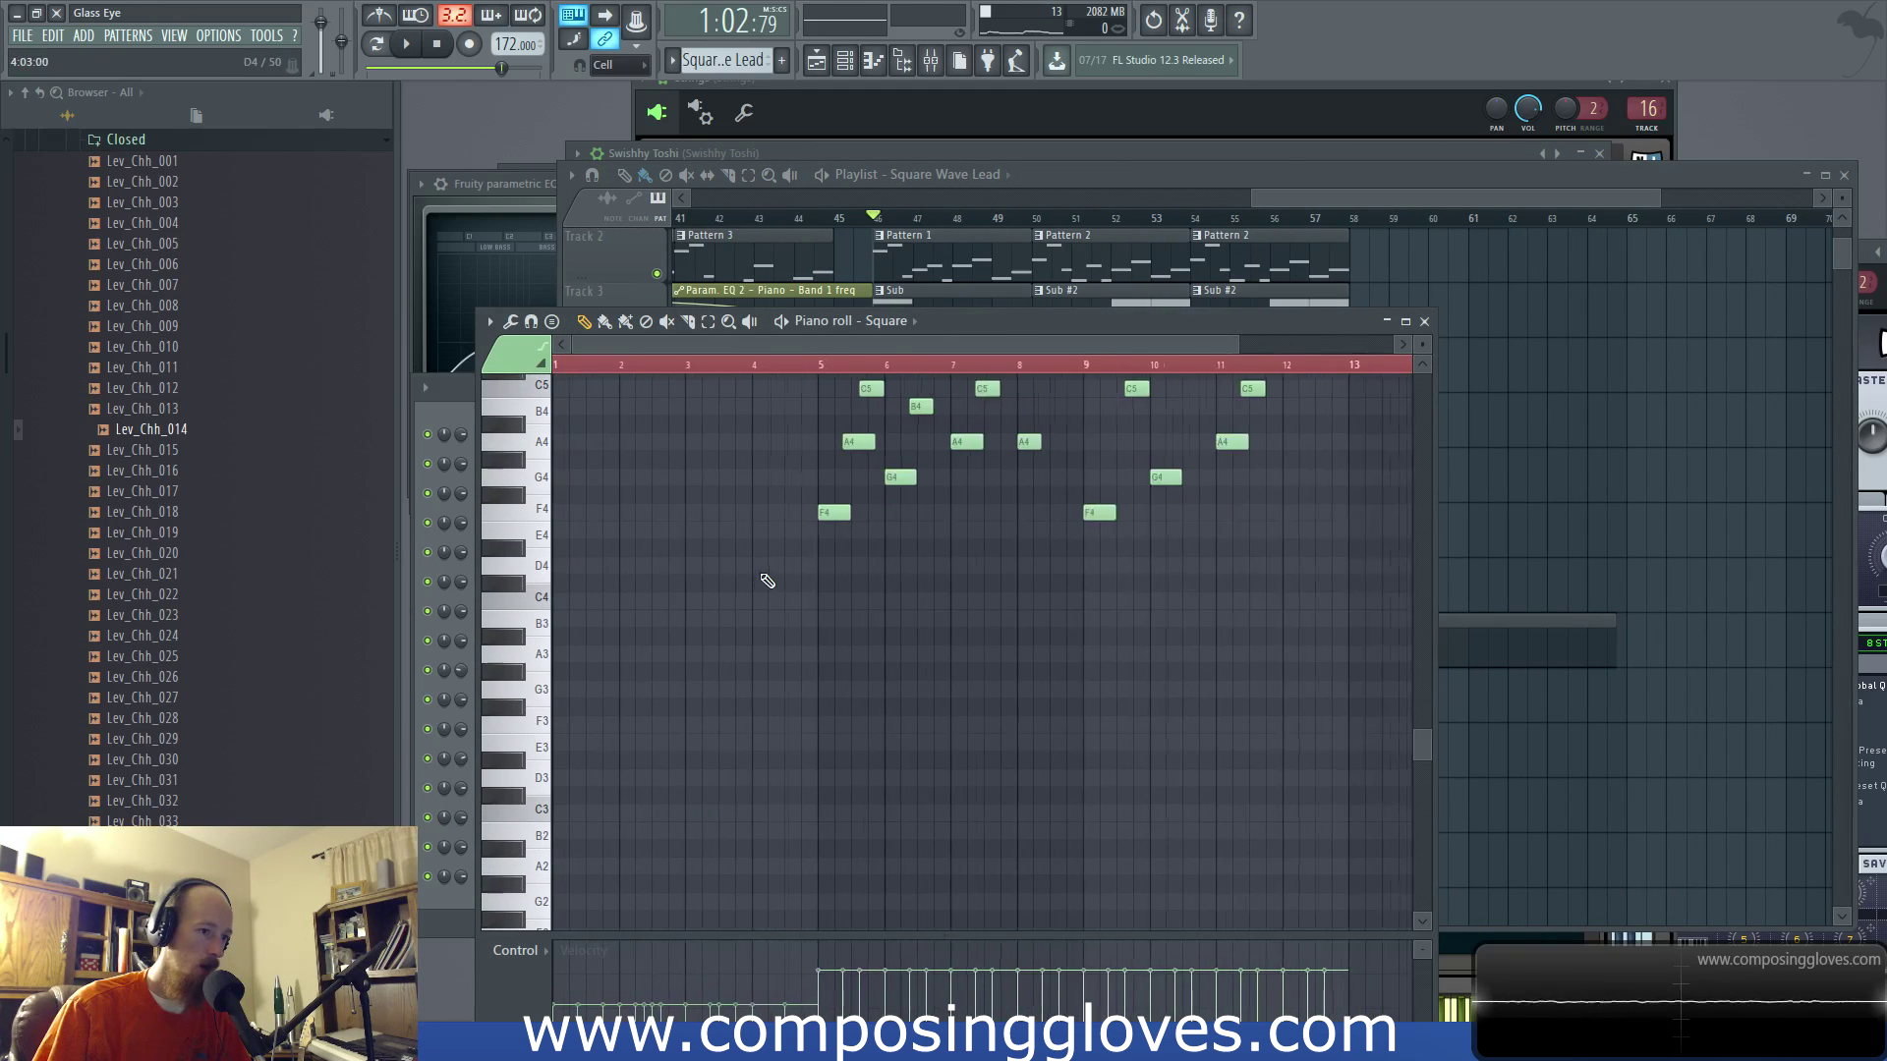
scroll(764, 575, up, 3)
scroll(605, 390, up, 4)
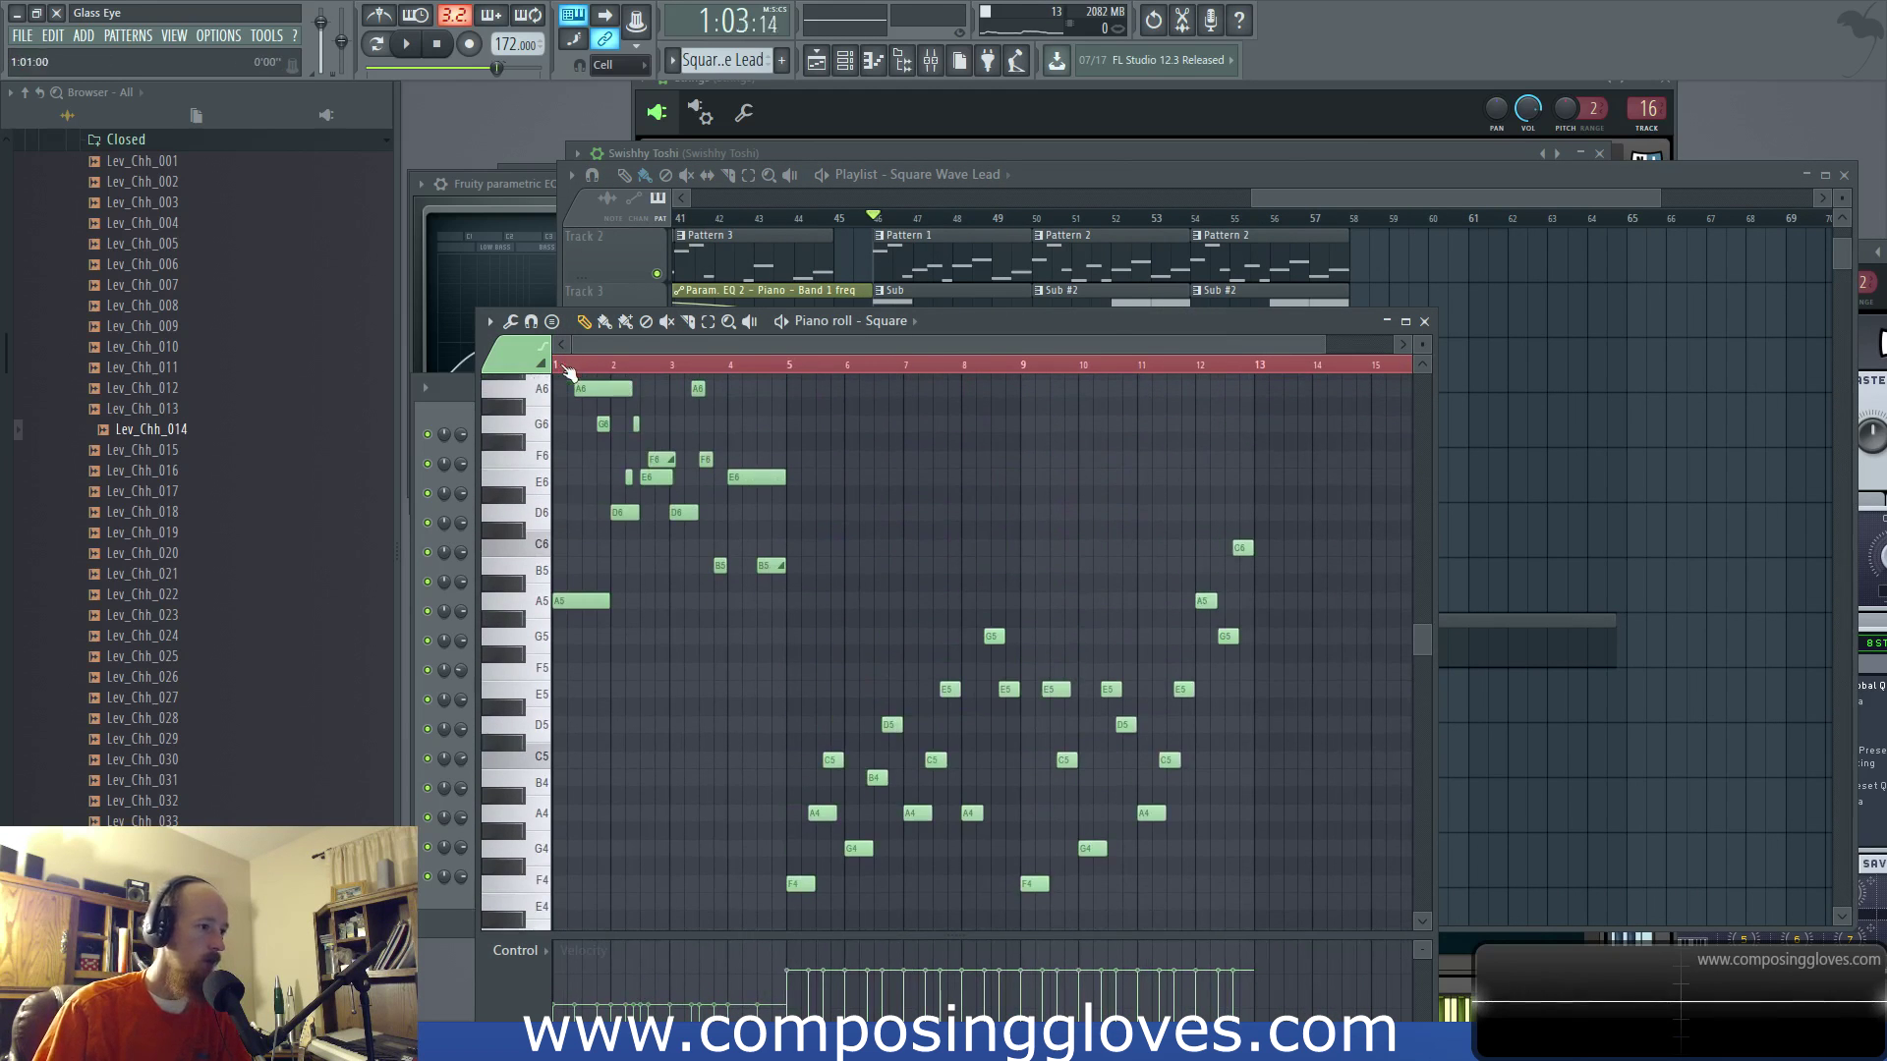
key(space)
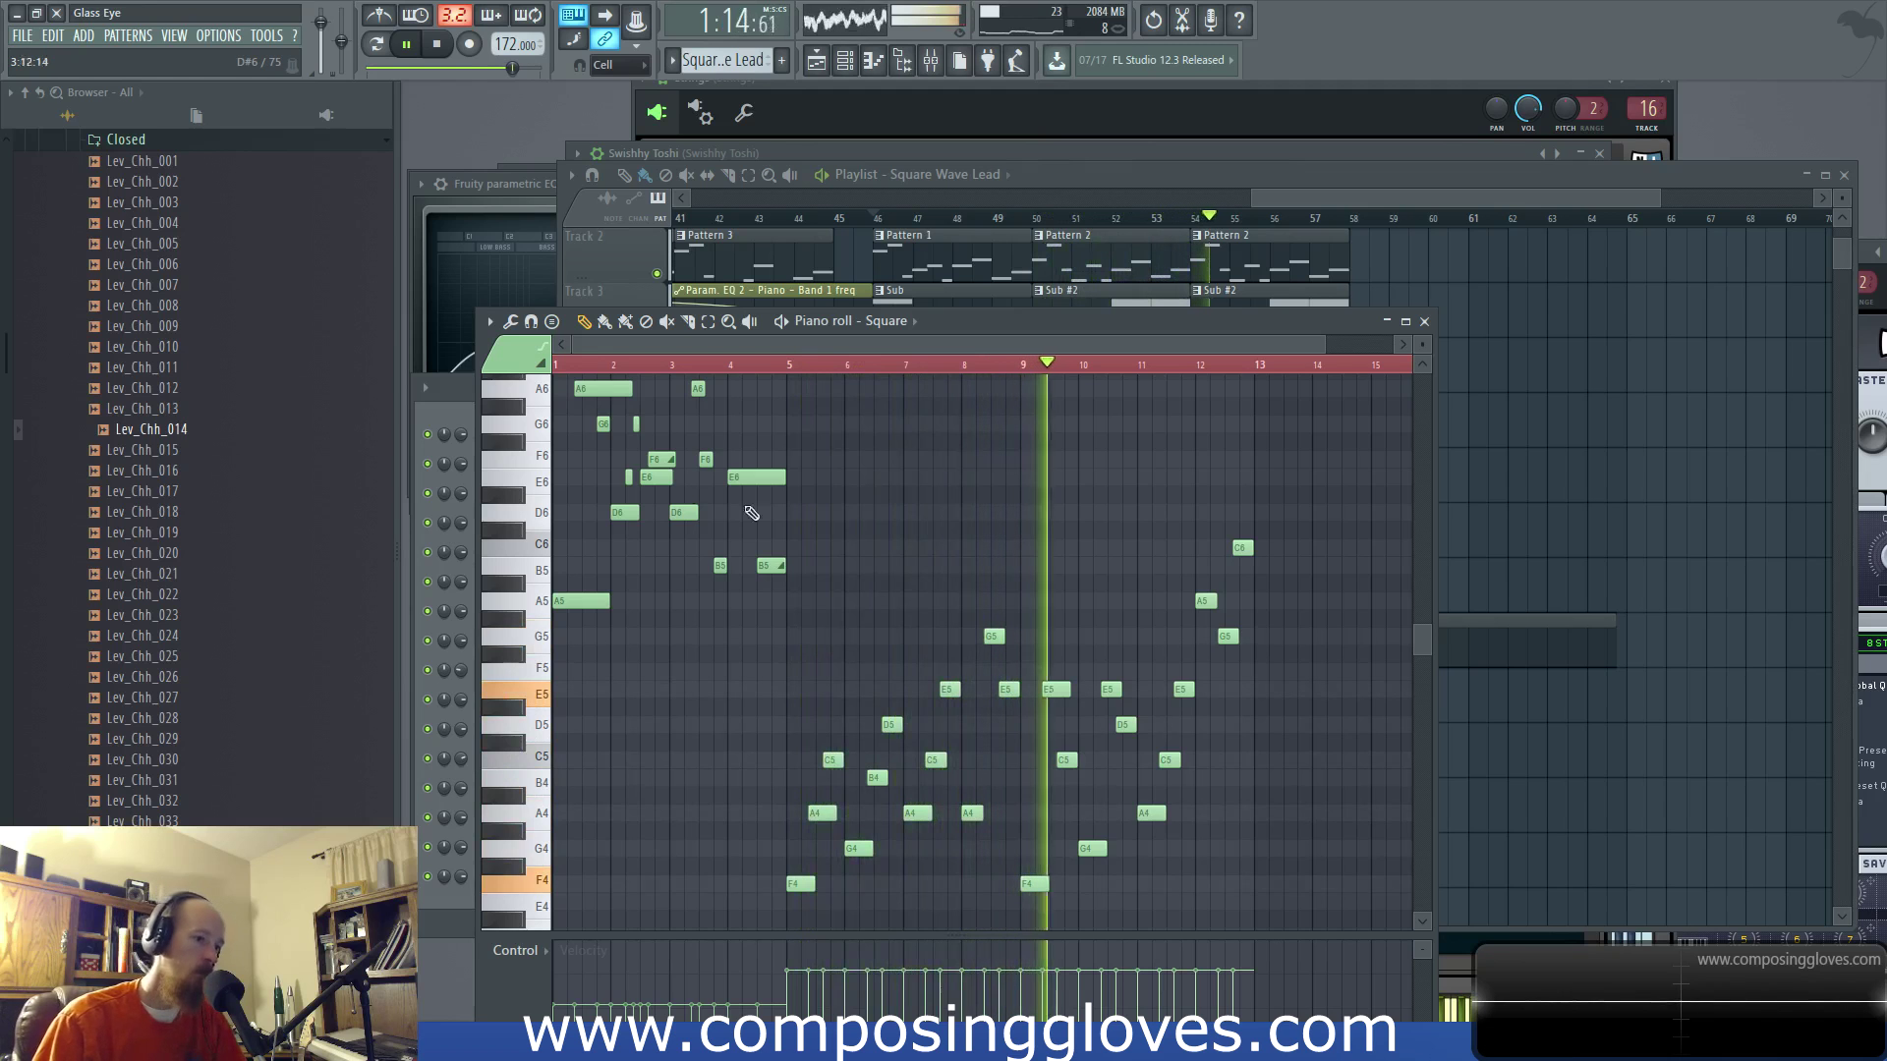
drag(1176, 573, 976, 575)
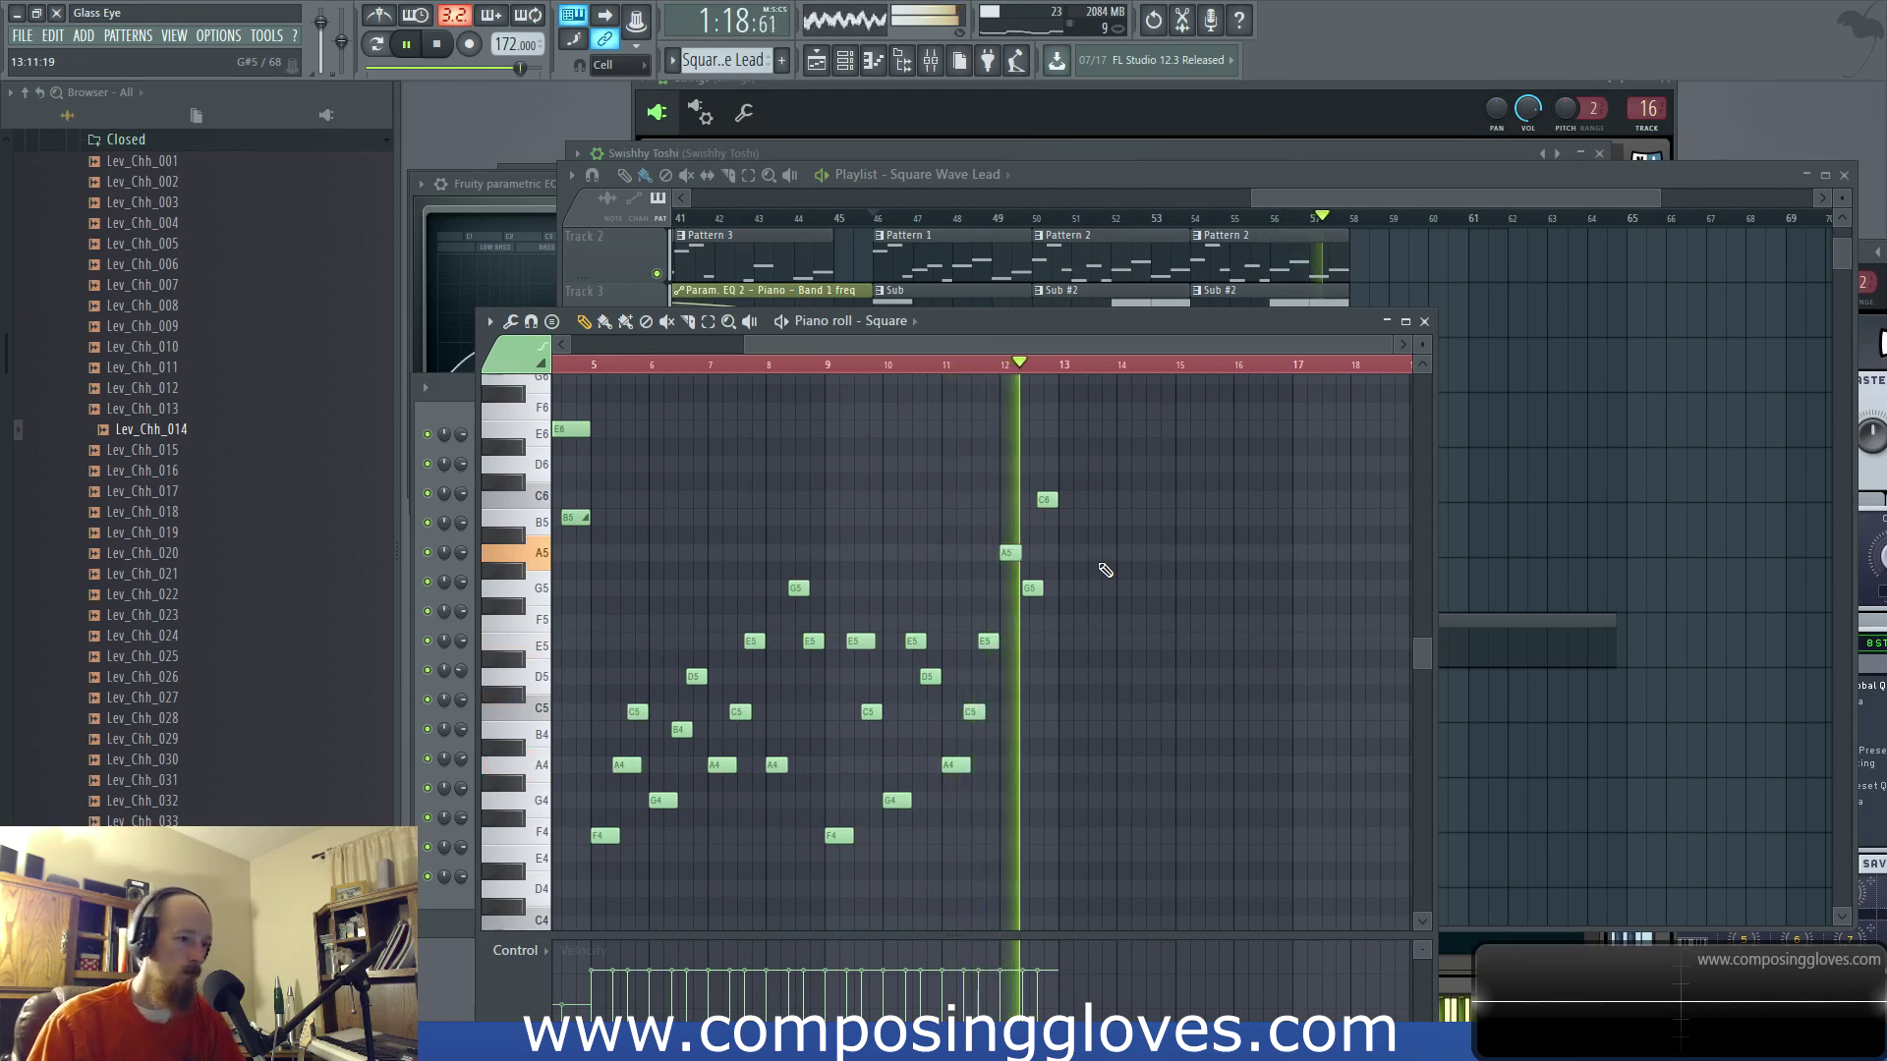
key(space)
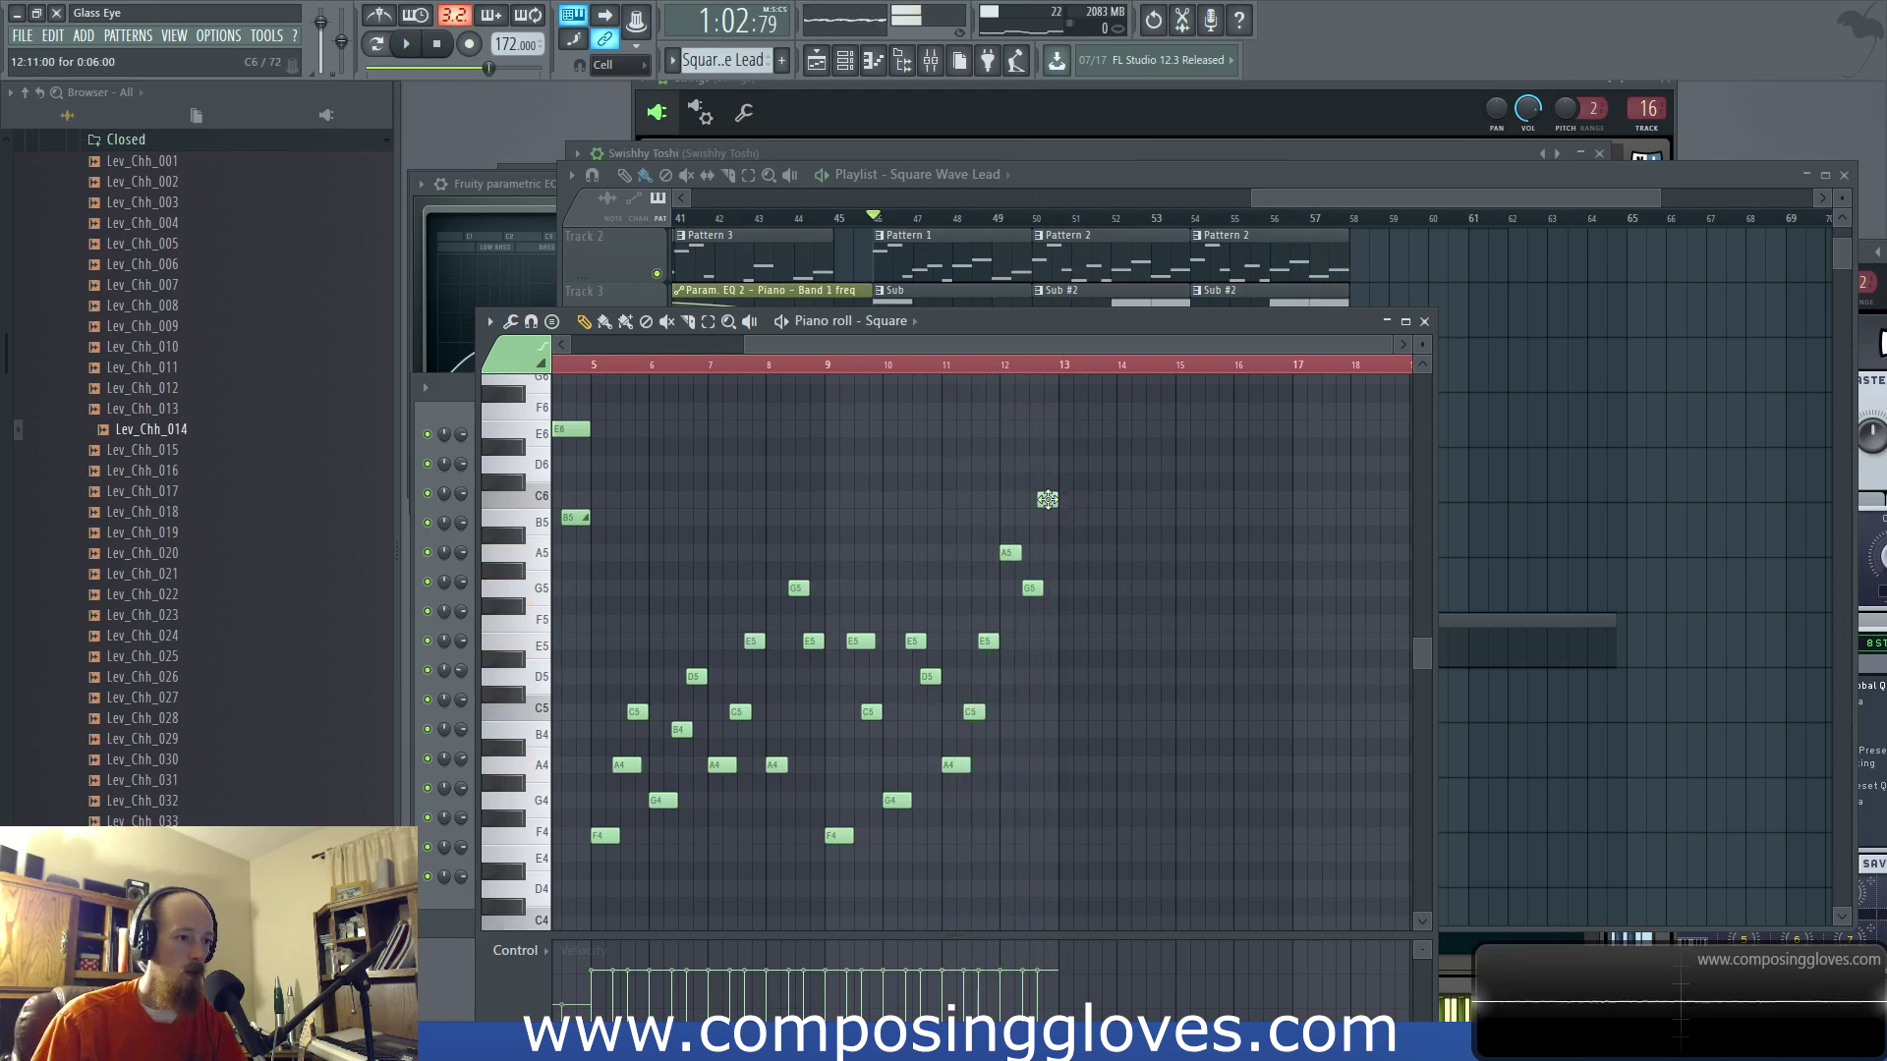
scroll(798, 553, up, 3)
scroll(798, 552, left, 4)
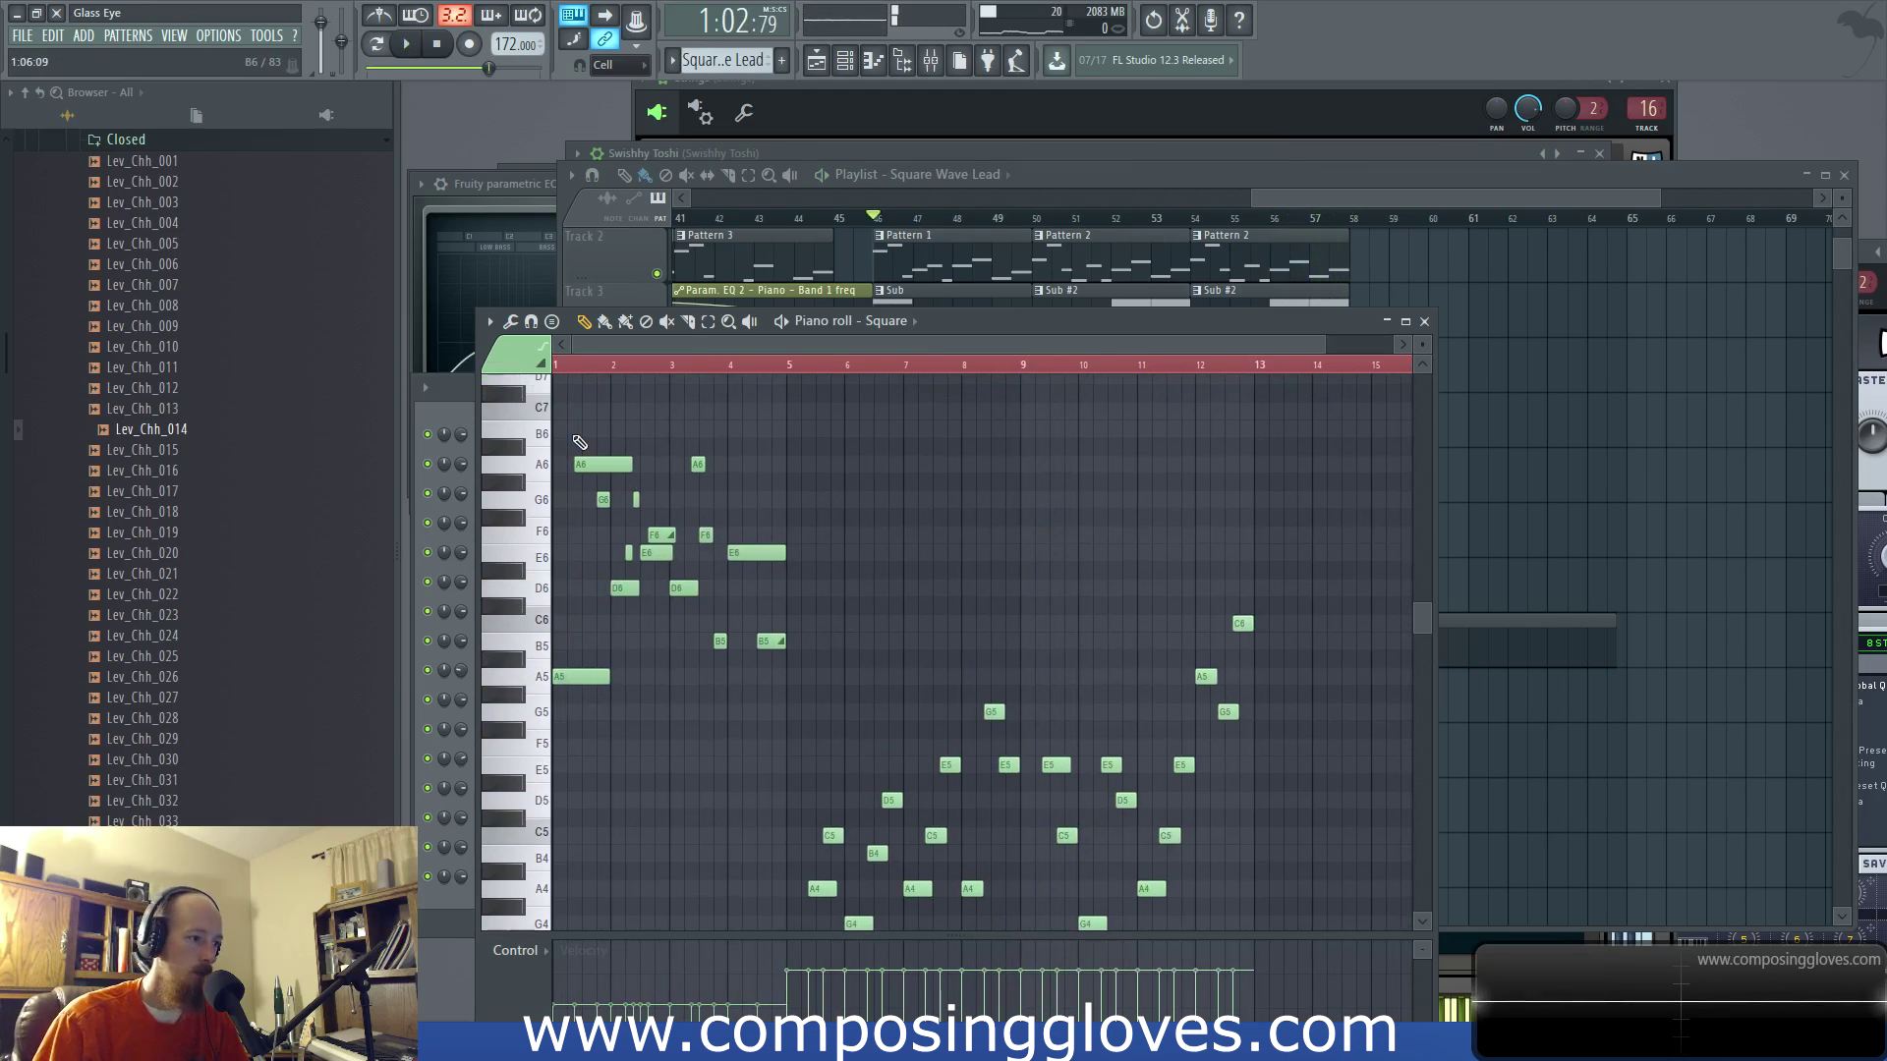
drag(553, 447, 794, 684)
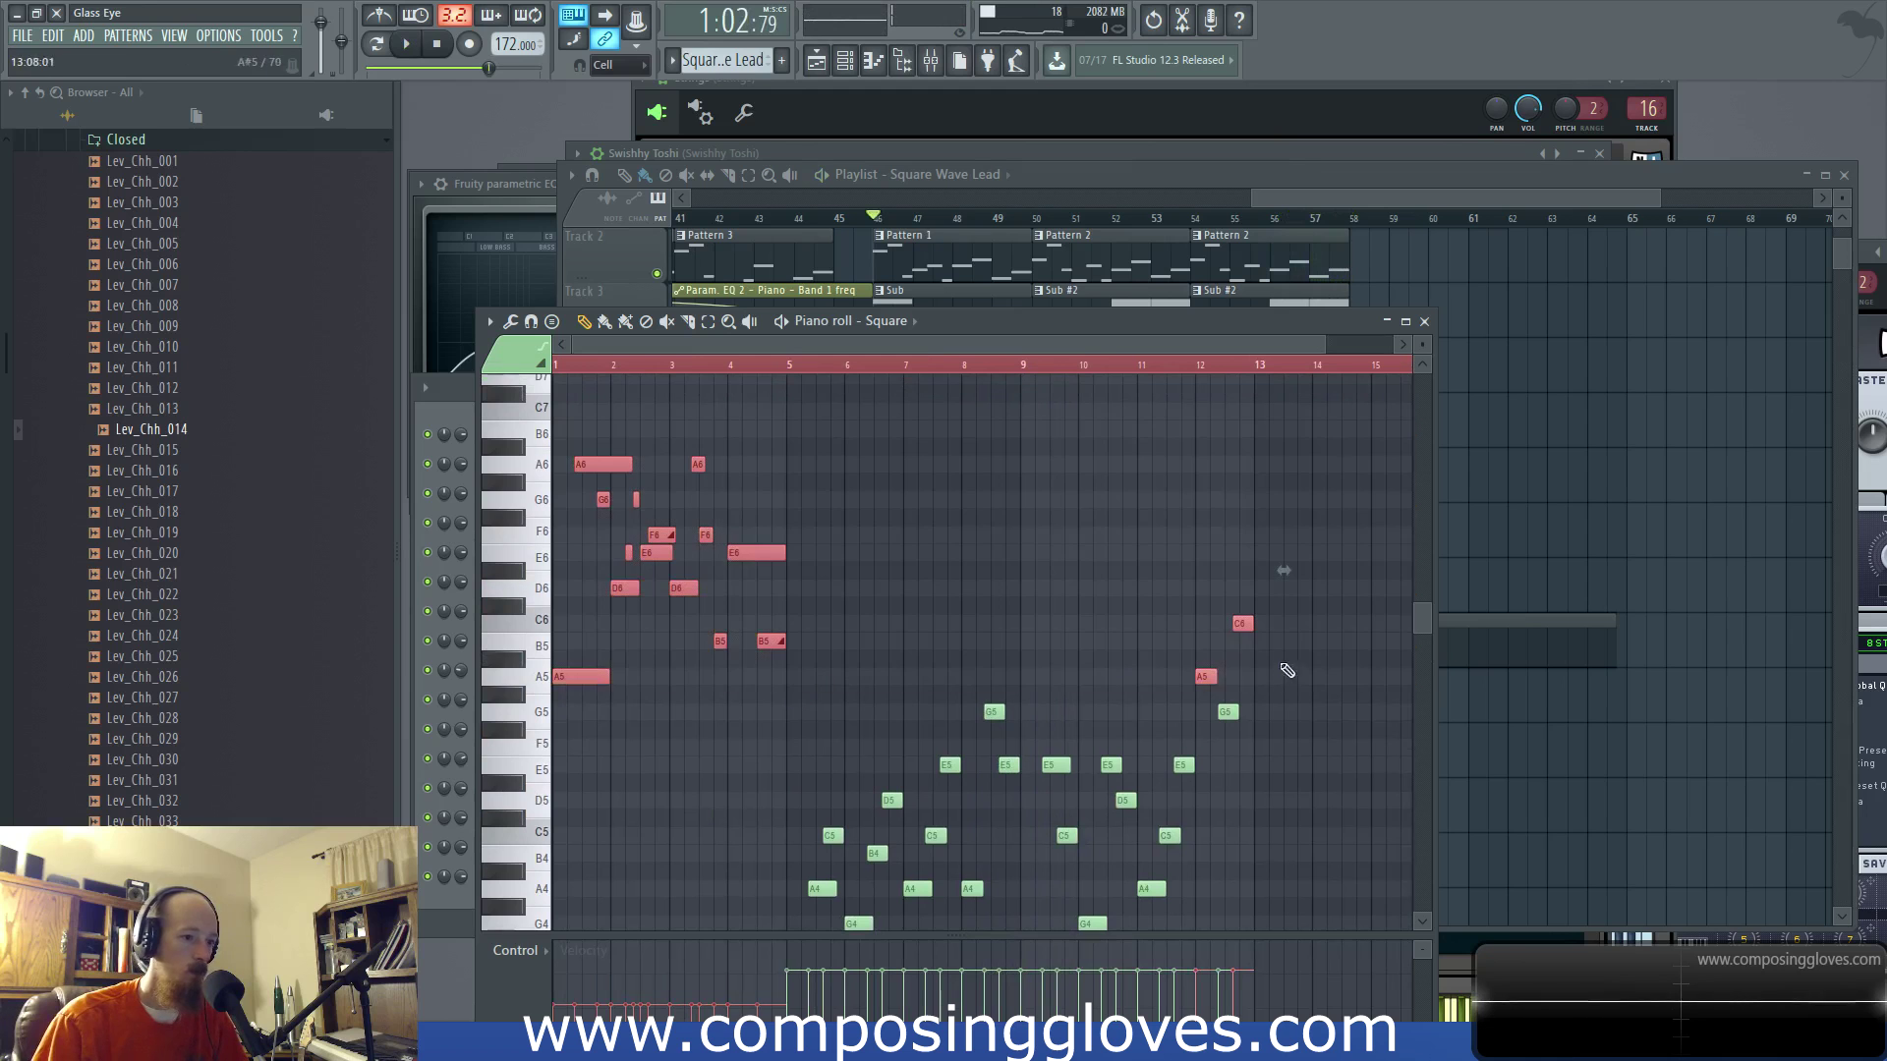
drag(1178, 623, 1021, 602)
scroll(1019, 602, up, 2)
ctrl+click(1019, 602)
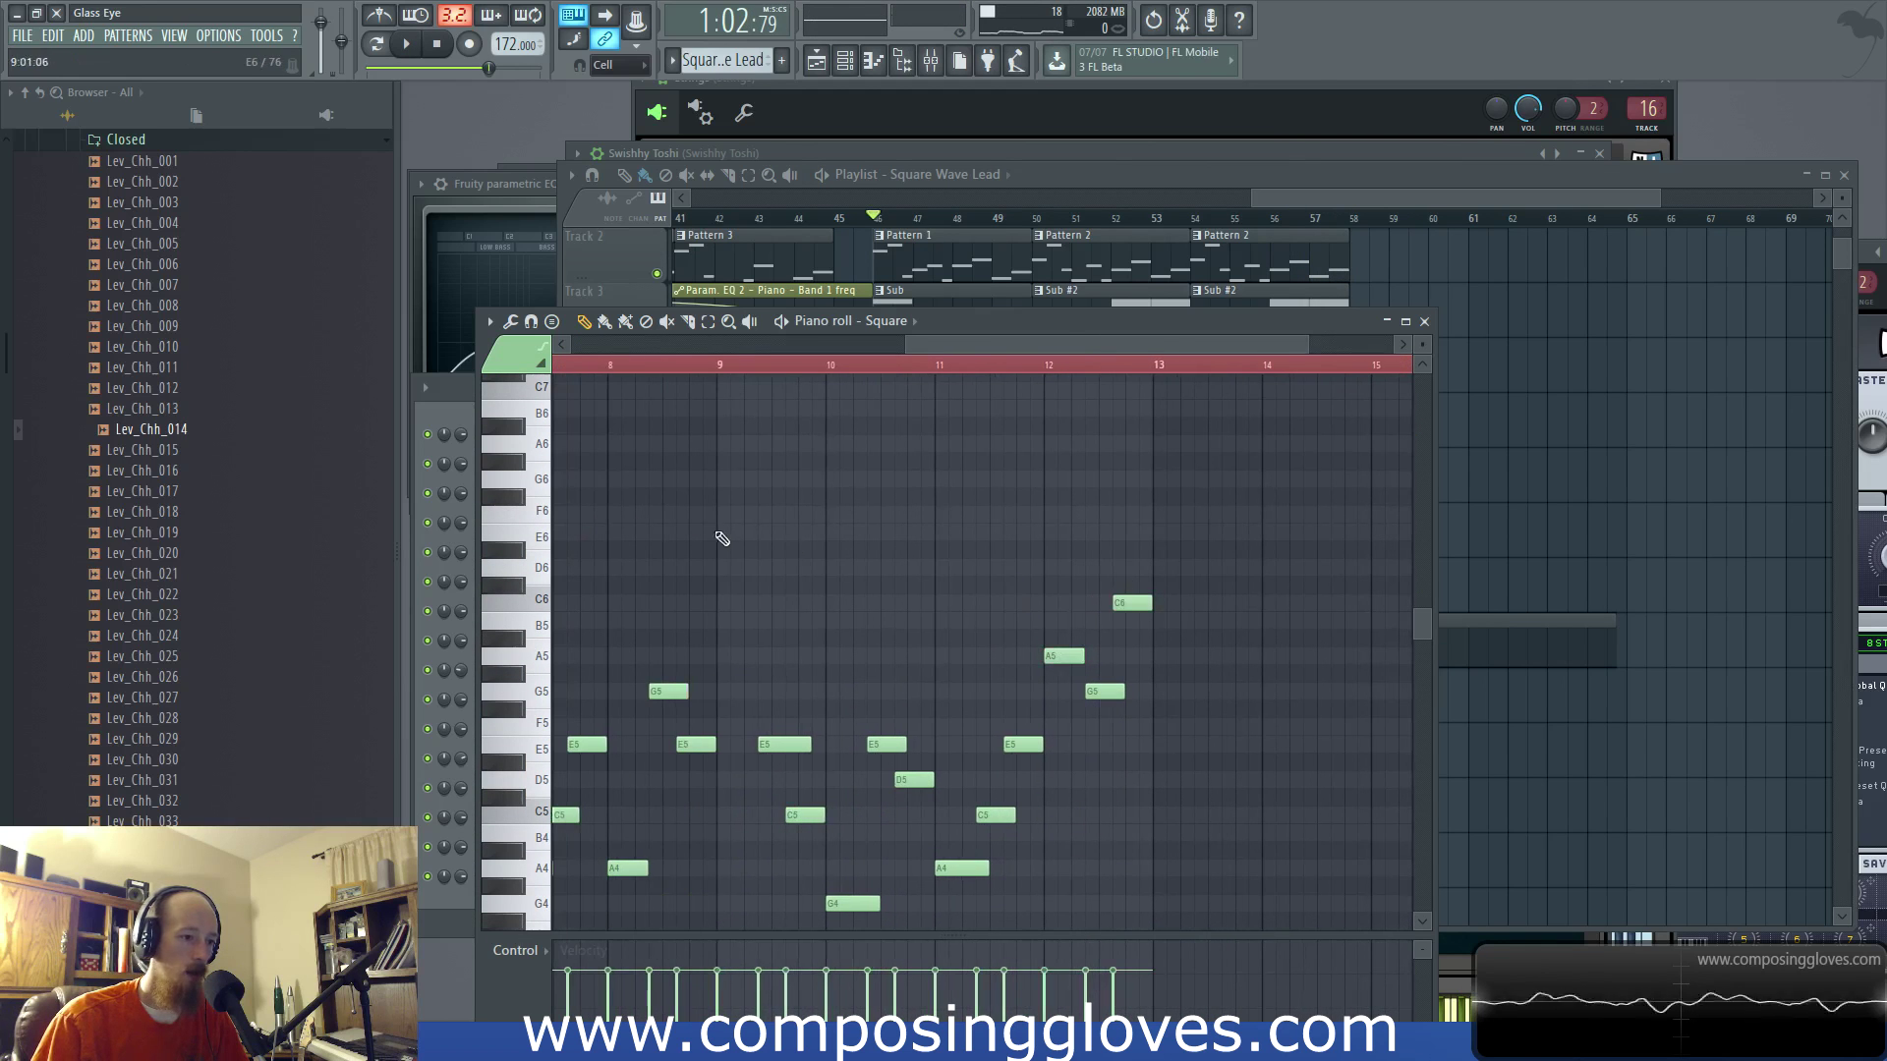
Step: Add an E6 note at the start of bar 13 and a second E6 halfway through the bar
drag(792, 547, 1410, 653)
scroll(569, 476, right, 6)
scroll(687, 511, down, 3)
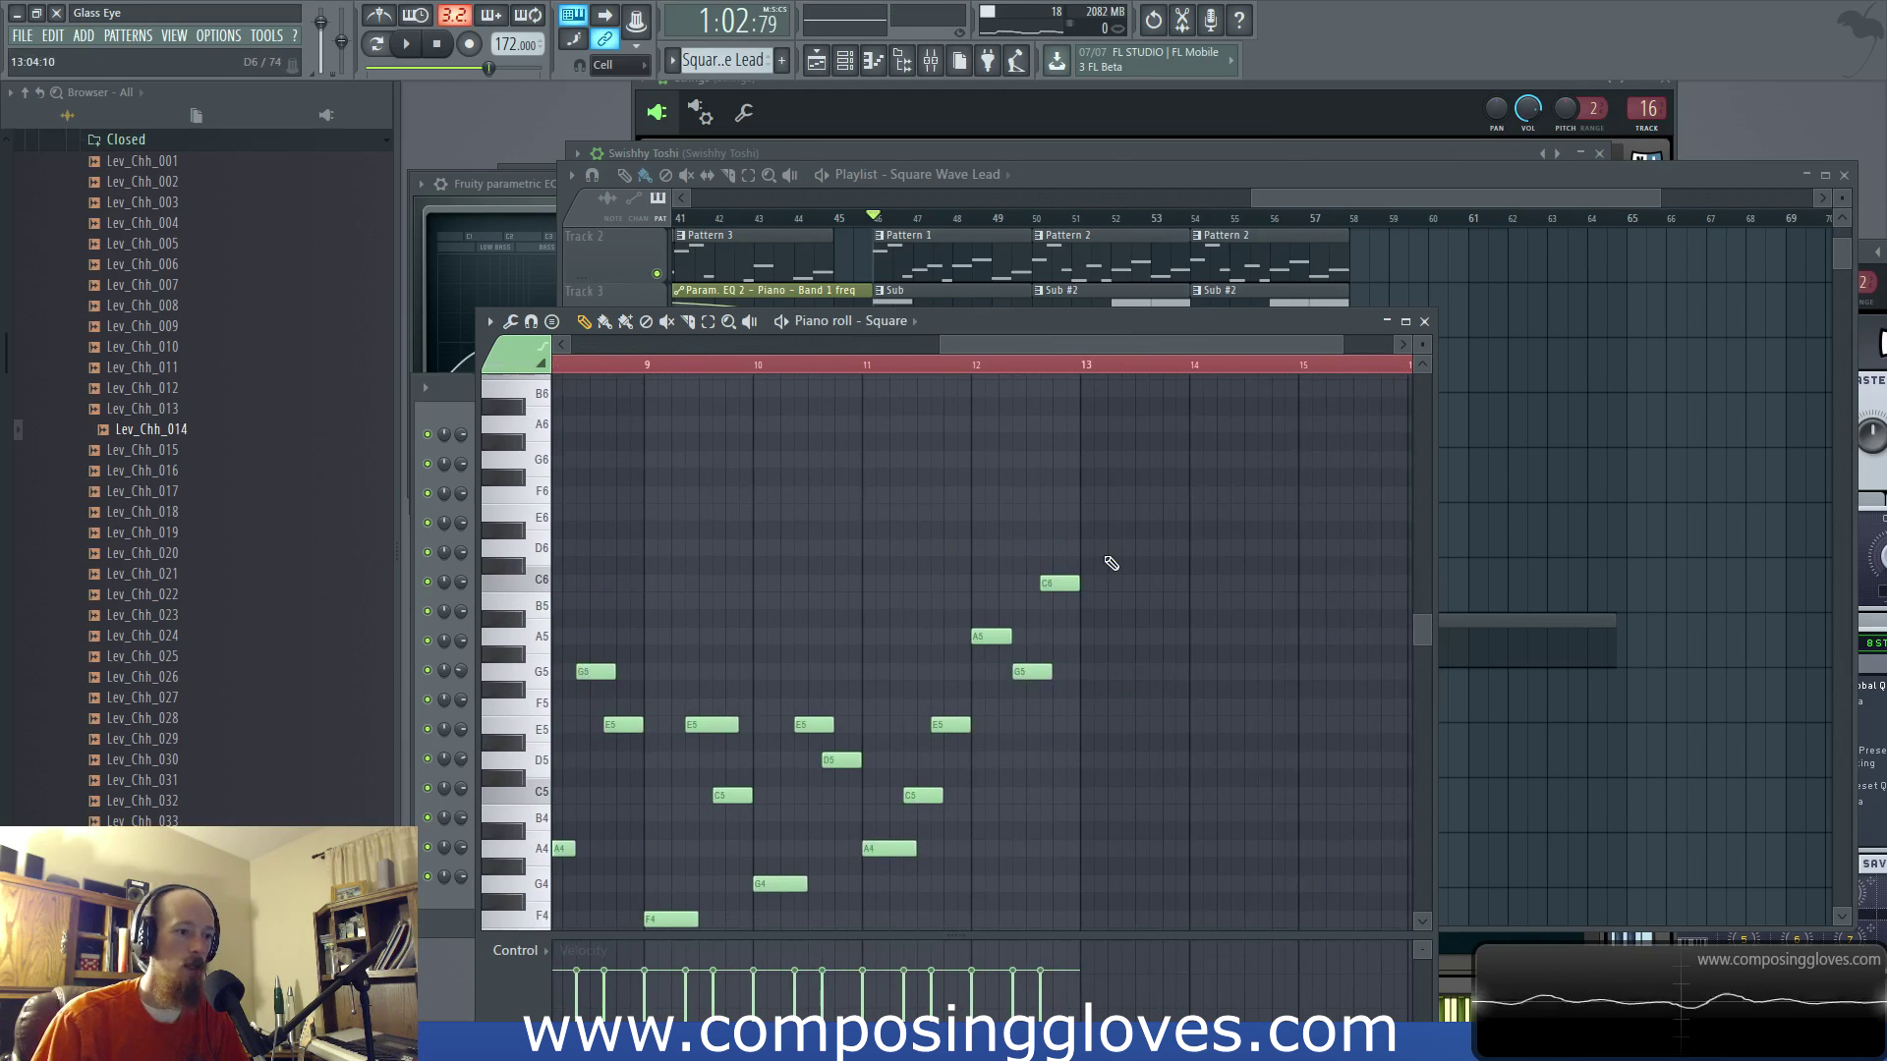
click(1091, 547)
mouse_move(1091, 547)
mouse_down()
mouse_move(1082, 509)
mouse_move(1058, 580)
mouse_move(1096, 511)
mouse_up()
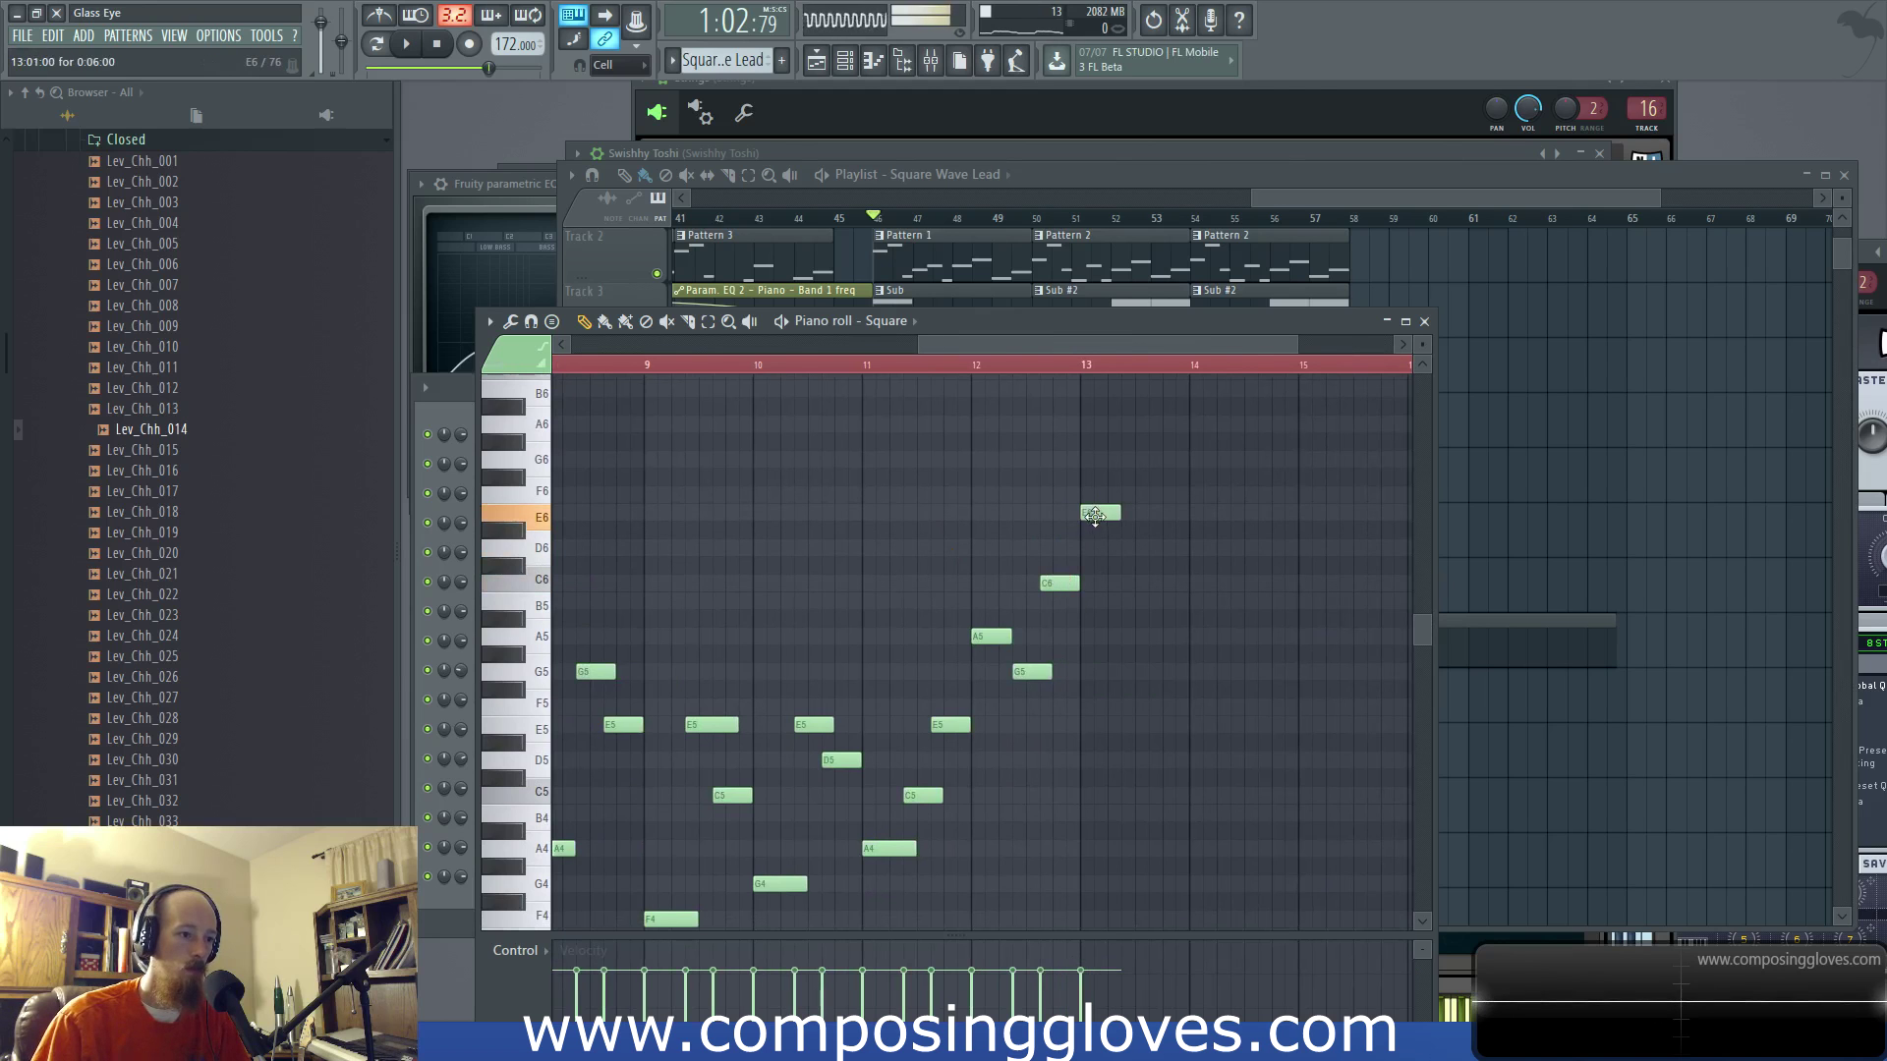
scroll(1107, 526, up, 1)
scroll(1006, 564, up, 3)
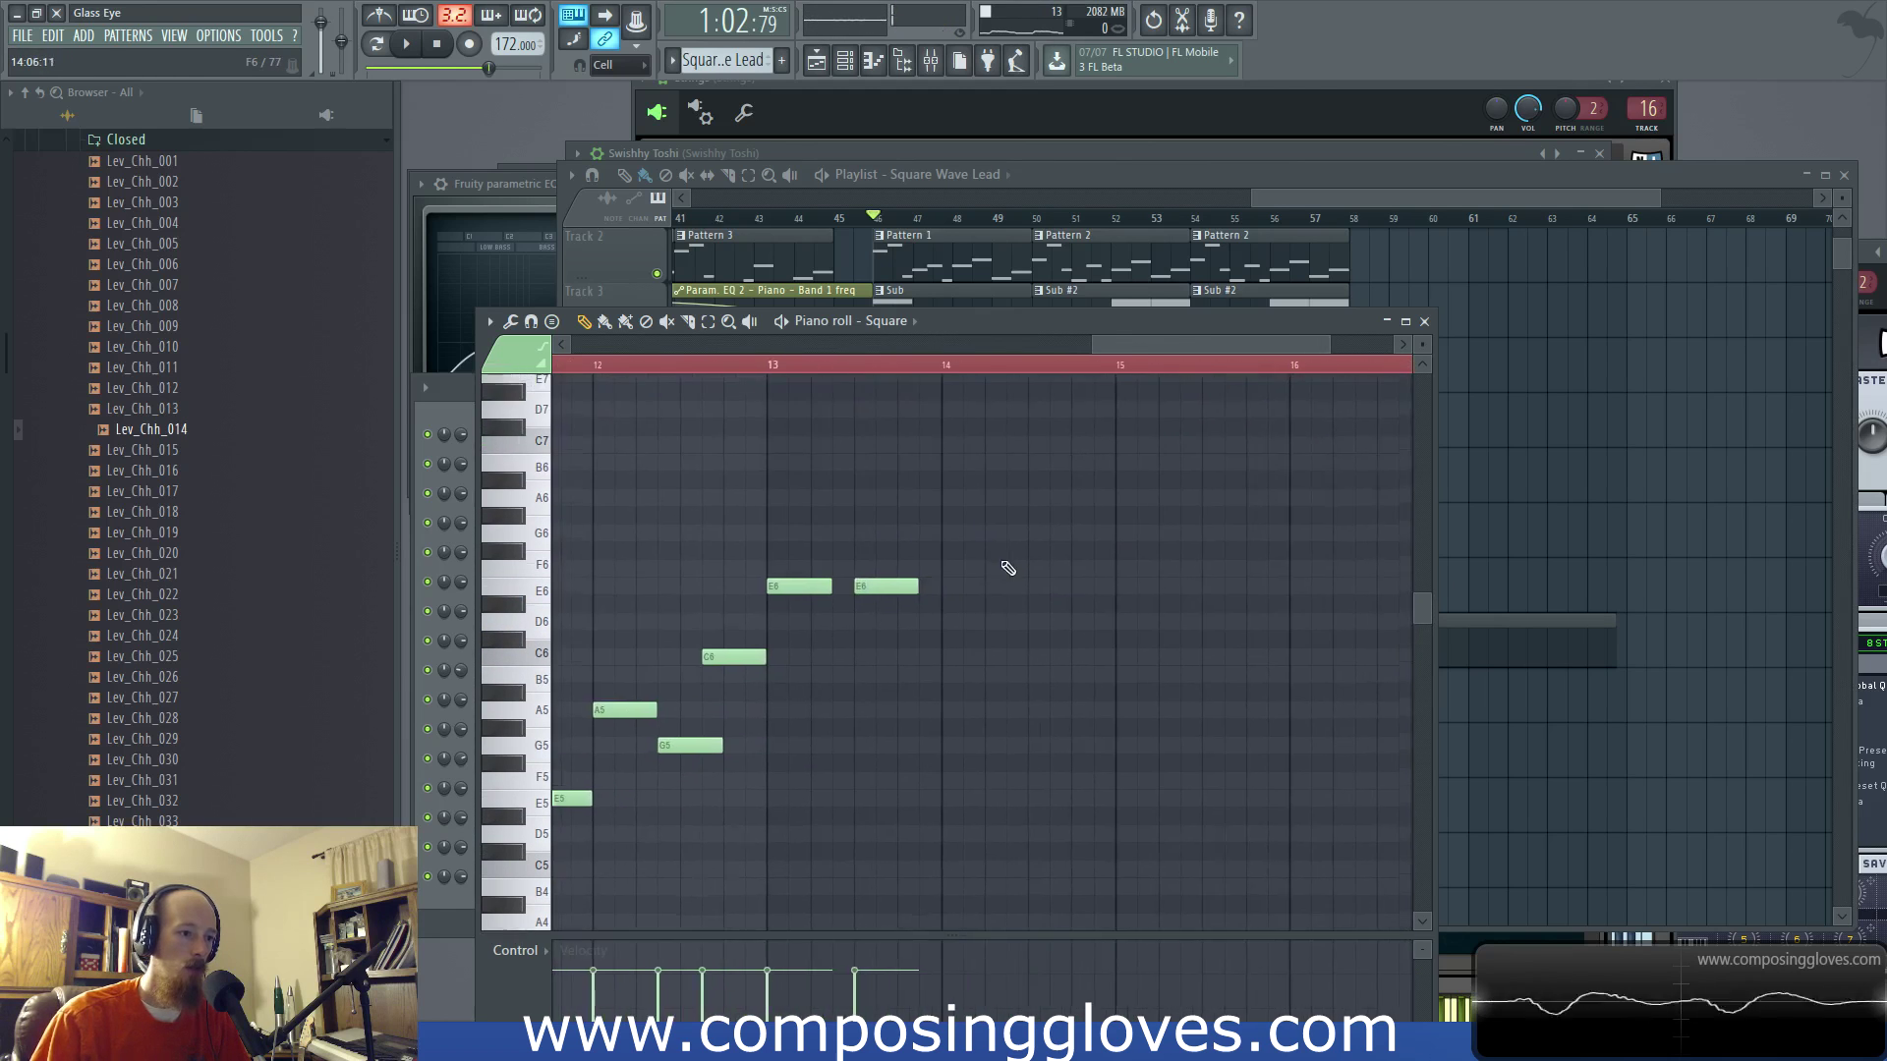
Step: Add short F6 and A6 notes, a longer C7 and an overlapping B6 slide note in bar 14, and play from bar 13
click(952, 570)
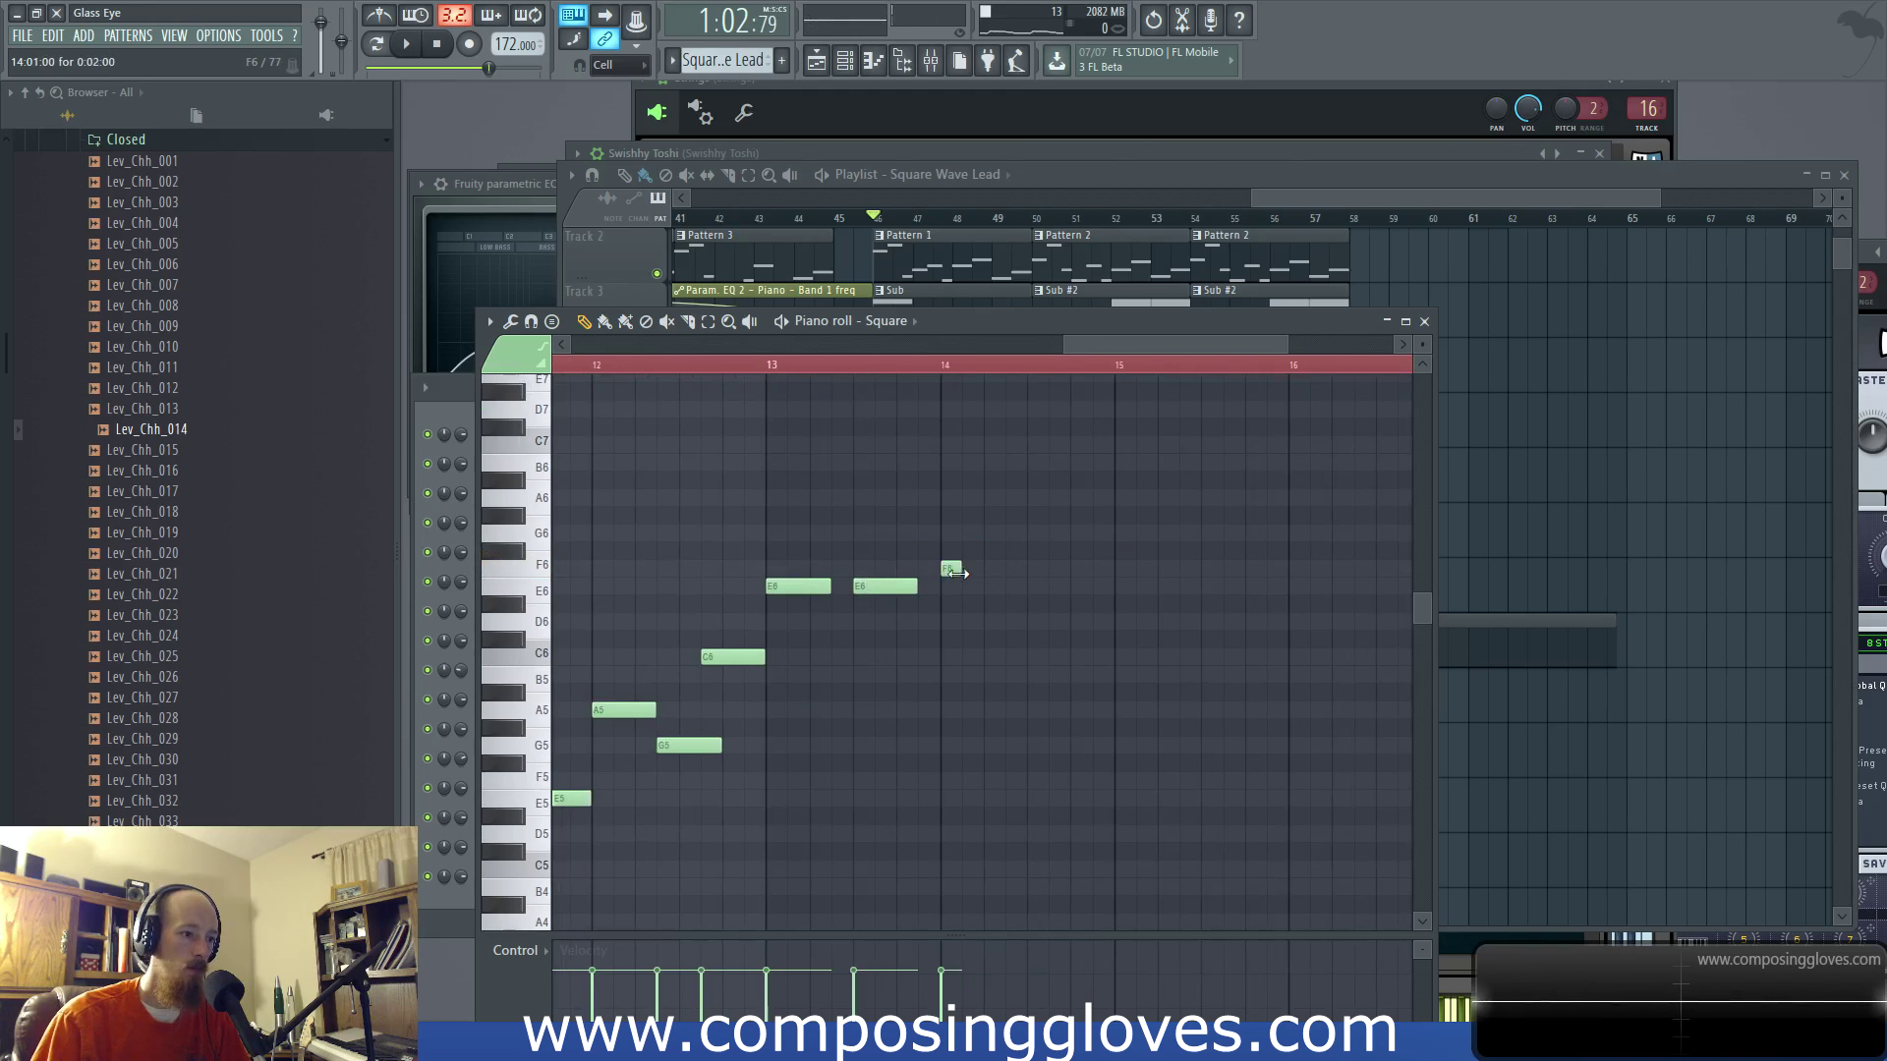
click(992, 498)
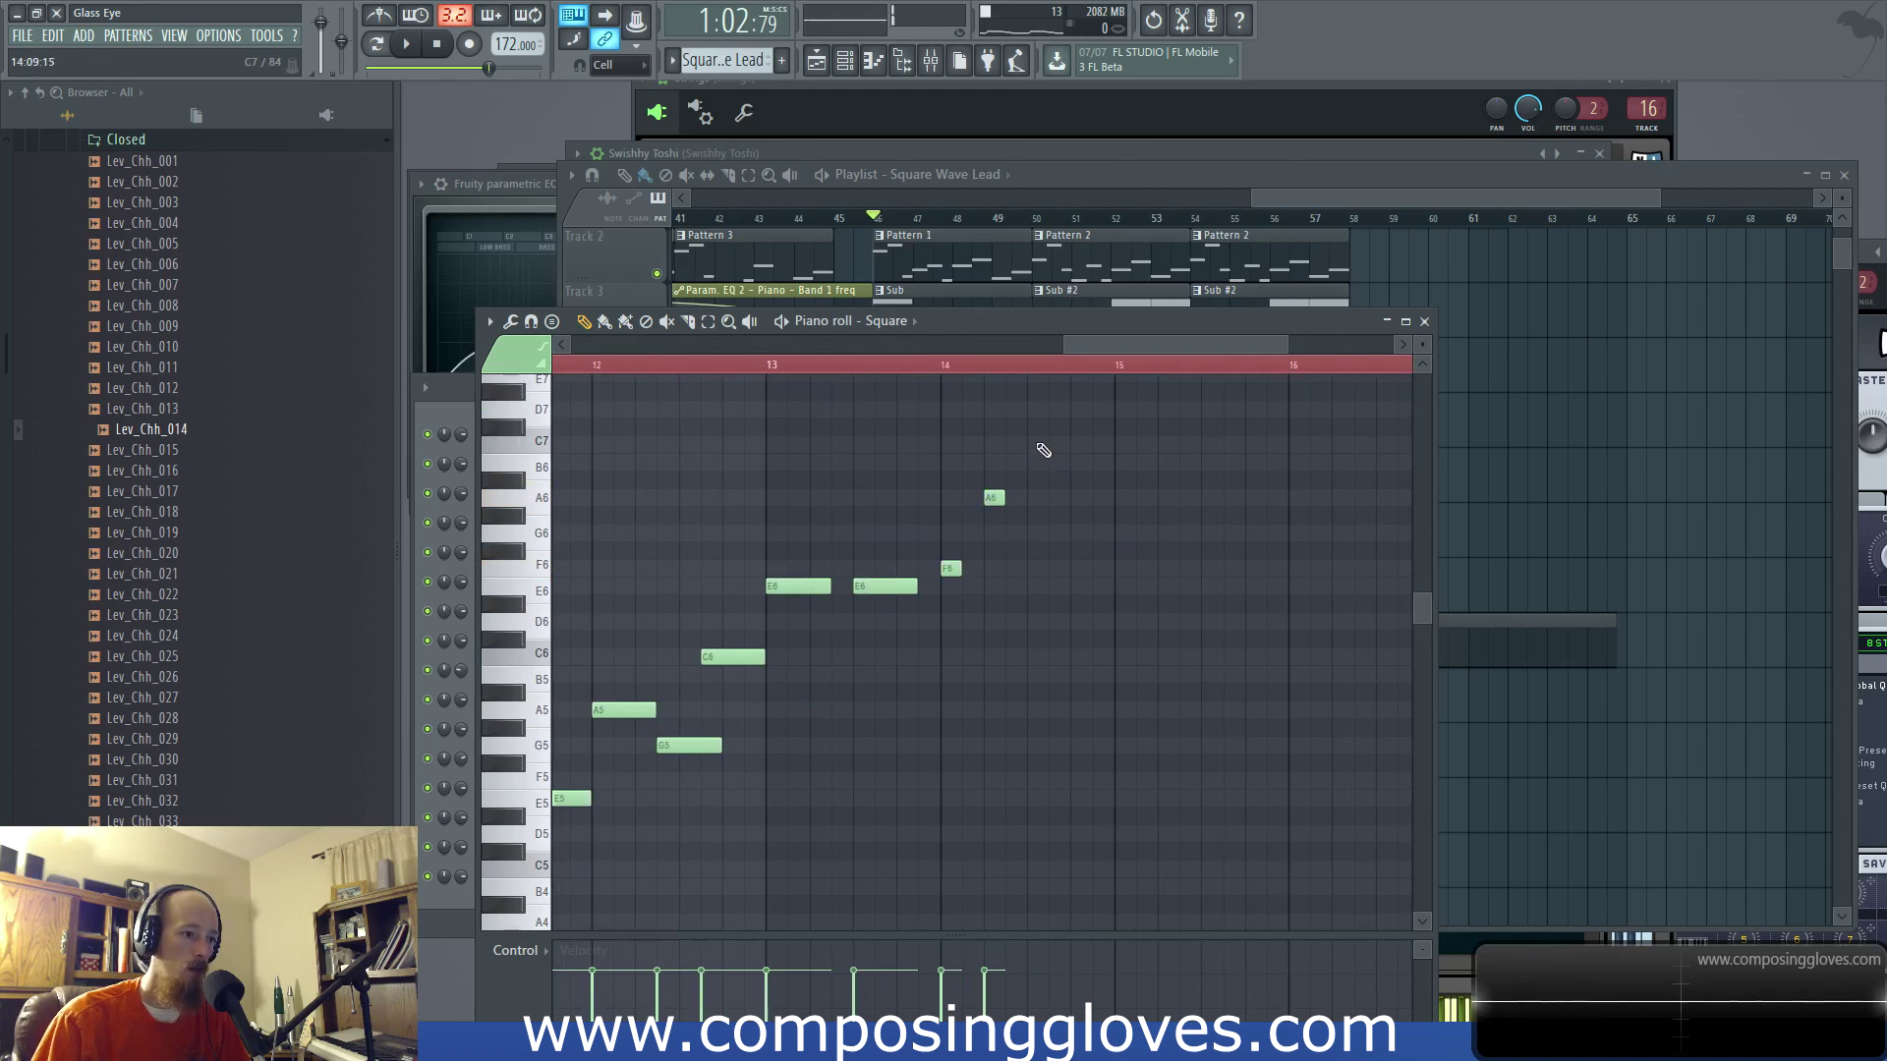
click(1057, 466)
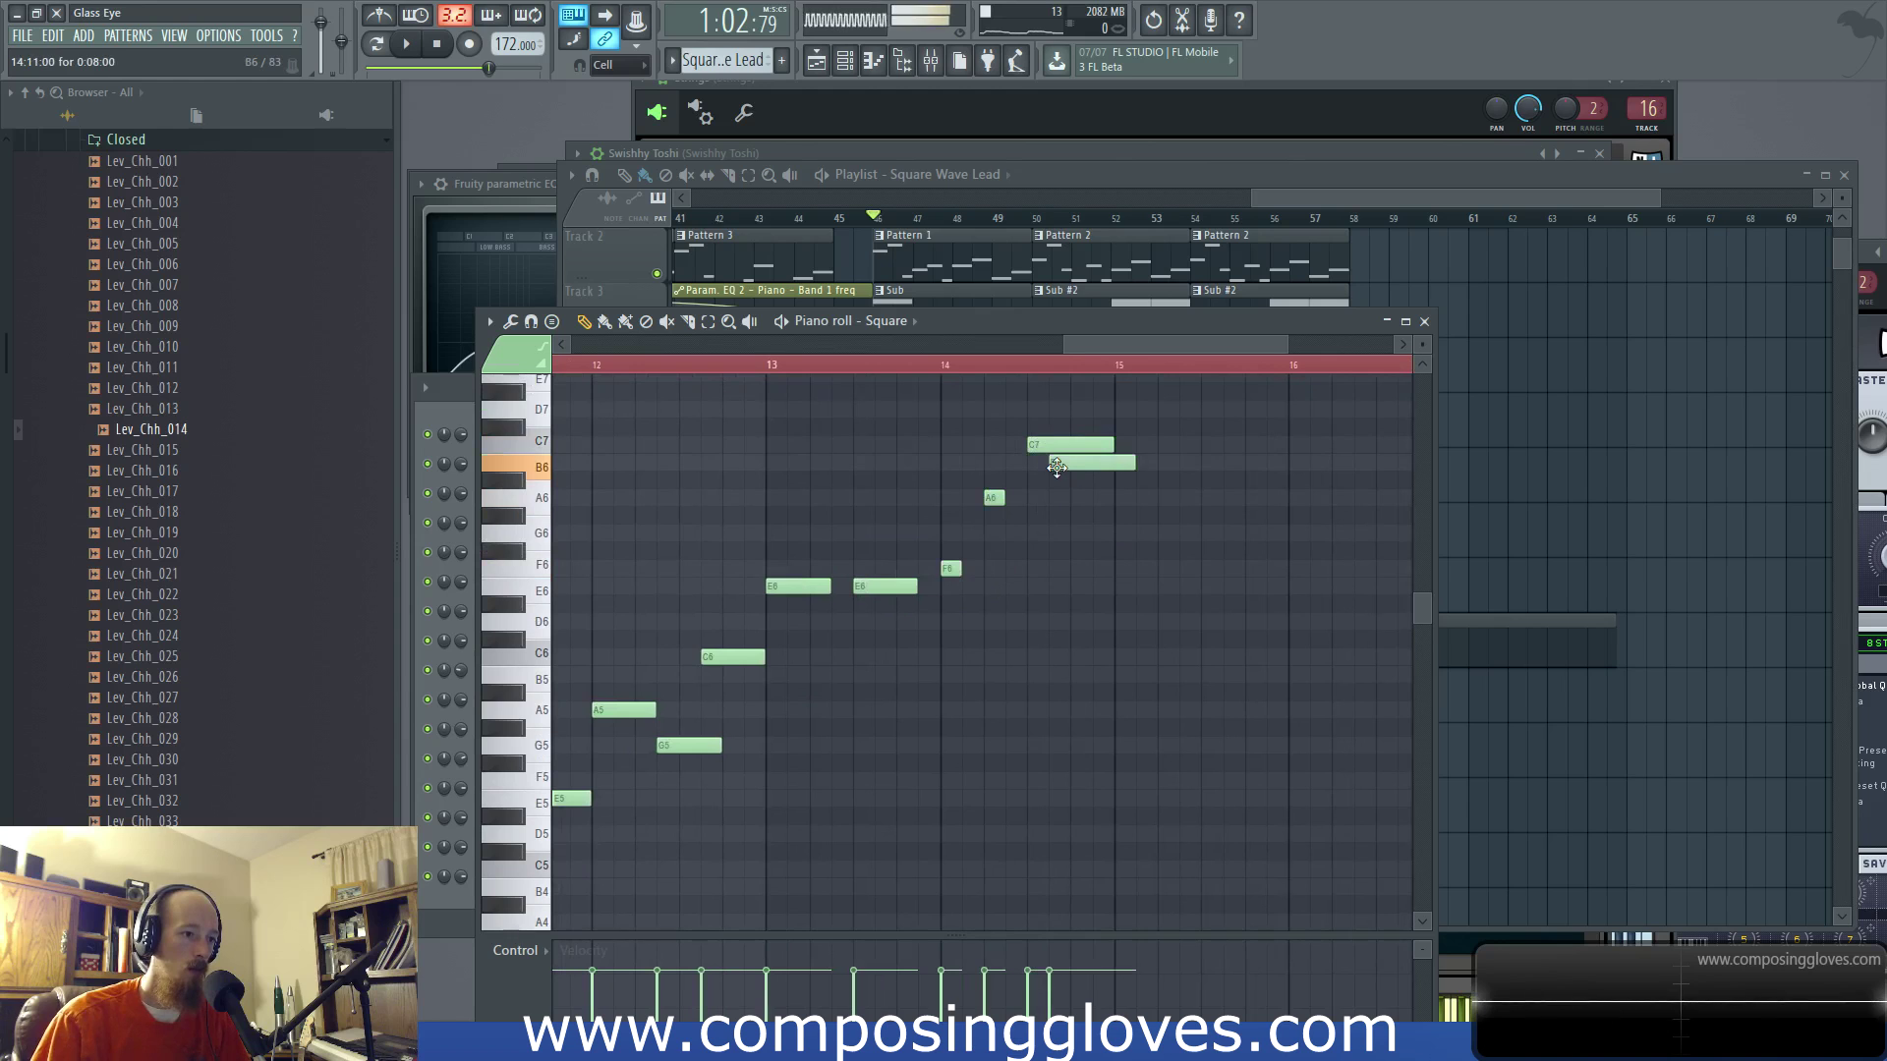
click(783, 375)
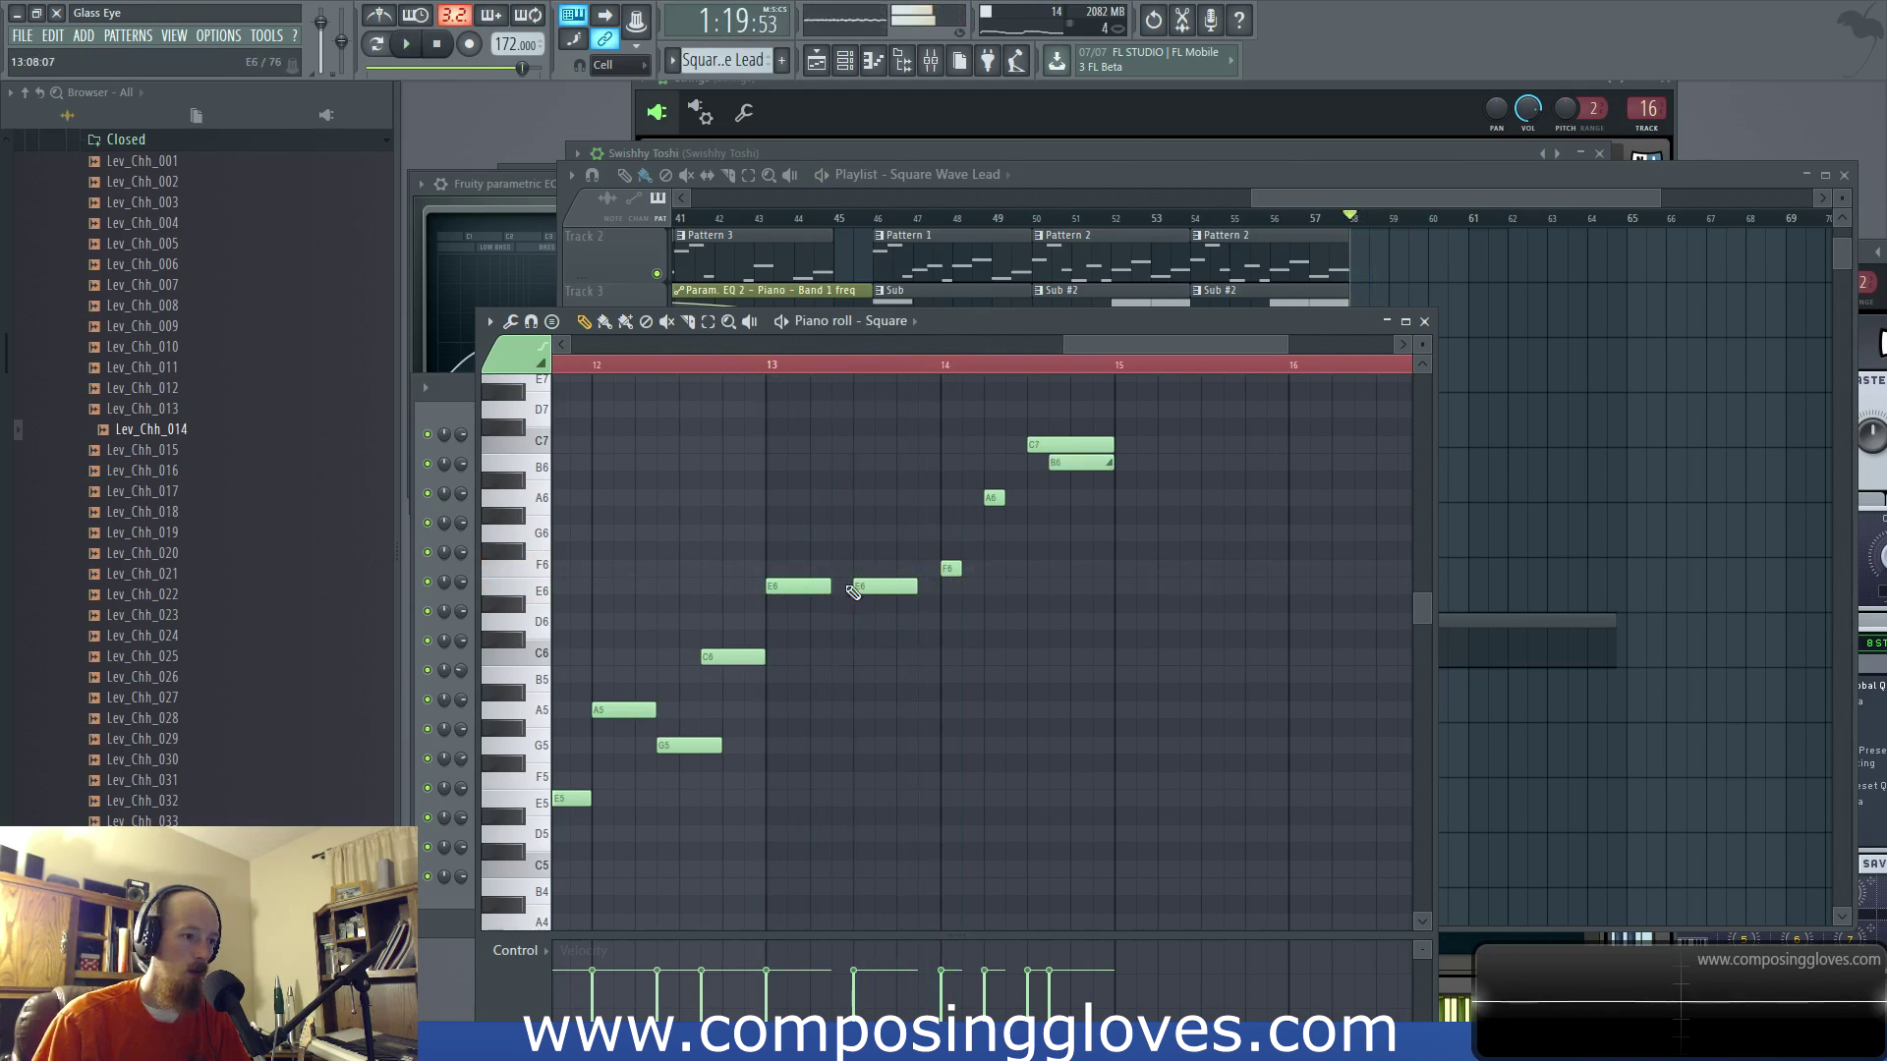
key(space)
Step: Move the second E6 in bar 13 earlier to step 7, shorten the first E6 to four steps, and replay the phrase
drag(865, 587, 843, 588)
key(space)
key(space)
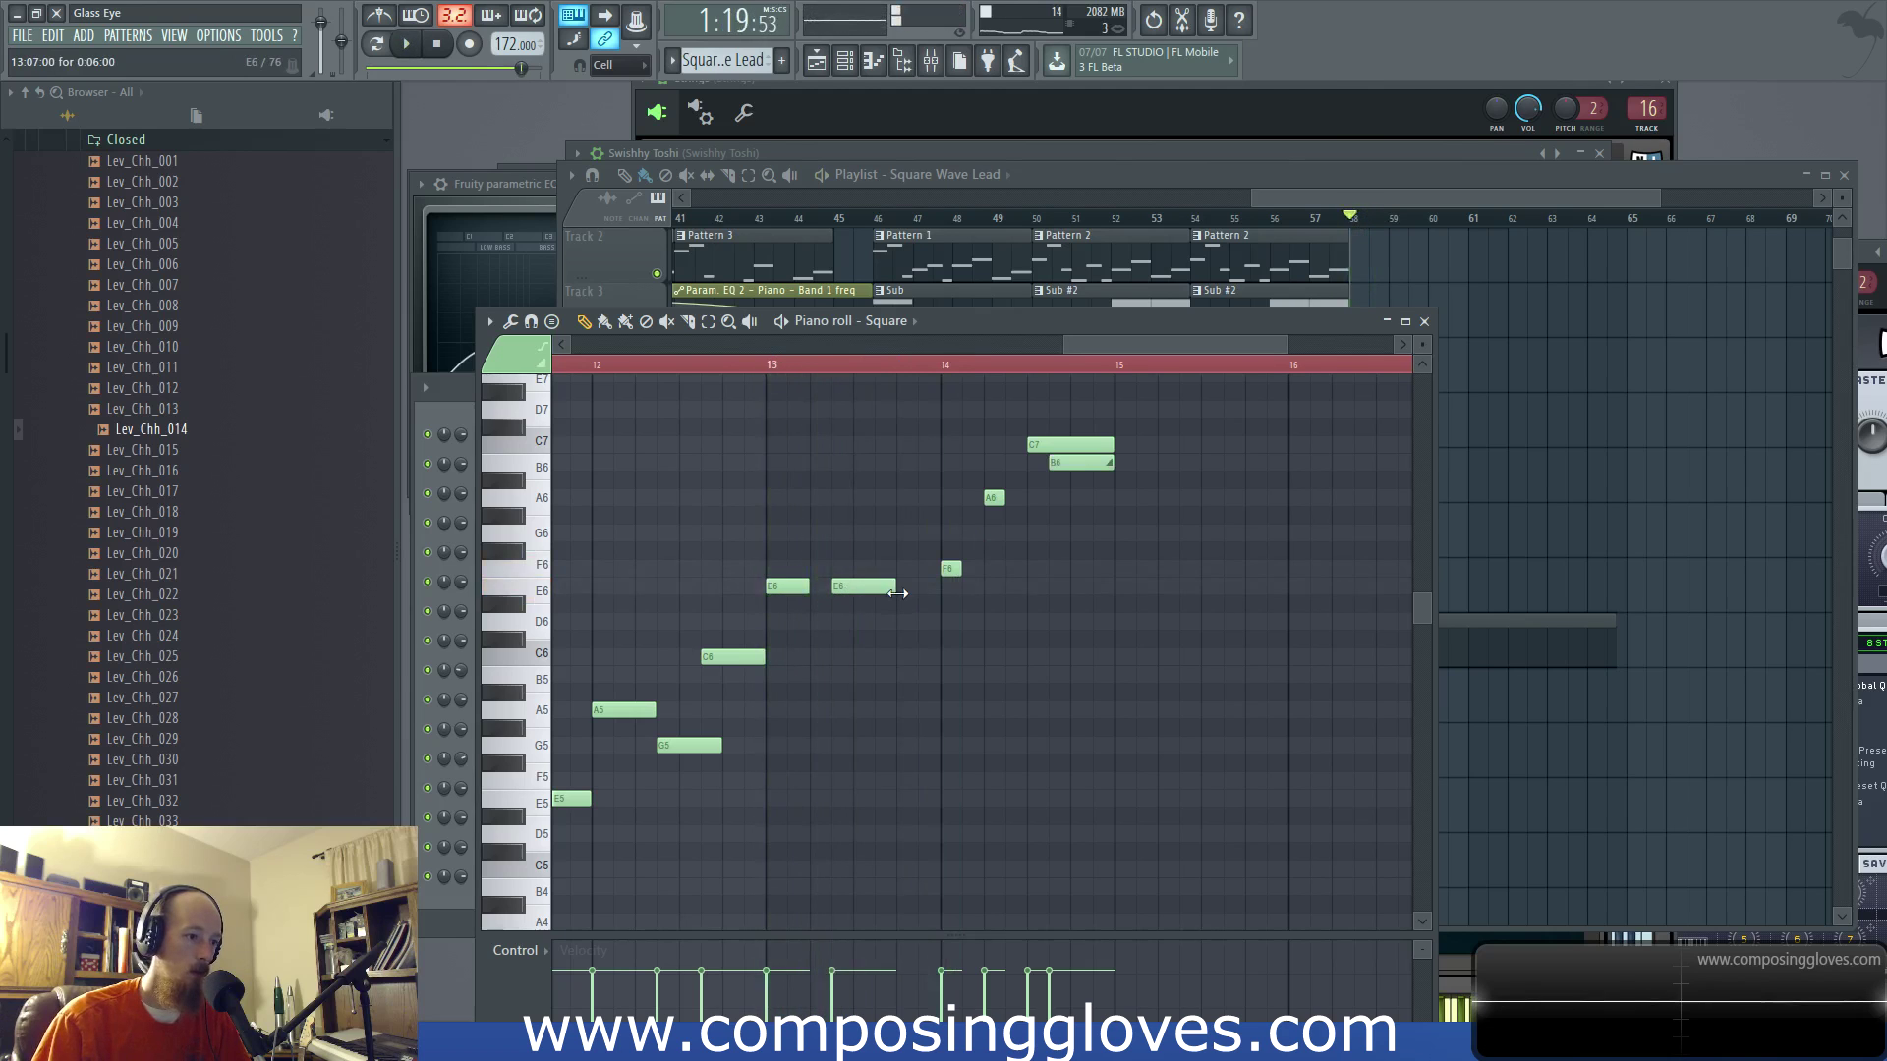
key(space)
Step: Add short F#6 and F6 notes at the end of bar 13, trim their lengths, and play from bar 13
click(909, 550)
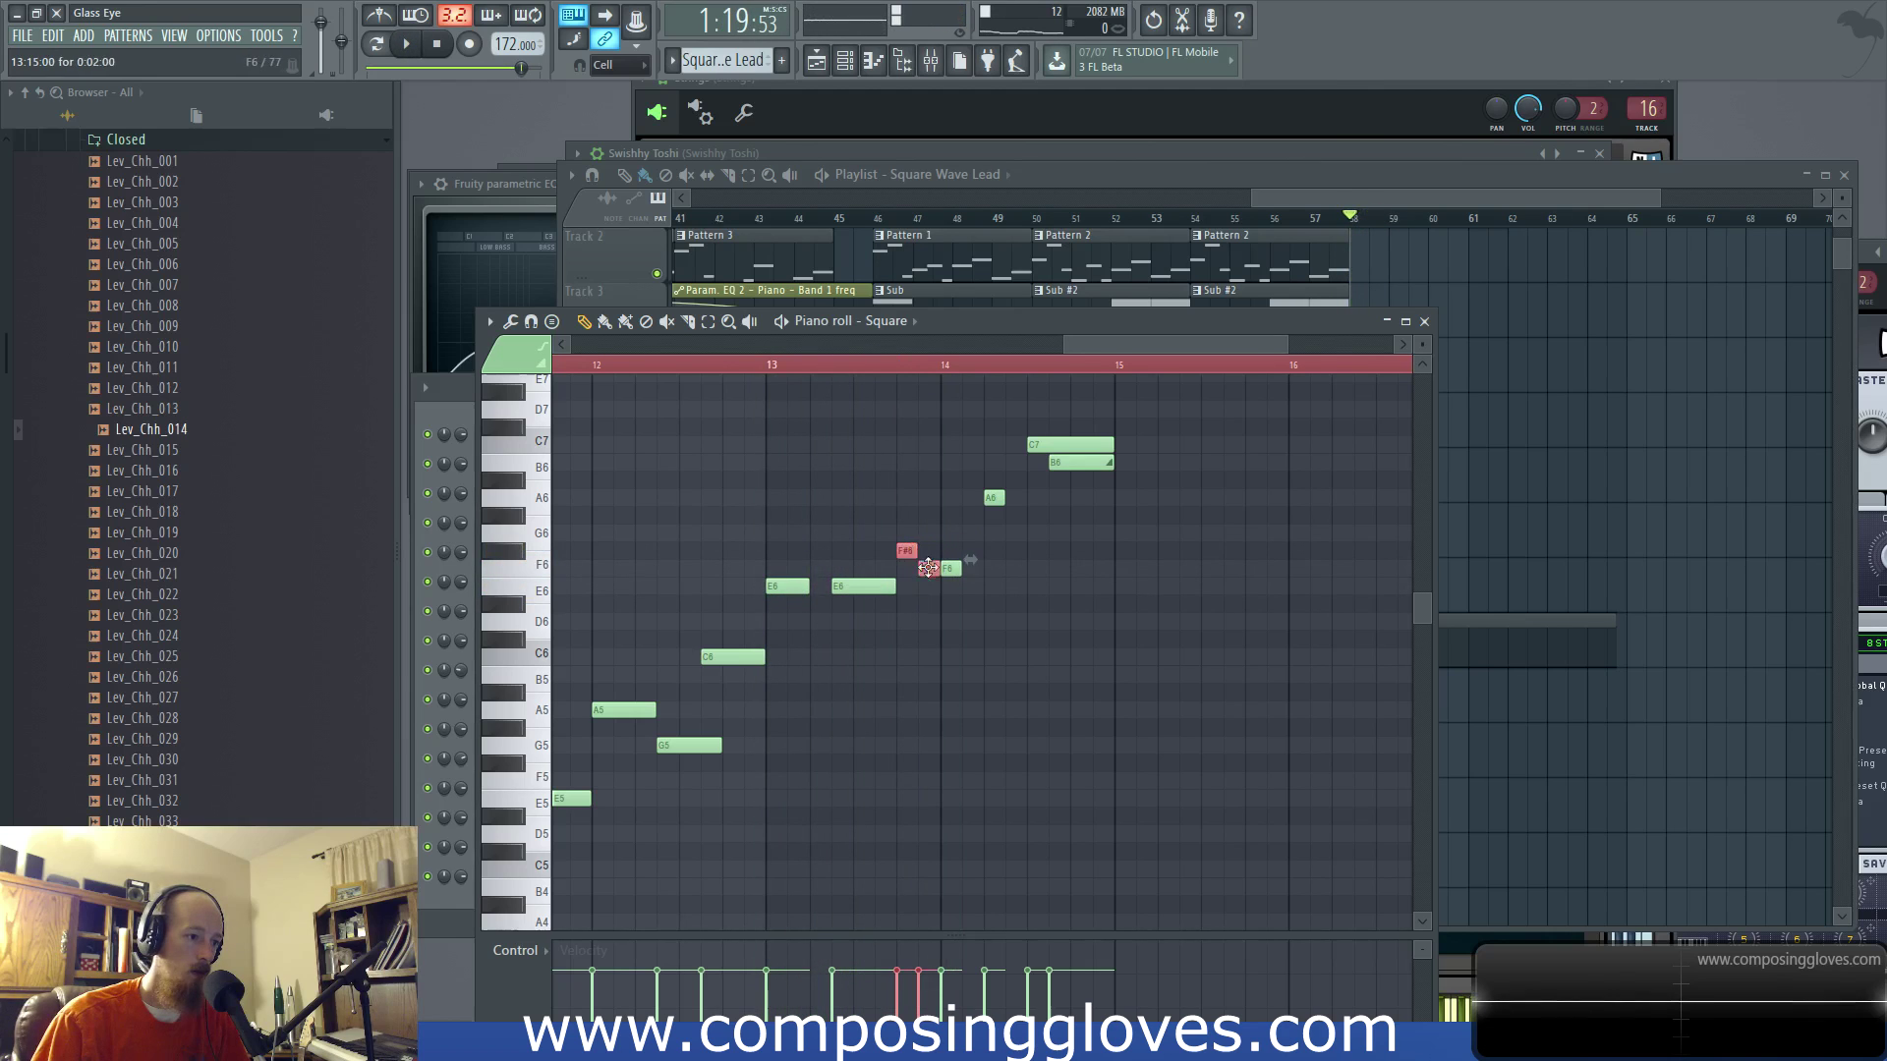
key(space)
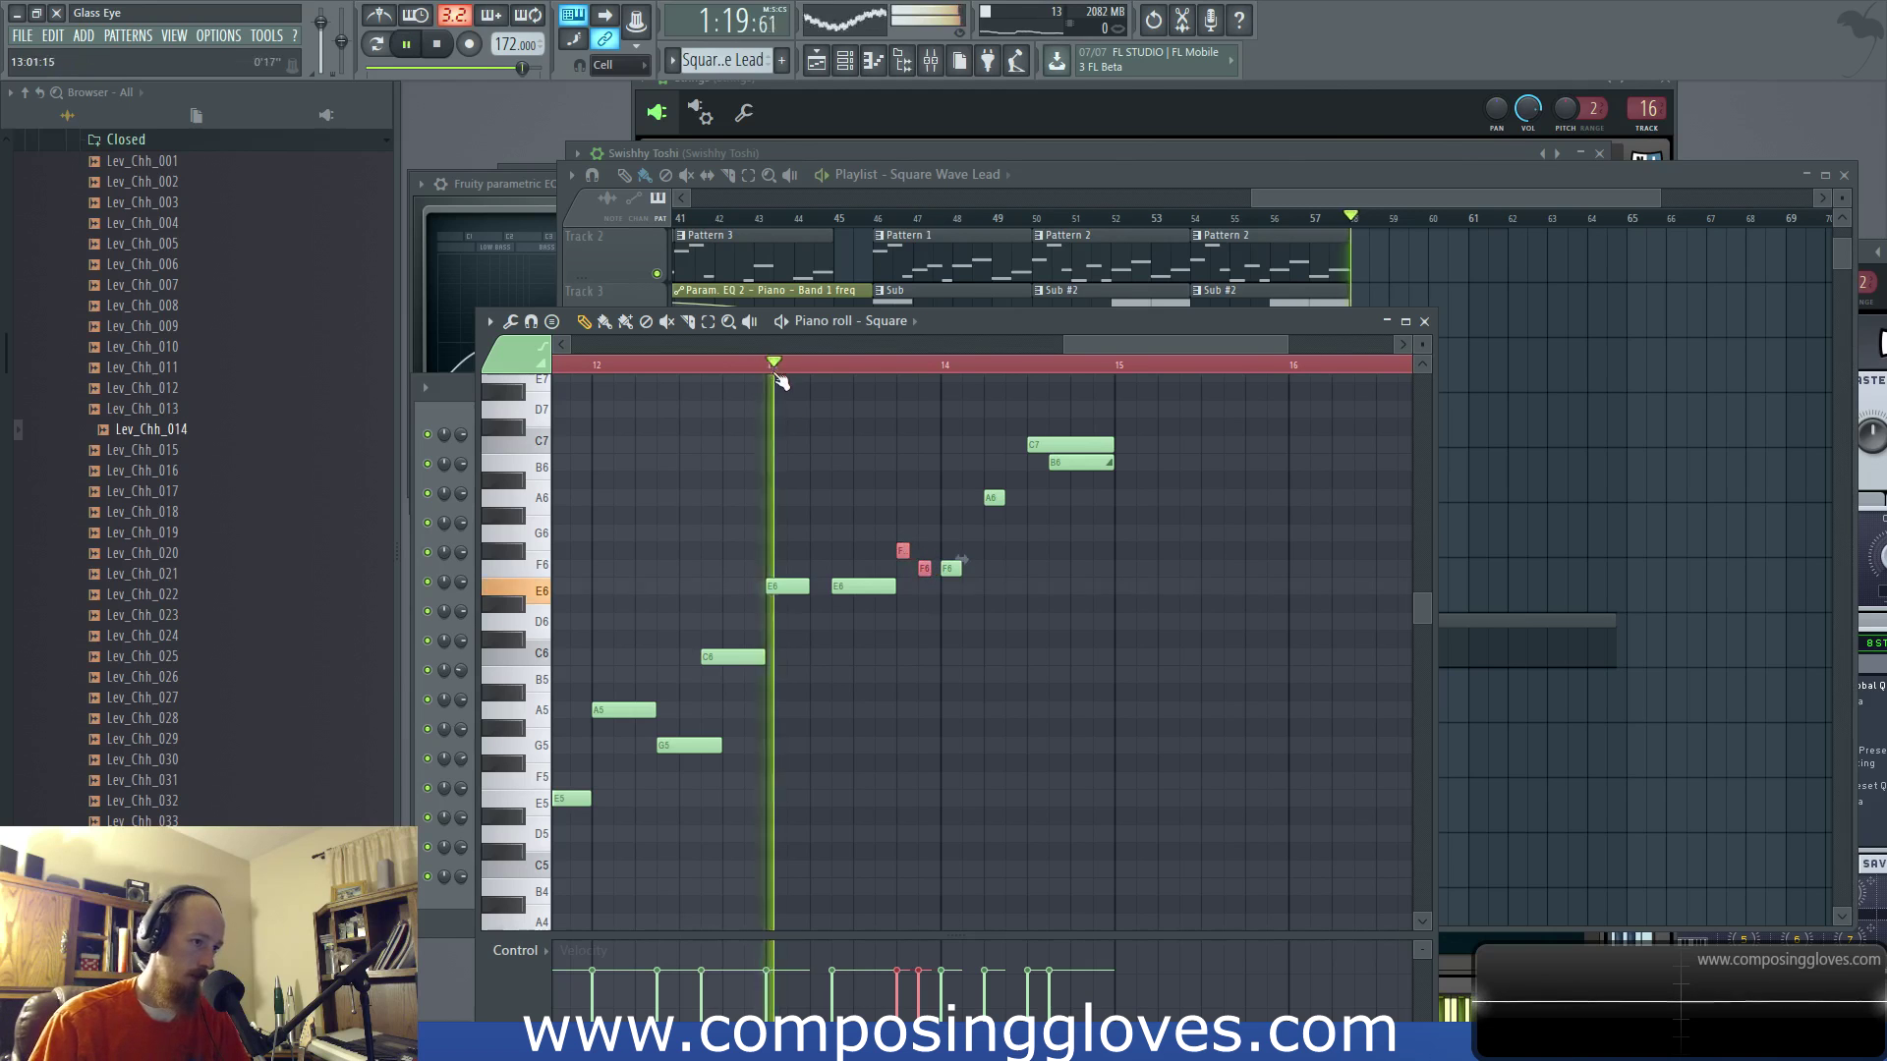
key(space)
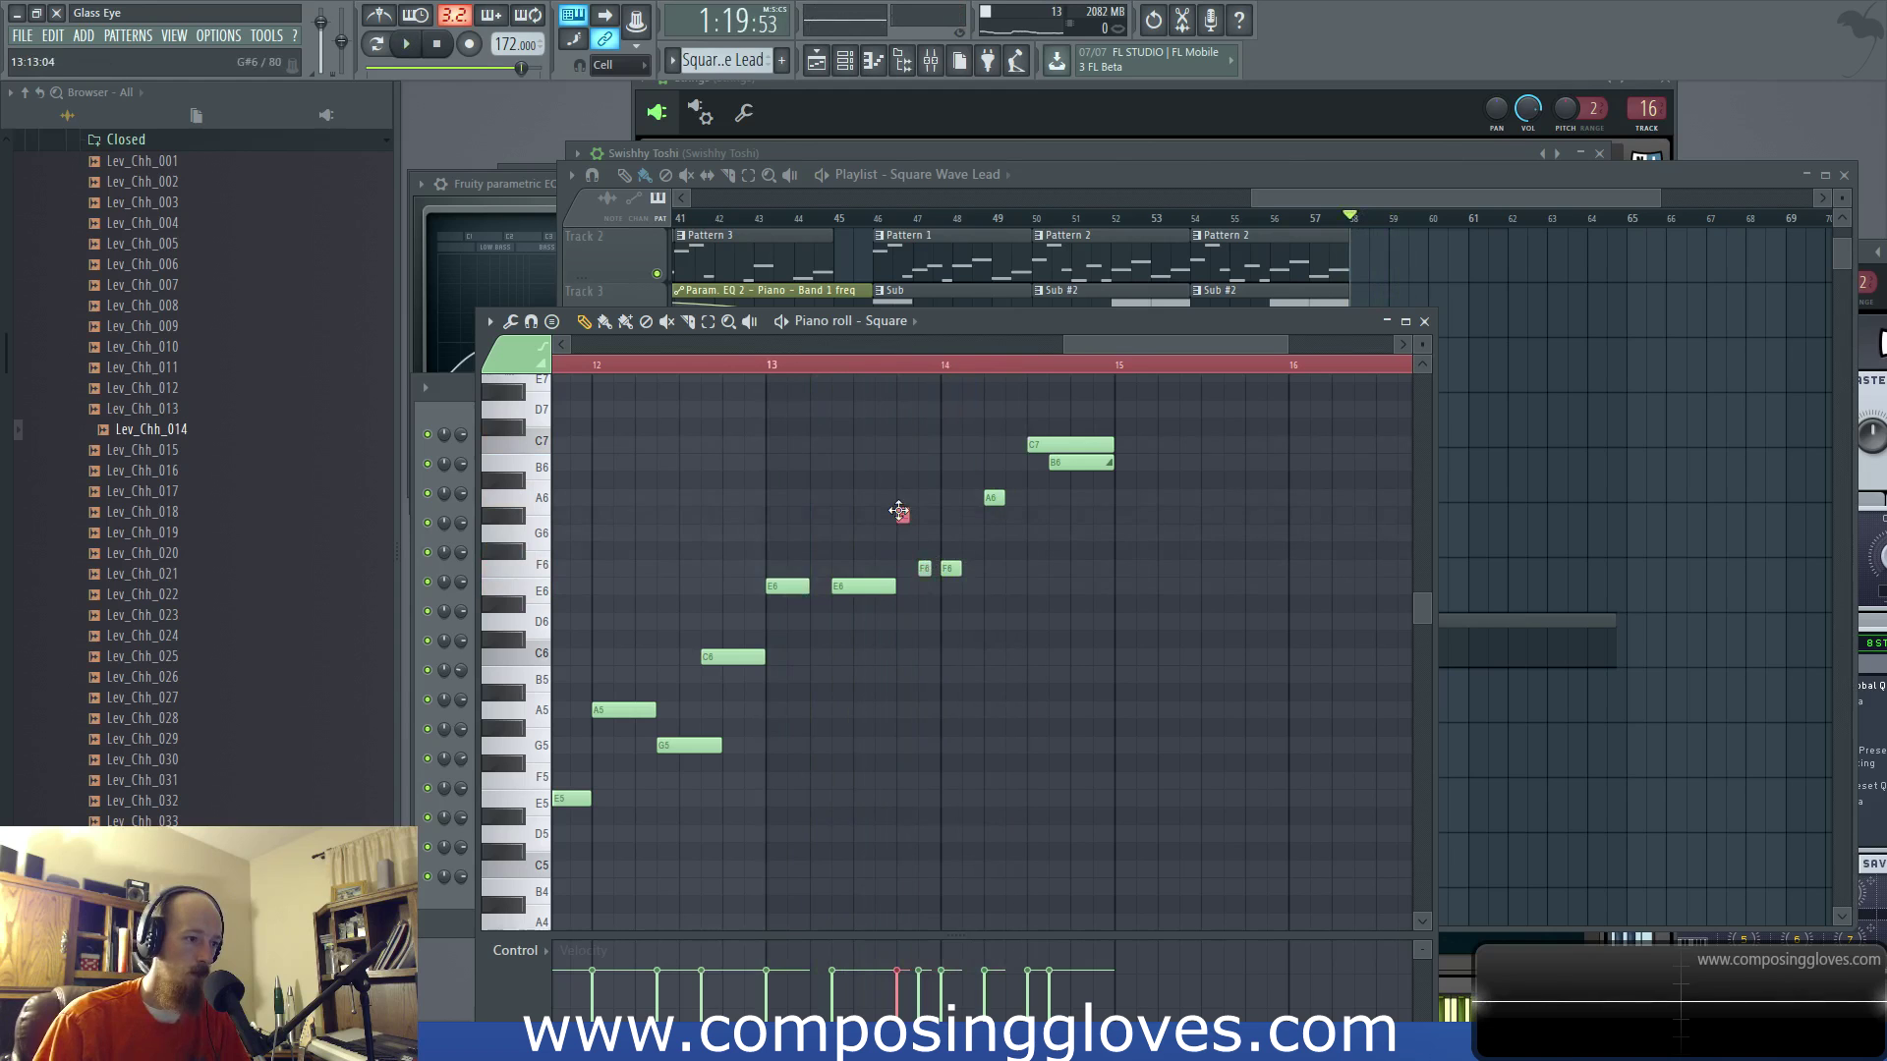
Step: Change the first short note after the second E6 to G6 and play the phrase from bar 13
key(space)
drag(898, 510, 901, 534)
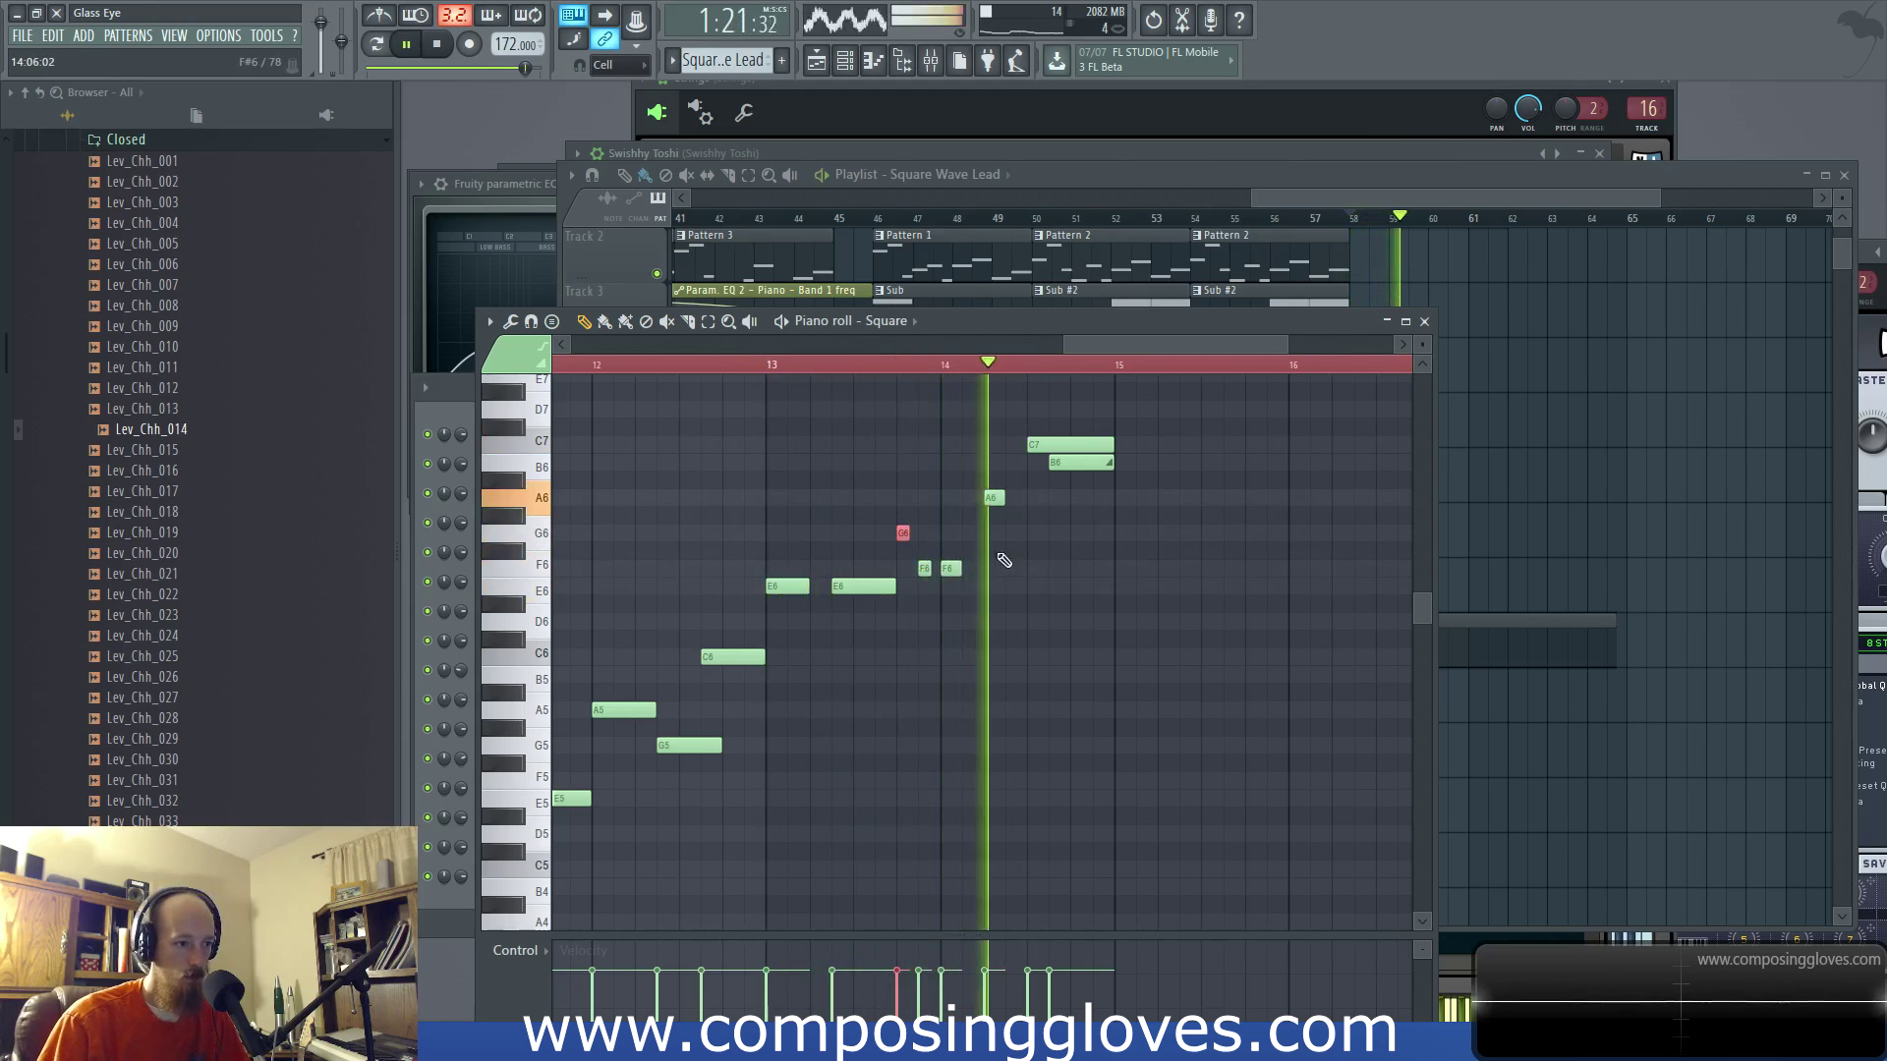
key(space)
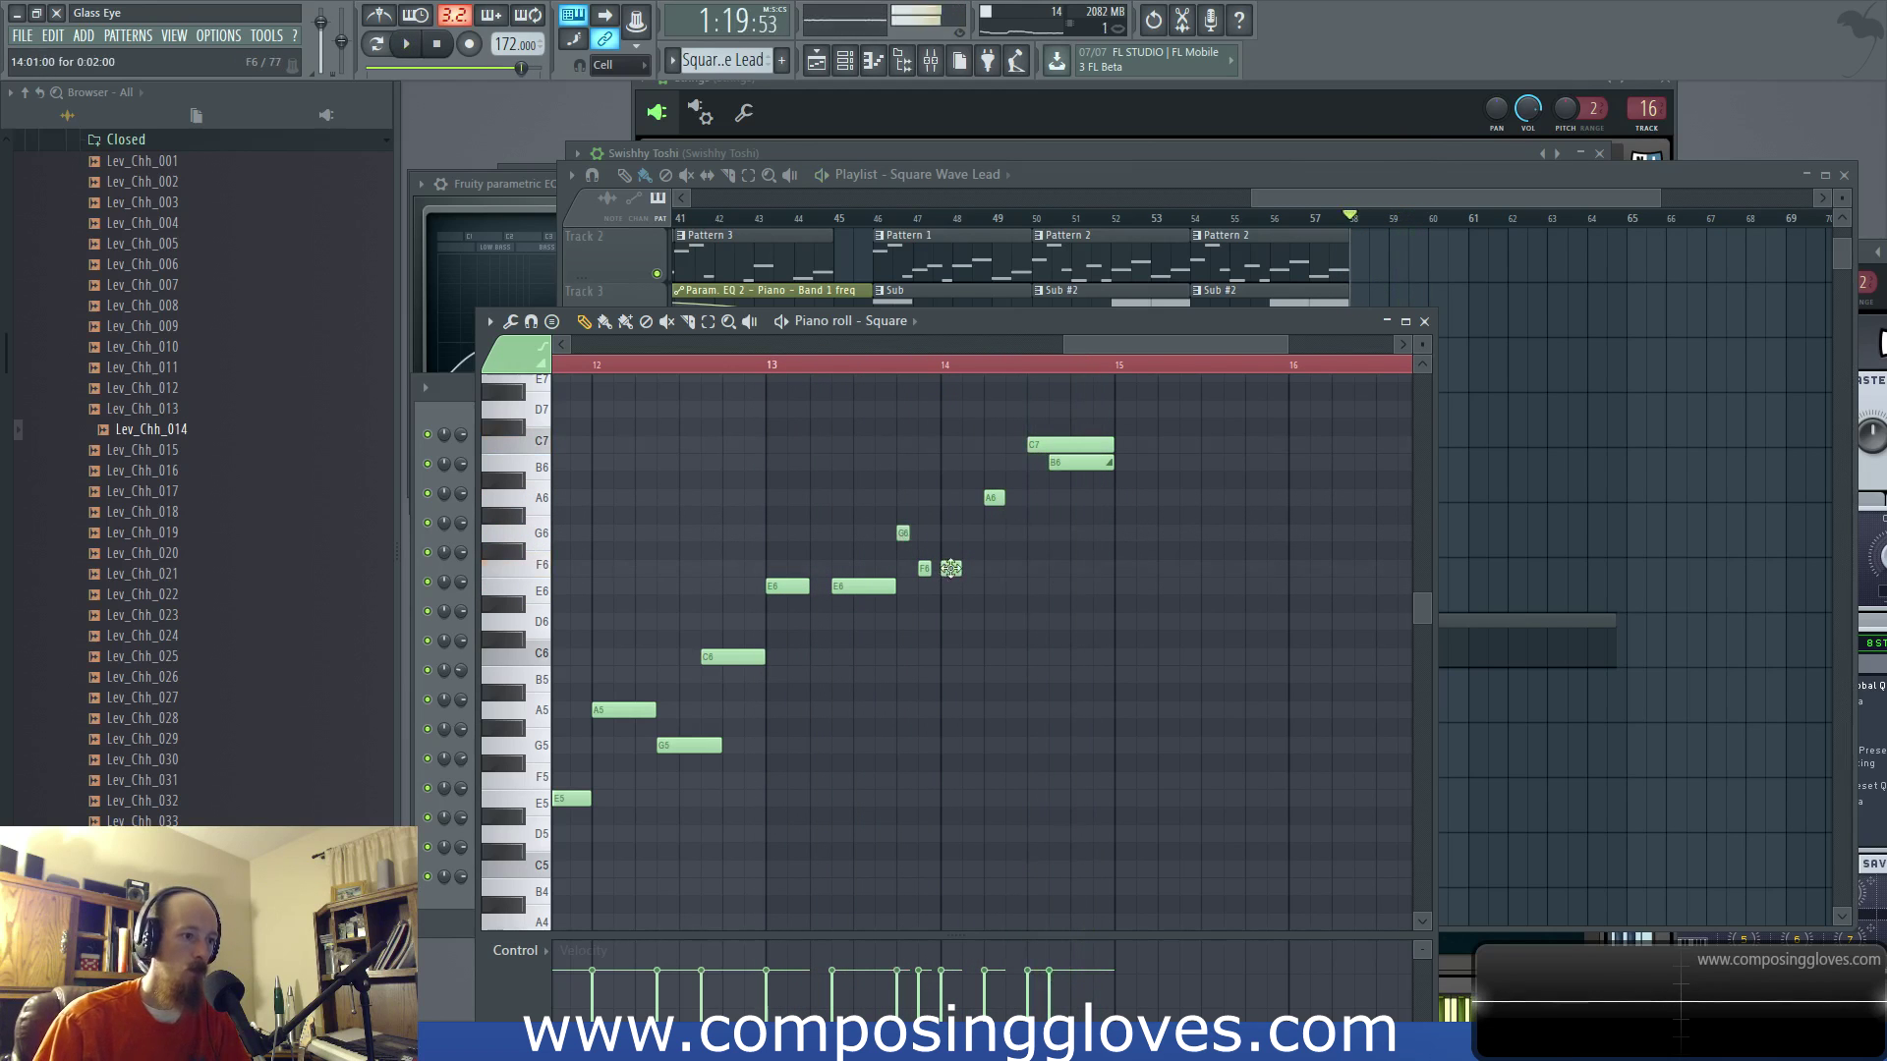
Step: Add G6, D6, G6, B6, C7 and D7 notes through bar 15 and long A6 and G6 notes in bar 16, and play
drag(1135, 574, 1124, 531)
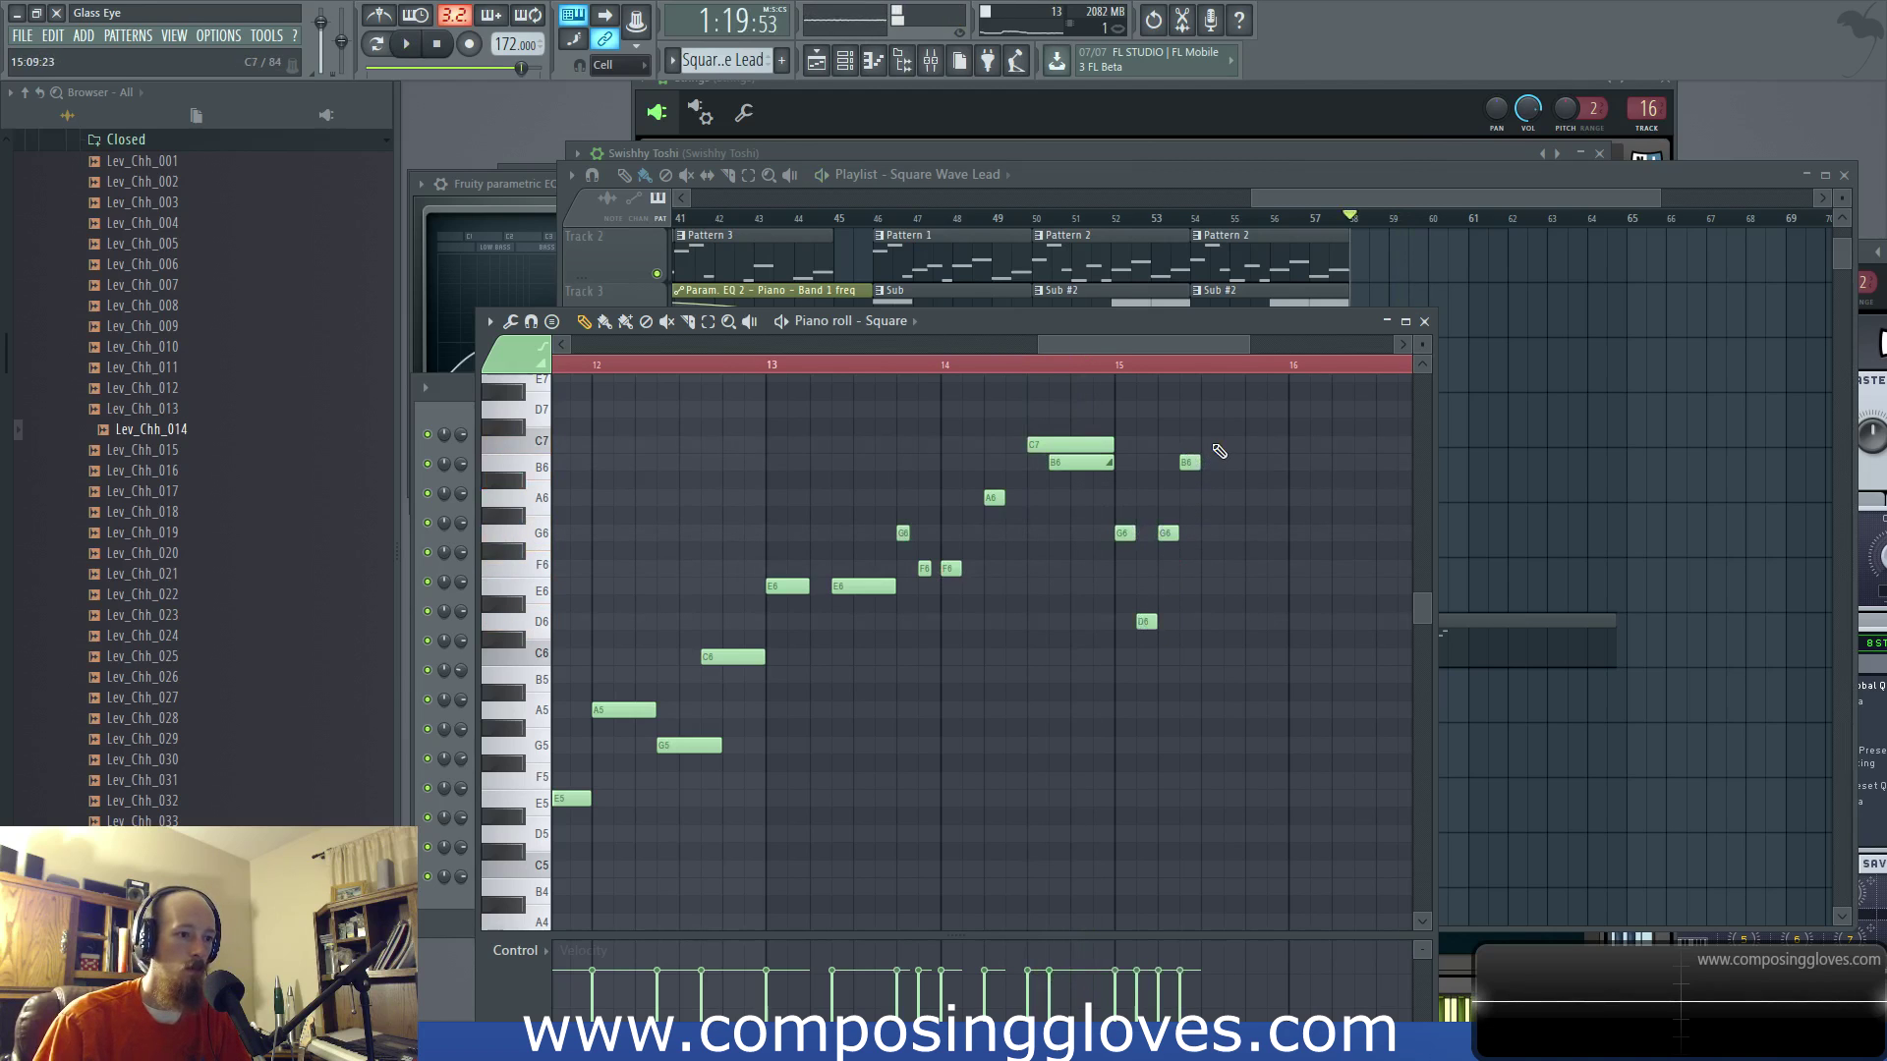
click(1258, 411)
scroll(1102, 490, right, 2)
scroll(1103, 489, up, 1)
click(1096, 529)
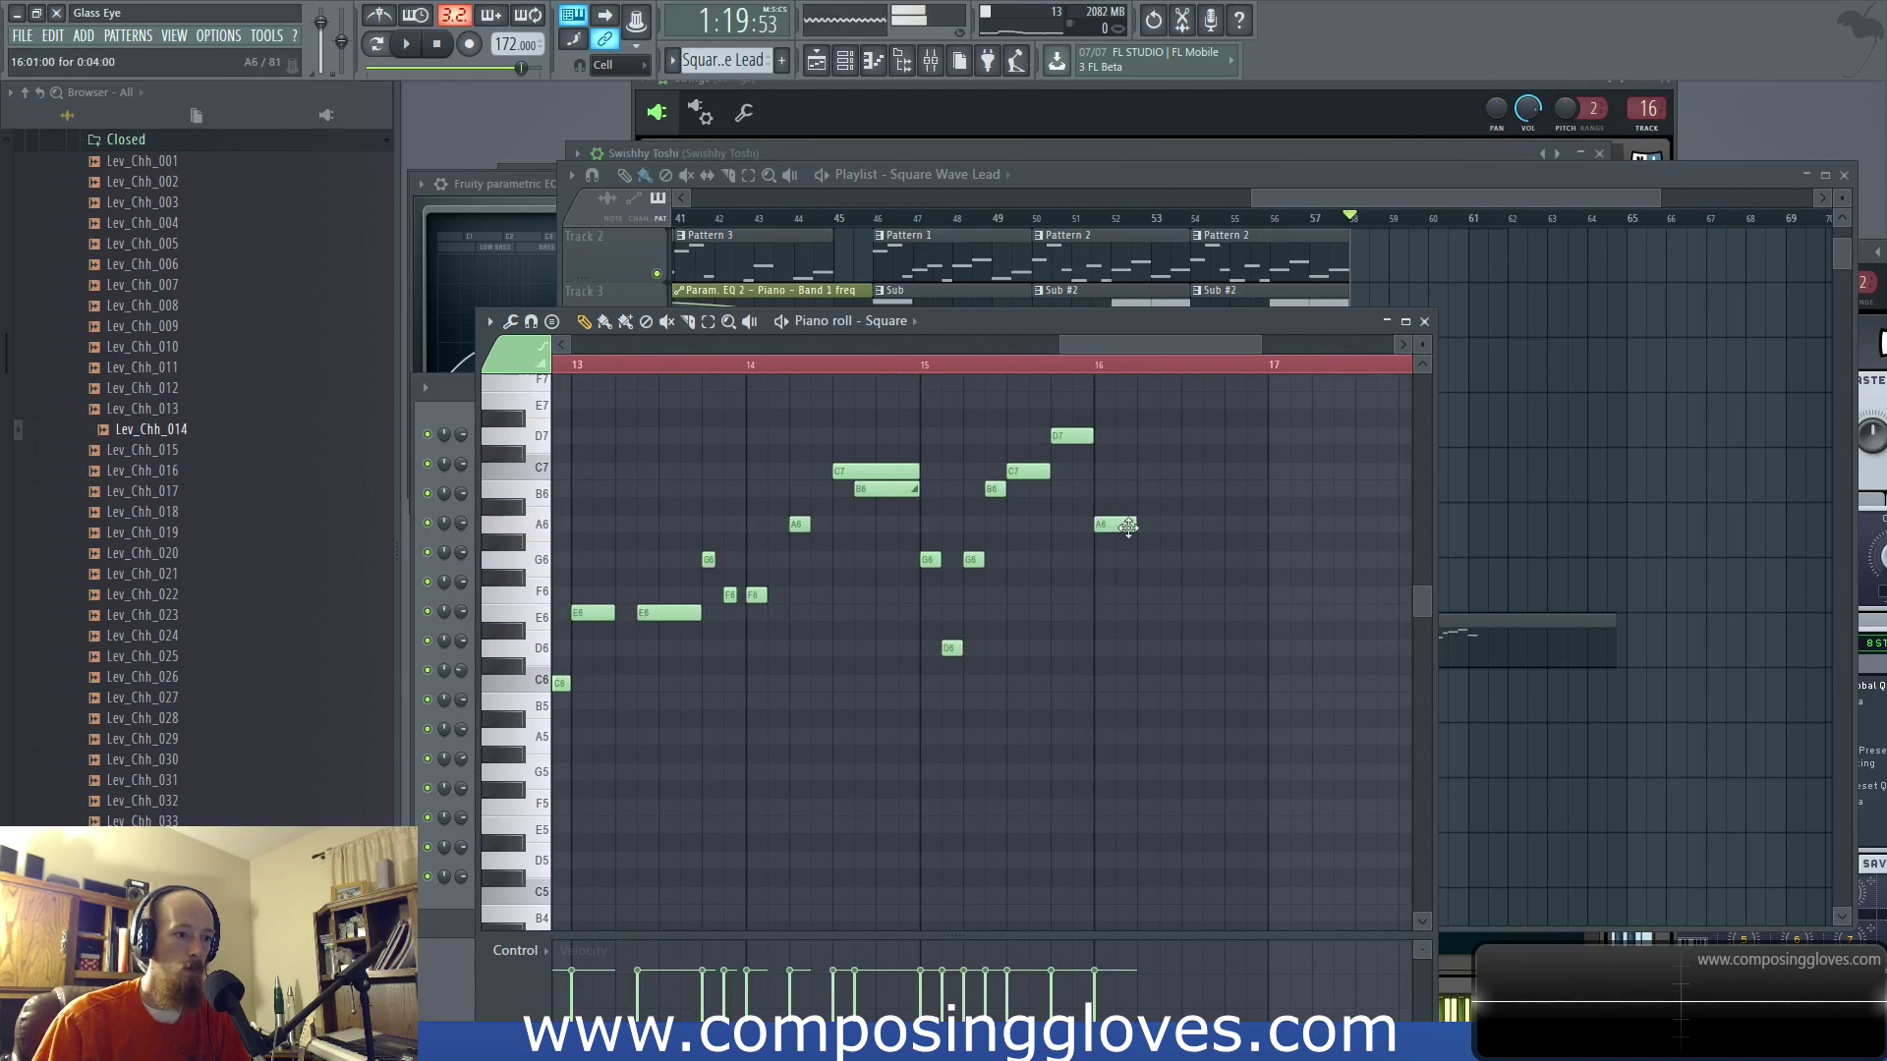
click(1187, 565)
key(space)
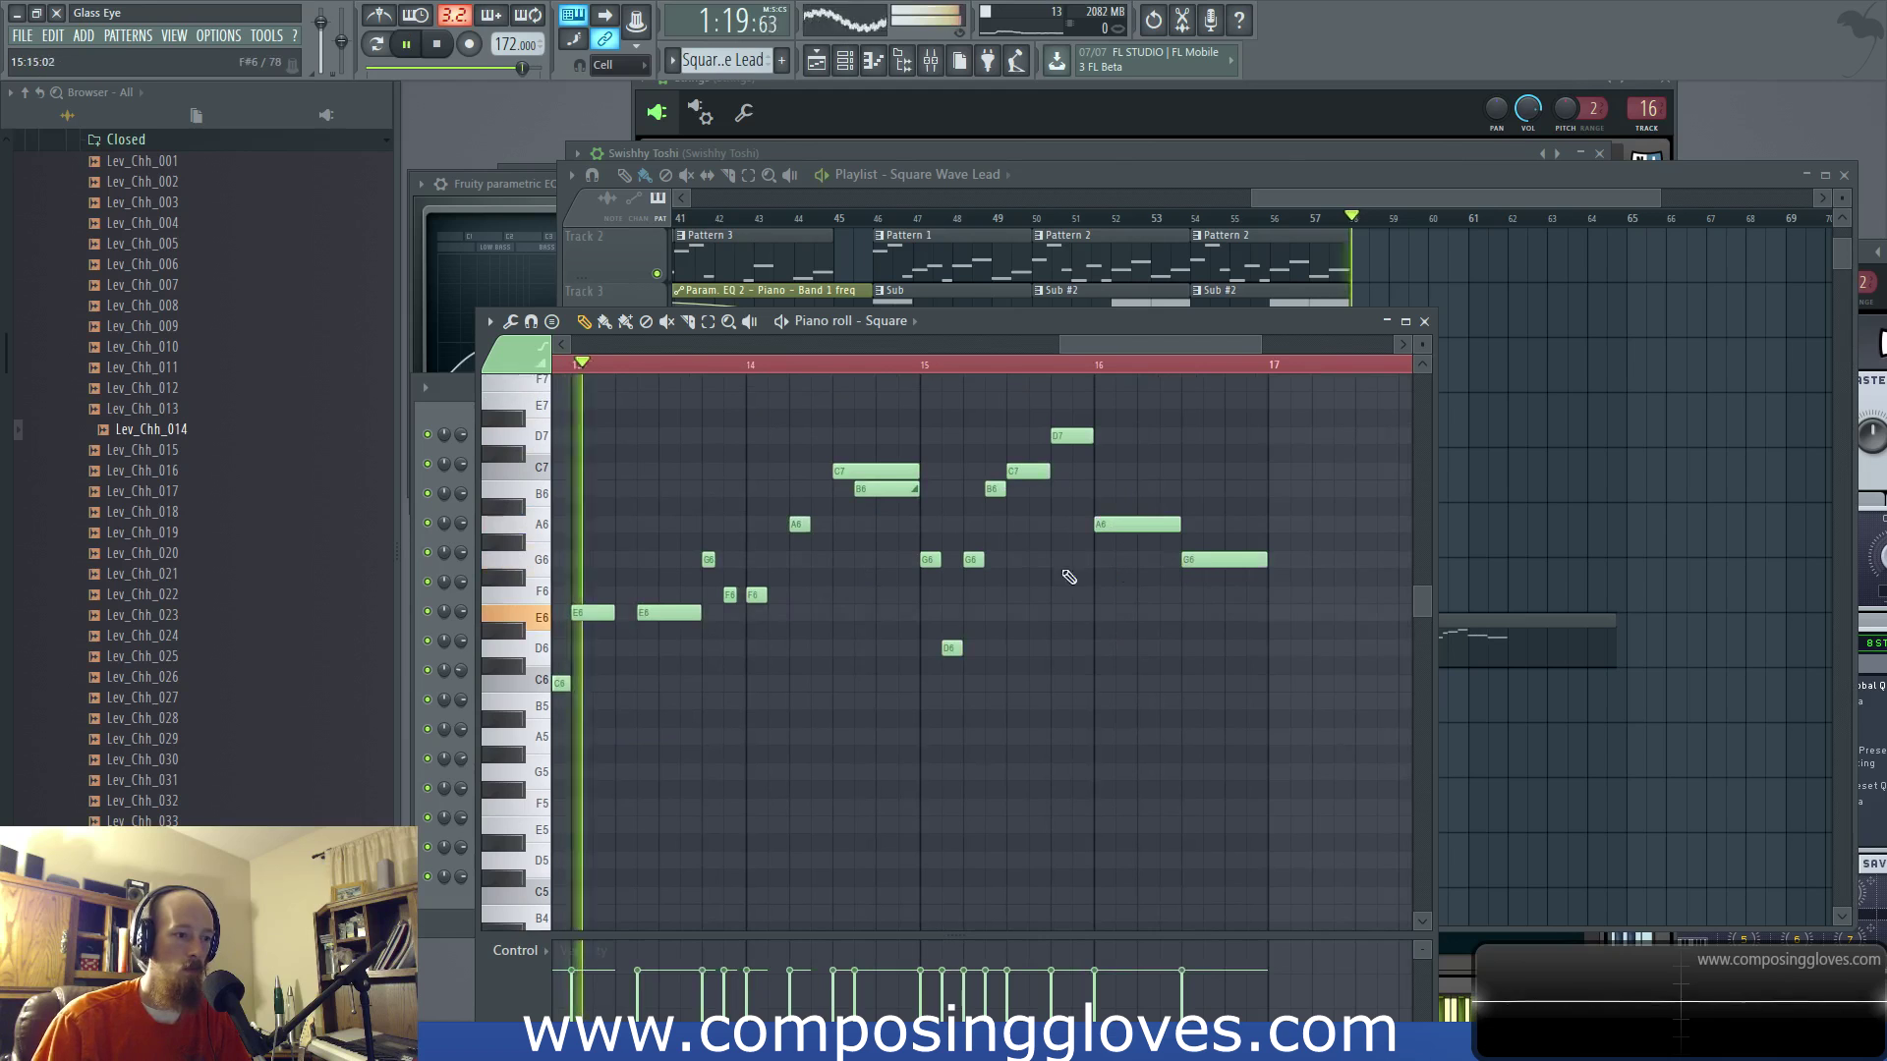
Step: Trim the D6 in bar 15 to a single step starting at step 4 and replay the phrase
ctrl+scroll(1032, 560, down, 1)
scroll(1000, 558, down, 3)
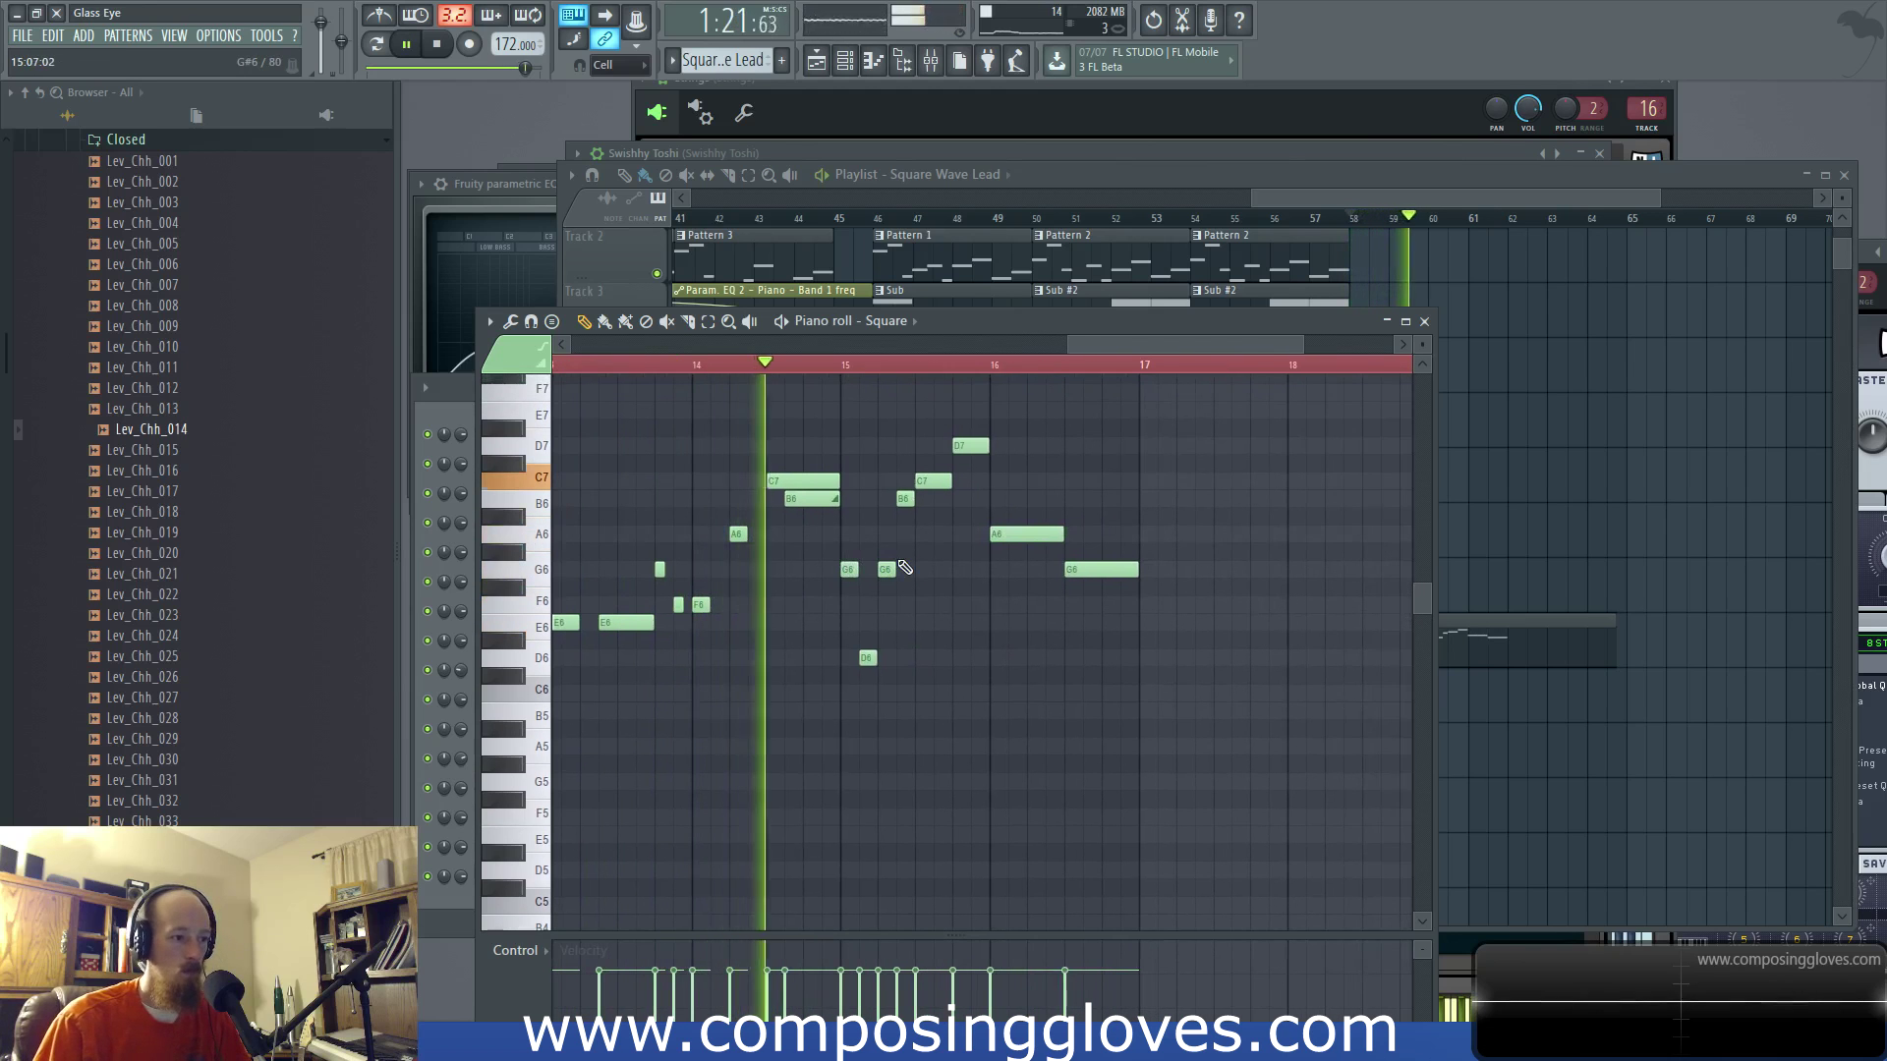
scroll(905, 568, down, 1)
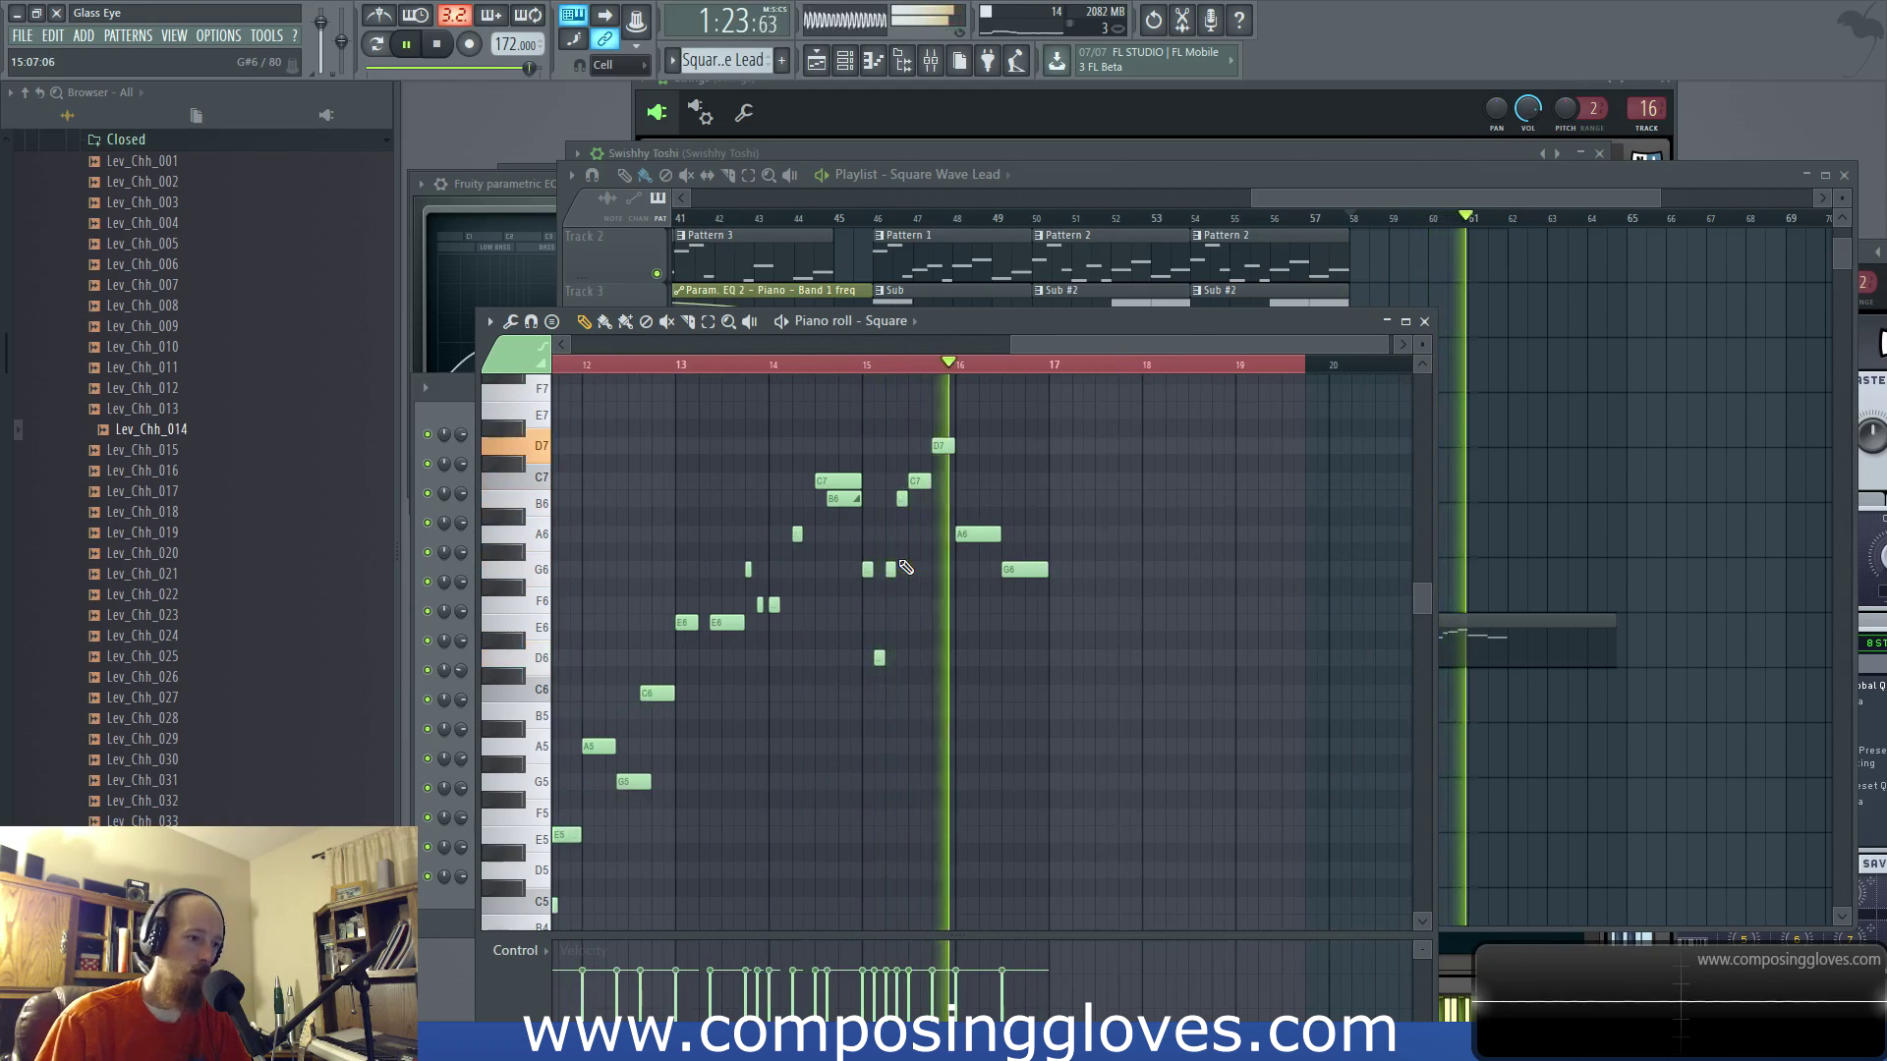
scroll(905, 564, up, 4)
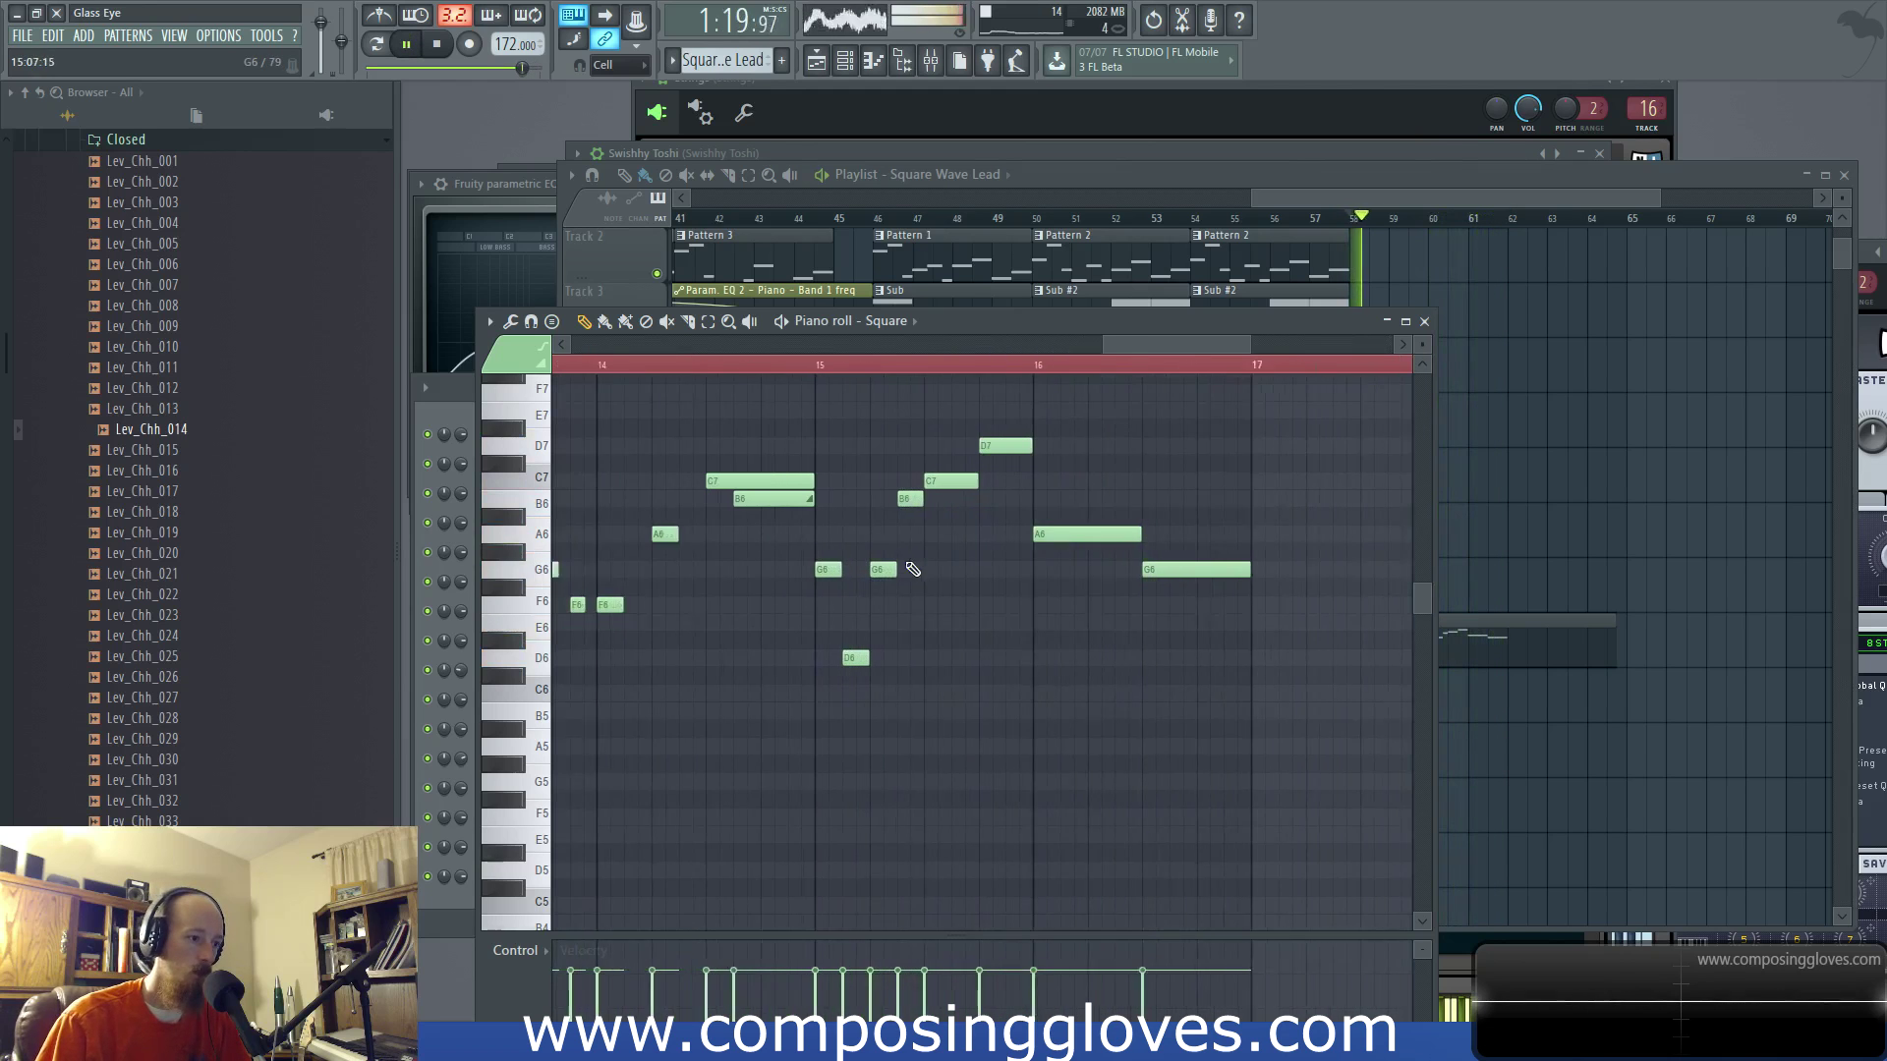
drag(867, 658, 842, 659)
key(space)
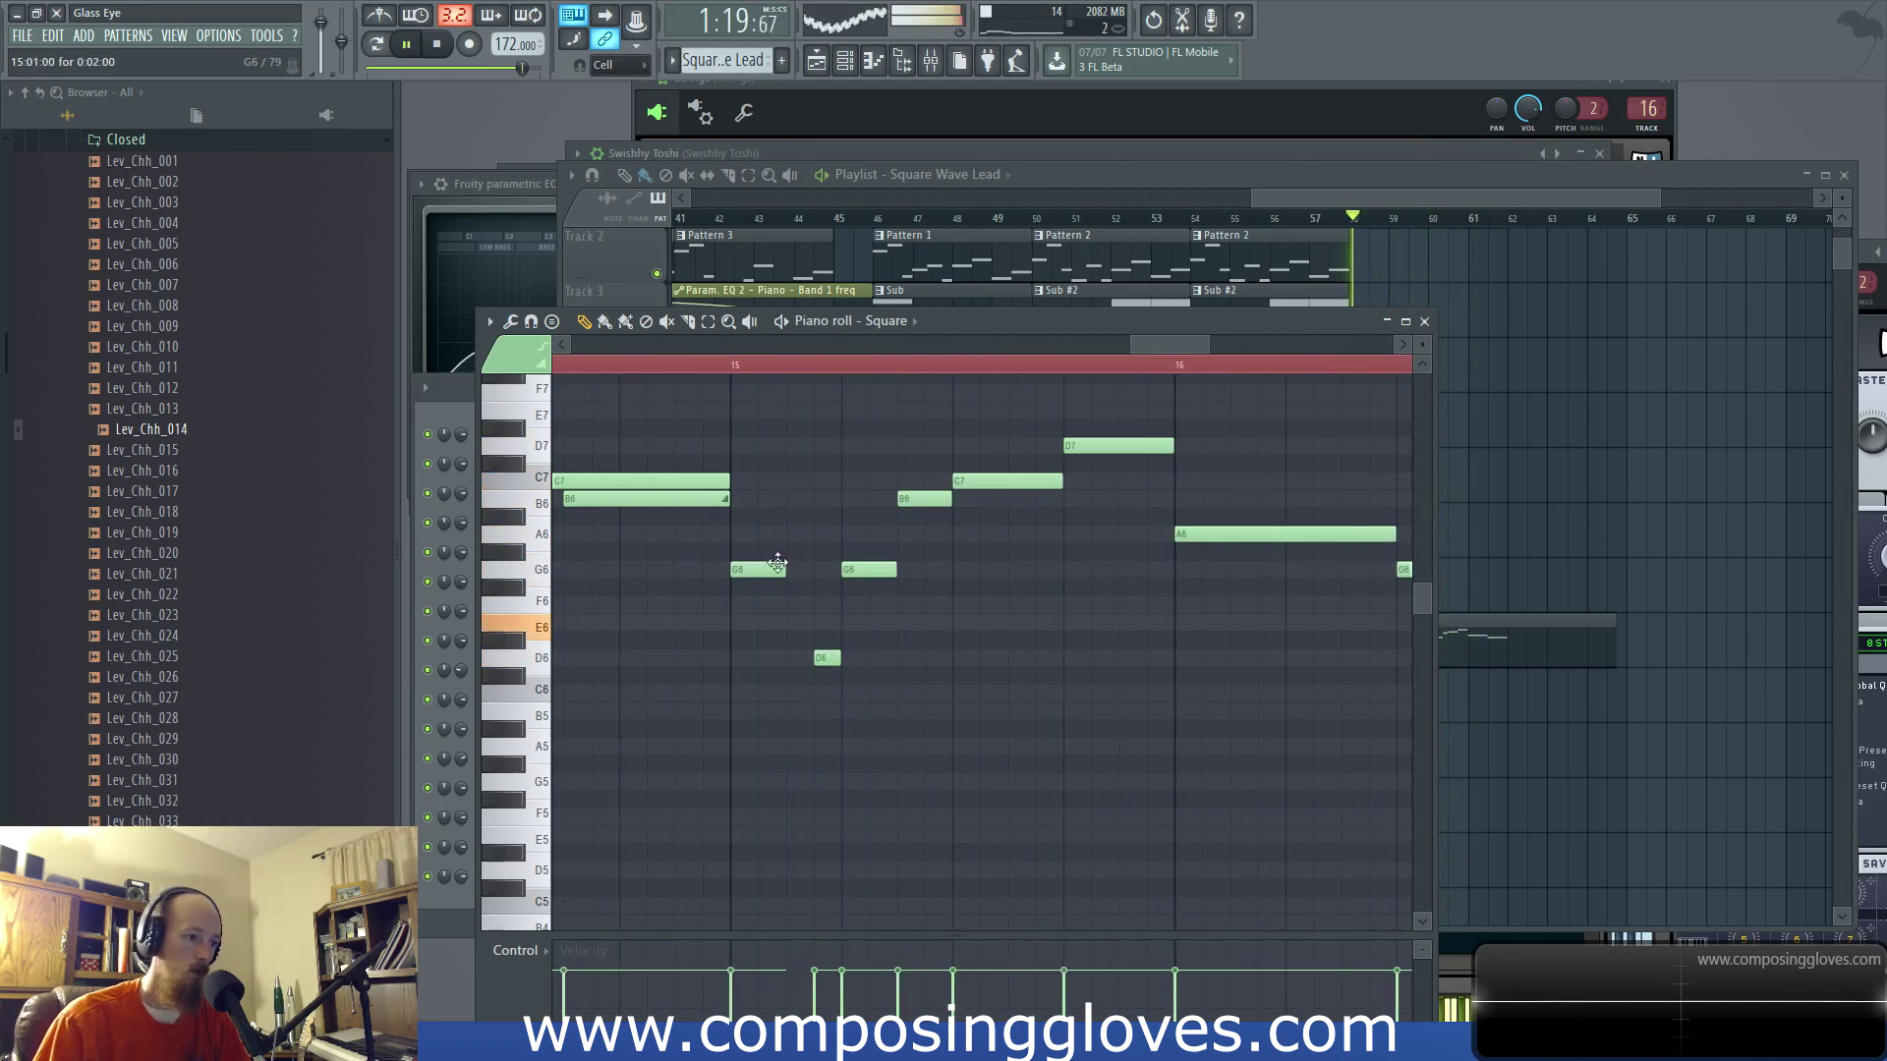
Step: Raise the short D6 in bar 15 to E6 and play from bar 15
click(733, 359)
key(space)
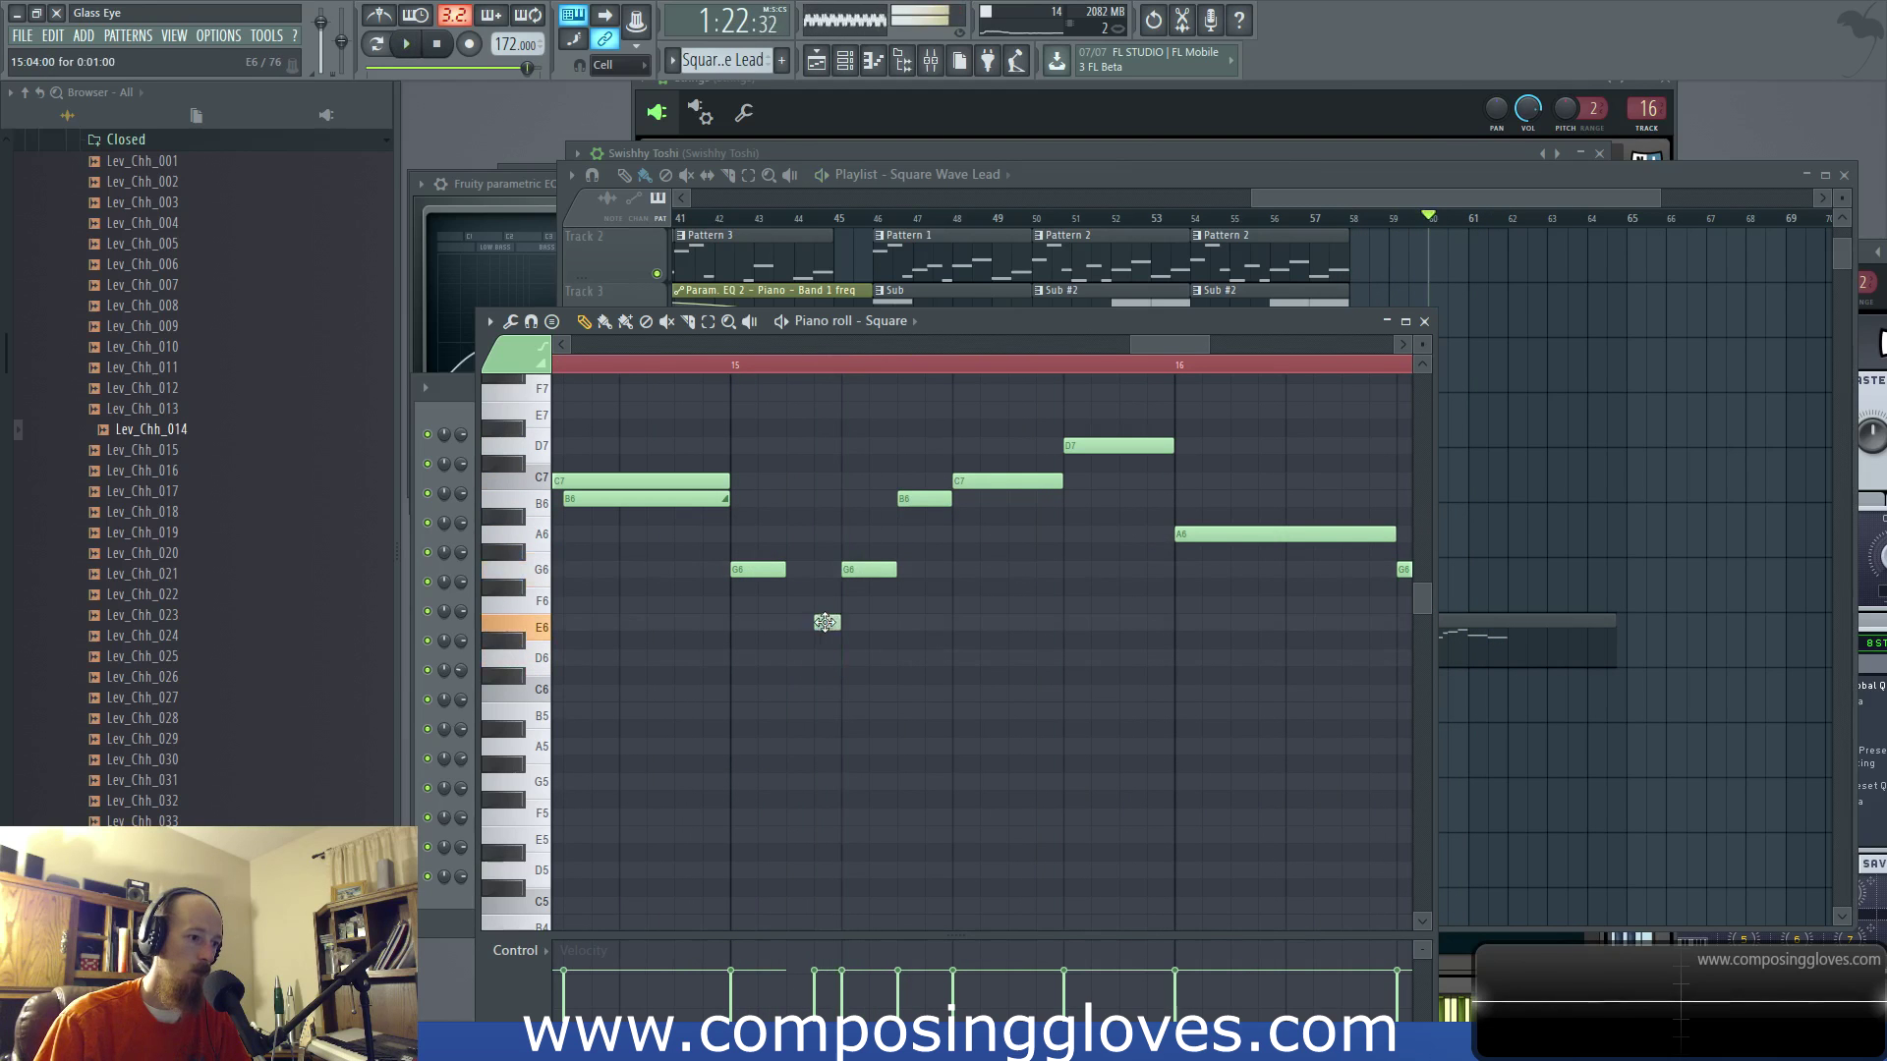
key(space)
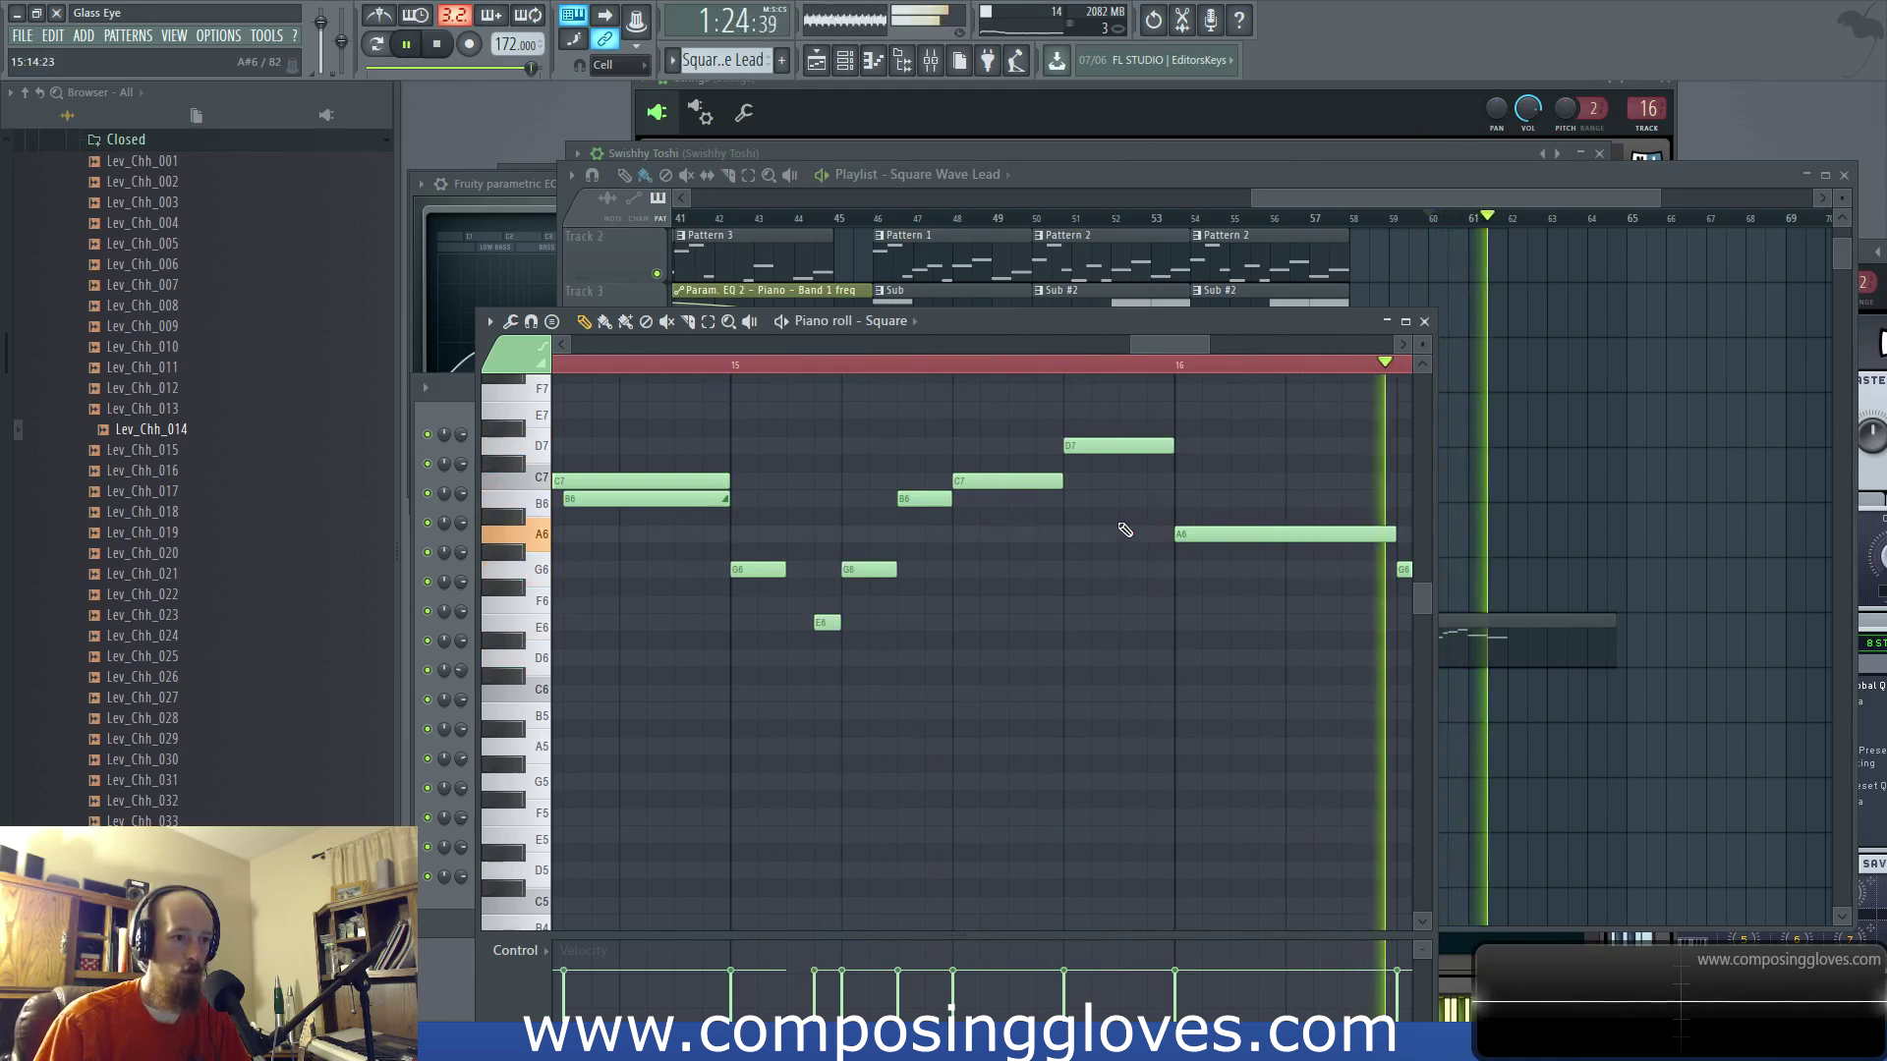
key(space)
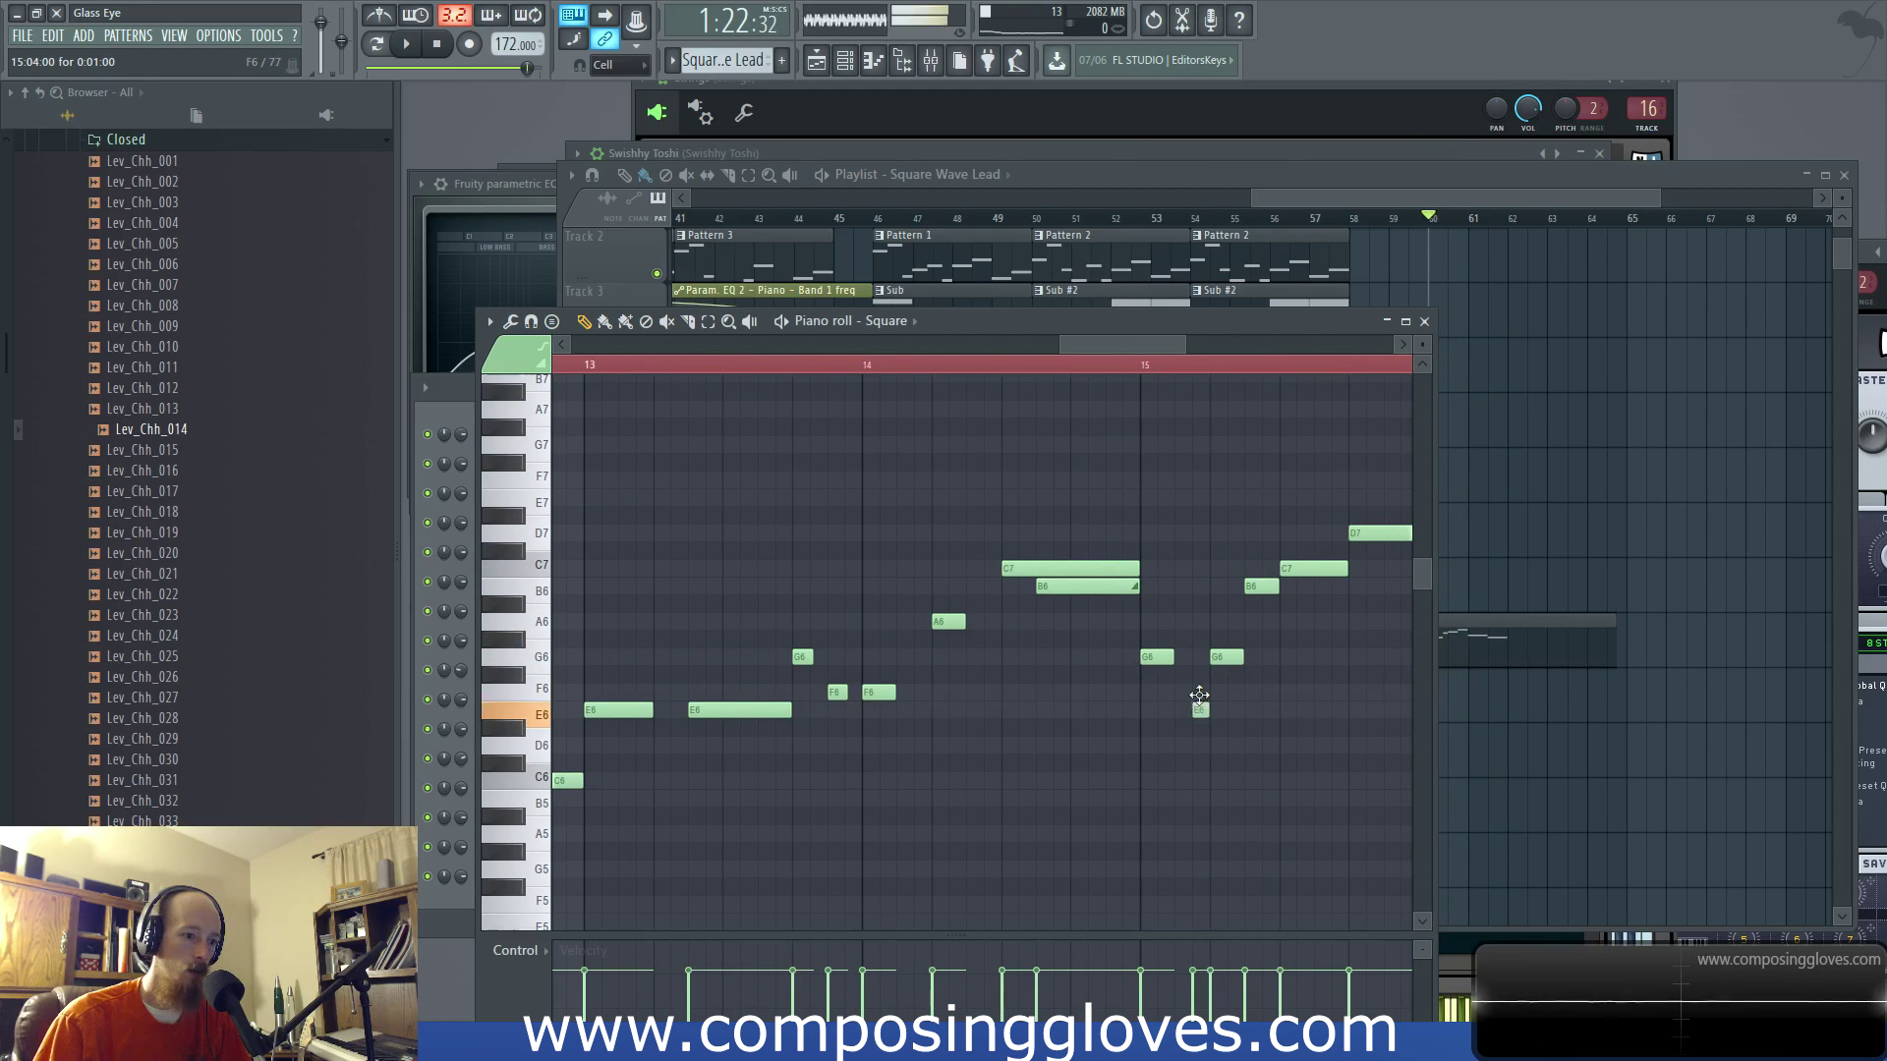
Step: Raise the one-step E6 in bar 15 to F6, try an extra one-step E6 before it, and replay from bar 15
key(space)
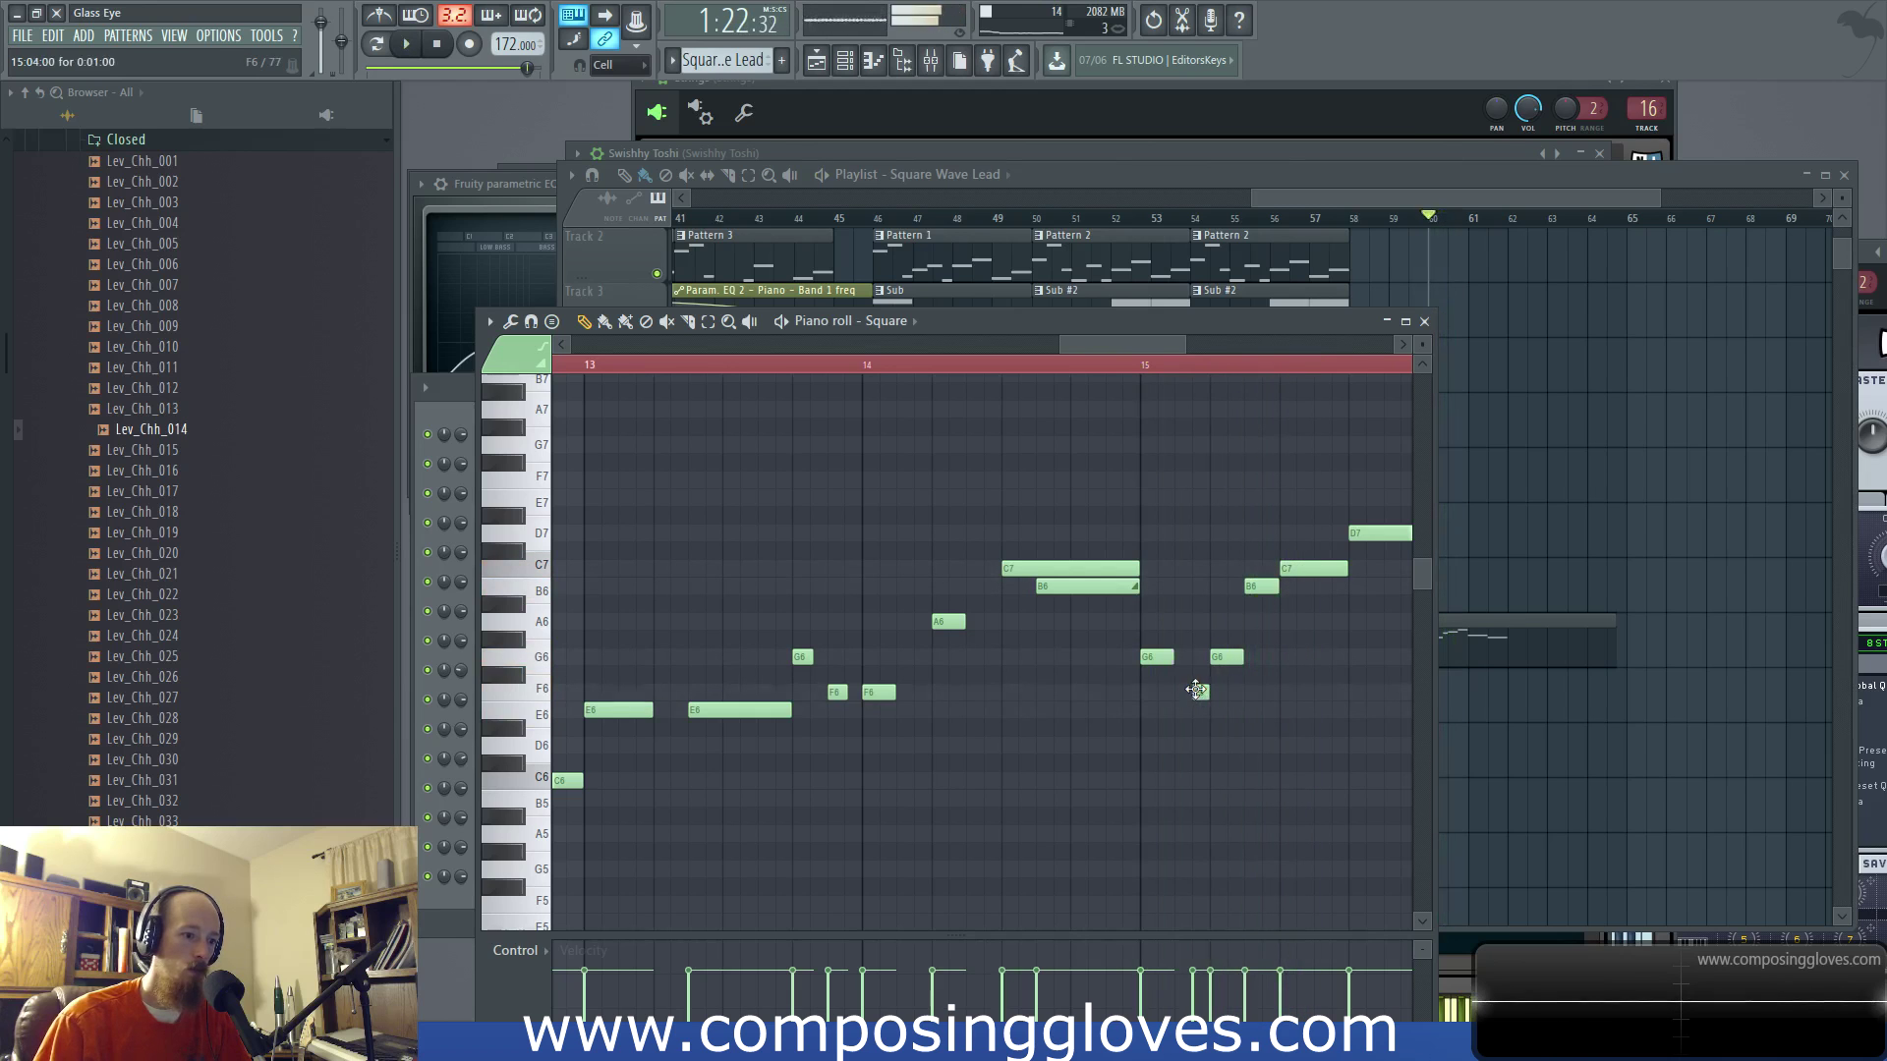
key(space)
key(space)
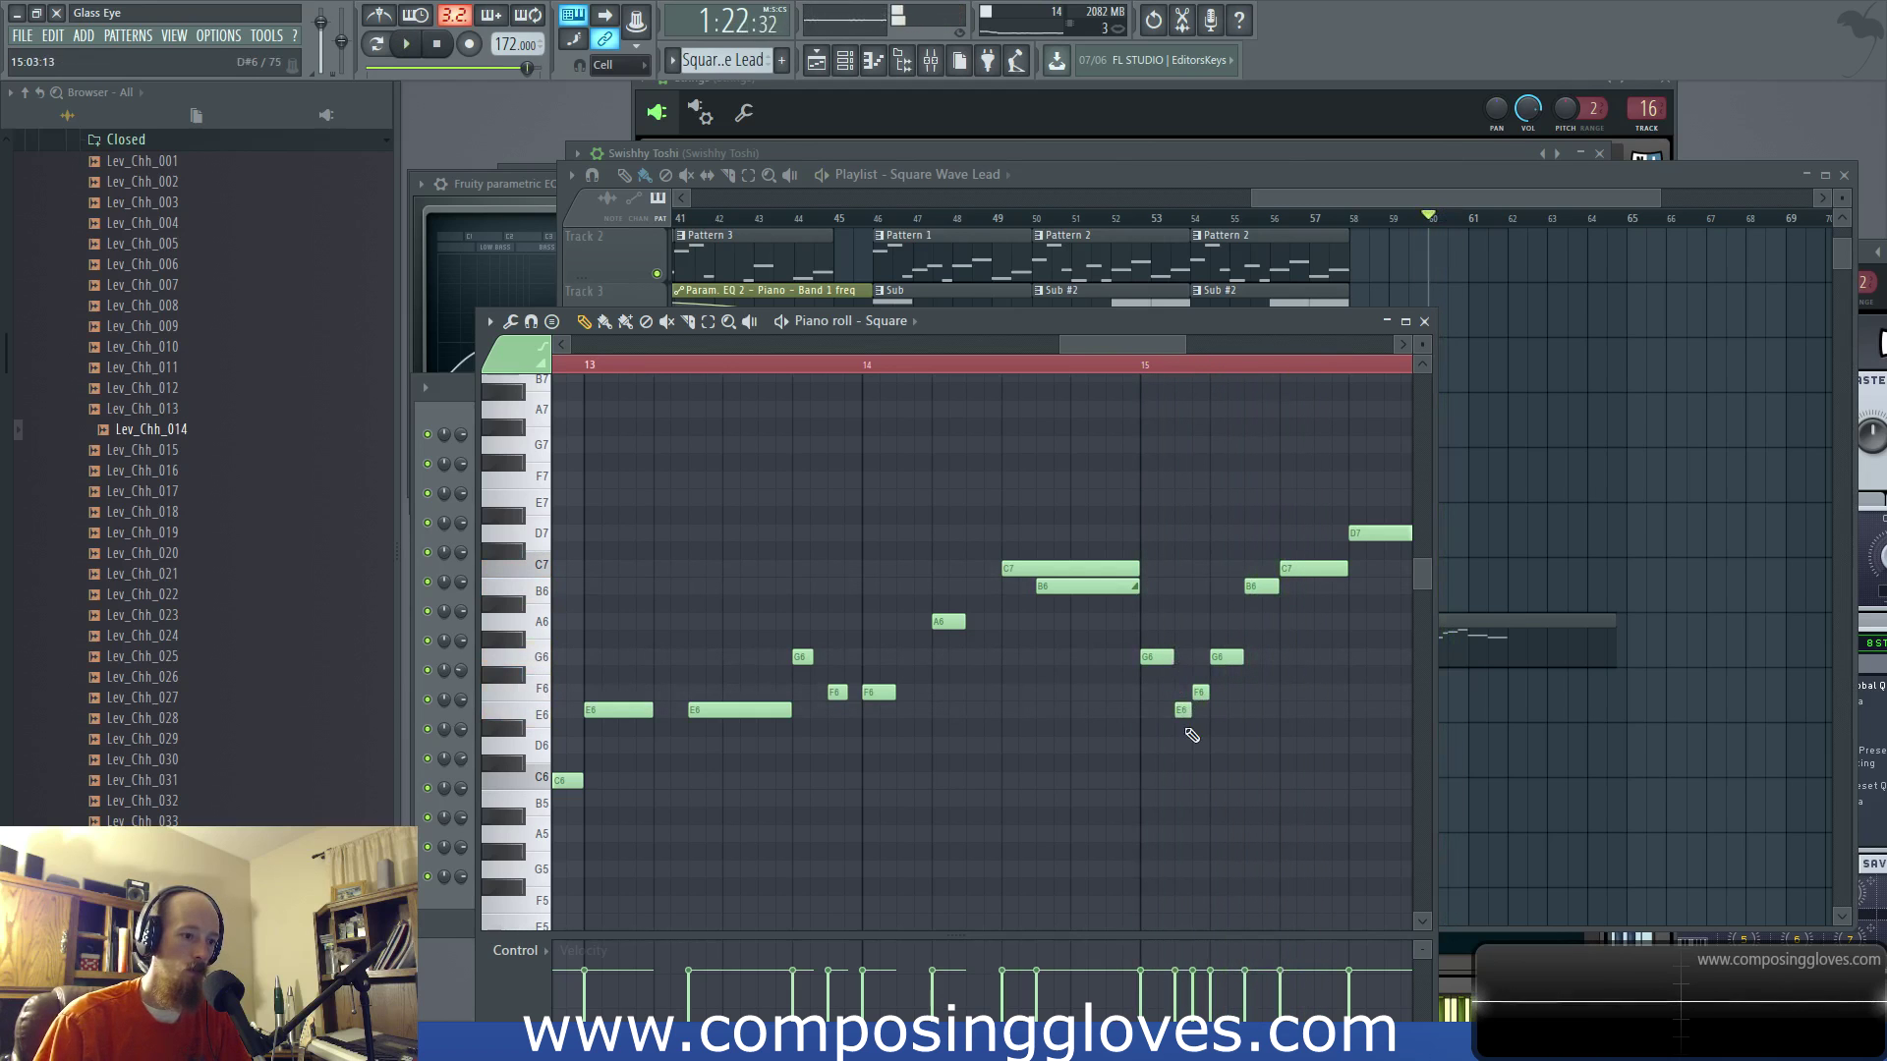
key(space)
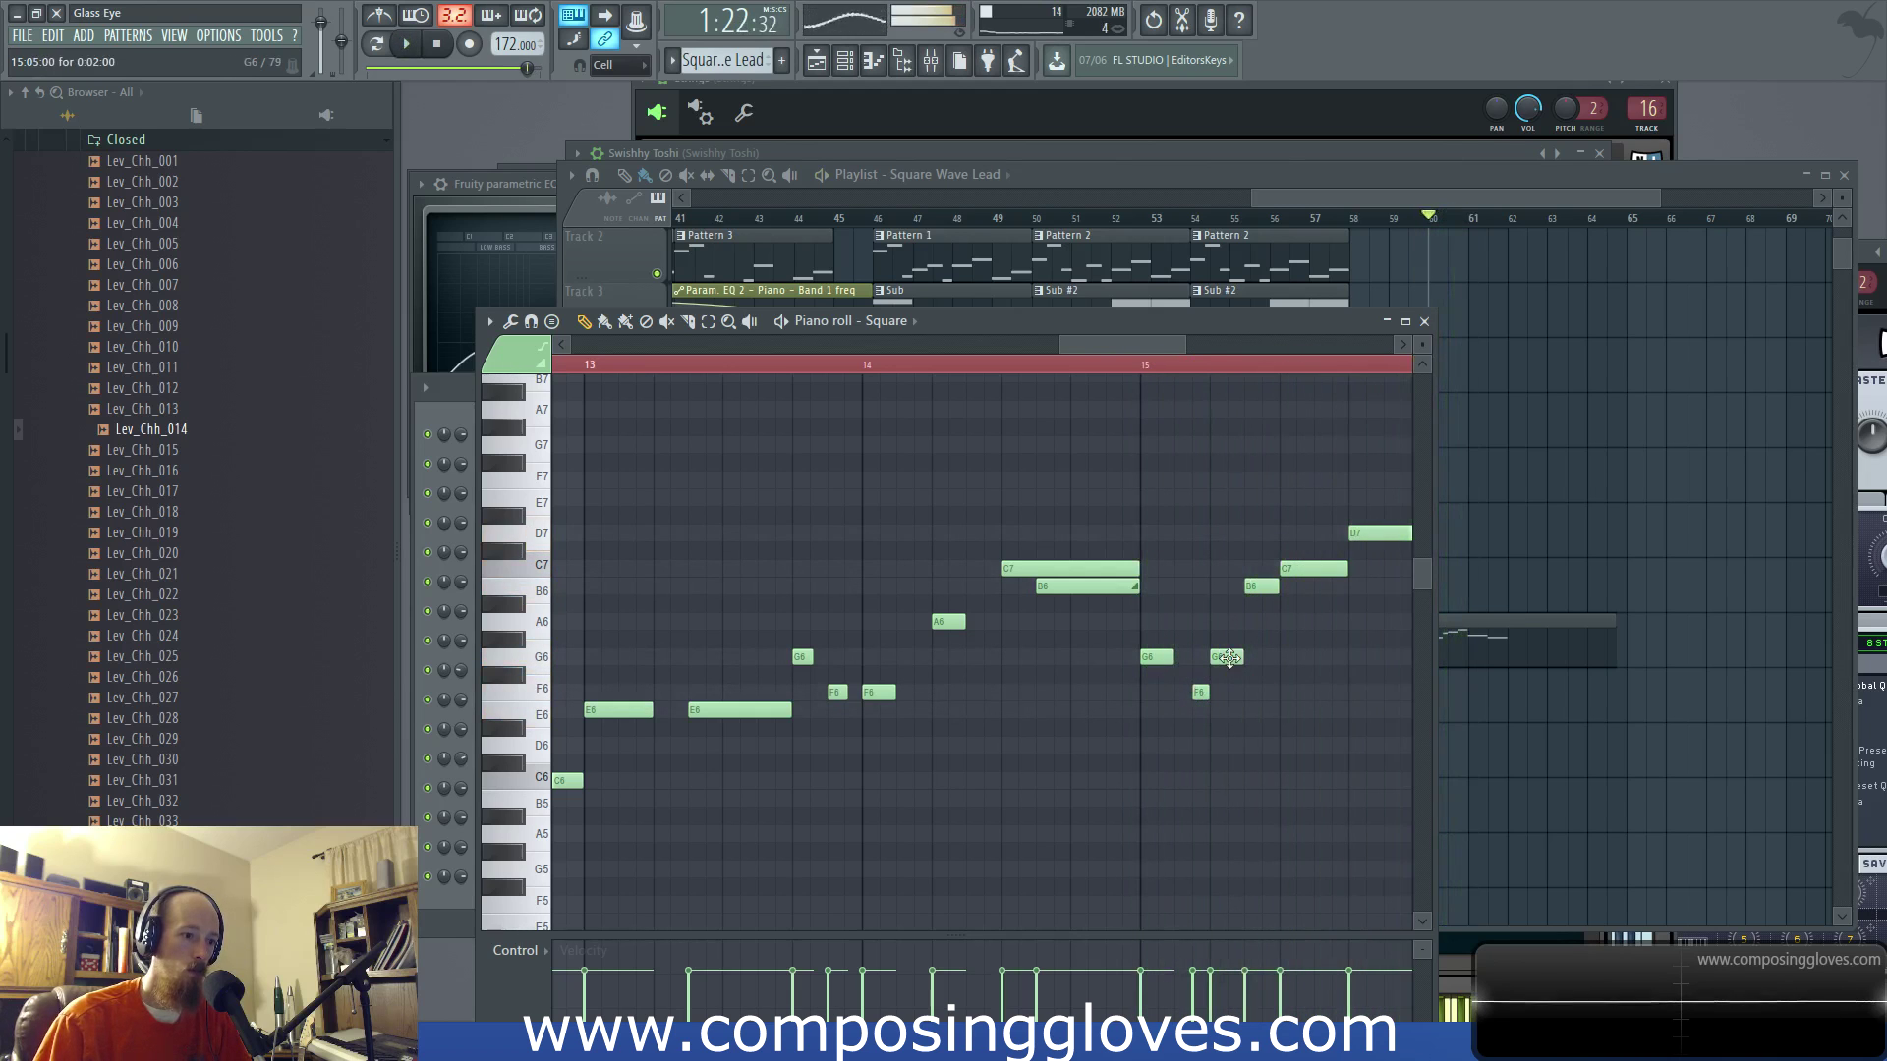
Step: Raise both short G6 notes in bar 15 to A6 and replay from bar 15
key(space)
scroll(1200, 640, down, 2)
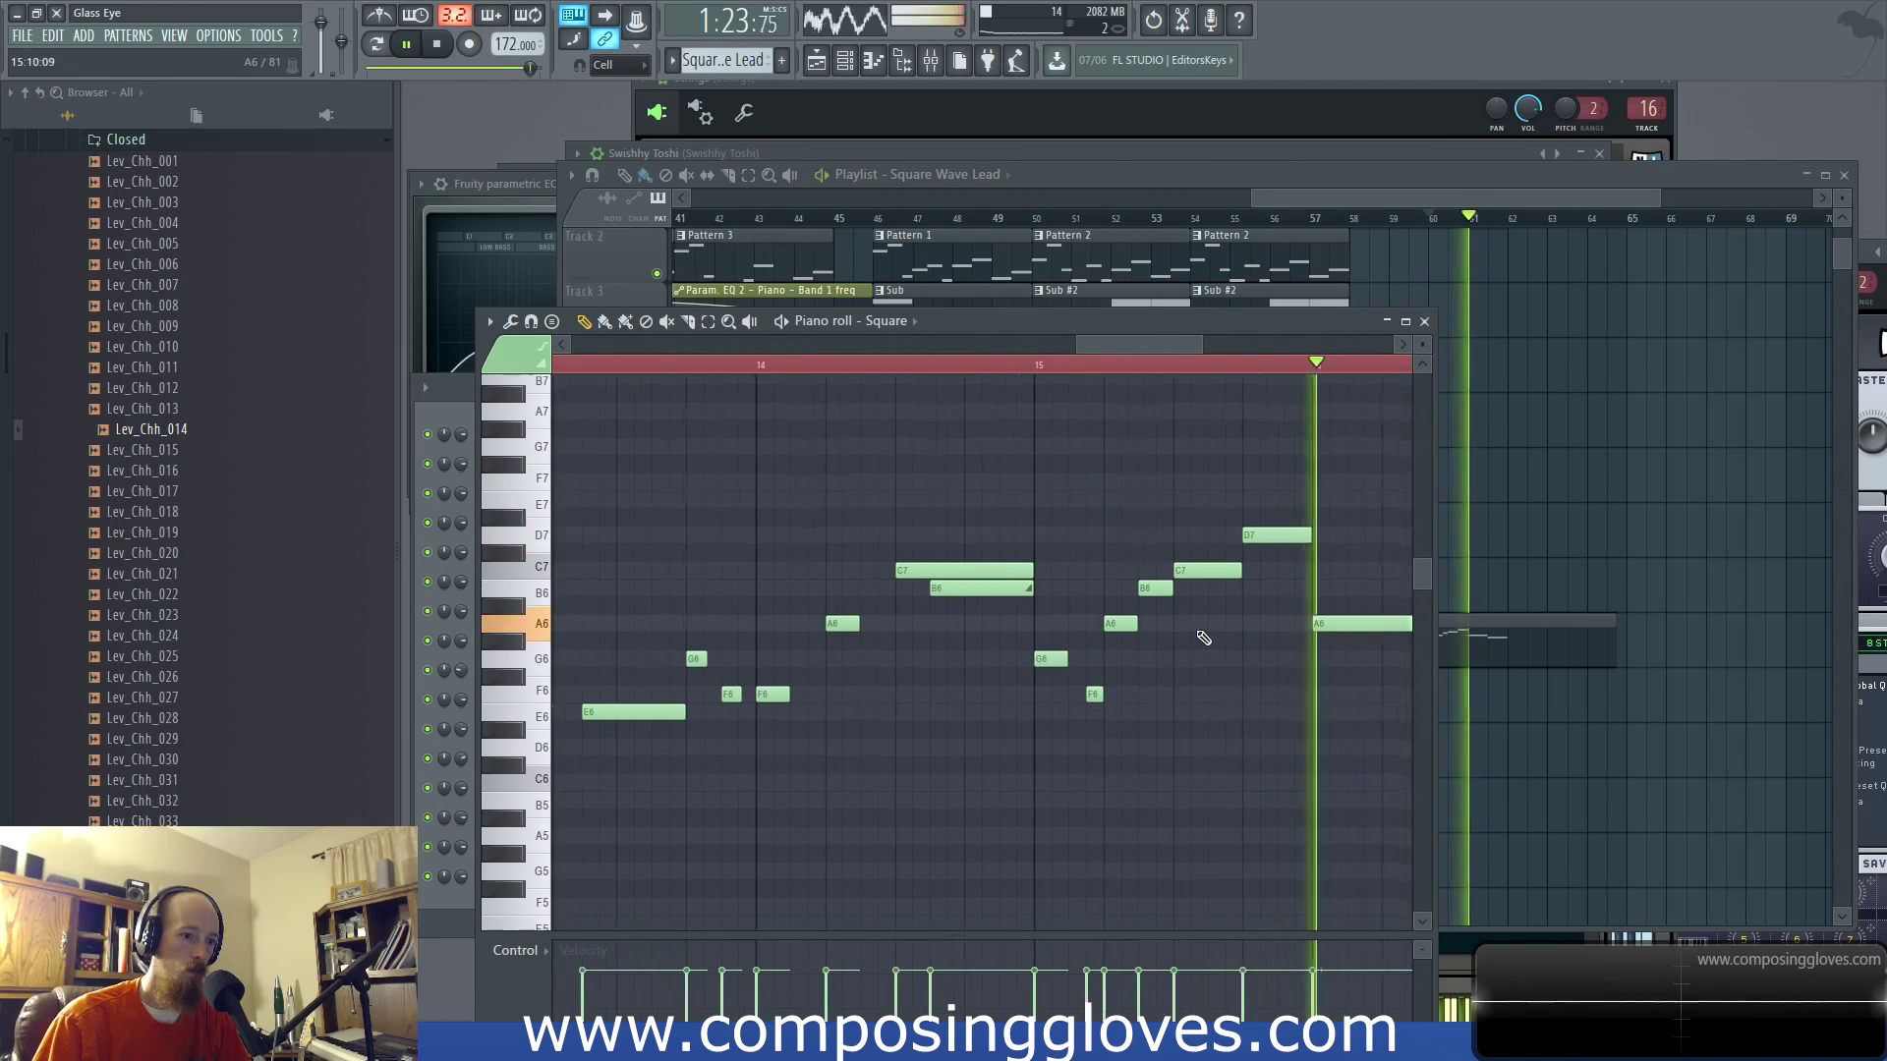
scroll(1207, 638, down, 1)
key(space)
key(space)
key(space)
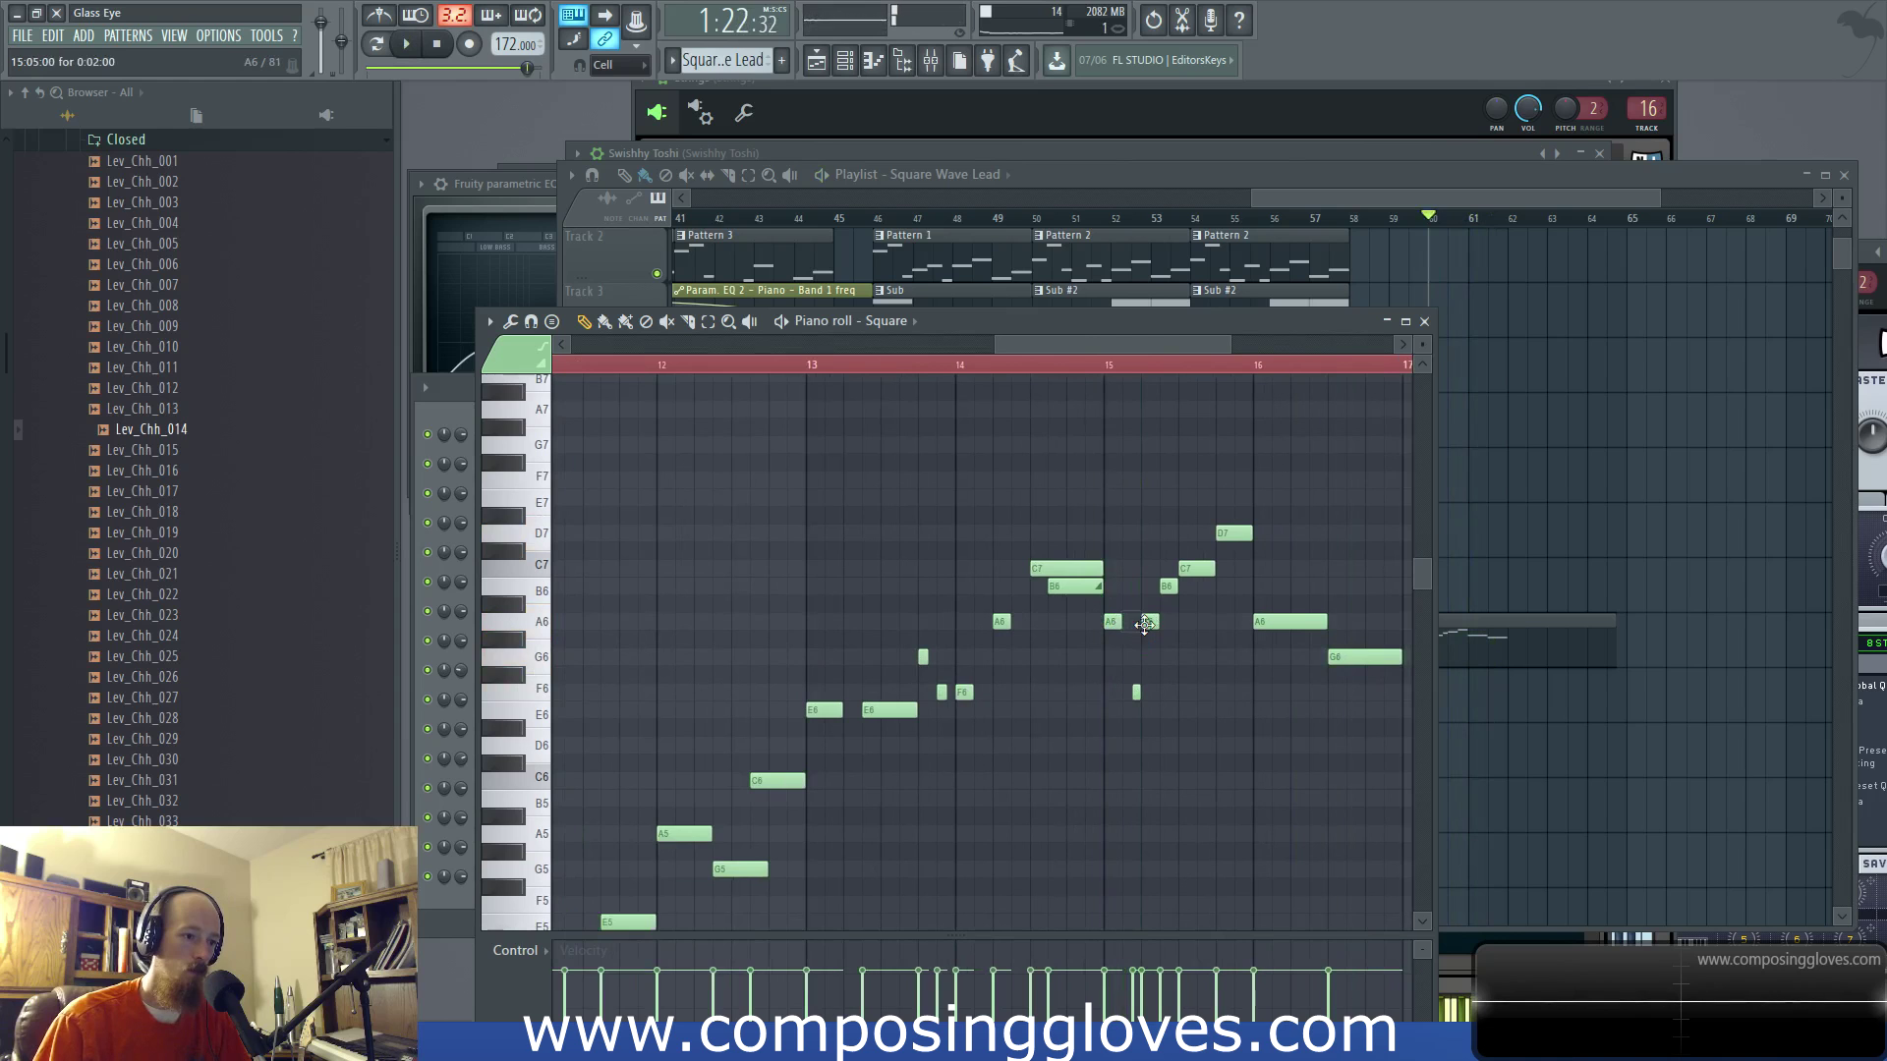
Step: Set the second short A6 in bar 15 to G6 and the B6 after it to A6, and play from bar 15
key(space)
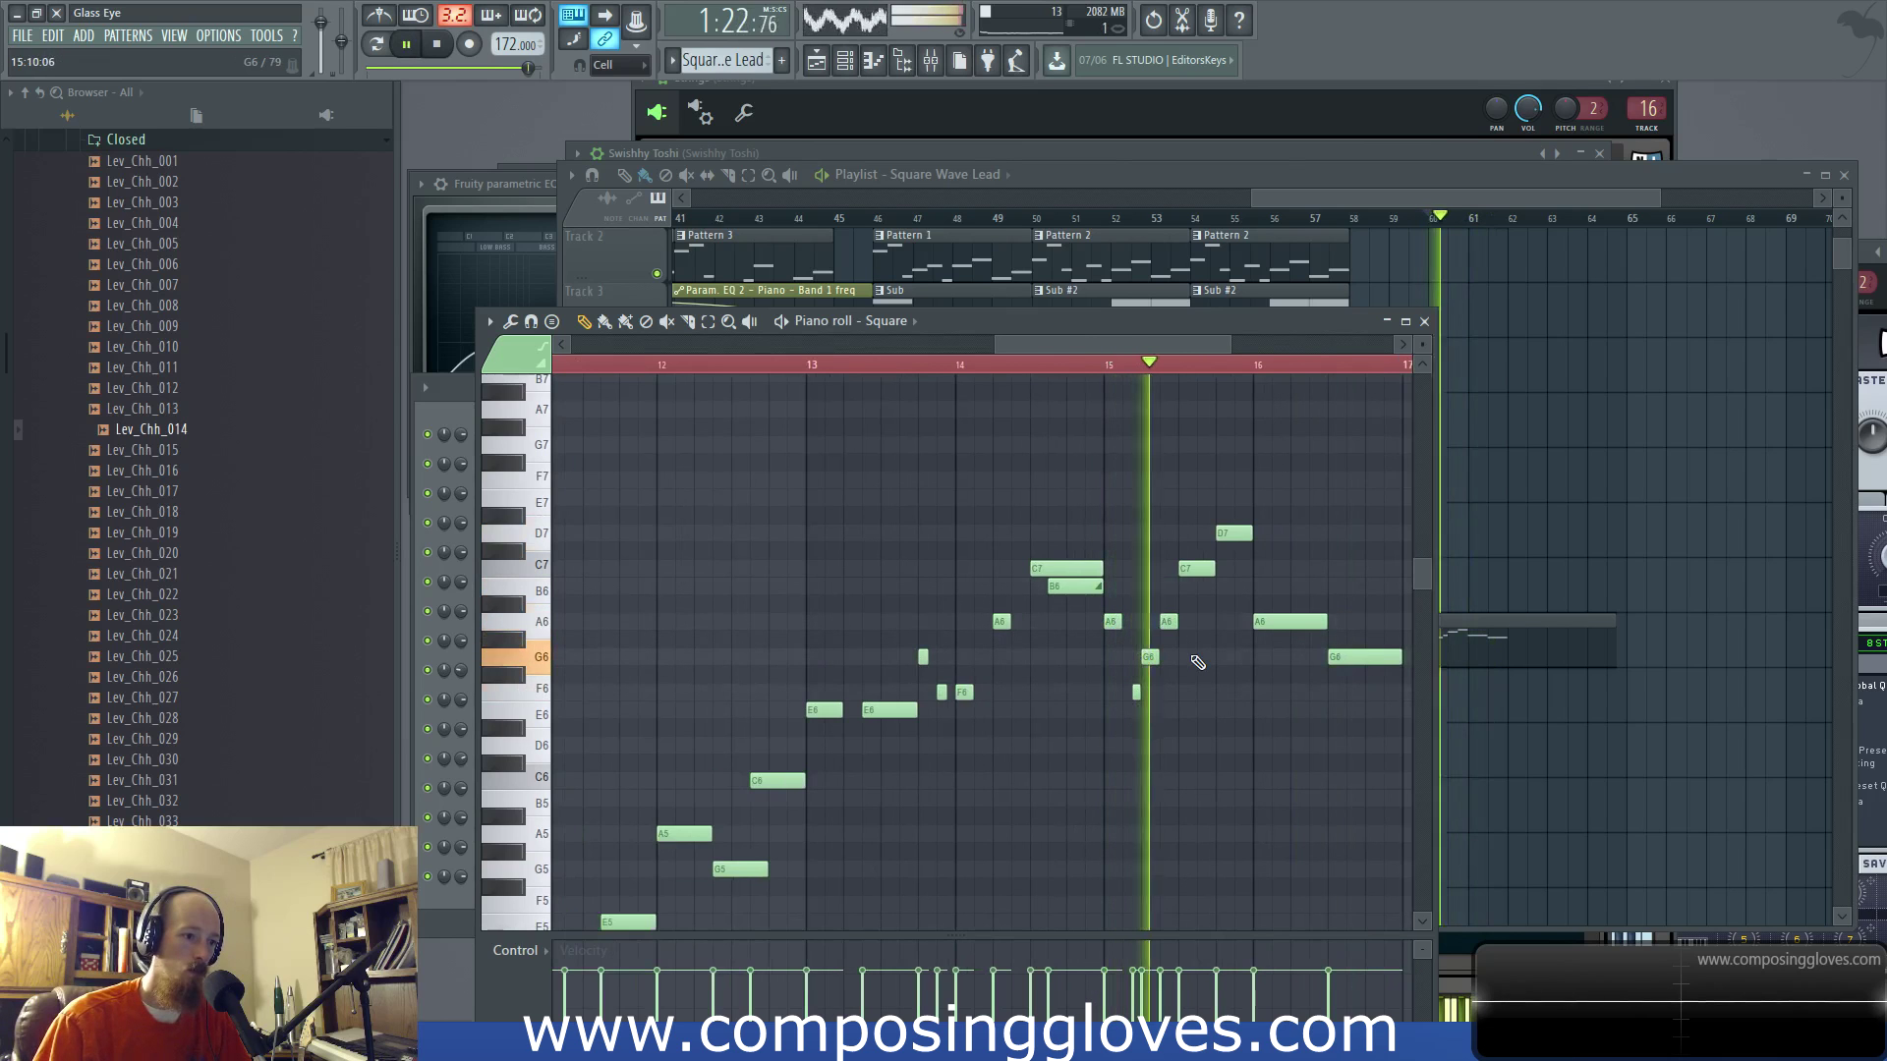
scroll(1001, 599, left, 2)
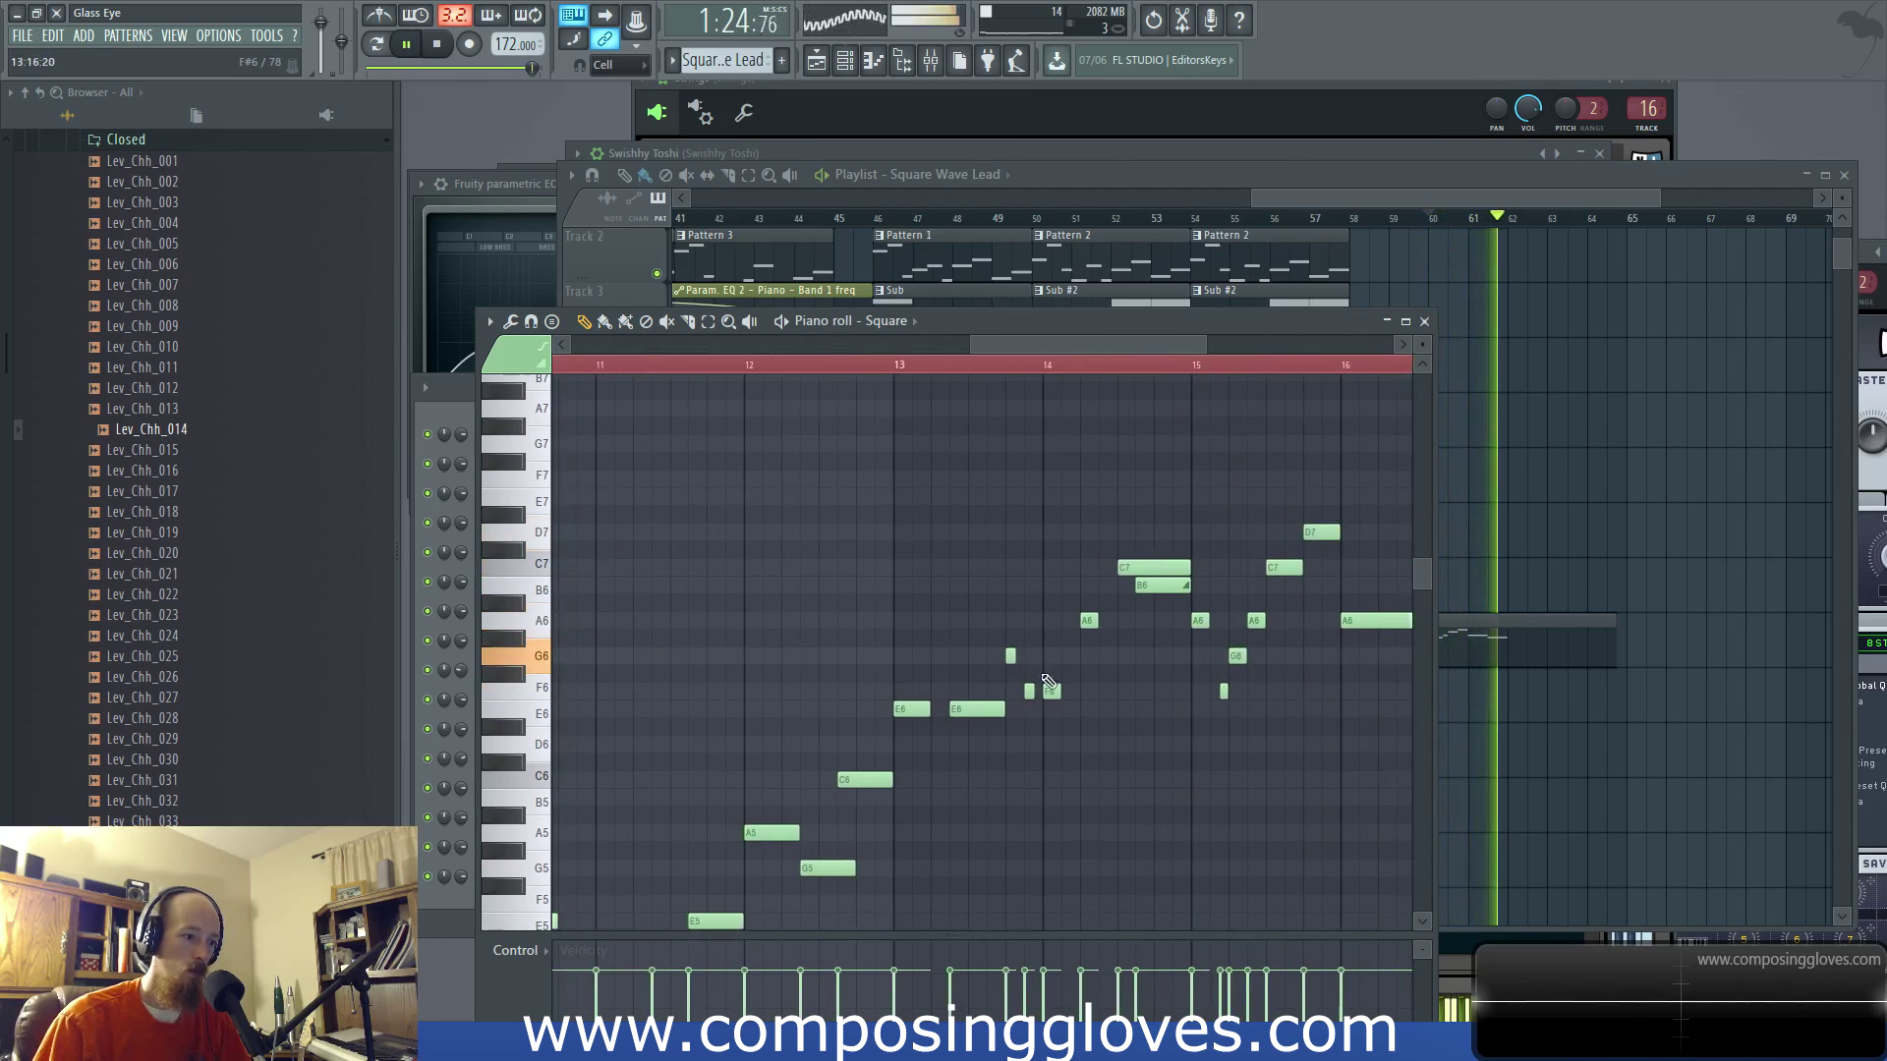
scroll(872, 449, down, 3)
scroll(1306, 585, up, 2)
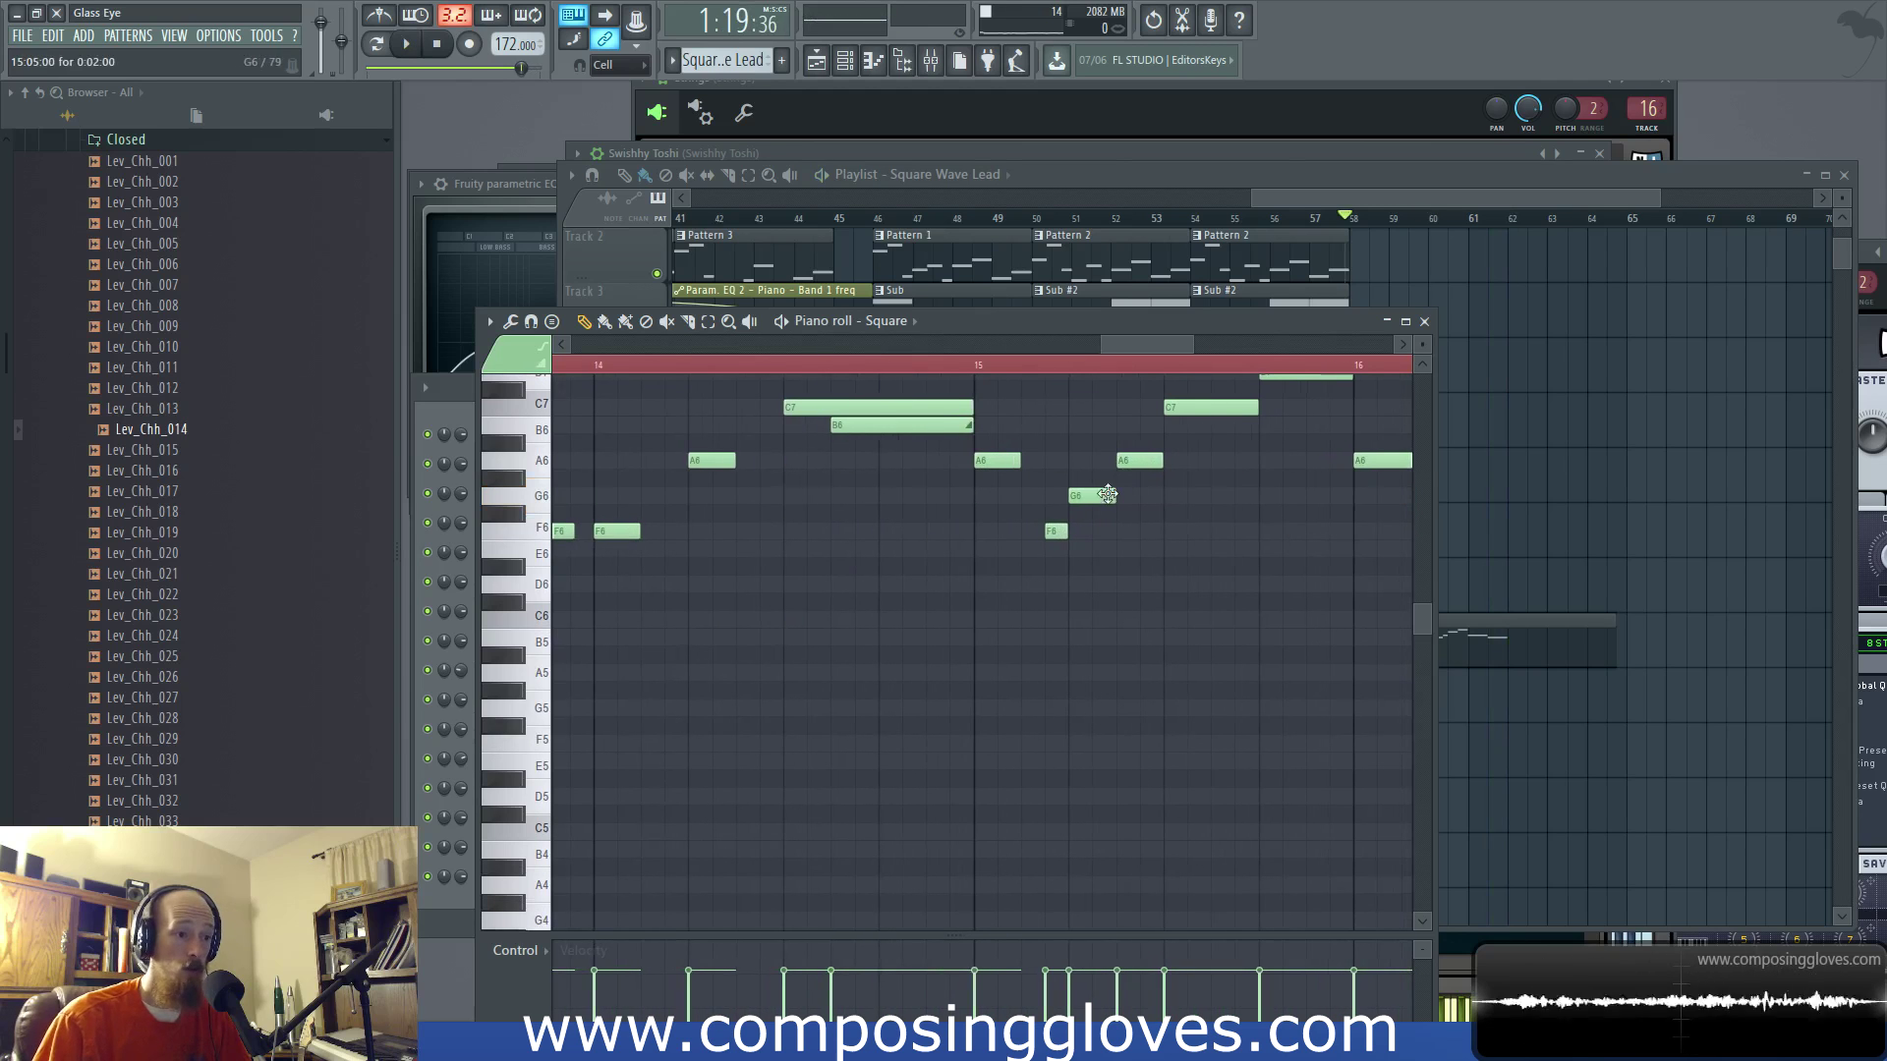
Step: Select the two short A6 notes in bar 15 and play the melody from bar 13
scroll(884, 489, down, 2)
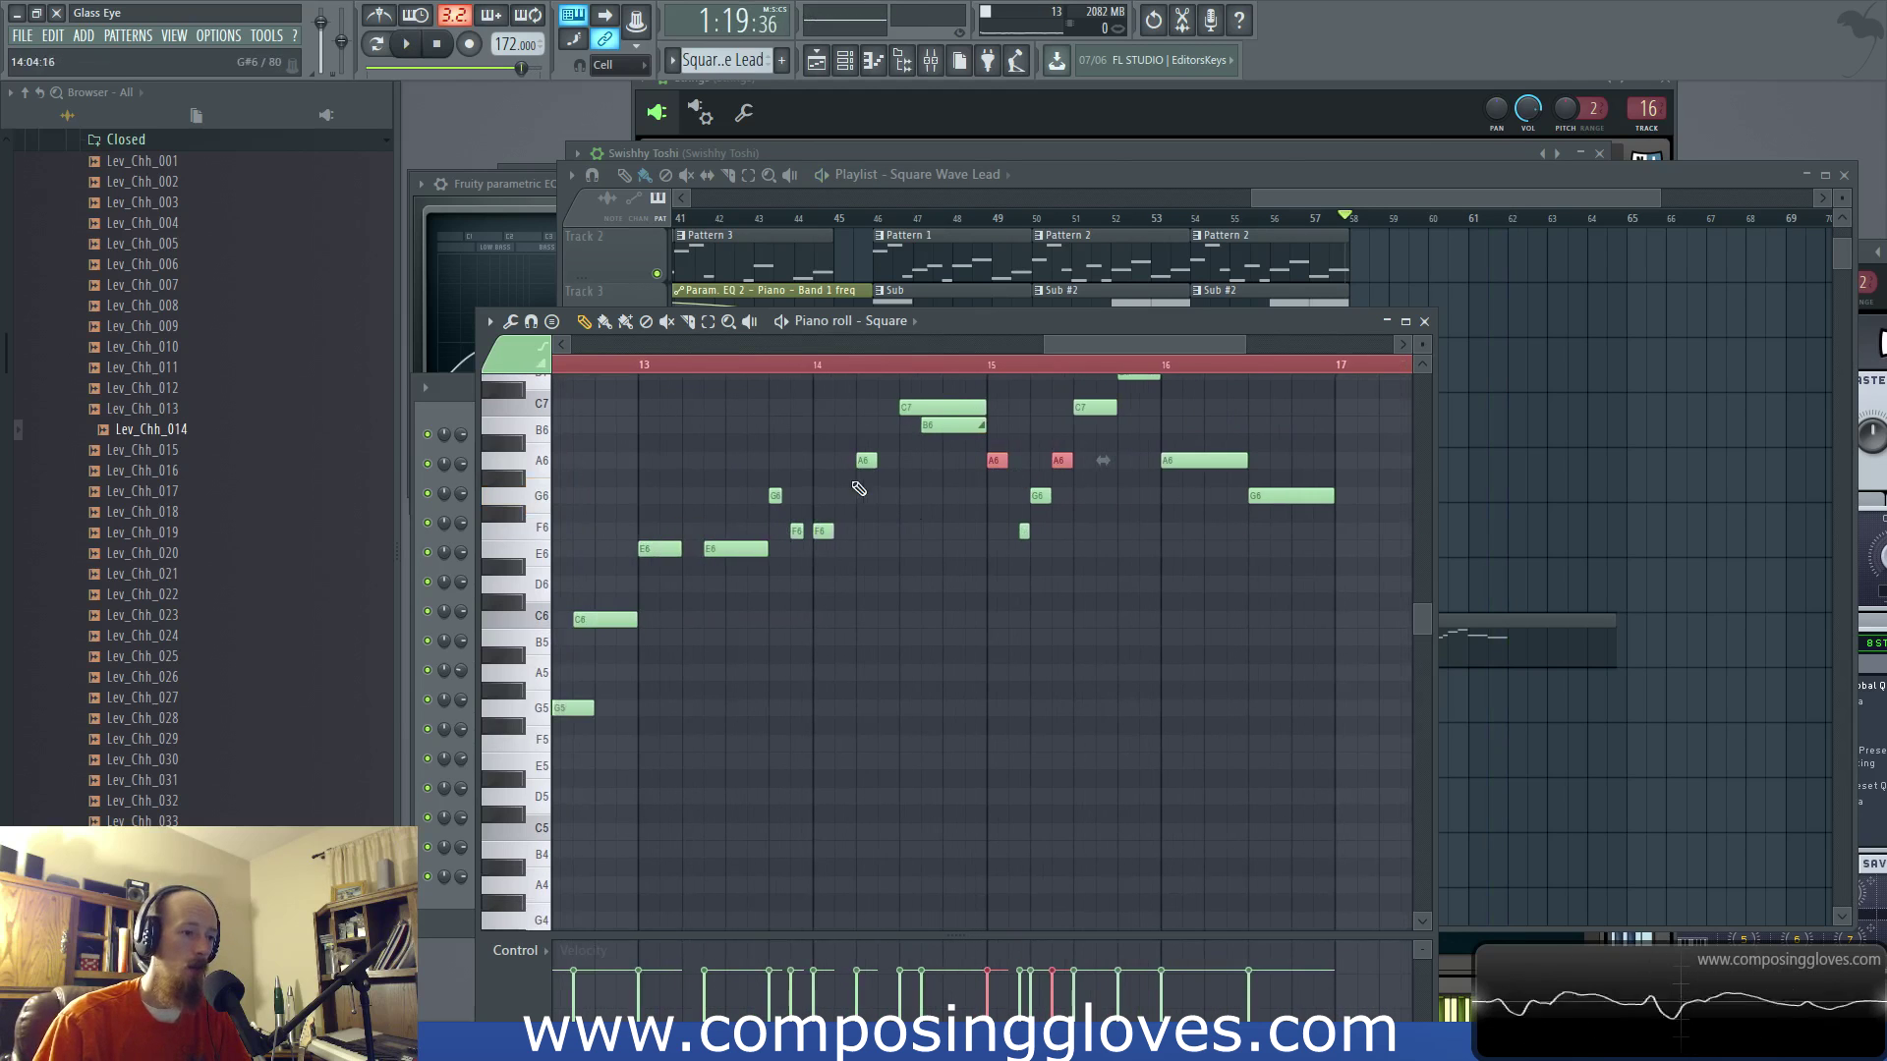
scroll(808, 489, up, 1)
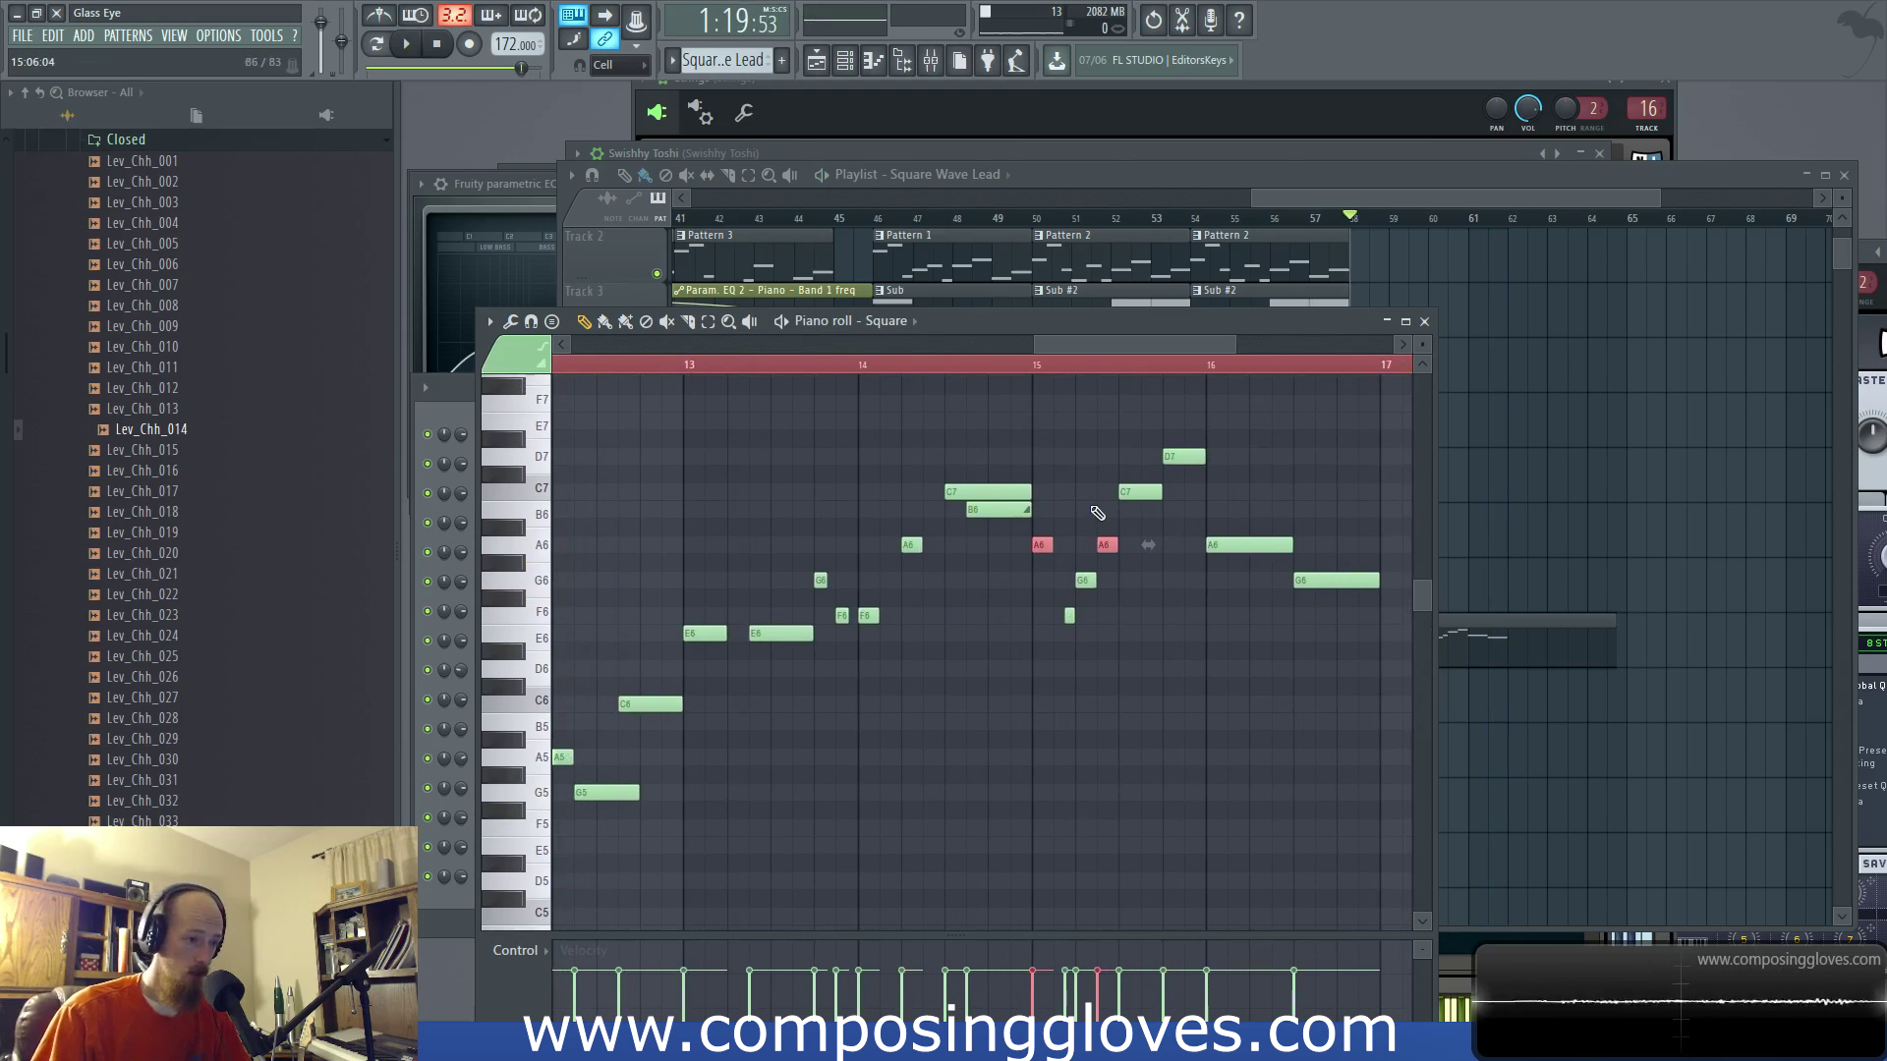
key(space)
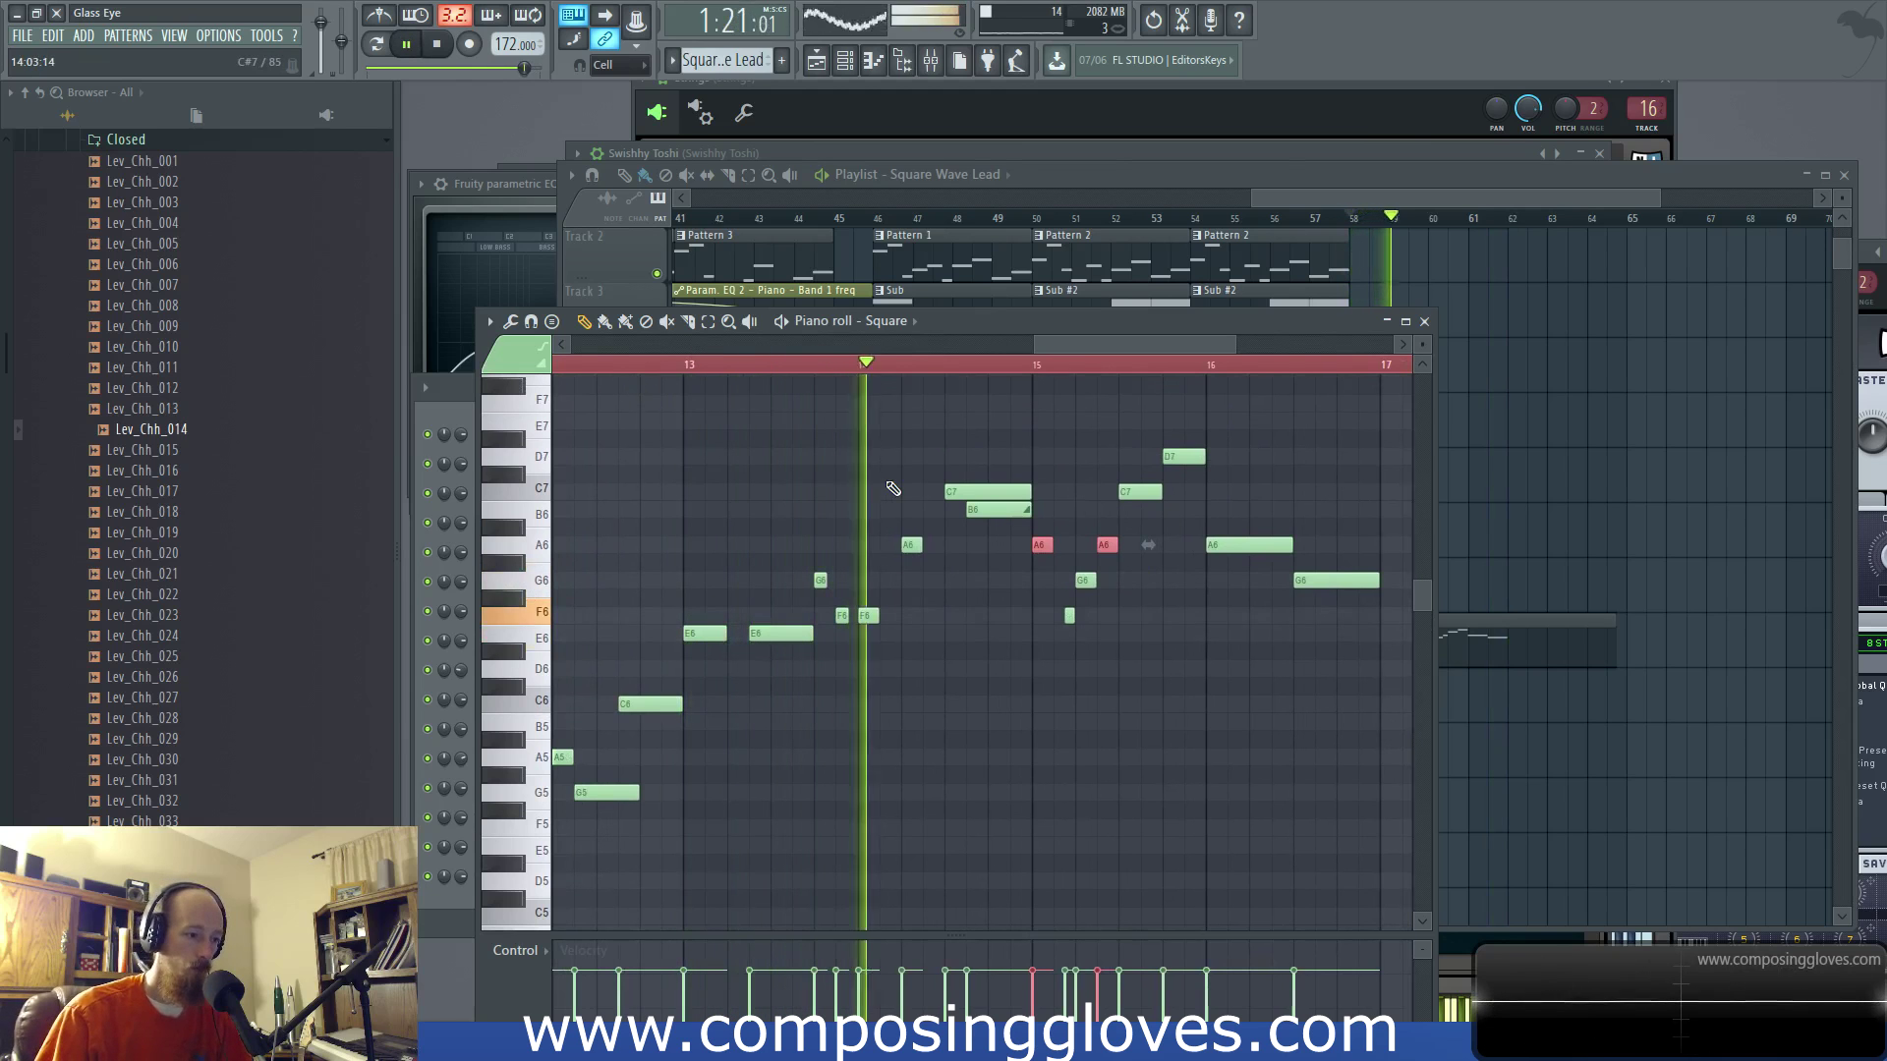
Step: Raise the two longer E6 notes in bar 13 and the first F6 of bar 14 by one scale note, to F6 and G6, and replay
key(space)
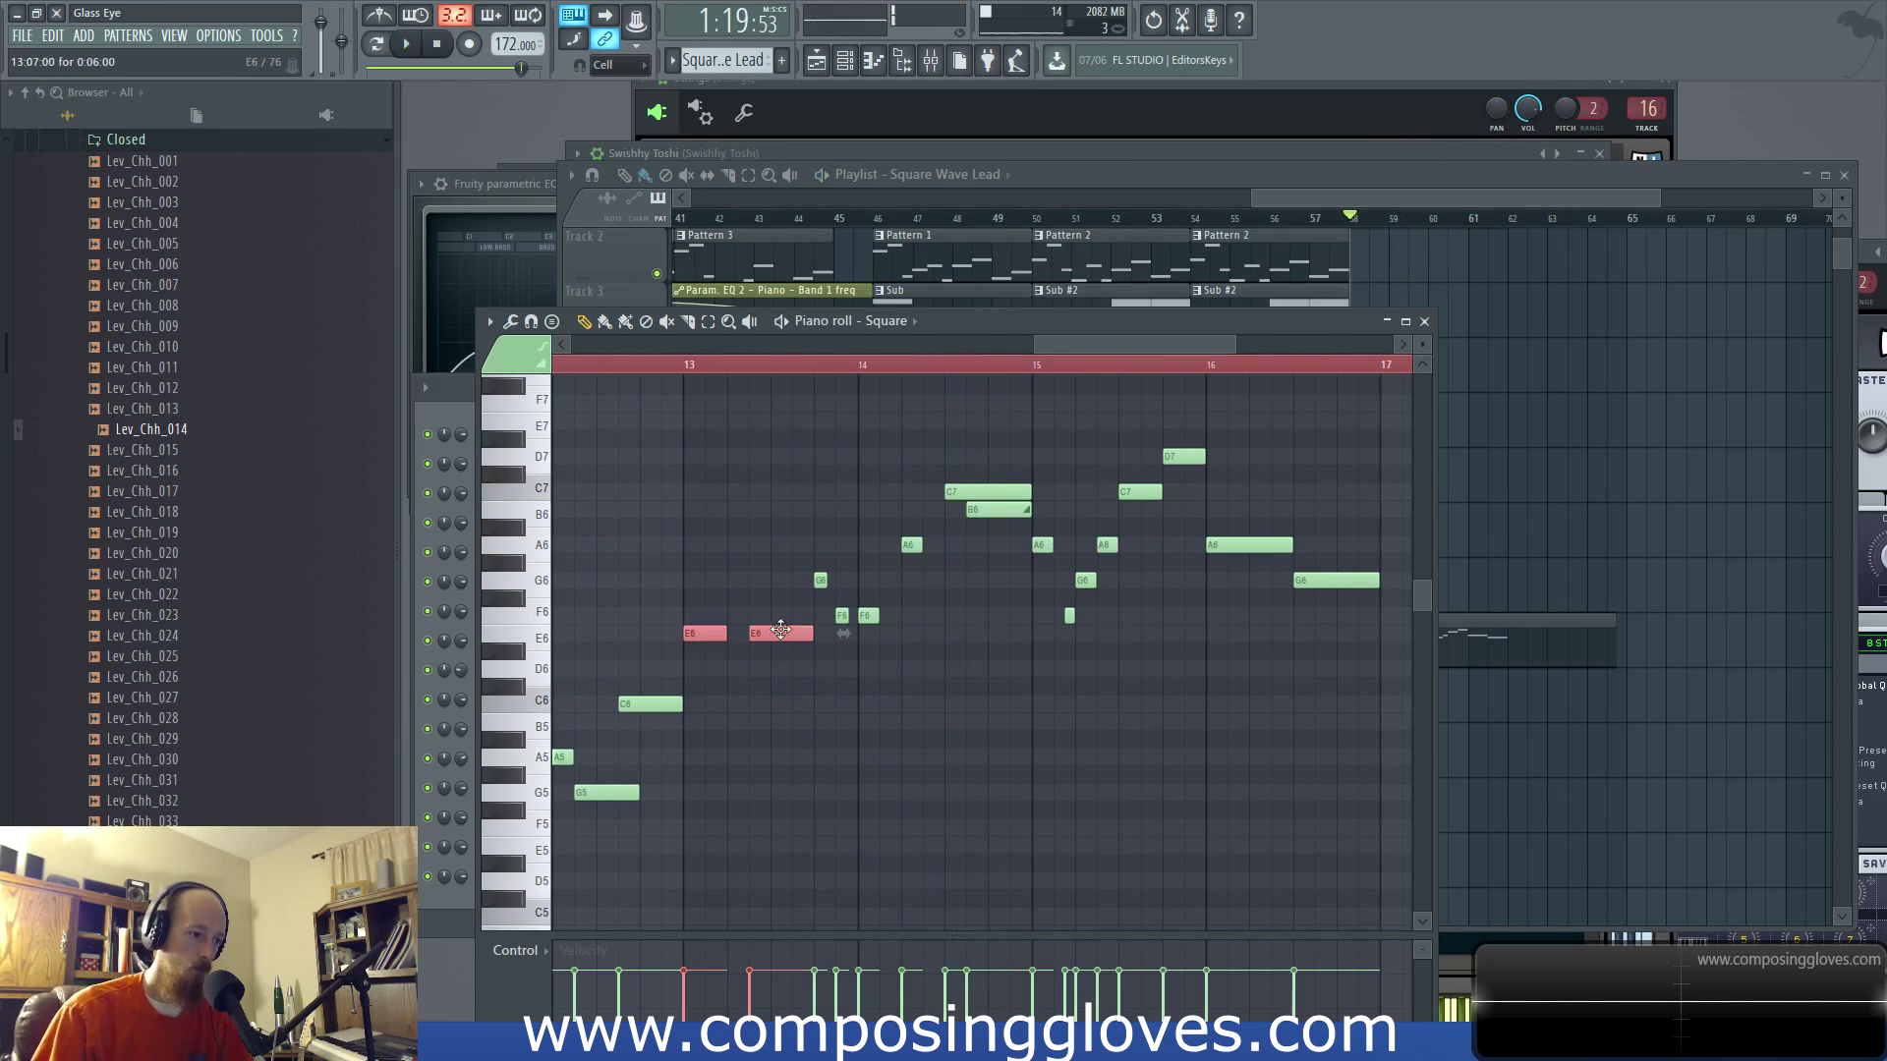
key(space)
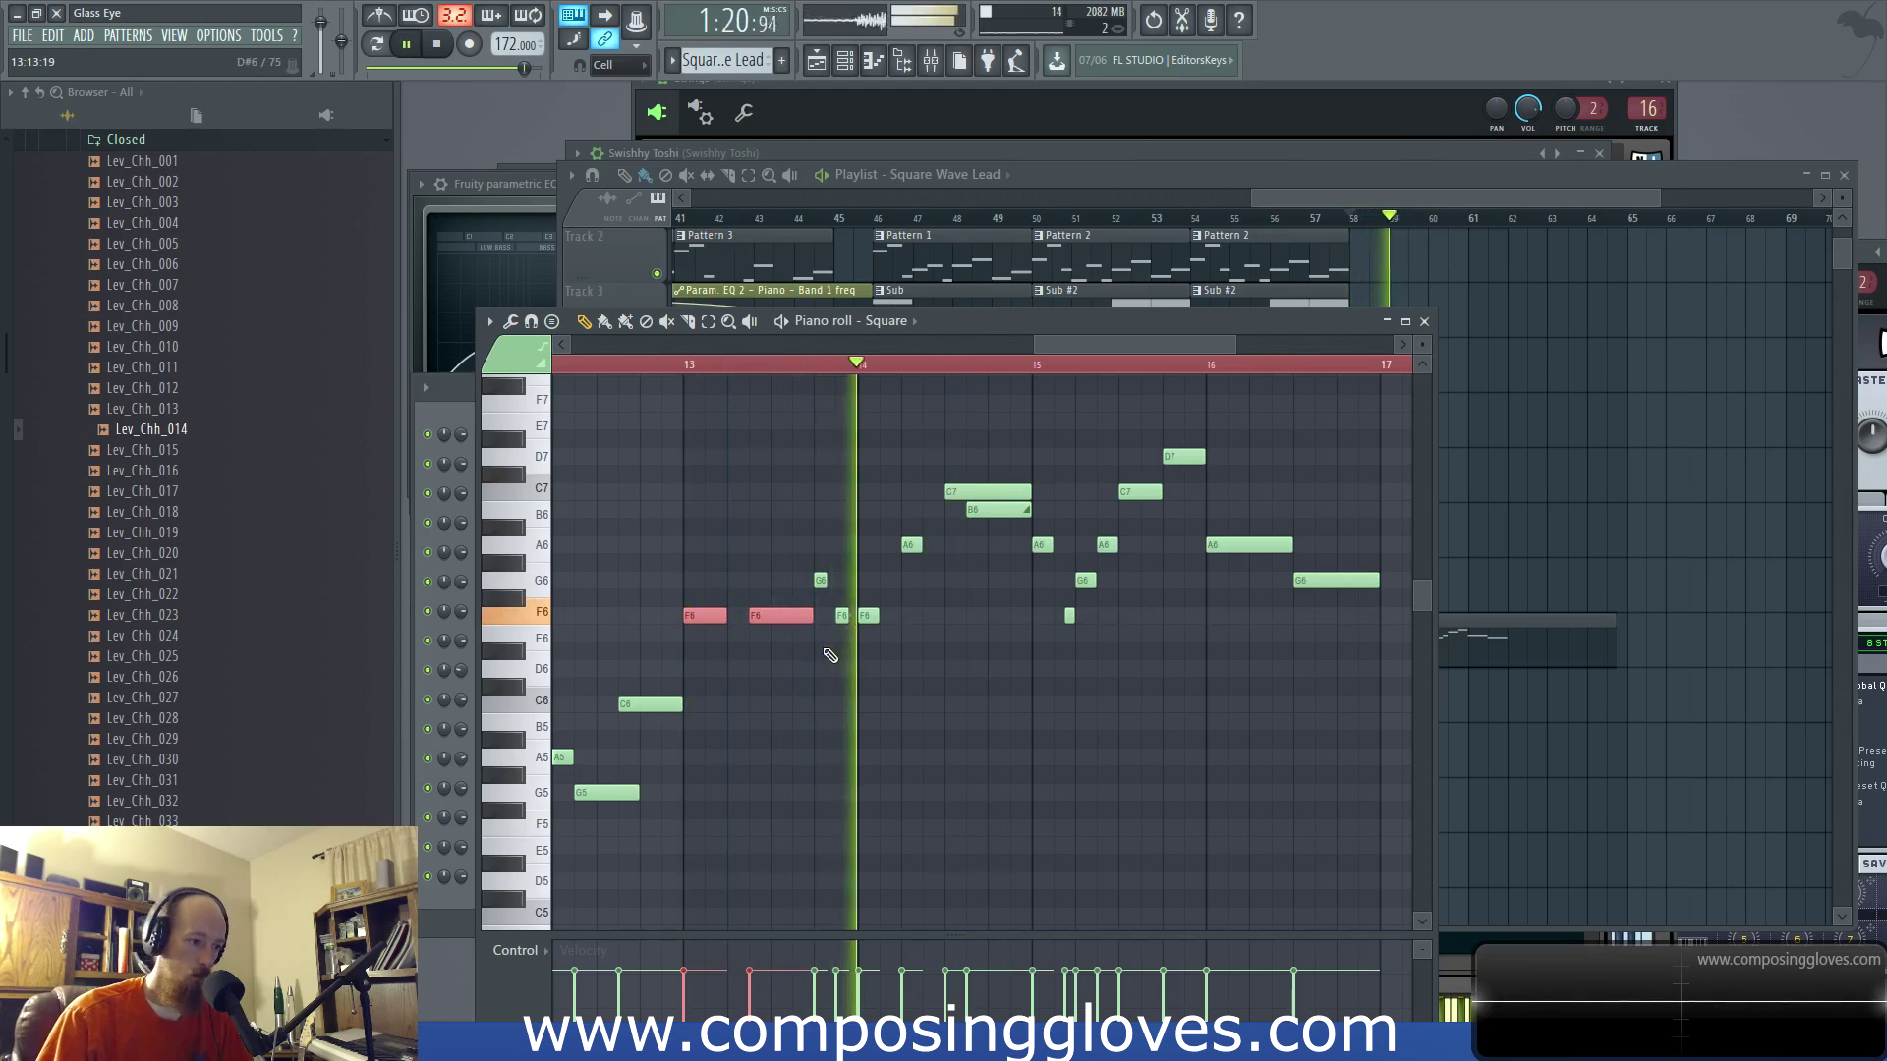
key(space)
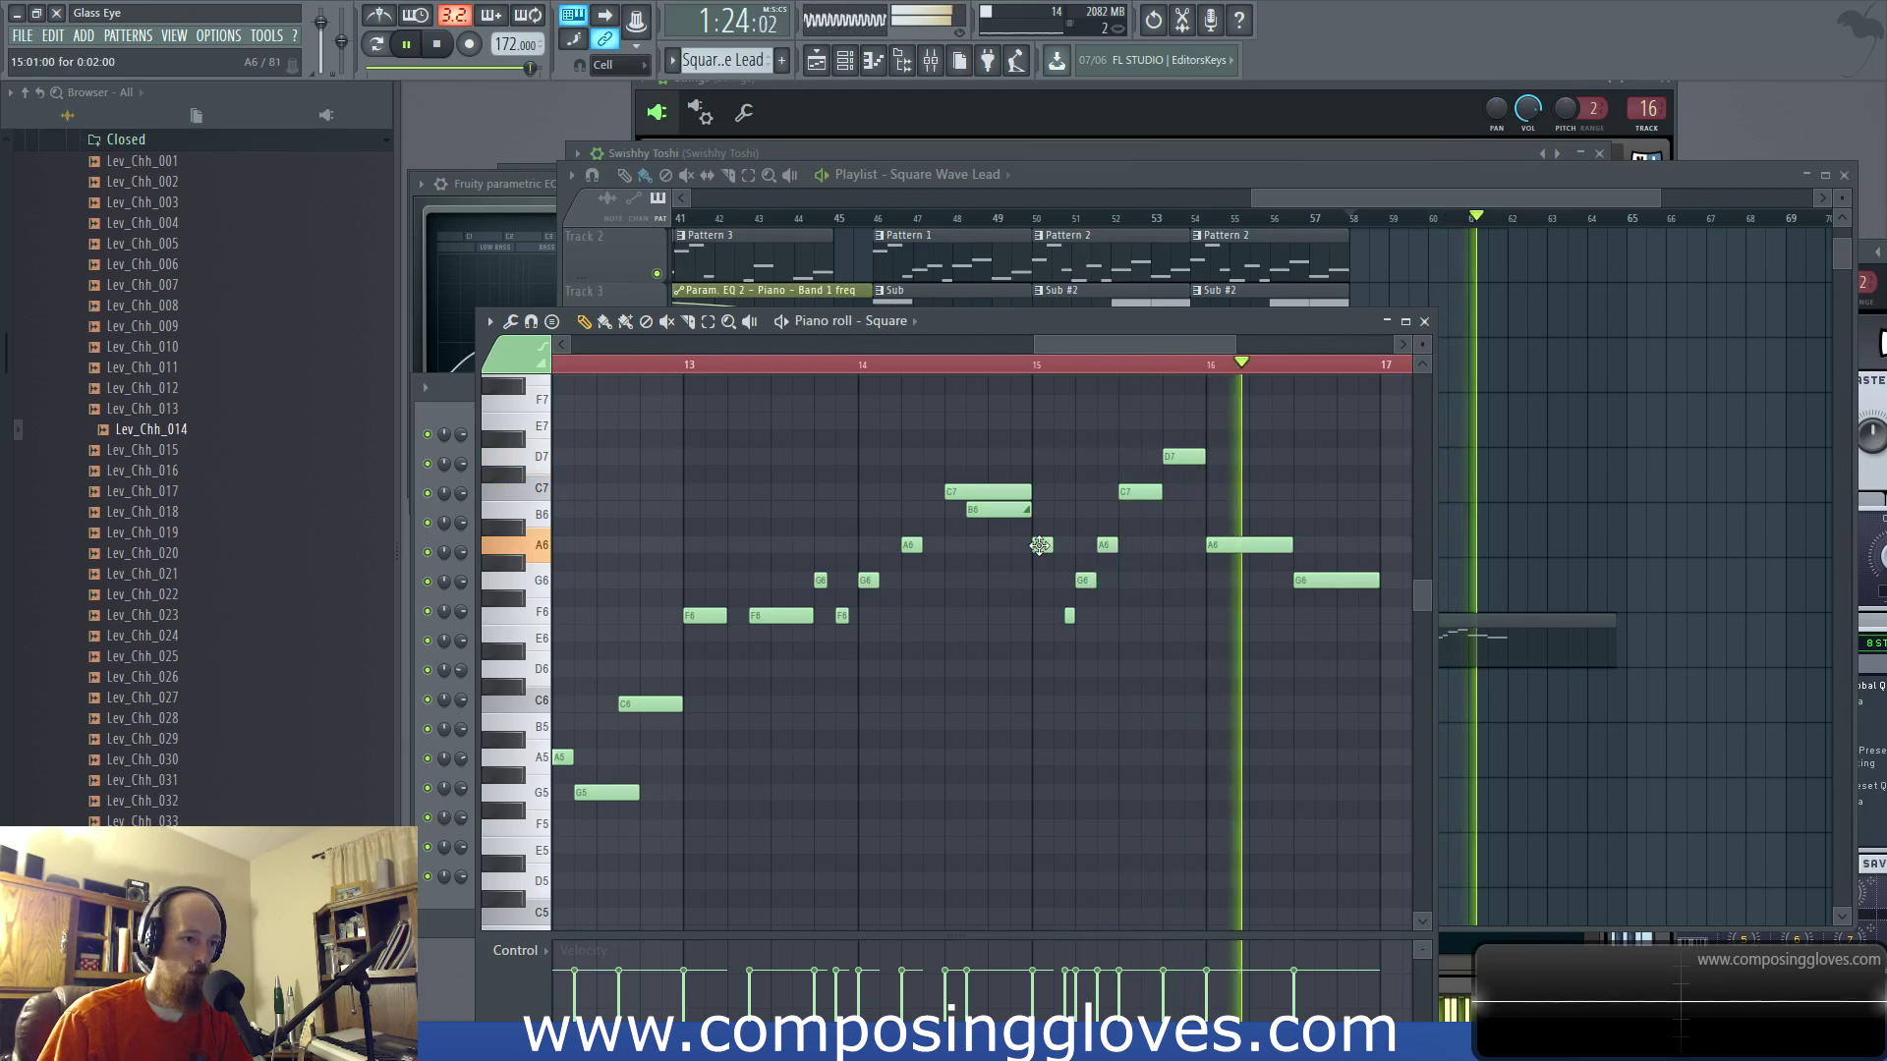
key(space)
Step: Select the opening lead notes in bars 1 to 4, and the Pattern 2 and Sub #2 clips at bar 58 in the playlist
scroll(704, 652, down, 5)
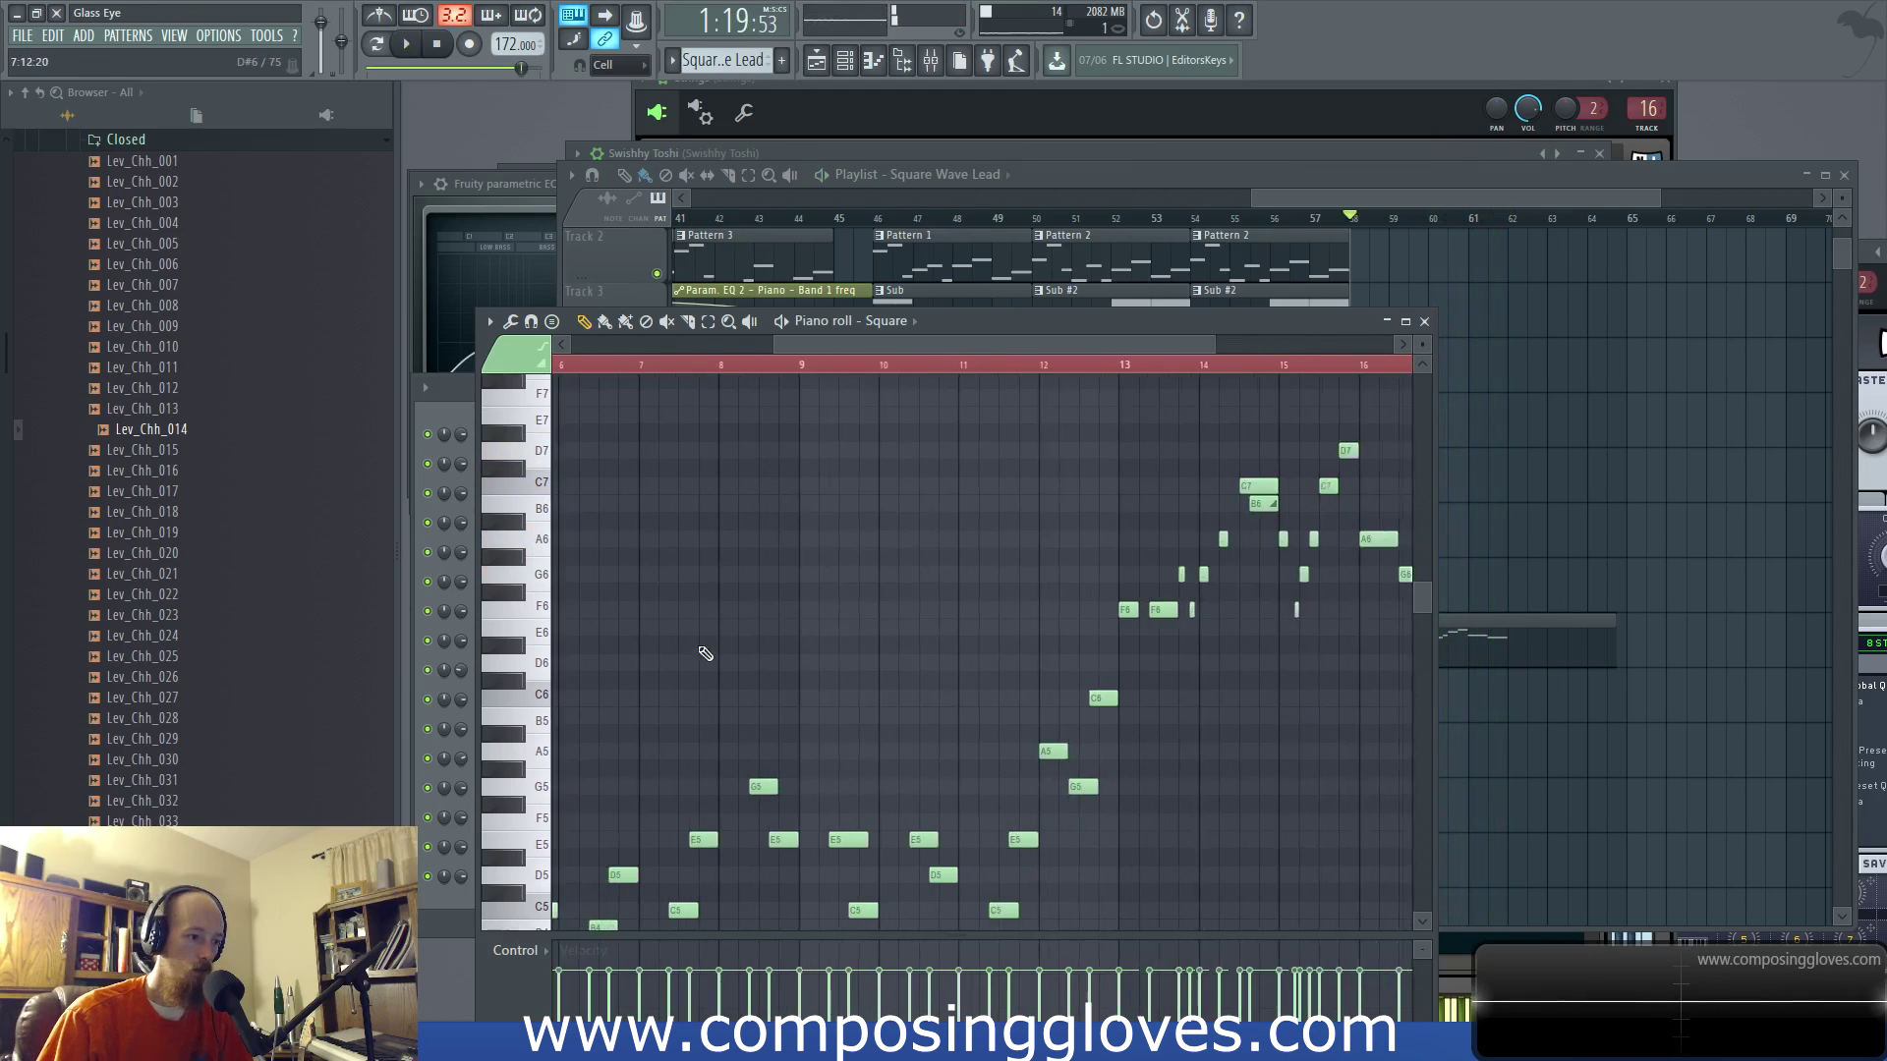
drag(559, 474, 727, 800)
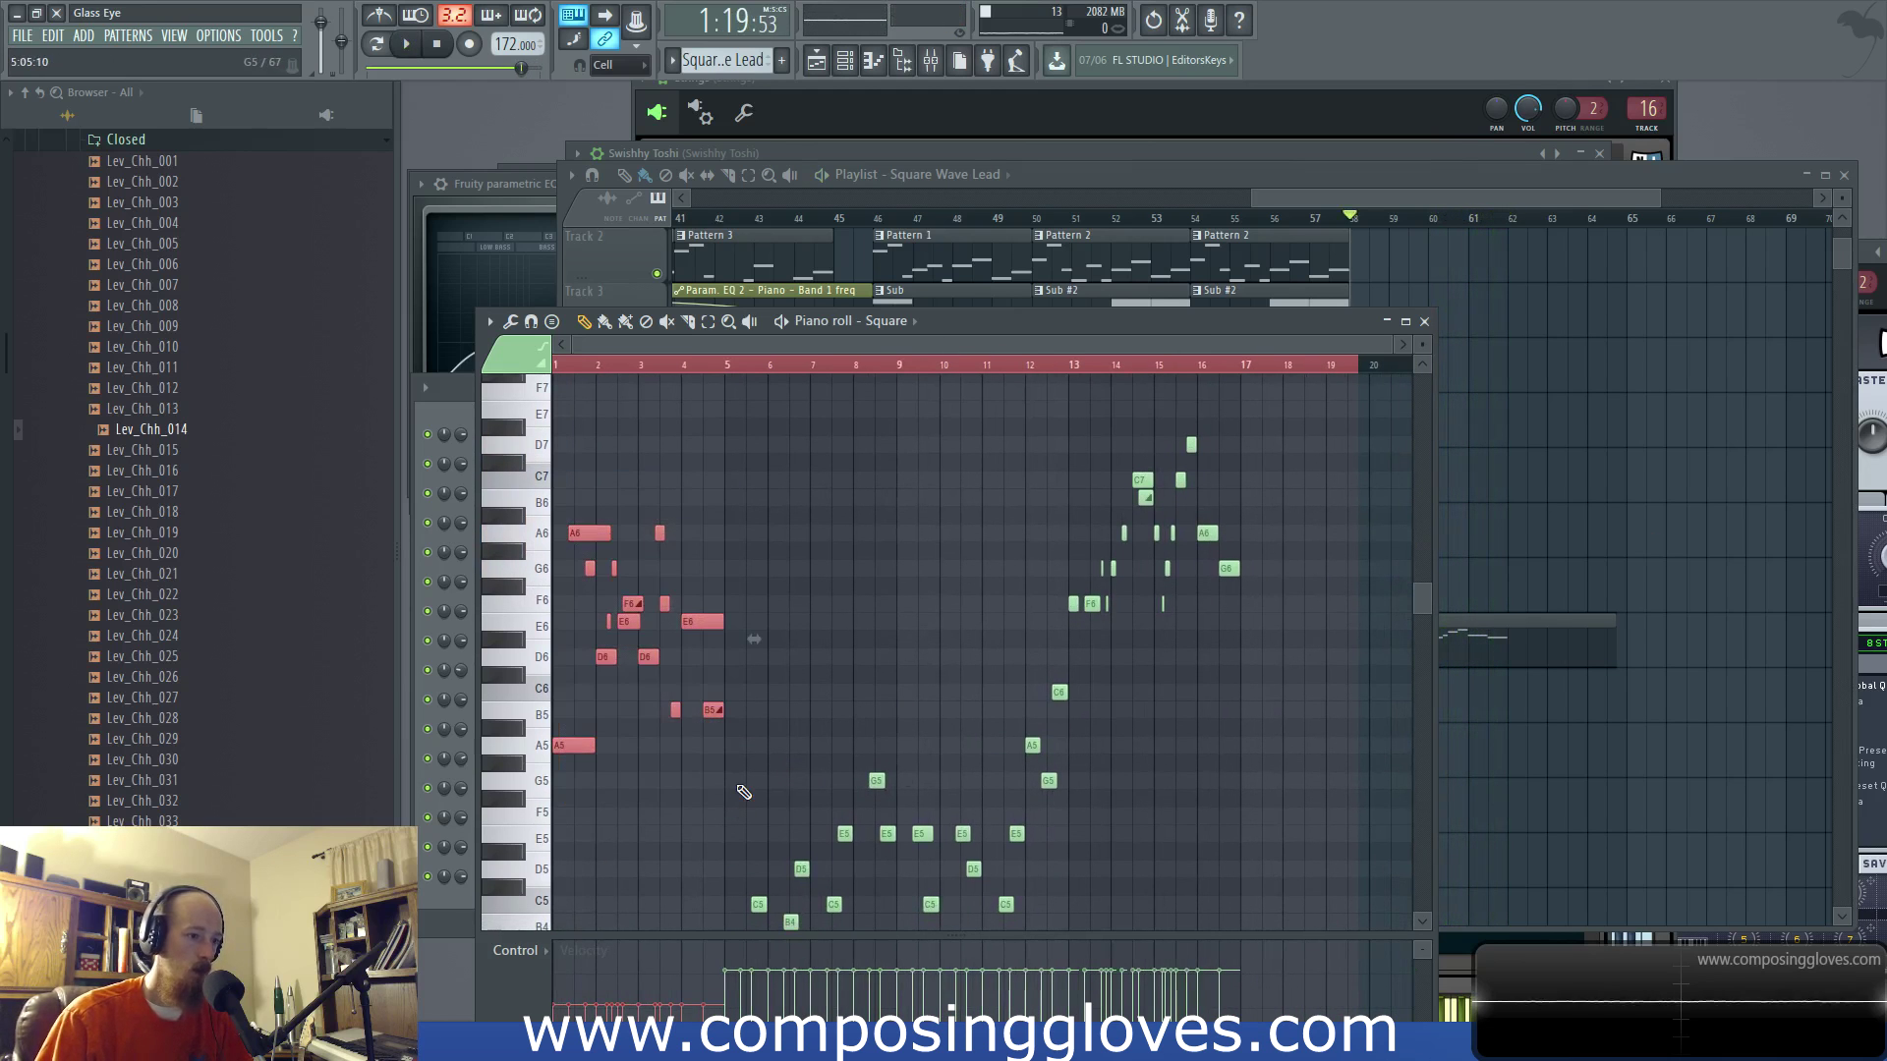
click(1373, 214)
scroll(1311, 320, up, 3)
drag(1036, 331, 1383, 341)
scroll(1369, 570, up, 3)
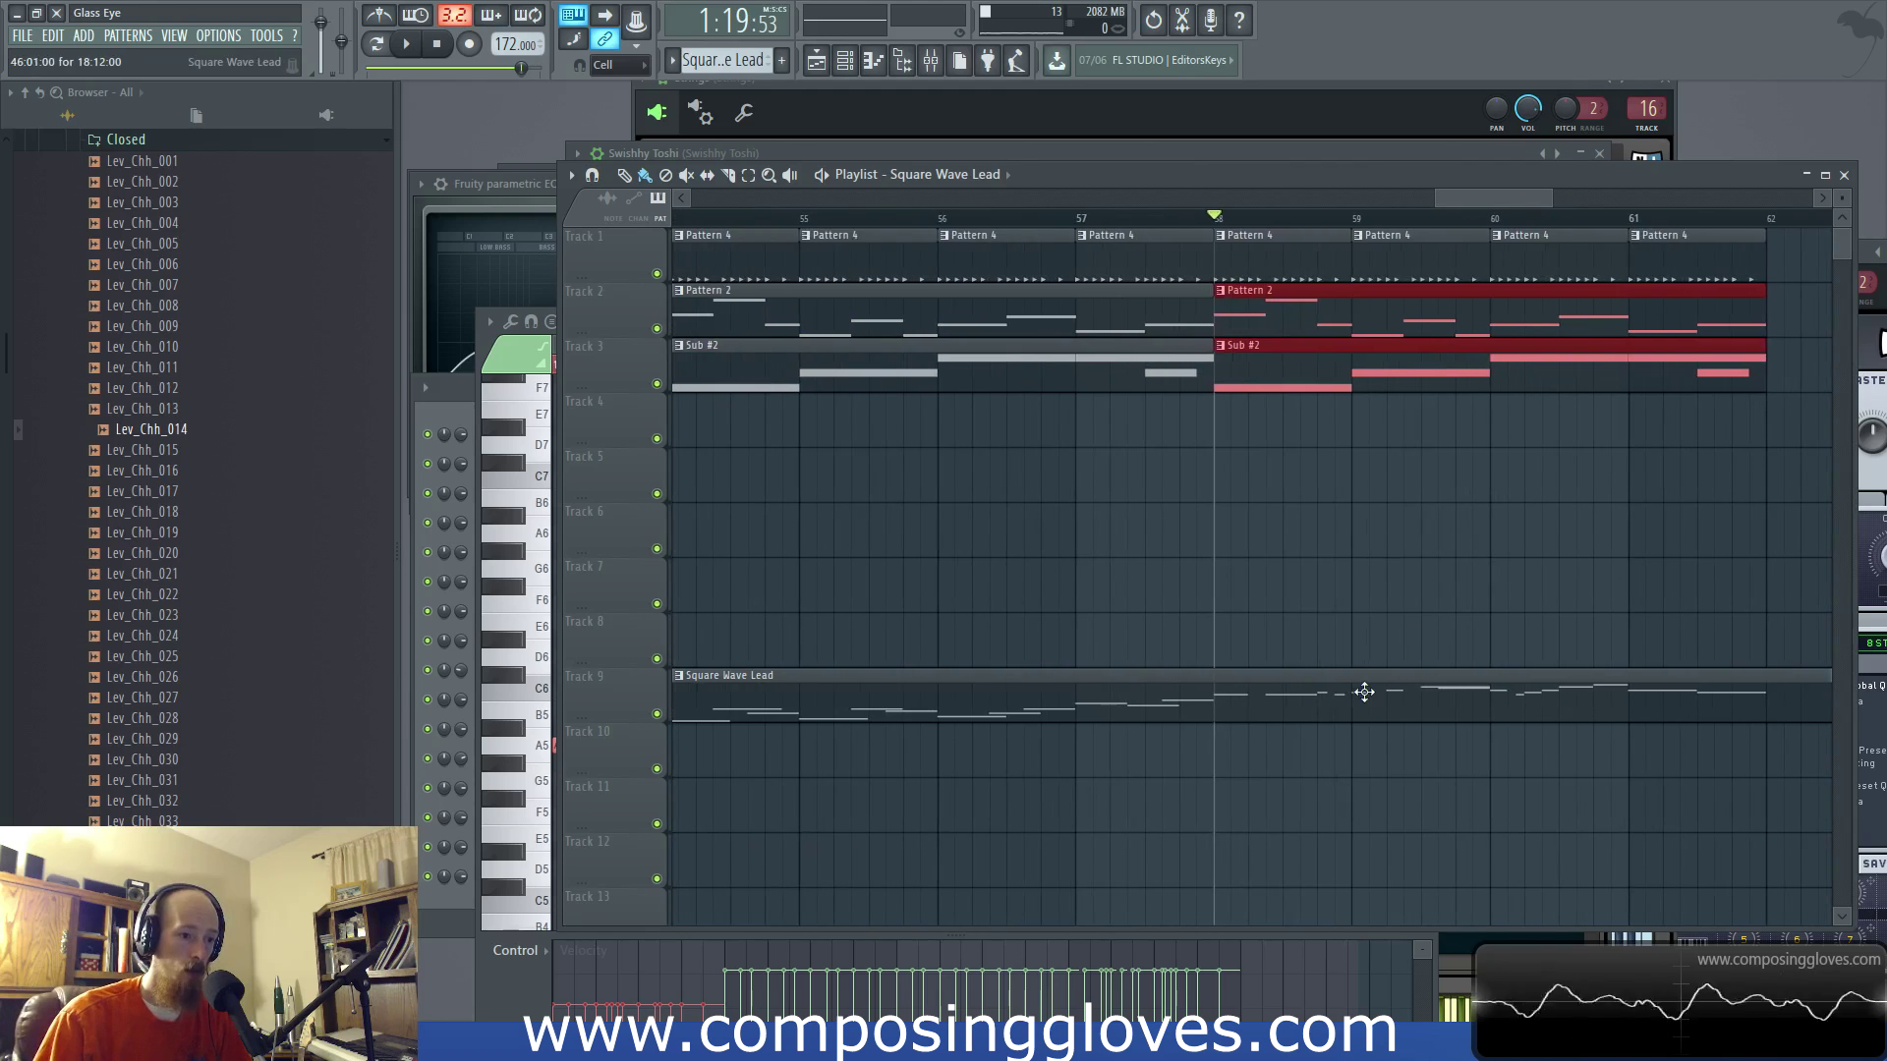
Step: Reopen the Square Wave Lead notes and examine bars 13 to 16, selecting the closing phrase in bars 15 and 16
double_click(1364, 690)
scroll(1123, 674, up, 5)
scroll(1123, 675, up, 3)
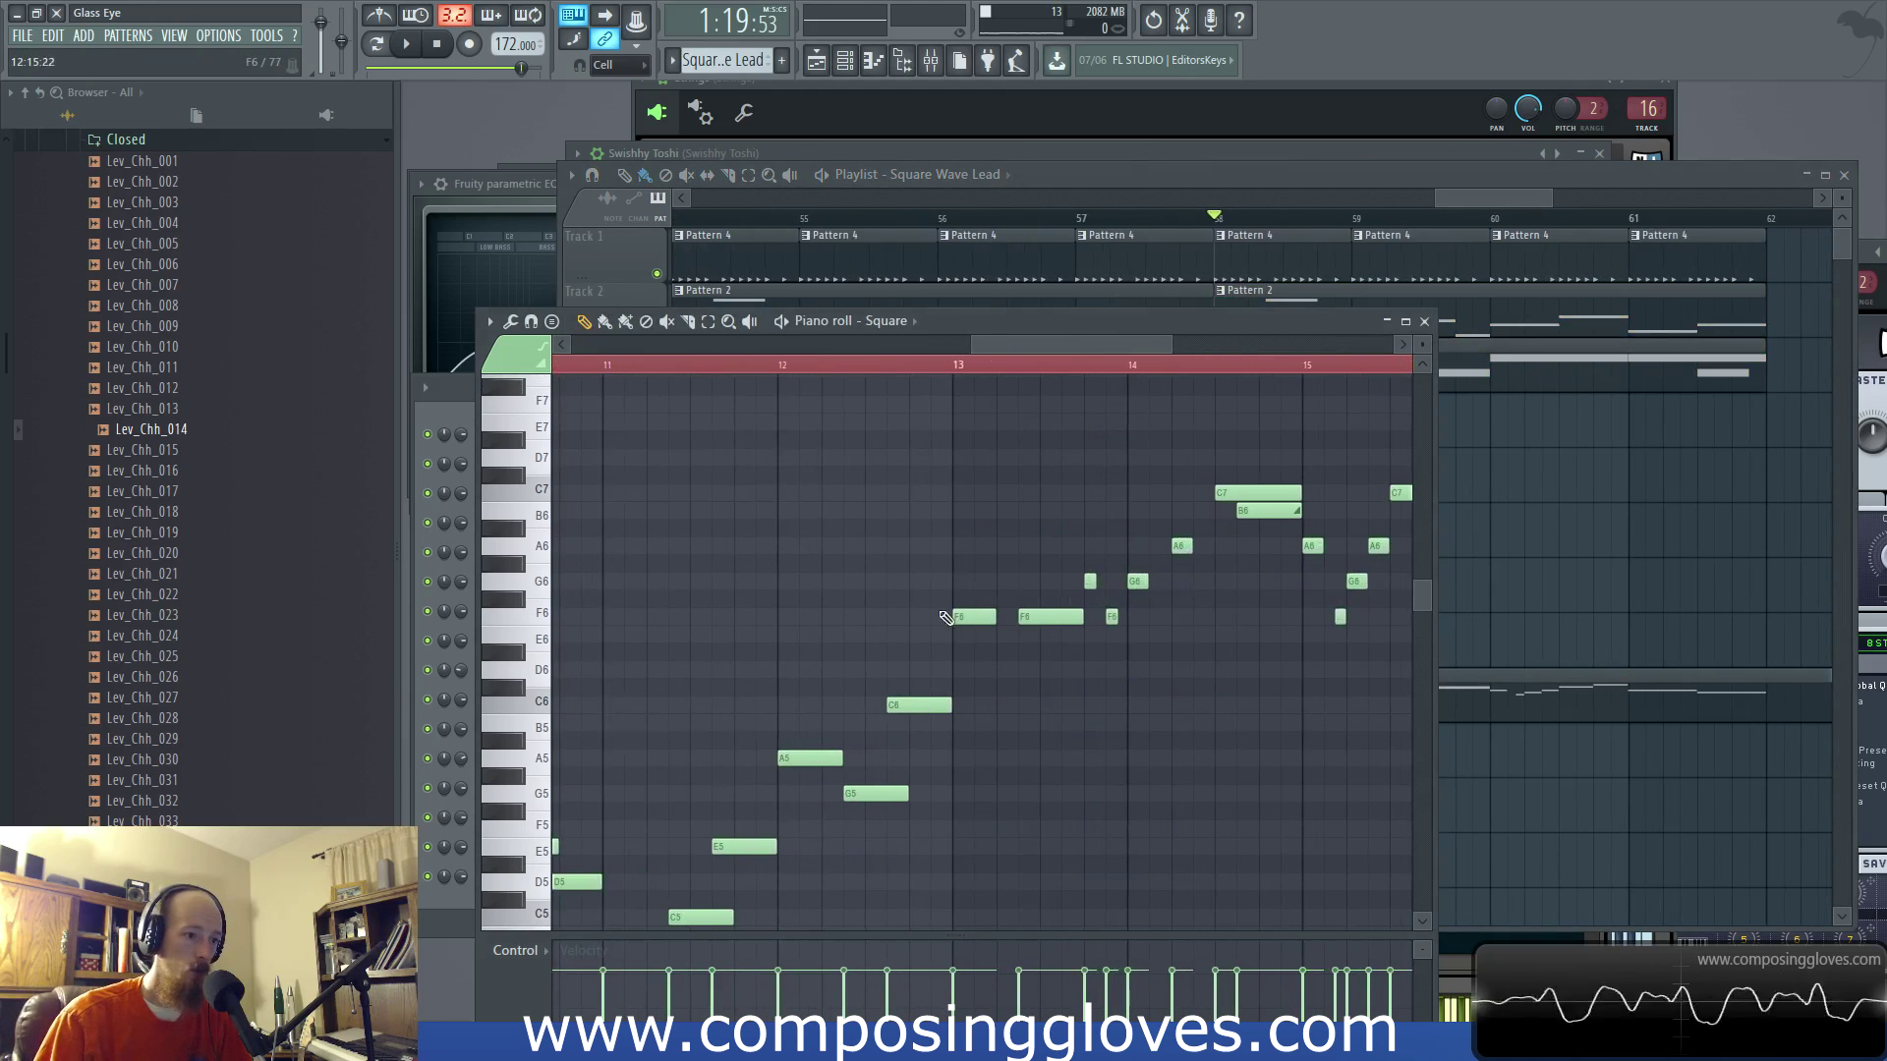
scroll(1234, 628, right, 2)
drag(938, 462, 1091, 637)
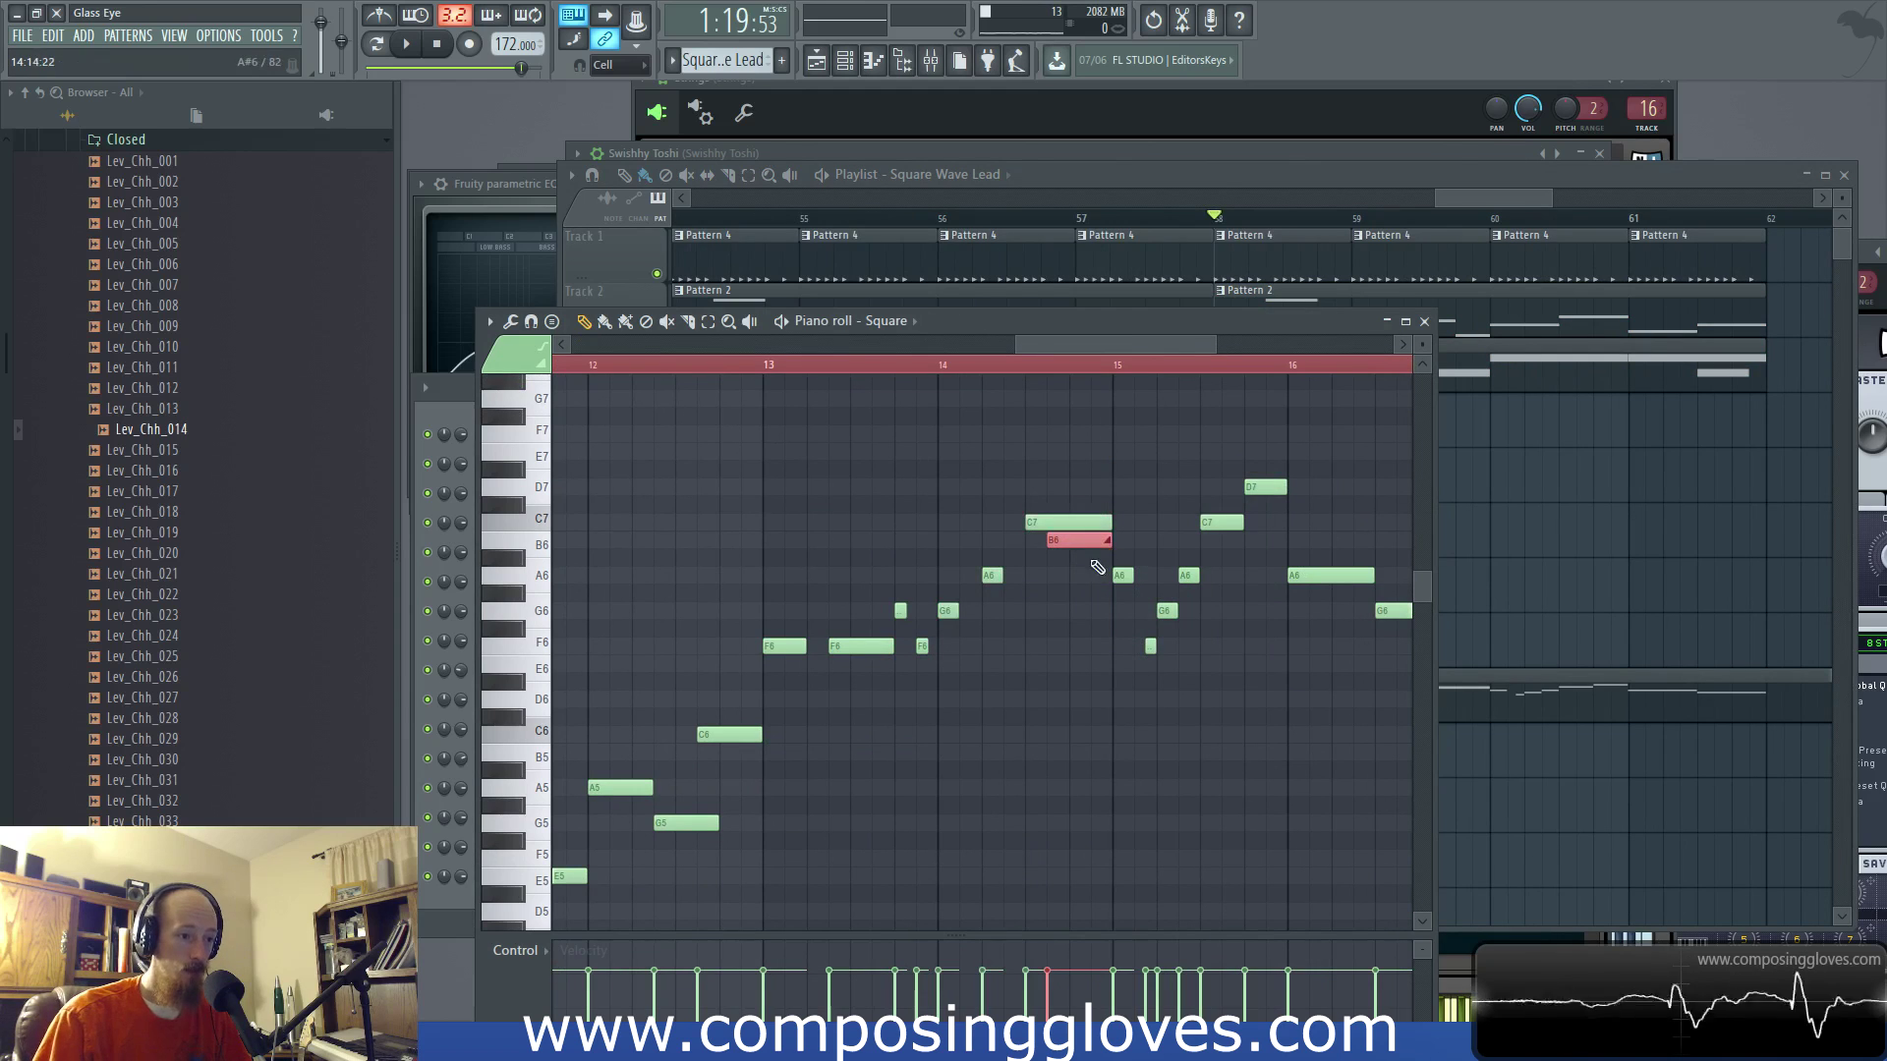
scroll(864, 579, right, 3)
scroll(864, 579, up, 1)
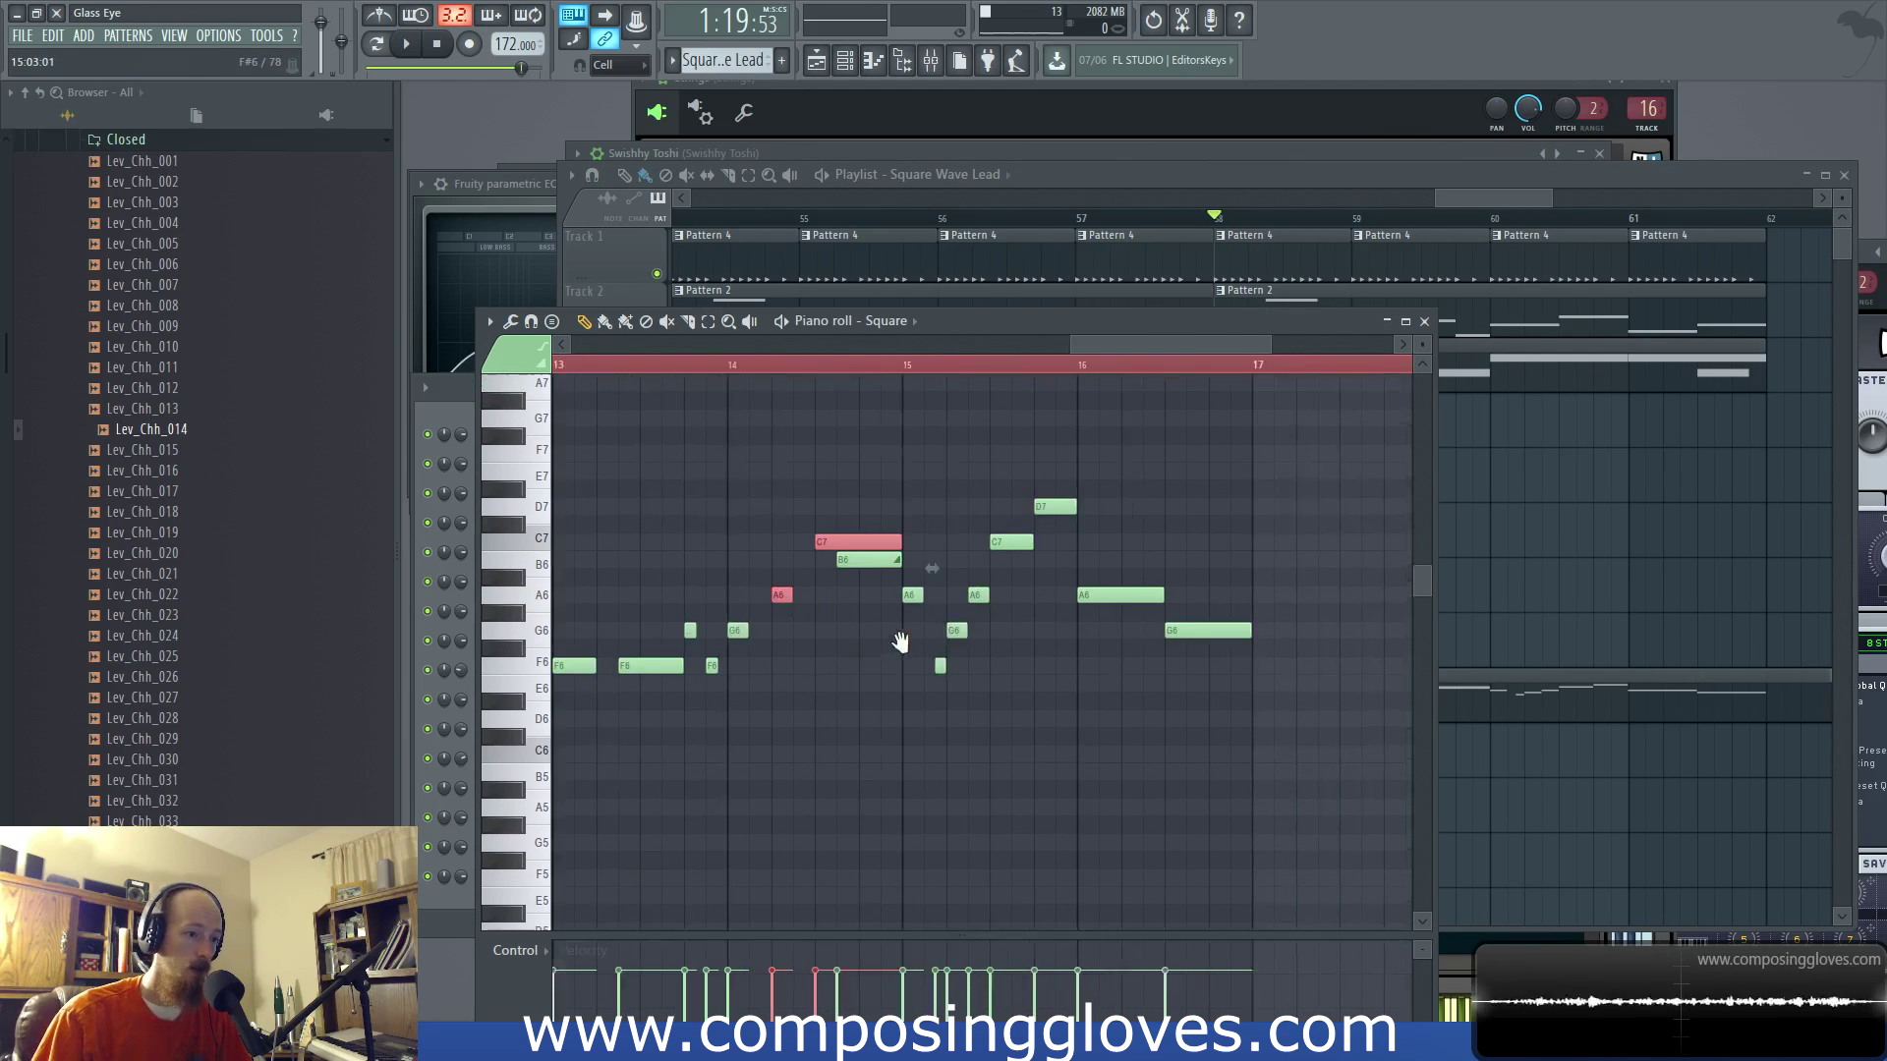
drag(891, 414, 1339, 820)
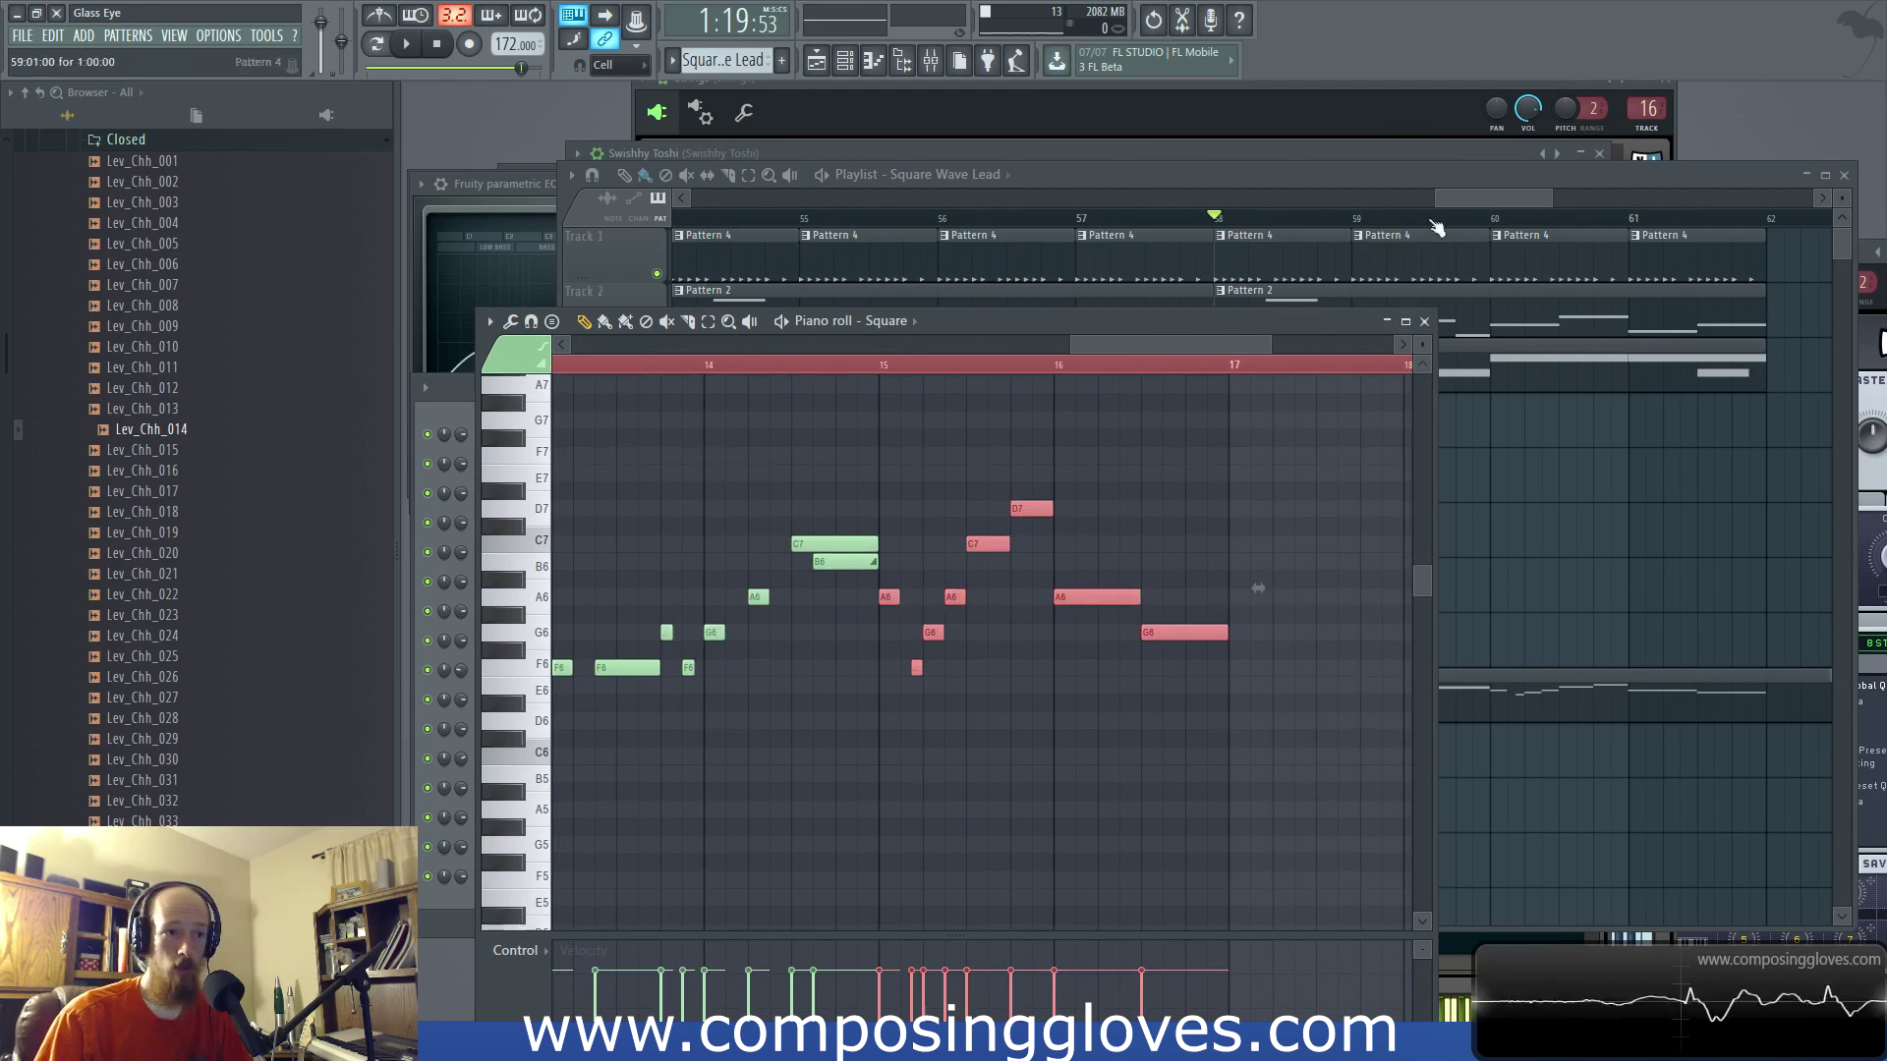
Step: Play the arrangement in the playlist from bar 46 and jump to bar 57 to hear the new lead section
drag(1502, 202, 1517, 202)
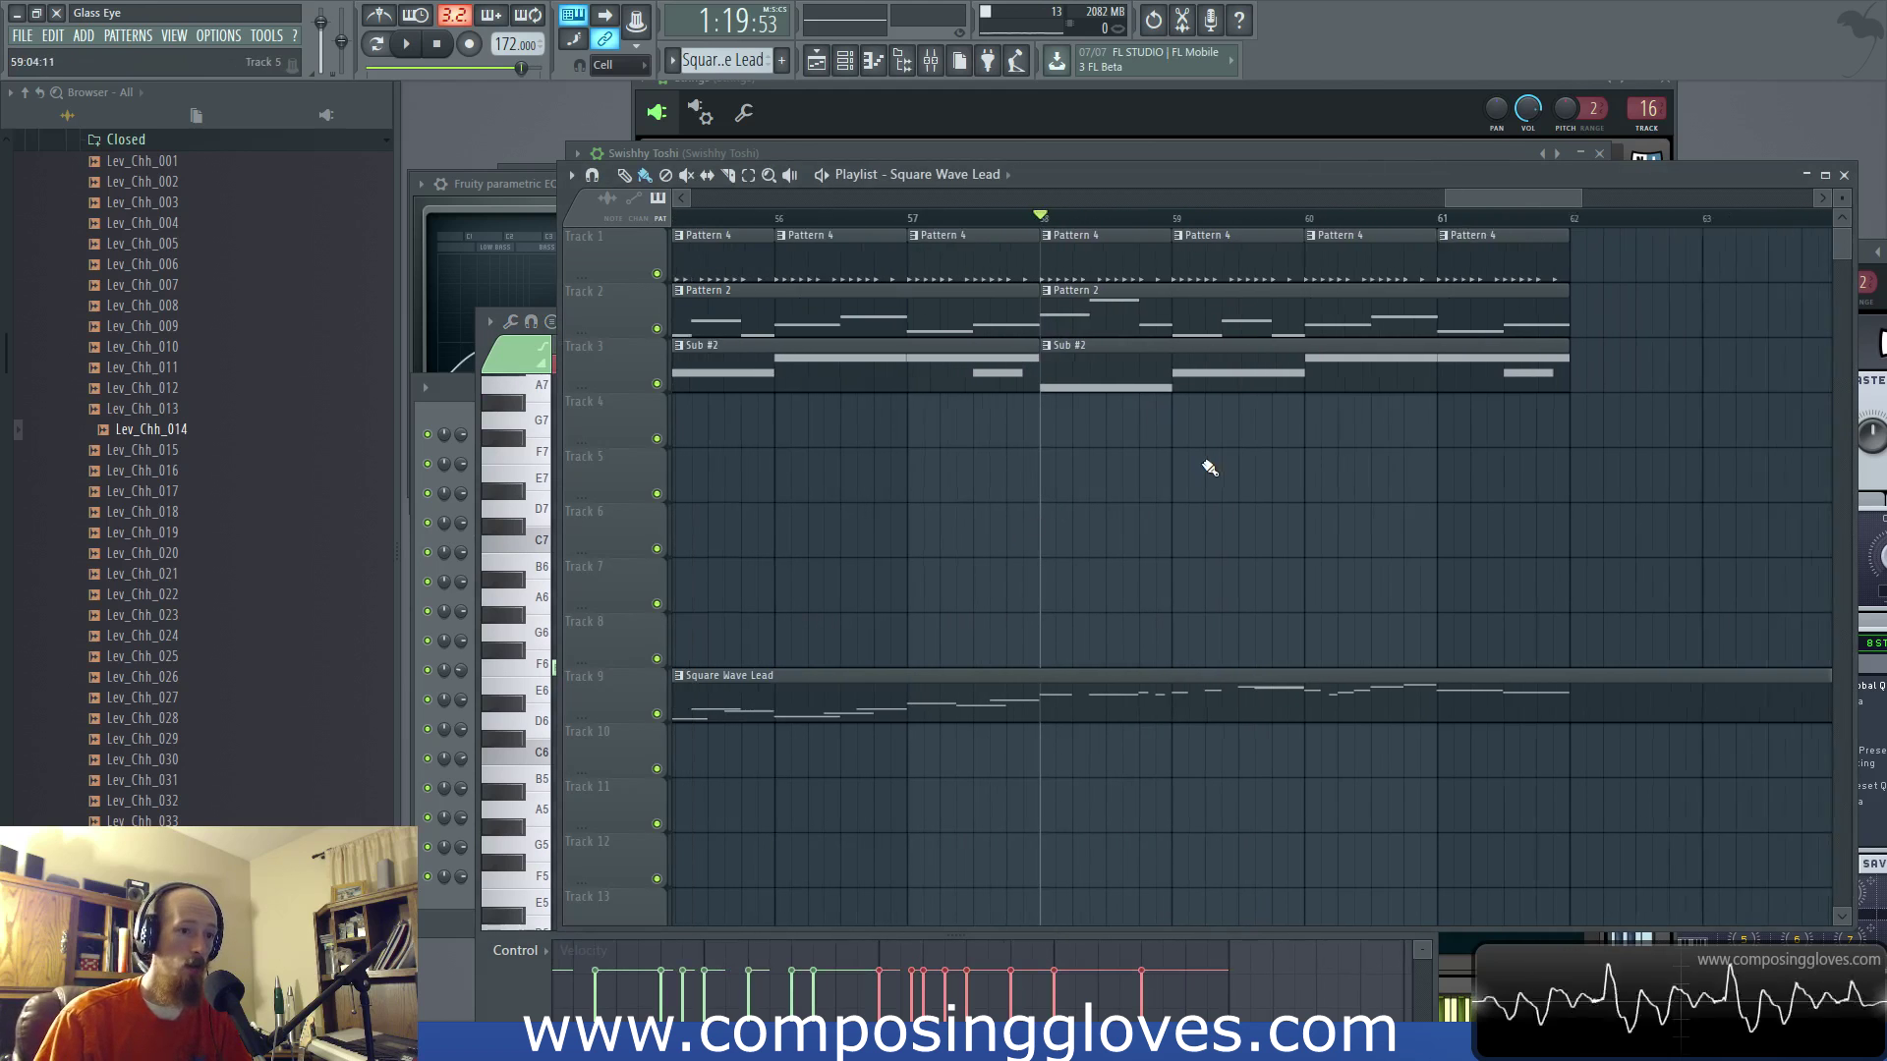
scroll(1193, 447, down, 3)
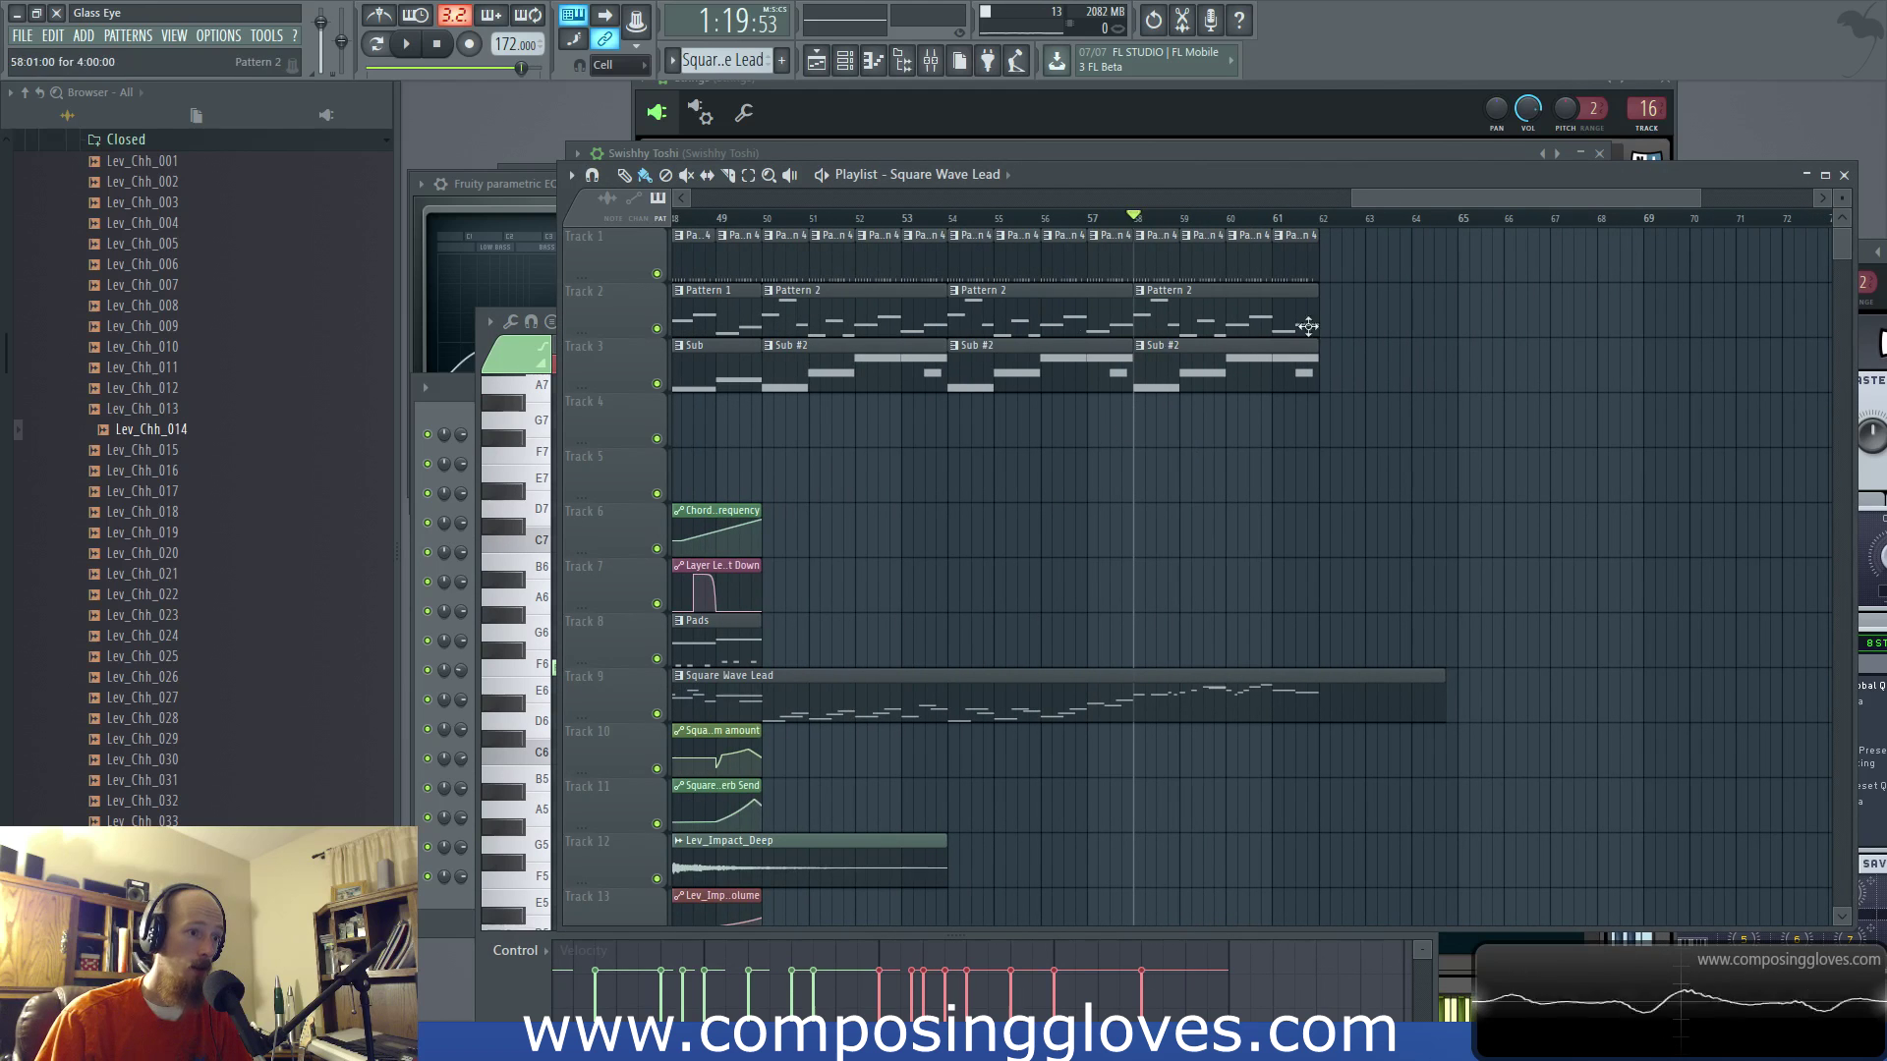
drag(872, 323, 1172, 350)
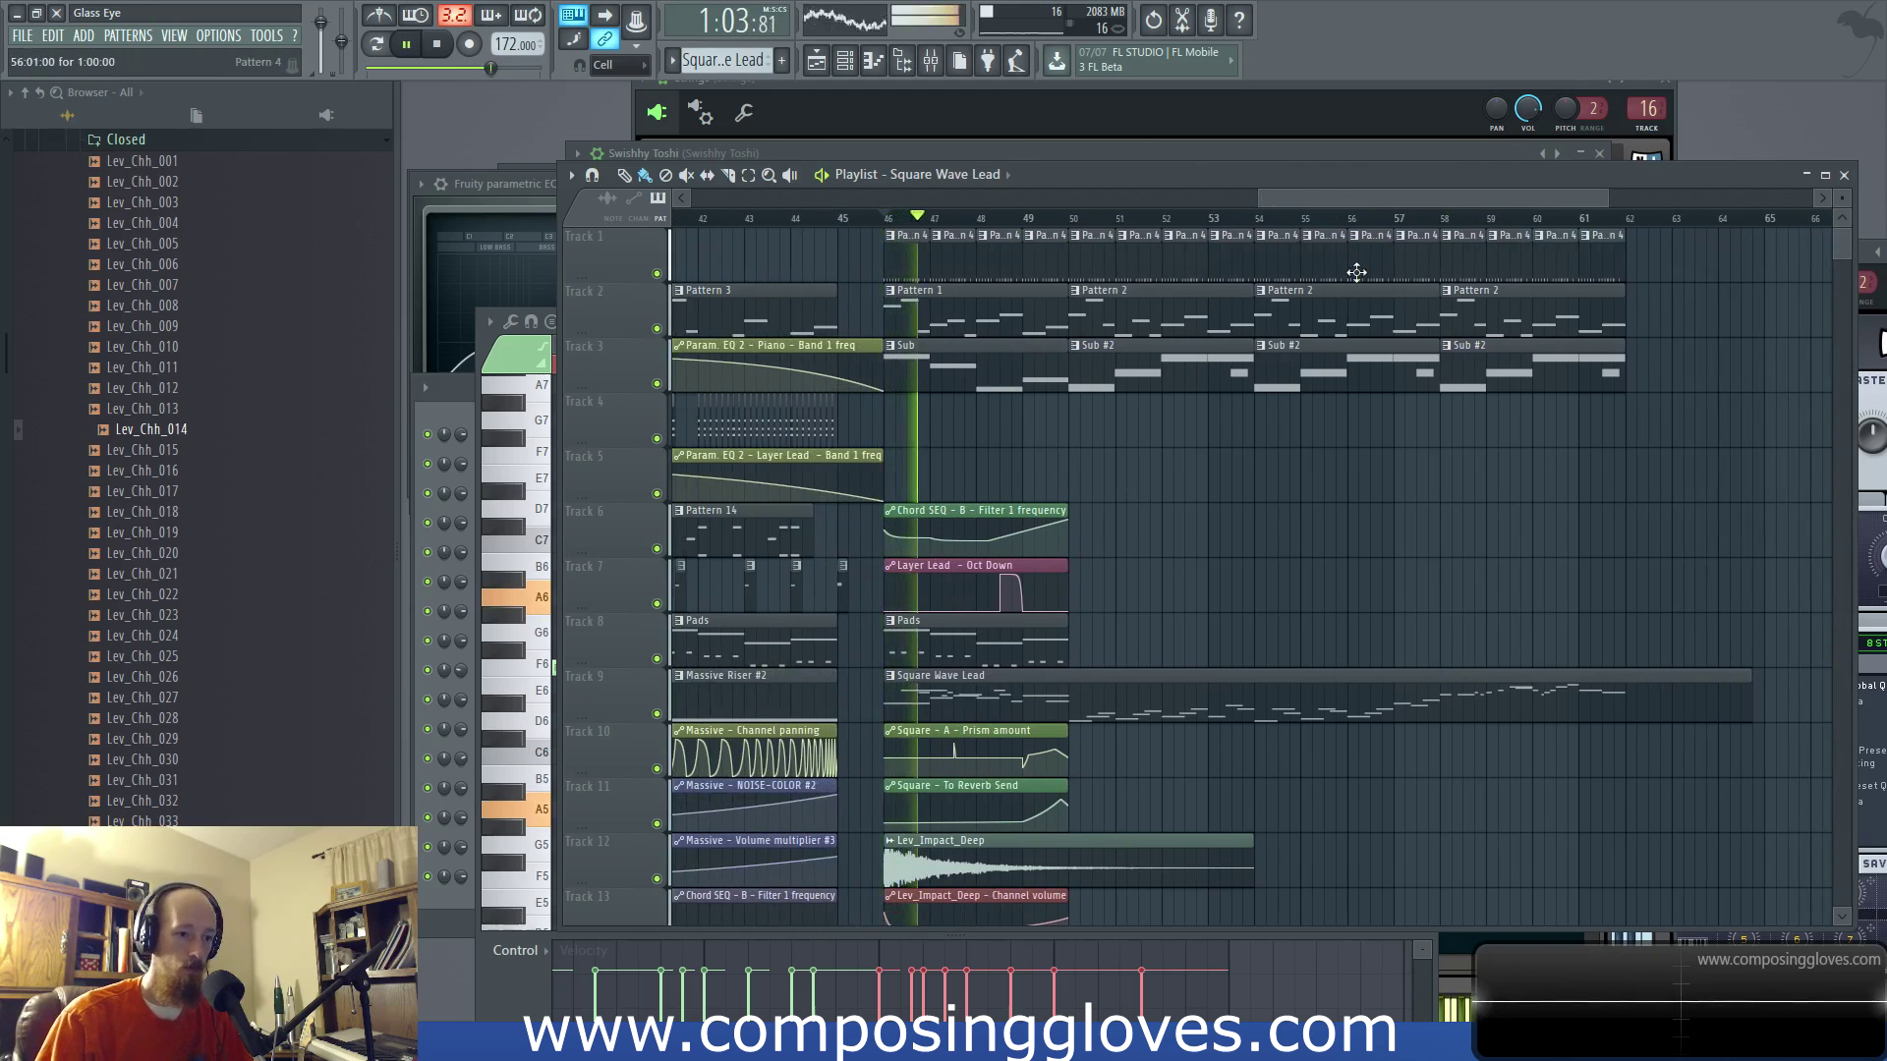
click(1393, 216)
drag(1510, 569, 1312, 558)
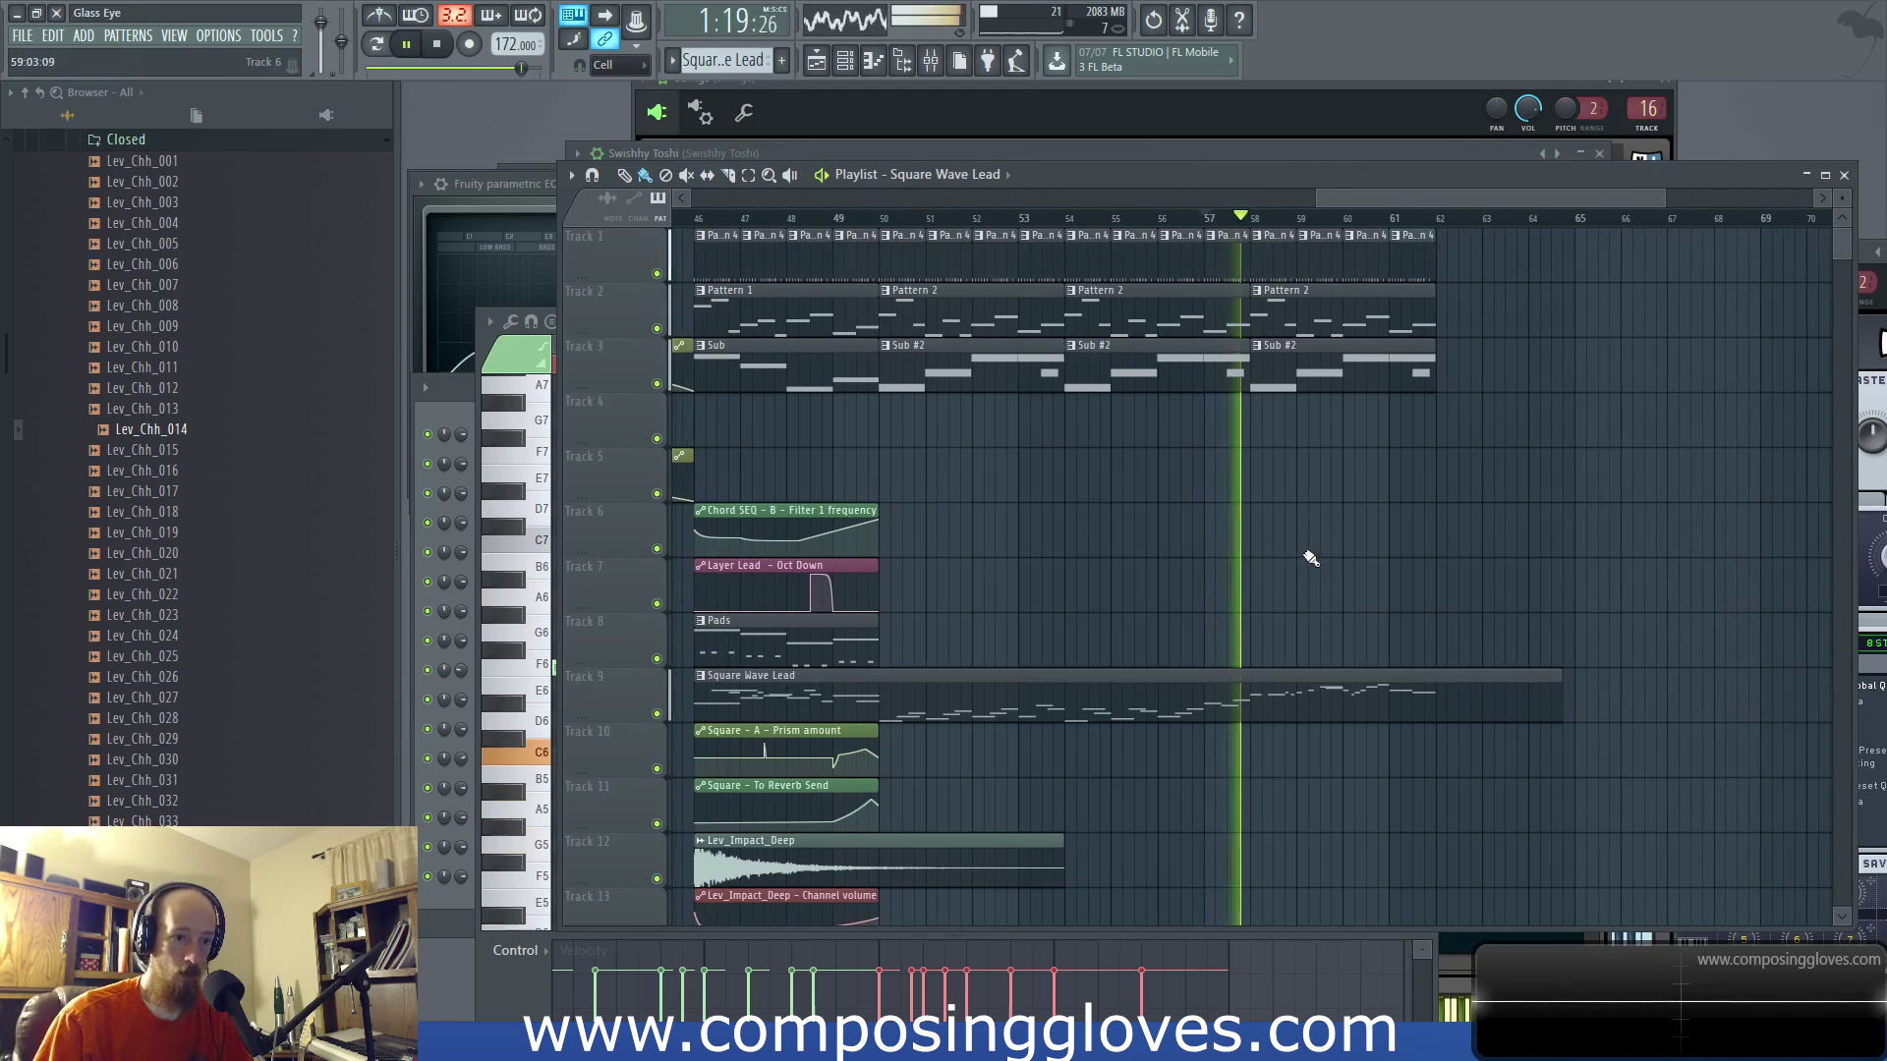
Step: Trim the Square Wave Lead clip to 16 bars so it ends at bar 62, and place a second copy at bar 62
drag(1560, 703, 1448, 709)
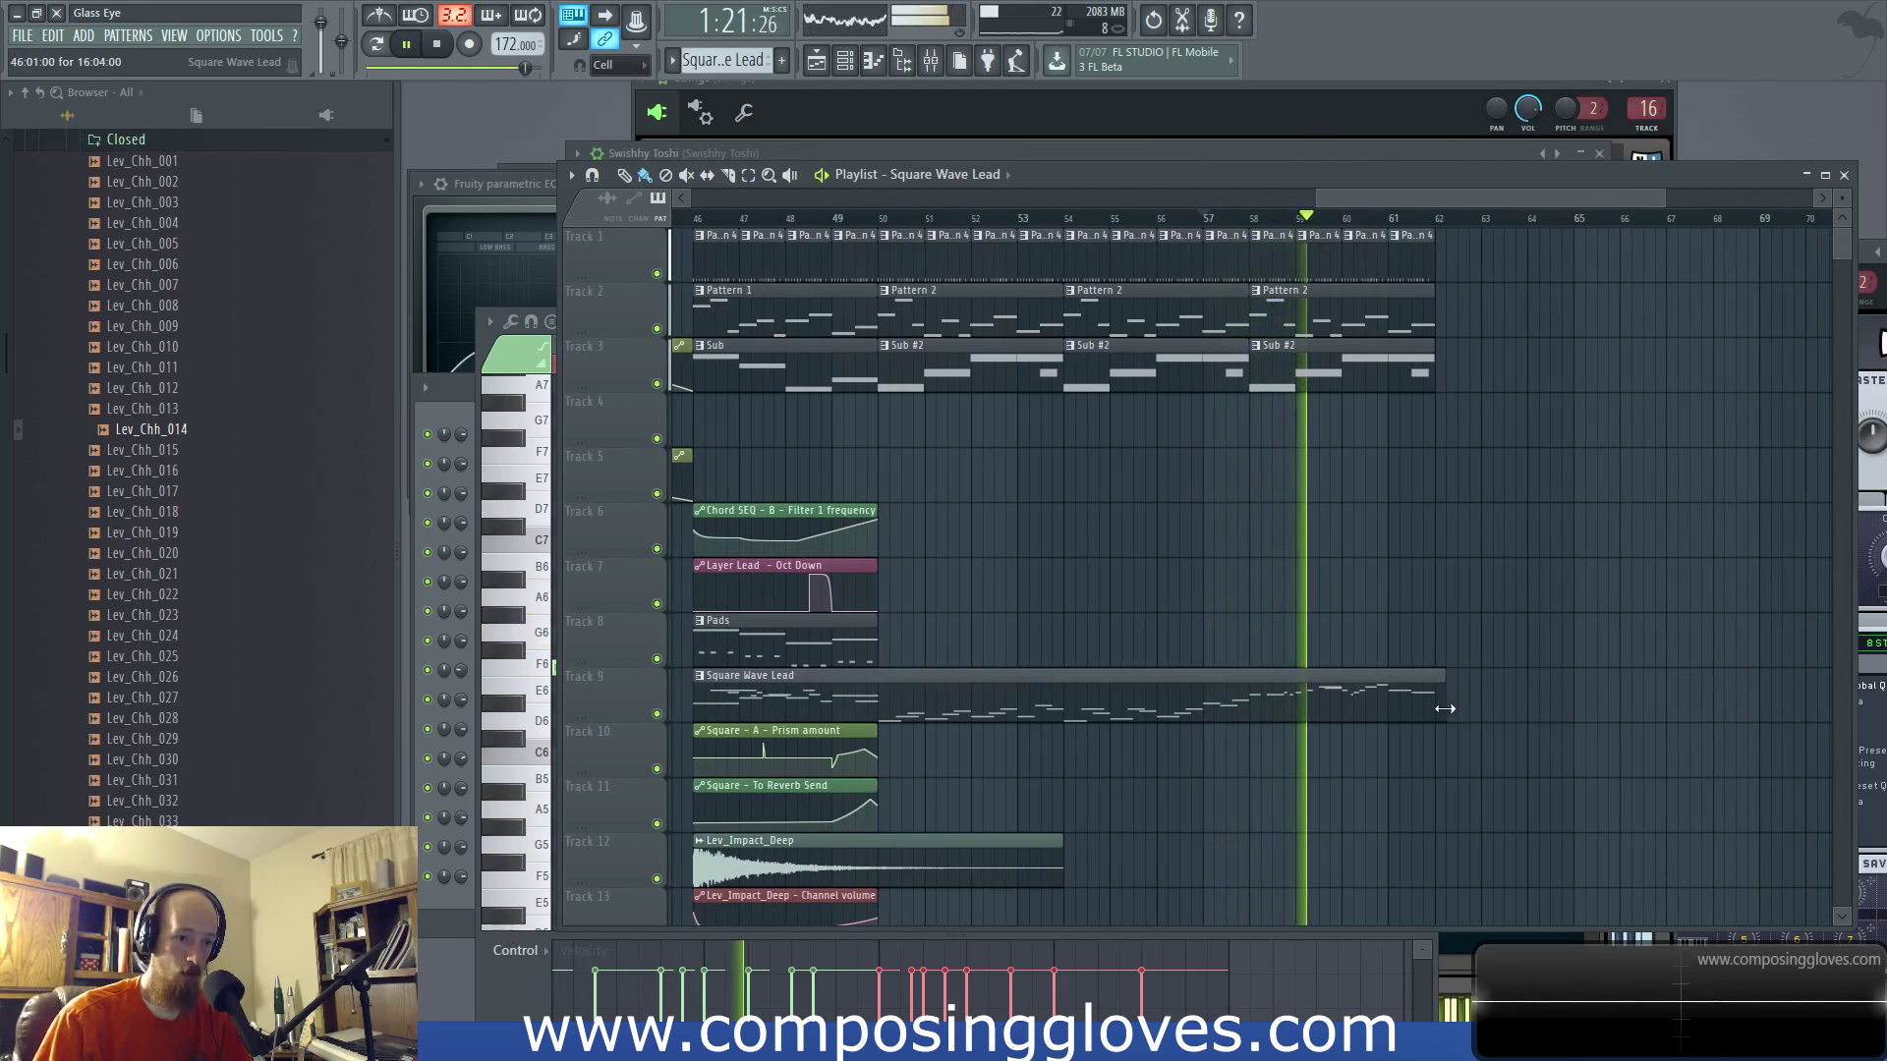
click(1464, 700)
scroll(1621, 696, right, 3)
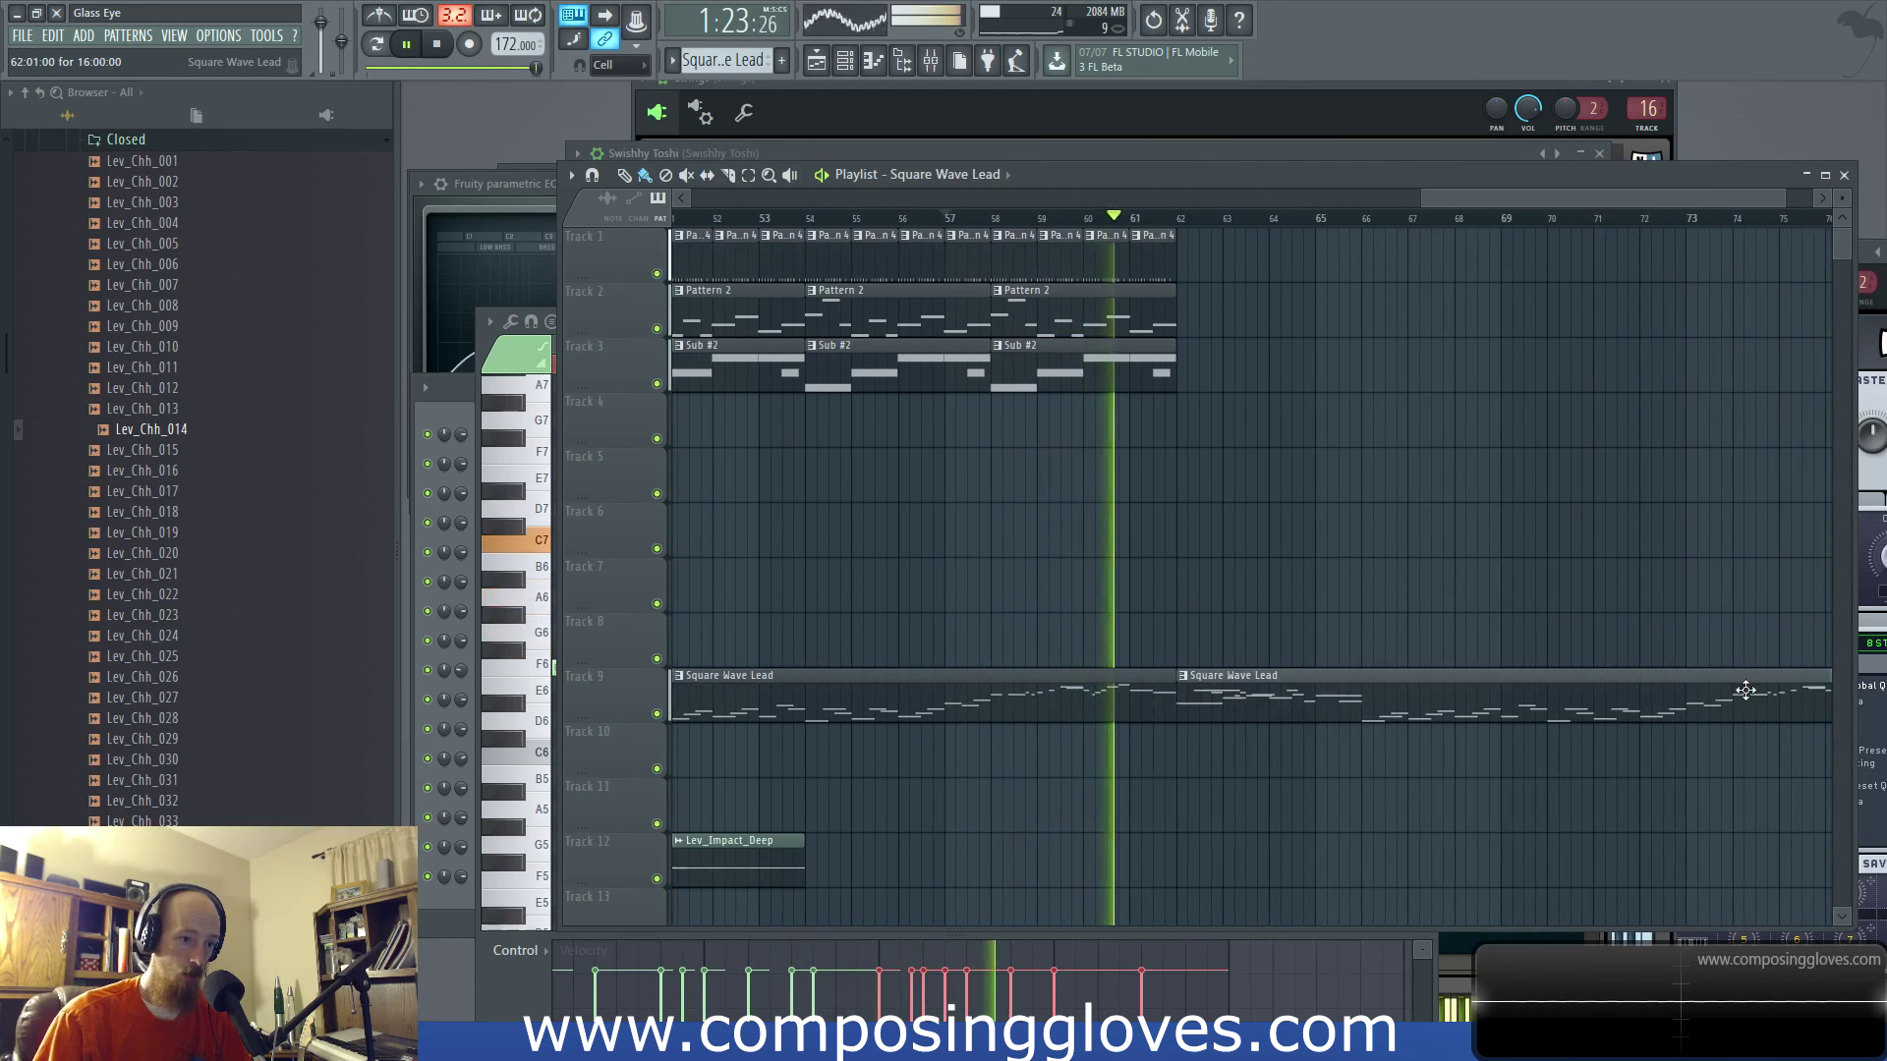
scroll(1395, 606, up, 3)
scroll(1255, 560, down, 1)
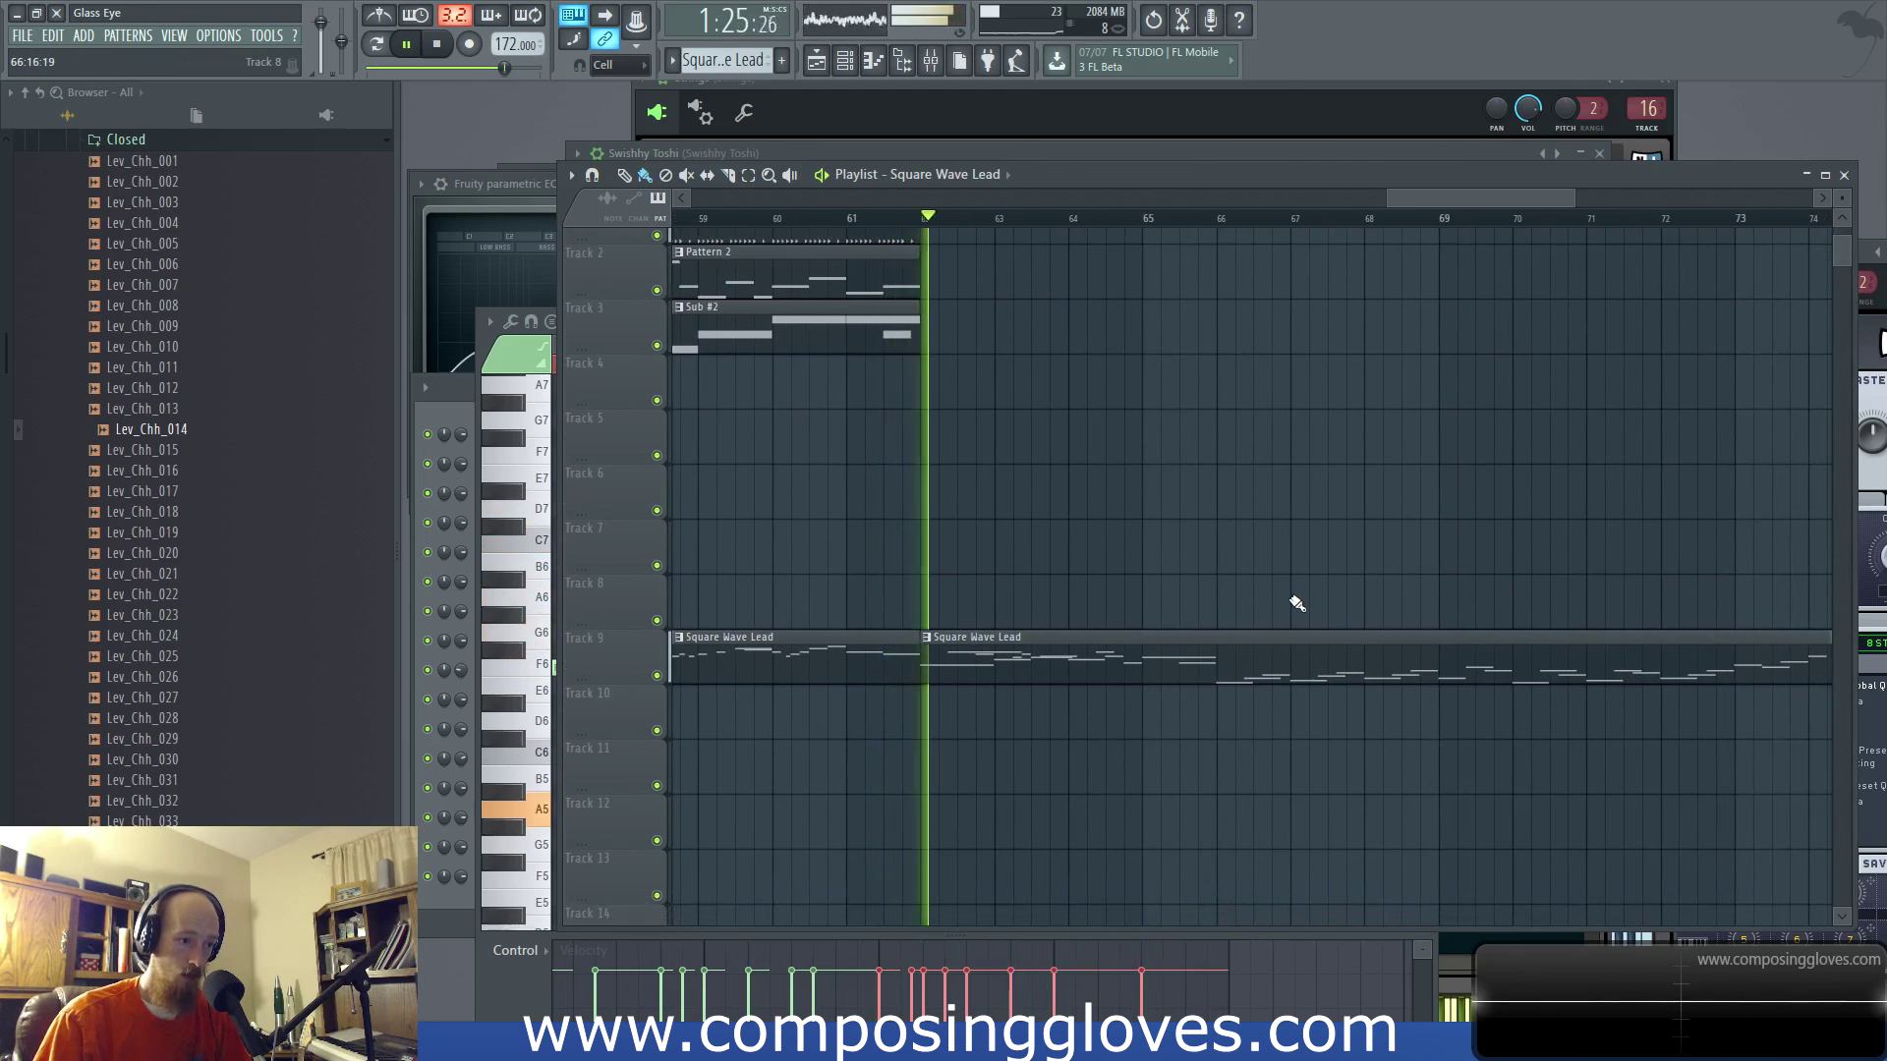
scroll(1294, 602, down, 2)
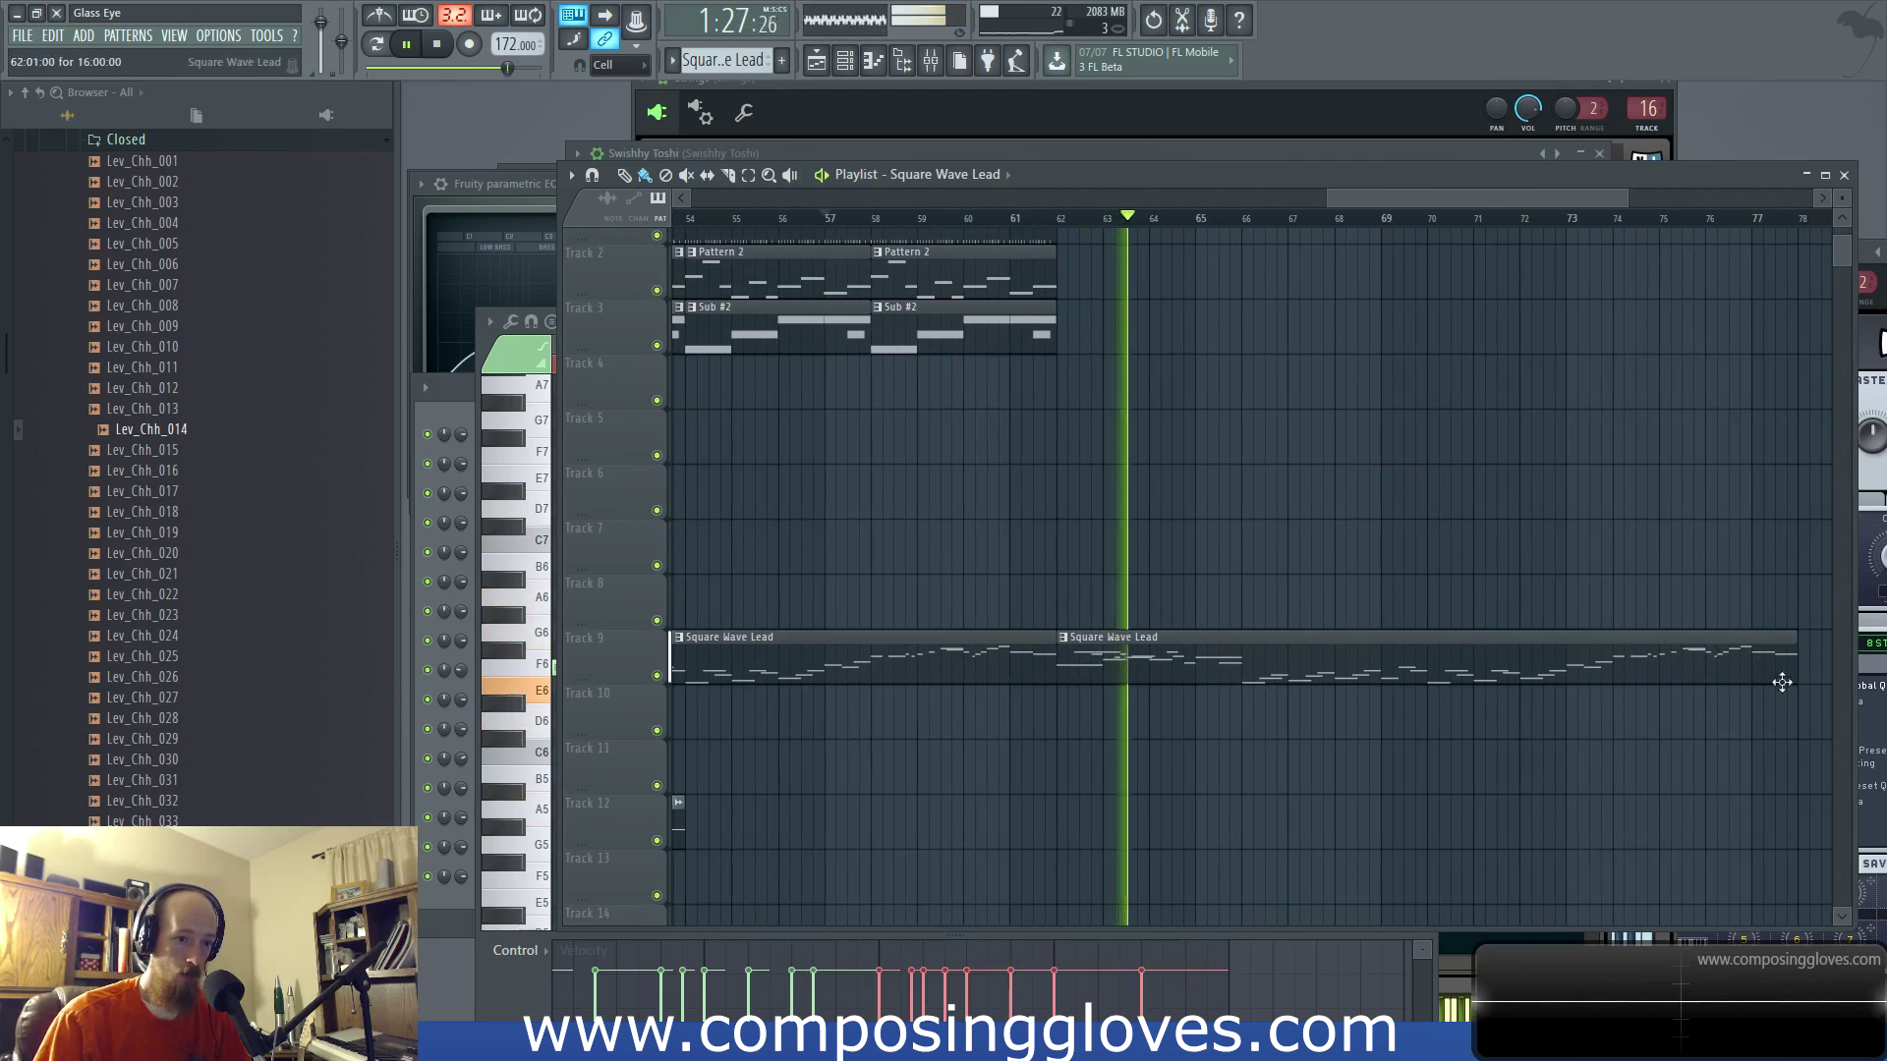
Step: Play the arrangement from bar 46 and examine the lead section and its automation clips
drag(892, 528, 1285, 547)
scroll(1258, 549, down, 3)
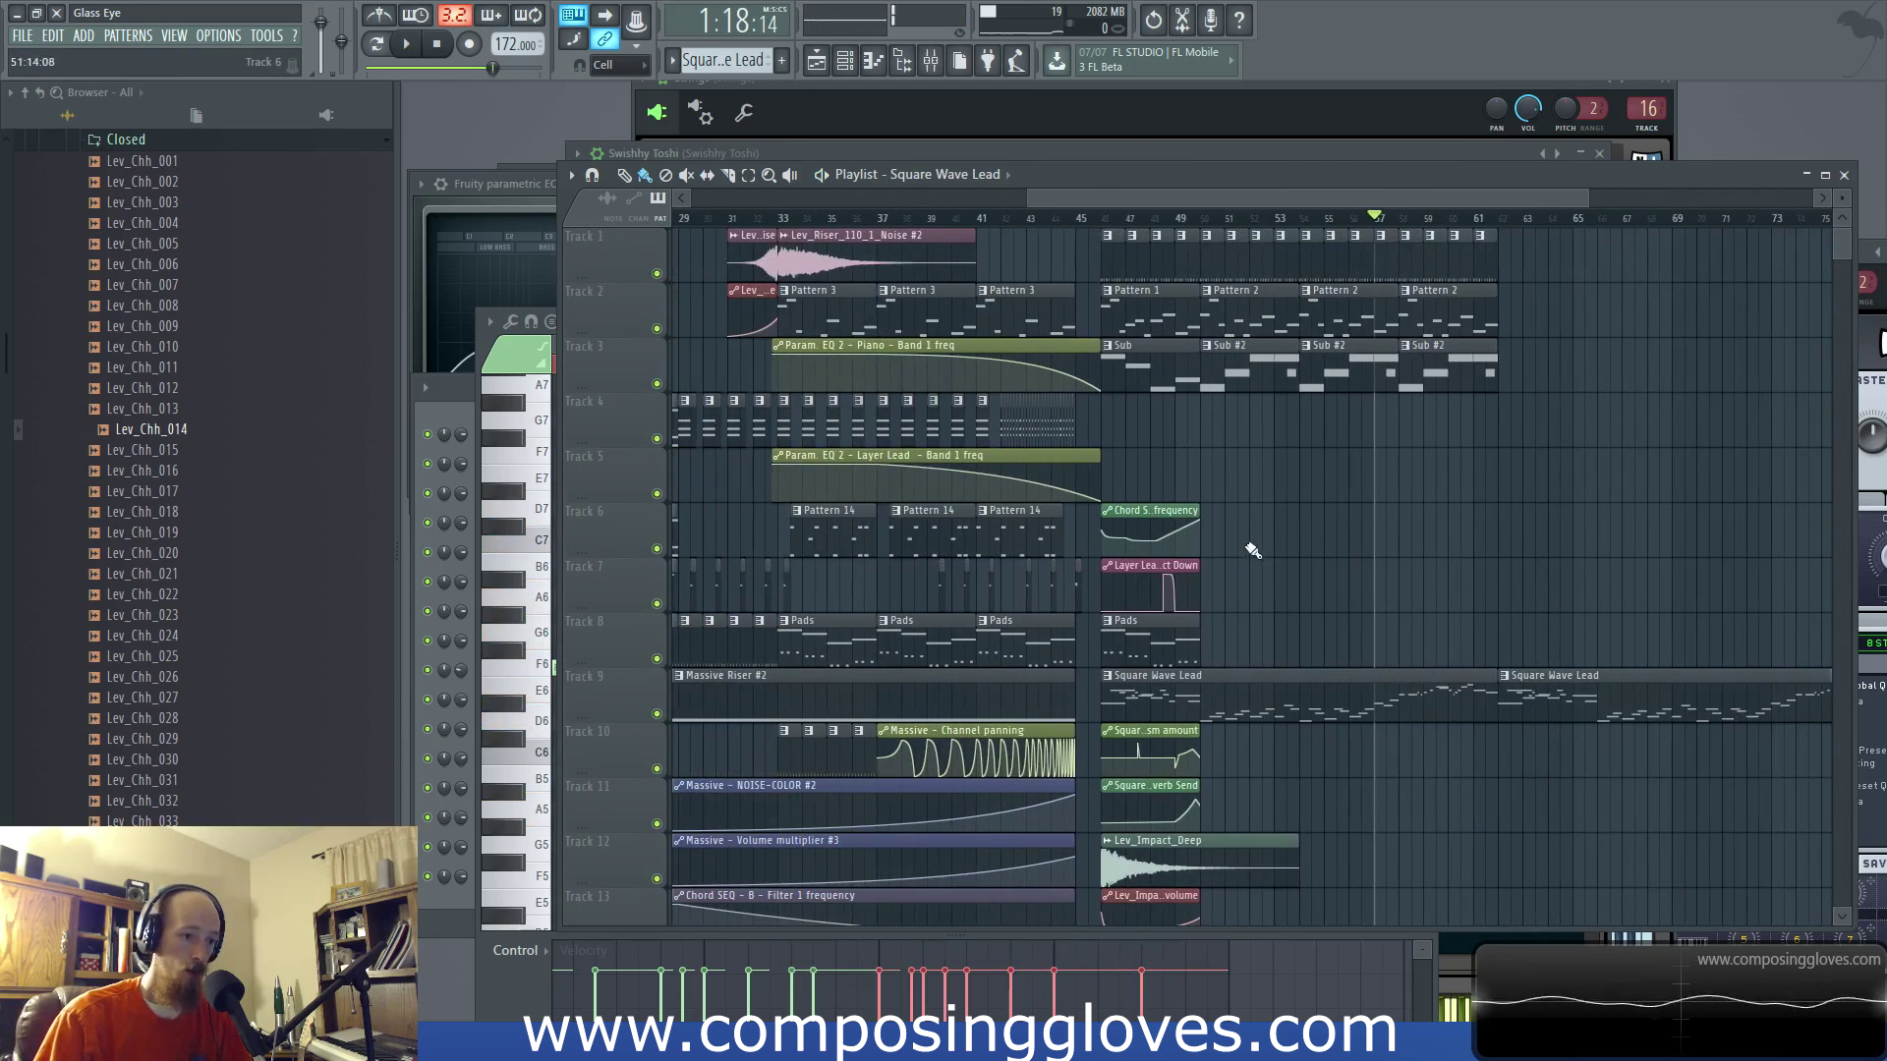
scroll(1185, 557, up, 3)
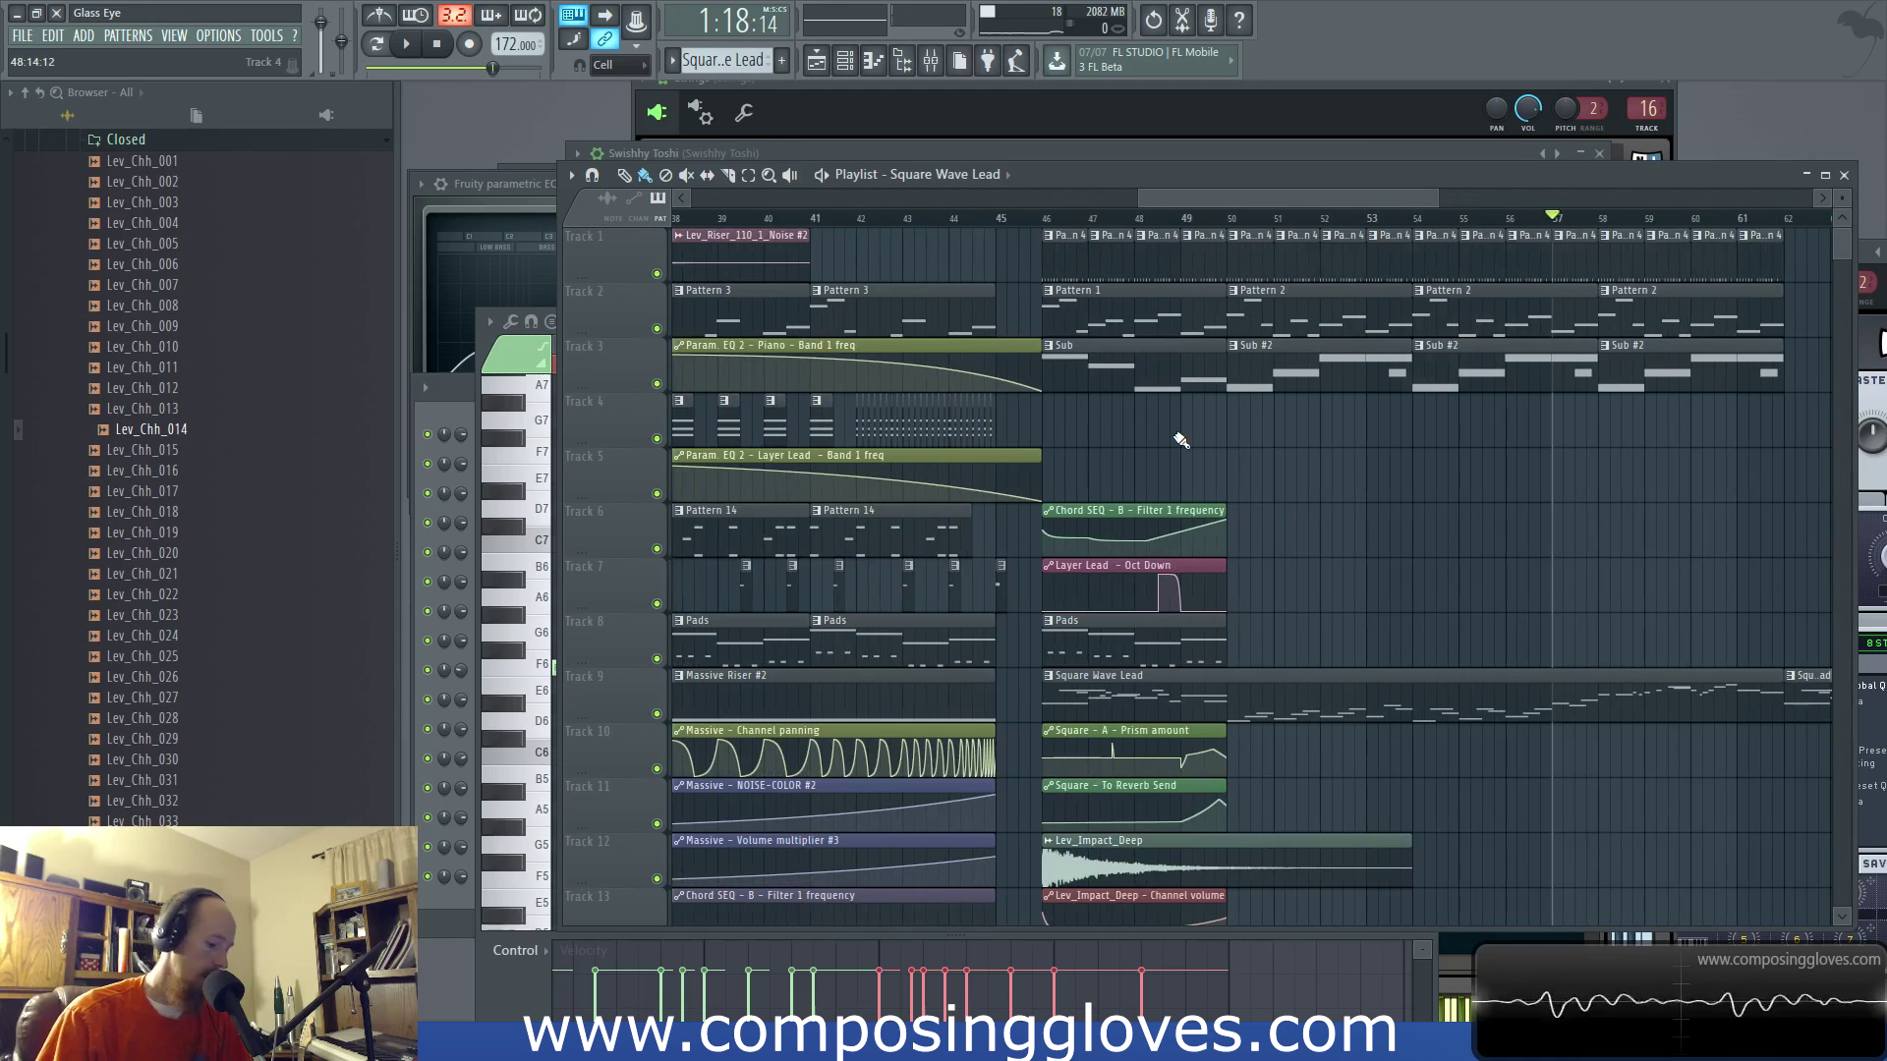
scroll(1078, 437, left, 1)
key(space)
scroll(1361, 484, down, 3)
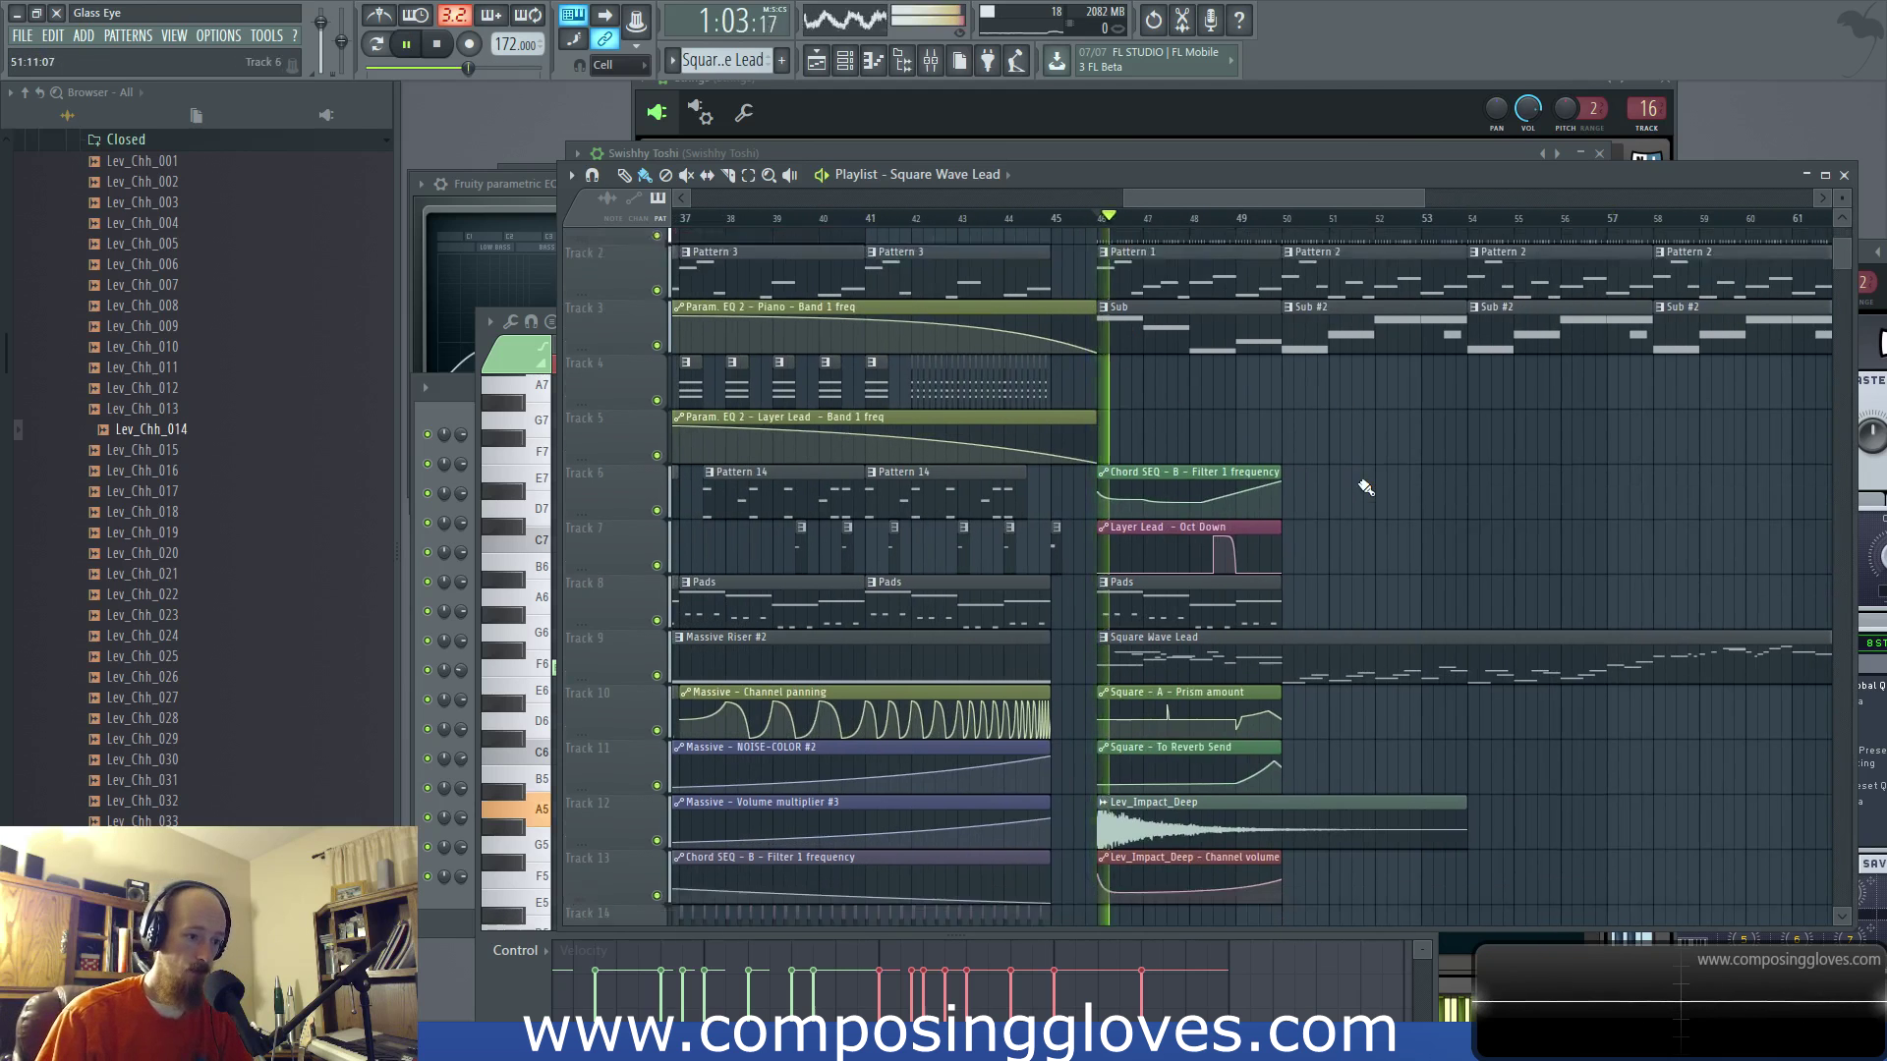
scroll(1307, 716, up, 3)
scroll(1190, 619, up, 2)
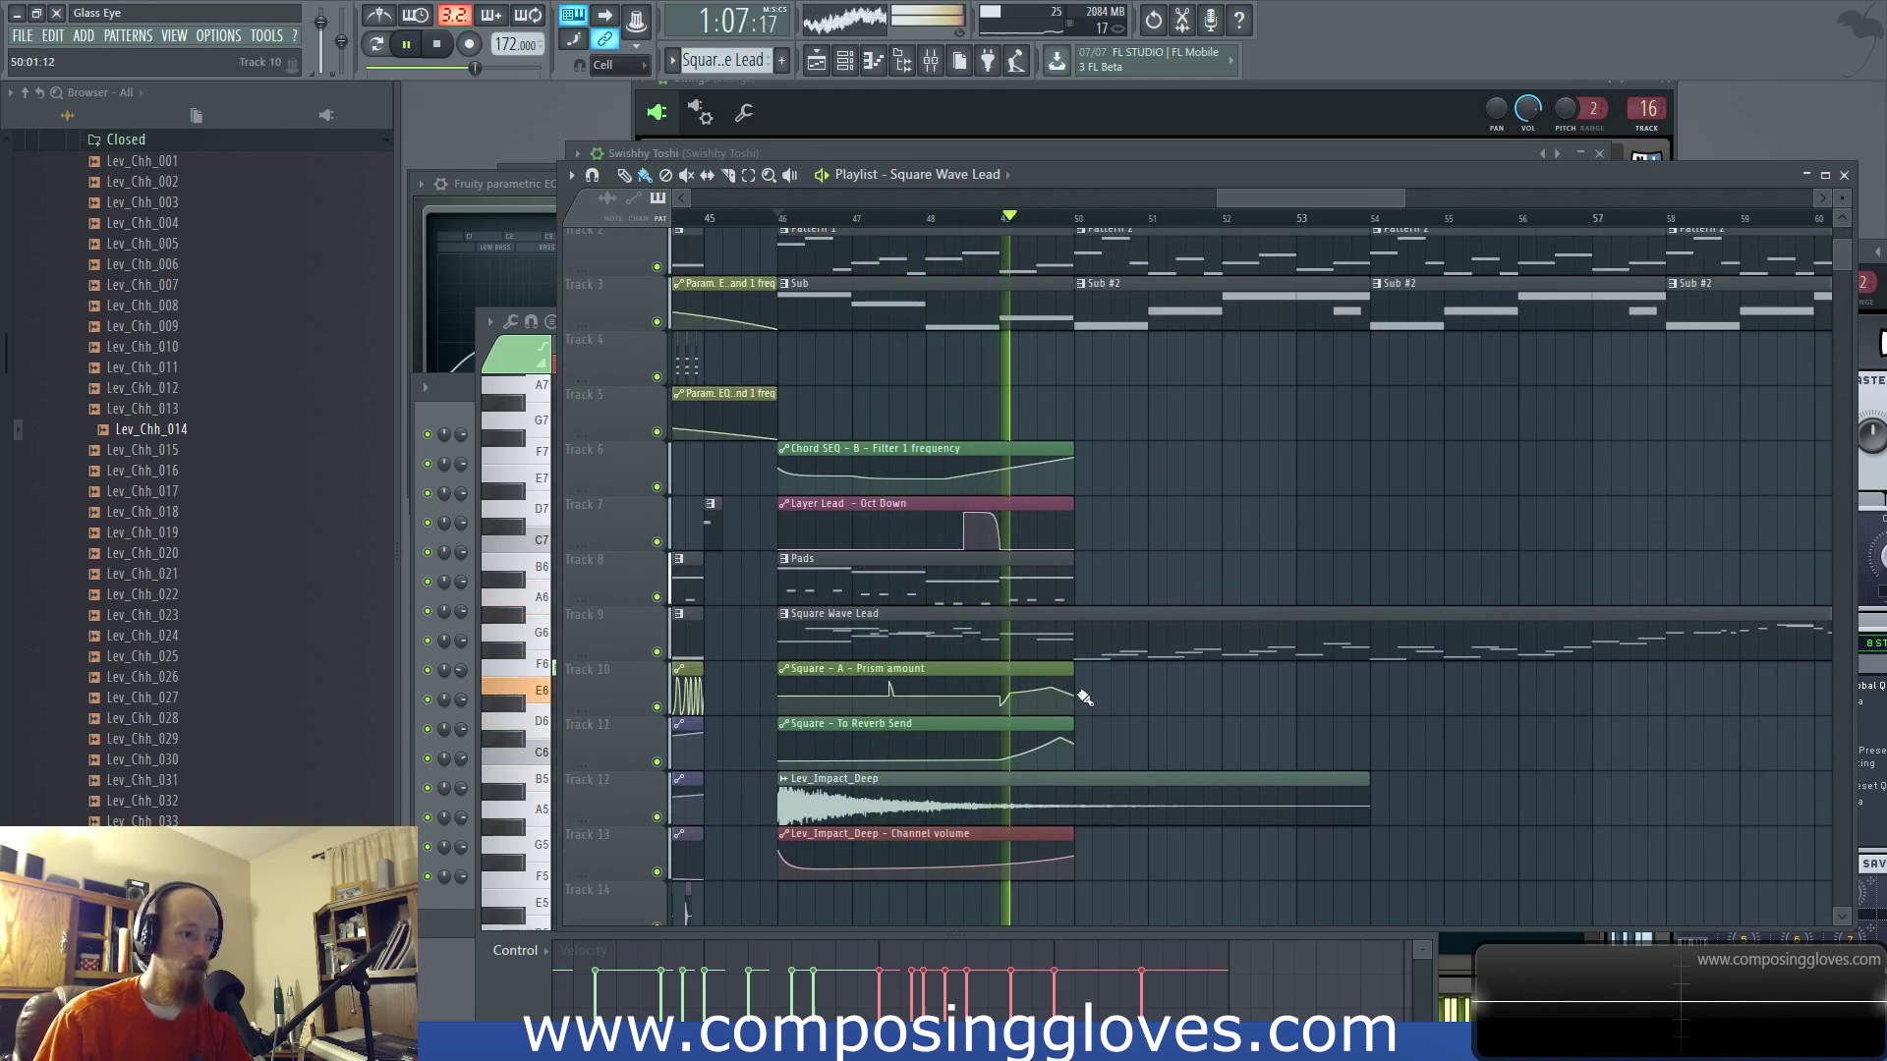
Step: Lengthen the Square Prism amount and To Reverb Send automation clips, and add reverb send points rising from just before bar 54 to bar 57
drag(1067, 672, 1536, 723)
click(1405, 759)
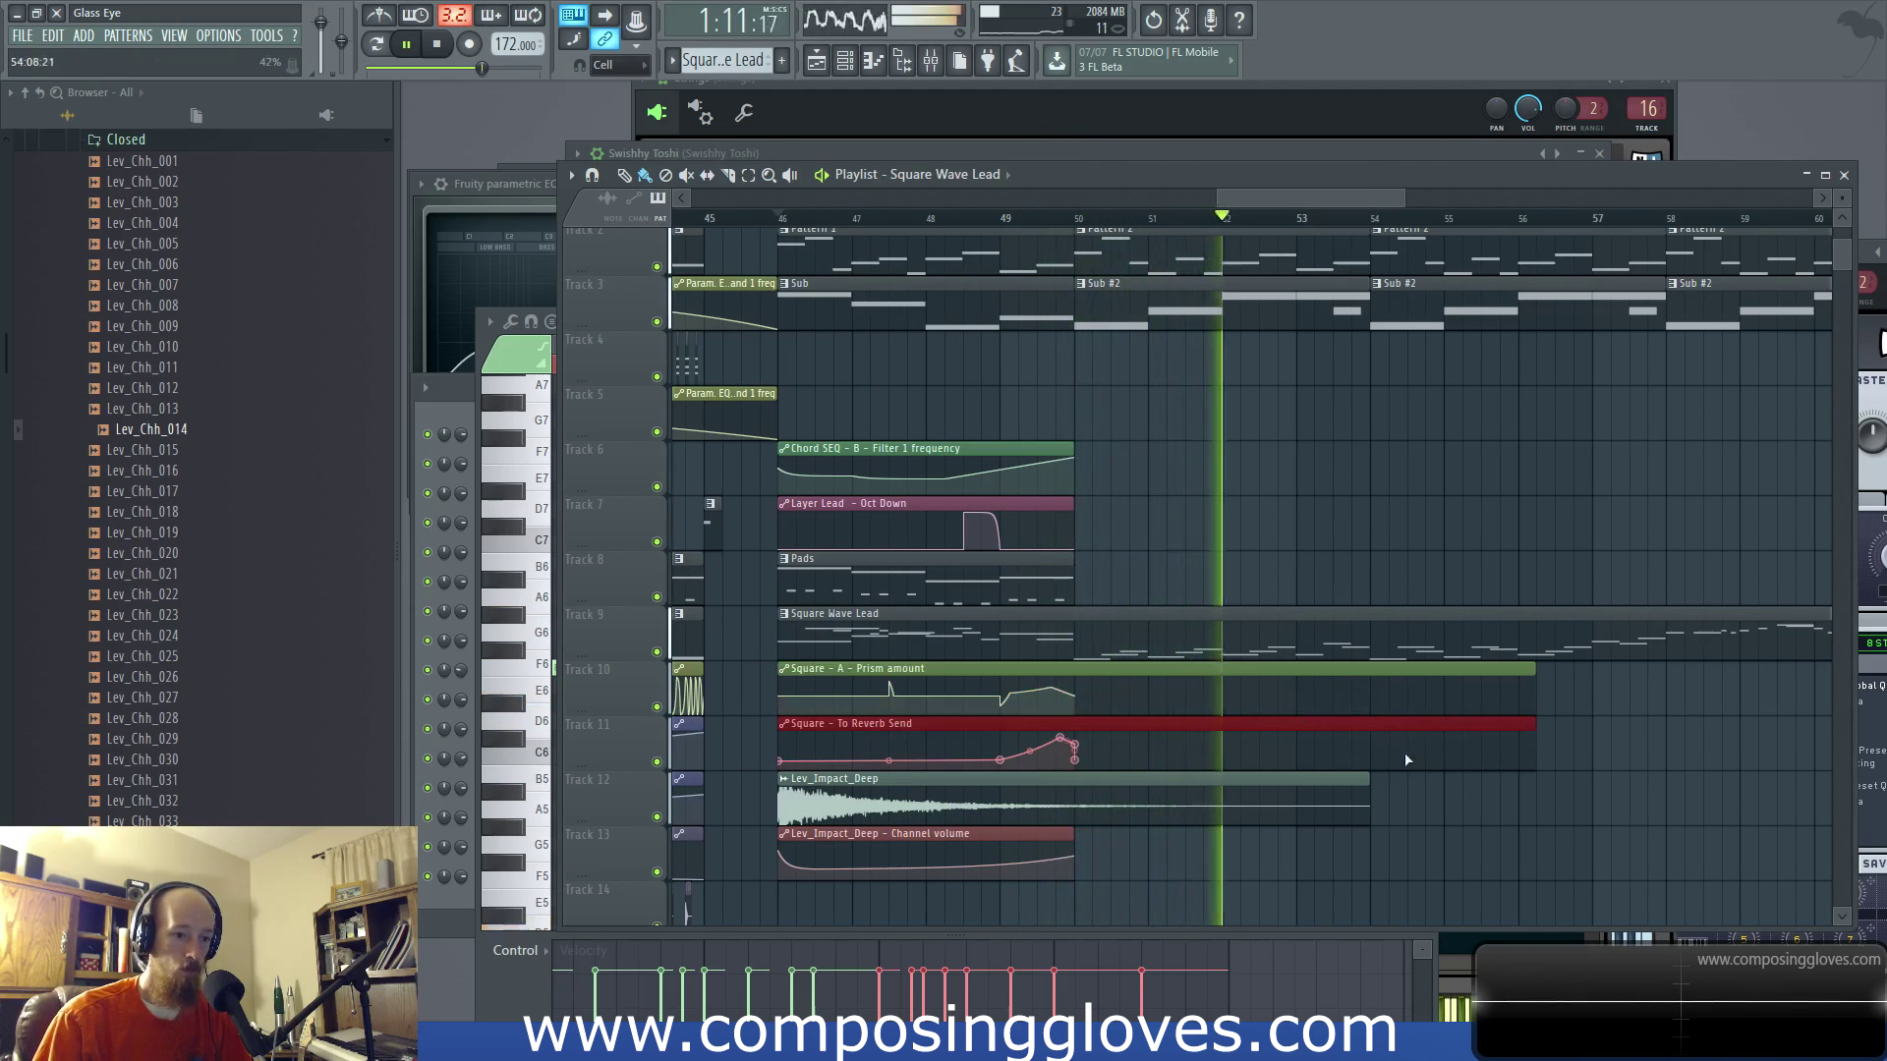
right_click(1354, 763)
right_click(1486, 751)
drag(1501, 752, 1683, 752)
right_click(1605, 735)
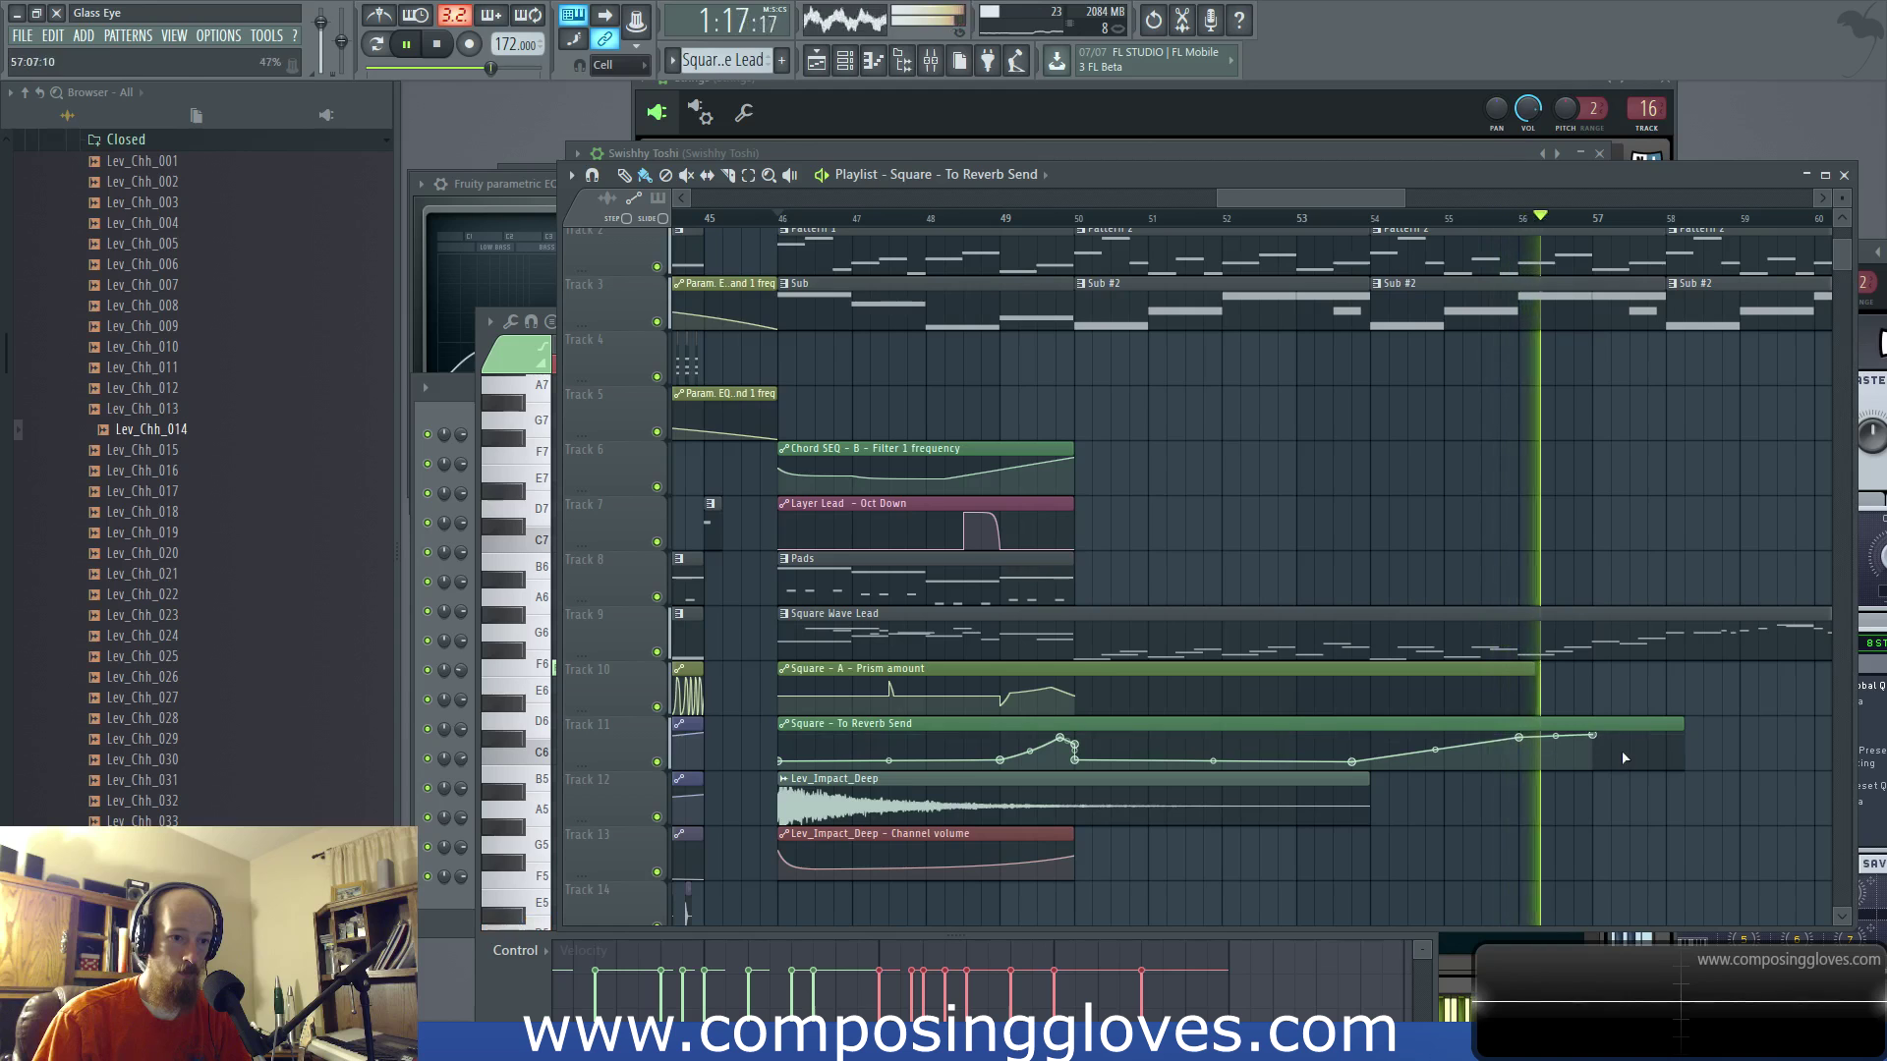
drag(1638, 702, 1629, 761)
key(space)
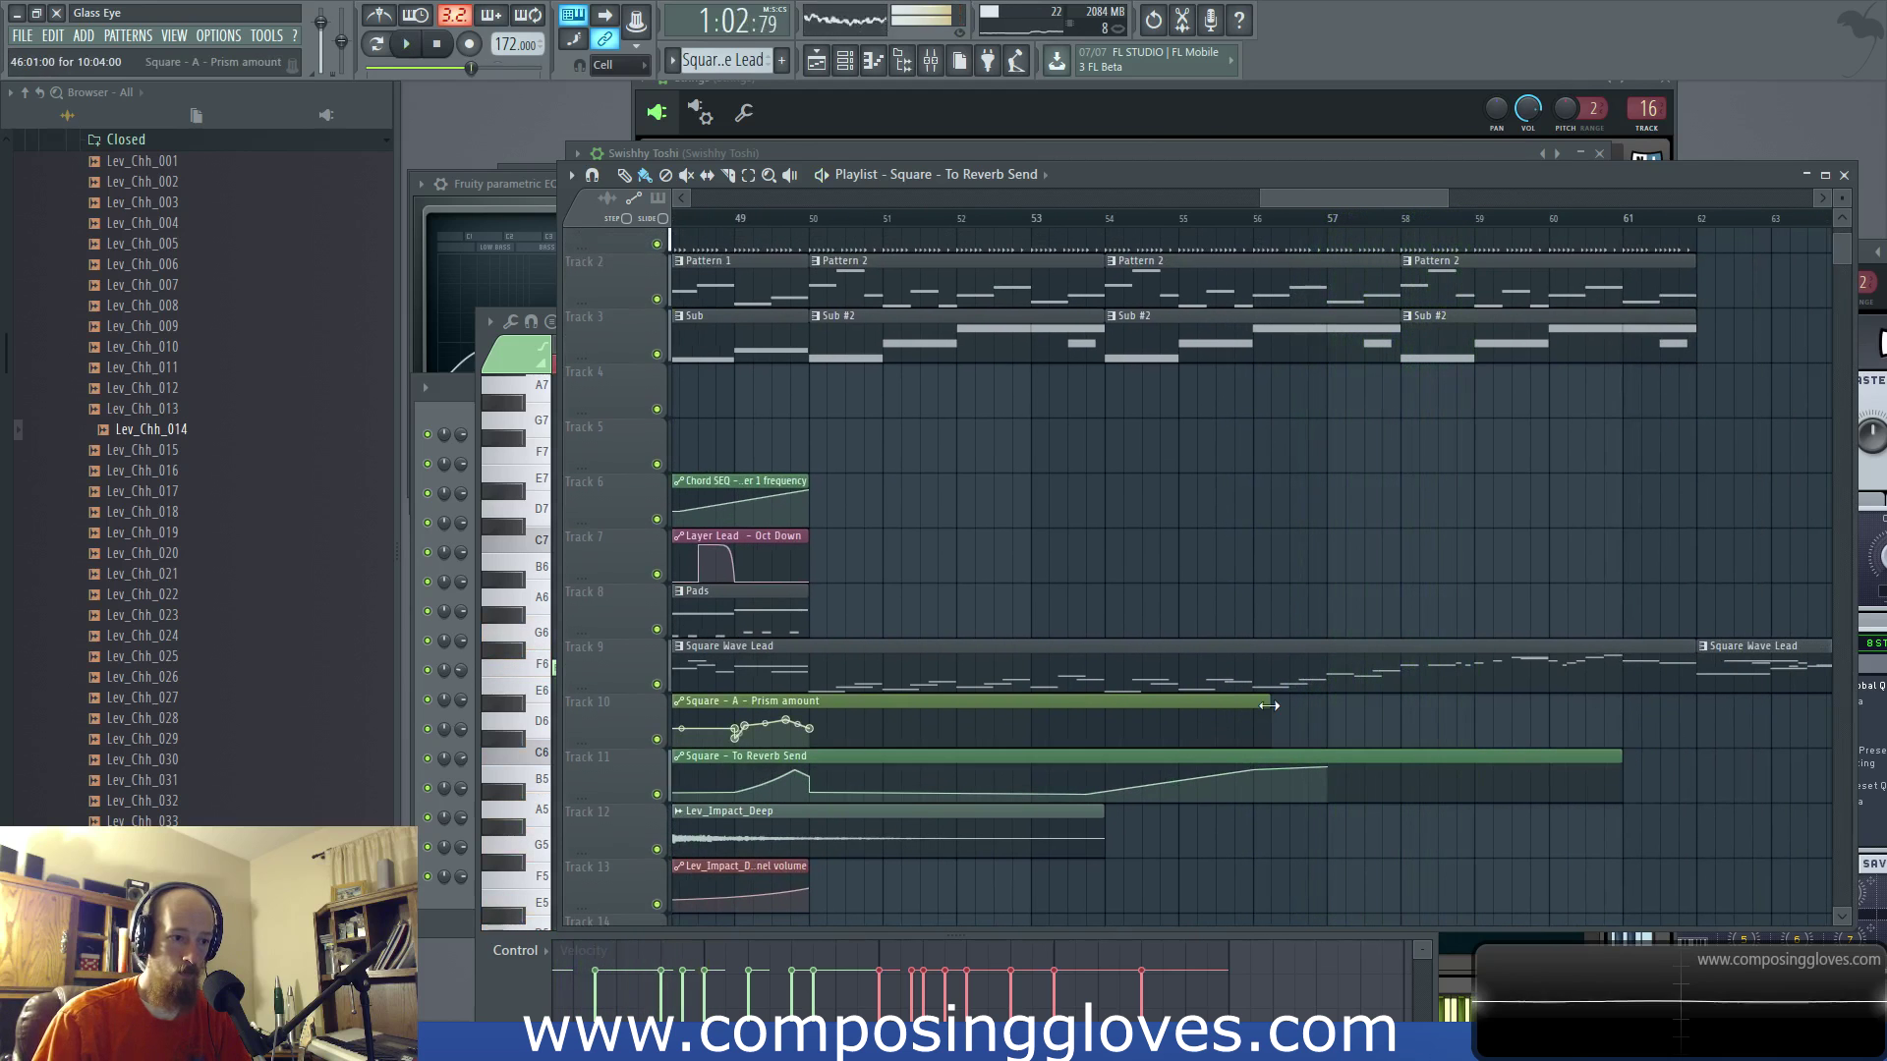
Step: Extend the Square Prism amount automation clip to bar 61 and play the arrangement past bar 62
drag(1266, 701, 1598, 682)
key(space)
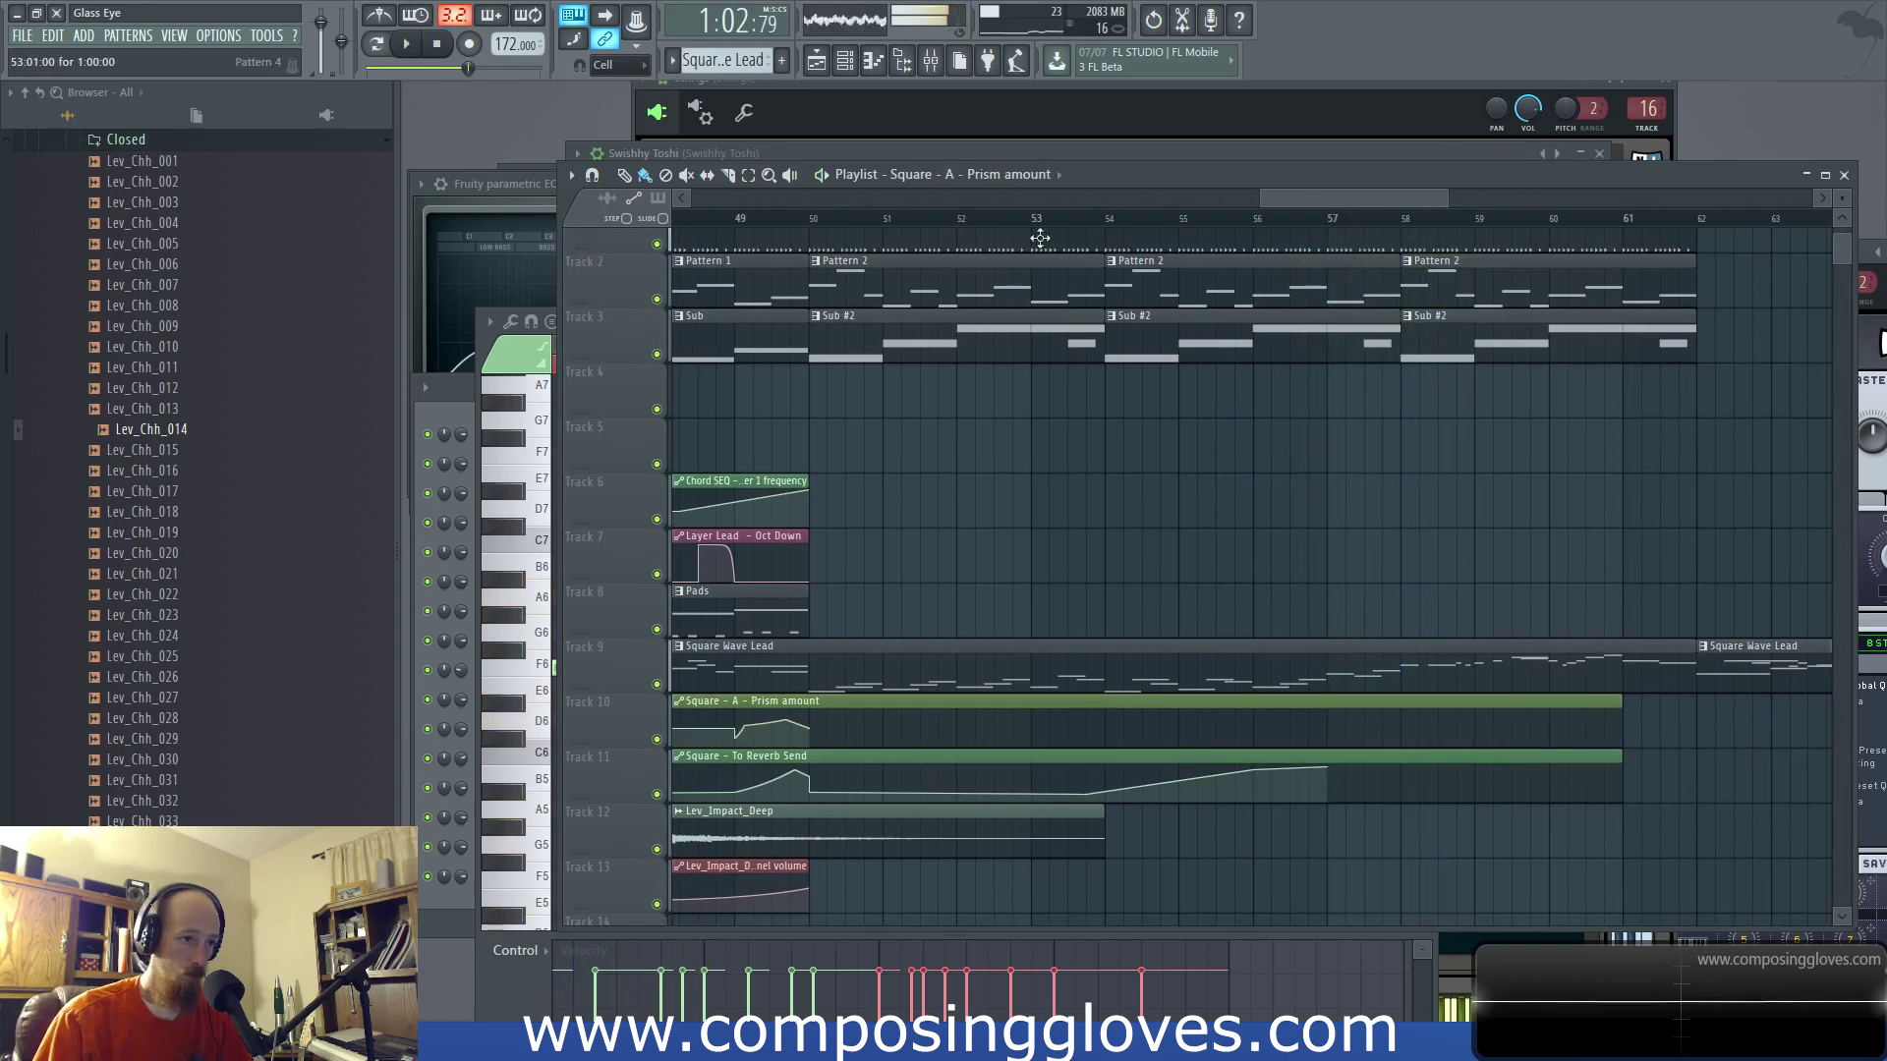
drag(1276, 661, 1053, 598)
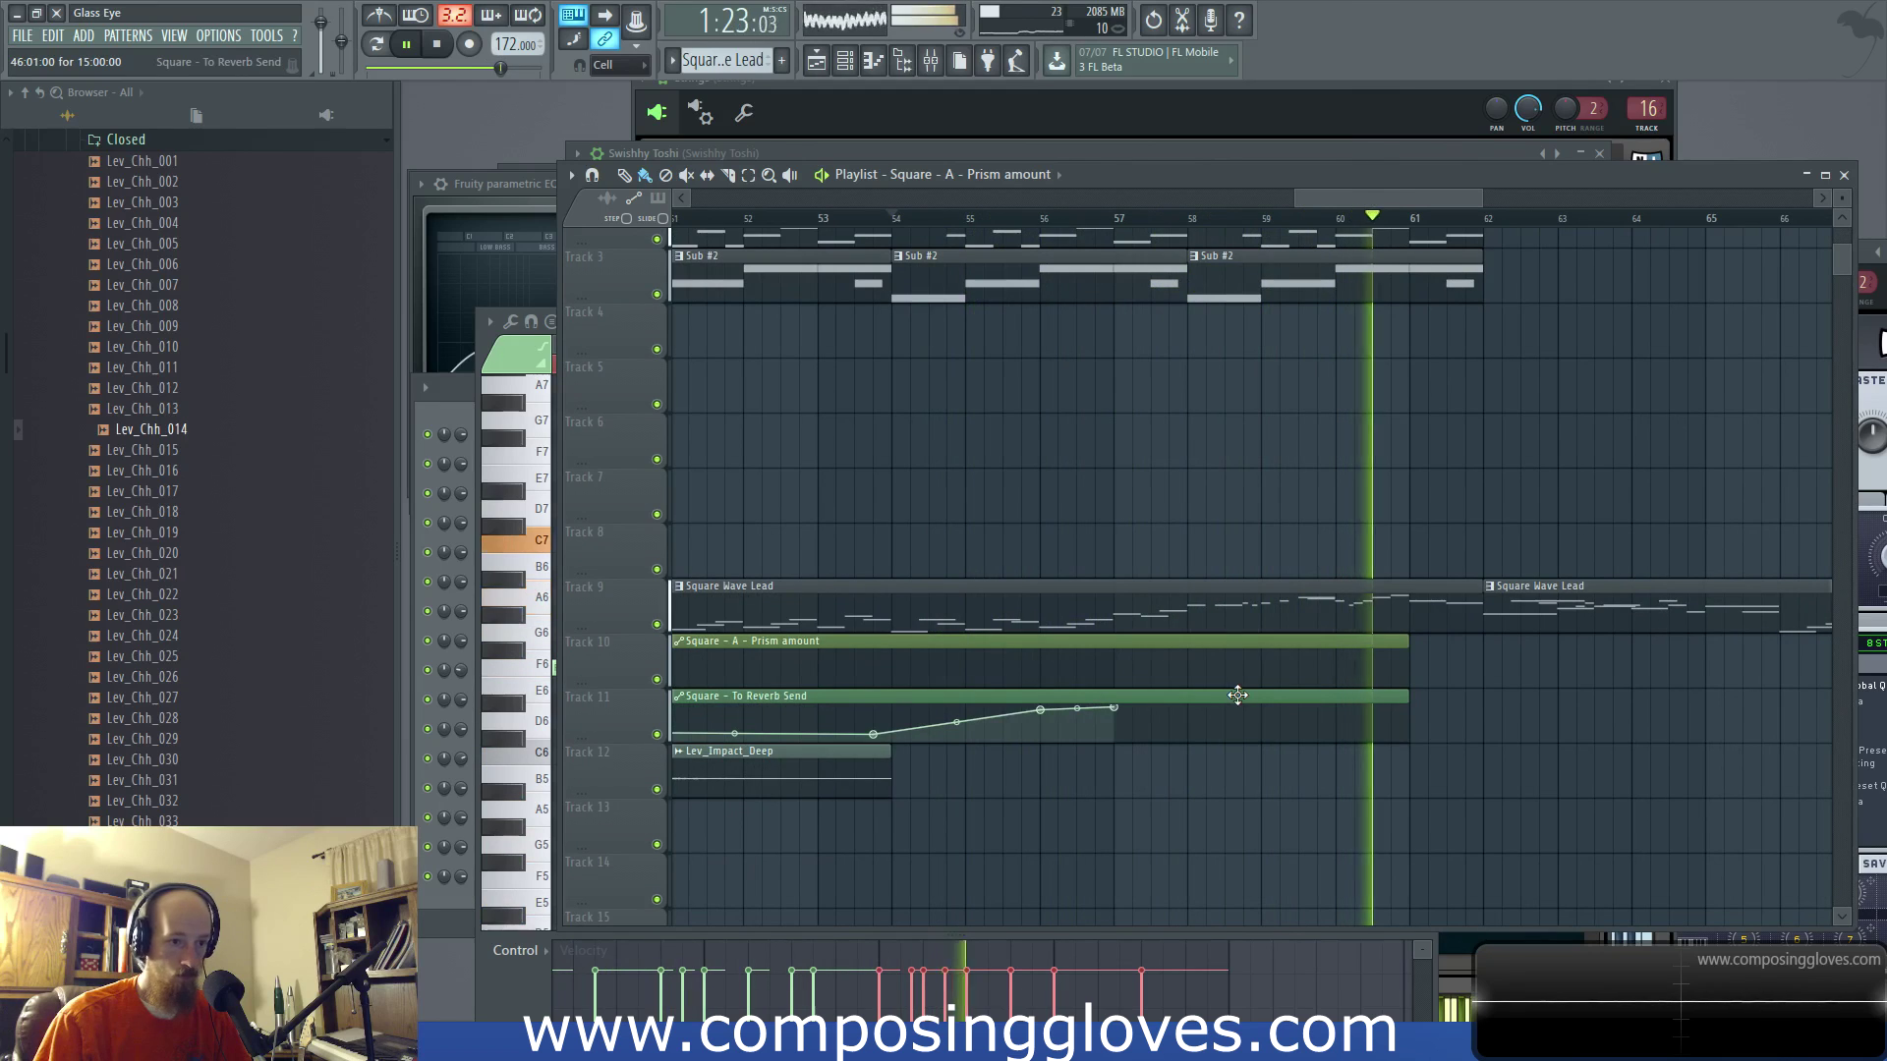
mouse_move(1130, 675)
mouse_down()
mouse_move(1253, 686)
mouse_move(1163, 686)
mouse_up()
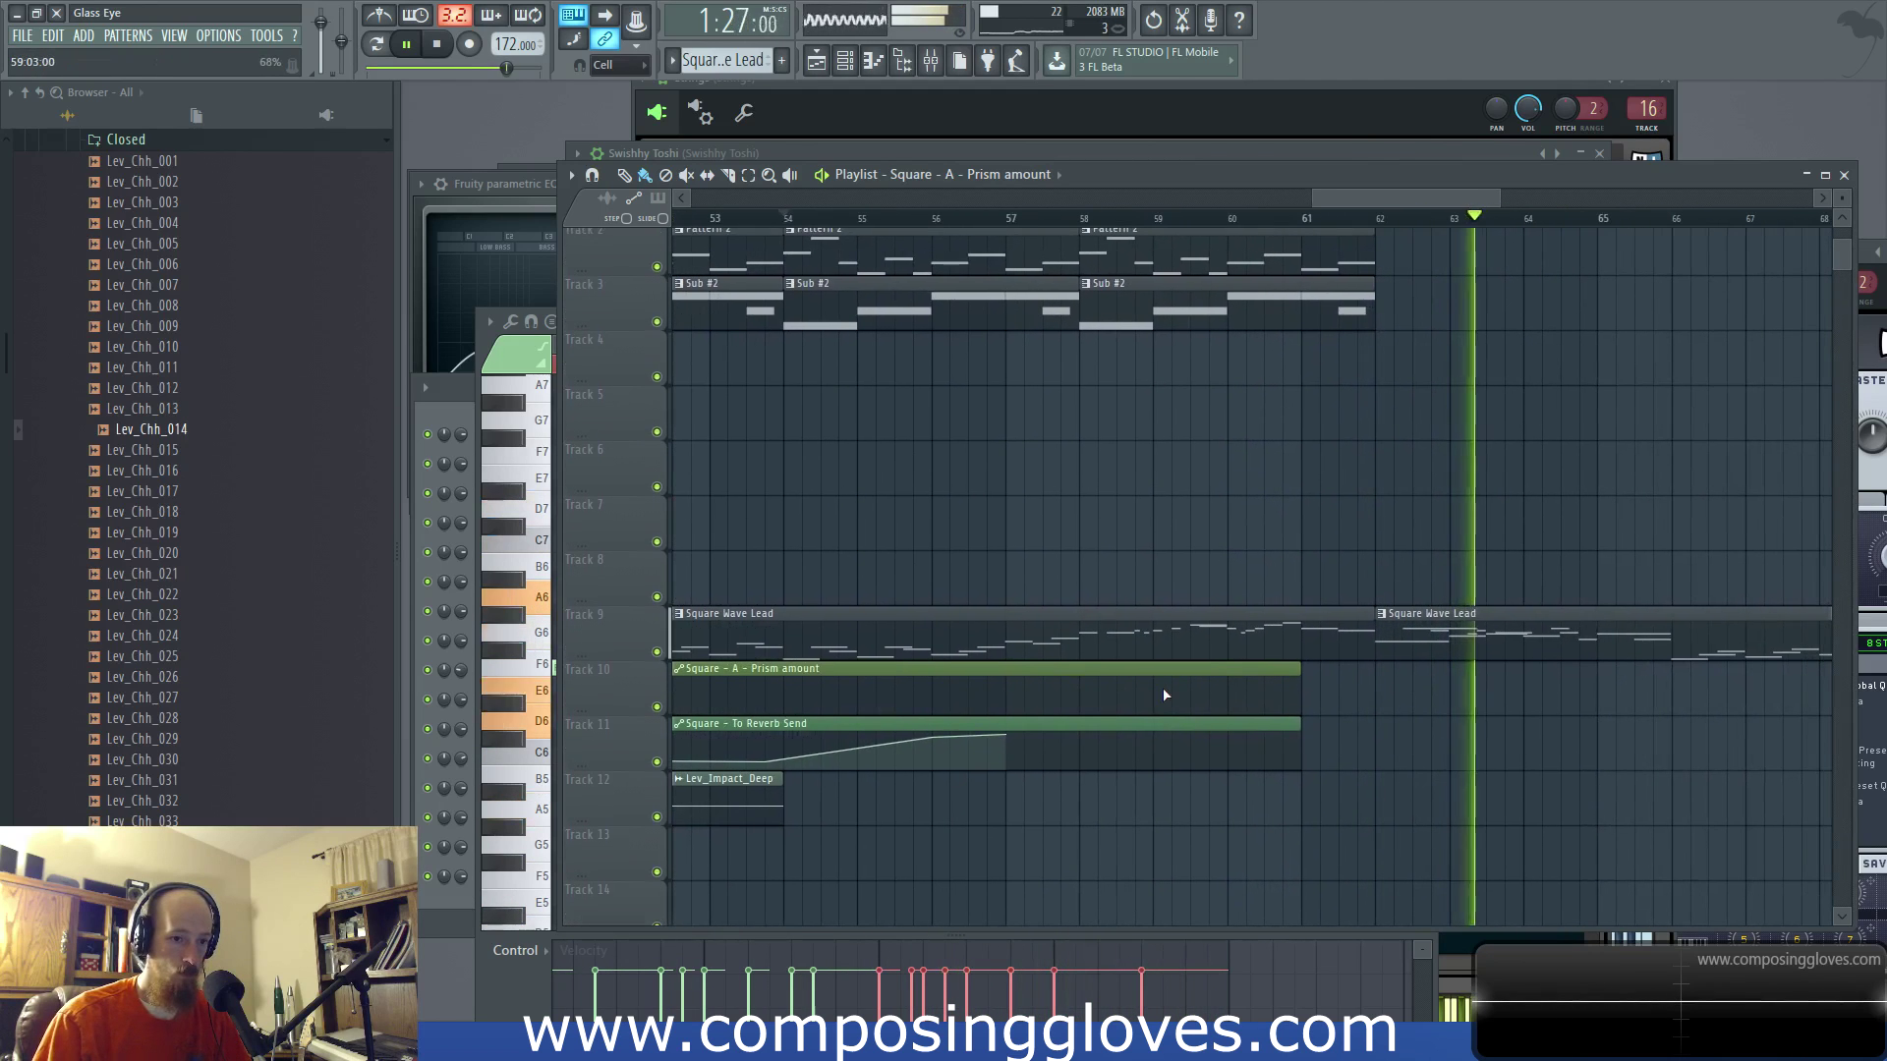
key(space)
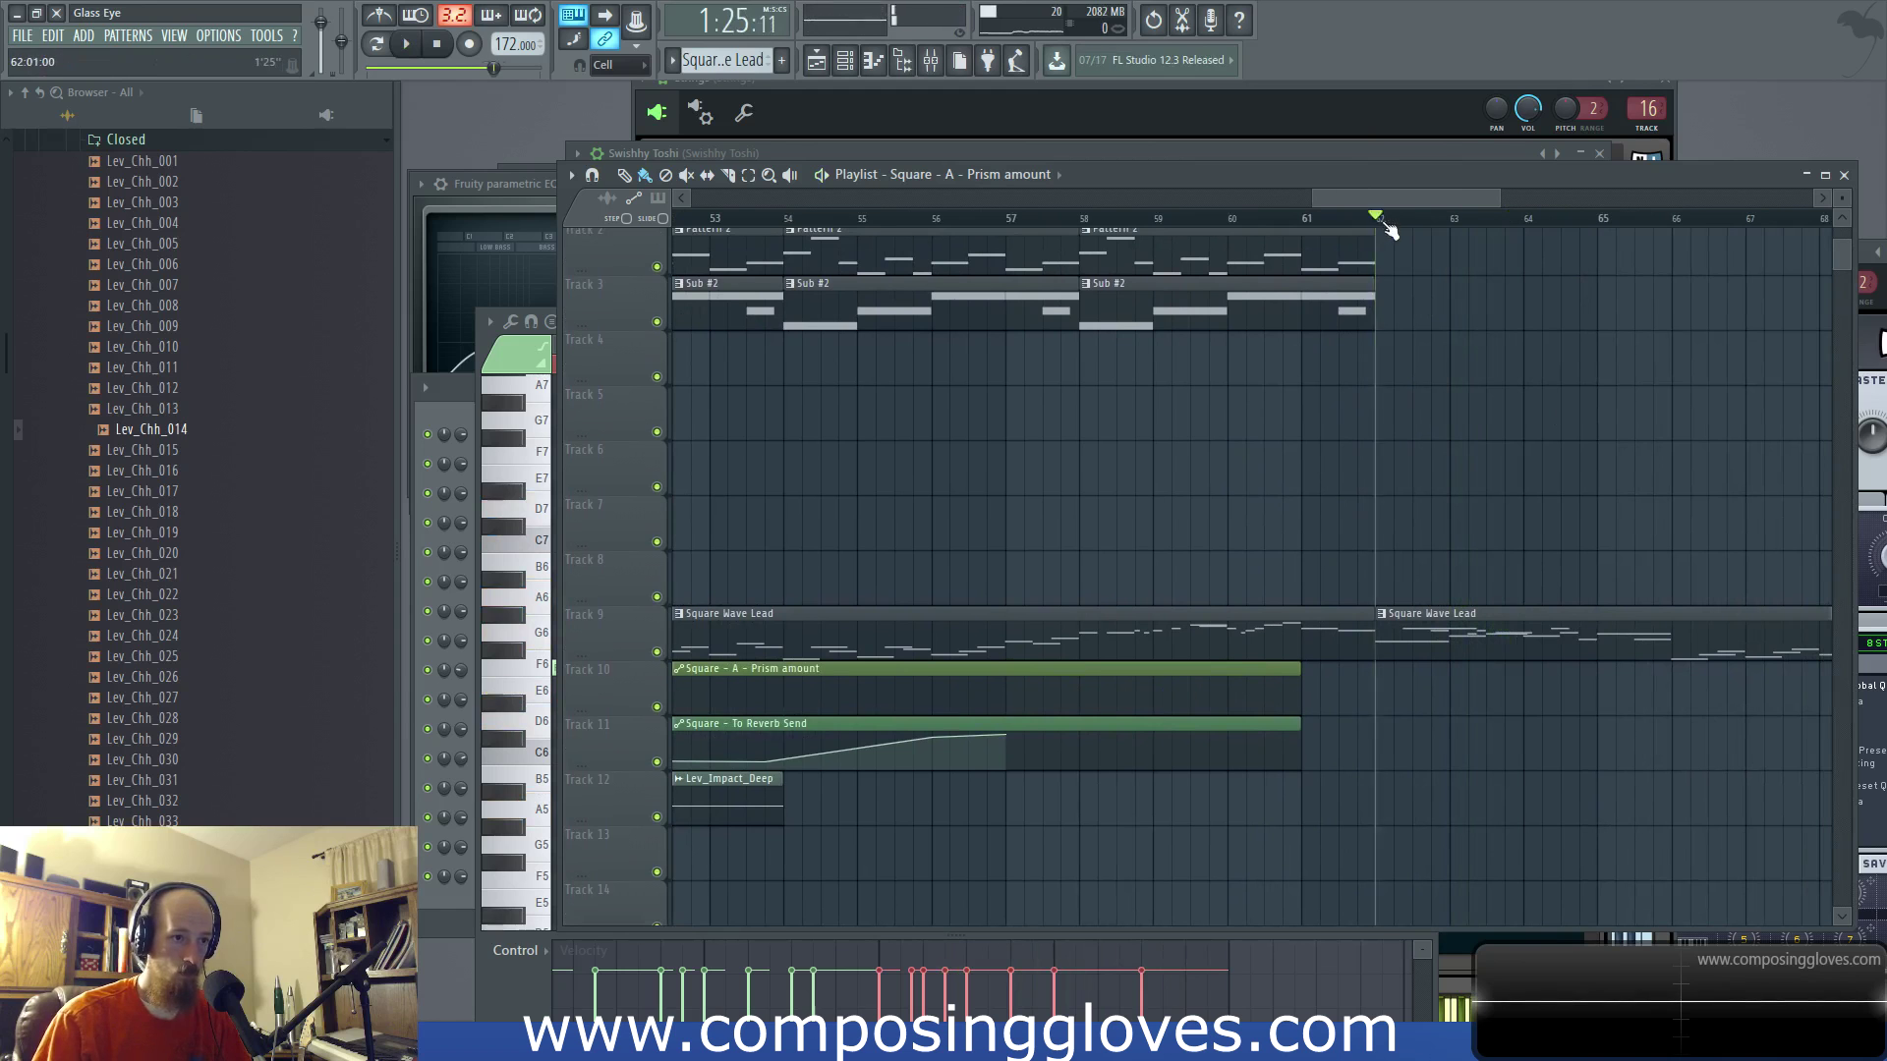
key(space)
key(space)
scroll(1134, 370, up, 1)
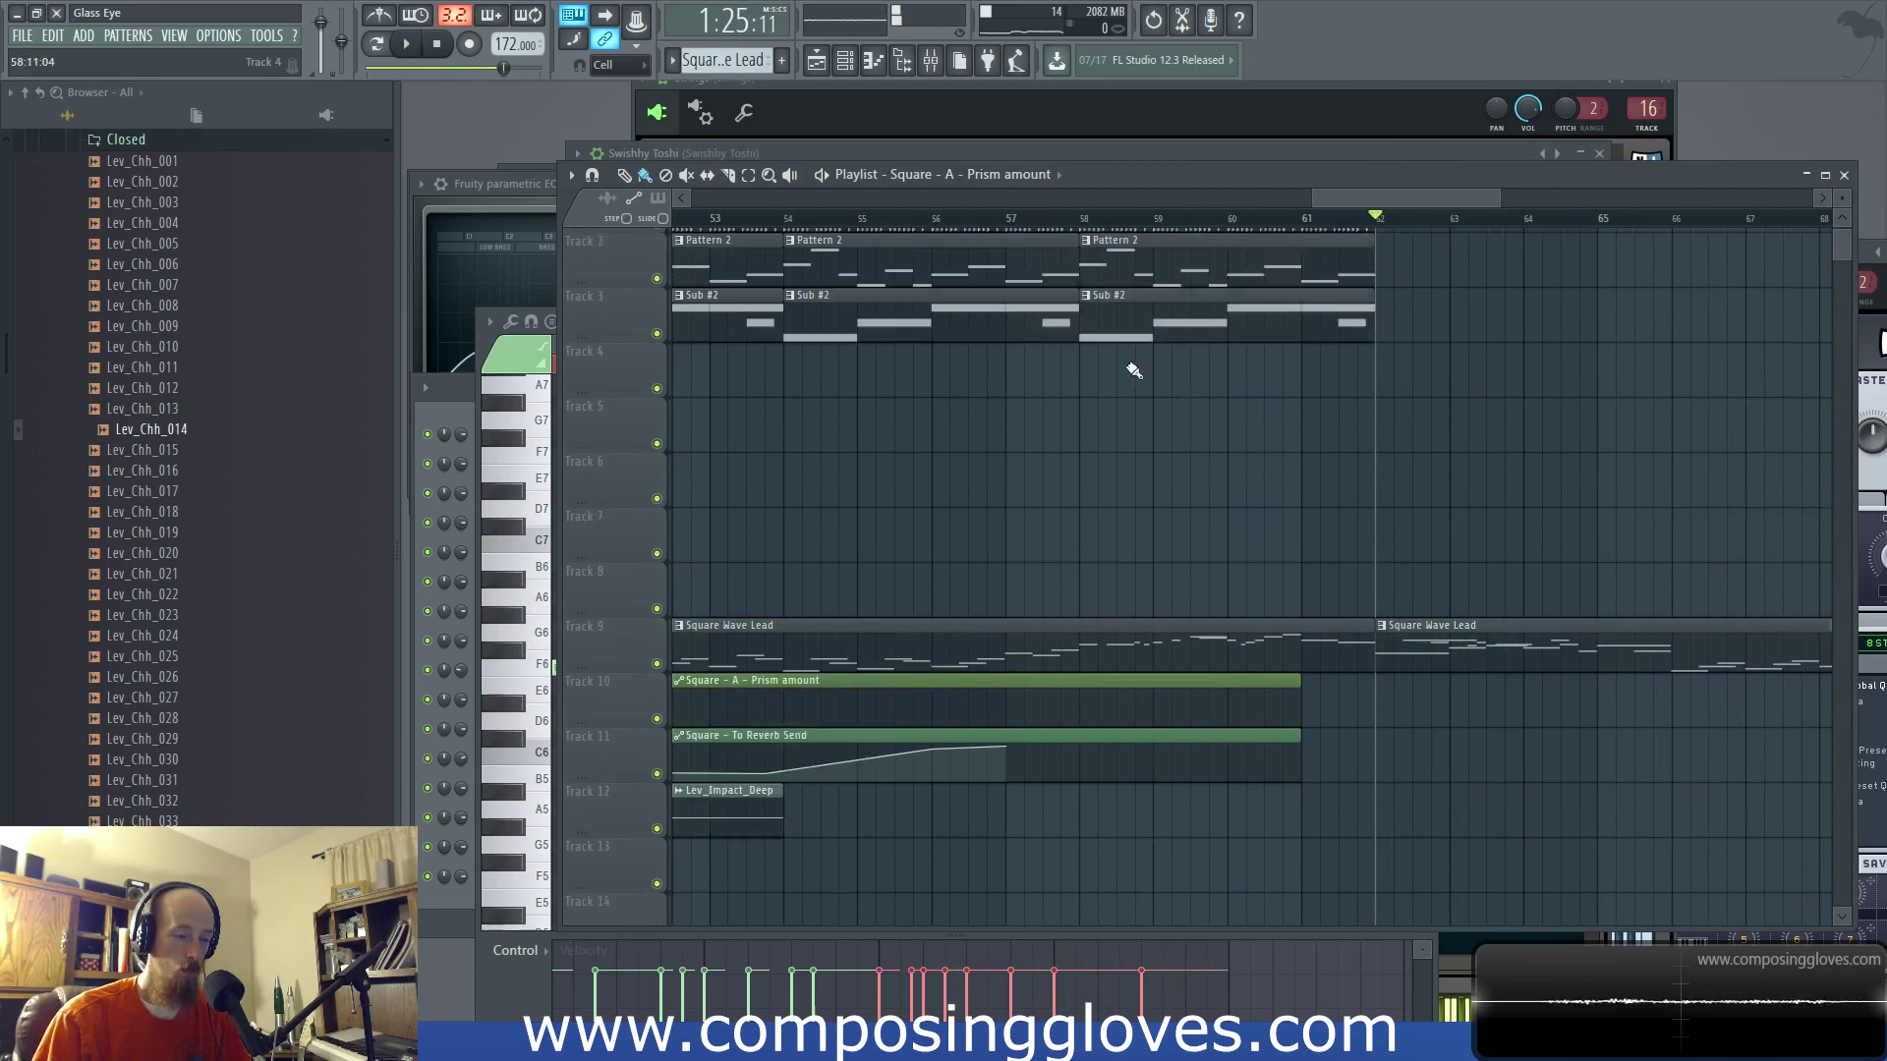
Step: Audition the Pads pattern and place a Pads clip at bar 62 on Track 8
scroll(1134, 371, up, 2)
scroll(1053, 442, down, 3)
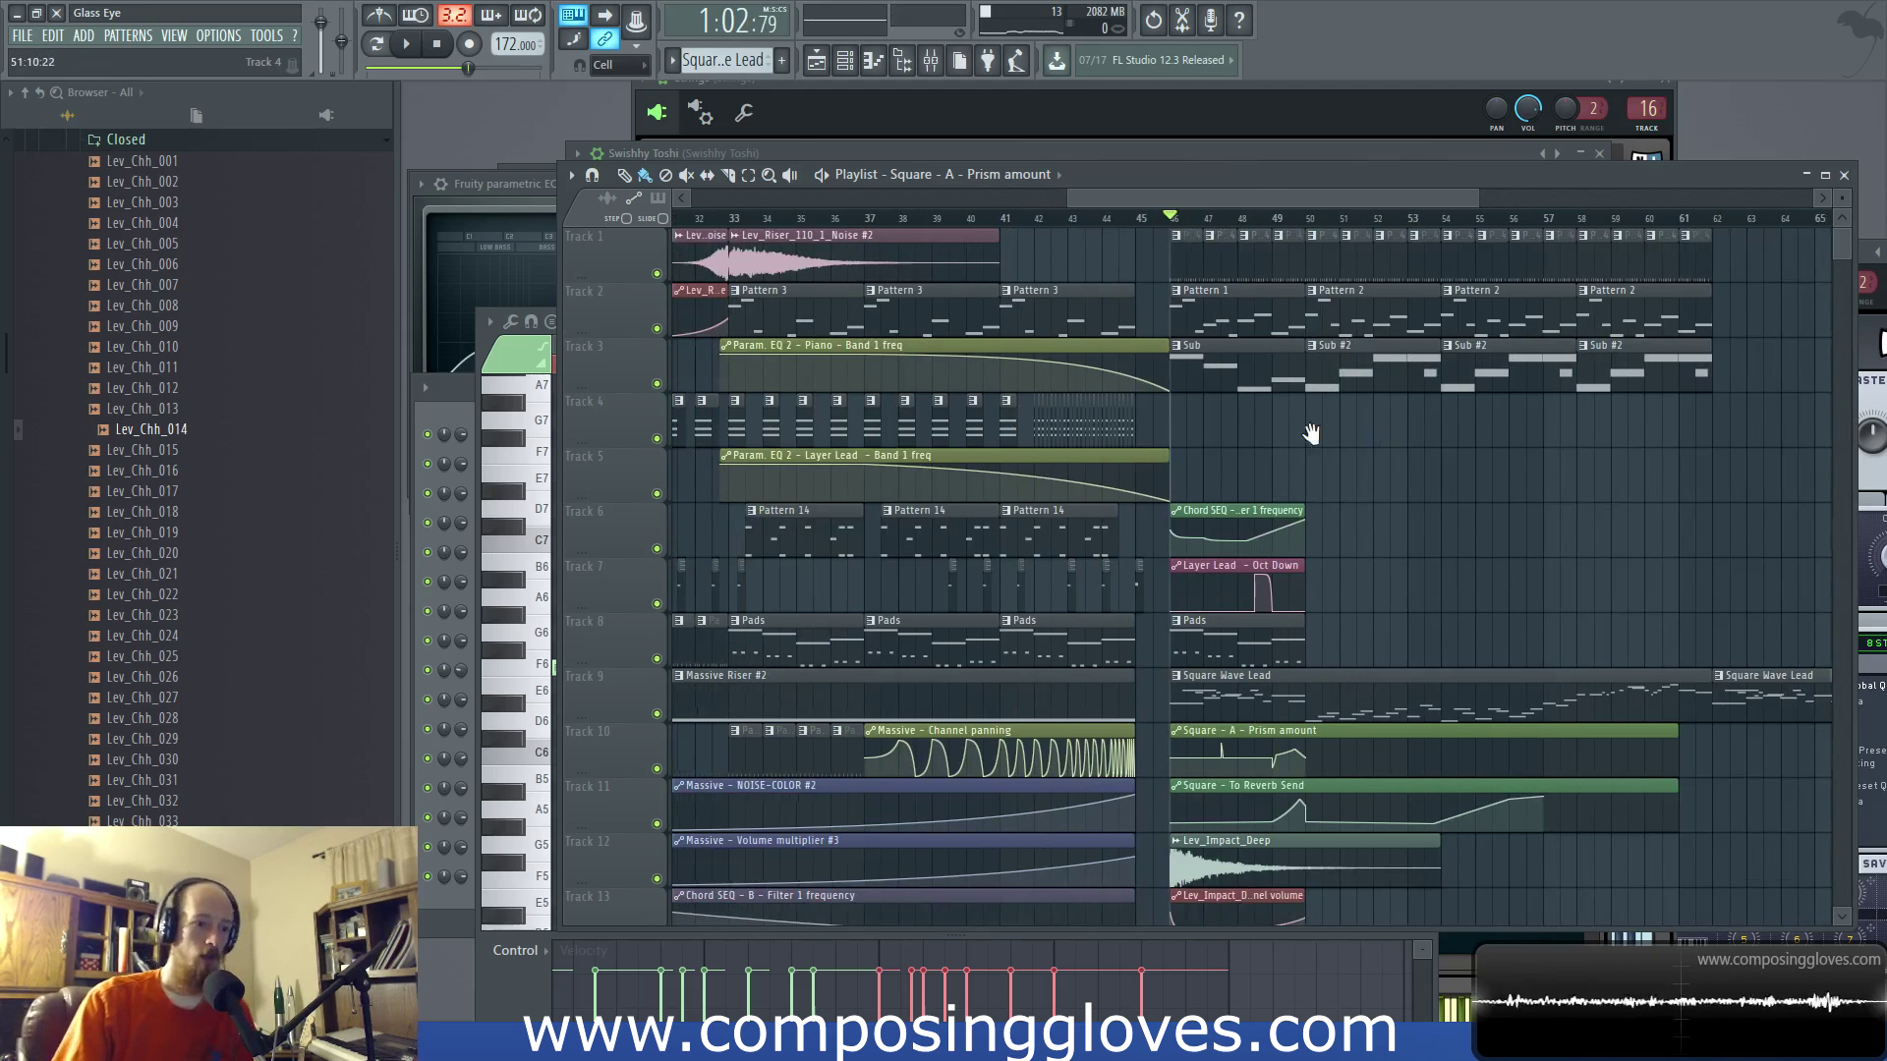
drag(1314, 434, 1094, 439)
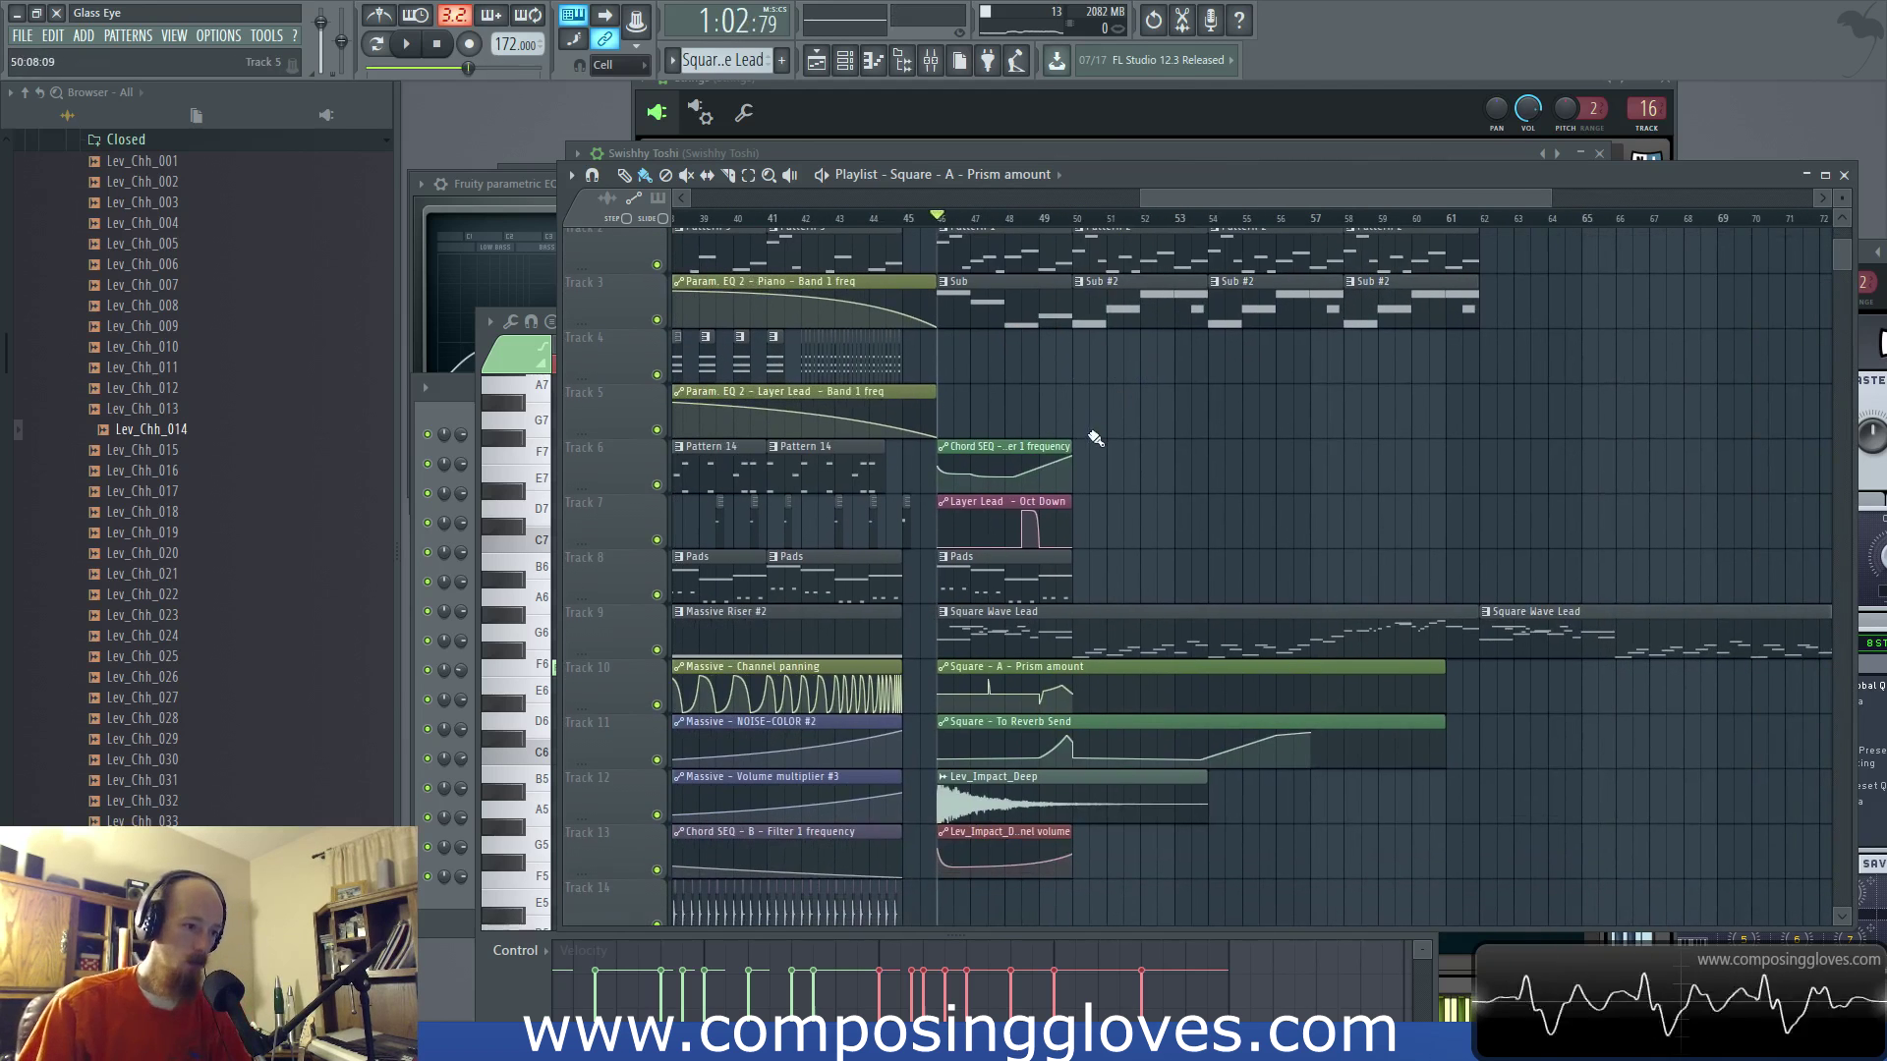
double_click(994, 582)
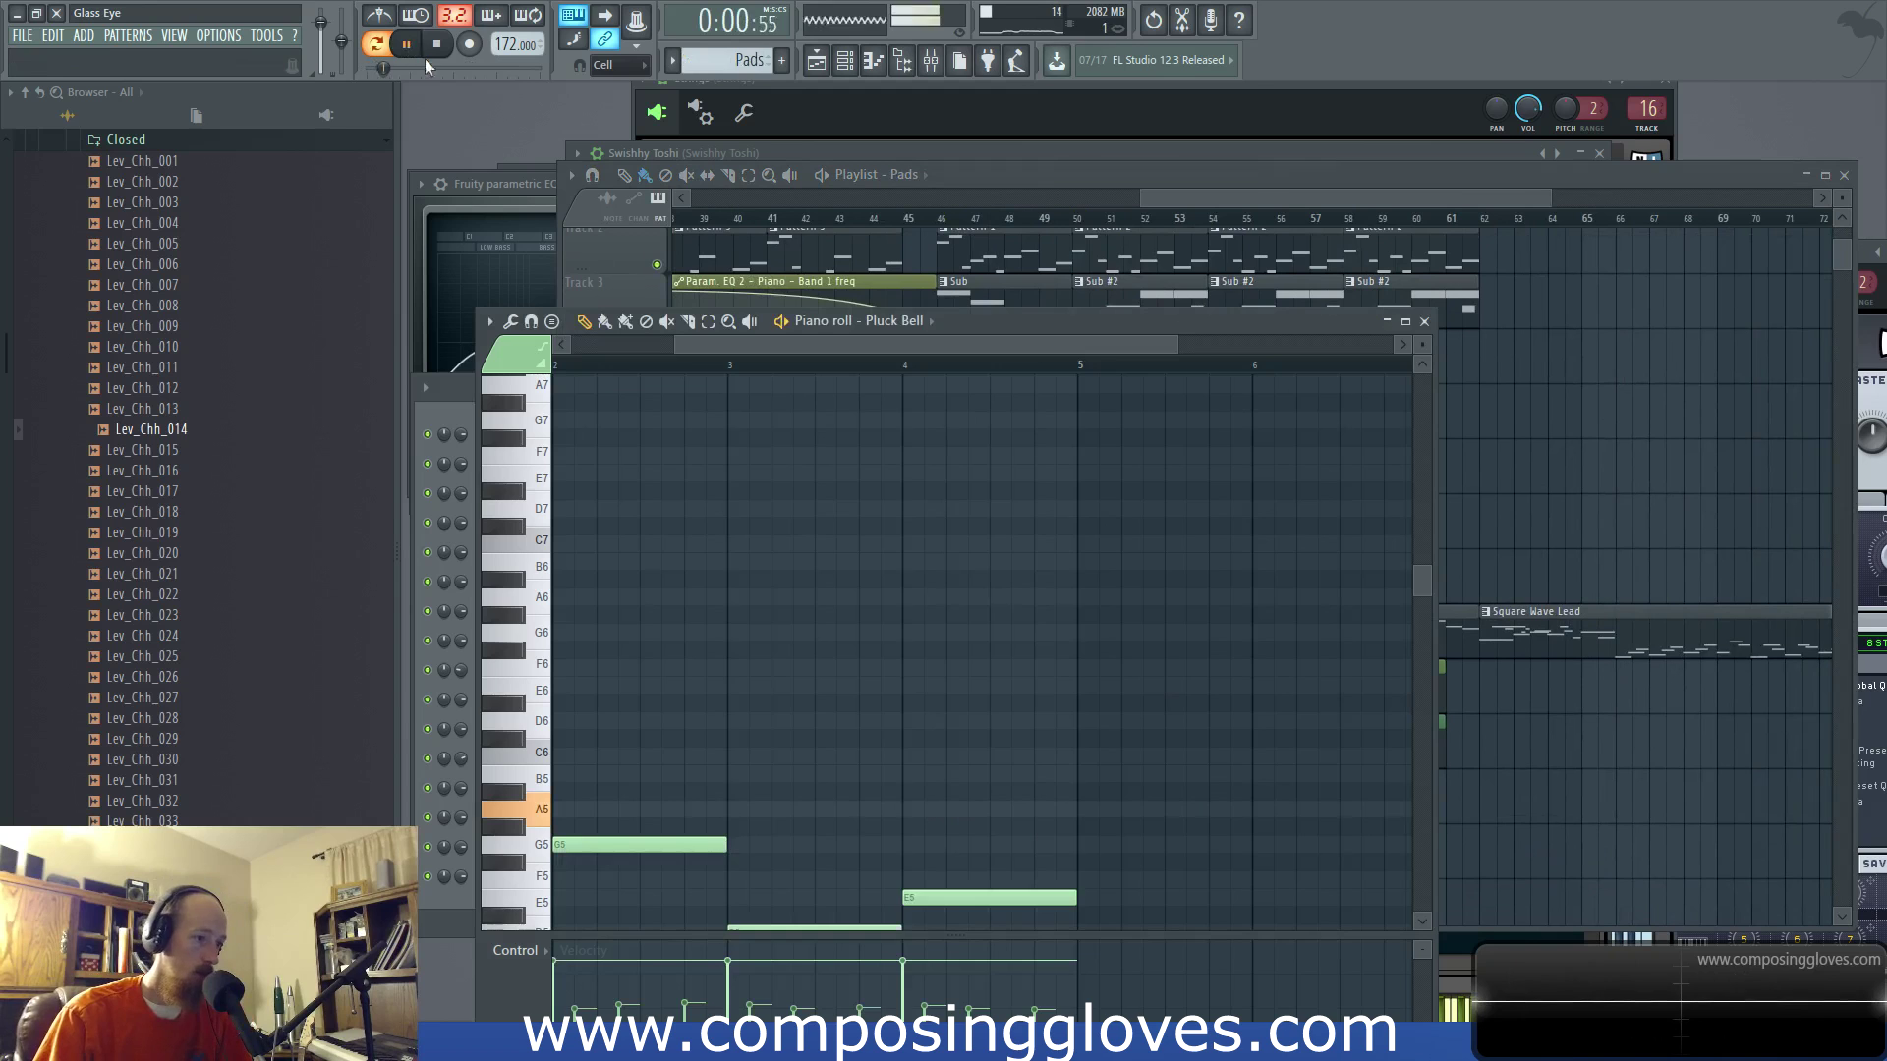
click(1206, 200)
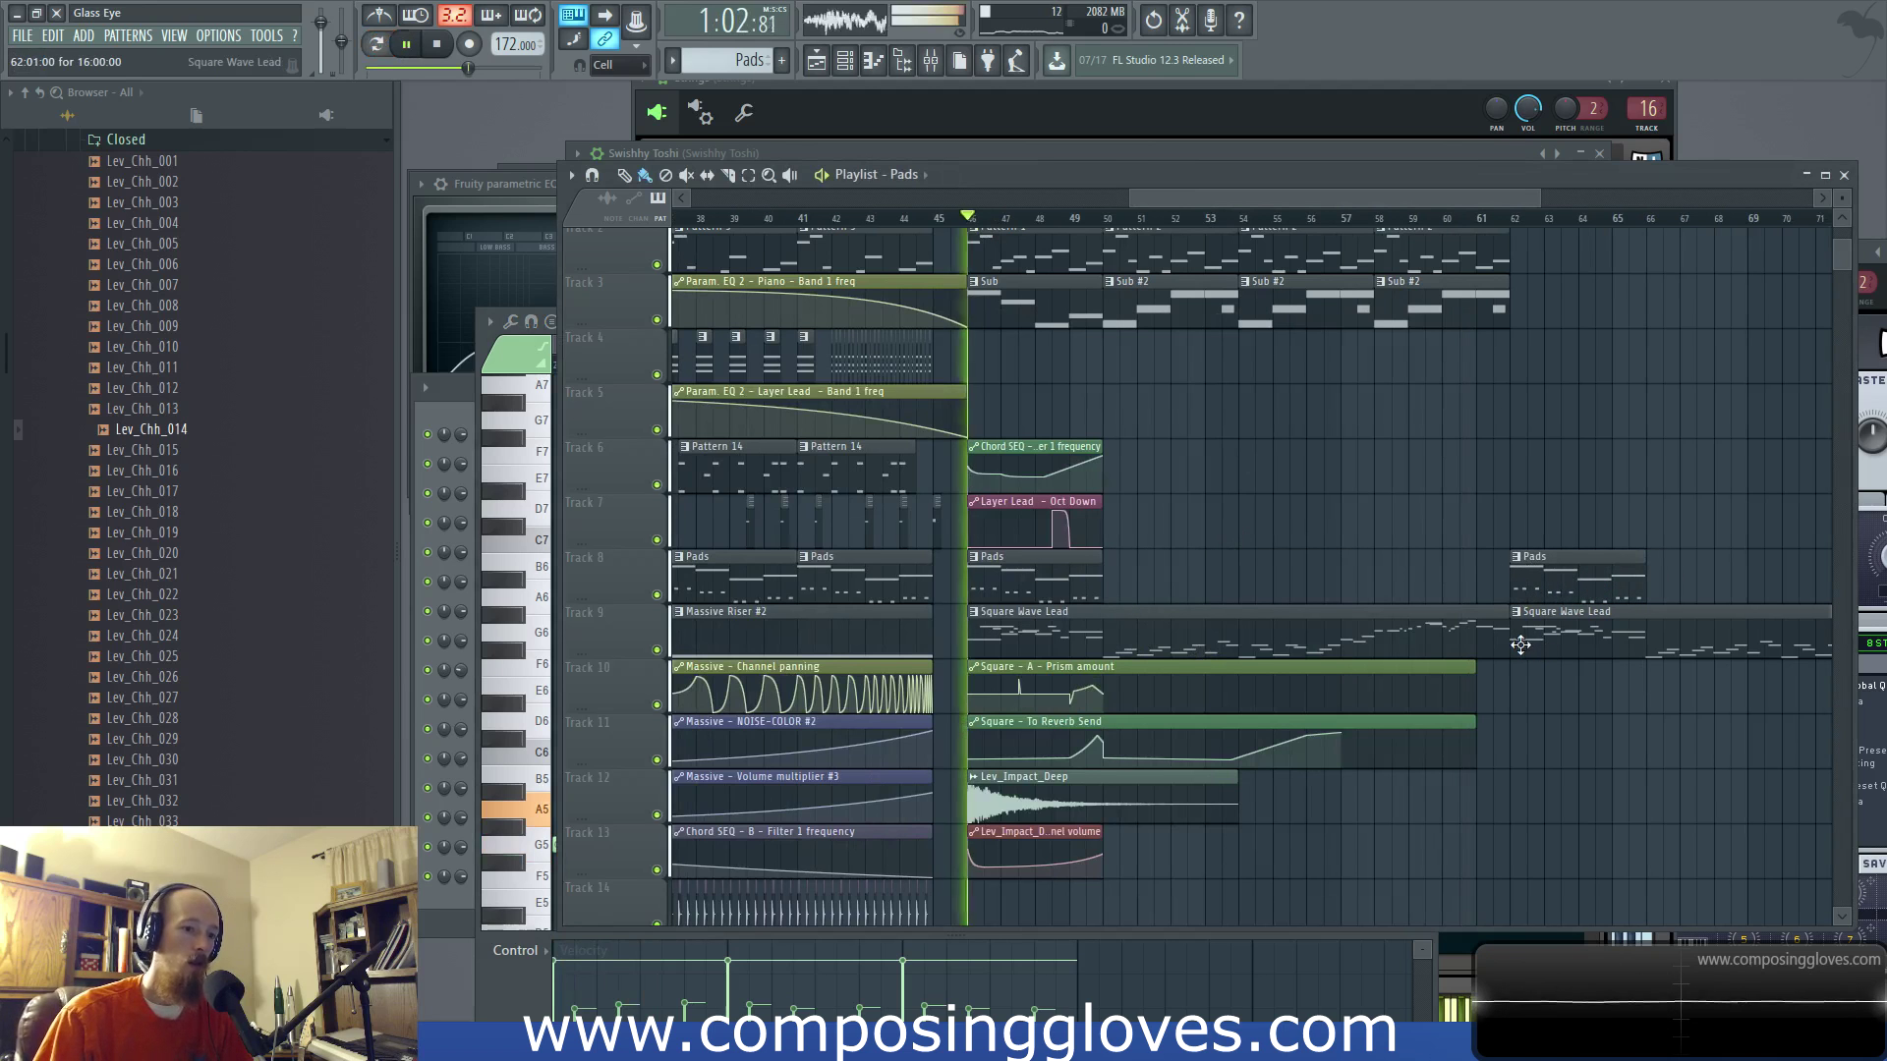
scroll(1376, 423, up, 1)
scroll(1541, 254, up, 3)
key(space)
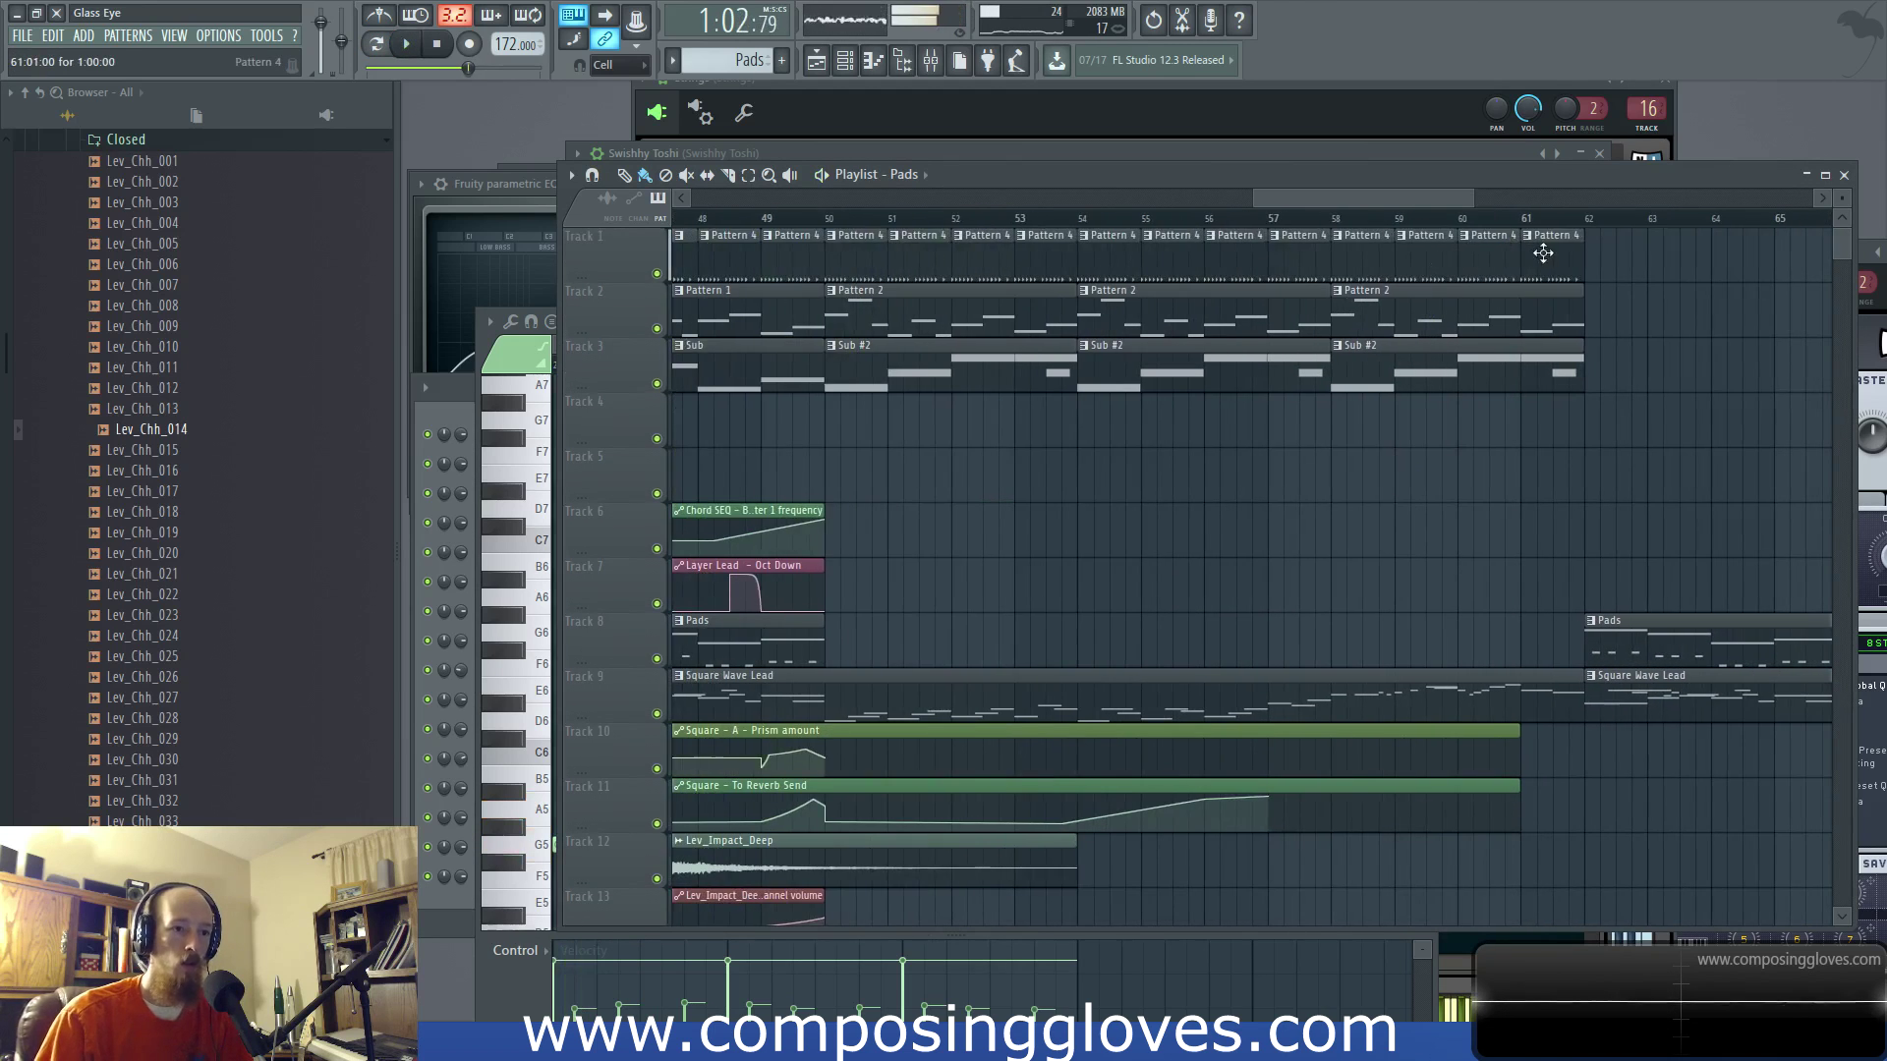
Step: Add a Pattern 4 clip at bar 62 on Track 1, make it unique, and open its drum steps
click(1596, 237)
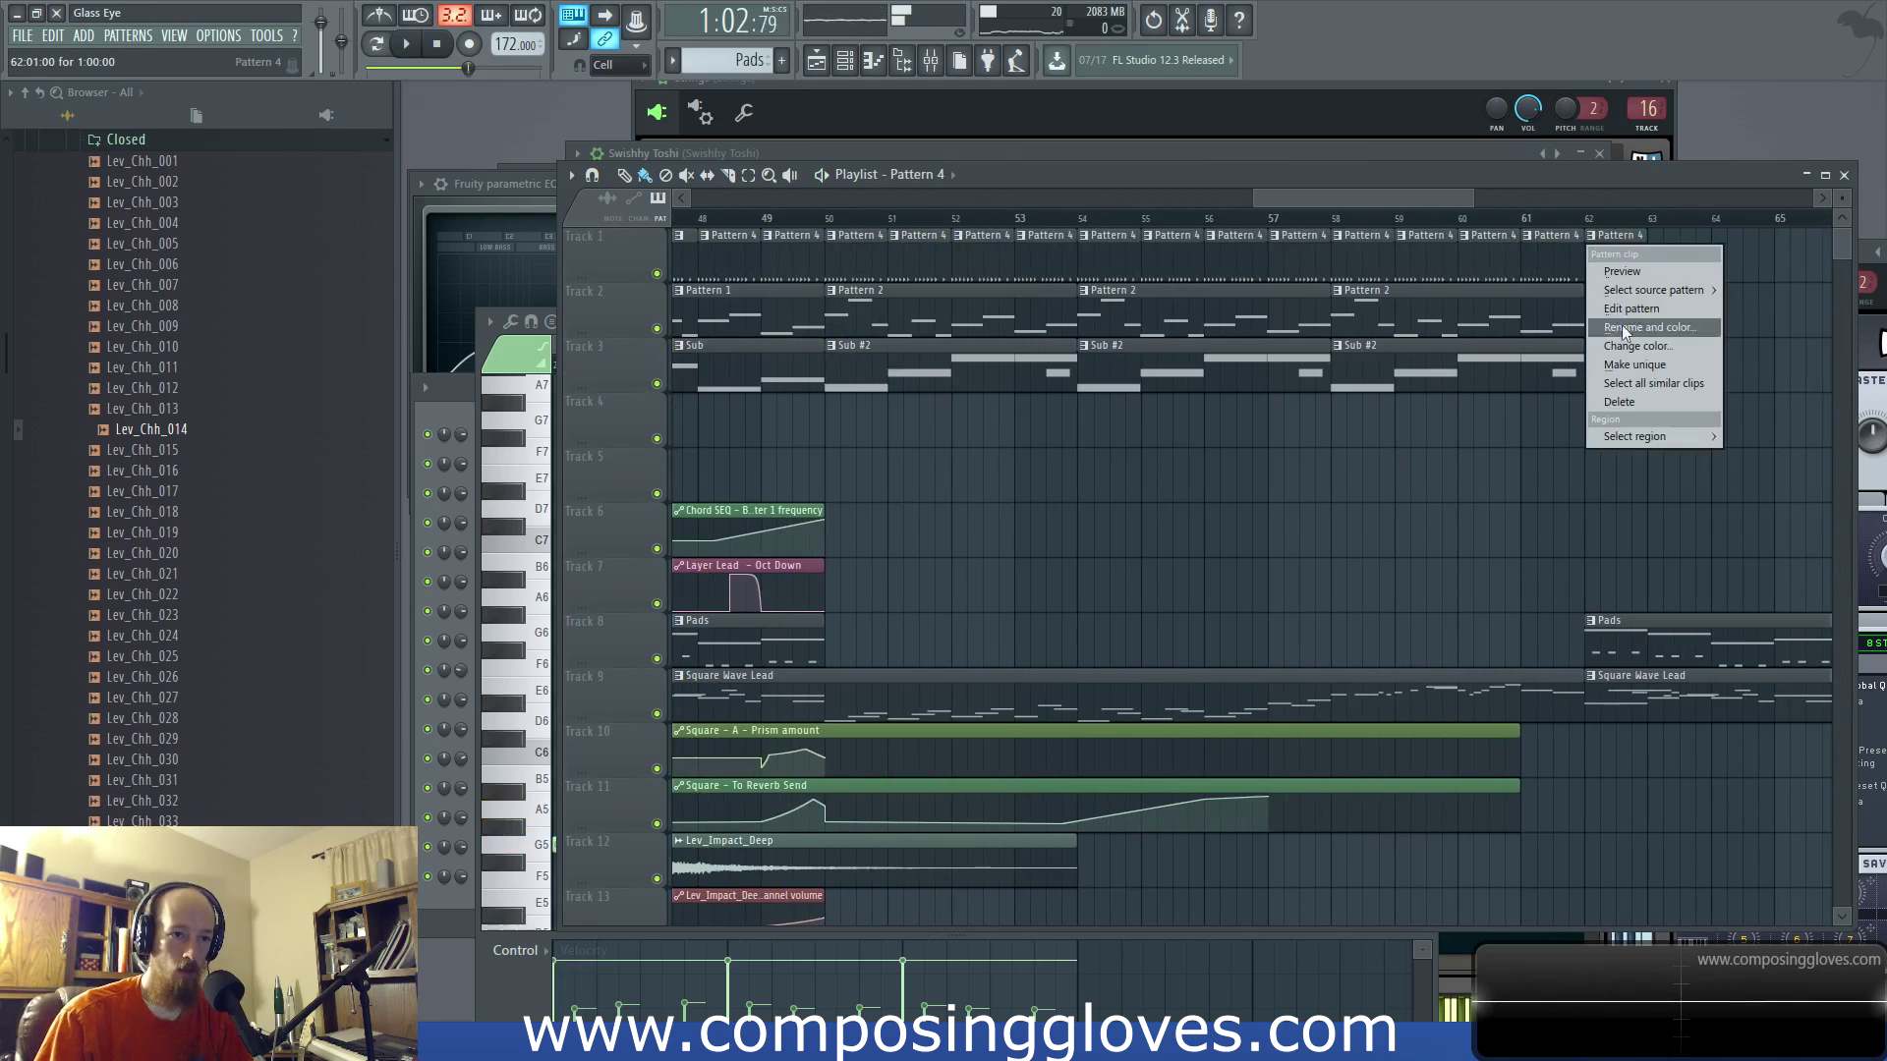
click(1637, 365)
key(F6)
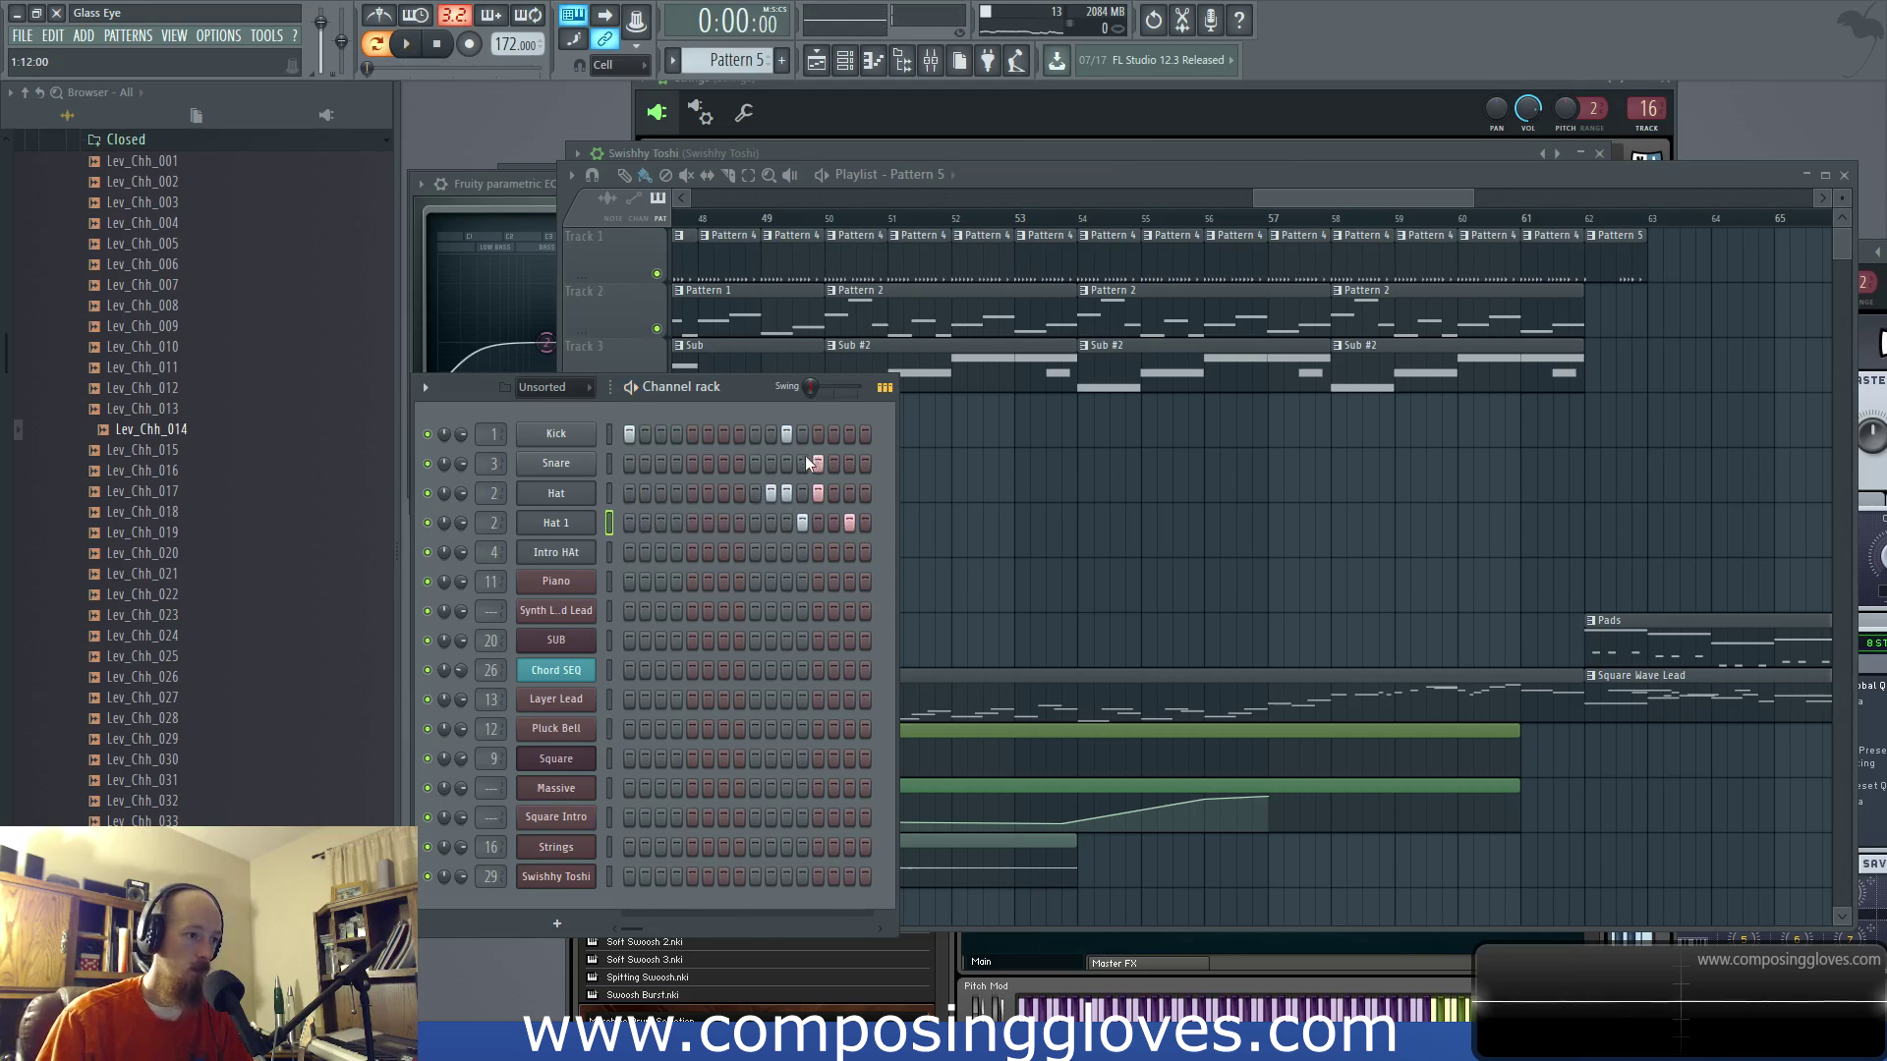
Step: Extend the new pattern's drum fill with kicks on steps 14 and 16, snares on 15 and 16, and a hat on 16
click(833, 434)
click(849, 463)
click(865, 463)
click(865, 492)
click(865, 433)
key(space)
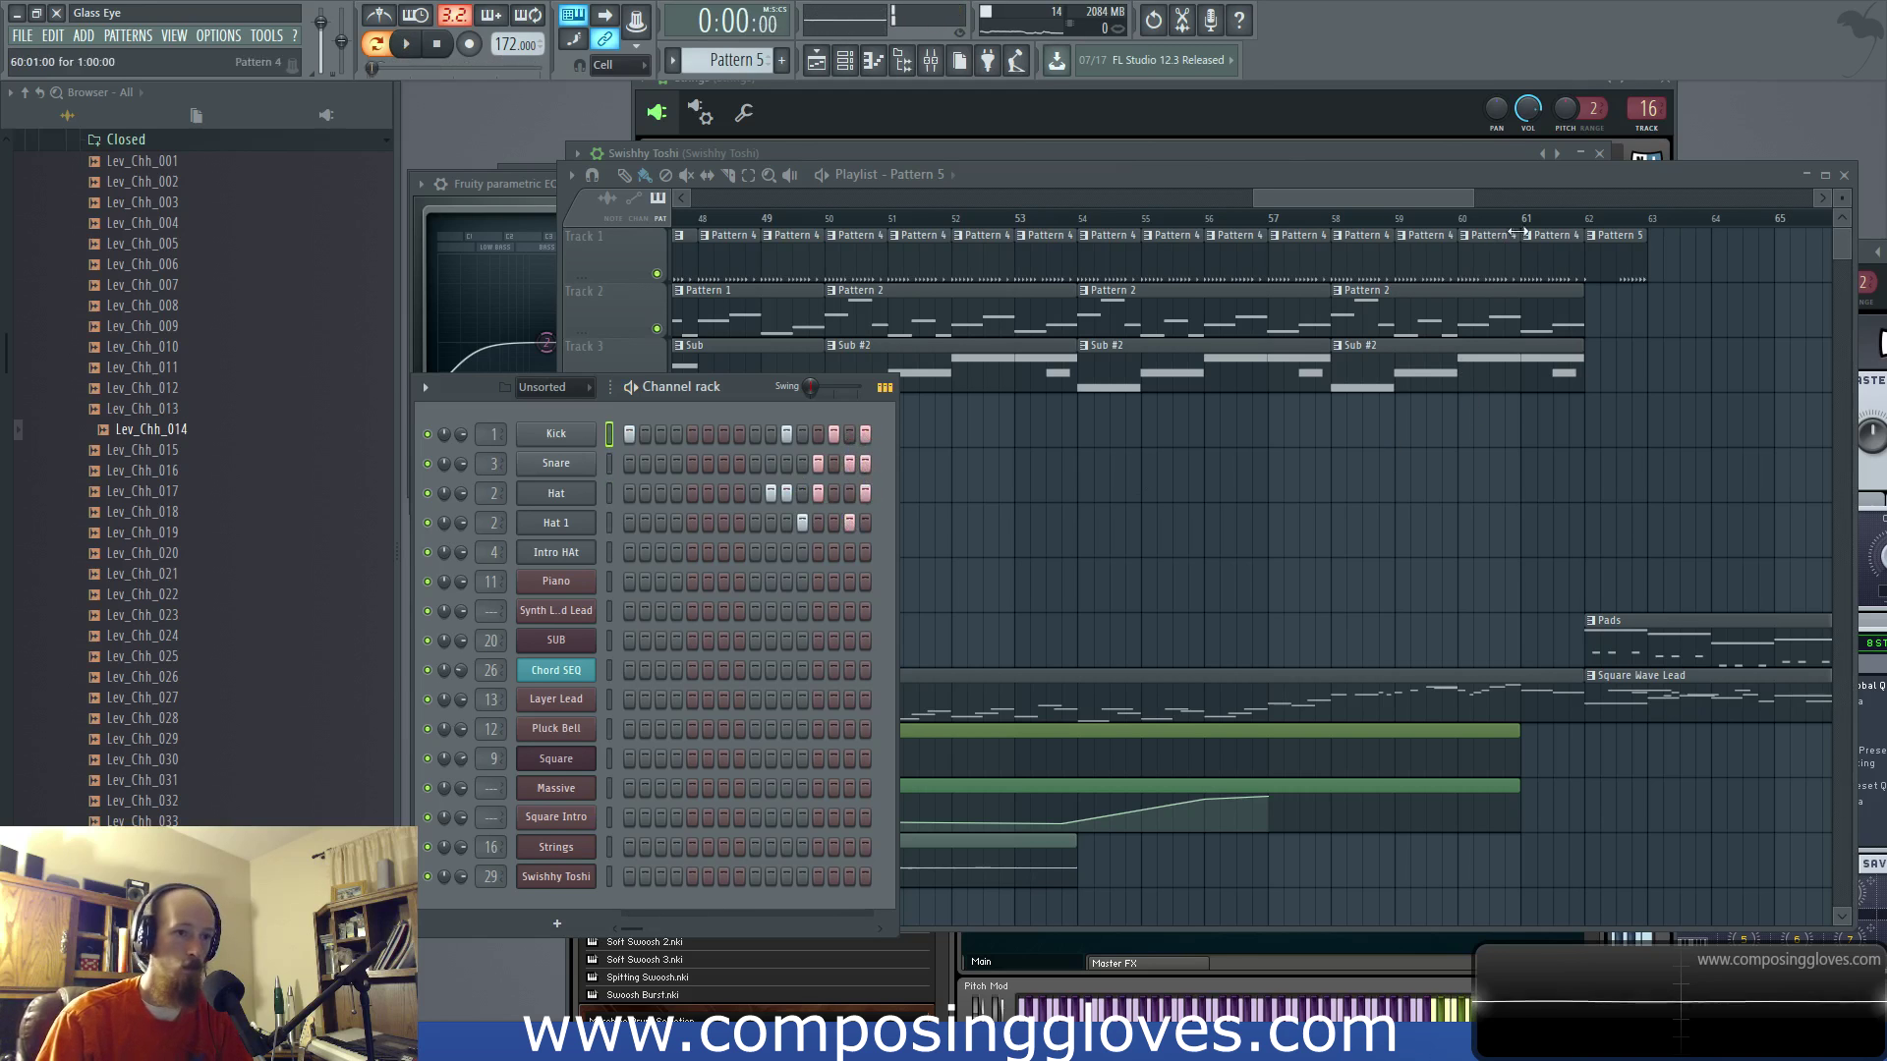
Step: Return to song playback and play the arrangement from bar 59
click(1416, 215)
key(l)
key(space)
scroll(1504, 324, up, 3)
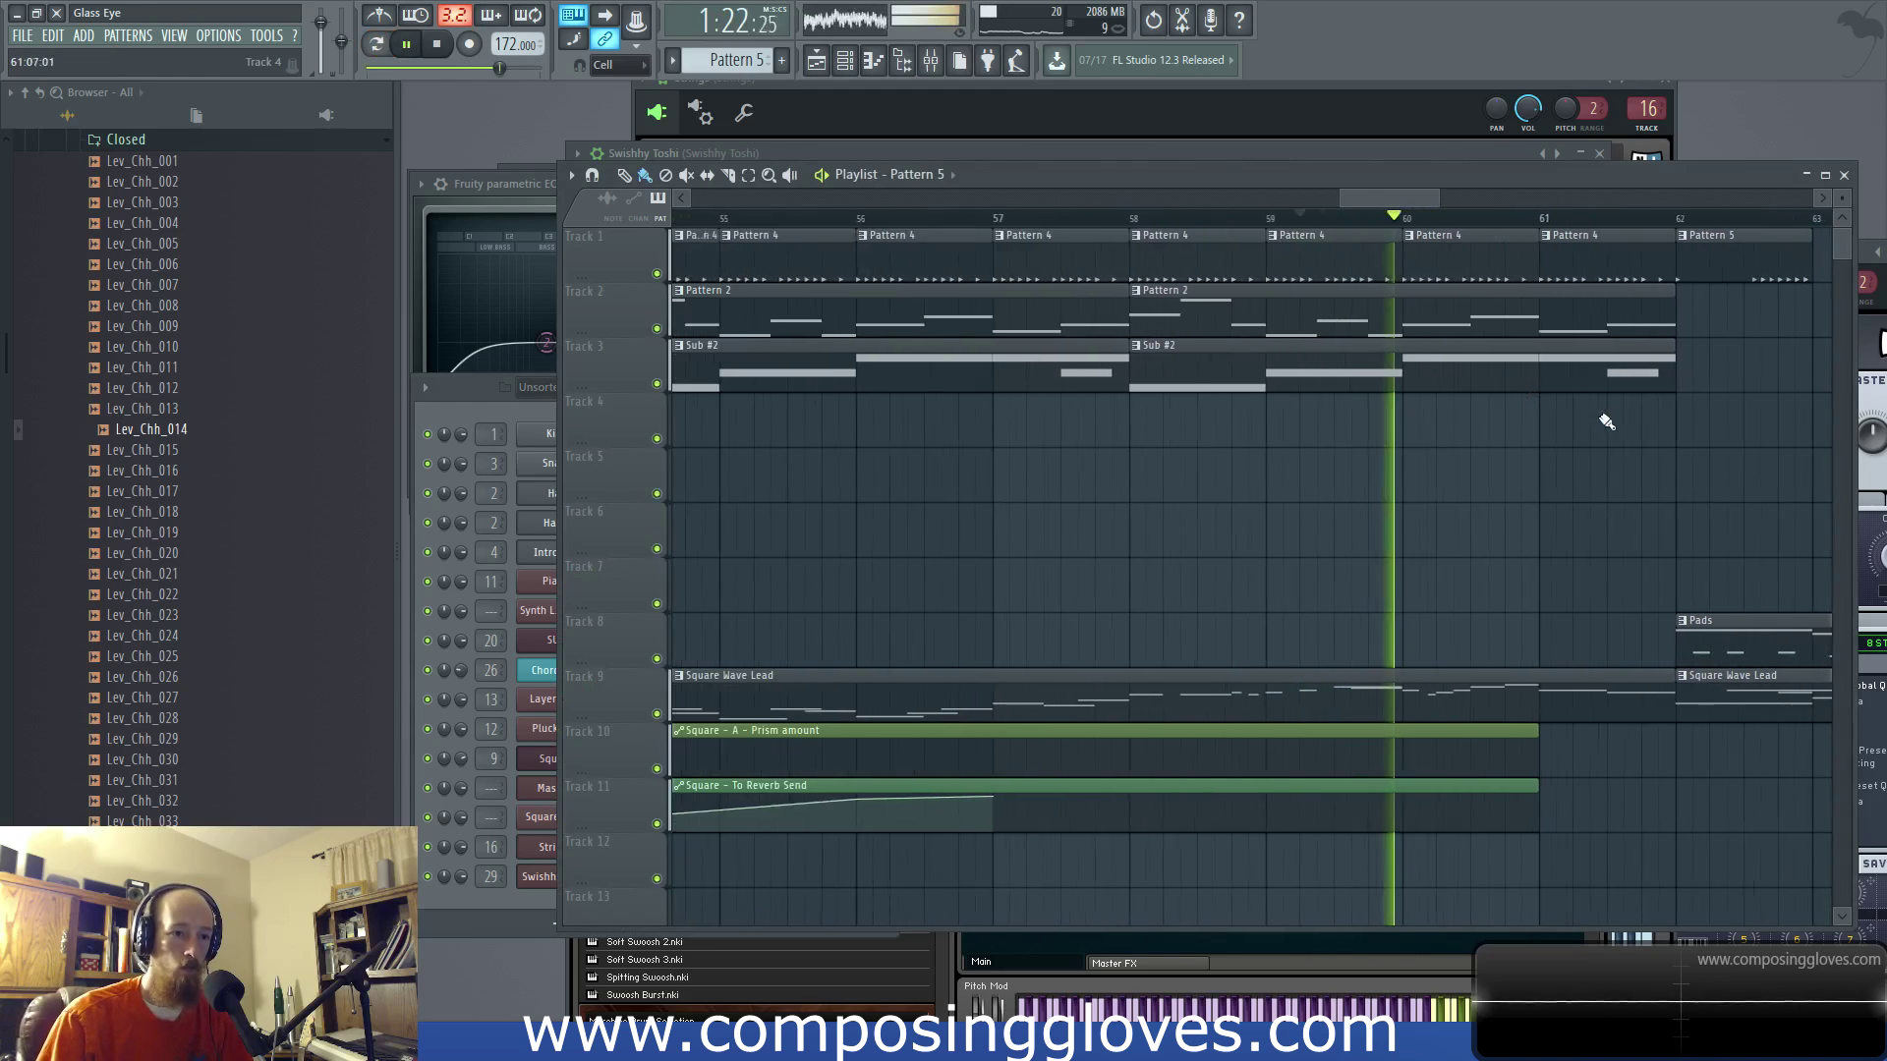
Step: Move the drum fill clip to bar 63 with its start trimmed to 63:03, and add three Pattern 4 clips from bar 64
drag(1594, 413, 1185, 383)
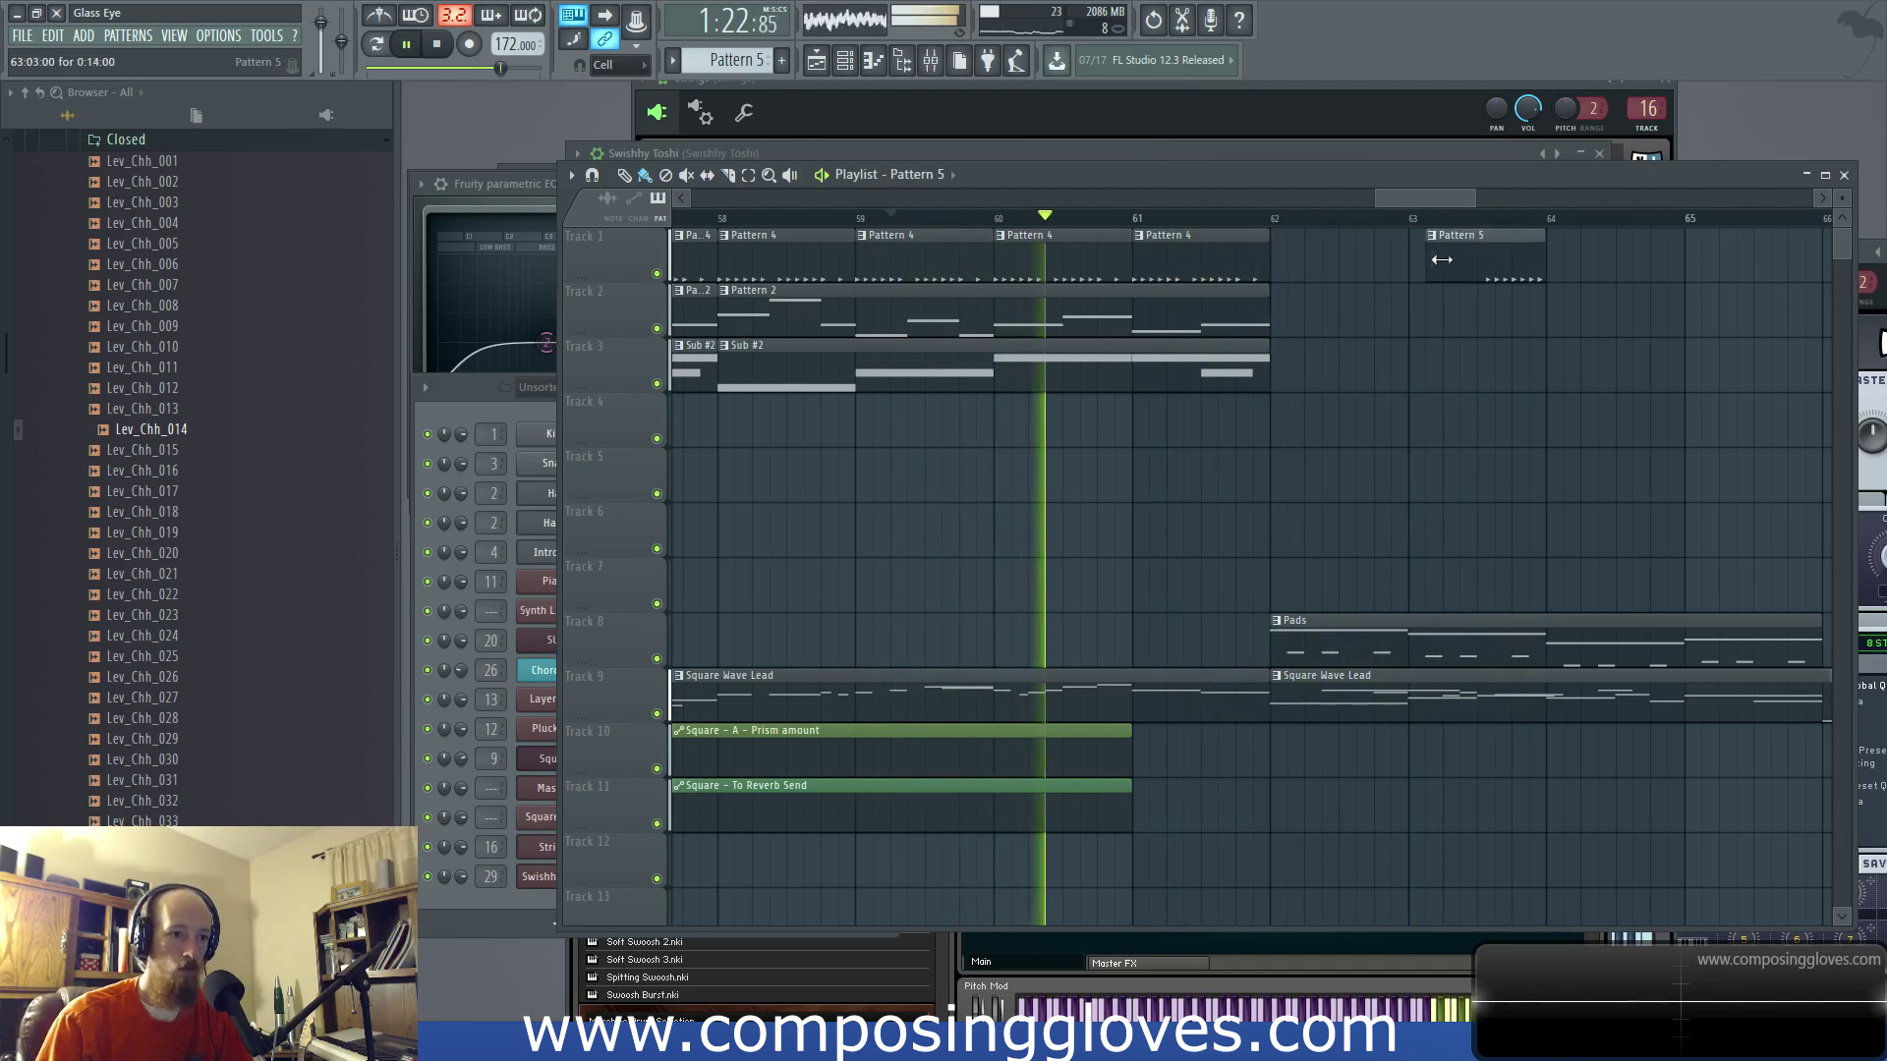
scroll(1319, 308, down, 3)
drag(1098, 255, 1430, 242)
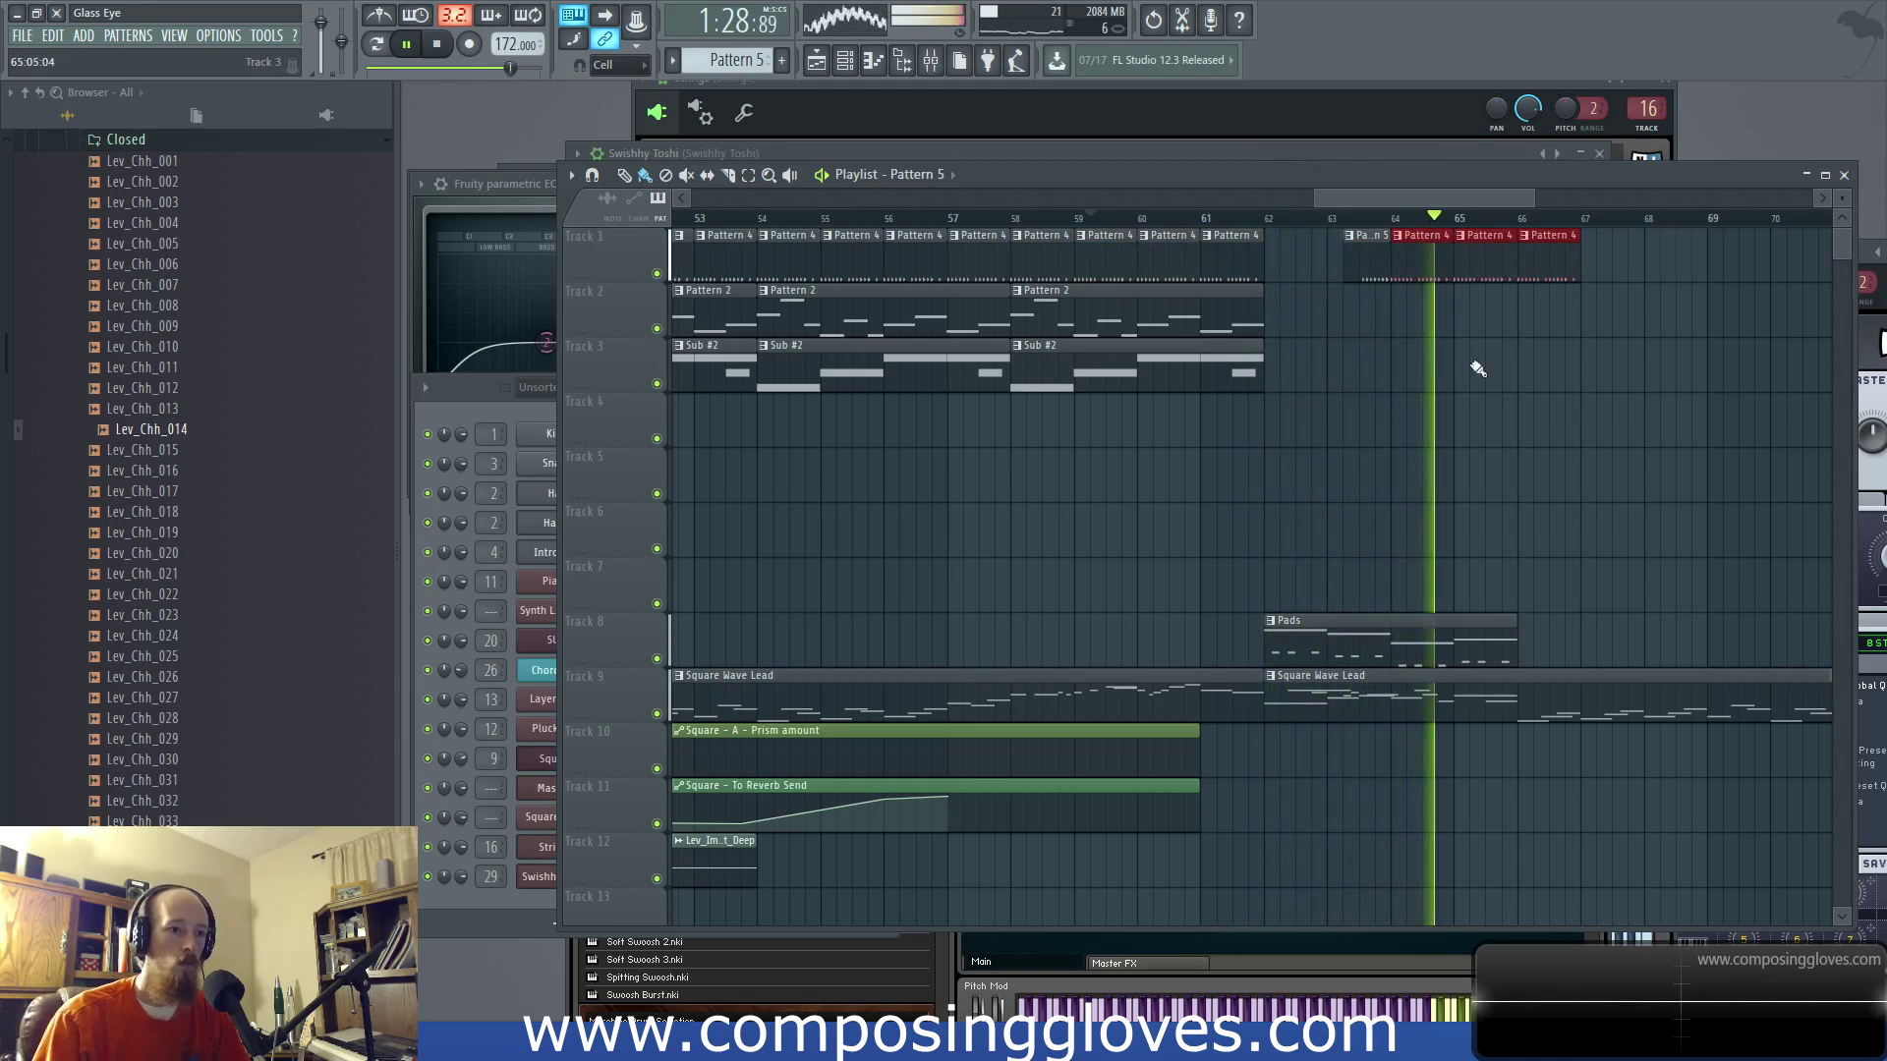
Step: Copy the Pads clip to bar 66 on Track 8 and make the copy unique
drag(1455, 634, 1699, 626)
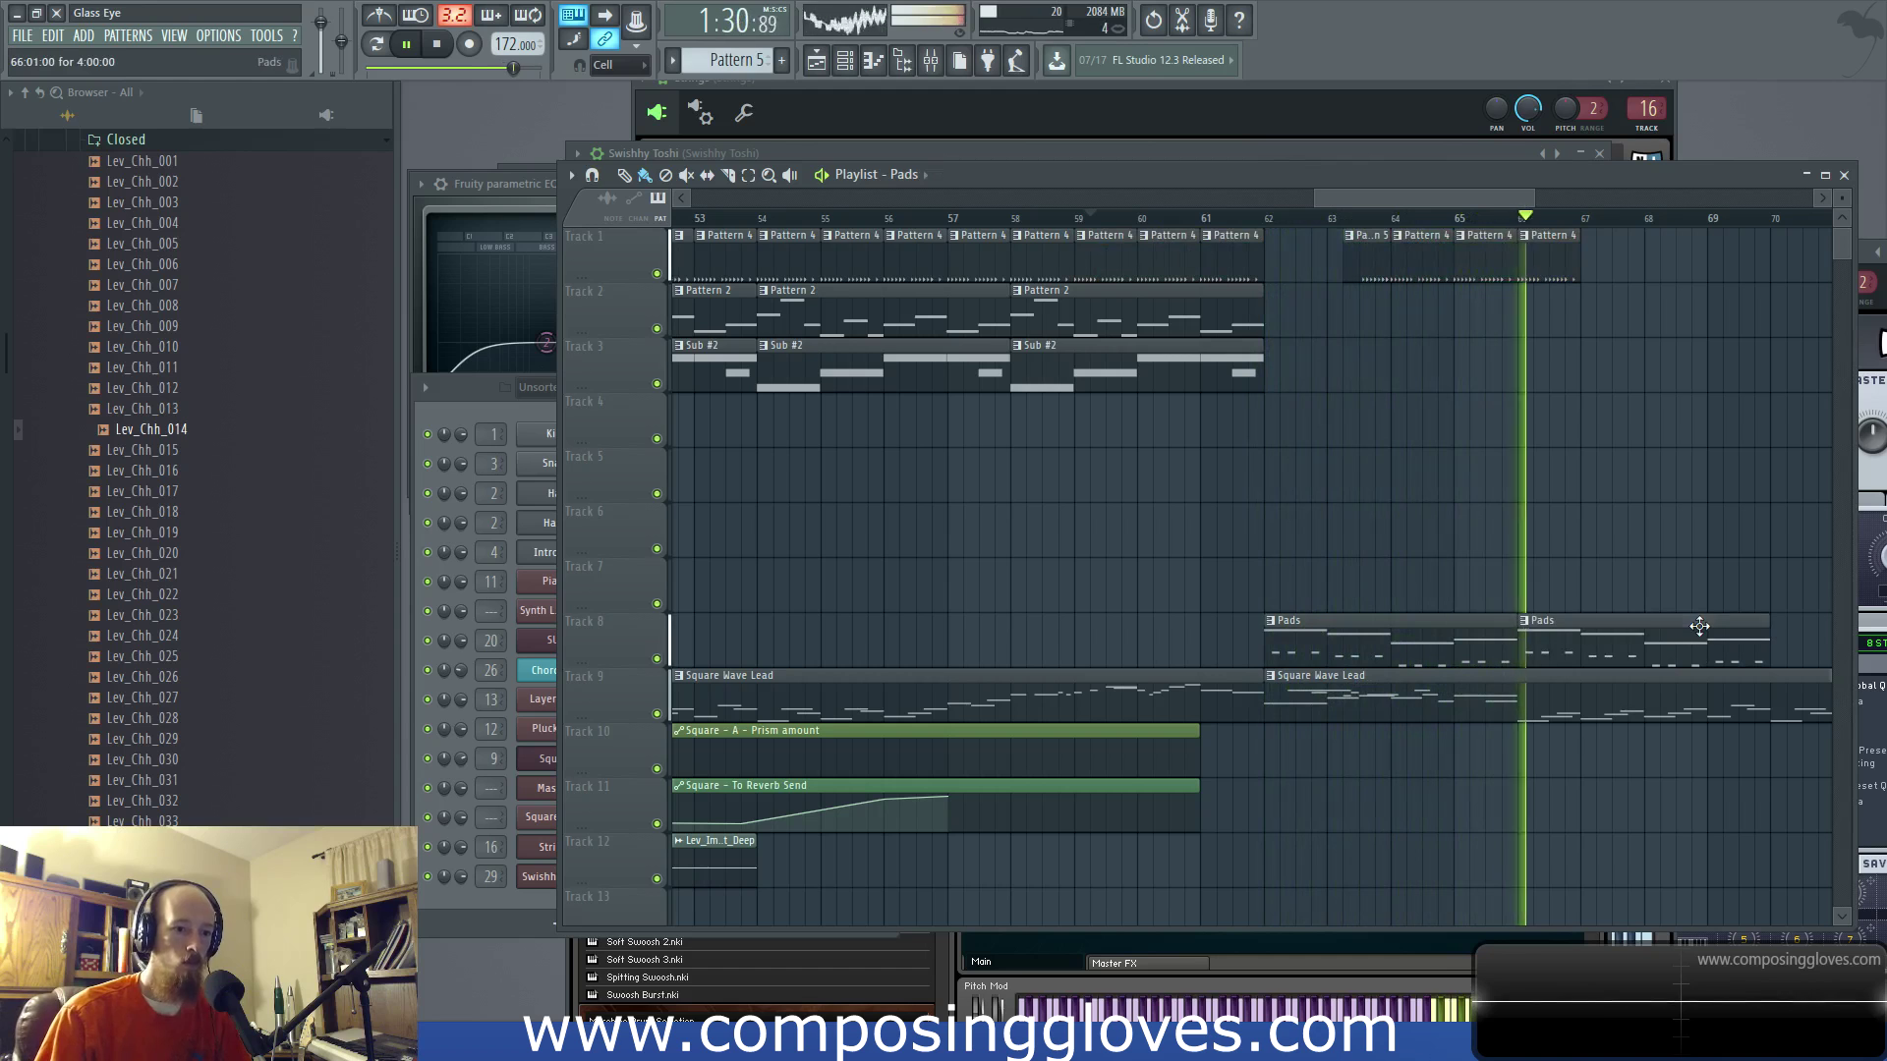
drag(1590, 505, 1354, 523)
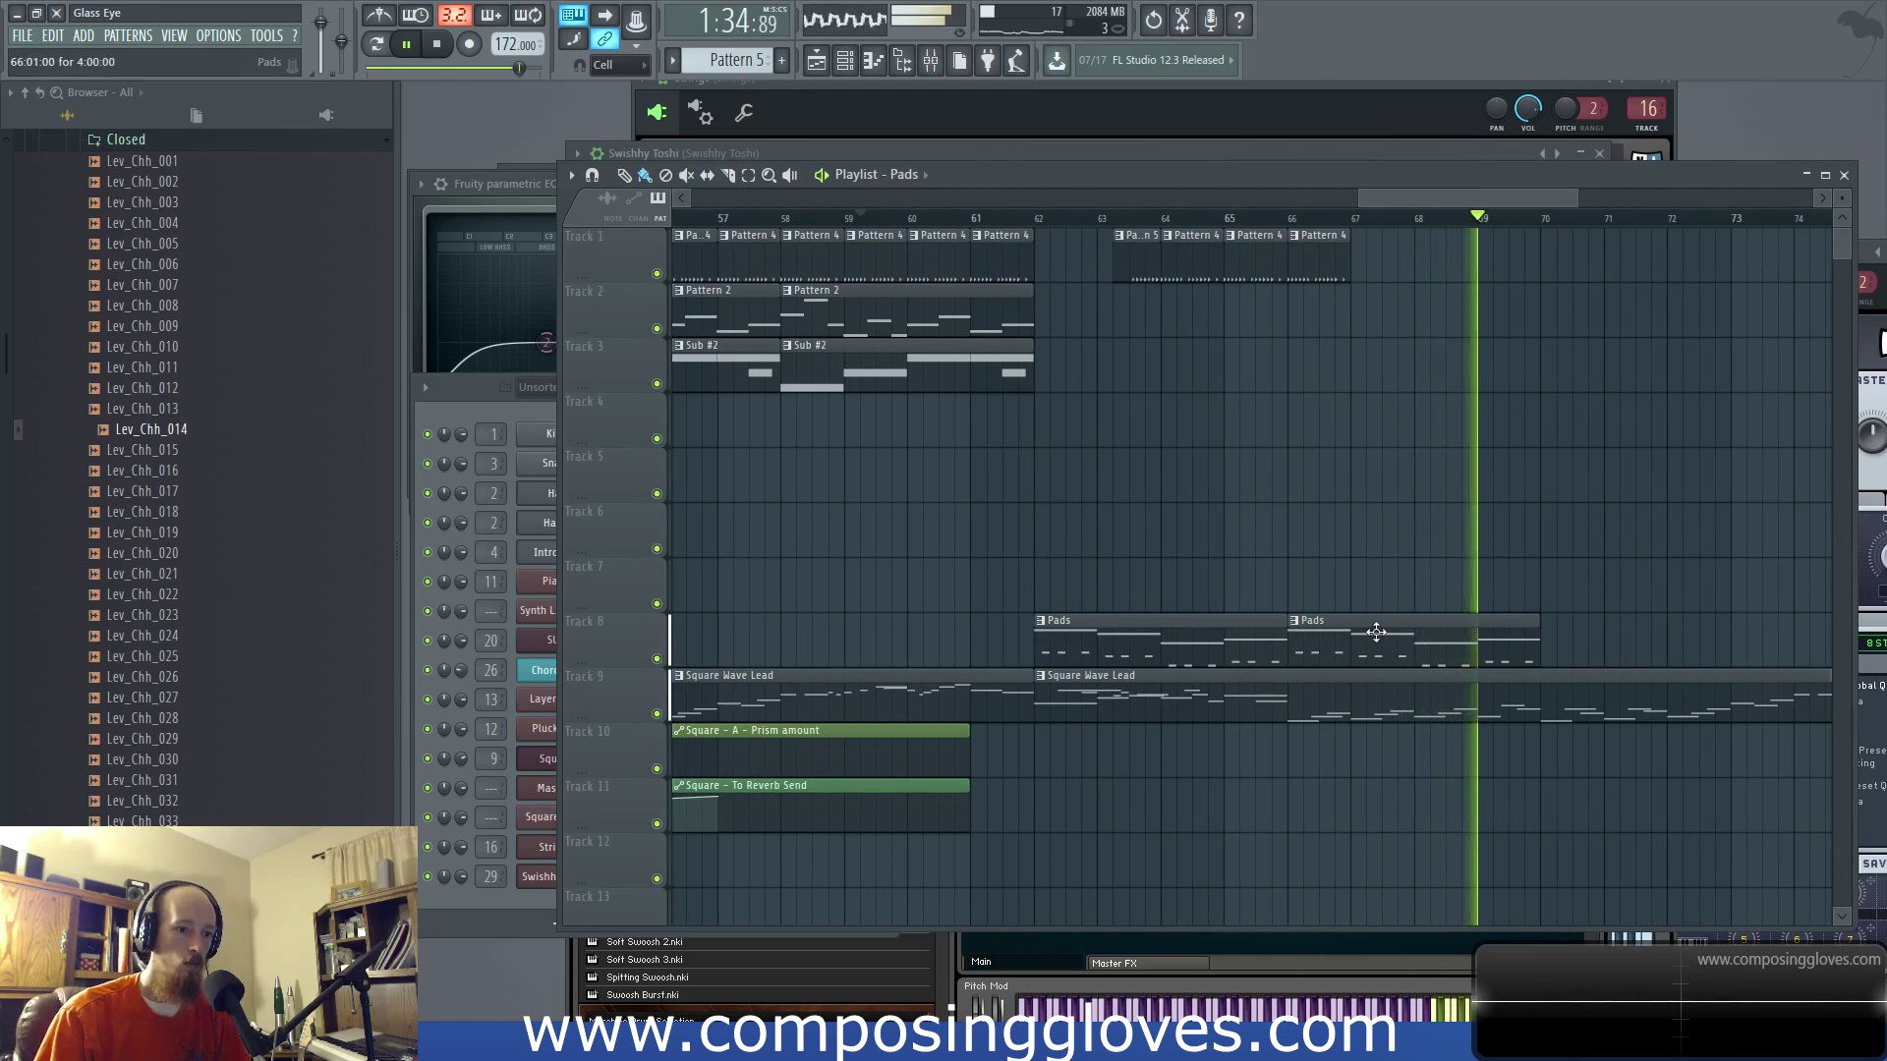
click(1296, 629)
click(1374, 747)
Step: Lower the third bar's D5 and D4 notes in the unique Pads pattern to C5 and C4
double_click(1314, 639)
scroll(1155, 578, down, 5)
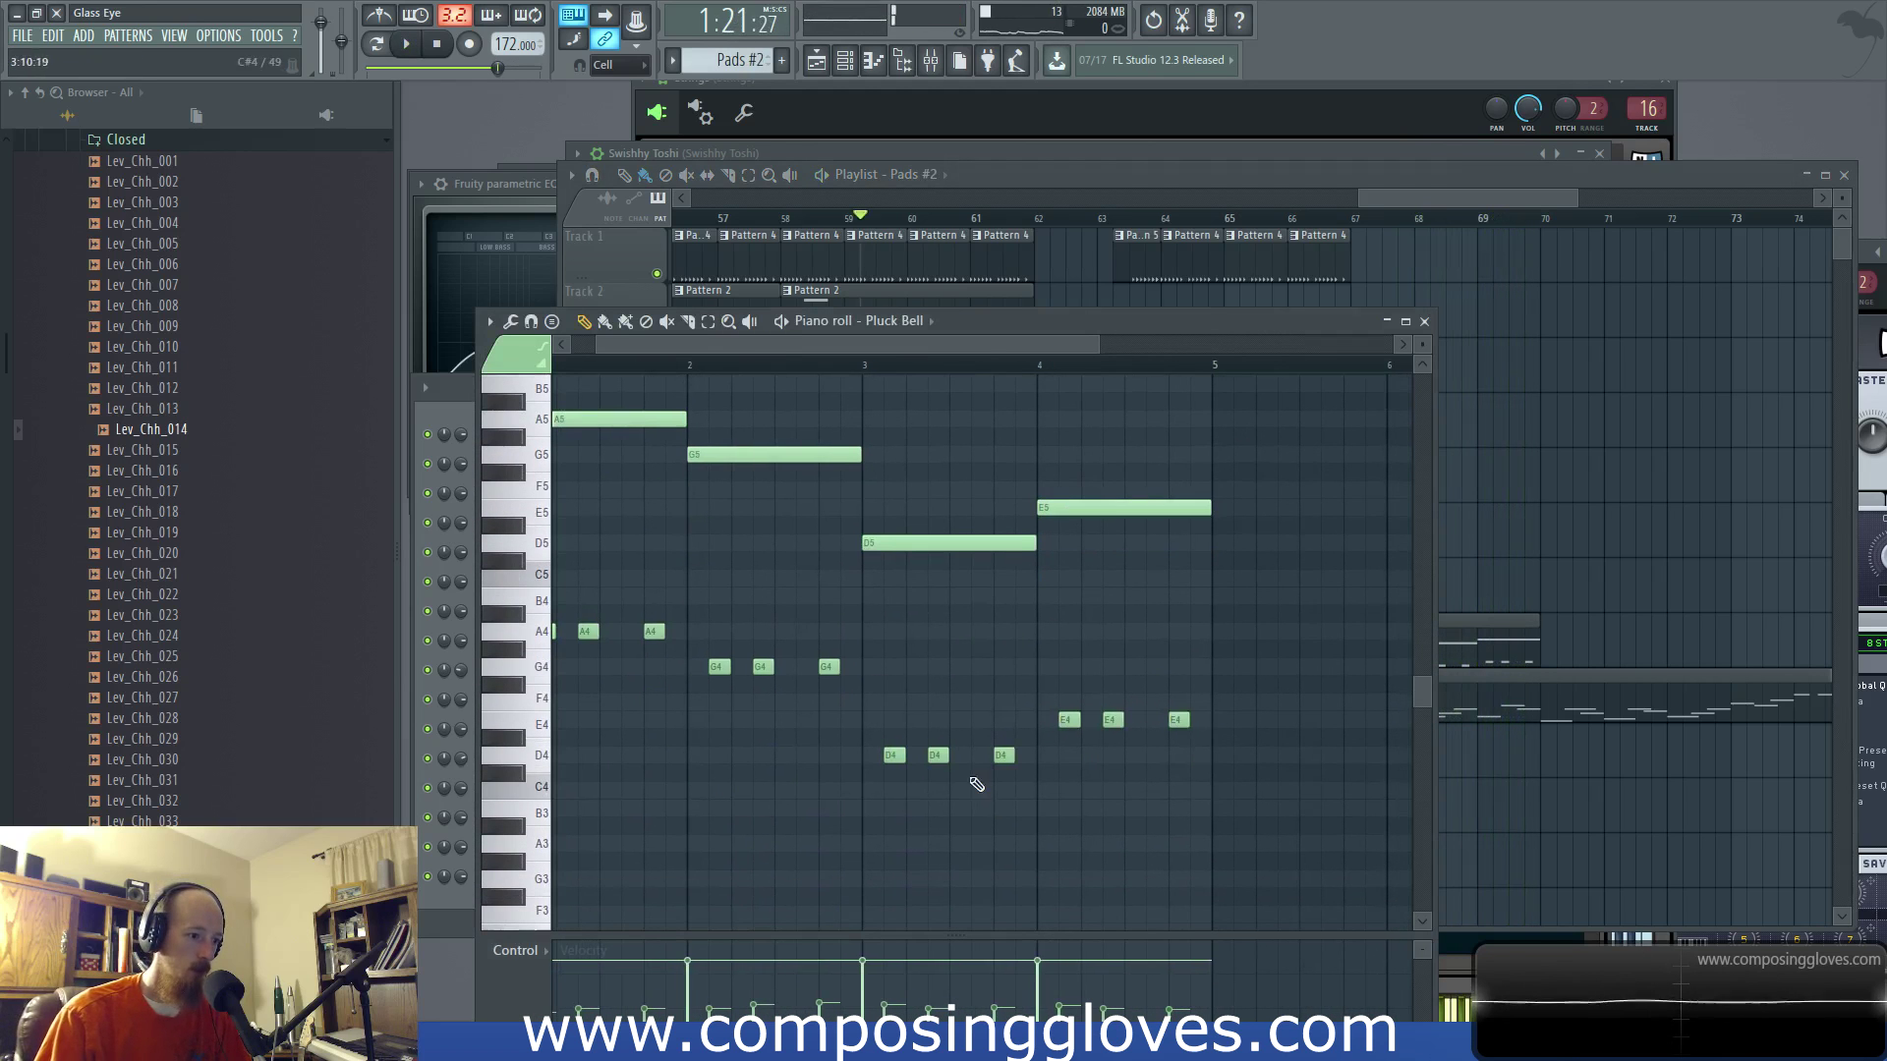
drag(863, 518, 1042, 796)
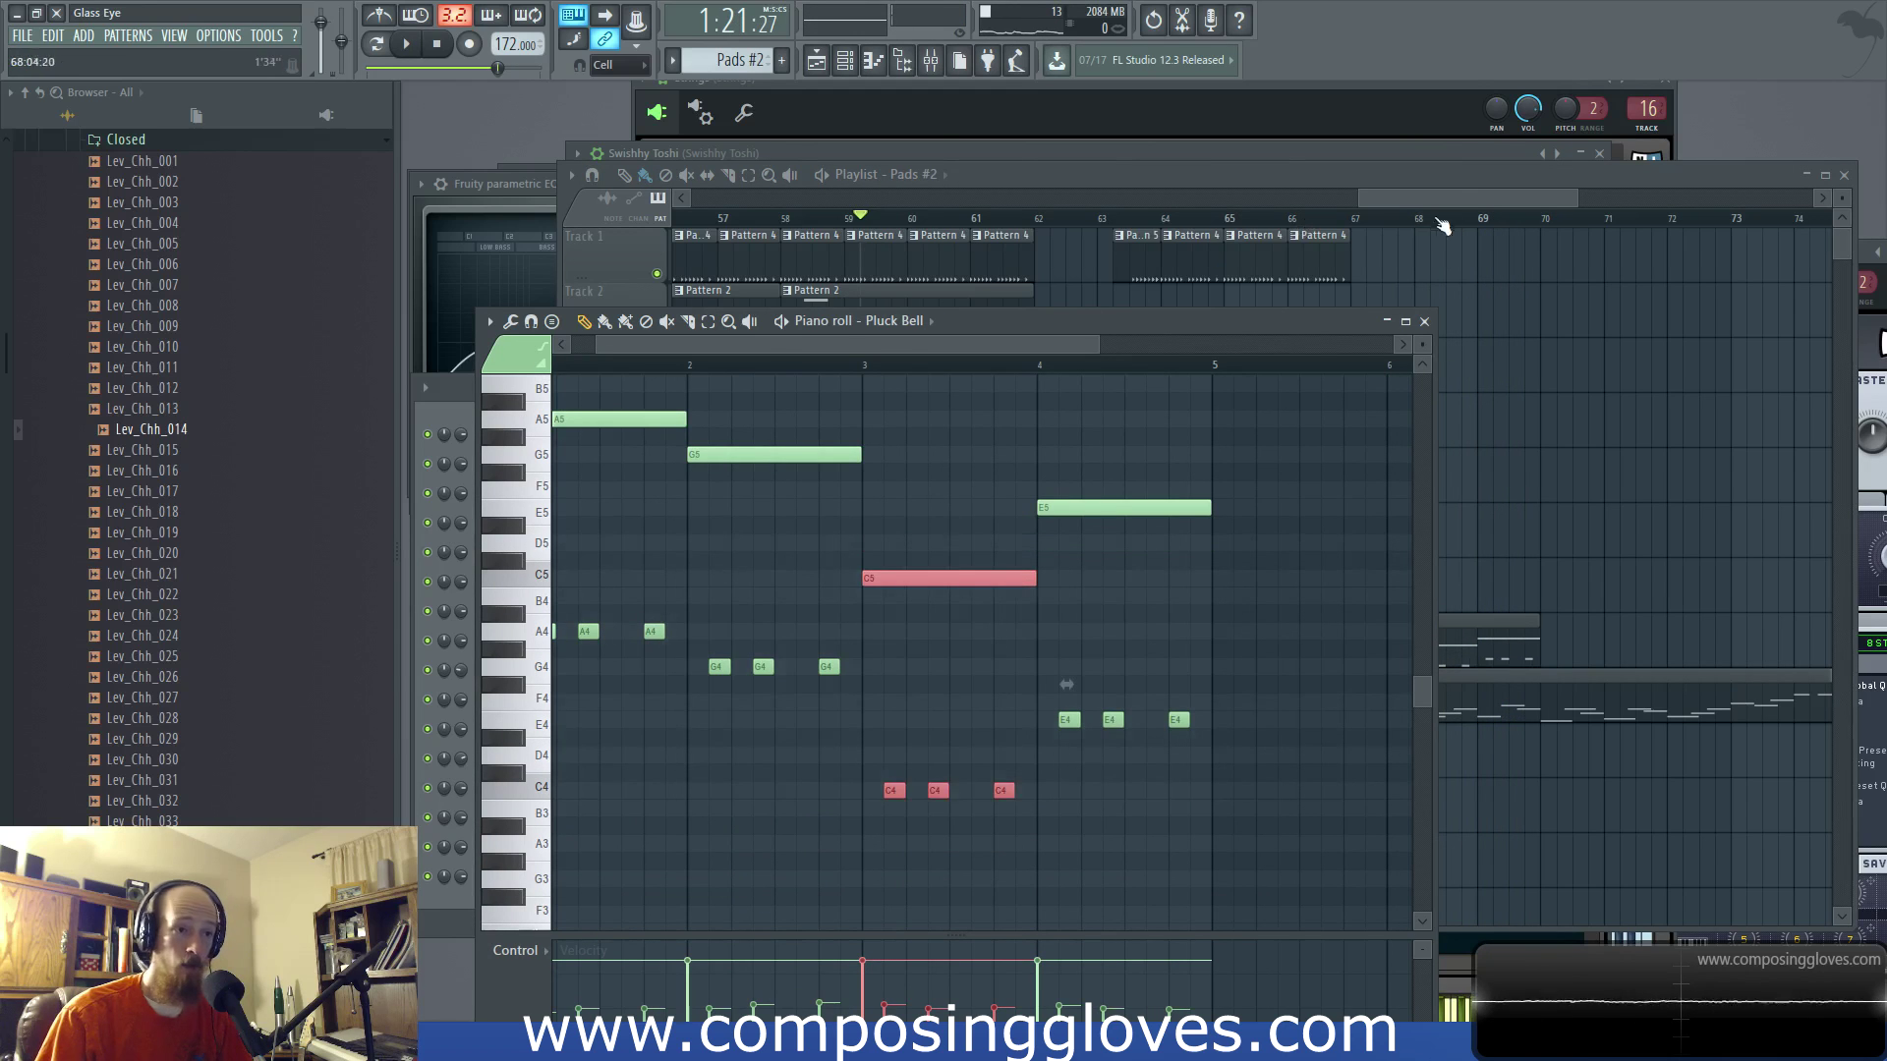
Step: Copy the Pattern 2 and Sub #2 clips on Tracks 2 and 3 to start at bar 65
click(1443, 222)
scroll(1443, 220, down, 3)
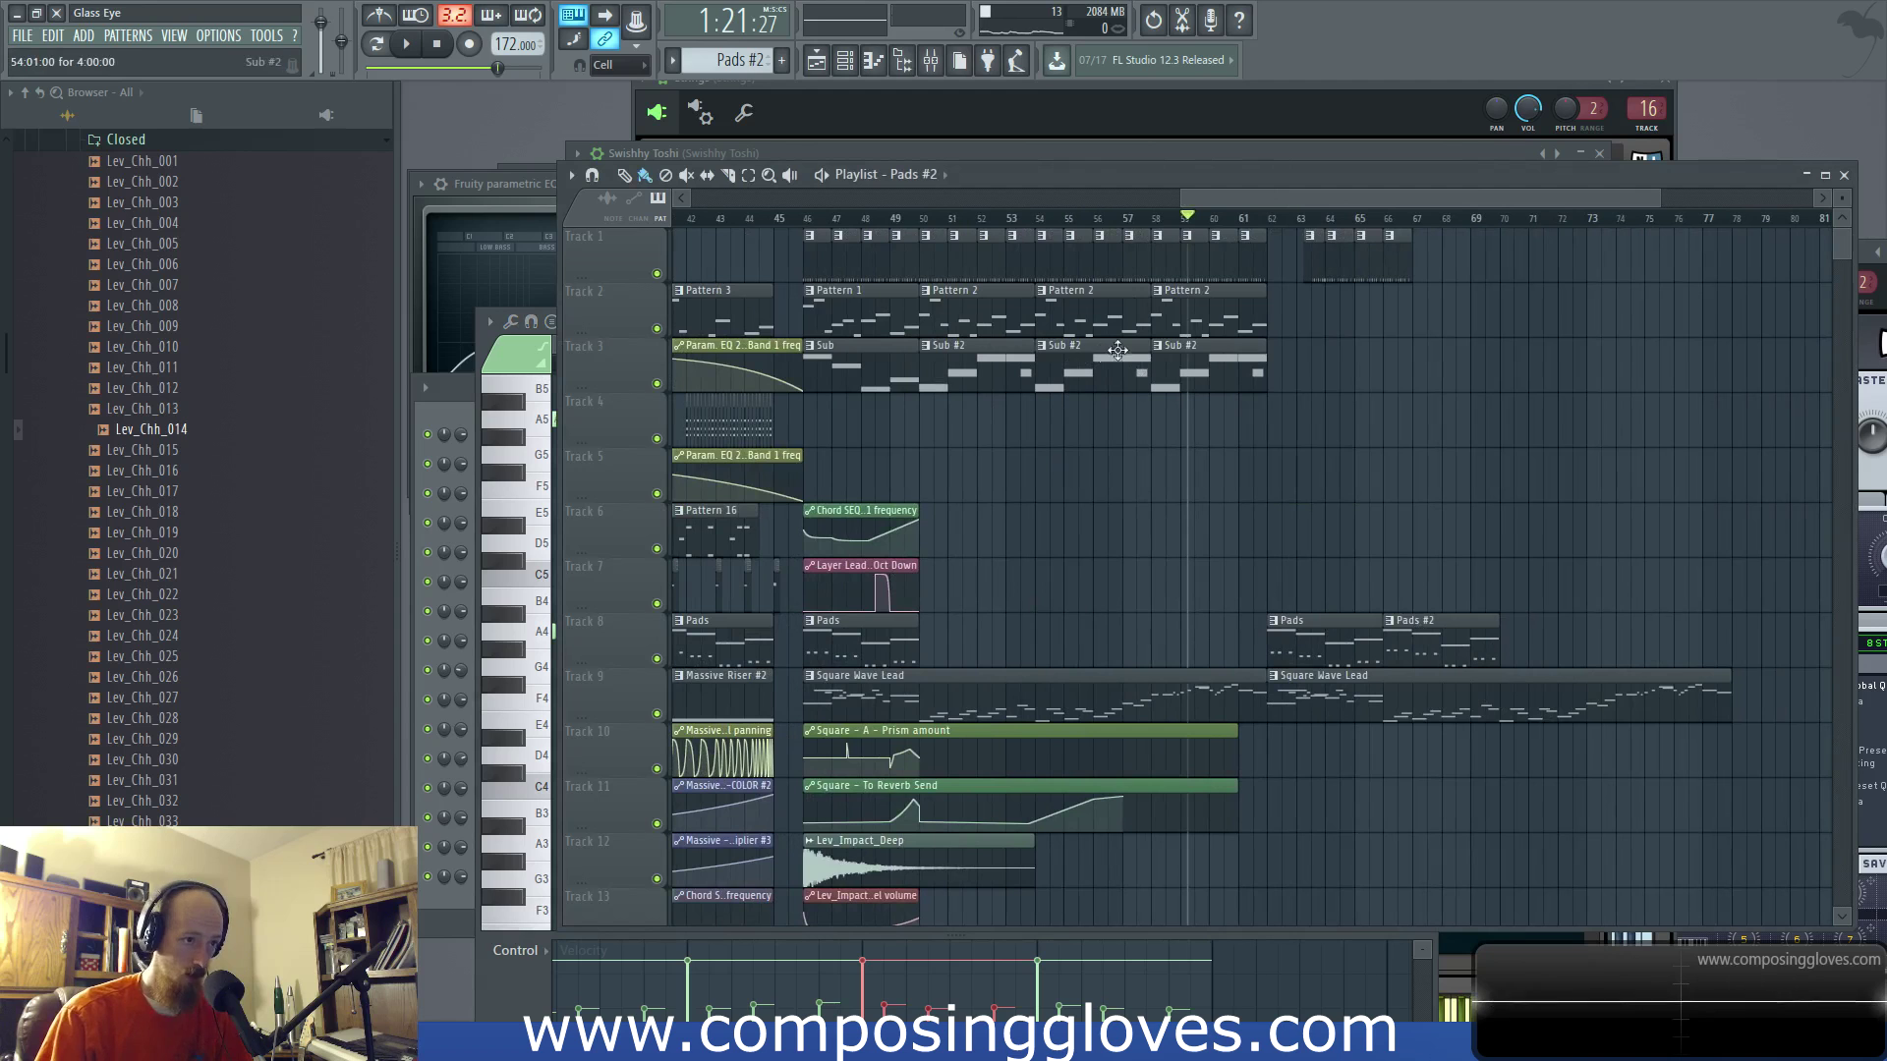
drag(1268, 391, 1403, 342)
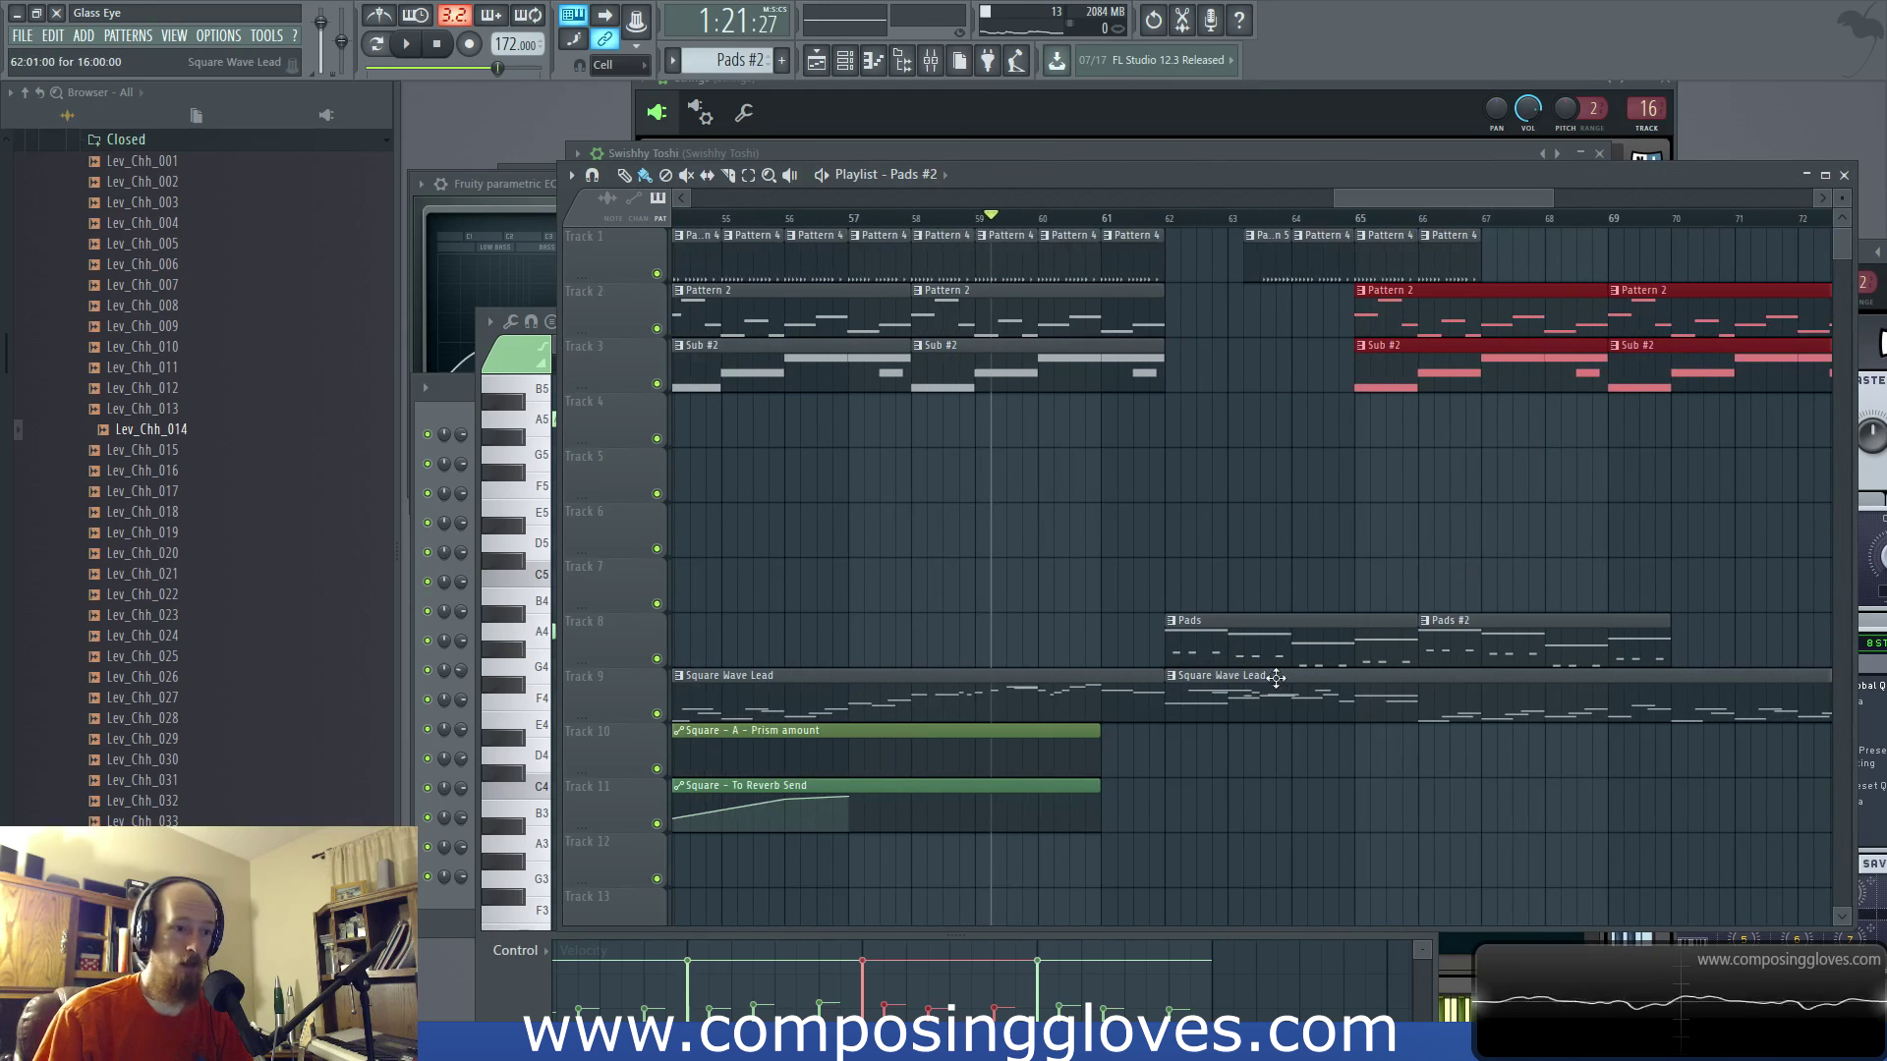
Step: Make the Square Wave Lead clip at bar 62 unique and open its notes around bars 6 to 10
click(1176, 683)
click(1258, 804)
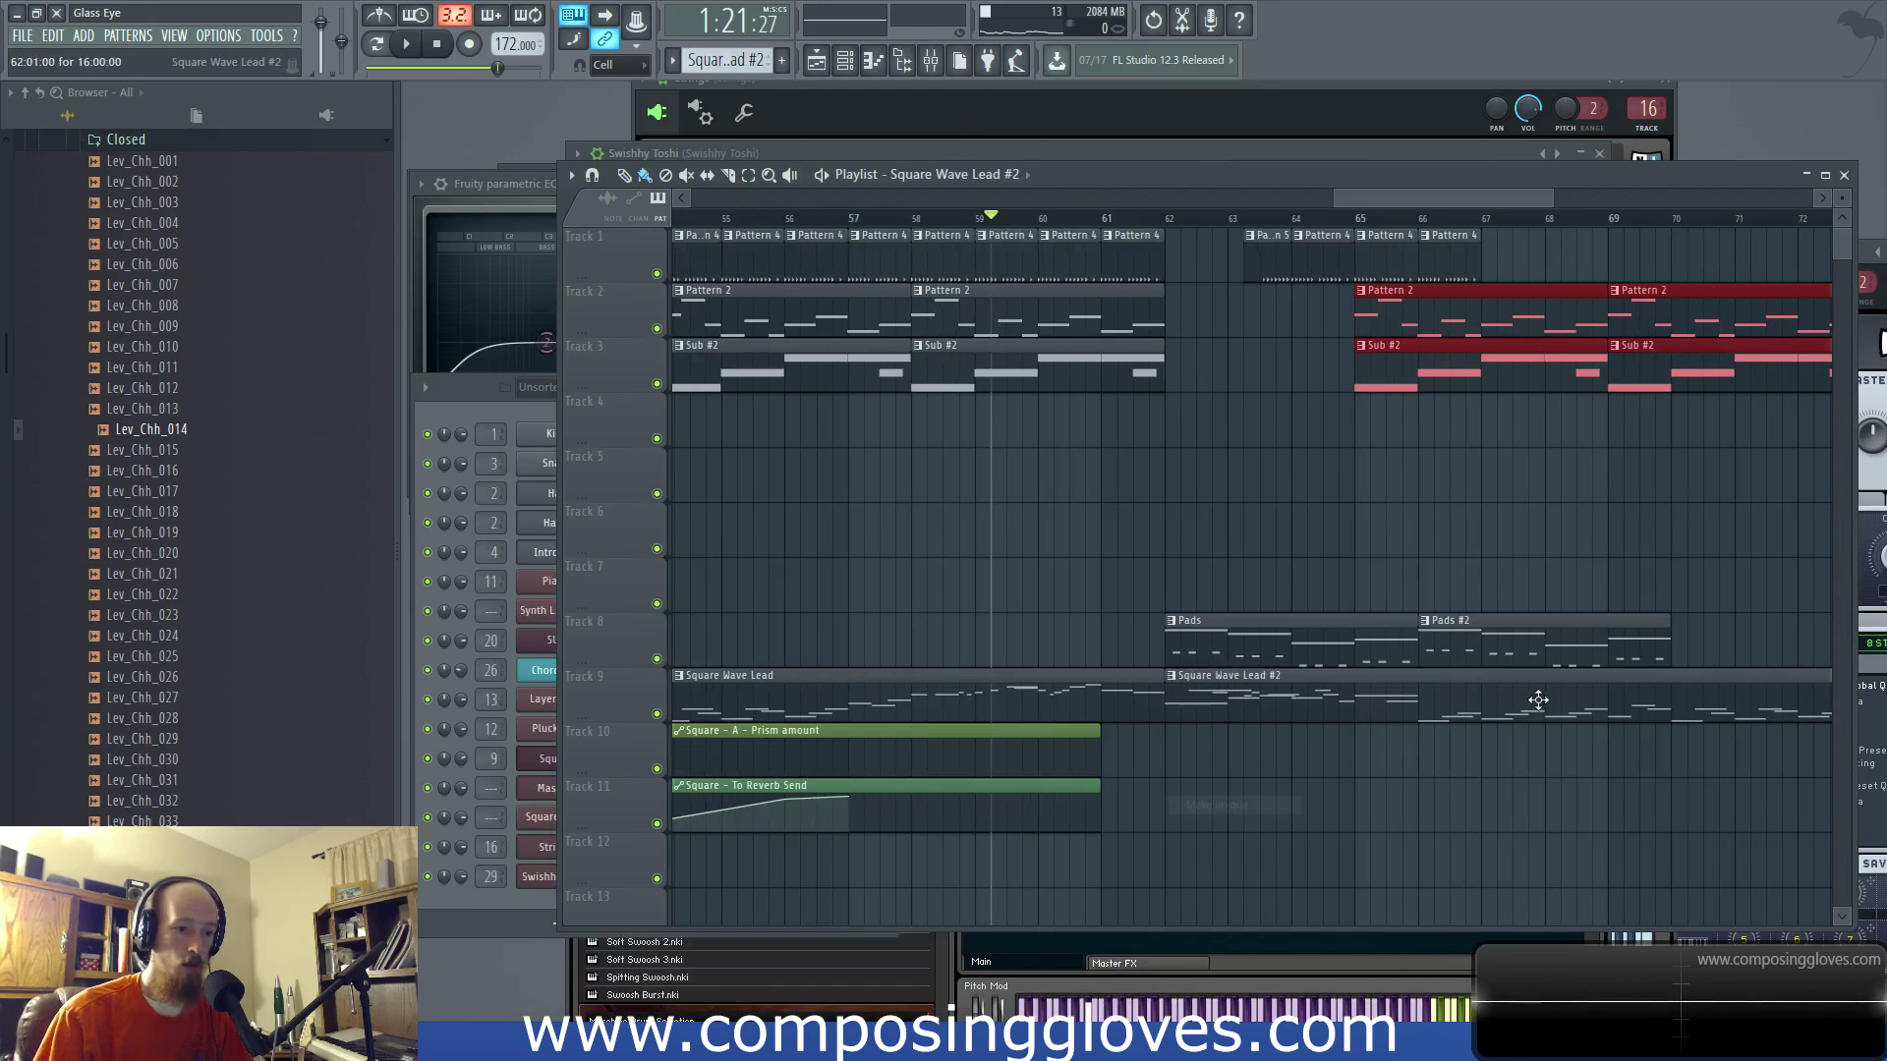
scroll(830, 619, down, 3)
scroll(699, 645, up, 4)
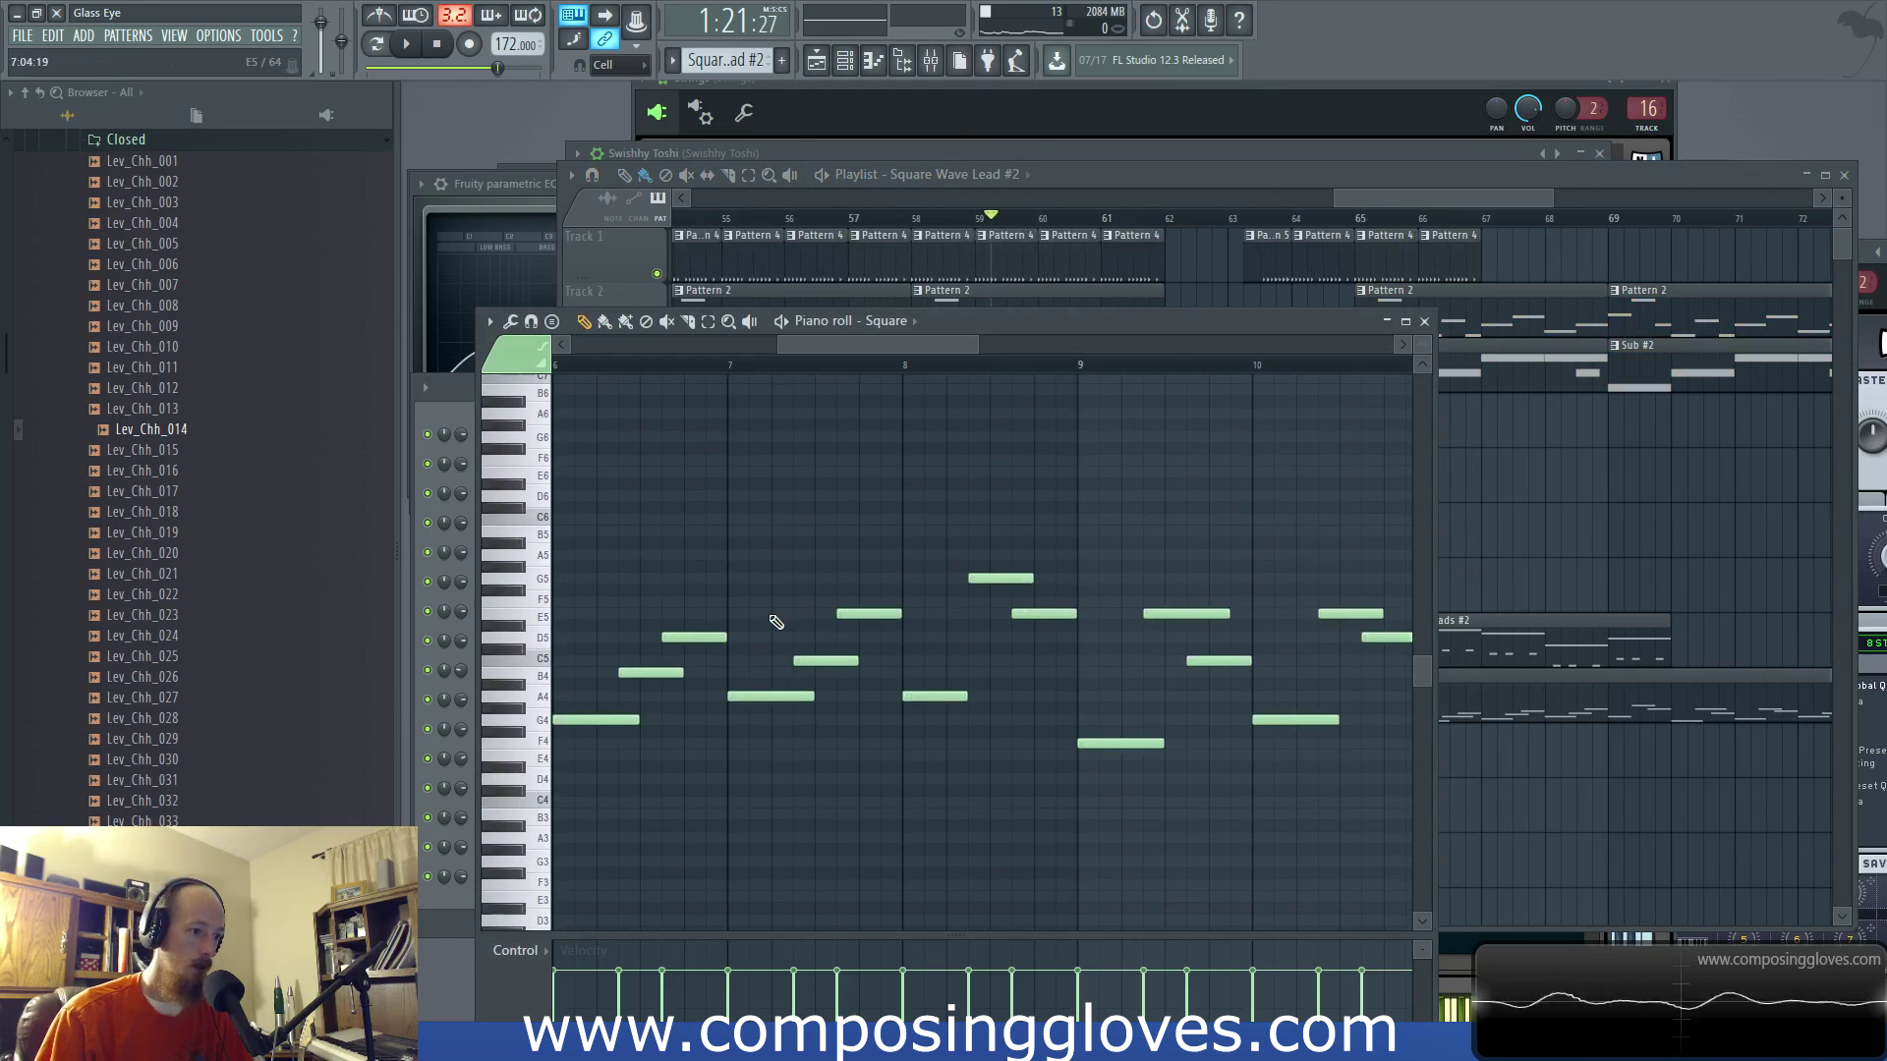
Step: Select the notes from bar 5 to about bar 11 in the Square Wave Lead #2 pattern and raise them one octave
scroll(988, 572, left, 2)
scroll(988, 571, down, 2)
scroll(987, 572, down, 4)
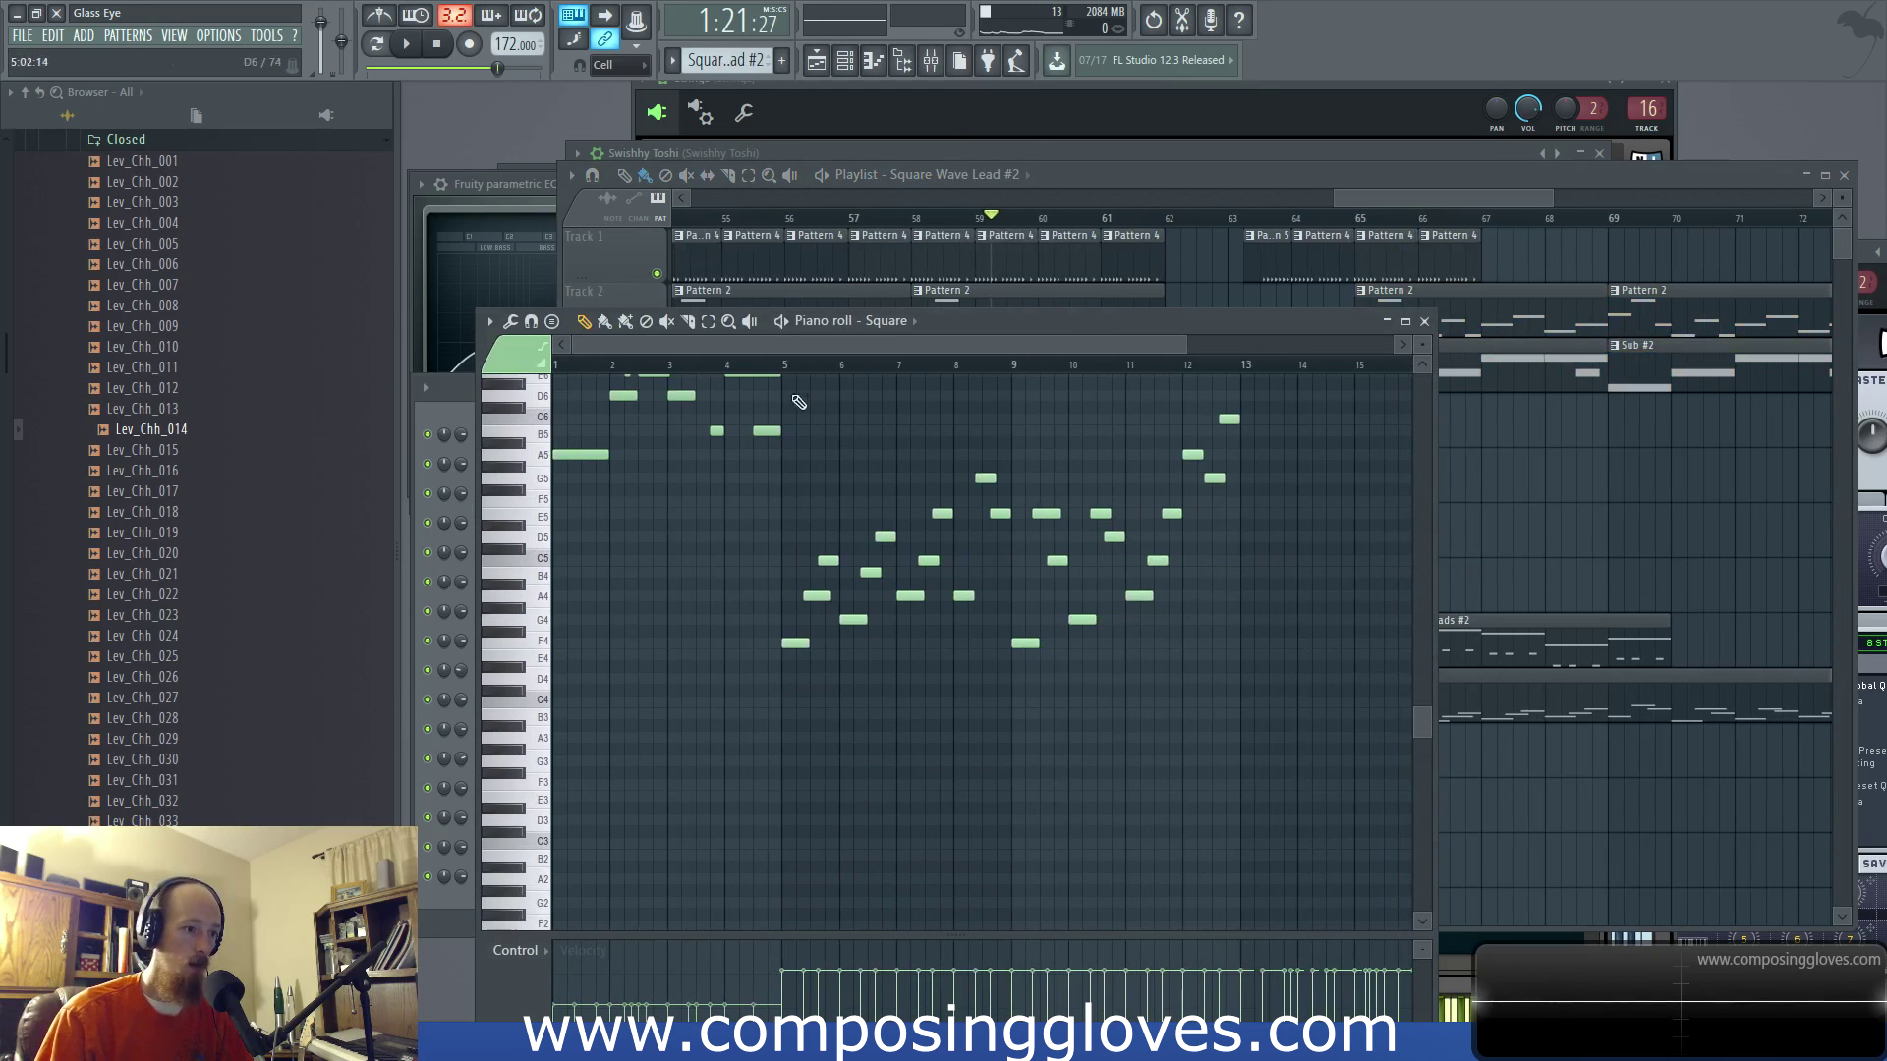
scroll(800, 512, up, 2)
drag(850, 751, 1175, 862)
drag(793, 696, 797, 579)
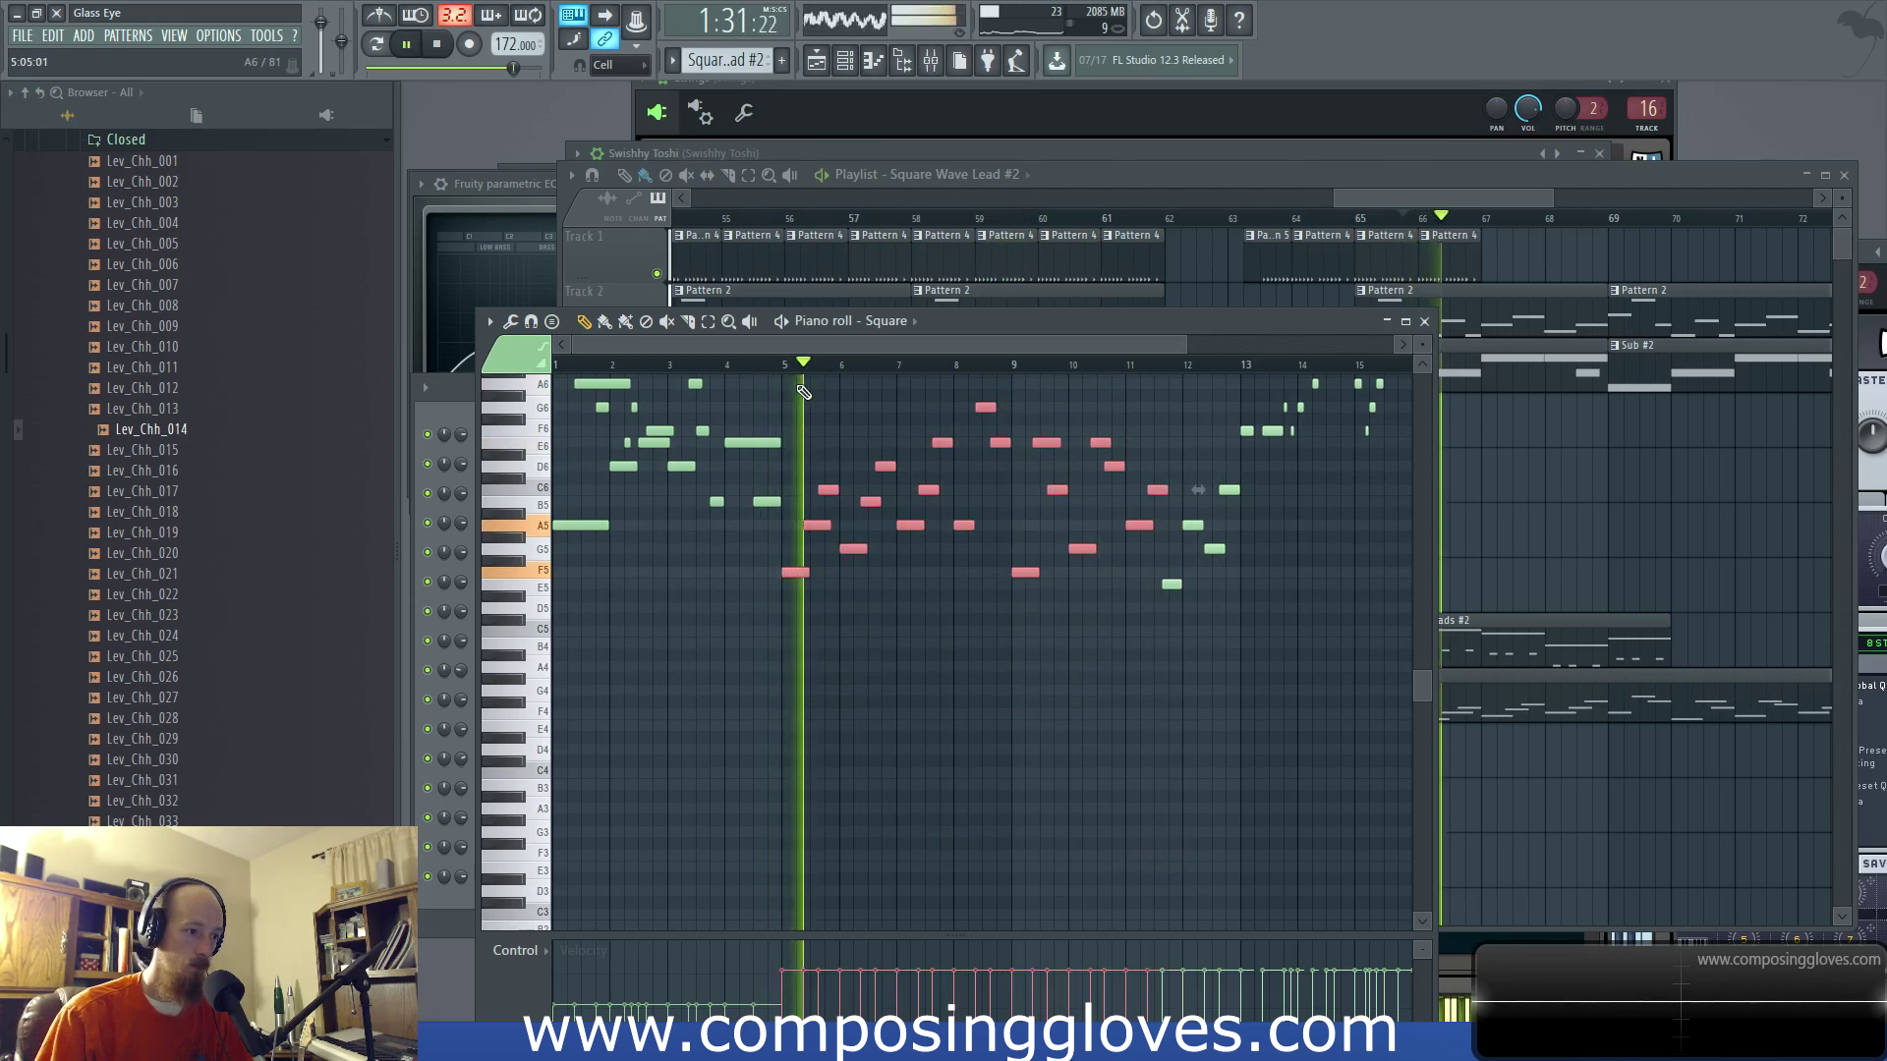
Step: Move the Pattern 2 and Sub #2 clips on Tracks 2 and 3 from bar 65 to start at bar 66, and play the result
click(1488, 205)
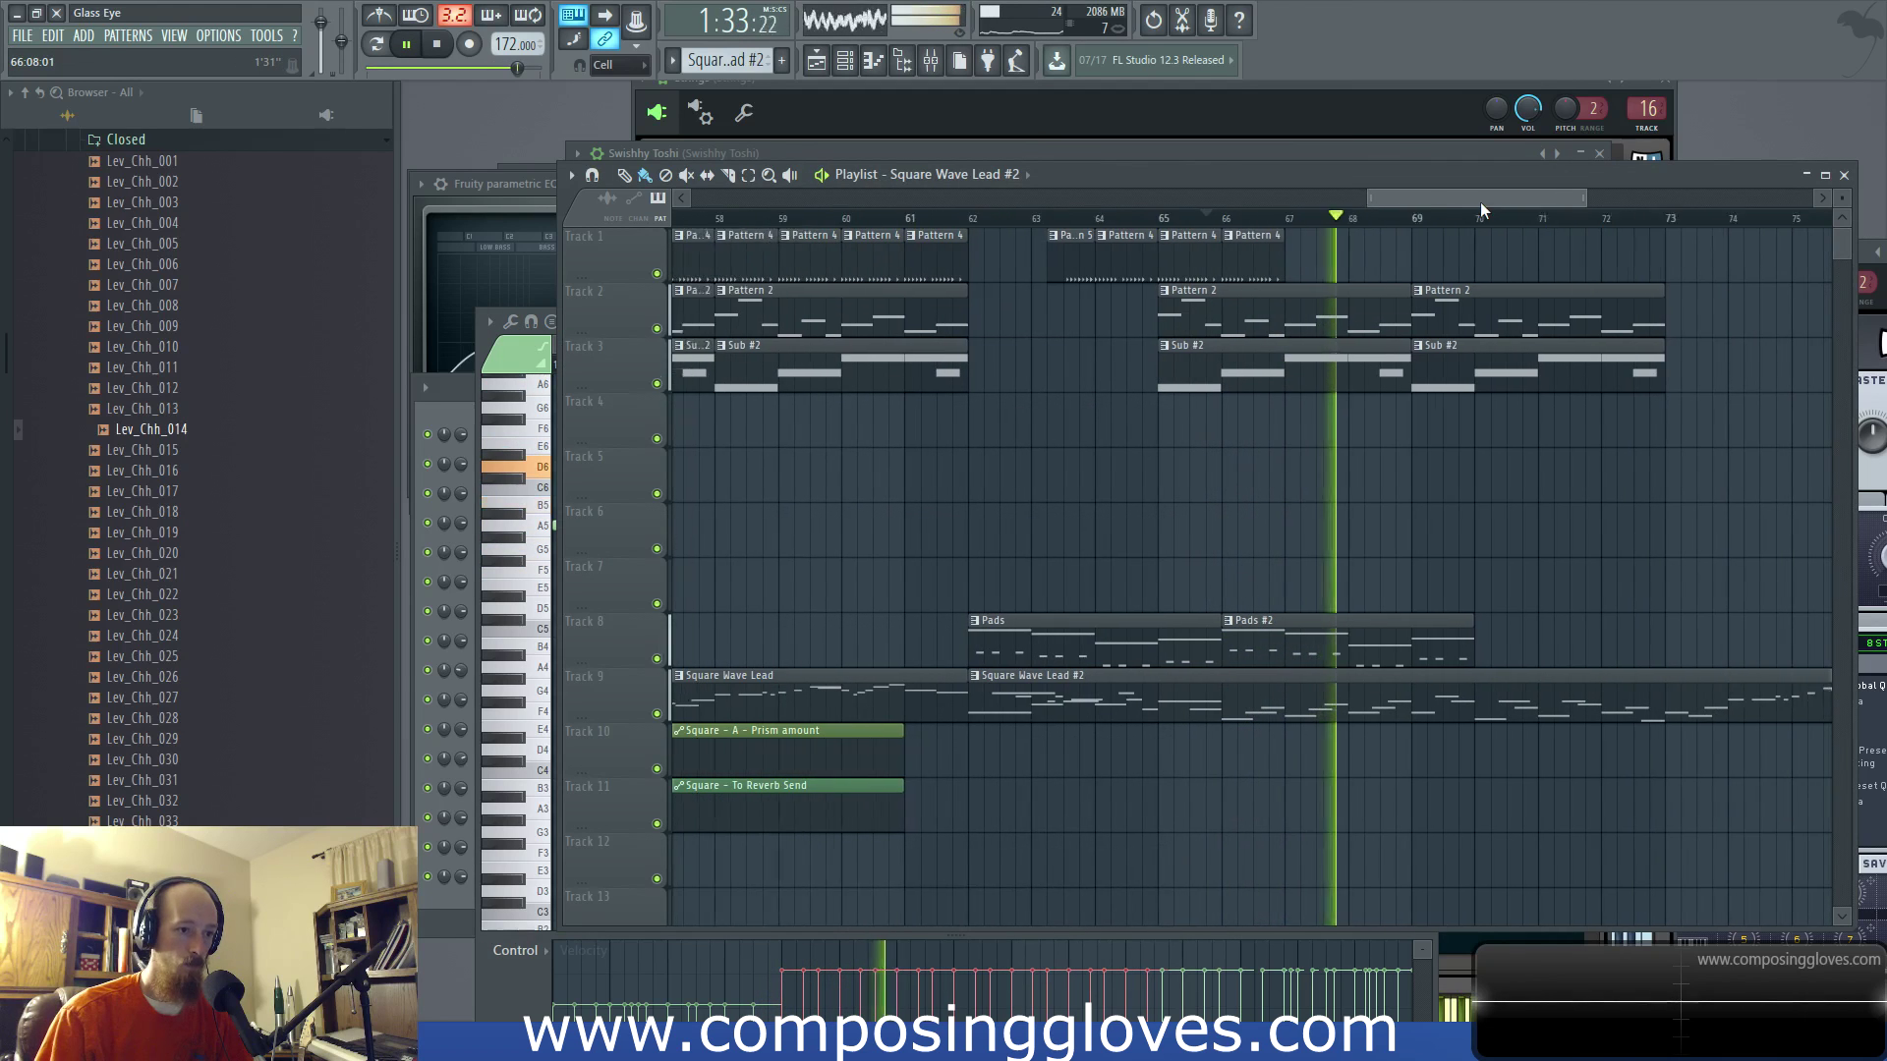
scroll(1018, 410, up, 2)
scroll(1017, 410, down, 3)
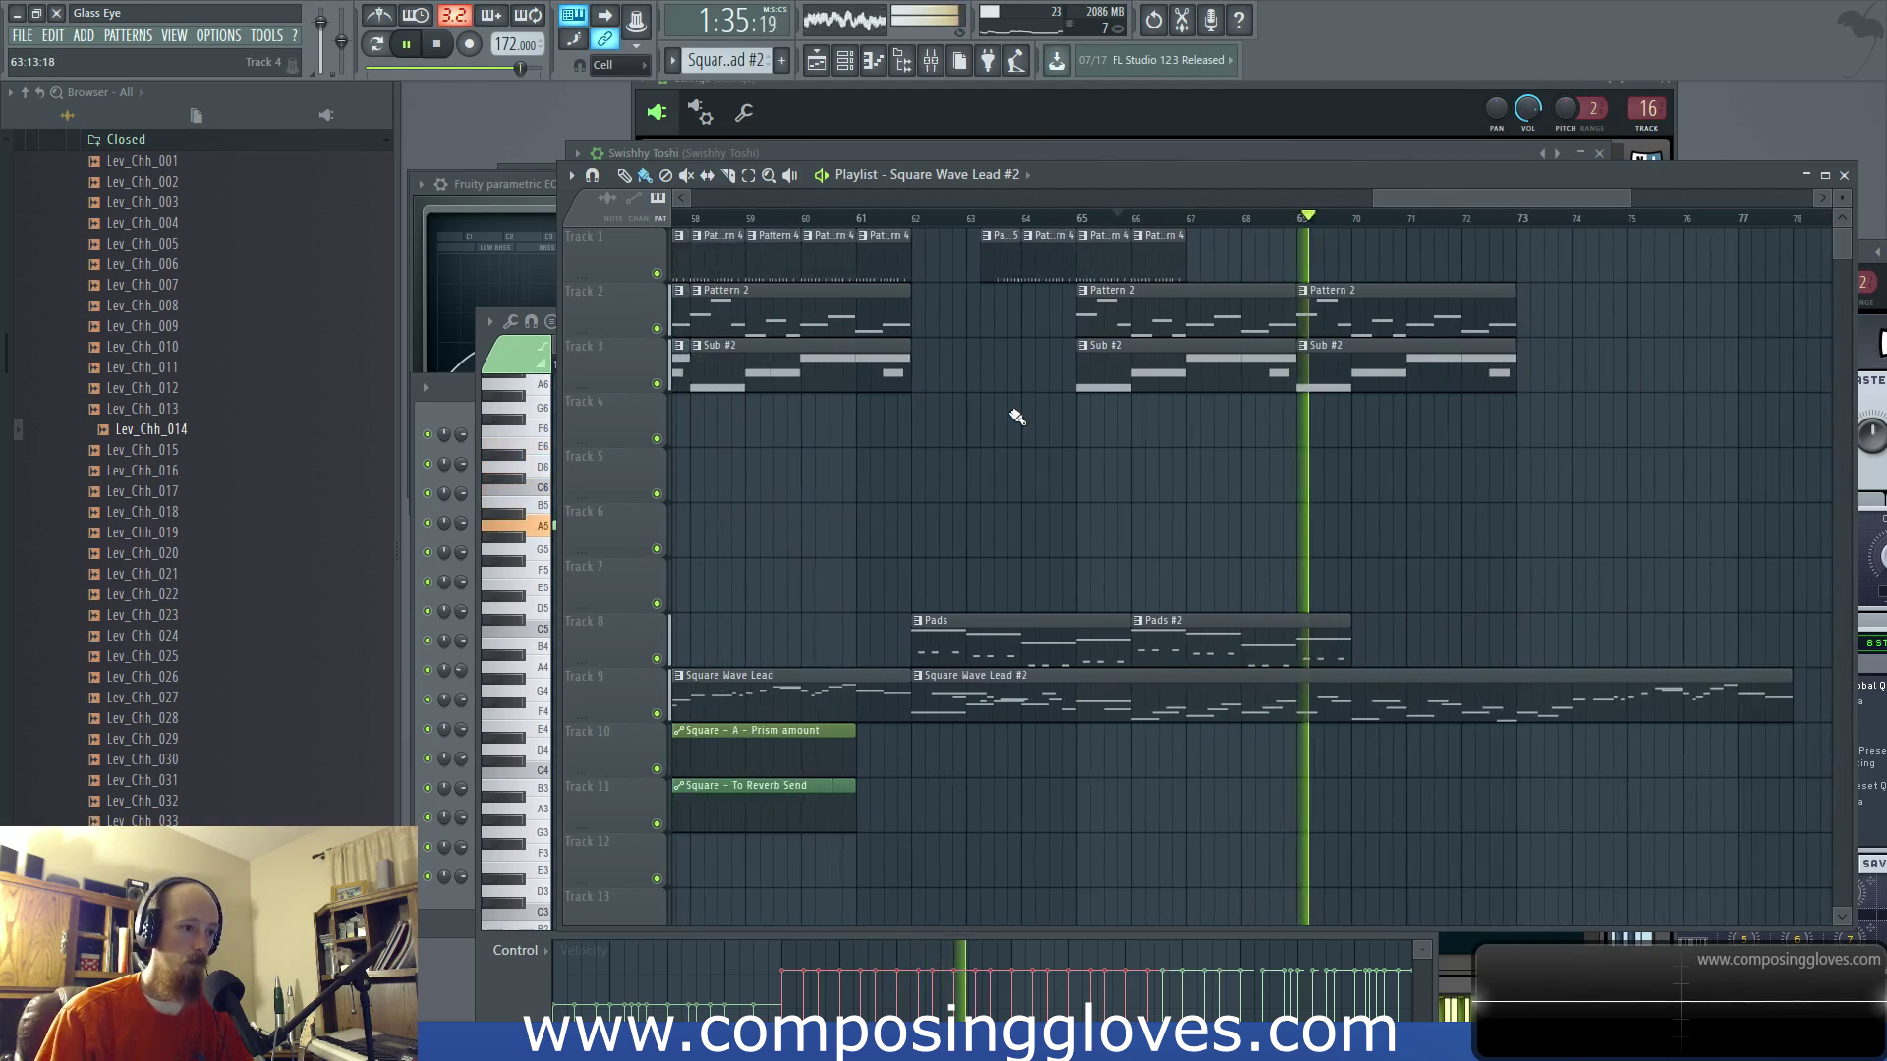
key(space)
drag(1060, 290, 1415, 403)
scroll(1225, 496, up, 2)
drag(978, 371, 1058, 370)
scroll(883, 410, down, 3)
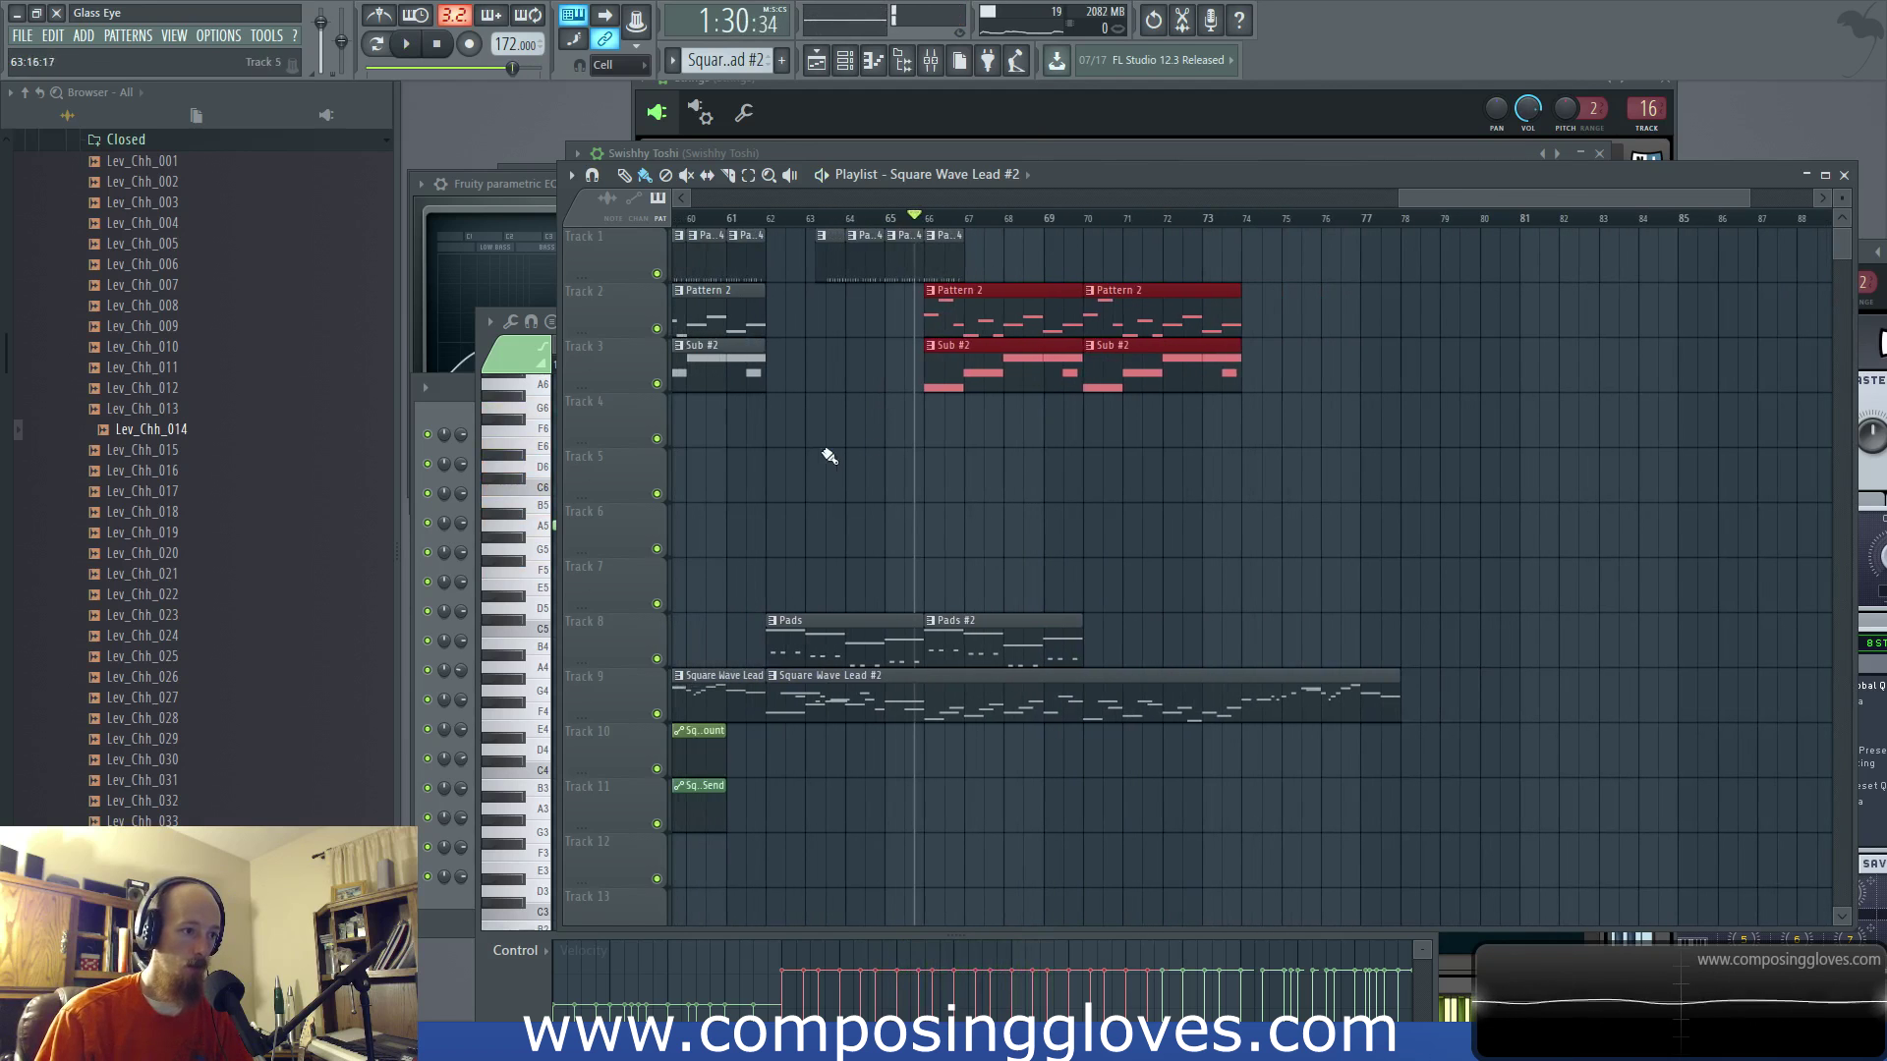
scroll(1084, 300, up, 3)
key(space)
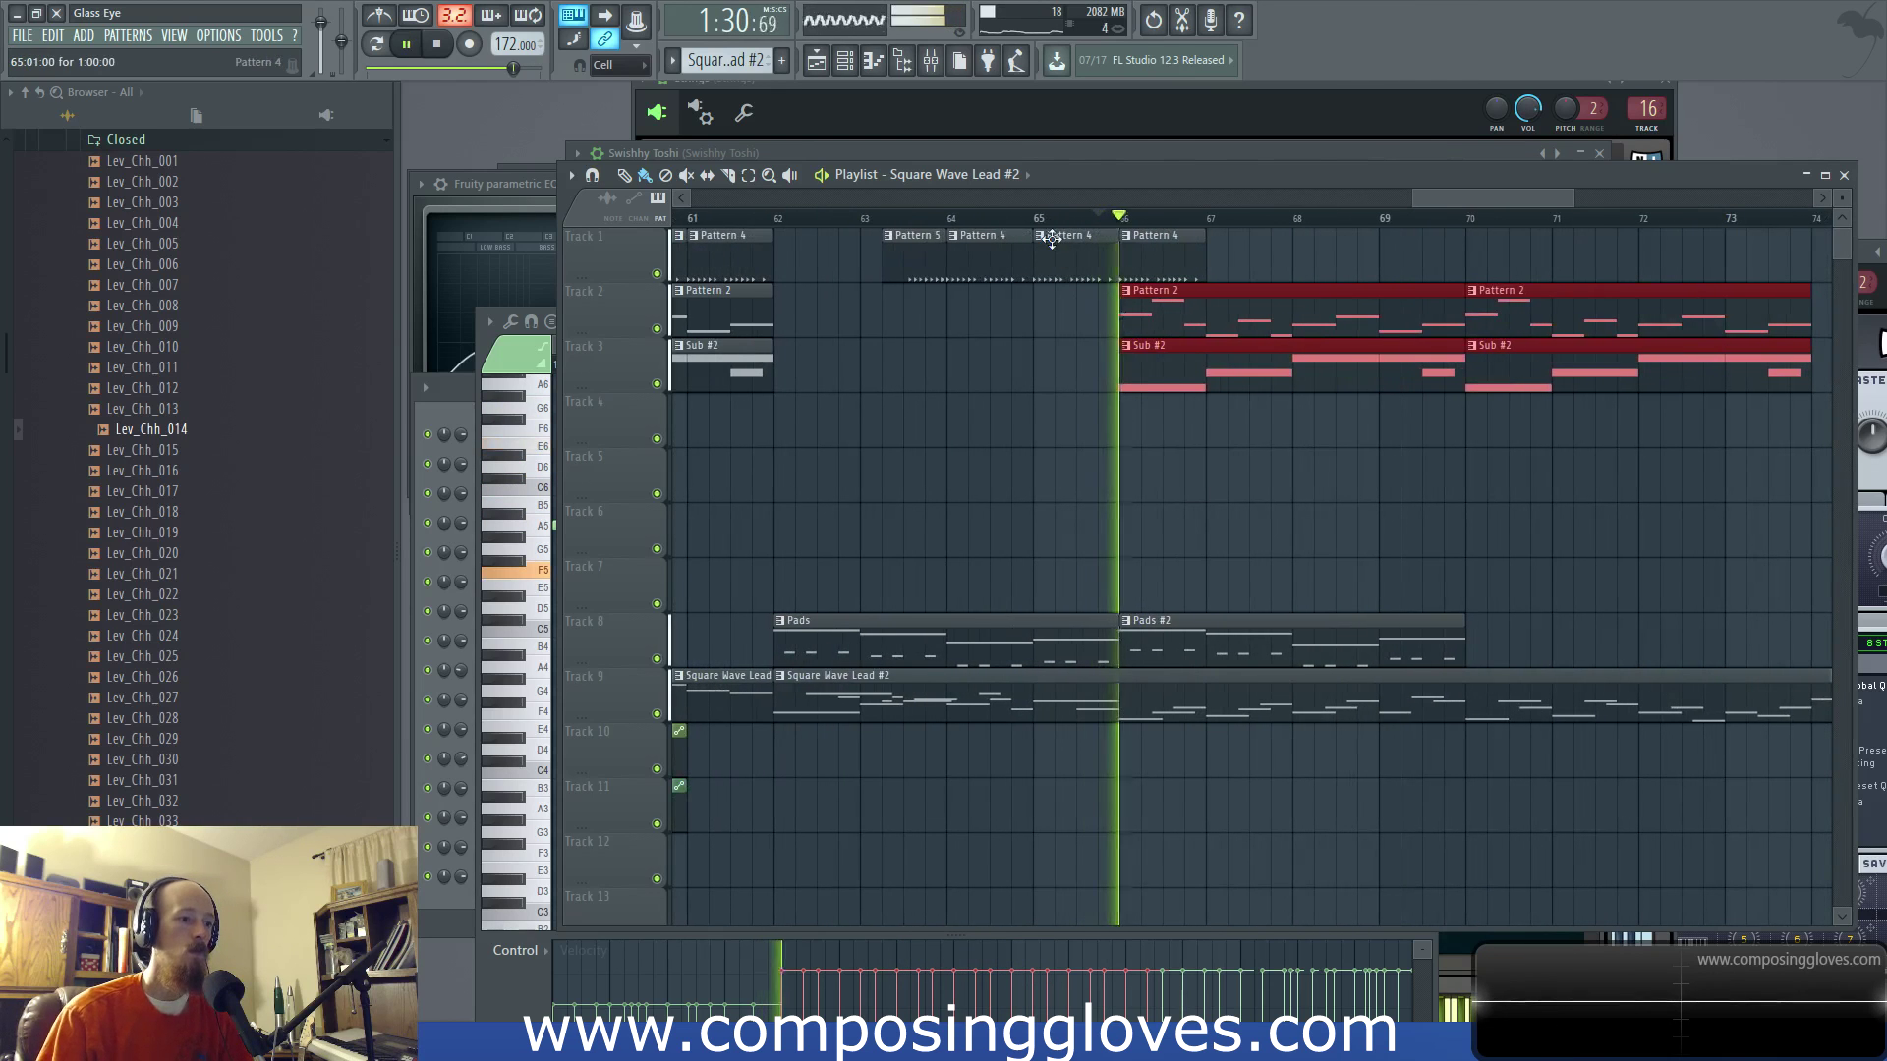
Step: Repeat the Pattern 4 drum clip along Track 1 up to bar 74 and remove the surplus clip after it
click(1082, 264)
drag(1082, 264, 1247, 272)
key(ctrl+b)
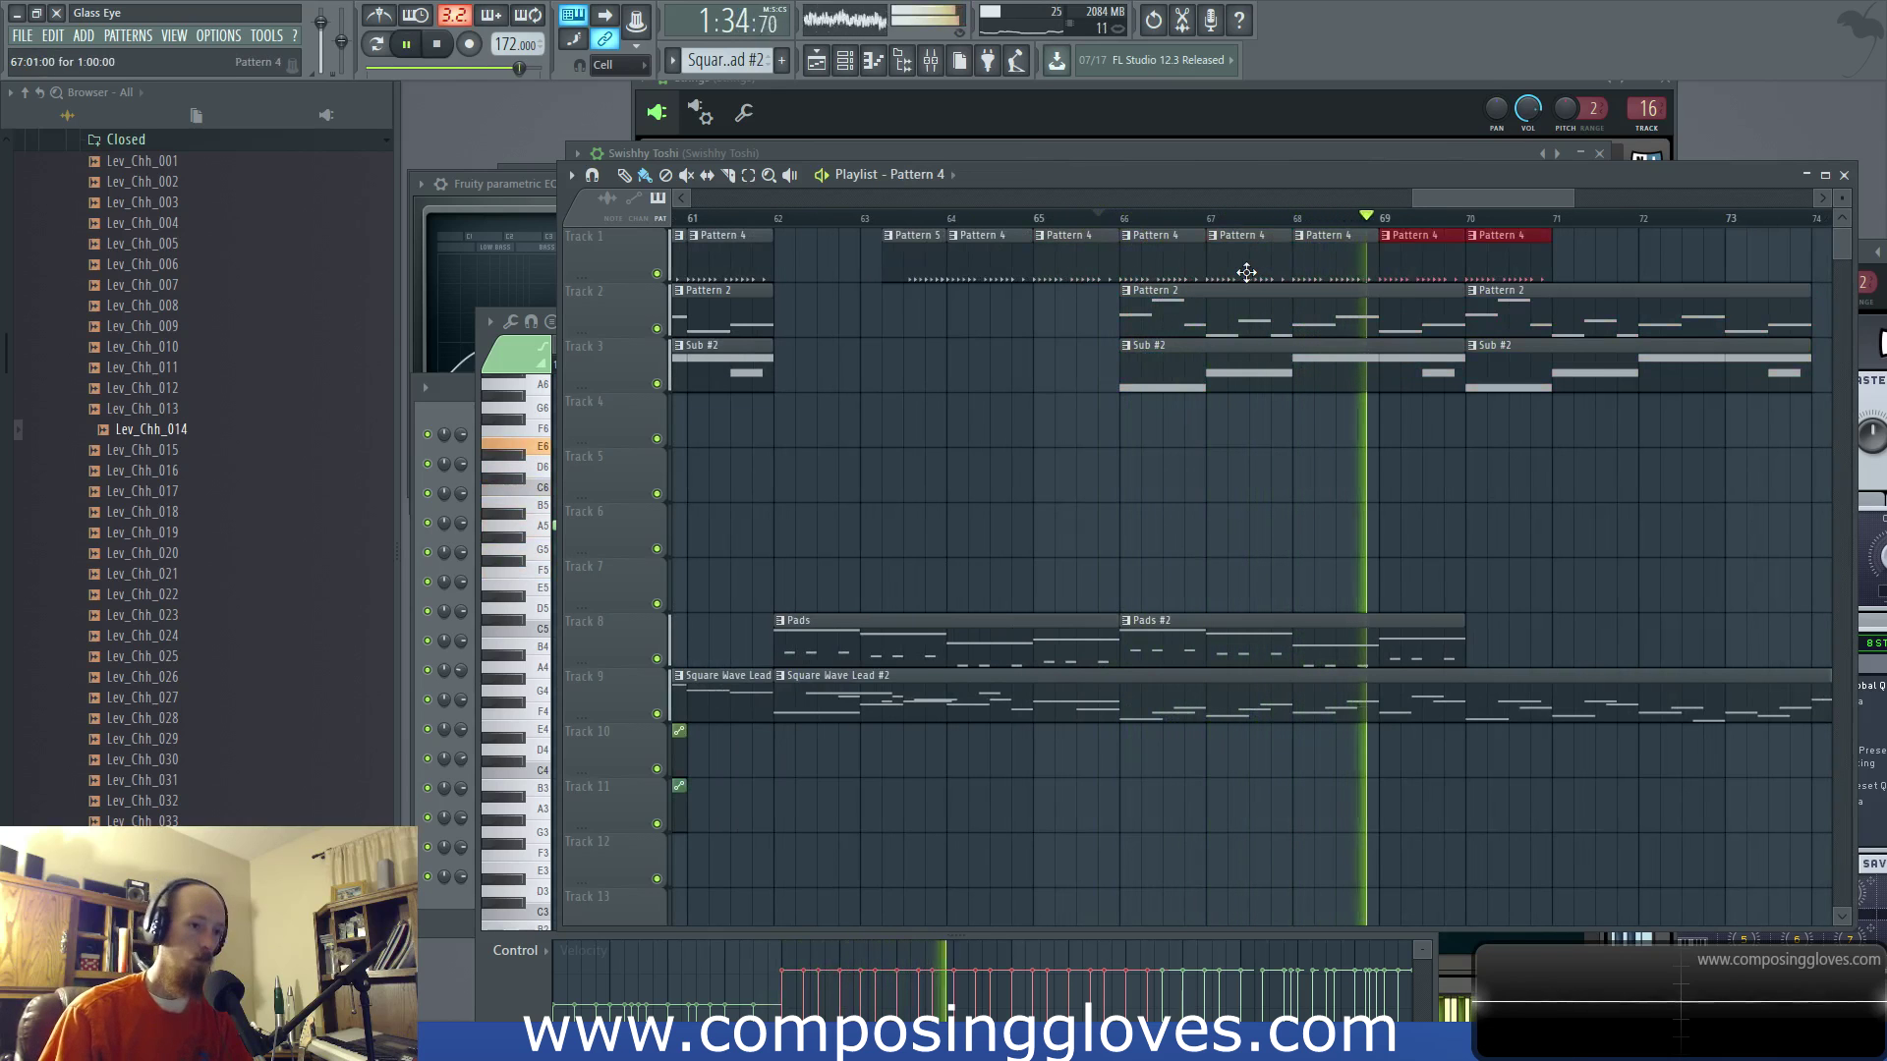
key(ctrl+b)
key(ctrl+b)
right_click(1715, 267)
scroll(994, 462, down, 5)
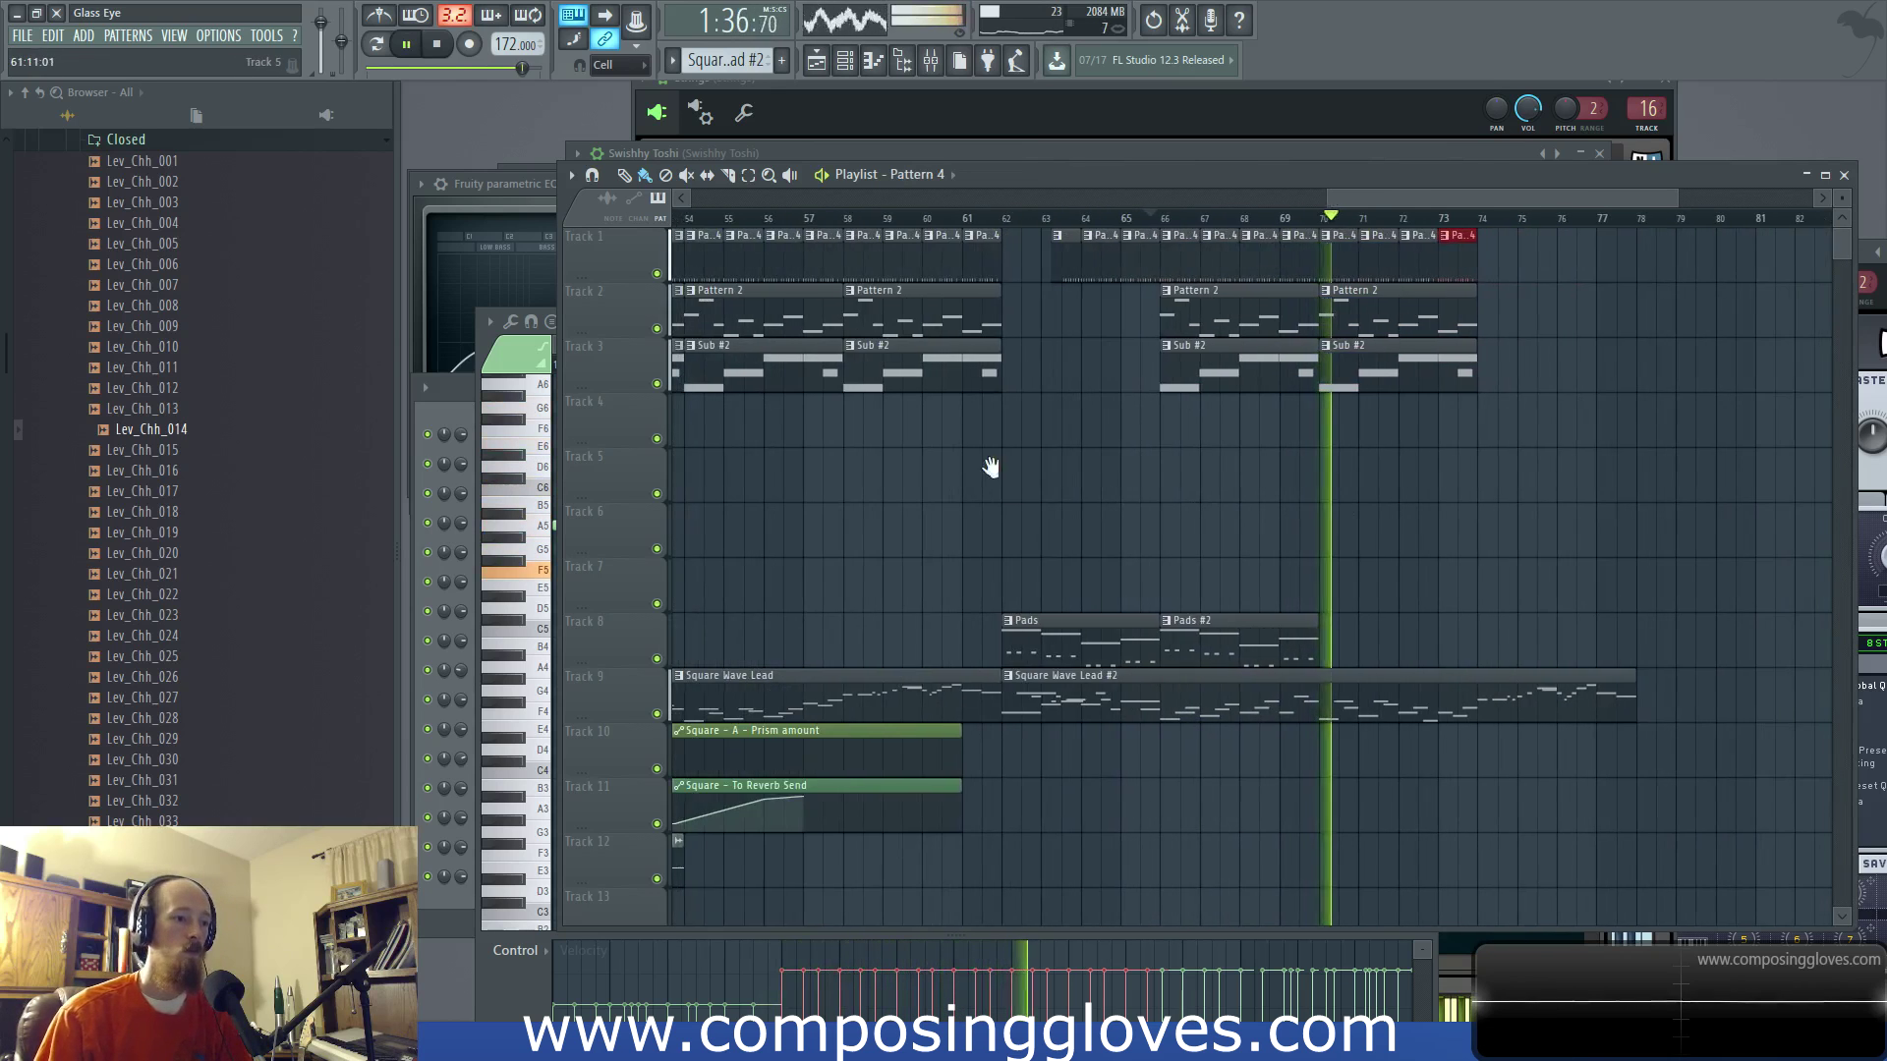
key(space)
Step: Extend the Prism amount and To Reverb Send automation clips on Tracks 10 and 11 to the end of Square Wave Lead #2
scroll(1203, 629, down, 3)
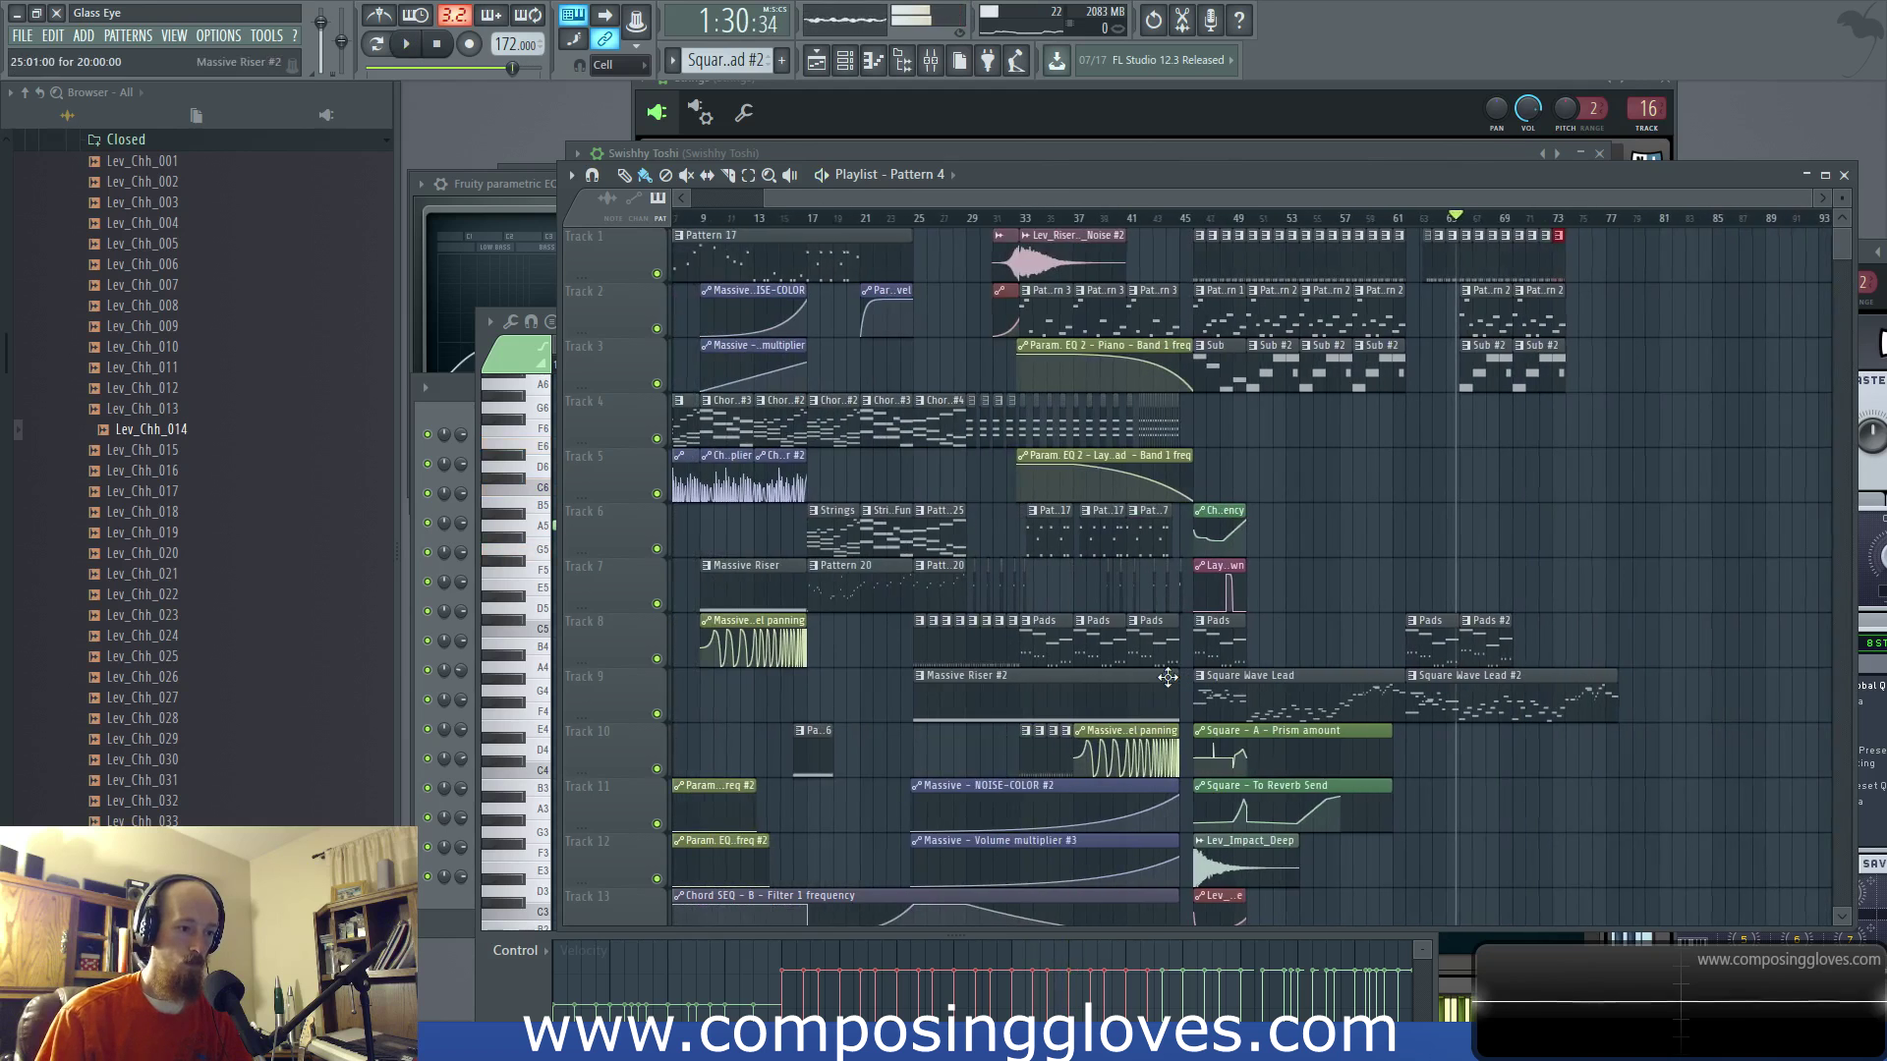
scroll(1377, 800, down, 4)
scroll(1281, 704, up, 4)
drag(1128, 431, 946, 463)
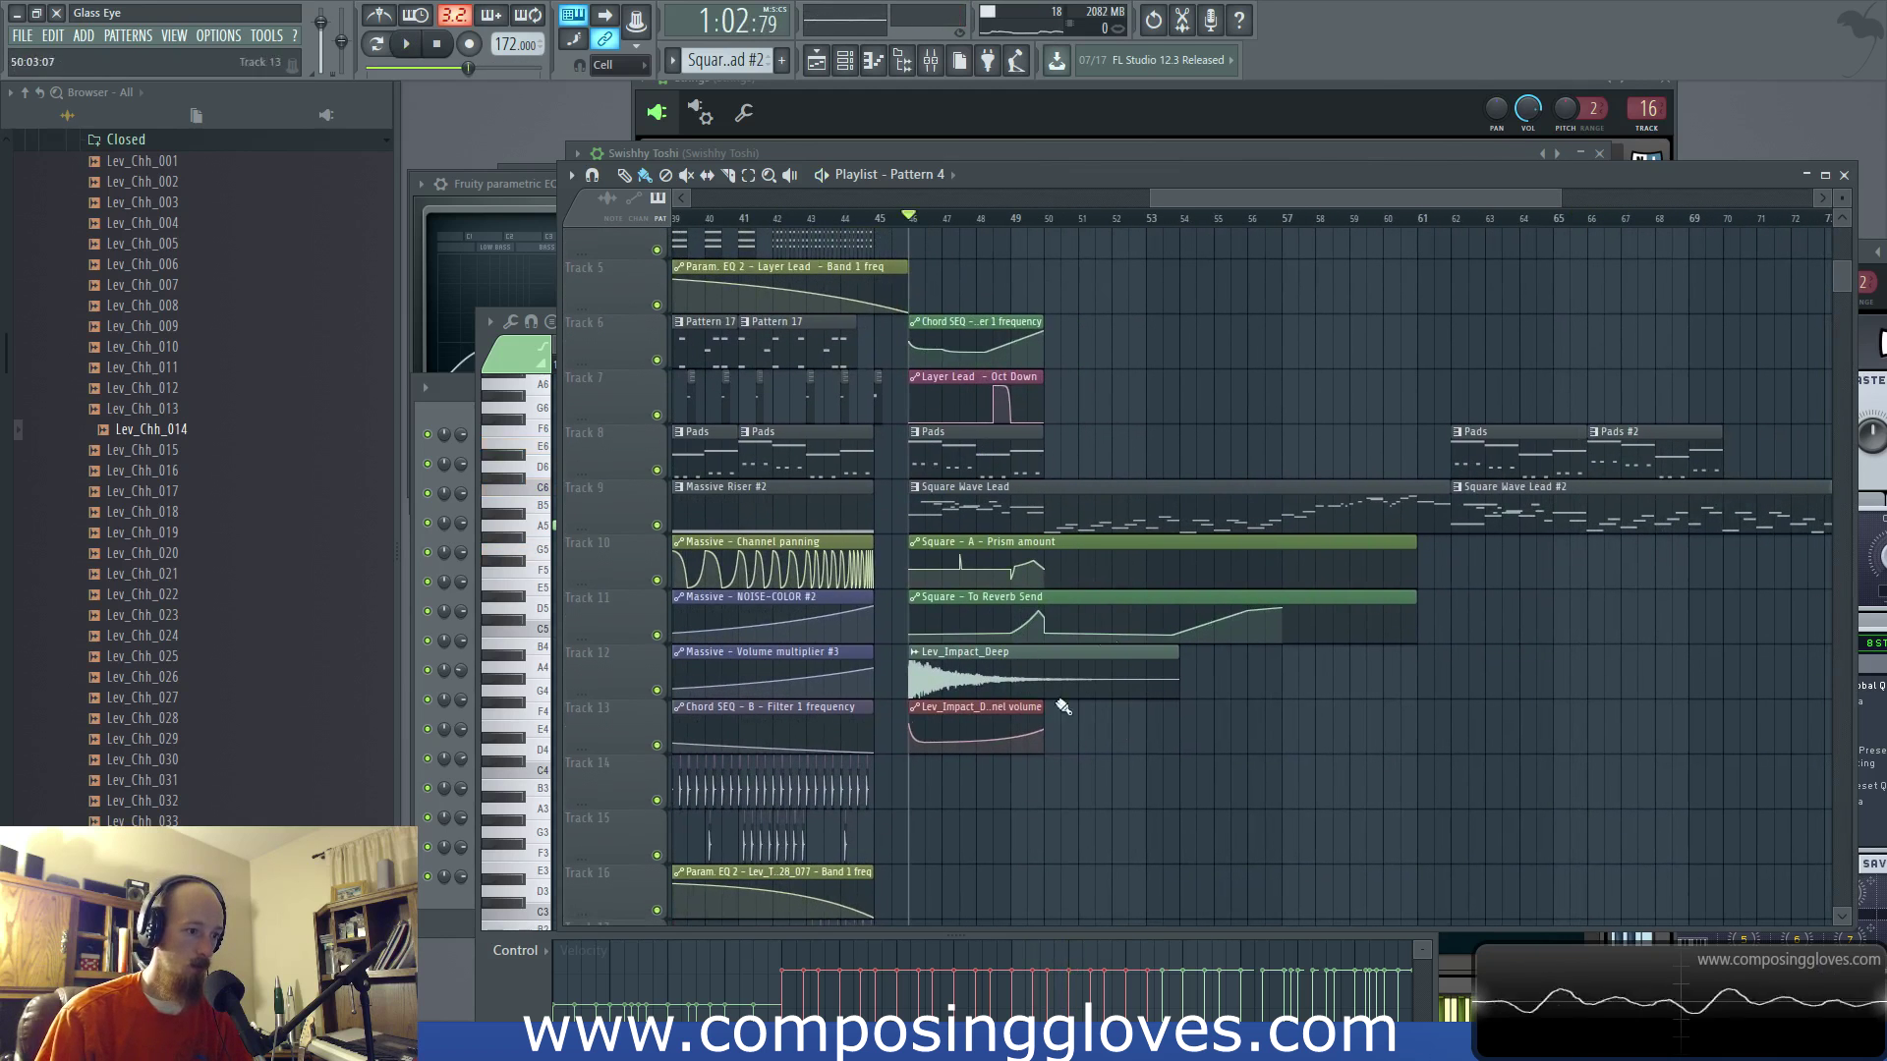
drag(1295, 560, 1611, 571)
ctrl+click(881, 632)
ctrl+click(769, 575)
ctrl+click(774, 608)
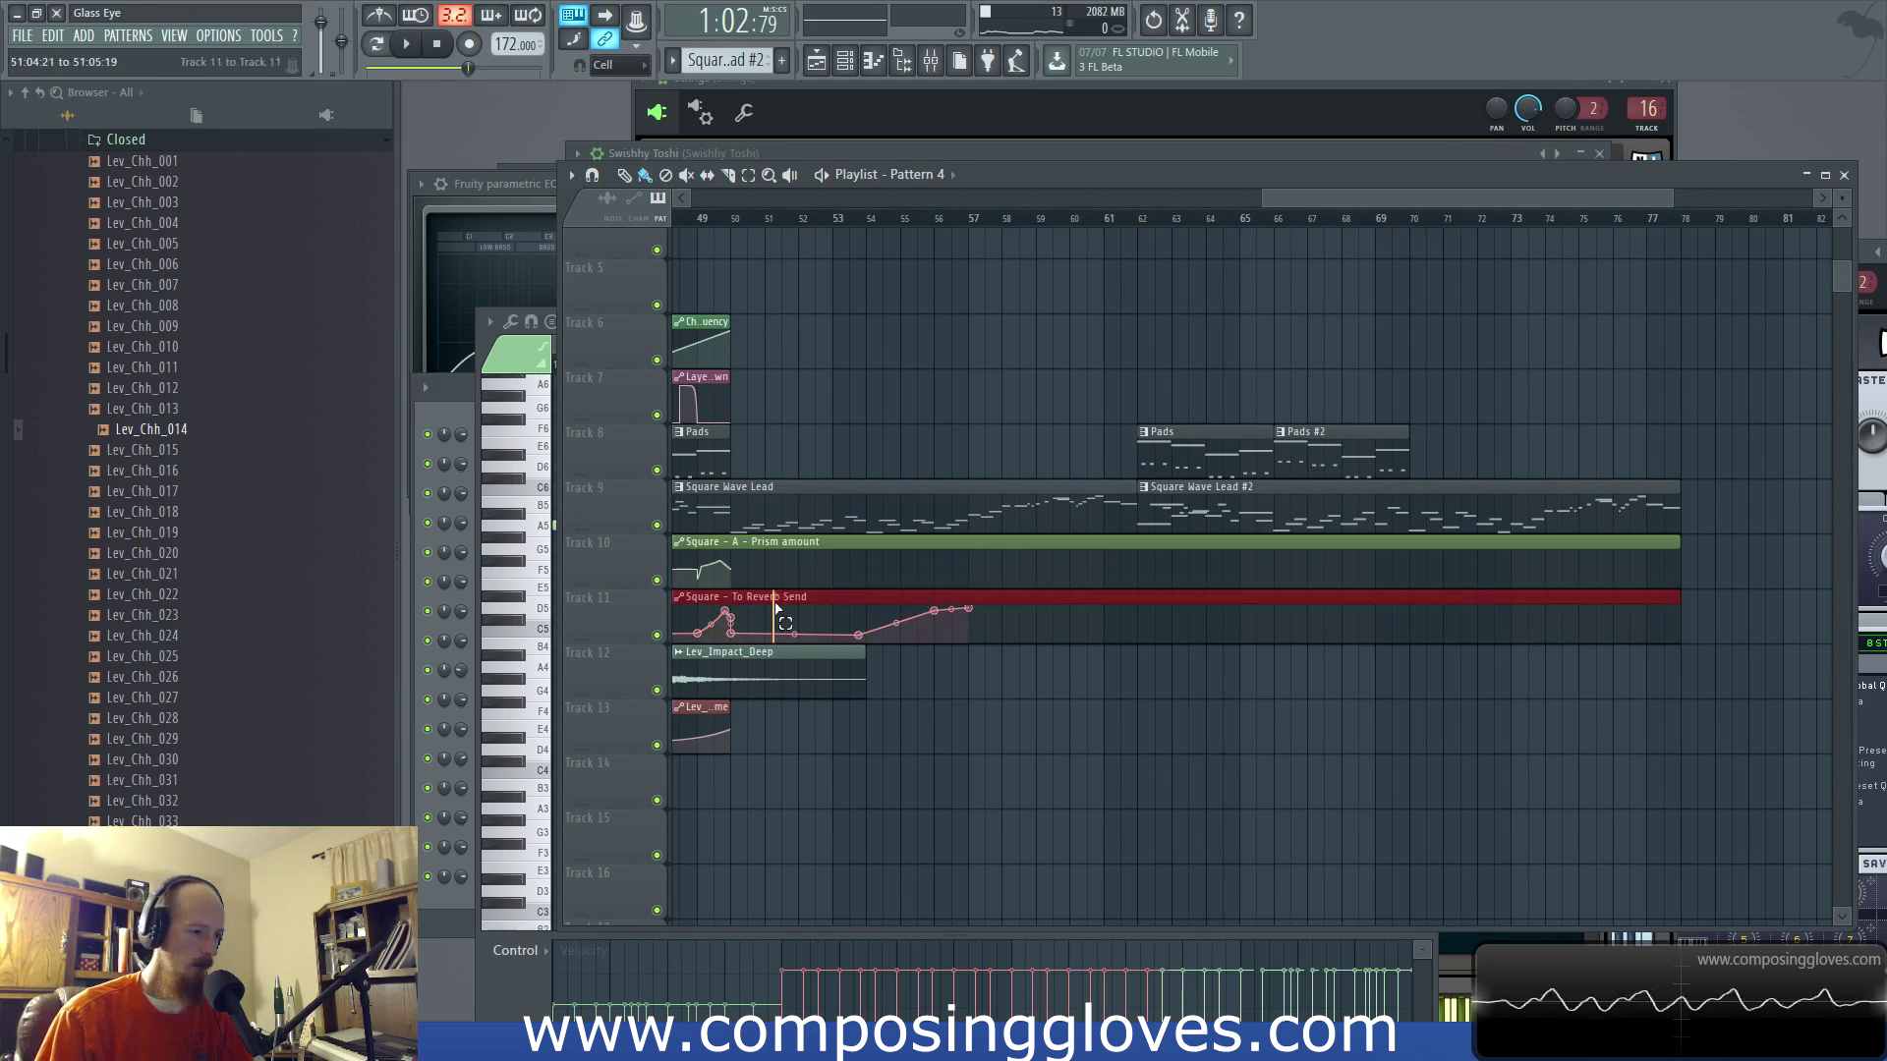
Step: Check the mixer levels while playing the drop at bar 46 and the build-up from bar 25
click(930, 61)
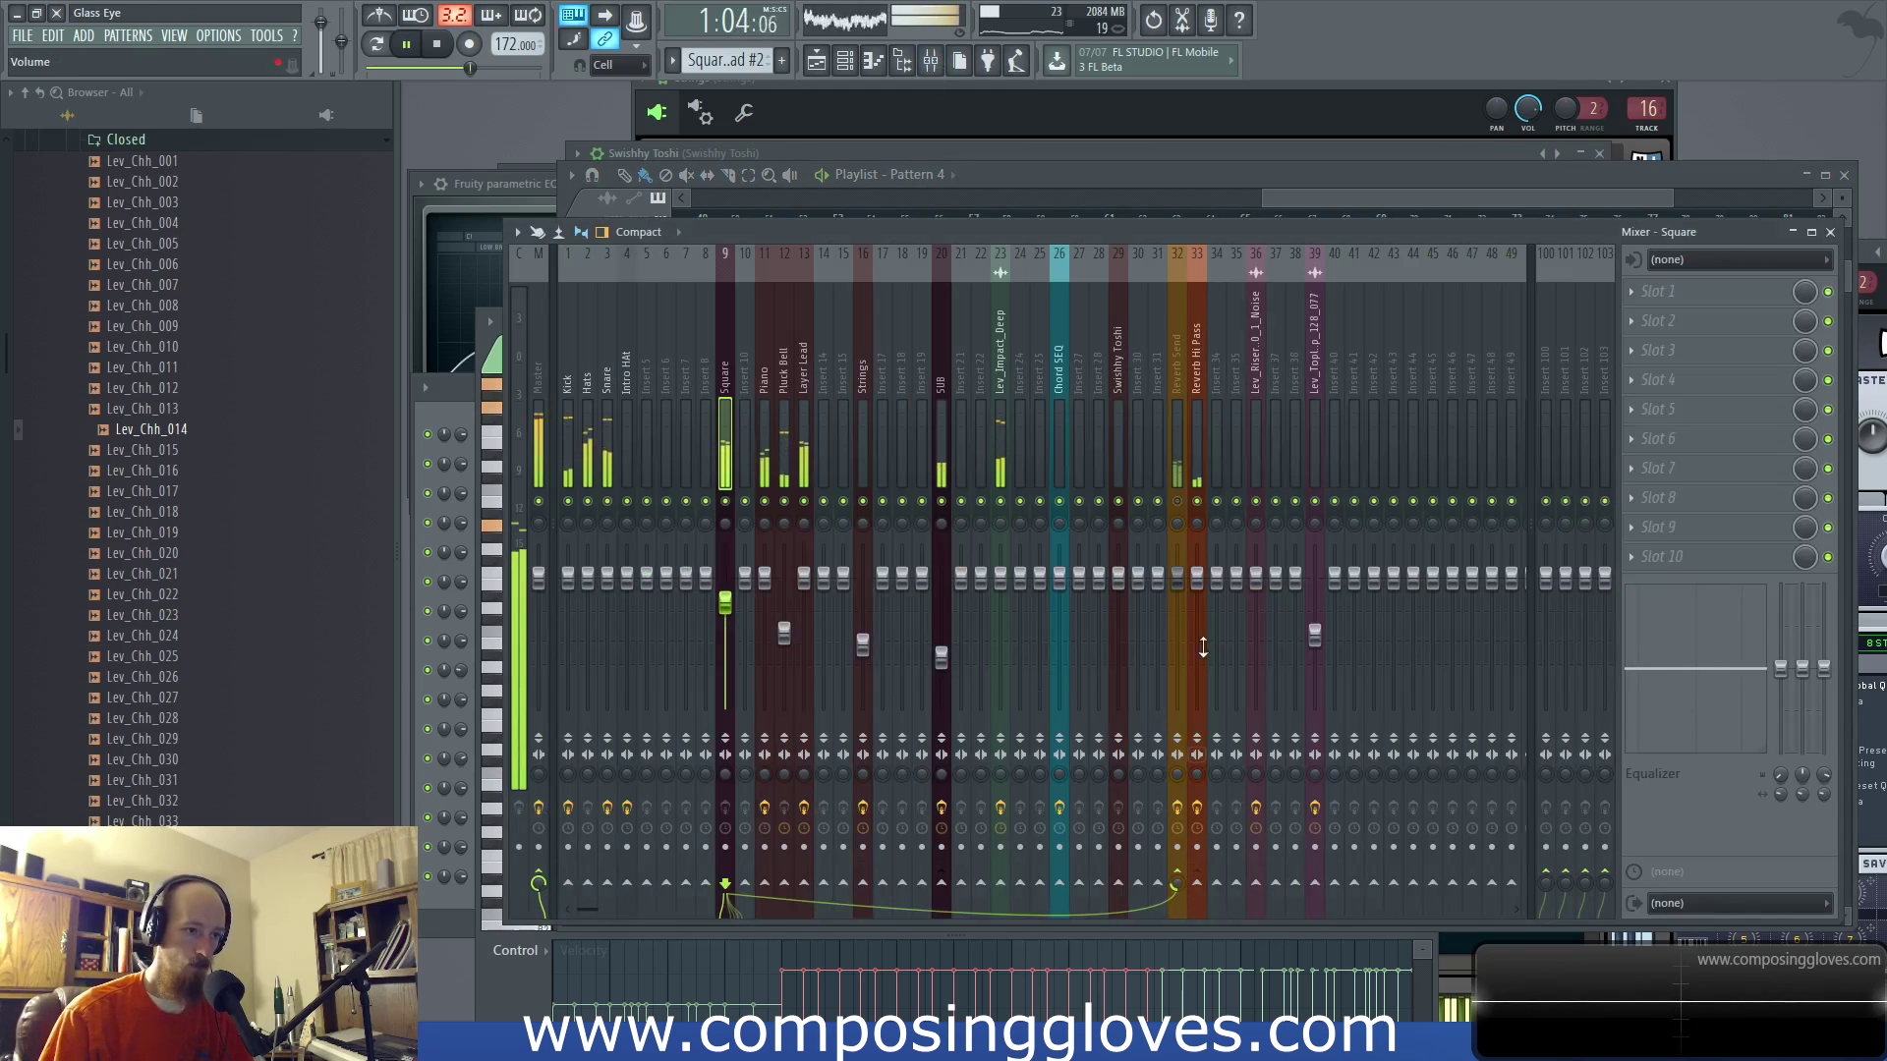
click(1295, 182)
scroll(834, 225, down, 4)
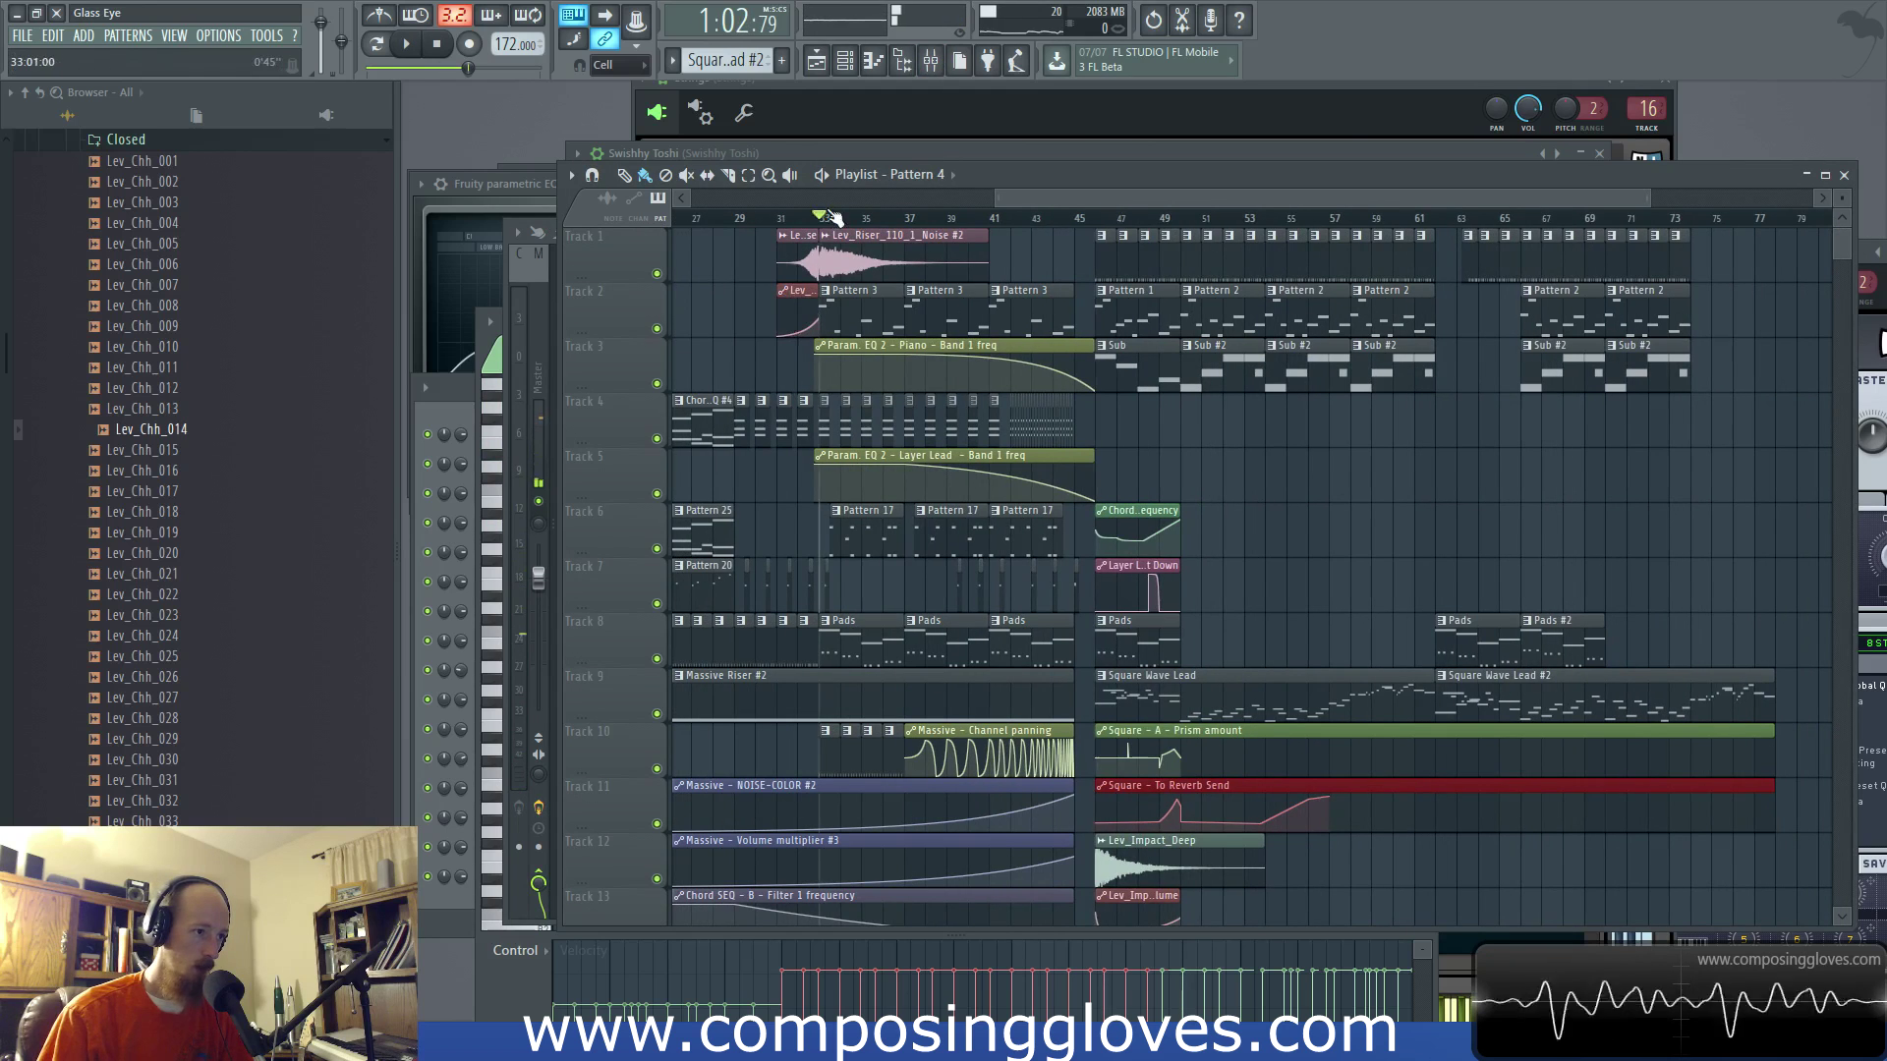
click(834, 218)
scroll(1117, 243, up, 4)
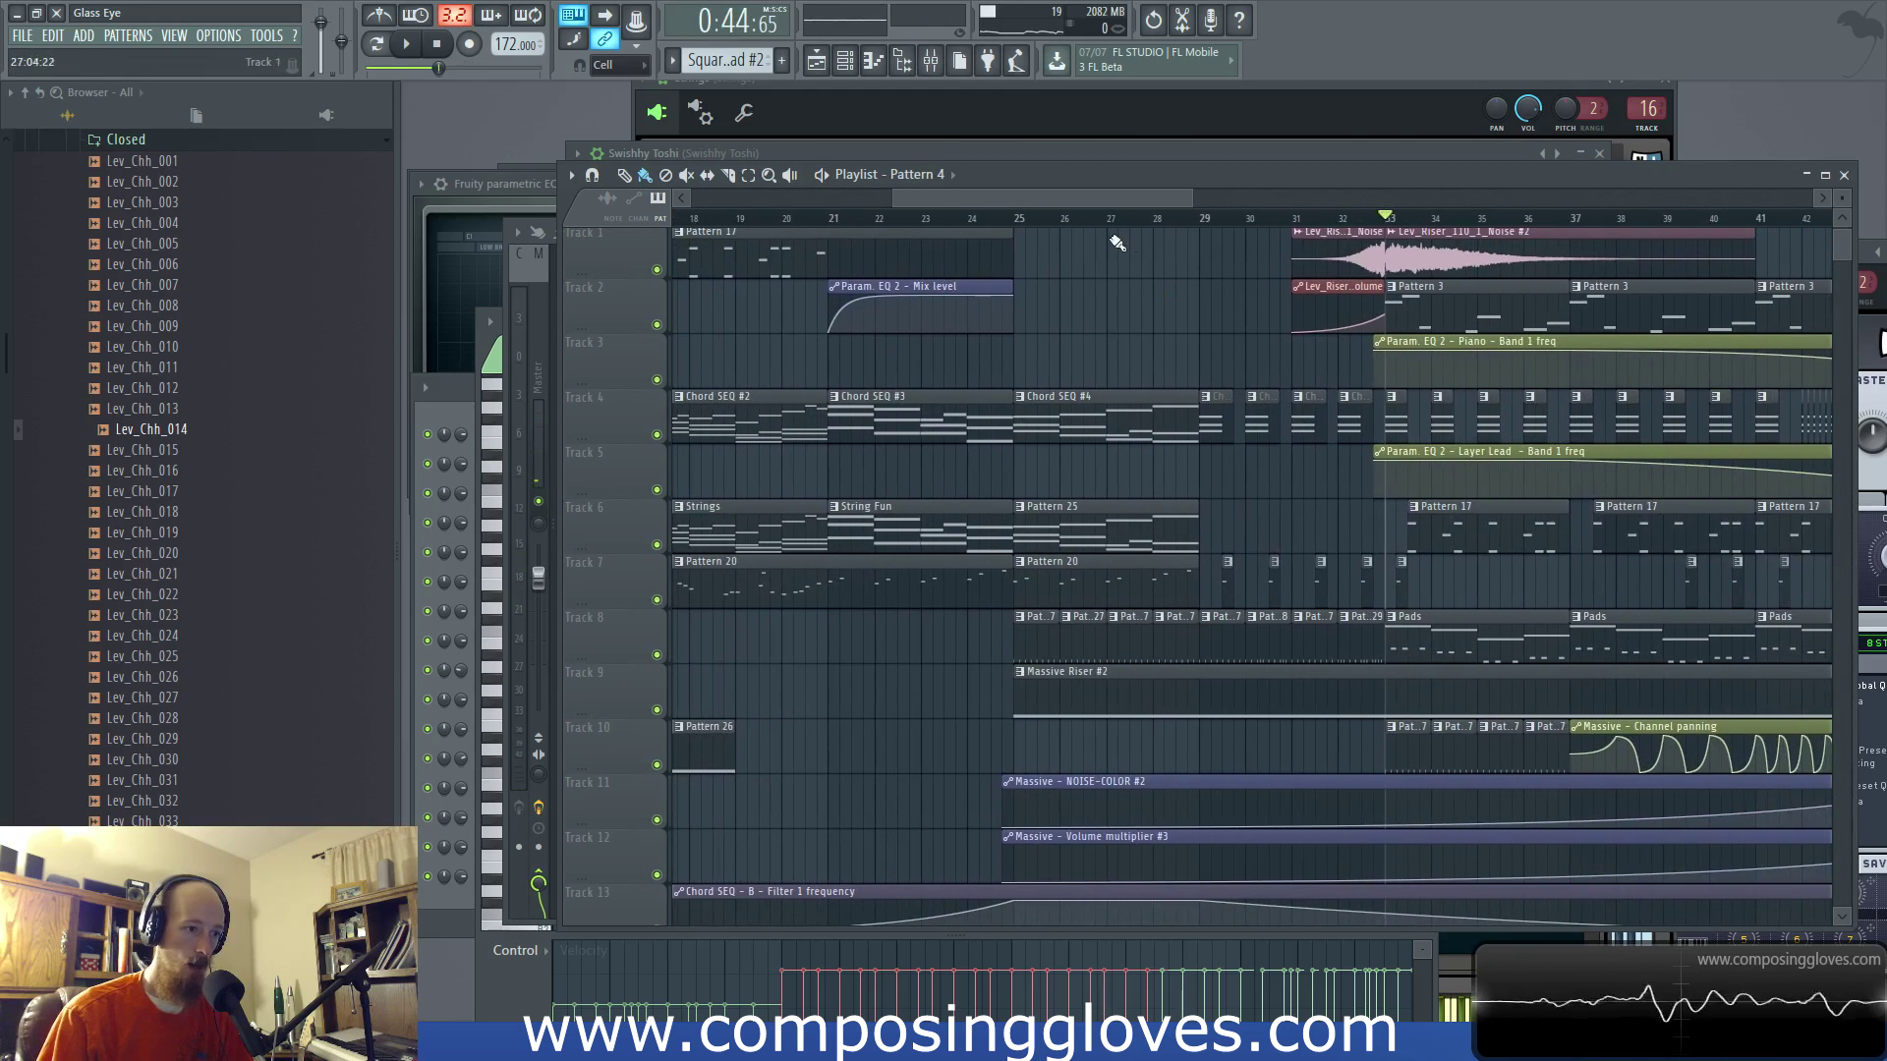
key(space)
scroll(1169, 393, up, 2)
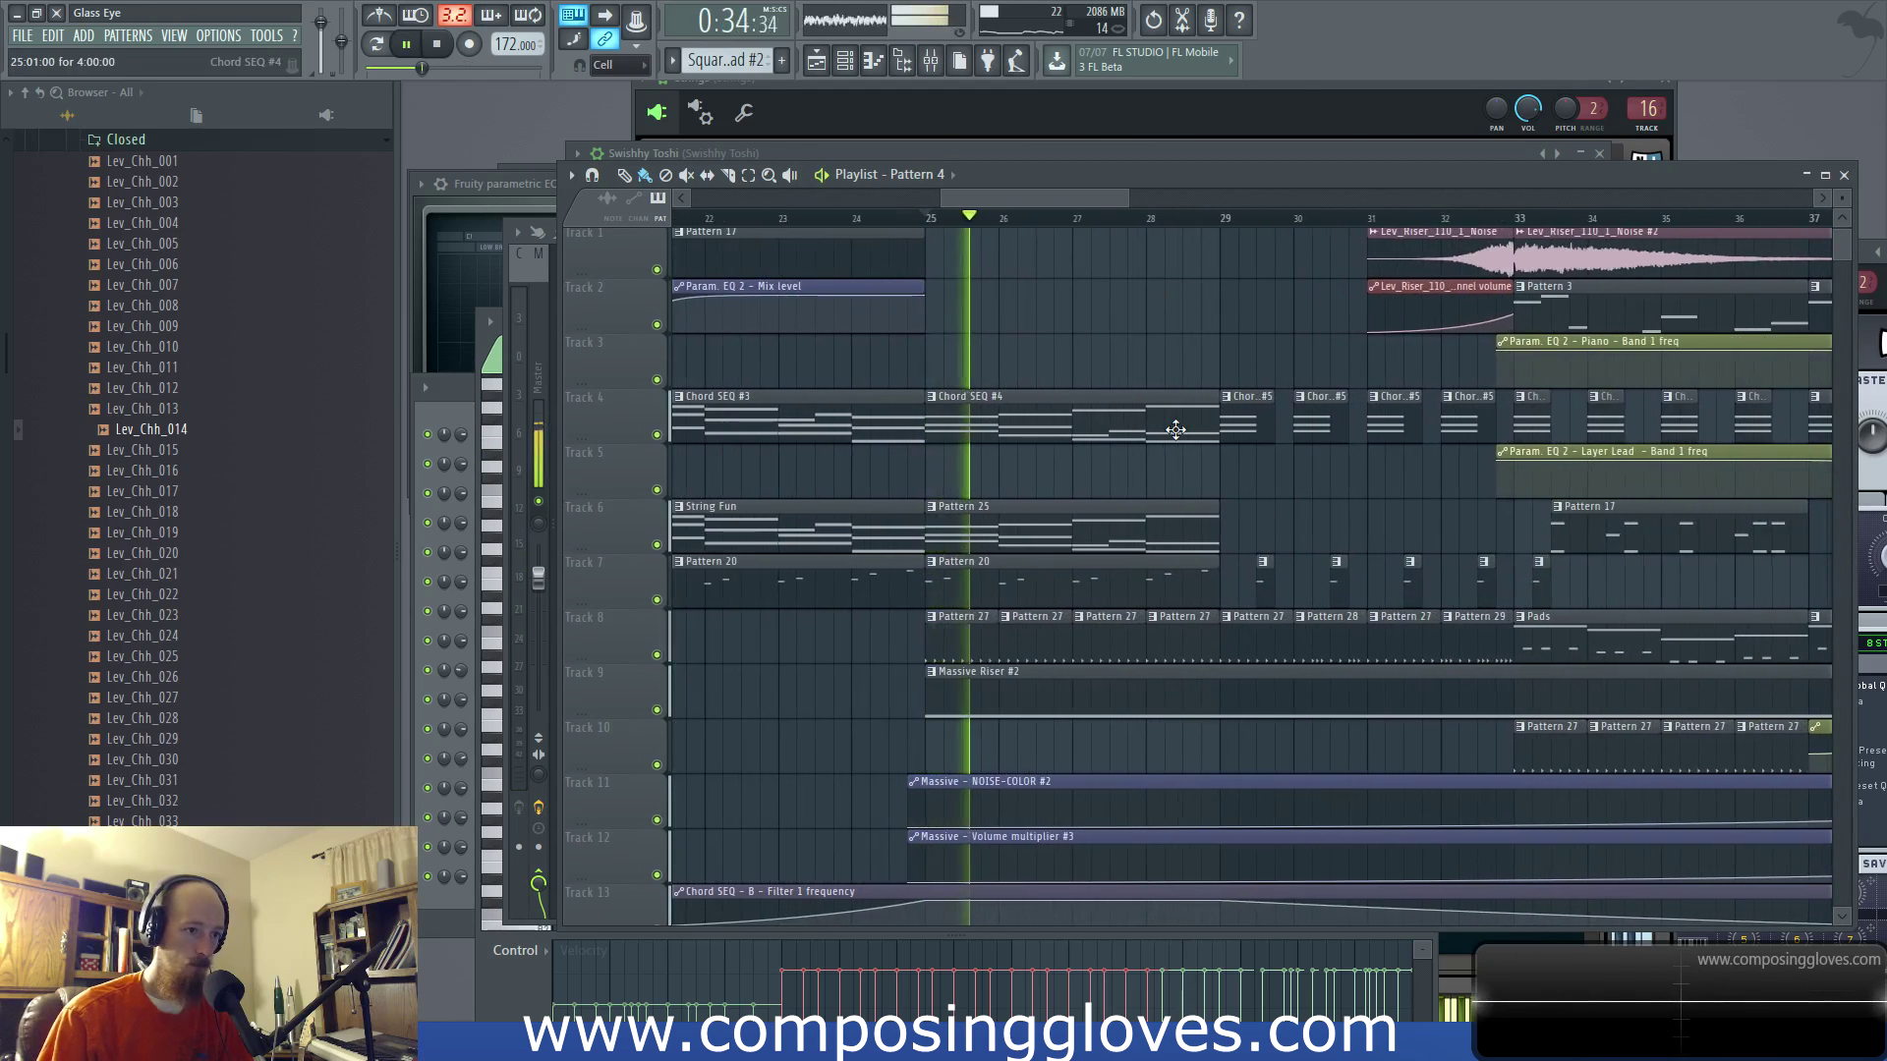
click(930, 63)
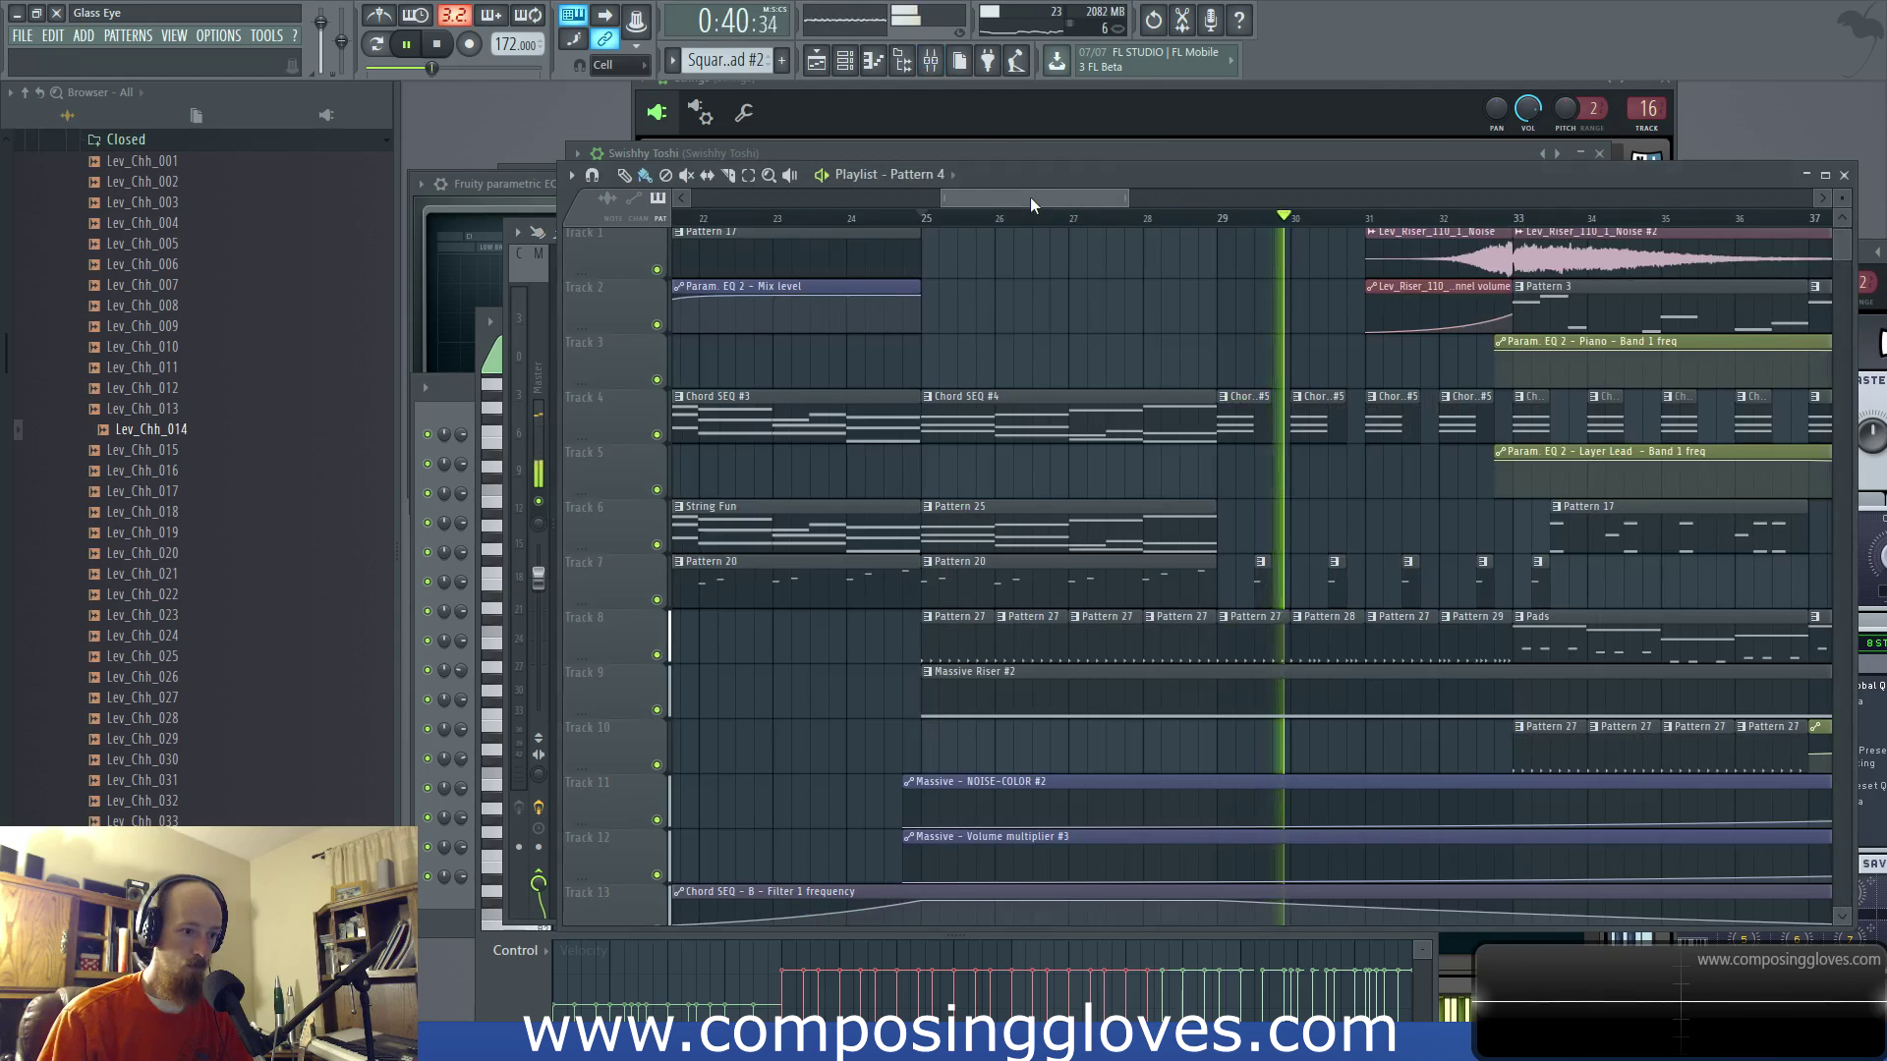
click(1030, 197)
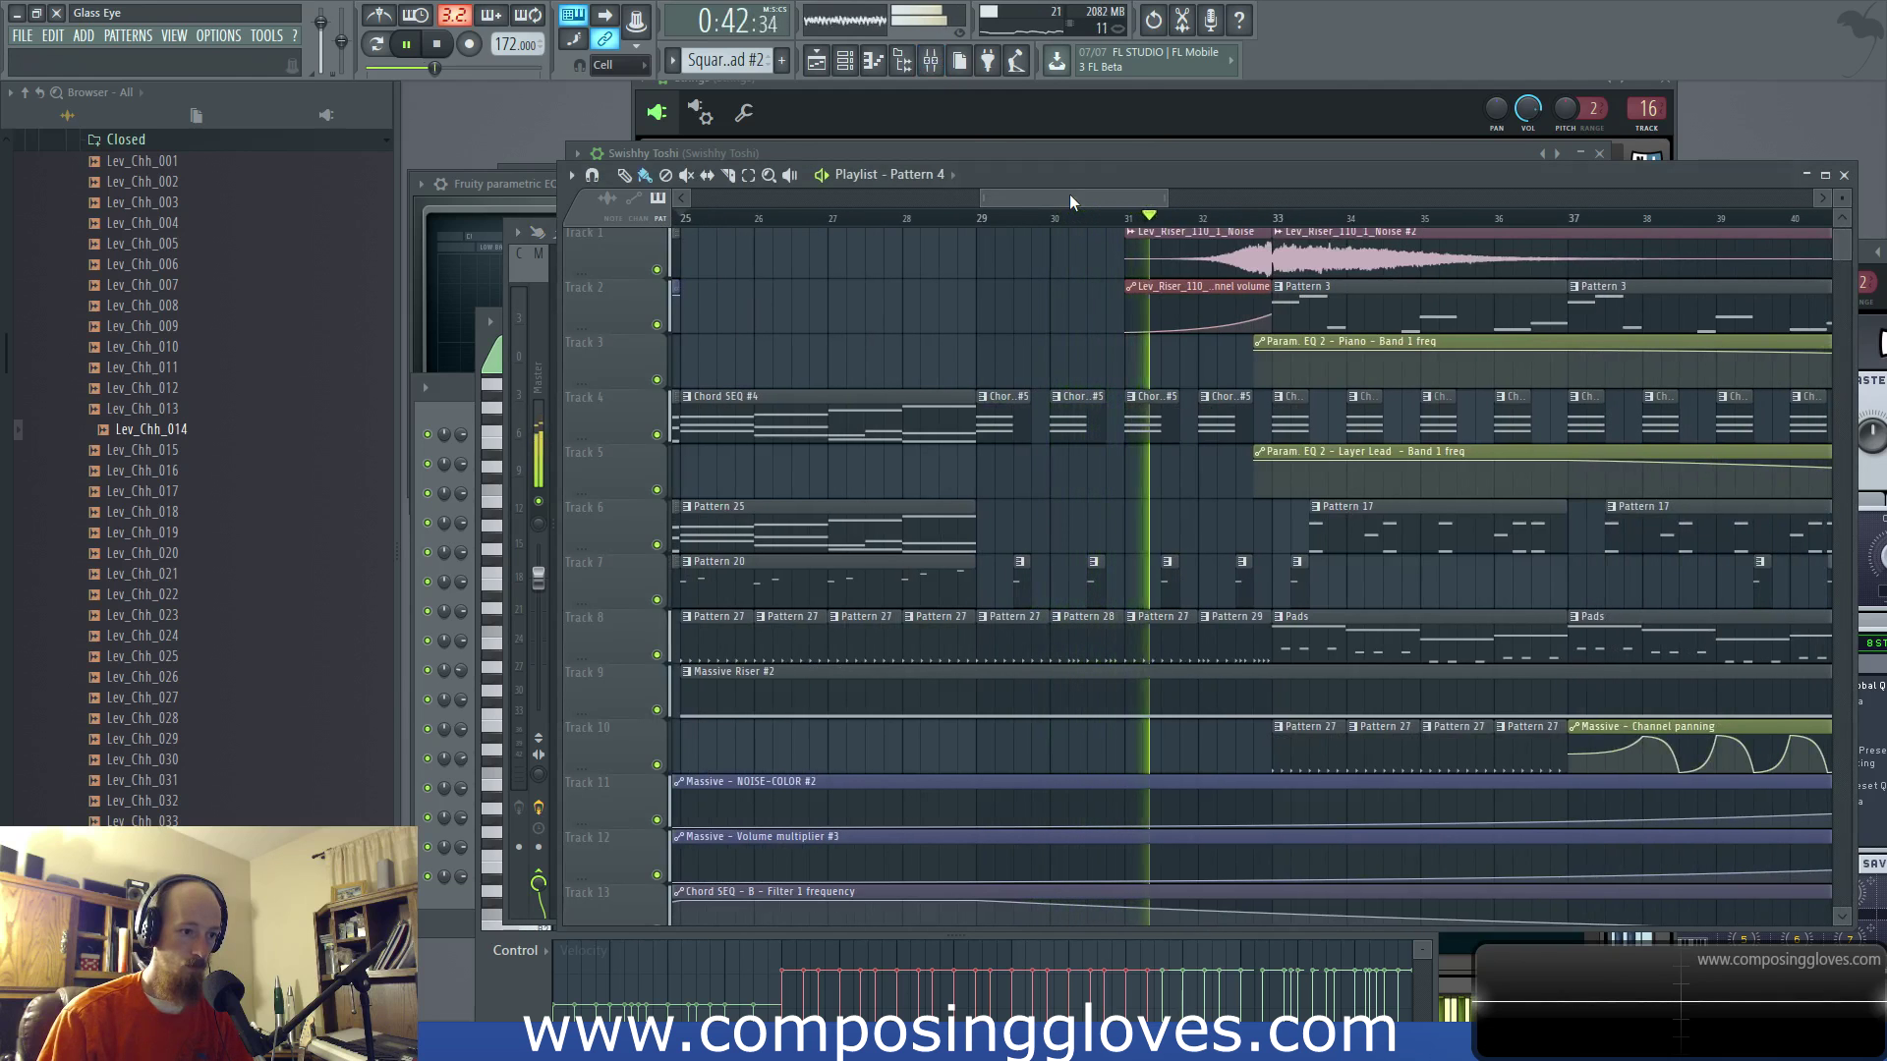
scroll(984, 284, down, 3)
scroll(985, 284, down, 2)
scroll(1105, 381, down, 2)
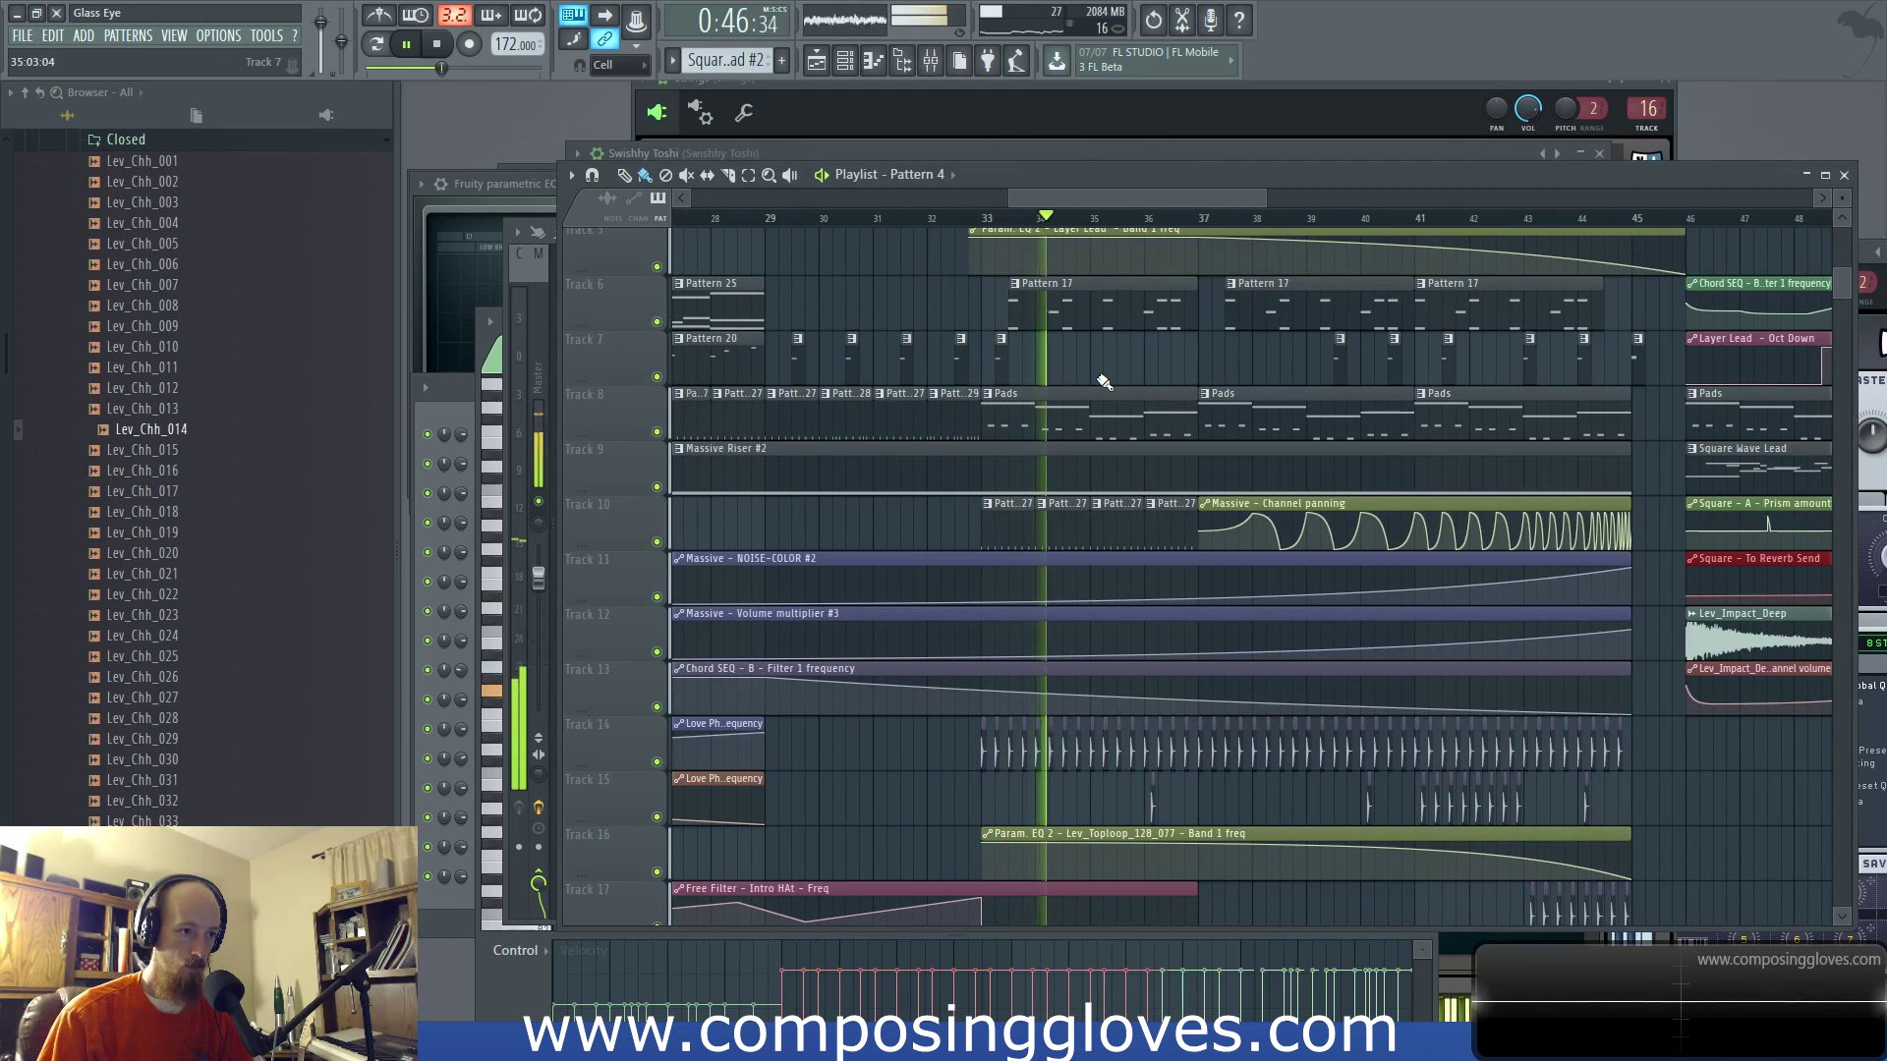
scroll(1091, 385, down, 4)
drag(1070, 392, 1736, 475)
Step: Play the section from bar 17 and examine the mixer levels, including the effects on the Strings mixer track
key(space)
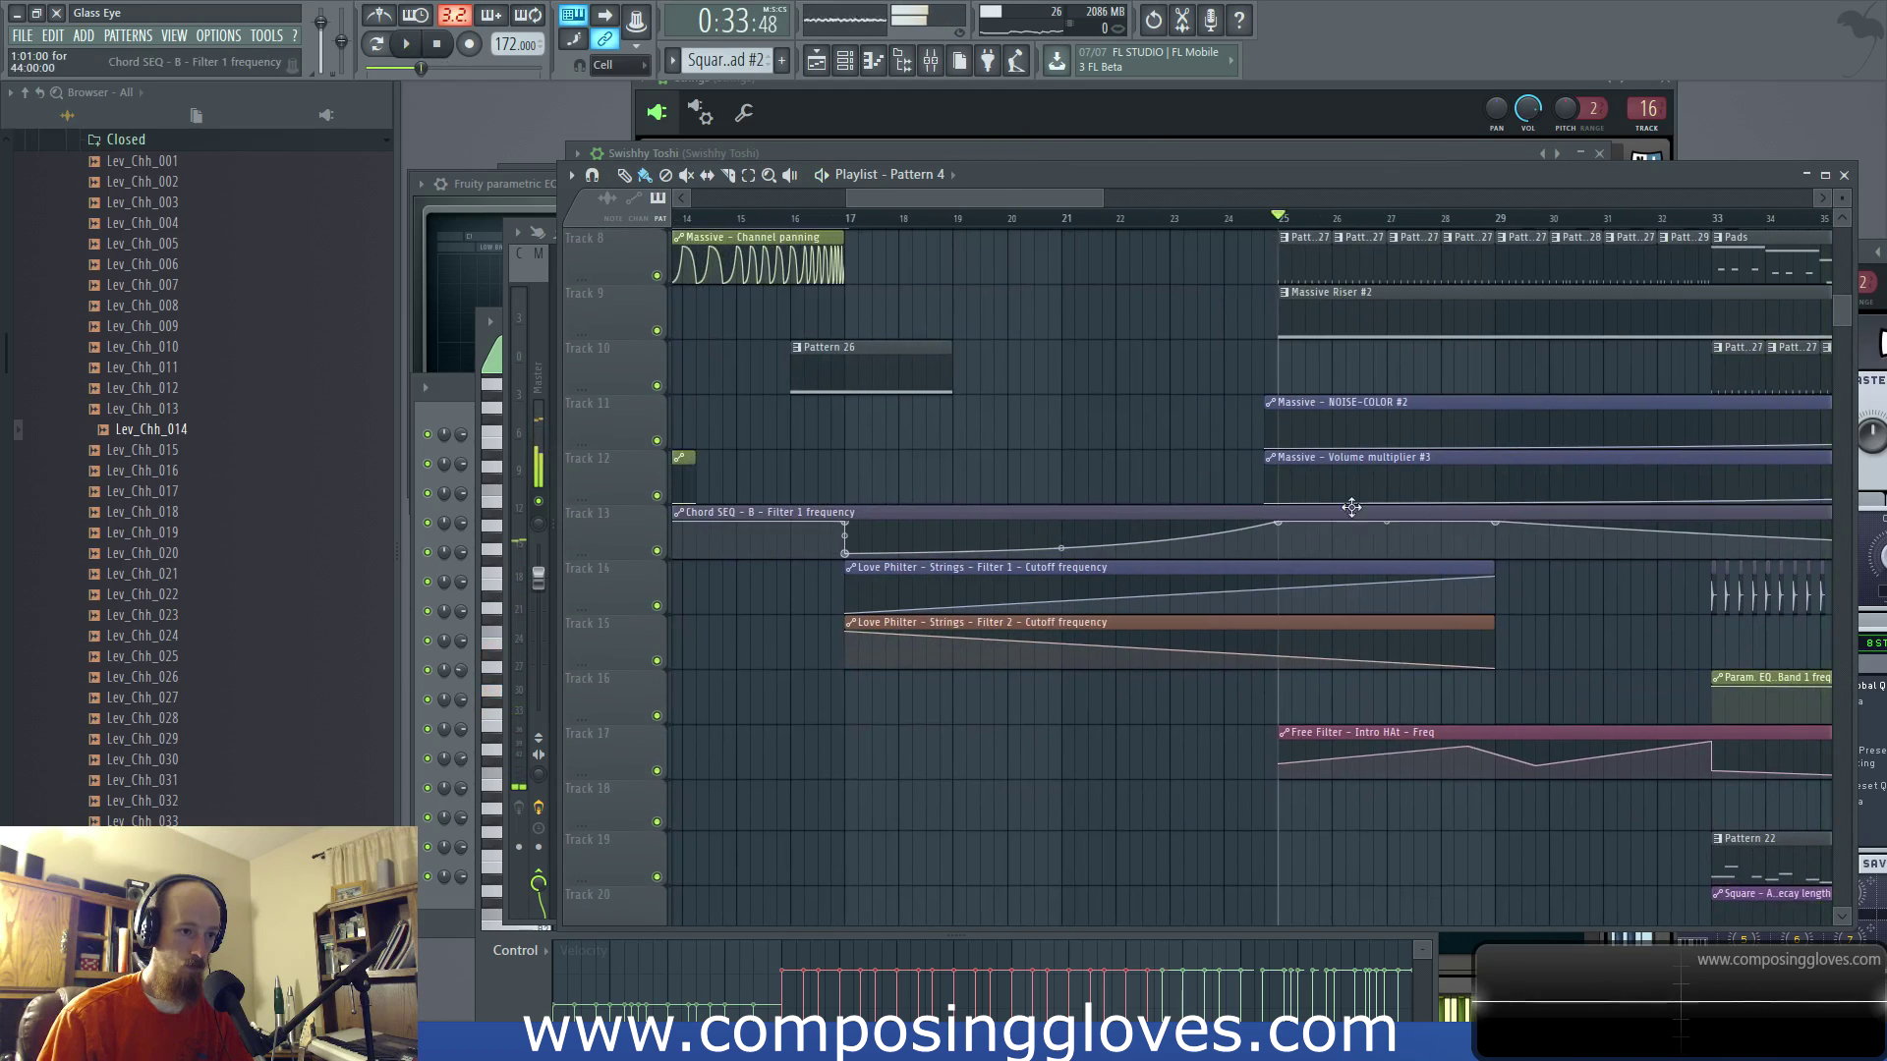
scroll(1184, 387, up, 5)
scroll(1183, 387, up, 2)
key(space)
scroll(874, 393, down, 4)
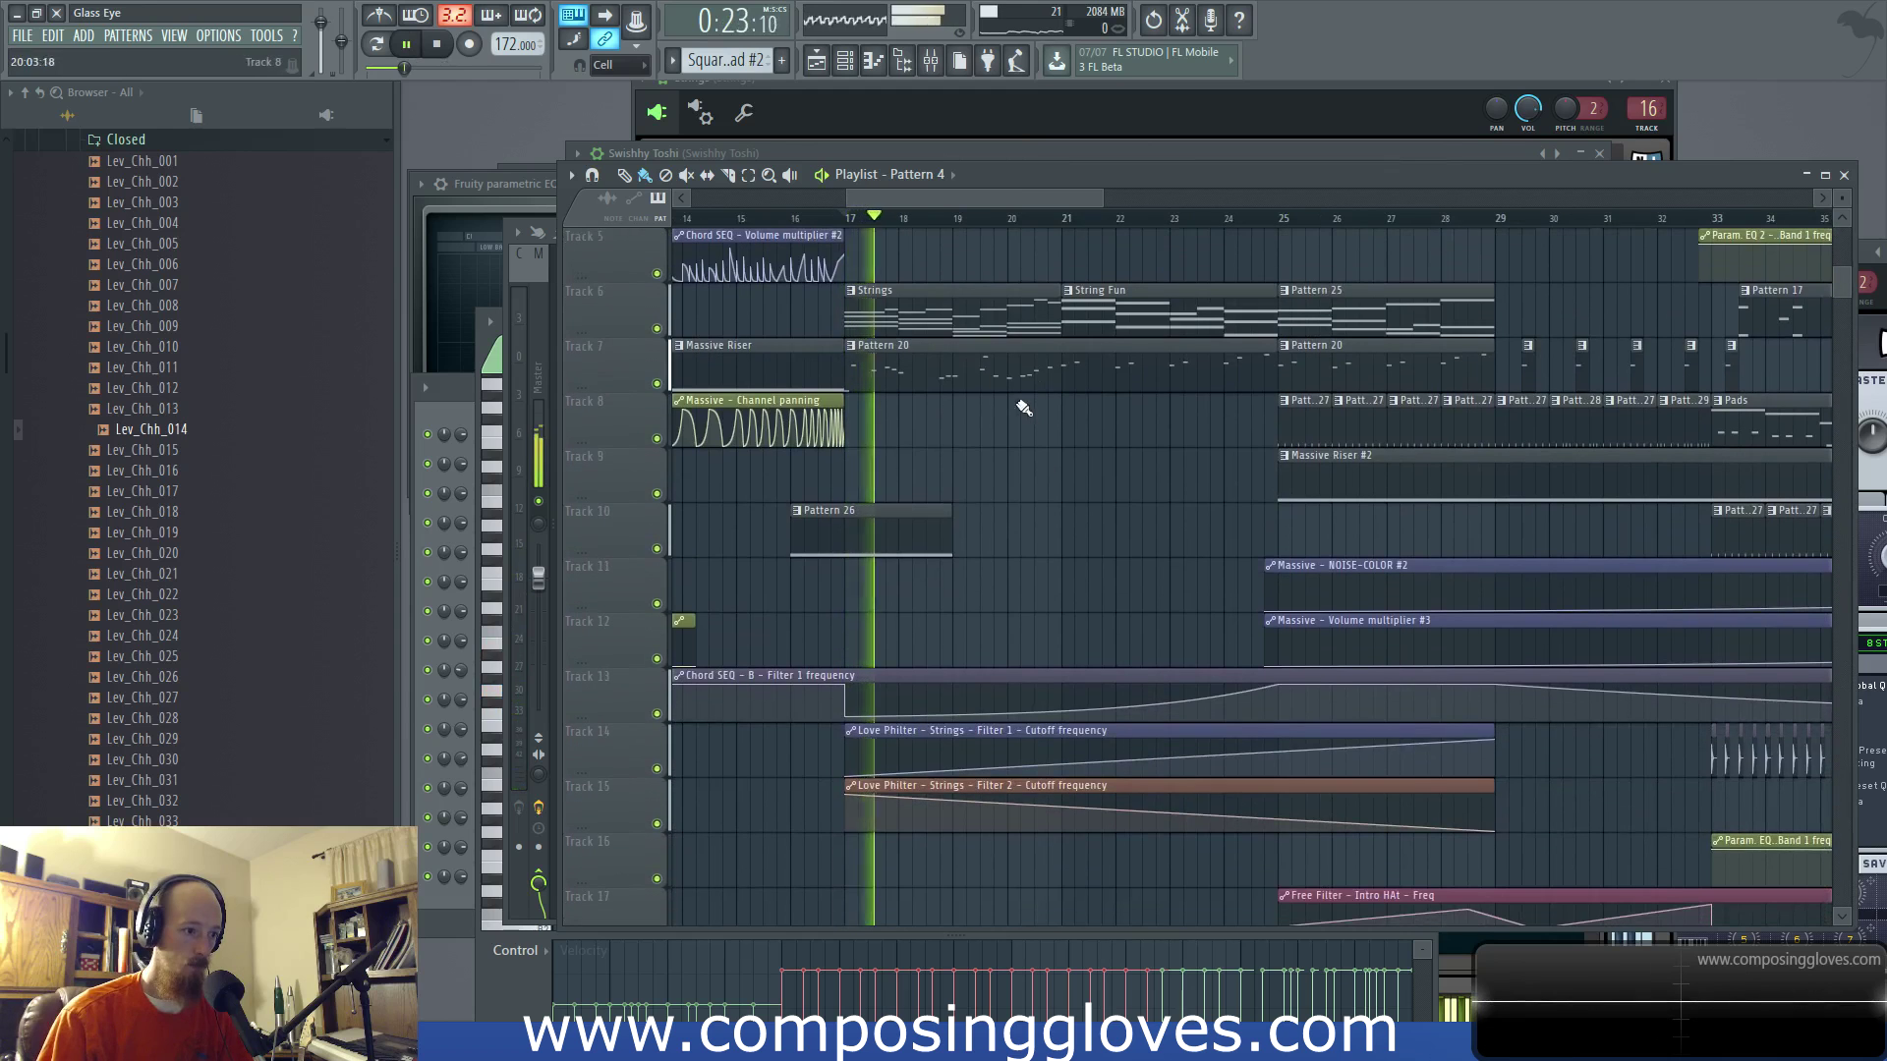
click(930, 61)
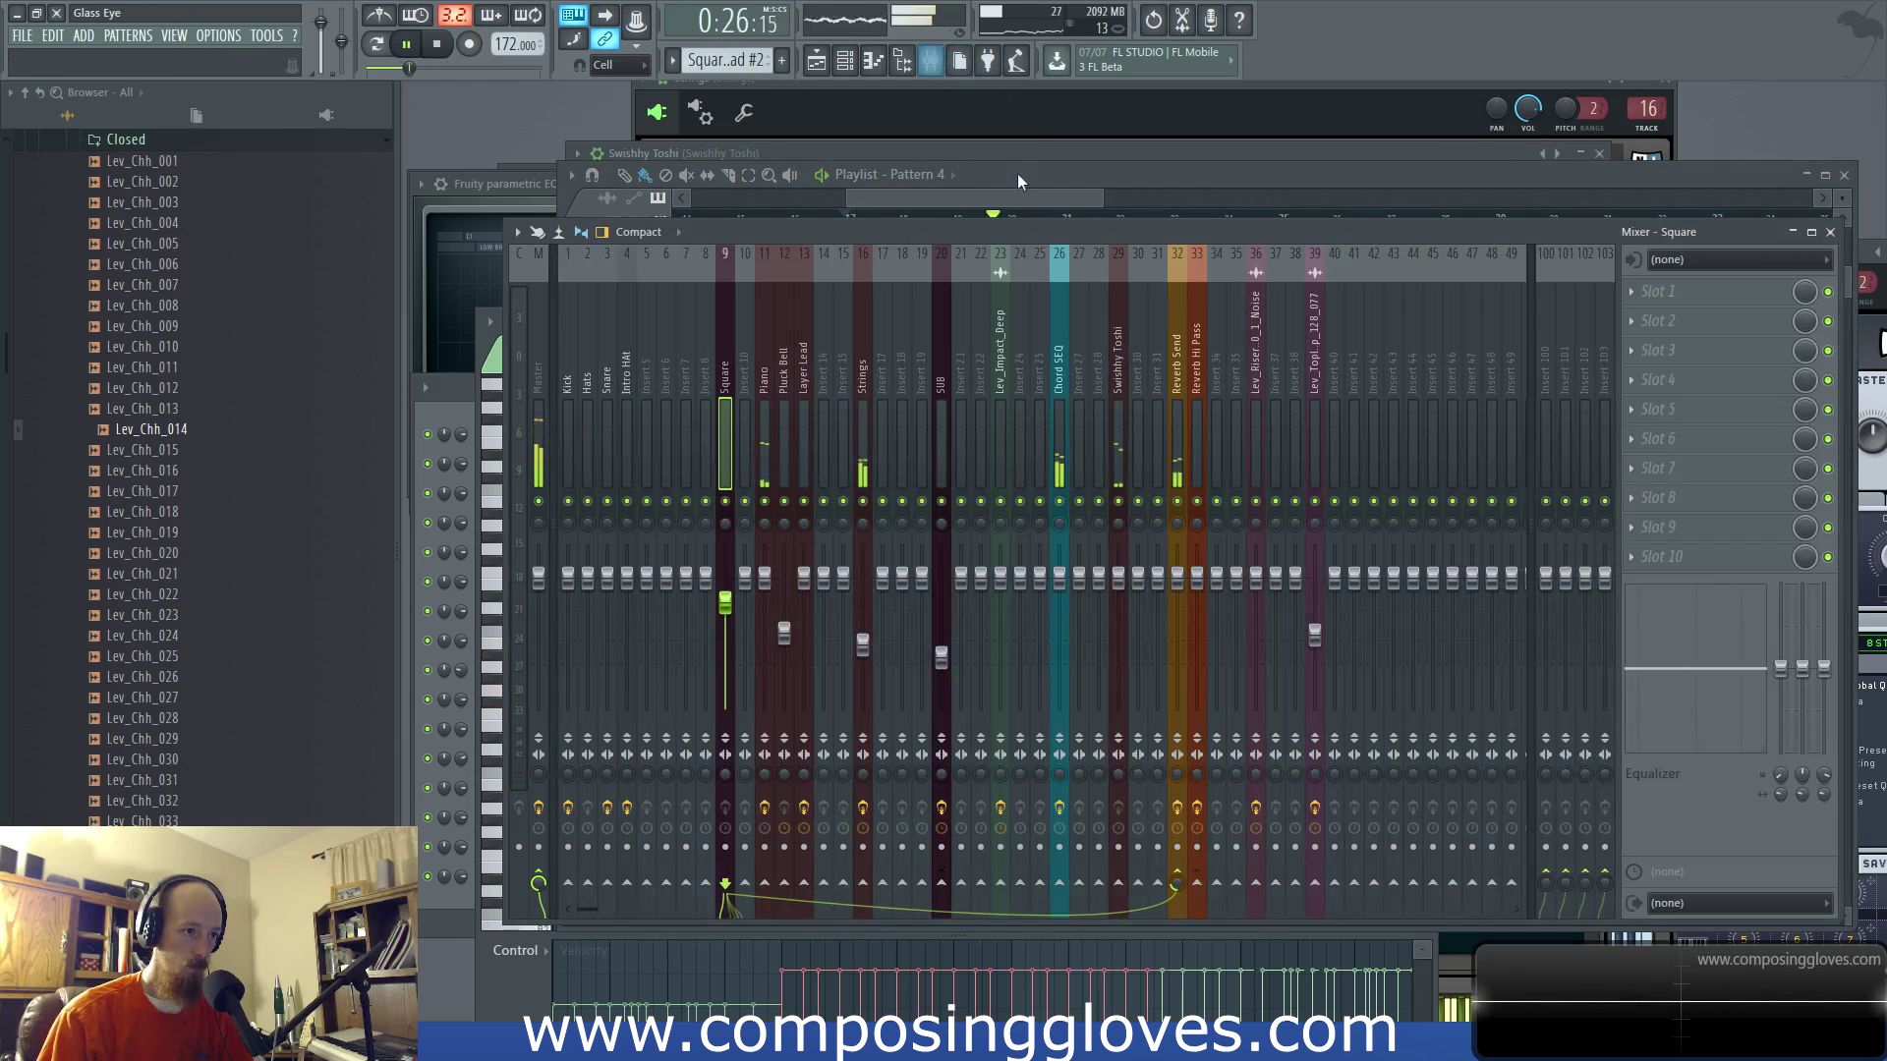
drag(1032, 202, 1098, 209)
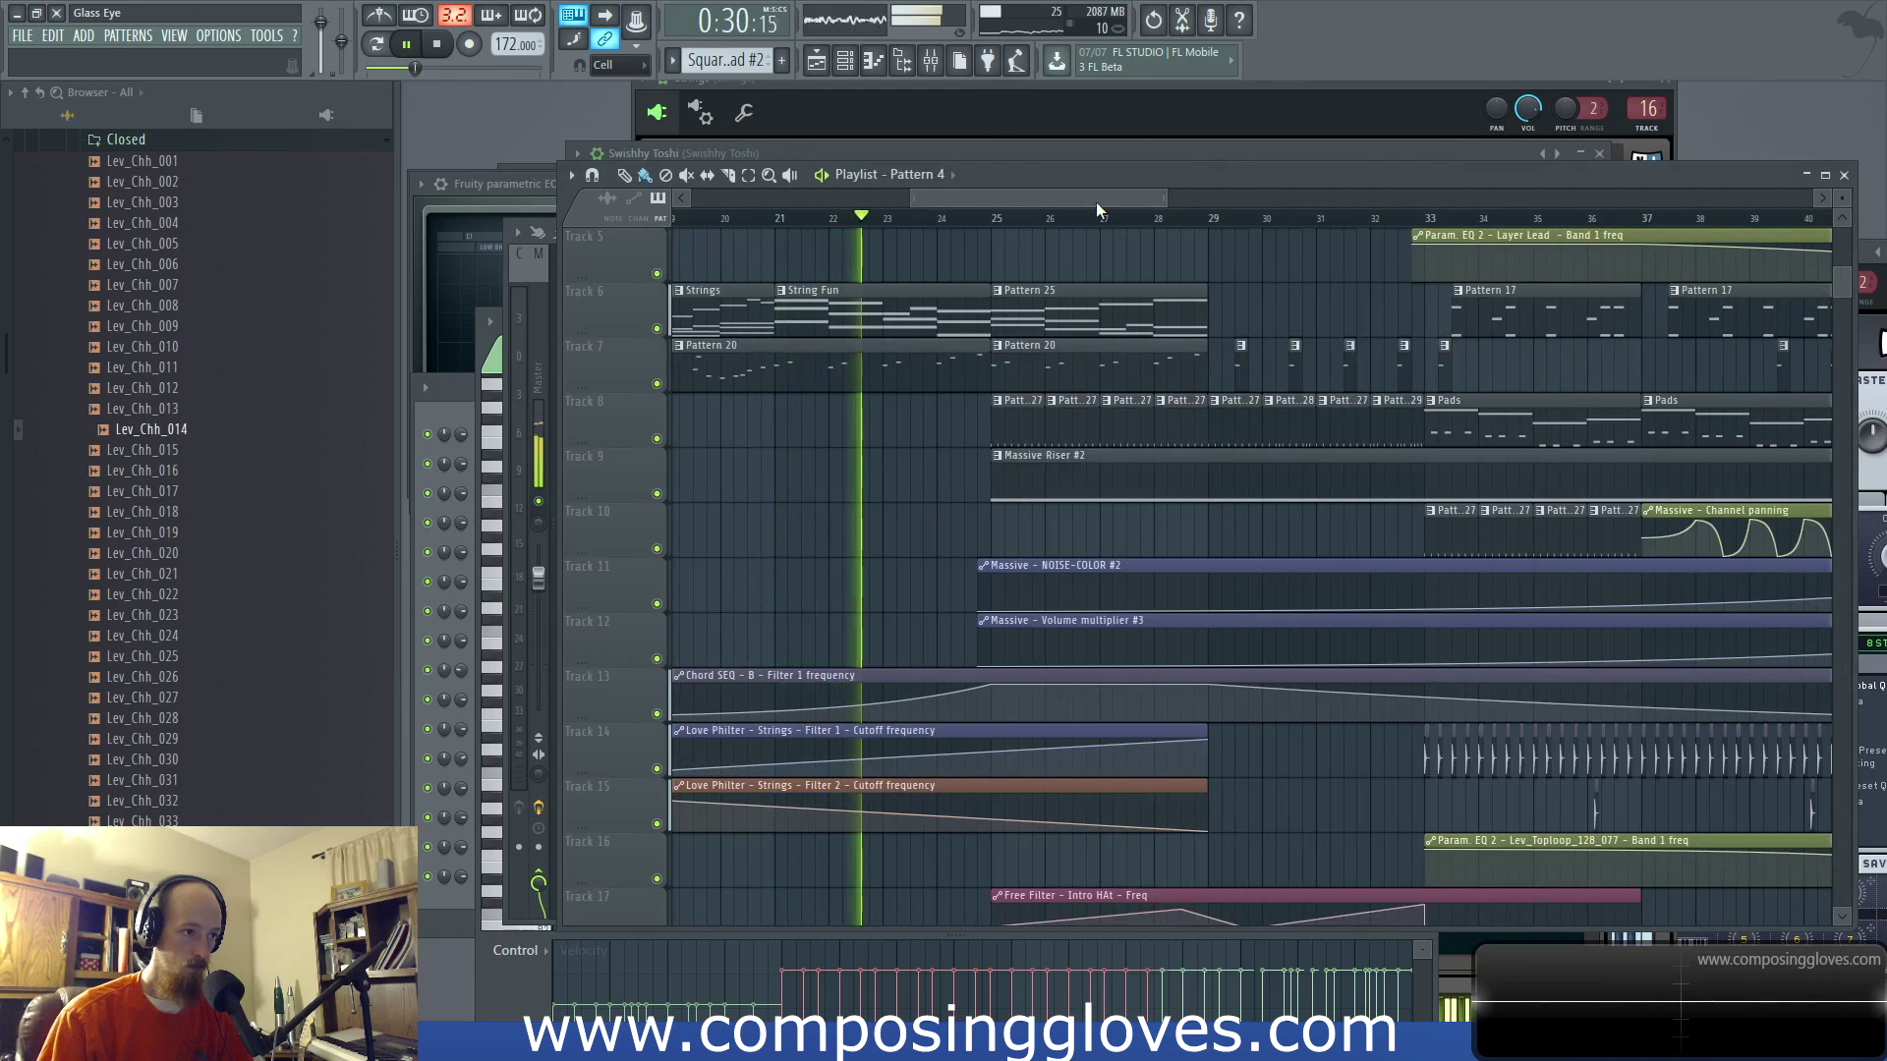
click(930, 63)
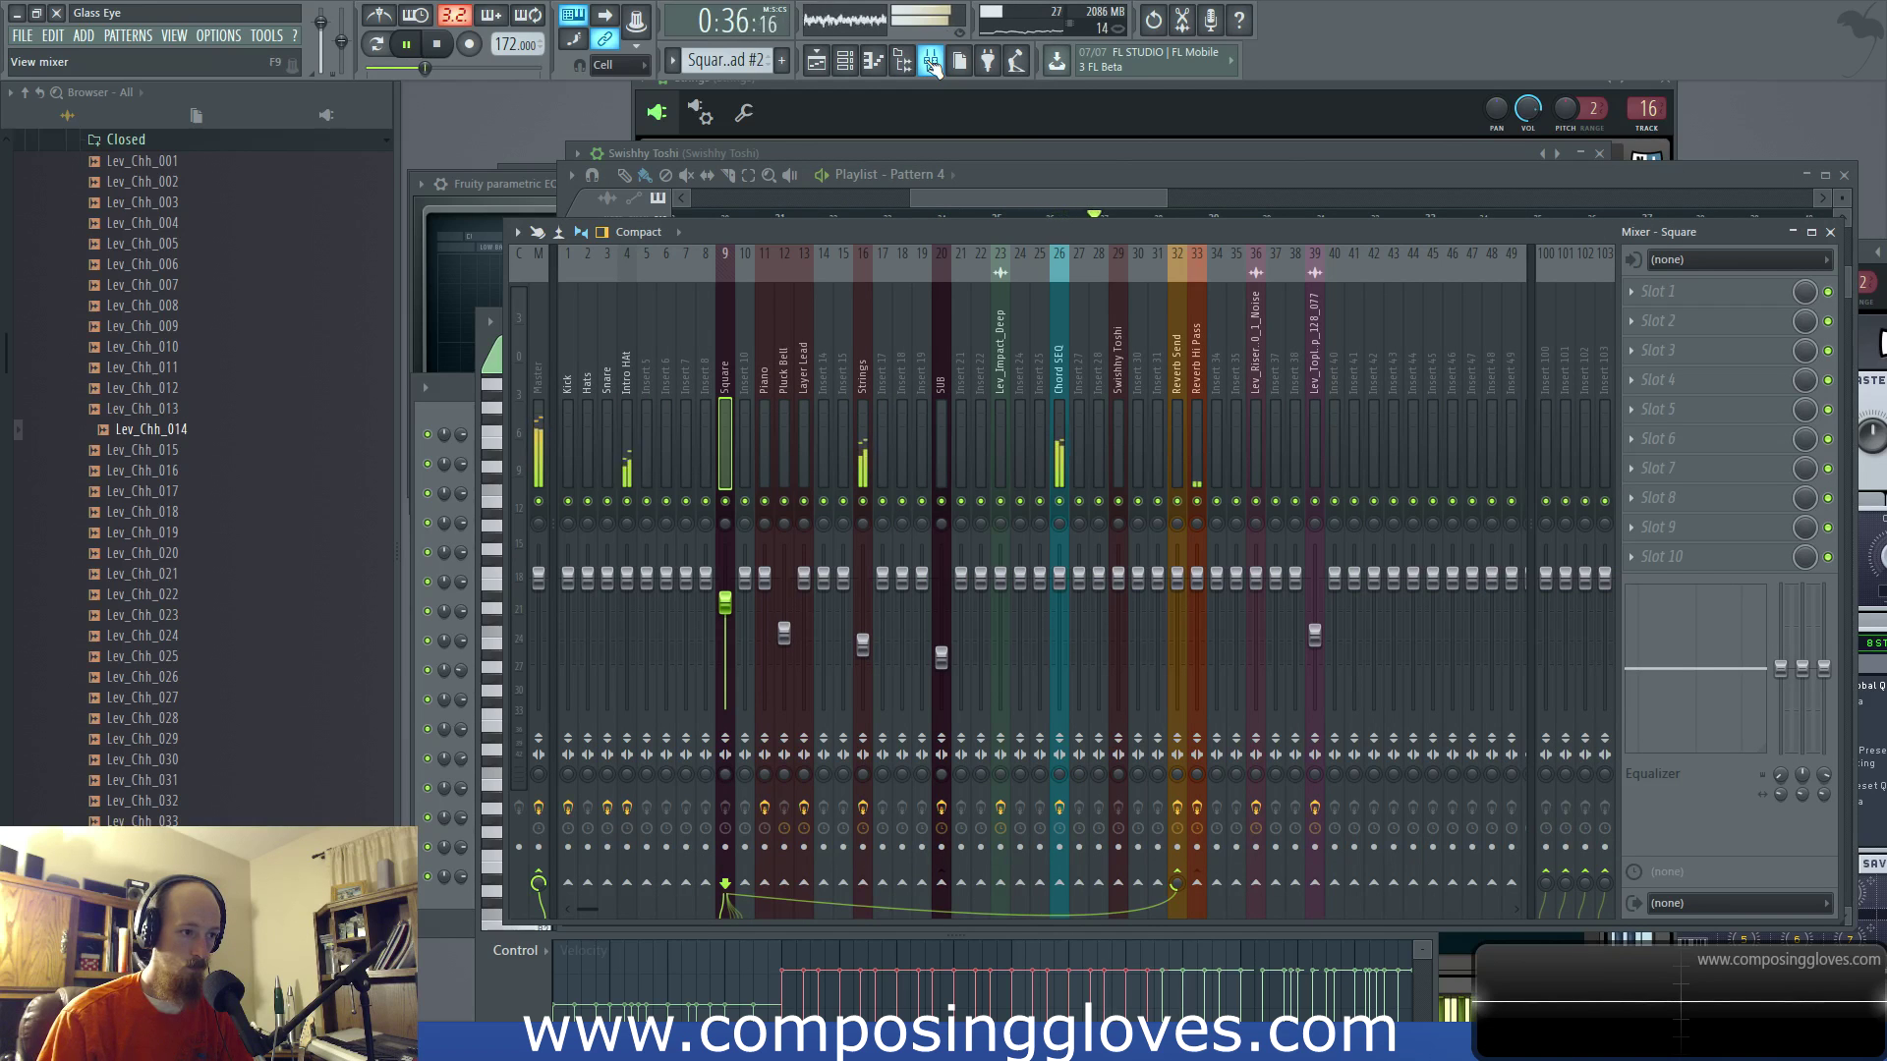
click(864, 366)
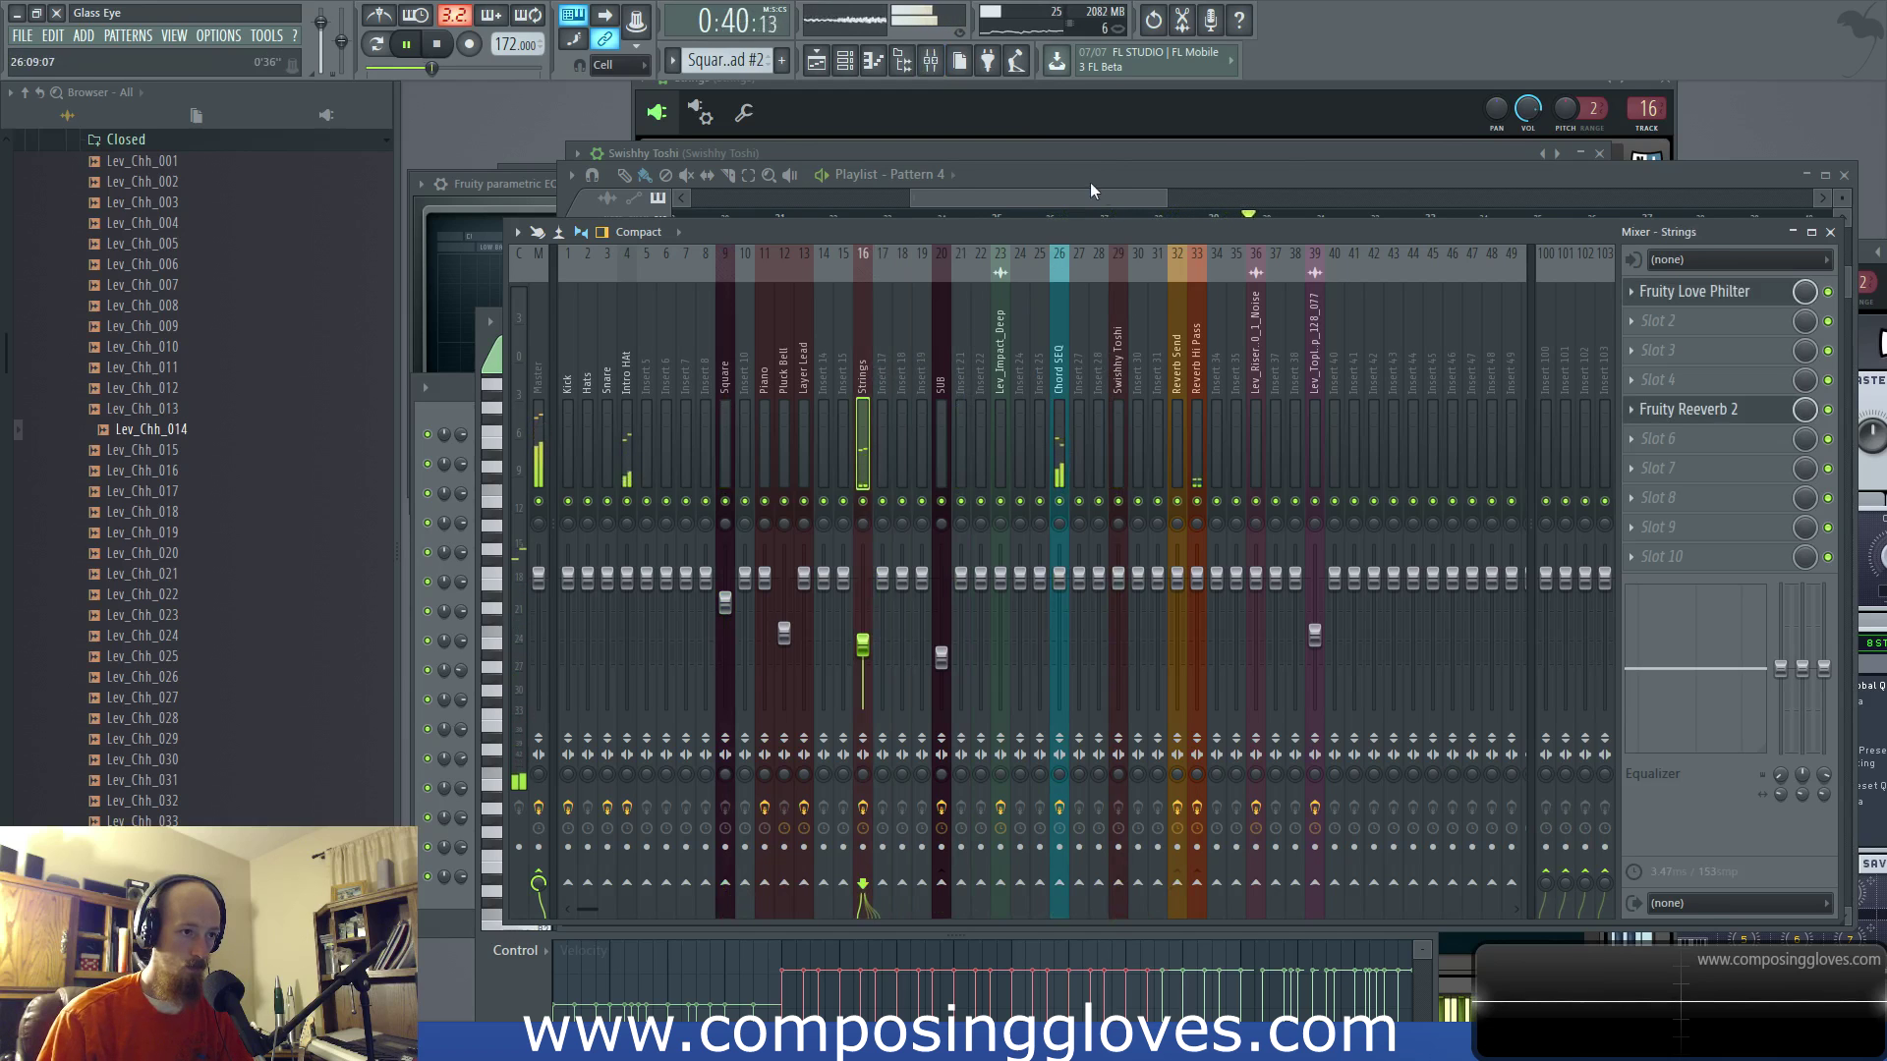
click(1166, 192)
key(space)
drag(1099, 194, 1306, 188)
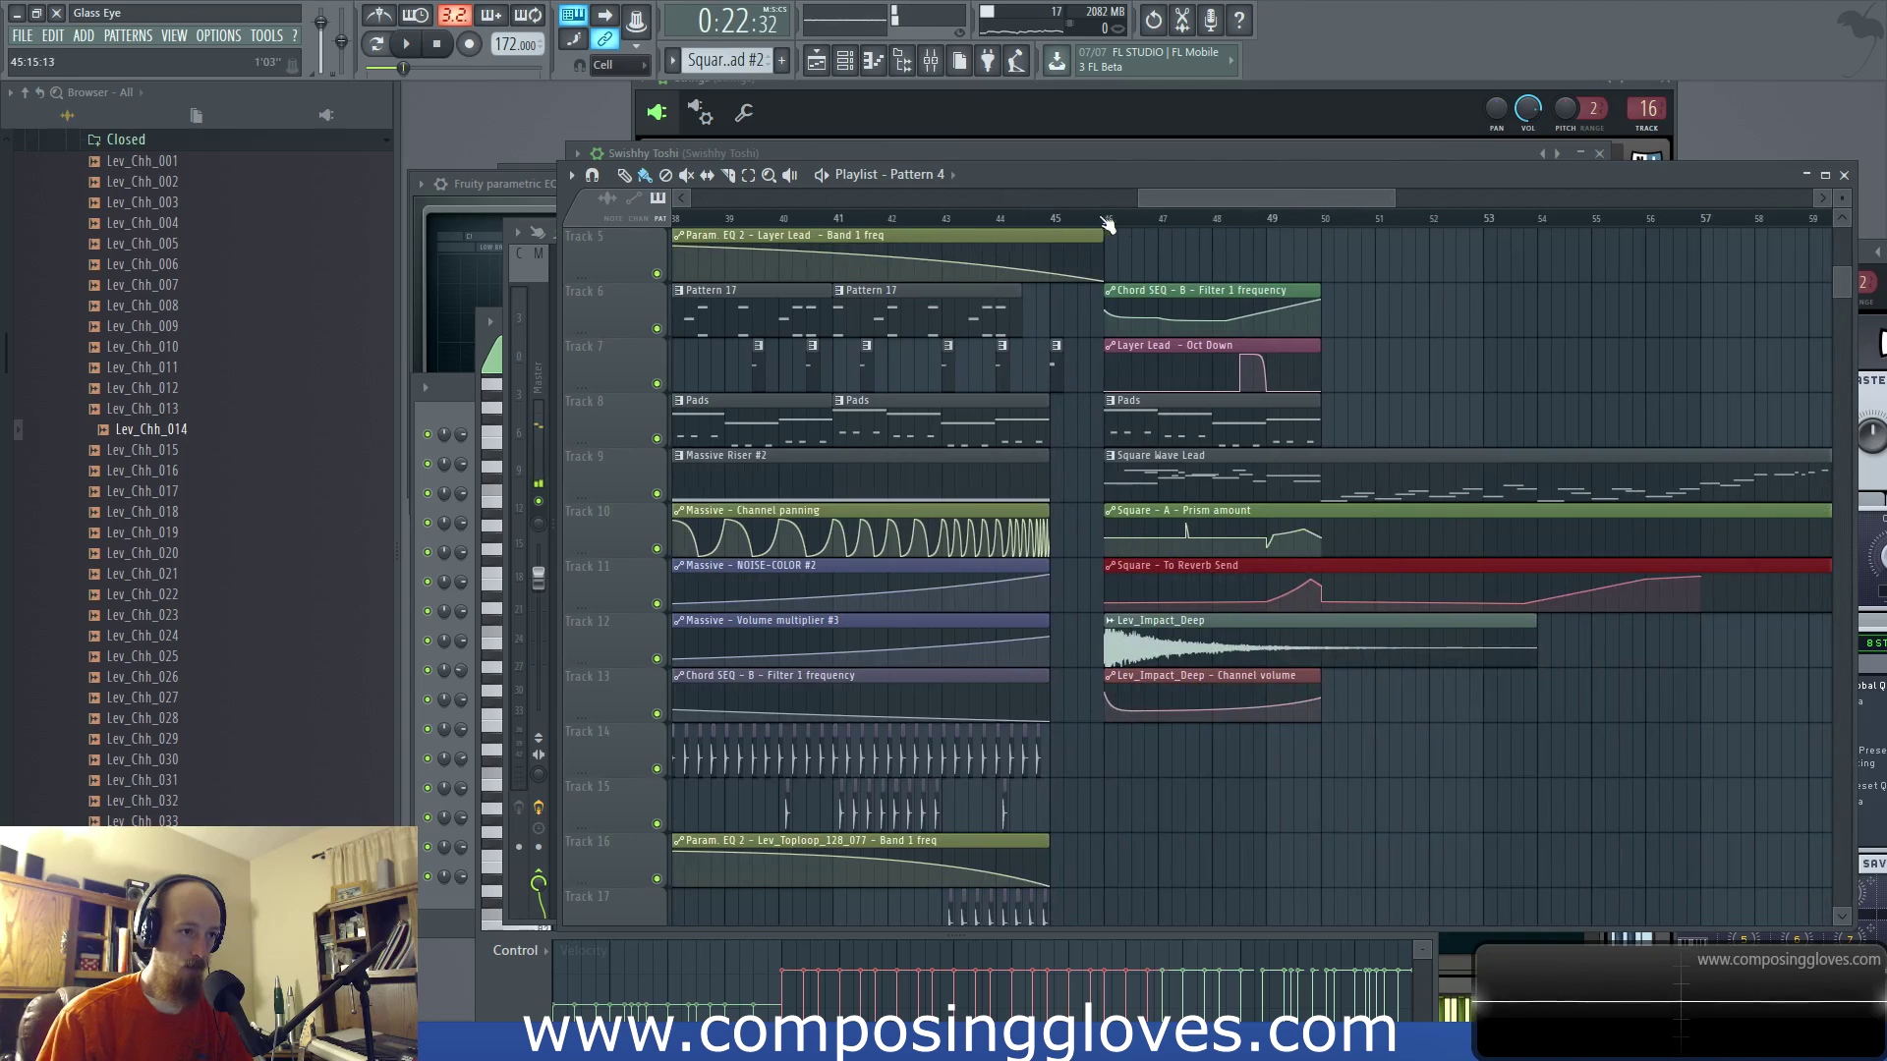
Step: Listen to the square wave lead from bar 53 to judge its reverb send automation
key(space)
scroll(1352, 422, up, 3)
drag(1352, 422, 1111, 442)
scroll(1111, 452, down, 2)
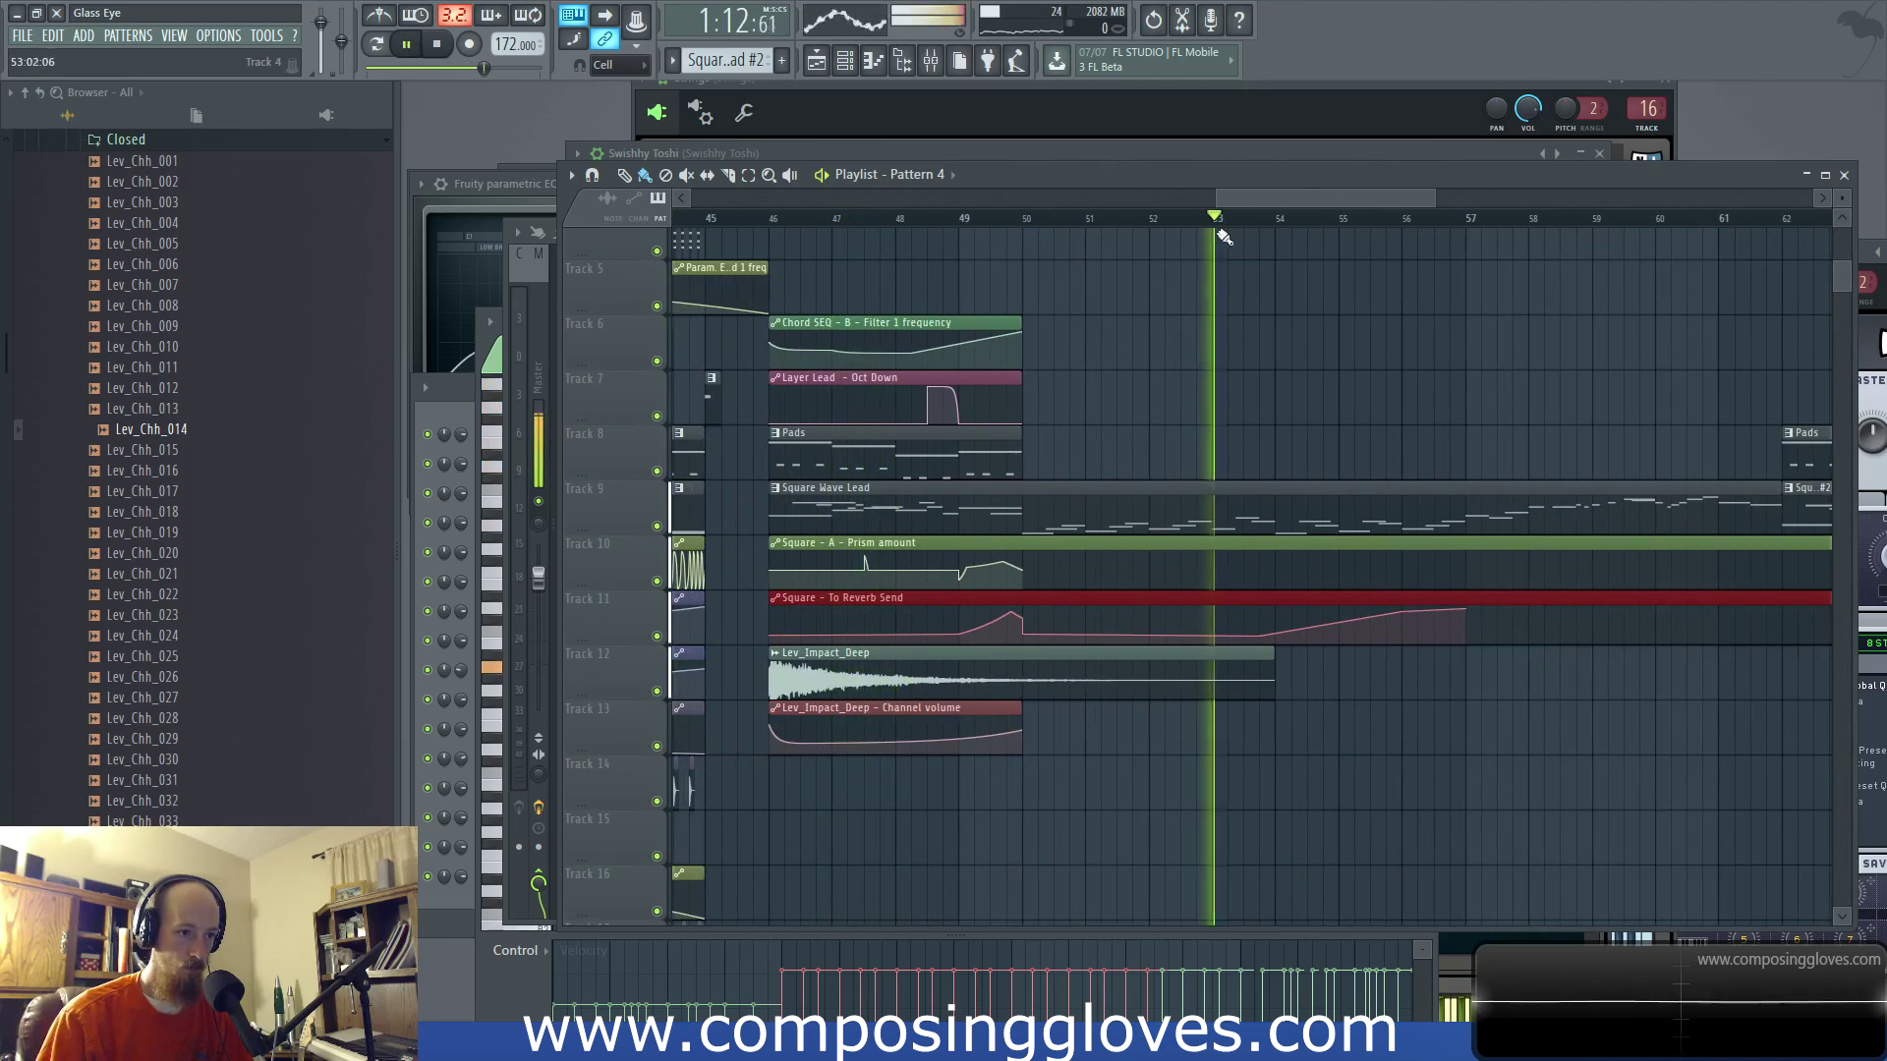
scroll(1150, 432, up, 2)
drag(1146, 431, 777, 460)
scroll(786, 459, down, 1)
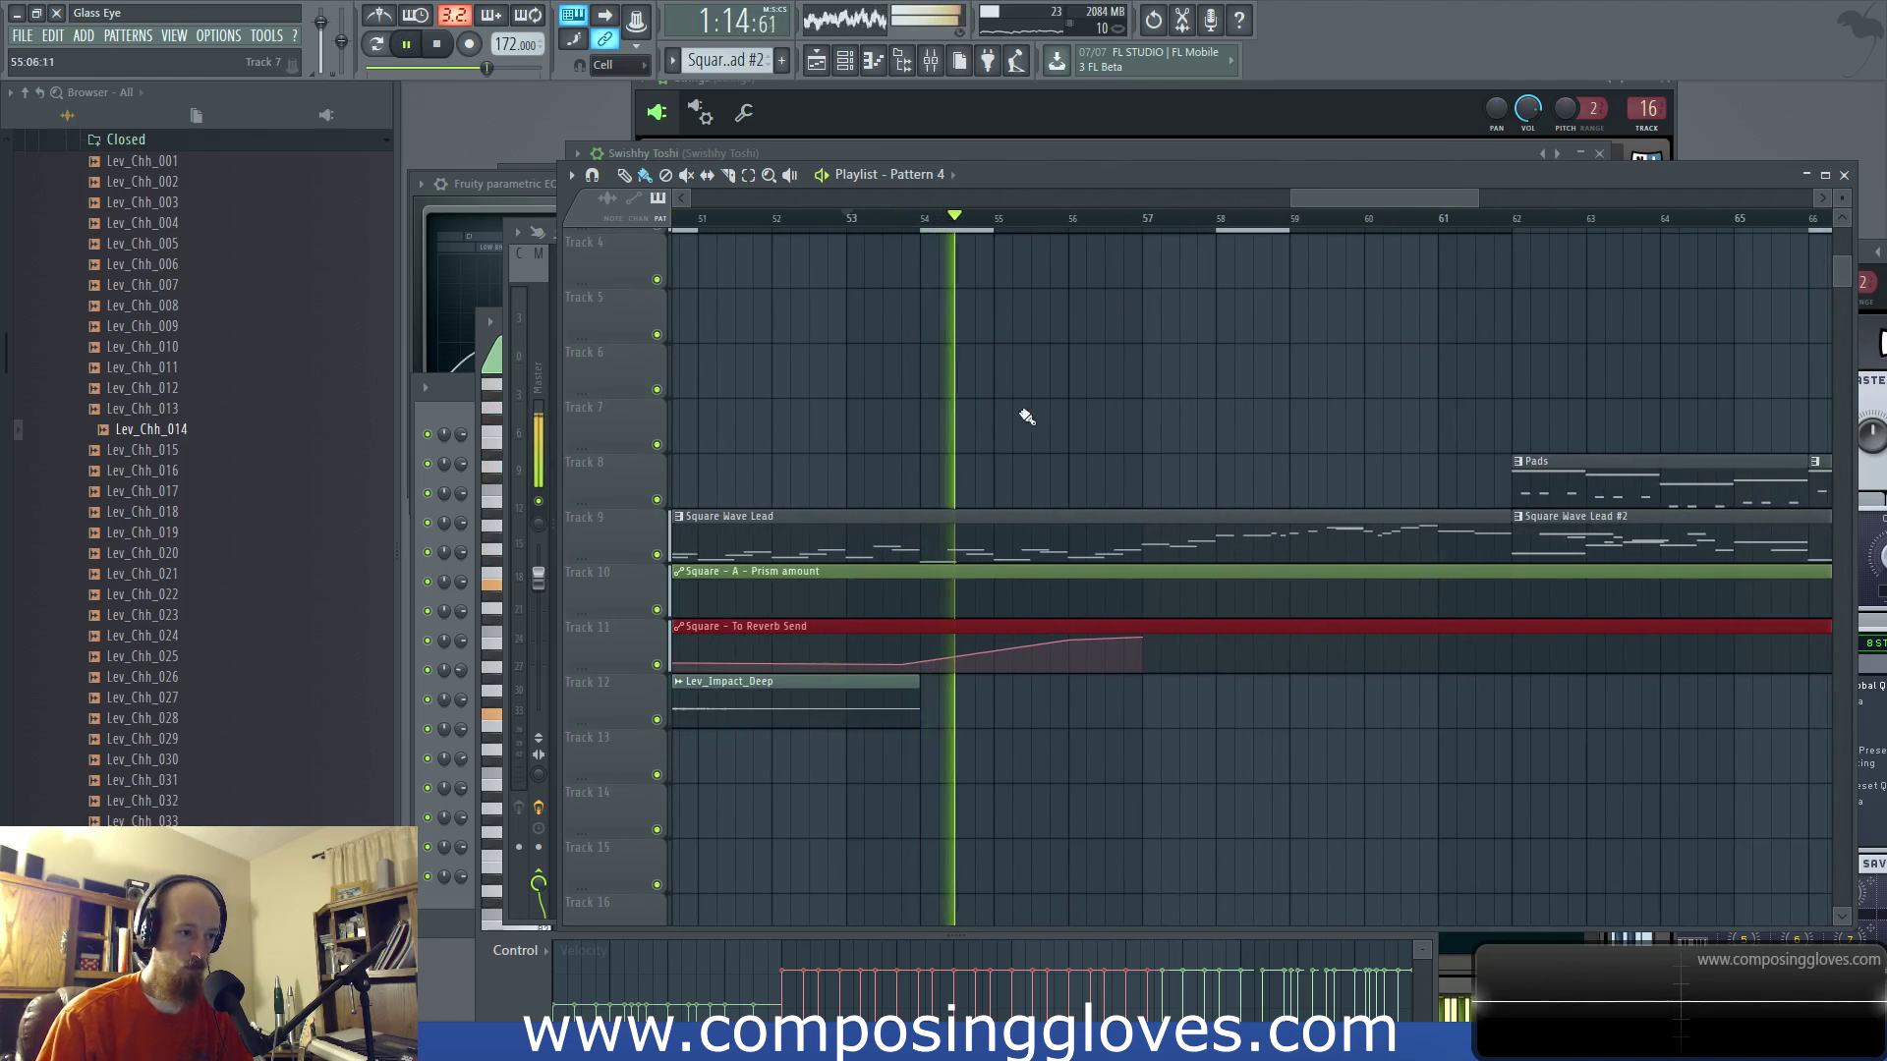
drag(1026, 417, 988, 422)
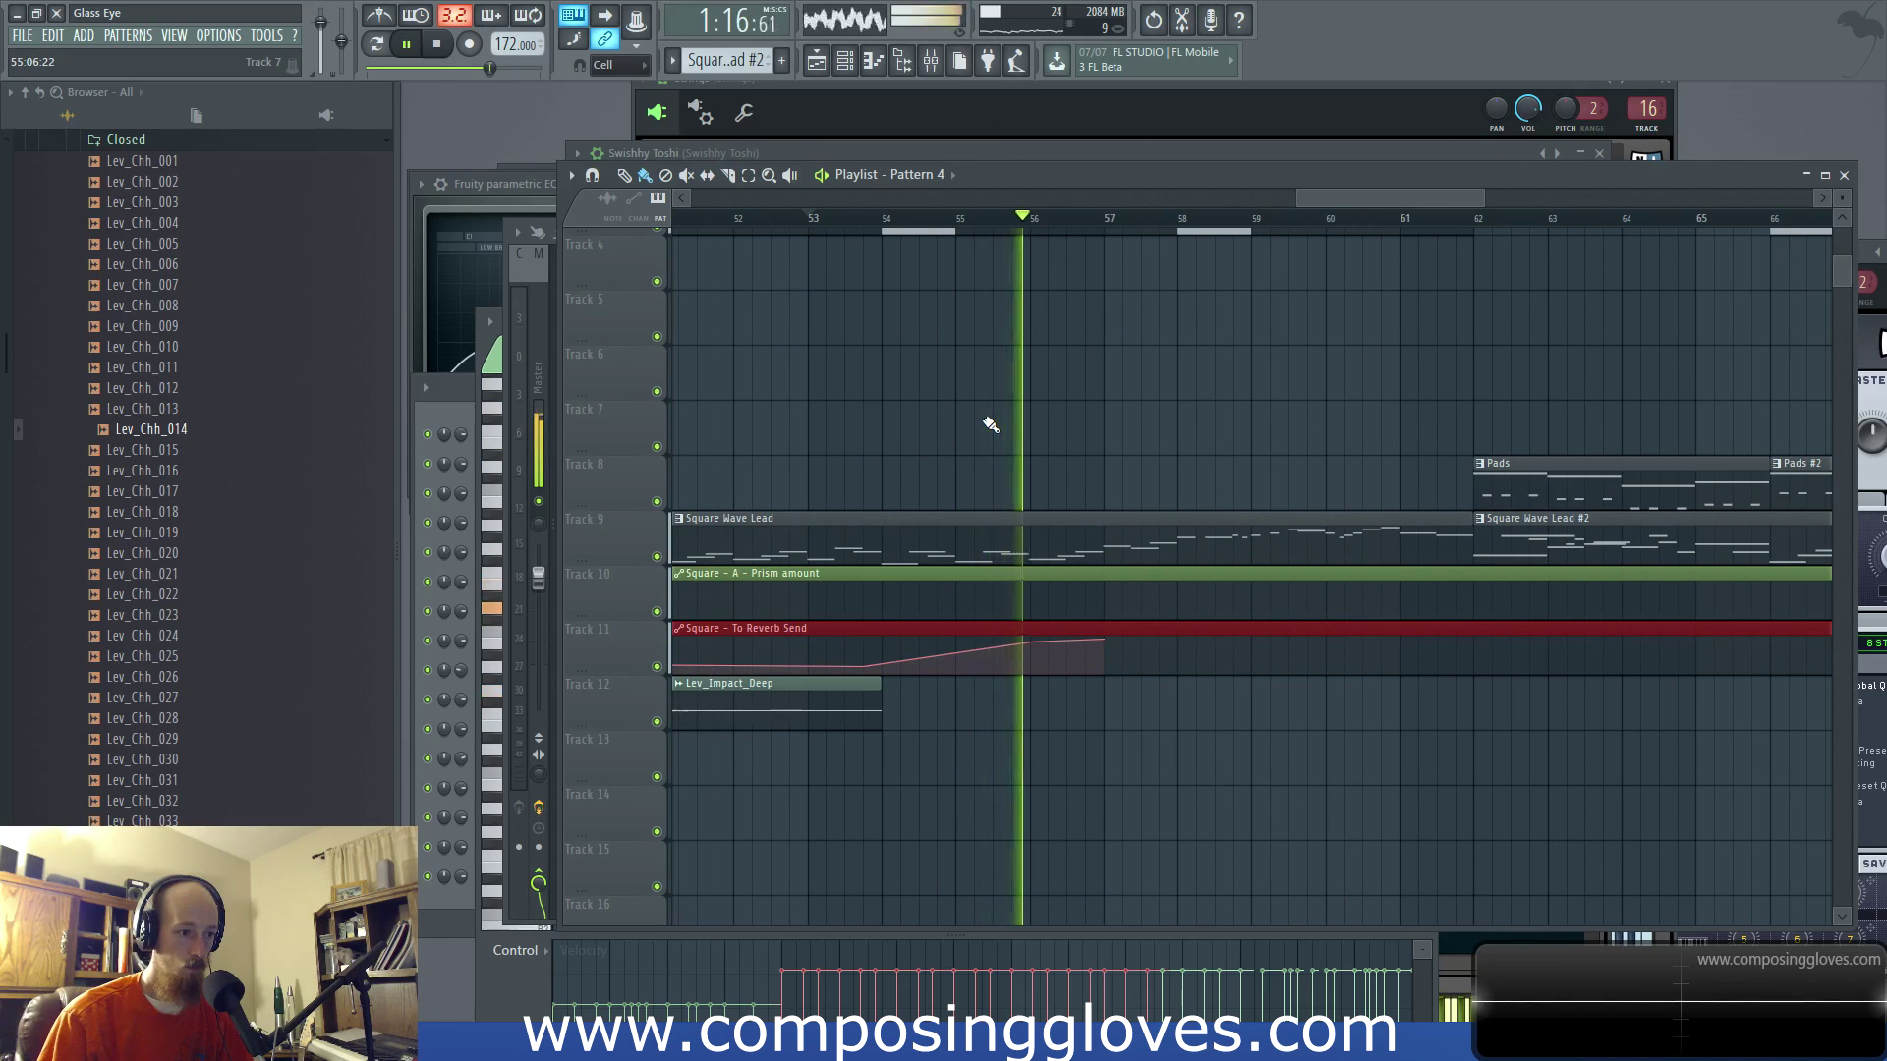
key(space)
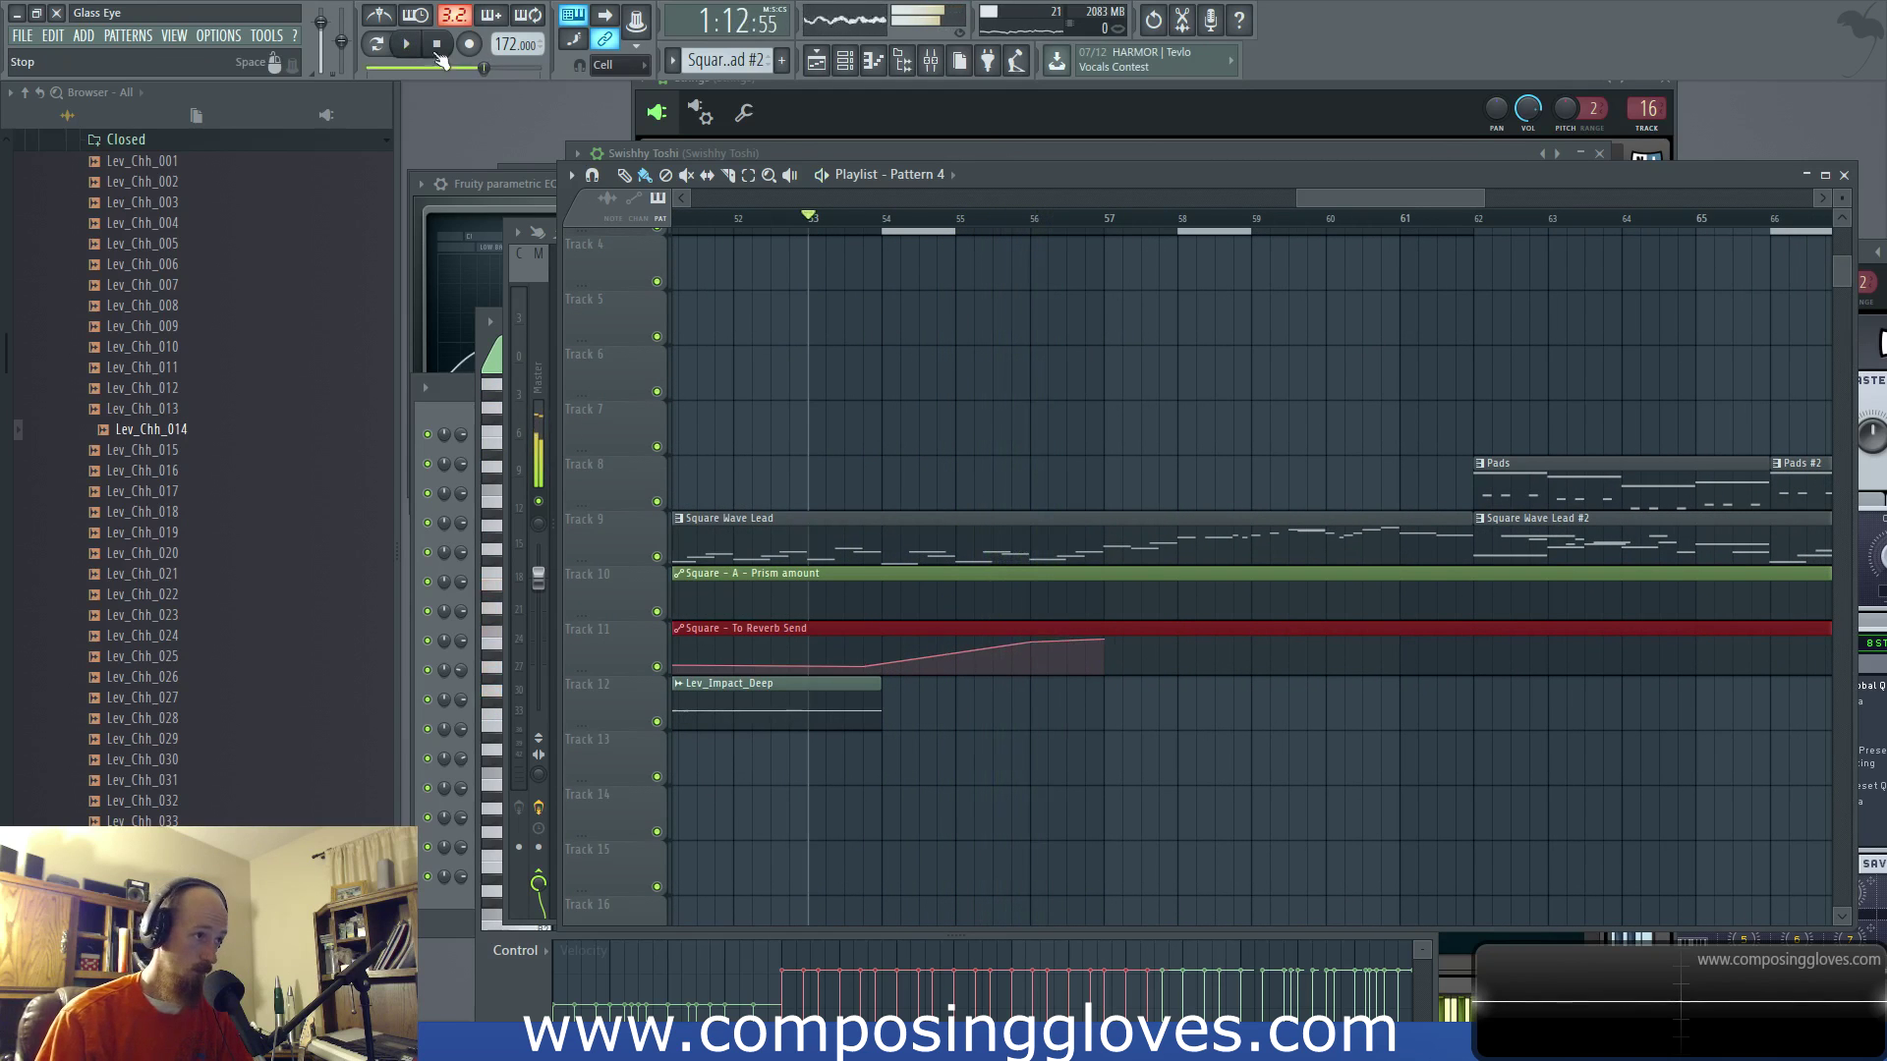
Step: Flatten the To Reverb Send curve after bar 54 with added points up to bar 59 and raise its end to 63% at 60:13
right_click(958, 671)
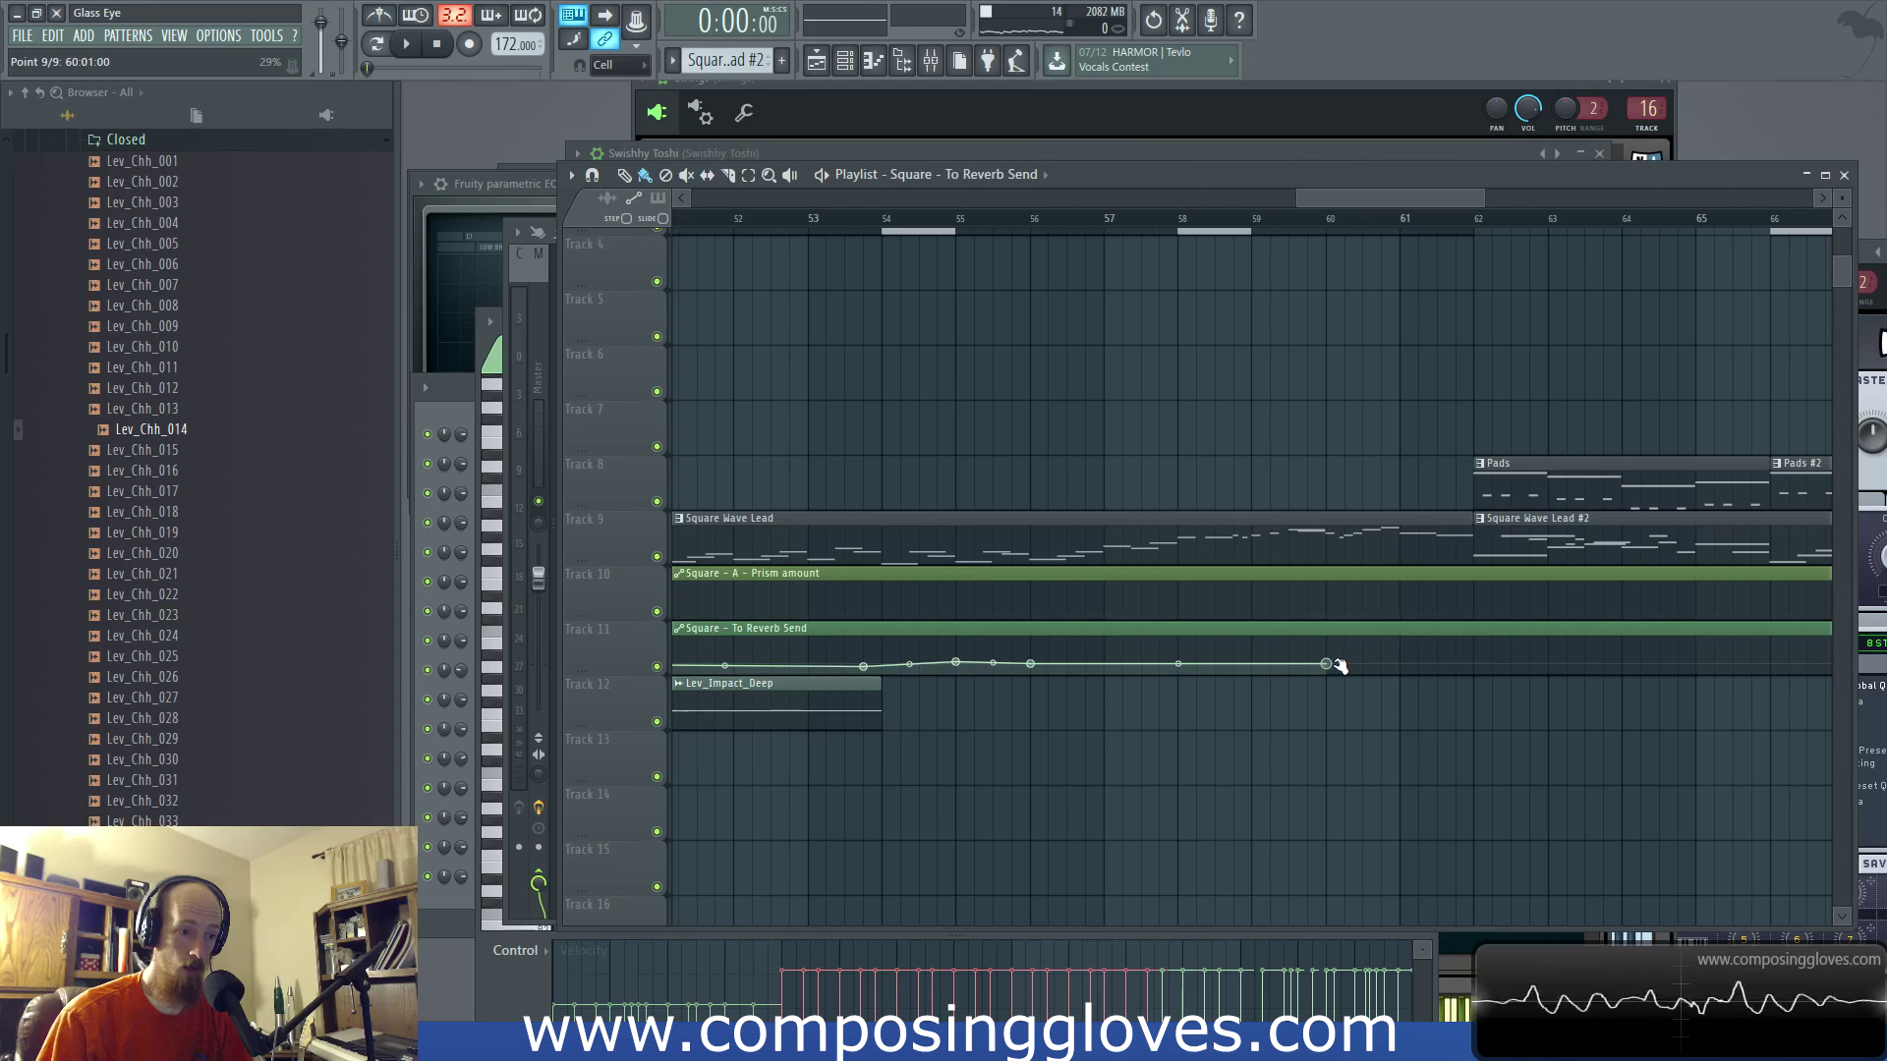
key(space)
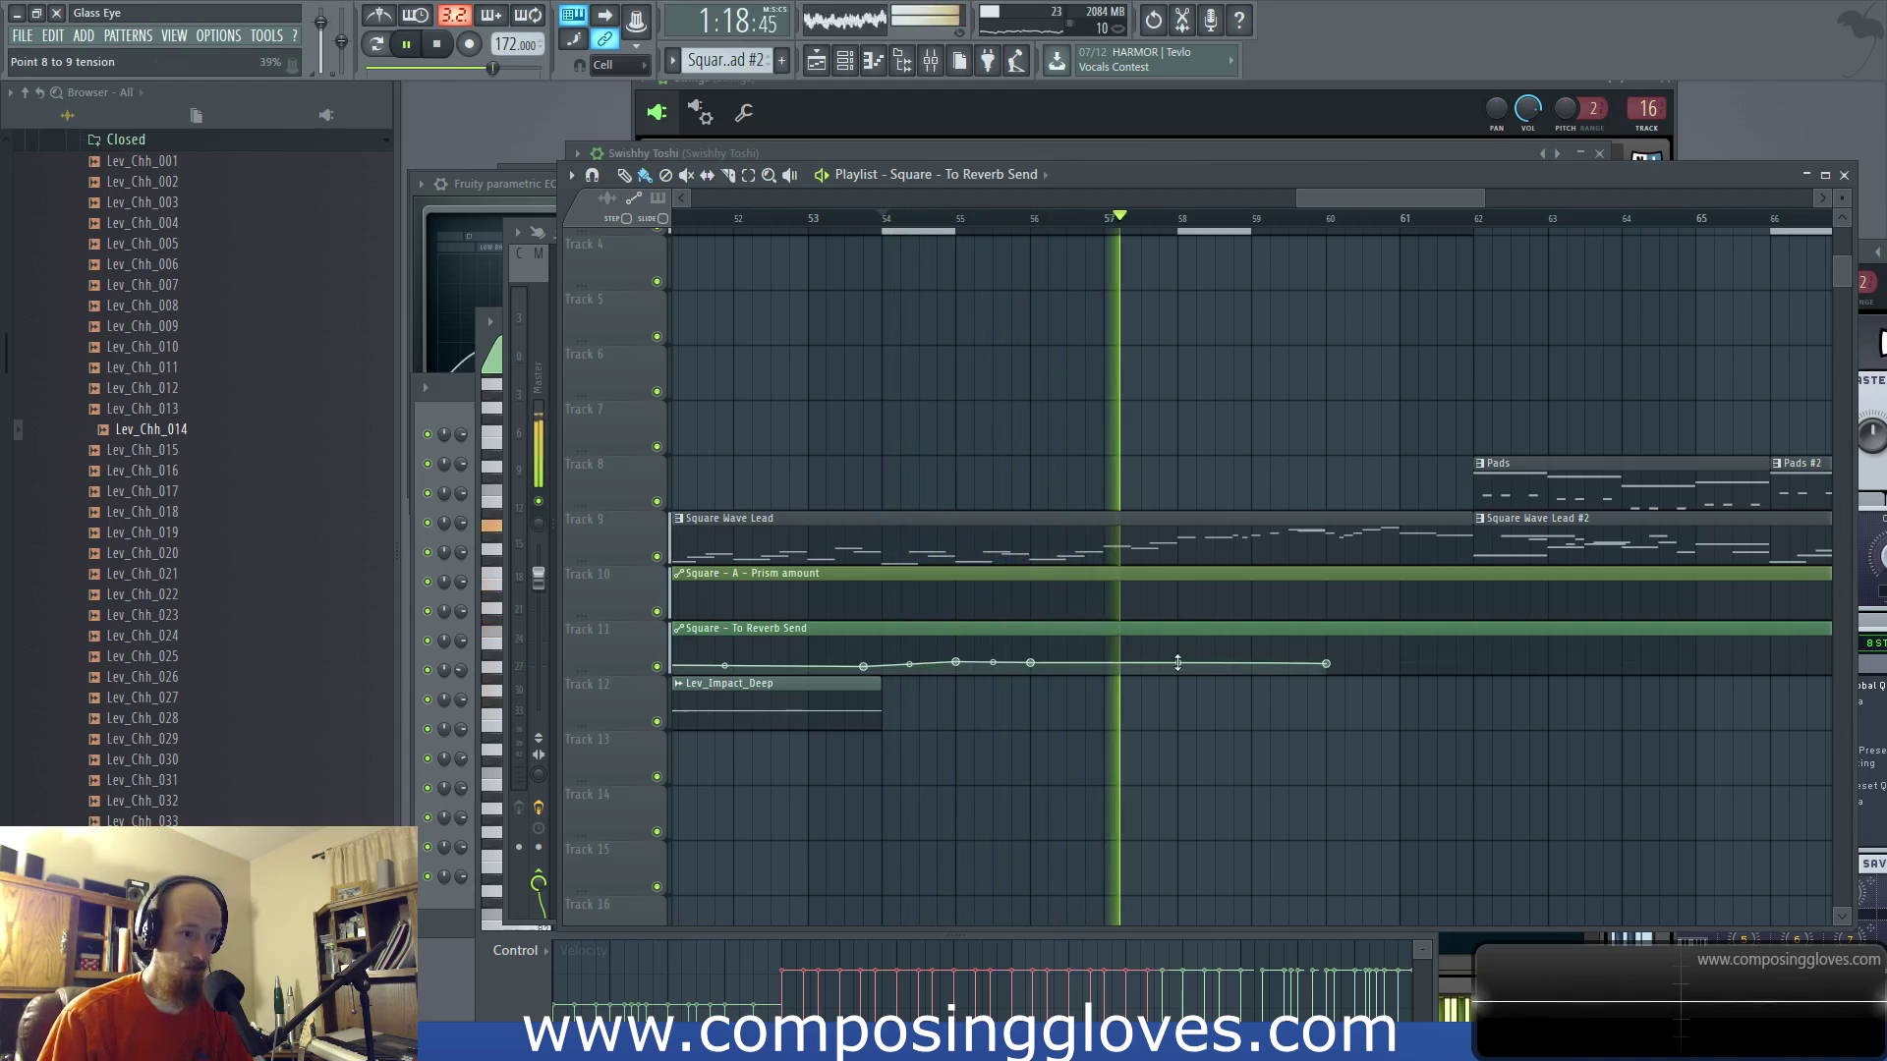
right_click(1253, 662)
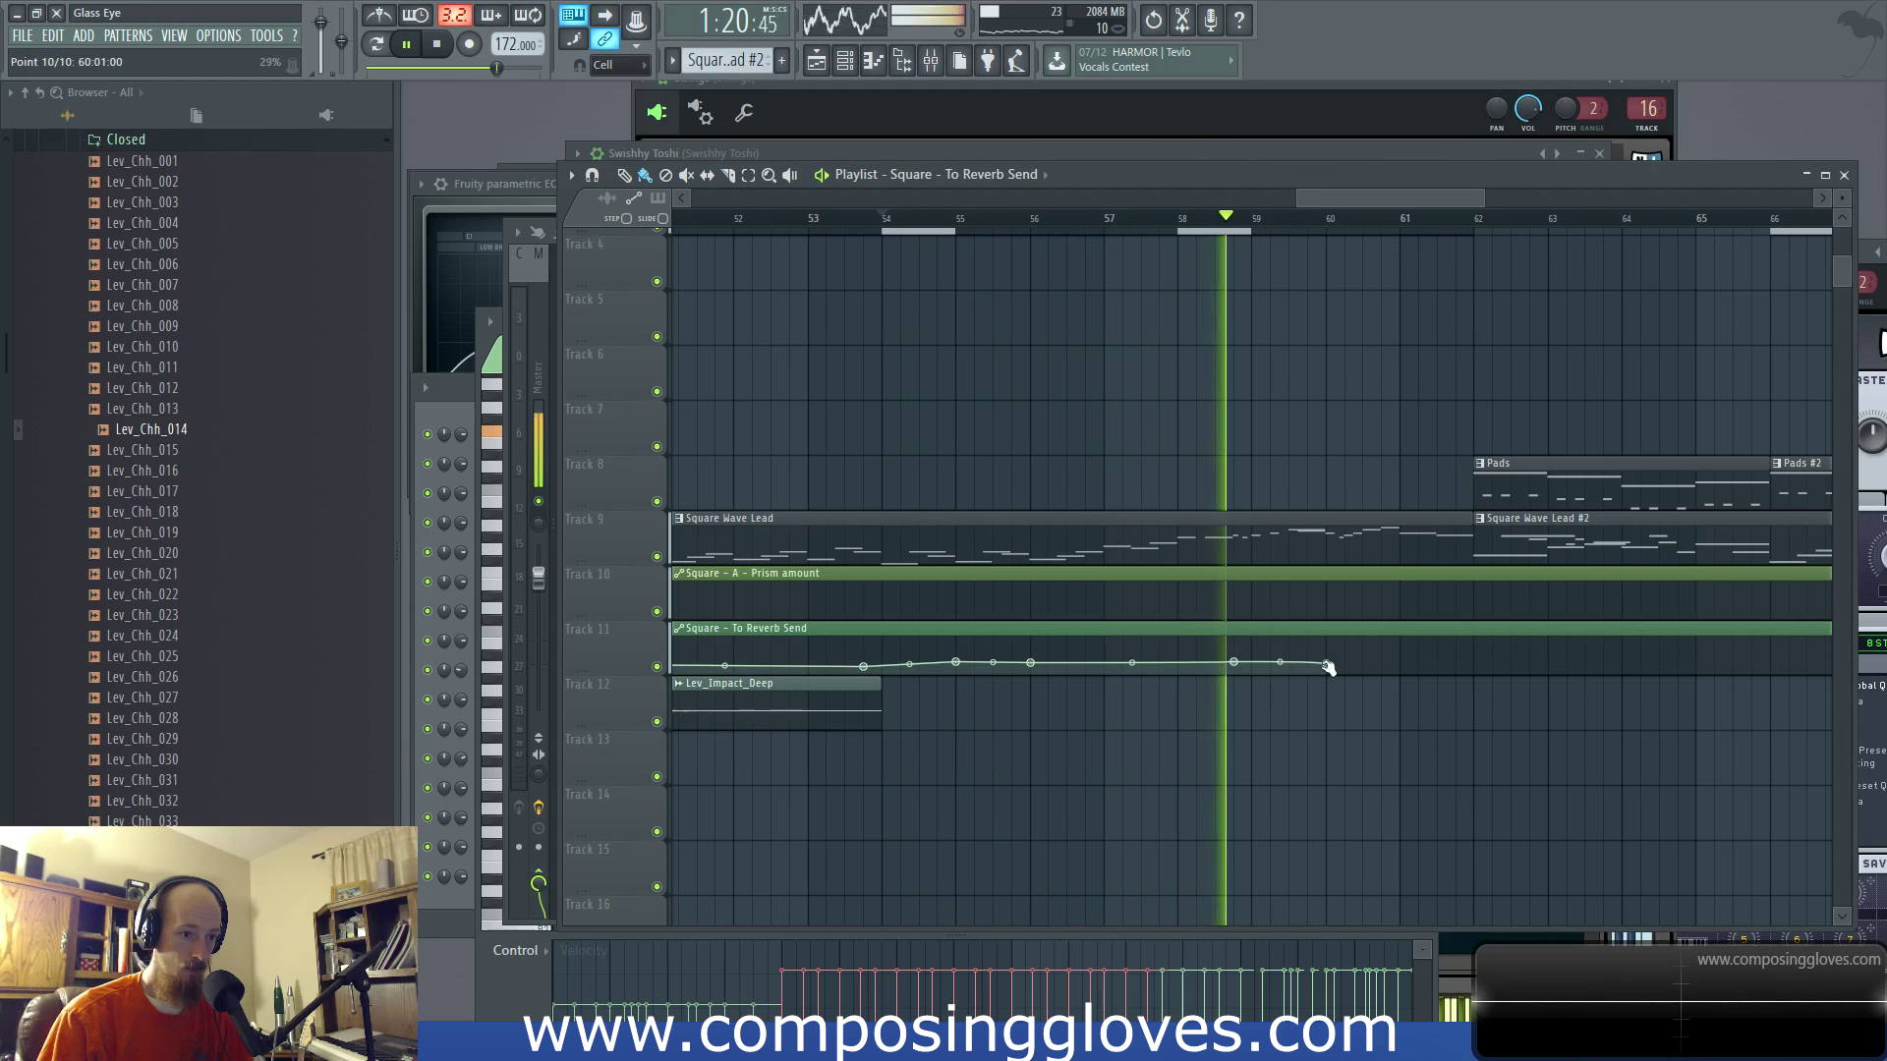
drag(1326, 663, 1389, 651)
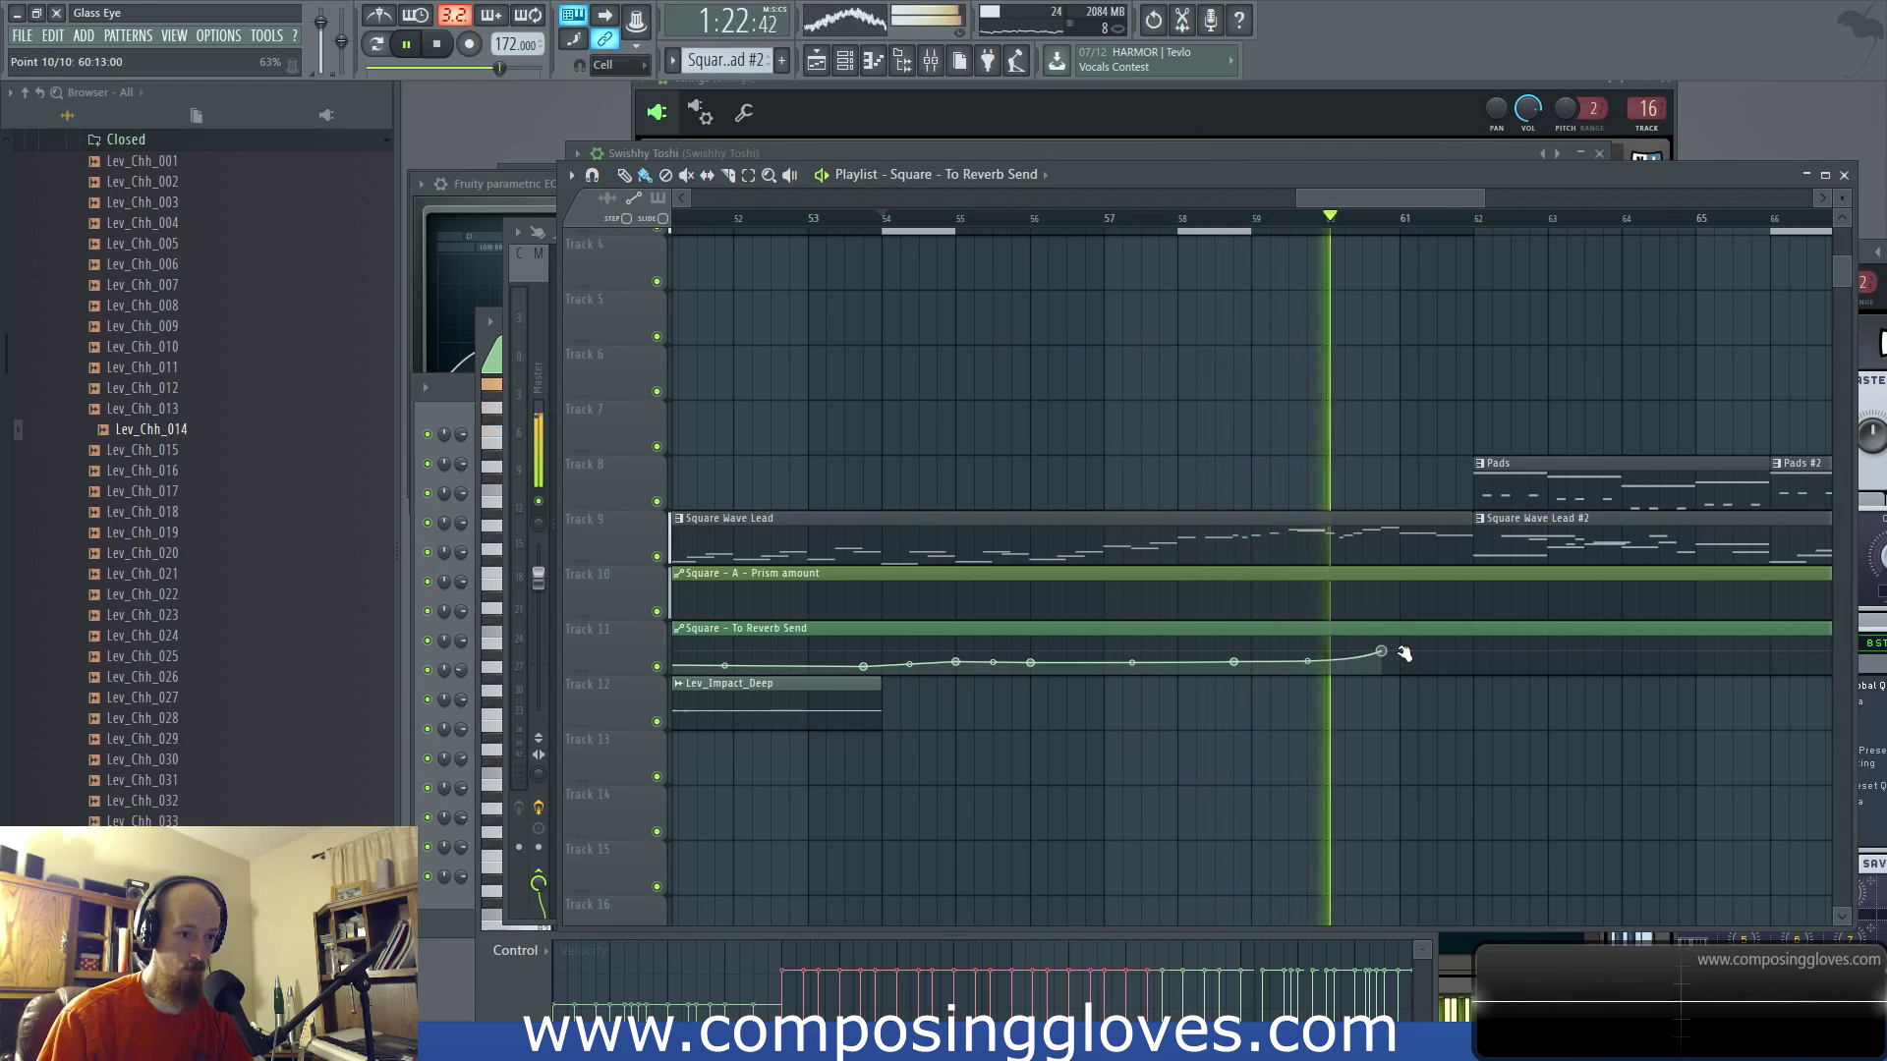
Step: Add To Reverb Send points that peak at bar 62, drop low half a bar after it and run nearly flat to bar 65
right_click(1473, 647)
right_click(1510, 666)
drag(1495, 653, 1495, 664)
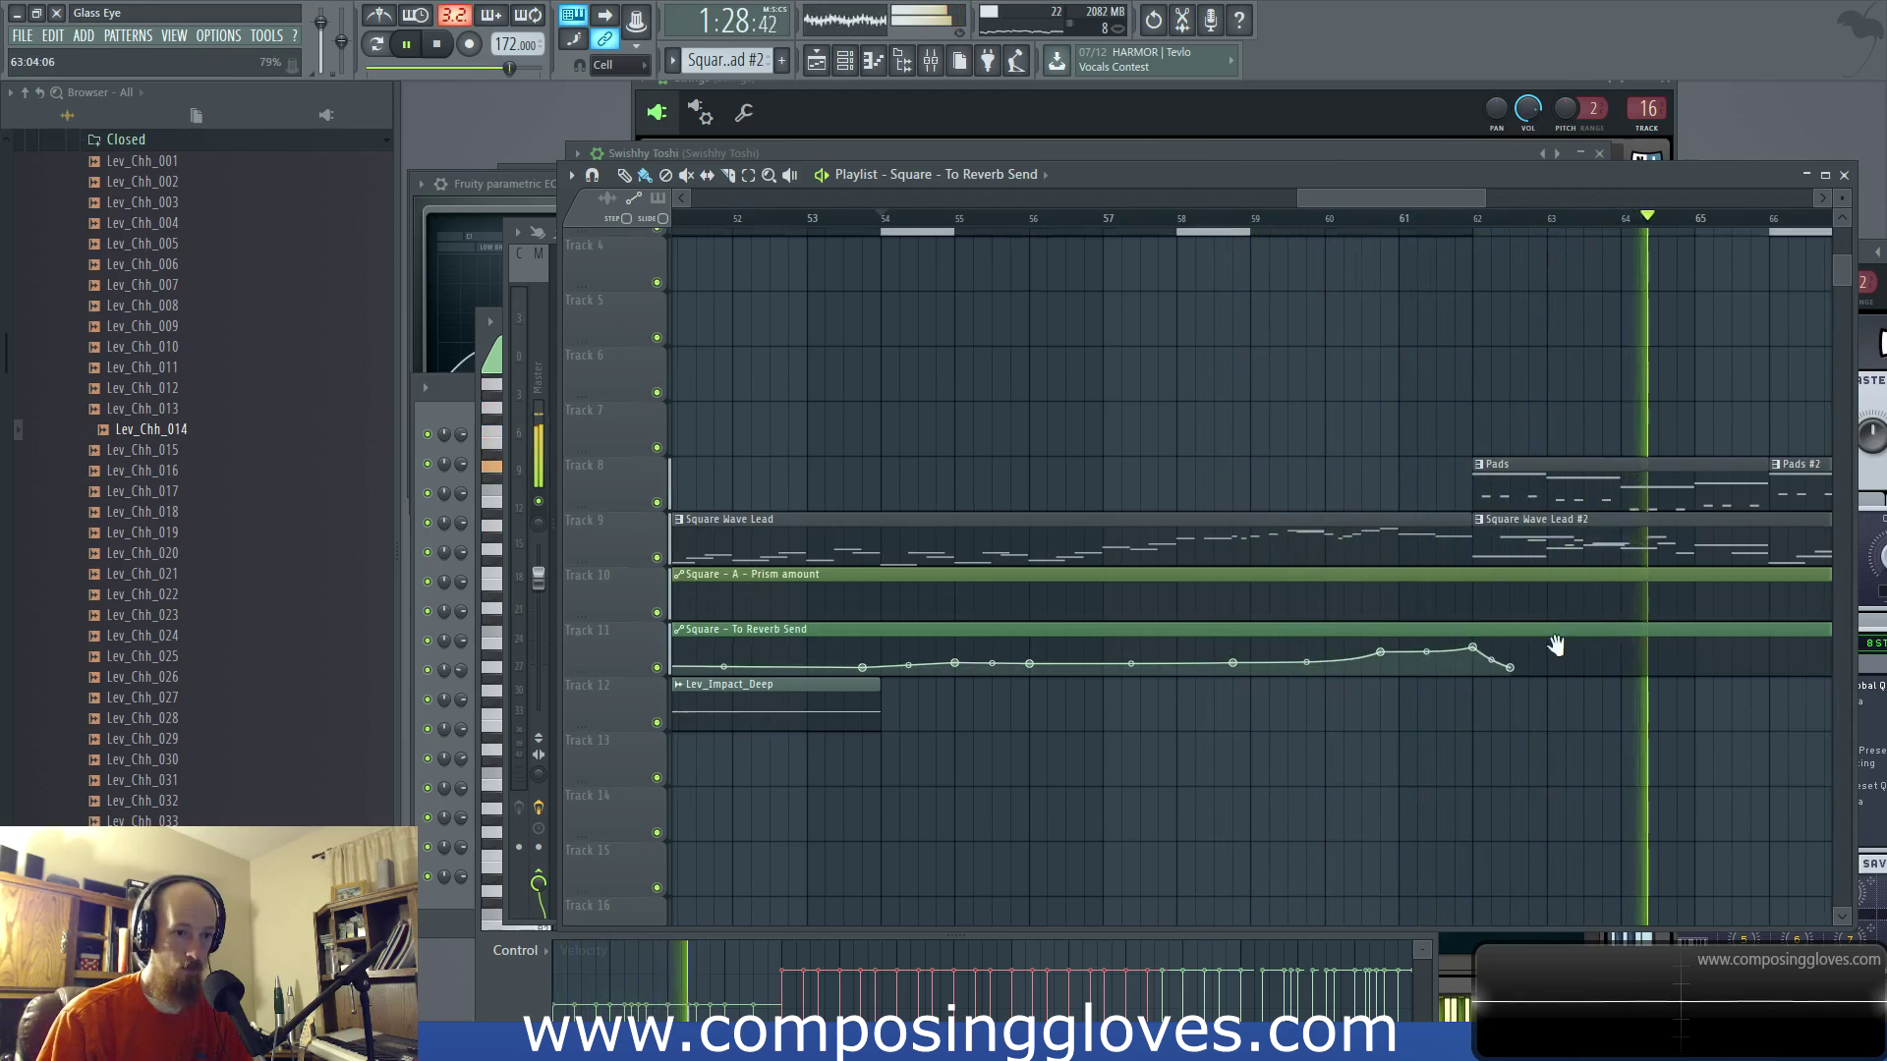
right_click(1334, 661)
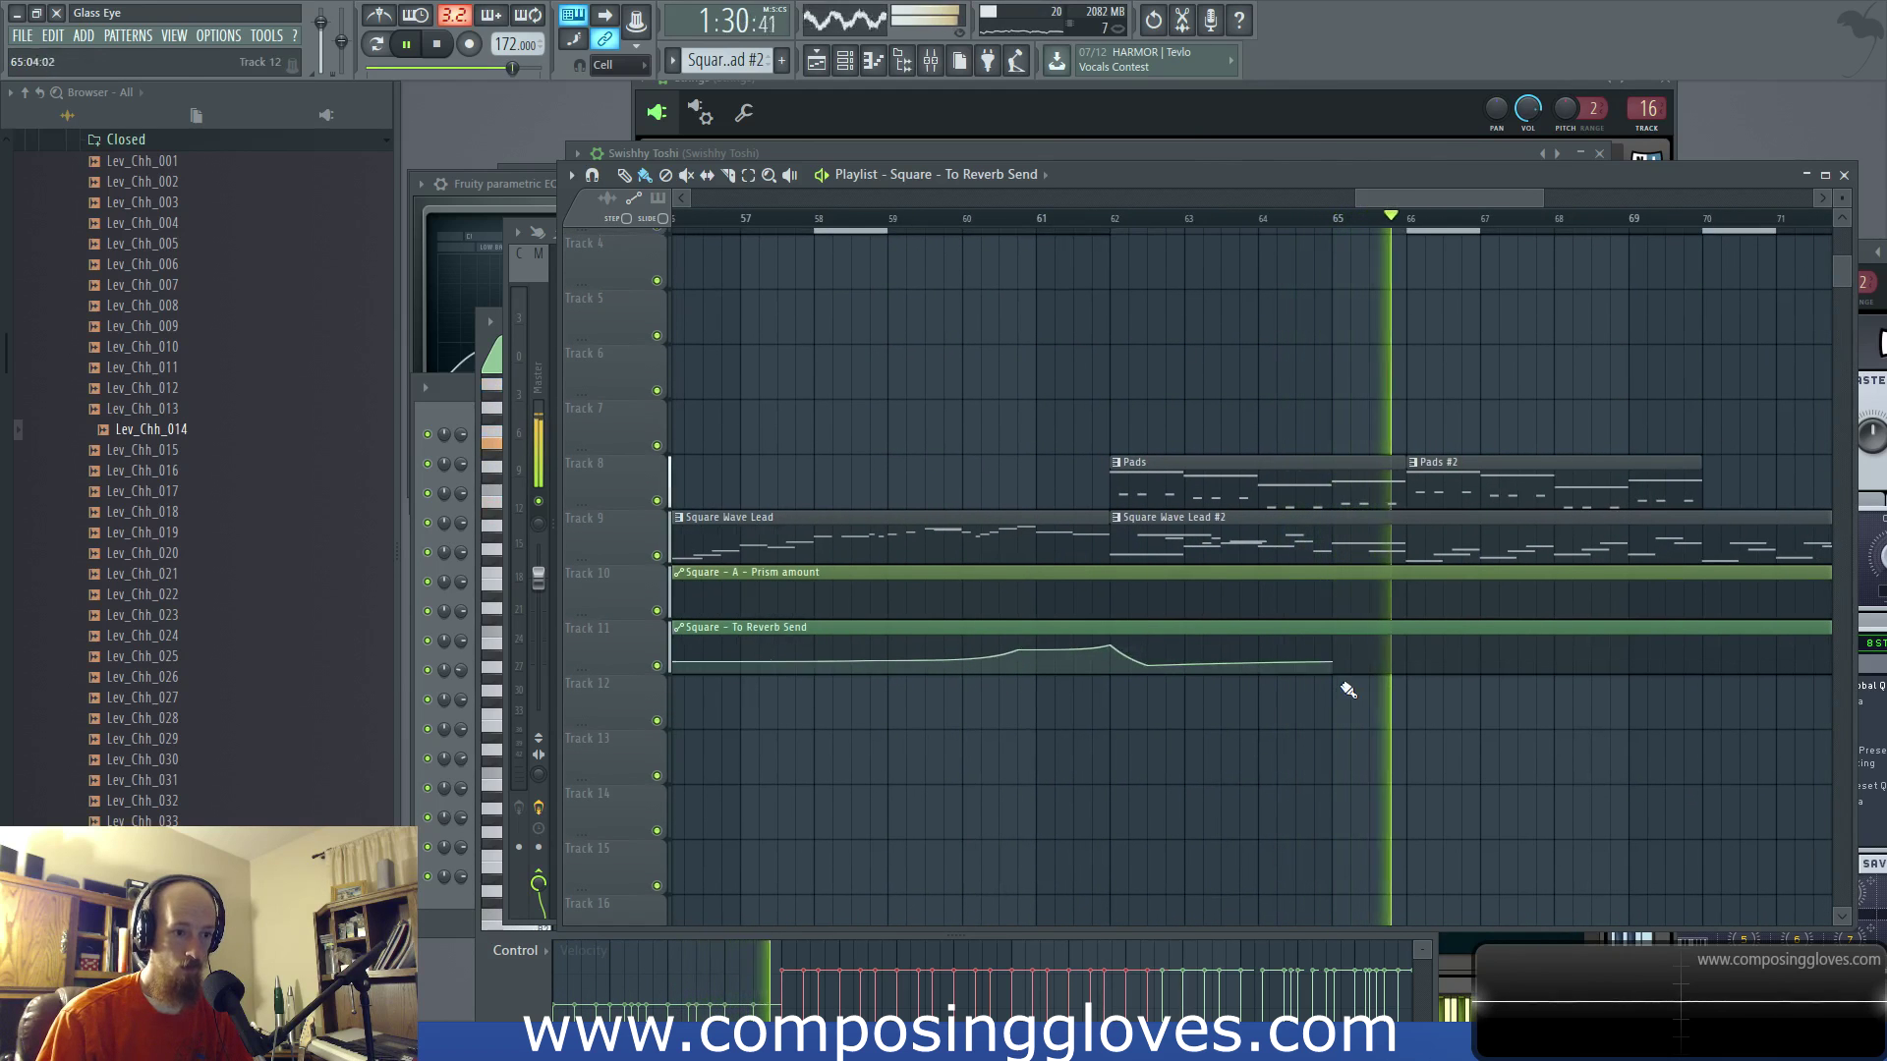
Step: Place Pattern 1 and Sub clips on tracks 4 and 5, running from bar 63 to bar 66
scroll(1356, 601, down, 4)
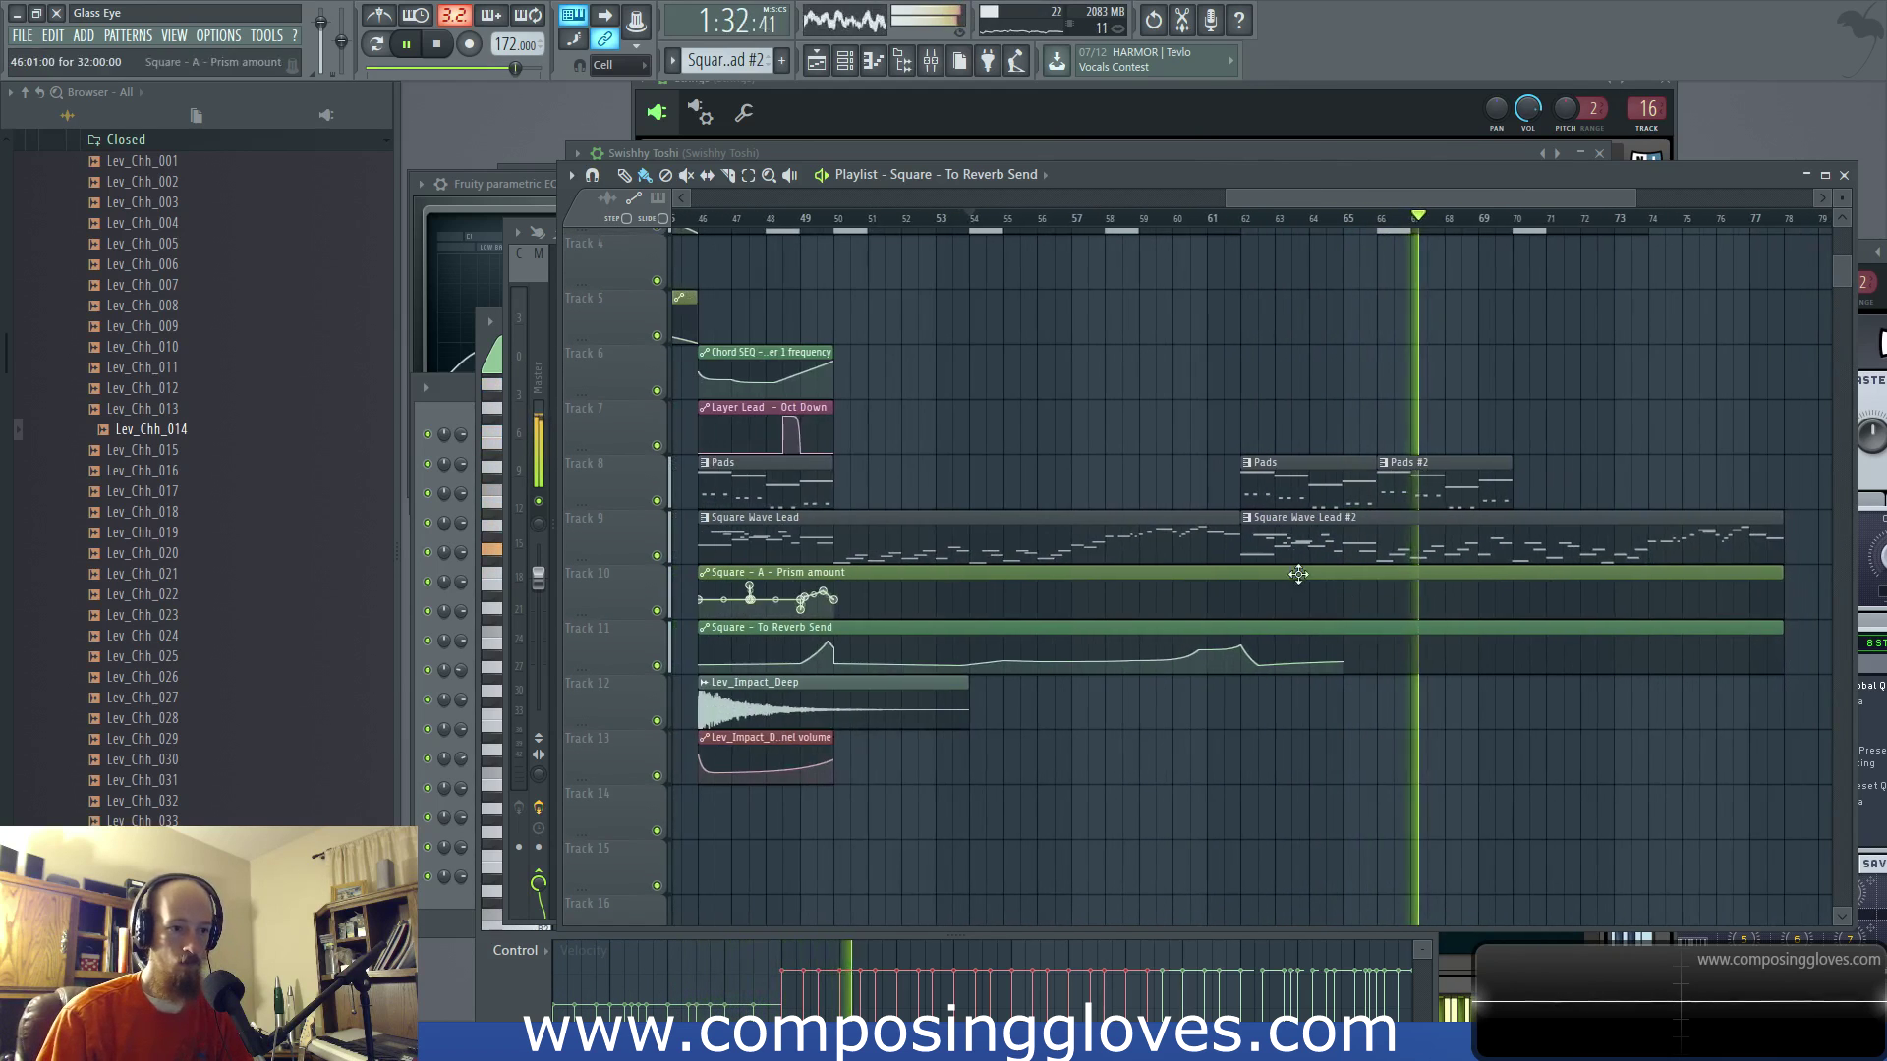
scroll(1292, 560, up, 3)
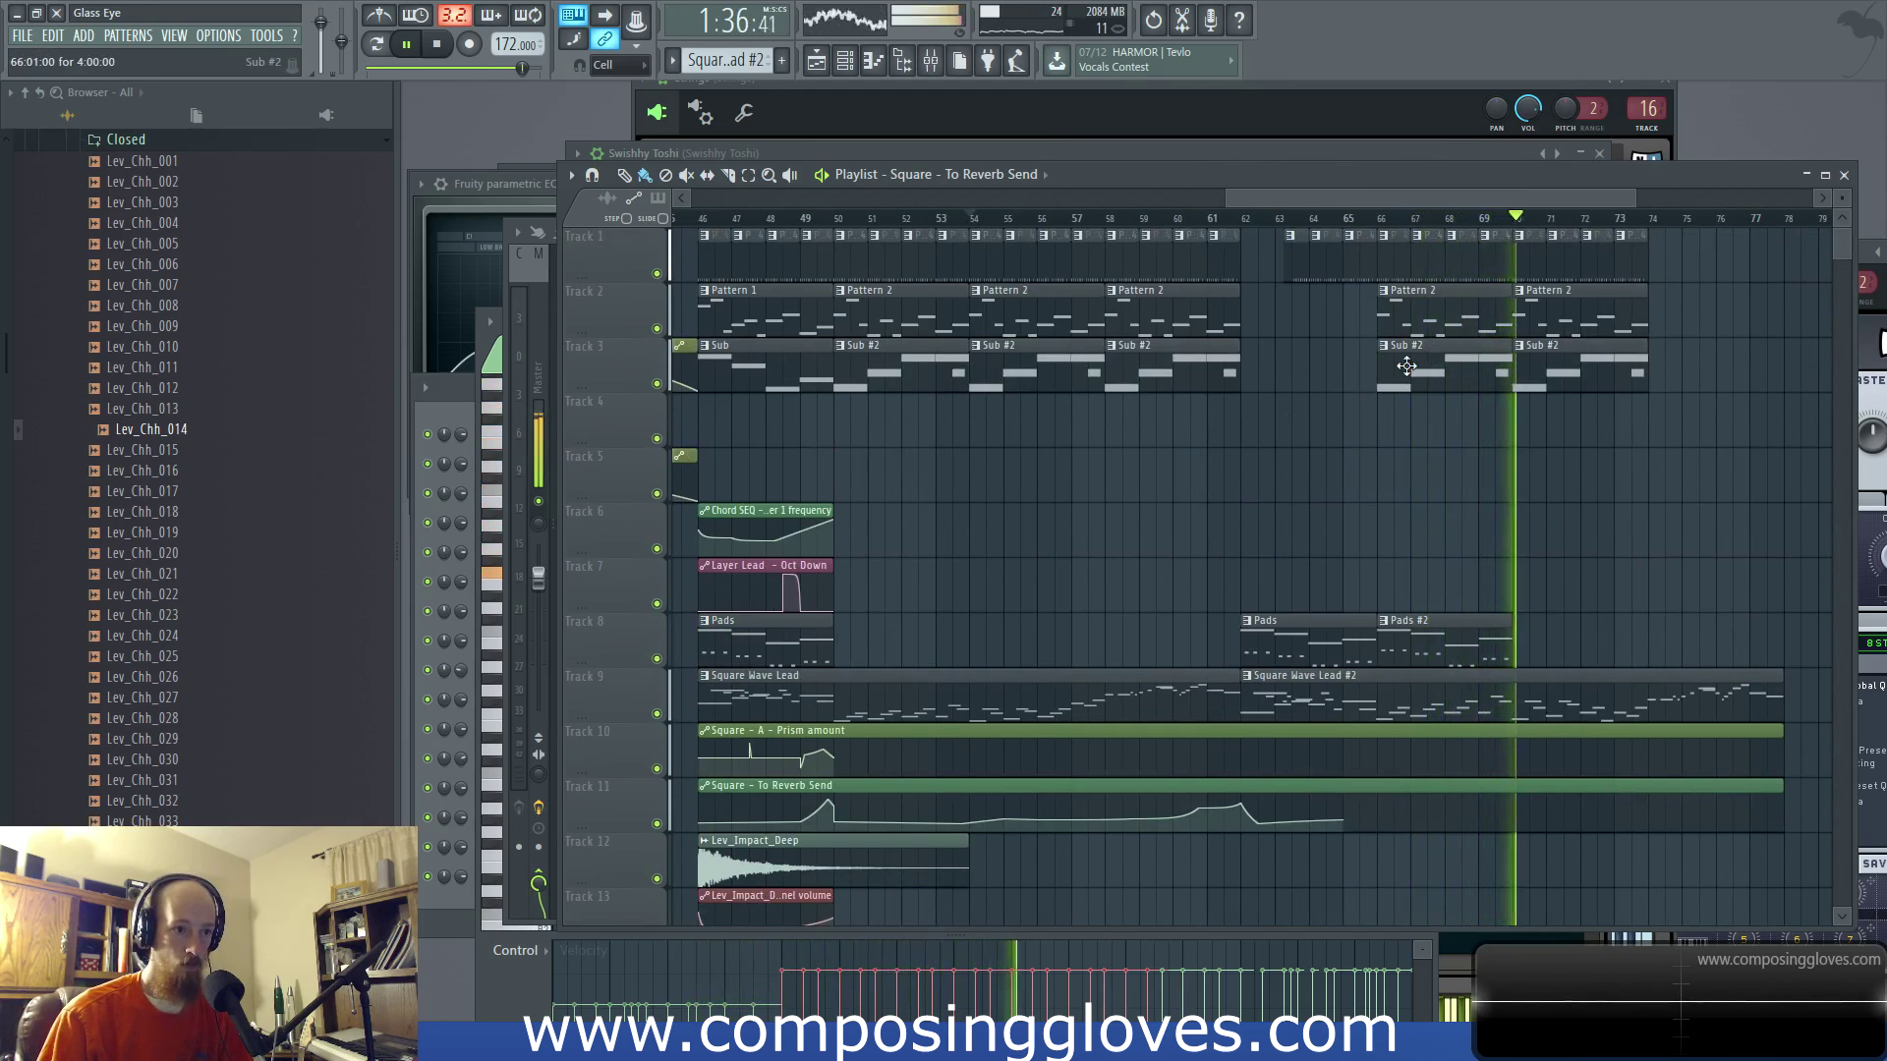
scroll(1412, 510, up, 3)
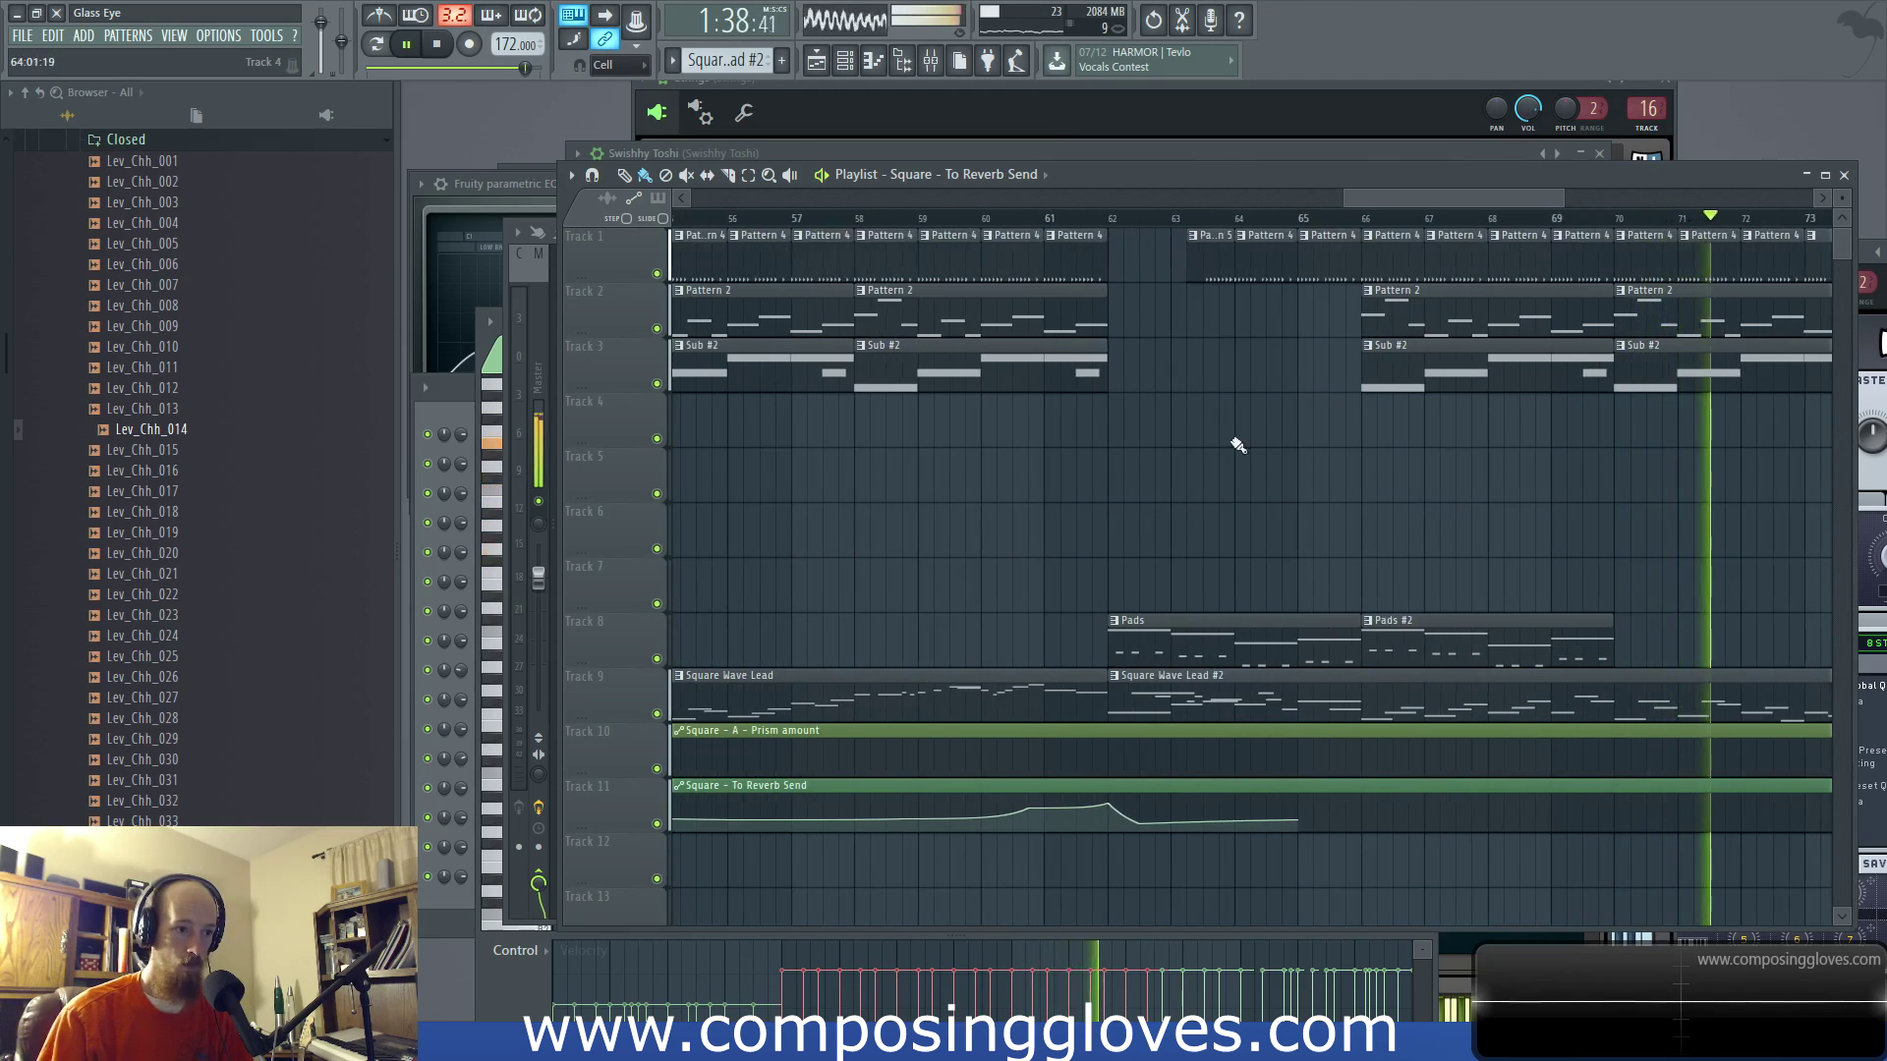
drag(1380, 447, 1442, 319)
scroll(1091, 383, left, 4)
scroll(959, 389, down, 3)
drag(1012, 340, 1575, 458)
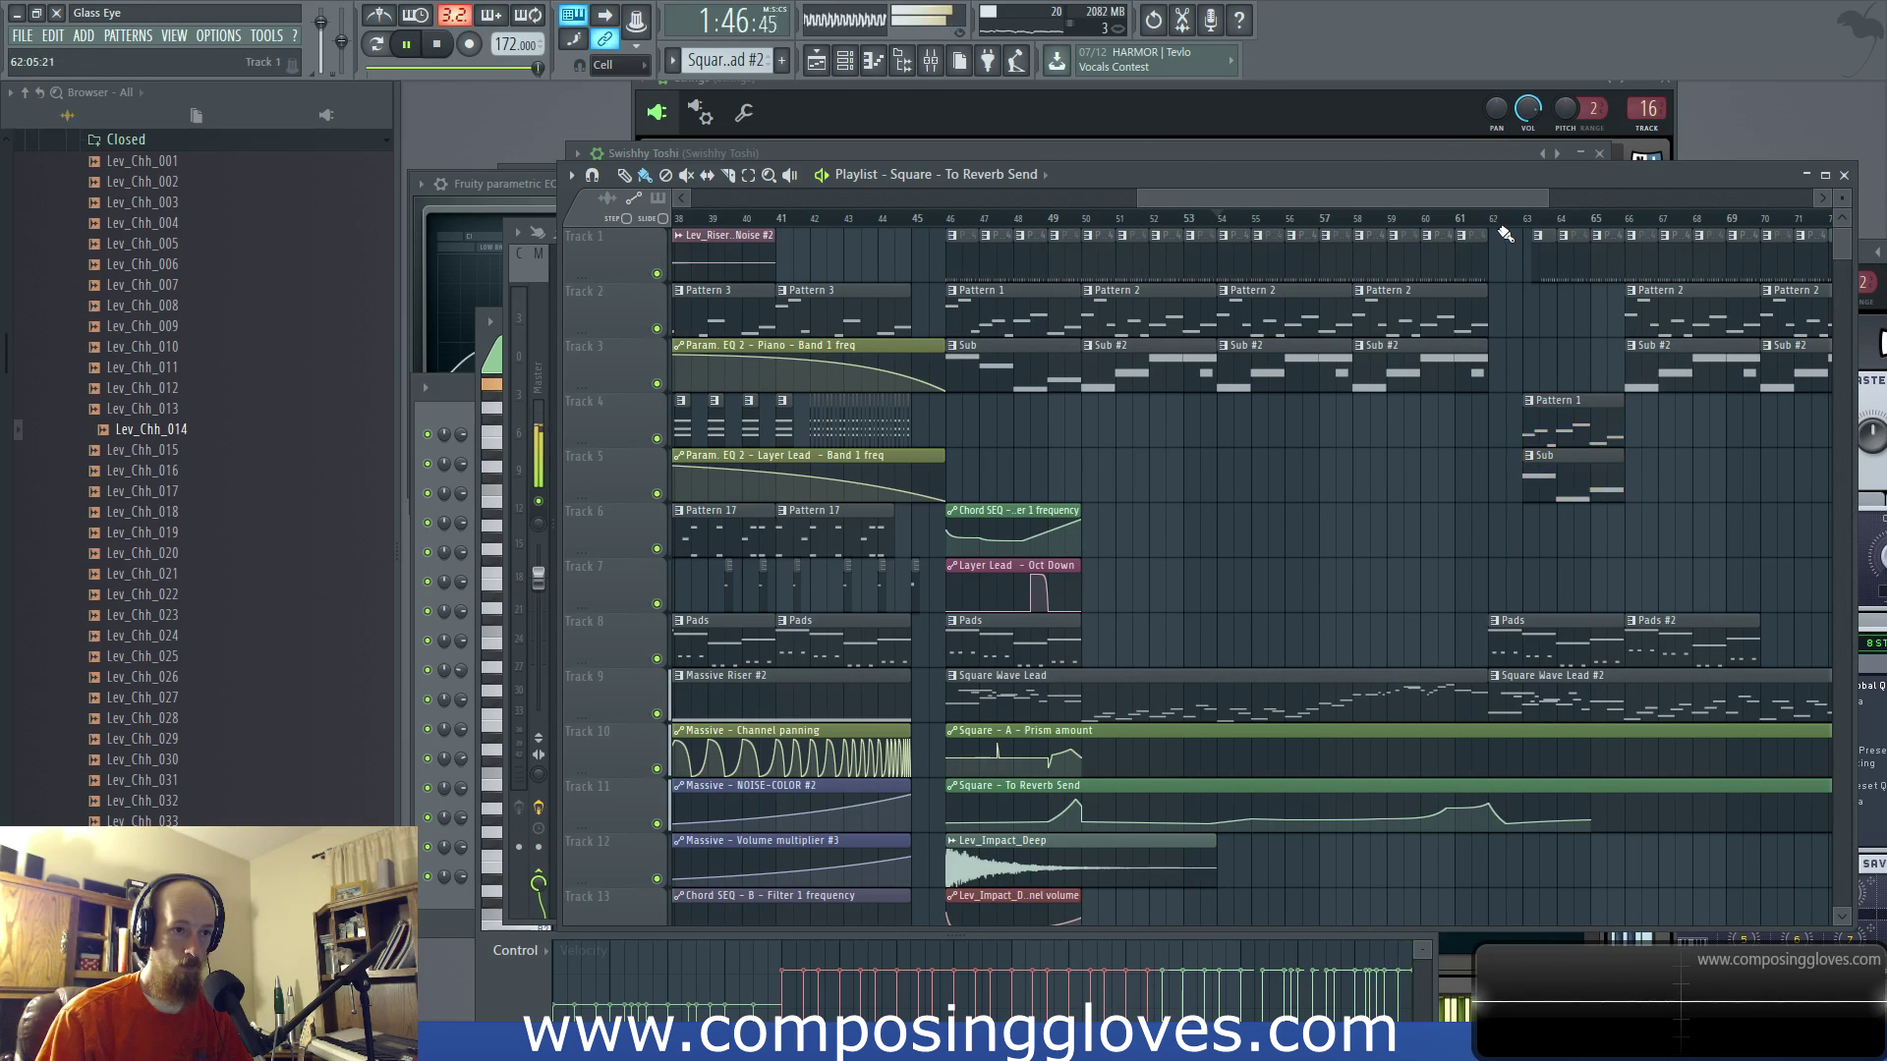
scroll(1482, 429, up, 4)
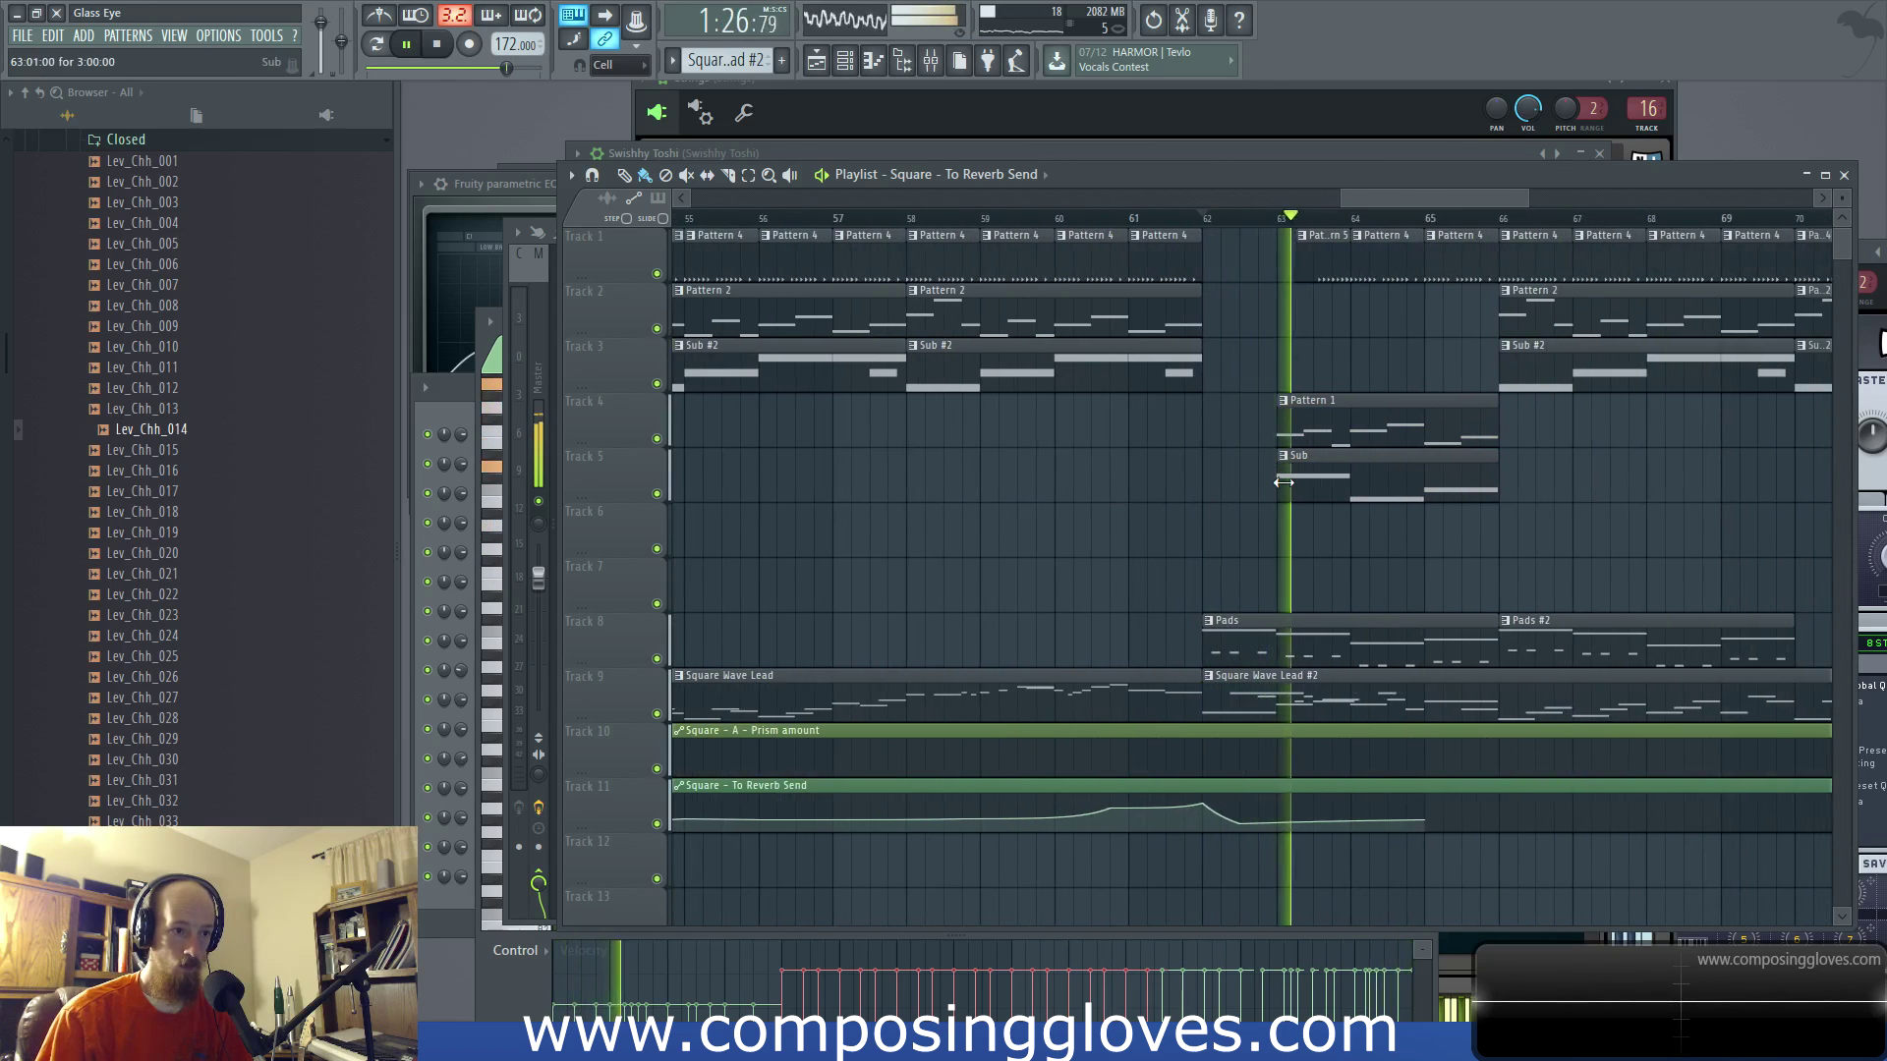
Step: Trim the start of the new Sub clip to bar 64 and of the new Pattern 1 clip to three quarters through bar 63
drag(1280, 485, 1351, 484)
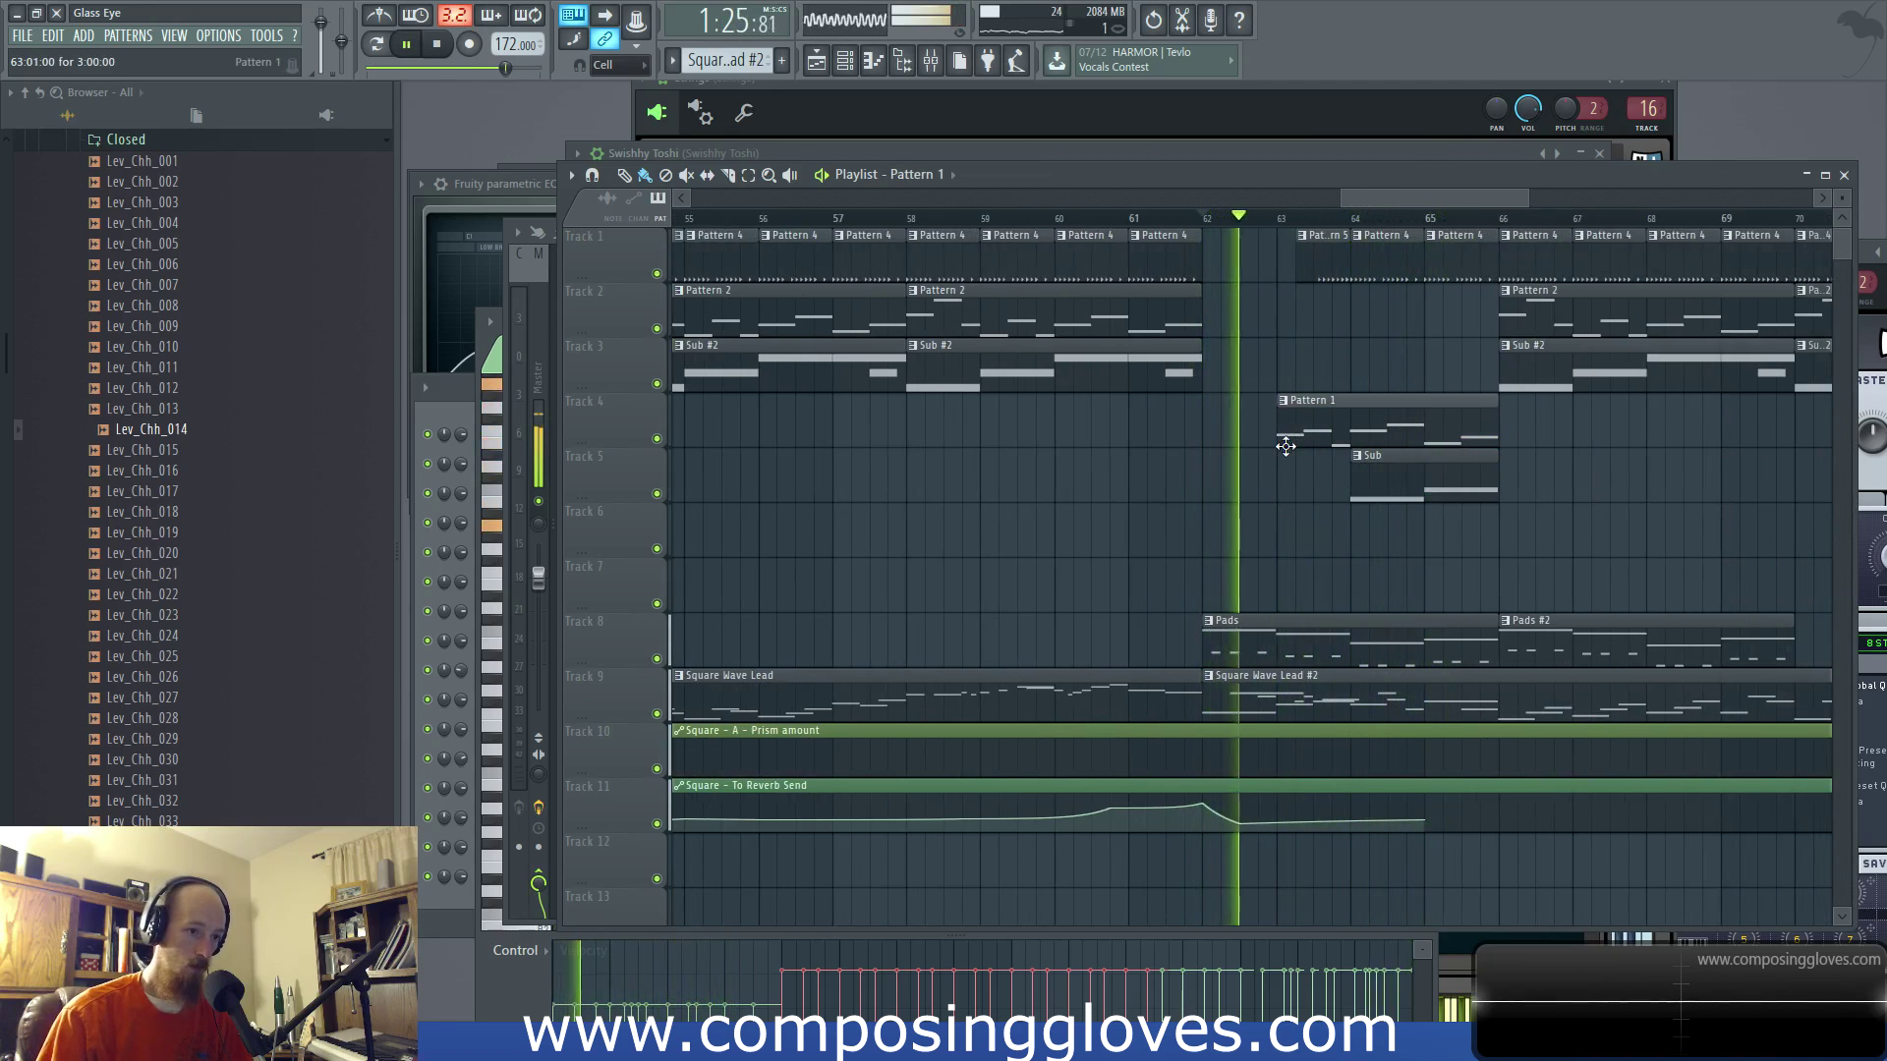
drag(1295, 437, 1333, 439)
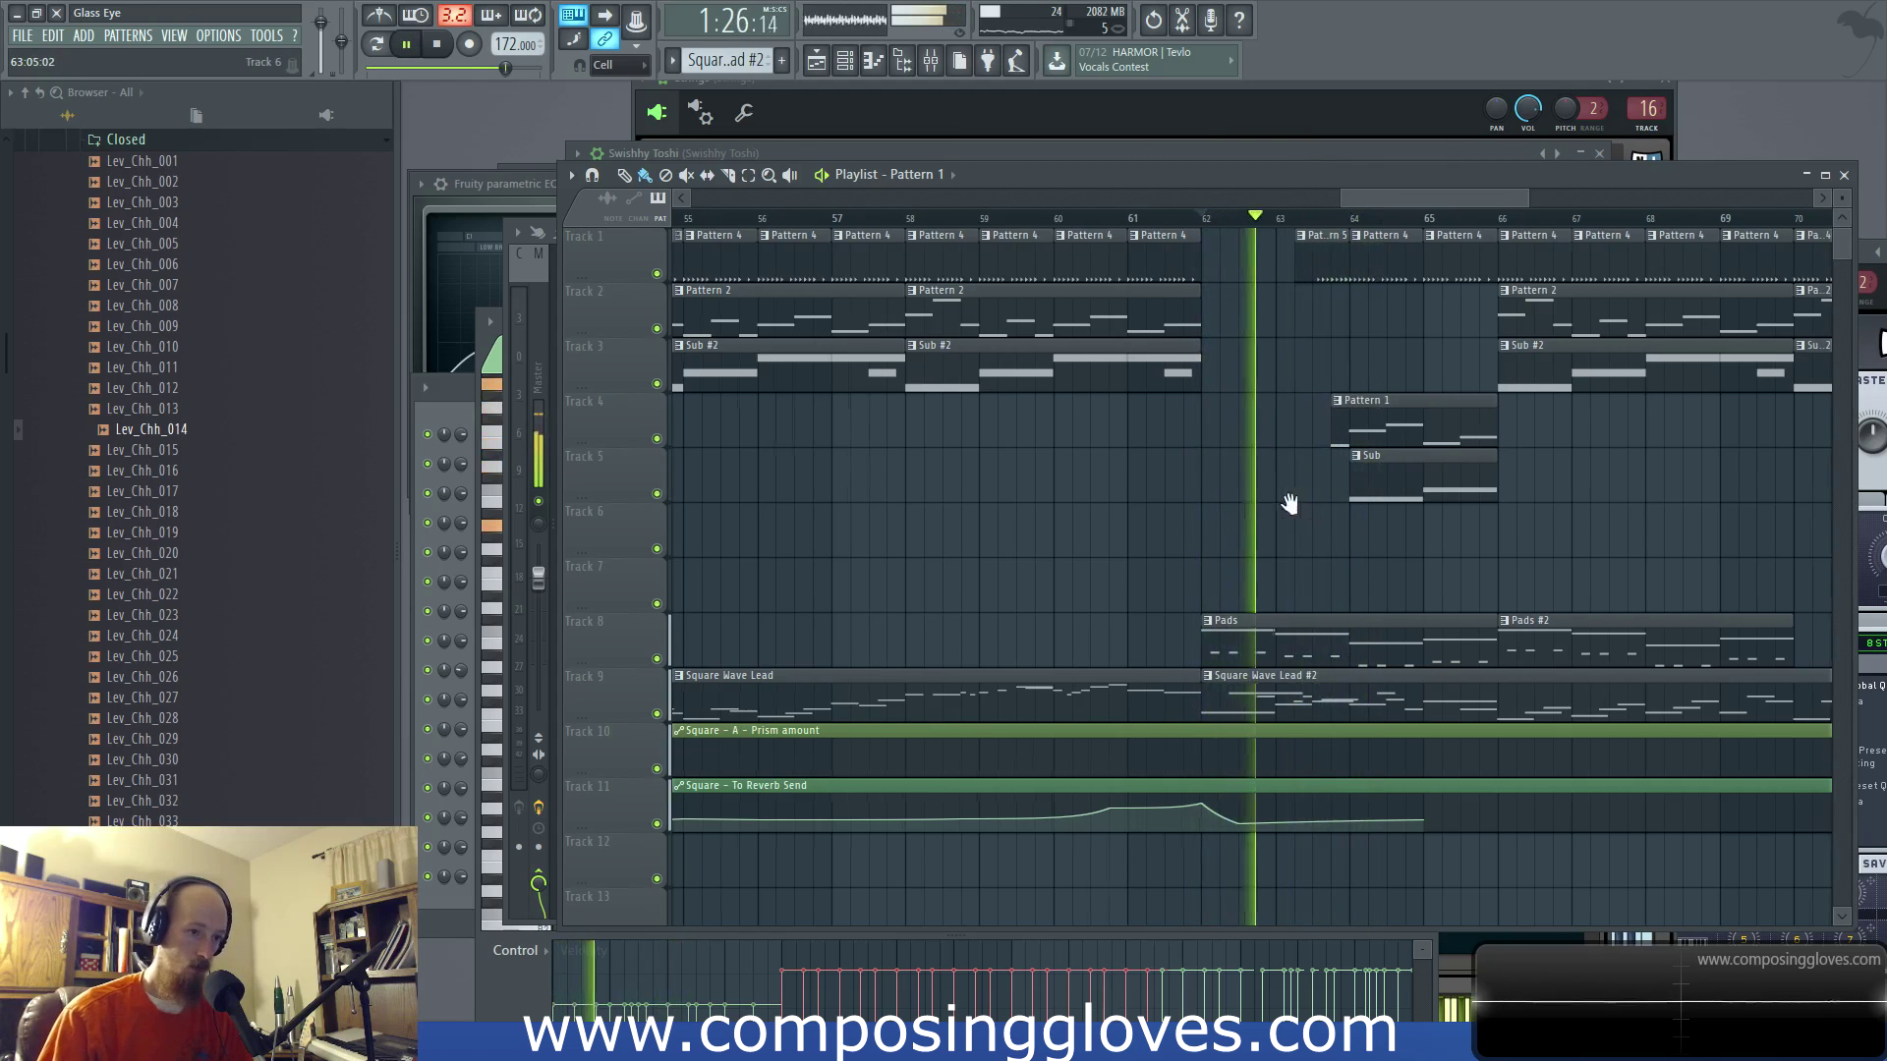
scroll(1239, 509, up, 2)
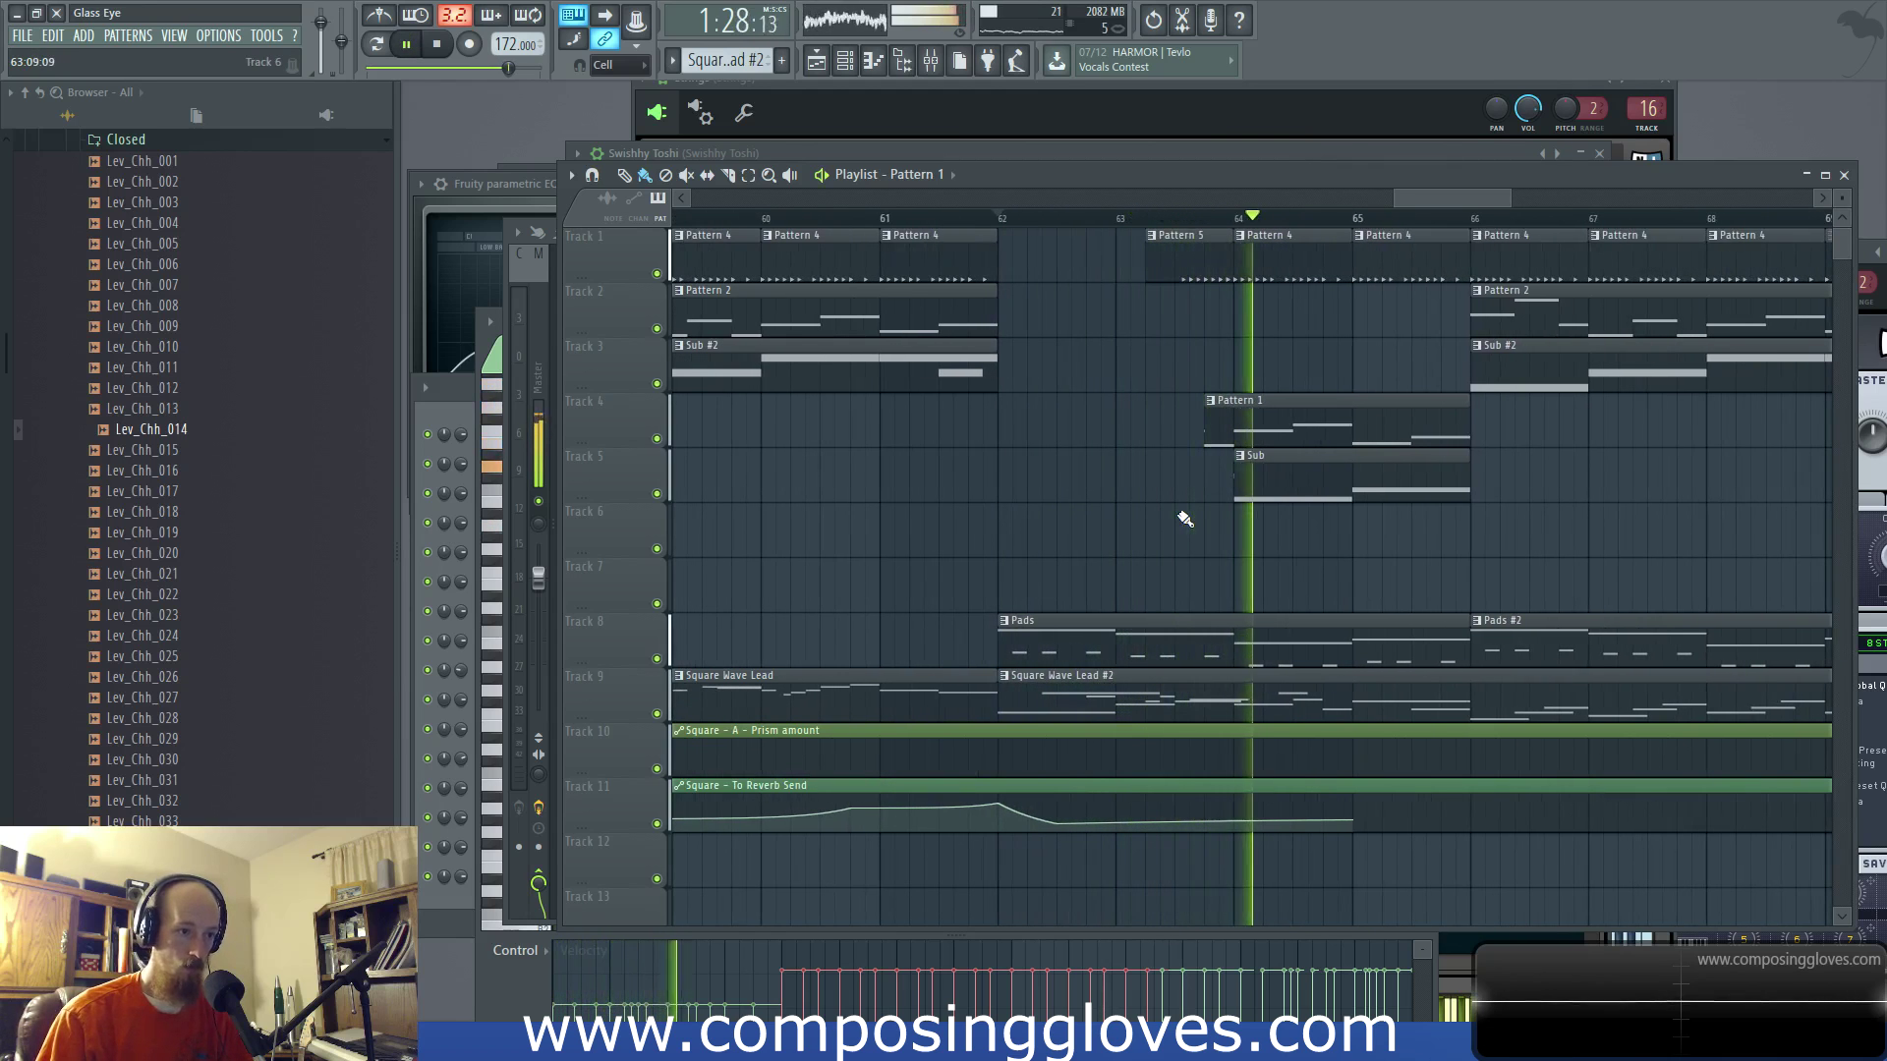
Step: Play from bar 46 and add Prism amount points just before bar 62 and at bars 54 and 55, lowering the bar 55 point to 16%
scroll(1185, 520, down, 5)
key(space)
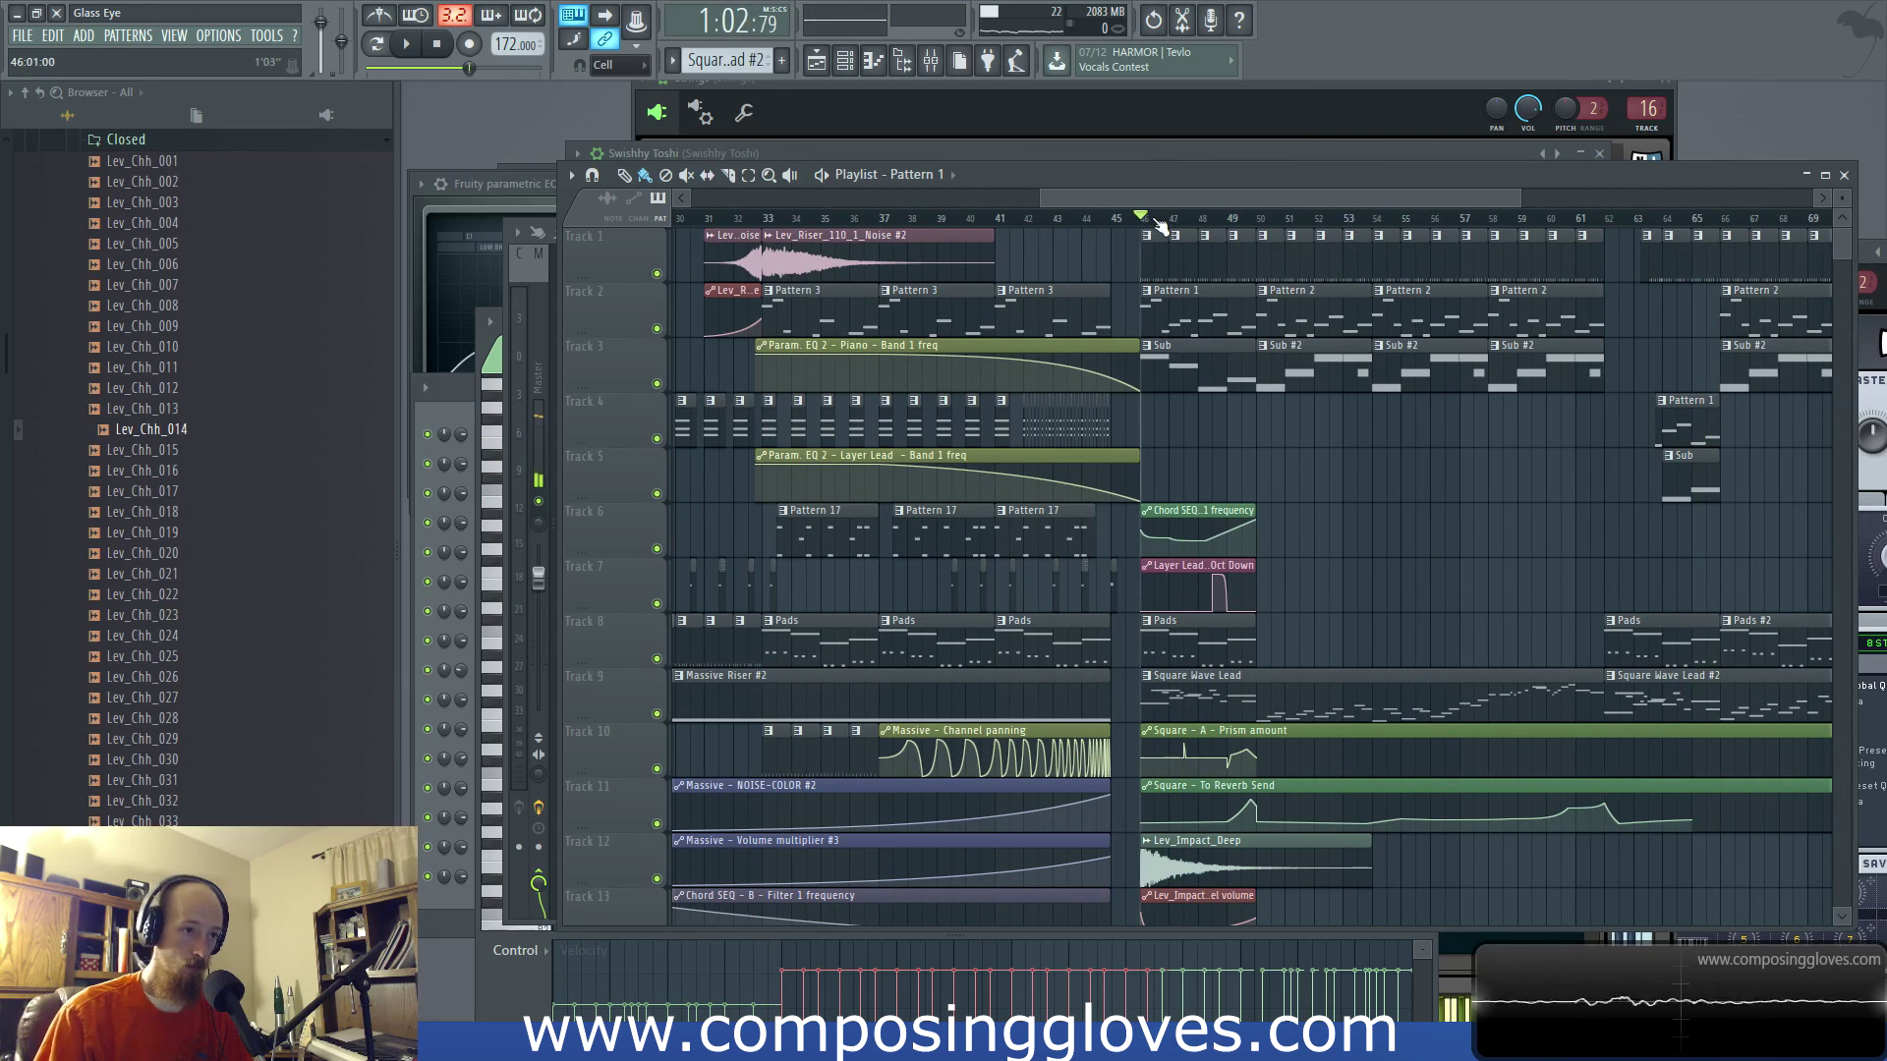
scroll(1484, 531, up, 3)
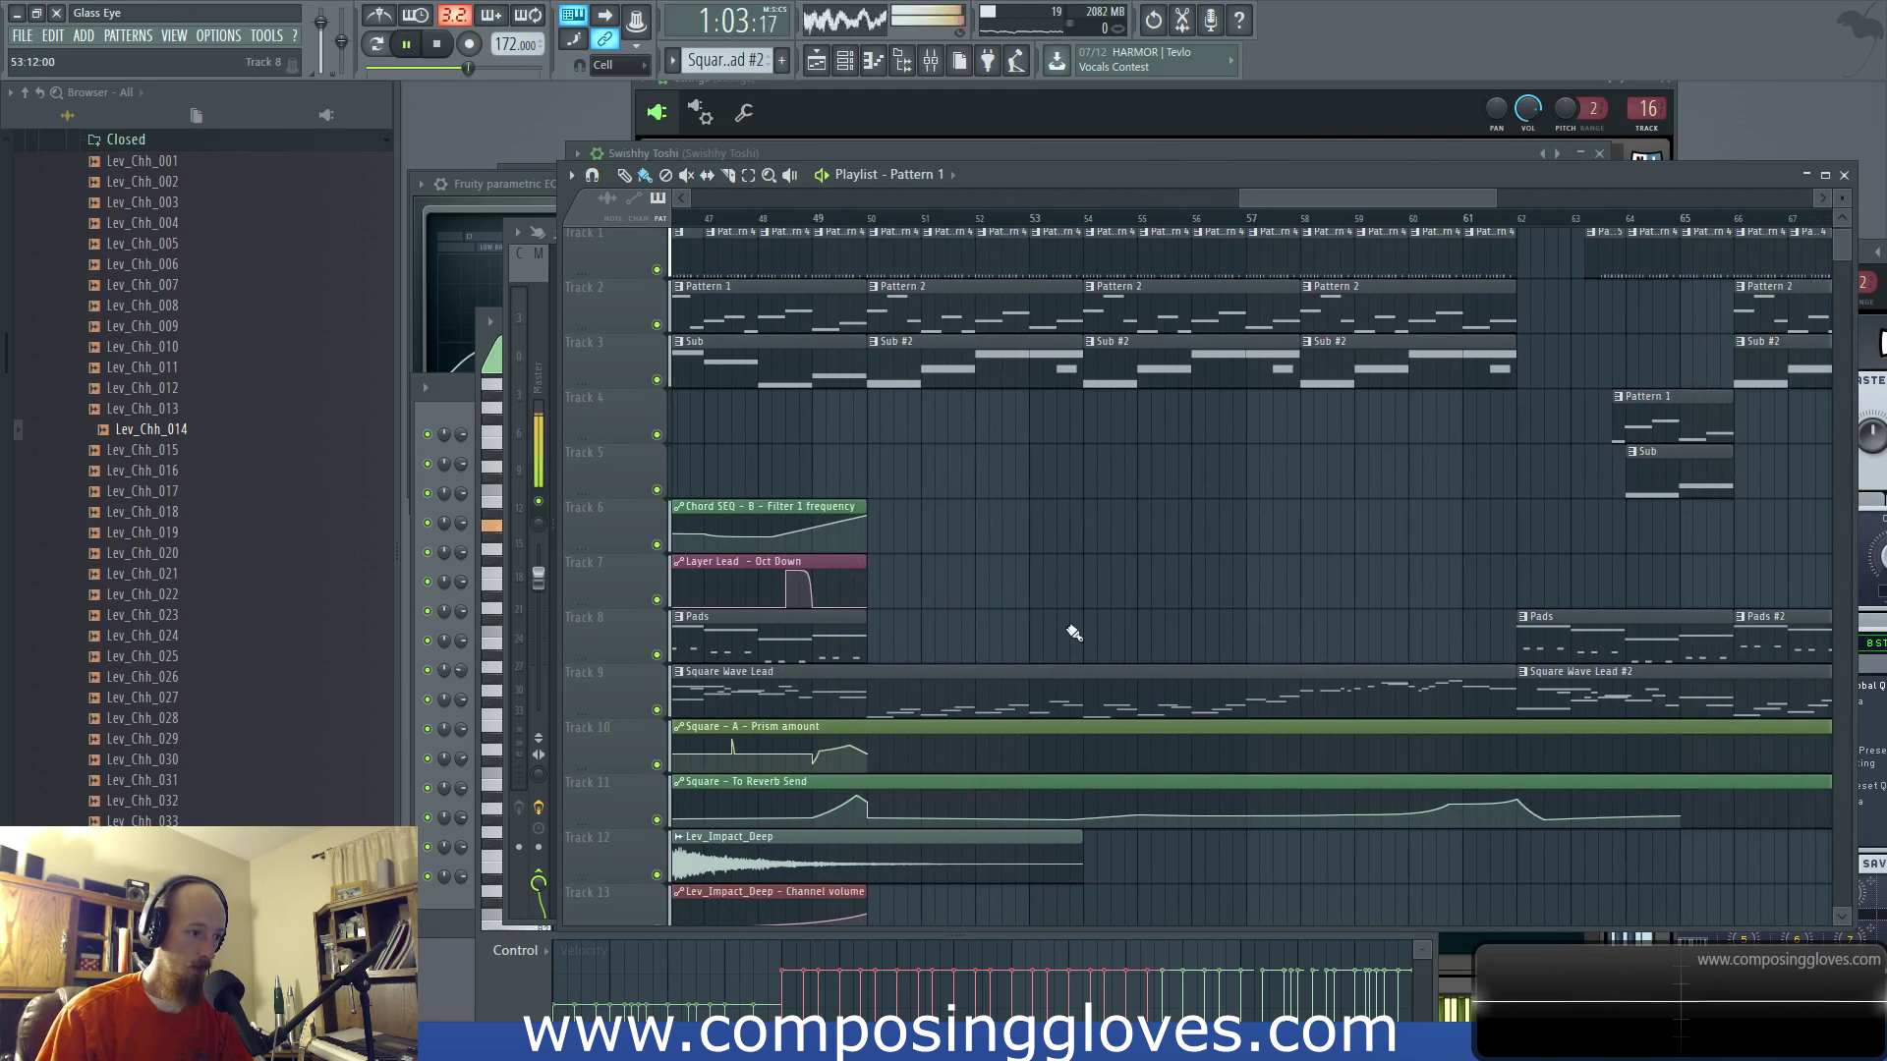
scroll(958, 572, down, 2)
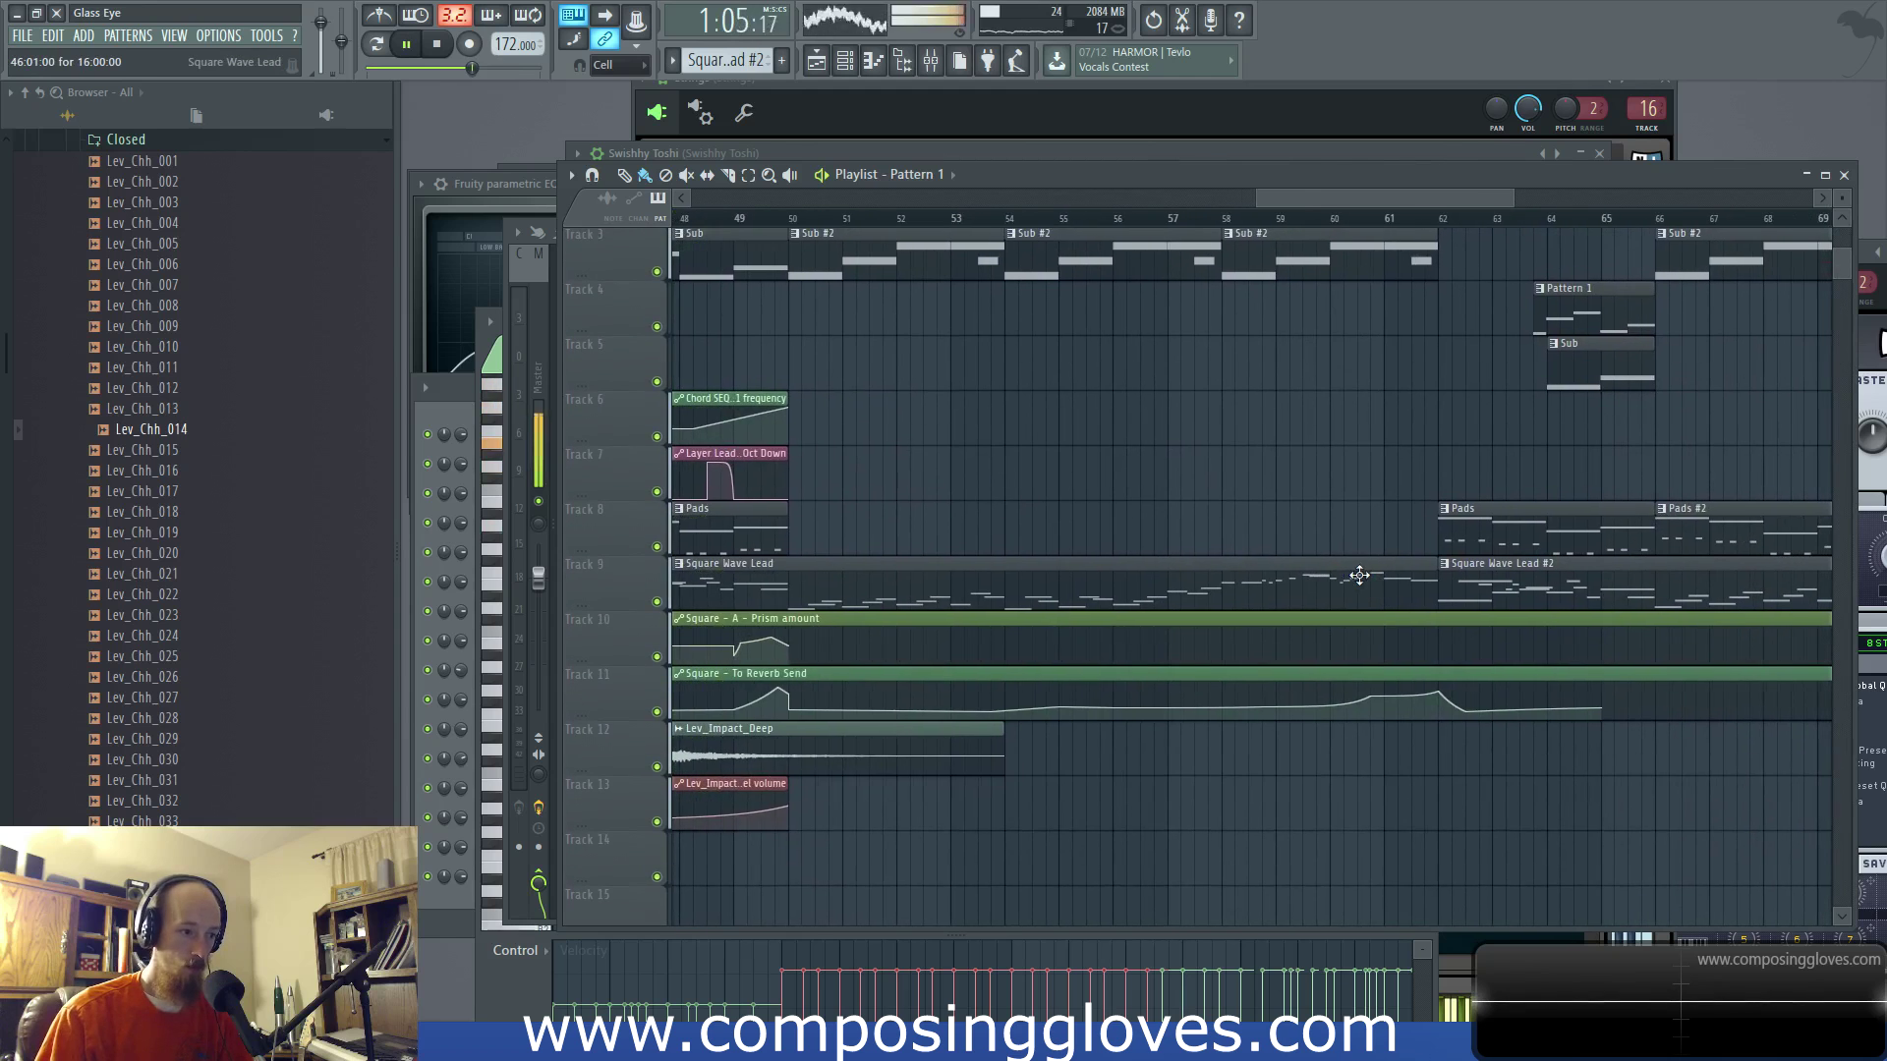
click(1424, 650)
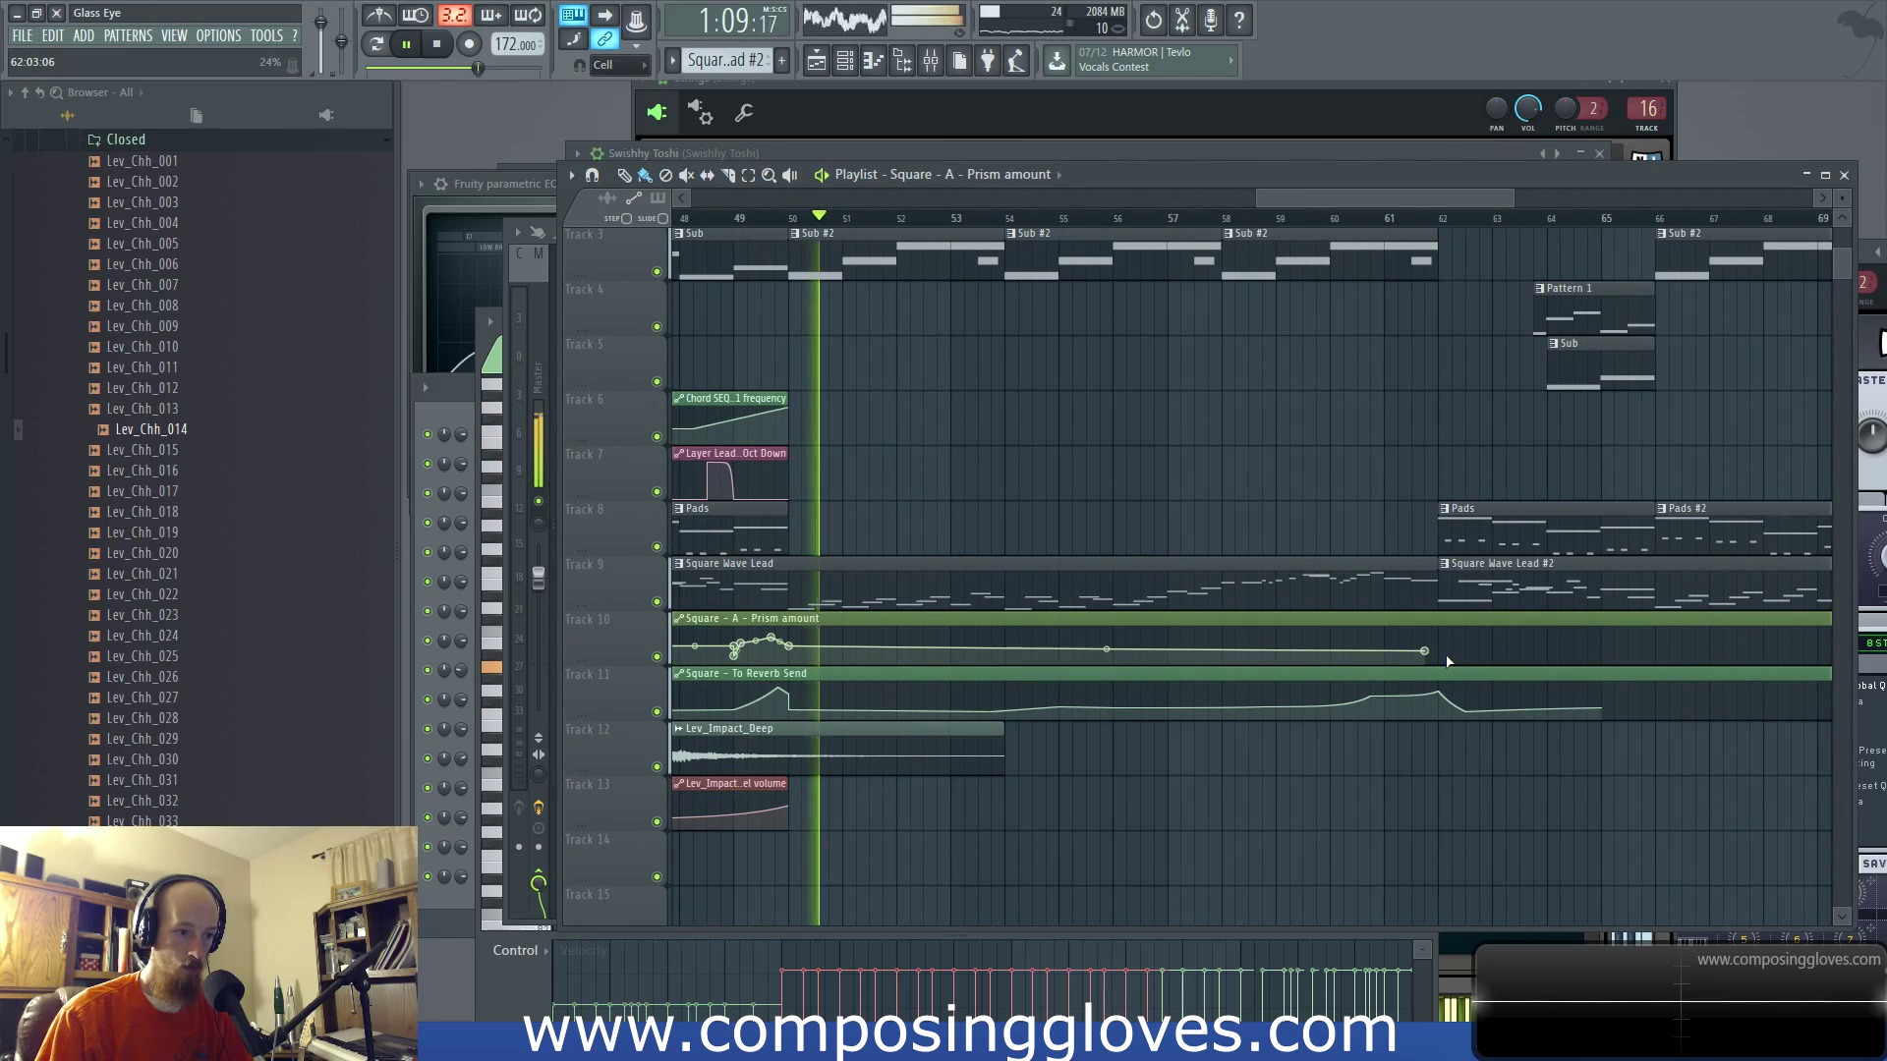
scroll(1086, 663, up, 2)
click(1003, 653)
click(1102, 635)
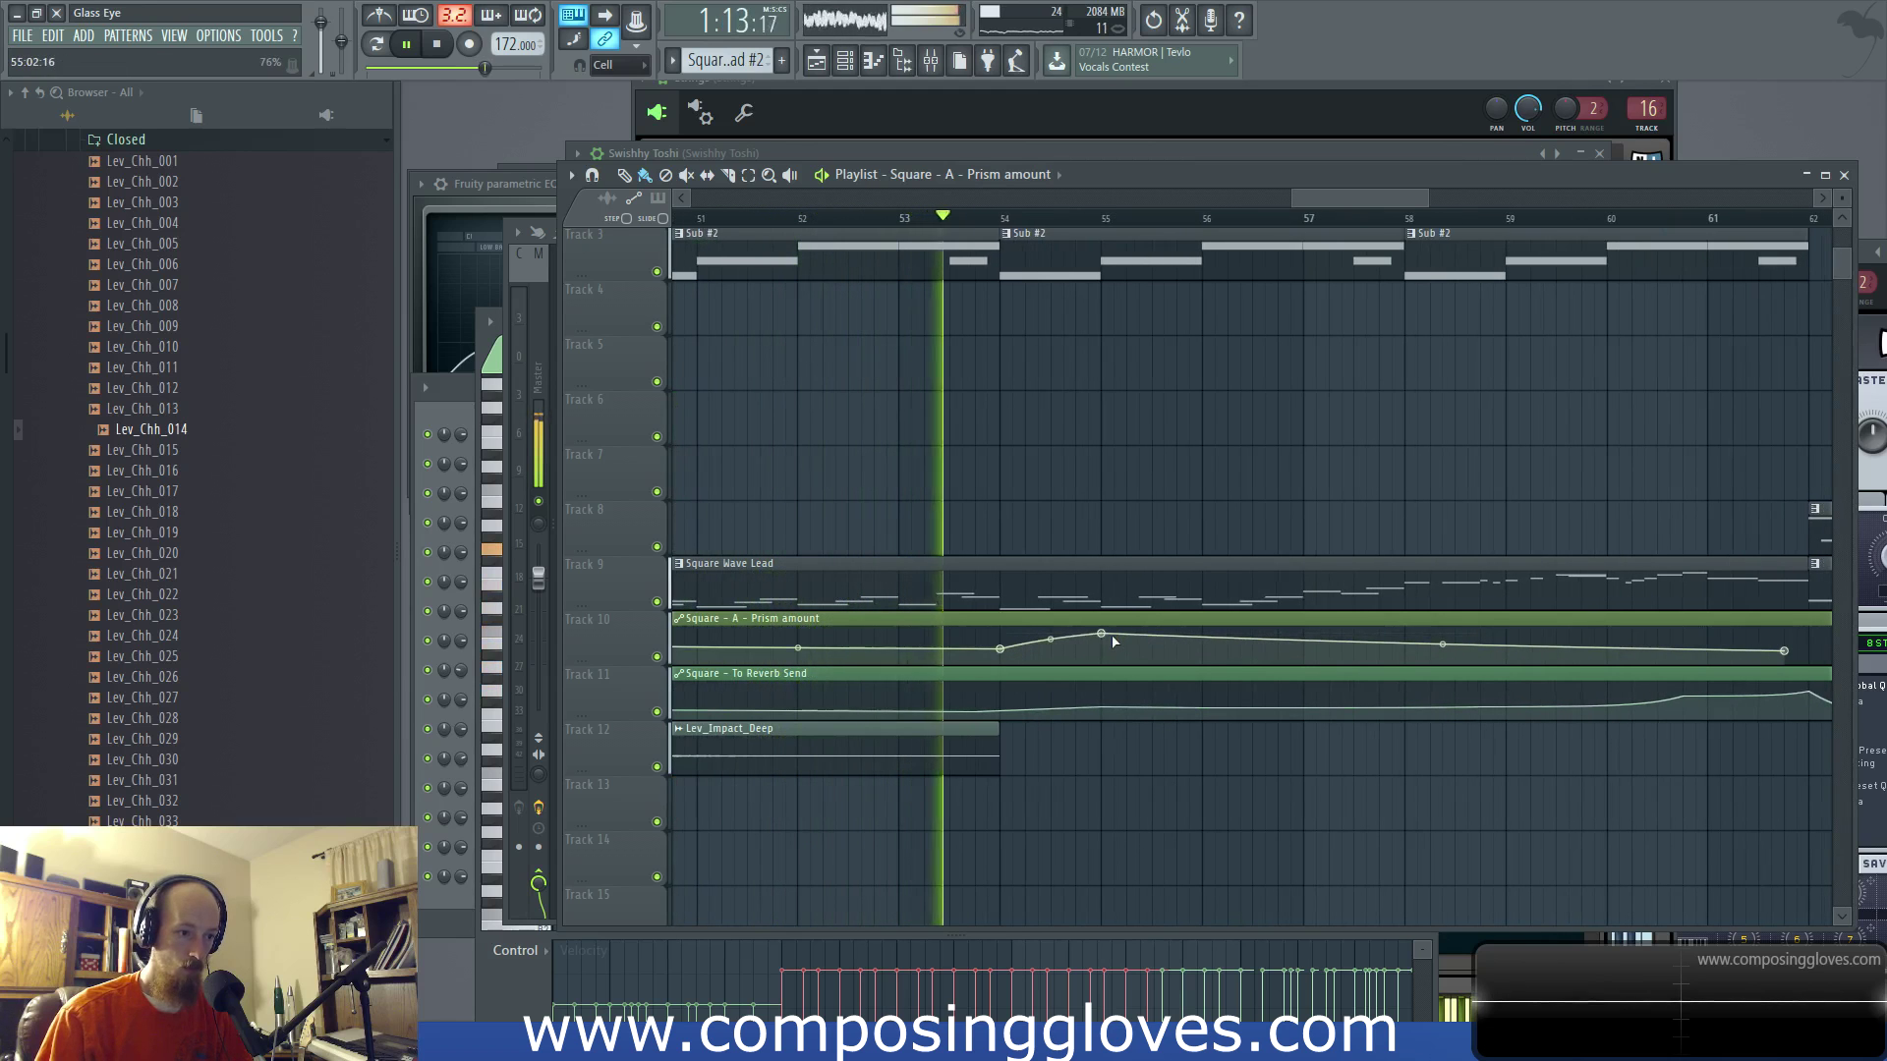
drag(1106, 637, 1106, 661)
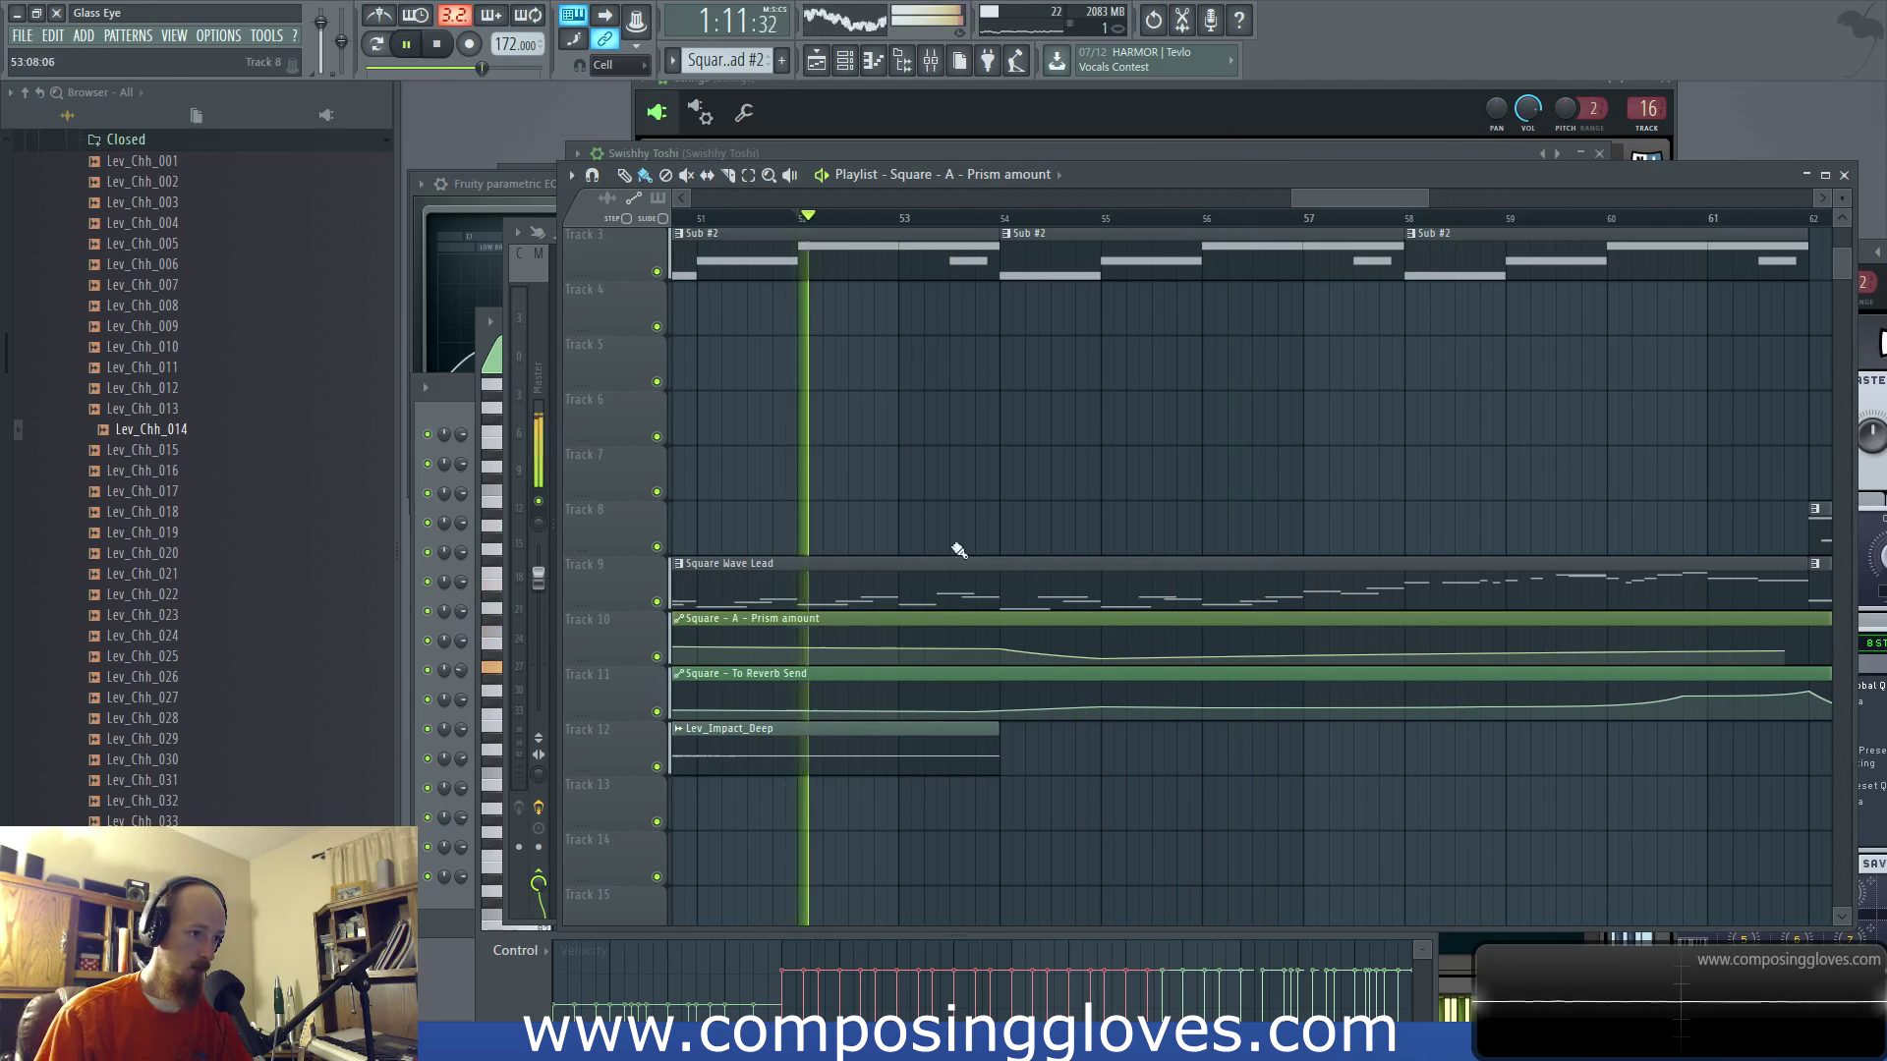
ctrl+scroll(933, 432, up, 2)
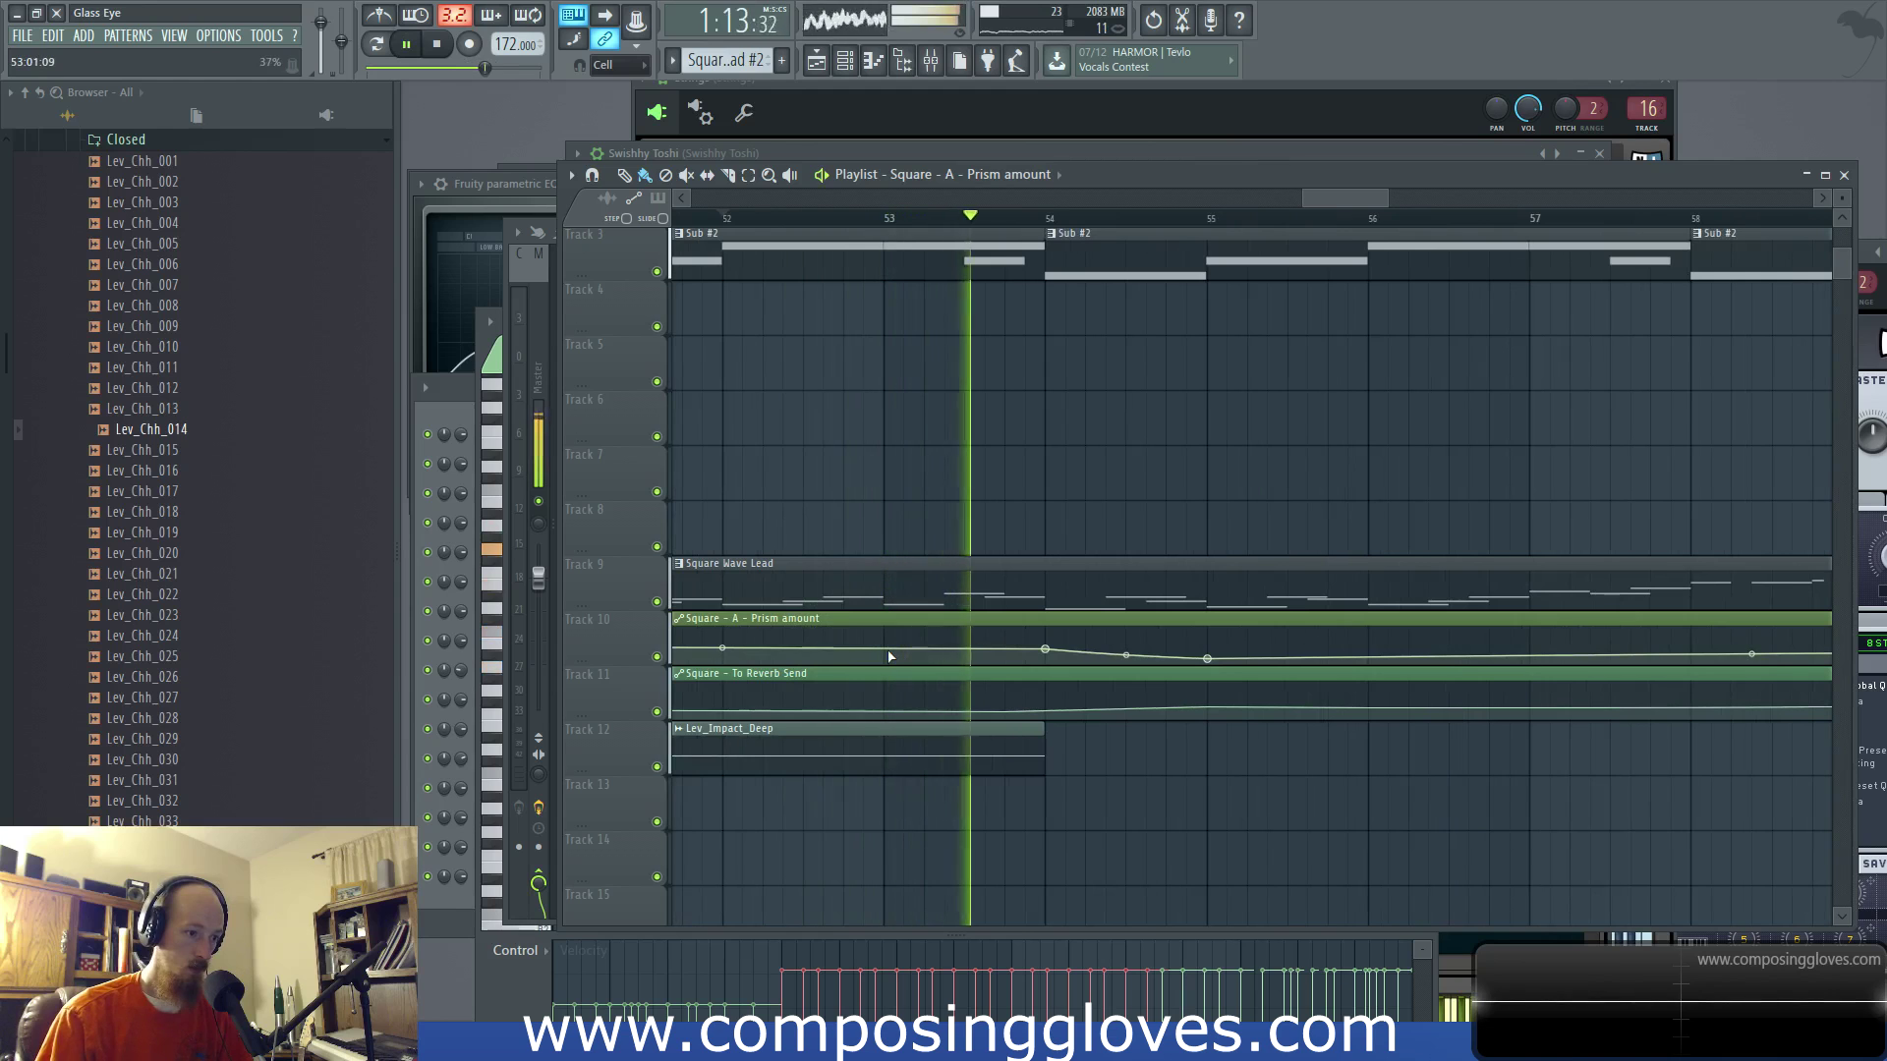
click(888, 655)
drag(1027, 649, 1027, 636)
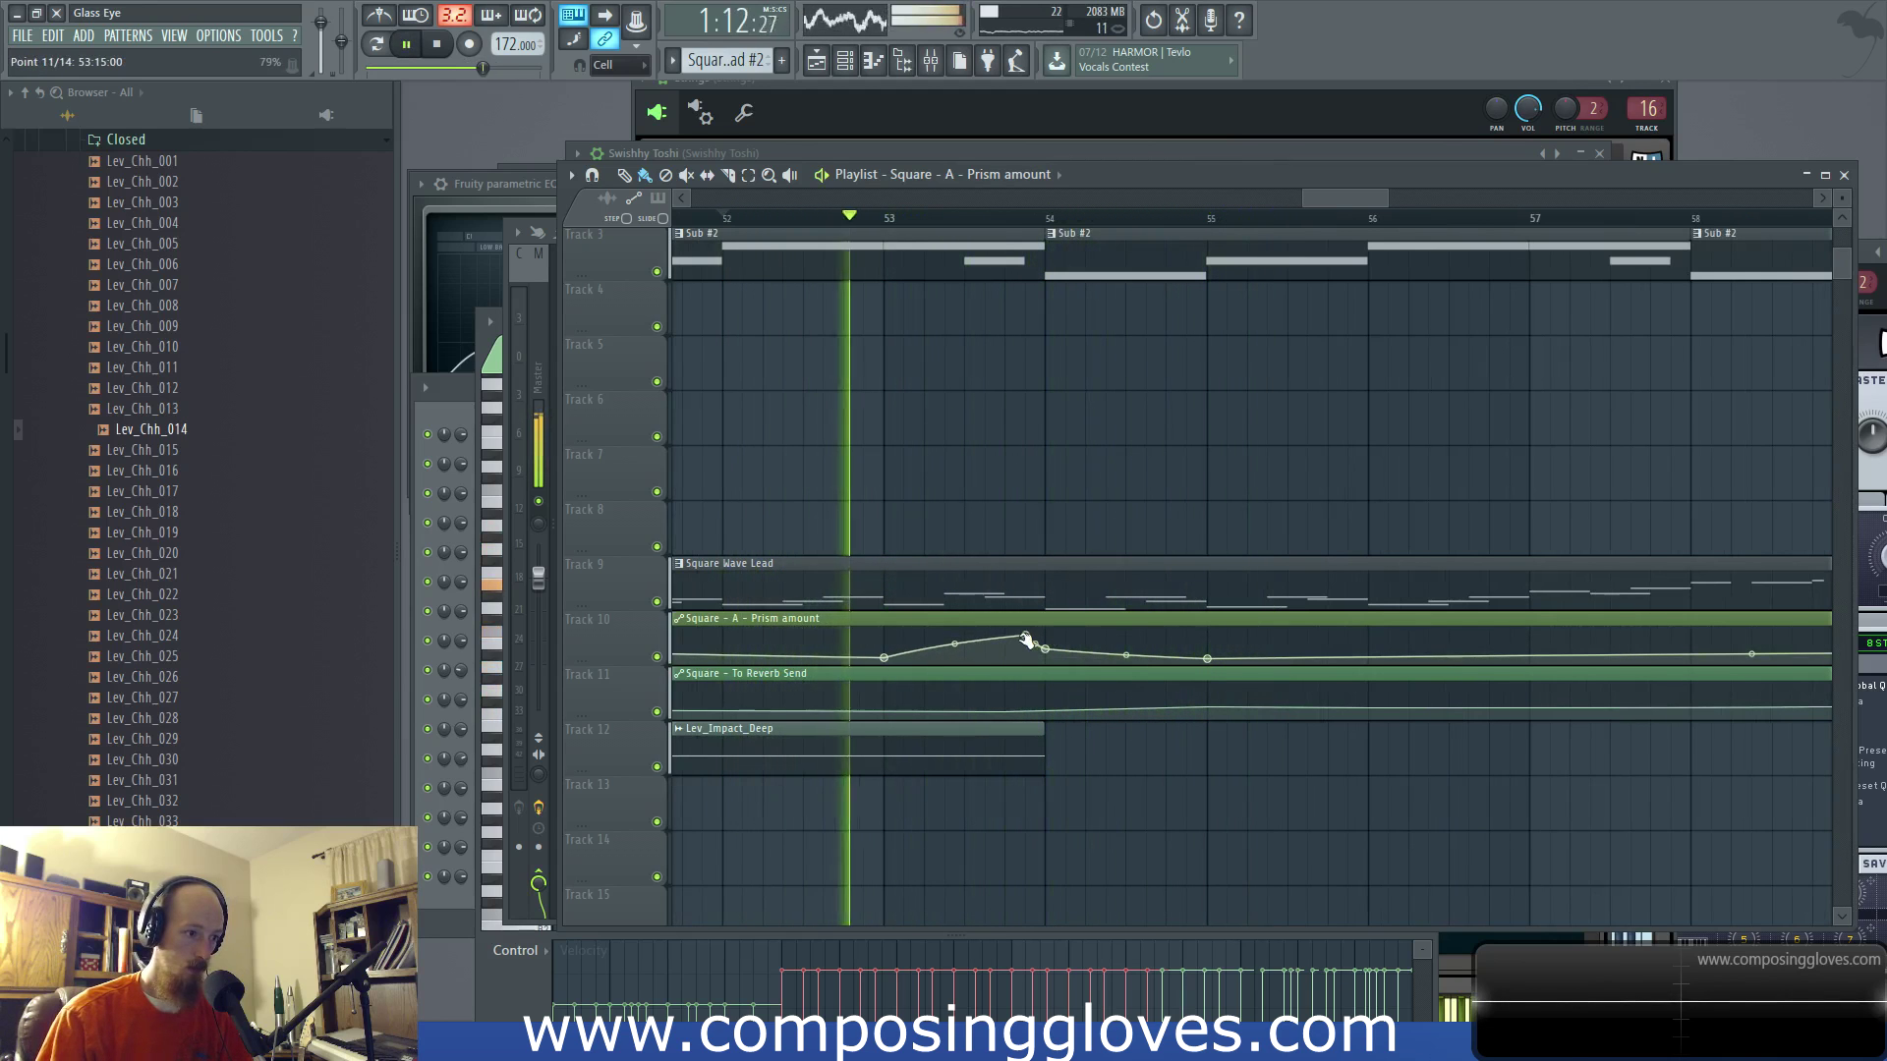
right_click(883, 655)
click(914, 685)
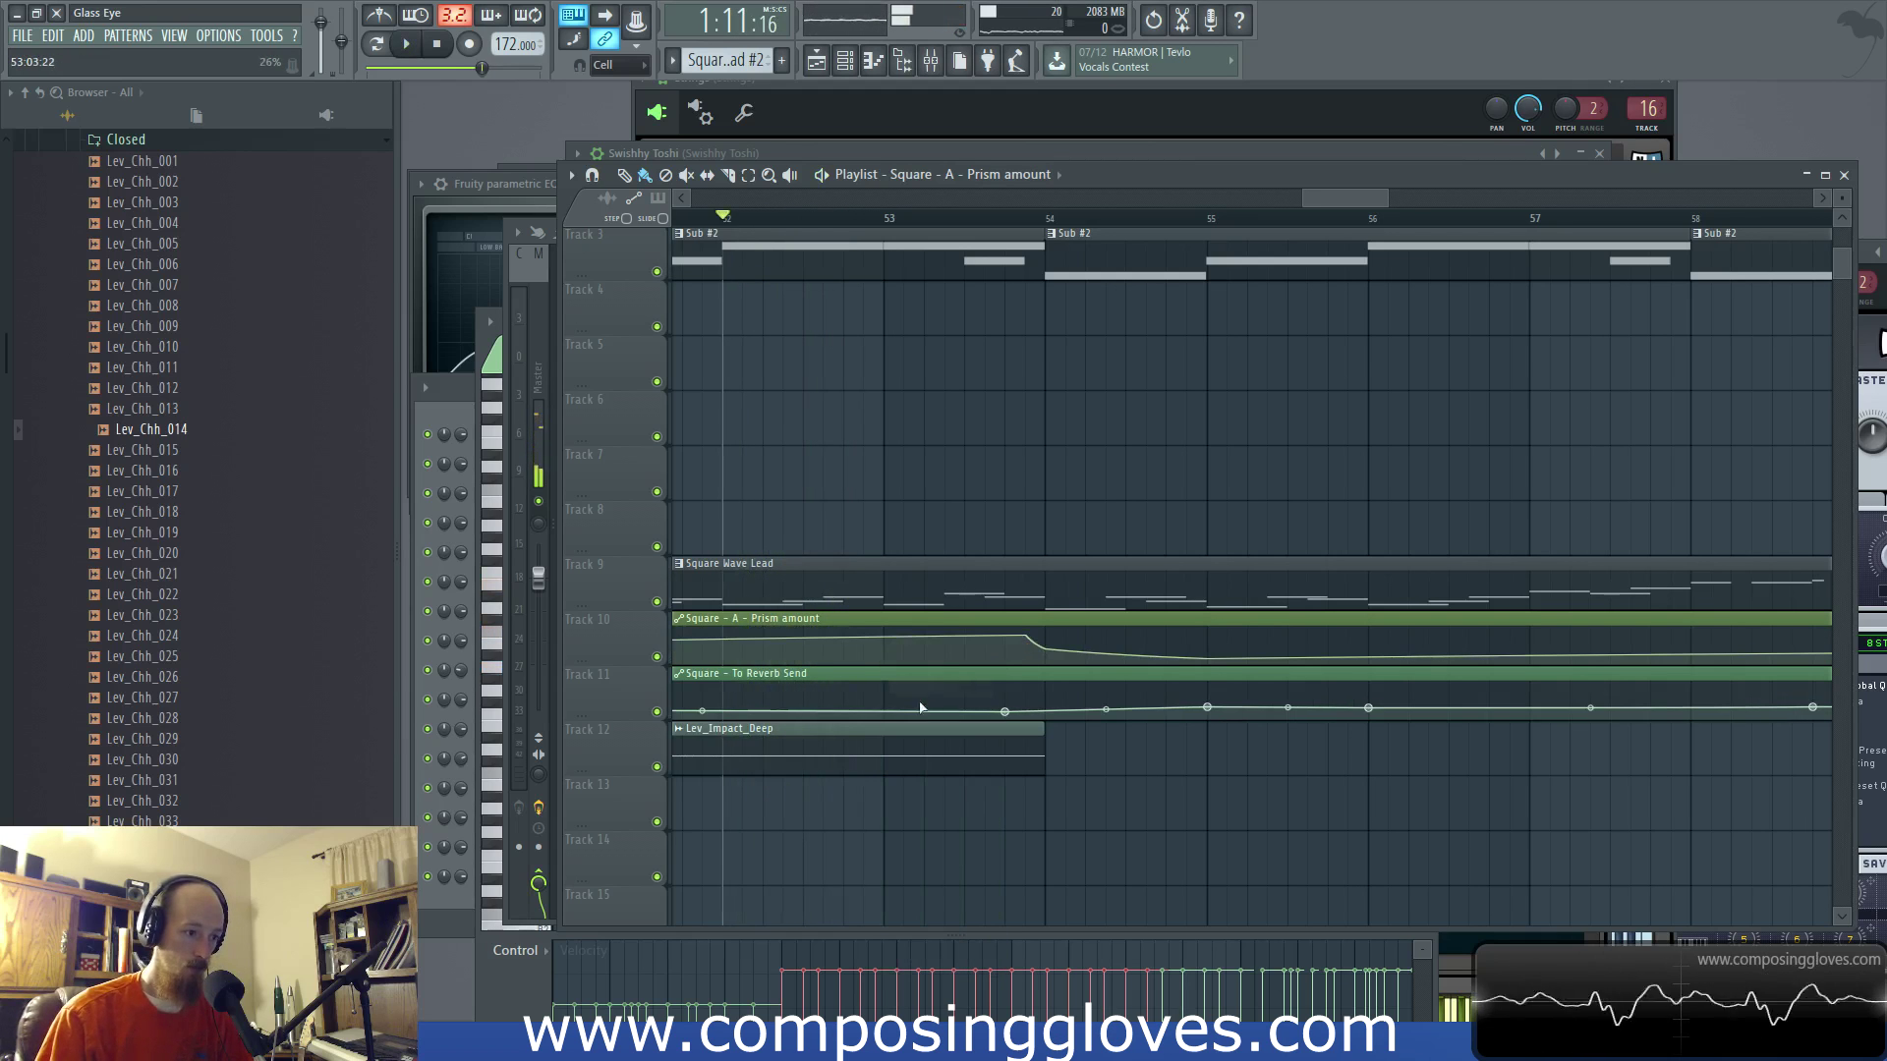
right_click(1028, 639)
click(1065, 670)
key(space)
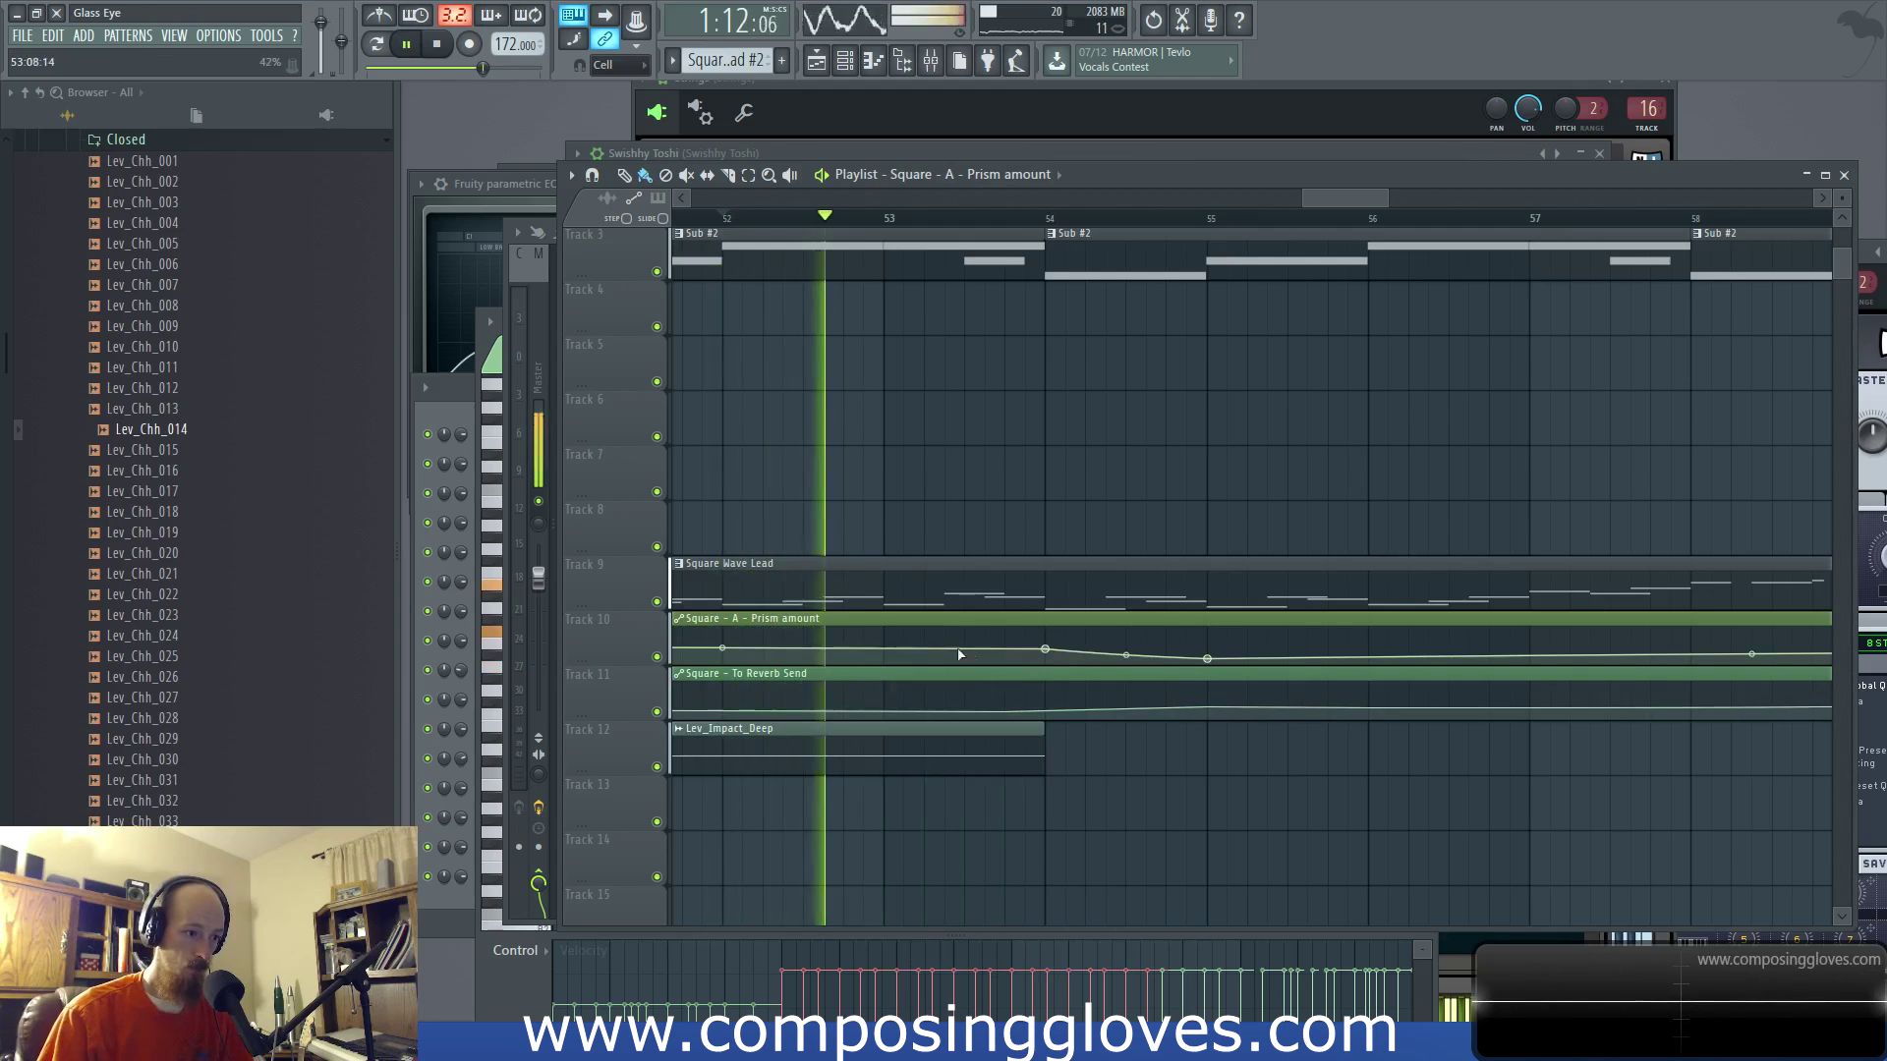
Step: Copy the 50% Prism amount value from the bar 50 point and paste it onto a point at bar 53
scroll(960, 653, left, 4)
right_click(737, 656)
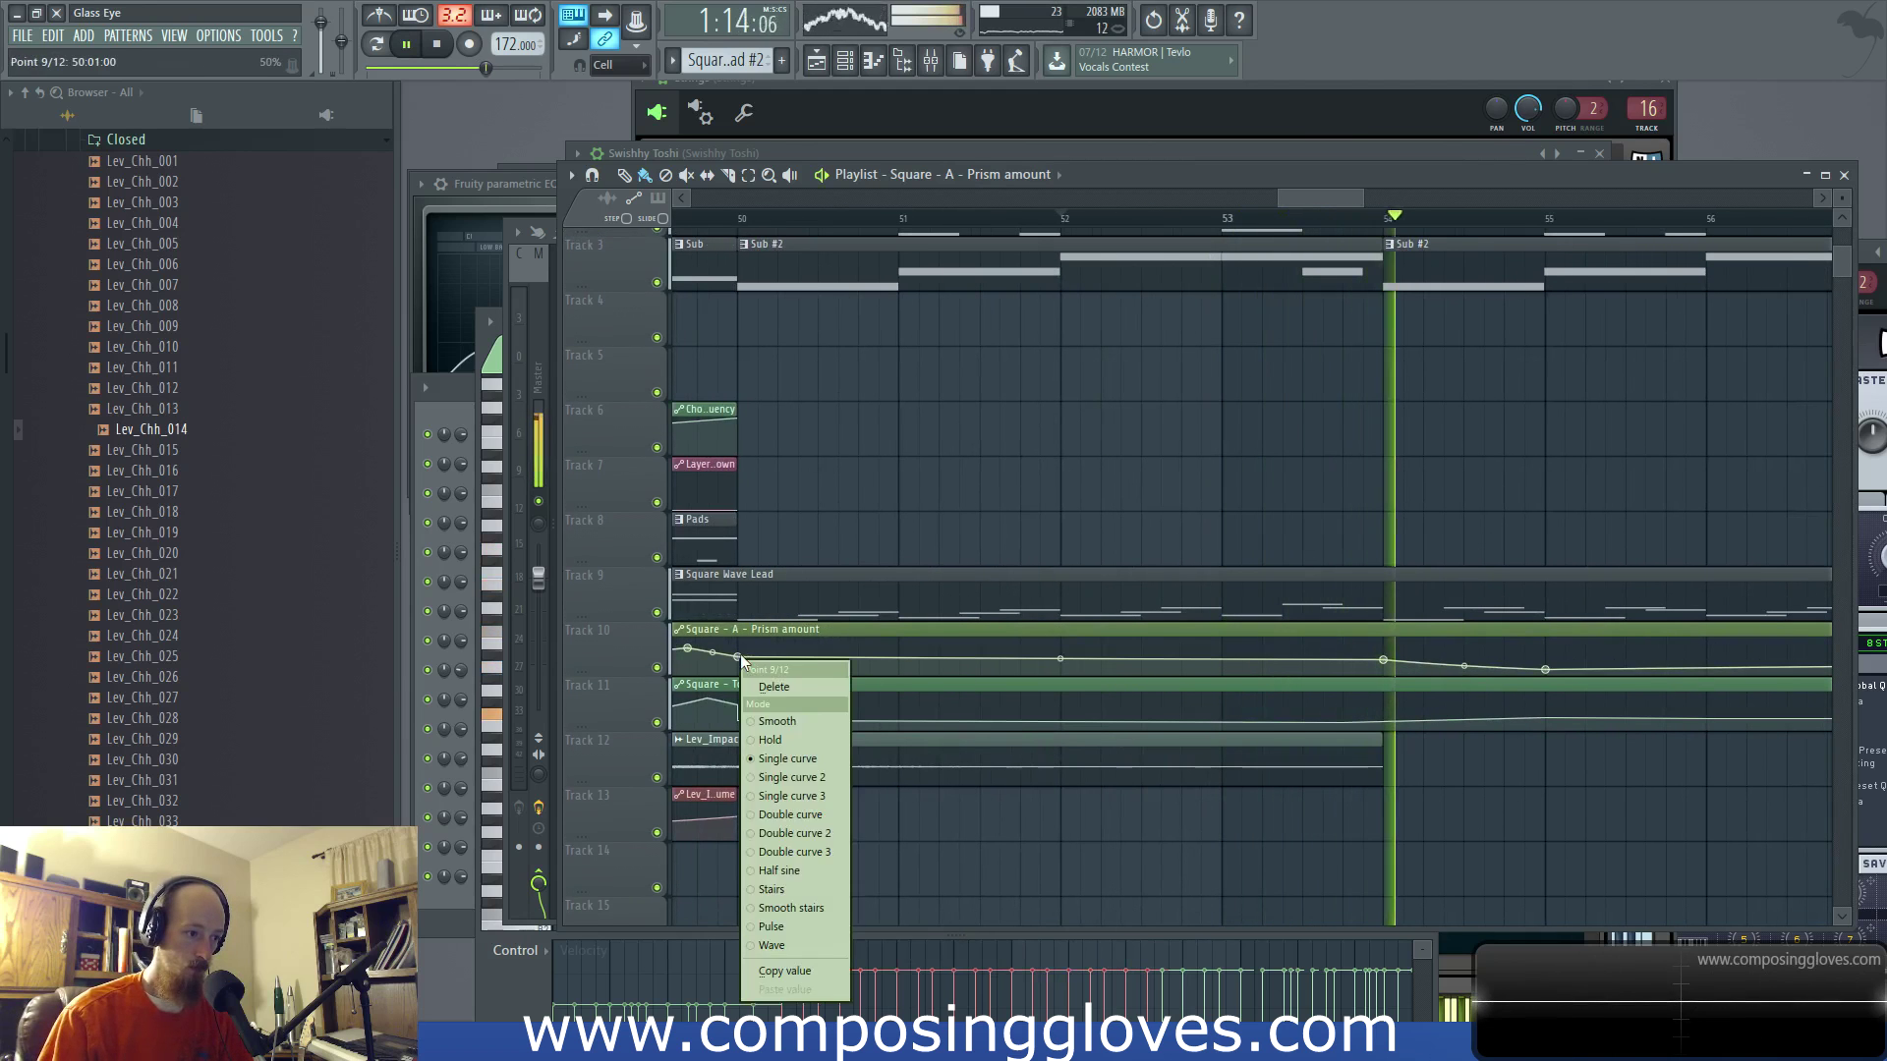
click(798, 969)
key(space)
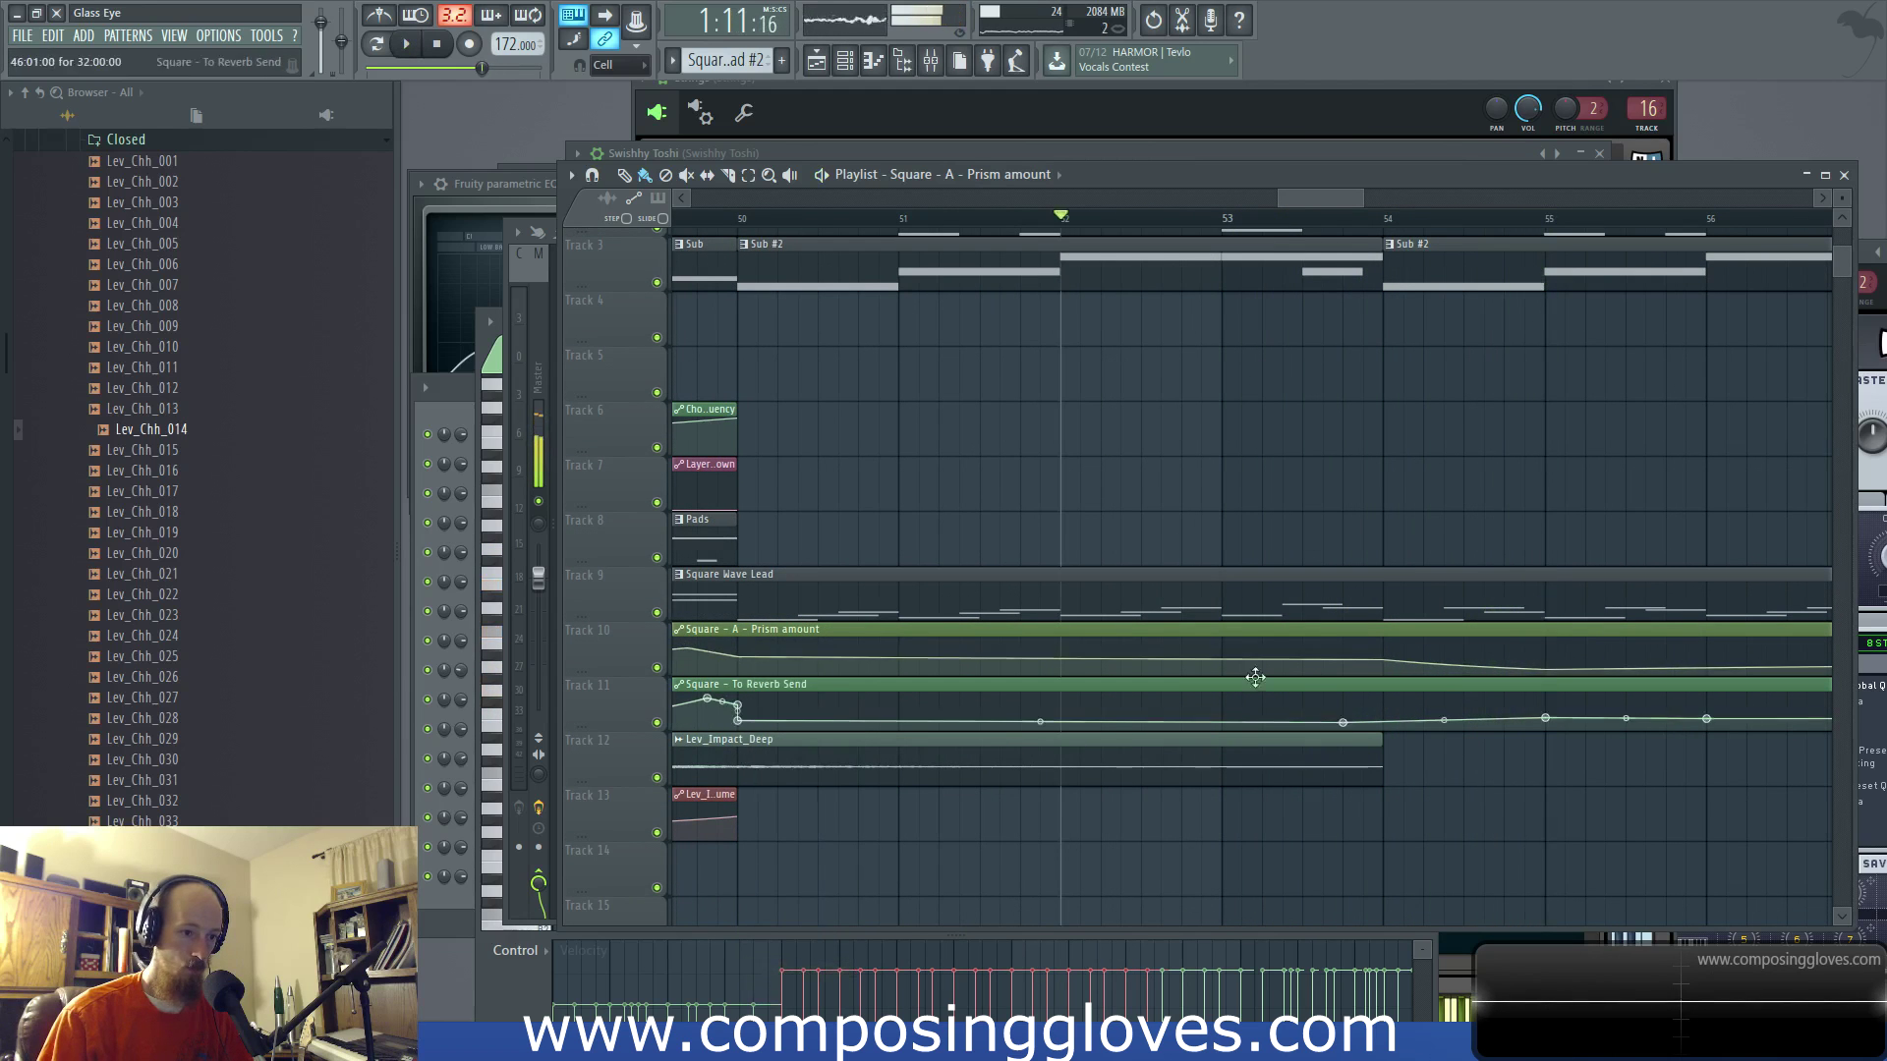
right_click(1201, 657)
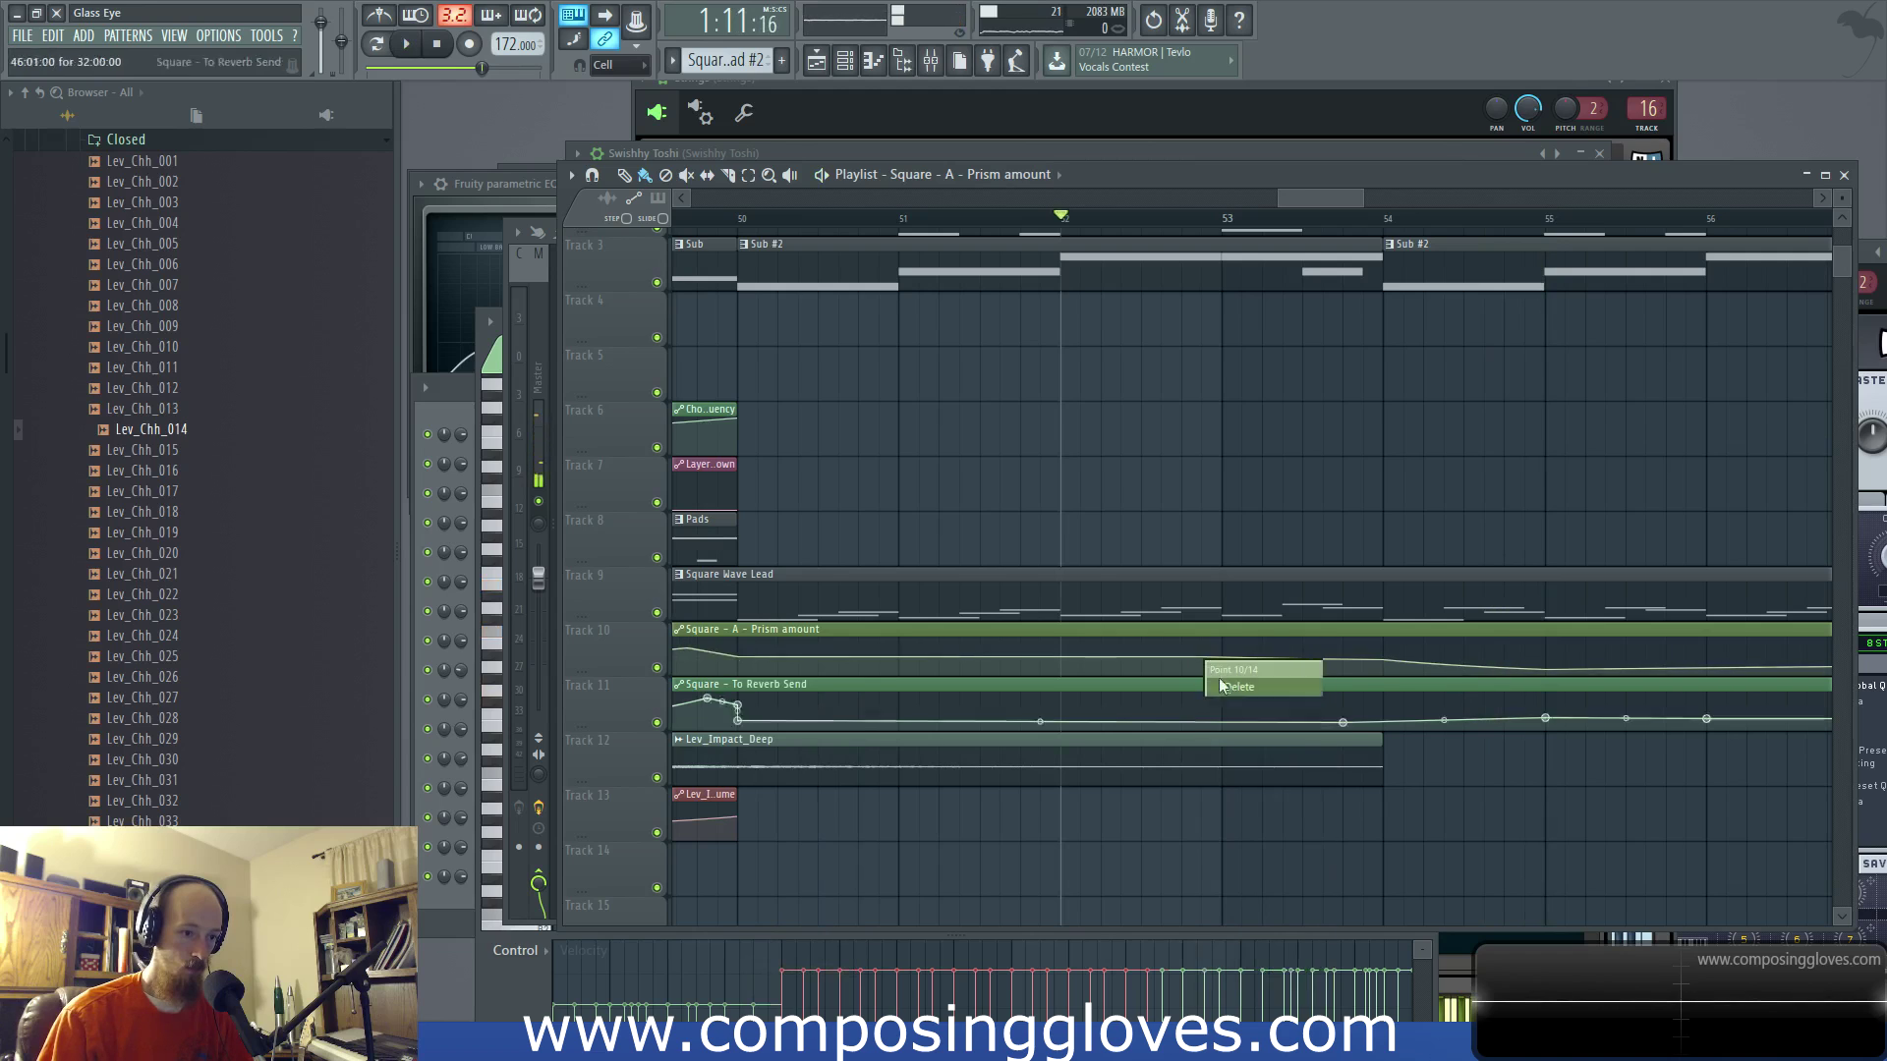
right_click(1224, 657)
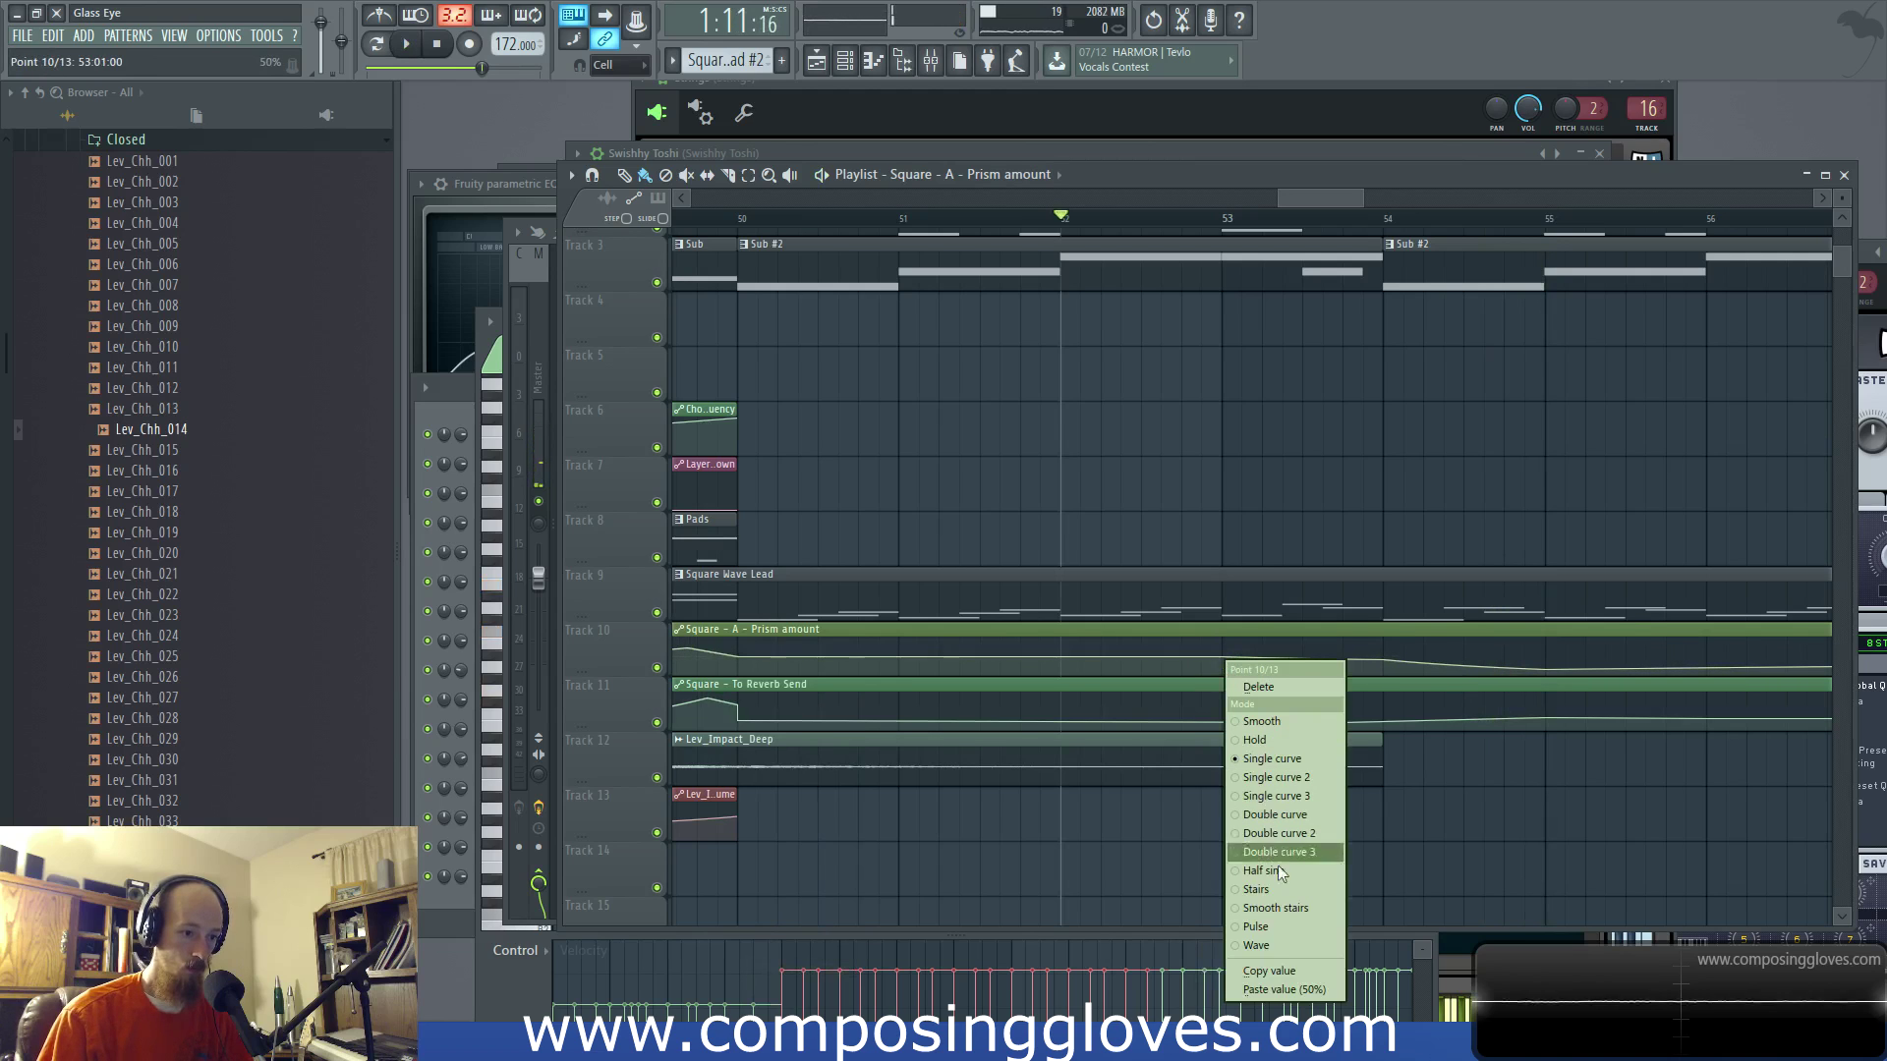
click(1322, 995)
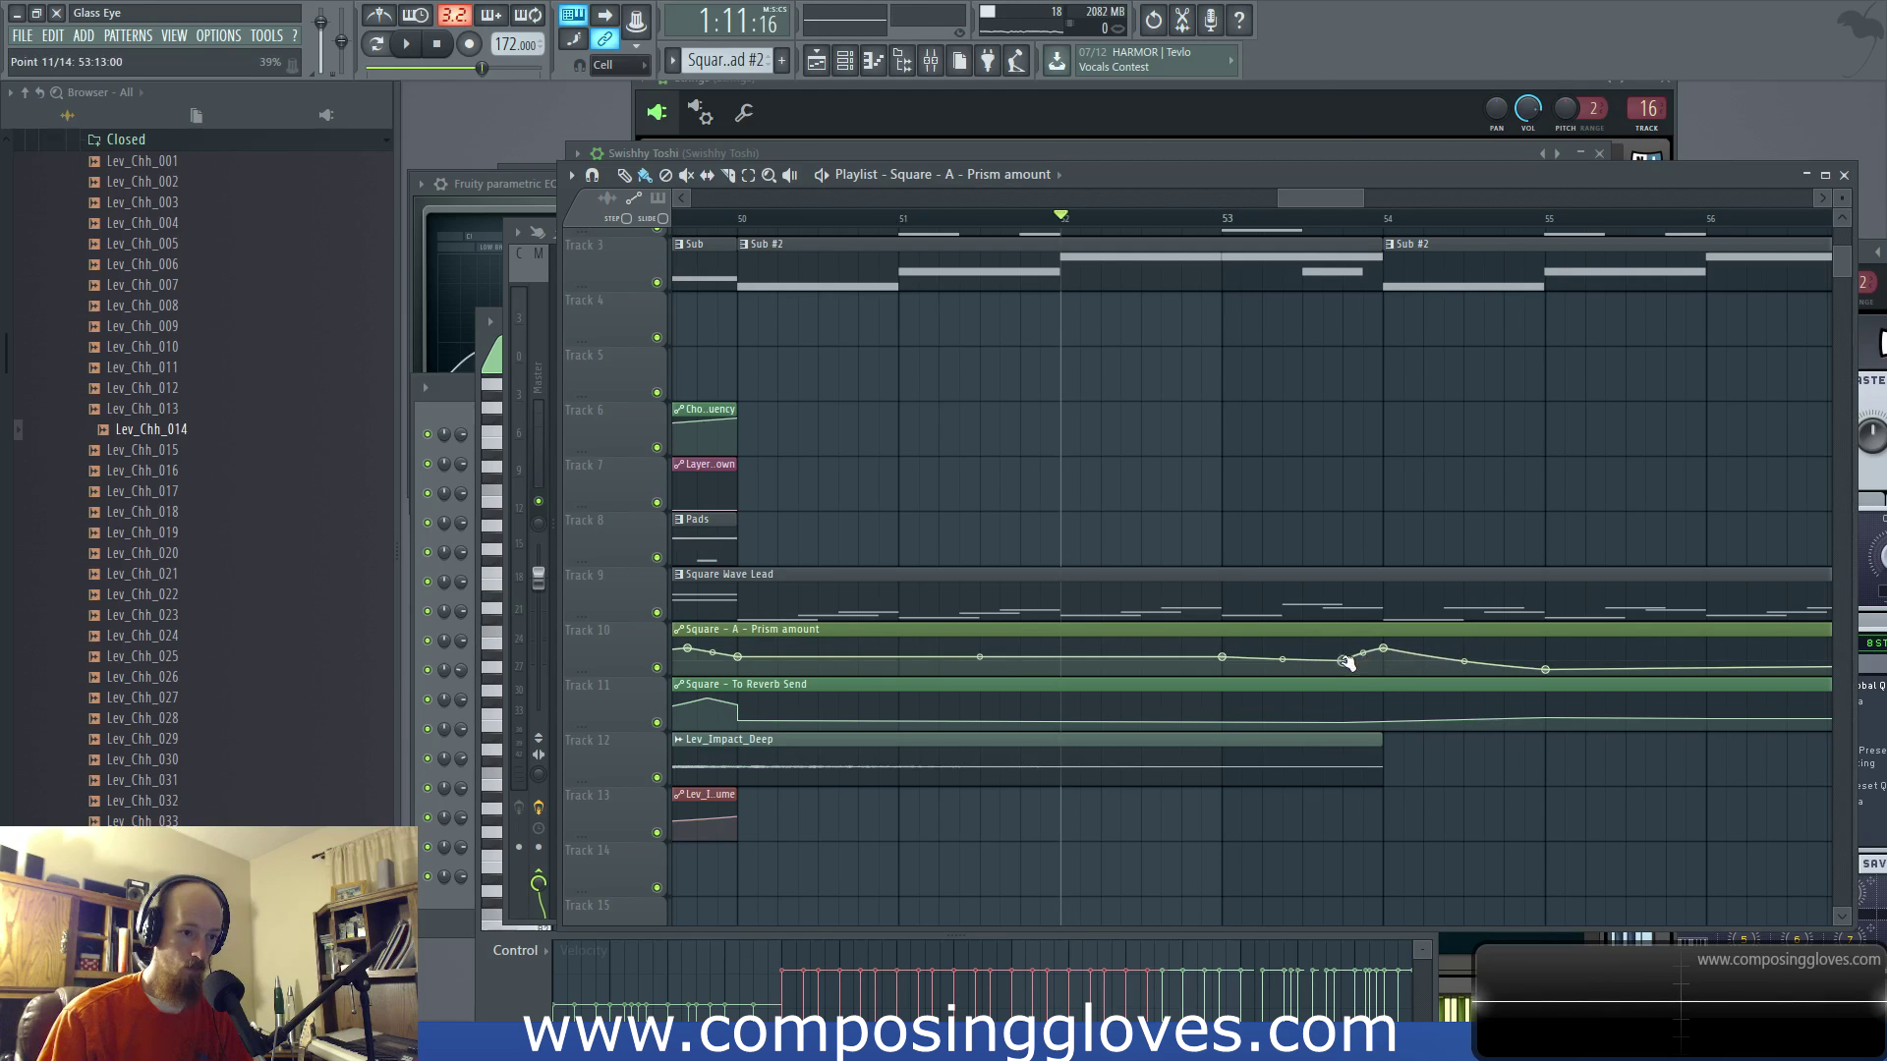
Step: Set the Prism amount point at 53:13 to the copied 50%, ahead of the raised point at bar 54, and play it
right_click(1345, 657)
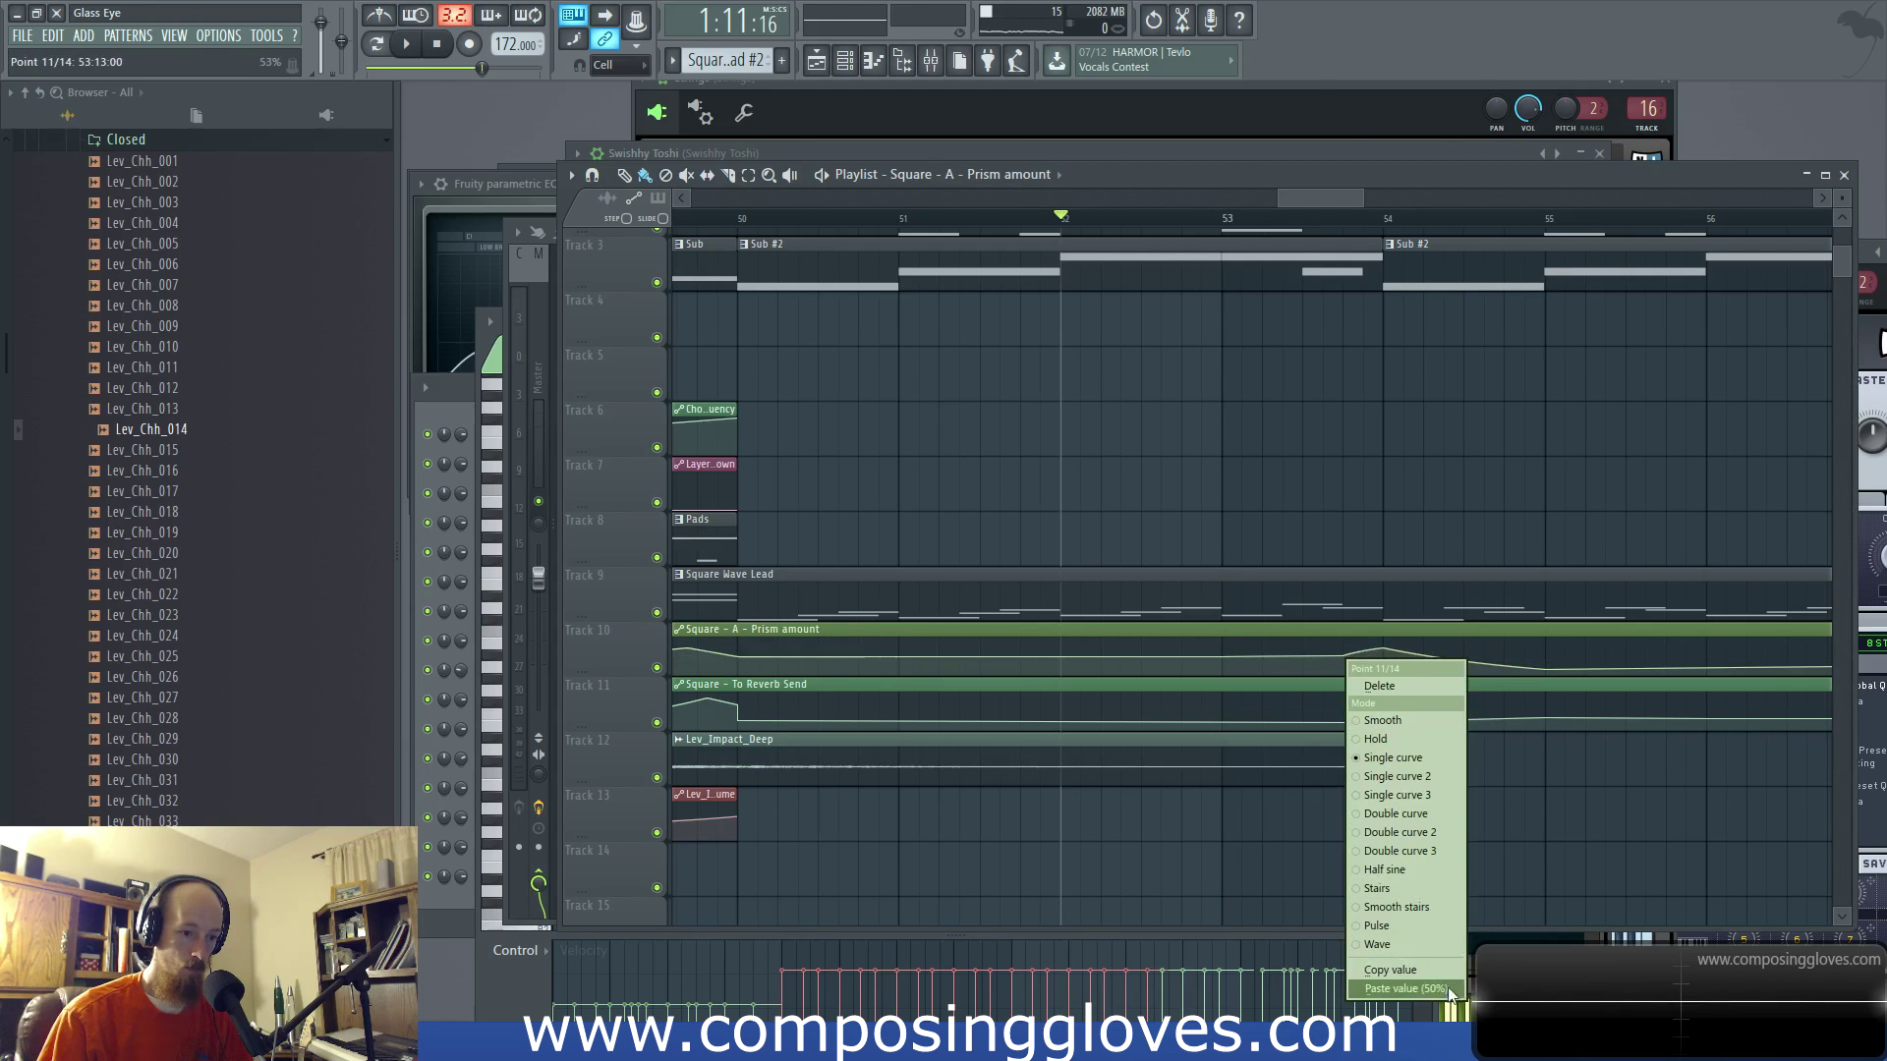
click(1405, 989)
key(space)
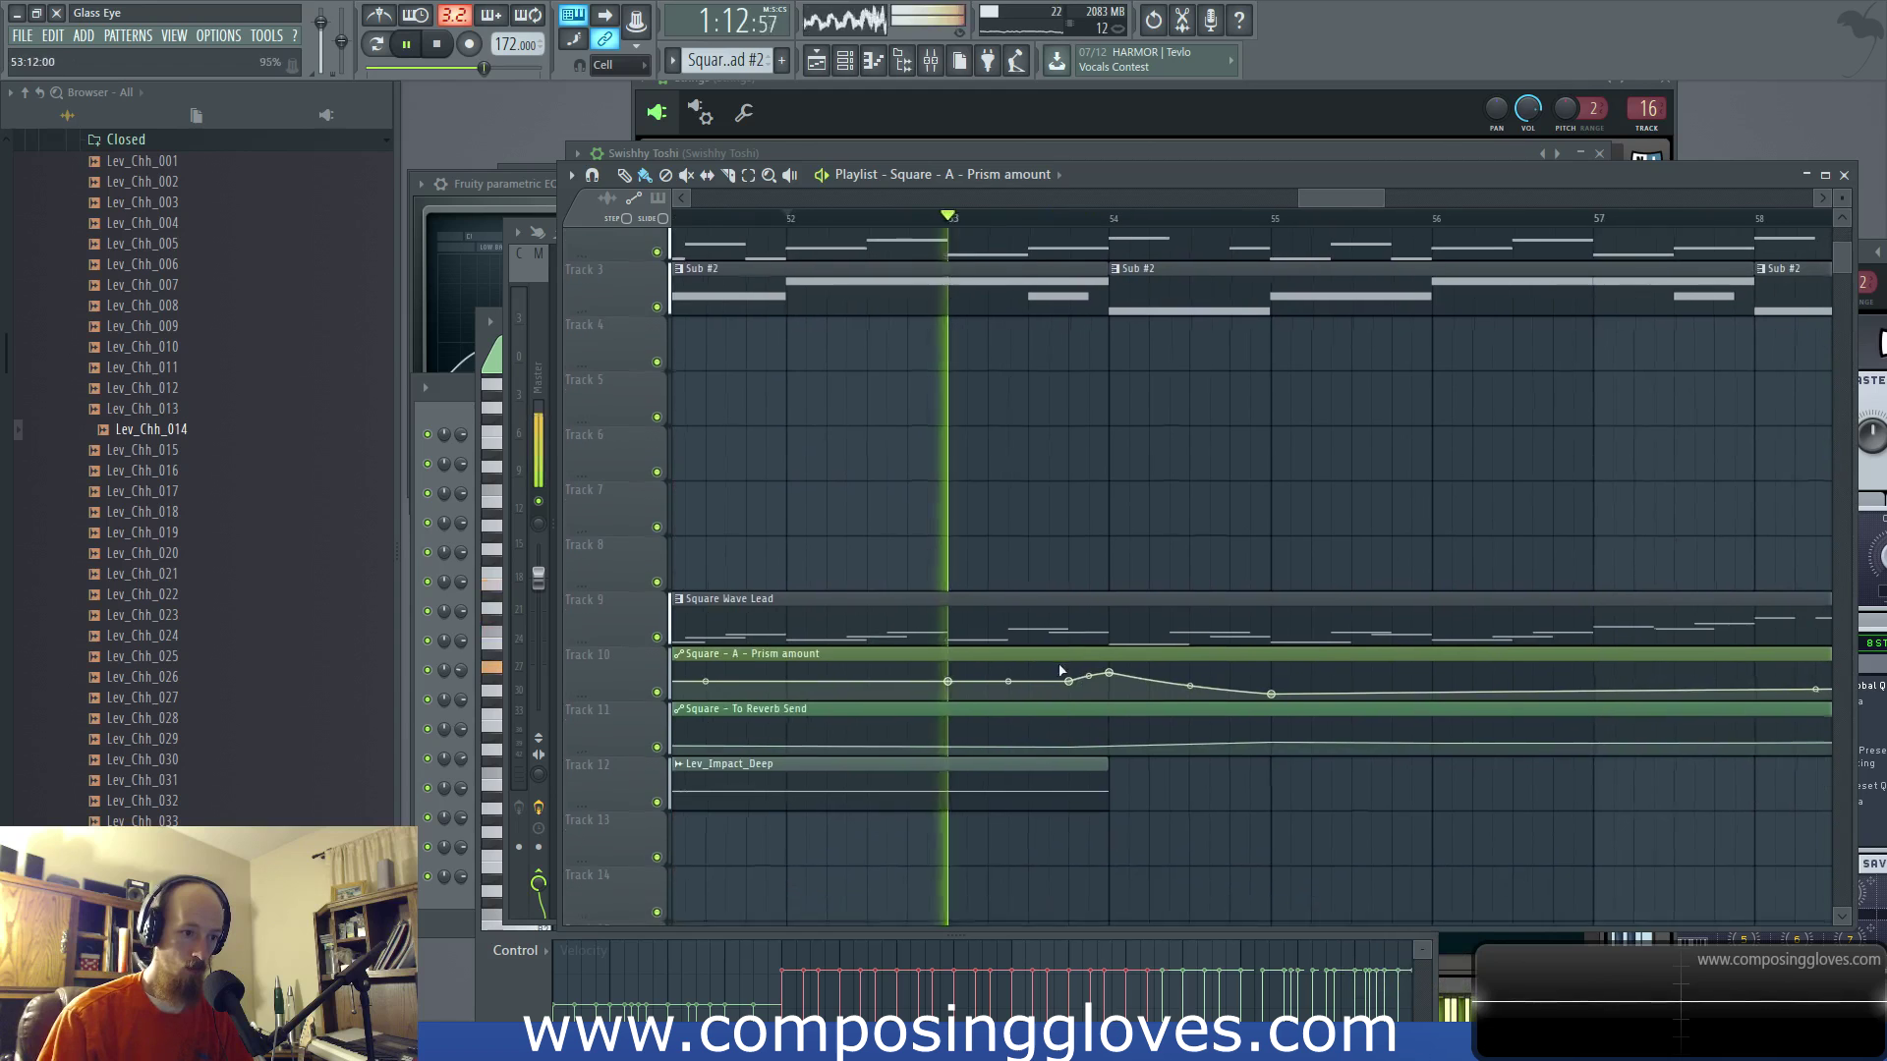
Step: Paste 50% onto a second Prism amount point at bar 54, just after the peak, and onto the bar 55 point
key(space)
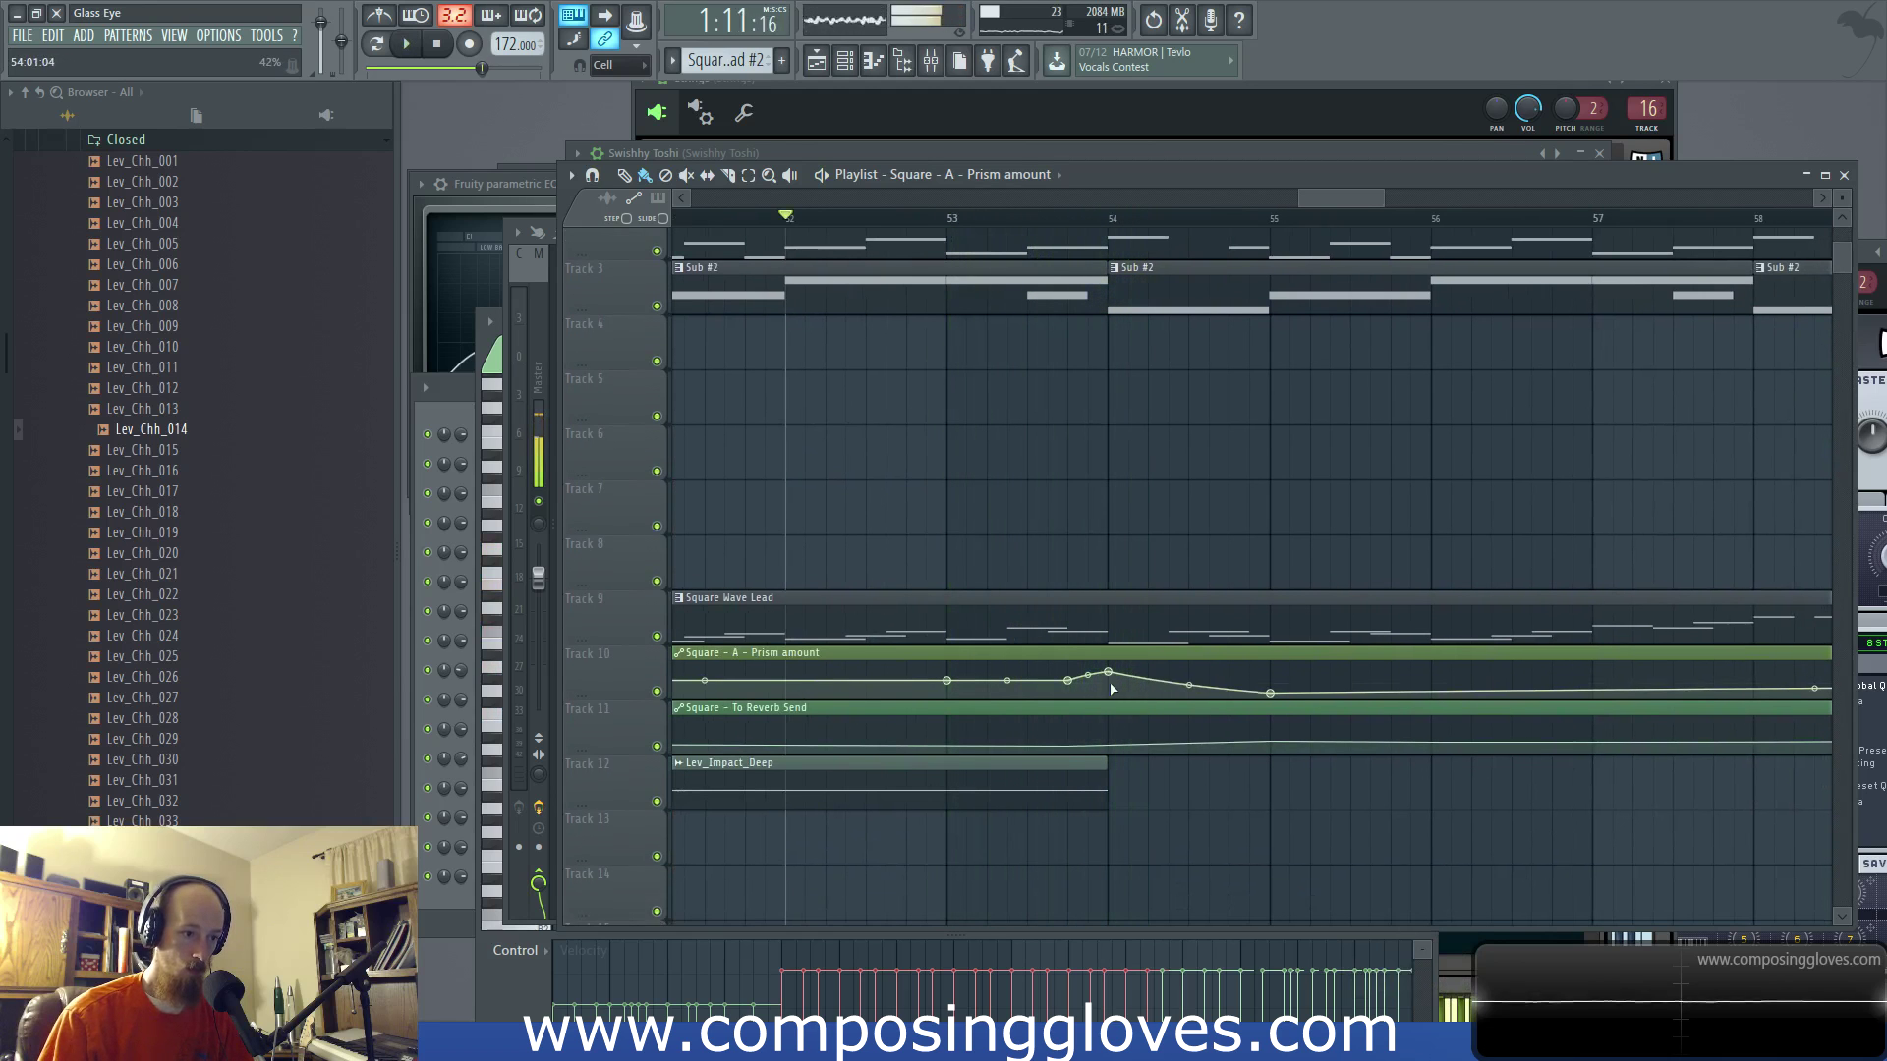
right_click(1111, 684)
click(1196, 994)
key(space)
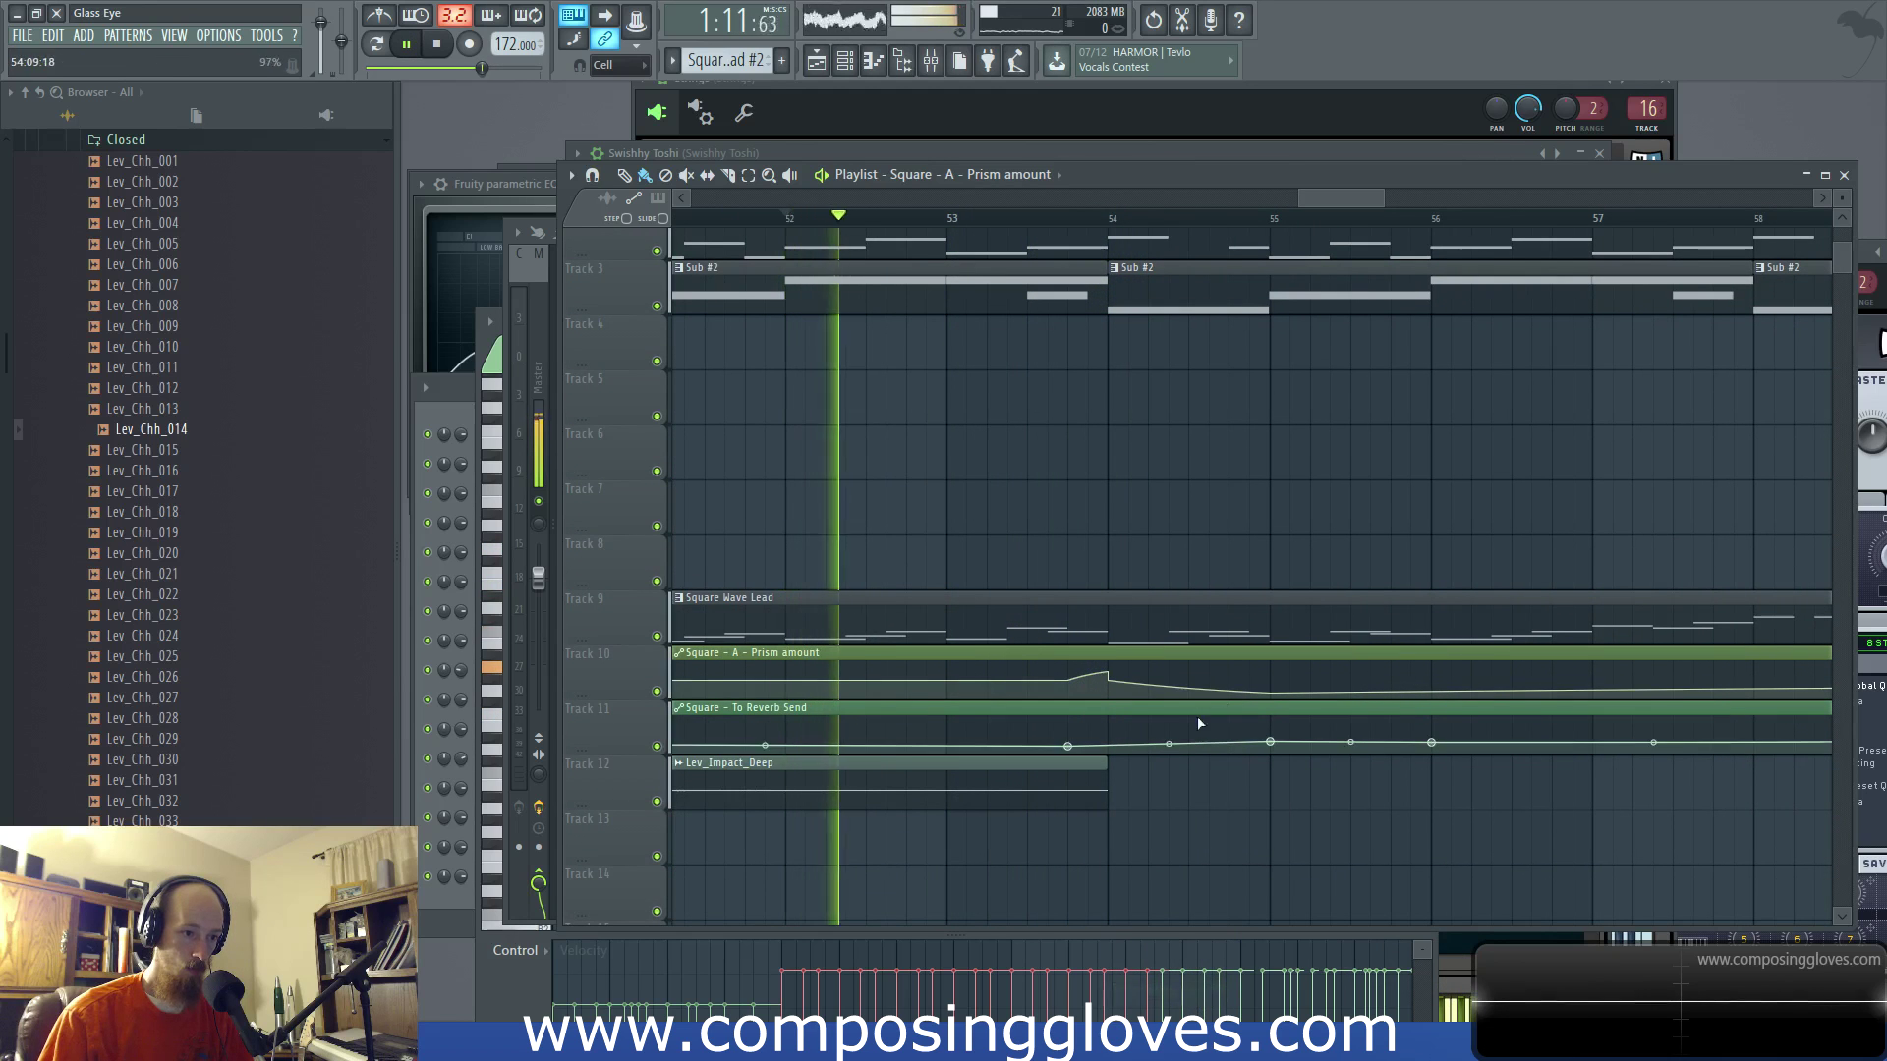
right_click(1270, 694)
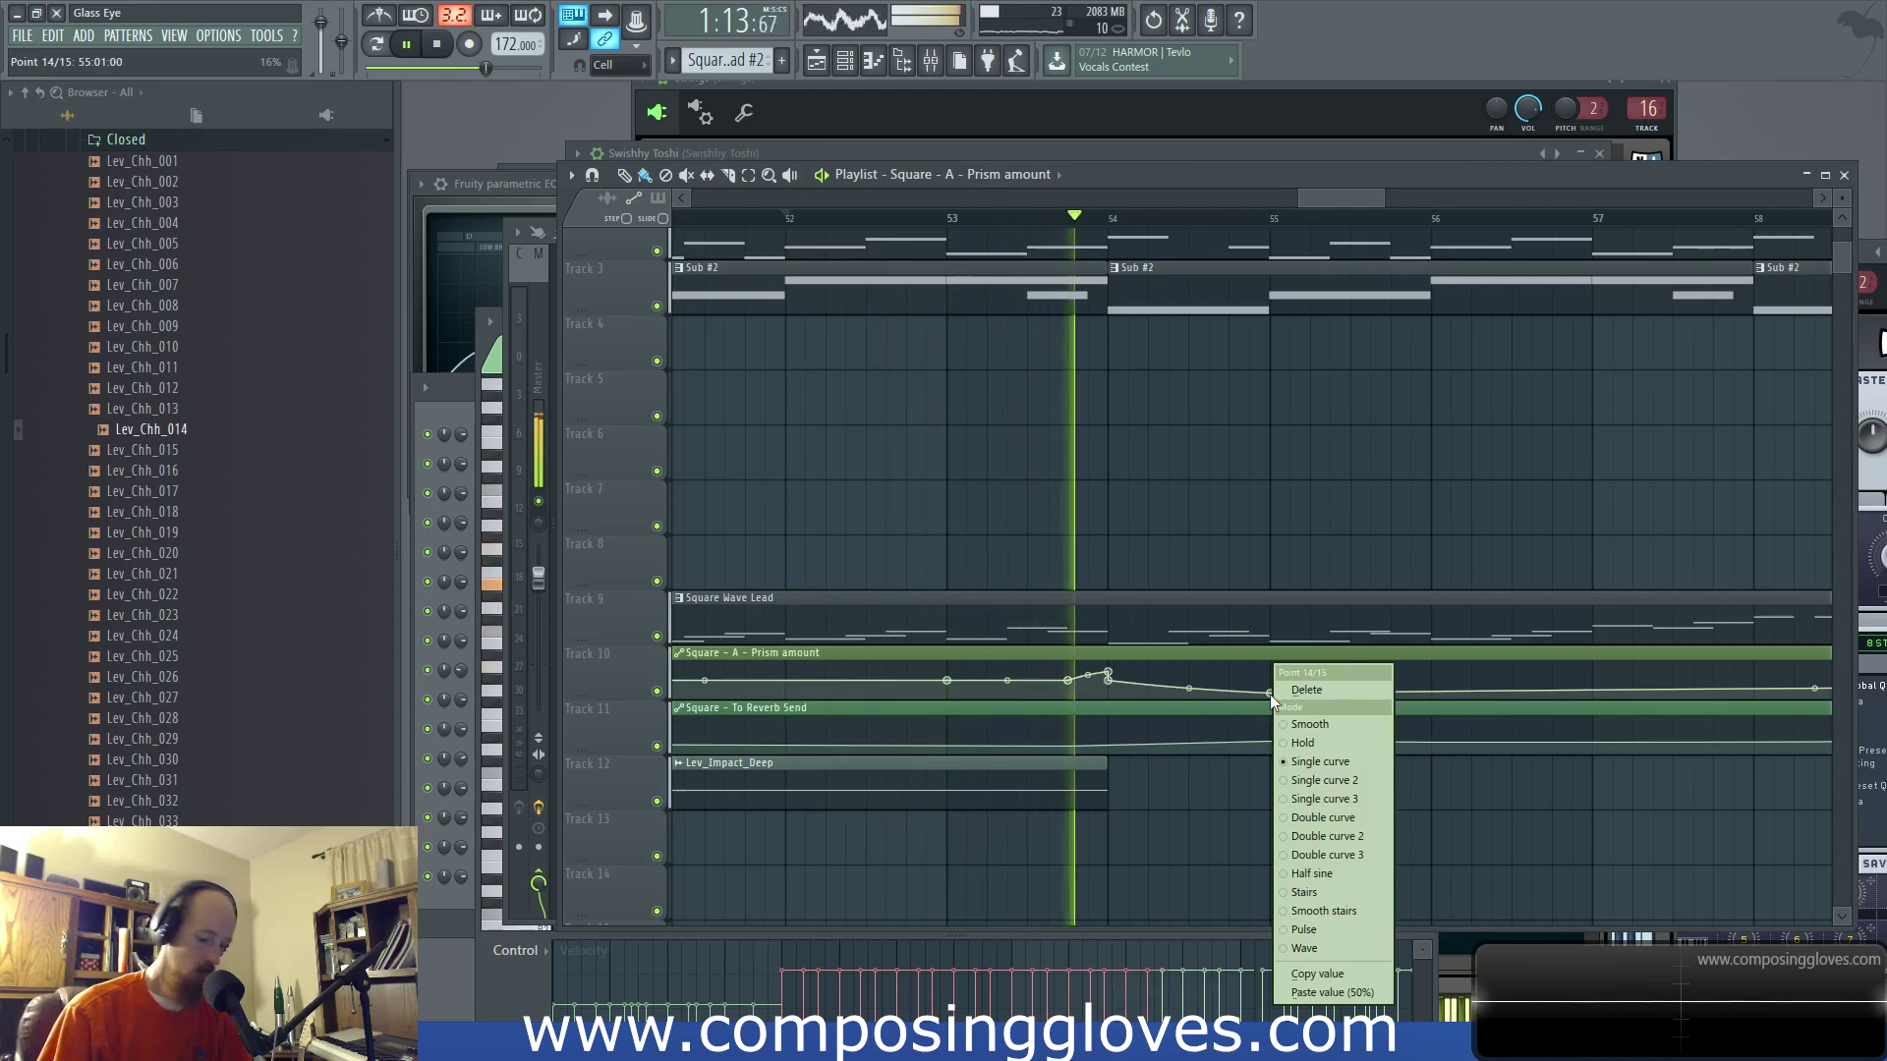
click(1331, 993)
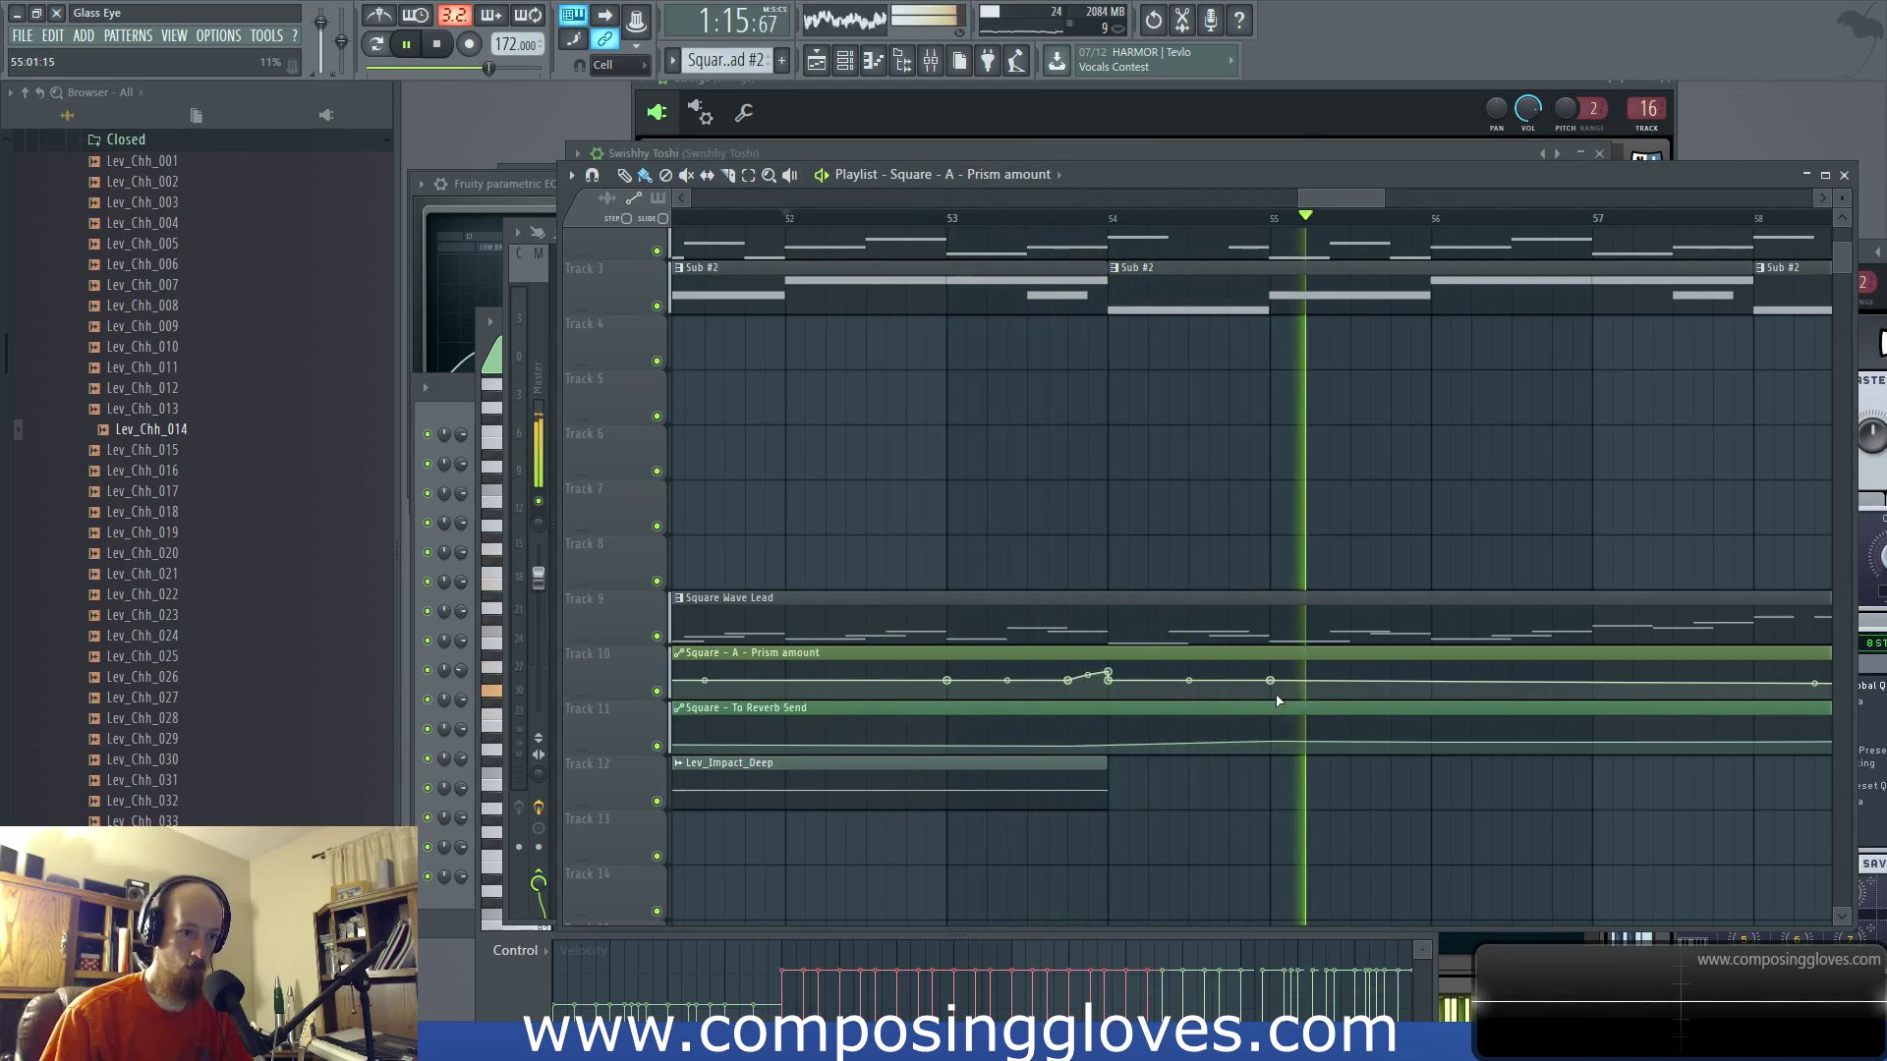
Step: Extend the Prism amount curve with points at bars 58, 61 and 62, pasting the 50% value onto those at 61 and 62
scroll(1206, 558, down, 1)
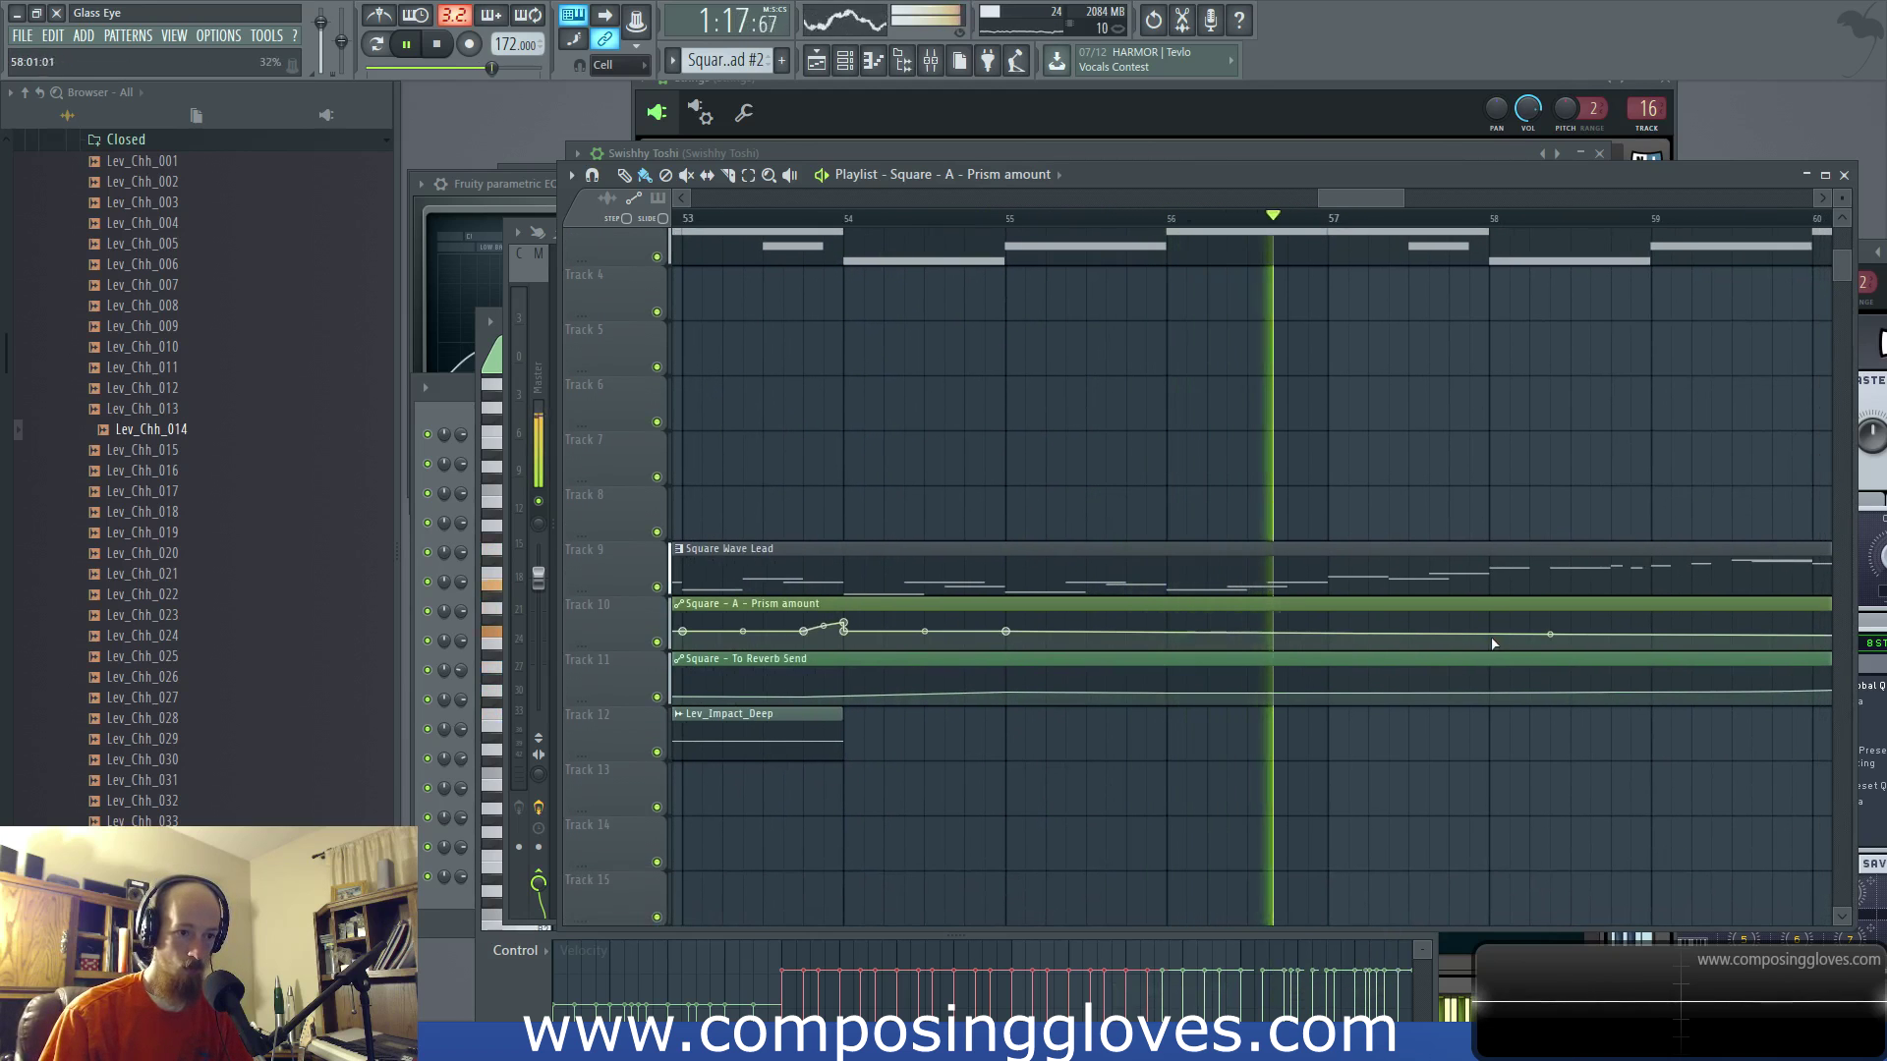
scroll(1324, 556, down, 1)
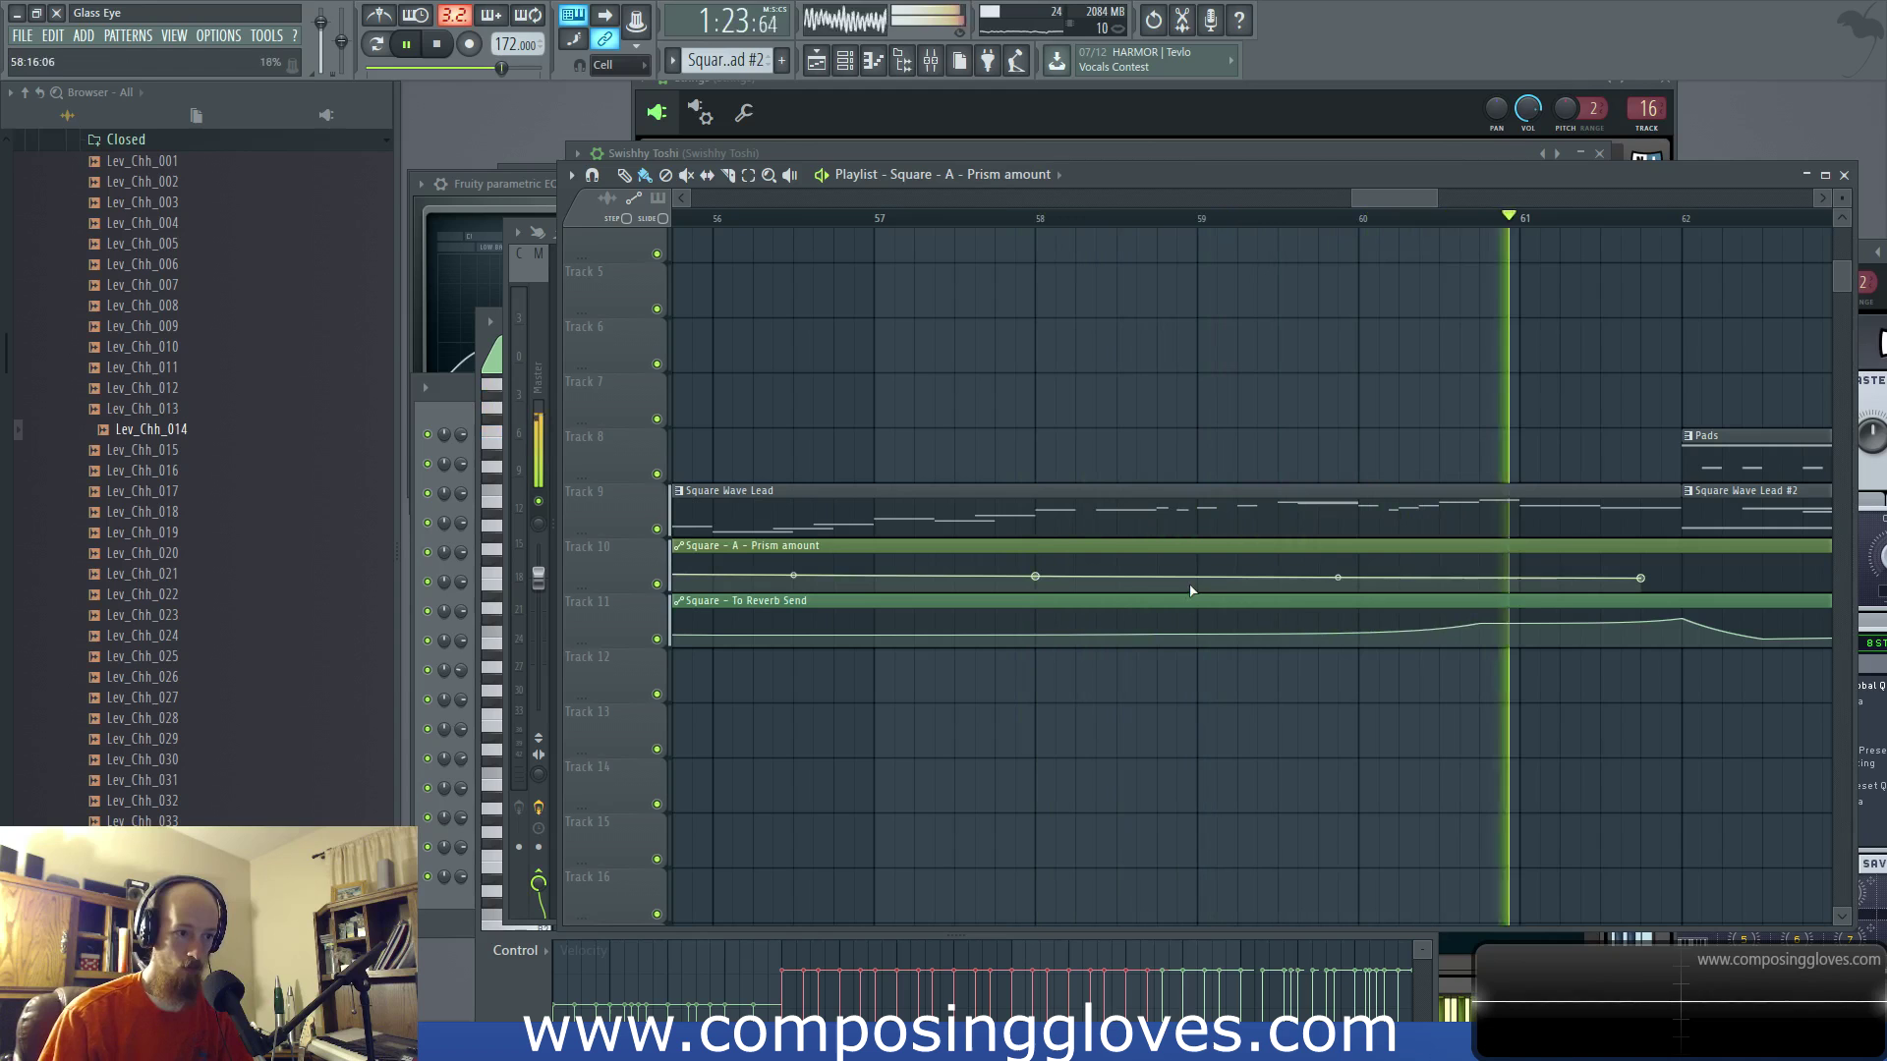
right_click(1524, 578)
click(1596, 912)
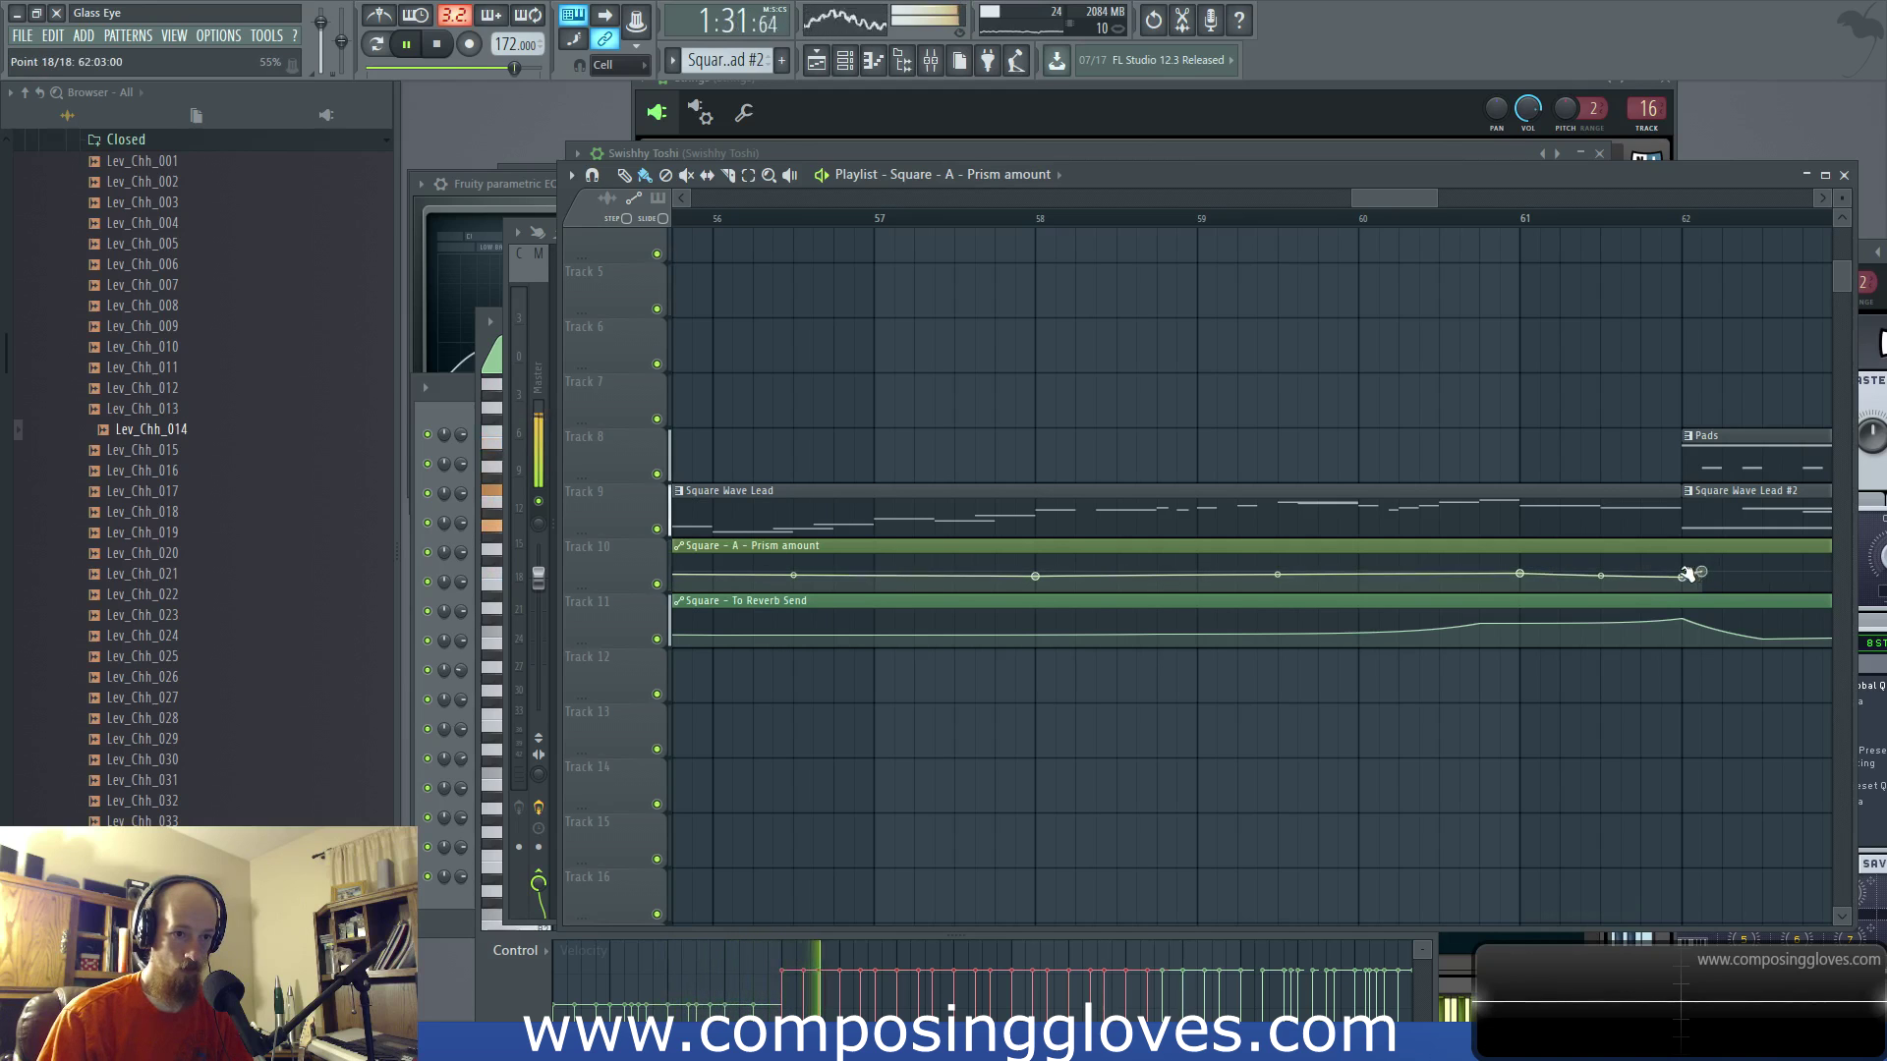
right_click(1681, 575)
click(1744, 903)
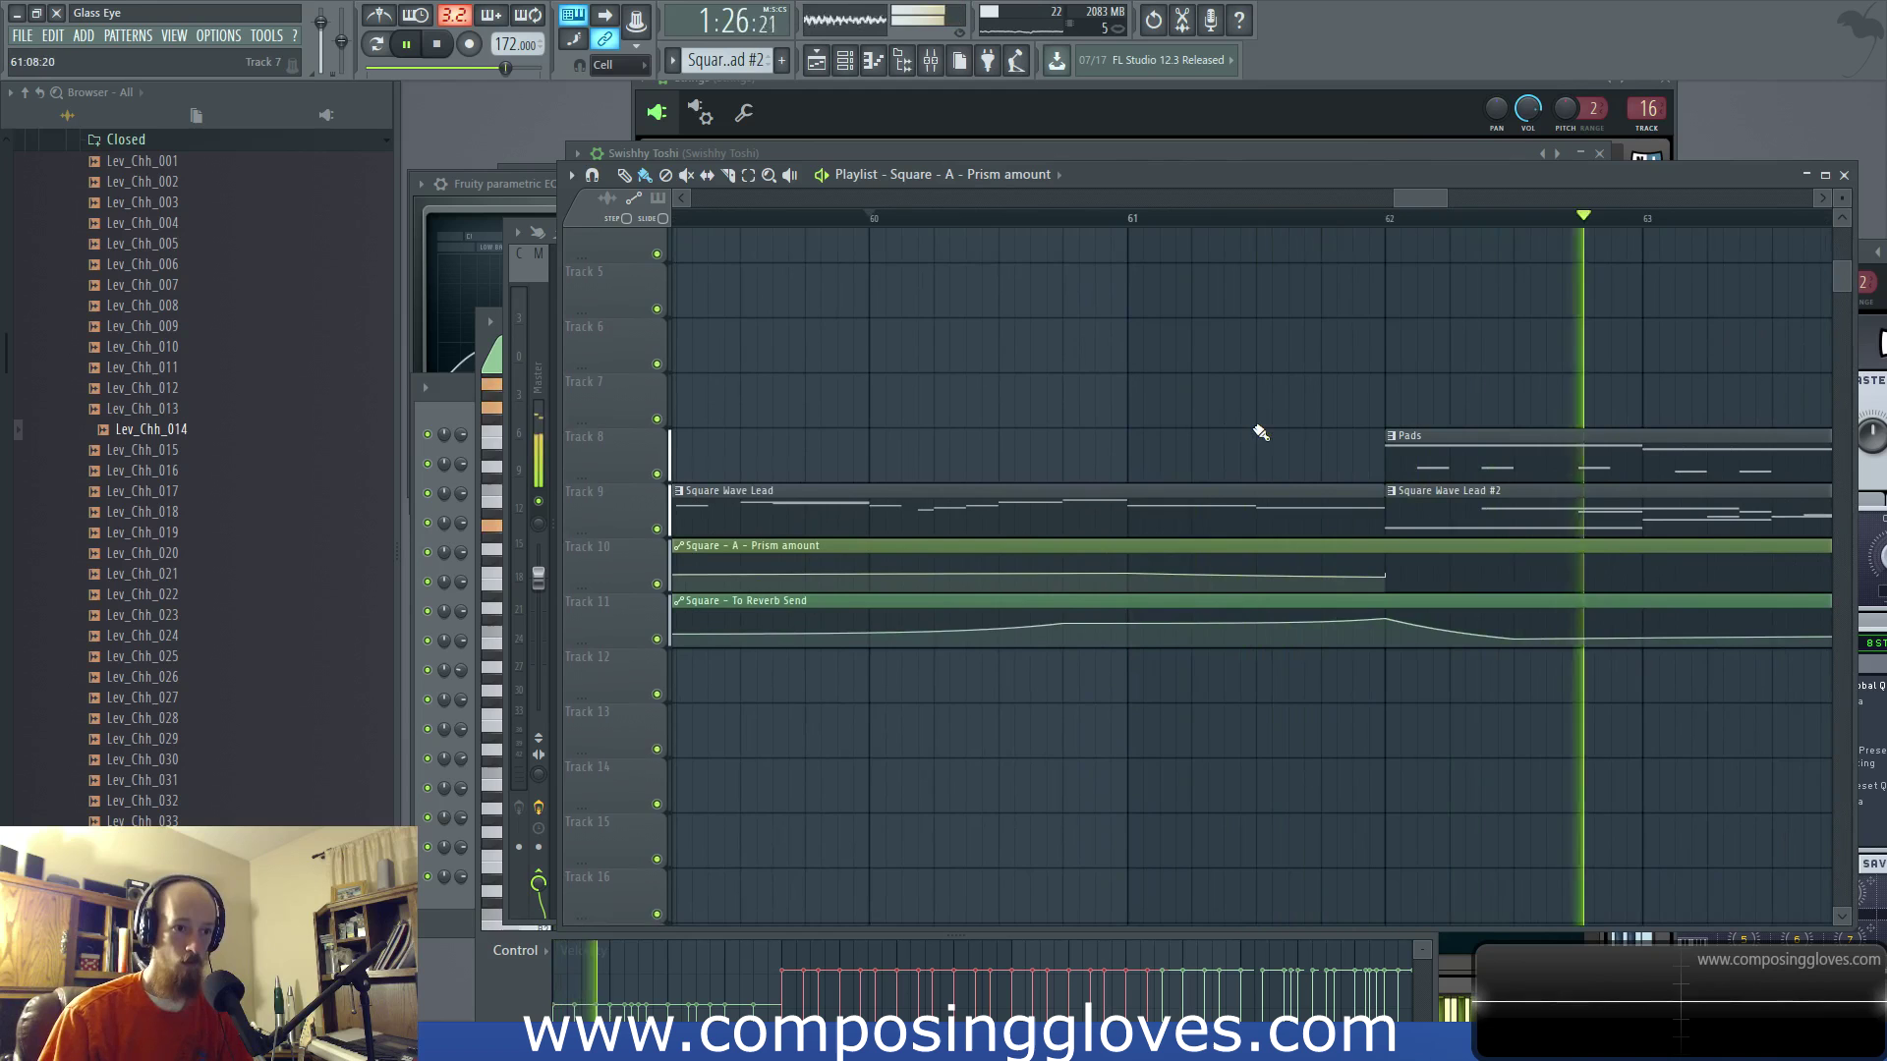
scroll(1317, 421, down, 4)
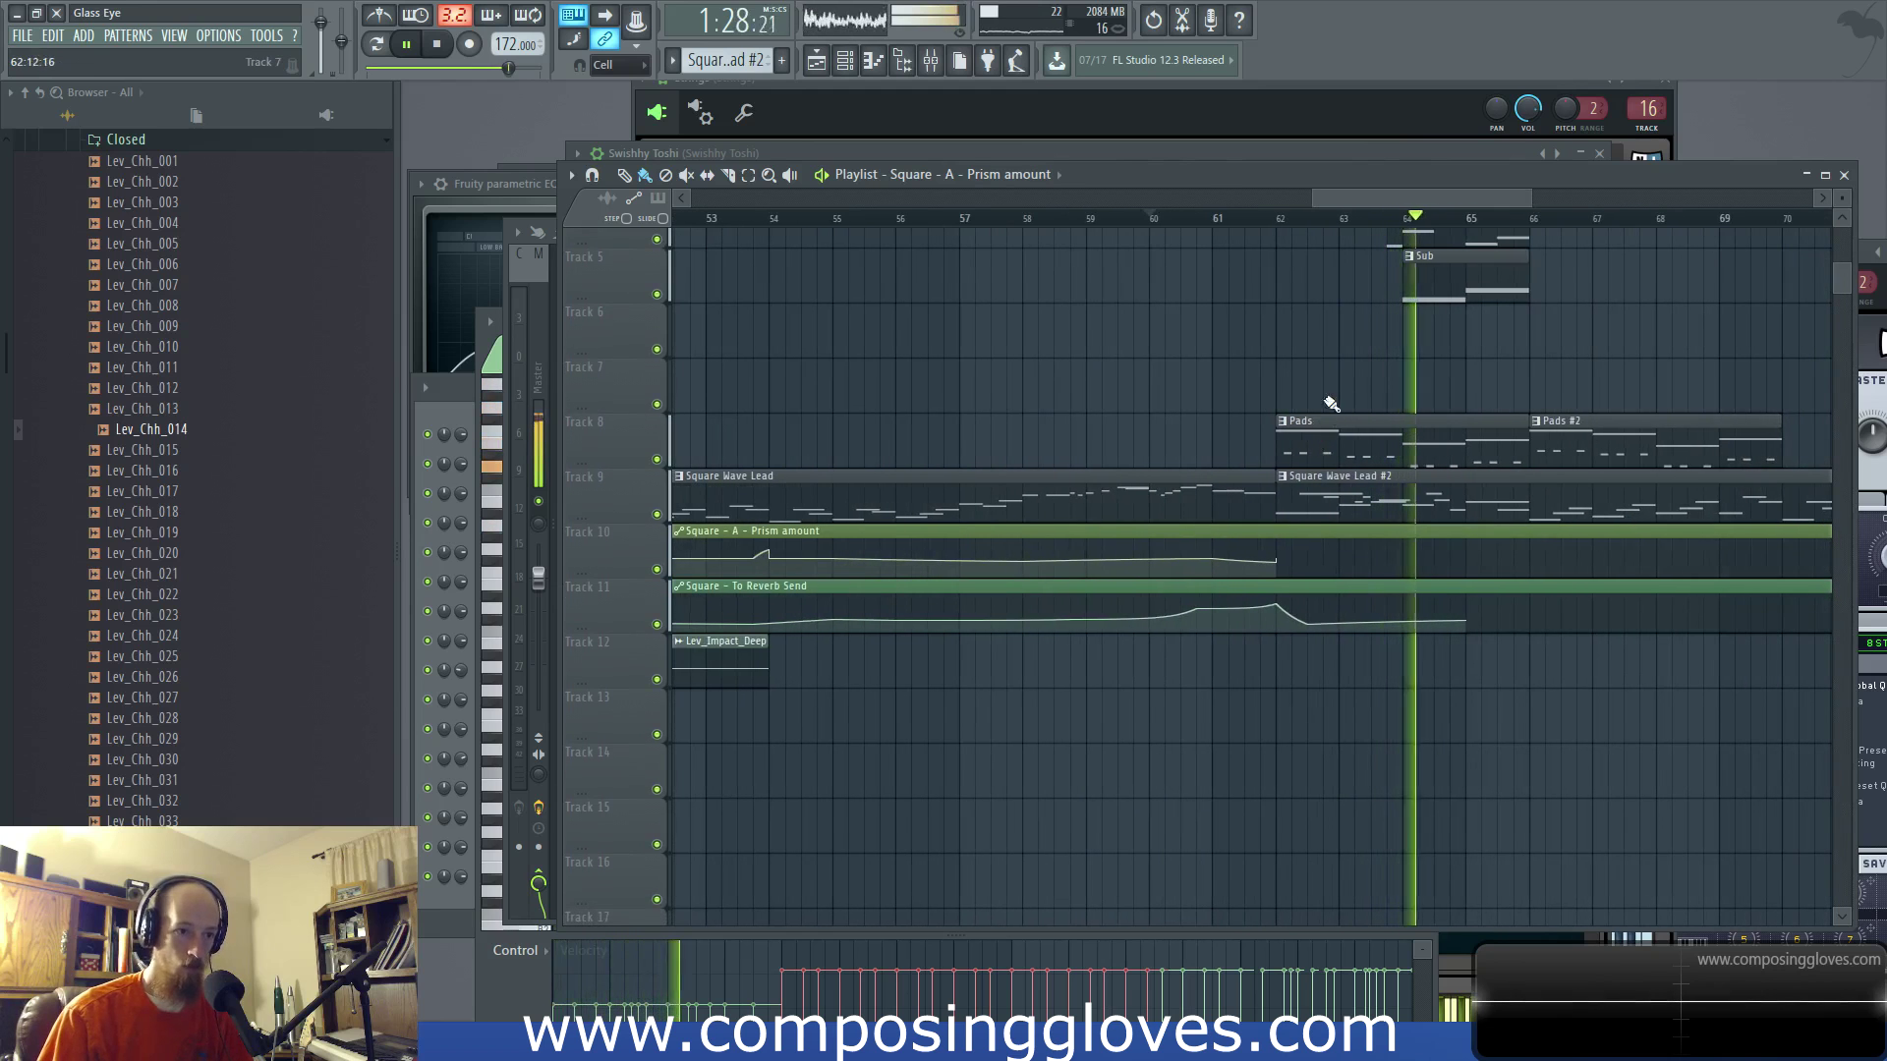
scroll(1158, 409, up, 4)
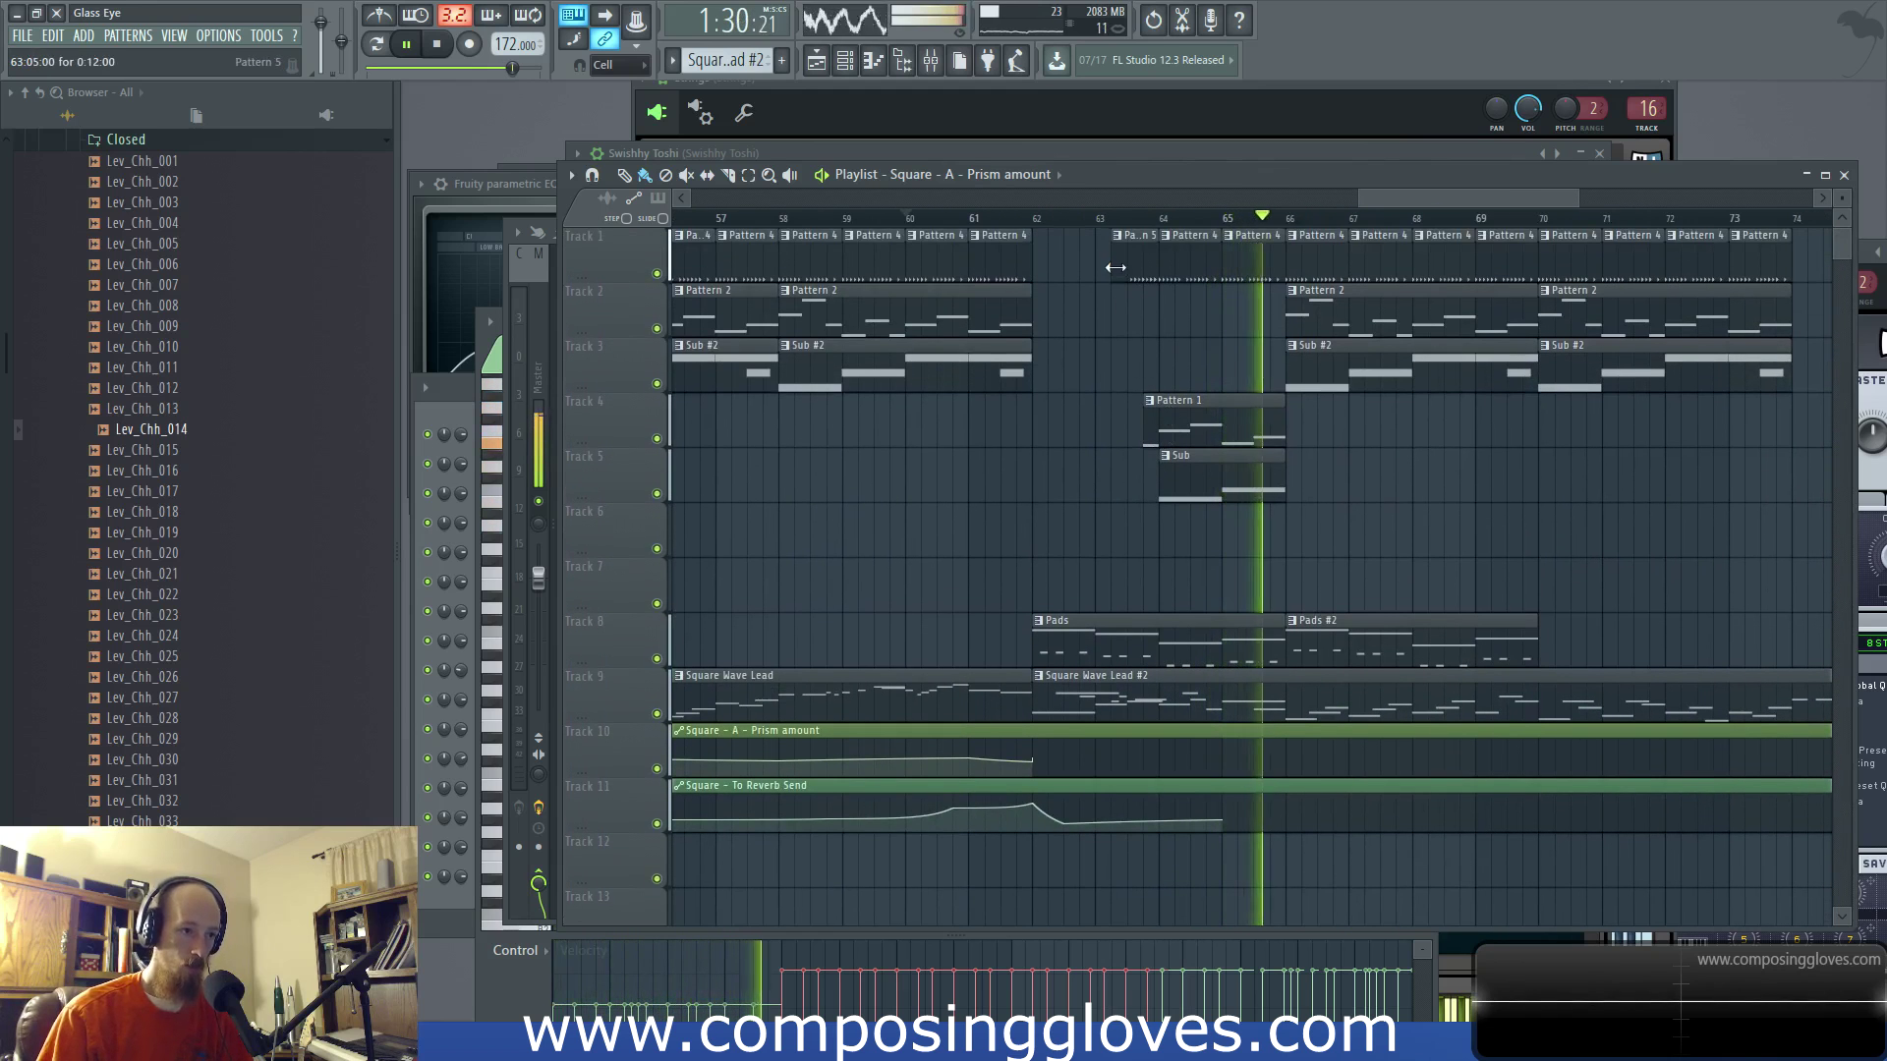
Step: Stop playback and play the arrangement again from the start of the drum section at bar 46
key(space)
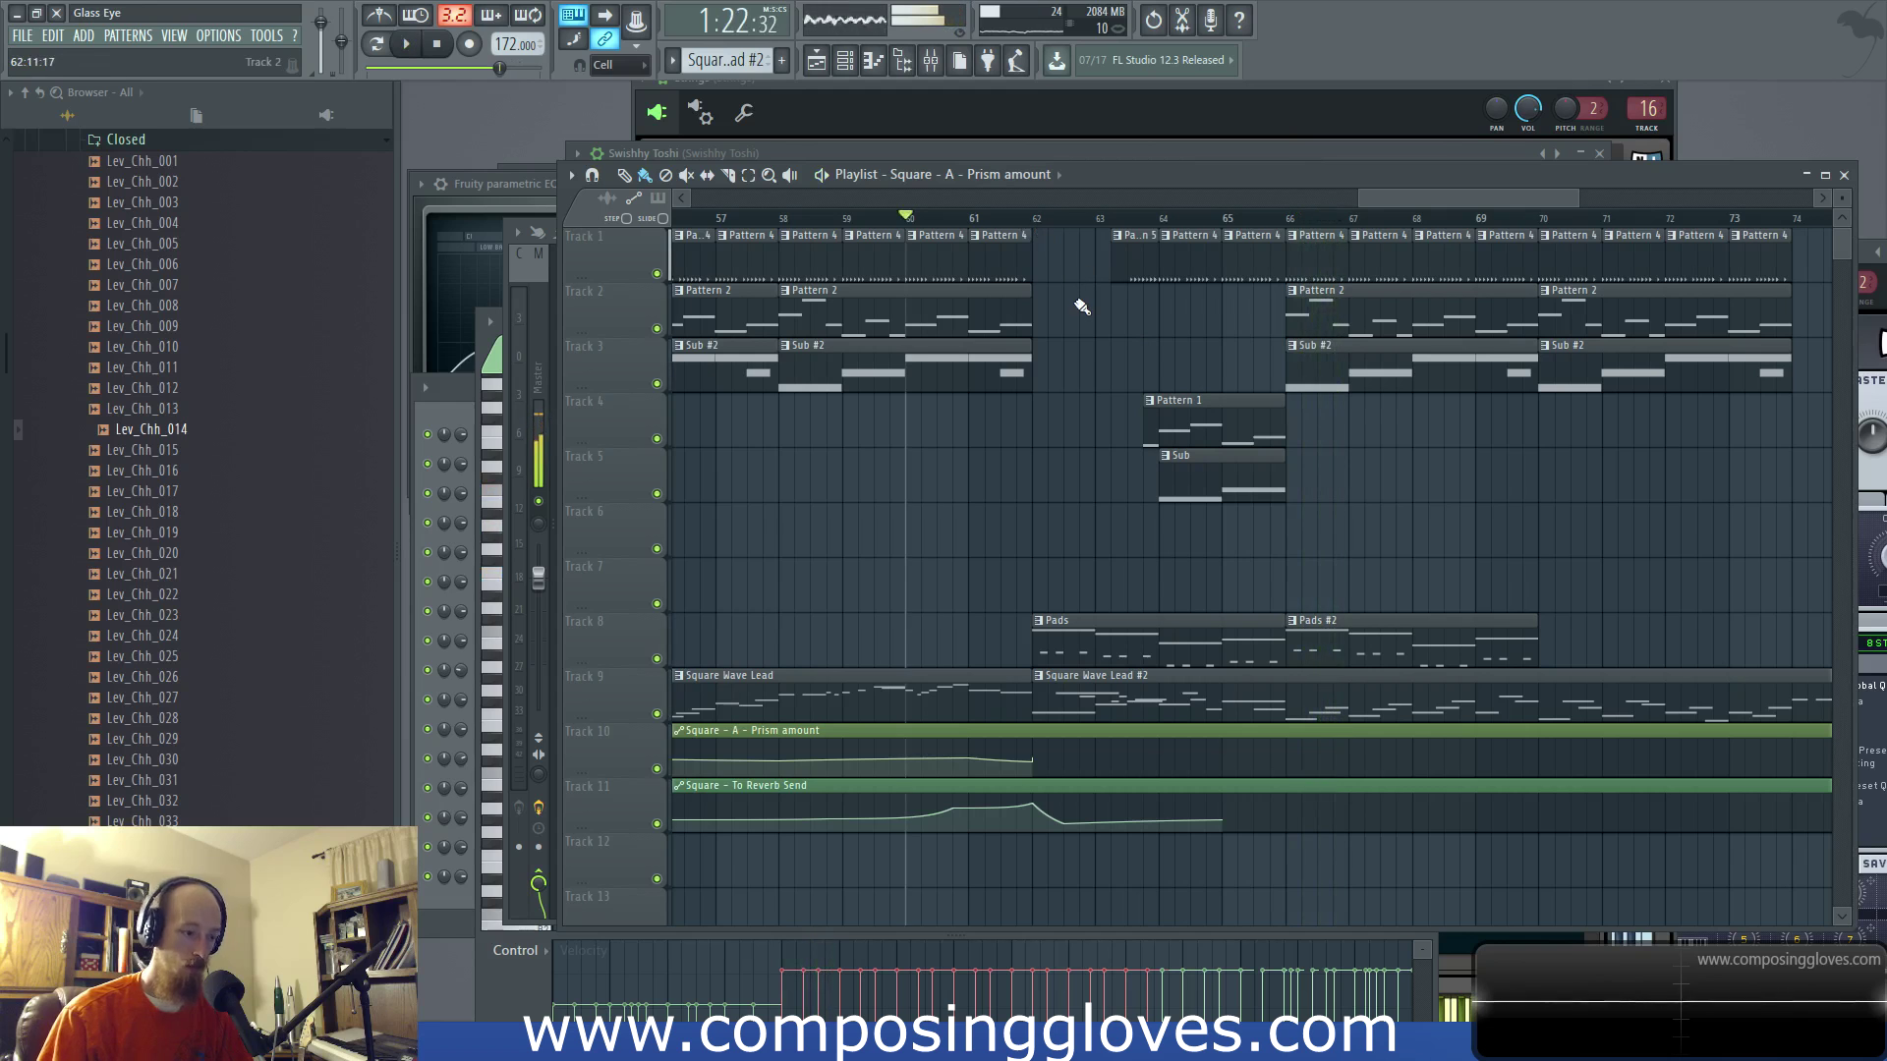
scroll(985, 497, down, 3)
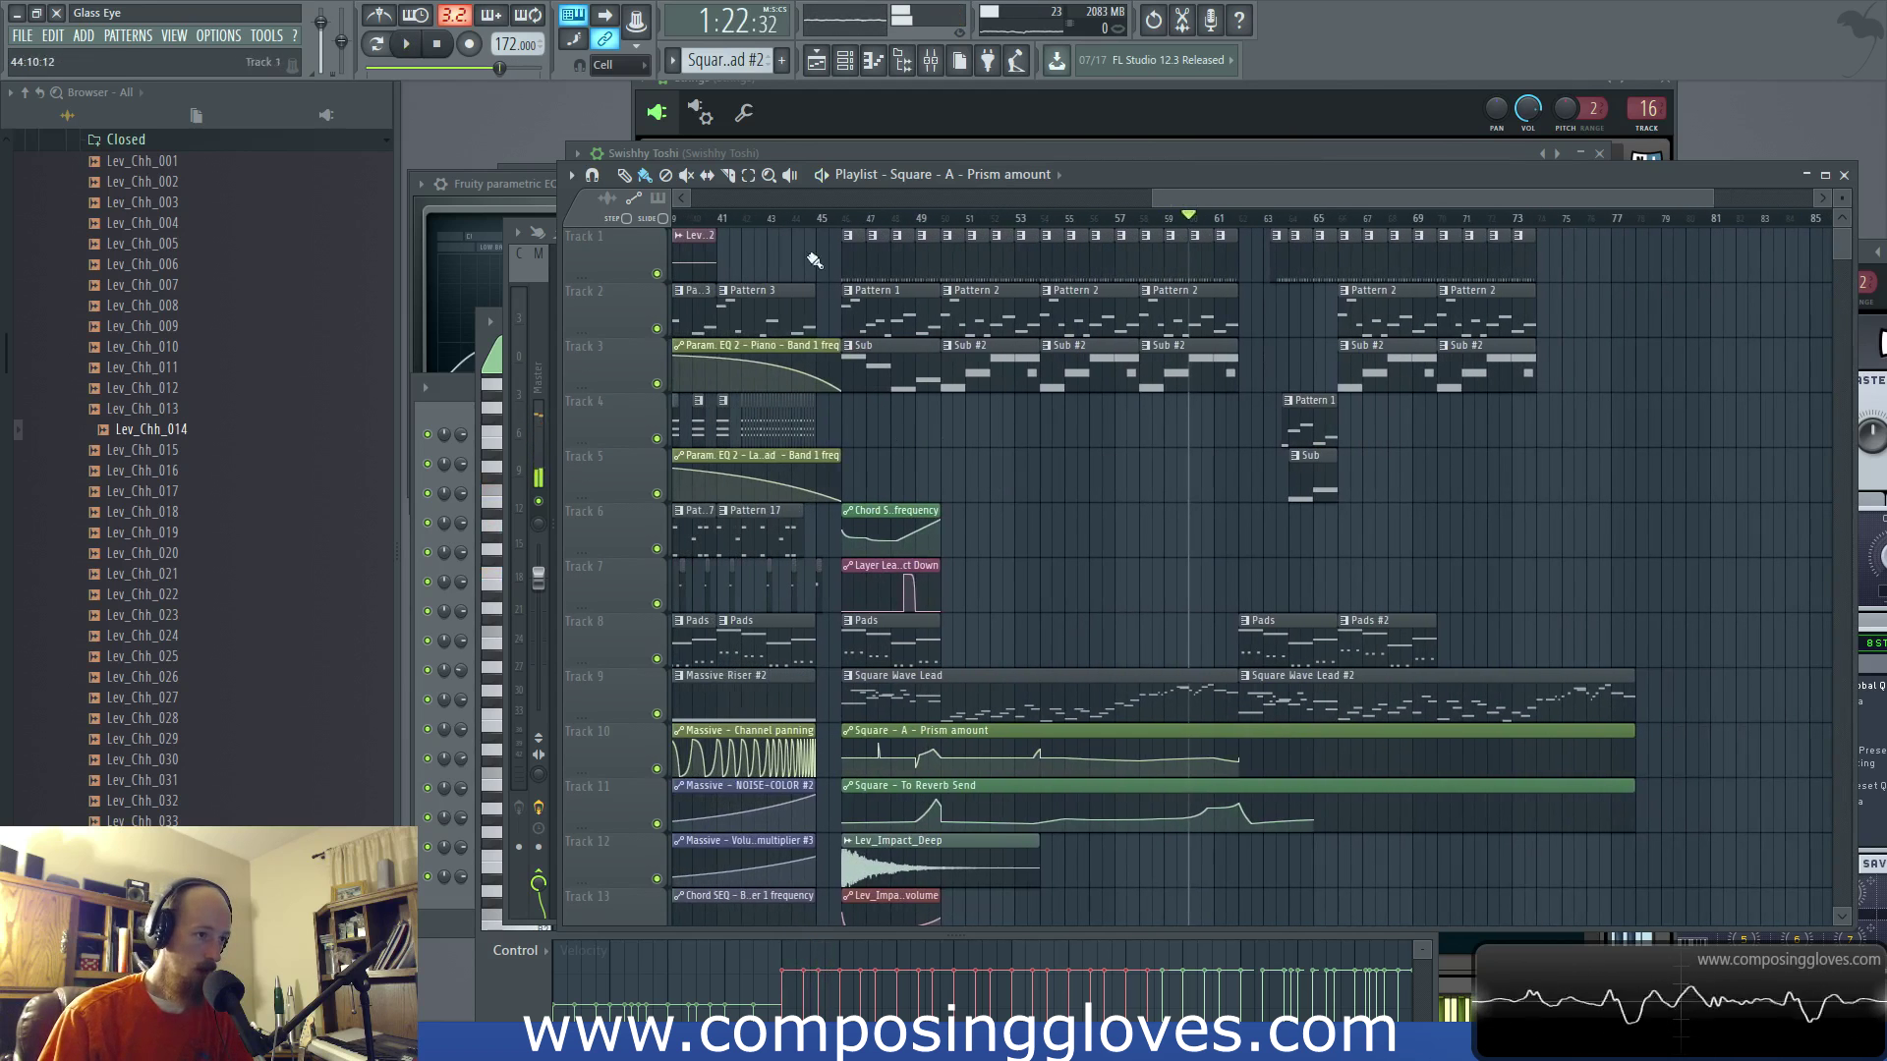
key(space)
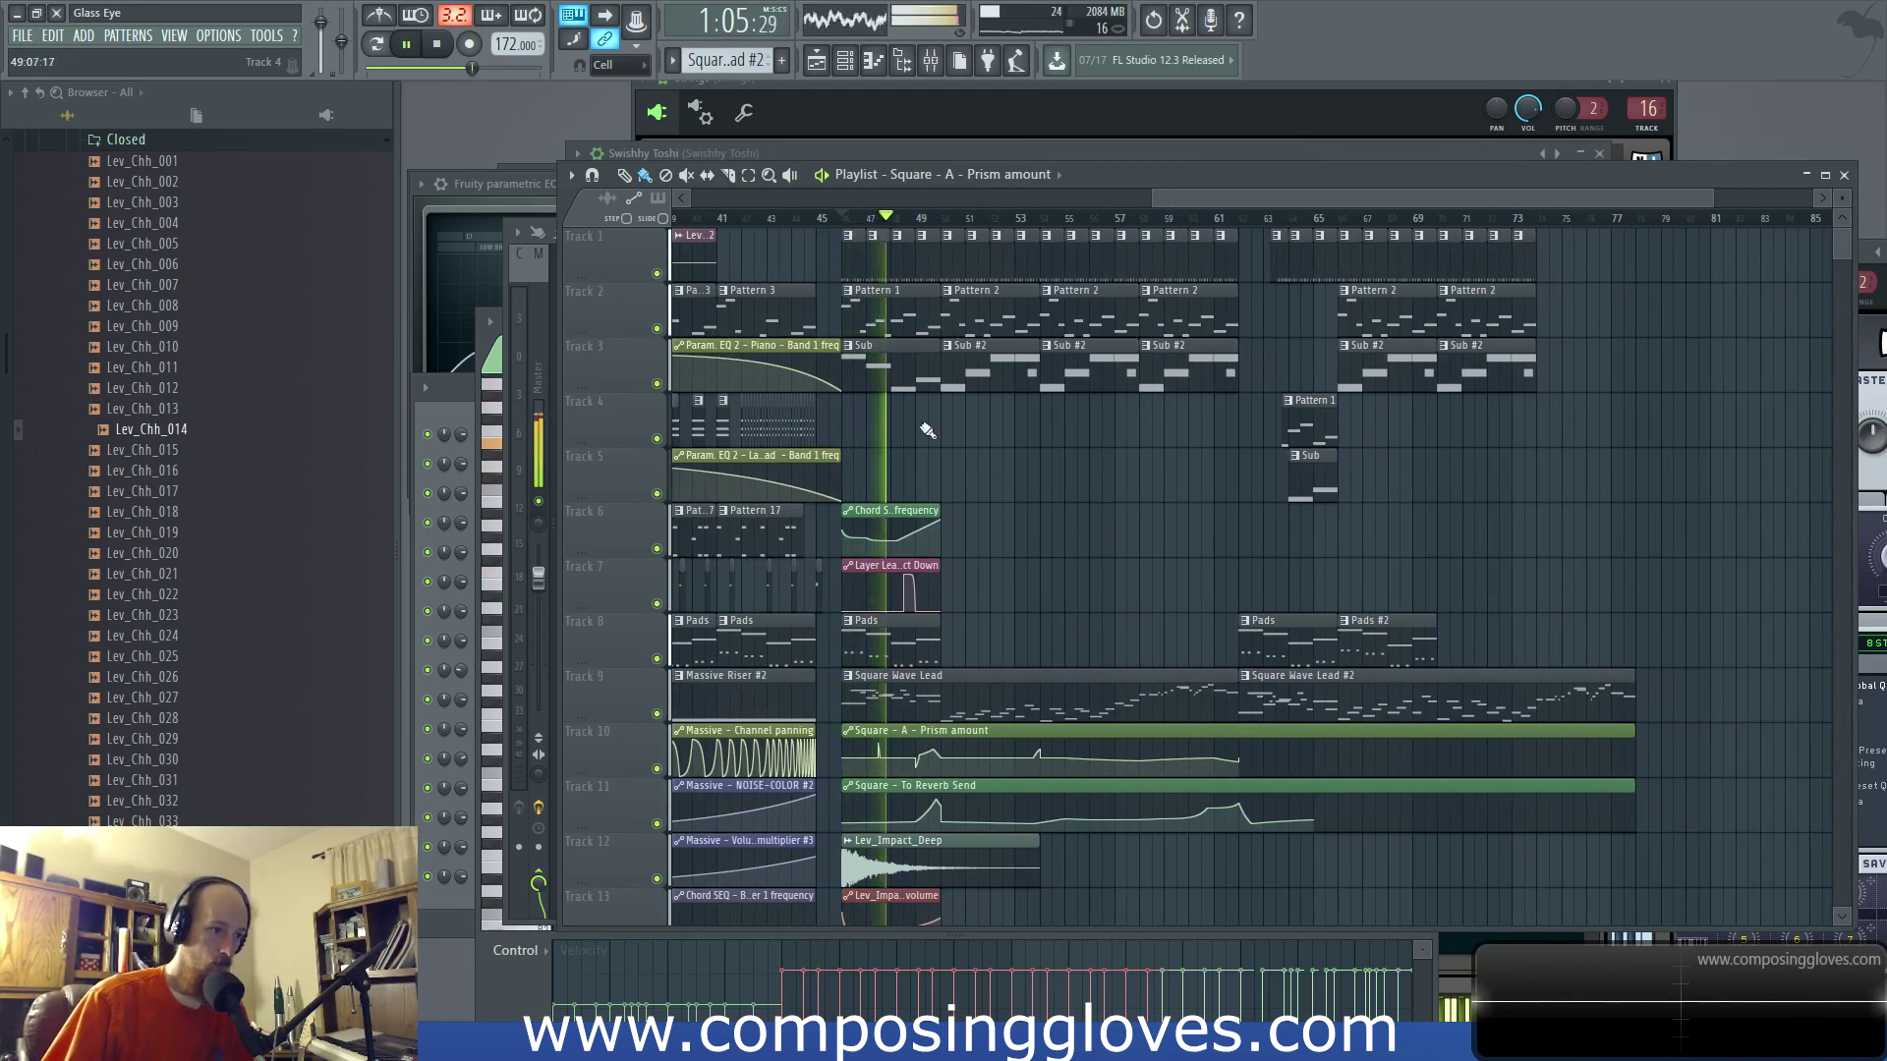
key(space)
Step: Examine the Kick mixer track and its Maximus settings while playing the section from bar 46
click(932, 61)
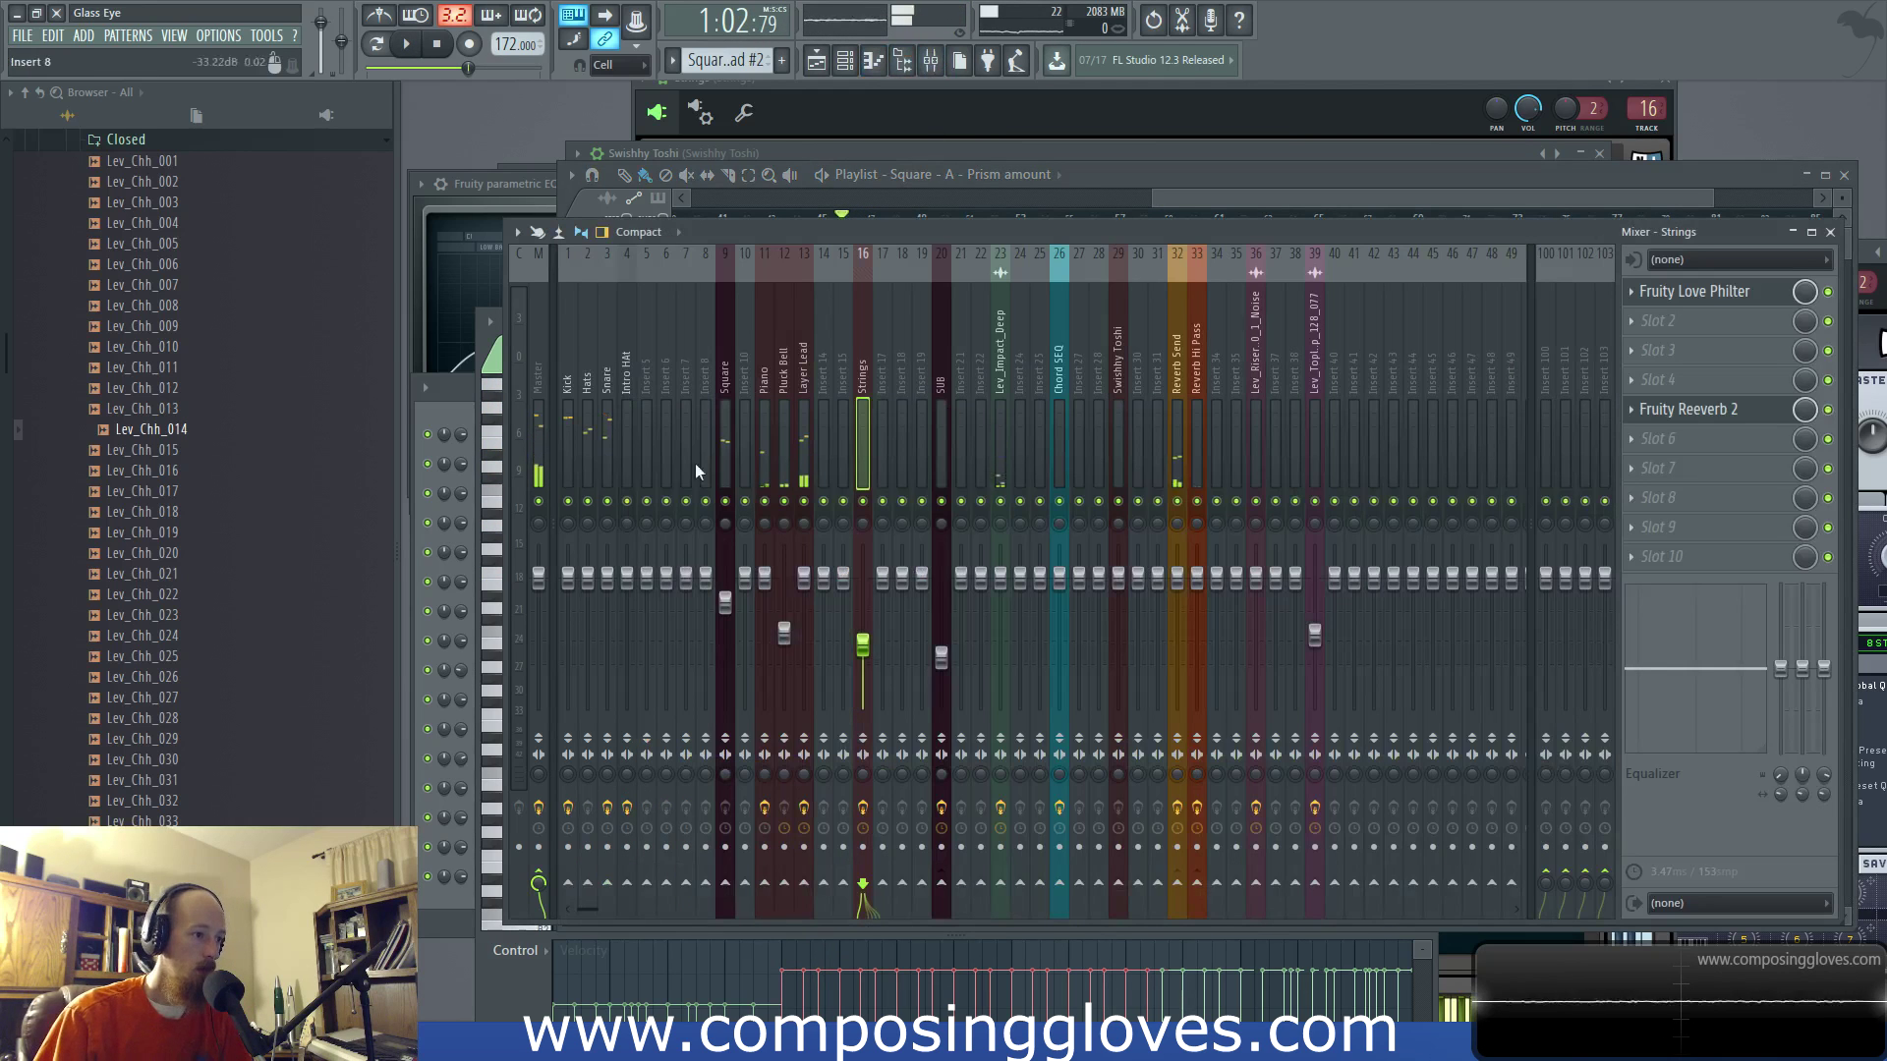
scroll(574, 378, down, 2)
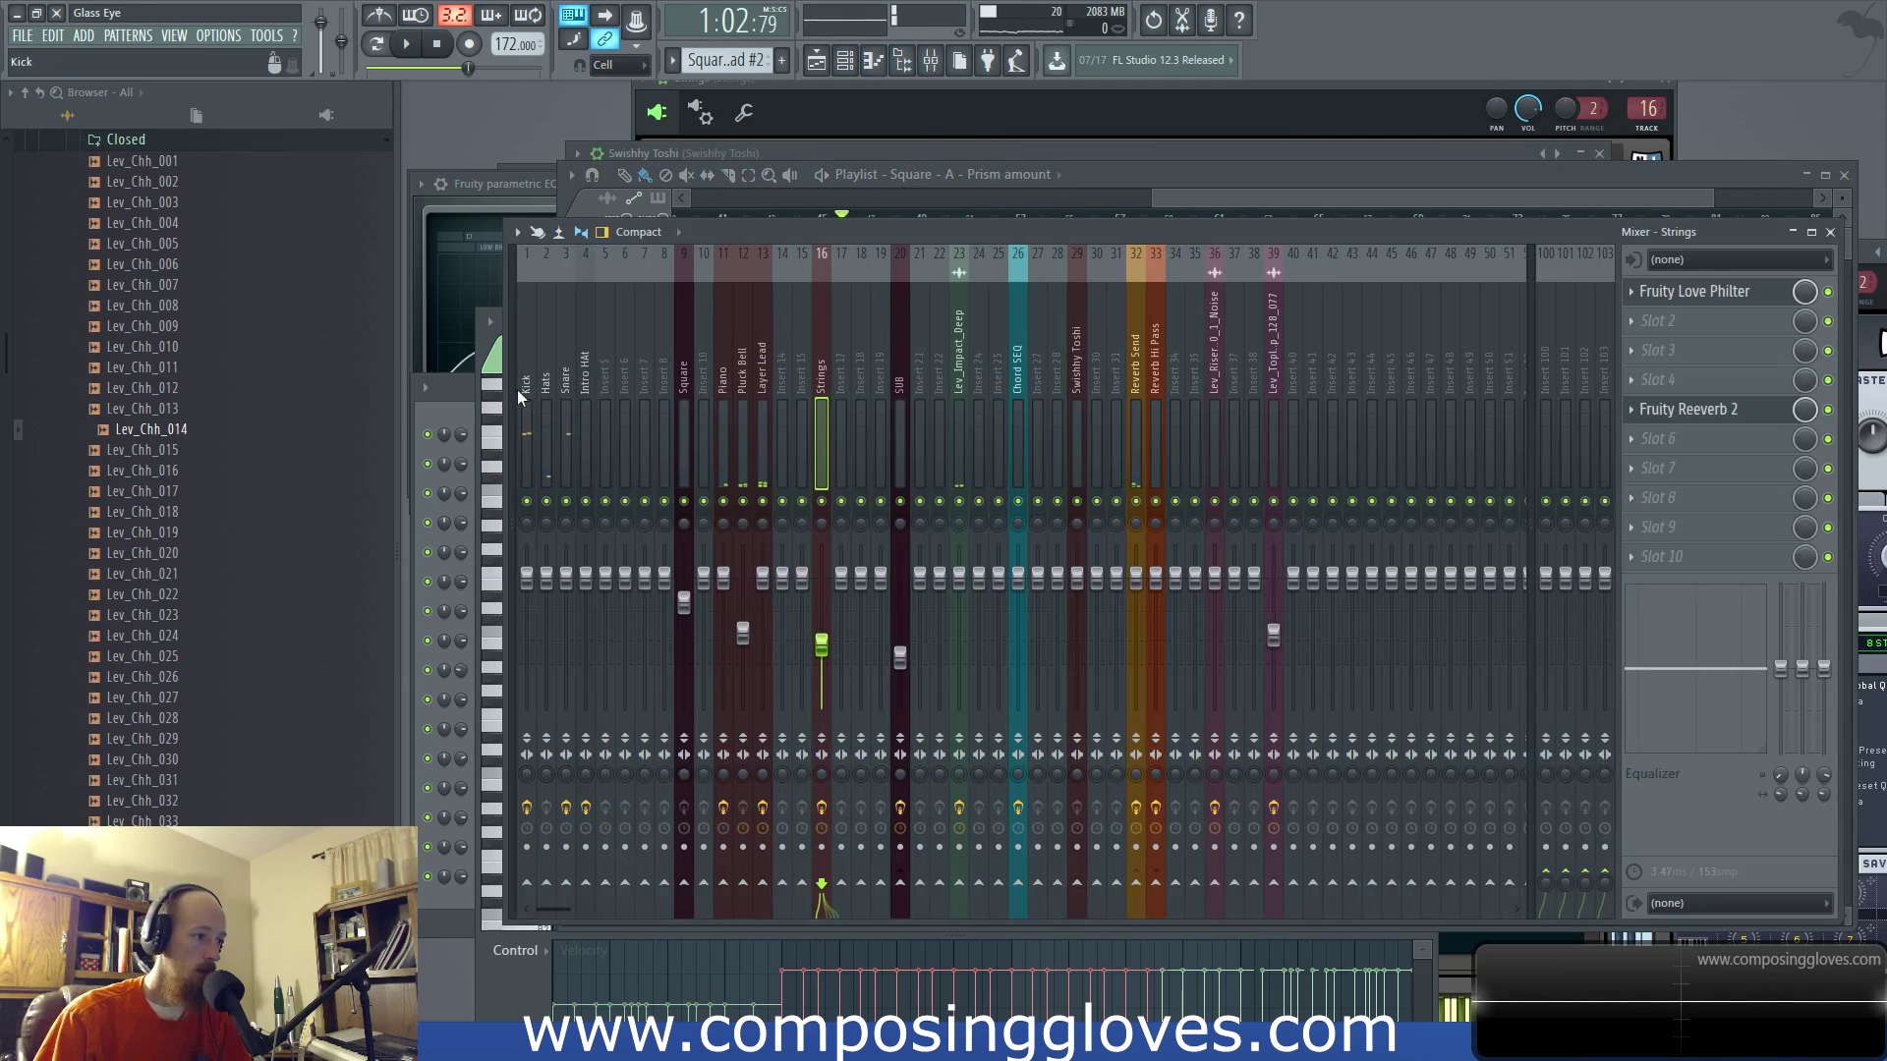
scroll(516, 389, up, 2)
click(567, 385)
click(1711, 325)
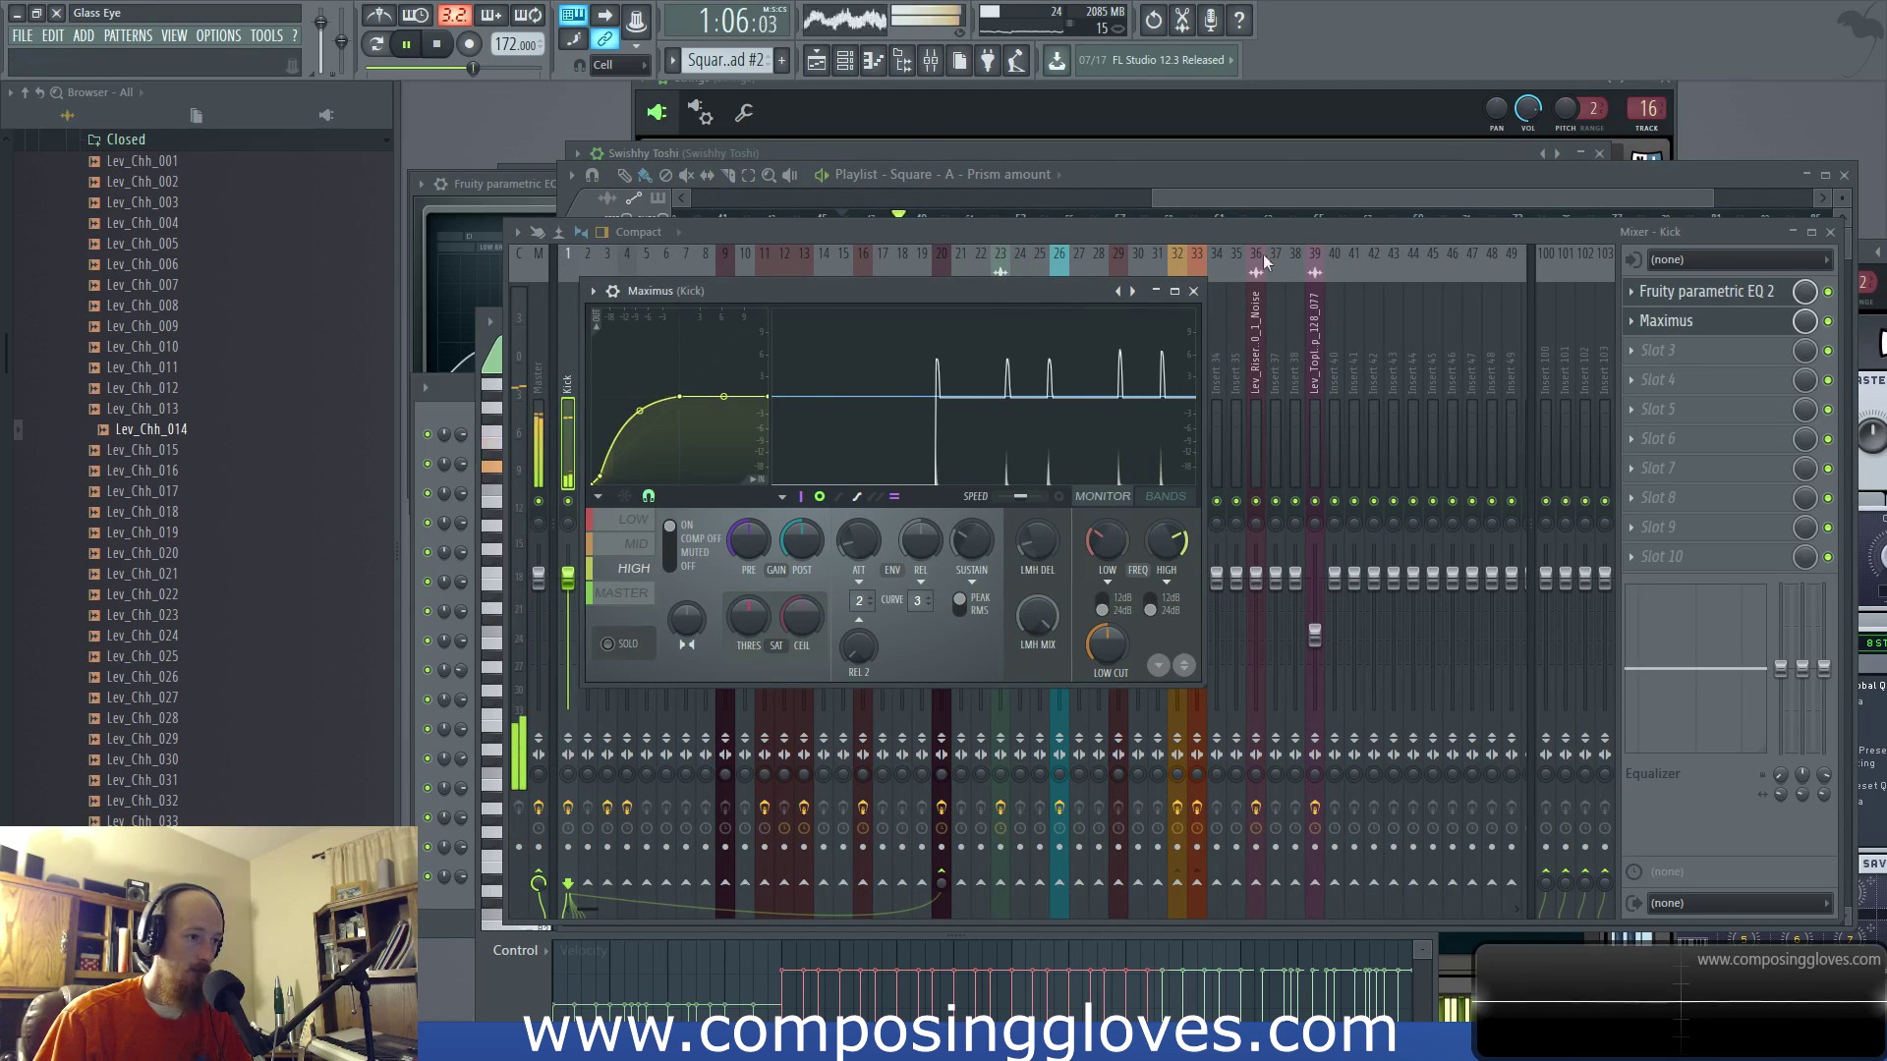
click(1193, 291)
key(space)
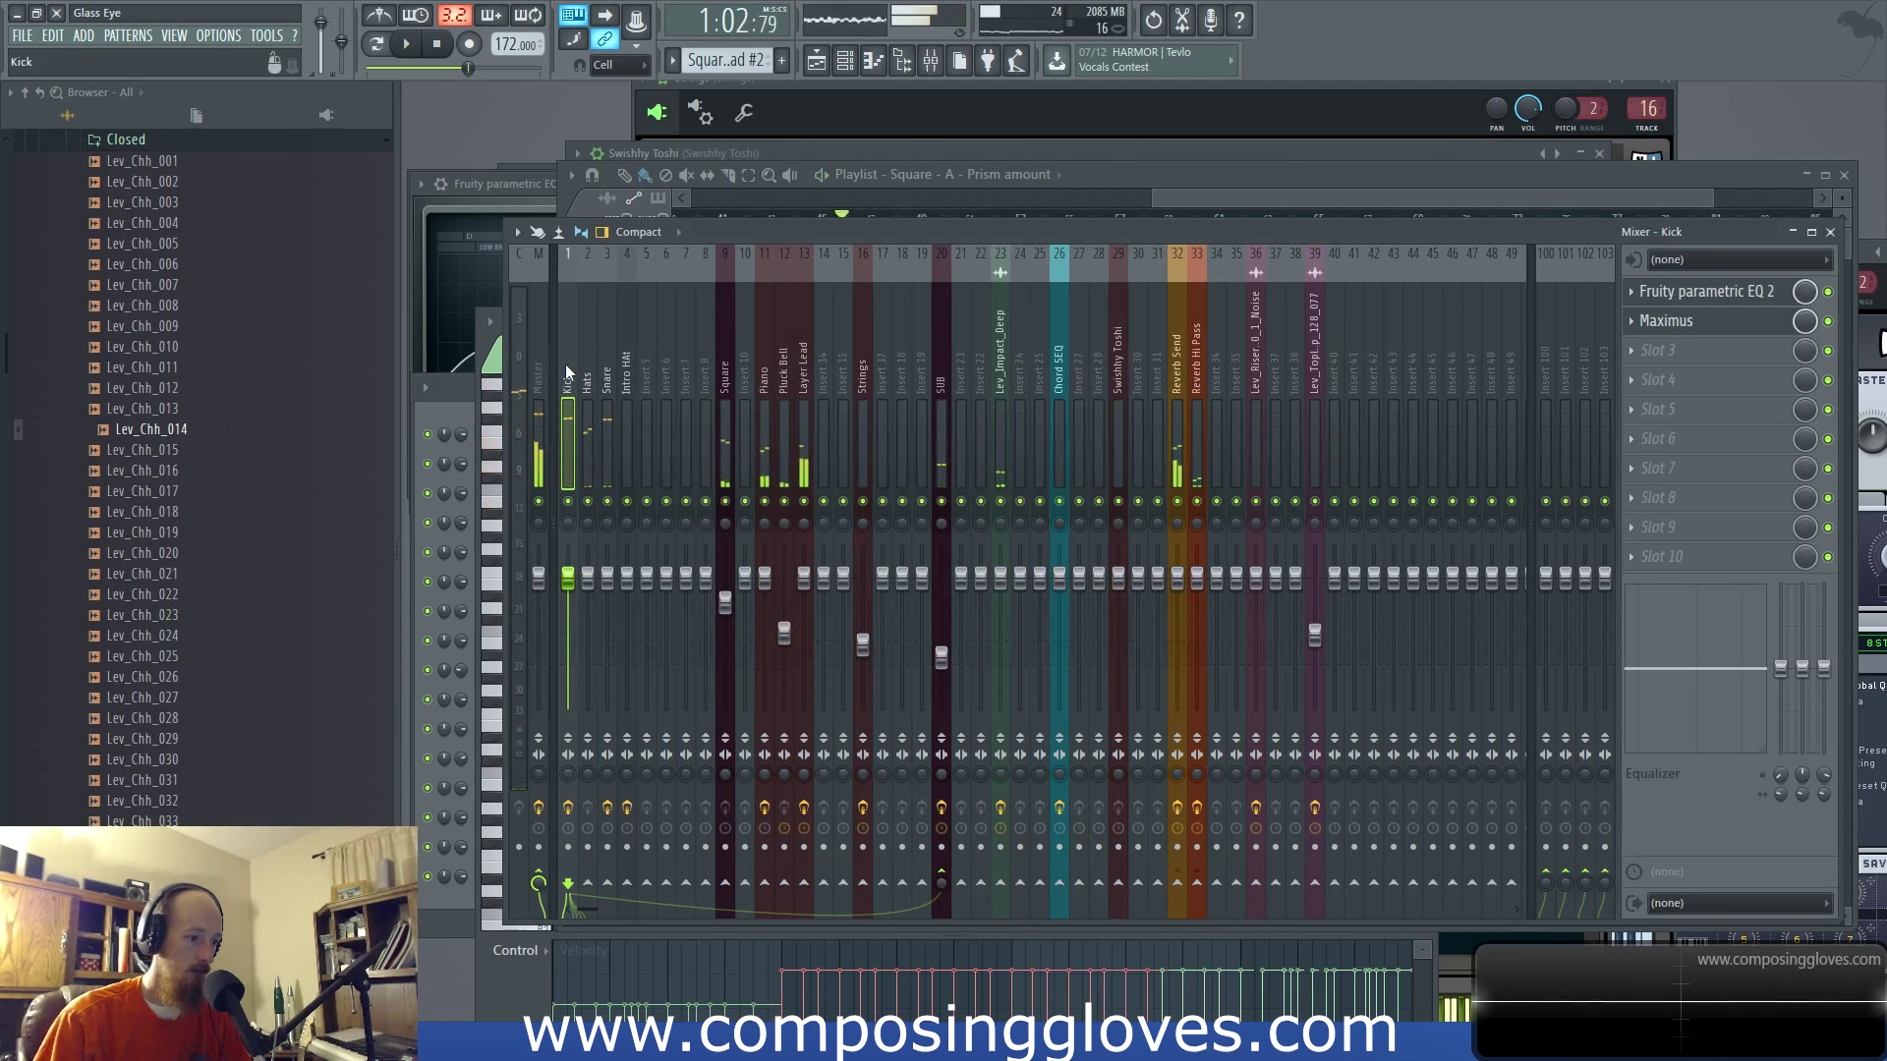
key(space)
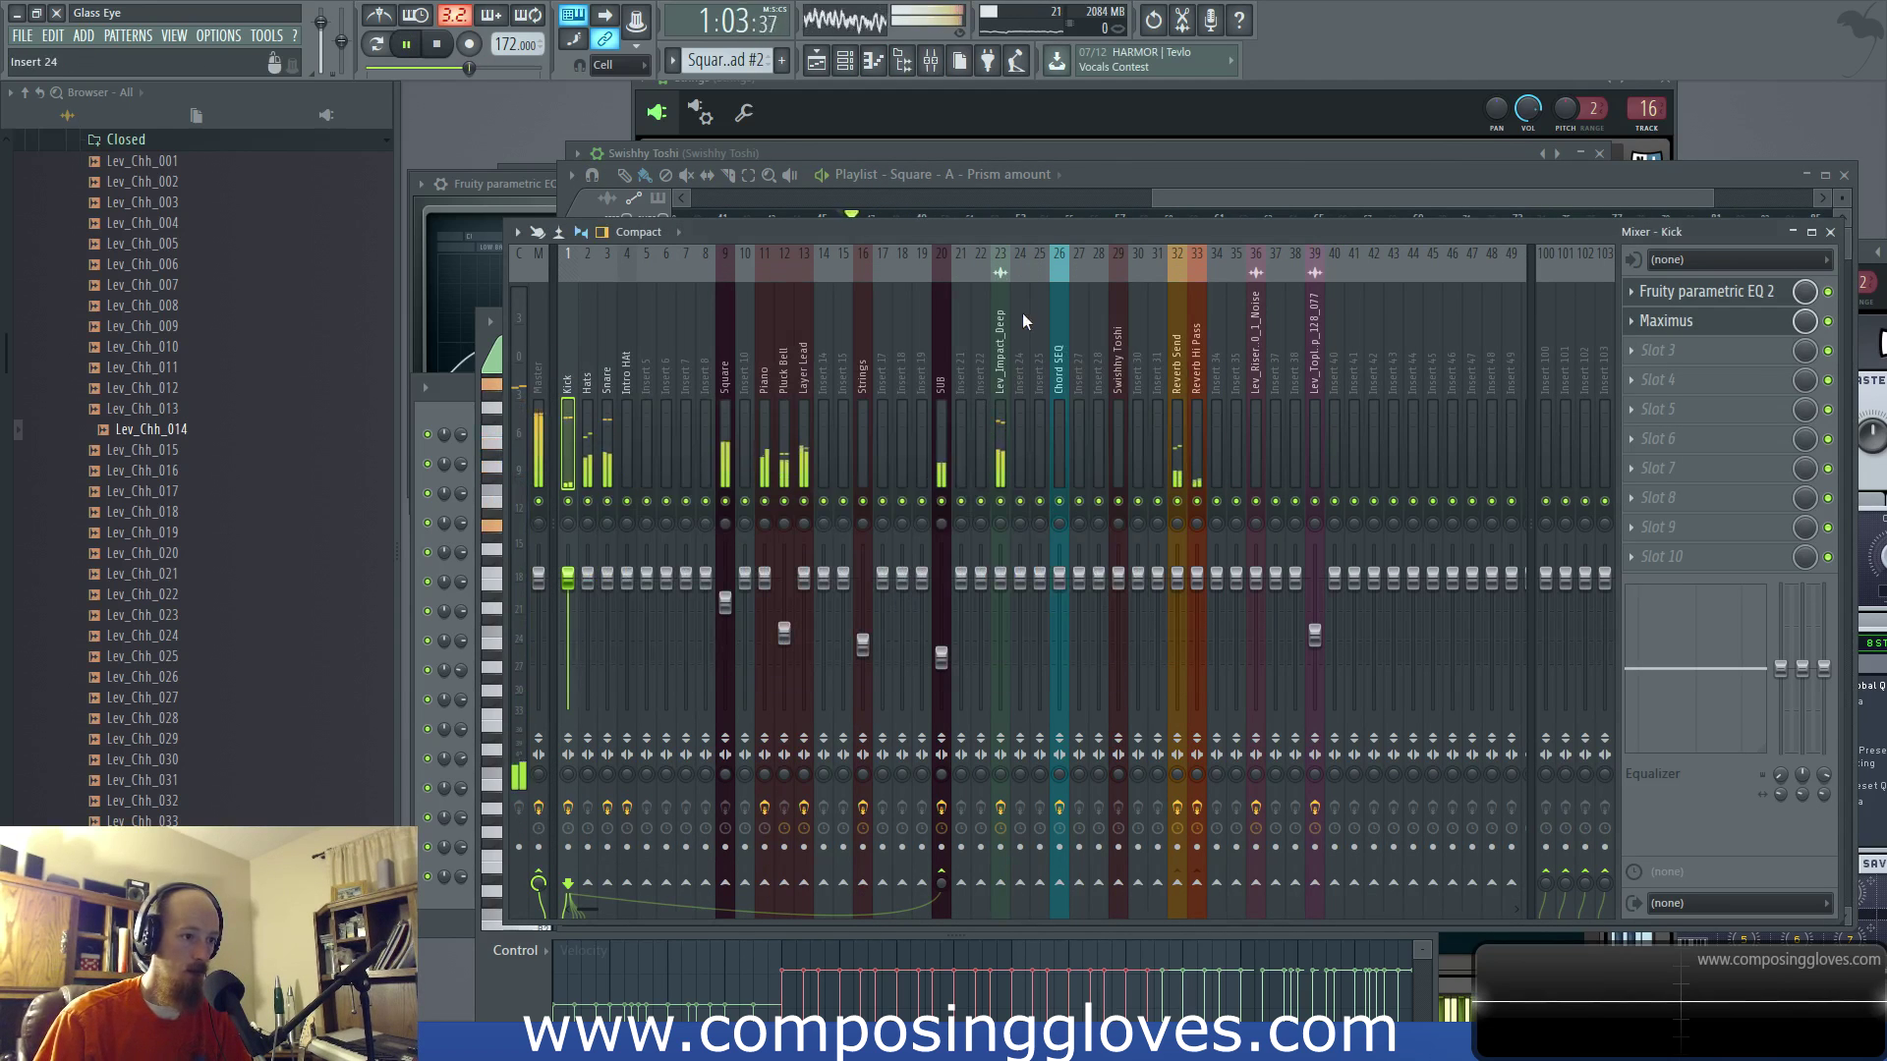
Step: Check which channels Pattern 1 and the Pads pattern use at bar 46
click(1189, 204)
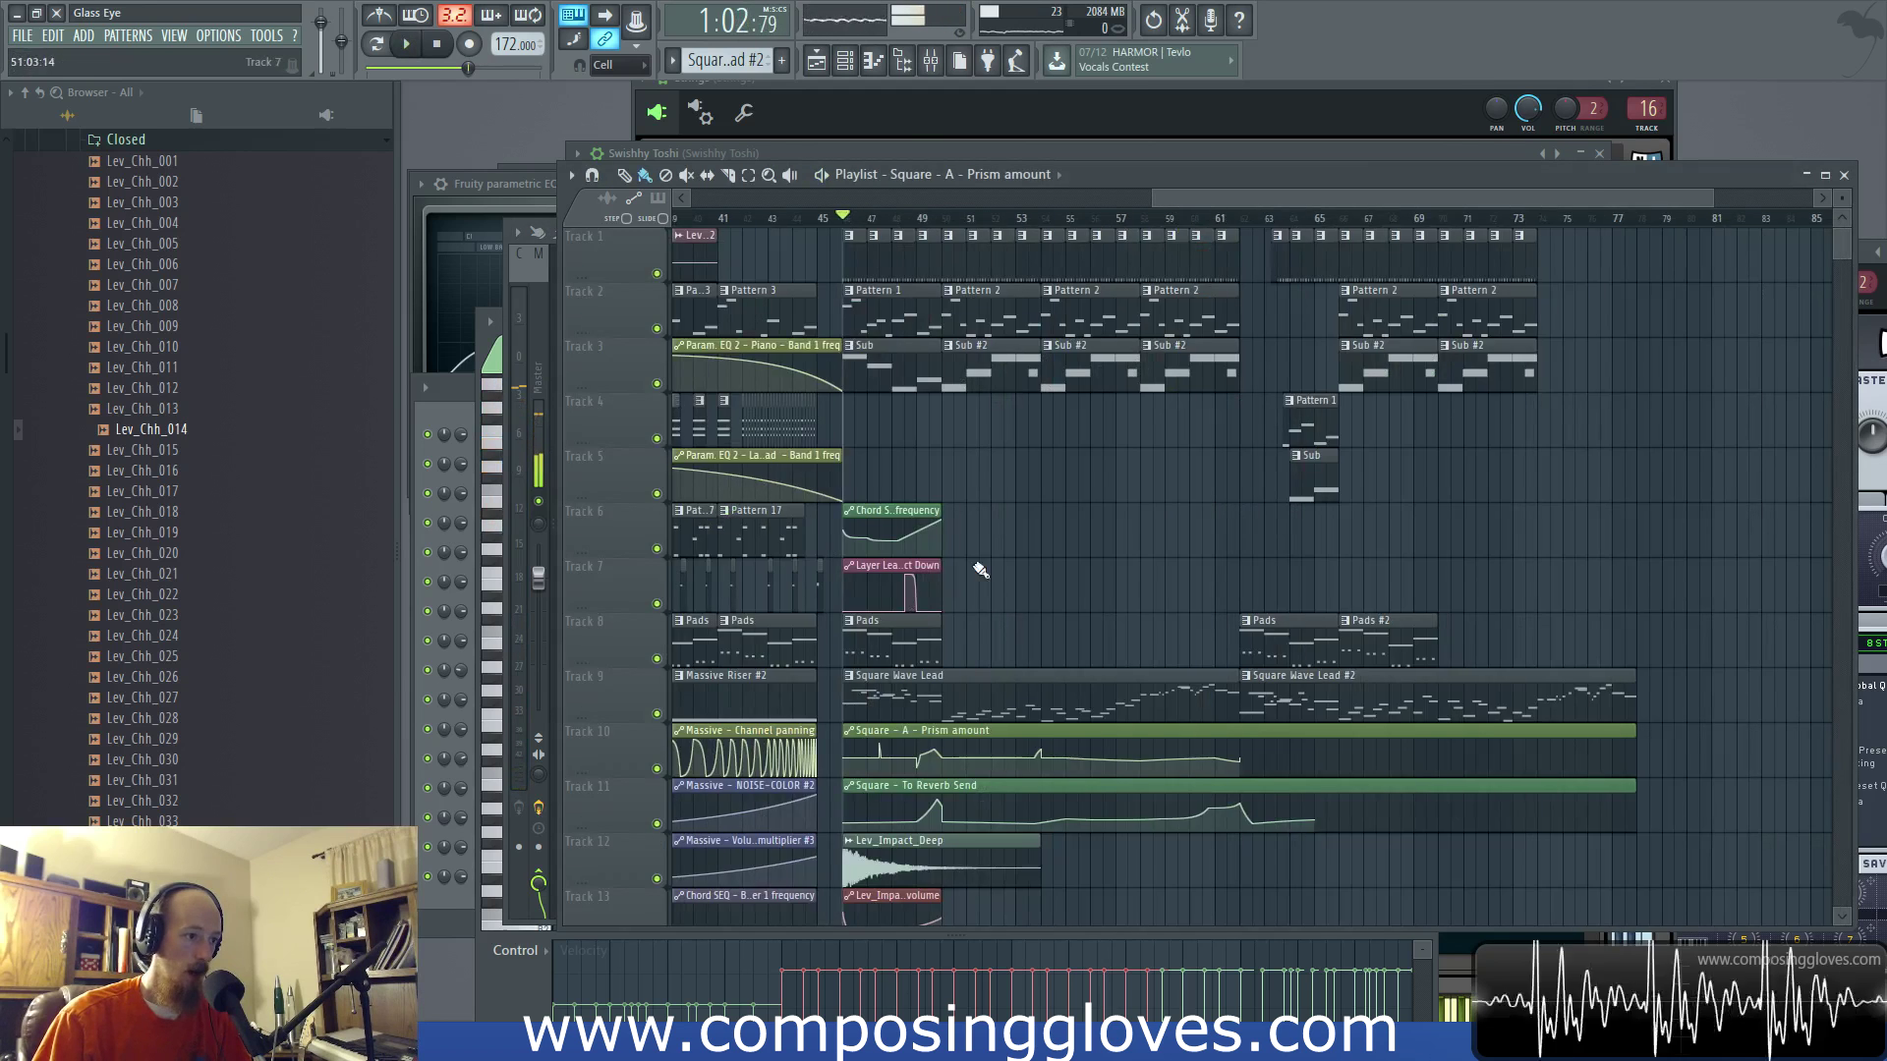
scroll(978, 569, up, 4)
double_click(942, 321)
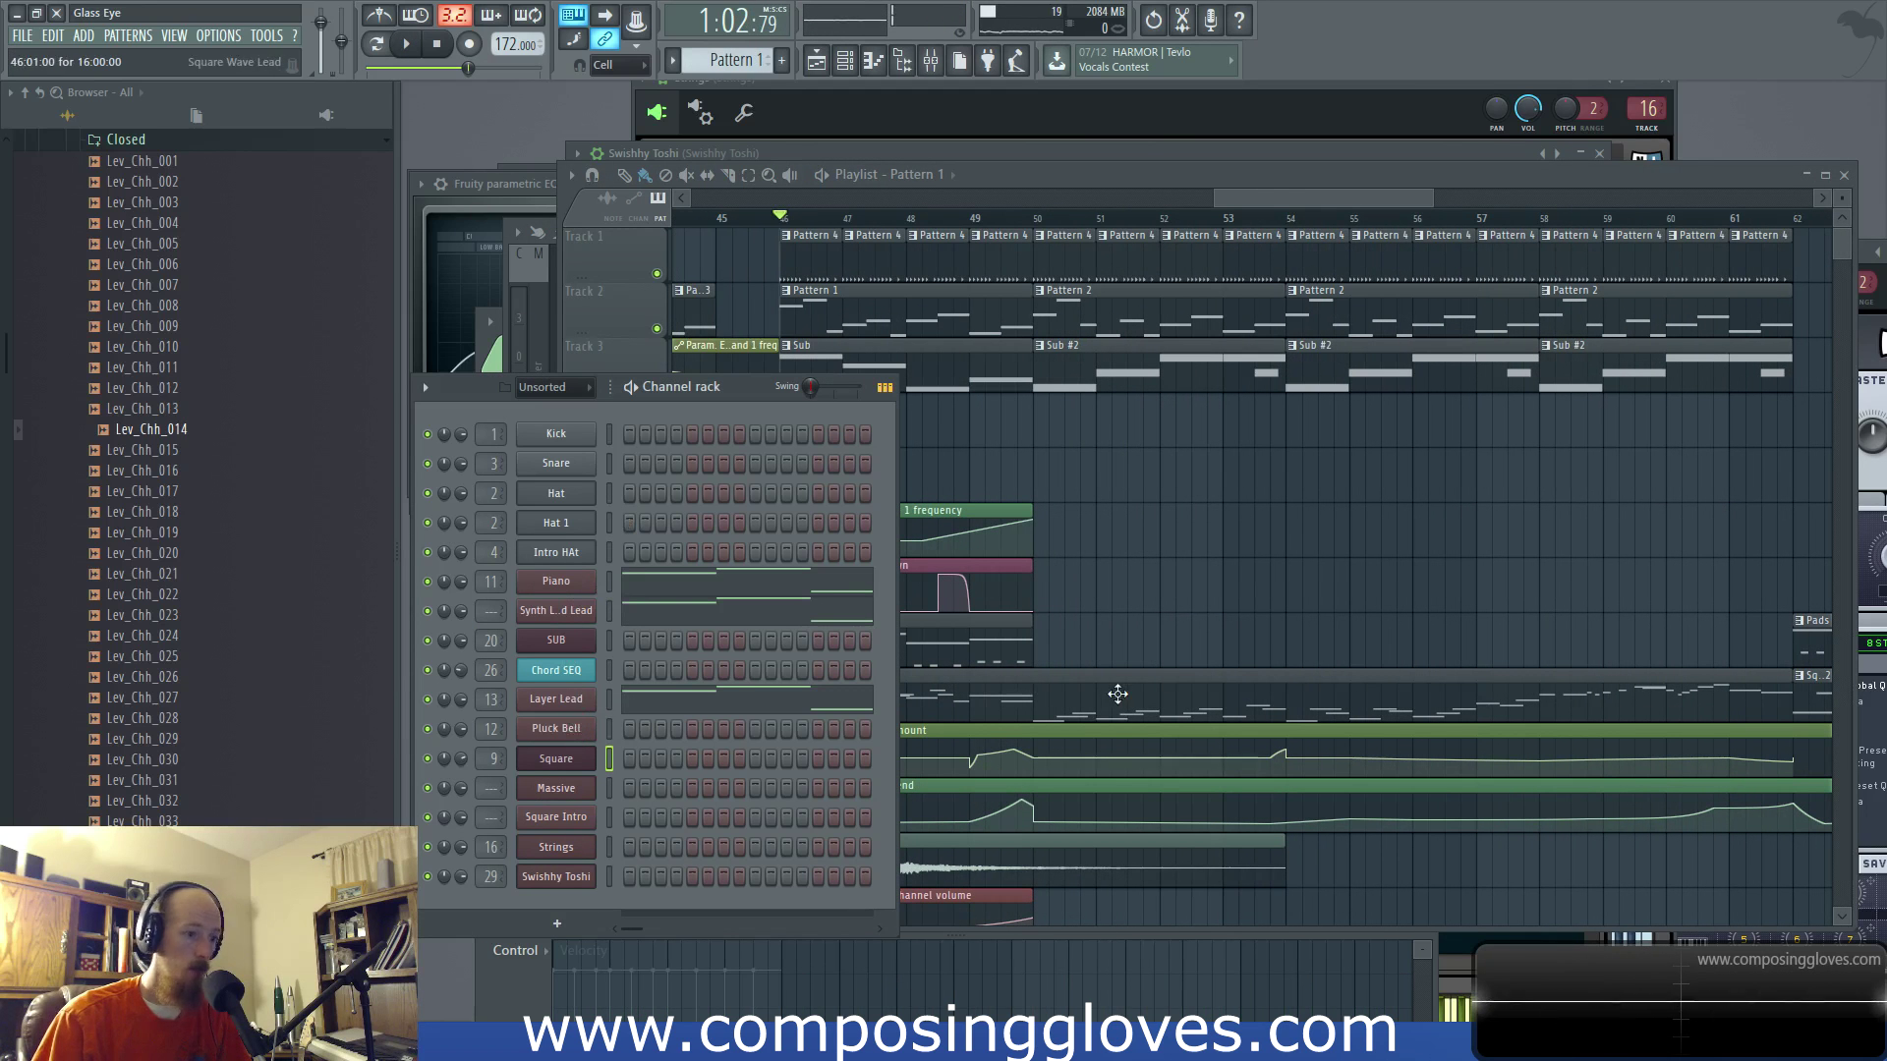
click(979, 648)
click(491, 403)
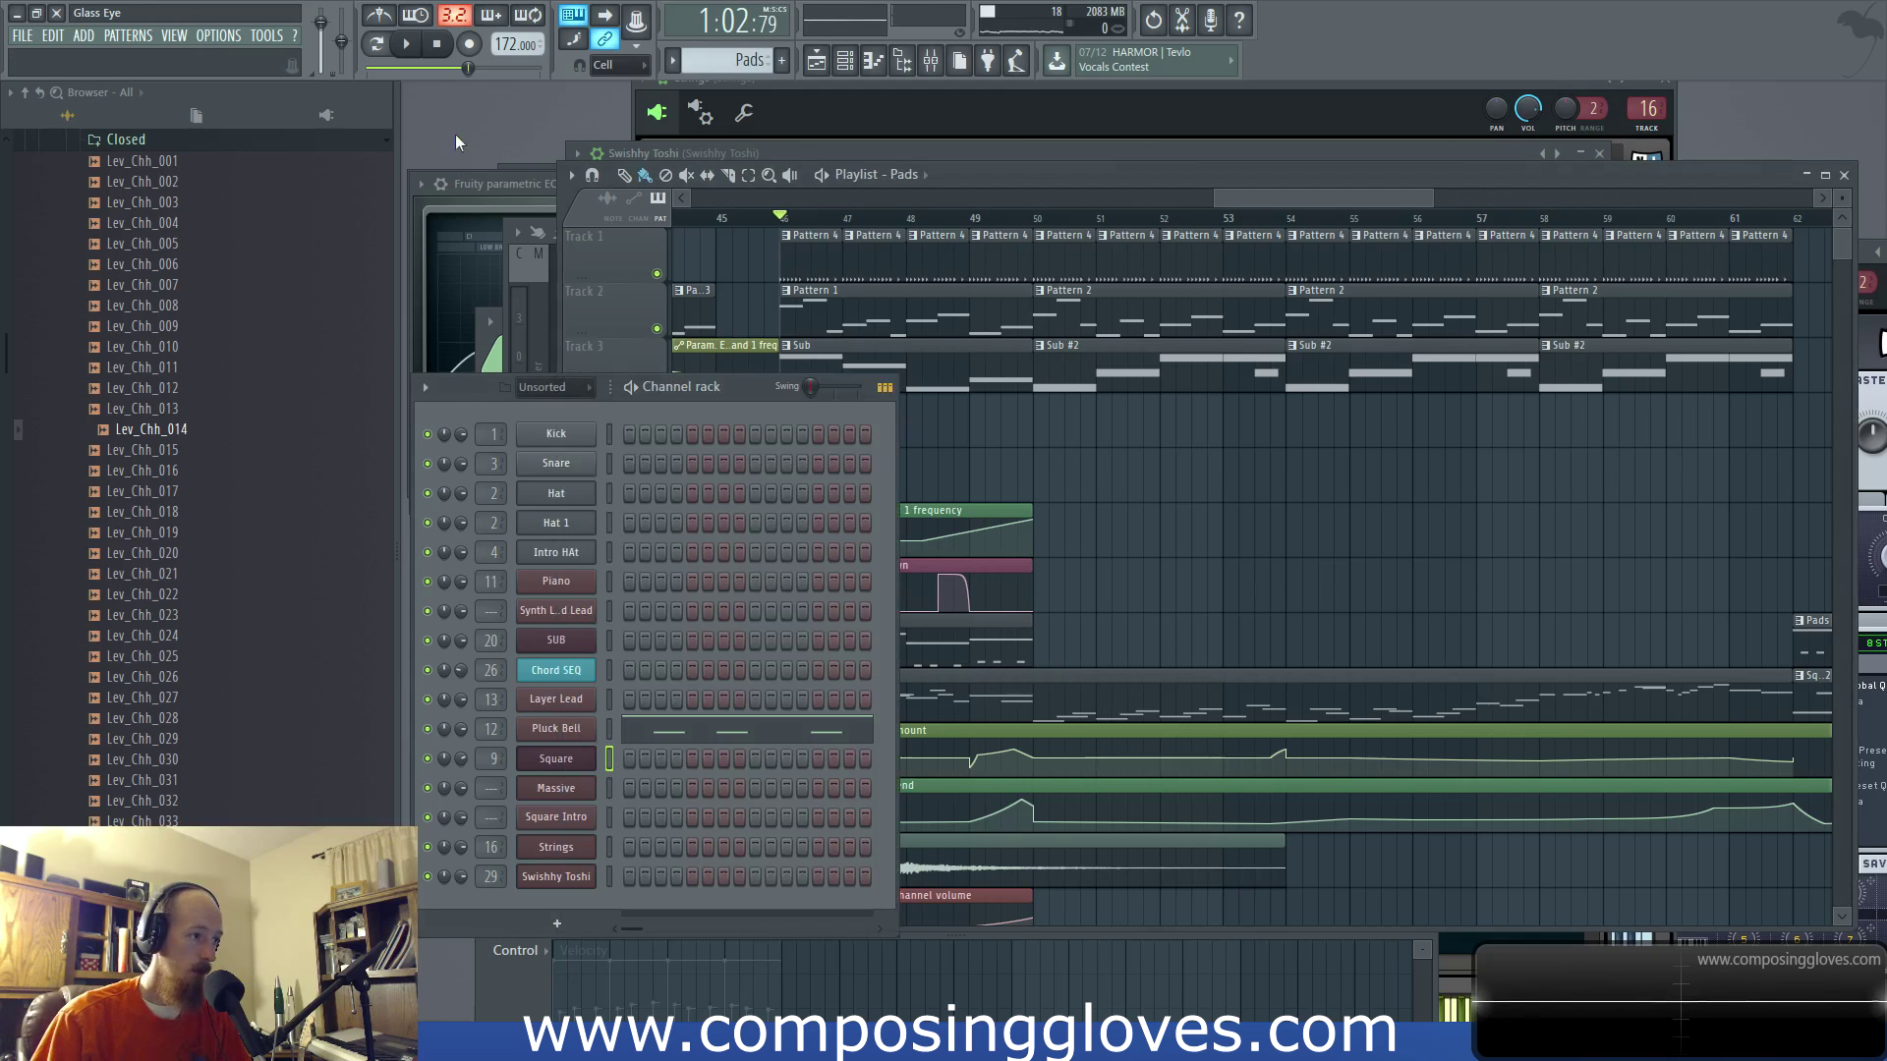
Step: Add a Fruity Limiter to the Pluck Bell's second effect slot, compressing from sidechain input 1 with the threshold at -25.4 dB
click(931, 61)
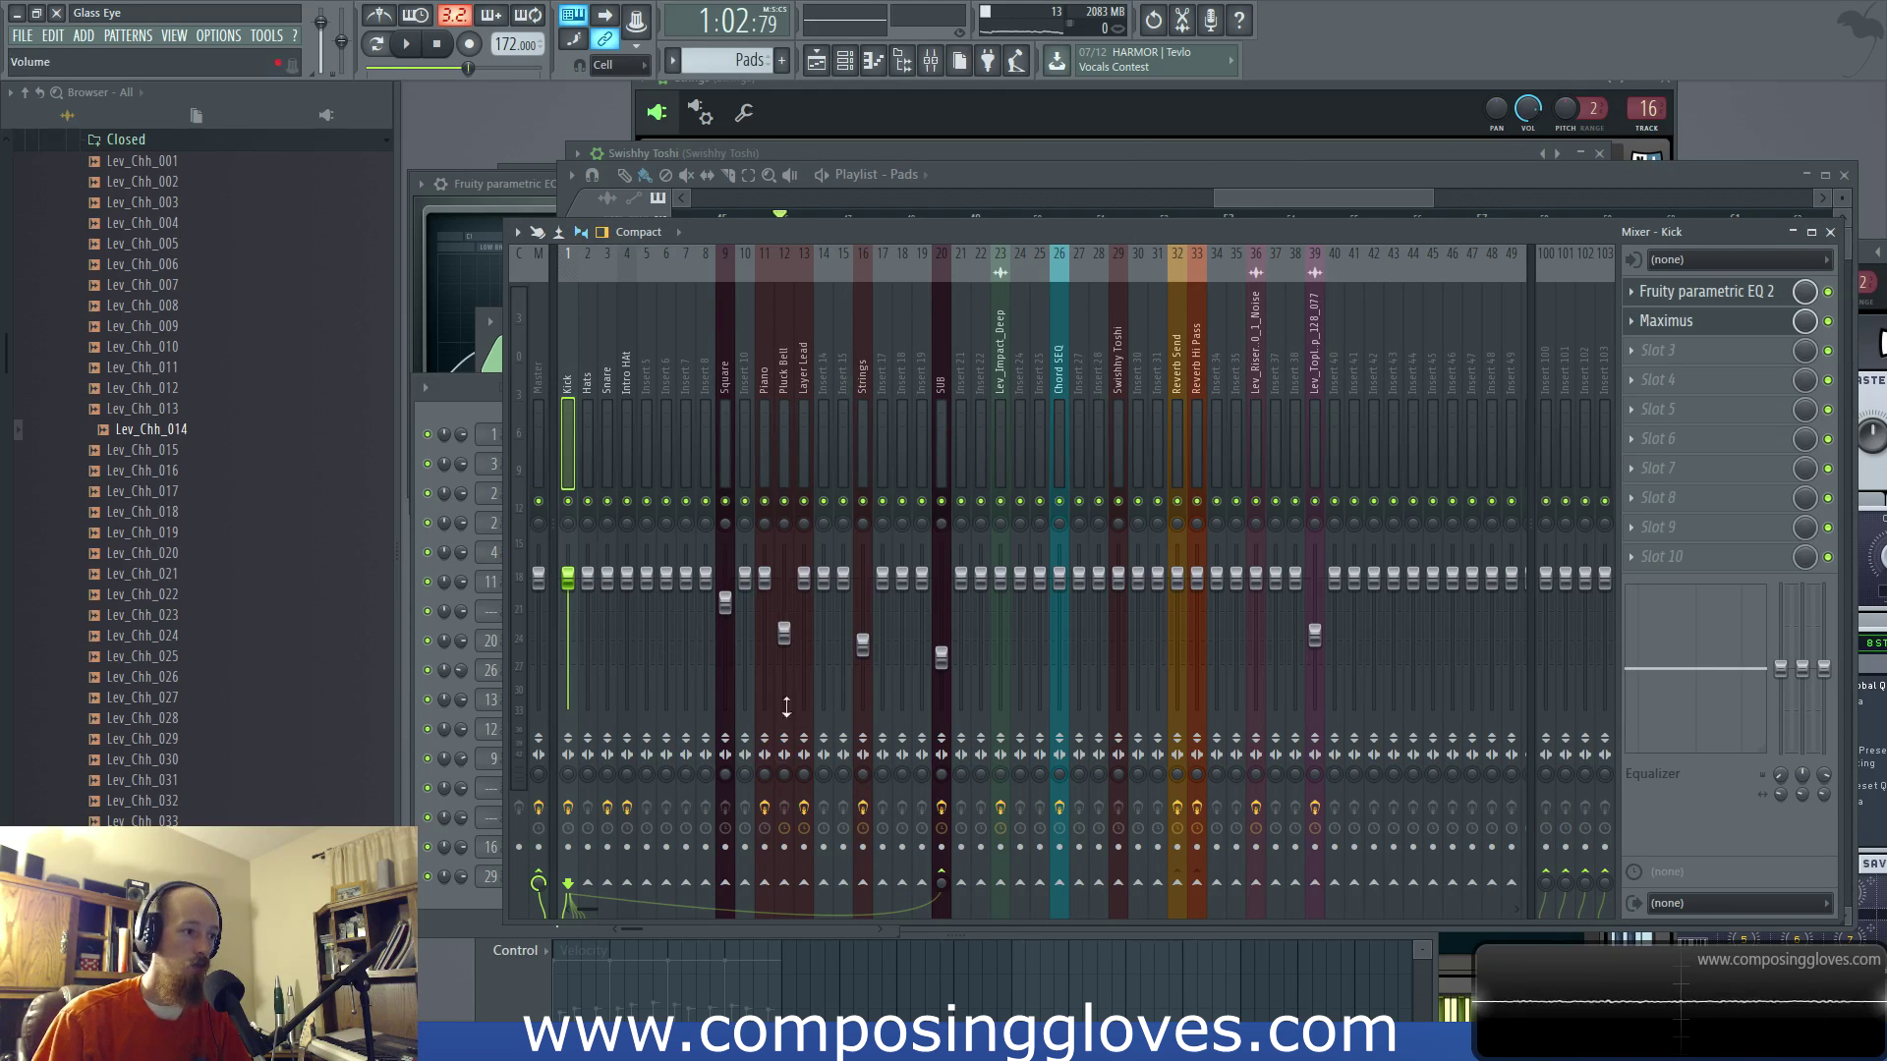
click(781, 379)
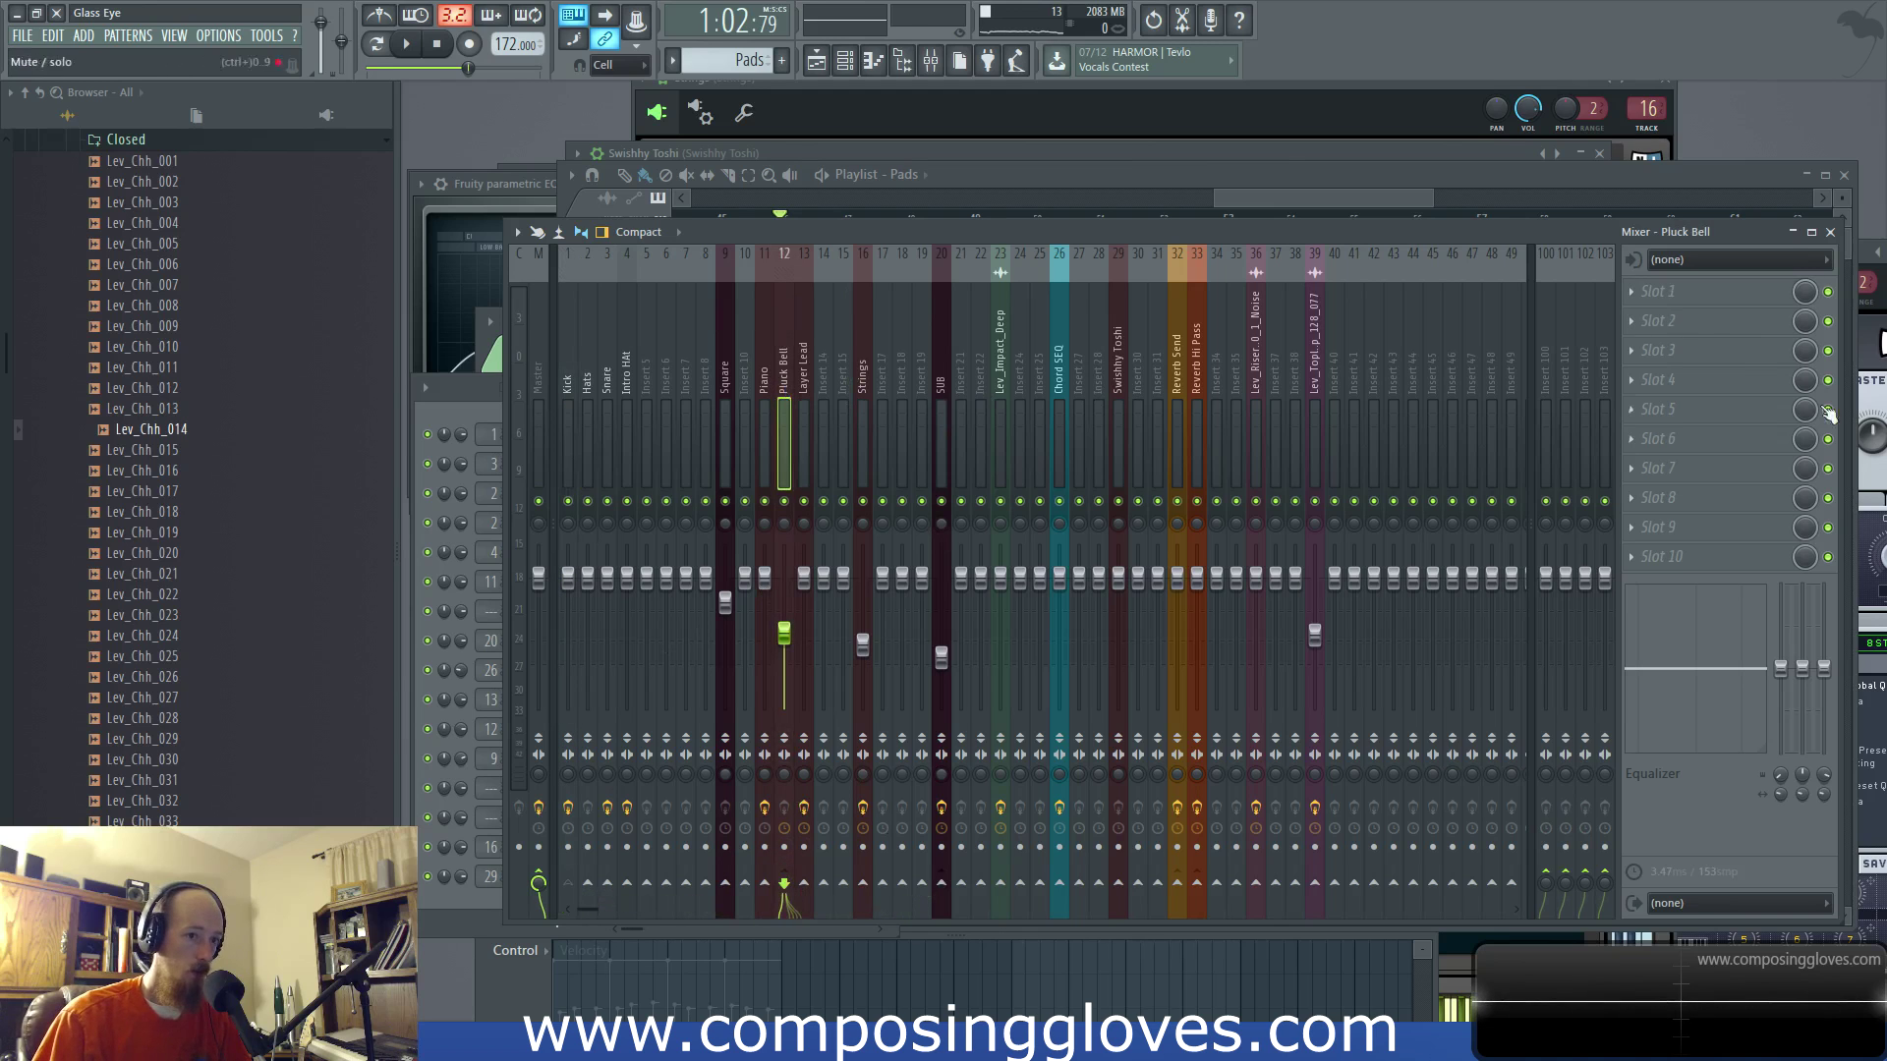
click(1661, 320)
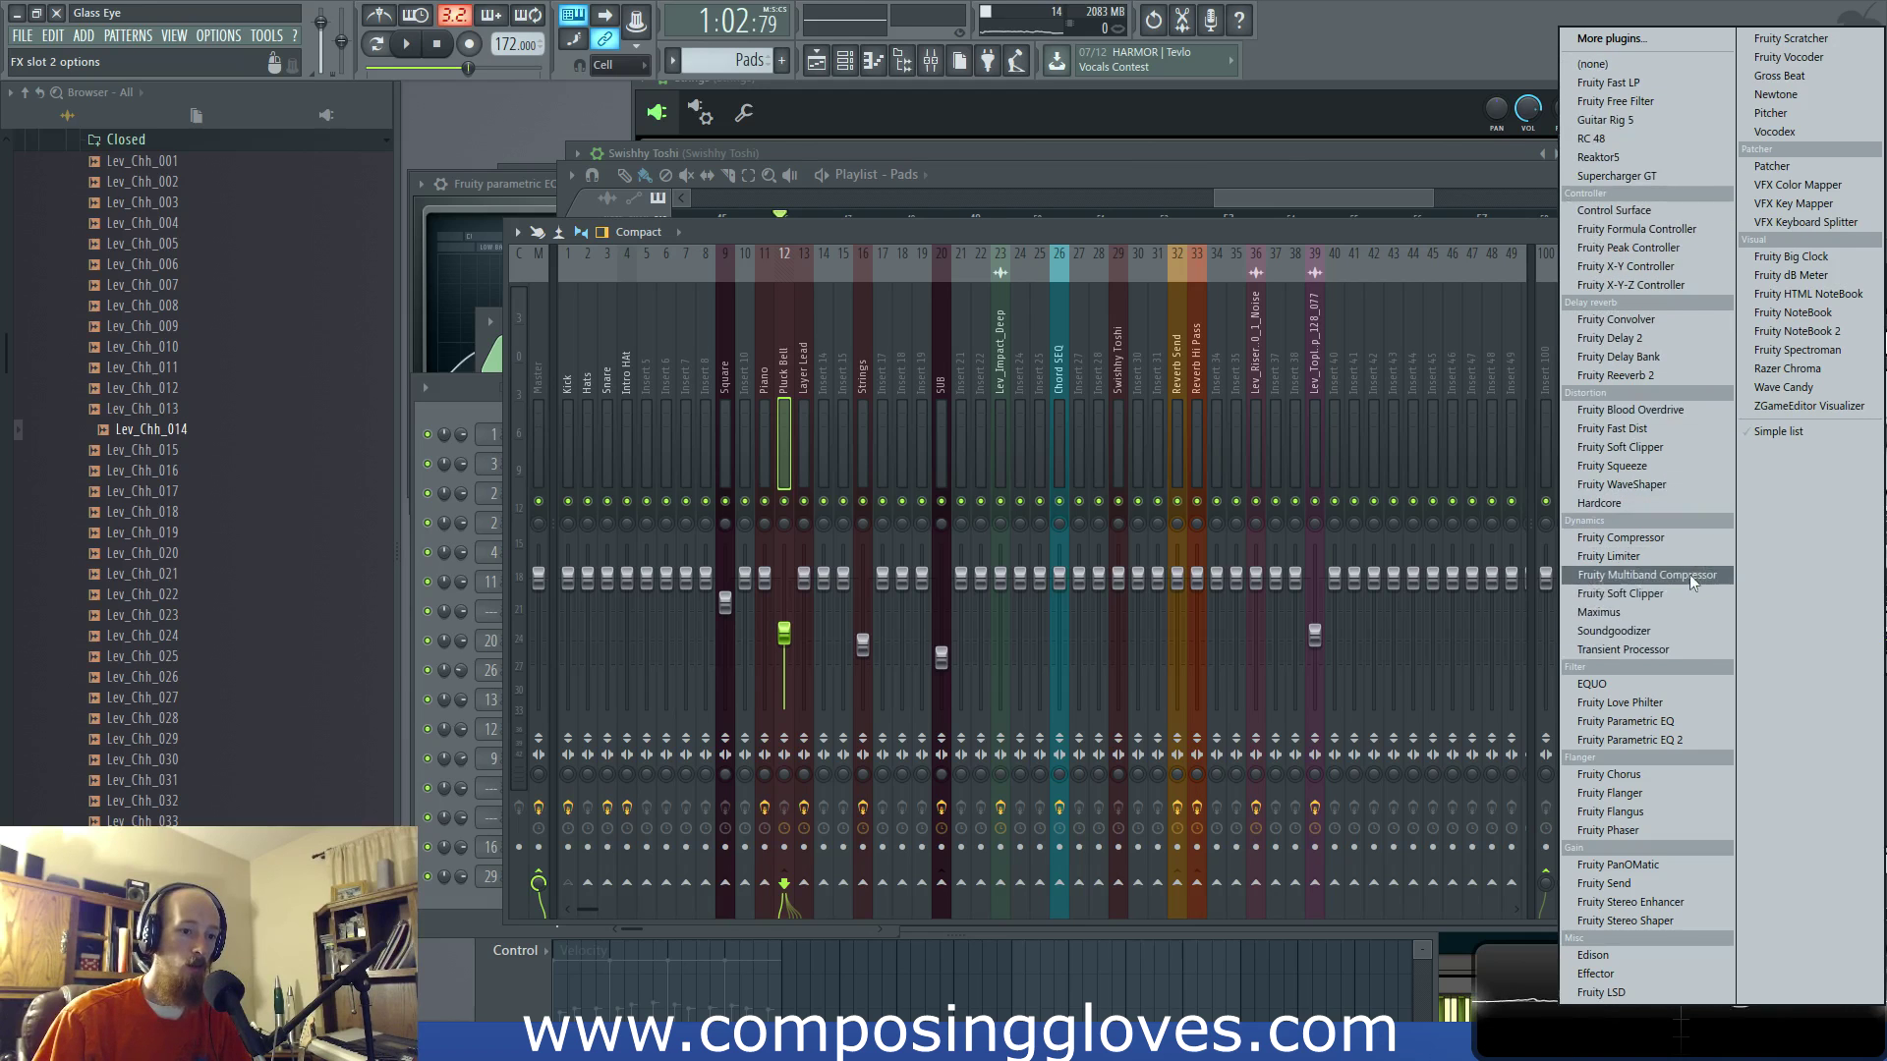
click(1670, 556)
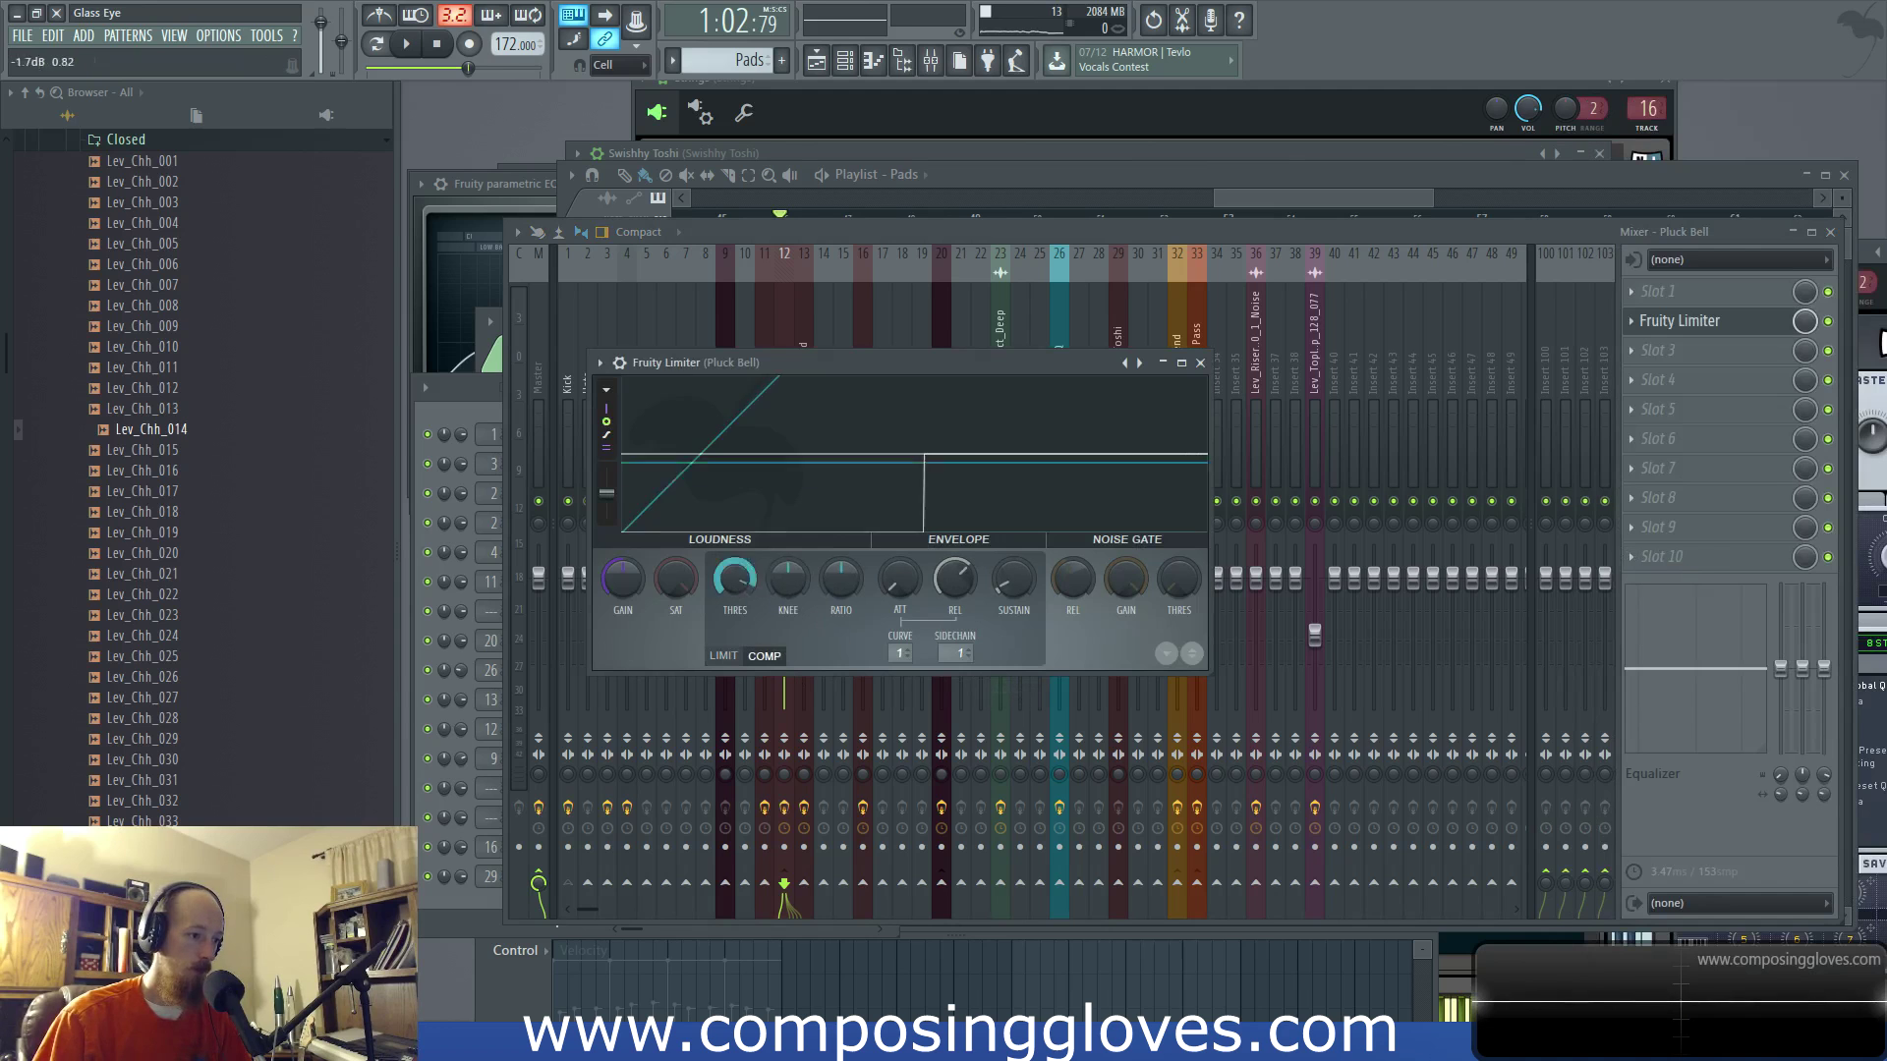
key(space)
mouse_move(735, 580)
mouse_down()
mouse_move(787, 563)
mouse_move(786, 535)
mouse_move(740, 604)
mouse_up()
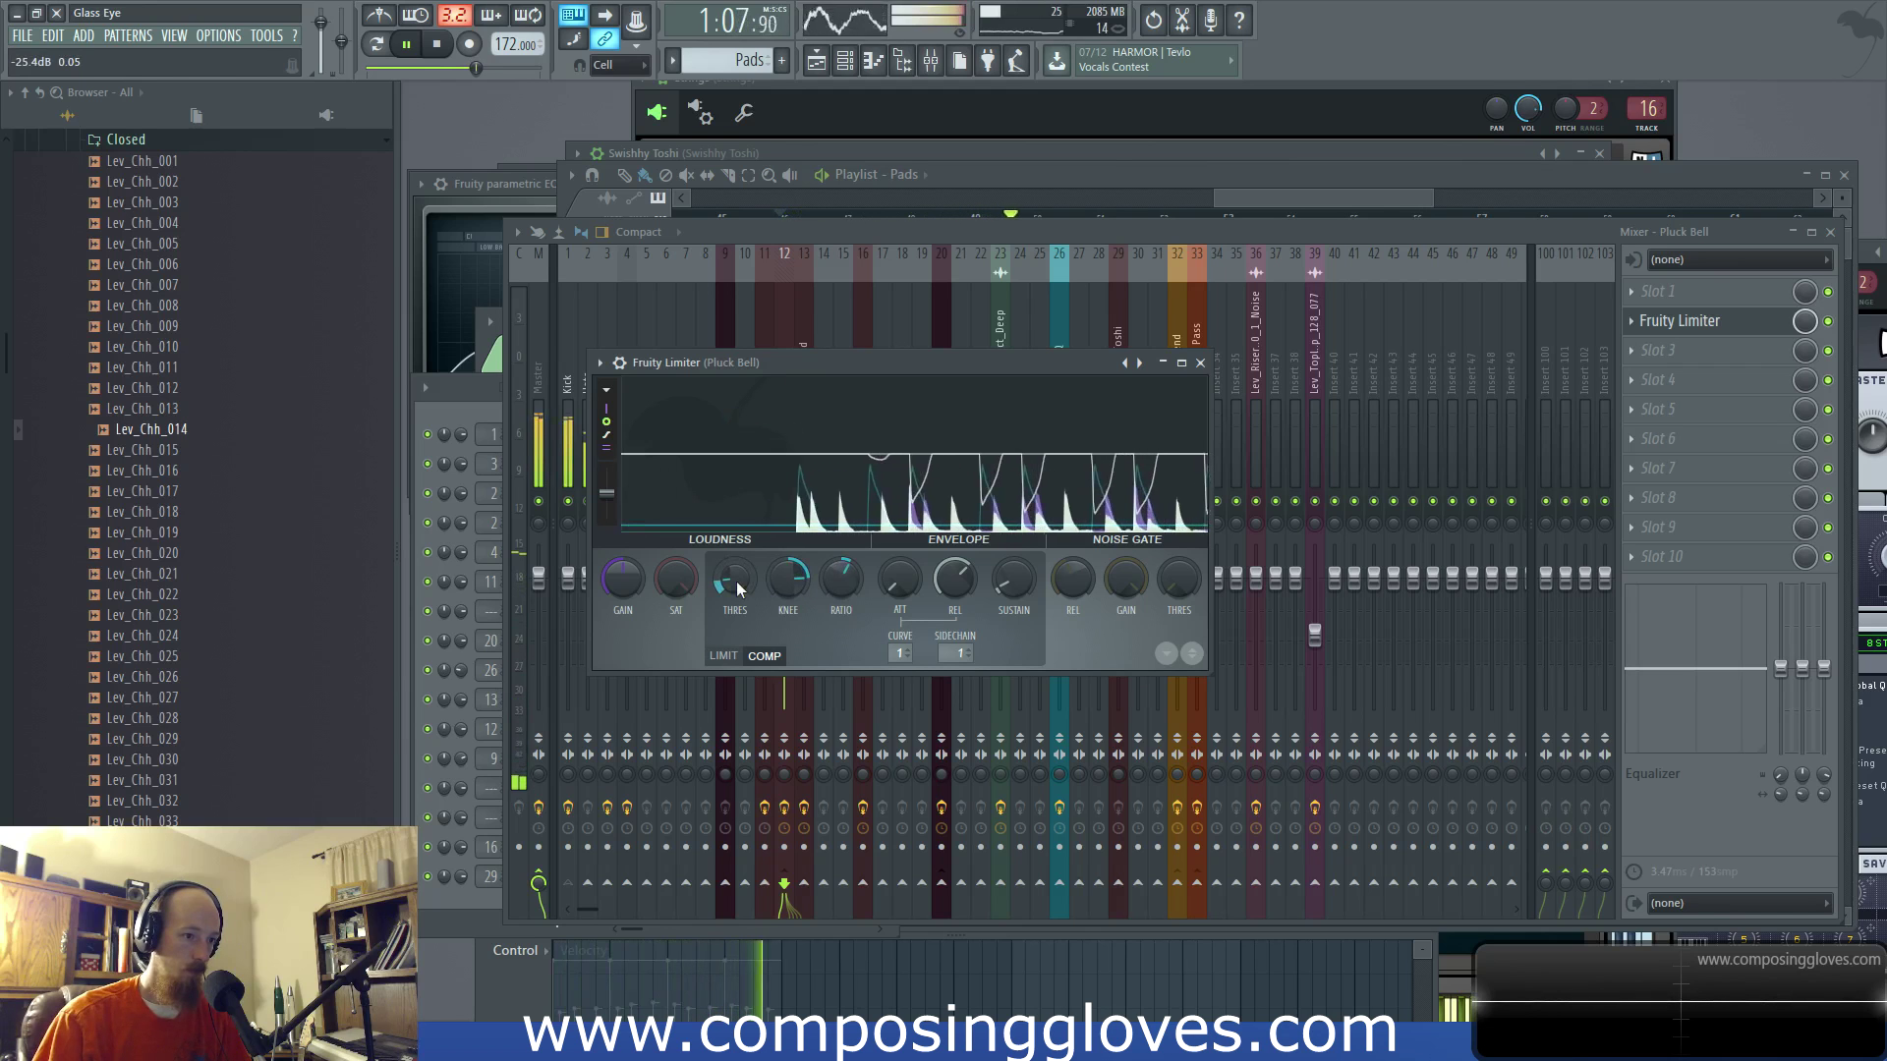
key(space)
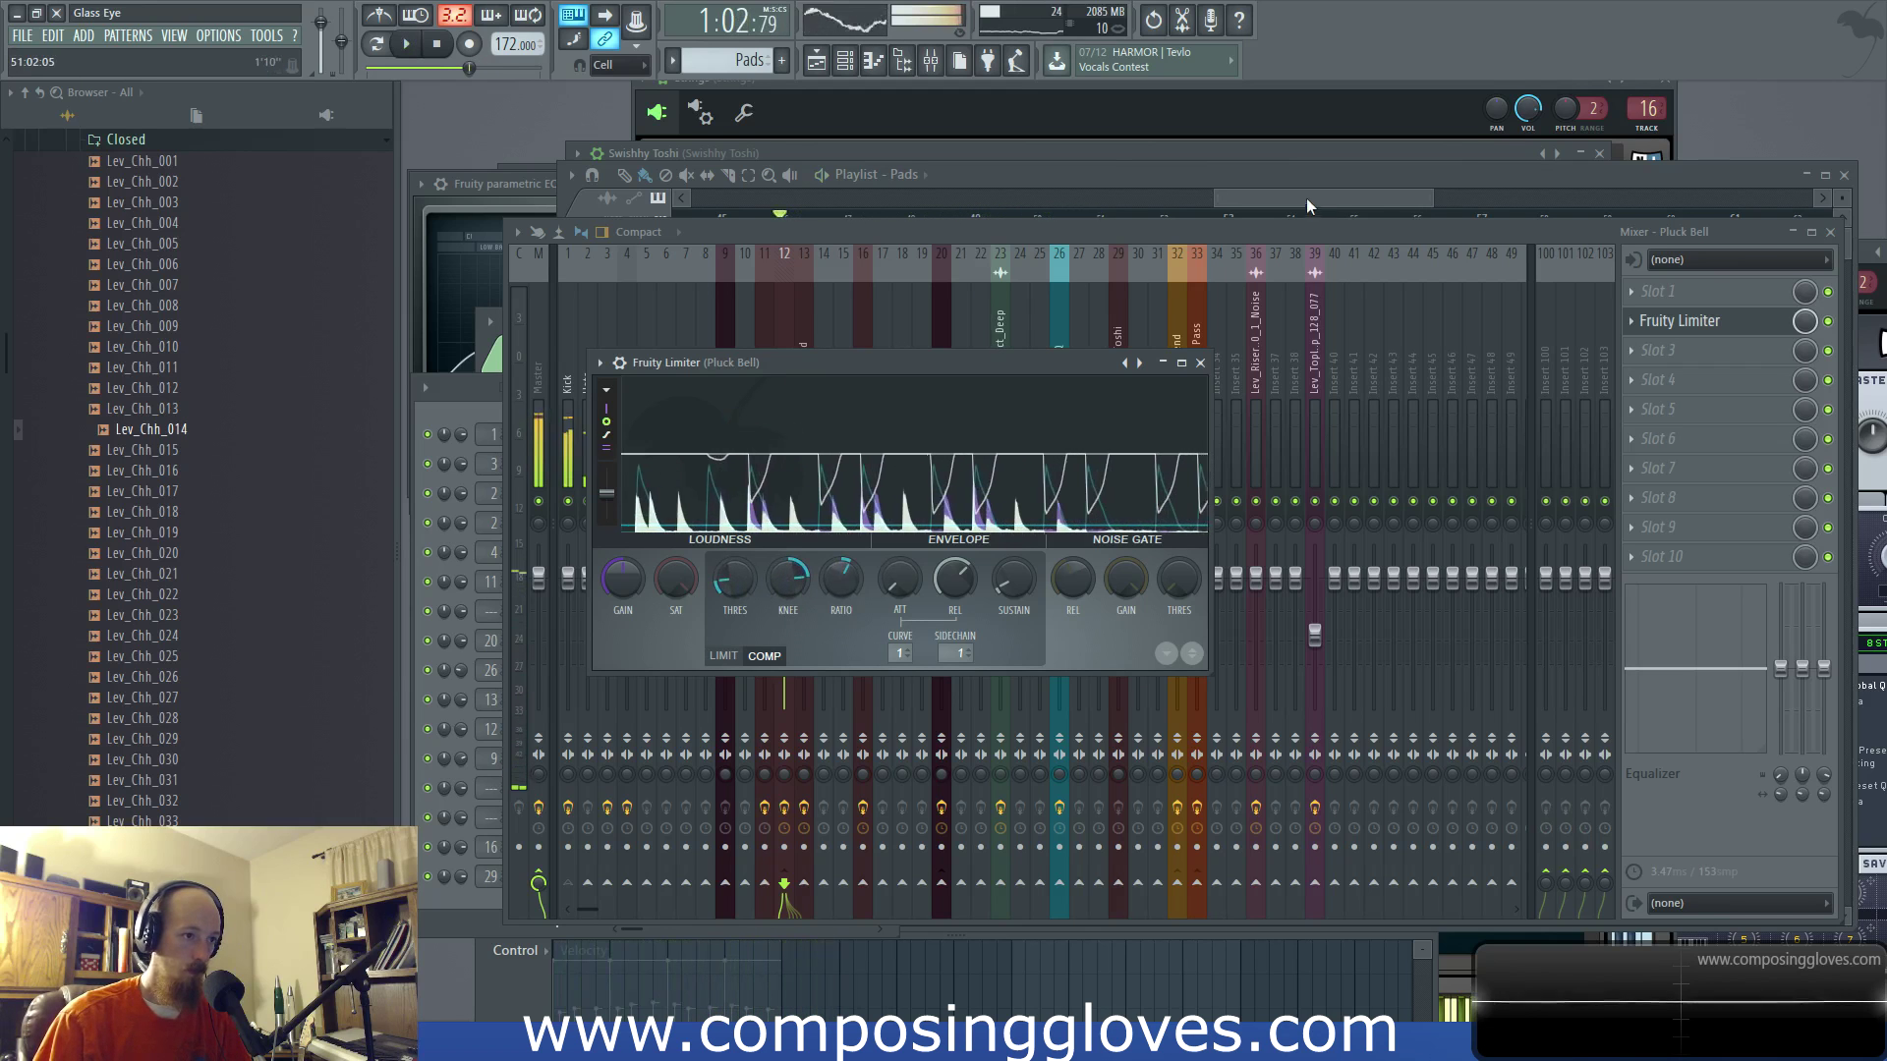
Step: Route the Snare mixer track to Pluck Bell as a sidechain source
click(1312, 201)
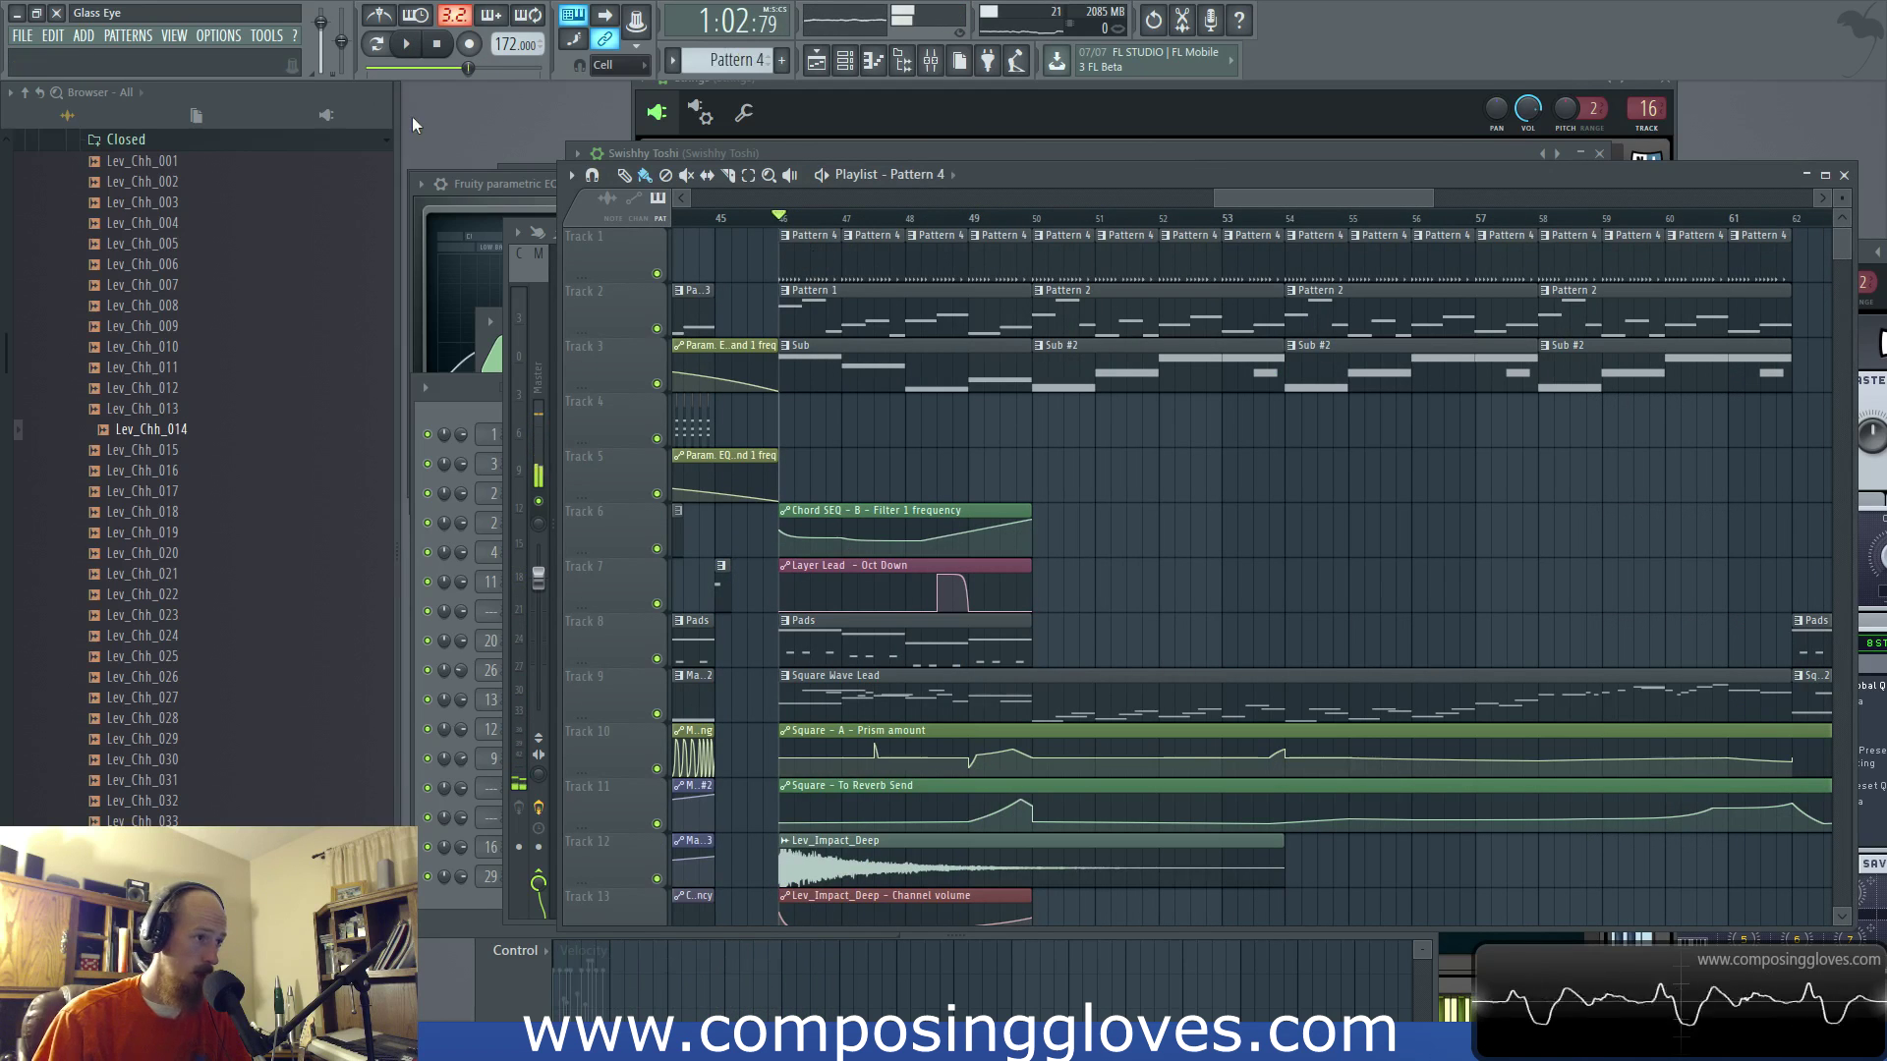
click(930, 60)
click(607, 379)
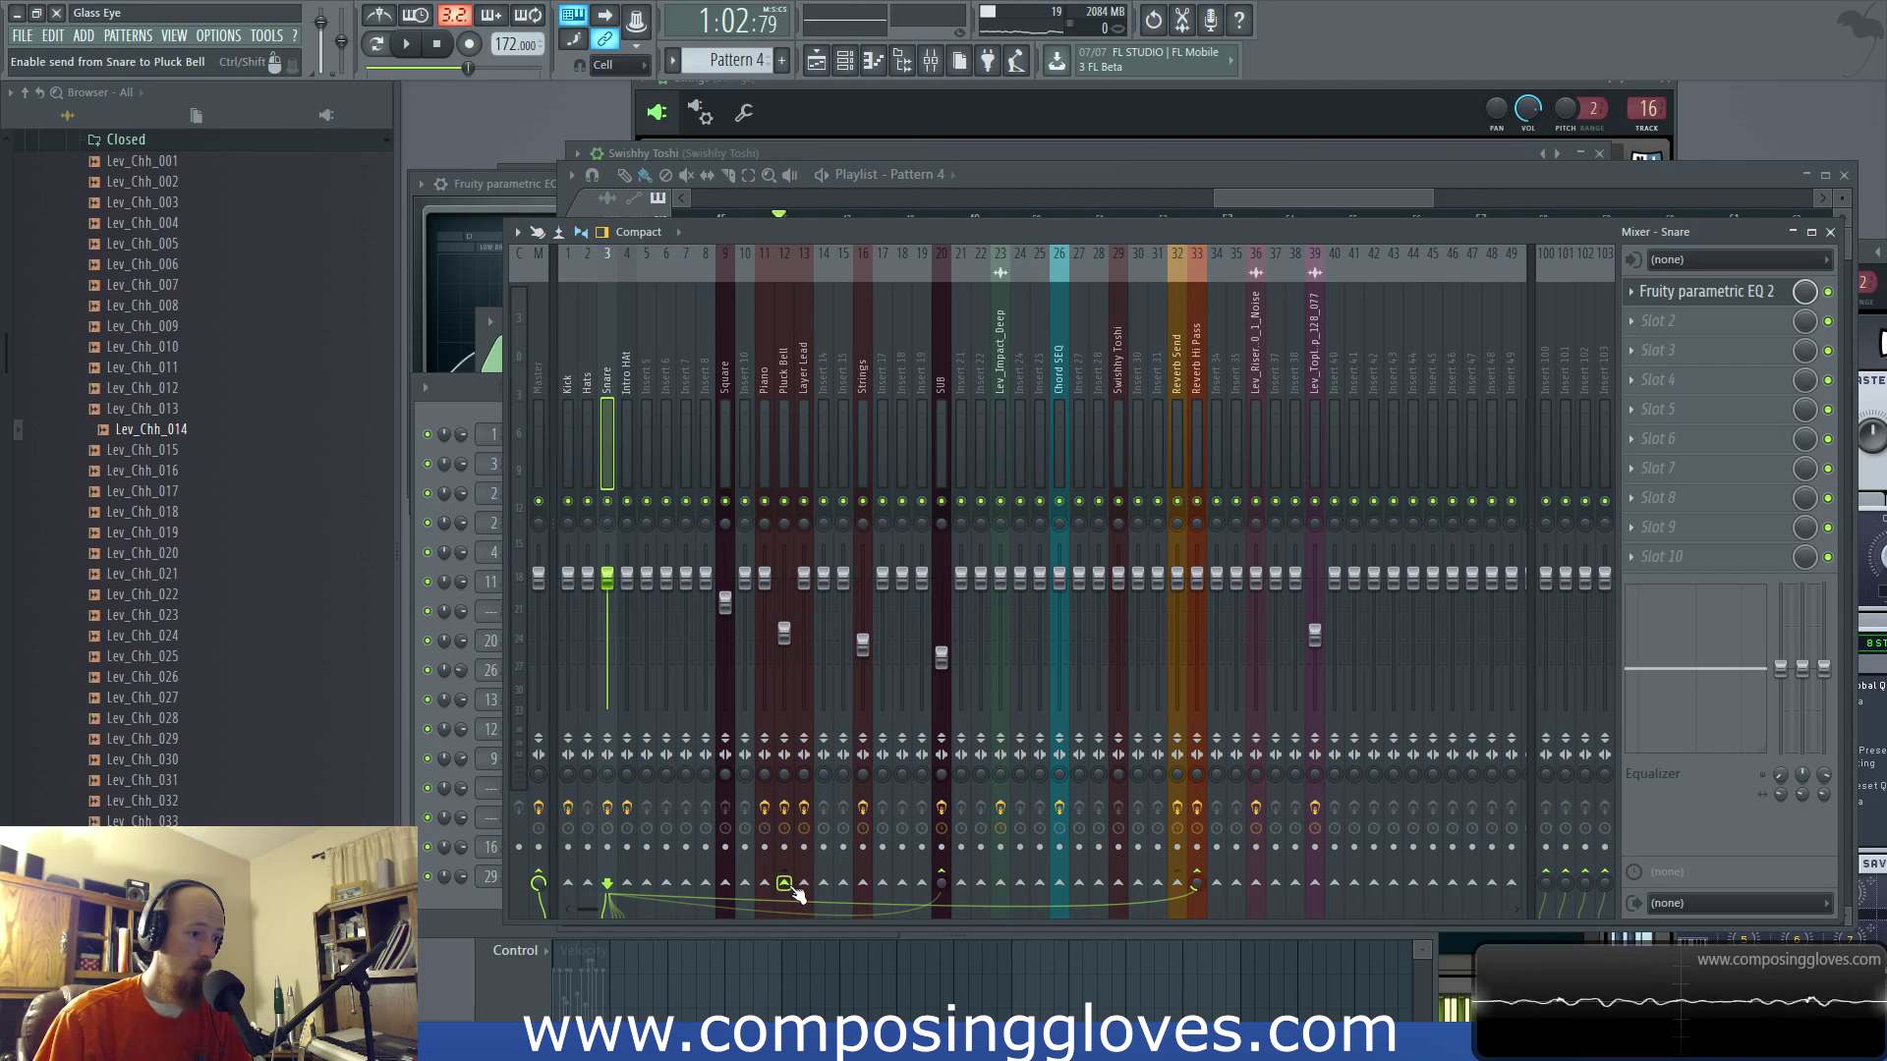
Step: Add another Fruity Limiter to Pluck Bell's fourth effect slot, compressing from sidechain input 2 with a lowered threshold and 62% knee
click(786, 320)
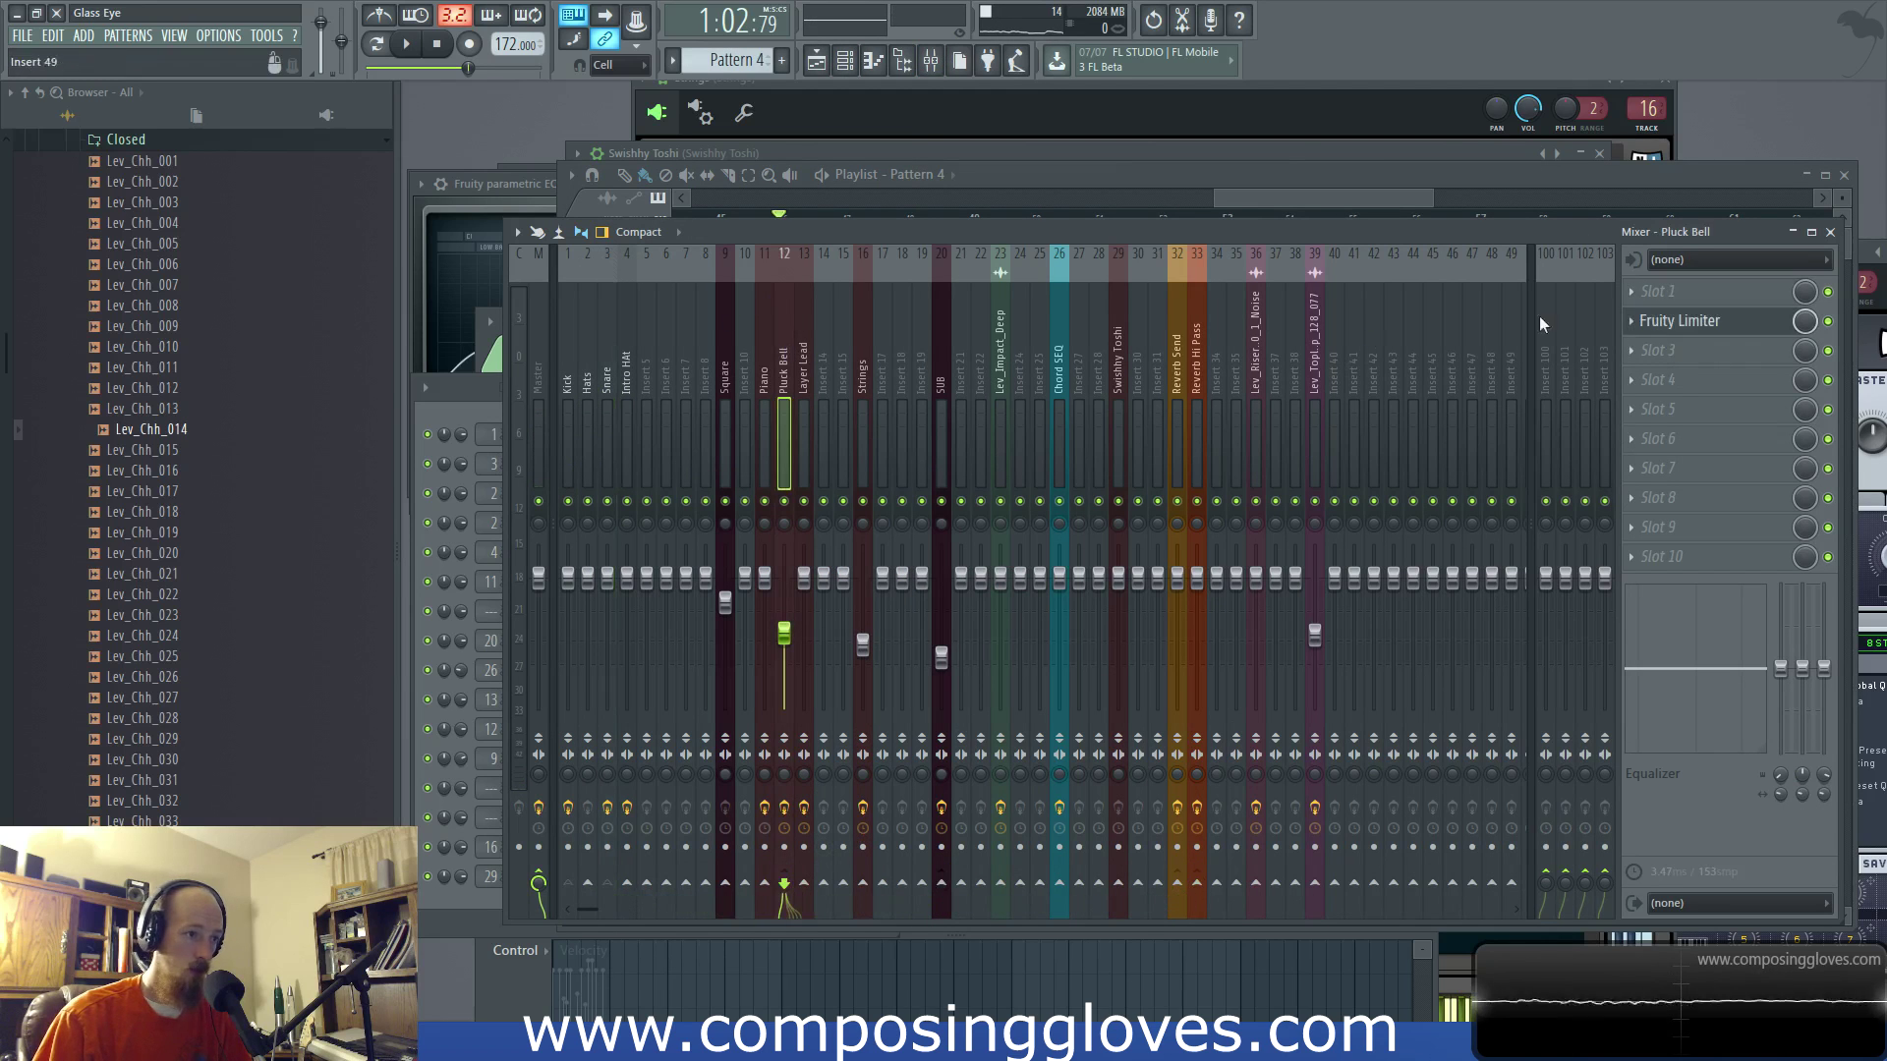
click(1671, 375)
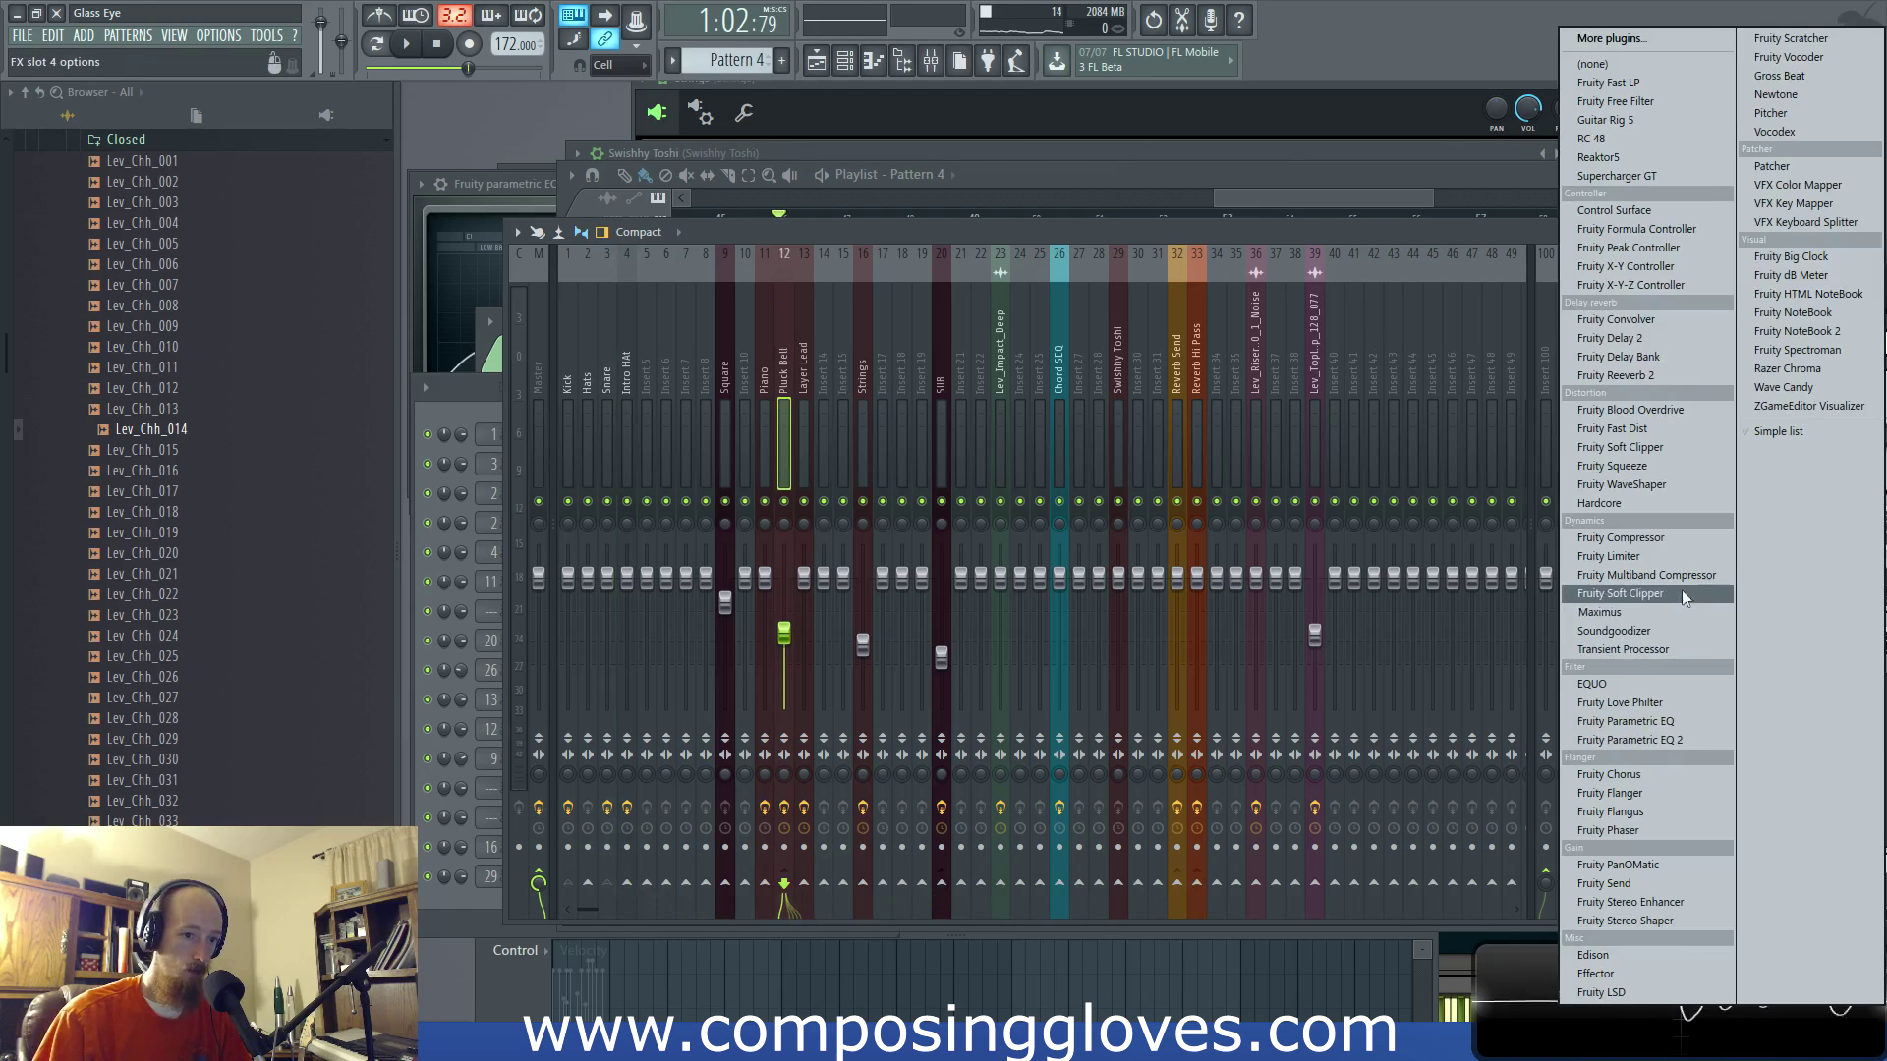
click(1688, 554)
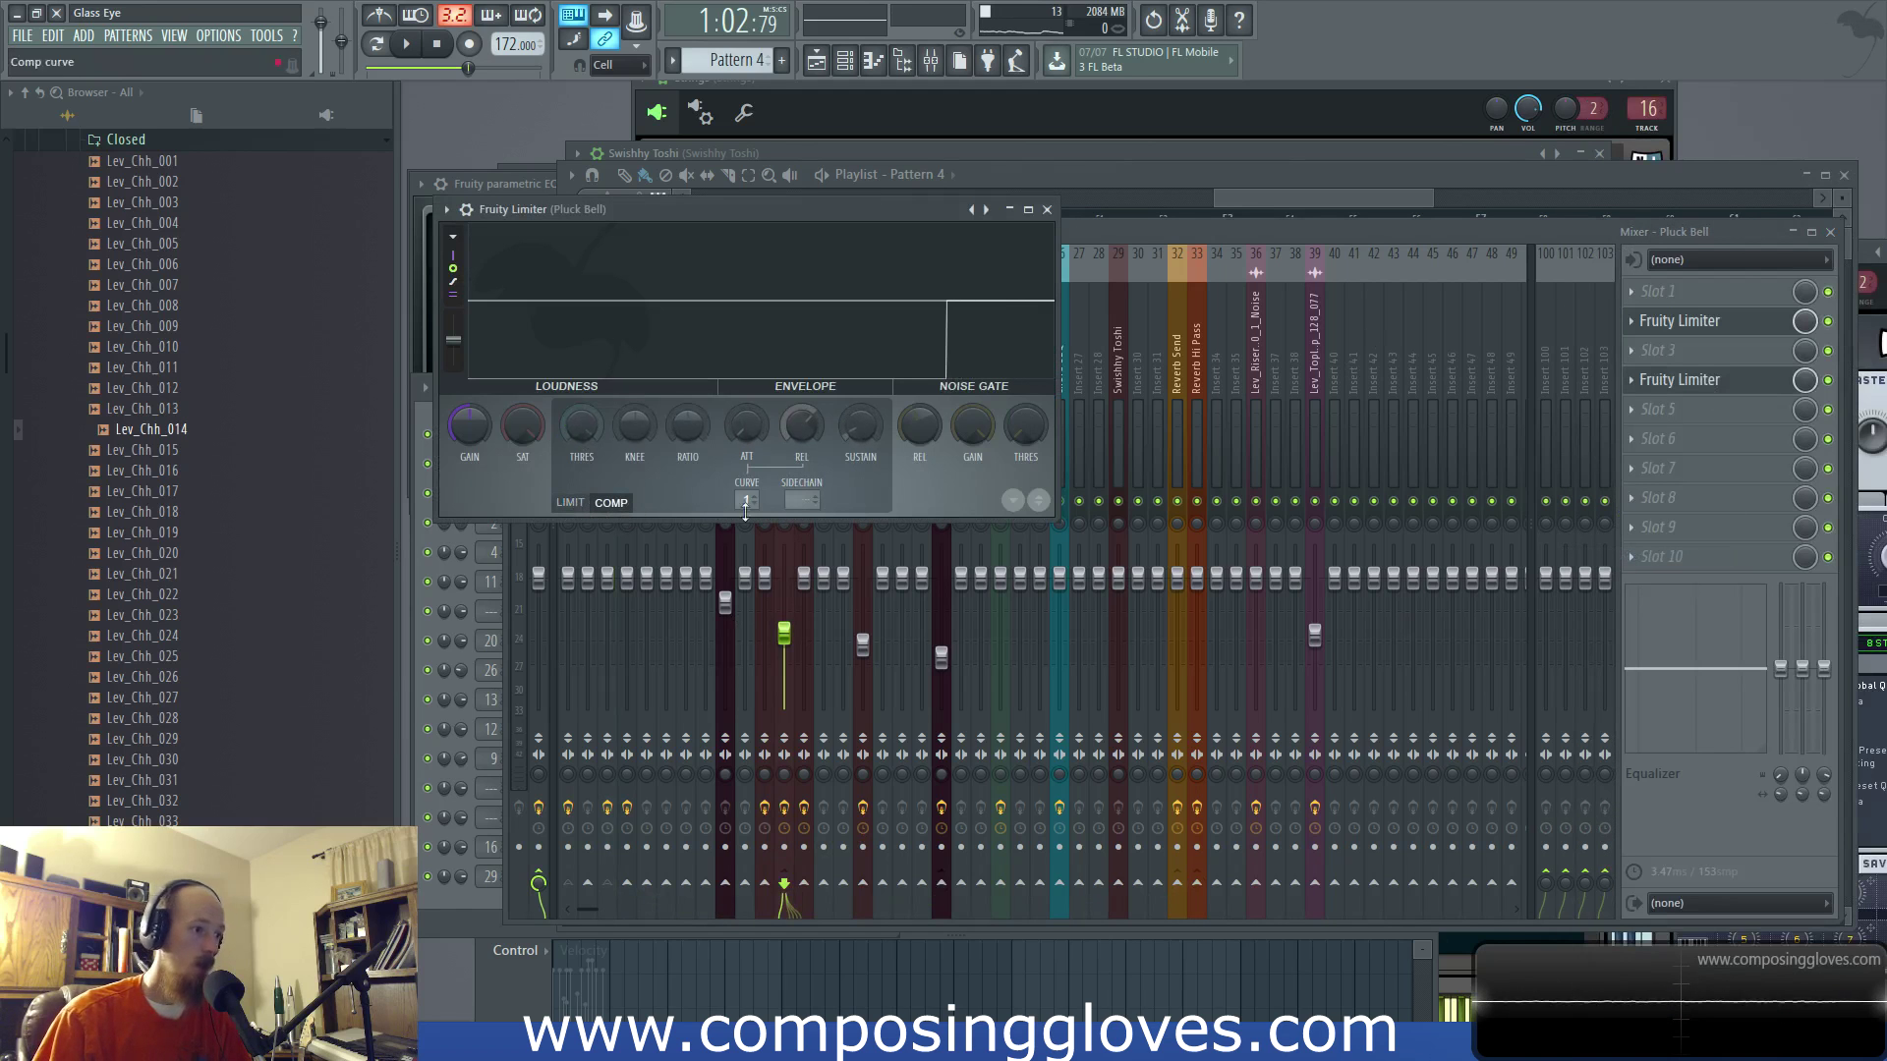
click(847, 562)
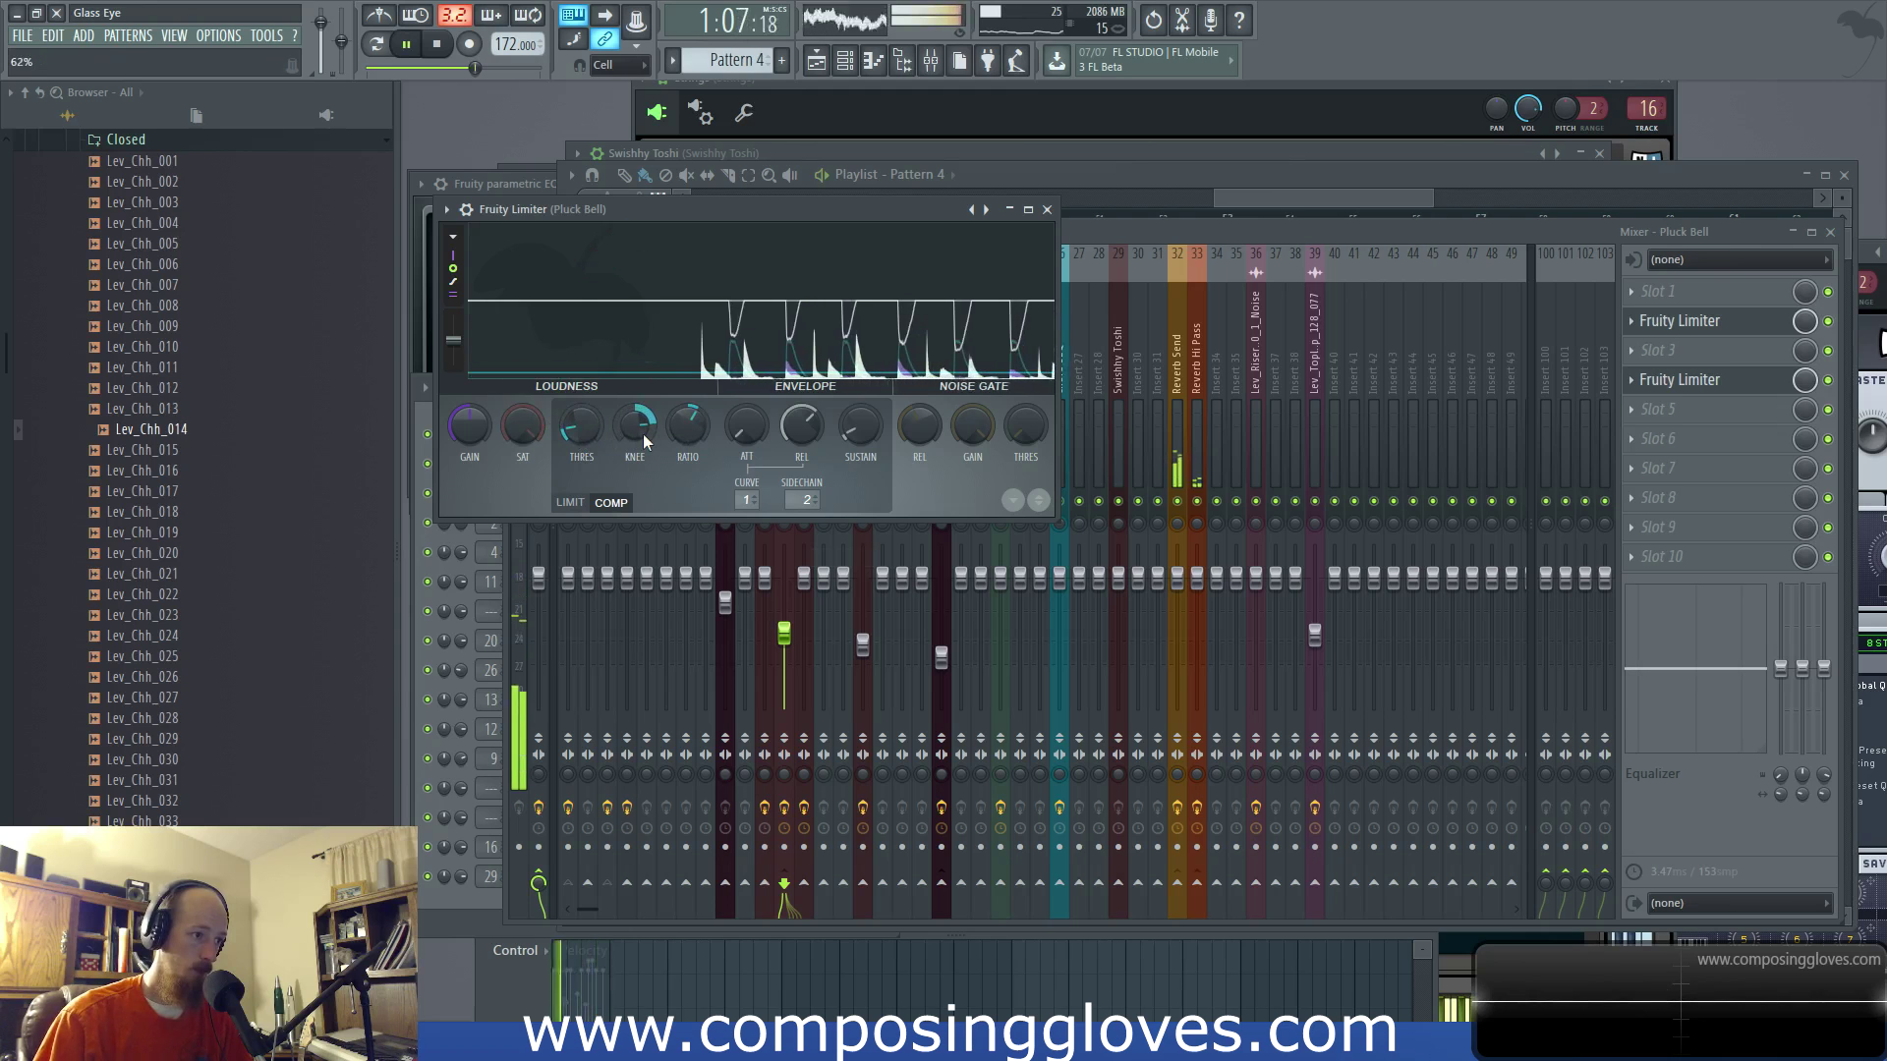
Step: Listen to the section from bar 50 and inspect the Snare's routing and the SUB track's effects in the mixer
click(1301, 195)
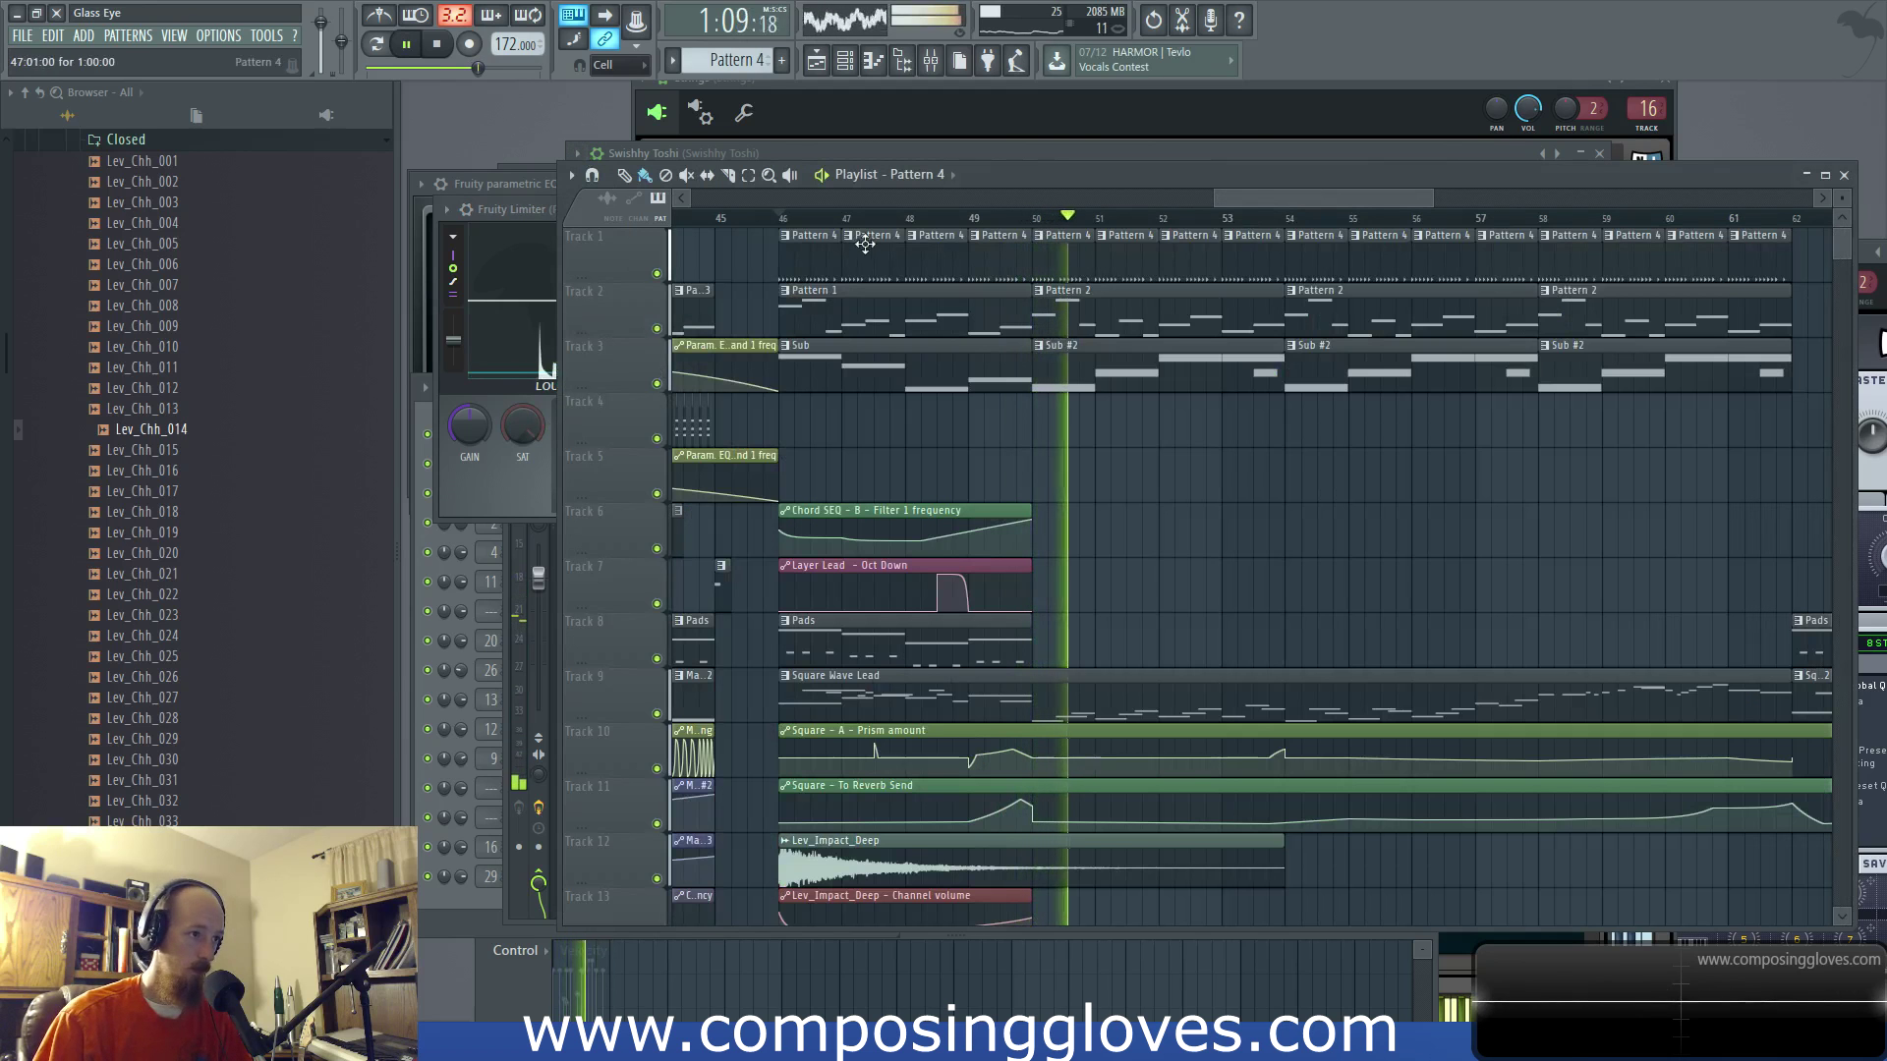
drag(1305, 576, 1210, 547)
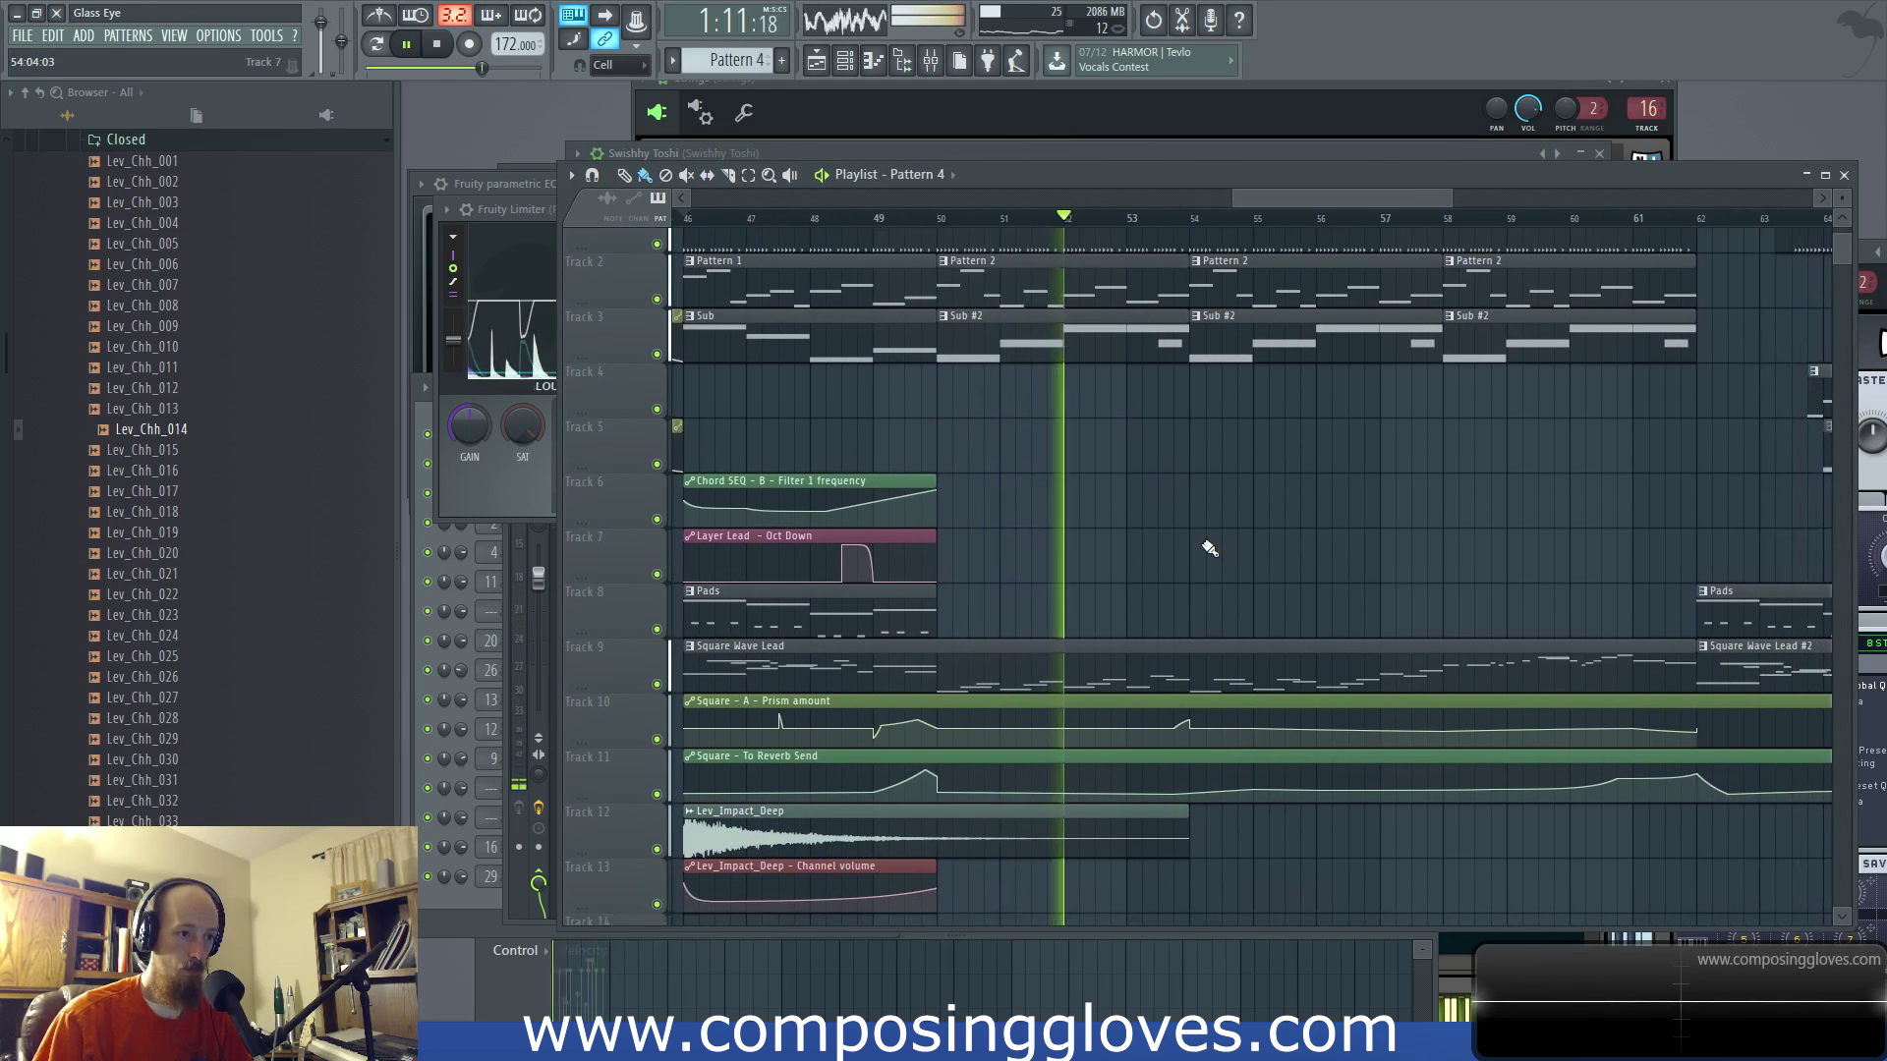
key(F9)
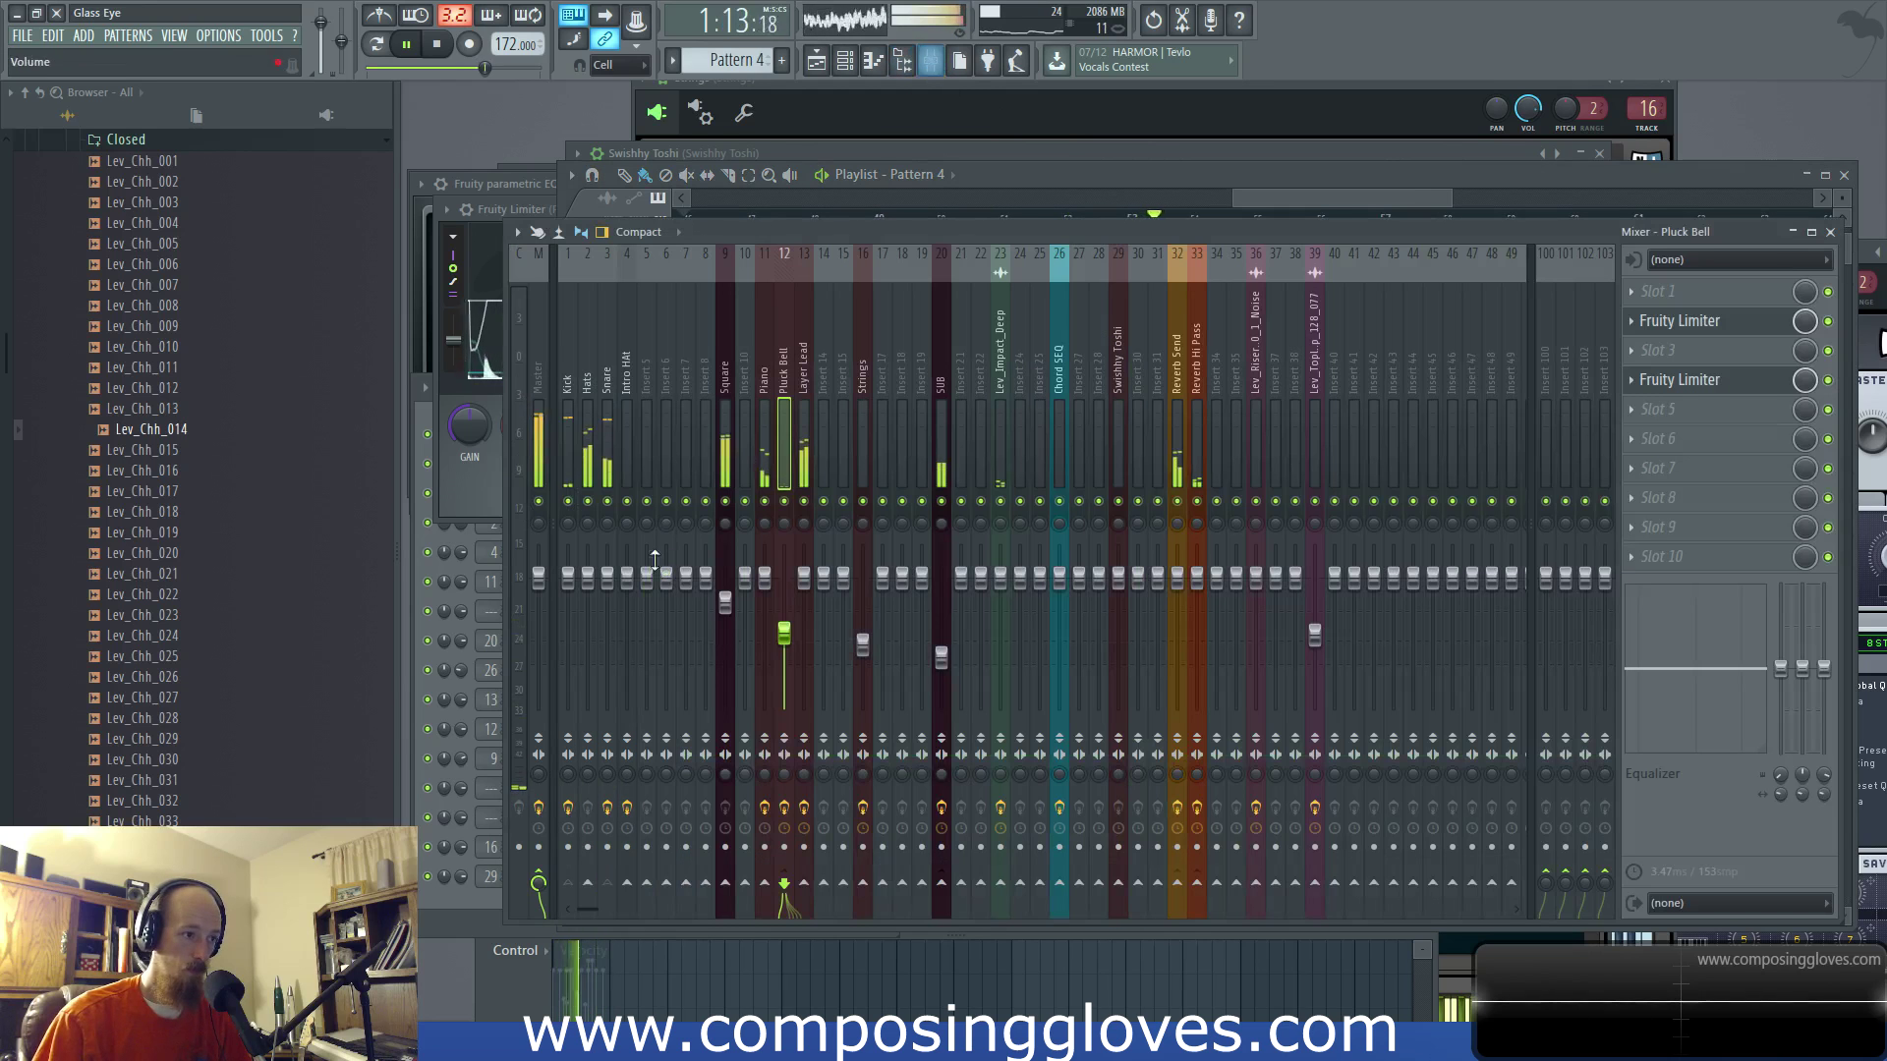
click(606, 384)
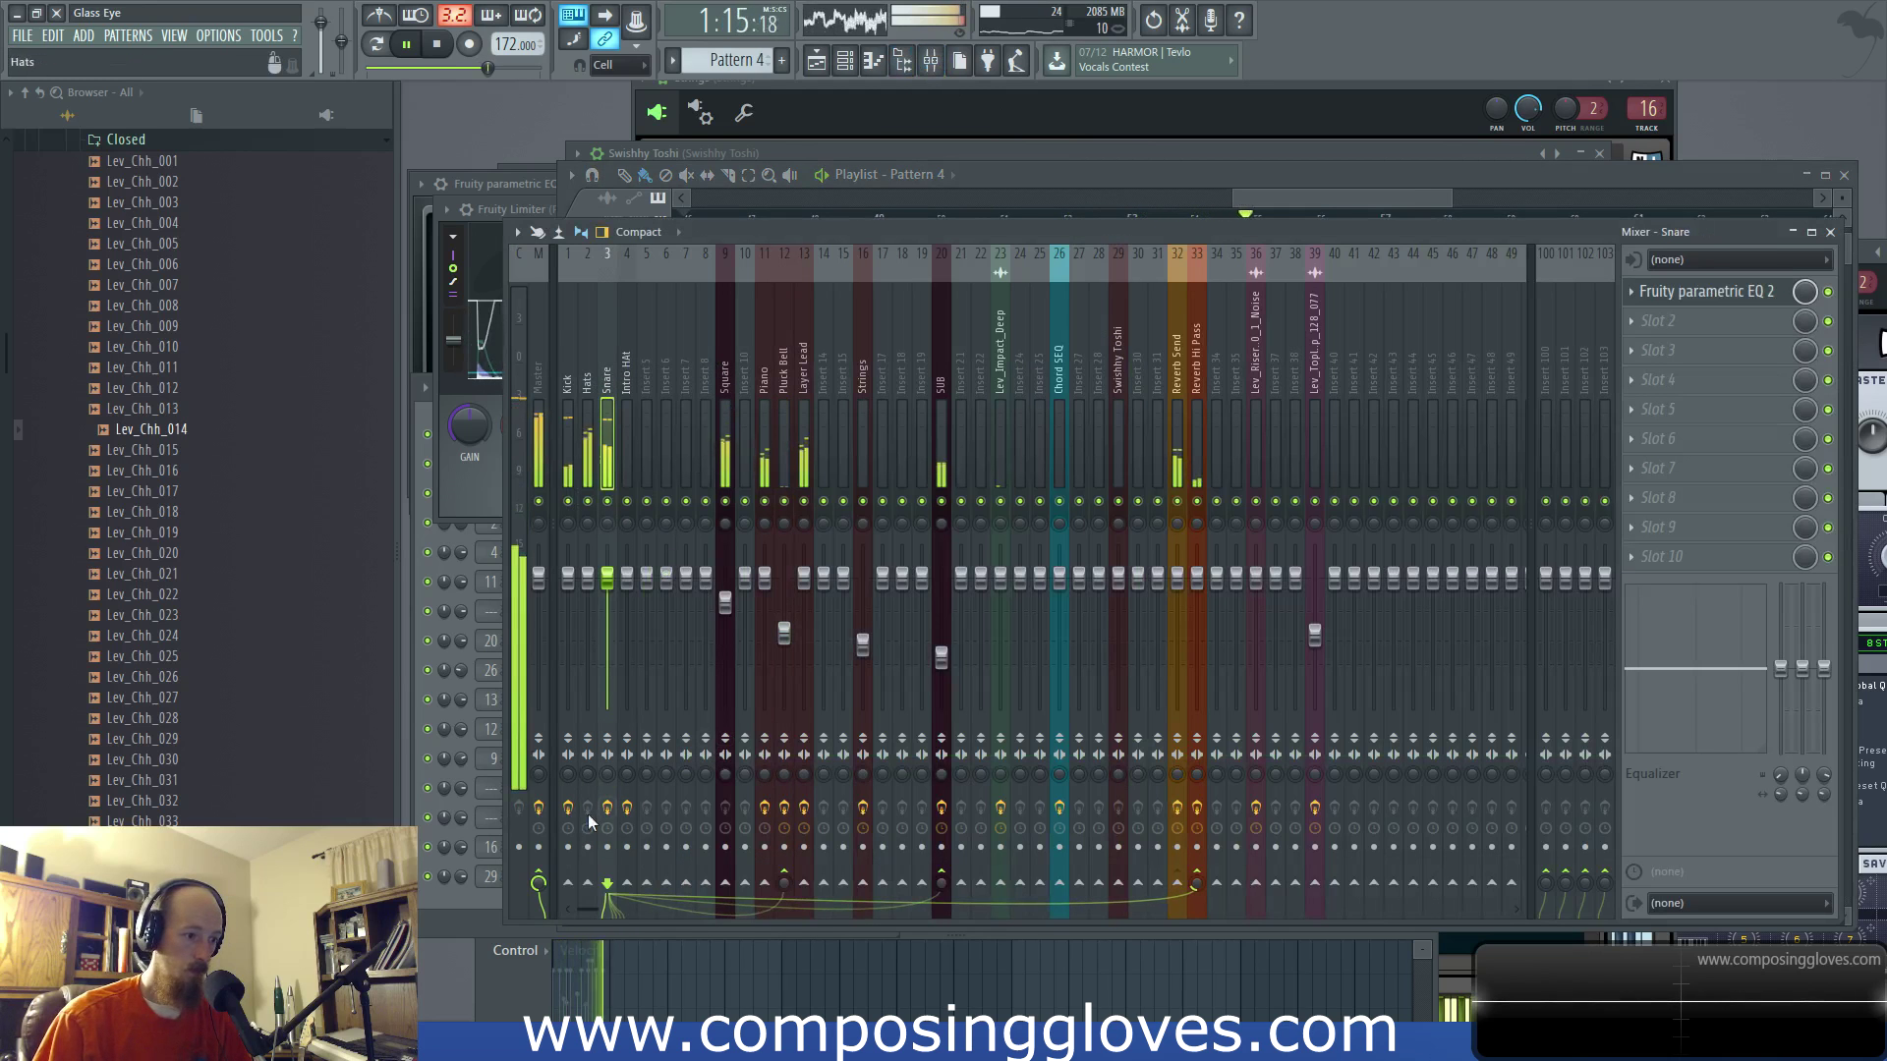
click(930, 353)
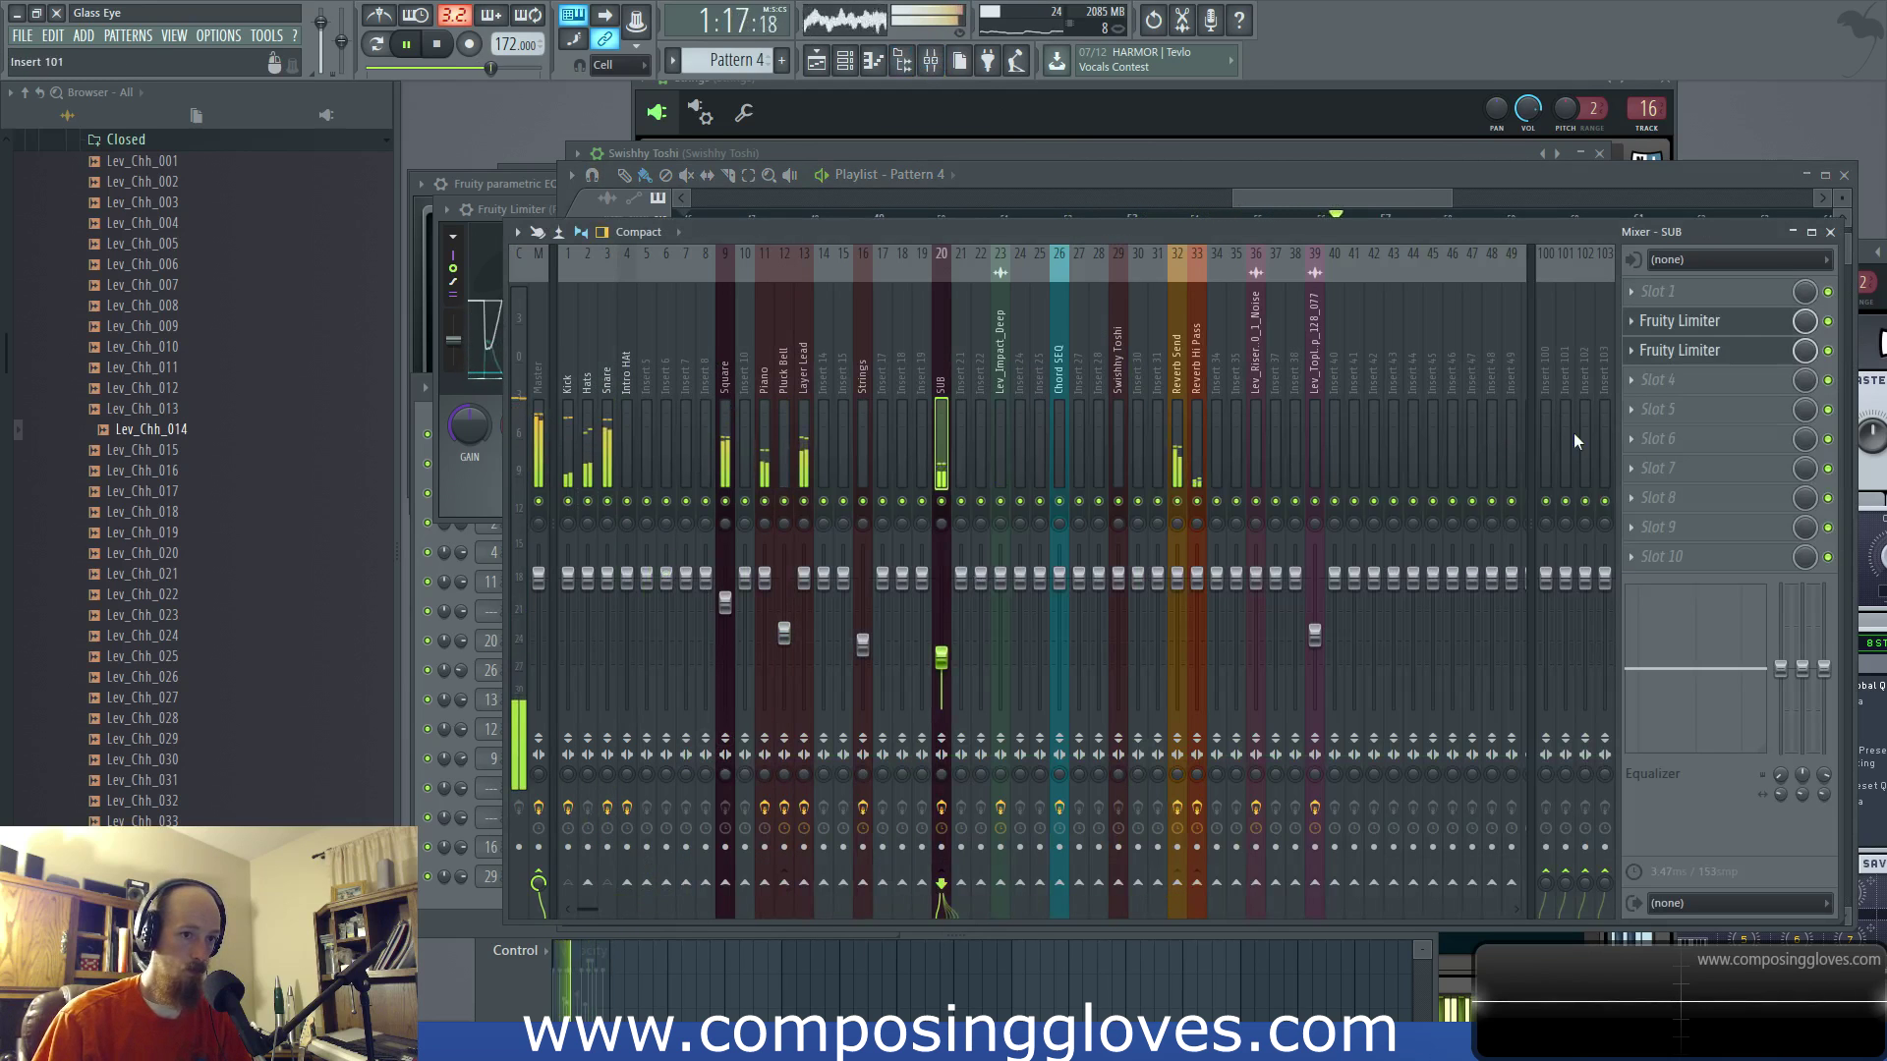
Step: Bring the Playlist forward and play the arrangement from bar 58 to audition the square wave lead
click(1307, 199)
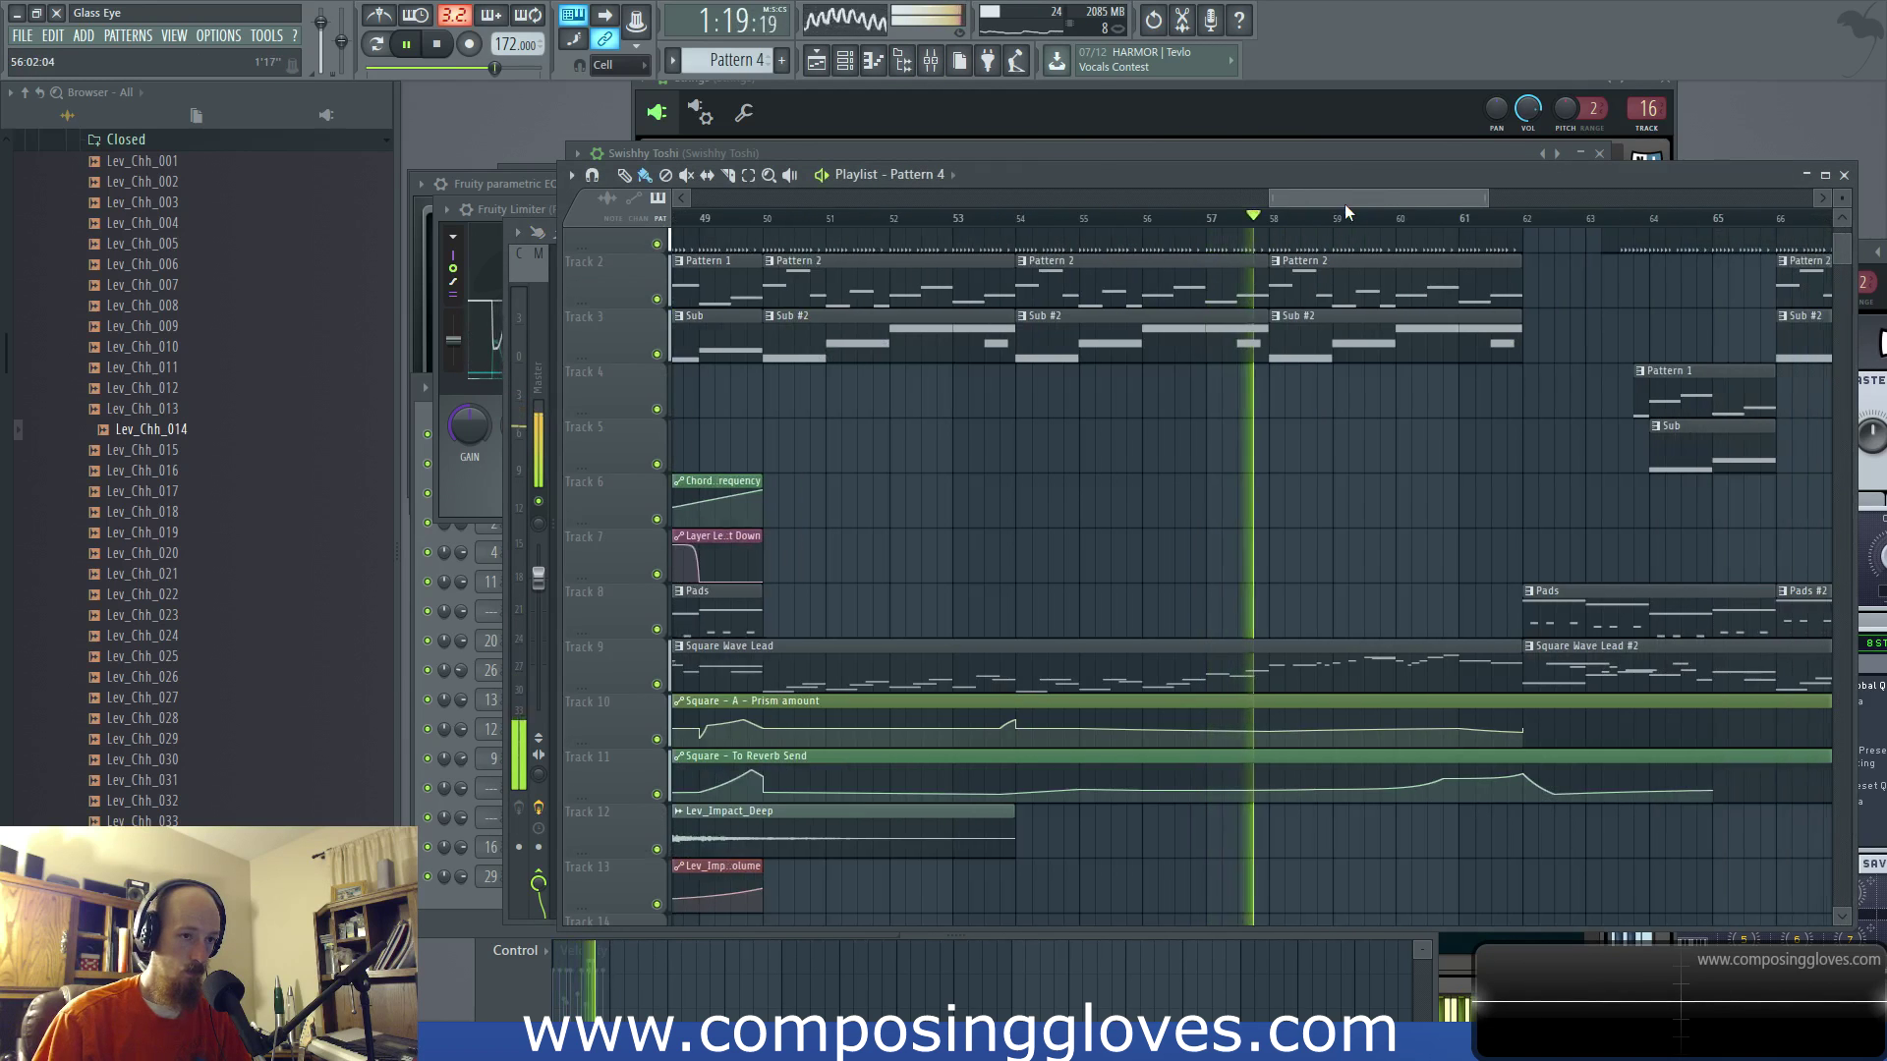
scroll(1183, 312, up, 1)
scroll(1297, 393, down, 3)
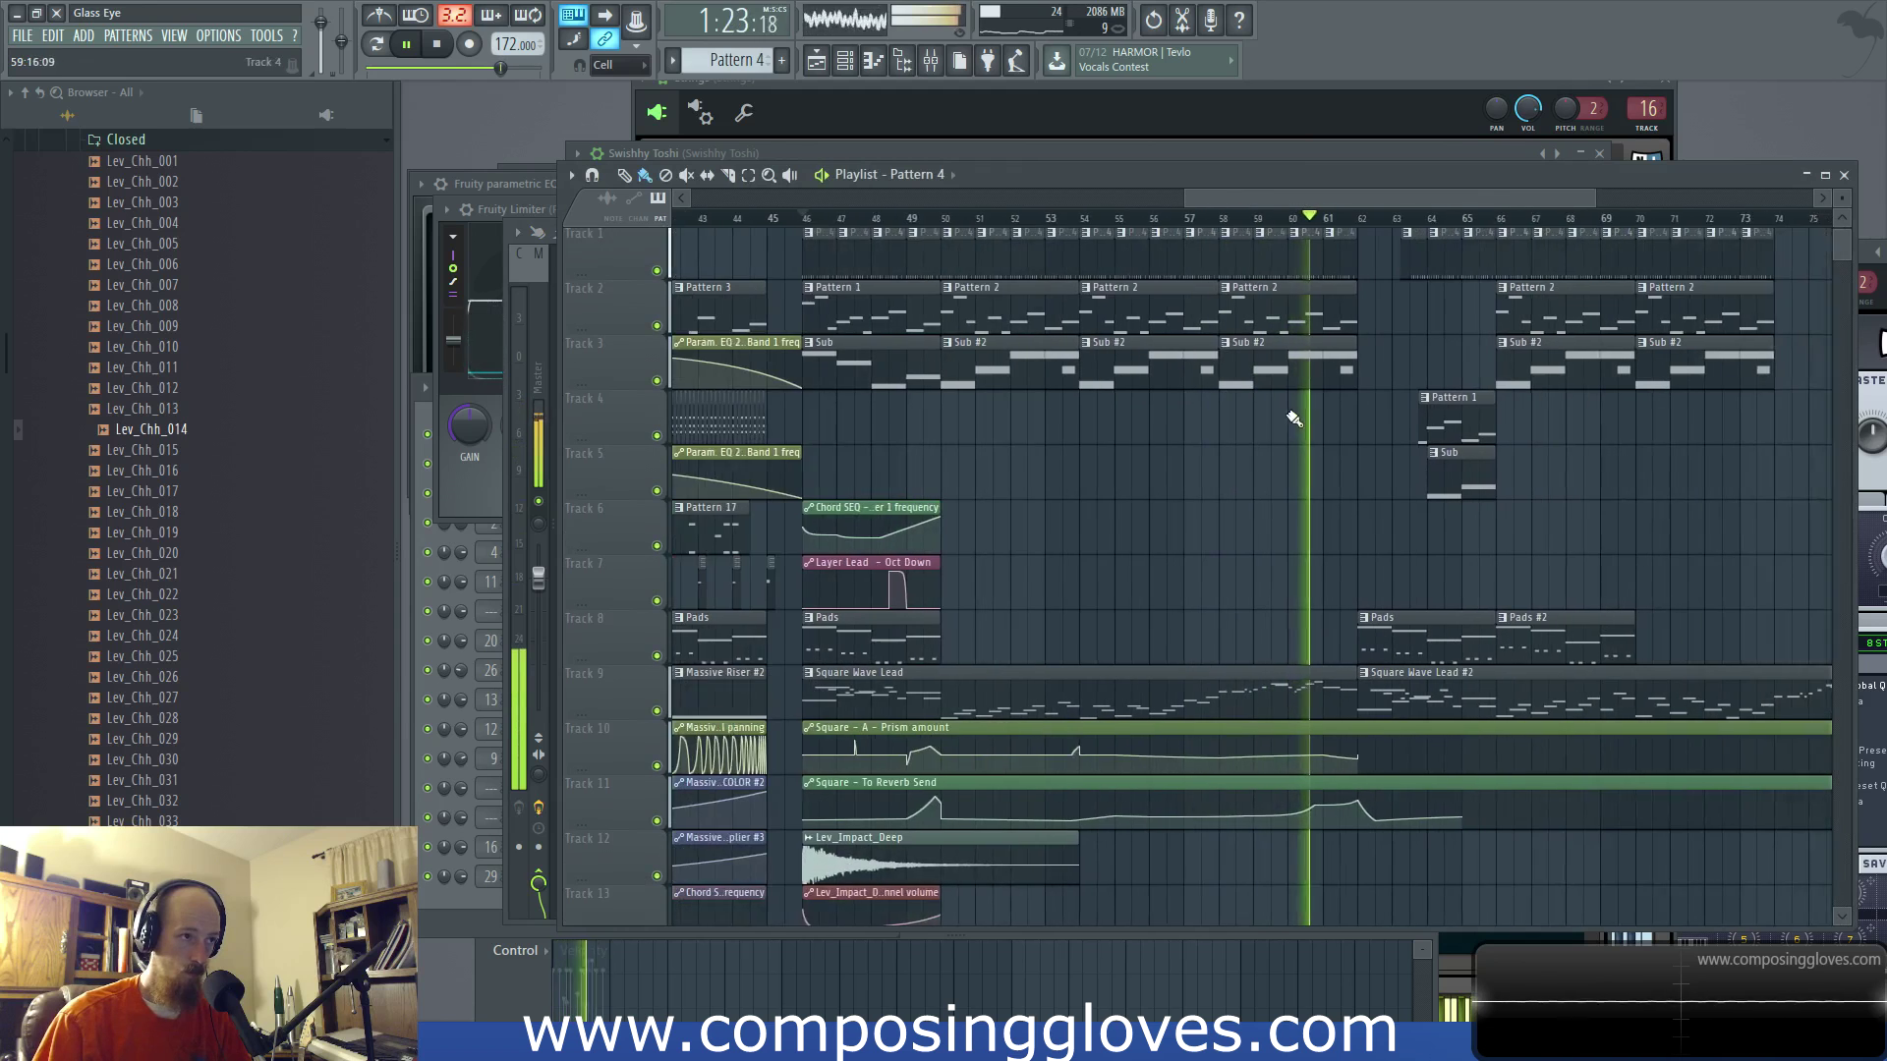
drag(1155, 540, 1213, 514)
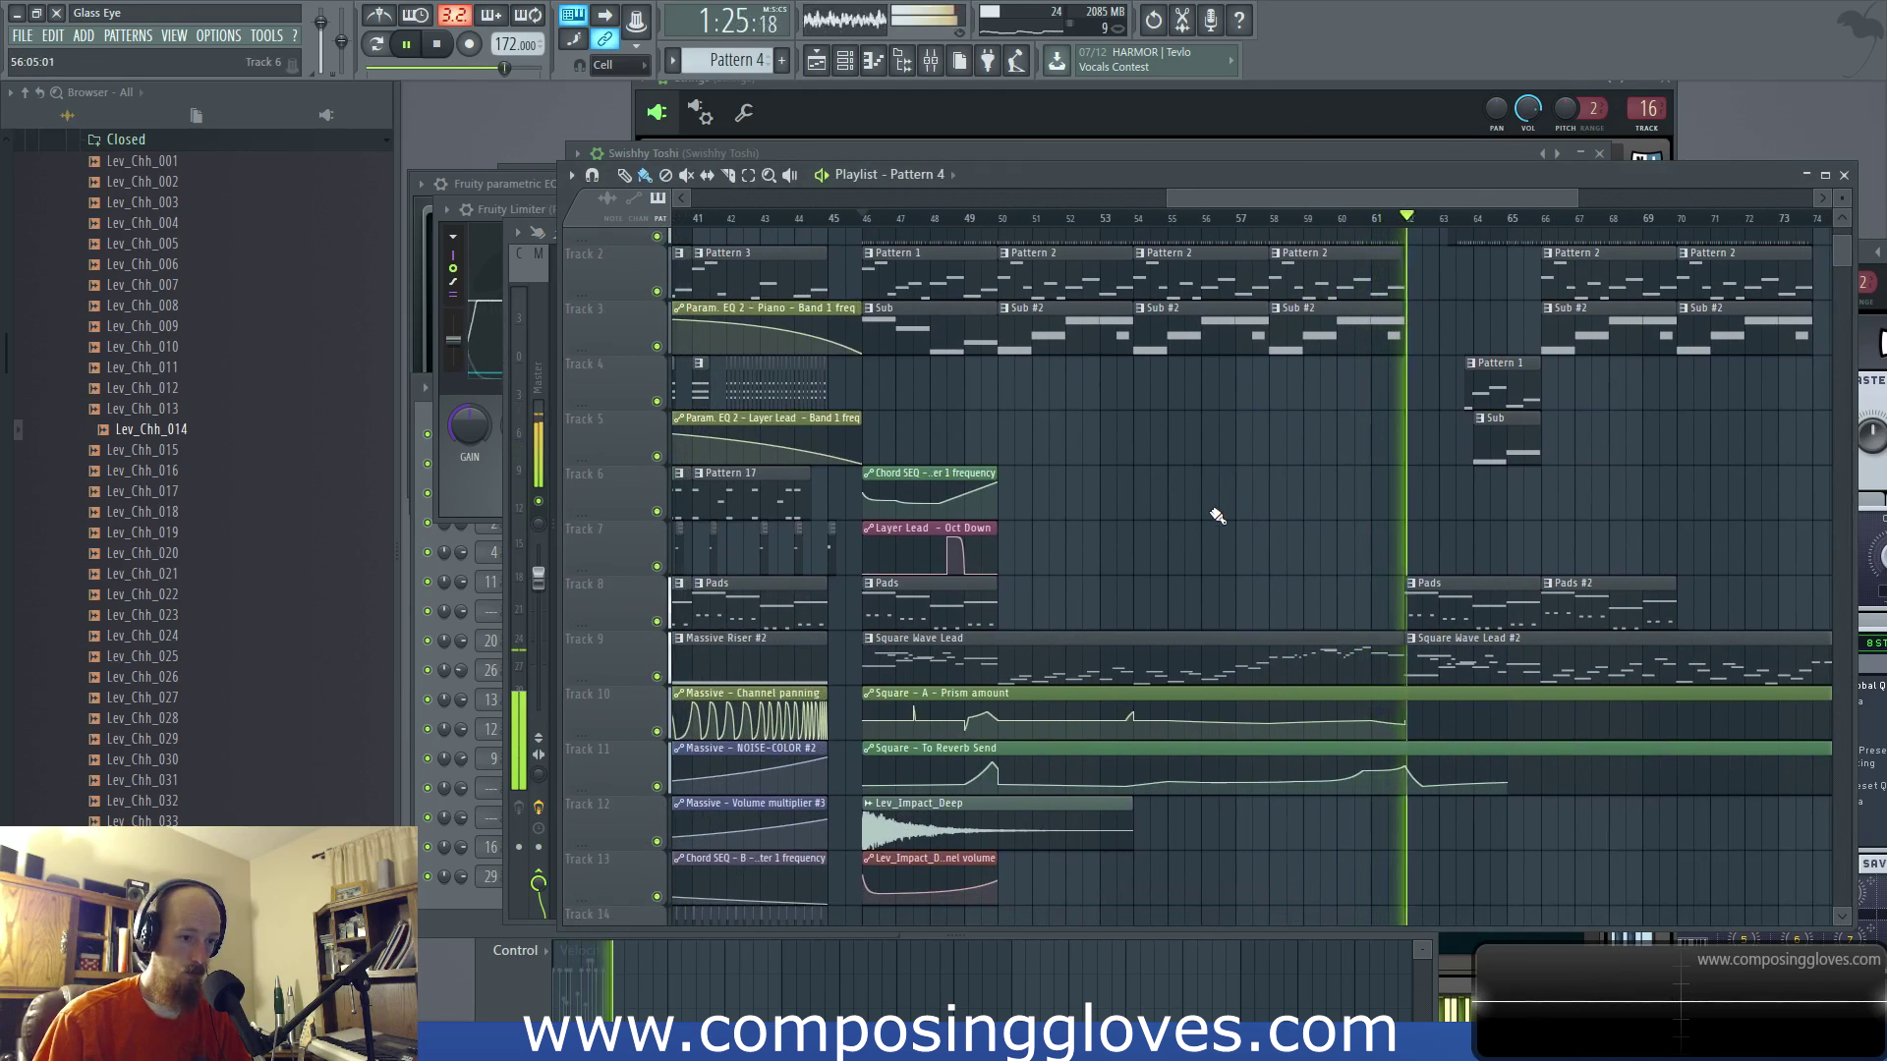
key(space)
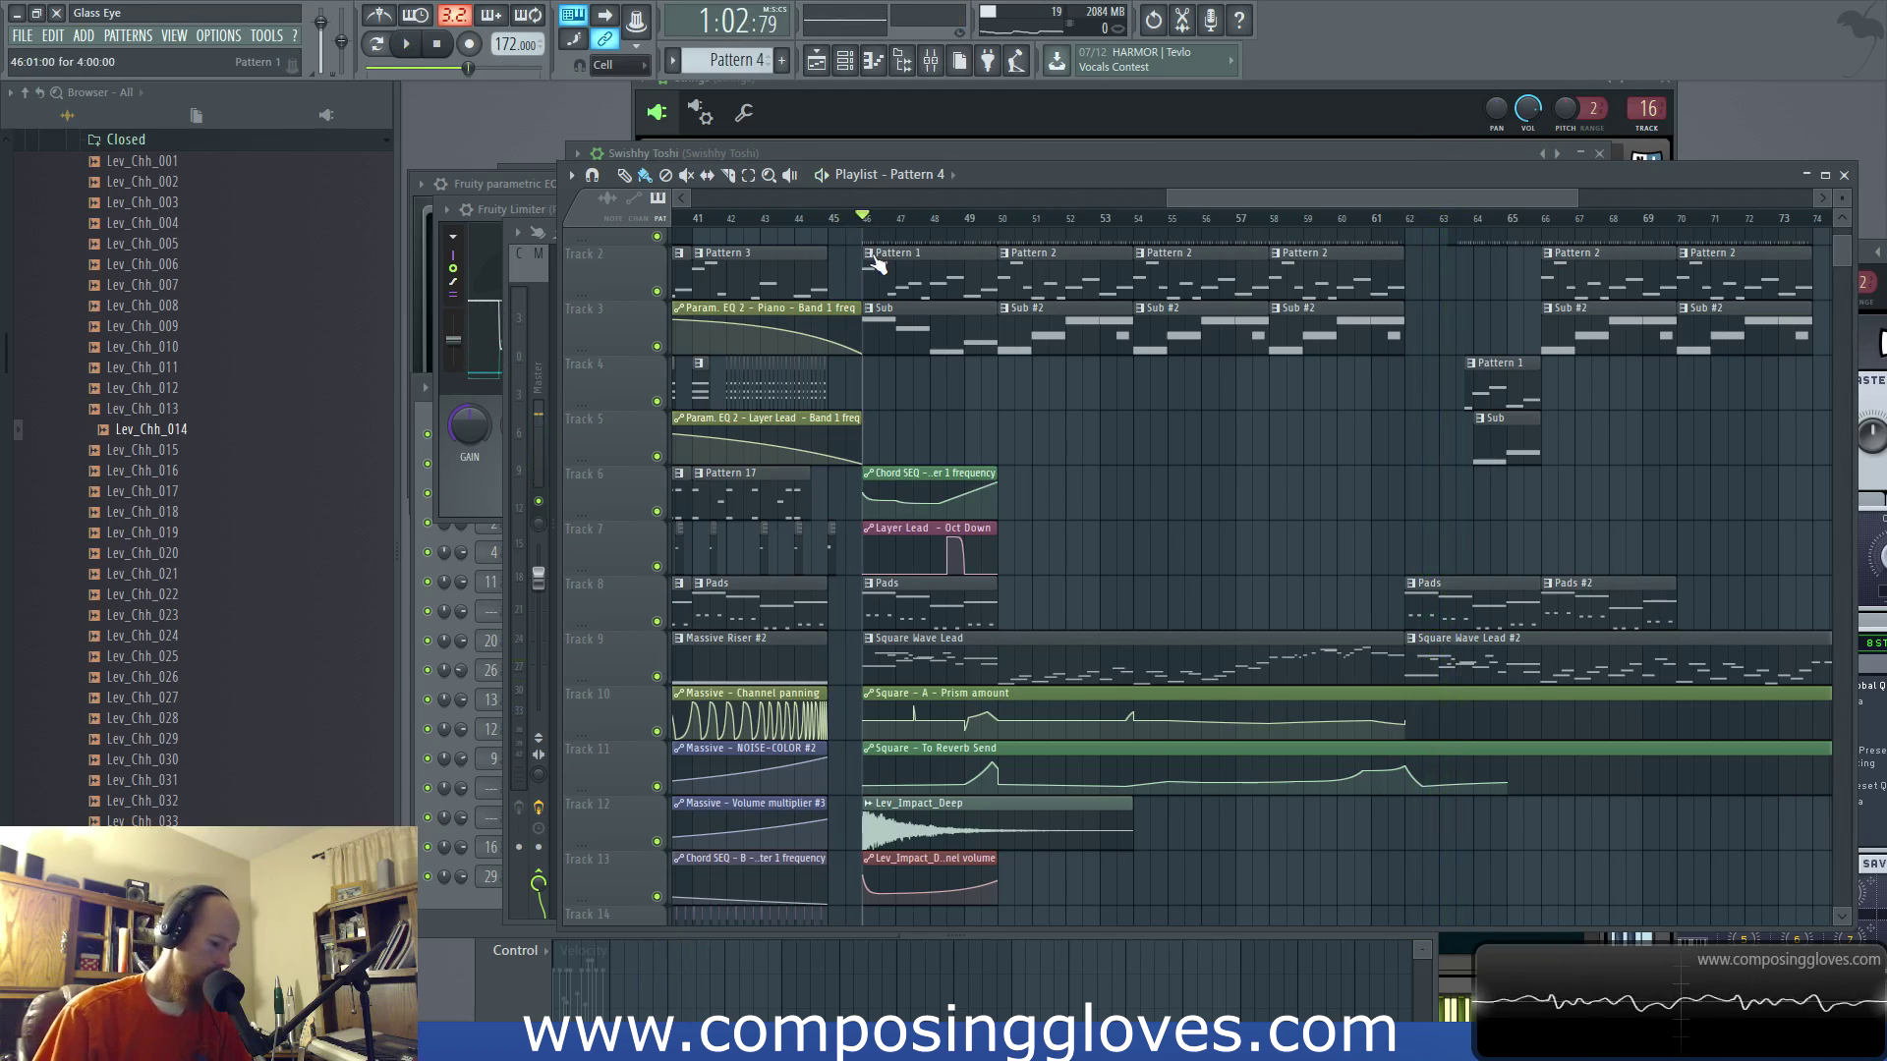
click(1279, 219)
key(space)
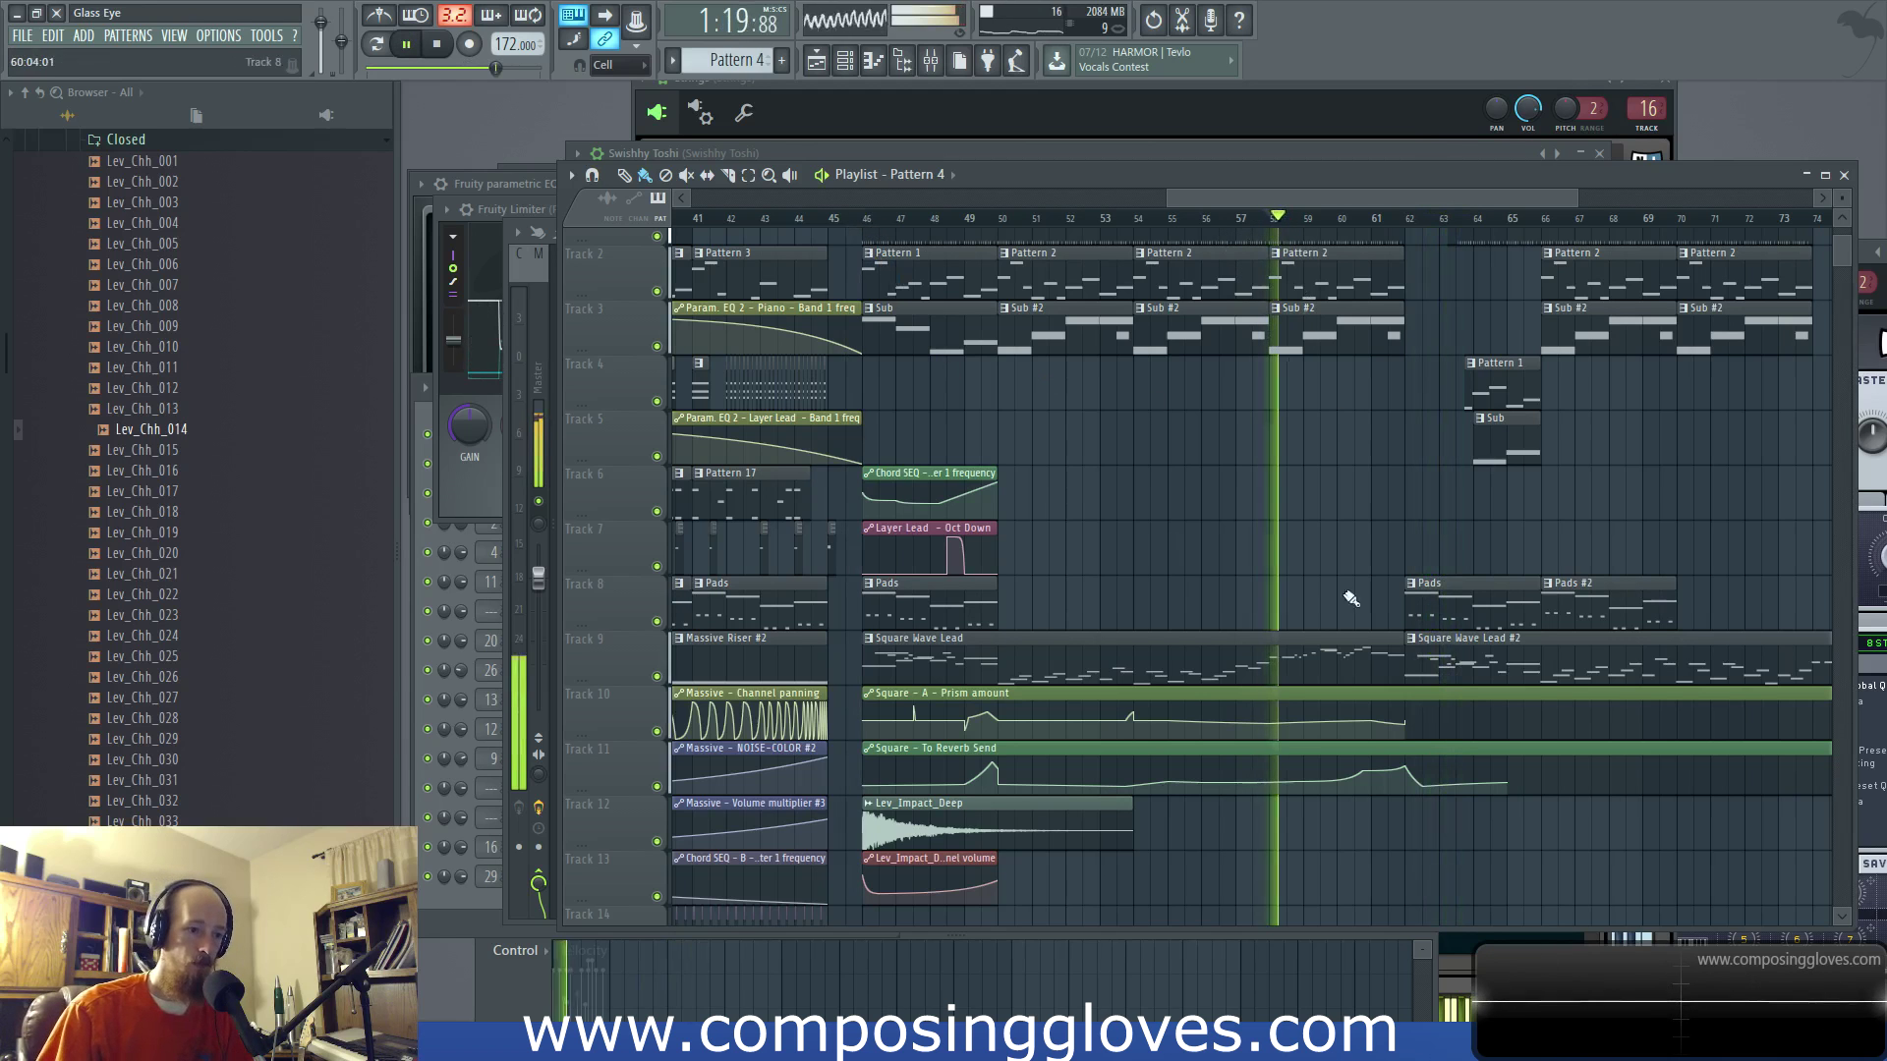
Step: Open the Square Wave Lead clip in the piano roll and review its melody during playback from the start through bar 16
double_click(1317, 648)
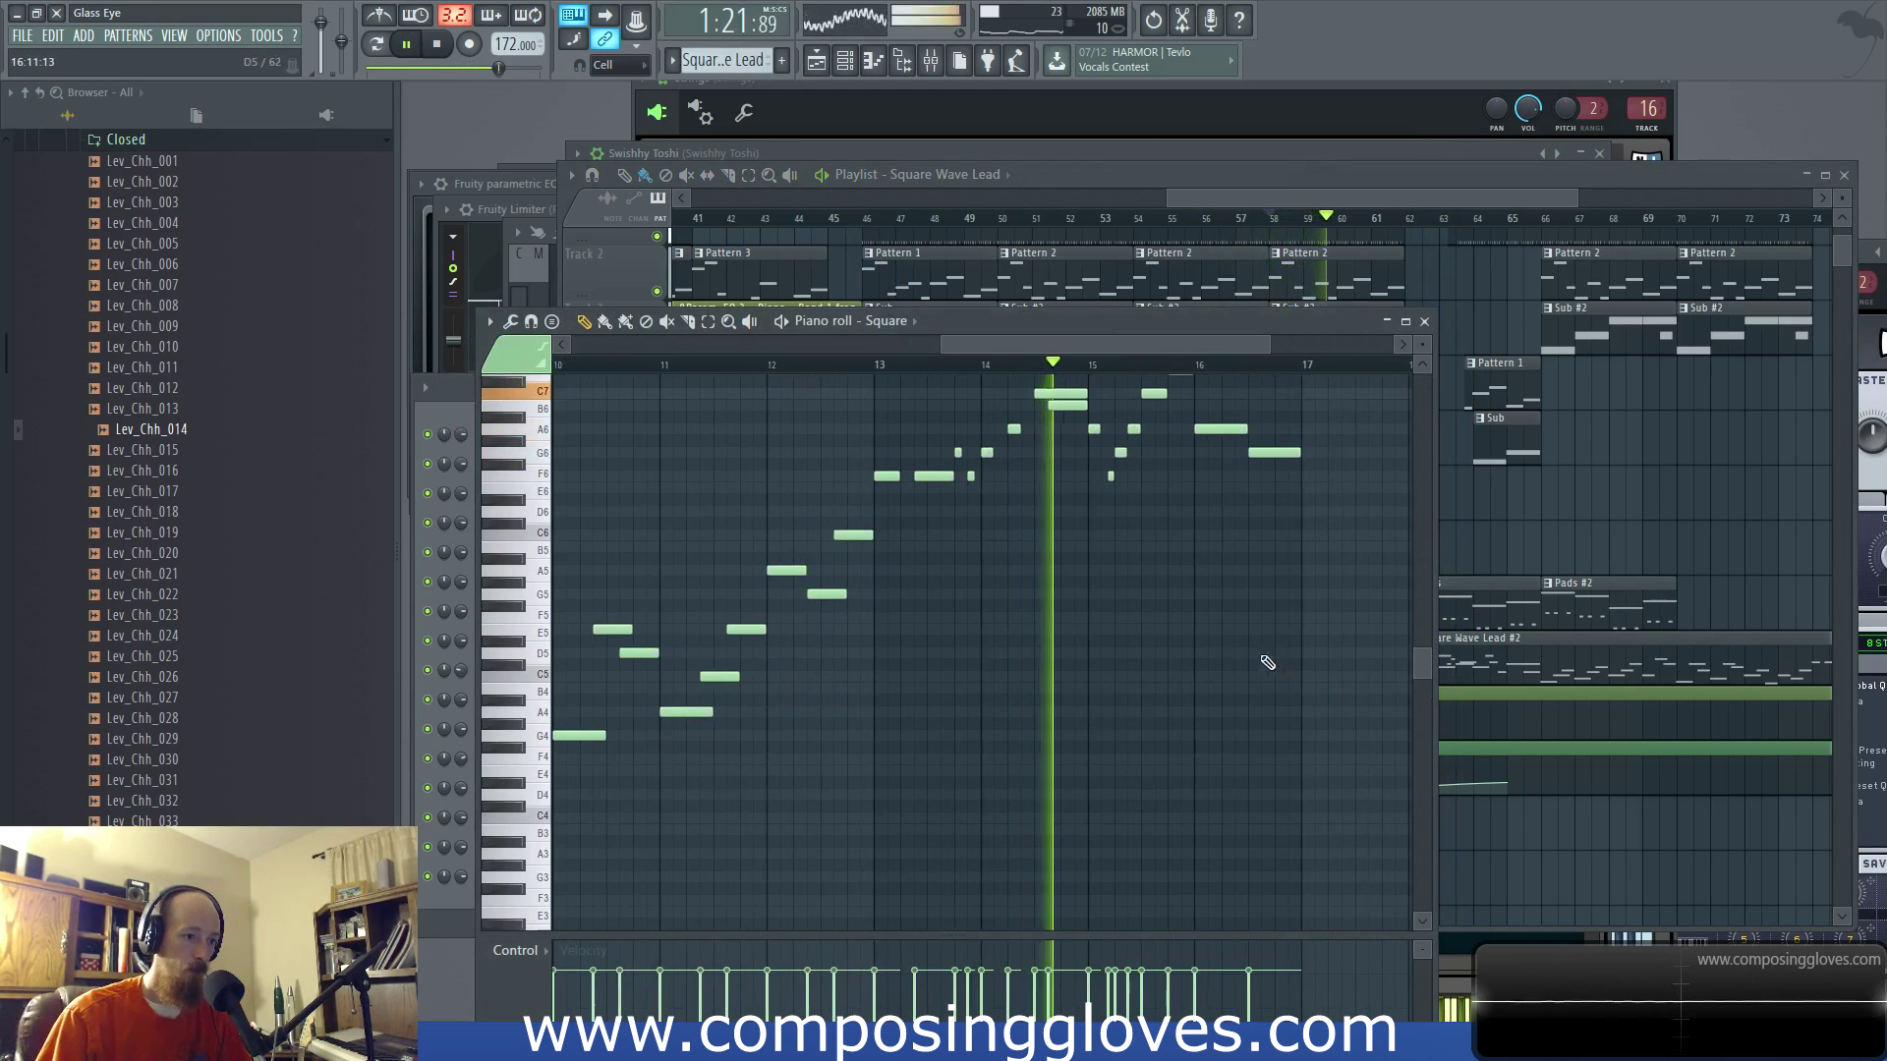
key(space)
key(space)
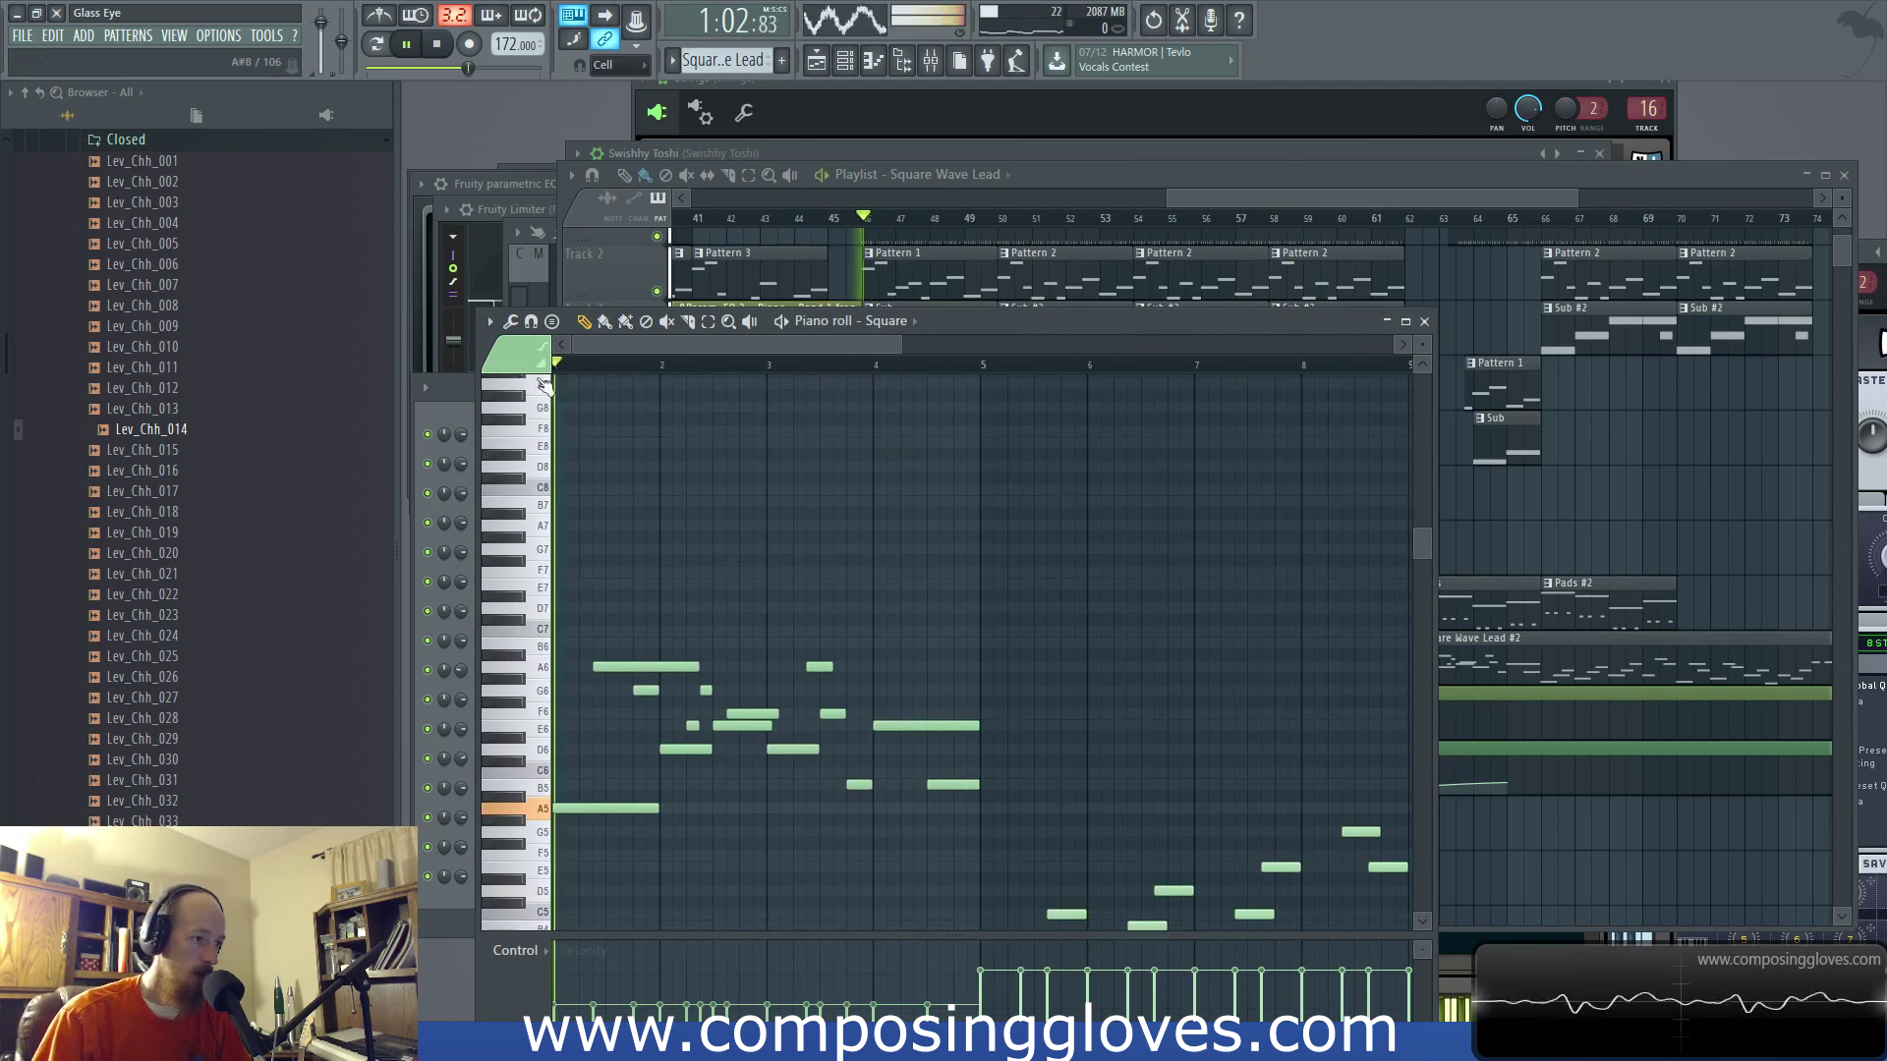
scroll(805, 370, down, 2)
click(799, 368)
drag(1157, 616, 882, 580)
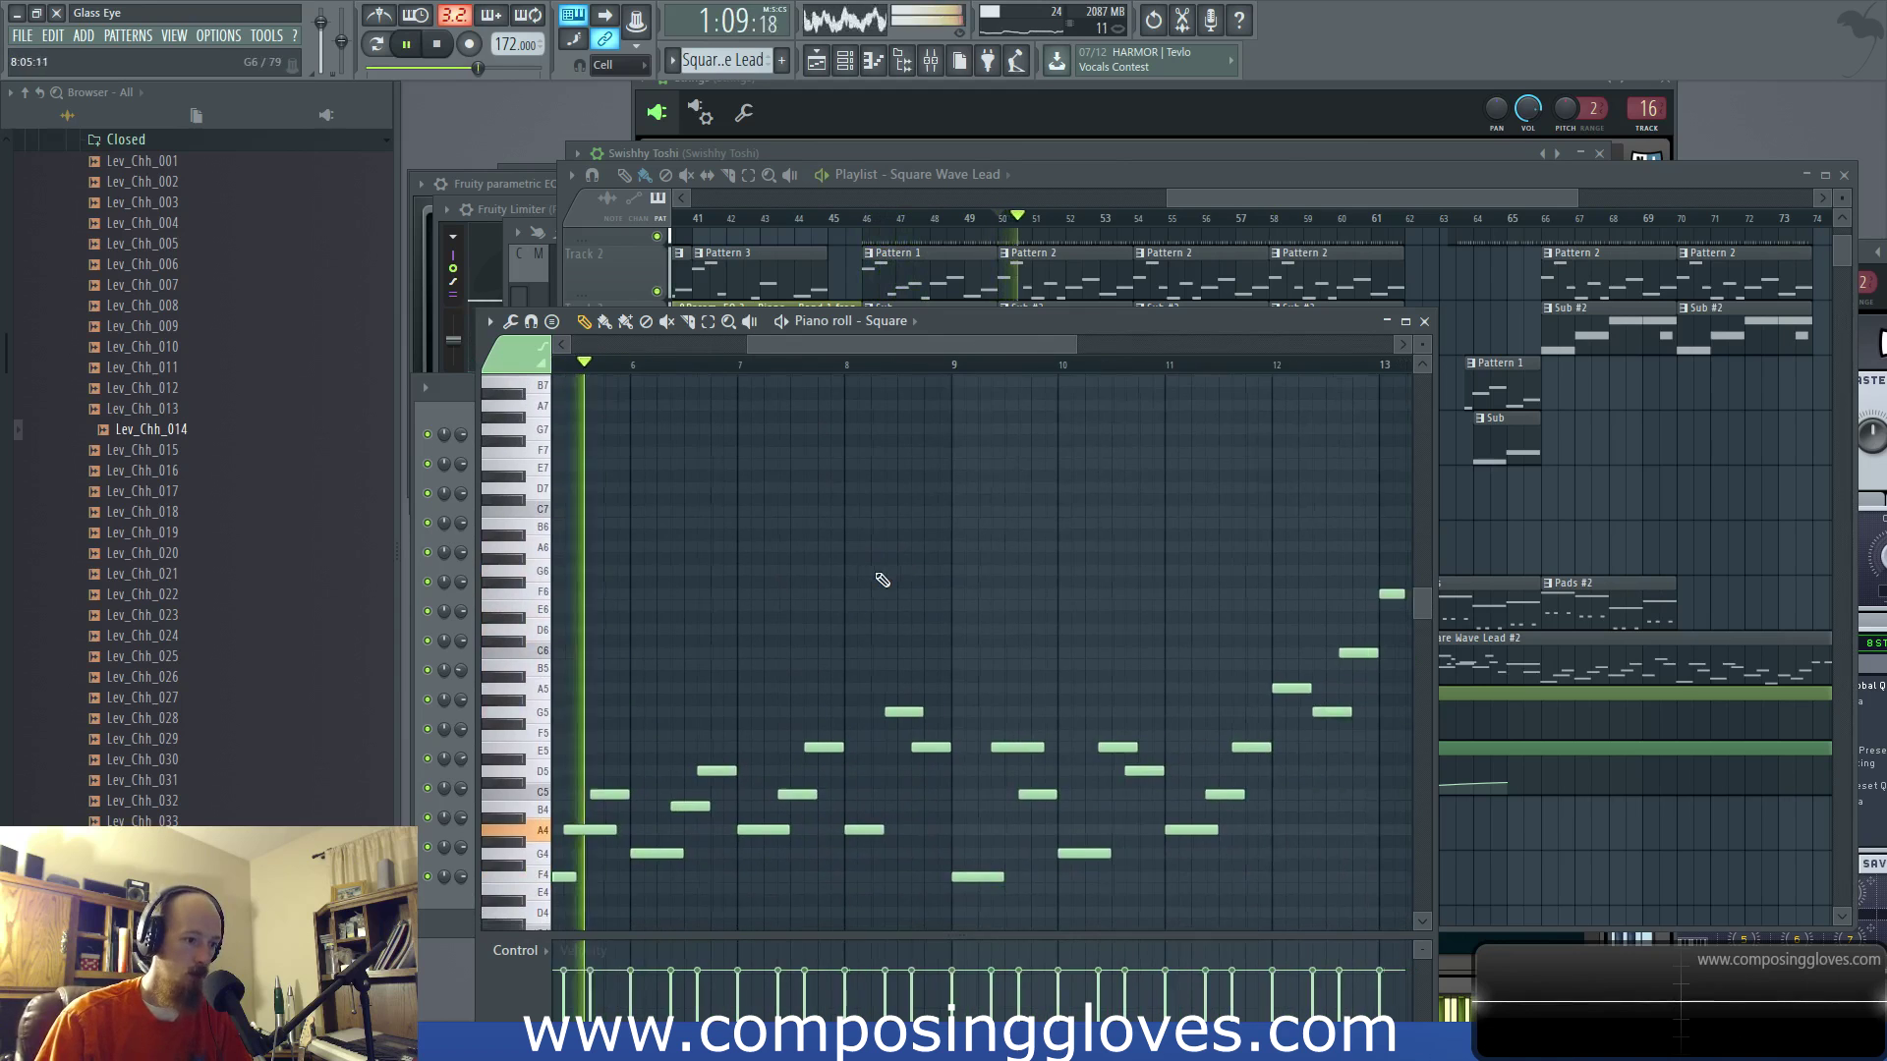
drag(1081, 556, 910, 560)
drag(1187, 625, 1019, 599)
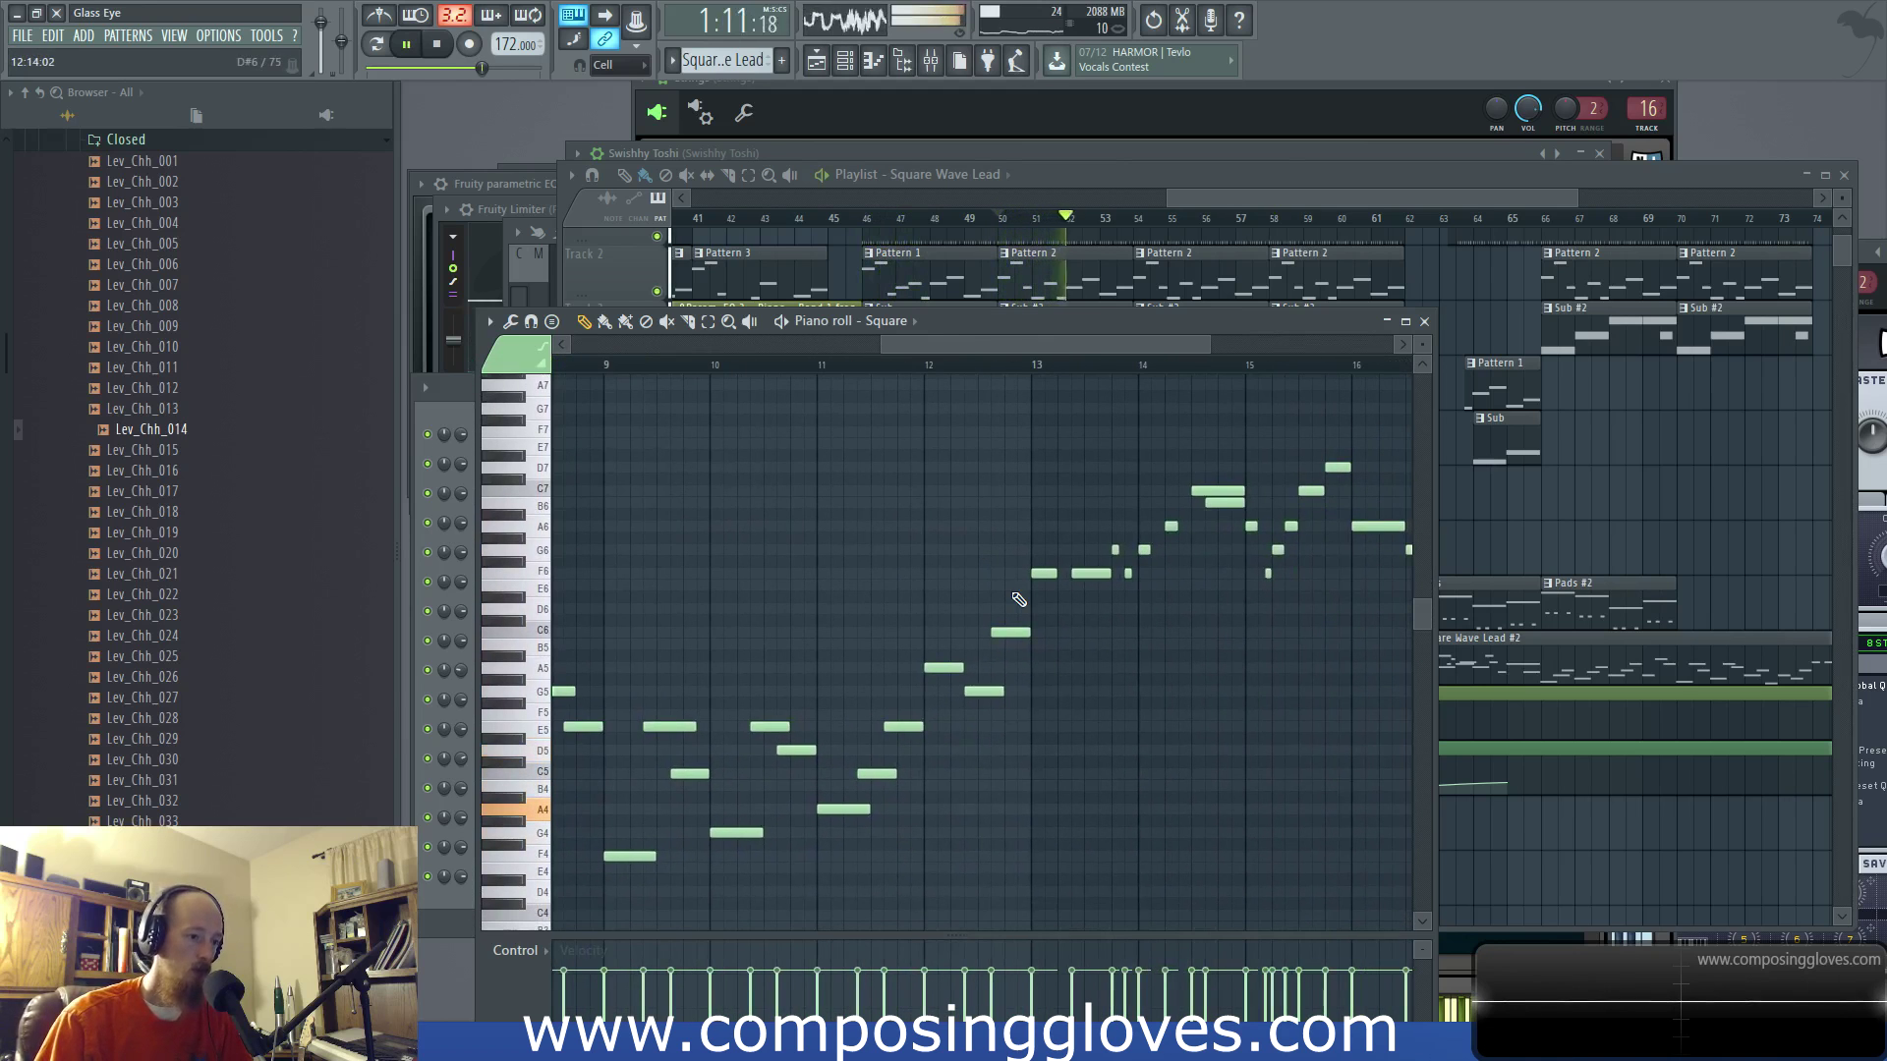
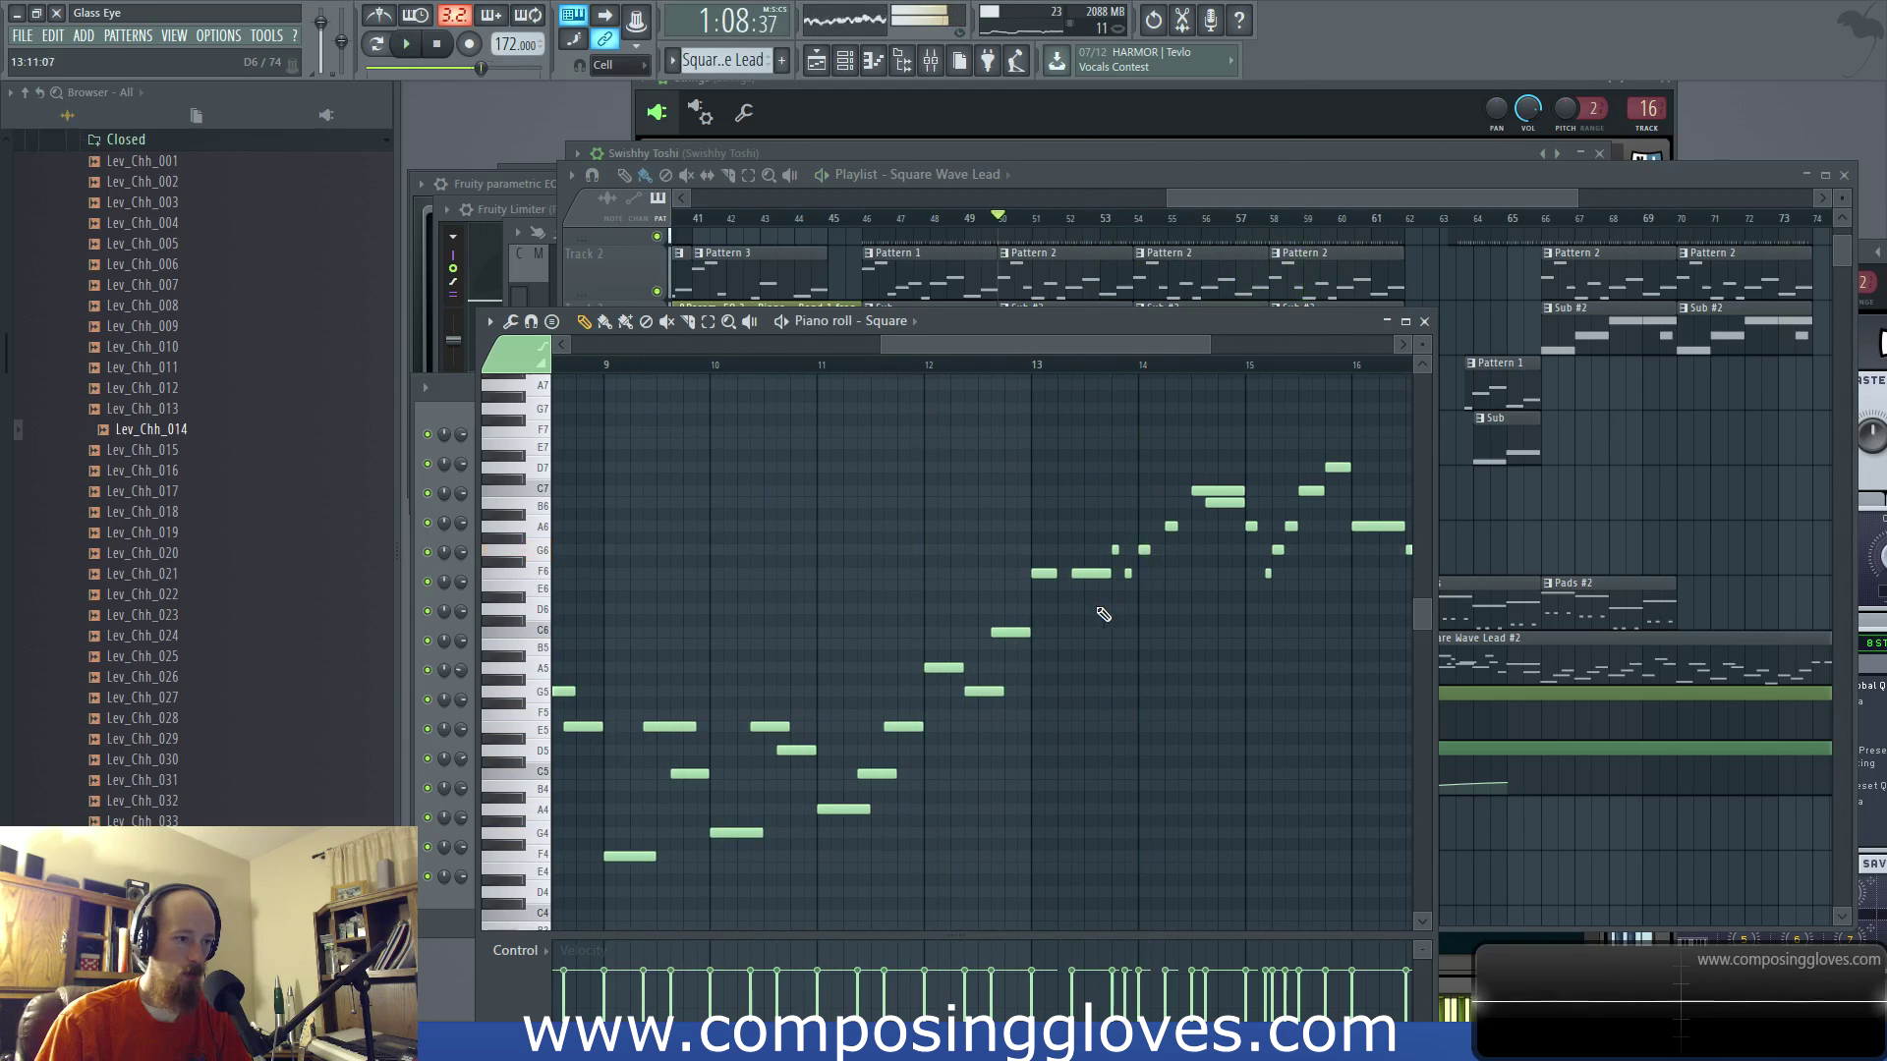
Step: Lower bar 13's two F6 notes to C6 and bar 14's long C7 note to D6, delete the overlapping B6 note, and audition the change
scroll(1045, 543, up, 3)
click(941, 382)
key(space)
scroll(939, 523, up, 3)
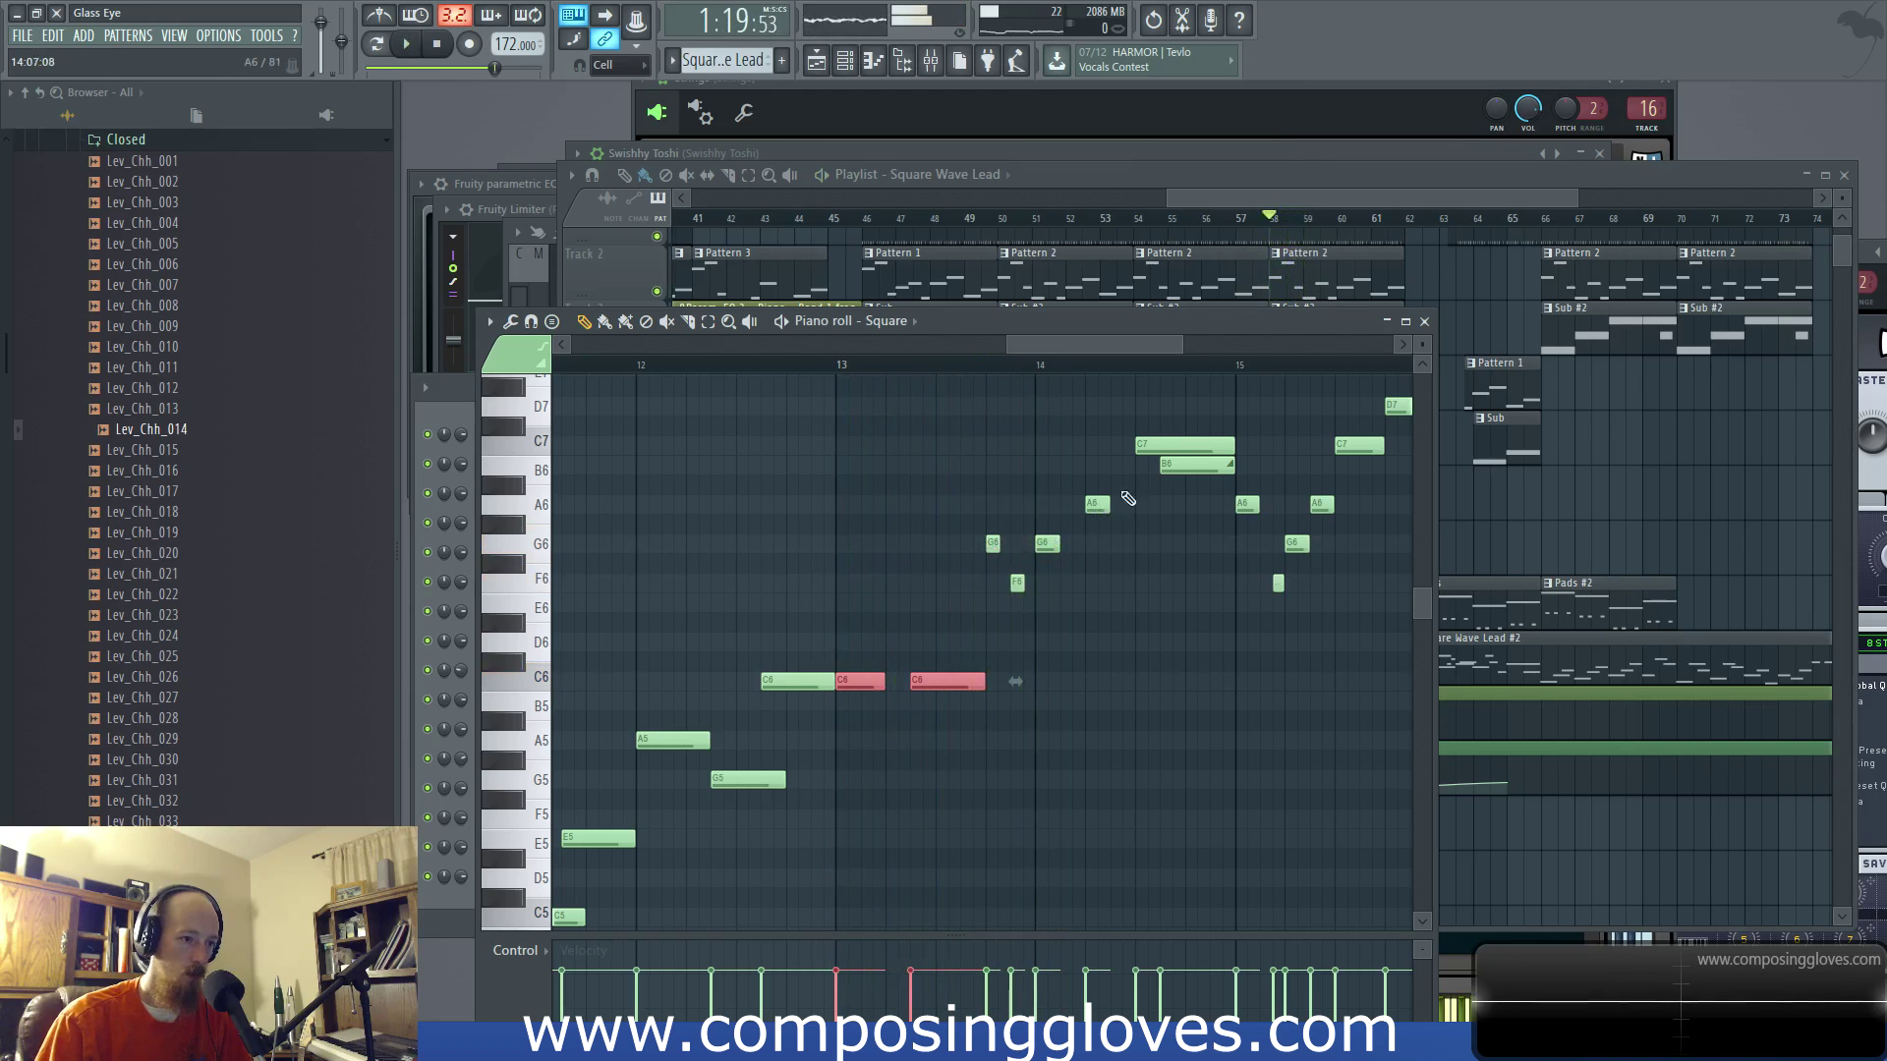
drag(1207, 453, 1194, 614)
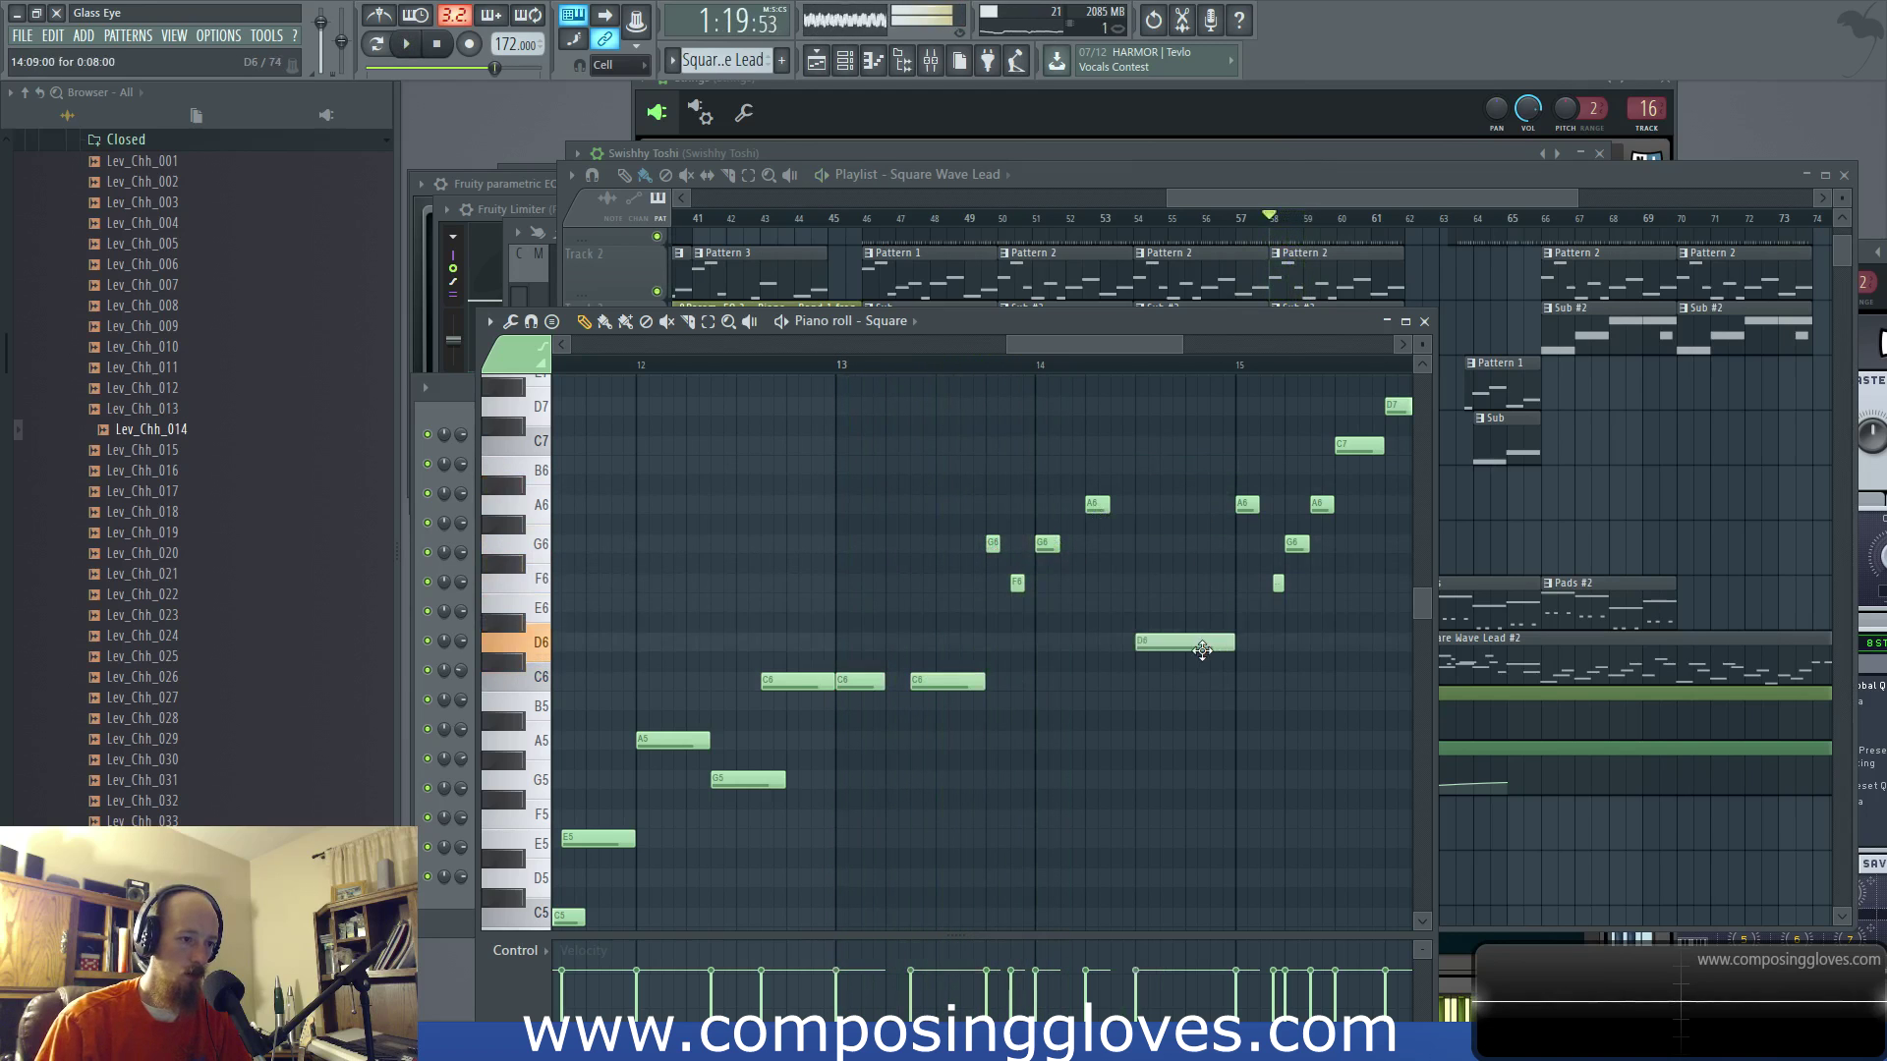
key(space)
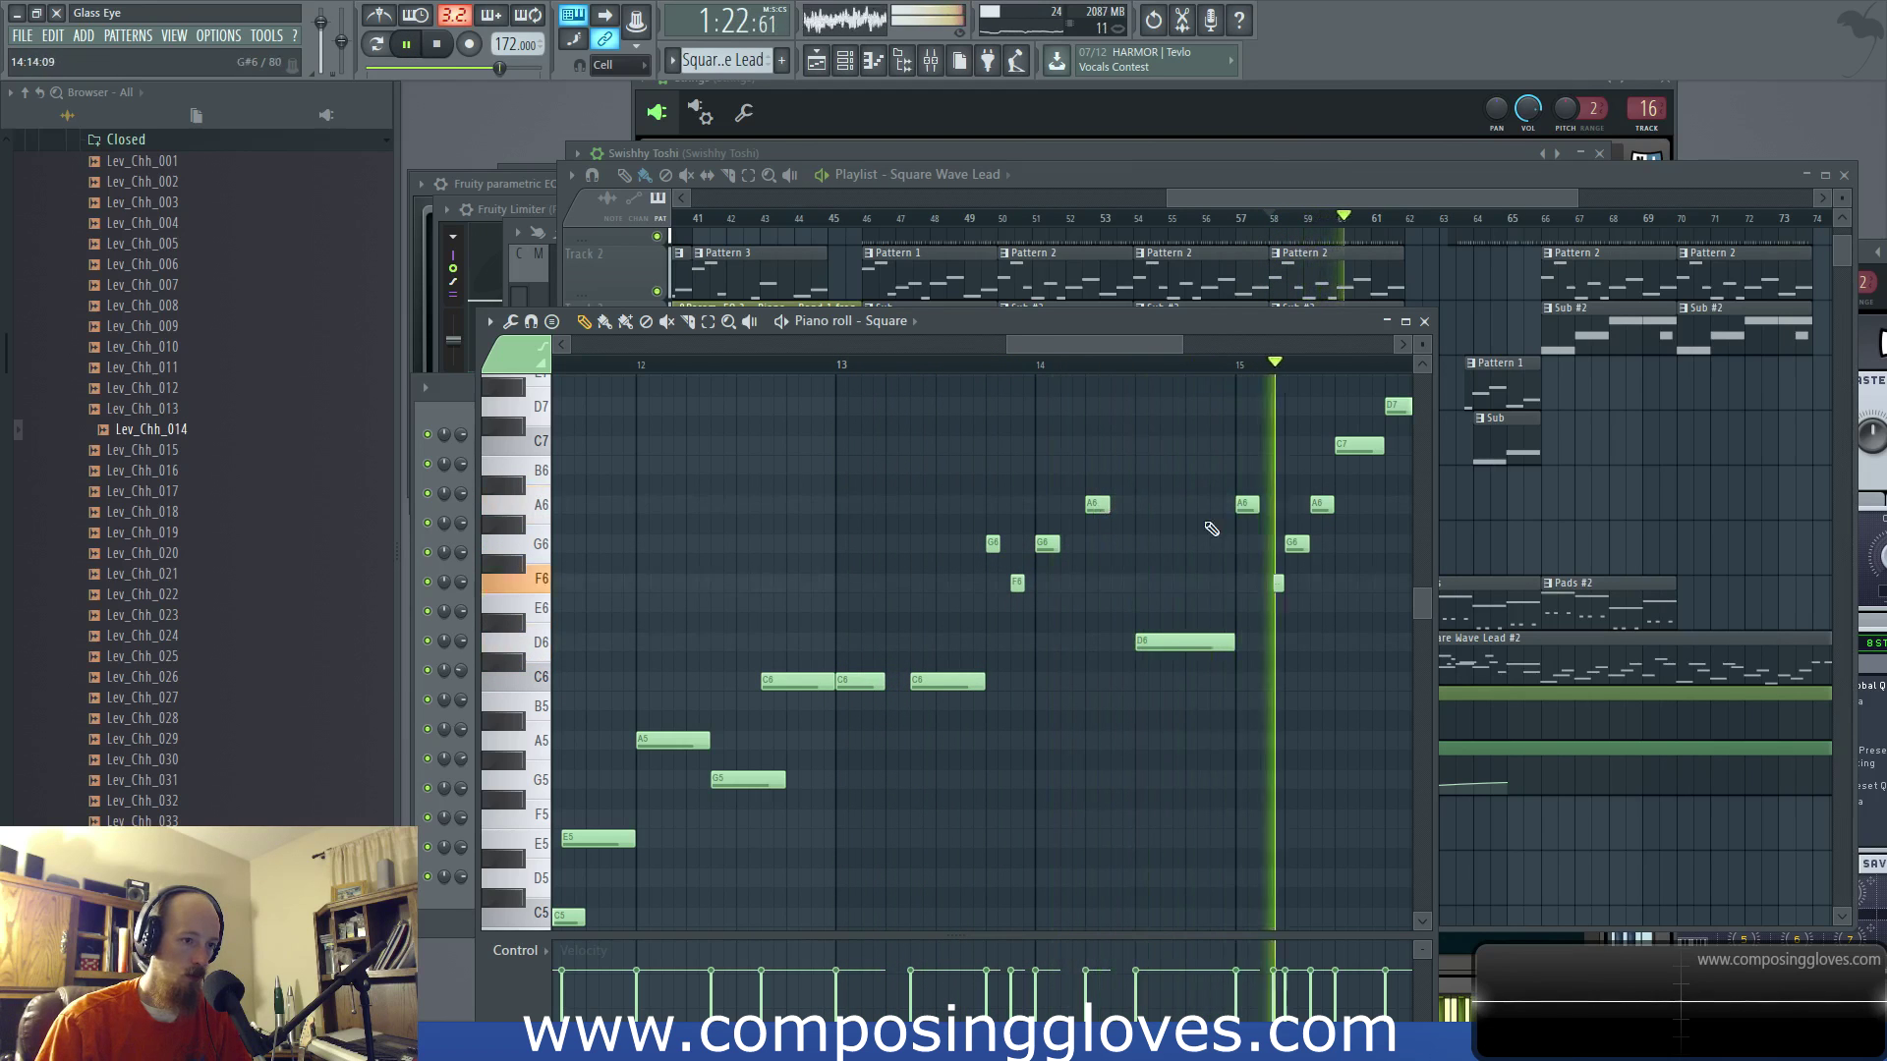
Step: Rework bar 15 into E6, D6 and C6 notes, deleting the short F6, G6 and A6 notes and auditioning the phrase
key(space)
right_click(1070, 618)
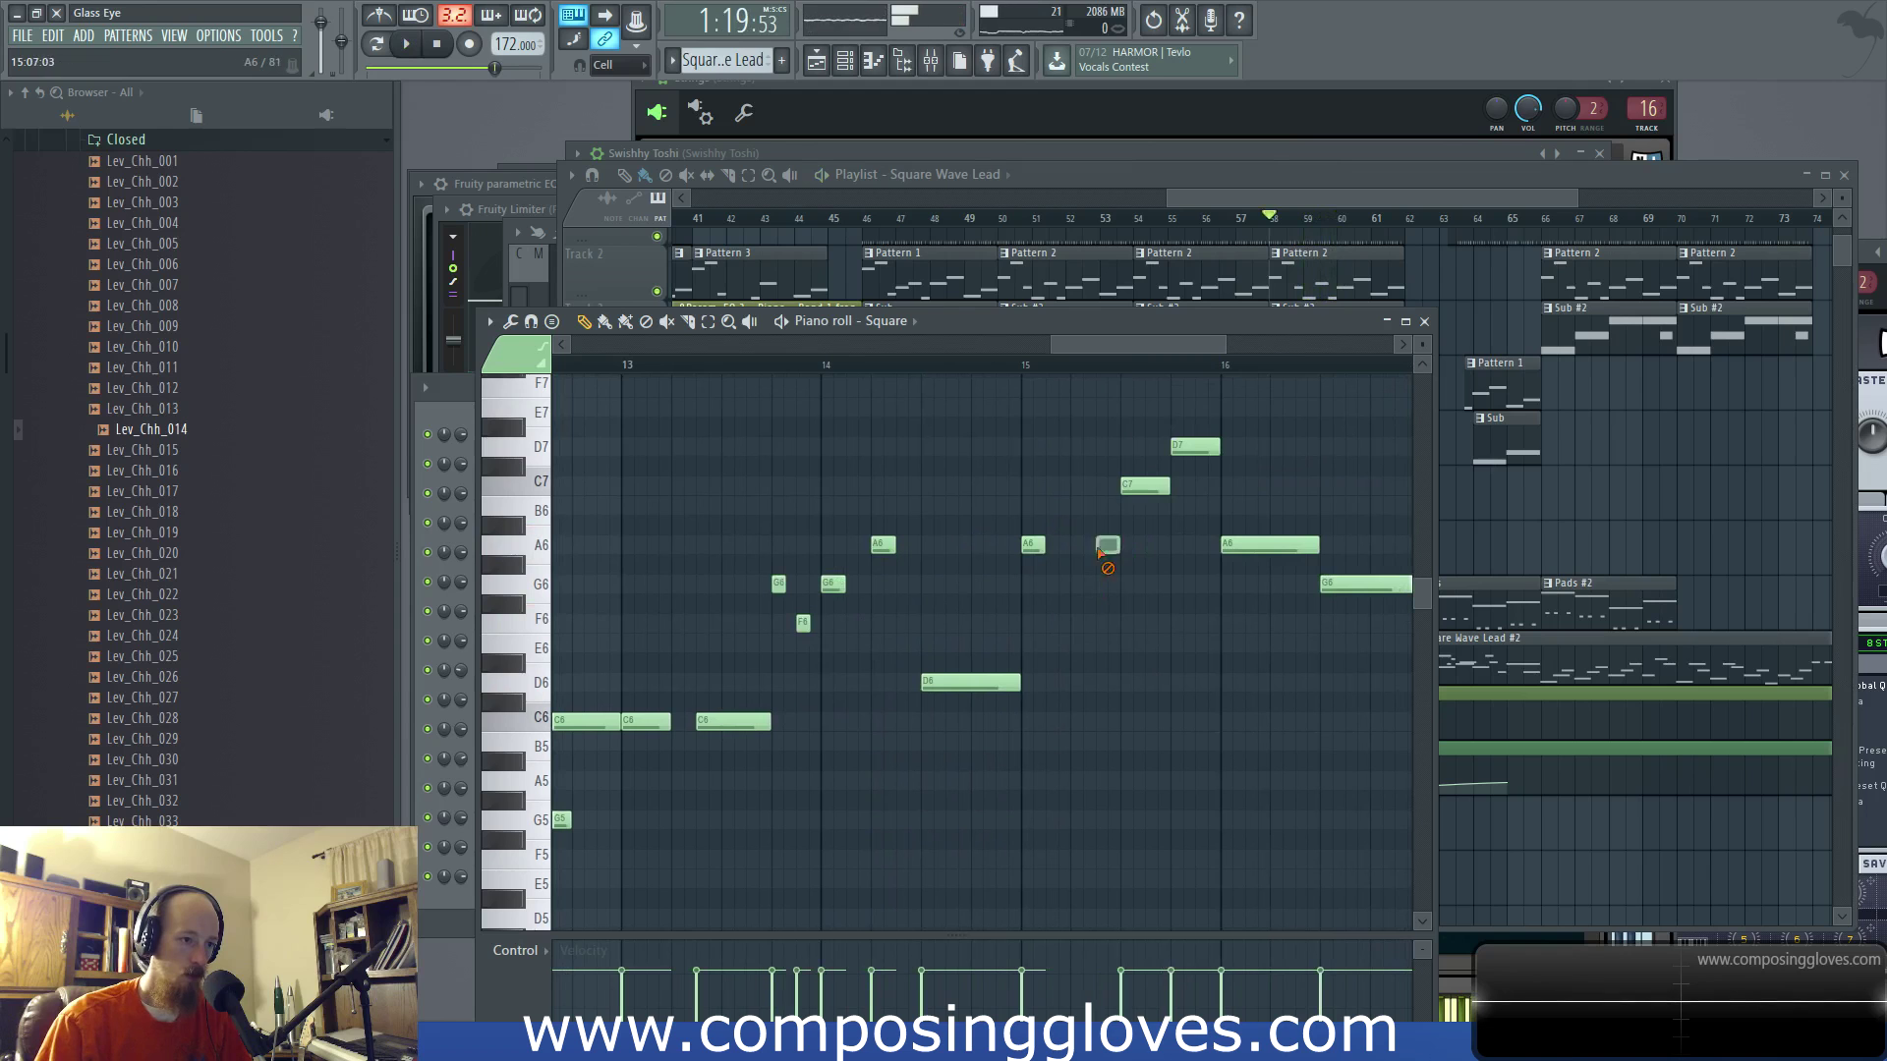
key(space)
drag(1193, 452, 1138, 731)
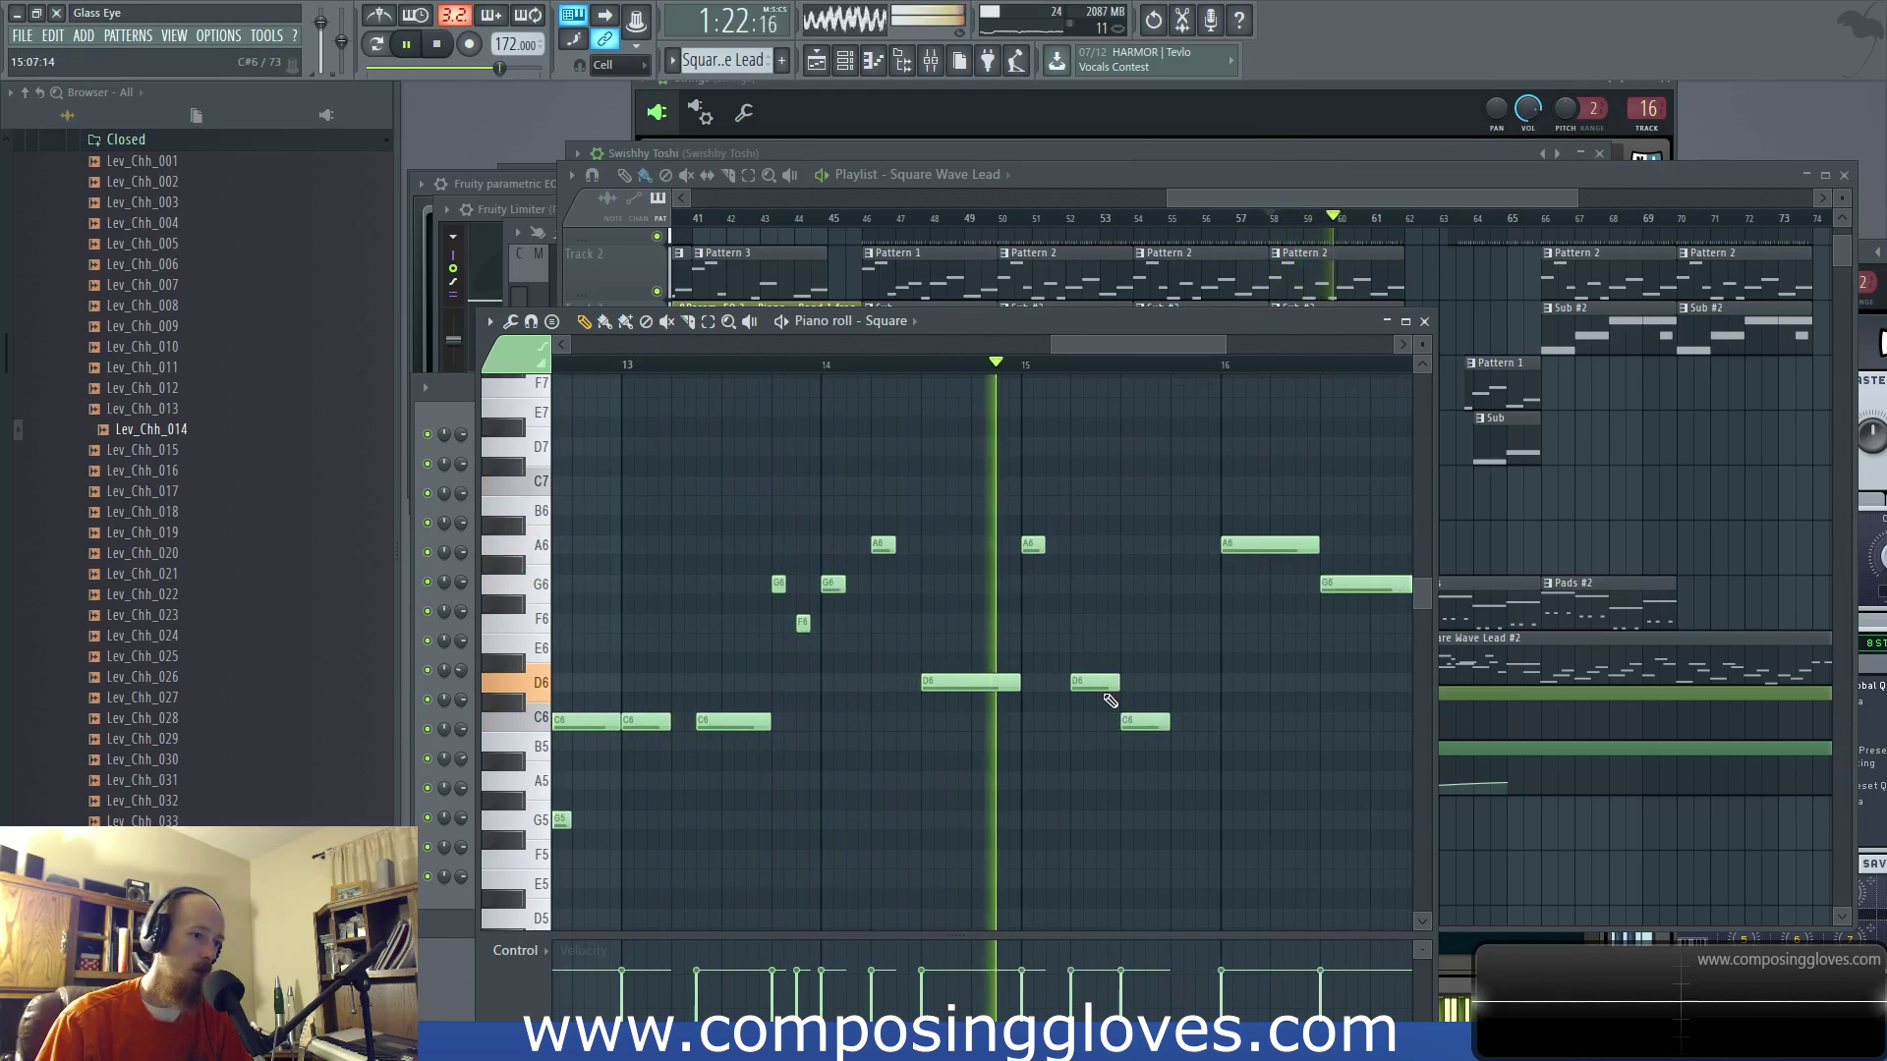
key(space)
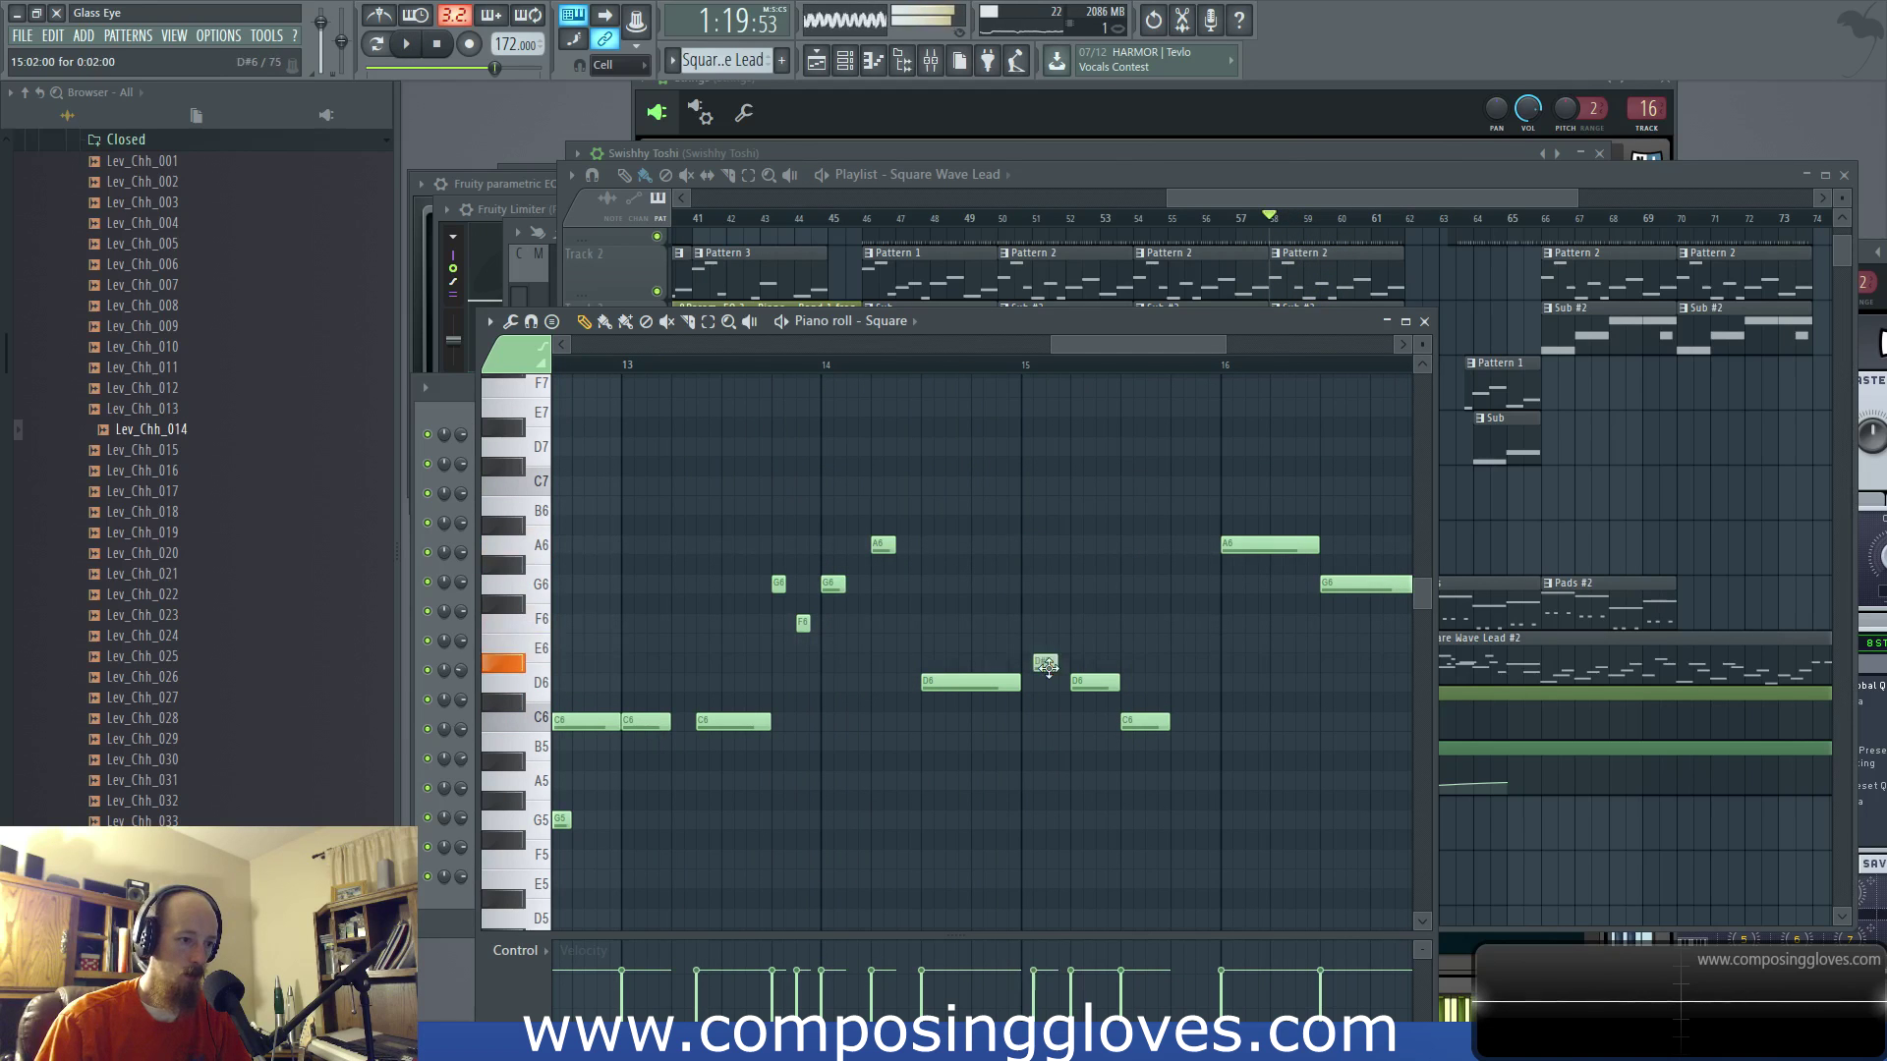
key(space)
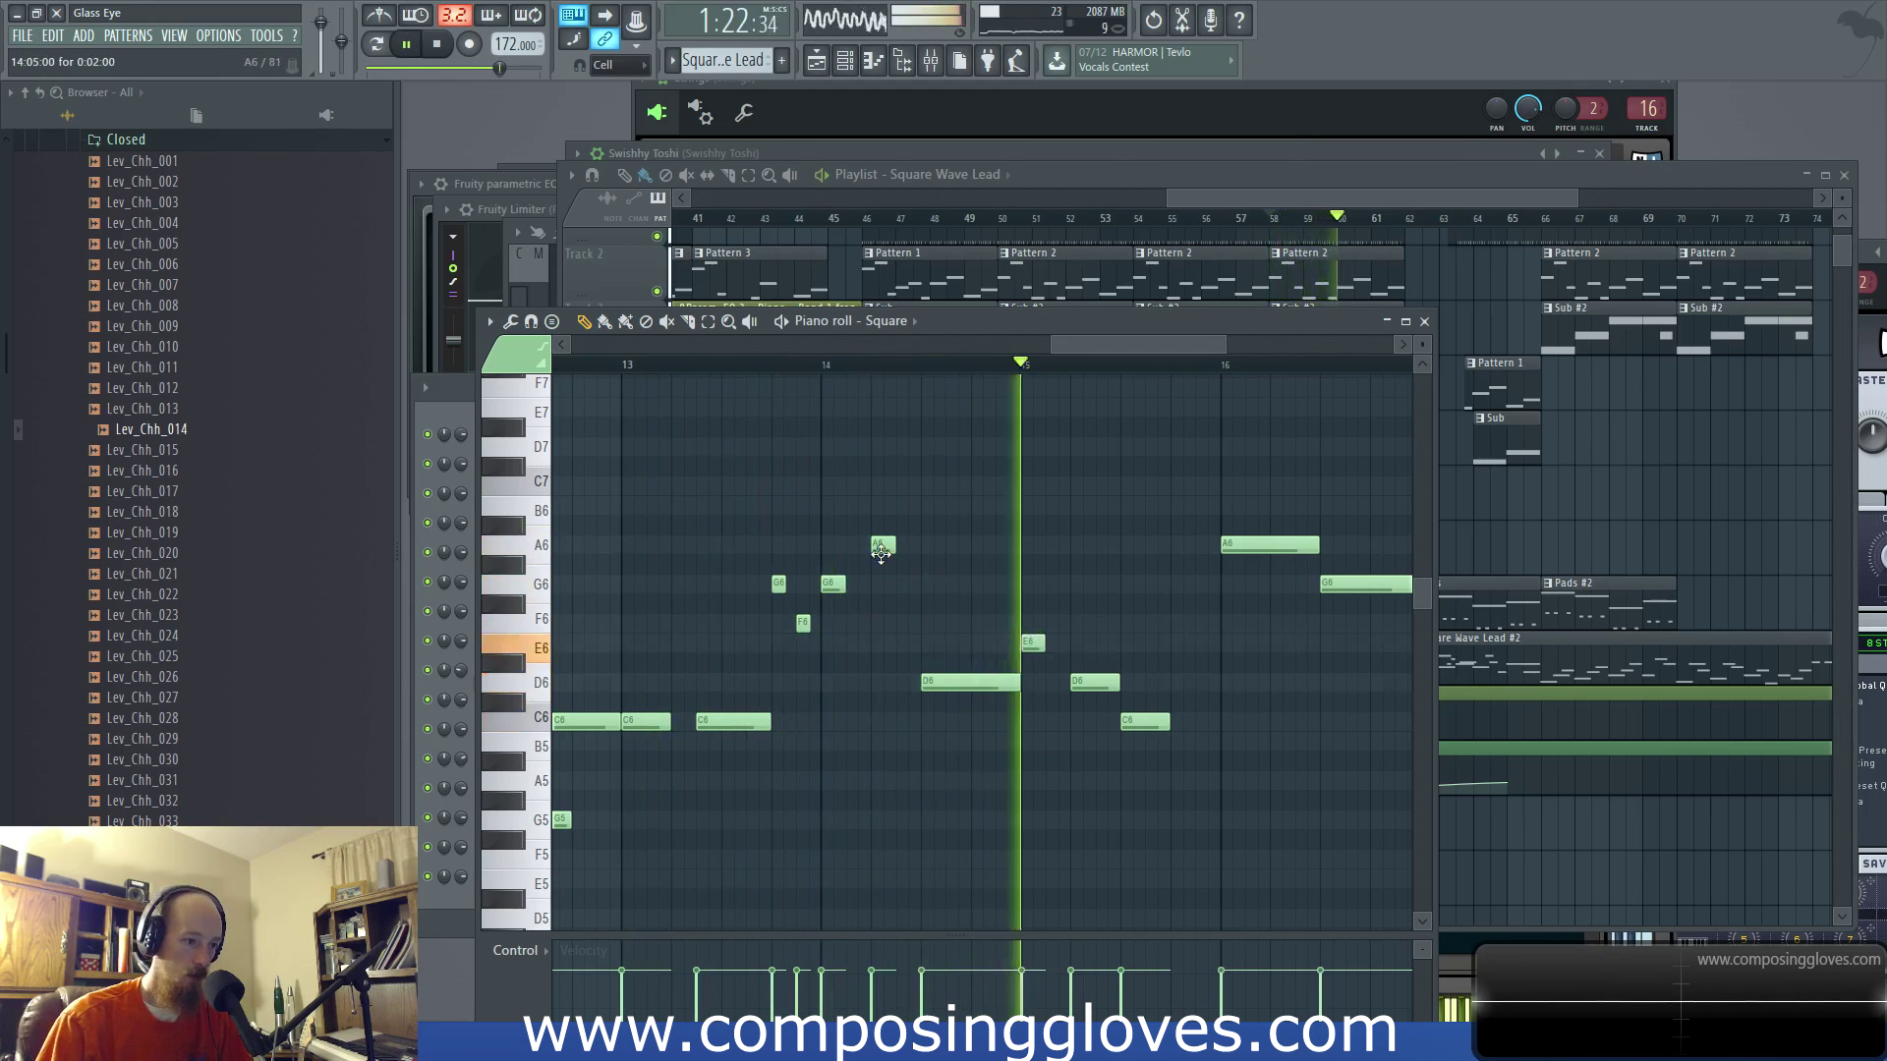
key(space)
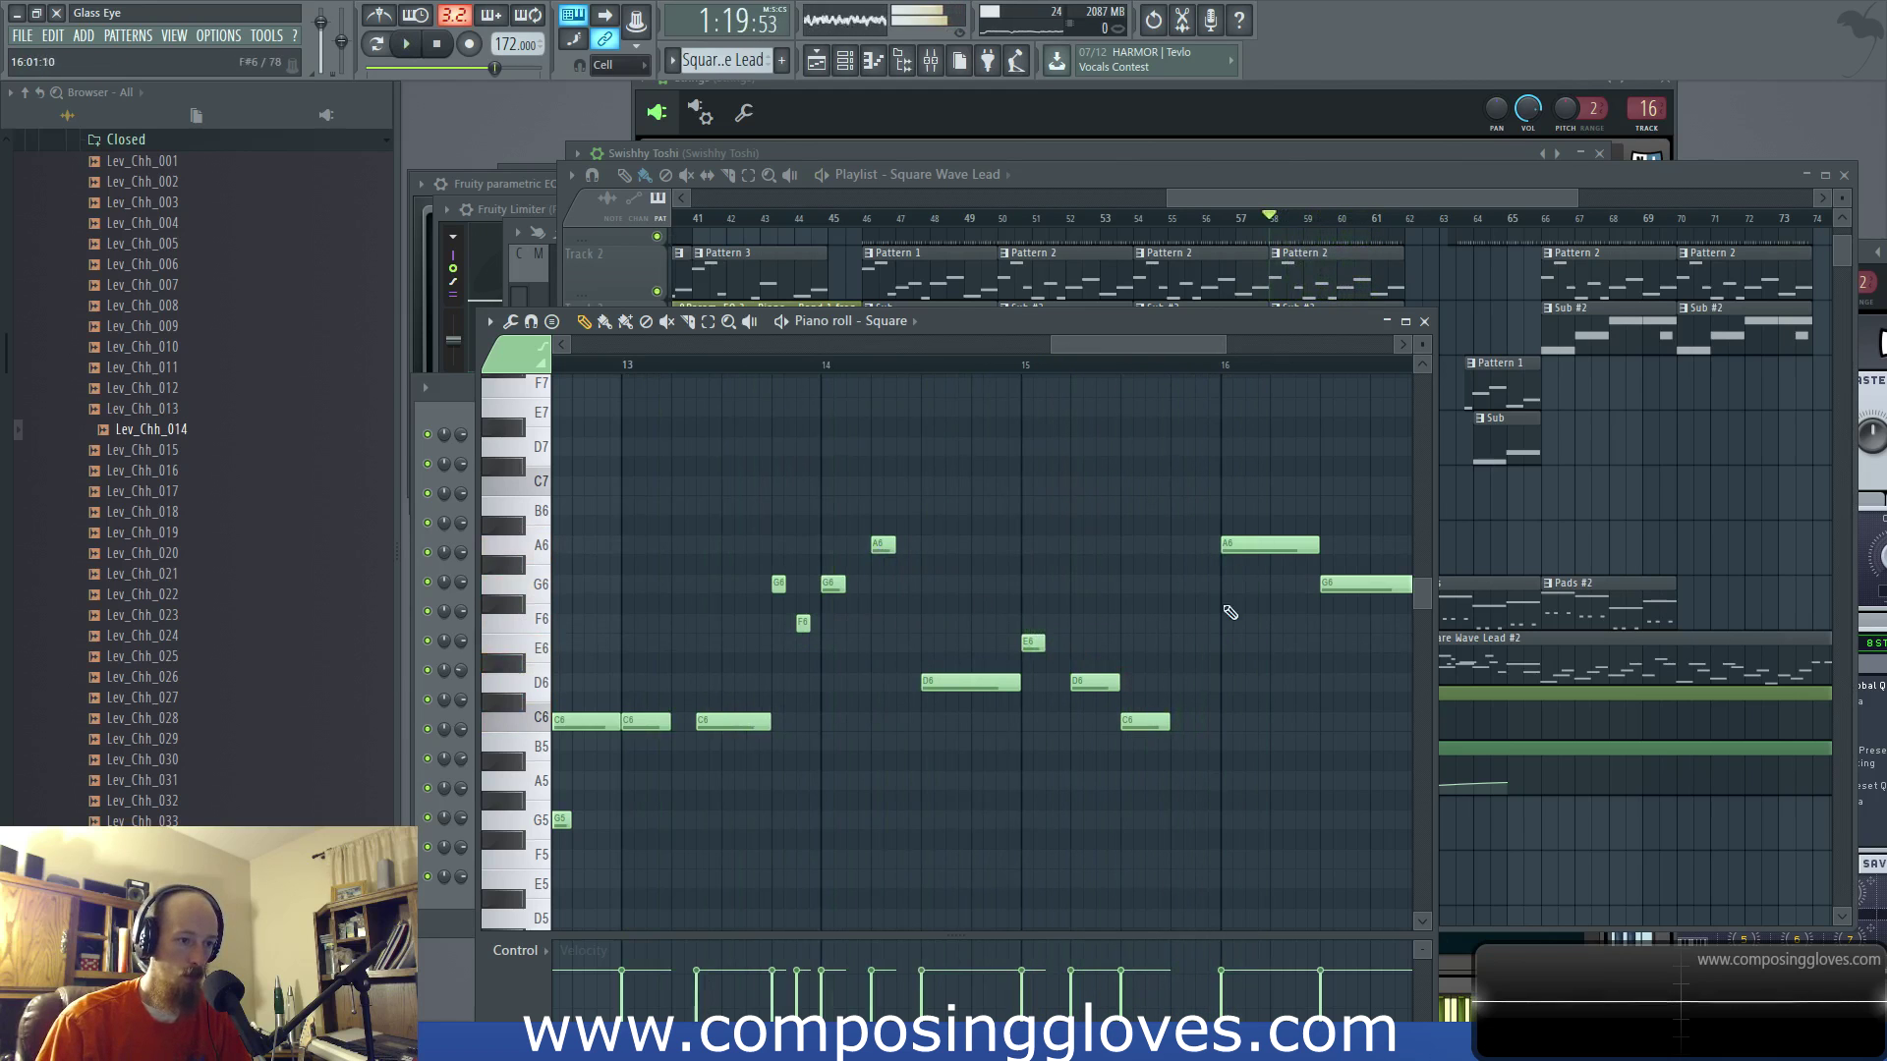
Step: Replace bar 16's notes with a copy of bar 15's phrase, changing the D6 to F6 and extending the C6 to bar 17
drag(896, 604, 1115, 781)
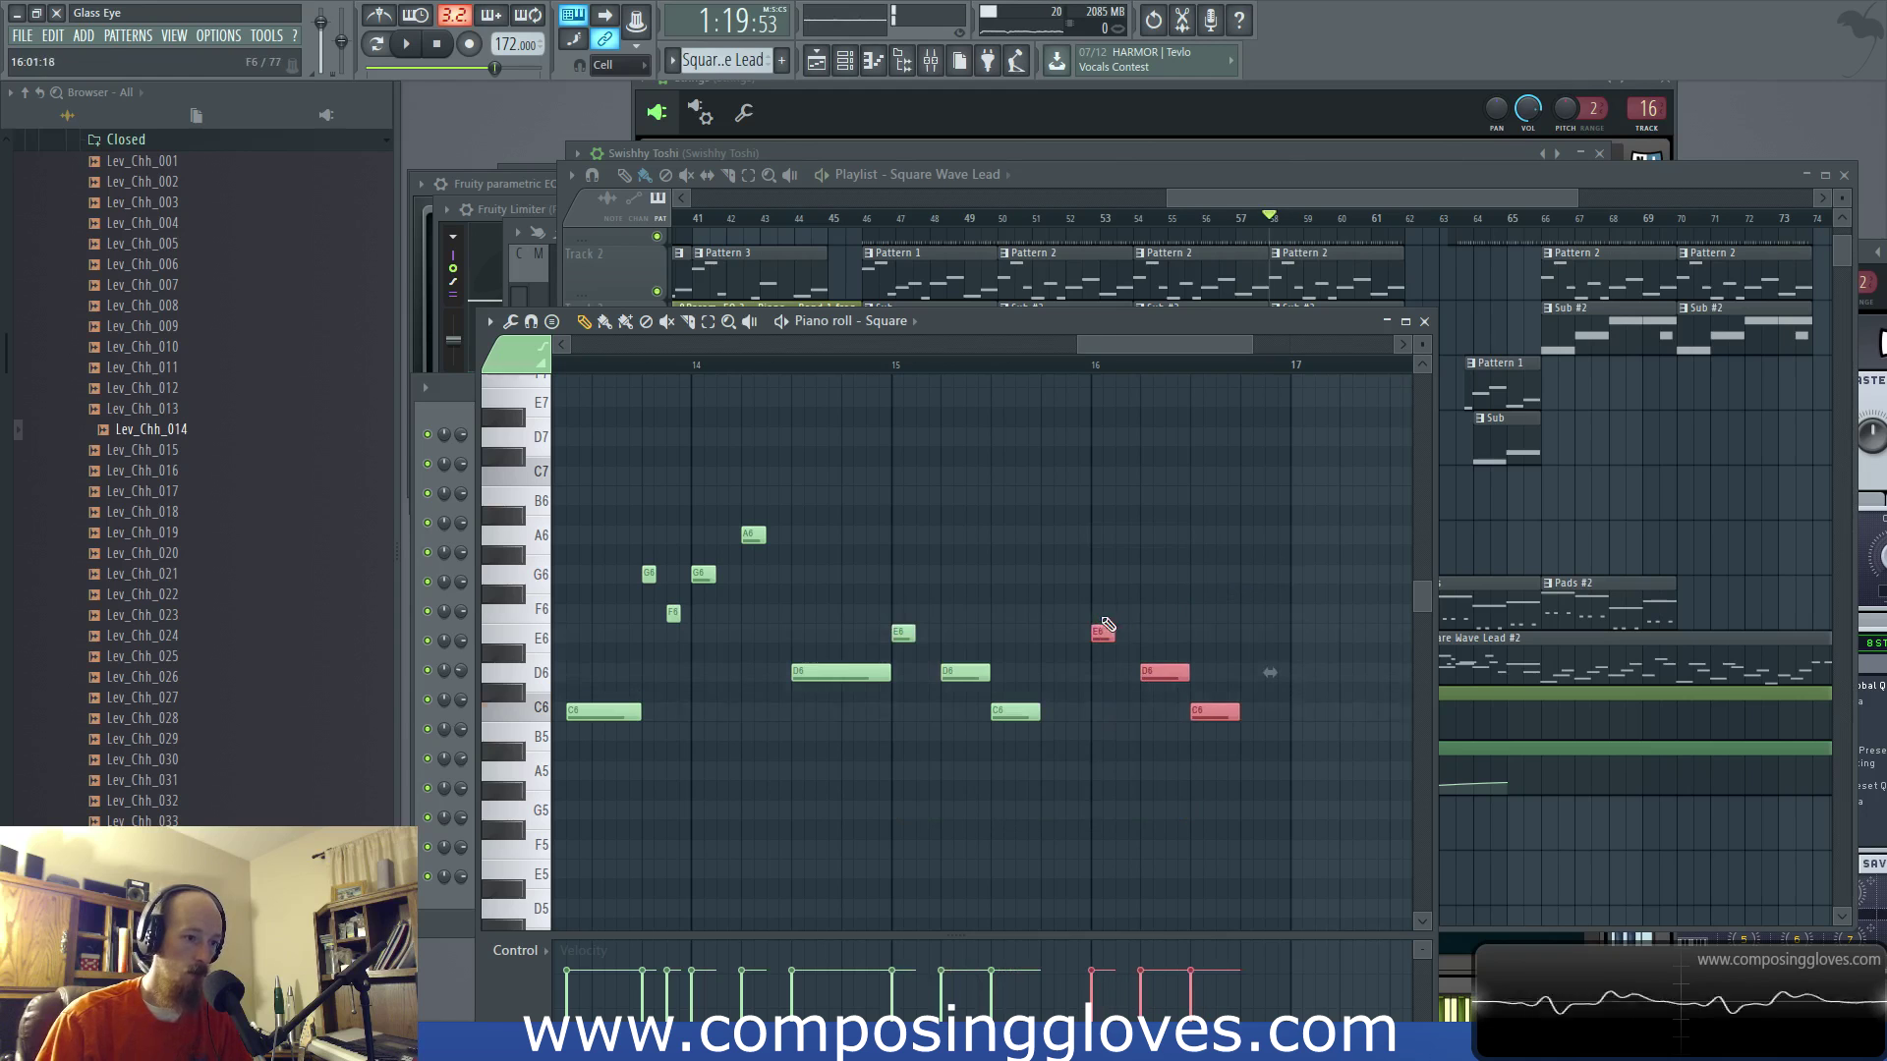
scroll(934, 749, up, 2)
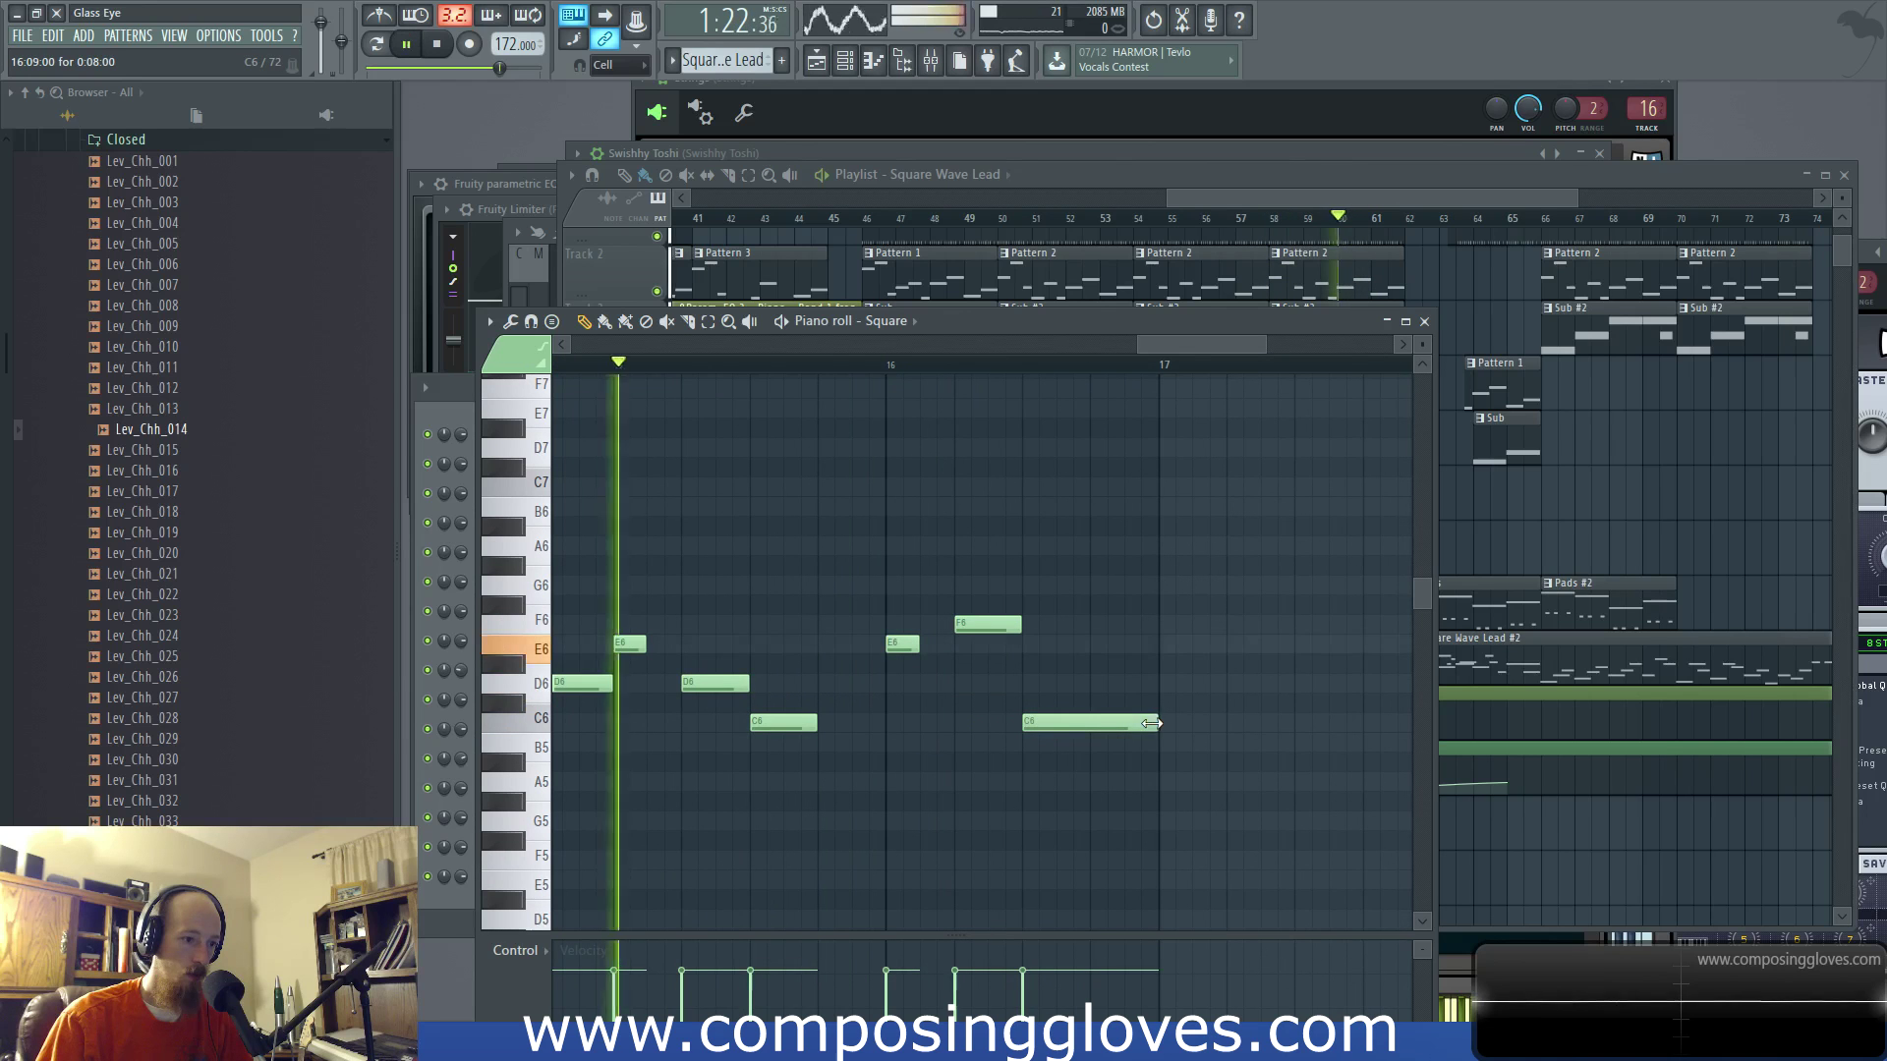
scroll(924, 762, down, 2)
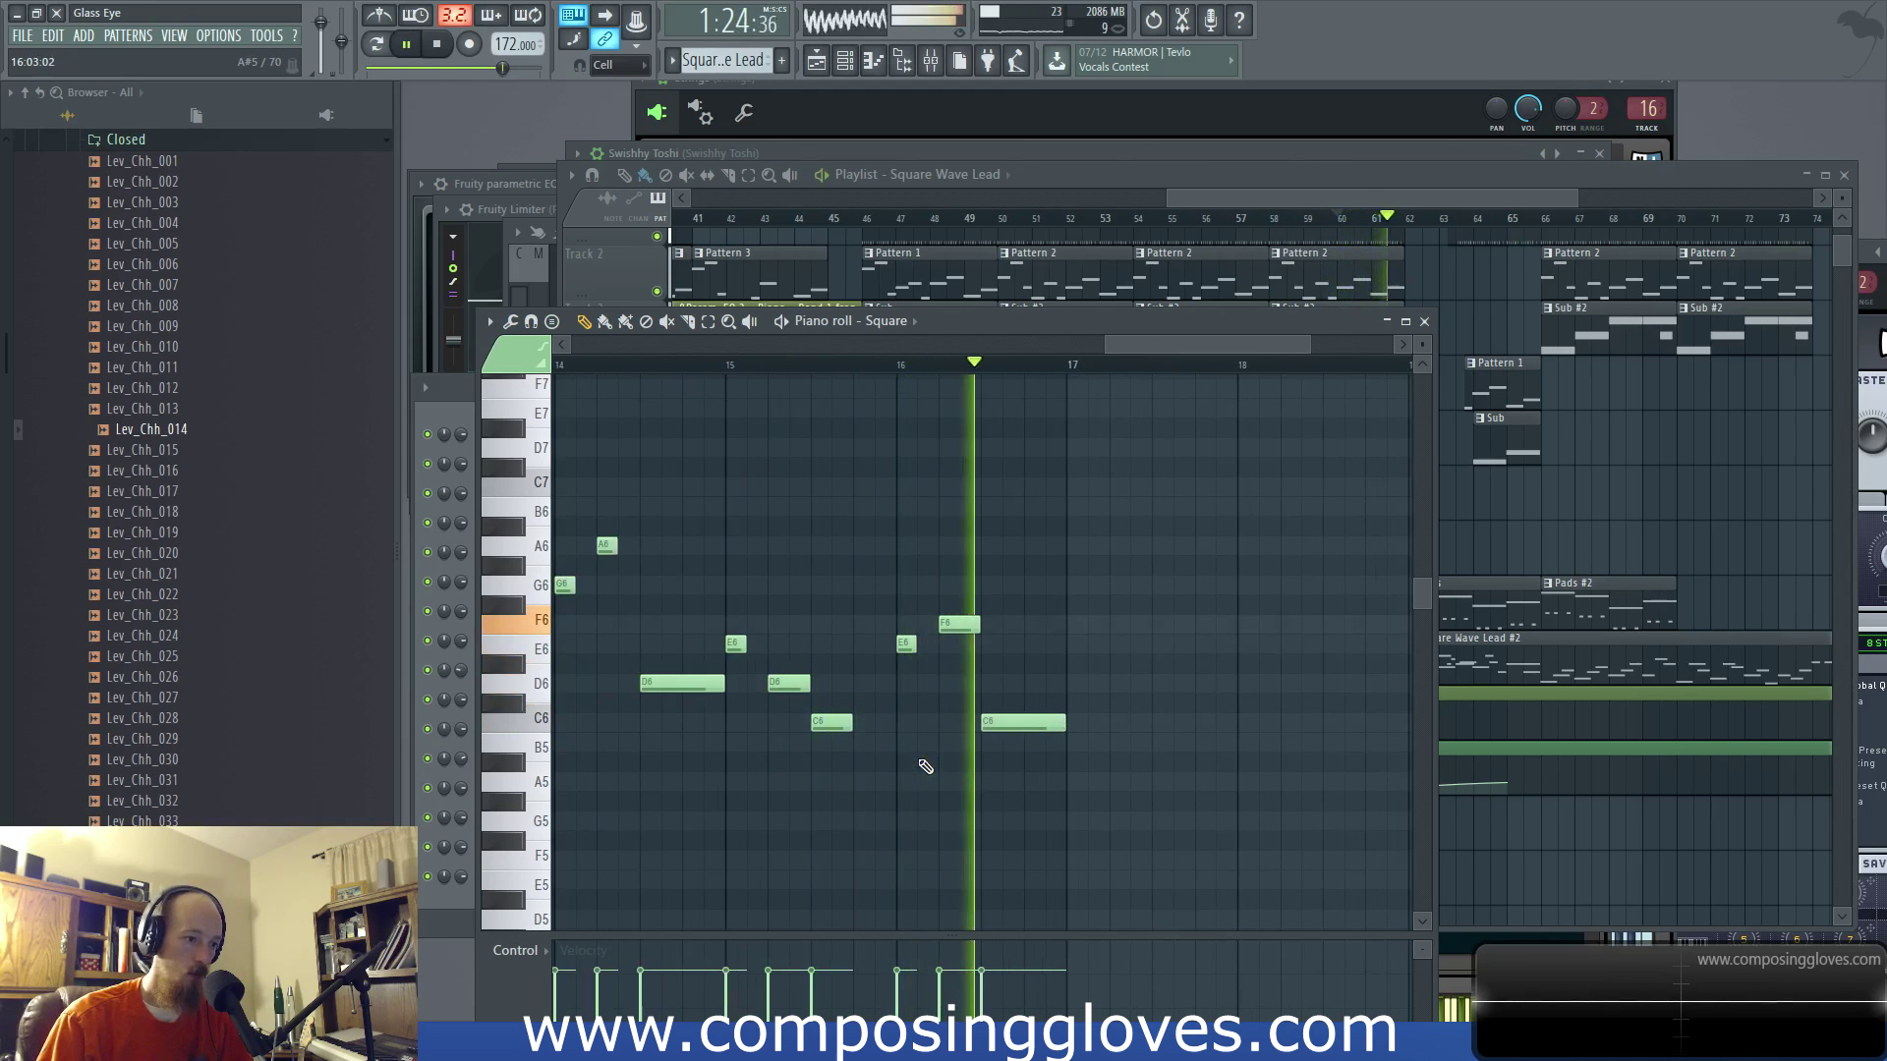
Step: Return to the Playlist and play the arrangement from bar 46 and again from bar 50 to check the edited lead
click(1301, 198)
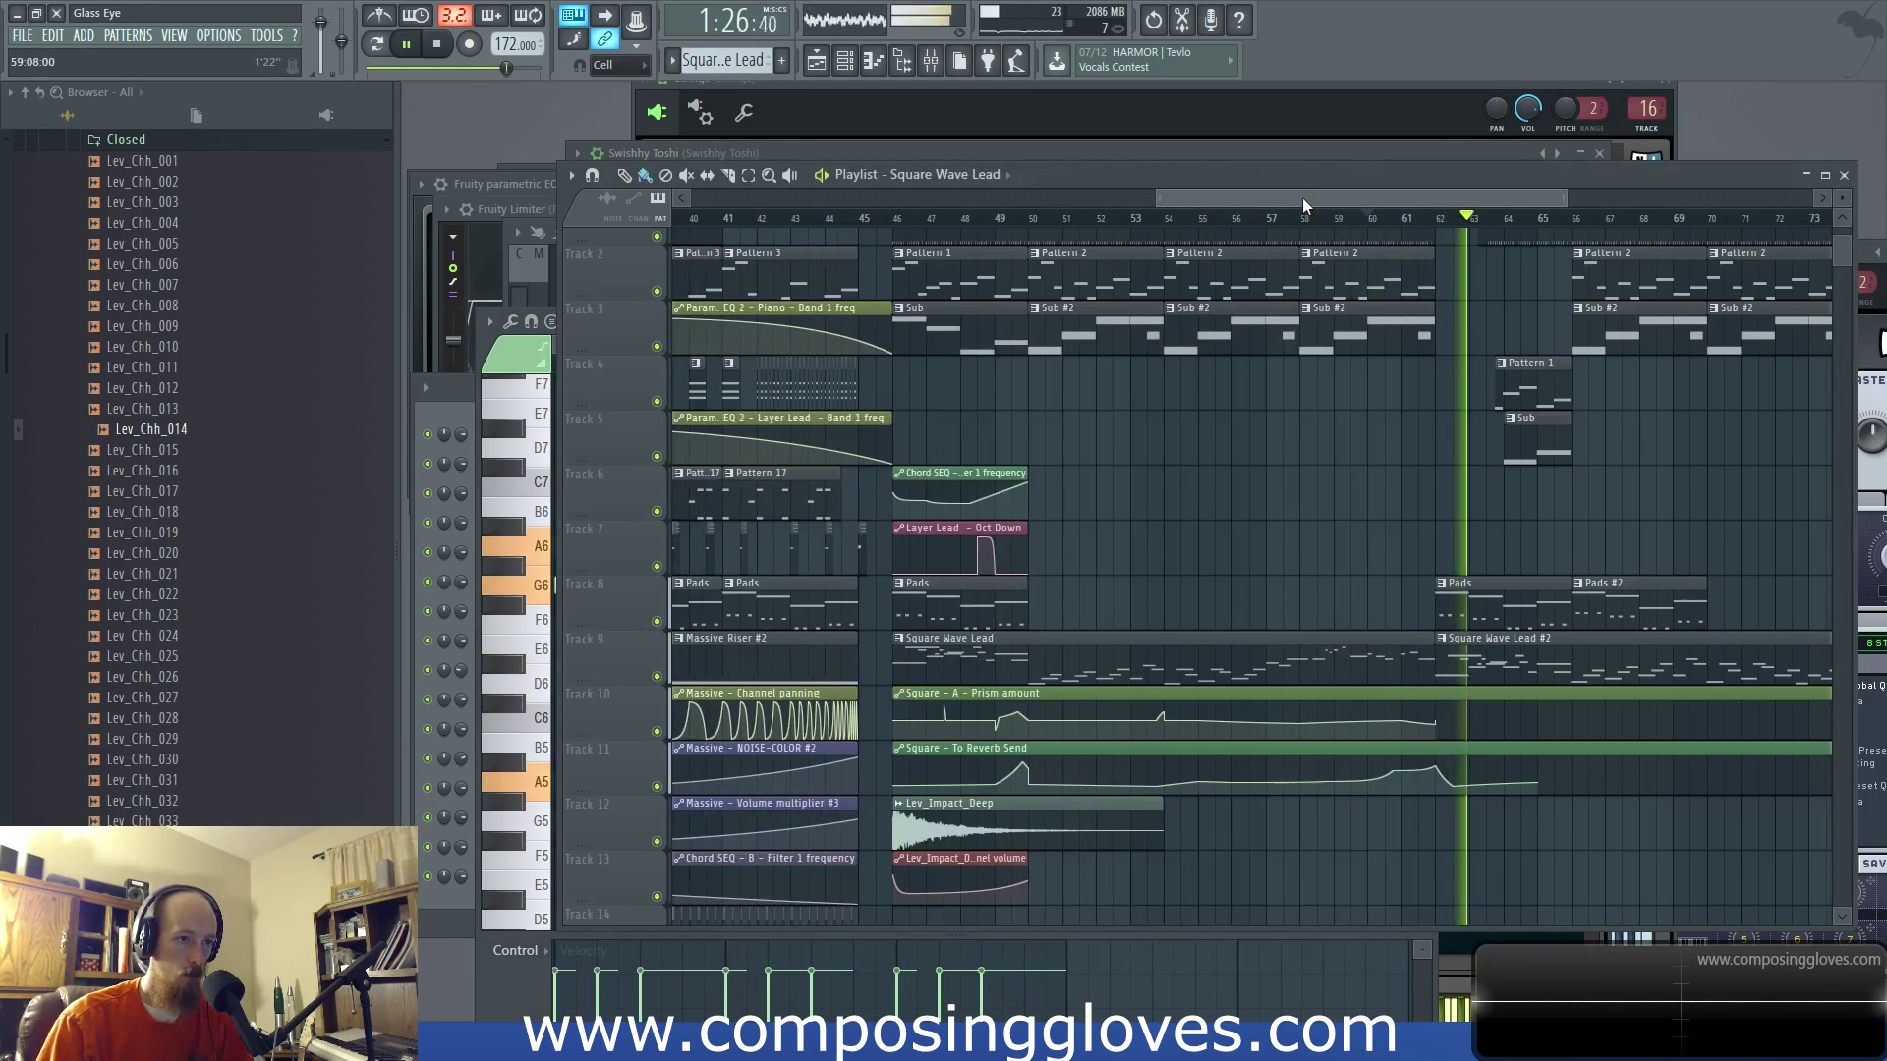
click(919, 217)
scroll(1137, 492, up, 2)
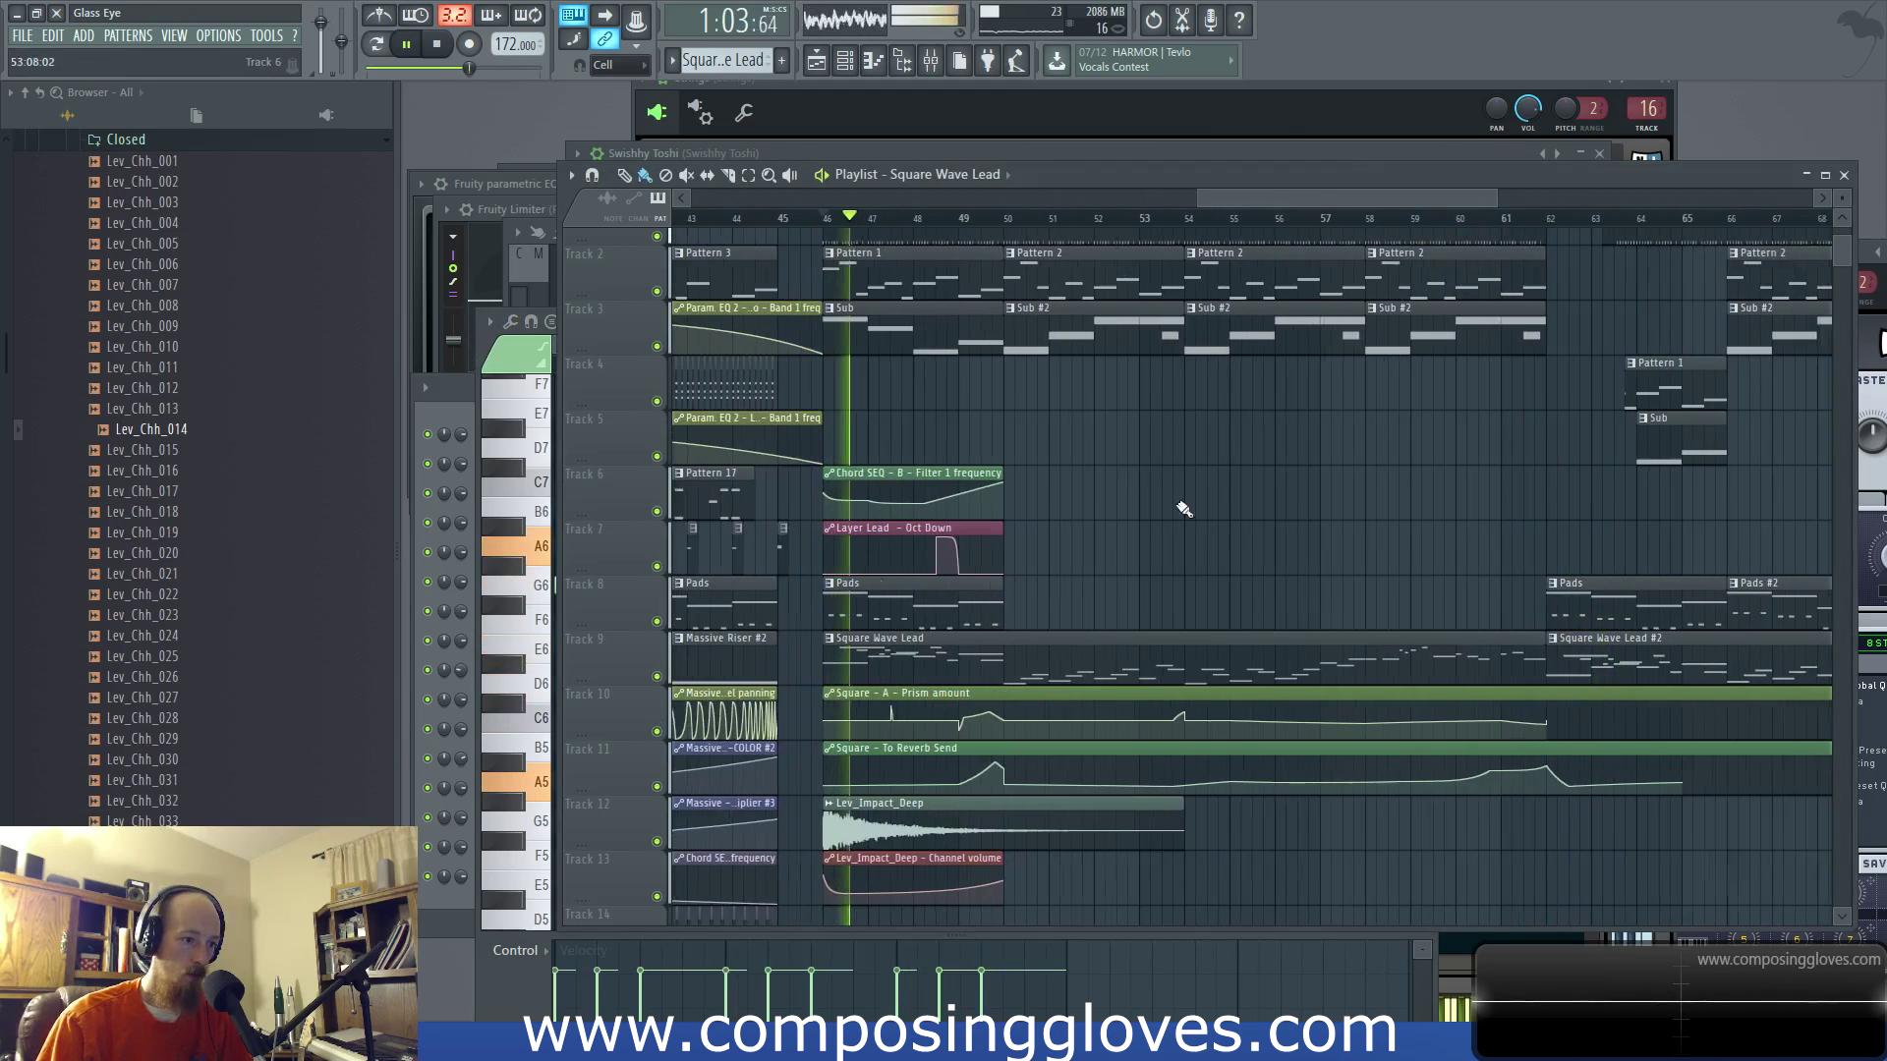
key(space)
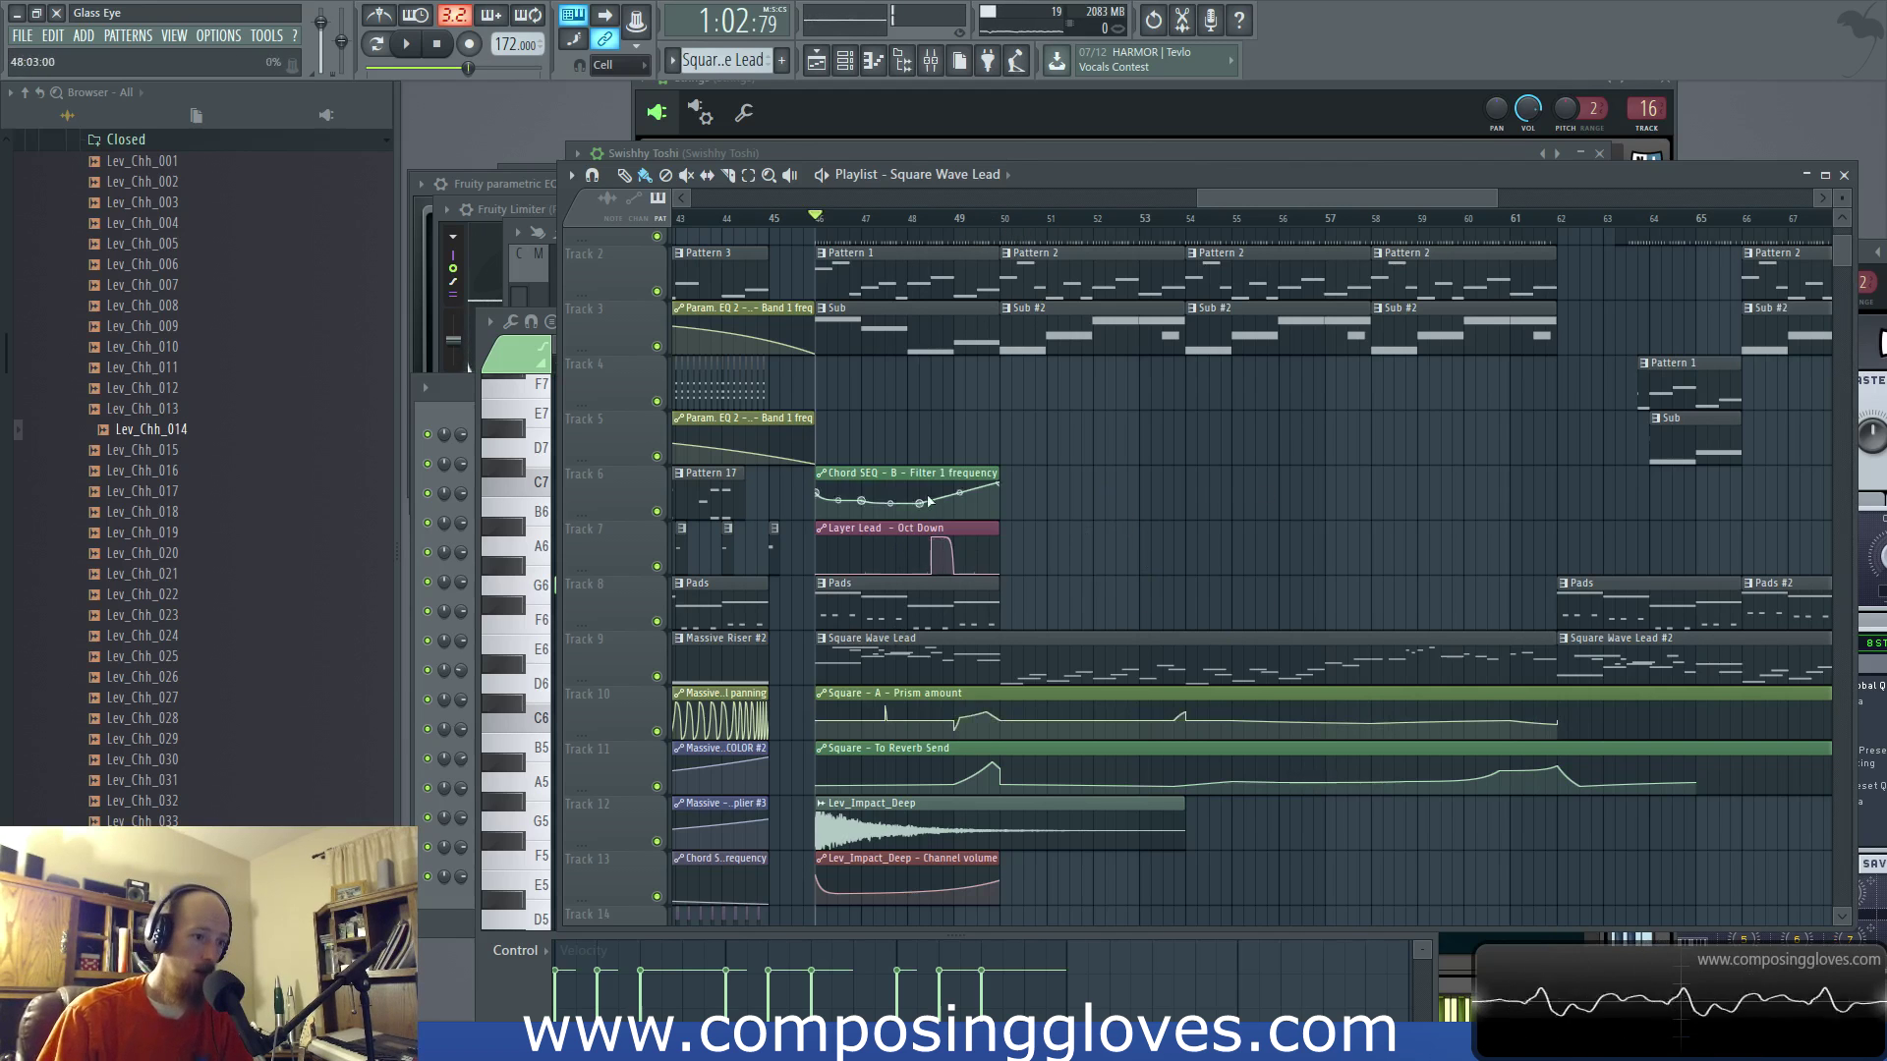
key(space)
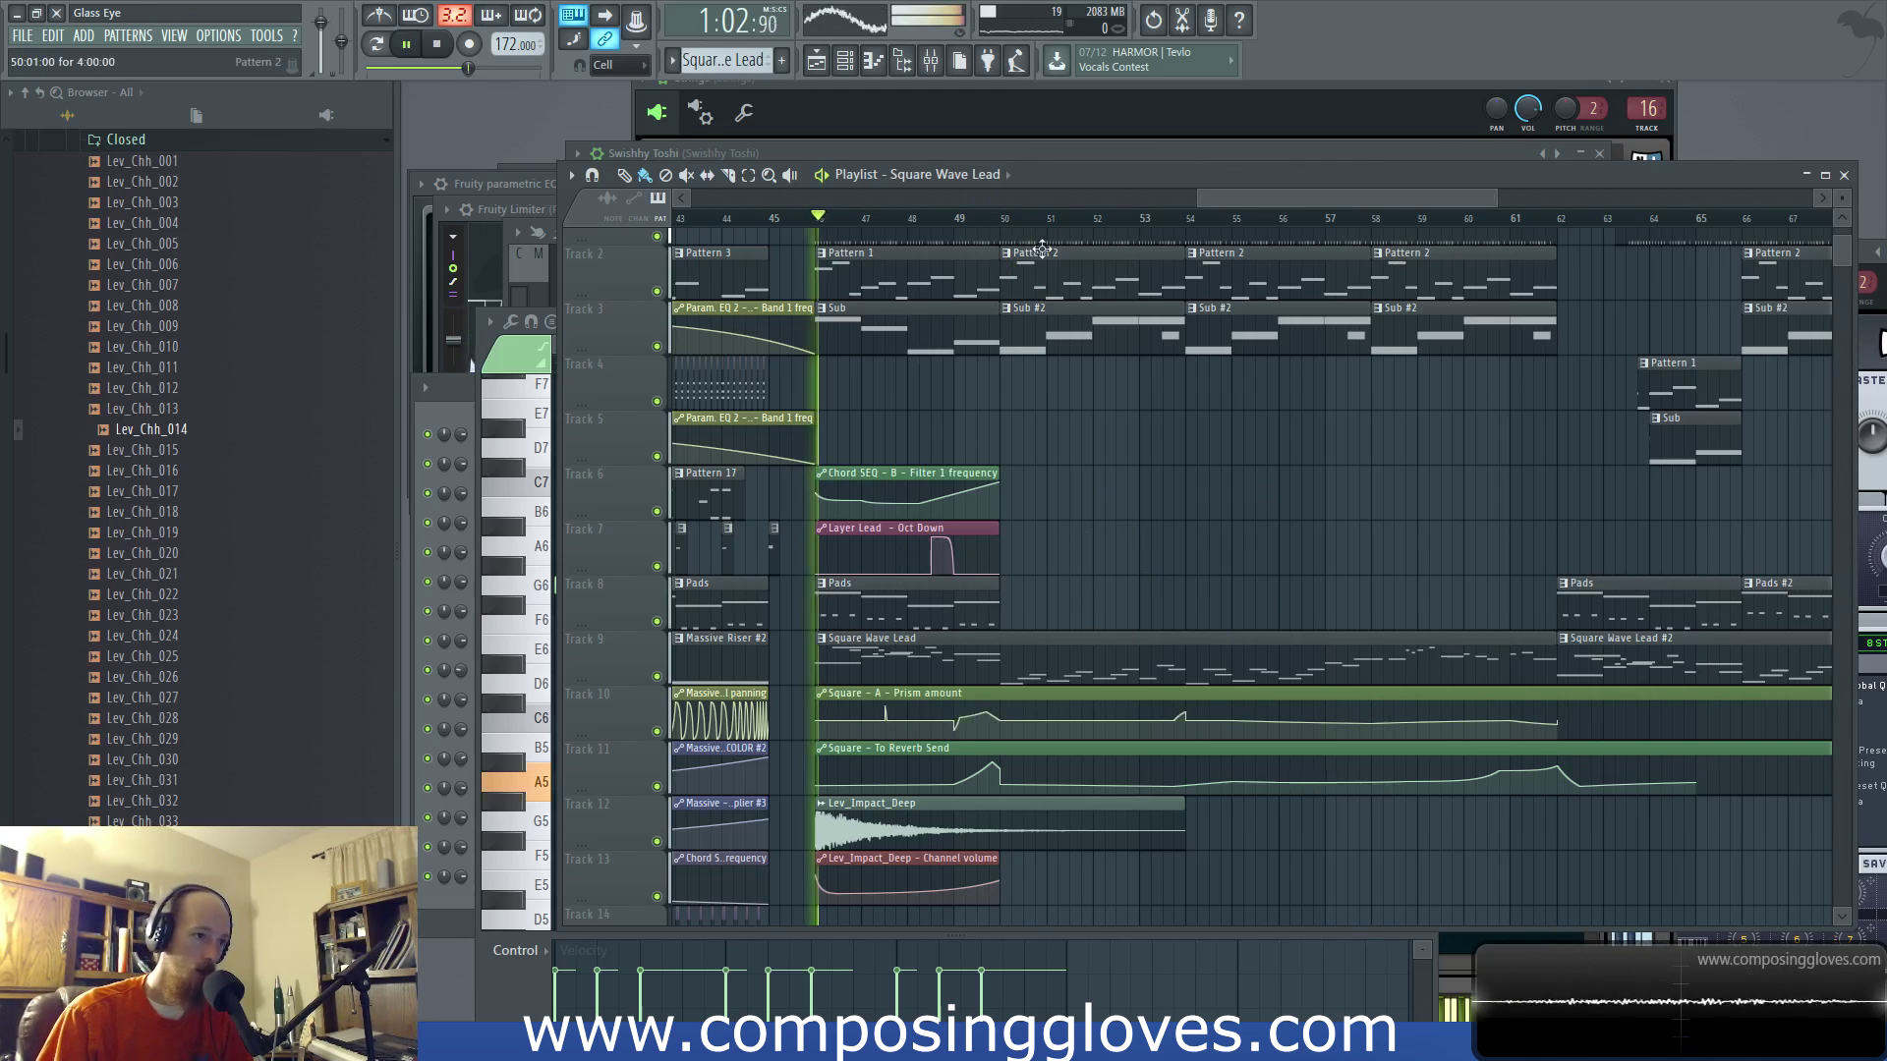
click(1013, 226)
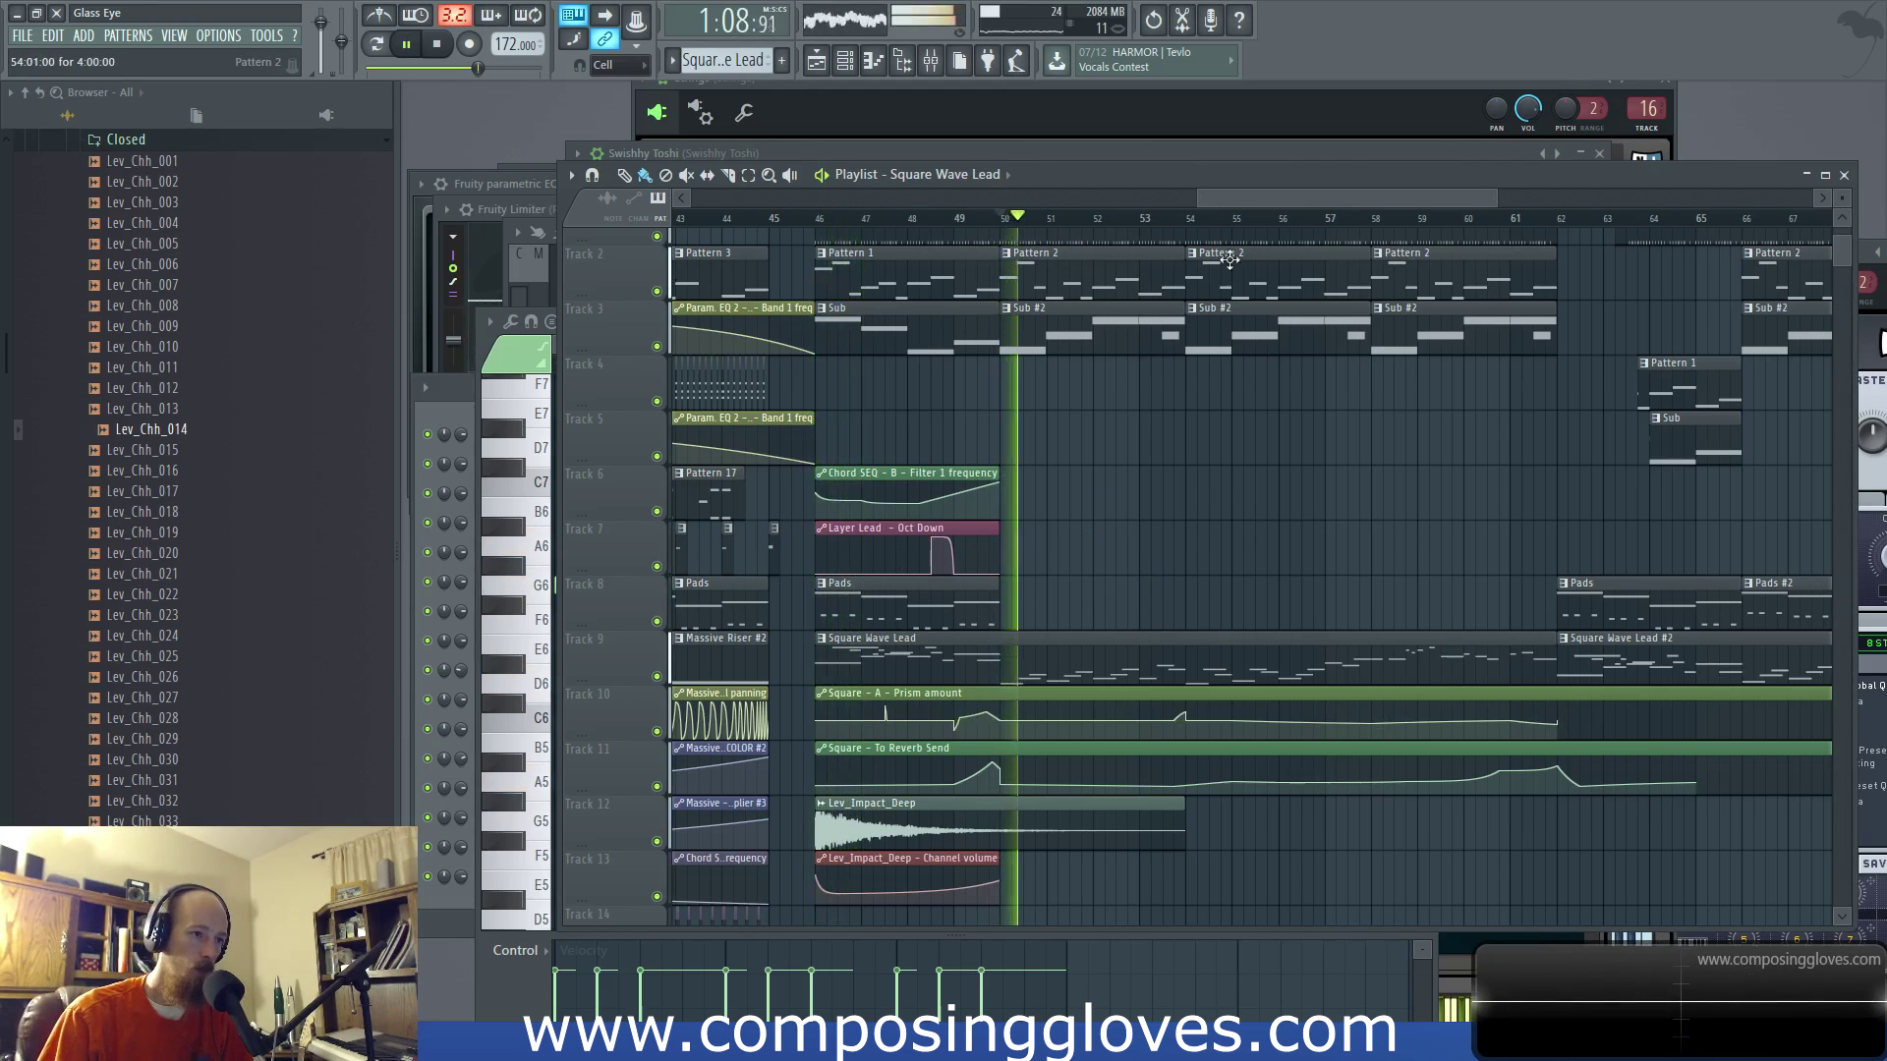
drag(1303, 481, 1160, 506)
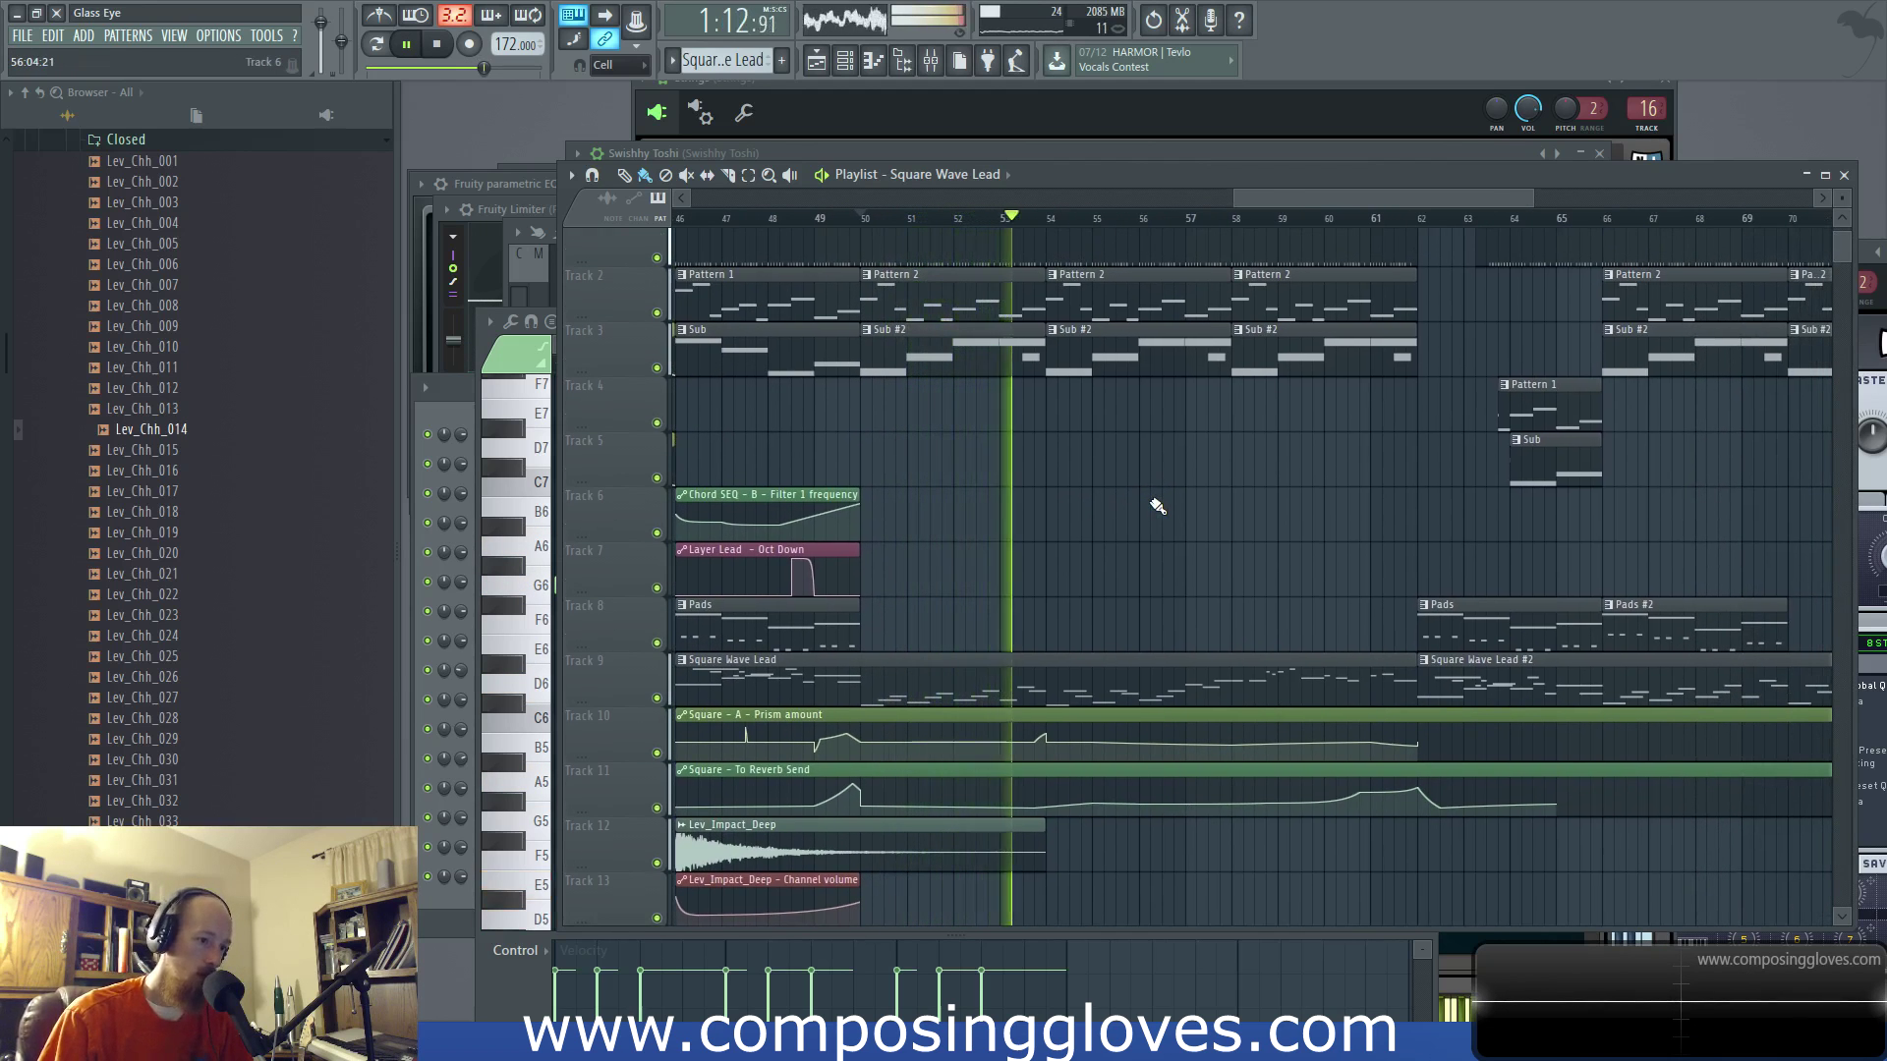
drag(1157, 506, 1071, 492)
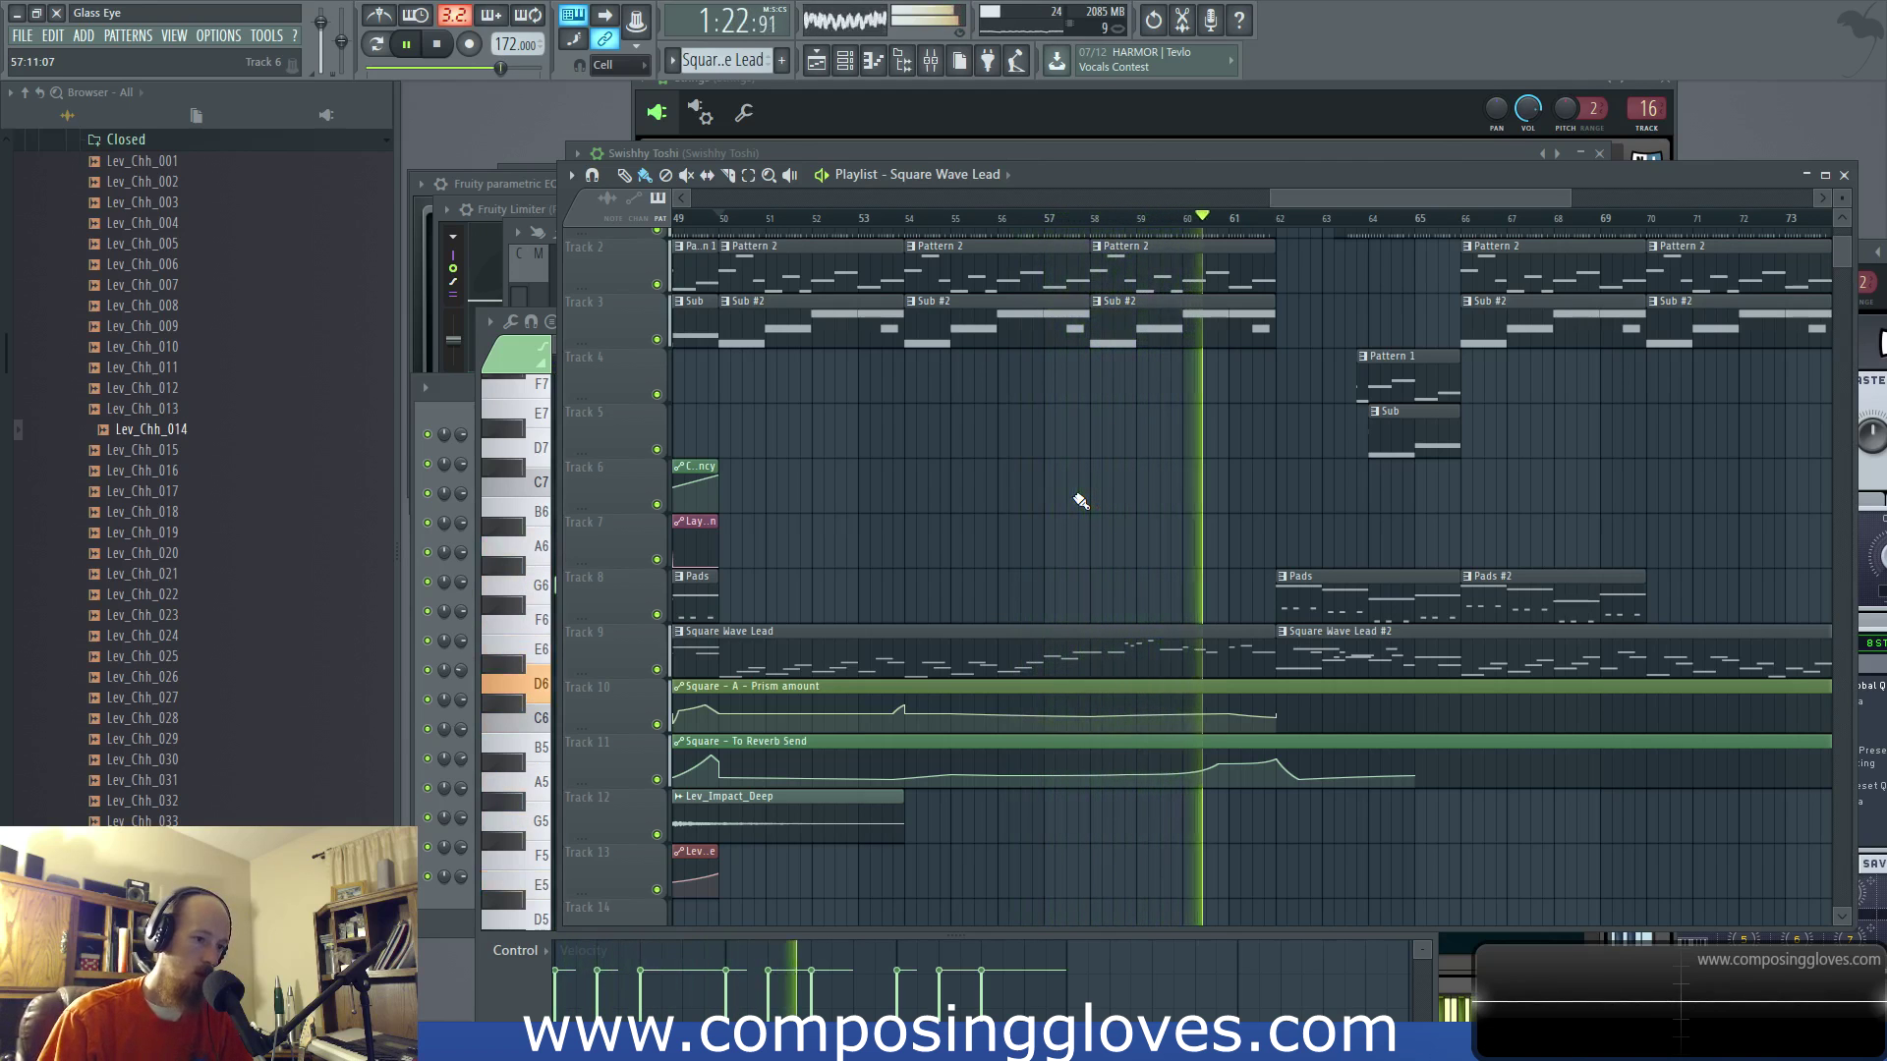
Step: Delete the Square Wave Lead #2 clip from Track 9, extend the Square Wave Lead clip to bar 65, and open its notes
key(space)
right_click(1332, 653)
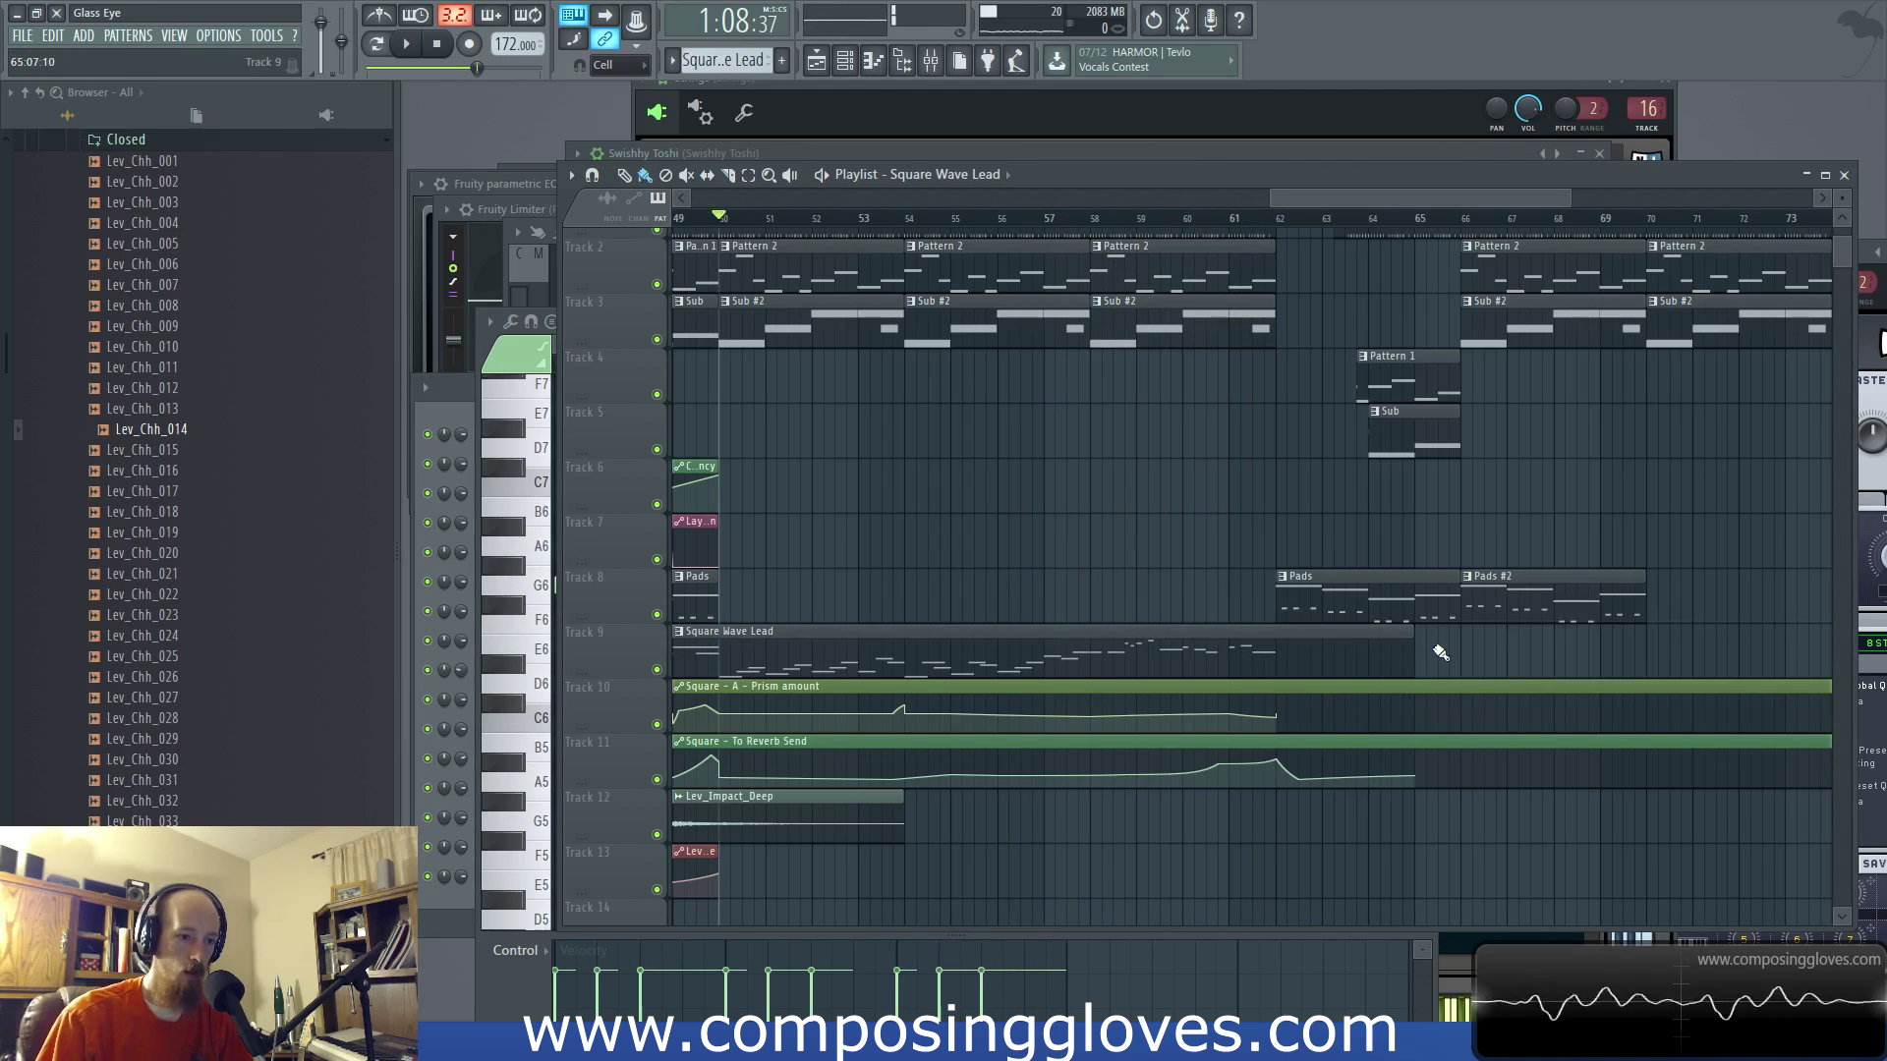
double_click(1376, 667)
Step: Play the lead melody from bar 13 in the piano roll and clear the note selection
key(ctrl+a)
drag(798, 533, 978, 657)
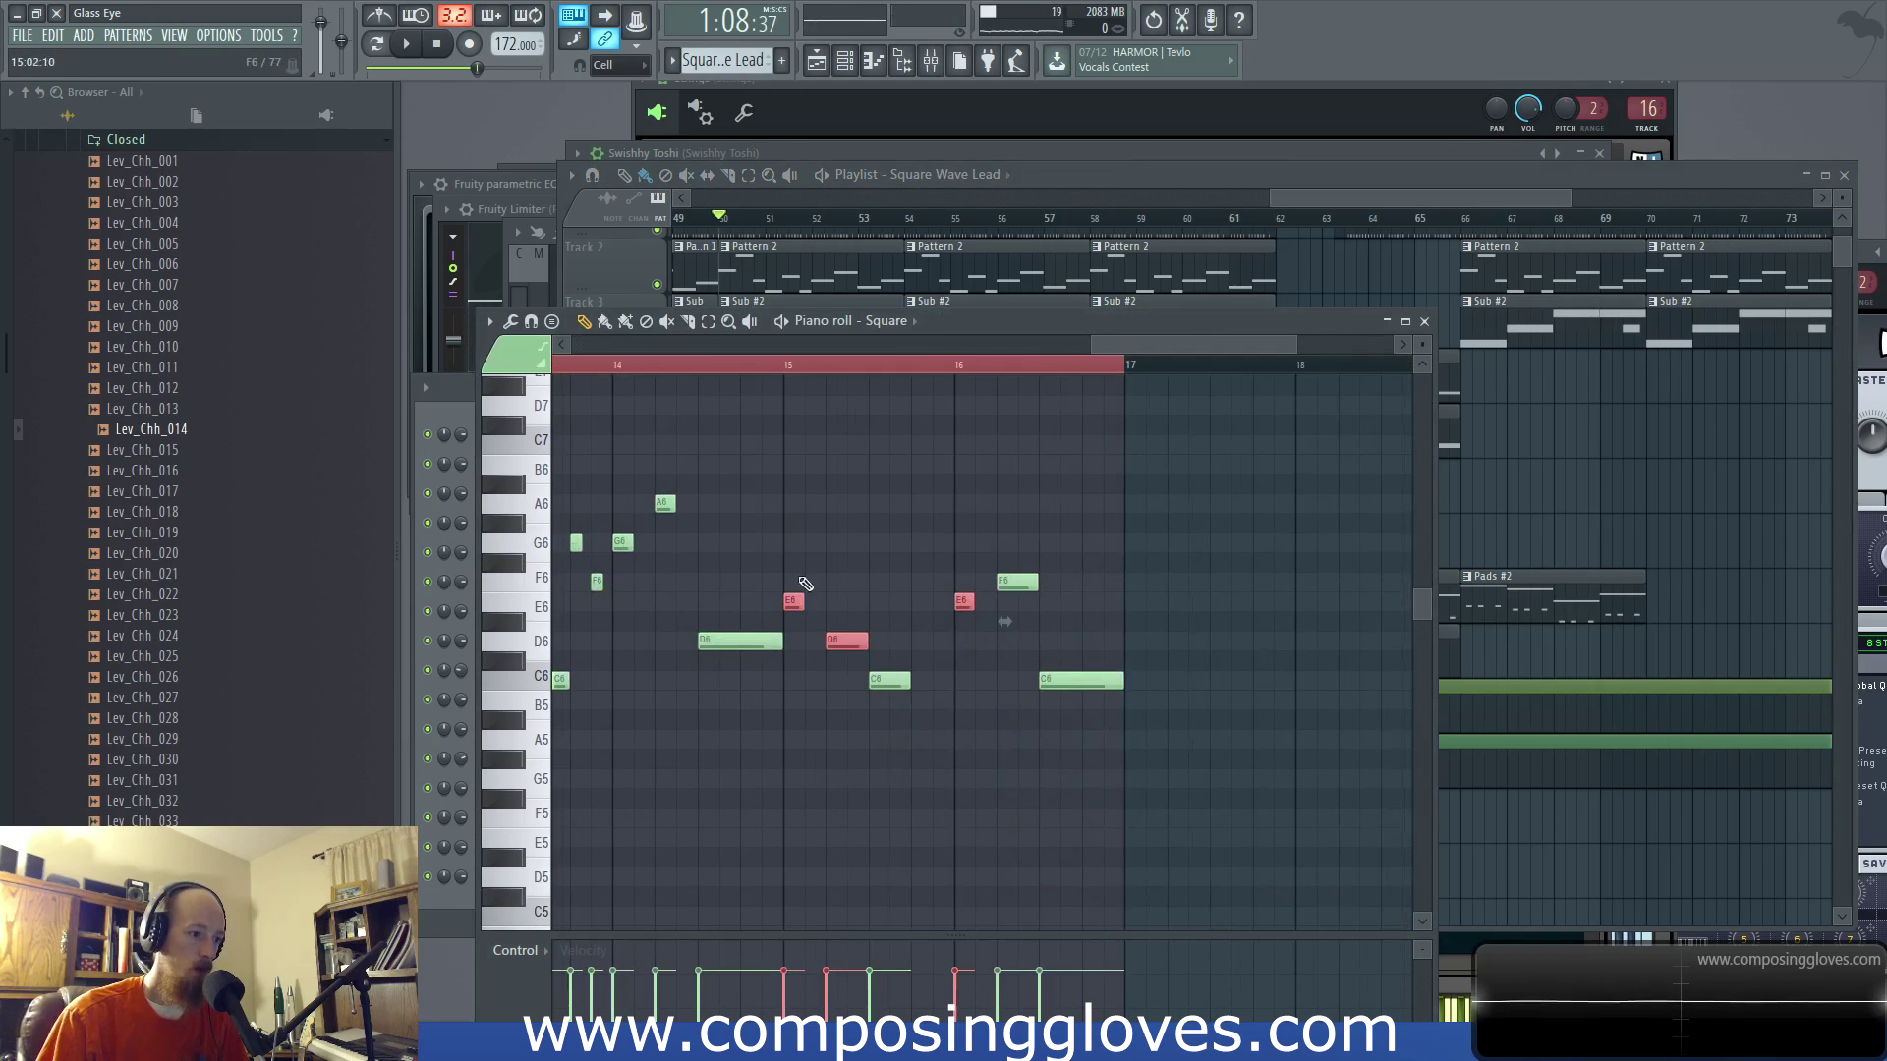
scroll(892, 501, down, 3)
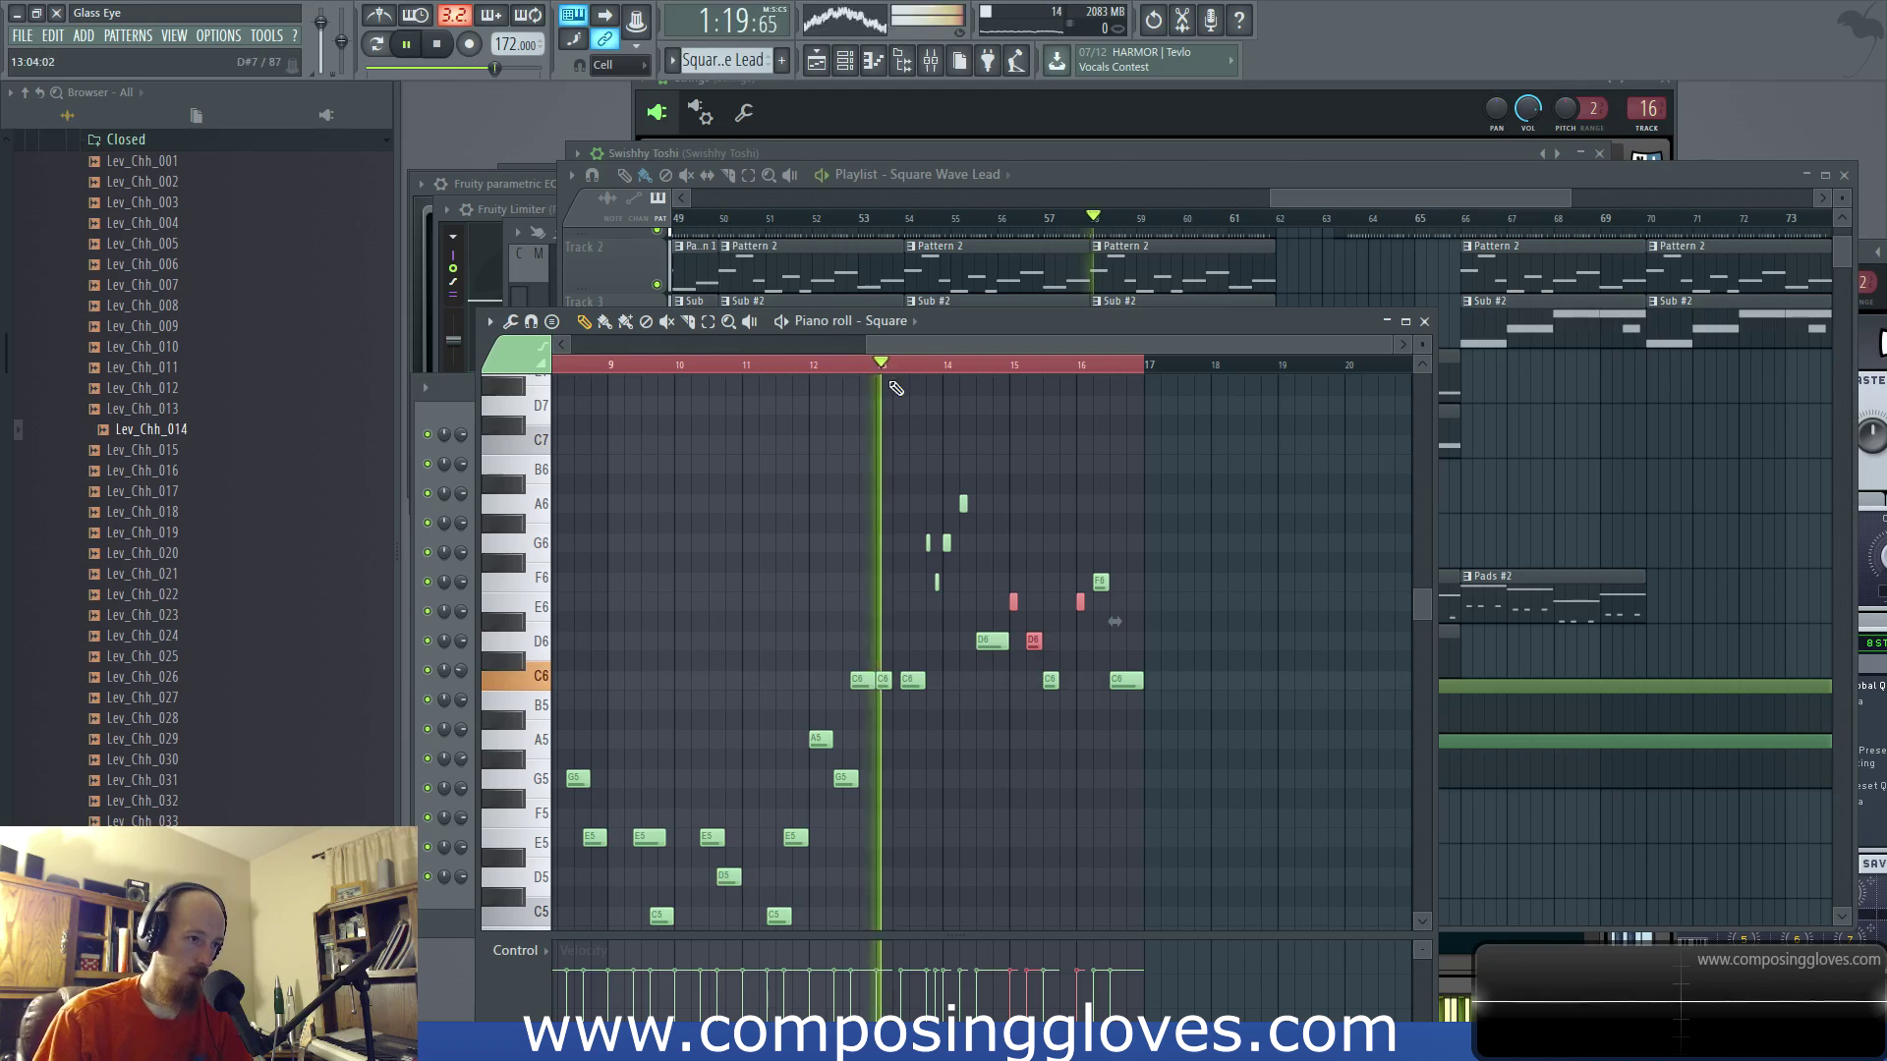
drag(880, 455, 1023, 598)
scroll(1228, 733, up, 2)
scroll(1228, 733, up, 1)
key(ctrl+d)
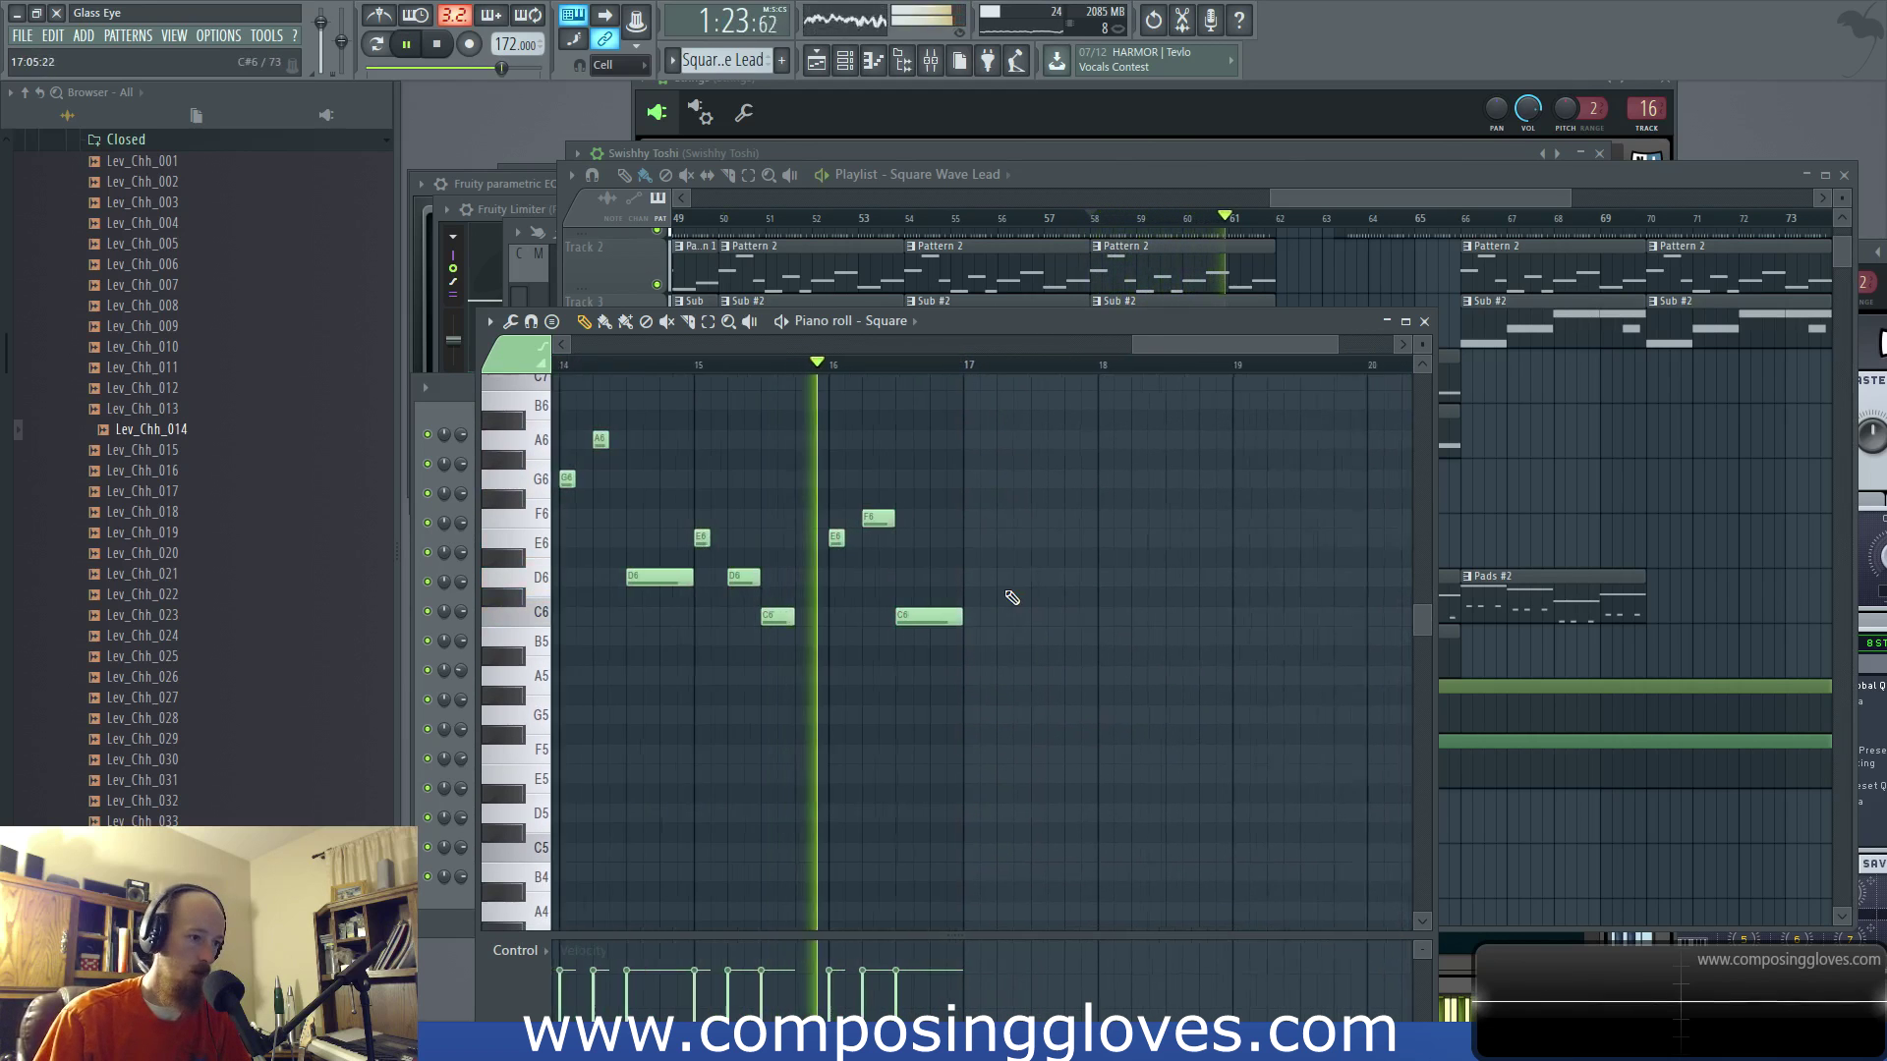
Step: Continue the lead with C6 and A5 notes in bar 17, followed by G5, A5, C6 and A5 in bar 18
scroll(1012, 597, up, 2)
key(space)
click(961, 616)
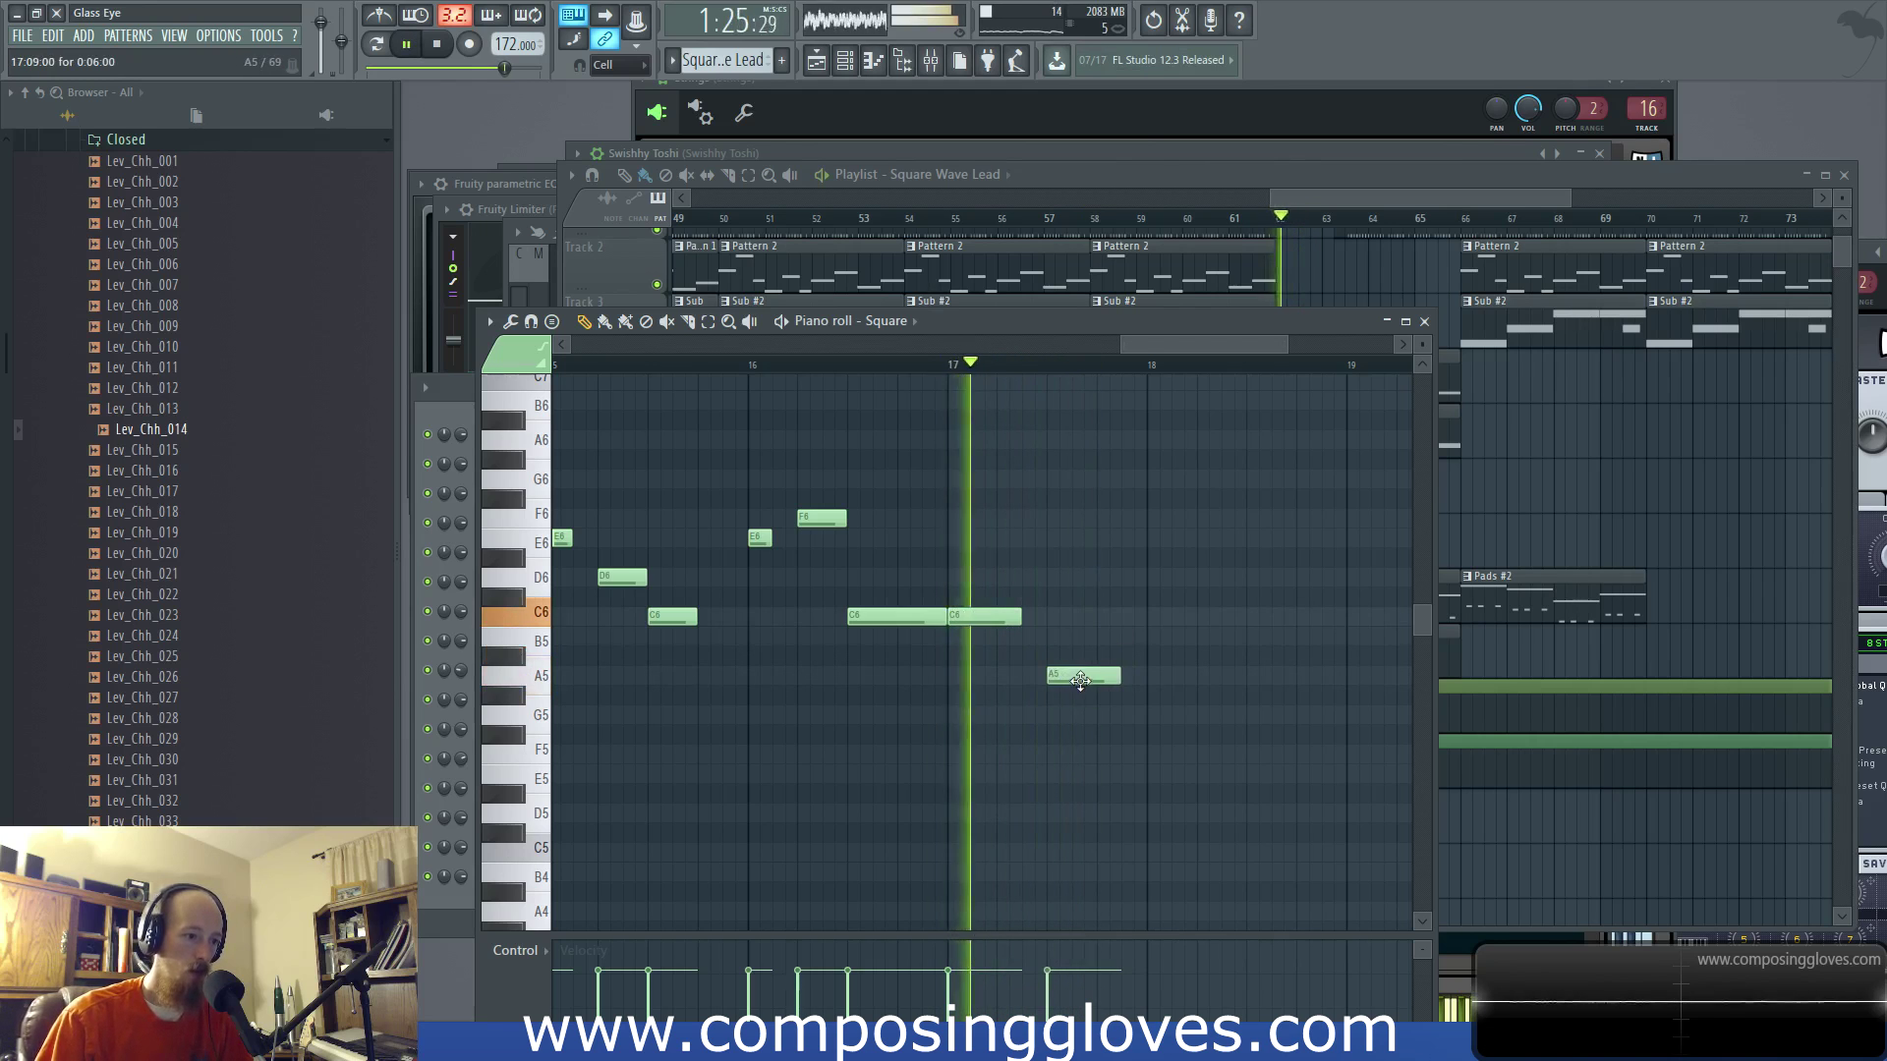
key(space)
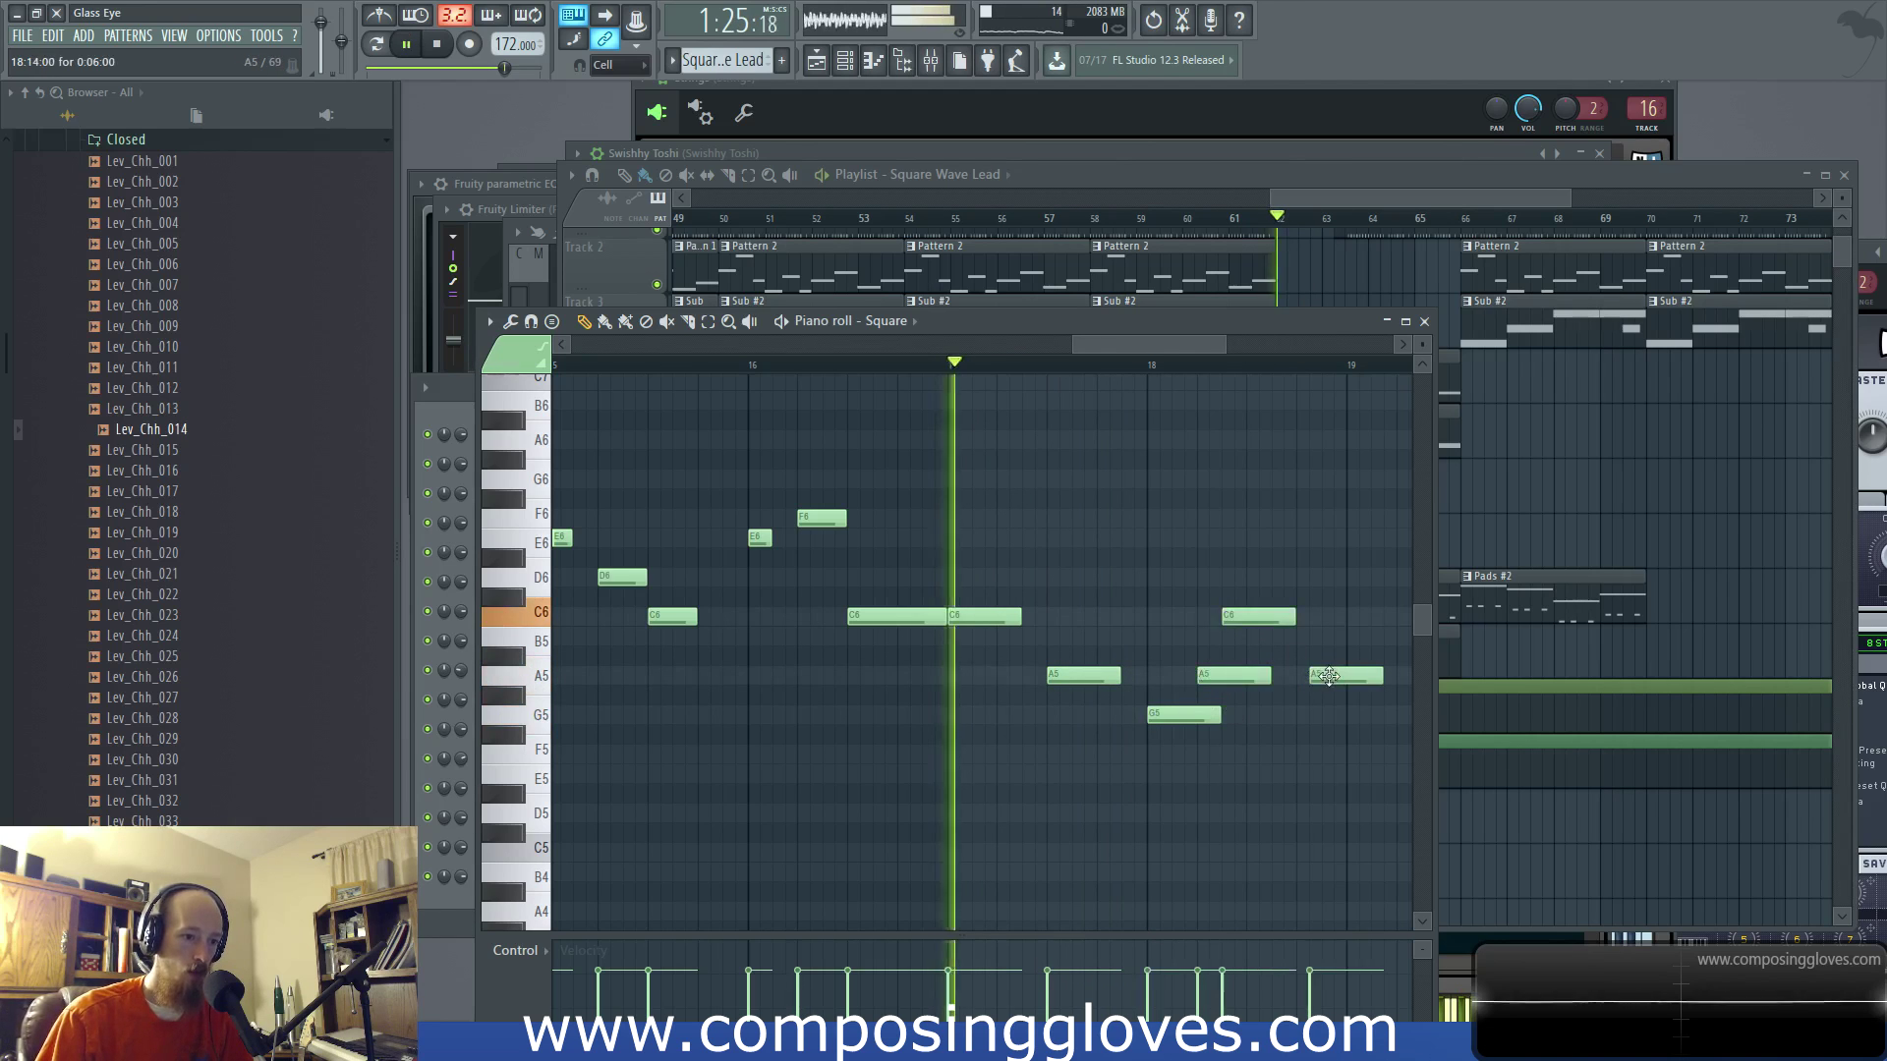
drag(1328, 676, 1315, 676)
scroll(1081, 636, down, 1)
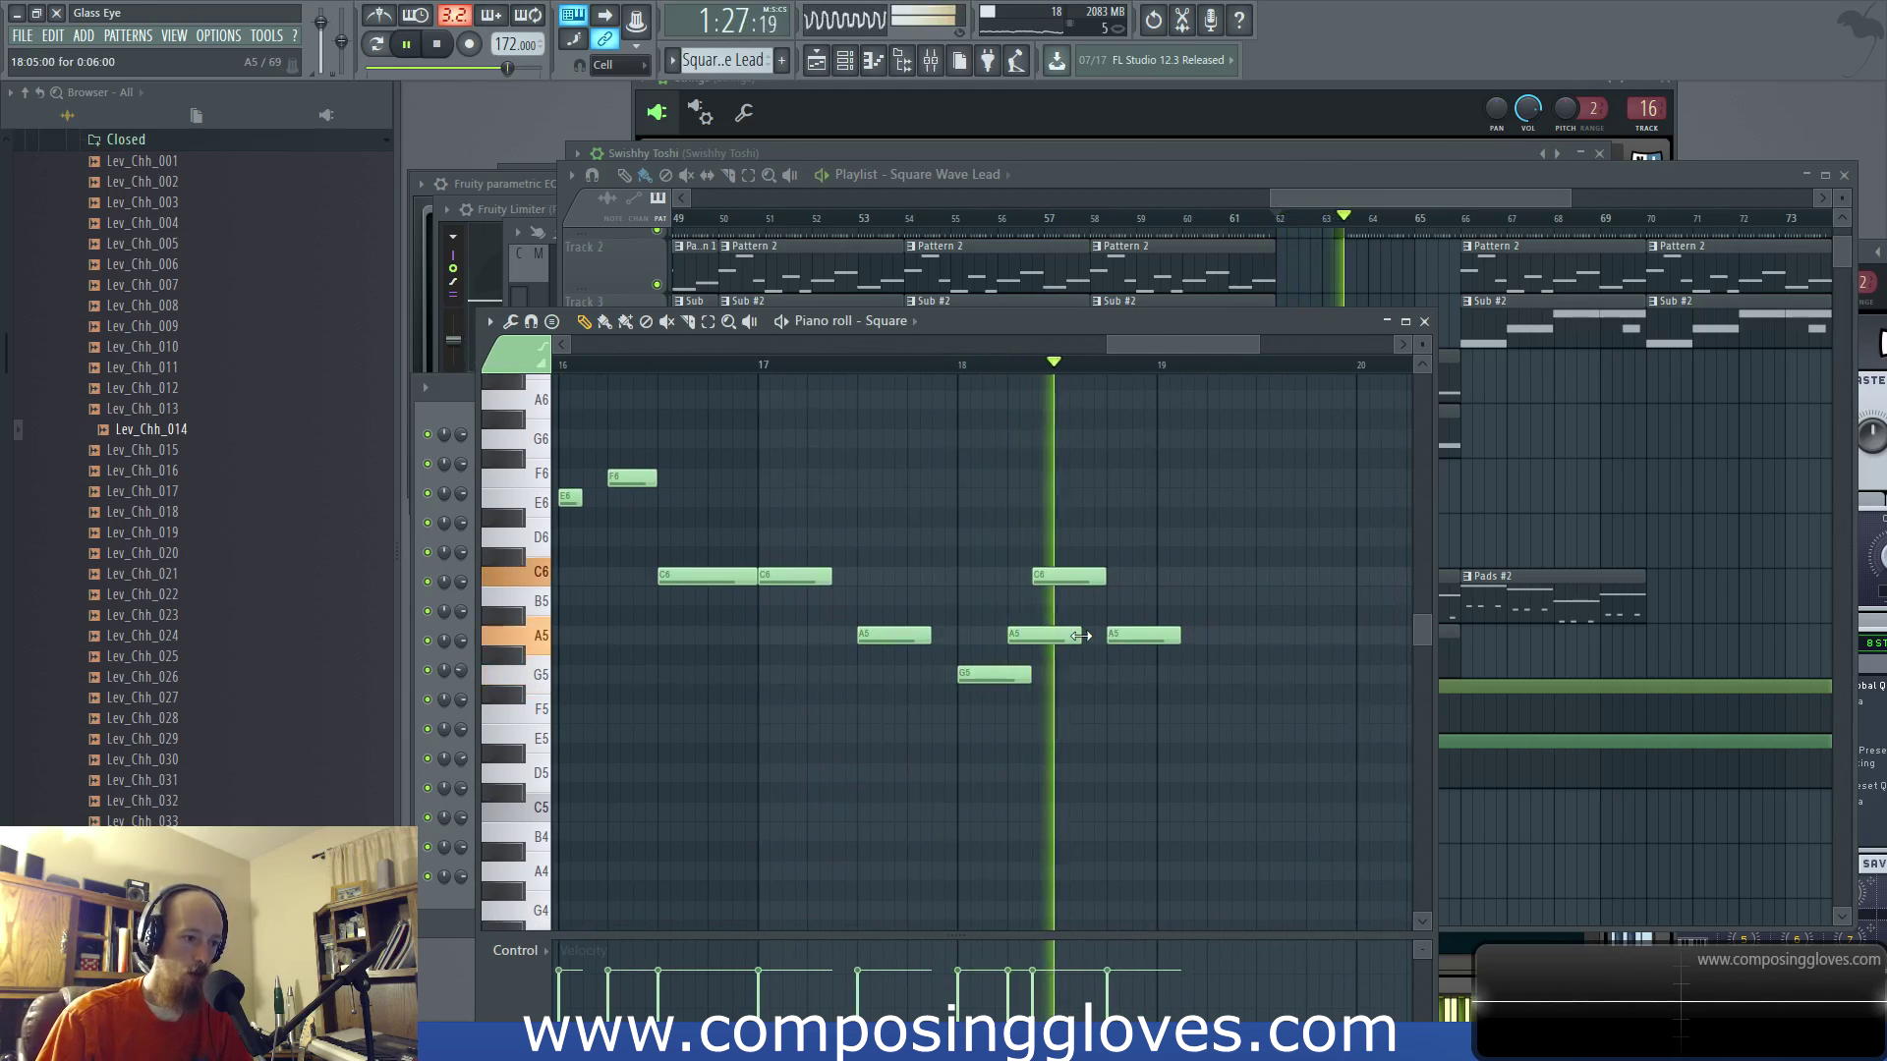
Step: Add rising C6, D6 and E6 notes in bar 19 and play the extended melody
key(space)
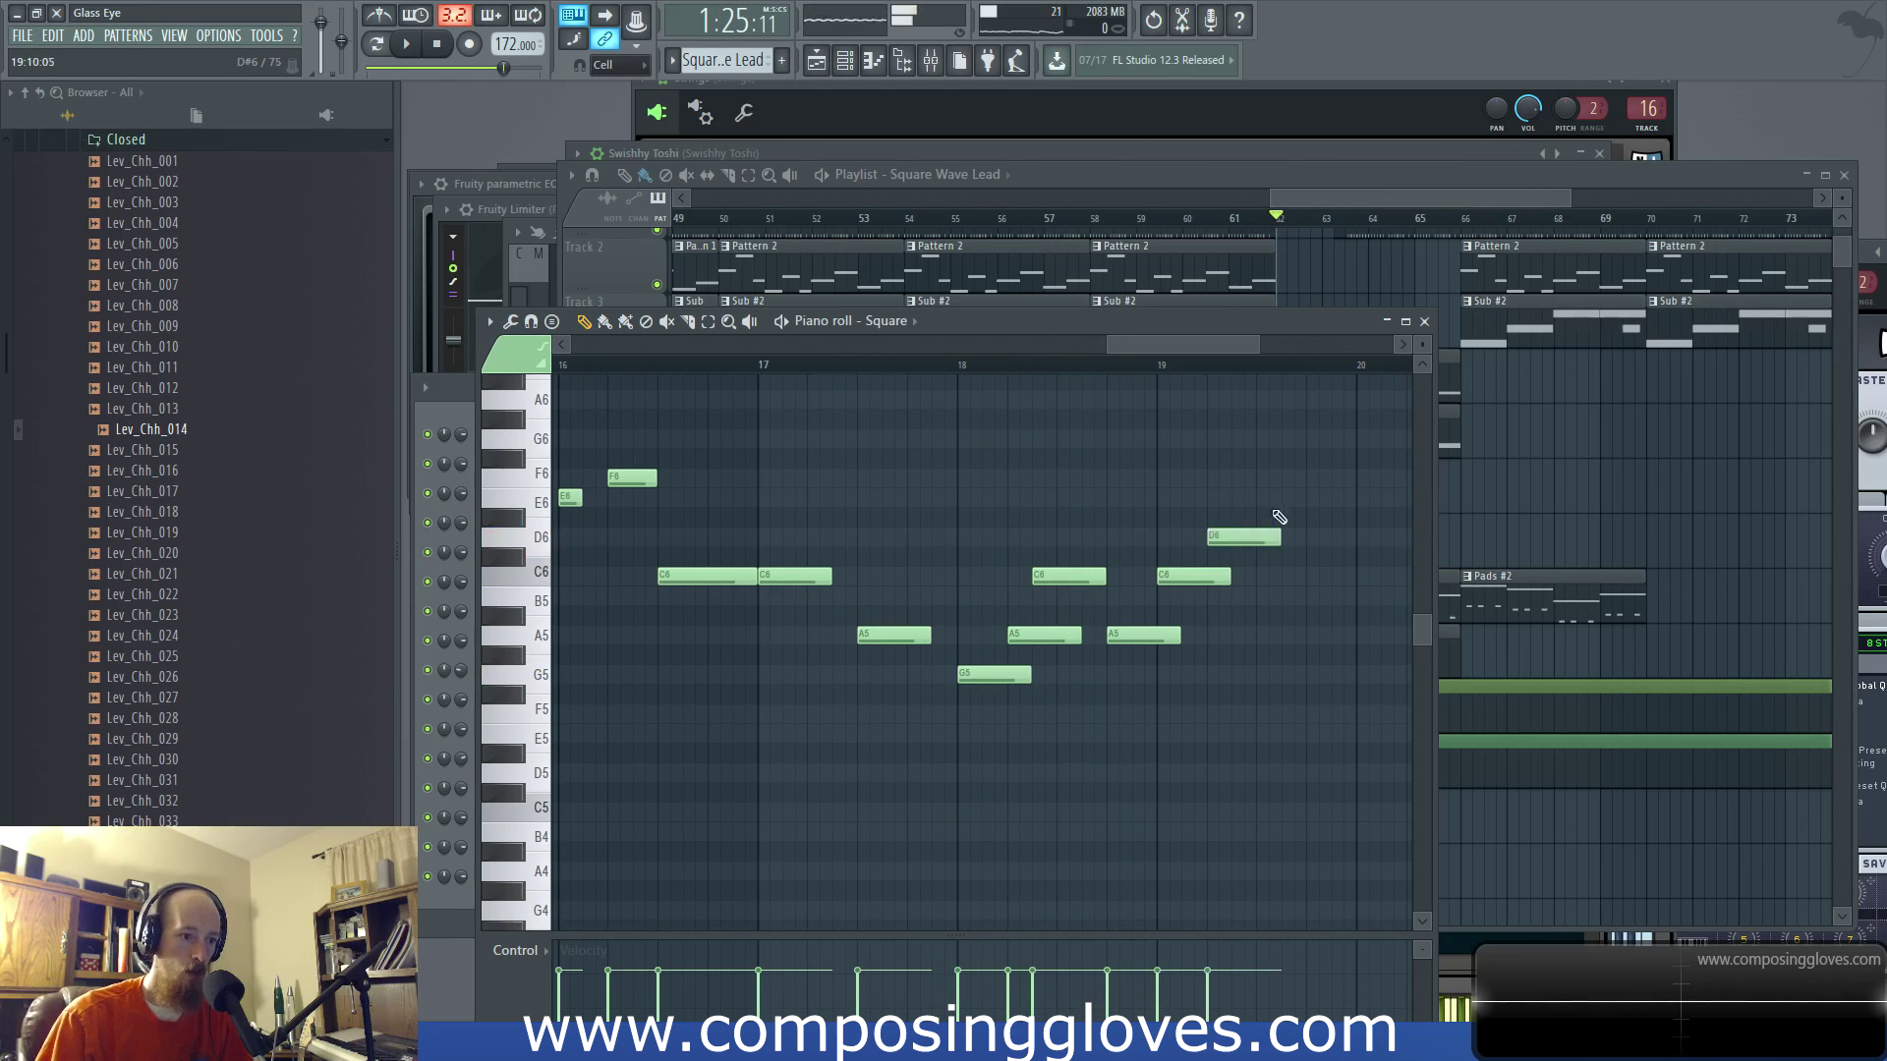
scroll(986, 501, up, 1)
scroll(986, 501, right, 1)
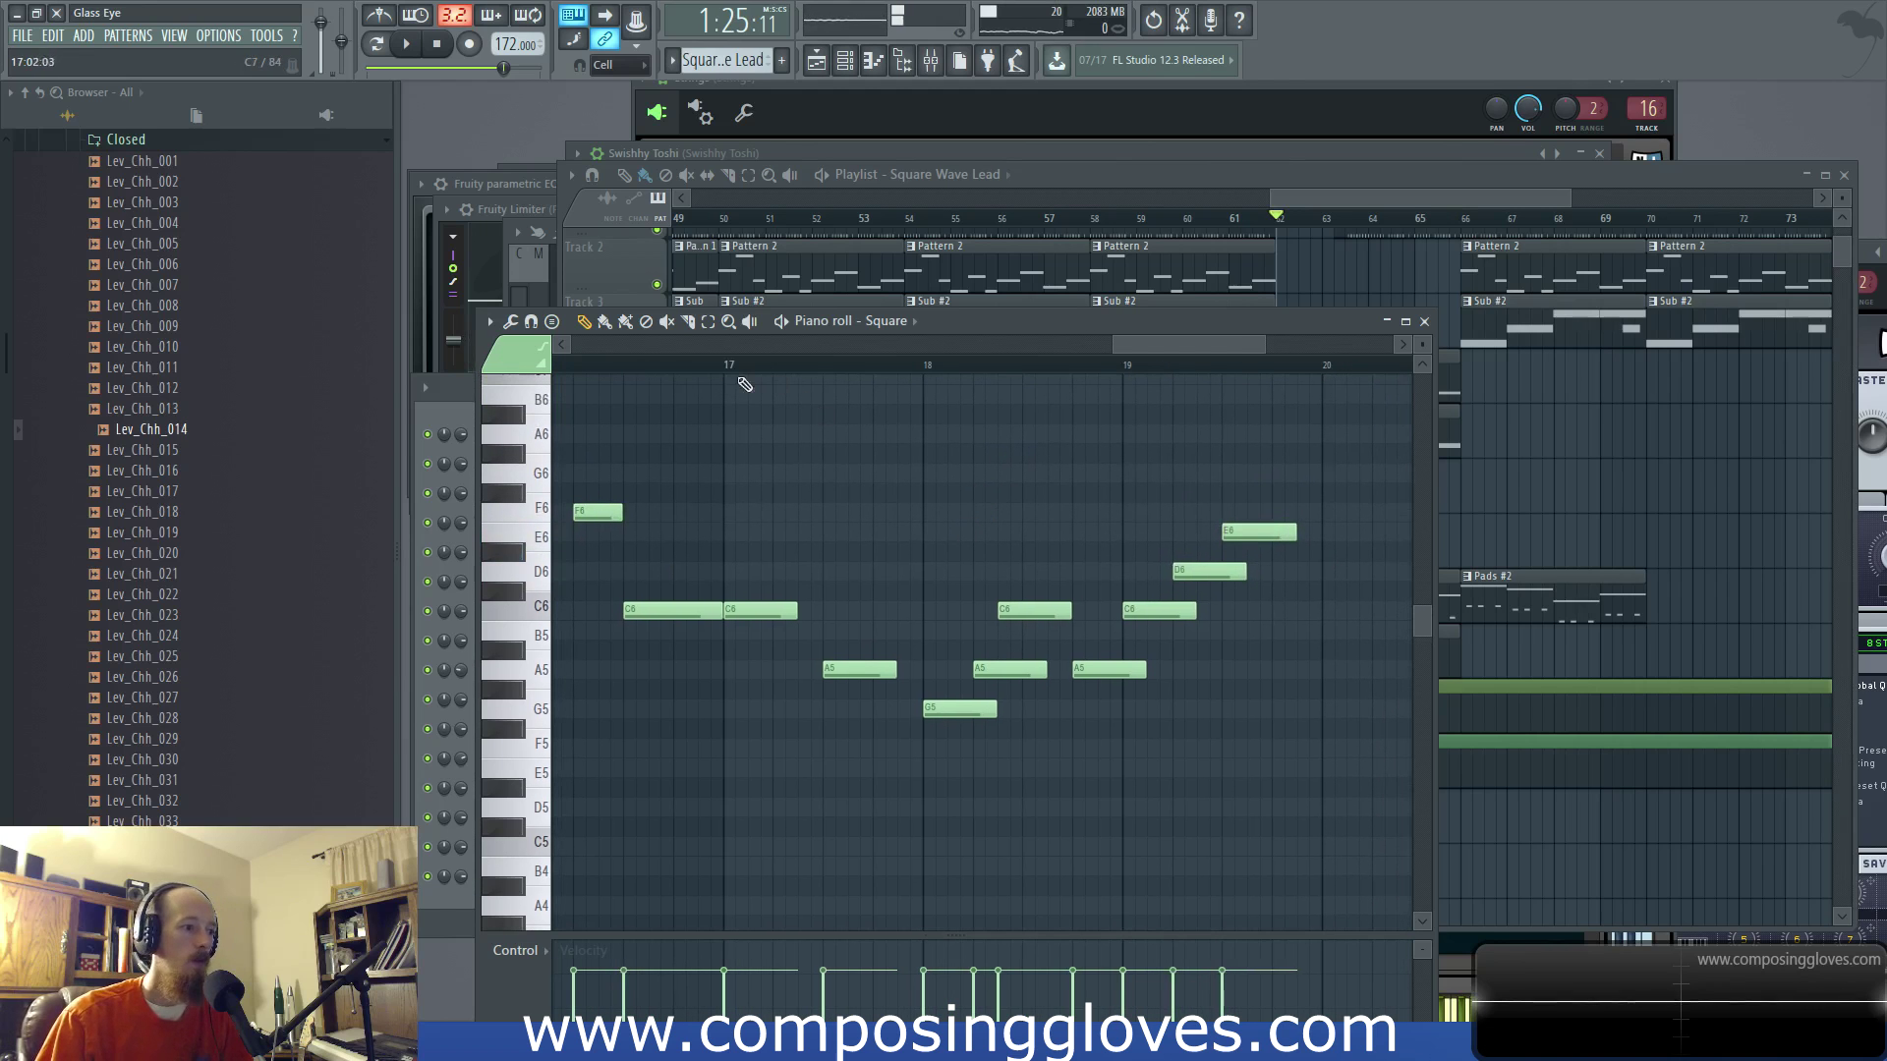
key(space)
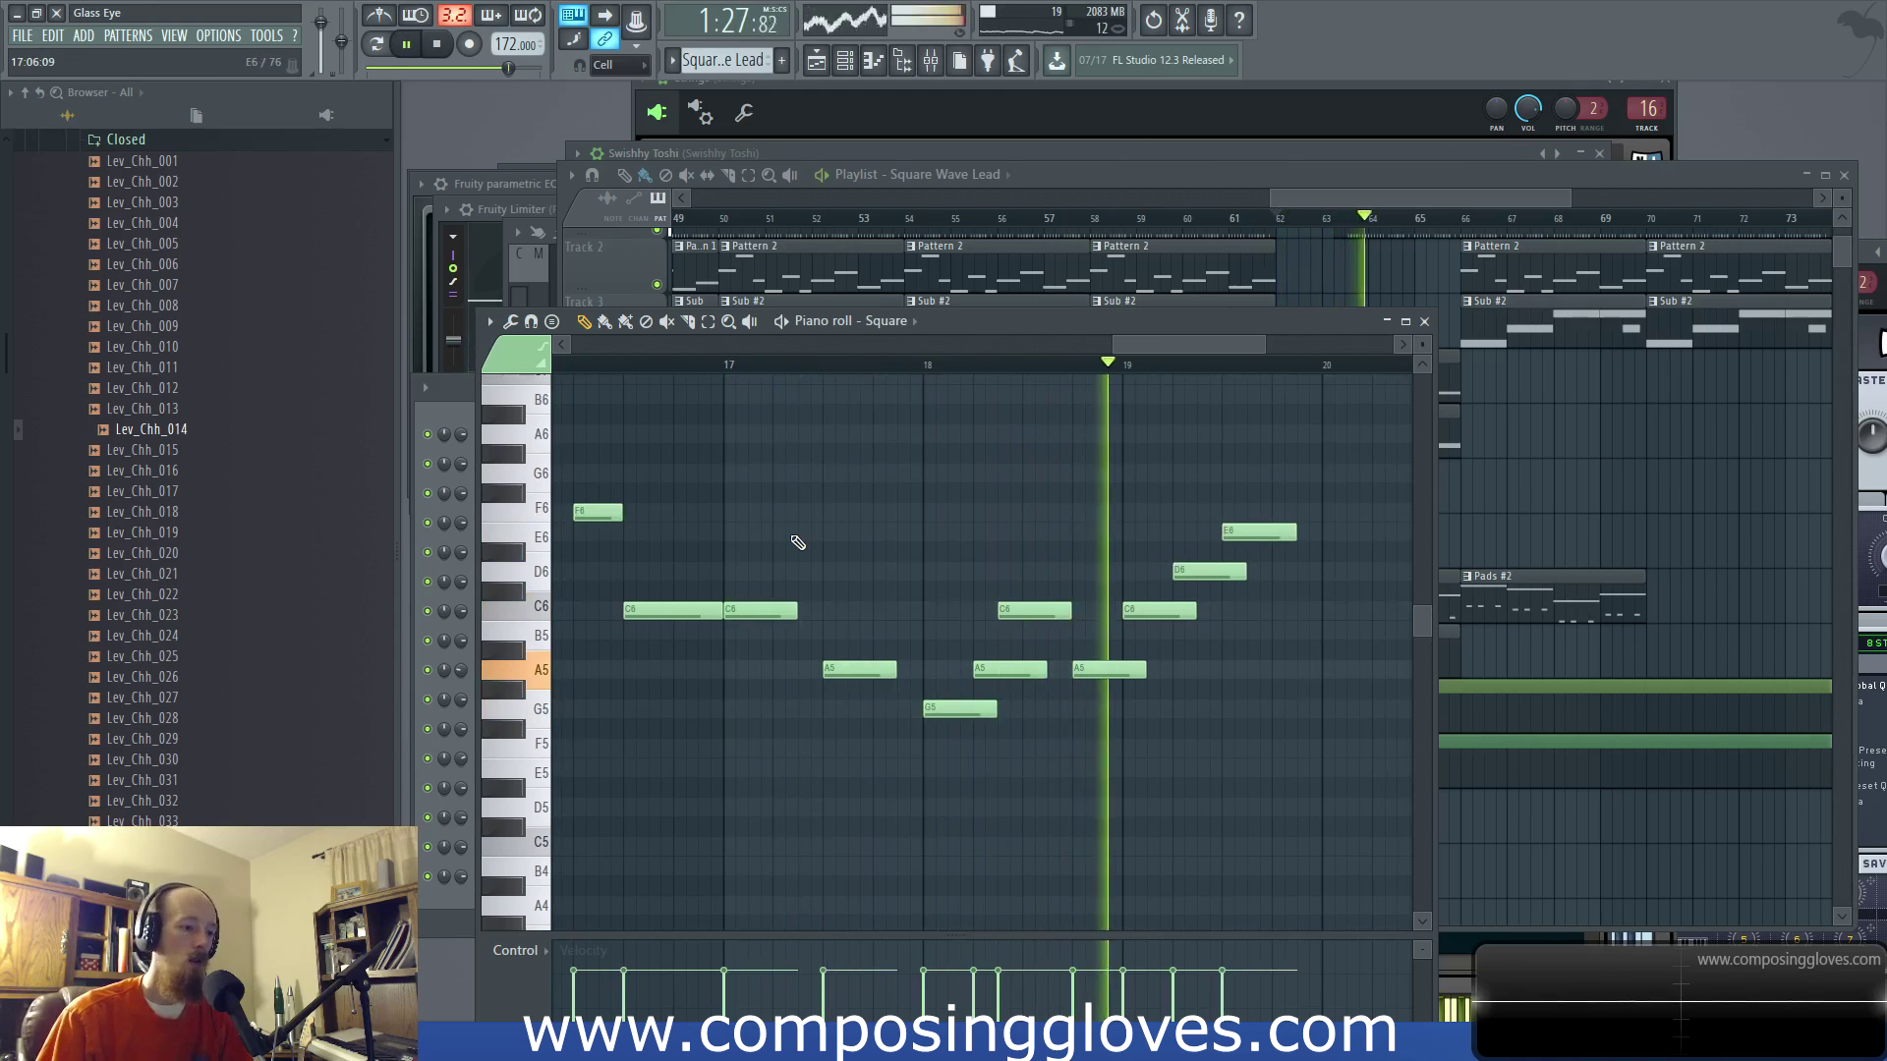
Step: Lengthen the E6 in bar 19, add an F6 at bar 20, and place a D6 ending at bar 21
scroll(1039, 627, right, 2)
scroll(1040, 627, up, 1)
key(space)
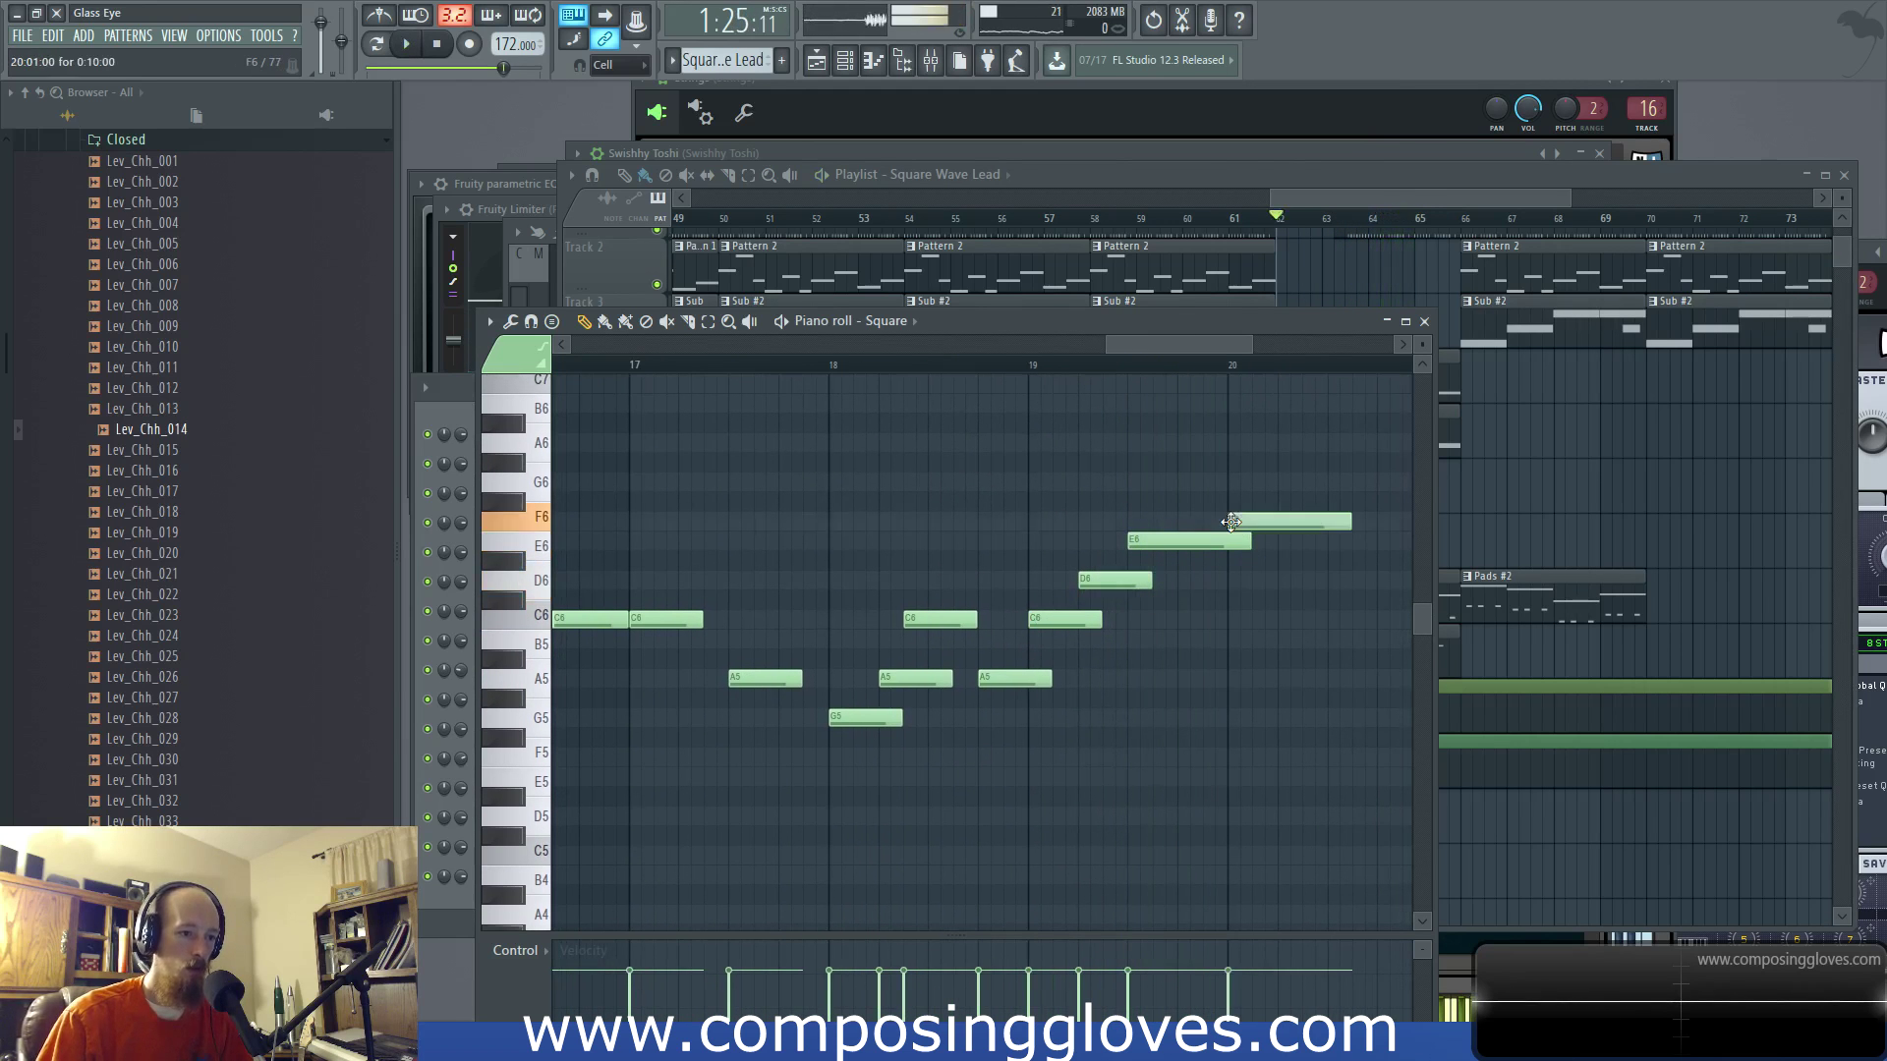
scroll(1074, 540, right, 3)
key(space)
click(1192, 577)
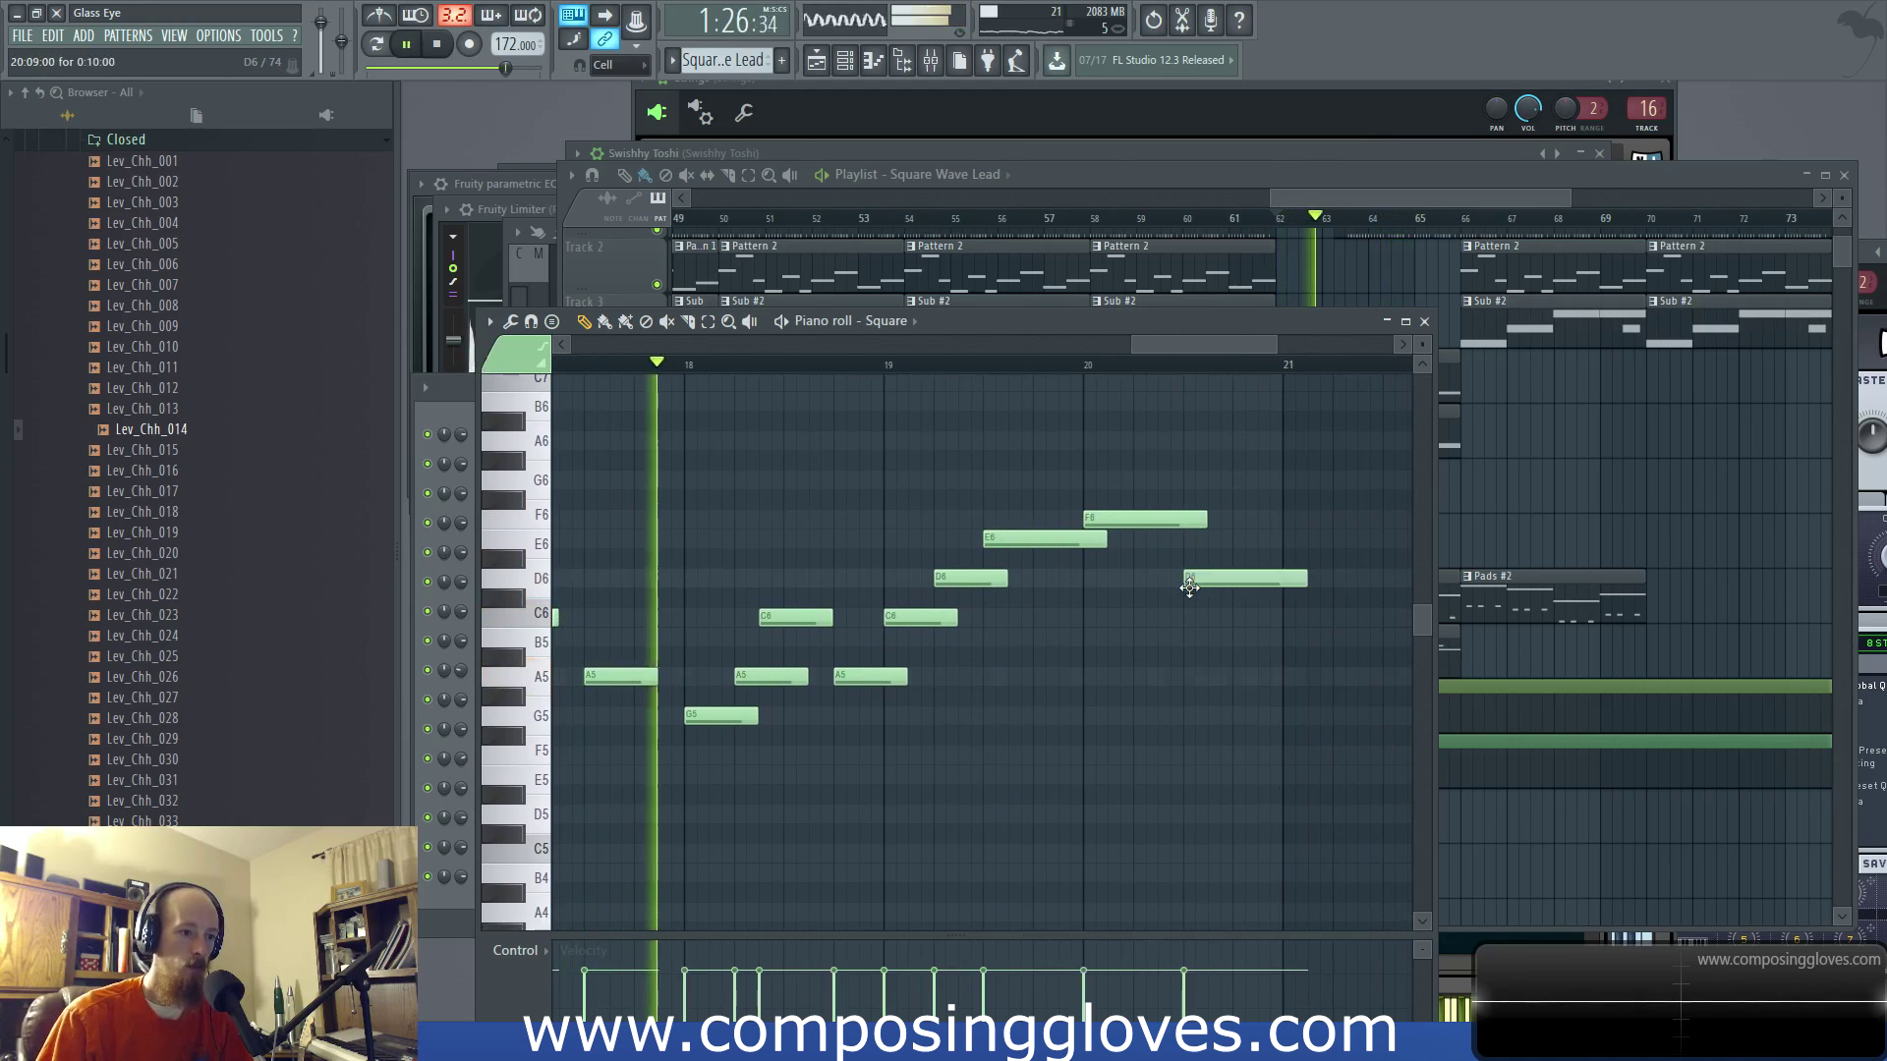
drag(1304, 580, 1281, 580)
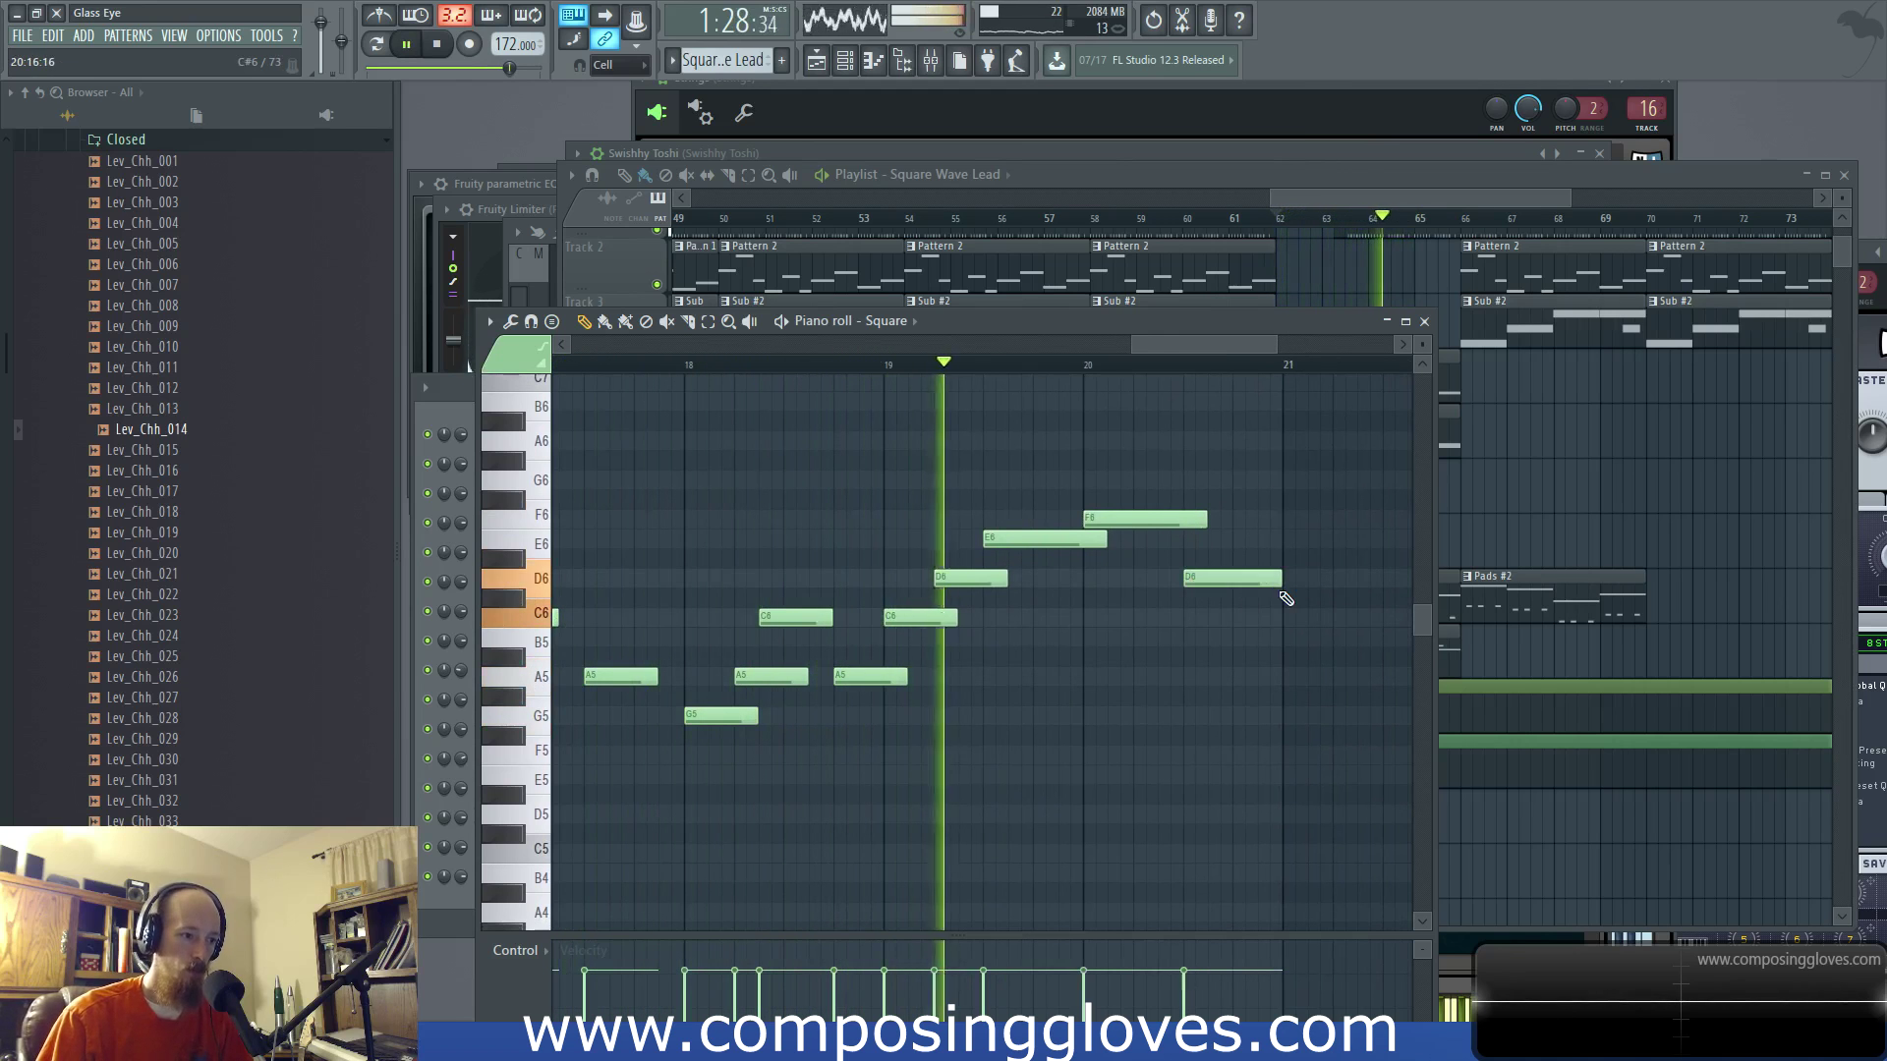
Step: Change bar 19's opening C6 to B5 and its following D6 to C6, auditioning the phrase
key(space)
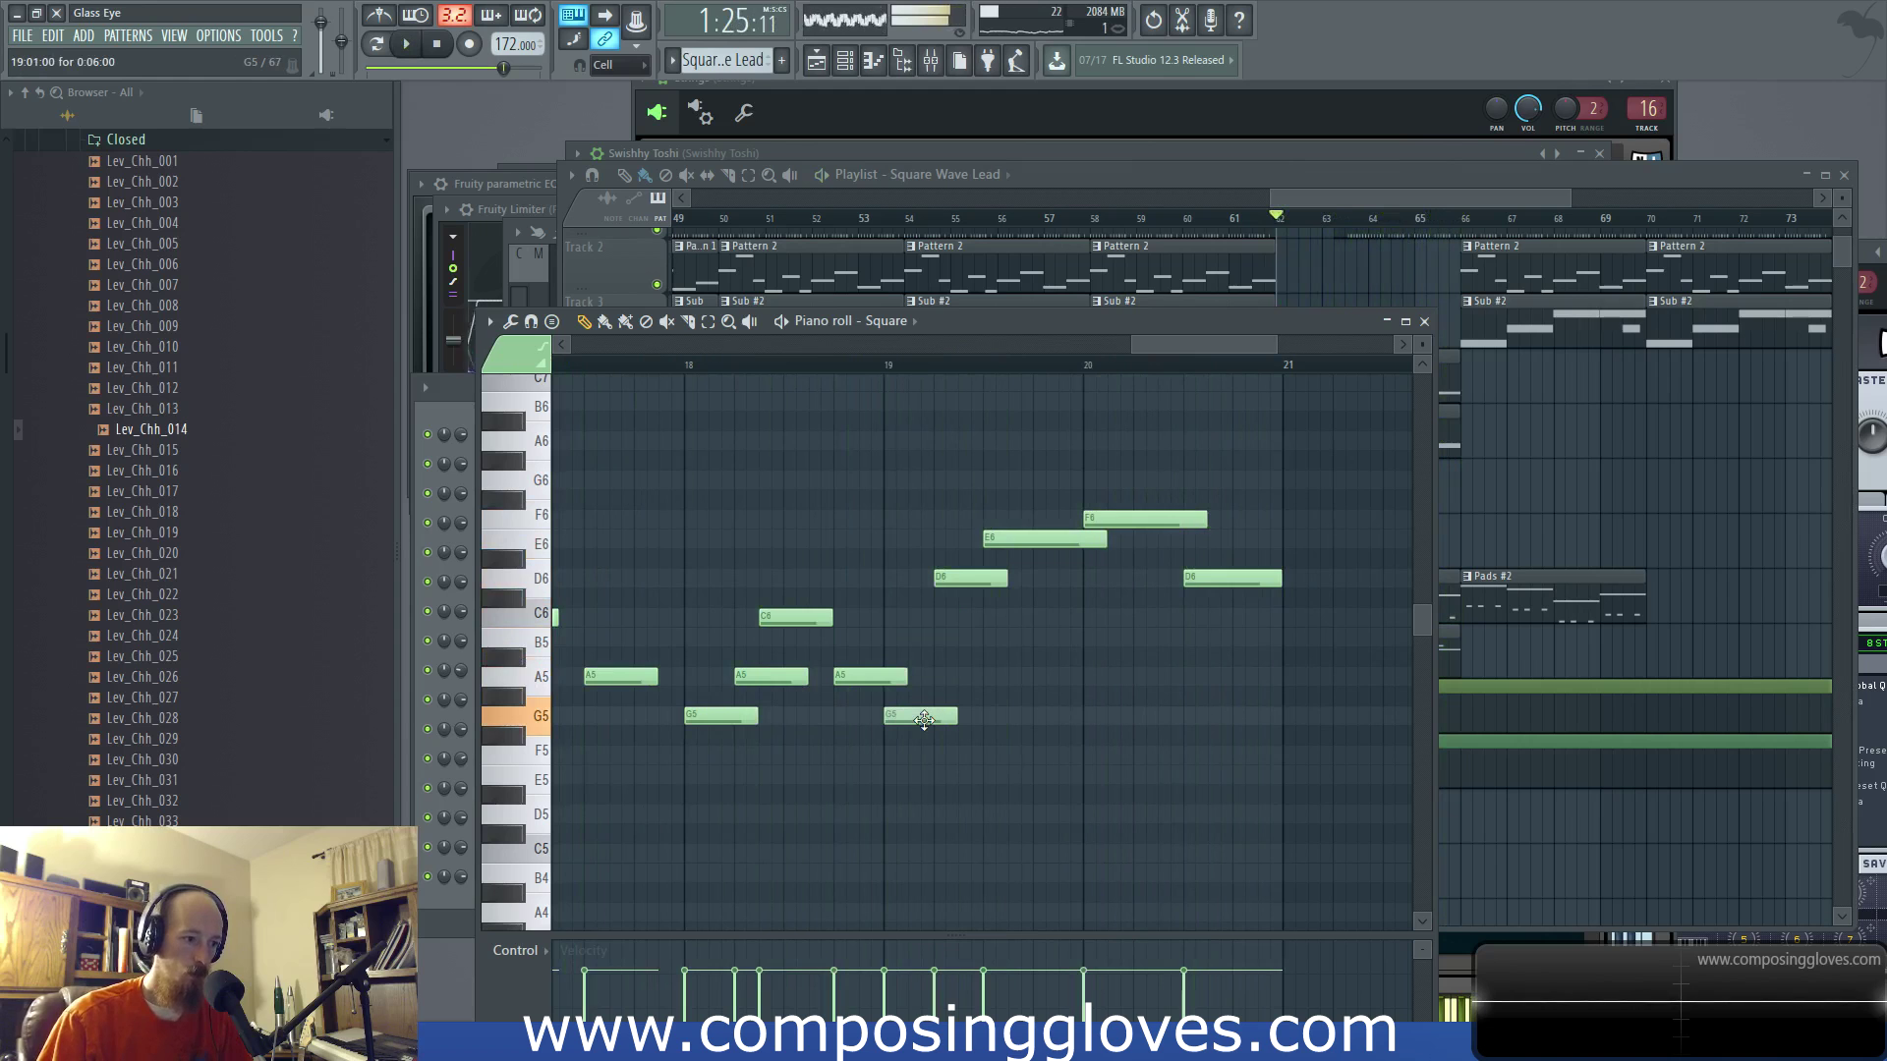
drag(924, 720, 924, 699)
click(946, 637)
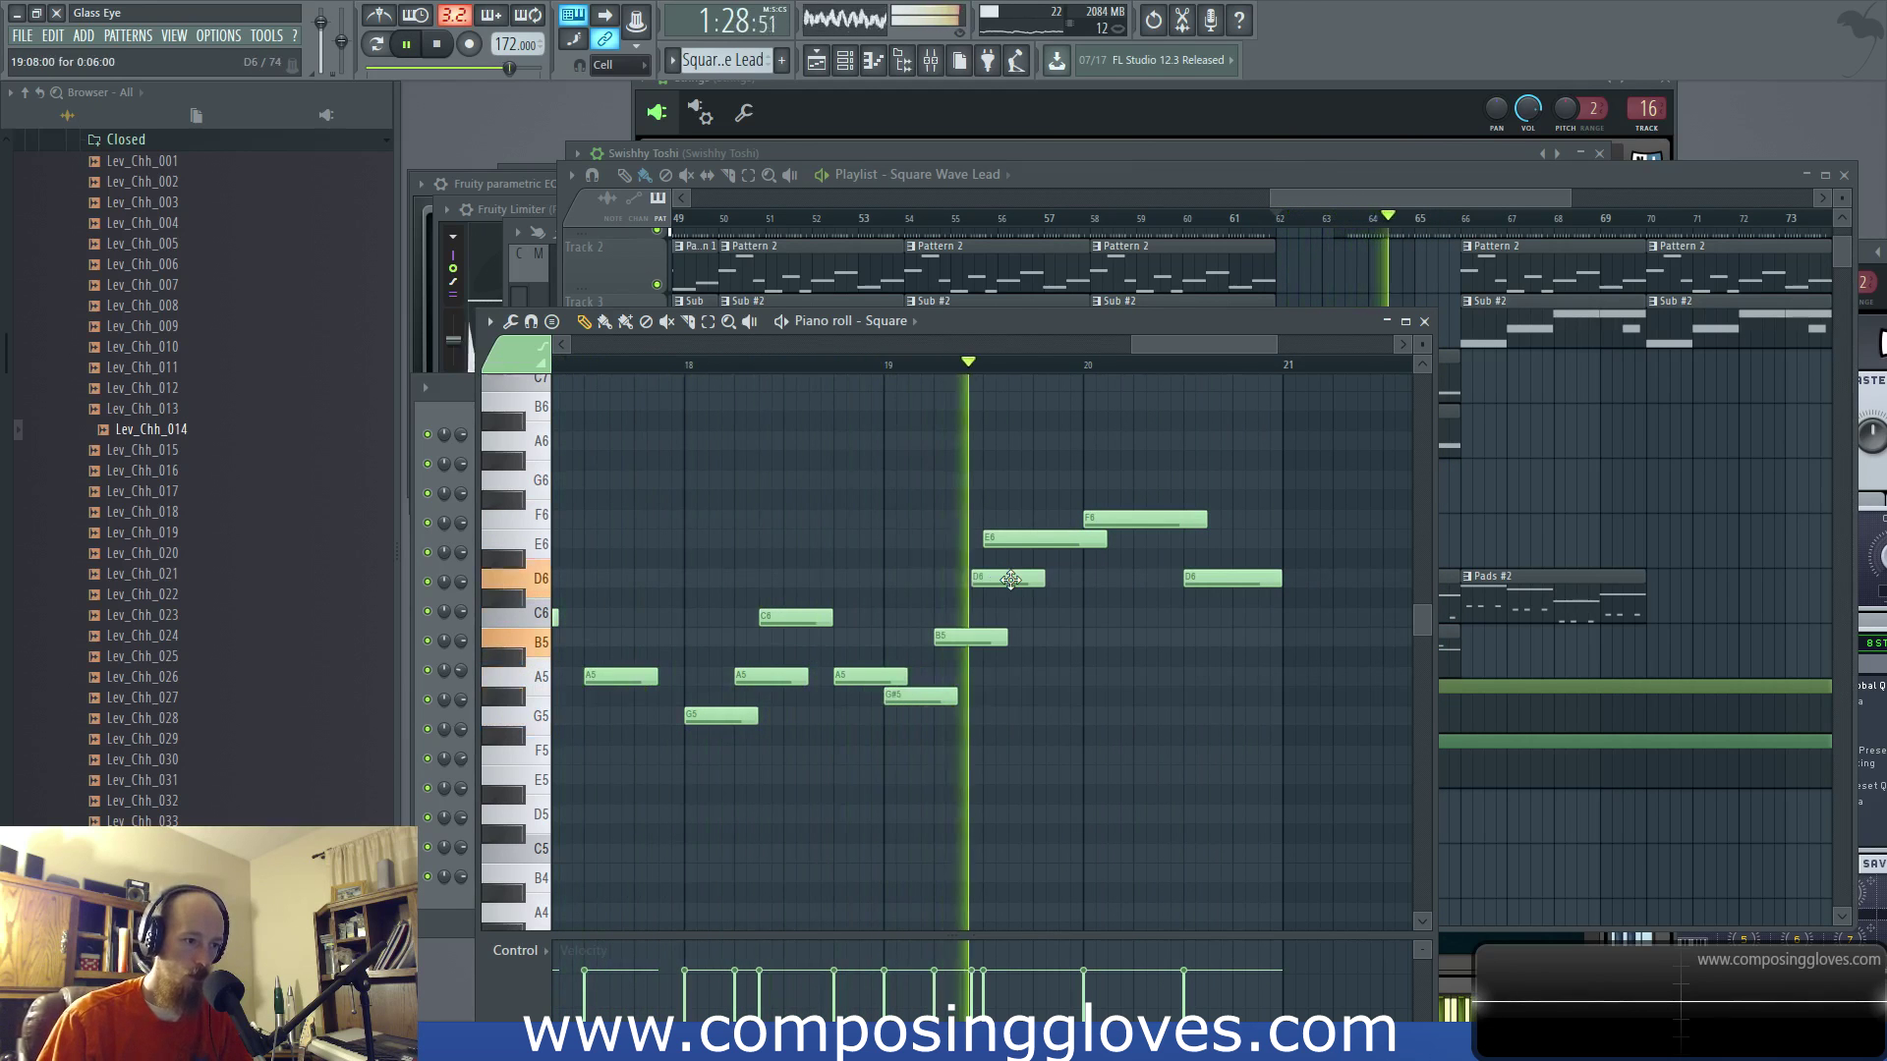
key(space)
mouse_move(968, 580)
mouse_down()
mouse_move(994, 579)
mouse_move(964, 617)
mouse_up()
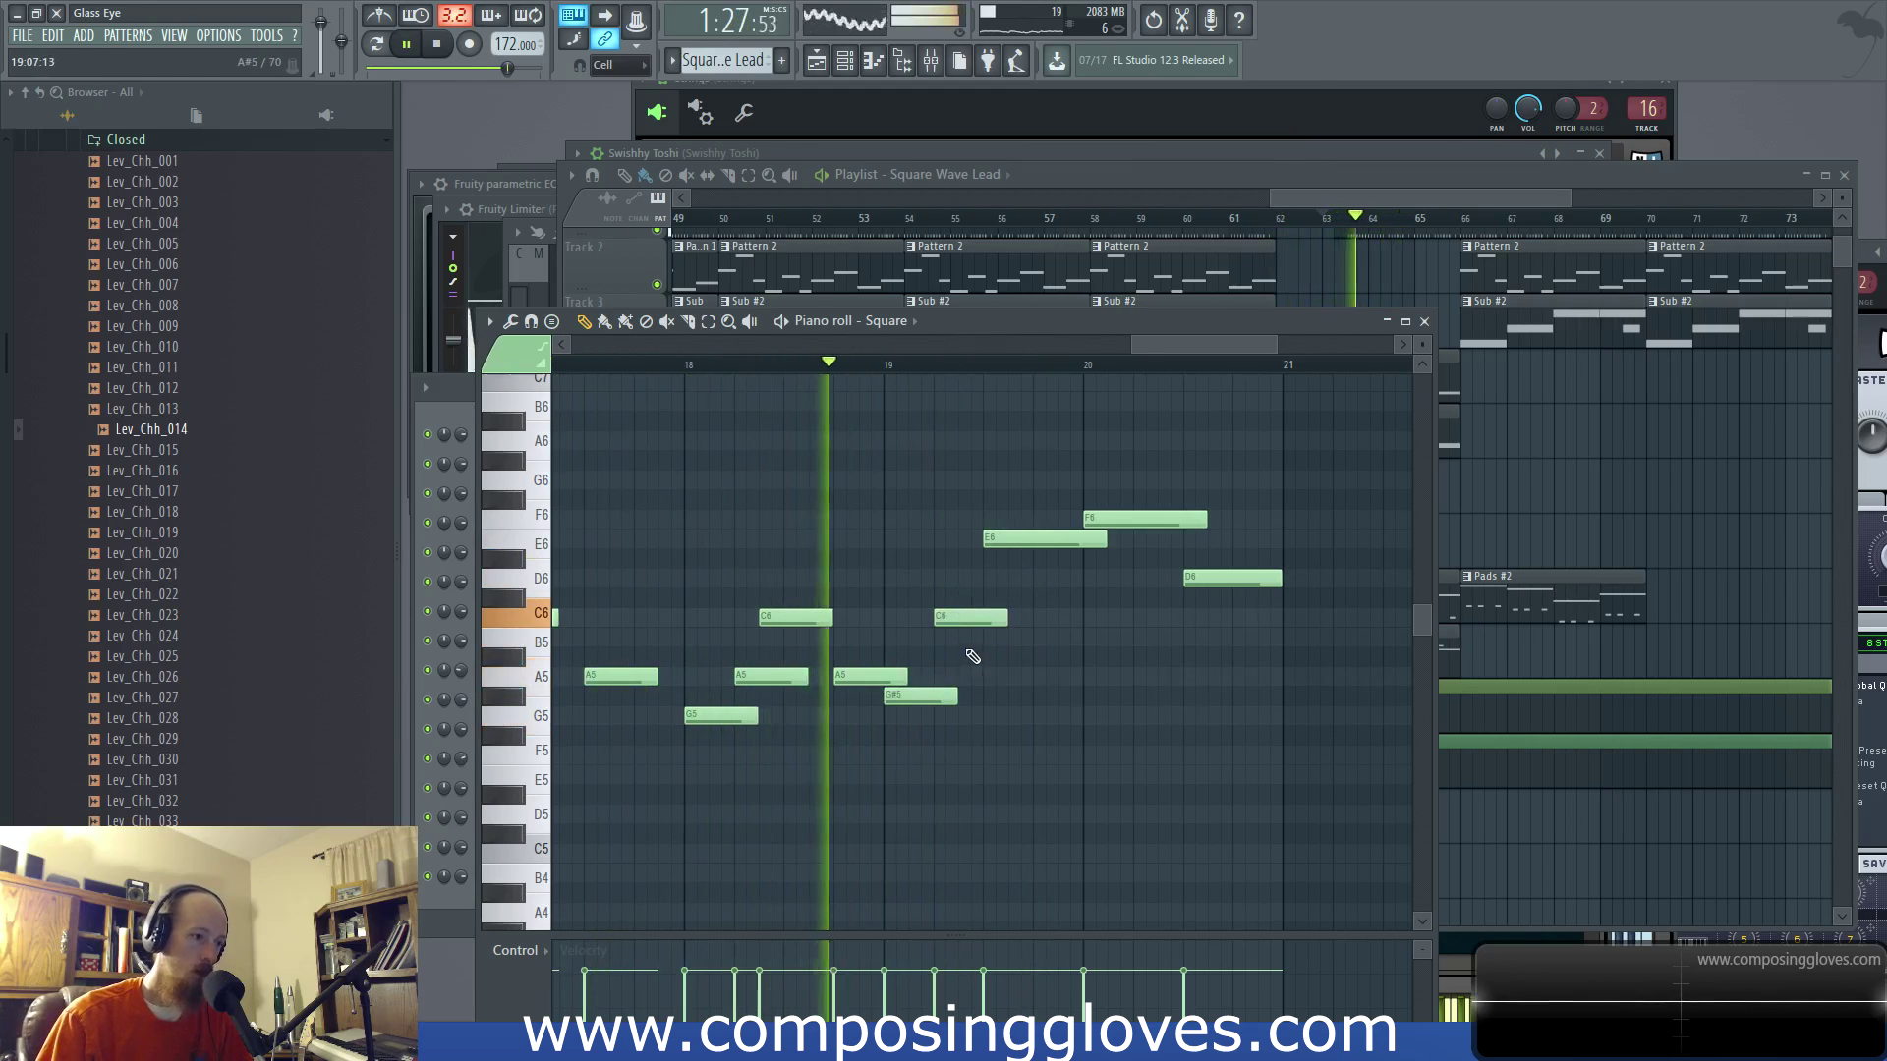
drag(898, 702, 895, 643)
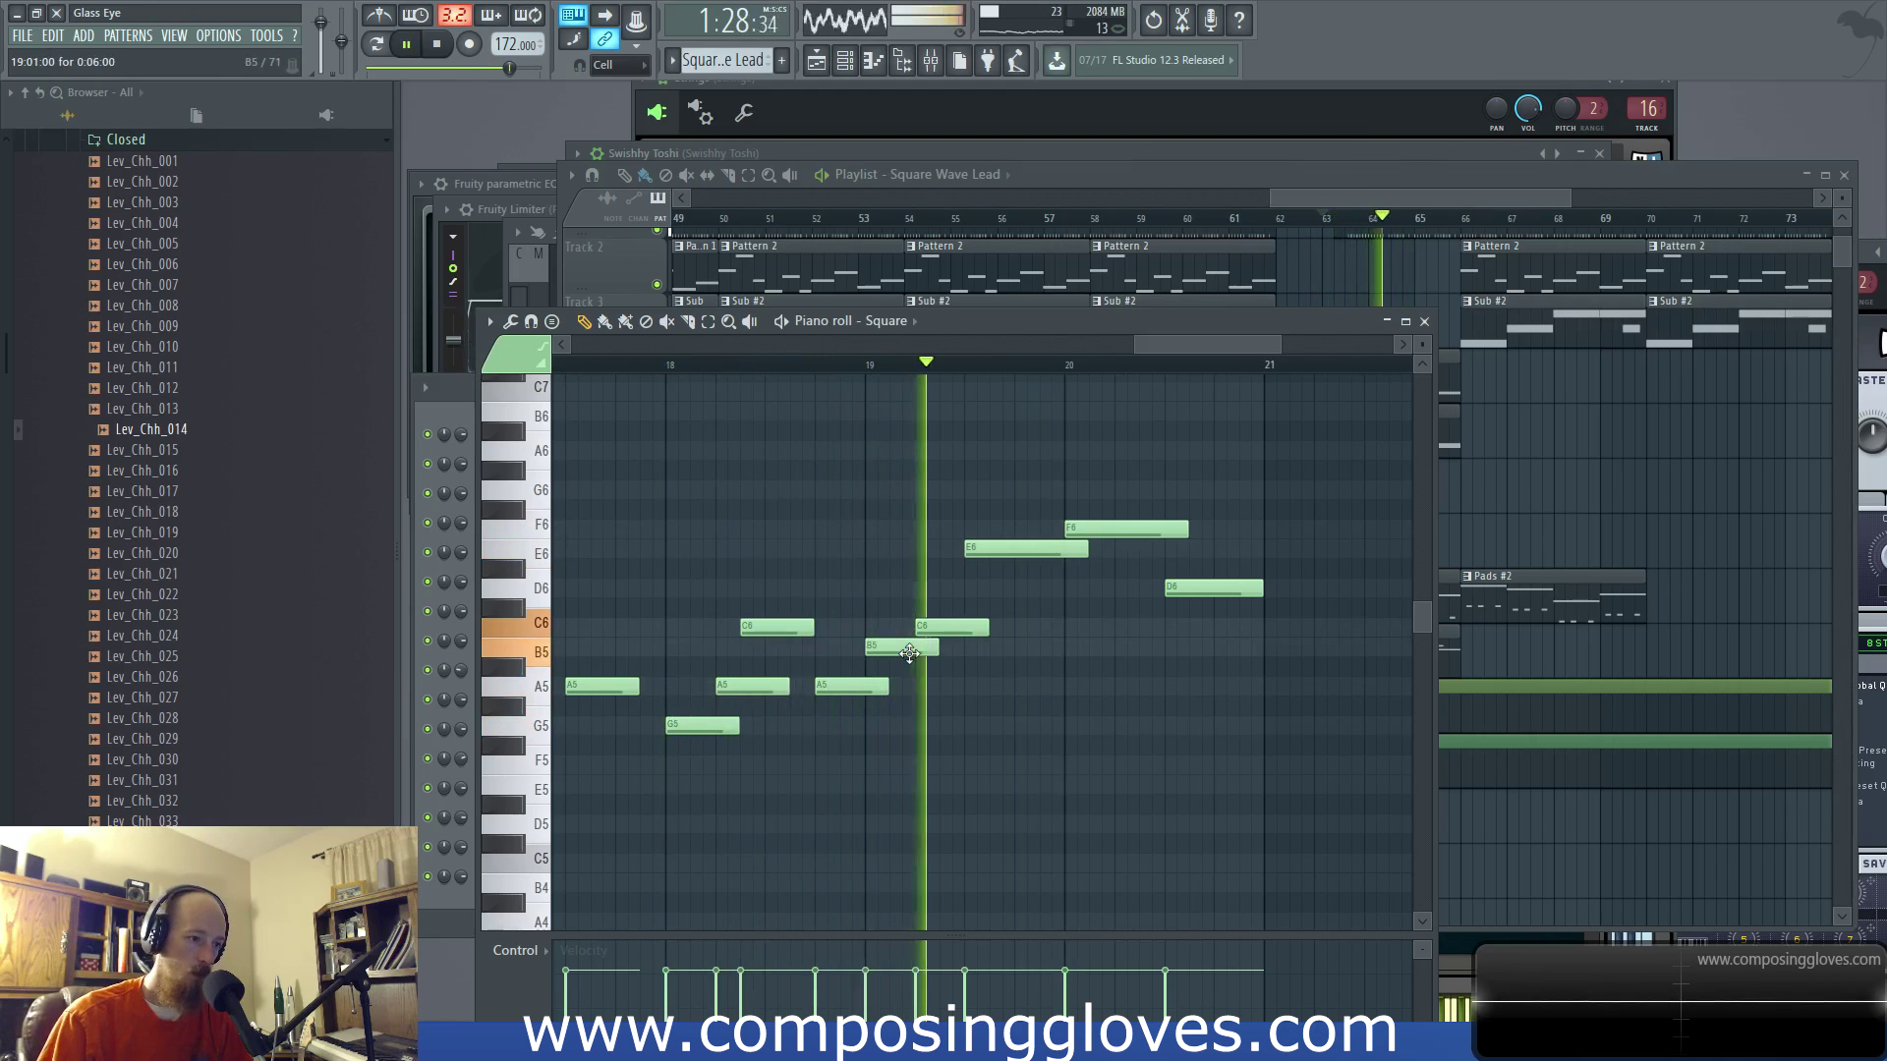
Step: Insert a D6 at 19:07, just before bar 19's E6, and play the phrase through to bar 21
key(space)
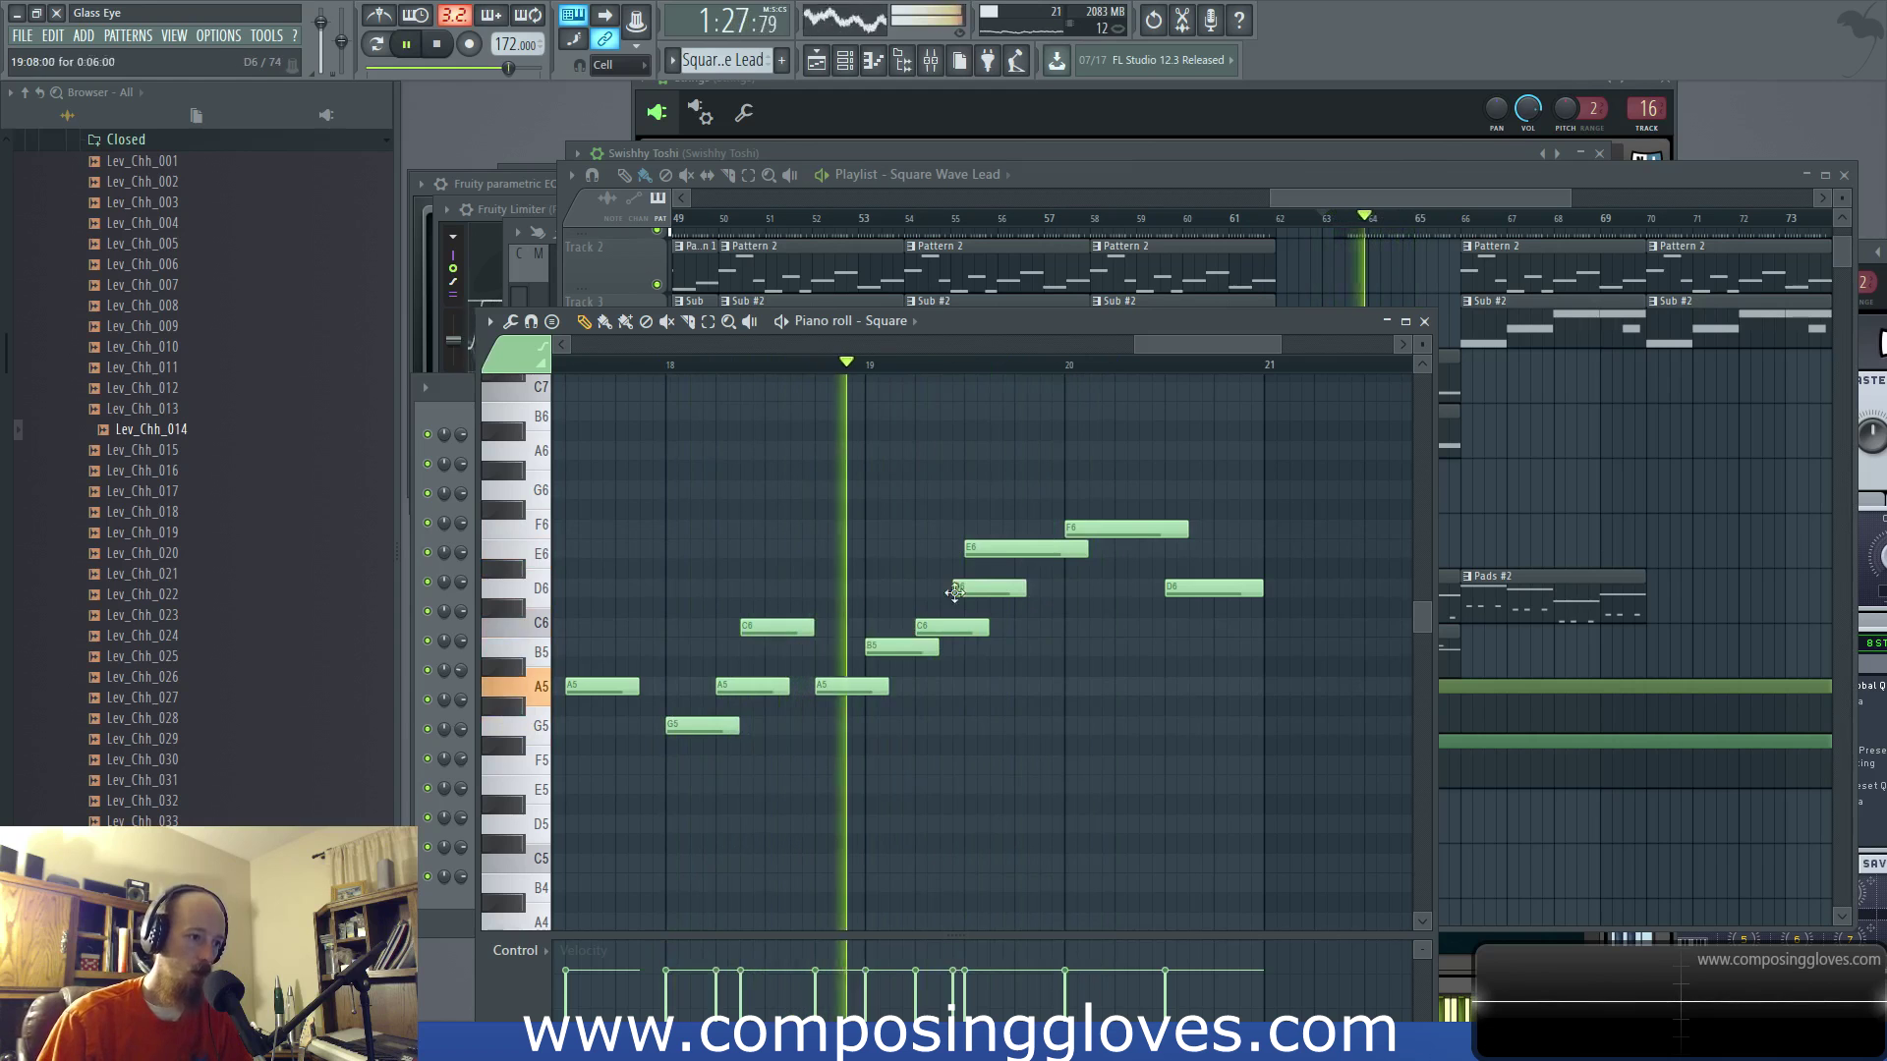
key(space)
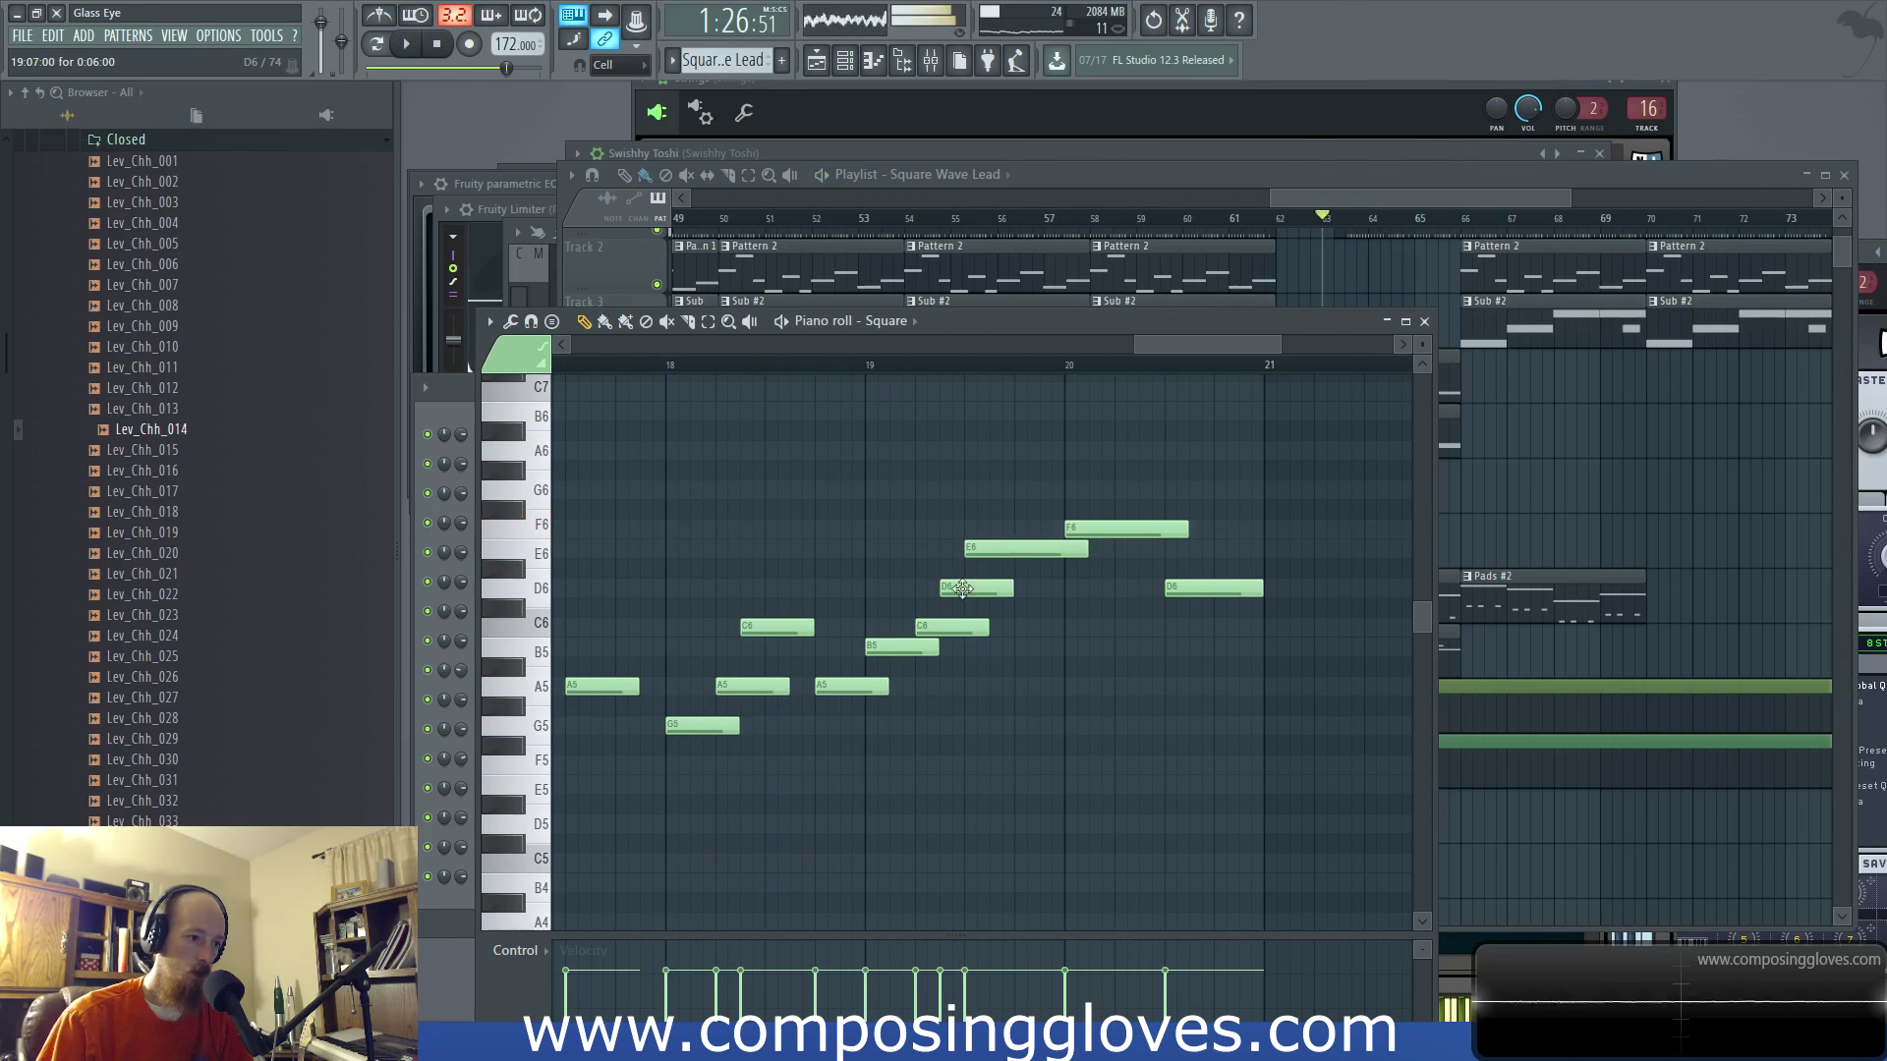
key(space)
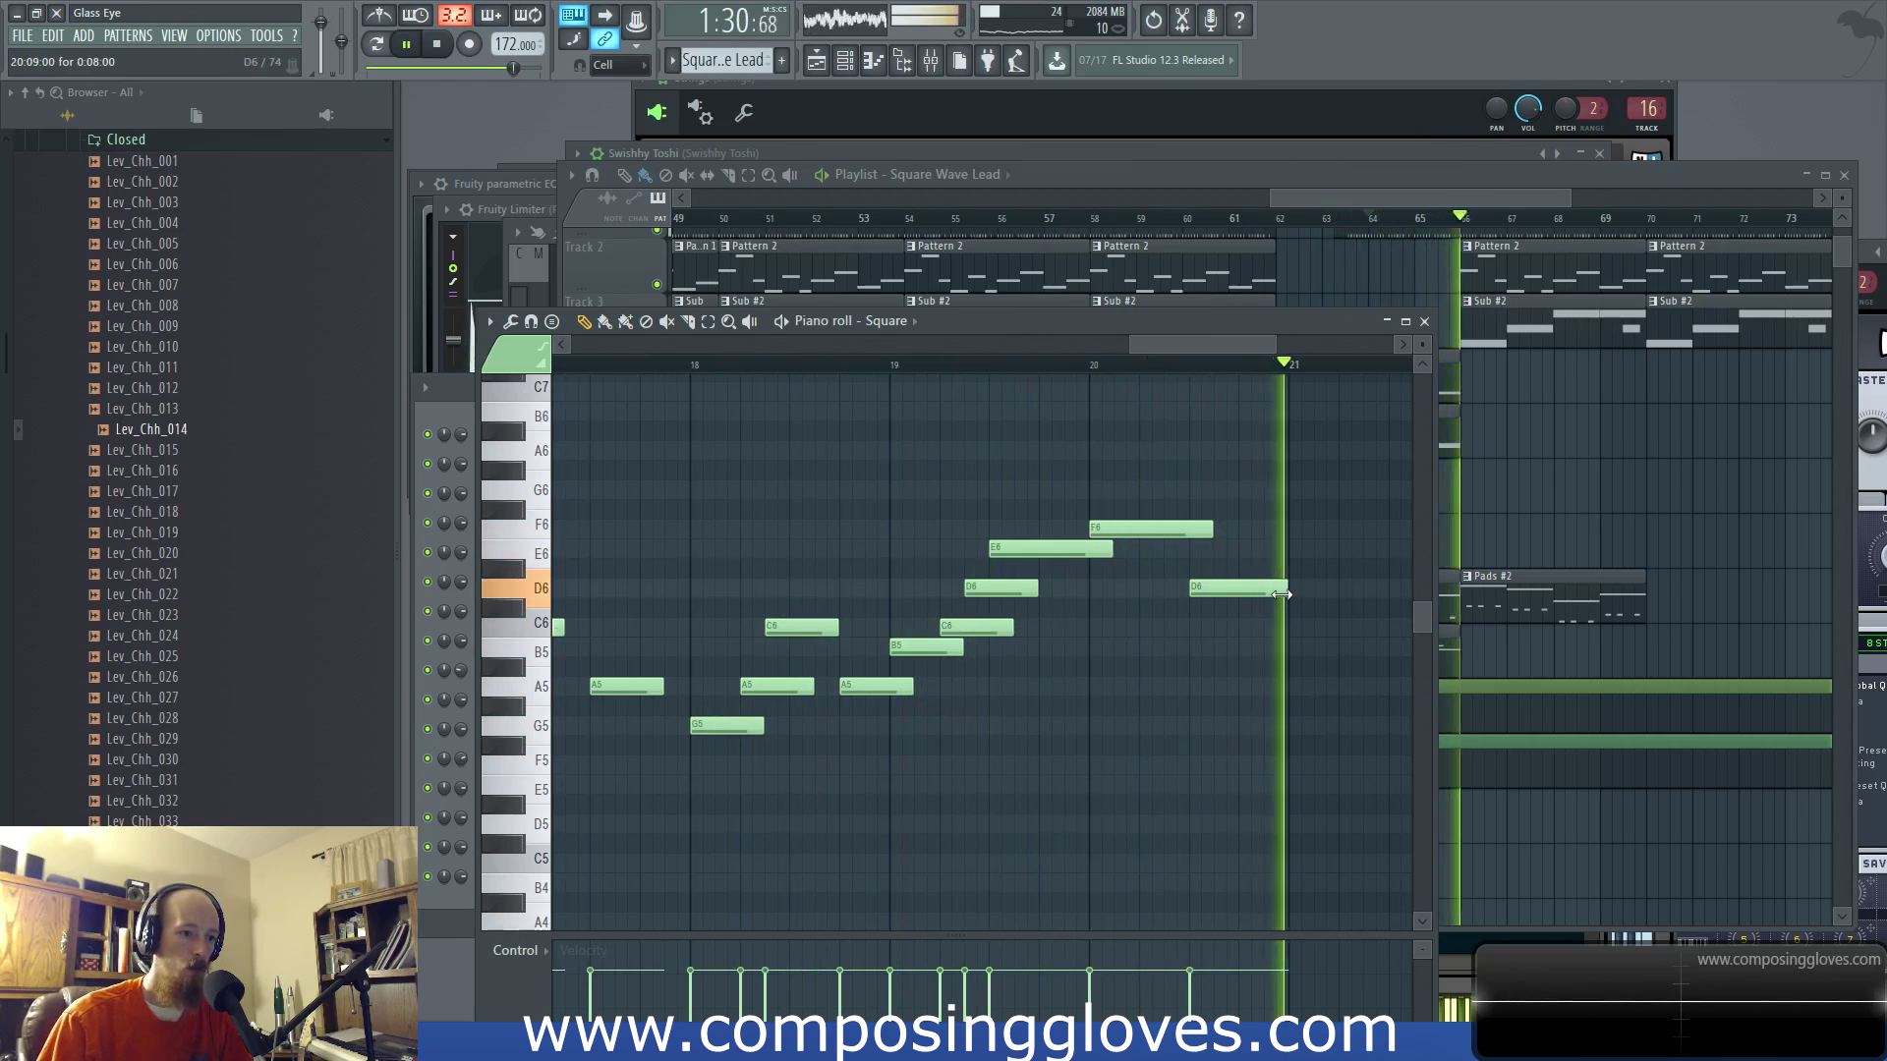
Step: Extend the Square Wave Lead clip to bar 70 in the Playlist and play from about bar 64
drag(1500, 572, 1235, 548)
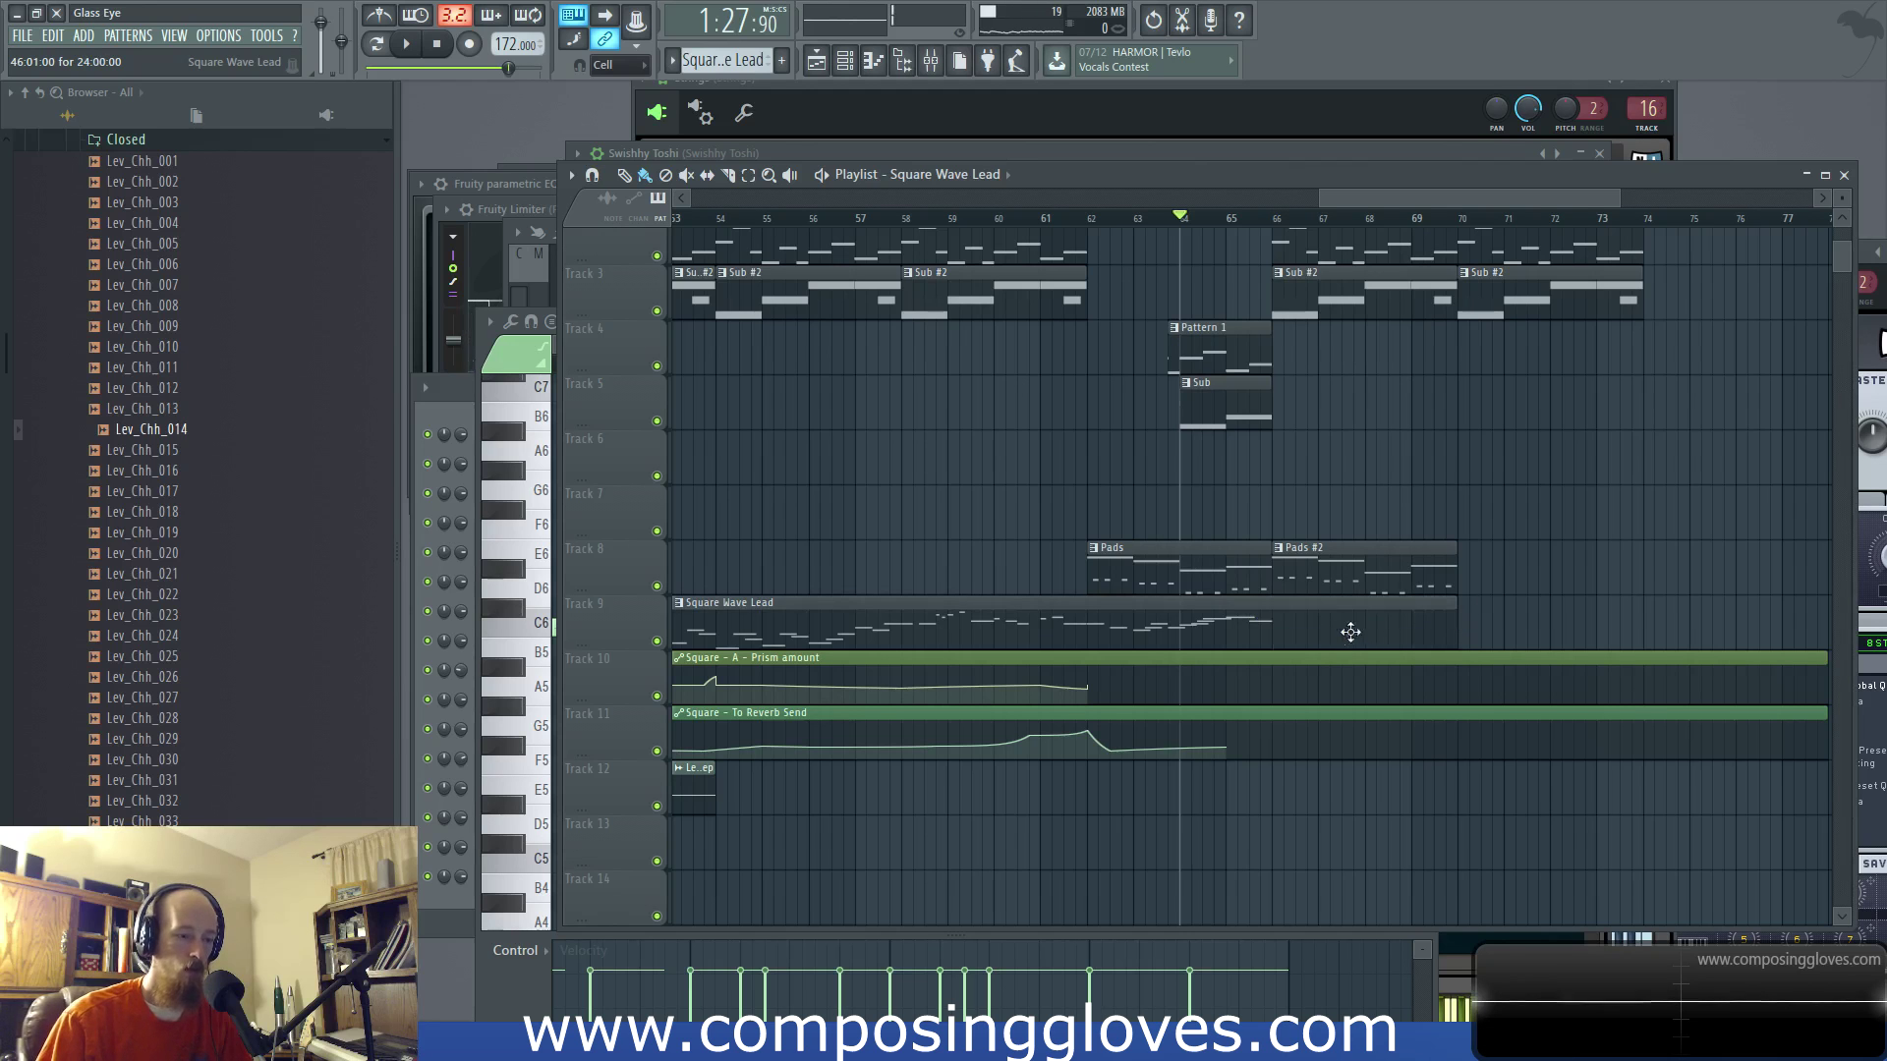
double_click(1262, 622)
drag(1391, 200, 1310, 225)
scroll(1052, 457, down, 3)
key(space)
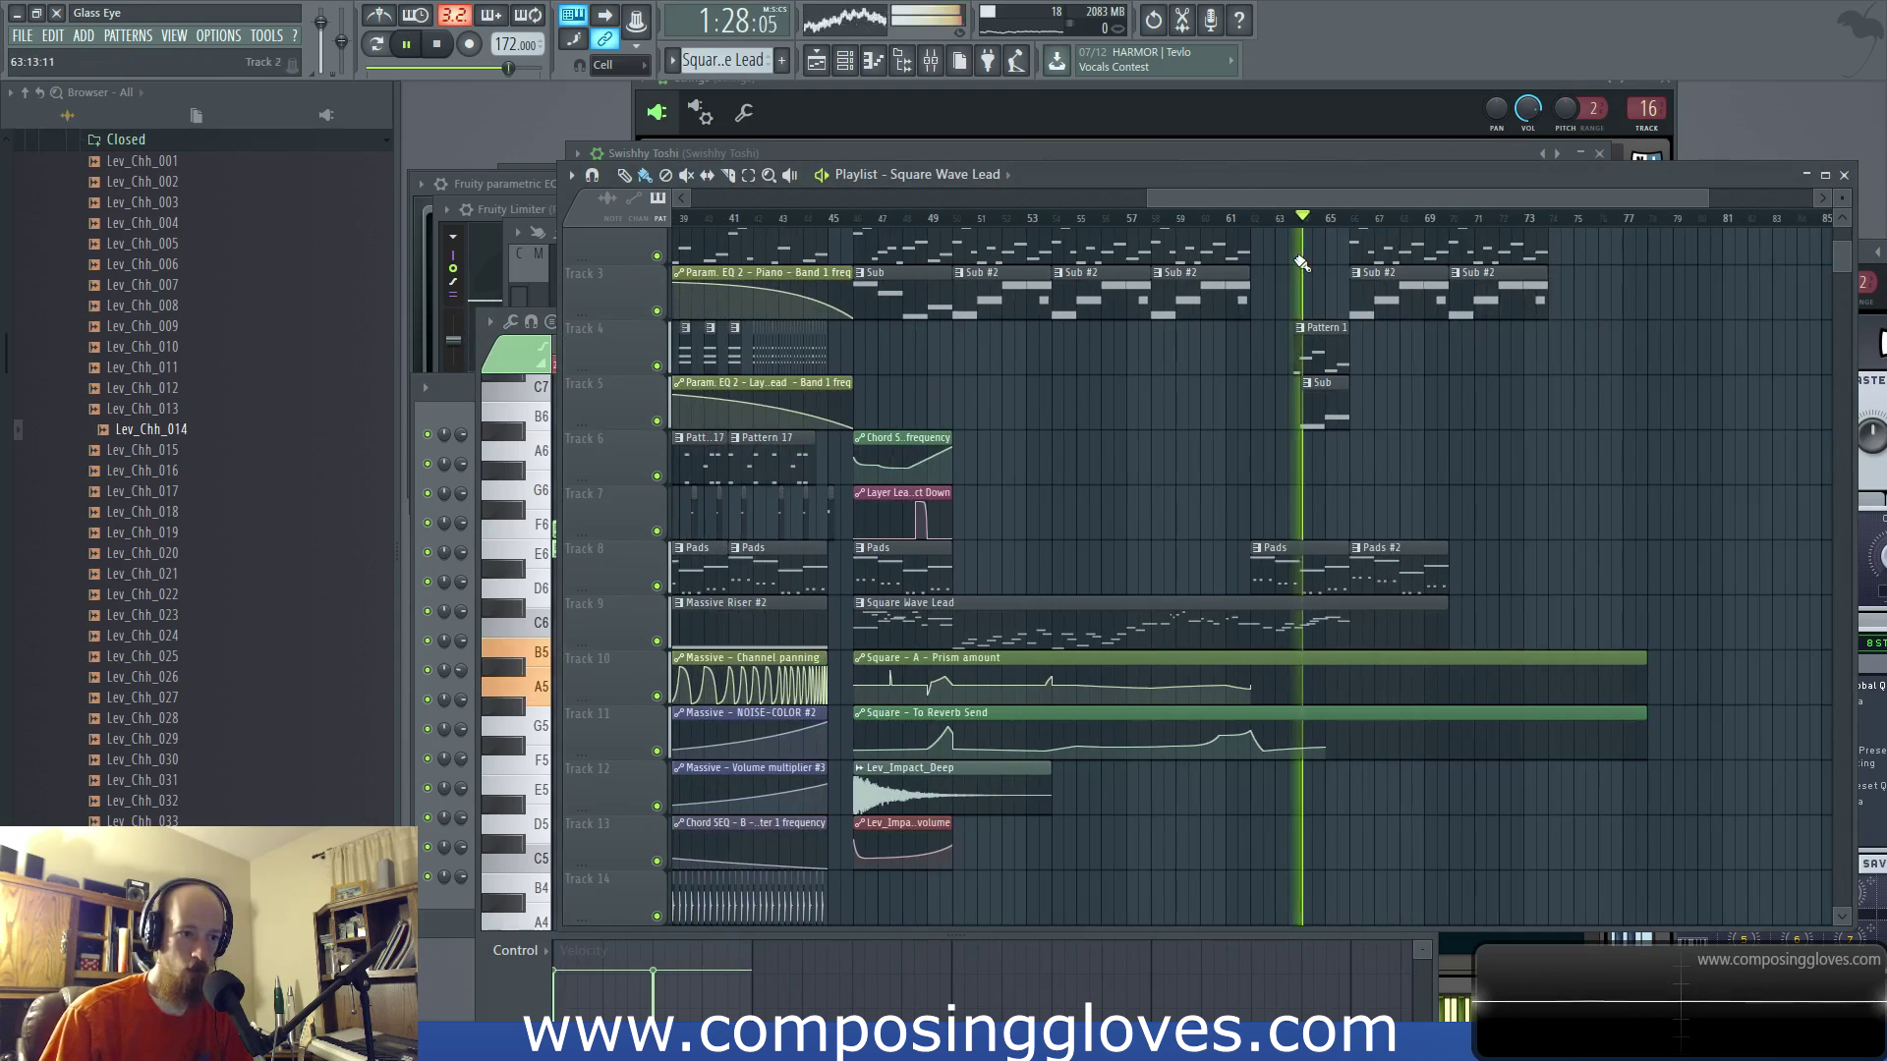
Step: Reopen the Square Wave Lead notes and add an A5 at bar 21 and a G5 midway through the bar
double_click(1331, 629)
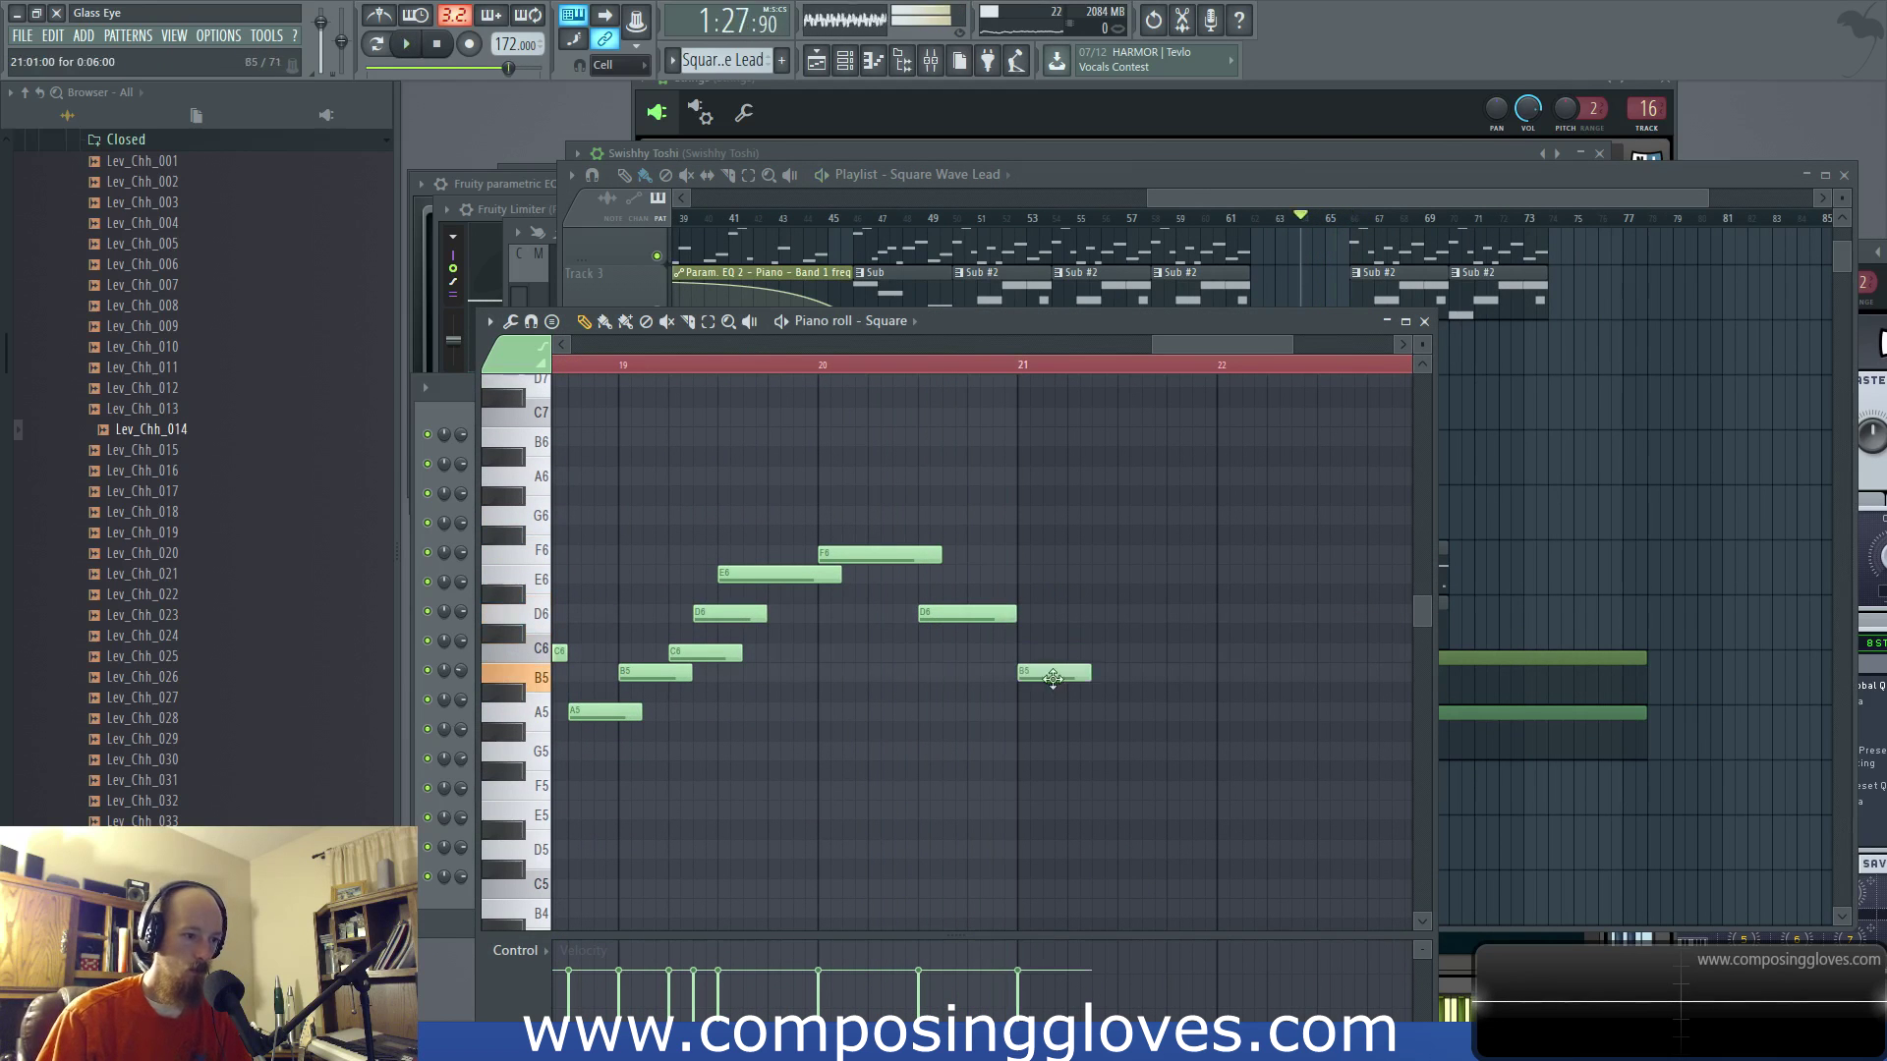
key(space)
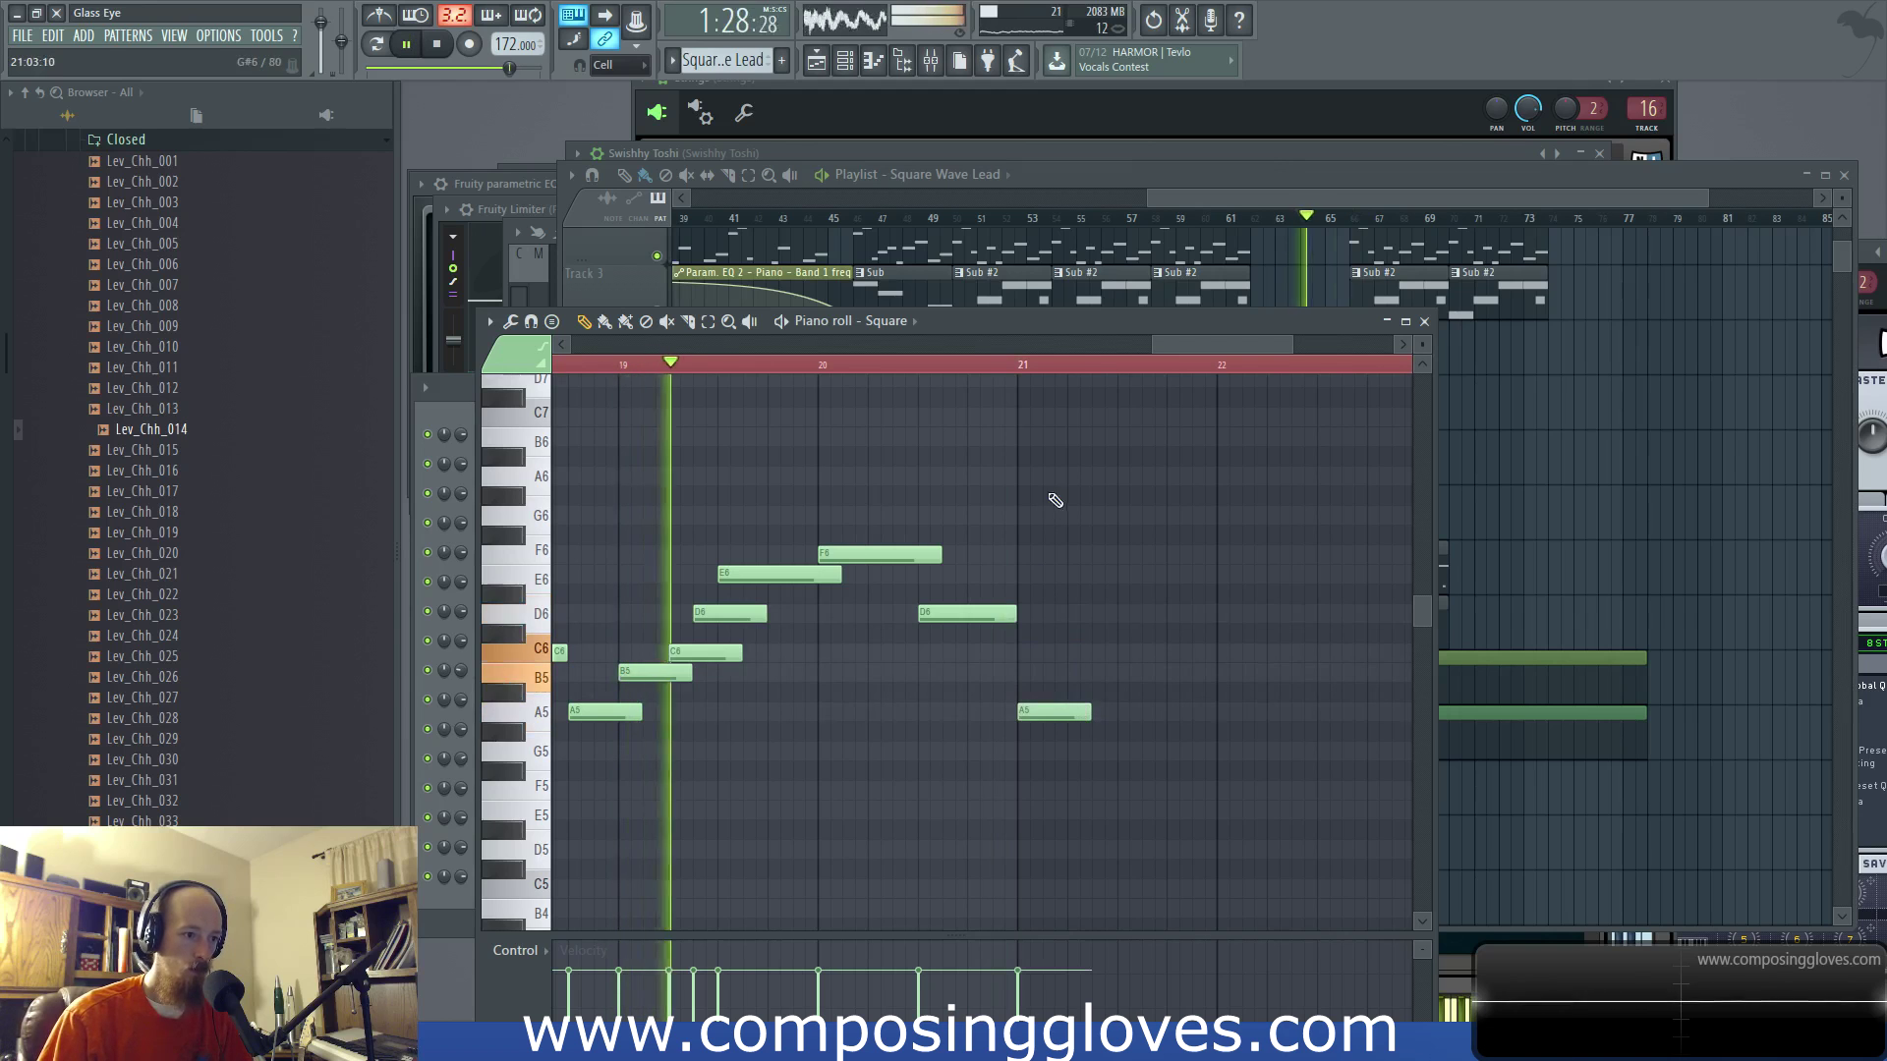
click(1127, 755)
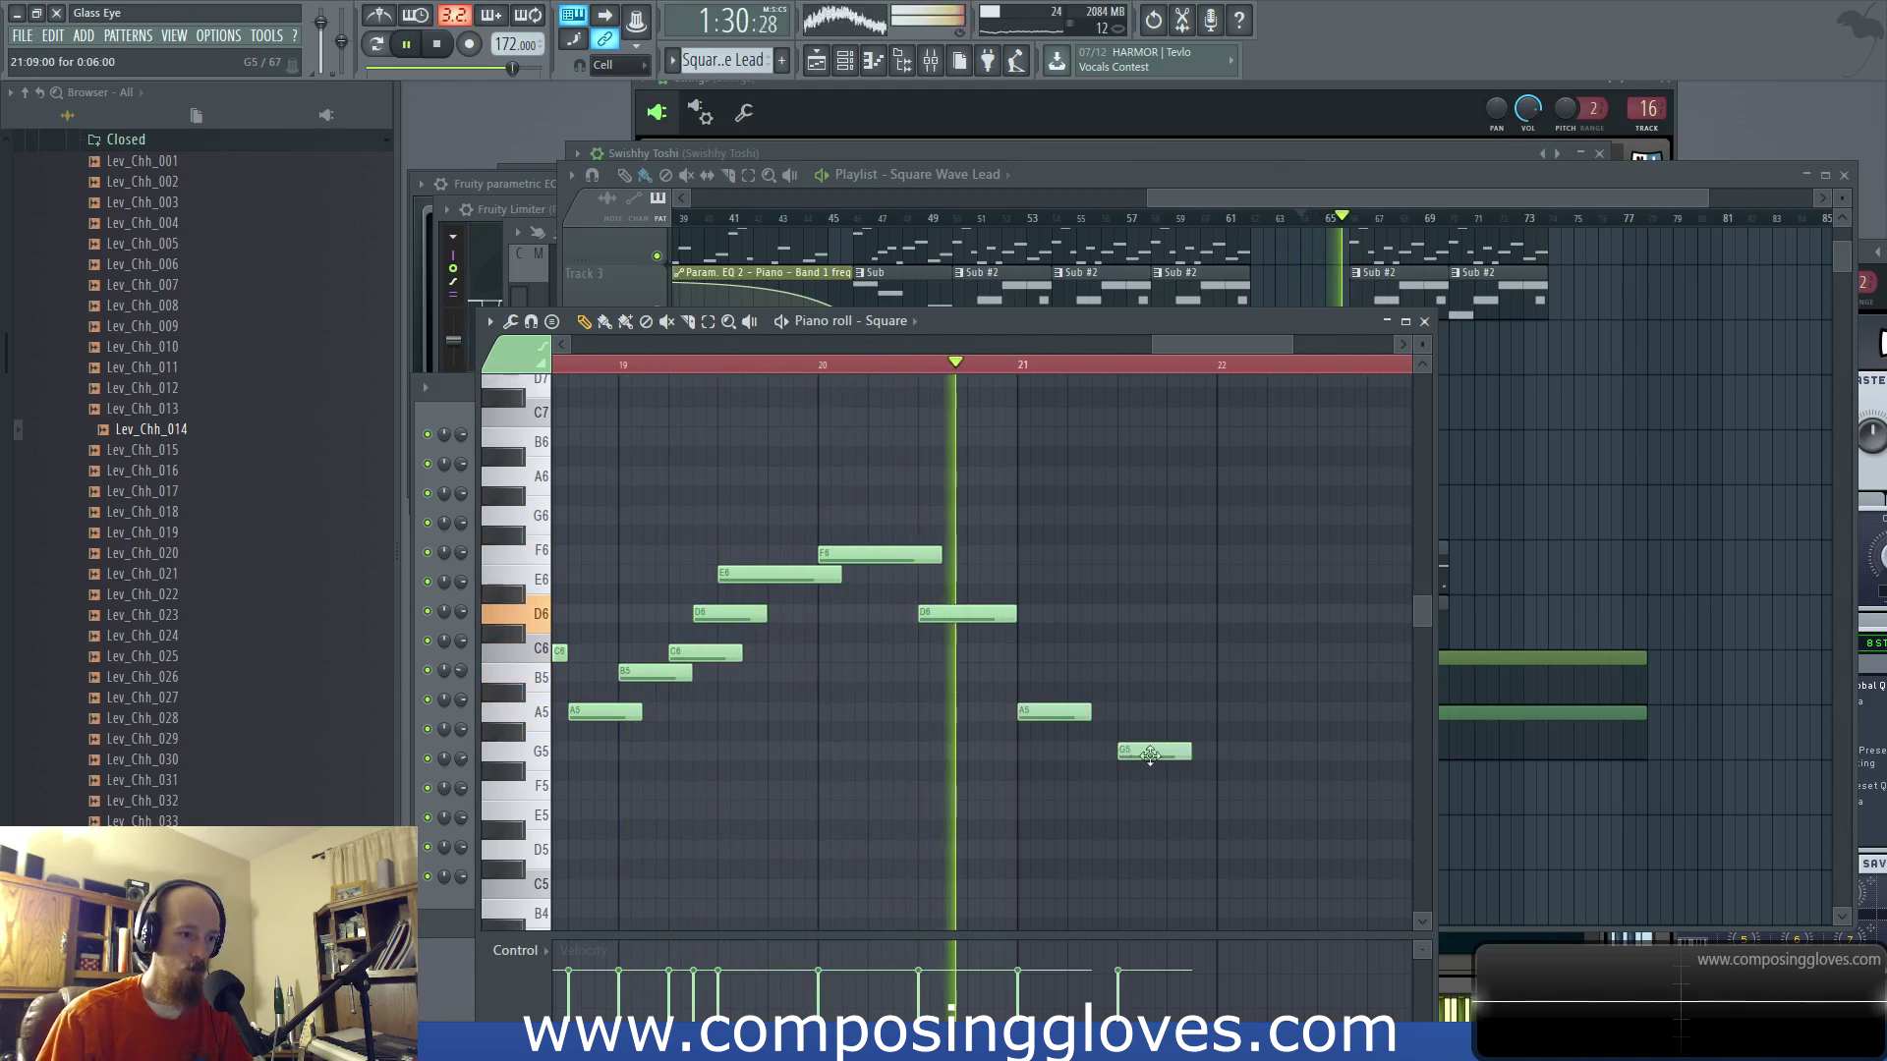
key(space)
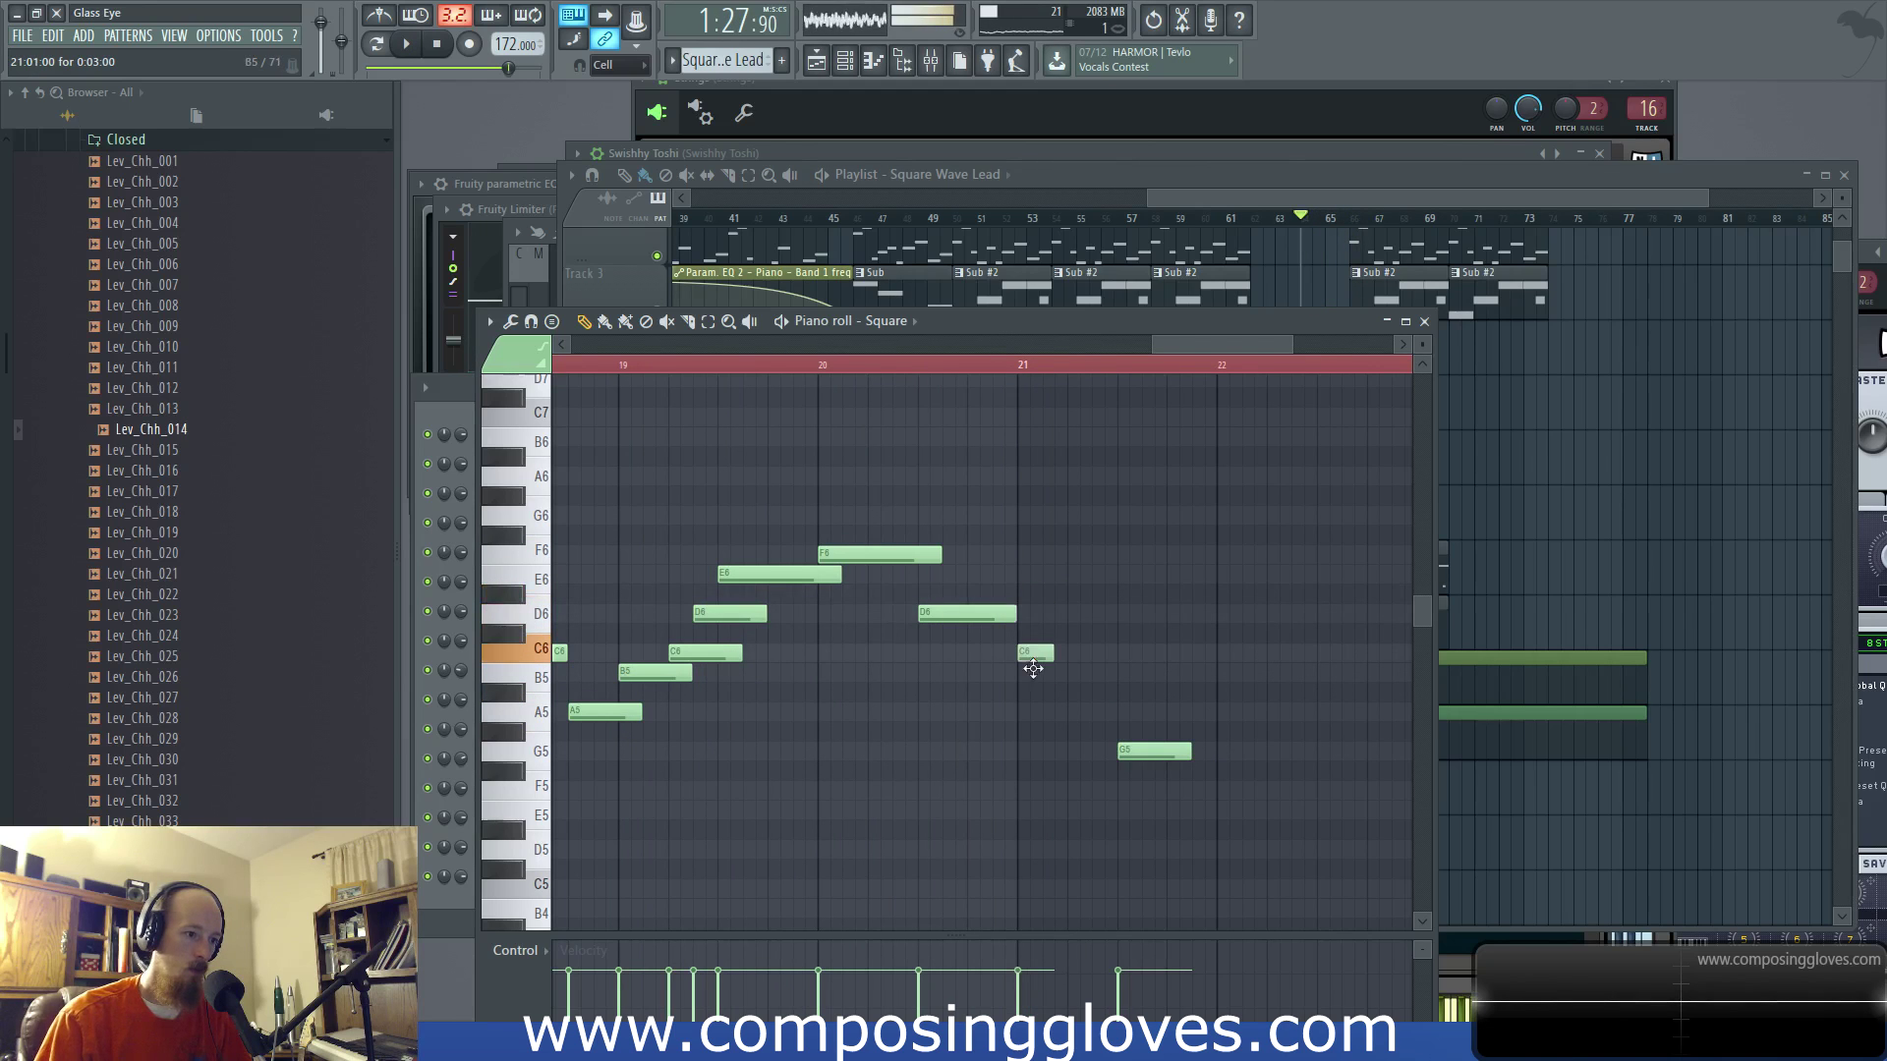
Step: Lengthen bar 21's A5 to overlap the G5, and extend the G5 to bar 23
key(space)
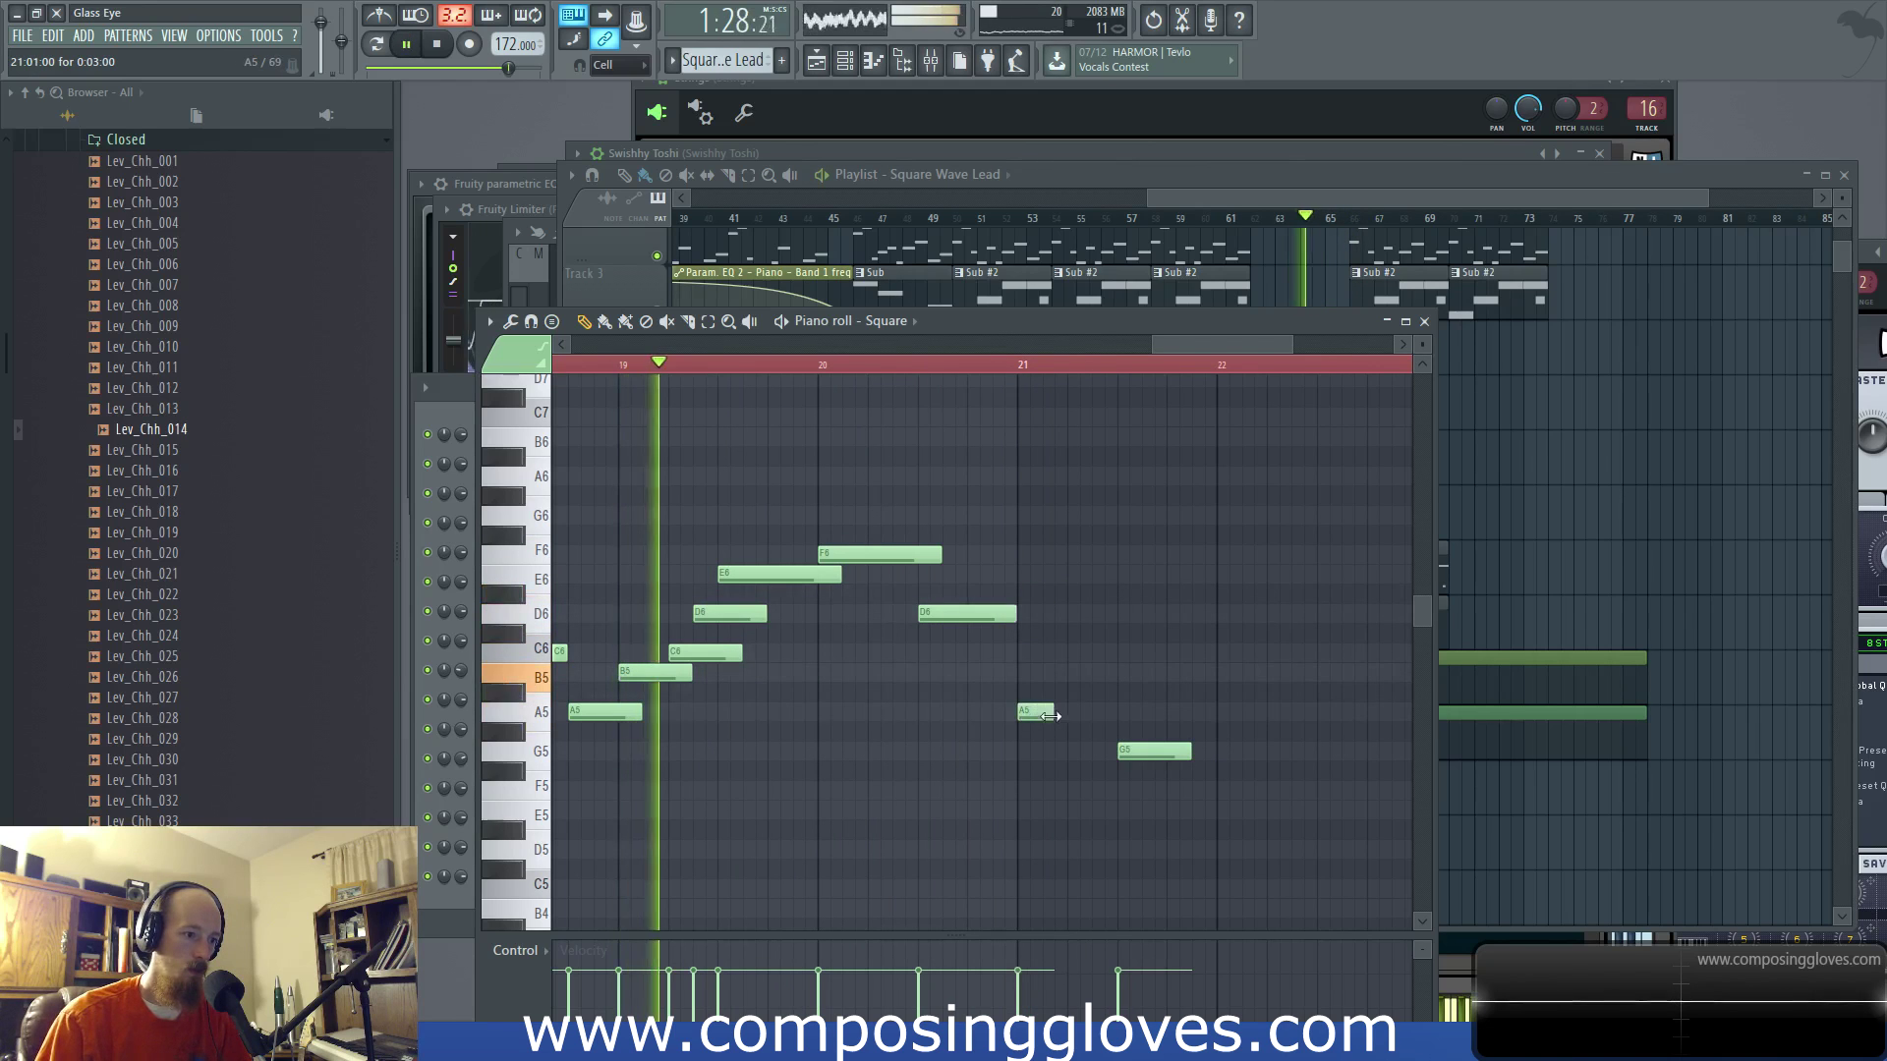
drag(1051, 712, 1169, 712)
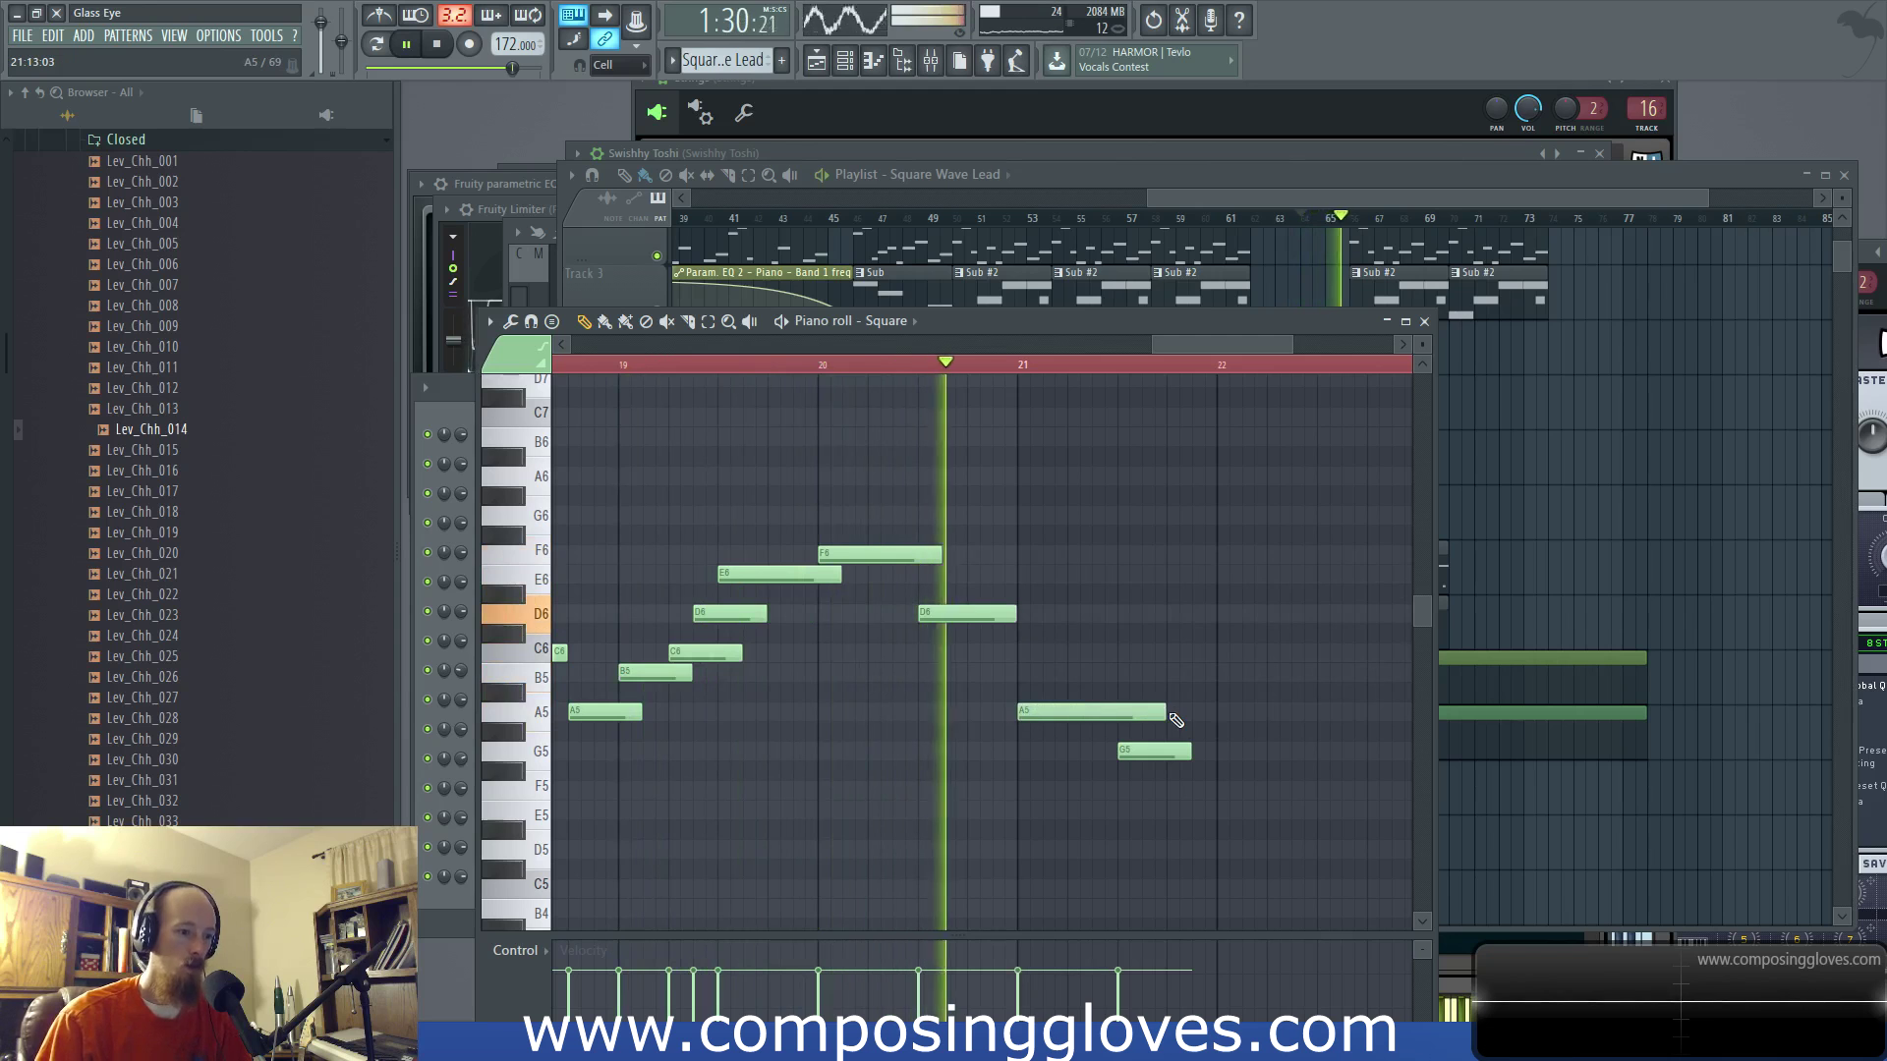
key(space)
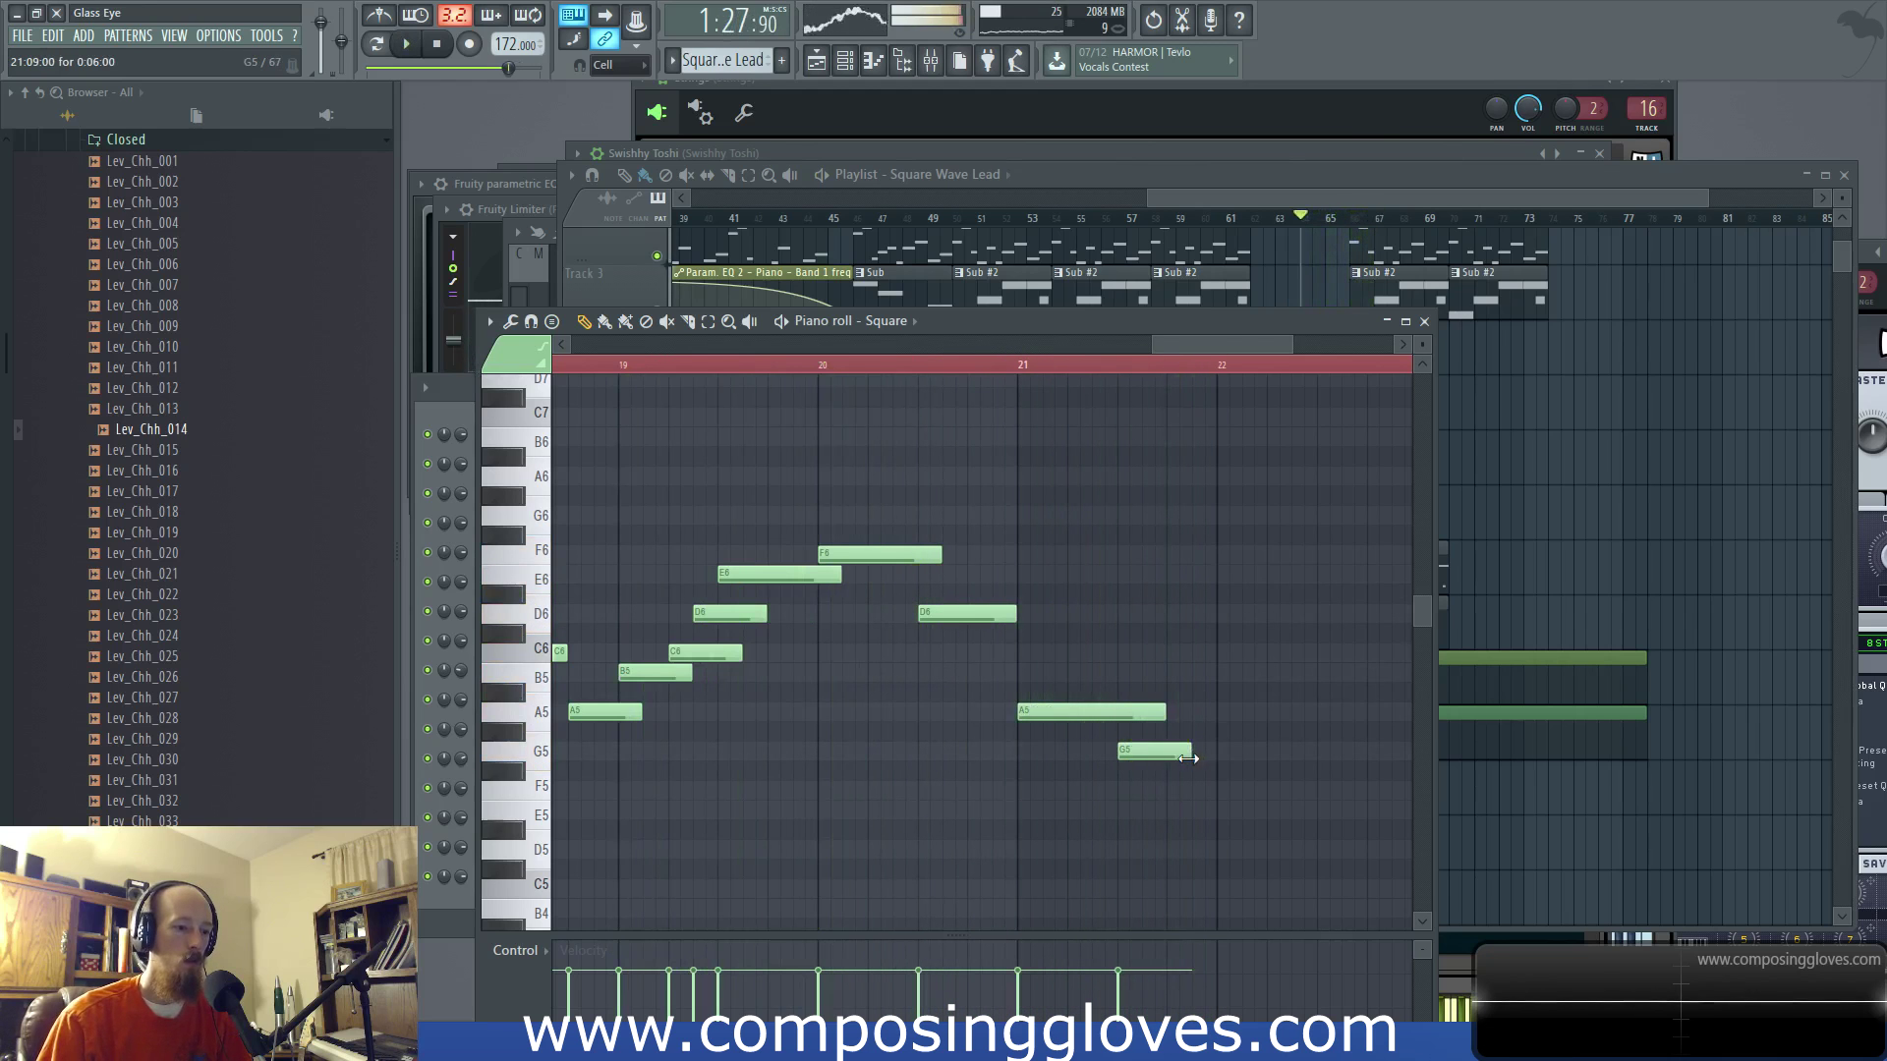
drag(1215, 746, 1105, 638)
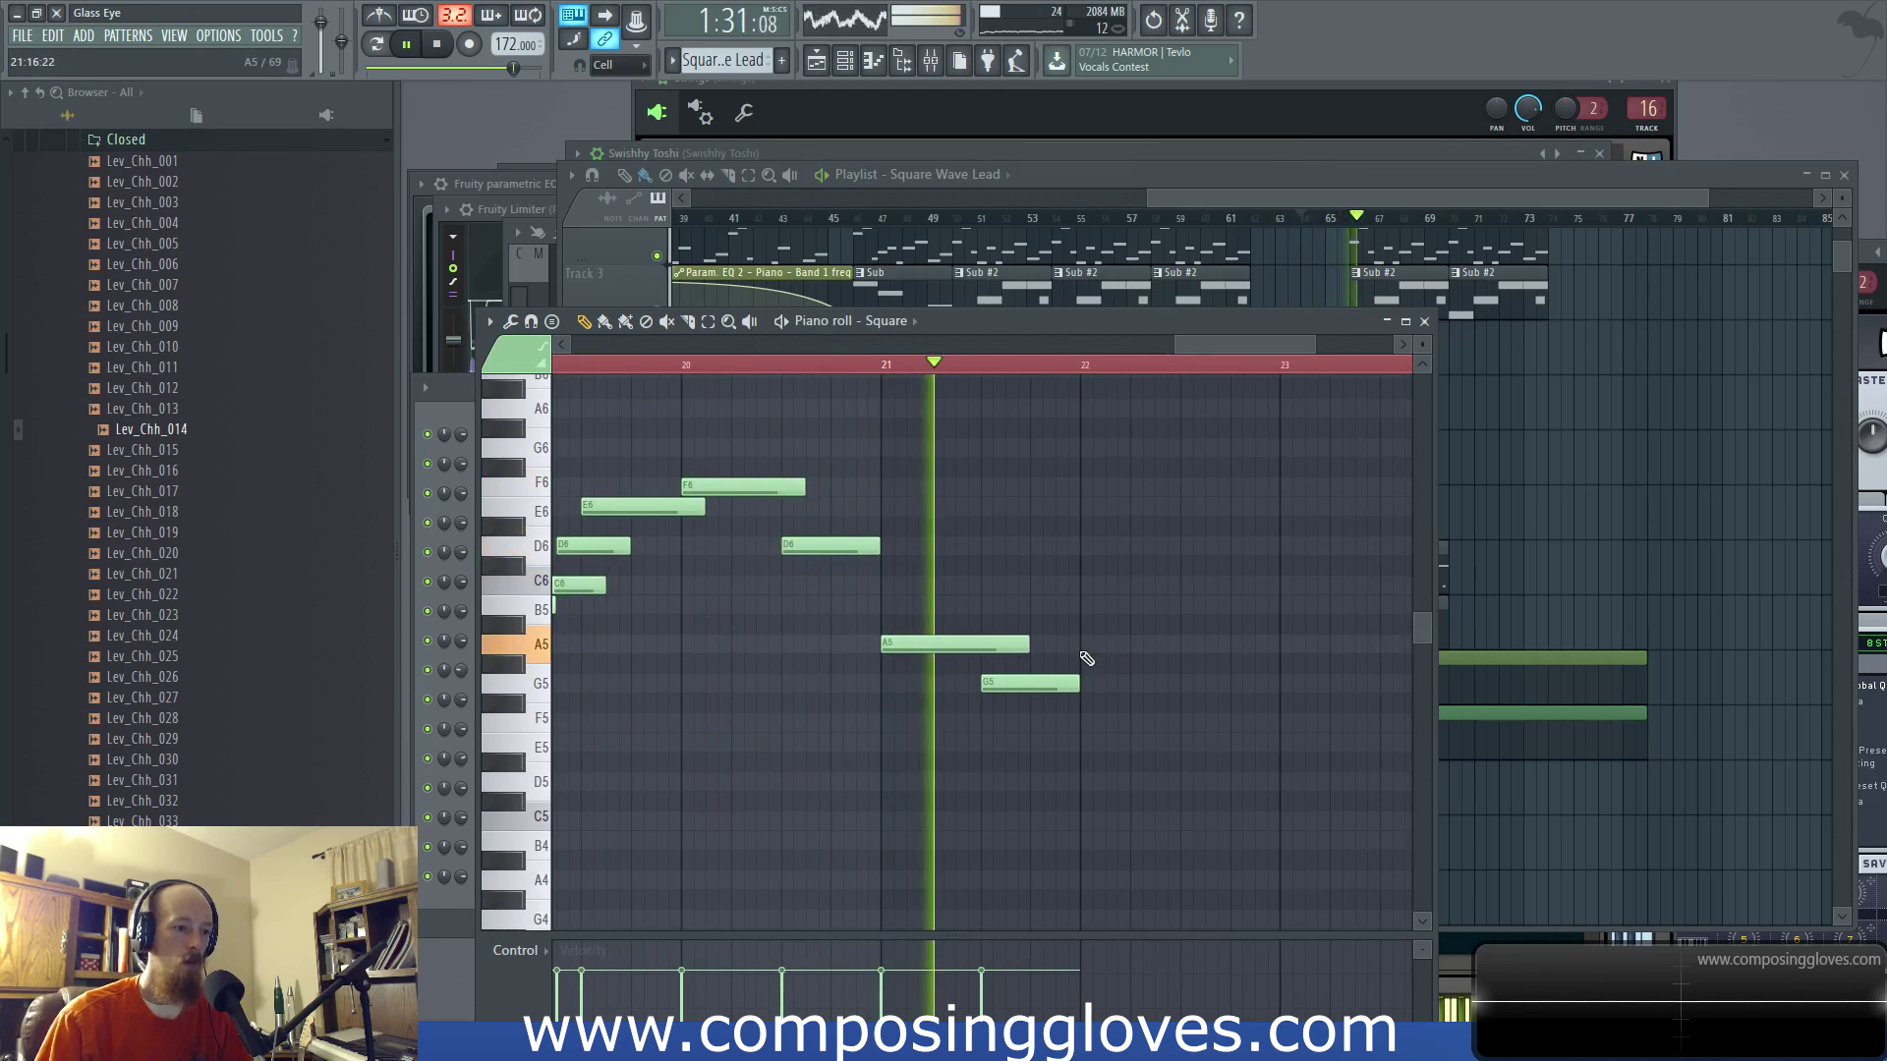
click(1085, 722)
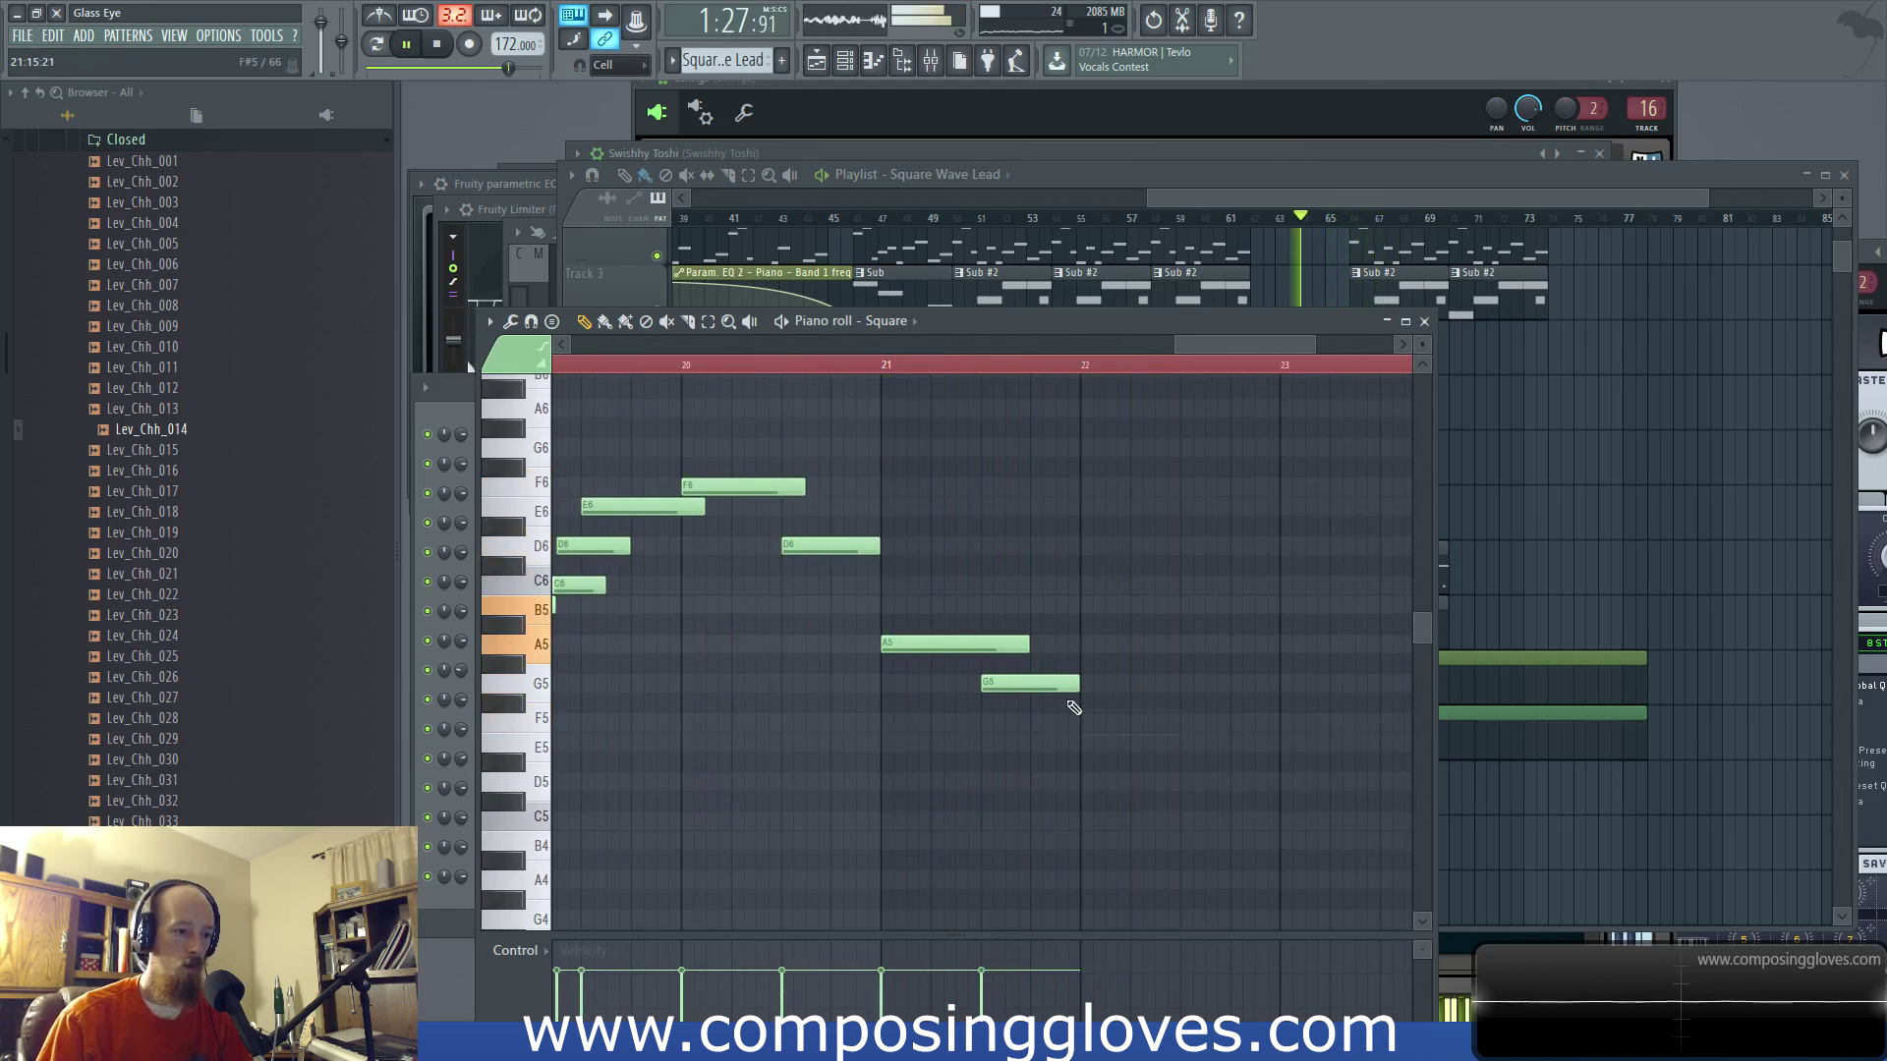
mouse_move(1101, 686)
mouse_down()
mouse_move(1303, 683)
mouse_move(1105, 673)
mouse_up()
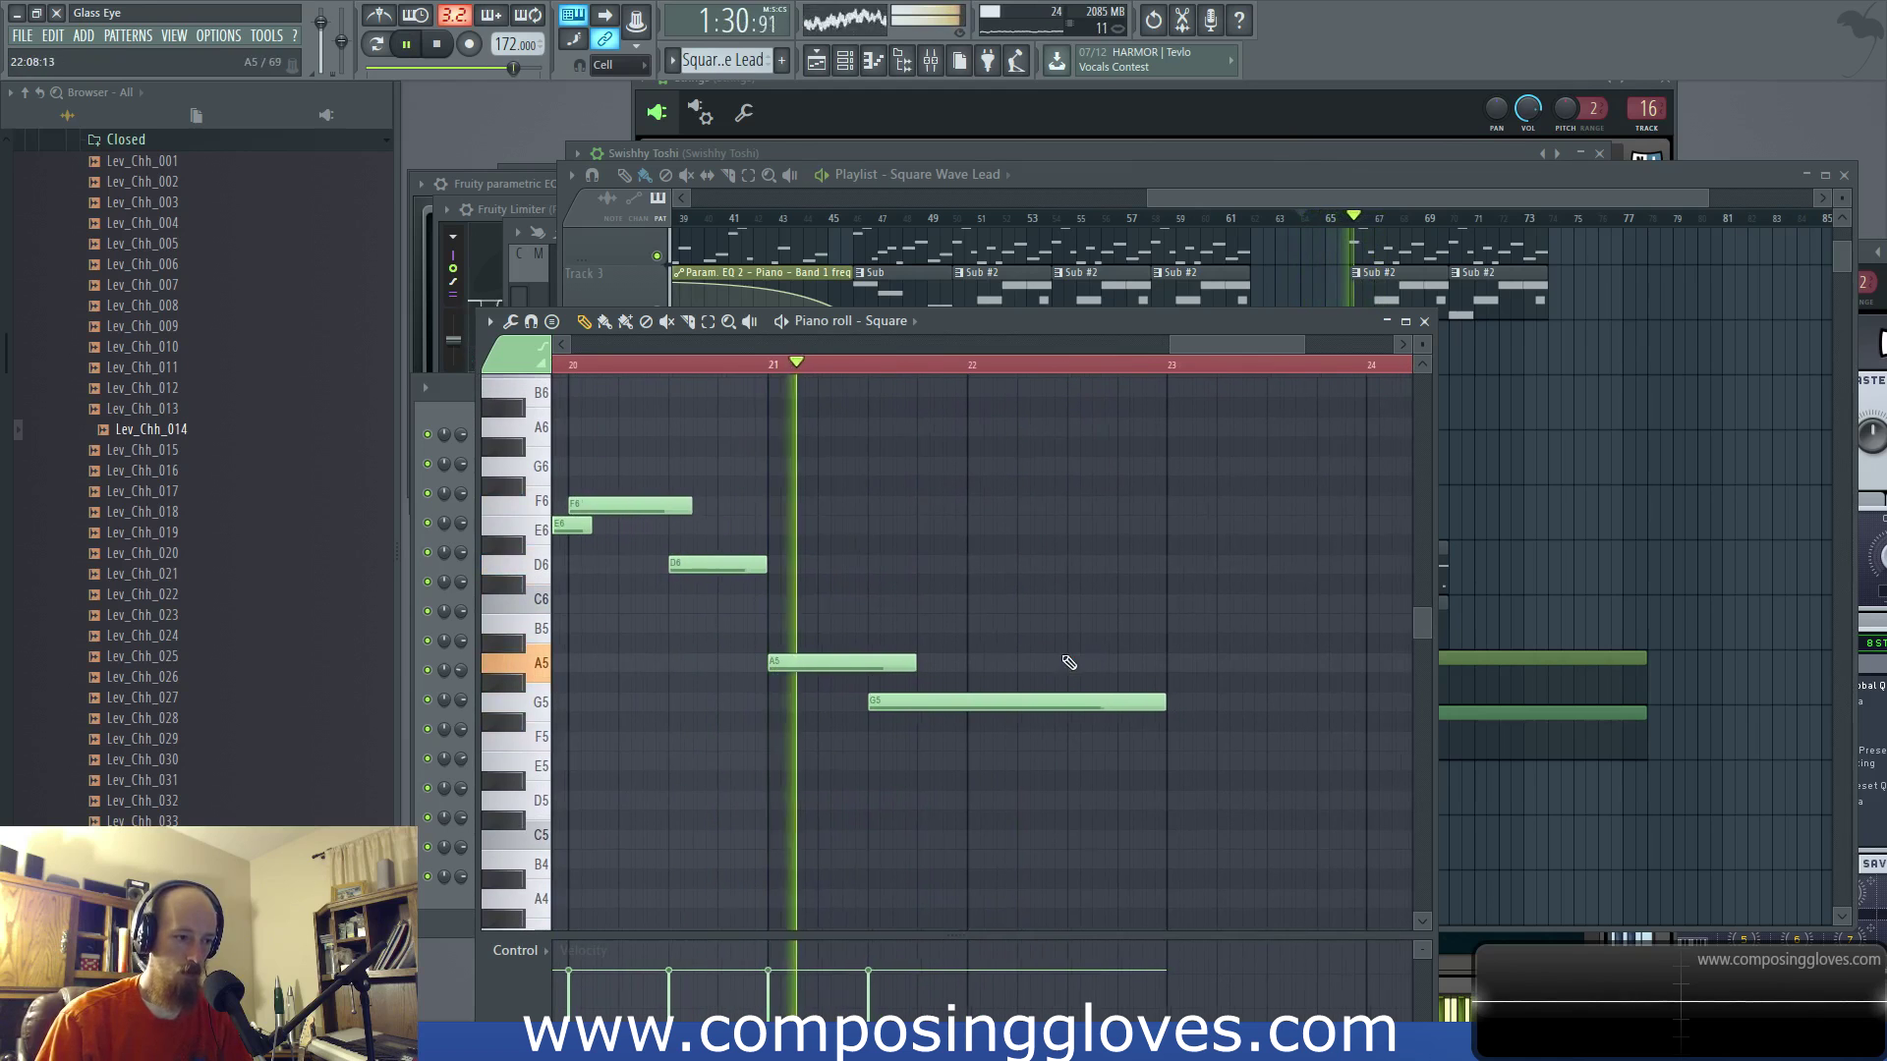
Step: Add a sustained A5 from bar 23 to bar 25 and stop playback
click(1171, 661)
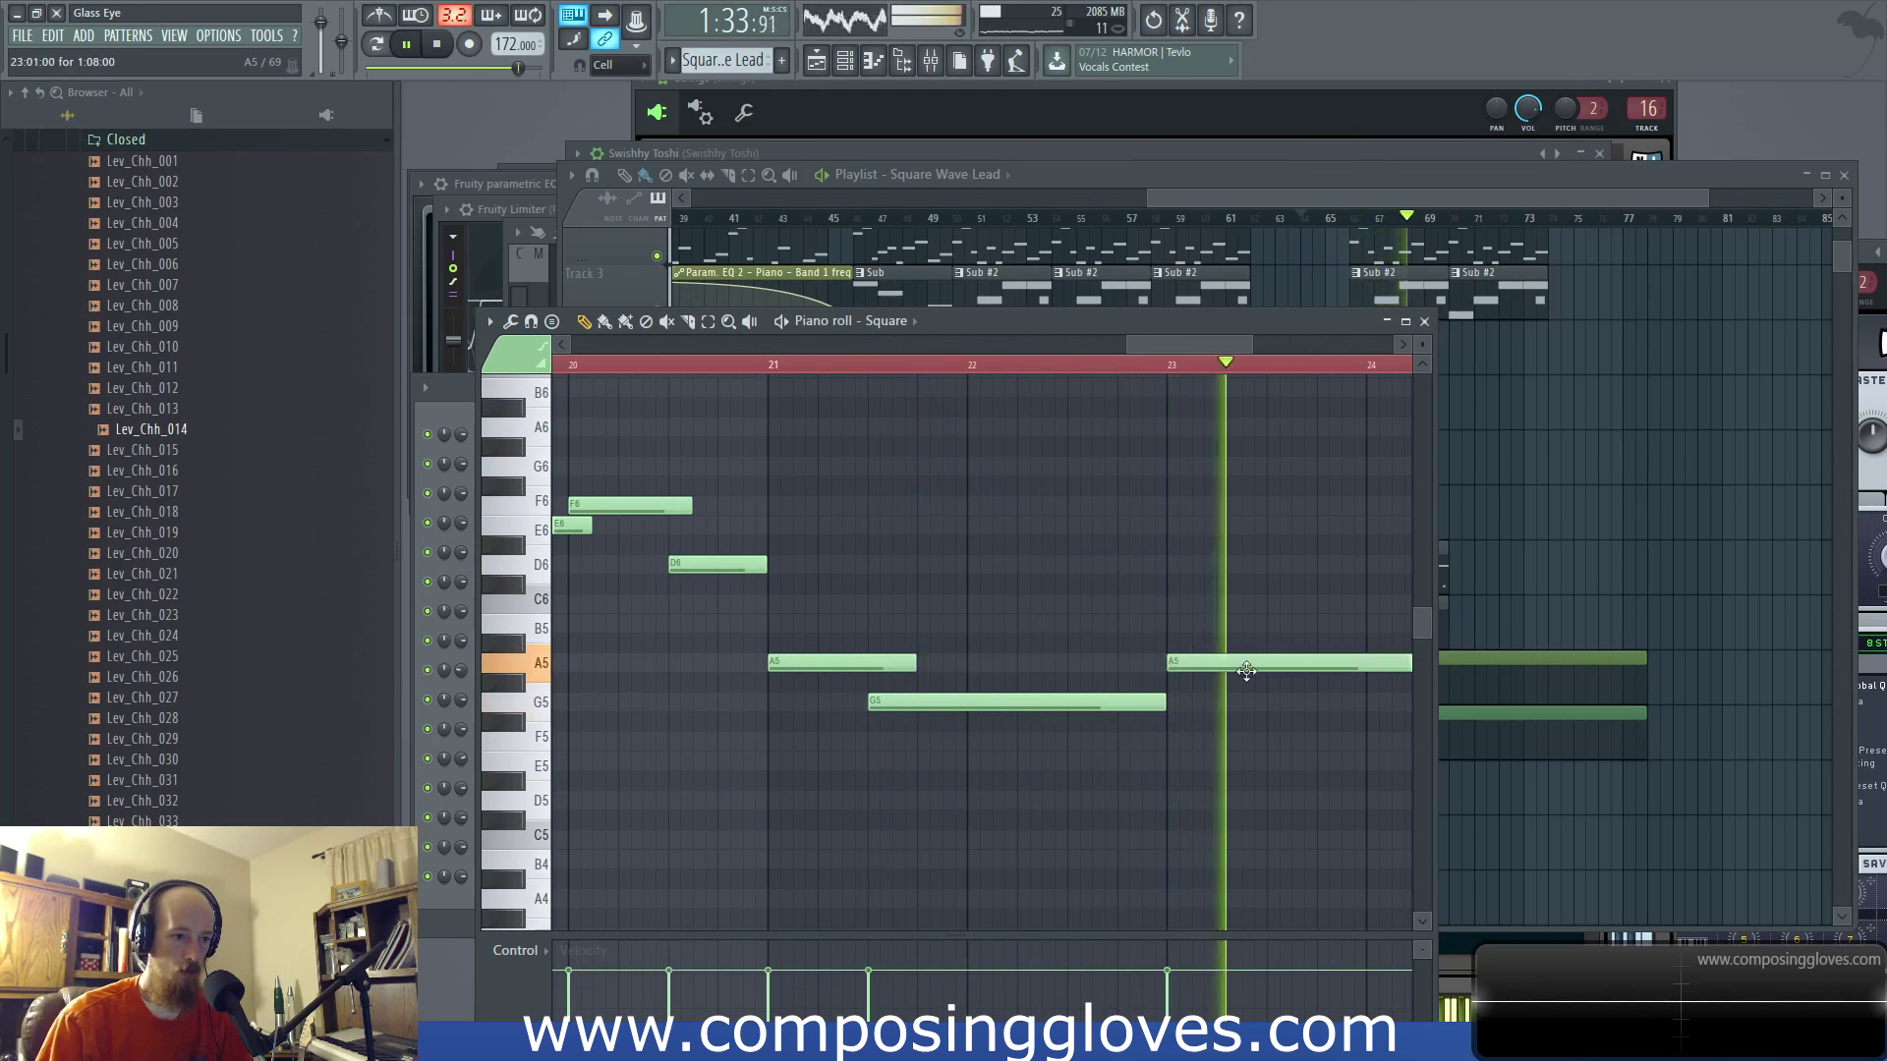
drag(1210, 657, 1043, 651)
key(space)
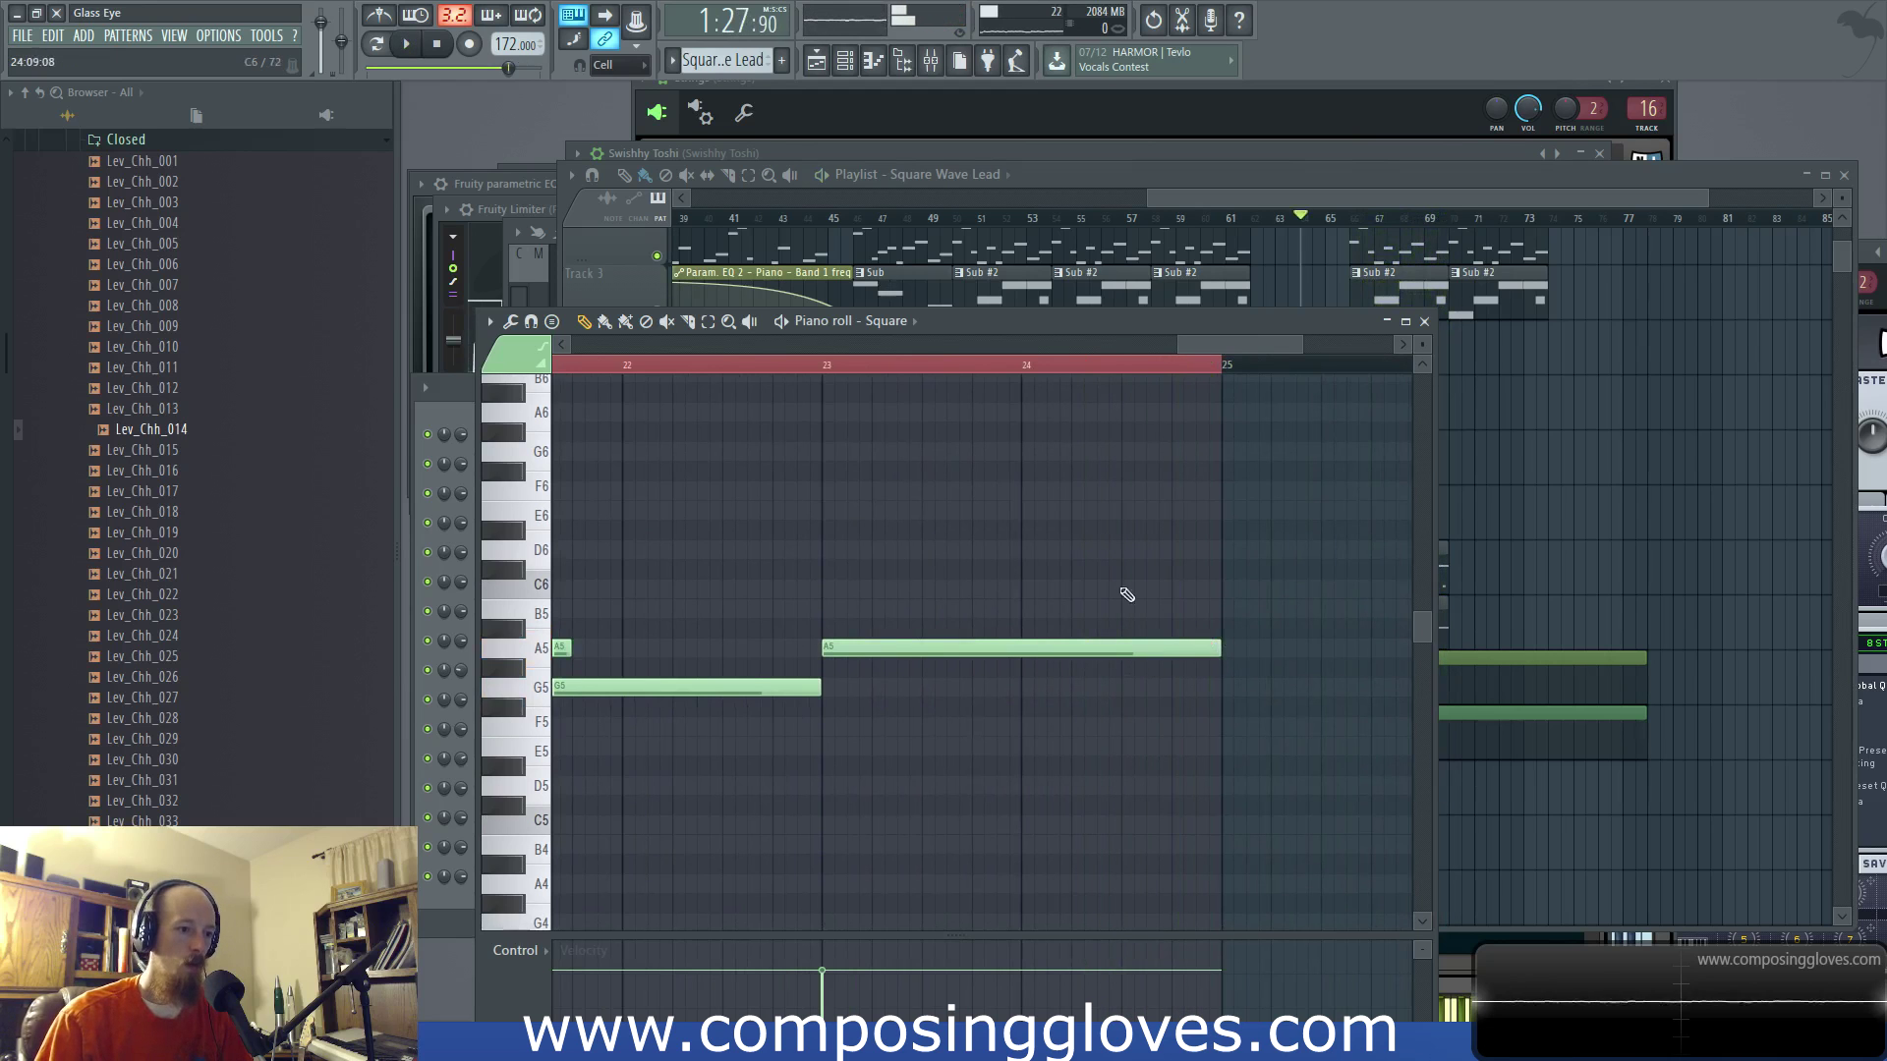
Step: Copy the A5, G5, A5 phrase from bars 21 to 24 so the duplicate starts at bar 25
scroll(1081, 602, down, 3)
drag(826, 621, 958, 725)
drag(777, 648, 1111, 663)
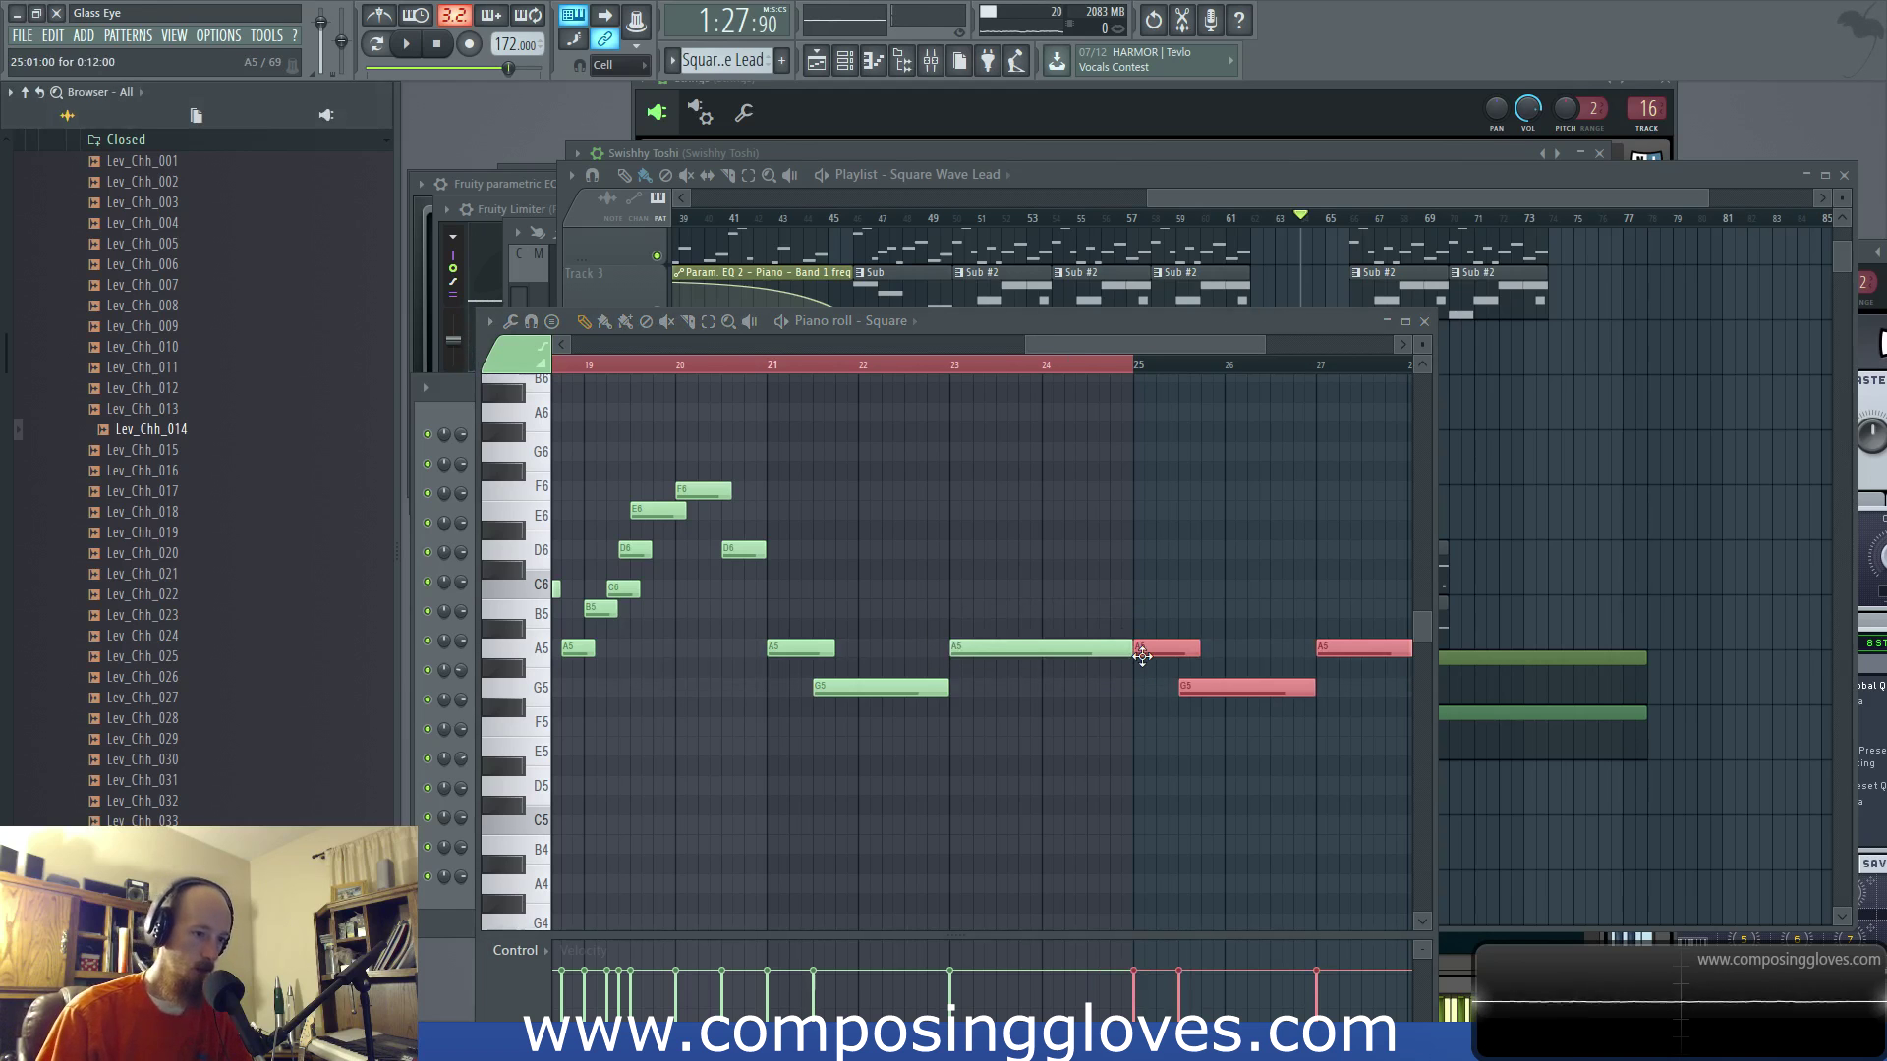
Step: Extend the Square Wave Lead clip to bar 77 and copy the Pads #2 clip to bar 70 on Track 8 during playback
click(1294, 197)
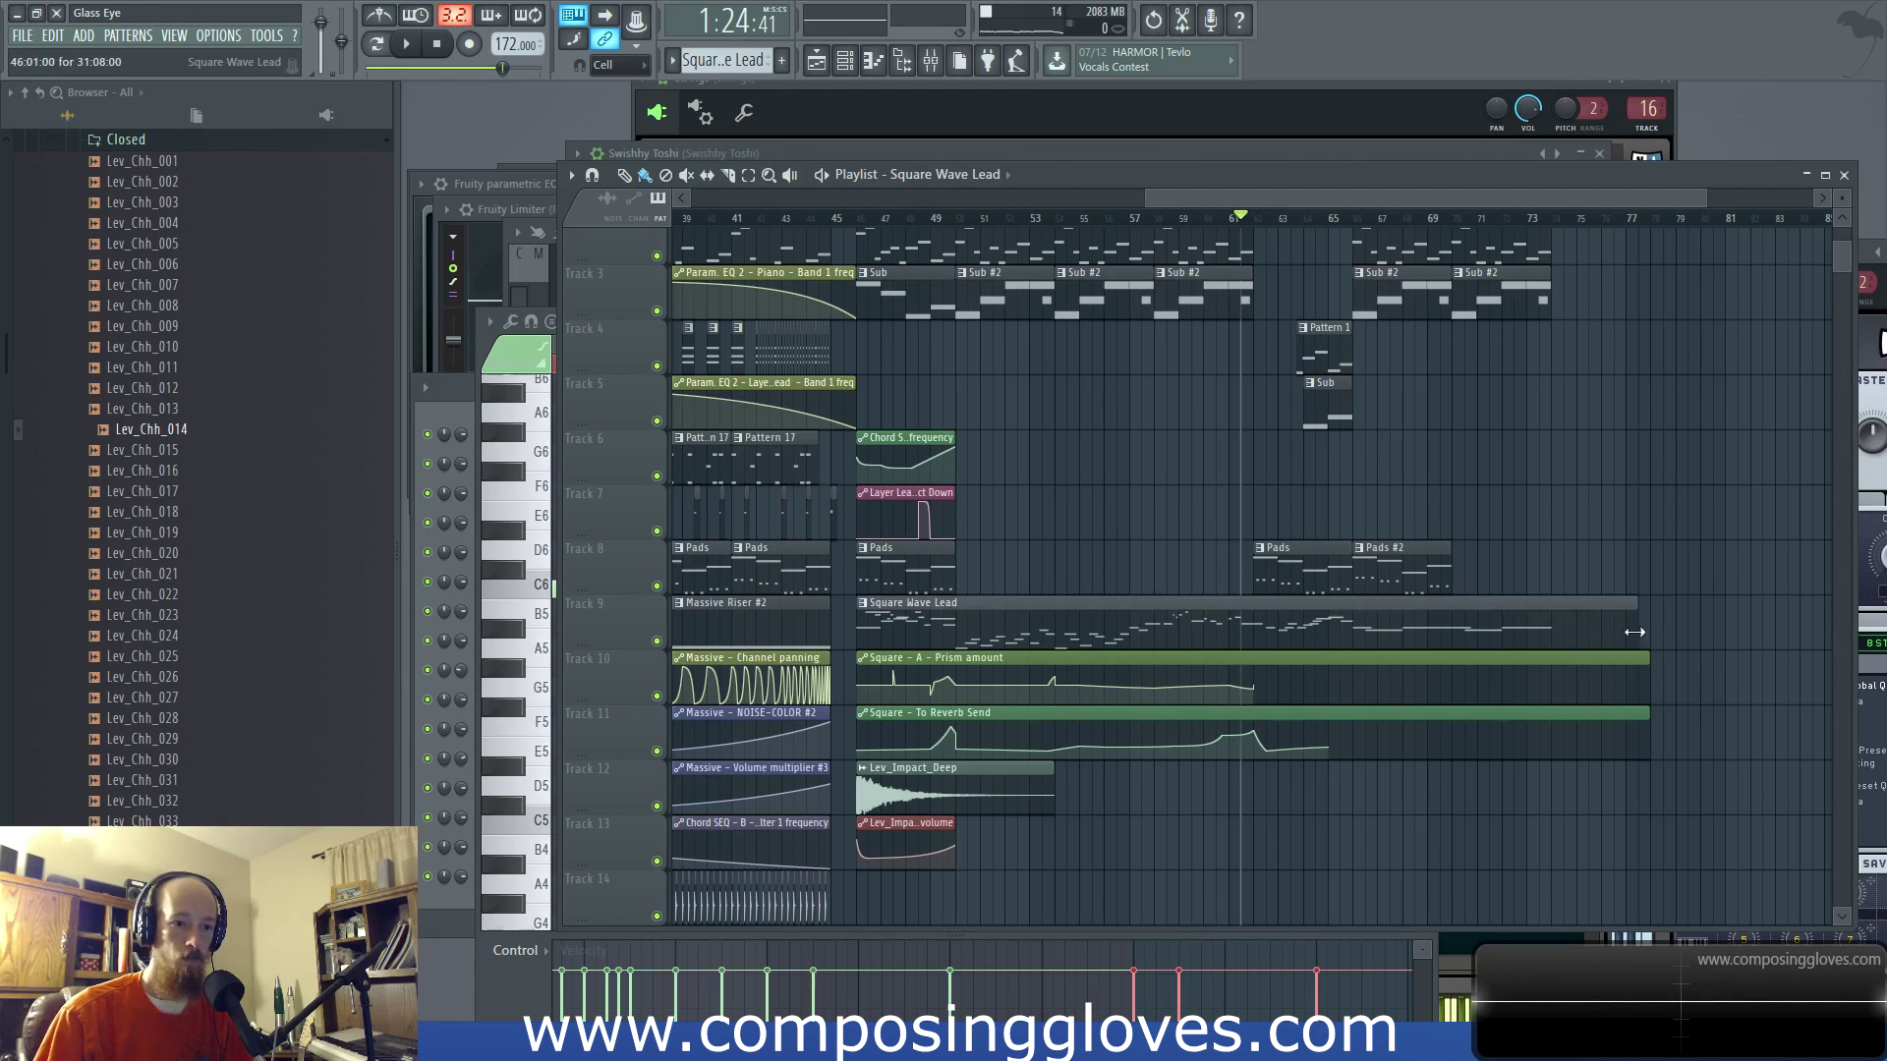
scroll(1529, 514, up, 3)
drag(1529, 514, 1413, 530)
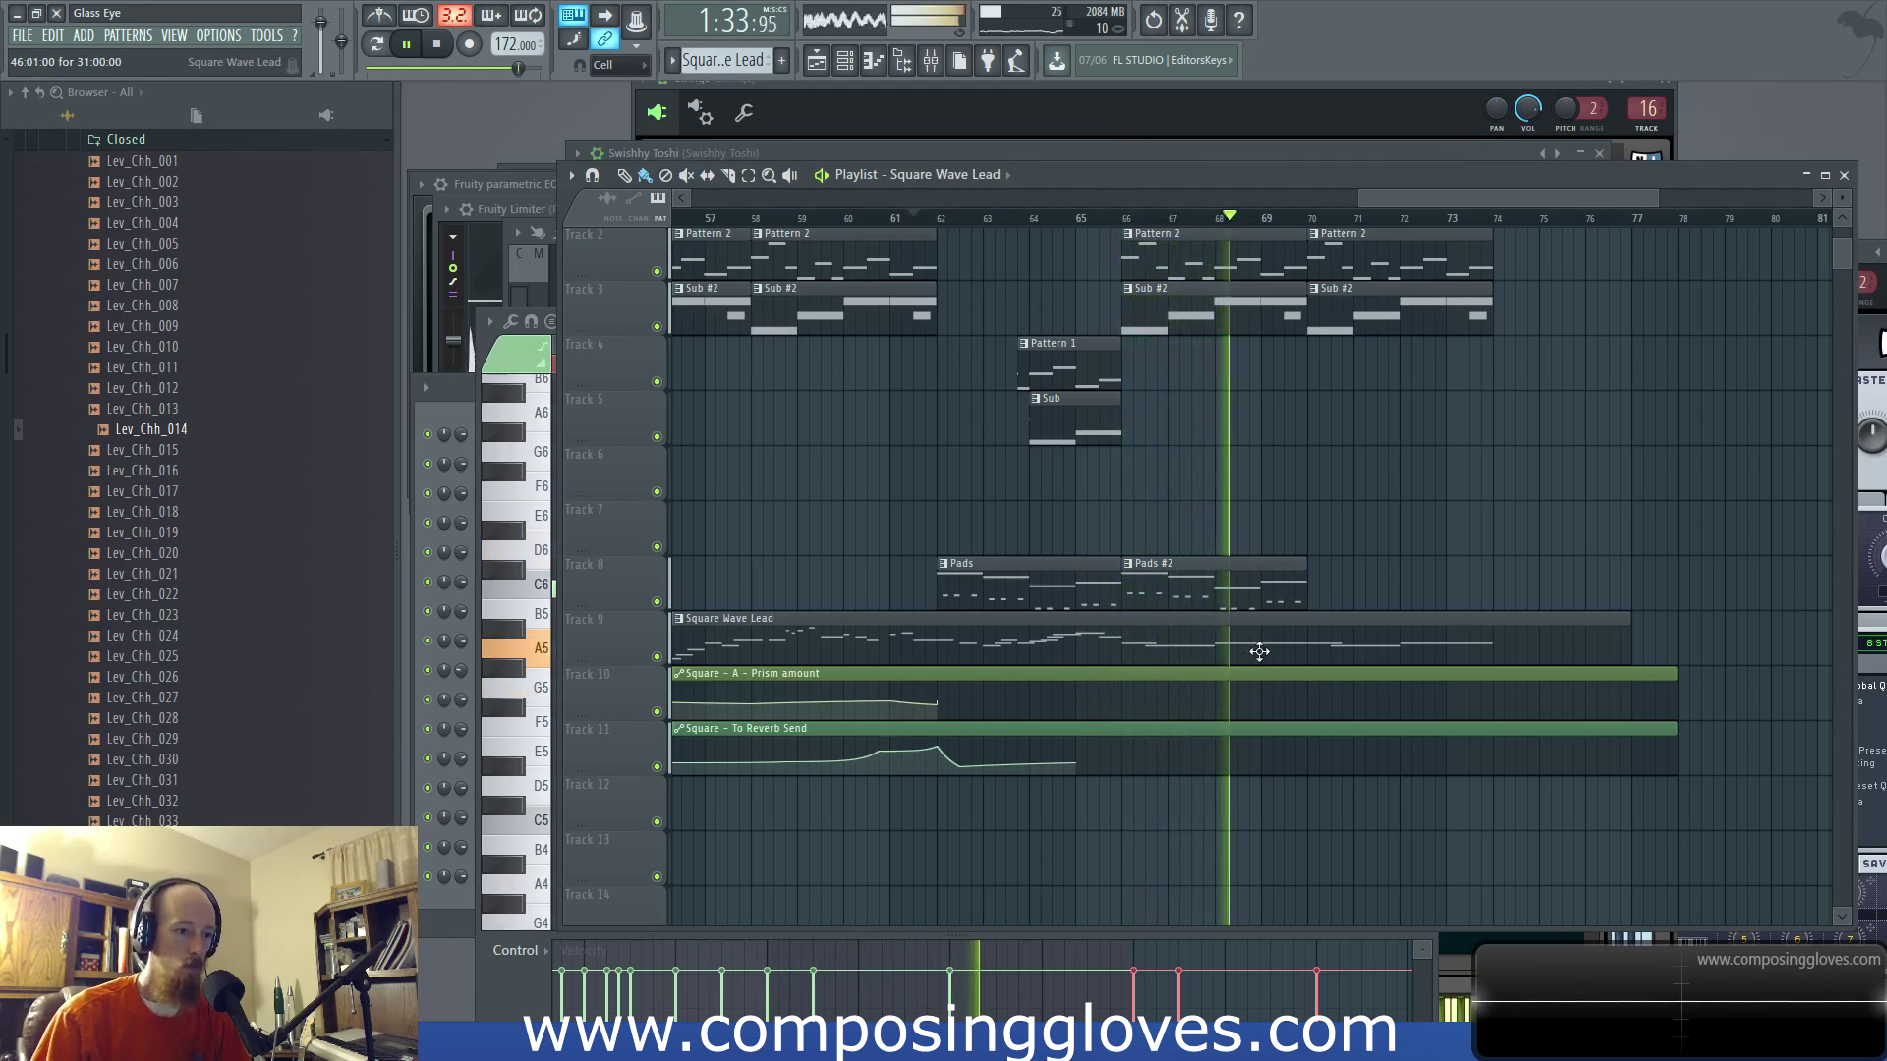
drag(1231, 587, 1415, 567)
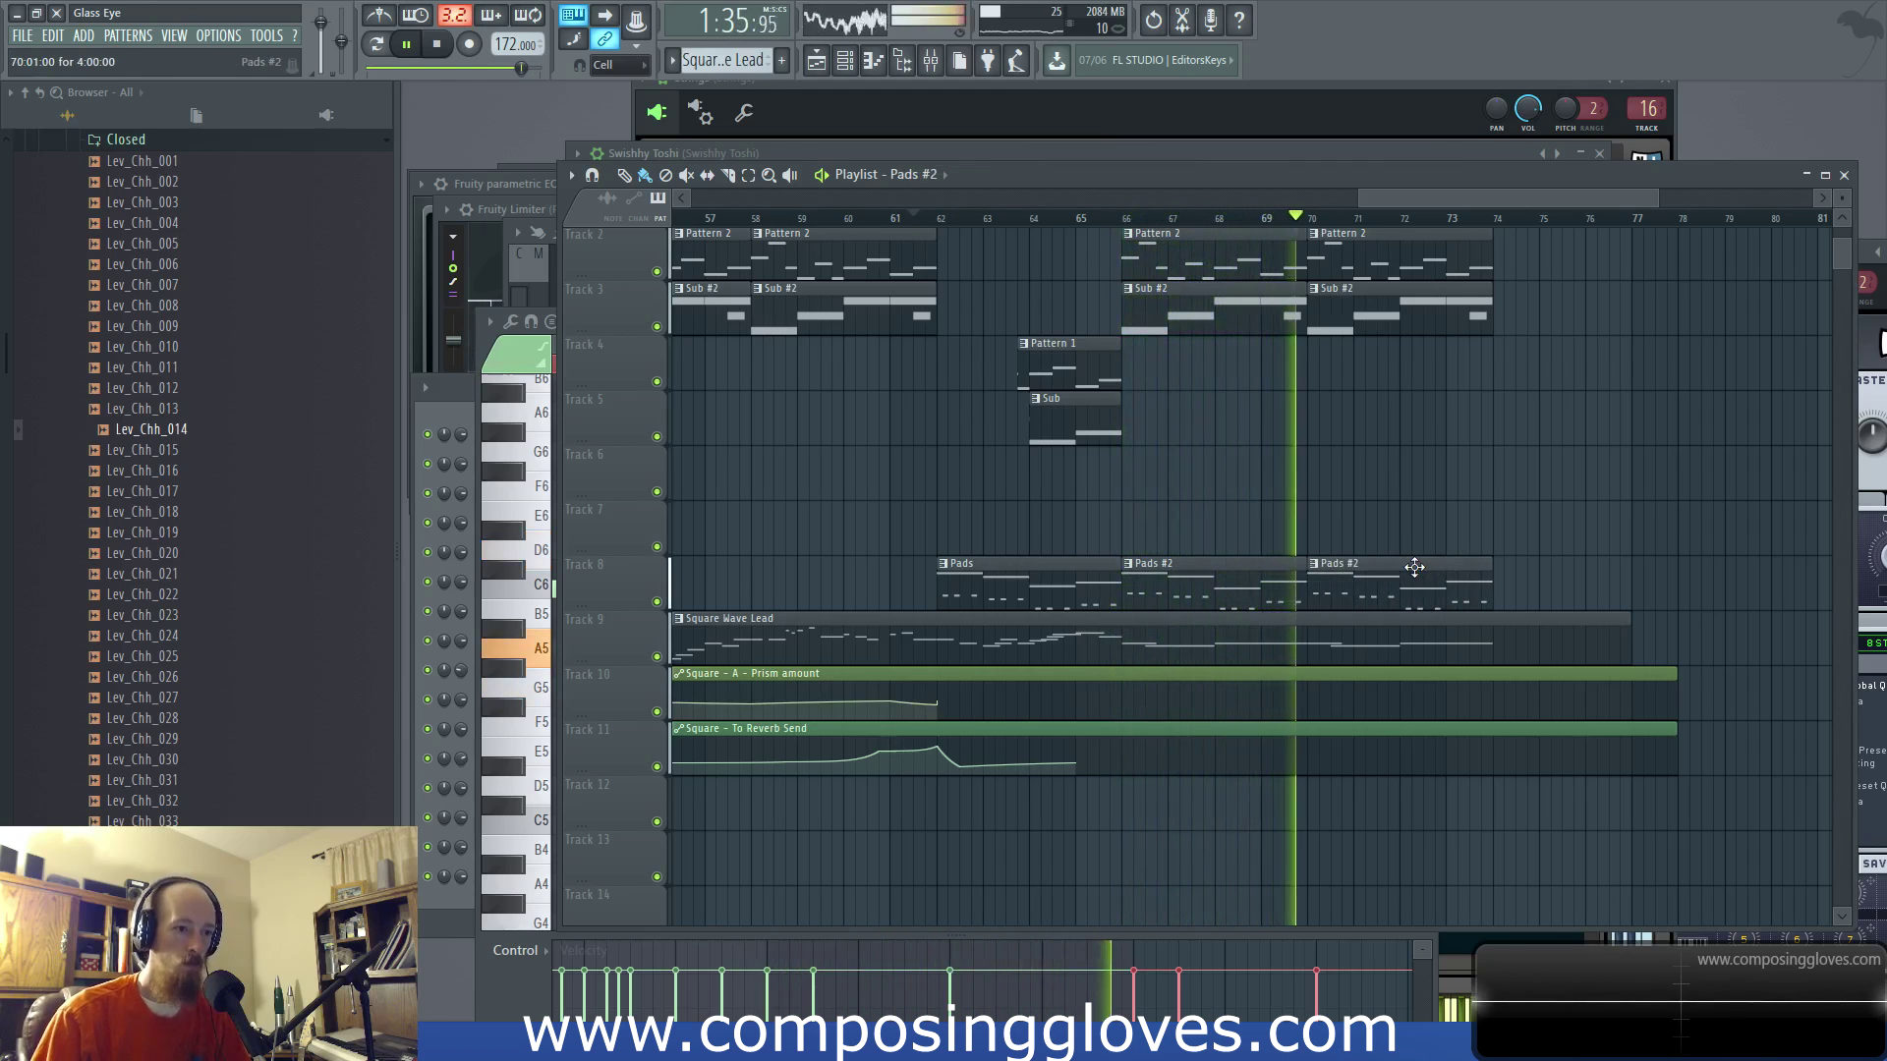
key(space)
Step: Add a sustained E6 from the middle of bar 26 to bar 28 in the Square lead and audition the passage
double_click(1376, 653)
scroll(1369, 665, left, 3)
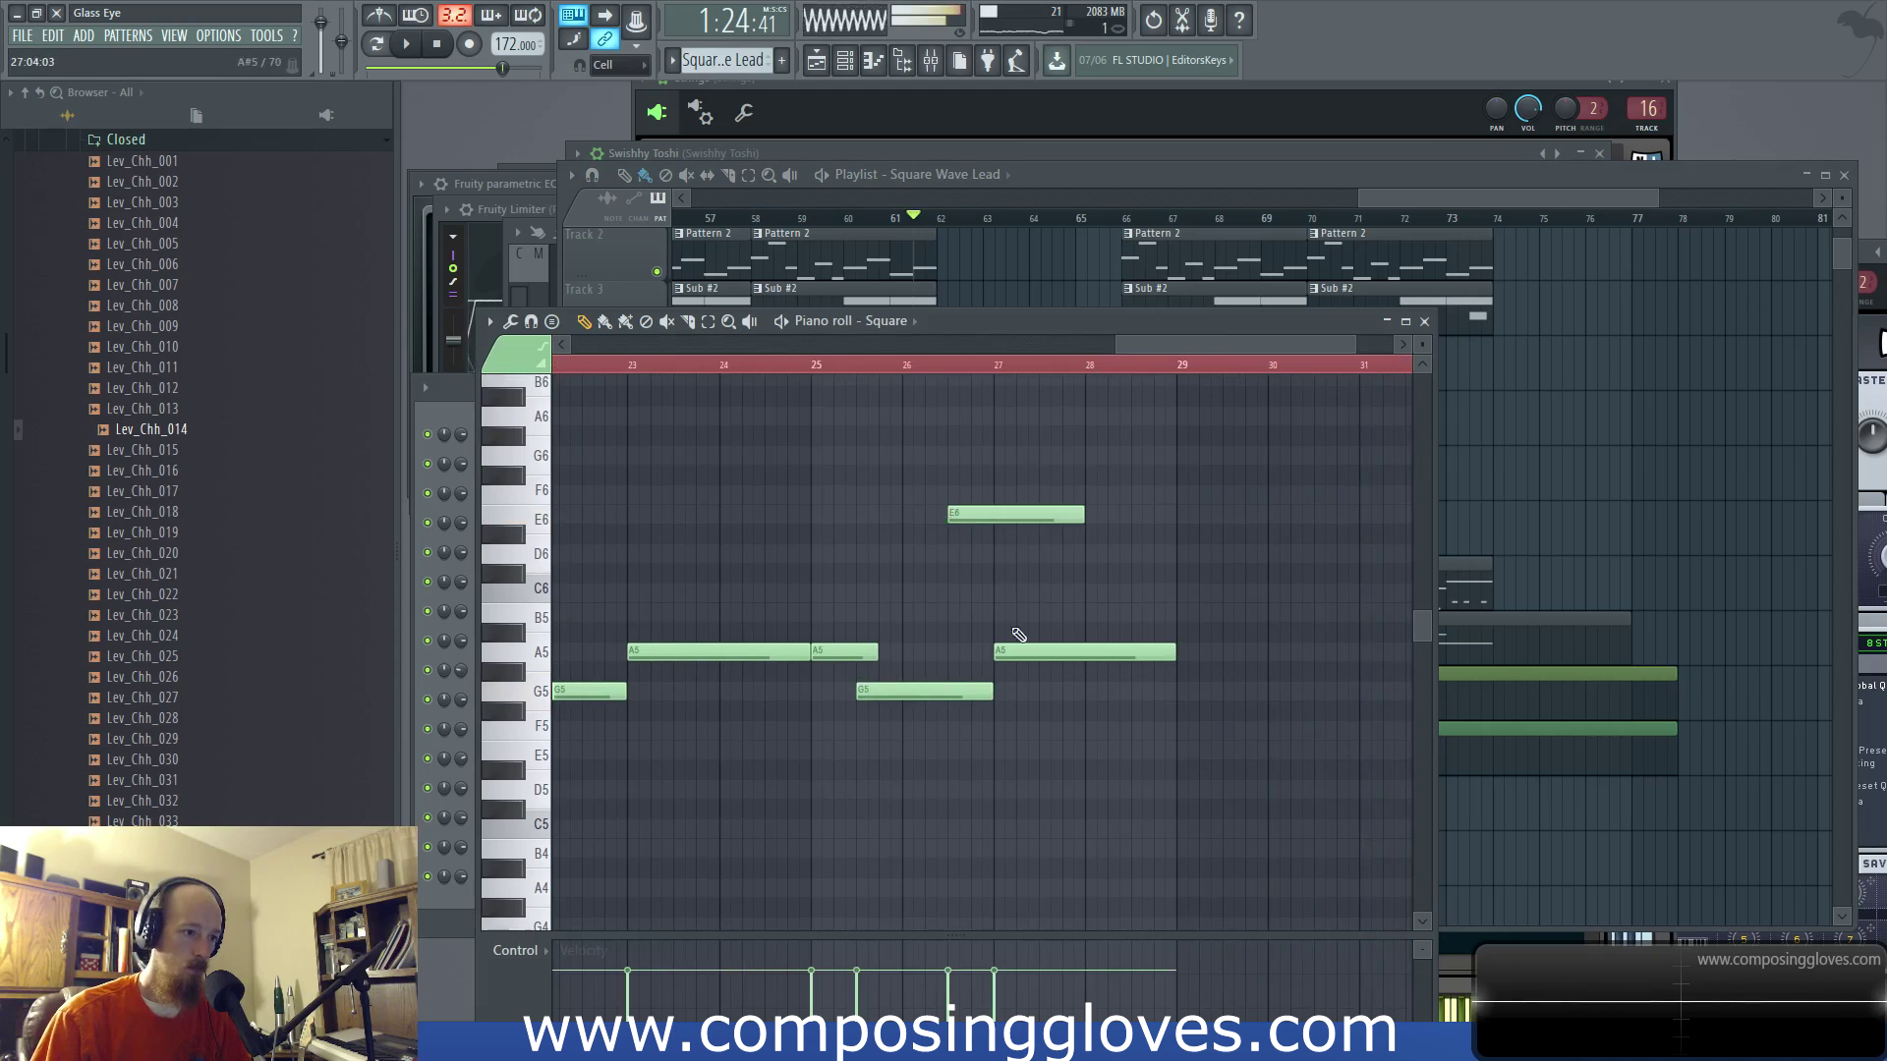
scroll(855, 526, up, 2)
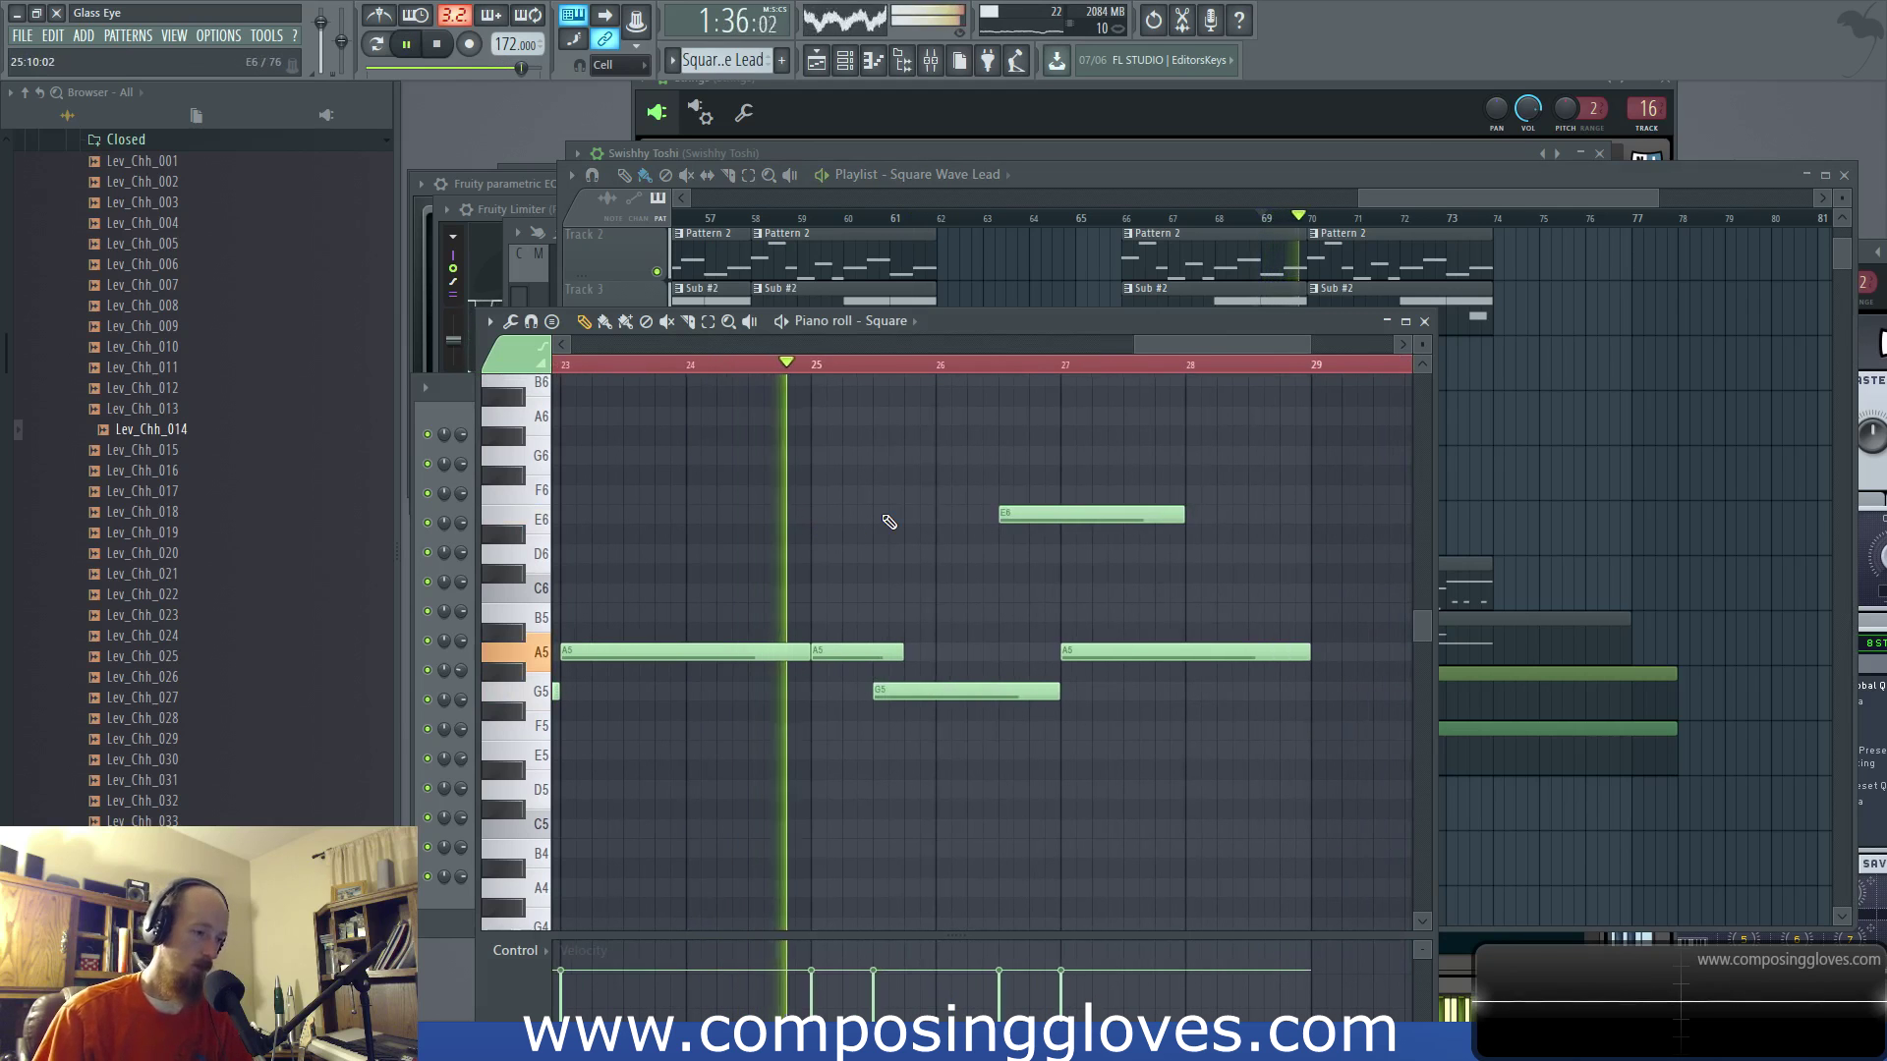
drag(890, 521, 787, 531)
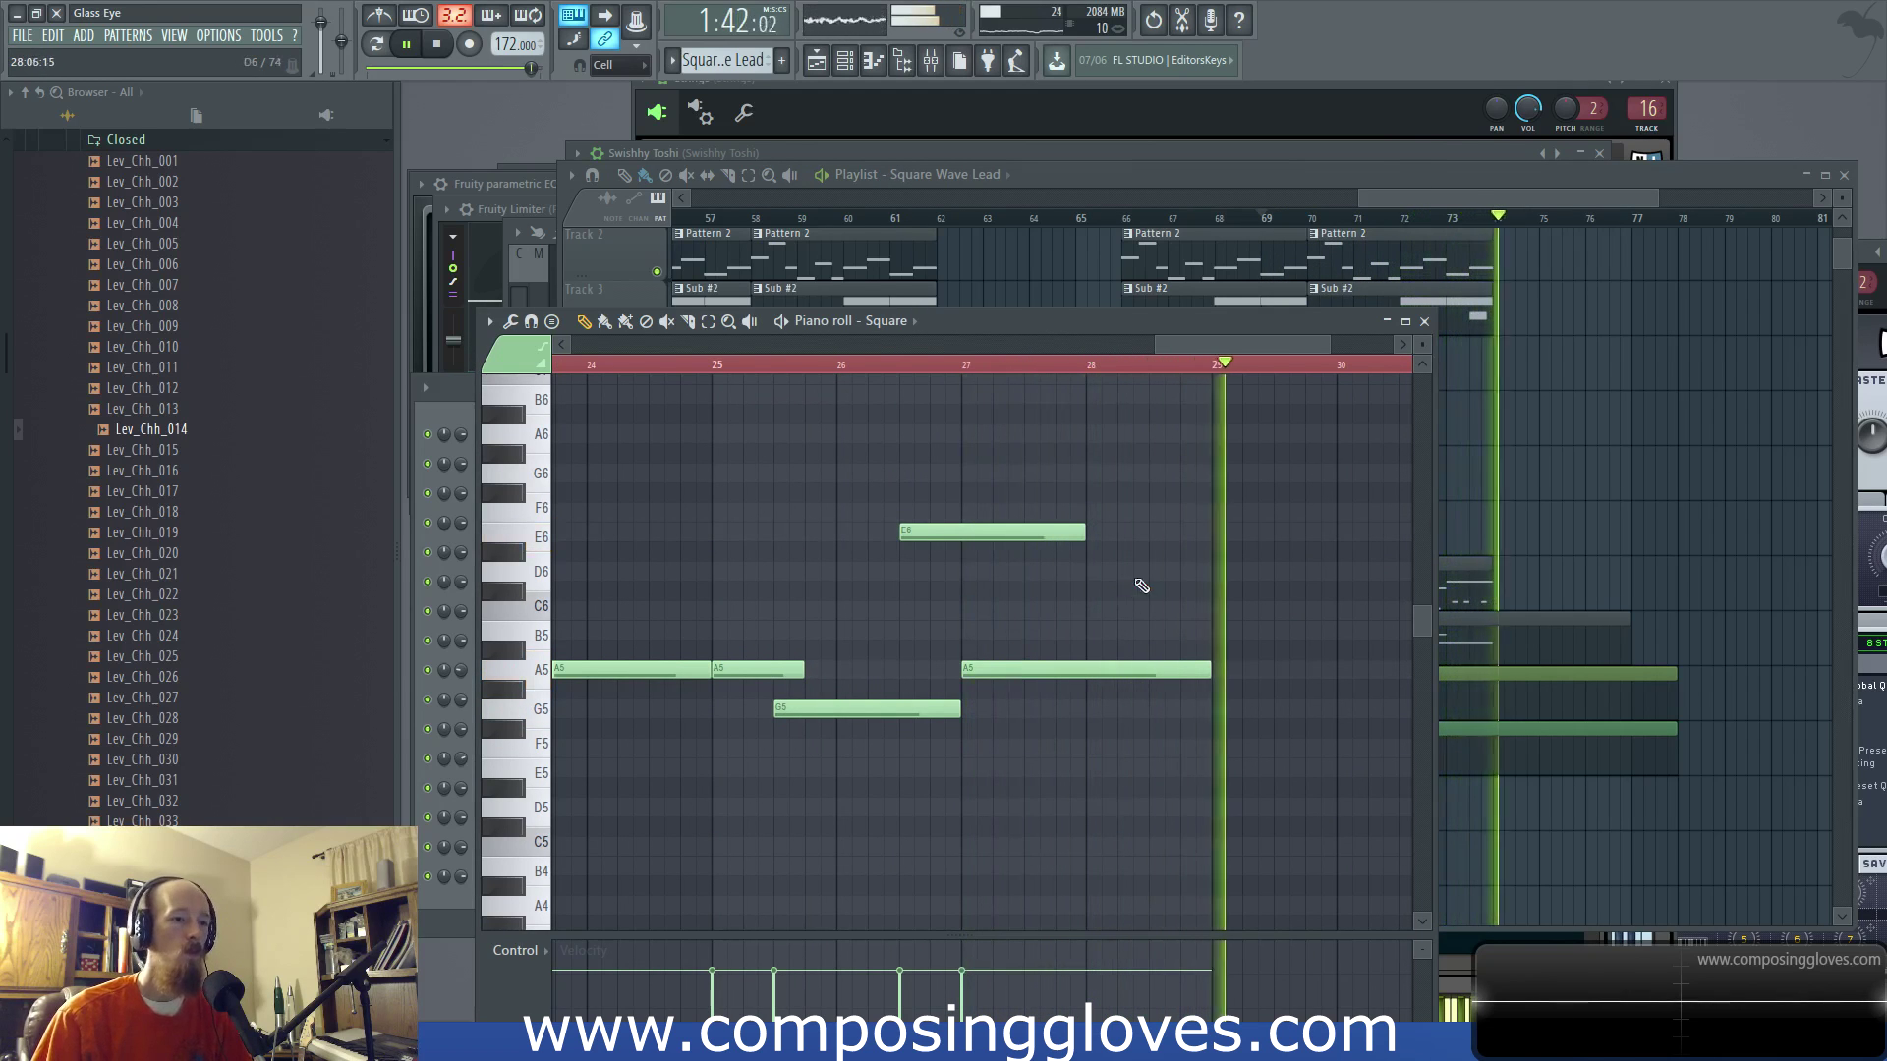
key(space)
Step: Duplicate the Pattern and Sub clips on Tracks 2 to 5 between bars 46 and 74 so the copies start at bar 74
key(F5)
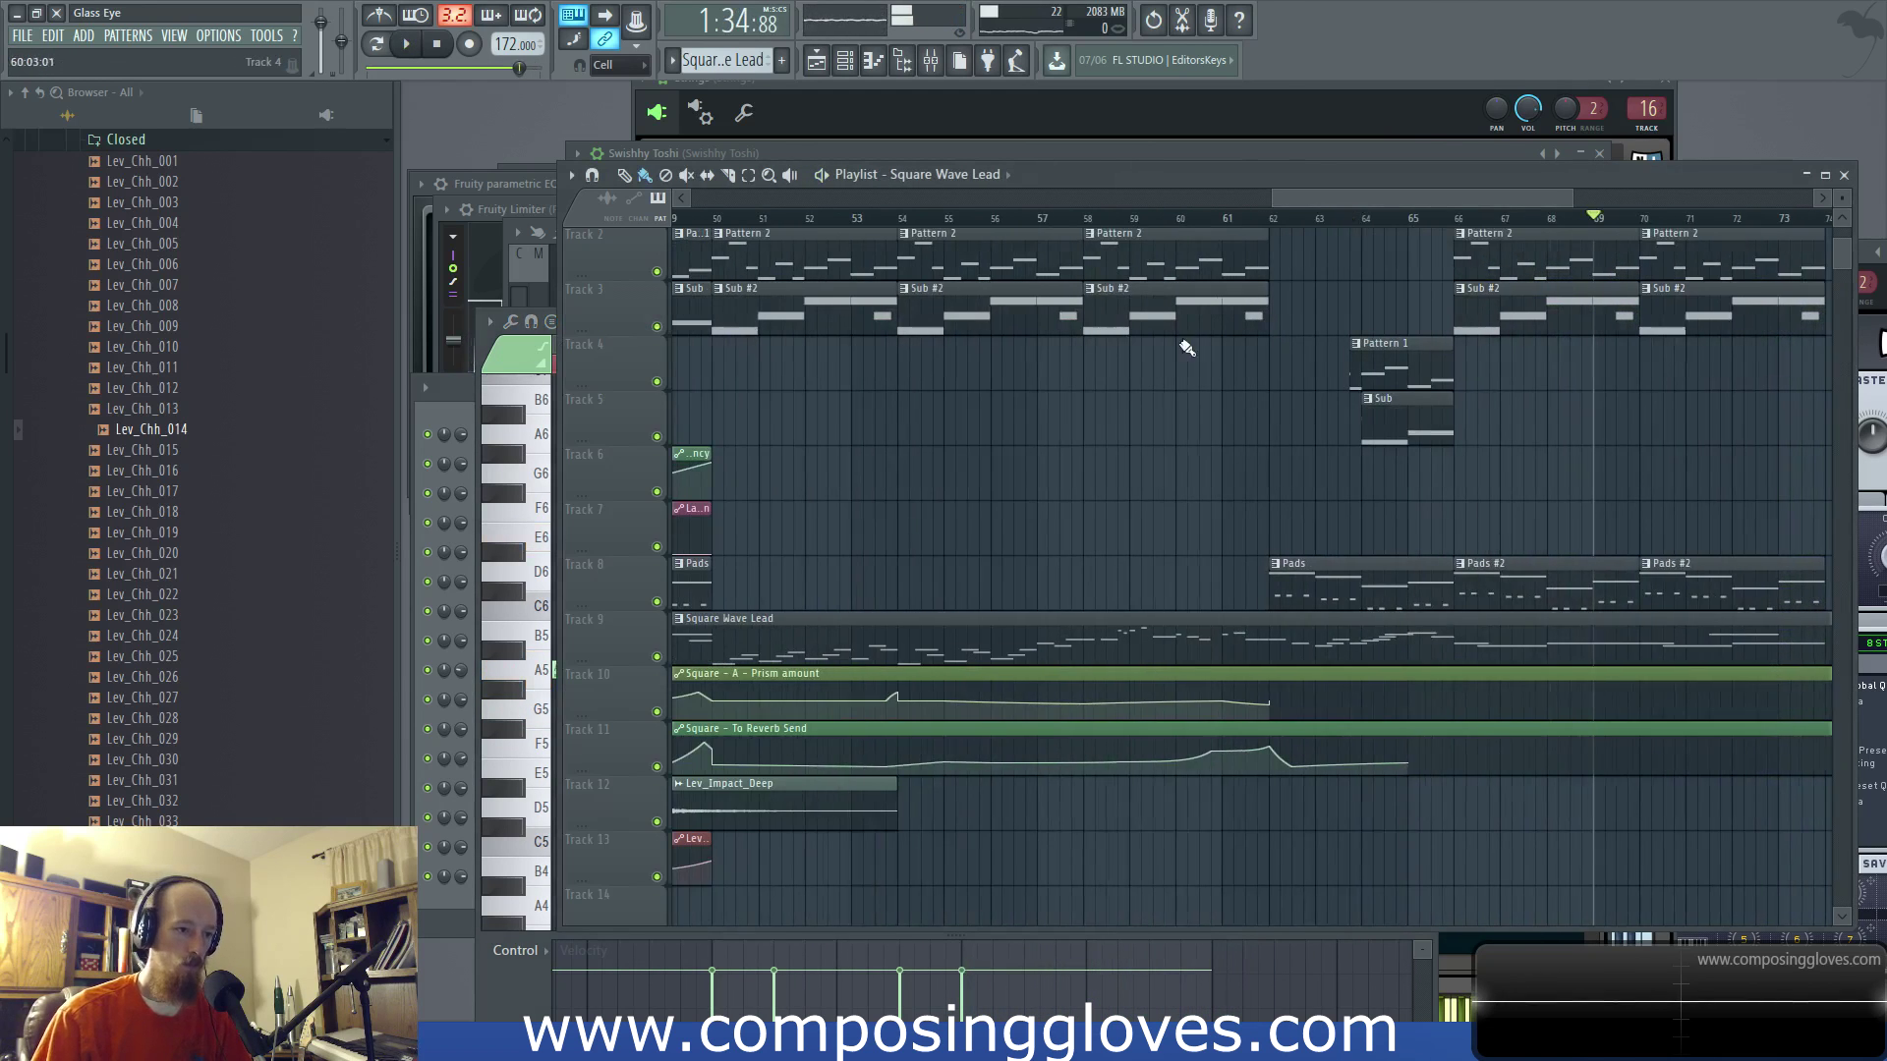
scroll(1023, 403, down, 2)
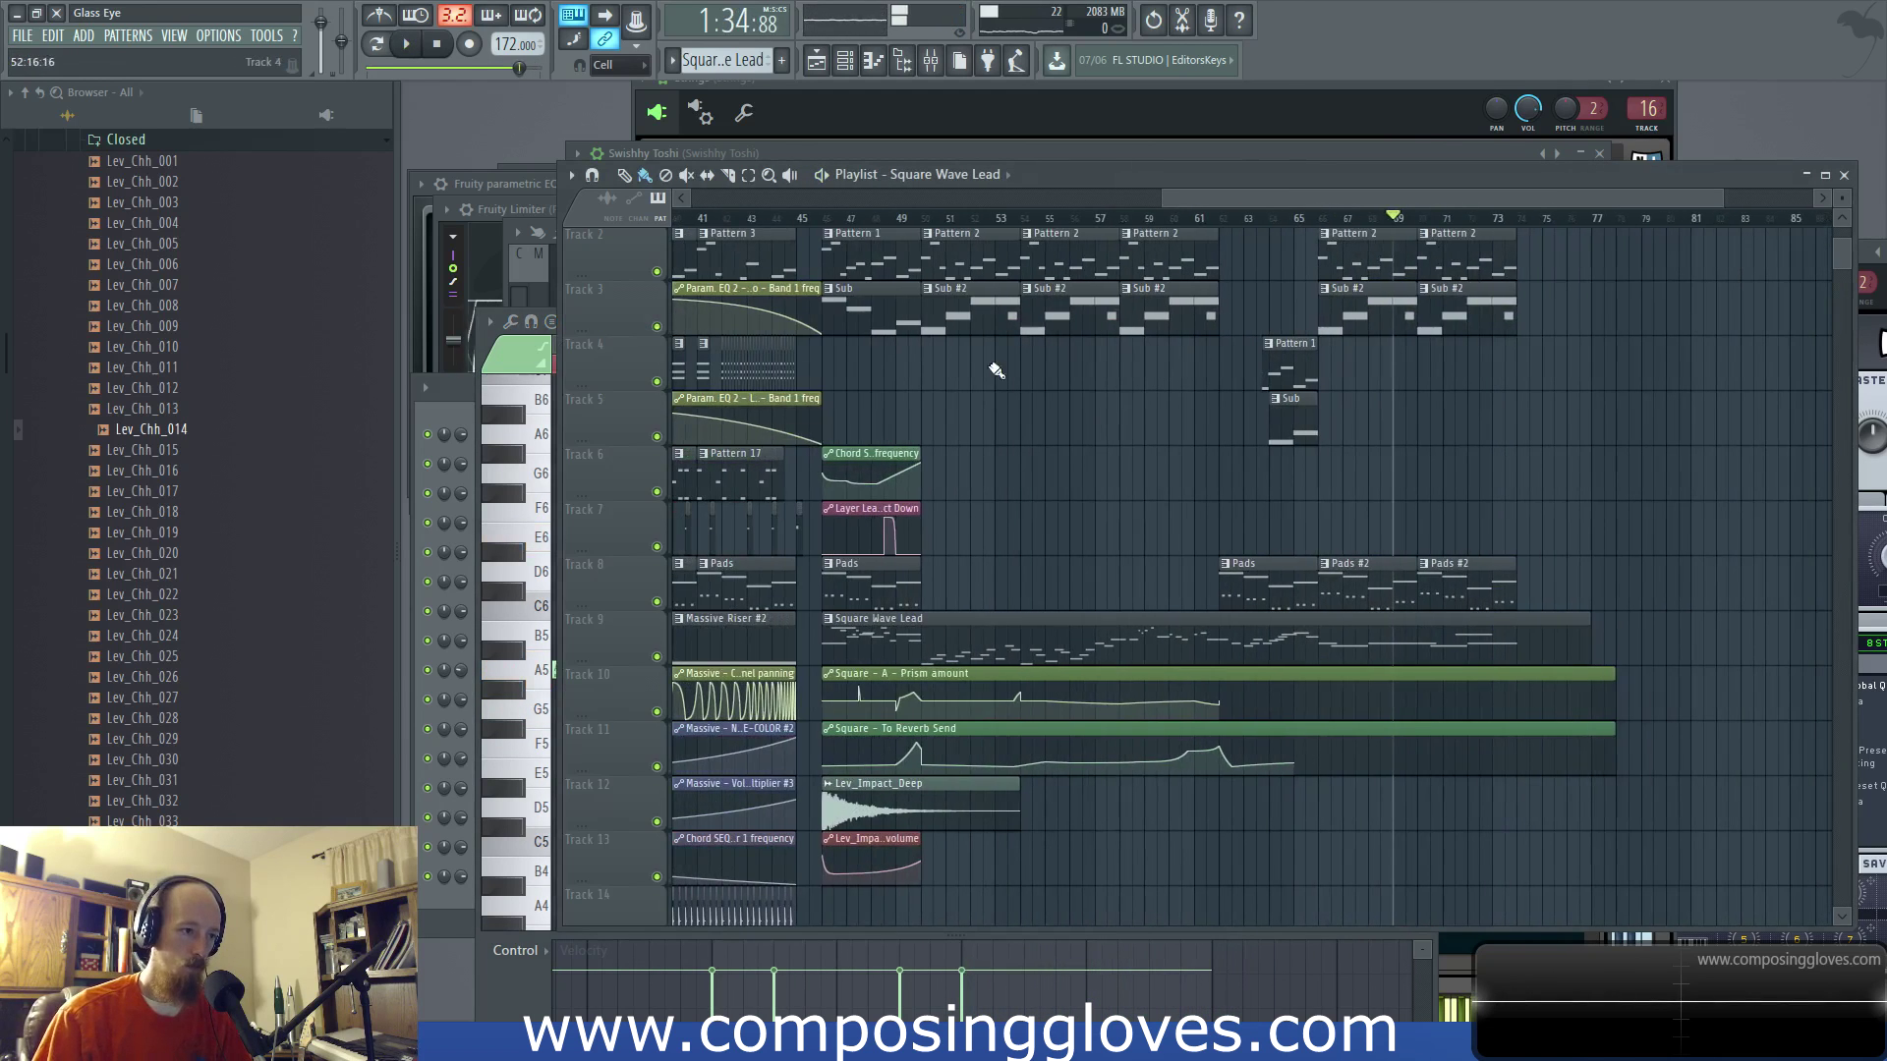
drag(871, 279, 1553, 447)
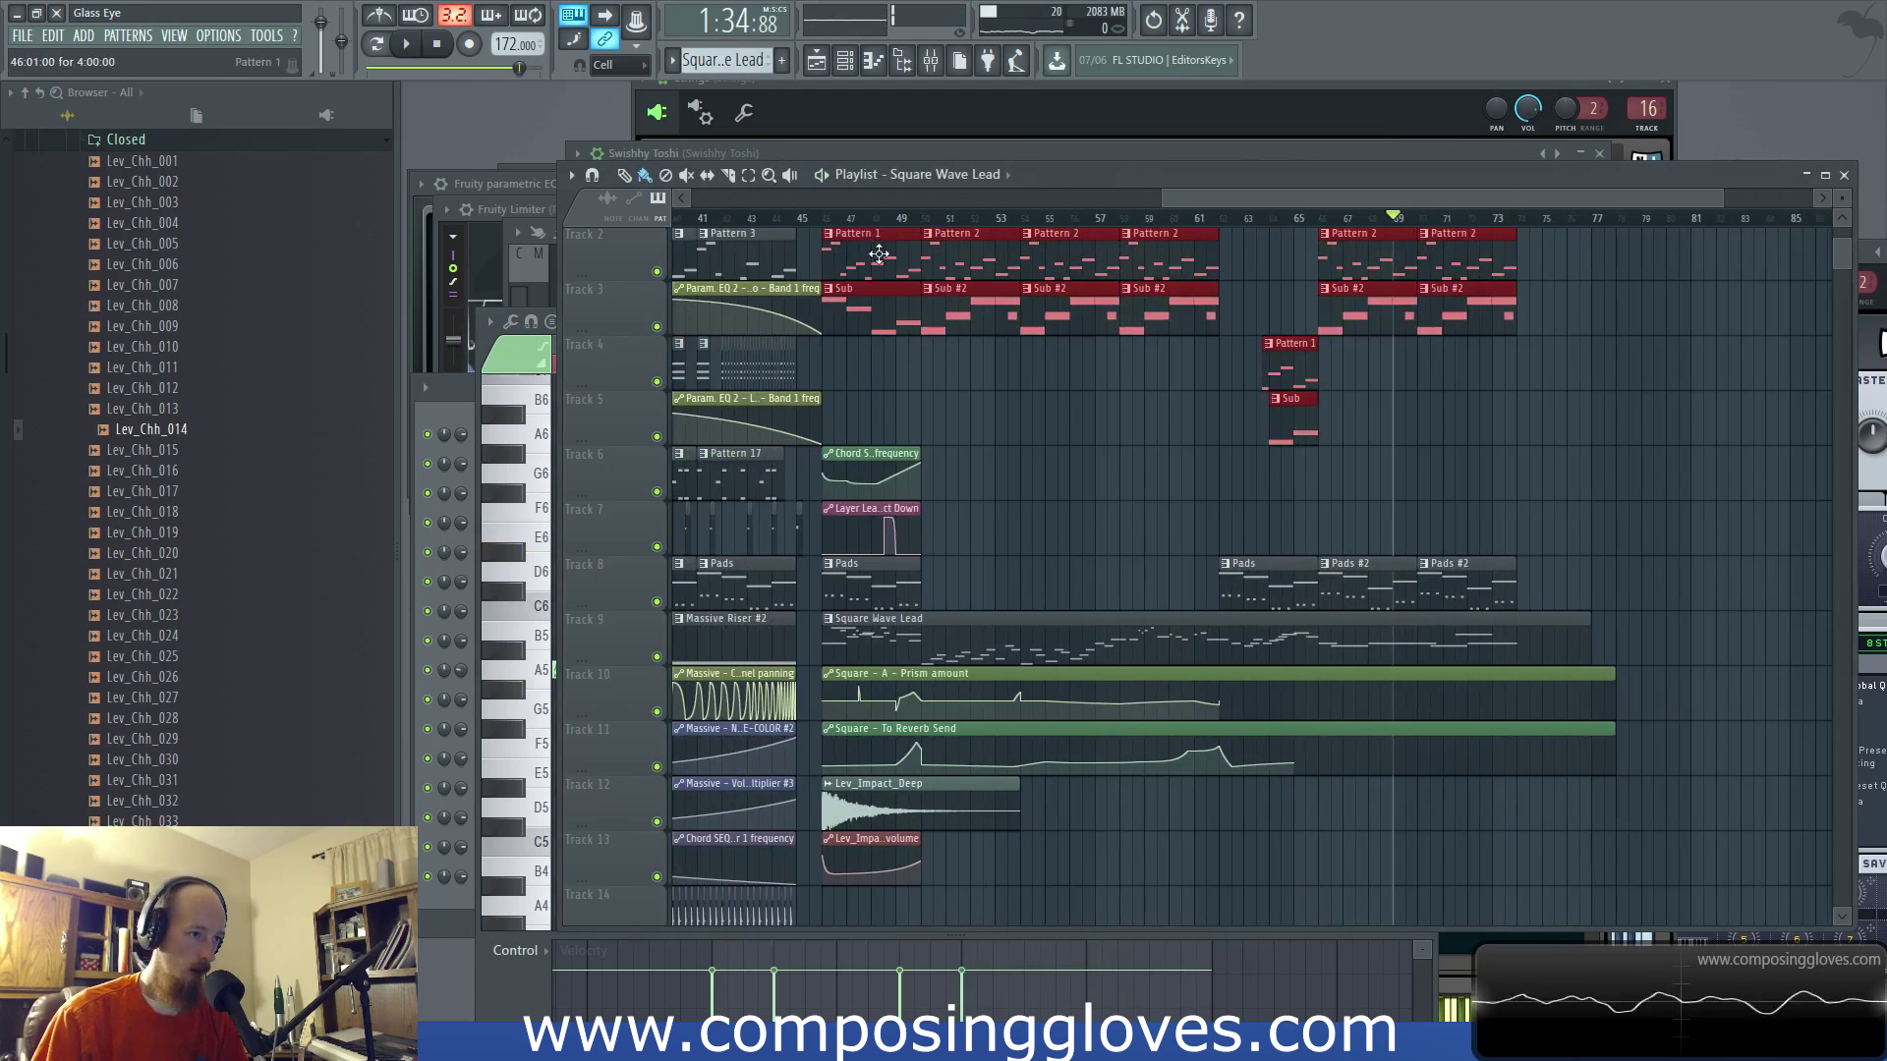
key(ctrl+b)
scroll(1088, 526, down, 1)
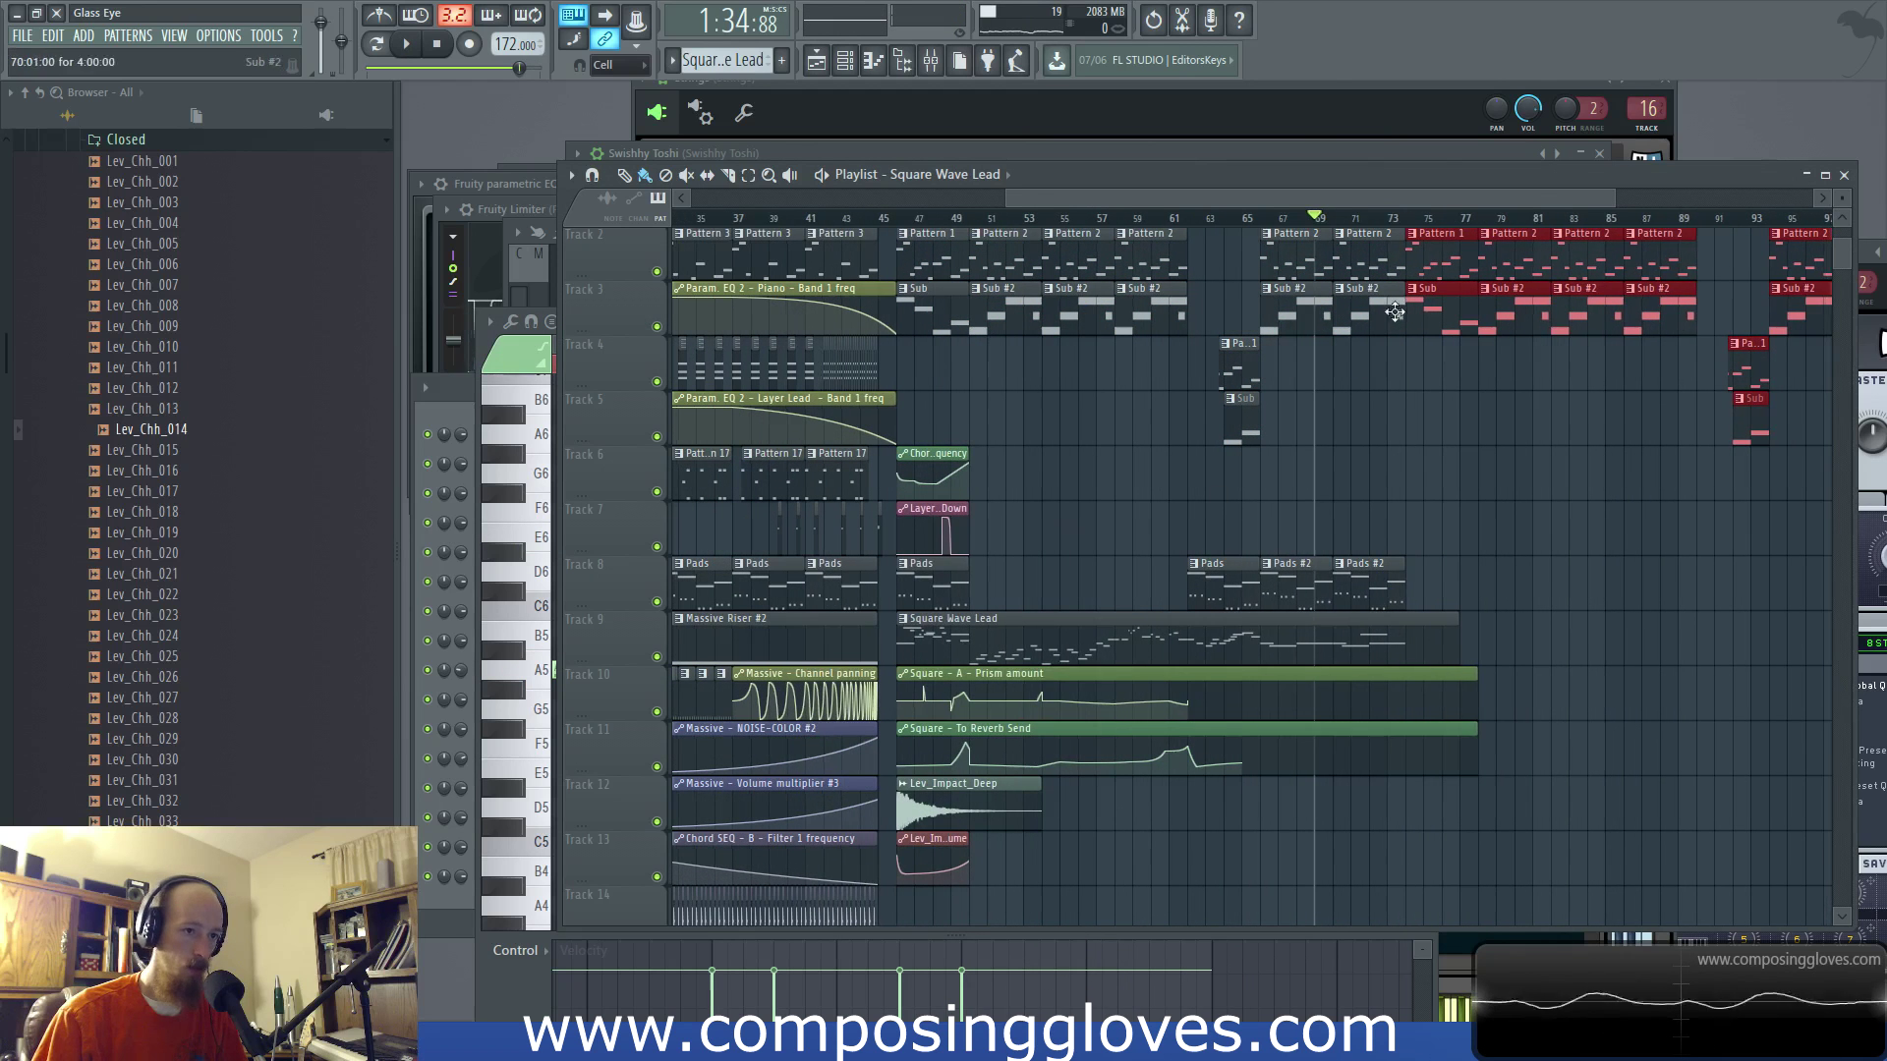
Step: Delete the duplicated clips beyond bar 78 on Tracks 2 to 5, and copy four Track 1 clips to bar 74
scroll(1559, 391, up, 1)
scroll(1464, 431, up, 1)
scroll(1331, 444, down, 3)
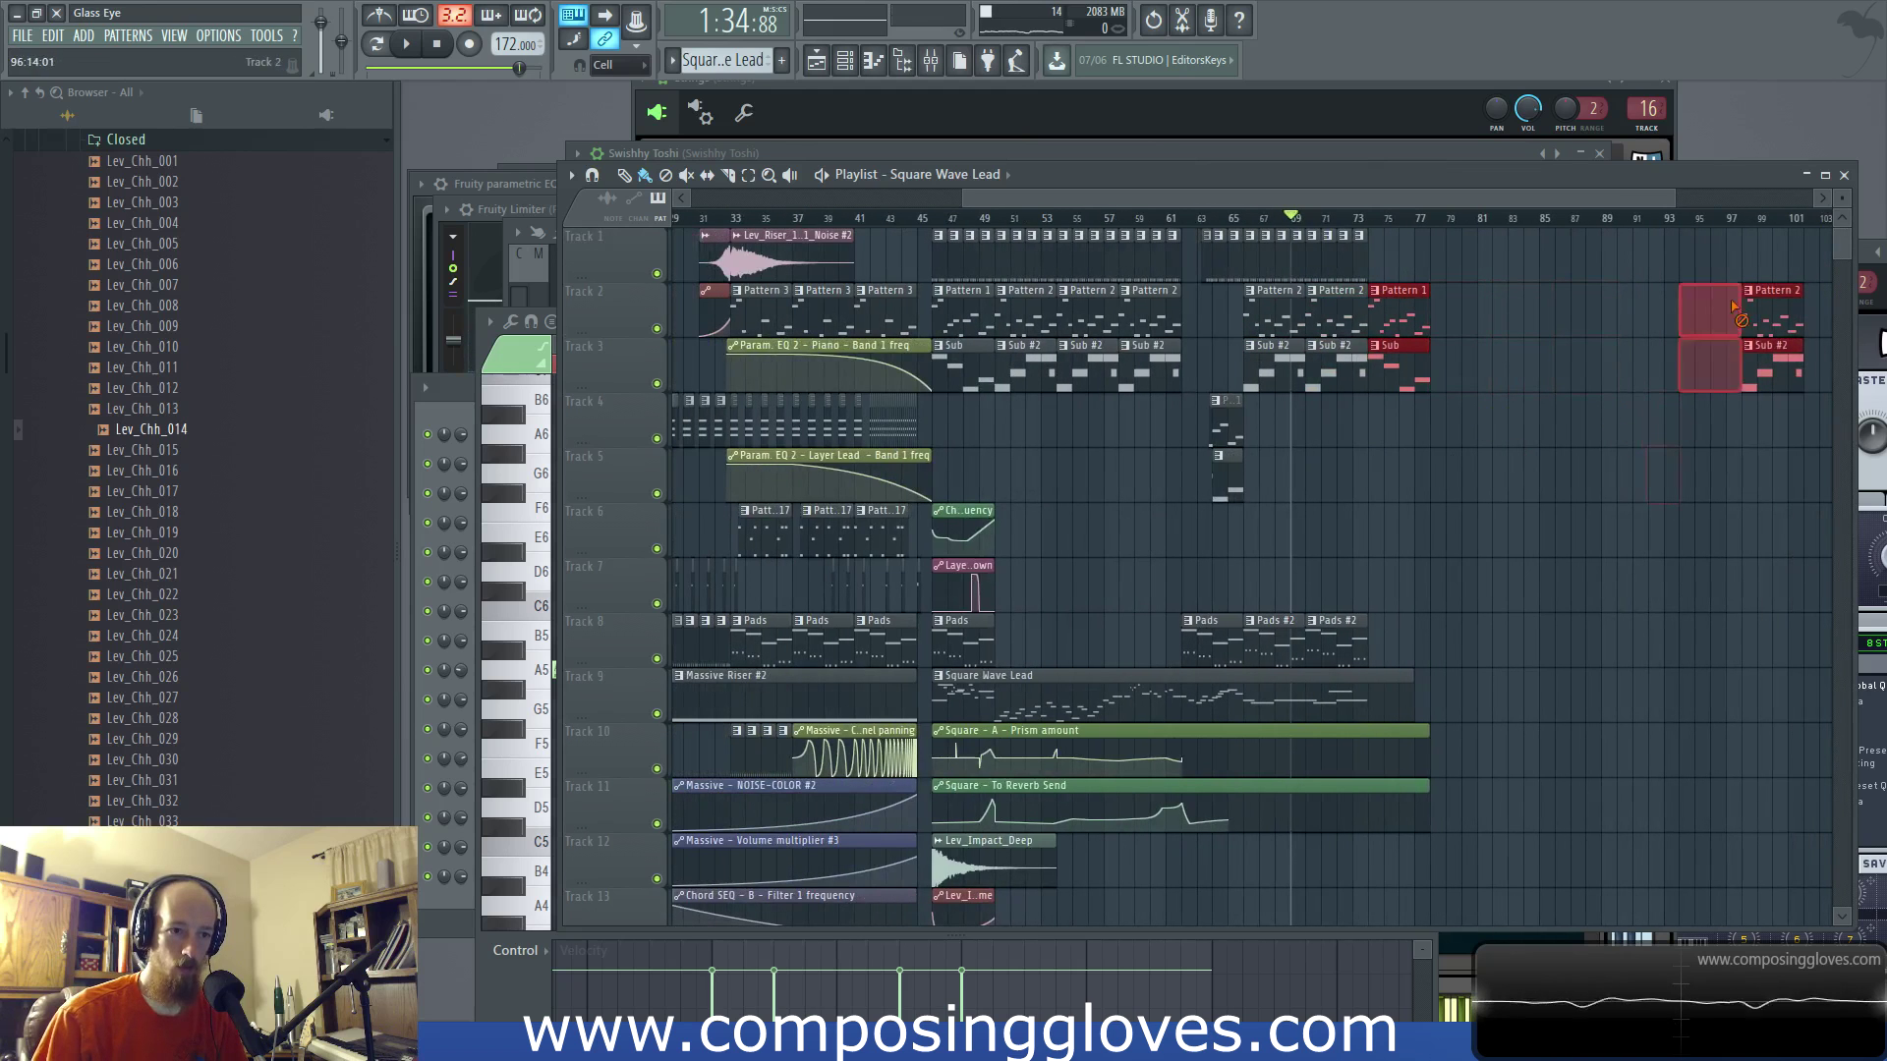
right_click(1718, 356)
scroll(1268, 340, up, 2)
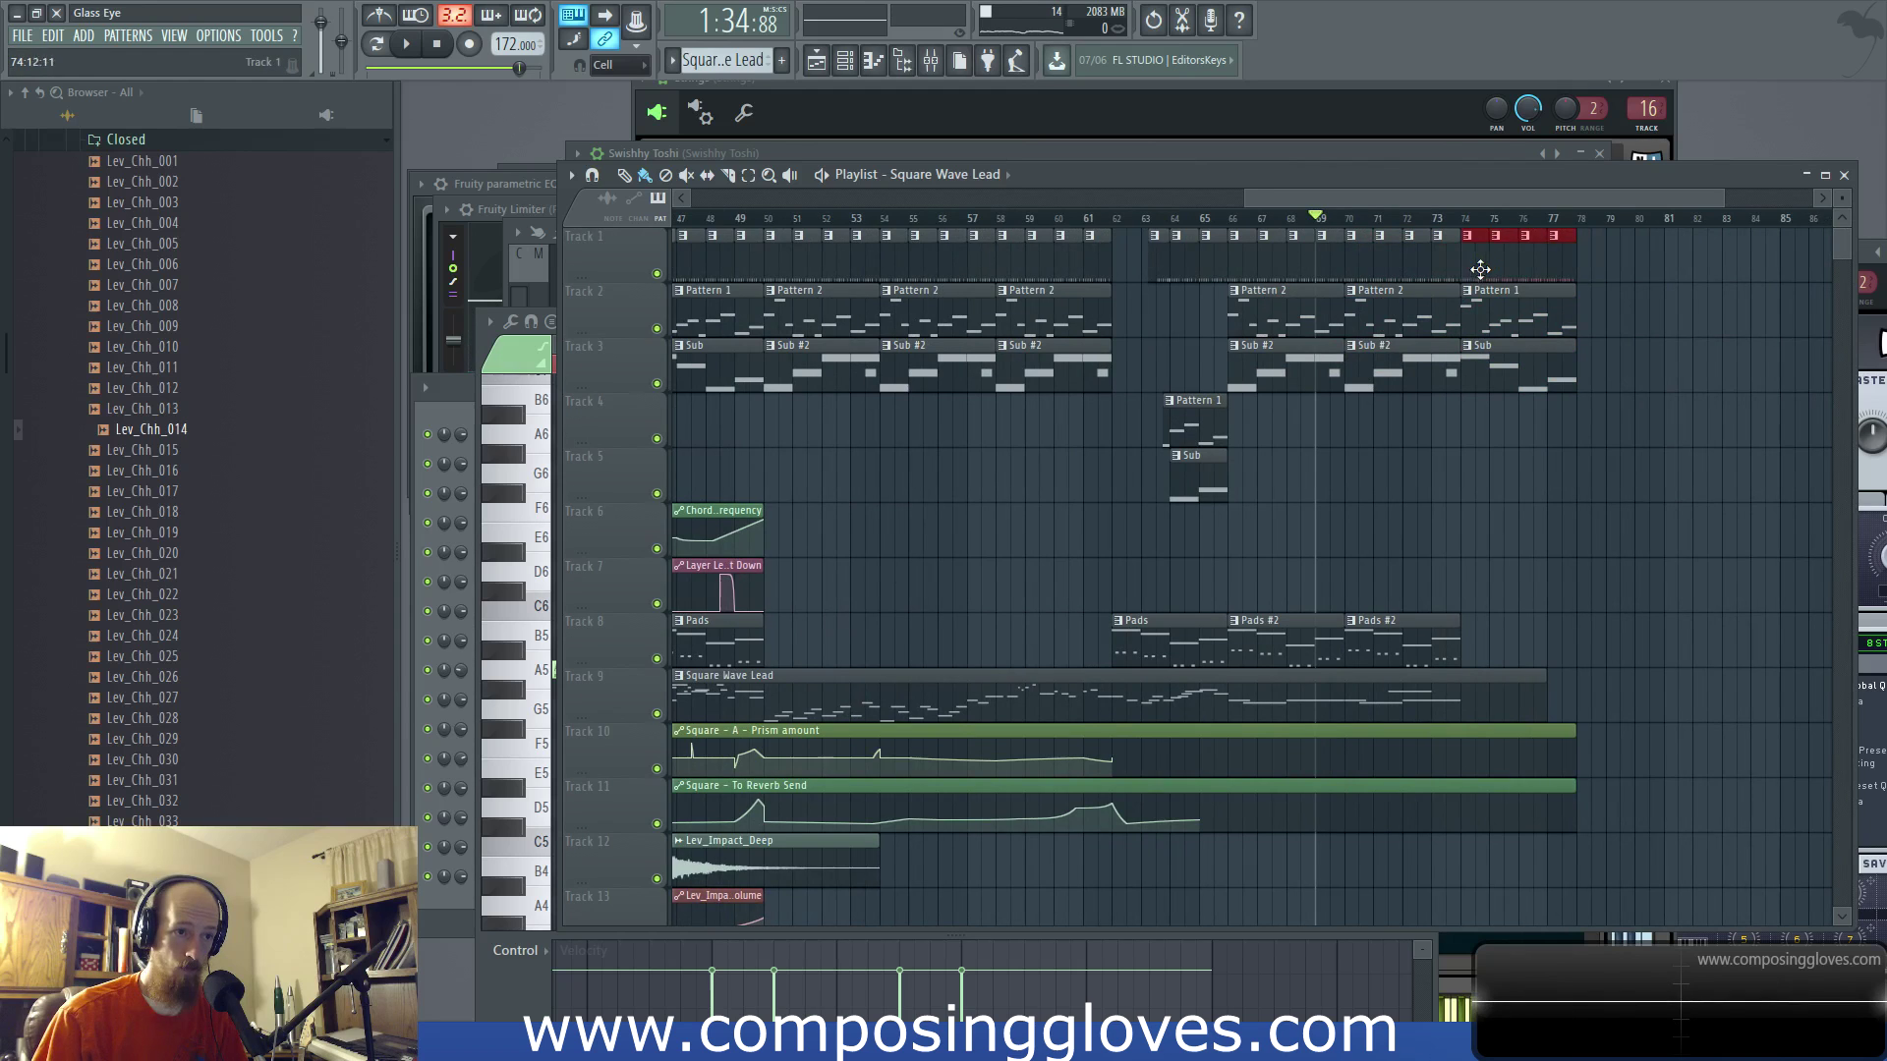
Step: Place a copy of the Pads clip at bar 74 on Track 8 and make it unique
scroll(1344, 661, up, 2)
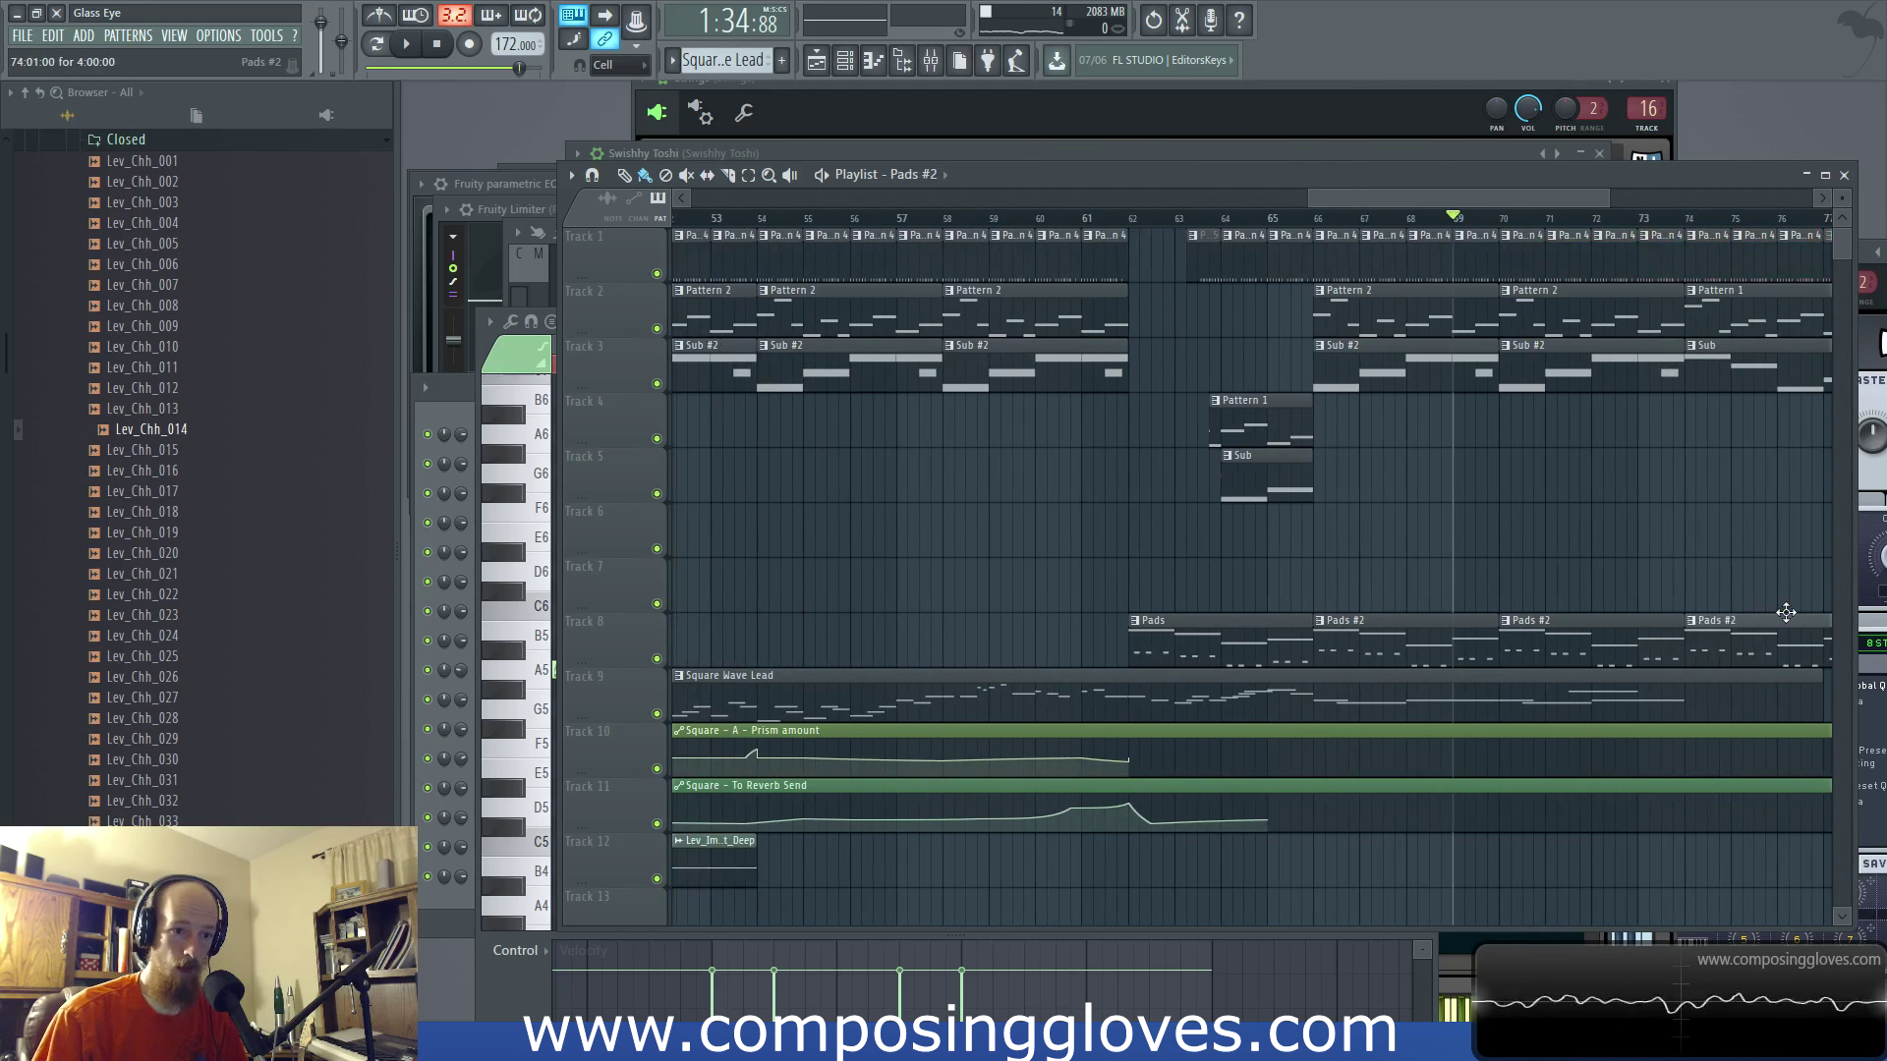
click(1693, 627)
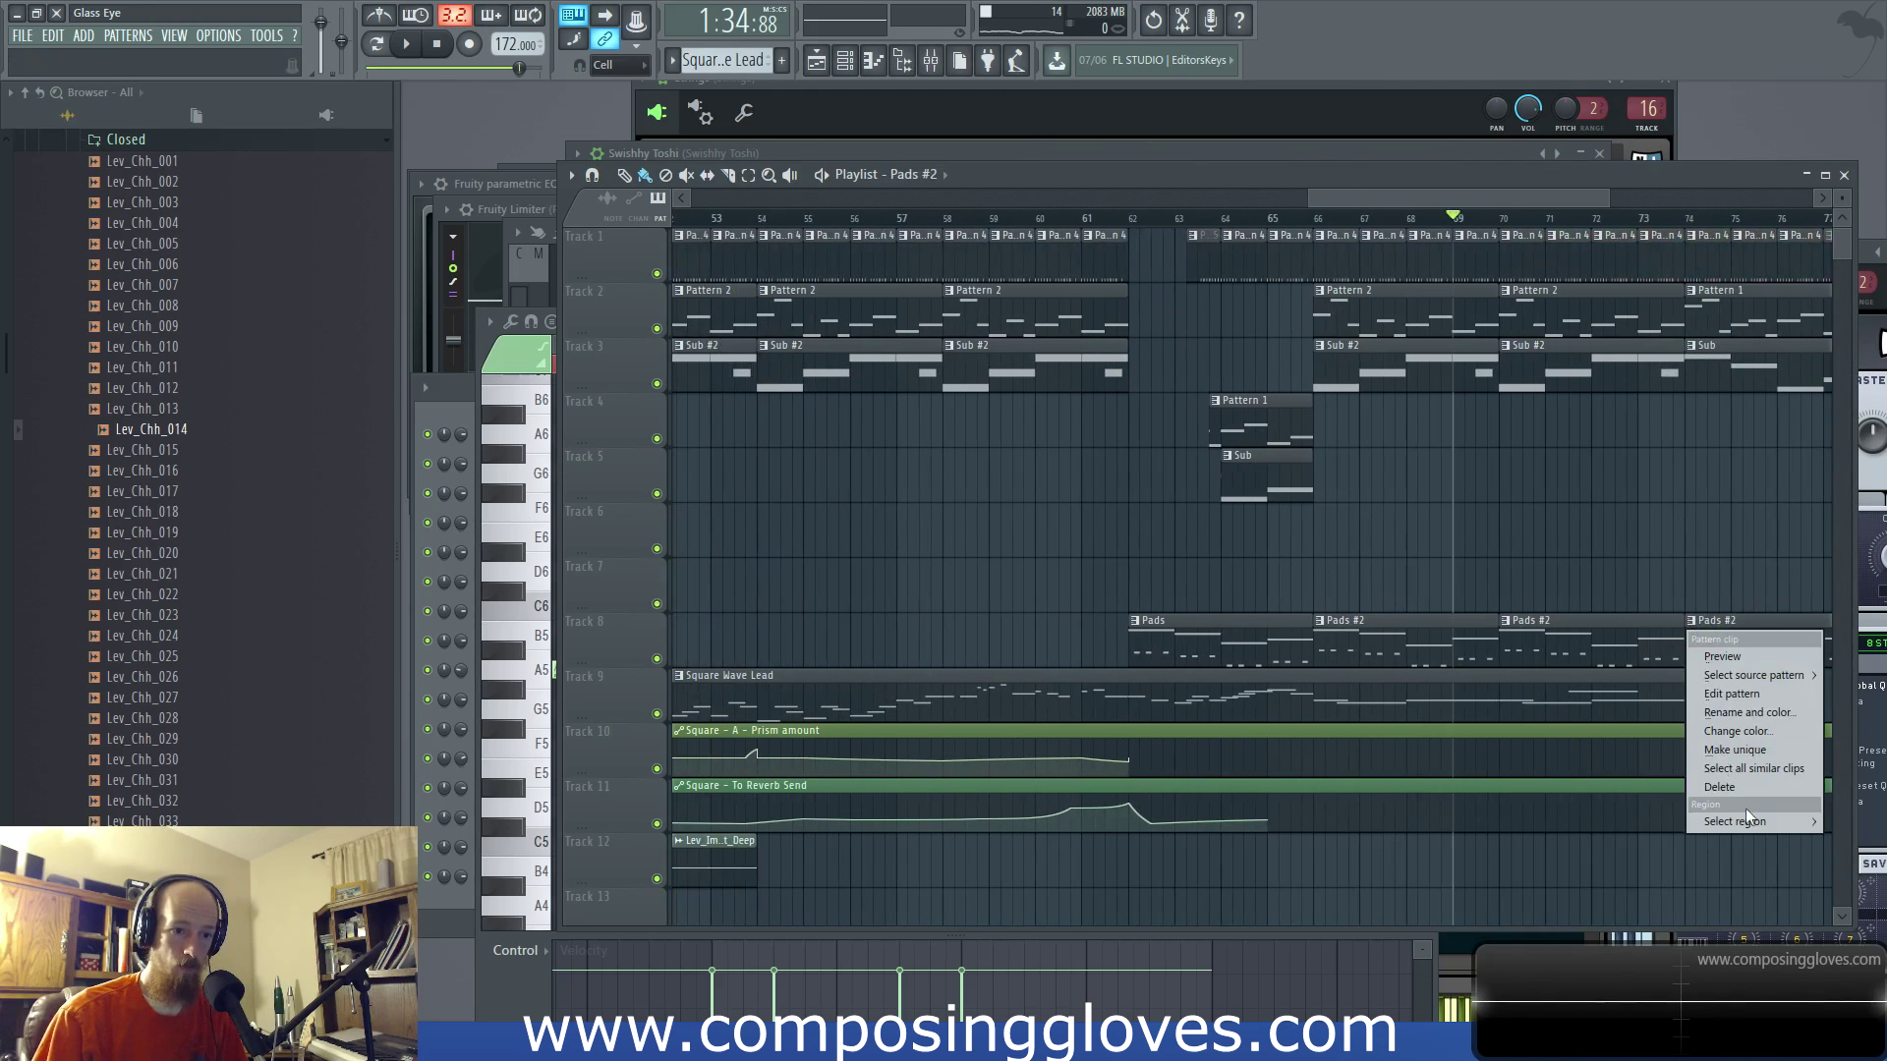
click(1672, 608)
scroll(1676, 619, down, 4)
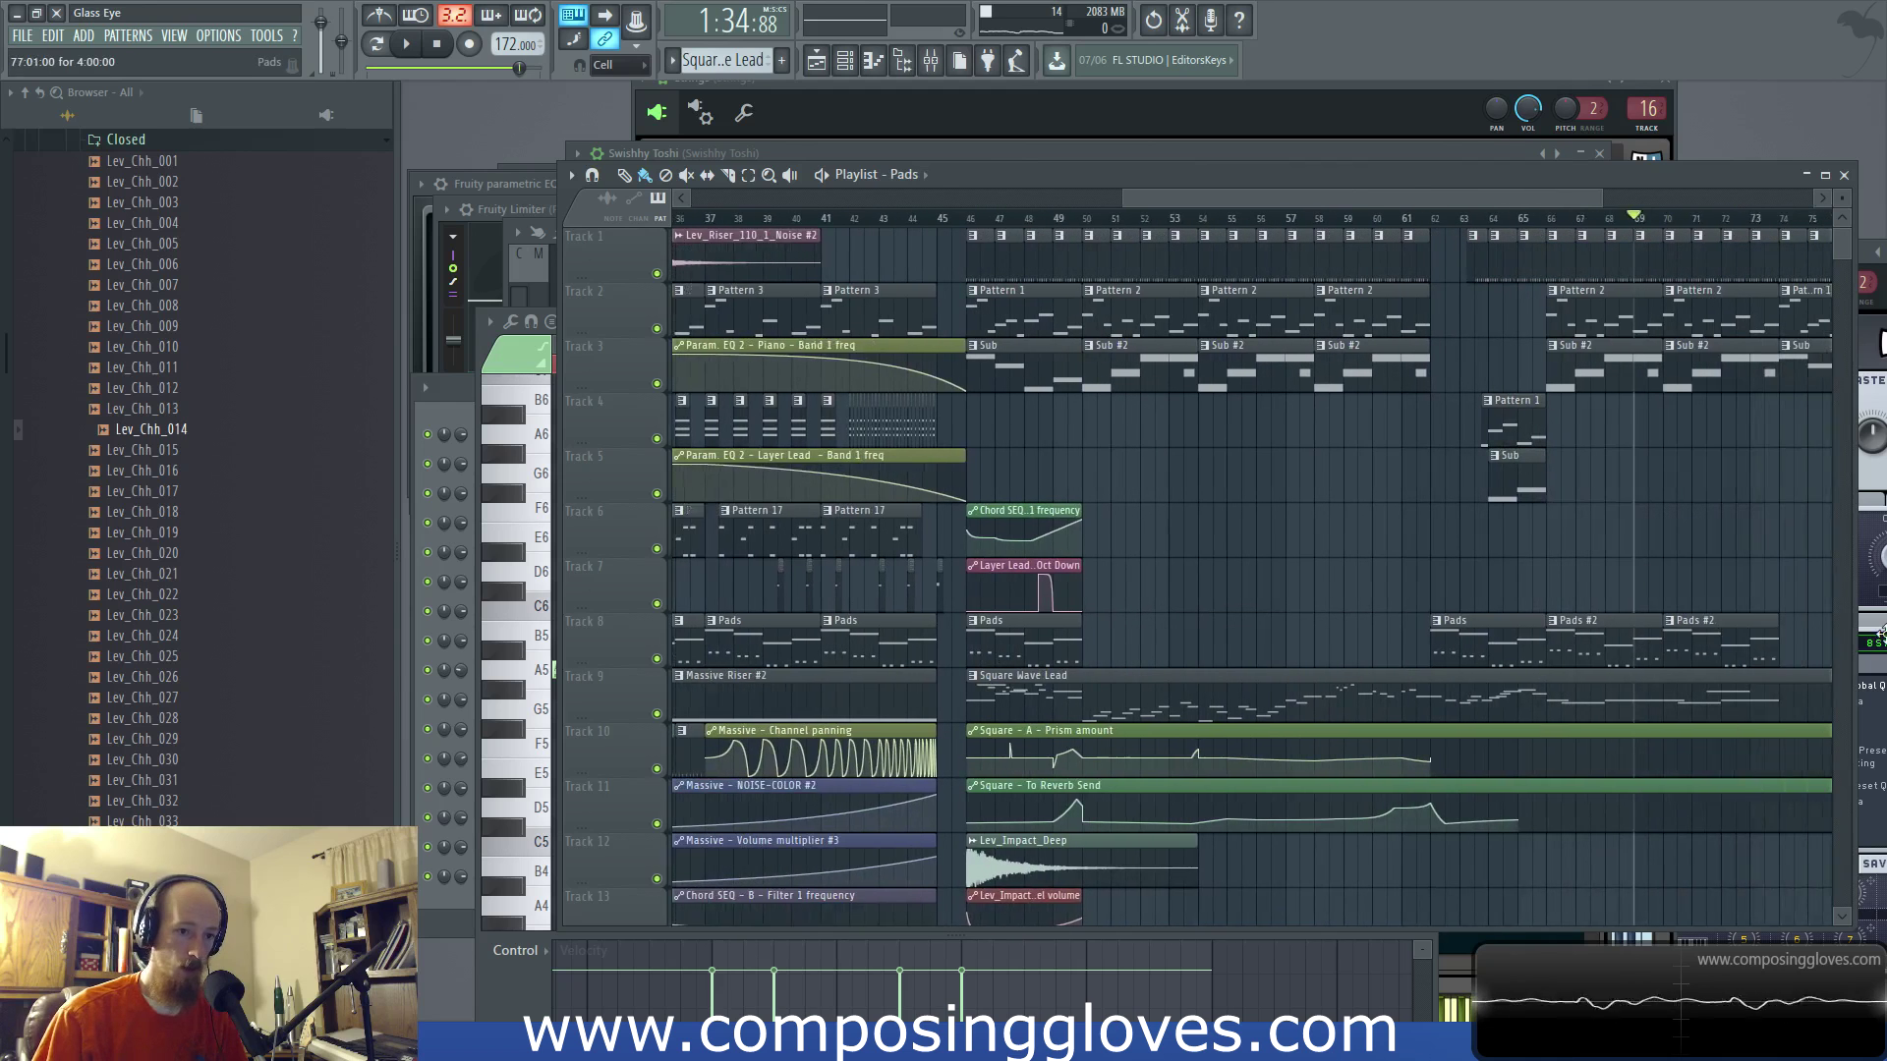
scroll(1633, 644, right, 3)
right_click(1639, 637)
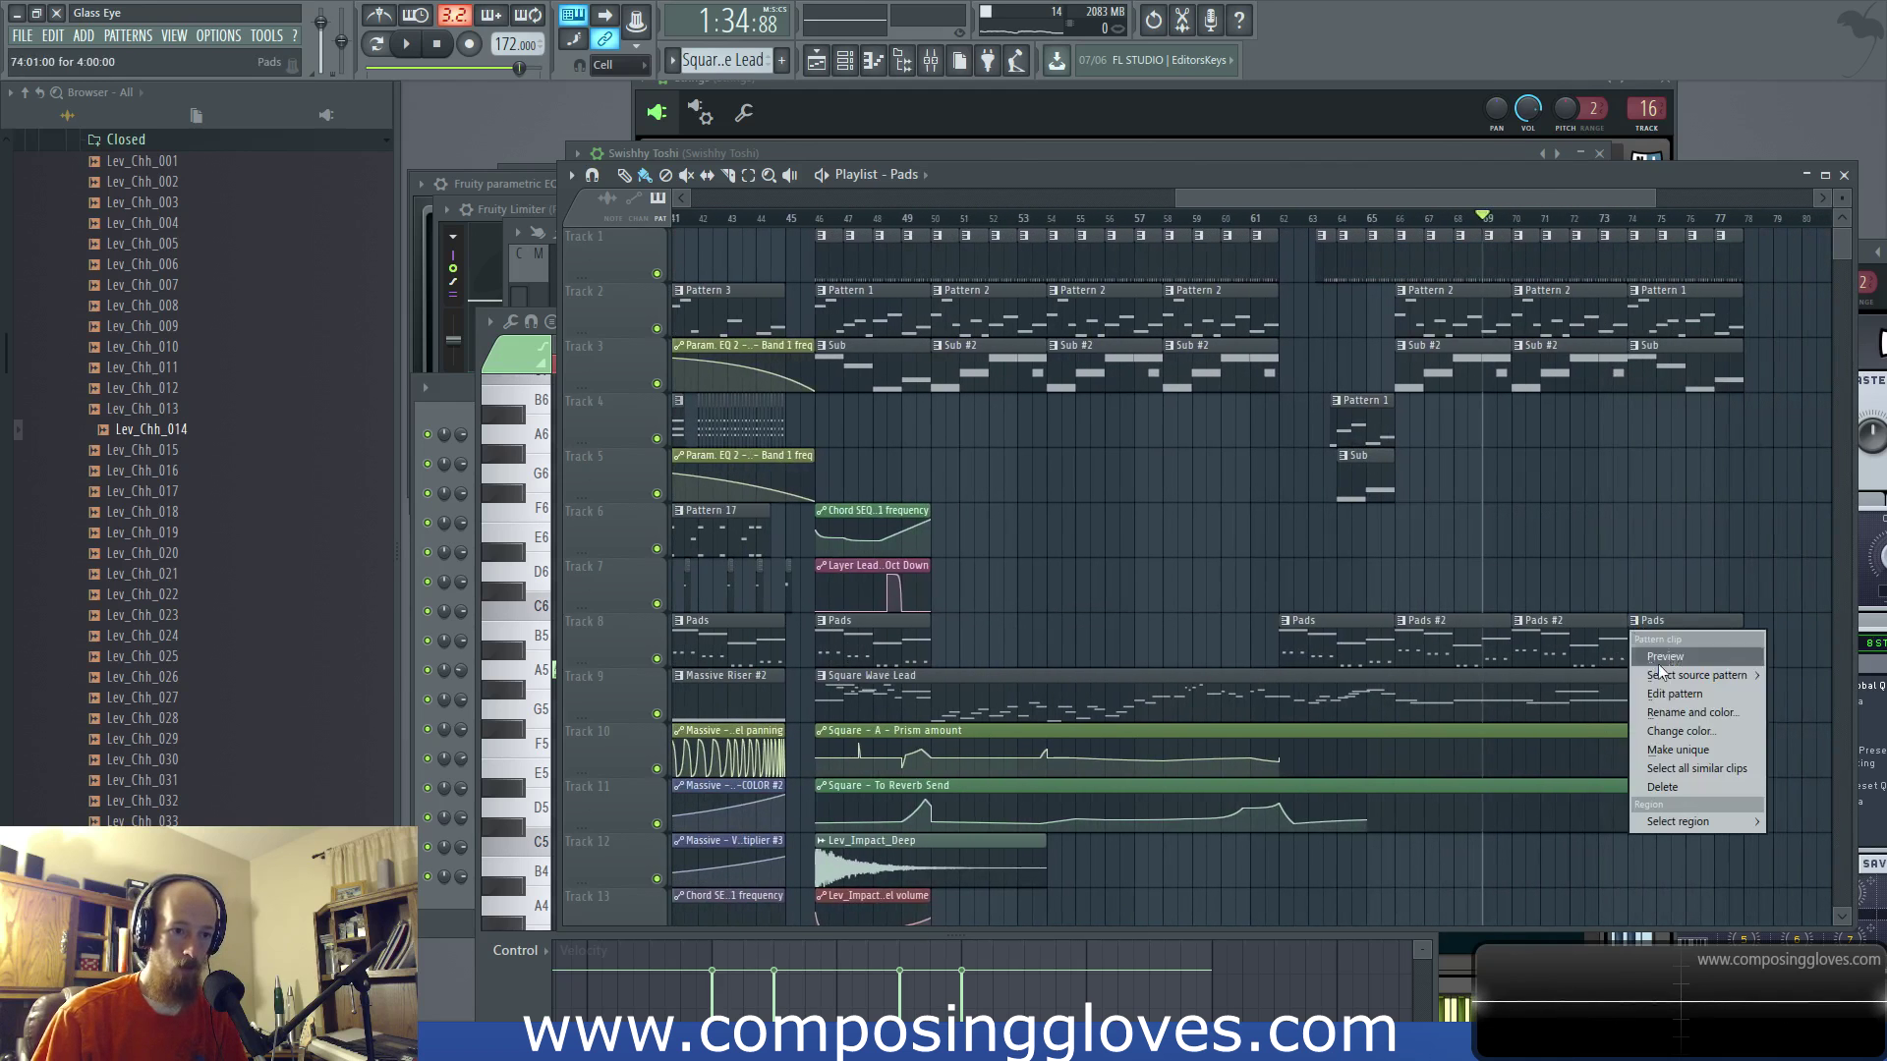
click(1719, 751)
Step: Open the Pluck Bell notes of Pads #3 in the piano roll and audition the first bar
key(F6)
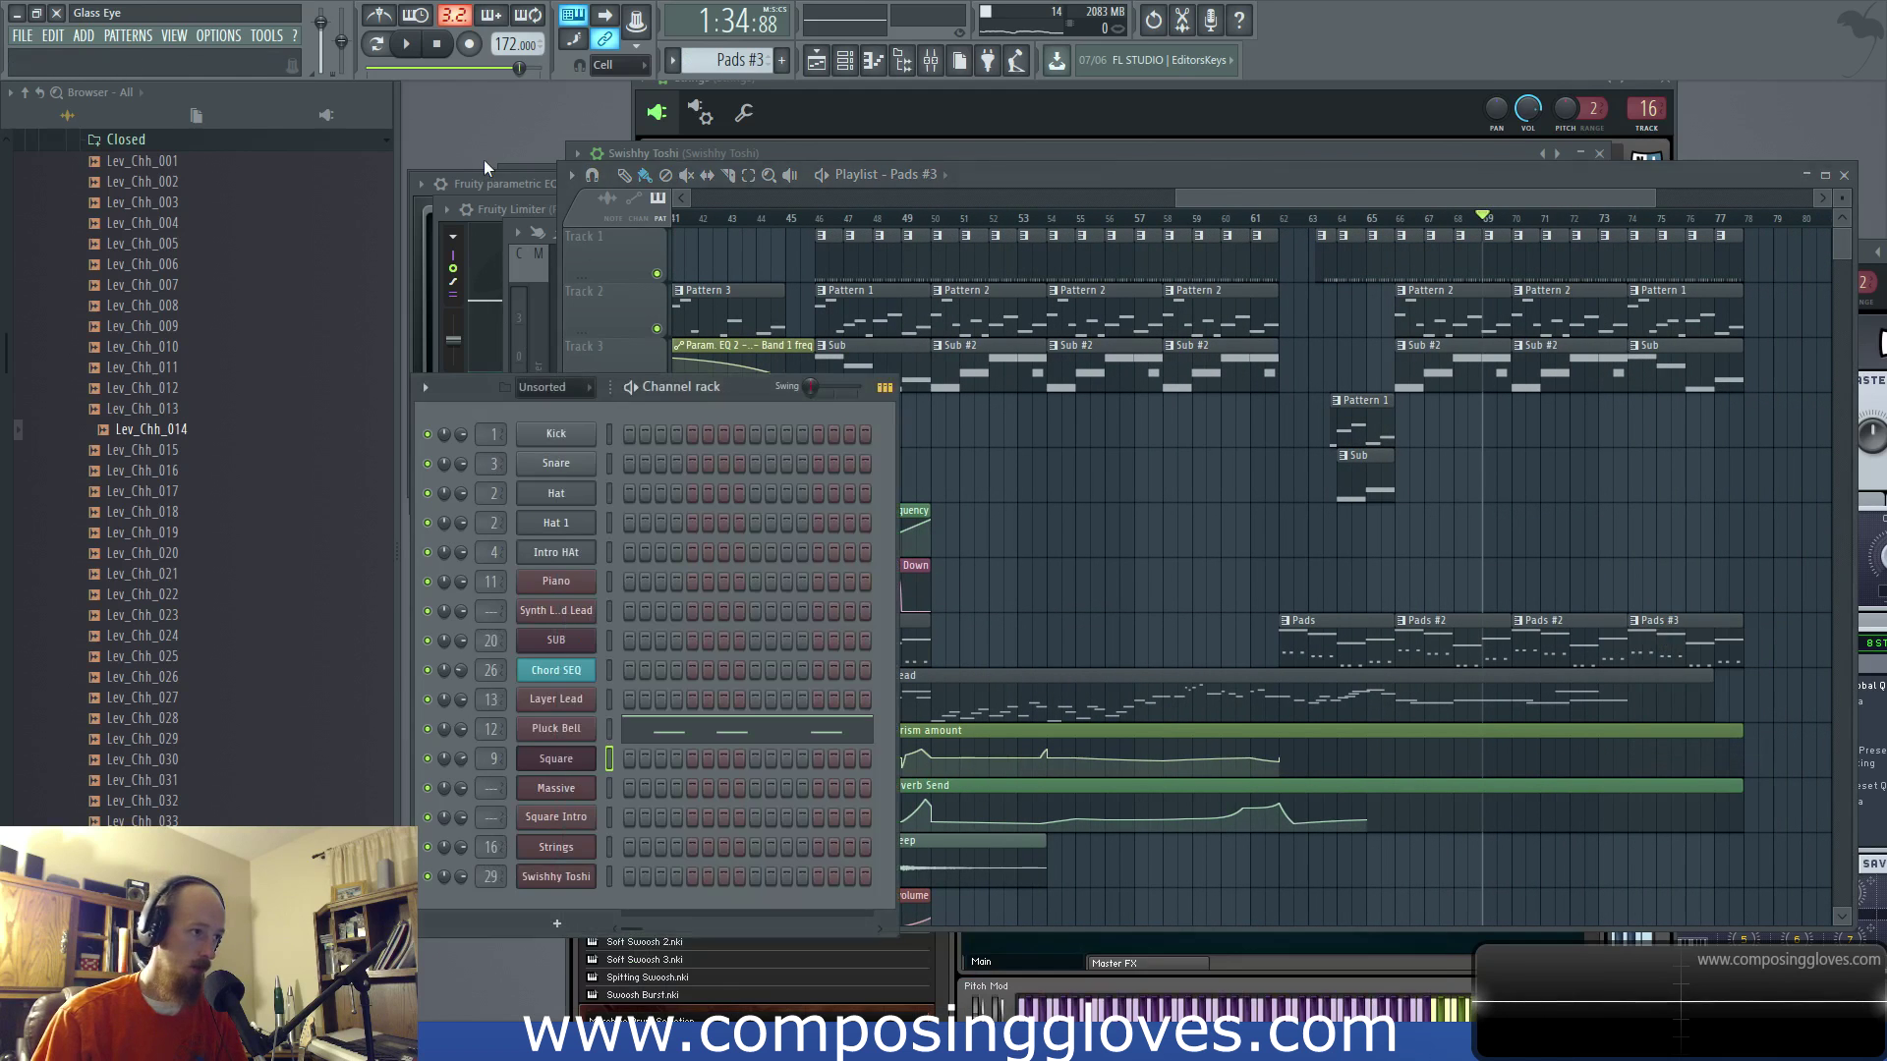
click(696, 732)
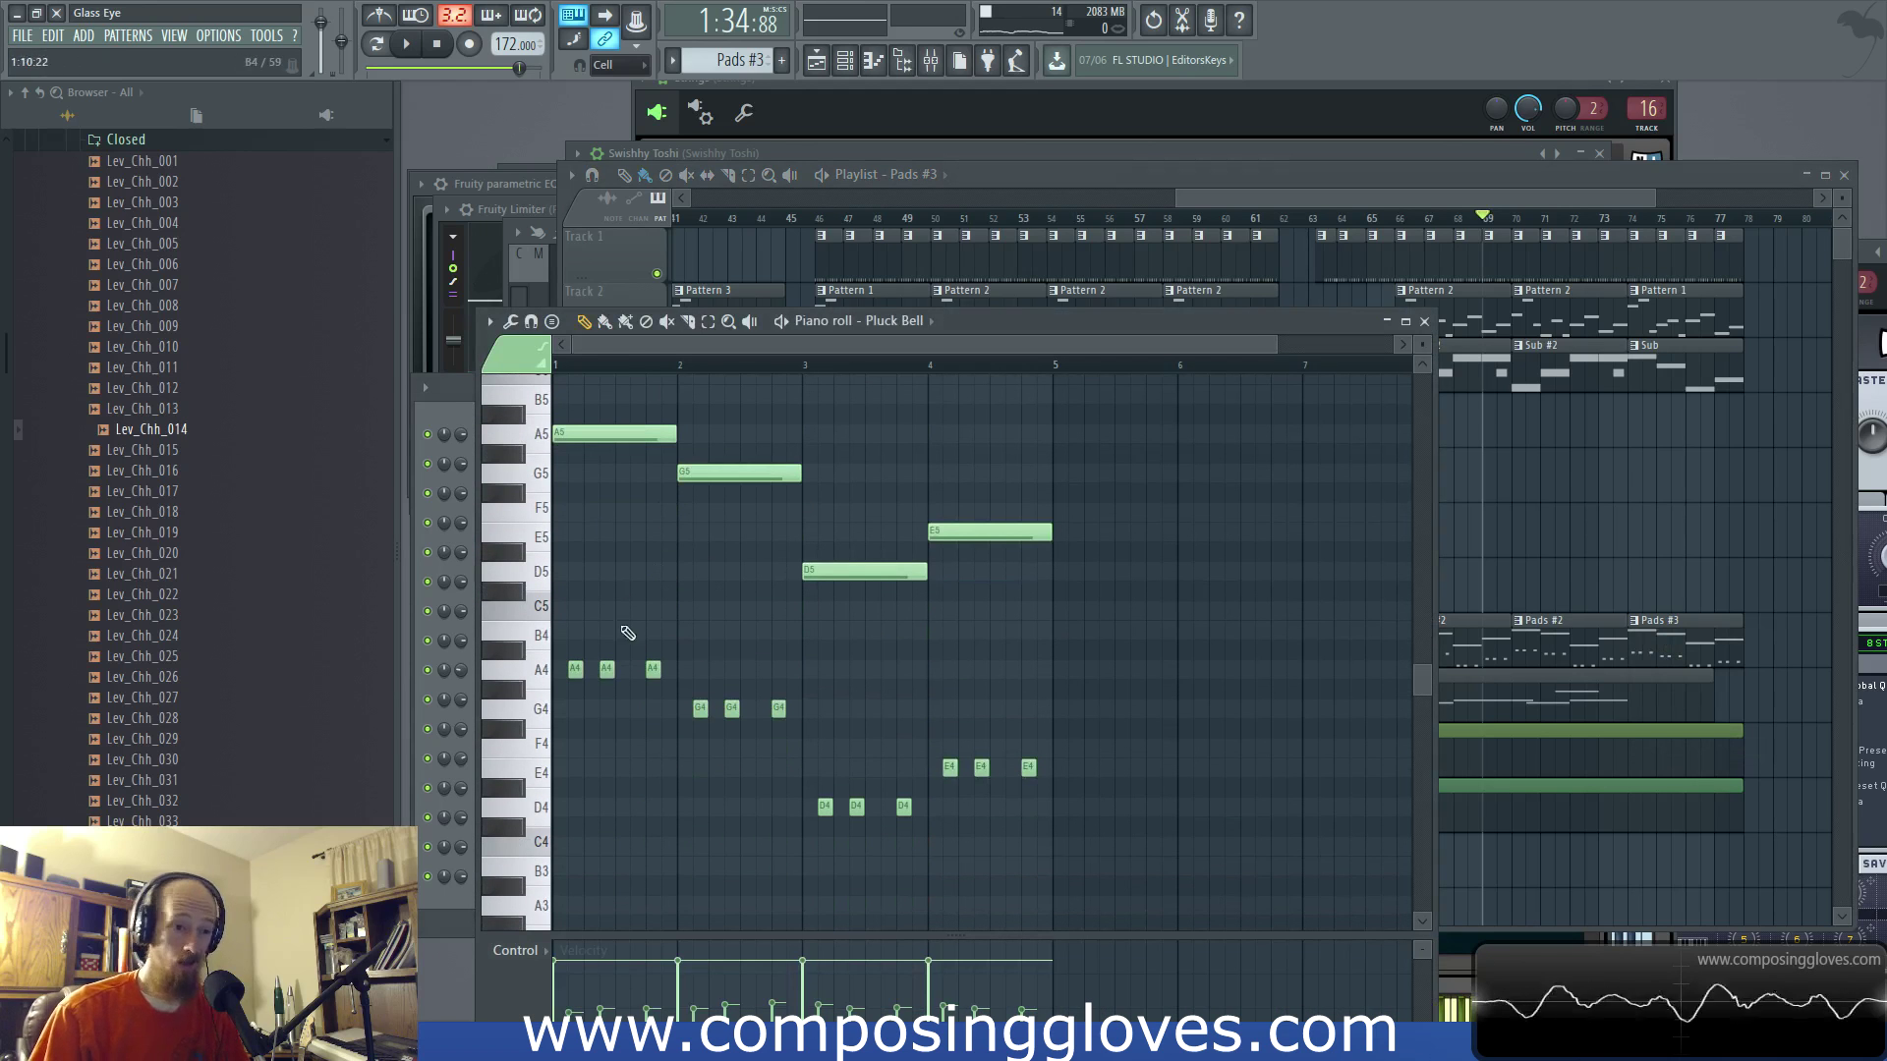
scroll(589, 649, down, 1)
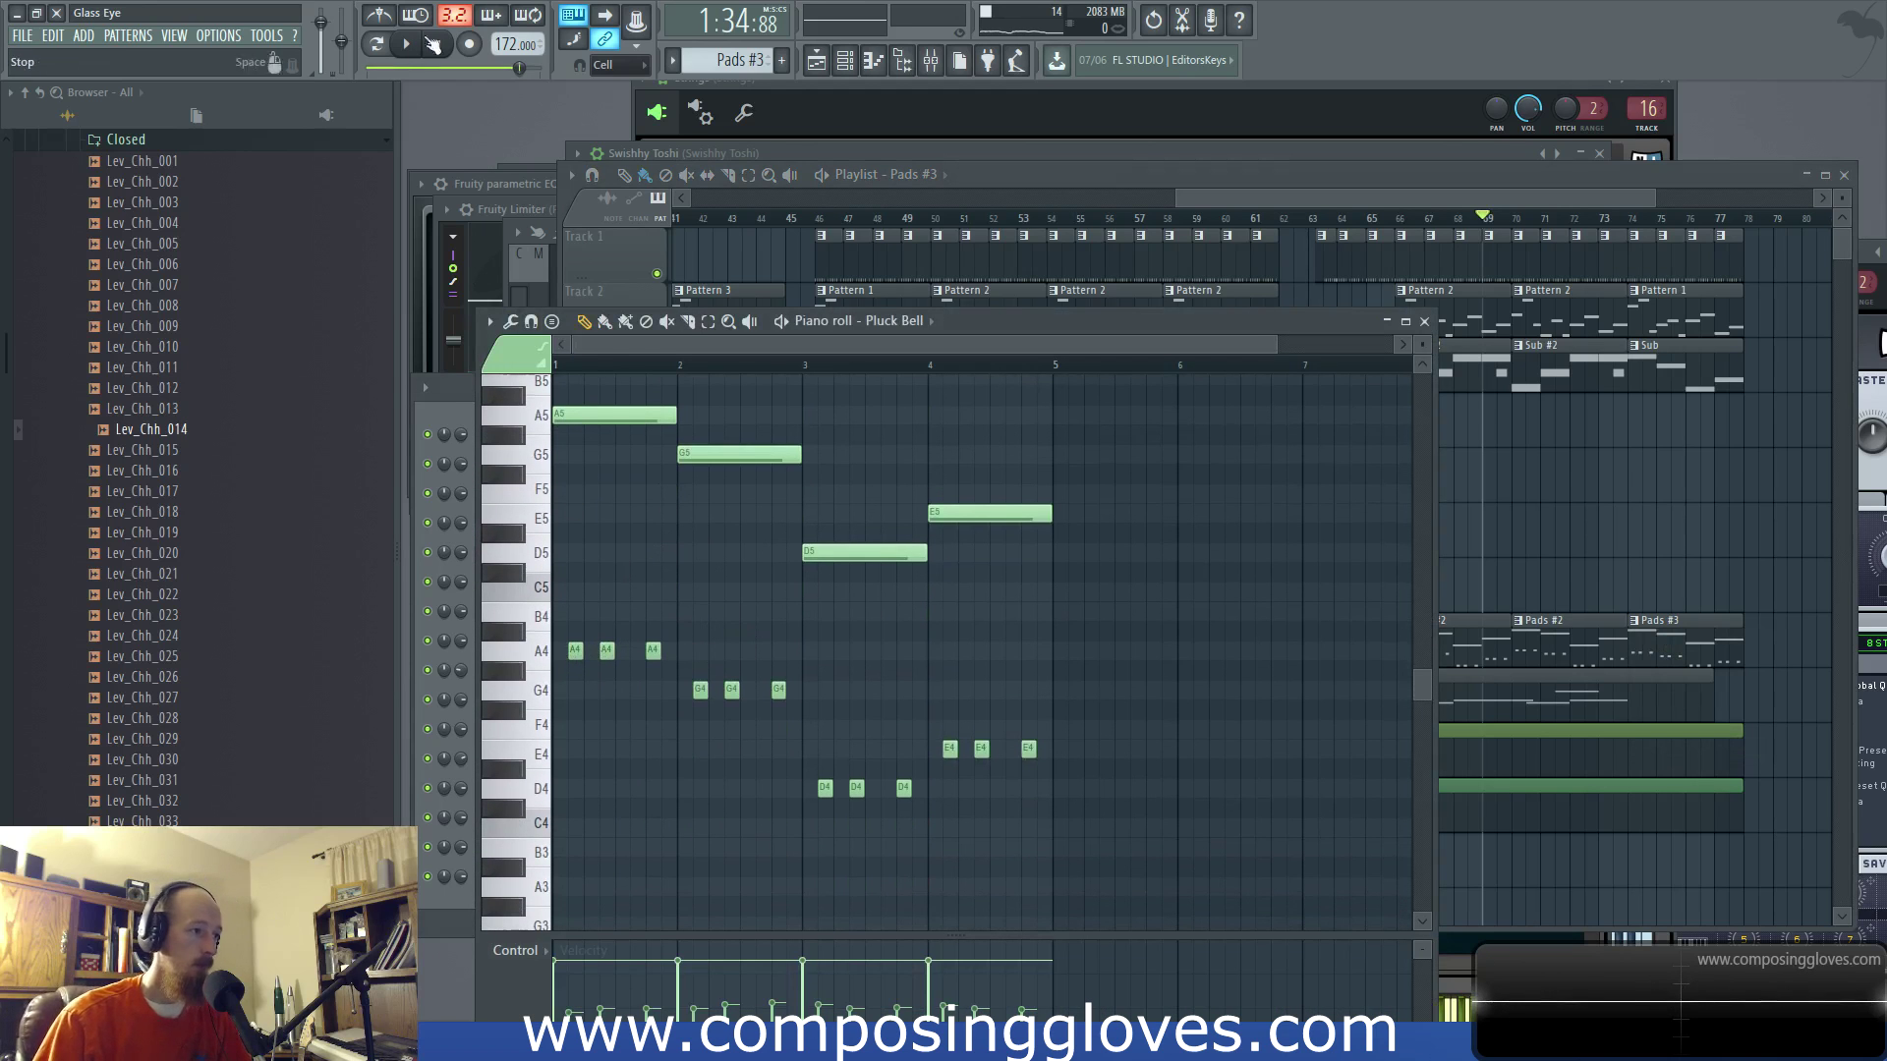
key(space)
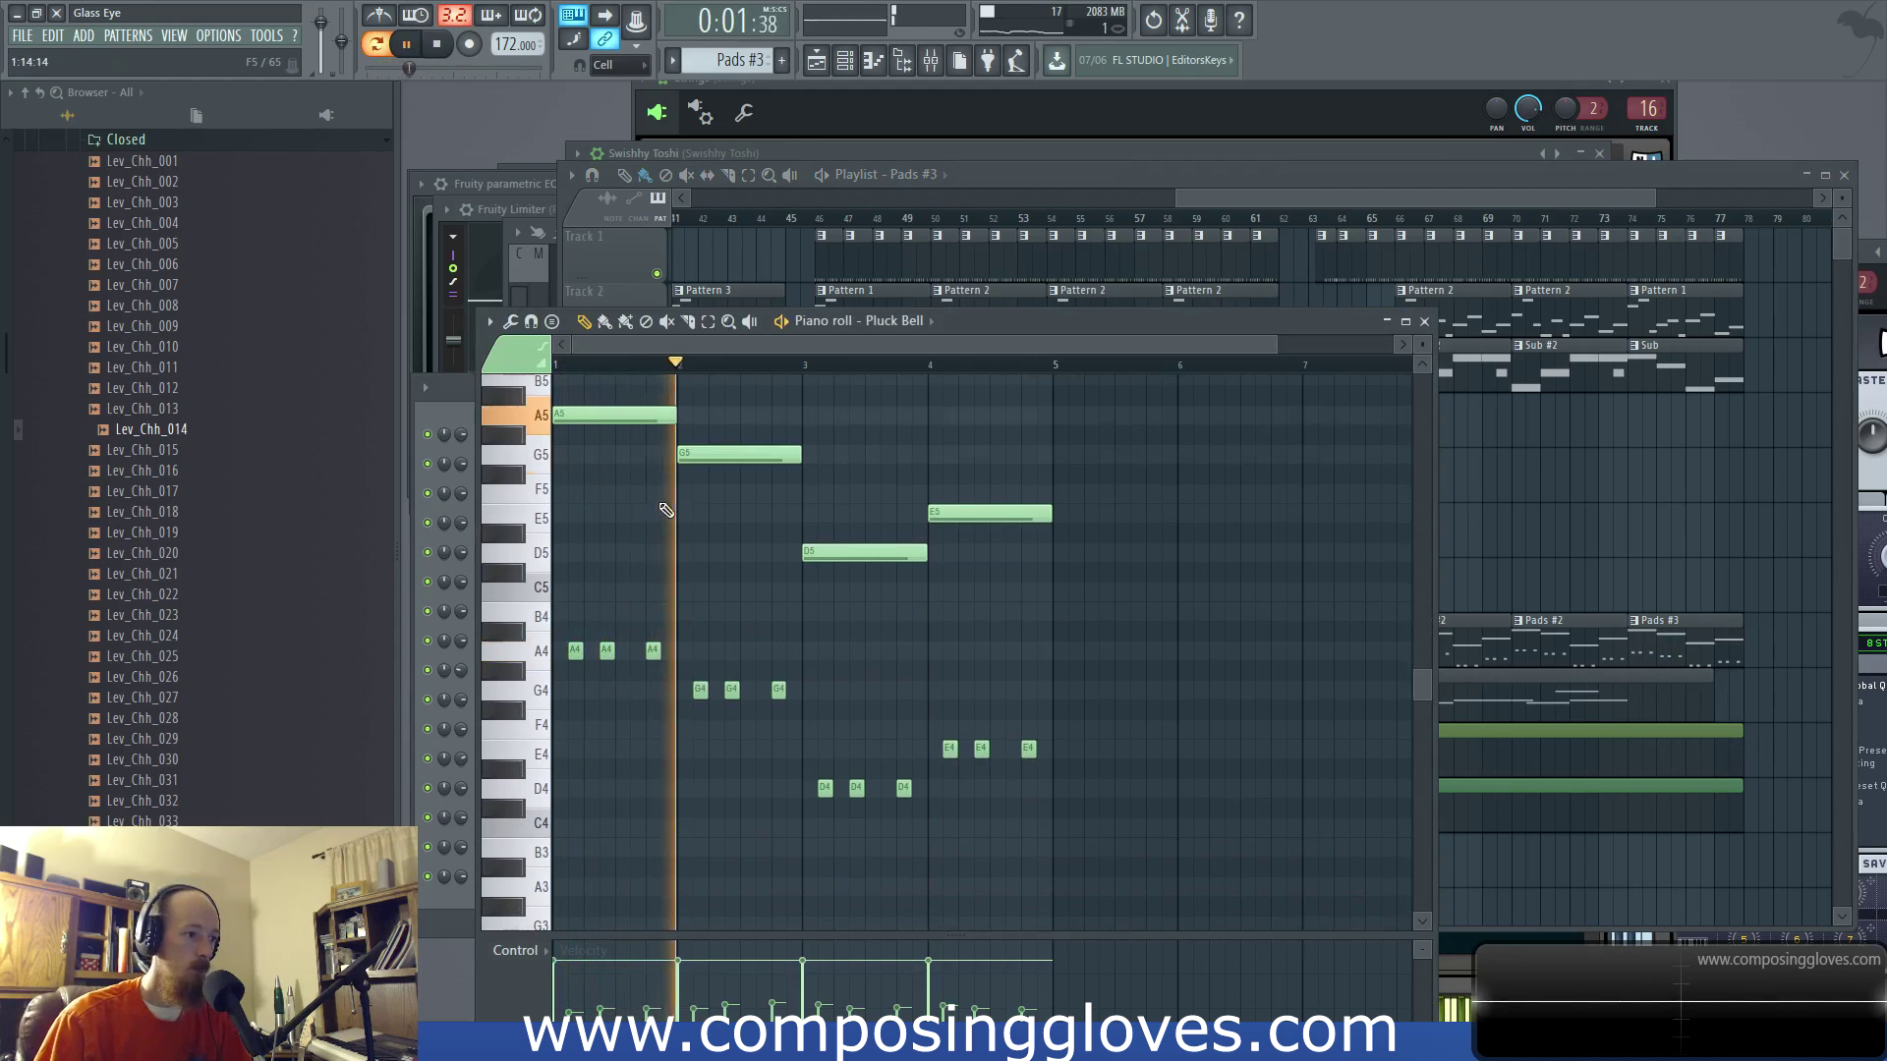
key(space)
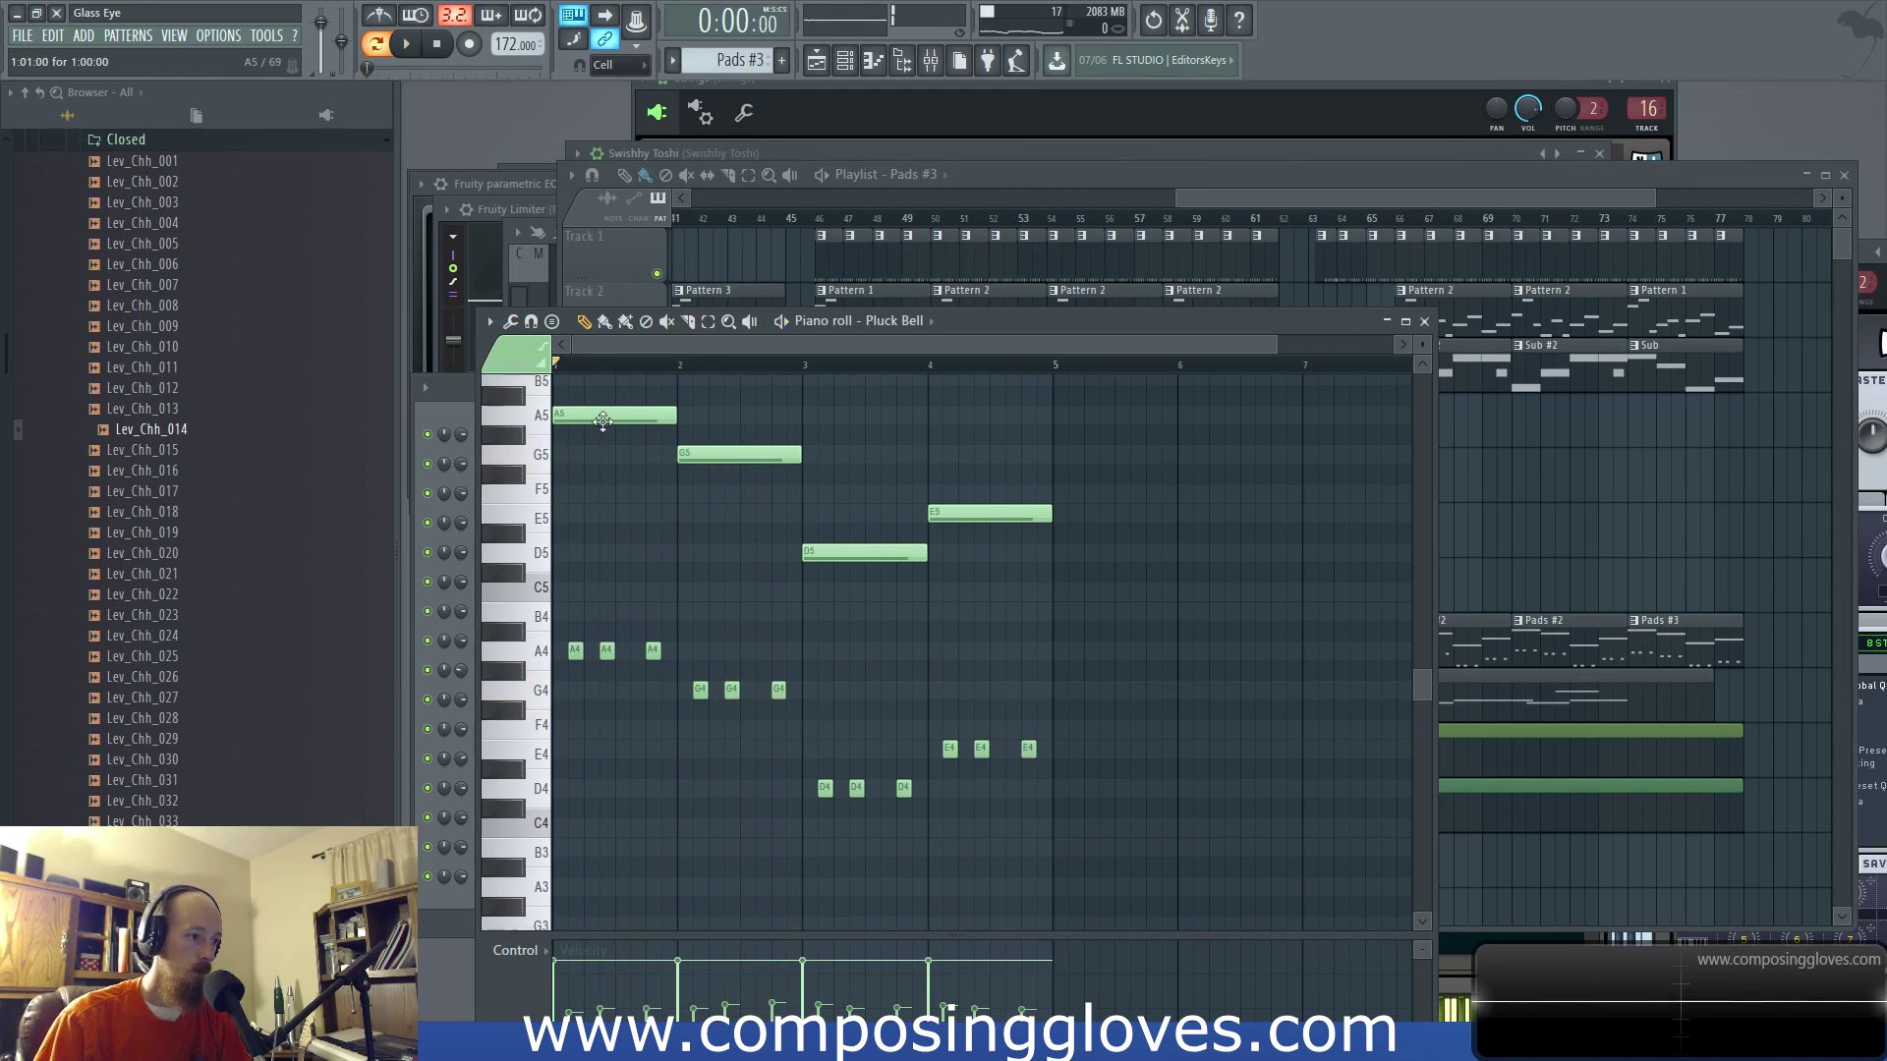
Step: Add short C5, E5 and F5 notes around the A4 plucks in bar 1 and audition them
scroll(619, 621, up, 15)
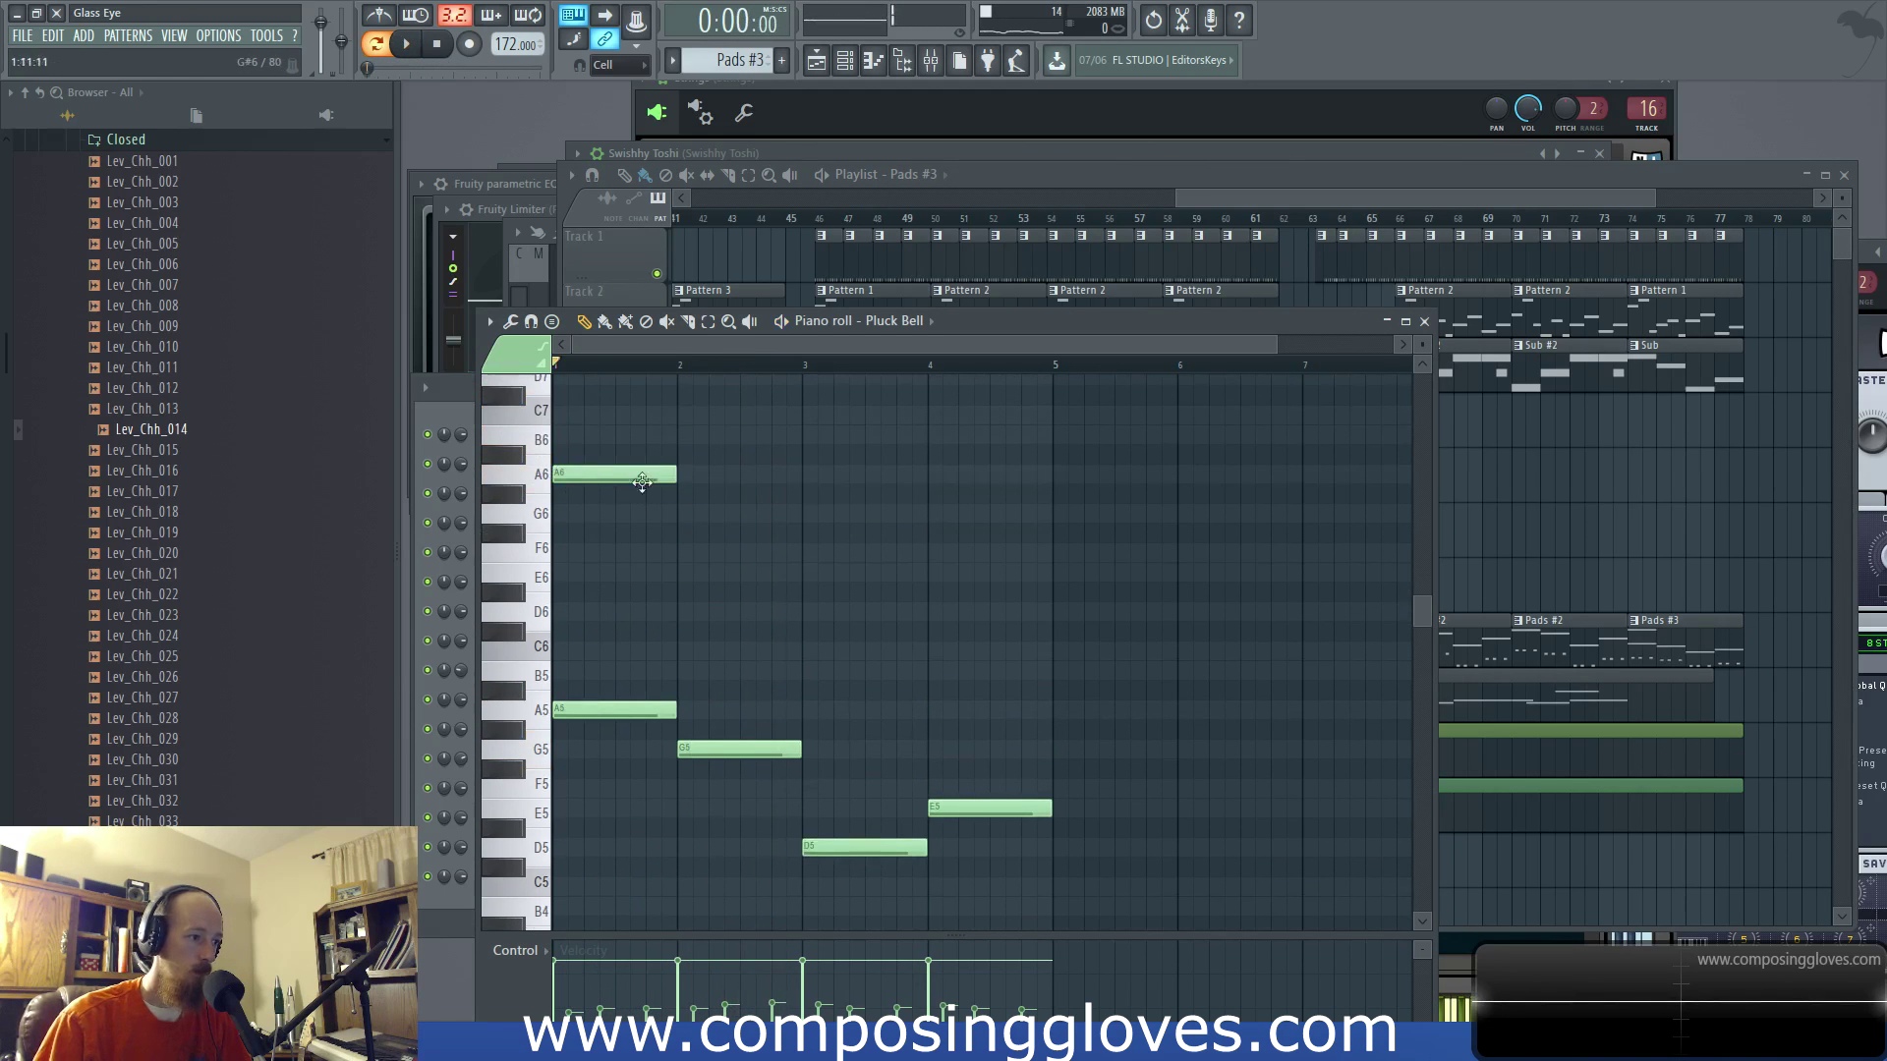
scroll(639, 496, down, 15)
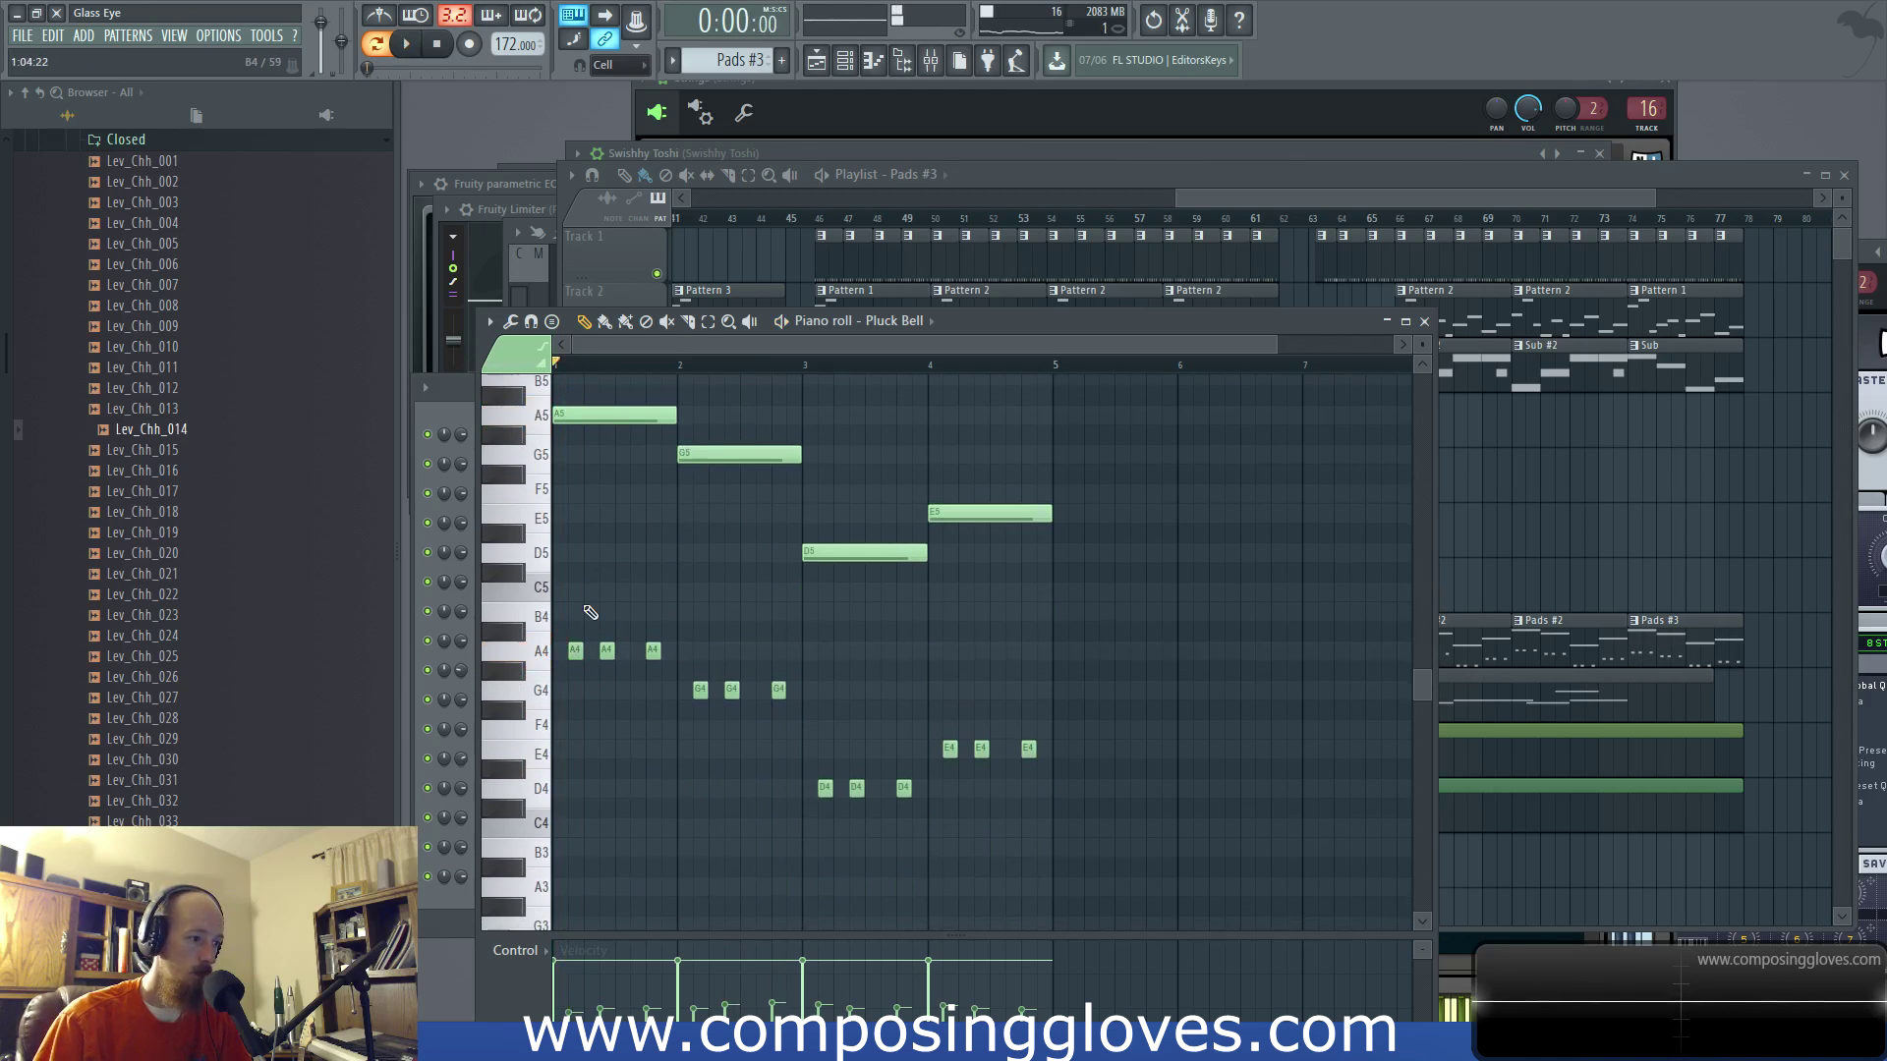
click(622, 552)
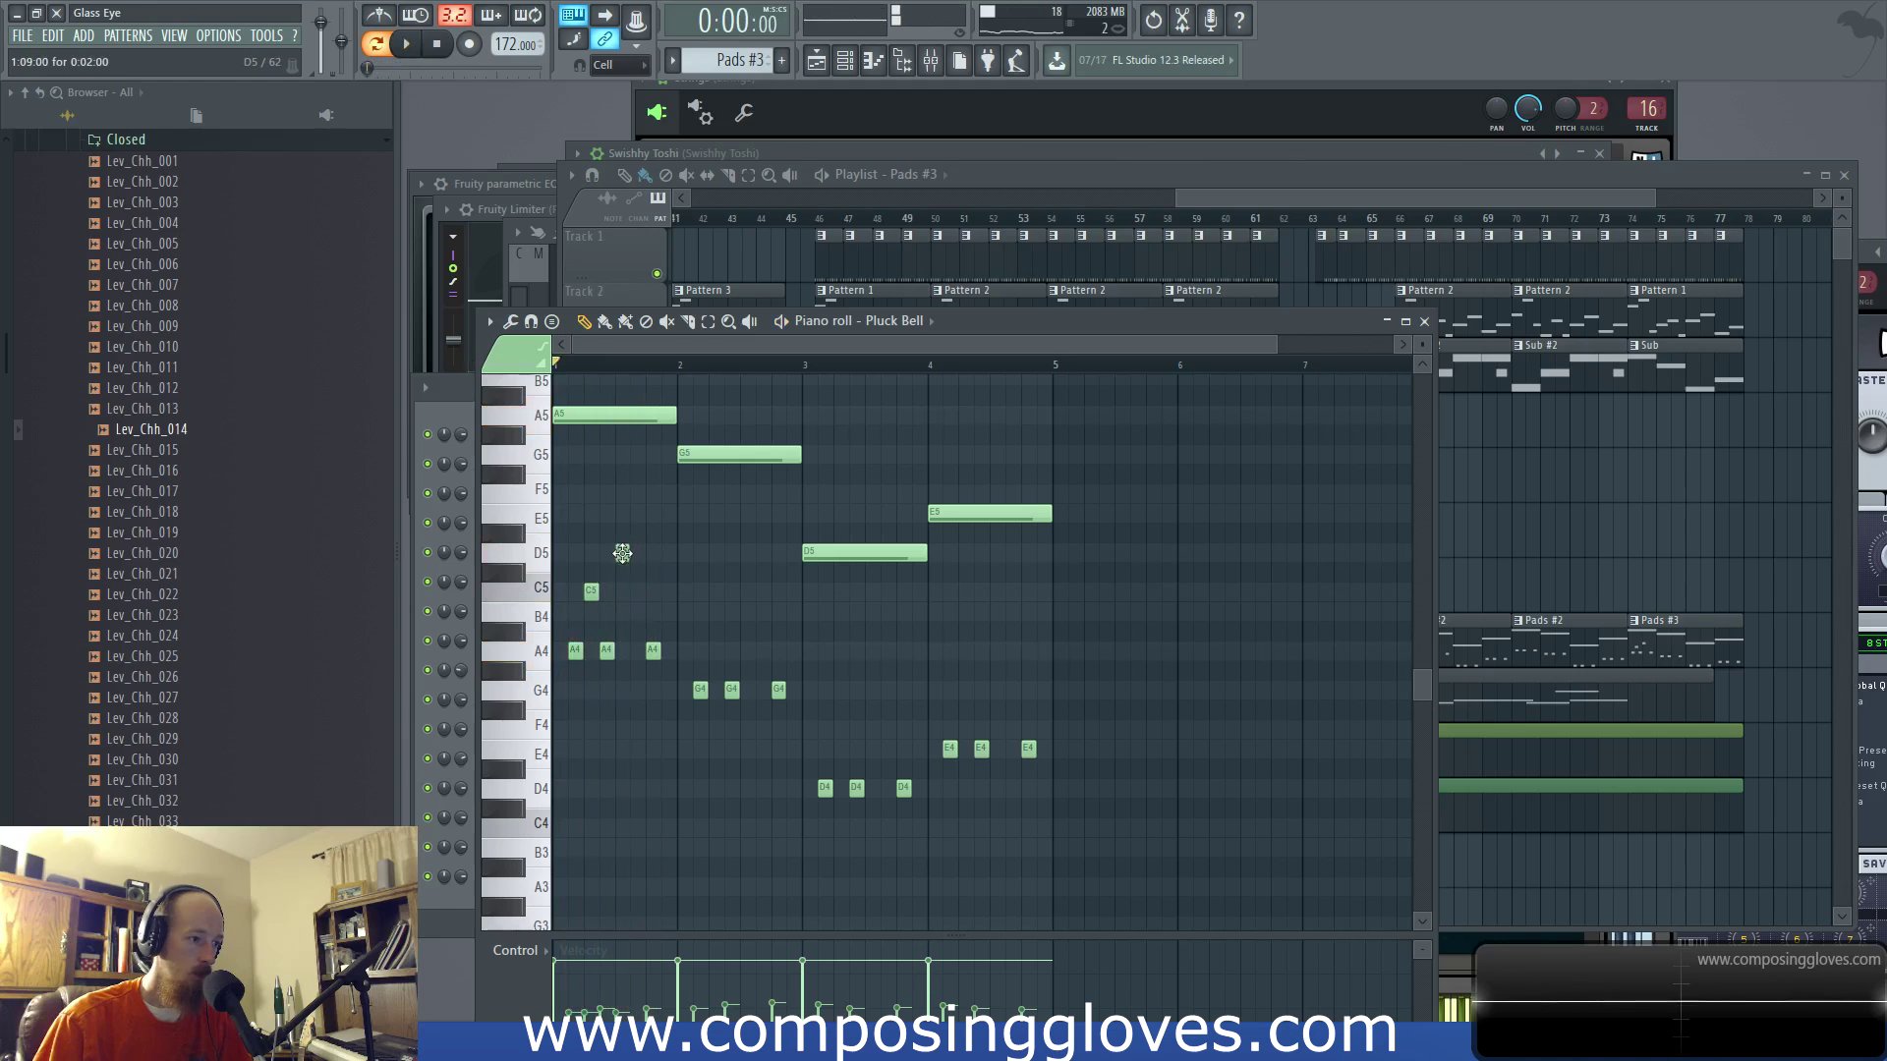
drag(625, 514, 625, 513)
key(space)
click(666, 493)
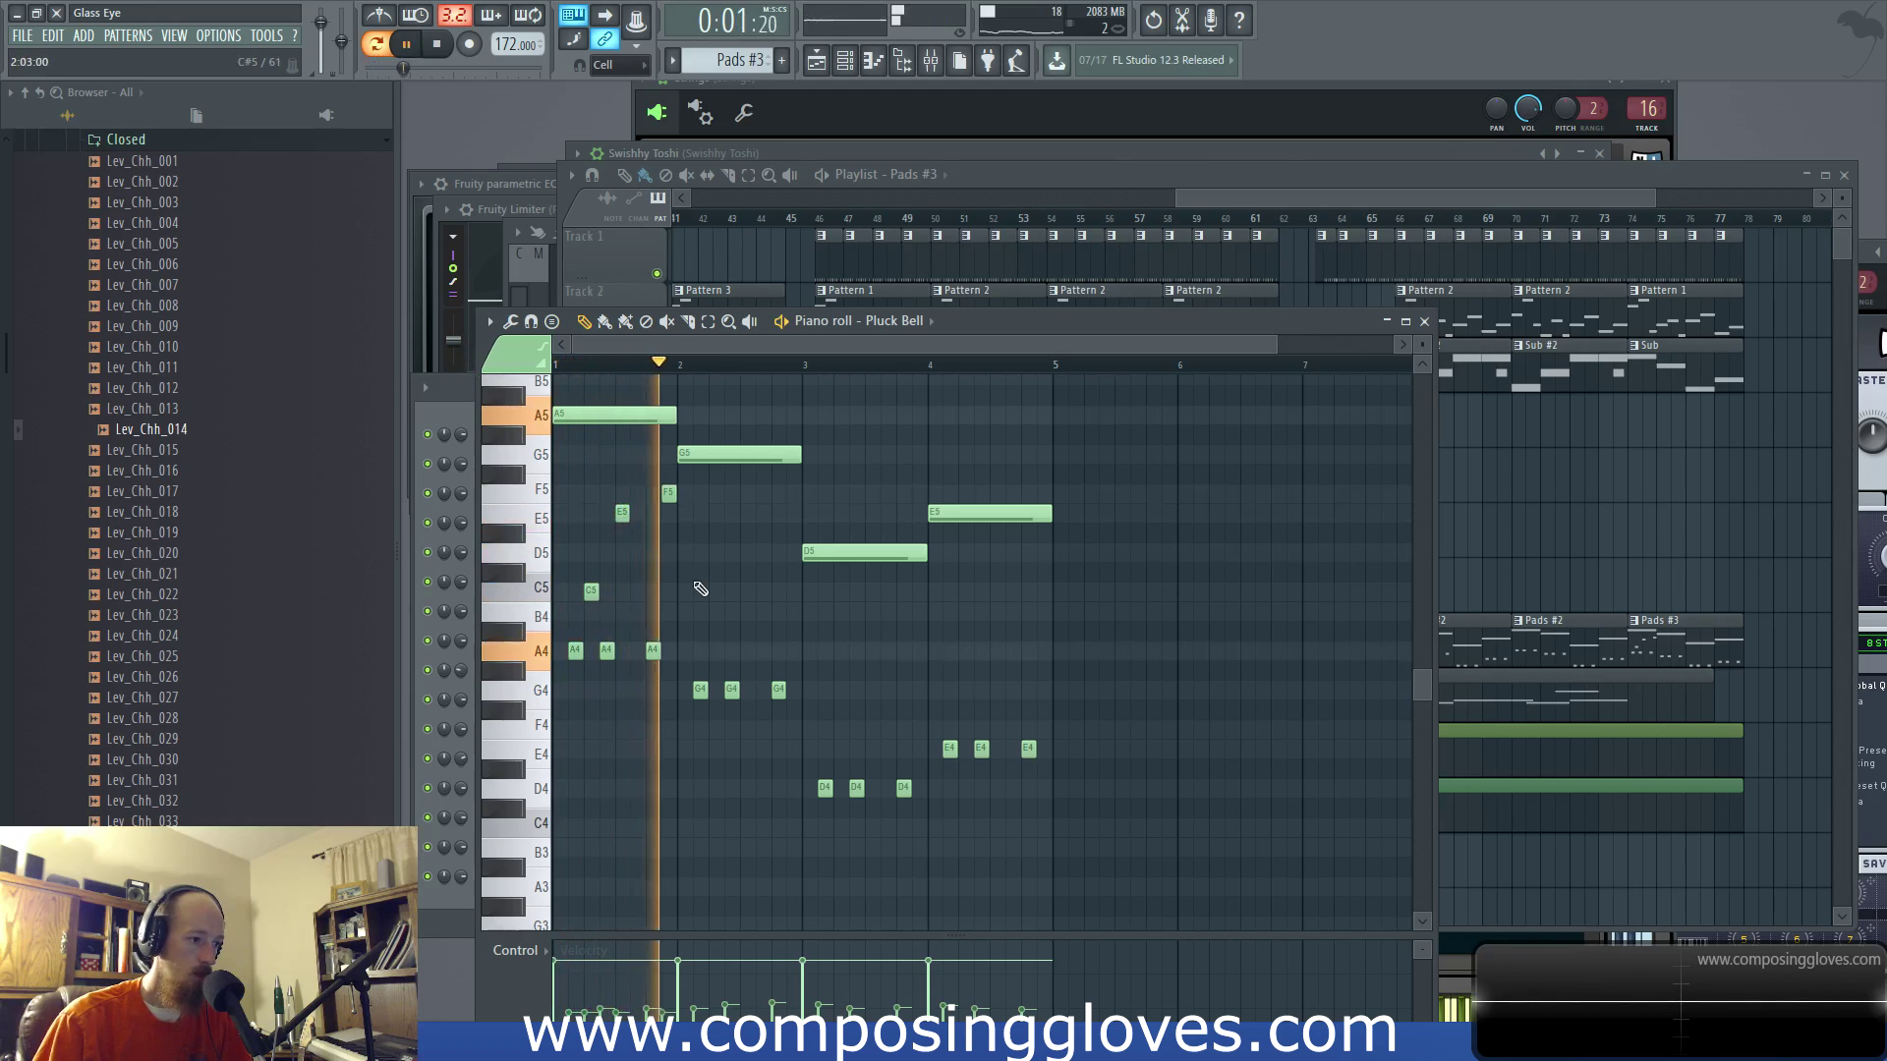
key(space)
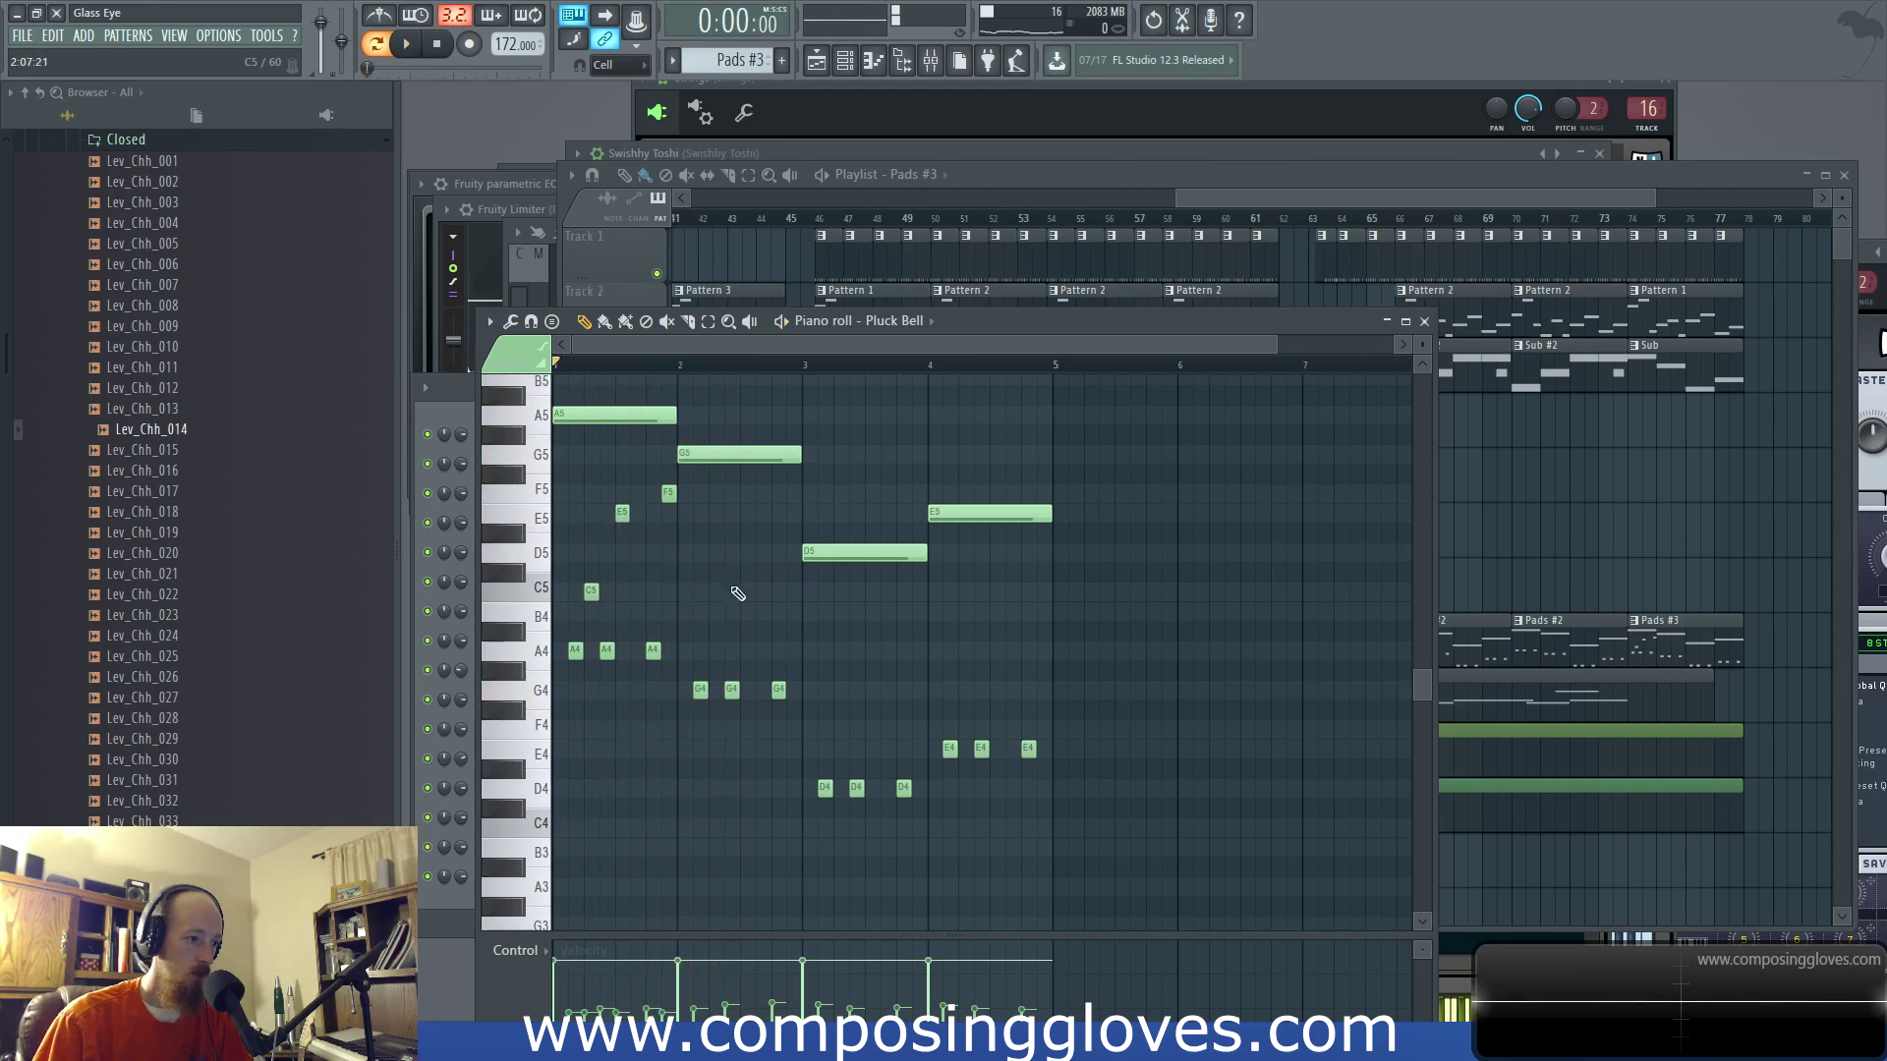
Step: During playback, add two short D5 notes in bar 2, a G4 and an A4 in bar 3, and two A4 notes in bar 4
key(space)
ctrl+scroll(860, 654, up, 2)
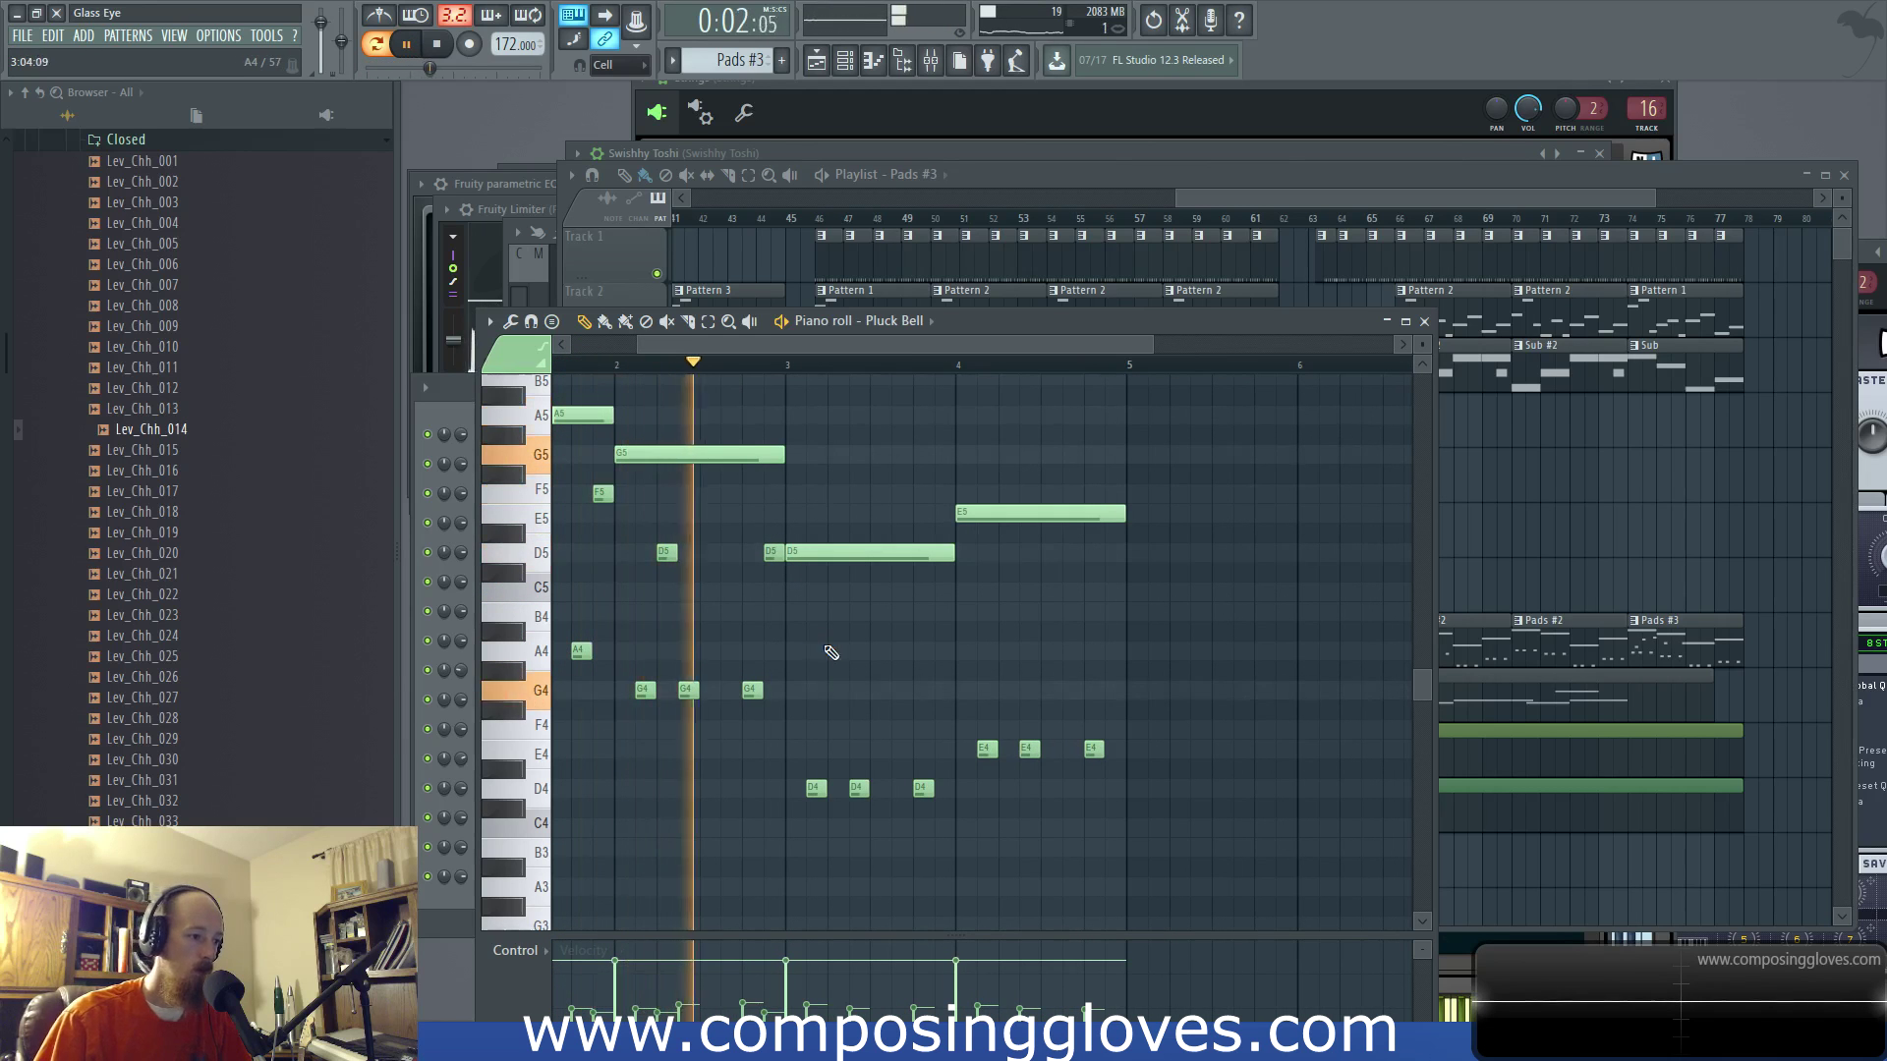
key(space)
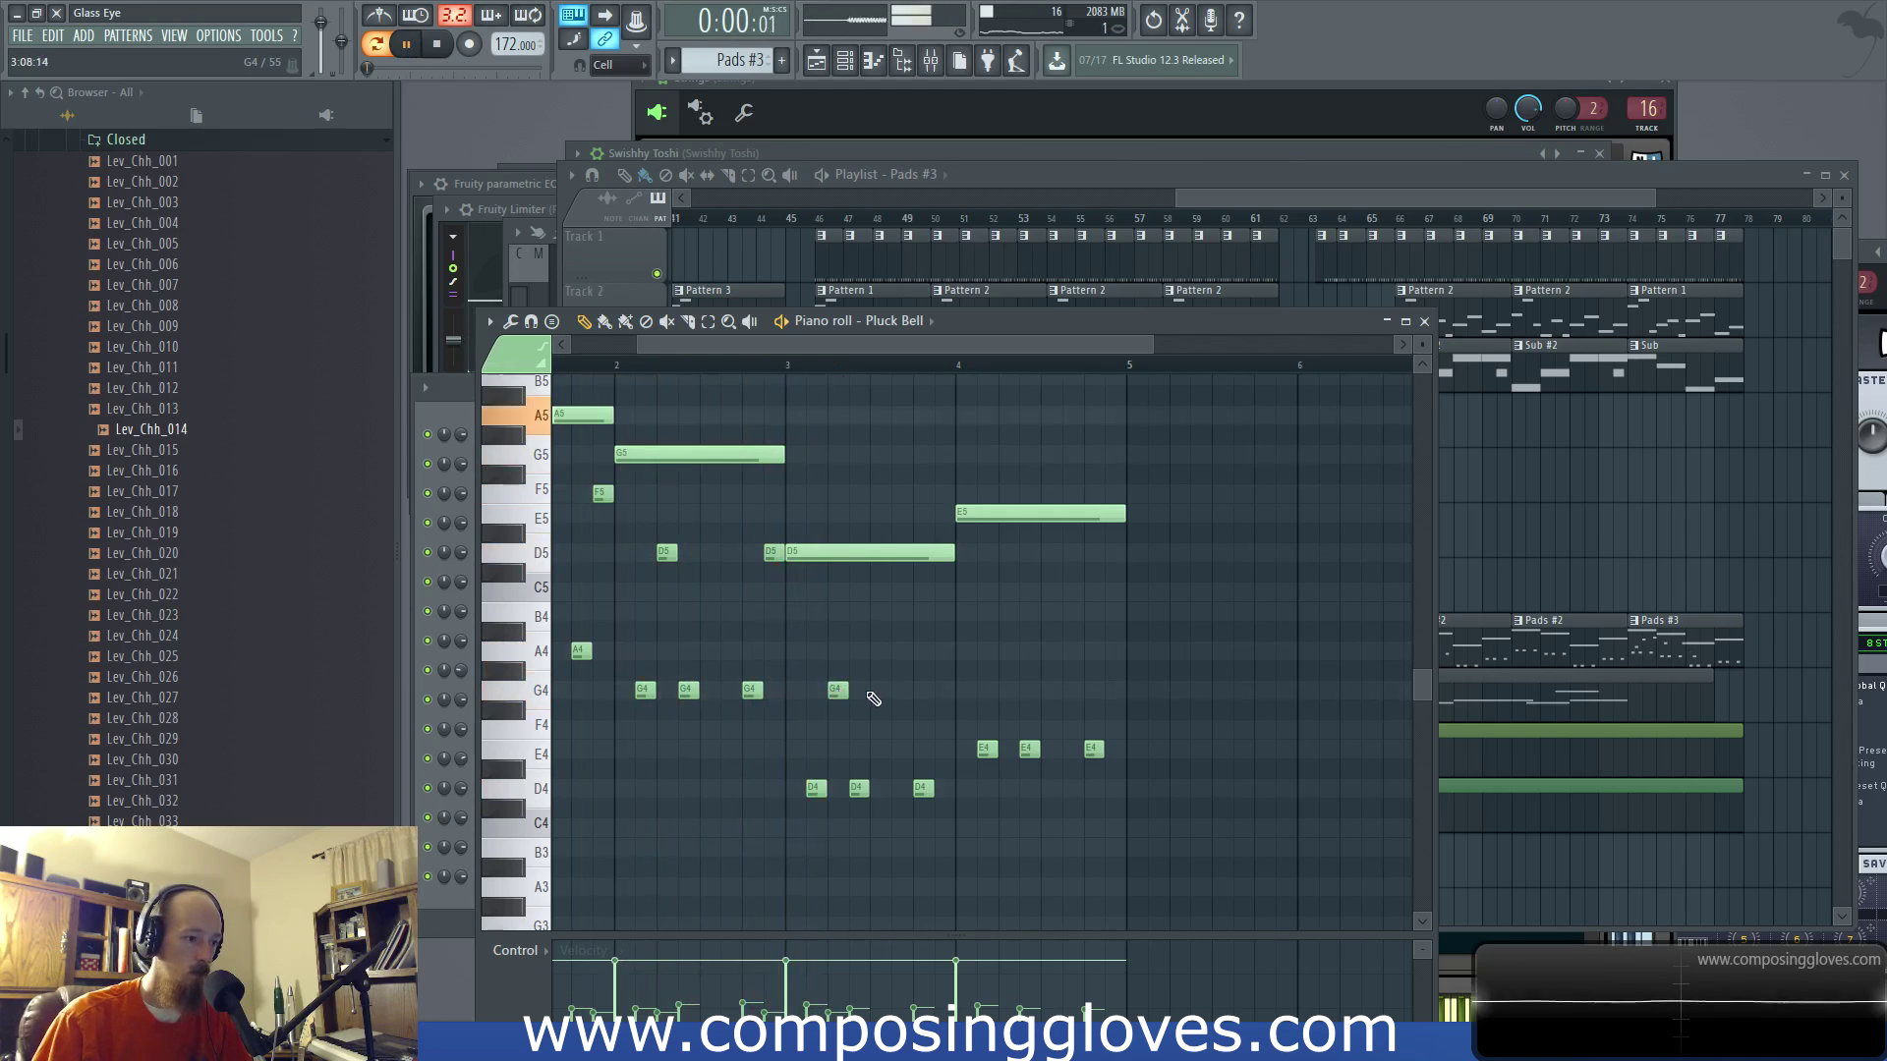
click(901, 651)
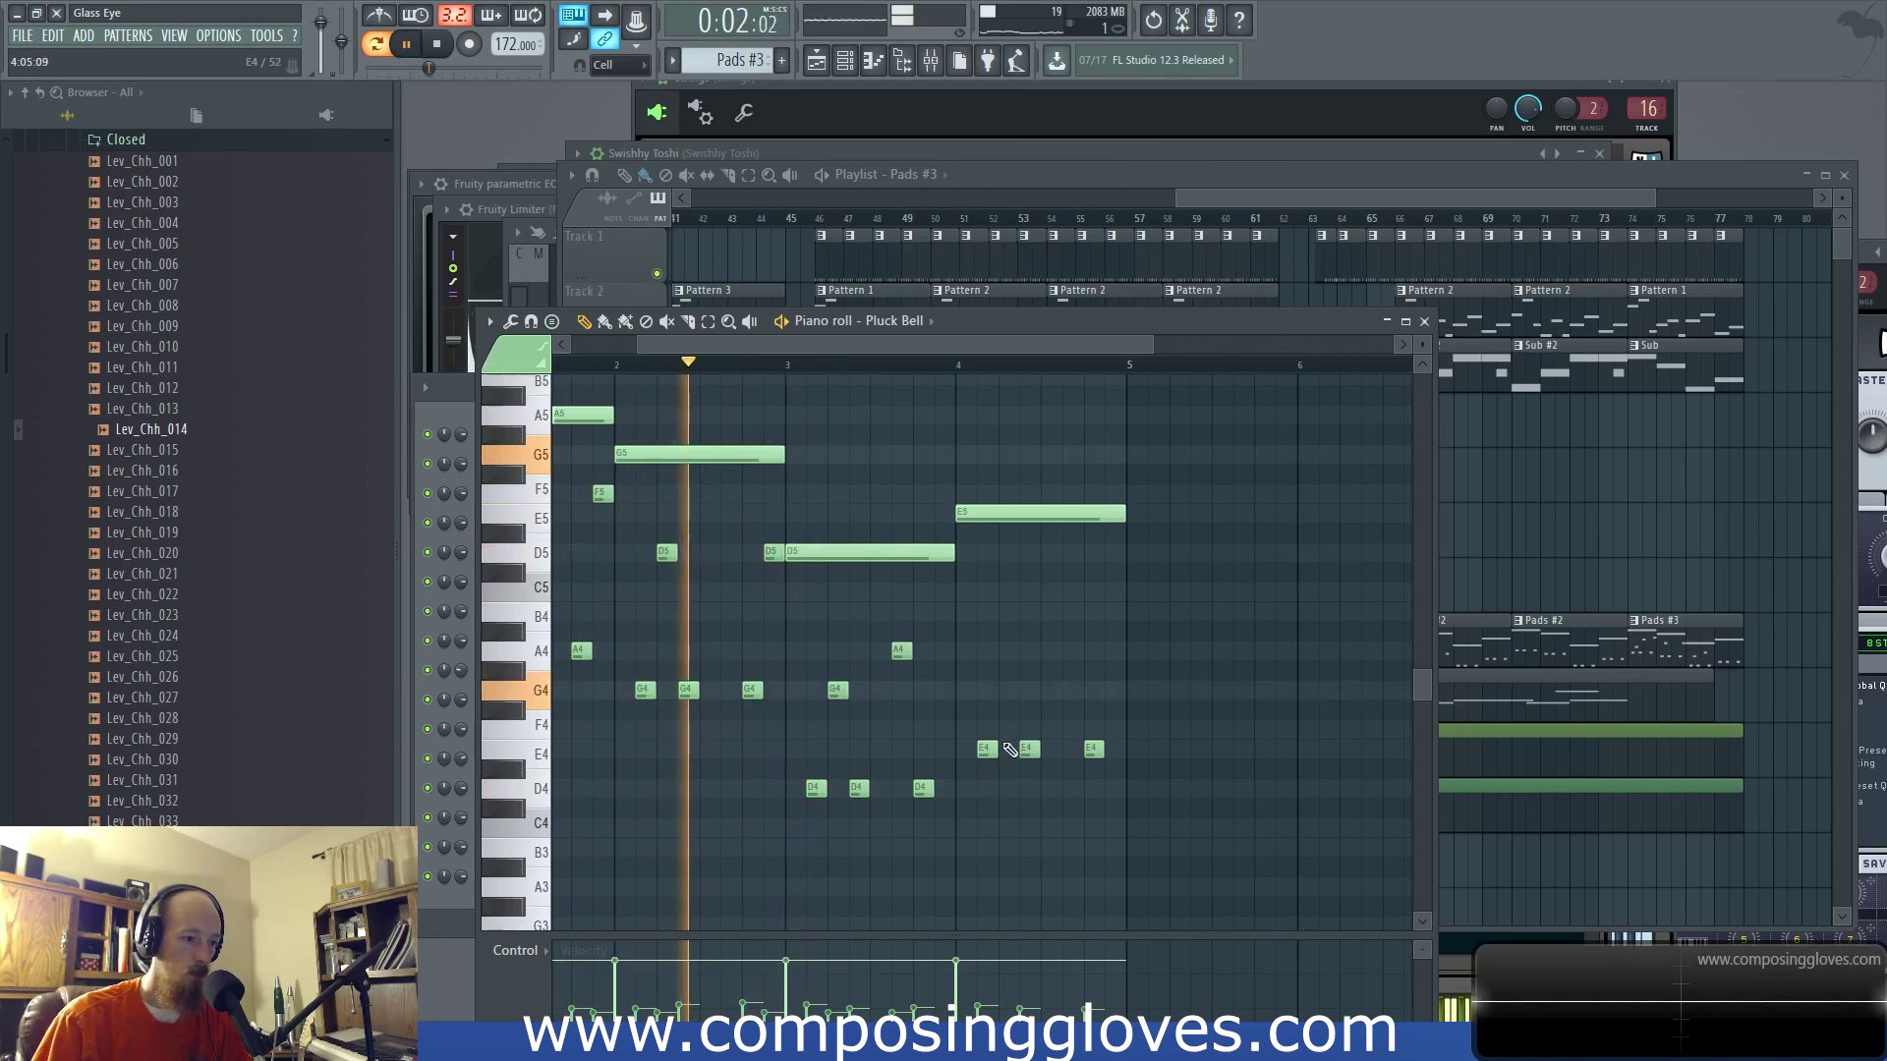
click(1007, 650)
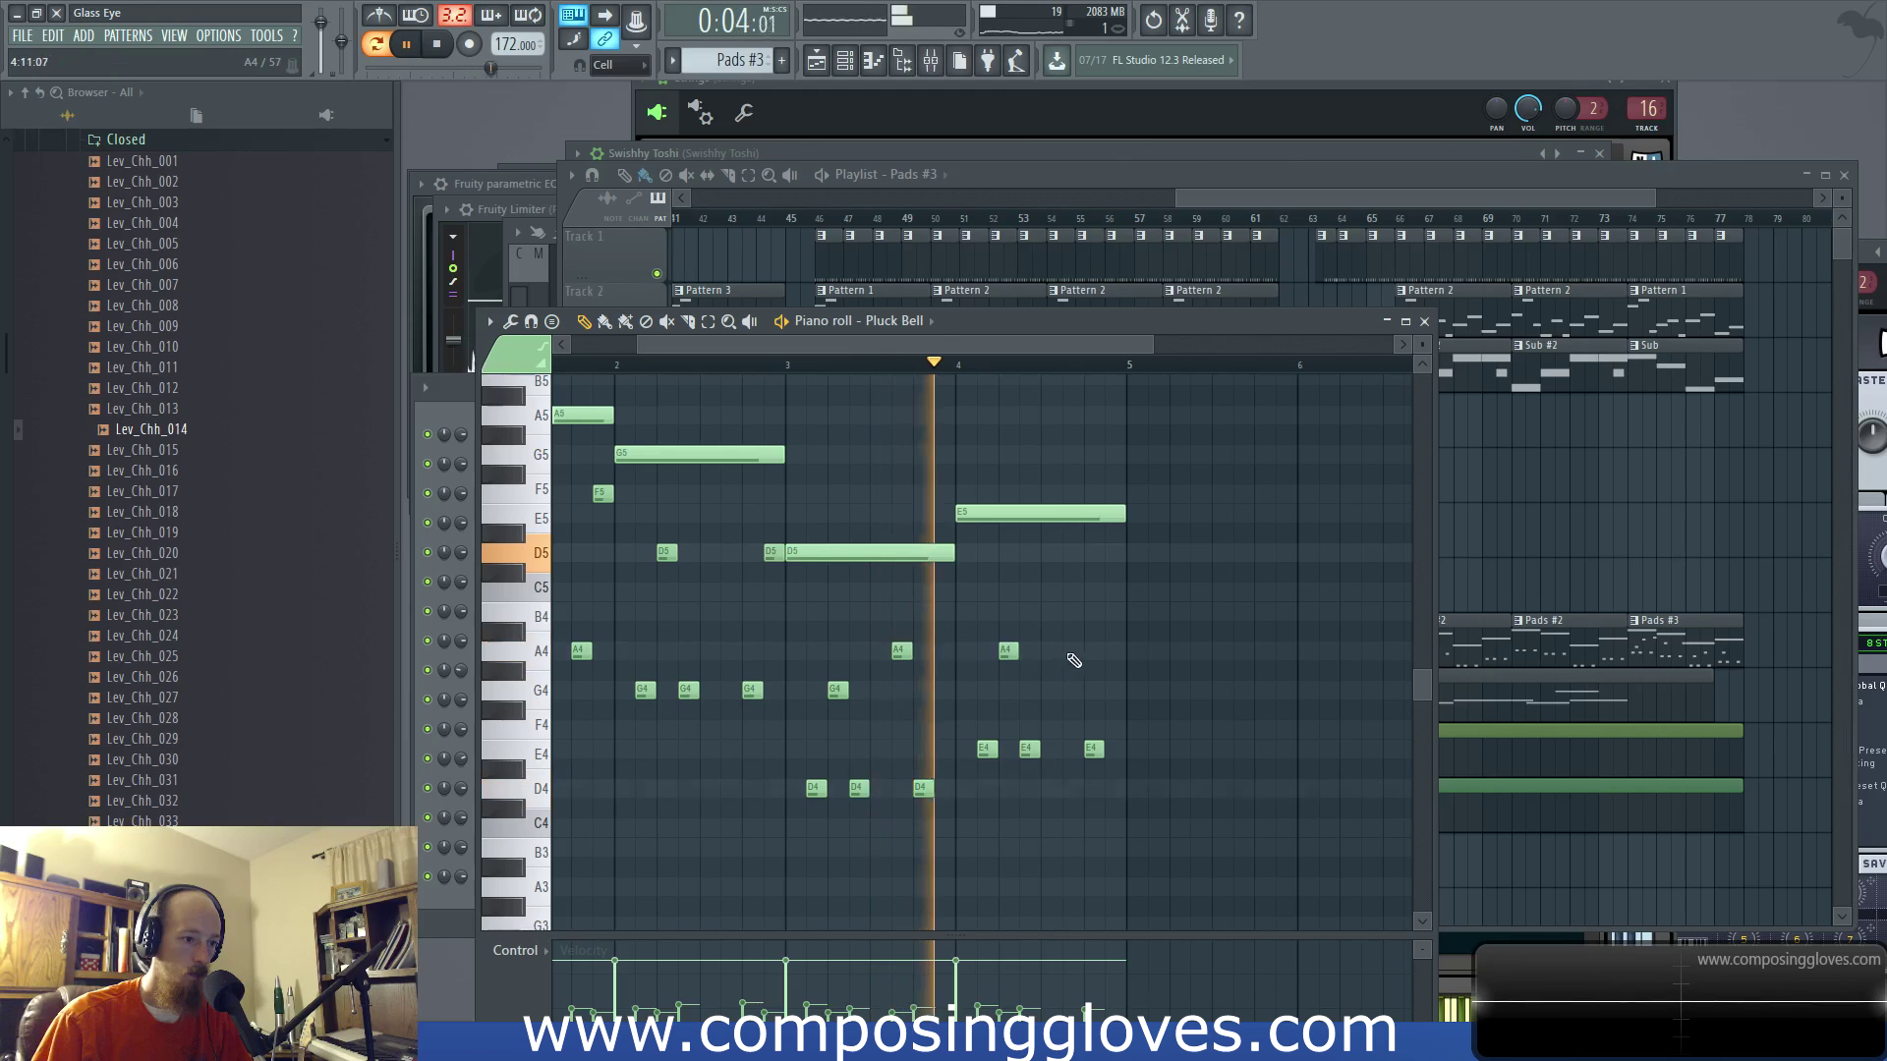
click(1114, 650)
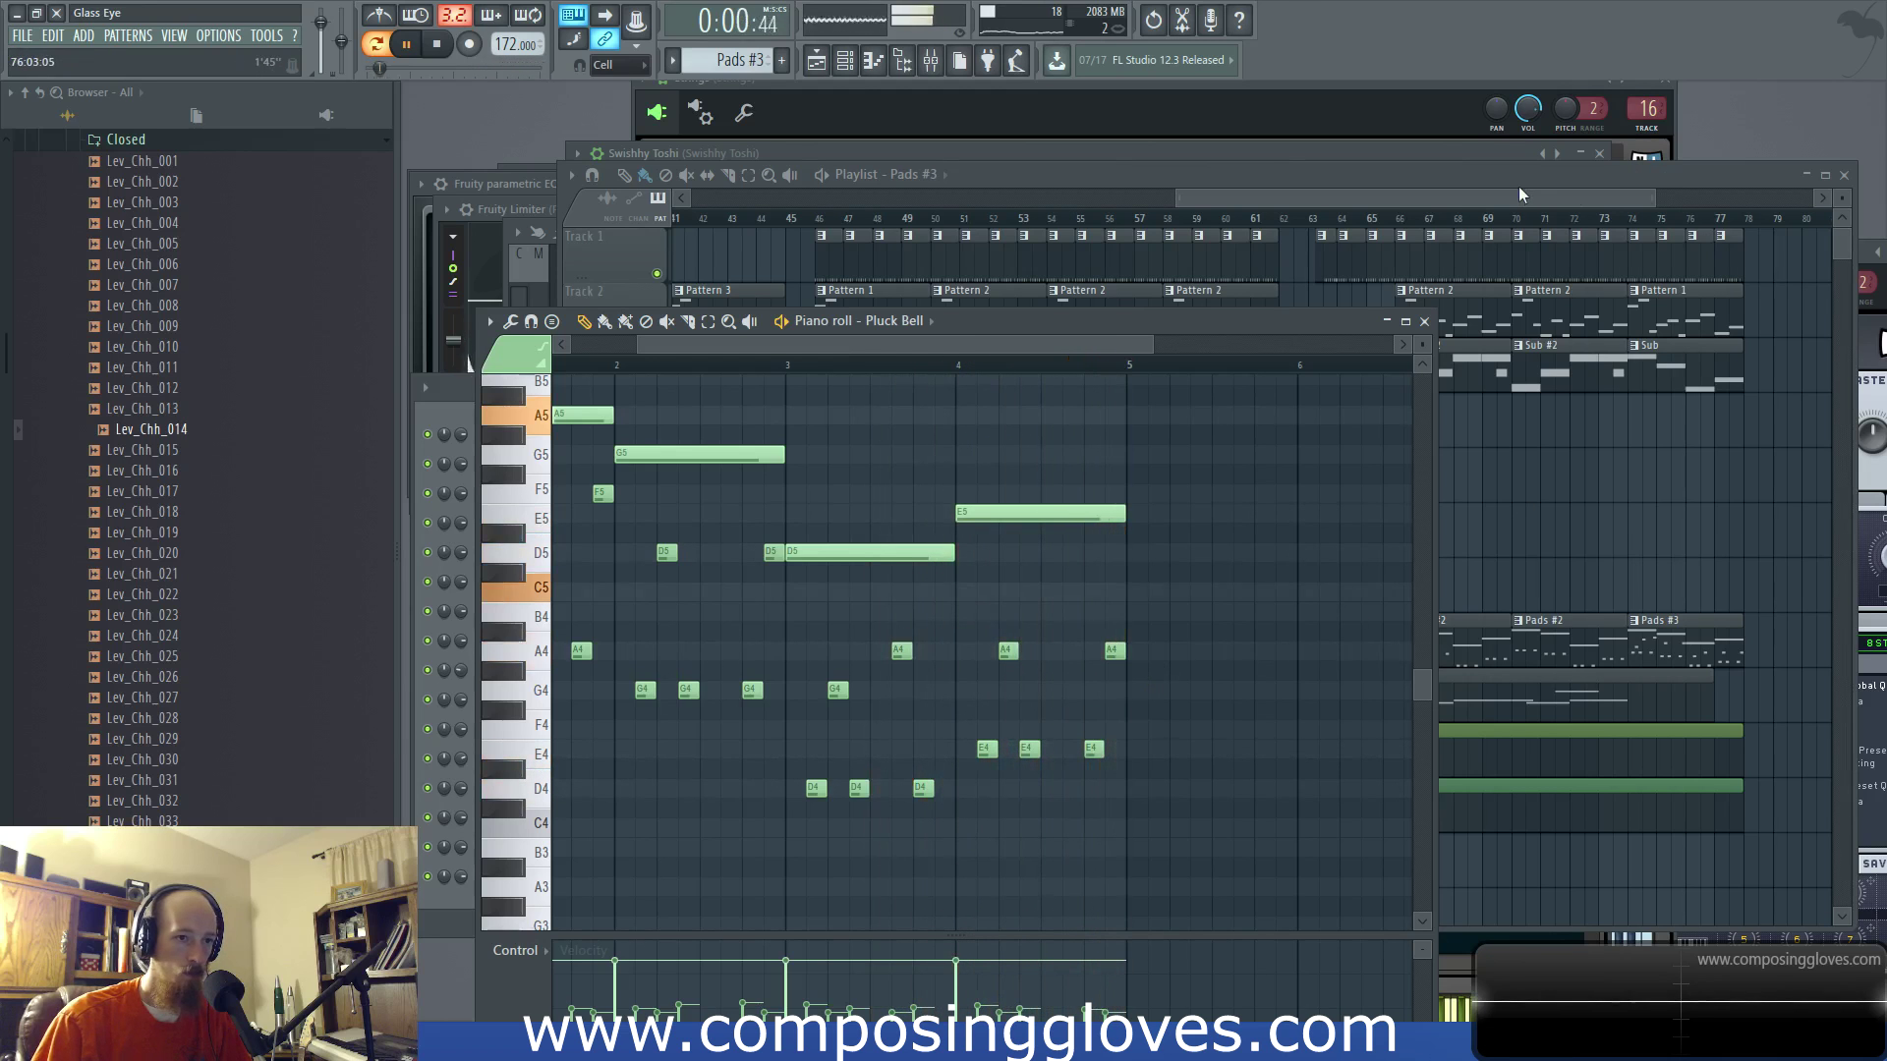
Step: Play the song from bar 74 in the Playlist to check the new section, and stop playback
click(1576, 319)
click(1597, 222)
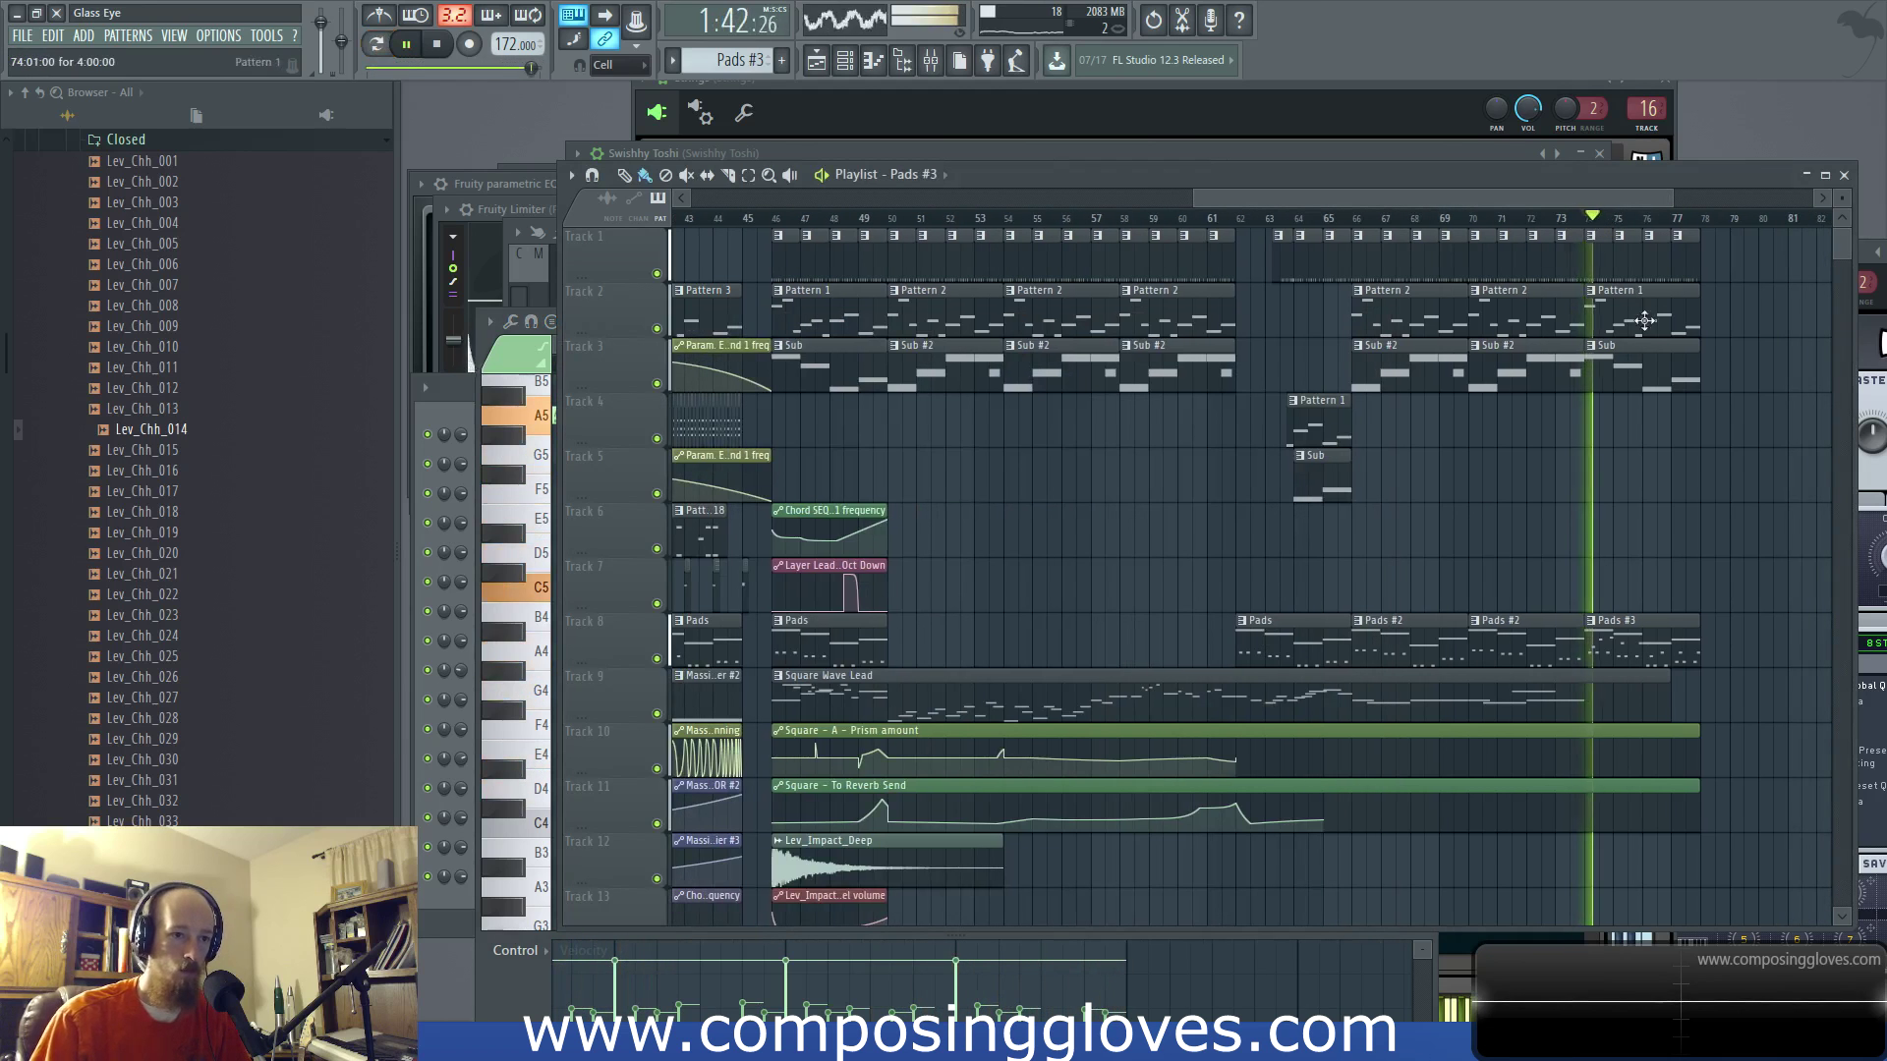
scroll(1631, 575, up, 2)
scroll(1643, 564, down, 4)
scroll(1646, 562, up, 3)
scroll(1655, 518, down, 1)
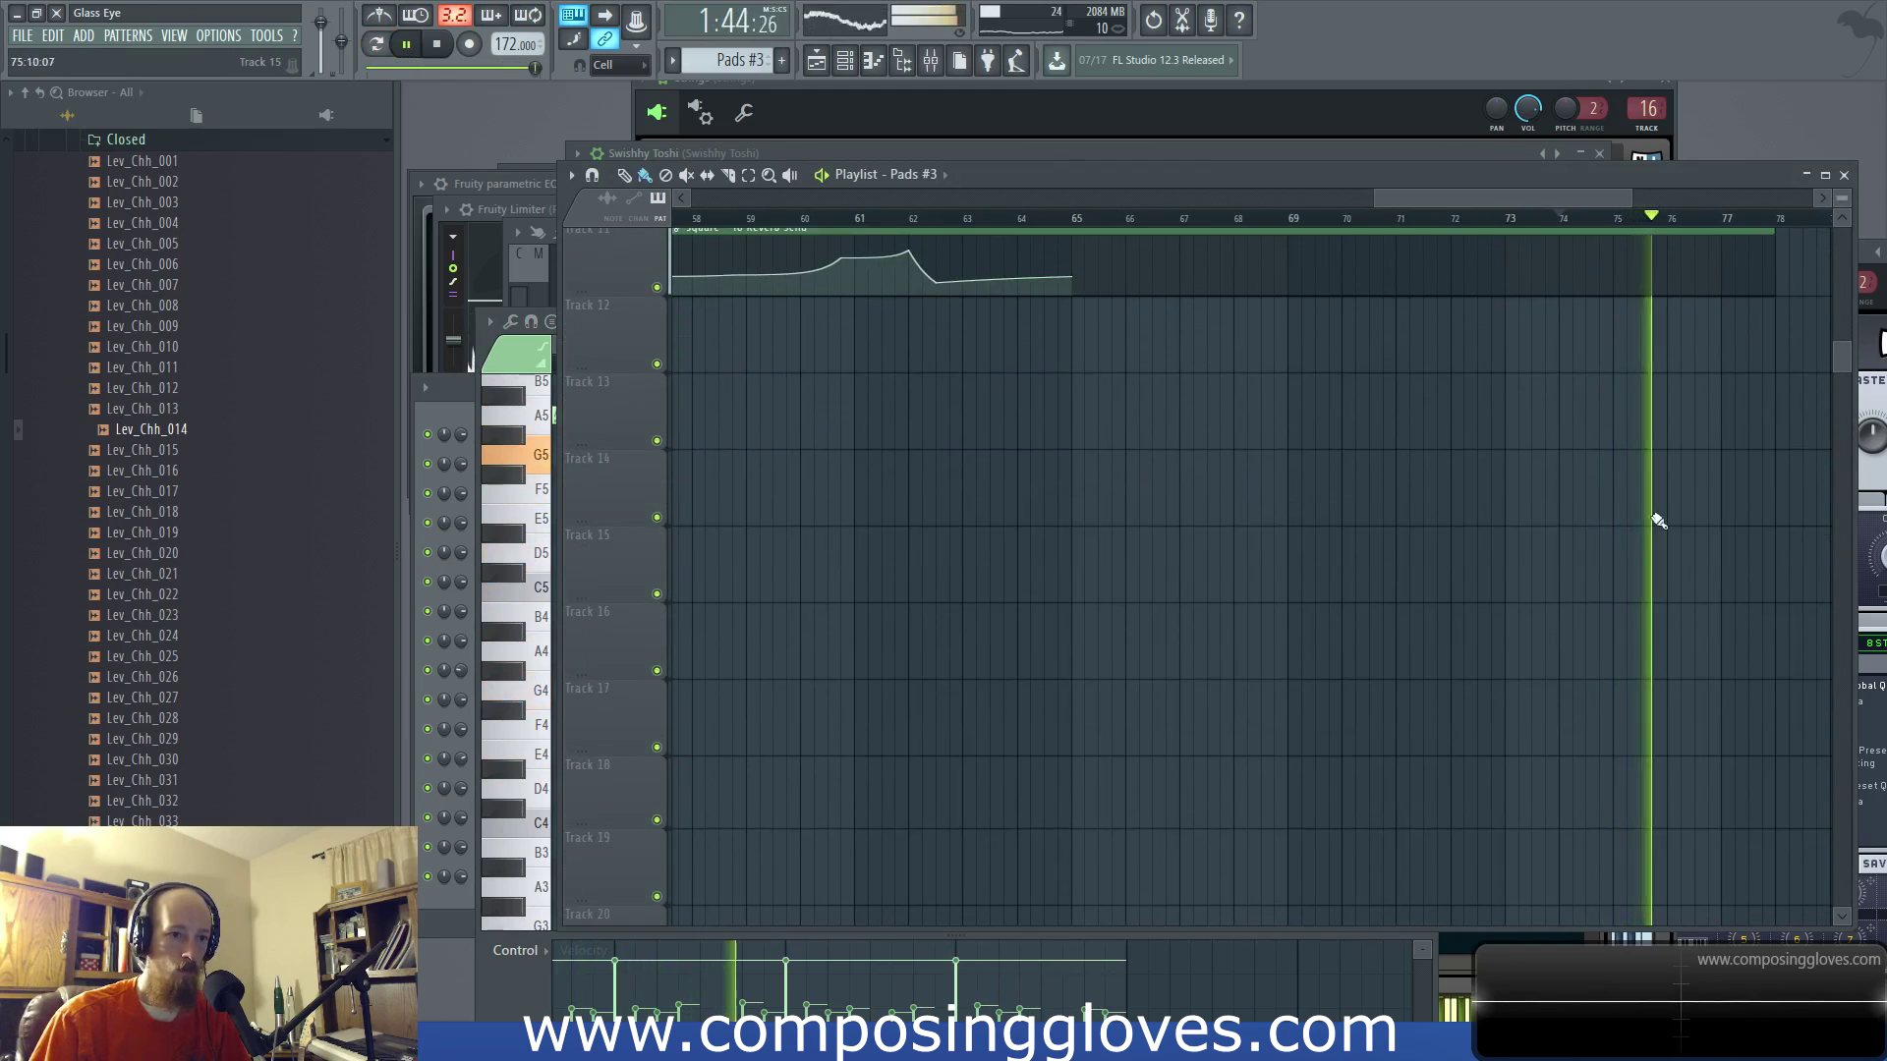
scroll(1199, 763, up, 4)
scroll(1222, 615, up, 2)
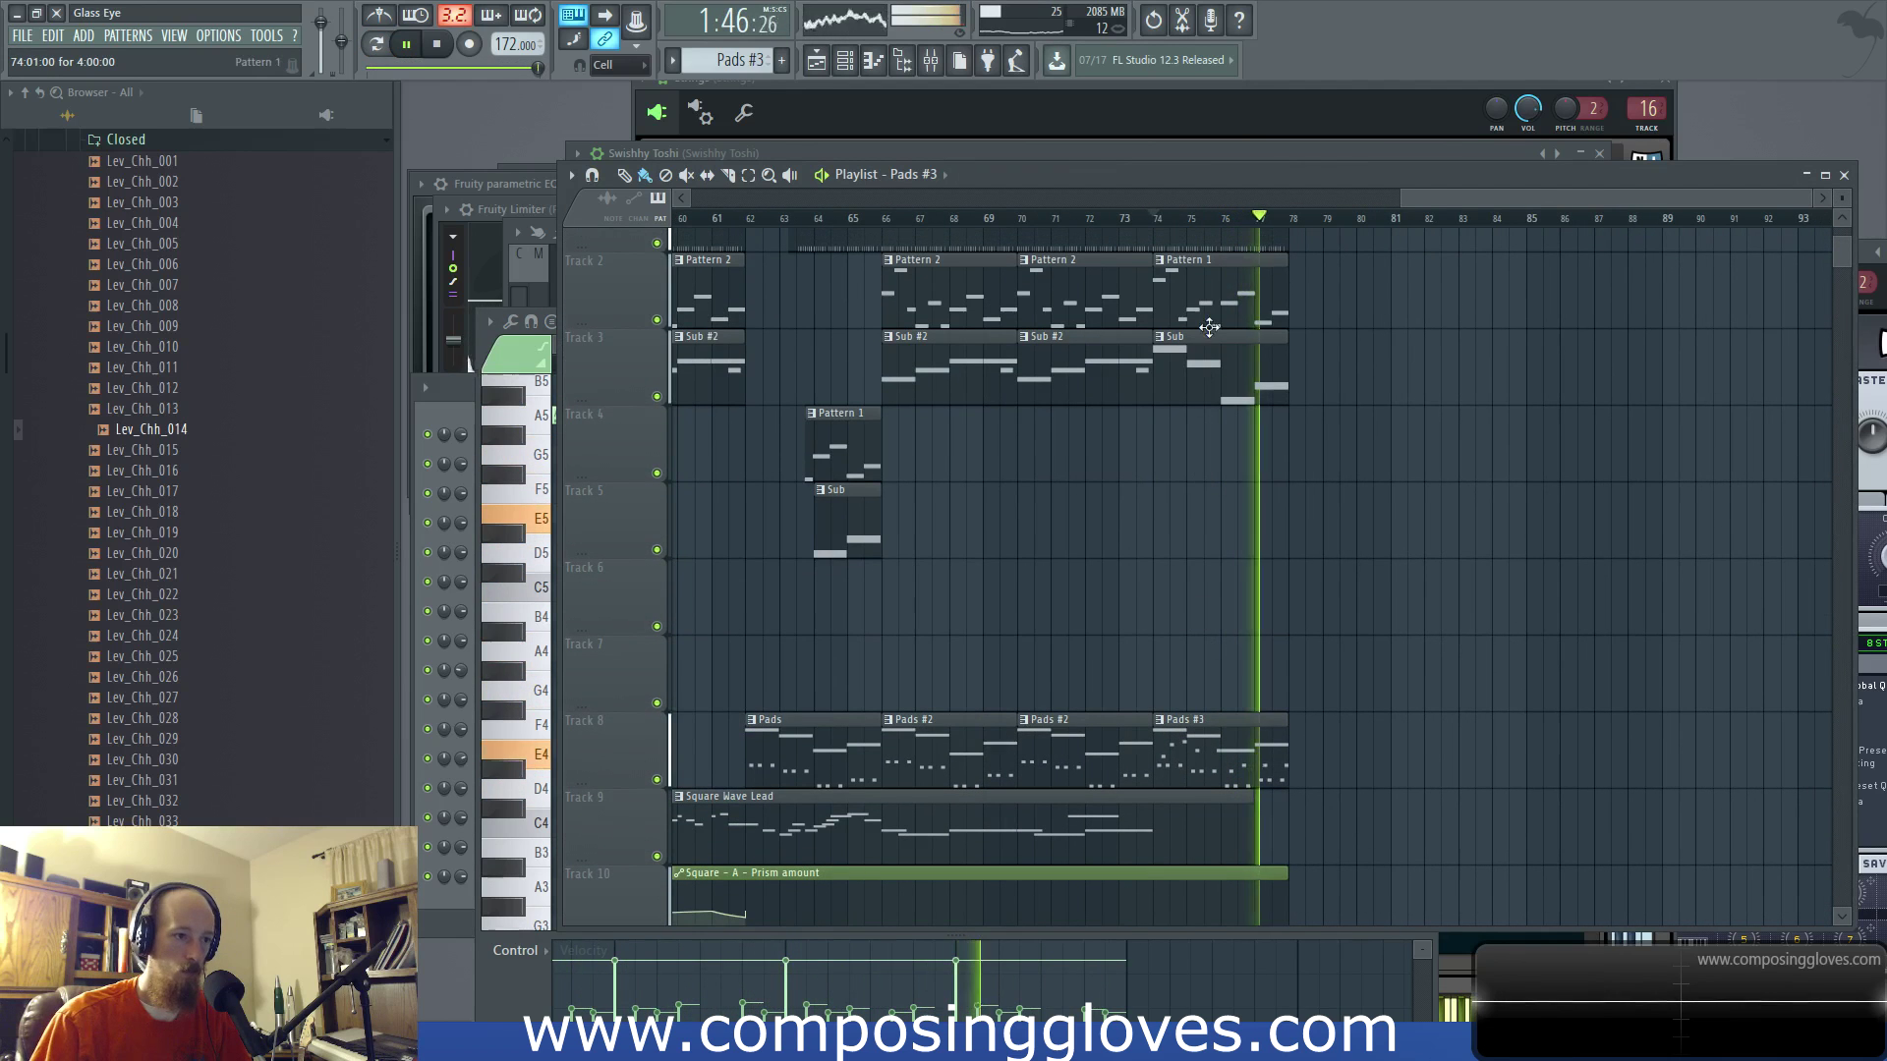
key(space)
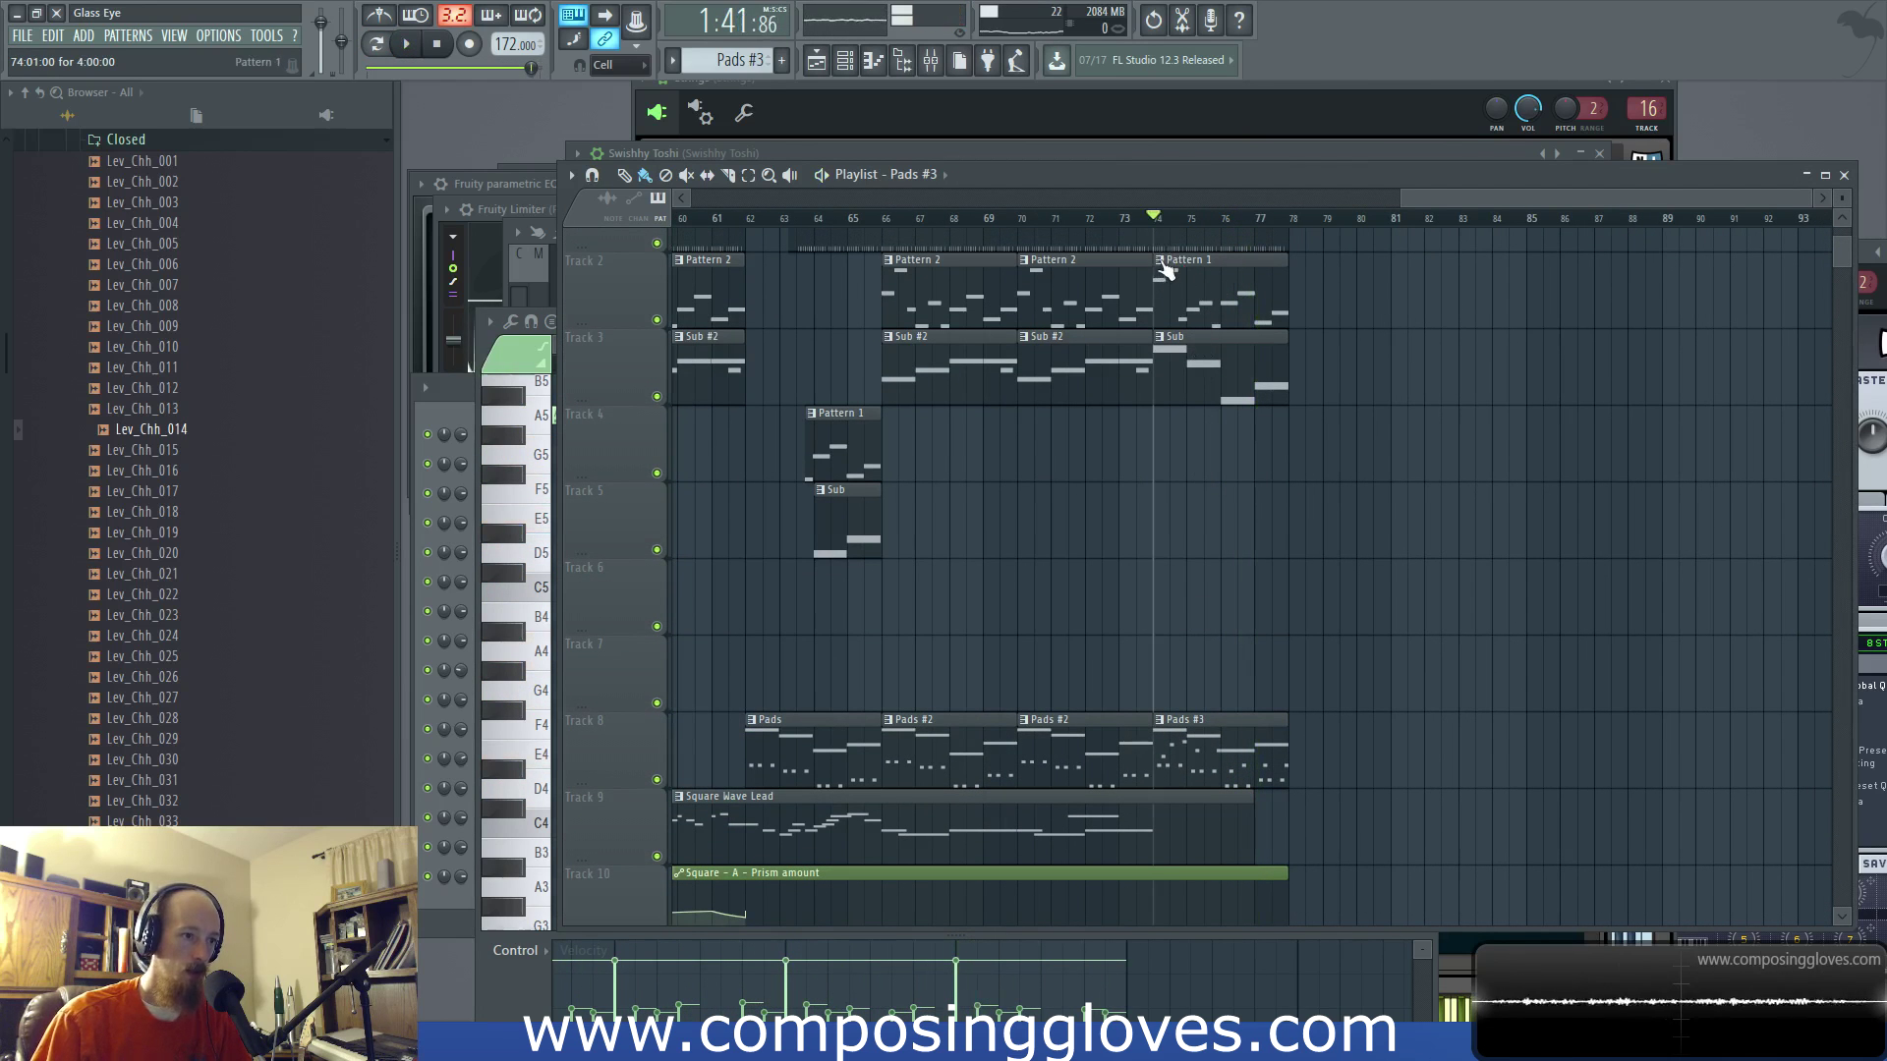
Step: Make the Pattern 1 clip at bar 74 on Track 2 unique and check the channels in the channel rack
right_click(1169, 270)
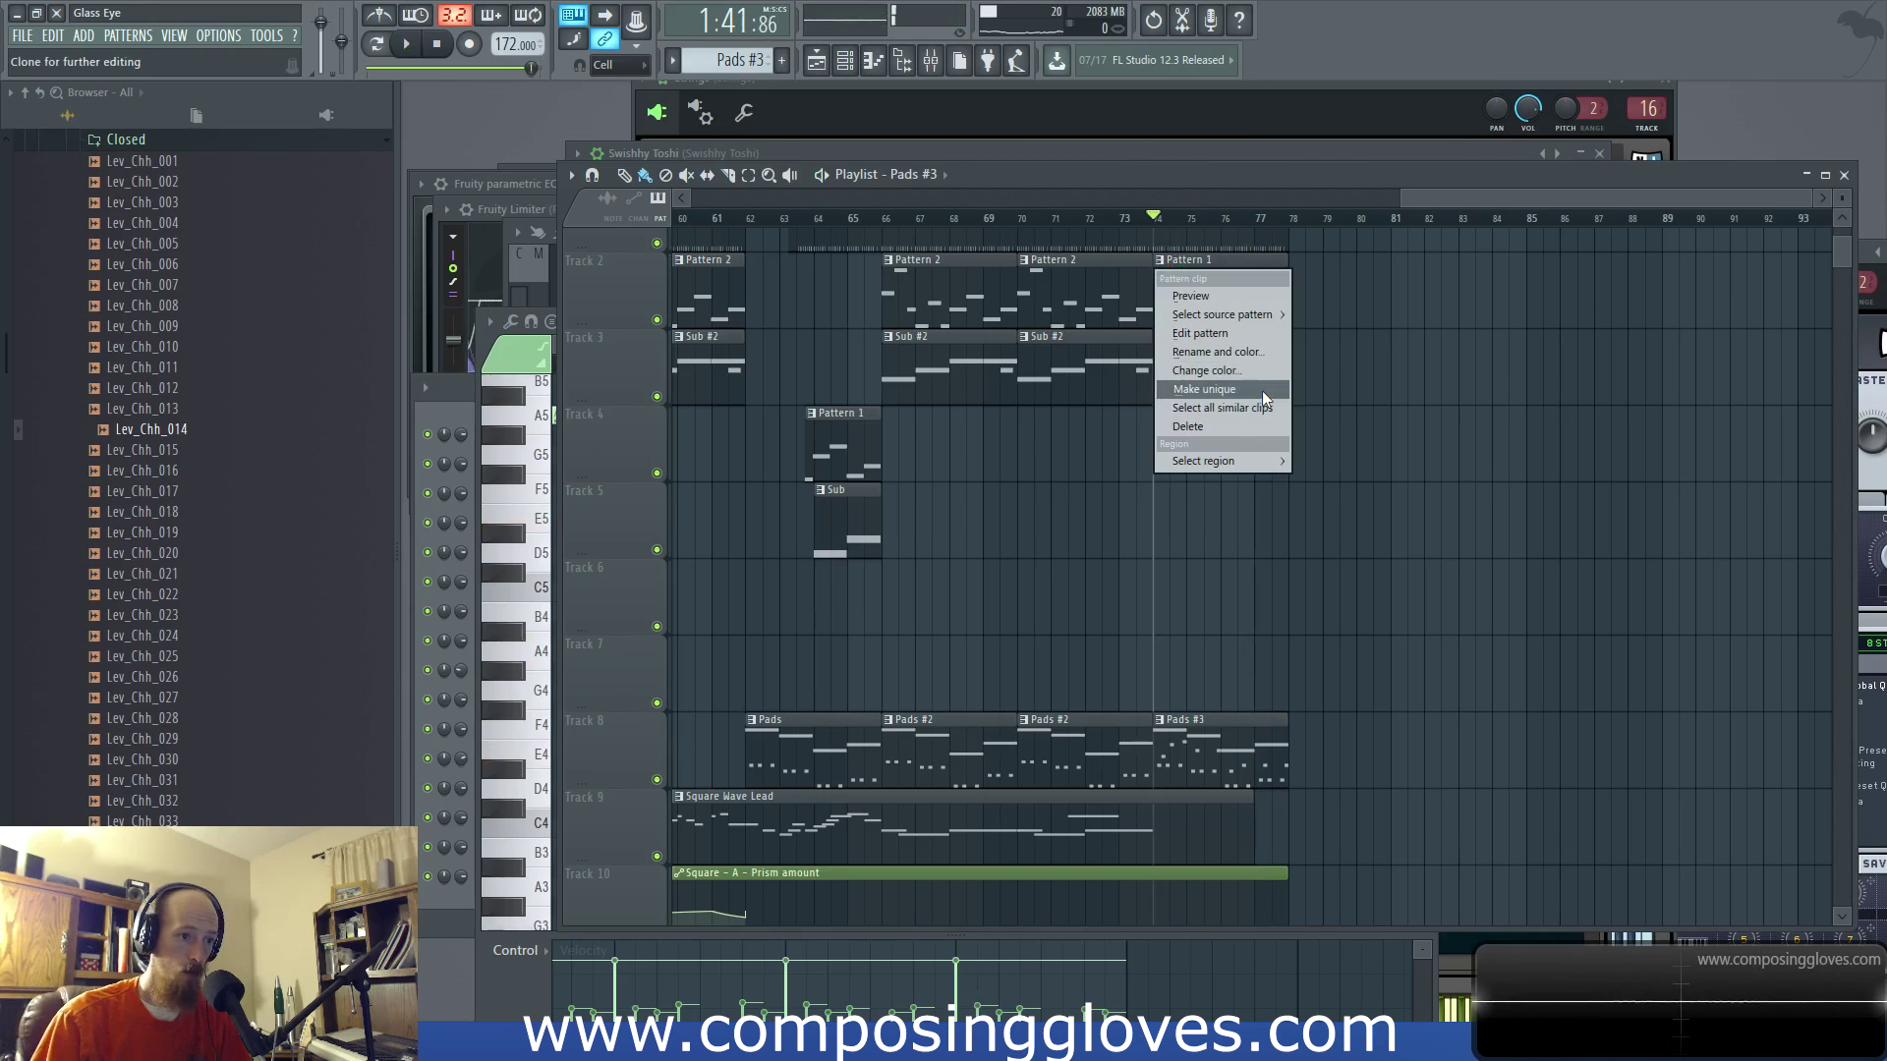
click(1262, 391)
click(541, 486)
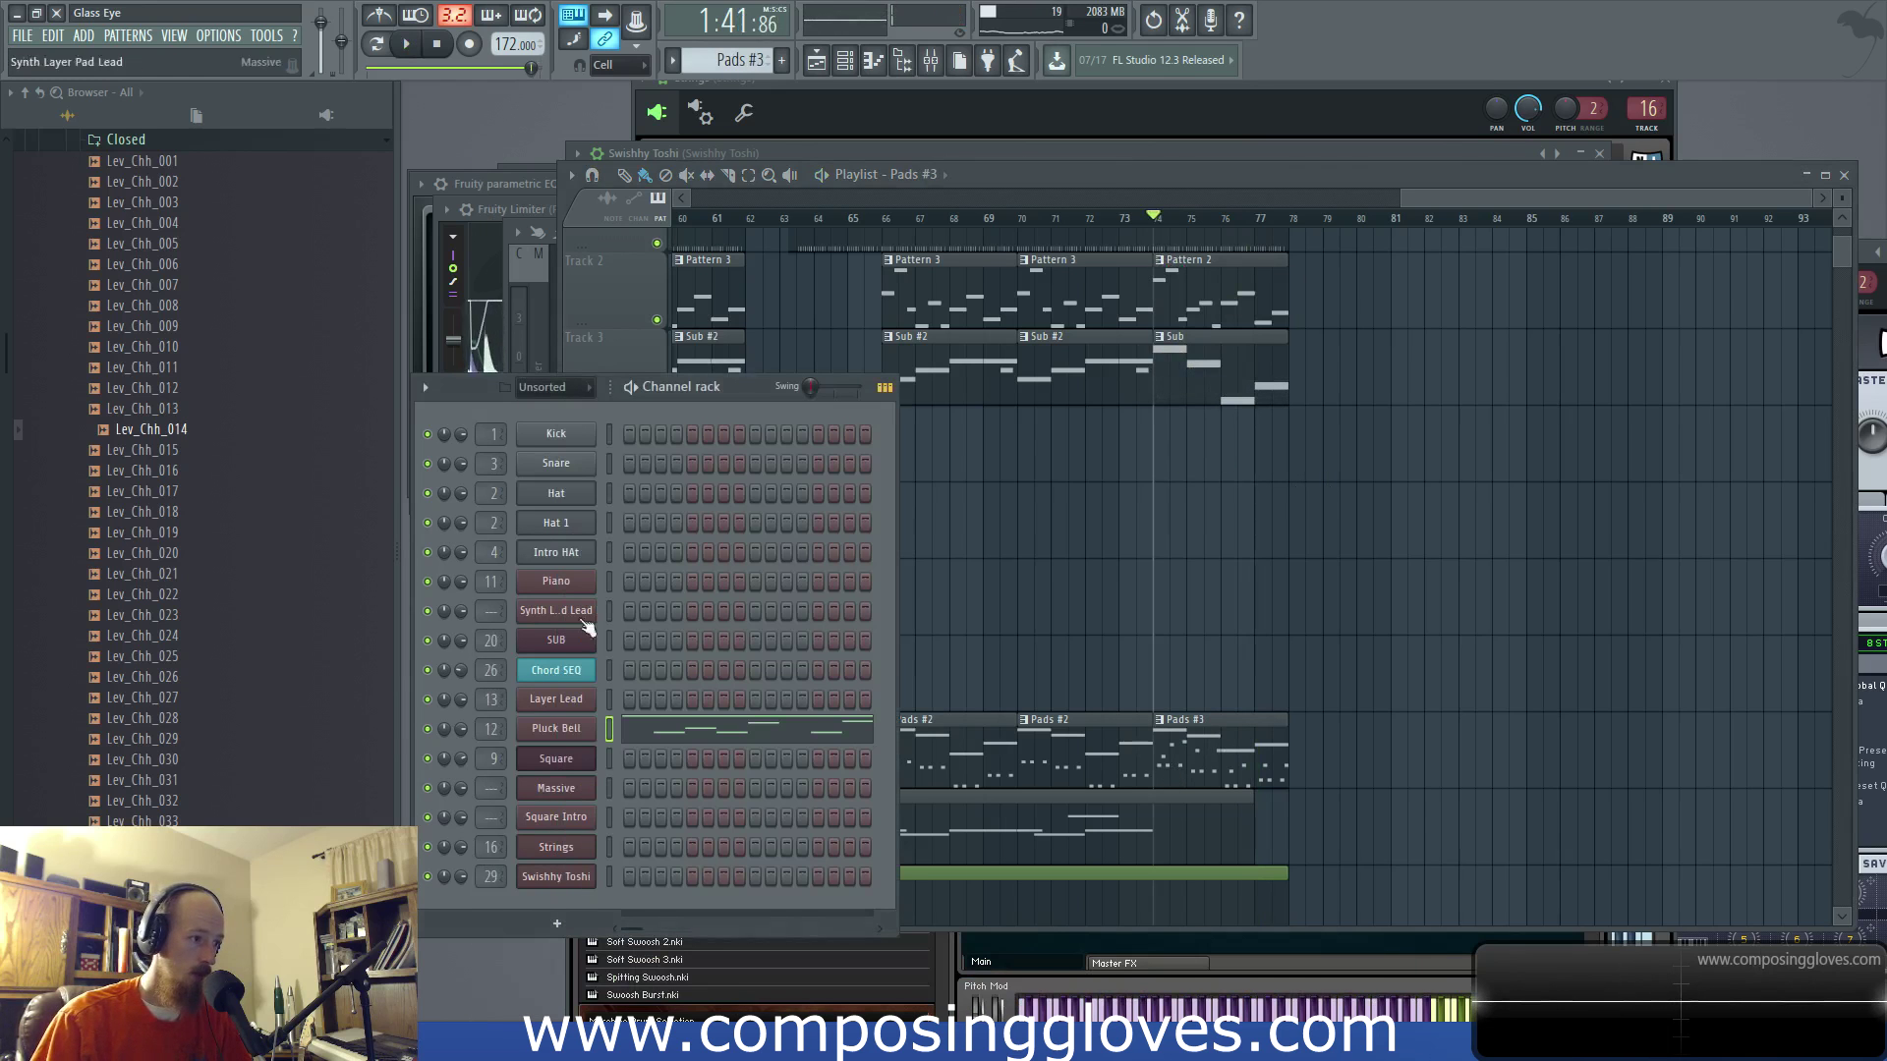
right_click(572, 737)
click(1234, 766)
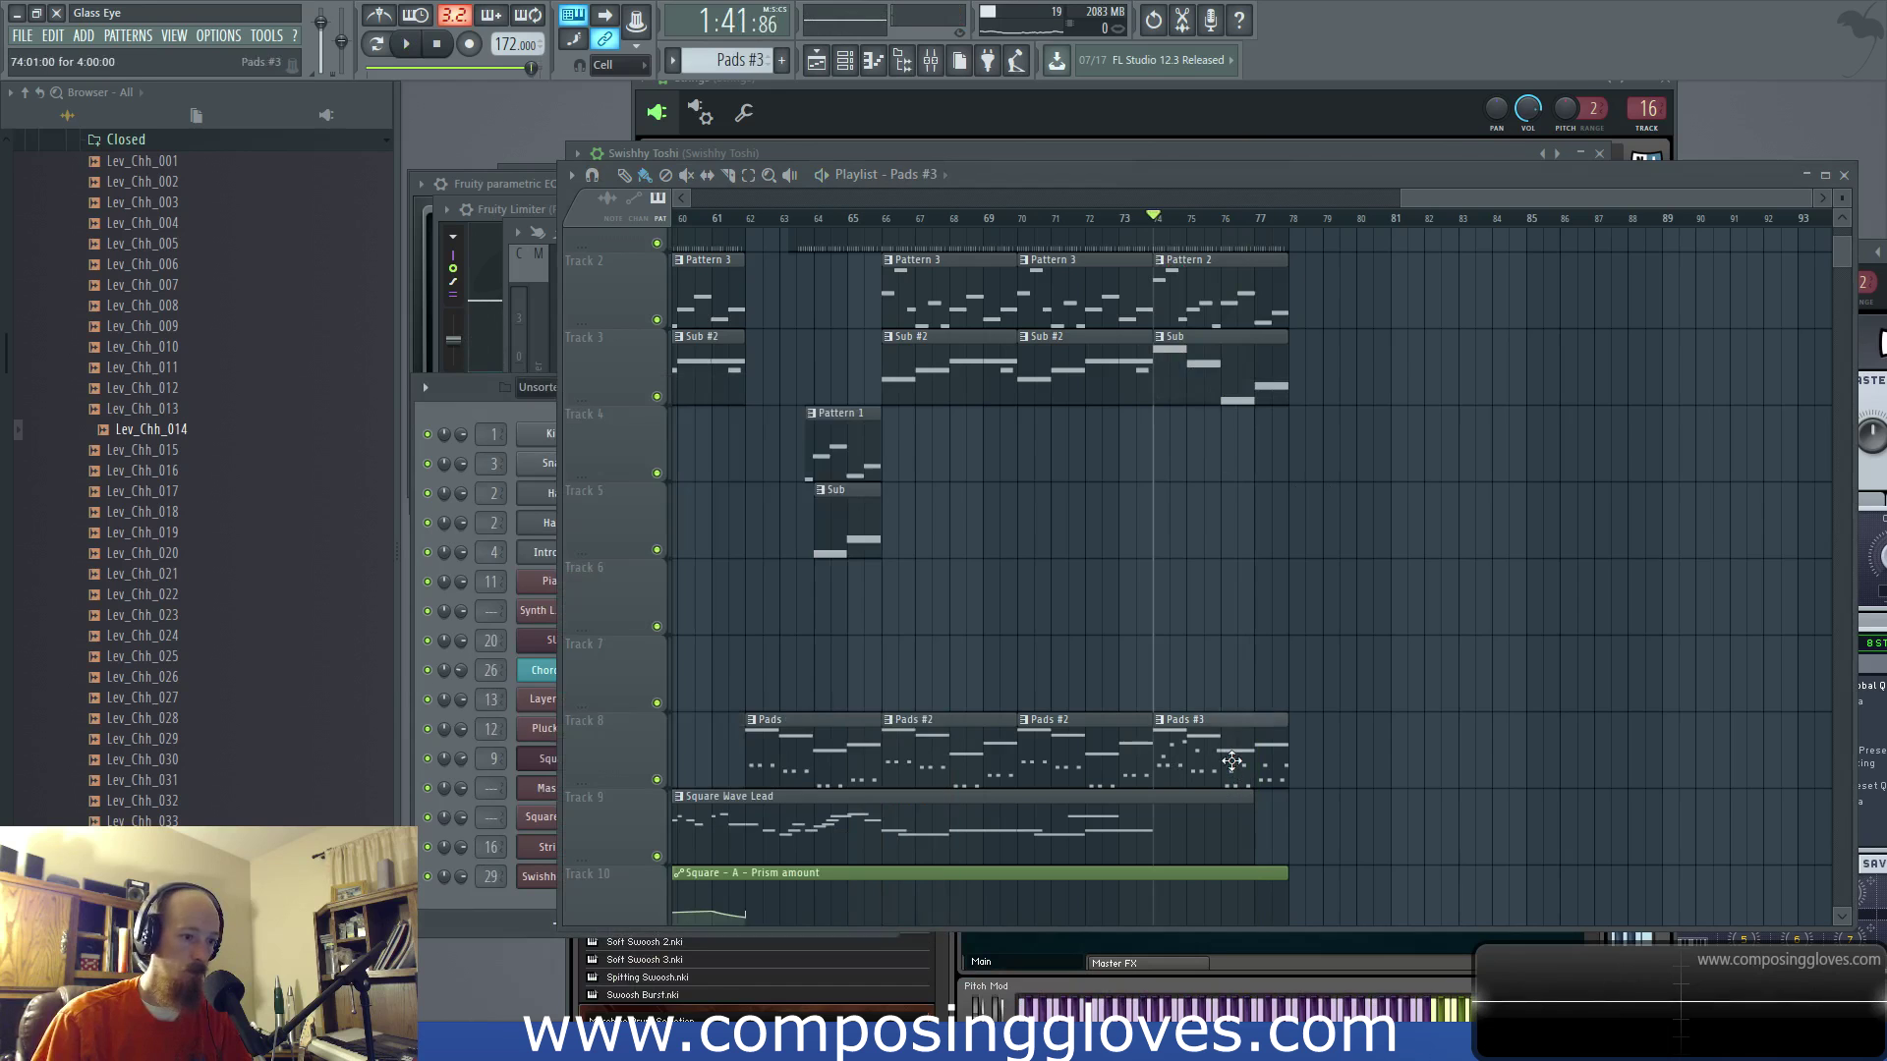
Step: Open the Pattern 2 clip at bar 74 in the piano roll, review its Piano notes and play them
scroll(1260, 230, up, 2)
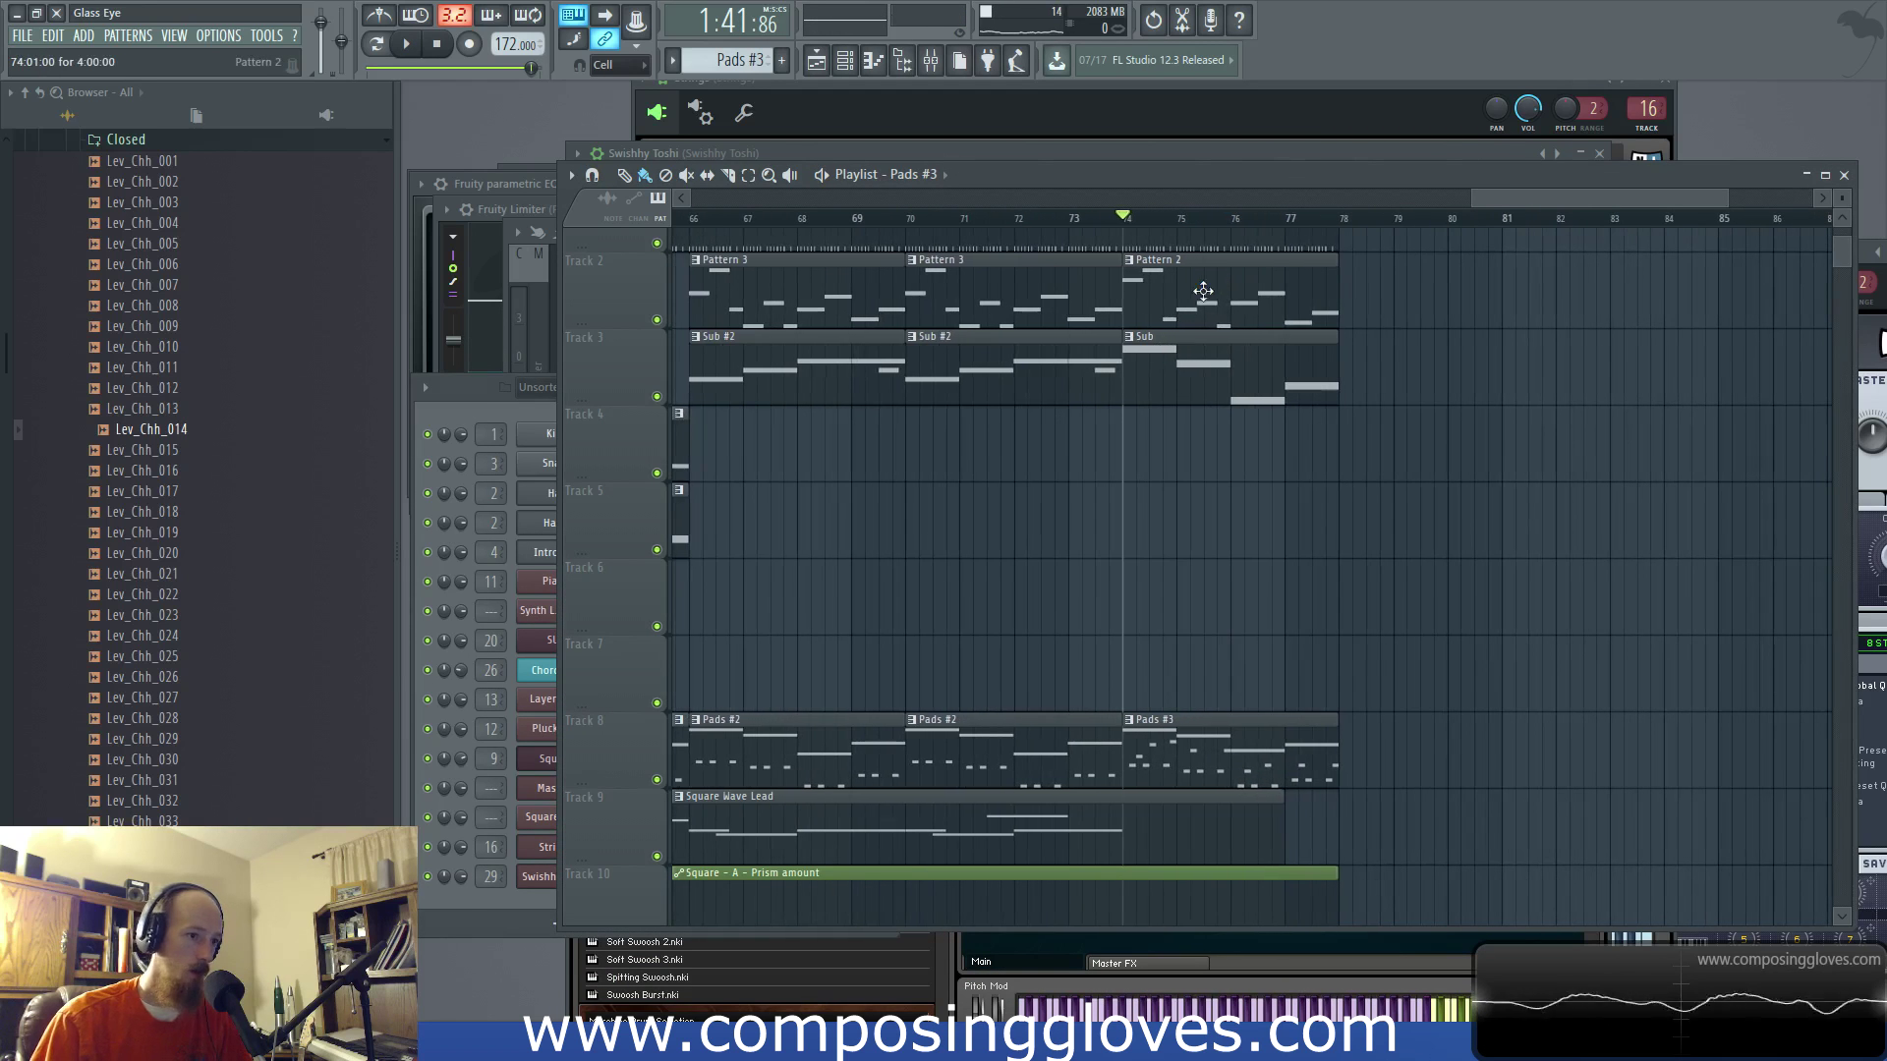
double_click(1188, 309)
scroll(643, 551, down, 3)
scroll(694, 624, up, 5)
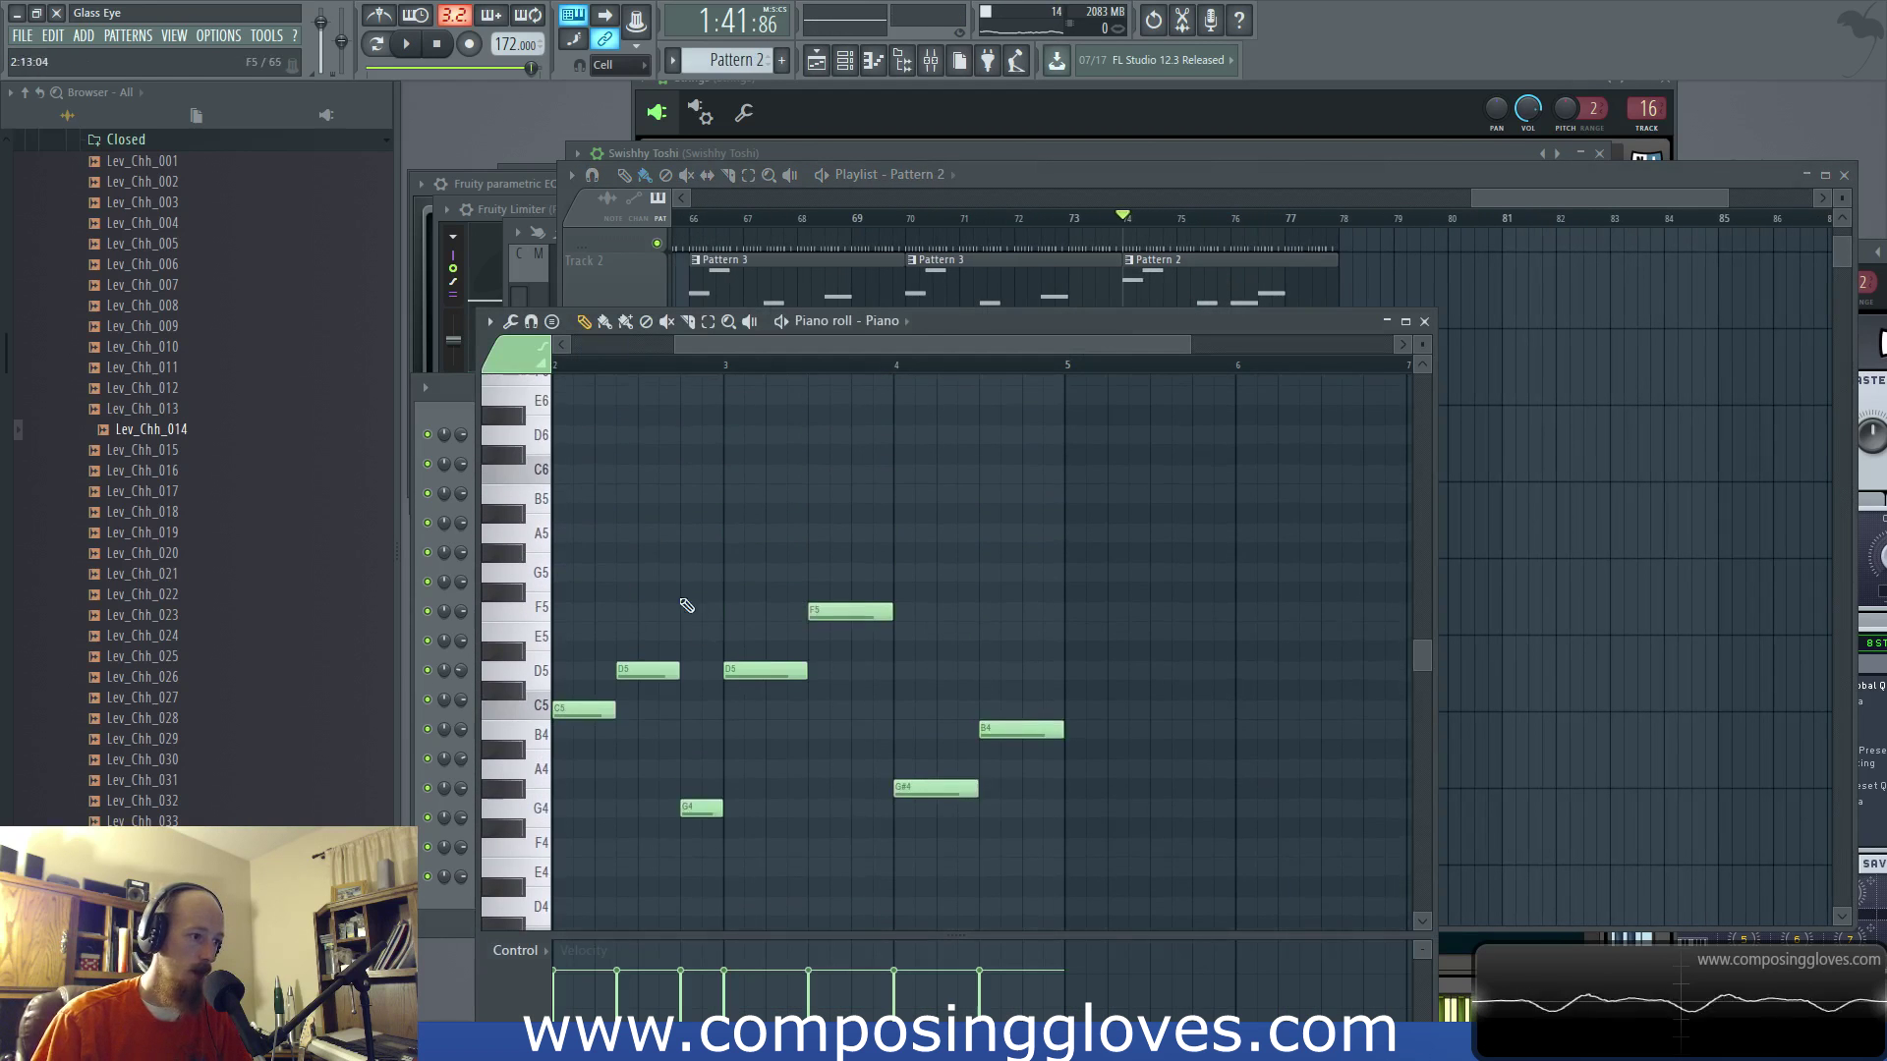
scroll(669, 619, down, 3)
scroll(640, 585, up, 3)
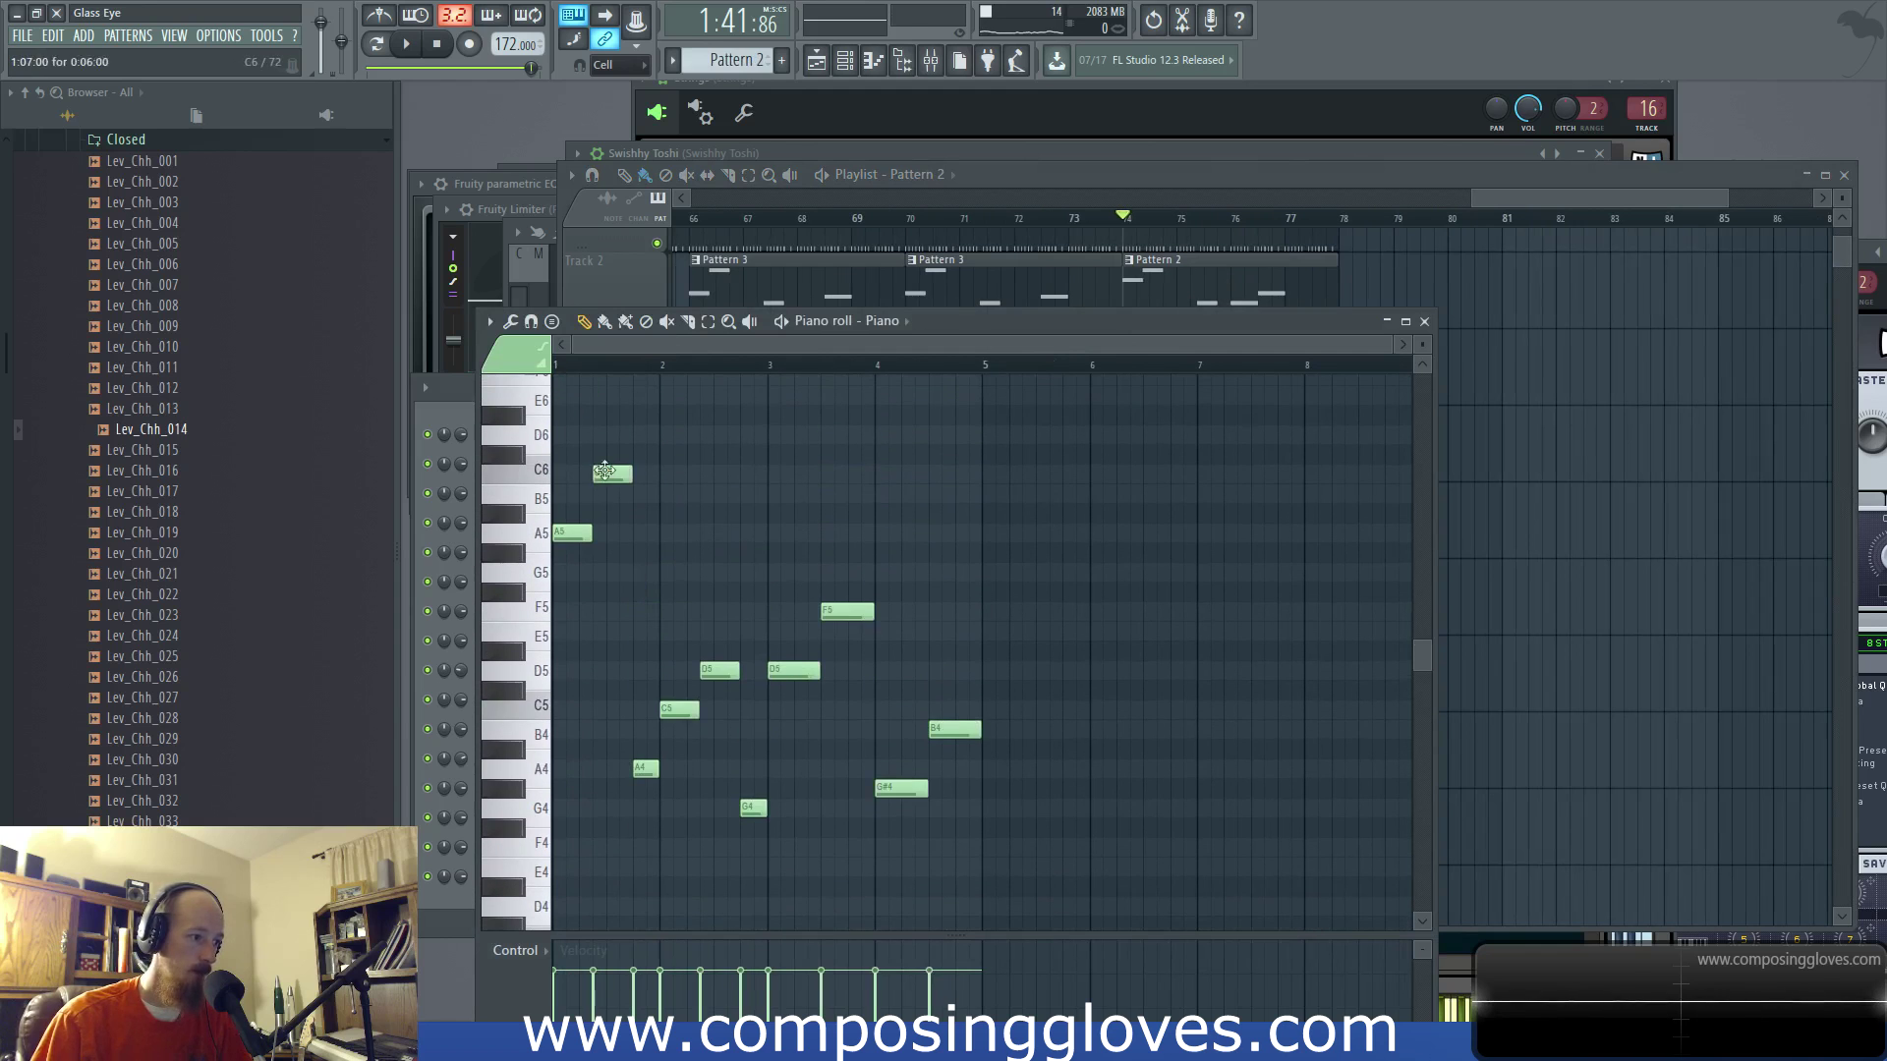
key(ctrl+a)
key(alt+m)
key(space)
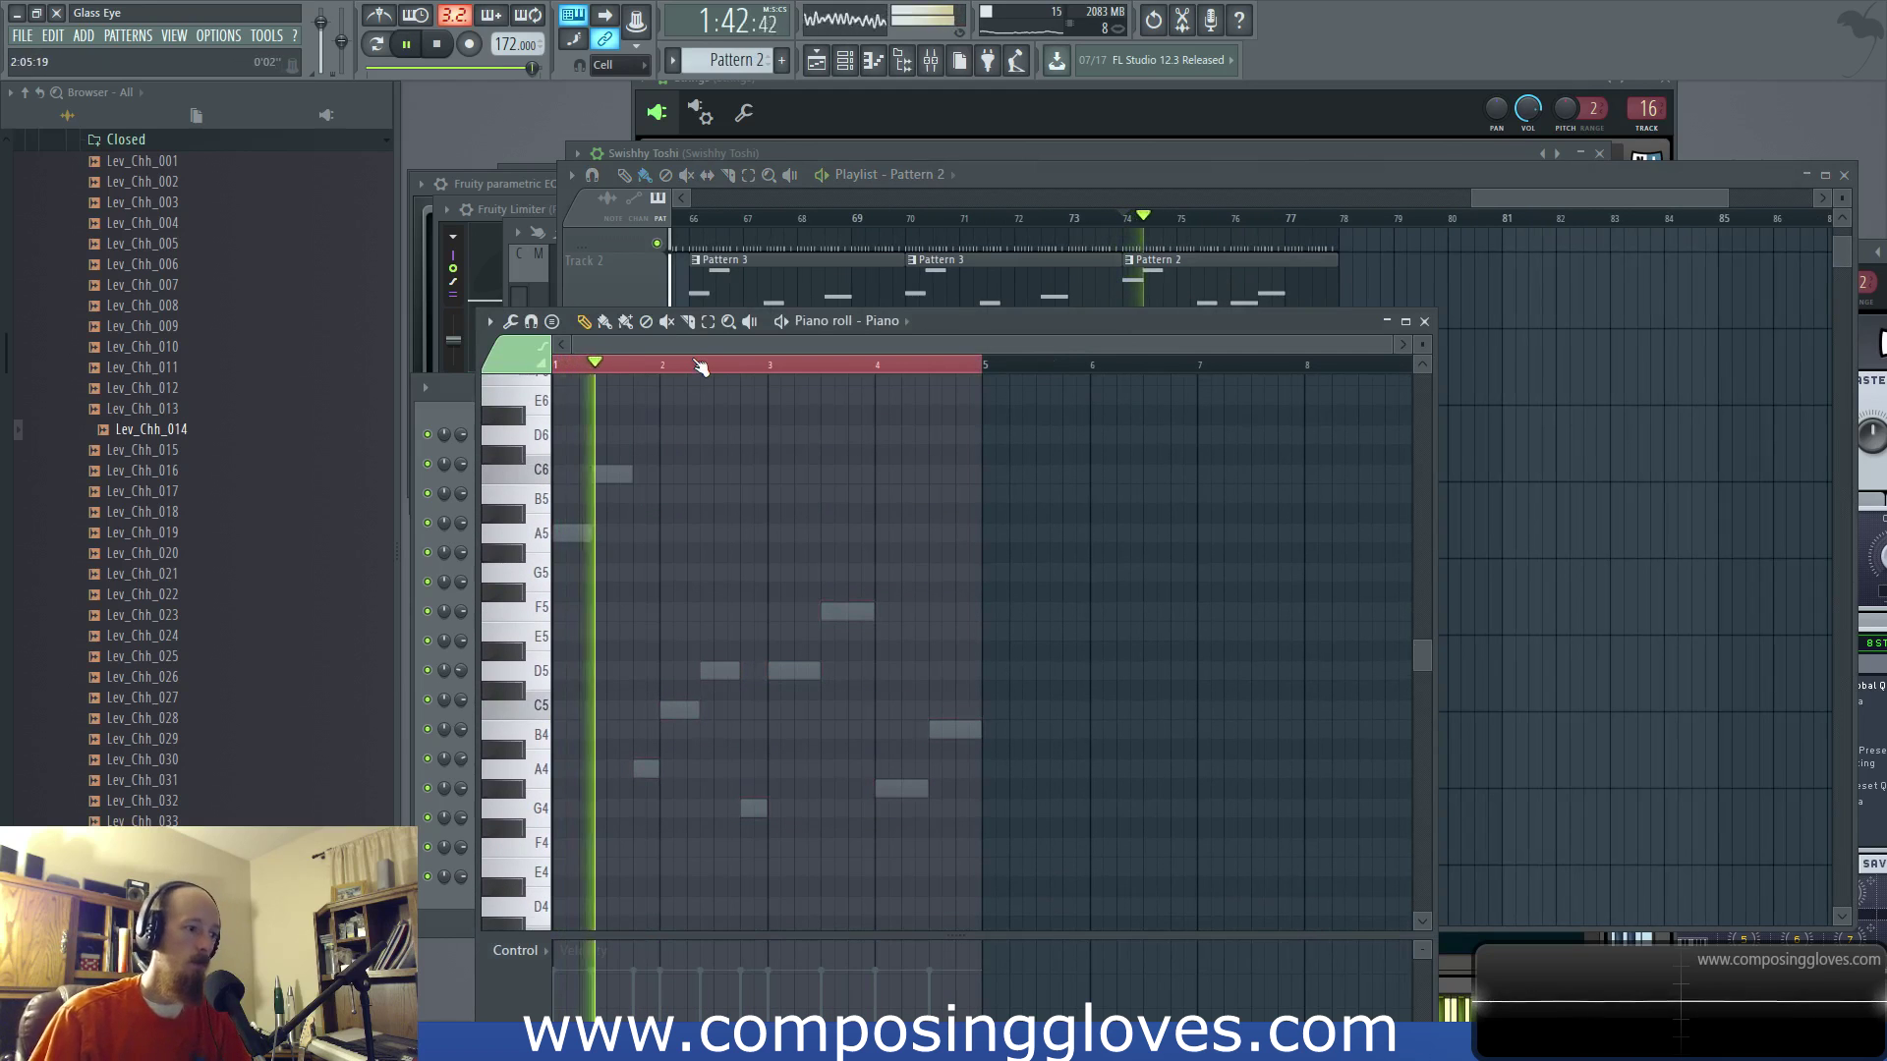
Step: Copy the Pluck Bell notes from the Pads #3 pattern in the channel rack
key(F6)
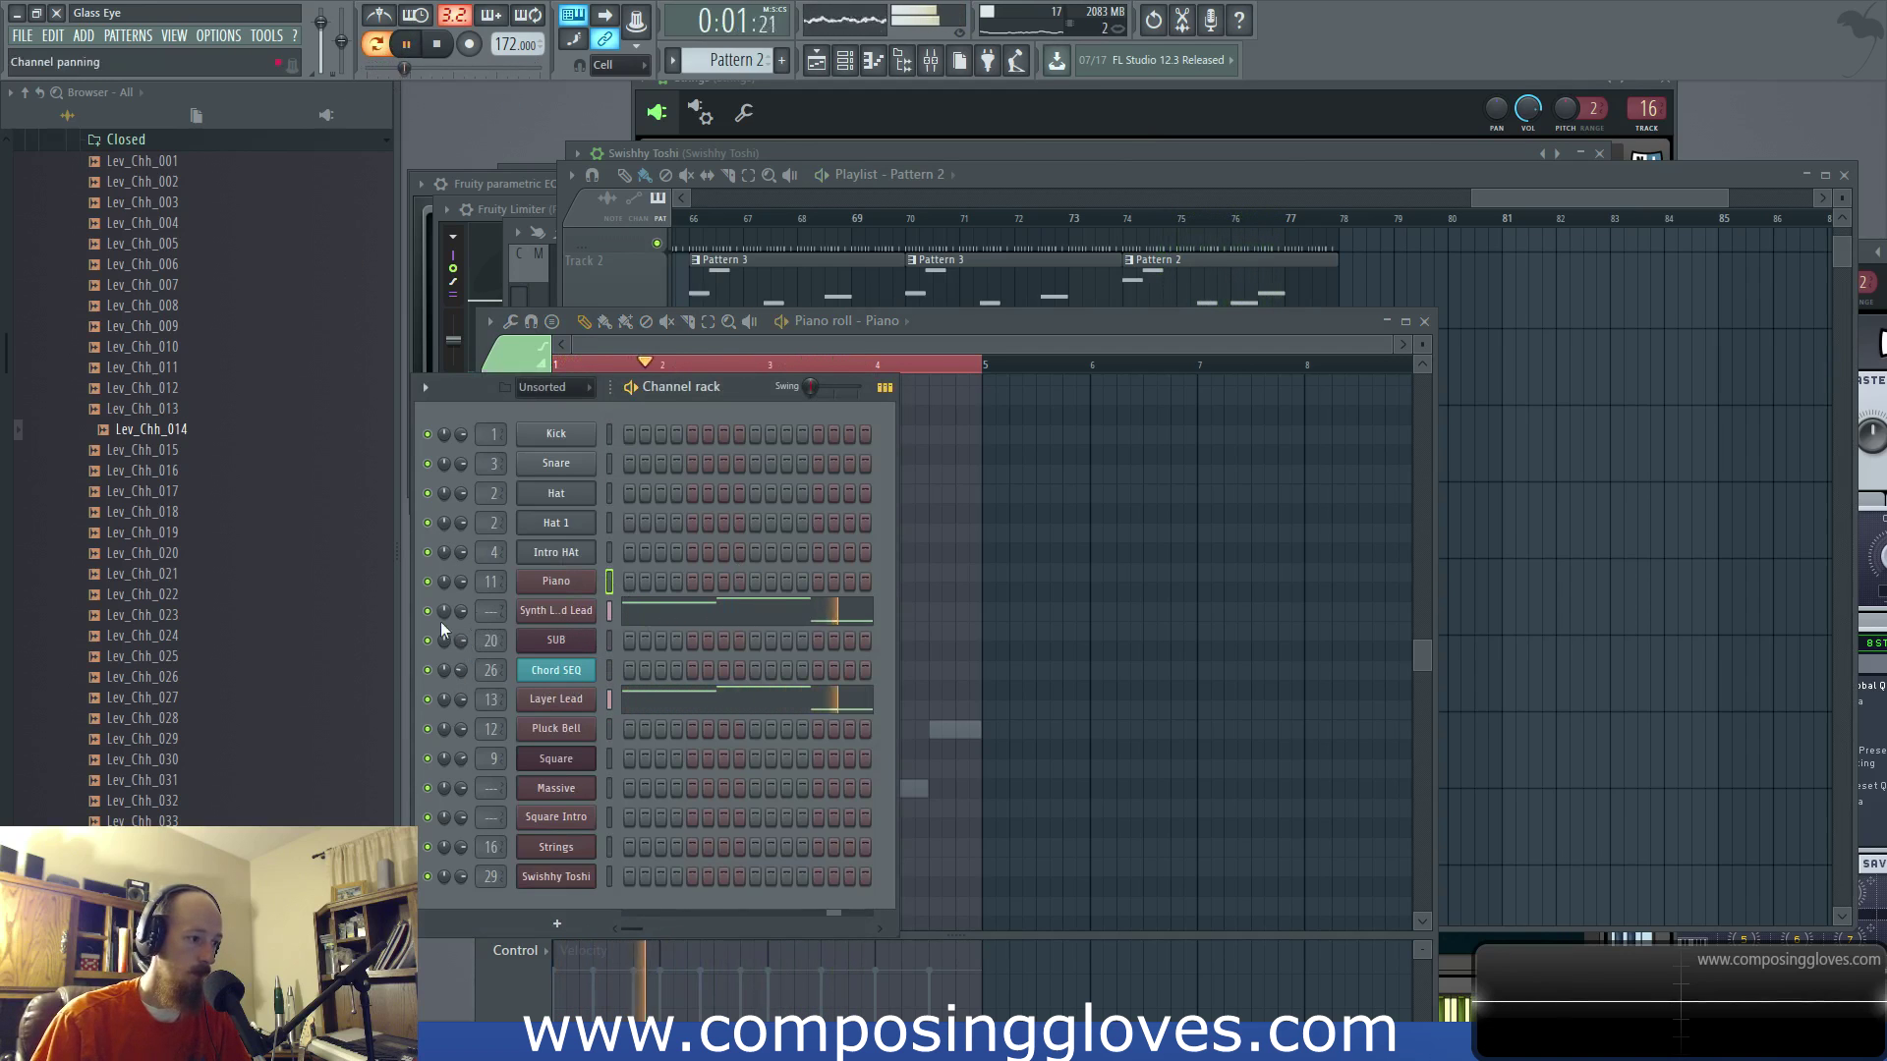
right_click(558, 611)
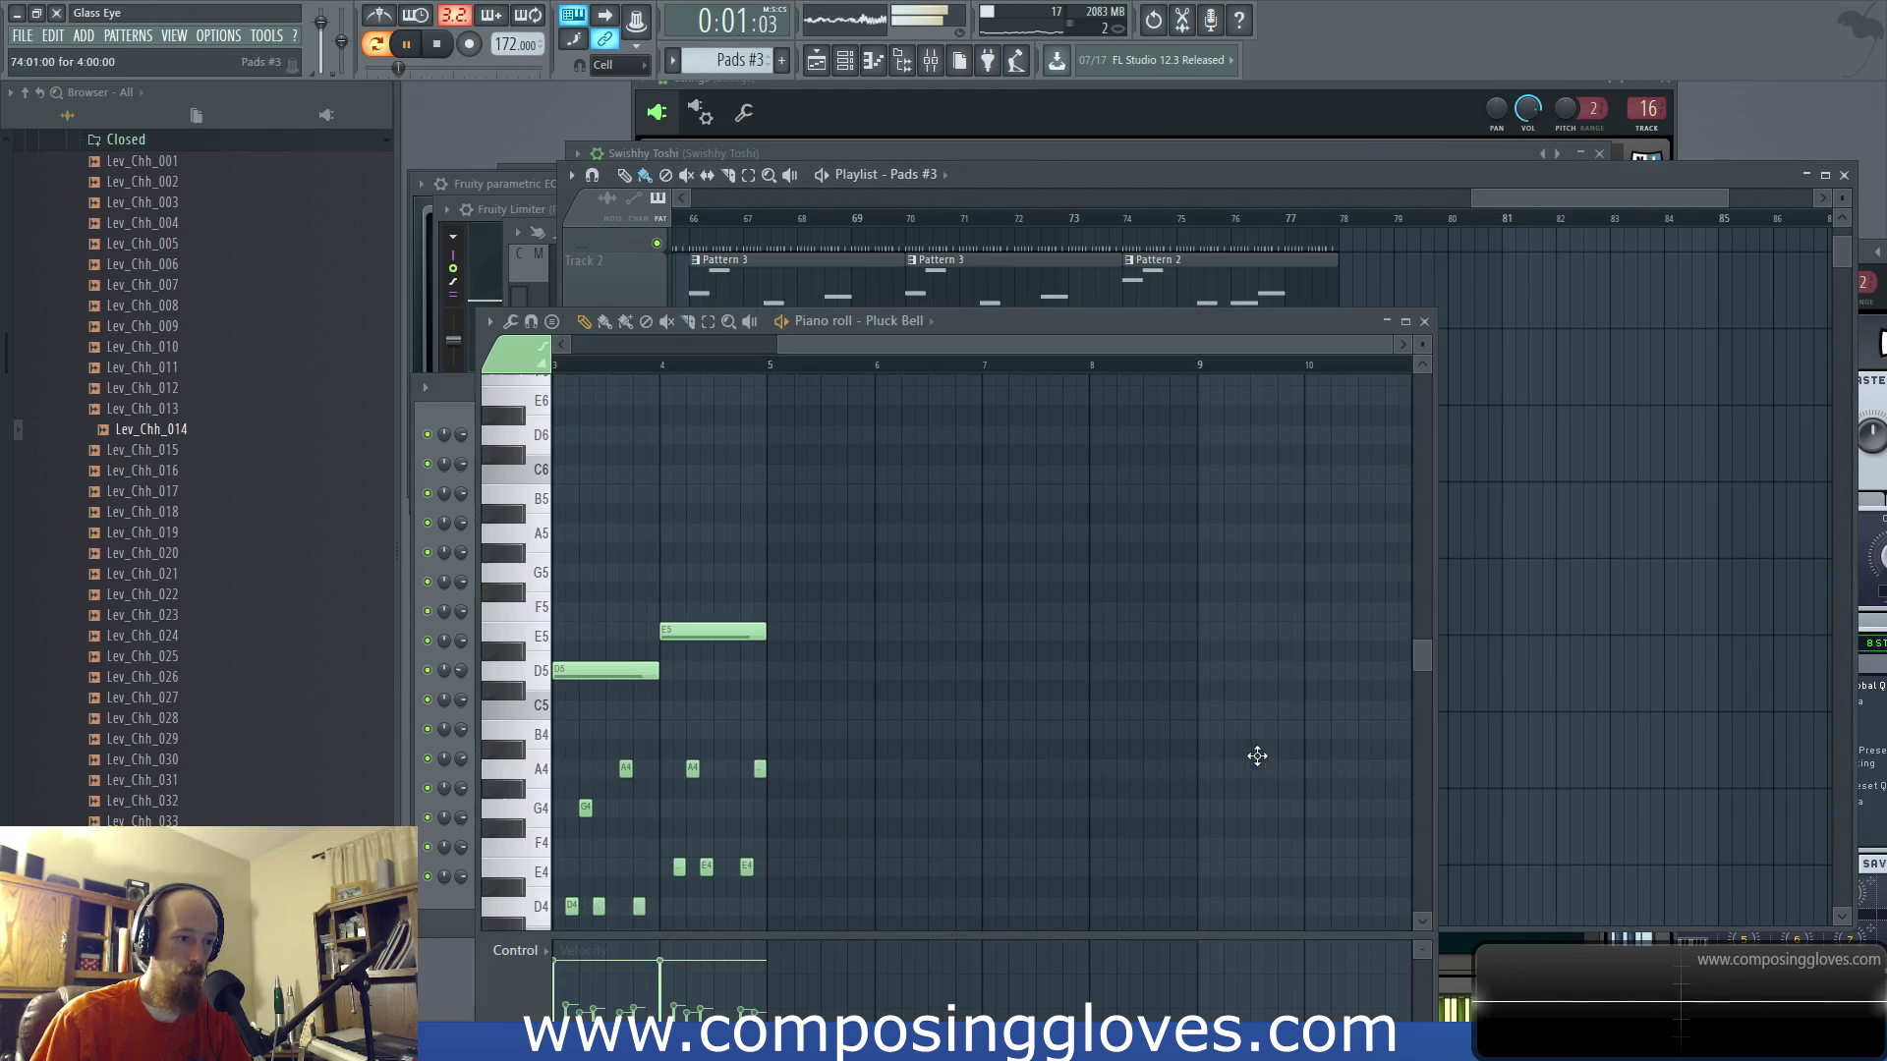
key(F6)
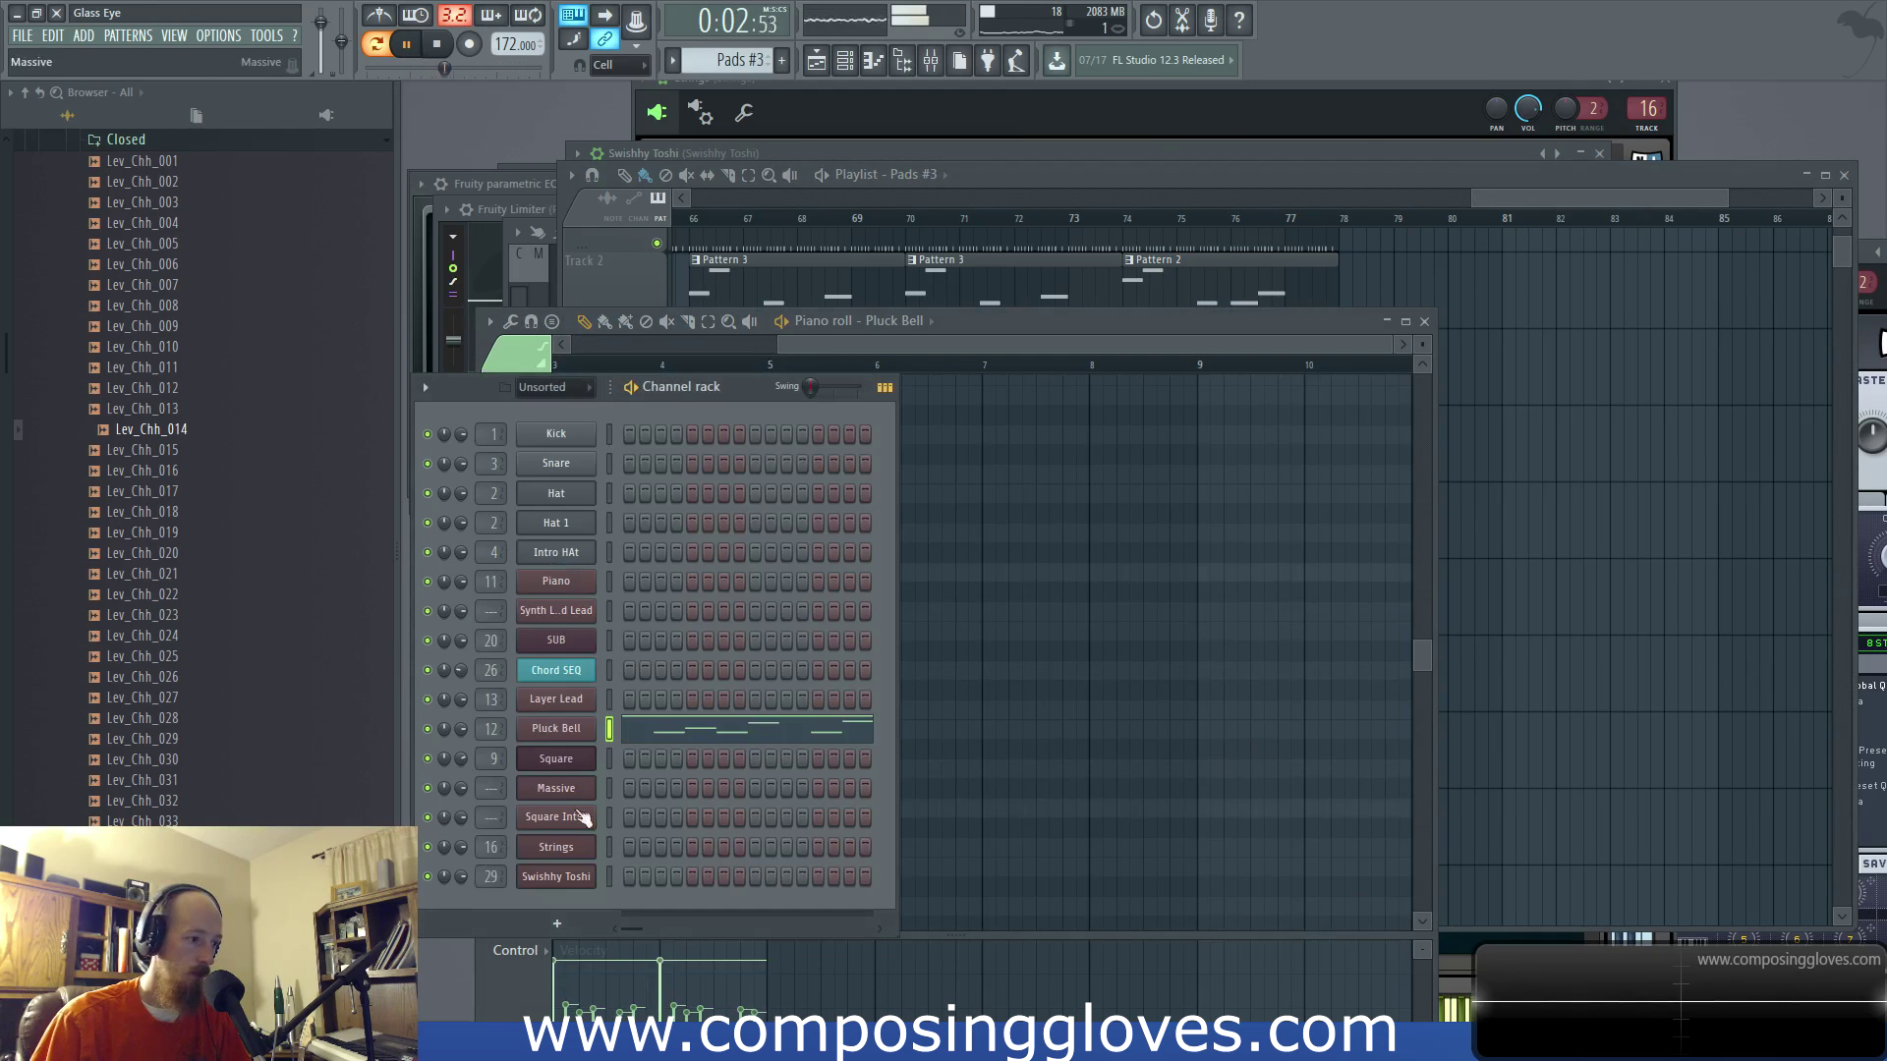
right_click(566, 731)
click(875, 745)
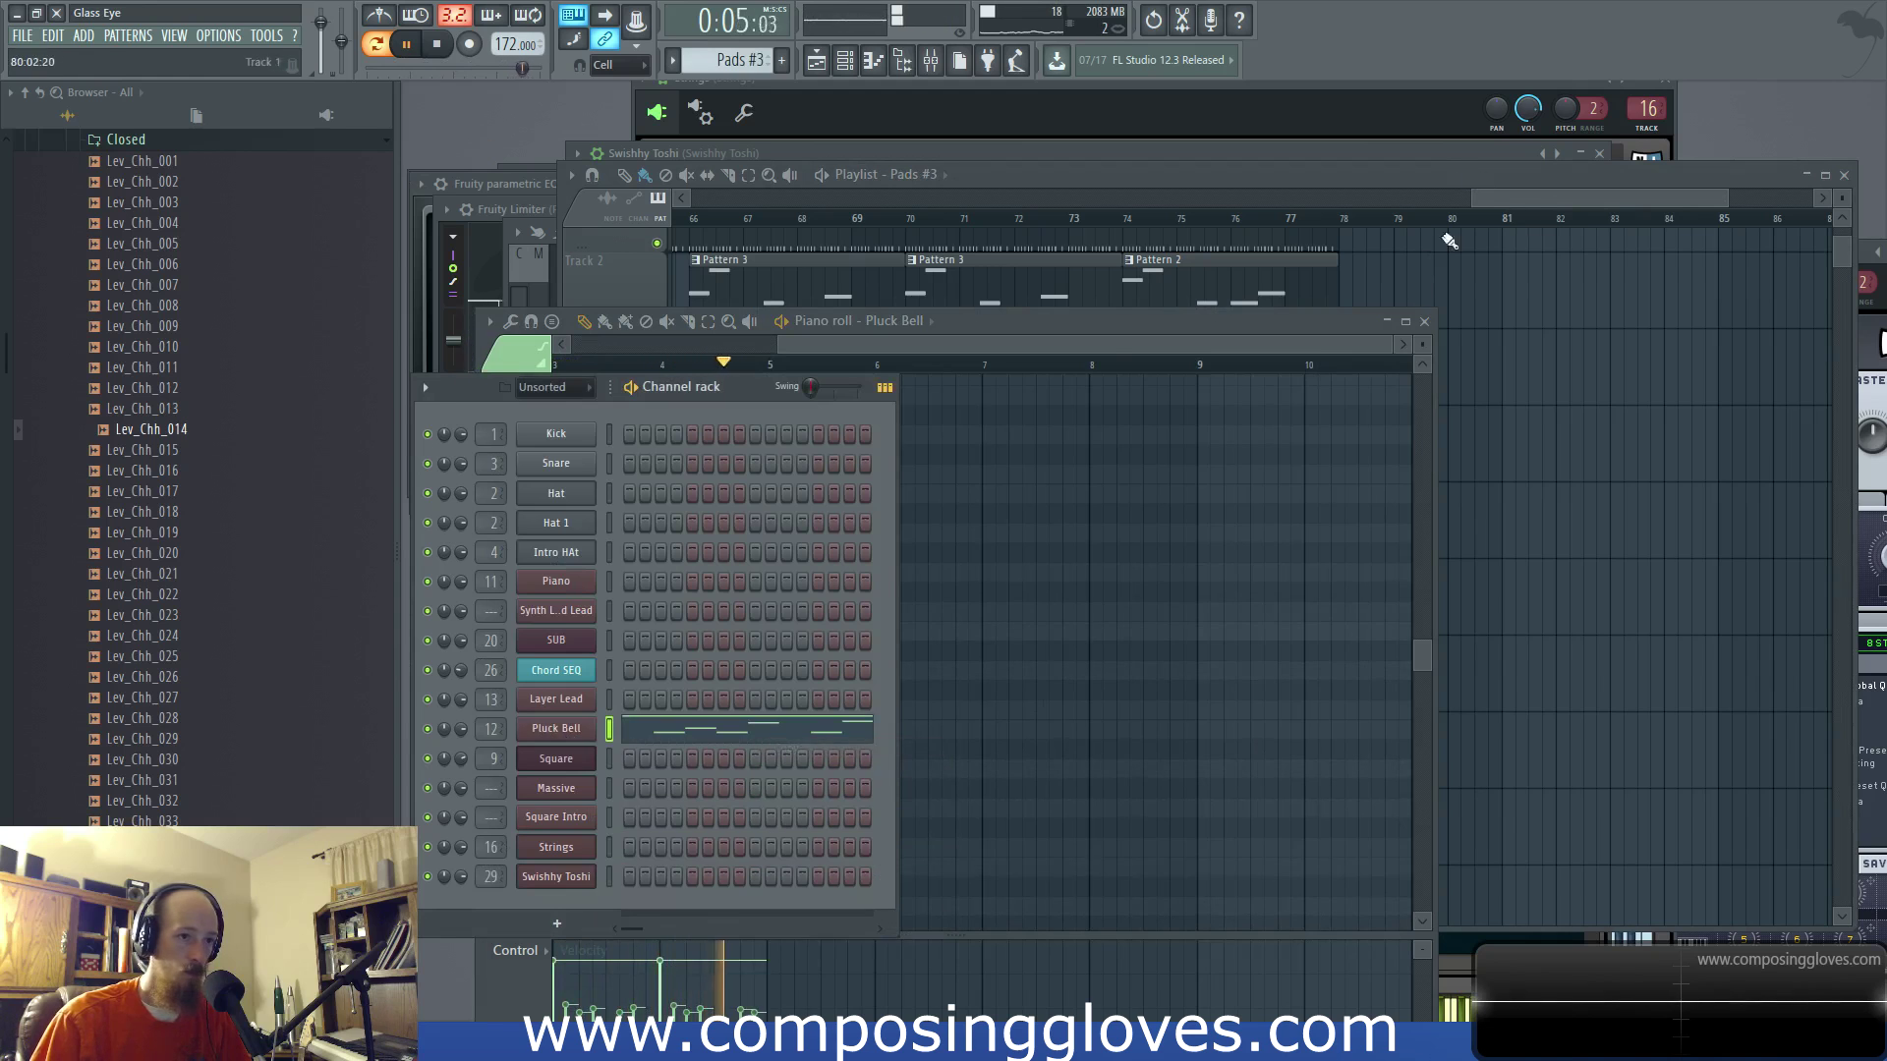
Step: Paste the copied Pluck Bell notes into the Layer Lead channel of Pattern 2
key(F5)
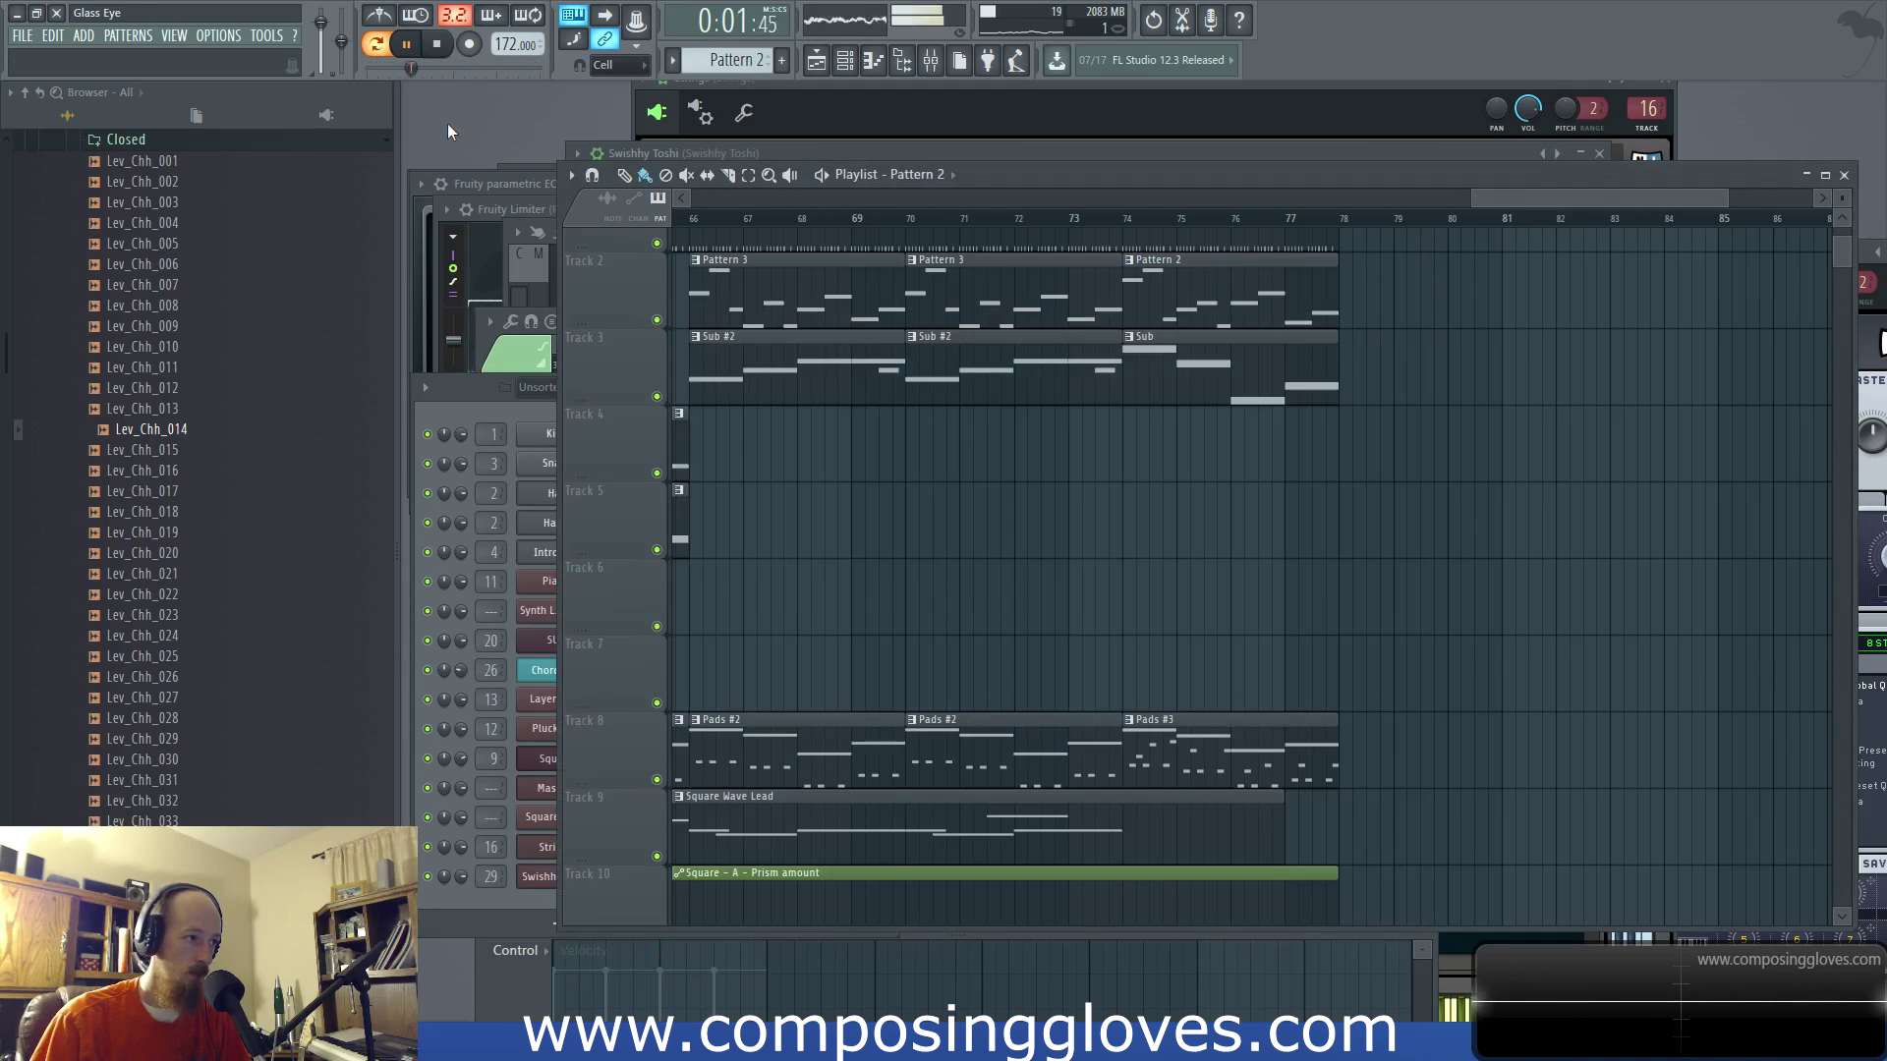
key(F6)
right_click(575, 621)
click(847, 653)
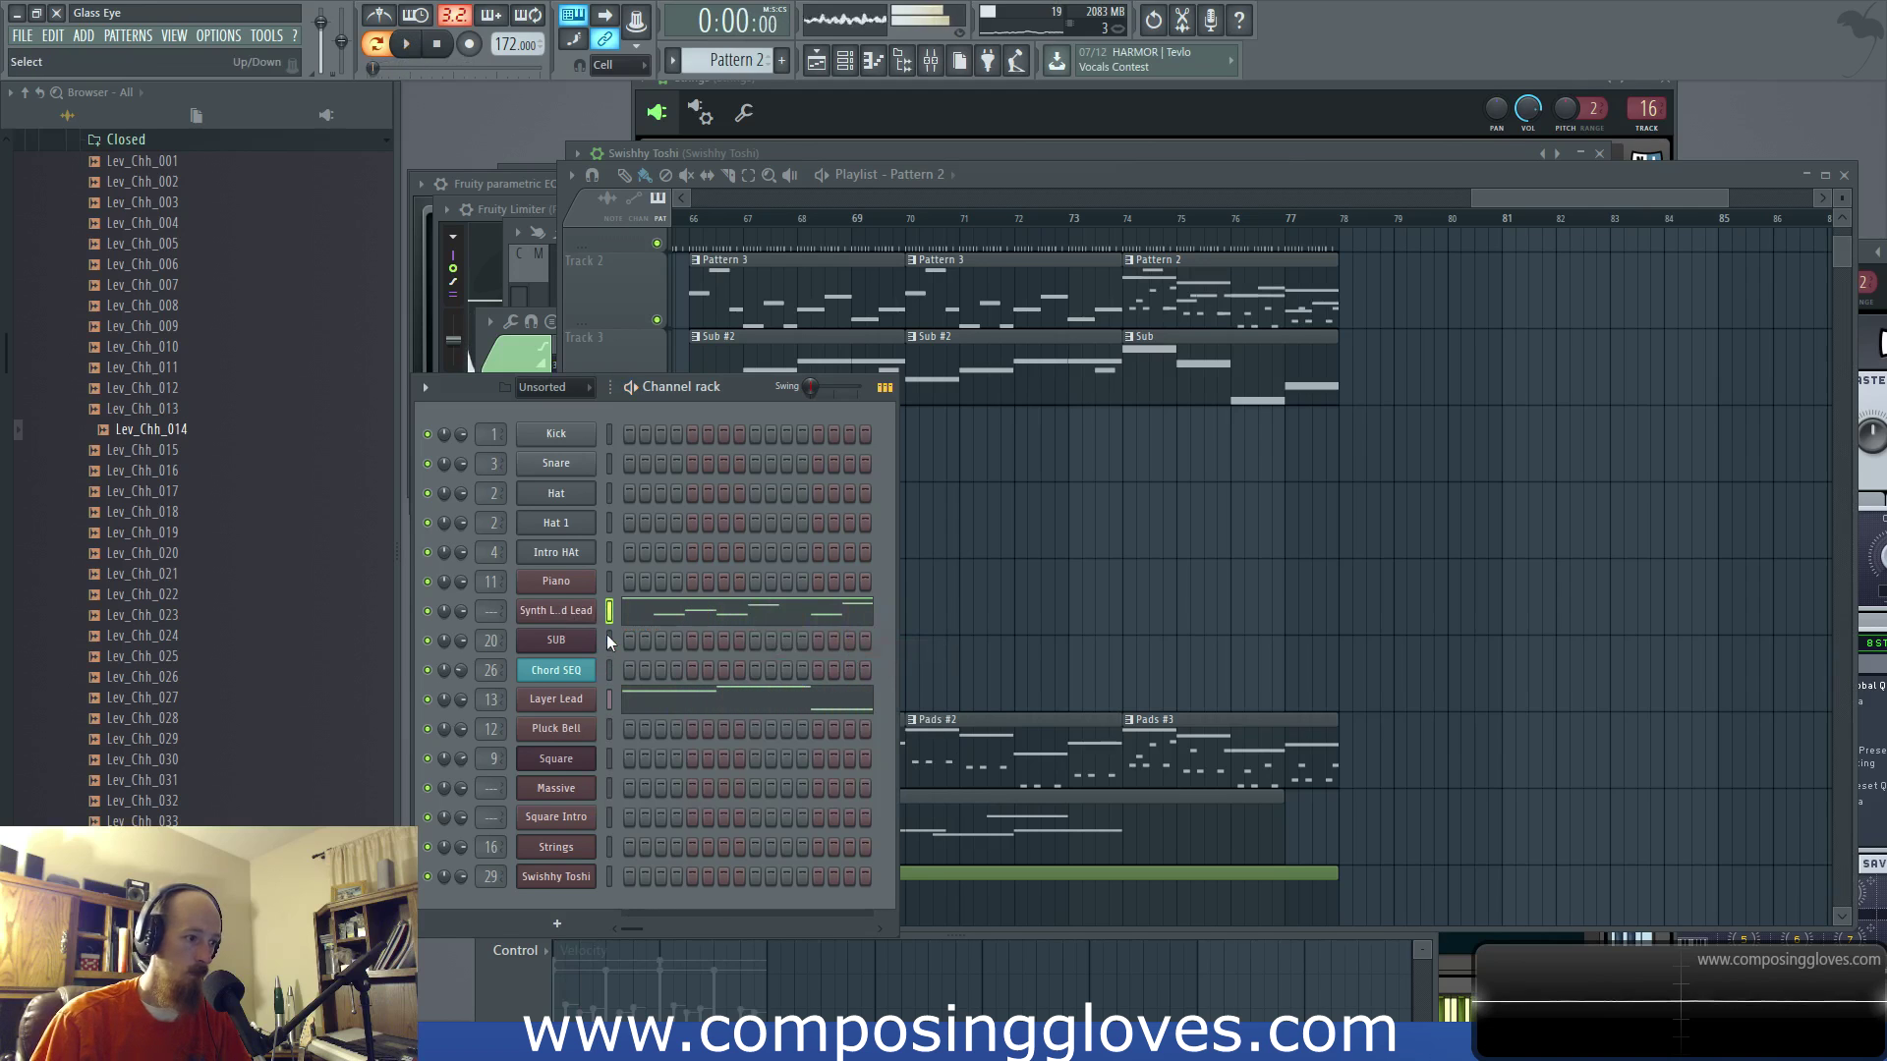
right_click(587, 695)
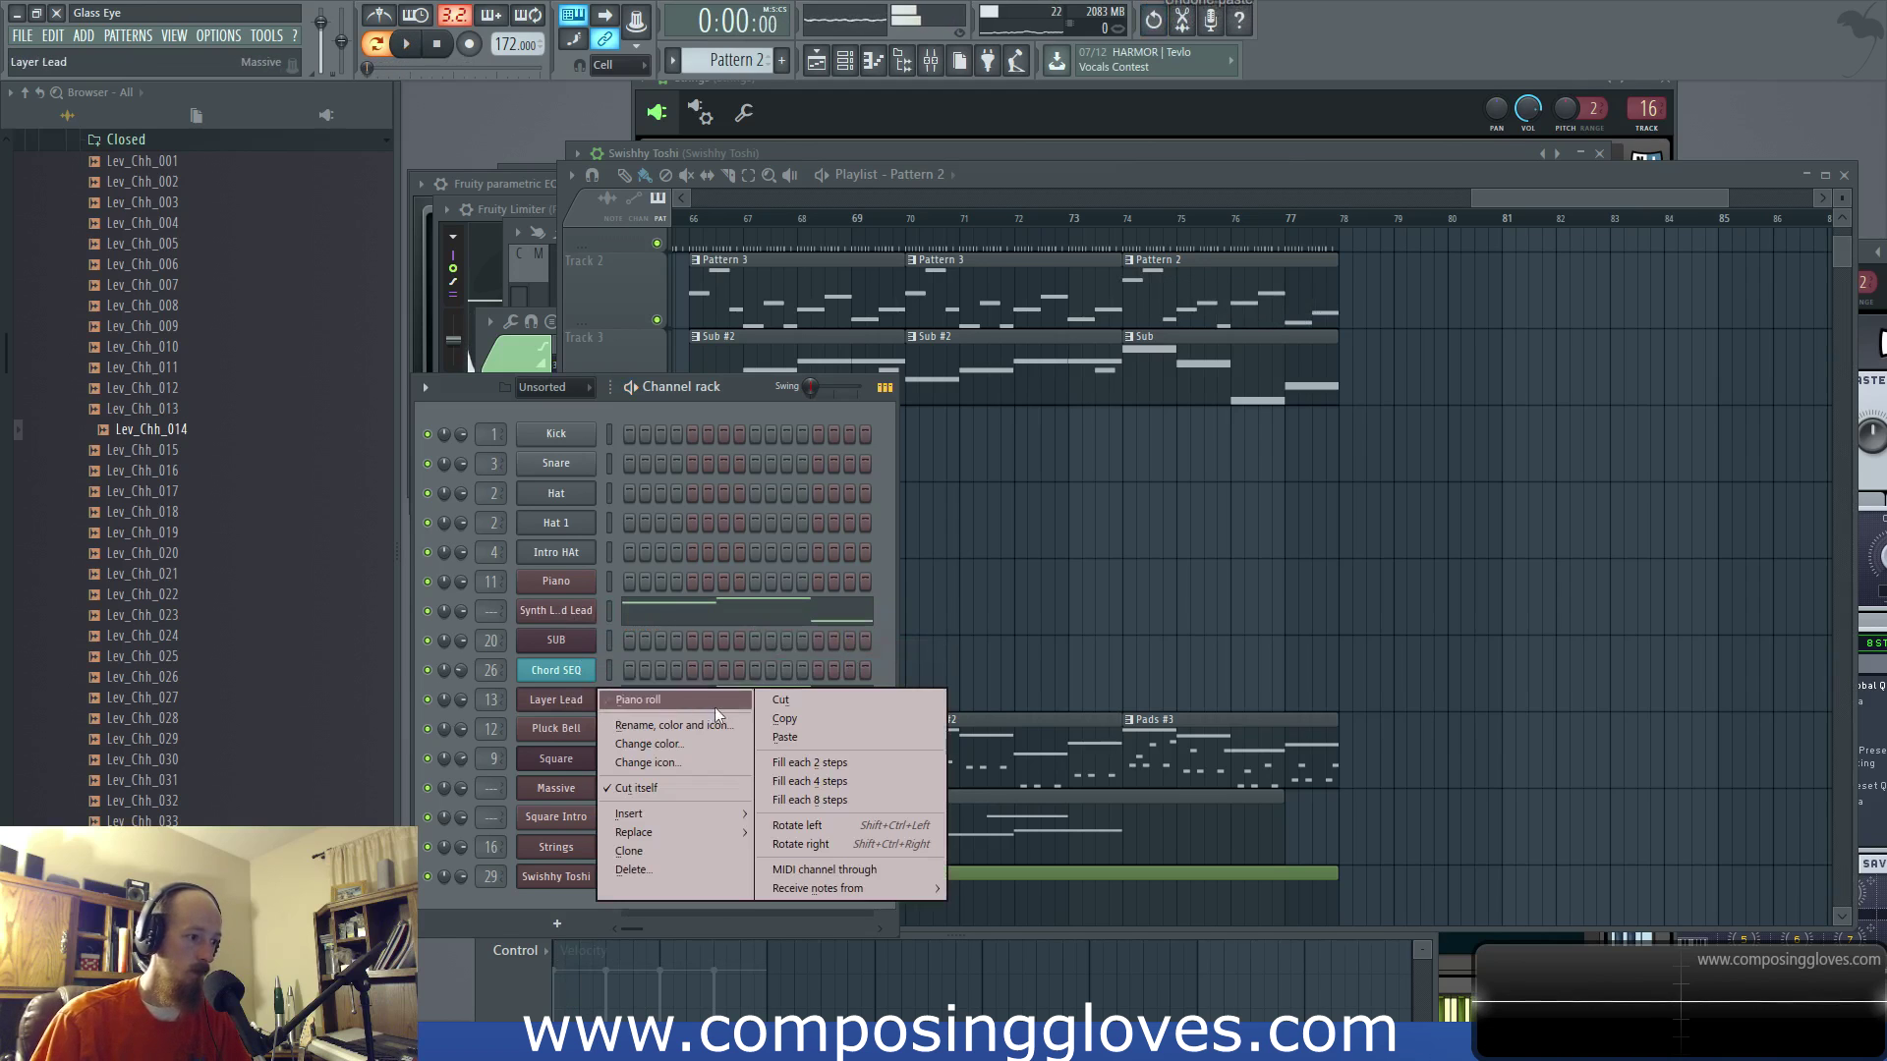
click(815, 739)
Step: Play the song from bar 74, select bars 74 to 77 as the playback range, and stop playback
key(space)
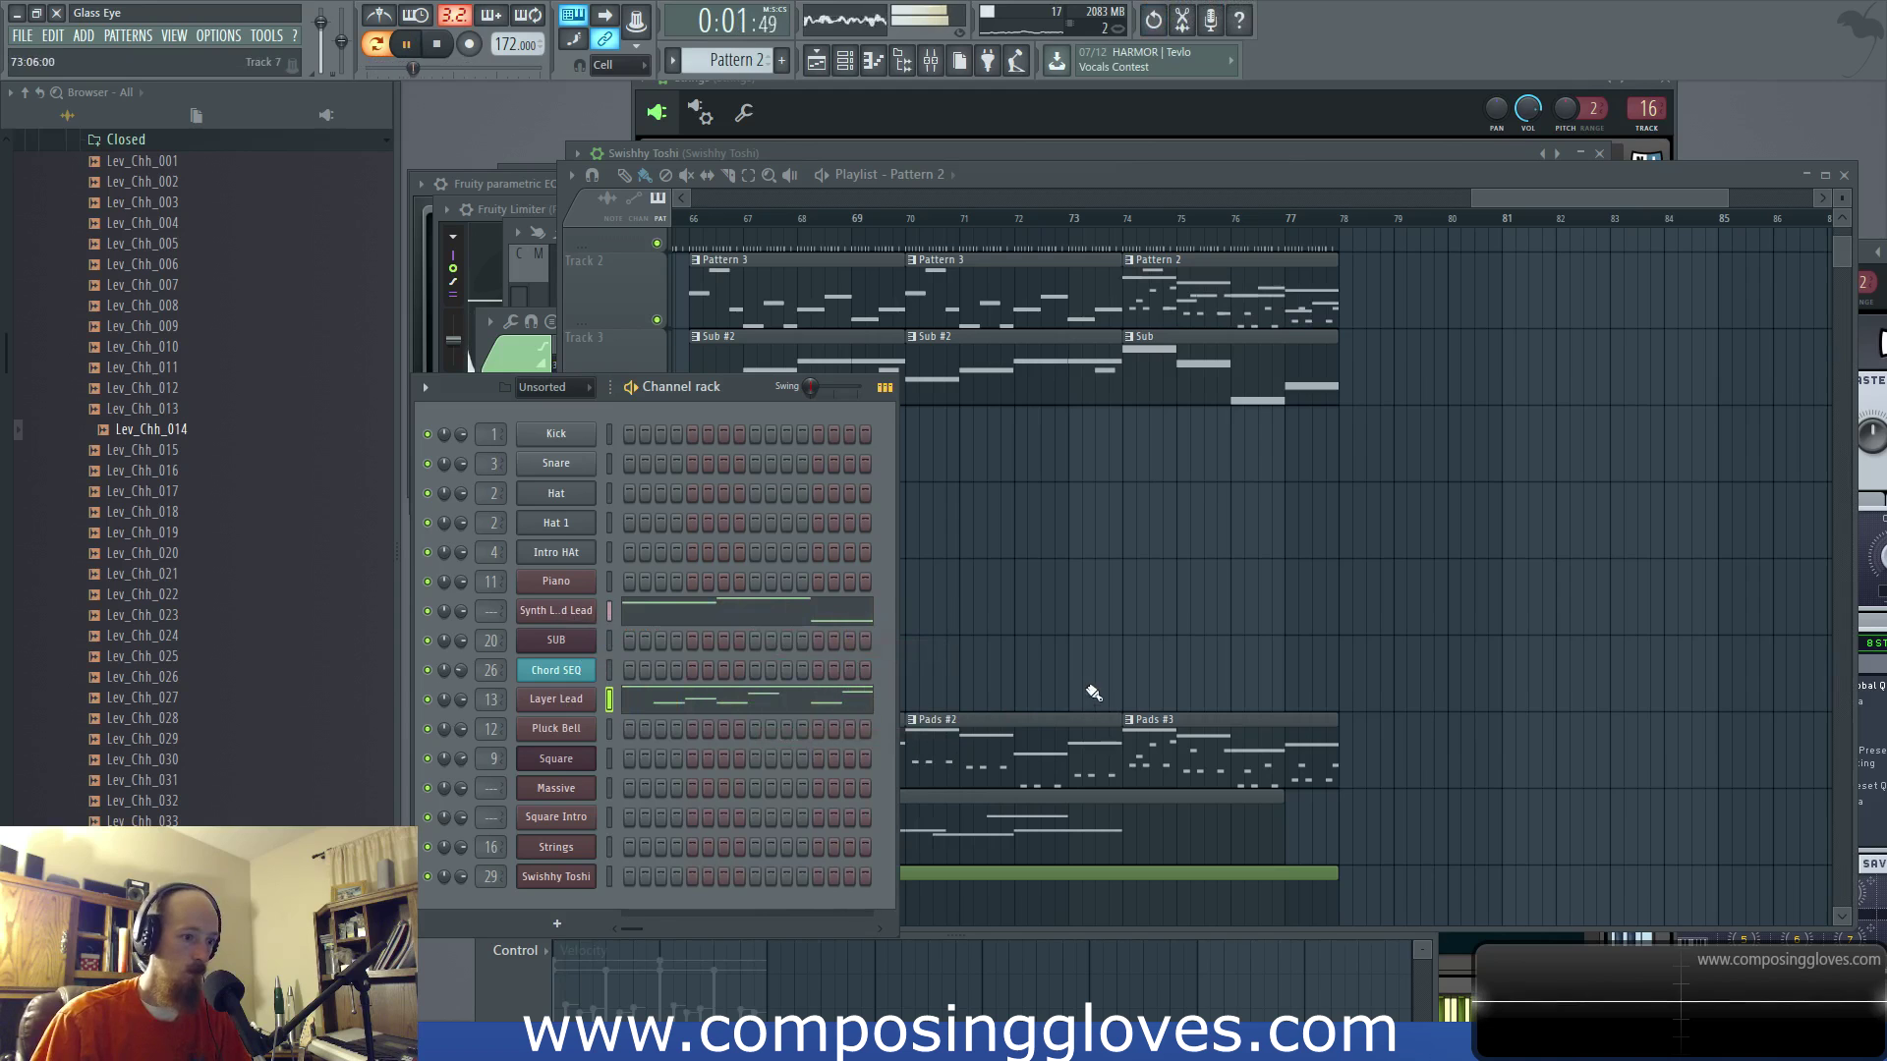
click(1137, 220)
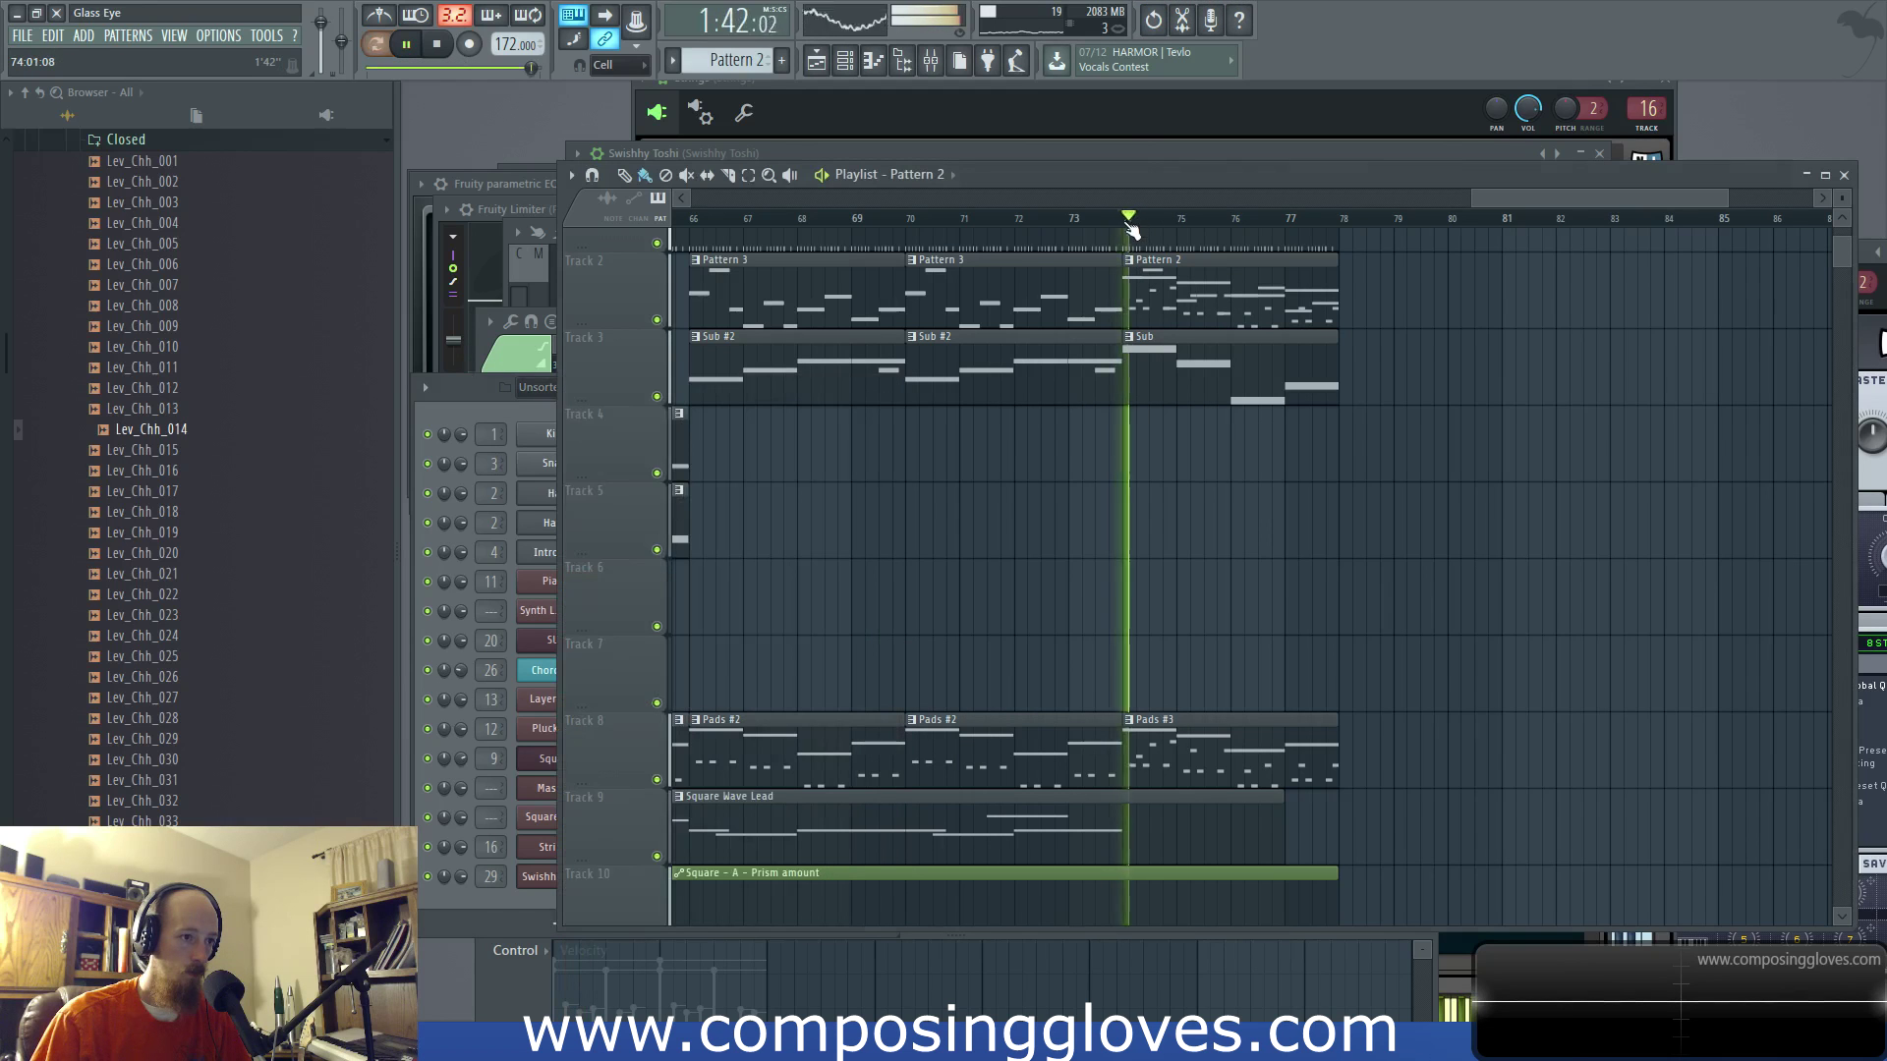
drag(1234, 447, 1099, 492)
scroll(1098, 492, down, 2)
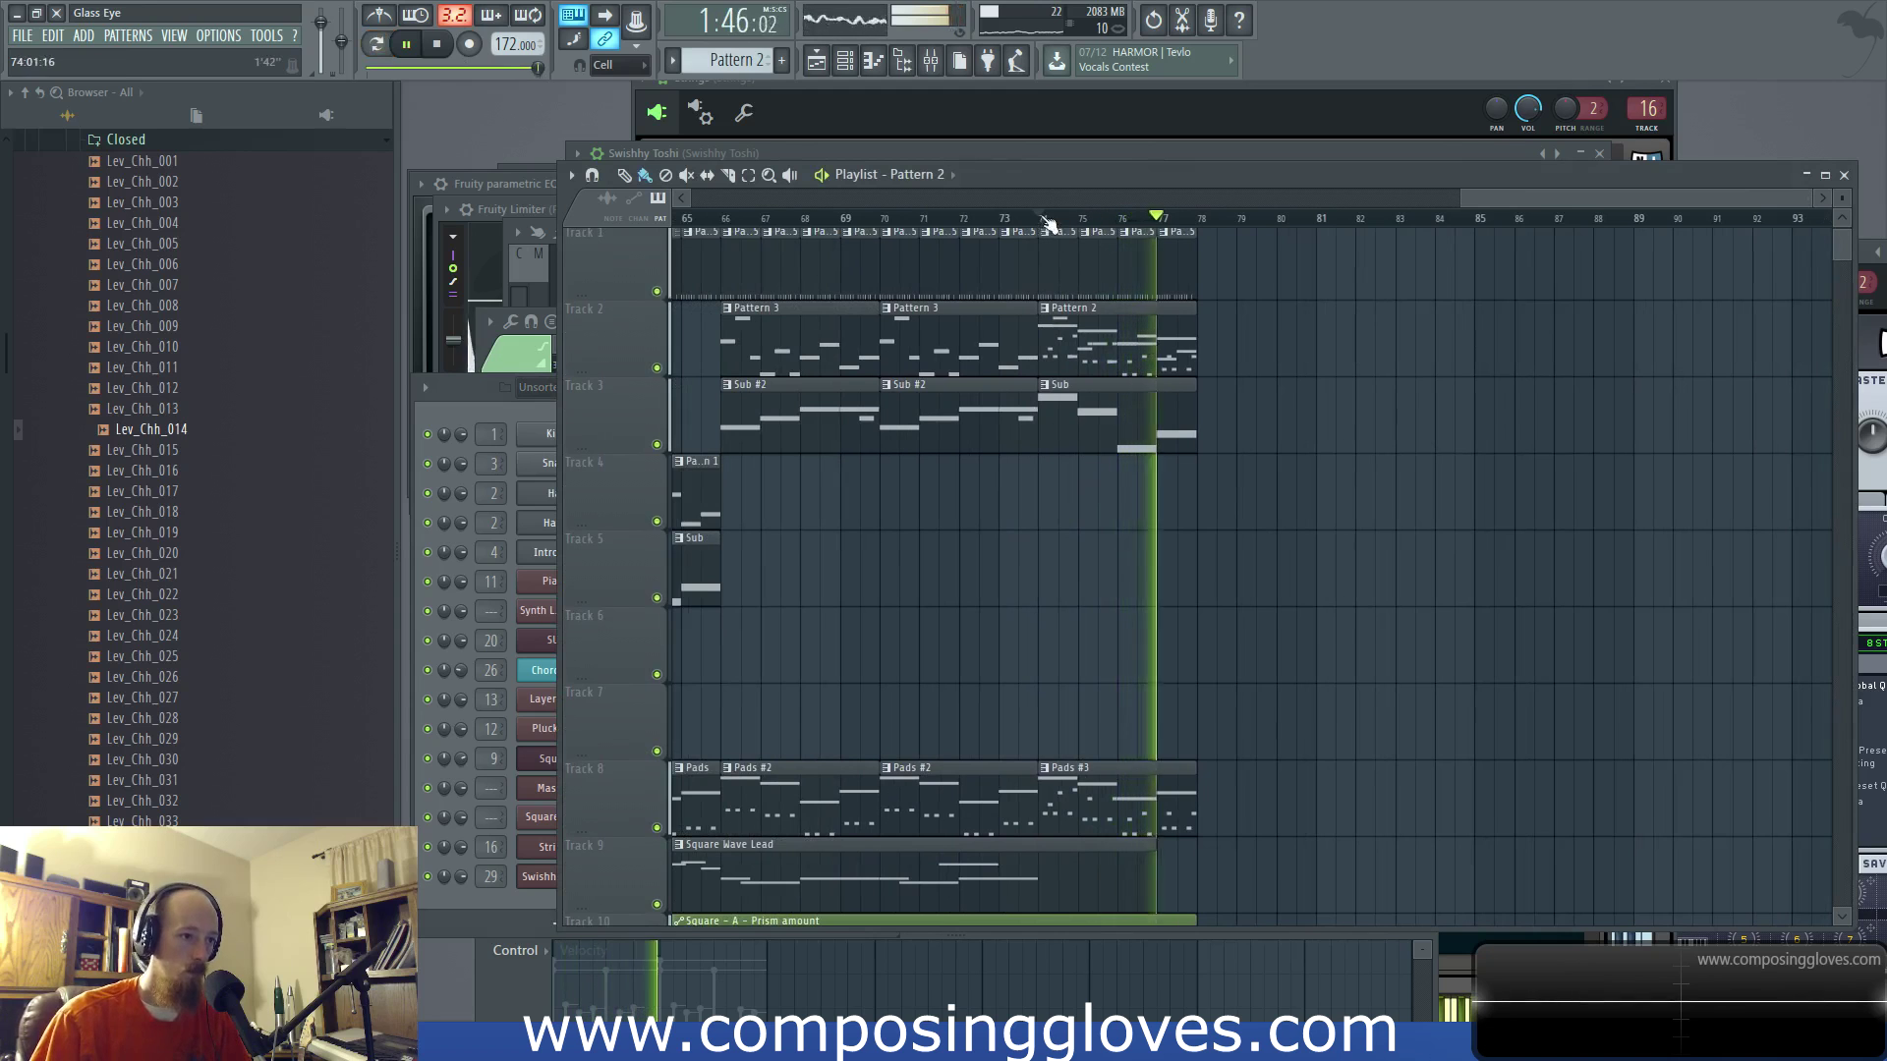
drag(1041, 218, 1197, 218)
key(space)
Step: Open the Layer Lead instrument and bring up the Fruity parametric EQ 2 on its mixer track
key(F6)
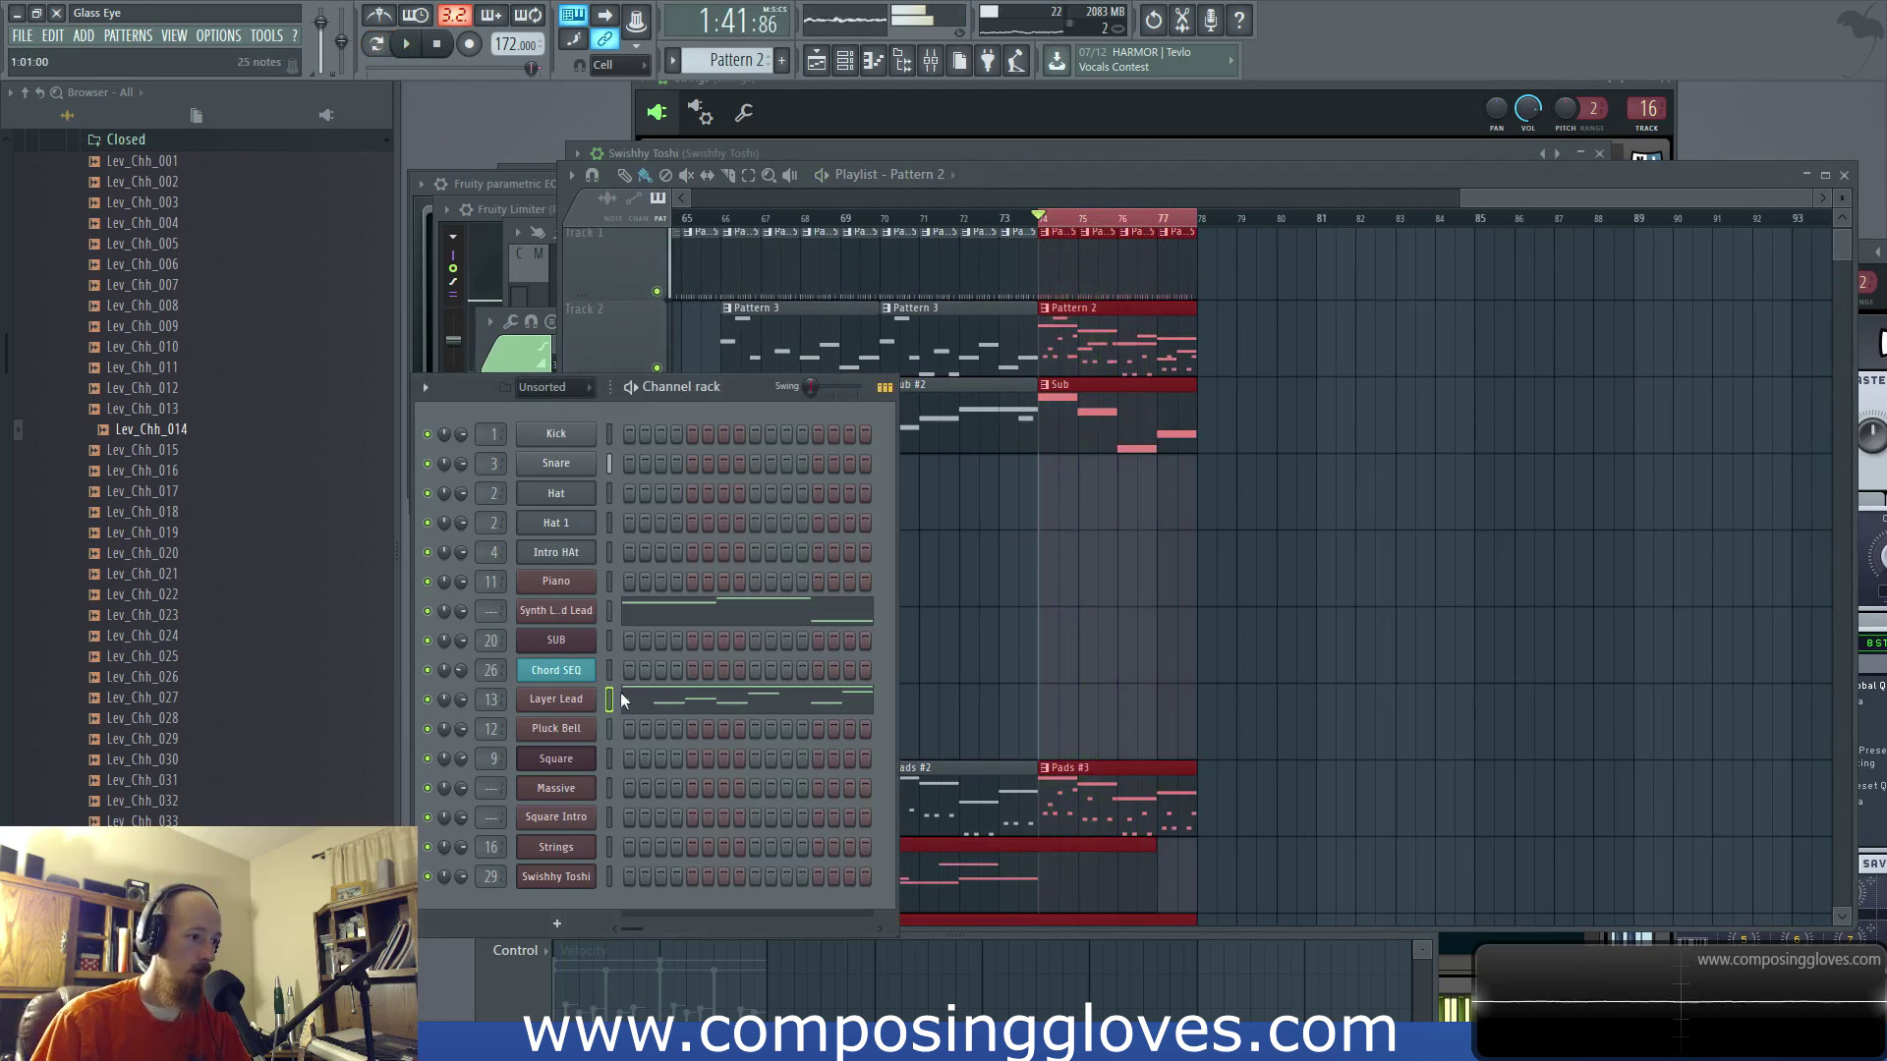
click(572, 617)
click(568, 702)
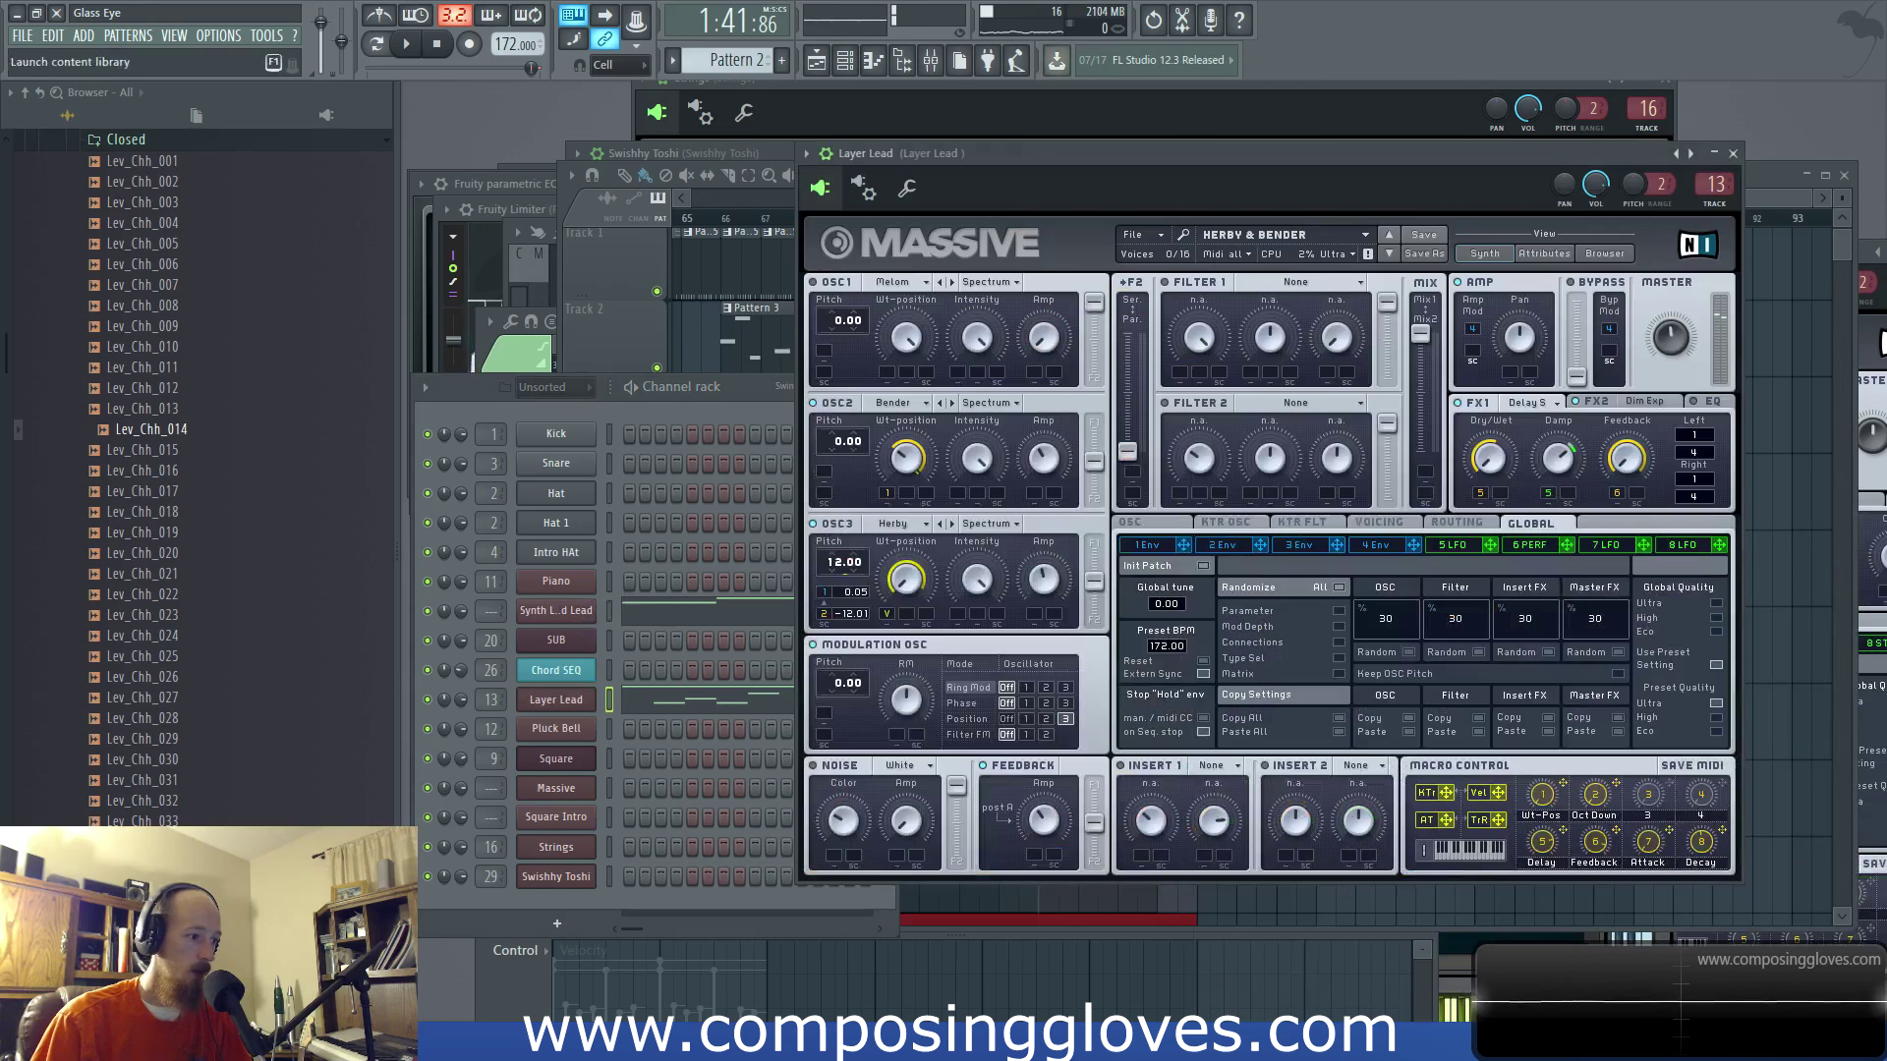
click(929, 65)
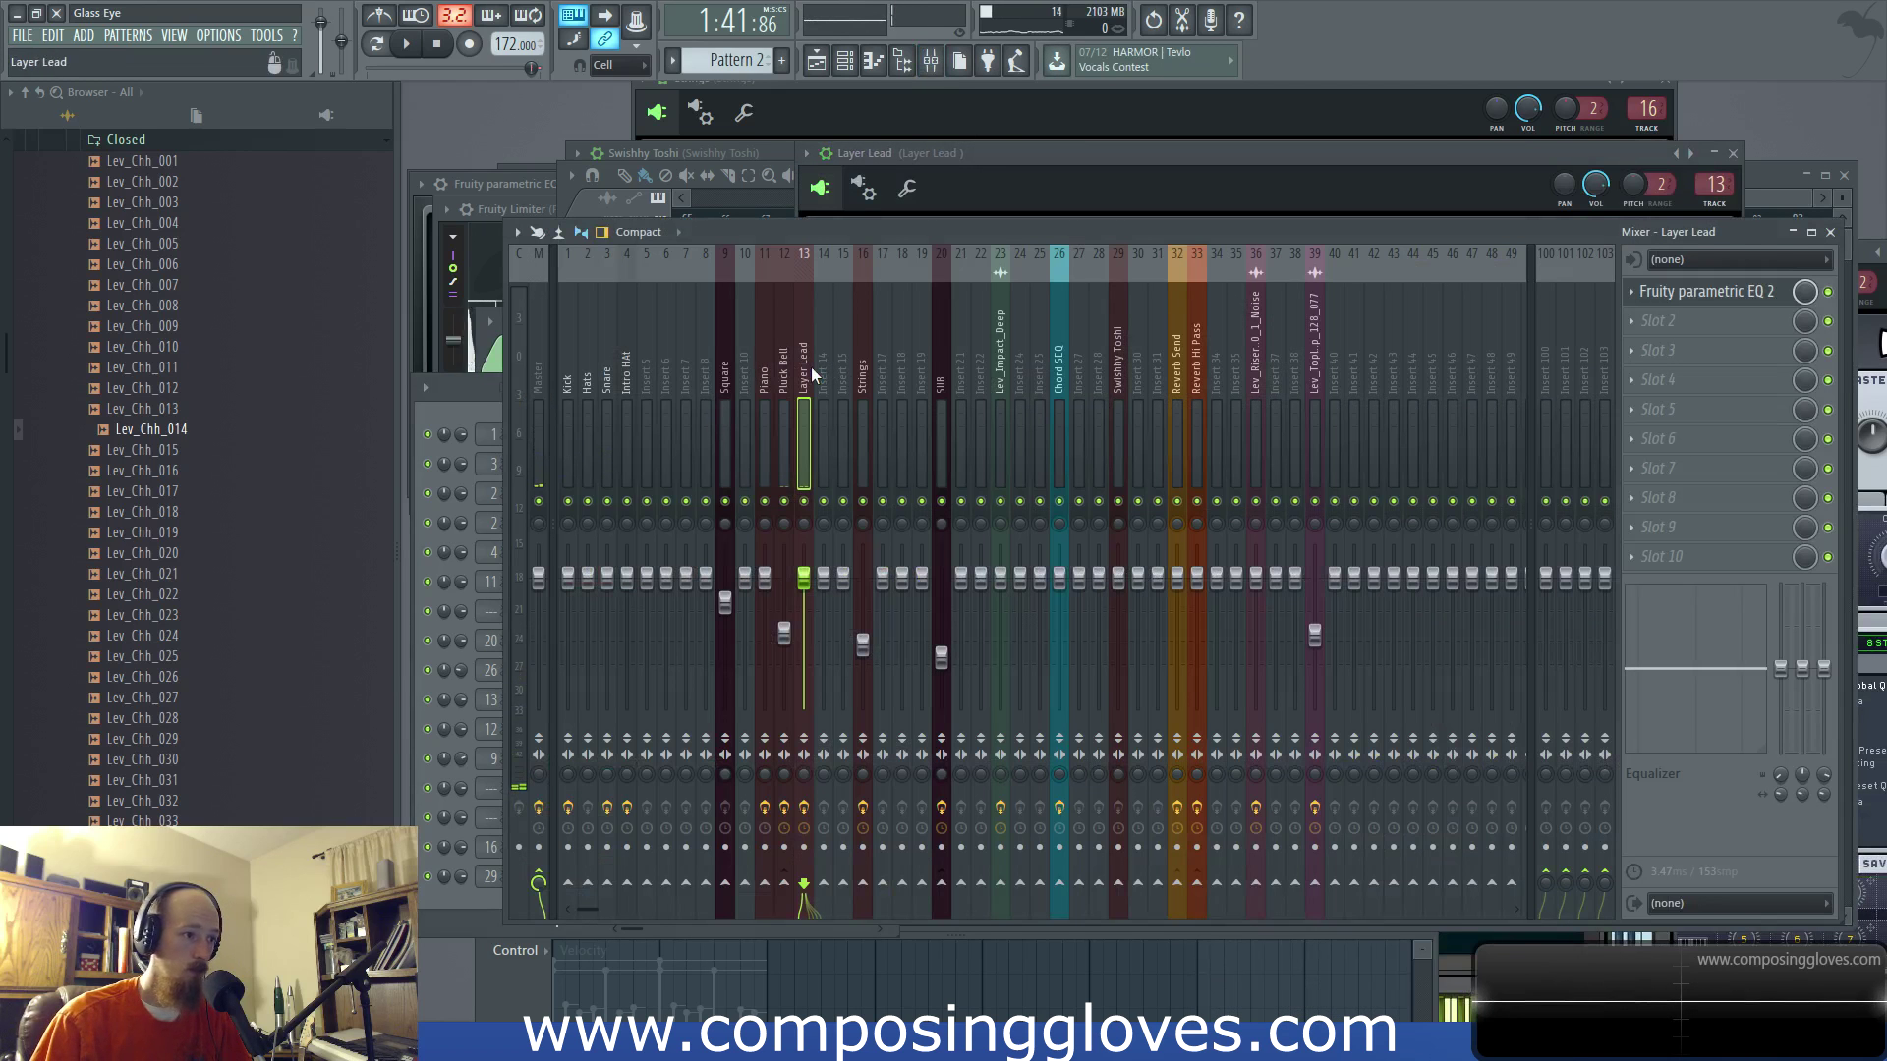
click(1746, 303)
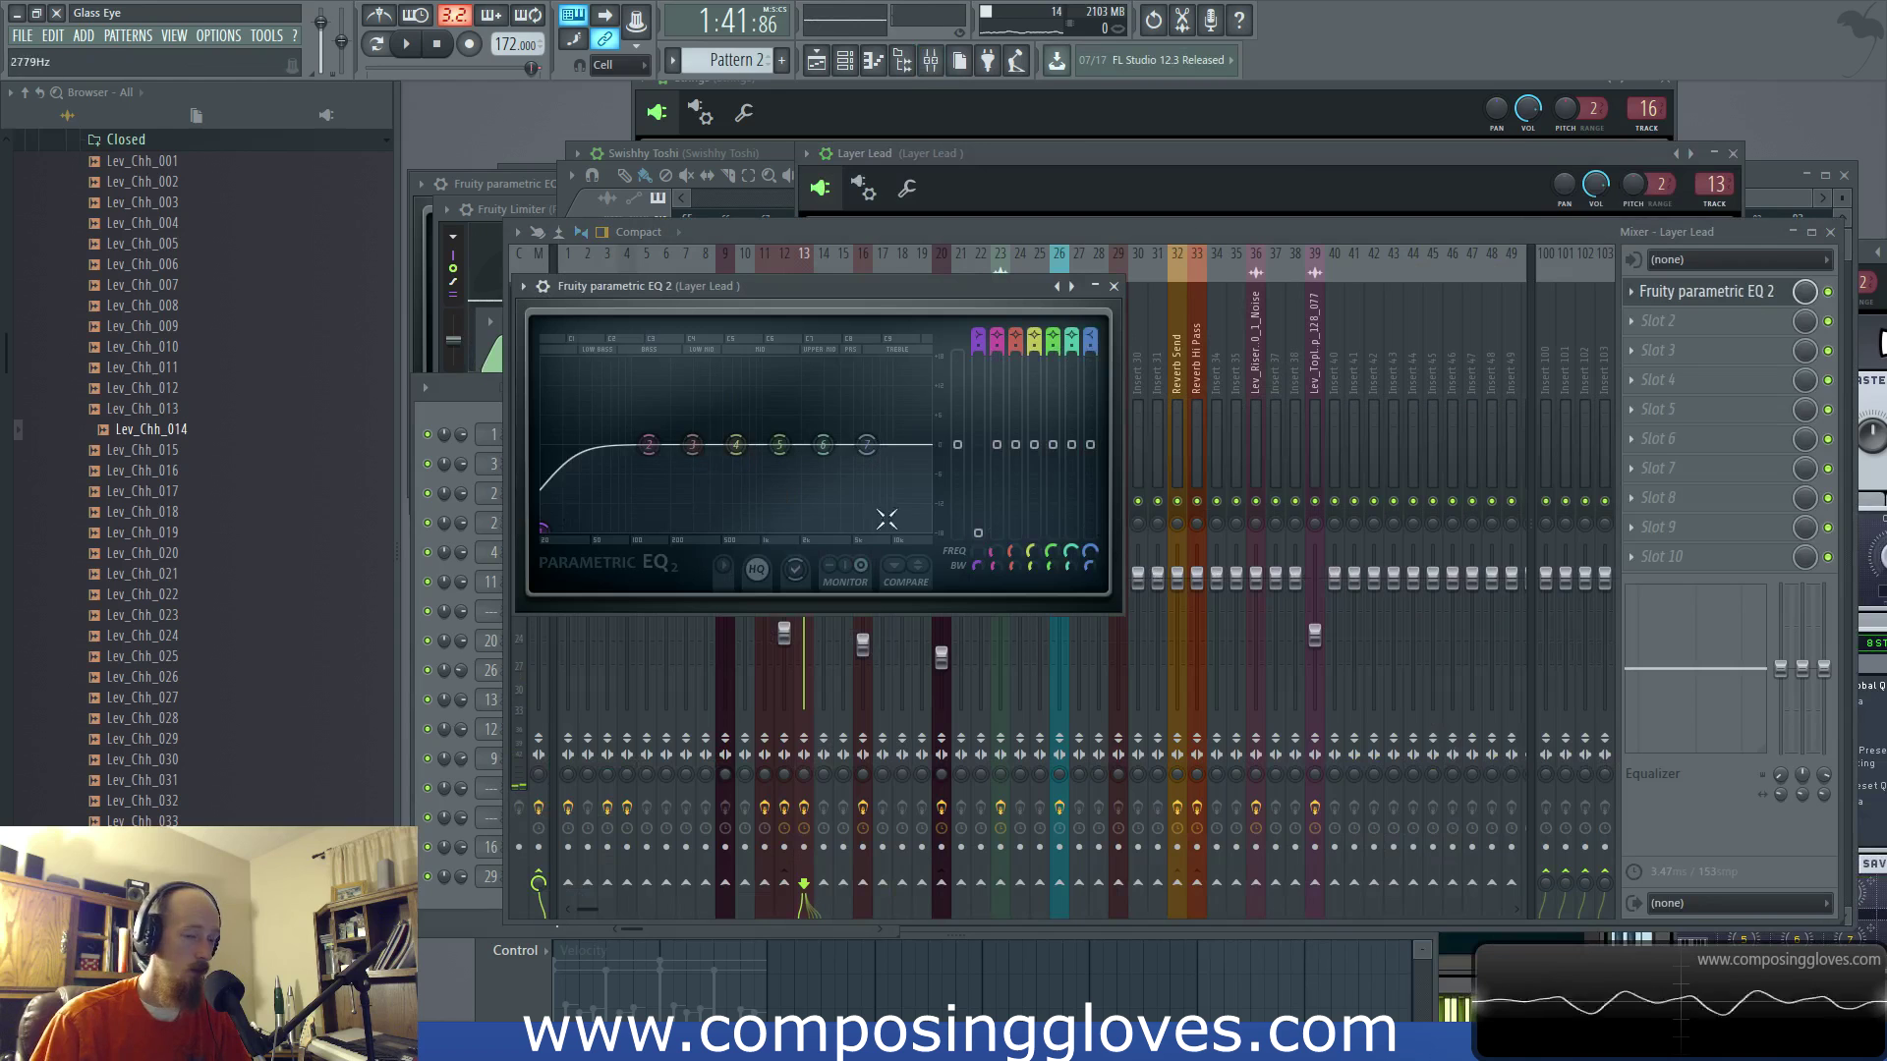
Step: Create an automation clip for the band 1 frequency of Layer Lead's Fruity parametric EQ 2
click(1786, 179)
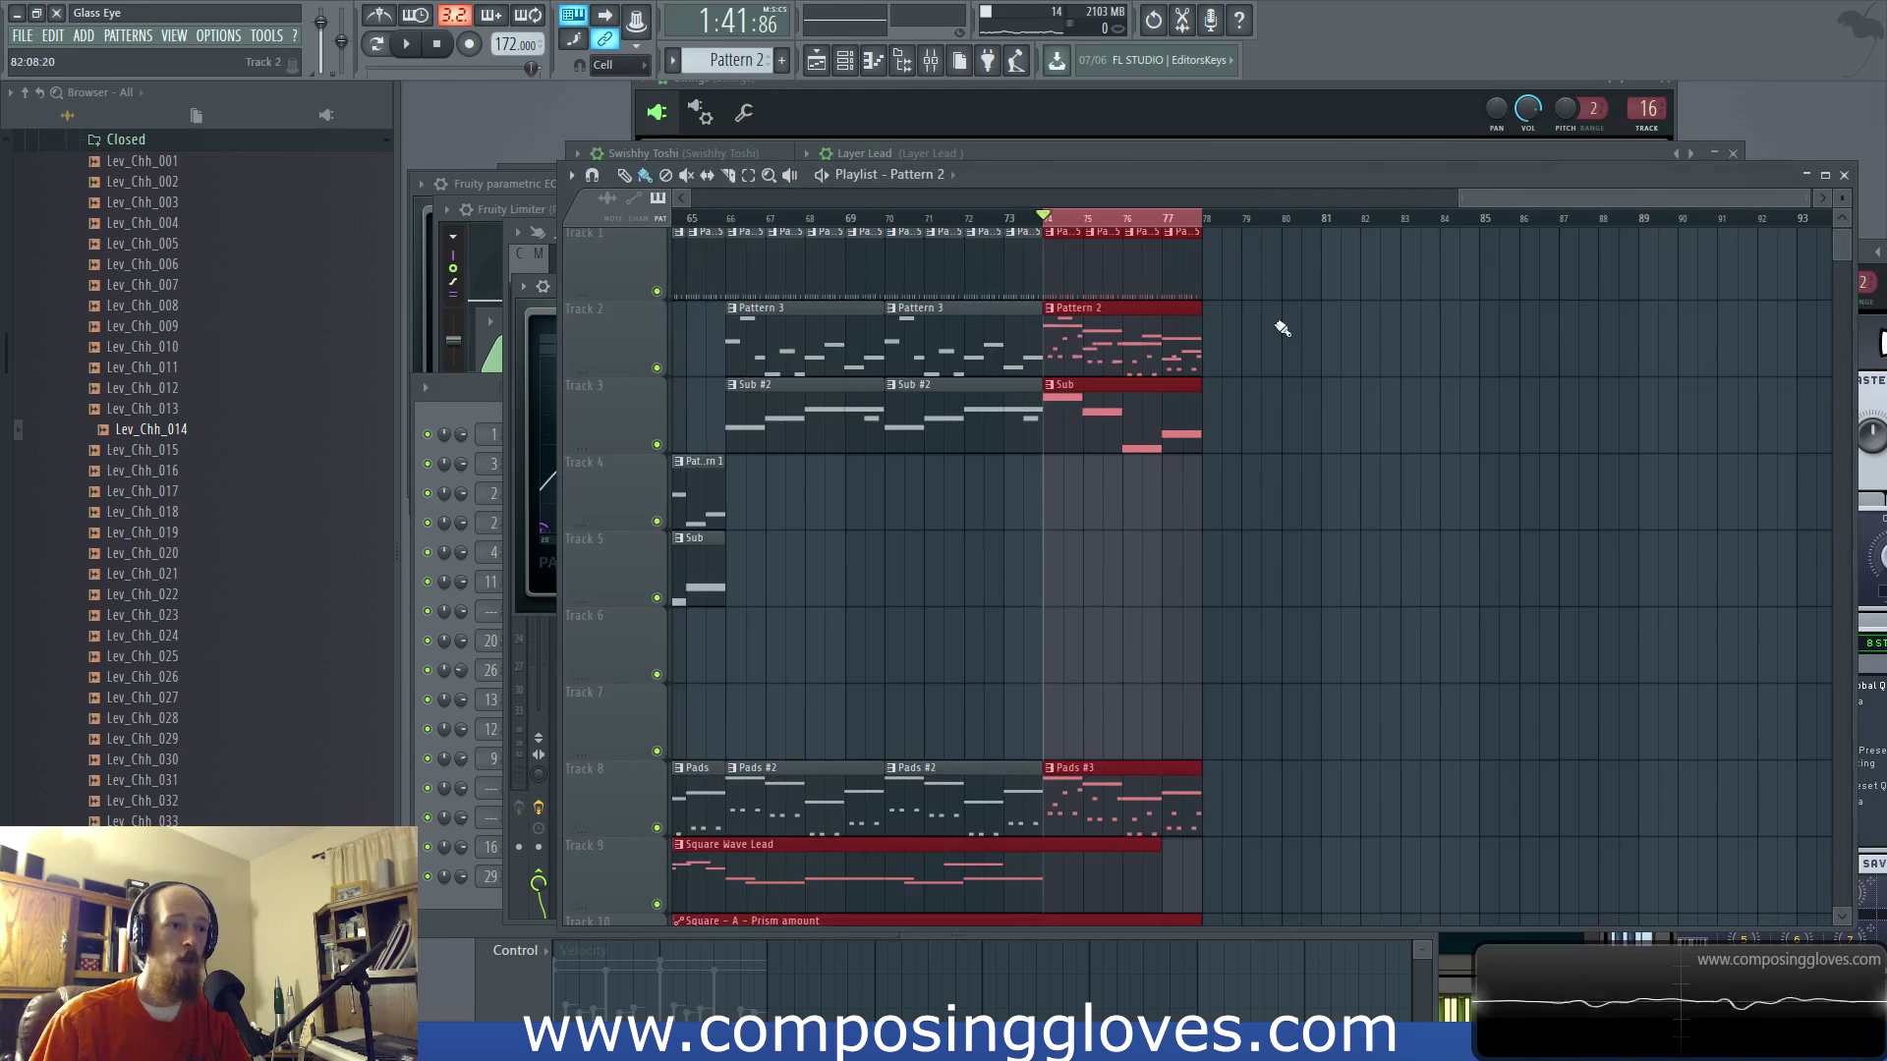
click(937, 65)
click(1708, 295)
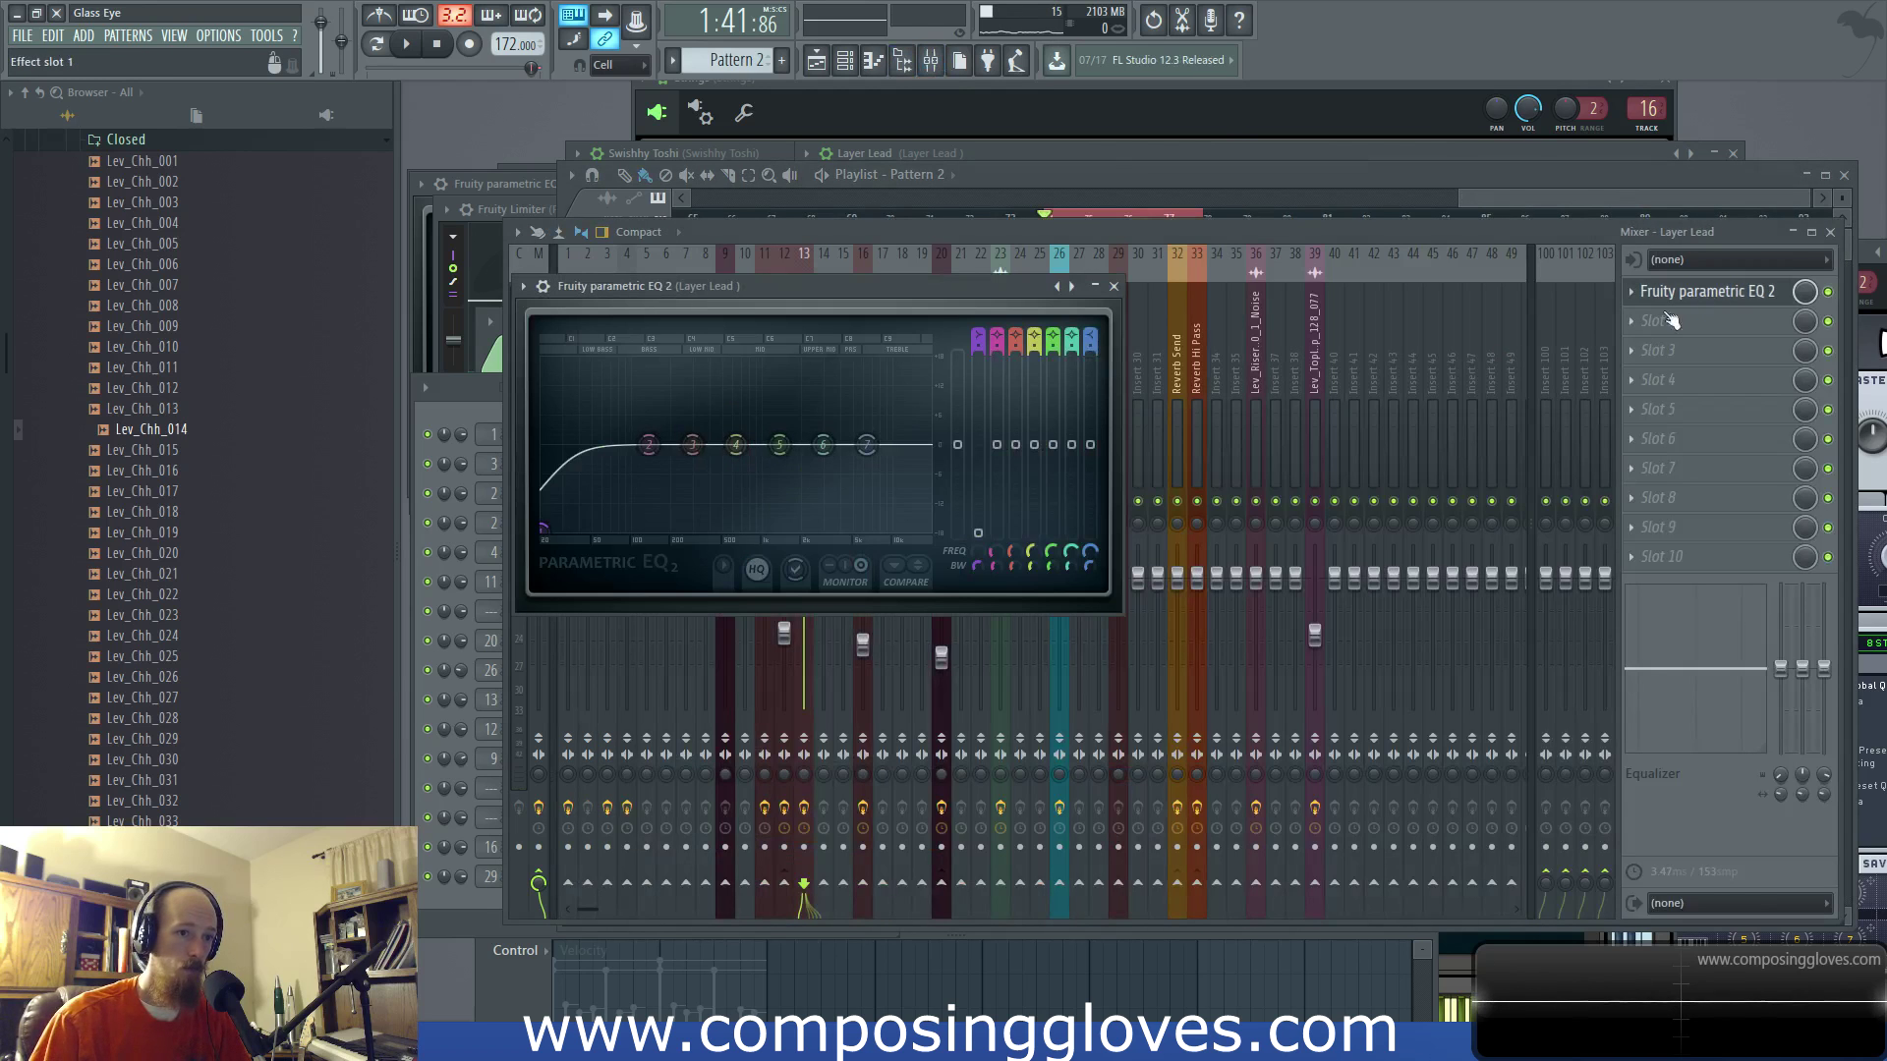
right_click(979, 562)
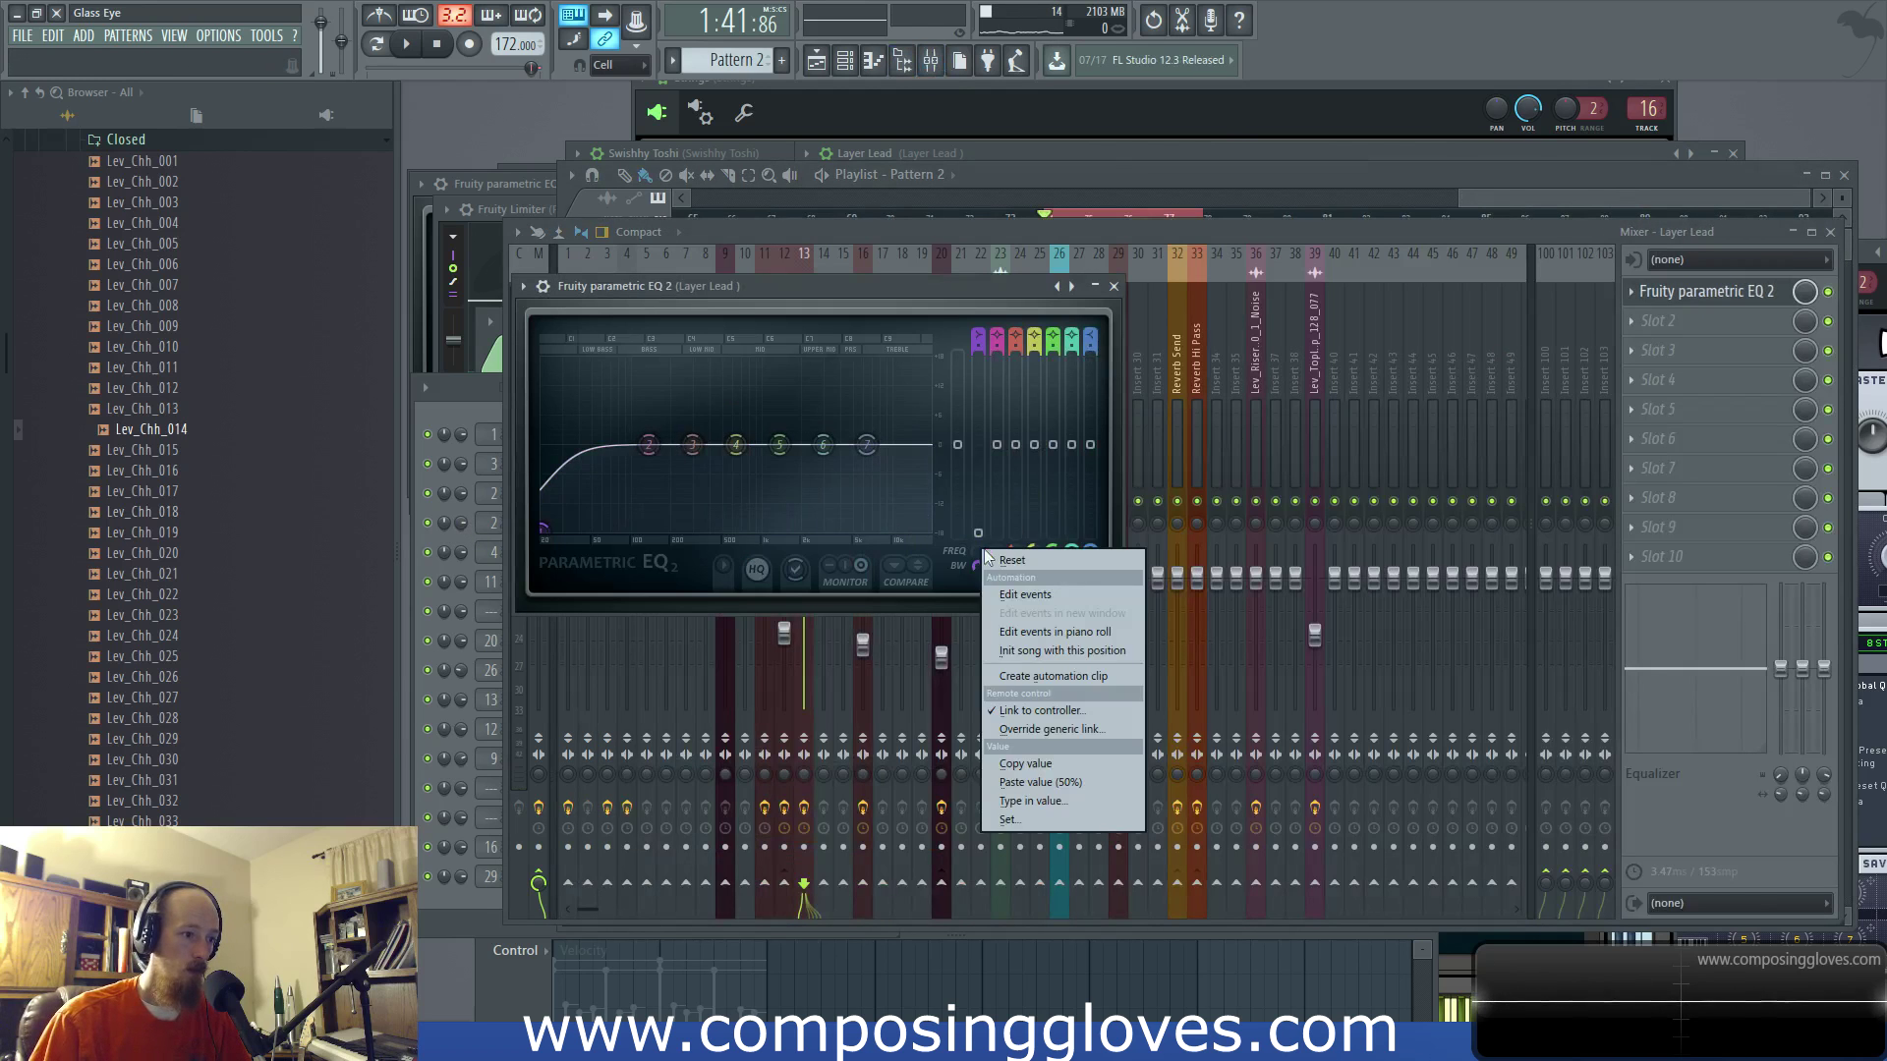
click(1066, 684)
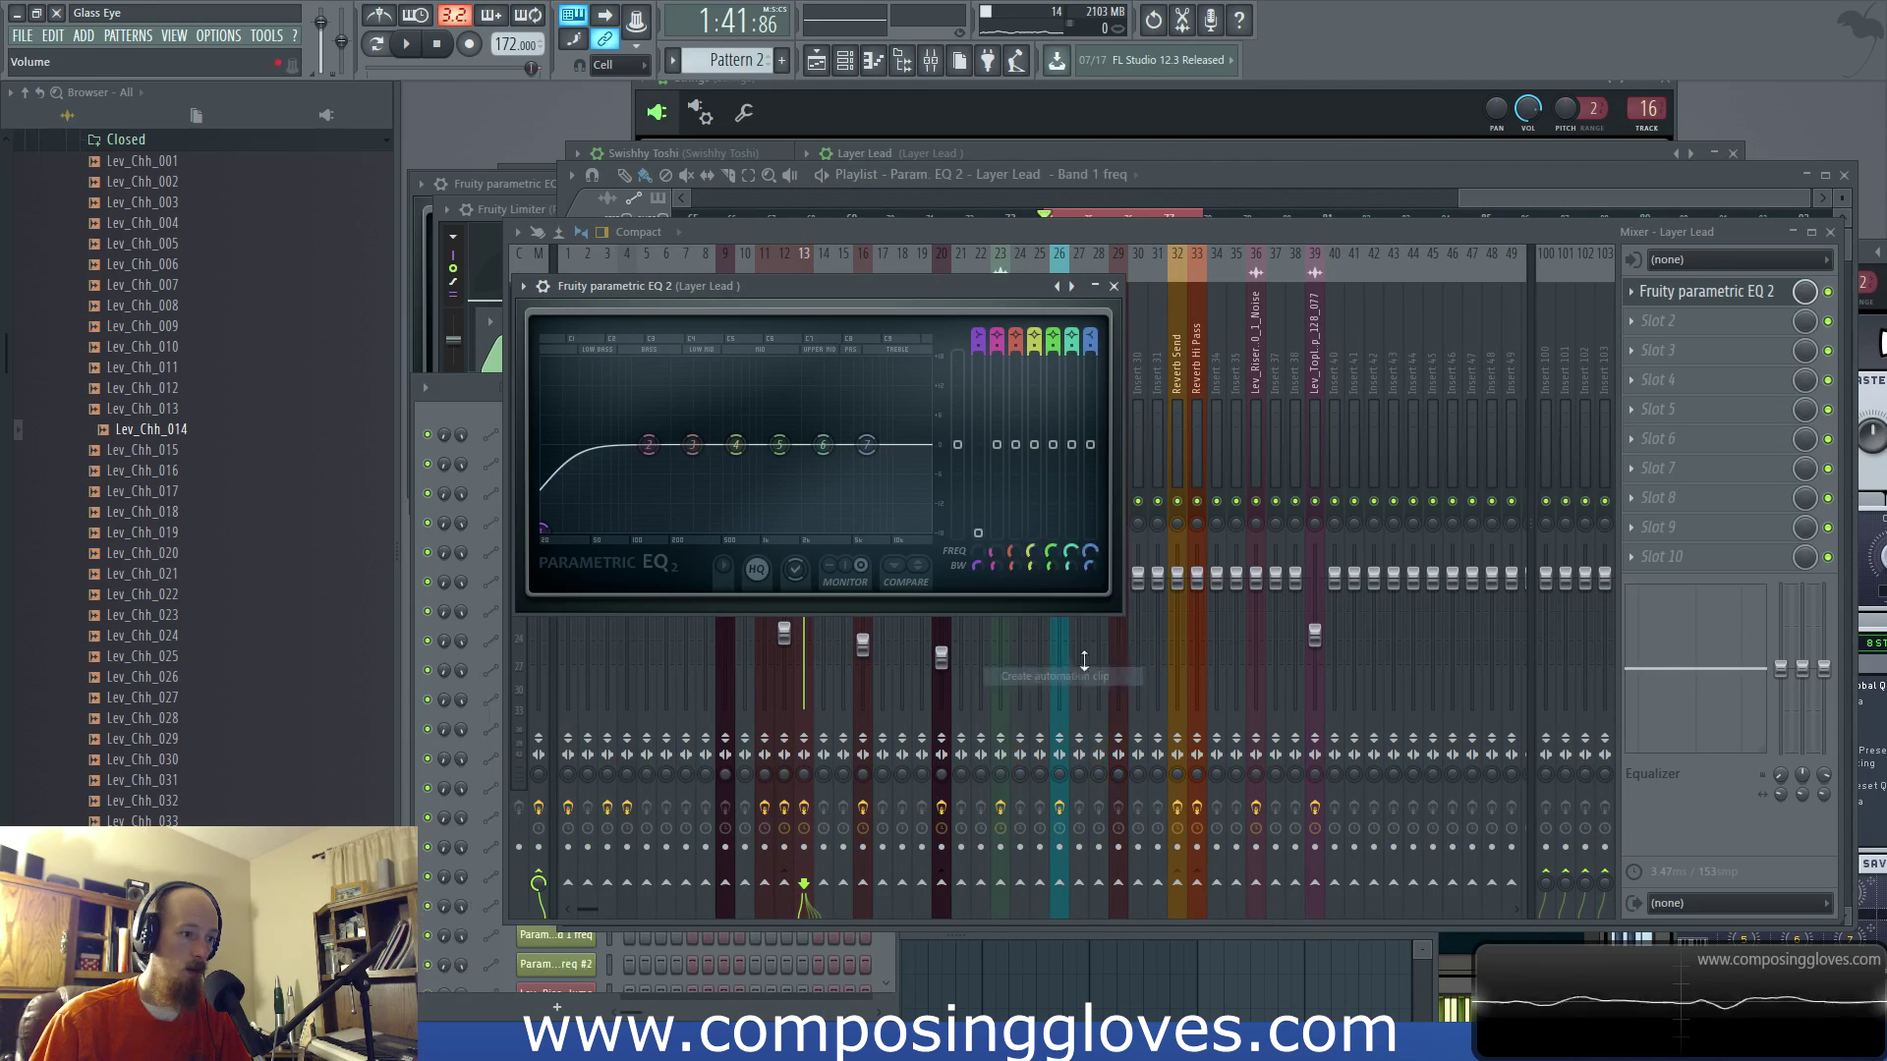
Step: During looped playback, shape the band 1 frequency automation into a fast-rising curve with its end point at 50%
click(1583, 174)
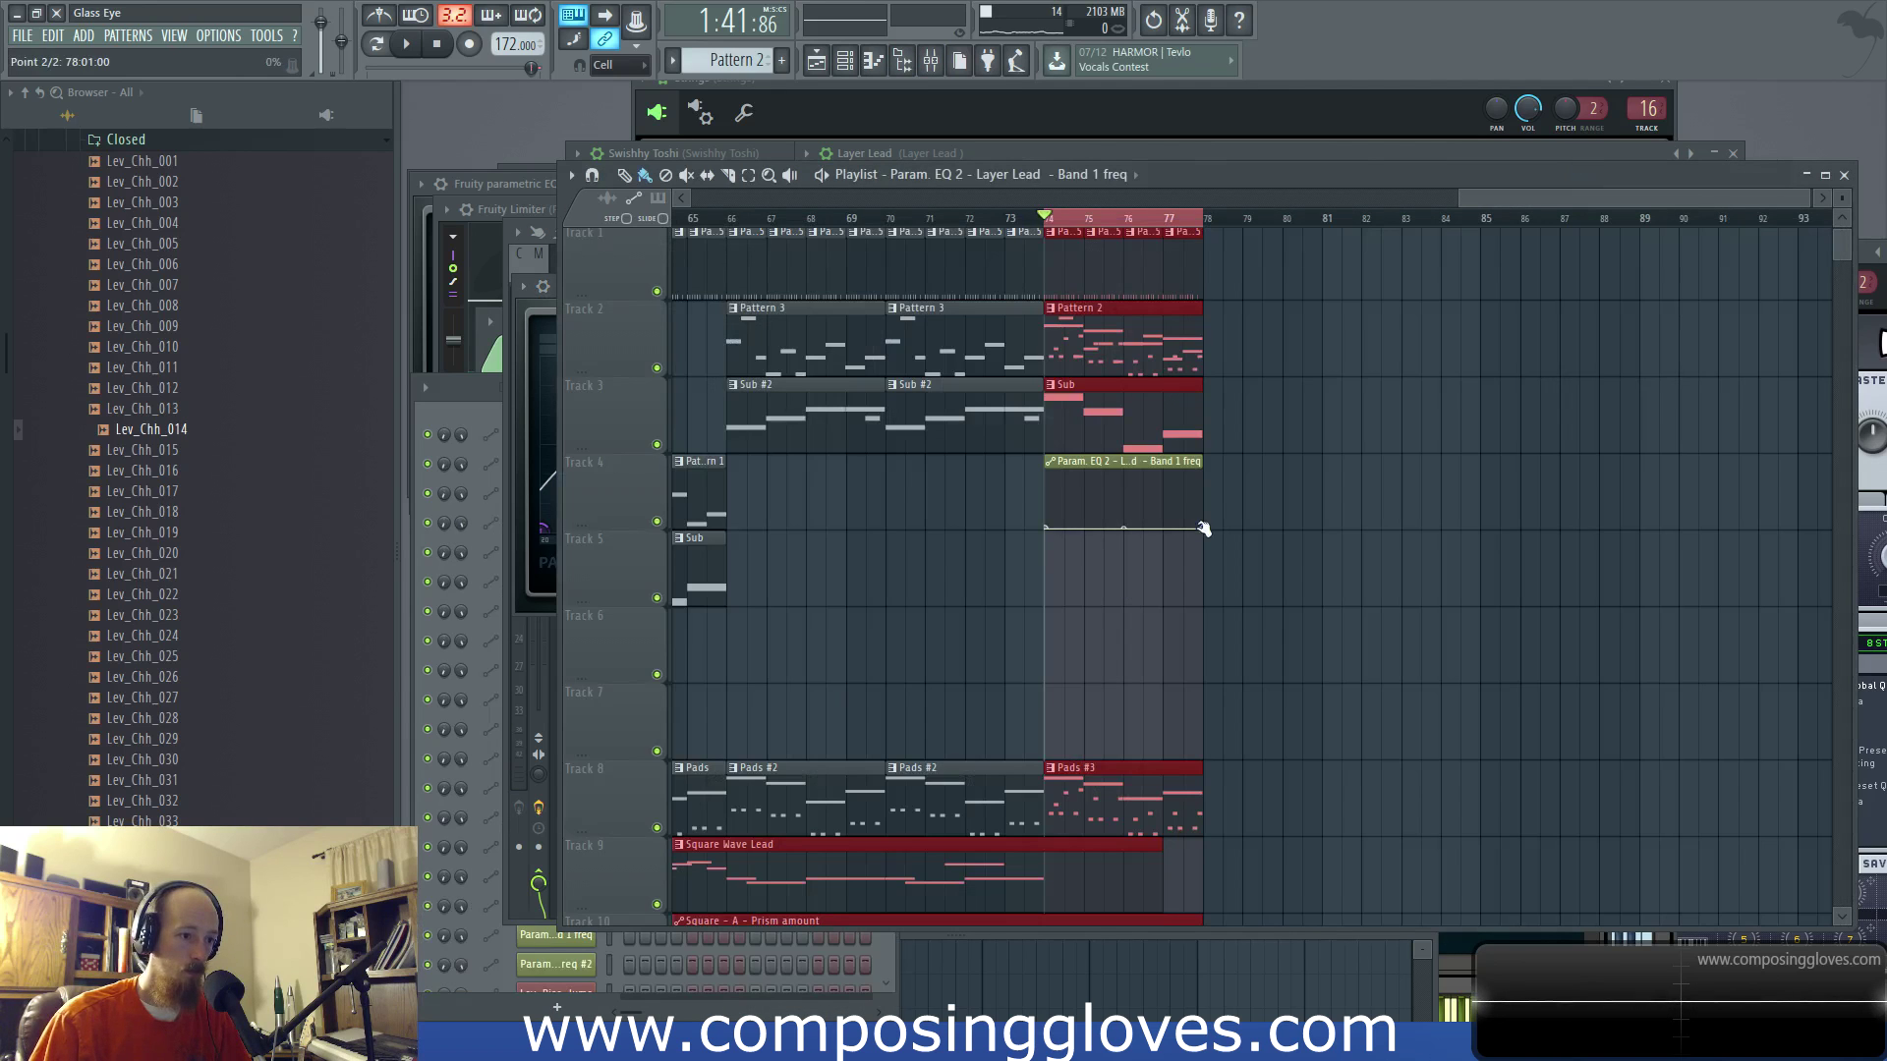
drag(1204, 530, 1165, 493)
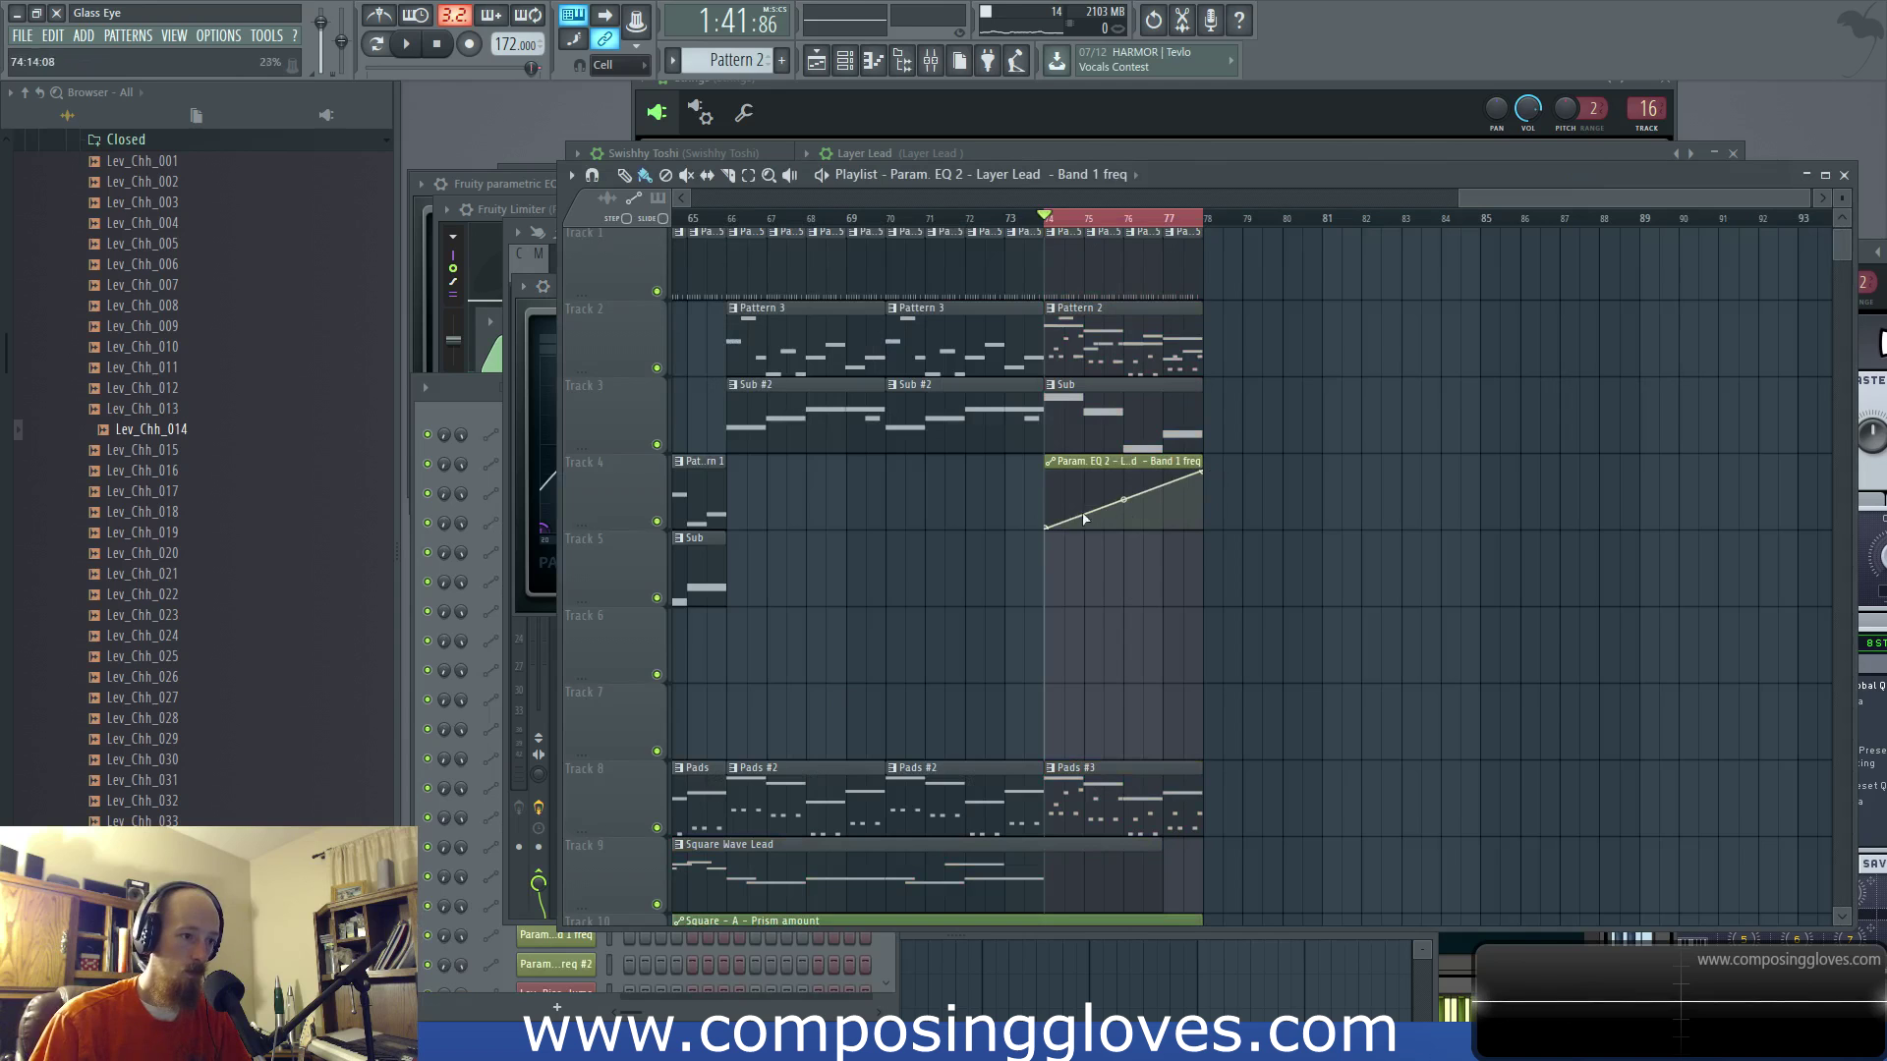
key(space)
drag(1124, 499, 1213, 508)
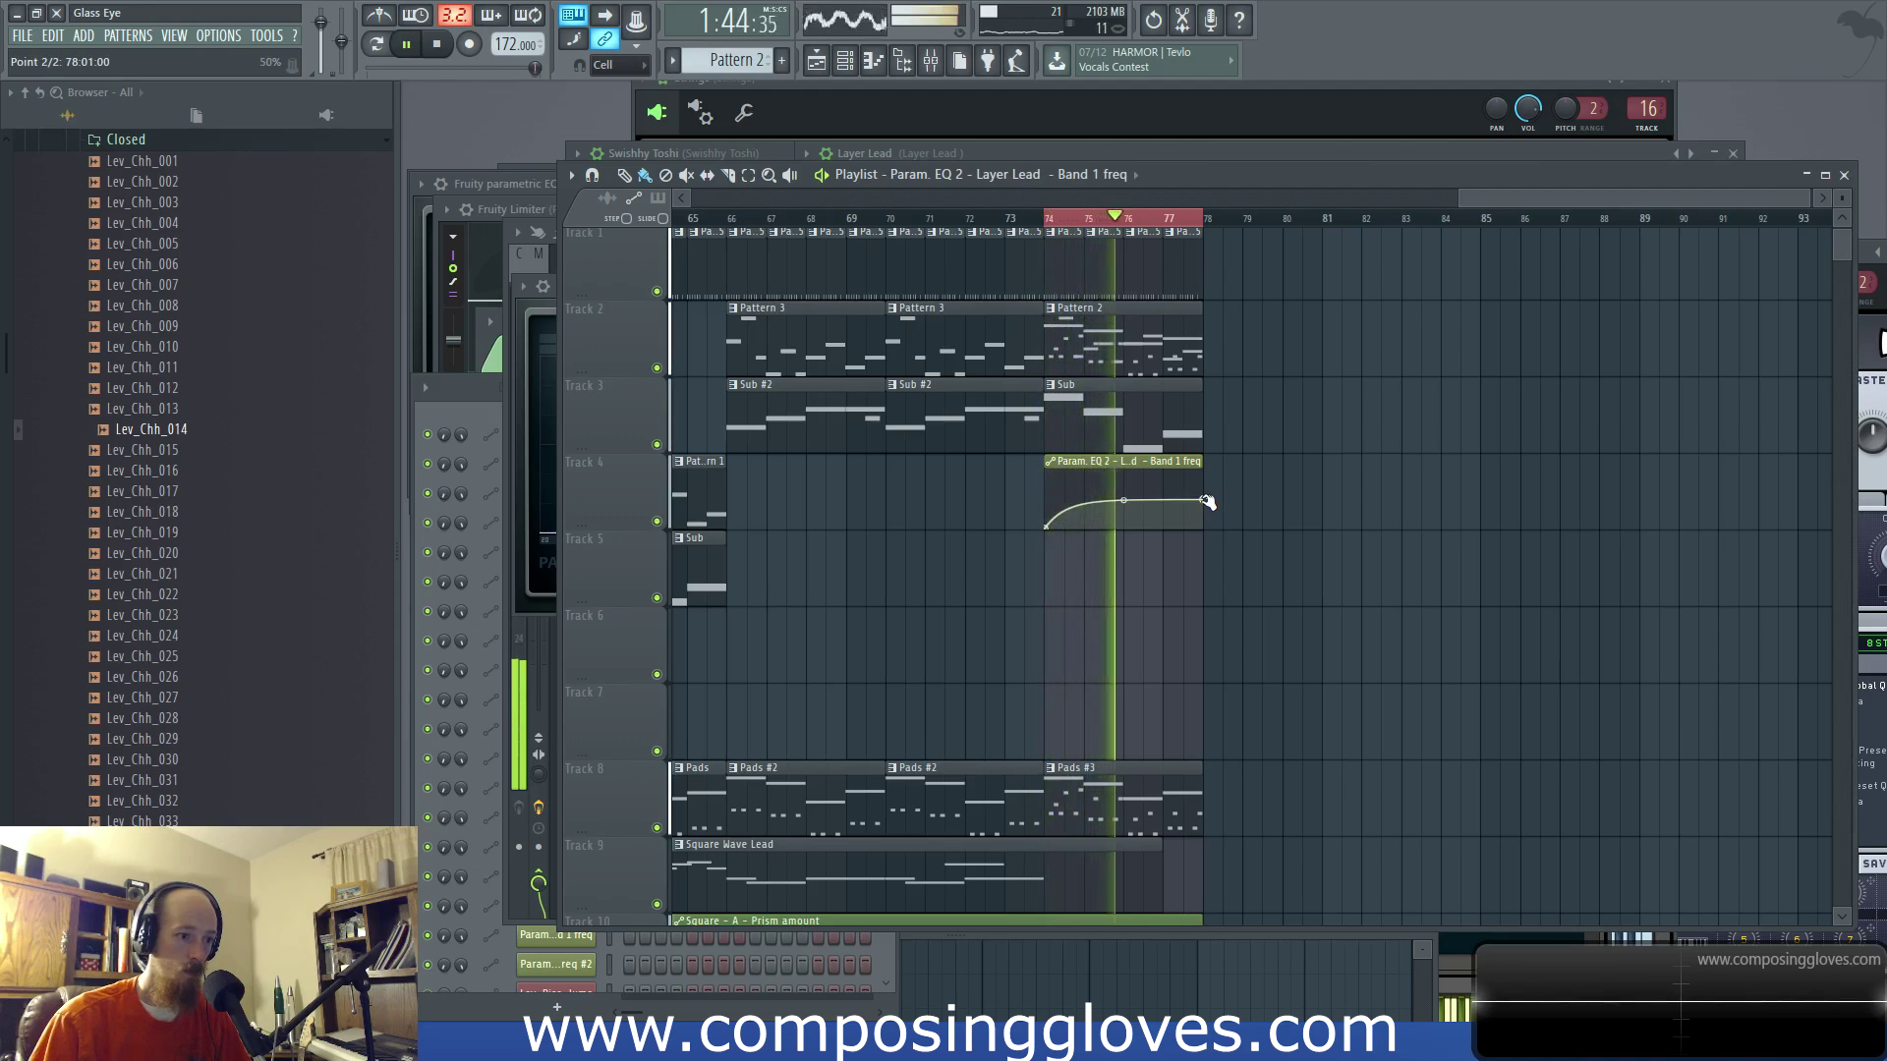
Step: Lower the automation's end point and add a control point at 74:09:00 set to about 30%
scroll(1091, 628, down, 2)
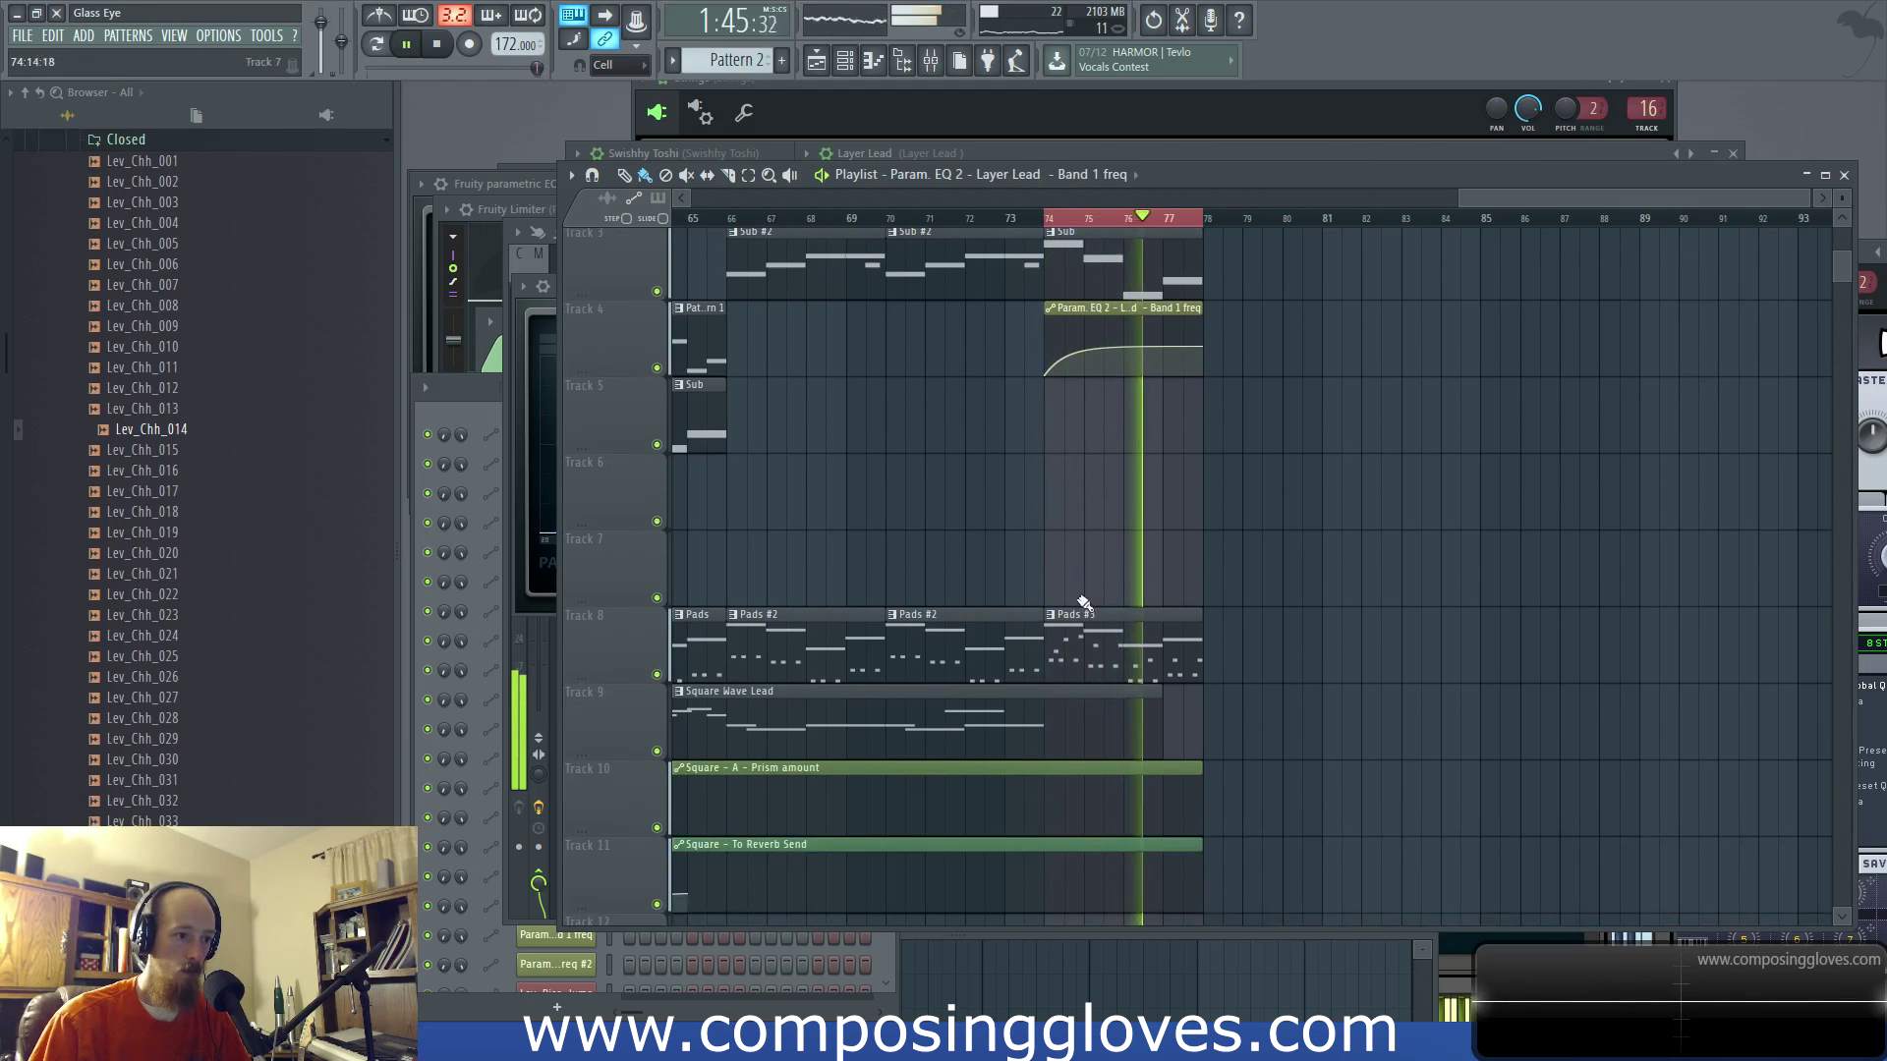
drag(1204, 349, 1207, 361)
right_click(1062, 354)
drag(1066, 356, 1069, 362)
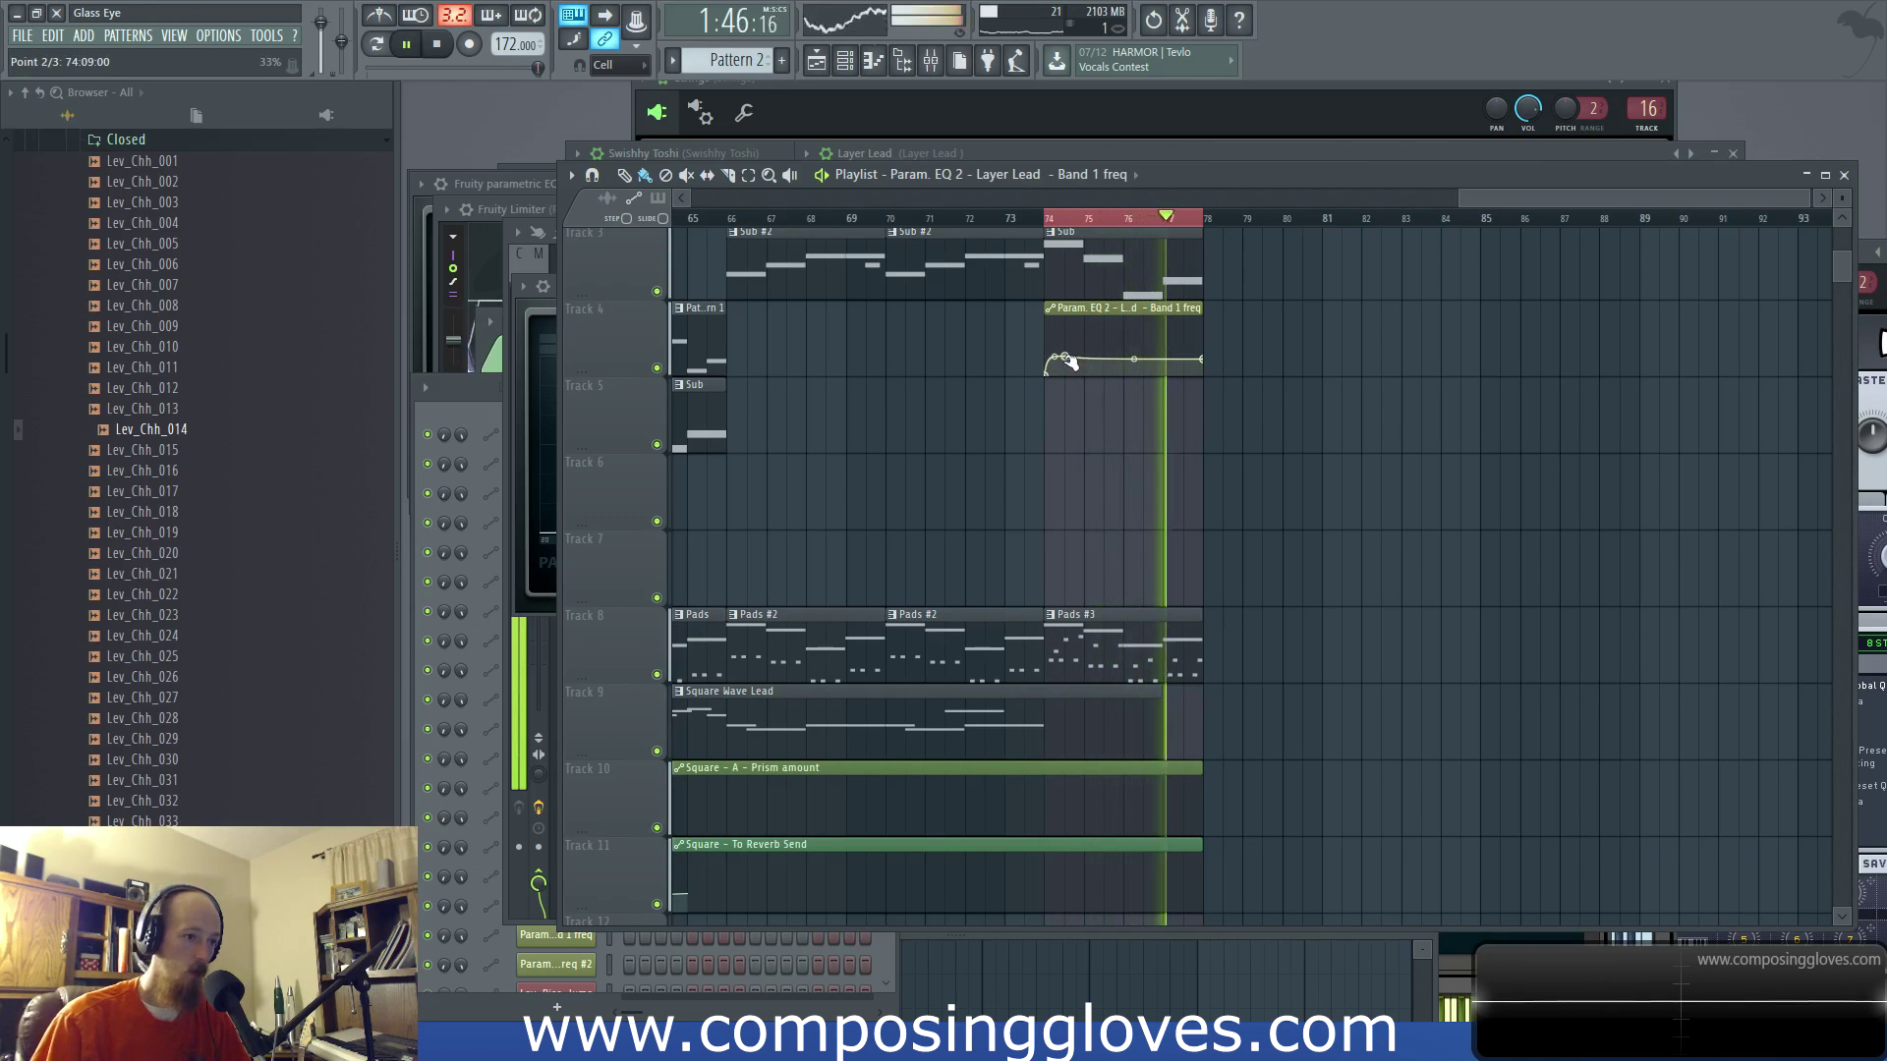
scroll(1088, 388, up, 2)
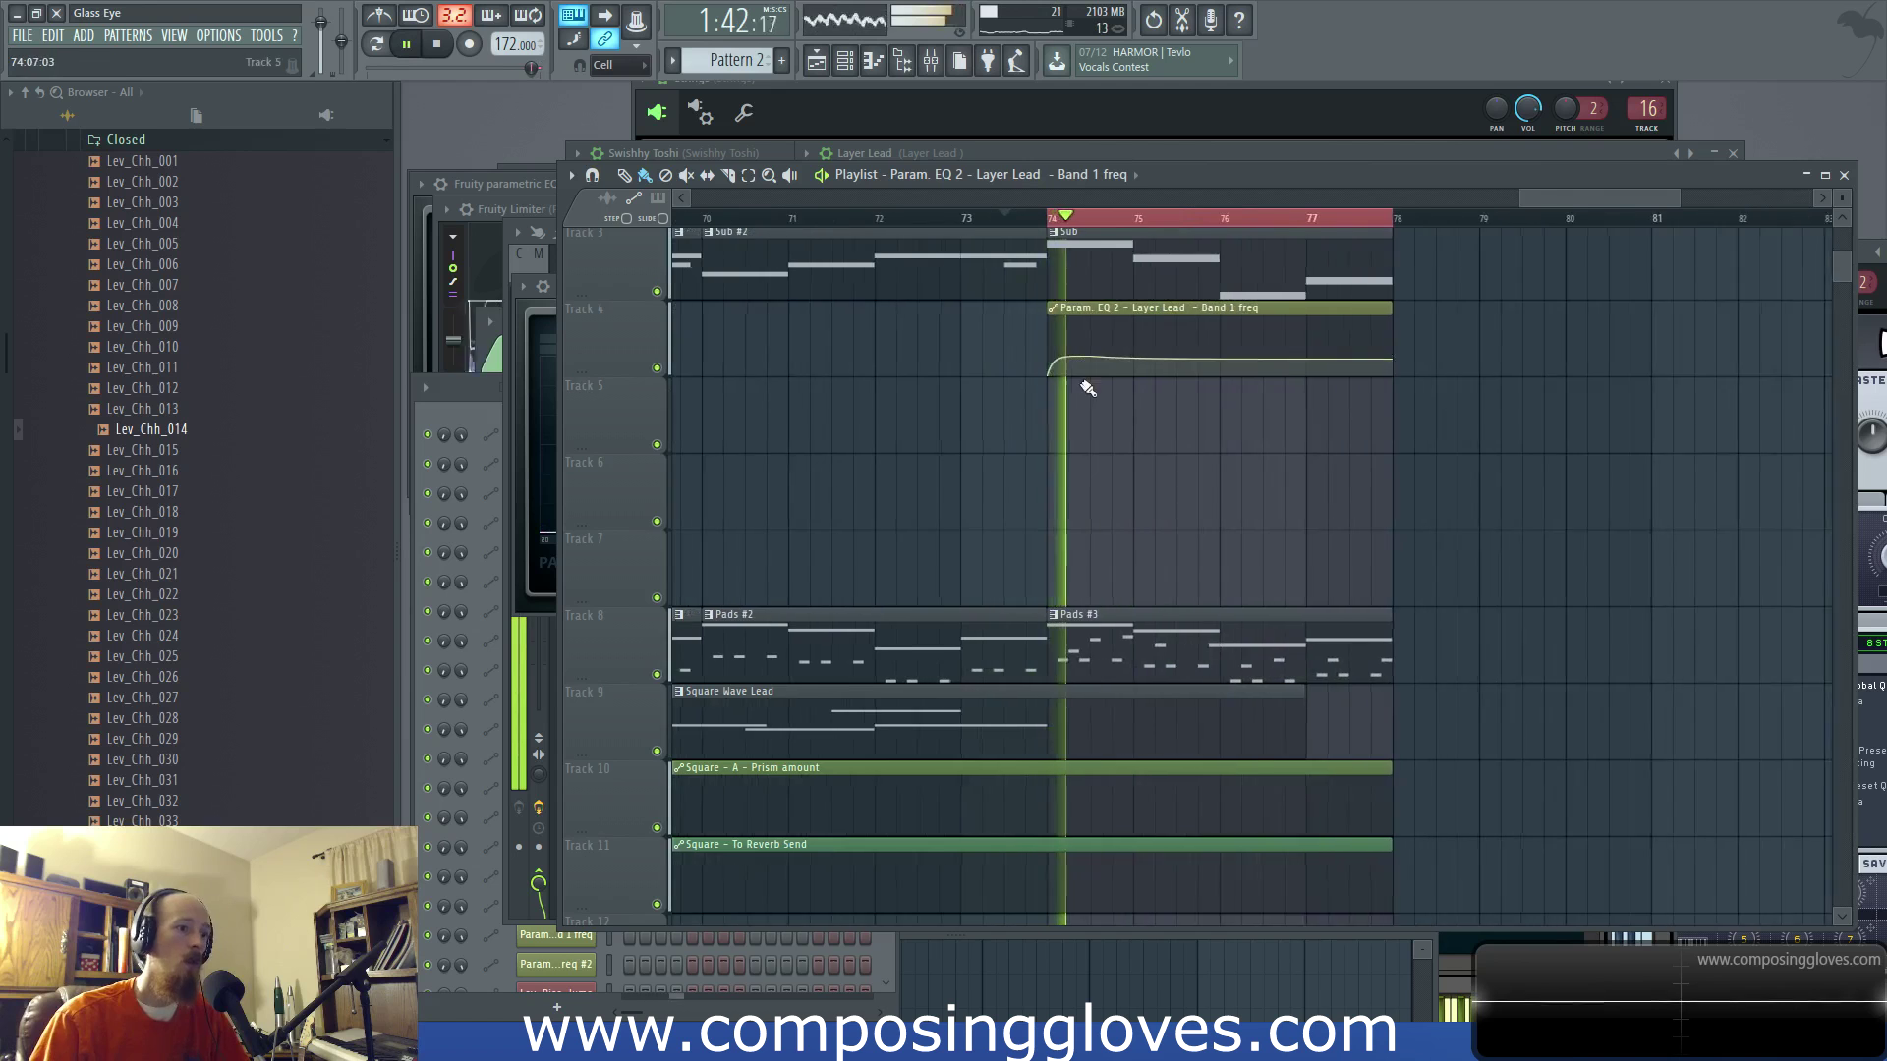
scroll(1088, 388, up, 2)
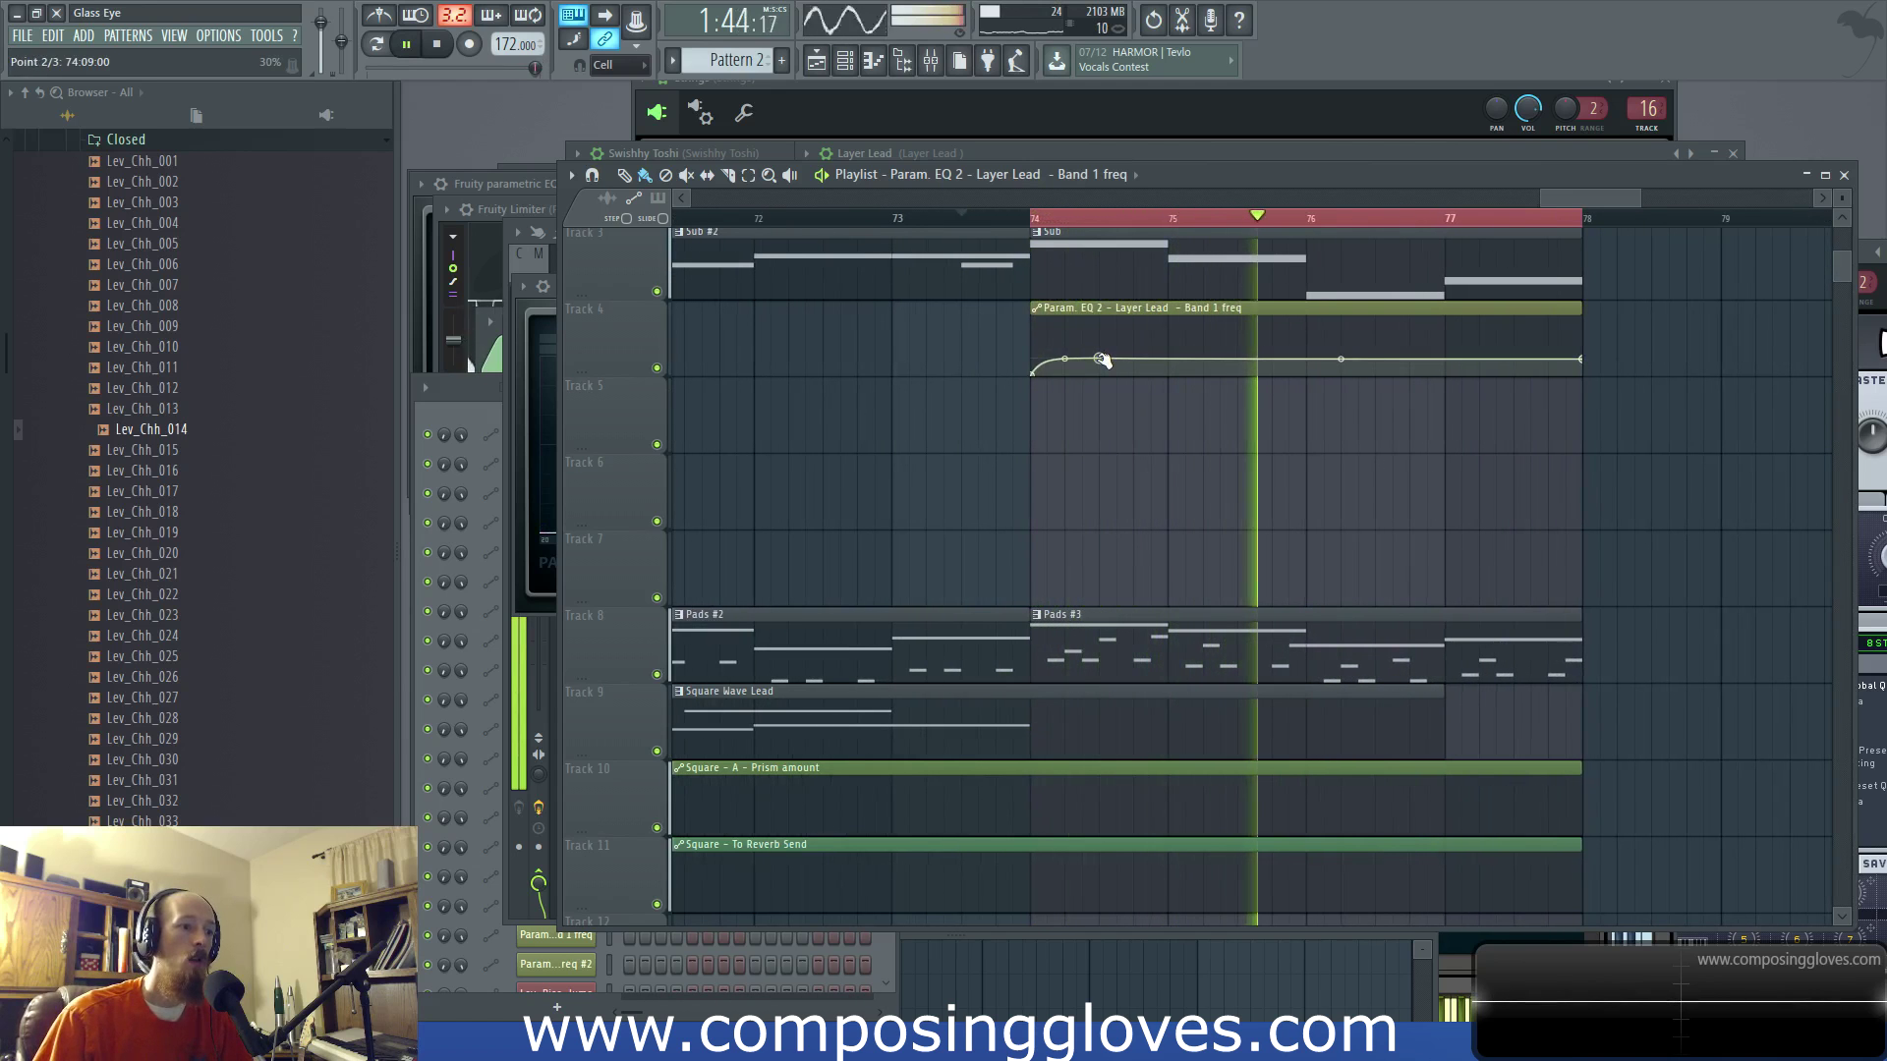
Step: Open Pattern 2's Layer Lead notes in the piano roll and transpose all of them up one octave
scroll(1101, 360, up, 2)
key(F6)
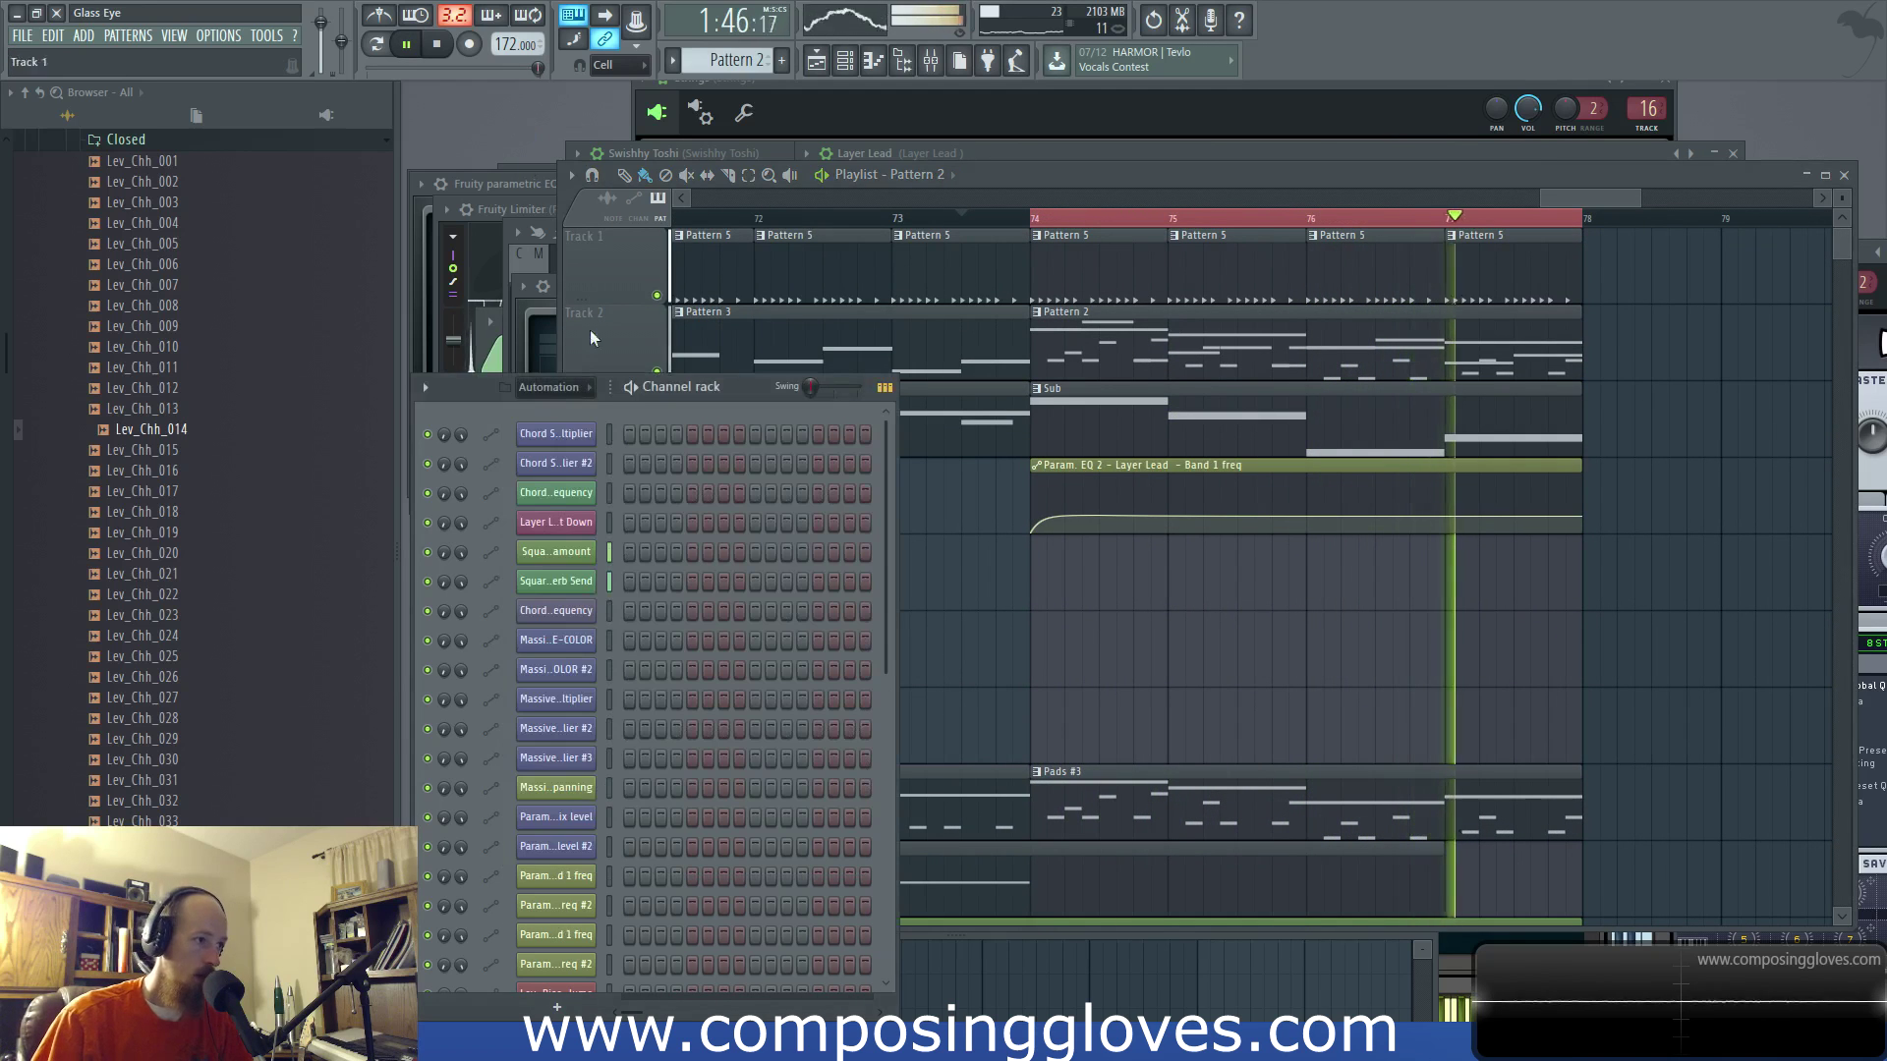
double_click(1105, 365)
scroll(783, 629, down, 2)
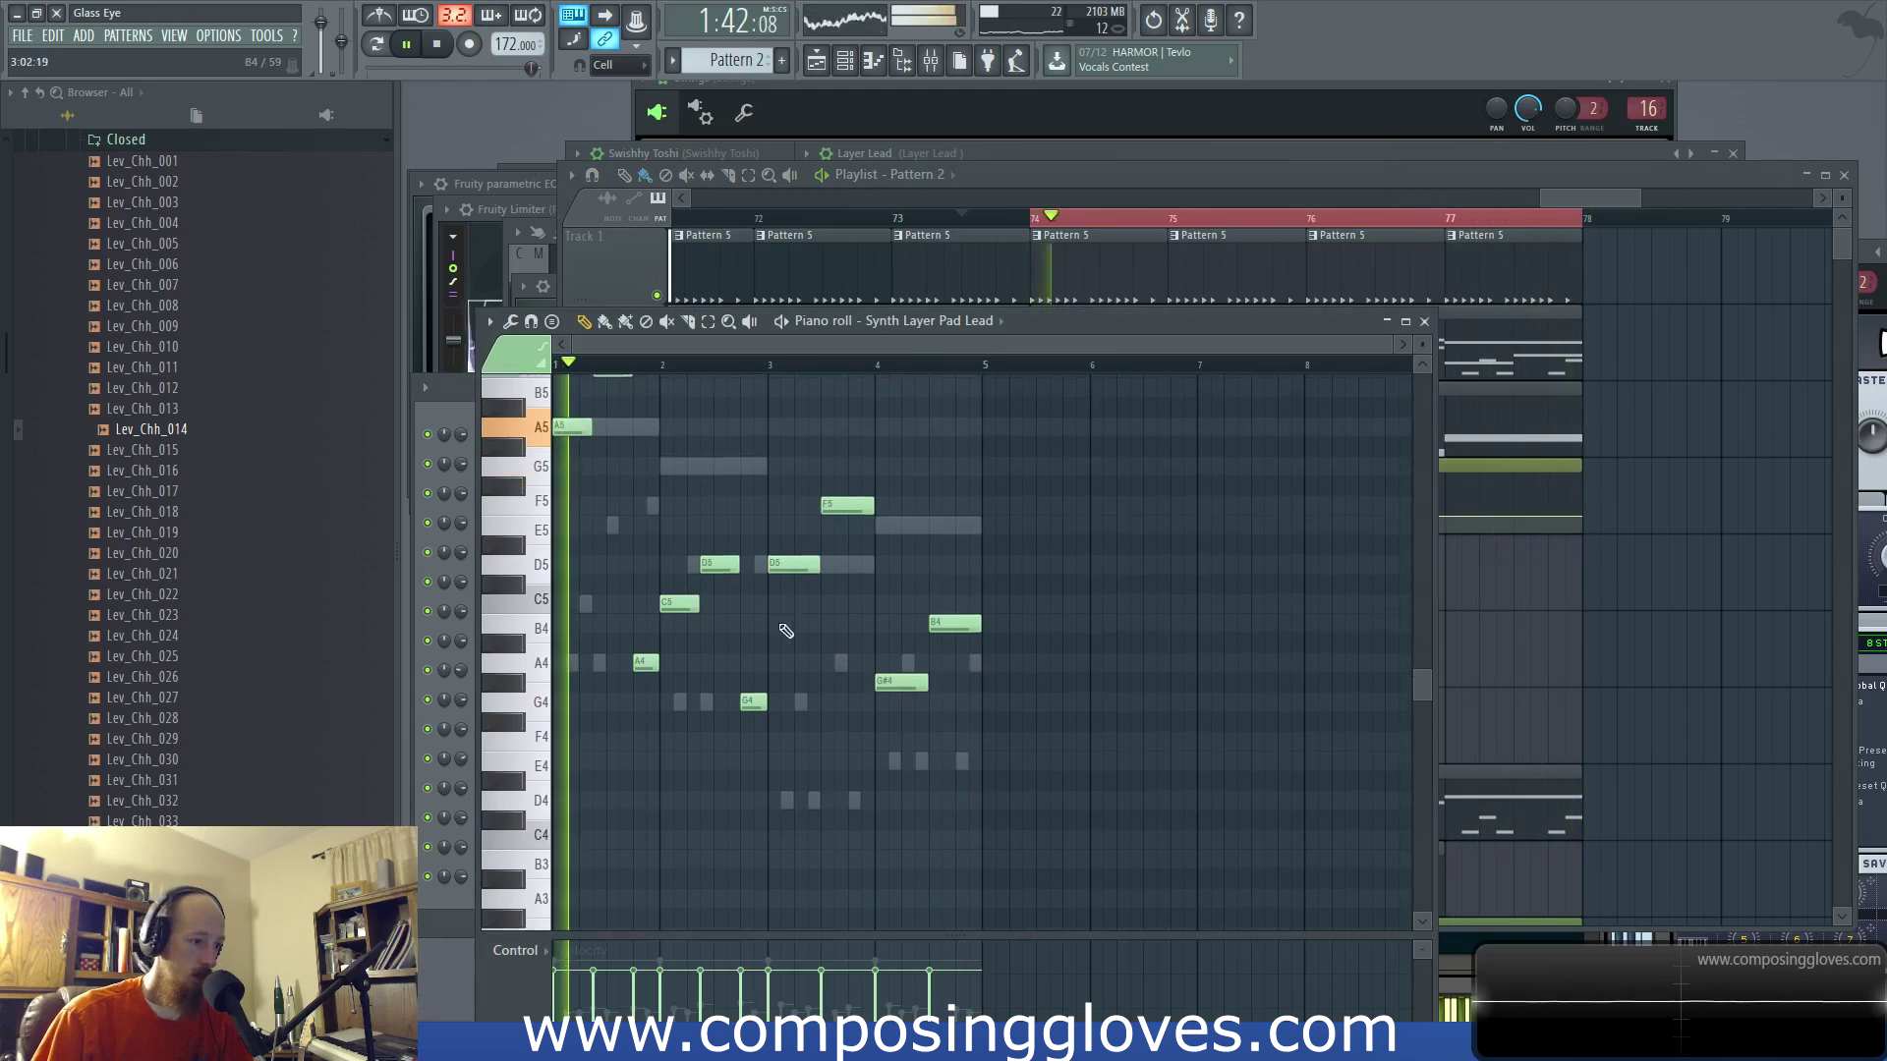
right_click(680, 692)
right_click(680, 692)
key(ctrl+a)
scroll(564, 609, up, 5)
drag(564, 705, 528, 474)
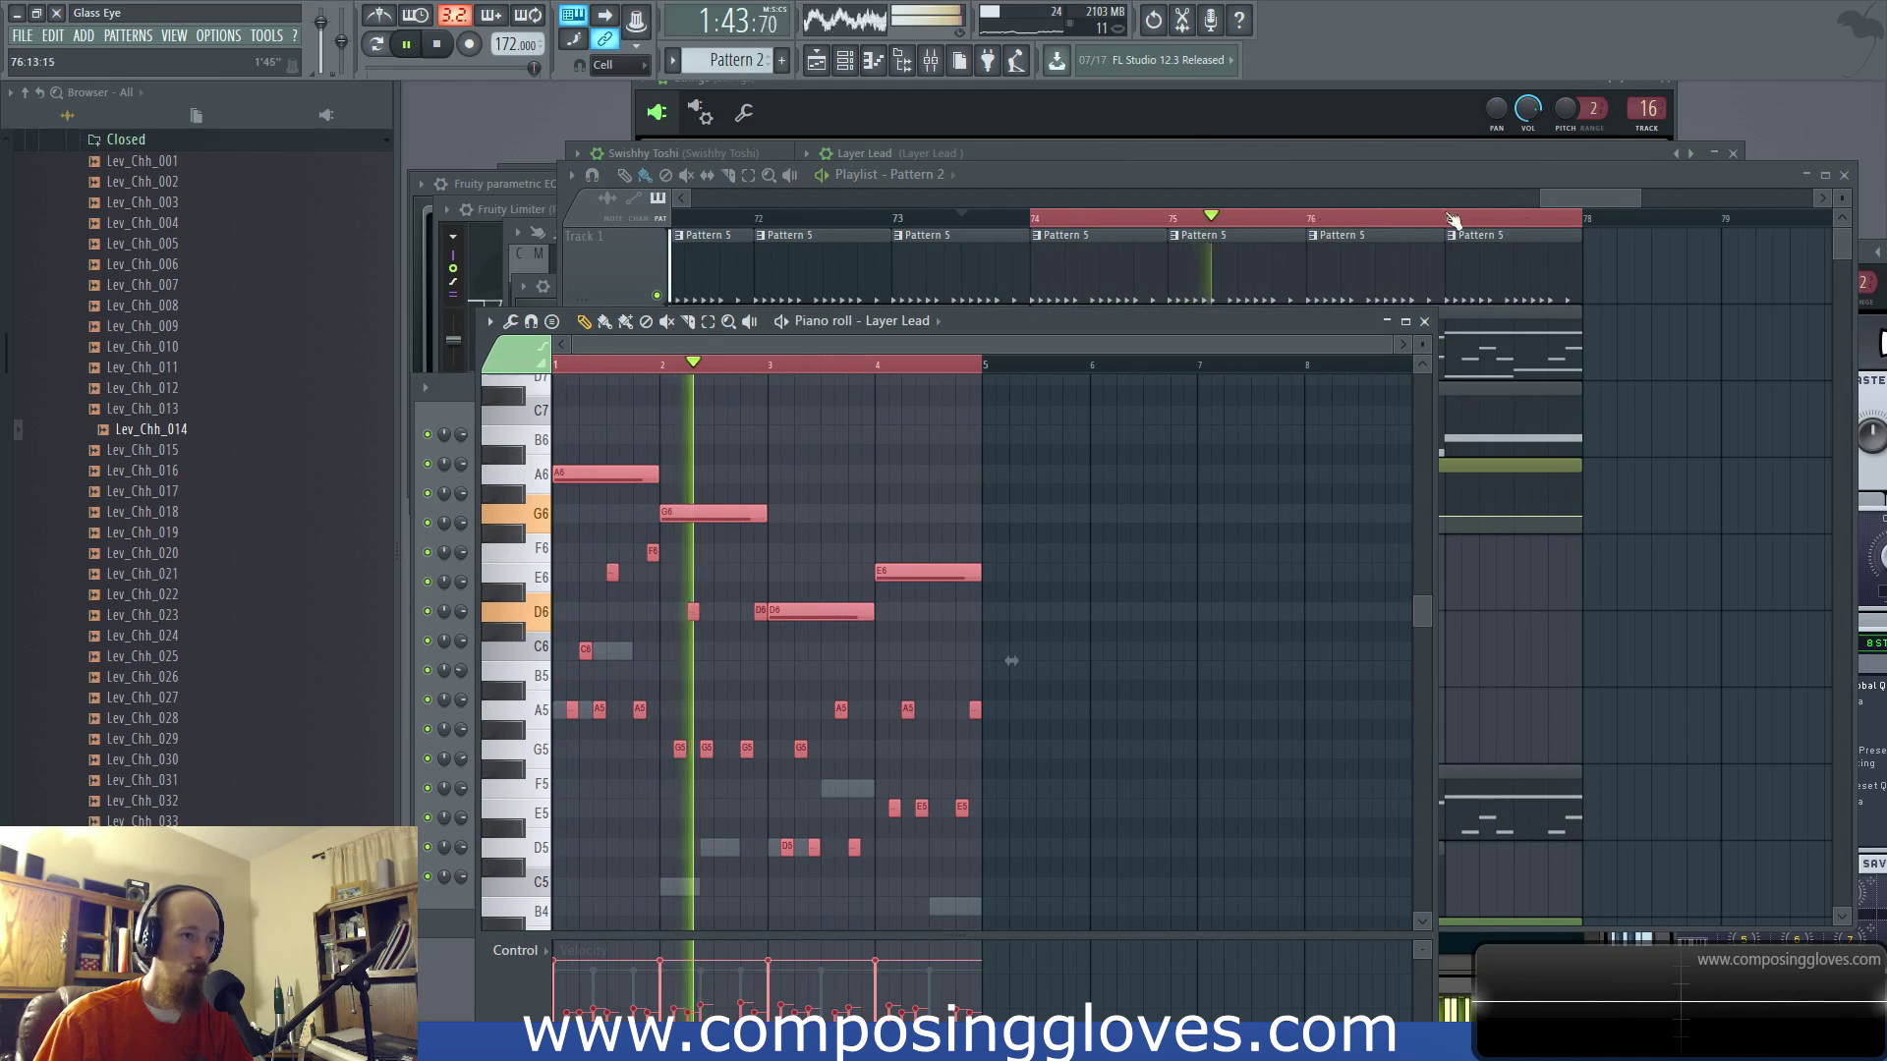
Step: Raise the end point of the Layer Lead band 1 frequency automation to about 37%
click(1566, 203)
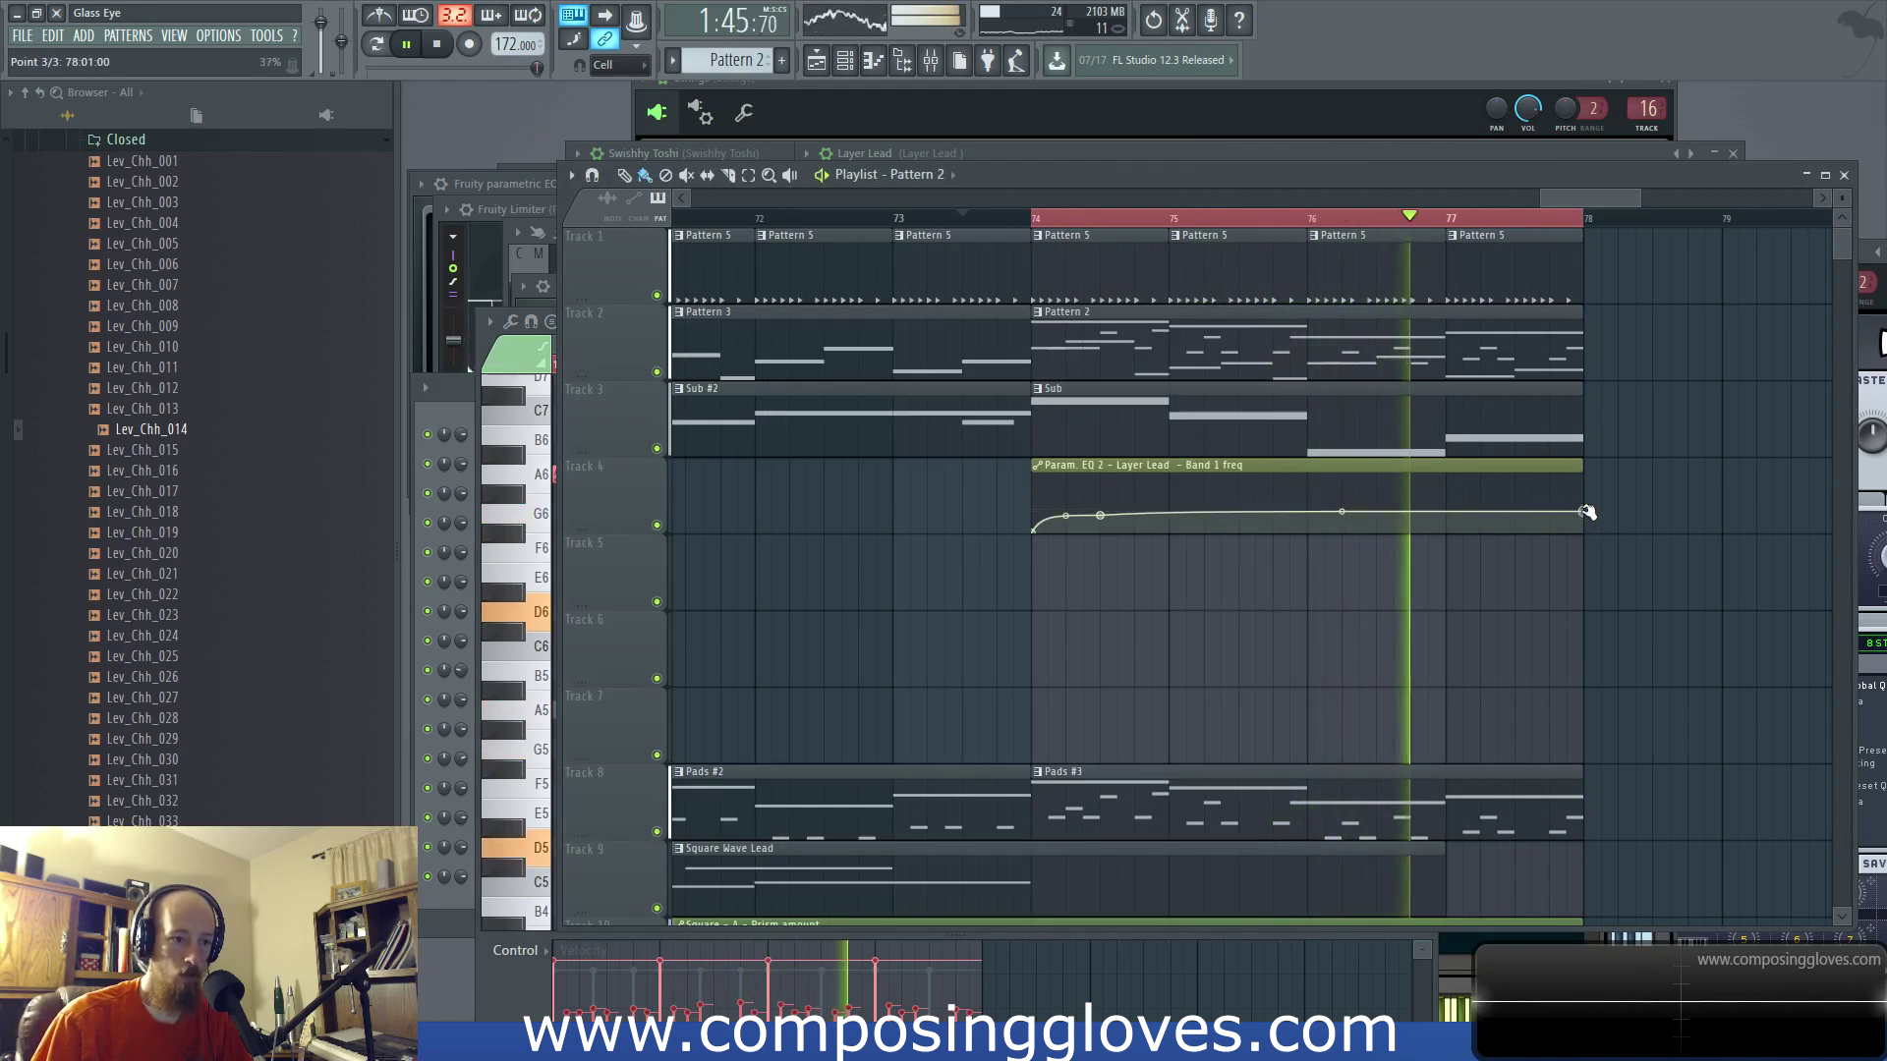
drag(1586, 512, 1587, 509)
Step: Create an automation clip for the Pluck Bell channel's volume over bars 74 to 77
scroll(1349, 630, down, 1)
scroll(1349, 630, down, 1)
click(1157, 707)
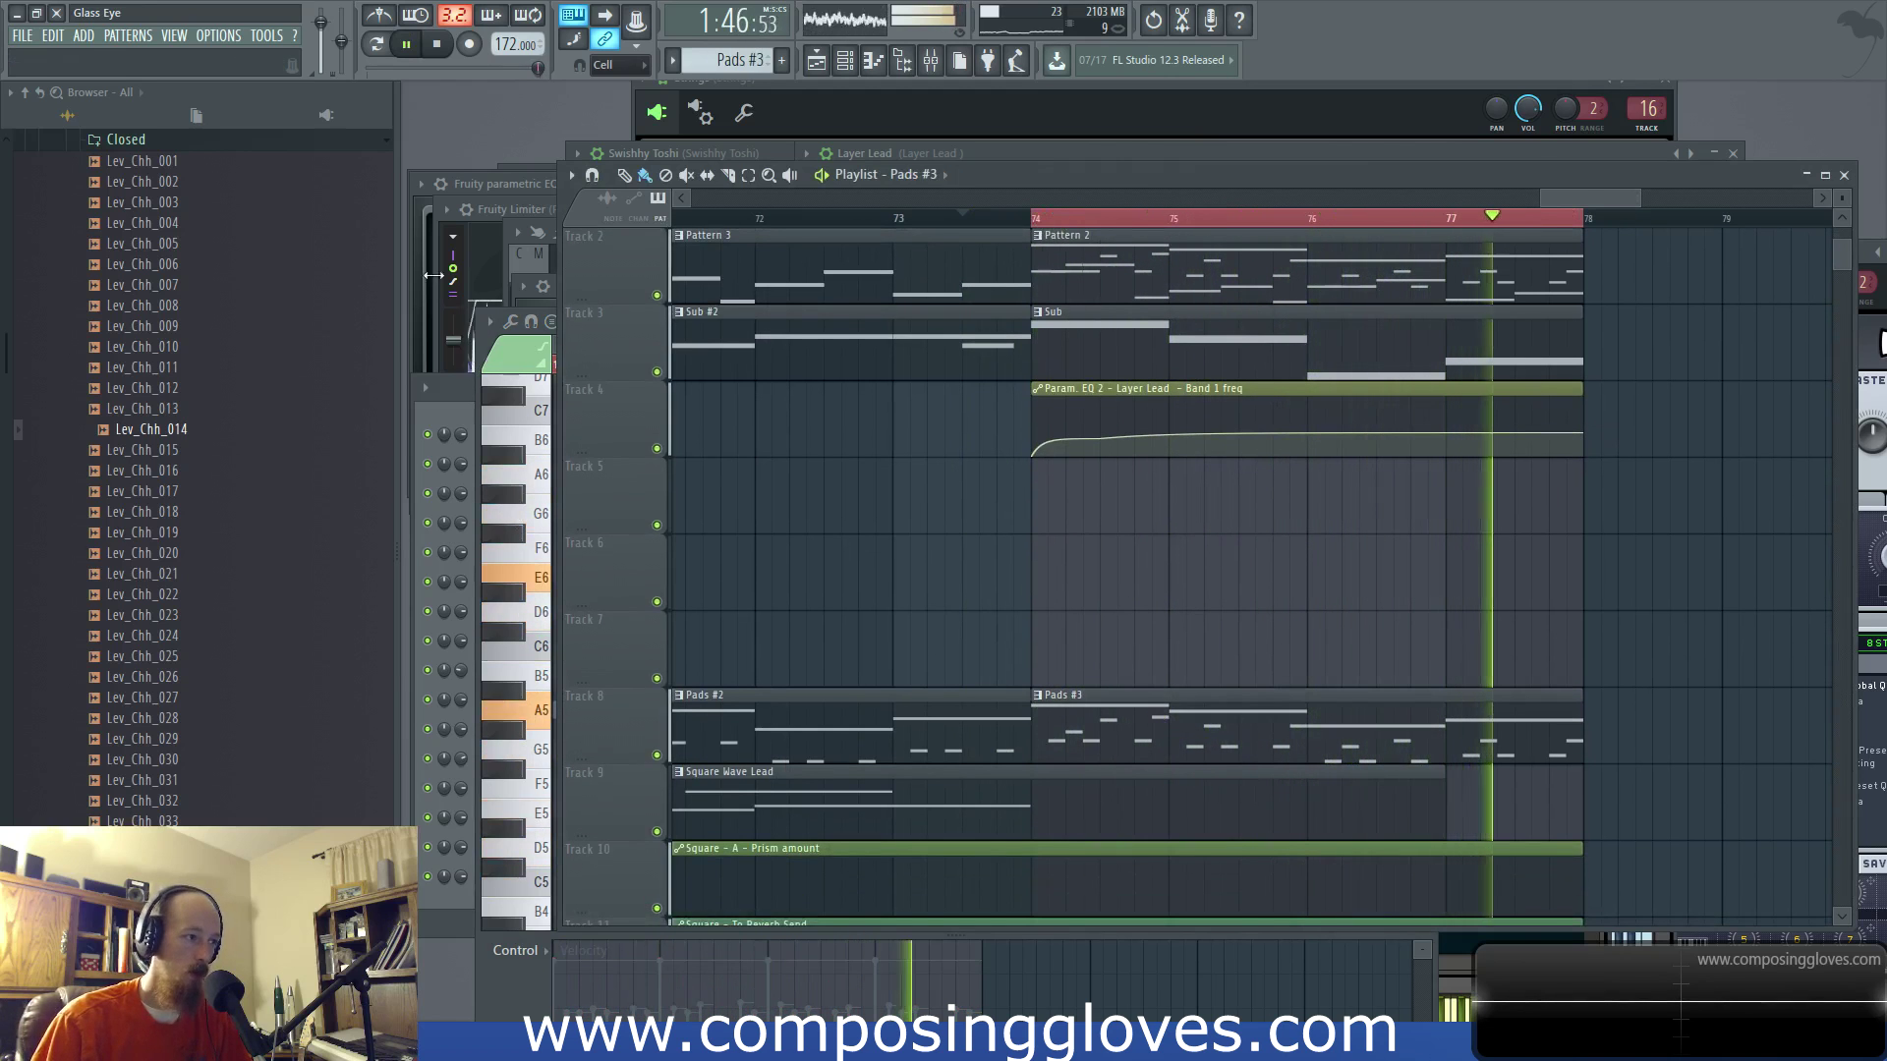
key(F6)
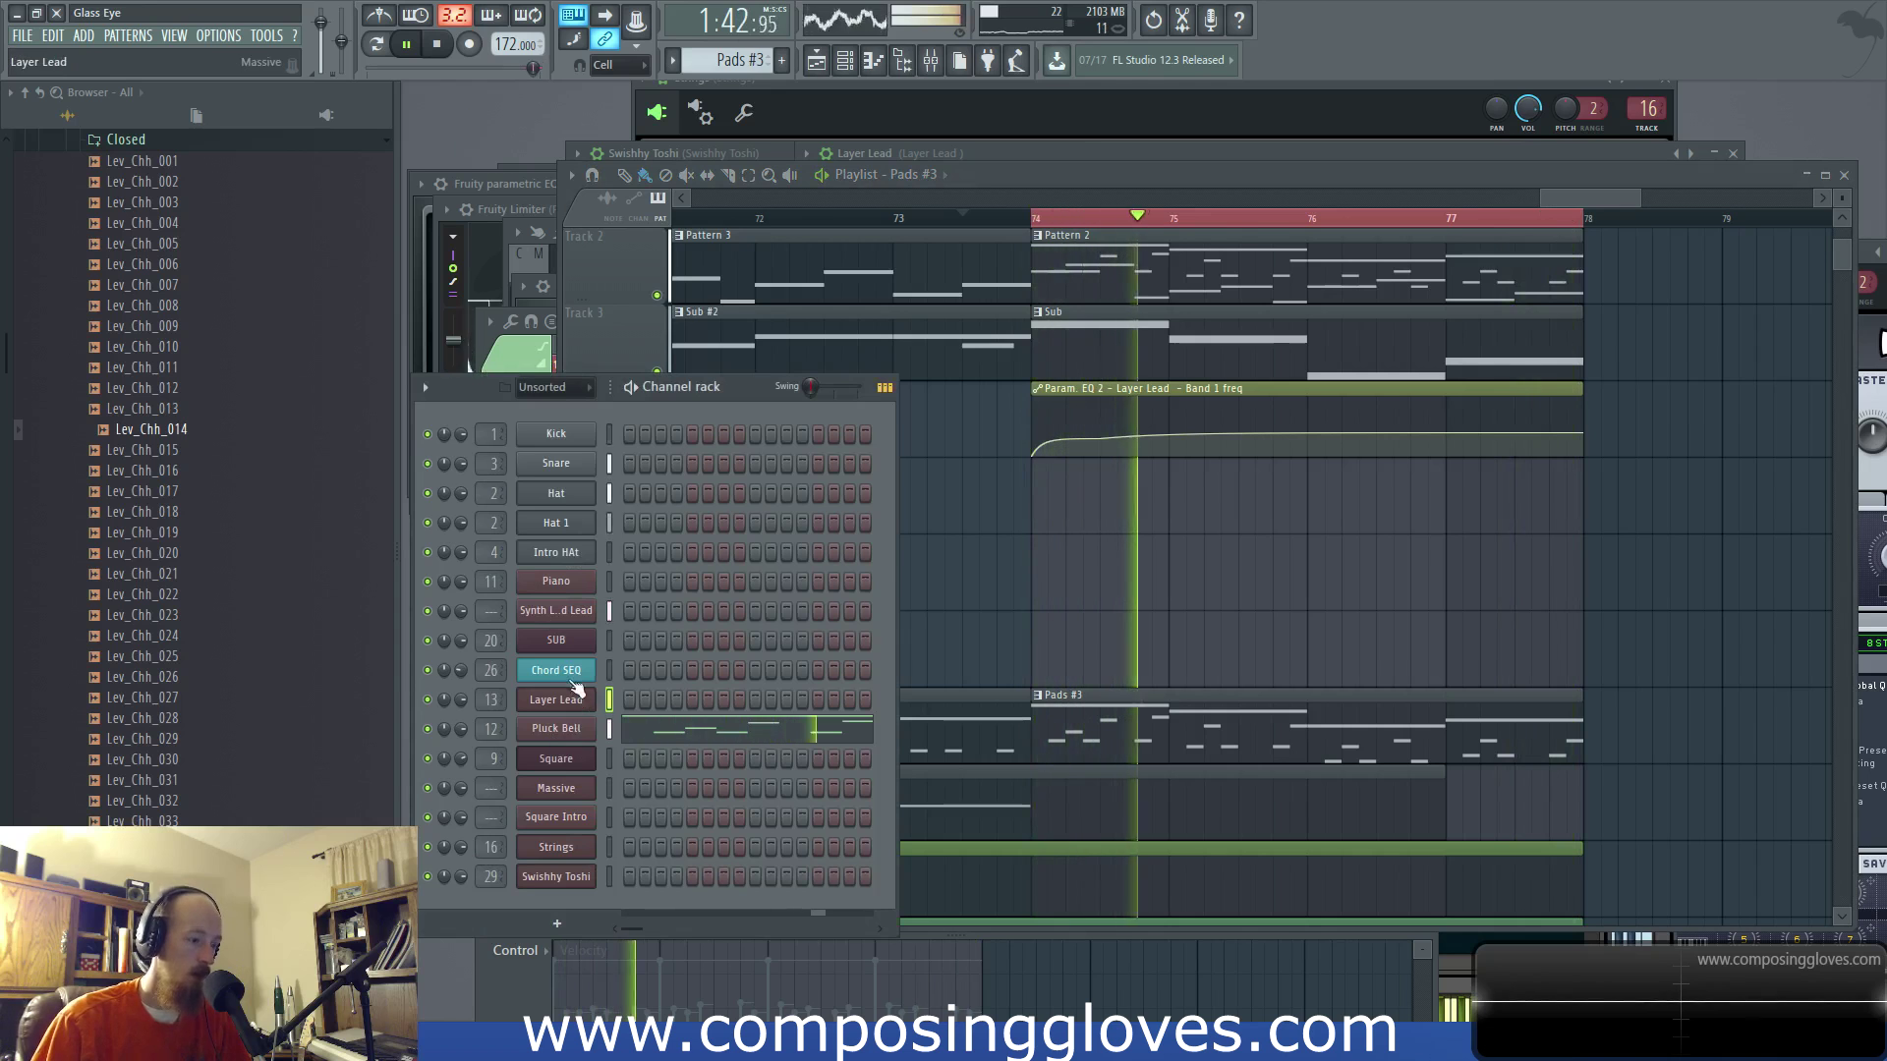
click(565, 728)
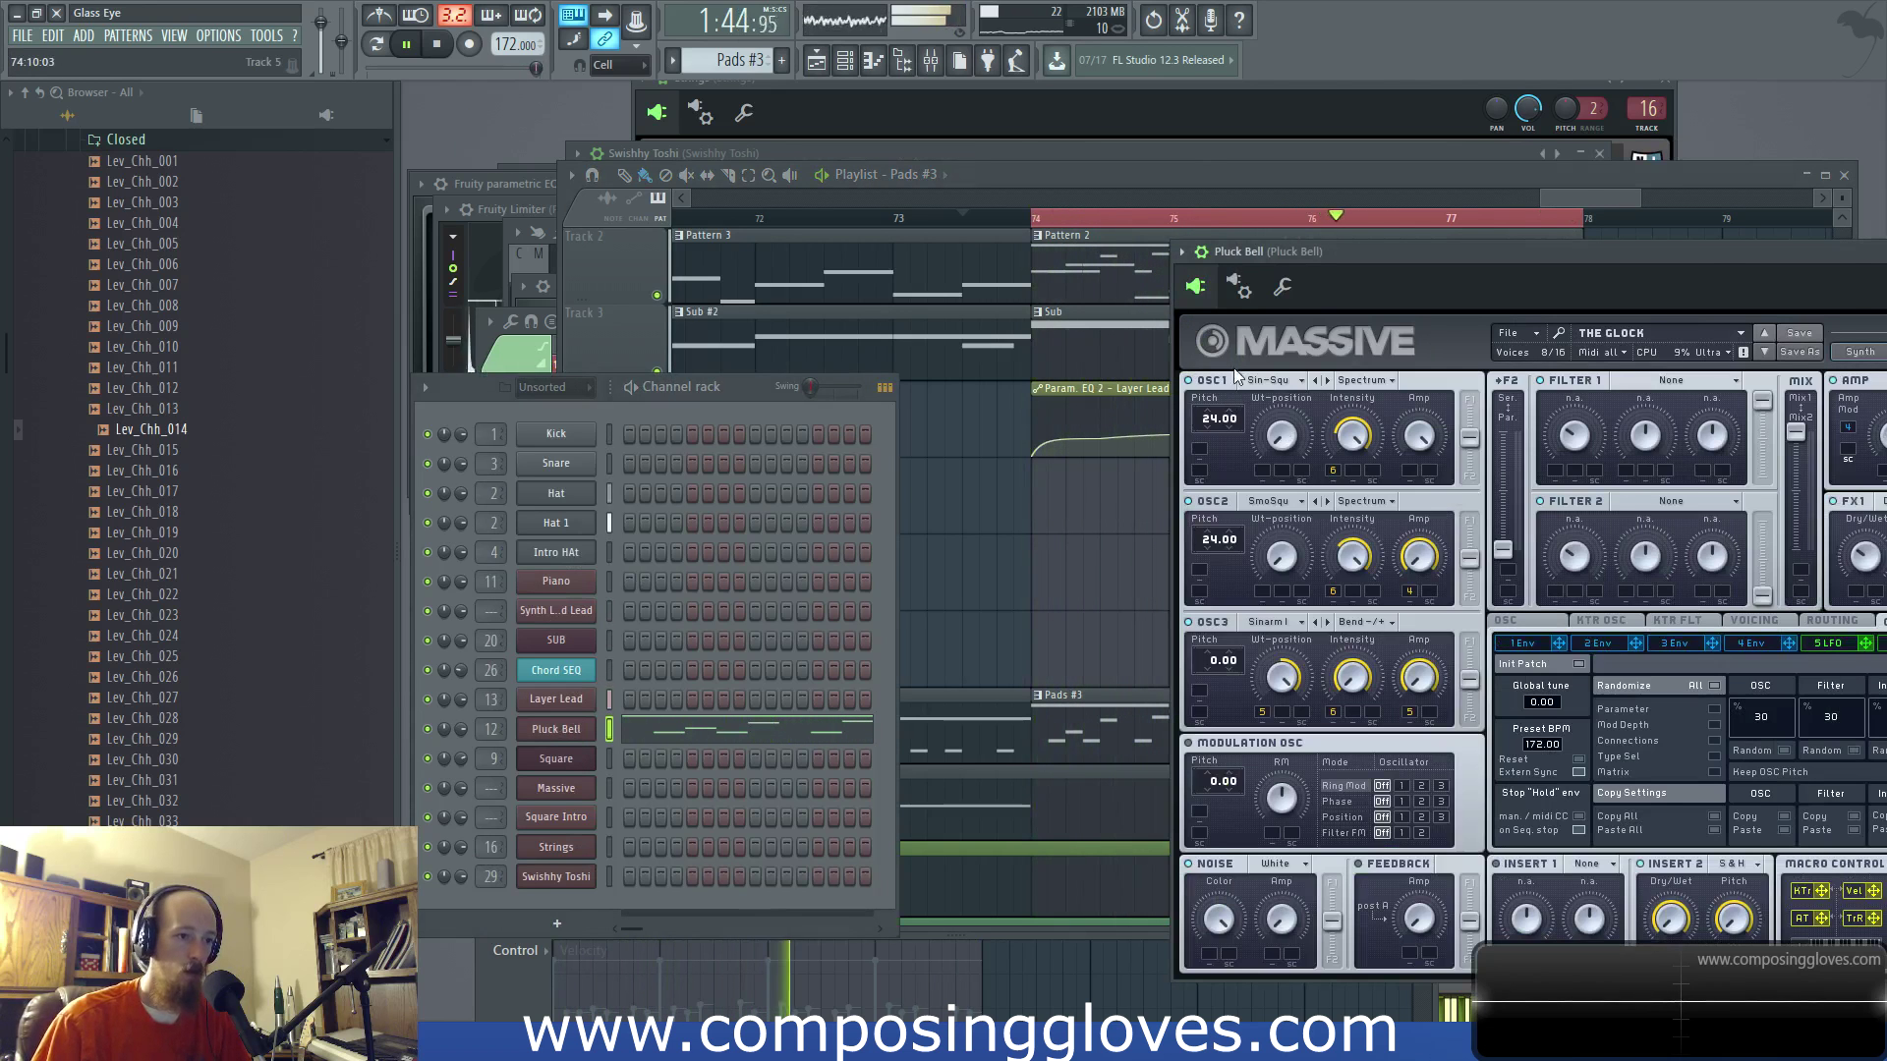
click(1239, 286)
click(1281, 286)
right_click(1248, 359)
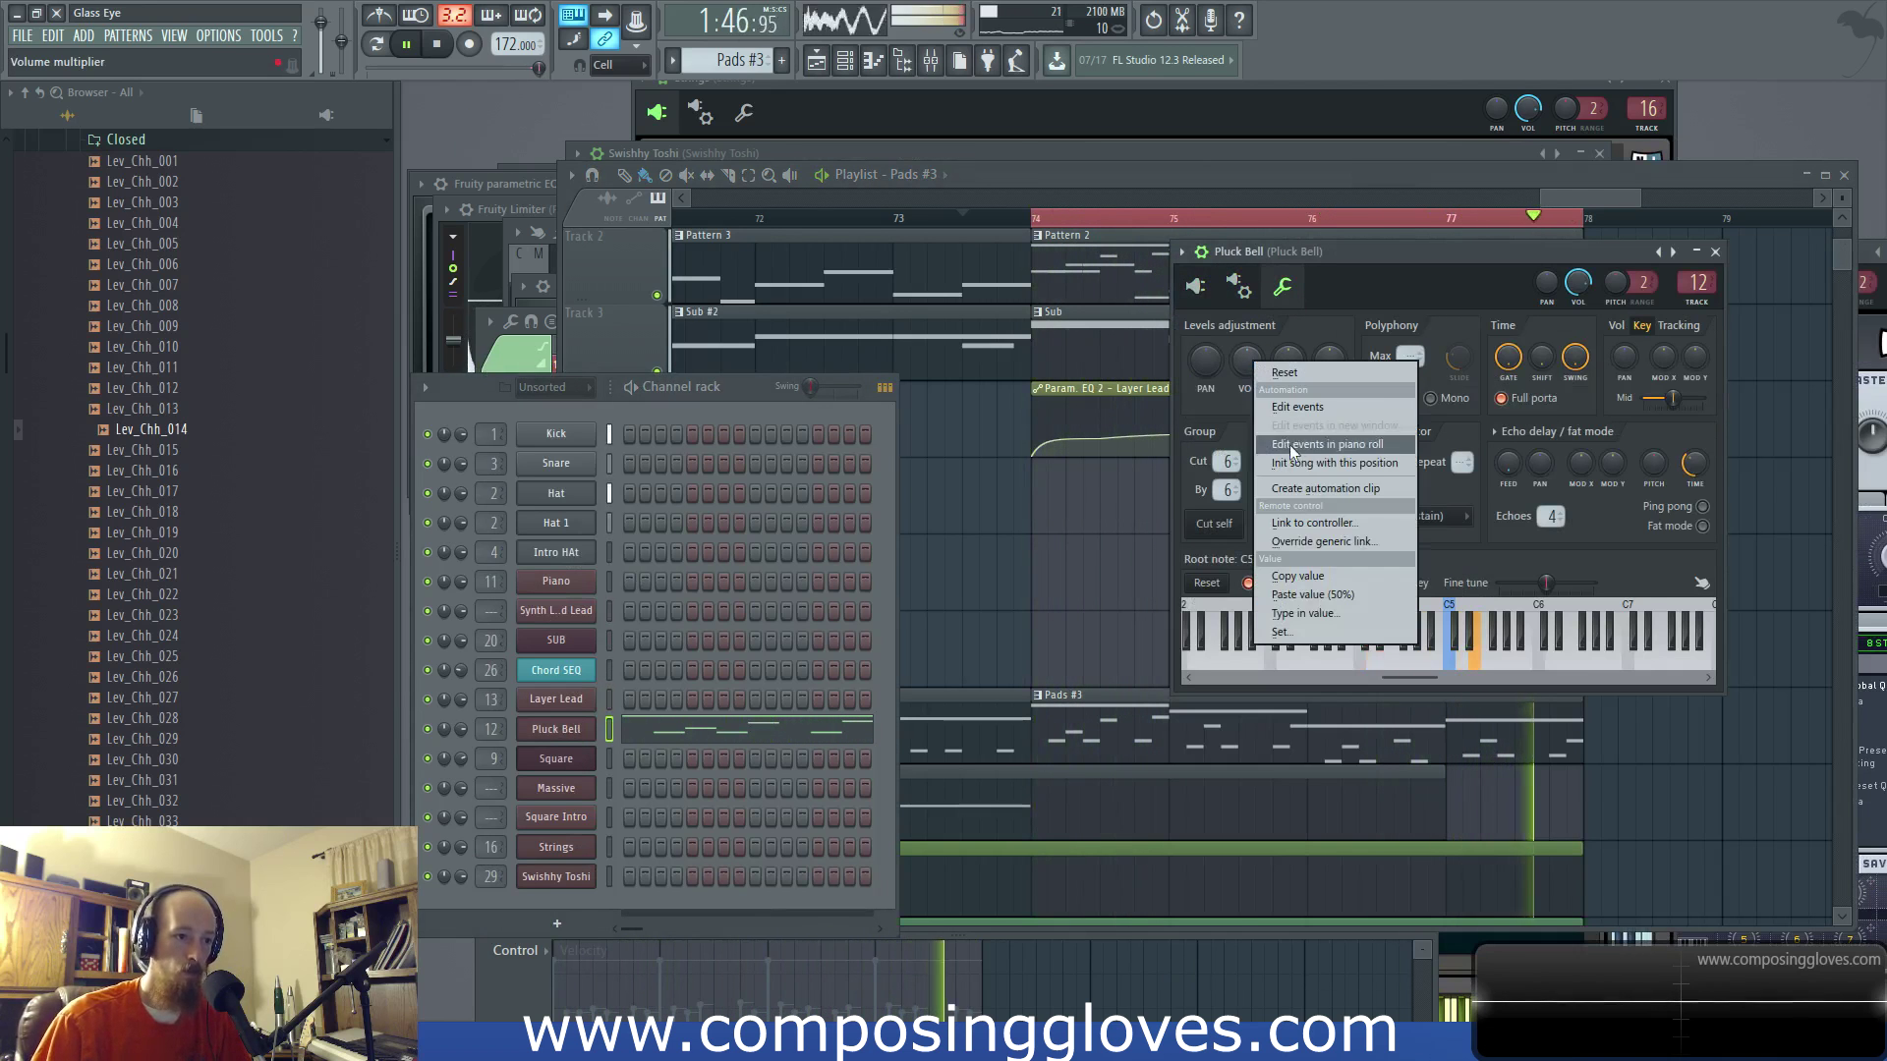
click(1325, 489)
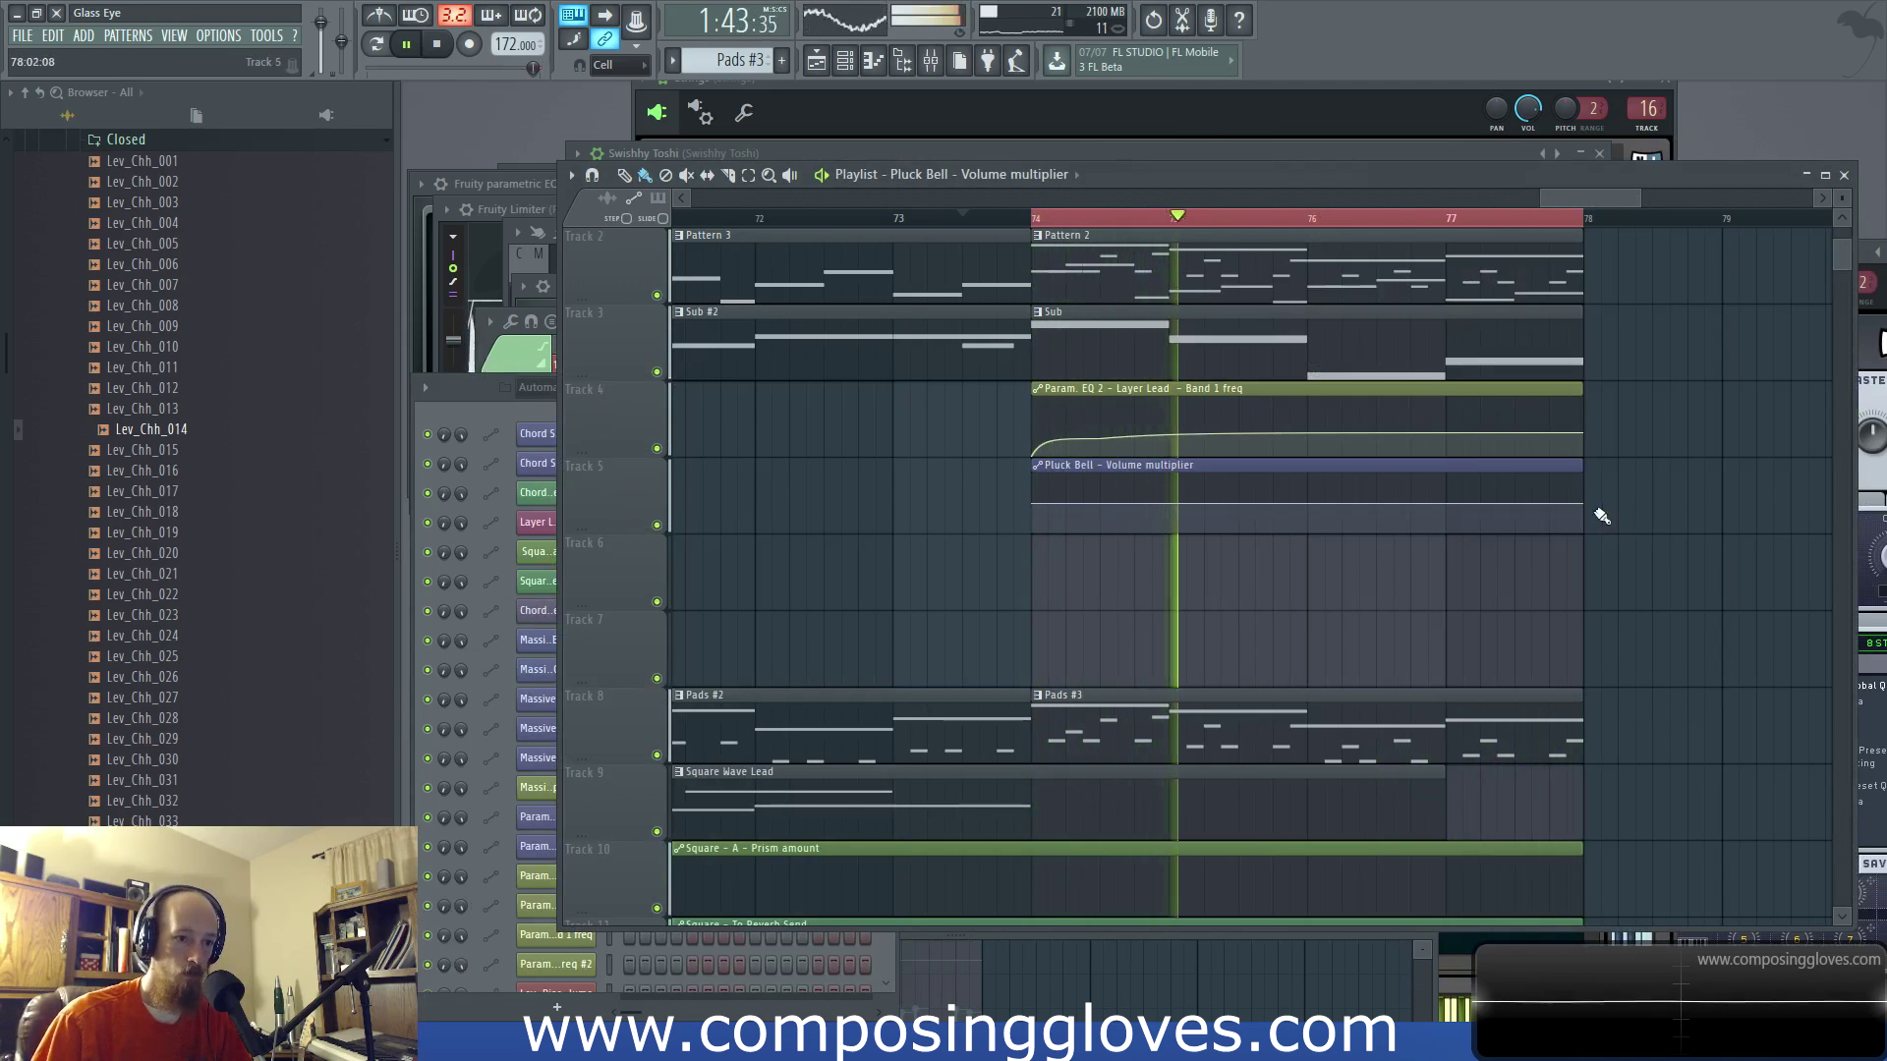
Step: Raise the end point of the Pluck Bell volume automation to 75% and bend its curve to rise early
drag(1583, 505, 1590, 494)
key(space)
key(space)
drag(1308, 498, 1307, 491)
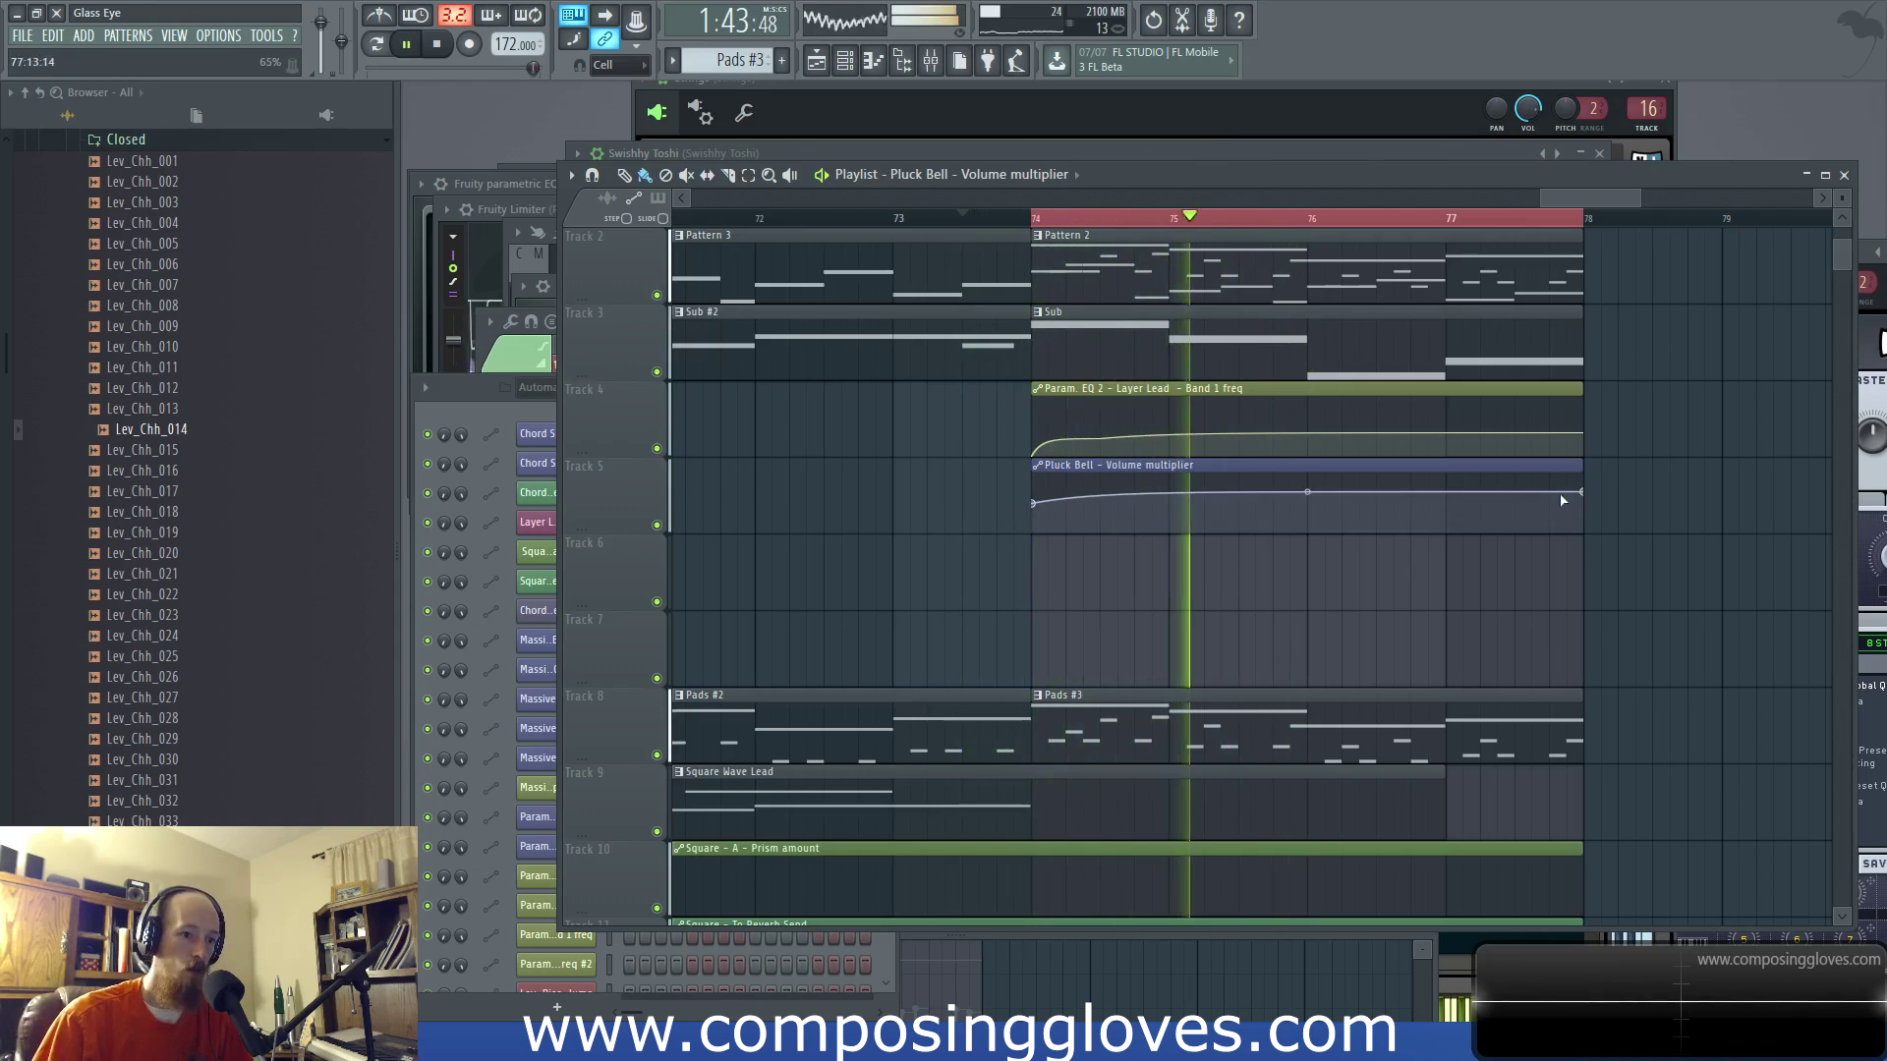
drag(1582, 491, 1584, 489)
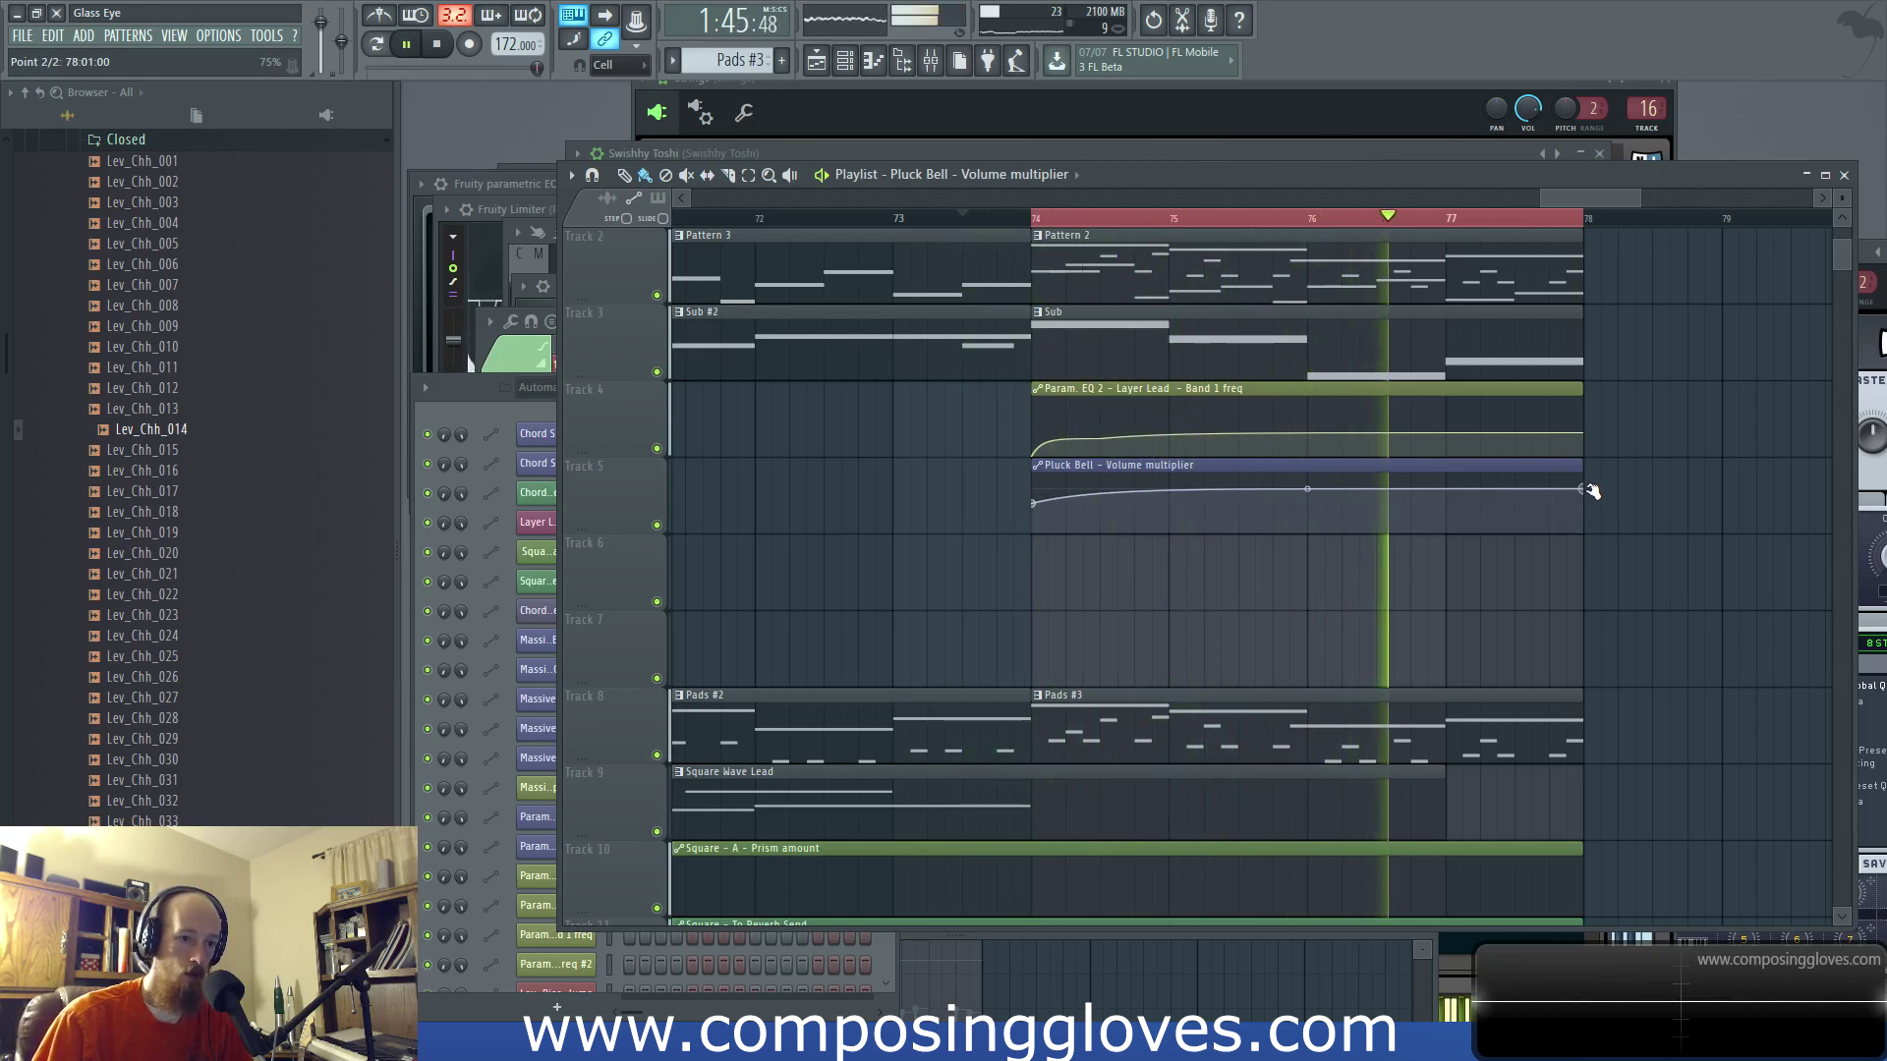
Step: Copy the automation's 50% start value and apply it to a unique version of the Pluck Bell volume clip at bar 1 on Track 6
right_click(1035, 507)
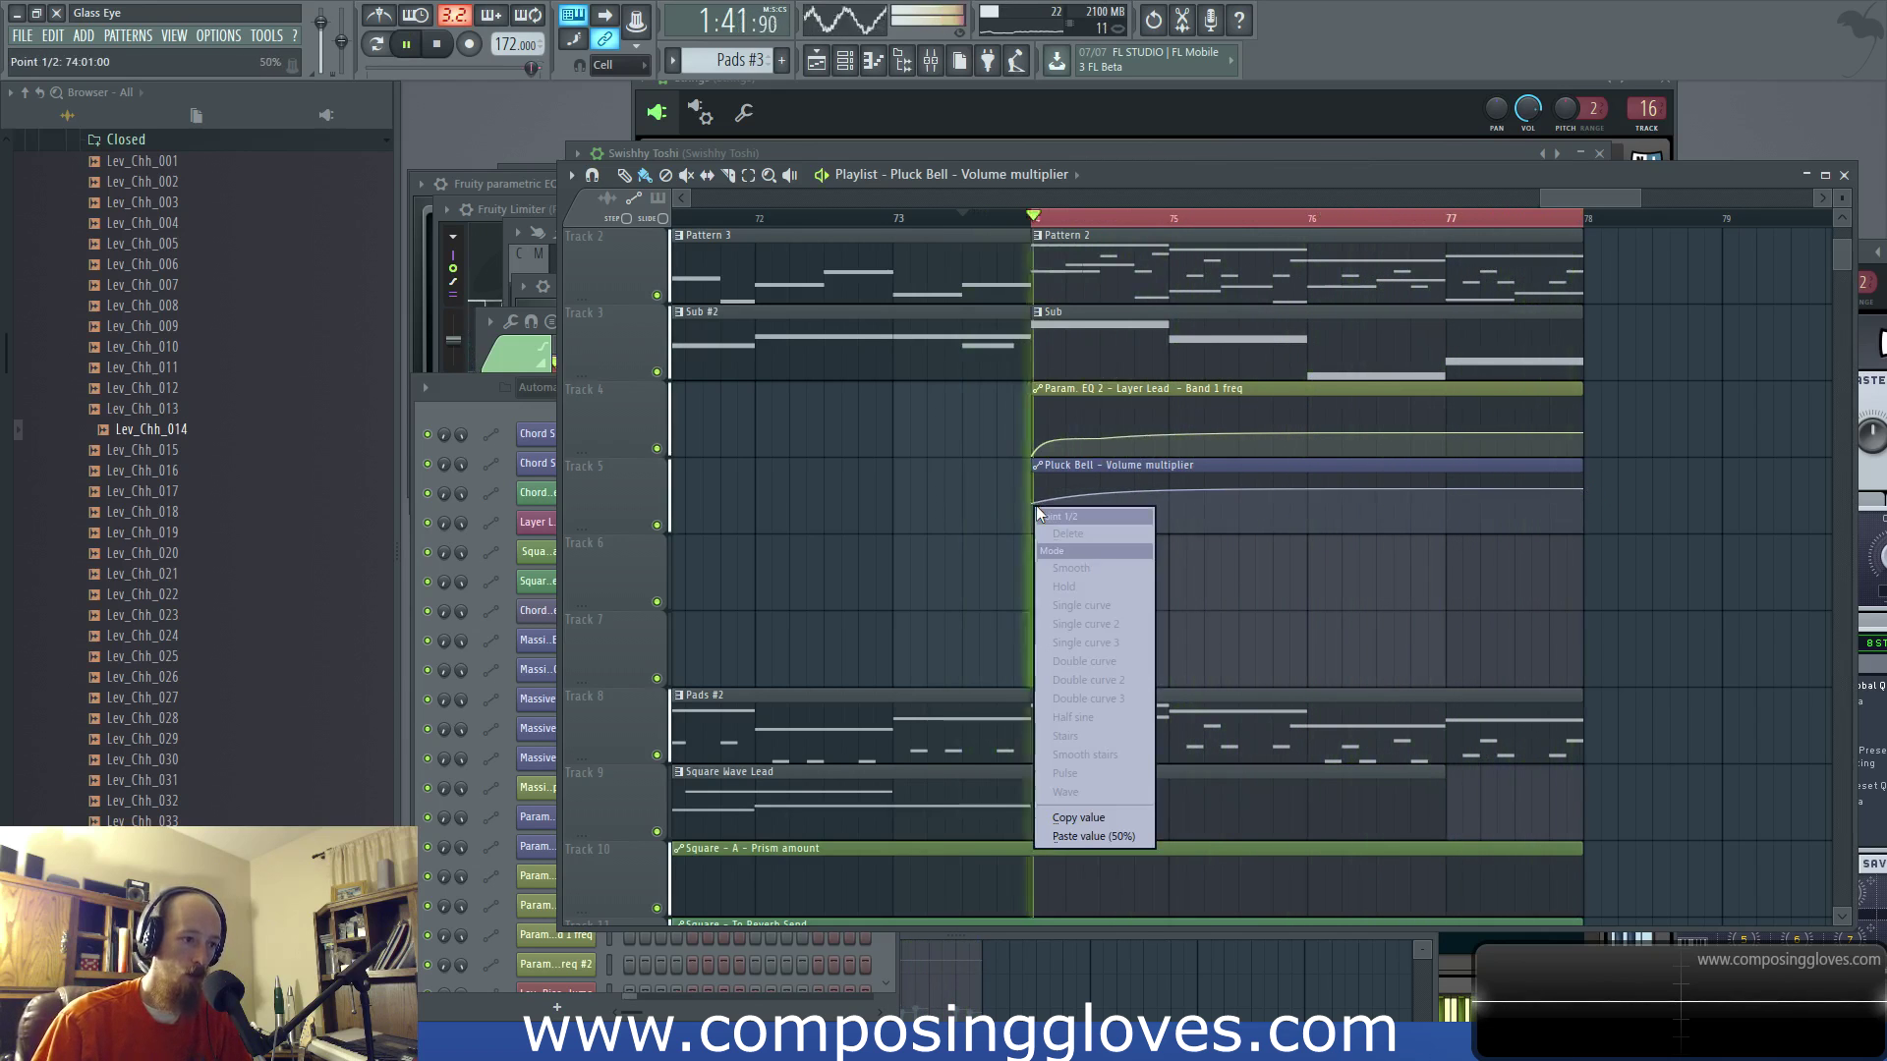
click(1092, 820)
key(Page_Down)
key(Page_Down)
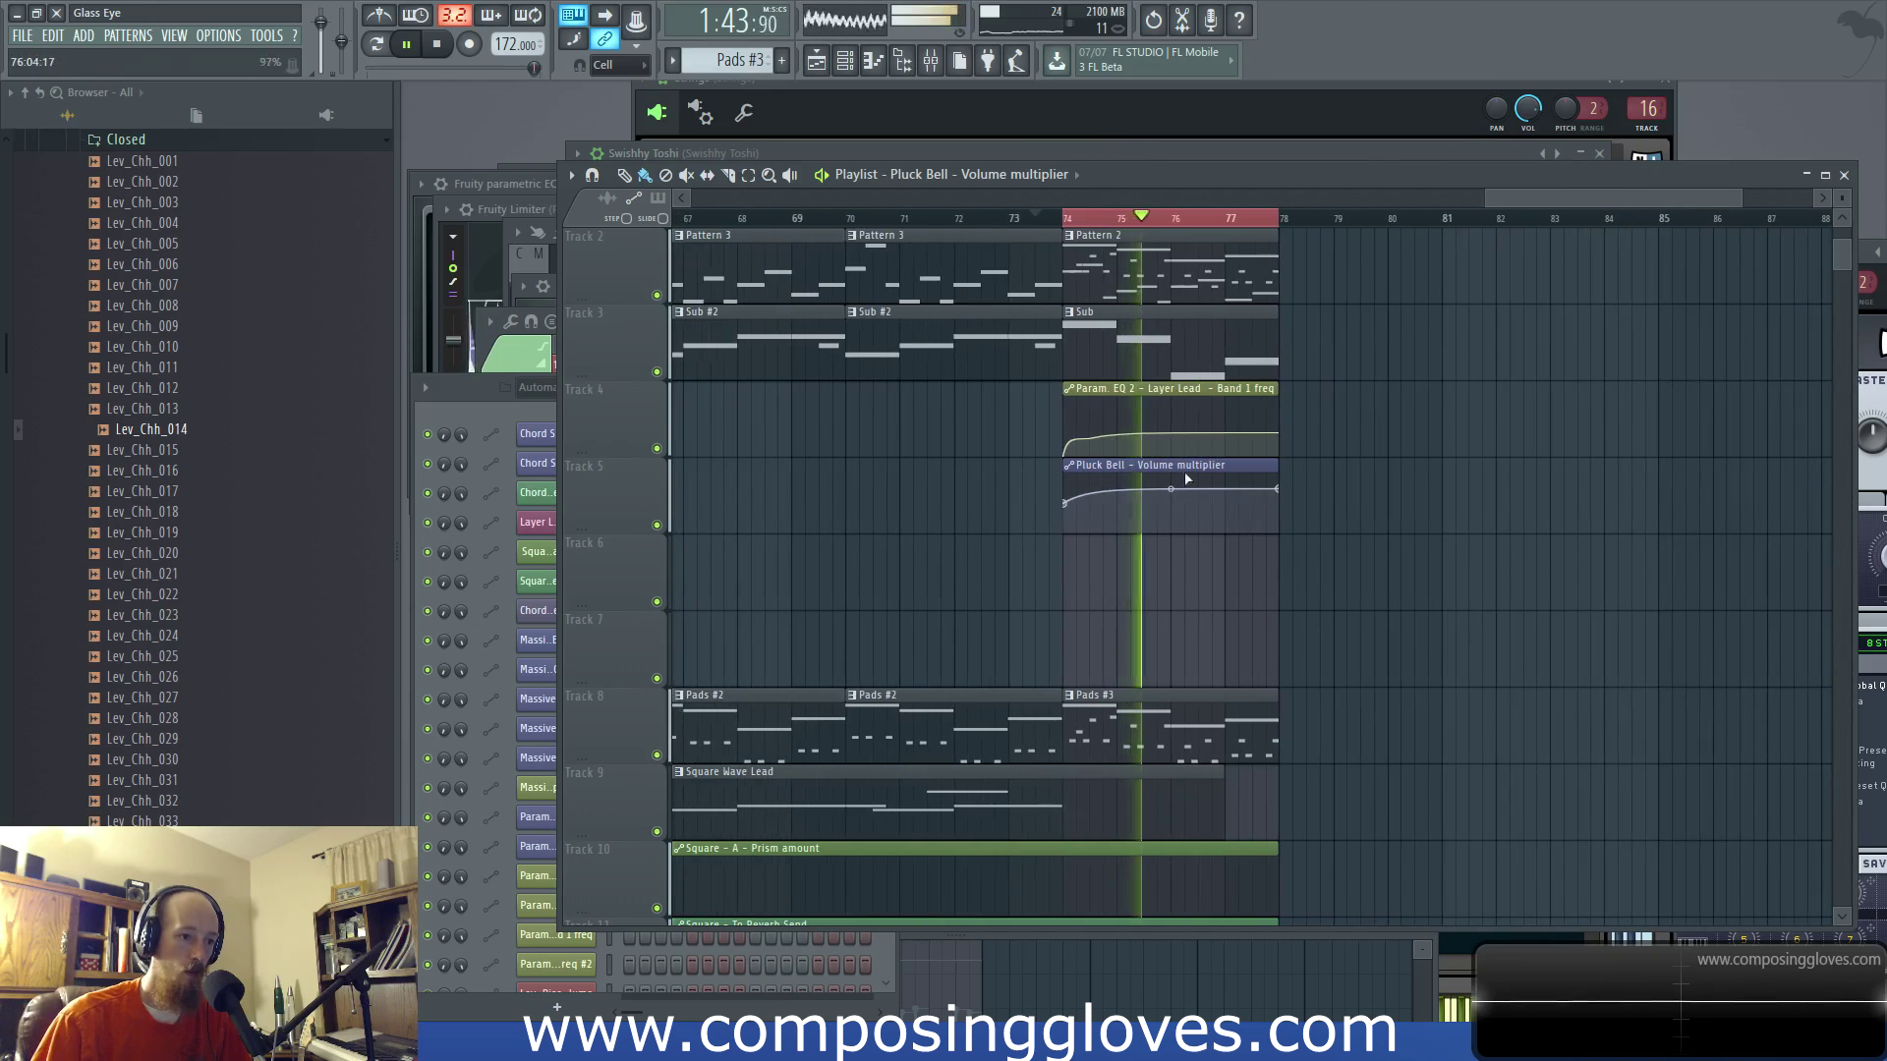
key(Left)
key(Left)
key(Left)
key(Left)
key(Left)
key(Left)
key(Left)
key(Left)
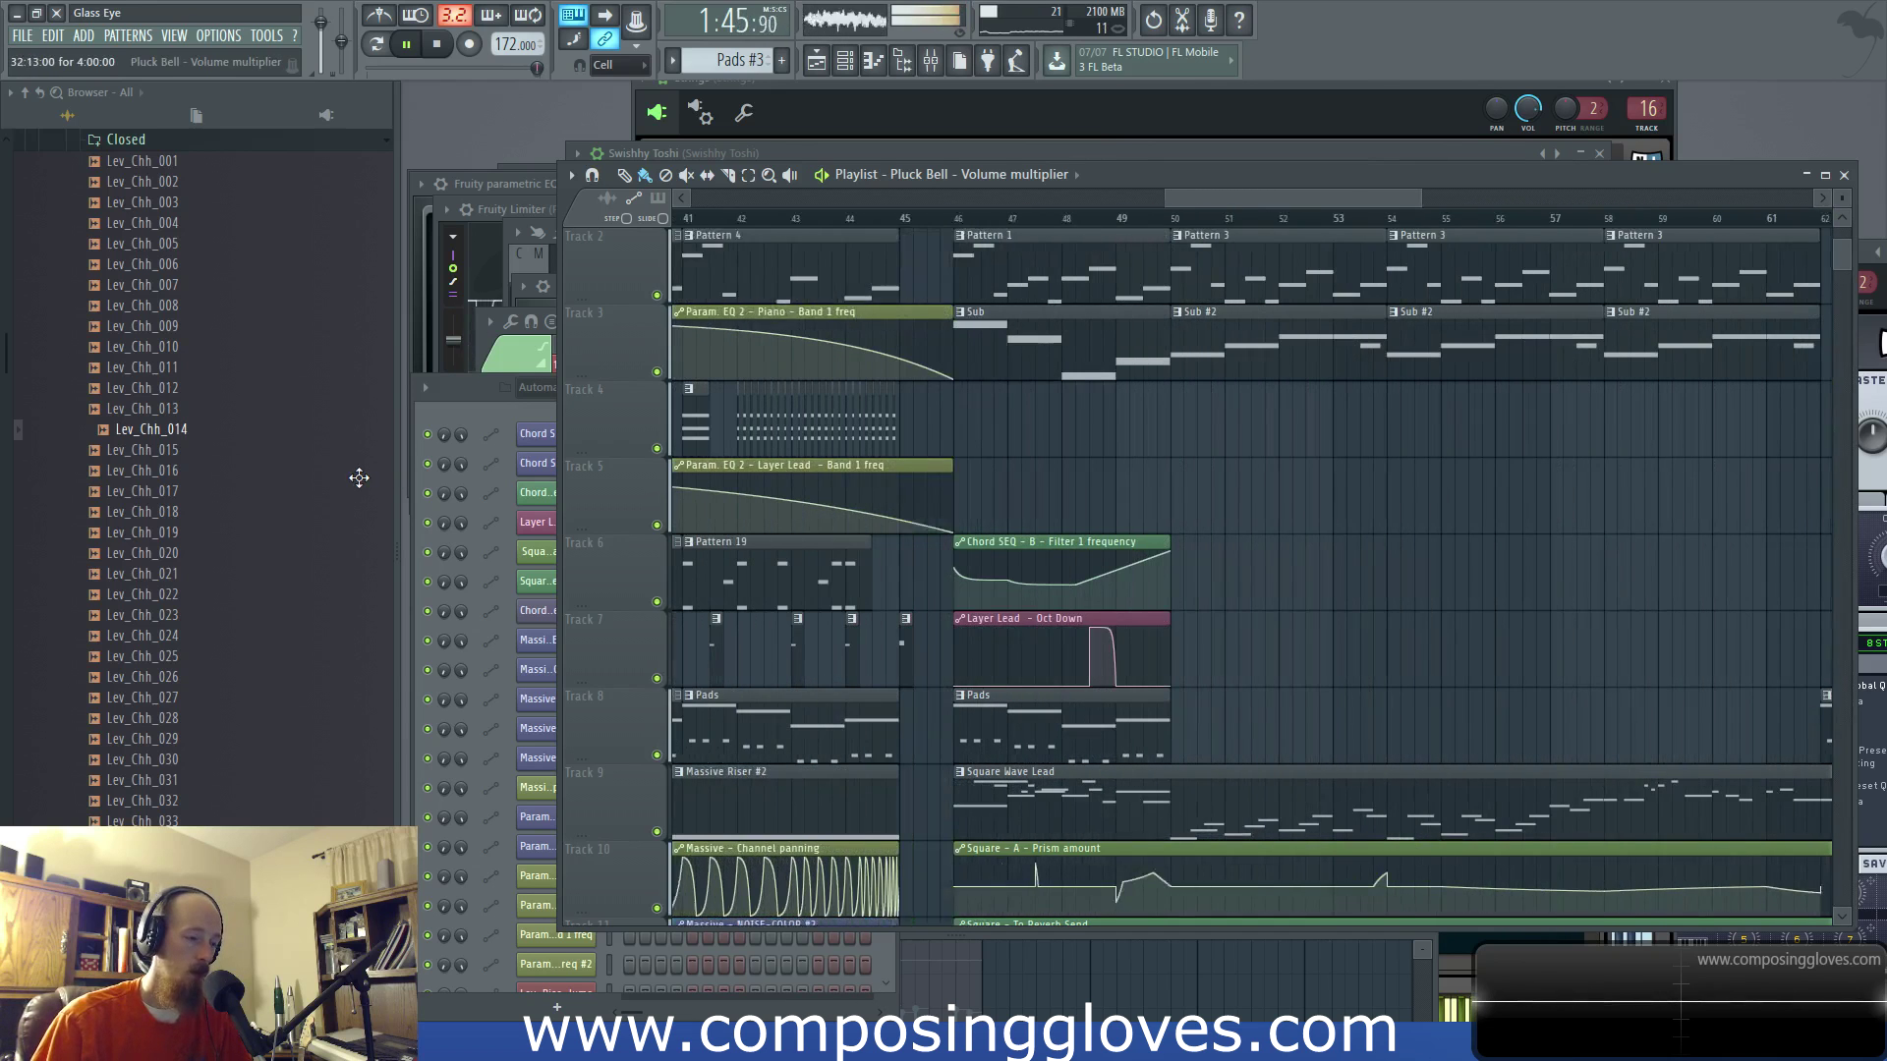
key(Left)
key(Left)
key(Left)
key(Left)
key(Left)
key(Left)
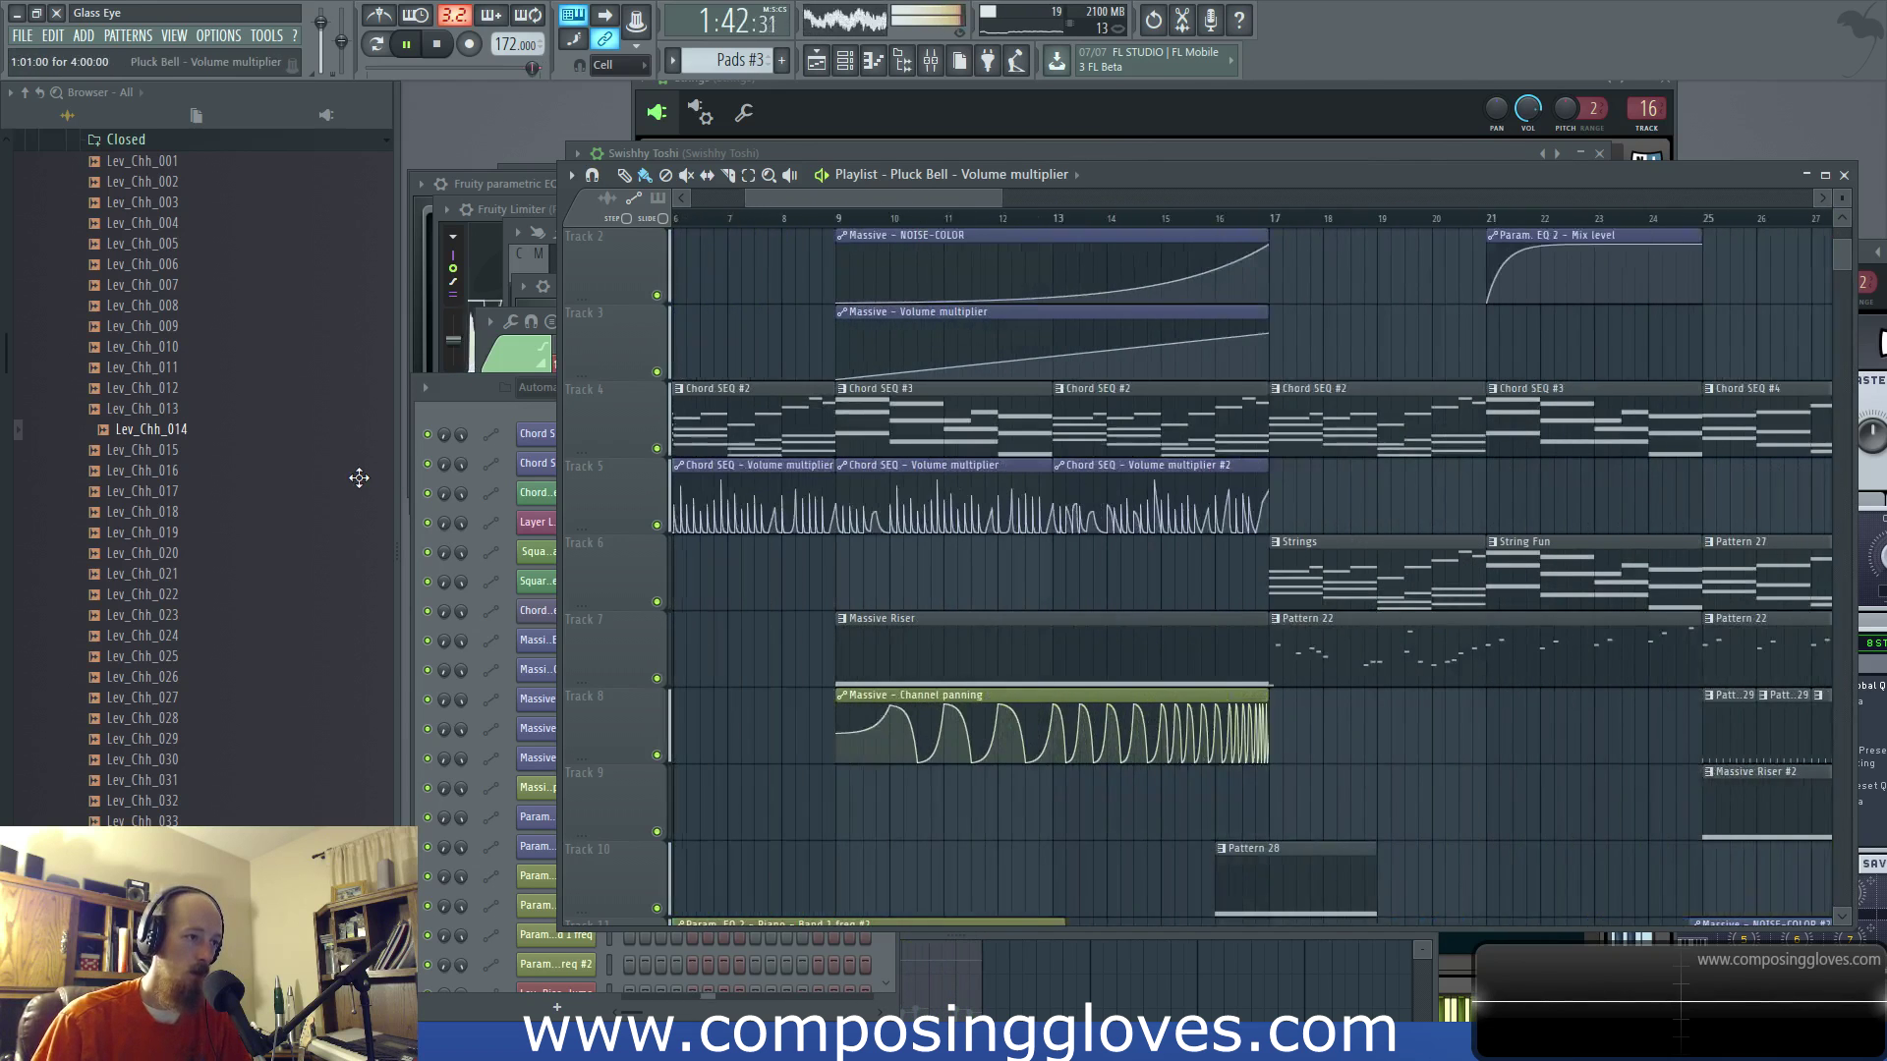
key(space)
right_click(680, 547)
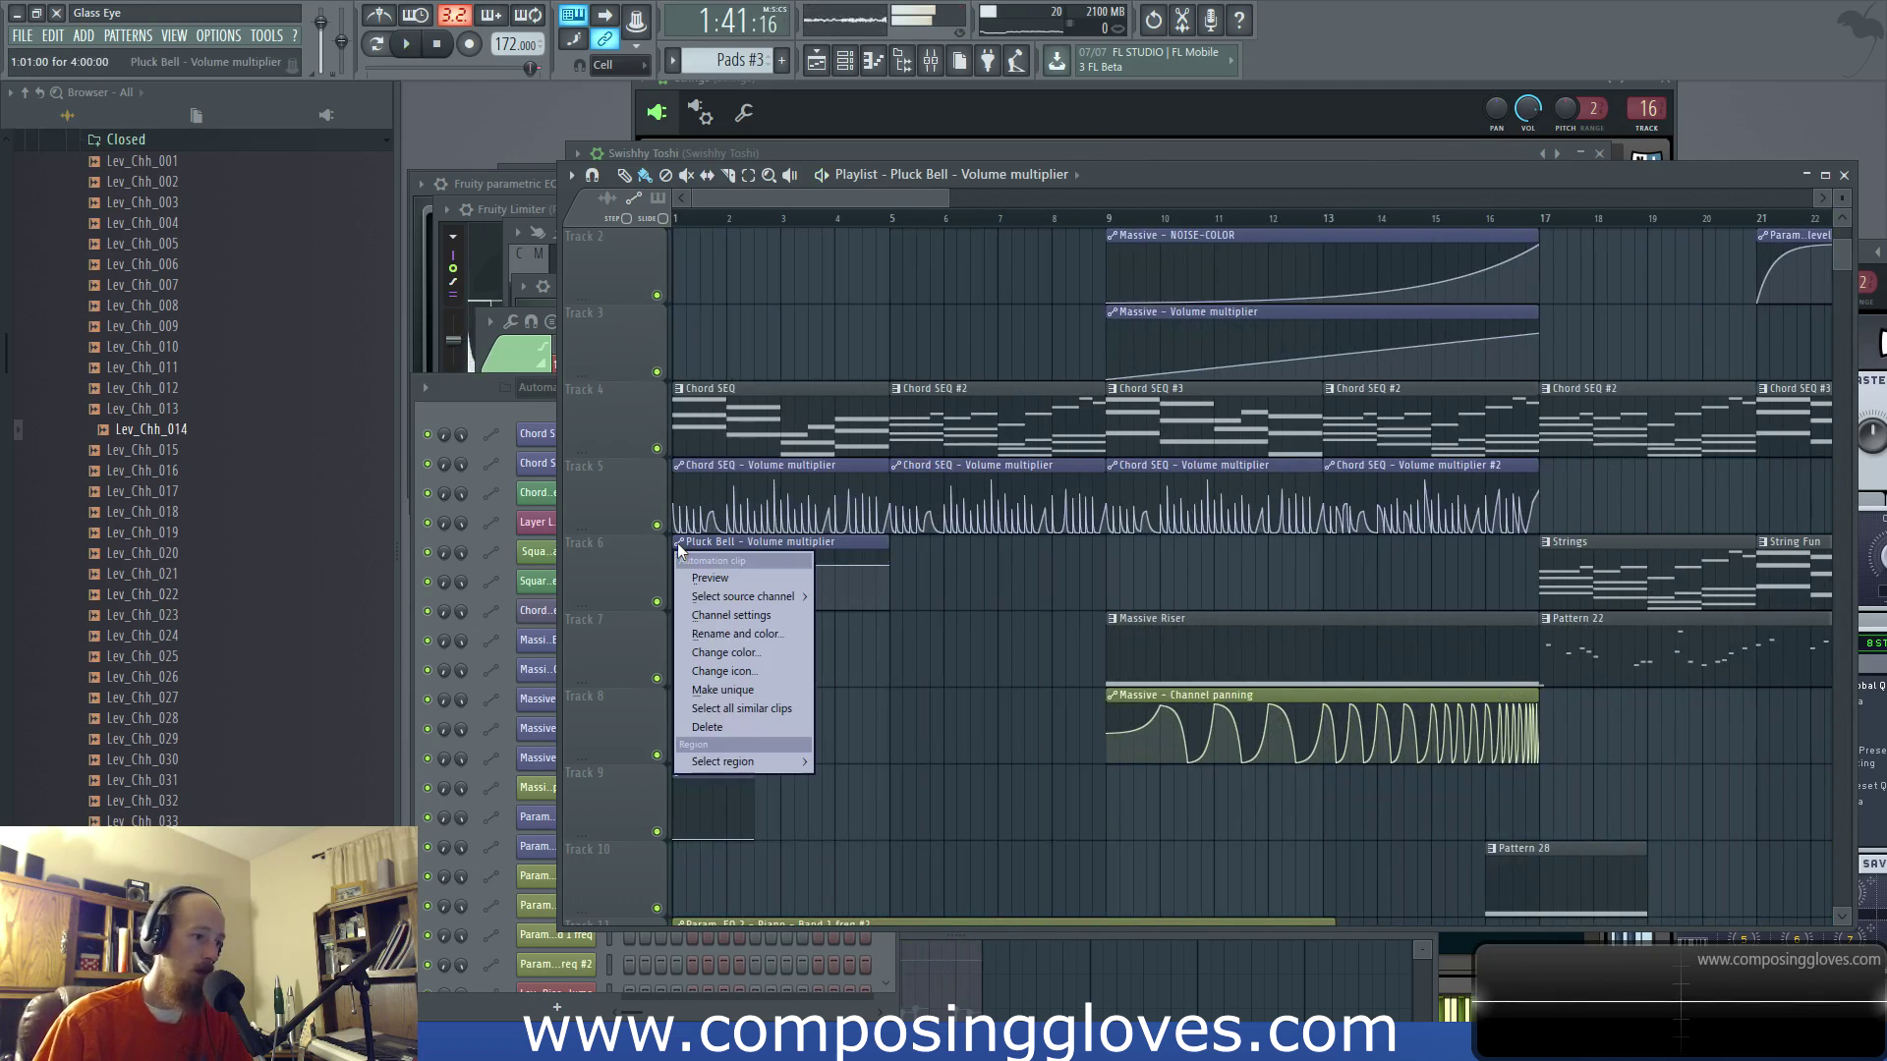
right_click(888, 568)
click(983, 898)
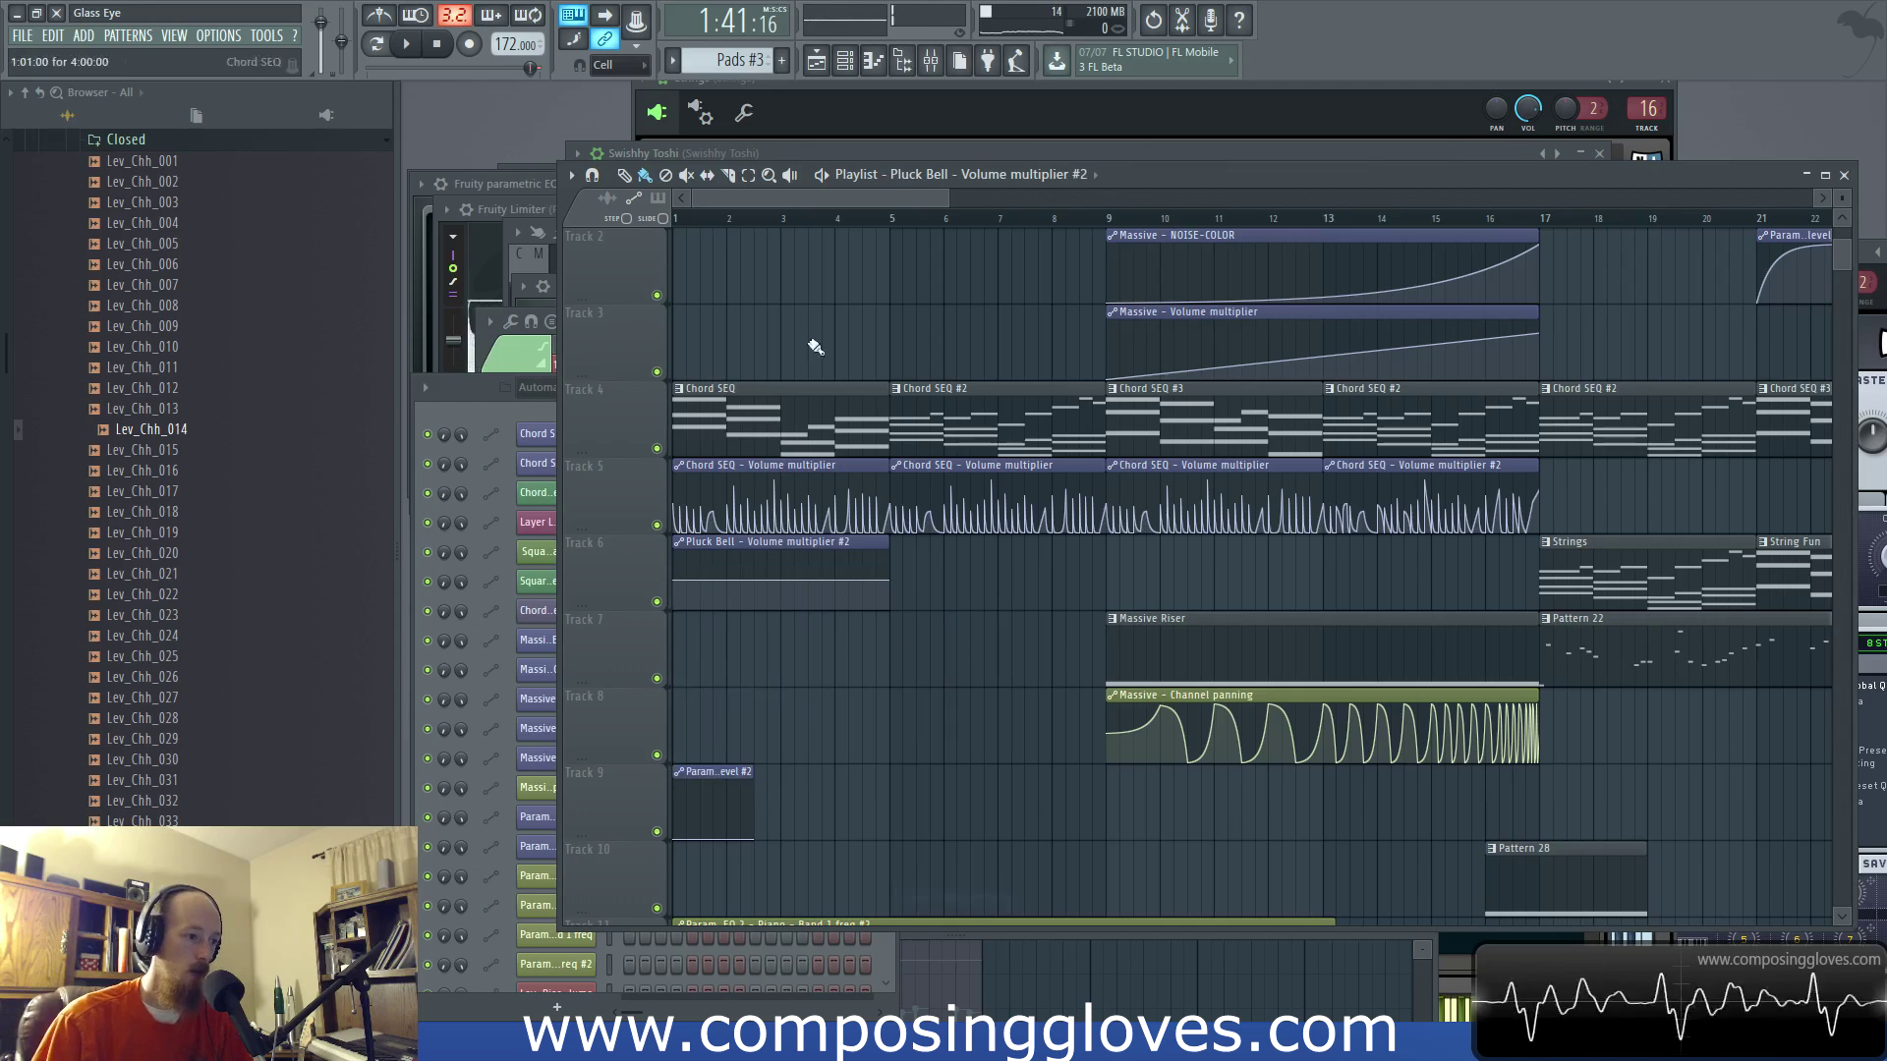
Step: Back at bar 74, raise the Pluck Bell volume automation's end point to about 85% and add a control point within bar 74 for a steep initial rise
drag(794, 205, 1600, 232)
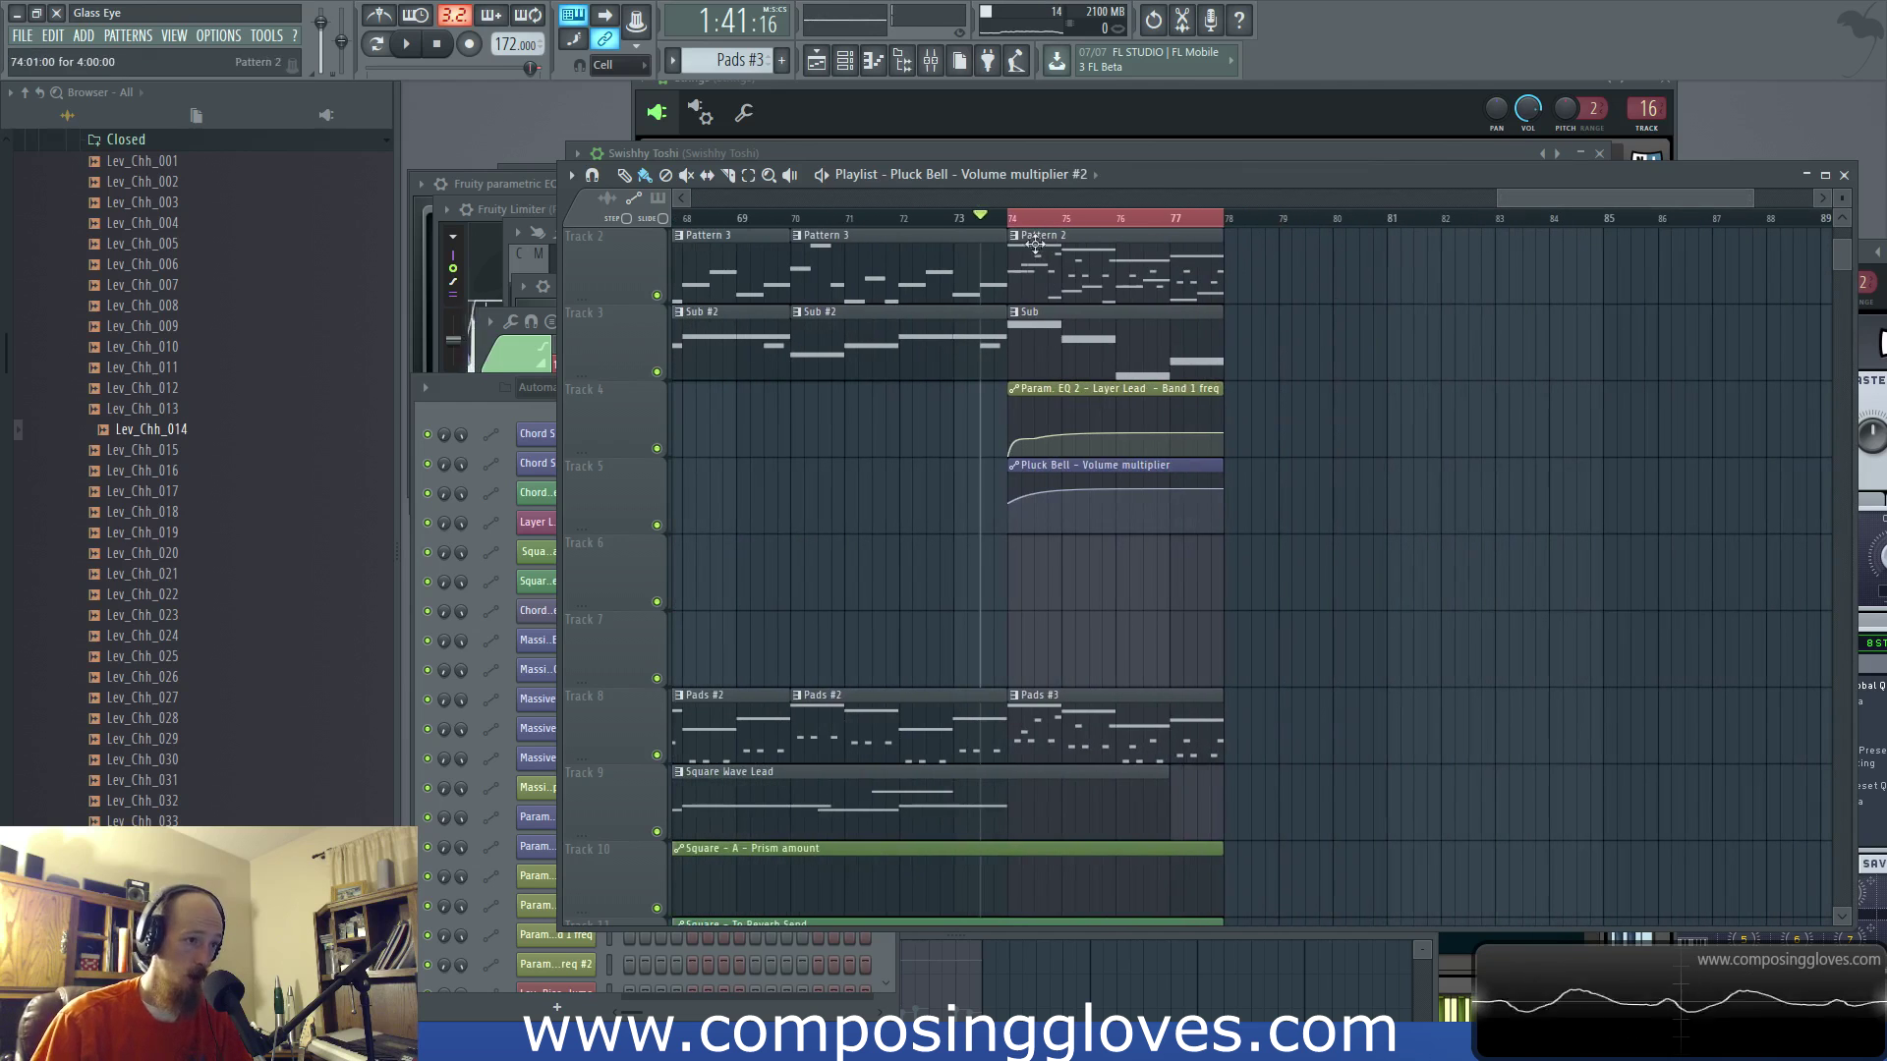
click(1015, 219)
scroll(1081, 531, up, 3)
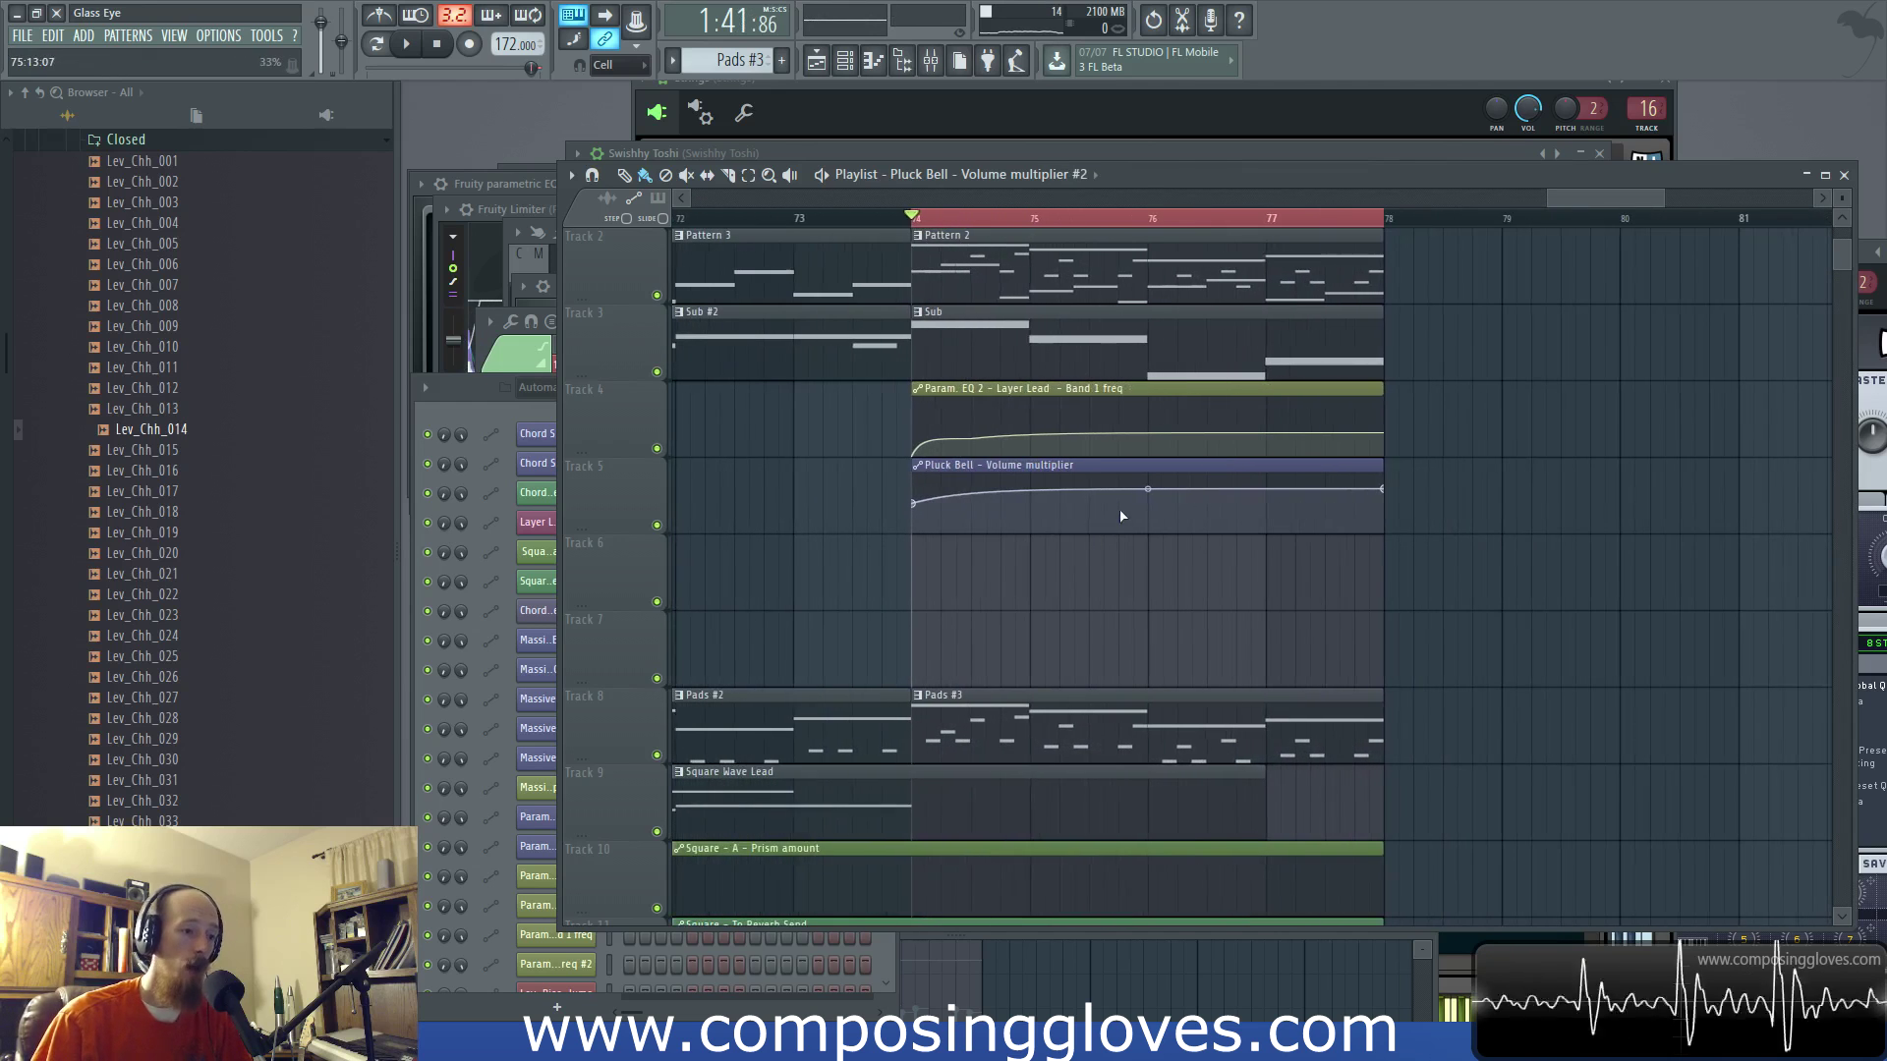
key(space)
drag(1384, 489, 1384, 483)
right_click(991, 490)
drag(991, 489, 947, 488)
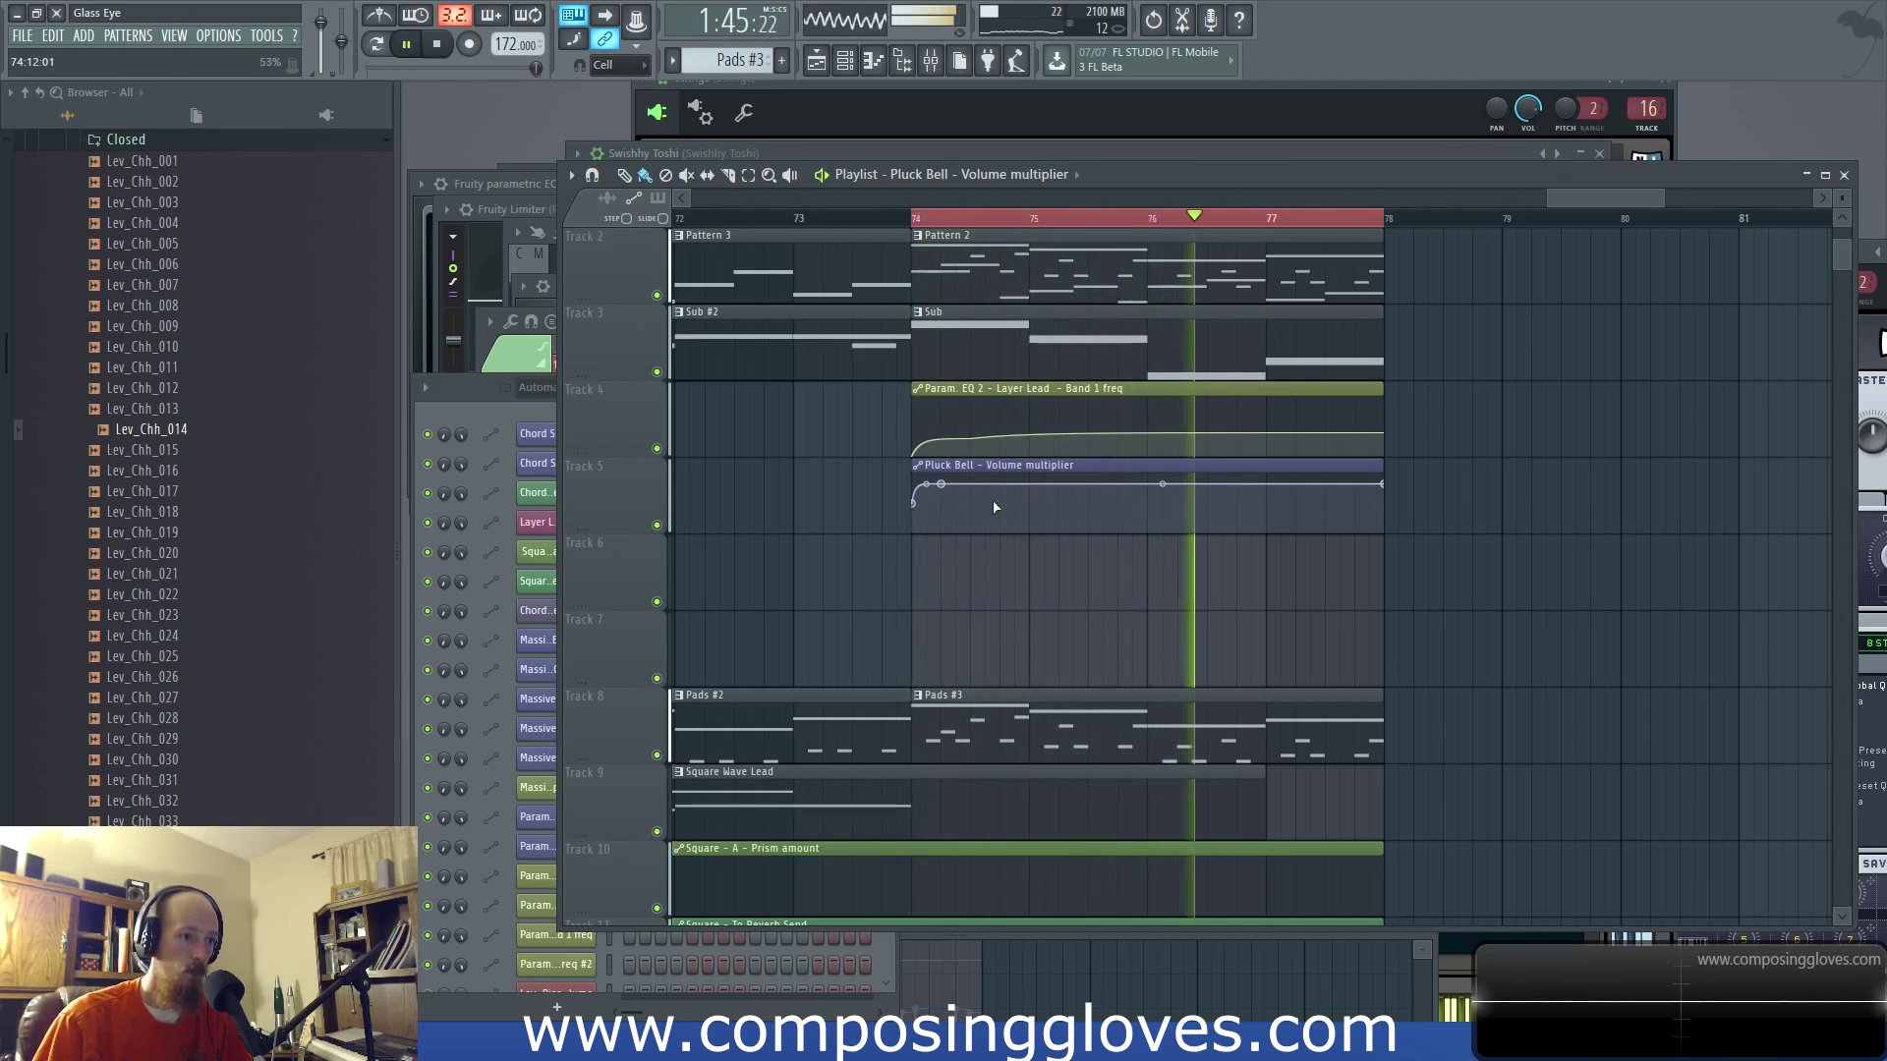
Step: Stop playback and create a new pattern named String Low
scroll(1110, 513, down, 2)
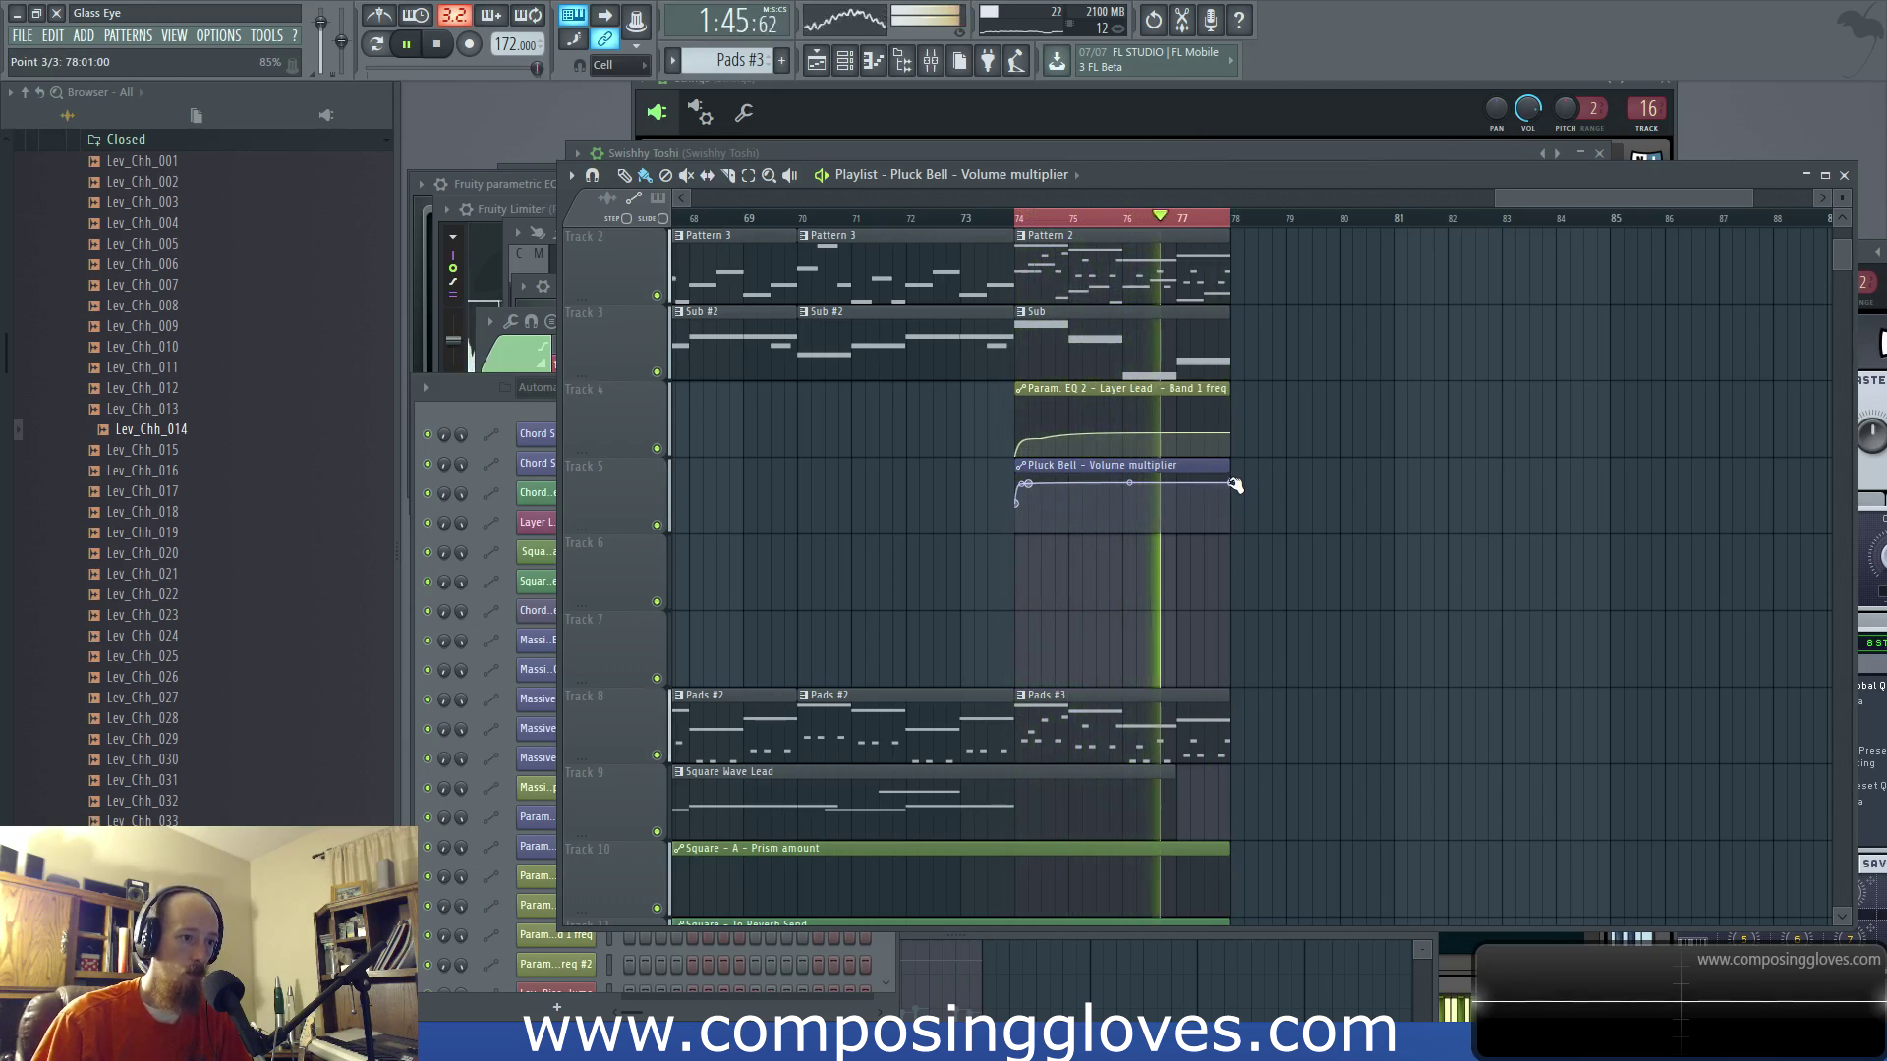
scroll(1078, 496, down, 2)
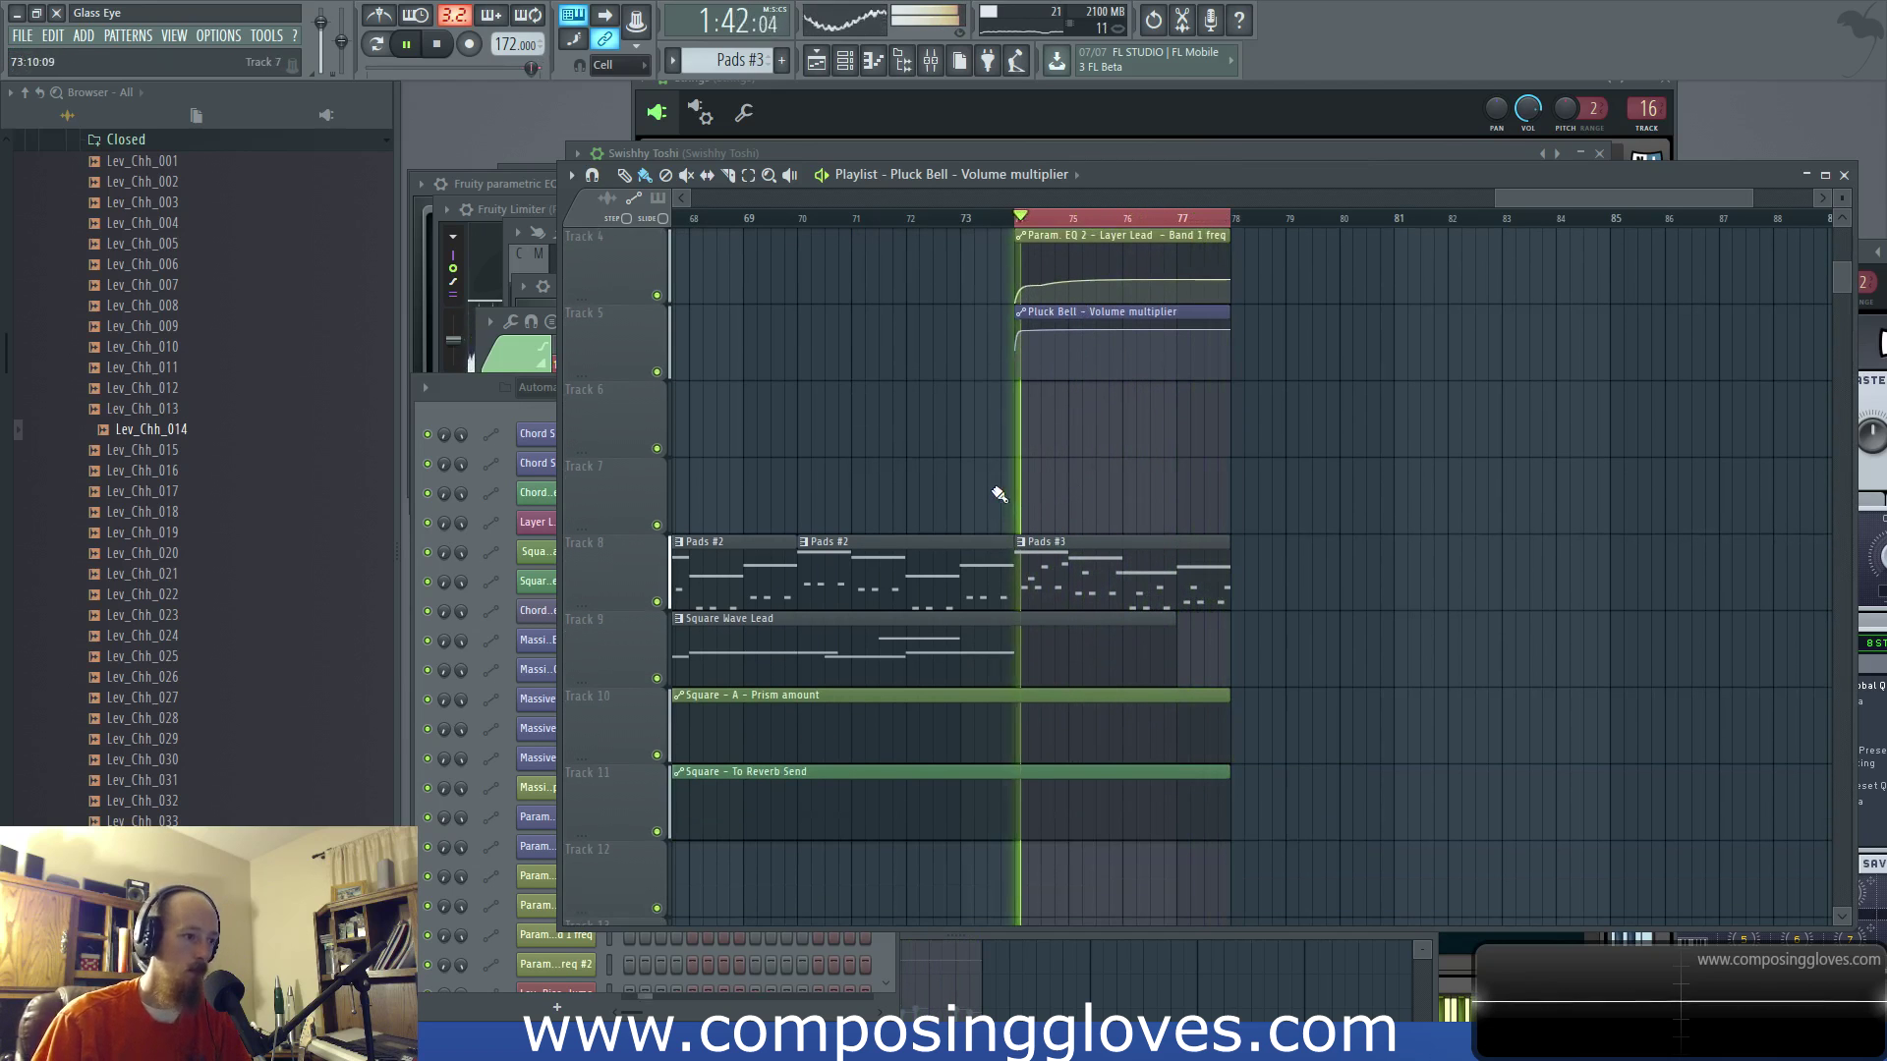
key(space)
key(F6)
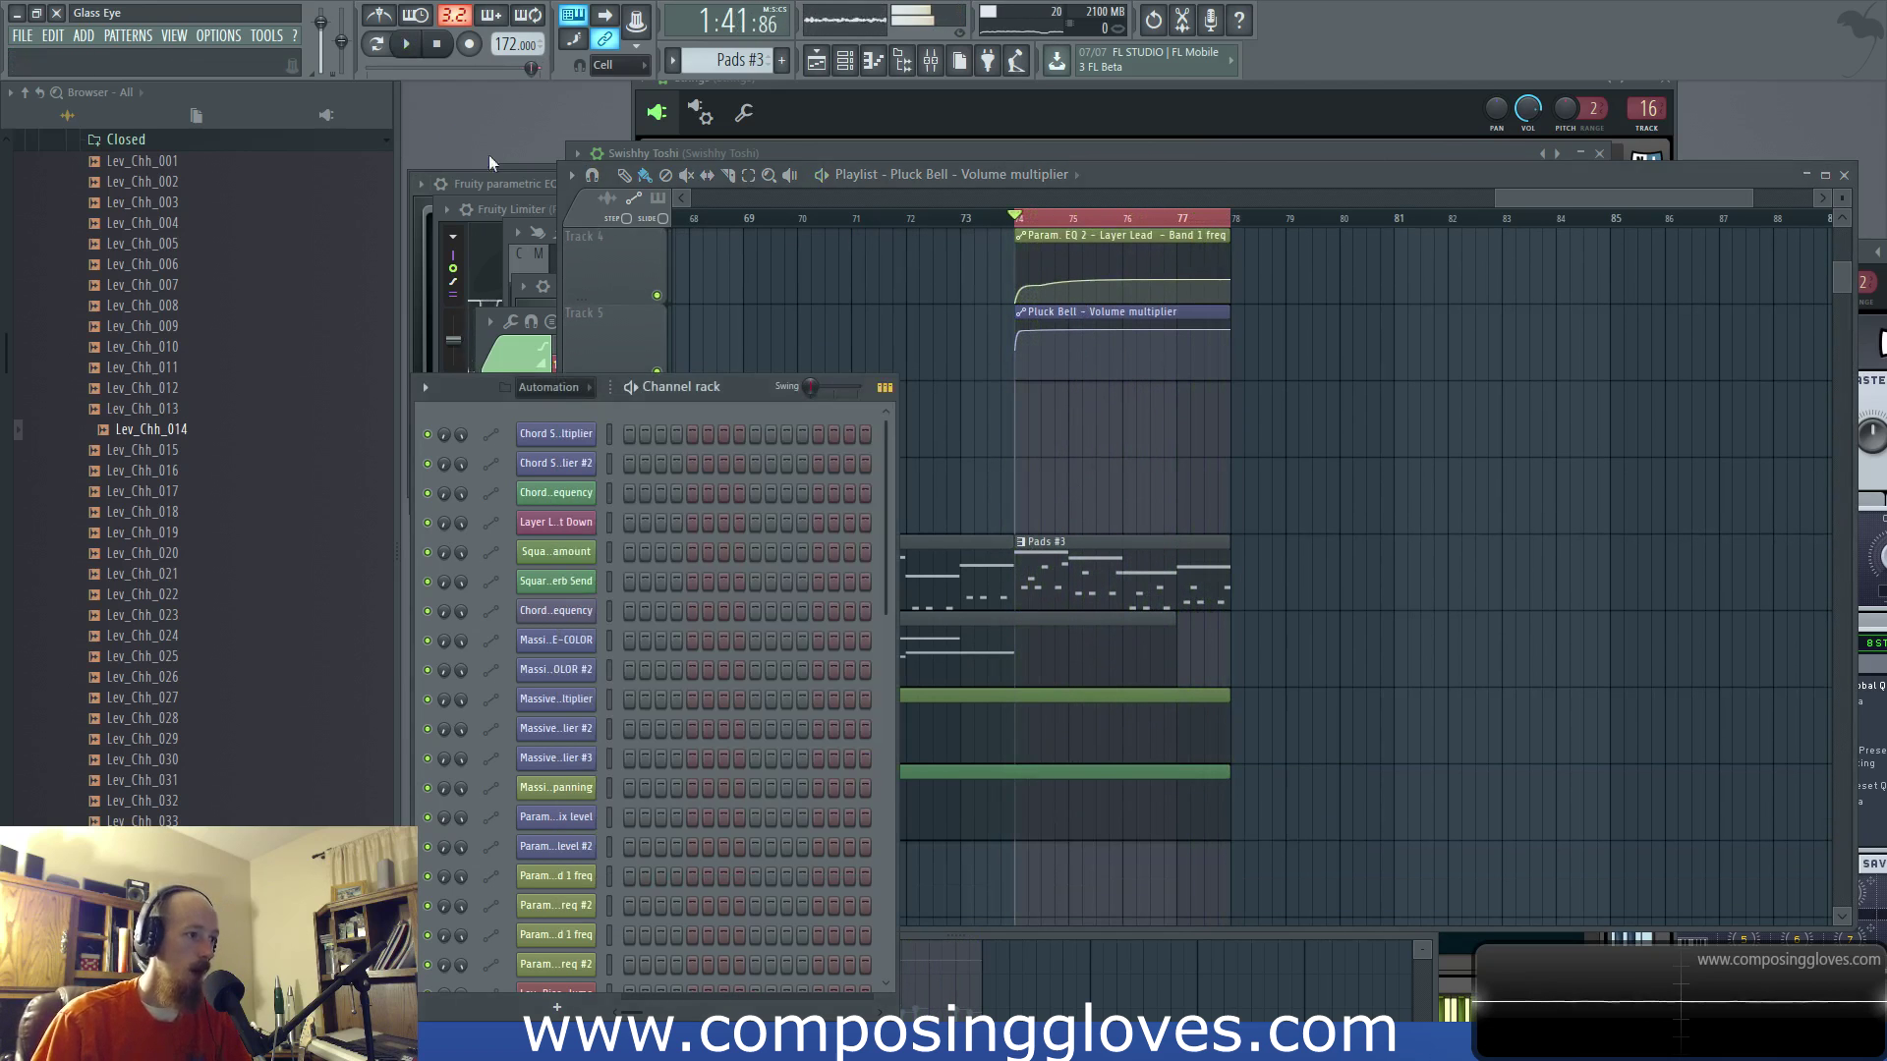
click(784, 63)
text(Strinbg L)
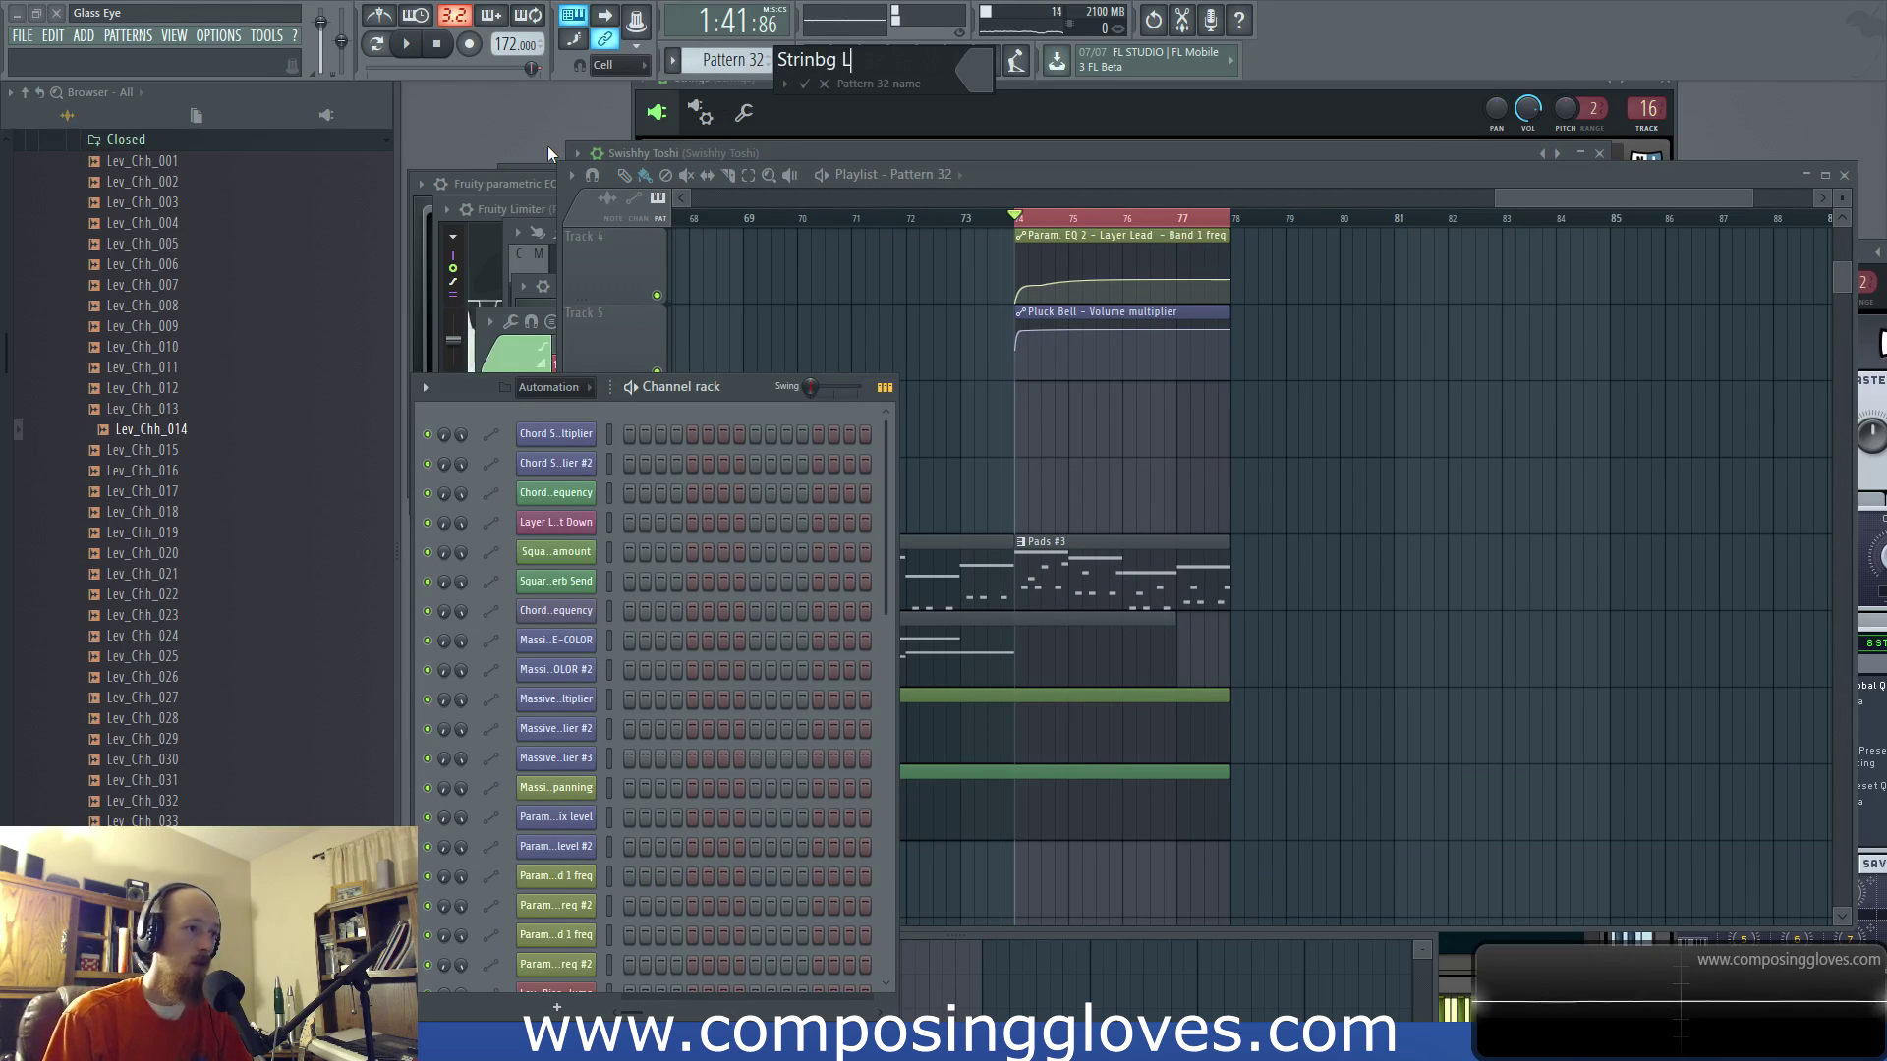
key(BackSpace)
key(BackSpace)
text(g Lo)
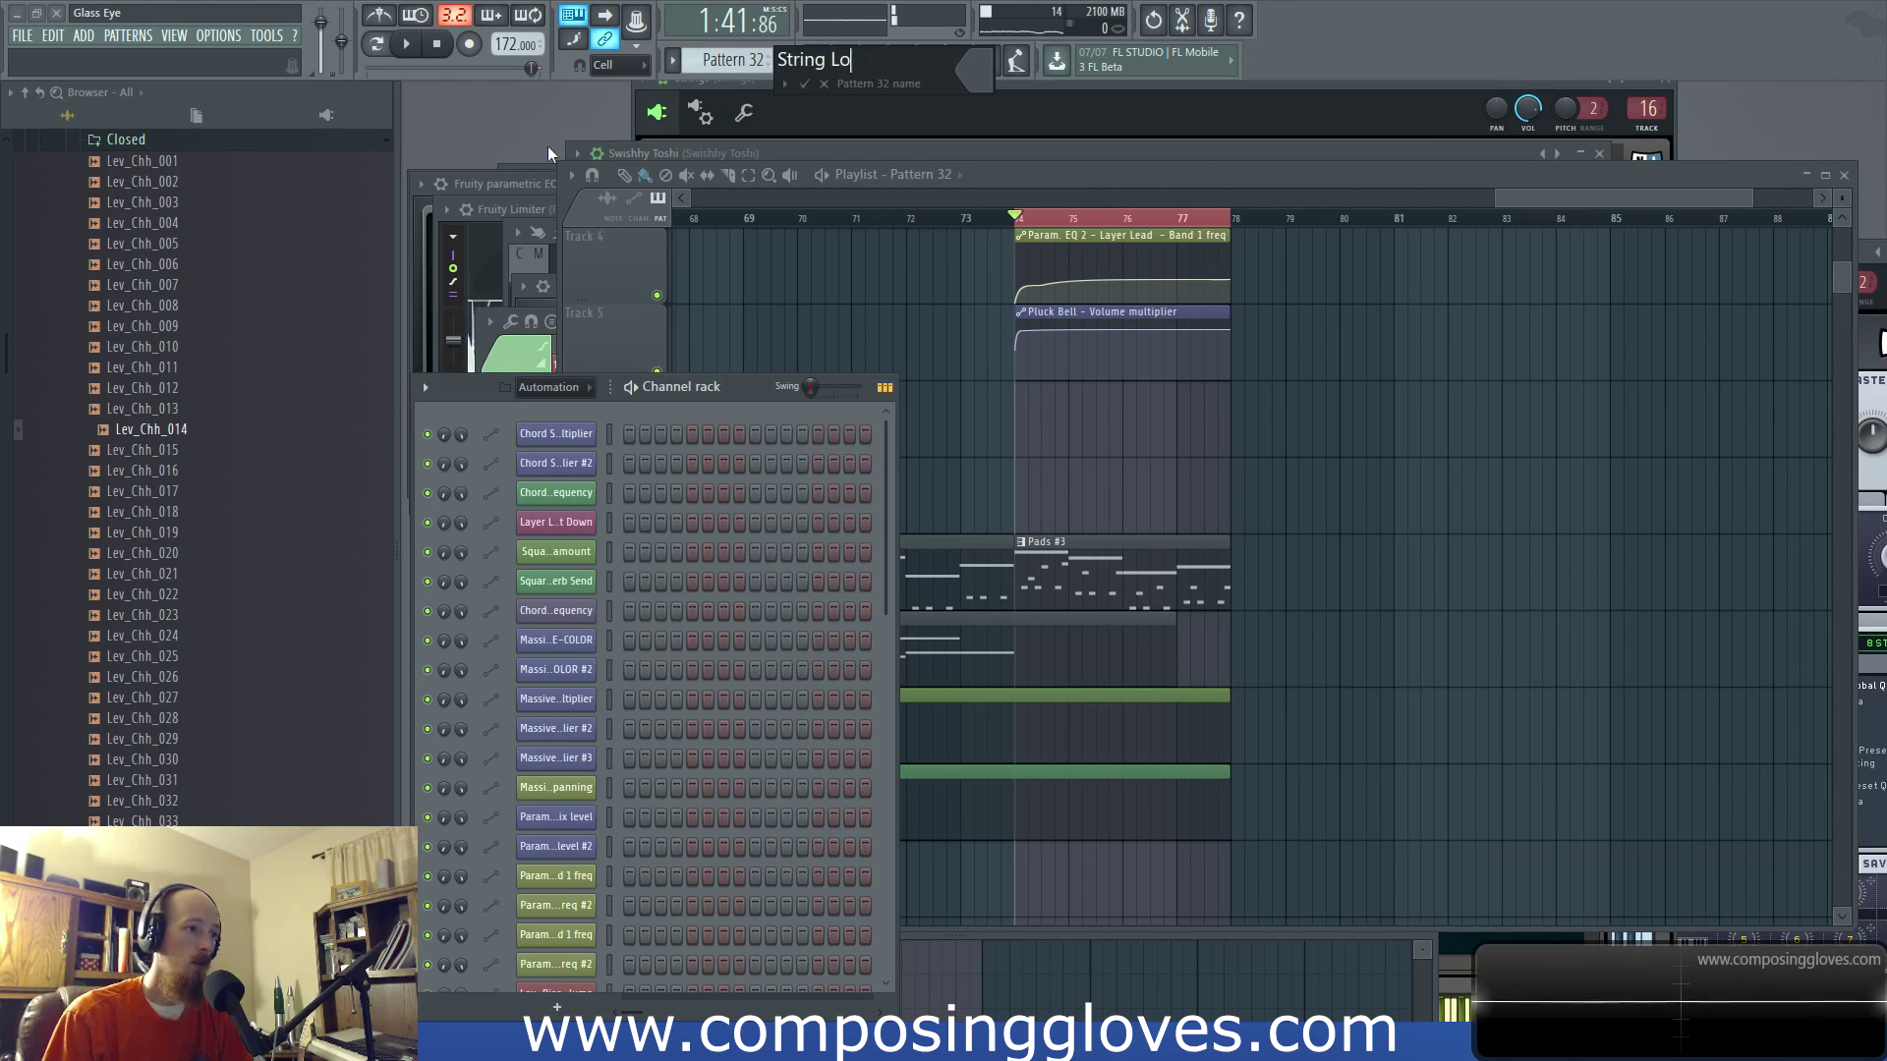
text(w)
key(Return)
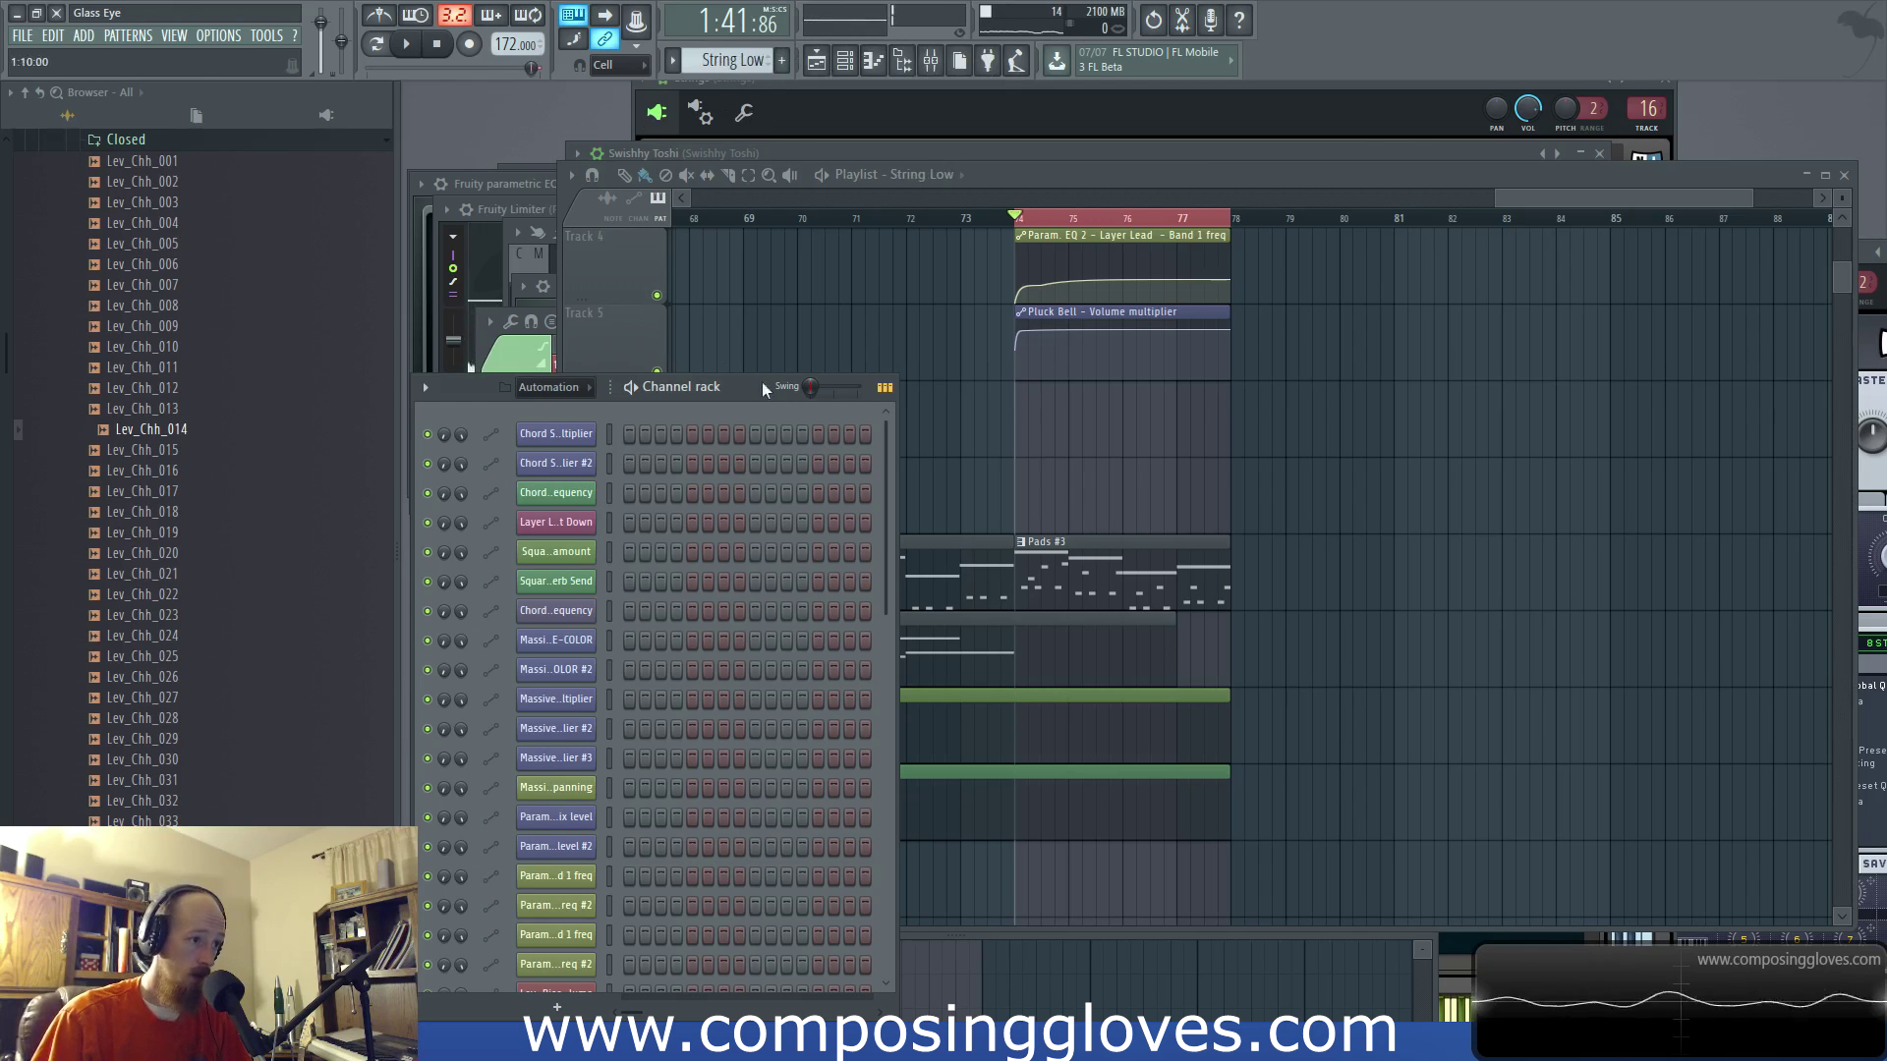
Step: In the Strings channel's piano roll, enter one-bar notes A4, F4, C4 and D4 across bars 1 to 4
click(573, 471)
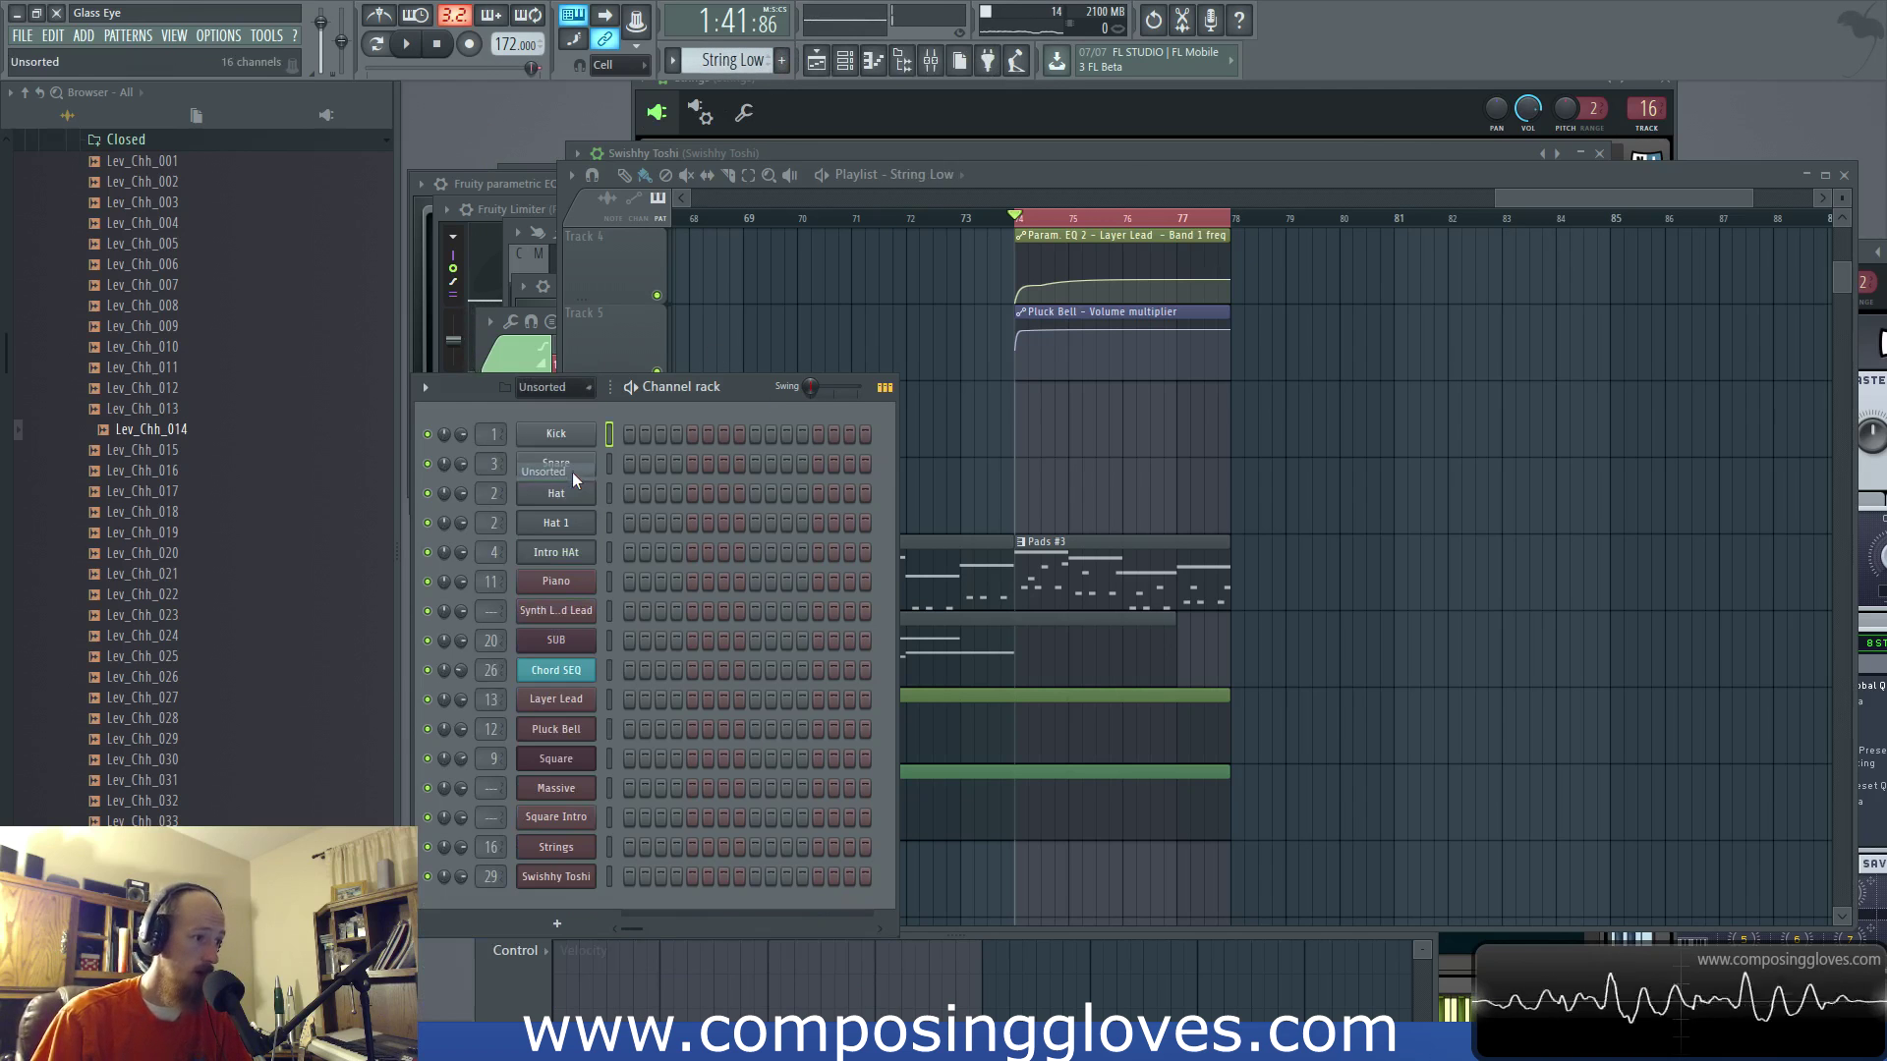
right_click(568, 847)
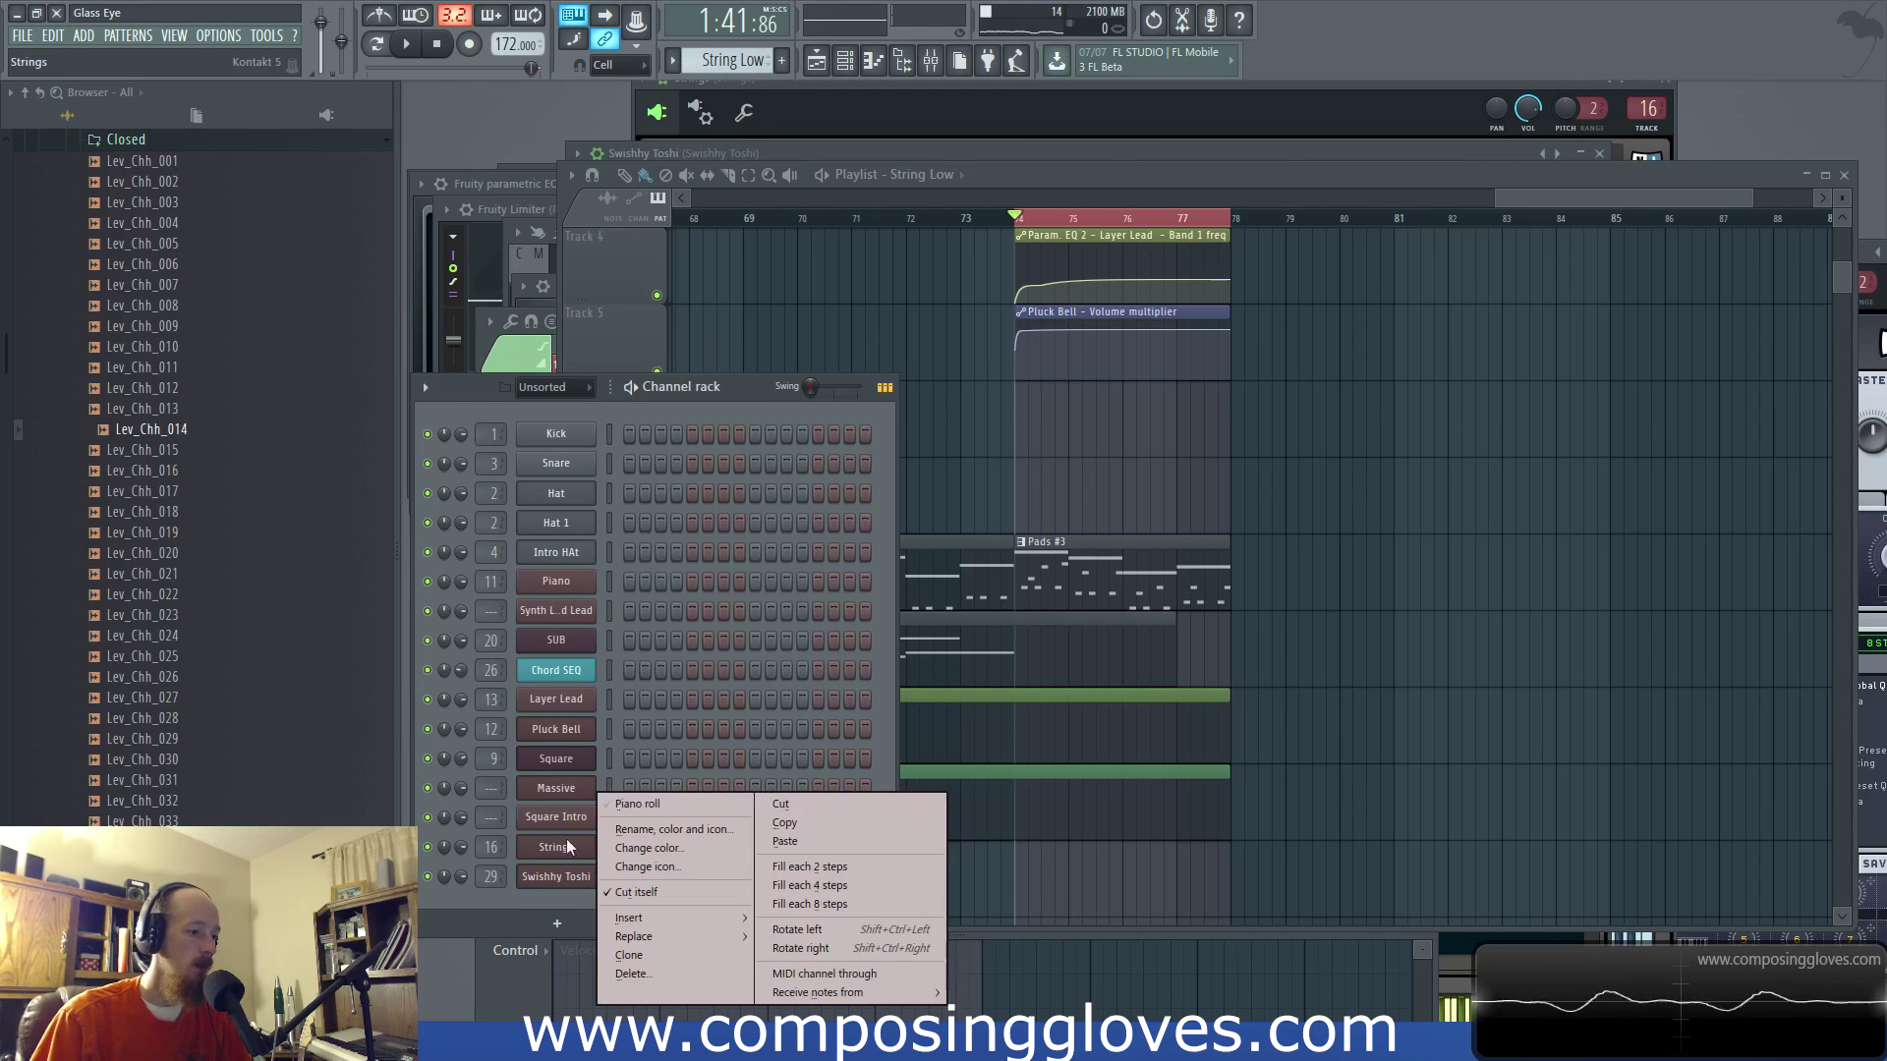
click(639, 804)
scroll(702, 831, down, 5)
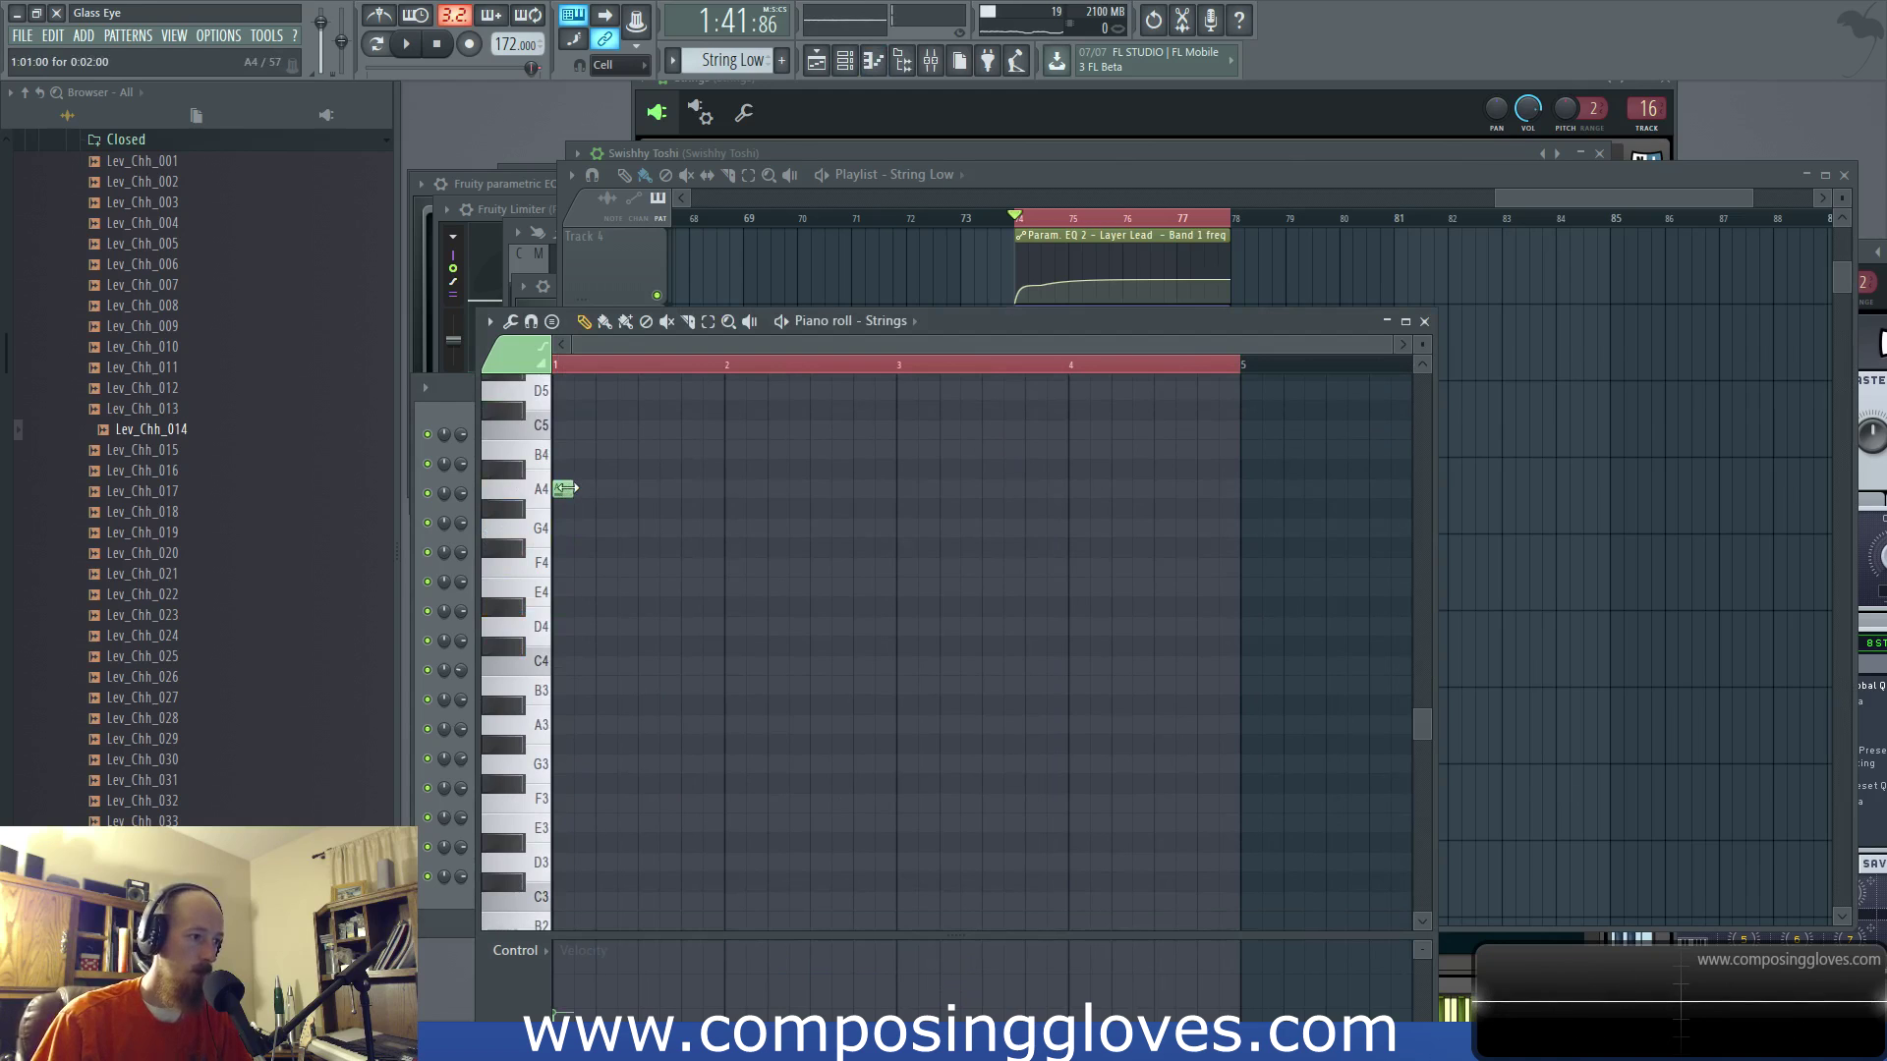
click(733, 571)
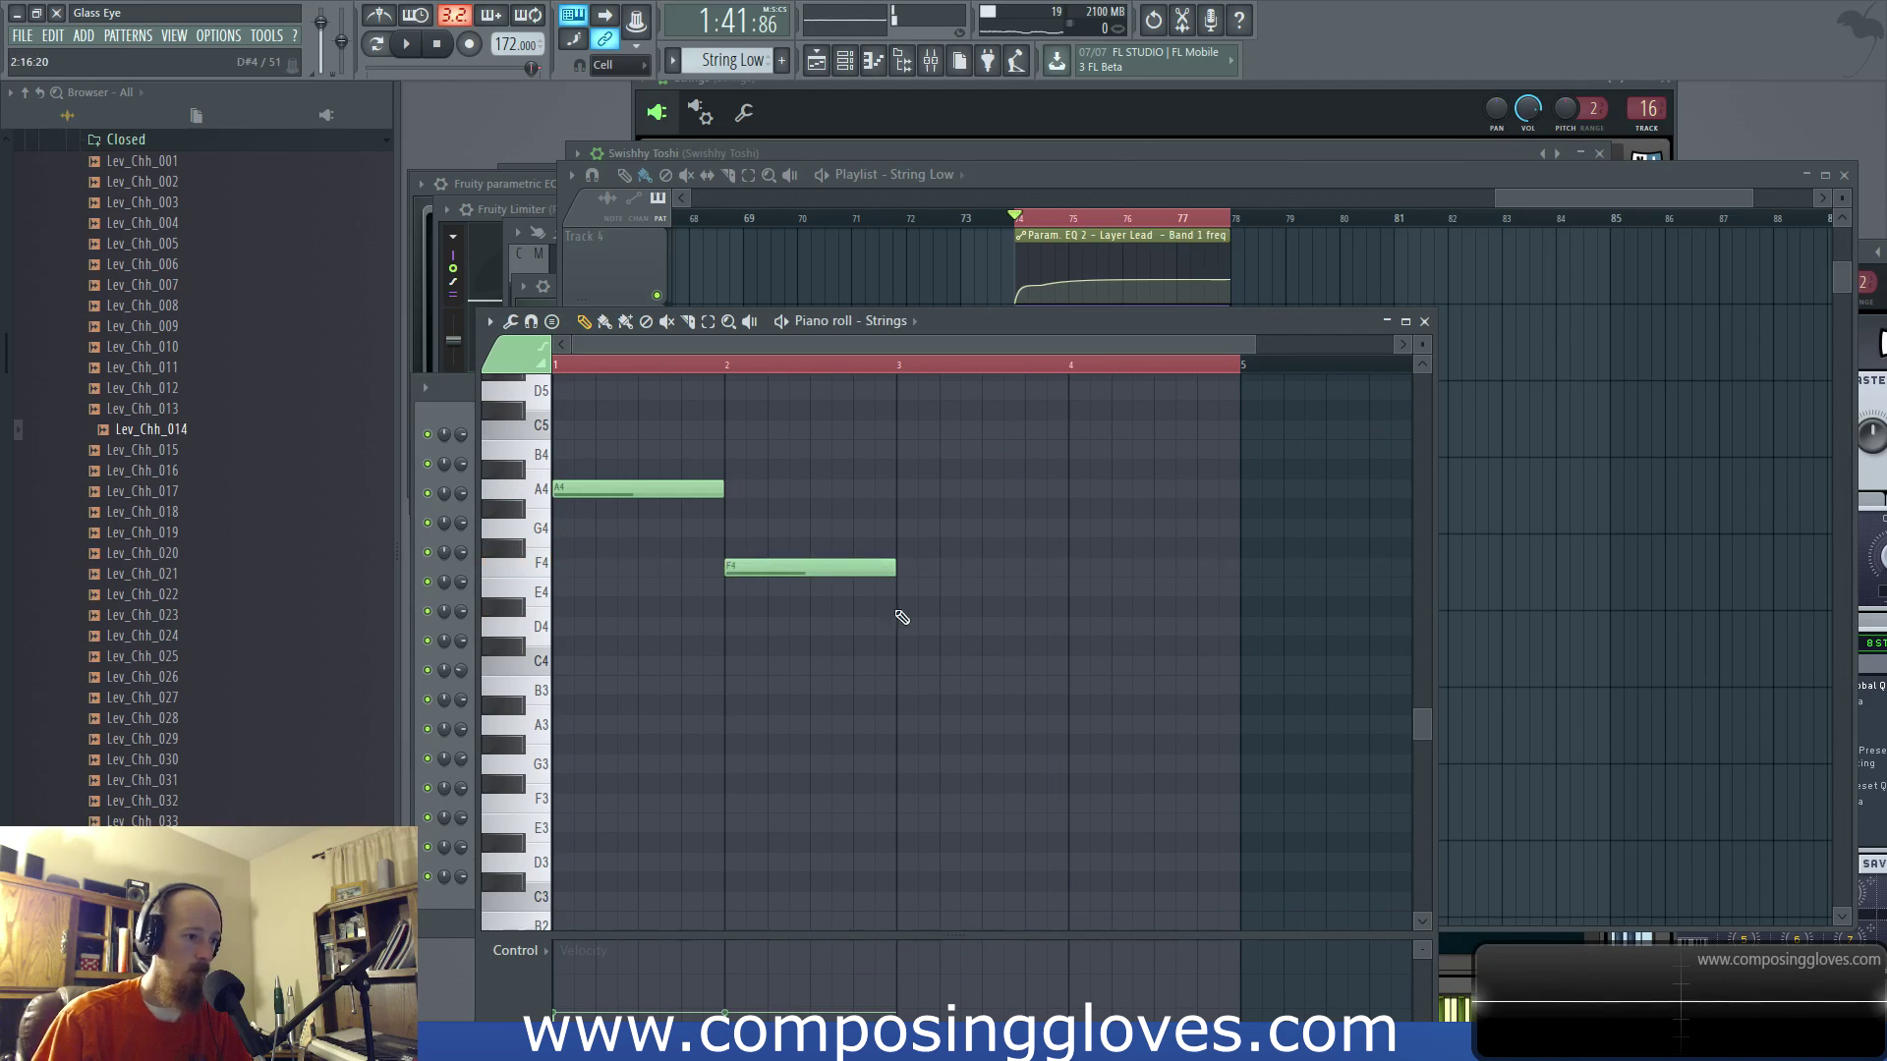
click(905, 665)
click(1075, 727)
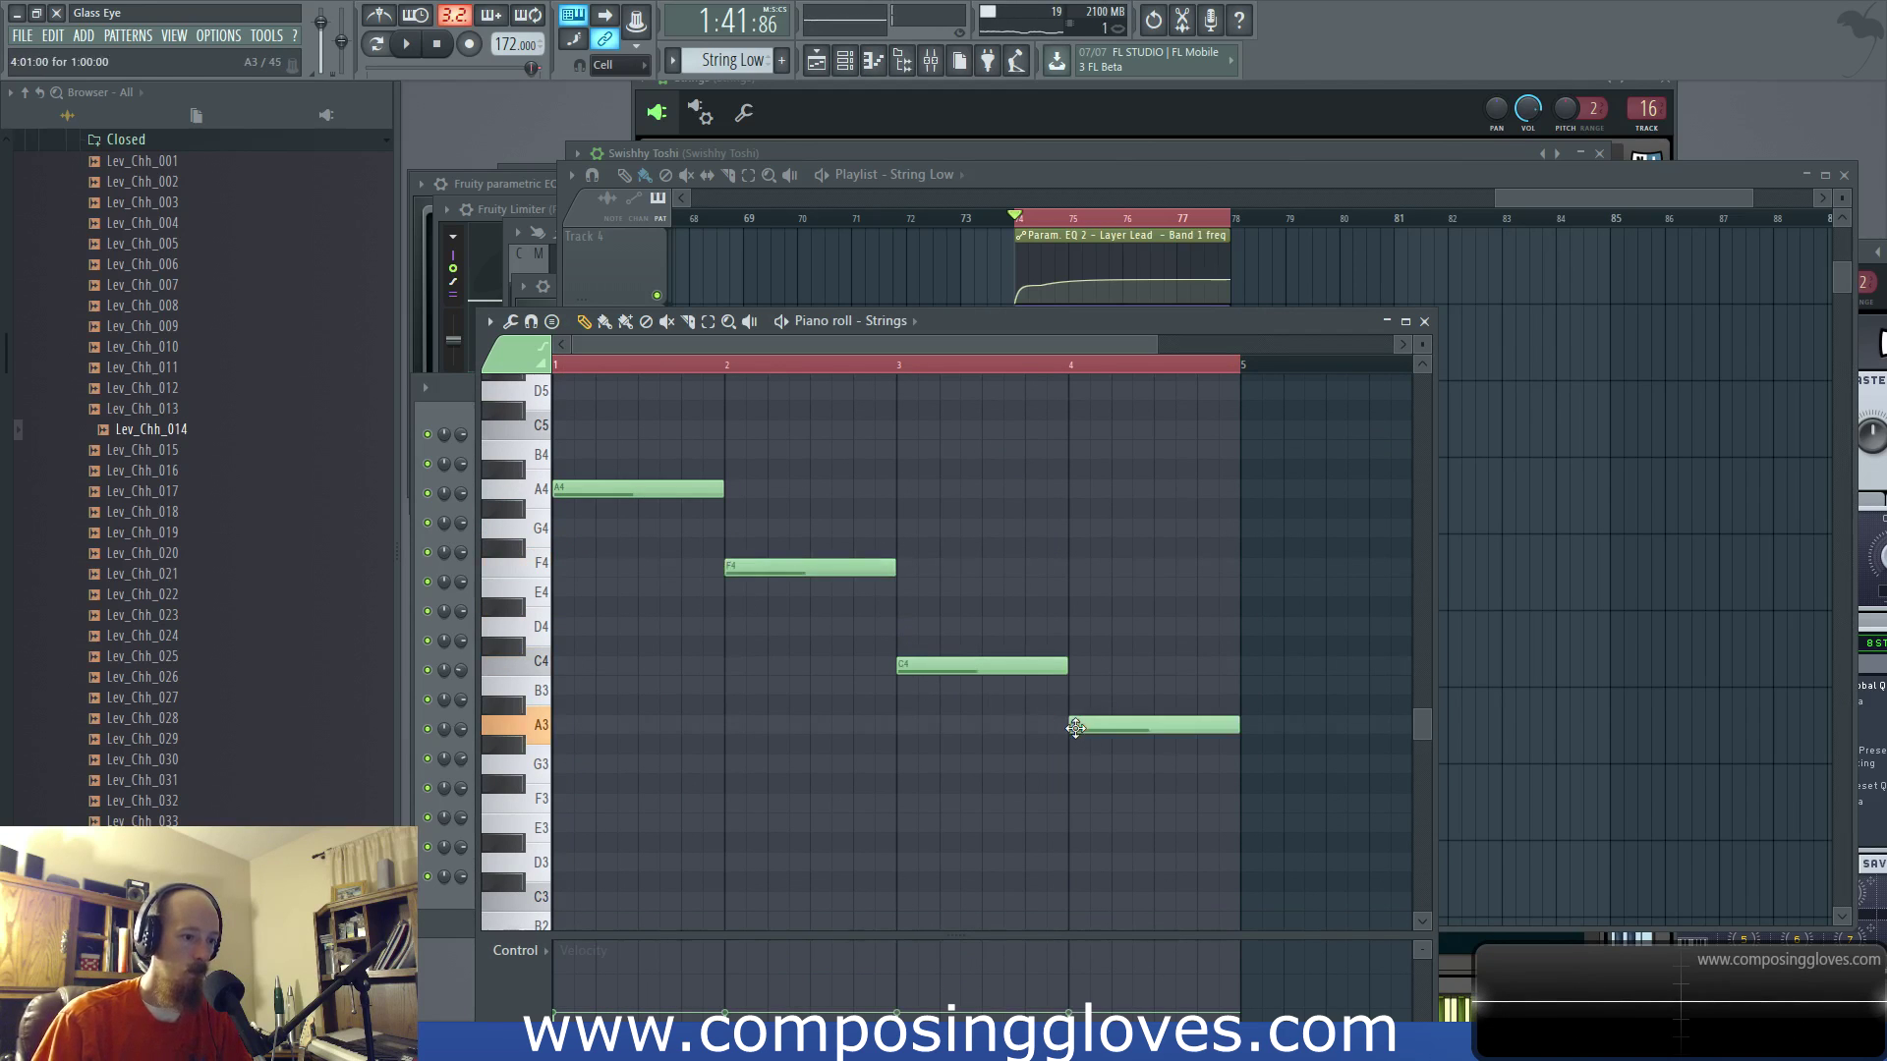
drag(1075, 726, 1067, 615)
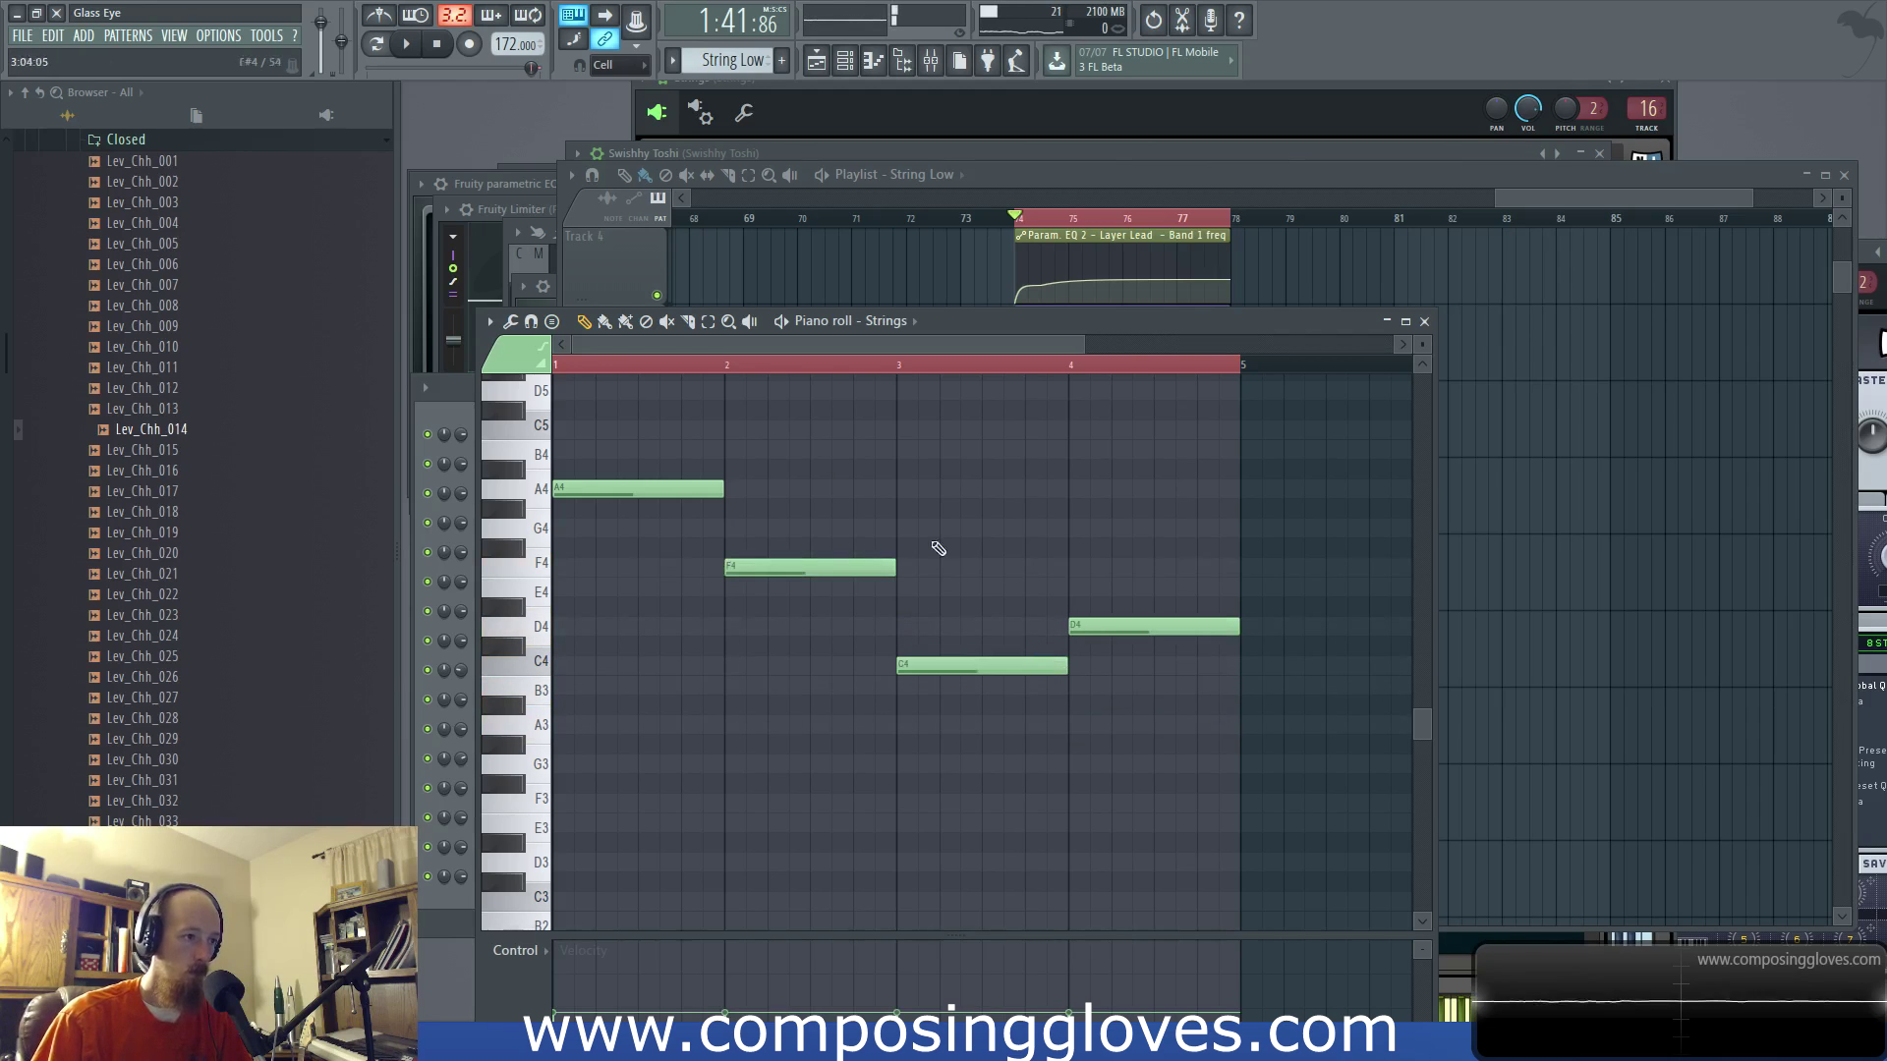
Step: Copy the Strings notes and add a Kontakt 5 channel loaded with Double Bass Ensemble from the Kontakt Factory Library
key(F6)
right_click(595, 851)
click(786, 823)
click(560, 921)
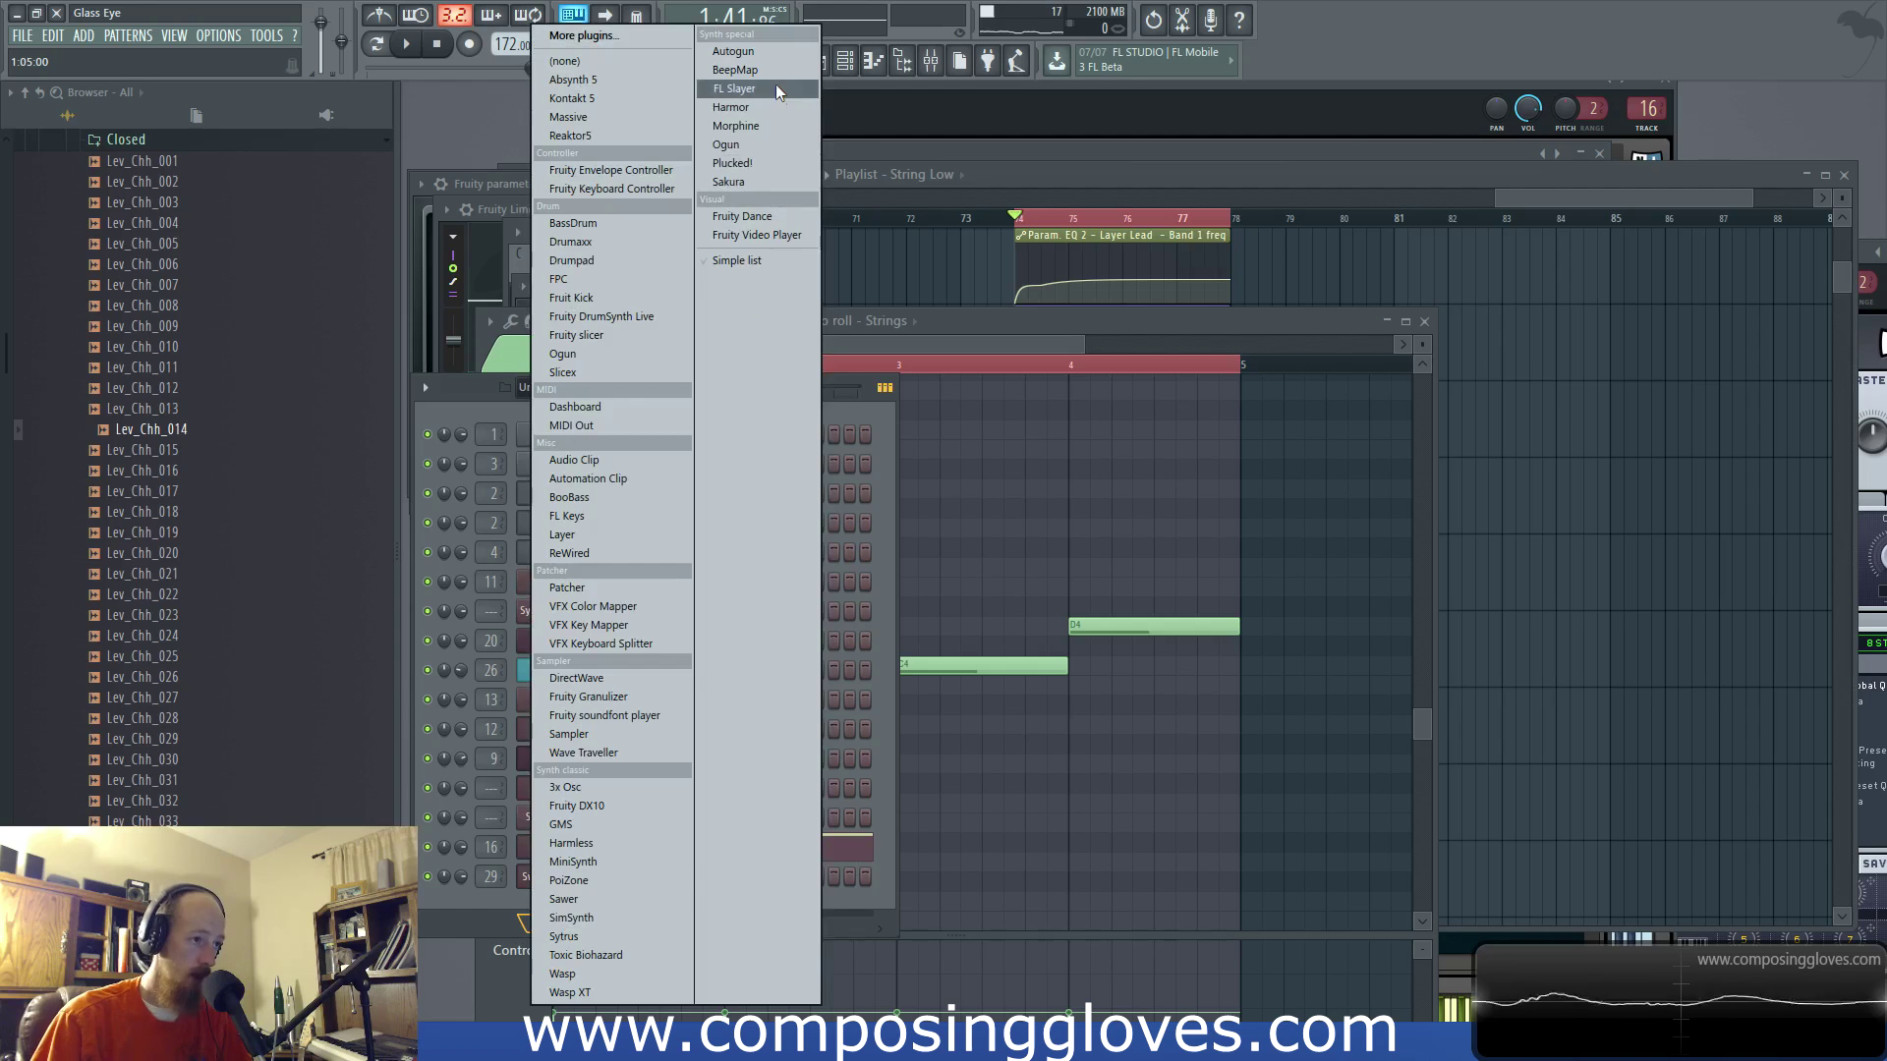
click(610, 95)
drag(883, 289, 1012, 80)
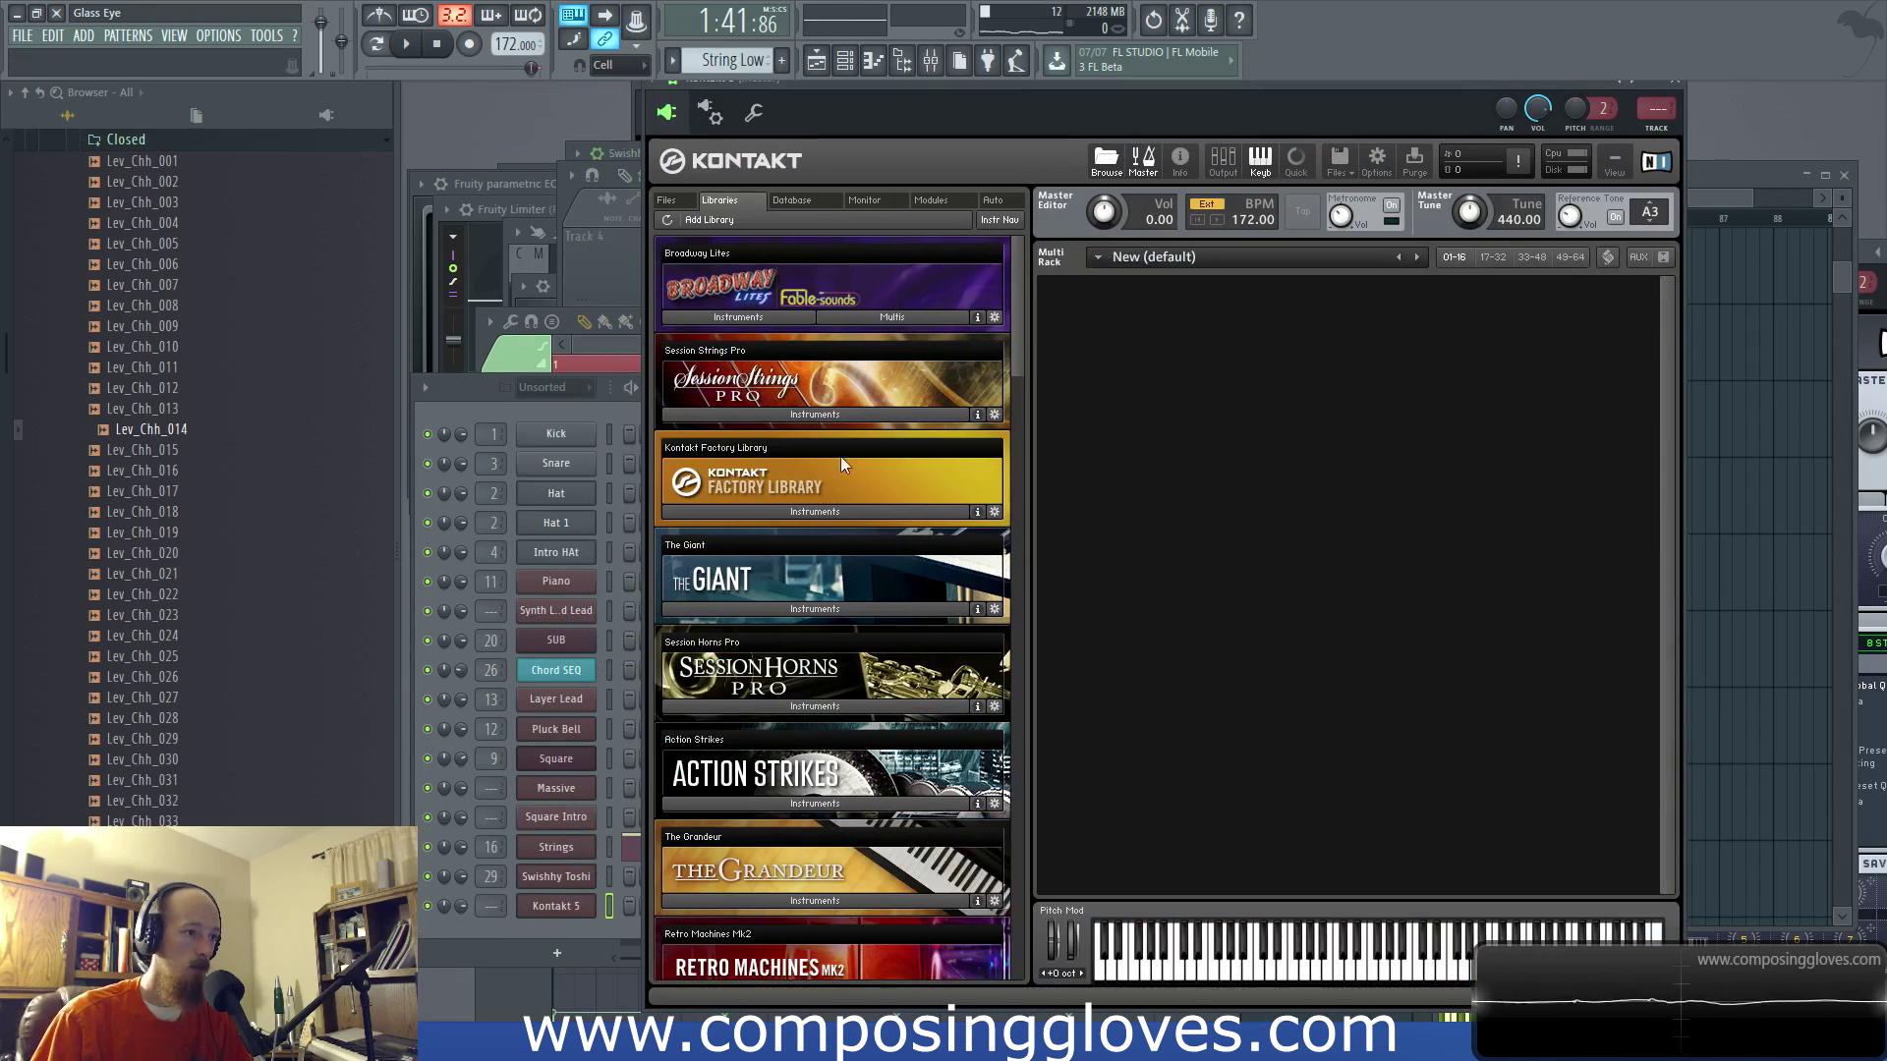
click(851, 512)
double_click(741, 592)
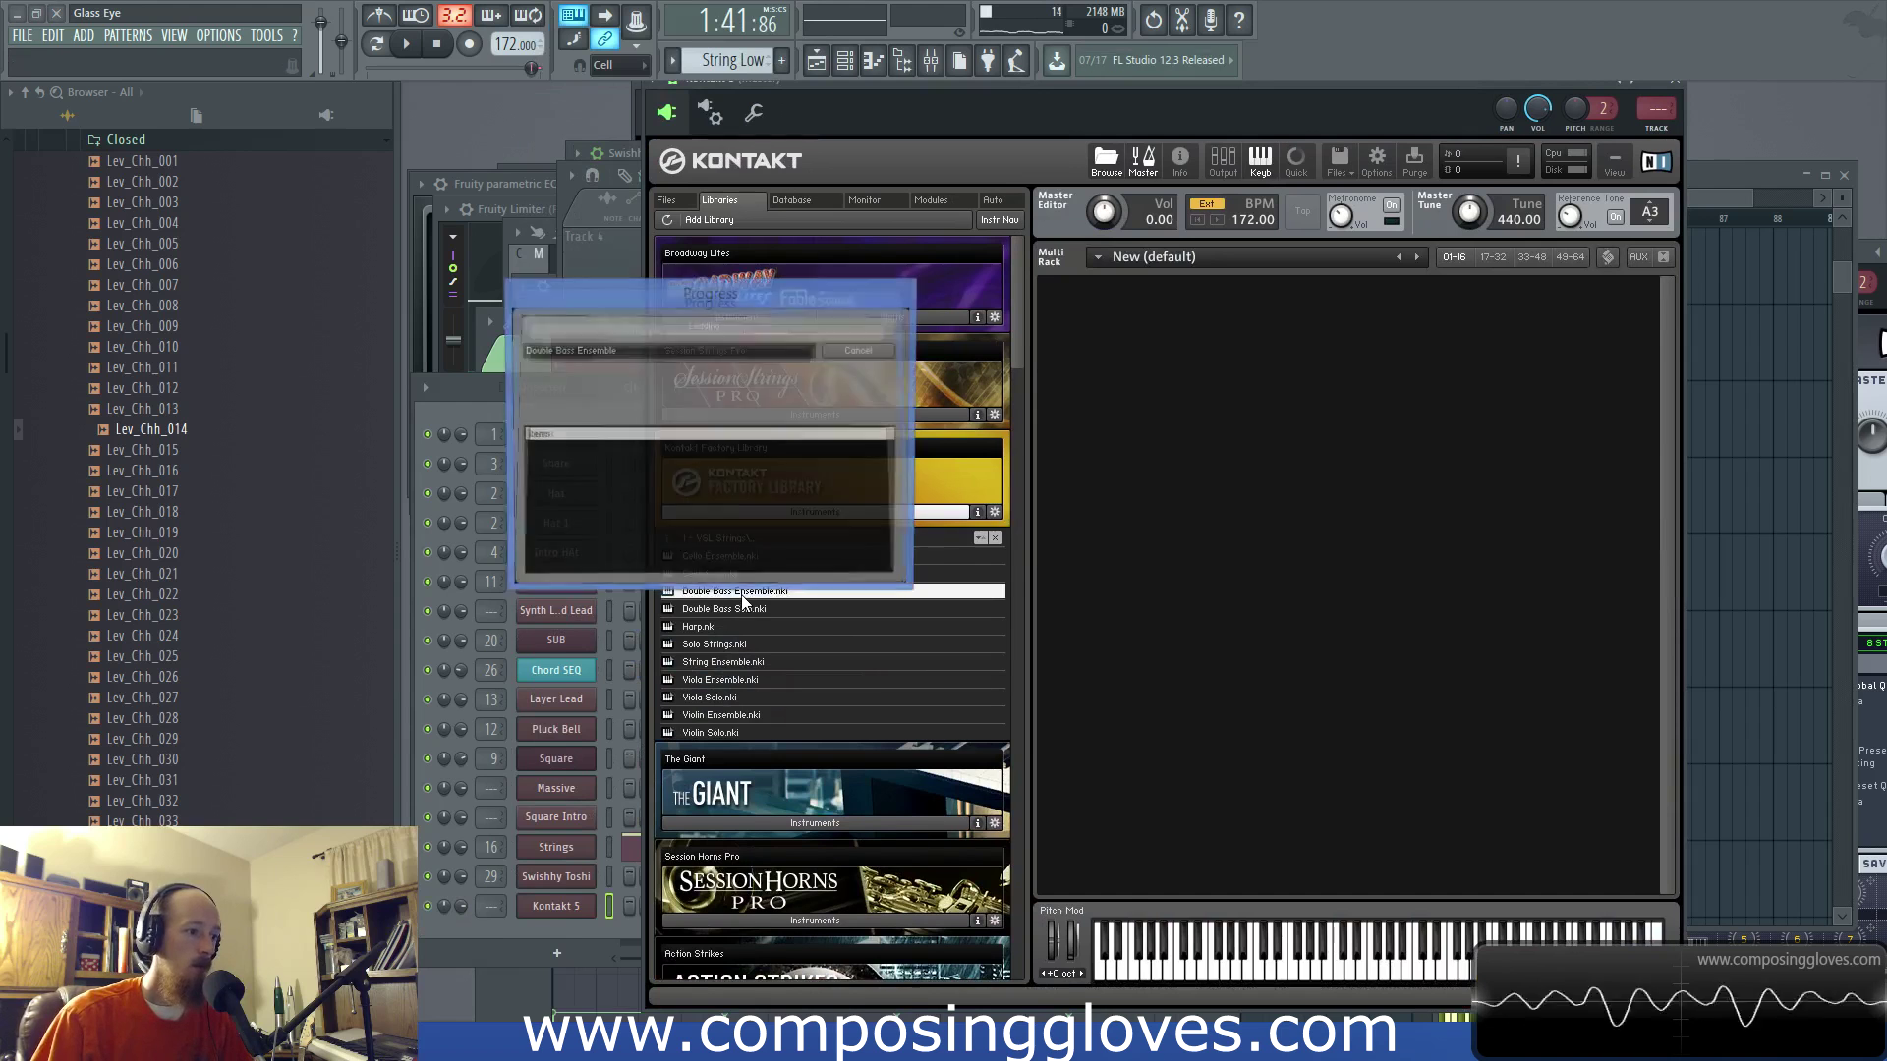
Step: Paste the copied notes into the Kontakt 5 channel and rename the channel Low Strings
right_click(588, 906)
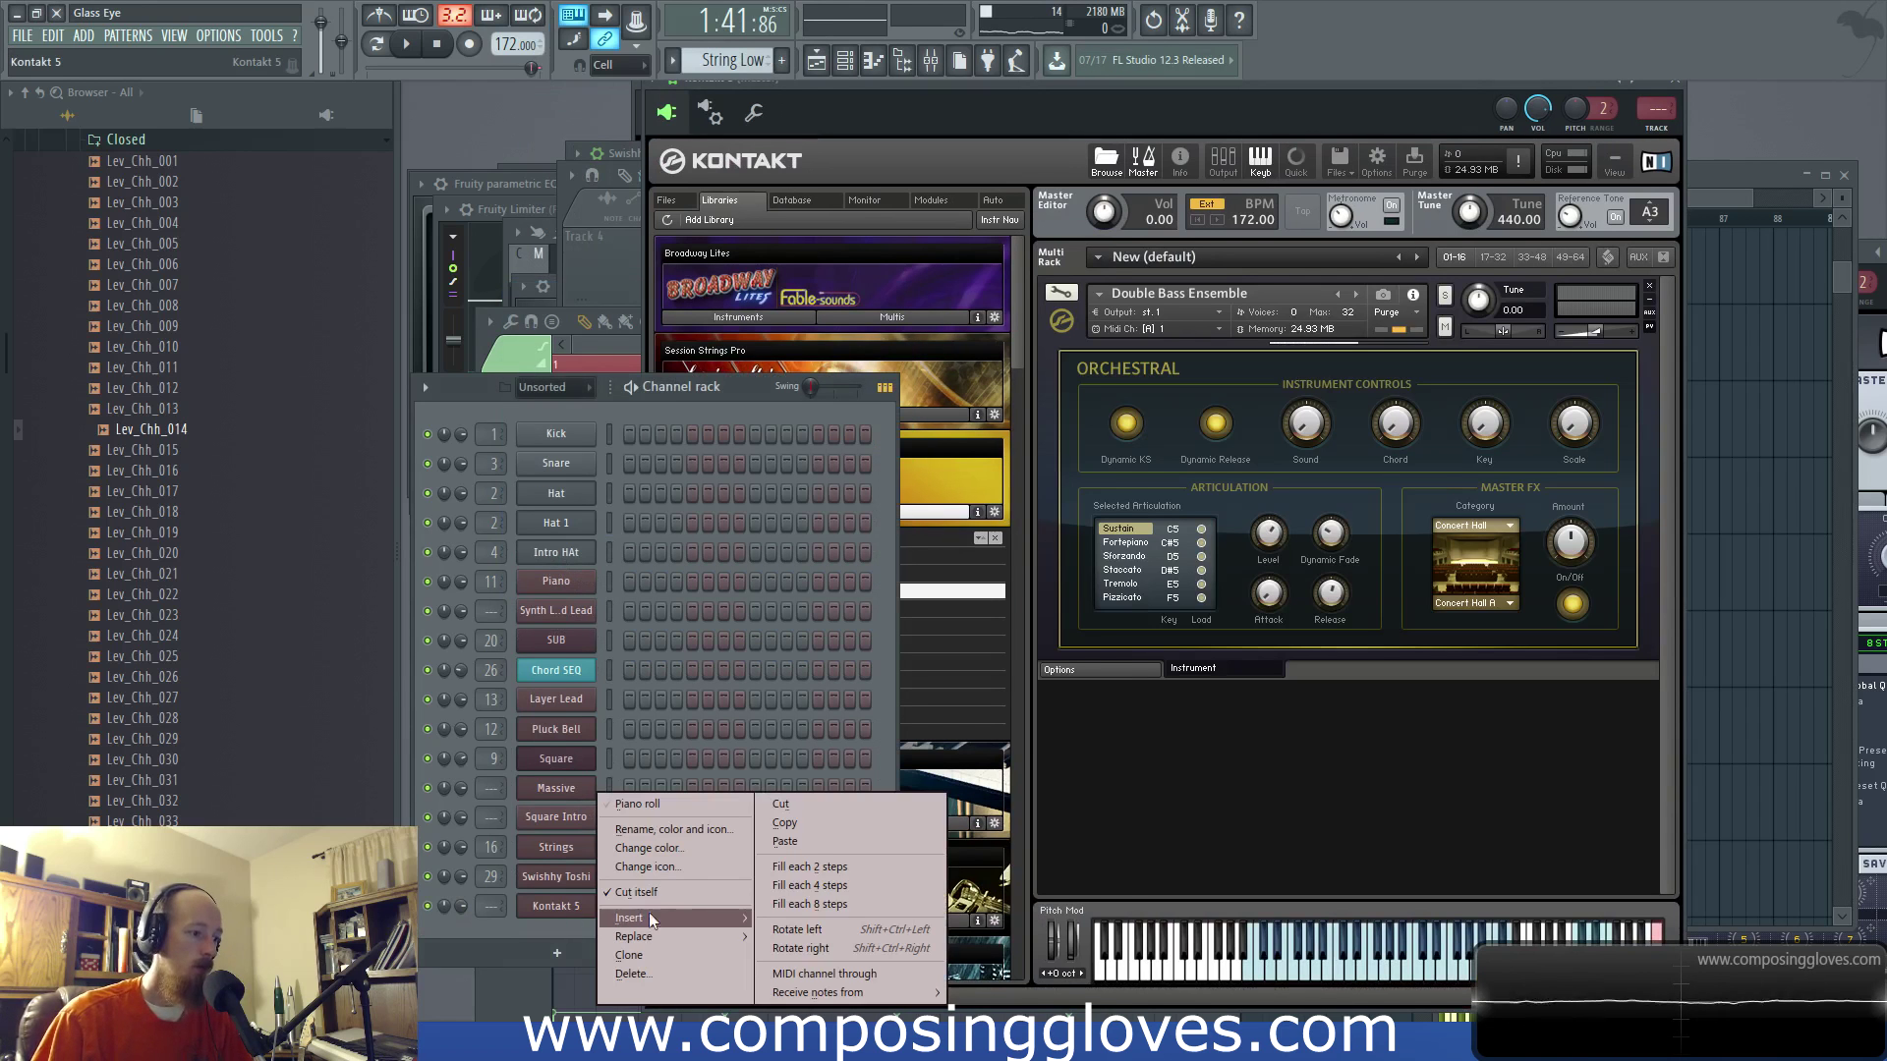
click(813, 842)
key(F2)
text(Low Strings)
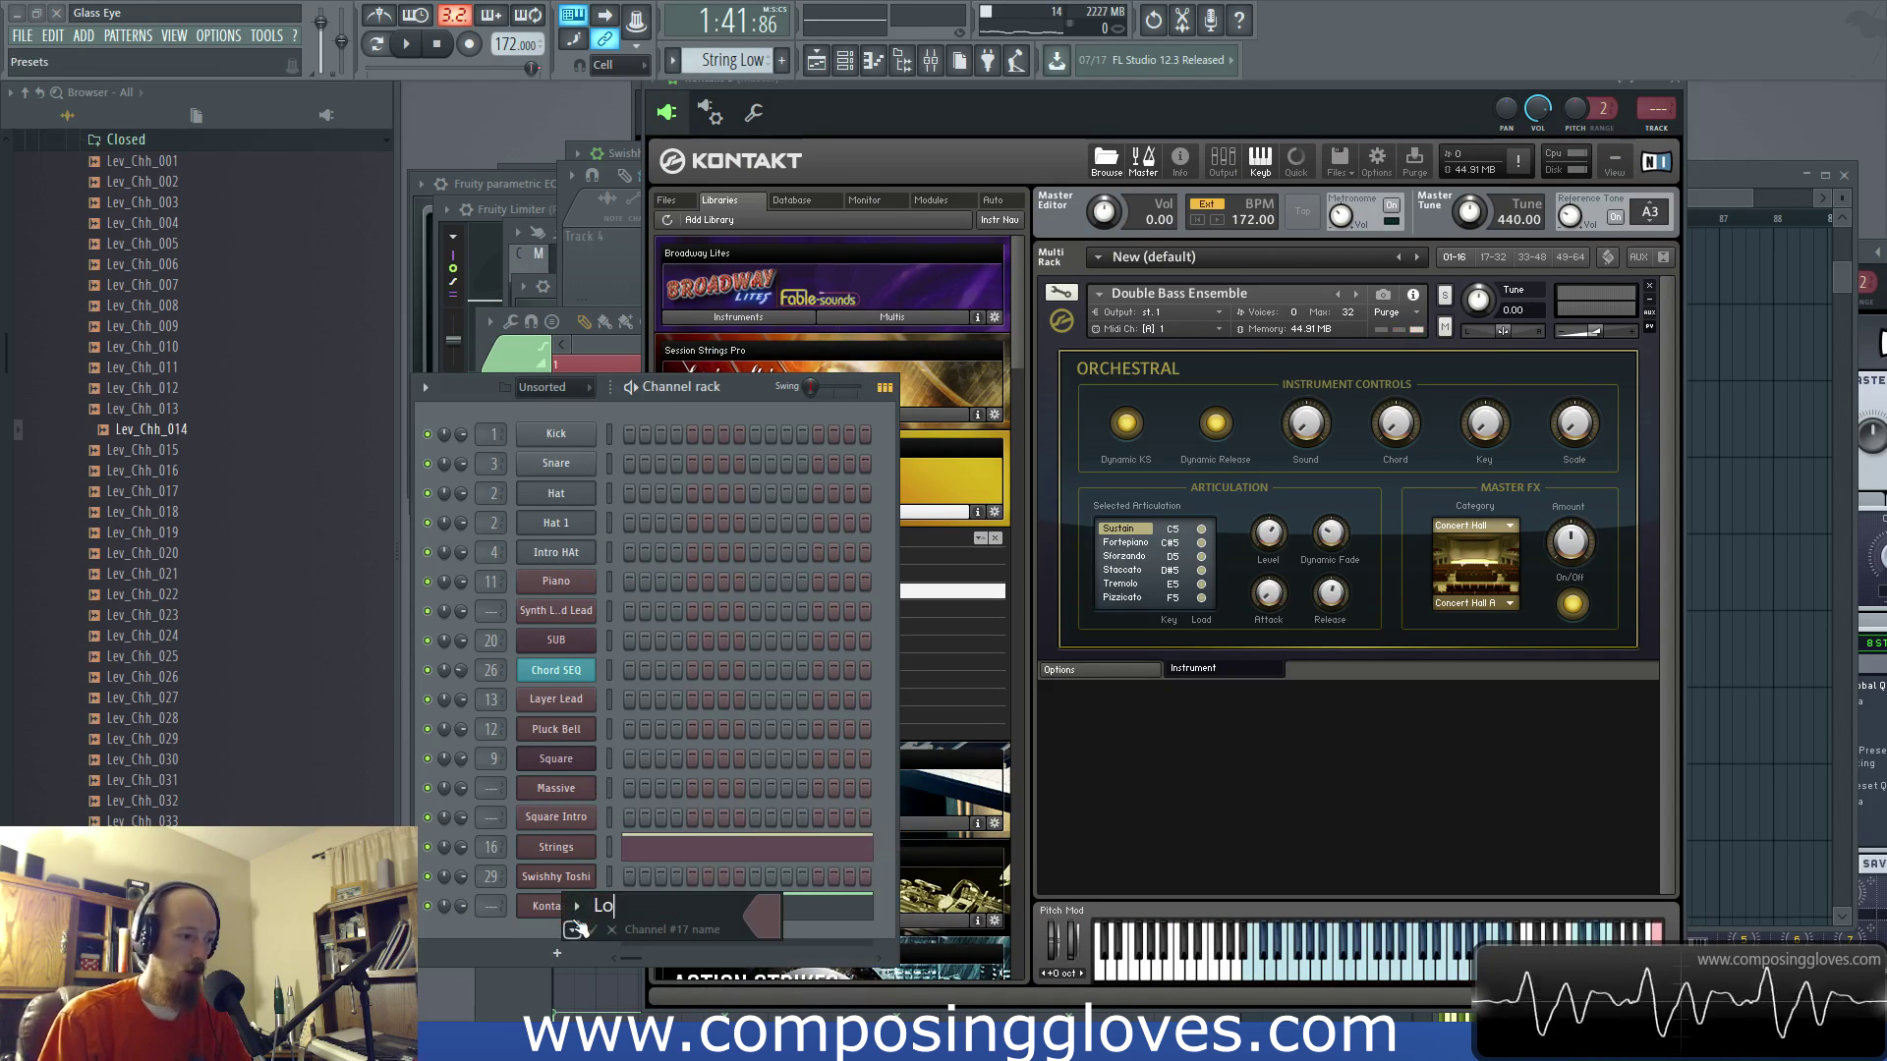
key(Return)
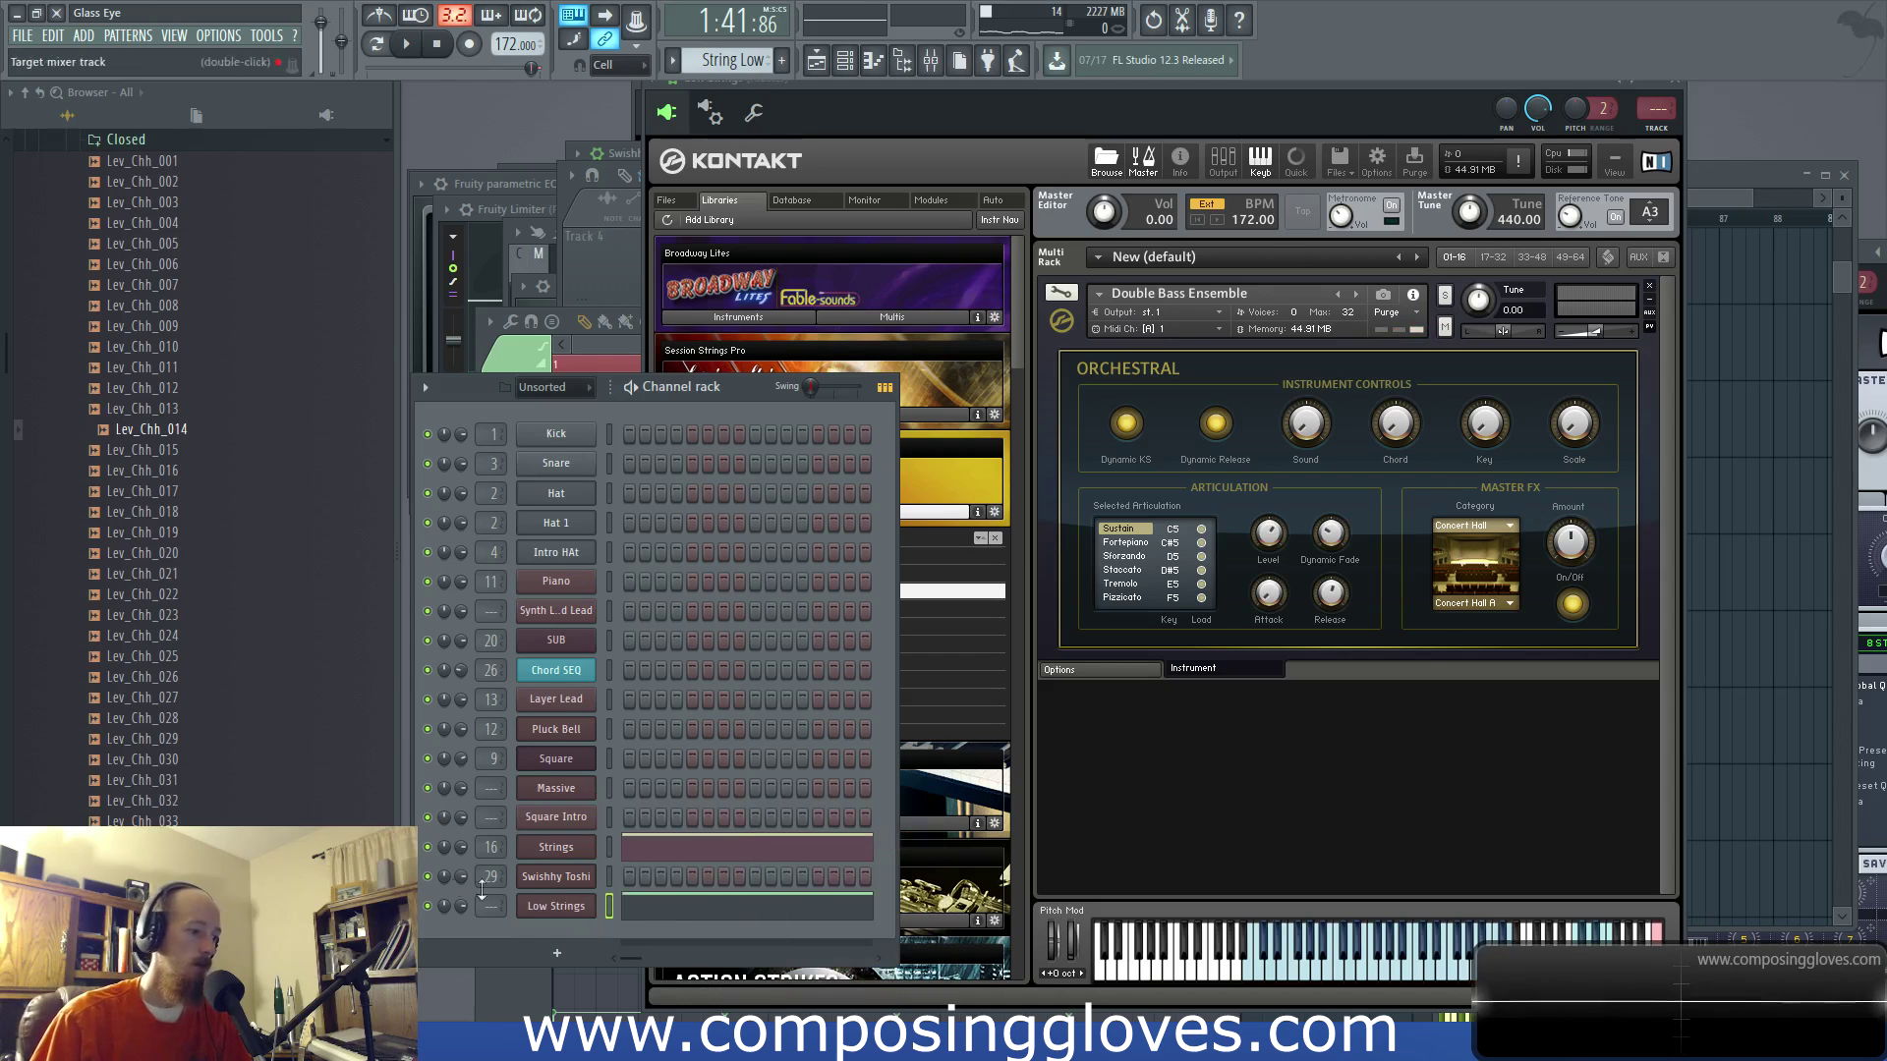
Step: Open the Low Strings notes in the piano roll and transpose all of them down one octave
click(656, 912)
key(ctrl+a)
drag(611, 491, 583, 731)
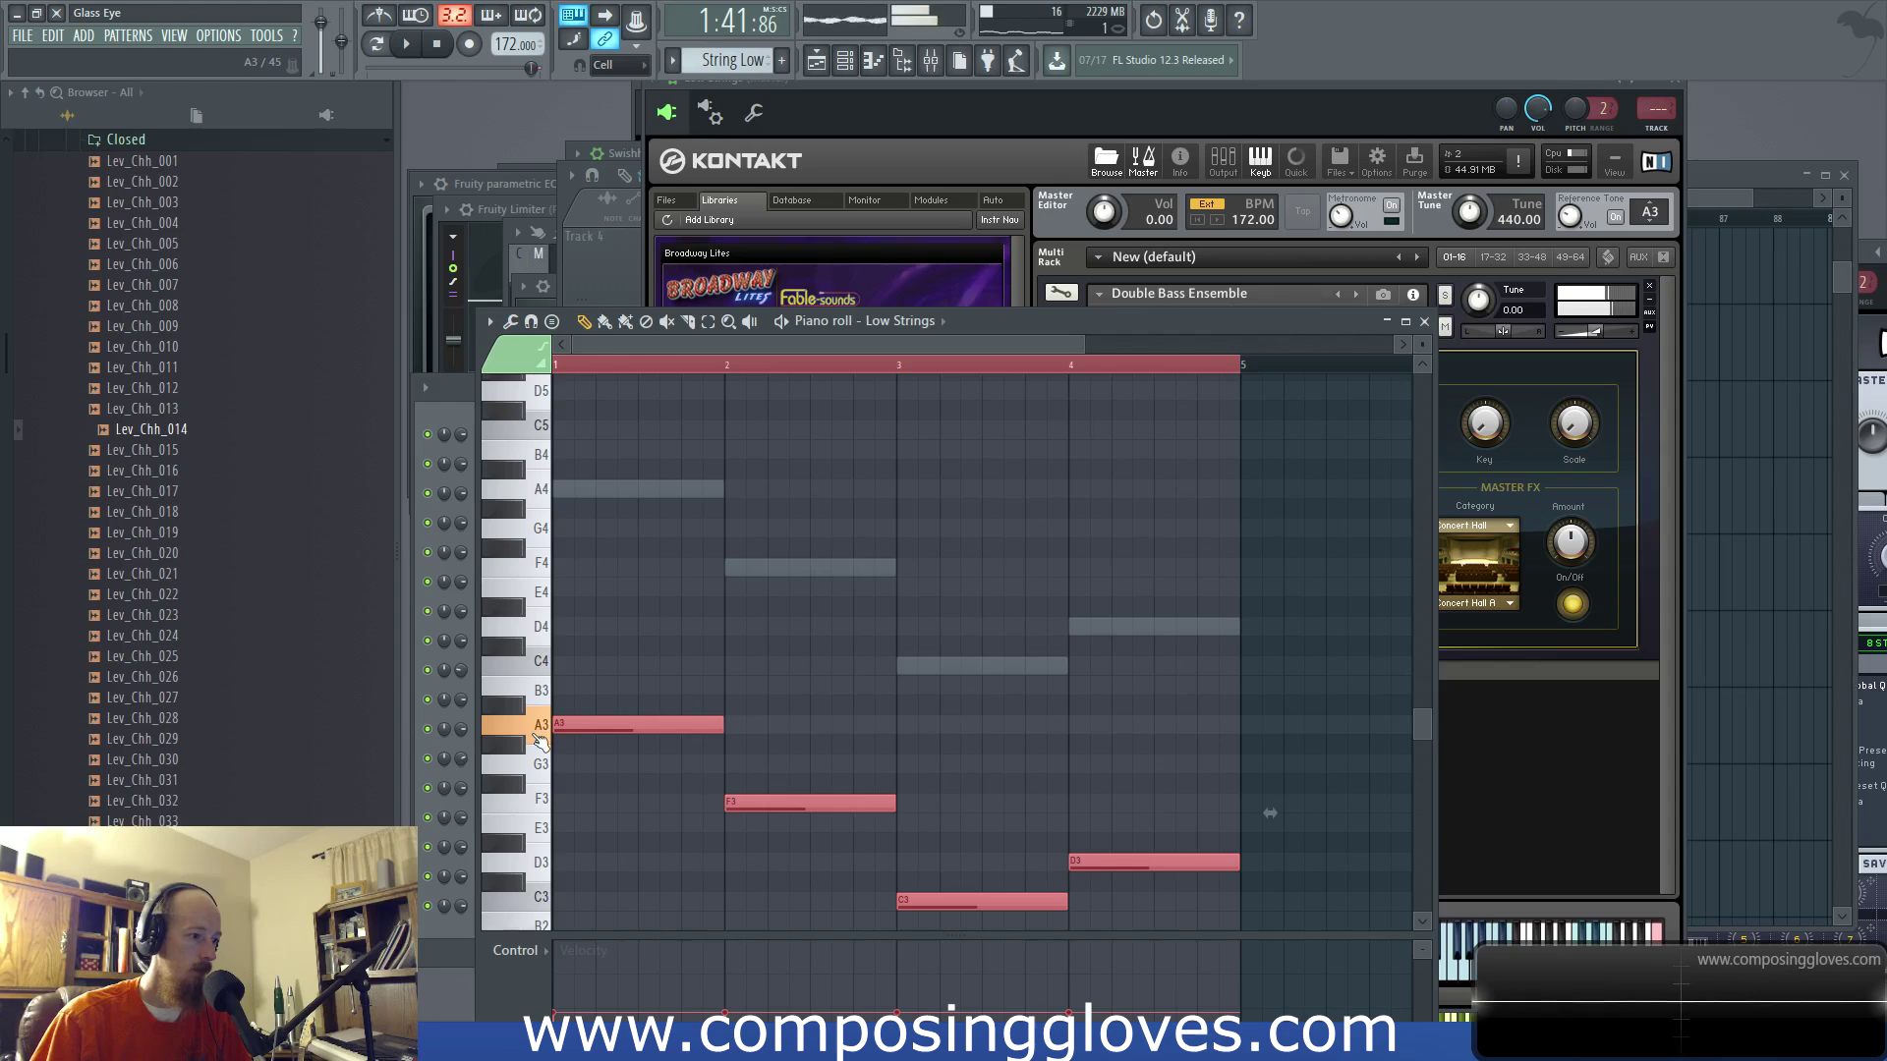
Step: Play the playlist section holding the String Low clip from bar 74 to hear the new low strings part
scroll(543, 756, down, 2)
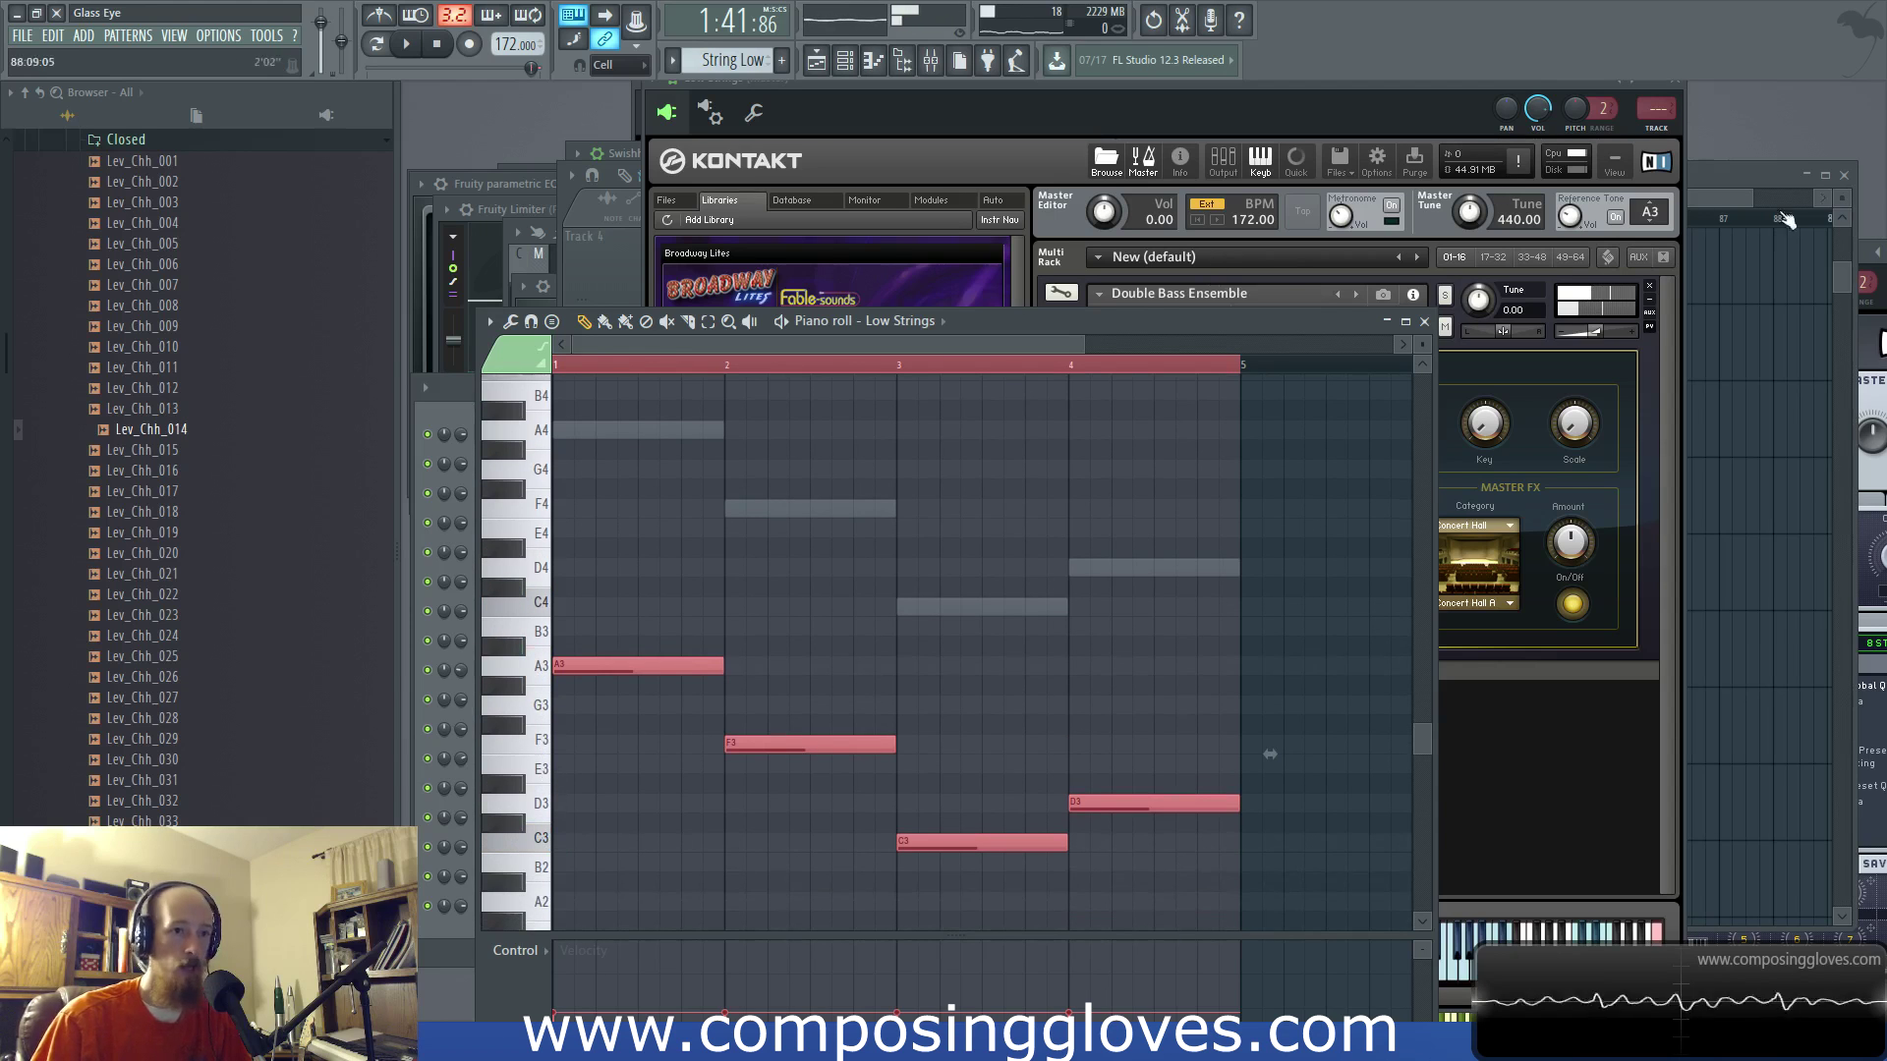
click(1719, 209)
click(1025, 429)
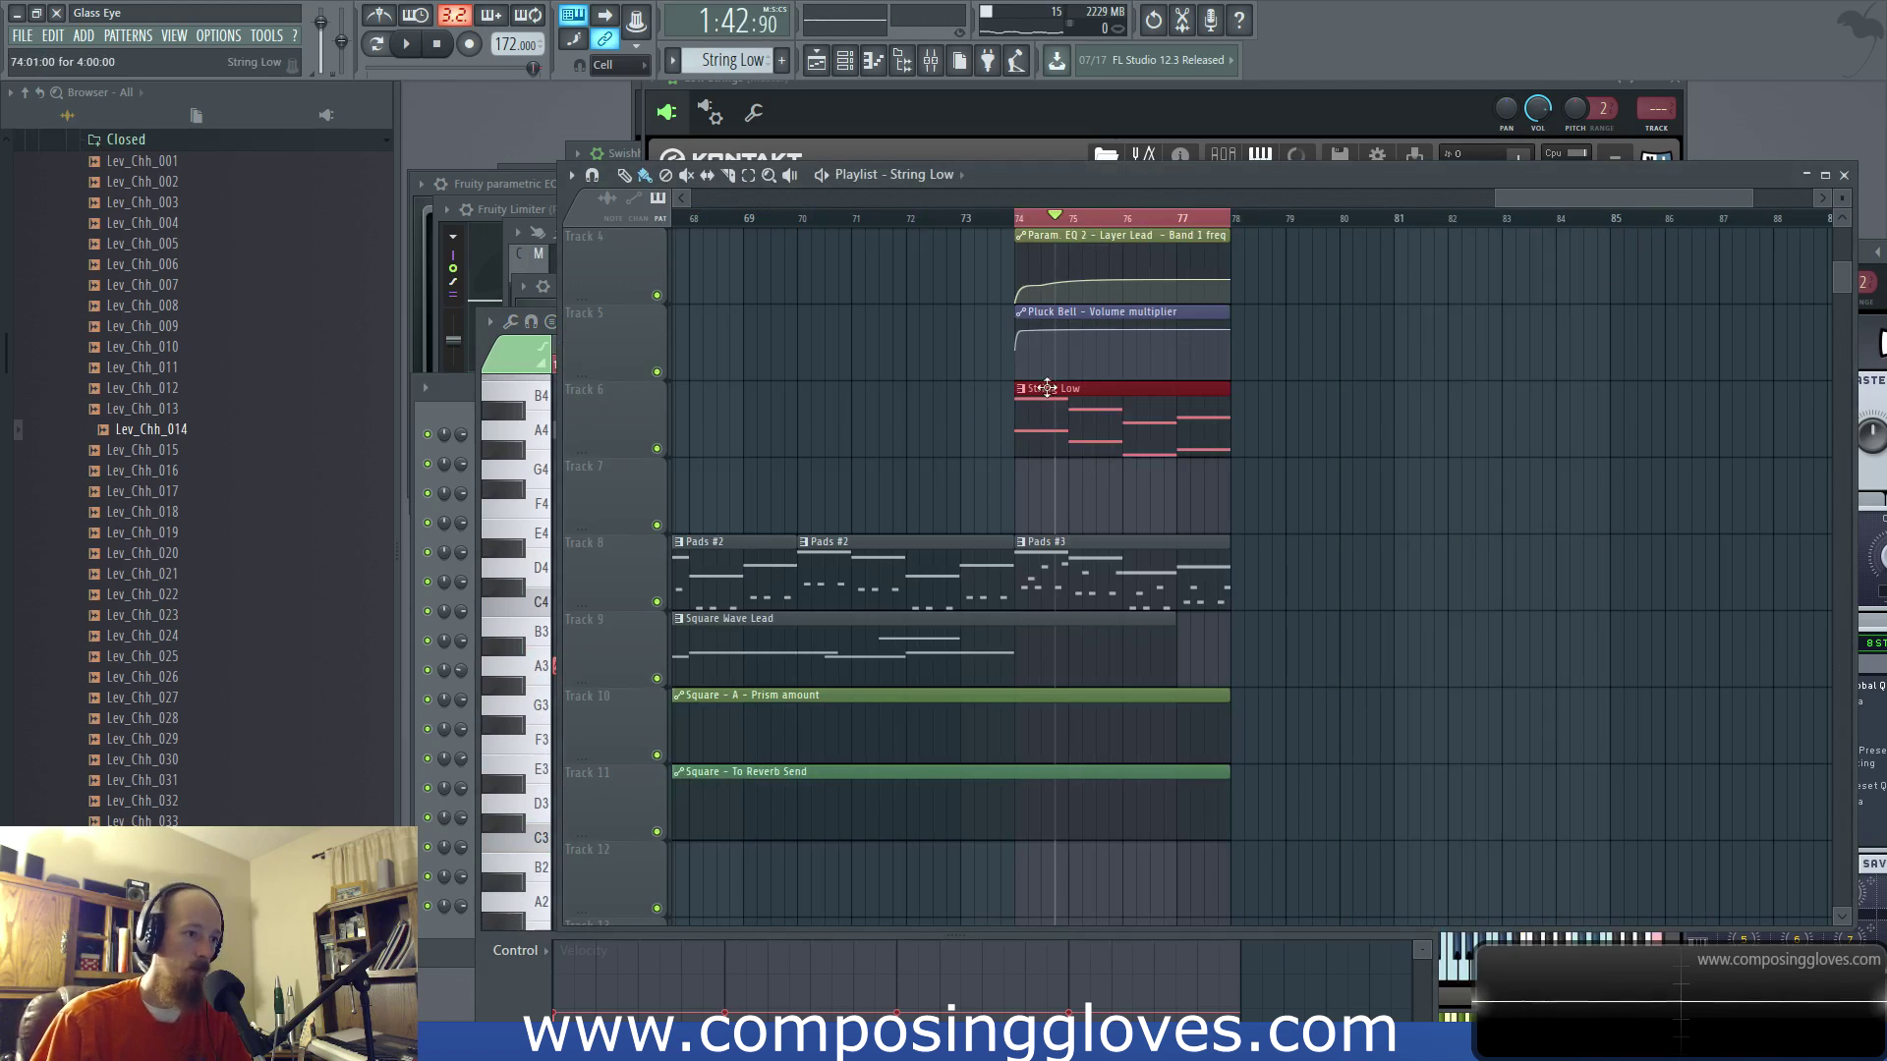
click(1022, 218)
key(space)
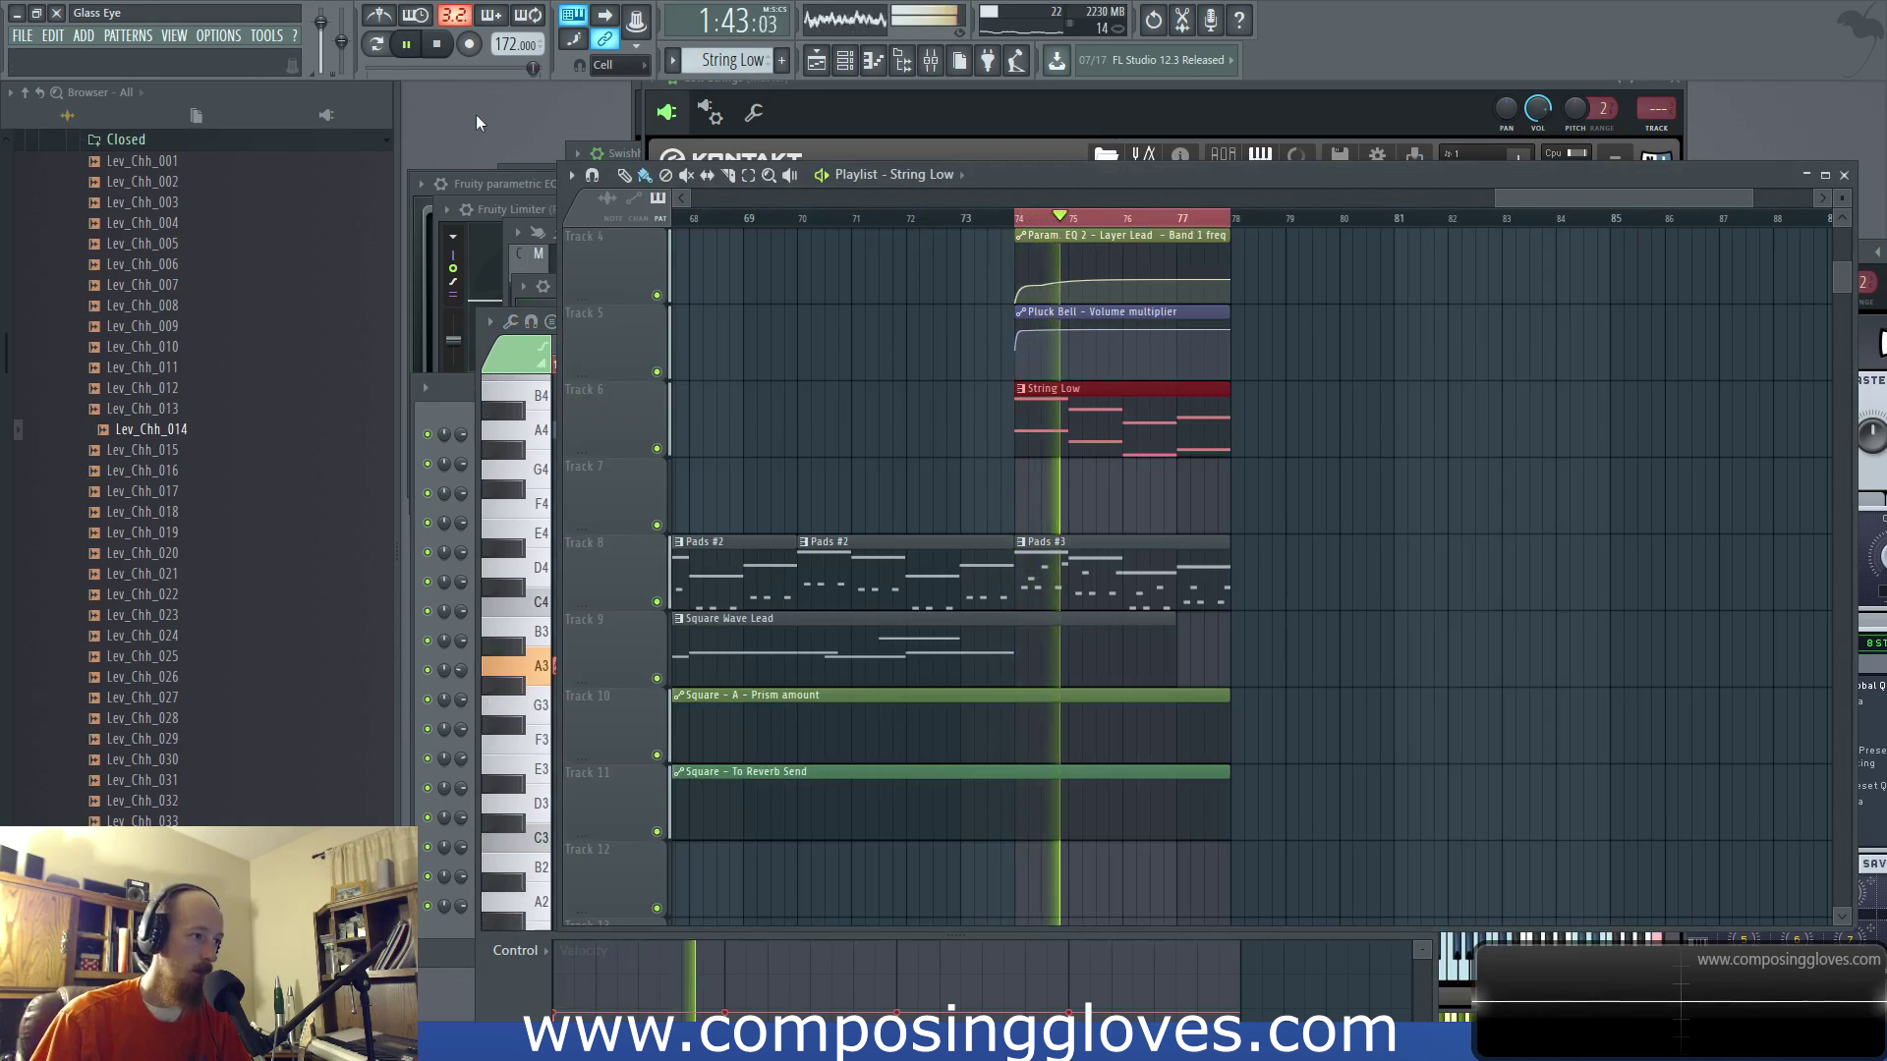
Step: Open the Pads #3 clip's Pluck Bell notes in the piano roll to check its chord progression
key(F6)
click(585, 668)
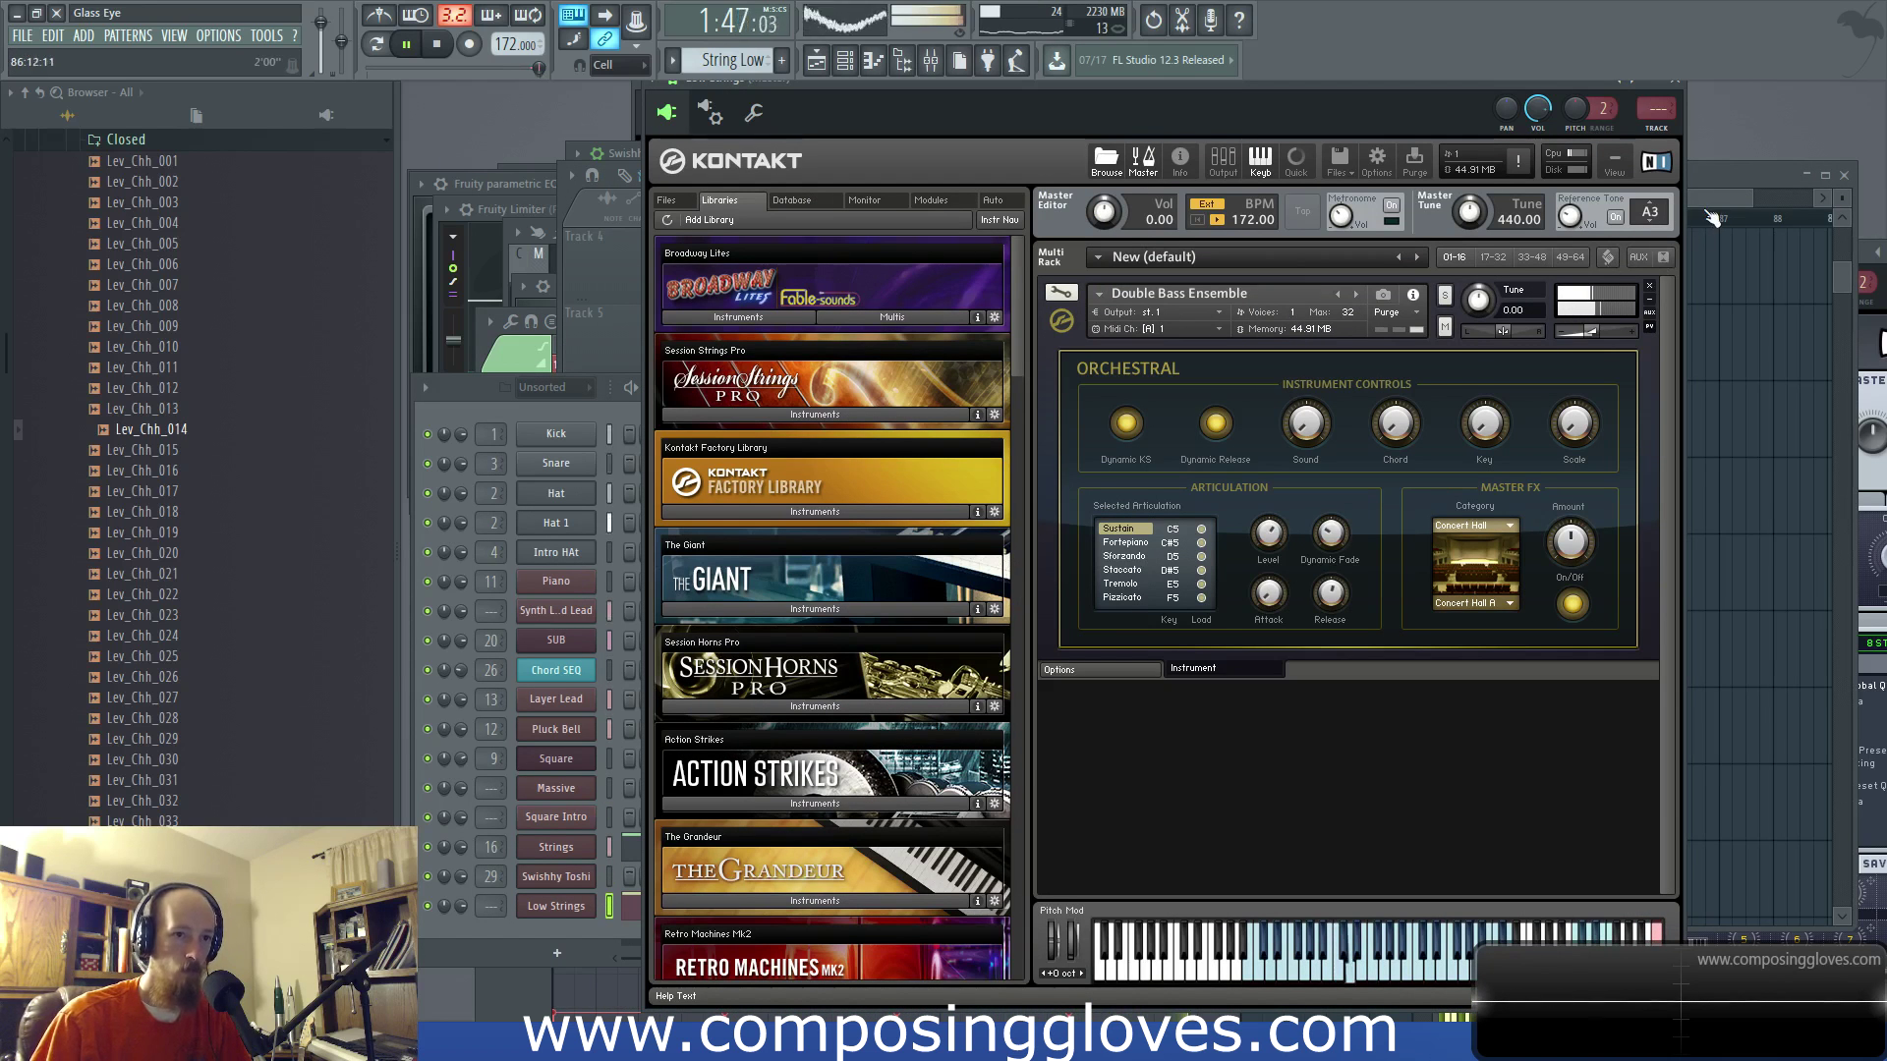
key(F5)
double_click(1100, 567)
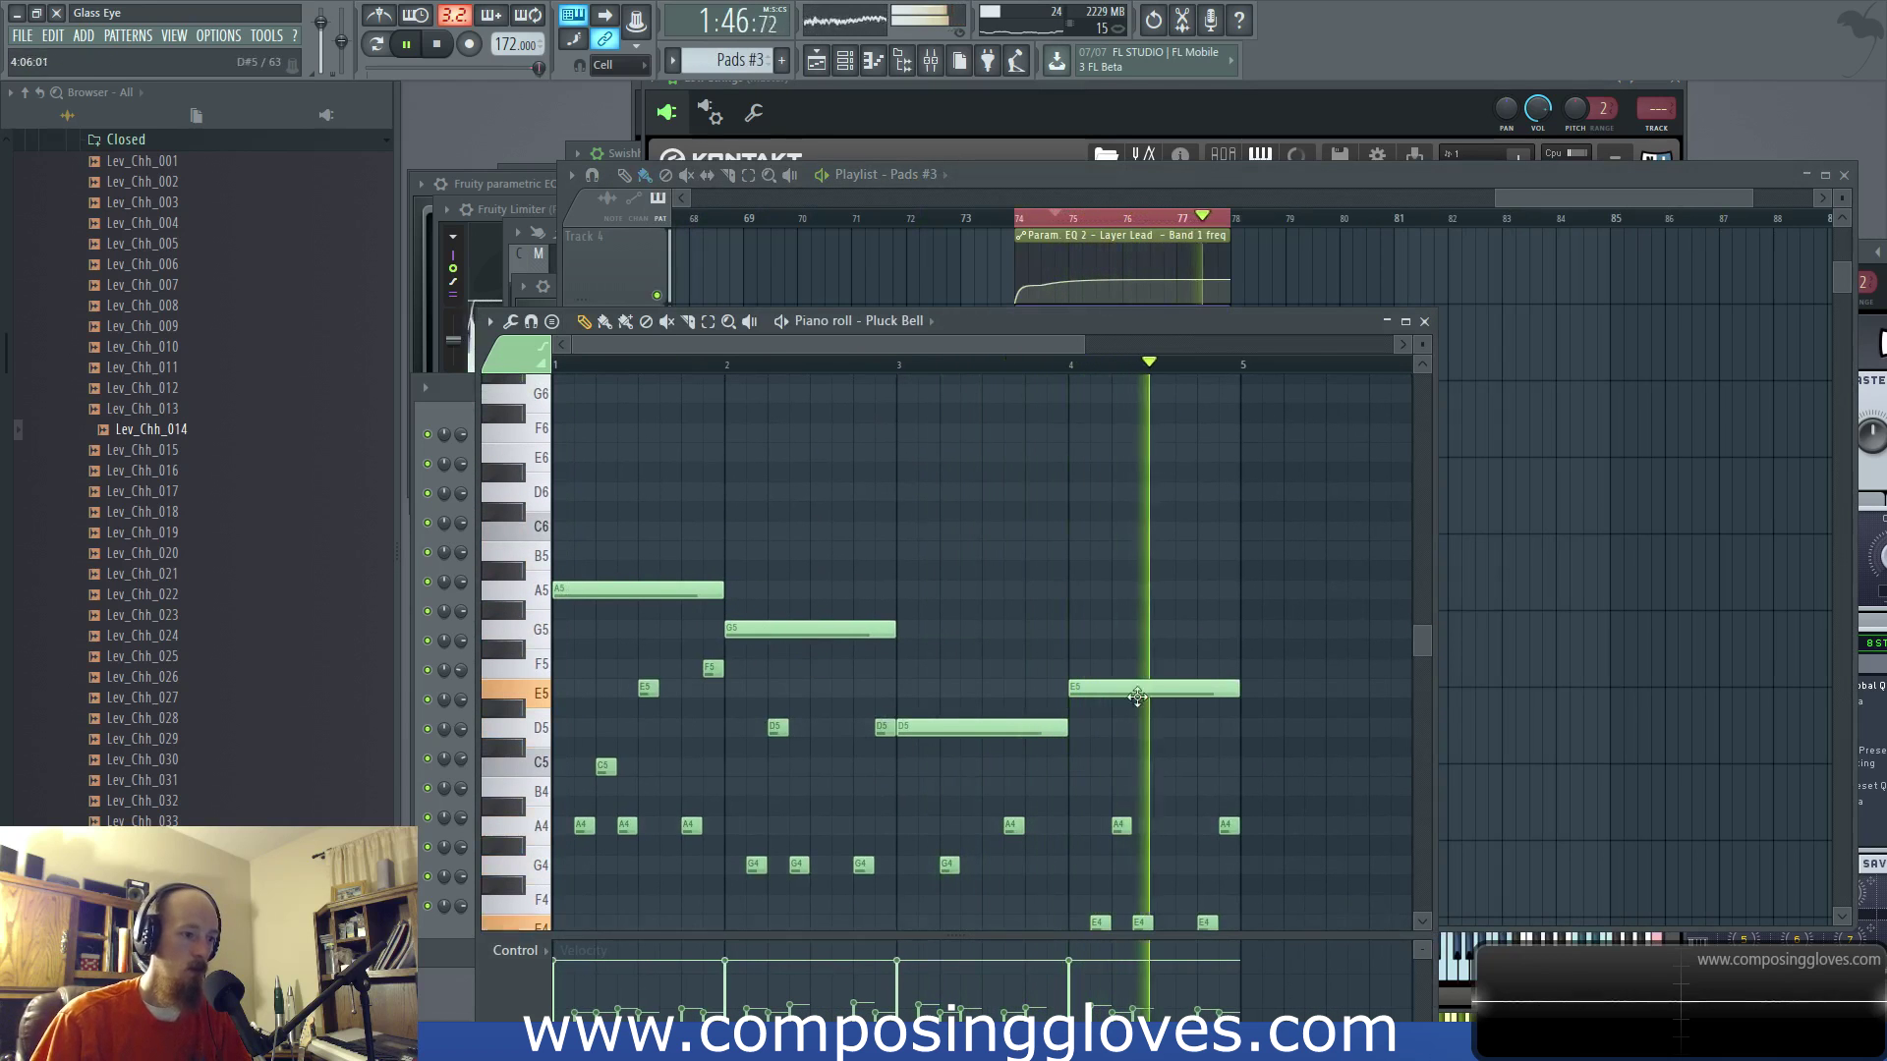
Step: In the String Low clip, raise the bar 2 notes to G3 in Low Strings and G4 in Strings
key(F6)
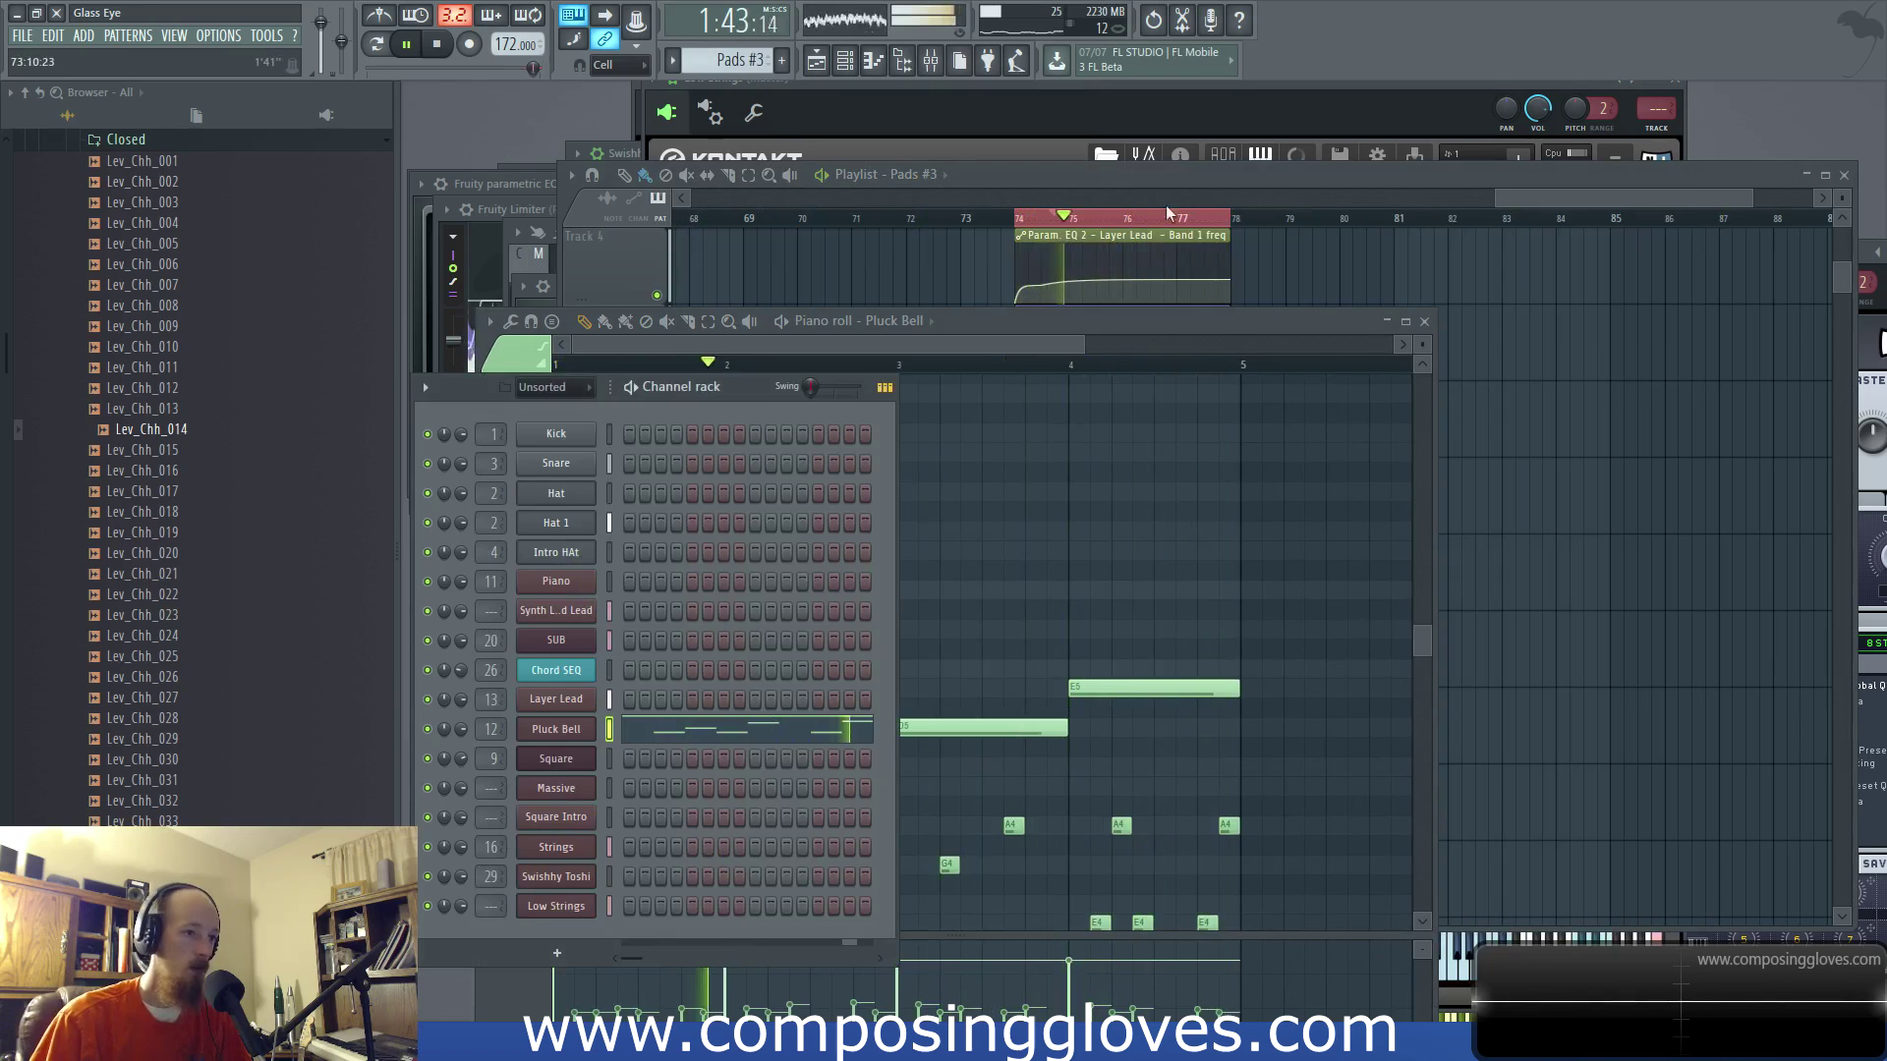
click(1559, 194)
double_click(1087, 388)
scroll(627, 729, down, 5)
scroll(629, 725, down, 2)
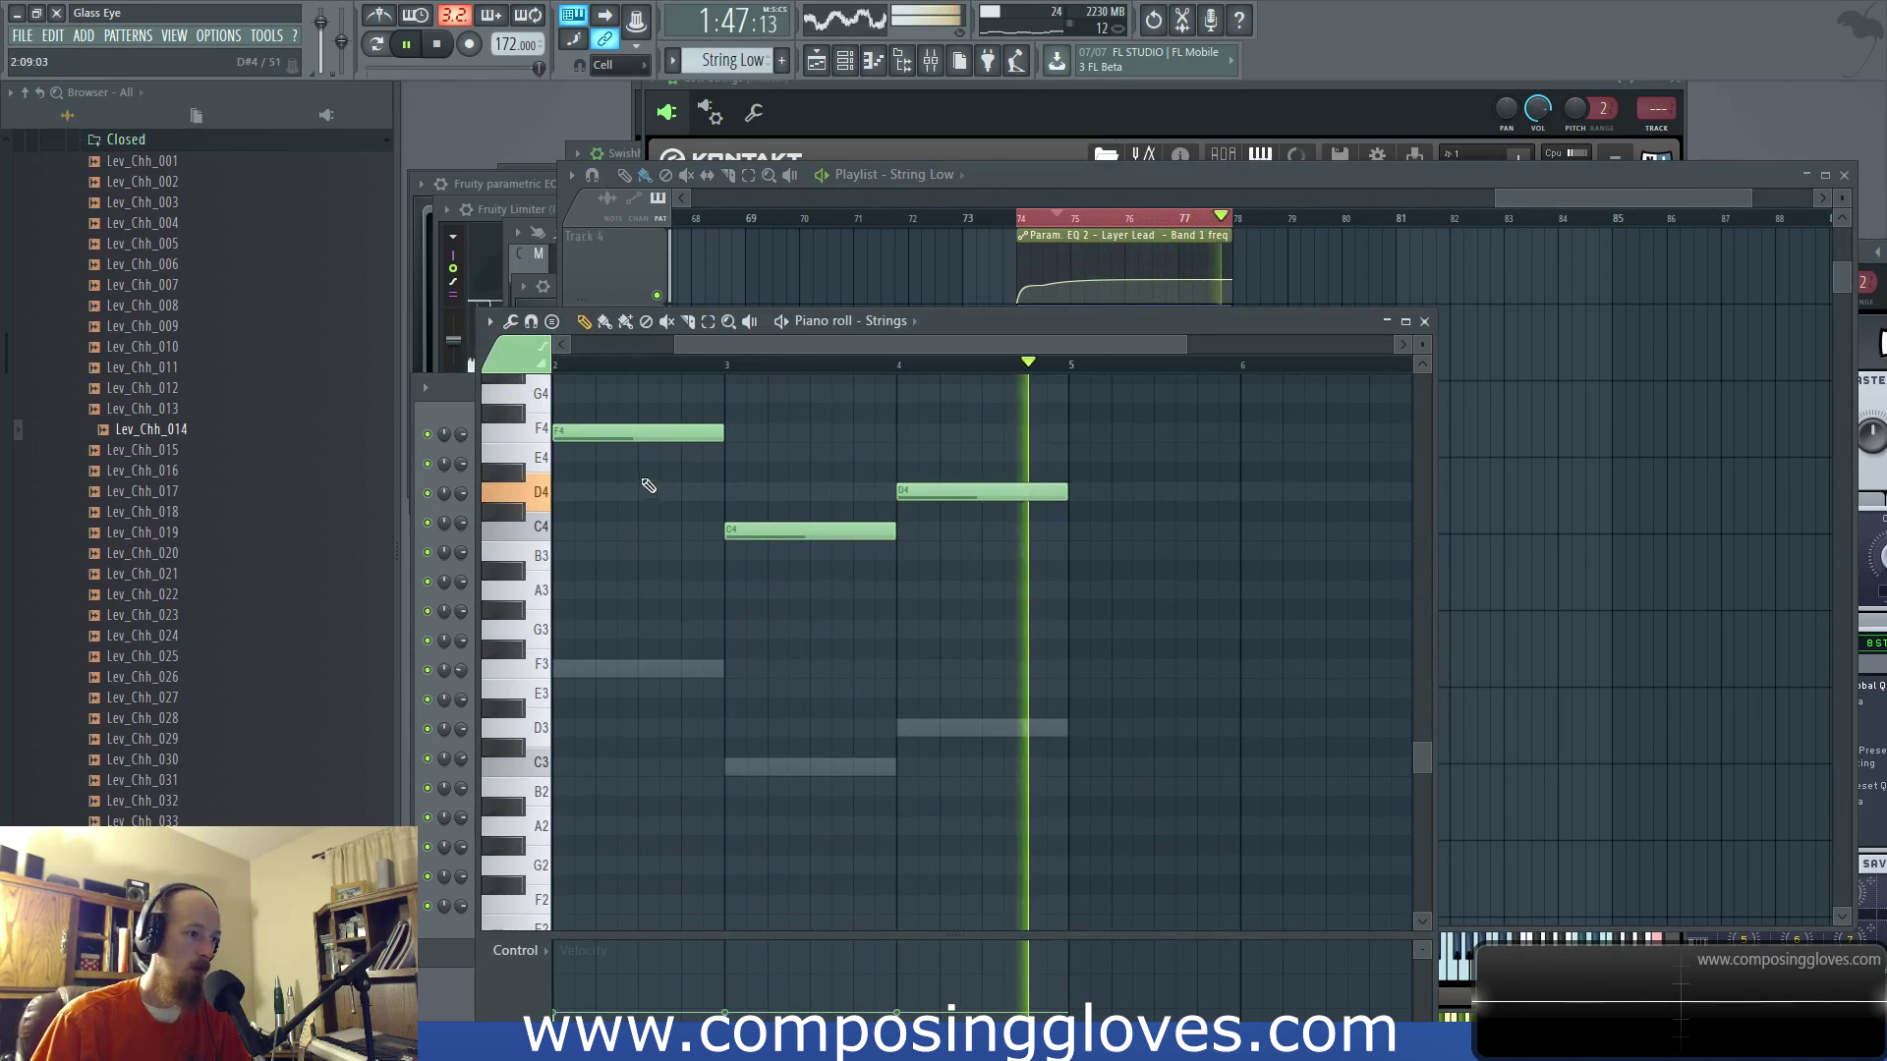
drag(613, 430, 1395, 710)
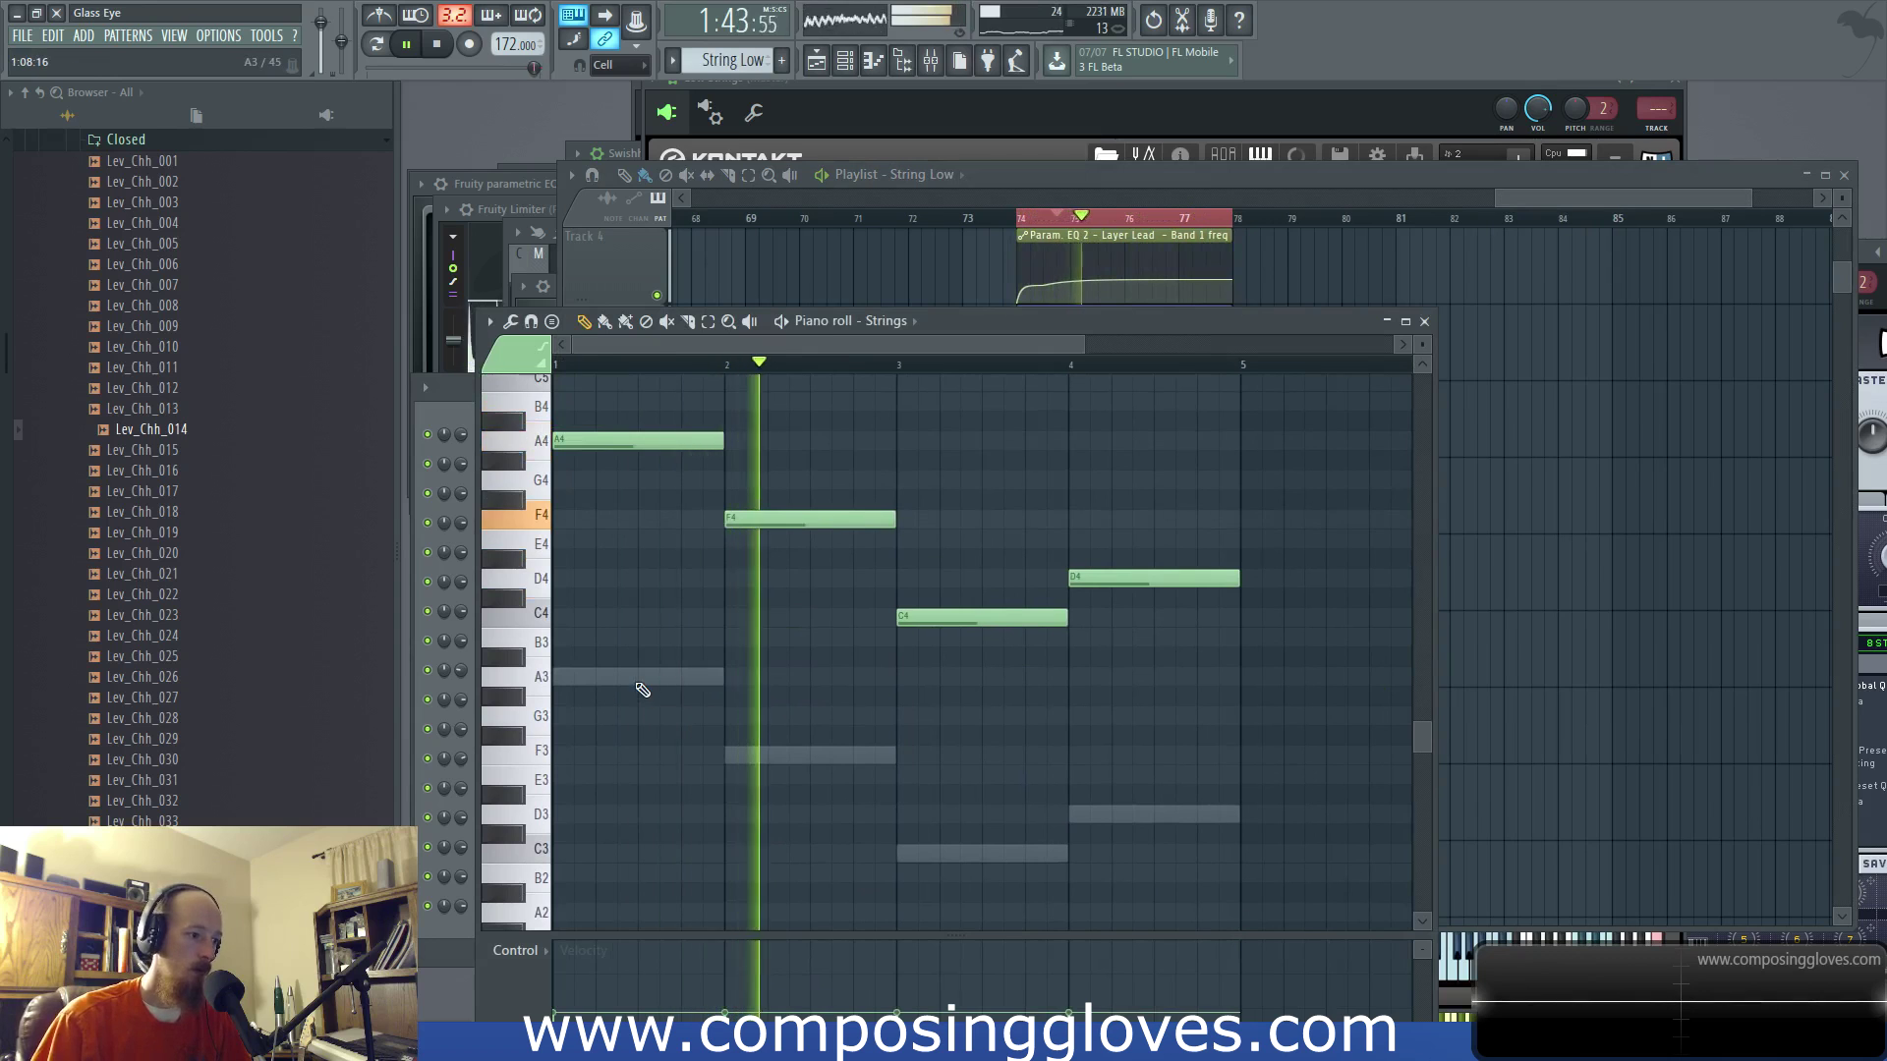
double_click(636, 680)
drag(779, 752, 779, 710)
double_click(777, 520)
drag(776, 520, 777, 480)
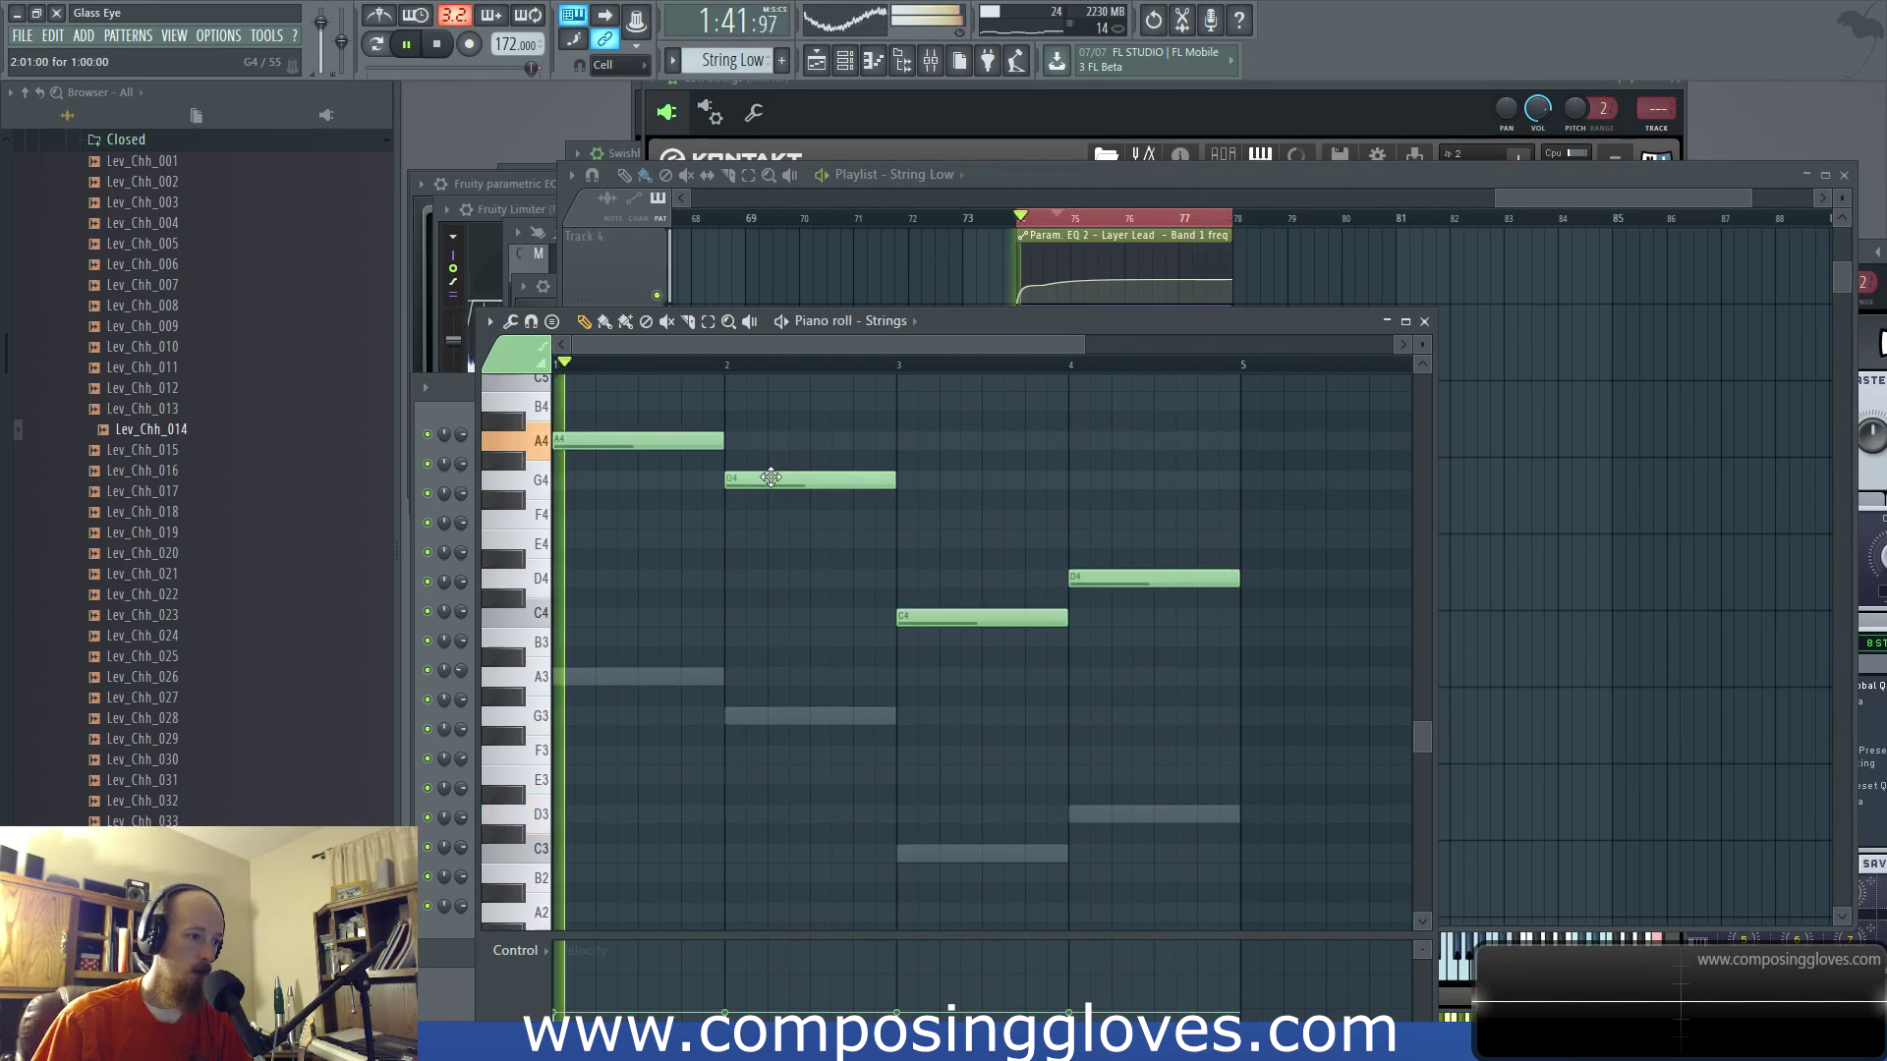
Step: Raise the bar 3 notes to D4 in Strings and D3 in Low Strings, and the bar 4 notes to E4 and E3
drag(949, 617, 949, 579)
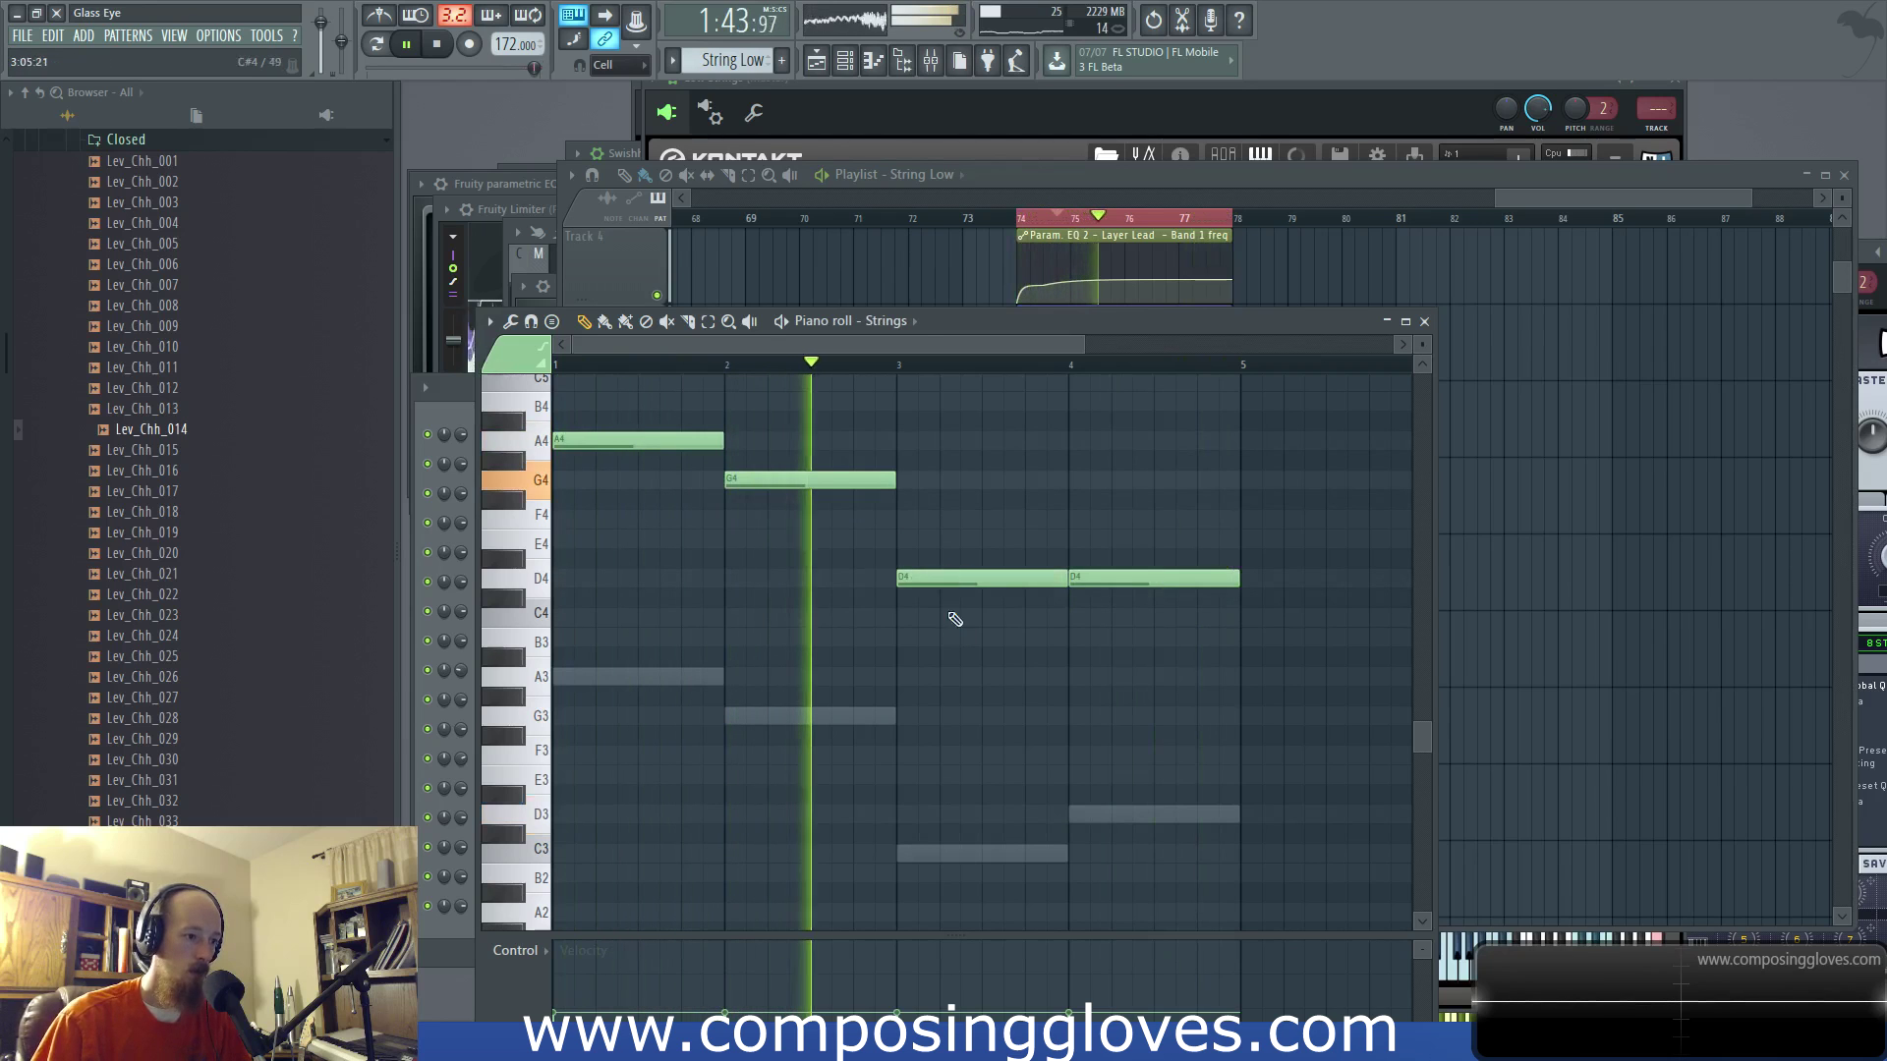
double_click(954, 854)
drag(953, 854, 951, 814)
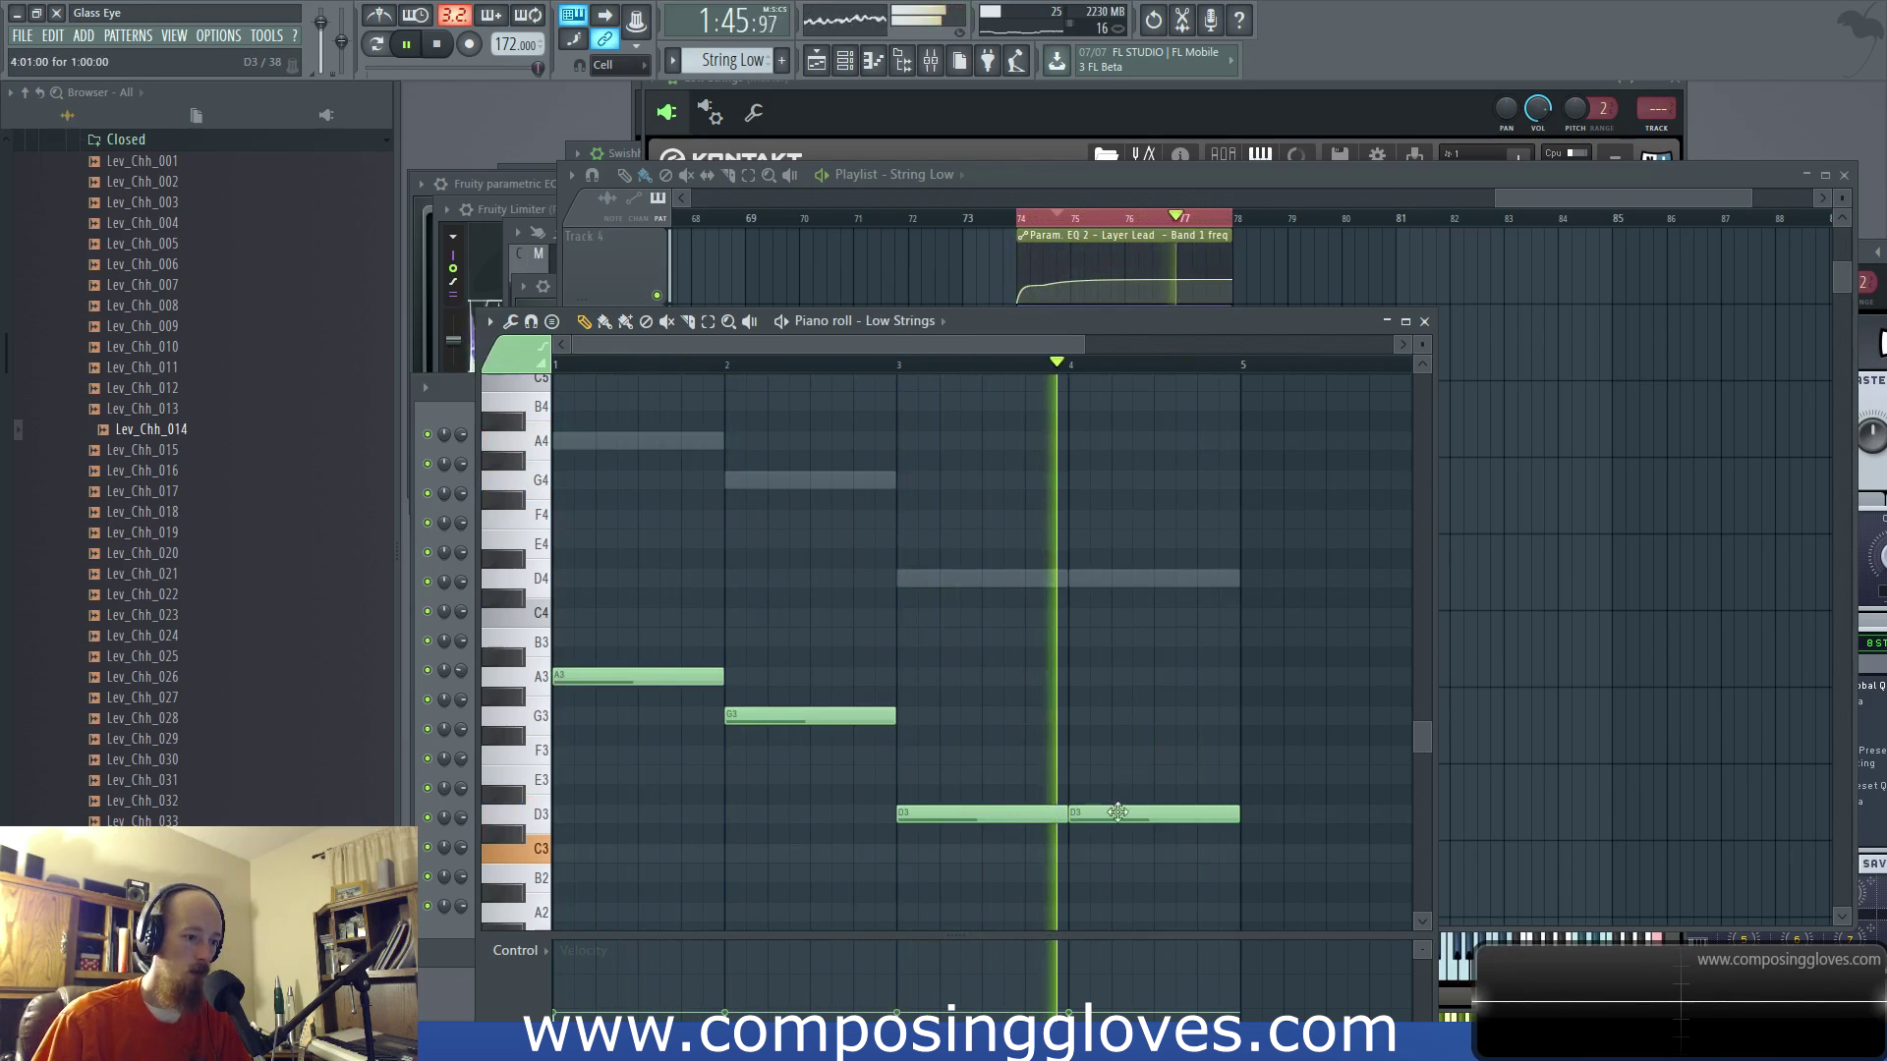
drag(1114, 814, 1114, 776)
double_click(1114, 579)
drag(1114, 579, 1104, 535)
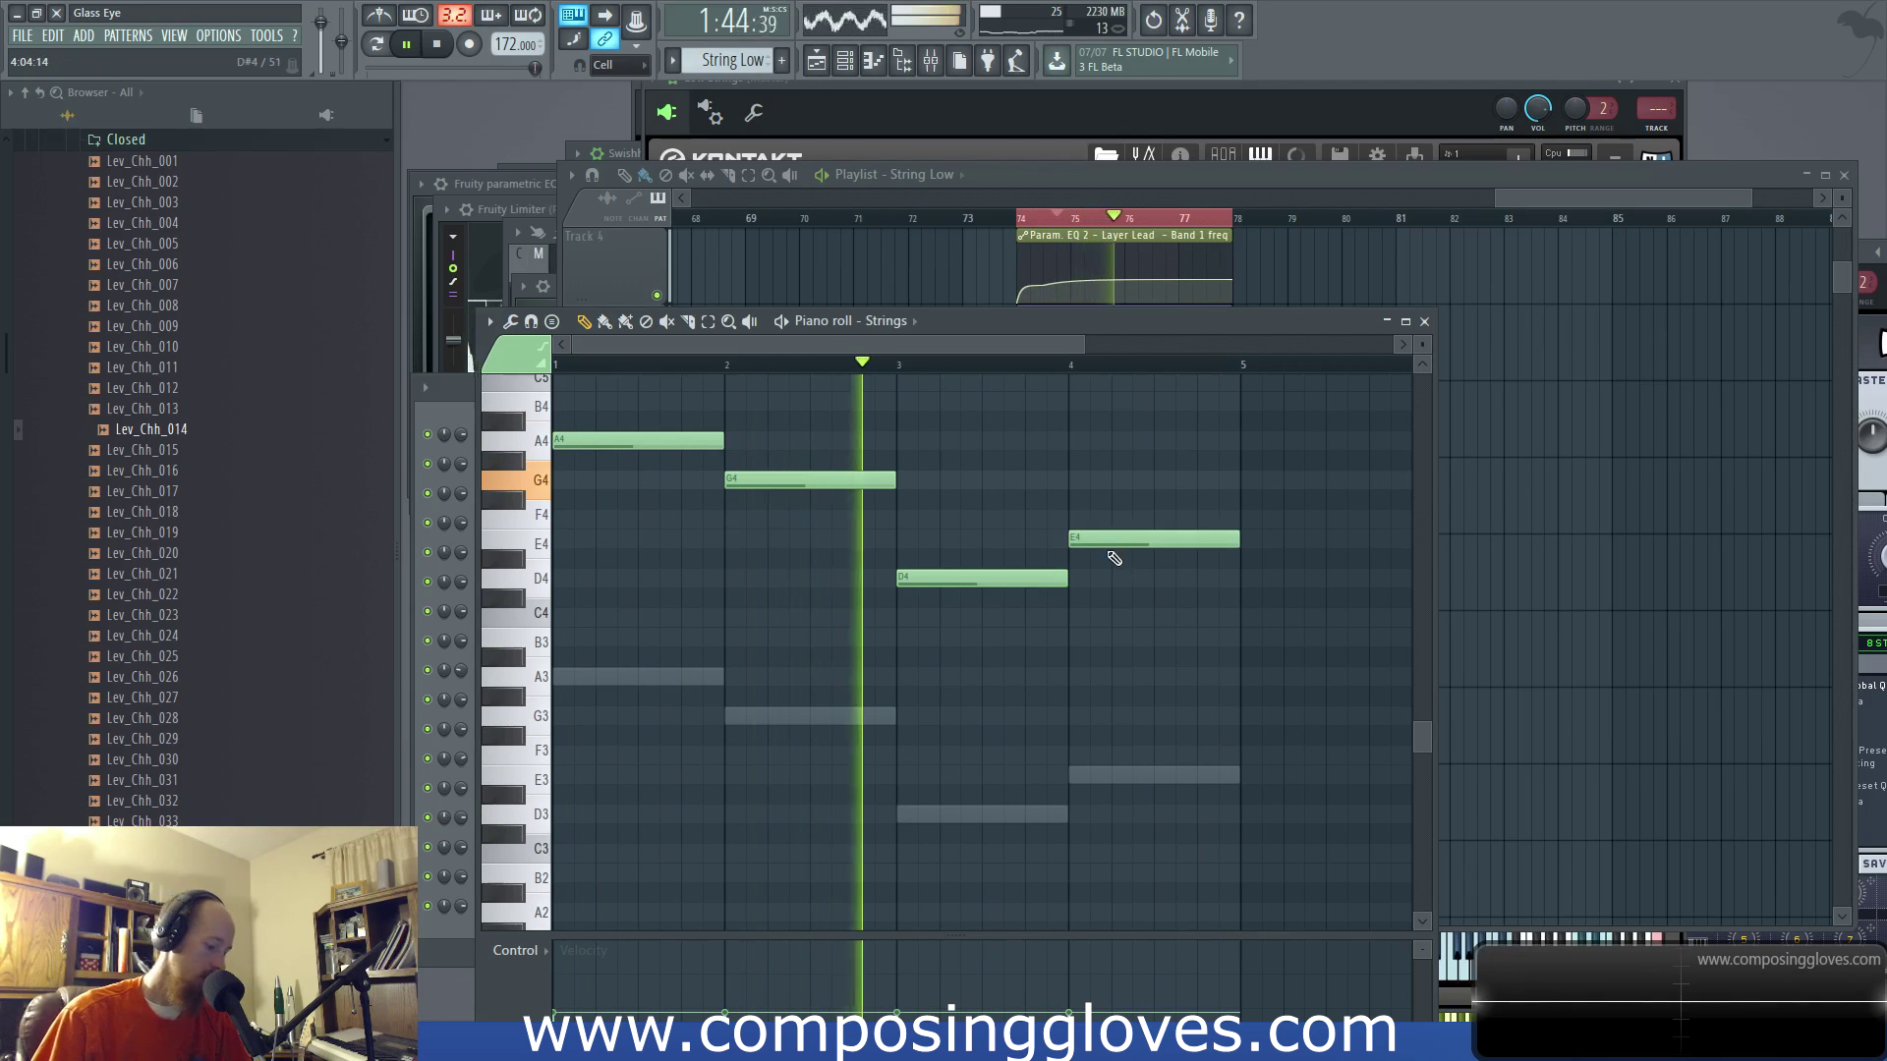
drag(1187, 507, 1141, 490)
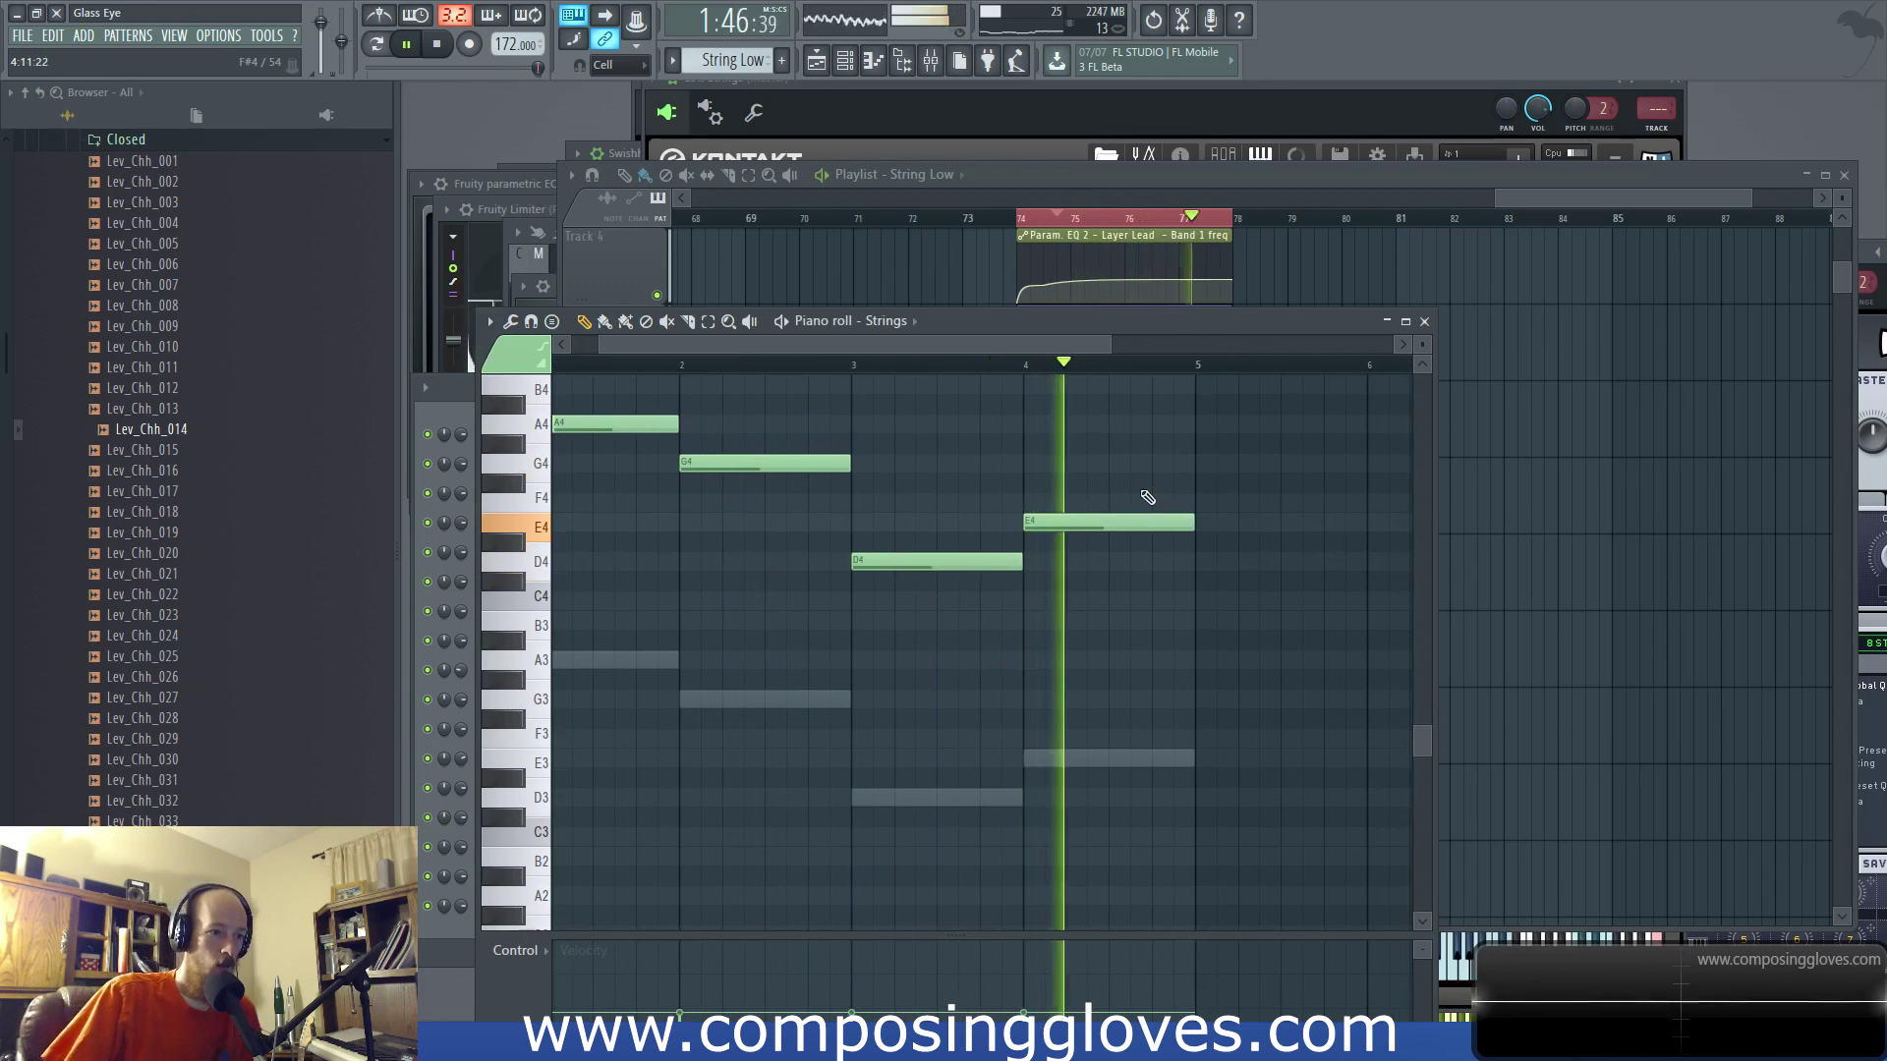
Step: Duplicate all clips of bars 74 to 77 on tracks 1 to 8 so the copies start at bar 78
click(1600, 195)
drag(1600, 195, 1563, 195)
scroll(1509, 402, up, 1)
key(space)
drag(1103, 270, 1395, 786)
key(ctrl+b)
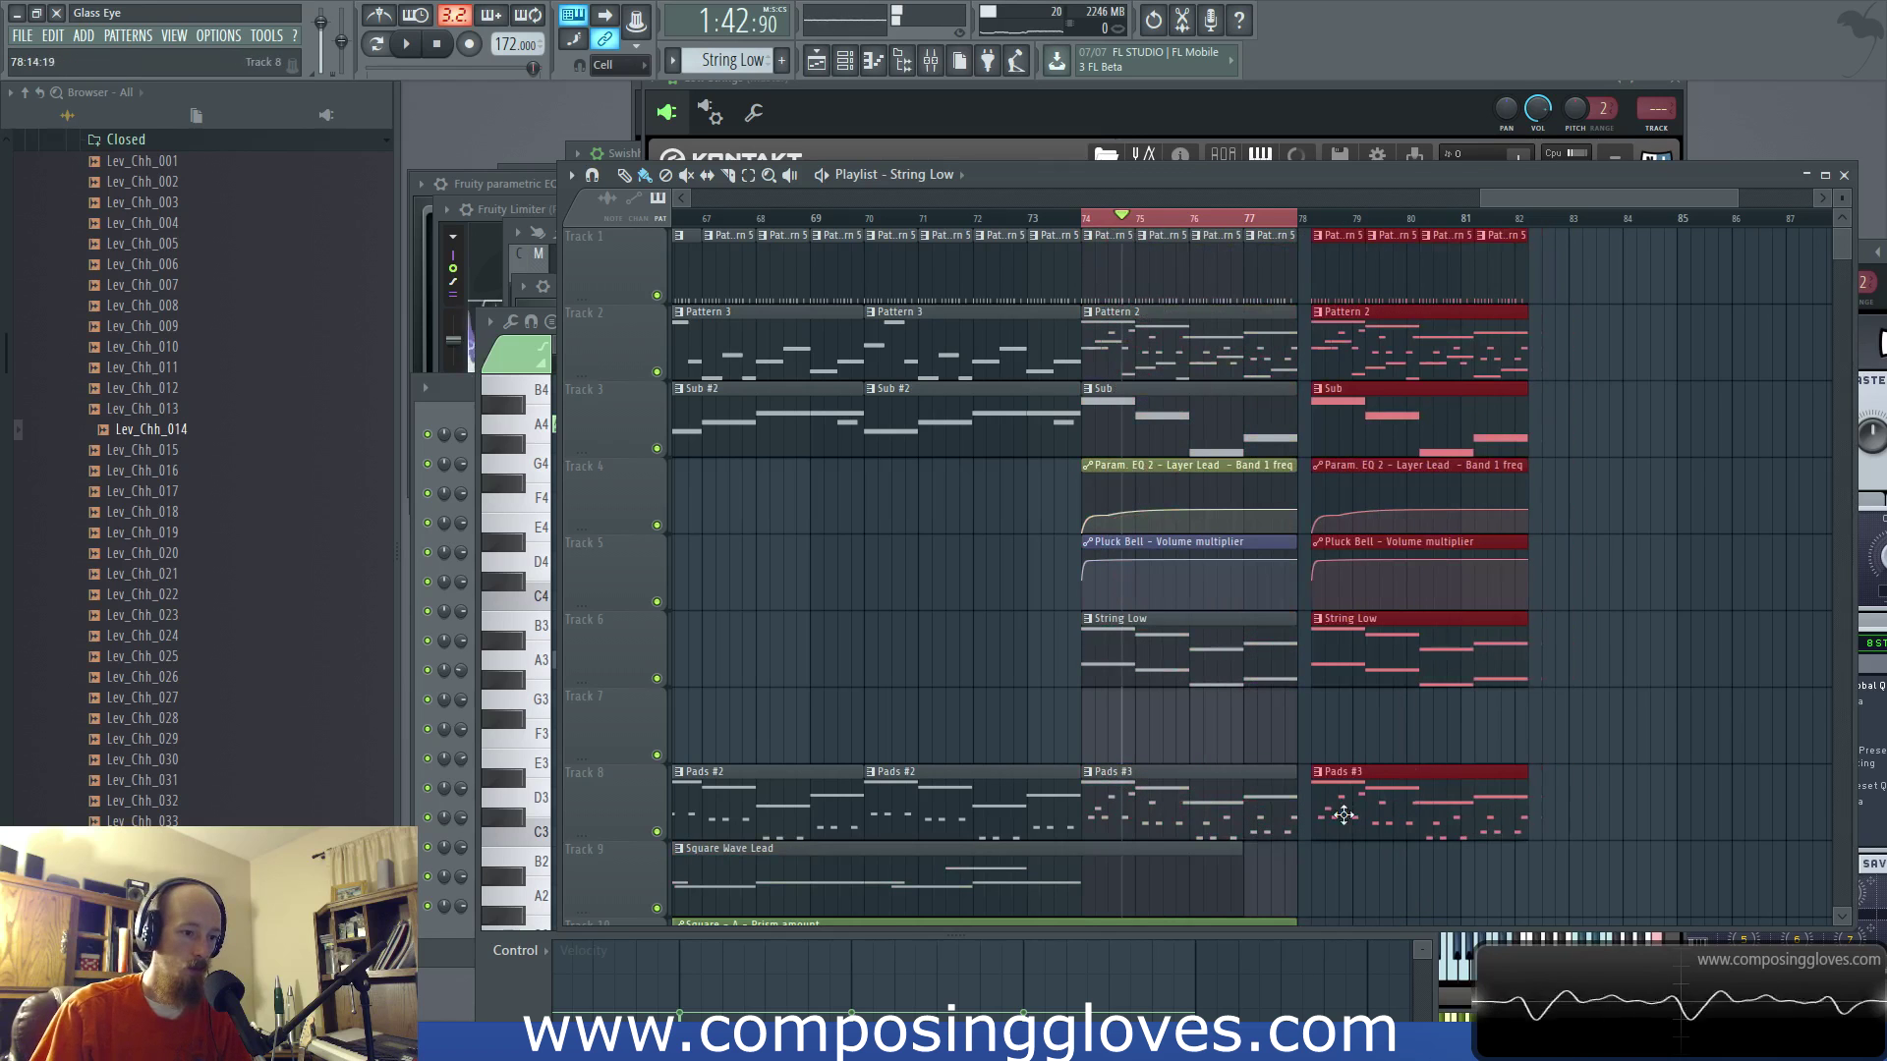
scroll(1312, 609, down, 3)
key(ctrl+d)
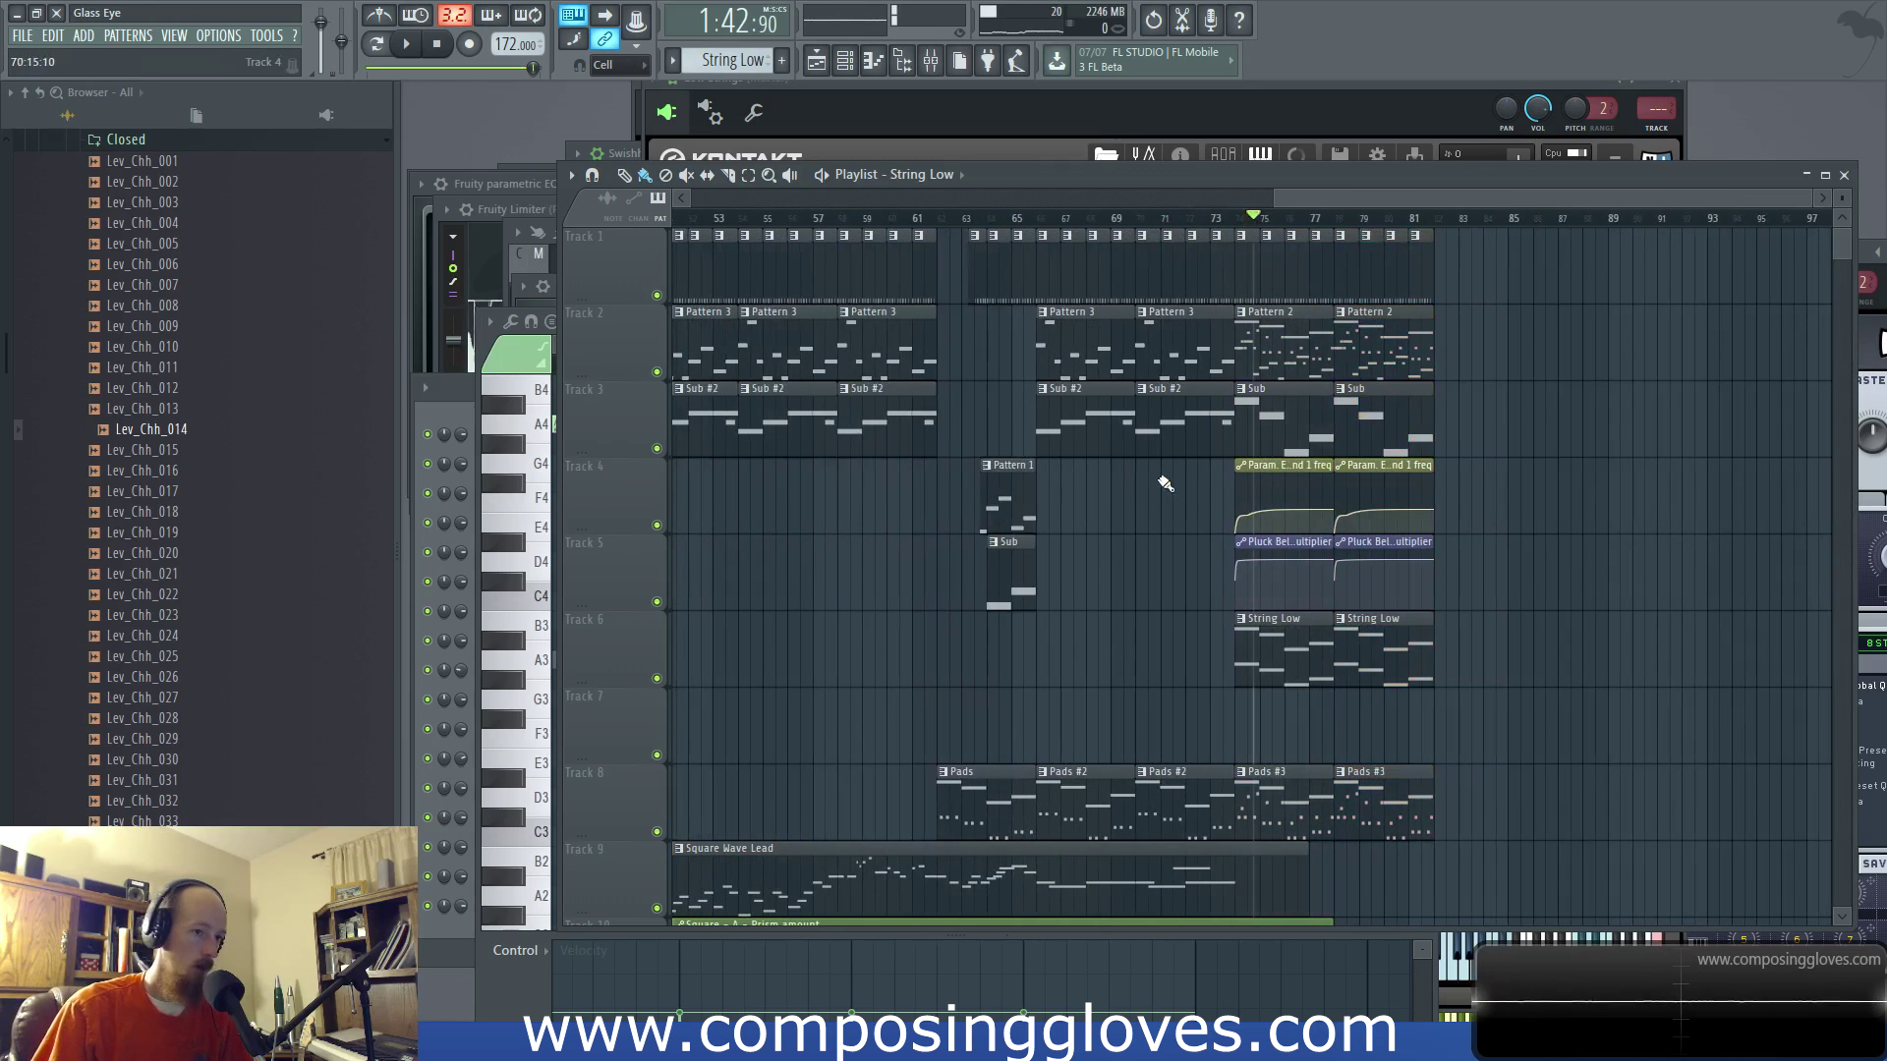
Step: Play the arrangement from bar 45 to review the transition into the section at bar 46
scroll(1169, 482, left, 3)
scroll(1175, 480, down, 2)
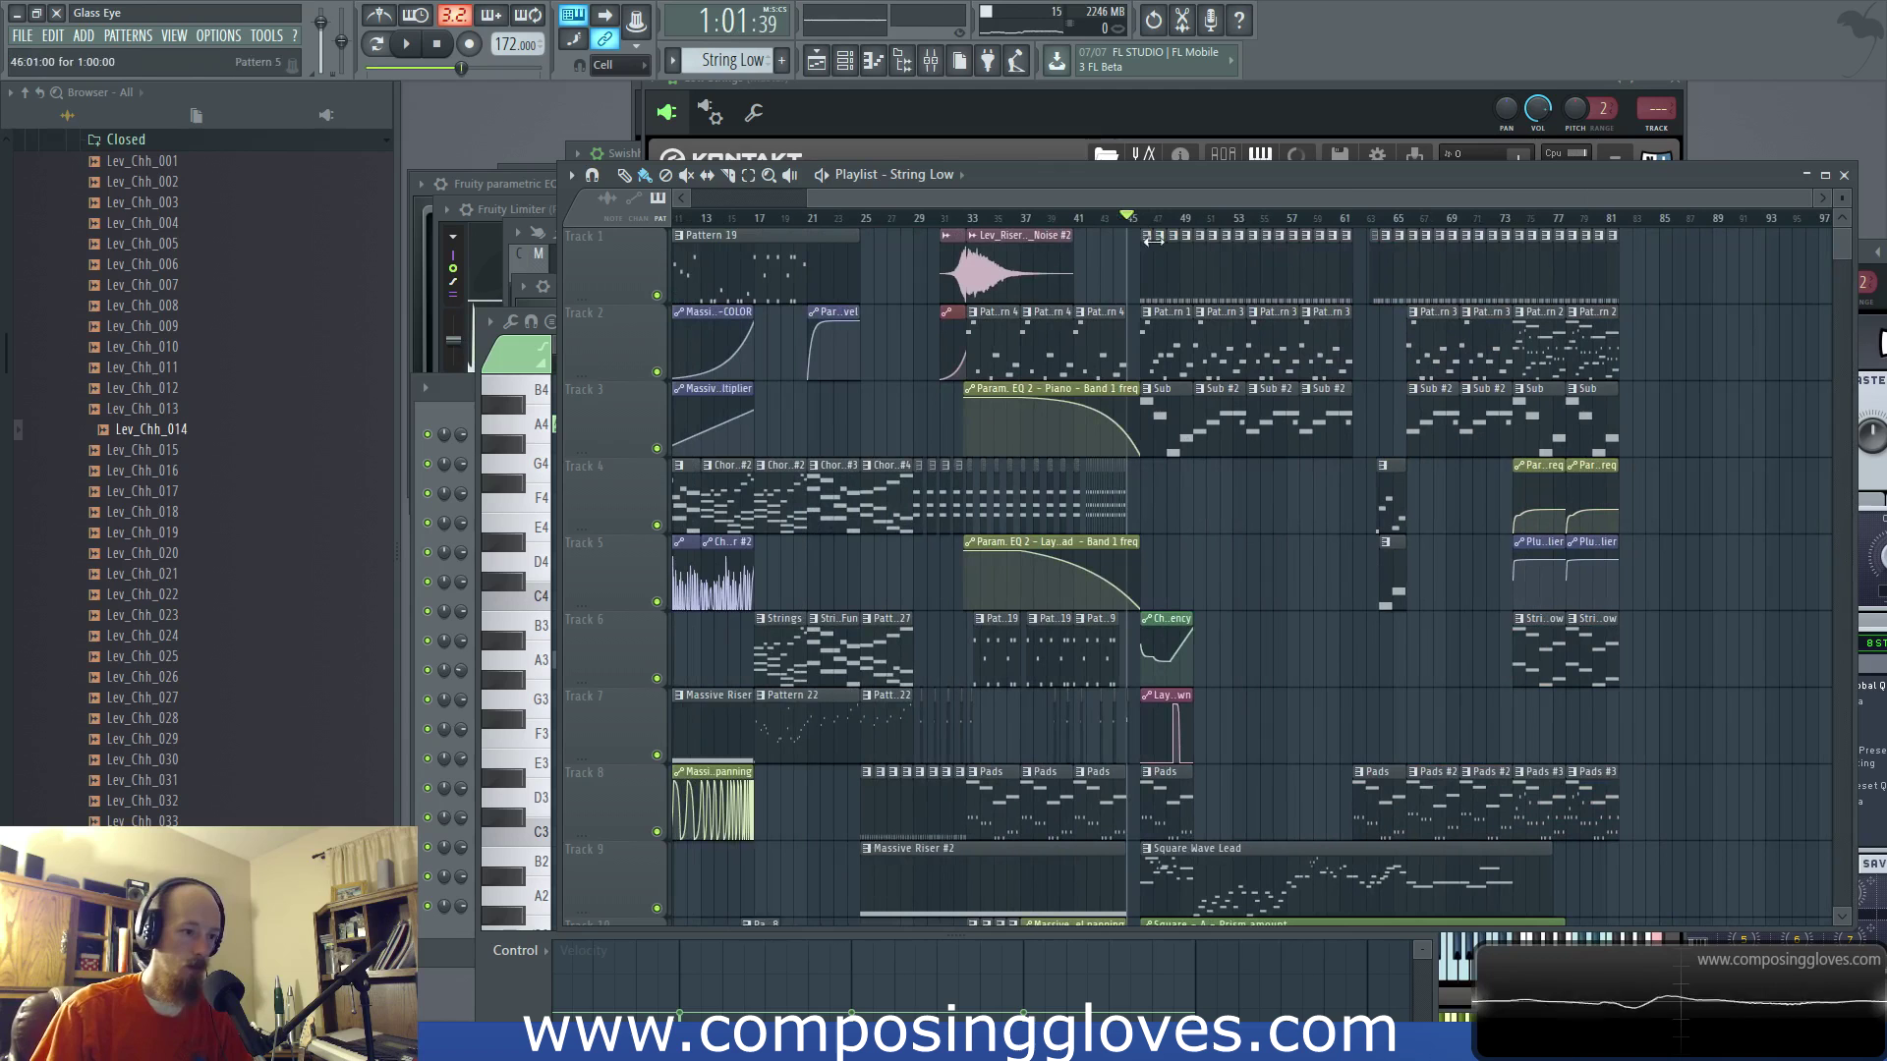
key(space)
scroll(1312, 653, up, 3)
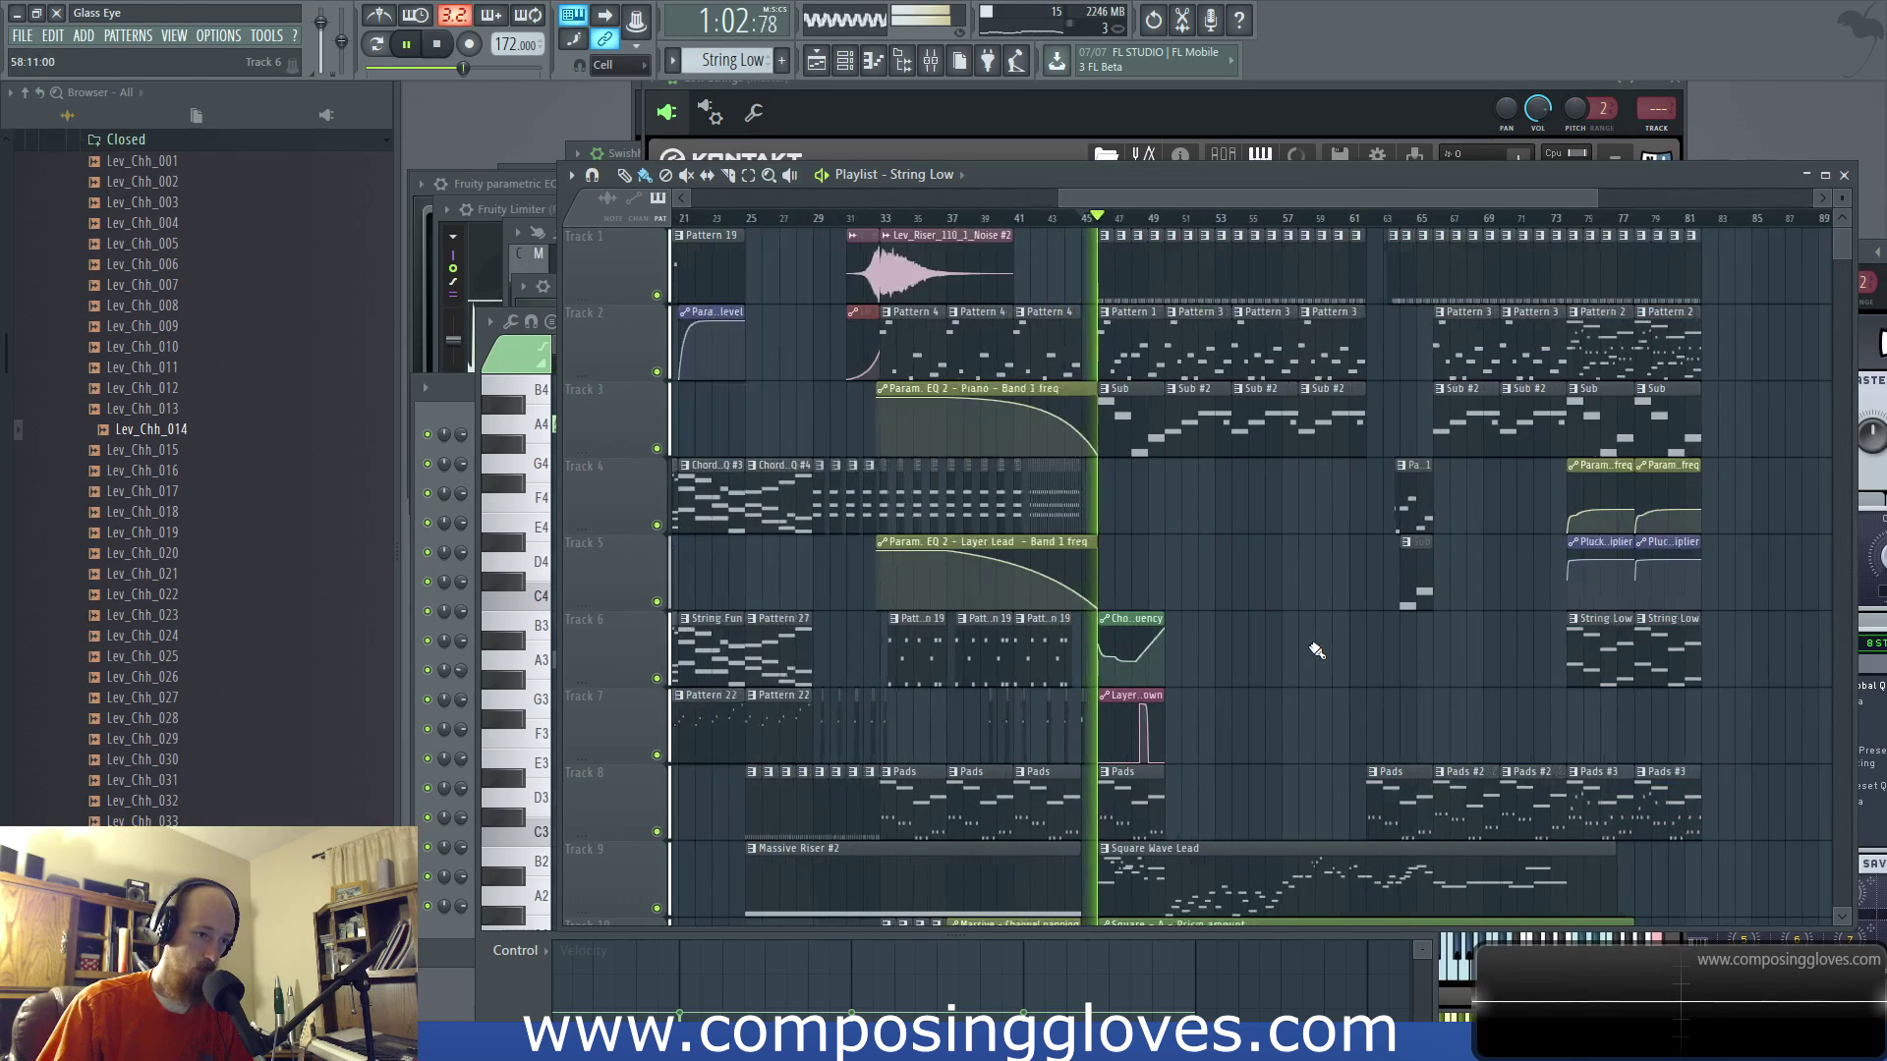
drag(1320, 653, 1265, 631)
key(space)
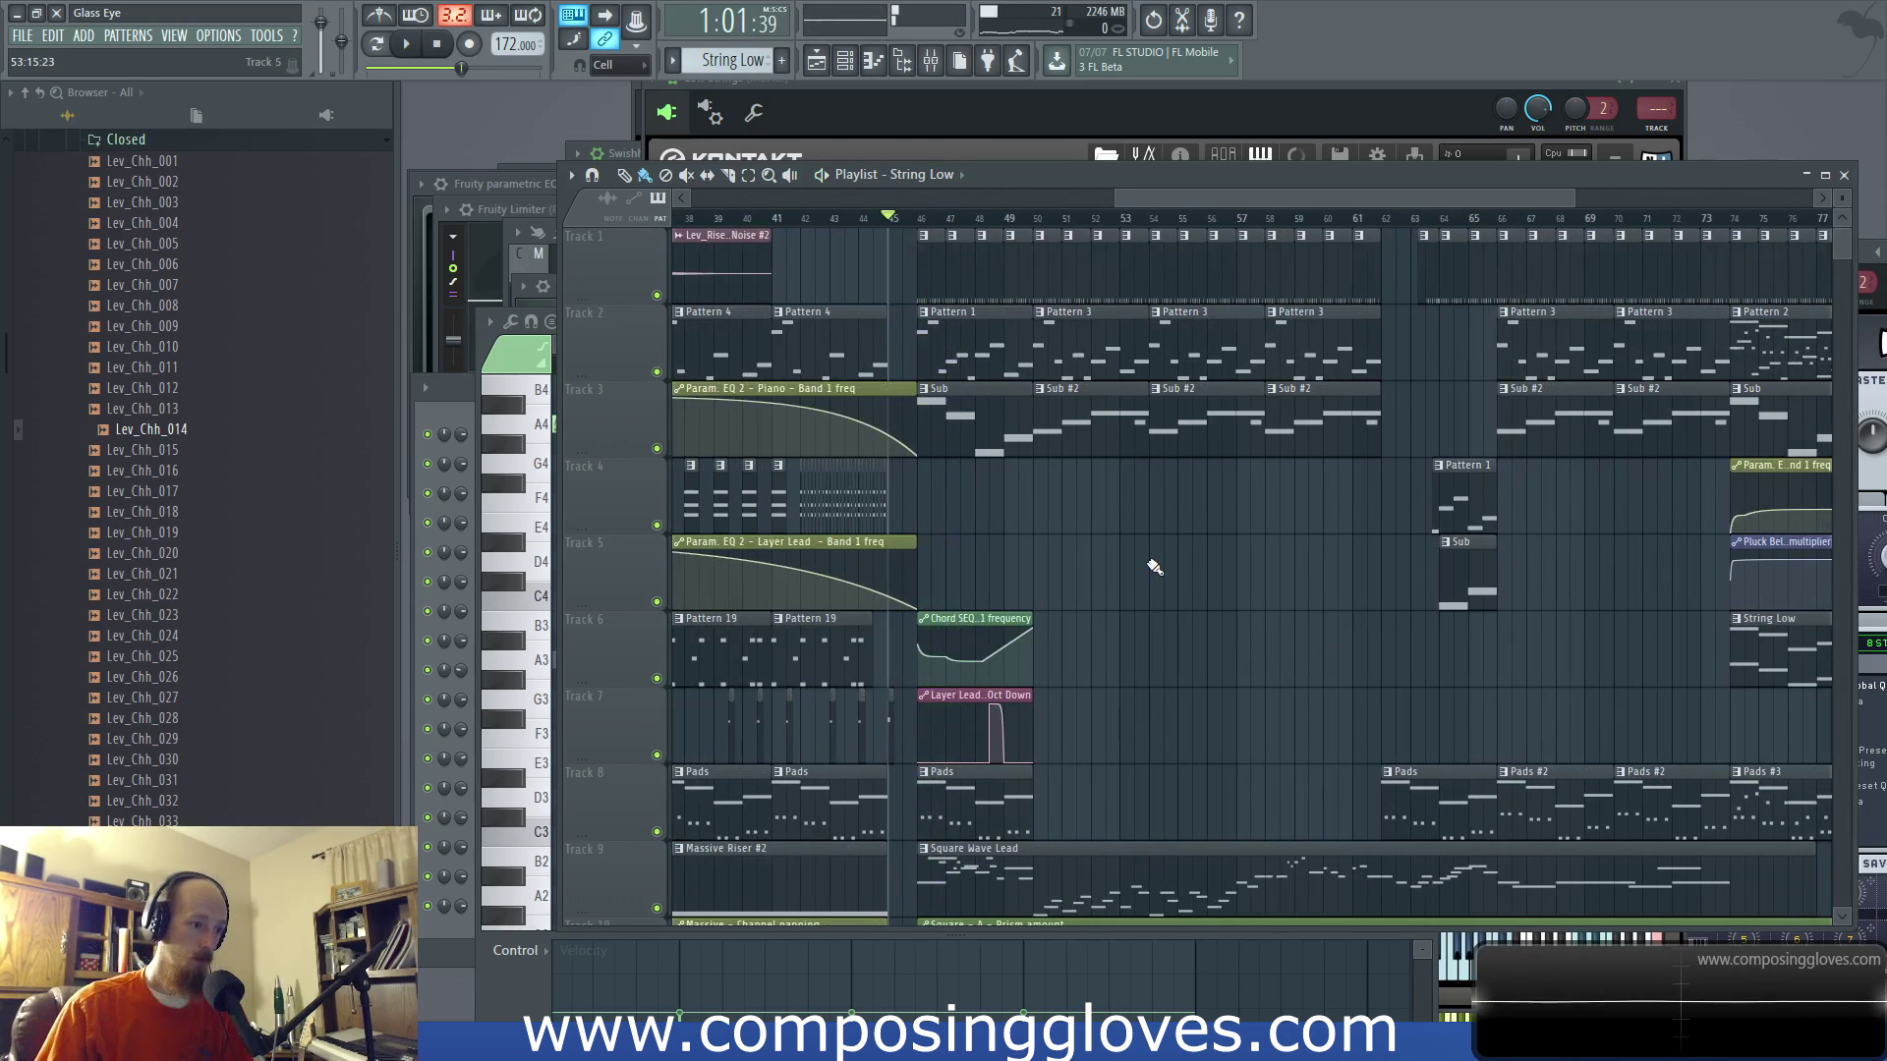
Step: At the song's start, lower the second point of the Chord SEQ - B - Filter 1 frequency automation to 37% and audition it
scroll(1086, 506, down, 4)
key(Home)
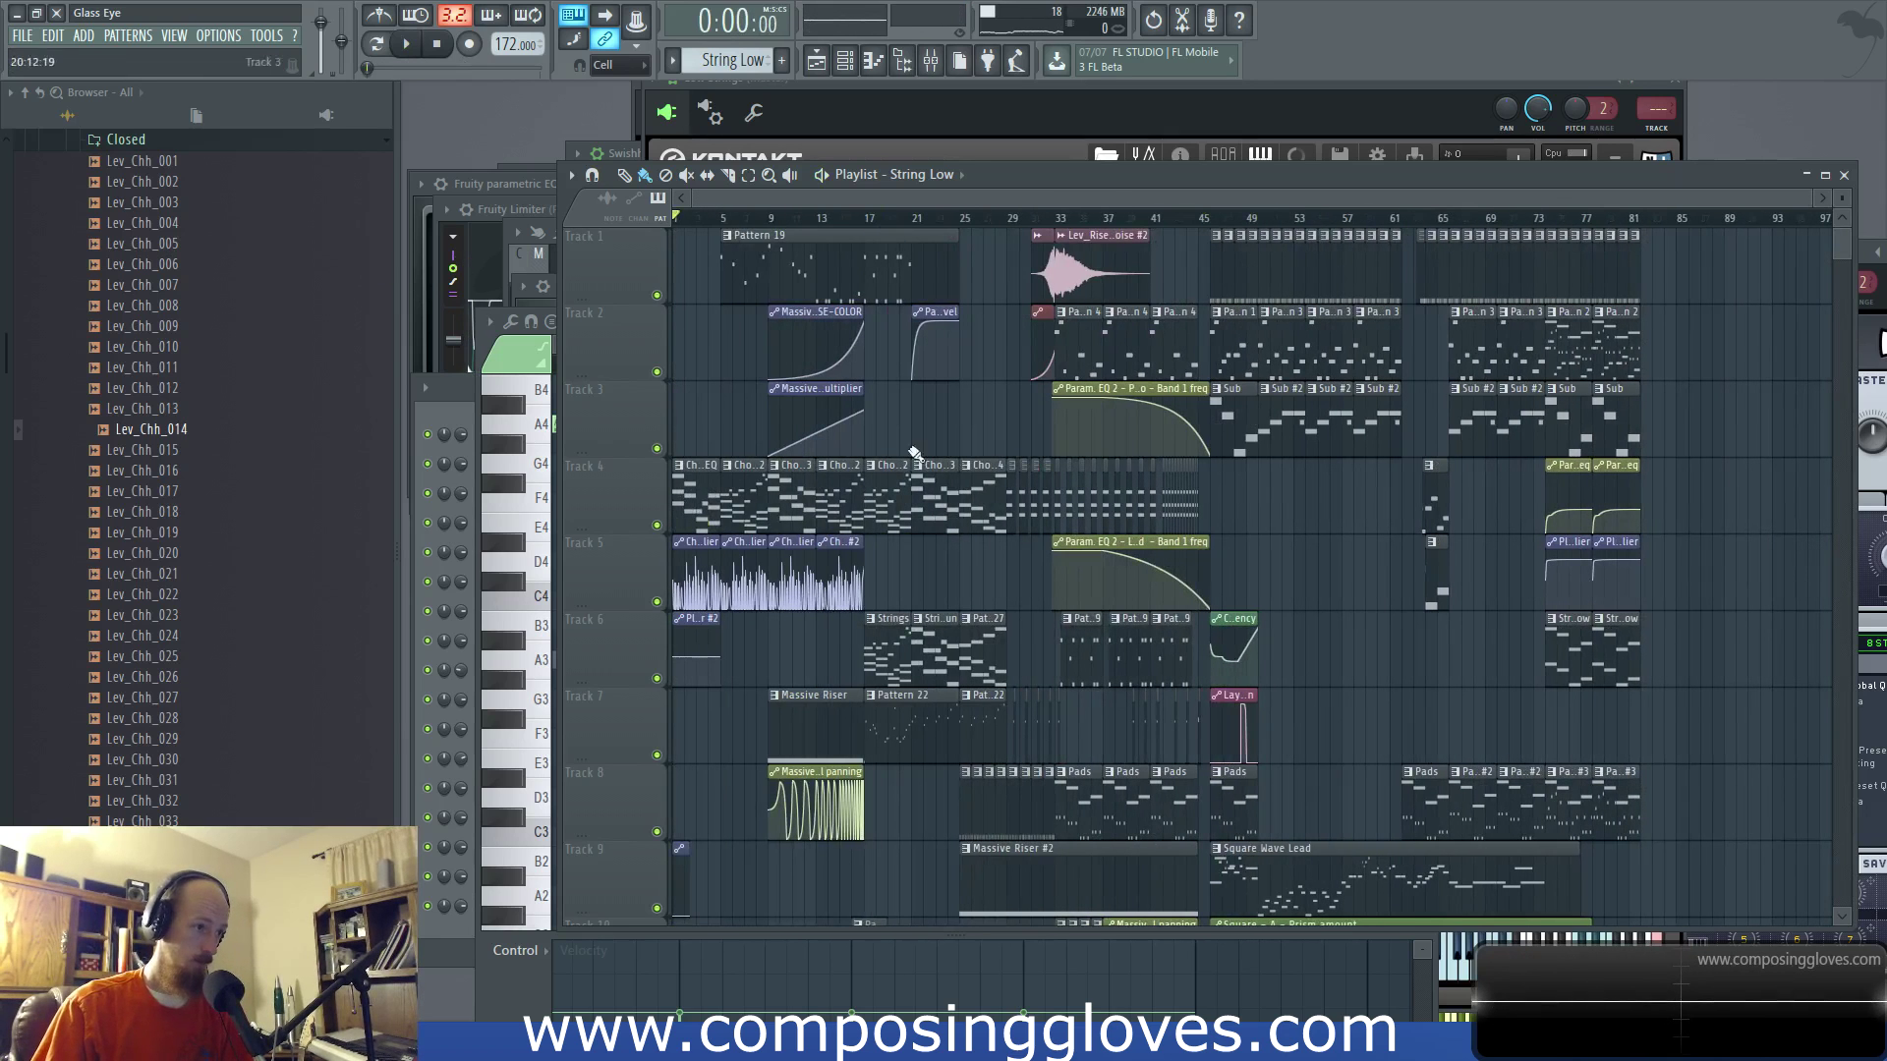
key(space)
scroll(788, 724, up, 4)
scroll(754, 792, up, 3)
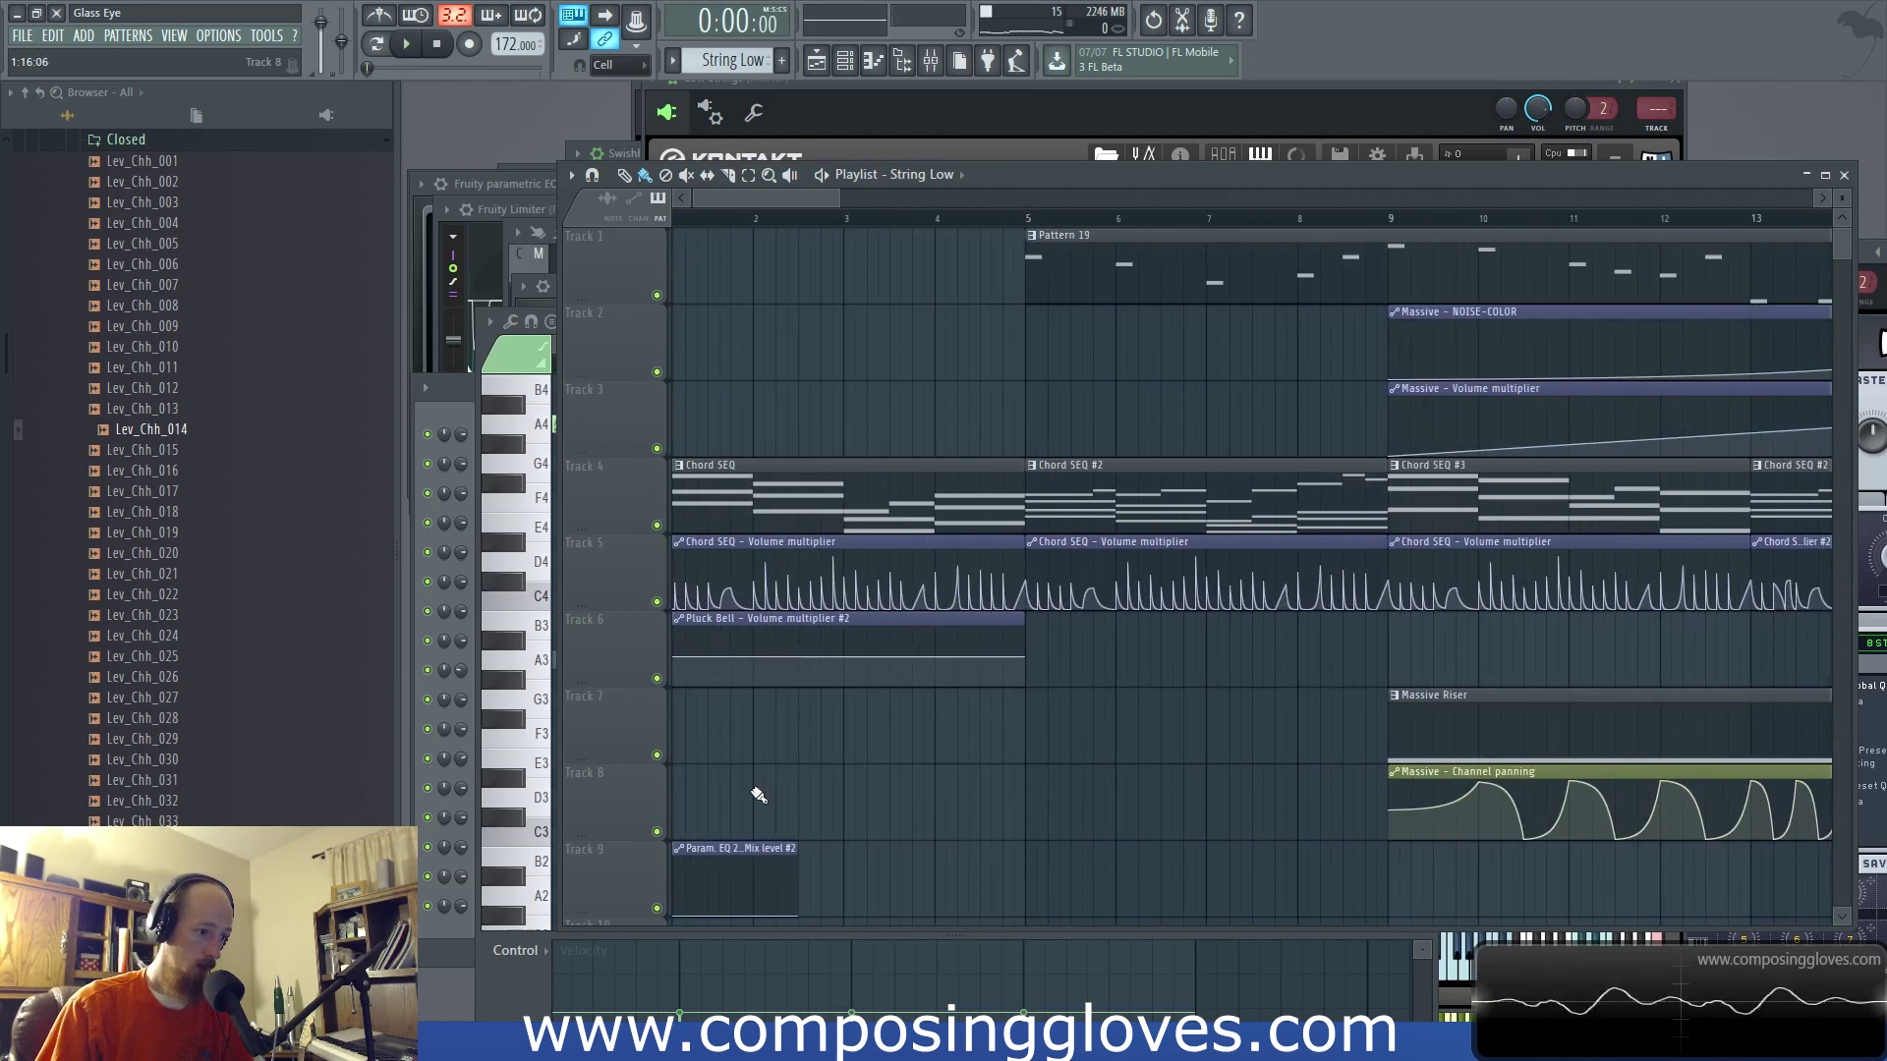
scroll(724, 728, down, 4)
scroll(722, 649, up, 4)
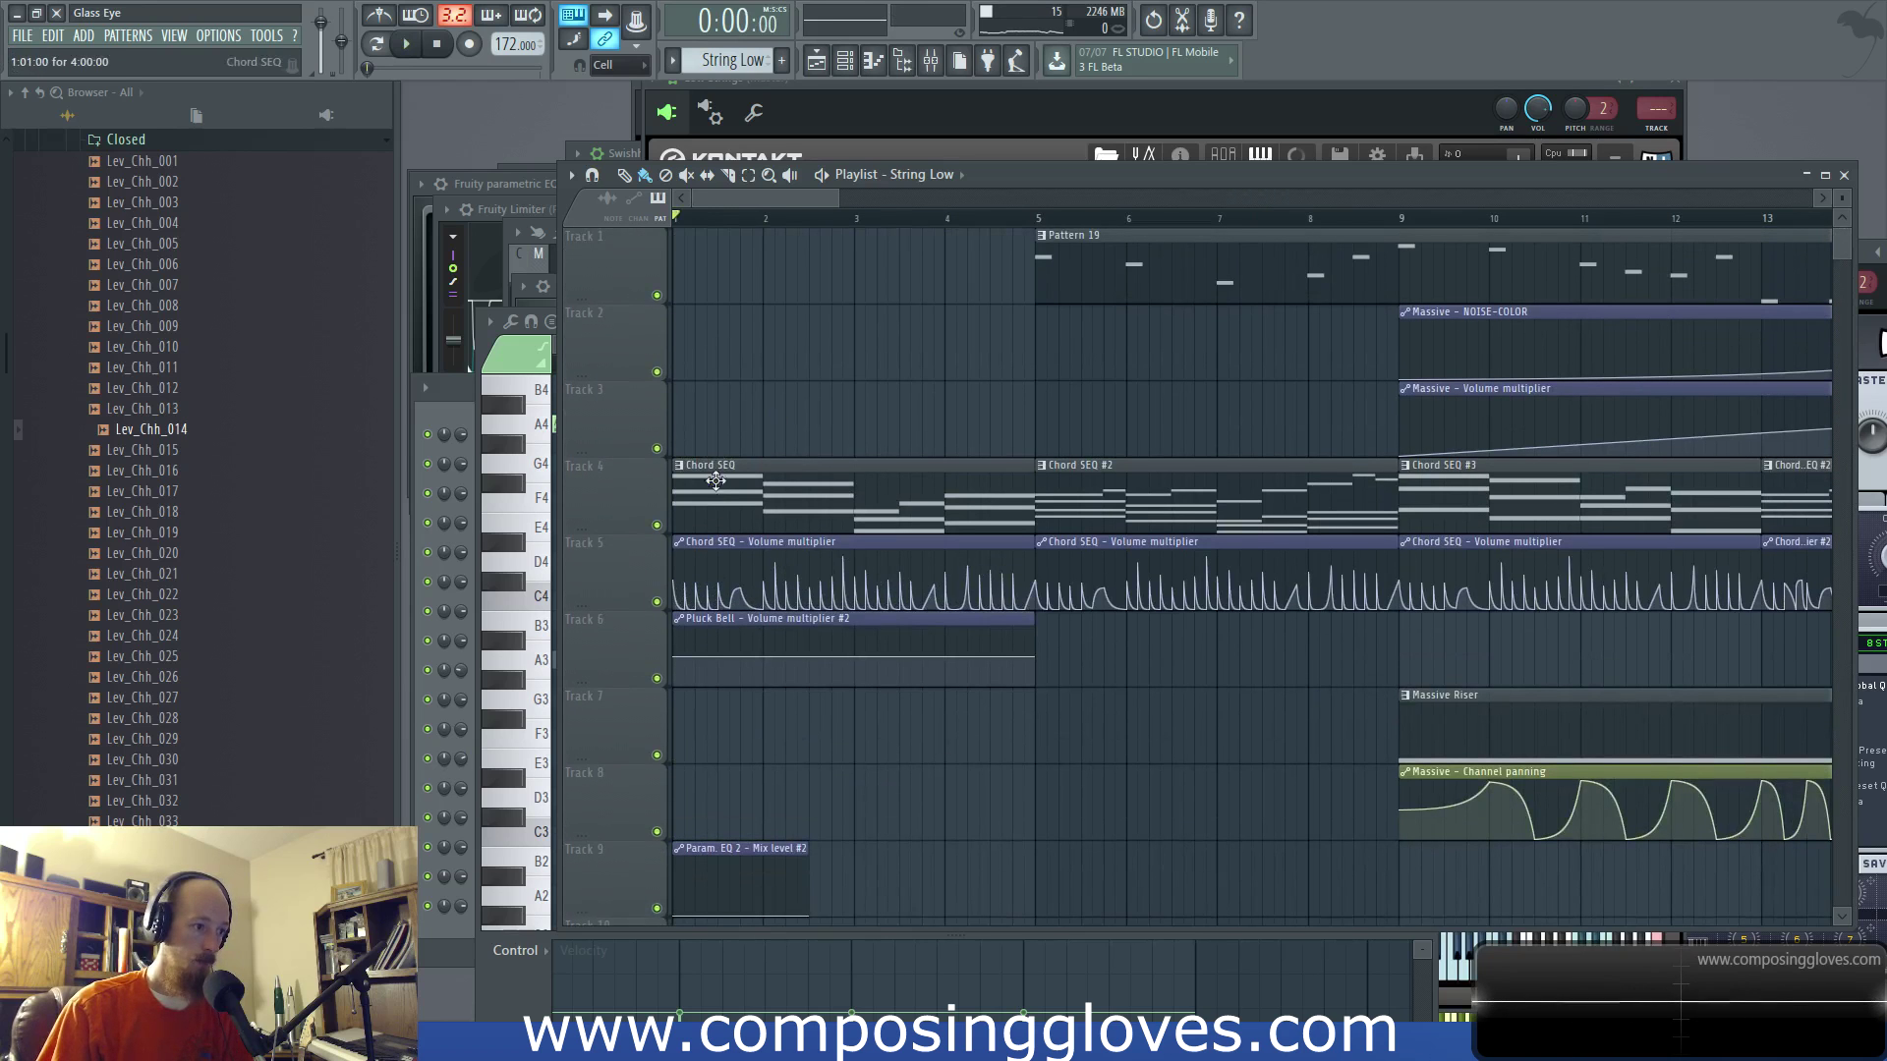
scroll(737, 649, down, 6)
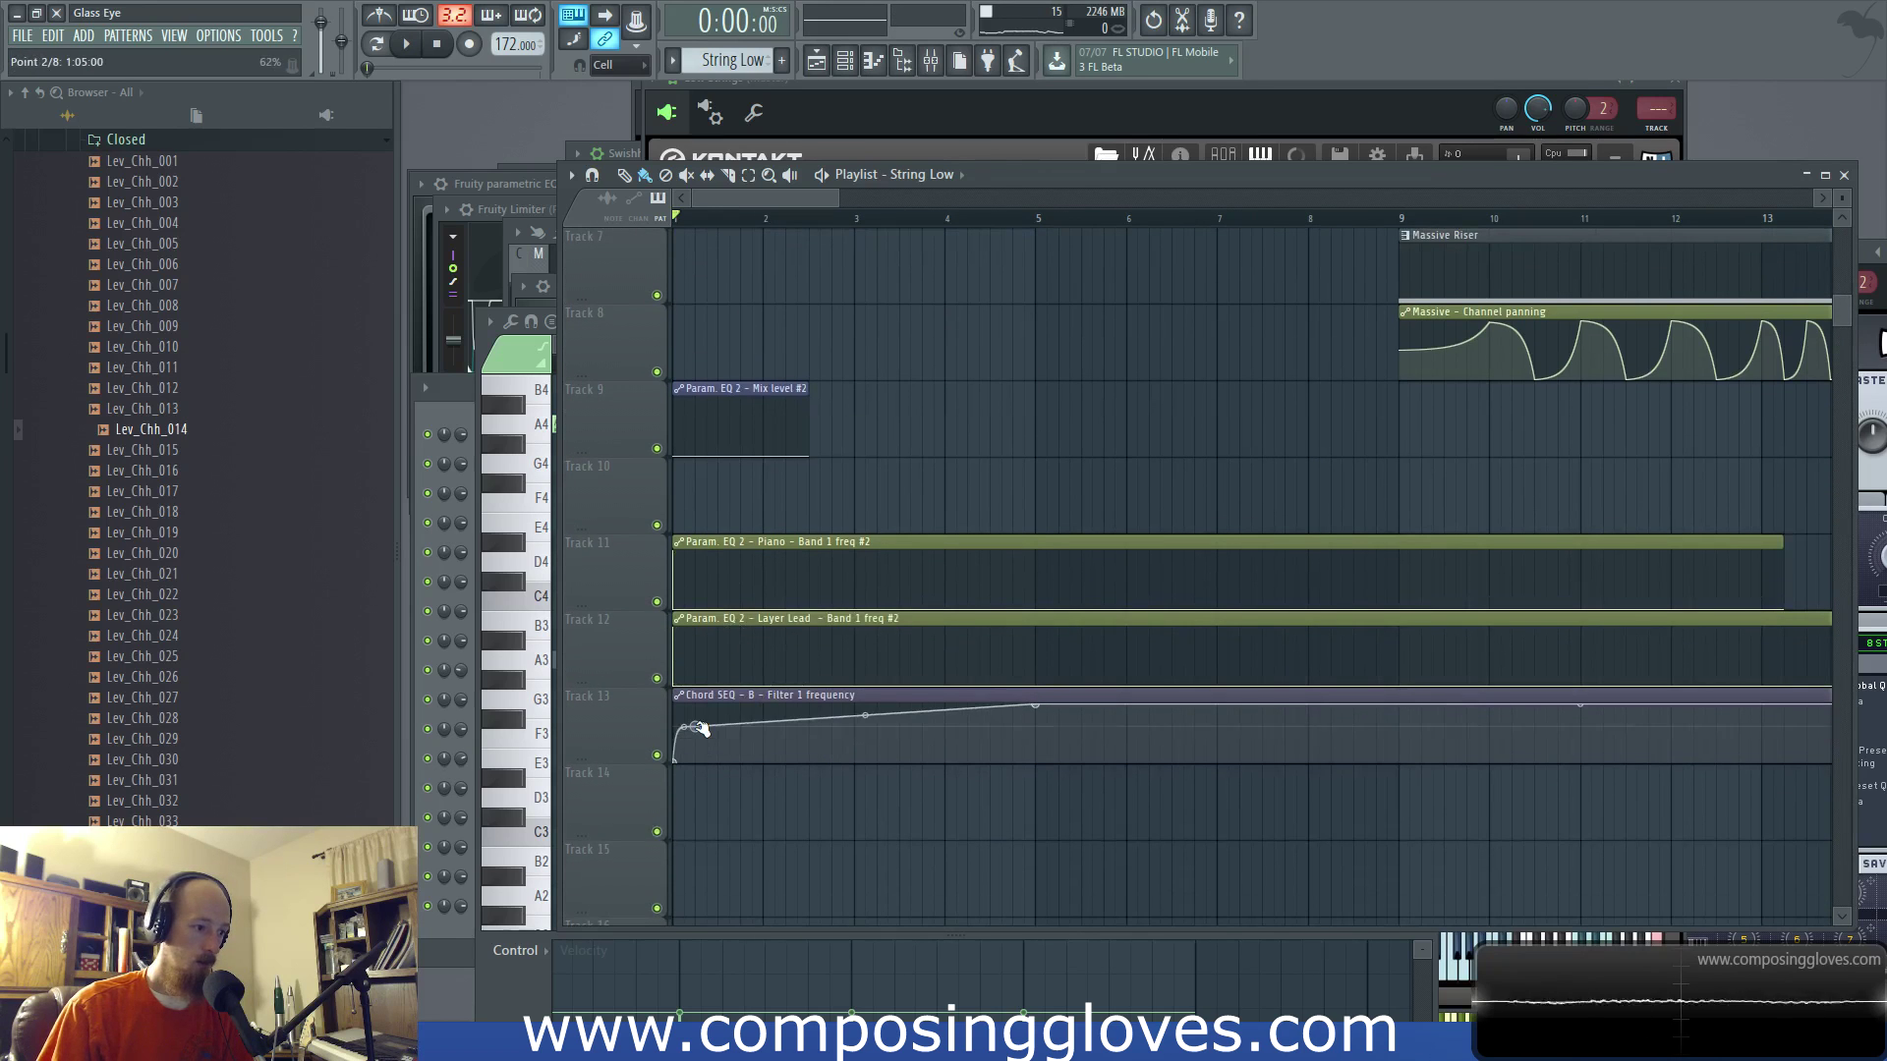
key(space)
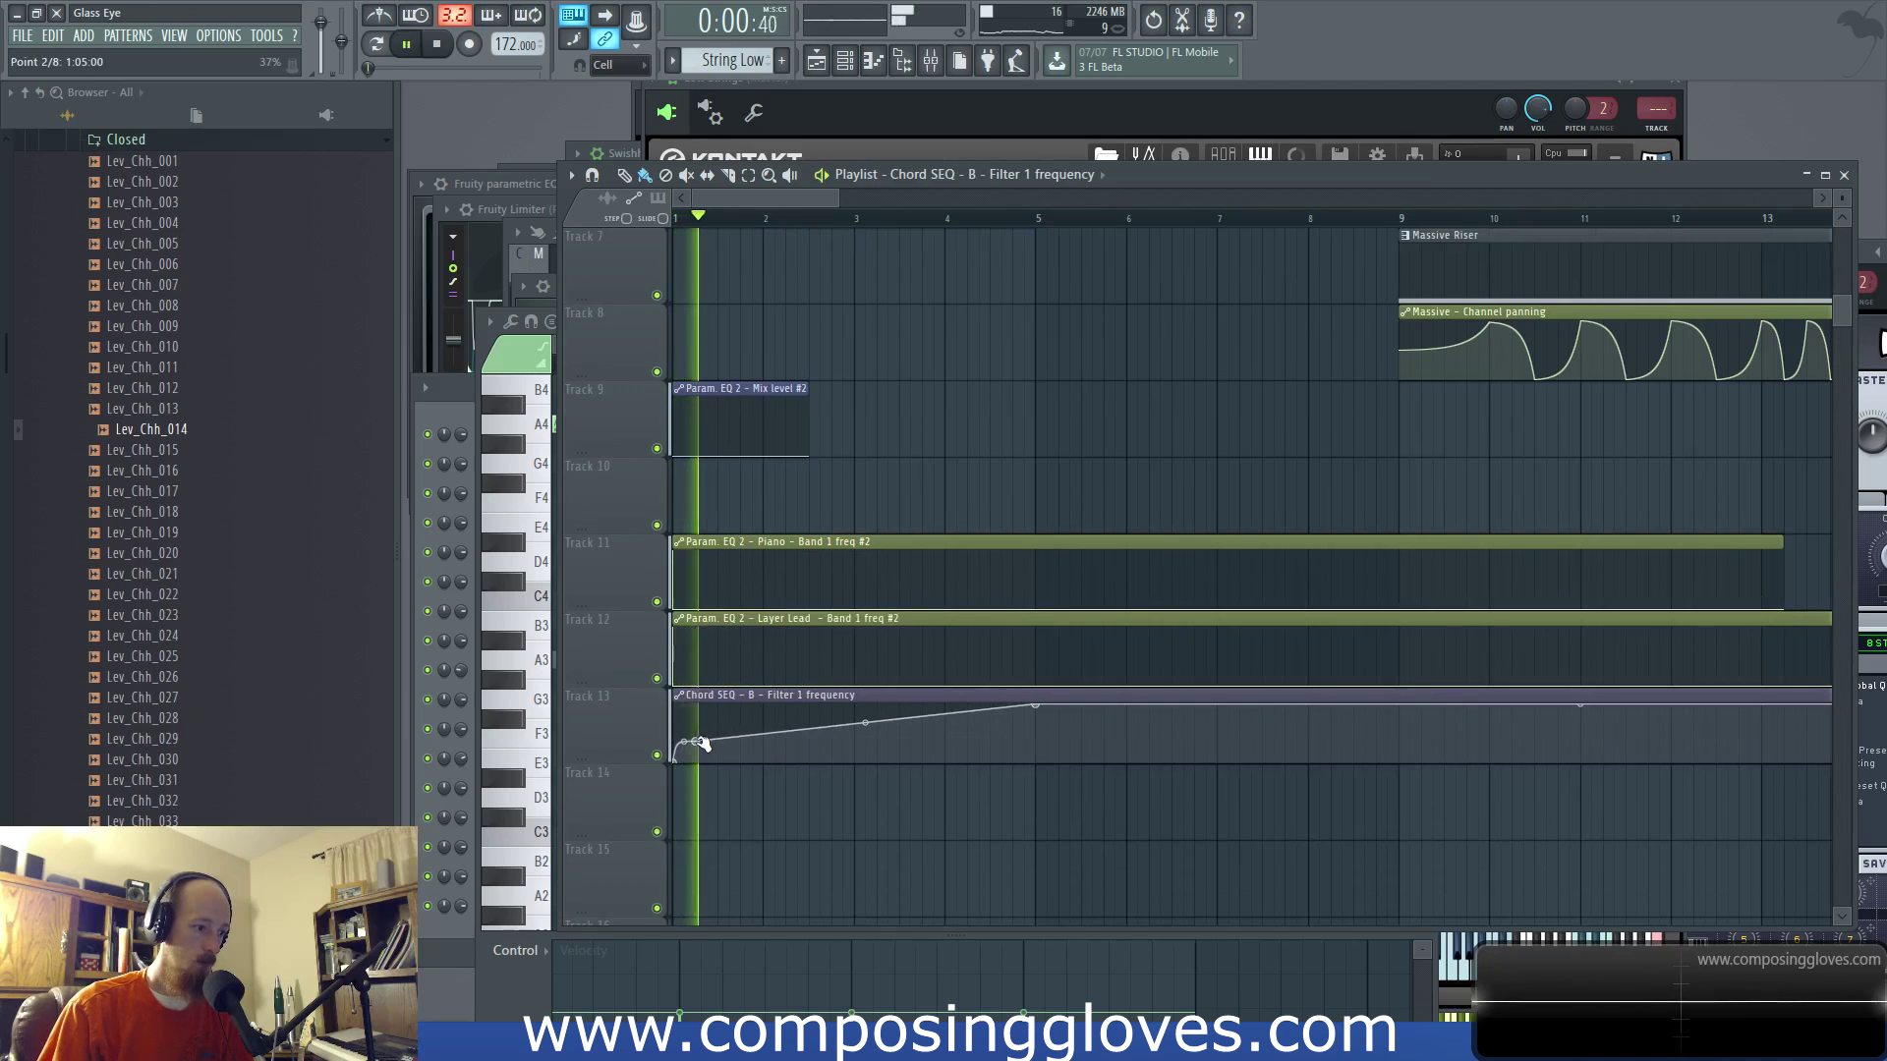
key(space)
key(space)
key(space)
Step: Play the whole arrangement from the start through bar 81, following the clips in the playlist
scroll(1076, 515, up, 6)
scroll(1078, 516, down, 6)
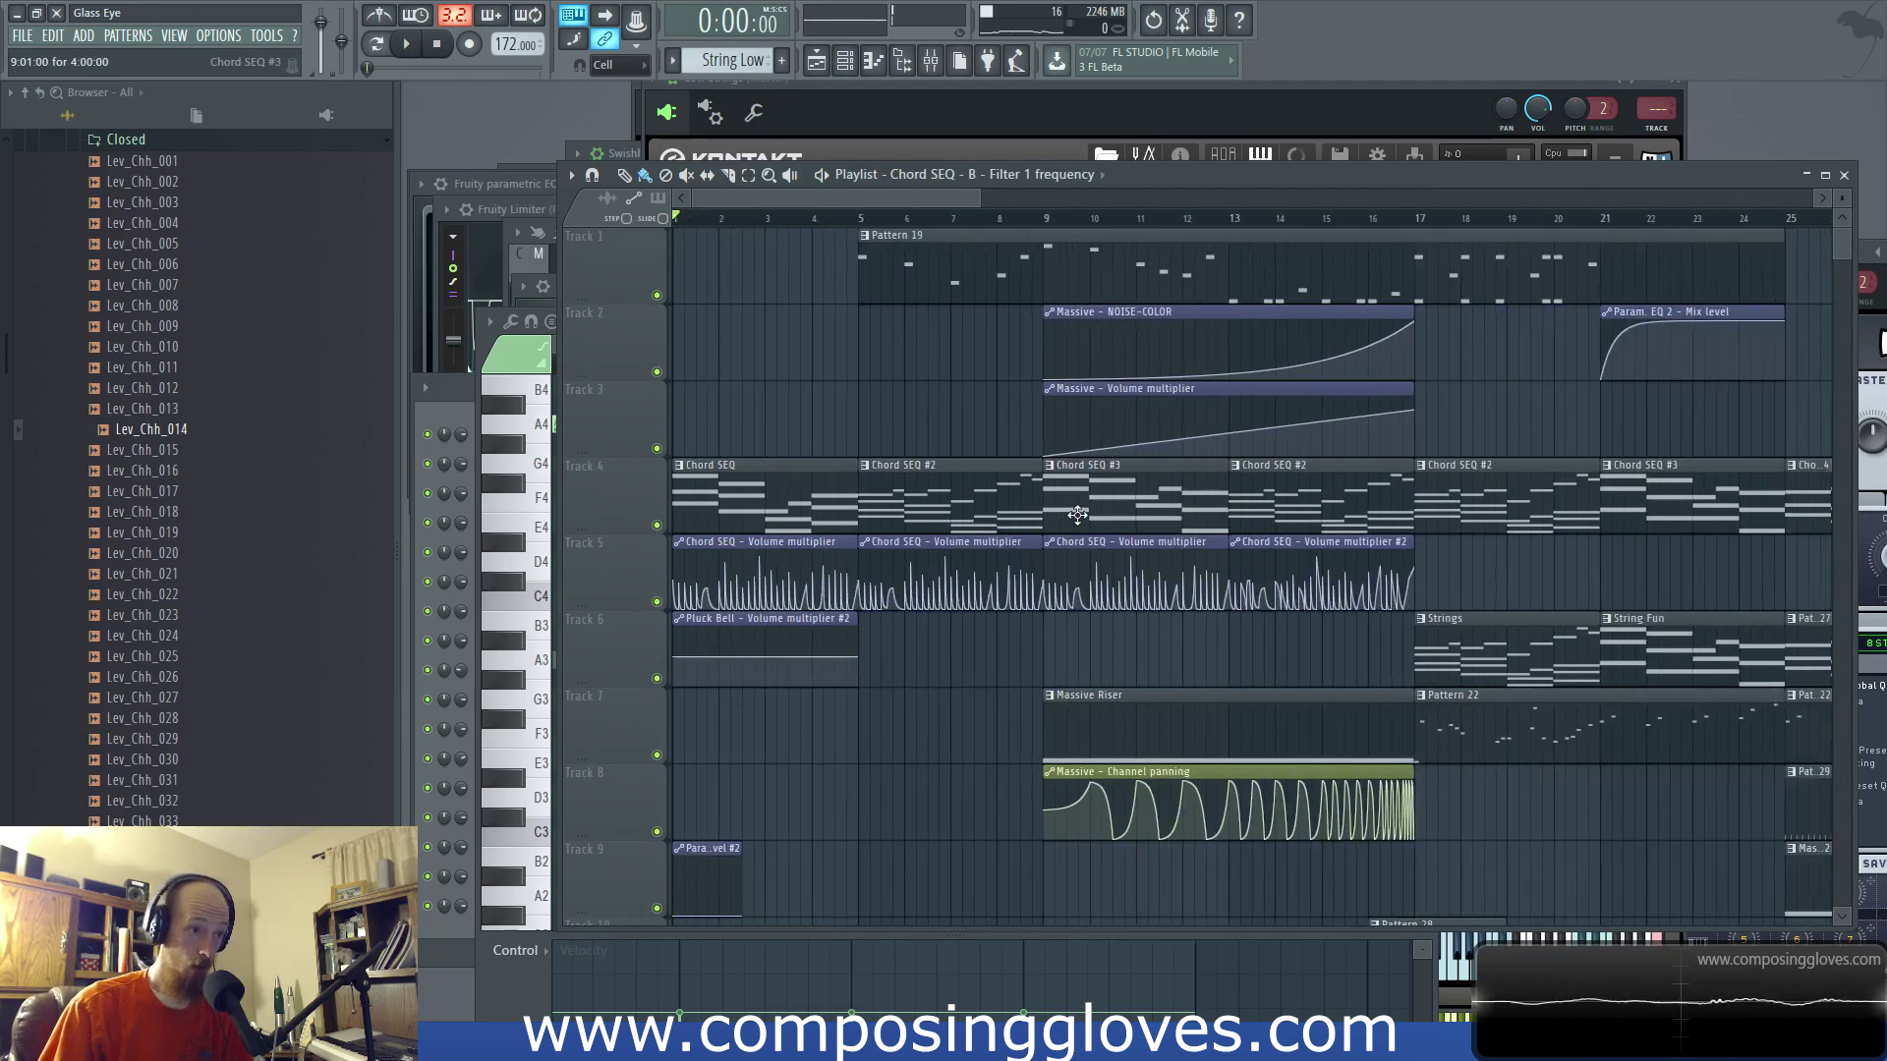
scroll(1078, 515, down, 2)
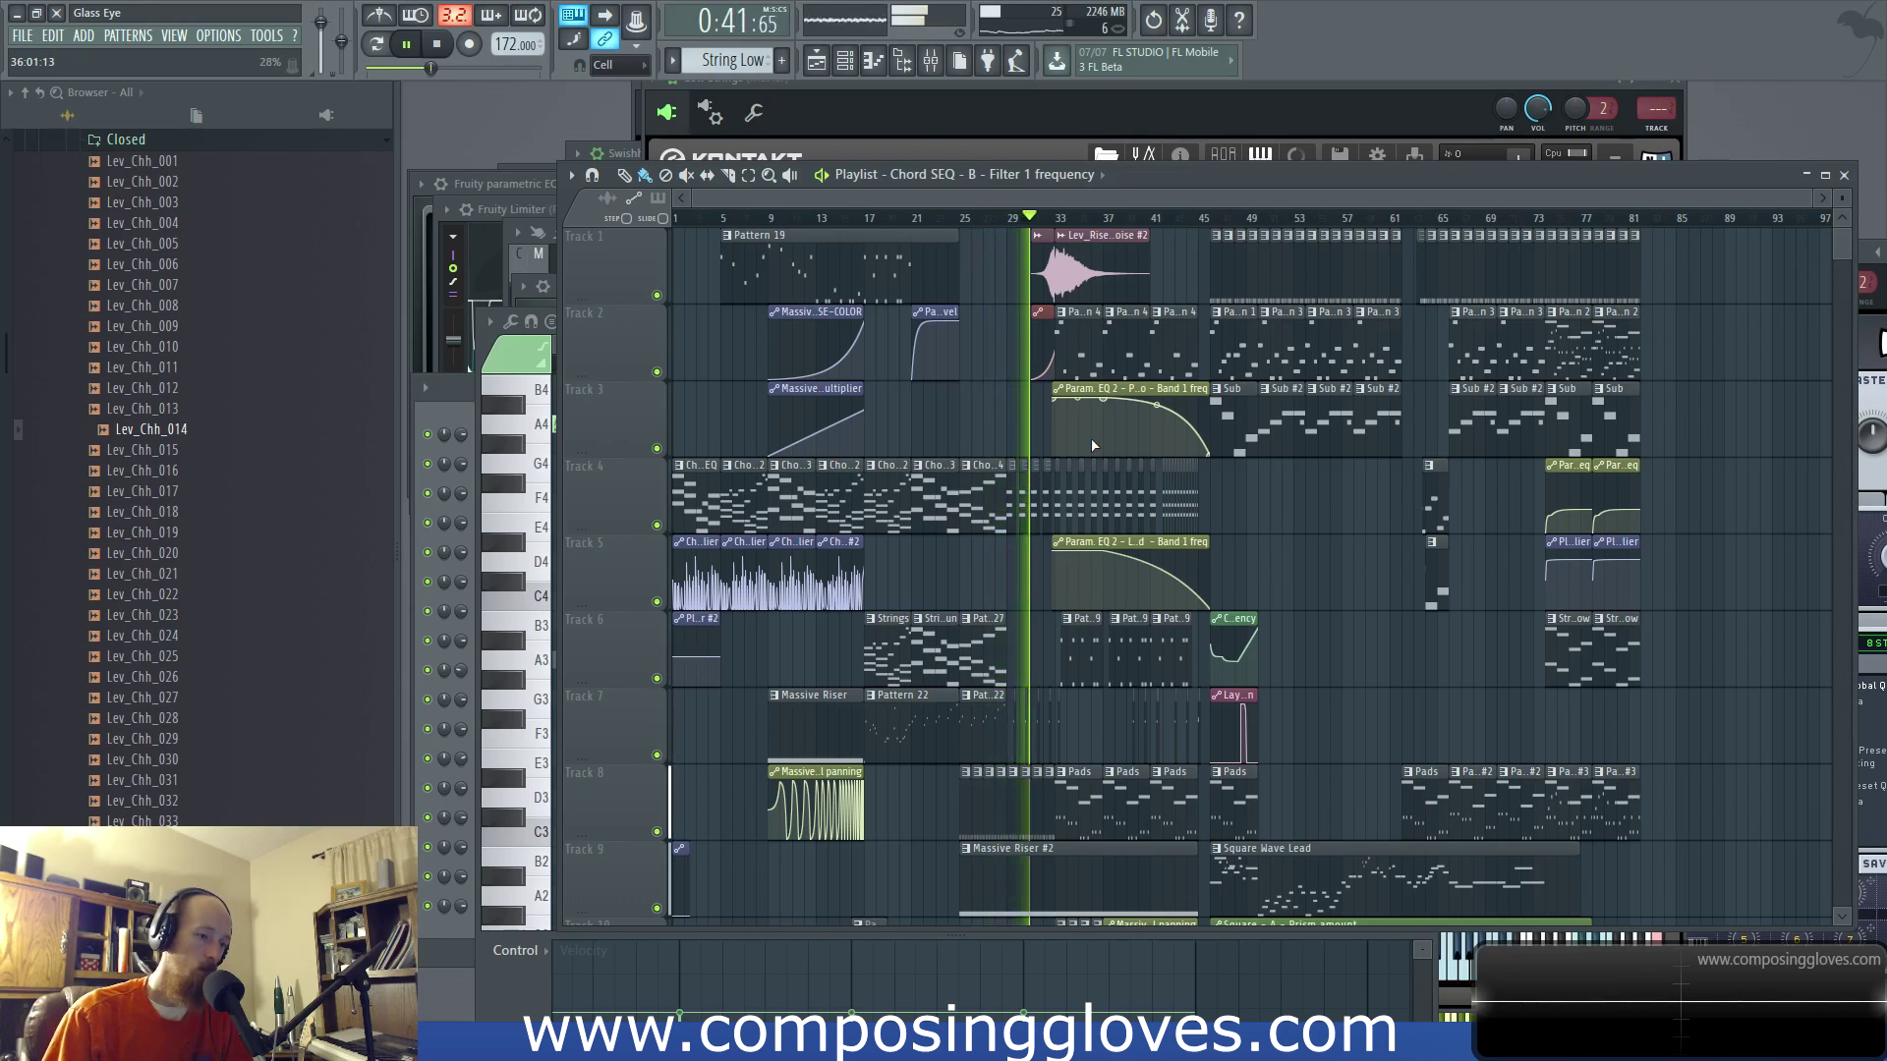
scroll(1093, 446, up, 3)
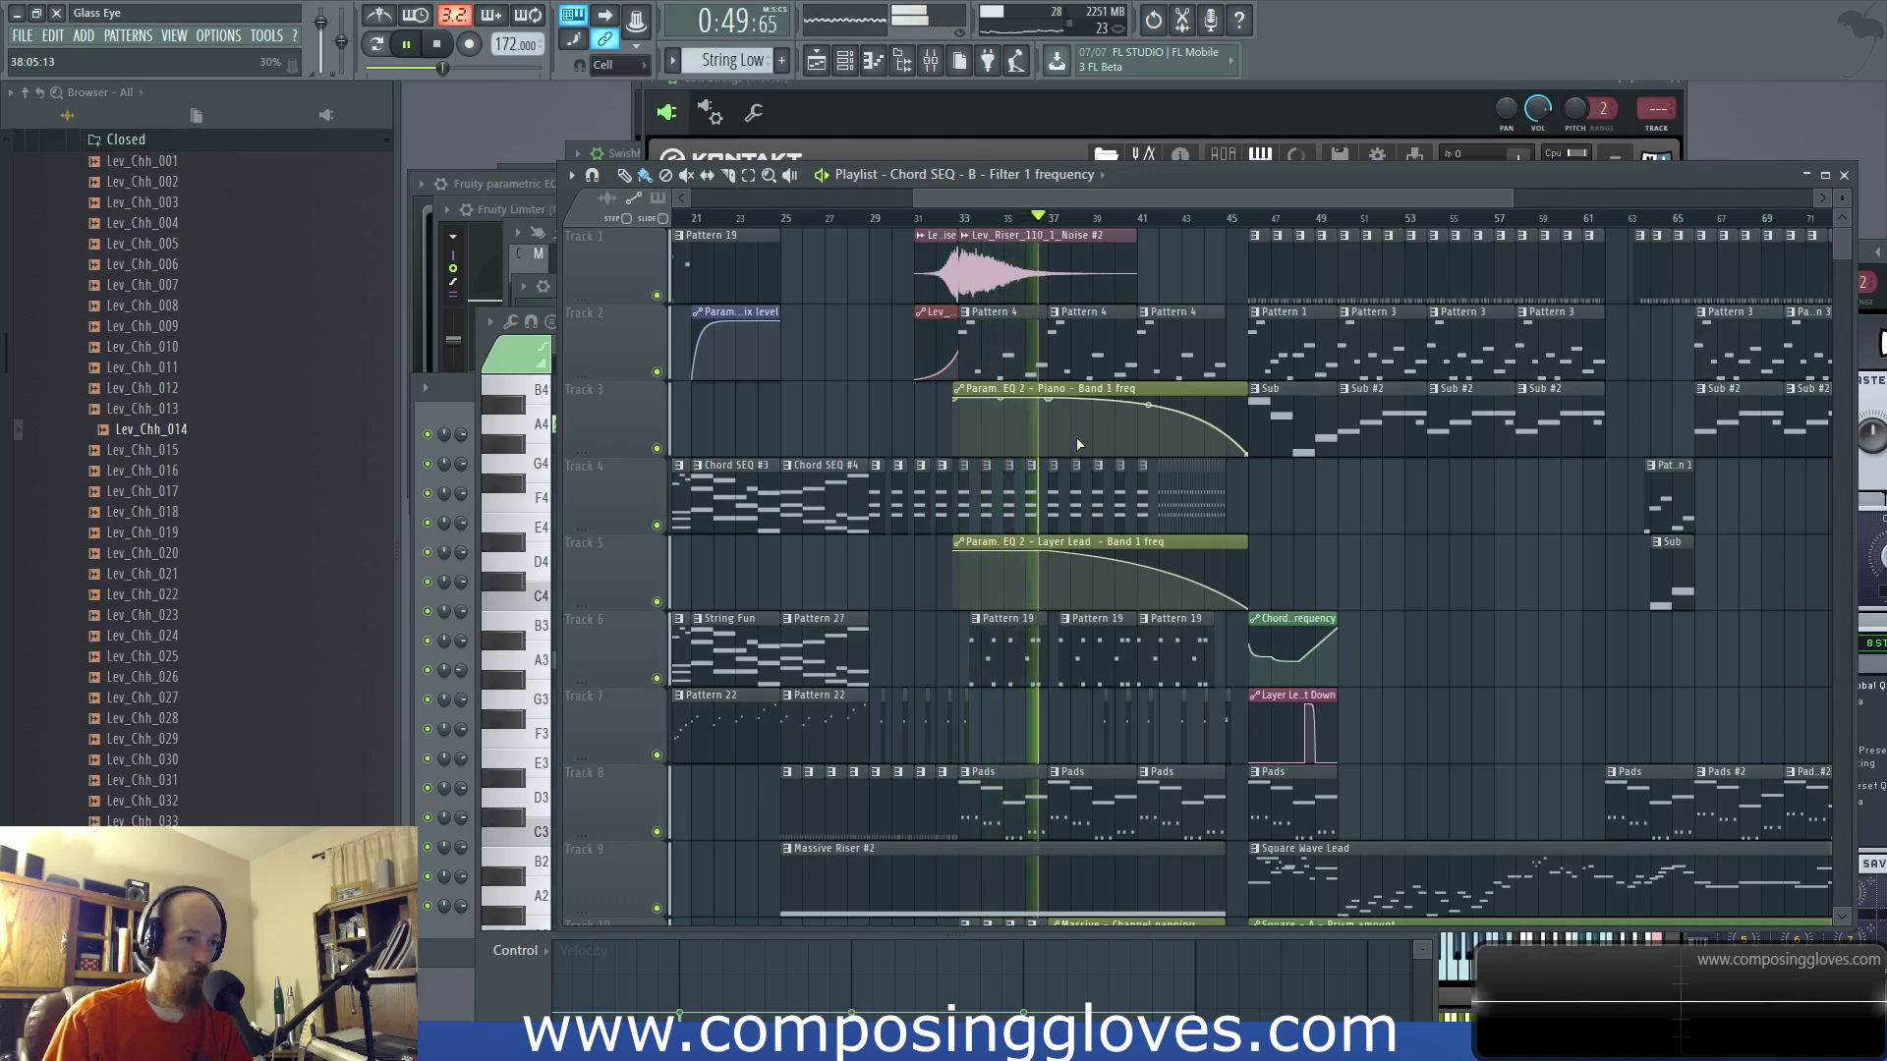
scroll(1307, 415, right, 3)
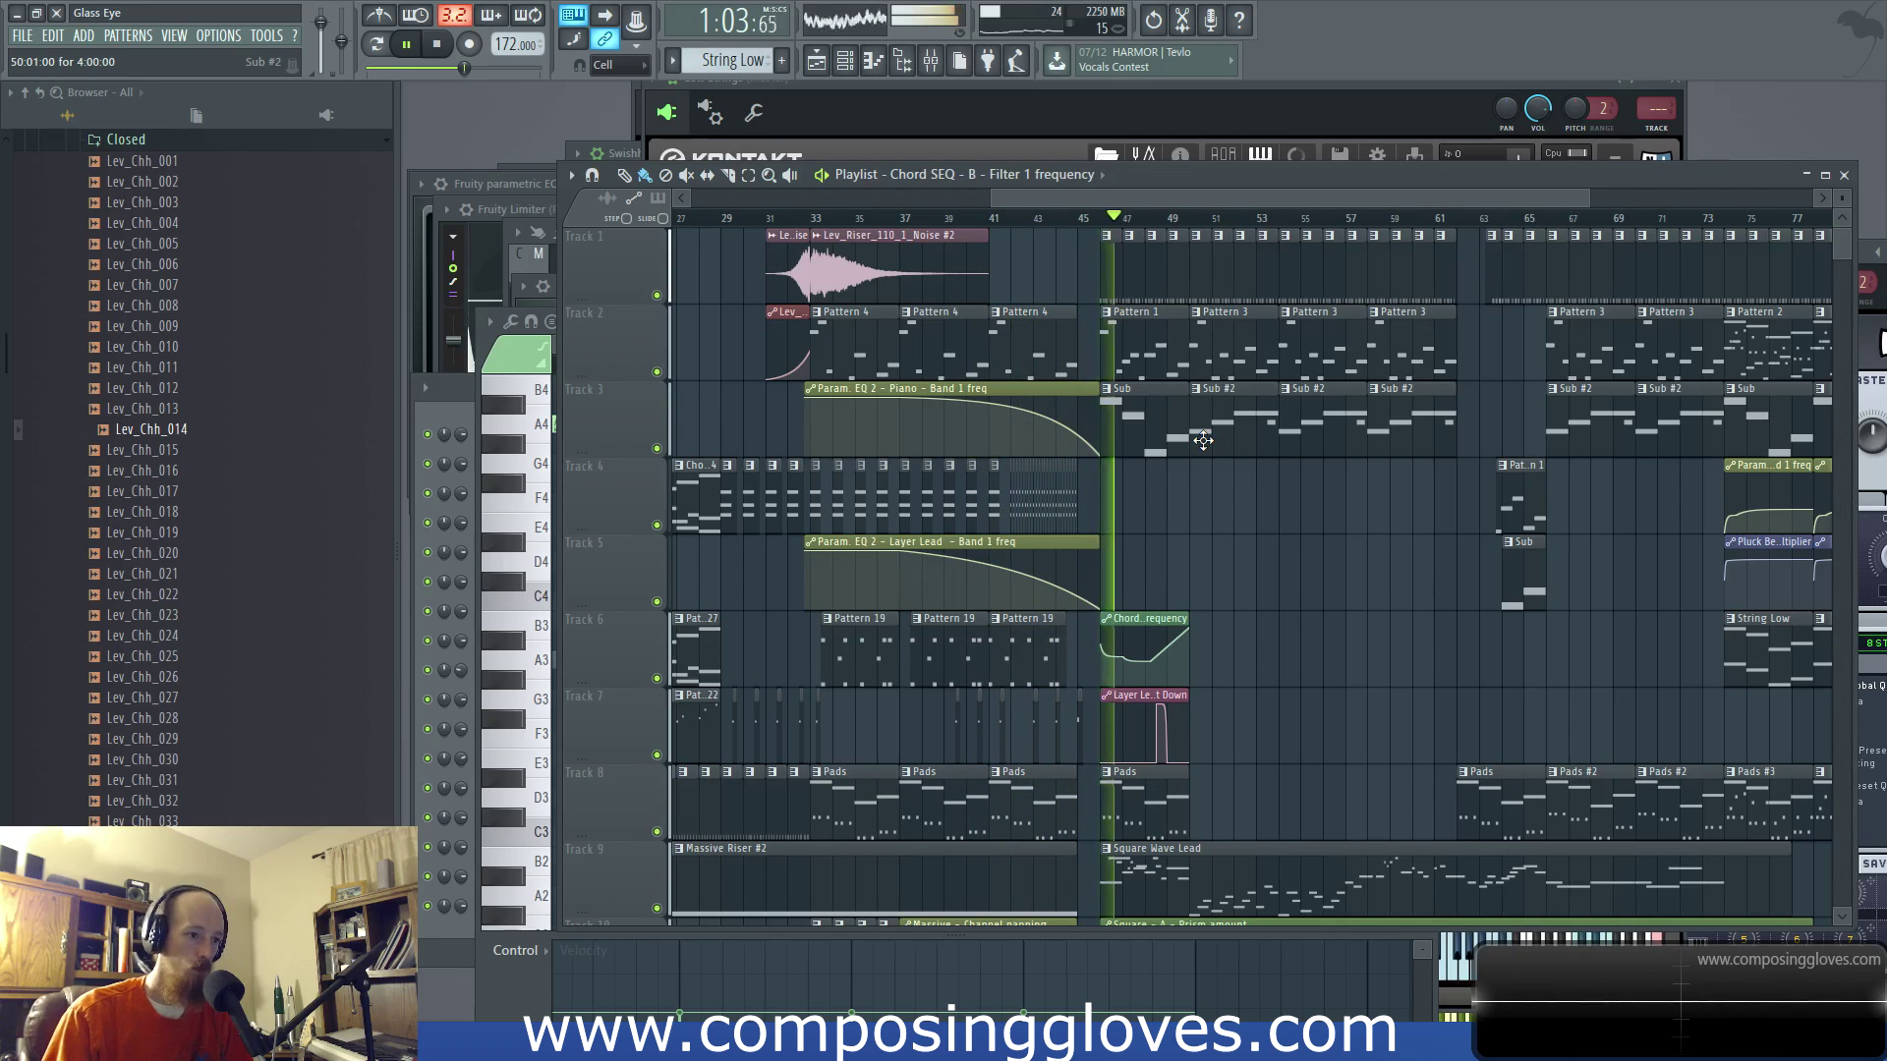
scroll(1193, 441, up, 4)
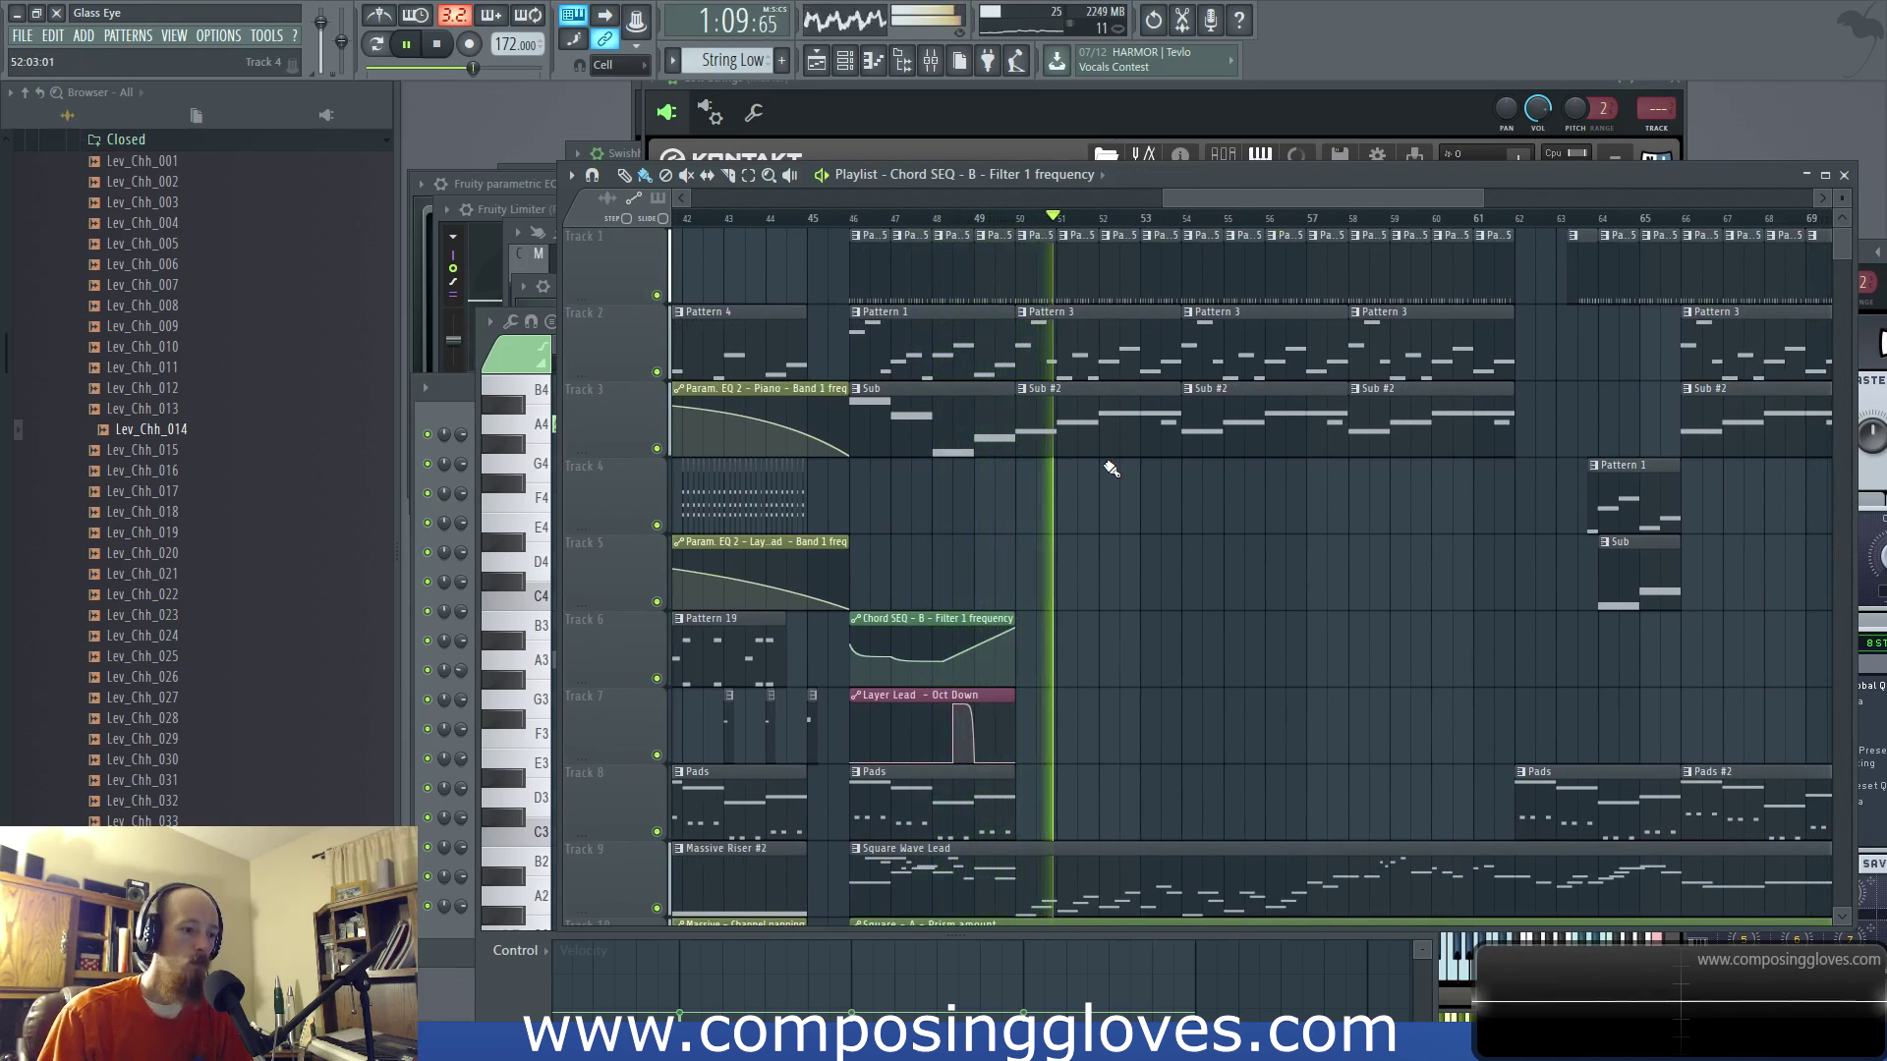
scroll(1169, 520, down, 2)
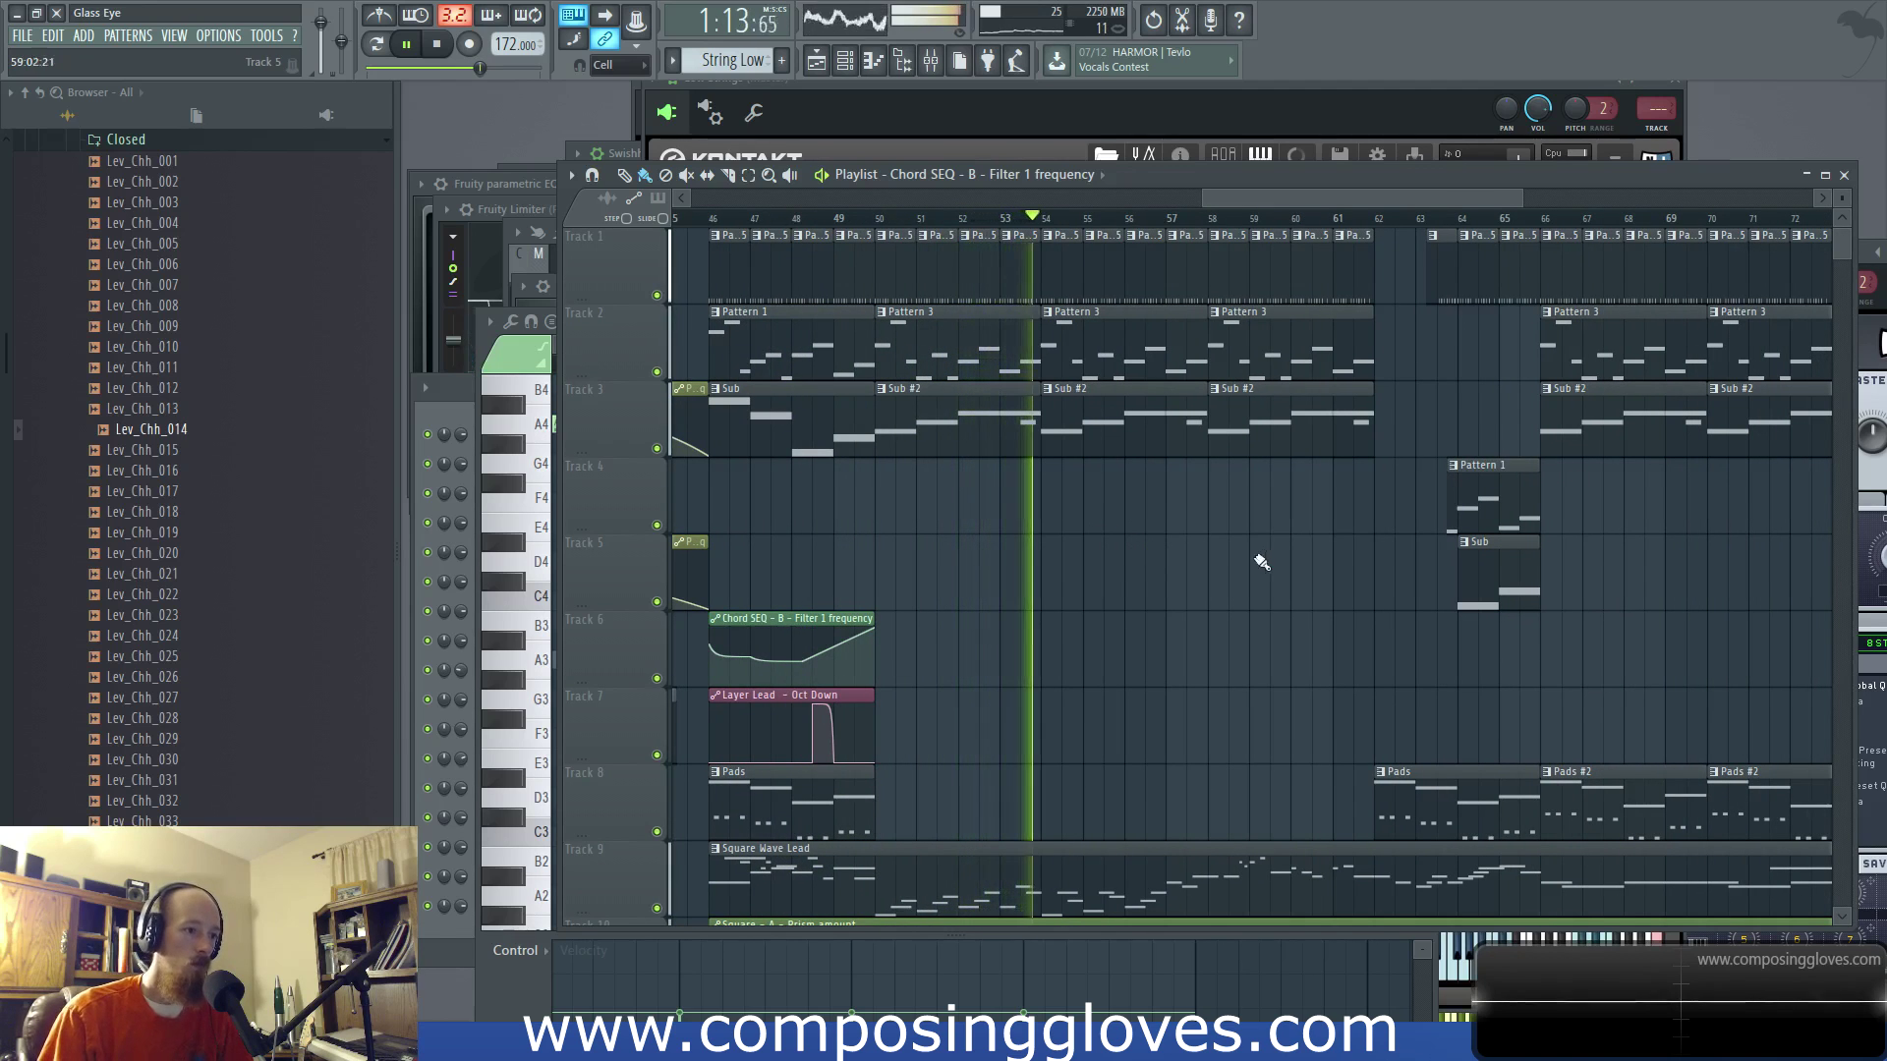
drag(1257, 549, 1140, 576)
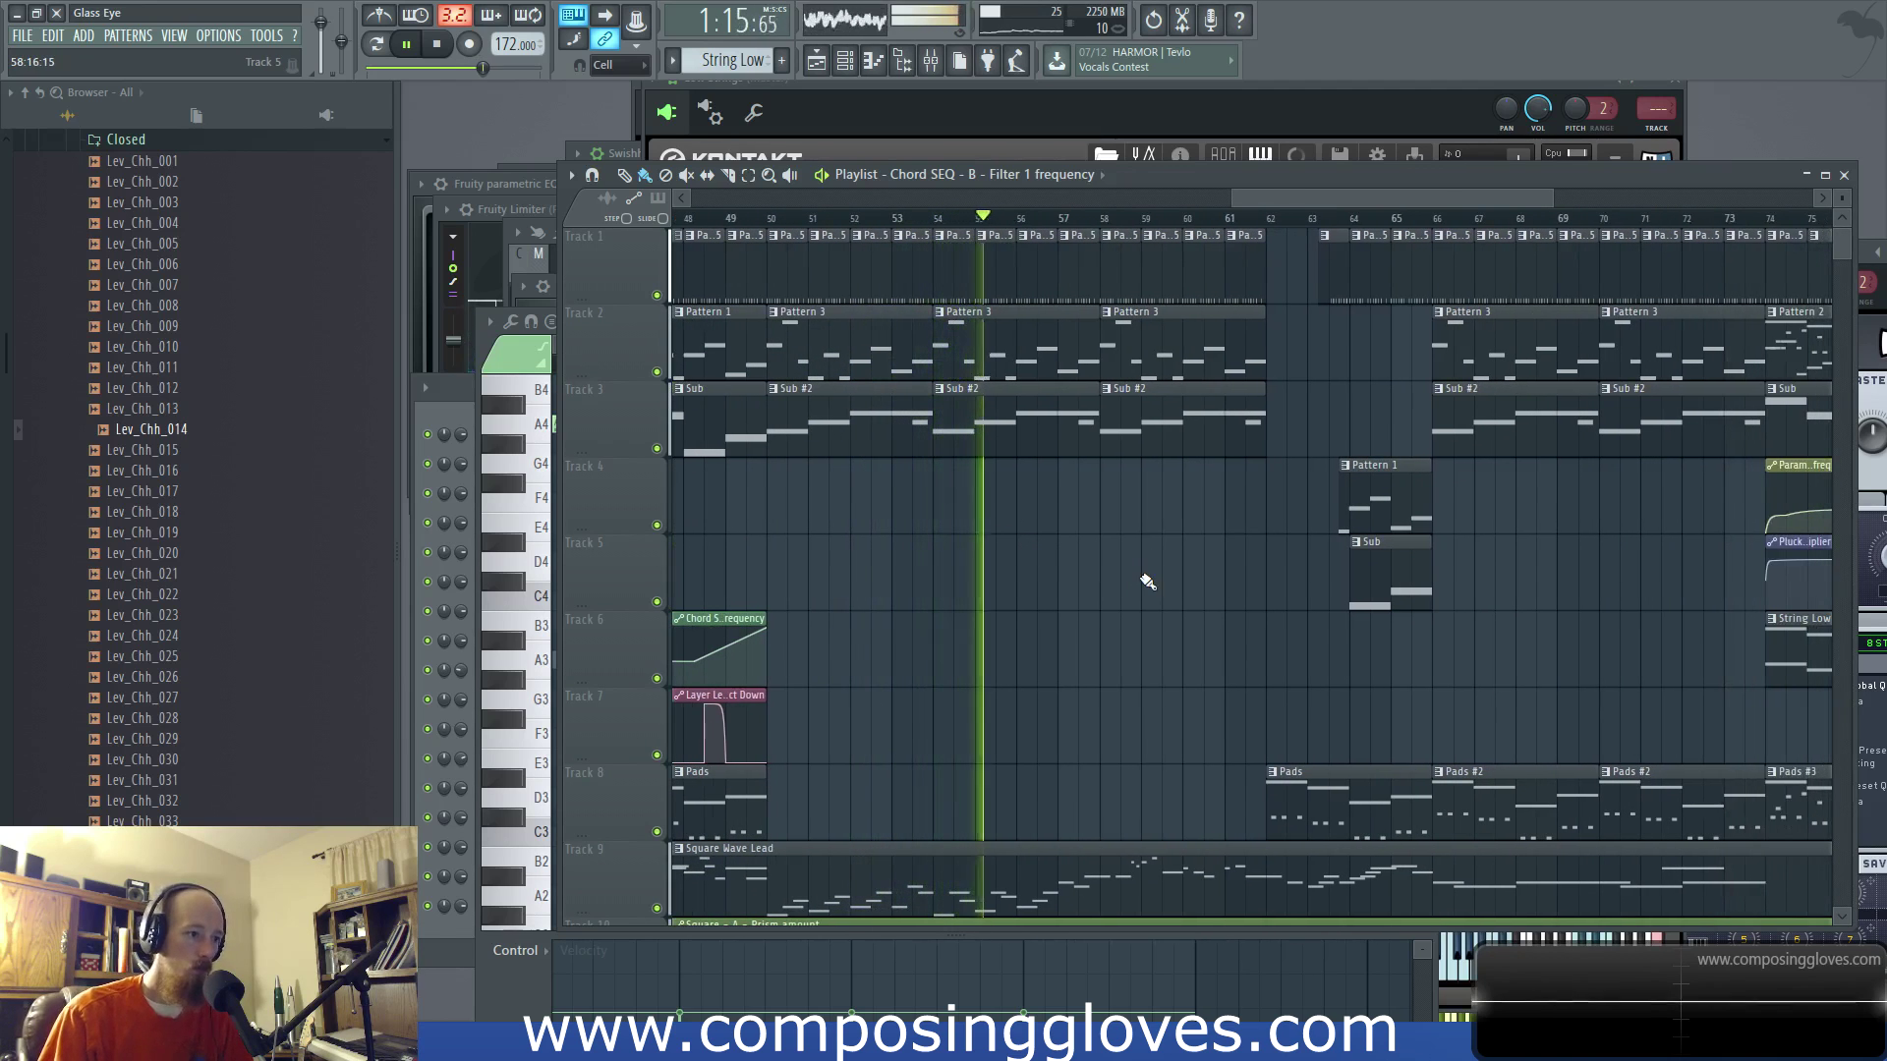
drag(1141, 577, 1082, 568)
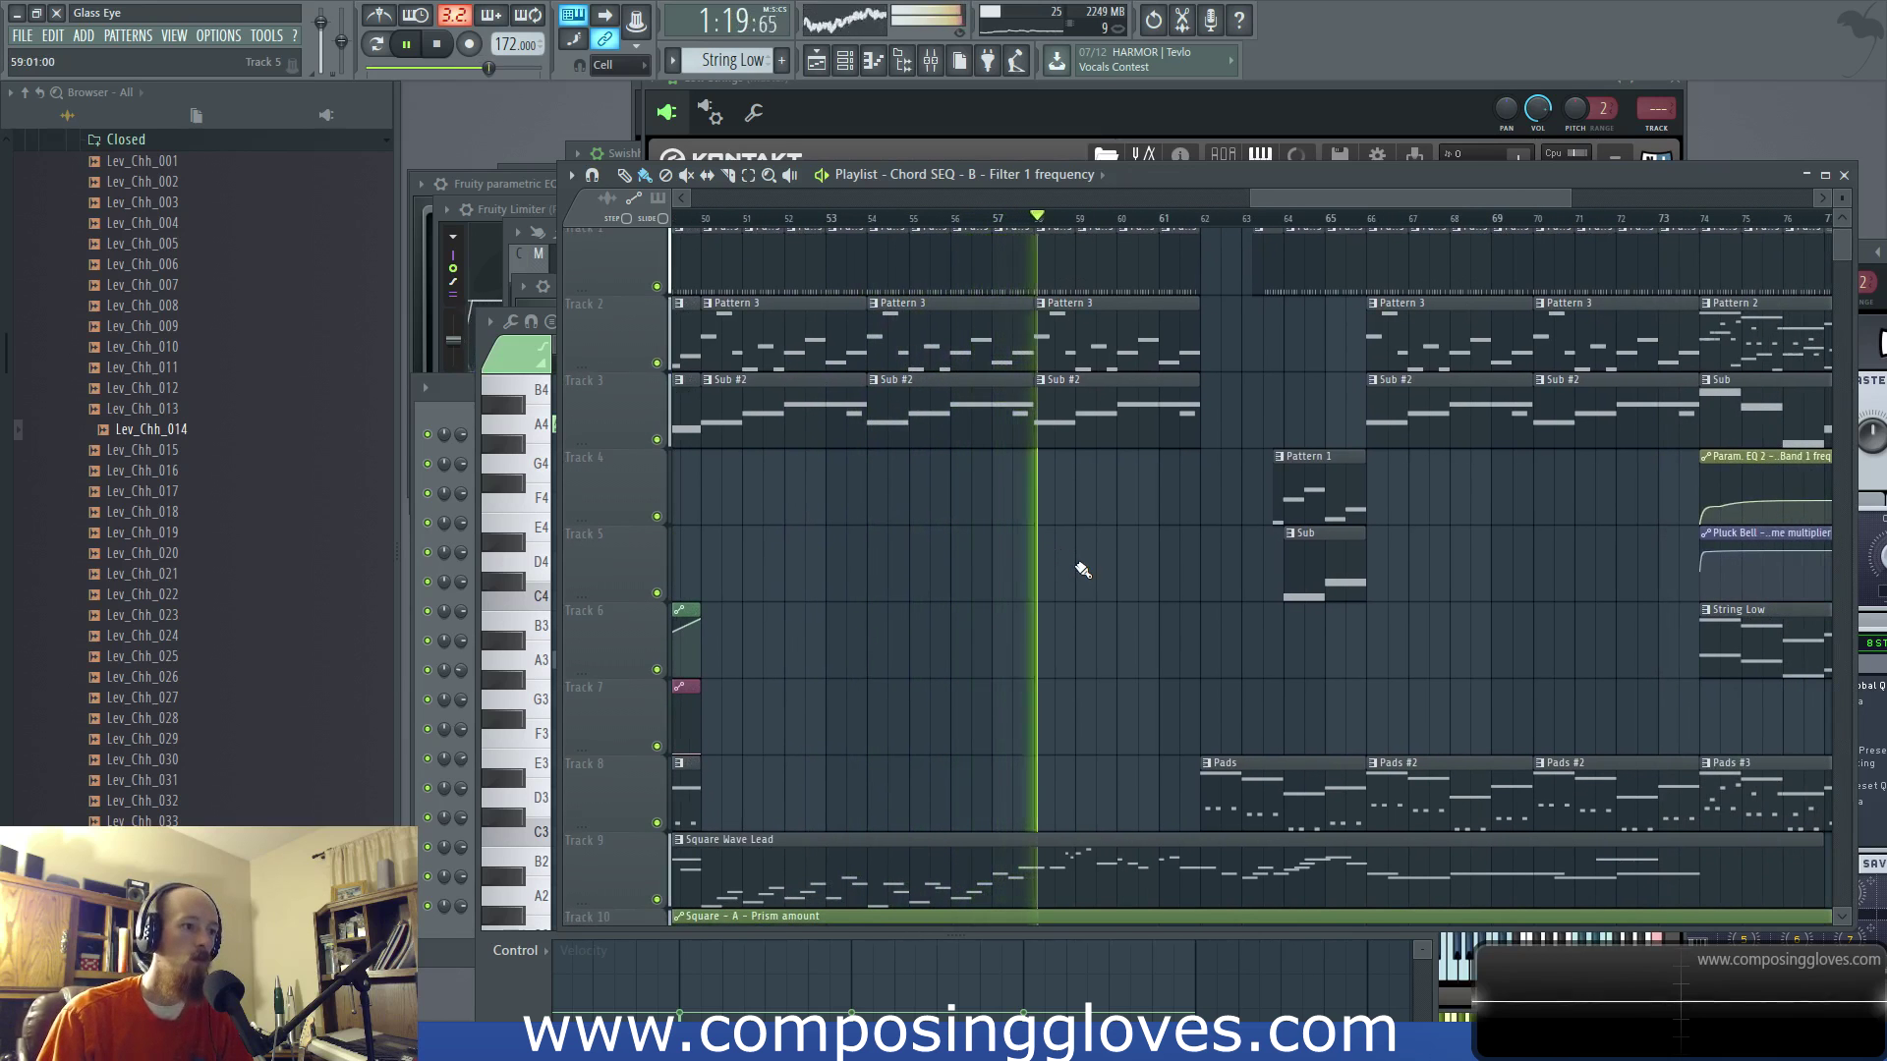
drag(1082, 569, 1011, 573)
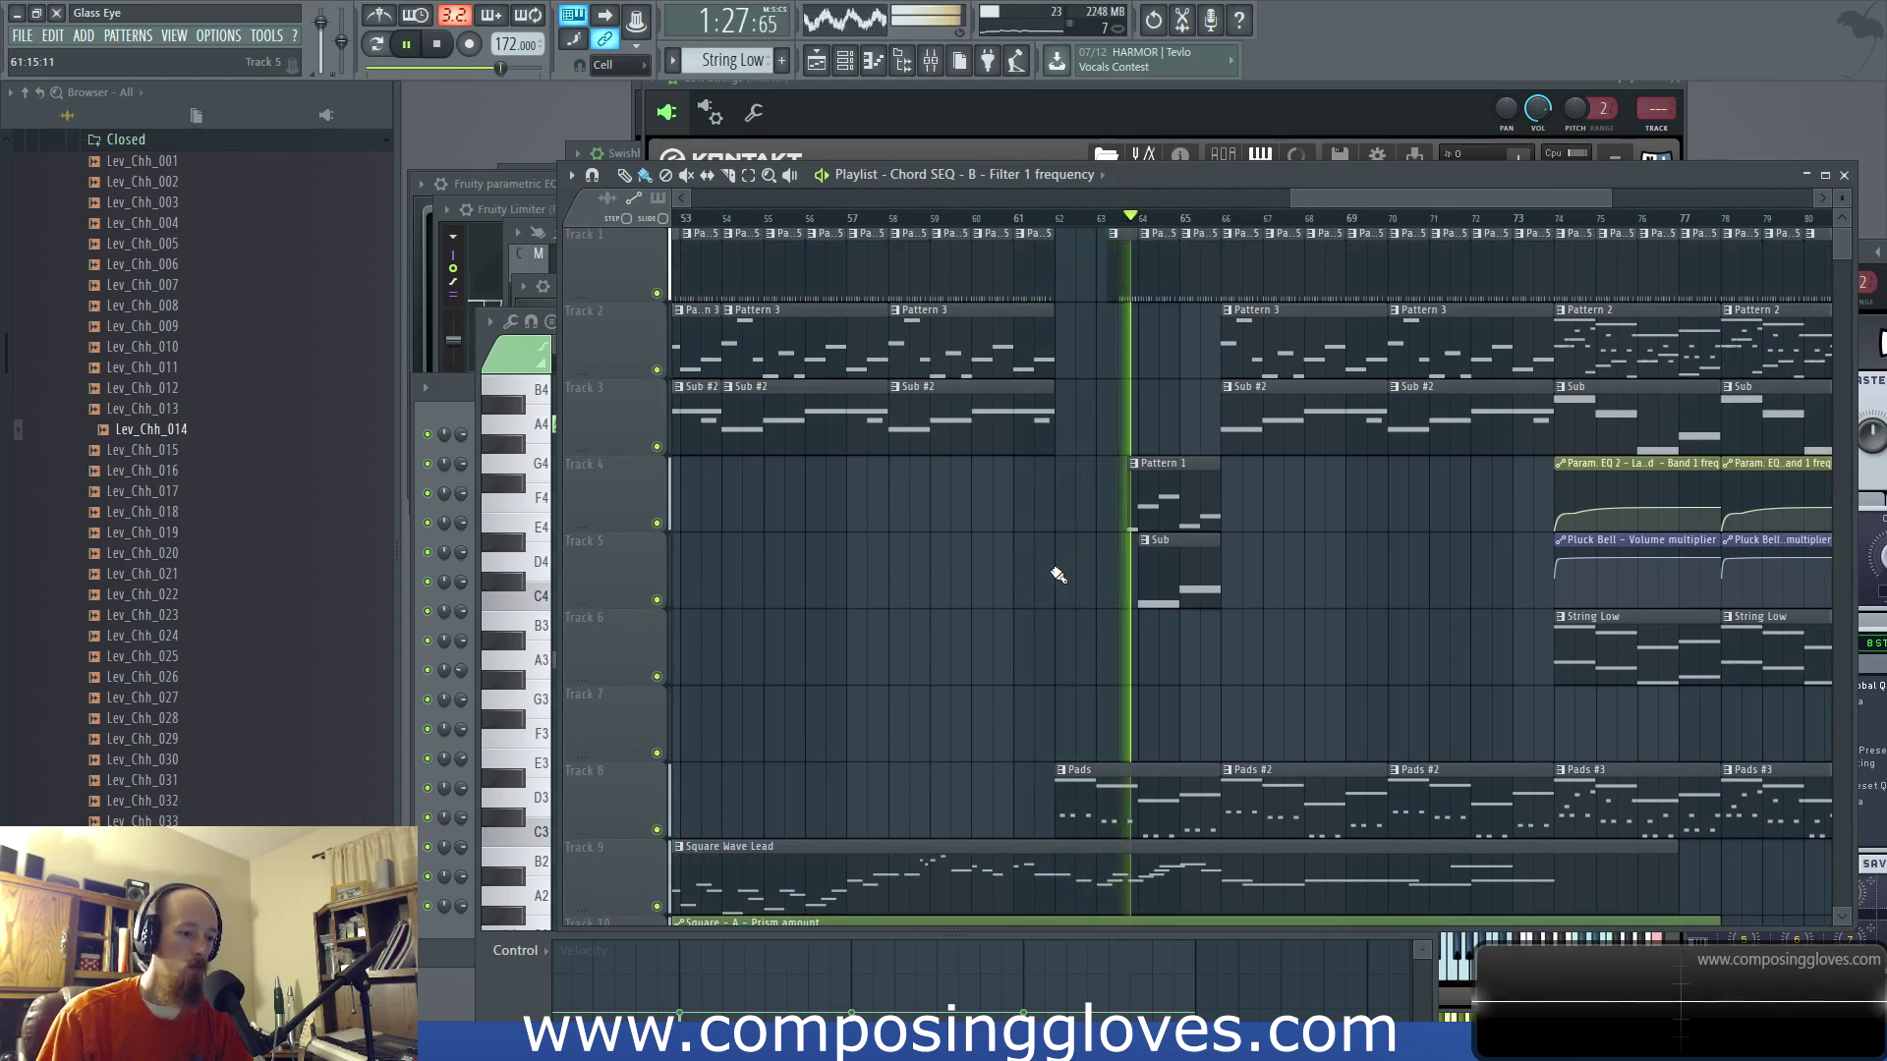
drag(1169, 595, 1040, 579)
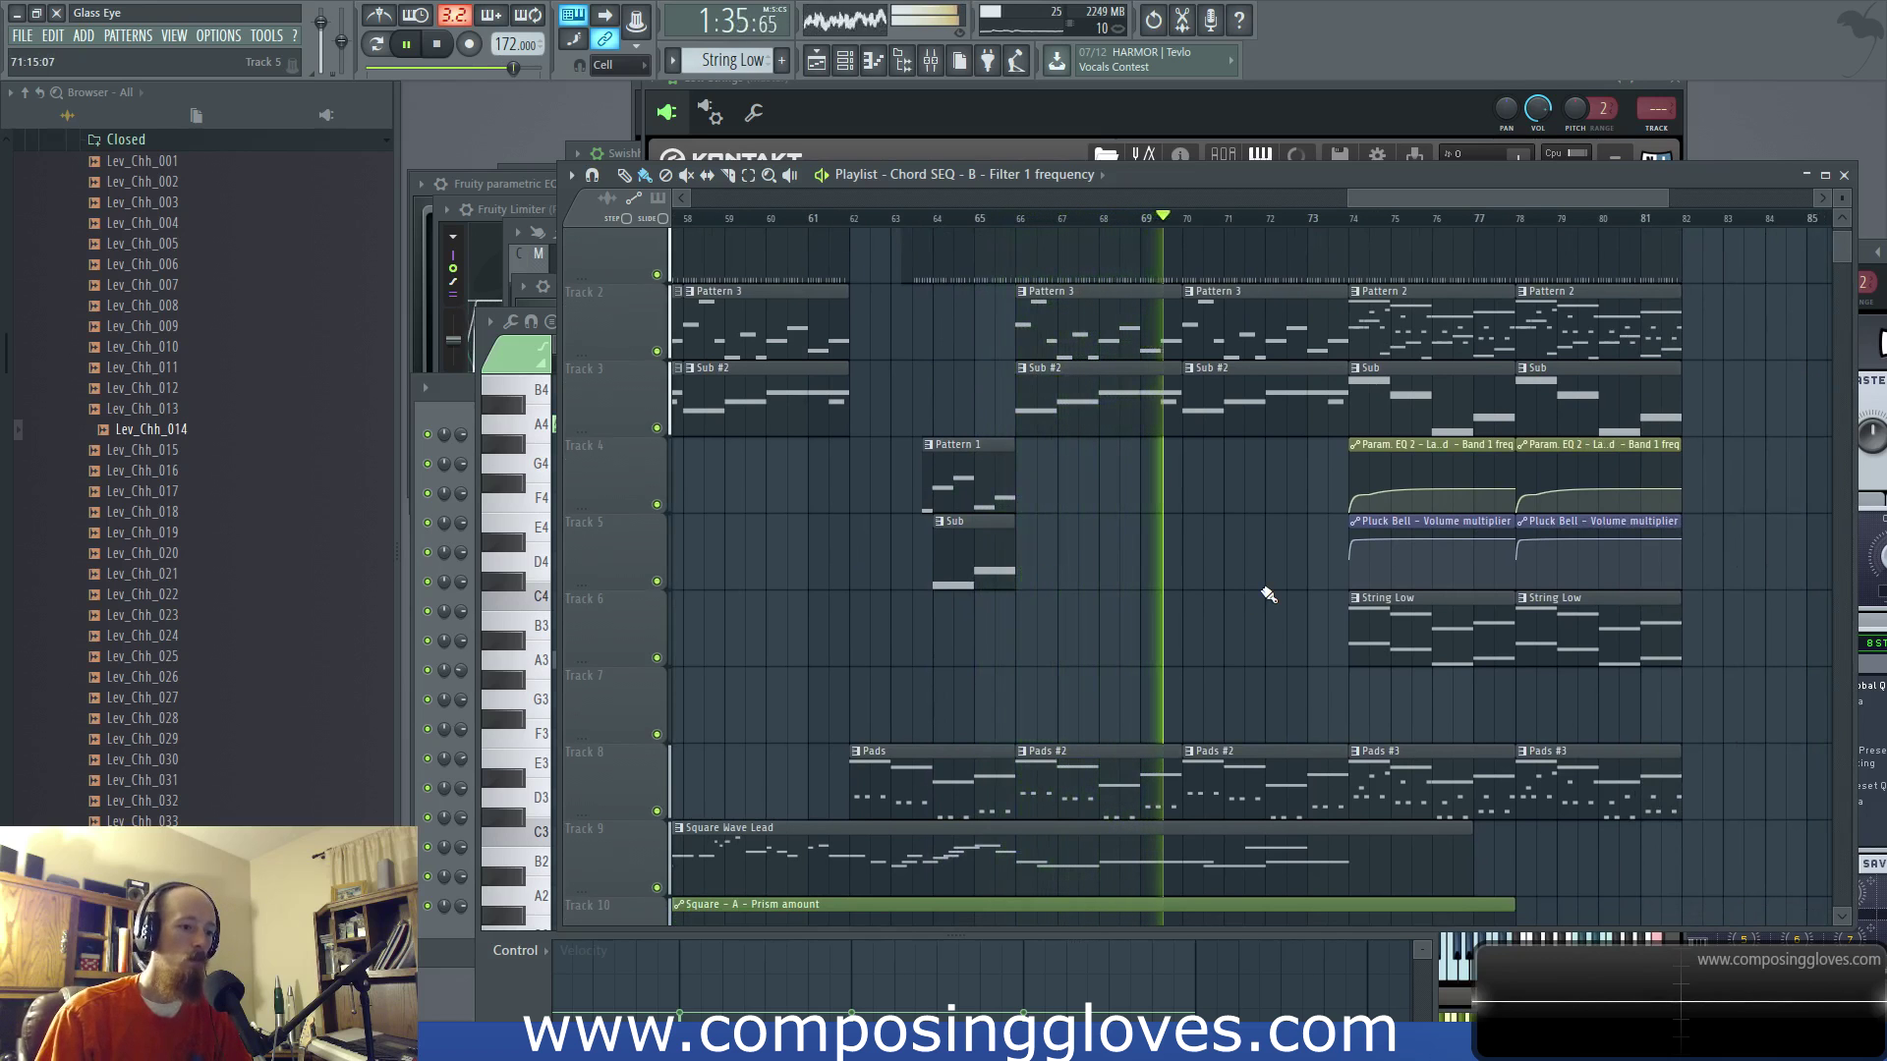
drag(1268, 595, 1027, 613)
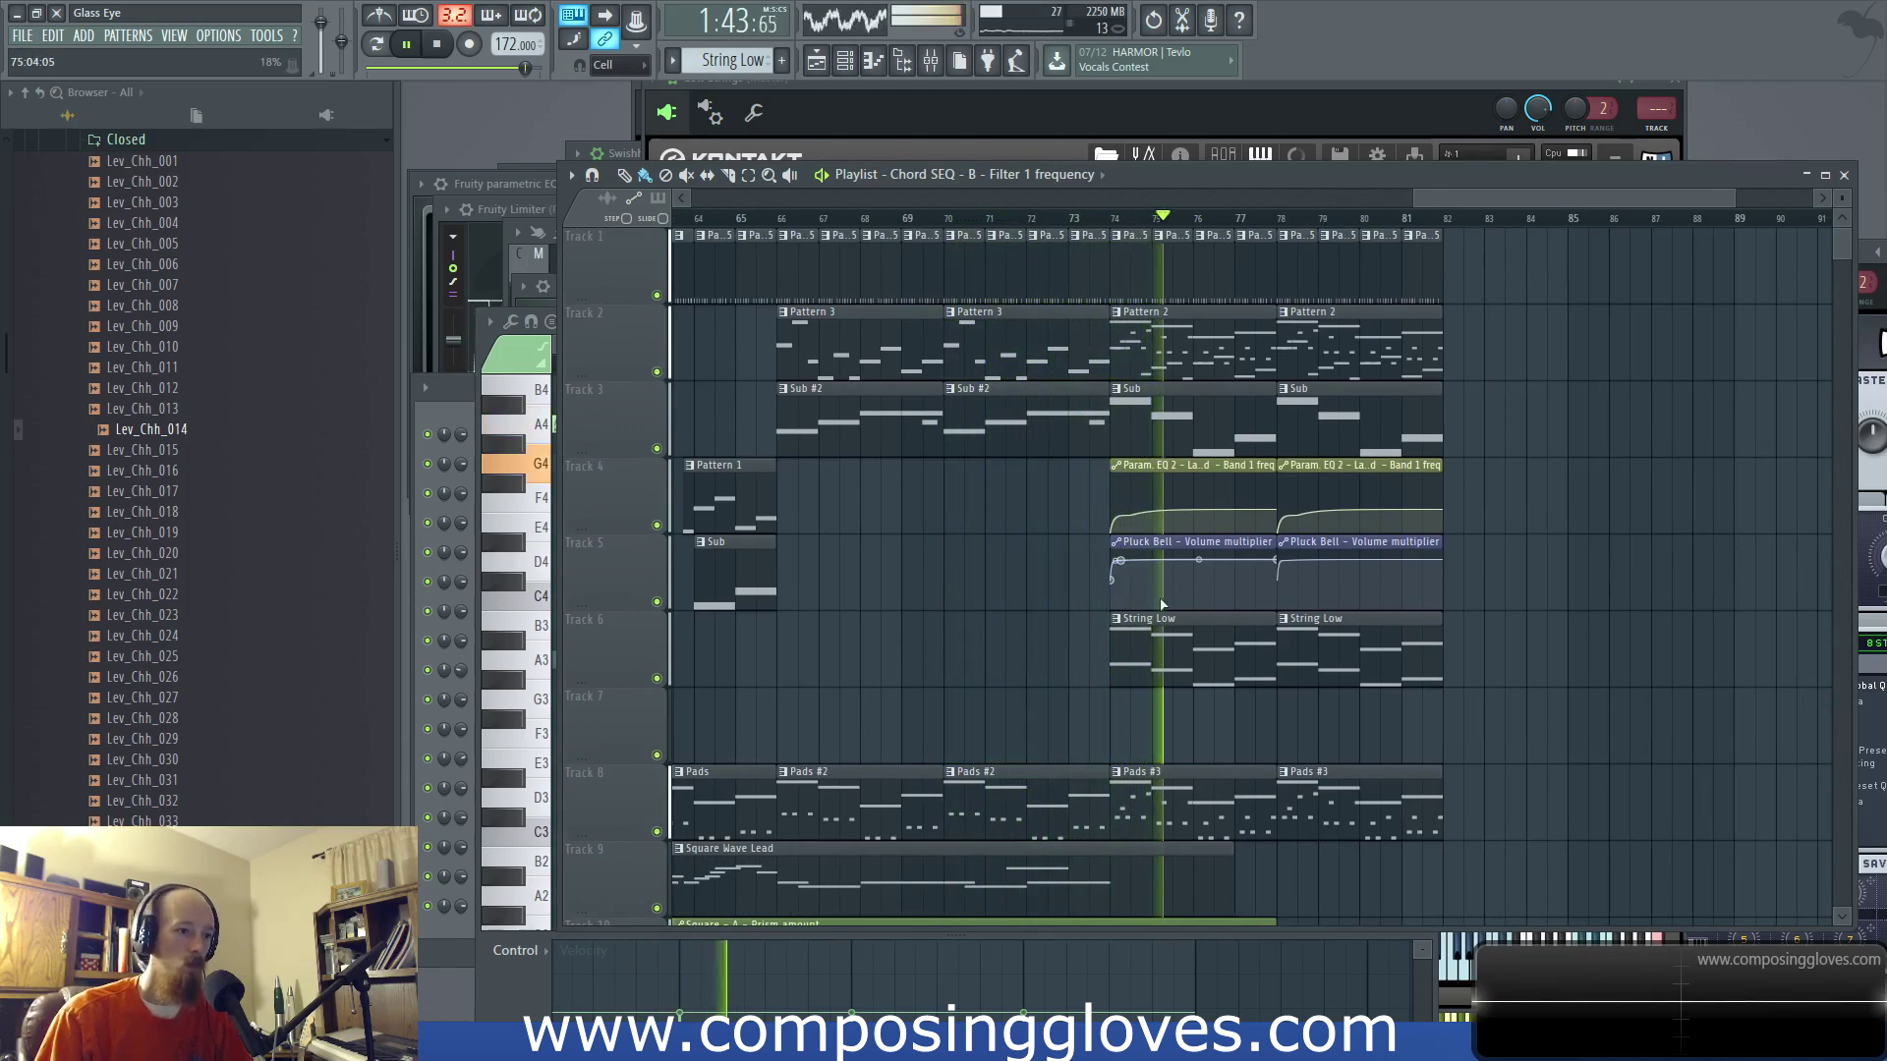
drag(1158, 601, 1039, 623)
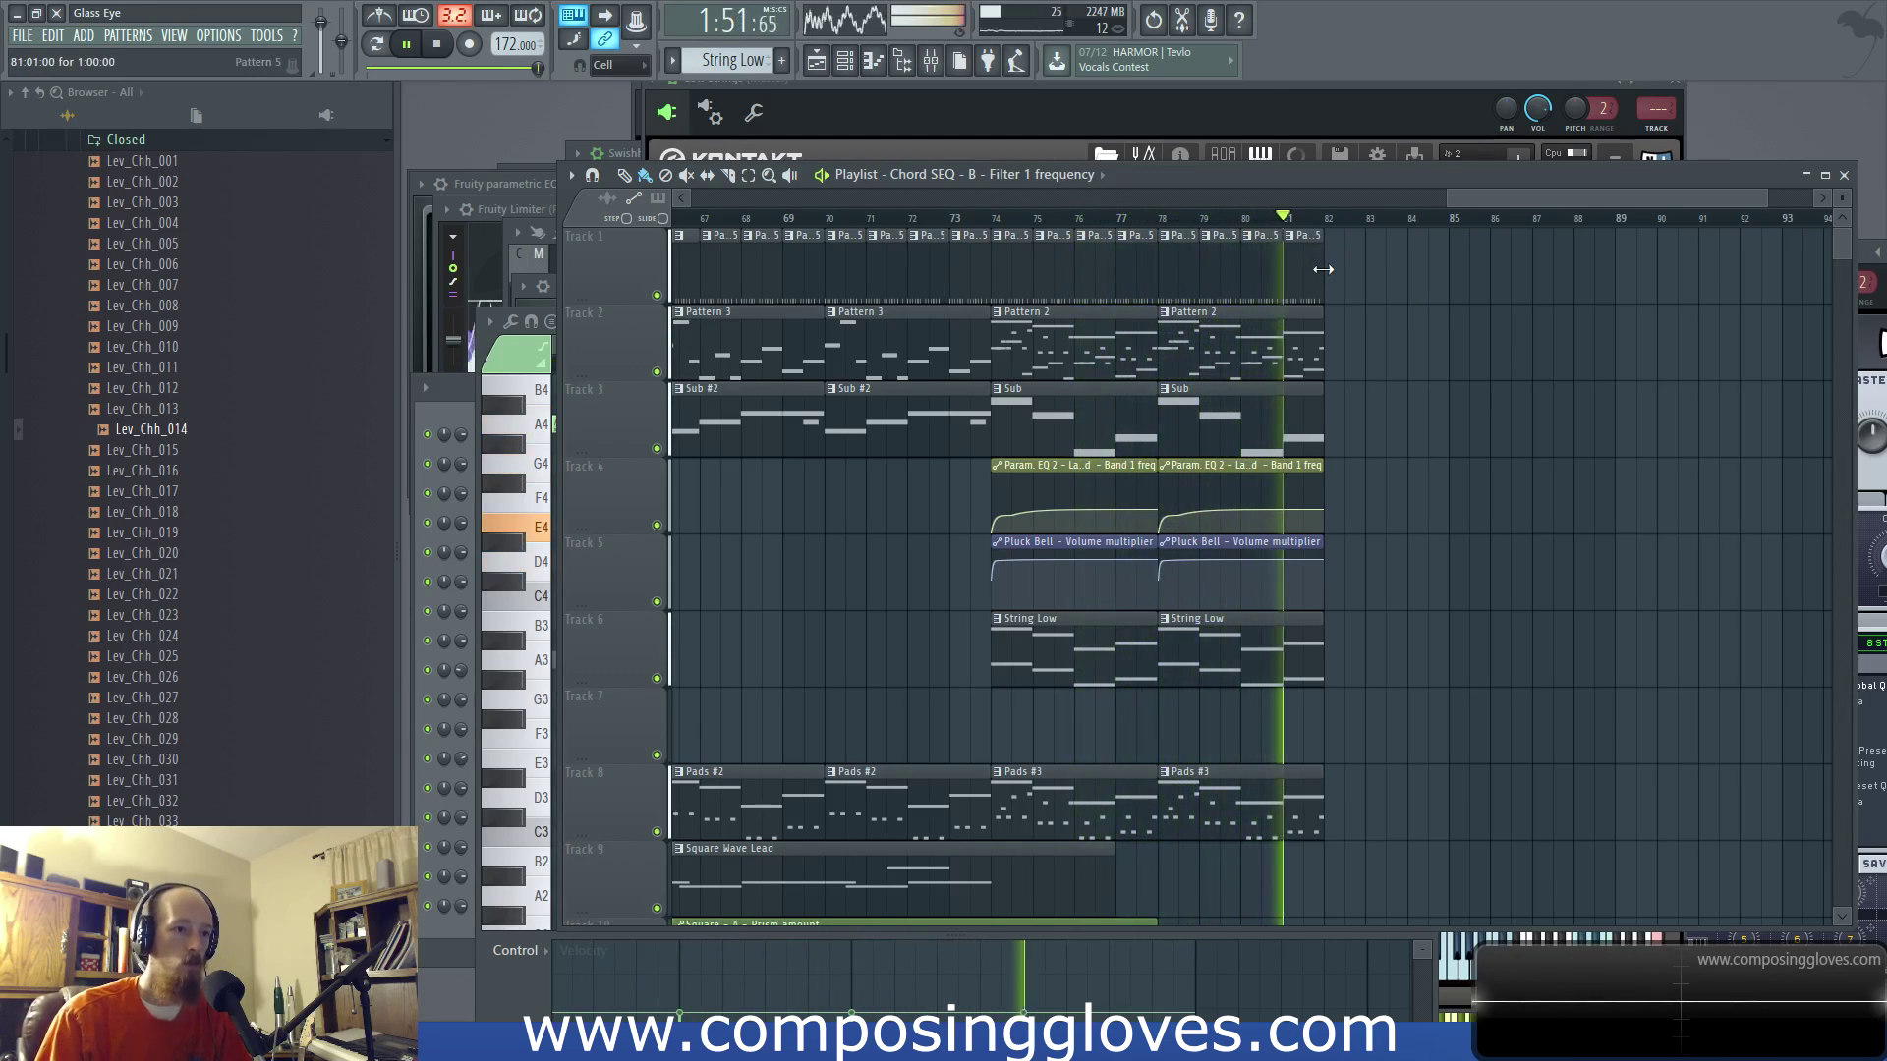
Step: Lengthen the last Pattern 5 clip on track 1 to the start of bar 86 and stop the playback
drag(1287, 265, 1491, 271)
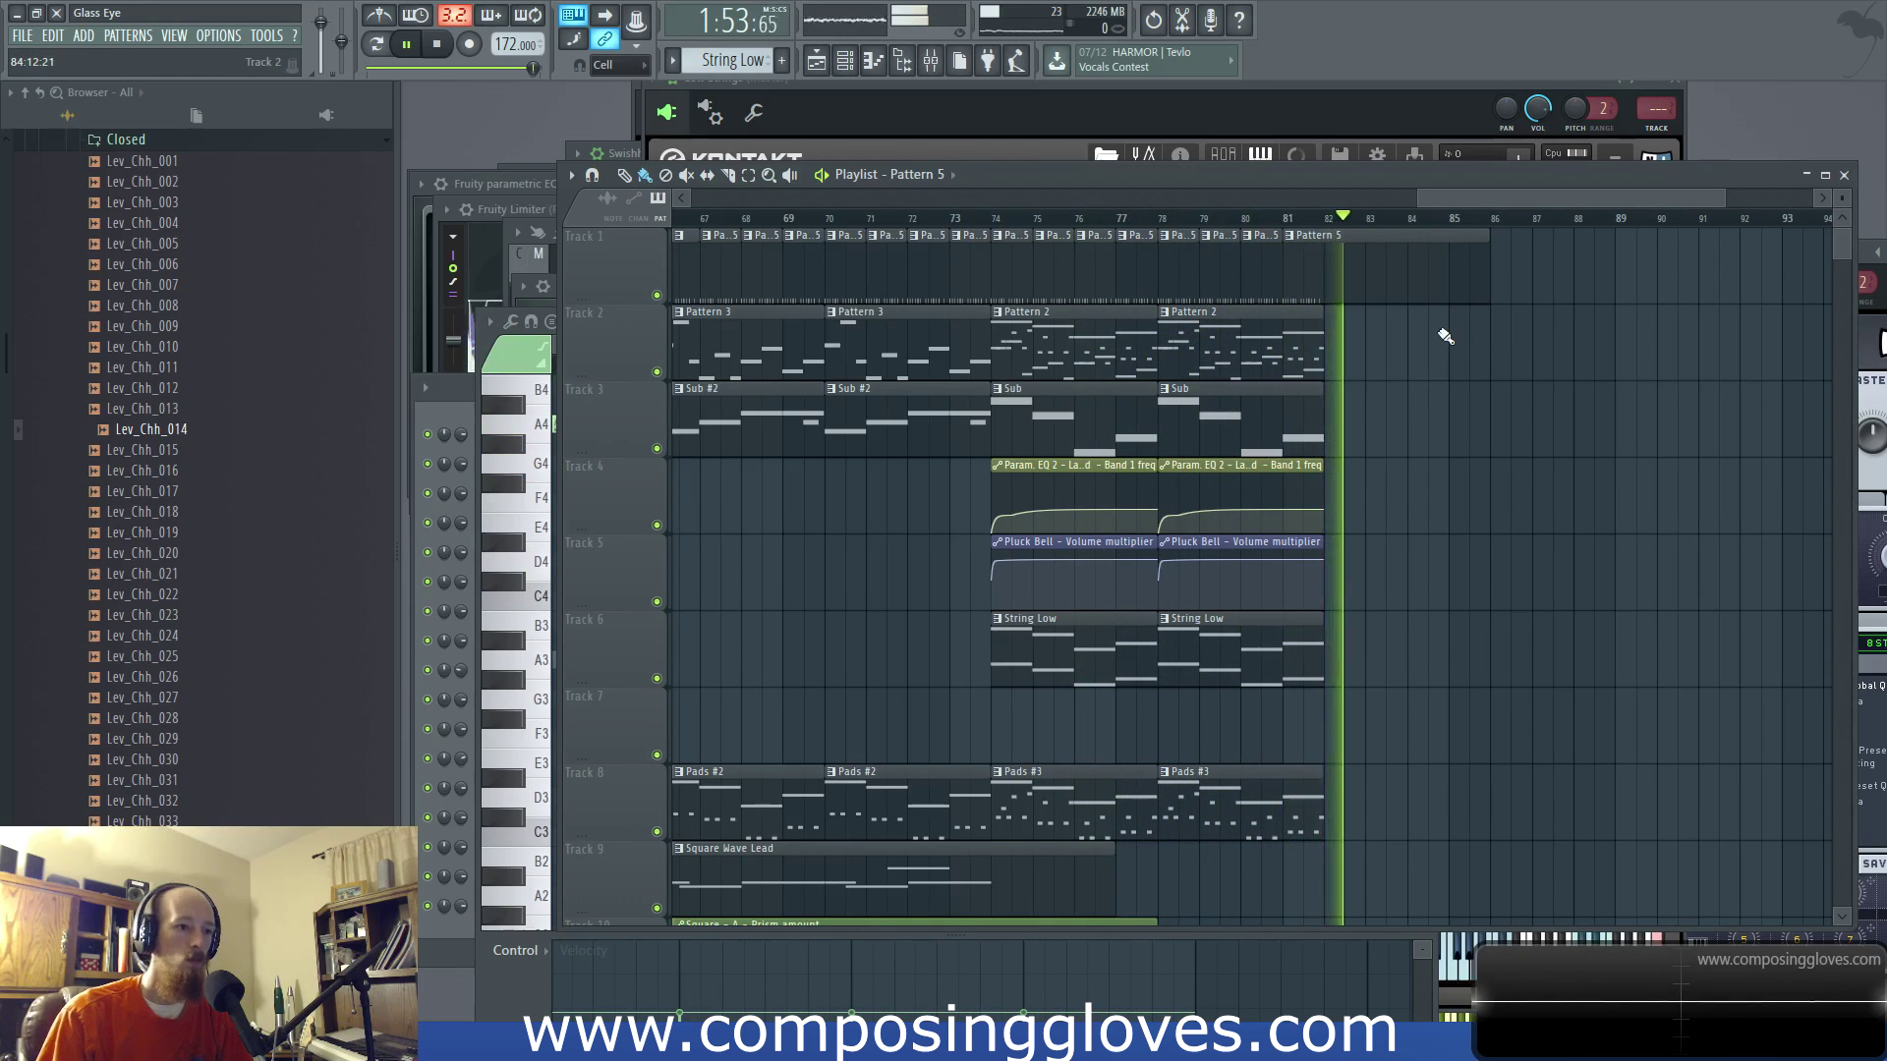
click(444, 47)
scroll(1082, 384, down, 5)
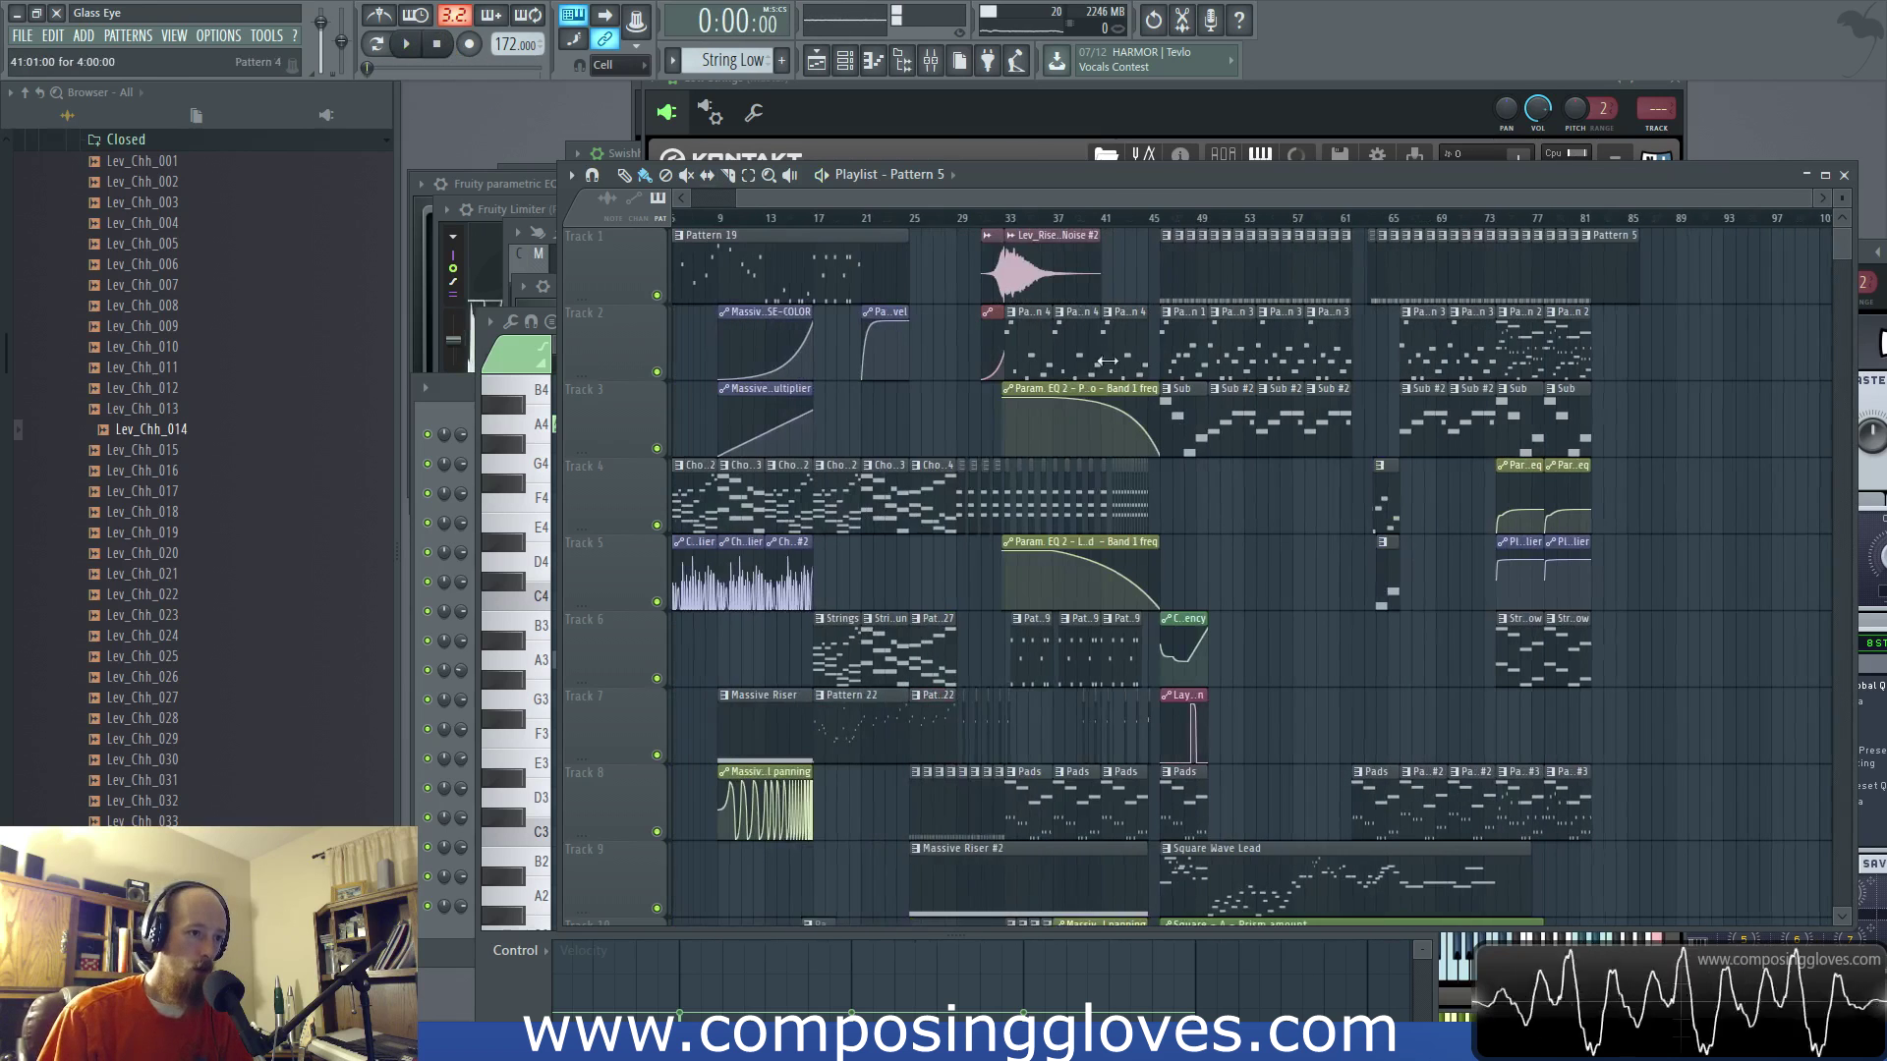
scroll(1082, 384, down, 1)
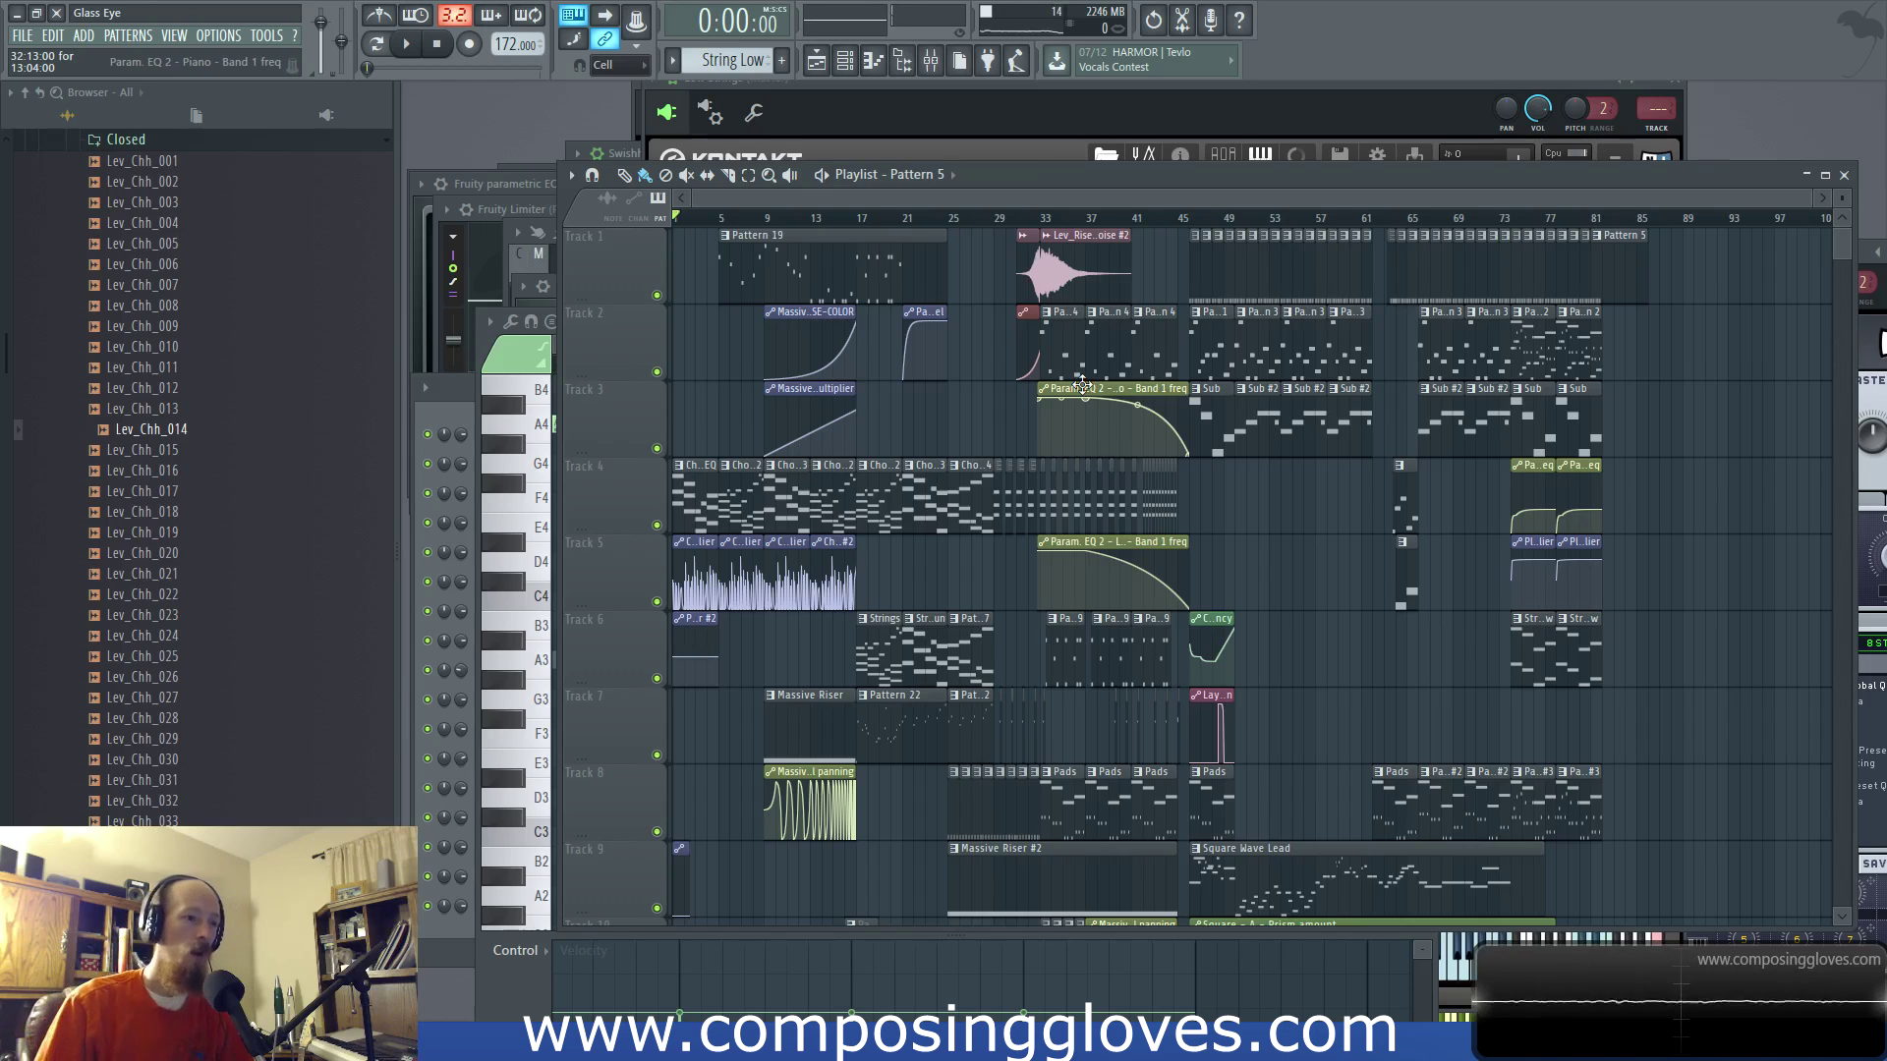
Step: Examine the Square Wave Lead section from bar 46 on, together with the added clips in bars 74 to 81
scroll(1372, 535, up, 6)
scroll(1287, 578, down, 4)
scroll(1051, 611, down, 1)
scroll(1050, 611, down, 2)
drag(956, 577, 1427, 580)
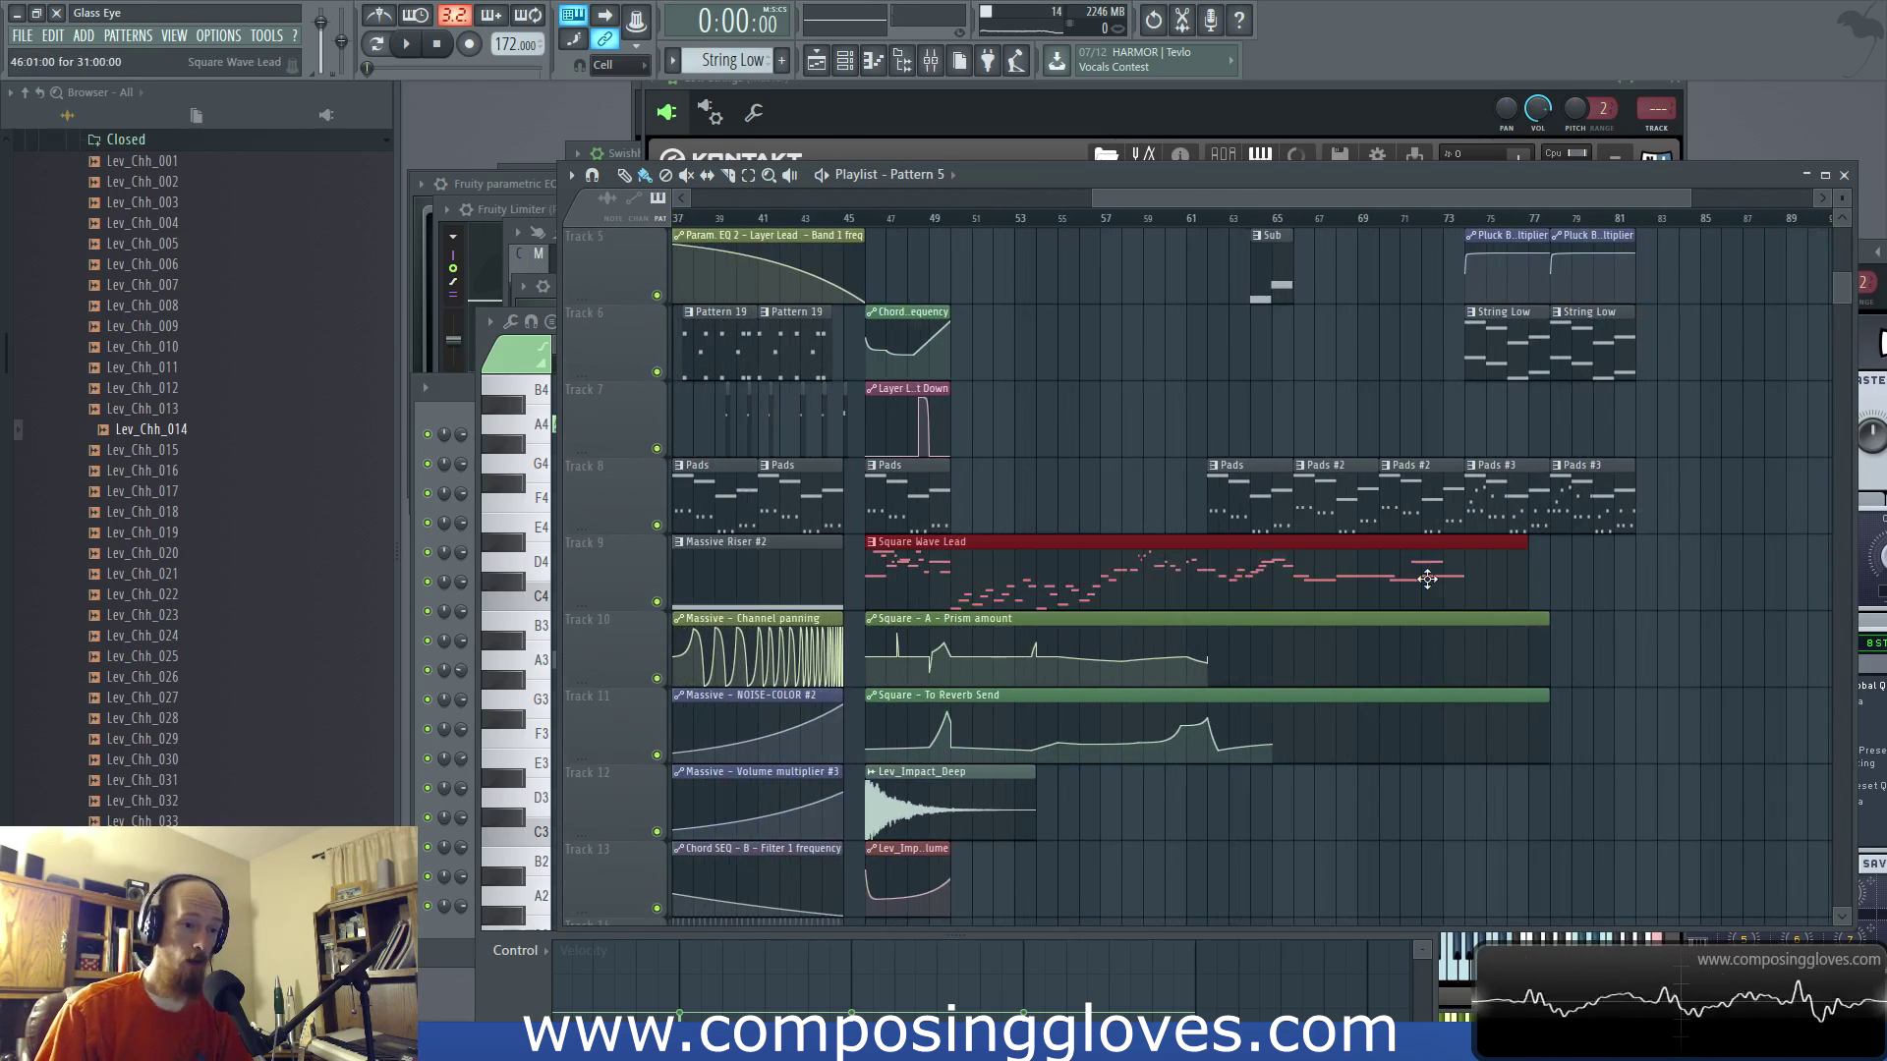
scroll(1089, 565, up, 3)
drag(1464, 232, 1670, 725)
scroll(1131, 727, up, 3)
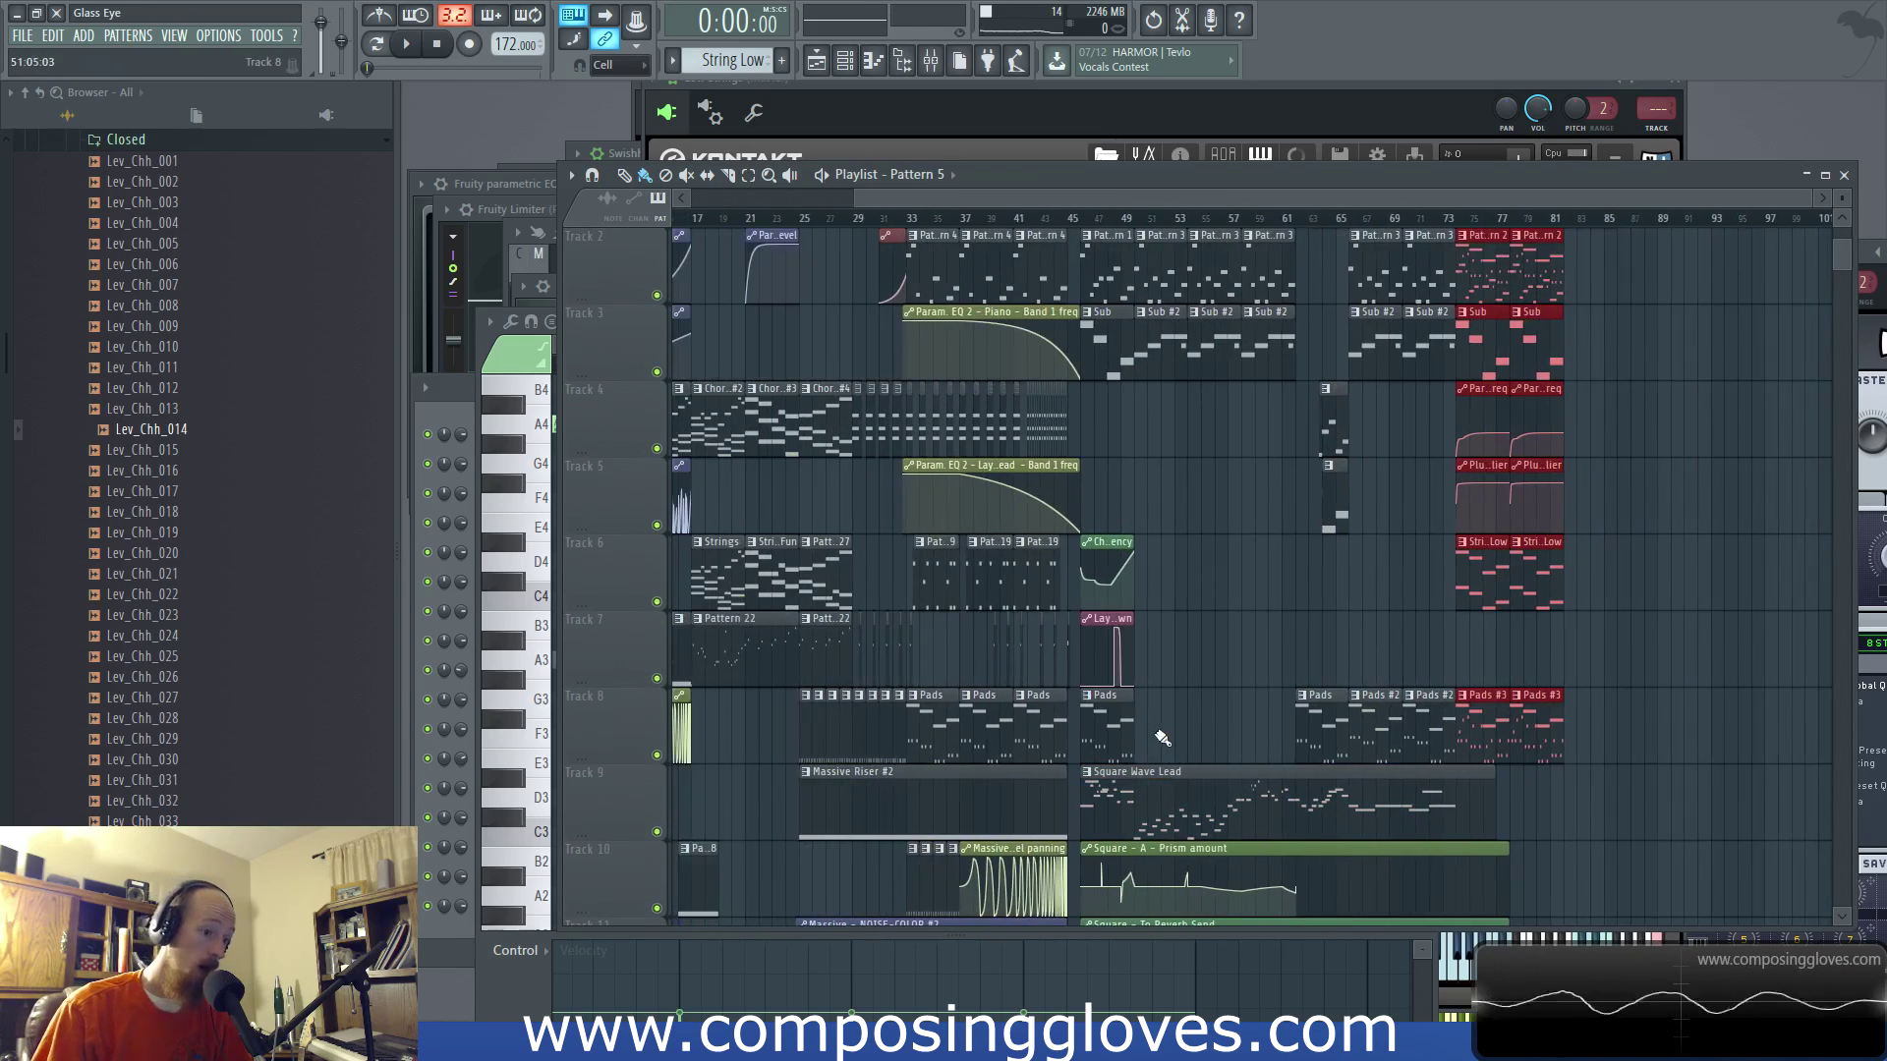
drag(1024, 769, 1714, 802)
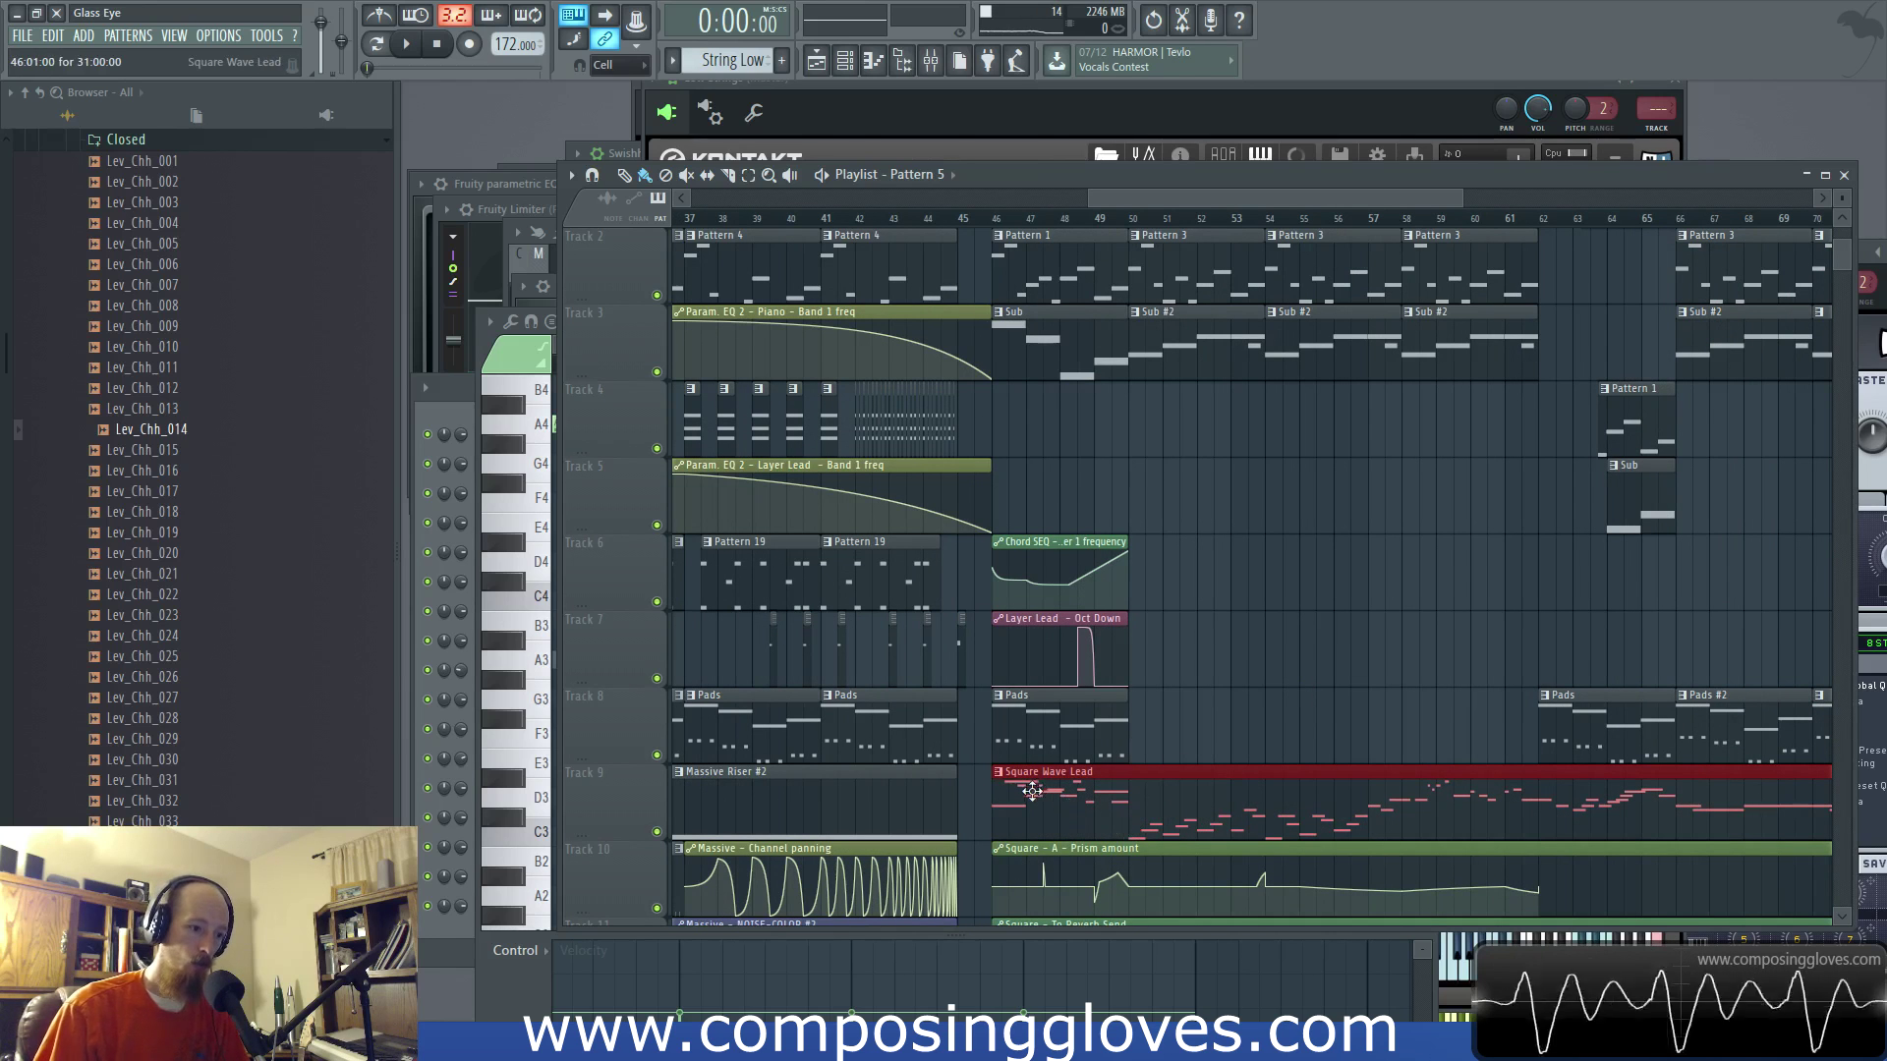
drag(1136, 810, 1373, 812)
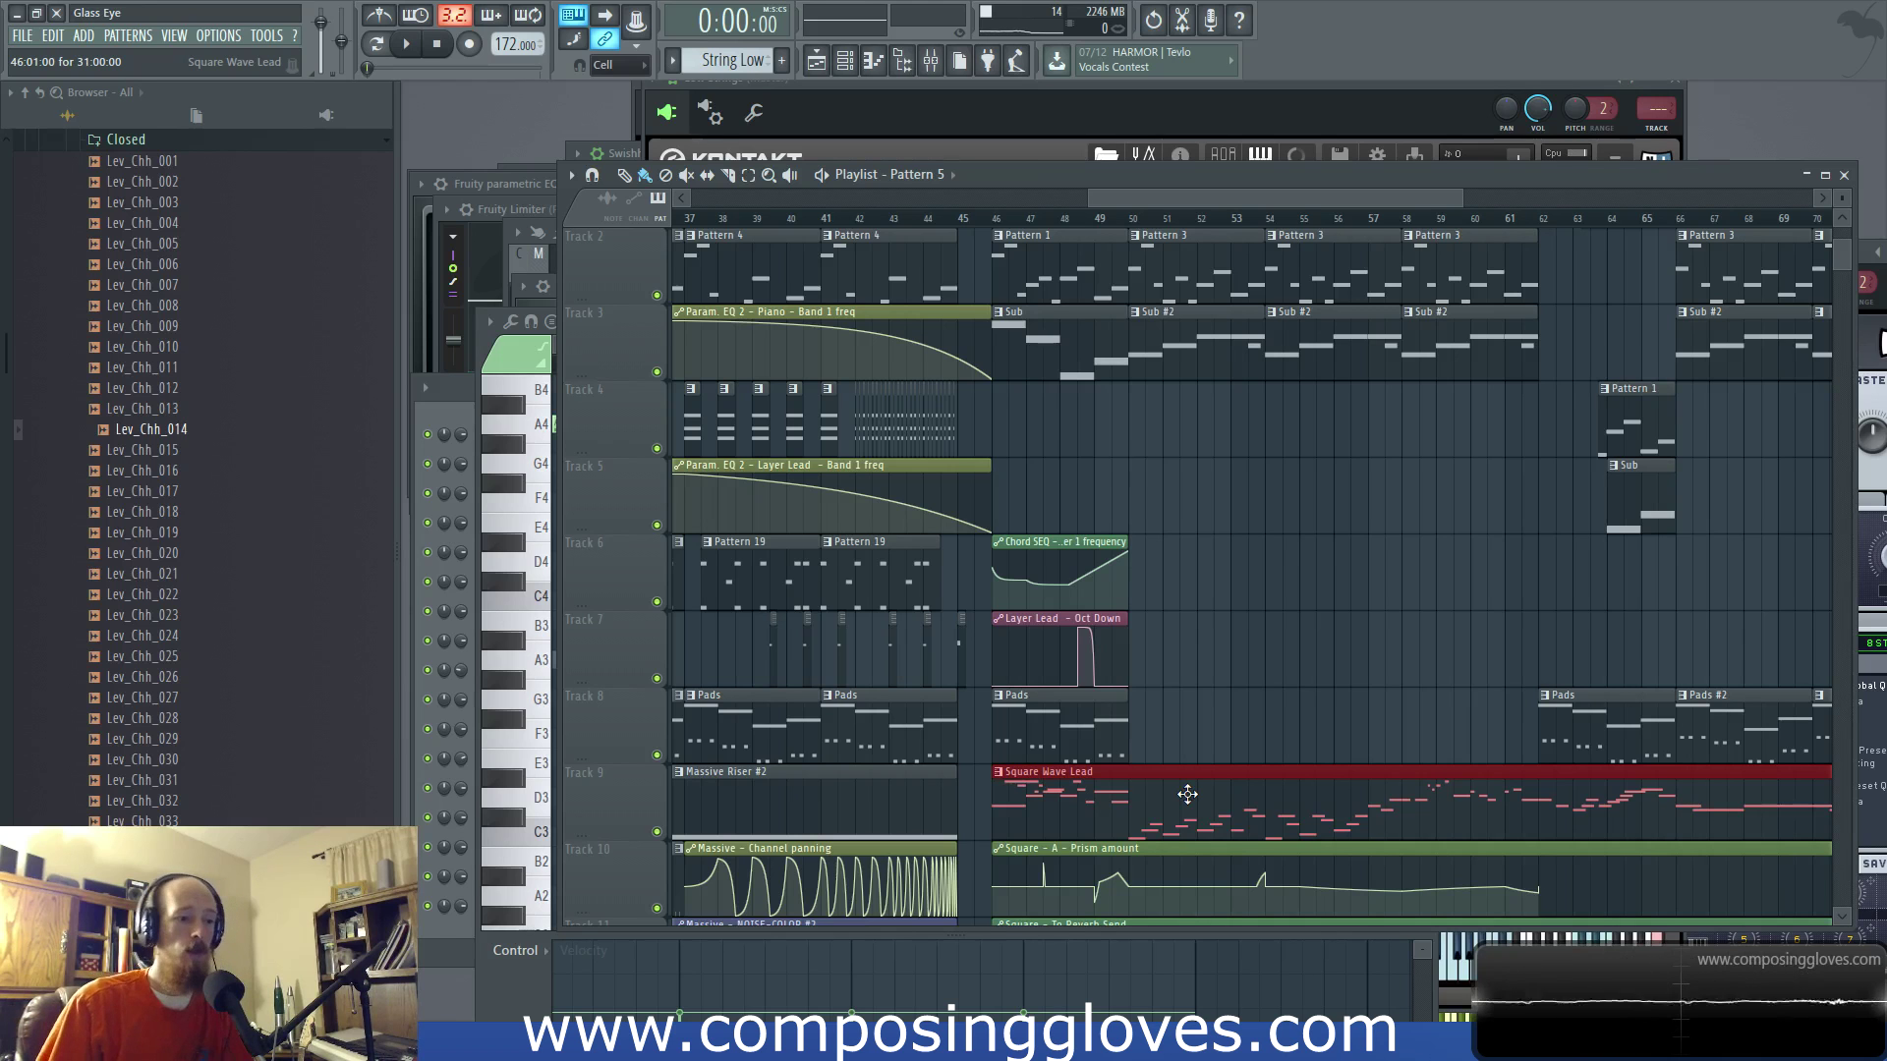
drag(1445, 699, 1116, 628)
scroll(1116, 628, up, 2)
drag(1209, 572, 993, 584)
scroll(992, 585, down, 1)
scroll(993, 584, down, 3)
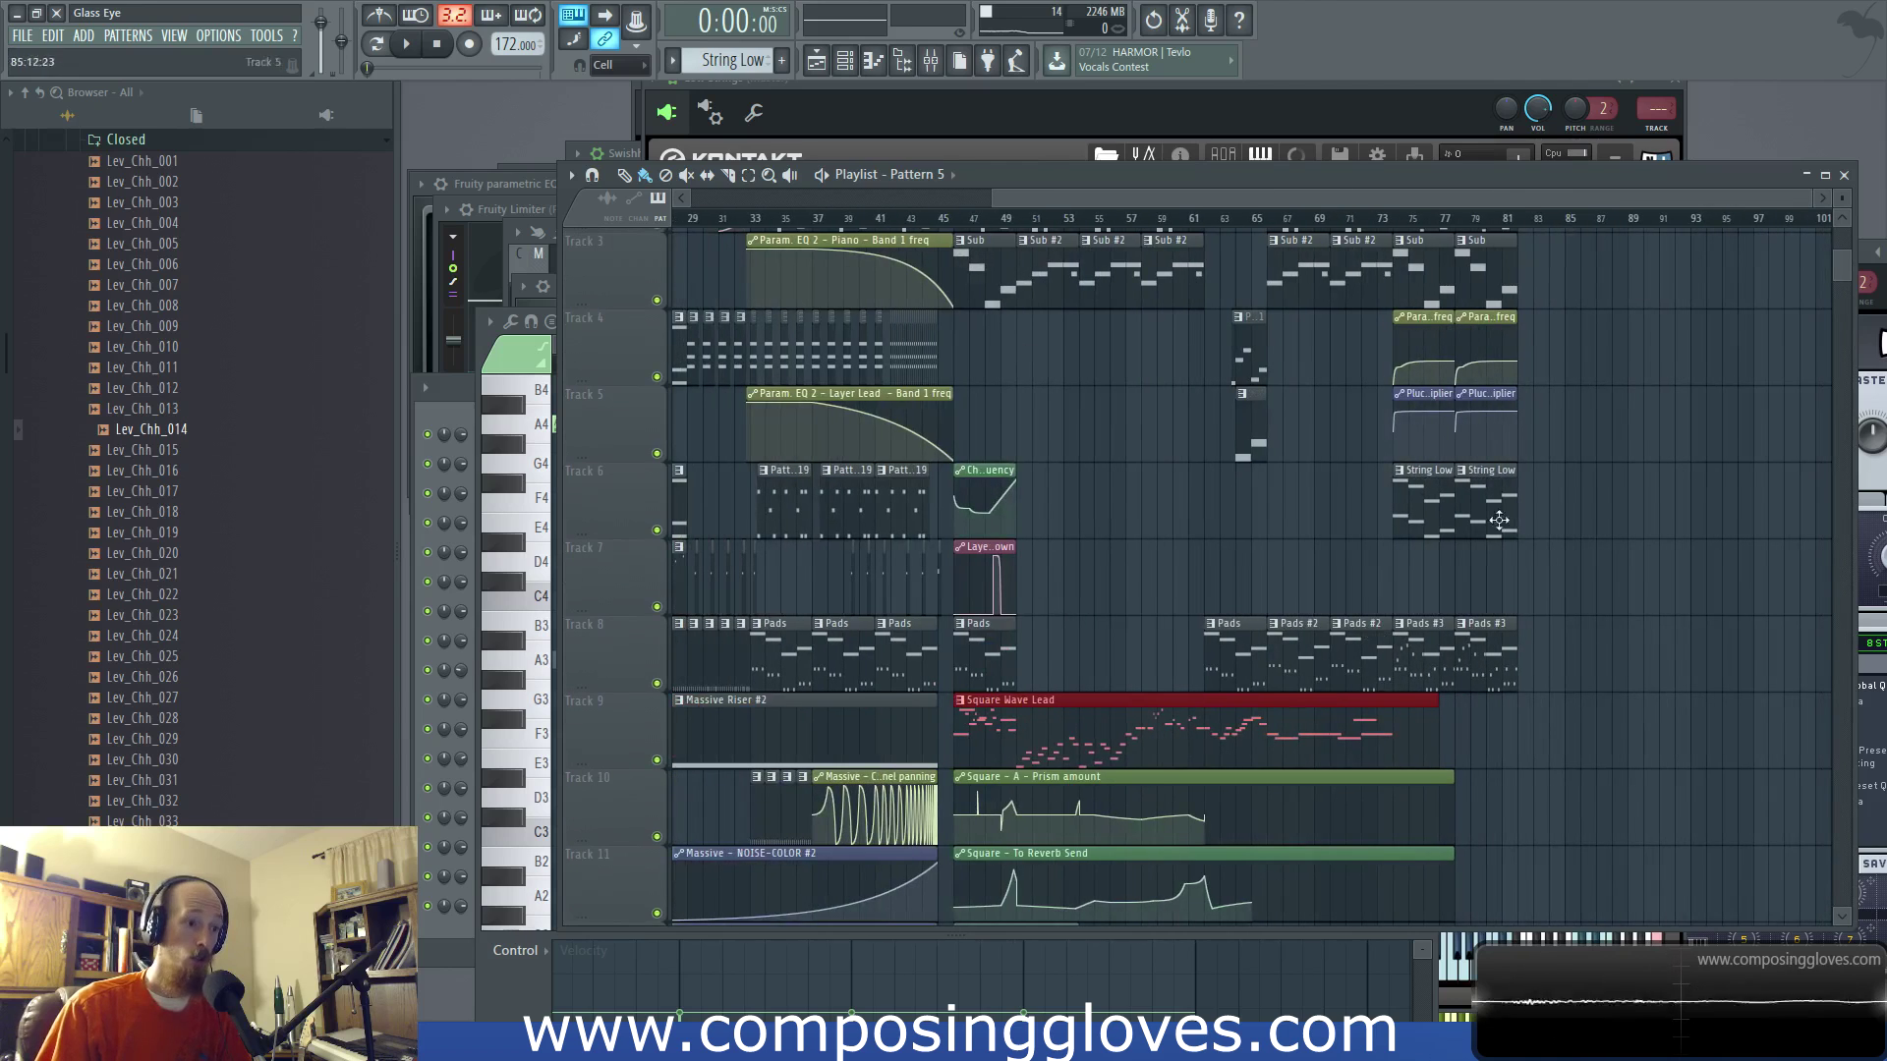
Step: Examine the song's earlier string, riser and automation clips between bars 9 and 32, including Pattern 28 on track 10
scroll(1100, 667, down, 4)
drag(1119, 425, 1206, 579)
scroll(1108, 426, up, 6)
scroll(1040, 573, up, 2)
drag(1074, 530, 1222, 511)
drag(956, 578, 1307, 609)
drag(939, 621, 1483, 648)
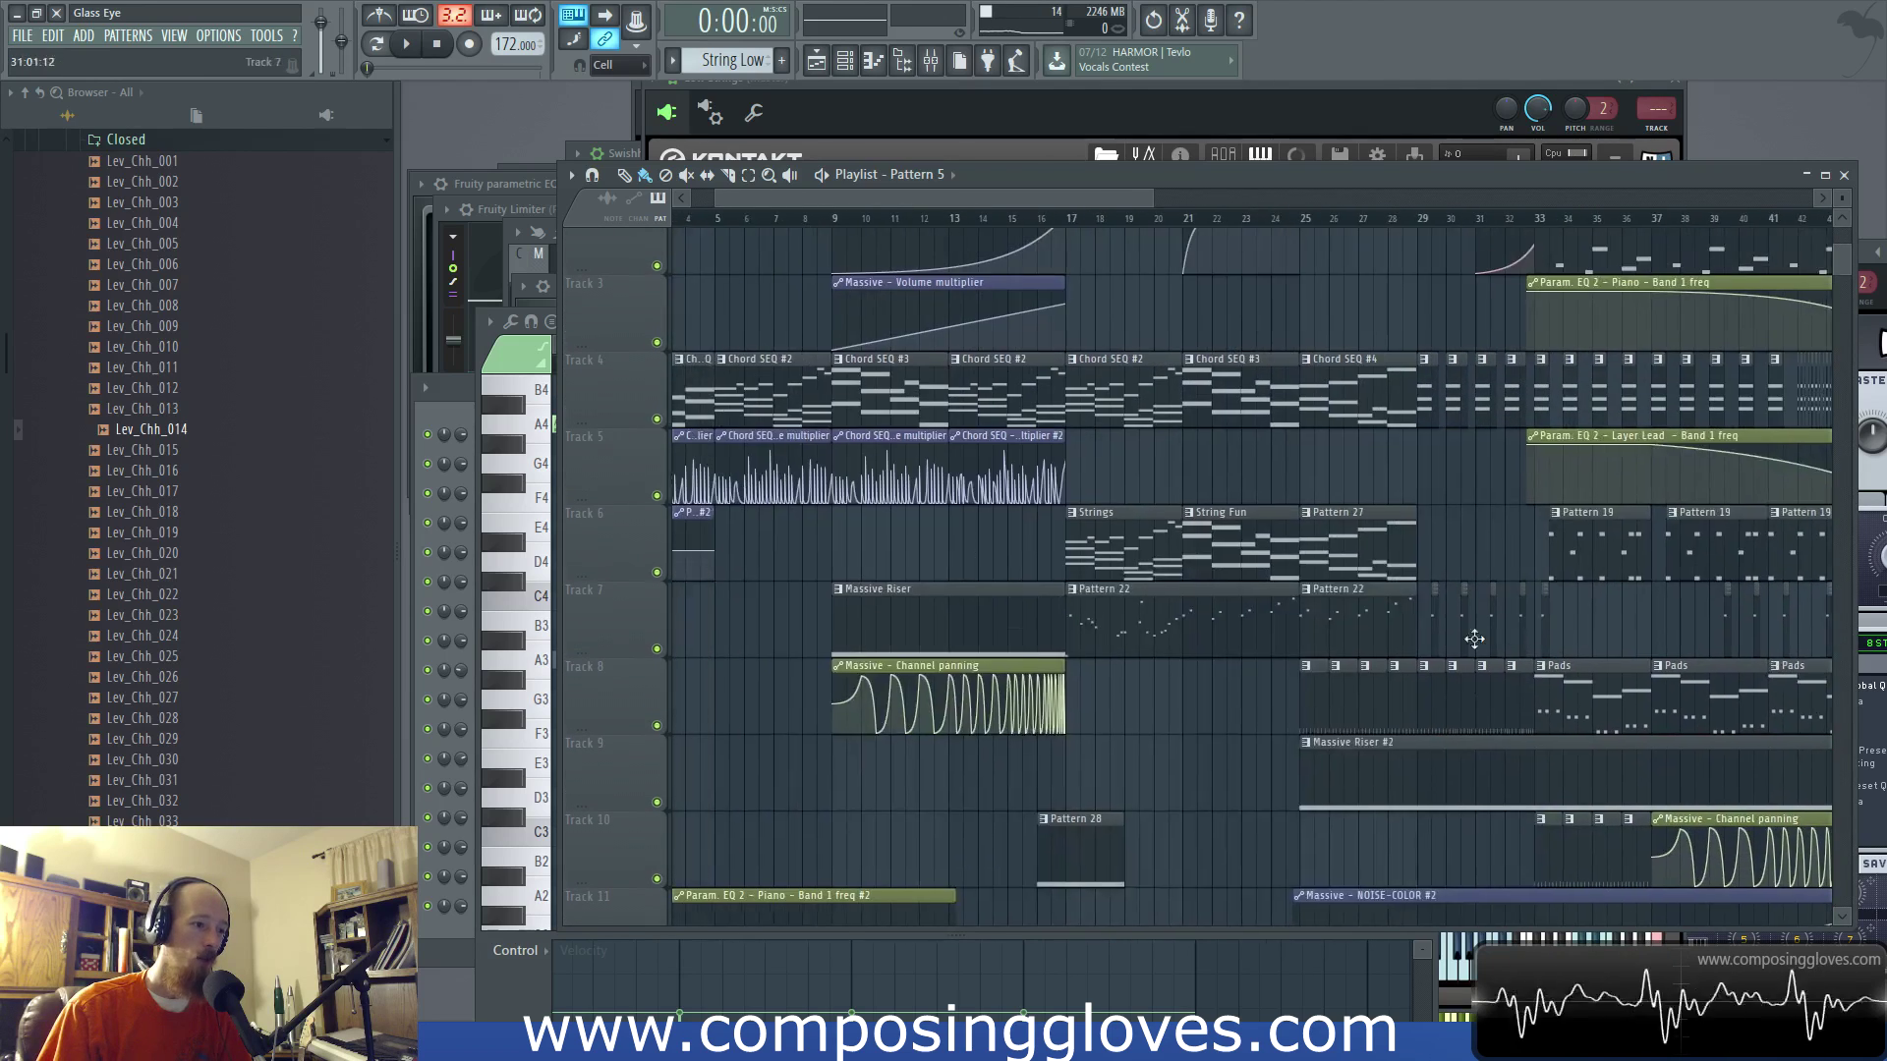
scroll(1050, 603, up, 1)
scroll(1213, 613, up, 1)
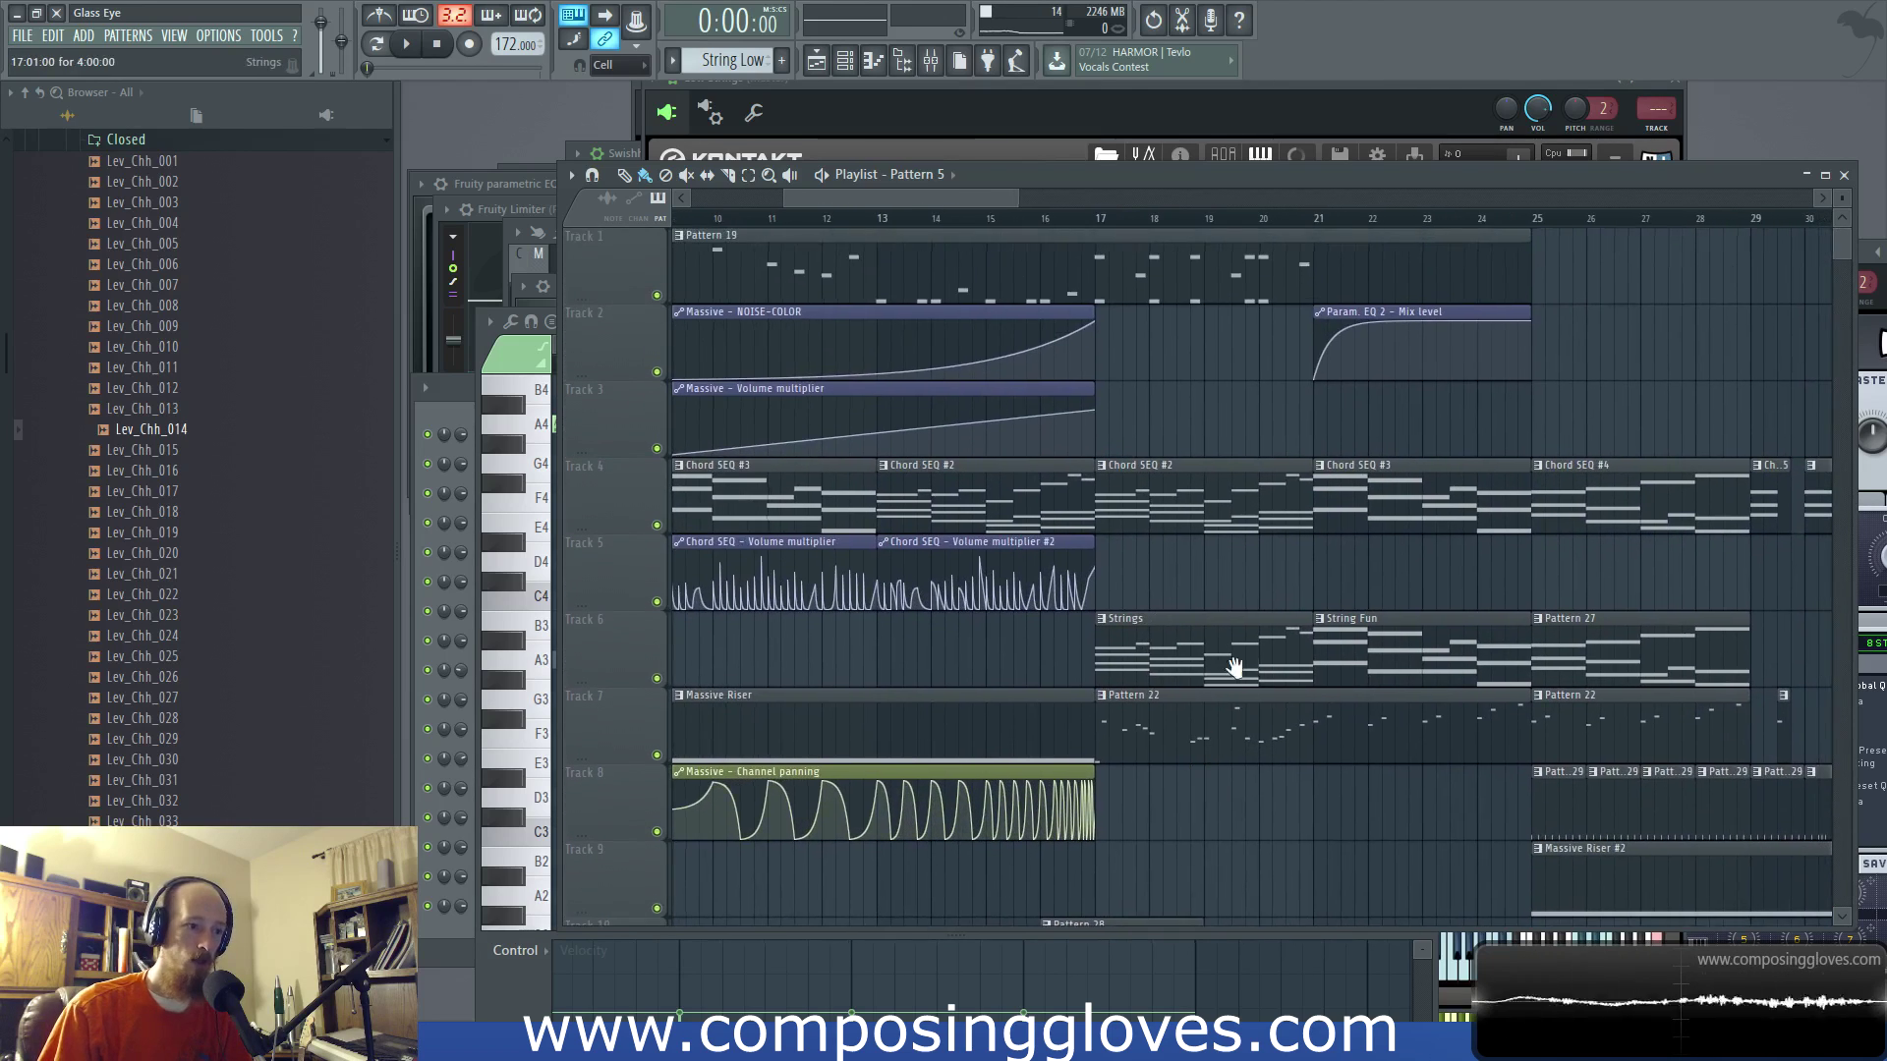
scroll(1212, 614, down, 2)
scroll(1213, 613, down, 1)
drag(935, 547, 1664, 639)
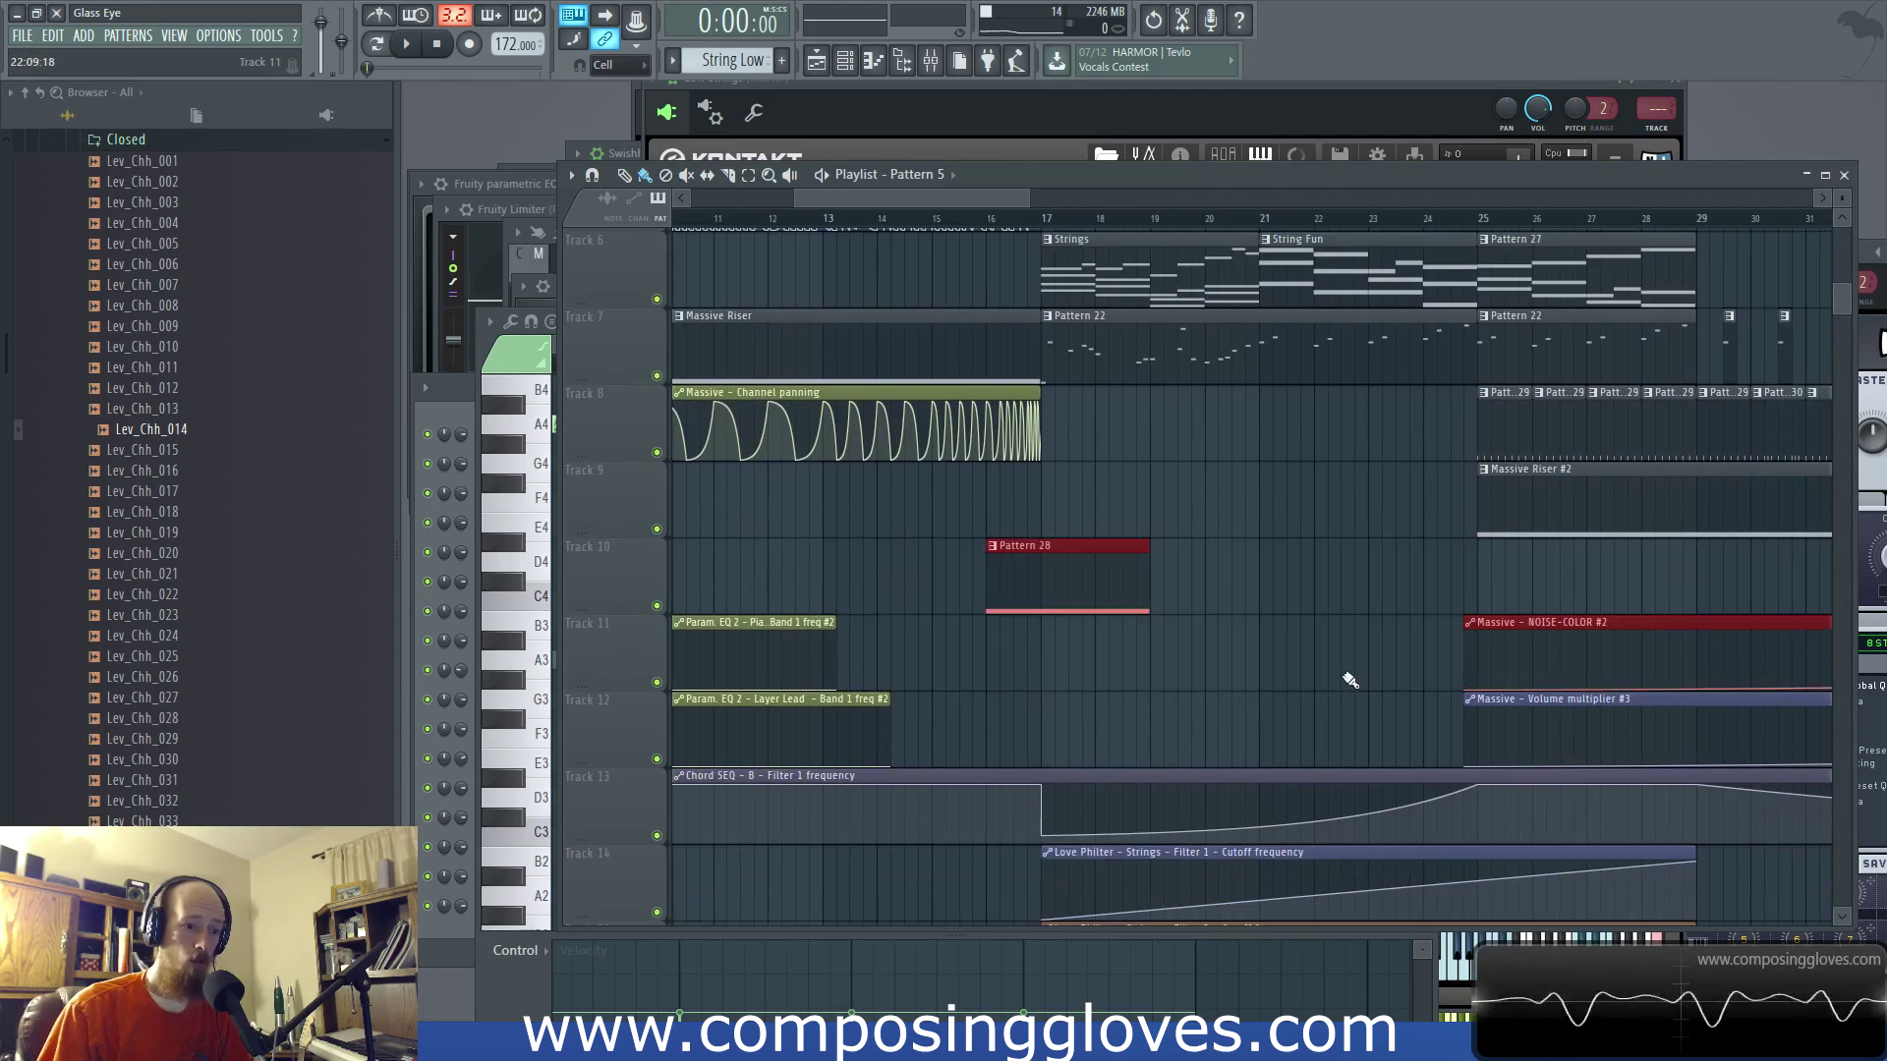
scroll(1347, 678, down, 4)
scroll(1331, 688, up, 9)
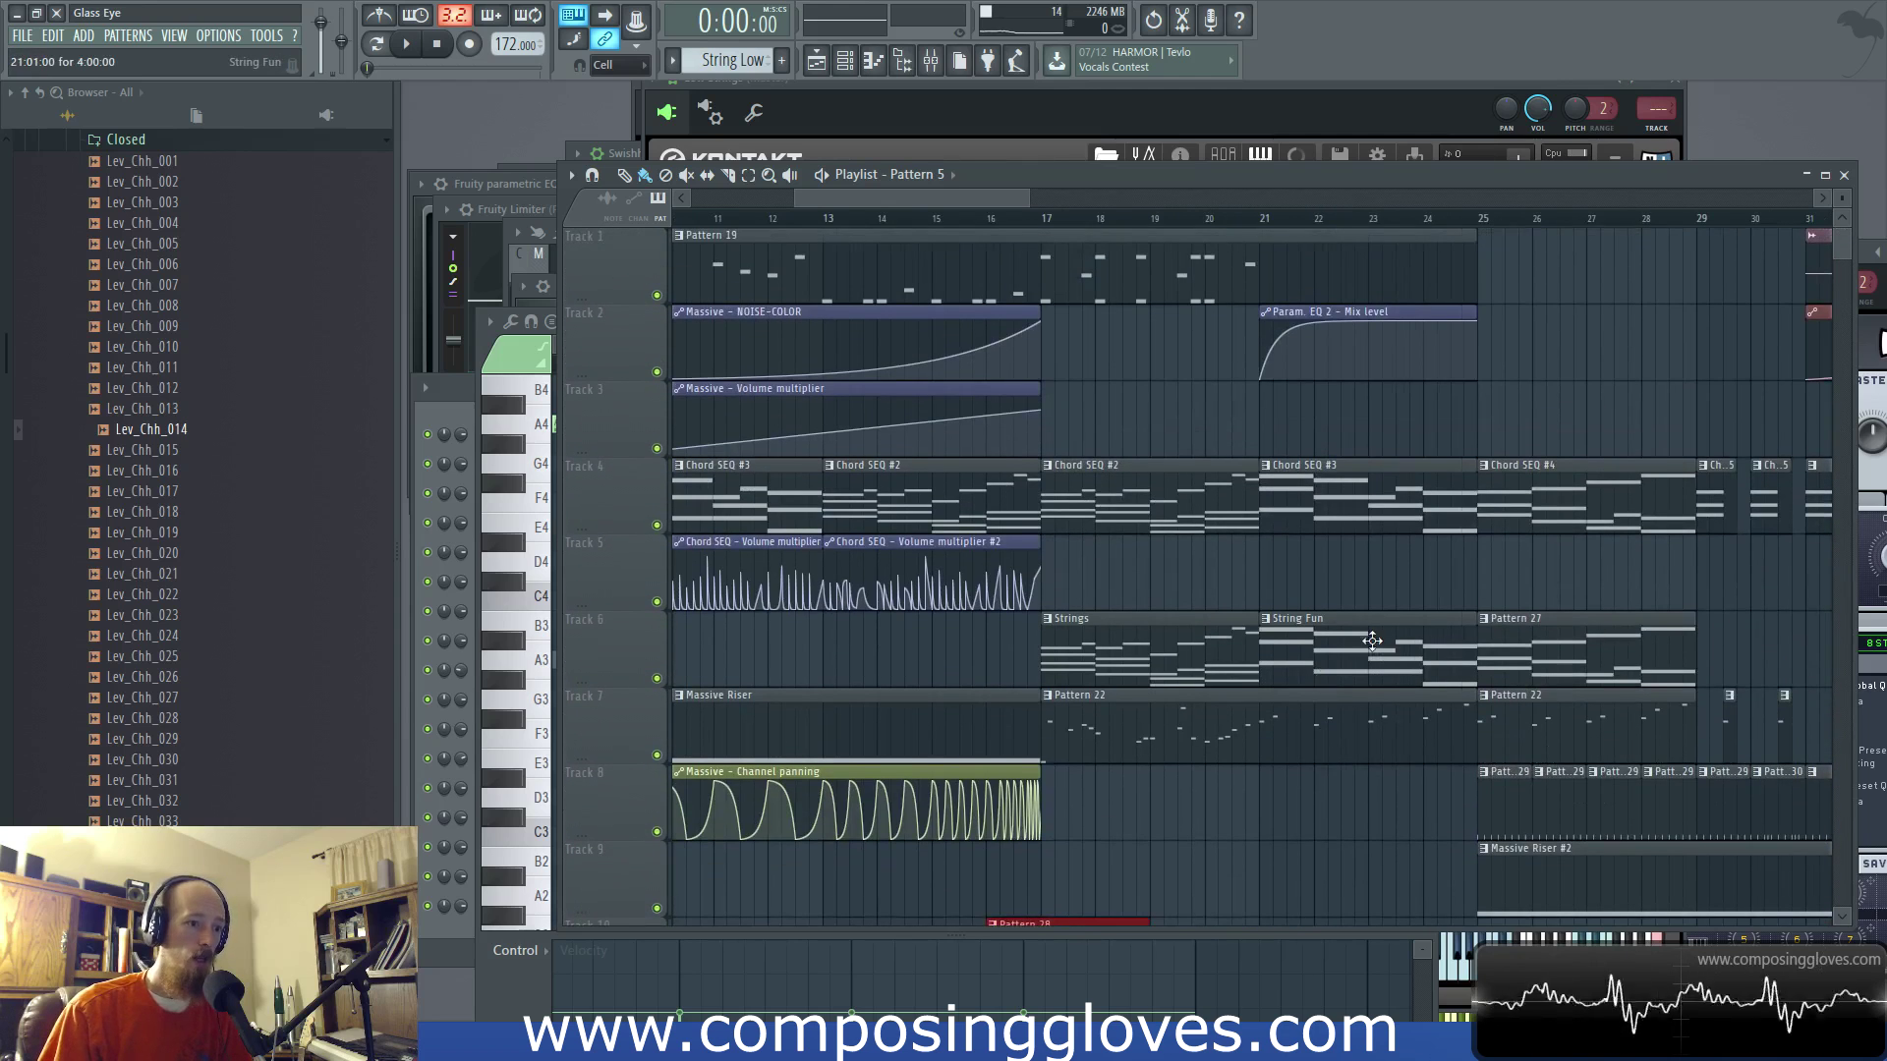
Step: Compare the section starting at bar 17 with the build-up through bar 45, covering the note clips and the filter automation
scroll(1372, 640, down, 3)
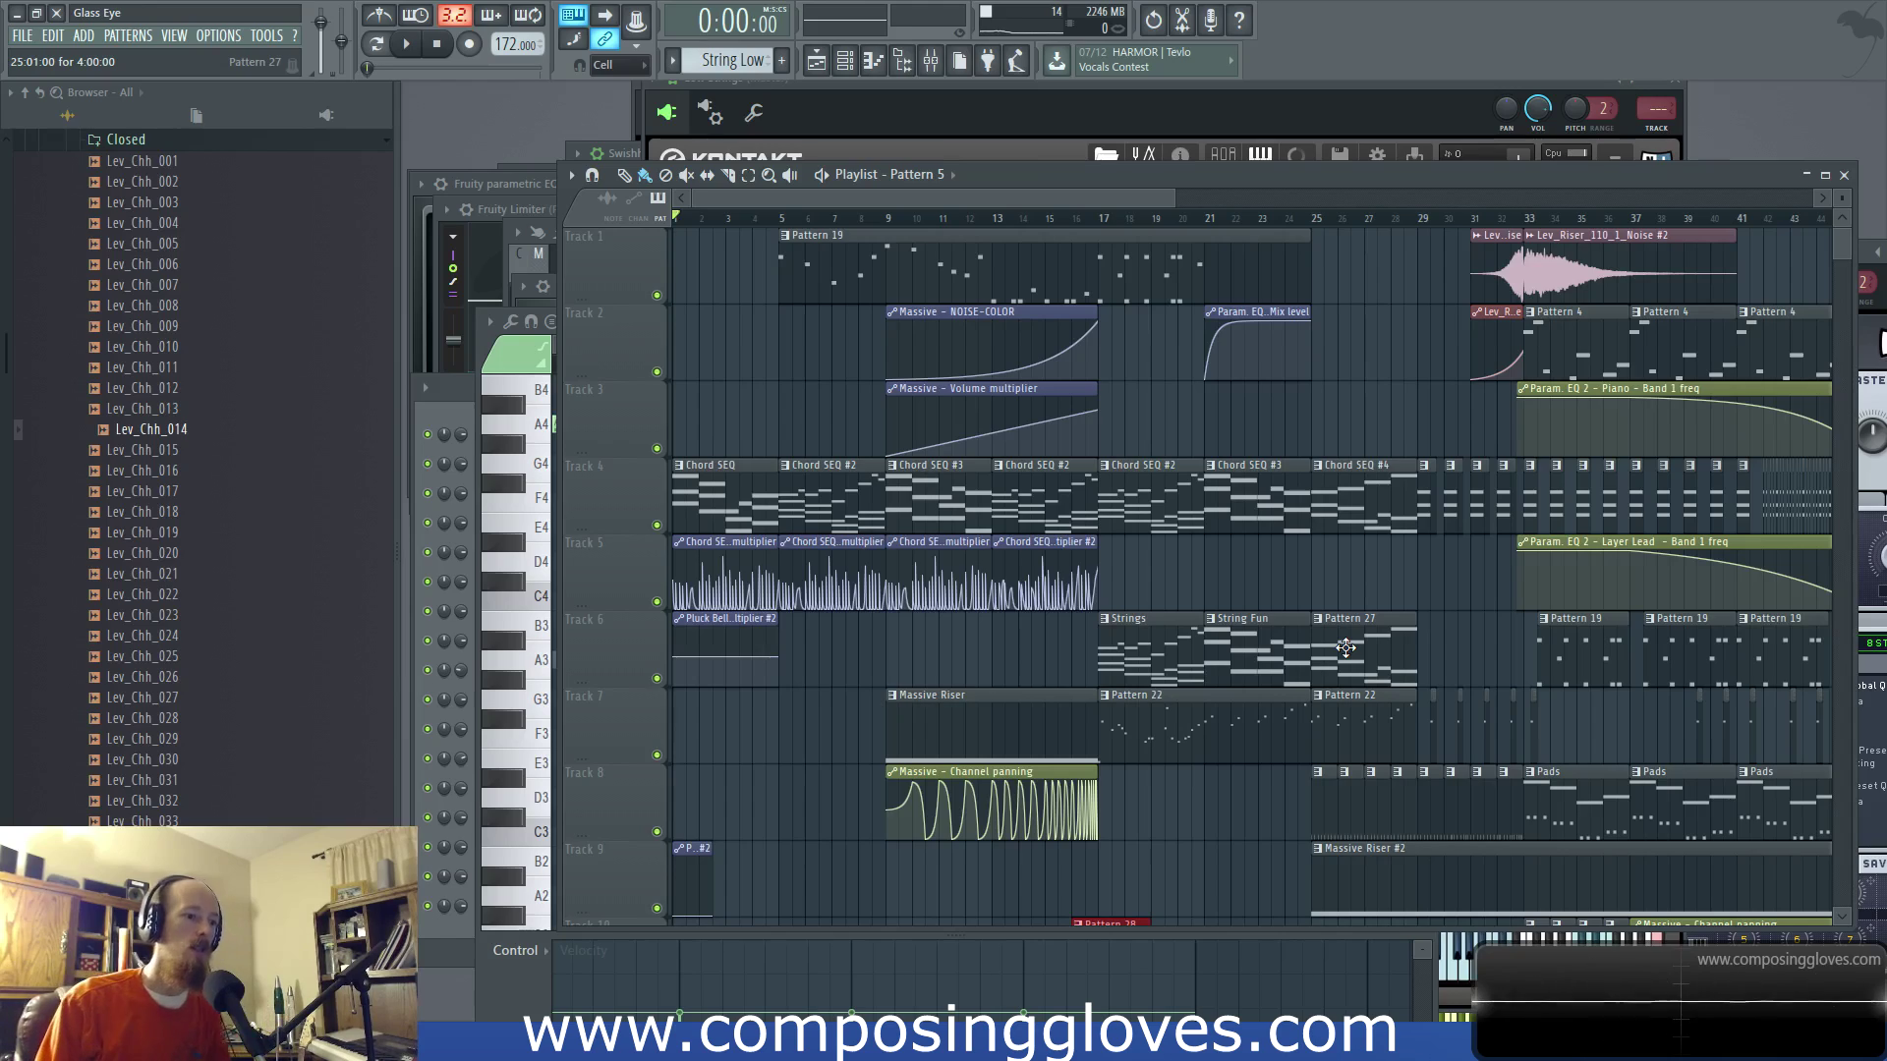
scroll(1266, 605, down, 3)
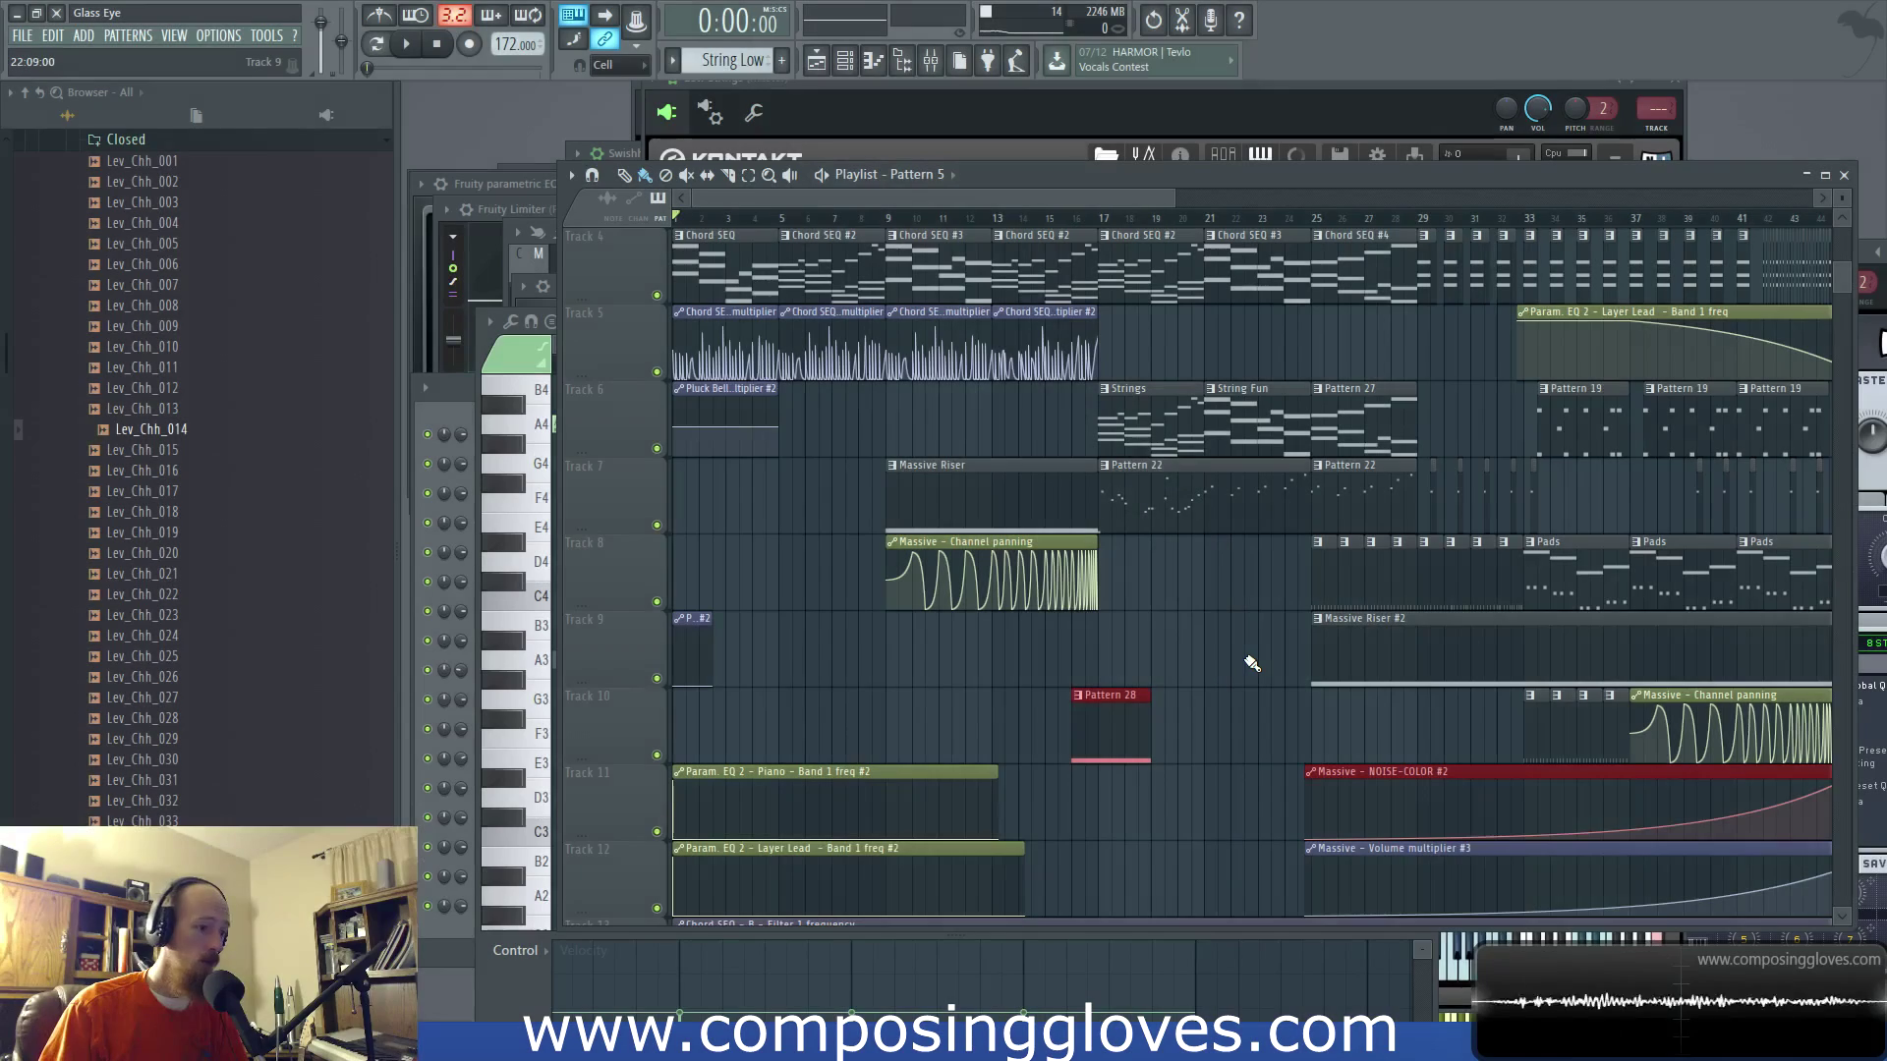
scroll(1261, 608, up, 2)
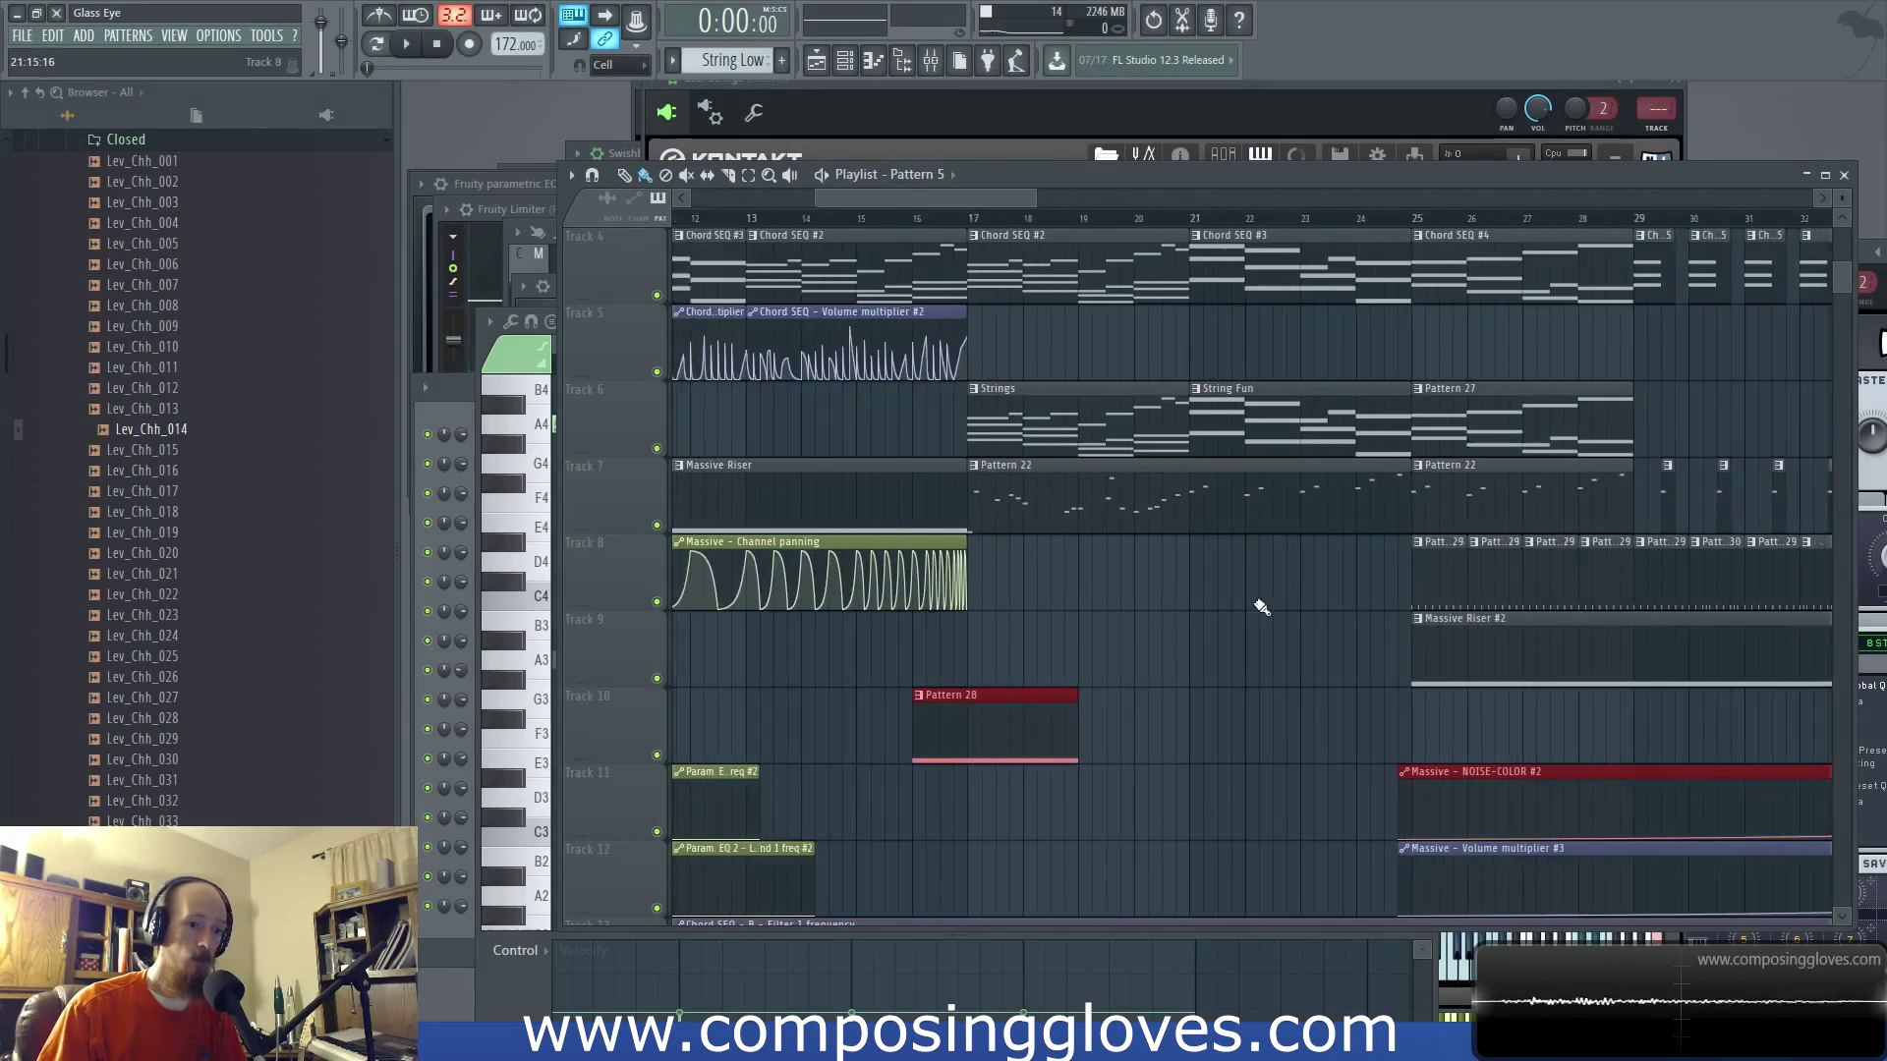
scroll(1179, 595, right, 3)
scroll(1295, 566, down, 2)
scroll(1335, 546, up, 4)
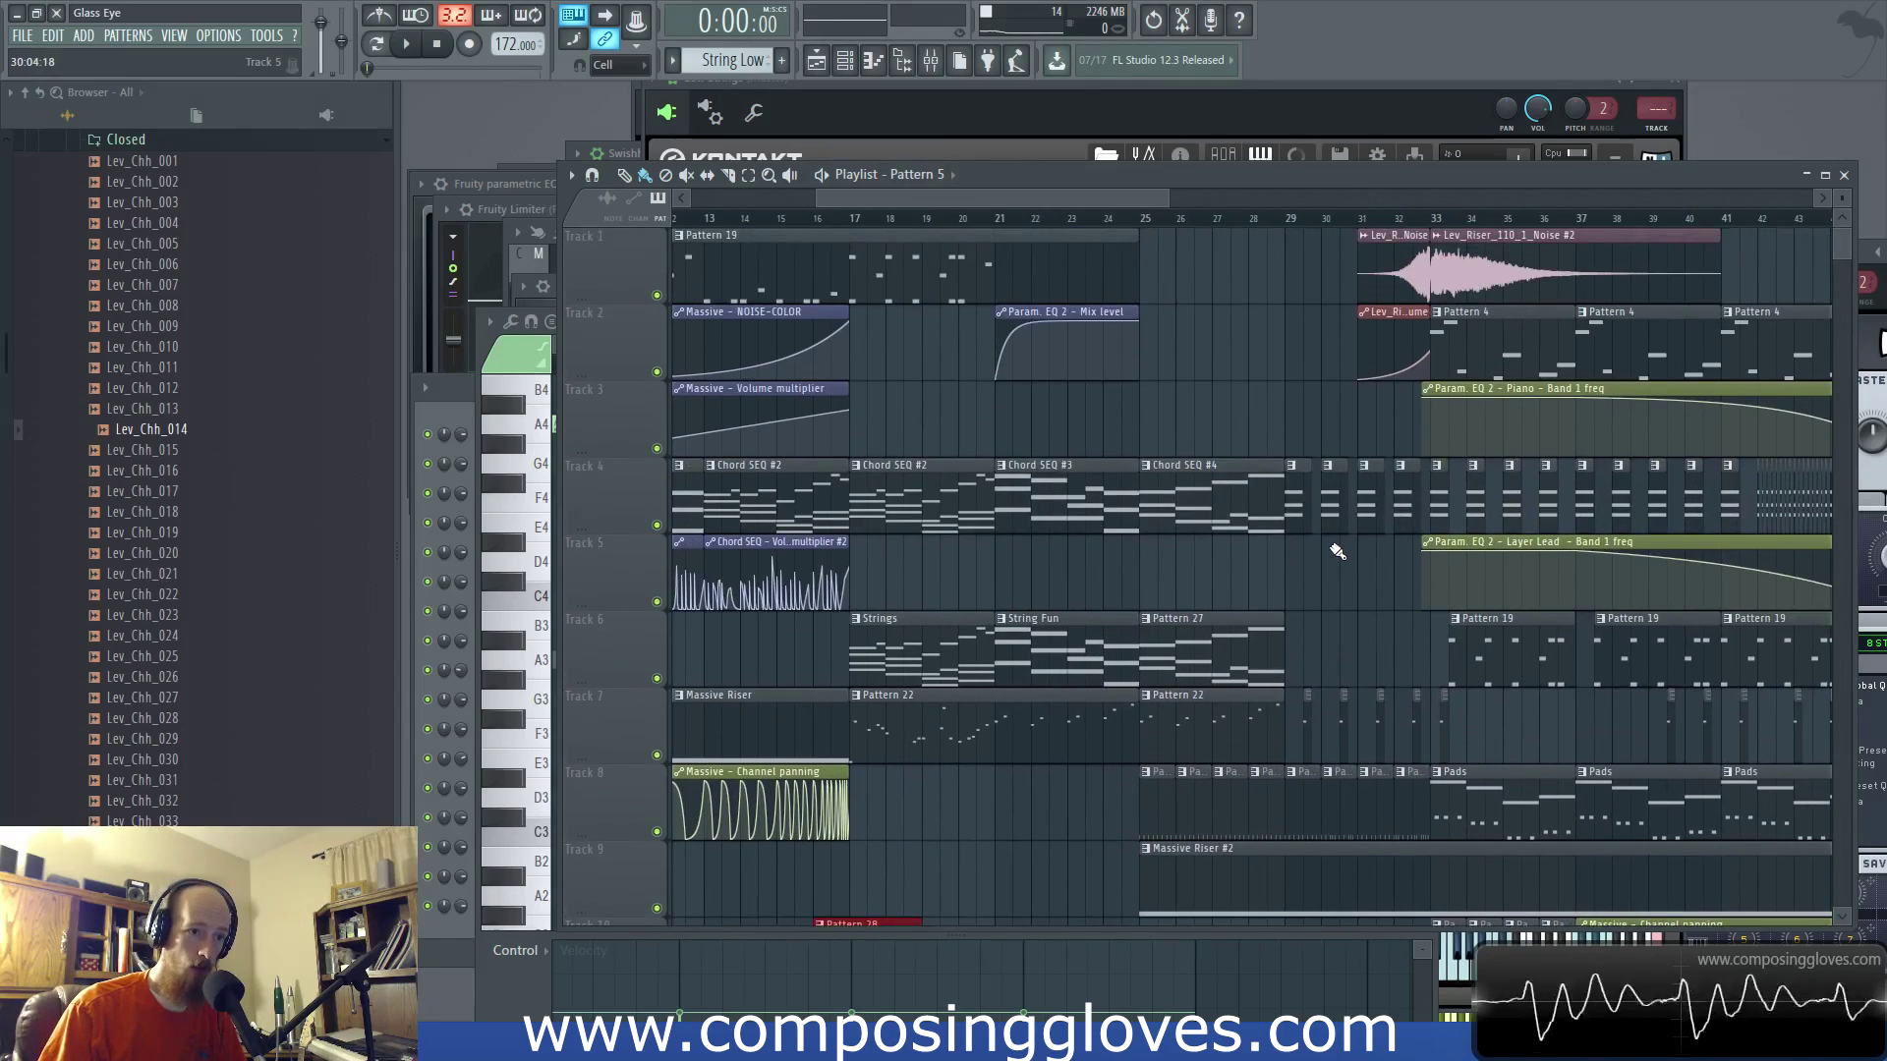
scroll(1335, 547, down, 4)
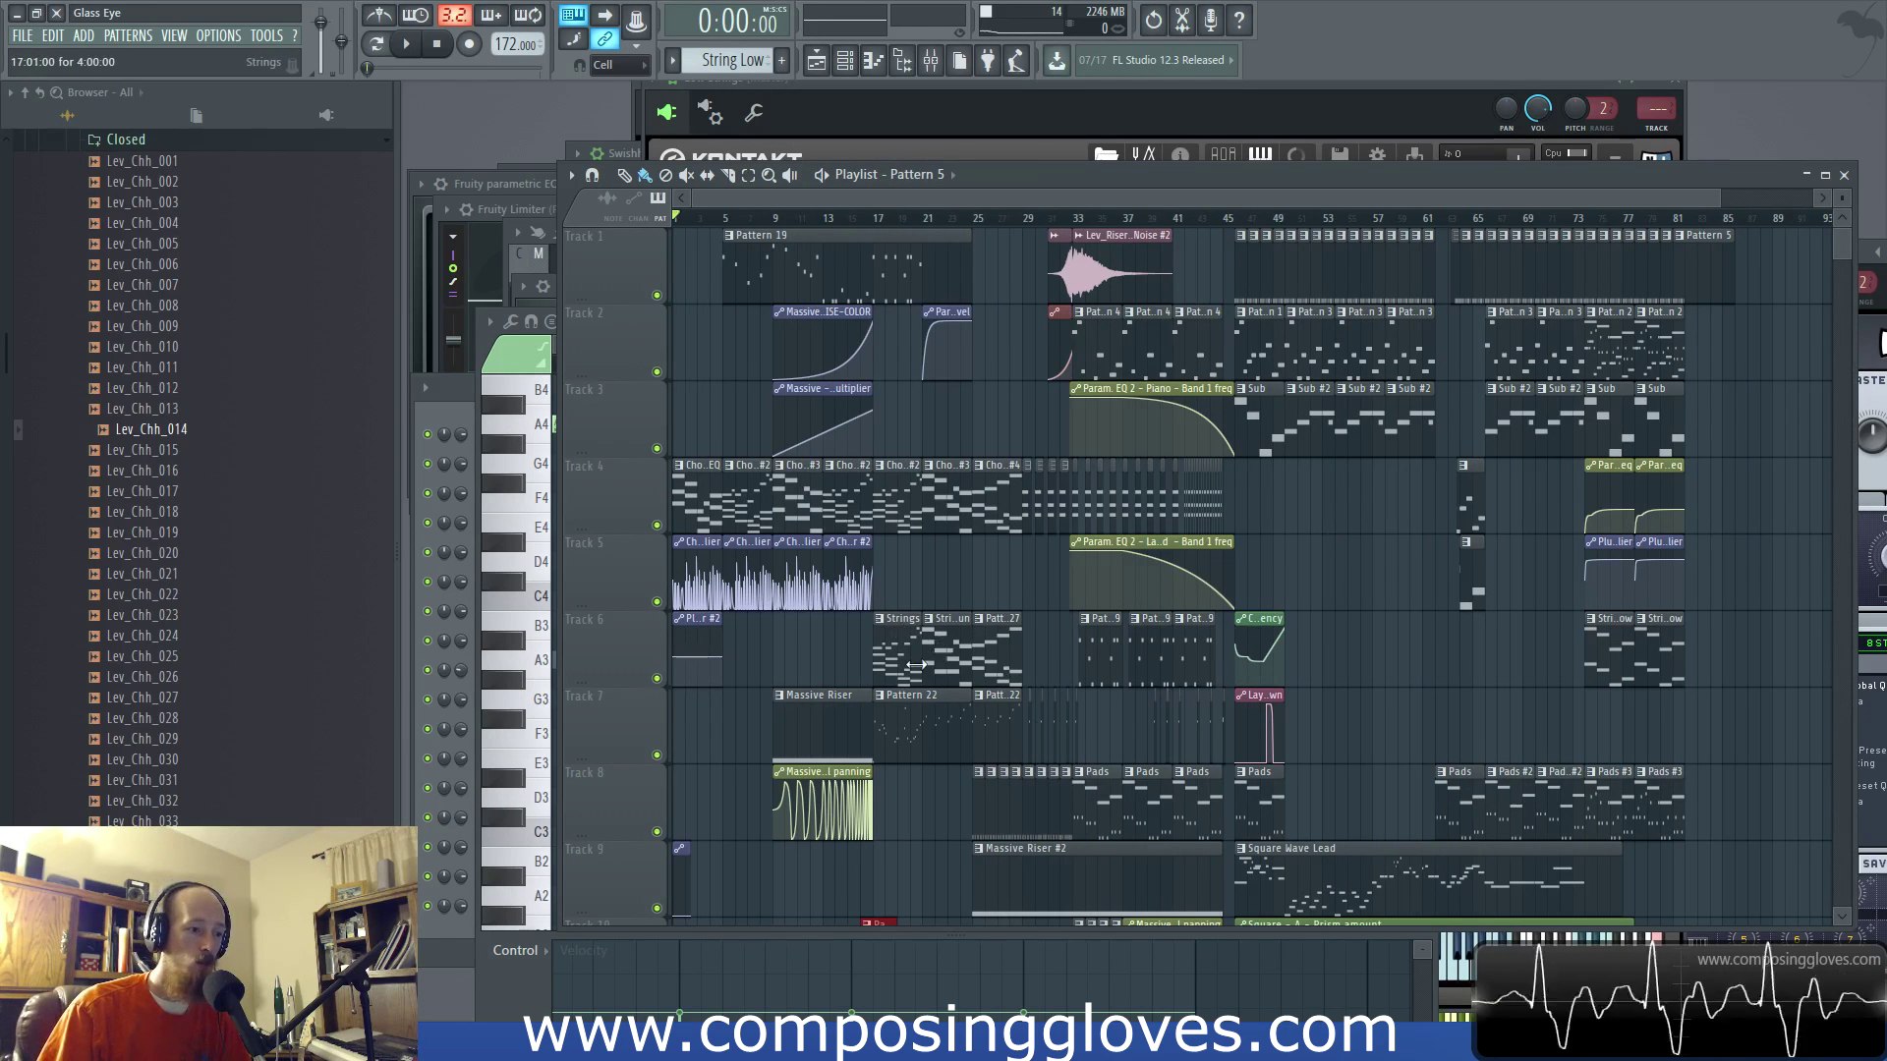
scroll(915, 665, up, 4)
scroll(978, 644, up, 1)
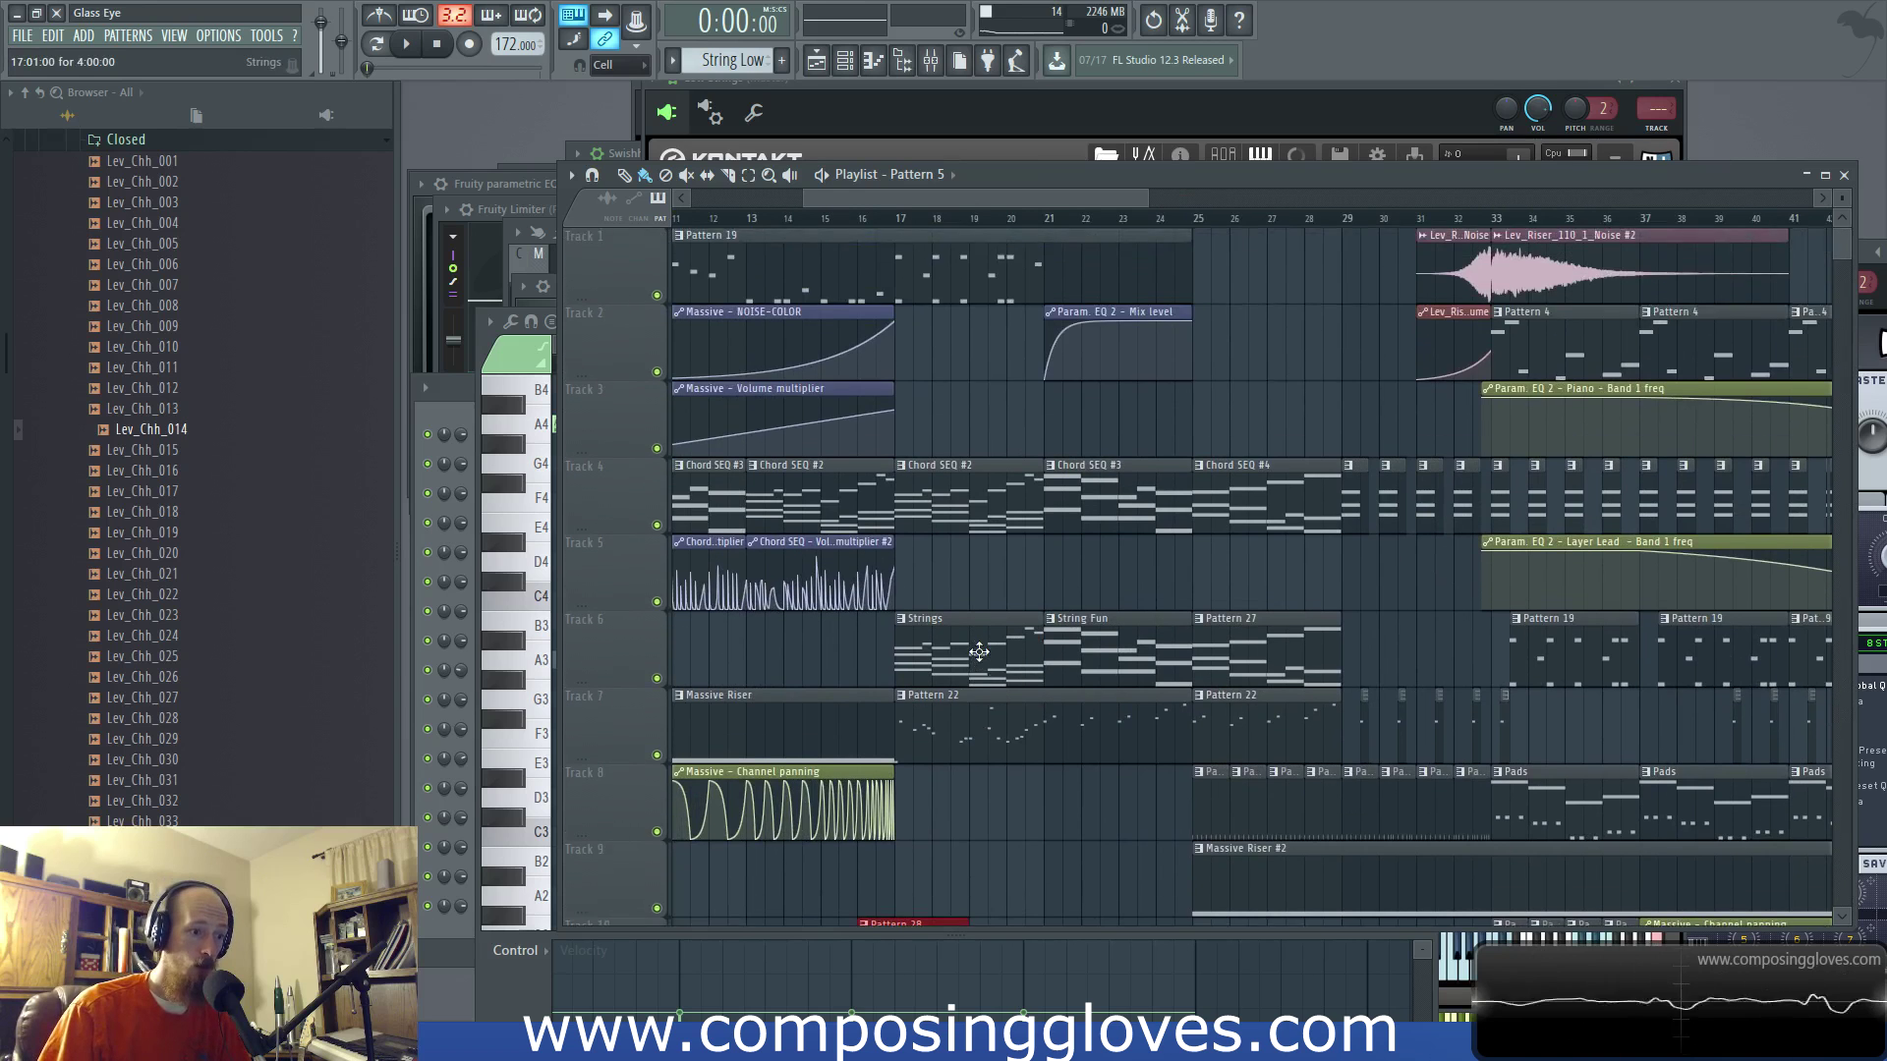
scroll(983, 651, down, 4)
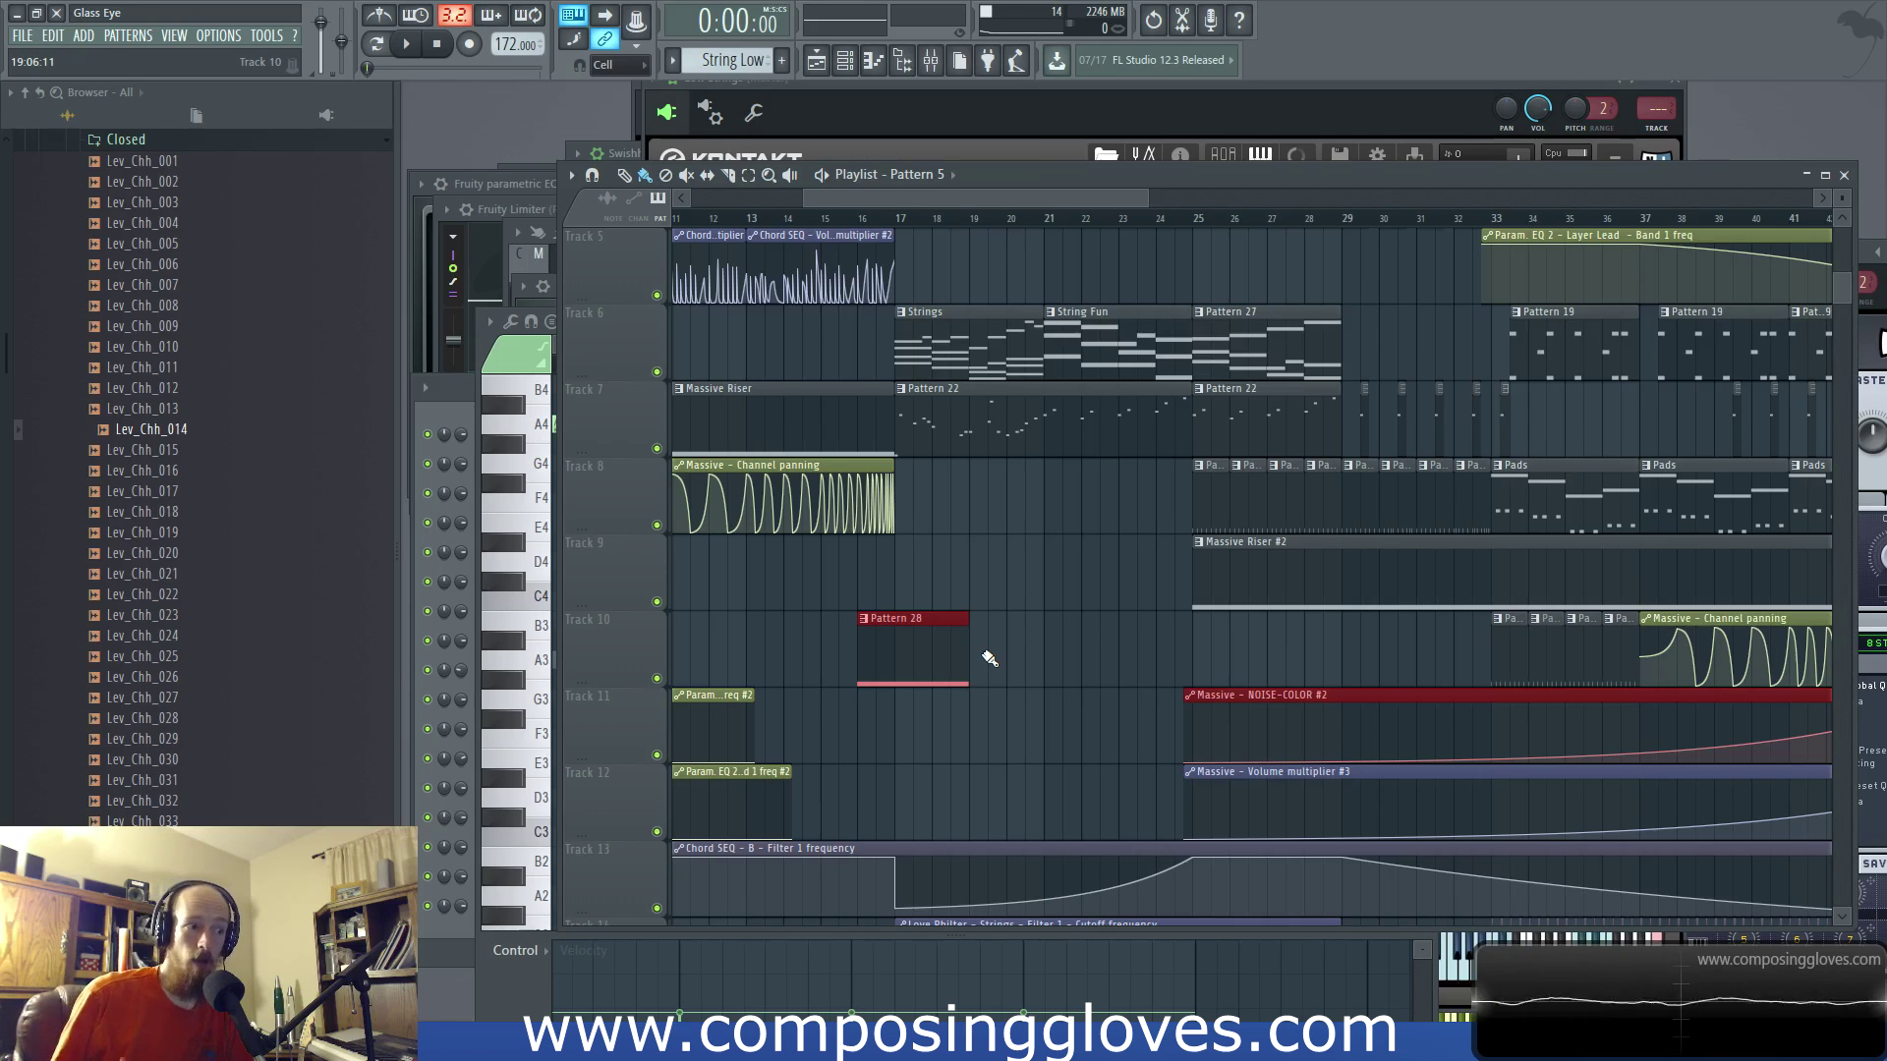
scroll(990, 659, up, 3)
scroll(1217, 754, down, 6)
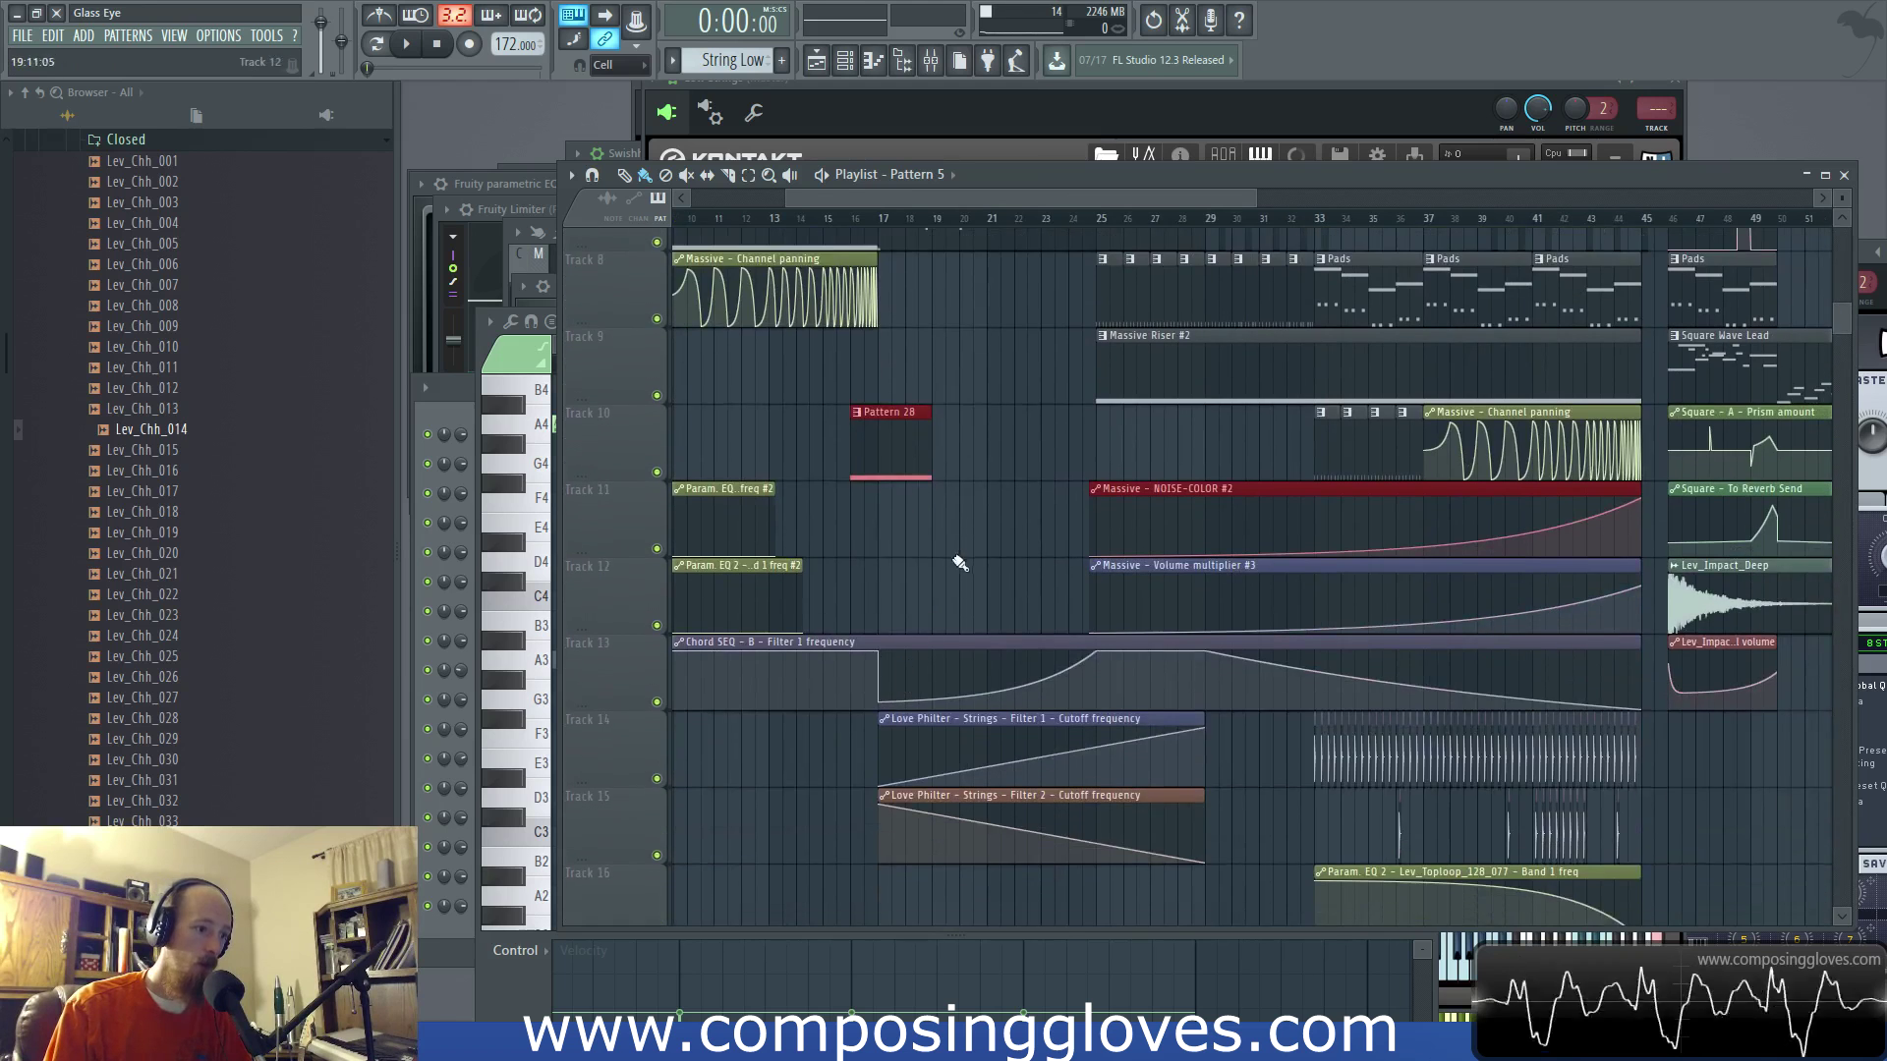
scroll(951, 582, up, 7)
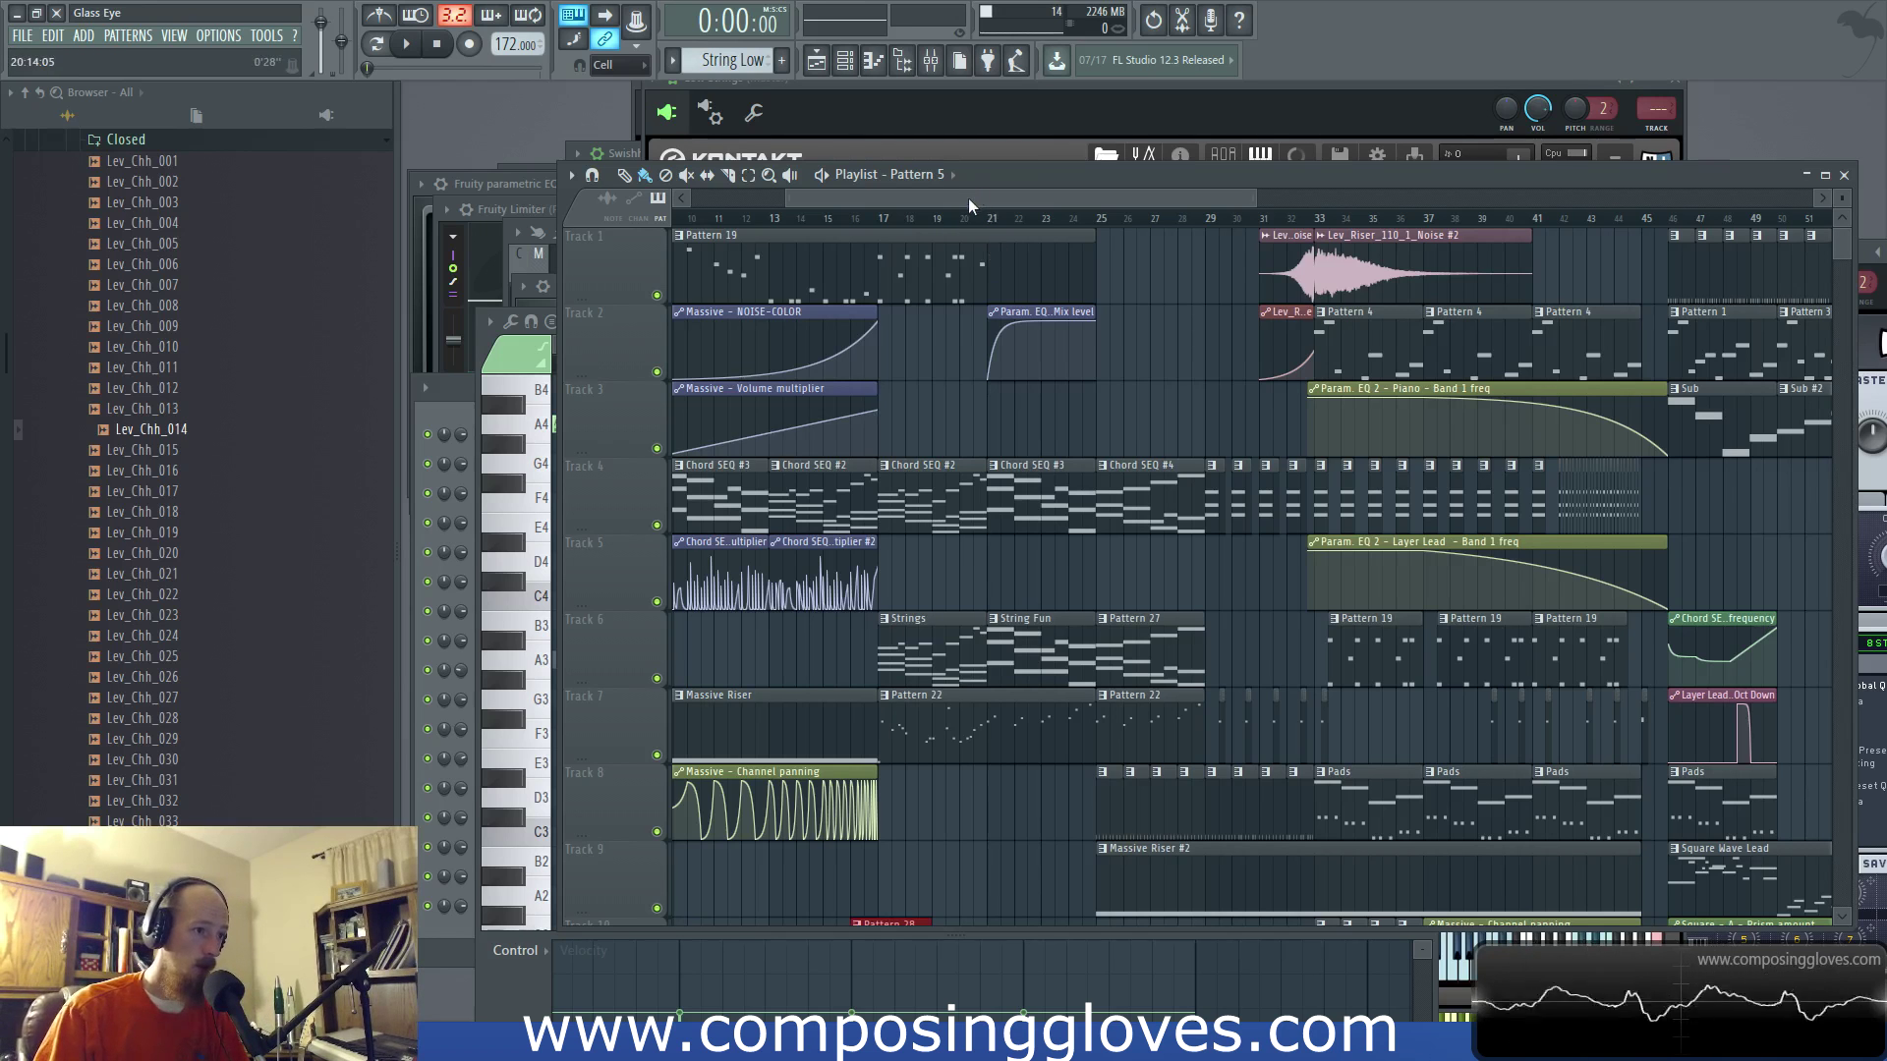
Step: Set the song position to bar 16, where Pattern 28 starts on track 10
scroll(969, 198, left, 1)
click(908, 220)
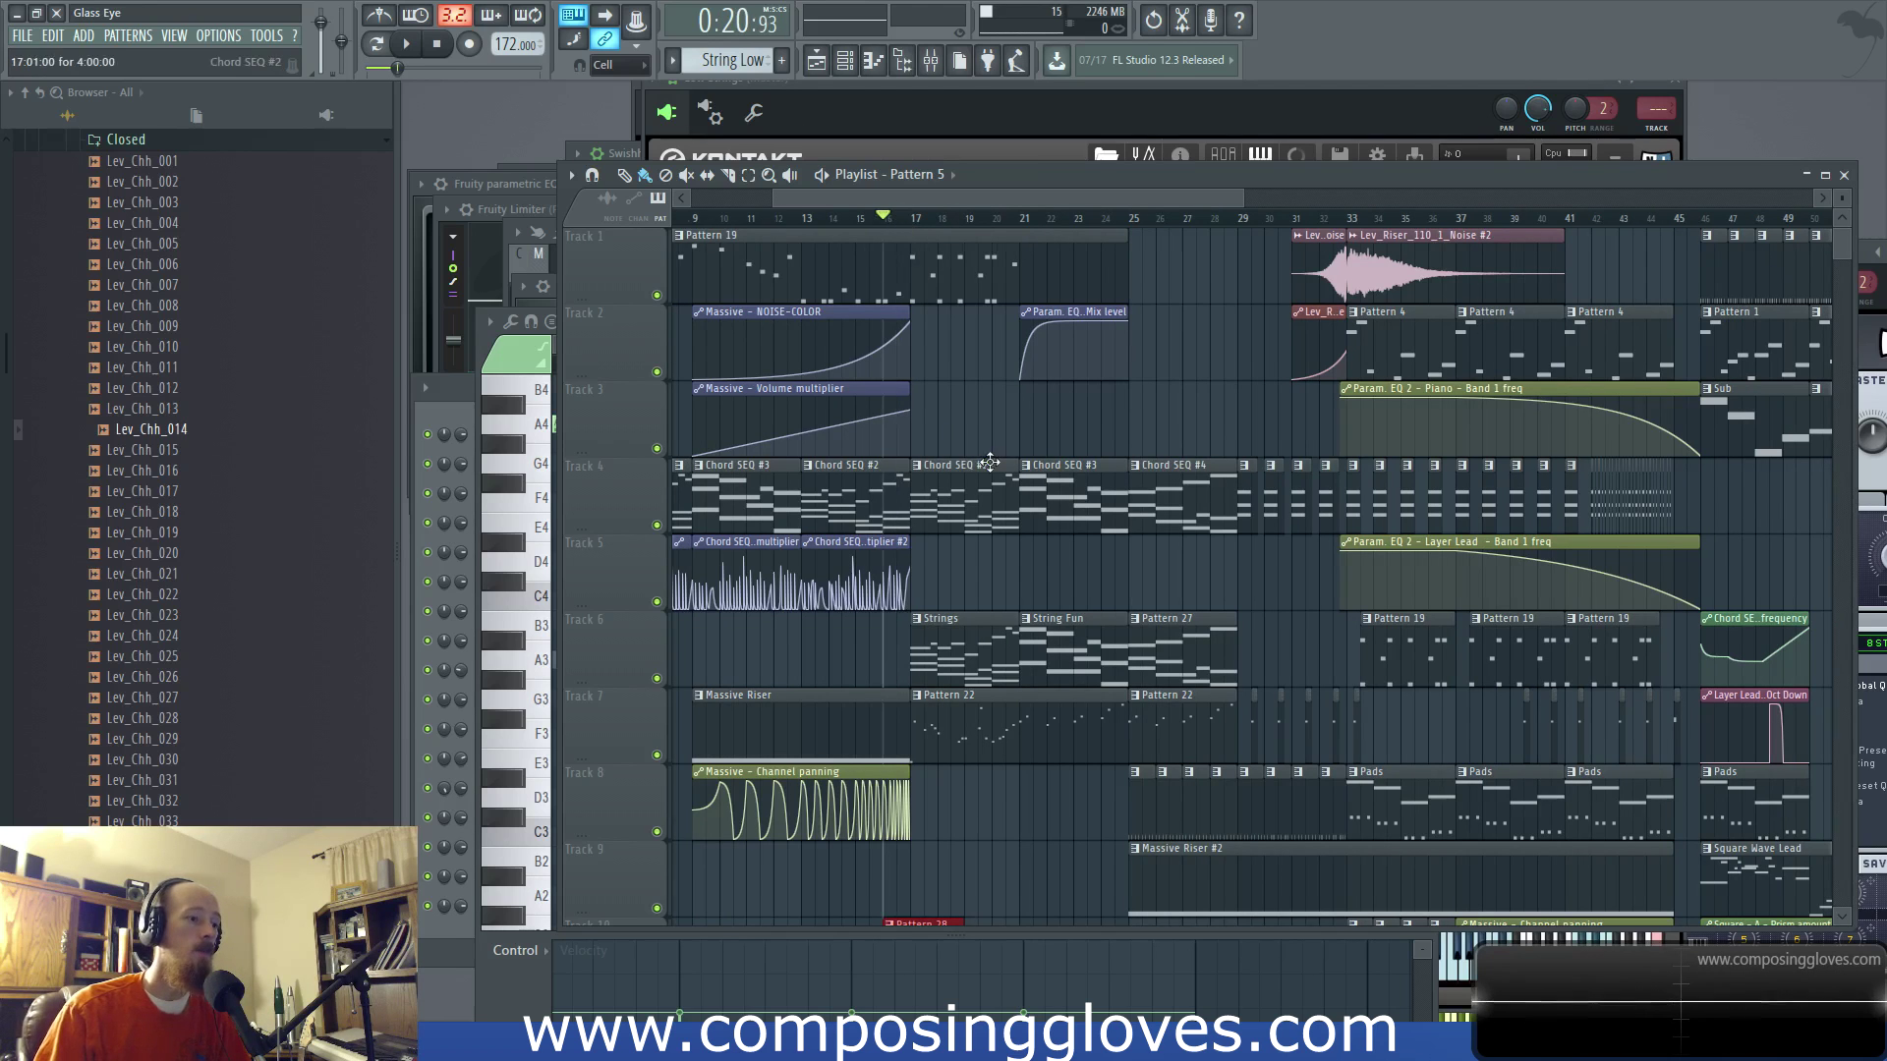
scroll(1104, 367, up, 3)
scroll(1192, 510, down, 3)
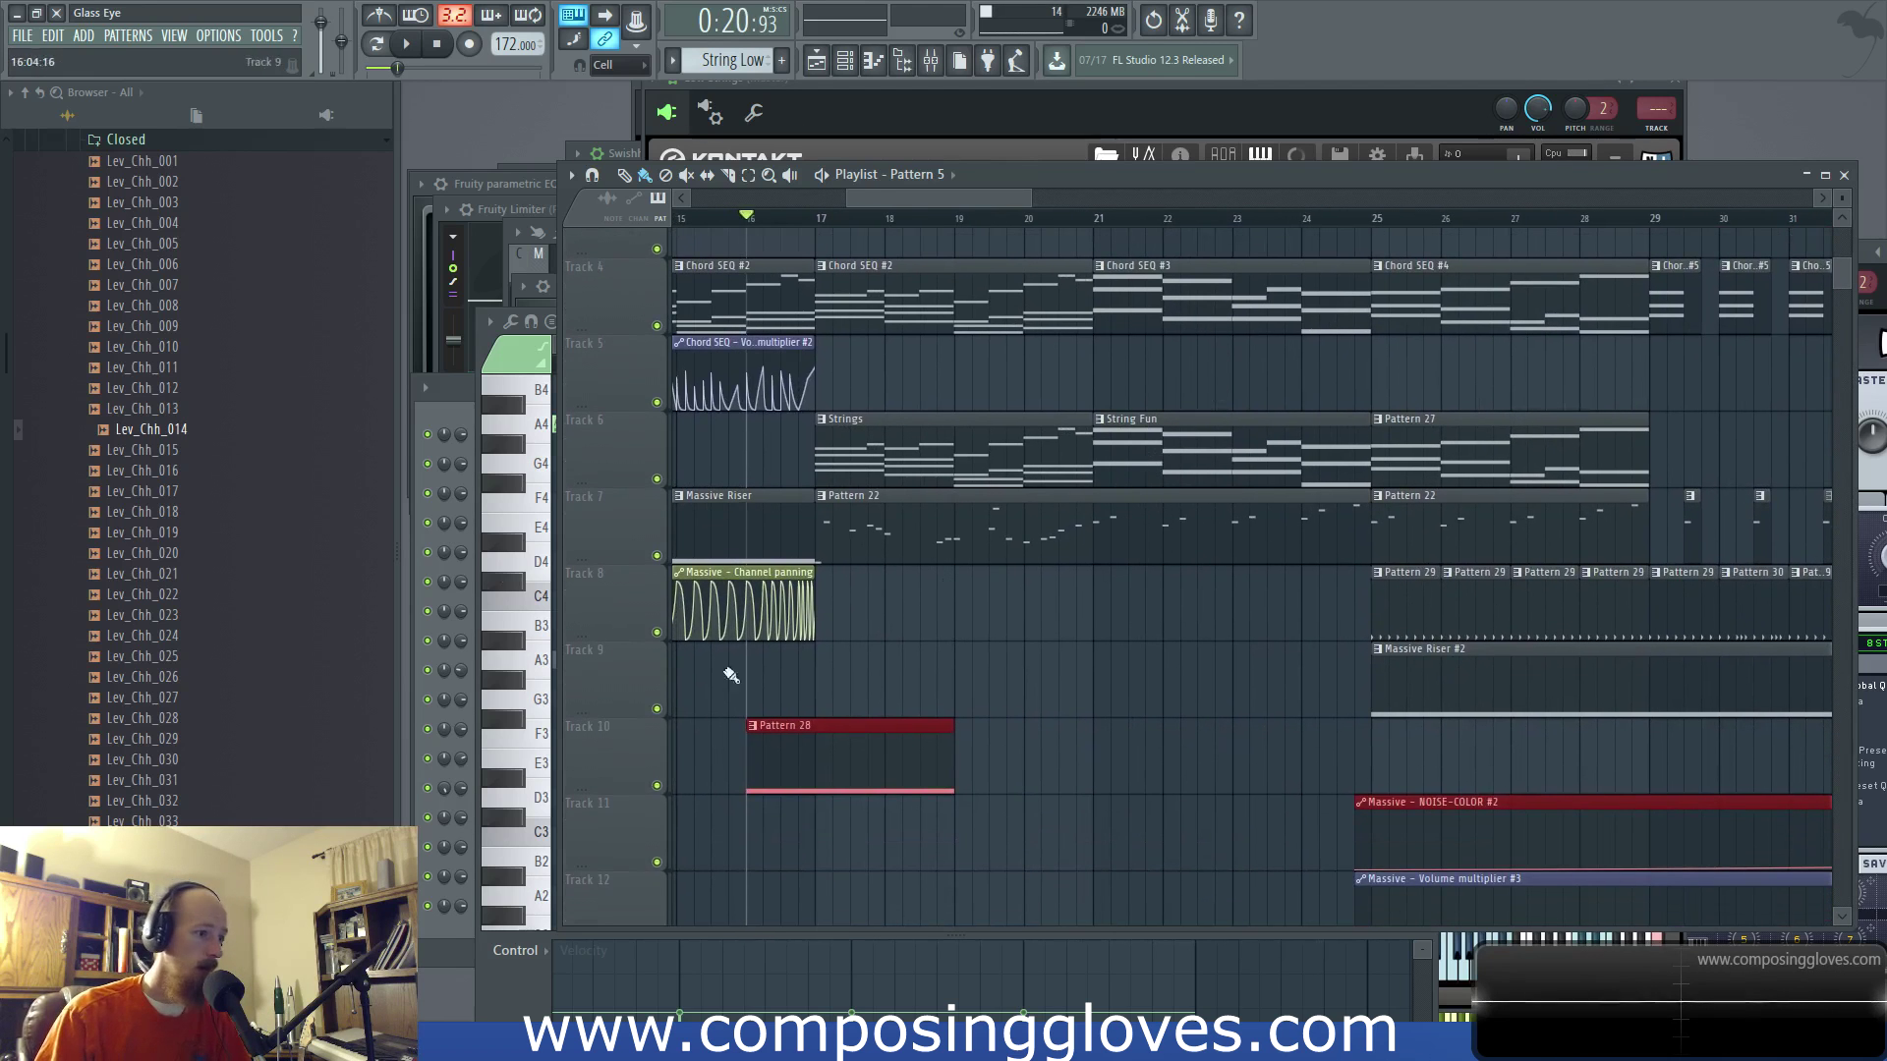
Step: Create the new empty Pattern 33 and clone the Swishhy Toshi channel
key(F6)
key(F4)
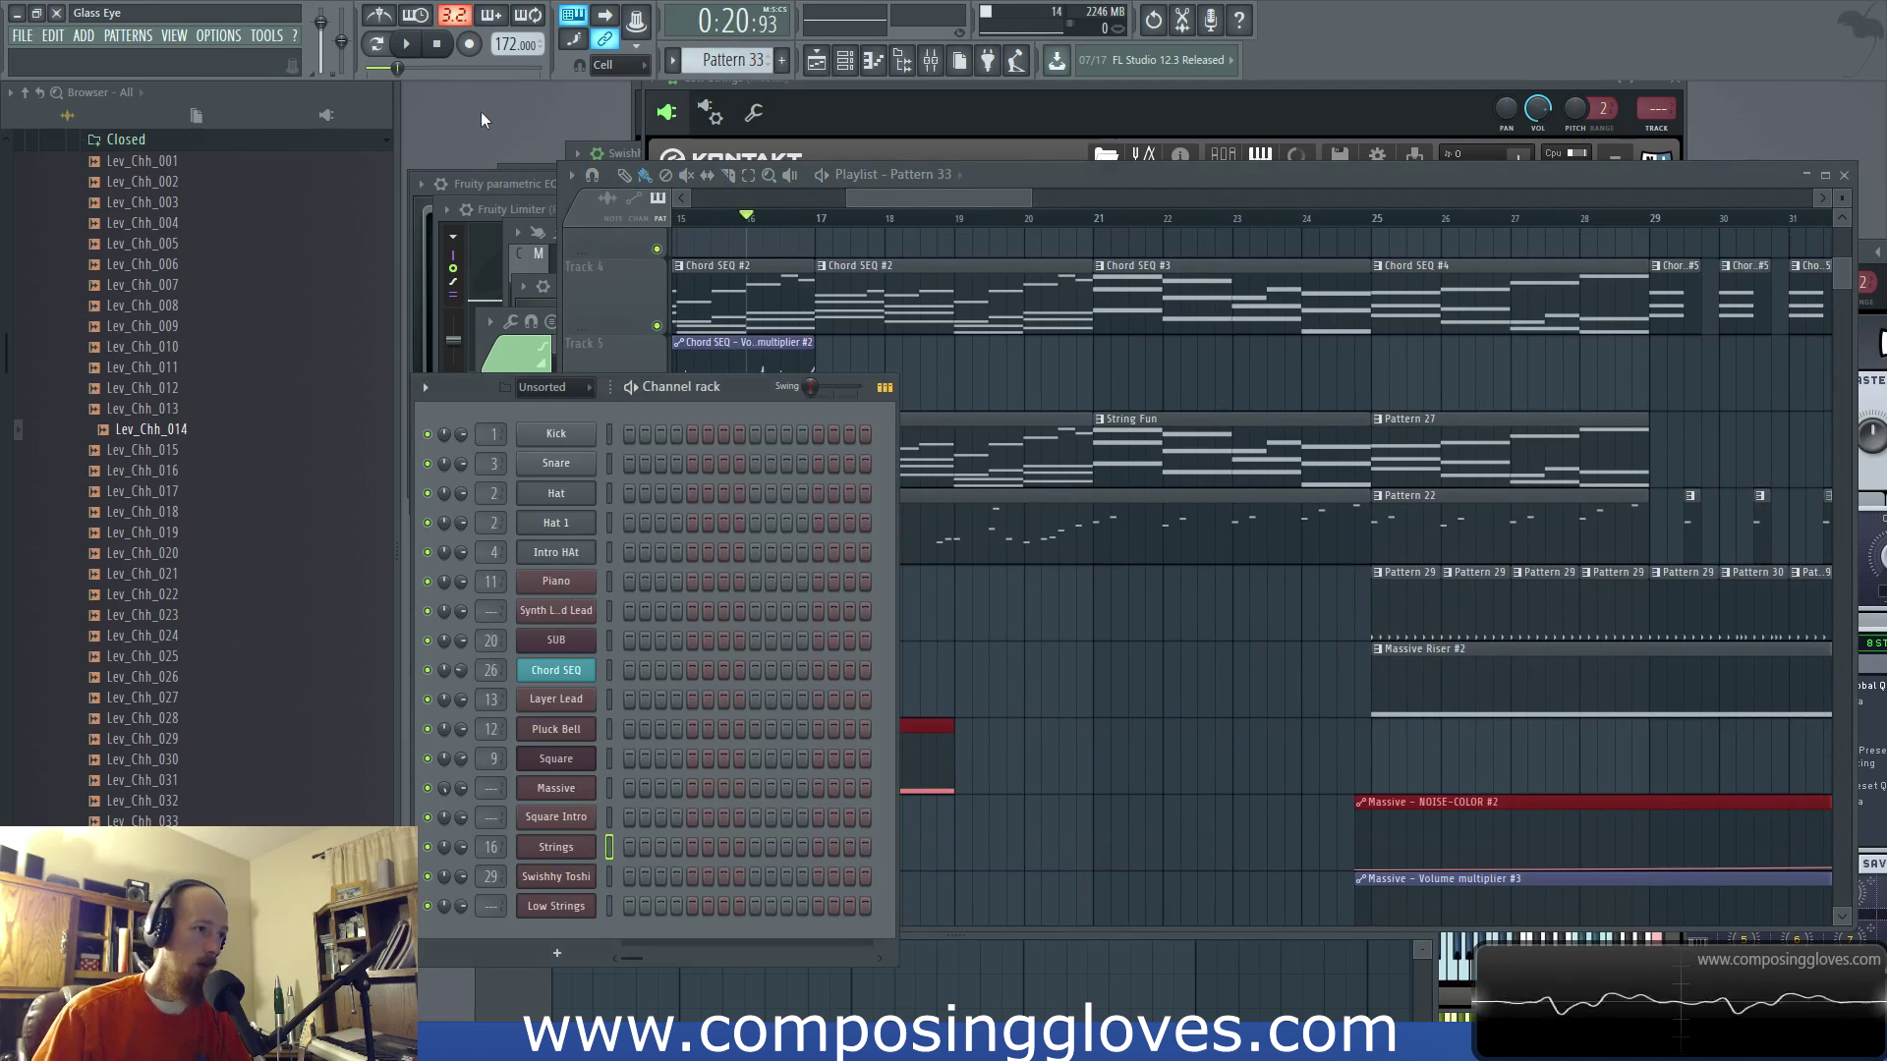
right_click(560, 881)
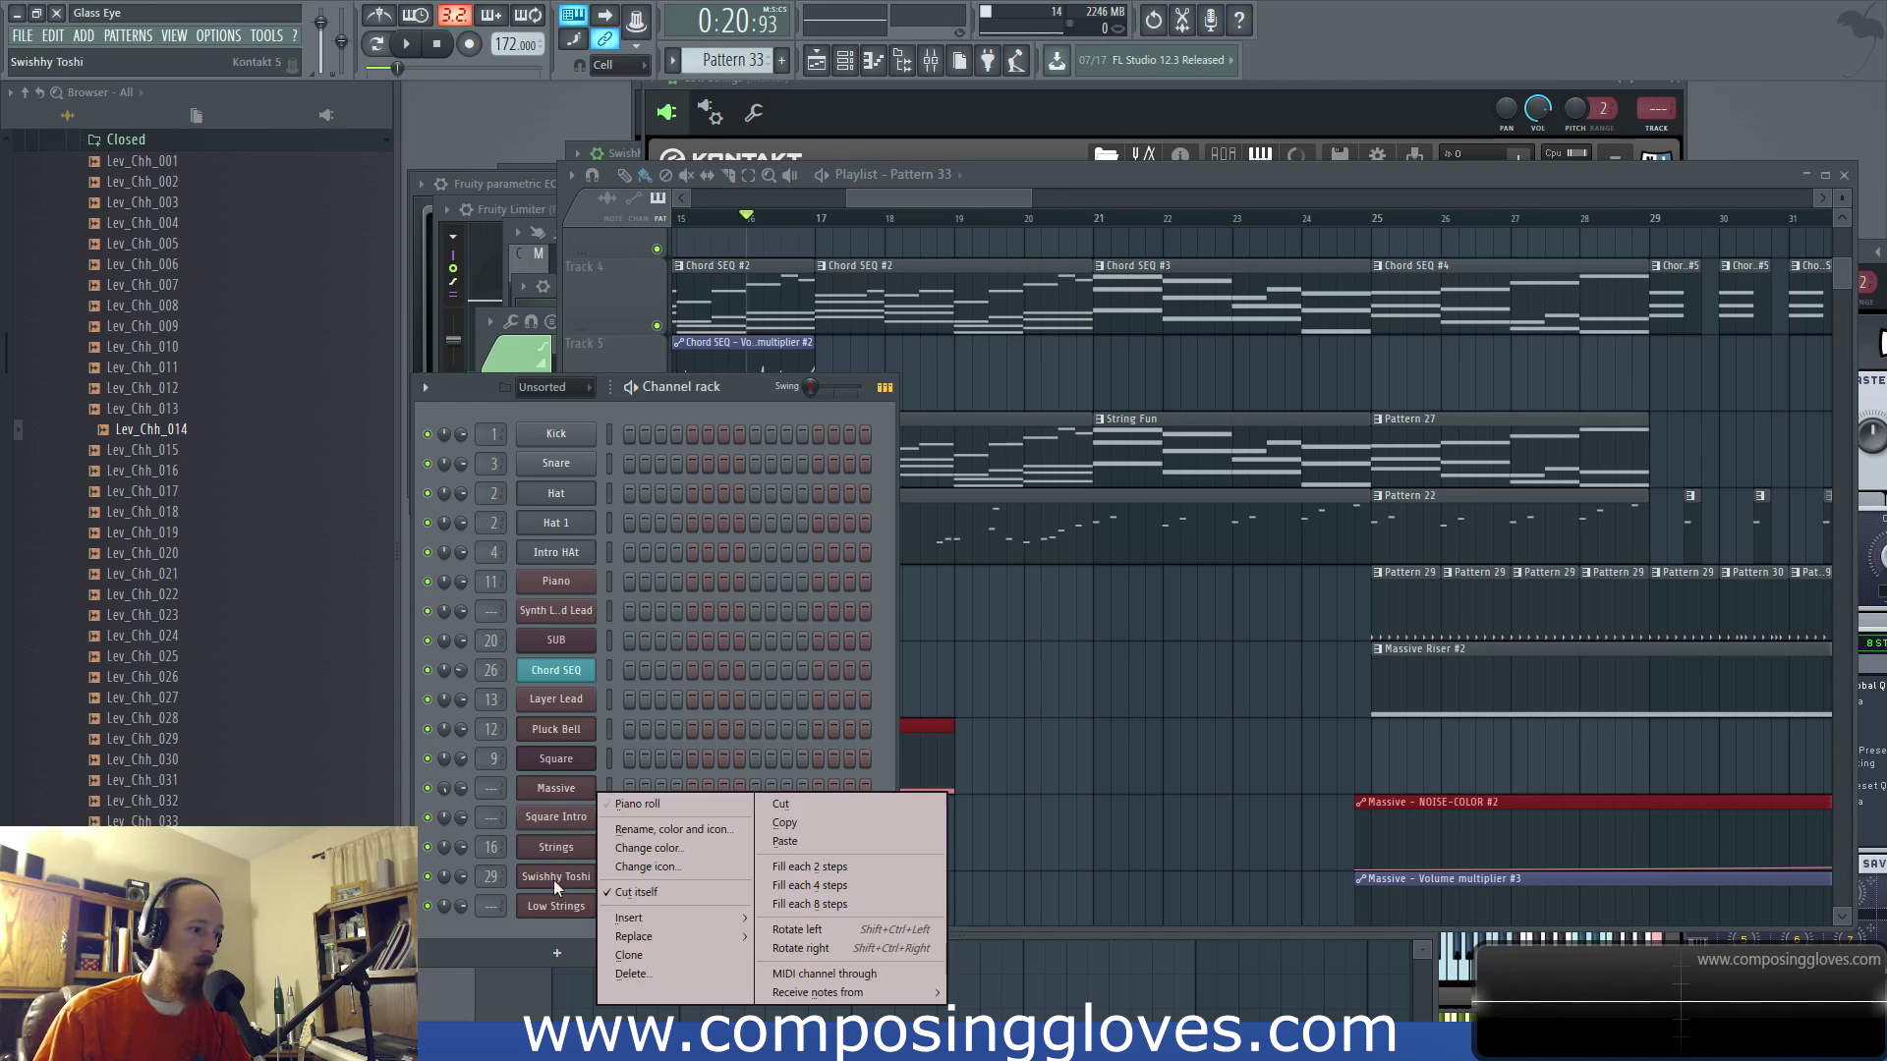
click(686, 963)
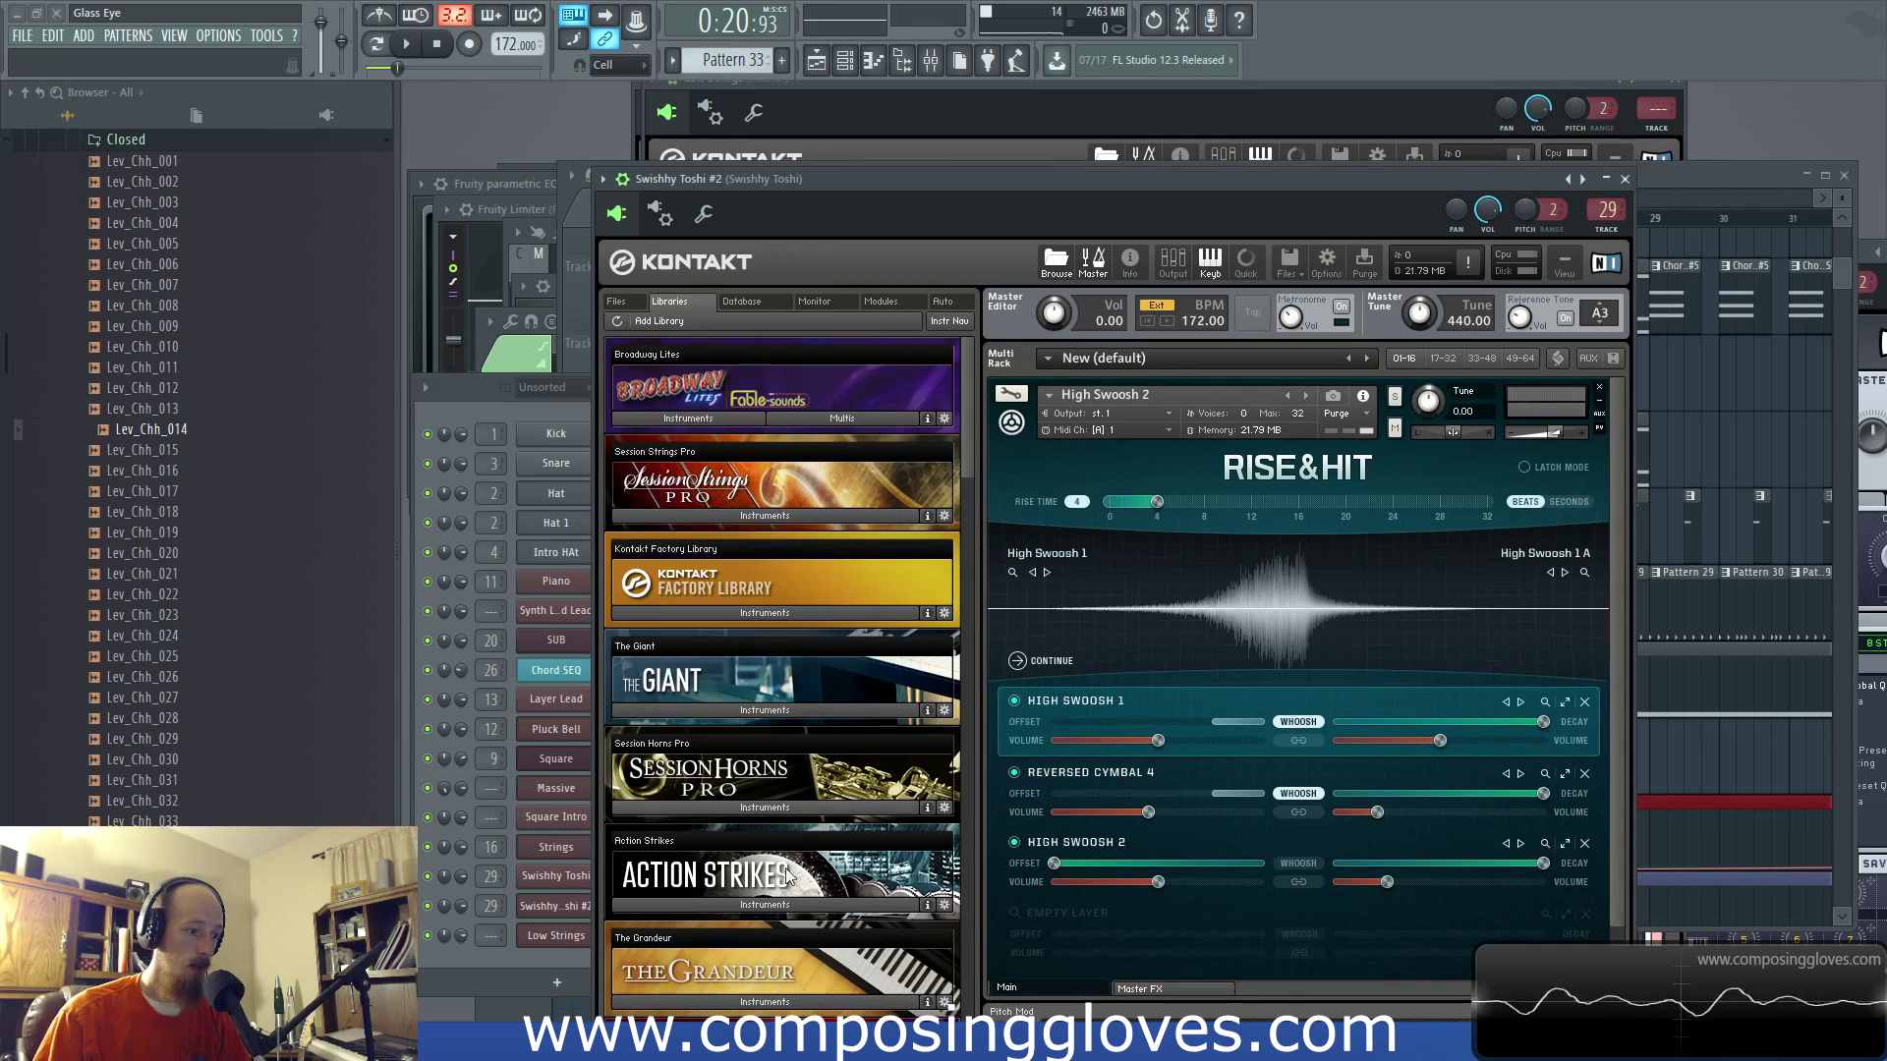
Step: Load High Swoosh 3.nki from the Swooshes folder of the Rise & Hit library into the cloned Kontakt channel
click(765, 904)
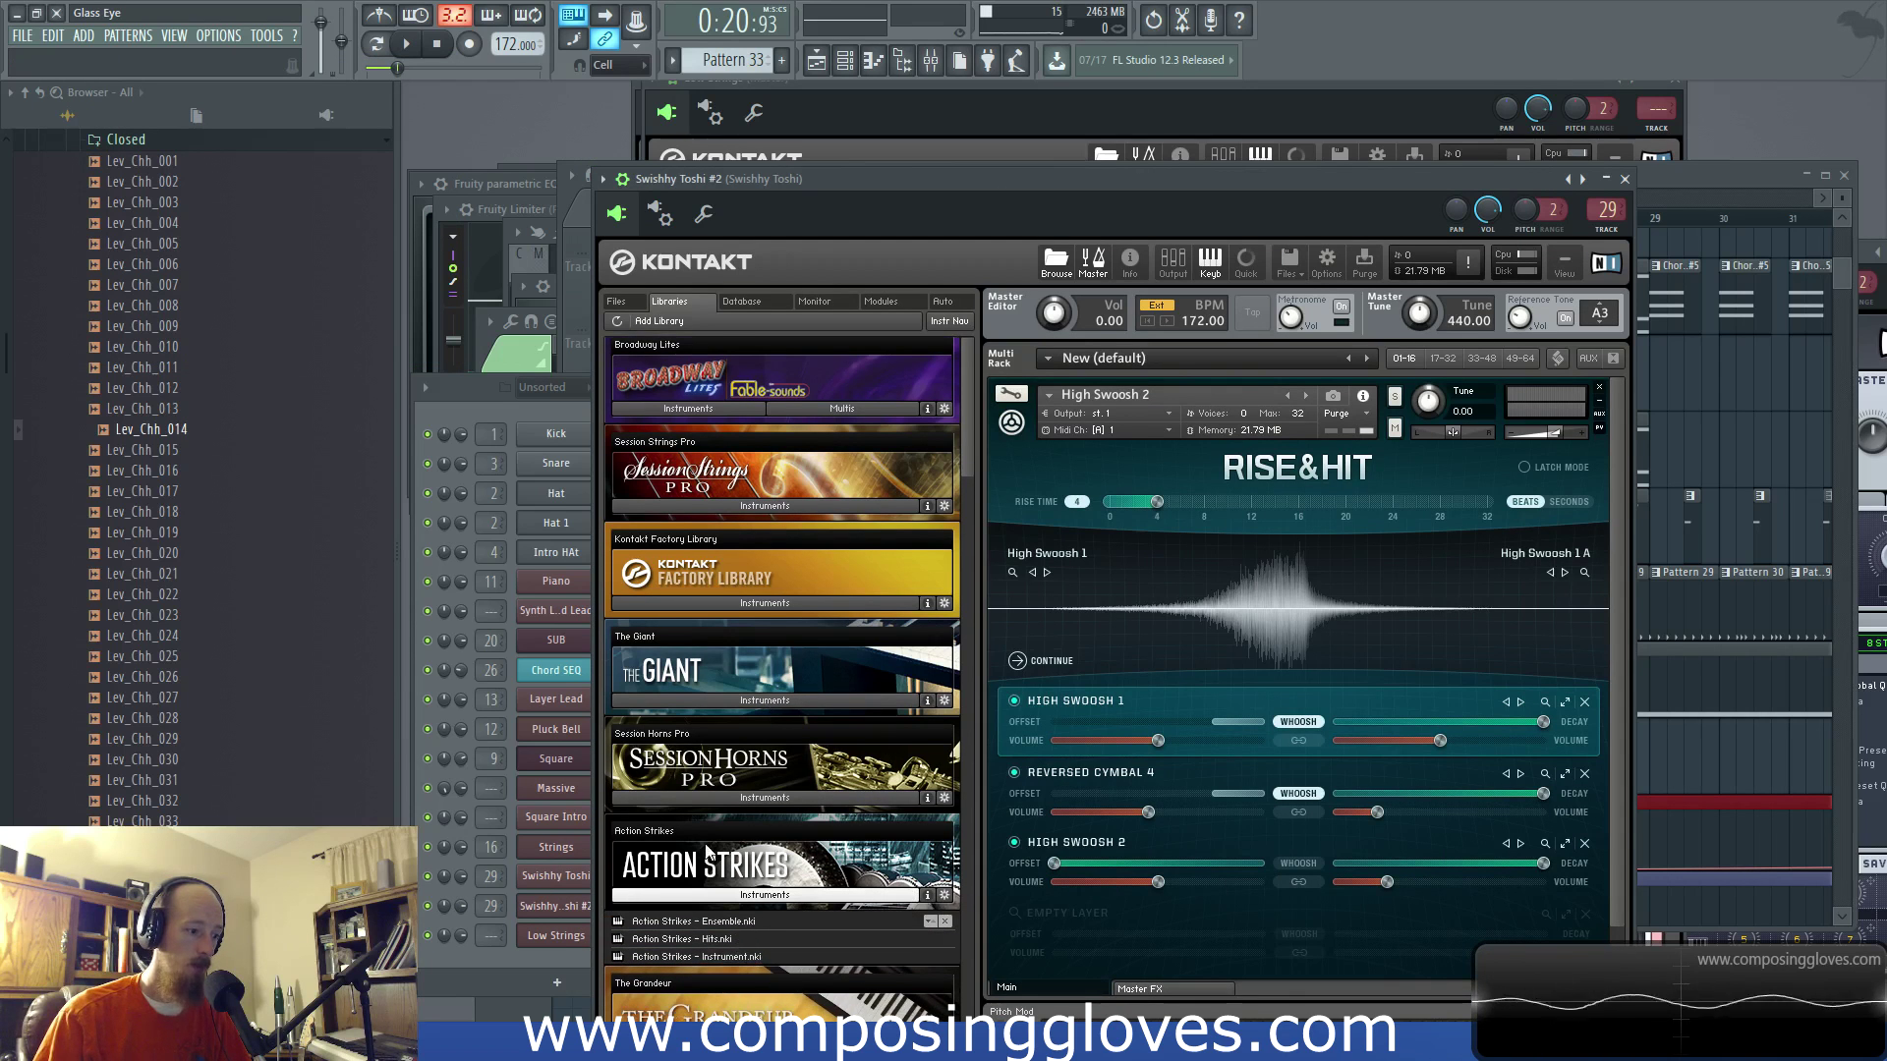
click(739, 892)
scroll(781, 810, down, 5)
scroll(817, 829, down, 3)
click(804, 939)
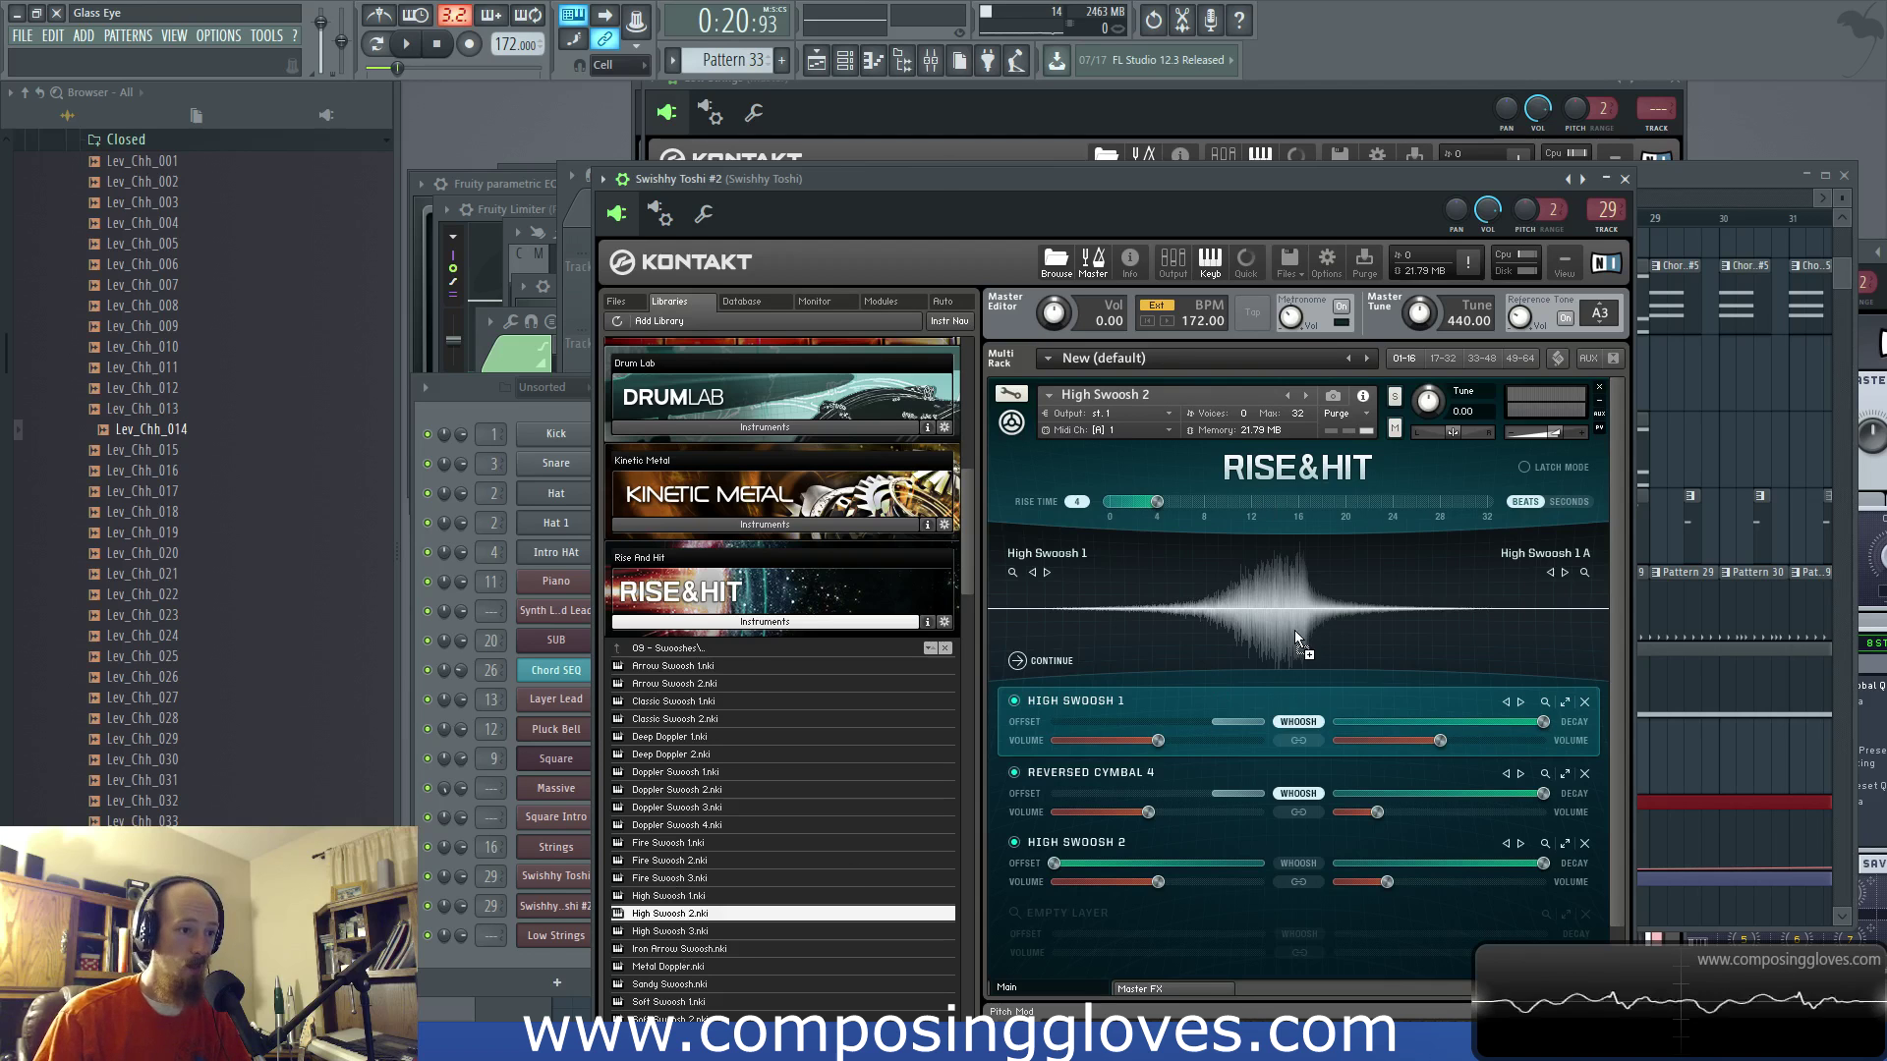
drag(719, 933, 1072, 887)
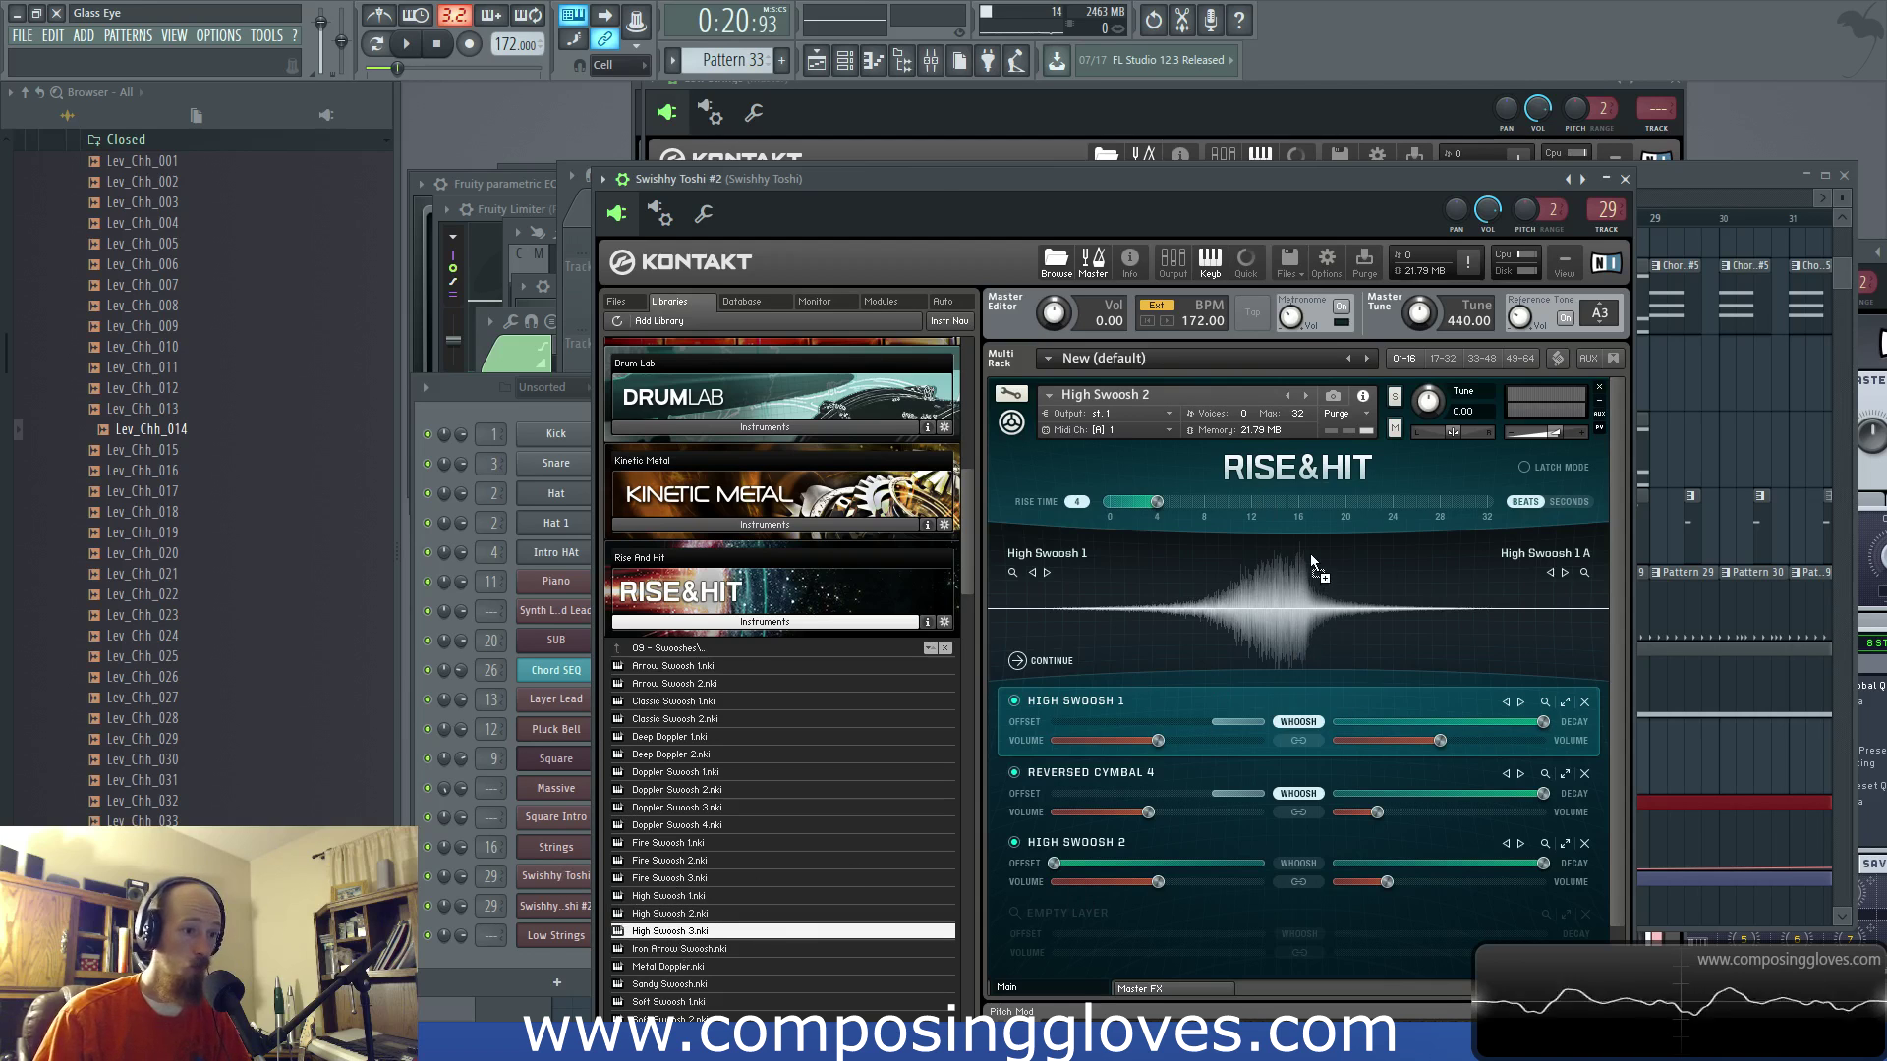
drag(1309, 564, 1286, 549)
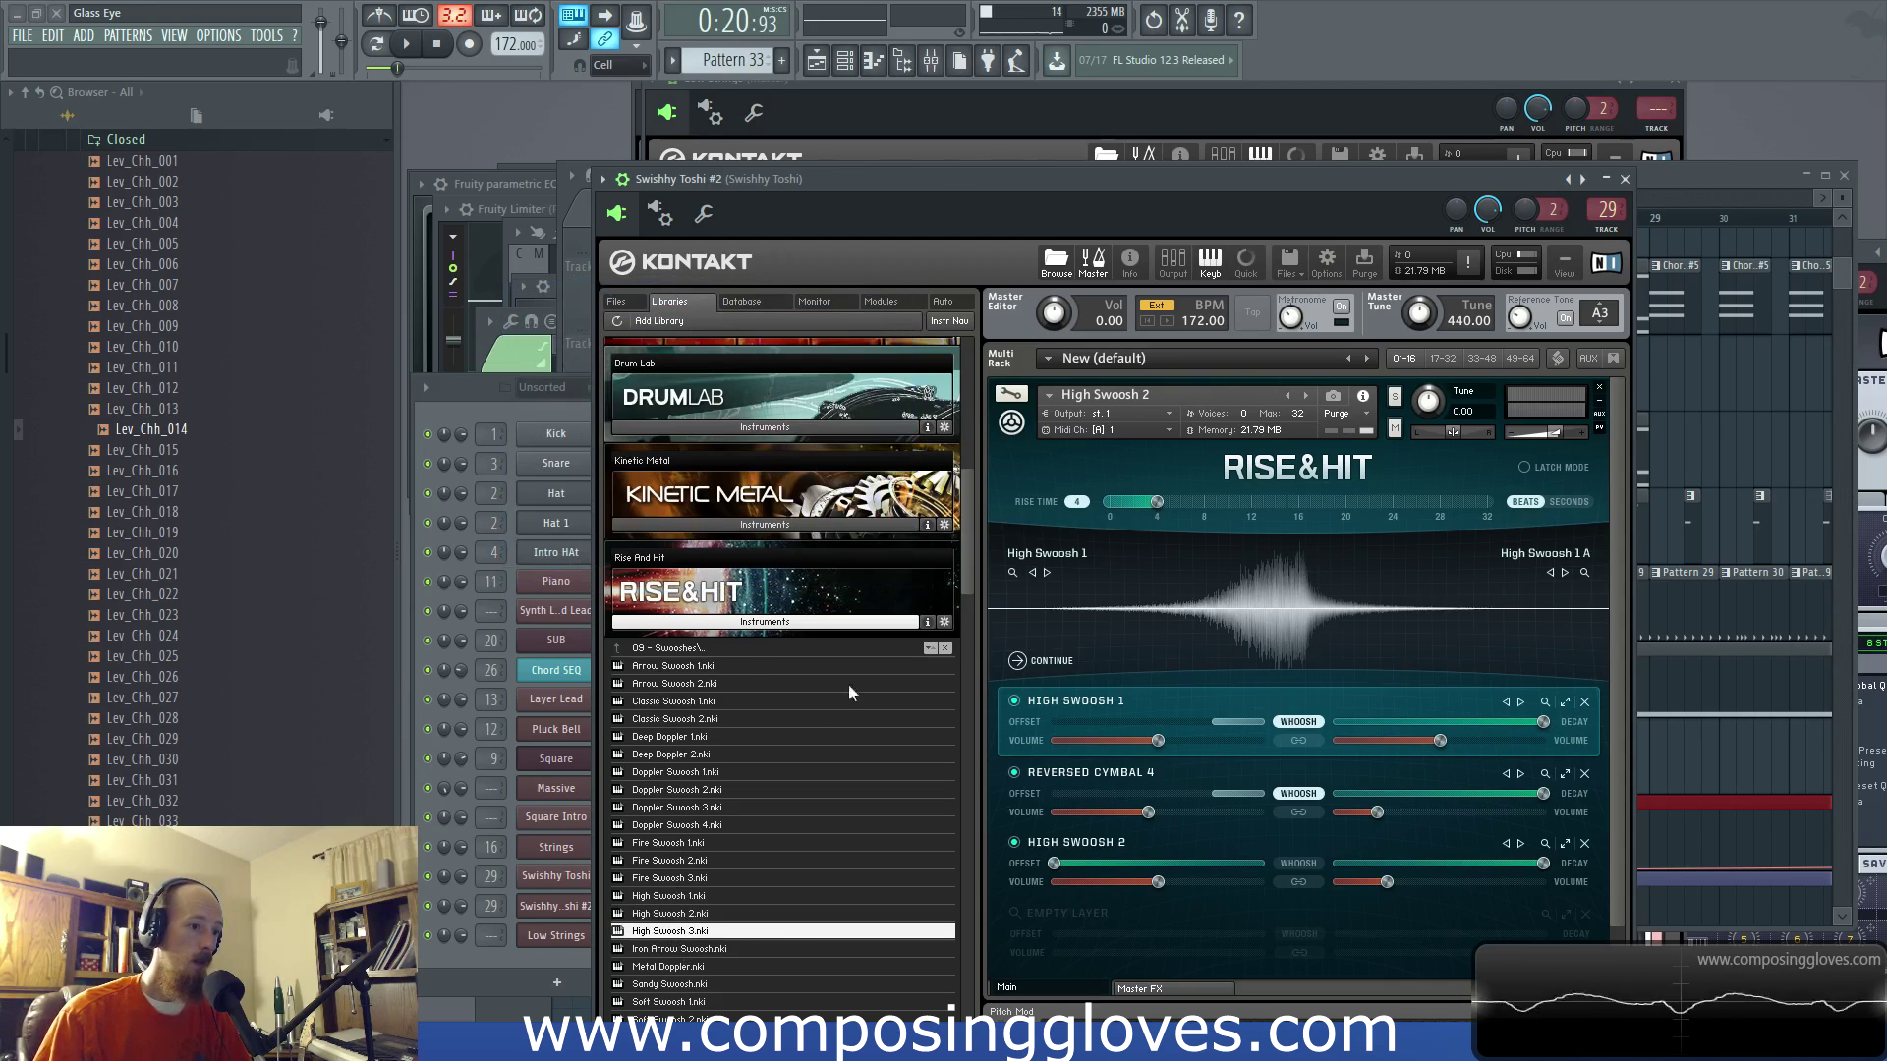
click(1738, 171)
click(1079, 859)
right_click(1118, 843)
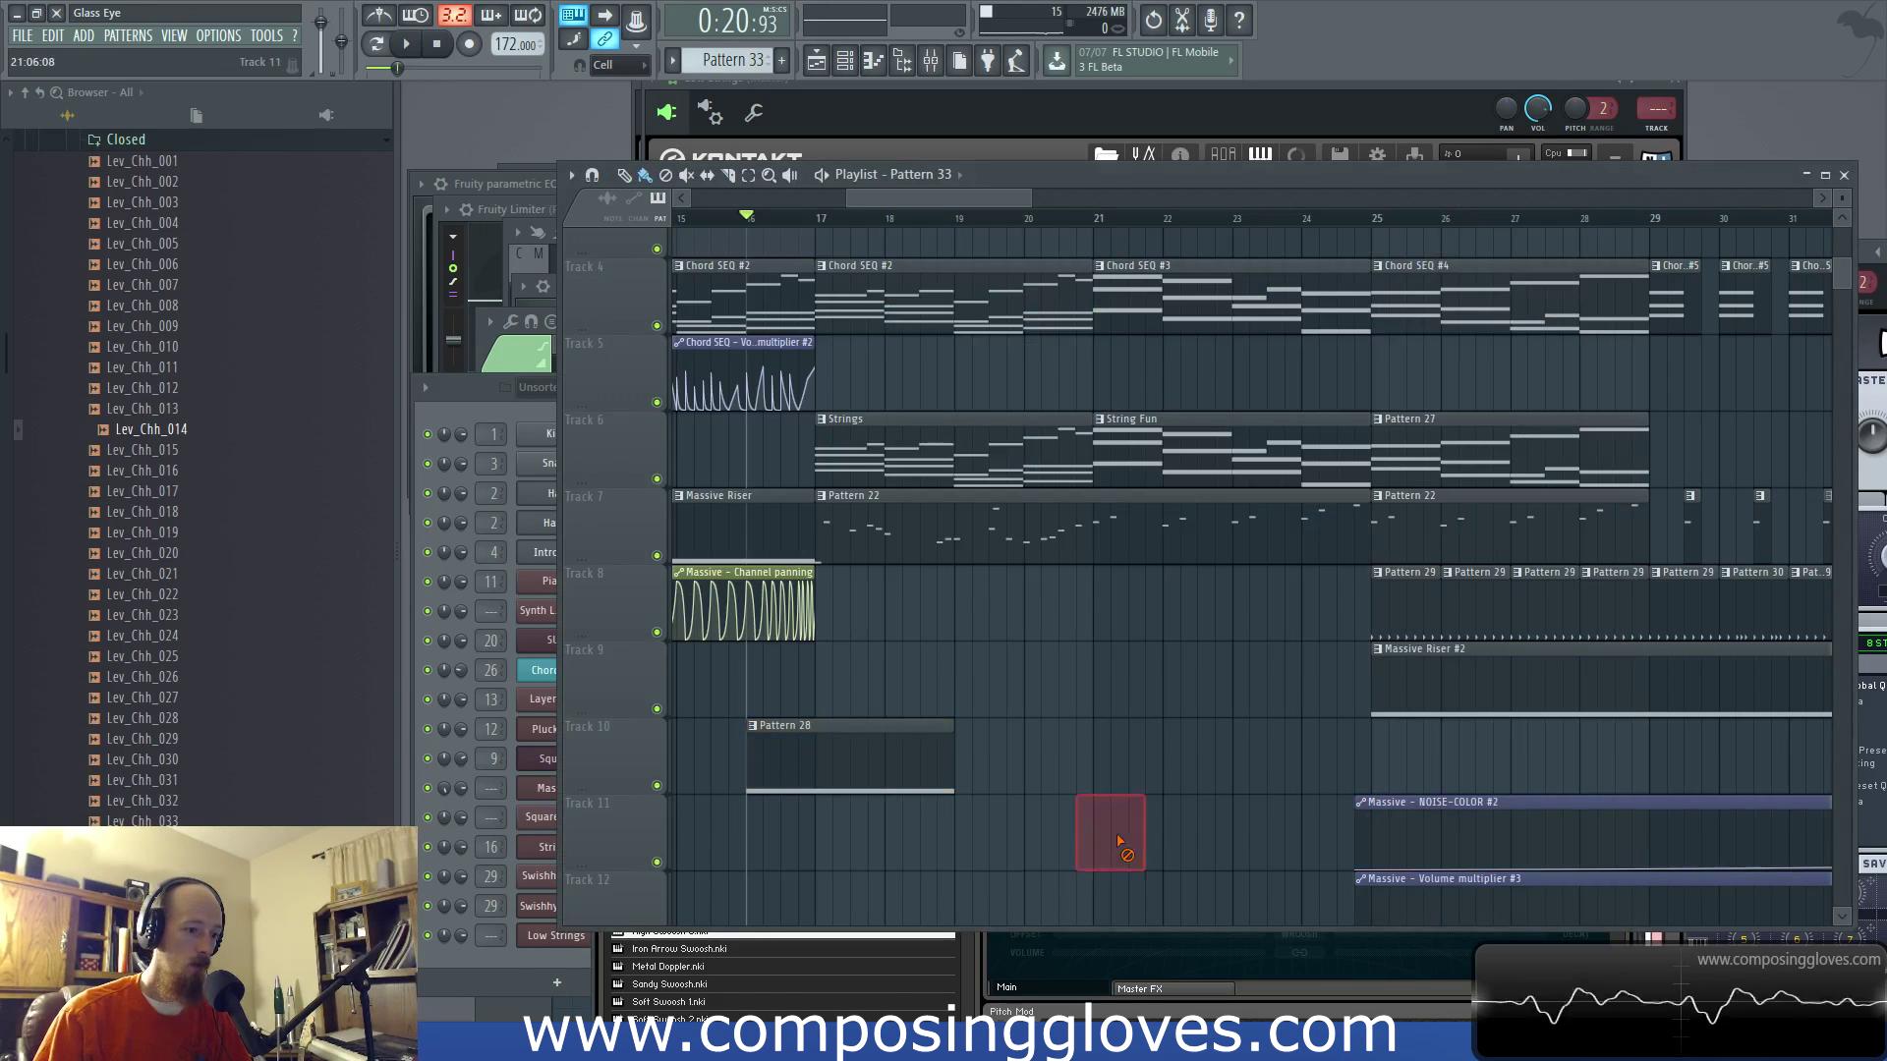
Step: Open Pattern 28's Swishhy Toshi notes in the piano roll and check the pitch and length of its note
click(509, 963)
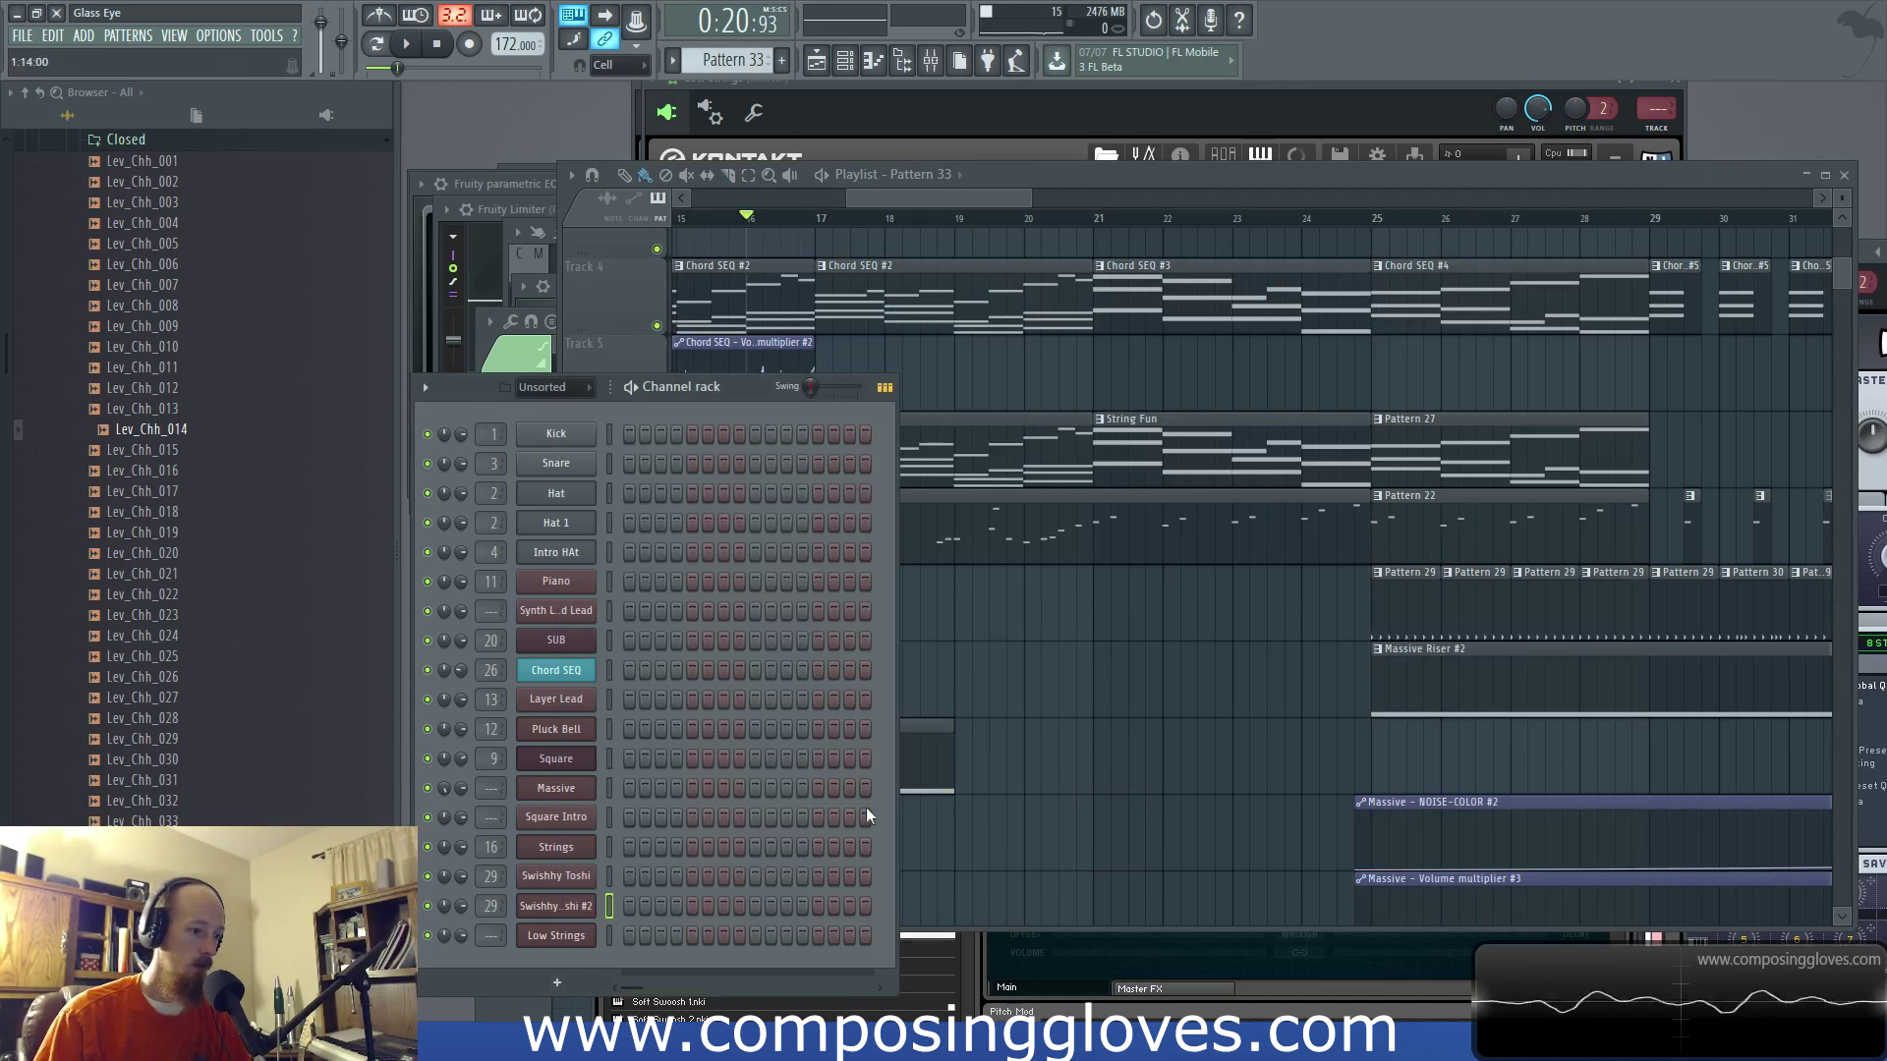
double_click(927, 770)
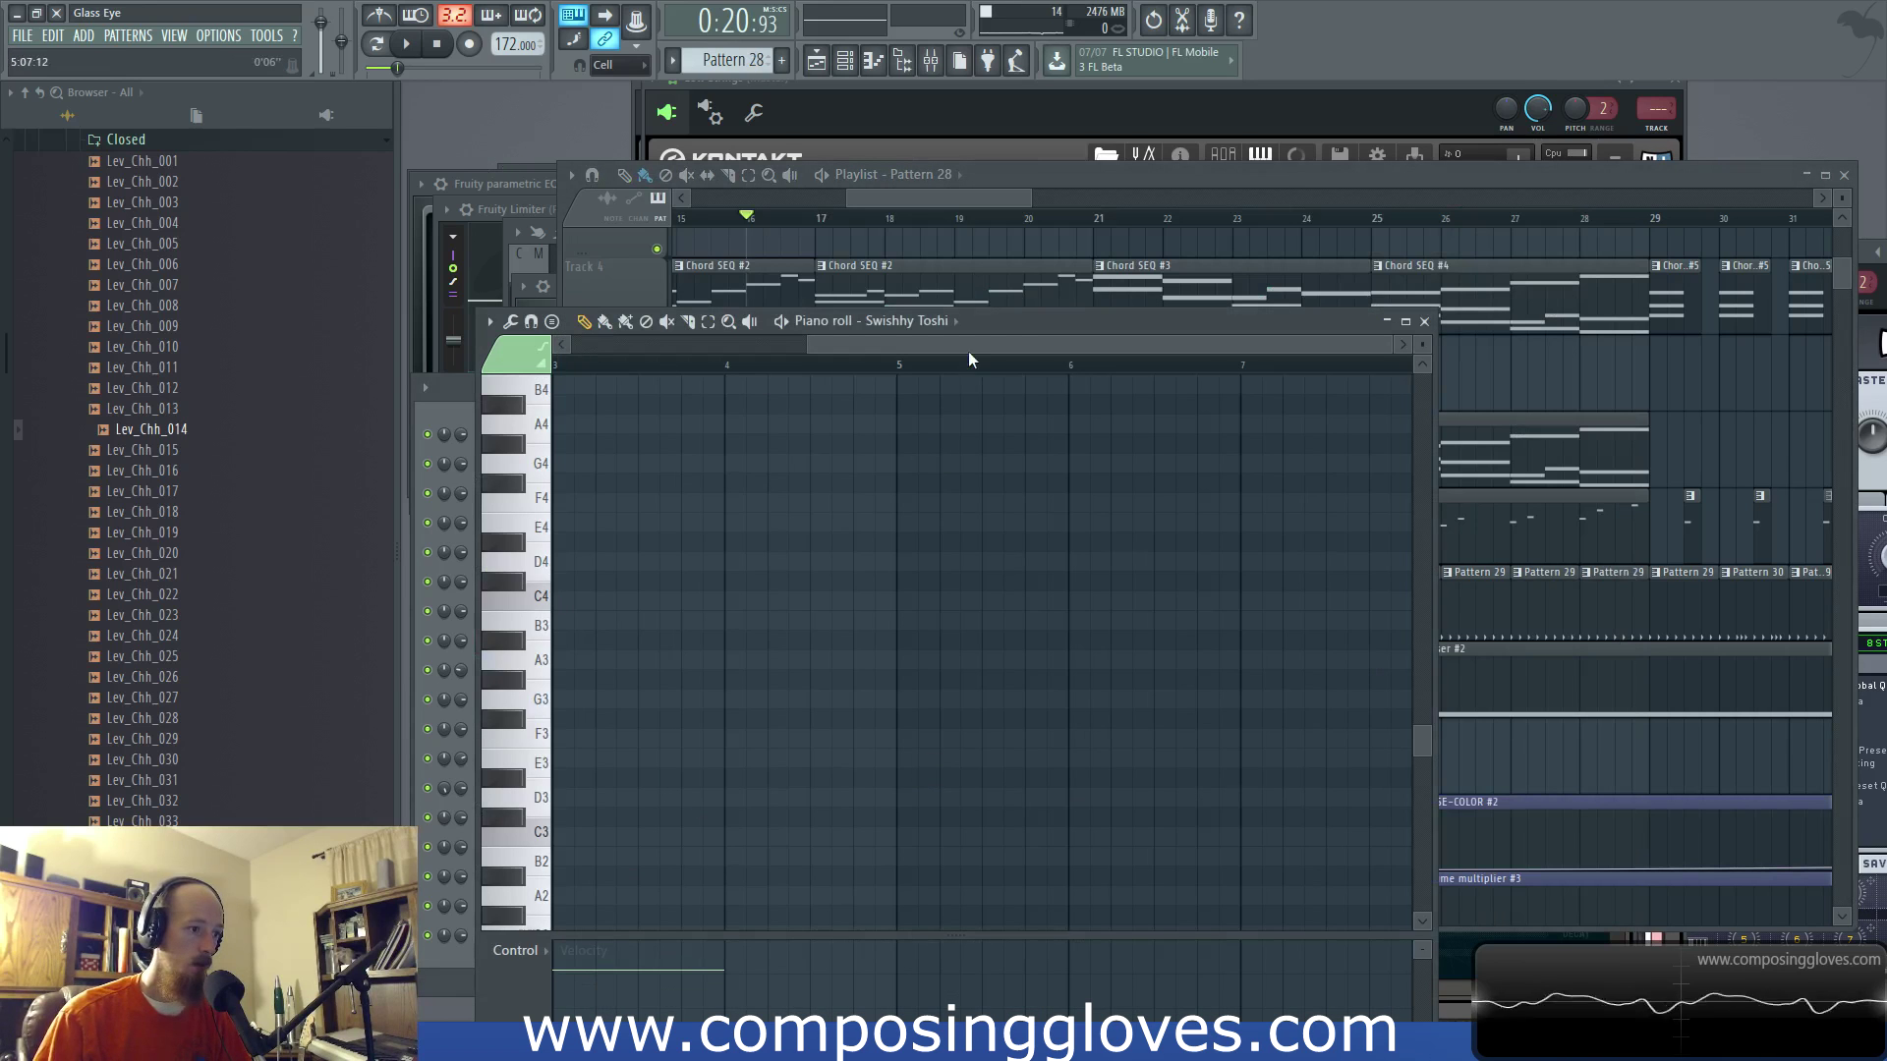
drag(969, 352, 710, 356)
scroll(654, 789, down, 10)
scroll(670, 789, up, 10)
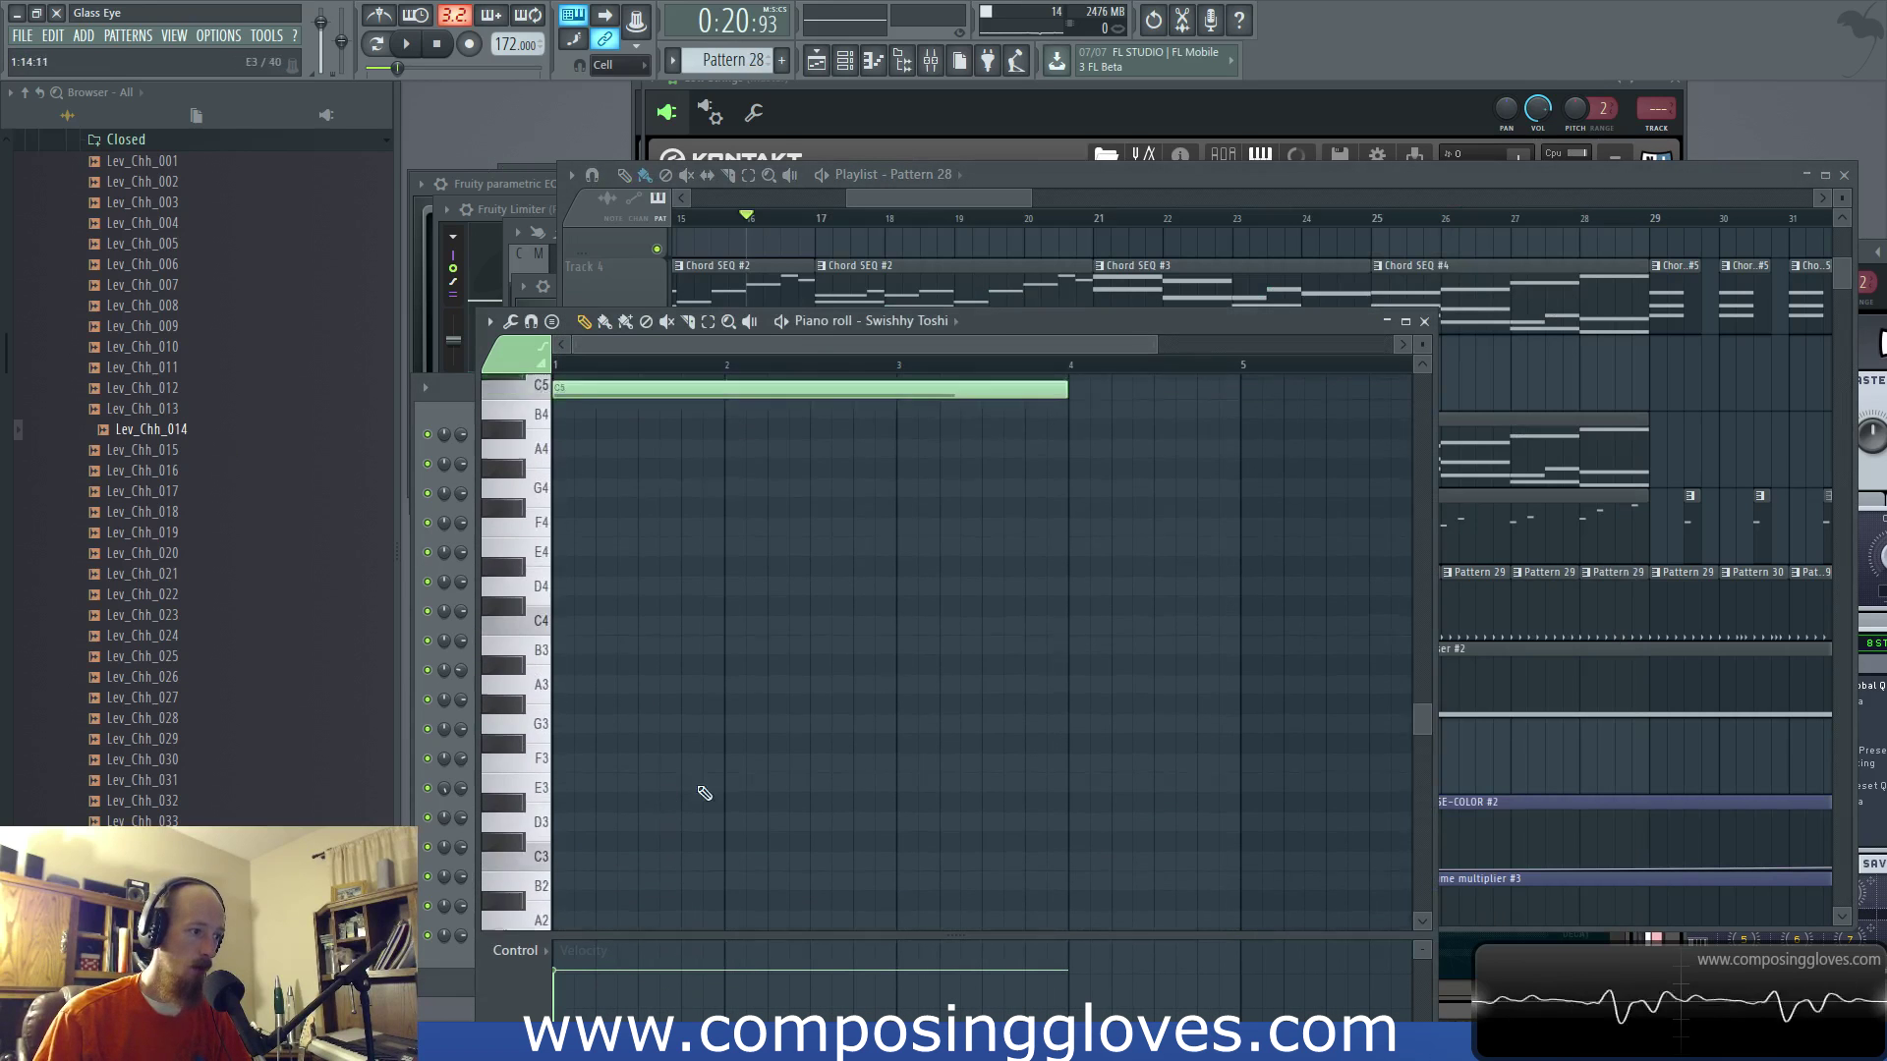
scroll(698, 776, up, 5)
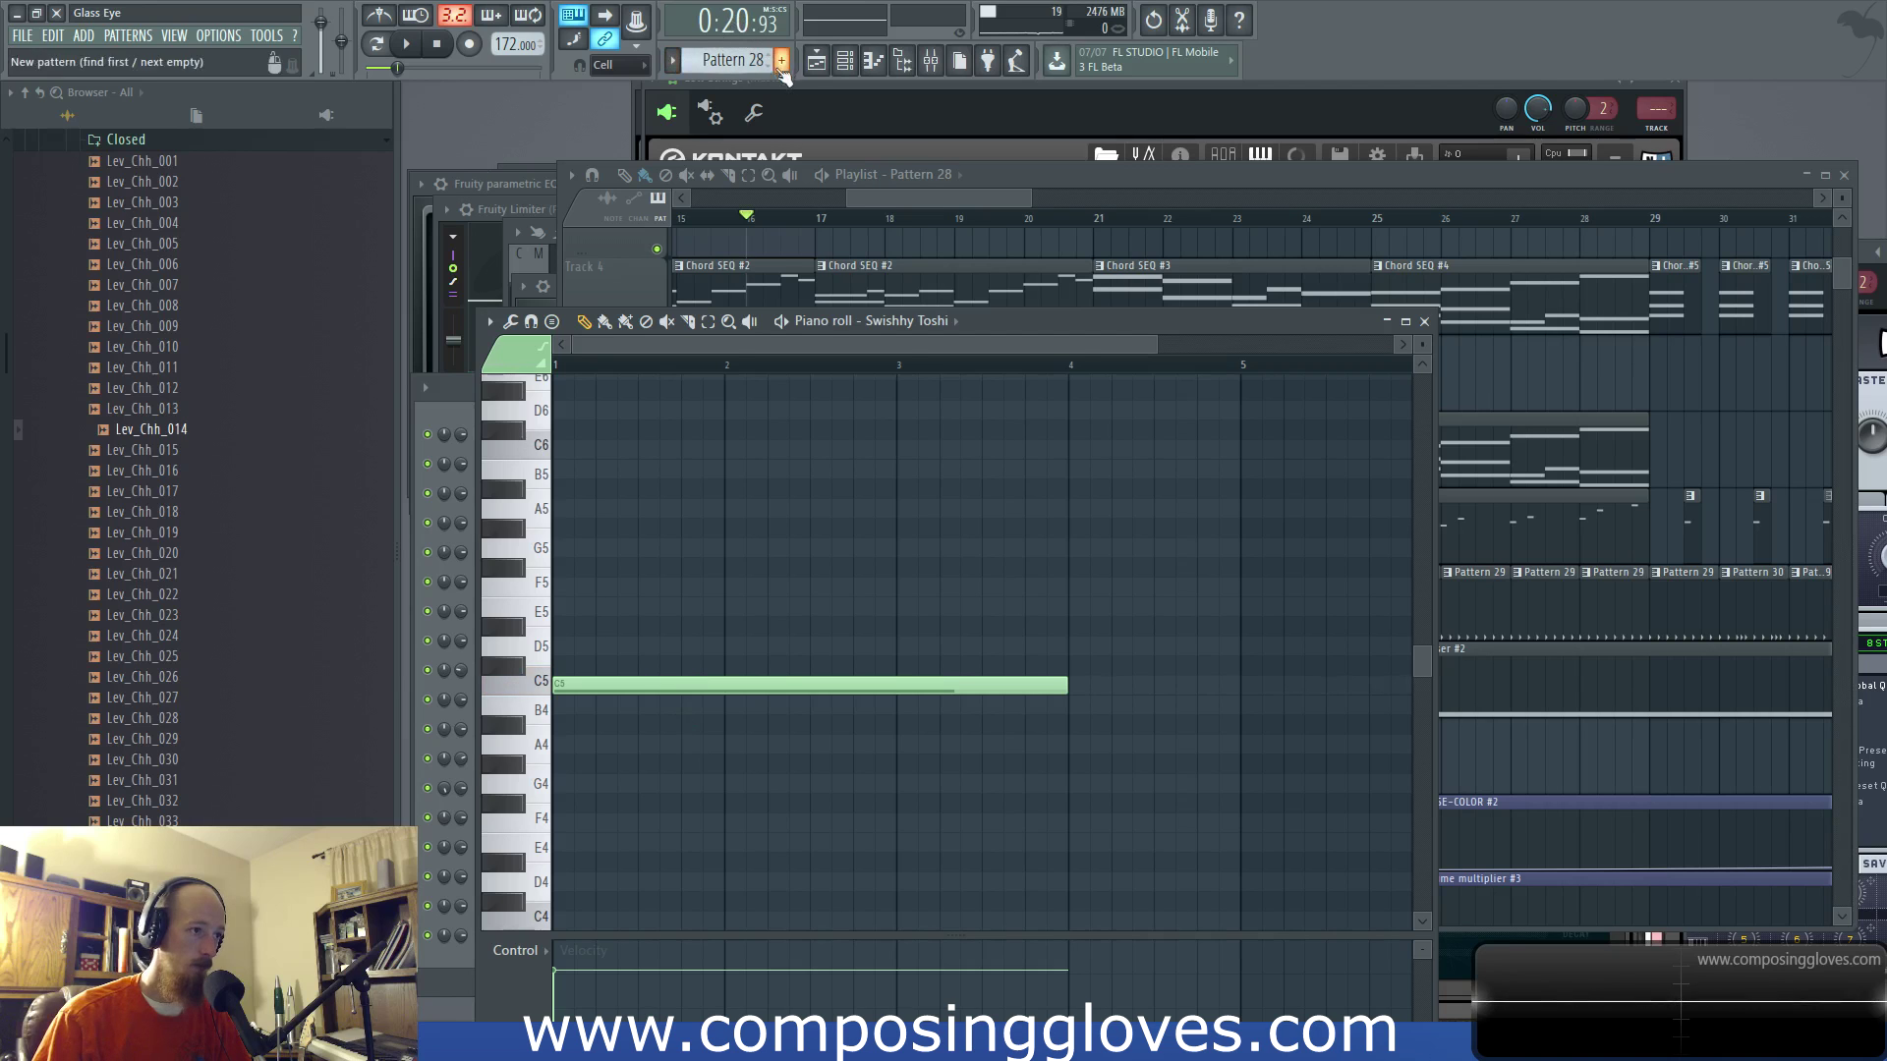
Step: Copy the Swishhy Toshi notes from Pattern 28 into the Swishhy Toshi #2 channel of Pattern 33
click(470, 945)
right_click(590, 889)
click(845, 829)
click(781, 60)
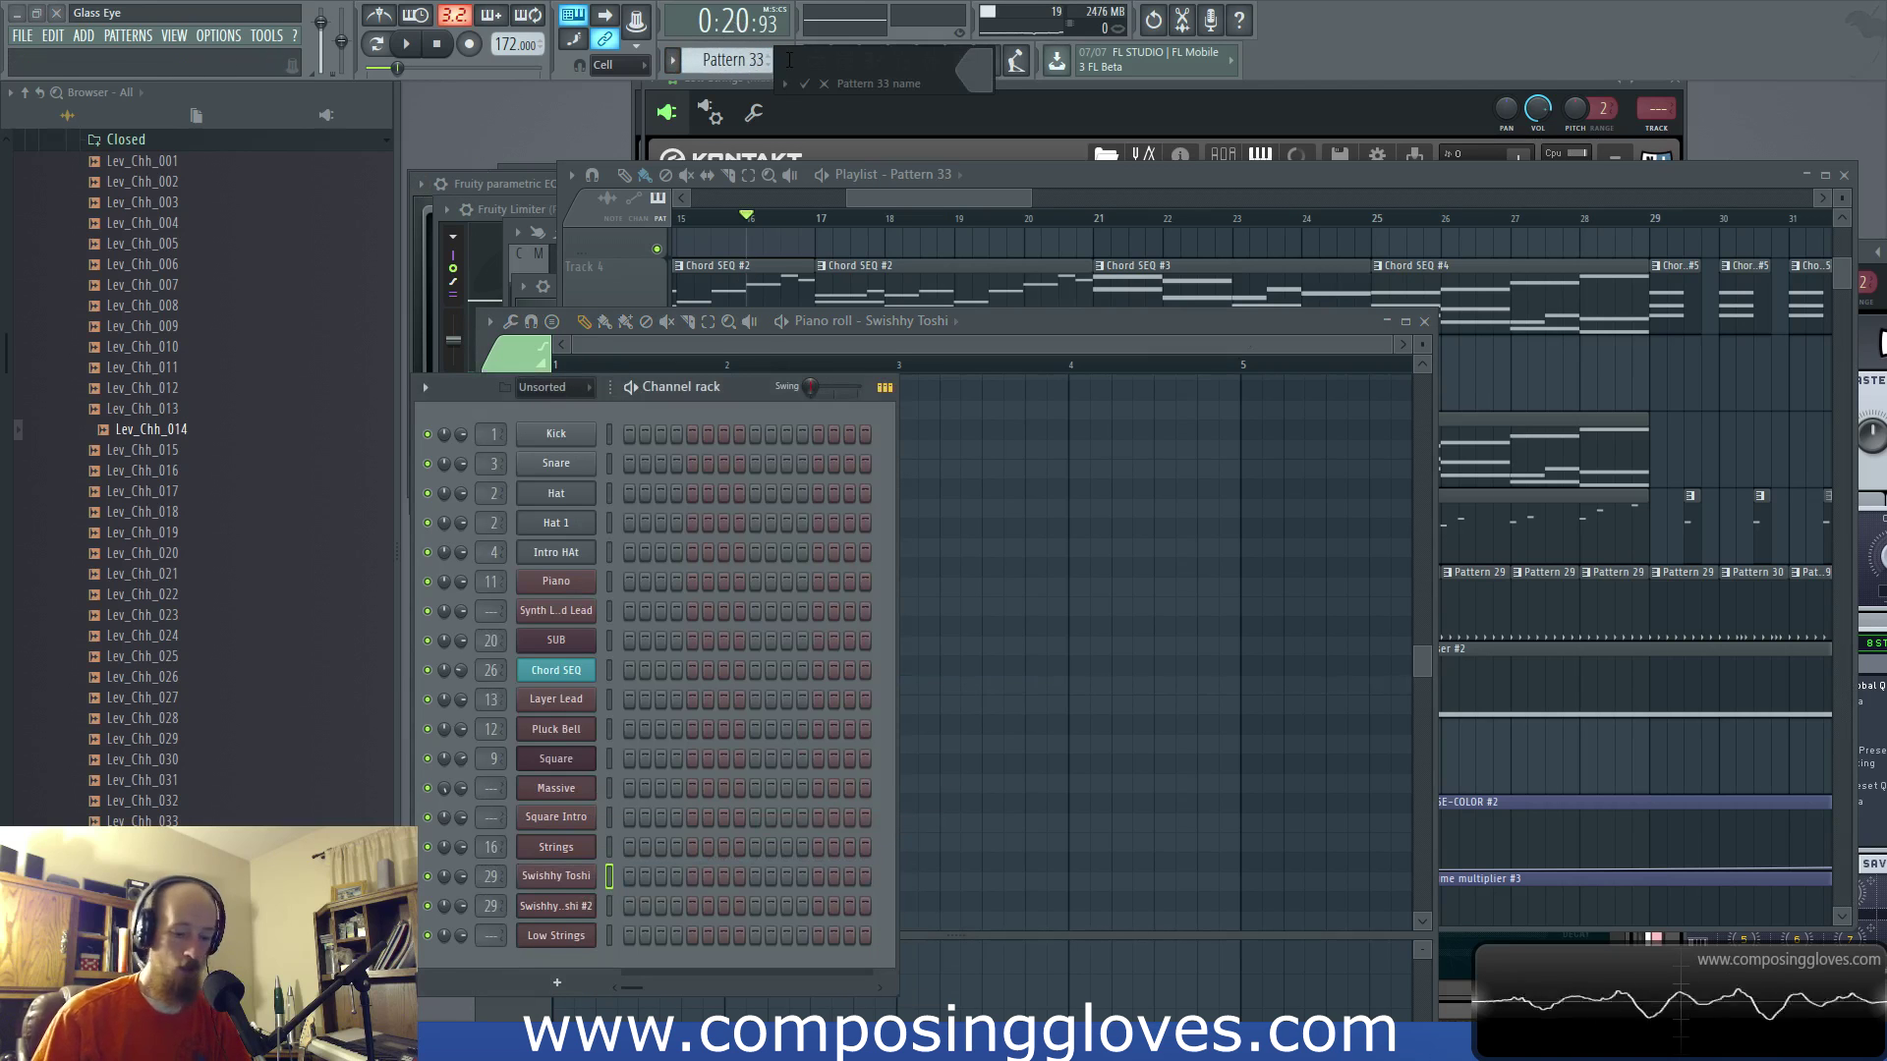
right_click(547, 914)
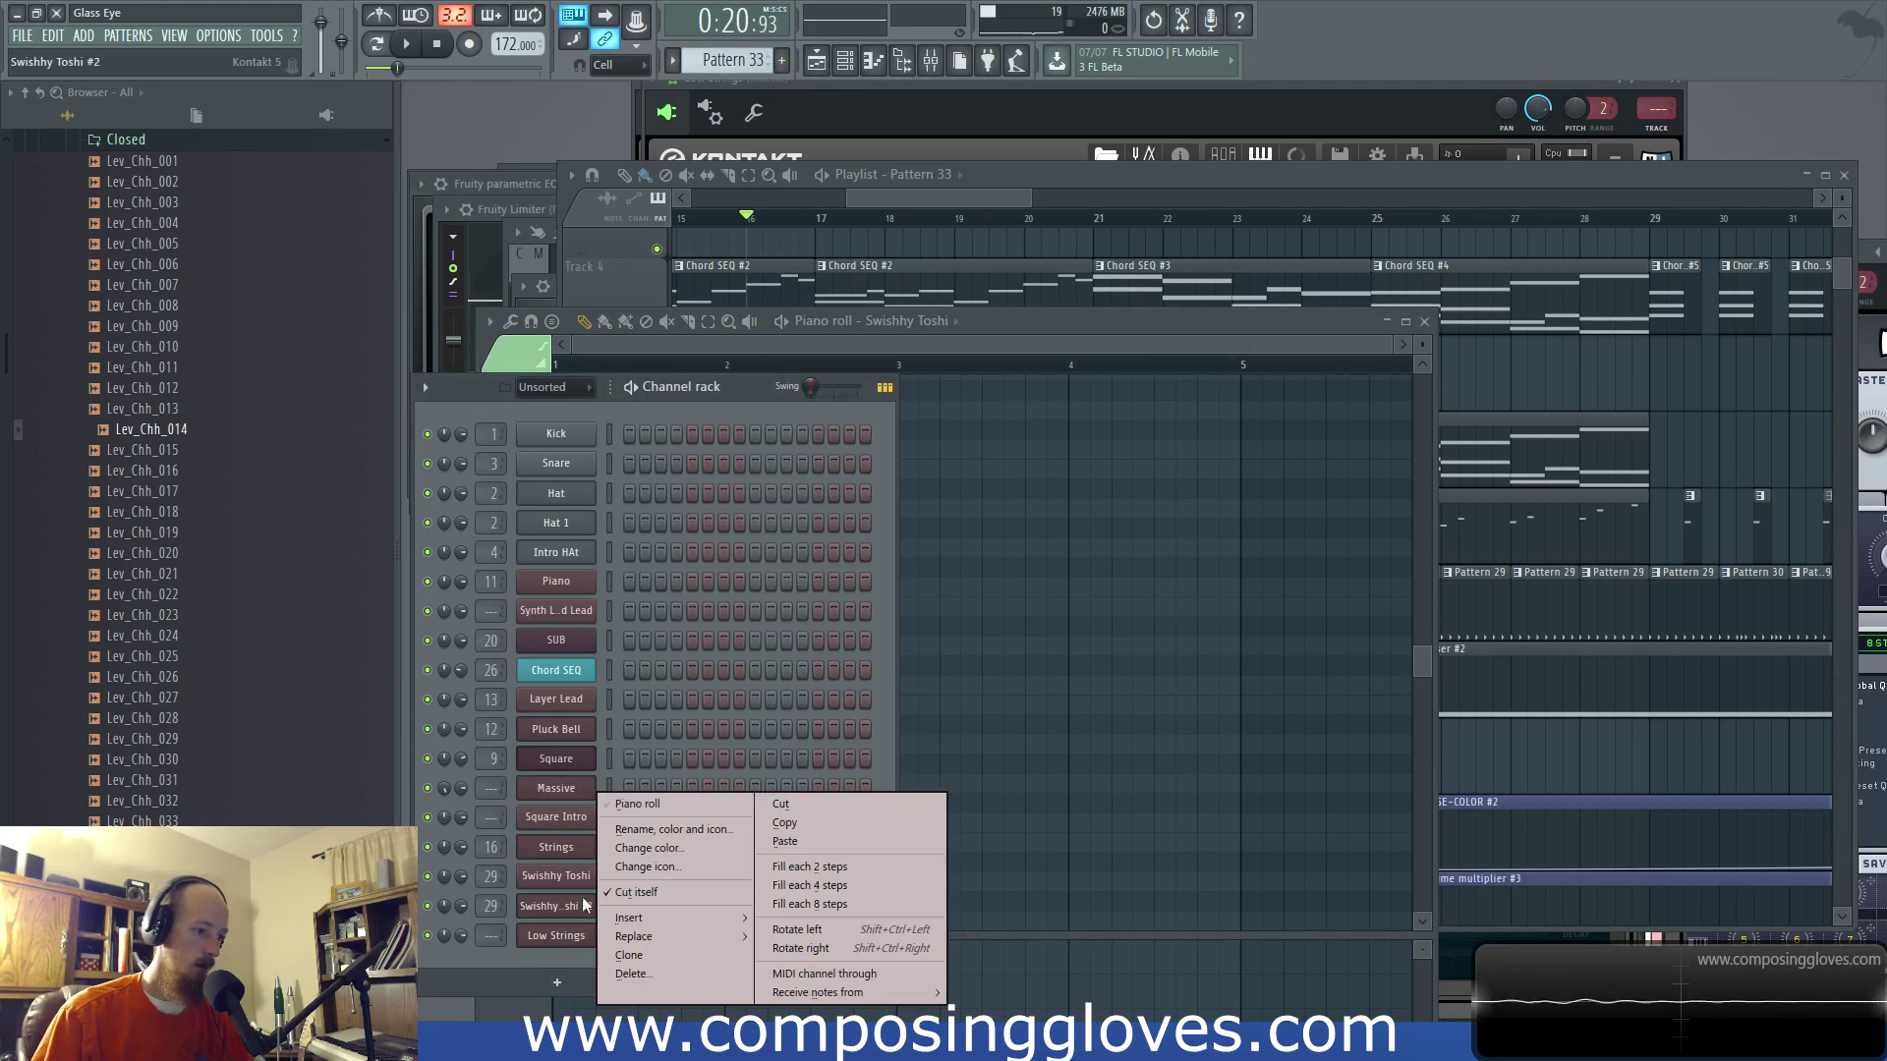
click(792, 852)
Step: Play the arrangement from bar 13 to listen to the transition with Pattern 28
click(1201, 218)
drag(907, 201, 868, 200)
click(801, 220)
key(space)
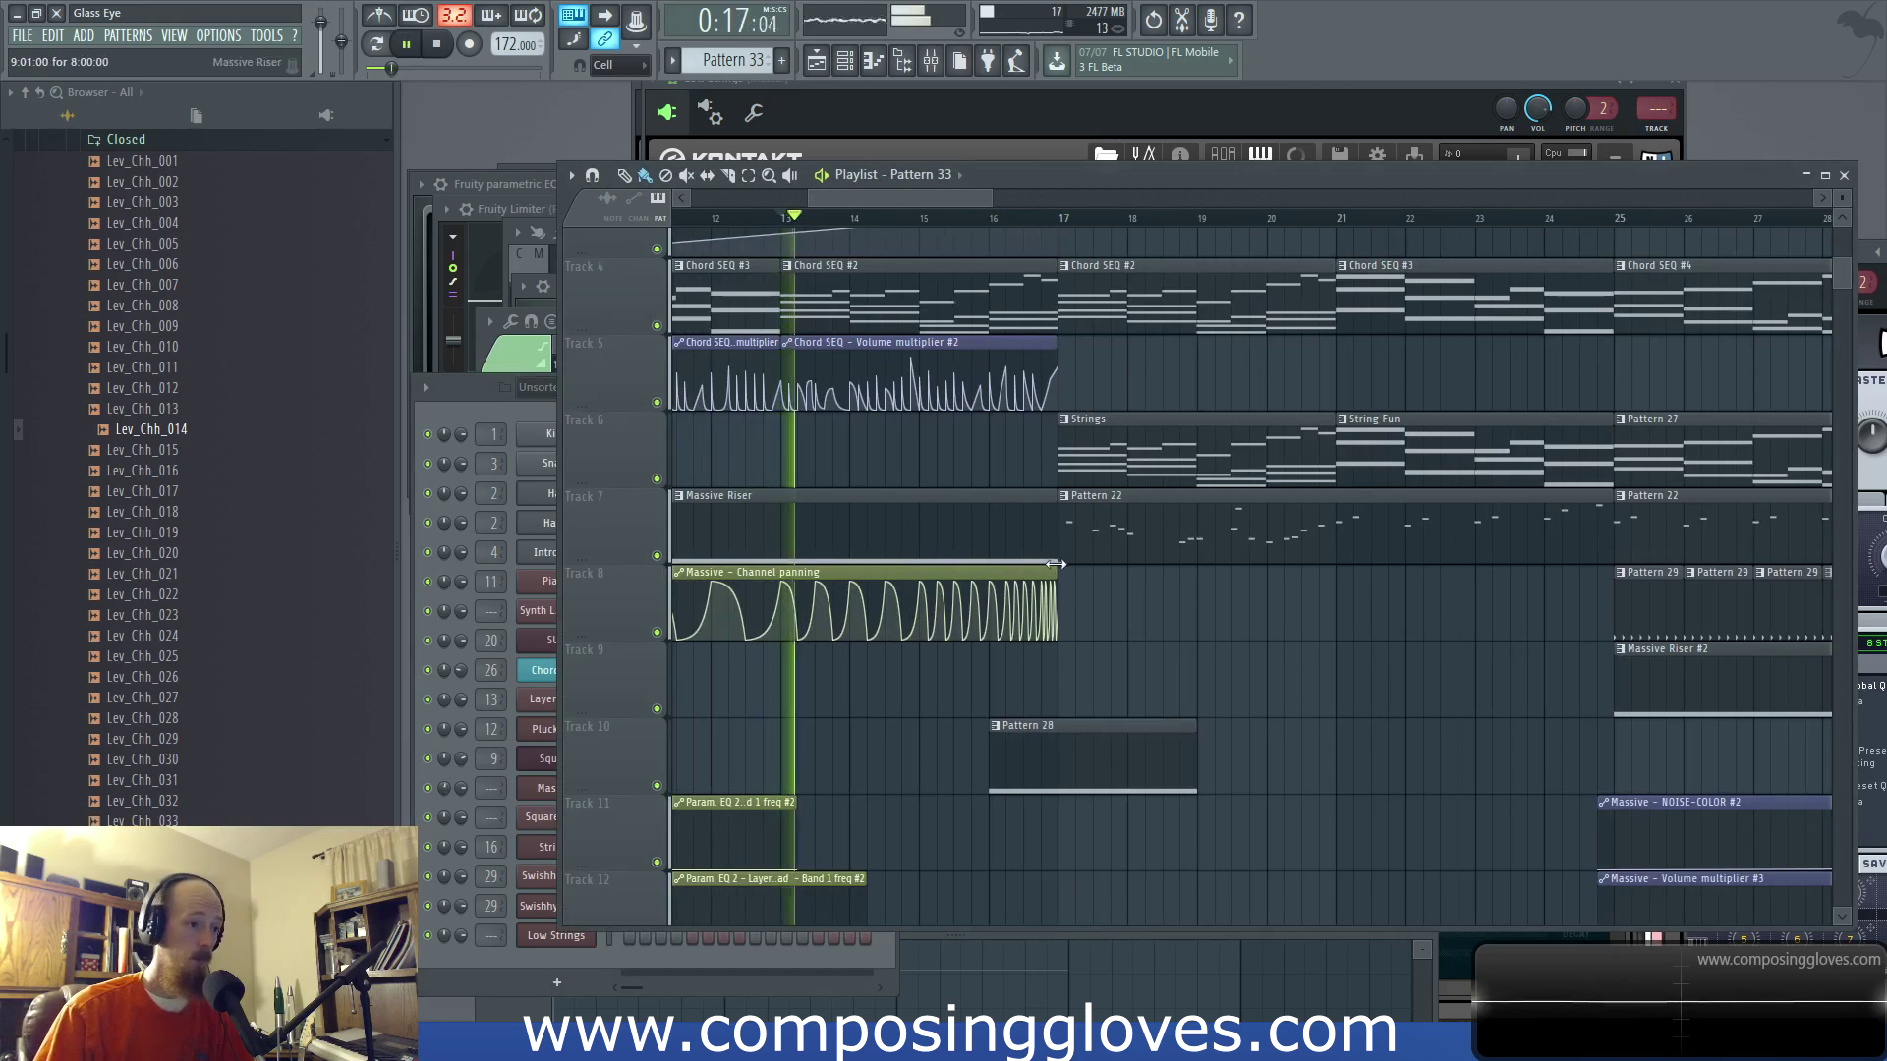
Step: Place a Pattern 33 clip on track 10 of the playlist, starting at bar 28, and stop playback
scroll(1066, 589, down, 5)
scroll(1091, 624, up, 3)
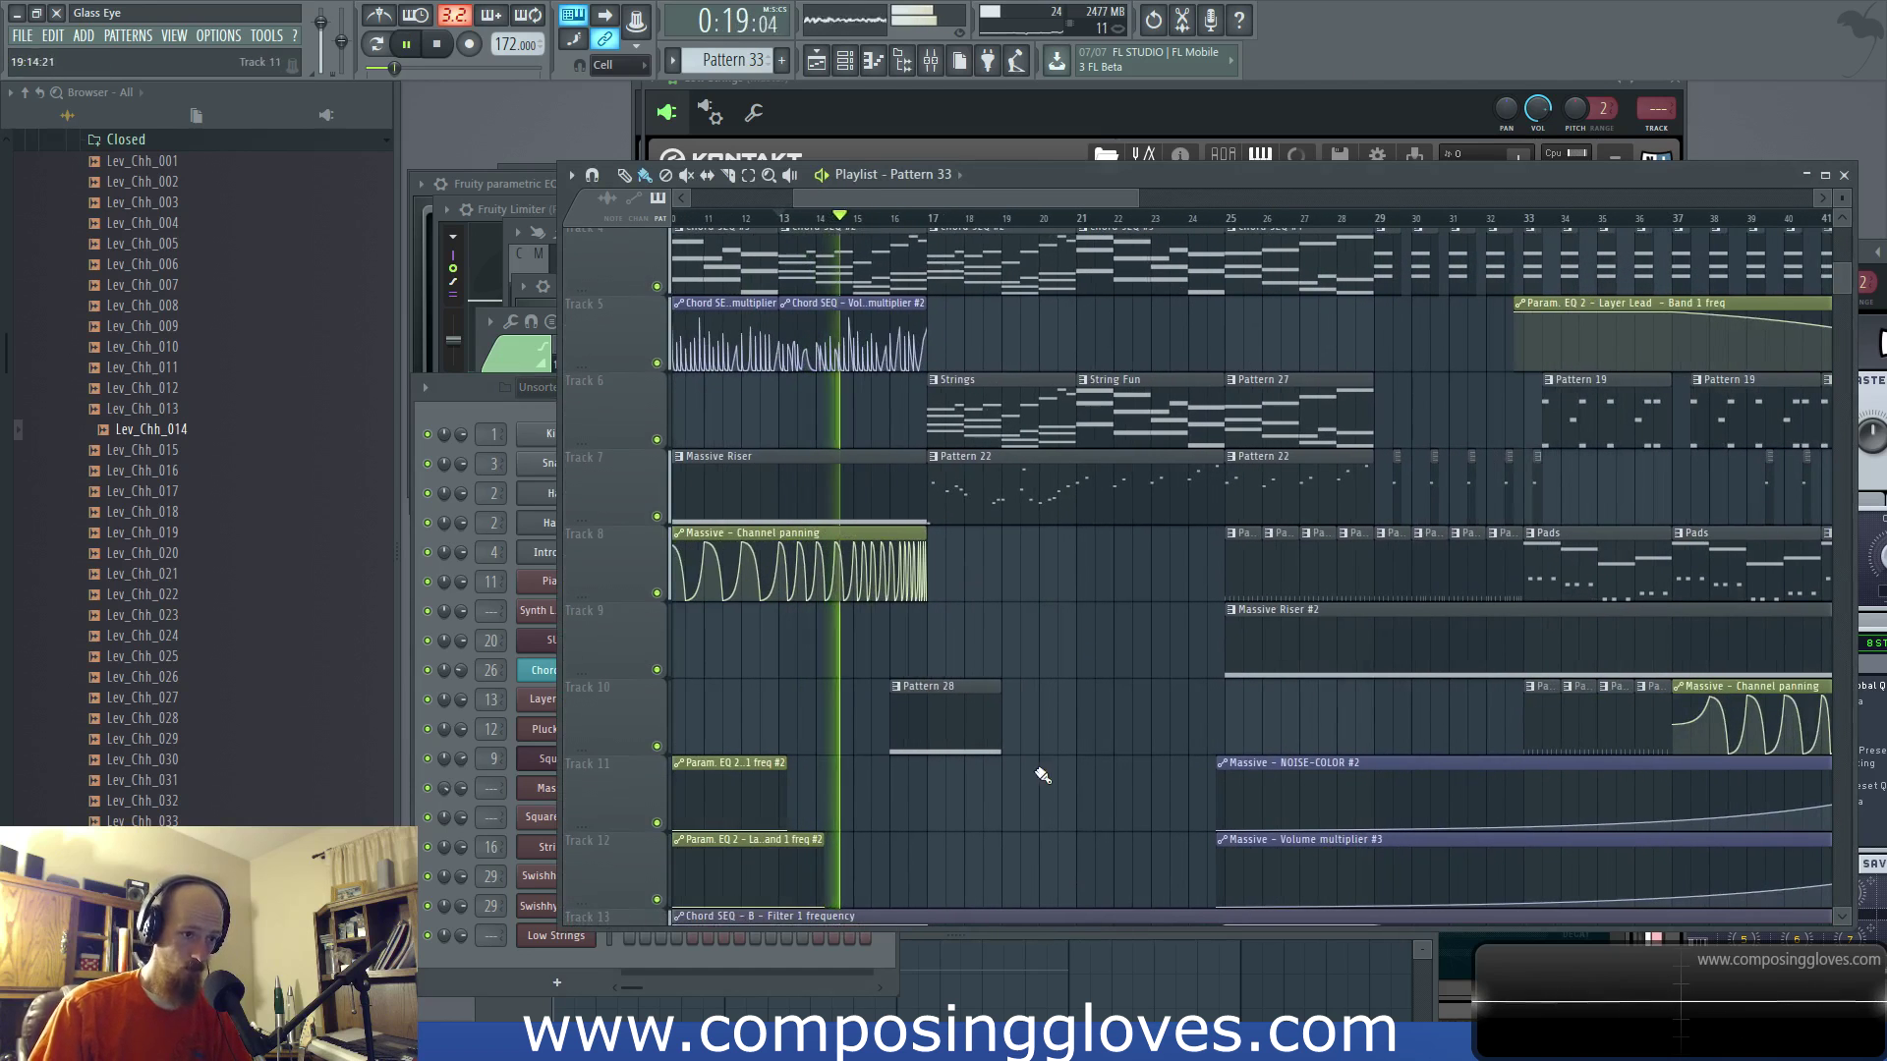
click(1110, 807)
drag(1114, 805, 1081, 807)
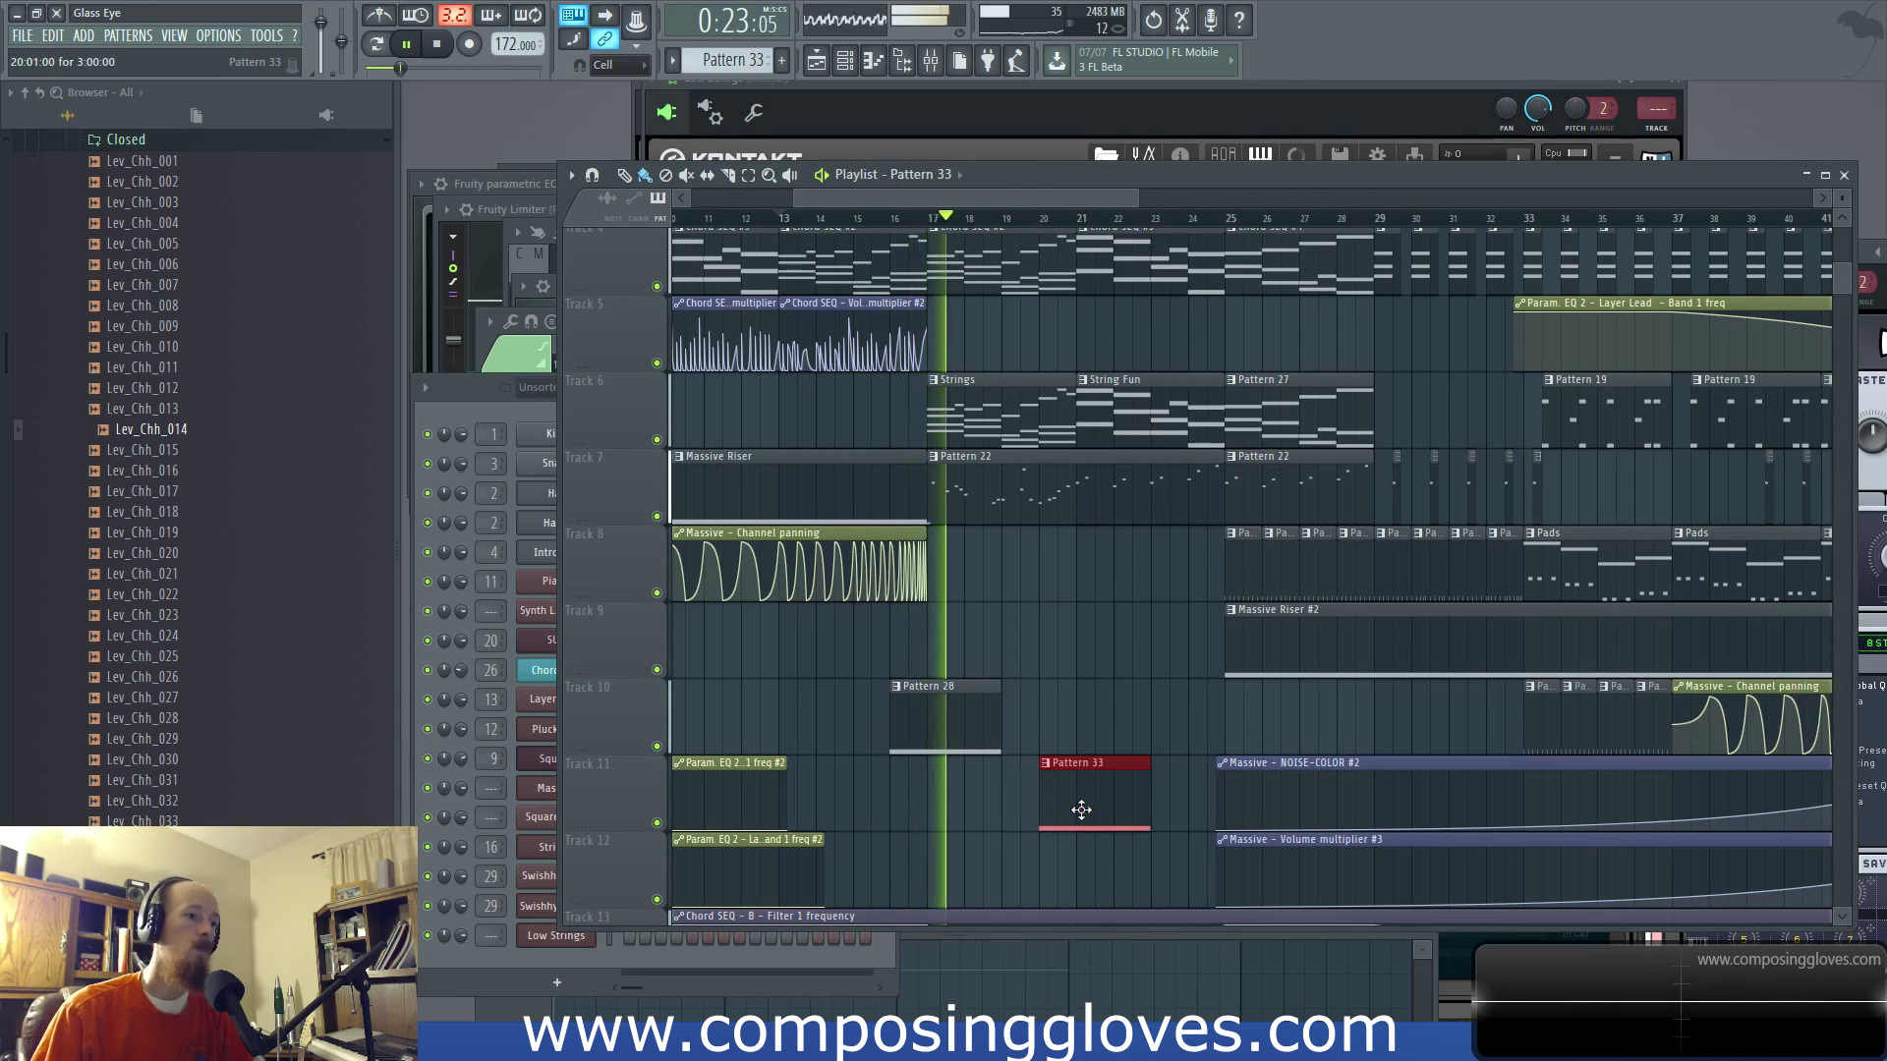
scroll(1081, 669, up, 2)
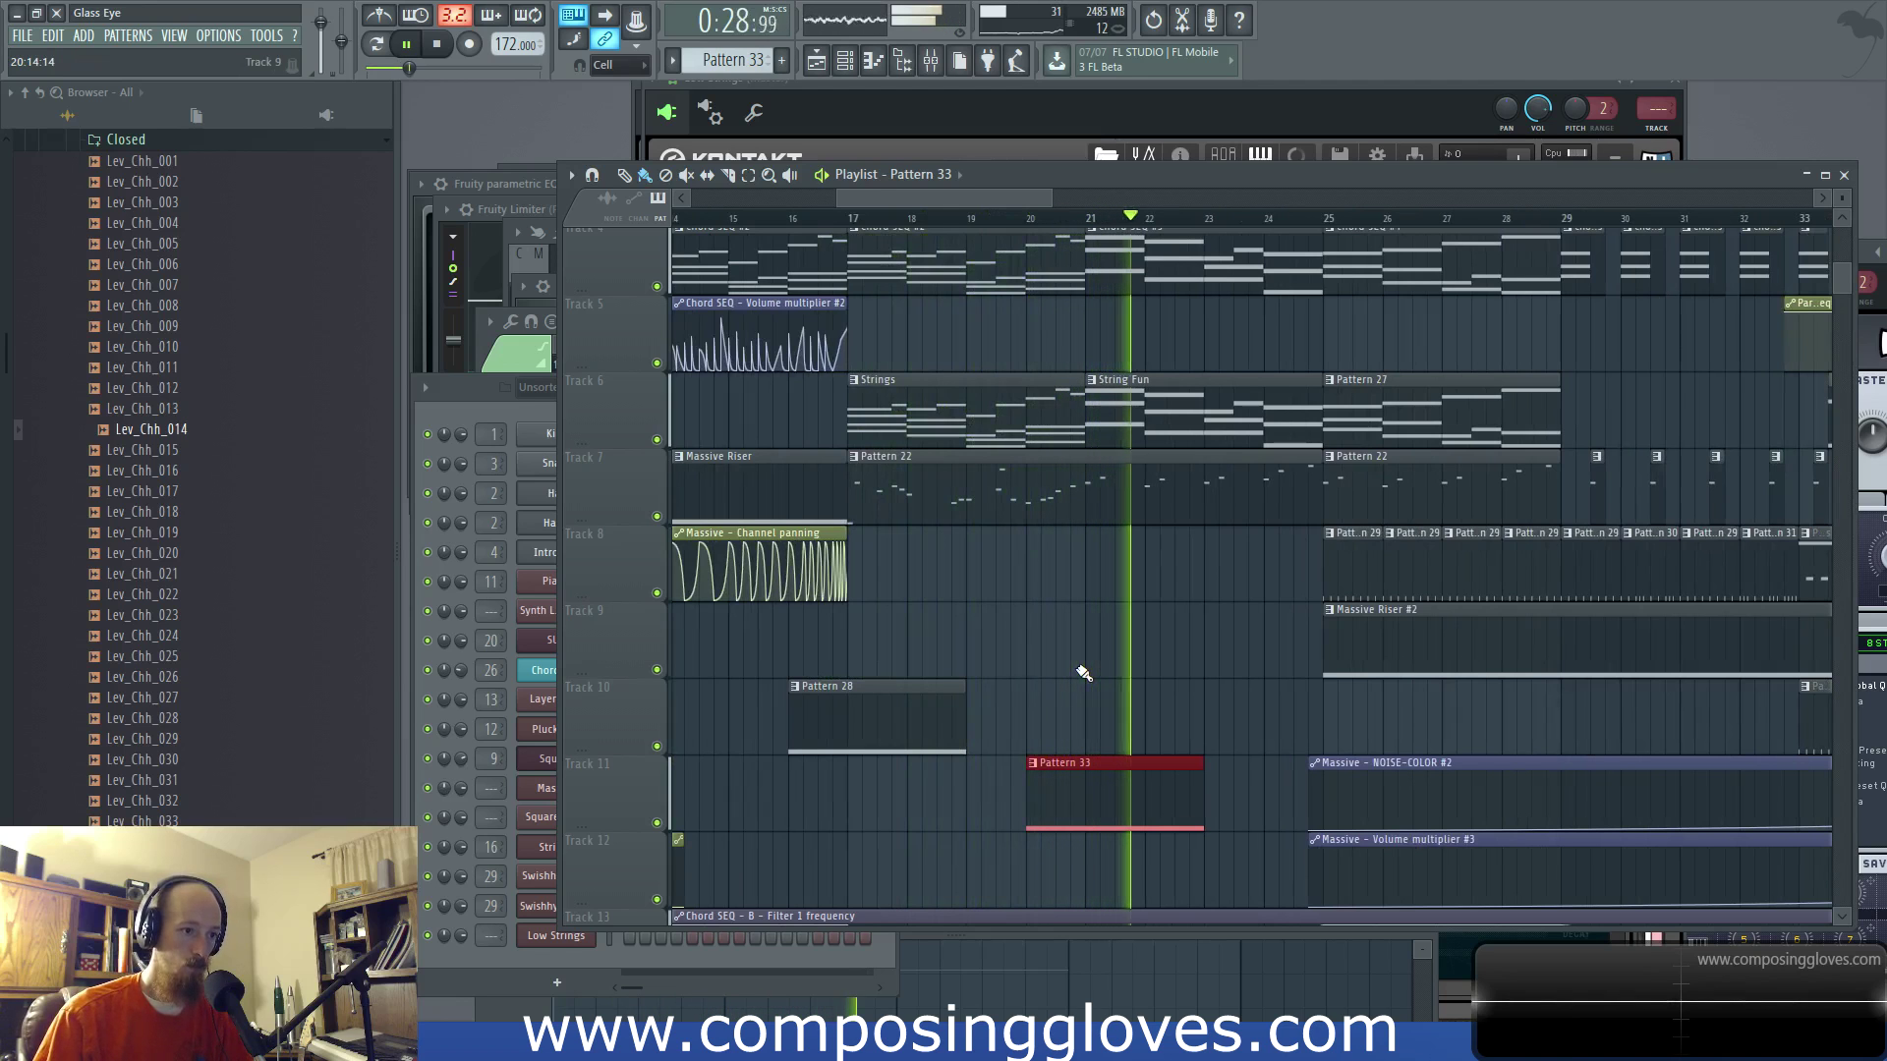
drag(1130, 830, 1340, 703)
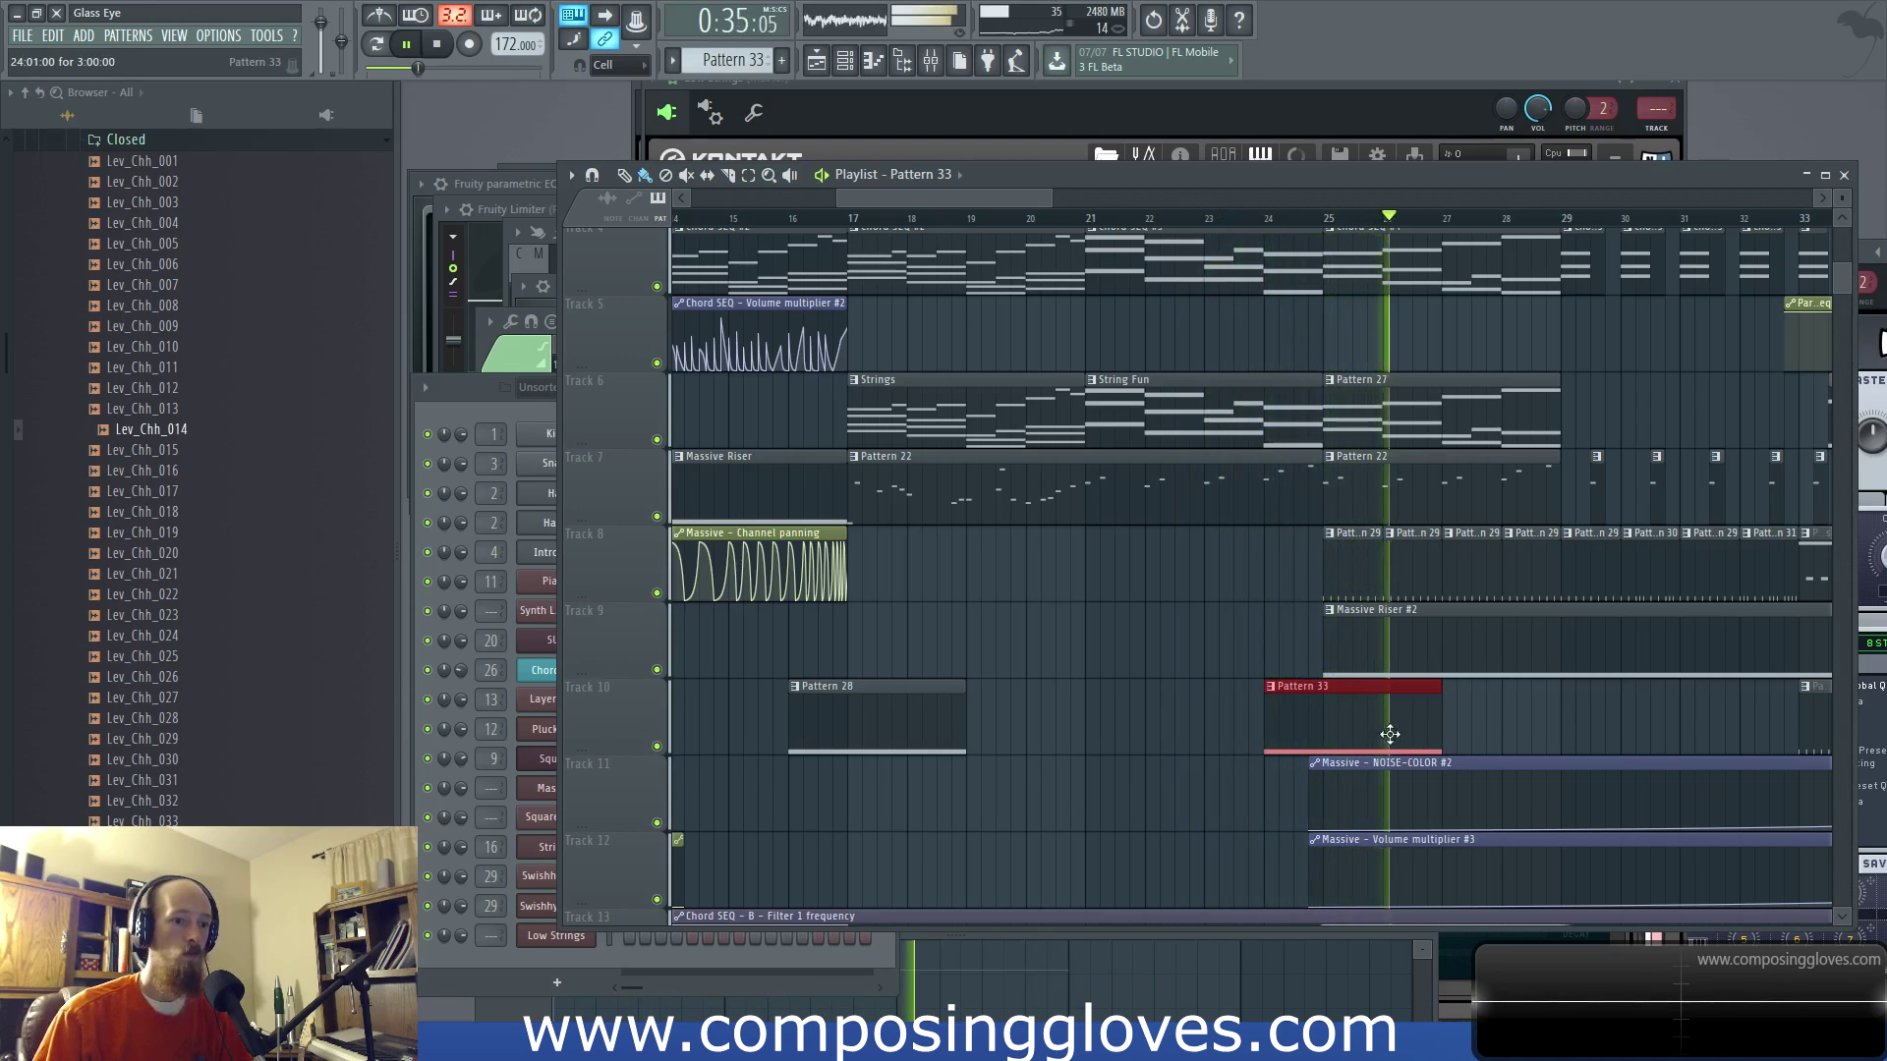
drag(1354, 731, 1583, 724)
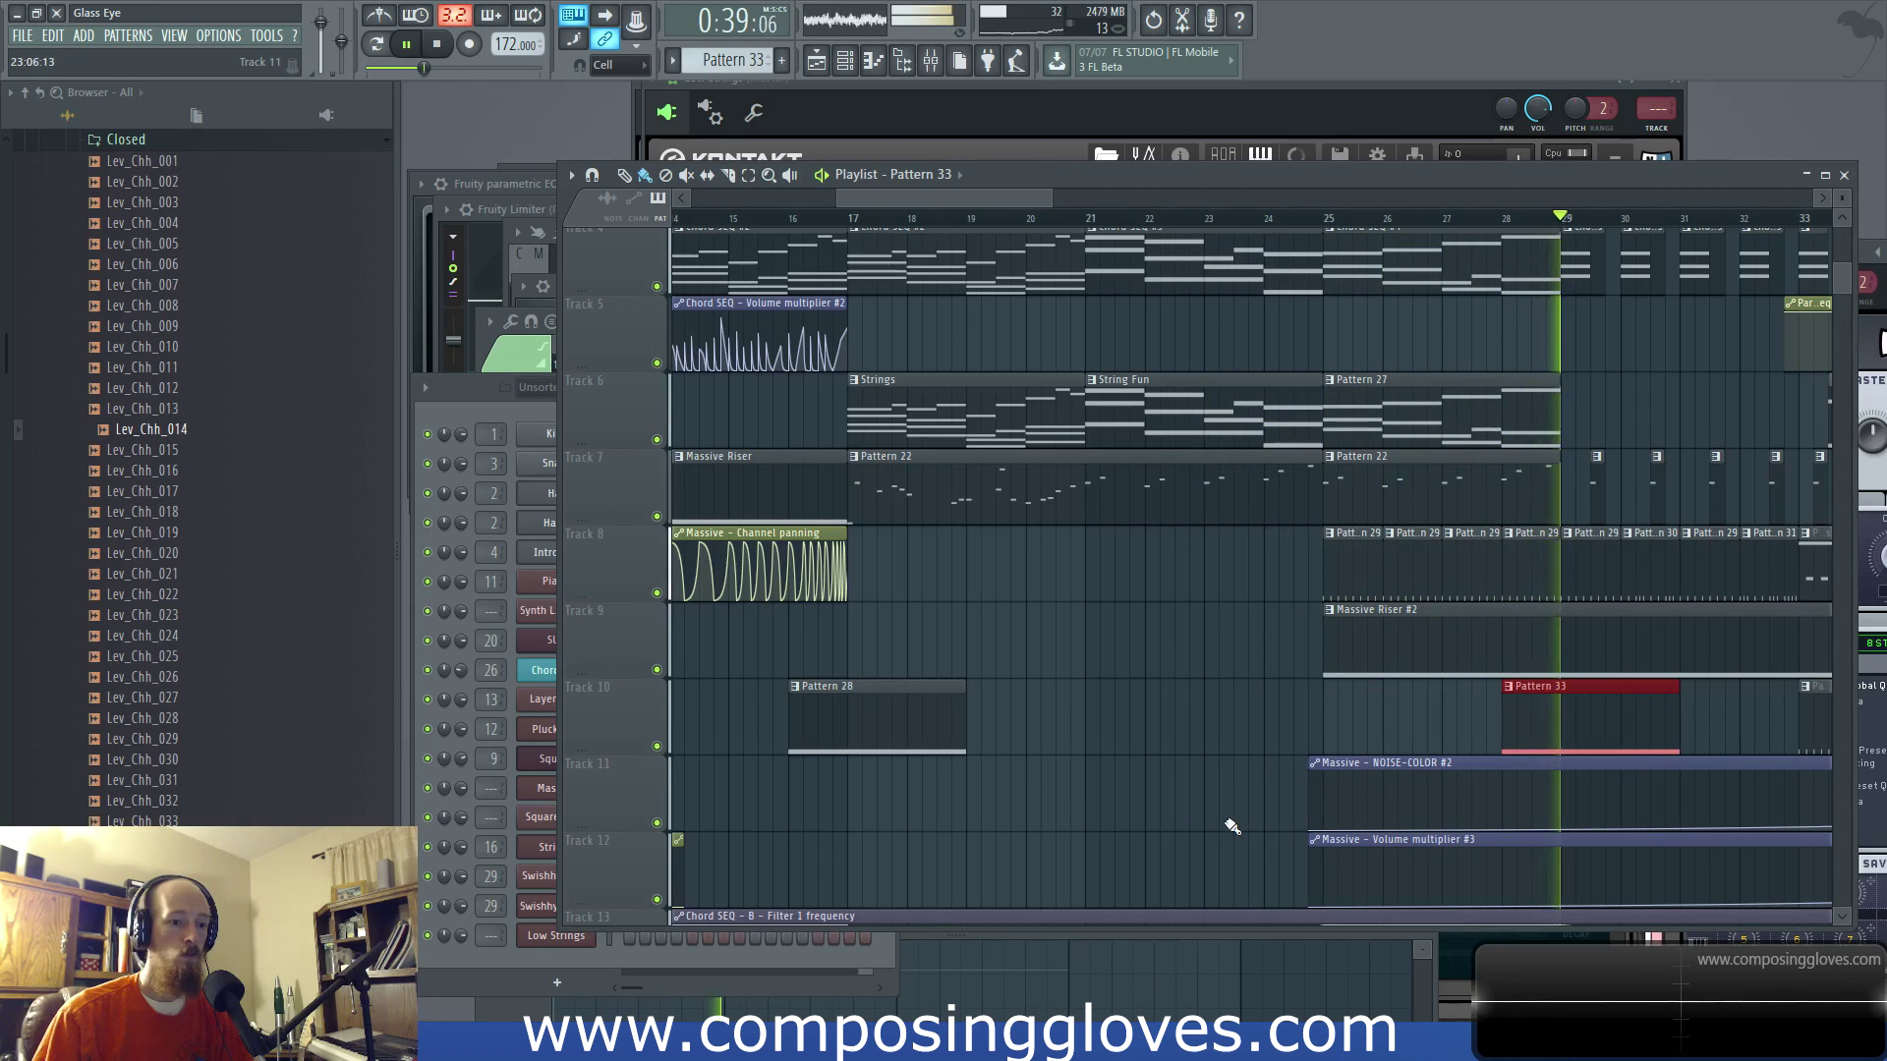
key(space)
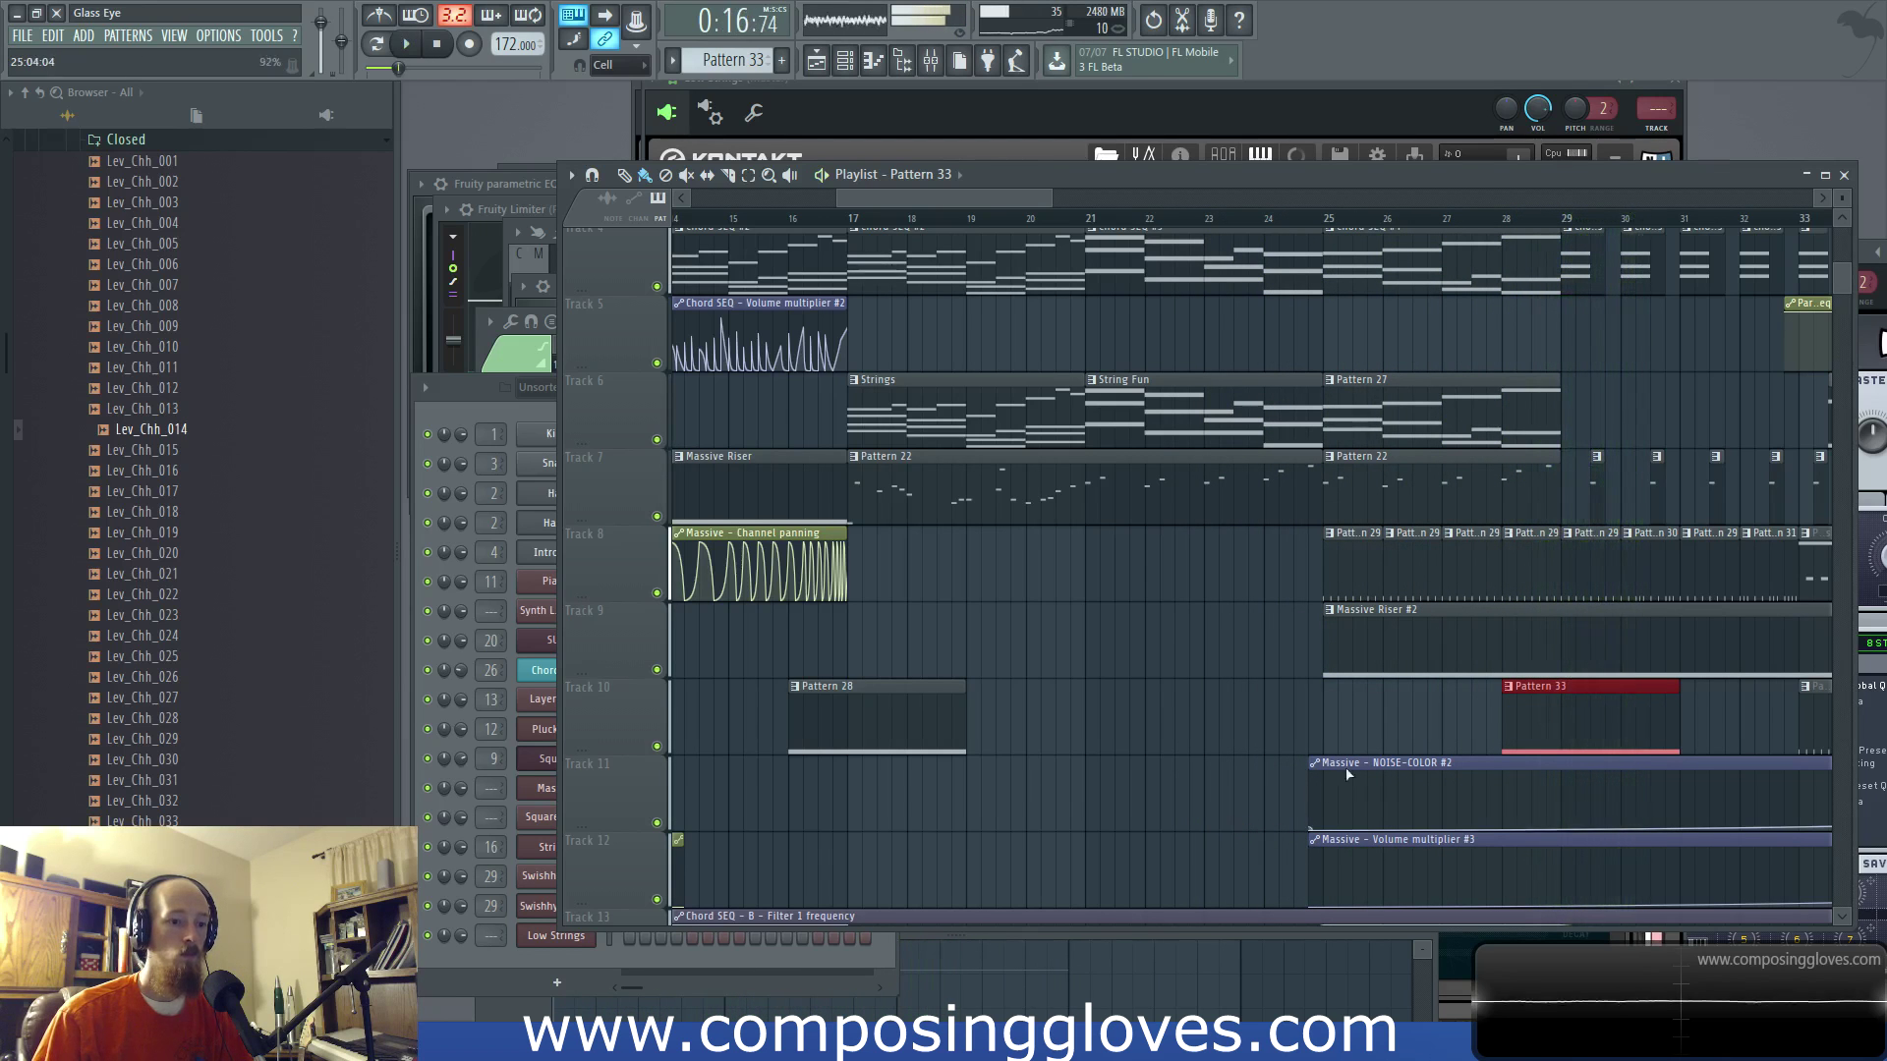
Step: Load Classic Swoosh 2.nki from the Rise & Hit Swooshes folder into Swishhy Toshi #2, replacing High Swoosh 3
key(F6)
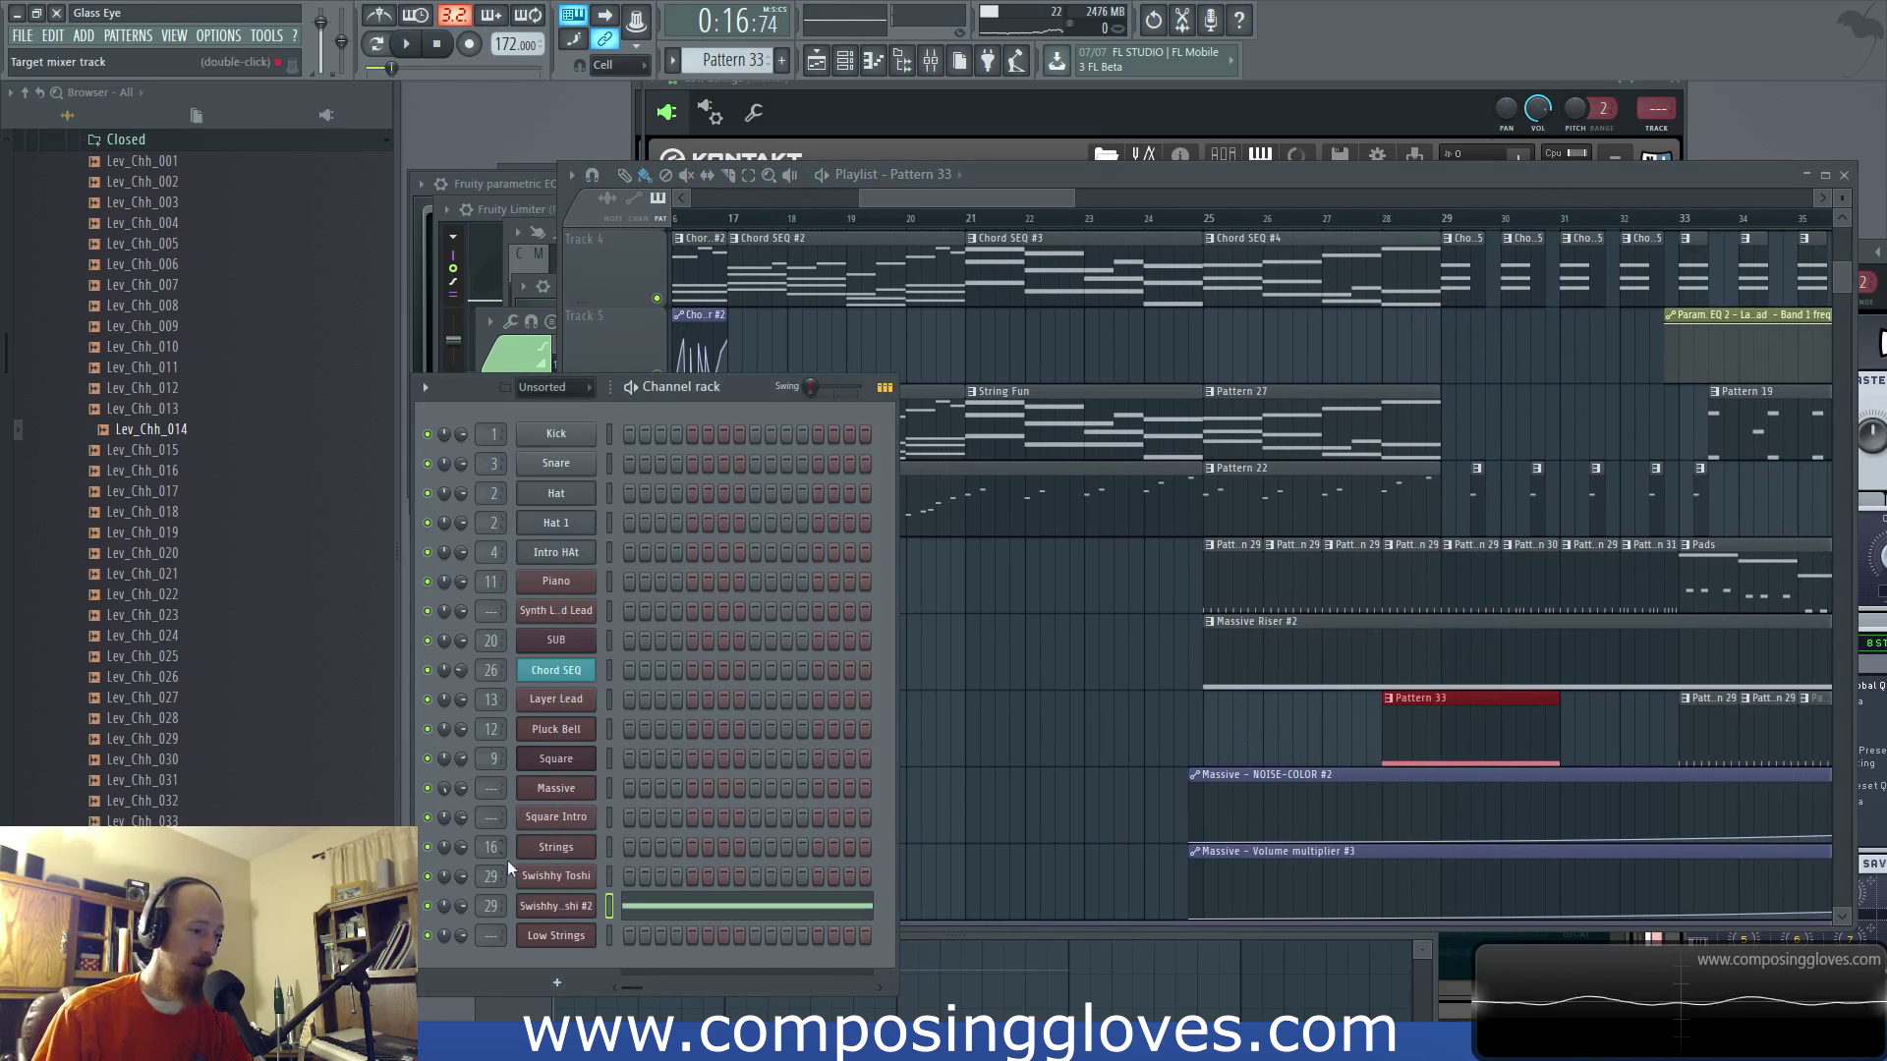
click(556, 905)
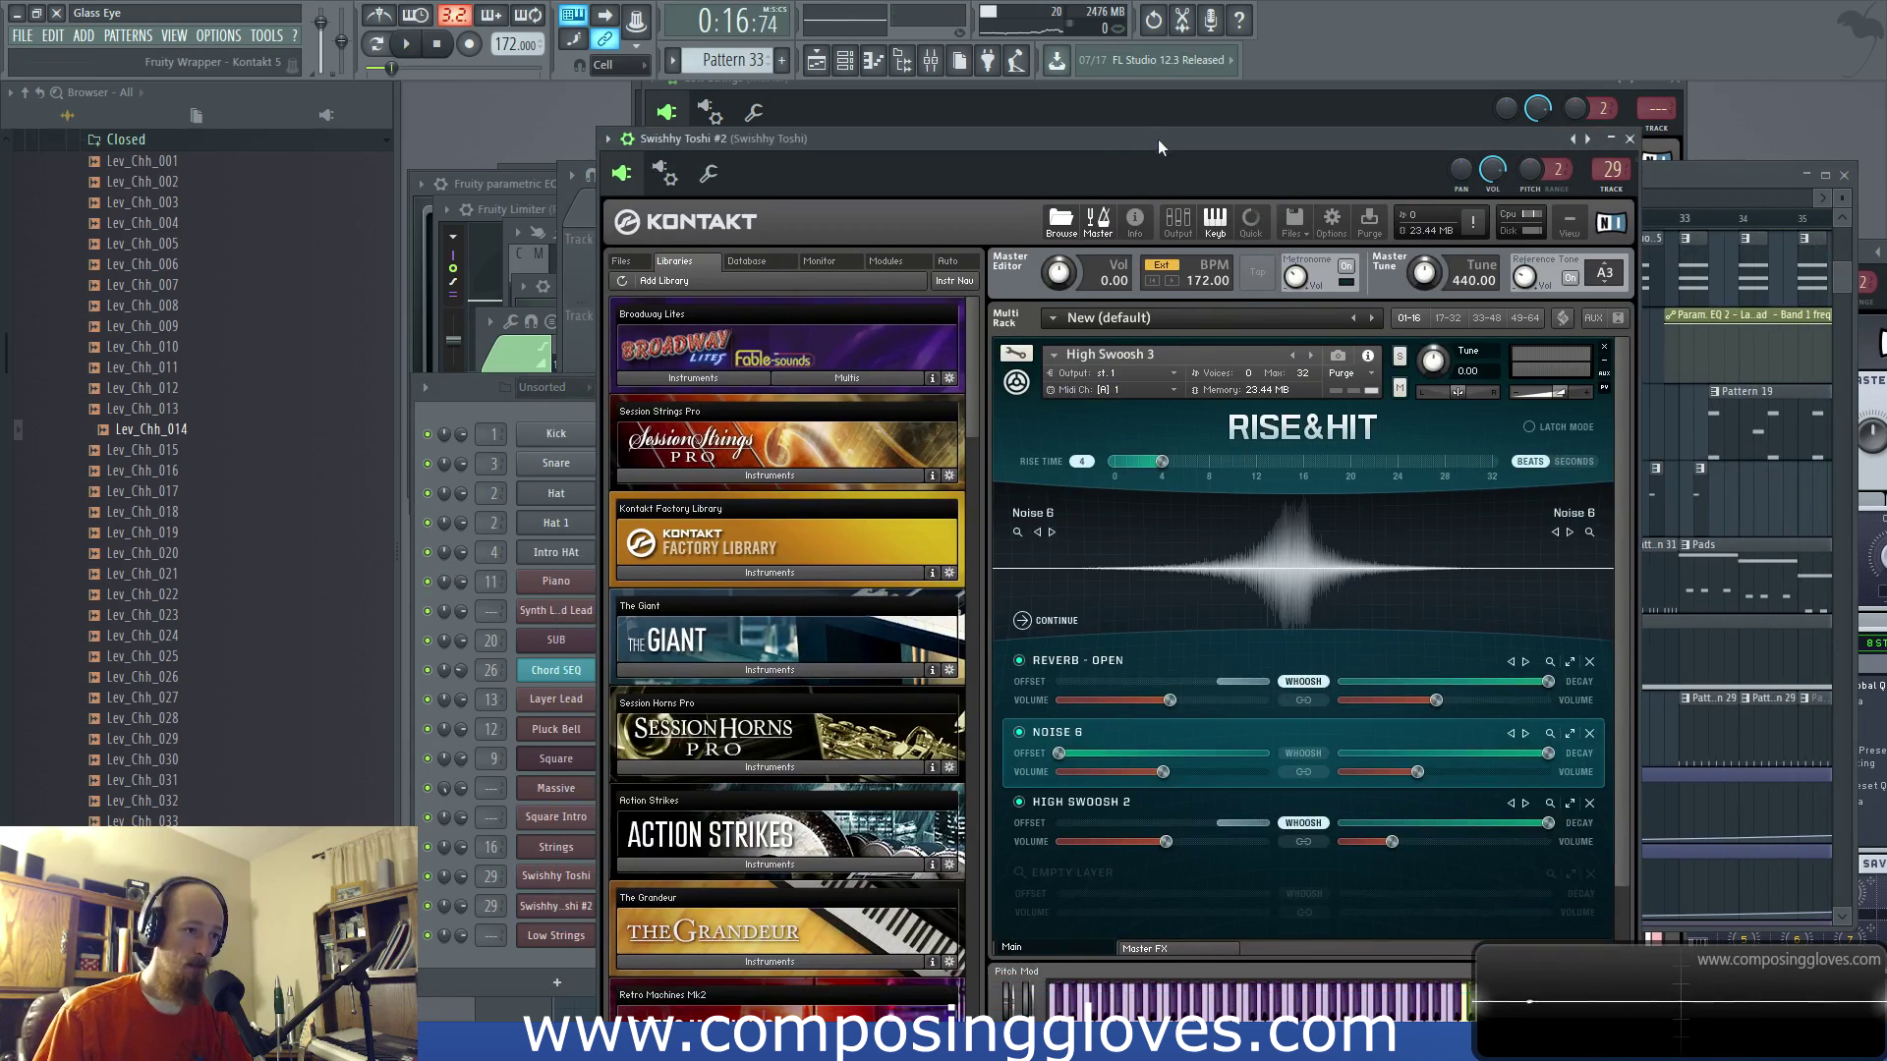
scroll(806, 816, down, 5)
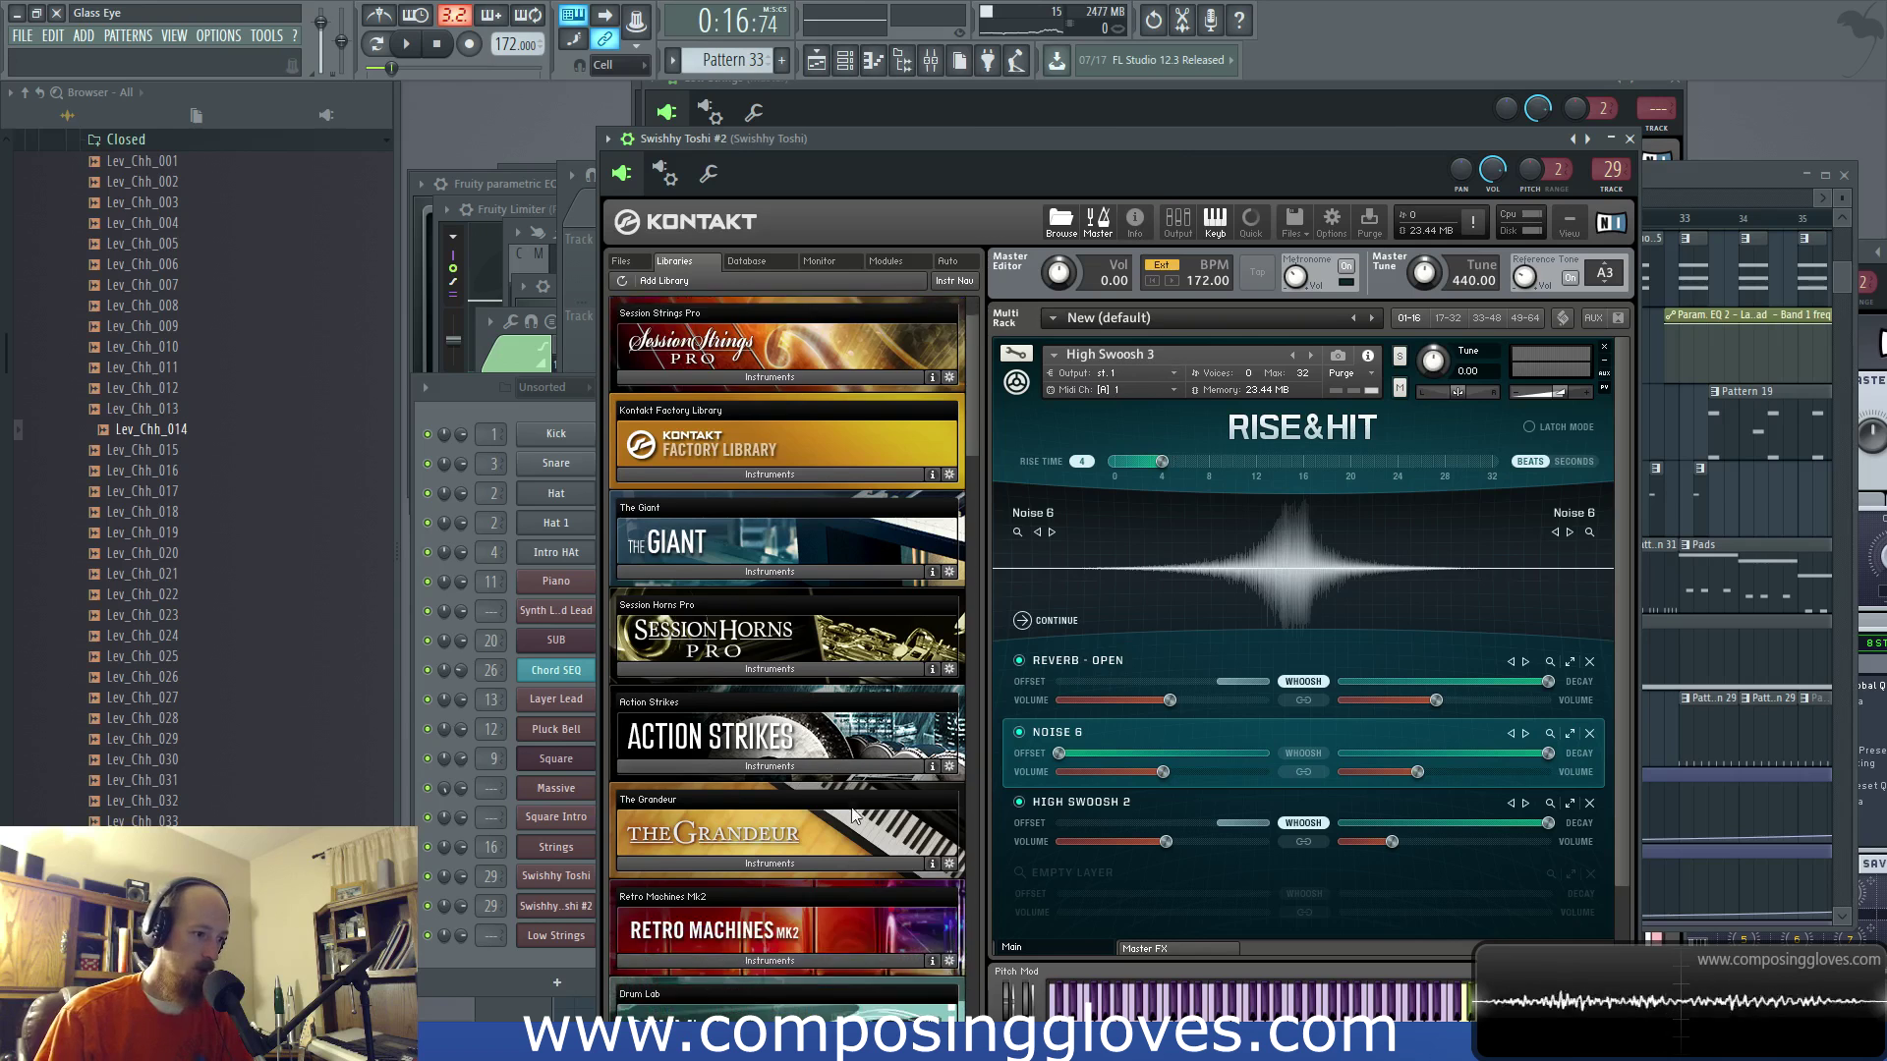
drag(969, 427, 969, 334)
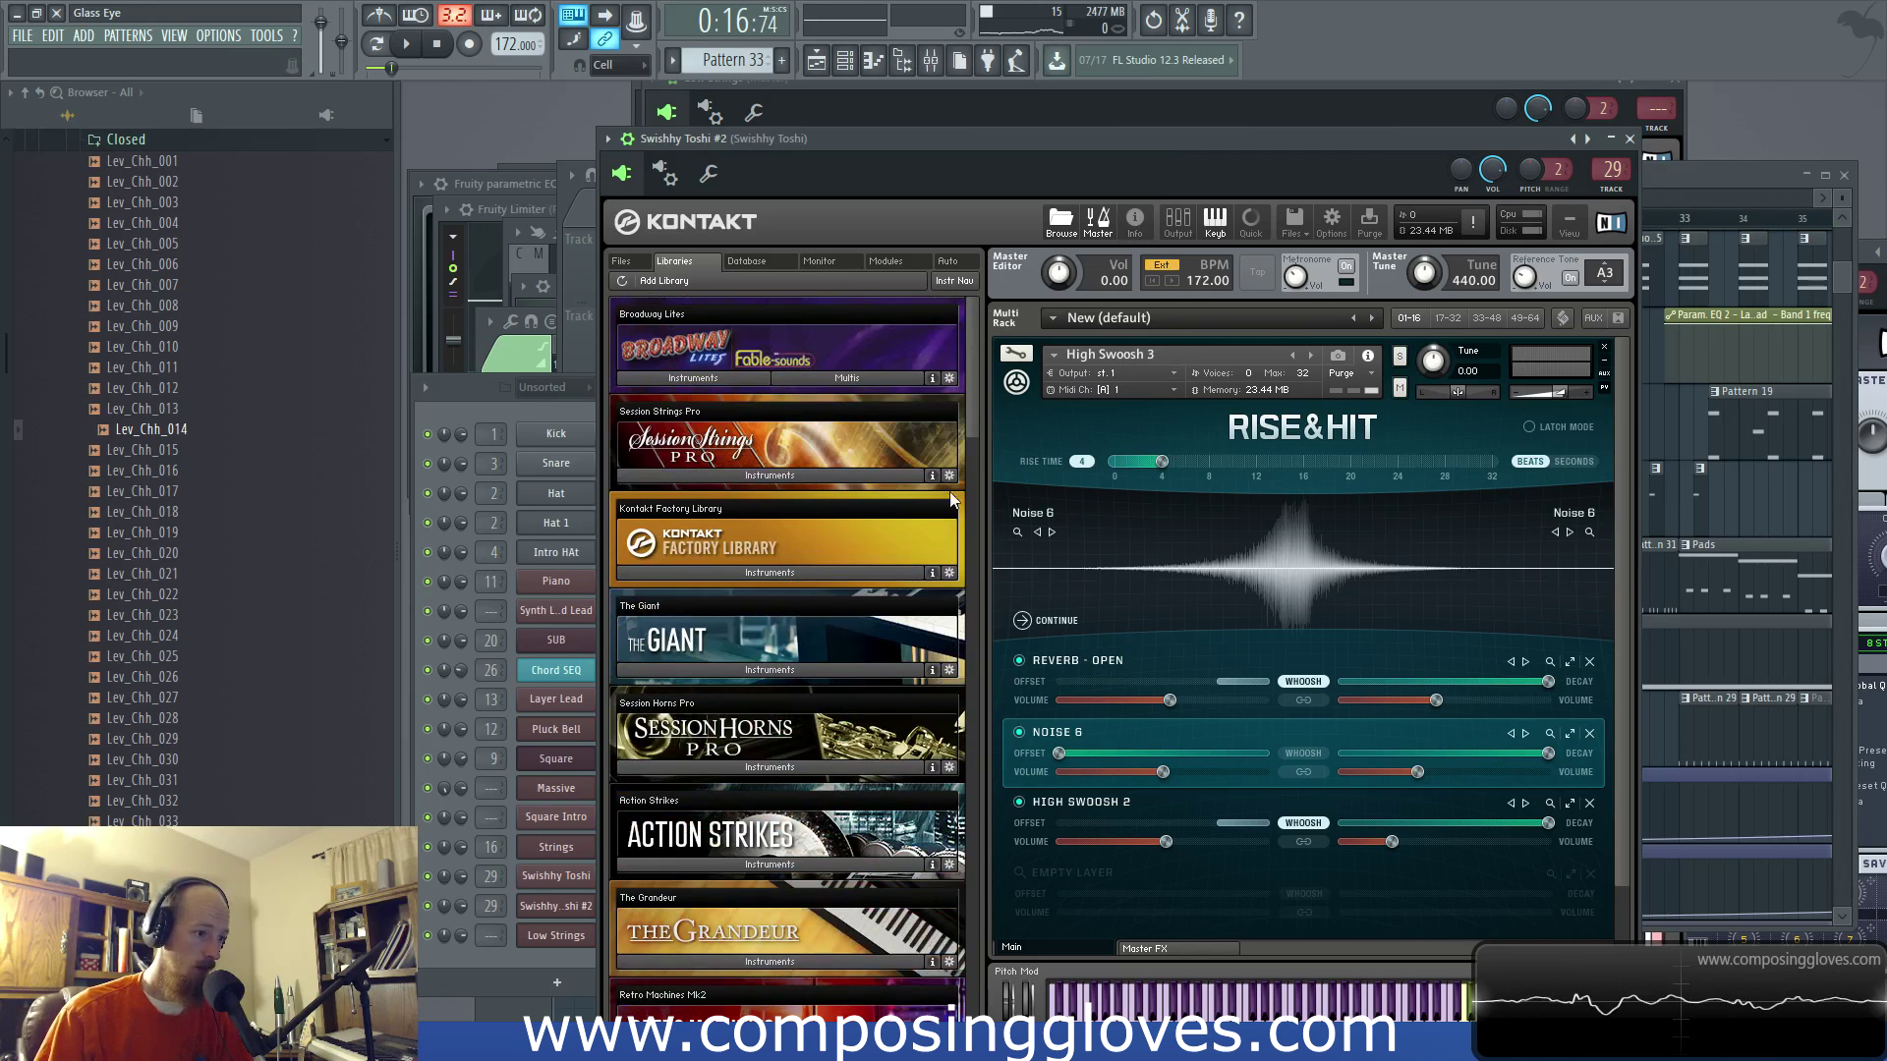
drag(969, 399, 965, 521)
click(824, 695)
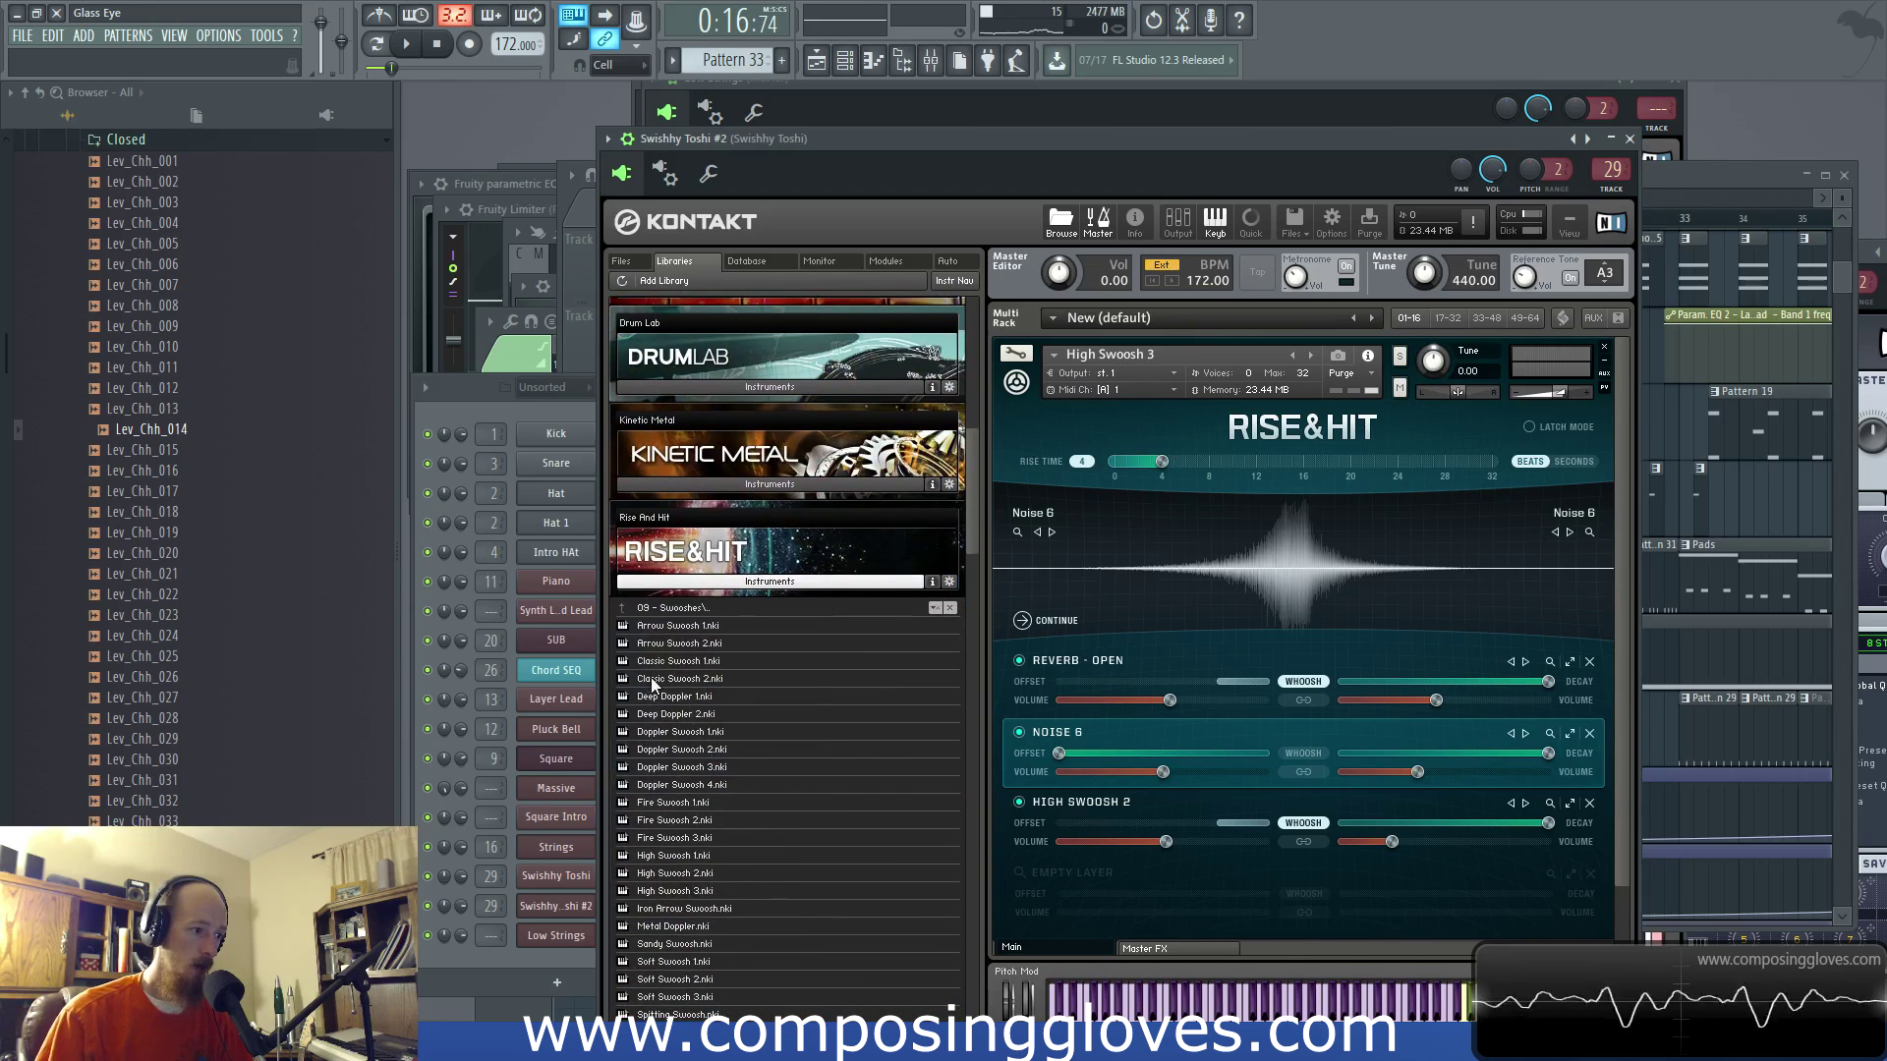
drag(650, 676, 644, 681)
drag(1313, 565, 1309, 580)
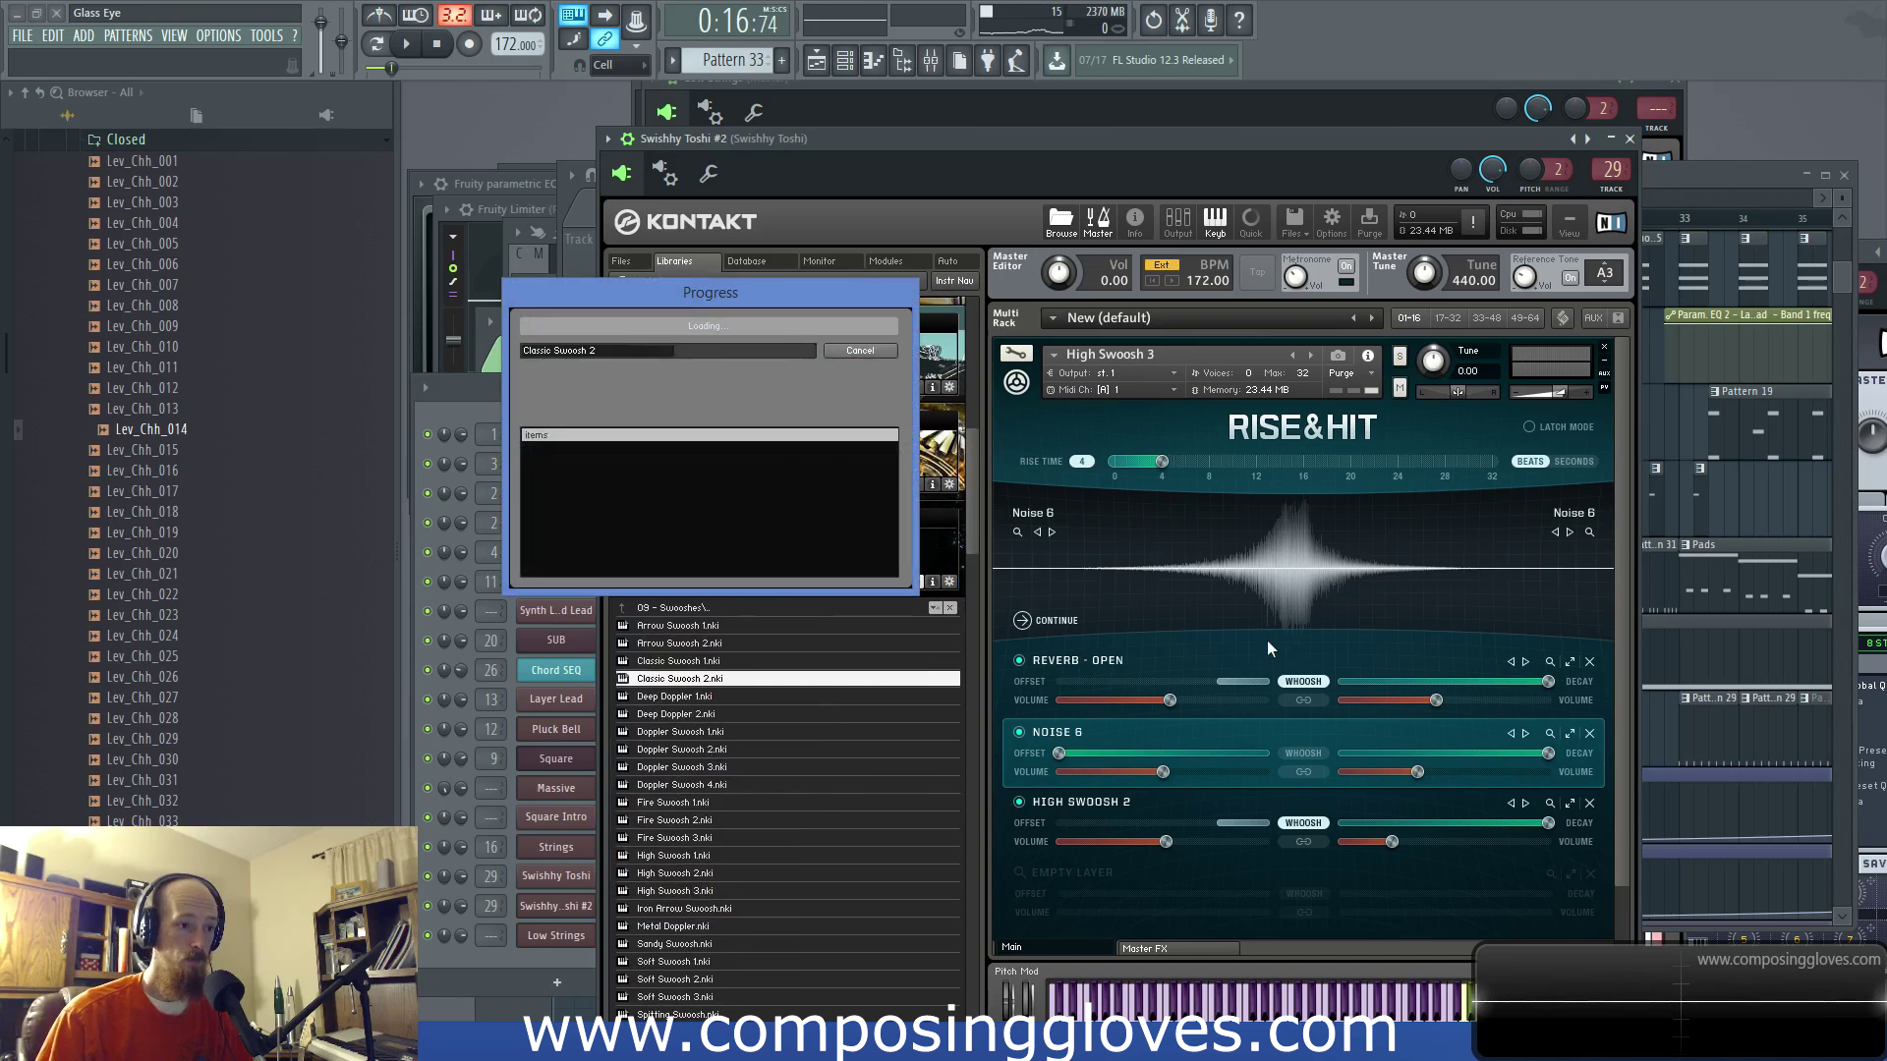
Step: Play the arrangement from bar 28 to audition Pattern 33's new swoosh and check its loaded instrument
click(1714, 171)
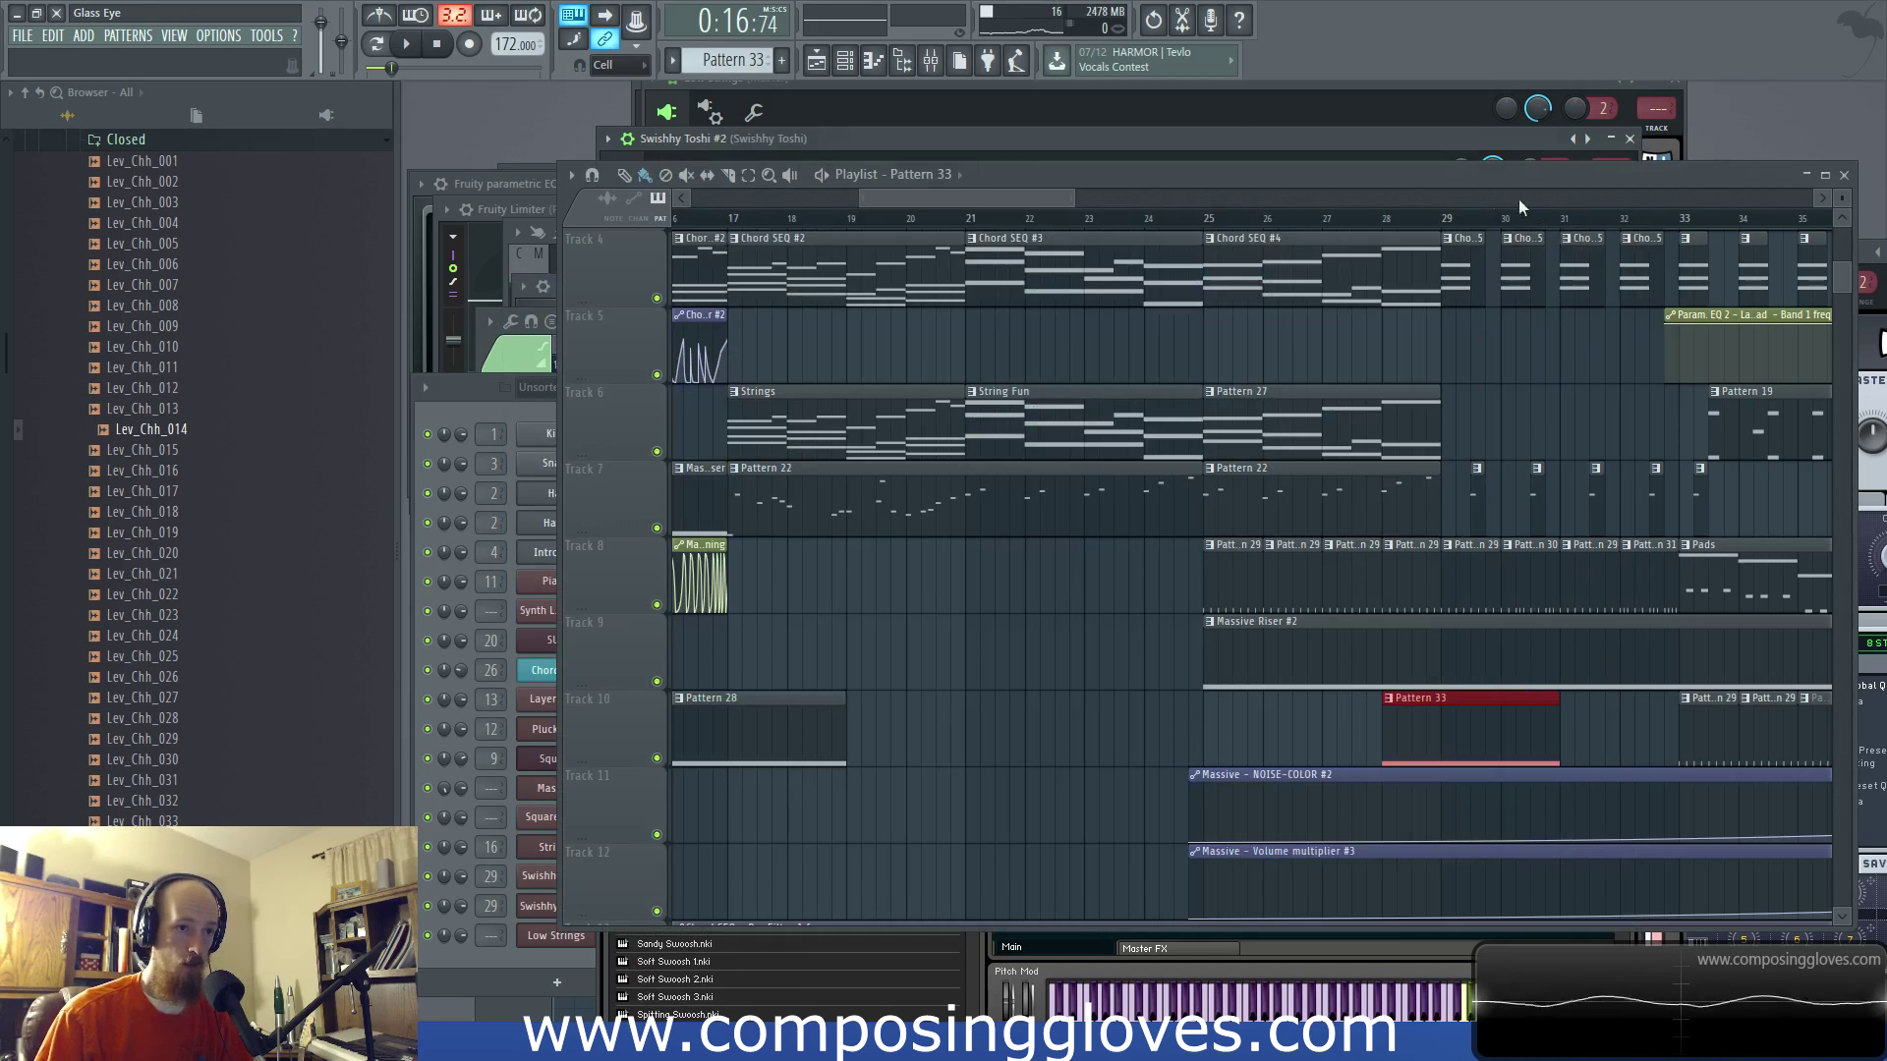
click(1384, 218)
key(space)
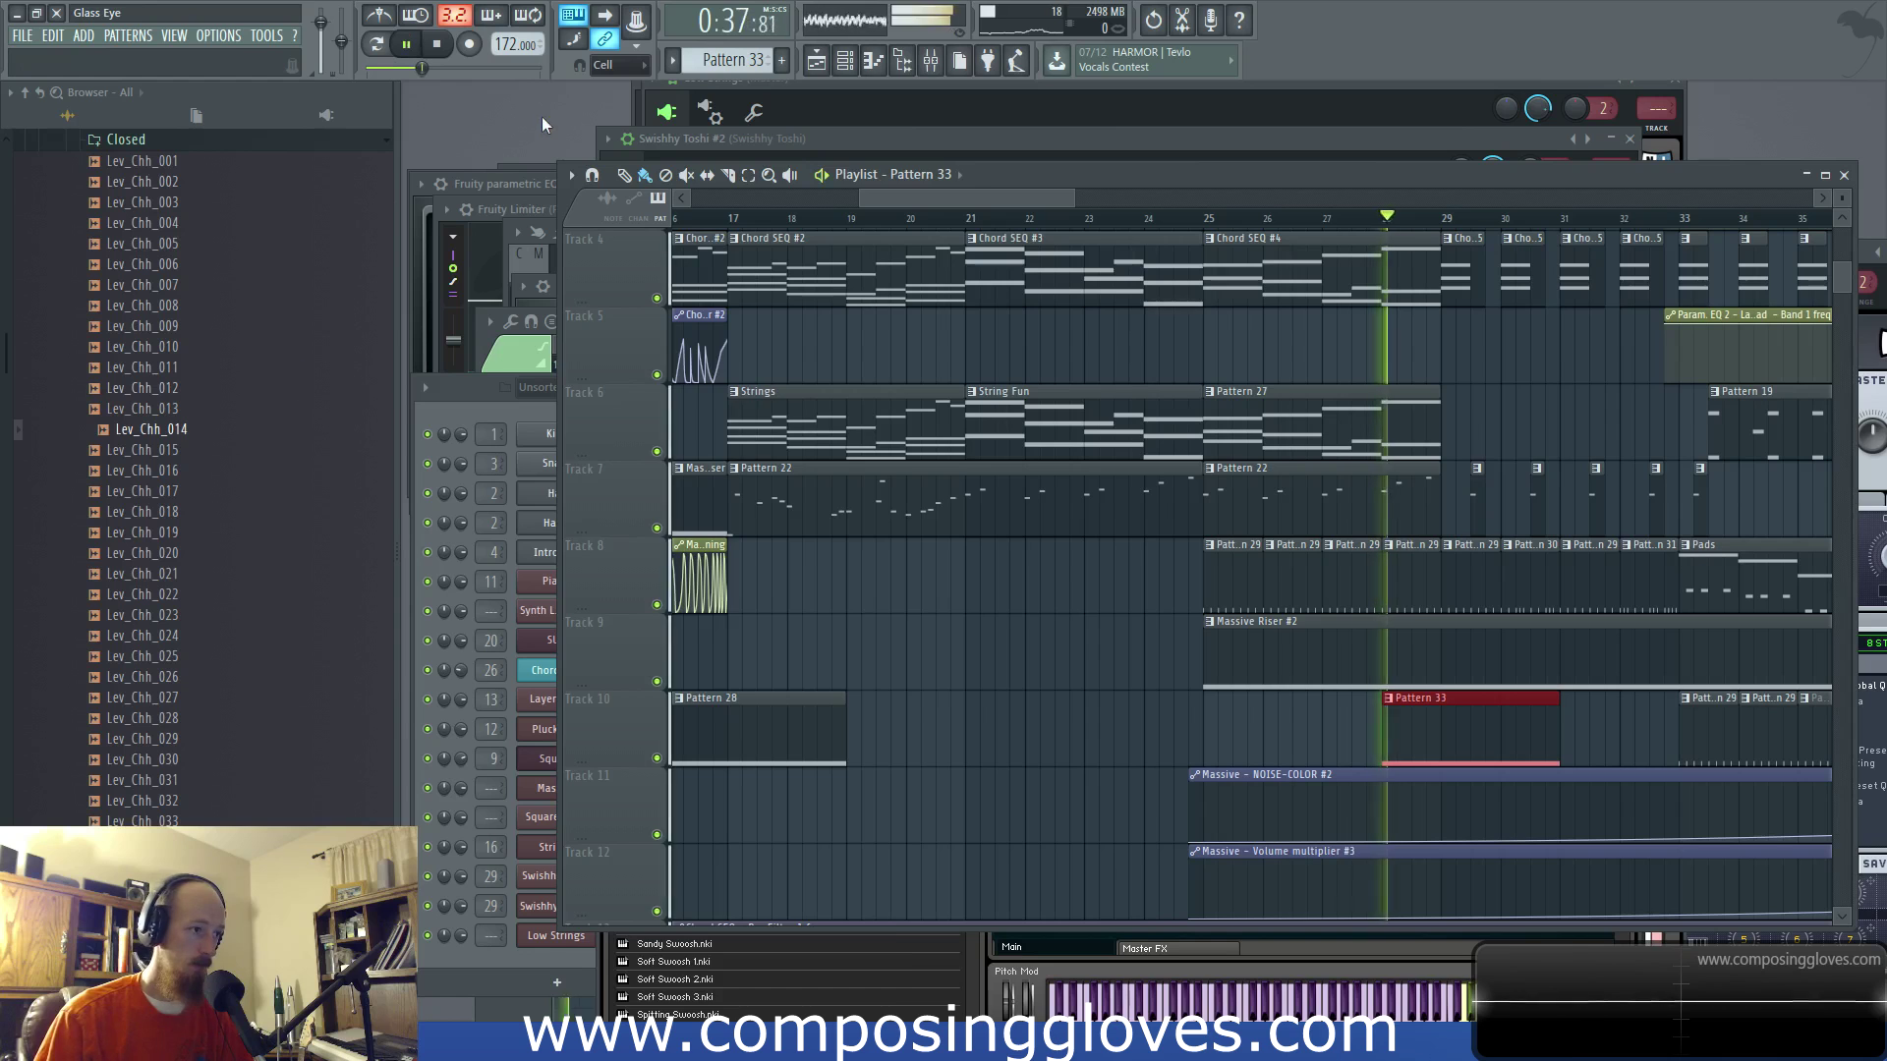
click(538, 387)
click(556, 906)
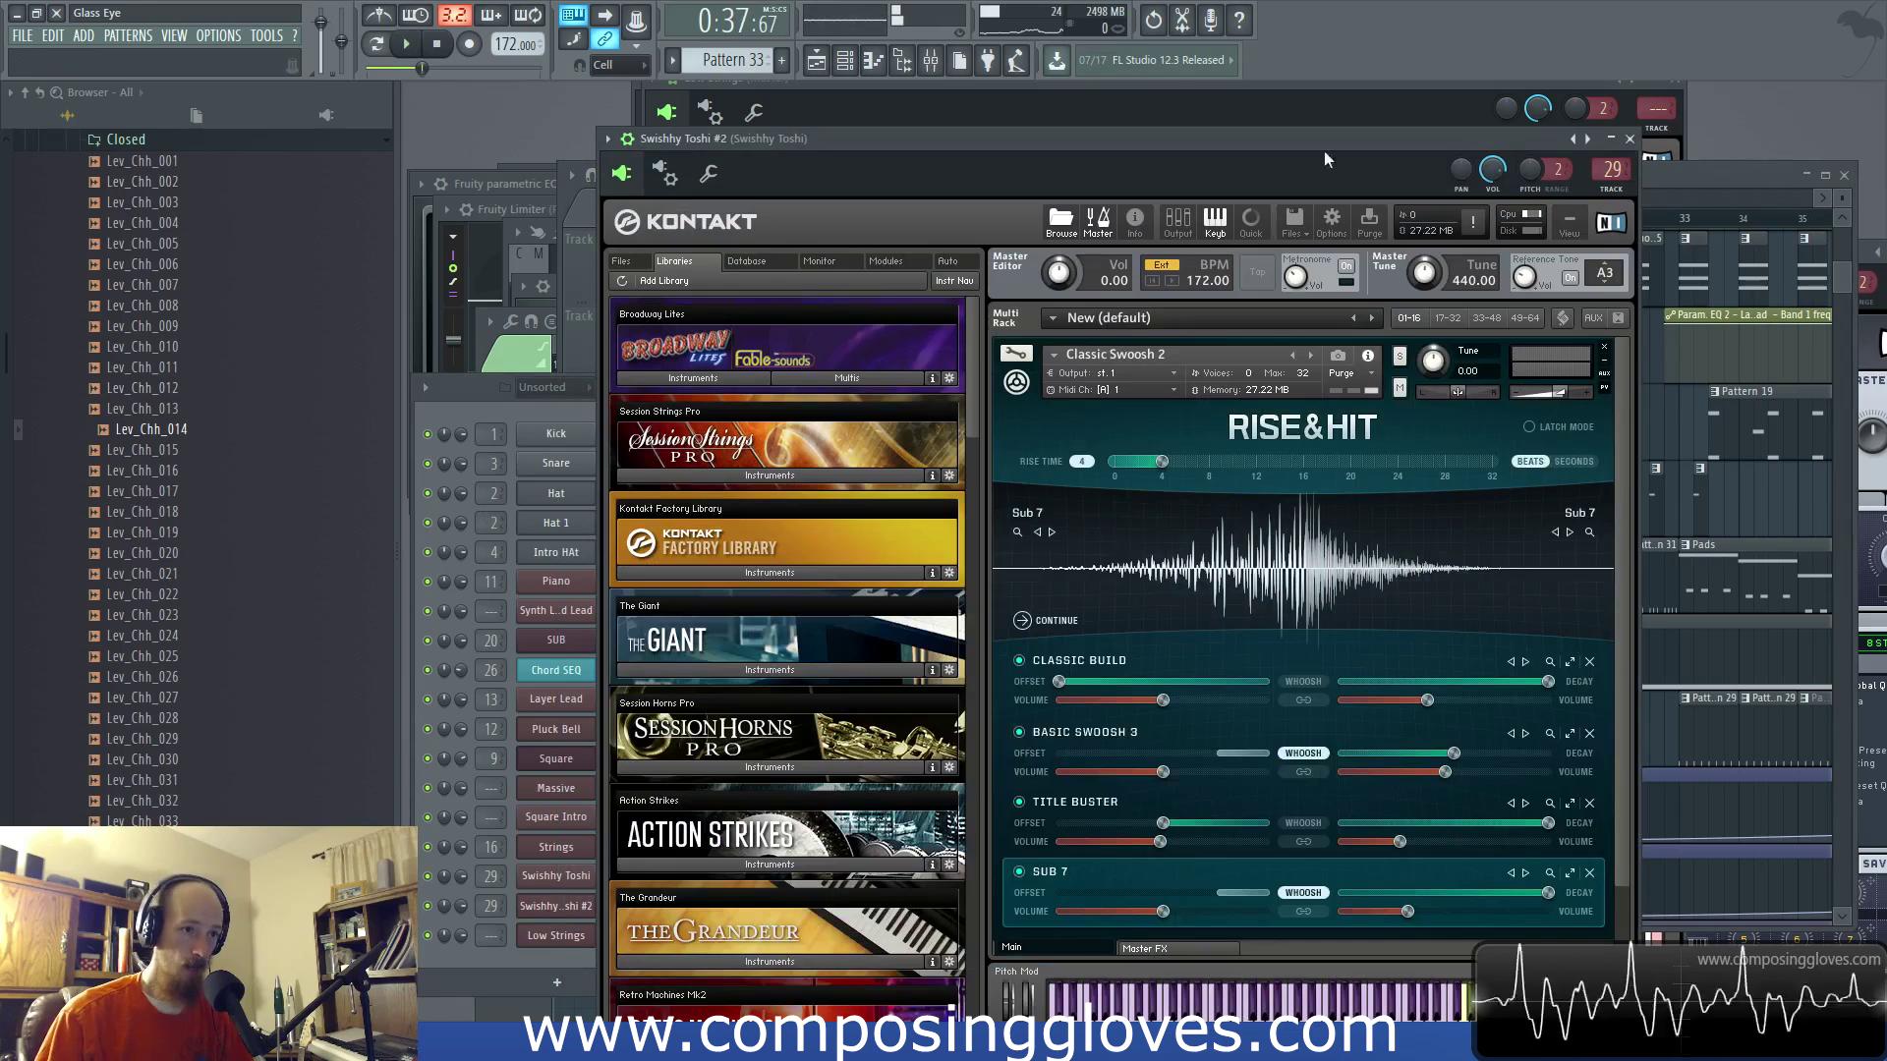
click(1828, 187)
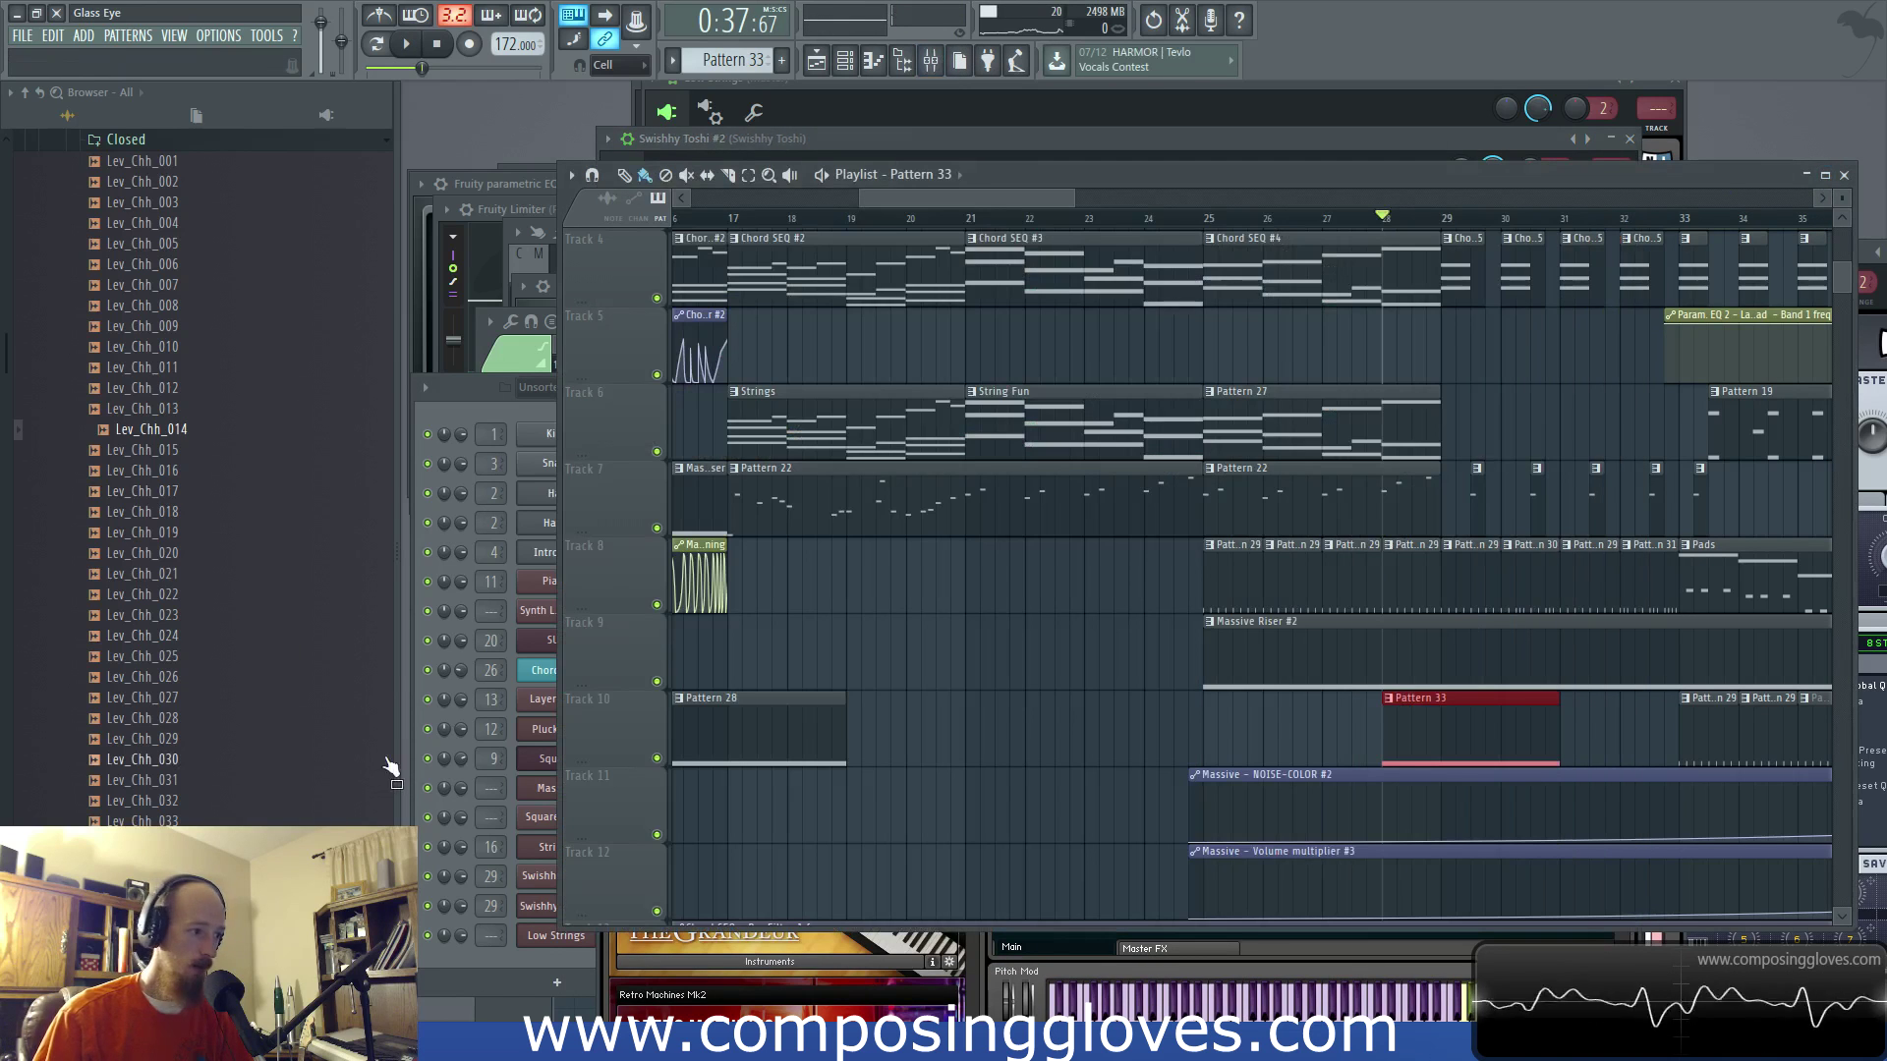
Step: Give Swishhy Toshi #2 its own mixer track at insert 29 beside Swishhy Toshi, routed into Swishhy Toshi's track
click(536, 909)
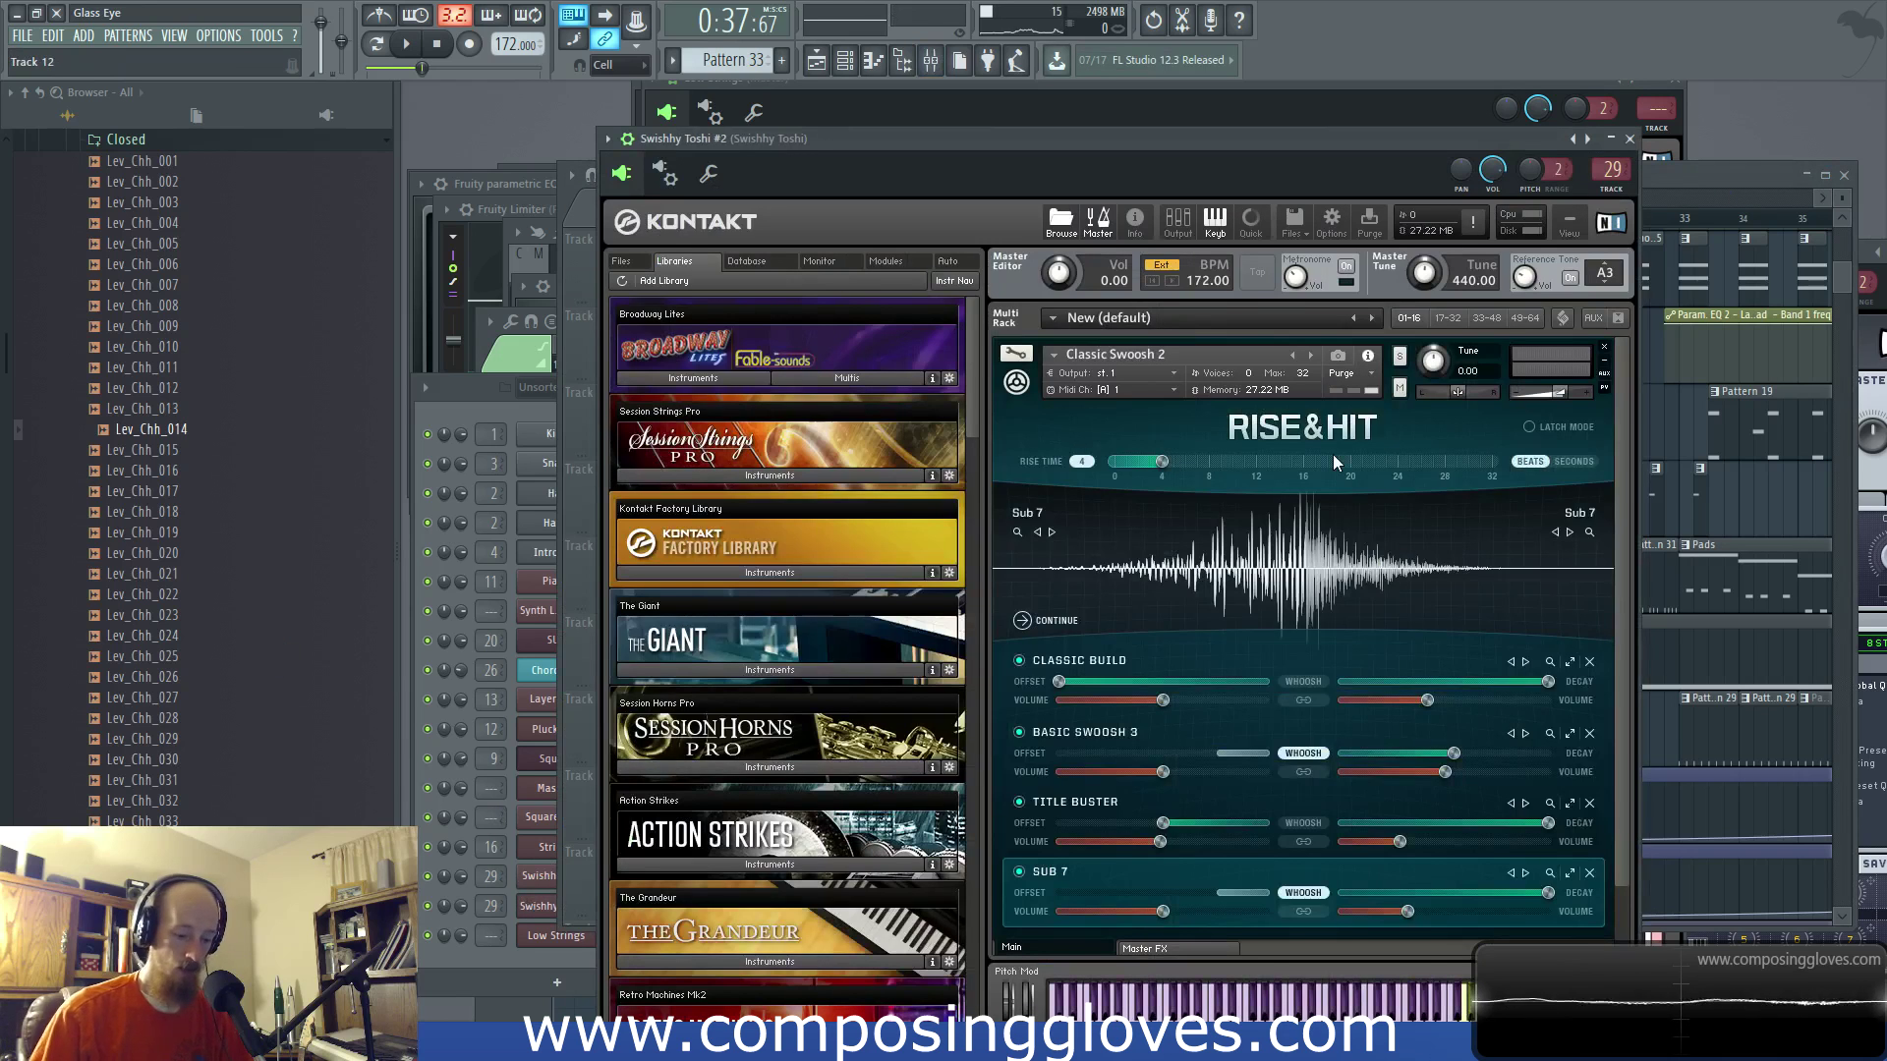
key(ctrl+l)
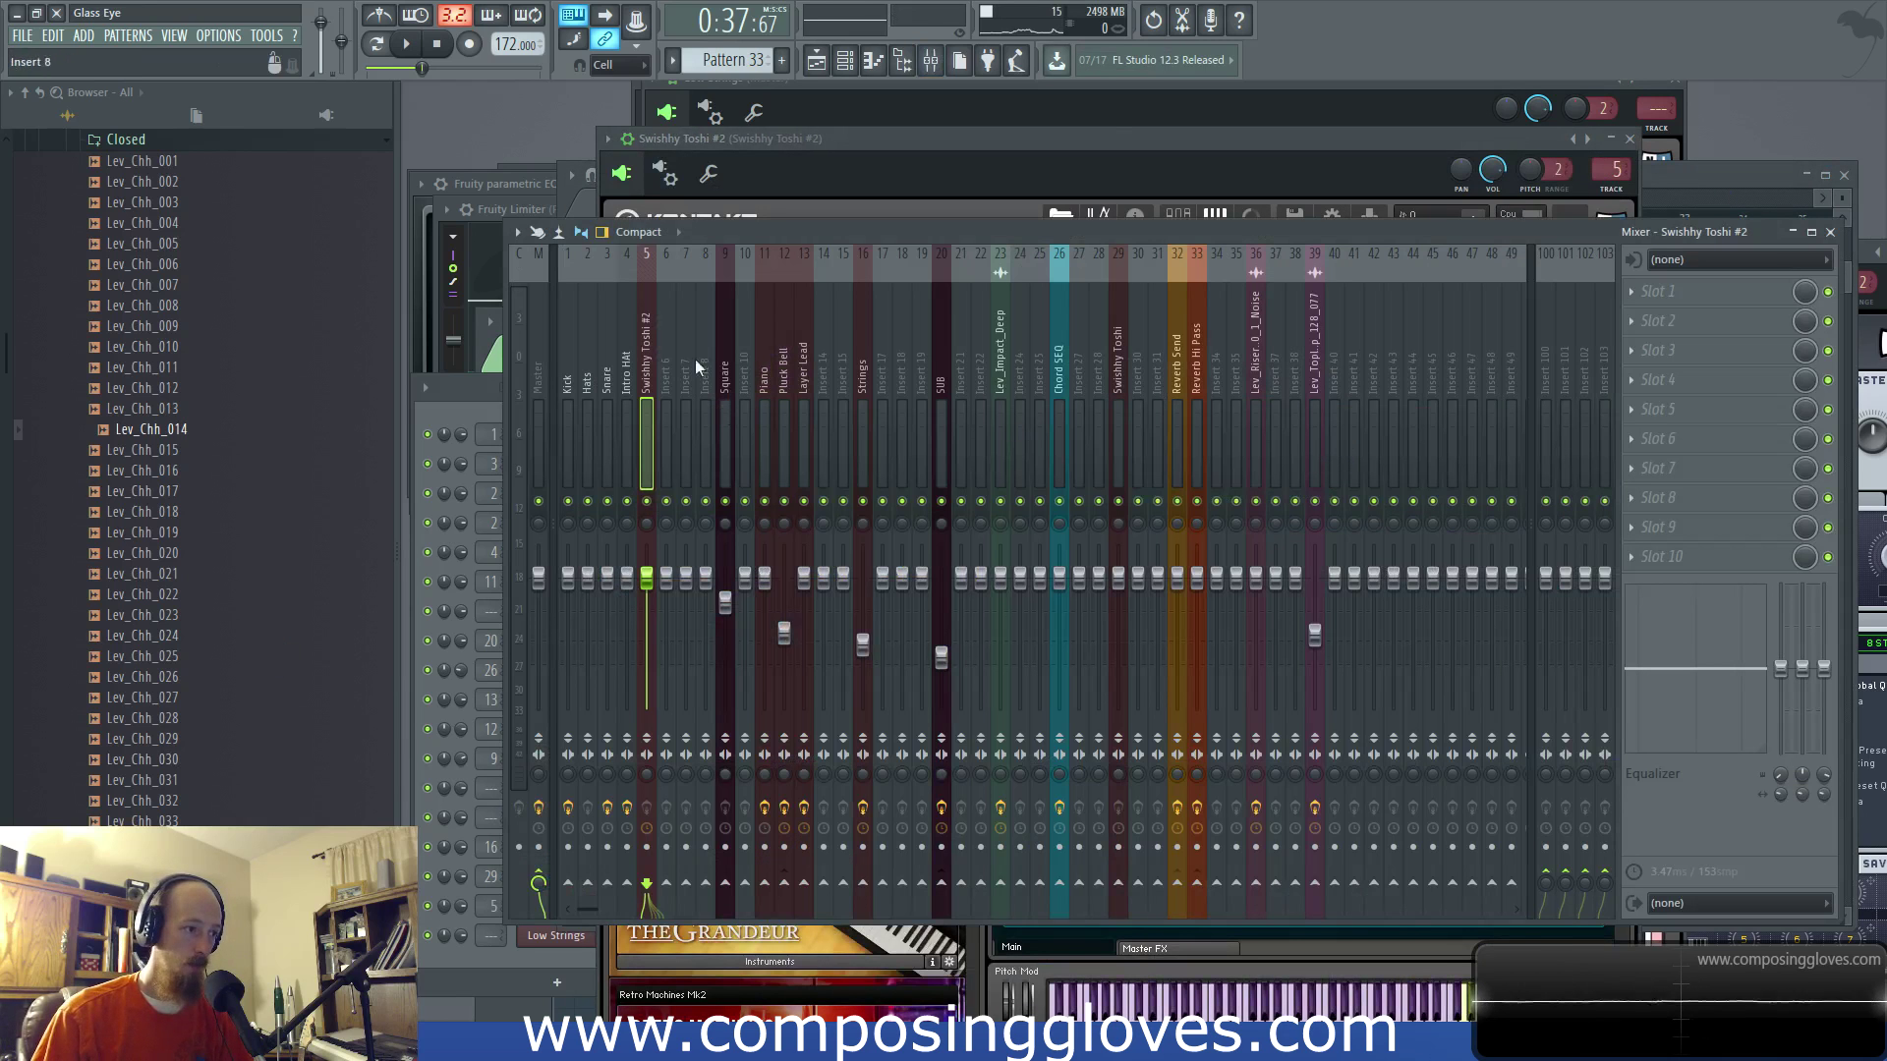
scroll(659, 380, down, 2)
scroll(653, 379, up, 2)
scroll(646, 379, down, 2)
drag(688, 383, 1121, 381)
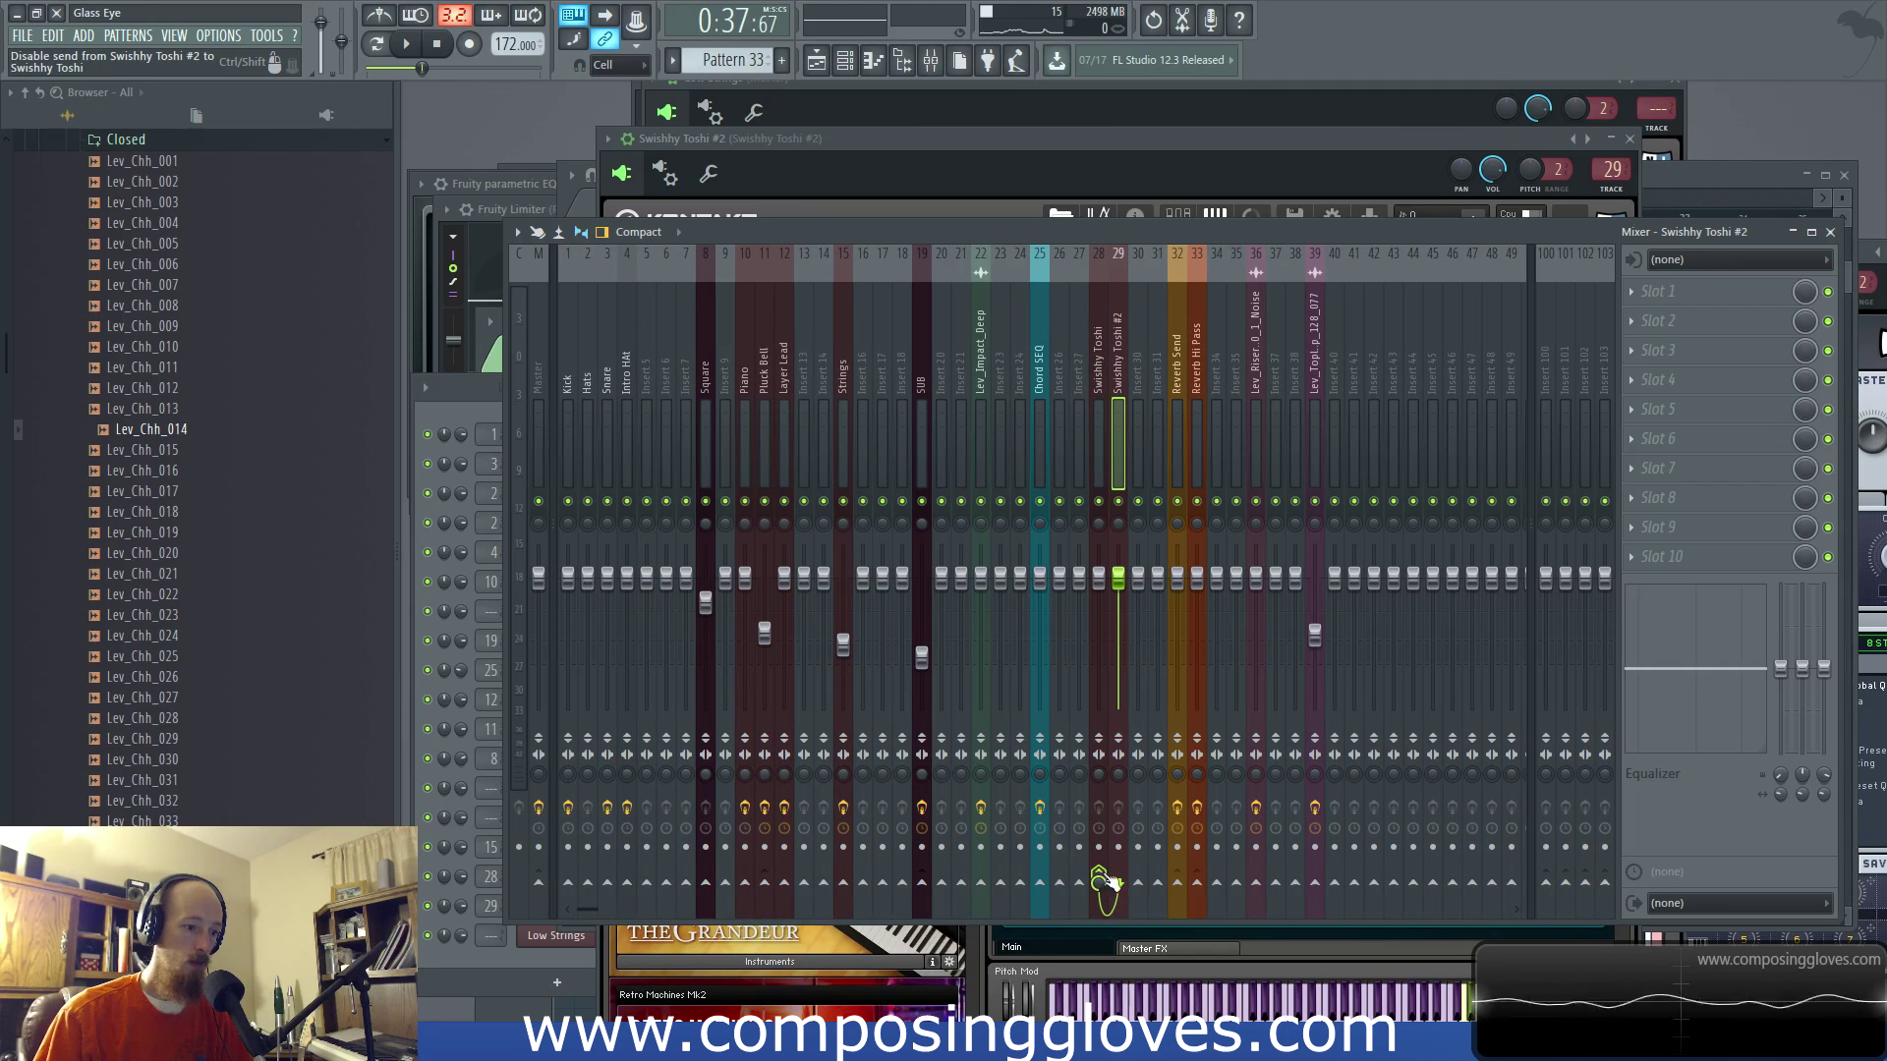
Step: Load Fruity Parametric EQ 2 in slot 1 of the Swishhy Toshi #2 track and cut band 1 strongly
click(1737, 290)
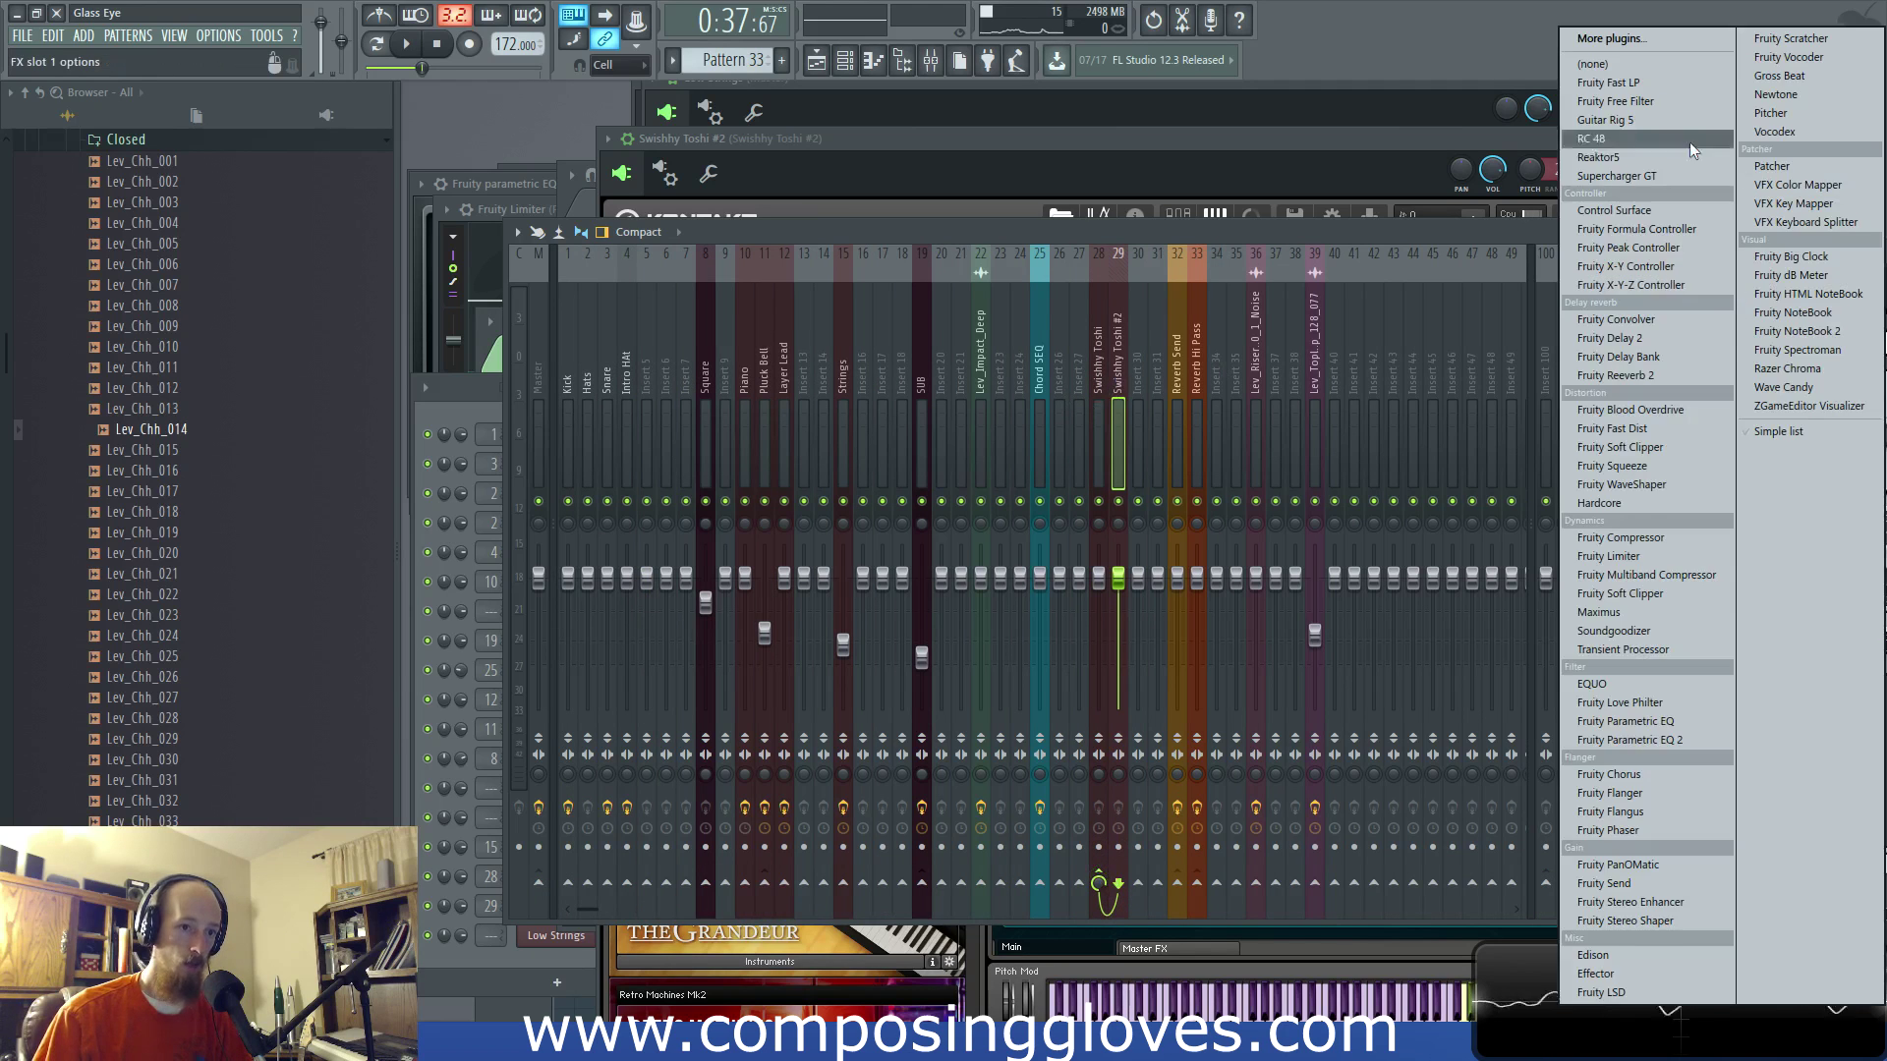
click(1675, 742)
drag(503, 342, 524, 427)
Step: While playing, cut EQ band 4 at about 354 Hz, lower bands 2 and 5, and boost band 6 around 2035 Hz
key(space)
drag(634, 342, 609, 401)
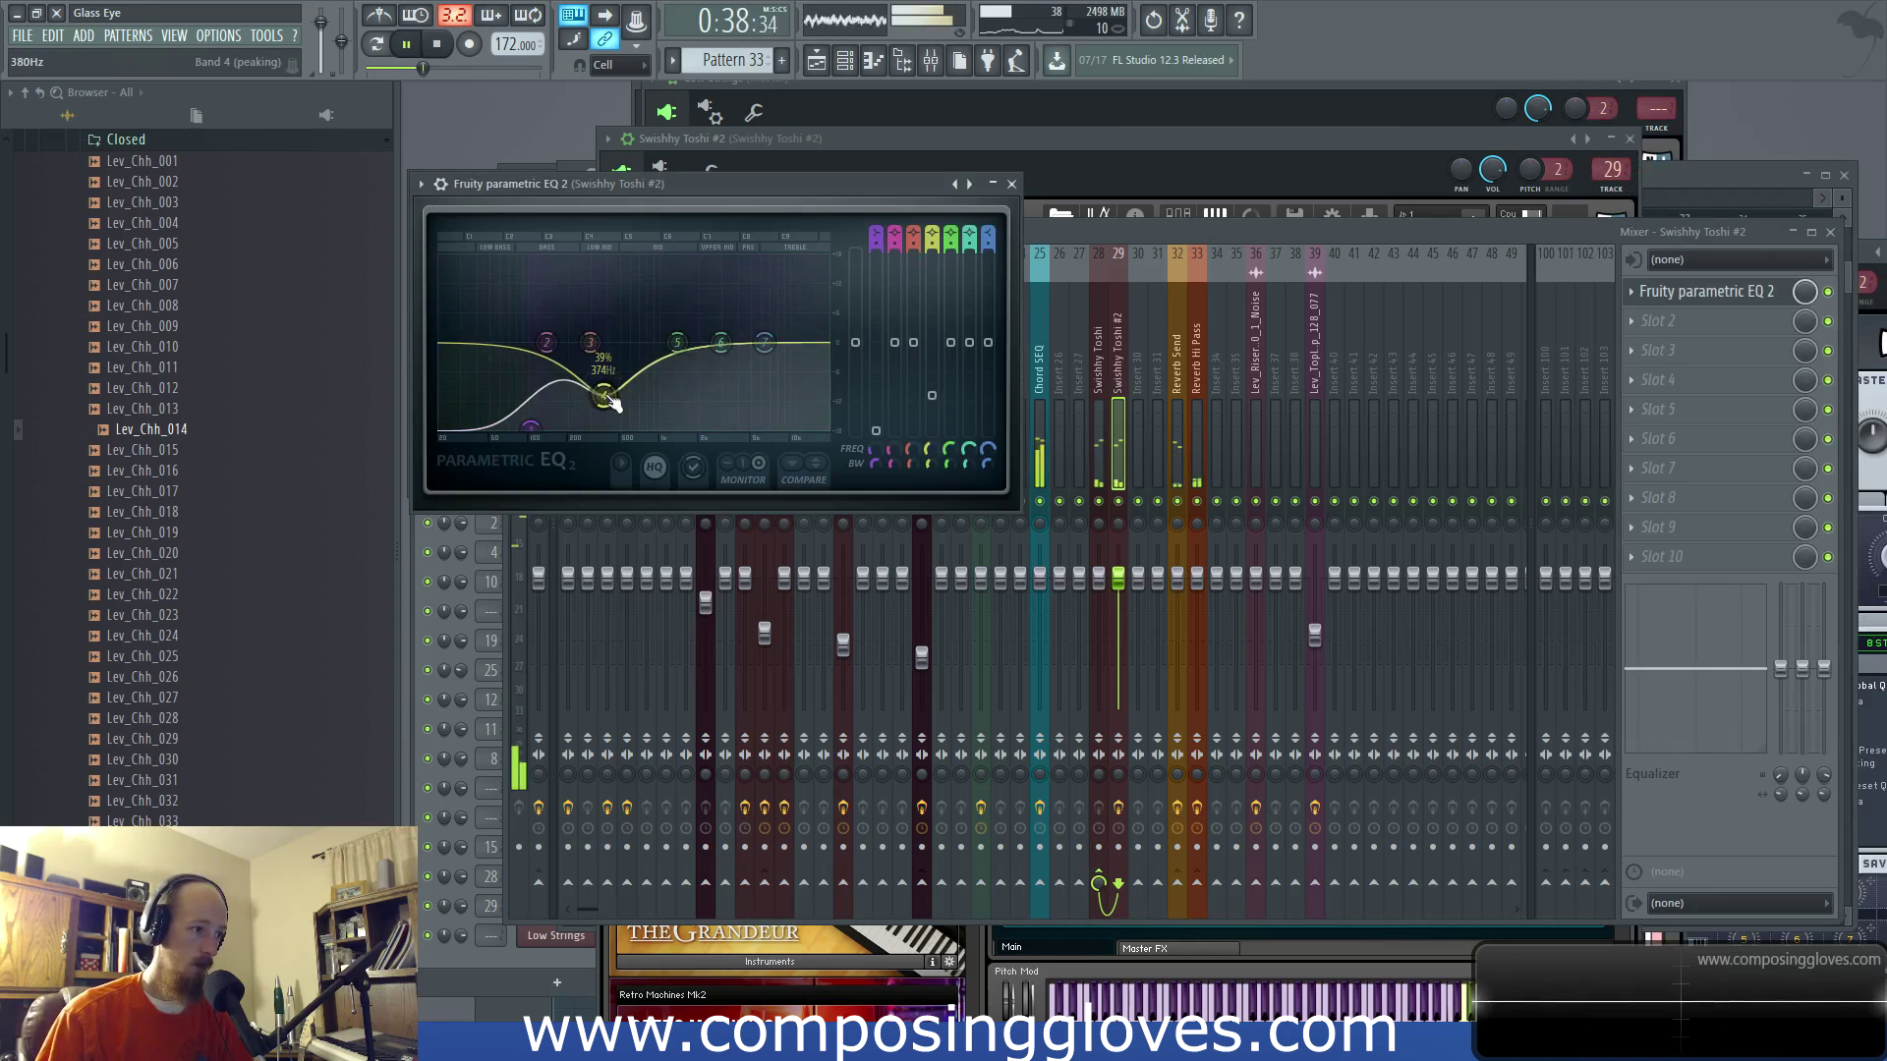
drag(546, 342, 550, 377)
mouse_move(677, 342)
mouse_down()
mouse_move(767, 385)
mouse_move(700, 371)
mouse_up()
drag(765, 344, 728, 321)
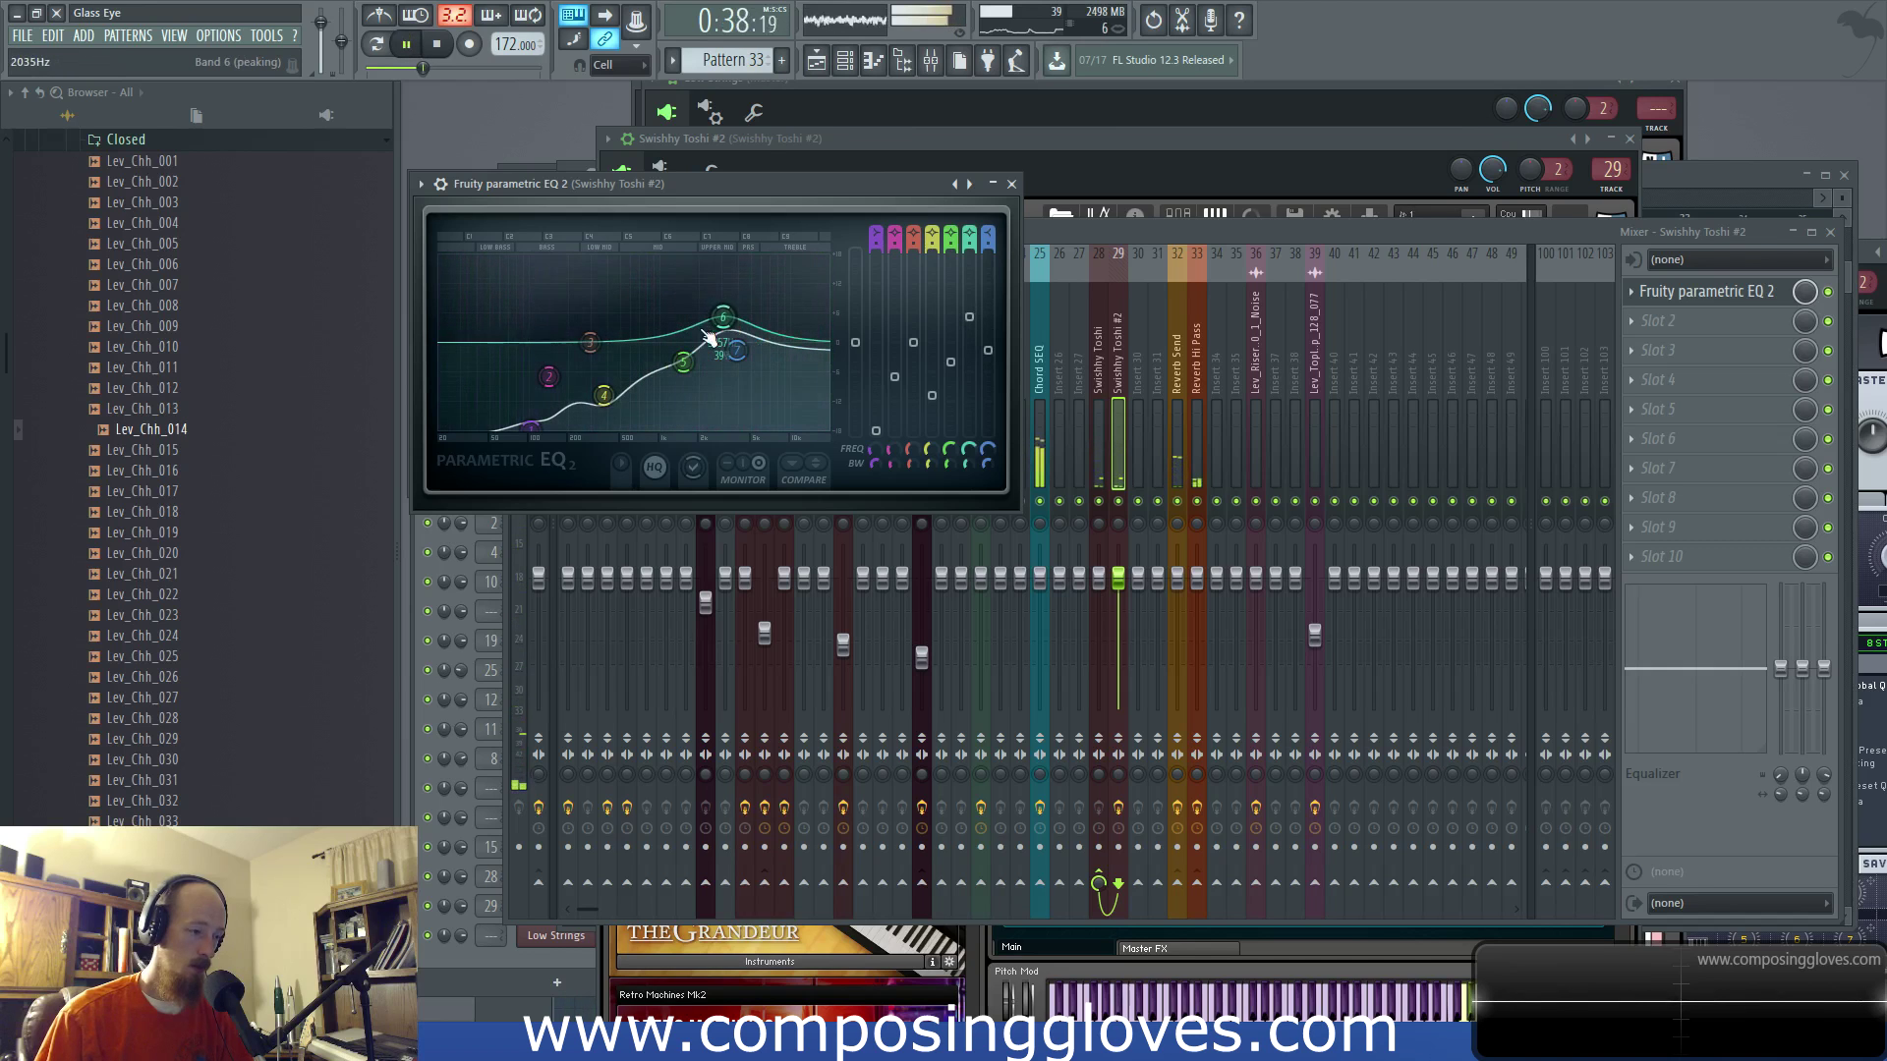
drag(604, 397, 601, 397)
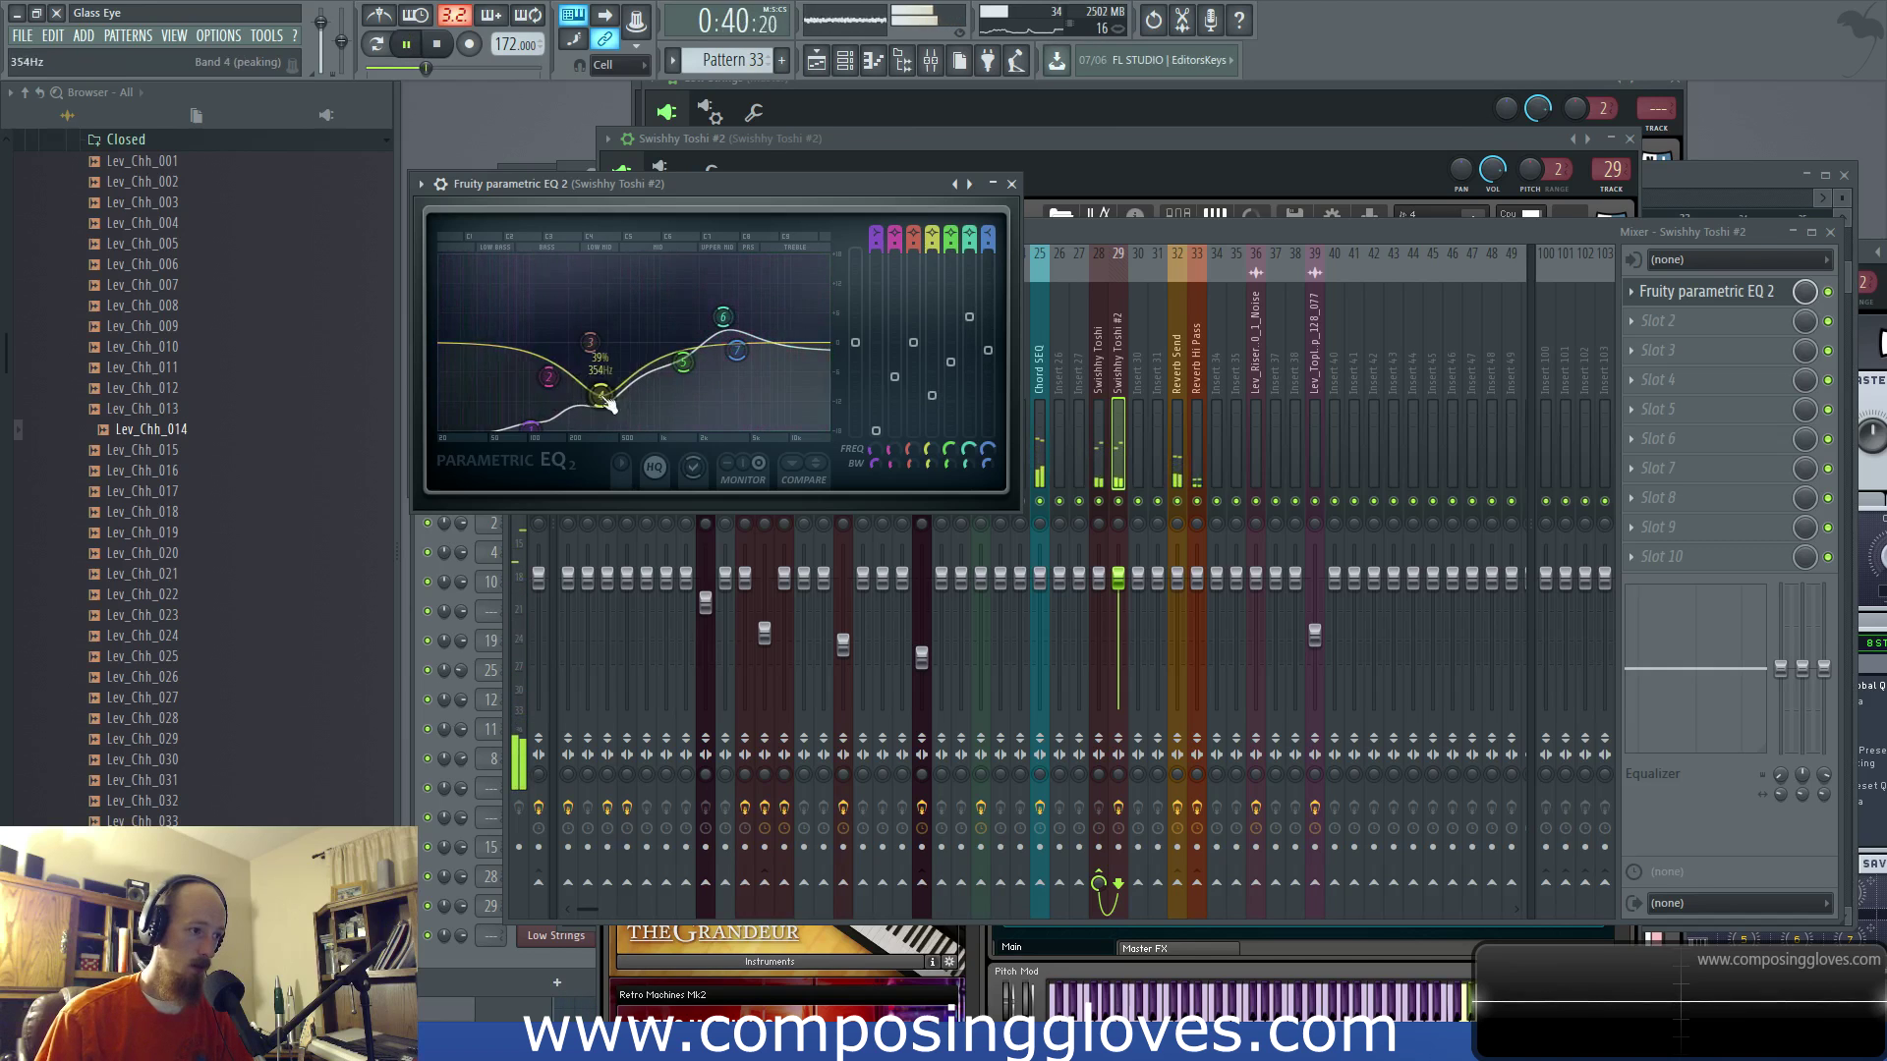
Step: Listen to the arrangement after the Pattern 33 clip up to about bar 34 and stop playback
click(1689, 178)
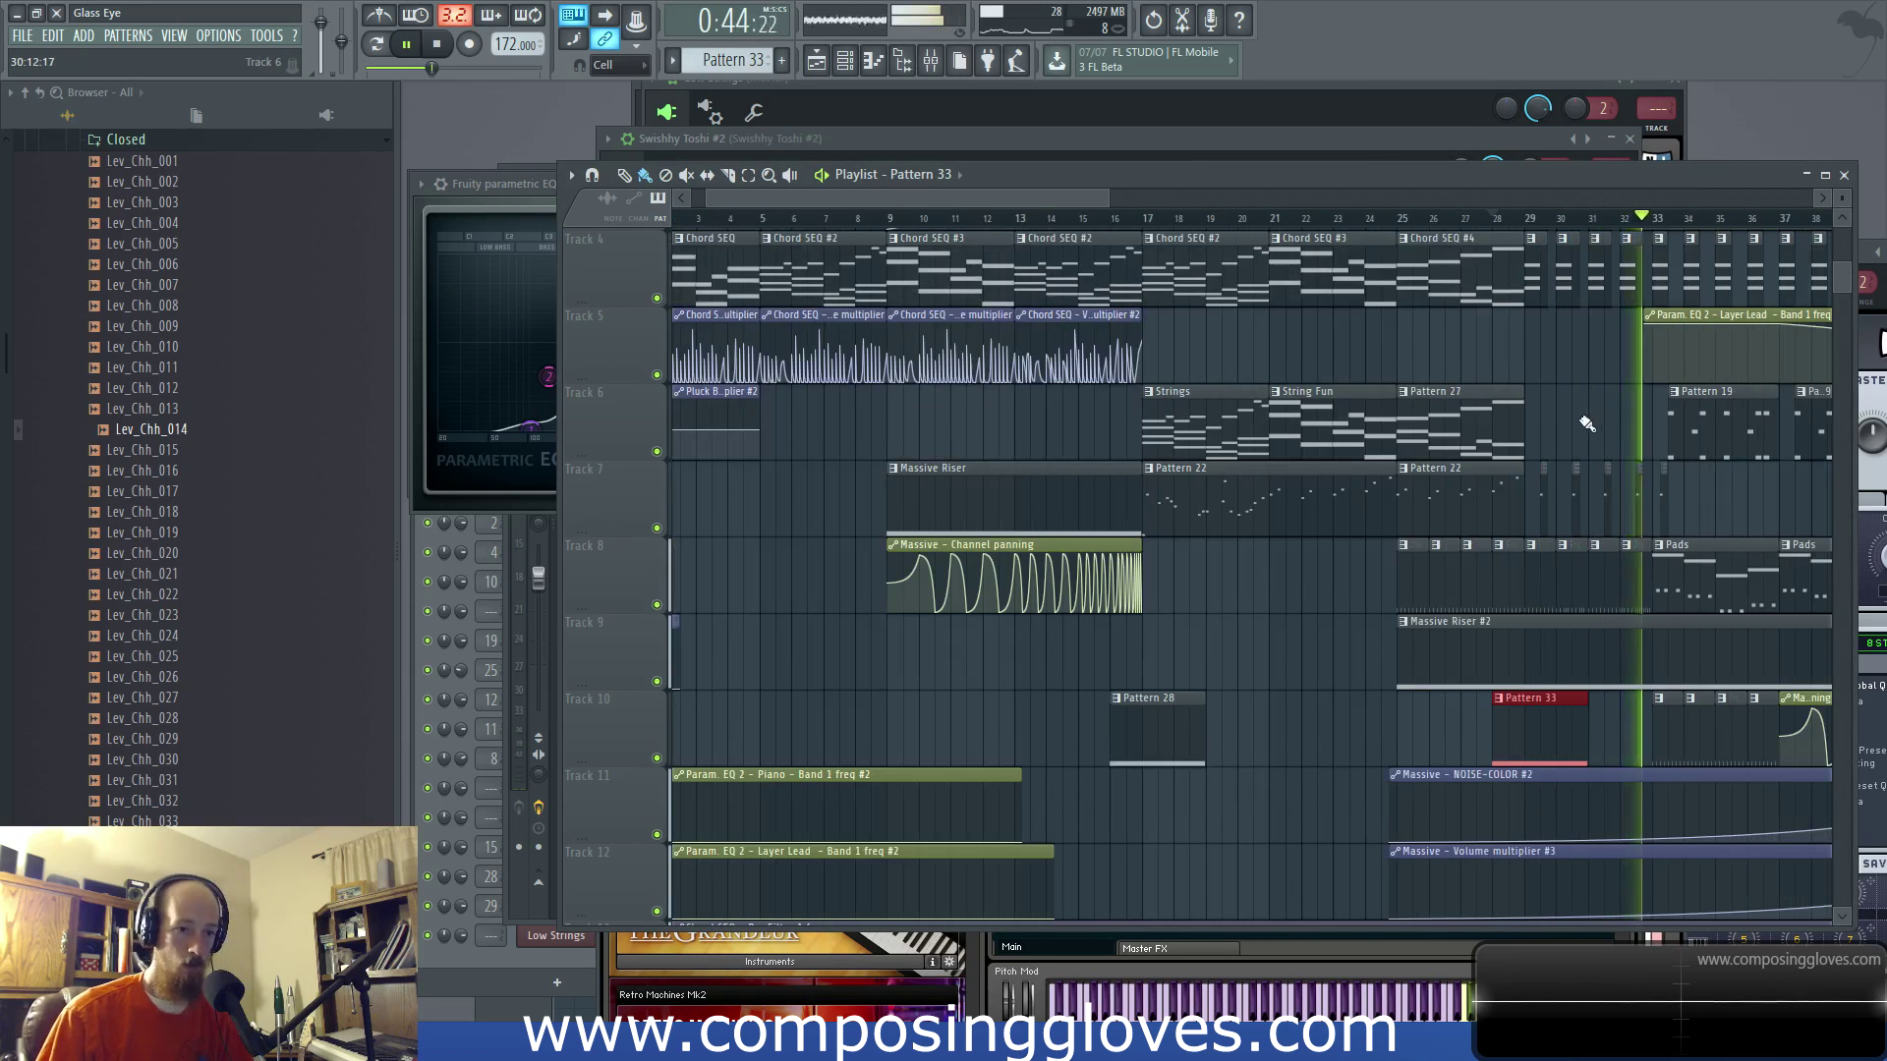
drag(1587, 422, 1443, 415)
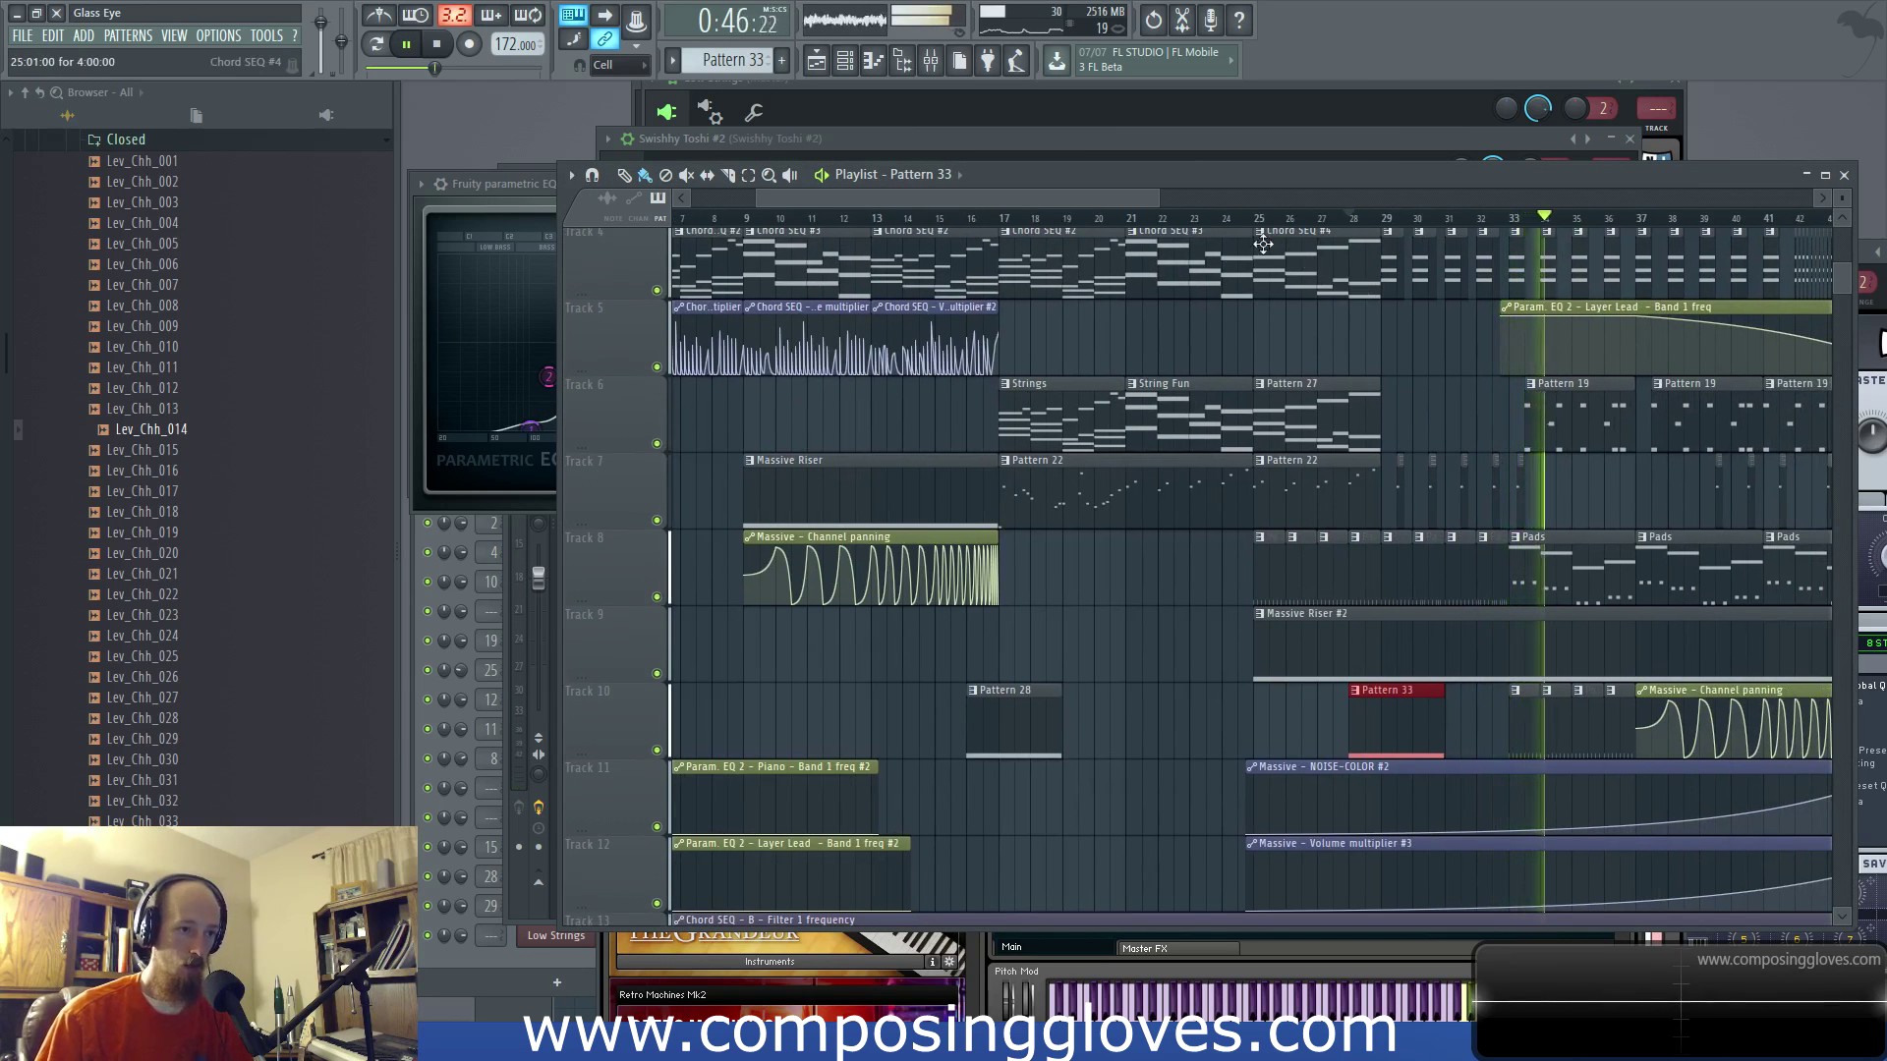
key(space)
Step: Look over the whole playlist, examining the clips and automation on all tracks from bar 1 to the end
drag(1109, 193, 1081, 196)
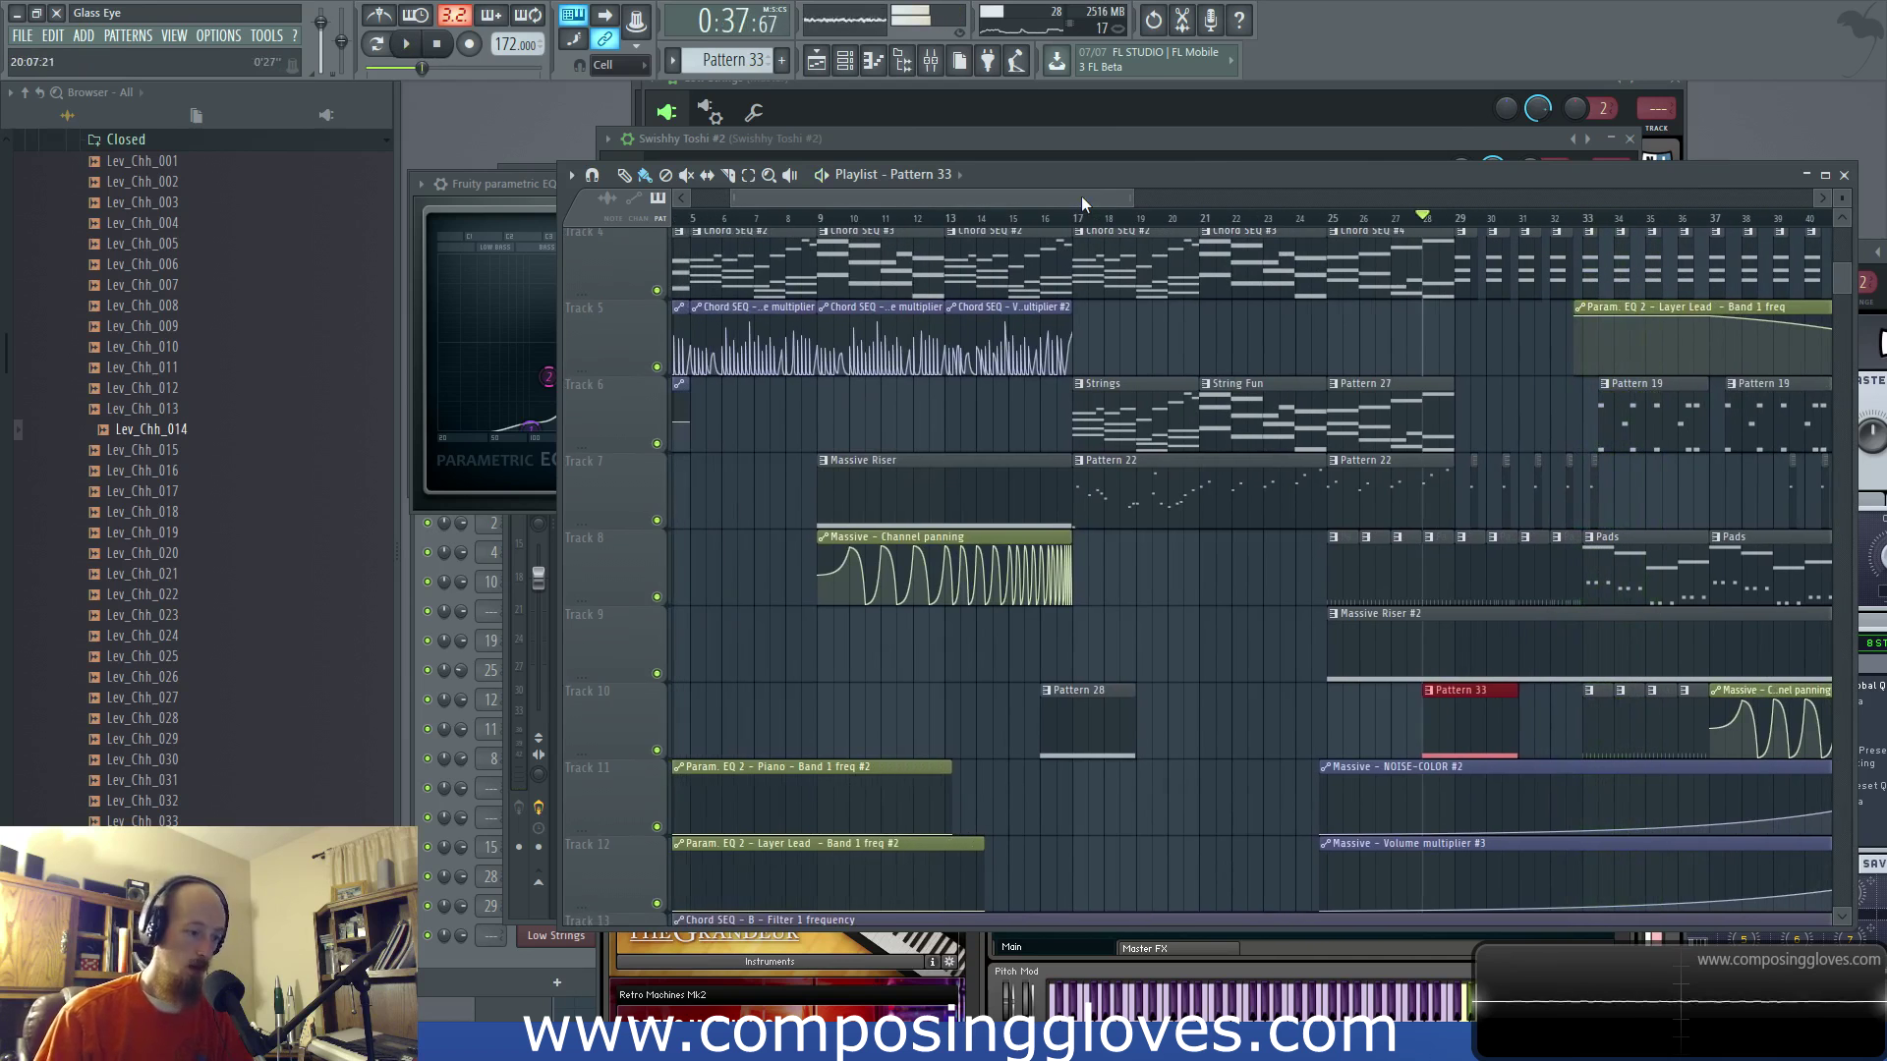
scroll(1474, 398, up, 3)
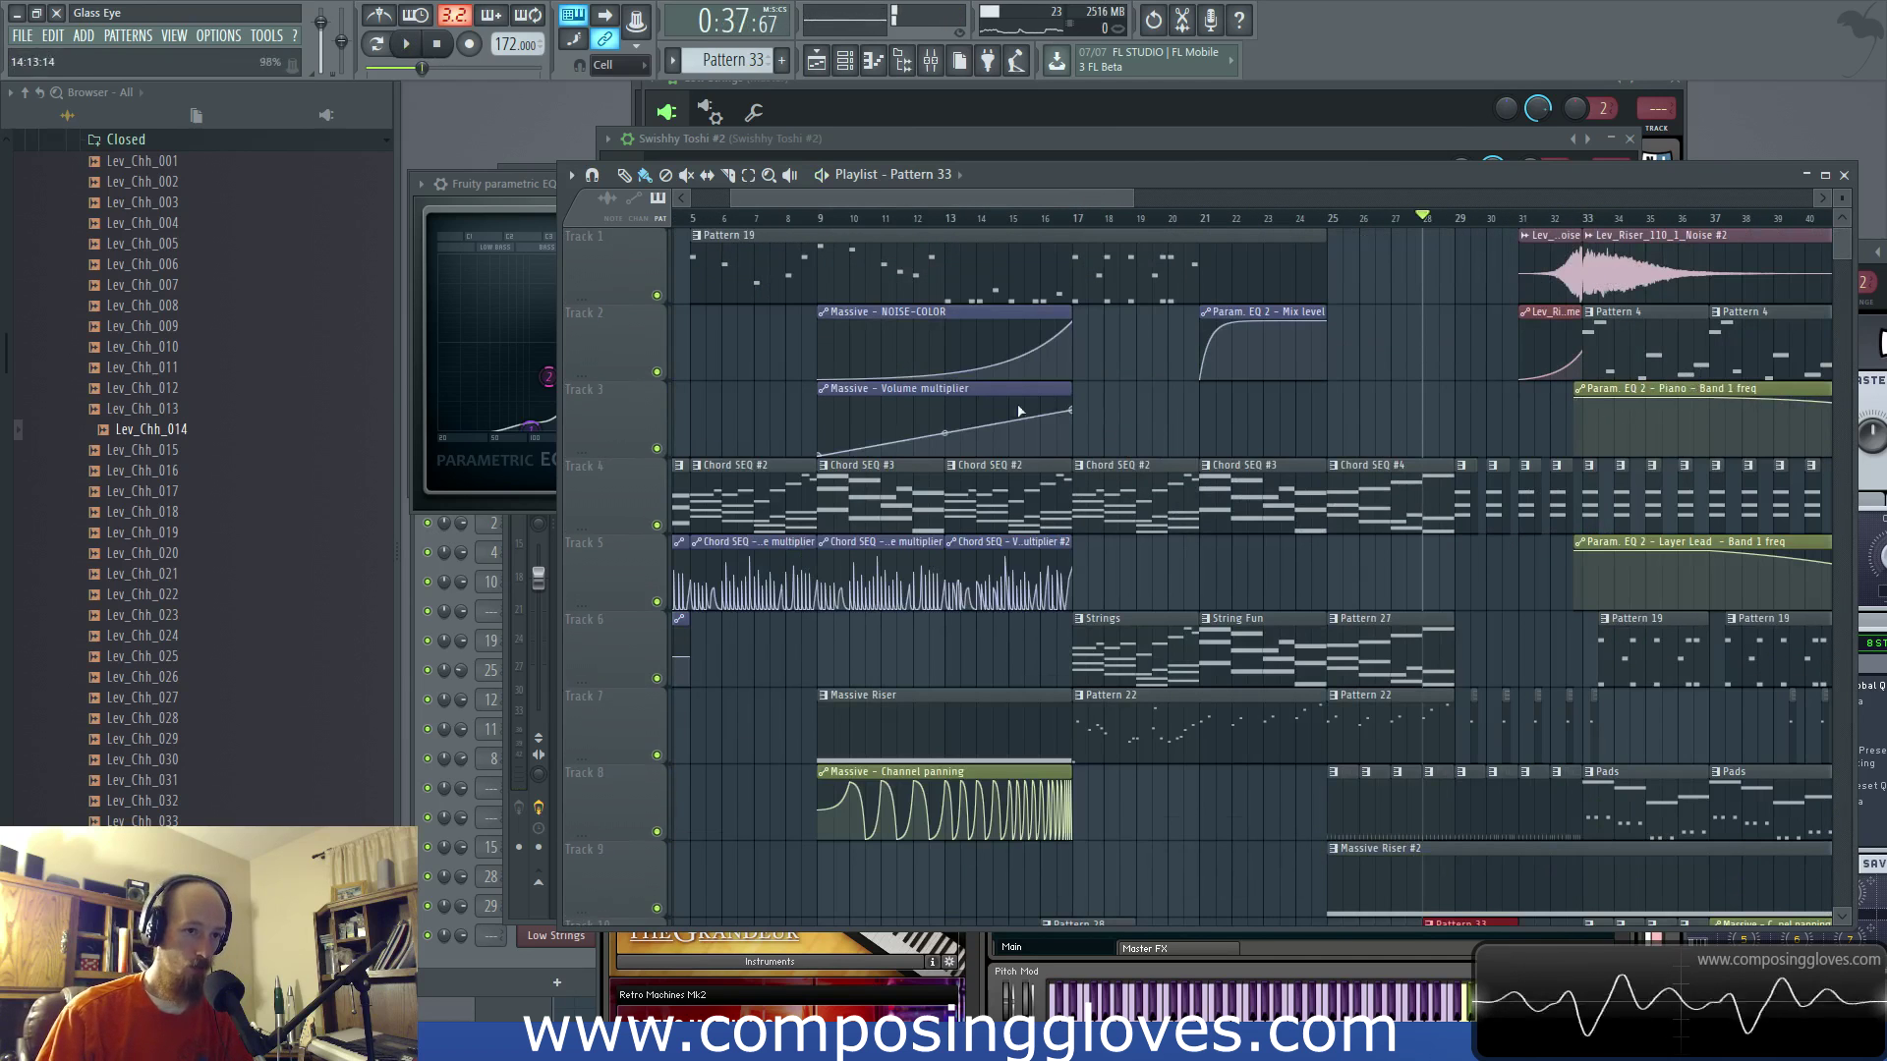
scroll(1112, 439, down, 6)
scroll(1129, 433, down, 4)
scroll(1130, 430, down, 1)
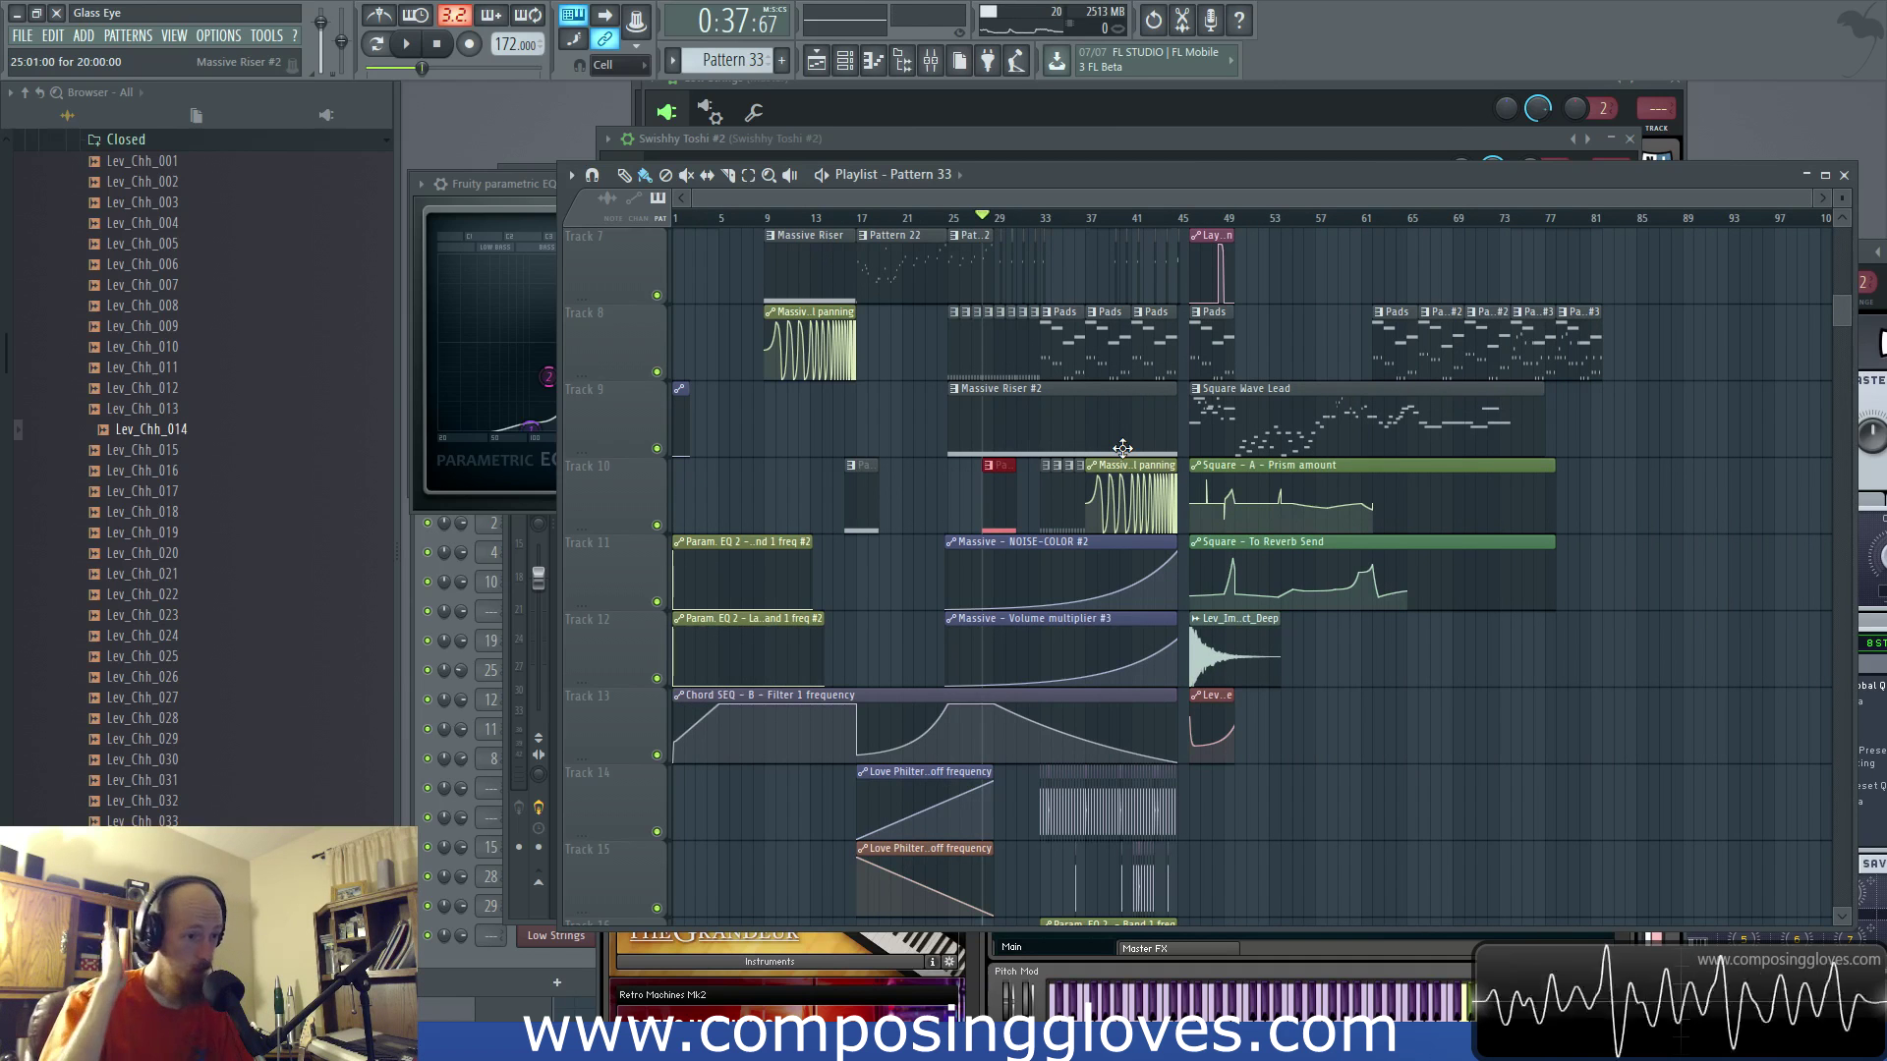
scroll(1123, 448, up, 6)
scroll(1071, 527, up, 3)
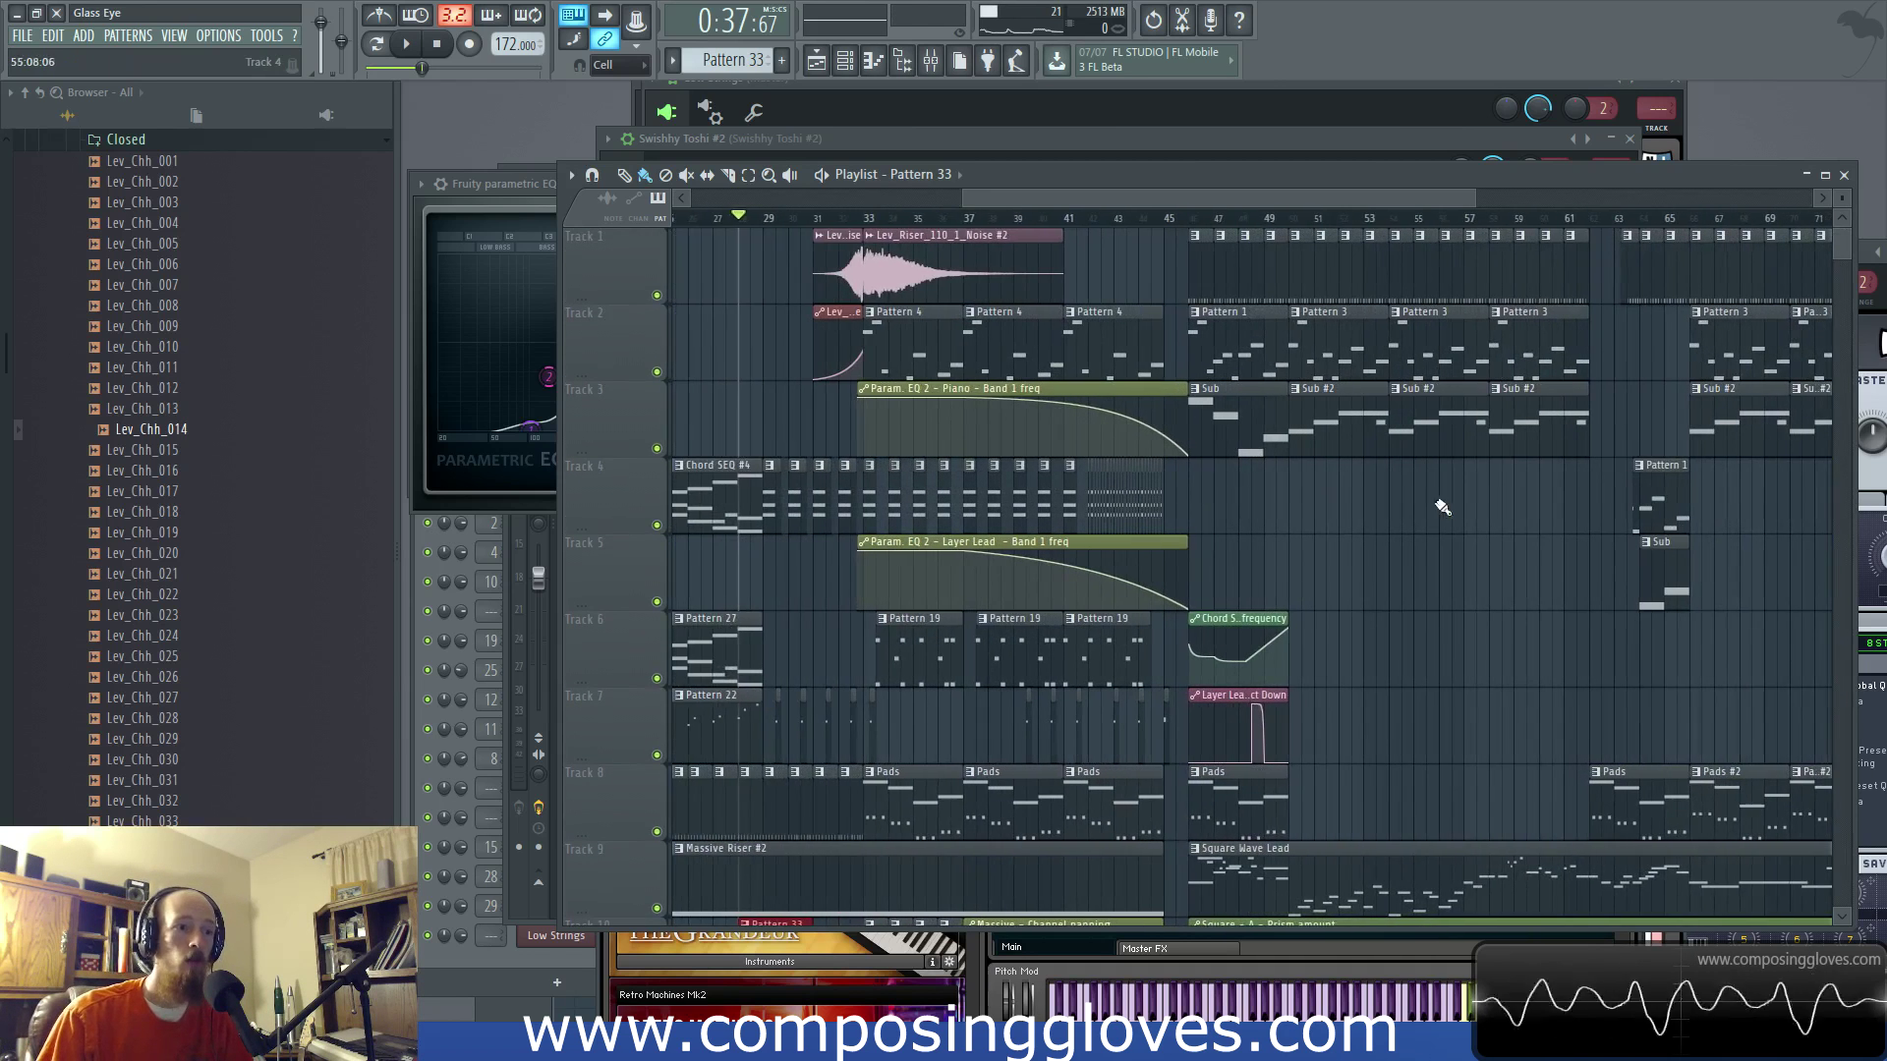
scroll(1071, 527, down, 5)
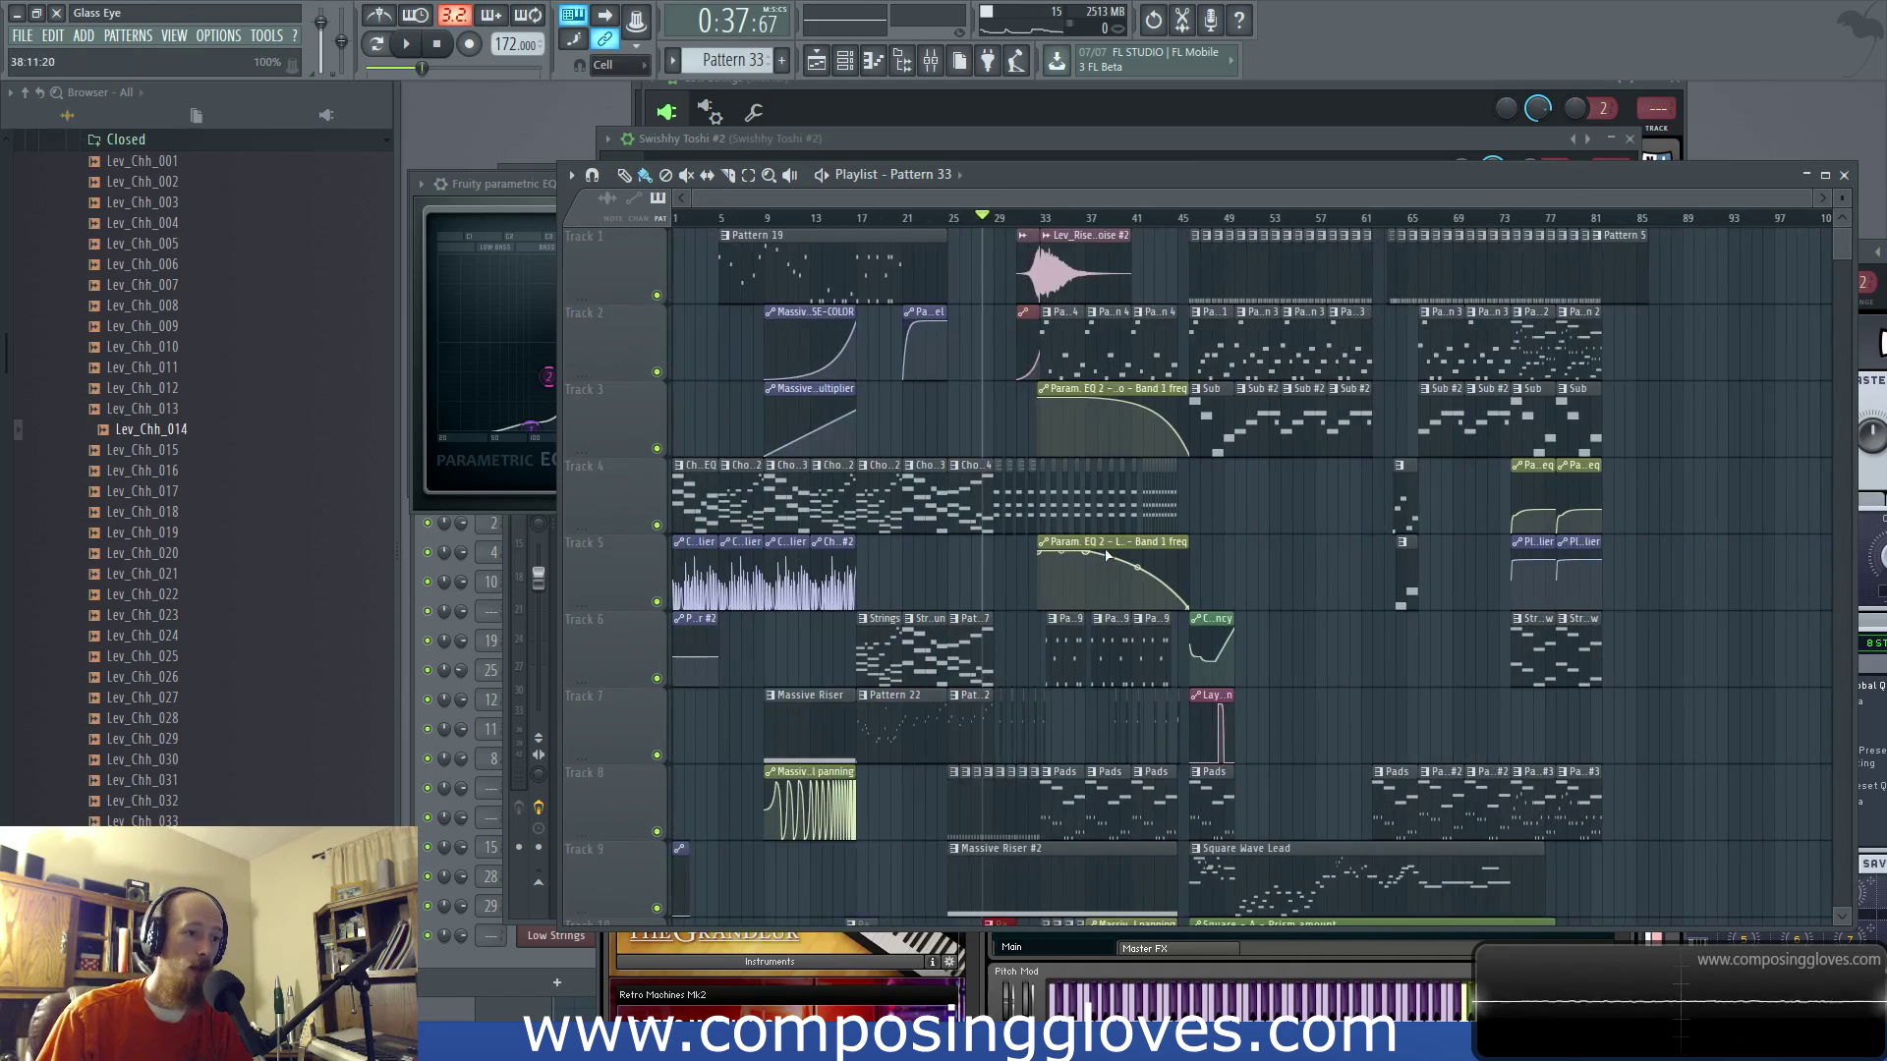